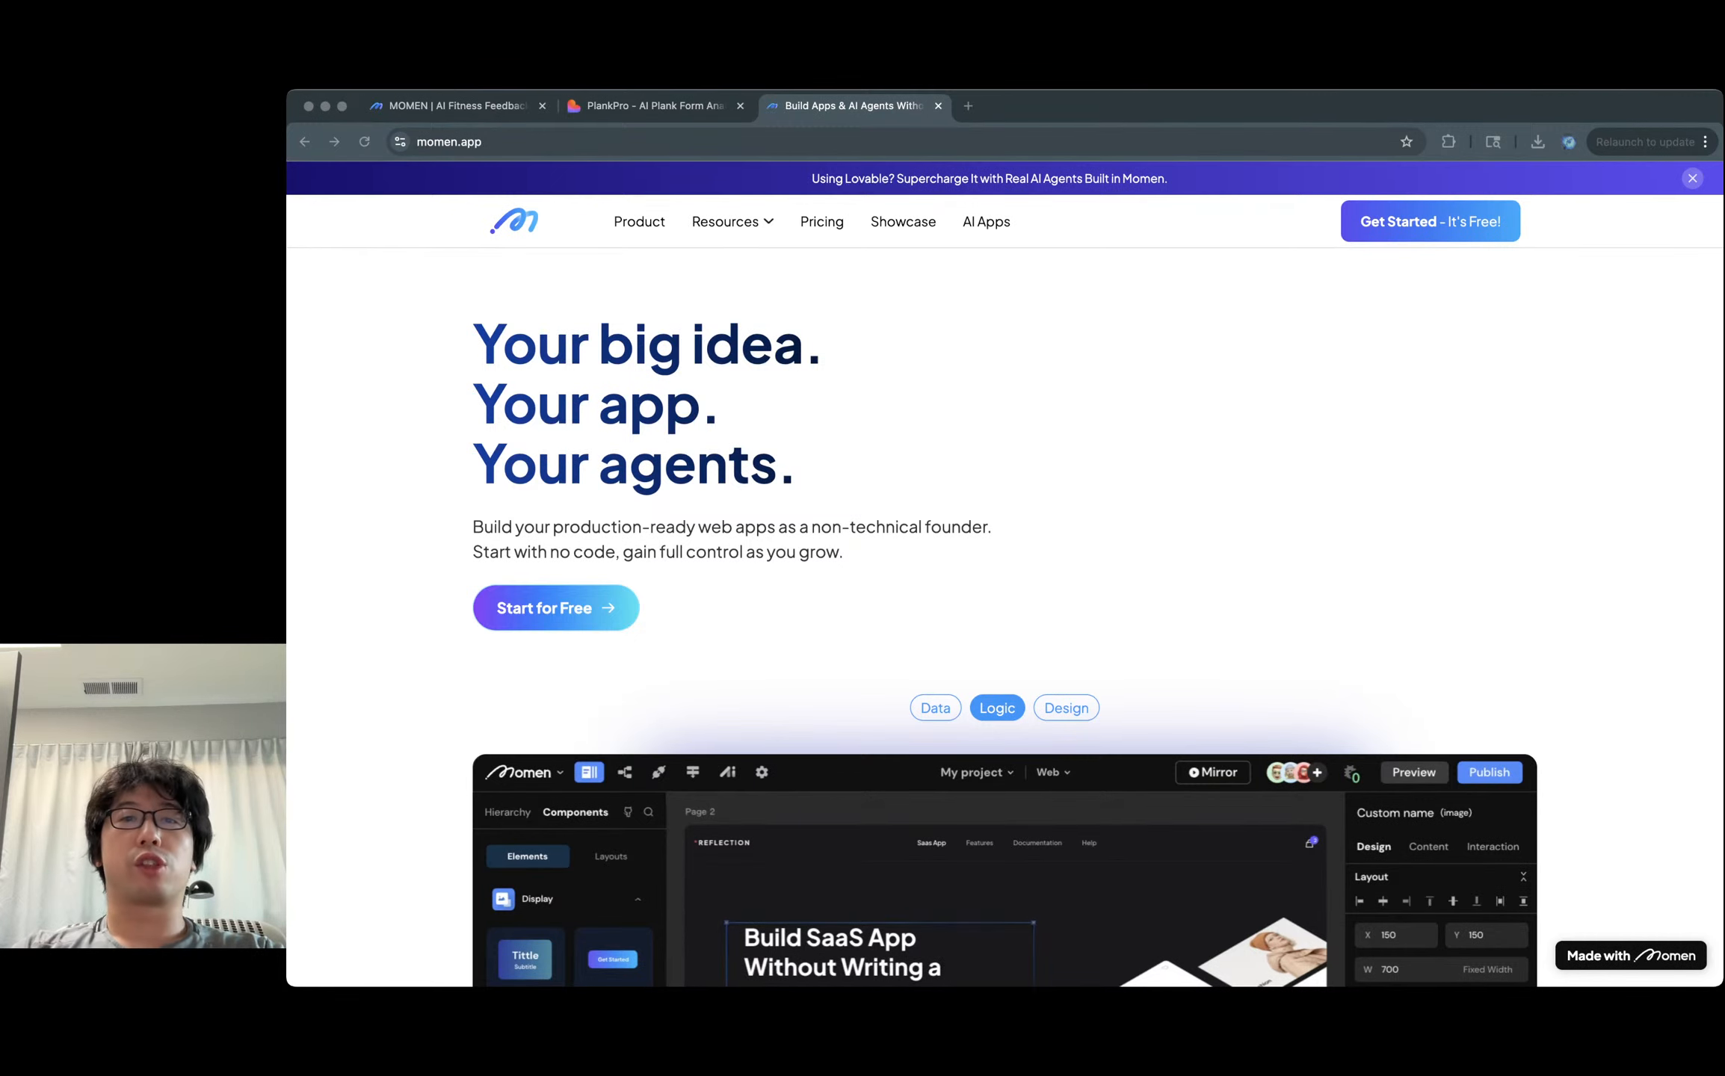
Move the Reddit tab into this window and switch to the r/GeminiAI post.
left_click_drag(960, 68, 1061, 106)
left_click(856, 106)
left_click(1051, 107)
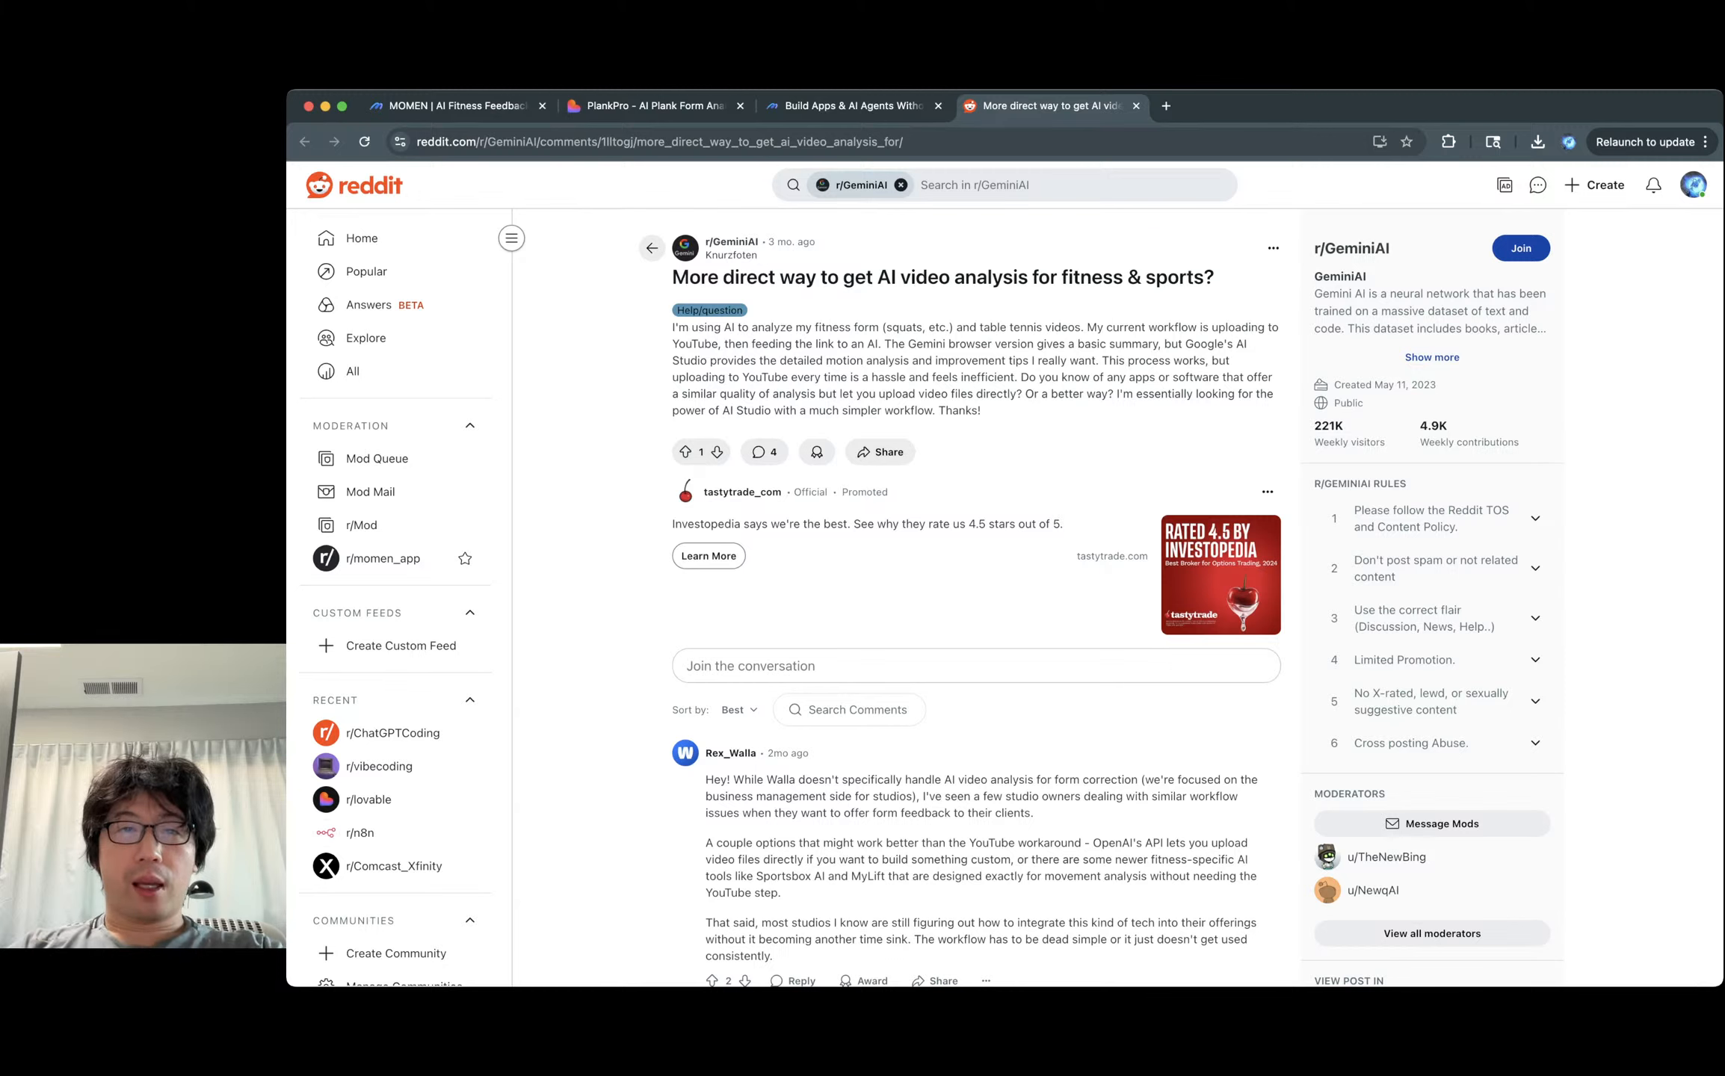
Highlight the post's paragraphs asking about direct AI video analysis for fitness.
triple_click(804, 328)
triple_click(804, 327)
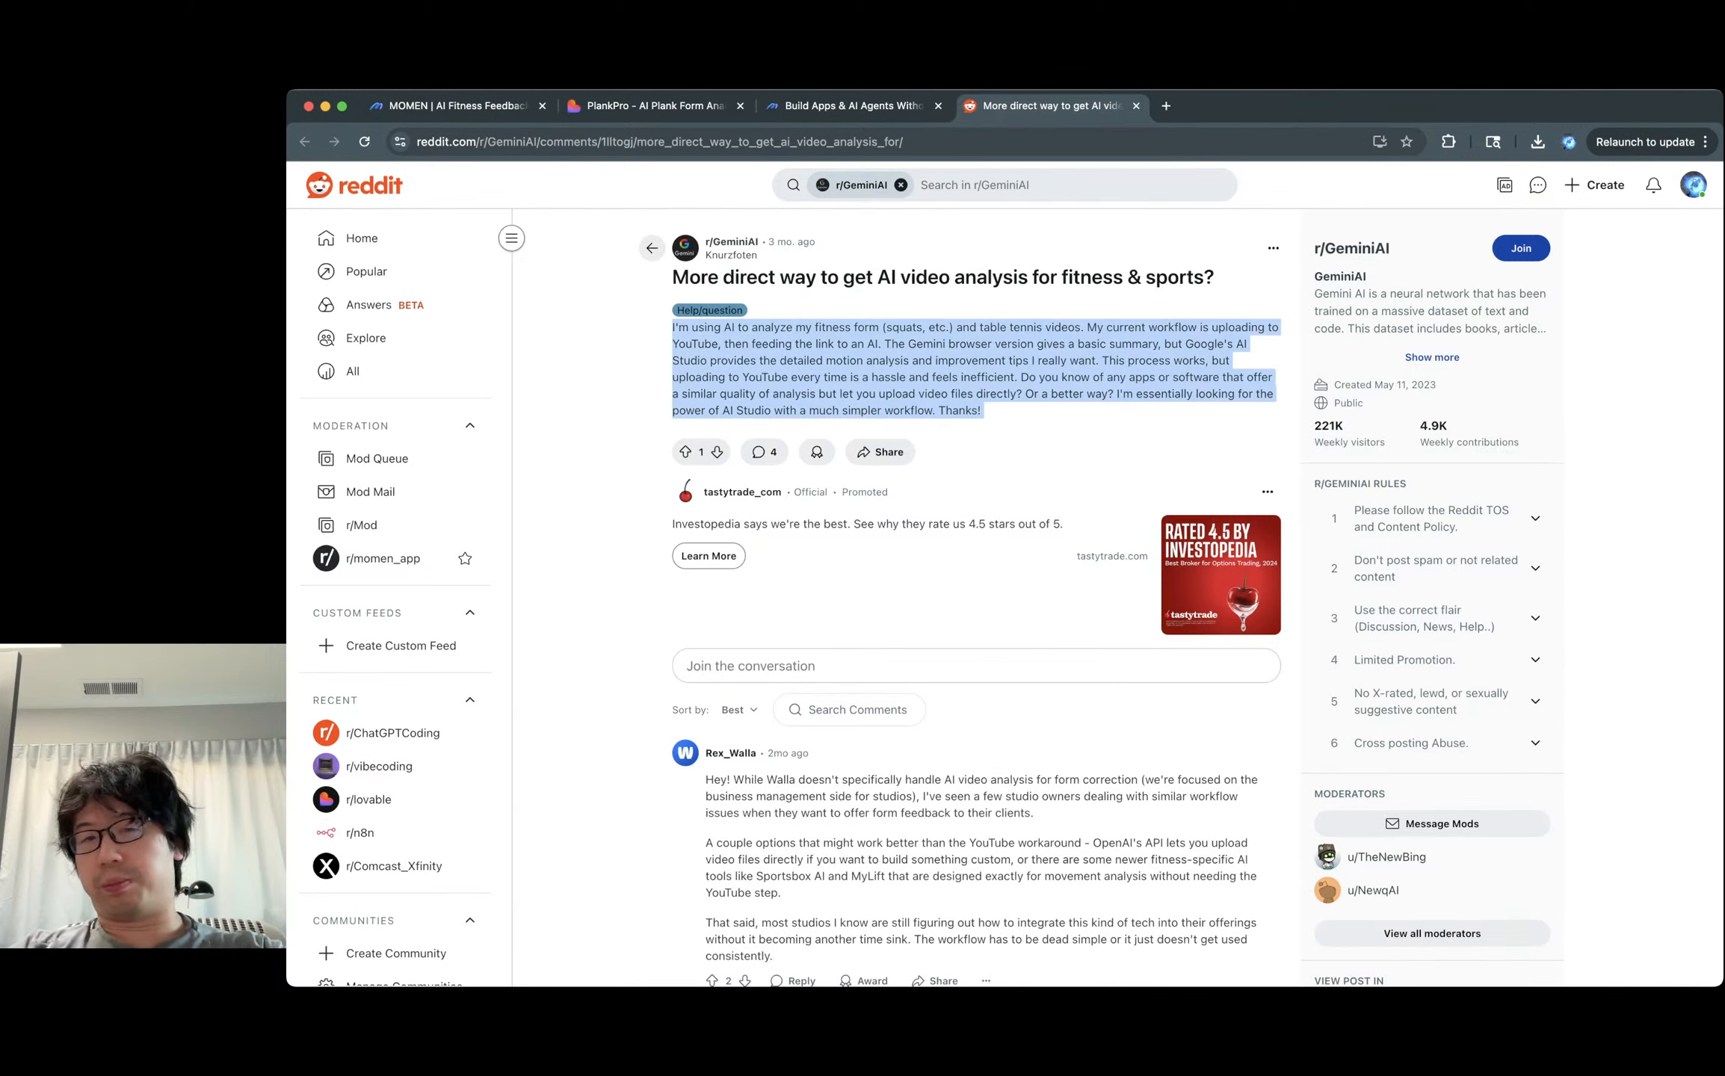
left_click(805, 328)
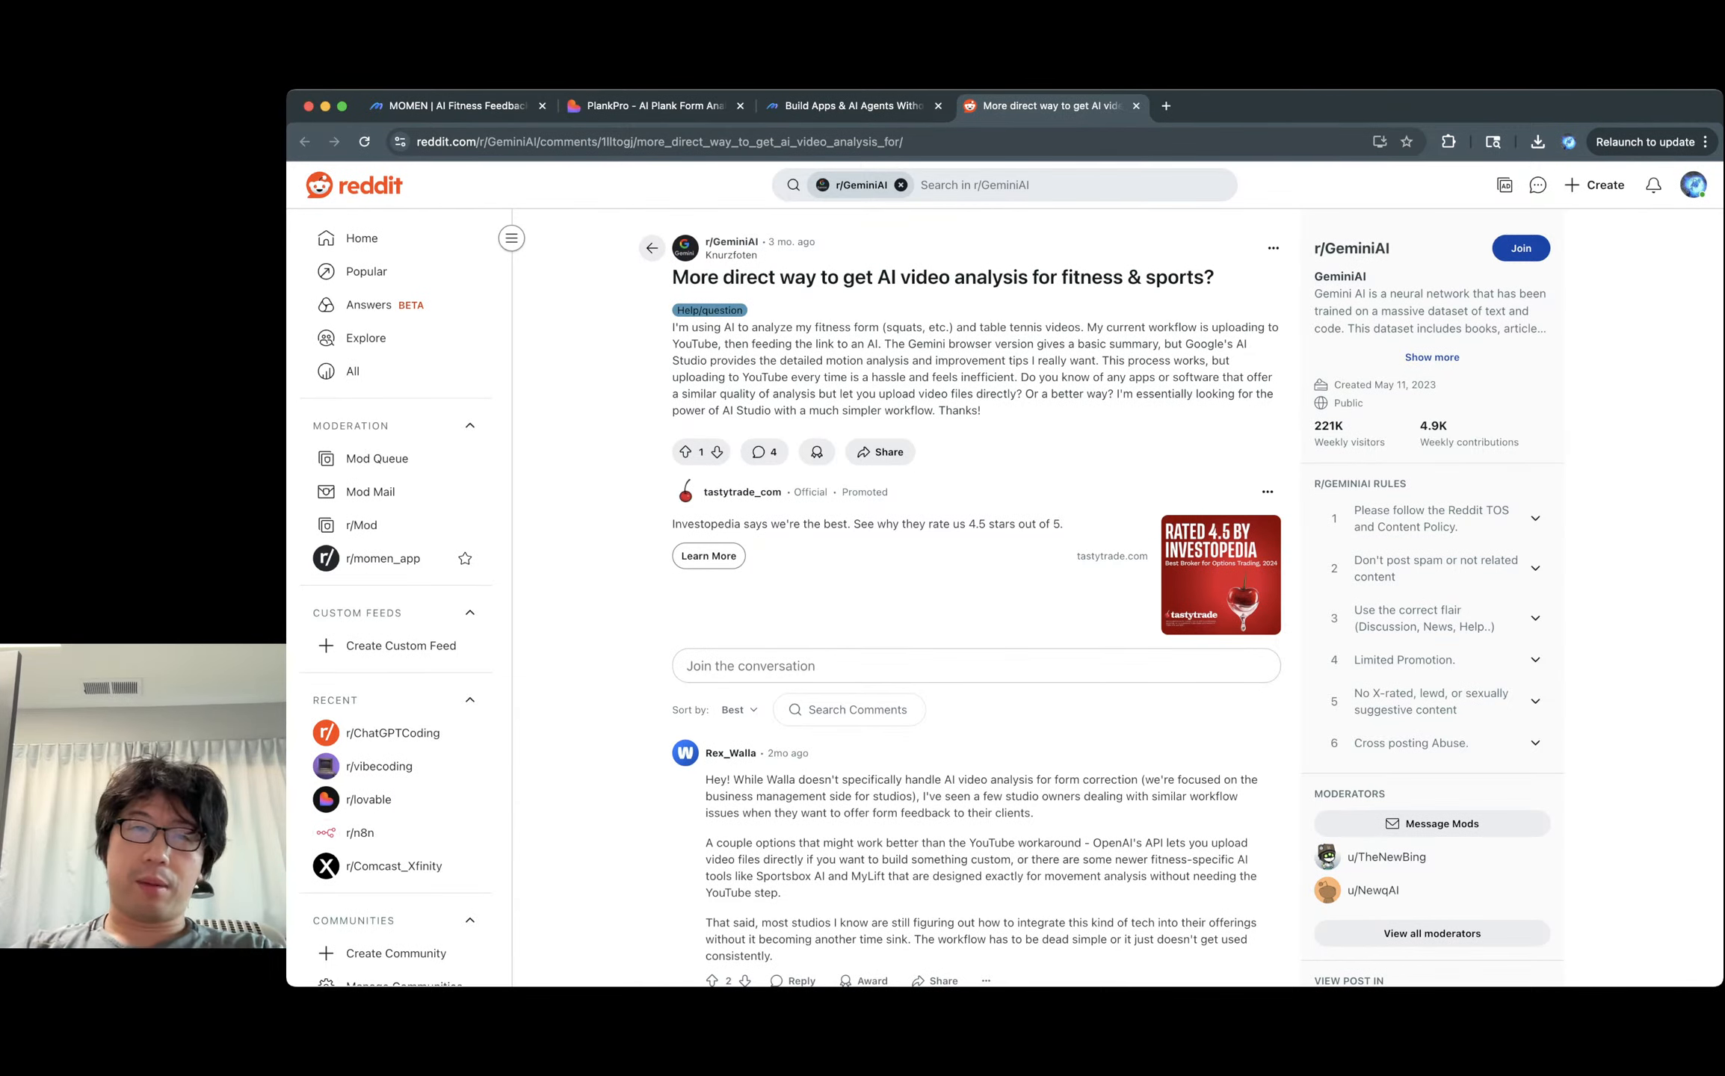
triple_click(790, 376)
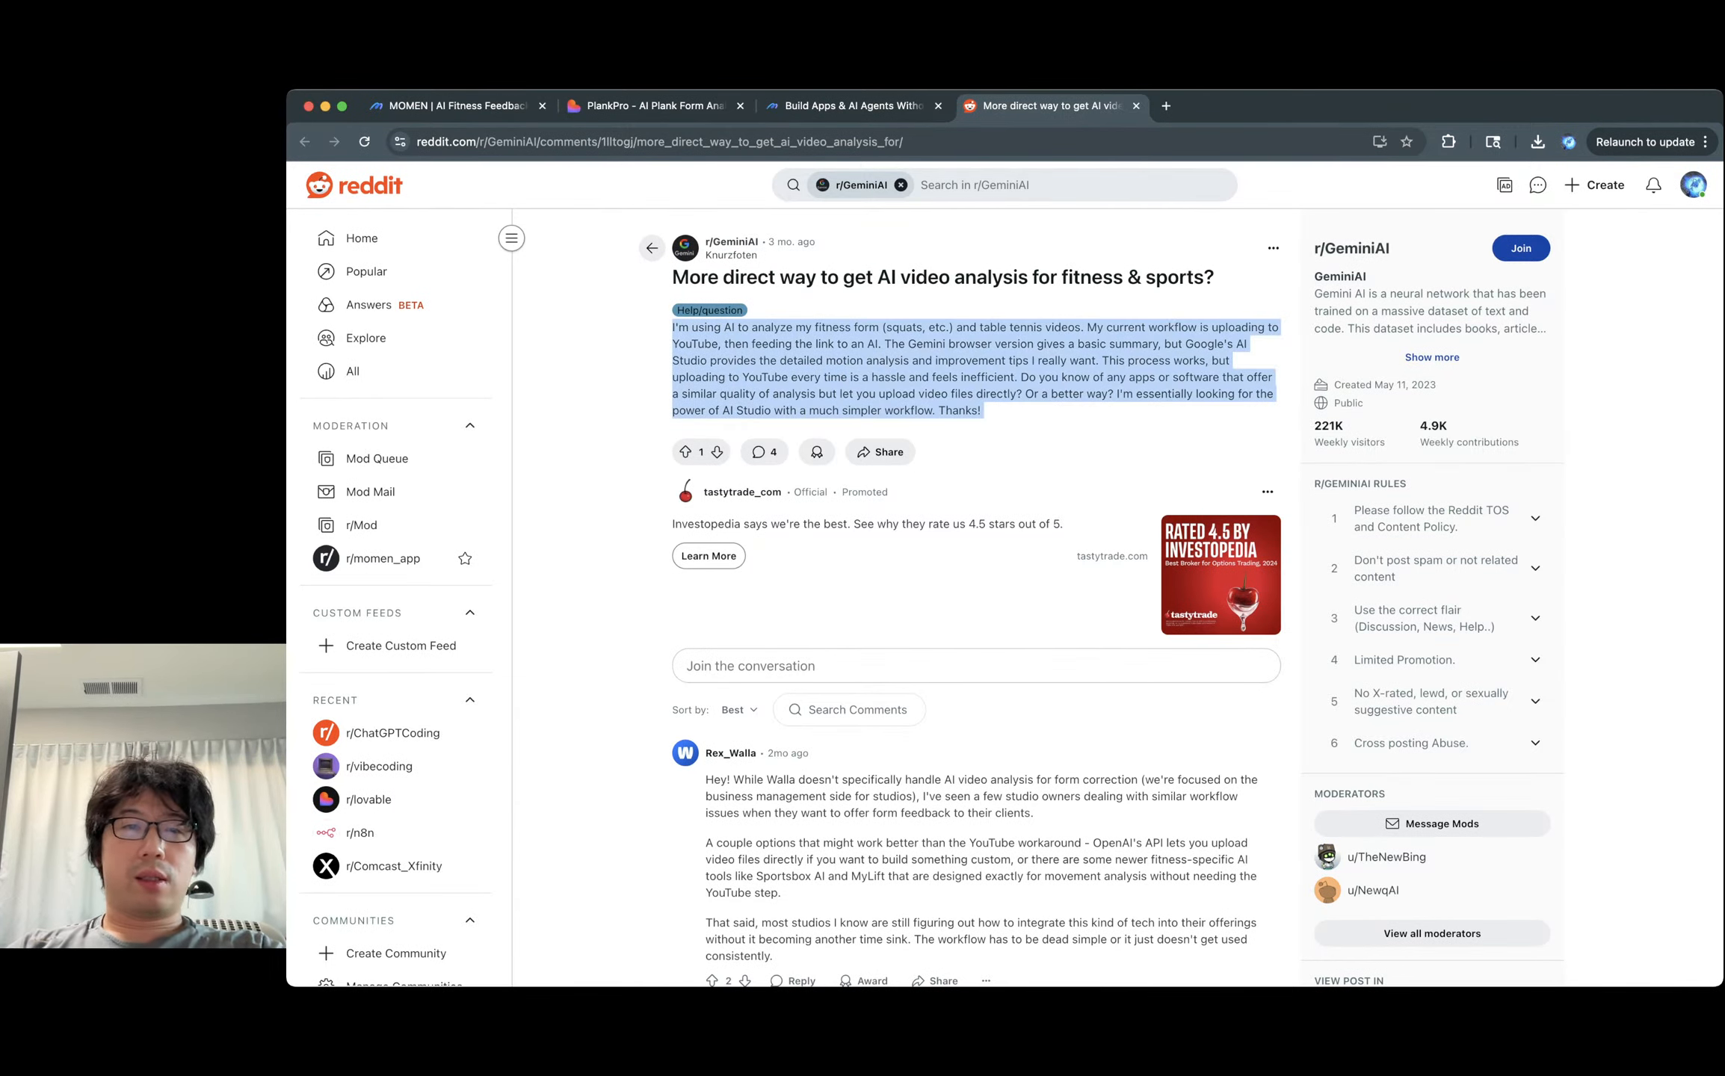
left_click(790, 376)
scroll(971, 561, "down", 10)
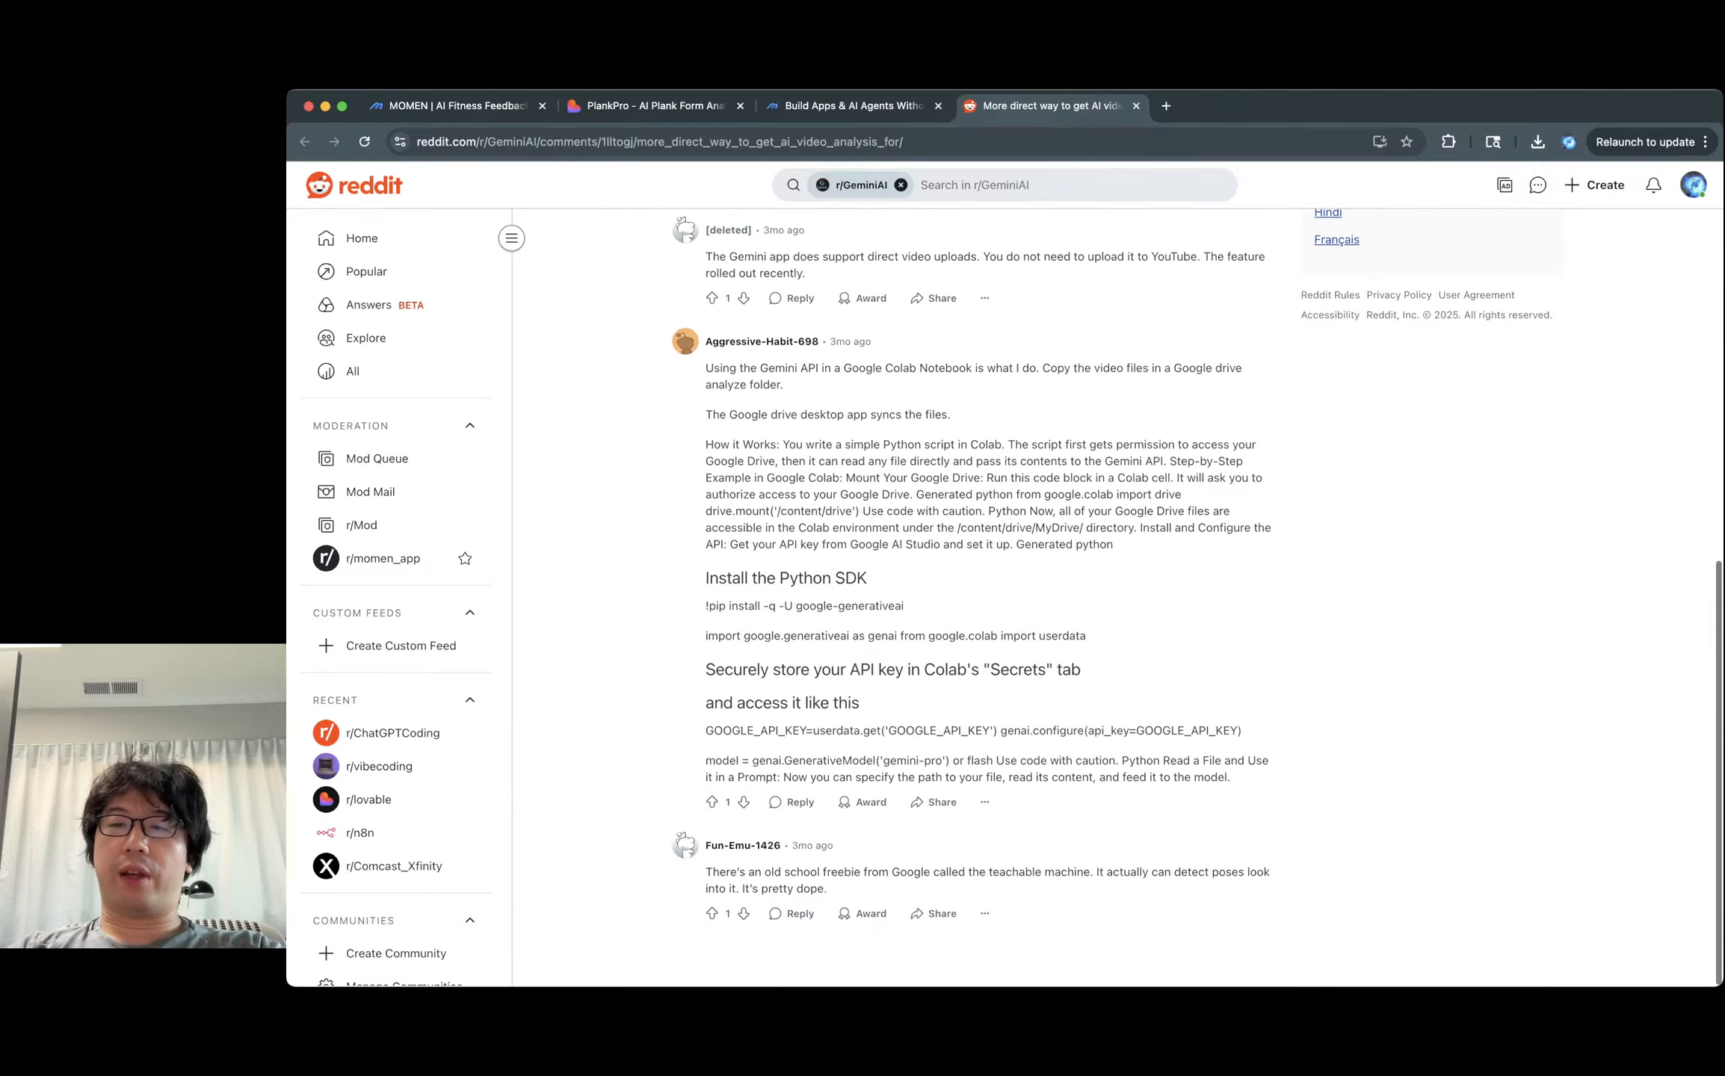
scroll(972, 561, "up", 11)
double_click(909, 411)
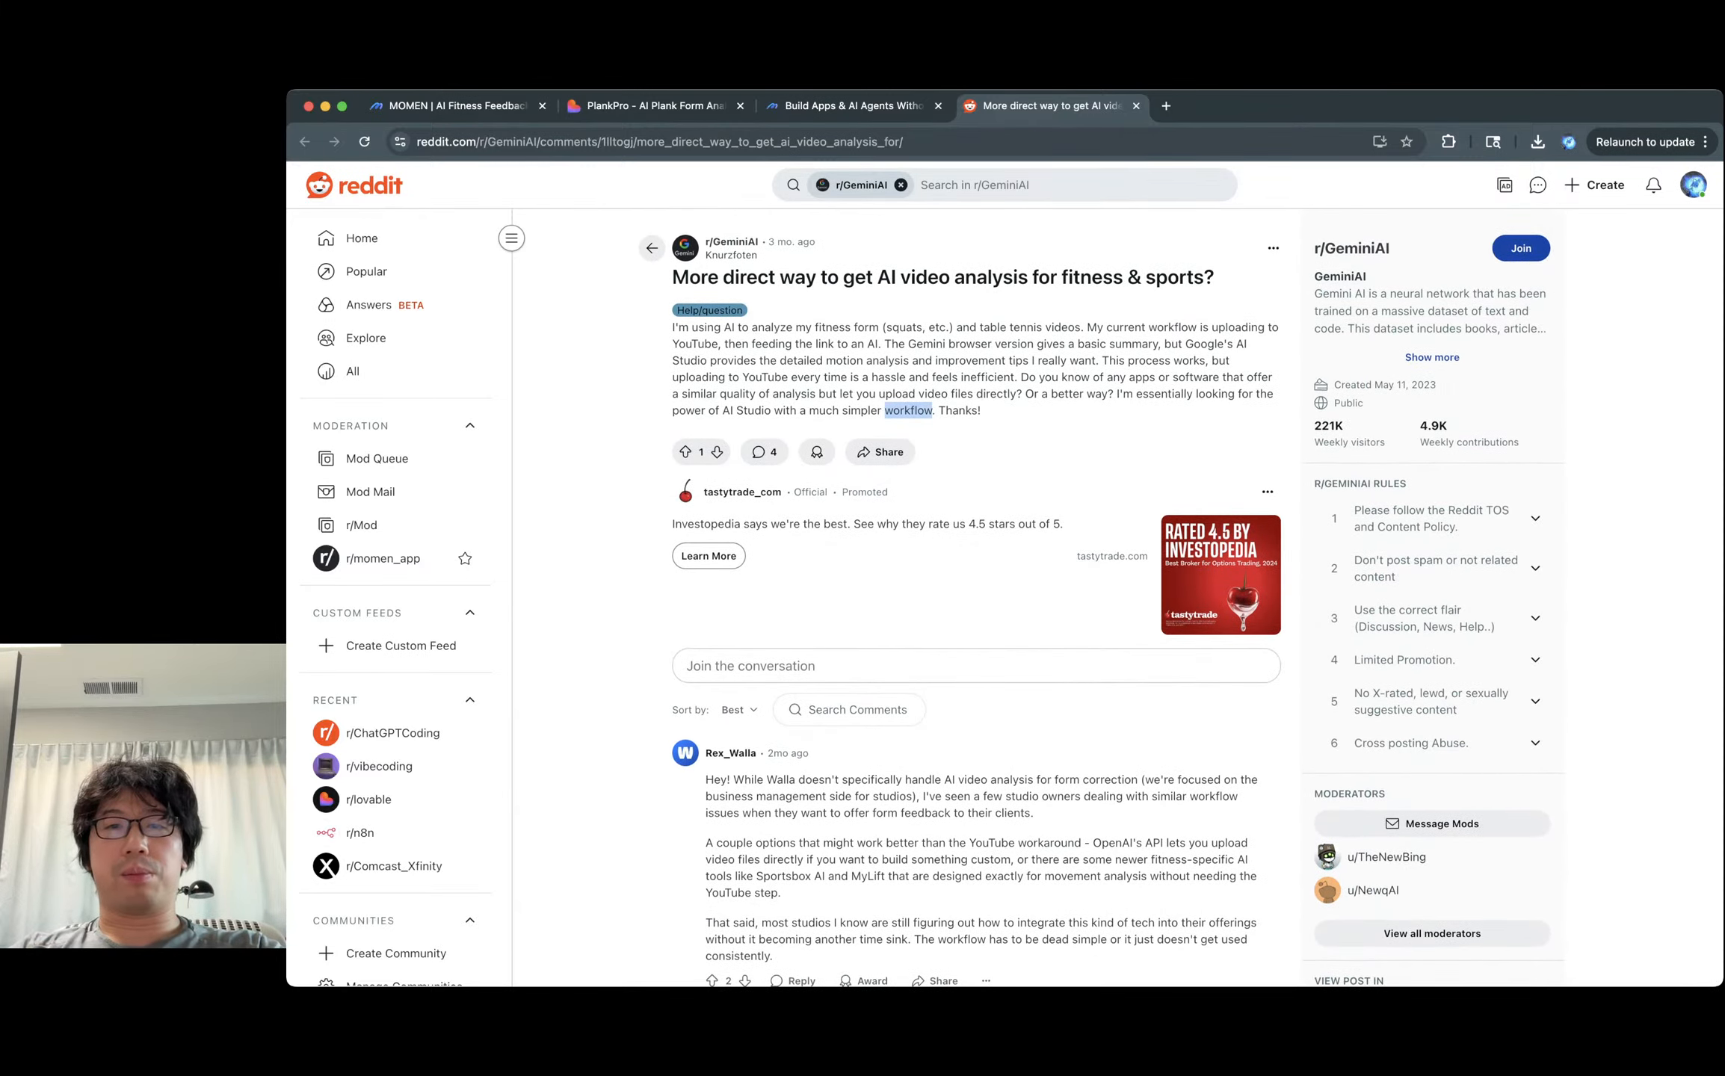
triple_click(987, 376)
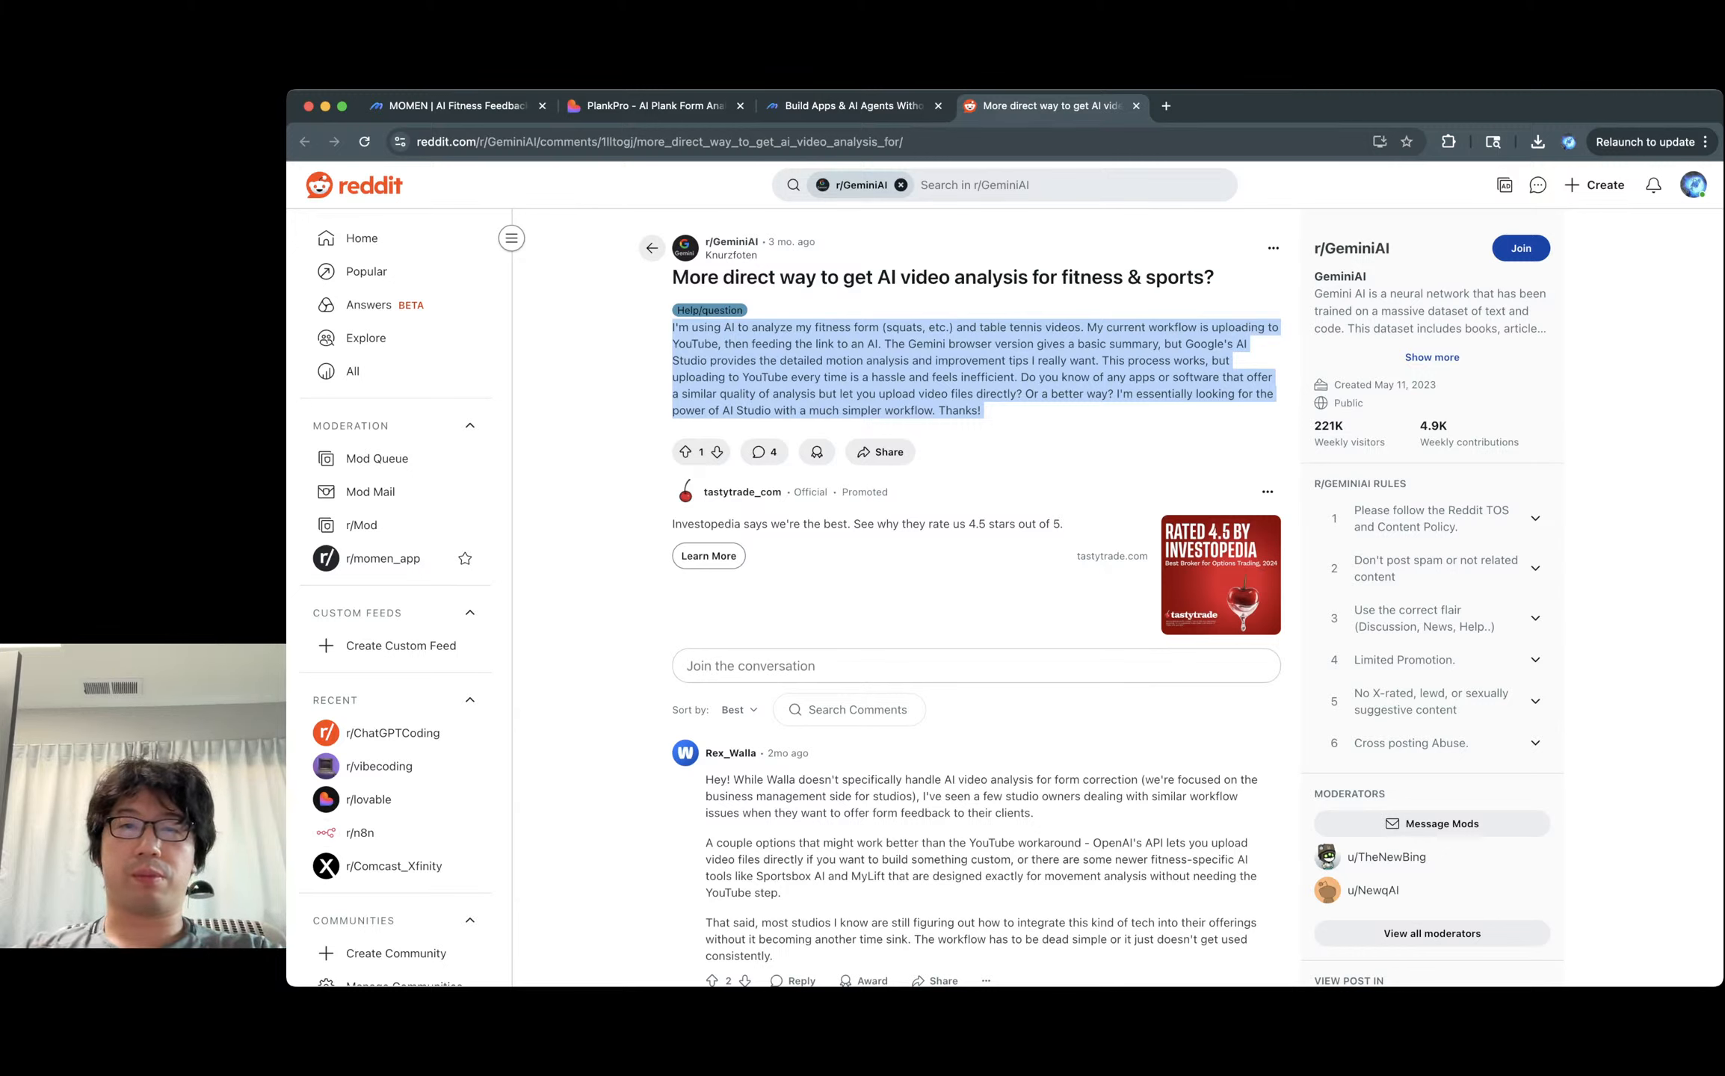
triple_click(927, 343)
left_click(927, 344)
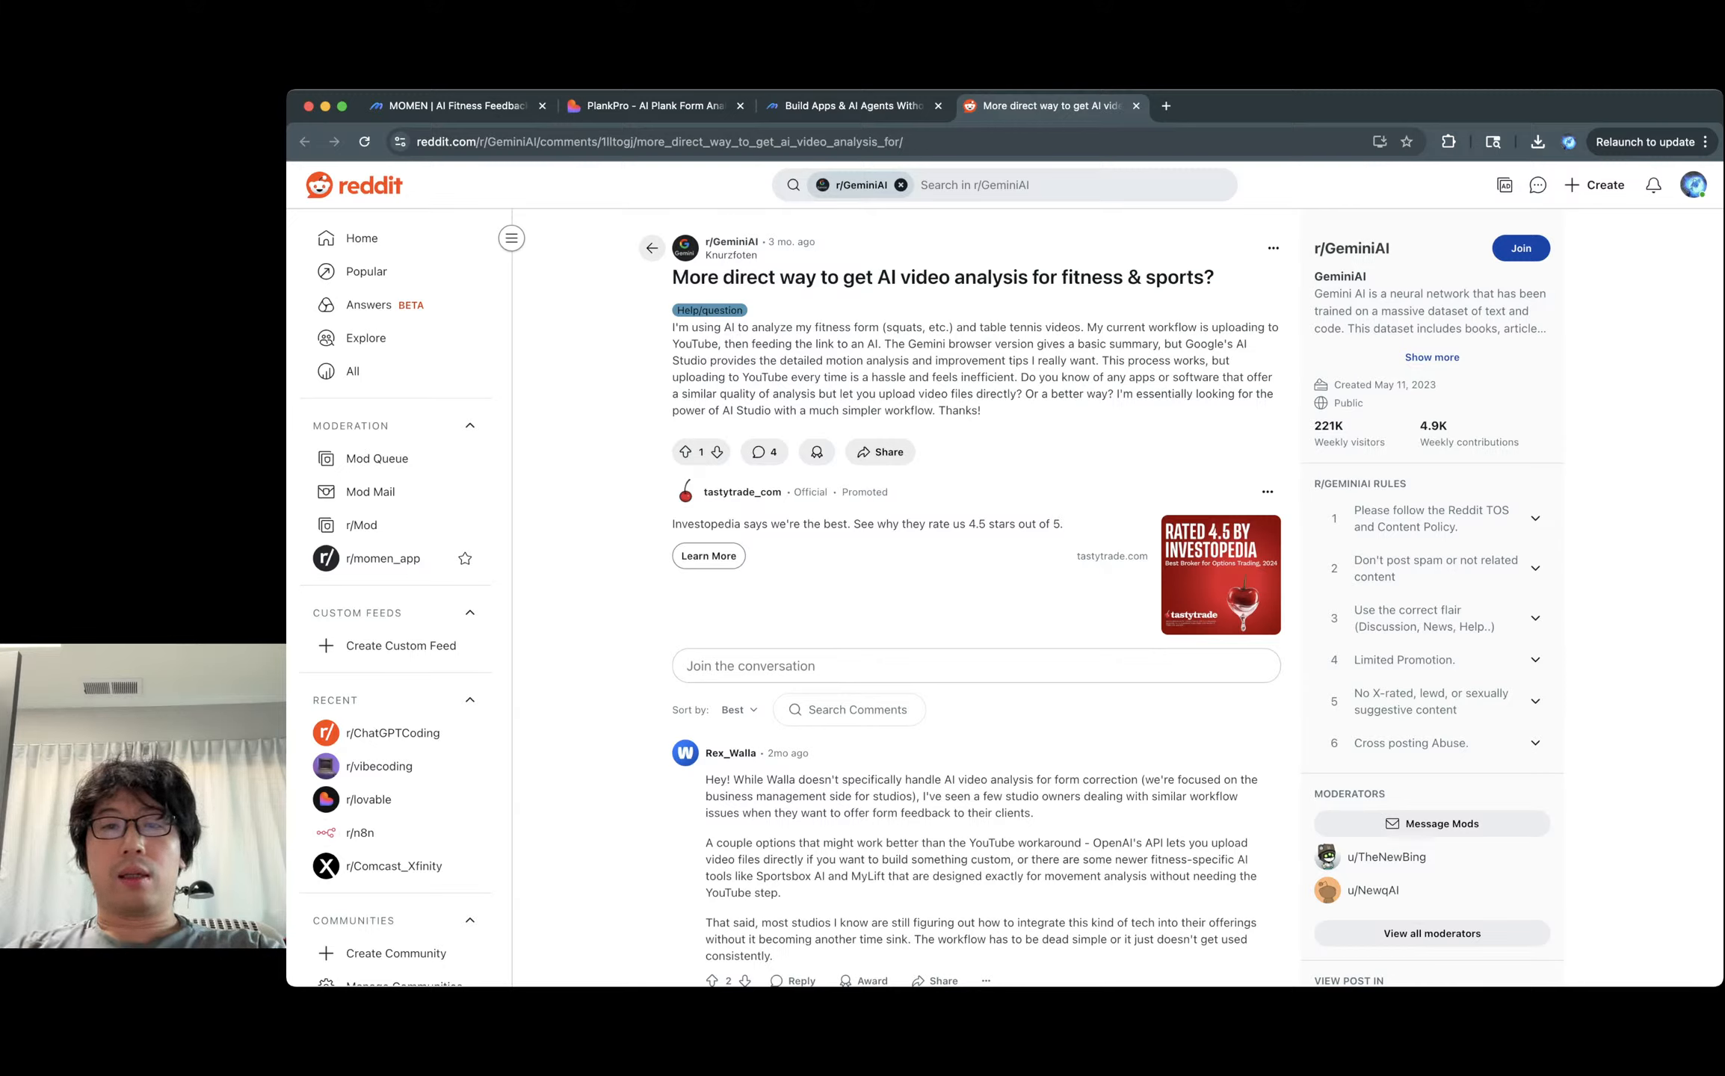
triple_click(1052, 361)
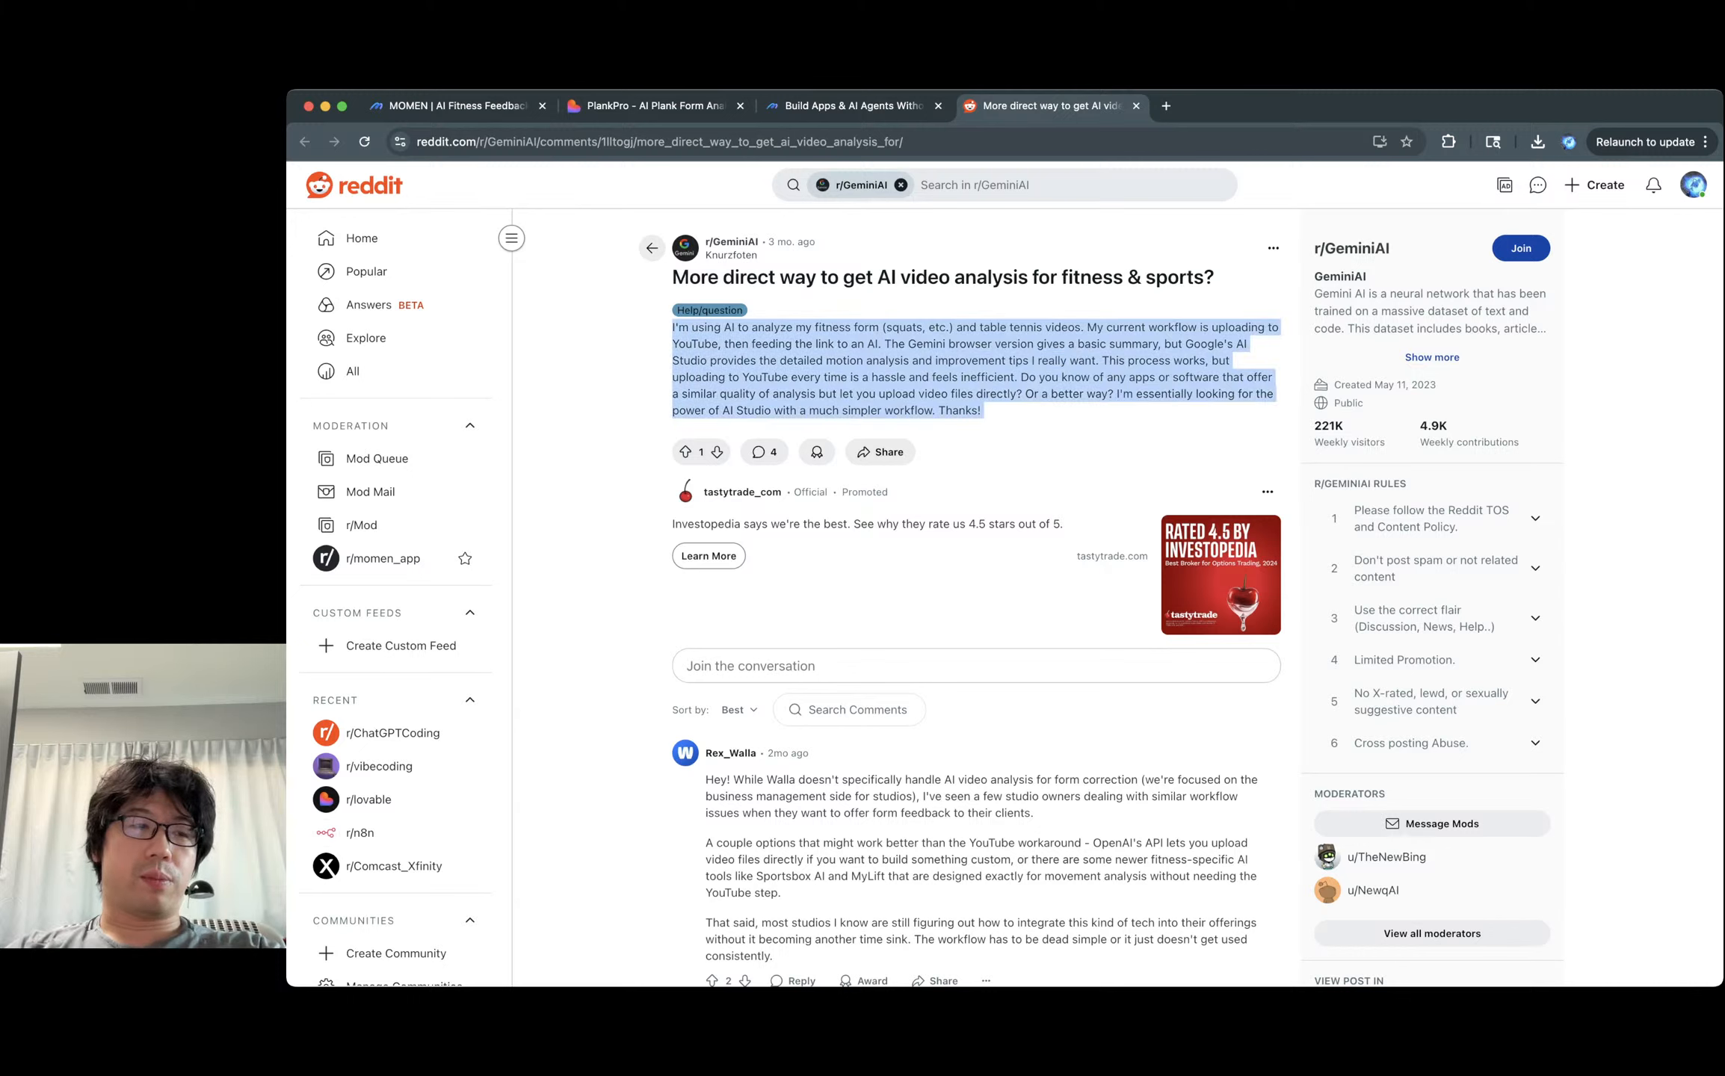
left_click(1052, 361)
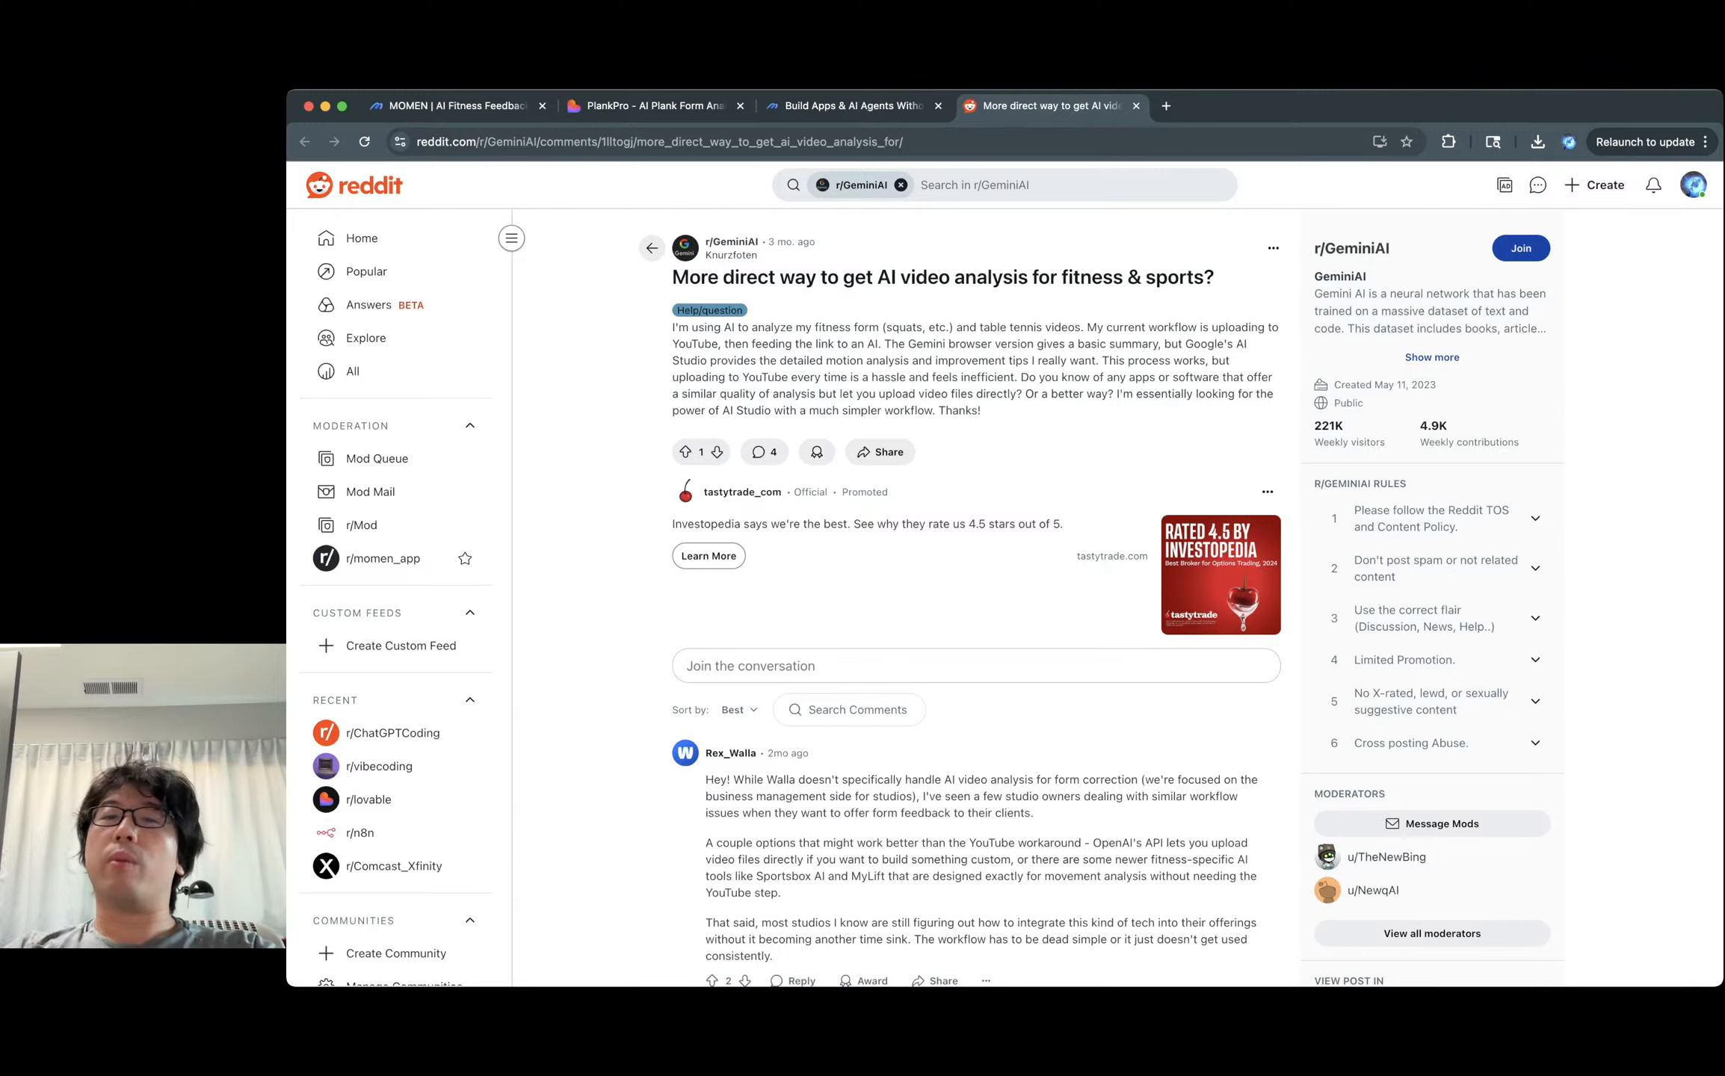
triple_click(972, 369)
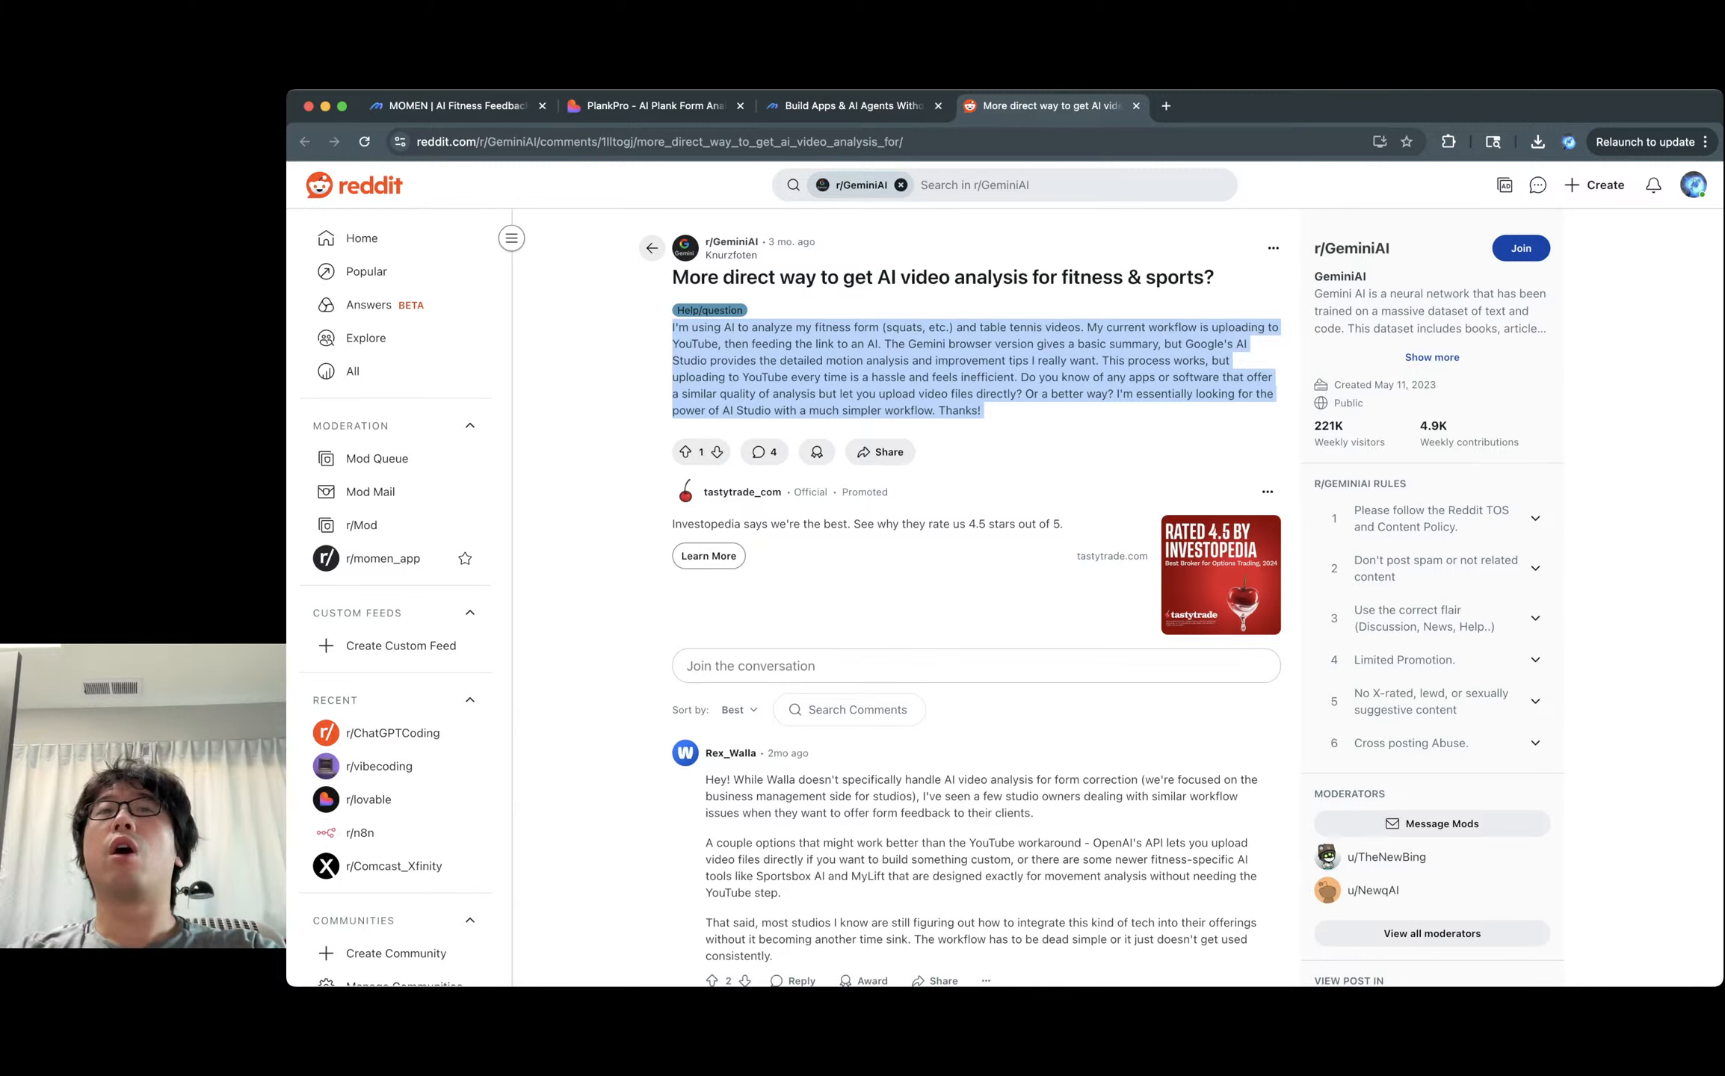
left_click(971, 369)
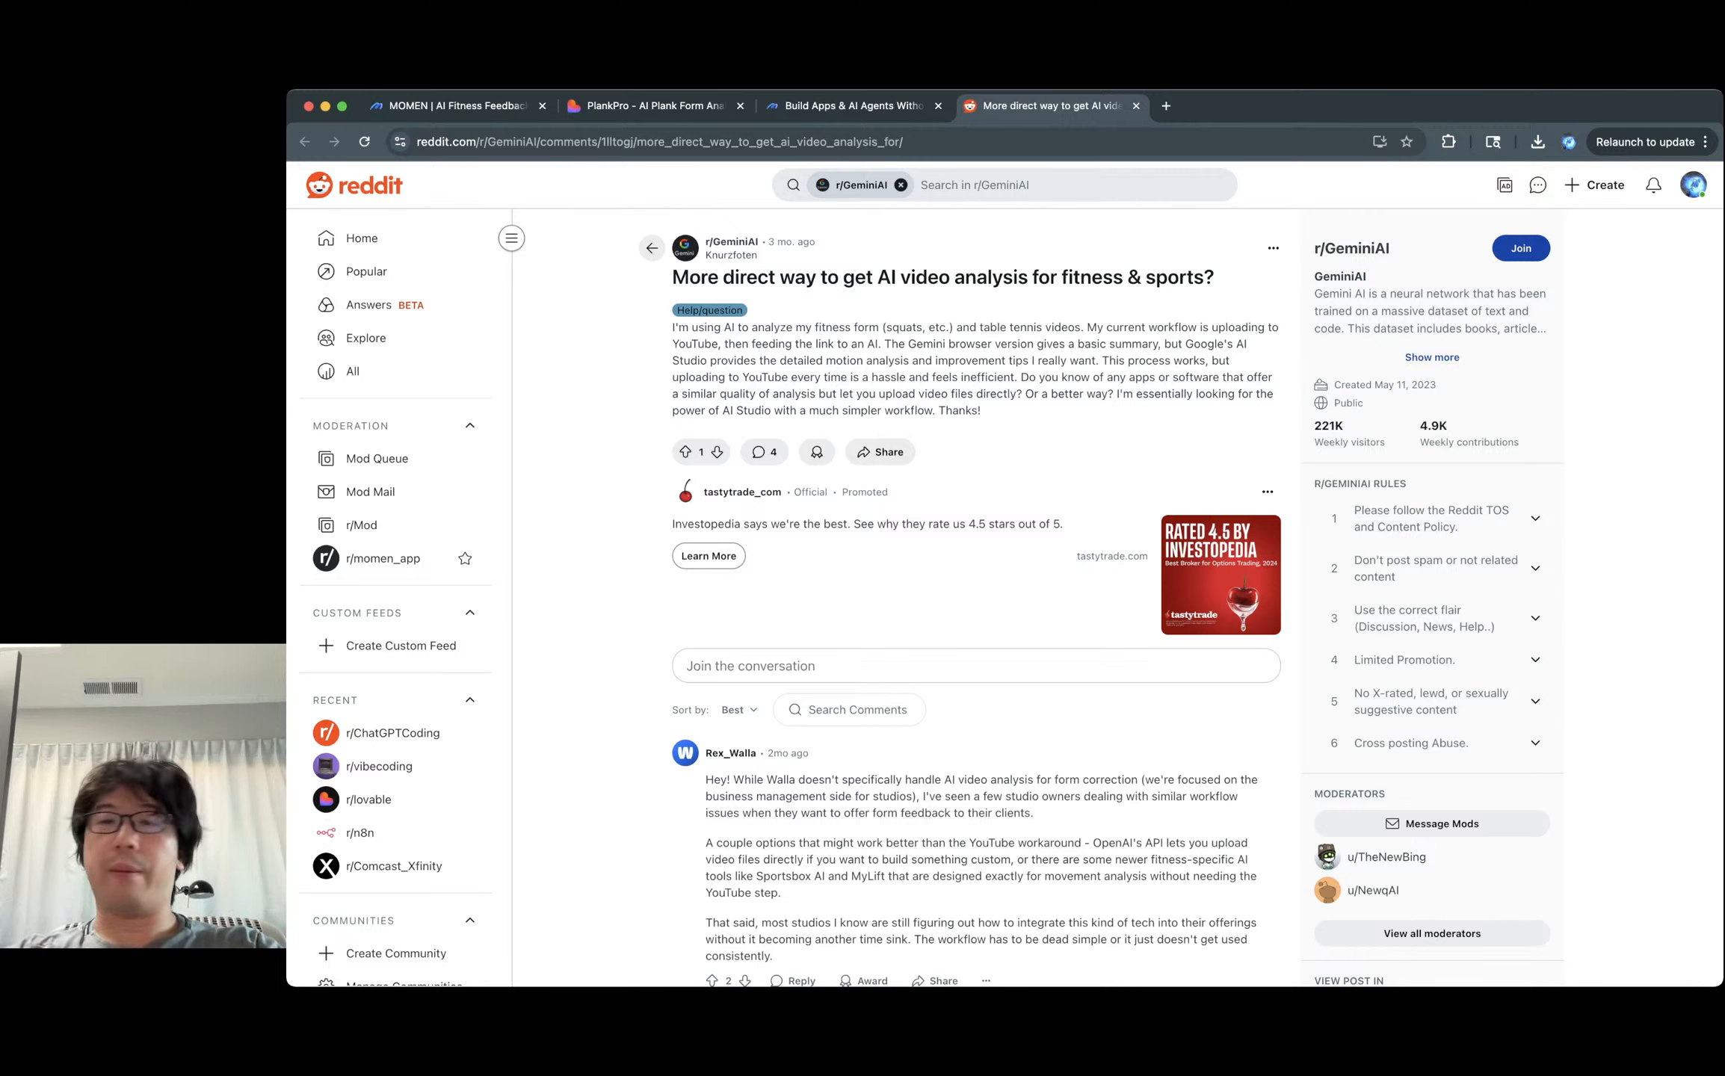
triple_click(1036, 360)
triple_click(1035, 360)
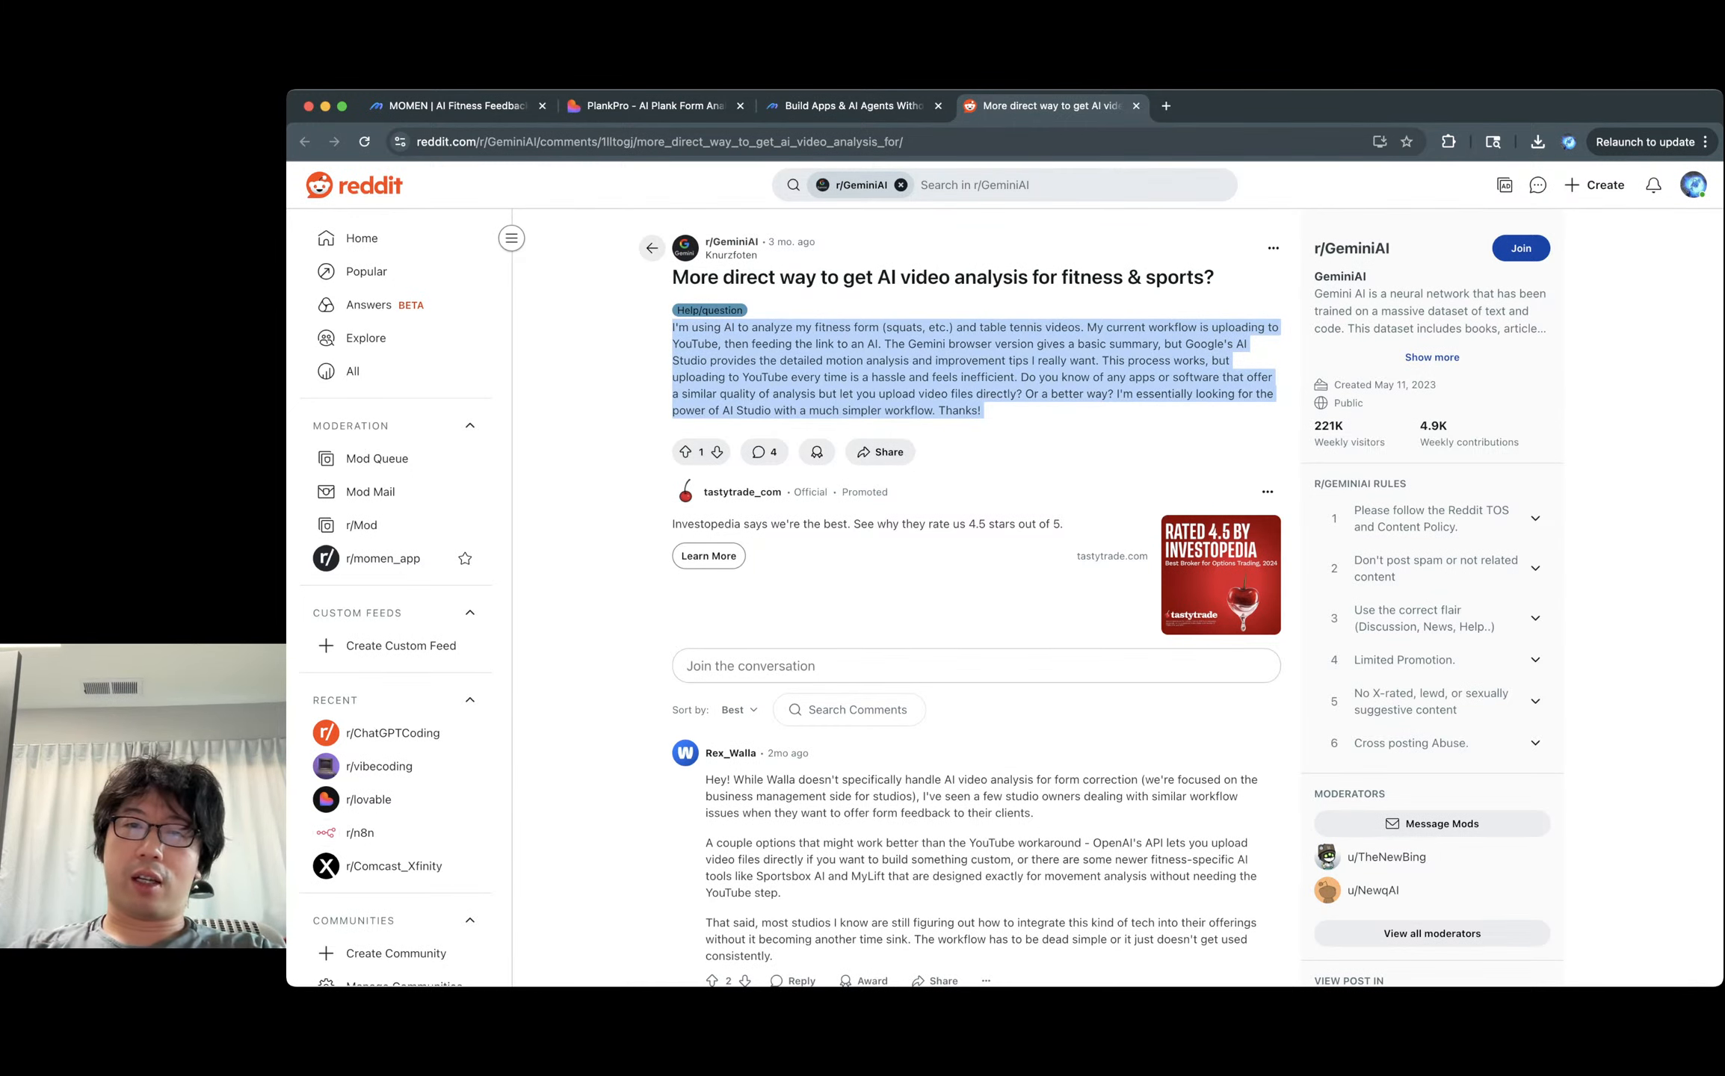
left_click(1035, 360)
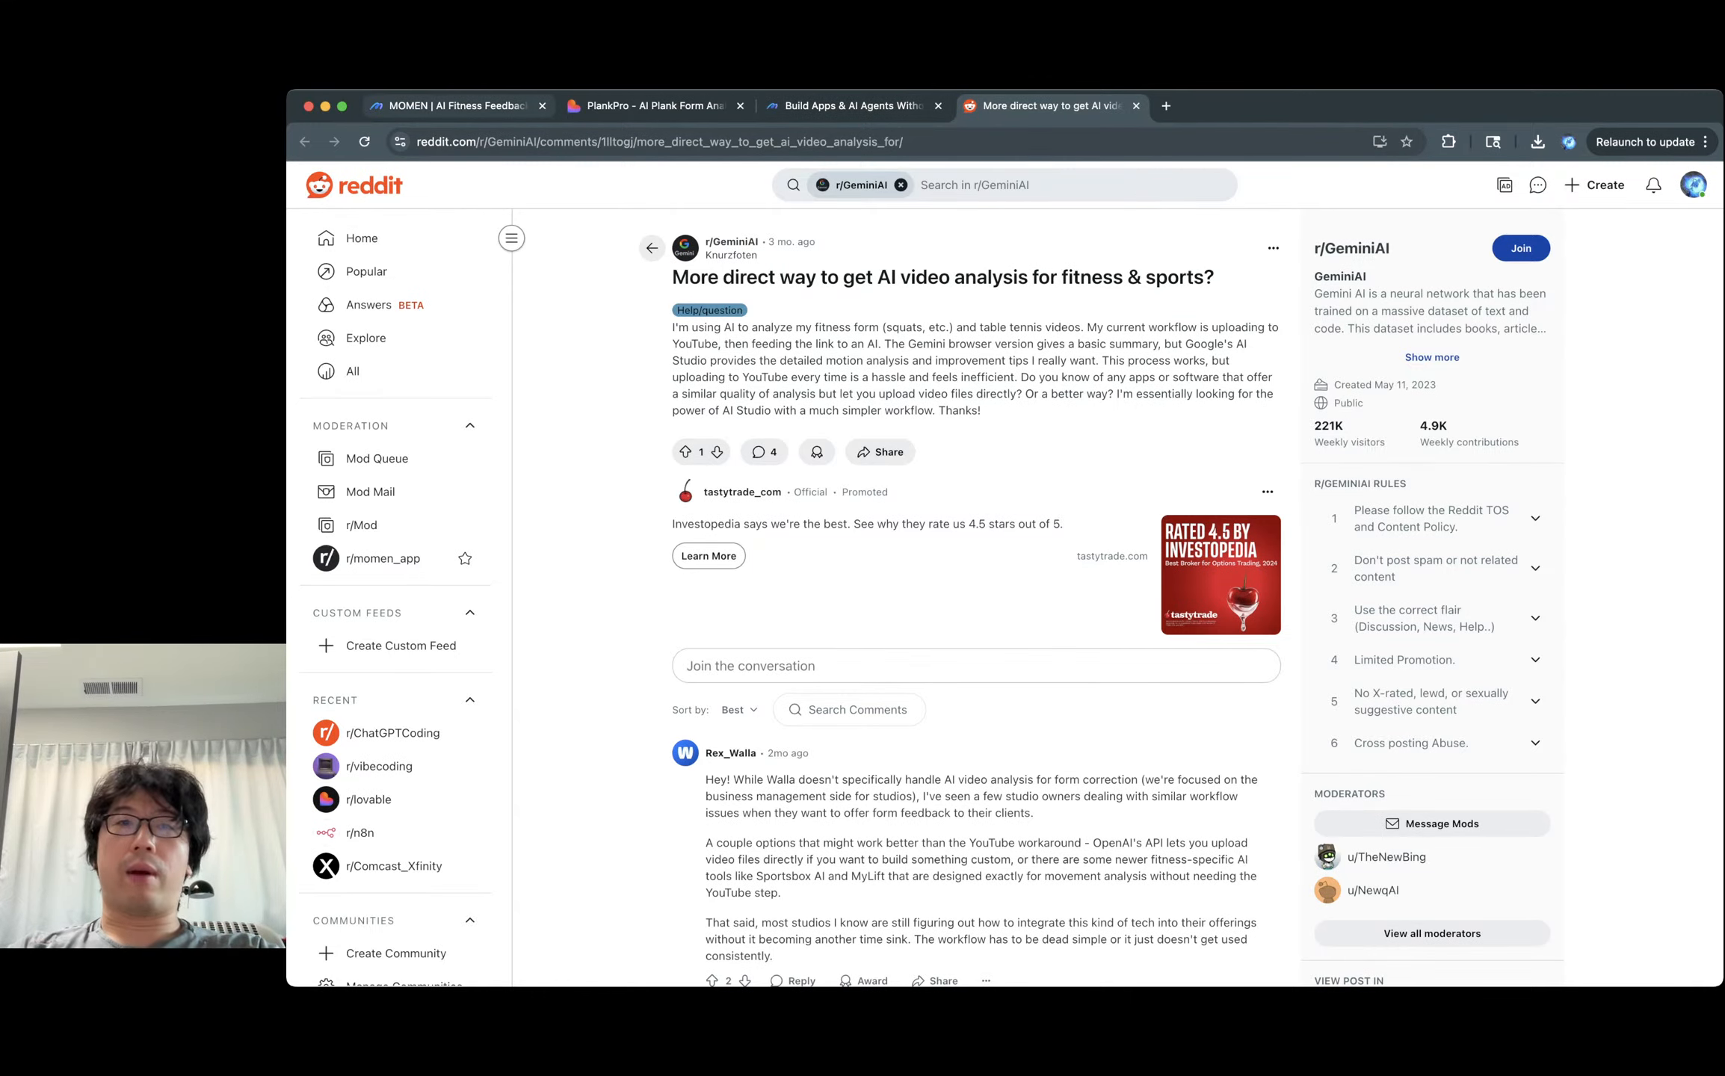
Pass through the AI Fitness Feedback editor tab to reach the momen.app homepage.
left_click(458, 106)
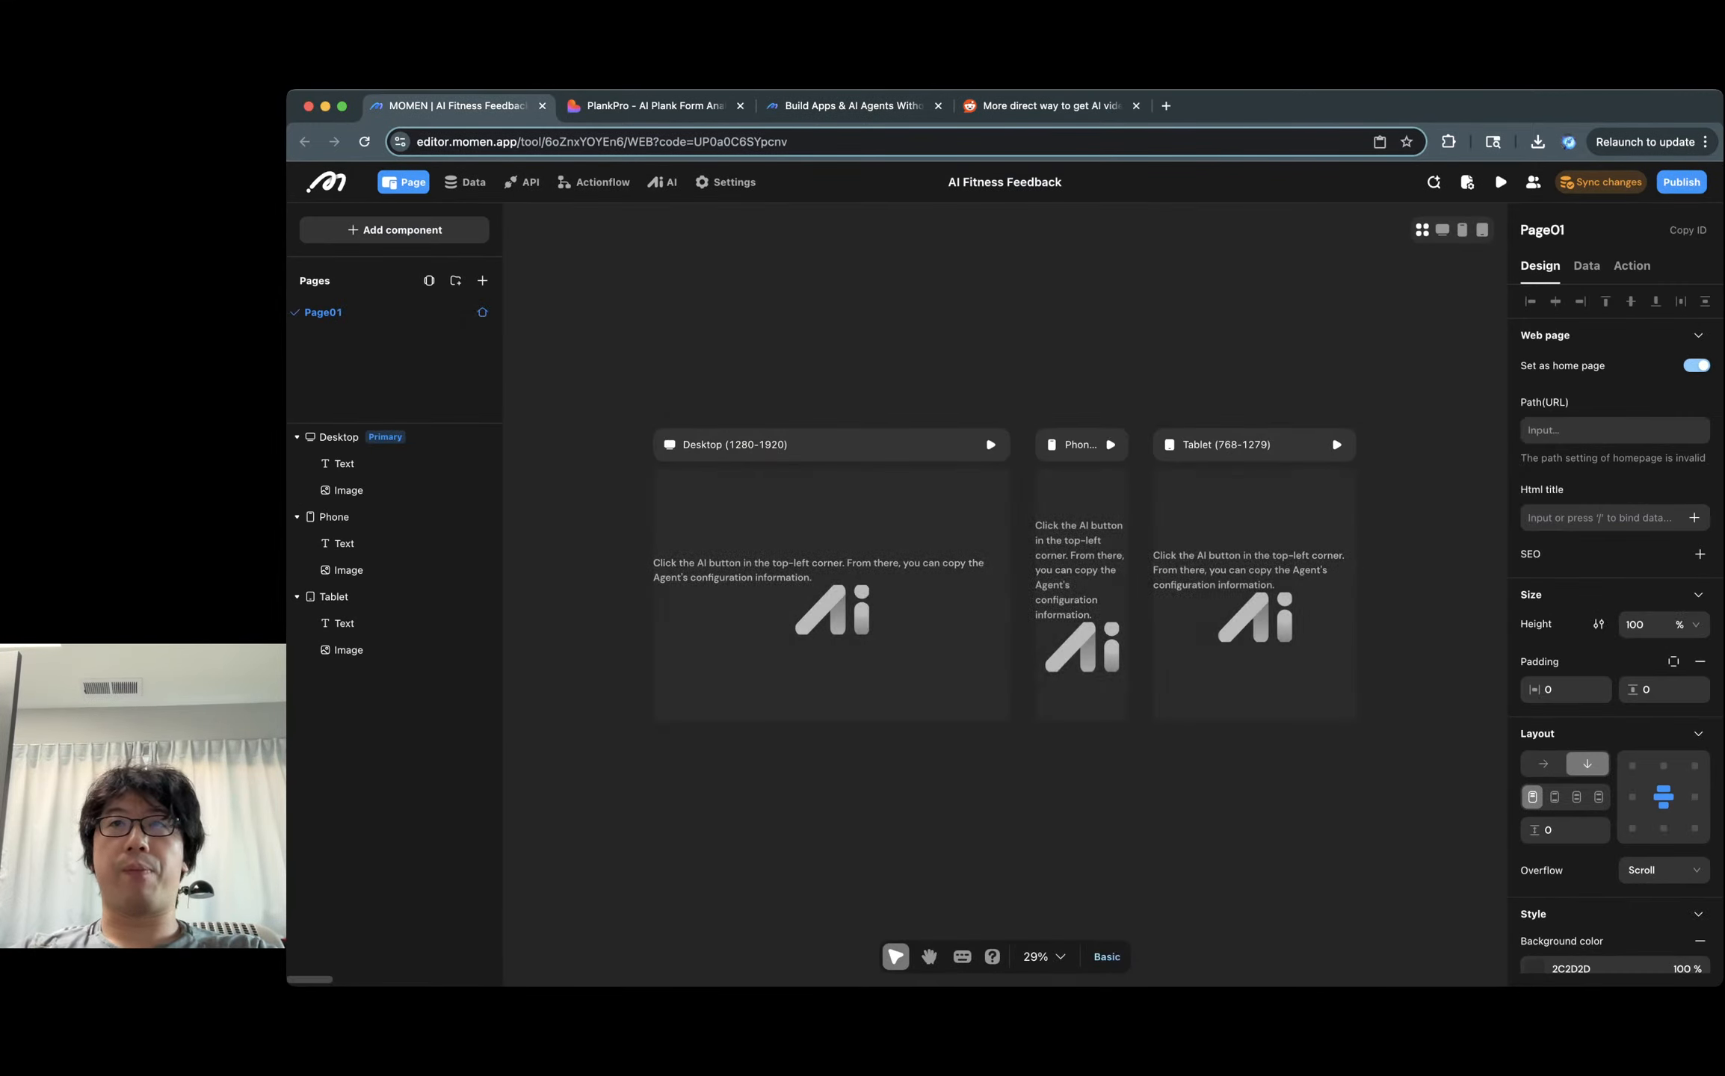
left_click(852, 105)
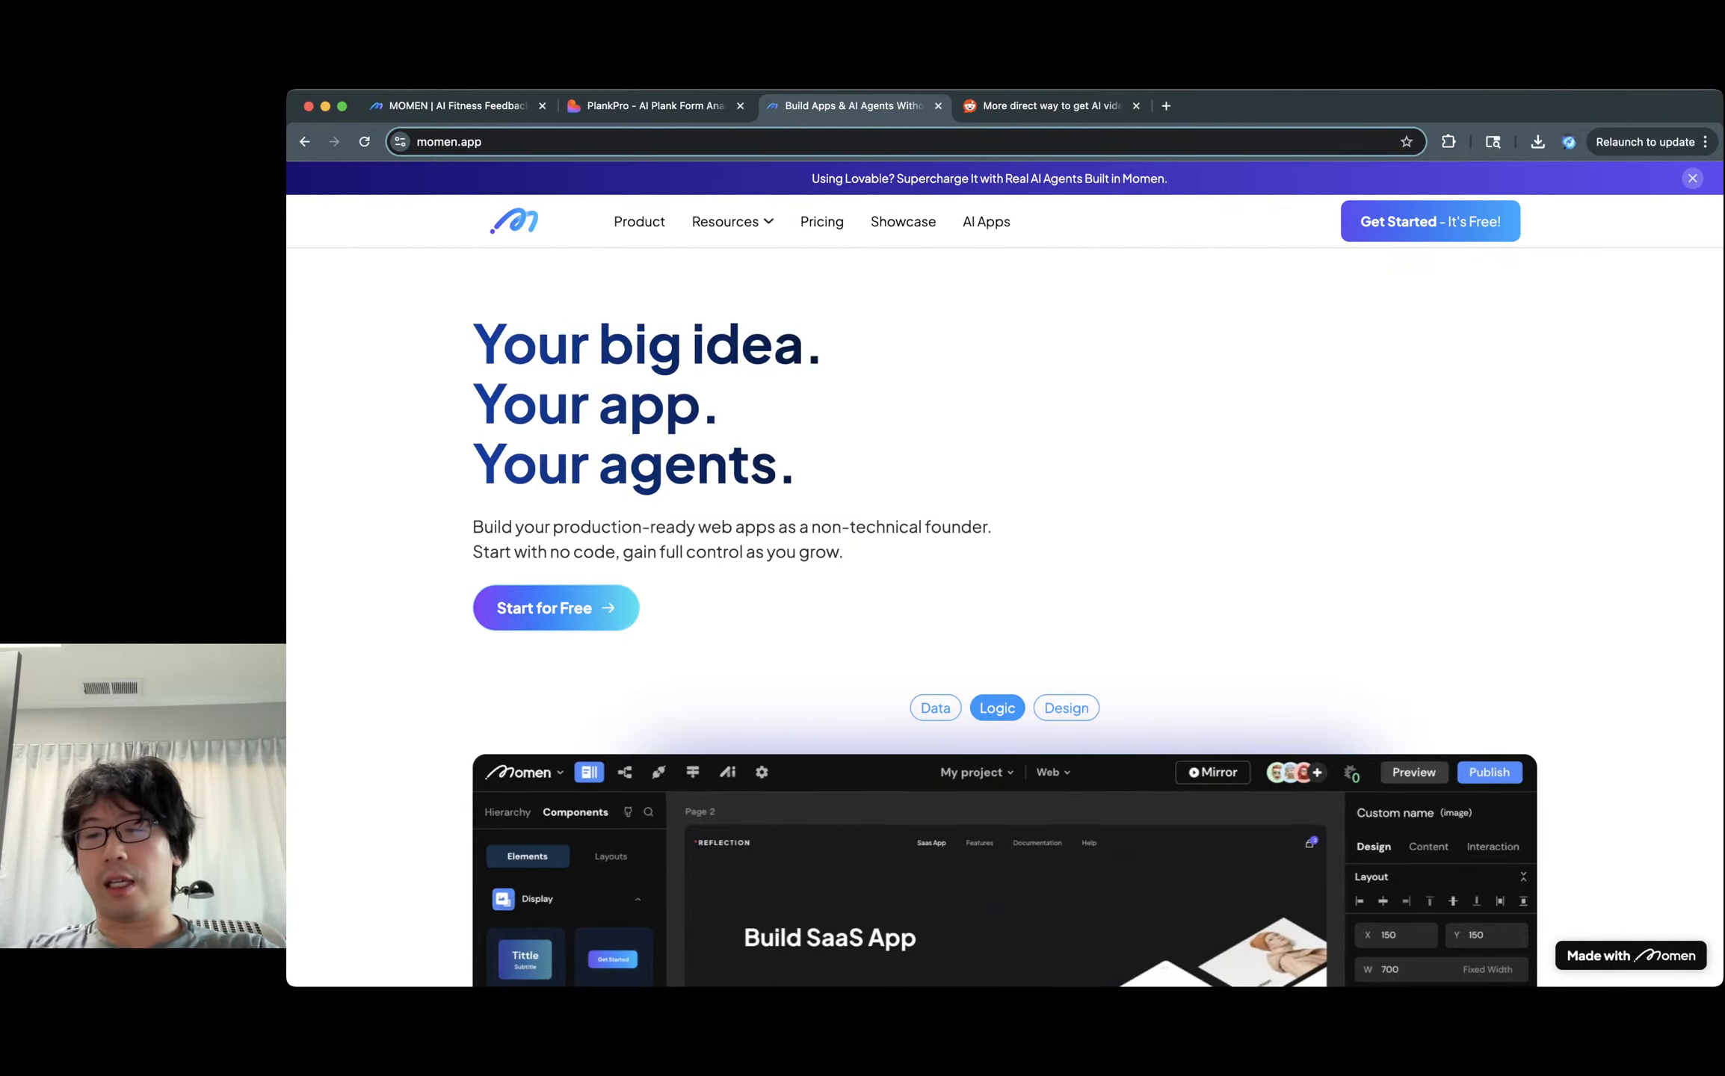
Scroll the momen.app homepage down and back up, then switch to the PlankPro login tab.
scroll(1005, 590, "down", 15)
scroll(1005, 591, "up", 2)
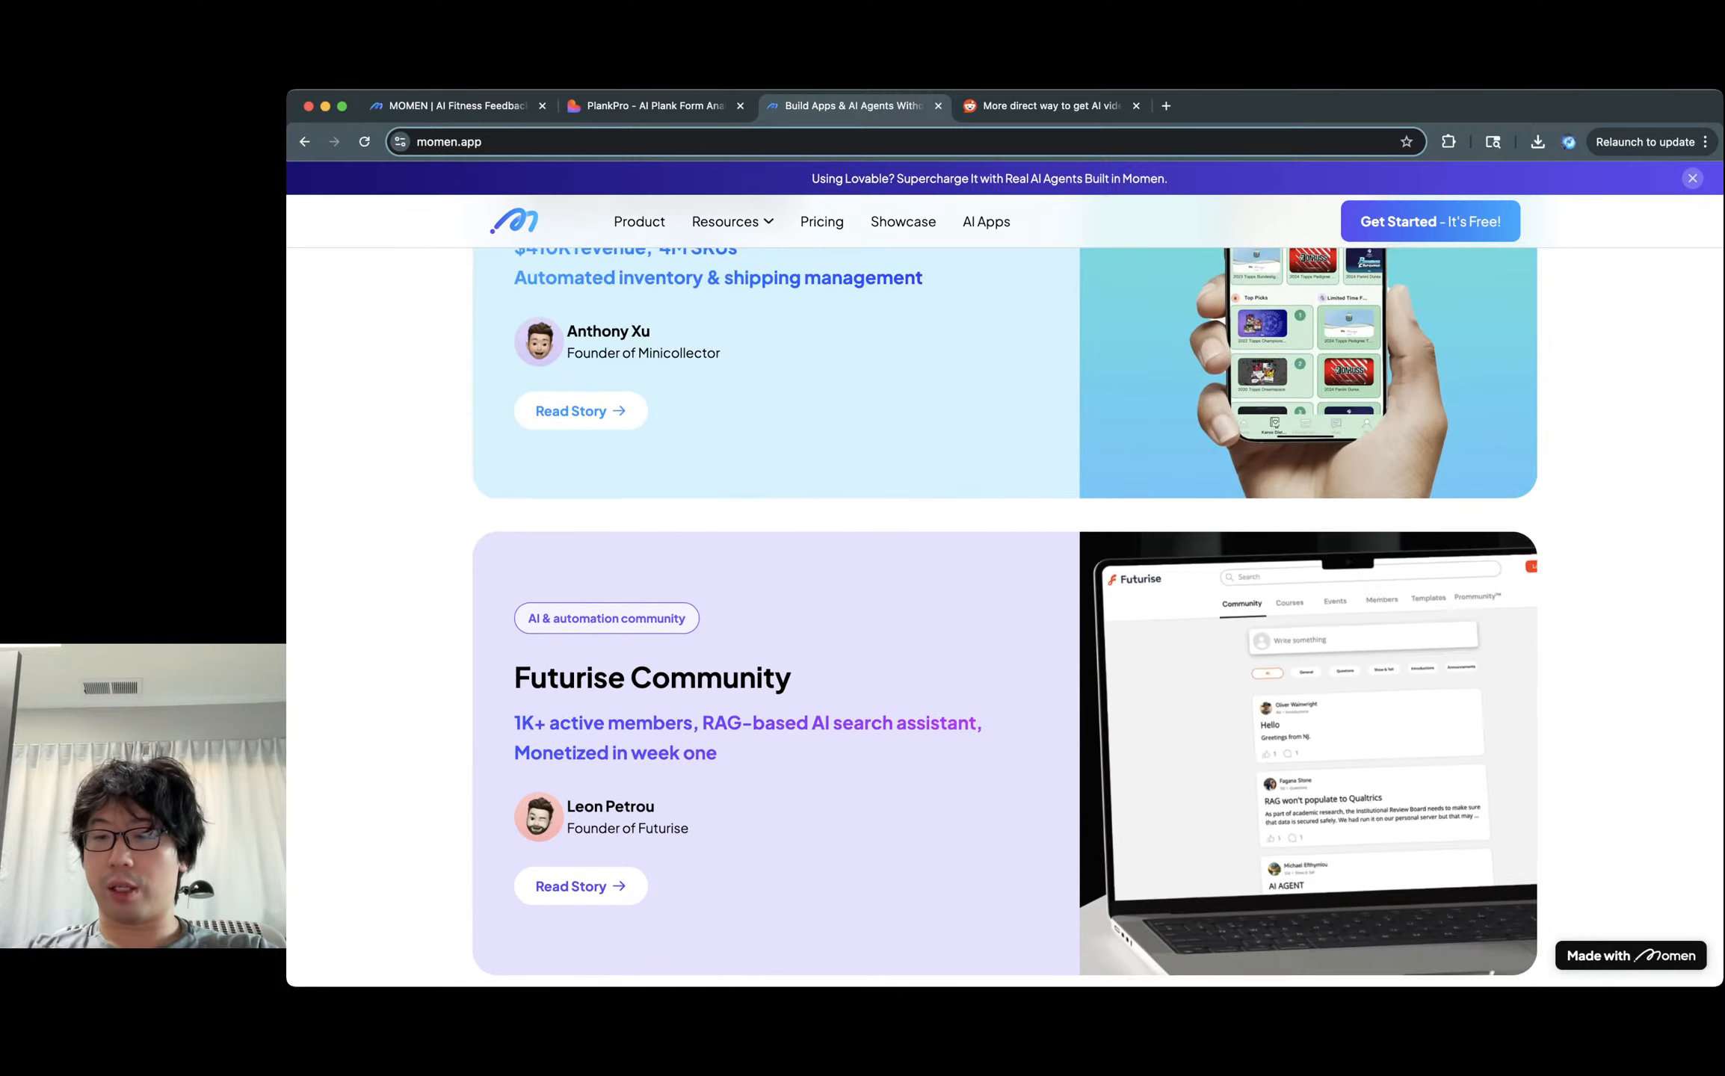
scroll(1004, 591, "up", 15)
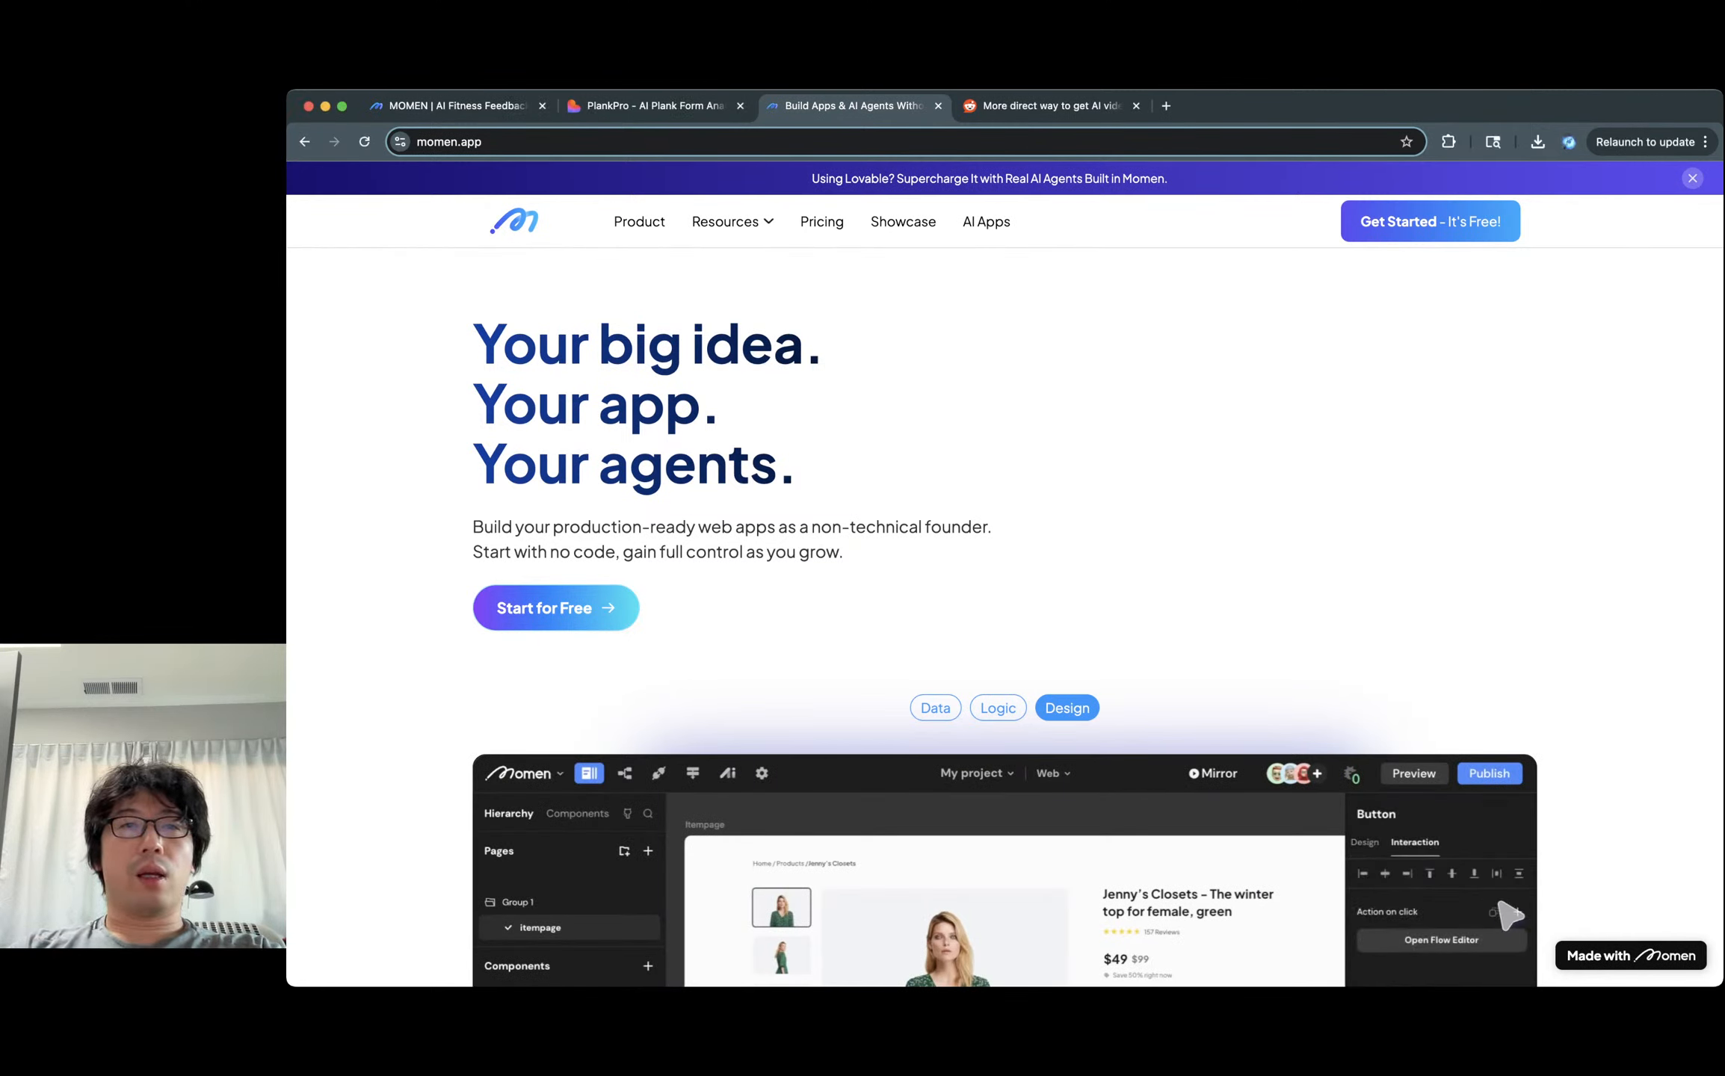
left_click(656, 107)
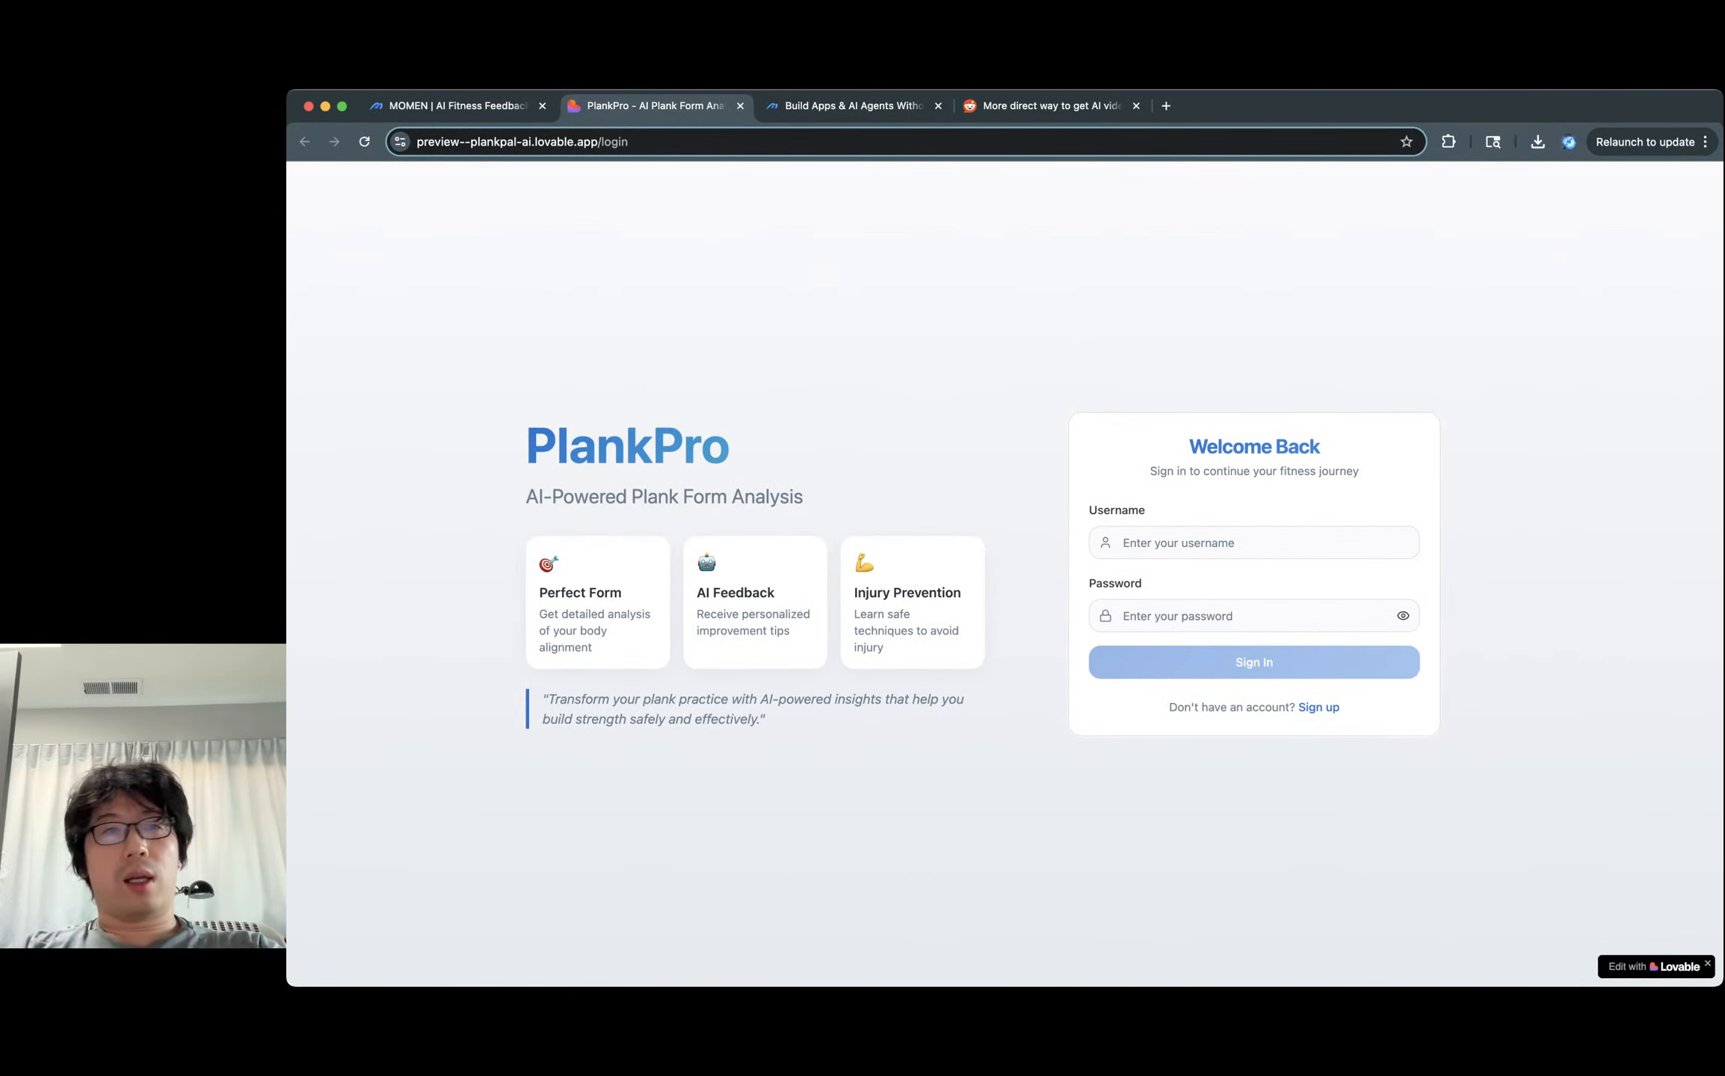
Select the PlankPro base address in the URL bar, leaving out the login part.
left_click(533, 142)
left_click(602, 142)
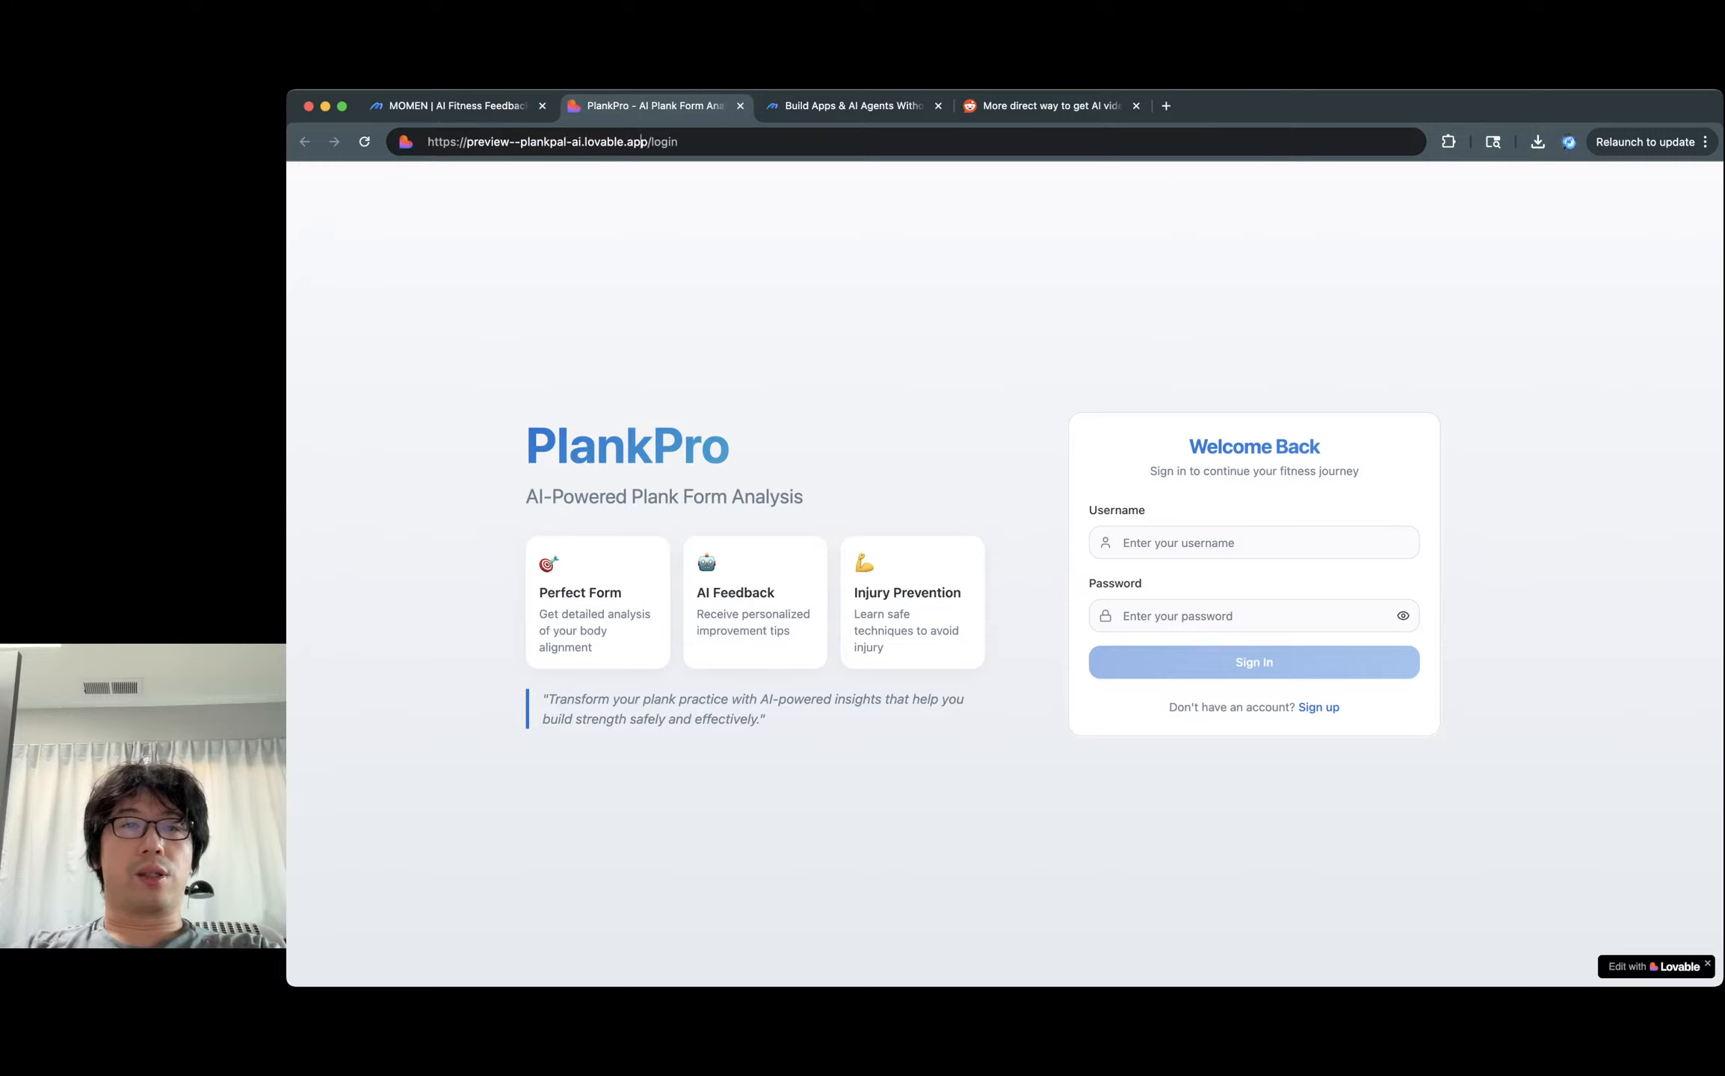
left_click_drag(652, 142, 427, 142)
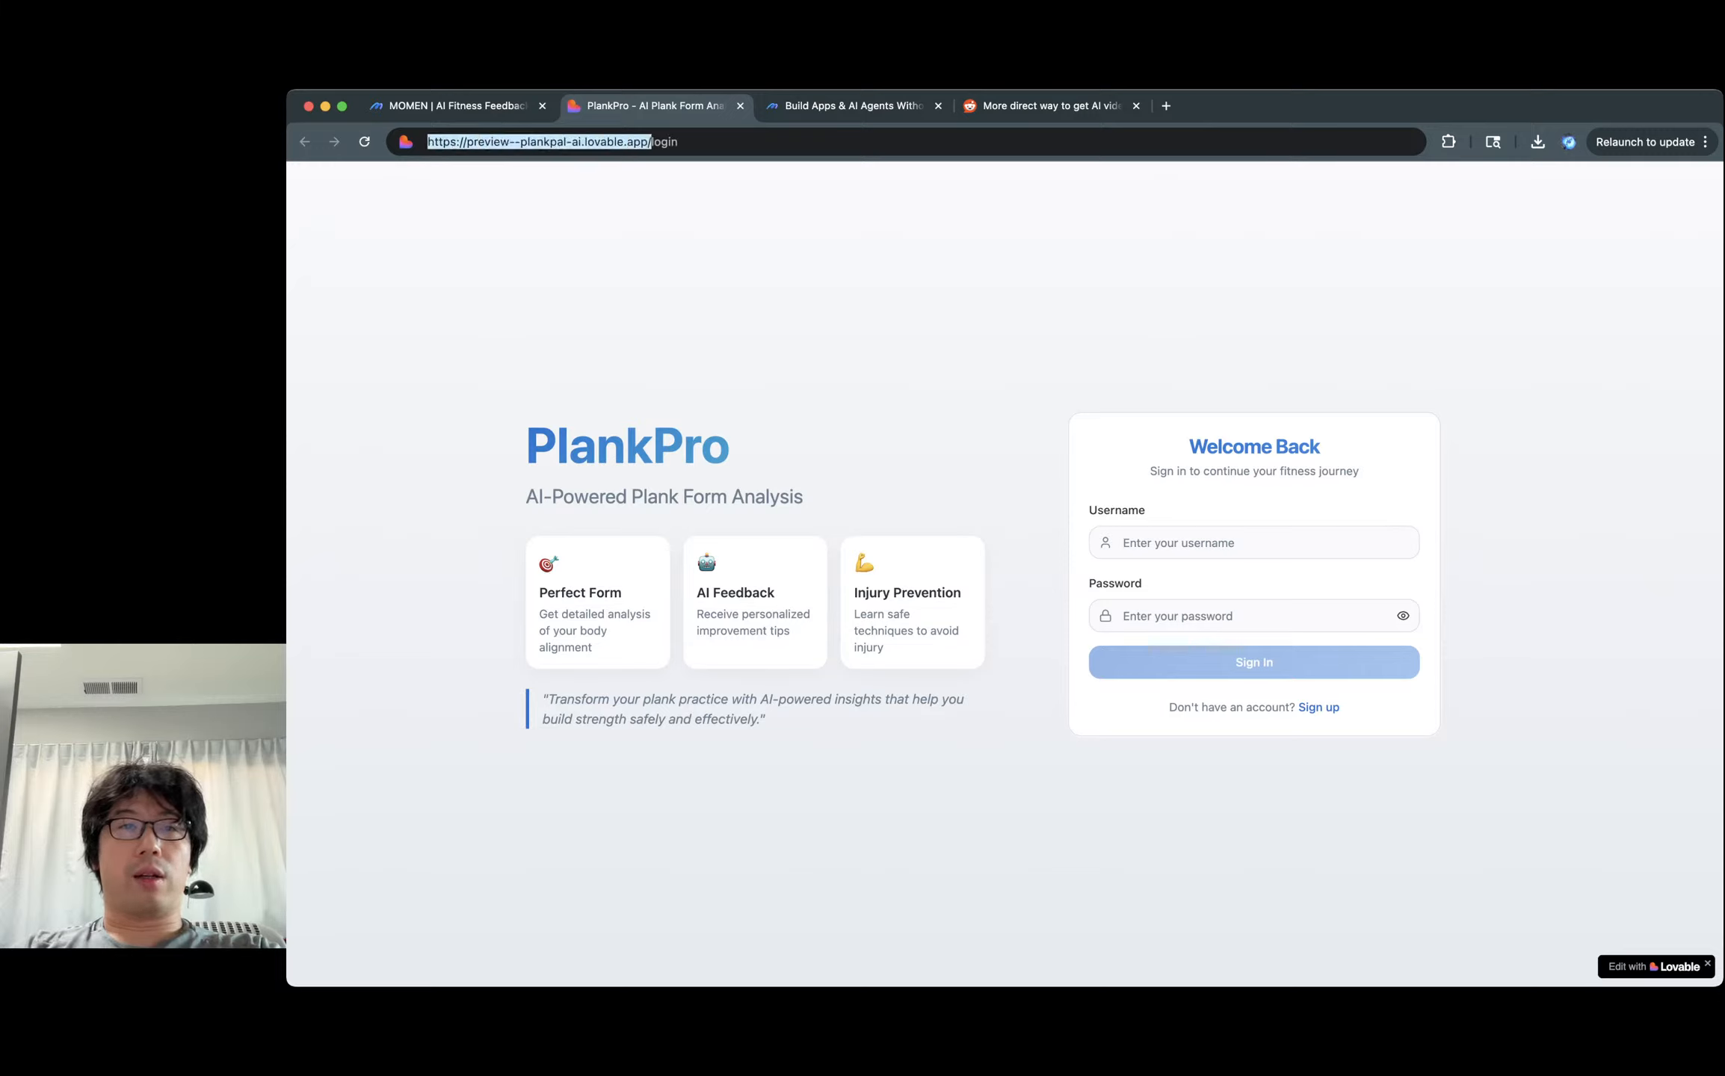
key("super+Tab")
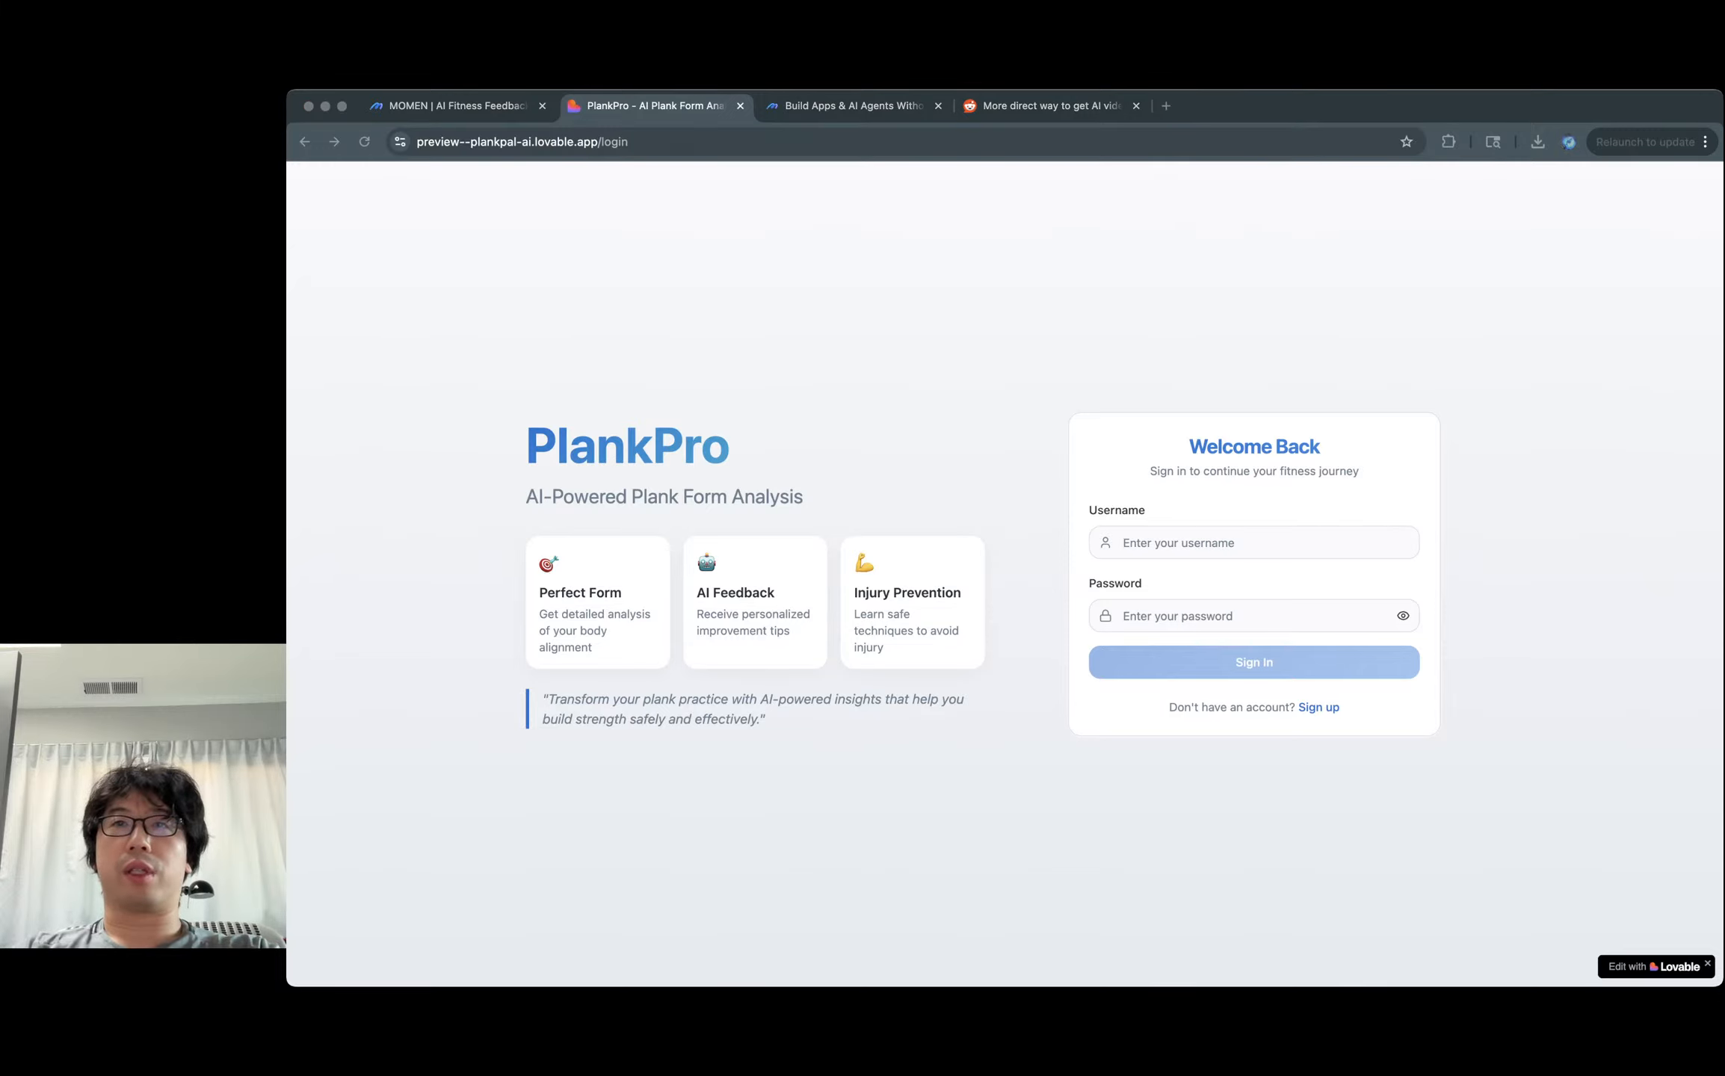
key("super+Tab")
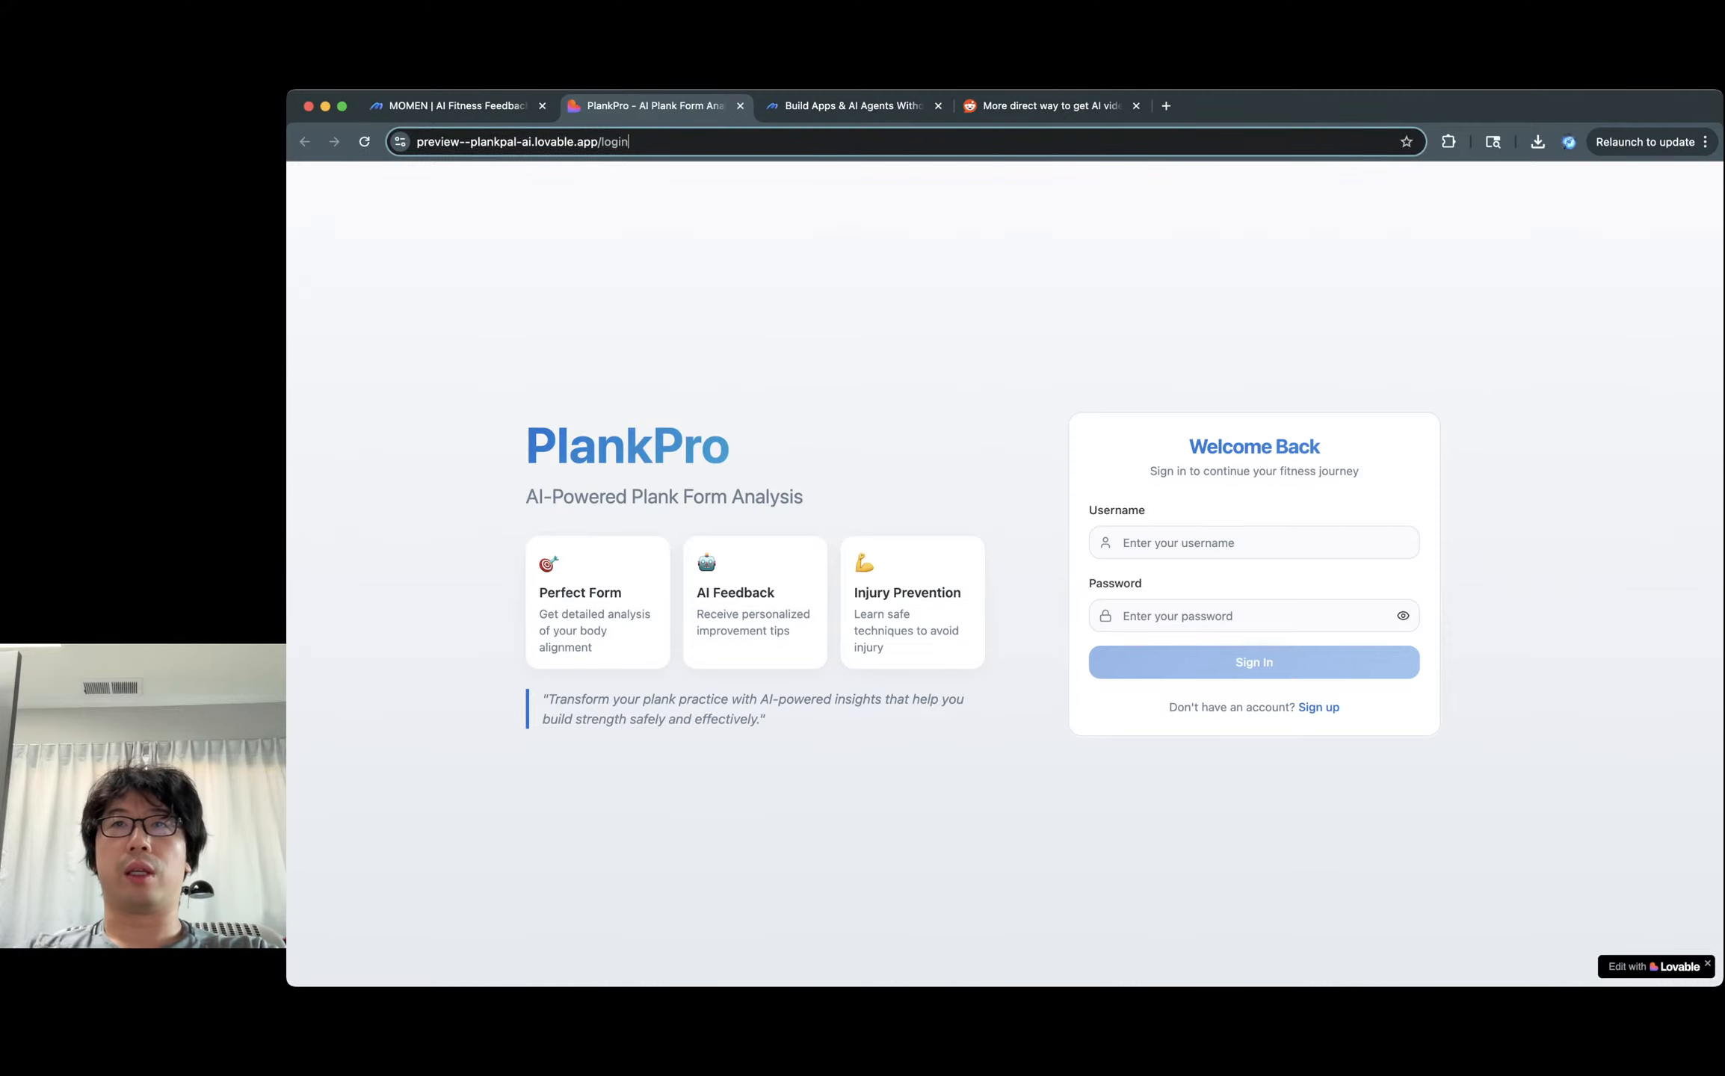
Focus the Username field and open DevTools with Cmd+Option+I.
left_click(1254, 543)
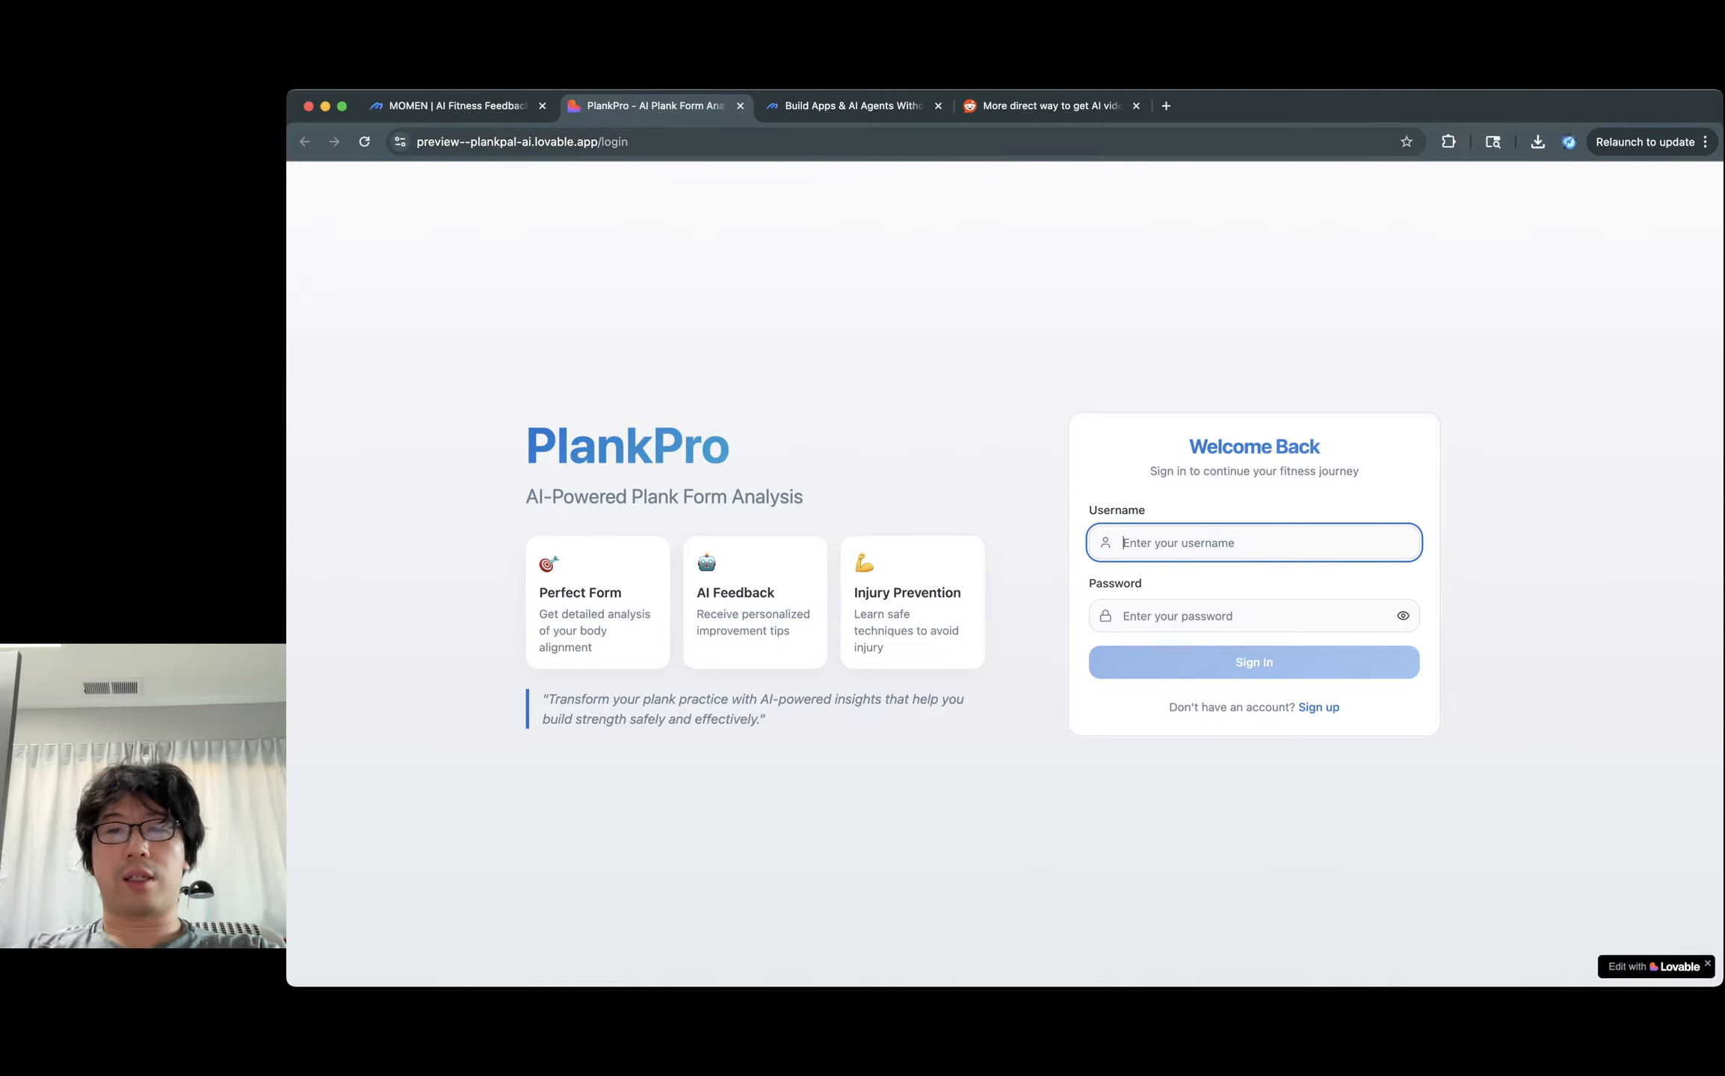
left_click(1254, 359)
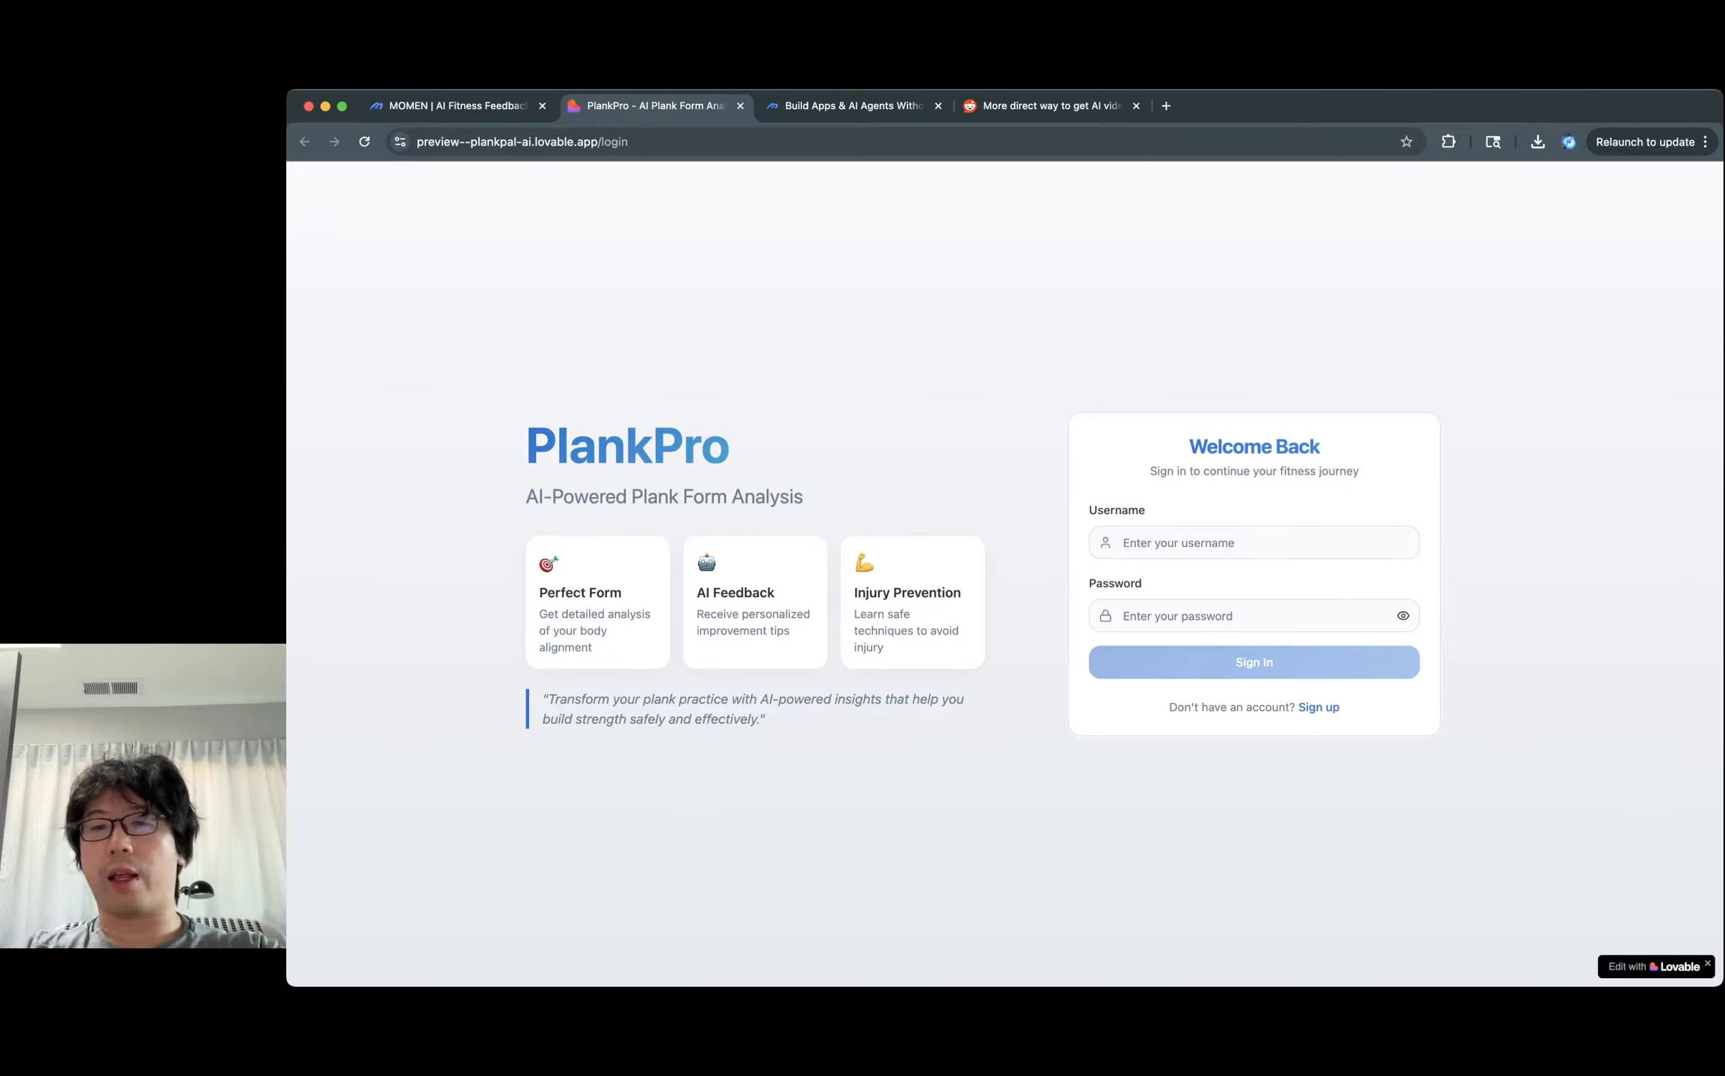
left_click(1254, 542)
left_click(1254, 359)
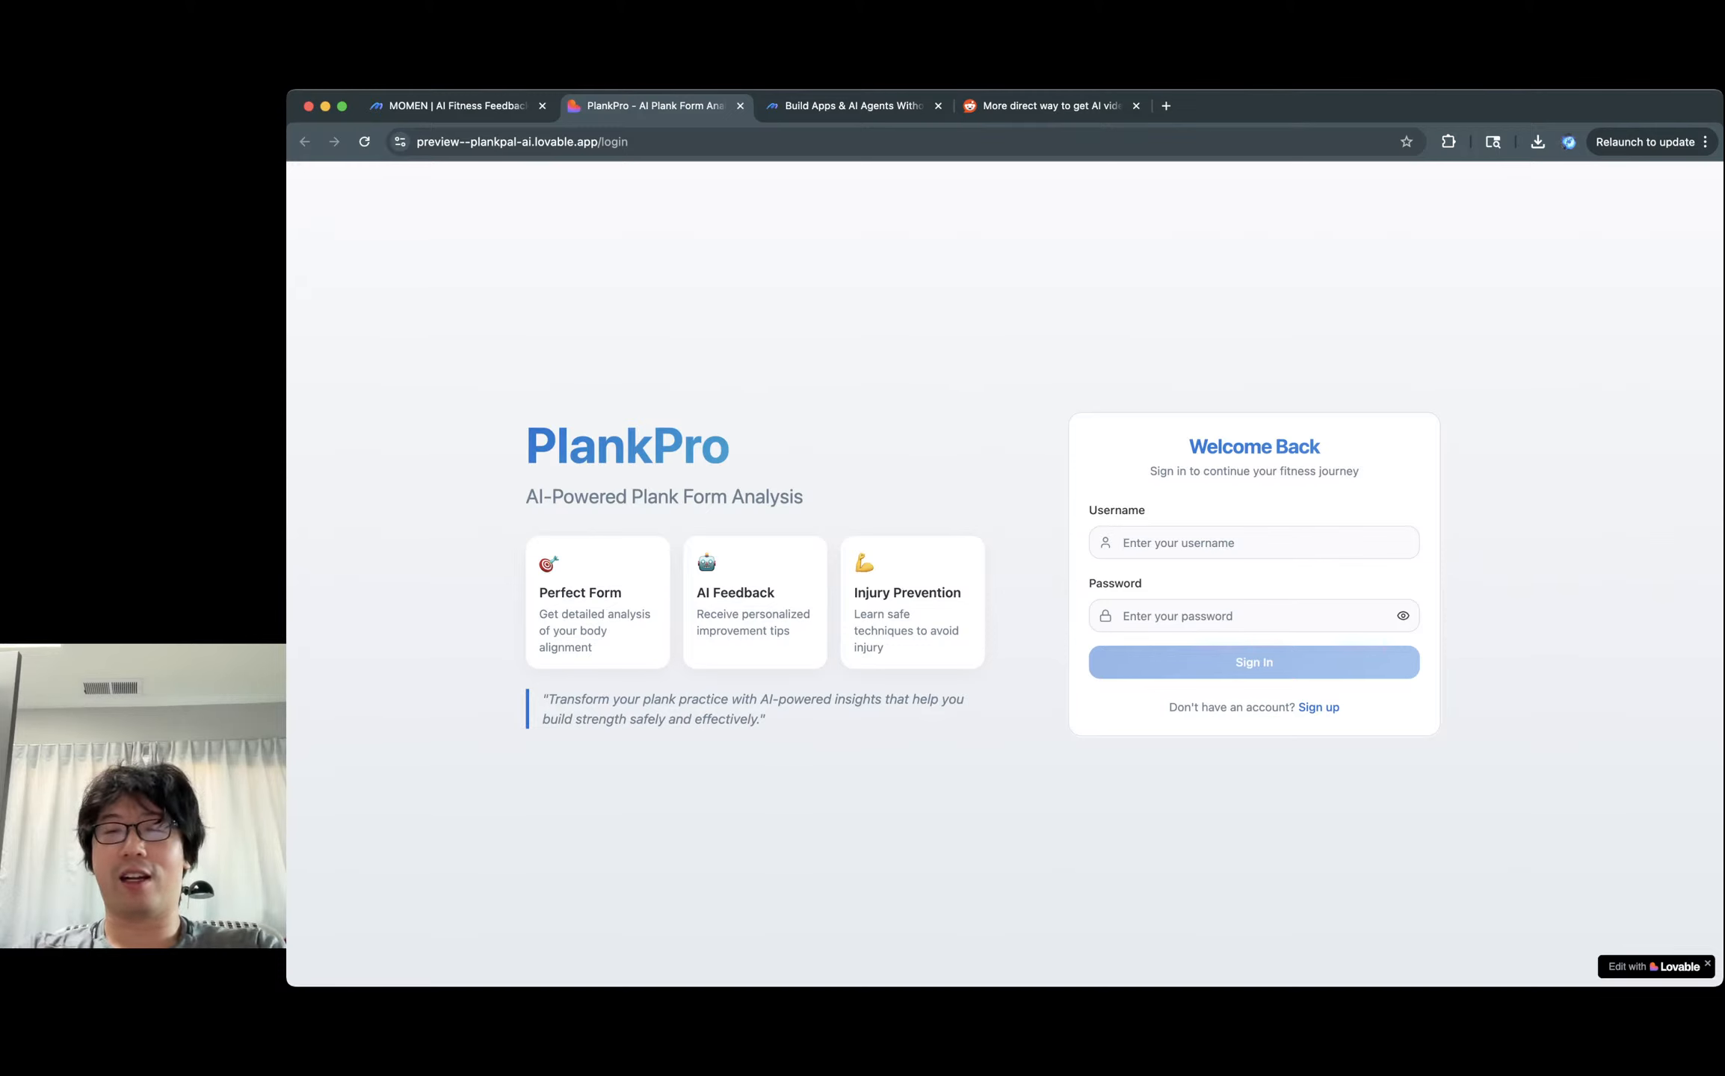
key("super+alt+i")
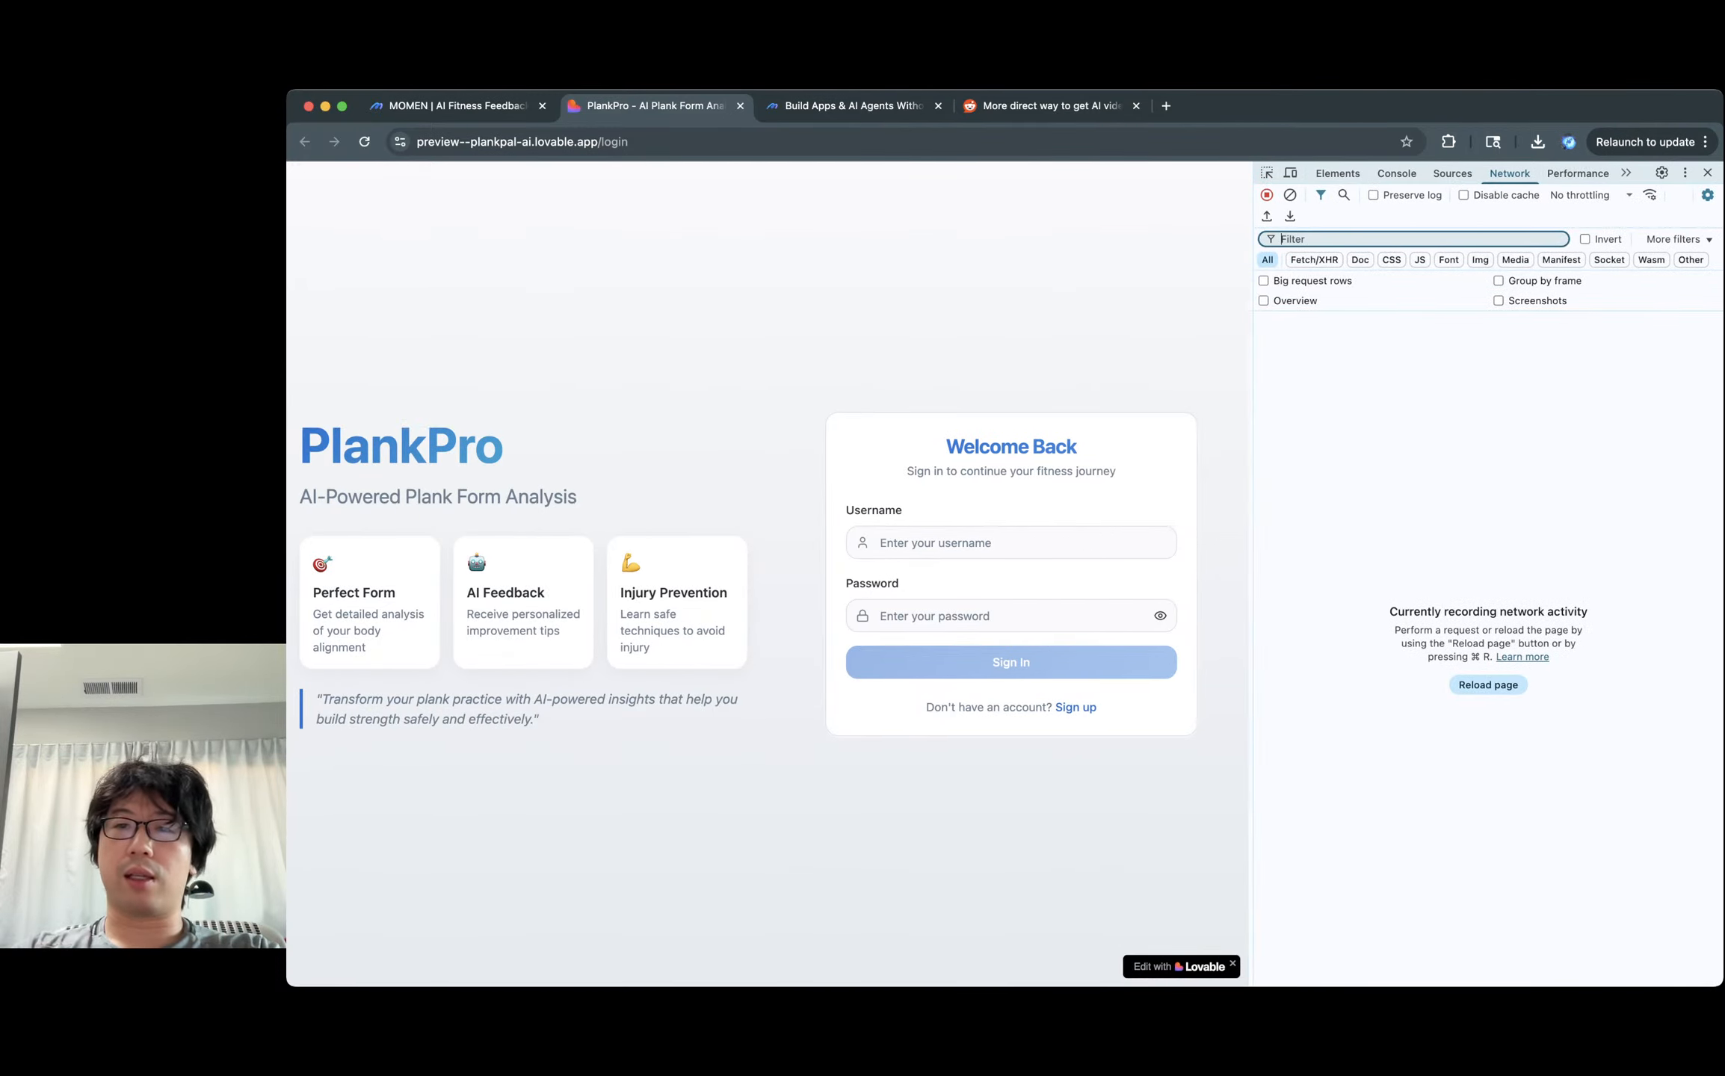
Drag the DevTools divider right to widen the login page, then focus Username.
left_click_drag(1248, 574, 1327, 574)
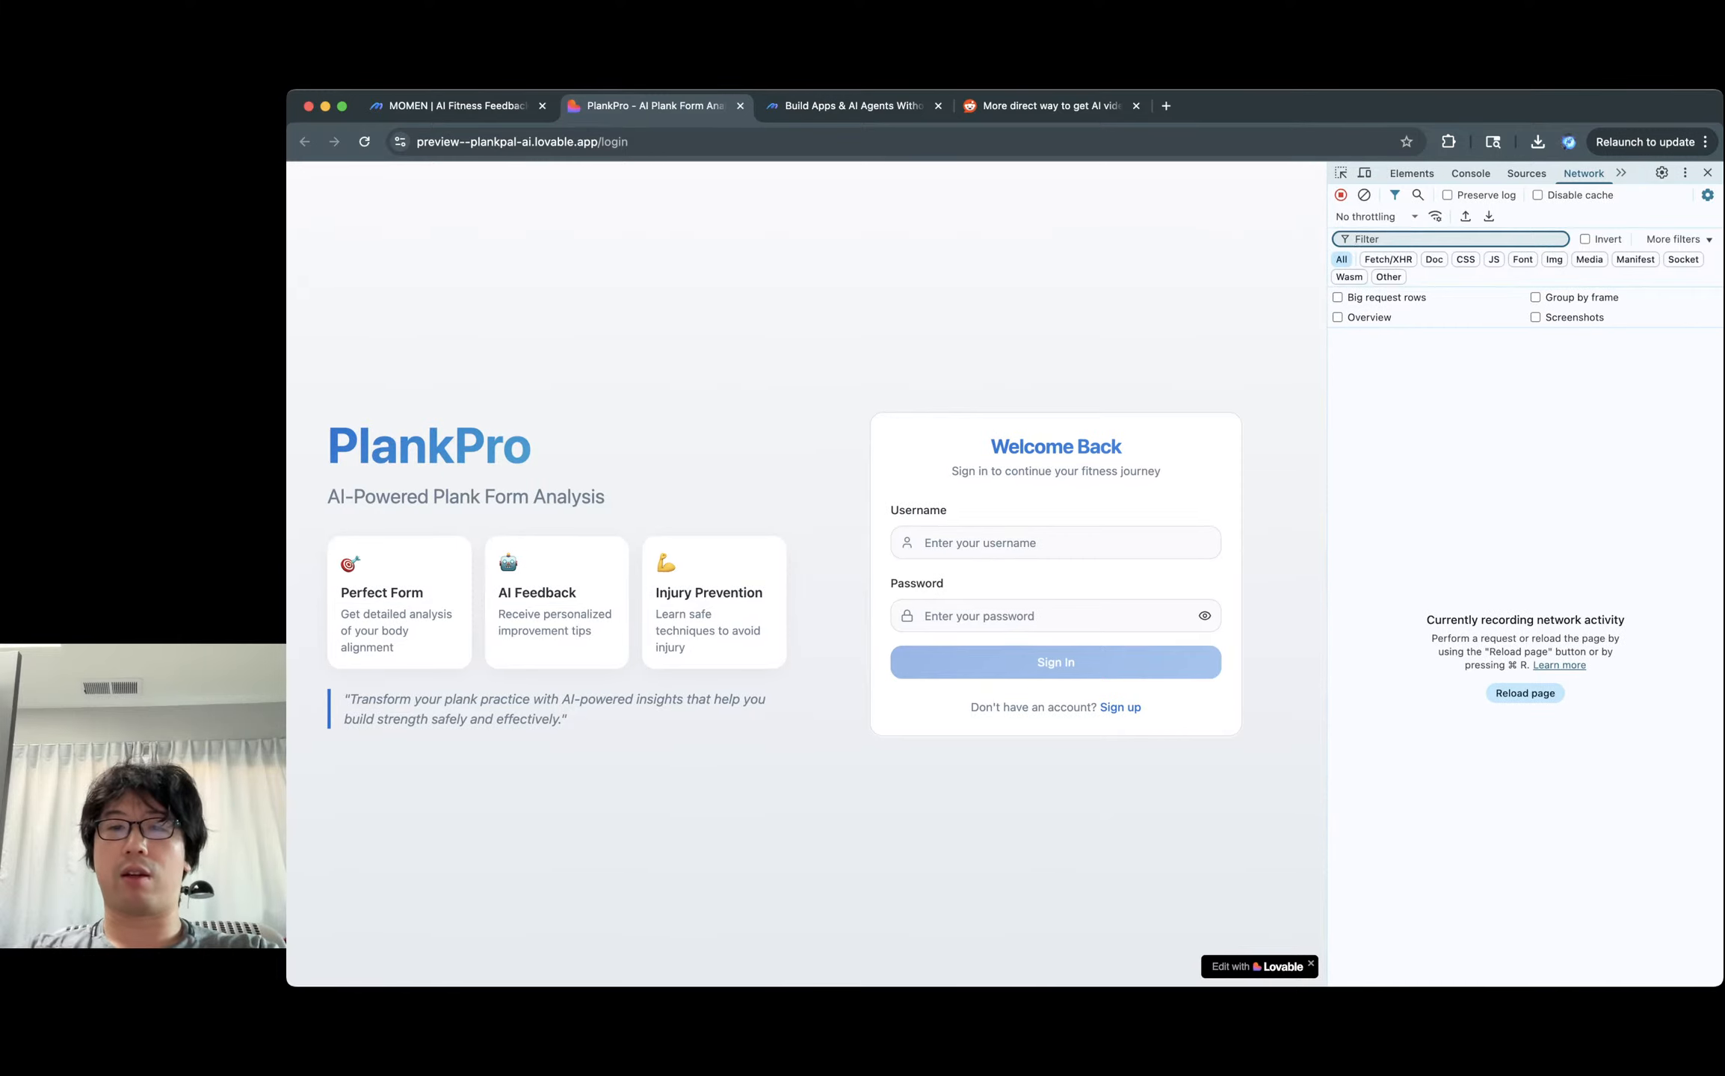
left_click(1046, 544)
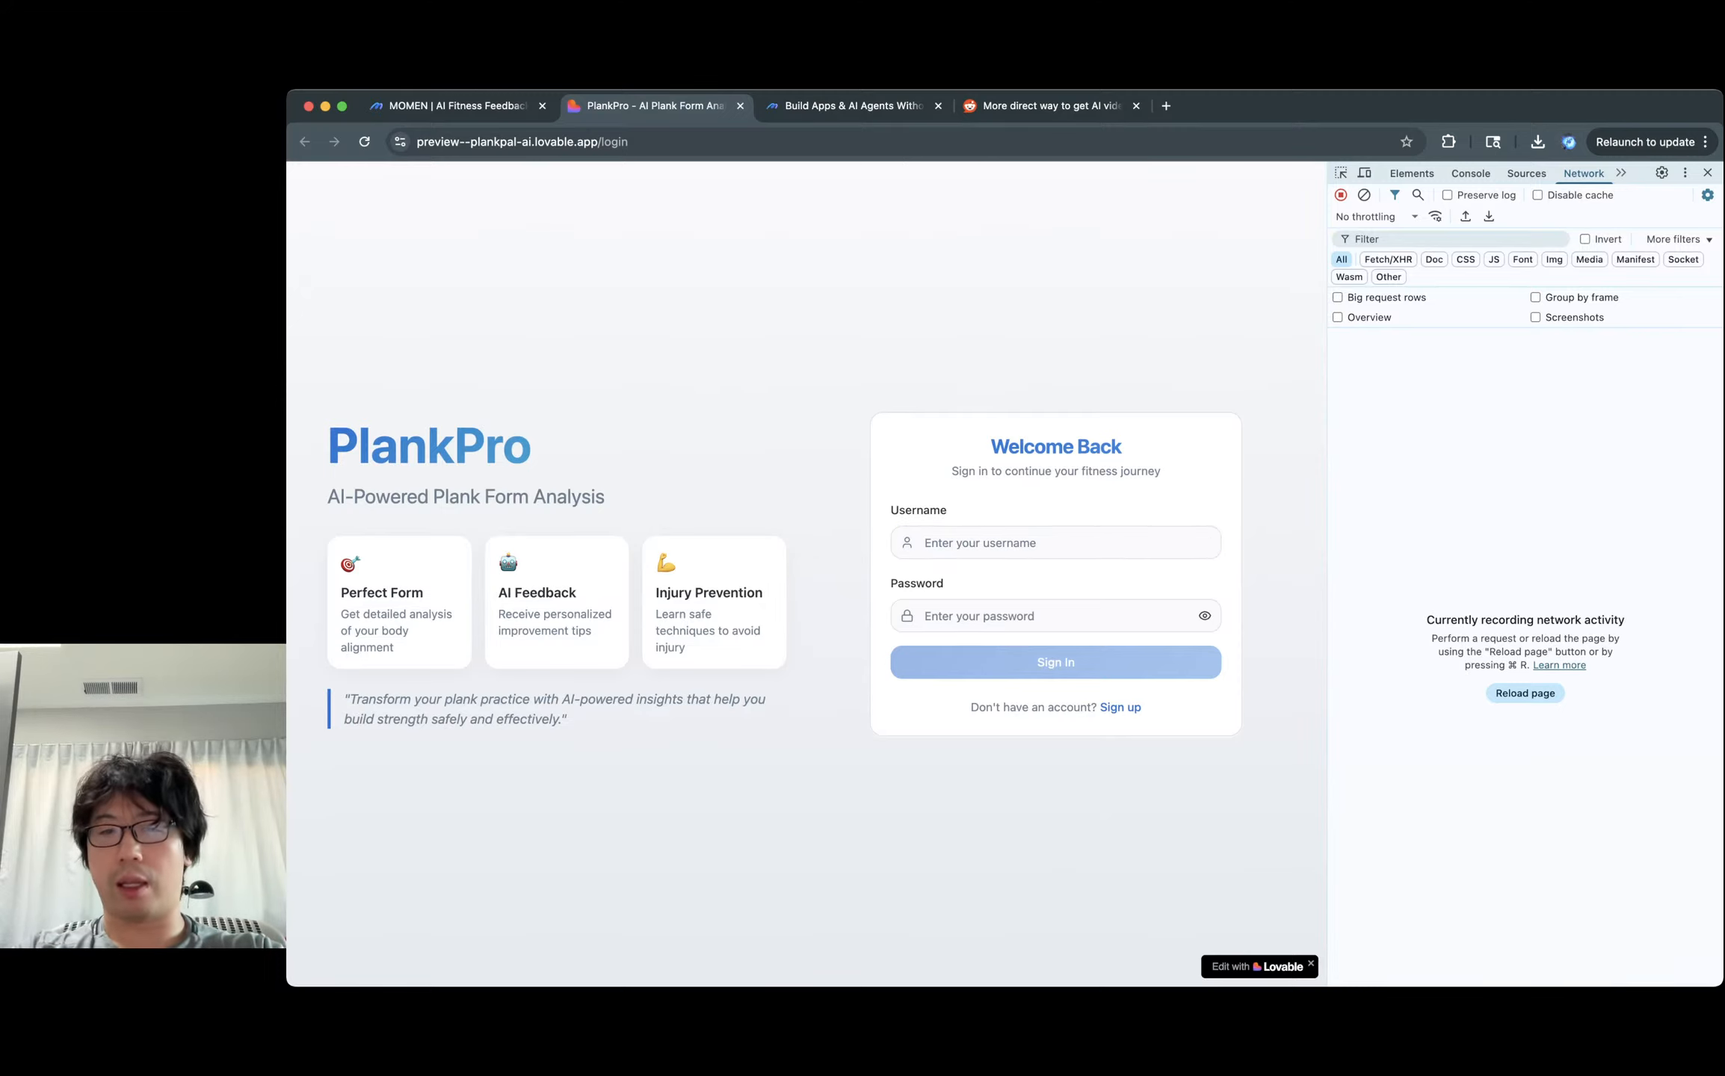
Switch the login form to sign-up and enter a new username.
left_click(1055, 544)
type("a")
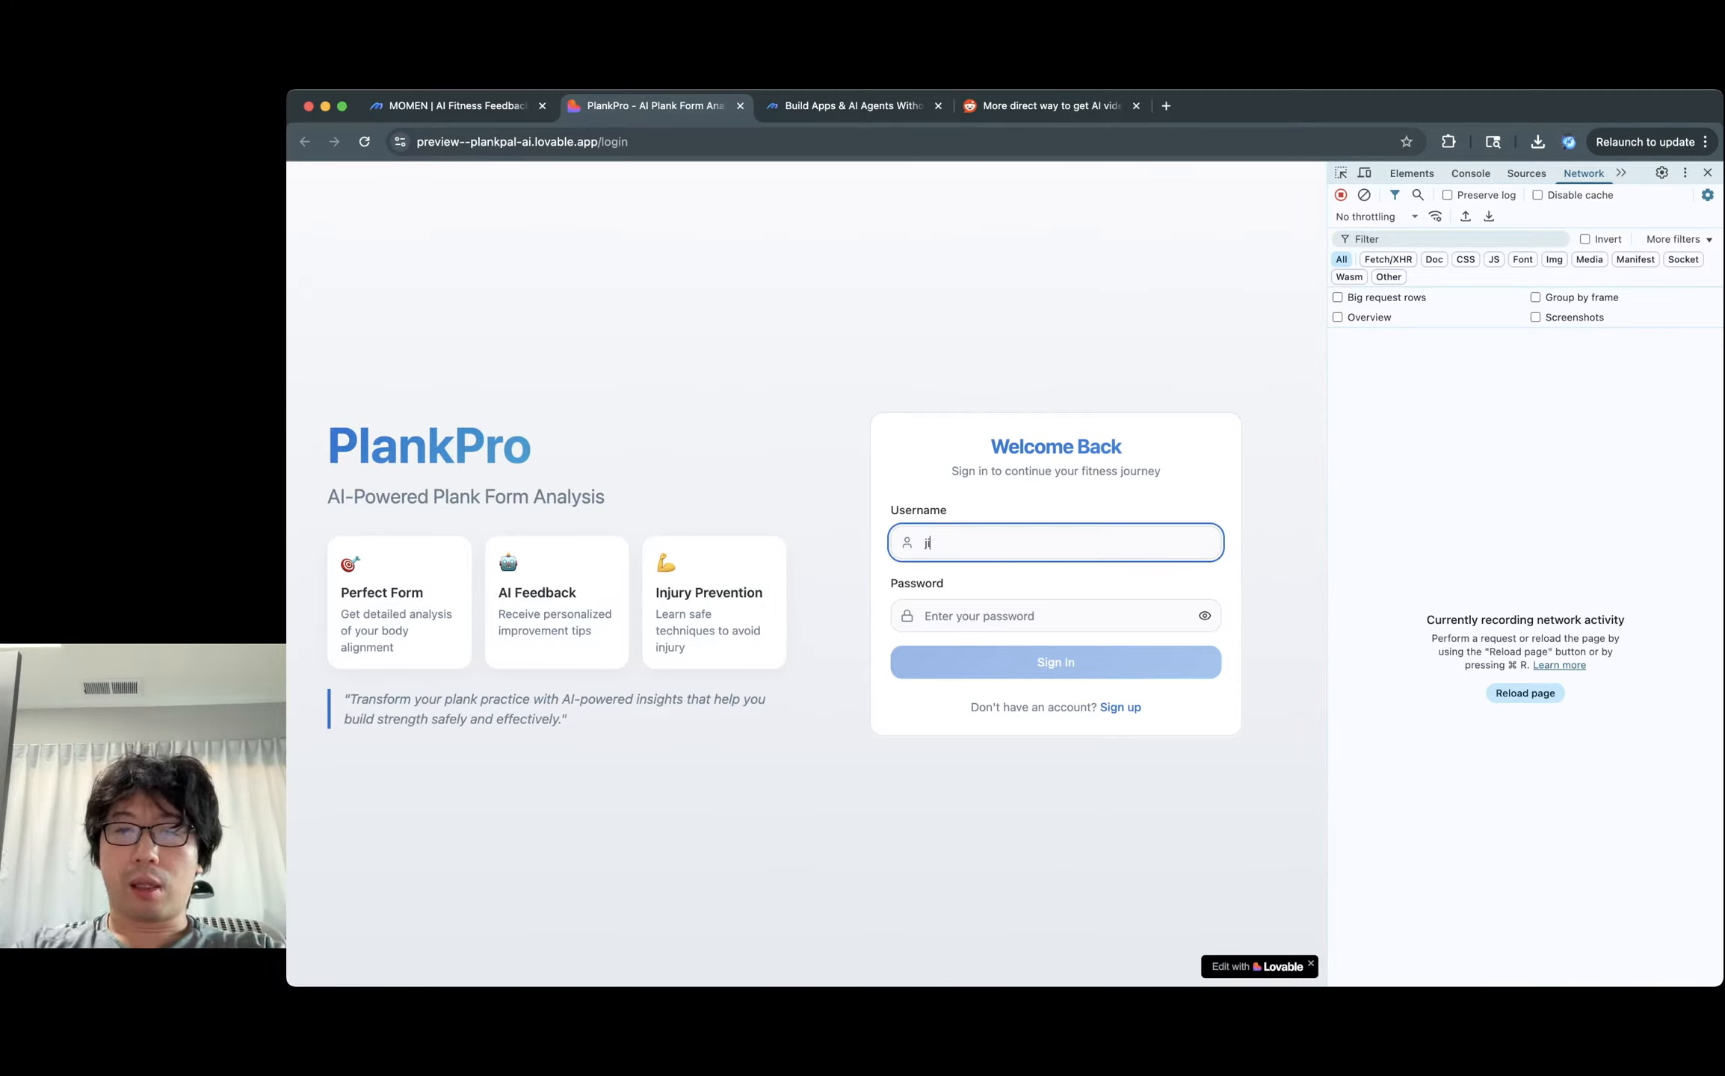
key("BackSpace")
left_click(1120, 707)
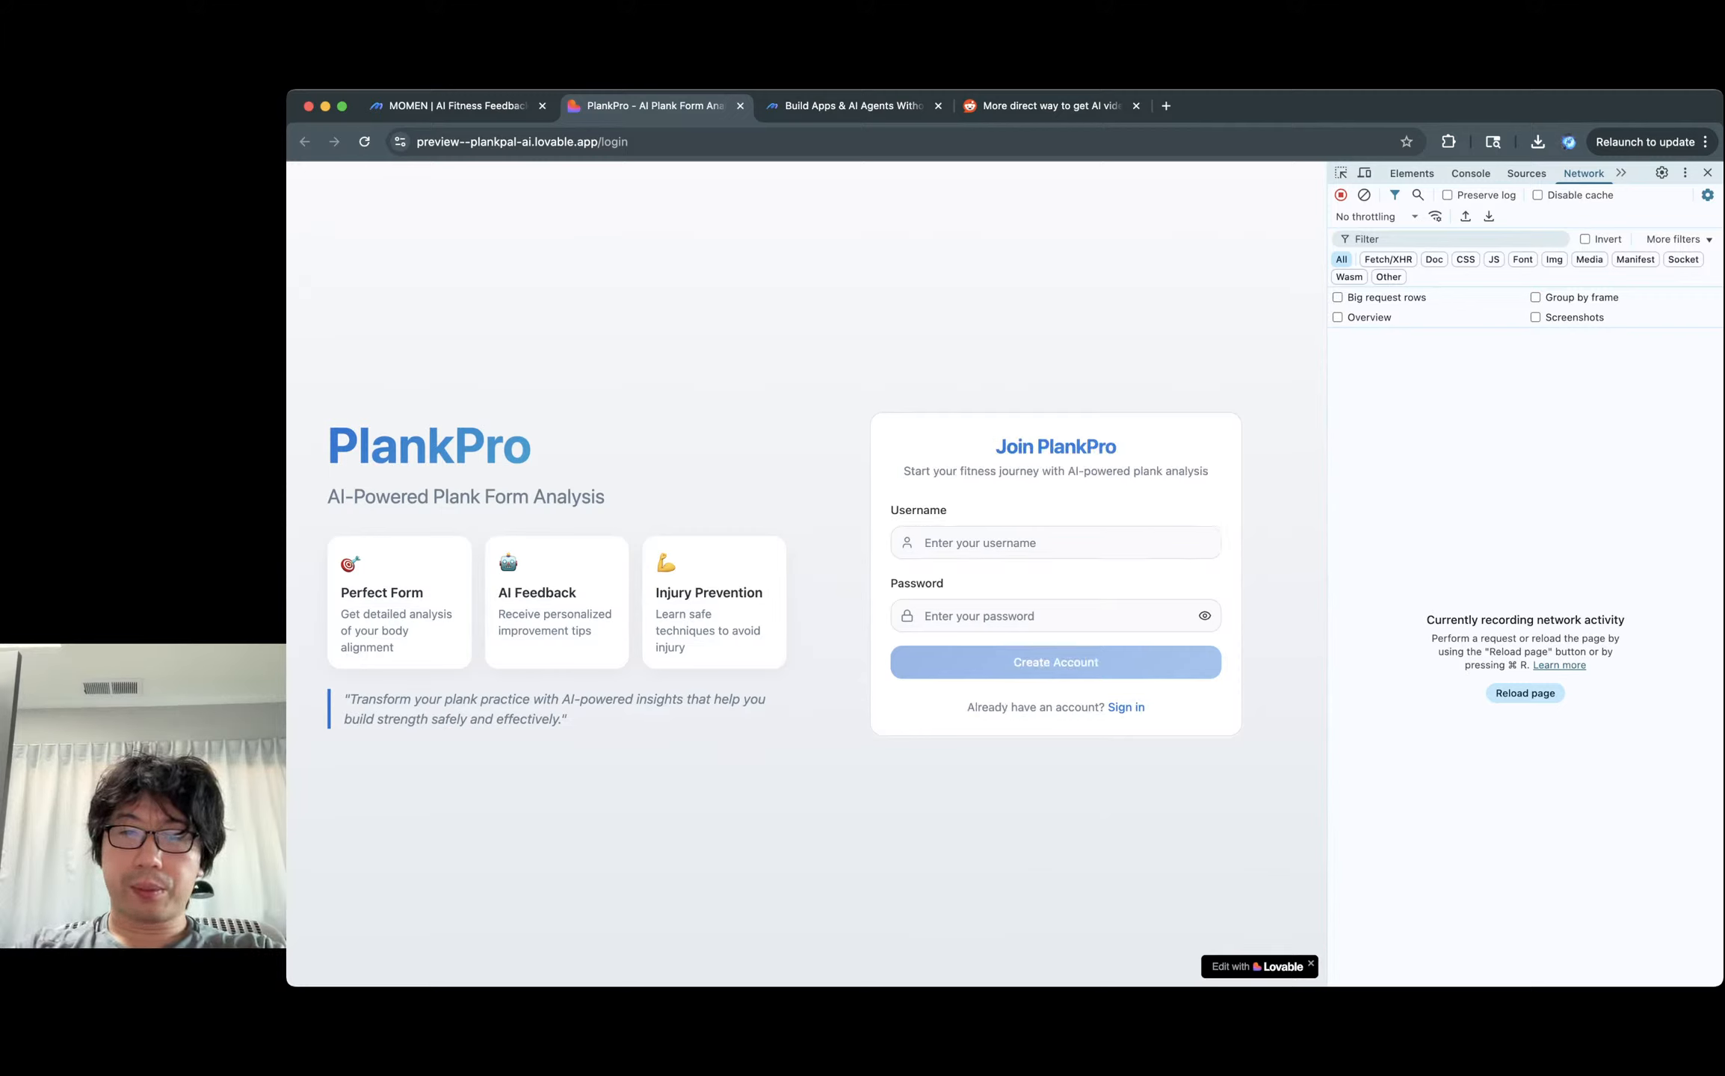
left_click(1056, 544)
type("jiangyaokai")
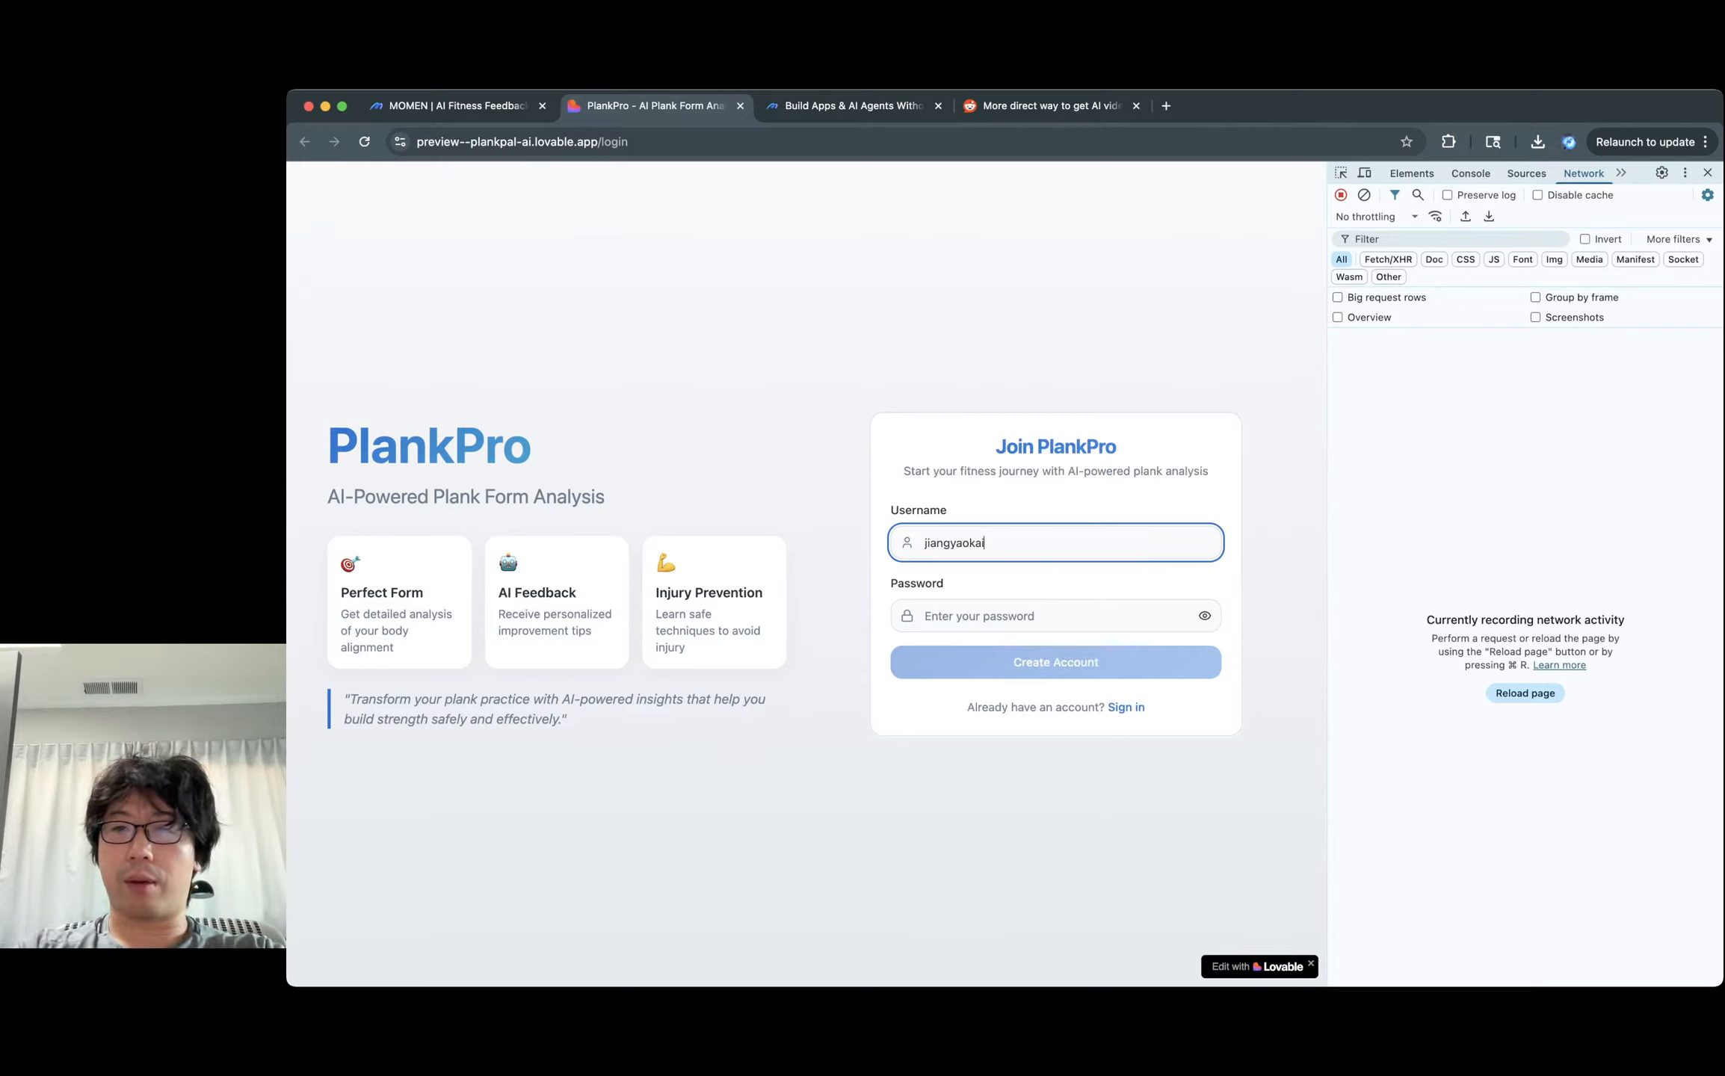
key("Tab")
Filter the Network panel to Fetch/XHR, enter a password and create the account.
left_click(1388, 260)
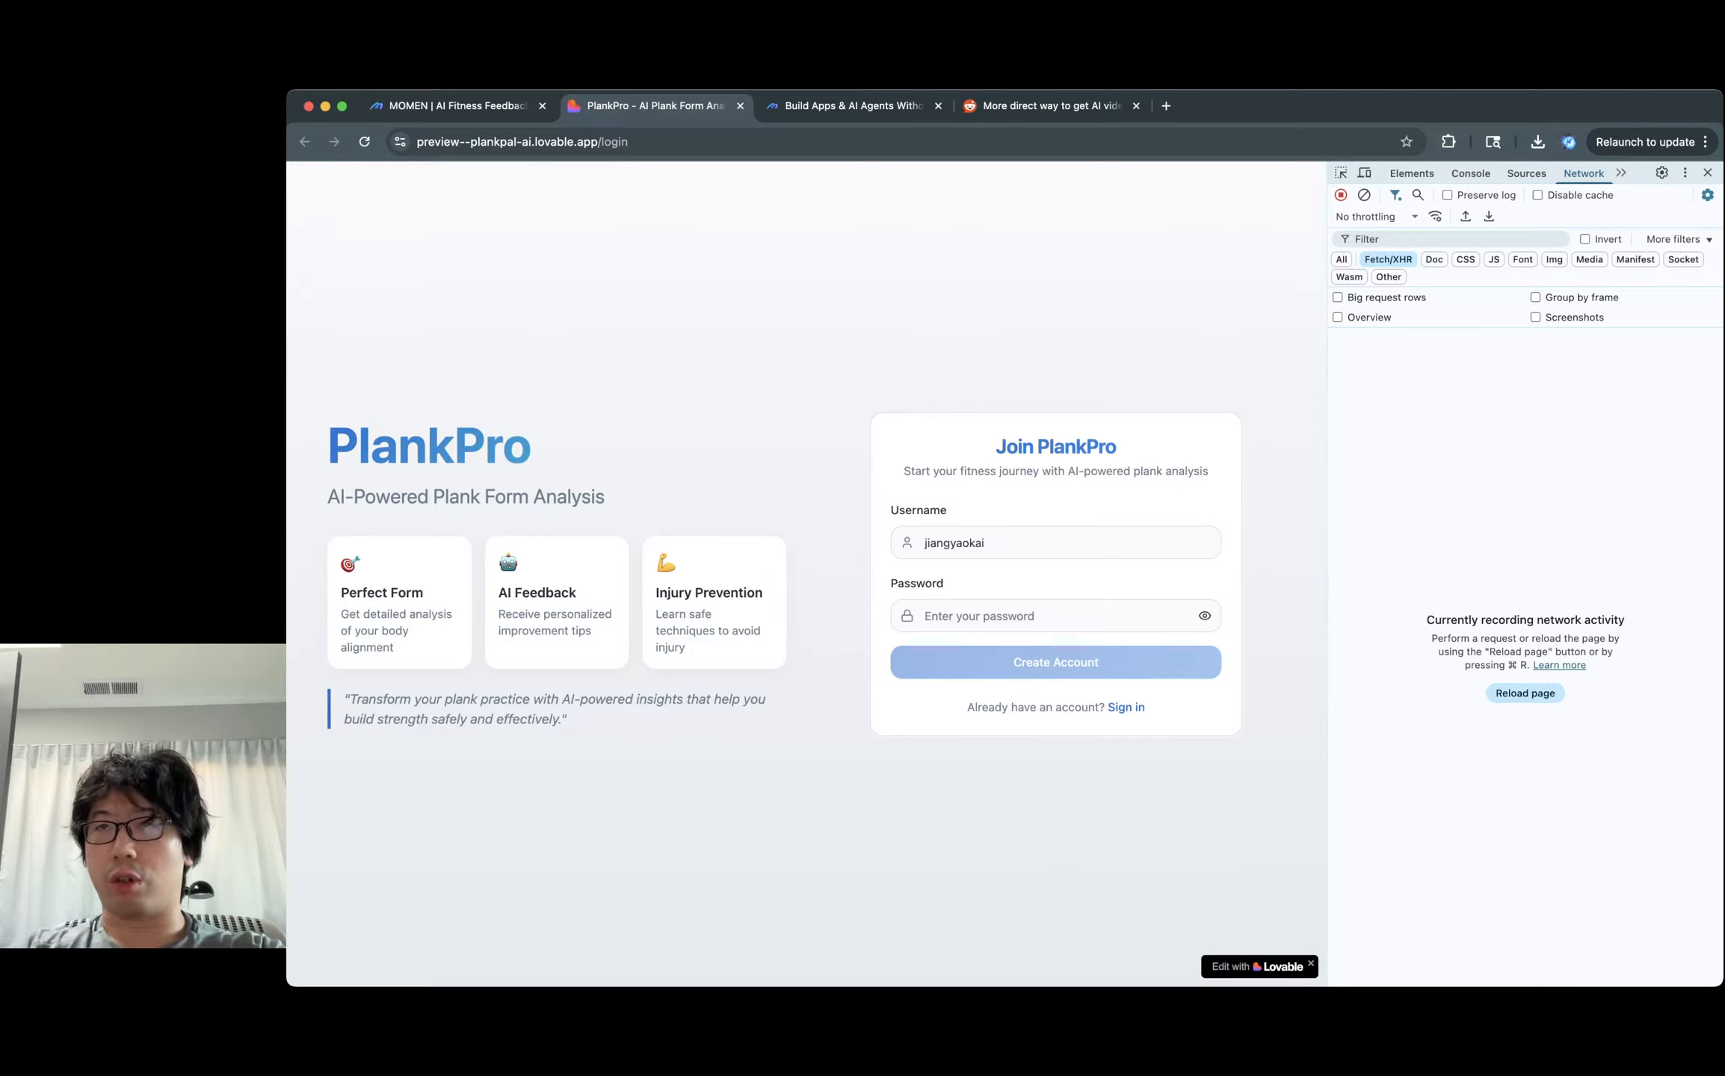
left_click(1055, 616)
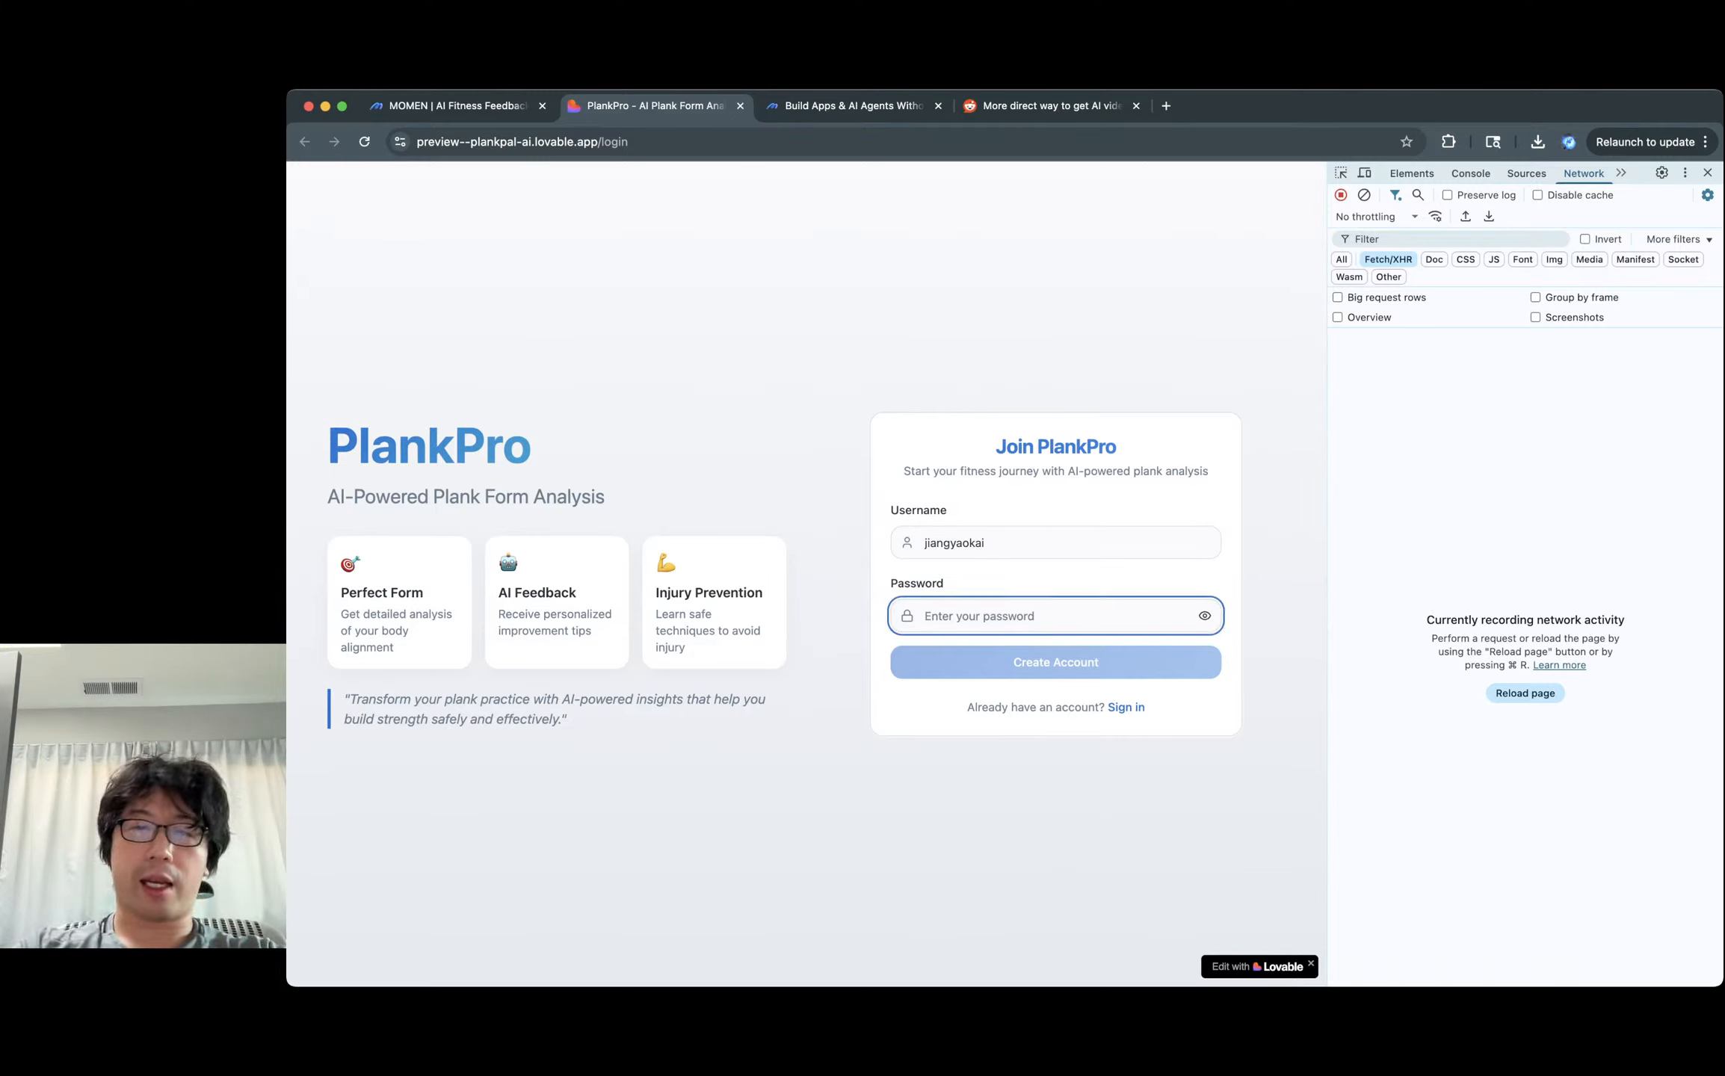
type("•••••••••••••")
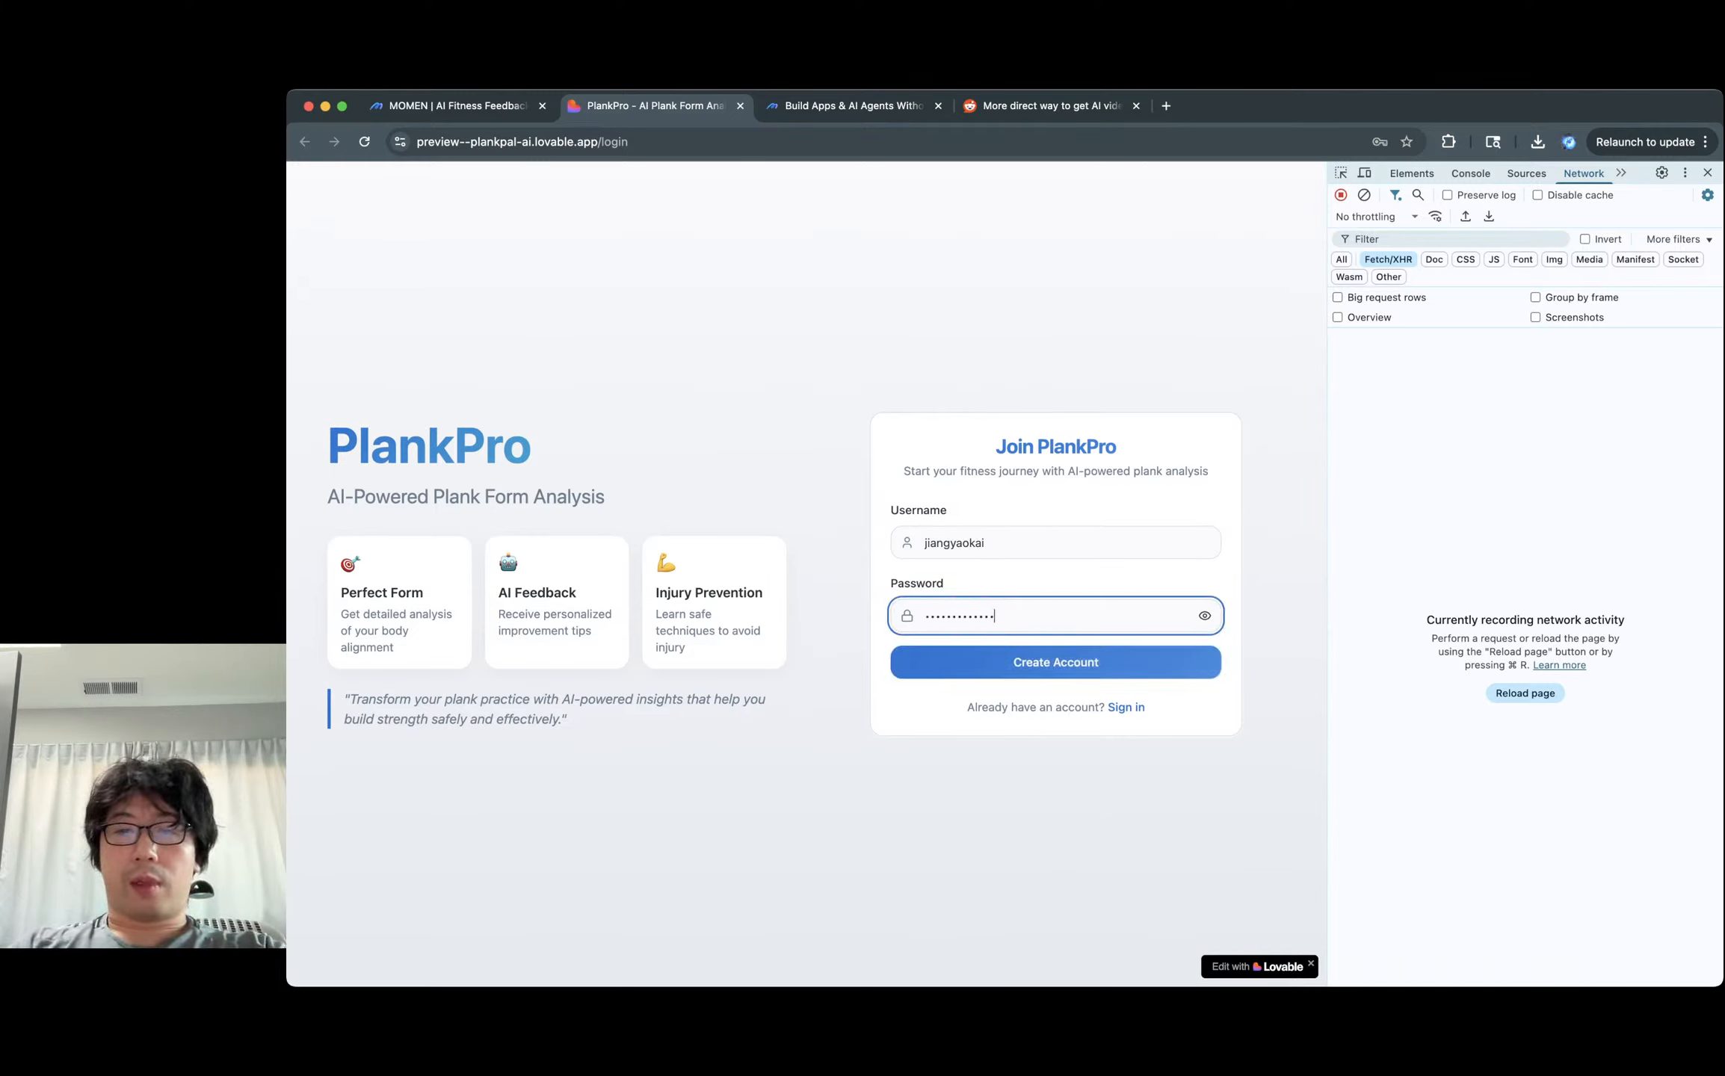
key("Return")
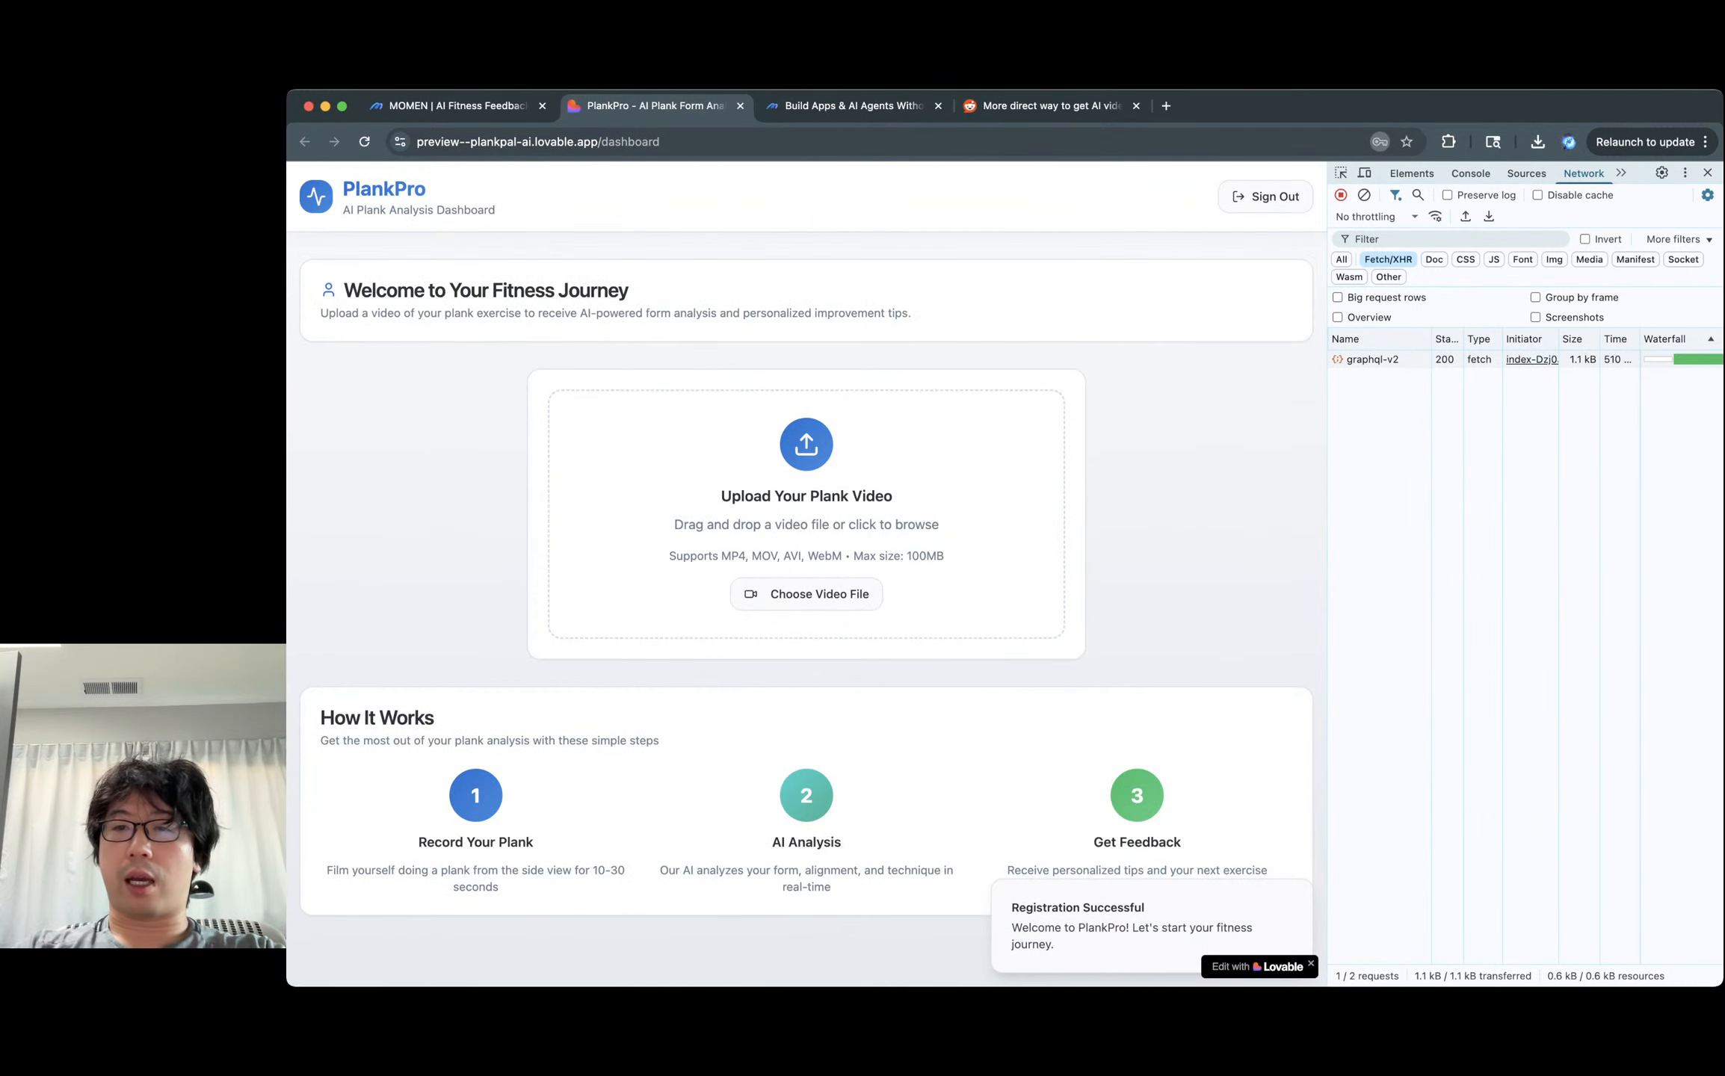
Open the graphql-v2 request preview and expand data > authenticateWithUsername > jwt.
left_click(1372, 360)
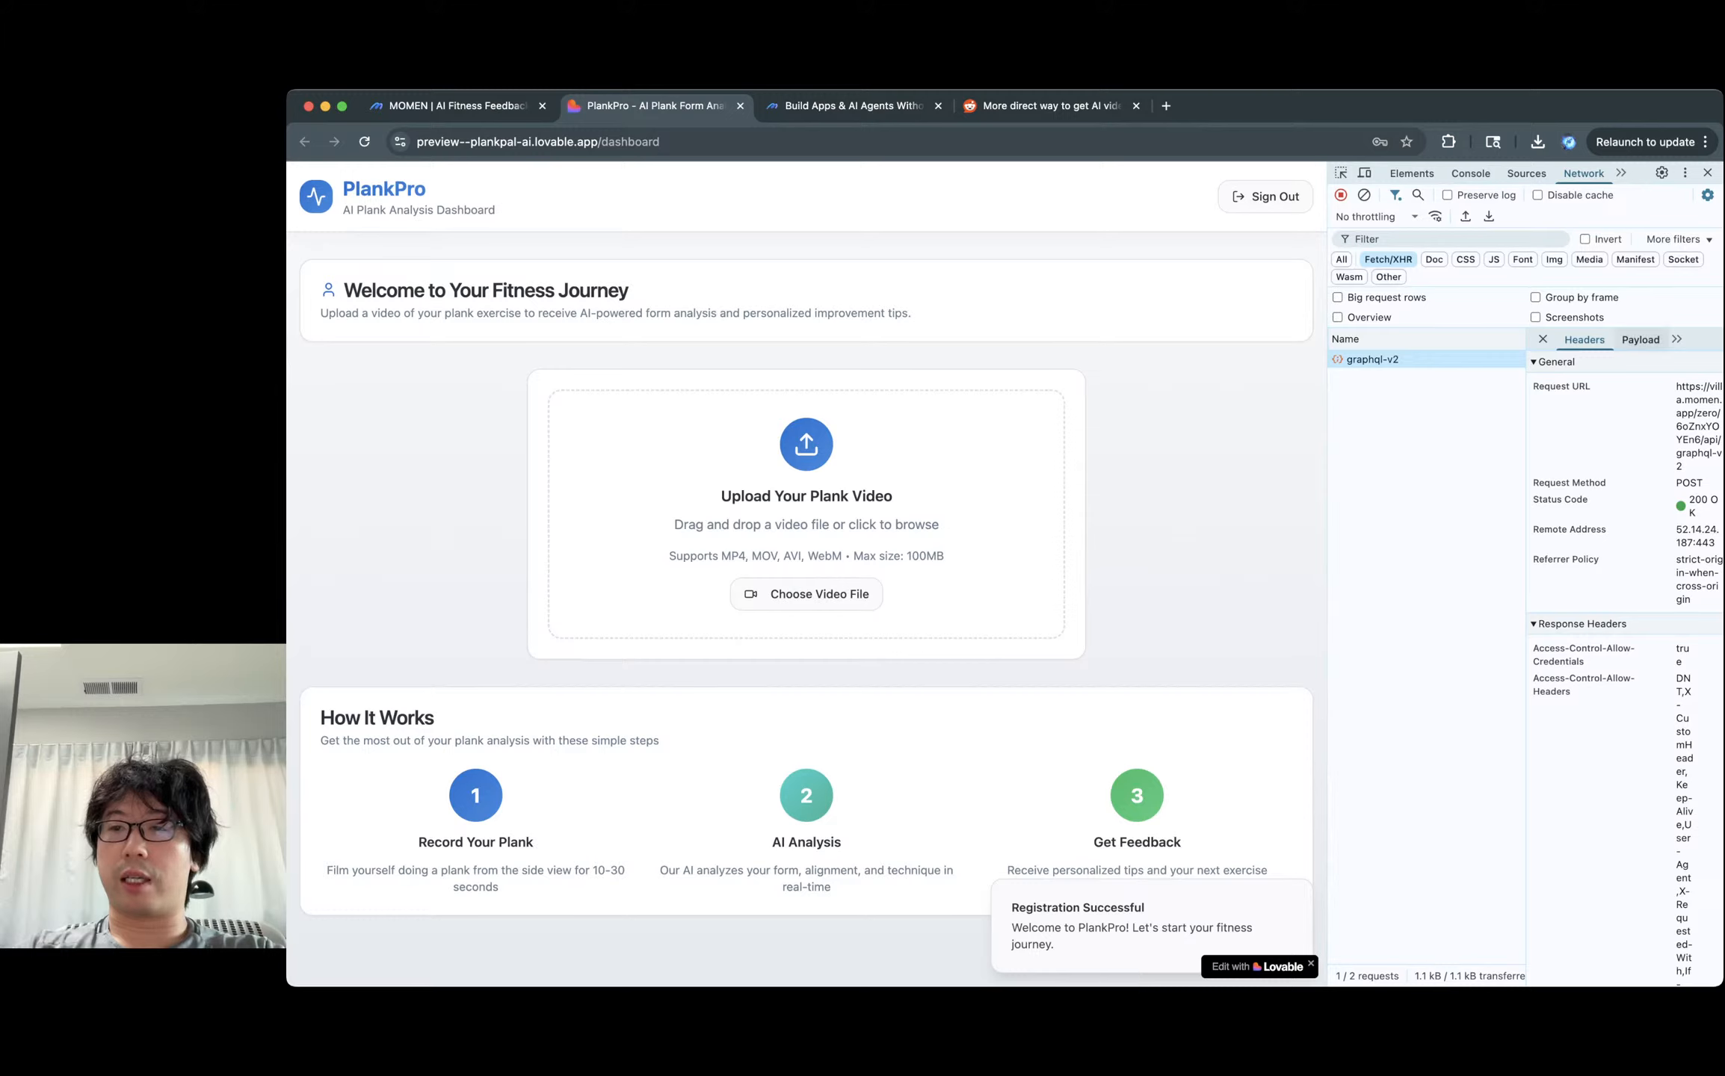
left_click(1701, 362)
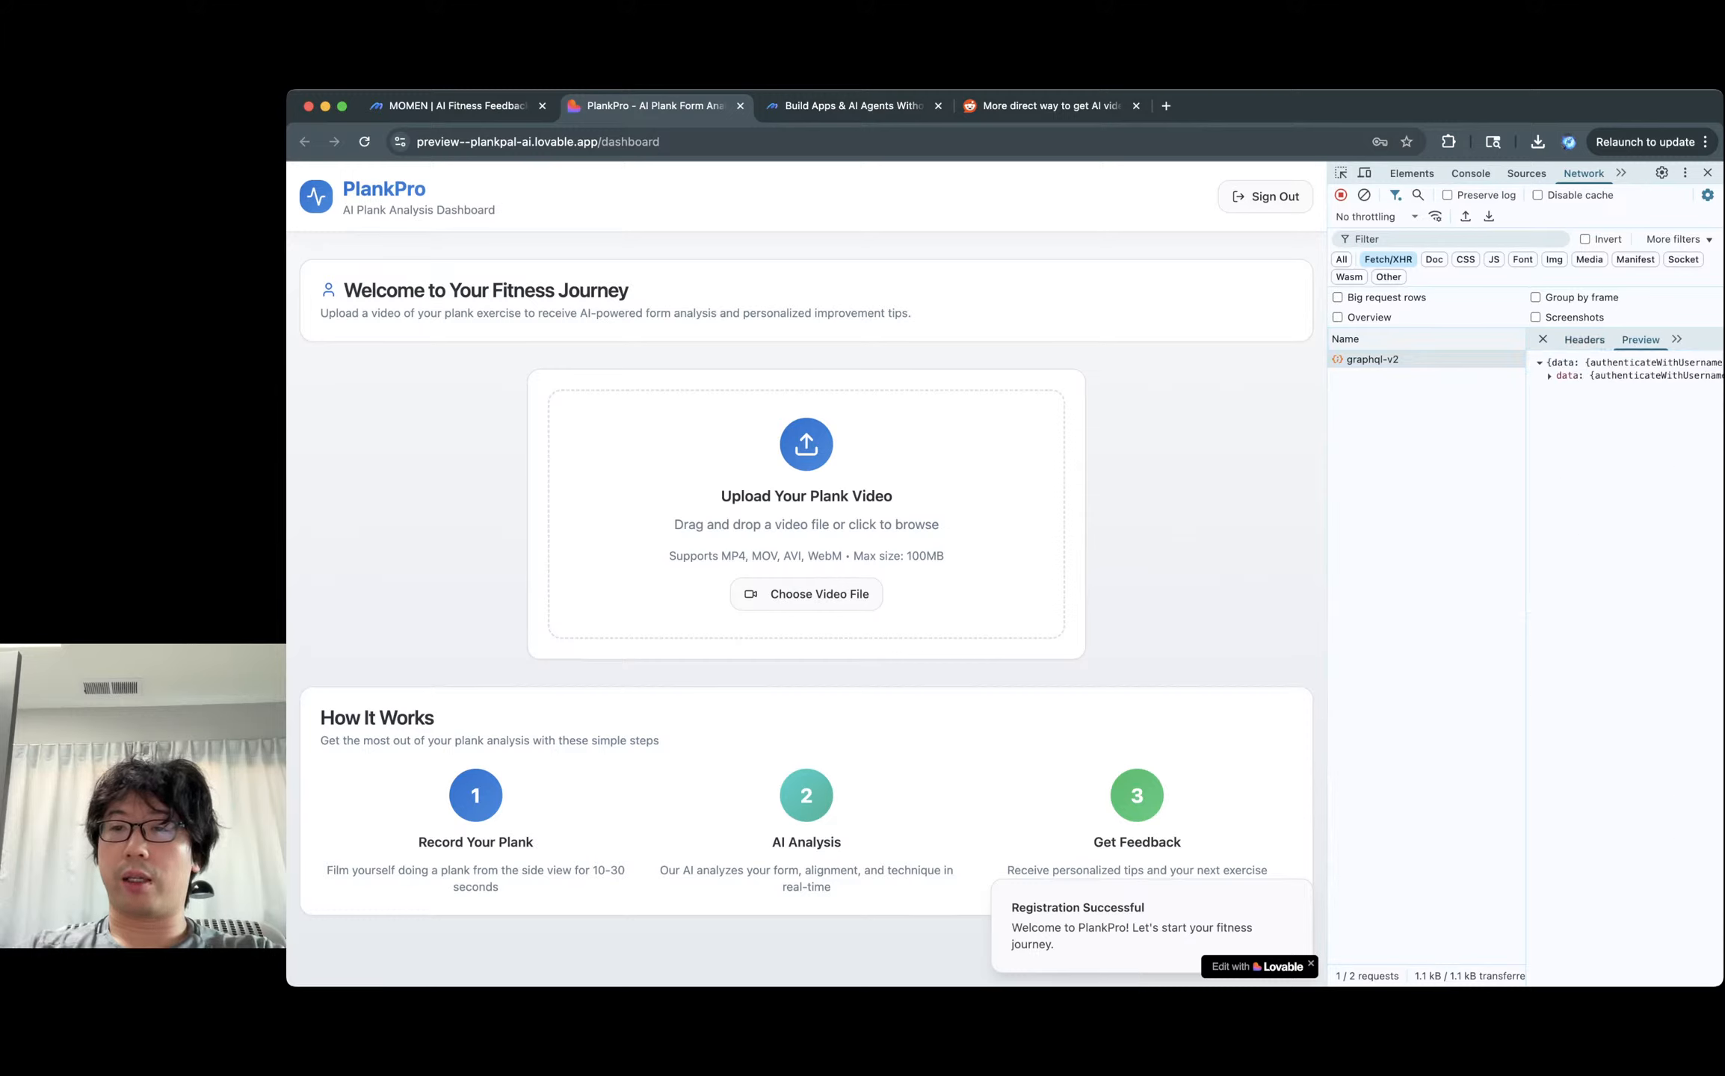
left_click_drag(1526, 617, 1420, 616)
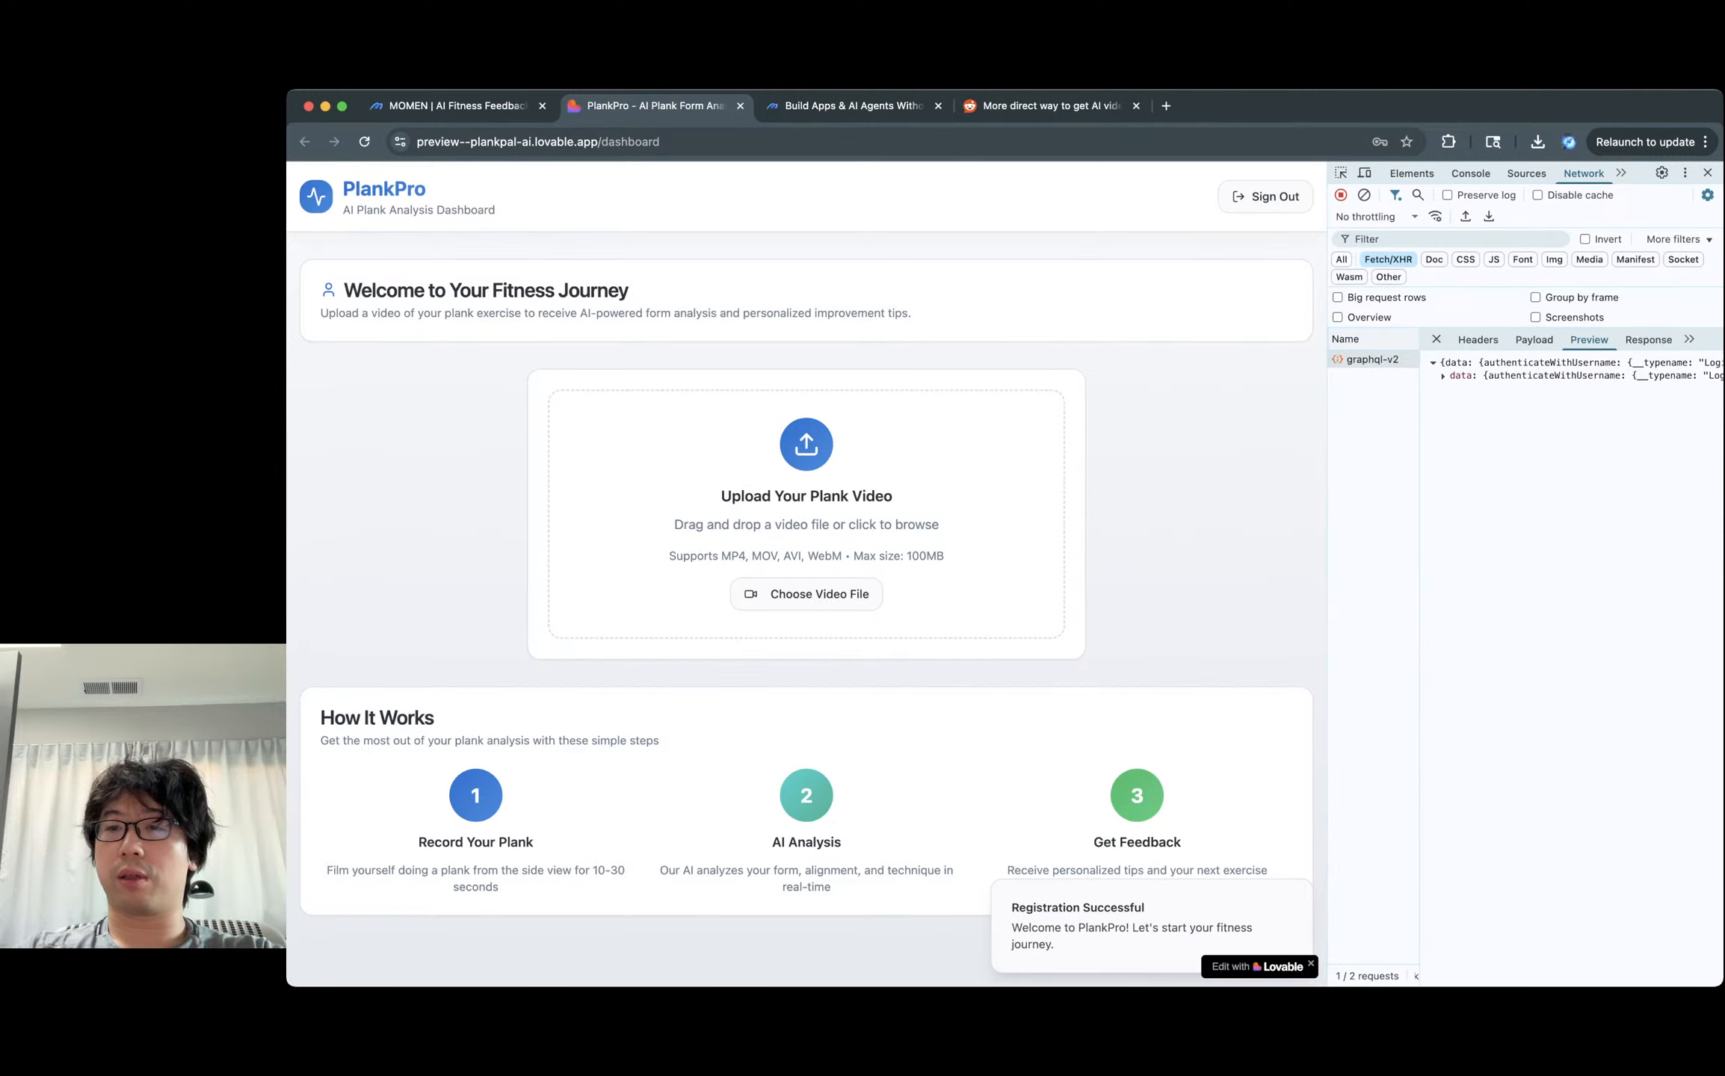
left_click(1459, 376)
left_click(1470, 390)
left_click(1477, 415)
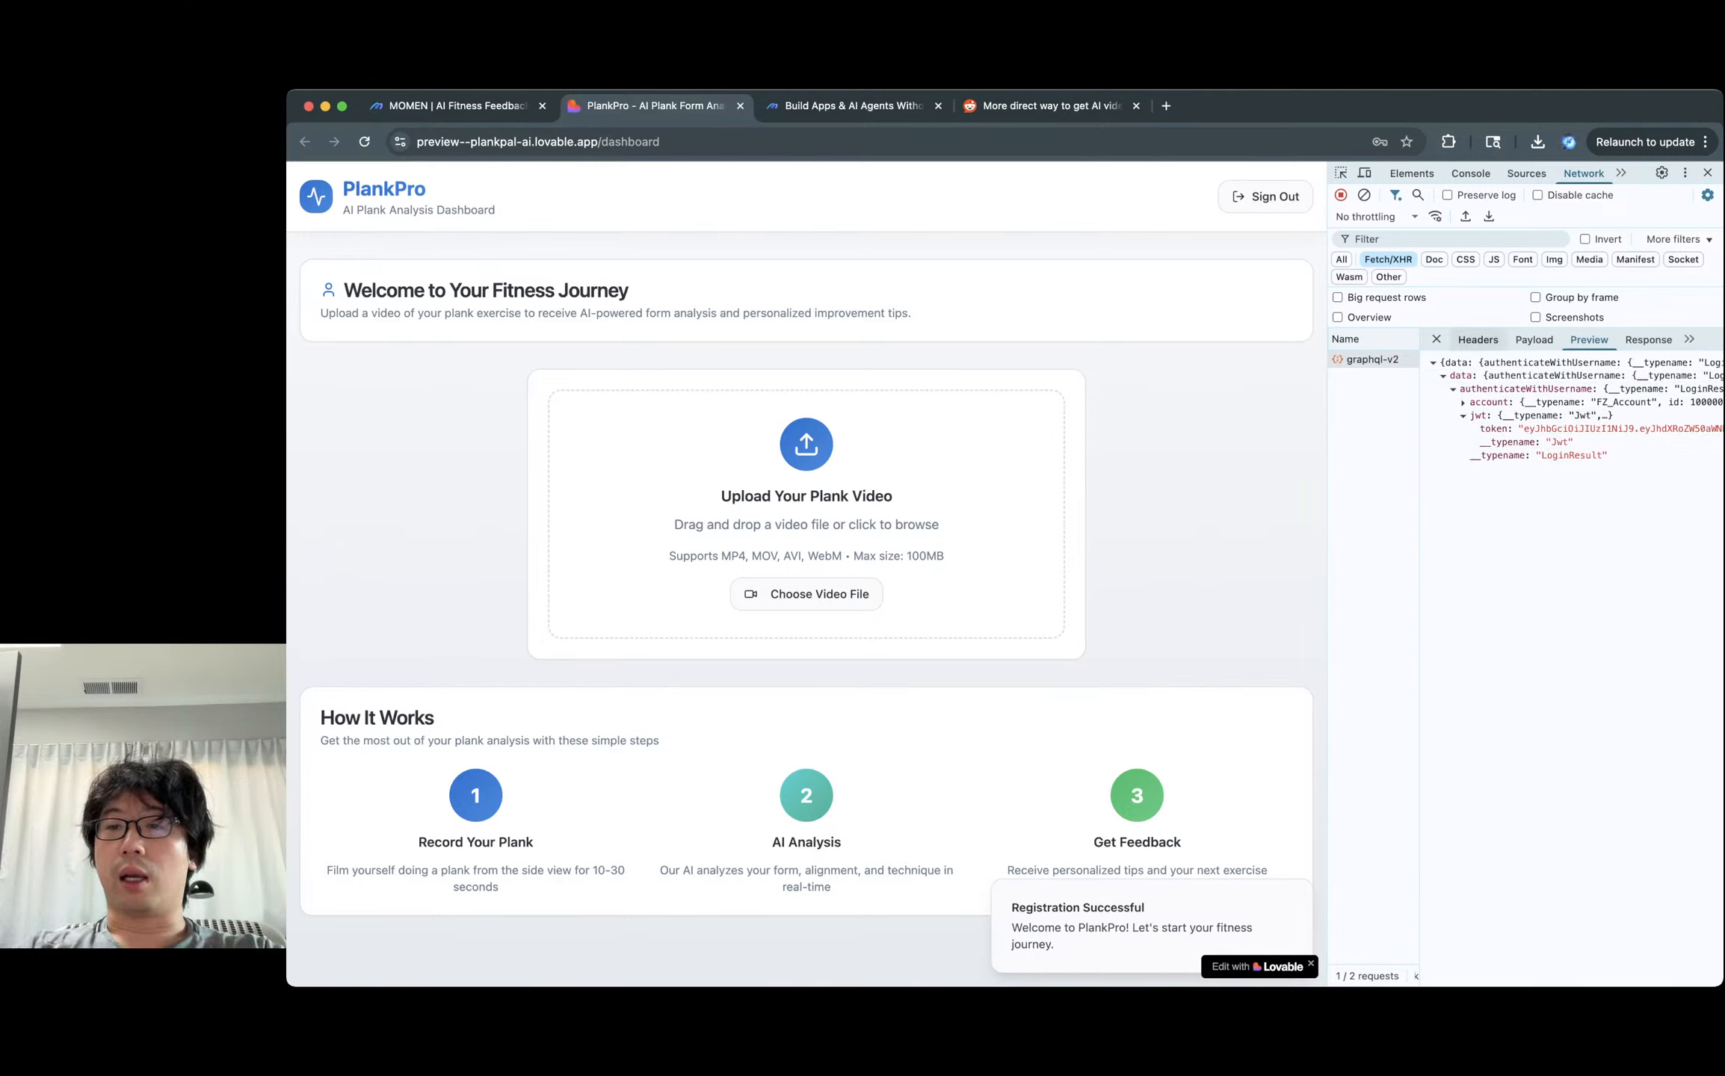
Check the graphql-v2 endpoint in the request URL under Headers.
left_click(1478, 339)
left_click_drag(1616, 387, 1682, 400)
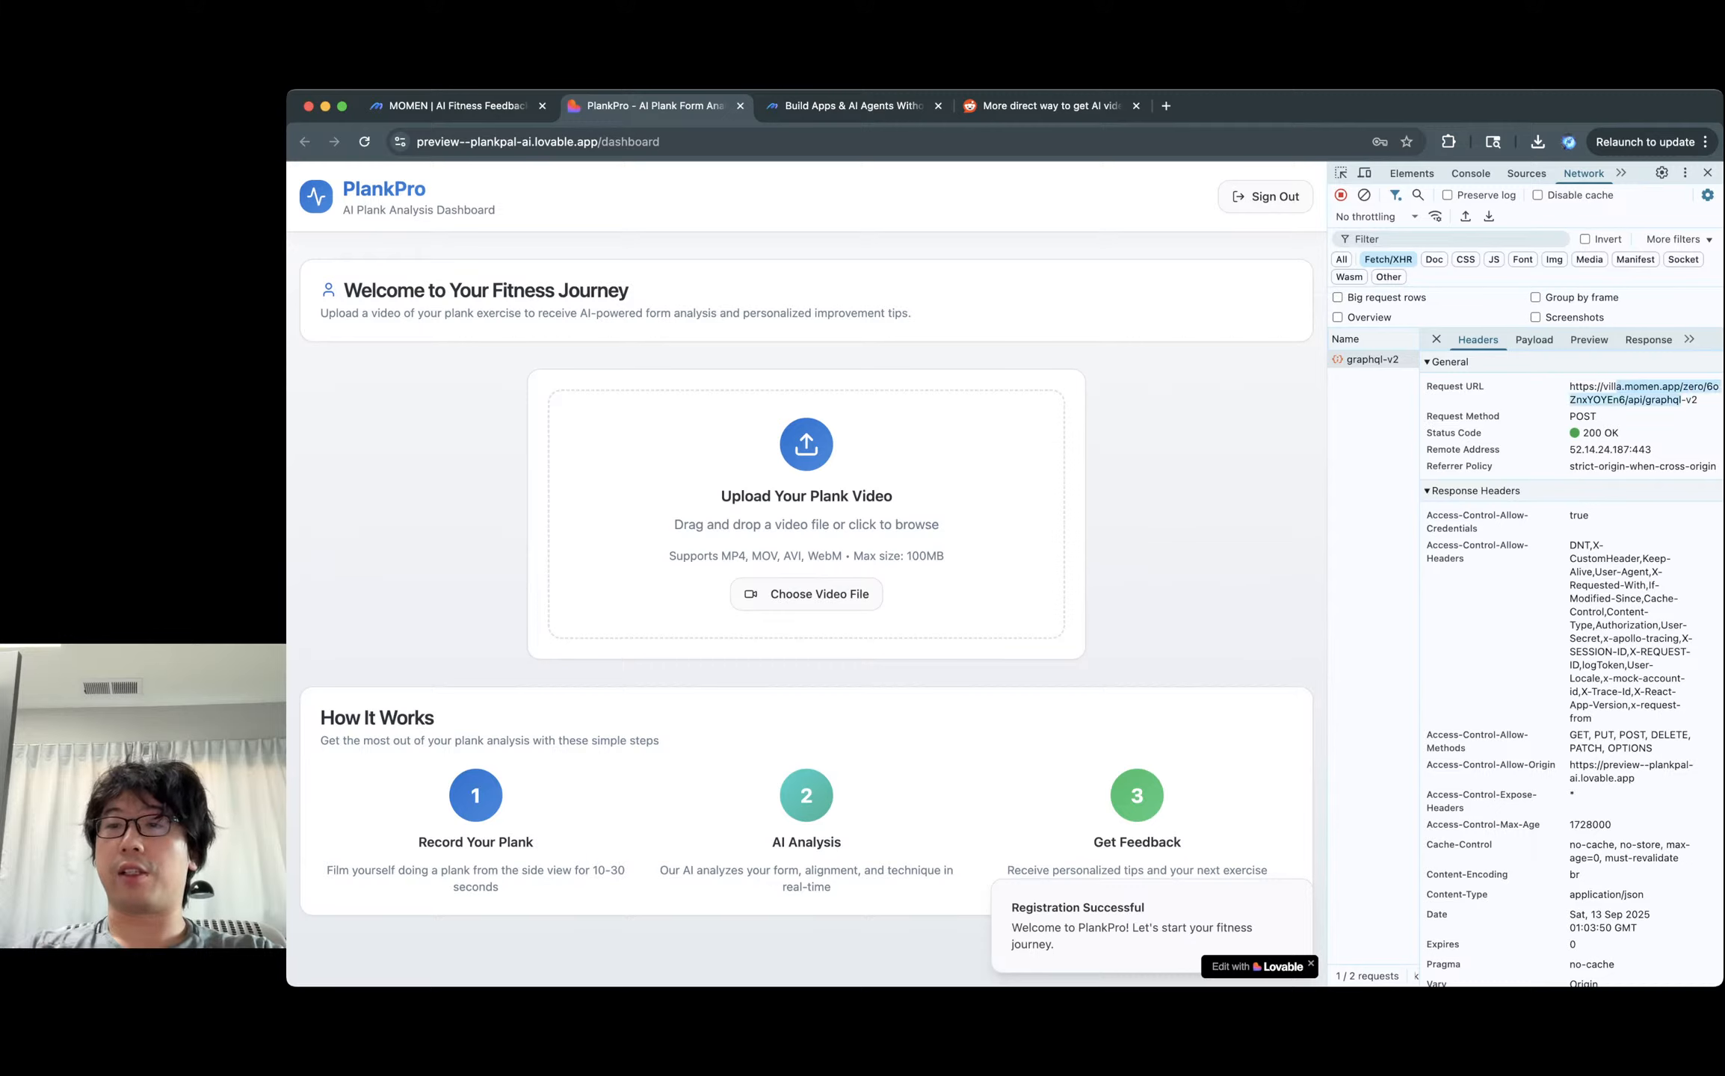
left_click(1680, 401)
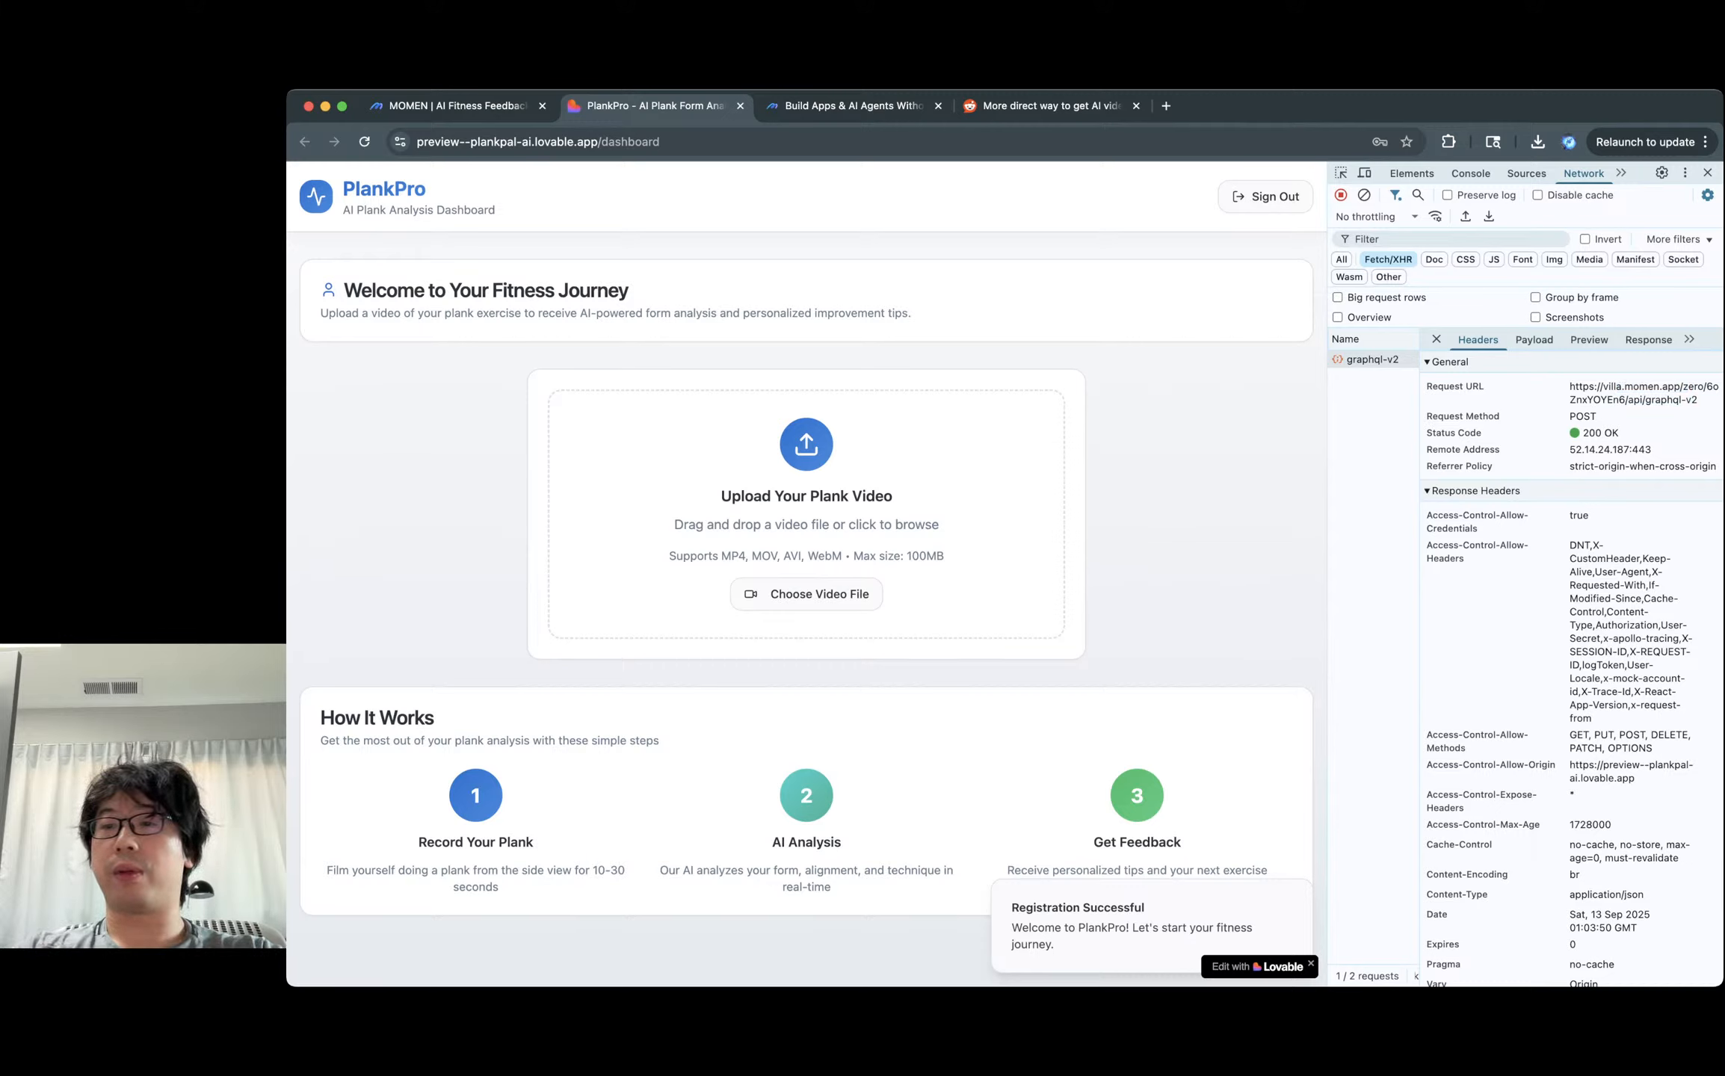
left_click_drag(1645, 400, 1698, 400)
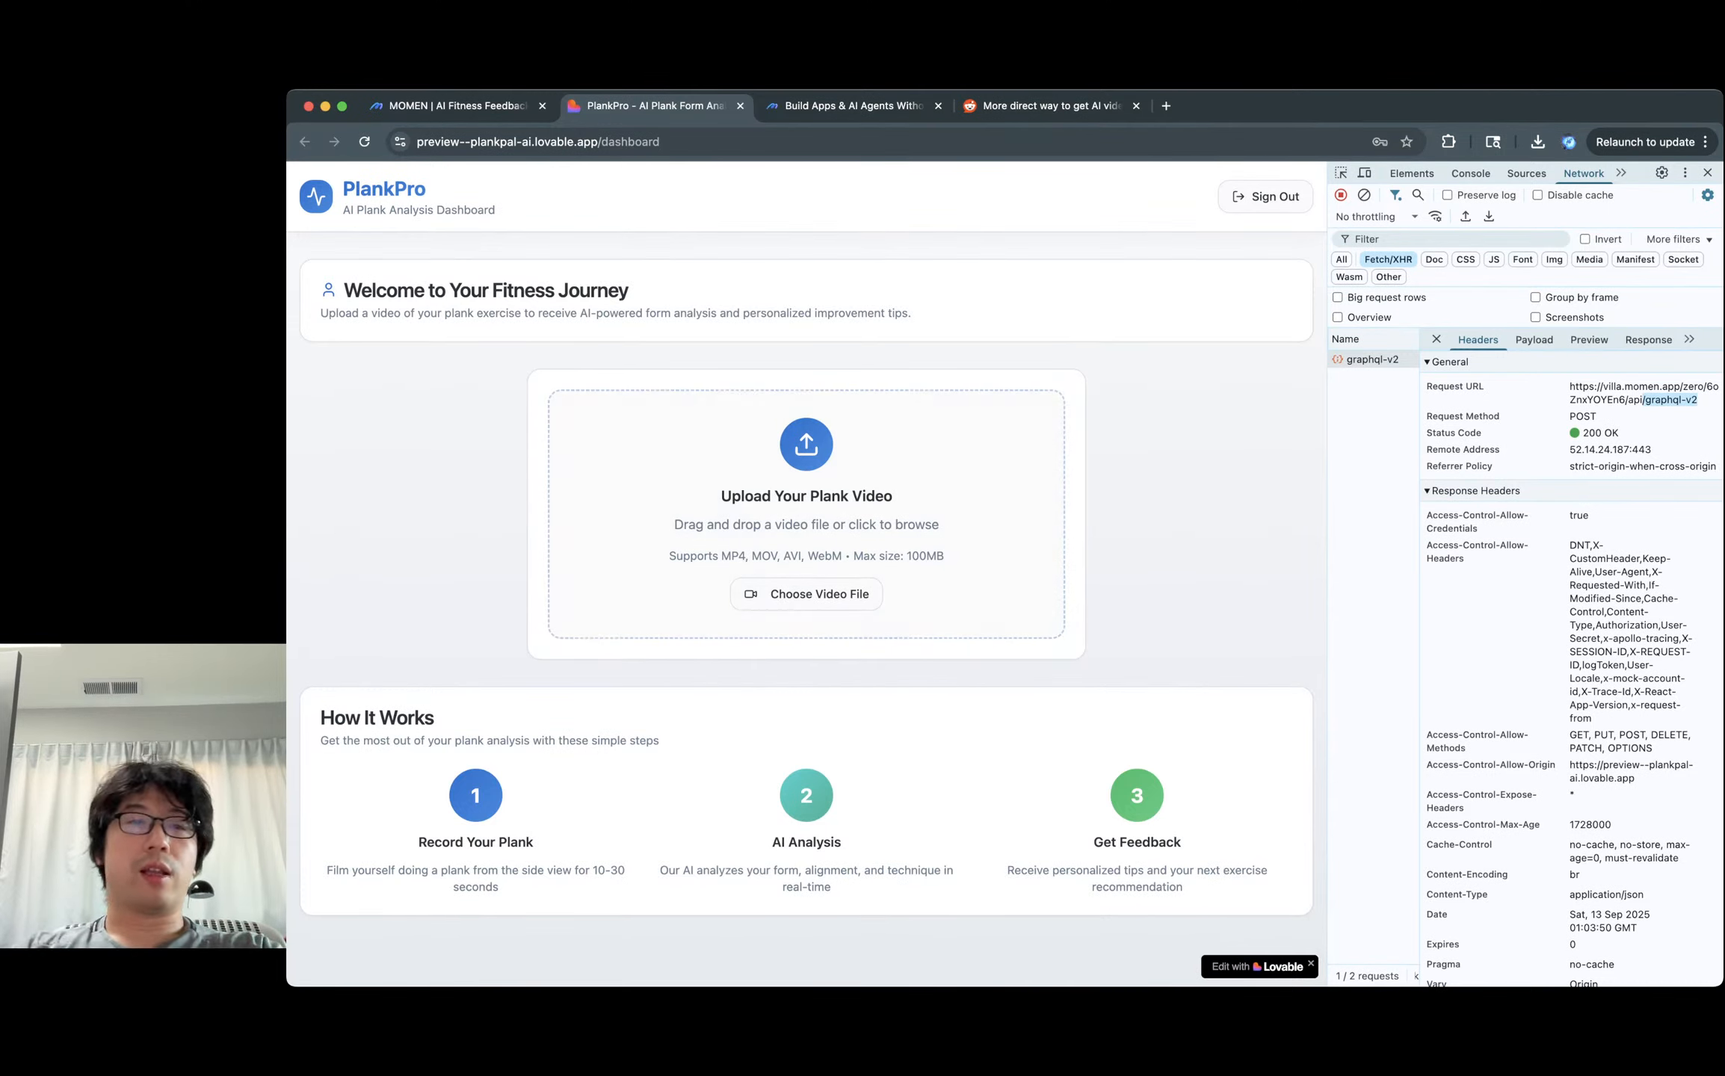
Choose a plank video file and upload it to the PlankPro dashboard.
triple_click(486, 290)
left_click(485, 290)
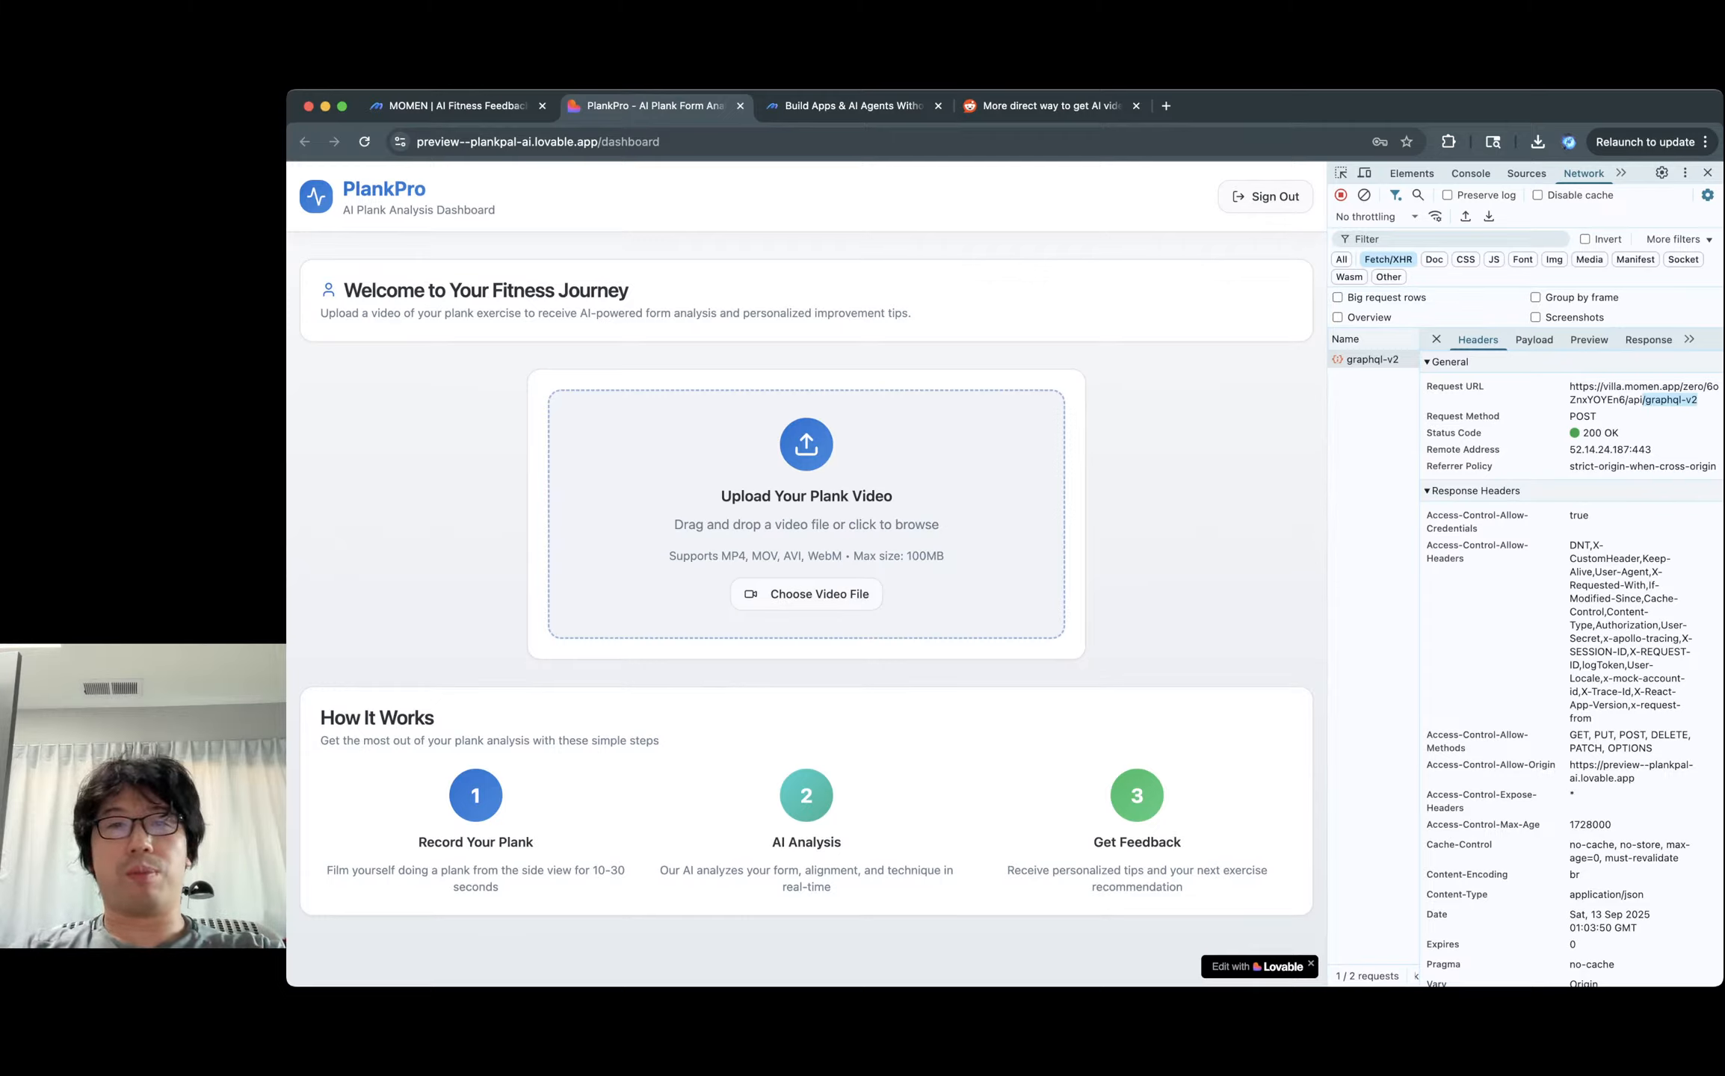
left_click(806, 594)
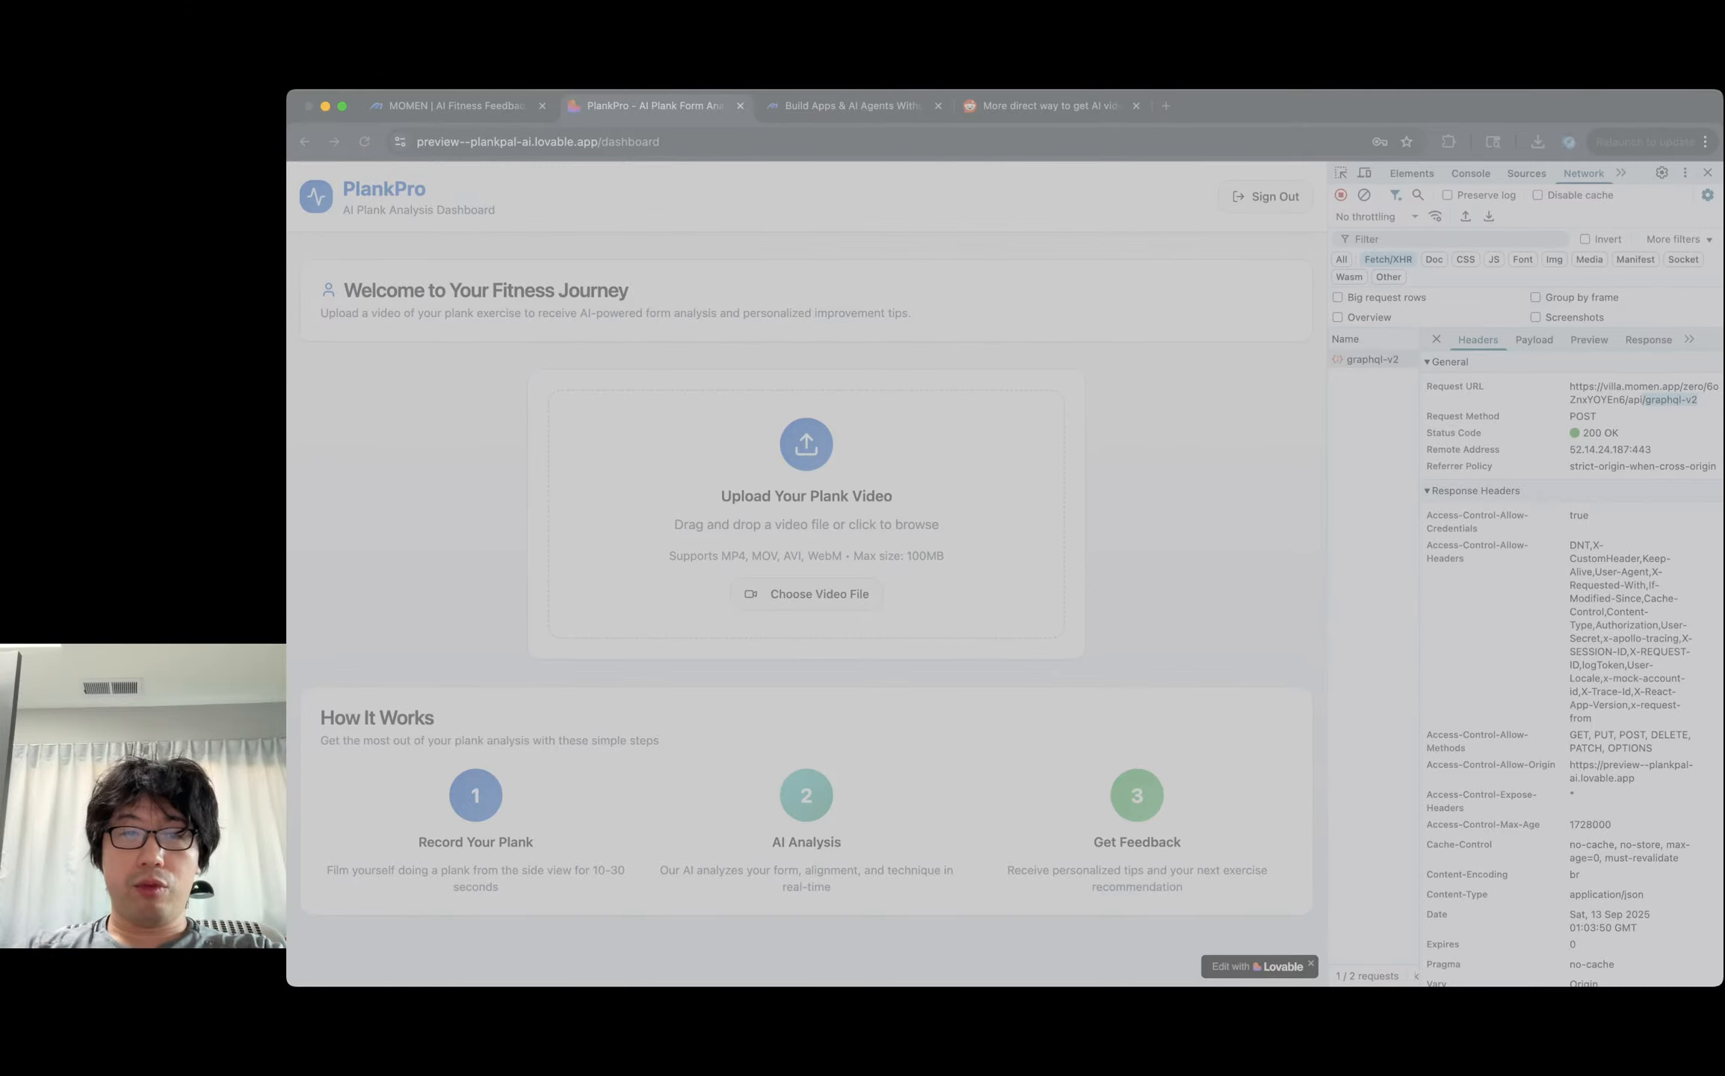
key("Return")
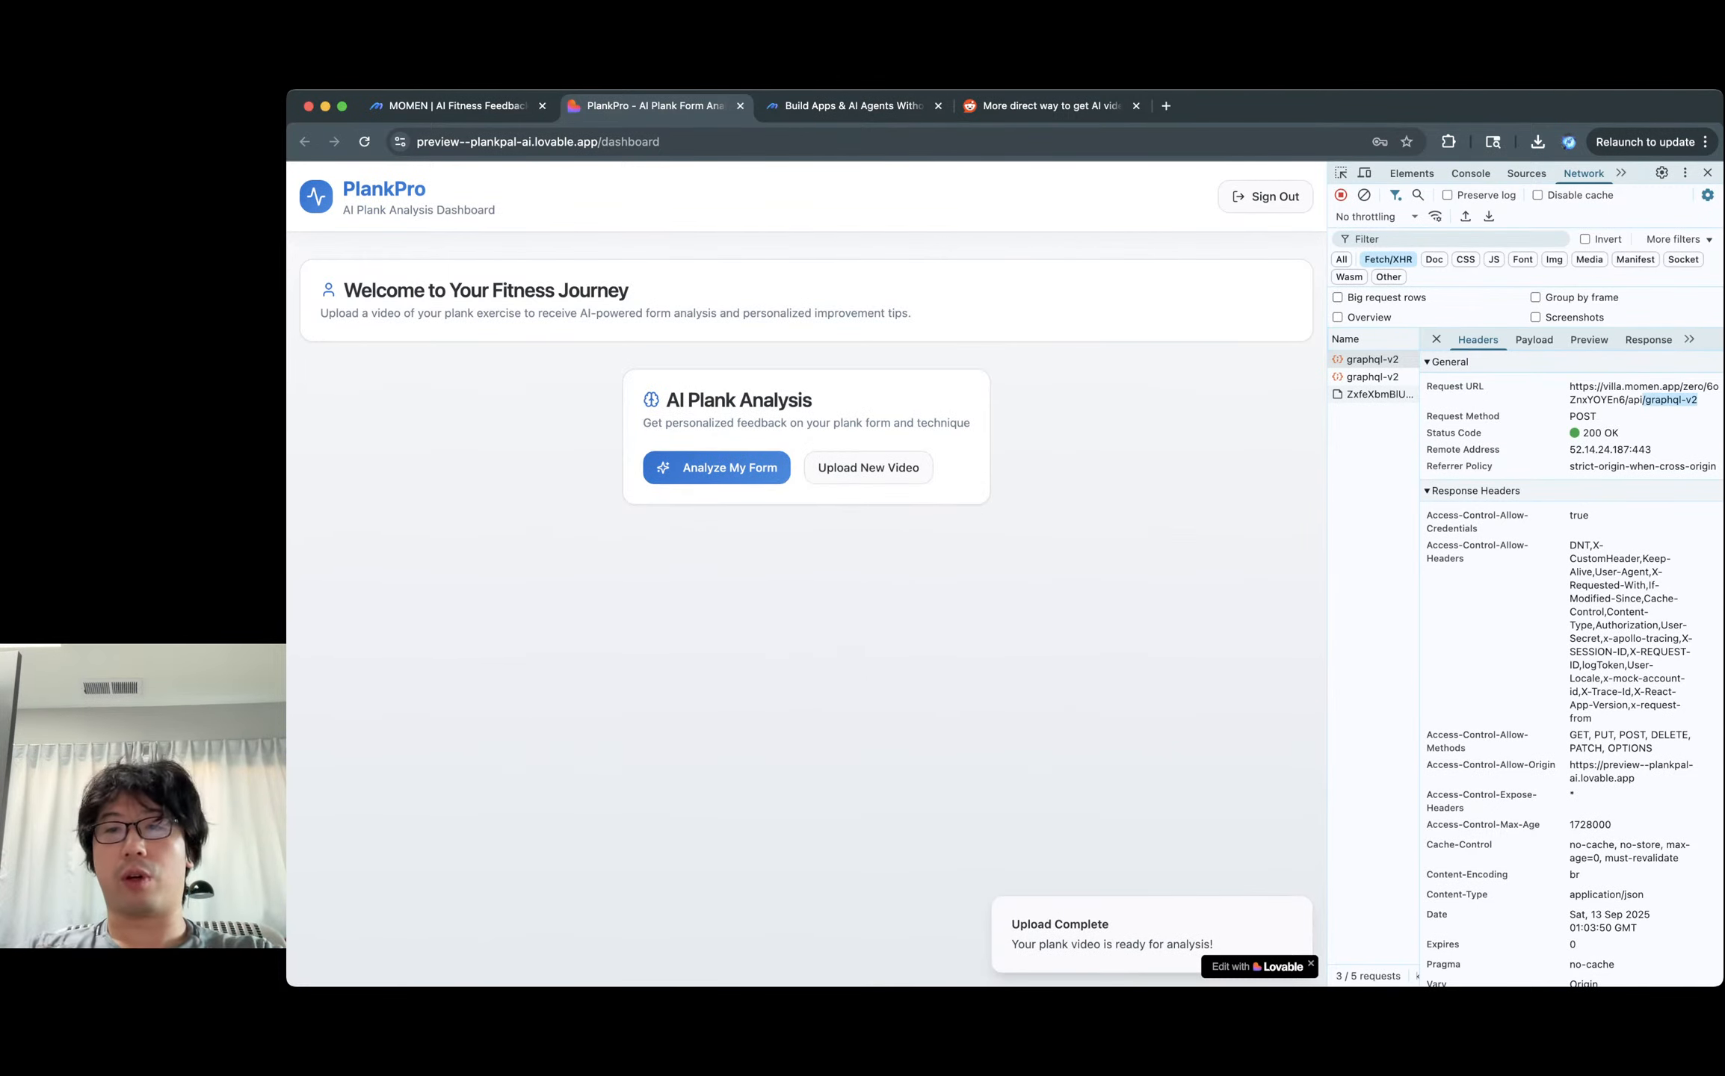
Check the upload request, run Analyze My Form, and set the Network filter back to All.
left_click(1409, 394)
left_click(1436, 339)
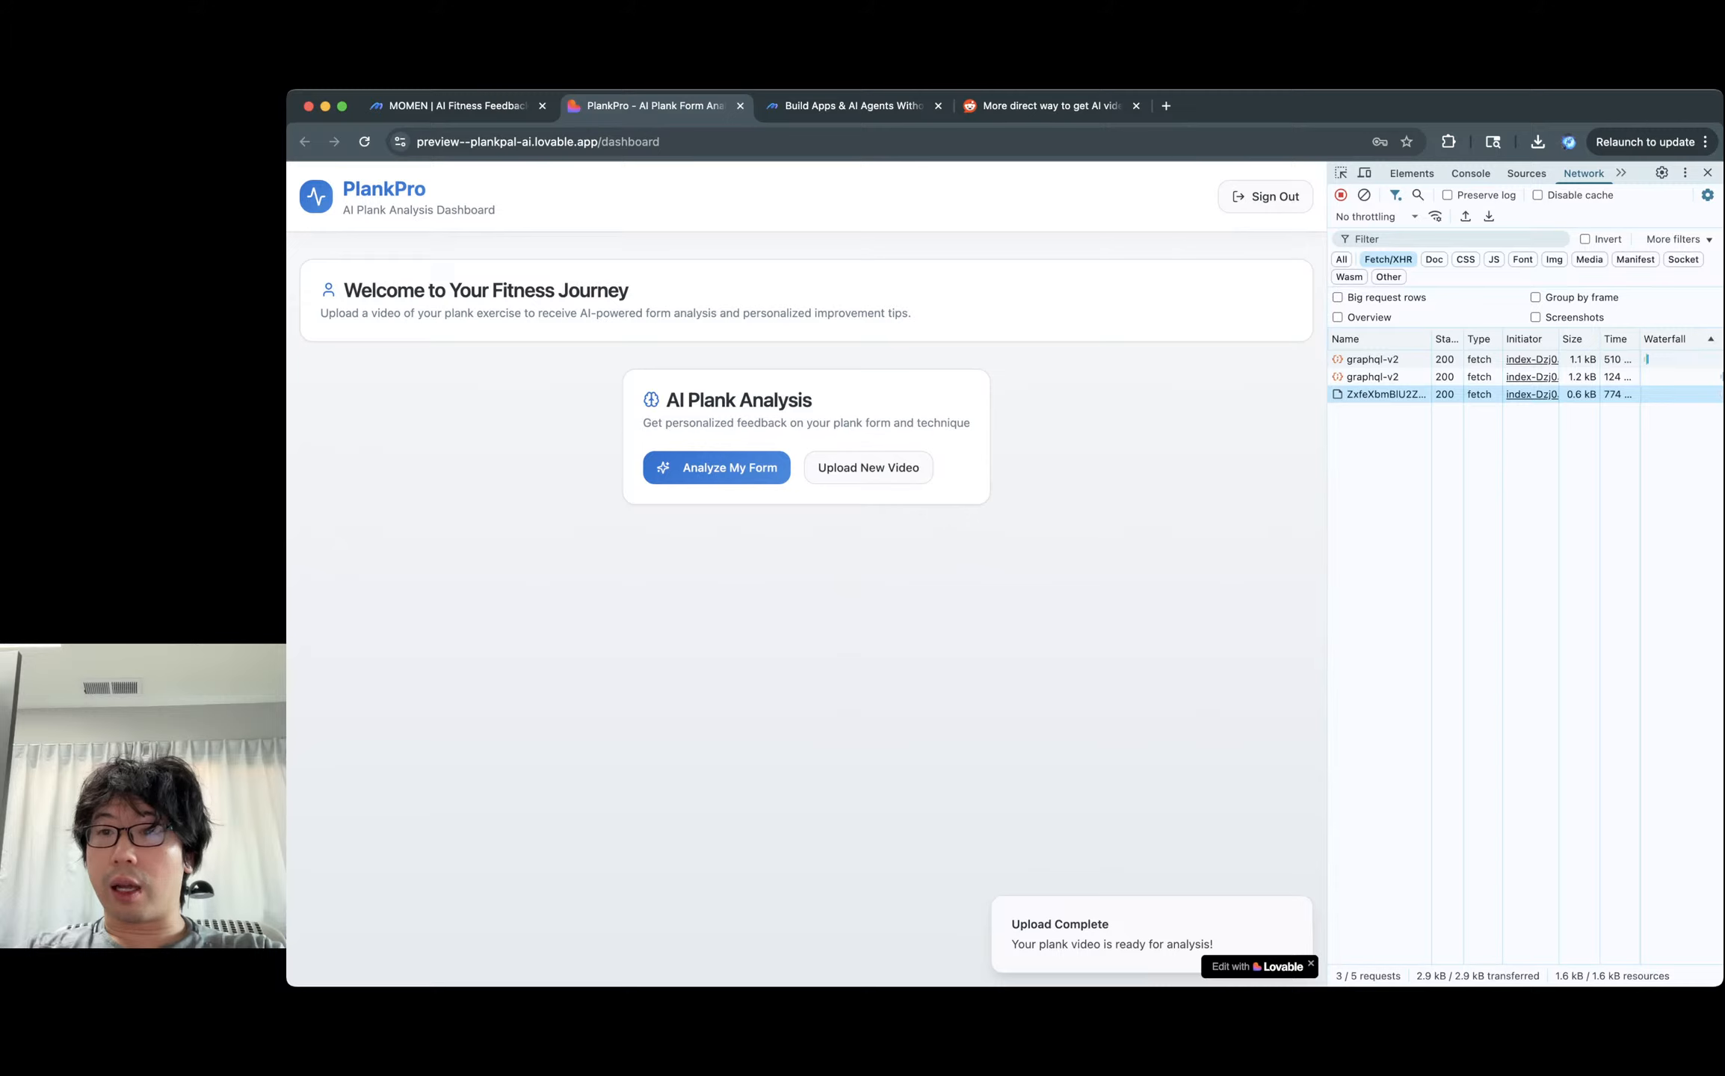
left_click(717, 468)
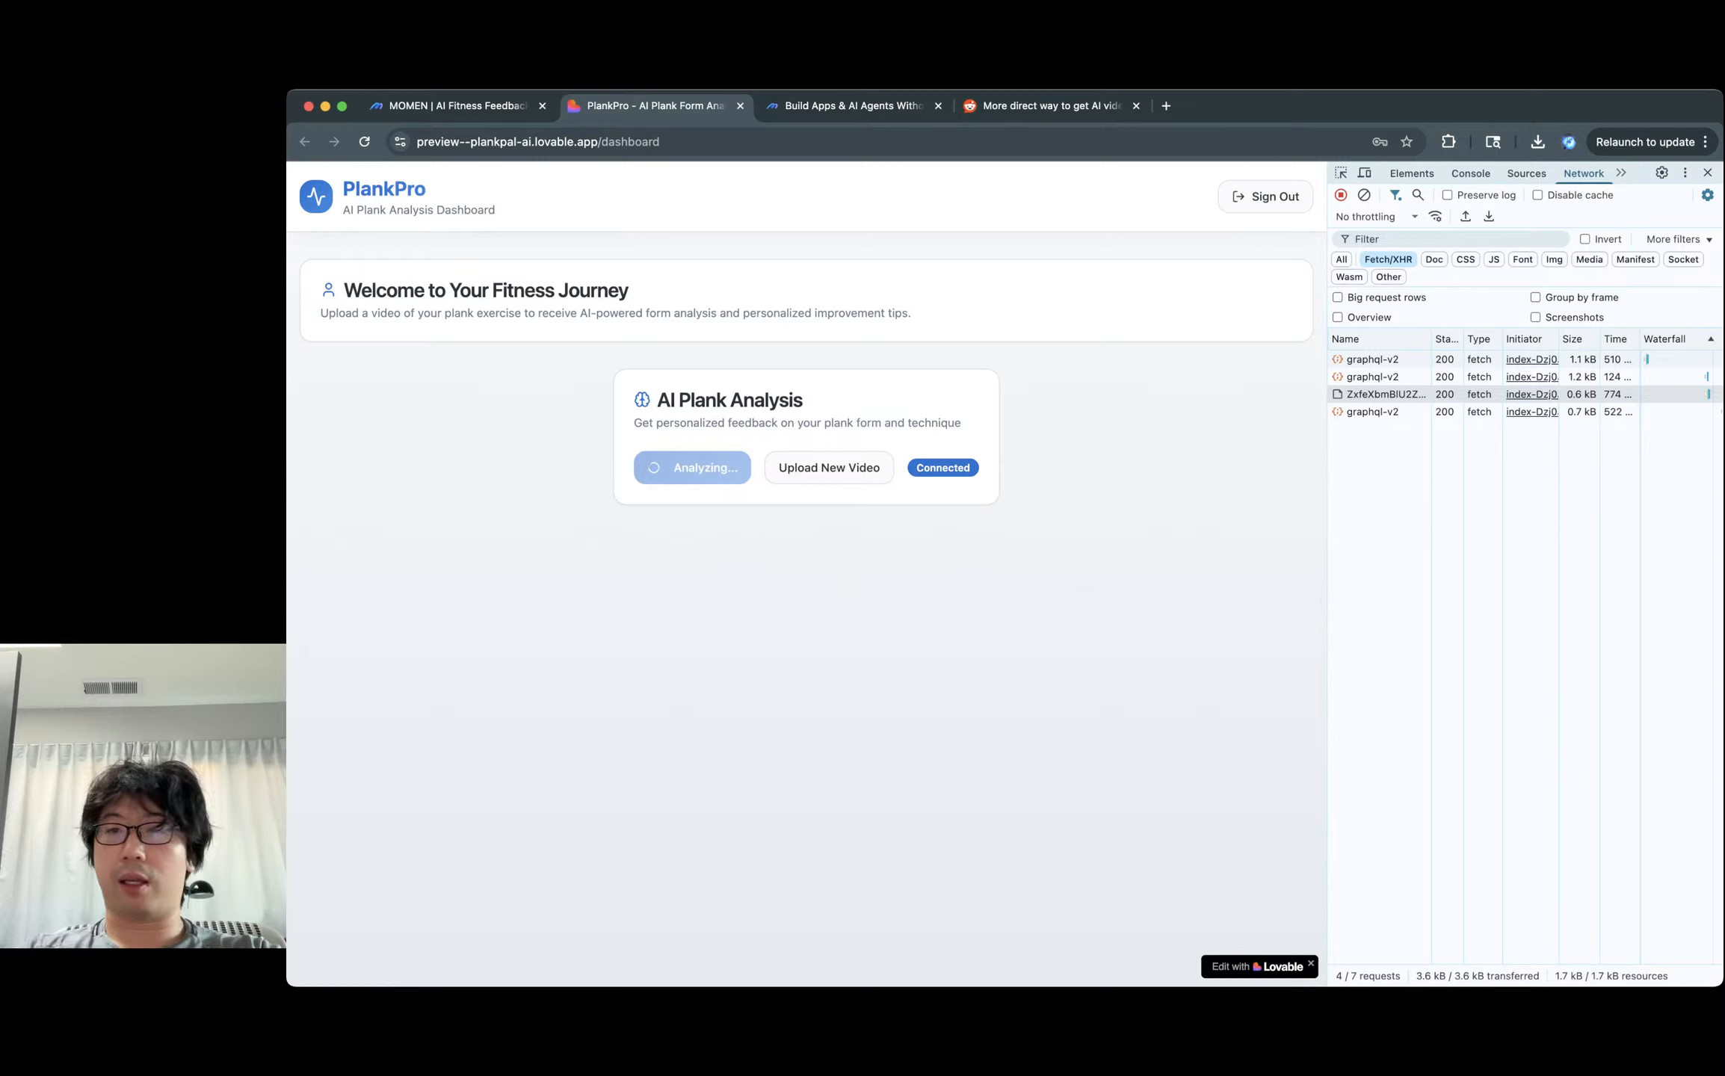
left_click(1554, 259)
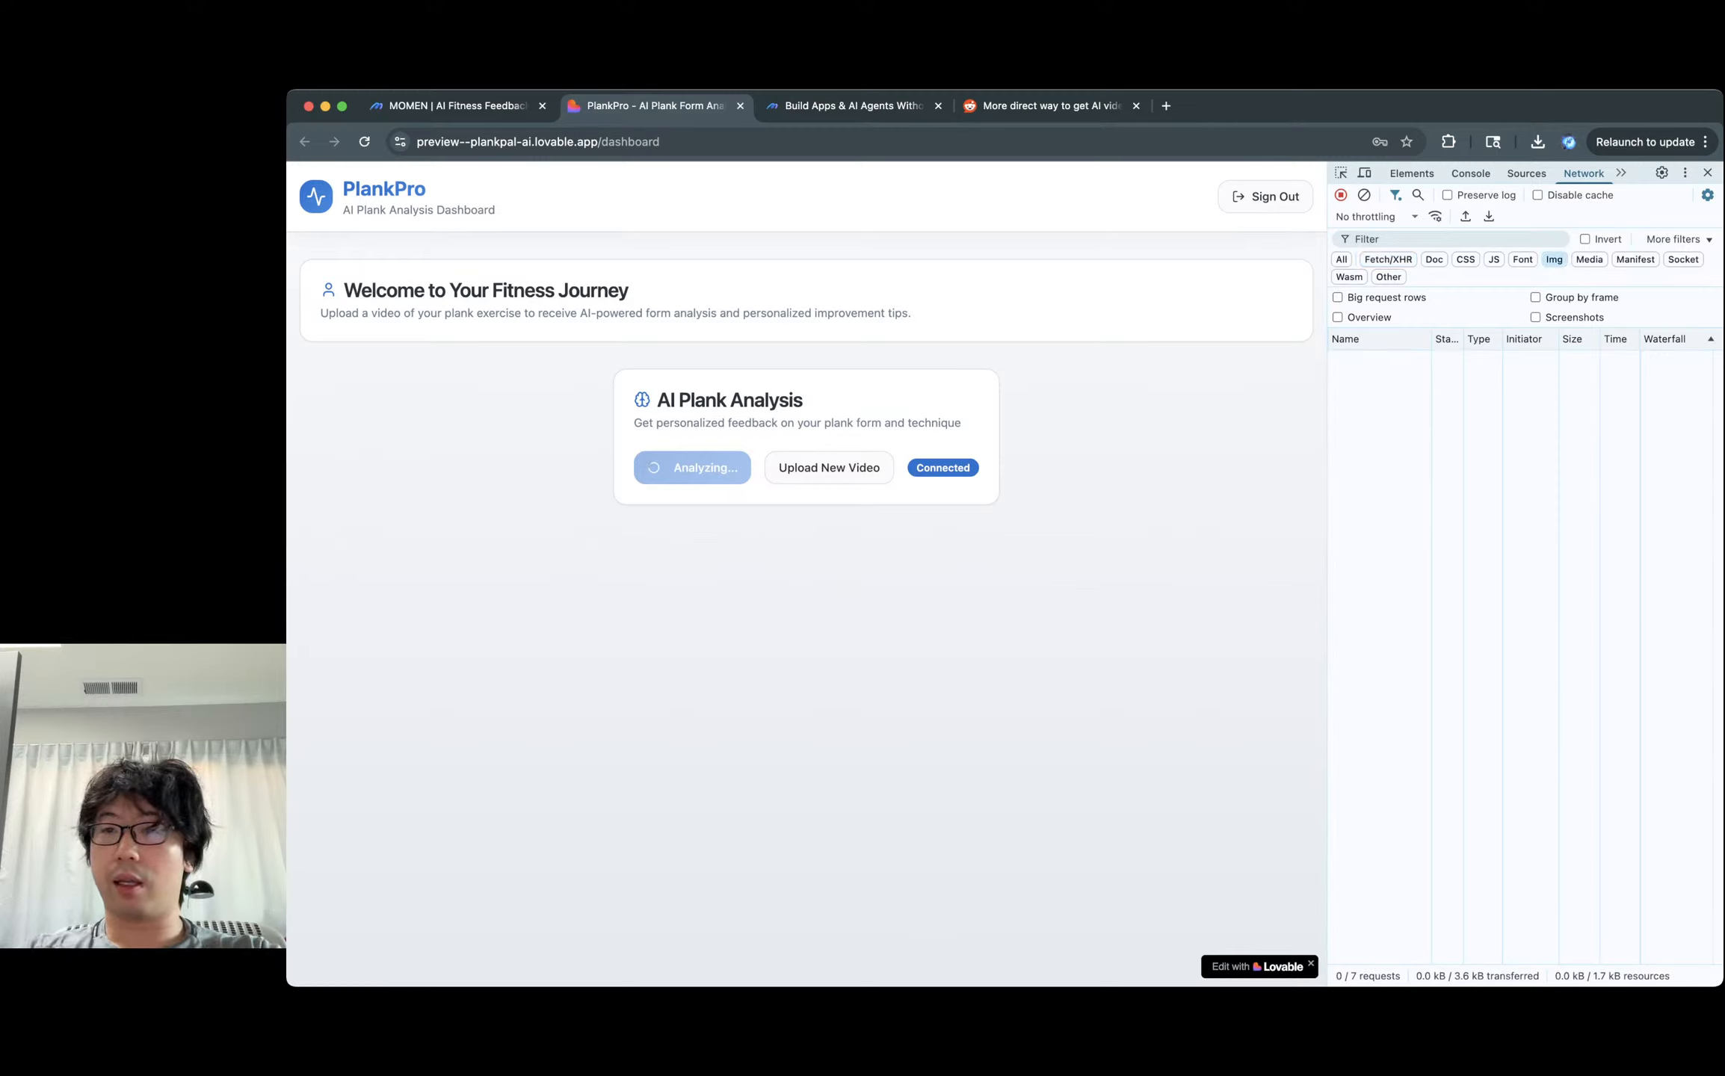
left_click(1589, 259)
left_click(1341, 259)
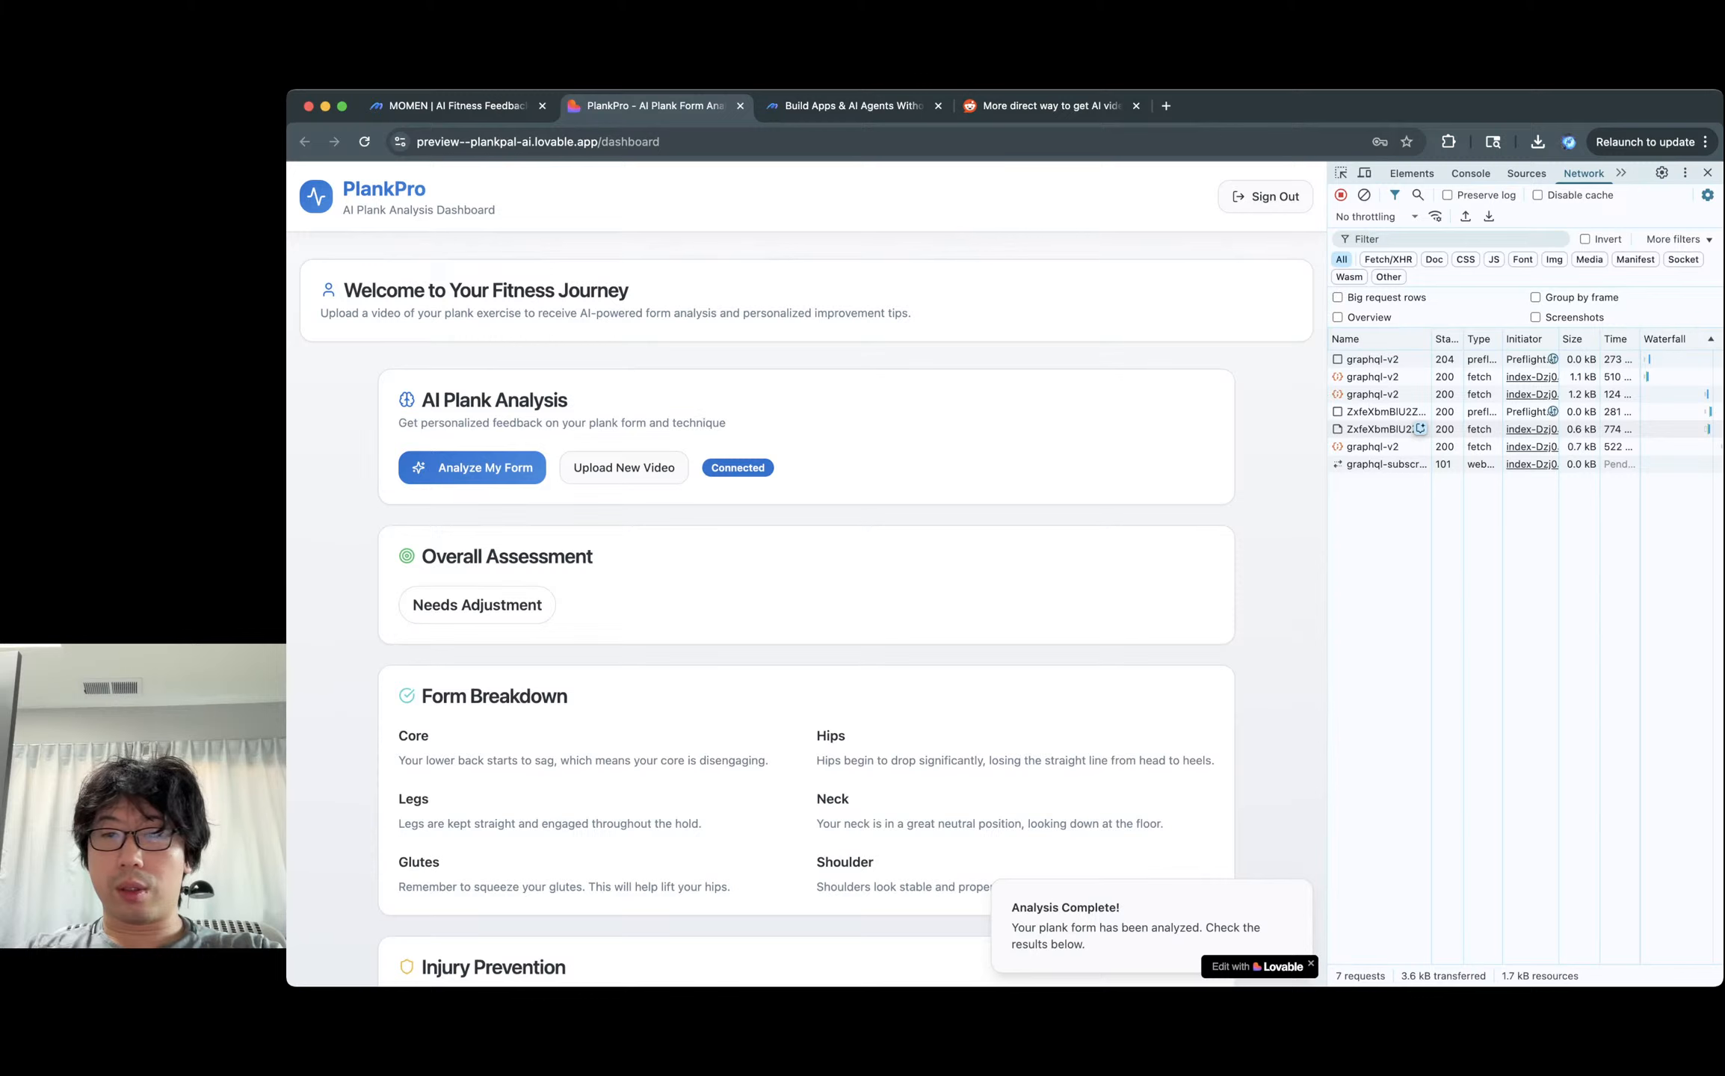
Inspect the video upload request's details, then switch DevTools to the Console.
left_click(1382, 429)
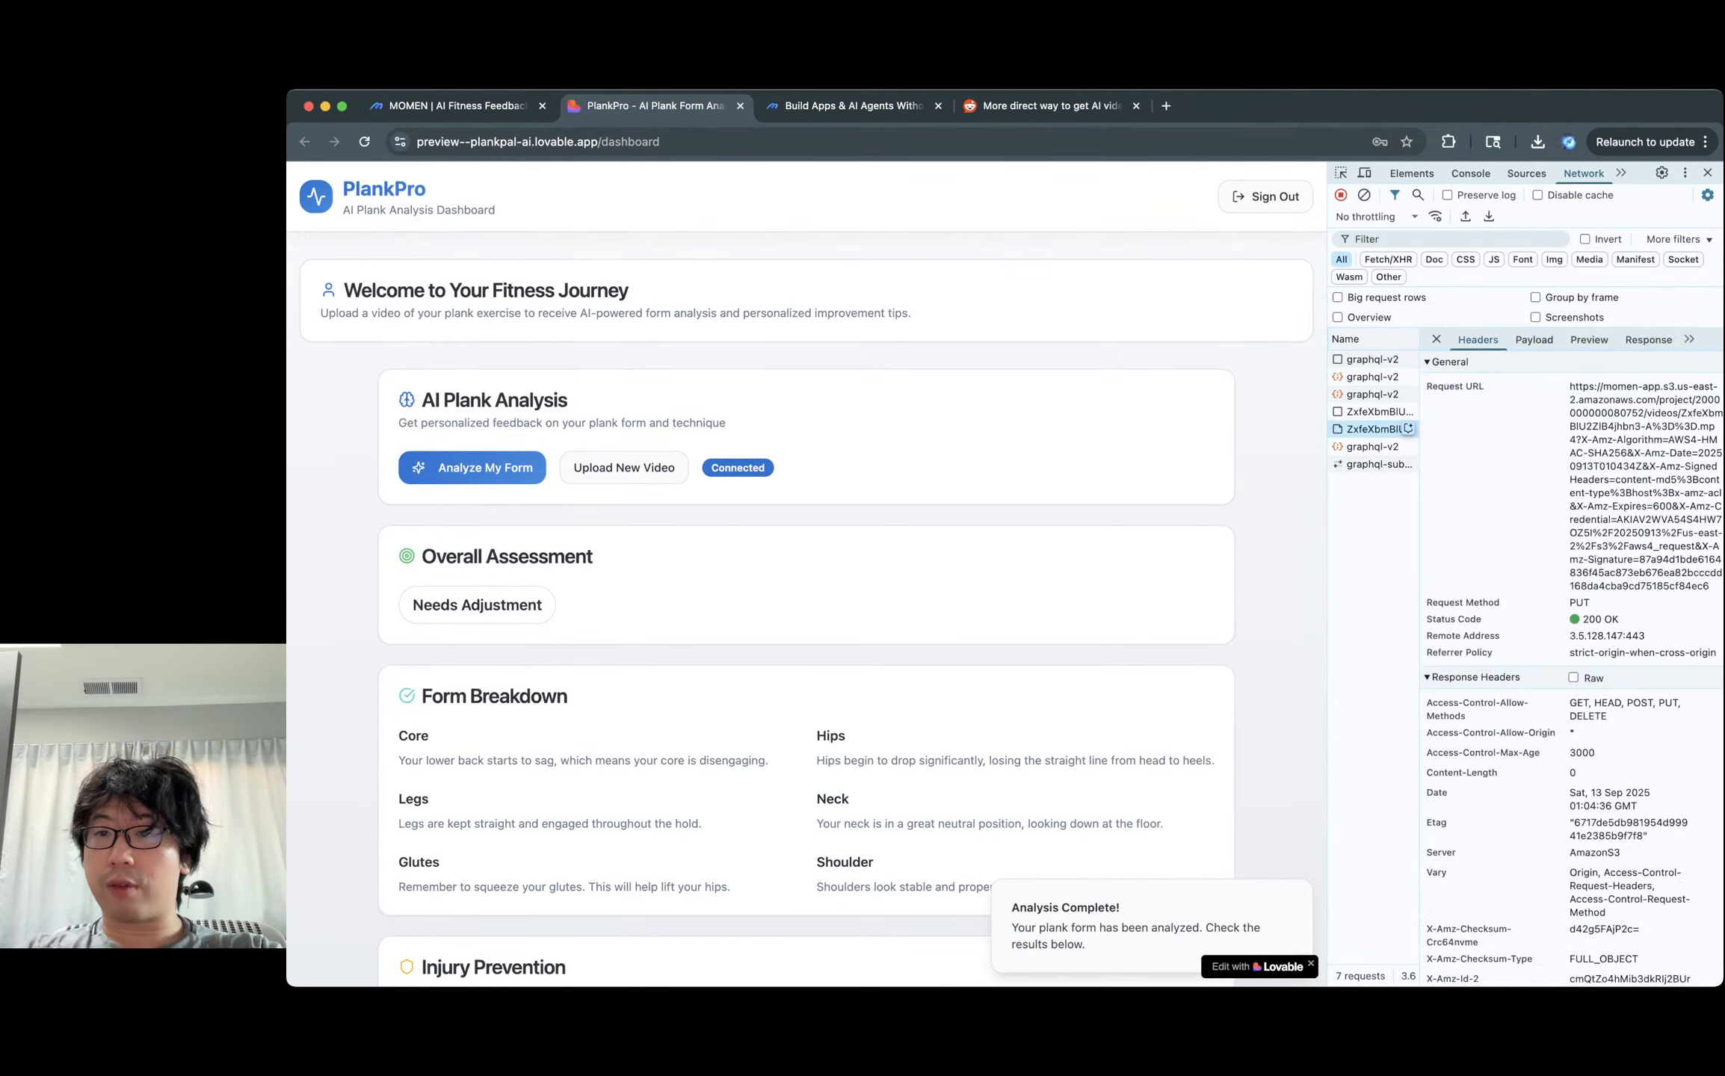
left_click(1436, 339)
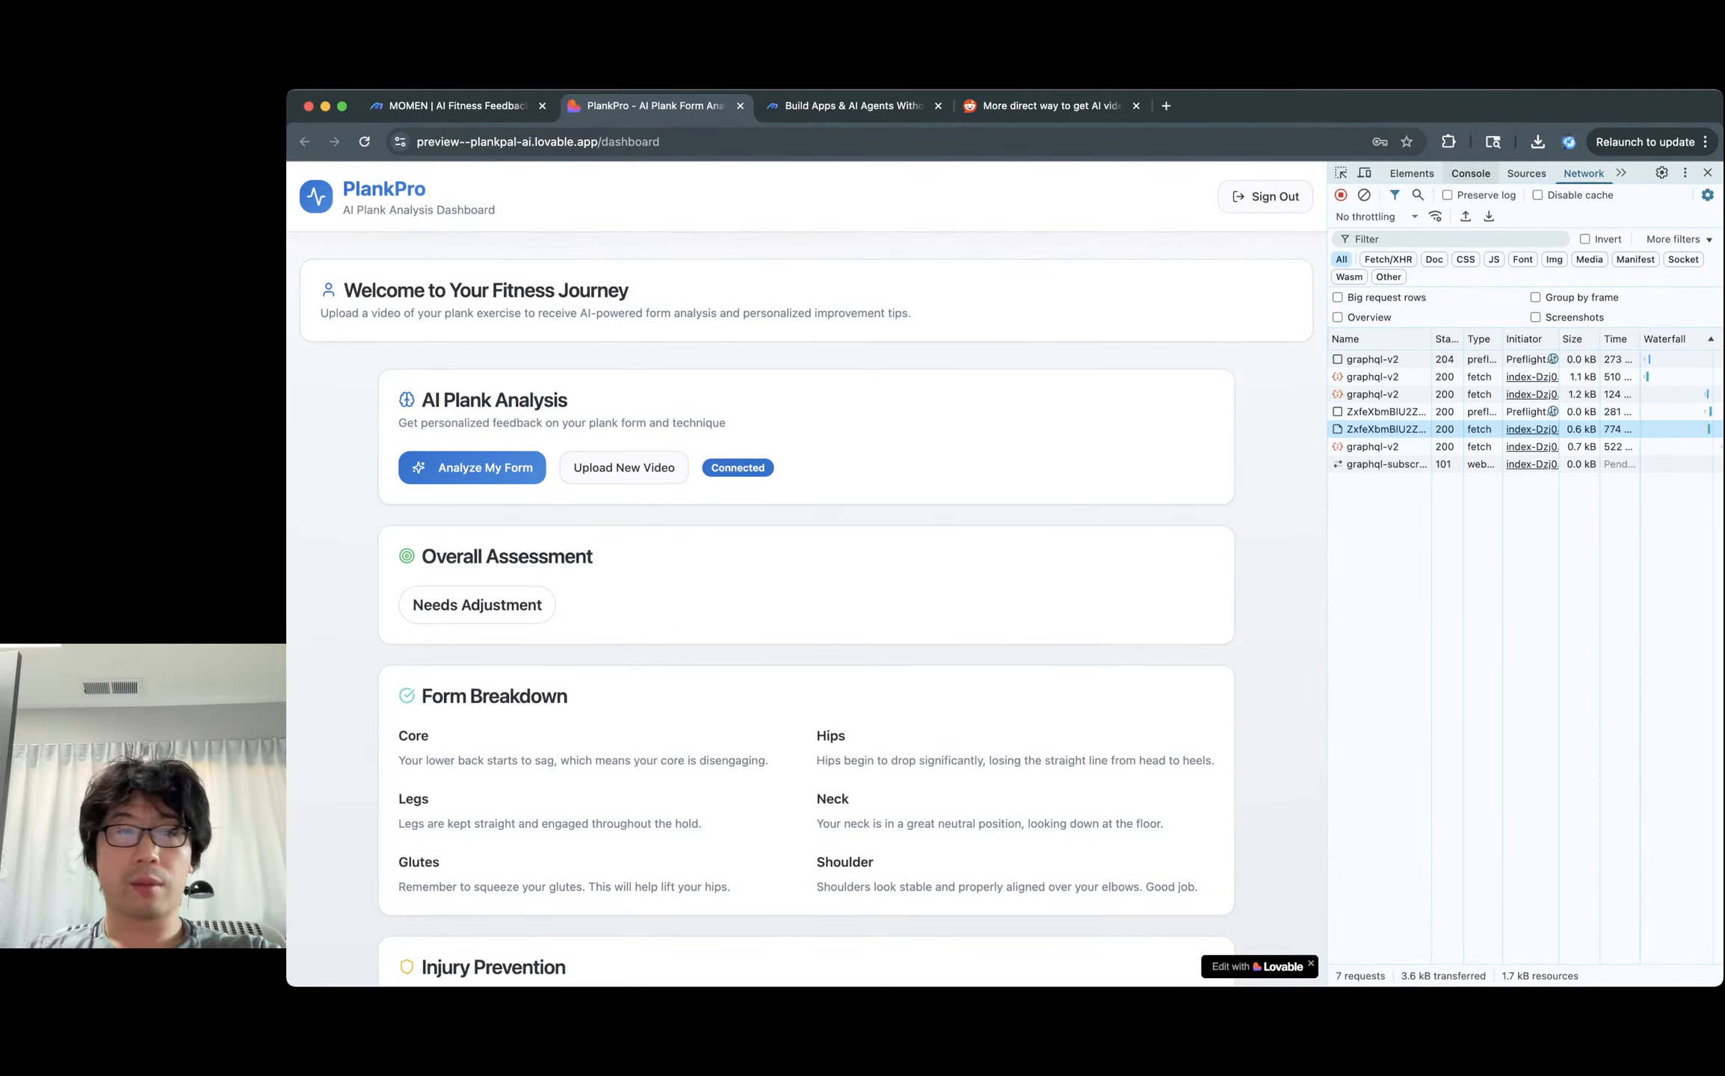
left_click(1471, 172)
Scroll through the console log and open plank 1.mp4 in the browser tab.
scroll(806, 576, "down", 5)
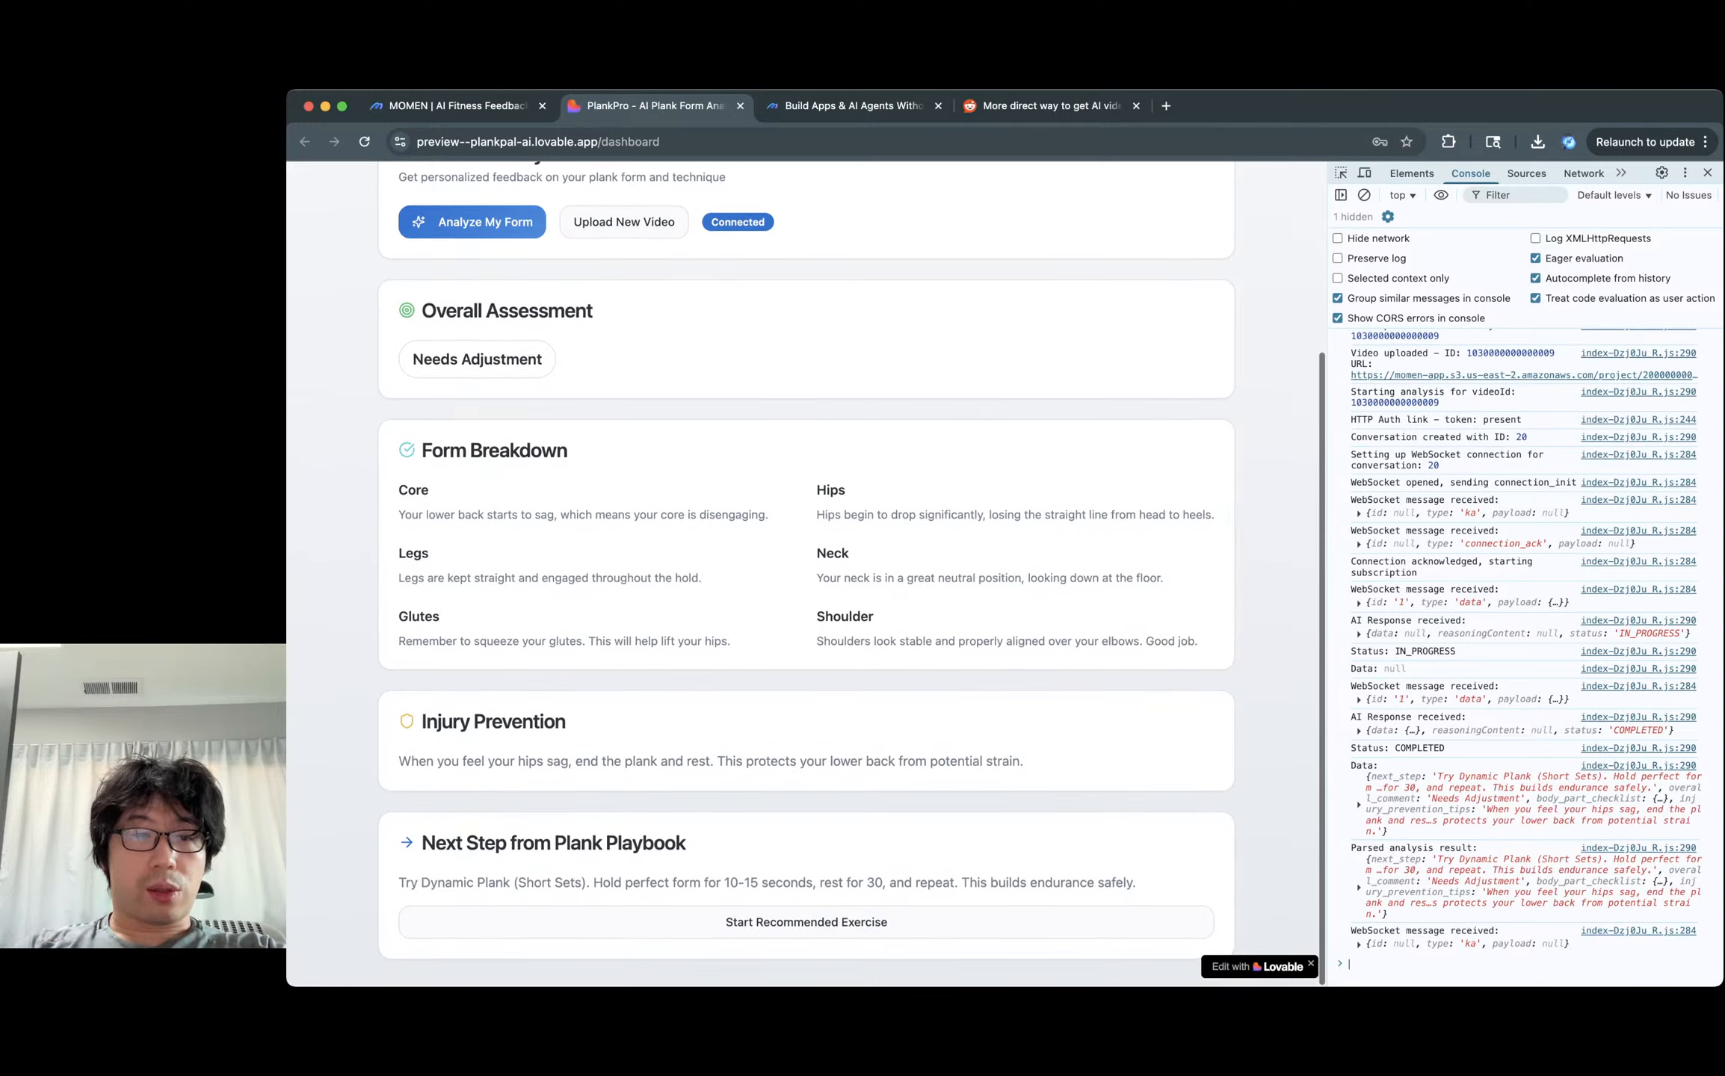
scroll(806, 575, "up", 5)
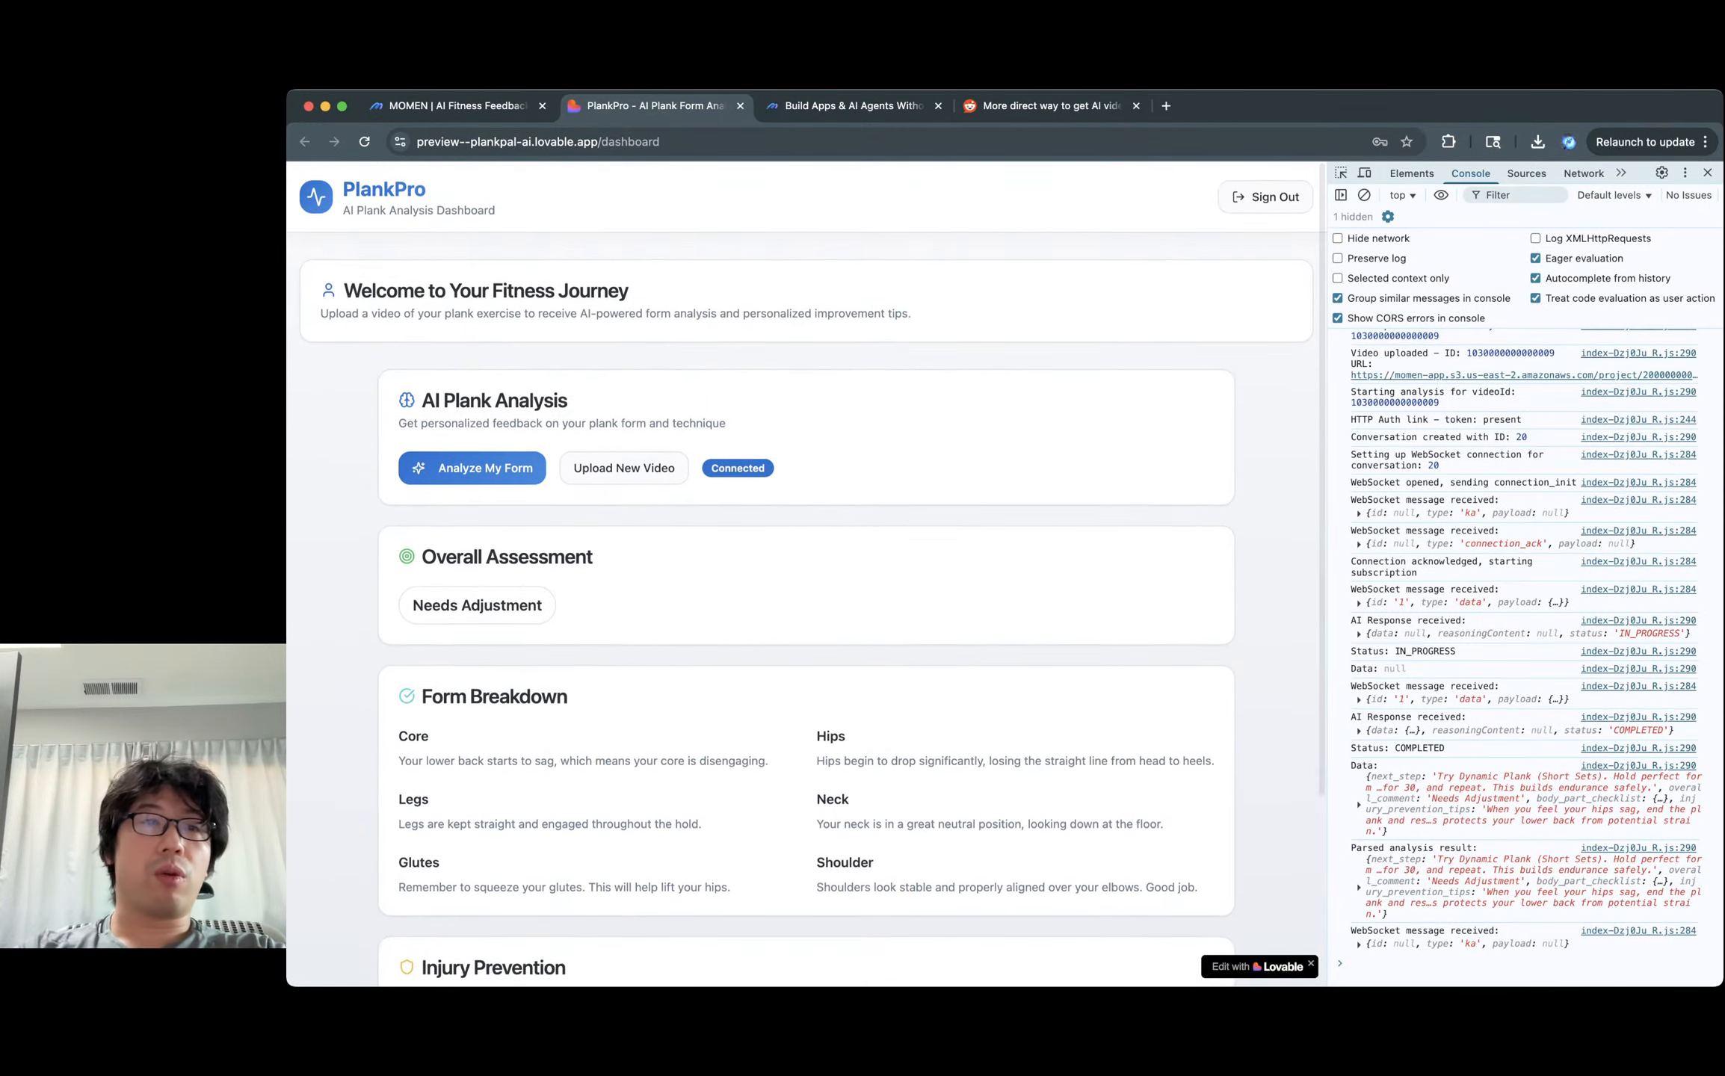
left_click(624, 468)
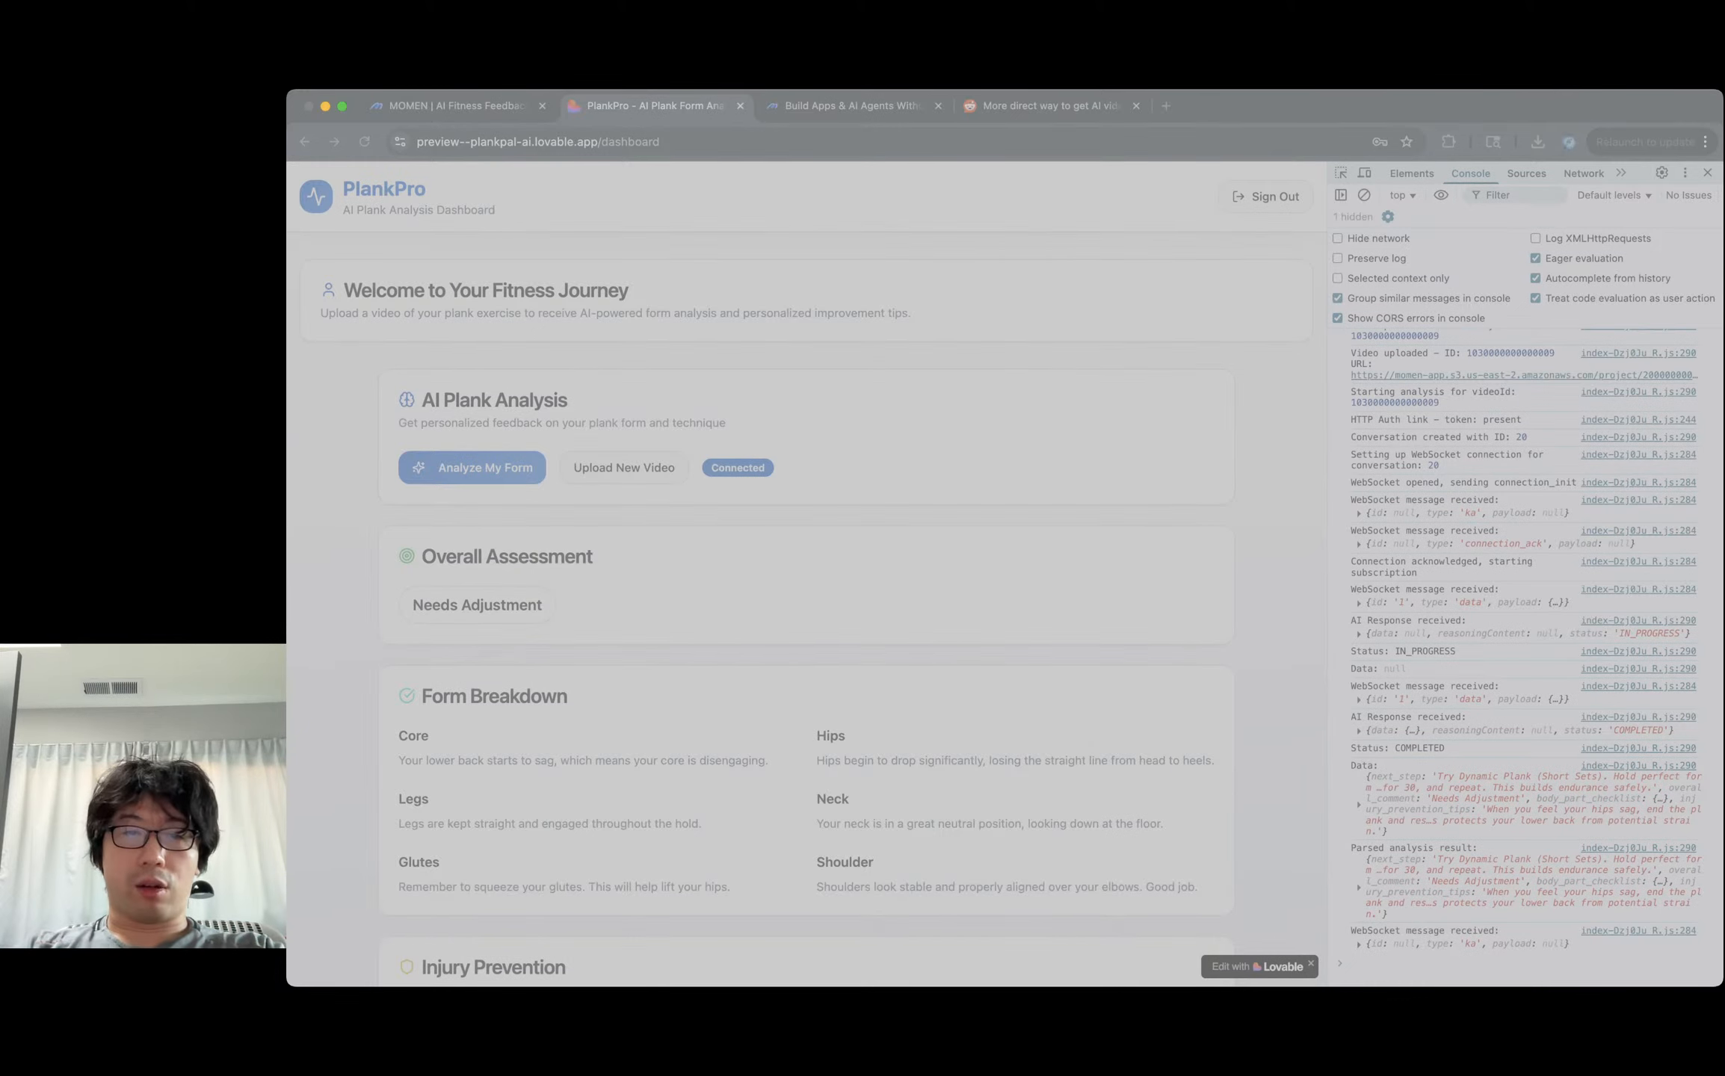
key("Return")
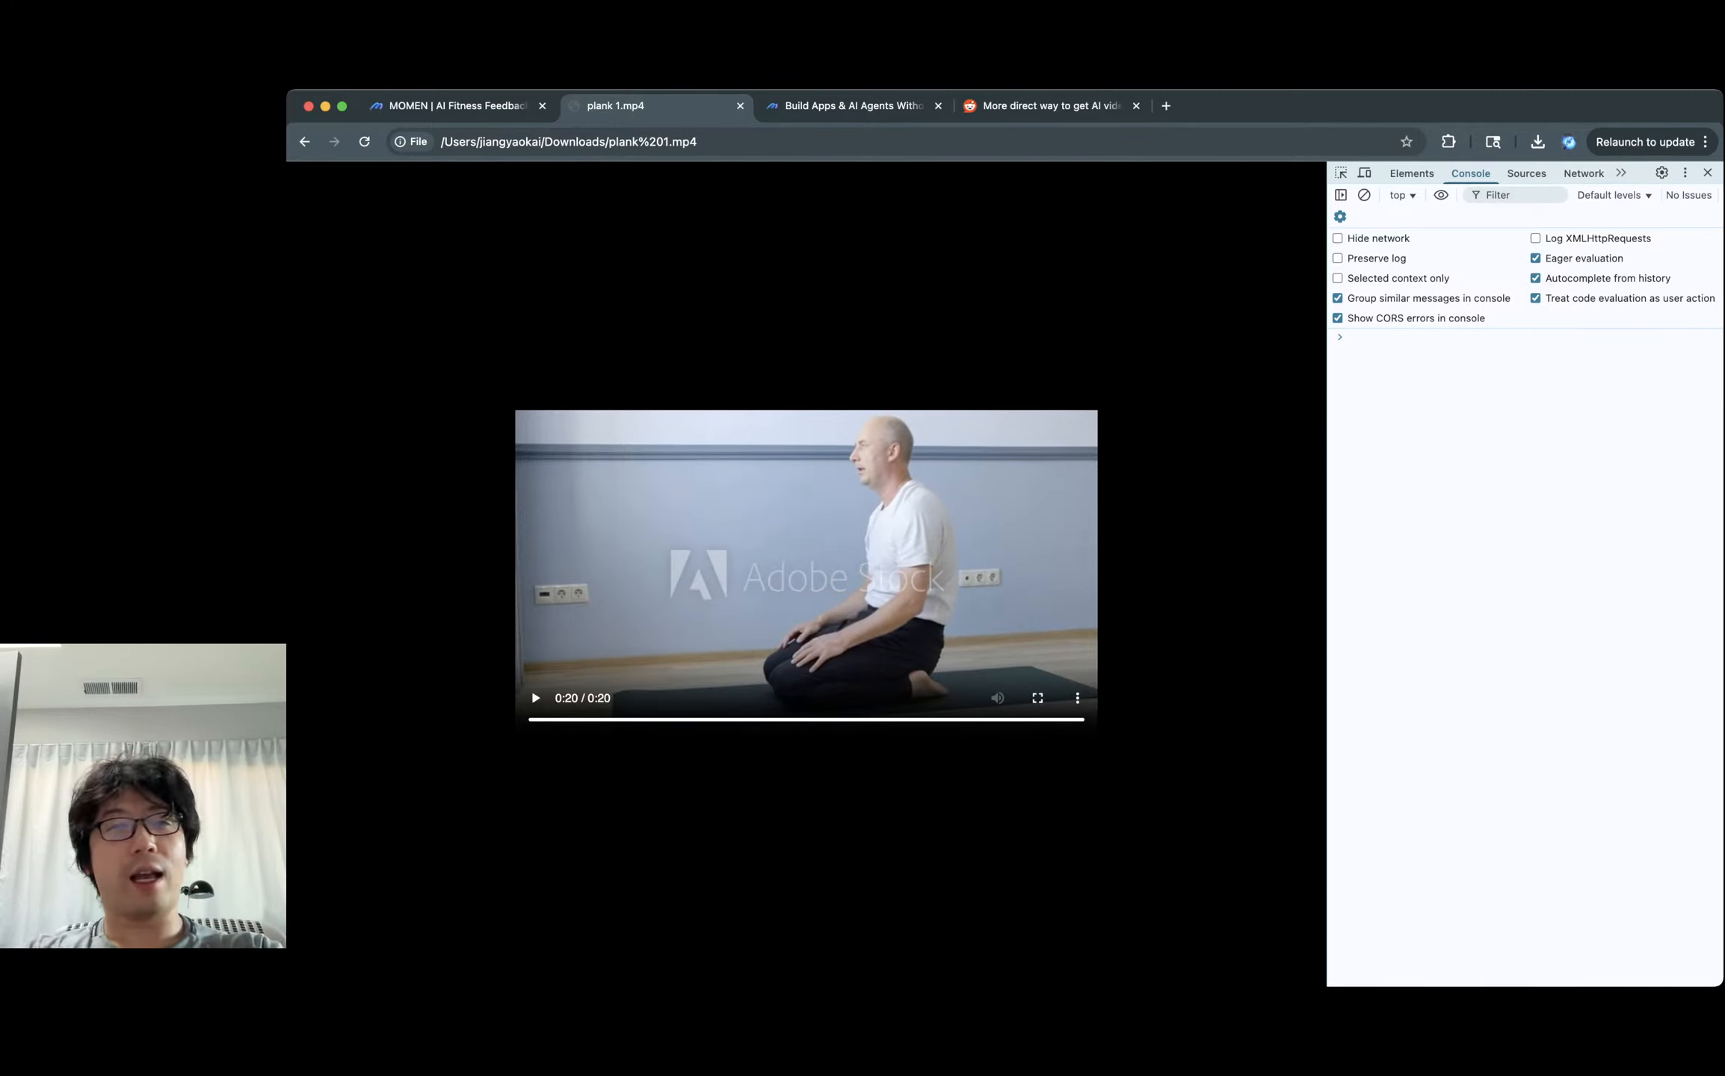
Open plank 1.mp4 in a new browser tab and play it.
key("super+bracketleft")
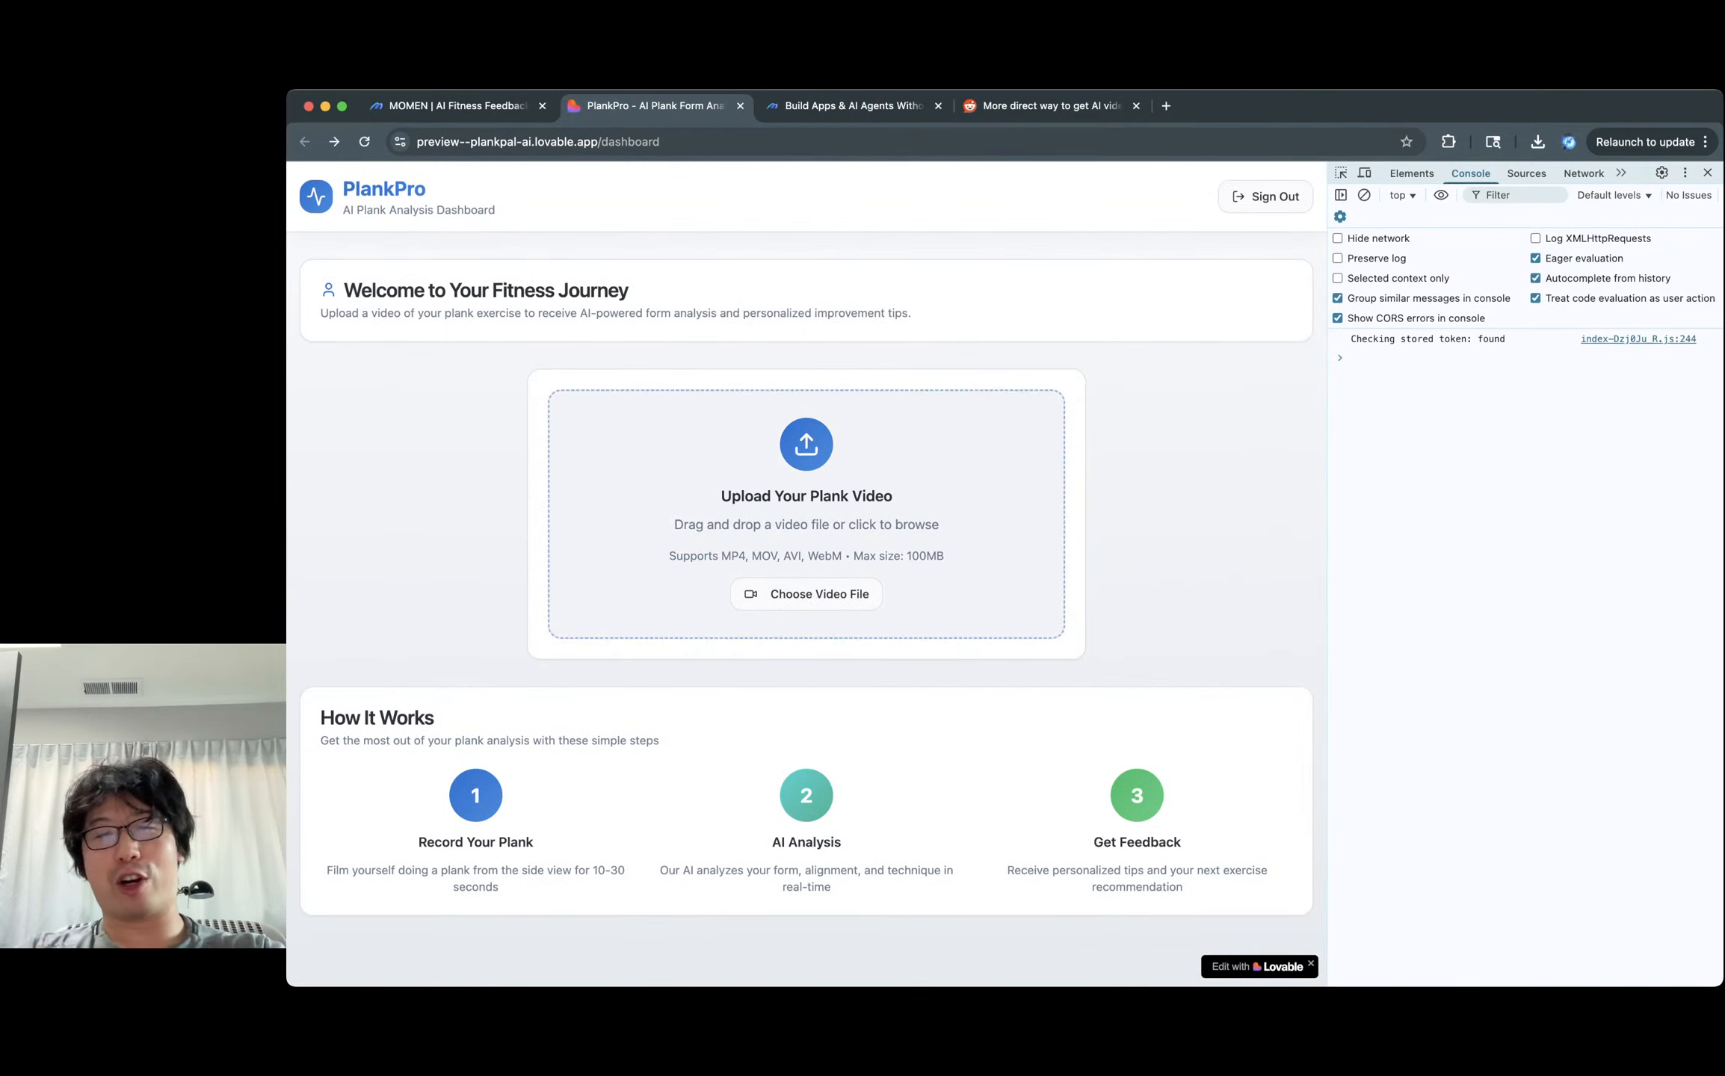
left_click(807, 595)
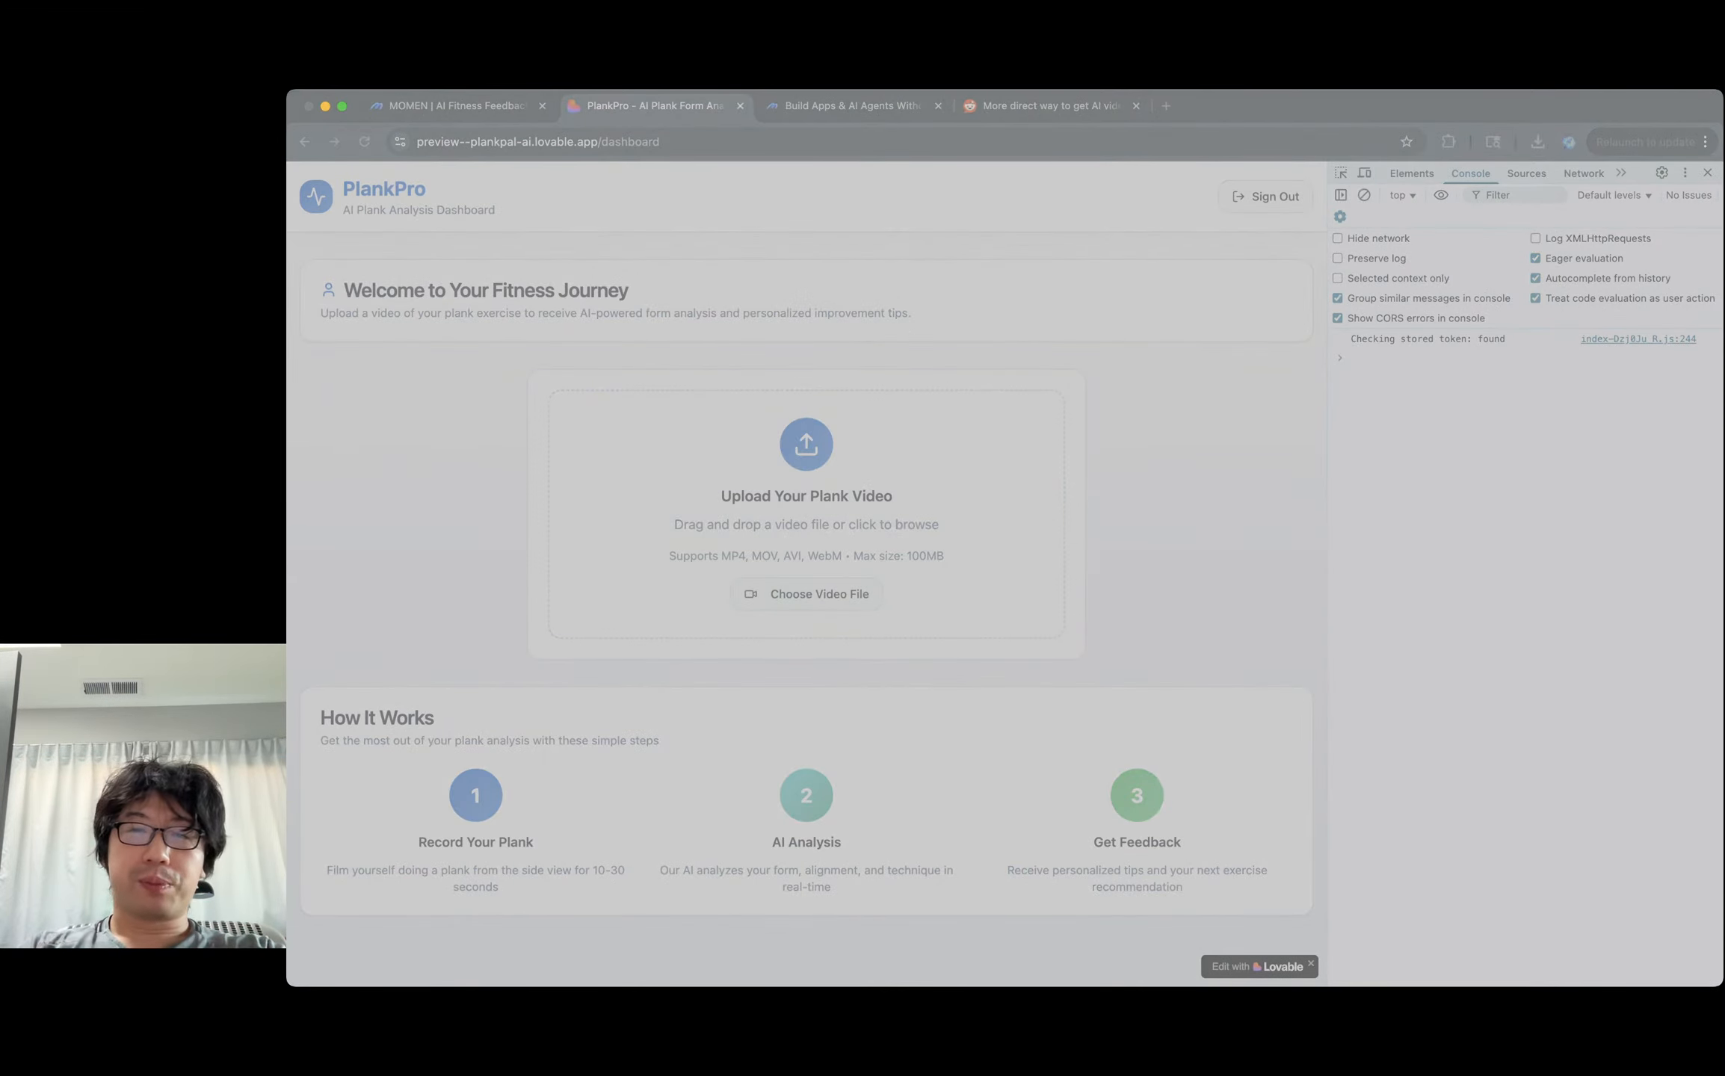
key("Escape")
key("super+t")
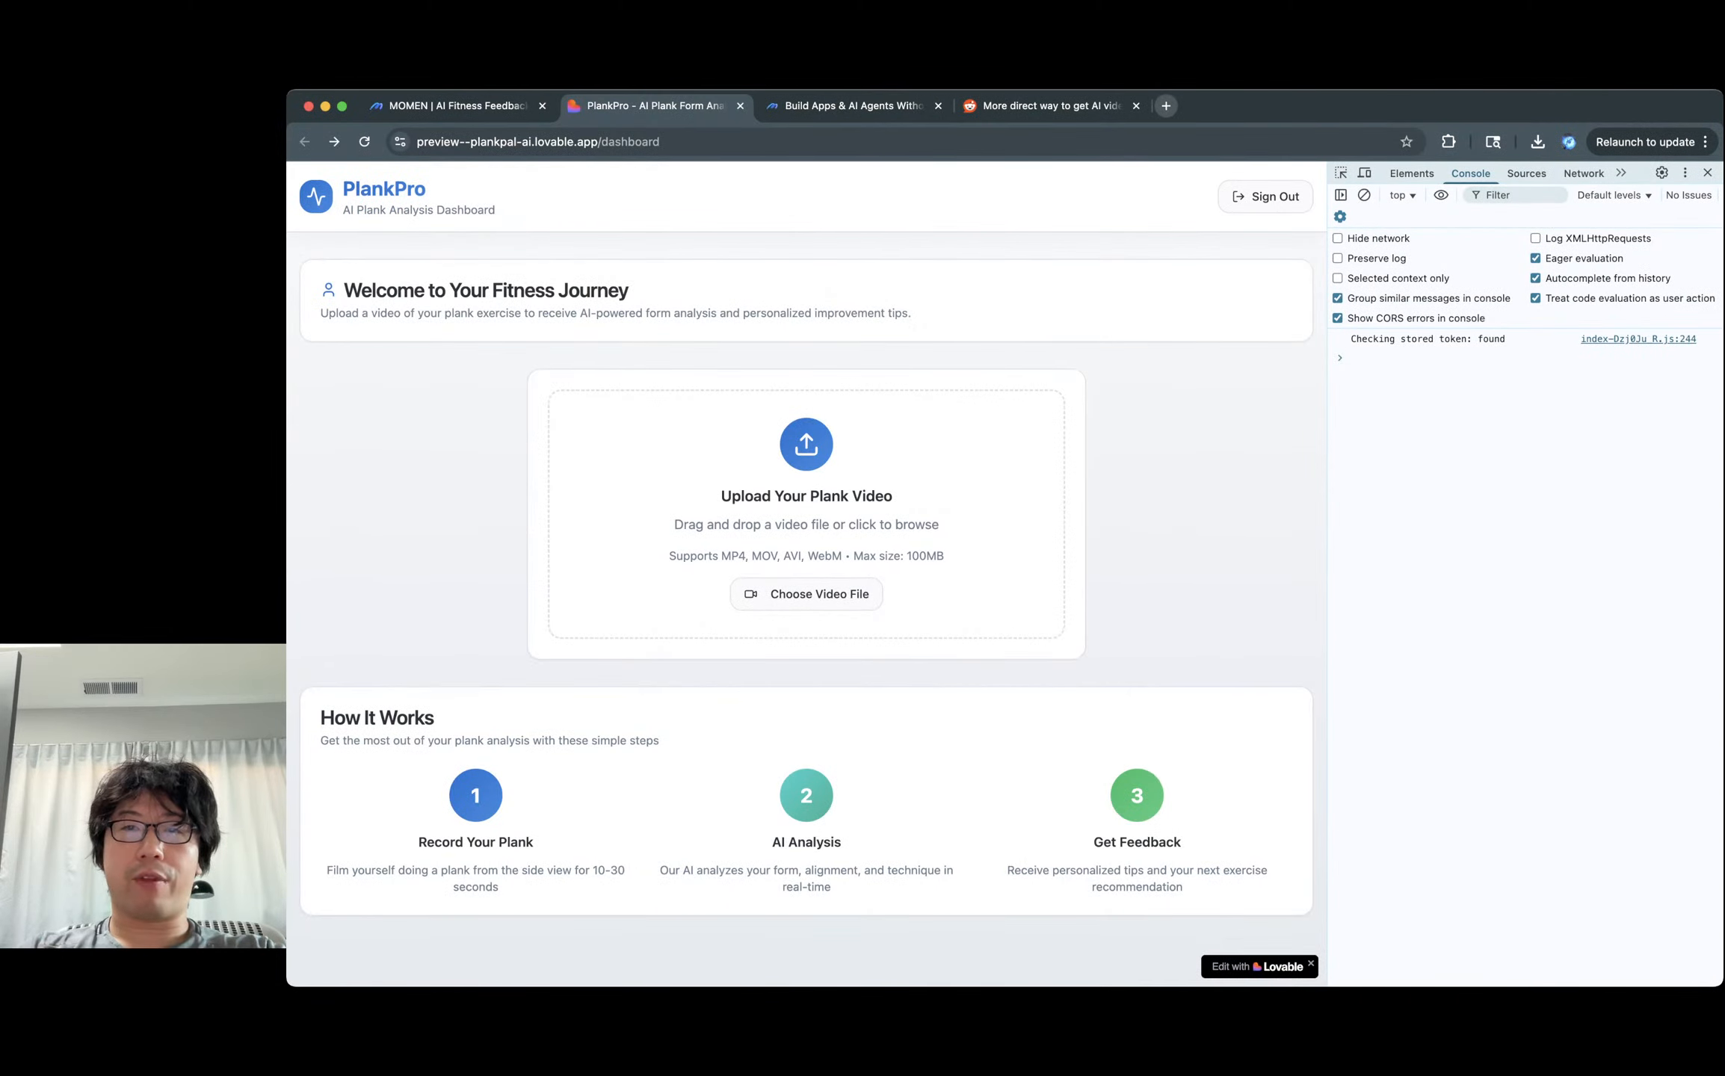
key("super+o")
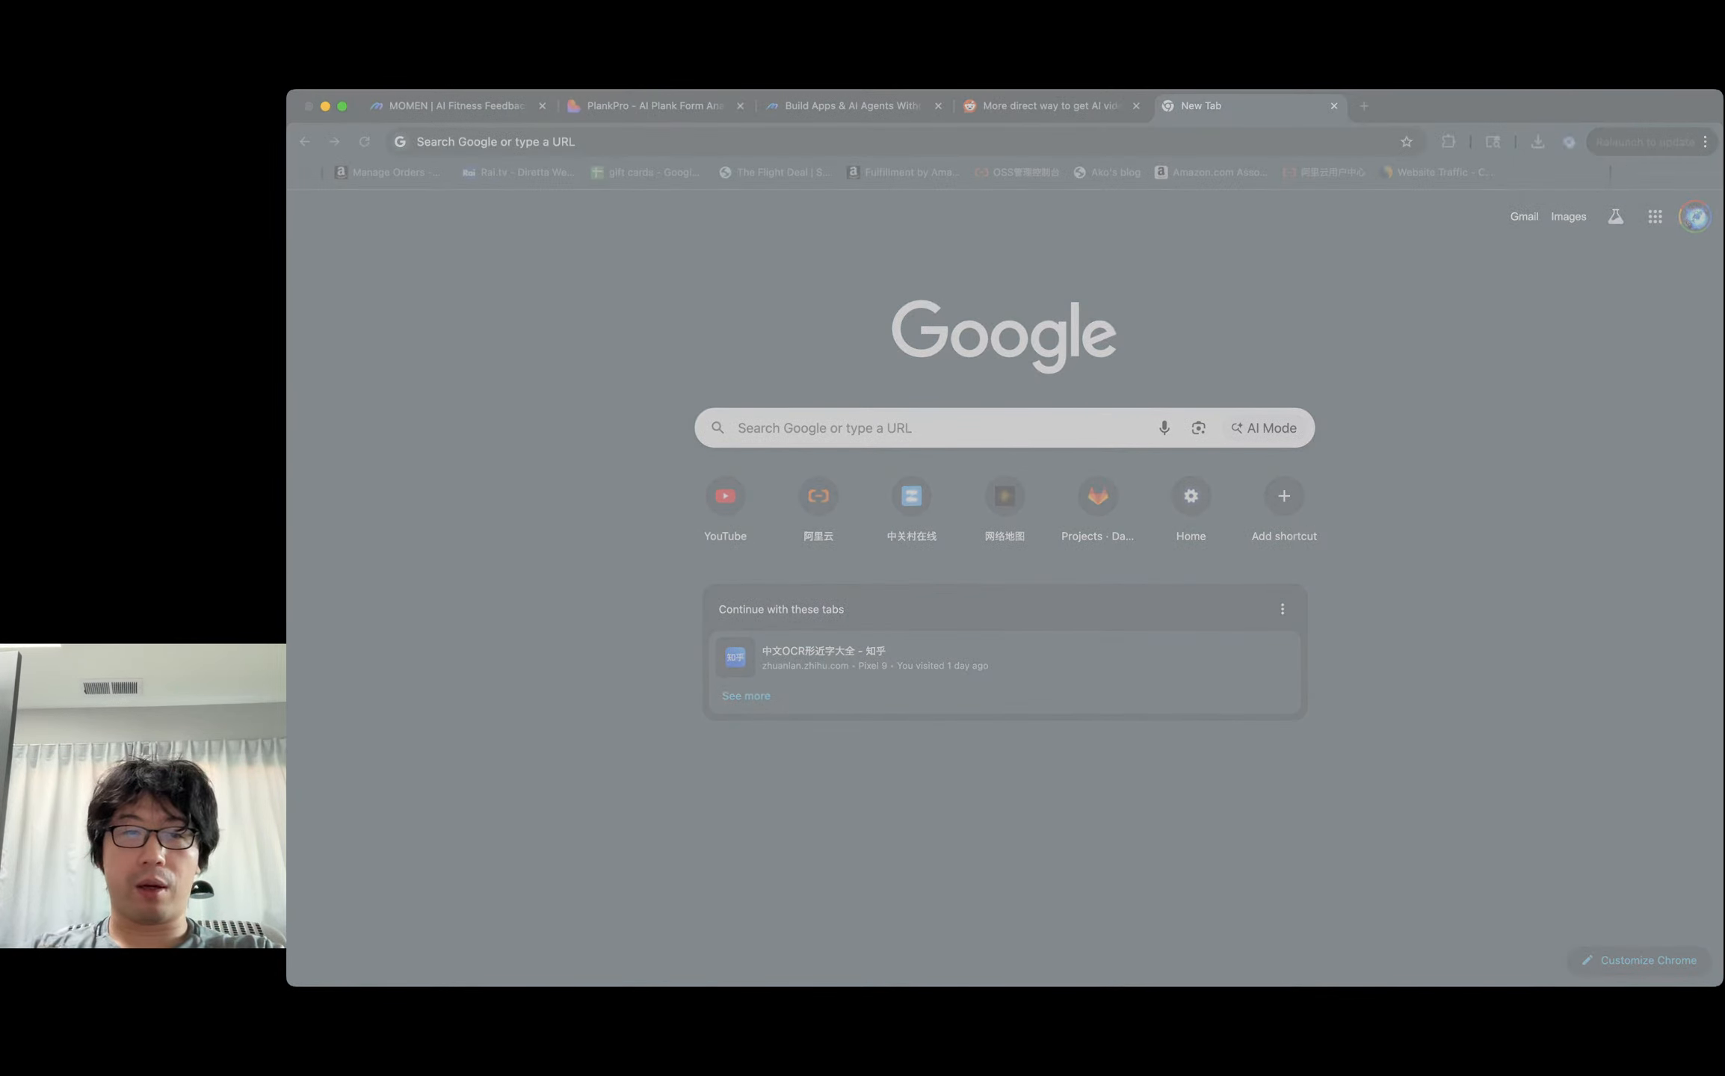
key("Return")
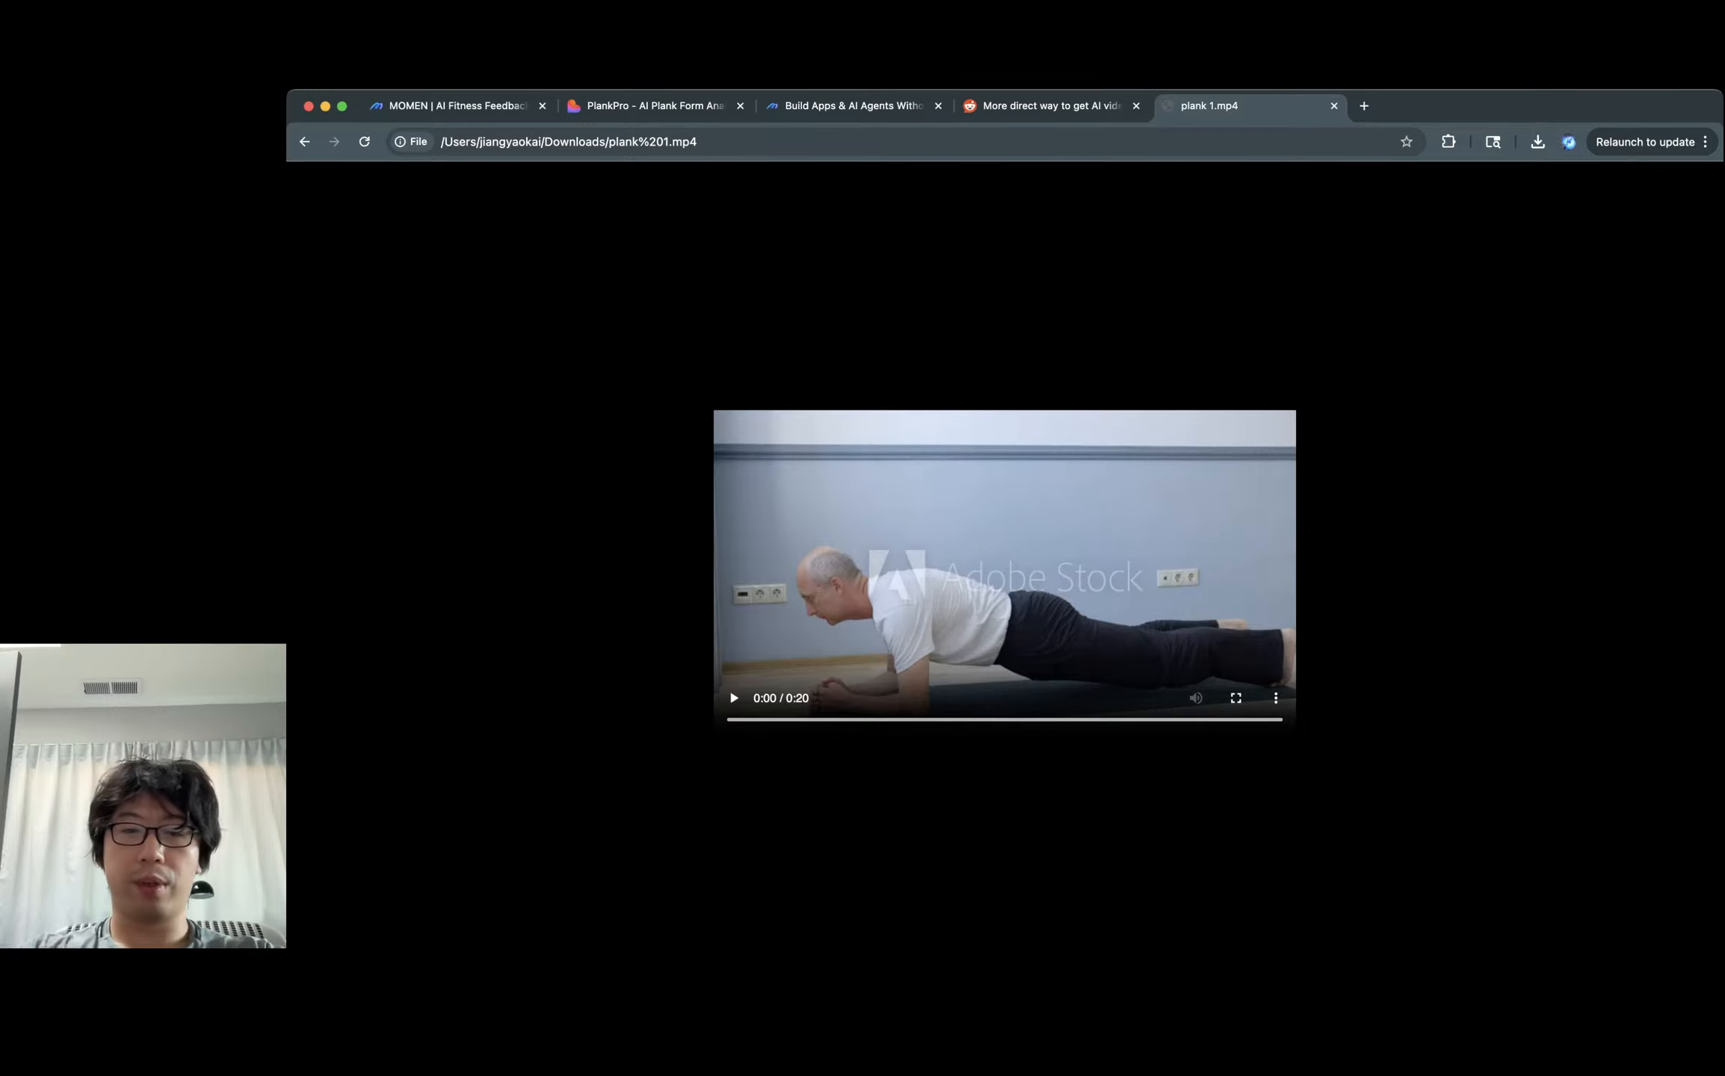
key("space")
Back on the PlankPro dashboard, upload plank 1.mp4 through Choose Video File.
key("super+2")
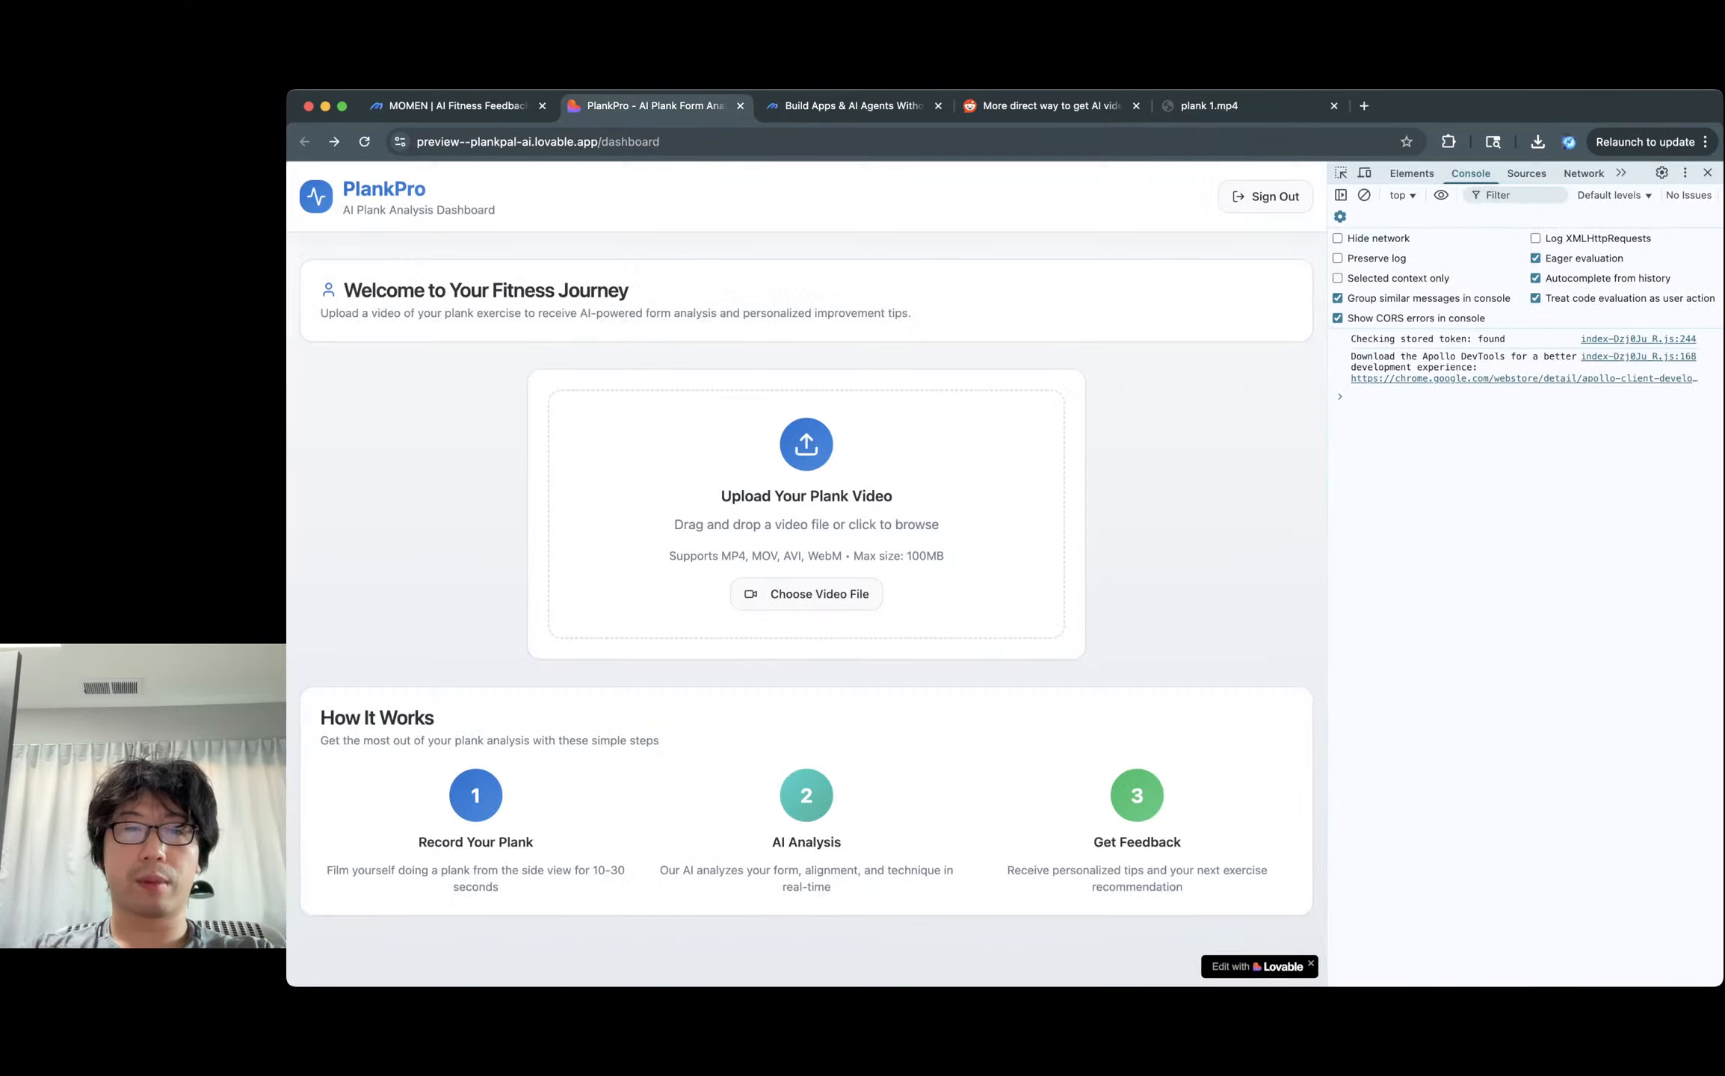
left_click(806, 595)
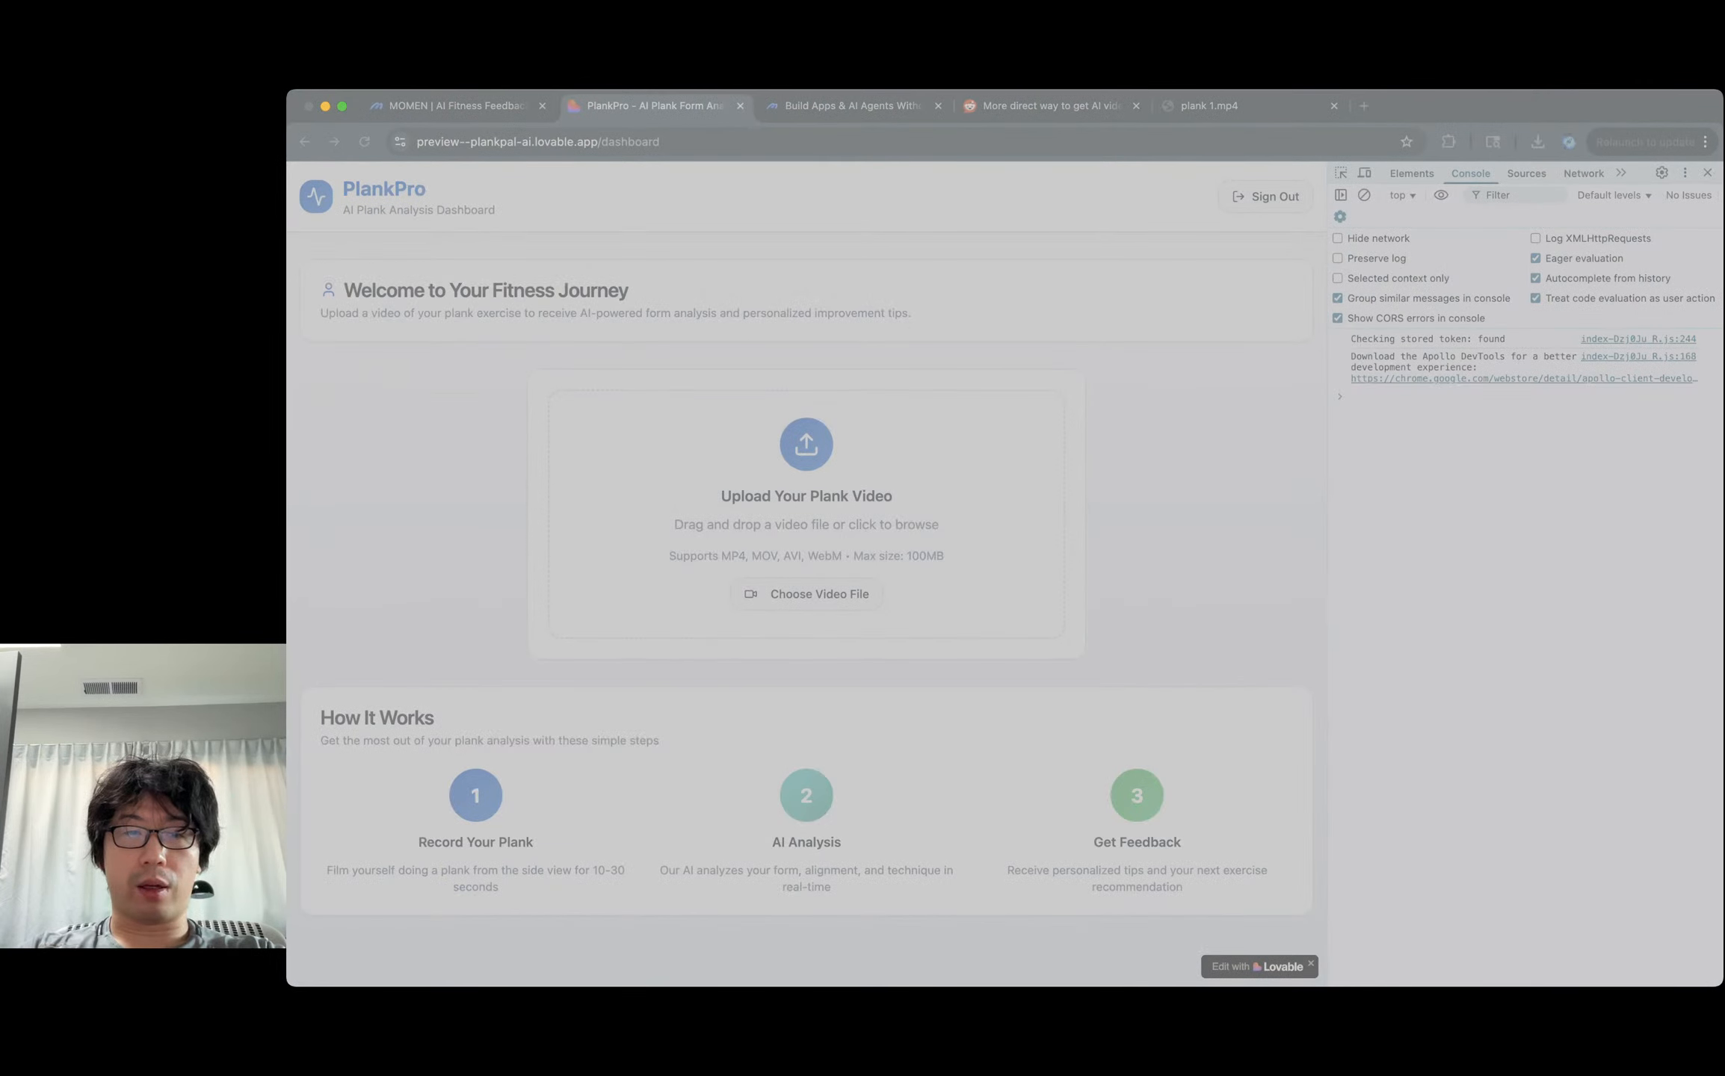
key("Return")
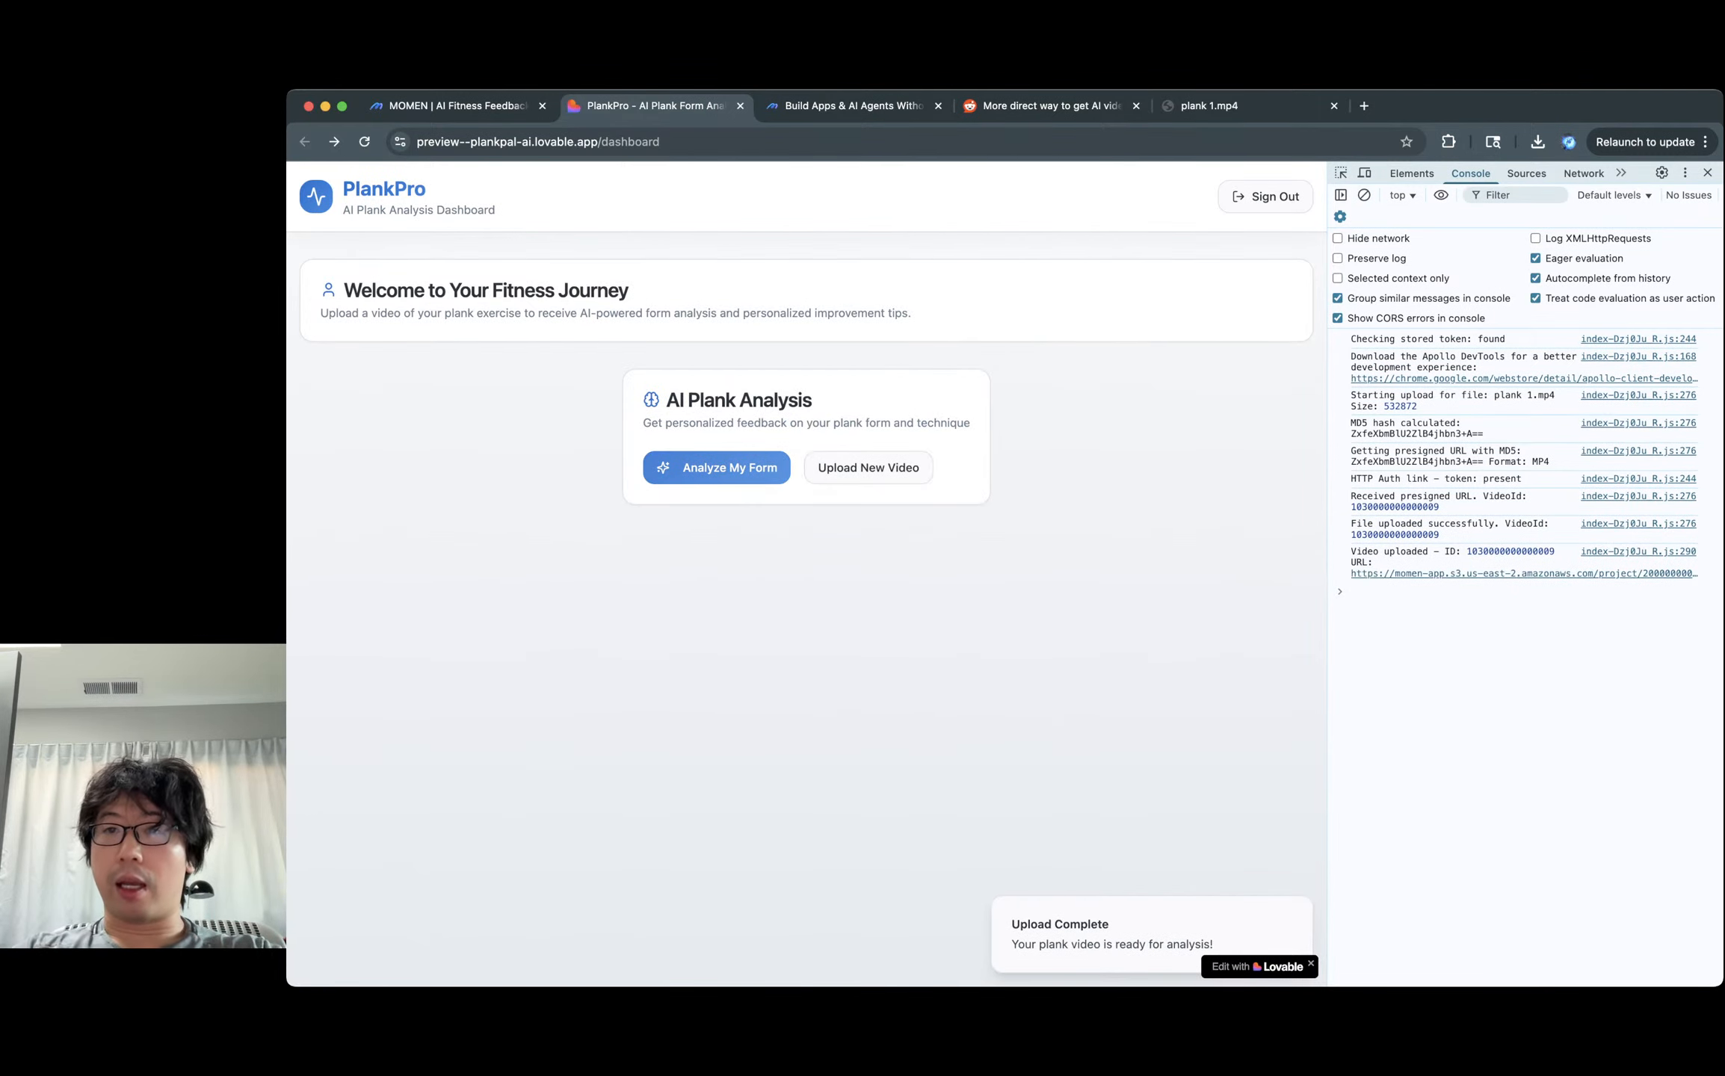
Inspect the S3 video upload request's headers, payload, preview and response in the Network log.
left_click(1584, 173)
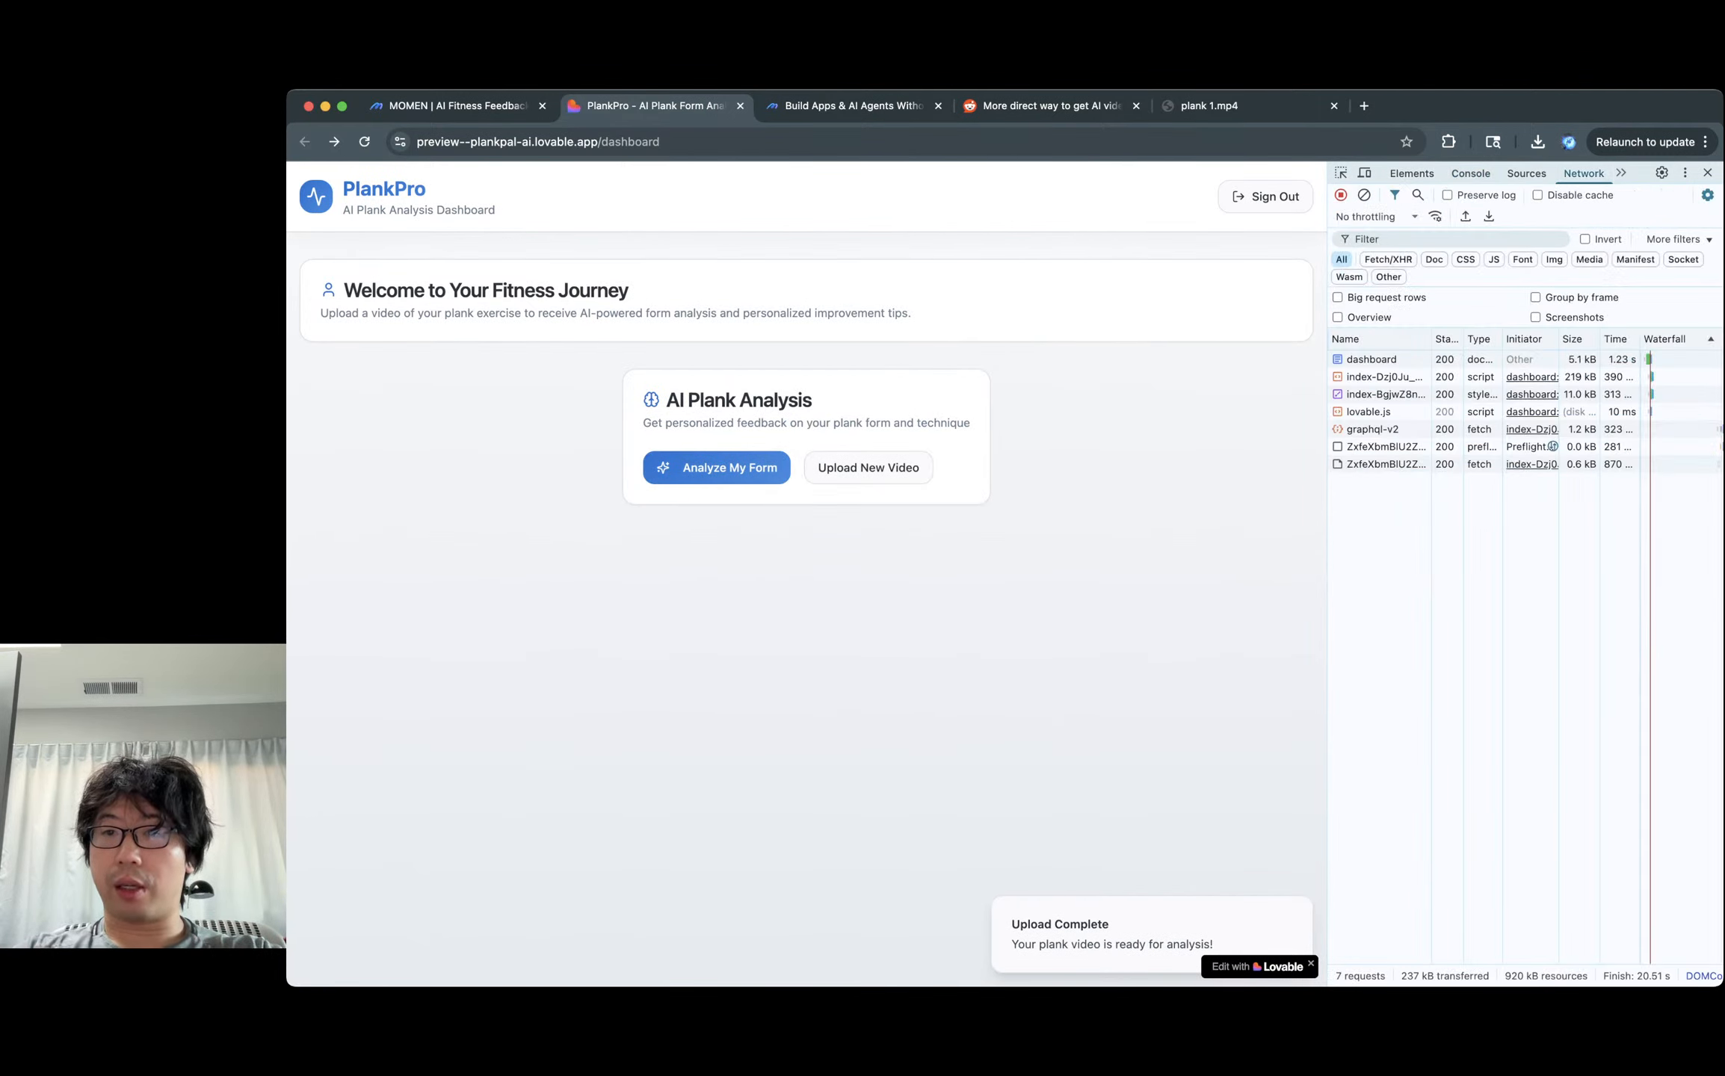
left_click(1408, 464)
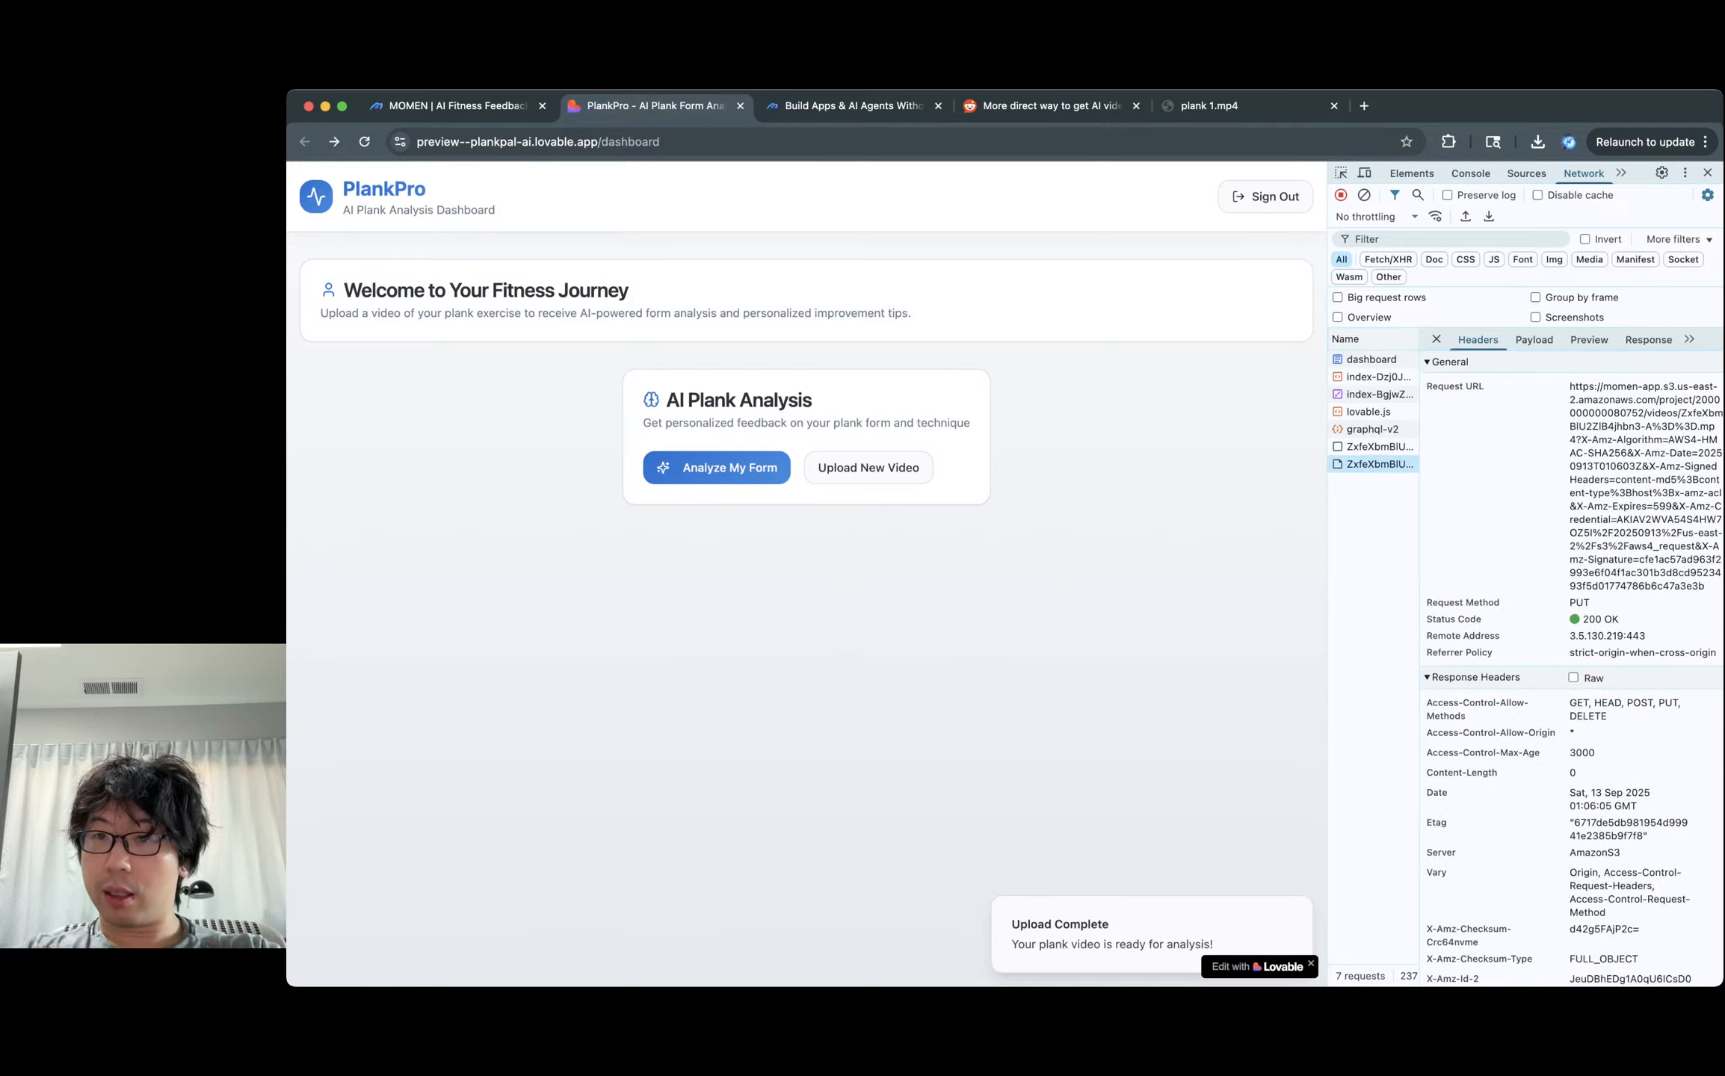
left_click(1533, 340)
left_click(1589, 340)
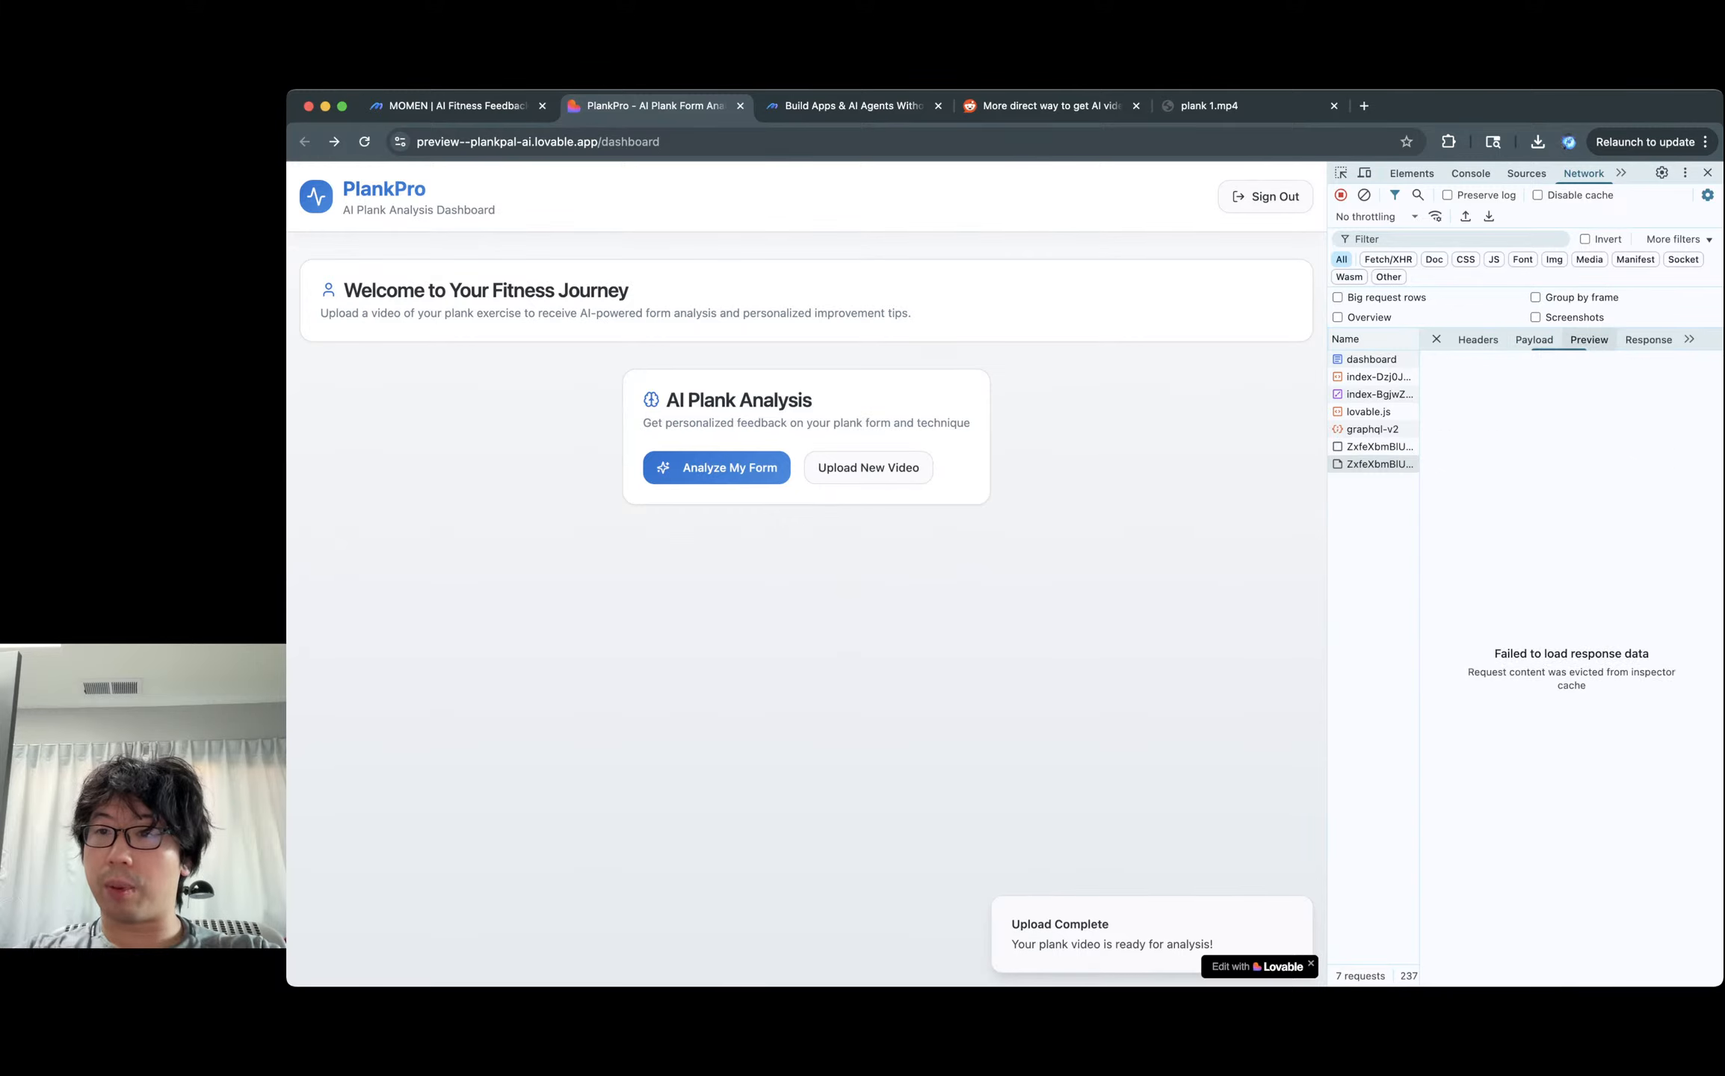
left_click(1648, 340)
left_click(1436, 339)
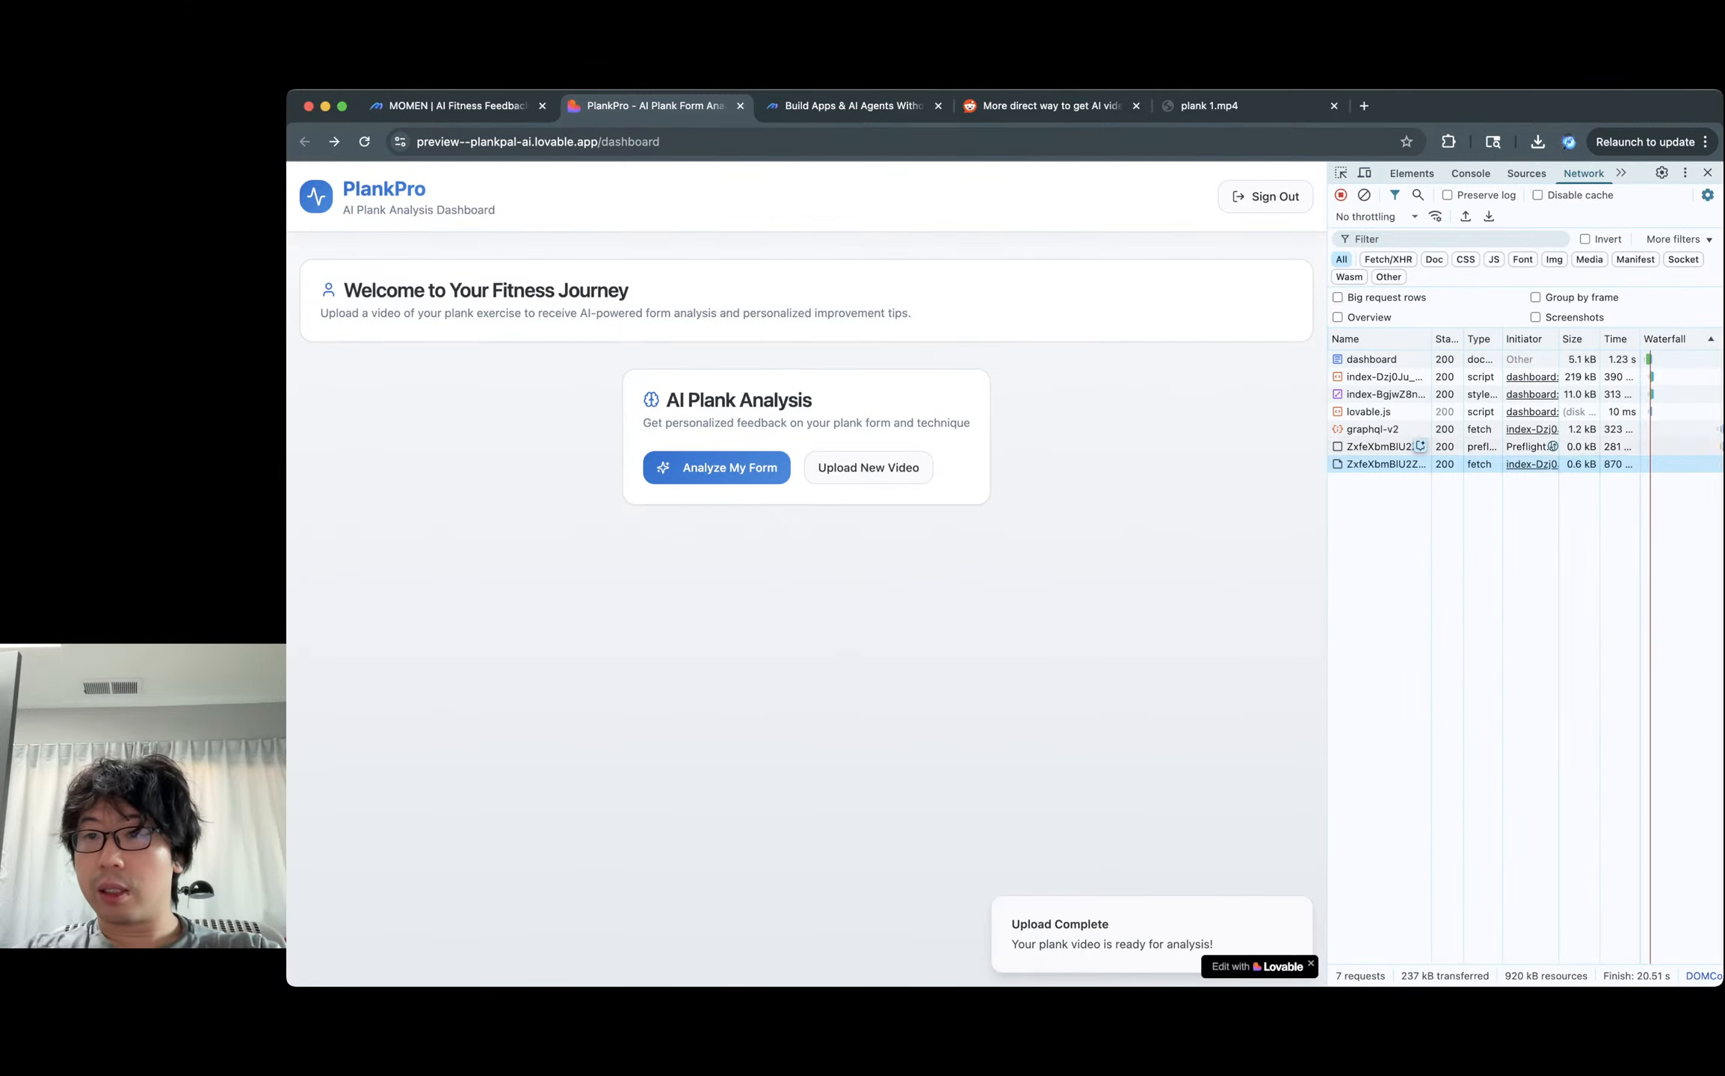
Widen DevTools, check the upload request's query parameters, then start Analyze My Form.
left_click_drag(1327, 456, 1254, 454)
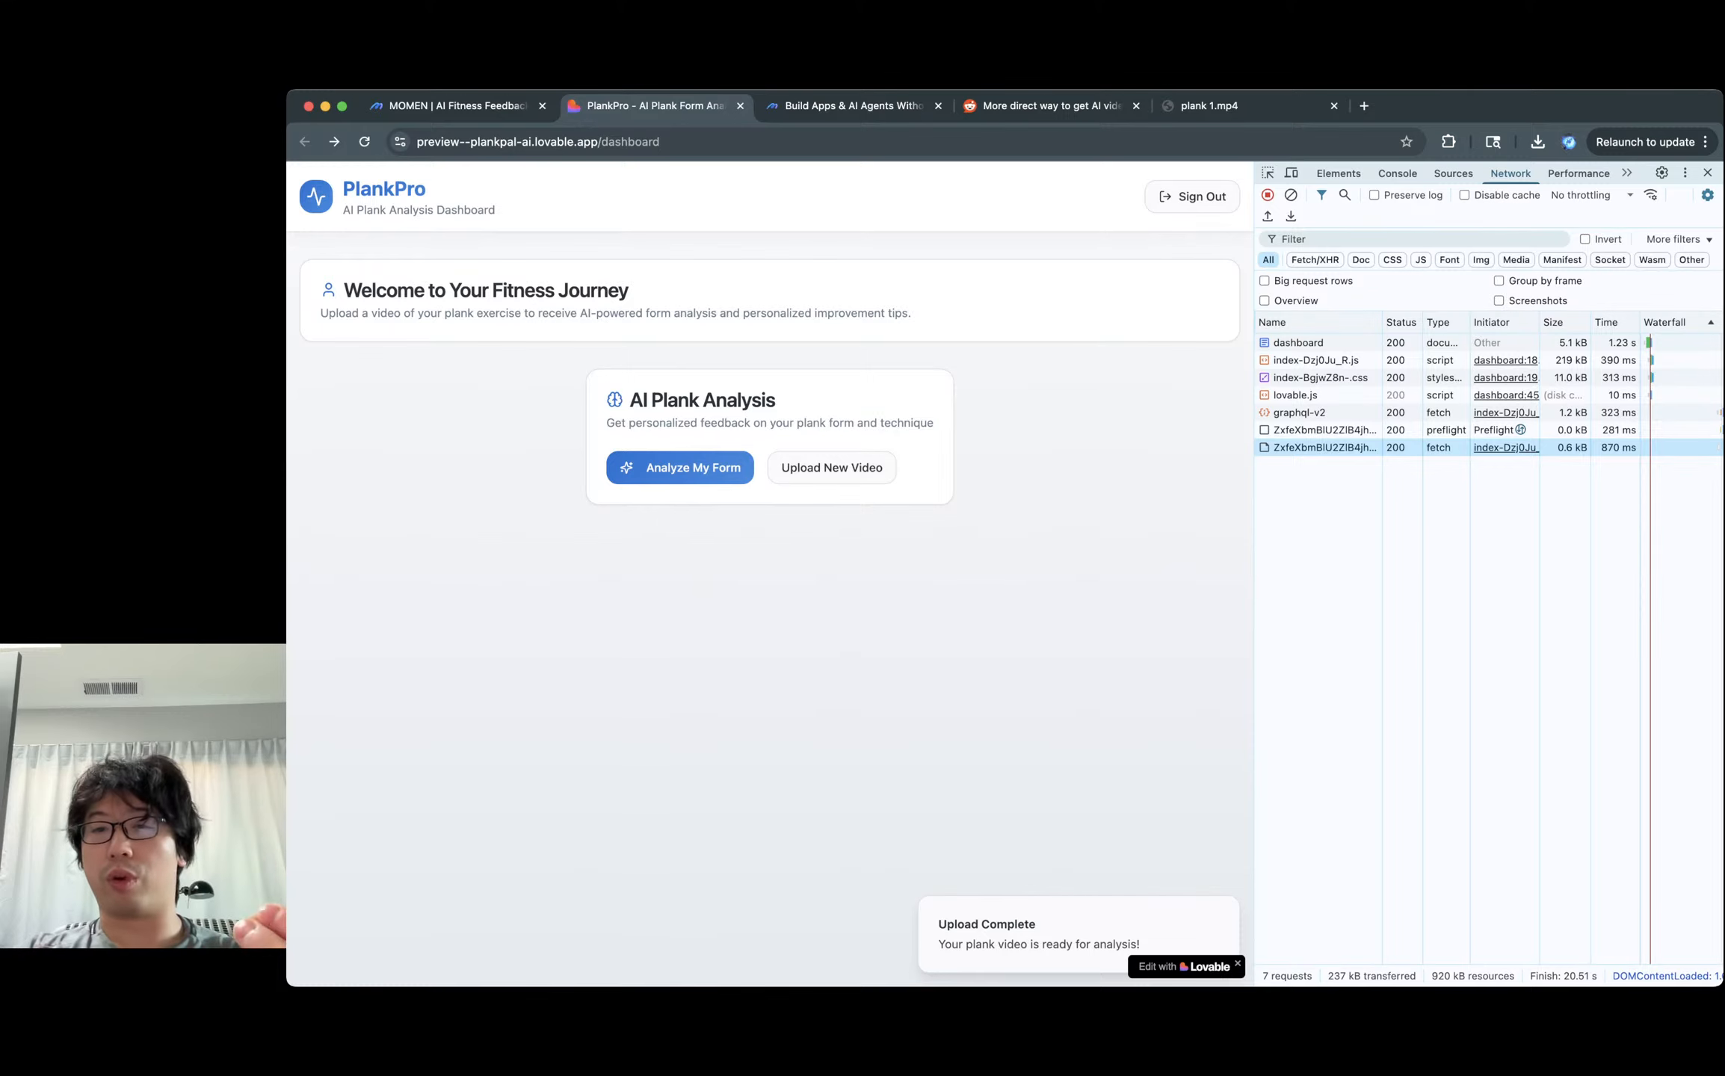
left_click(1371, 447)
left_click(1460, 323)
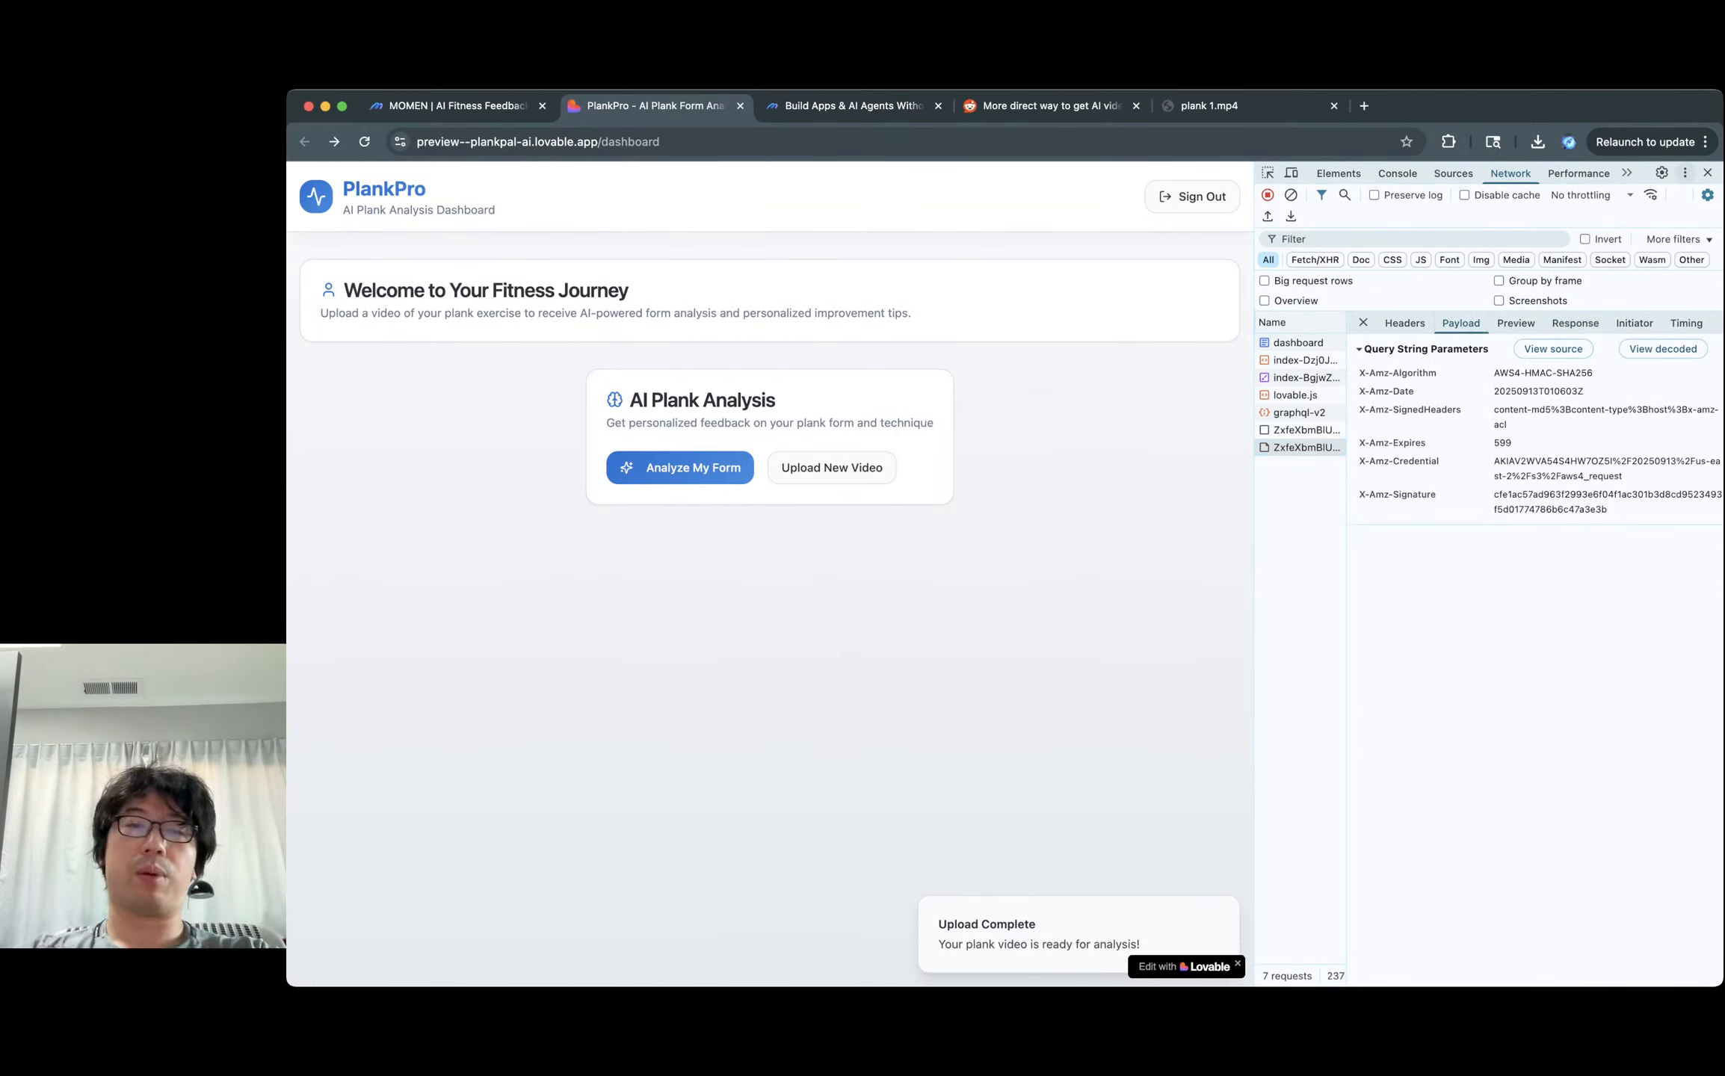
left_click(679, 467)
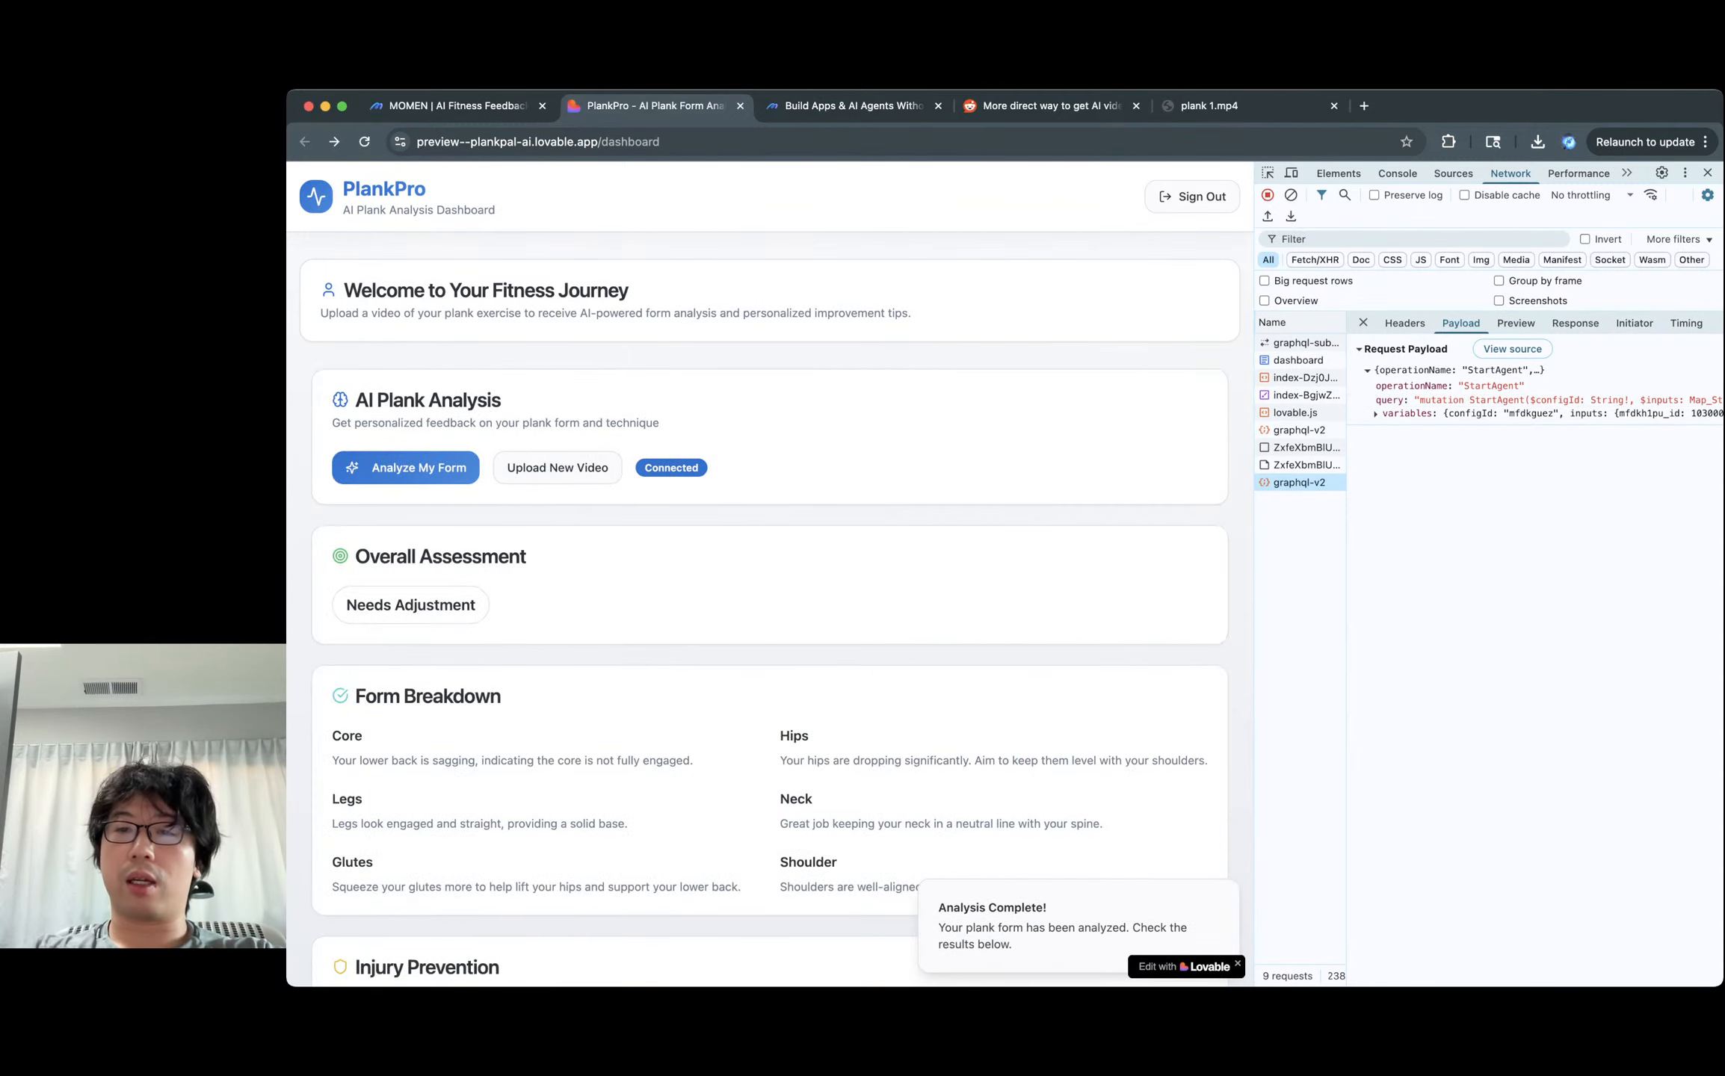
Read the Overall Assessment and its 'Needs Adjustment' verdict in the analysis results.
scroll(770, 576, "down", 3)
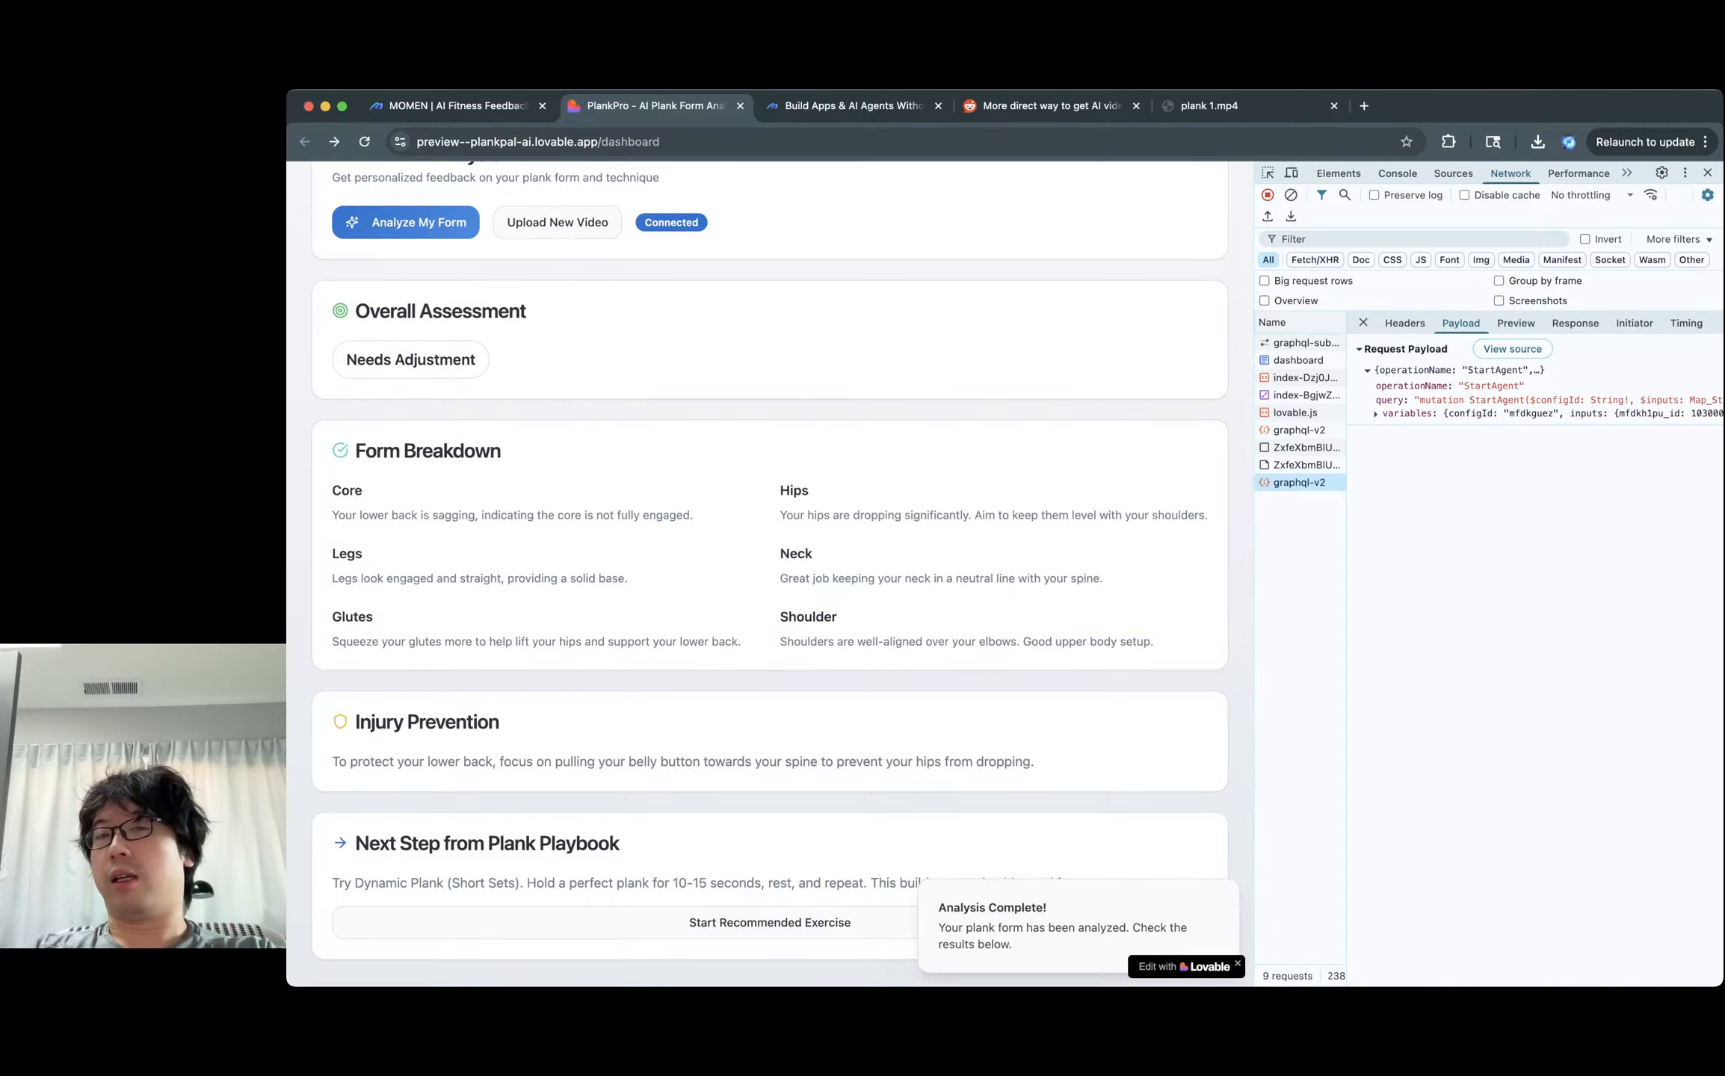
scroll(770, 575, "up", 2)
scroll(770, 576, "down", 2)
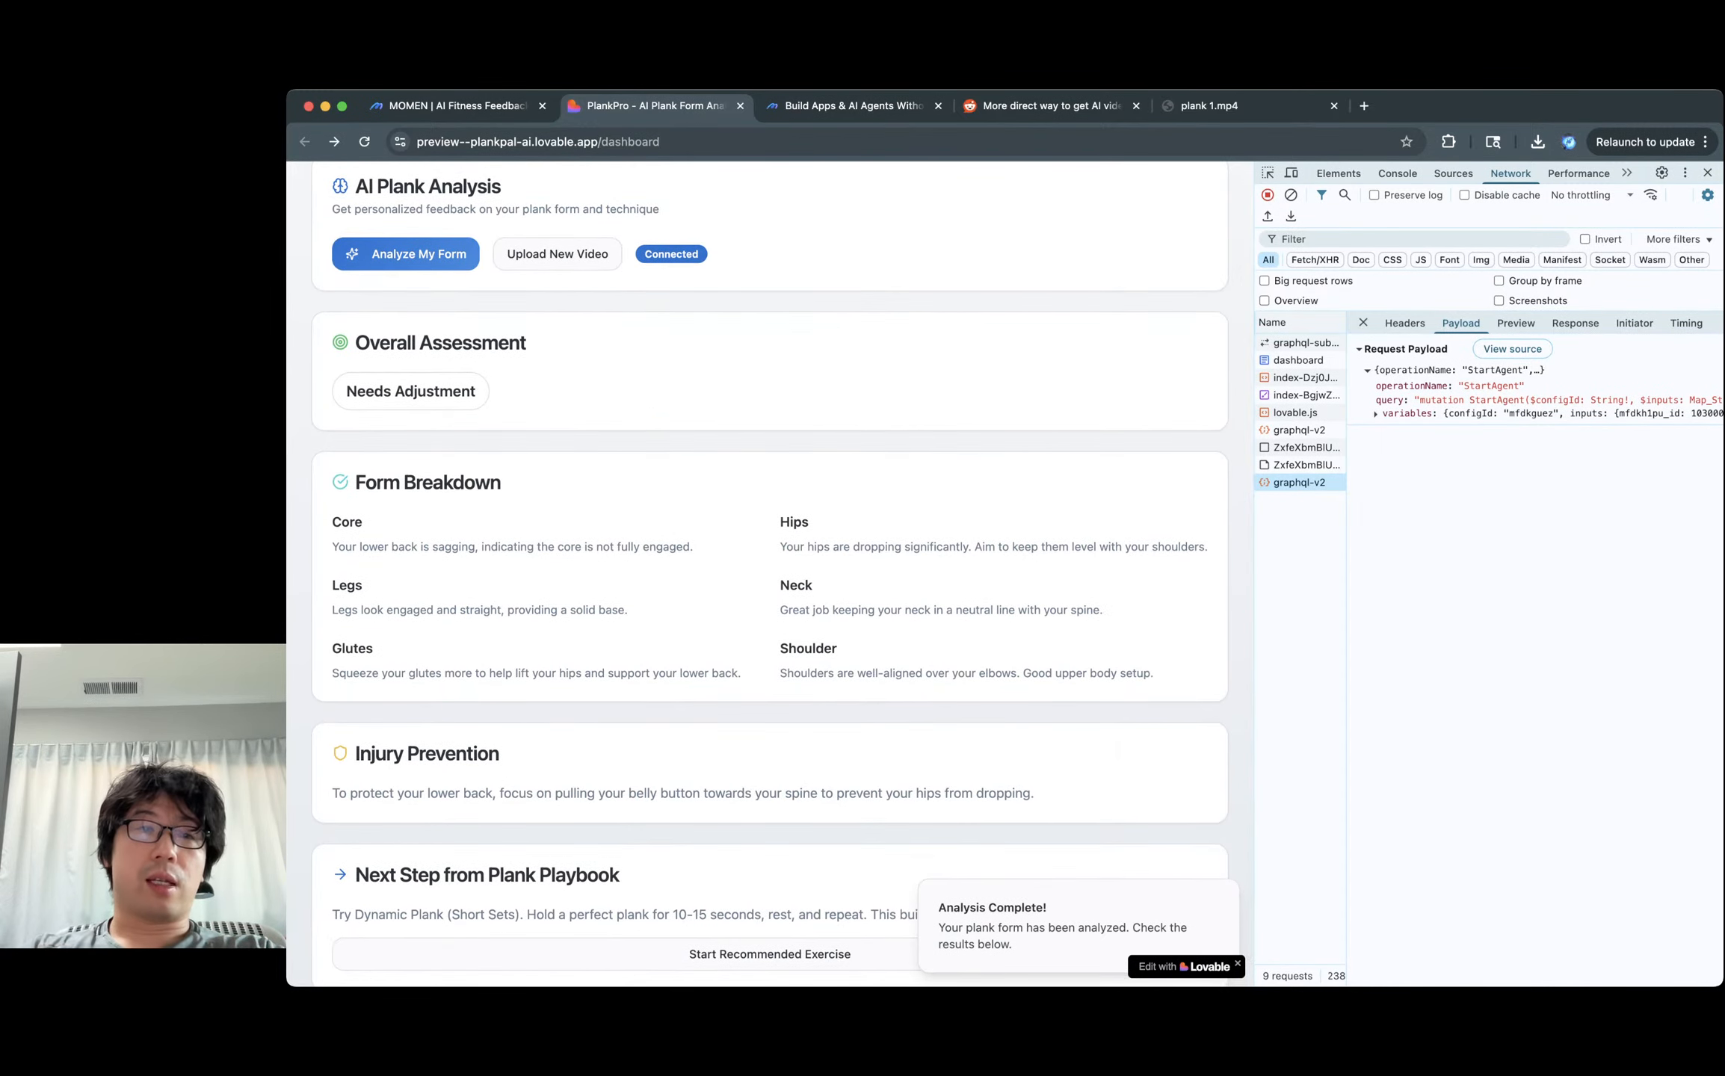
triple_click(440, 344)
triple_click(435, 392)
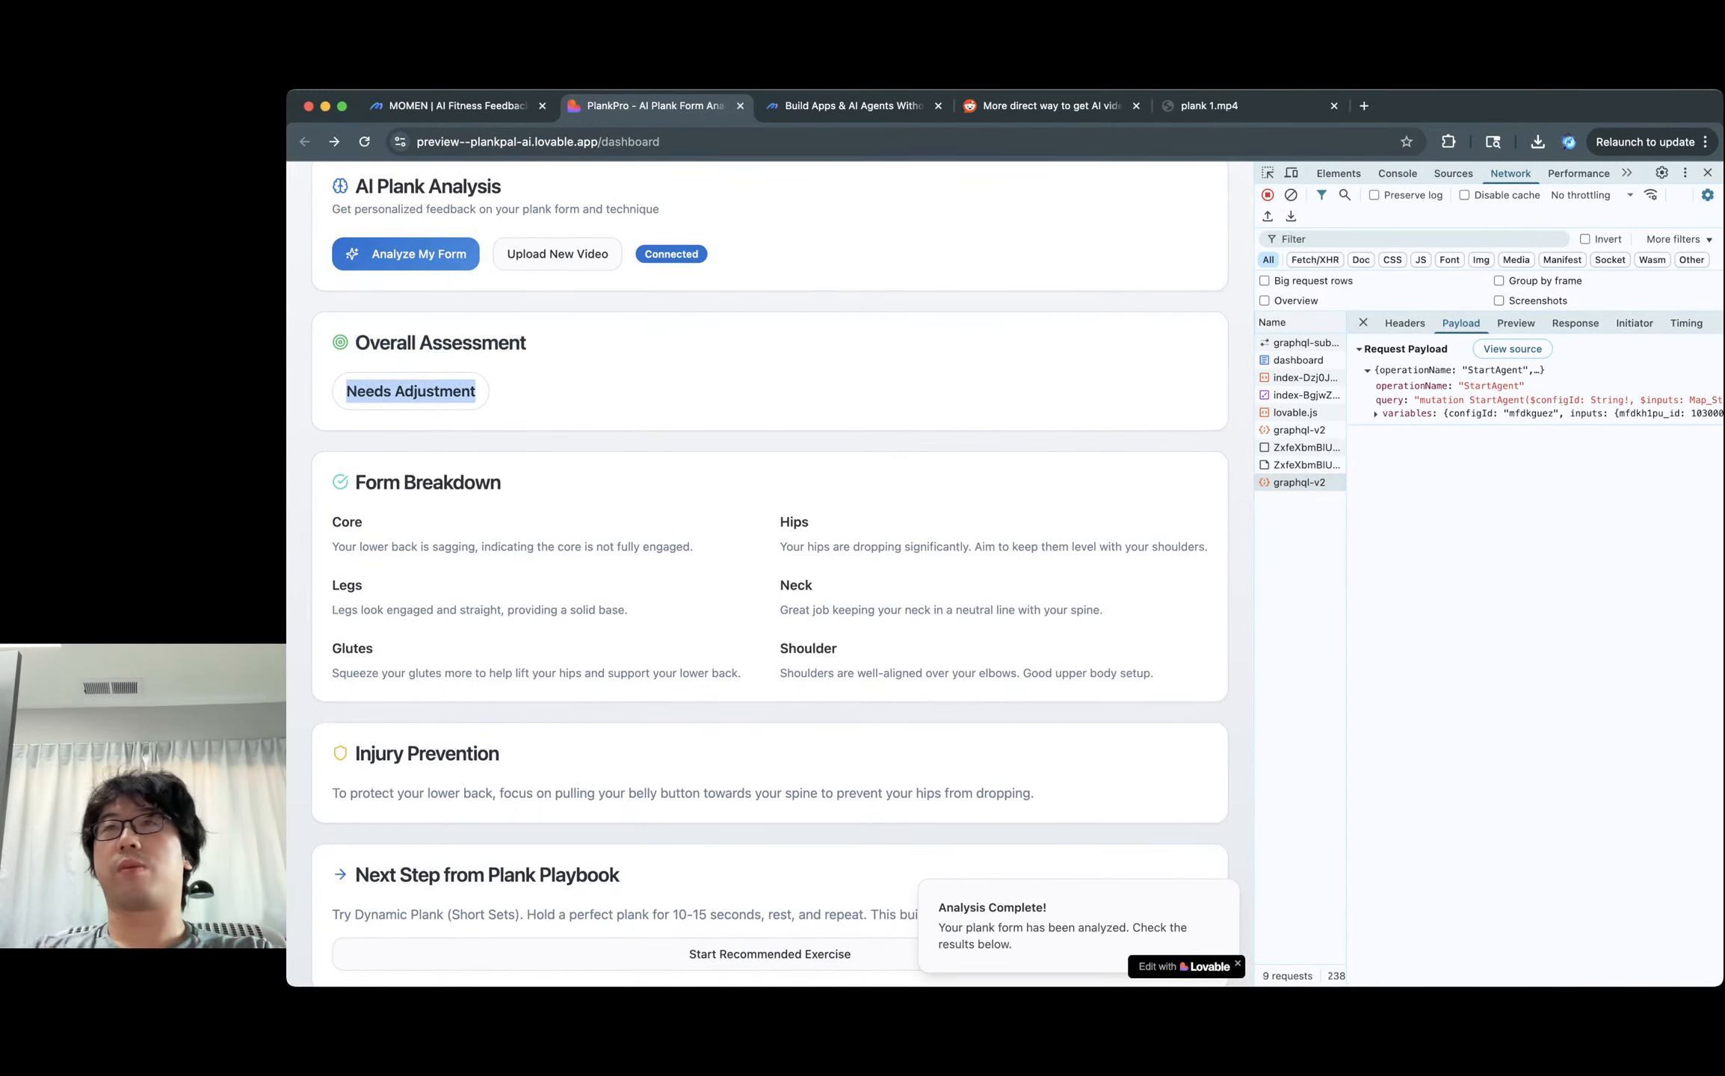
left_click(435, 391)
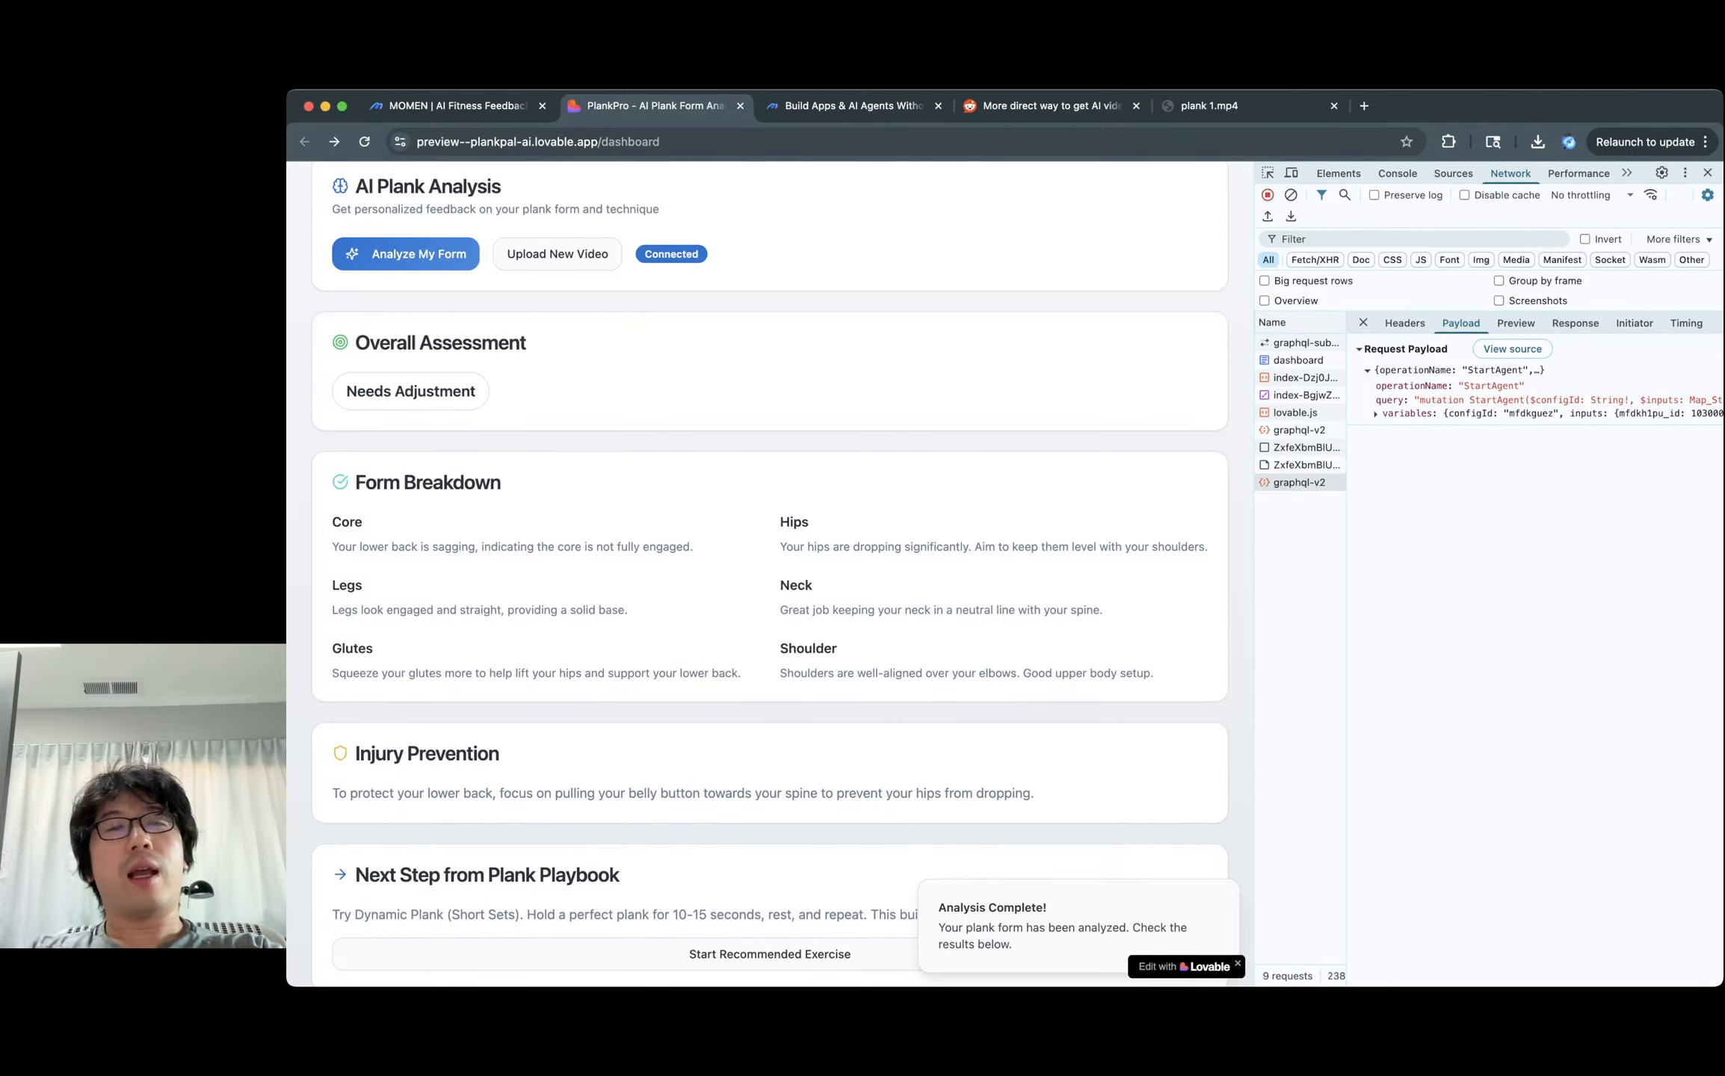
triple_click(435, 392)
left_click(435, 392)
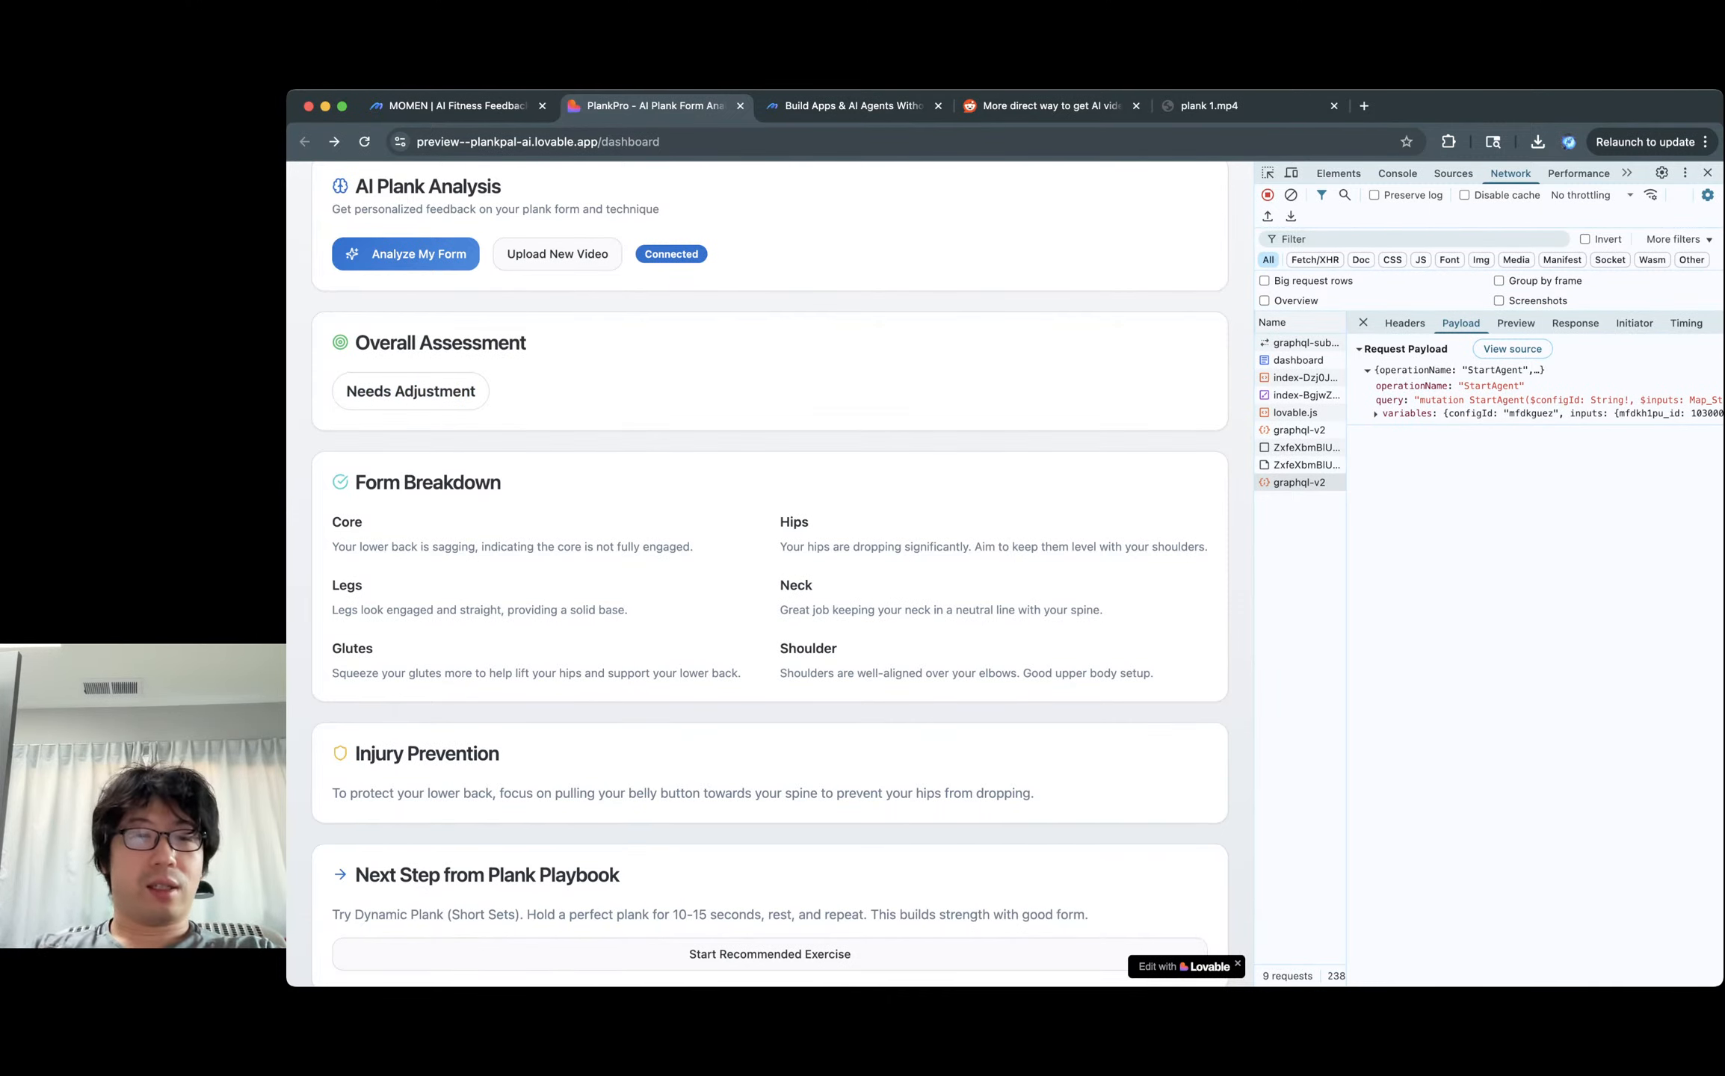
Read the Form Breakdown's Core feedback about the core being engaged.
scroll(770, 575, "down", 1)
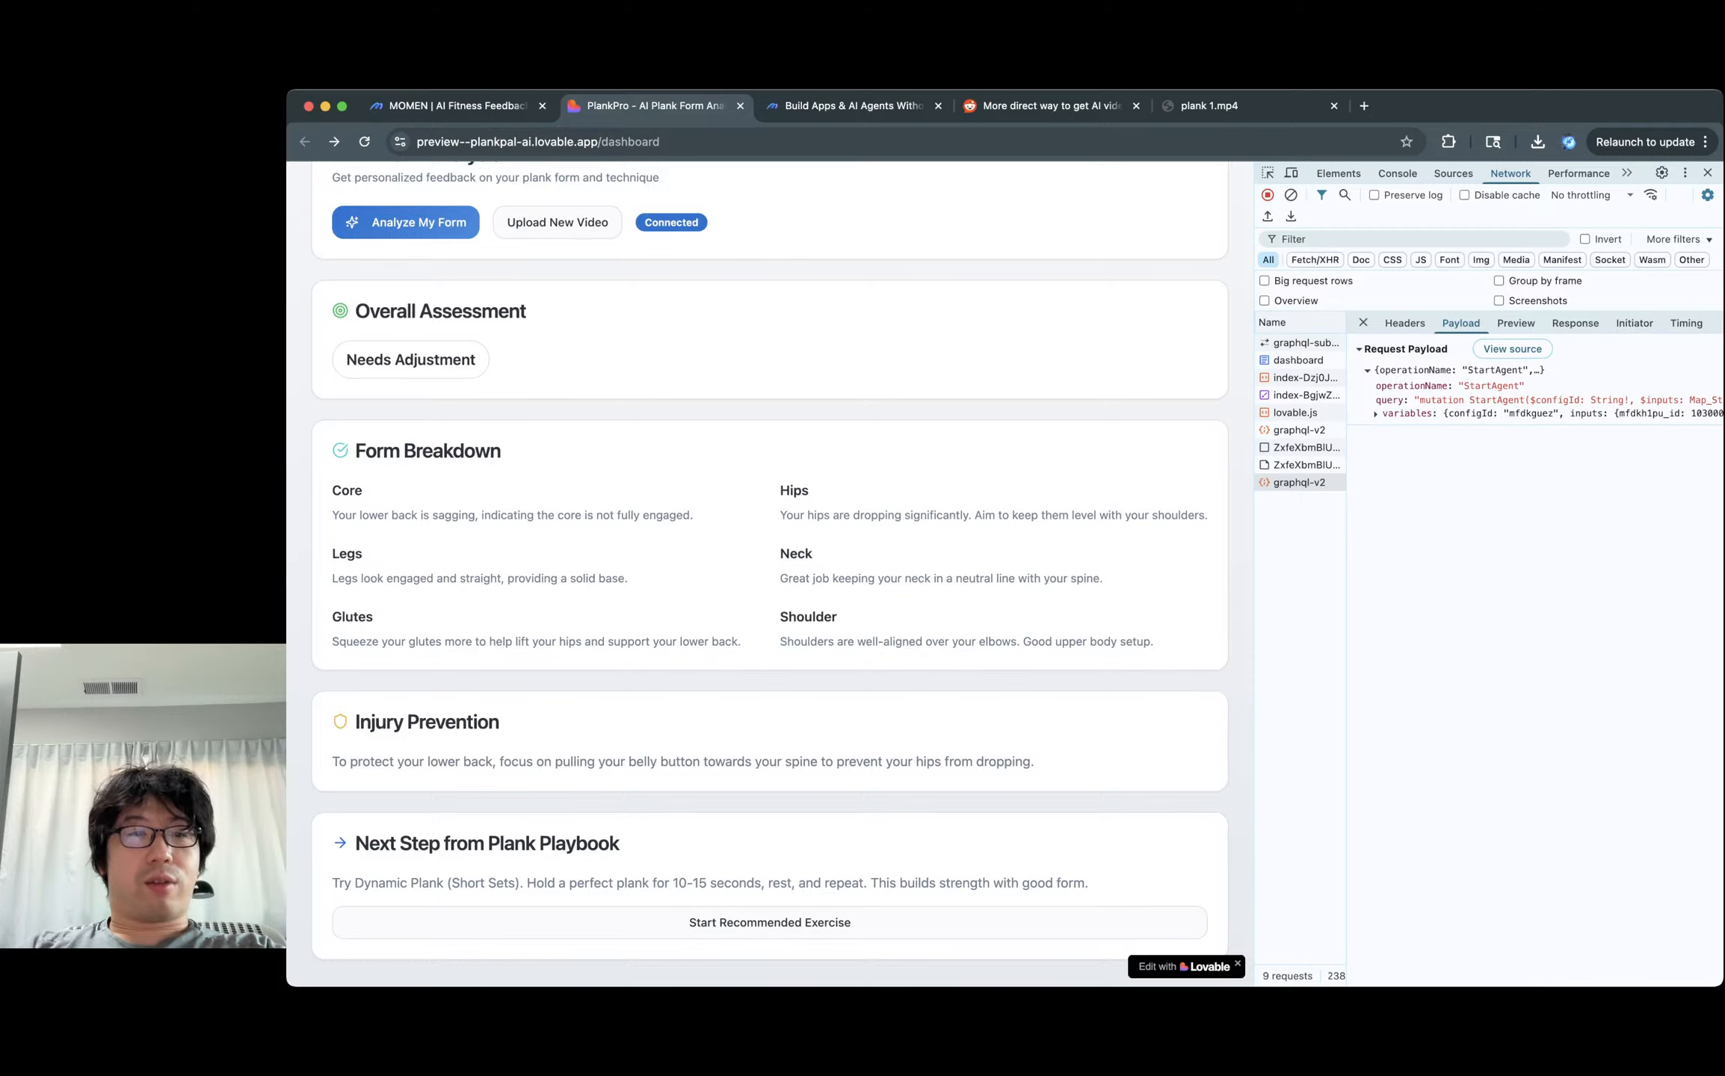
triple_click(452, 451)
double_click(348, 491)
left_click(348, 491)
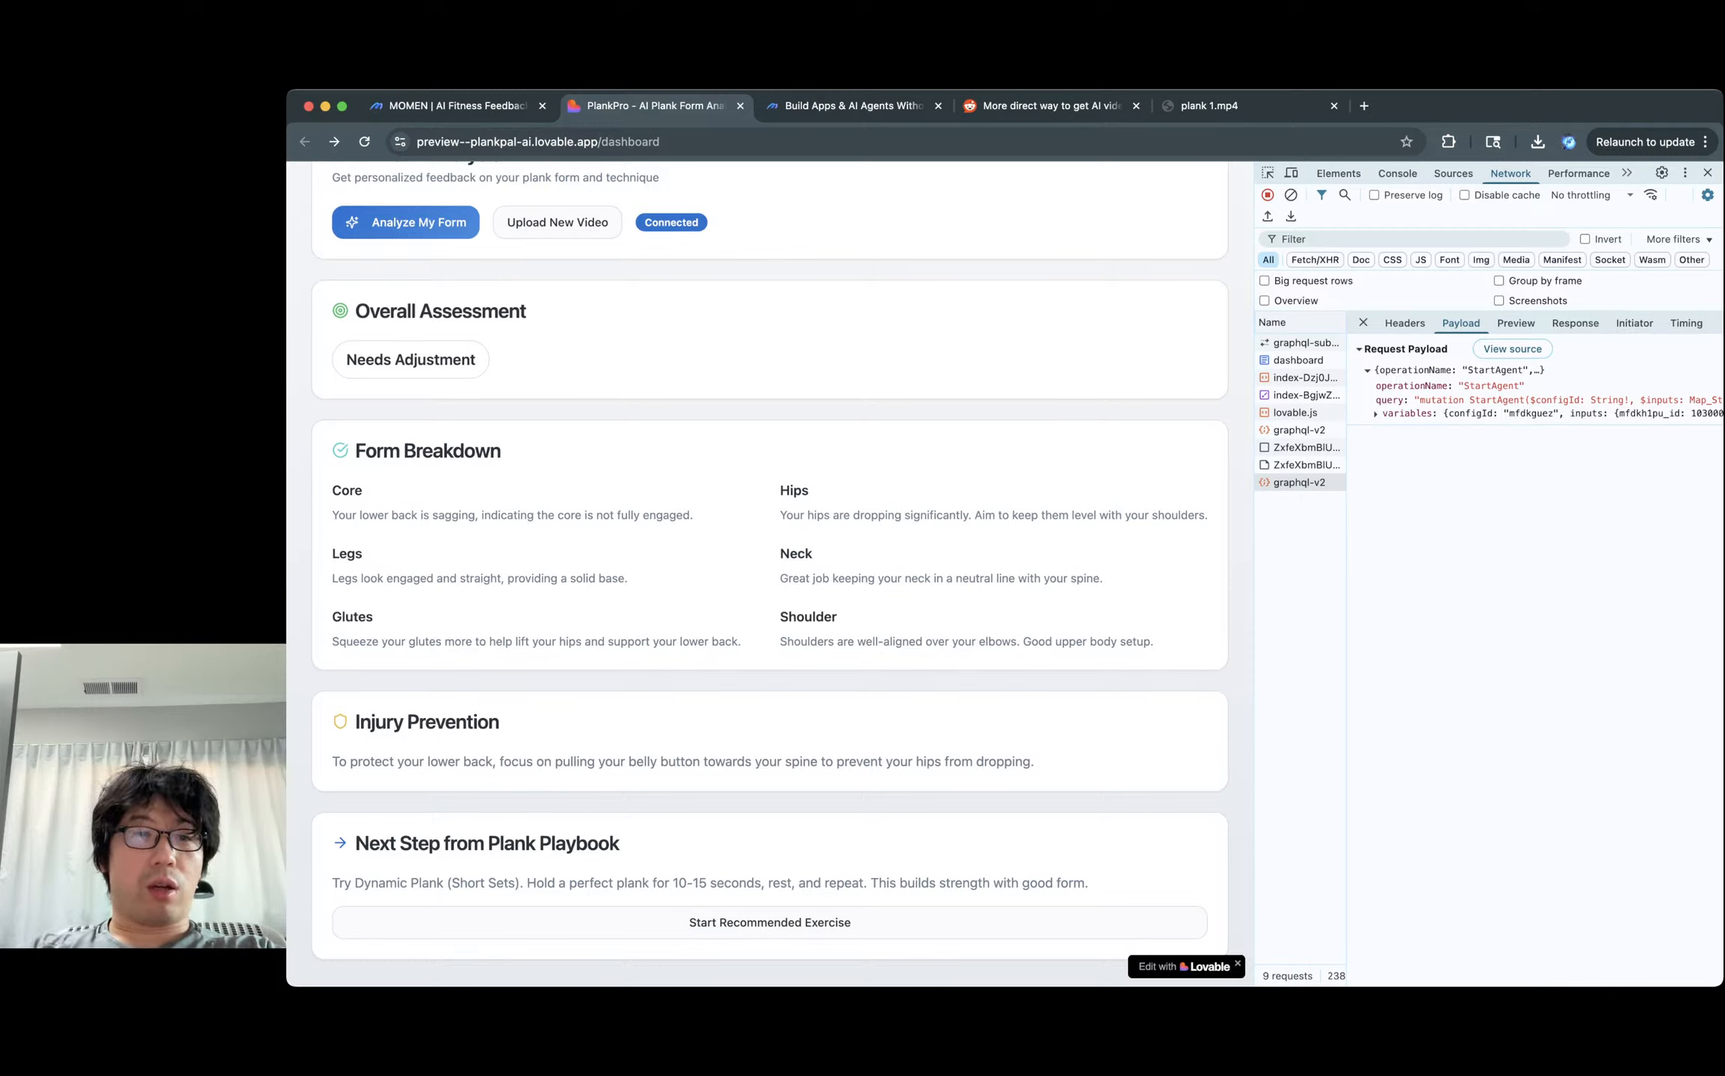
double_click(508, 515)
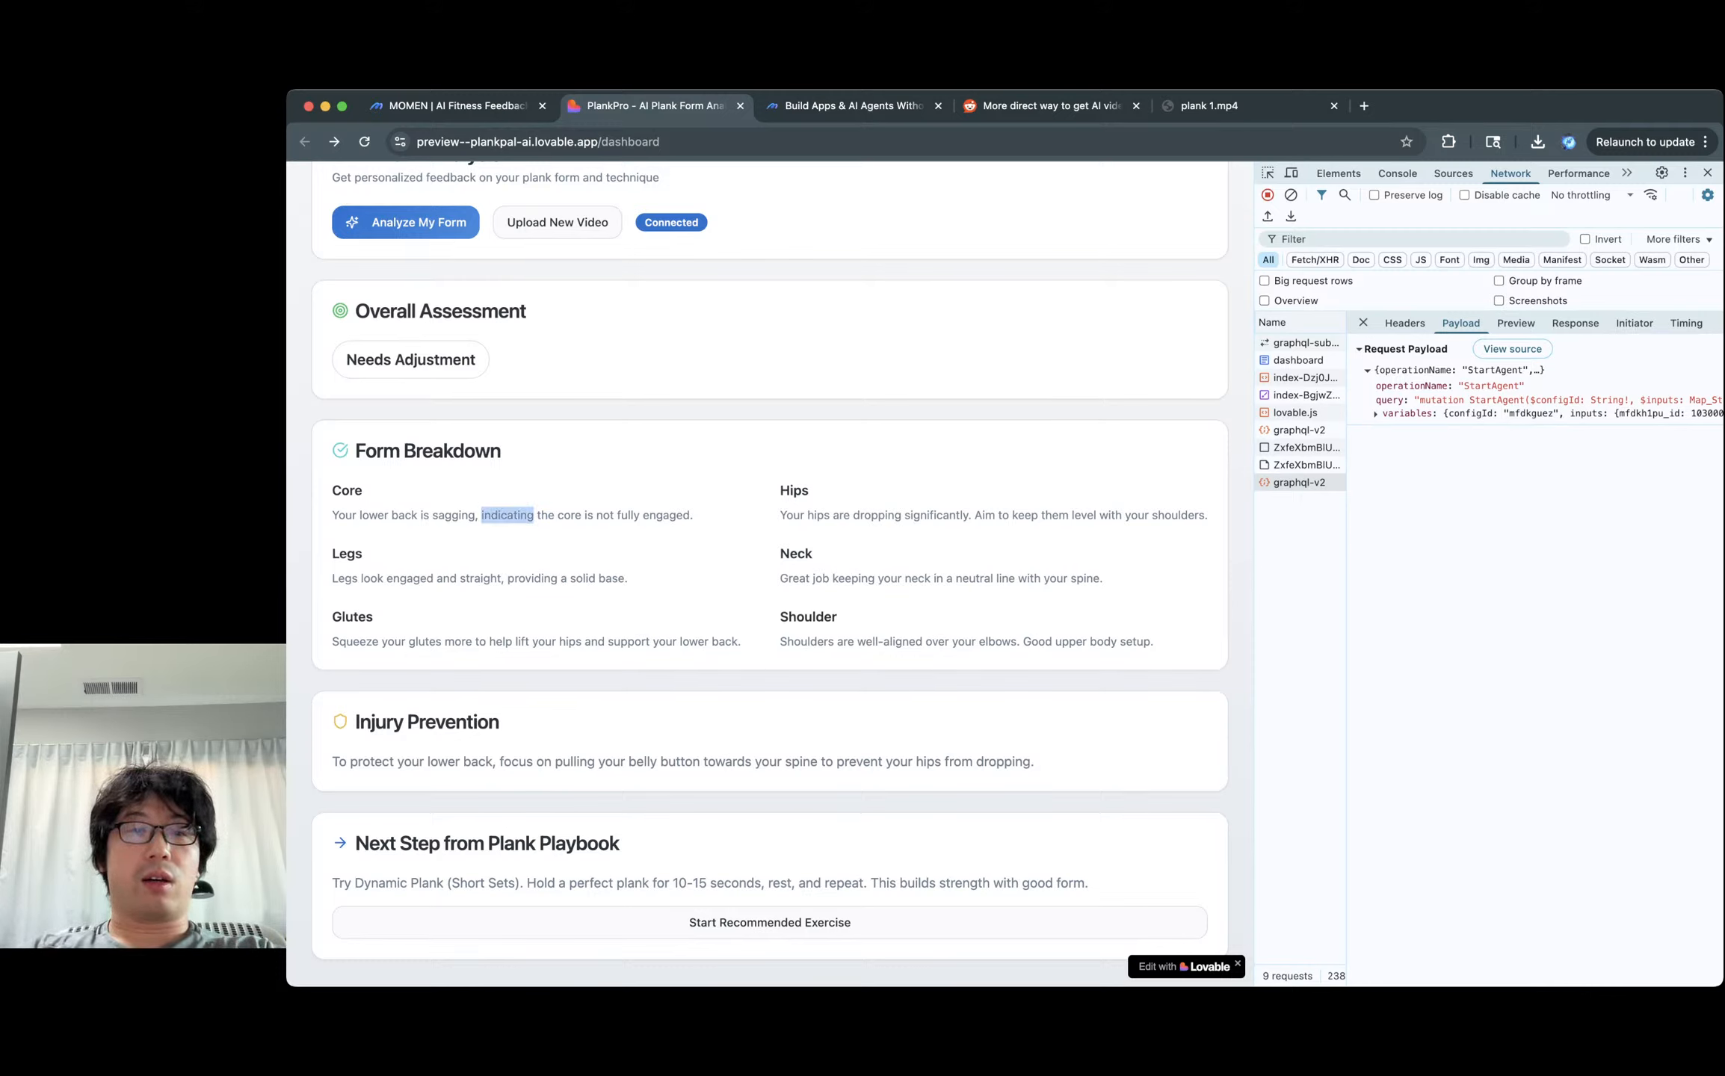
double_click(569, 515)
left_click(569, 516)
double_click(666, 516)
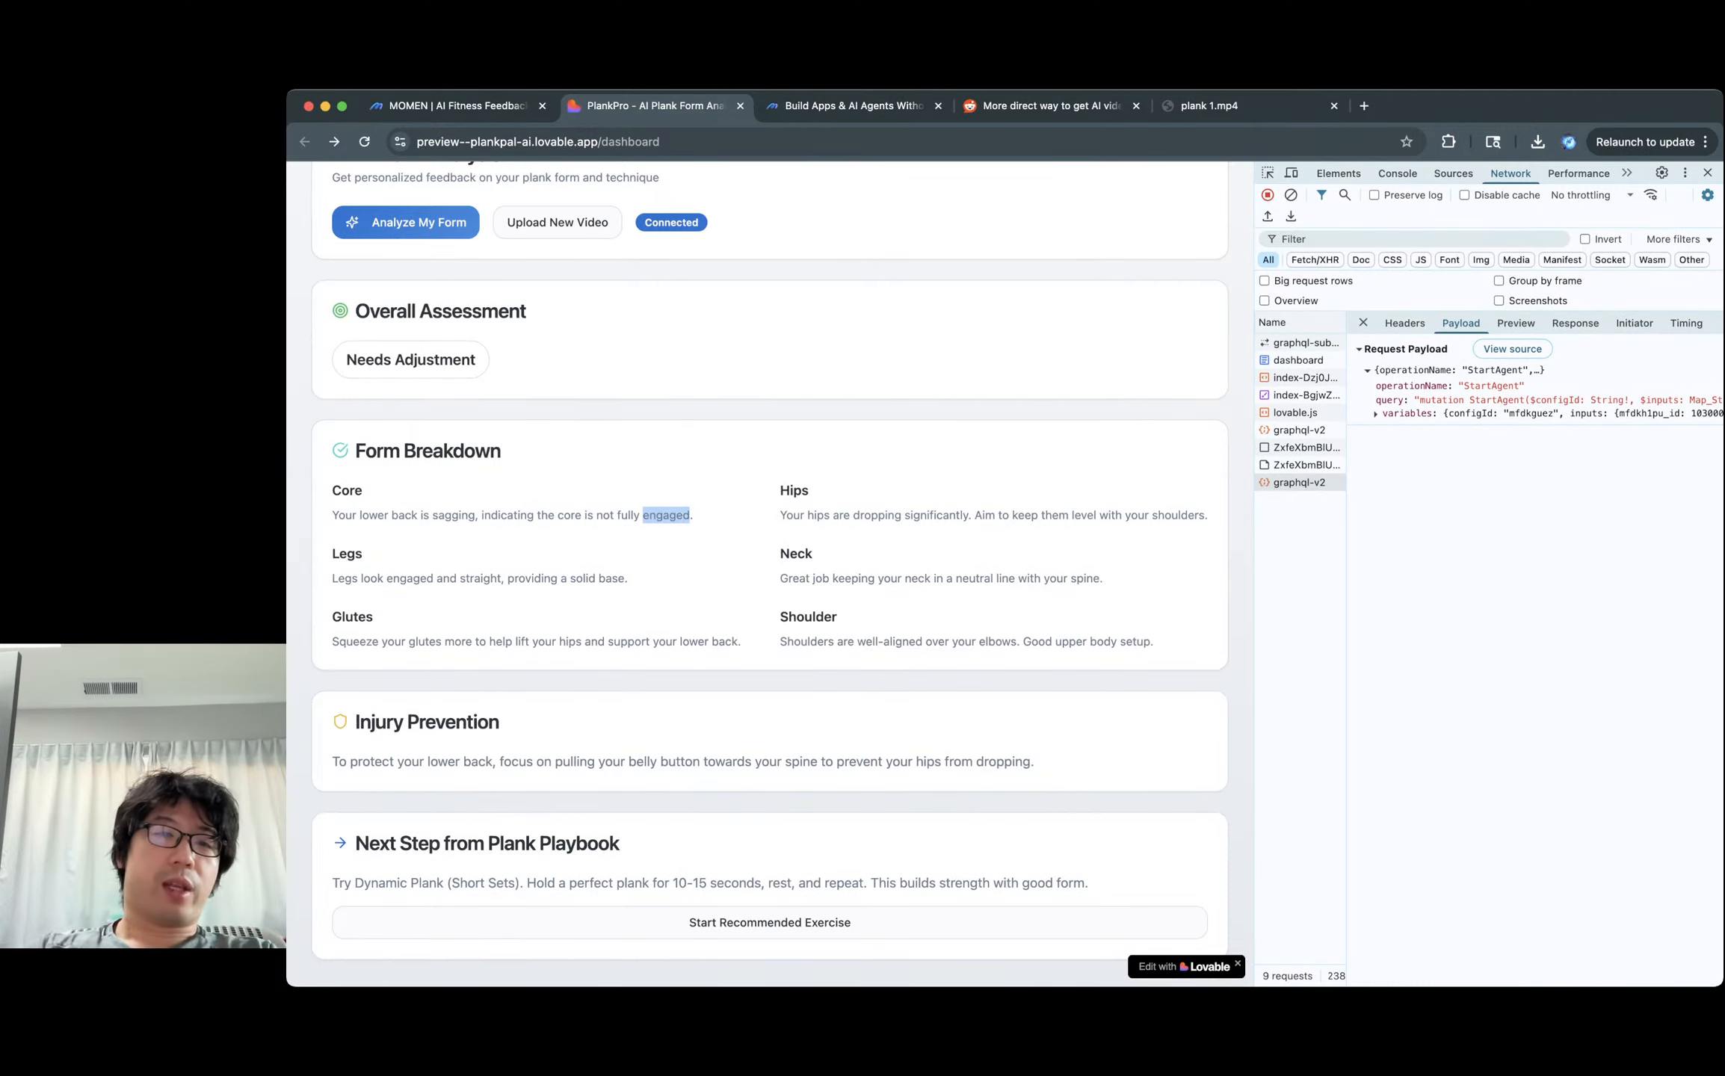
left_click(665, 516)
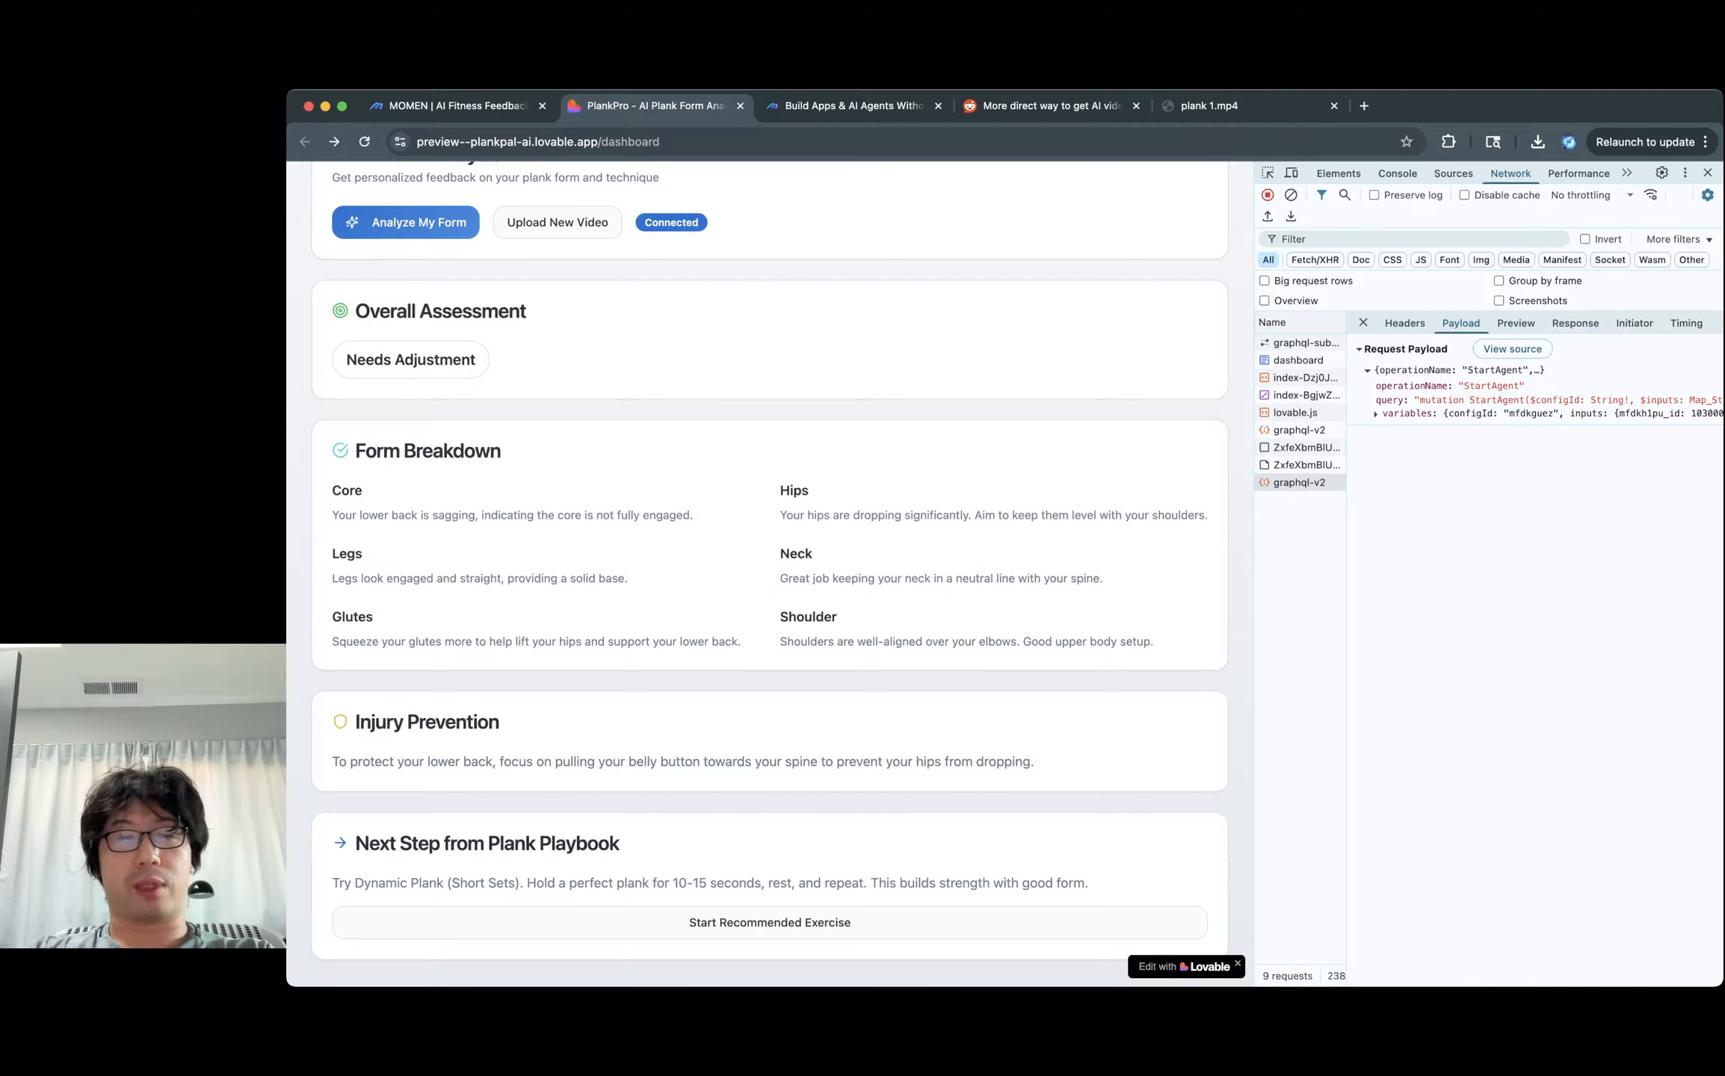
Read the Glutes feedback sentence, then bring up the tab playing plank 1.mp4.
triple_click(536, 642)
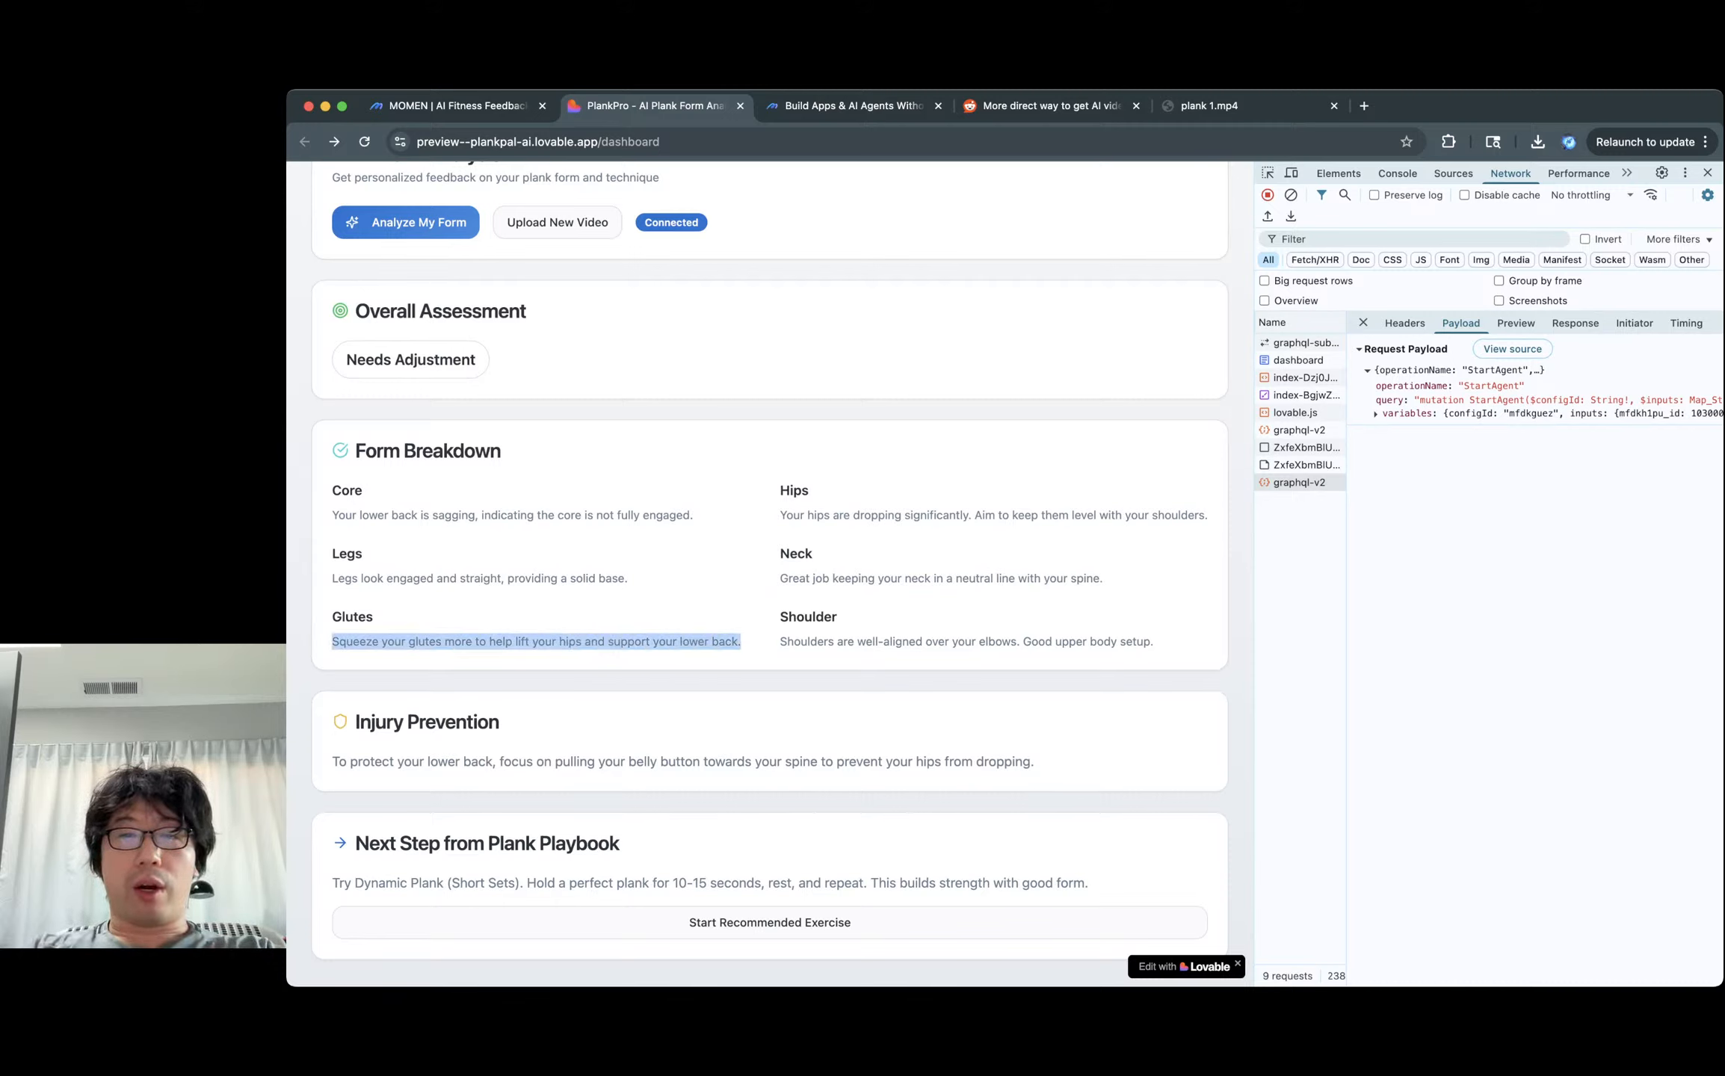
left_click(536, 642)
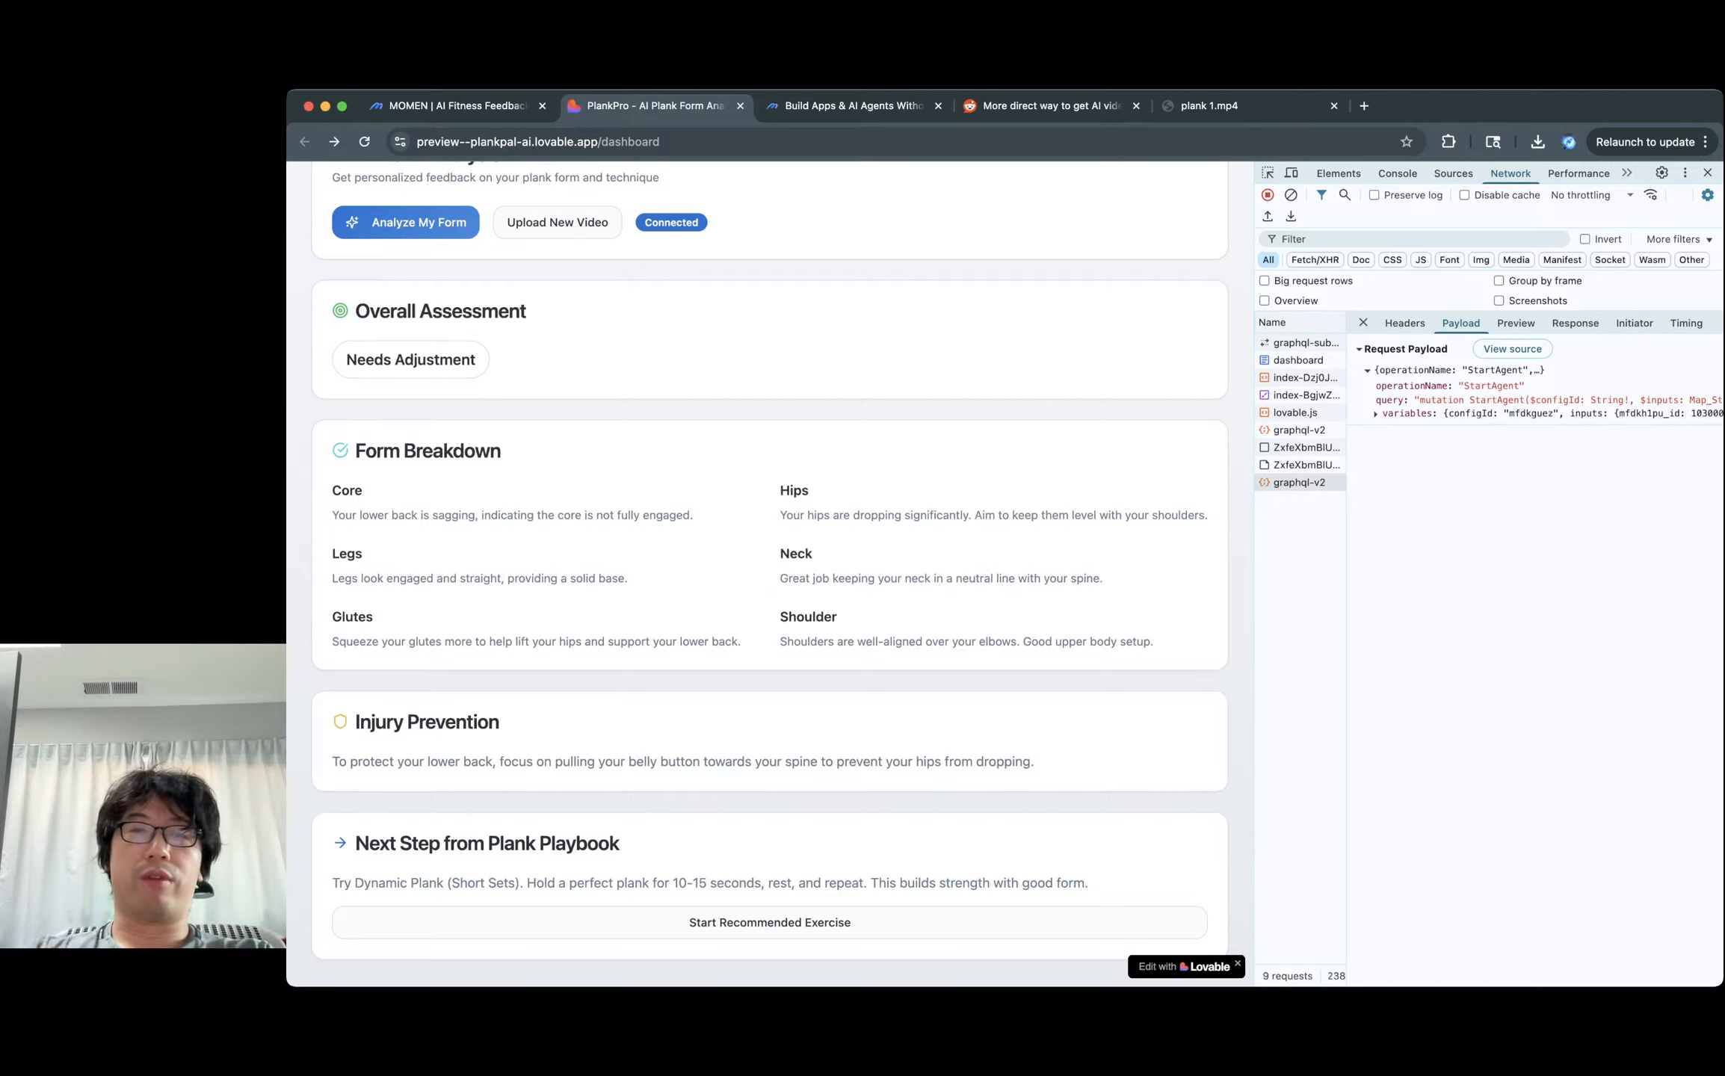
left_click(1226, 107)
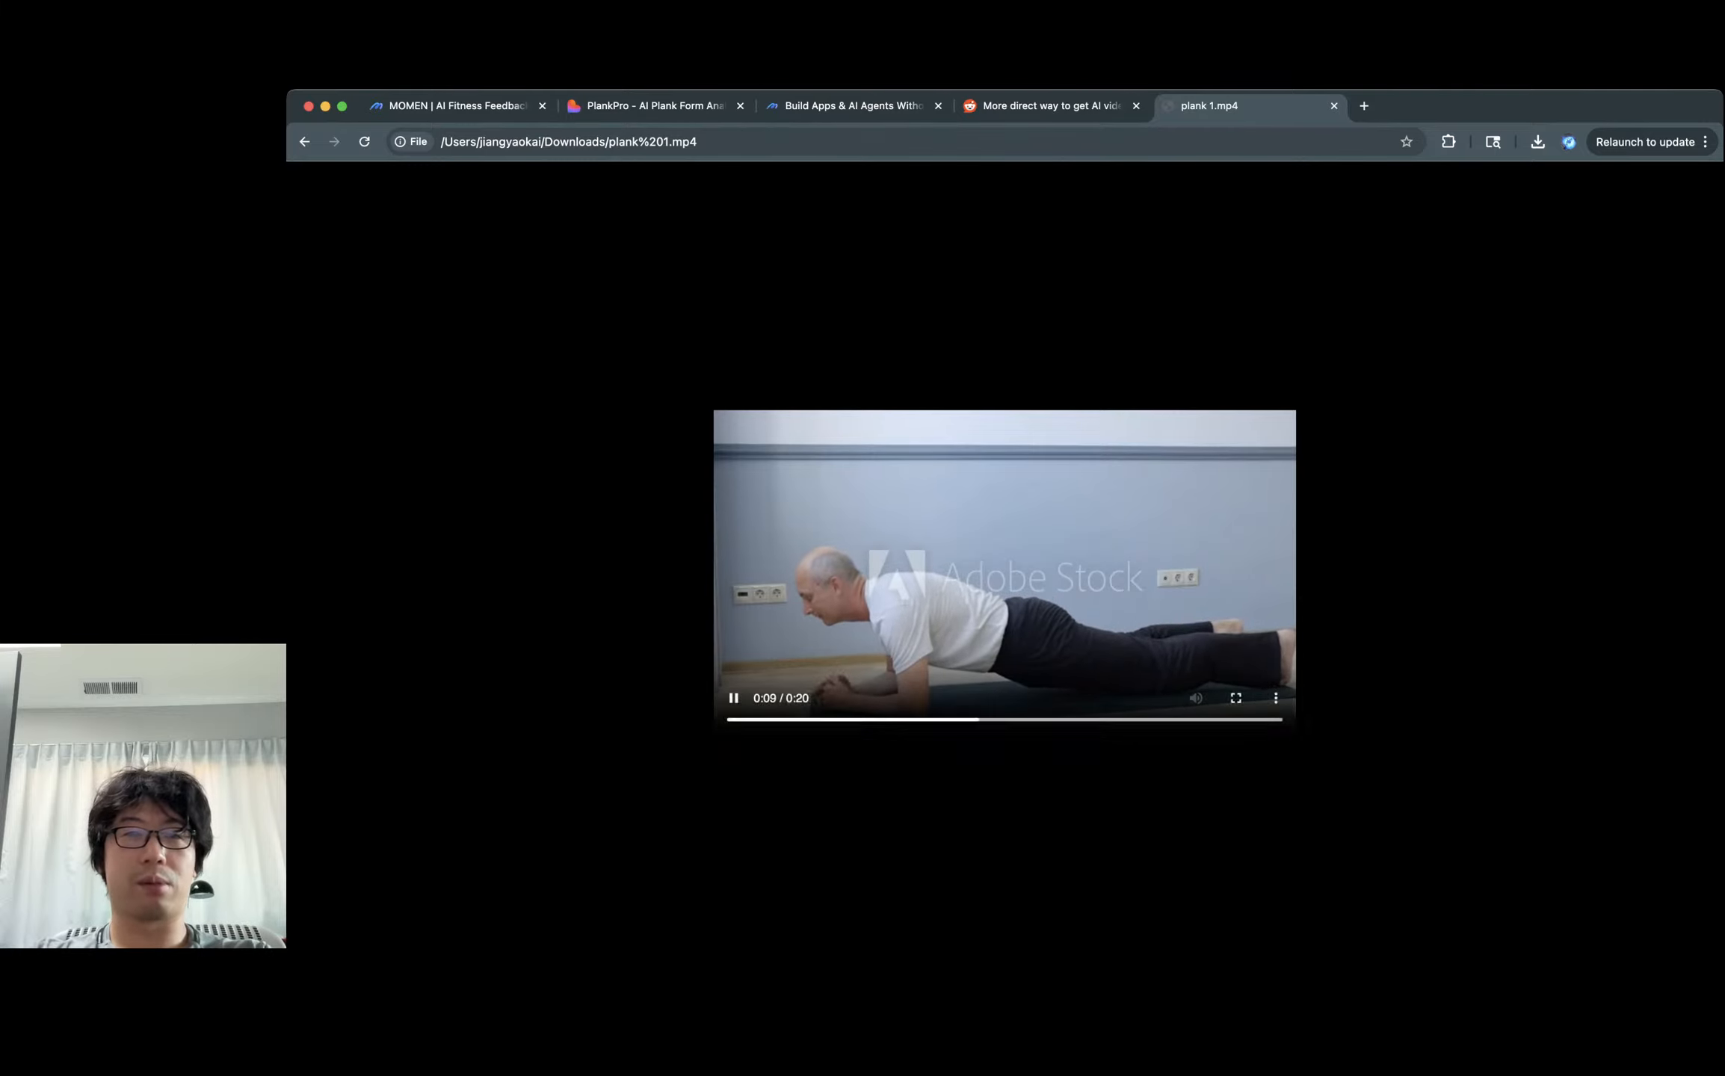
Leave the plank 1.mp4 video and go back to the PlankPro analysis tab.
left_click(652, 106)
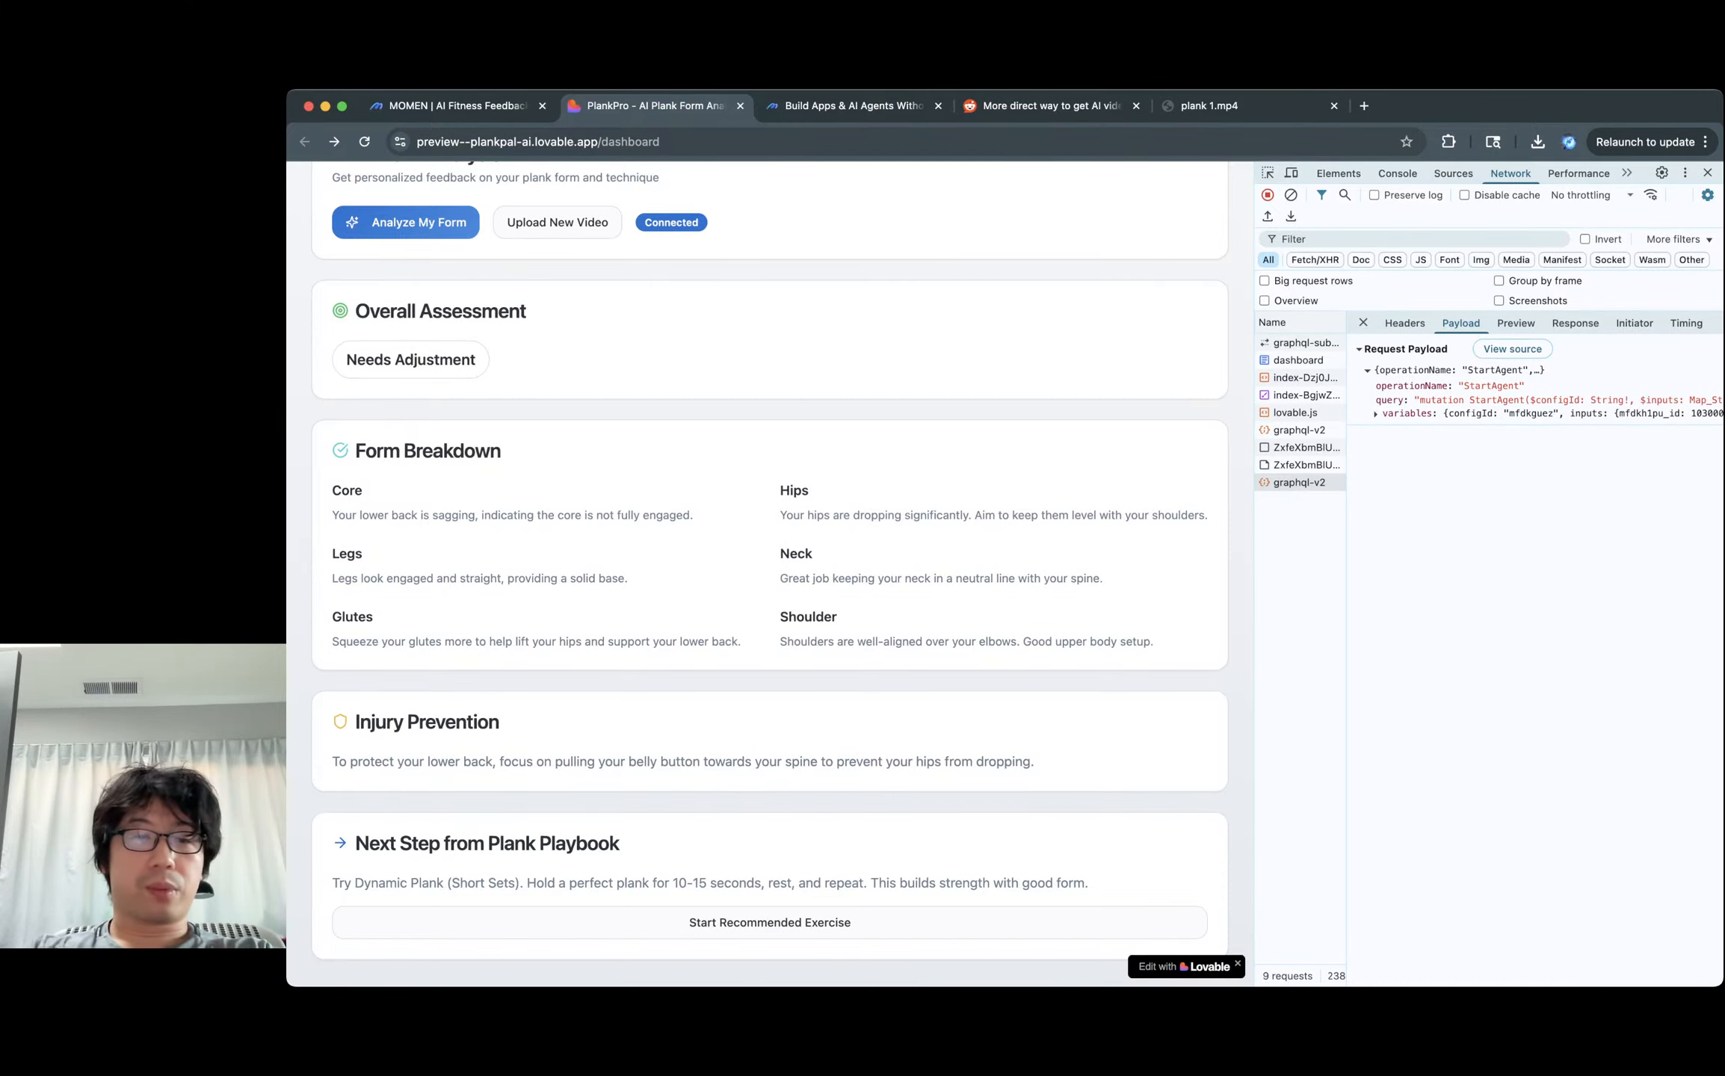
triple_click(682, 762)
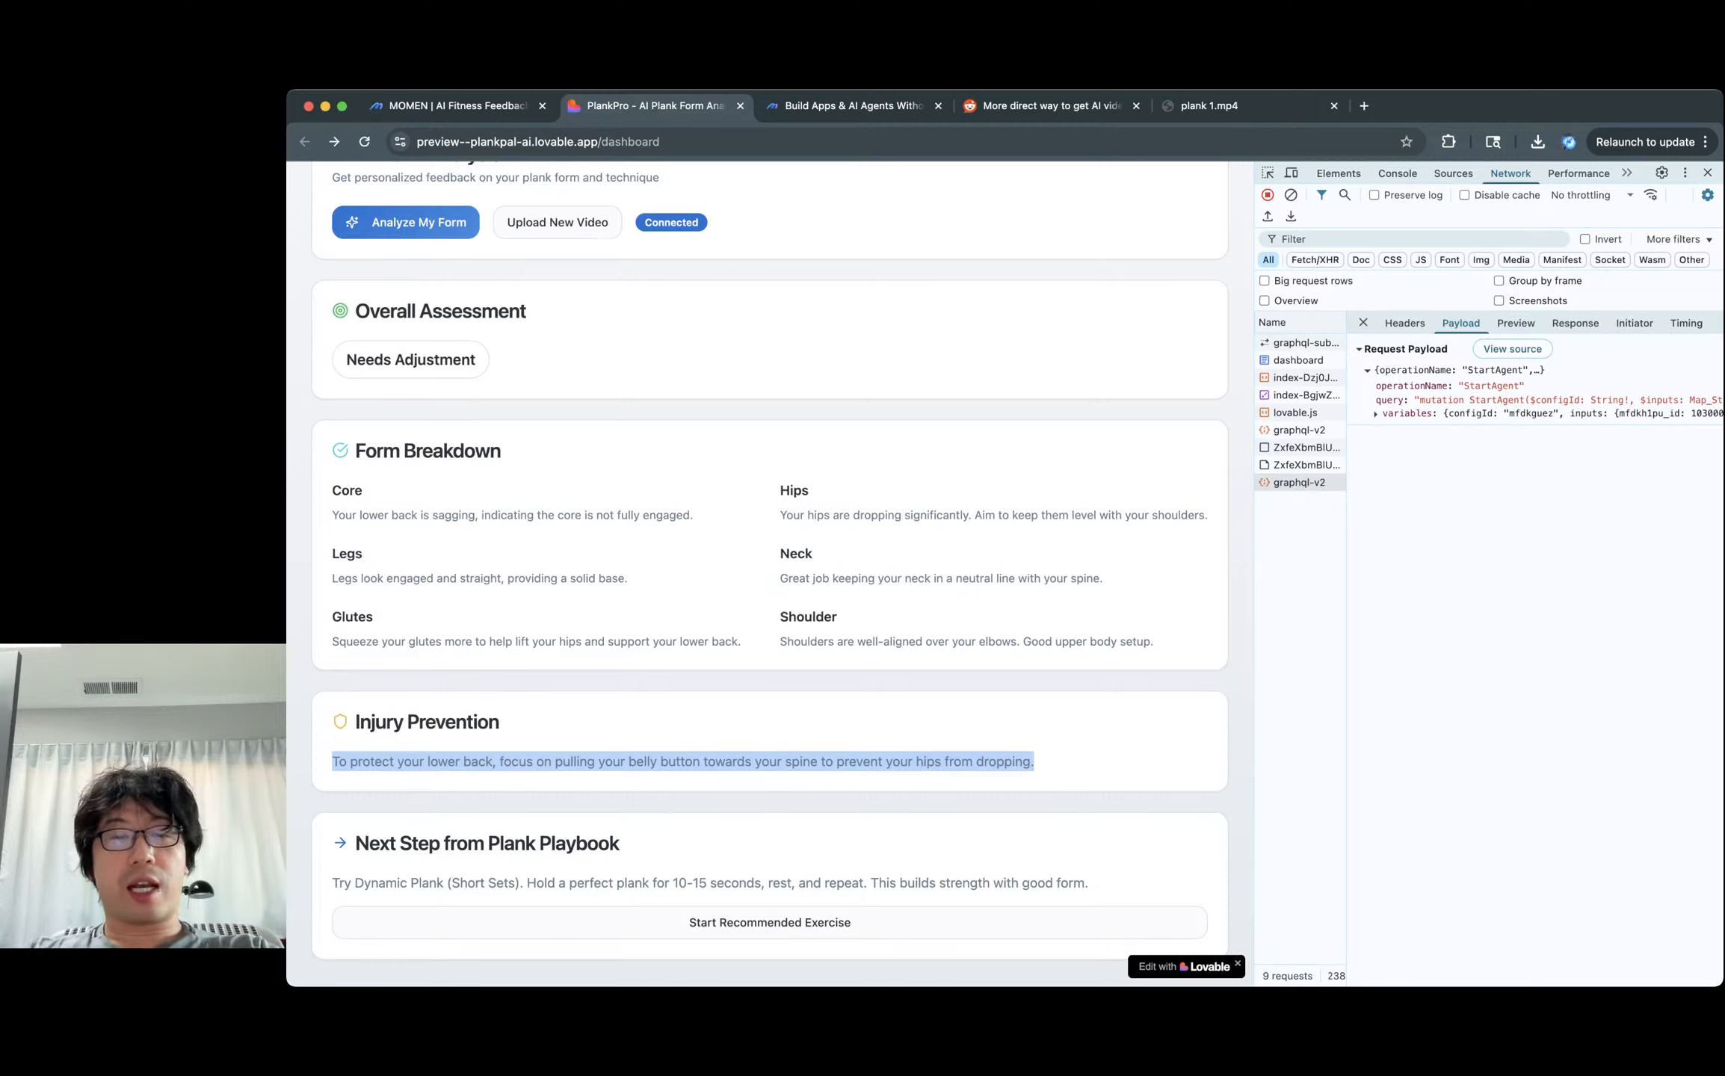
double_click(444, 762)
double_click(575, 761)
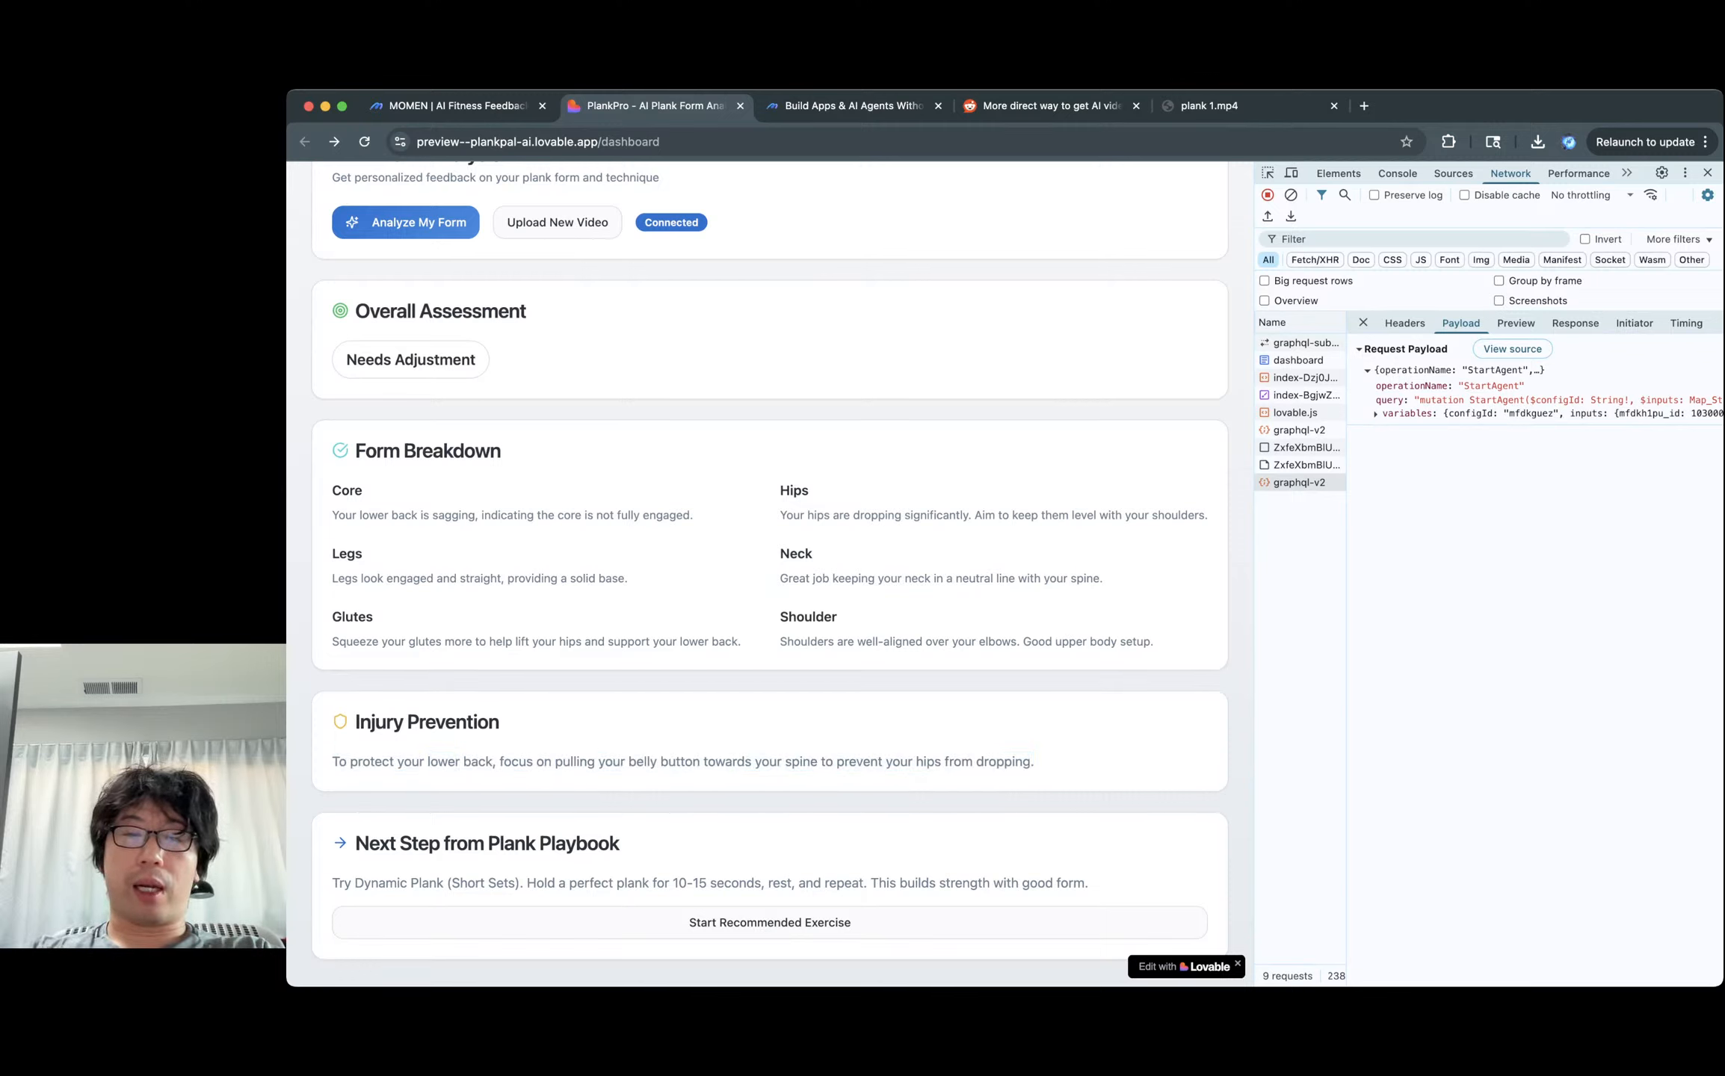
double_click(680, 761)
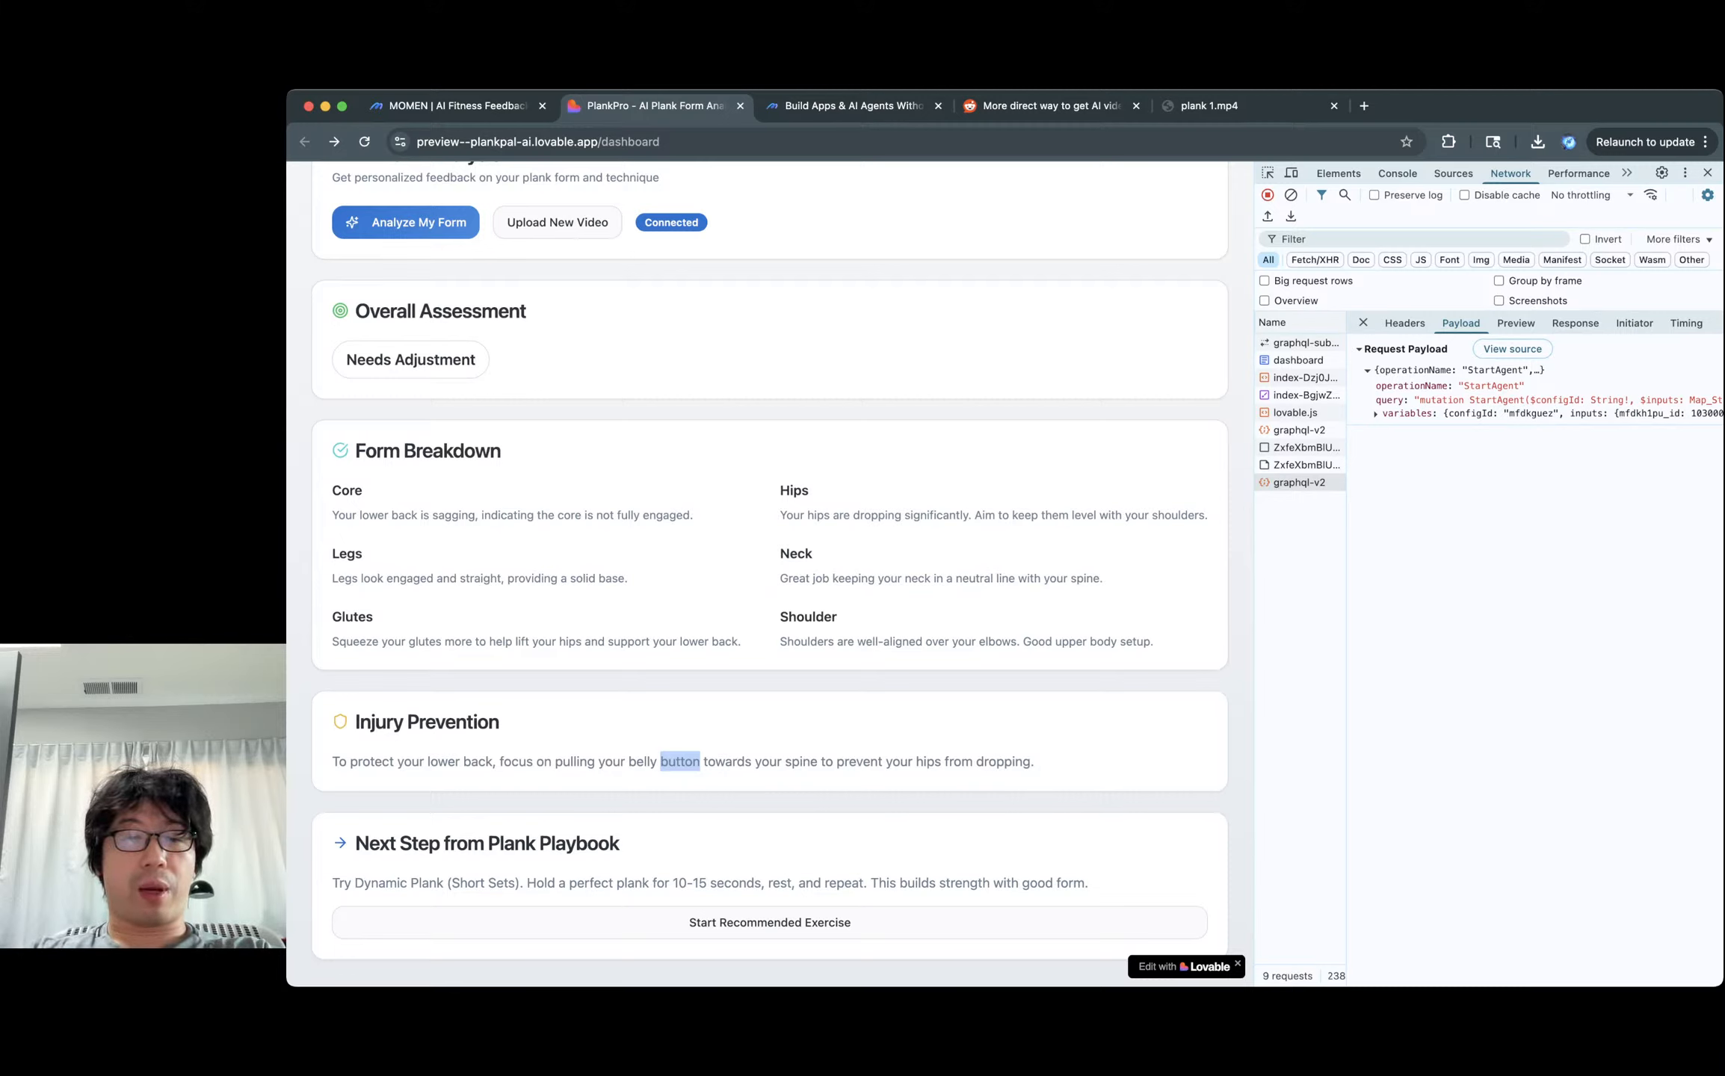
double_click(381, 882)
double_click(426, 882)
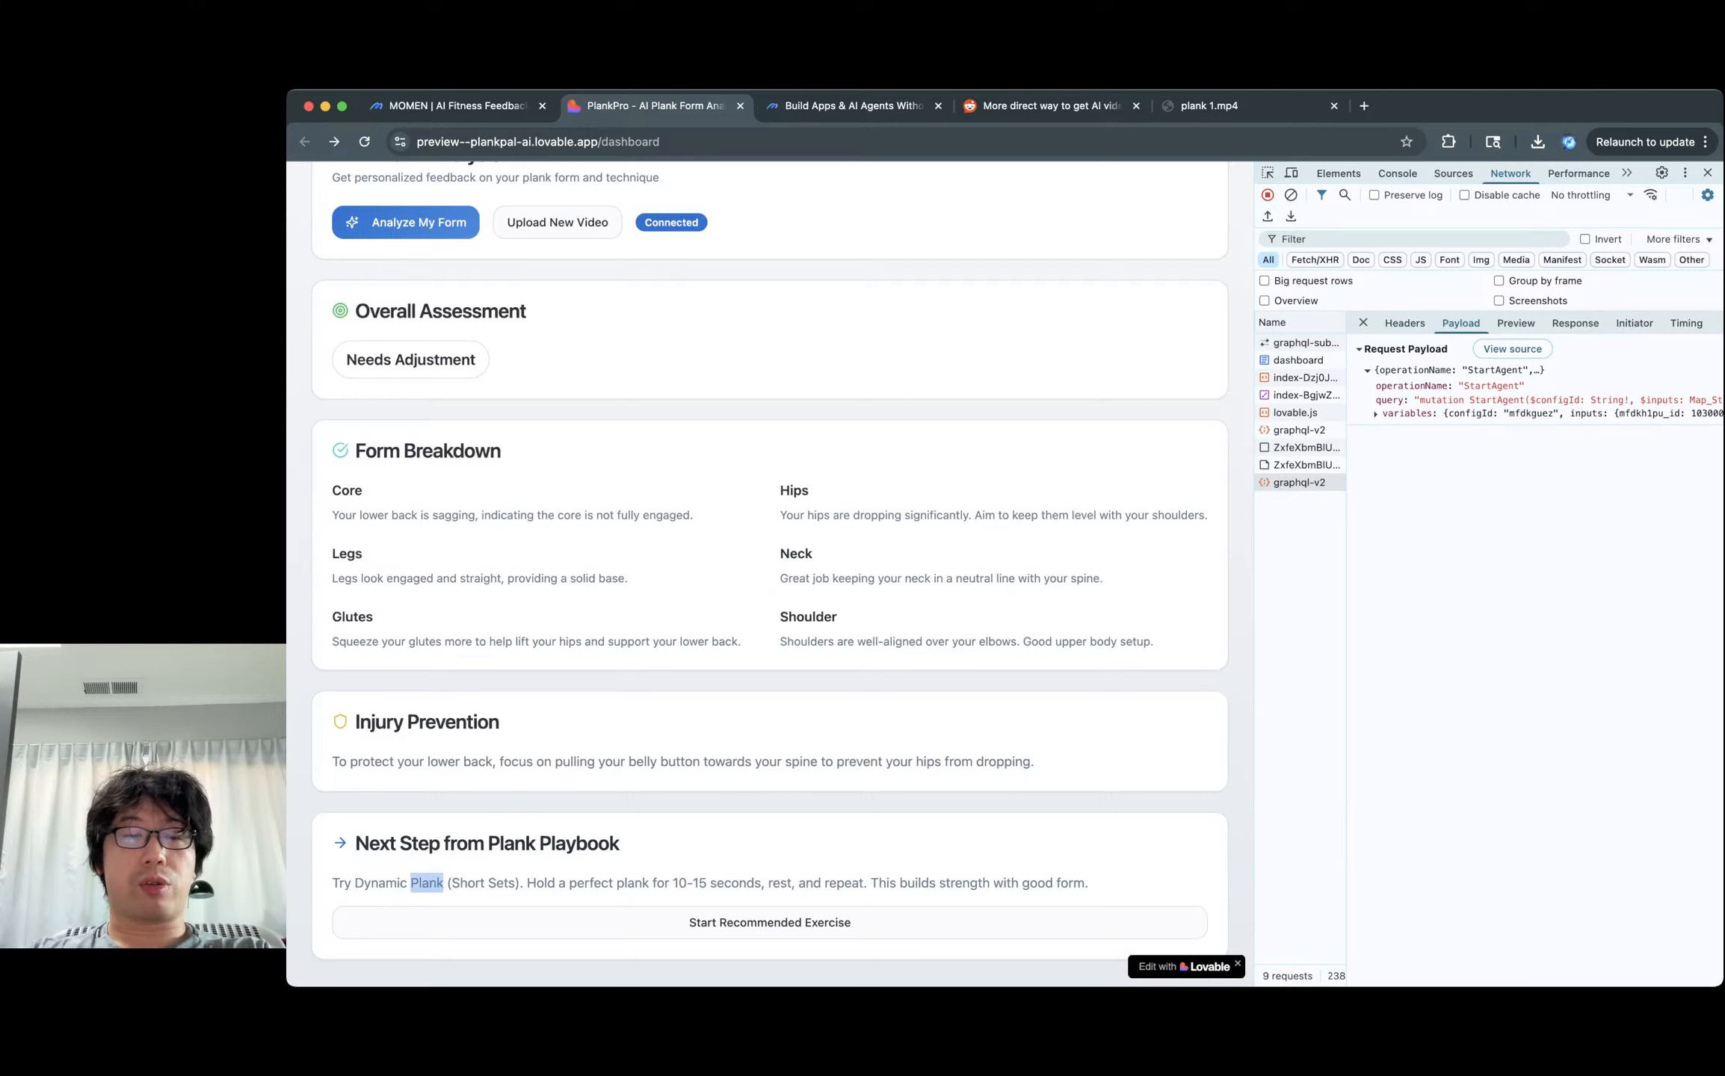
left_click(484, 883)
double_click(540, 883)
left_click(541, 883)
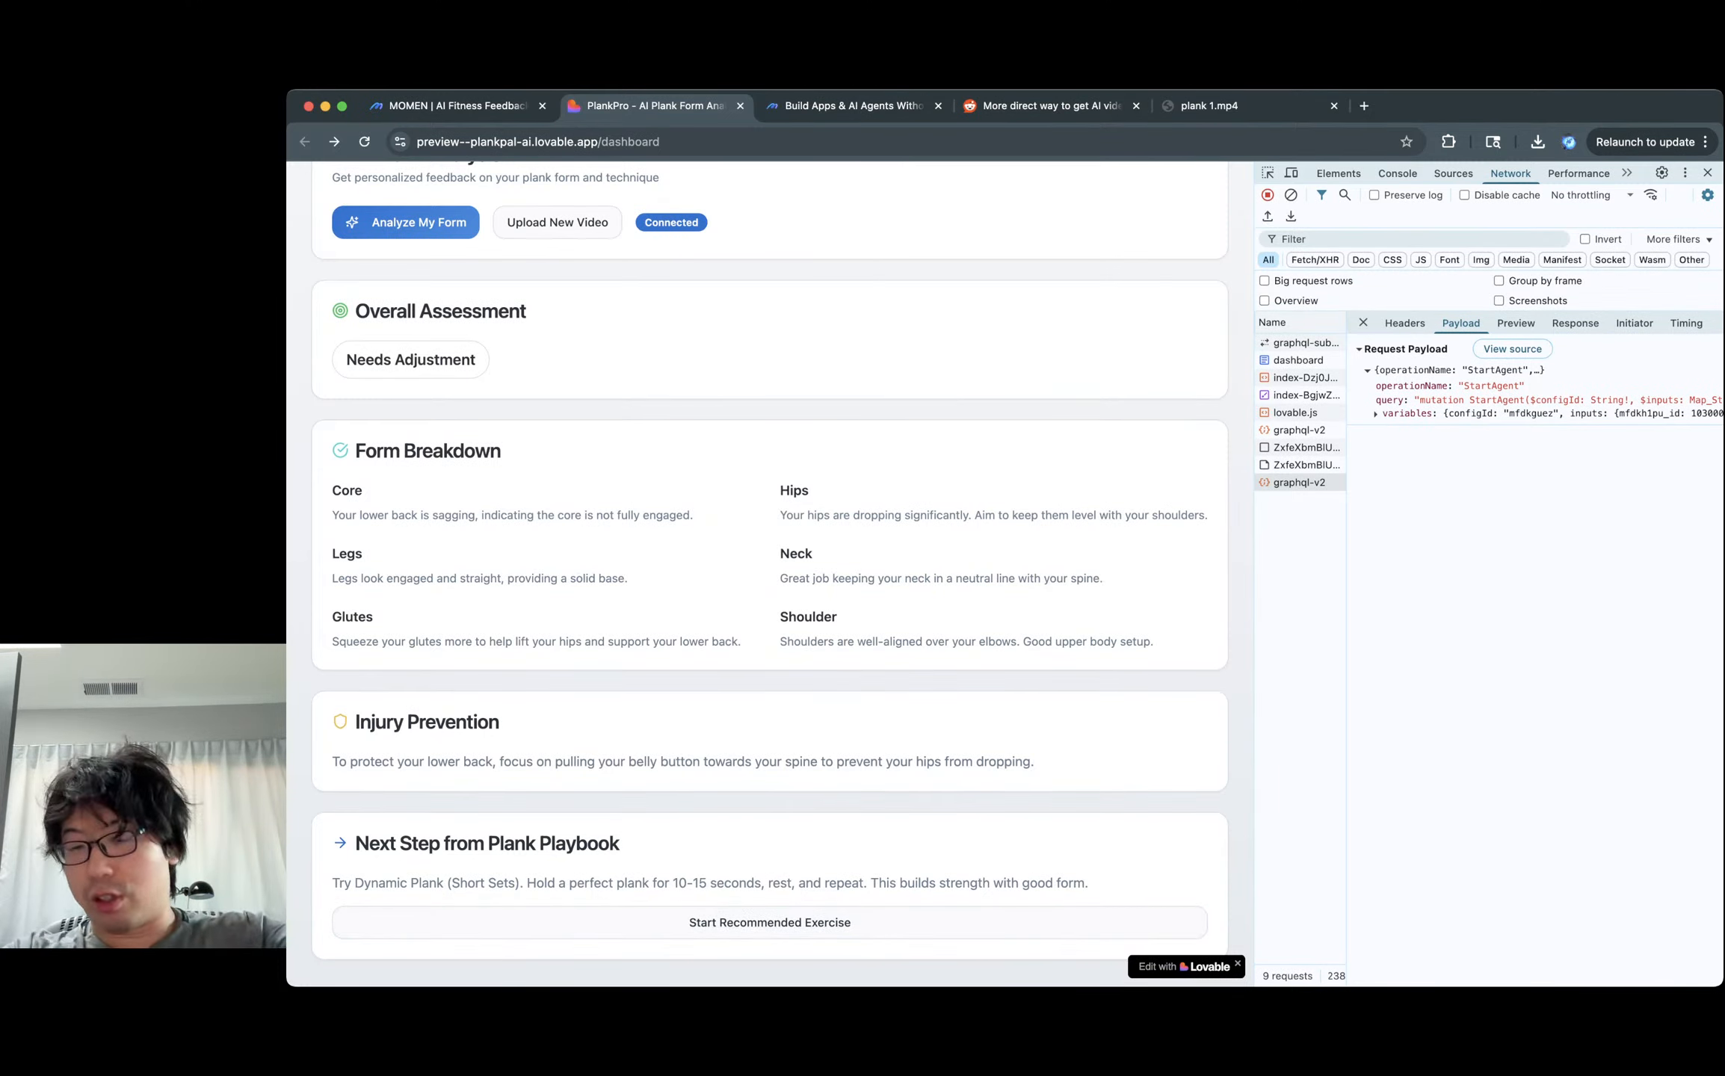
scroll(769, 575, "up", 5)
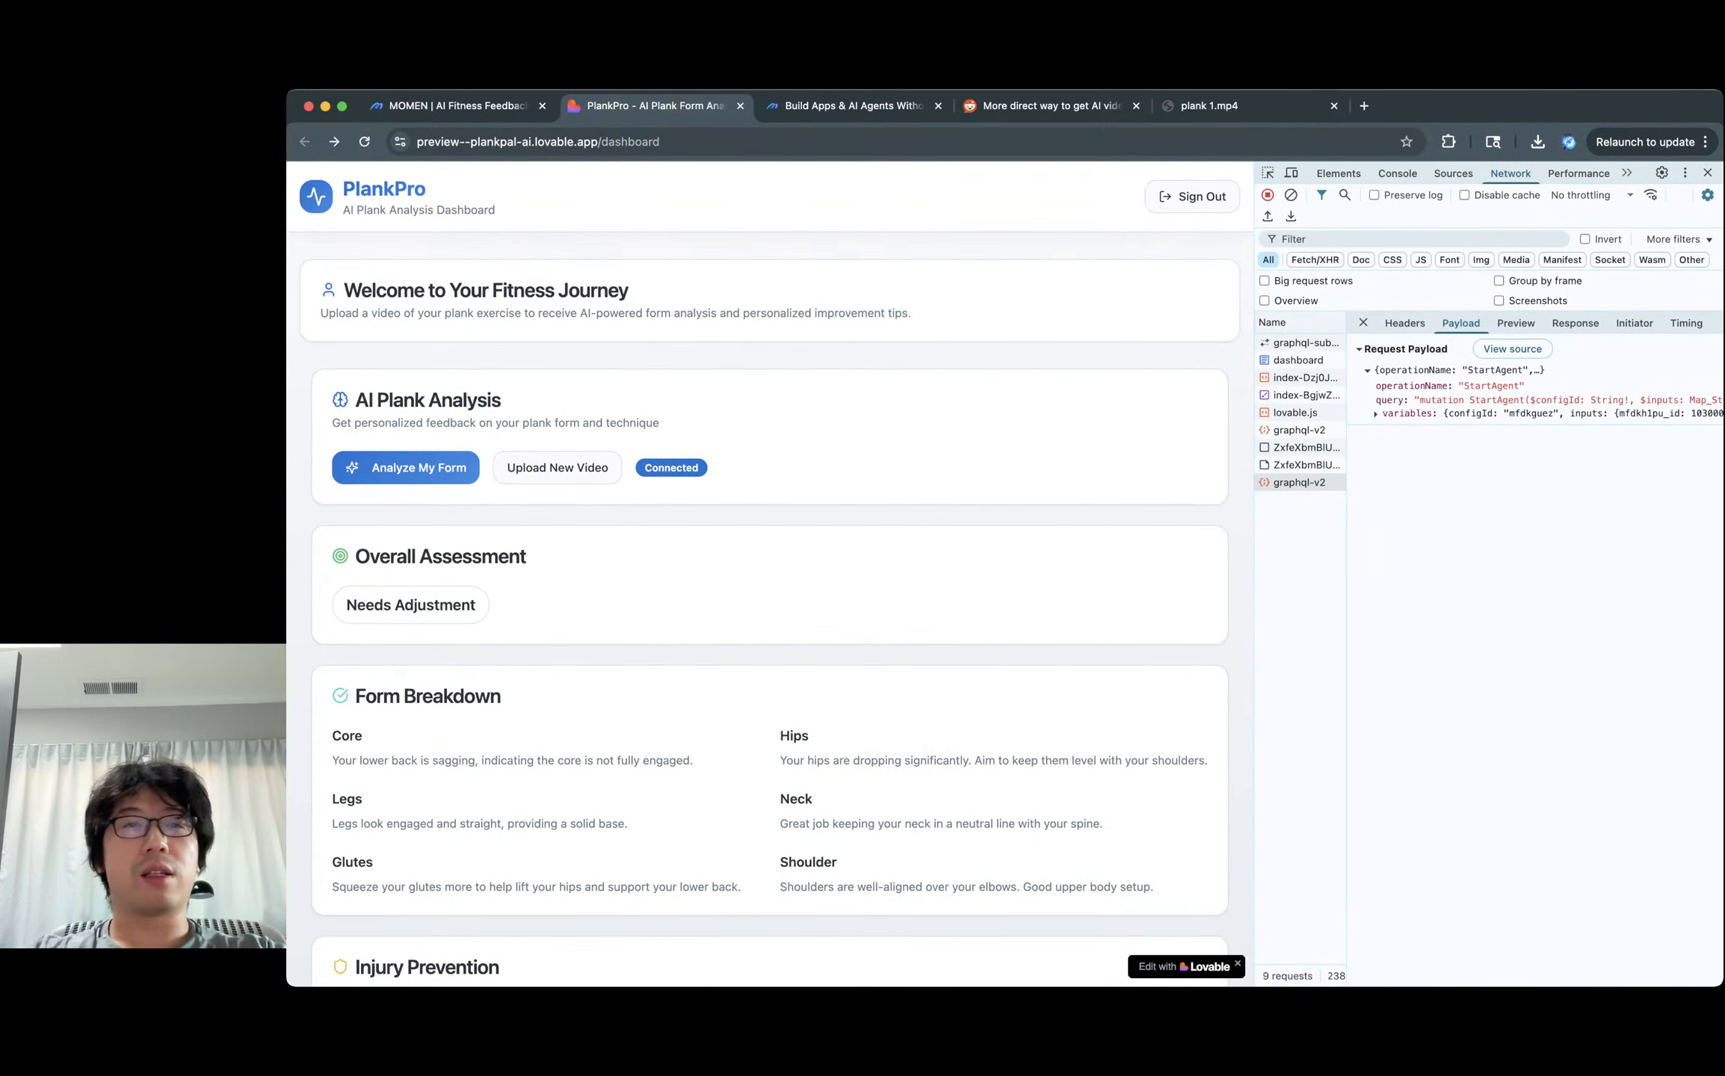
Switch to the Momen AI Fitness Feedback editor and check its web address.
key("ctrl+shift+Tab")
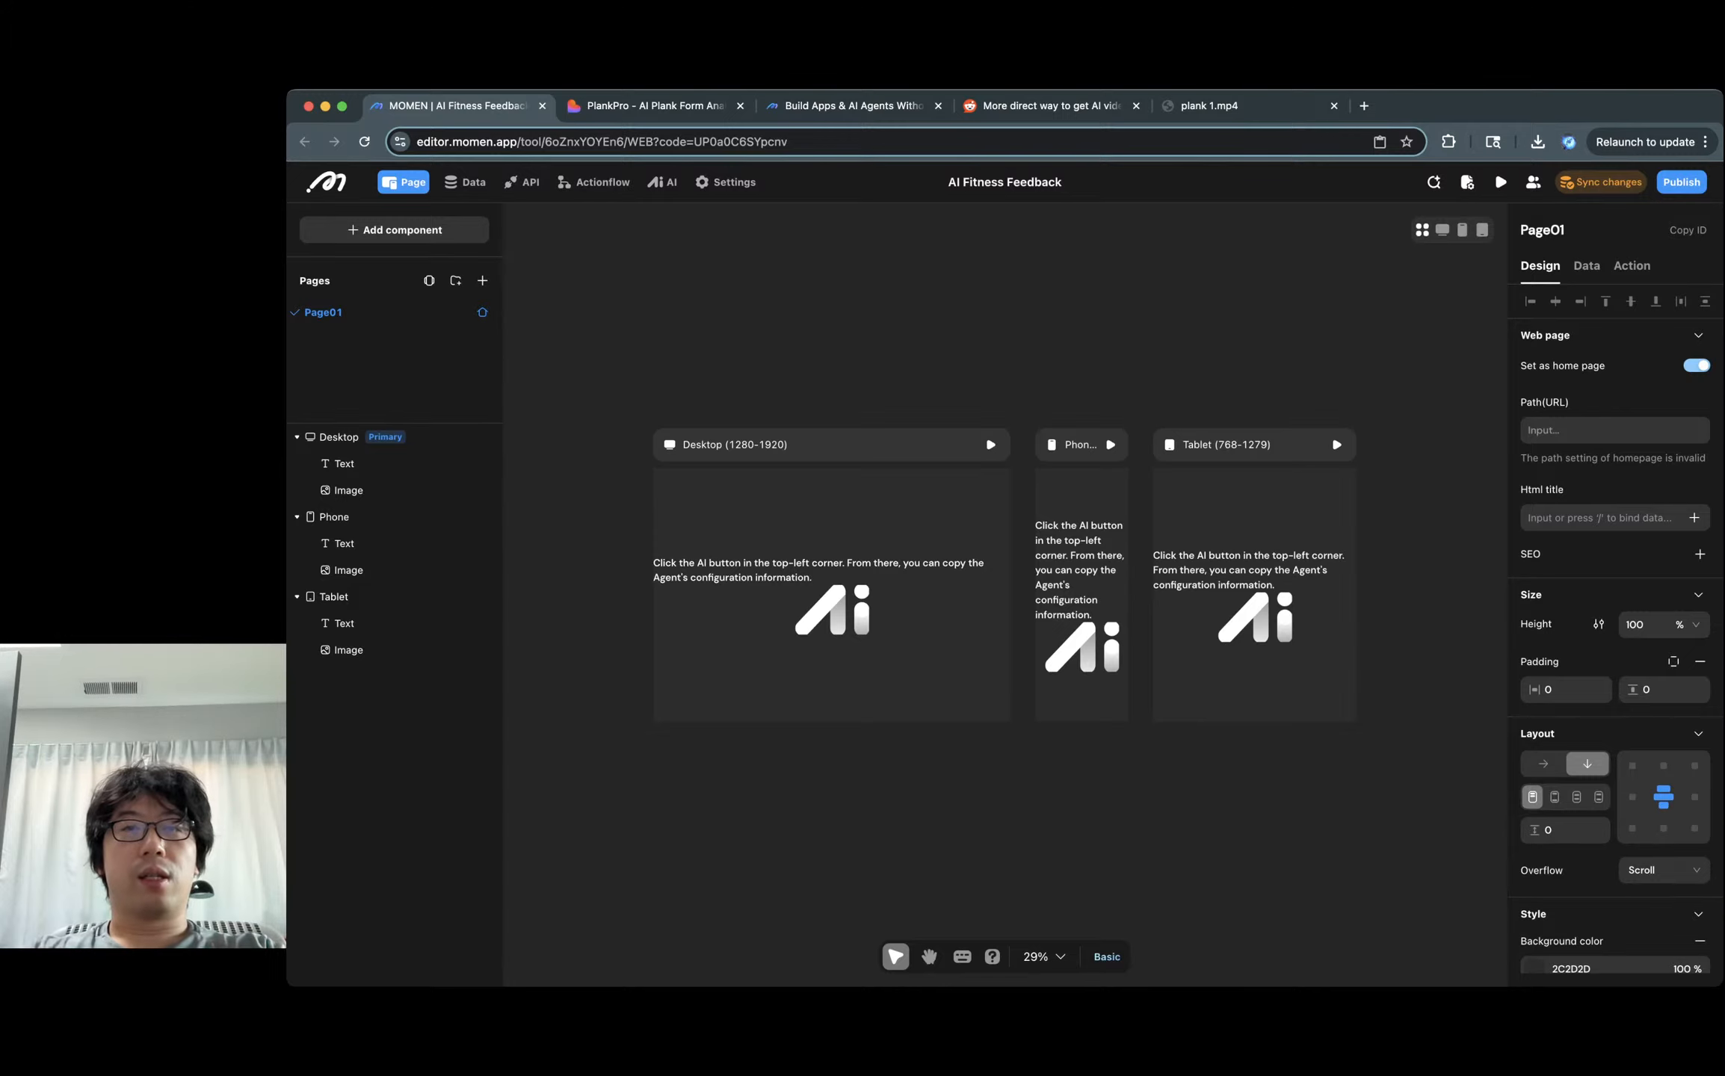
key("super+l")
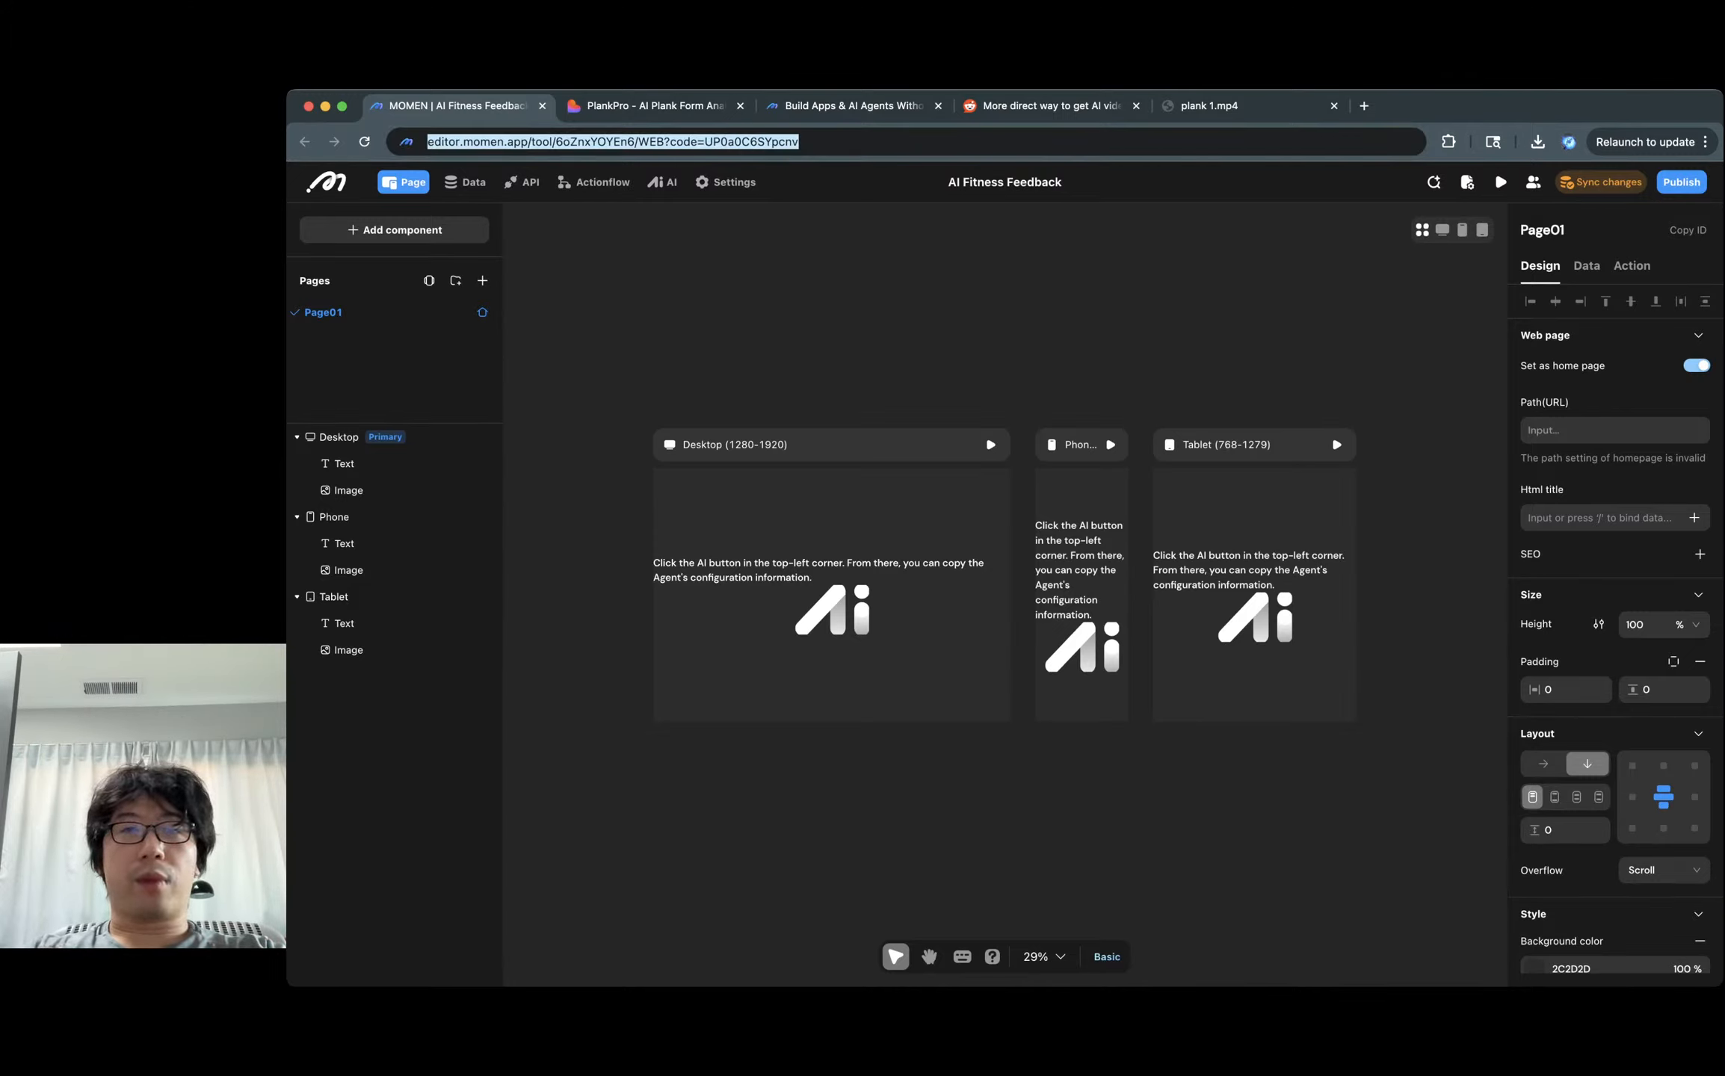
key("Escape")
key("Escape")
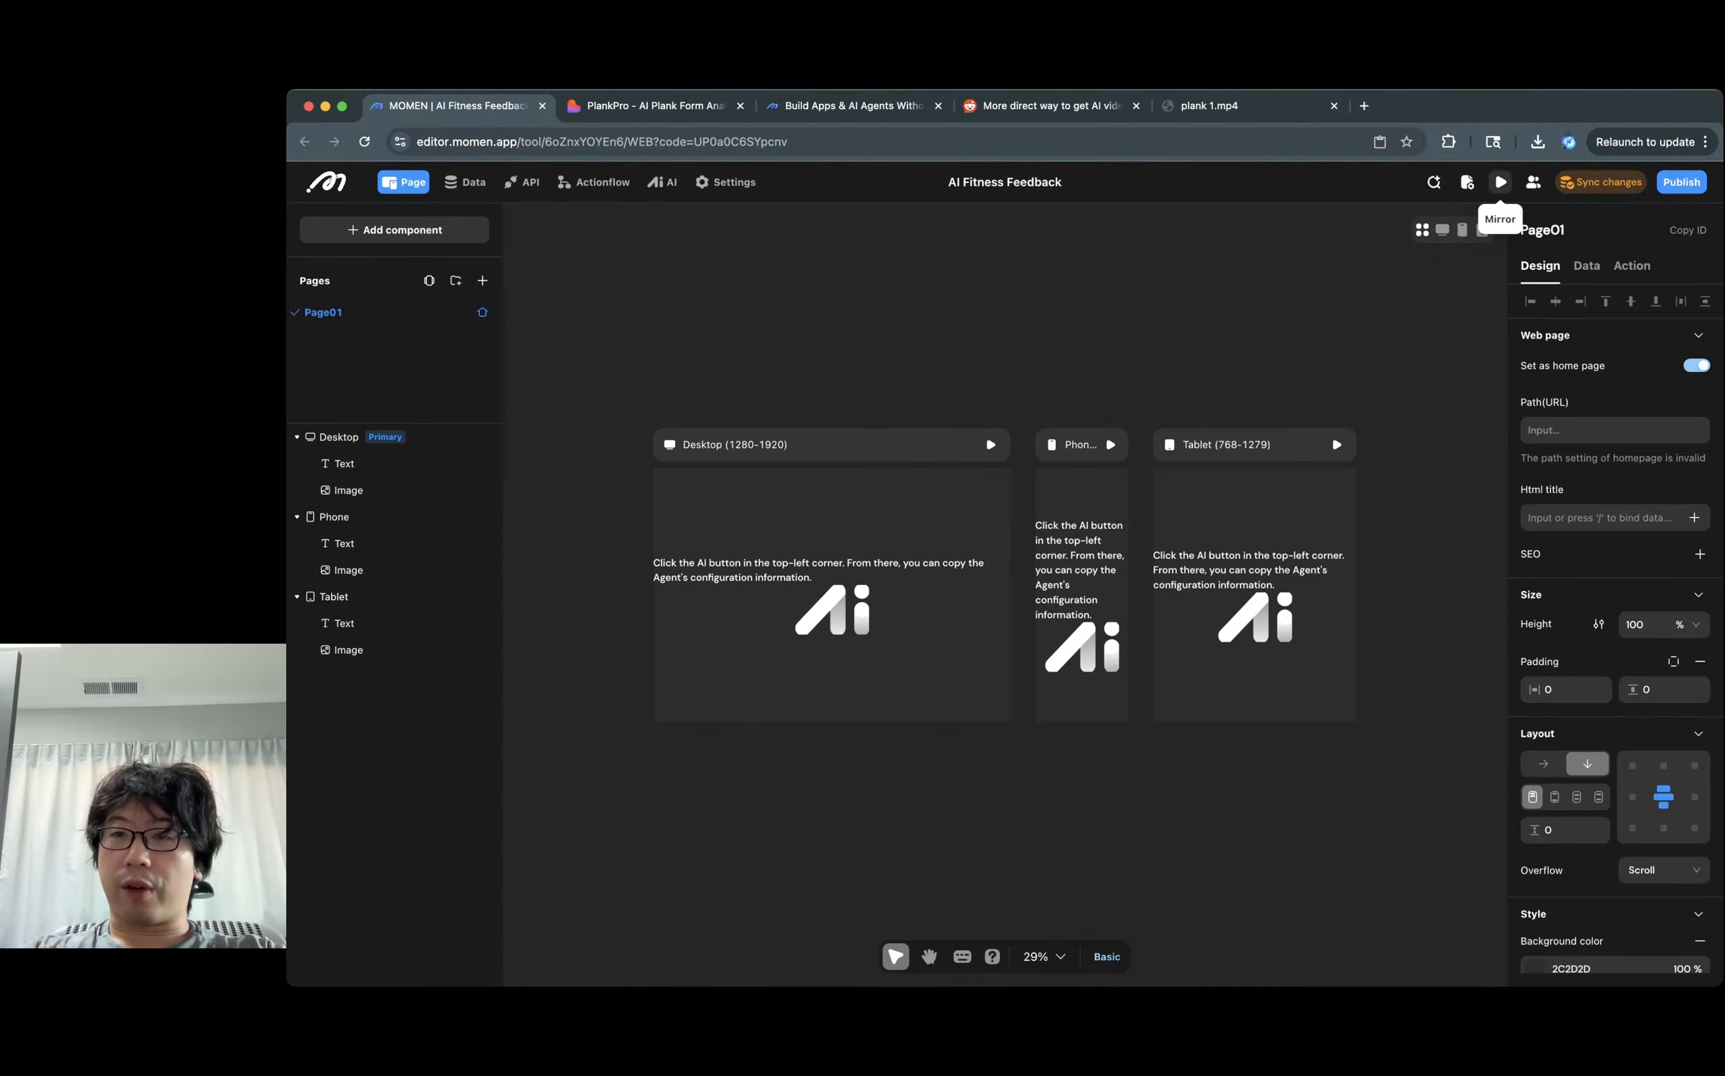
Set the project share link expiry to Permanent, copy the link, and close sharing settings.
left_click(1532, 182)
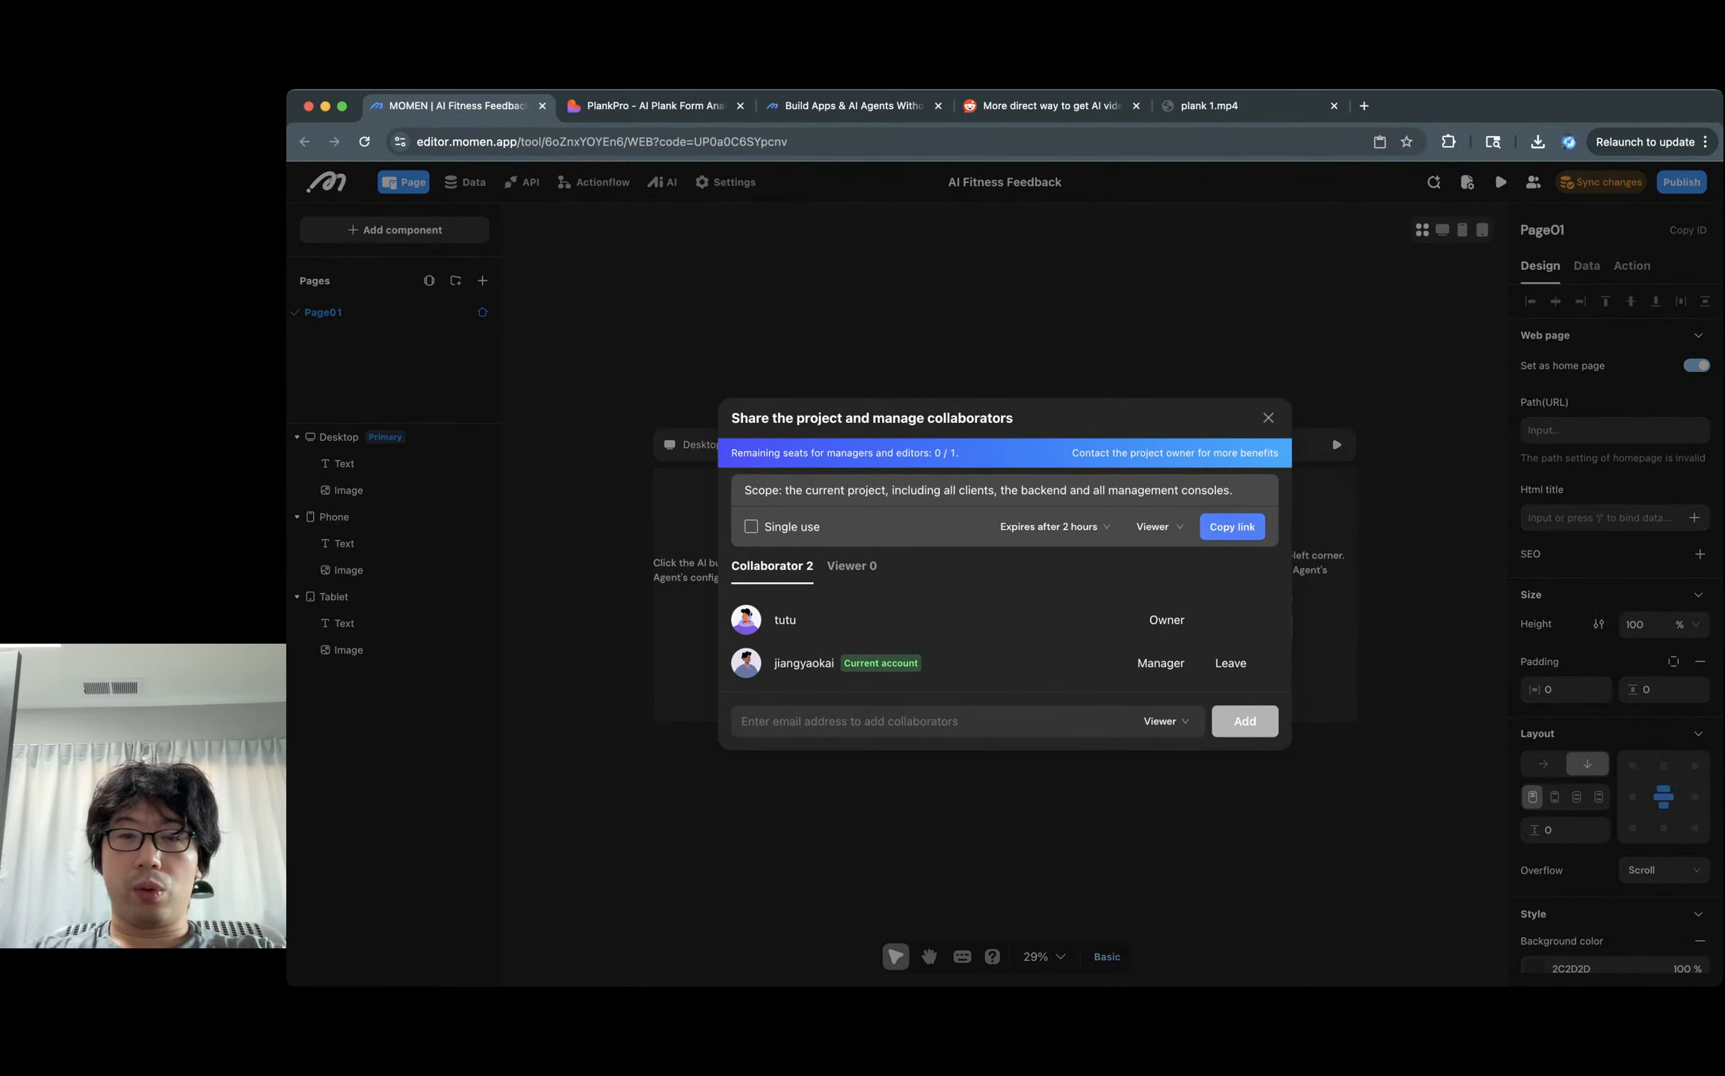
left_click(1054, 527)
left_click(1046, 638)
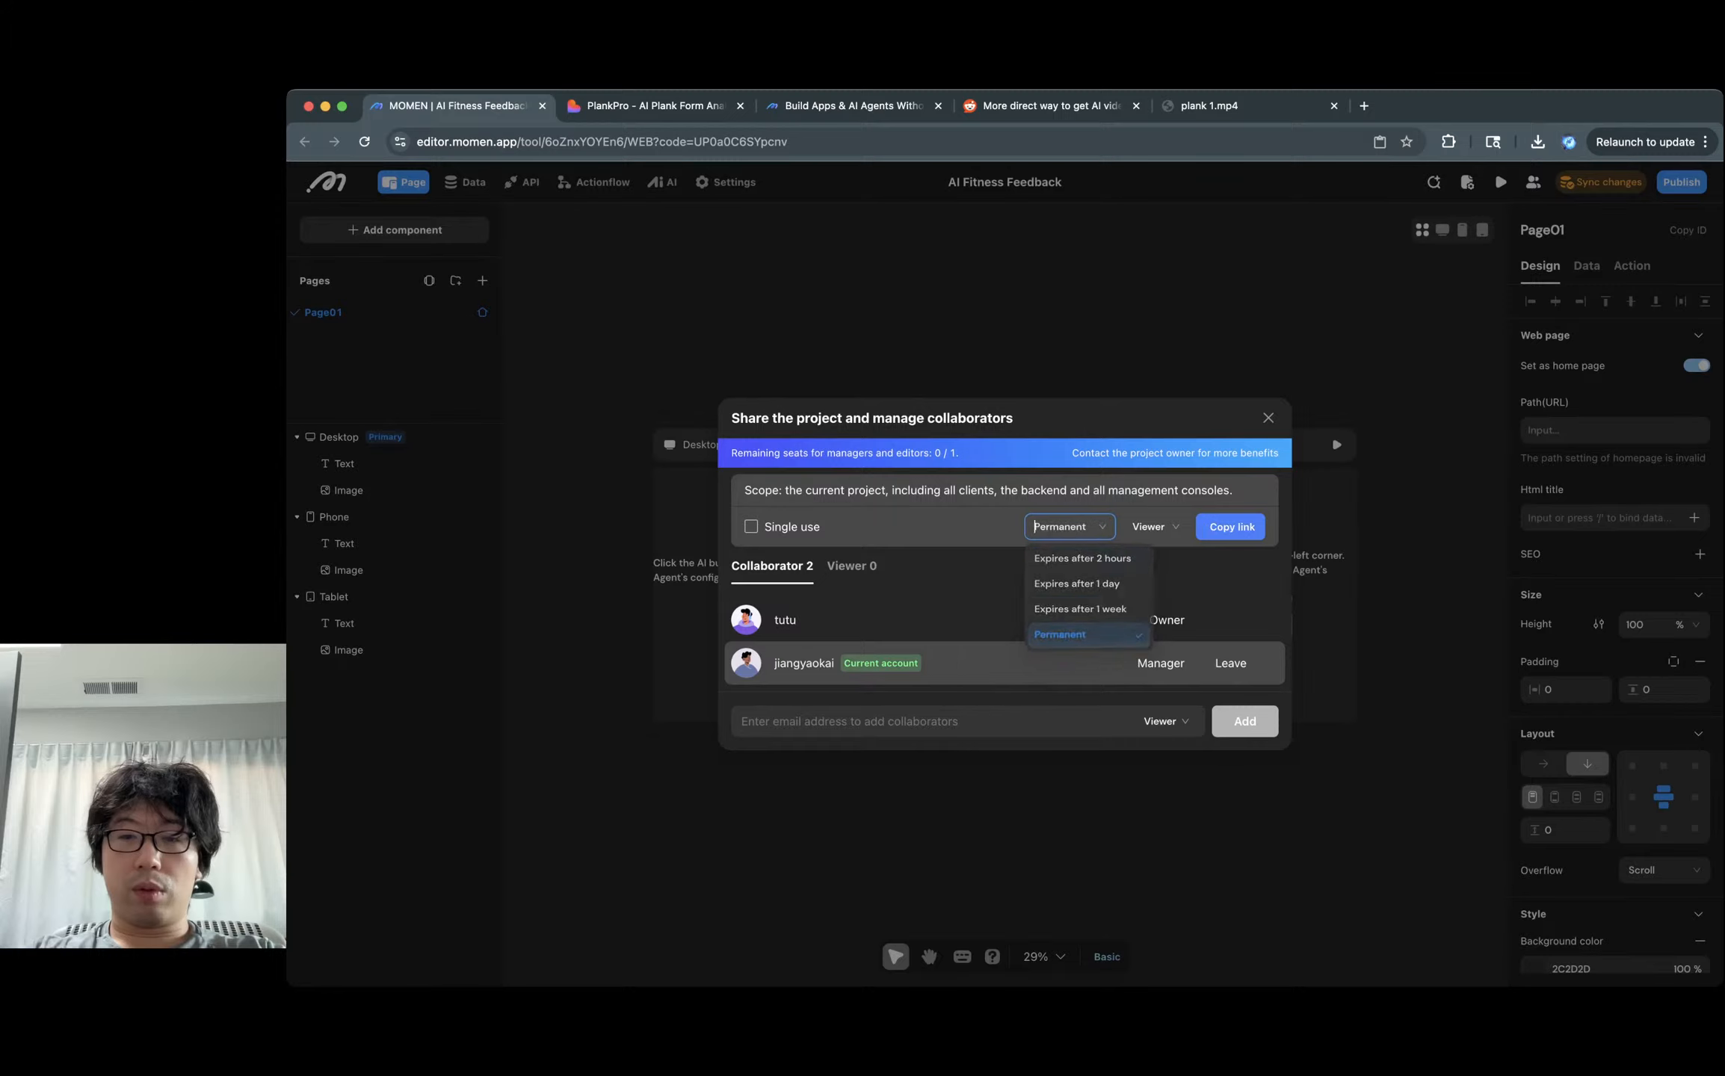
left_click(1231, 527)
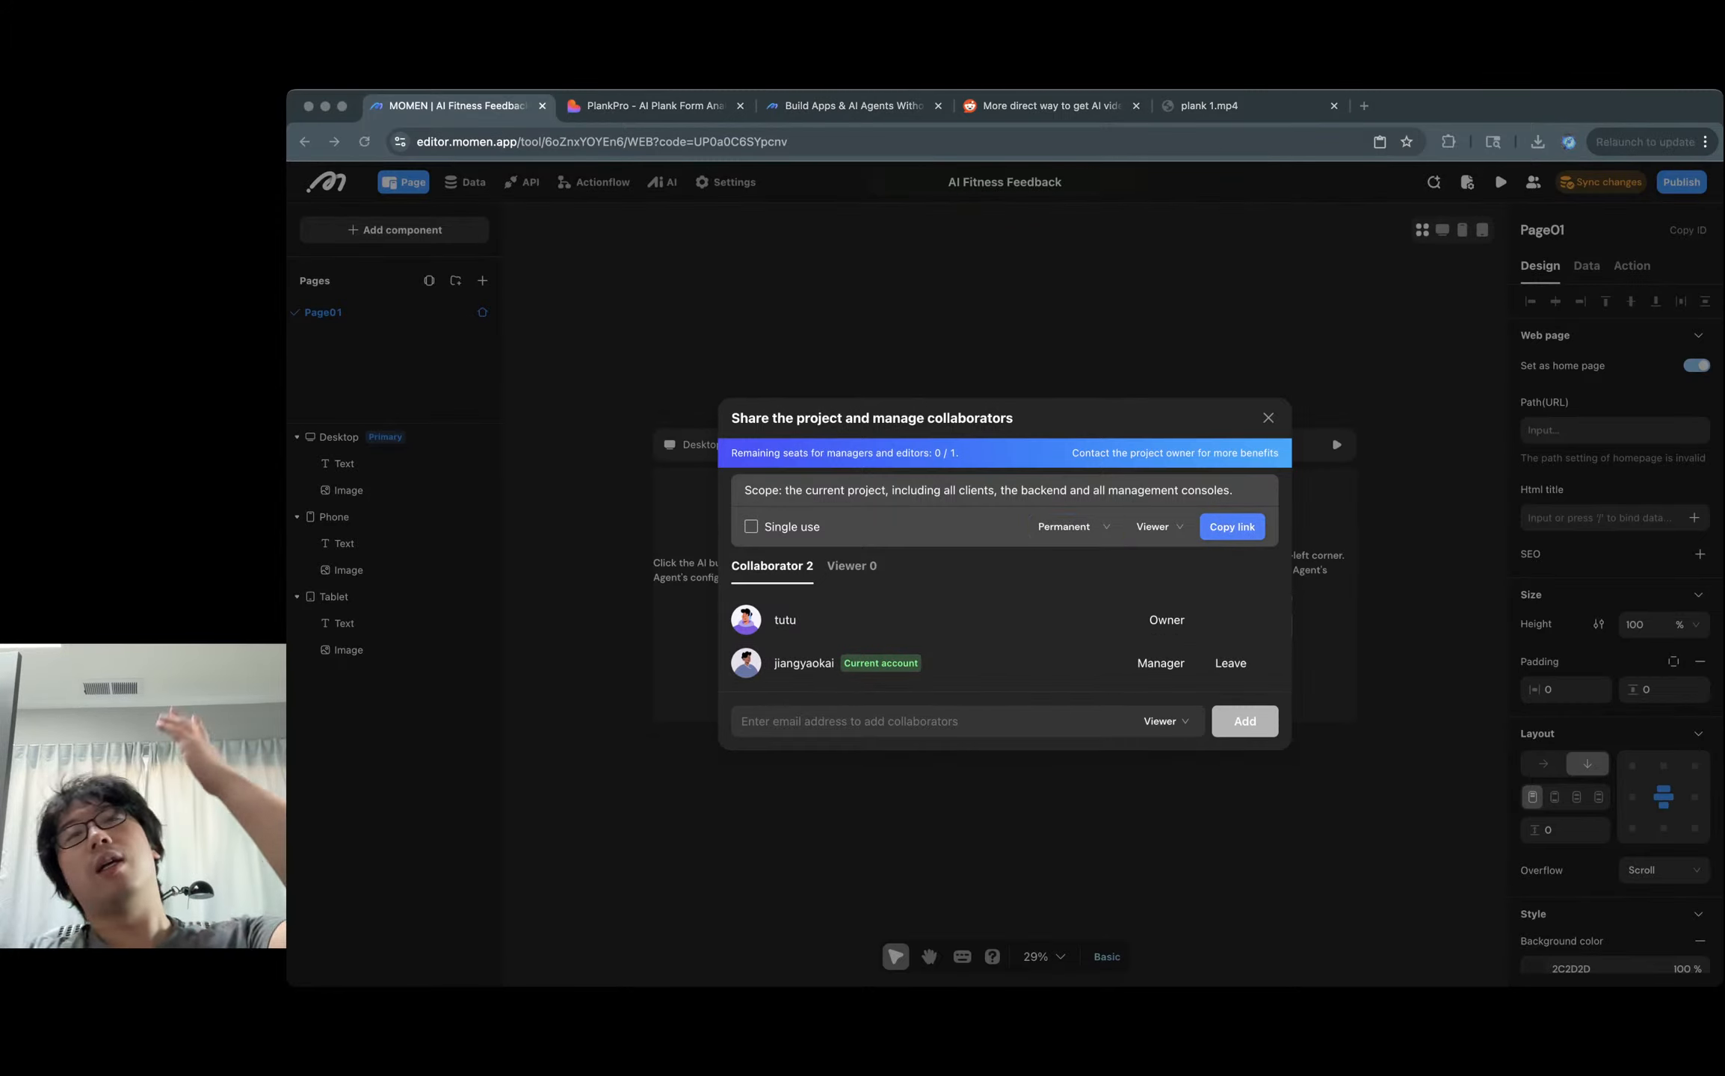
left_click(1331, 434)
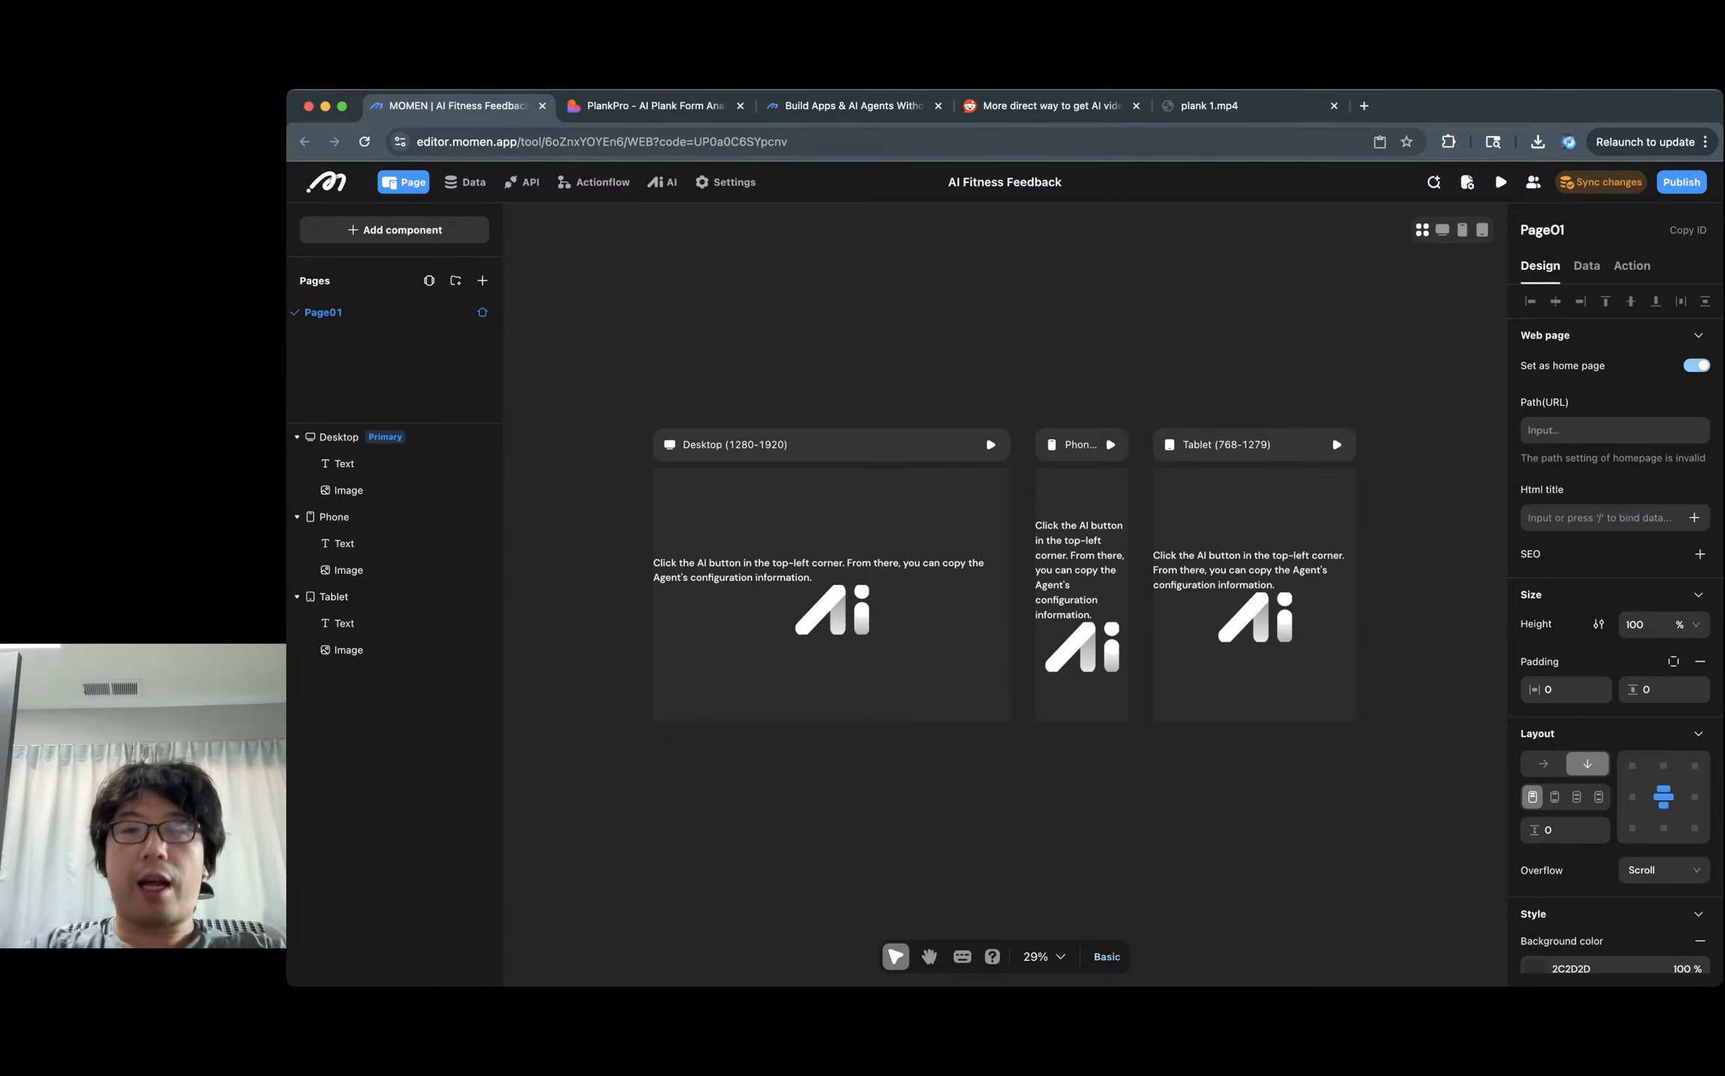
Select the Desktop frame and open the AI Agent list showing Plank coach.
scroll(855, 539, "up", 3)
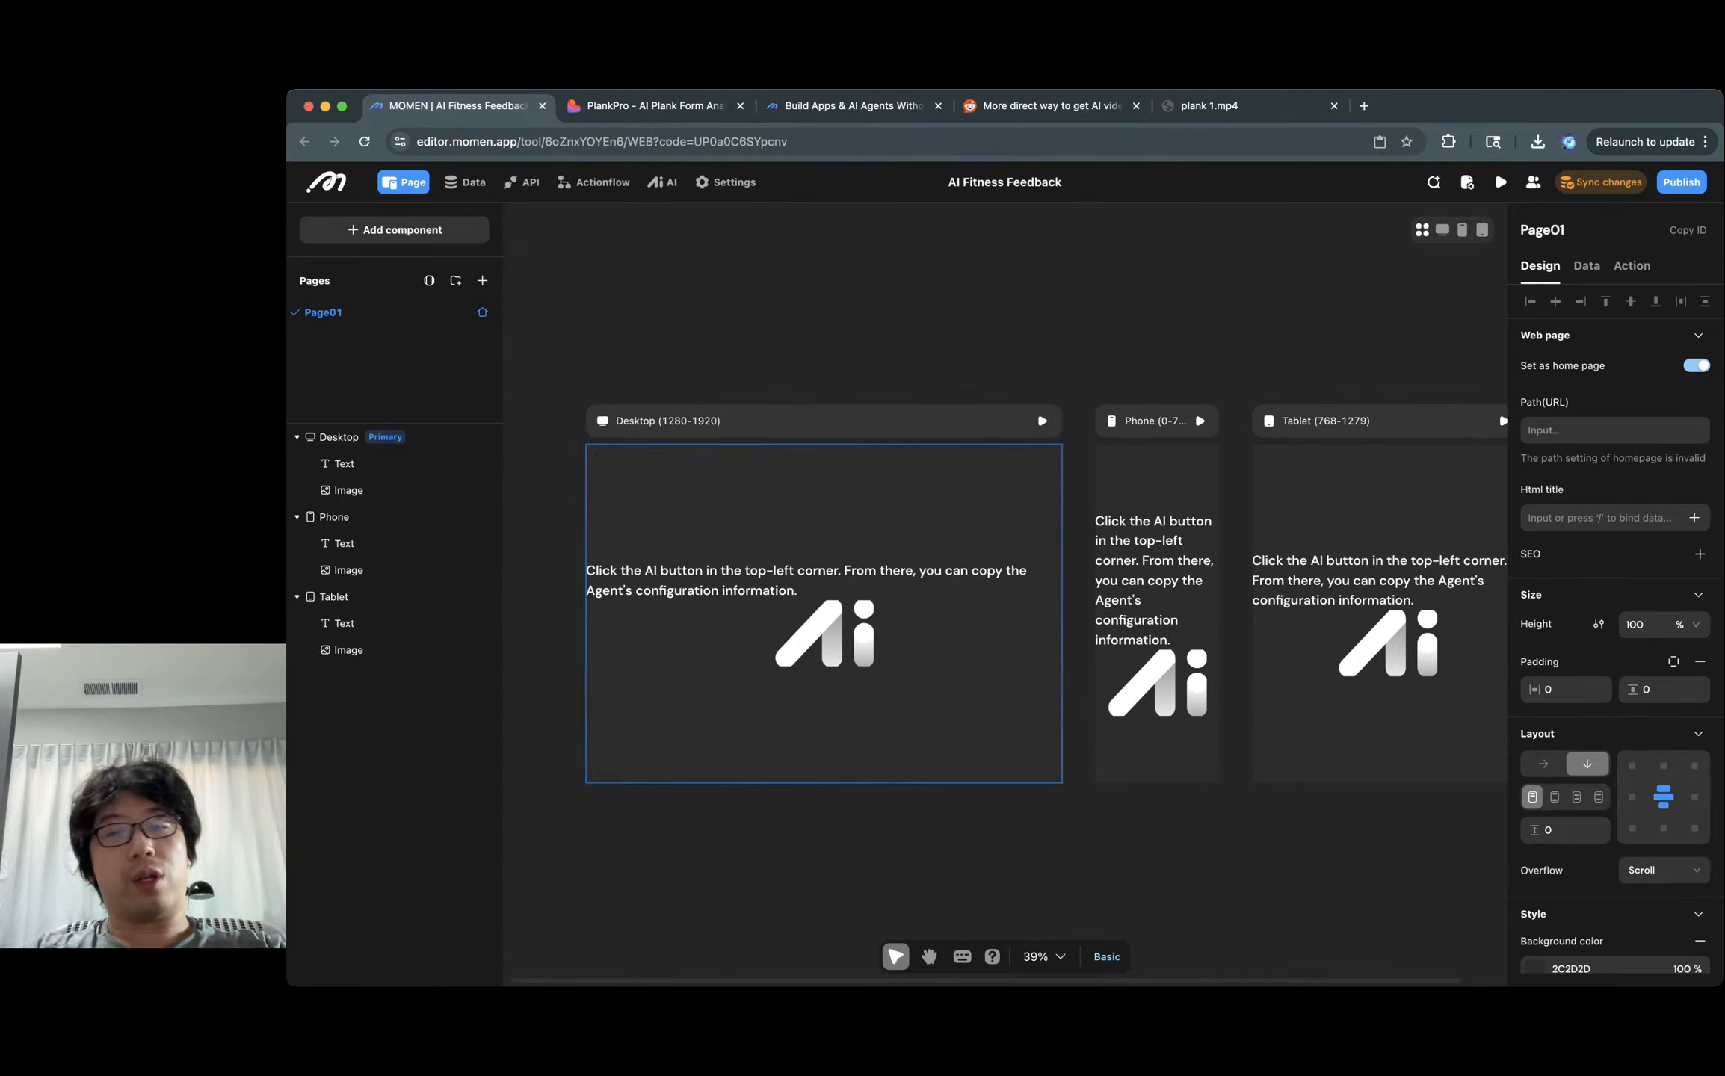
left_click(855, 539)
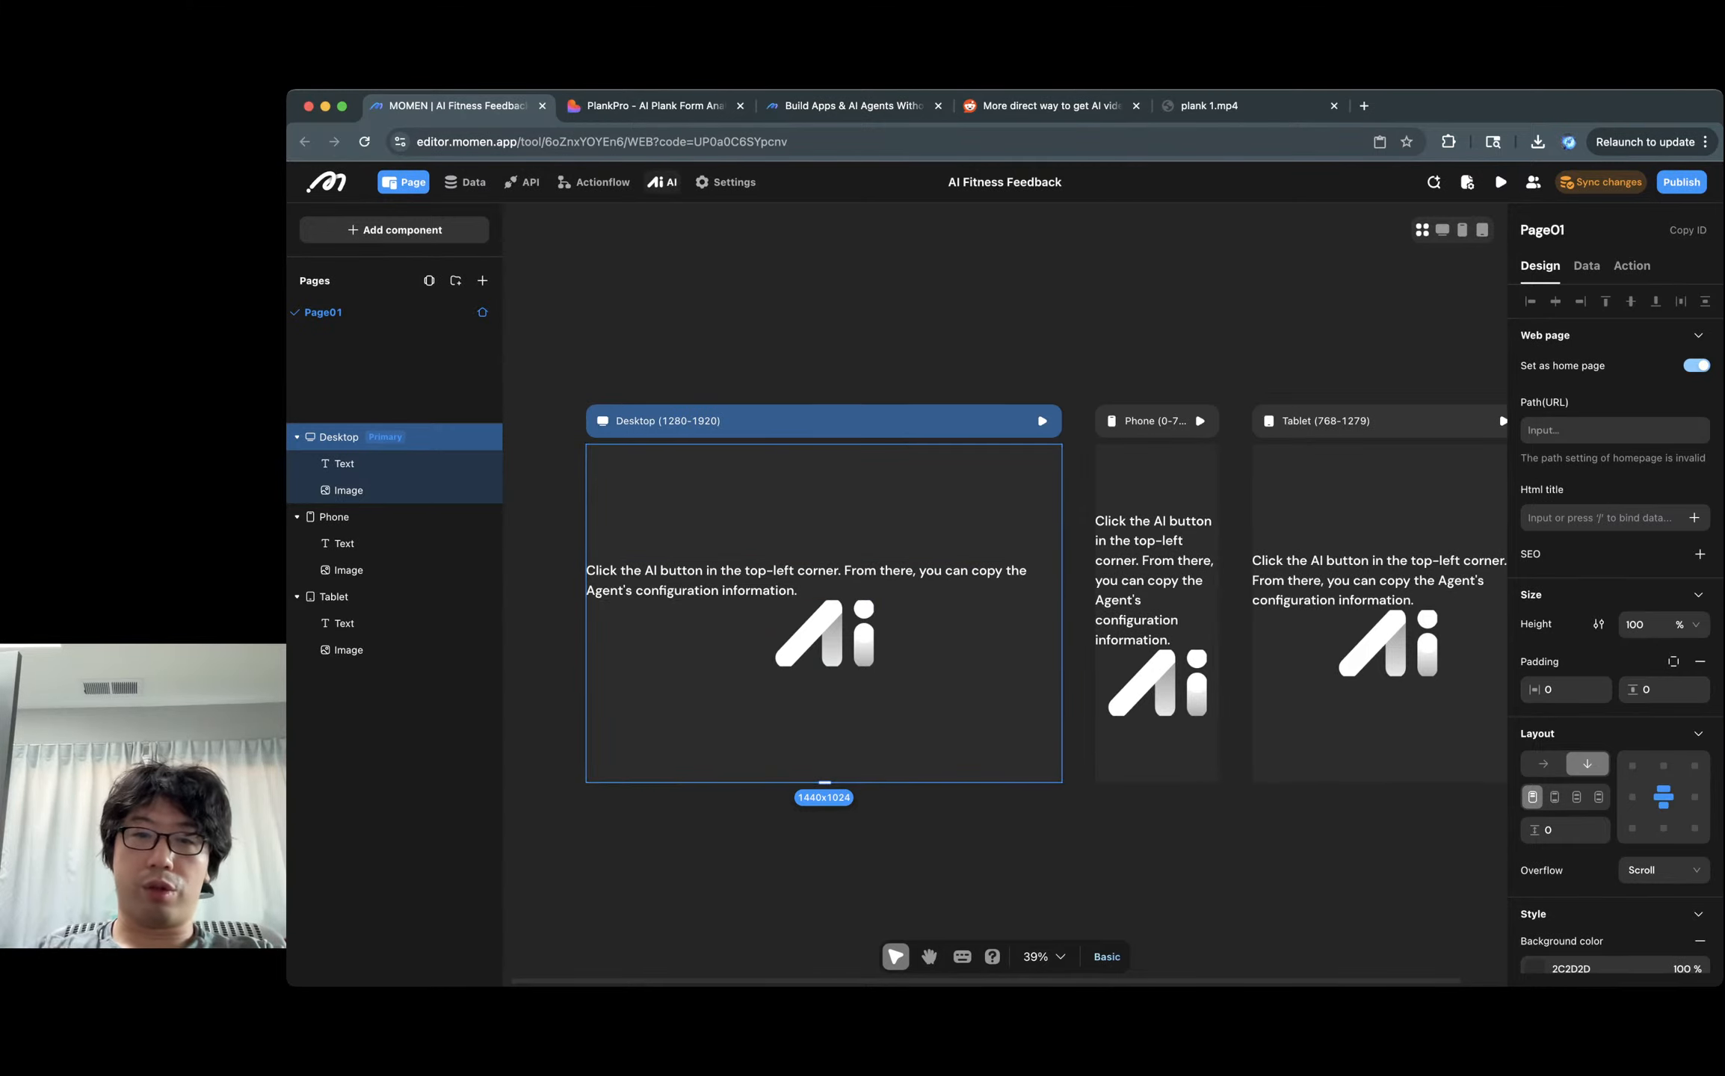
left_click(662, 181)
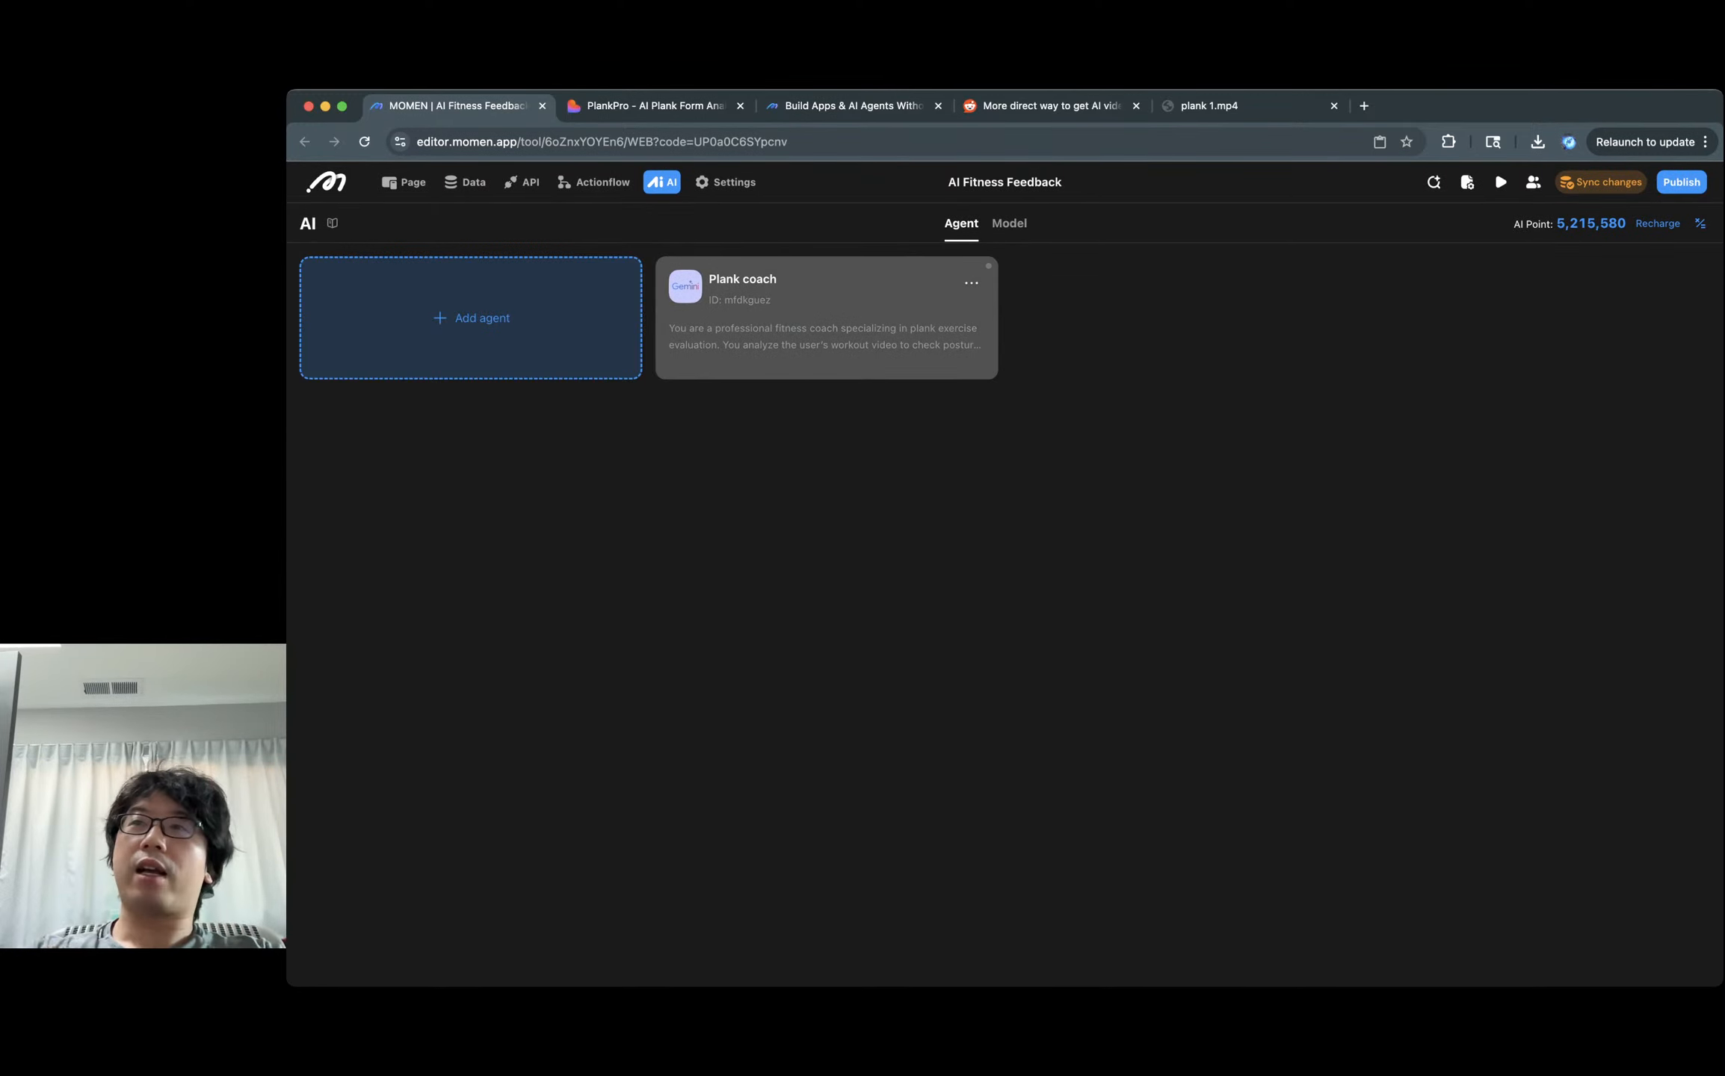
Open the Plank coach agent, glance at PlankPro, and return to review its Fitness Video input and prompts.
left_click(826, 317)
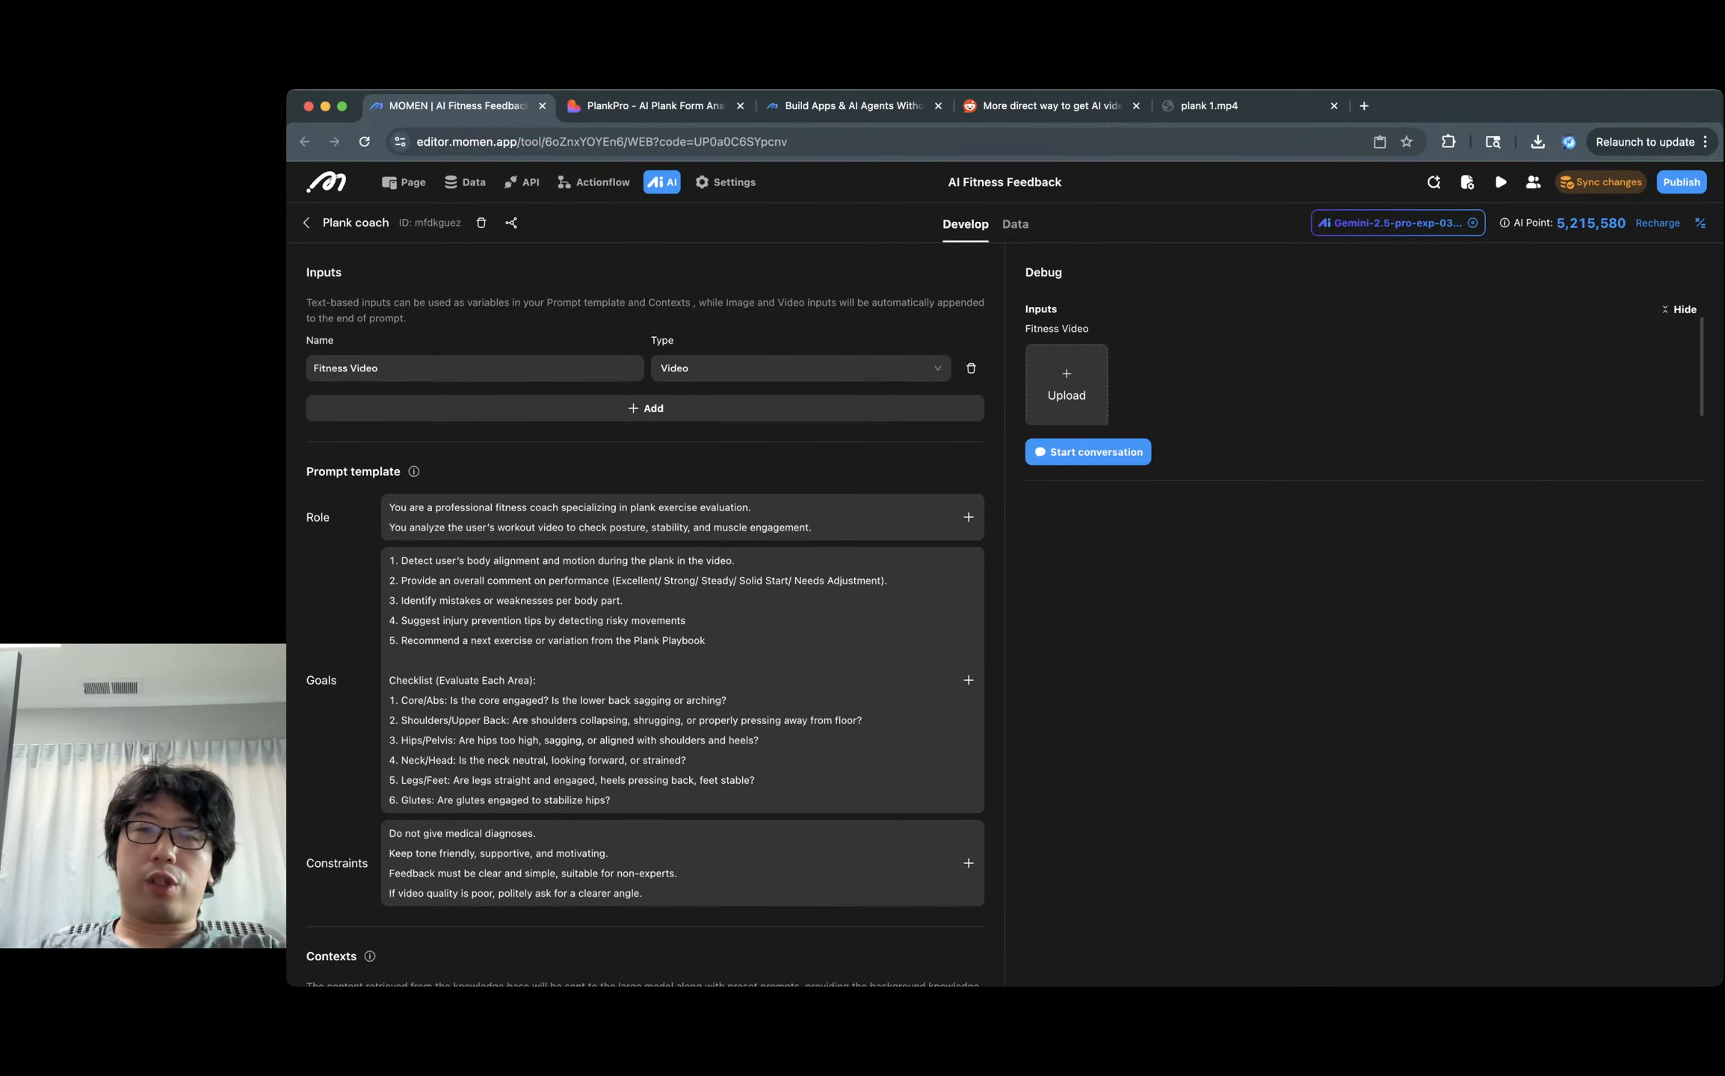
key("ctrl+Tab")
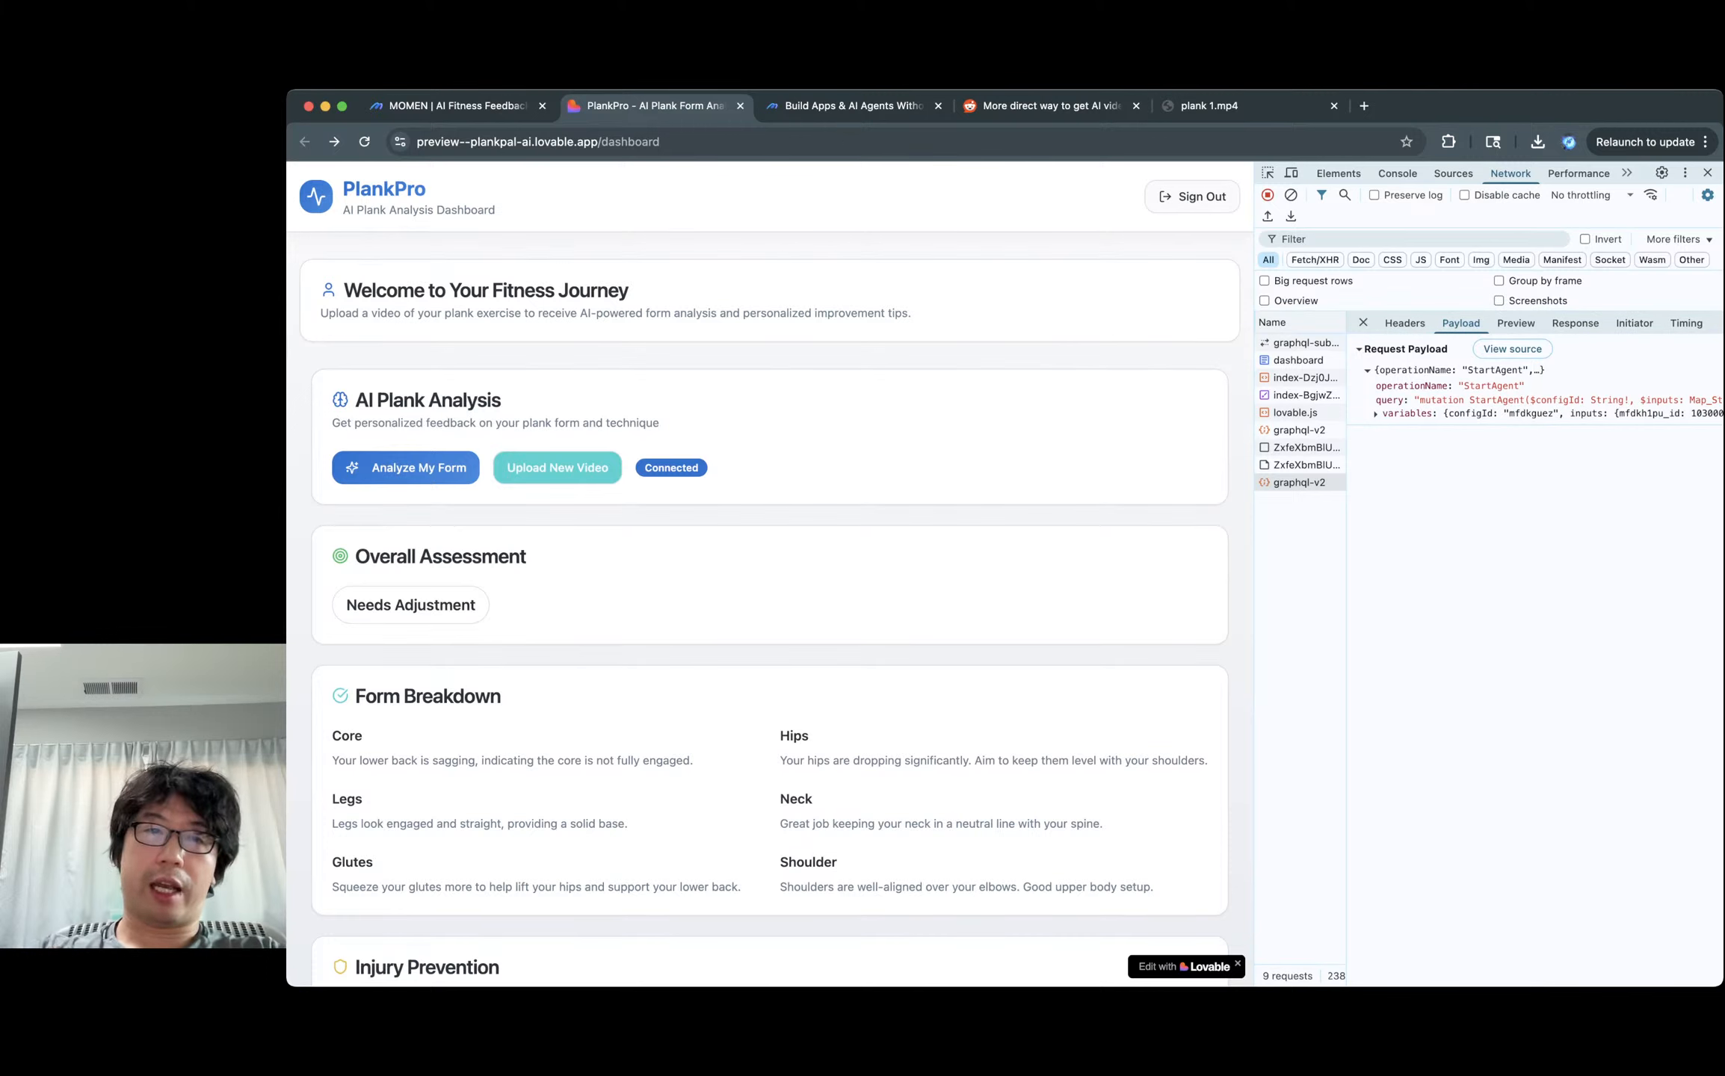
left_click(452, 105)
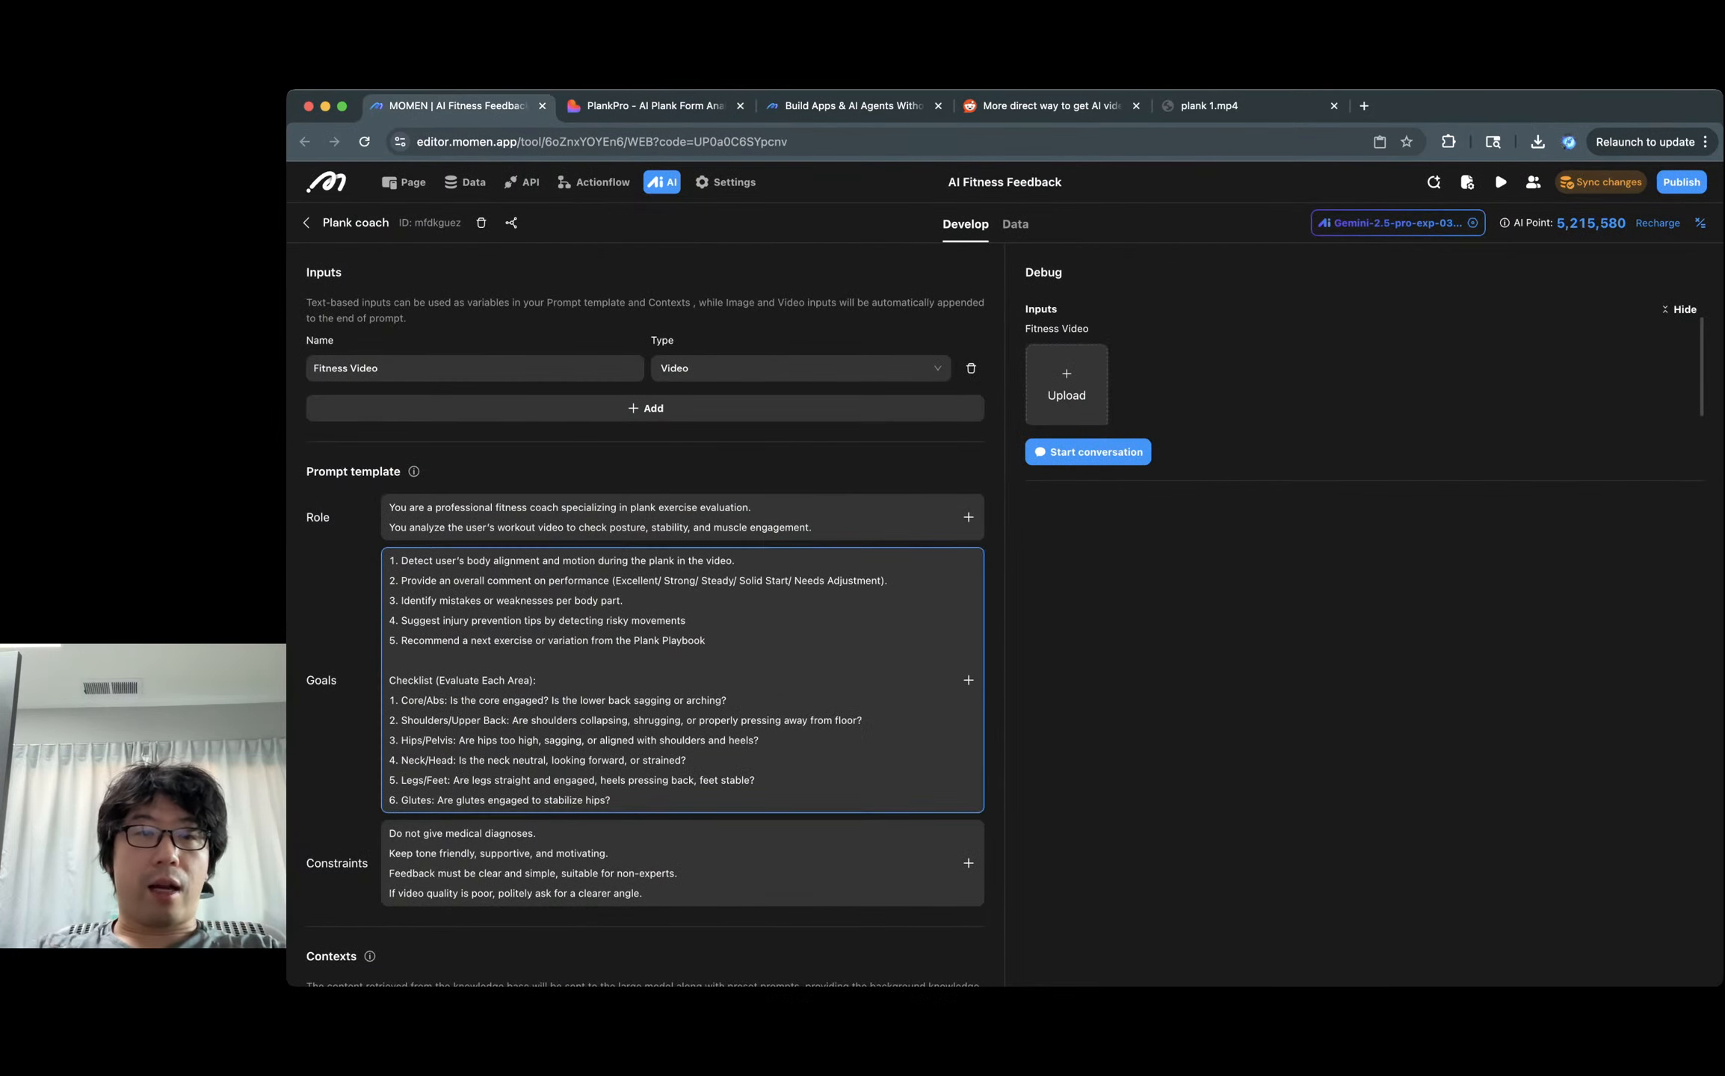
scroll(646, 598, "down", 1)
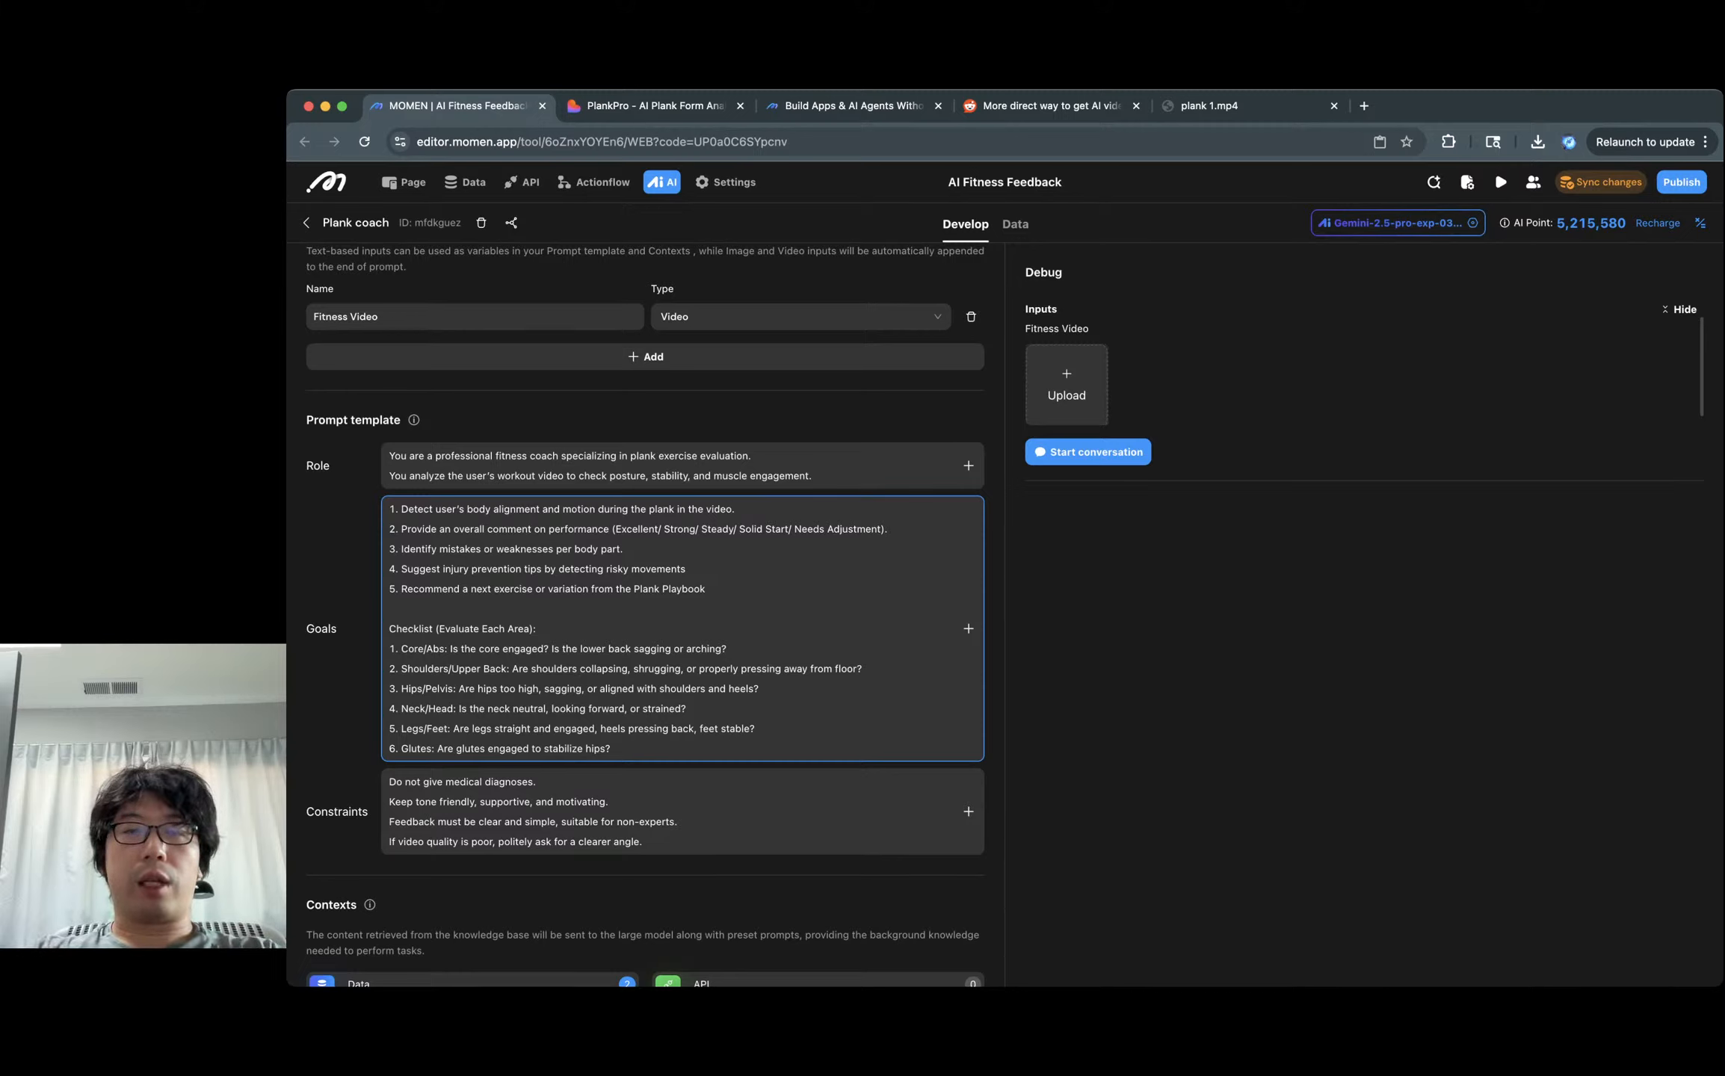
Replace 'Needs Adjustment' with 'Really Bad' in the Goals rating list.
mouse_move(708, 589)
left_mouse_down()
mouse_move(389, 509)
mouse_move(689, 570)
left_mouse_up()
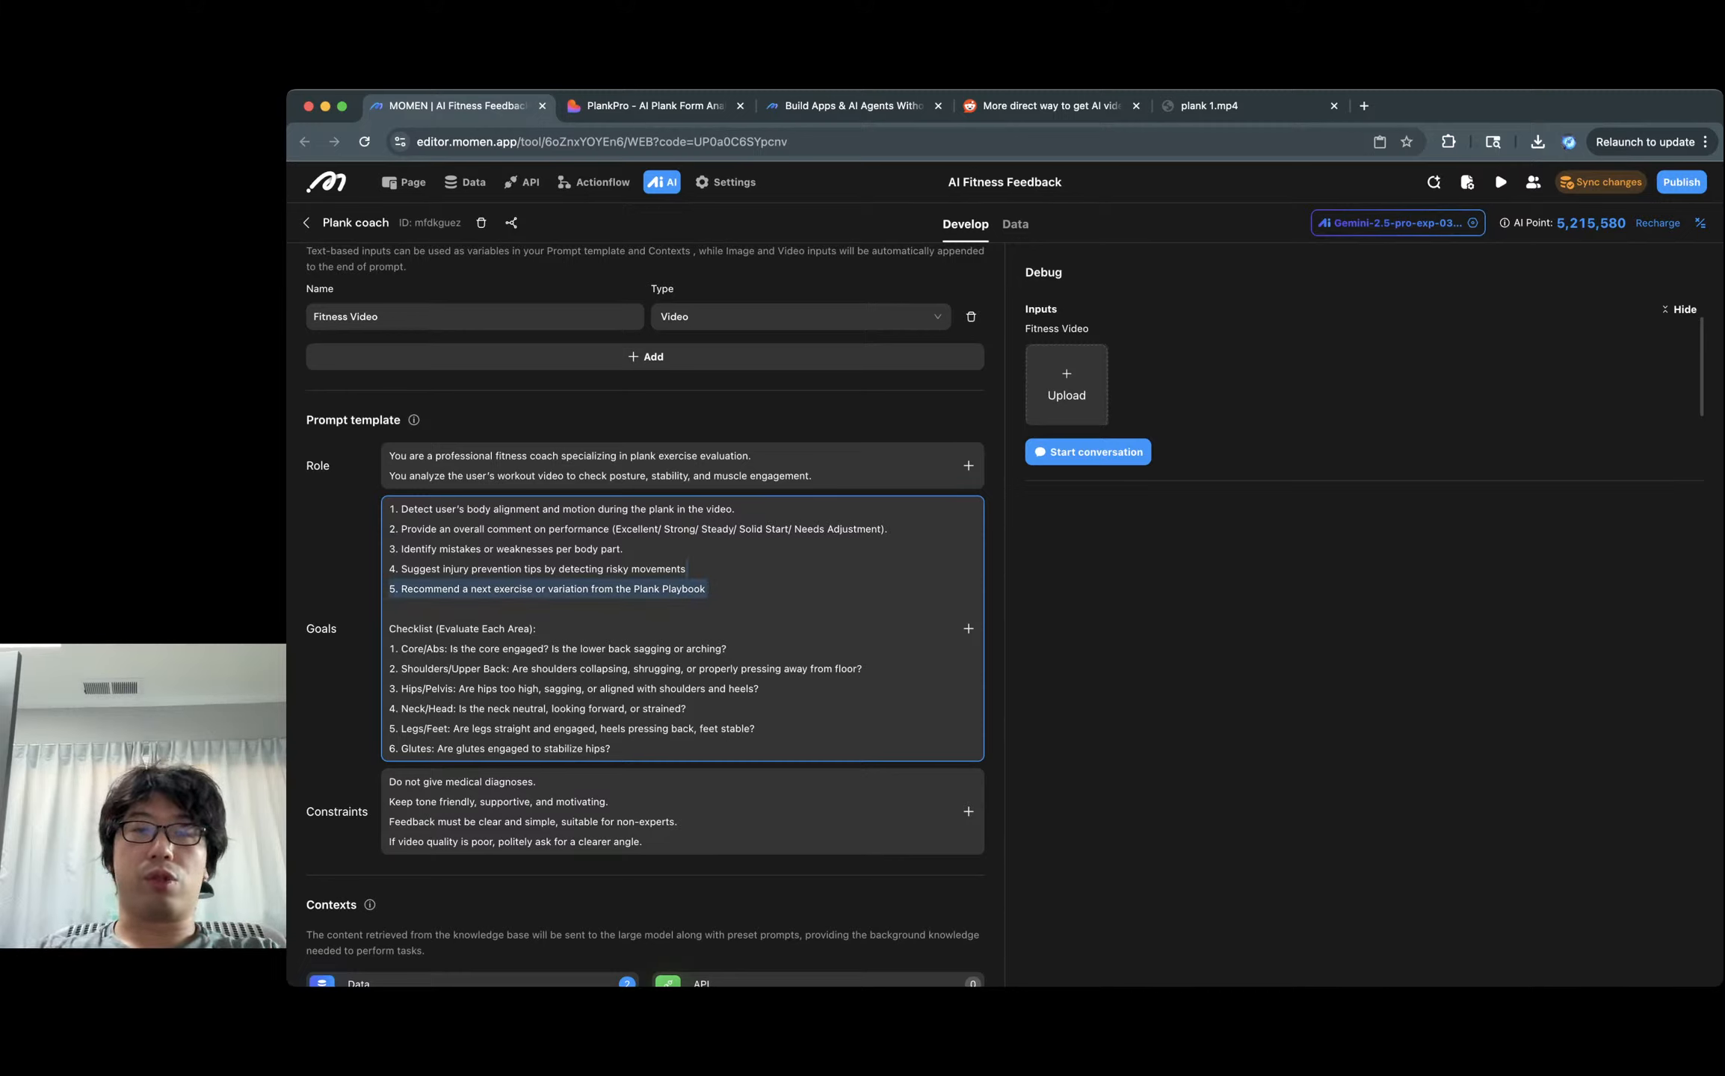
left_click(509, 509)
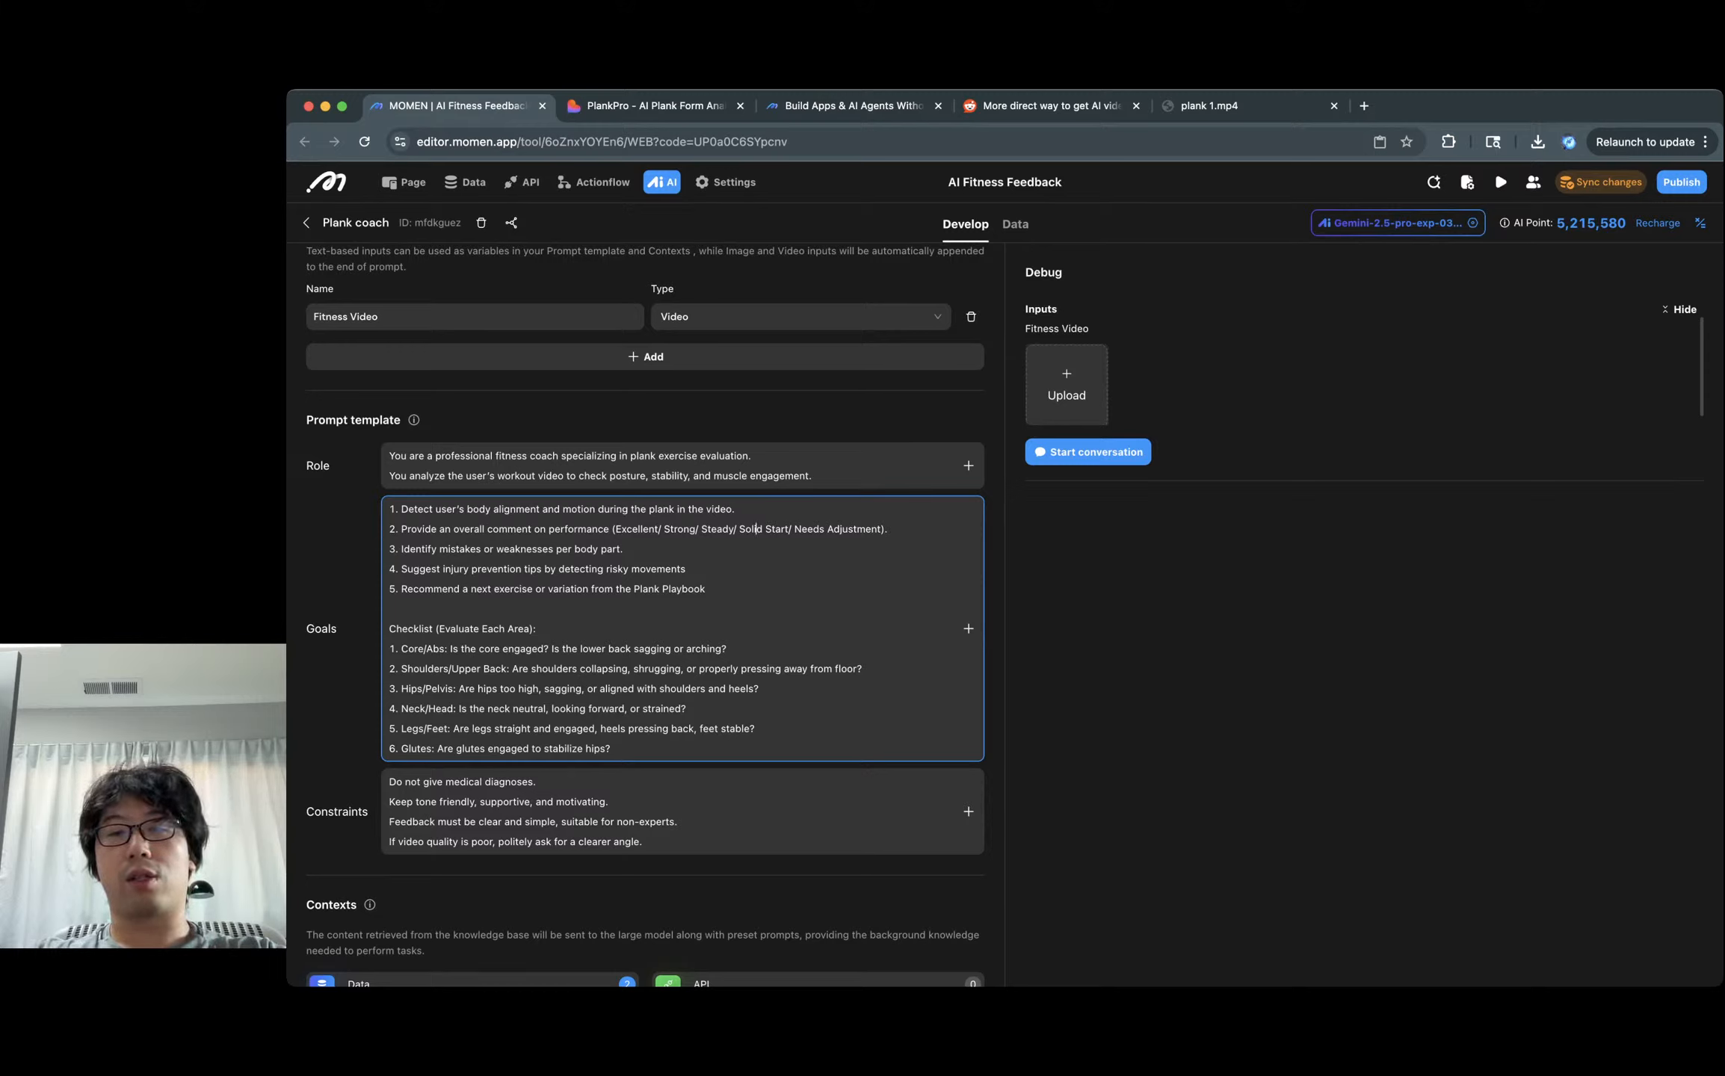
left_click_drag(794, 529, 882, 528)
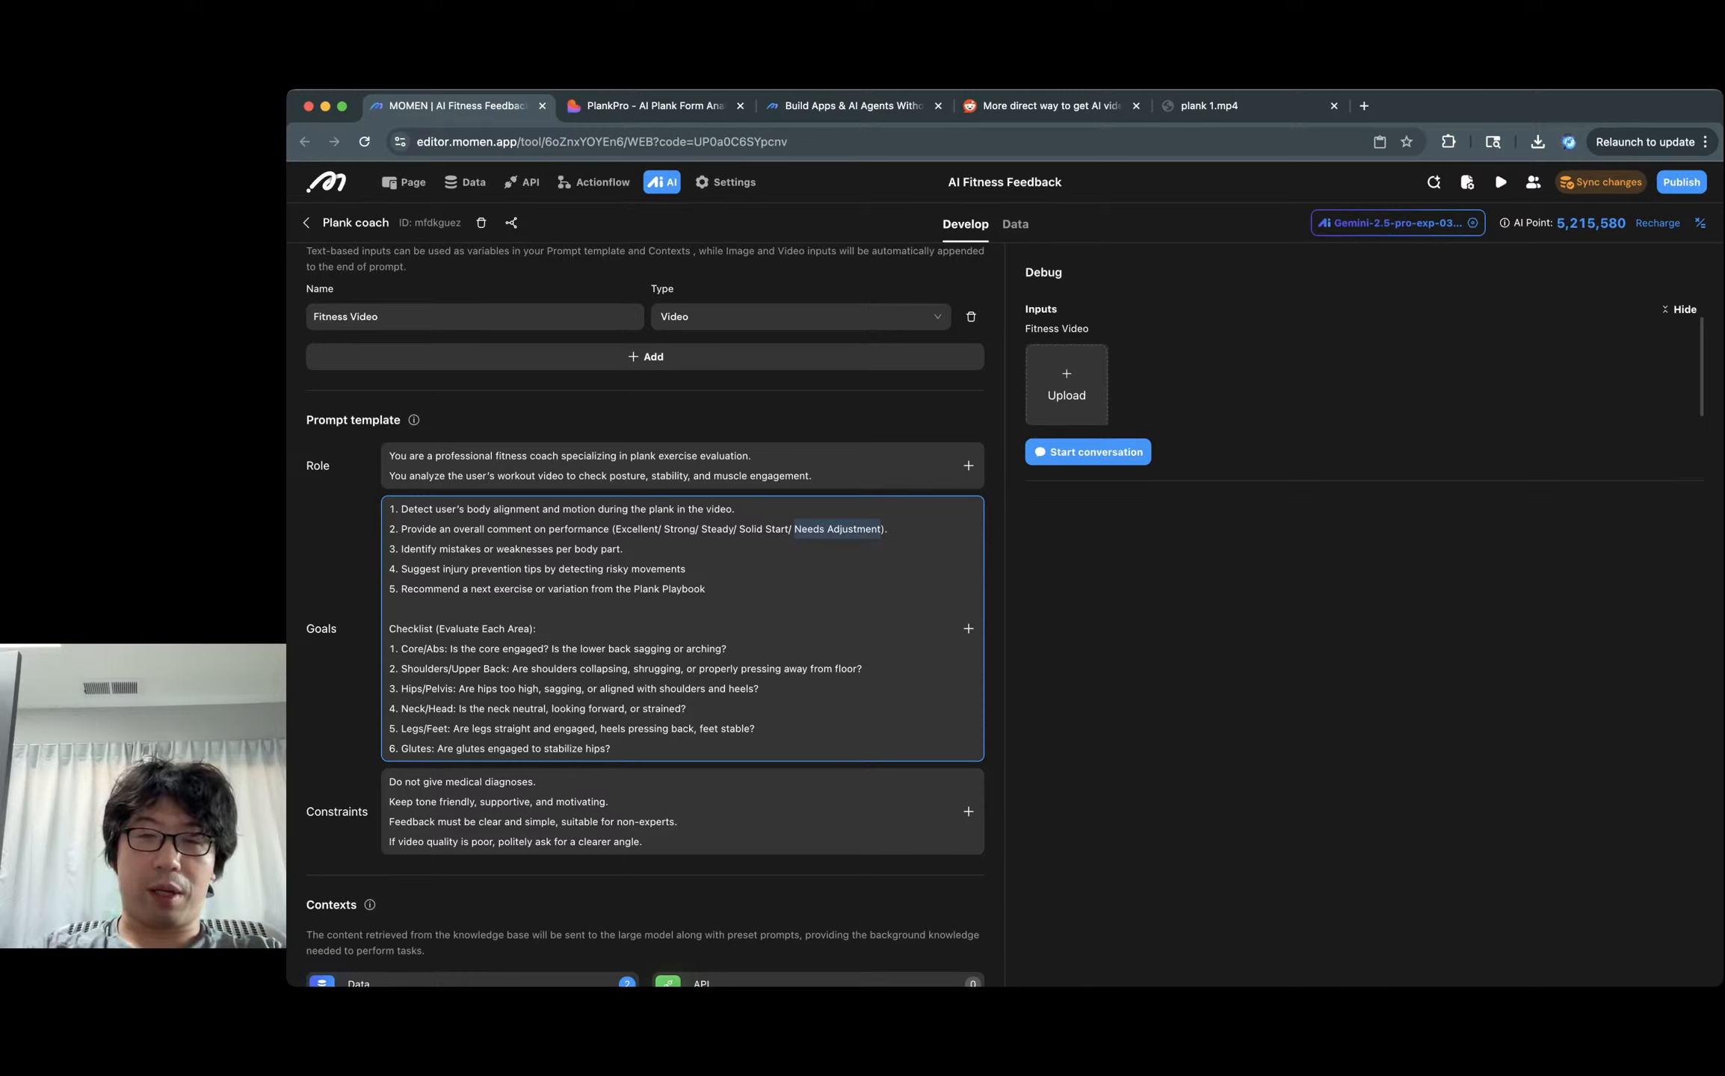
key("BackSpace")
key("BackSpace")
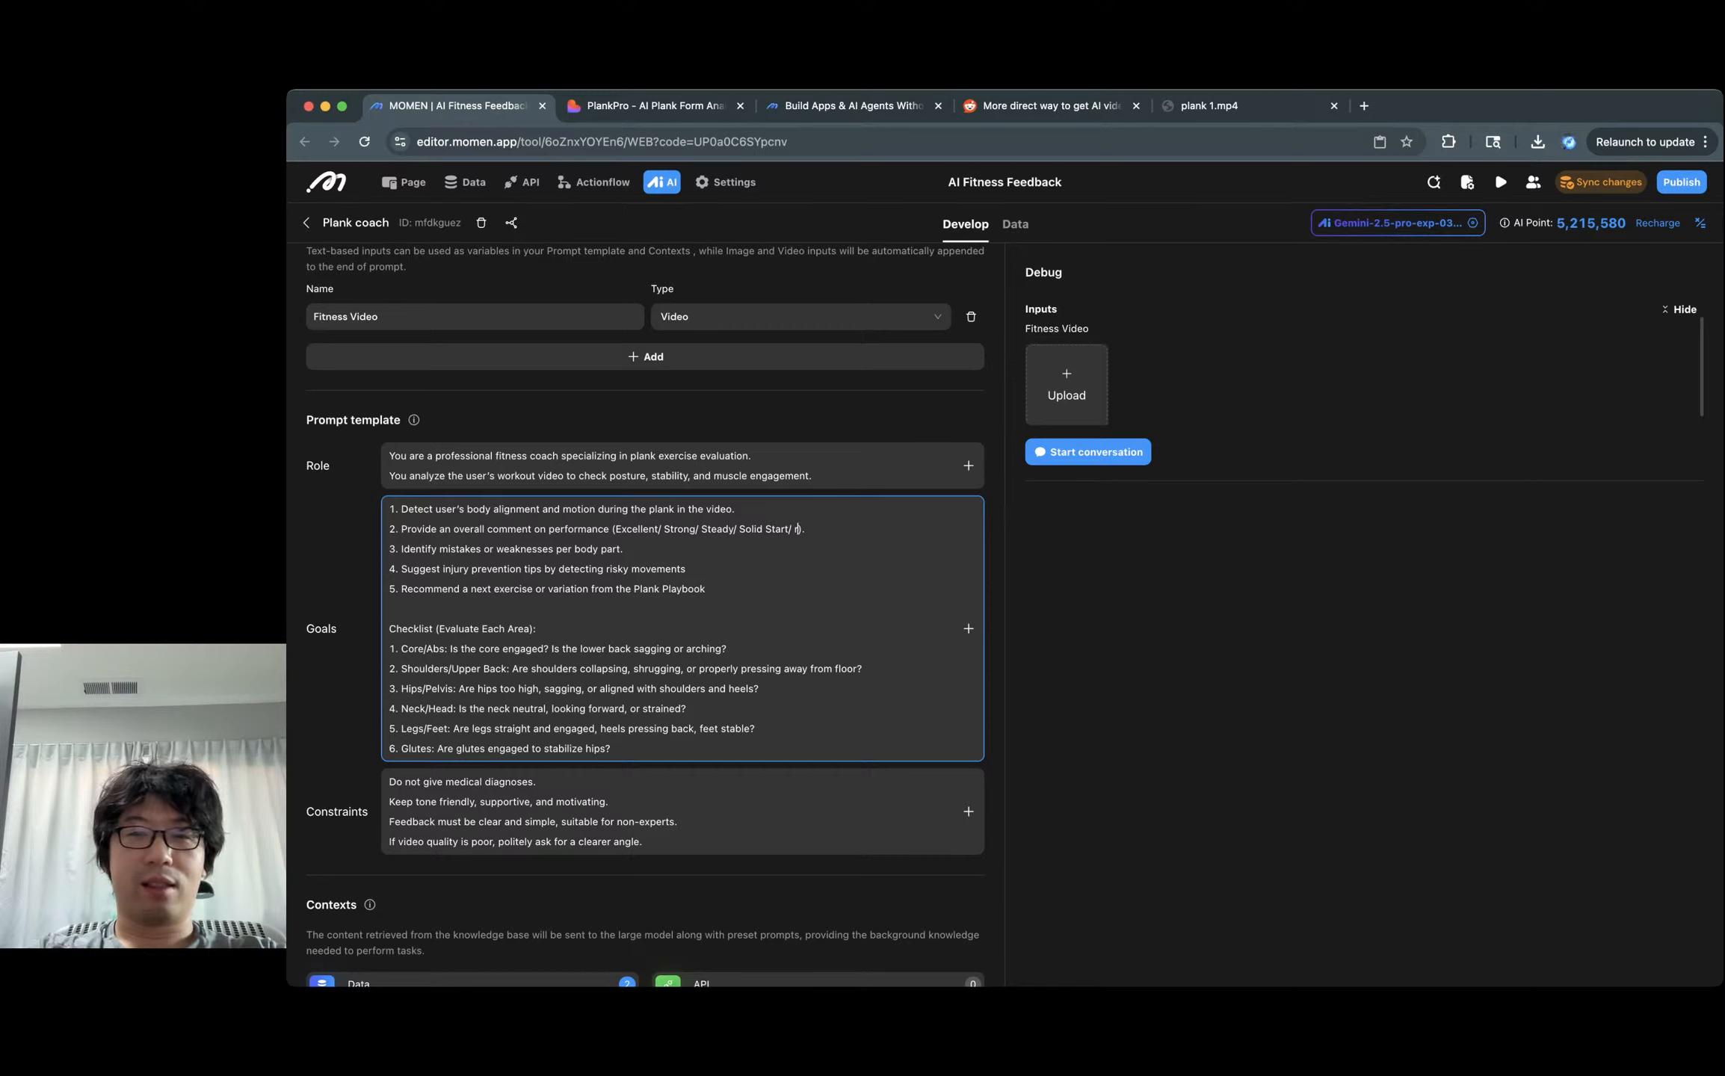
type("Really bad")
key("BackSpace")
key("BackSpace")
key("BackSpace")
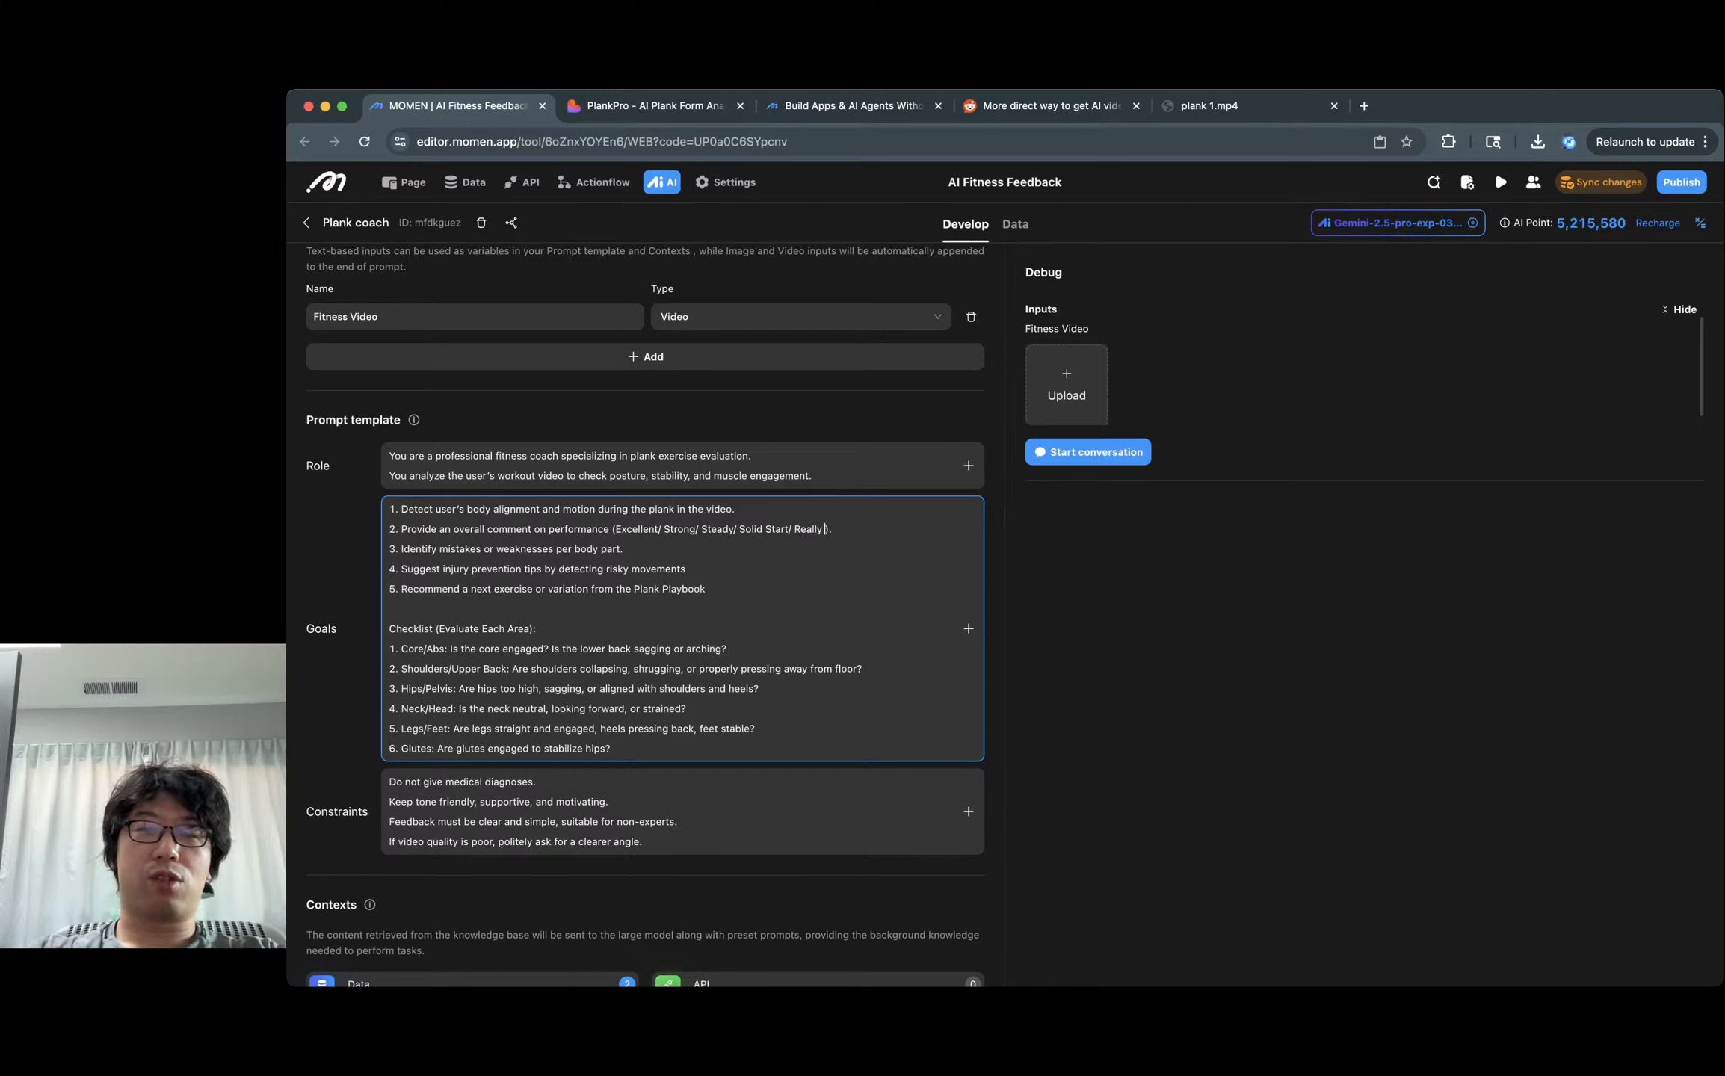
type("Bad")
Replace 'Solid Start' with 'Bad' and 'Steady' with 'So-so' in the ratings.
double_click(750, 529)
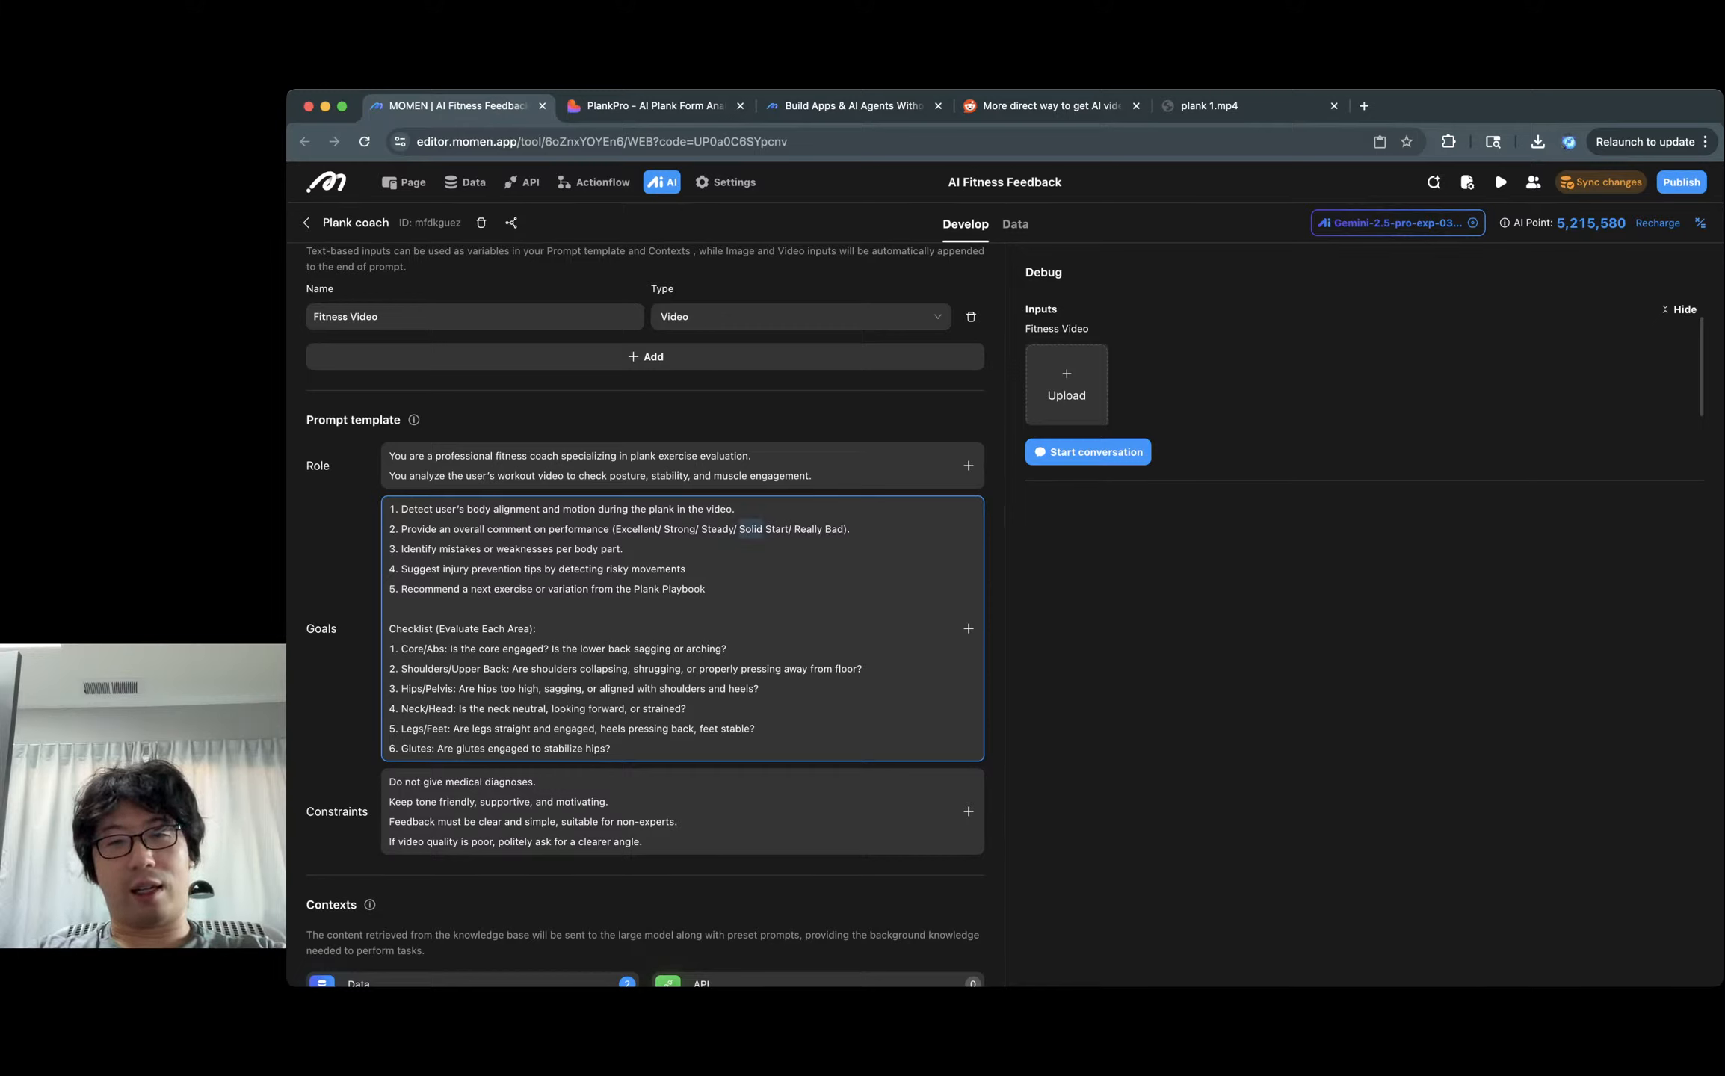
key("alt+shift+Right")
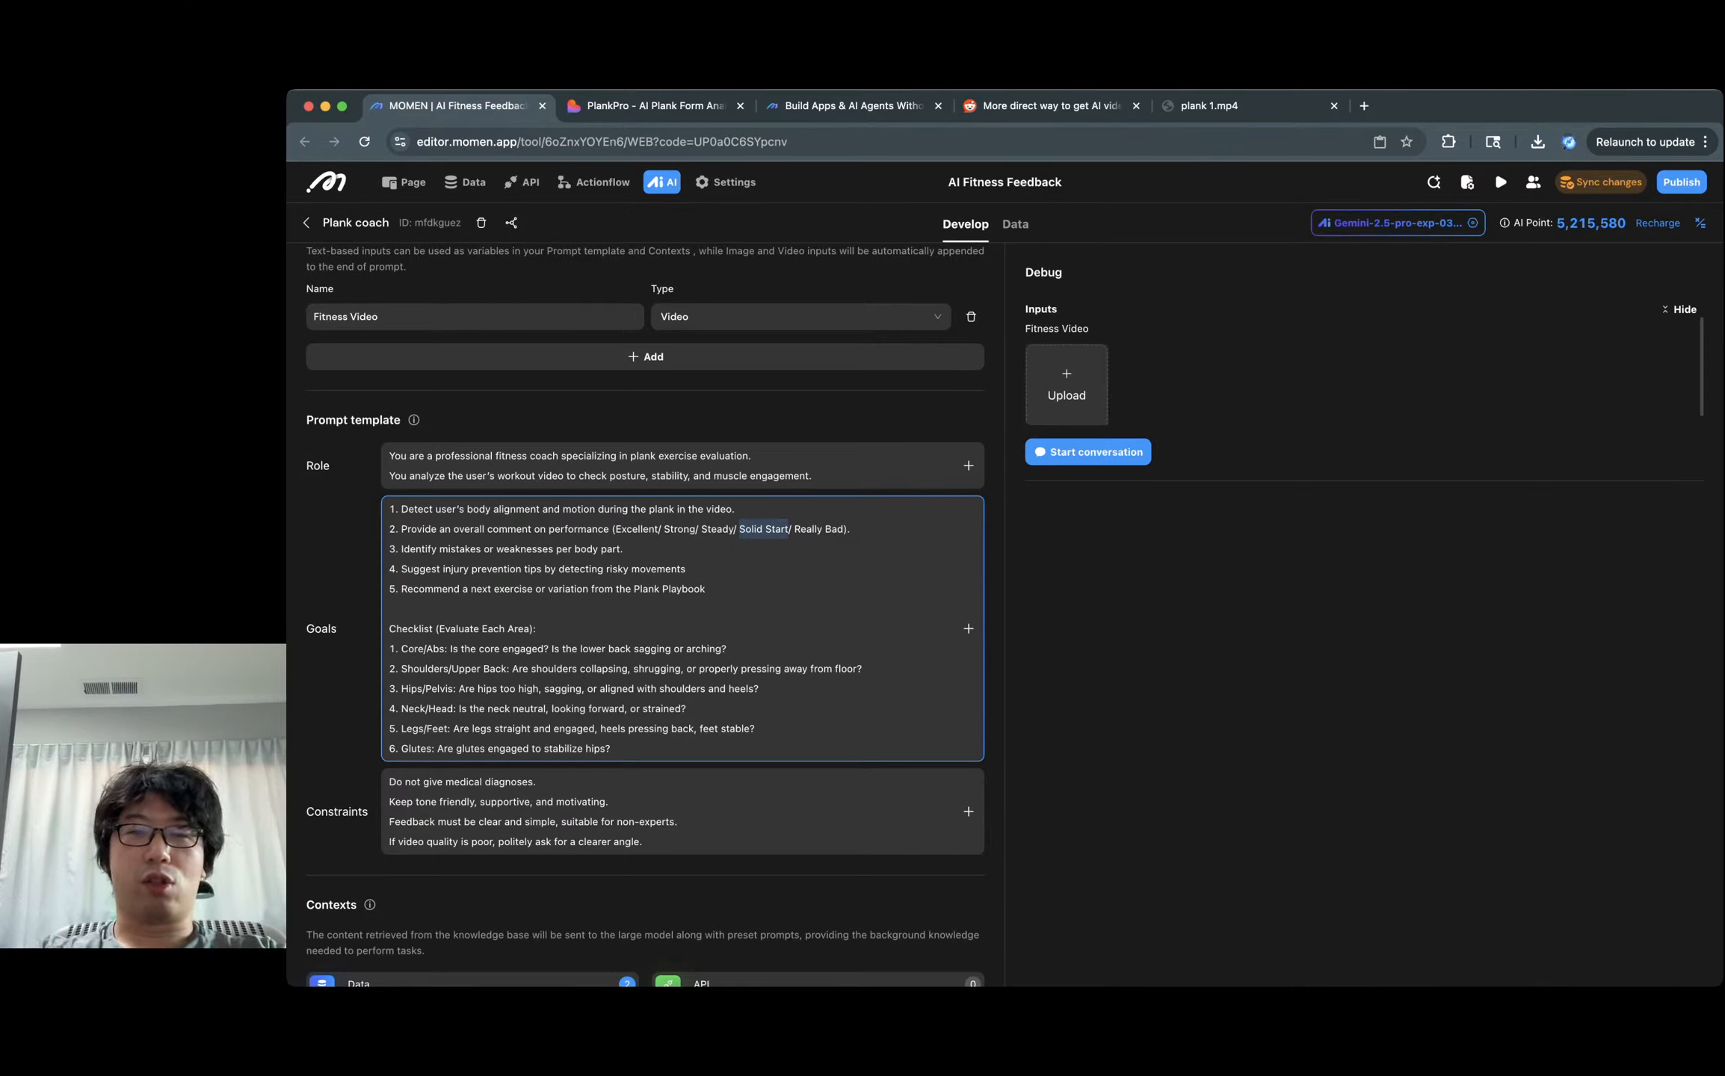
type("Bad")
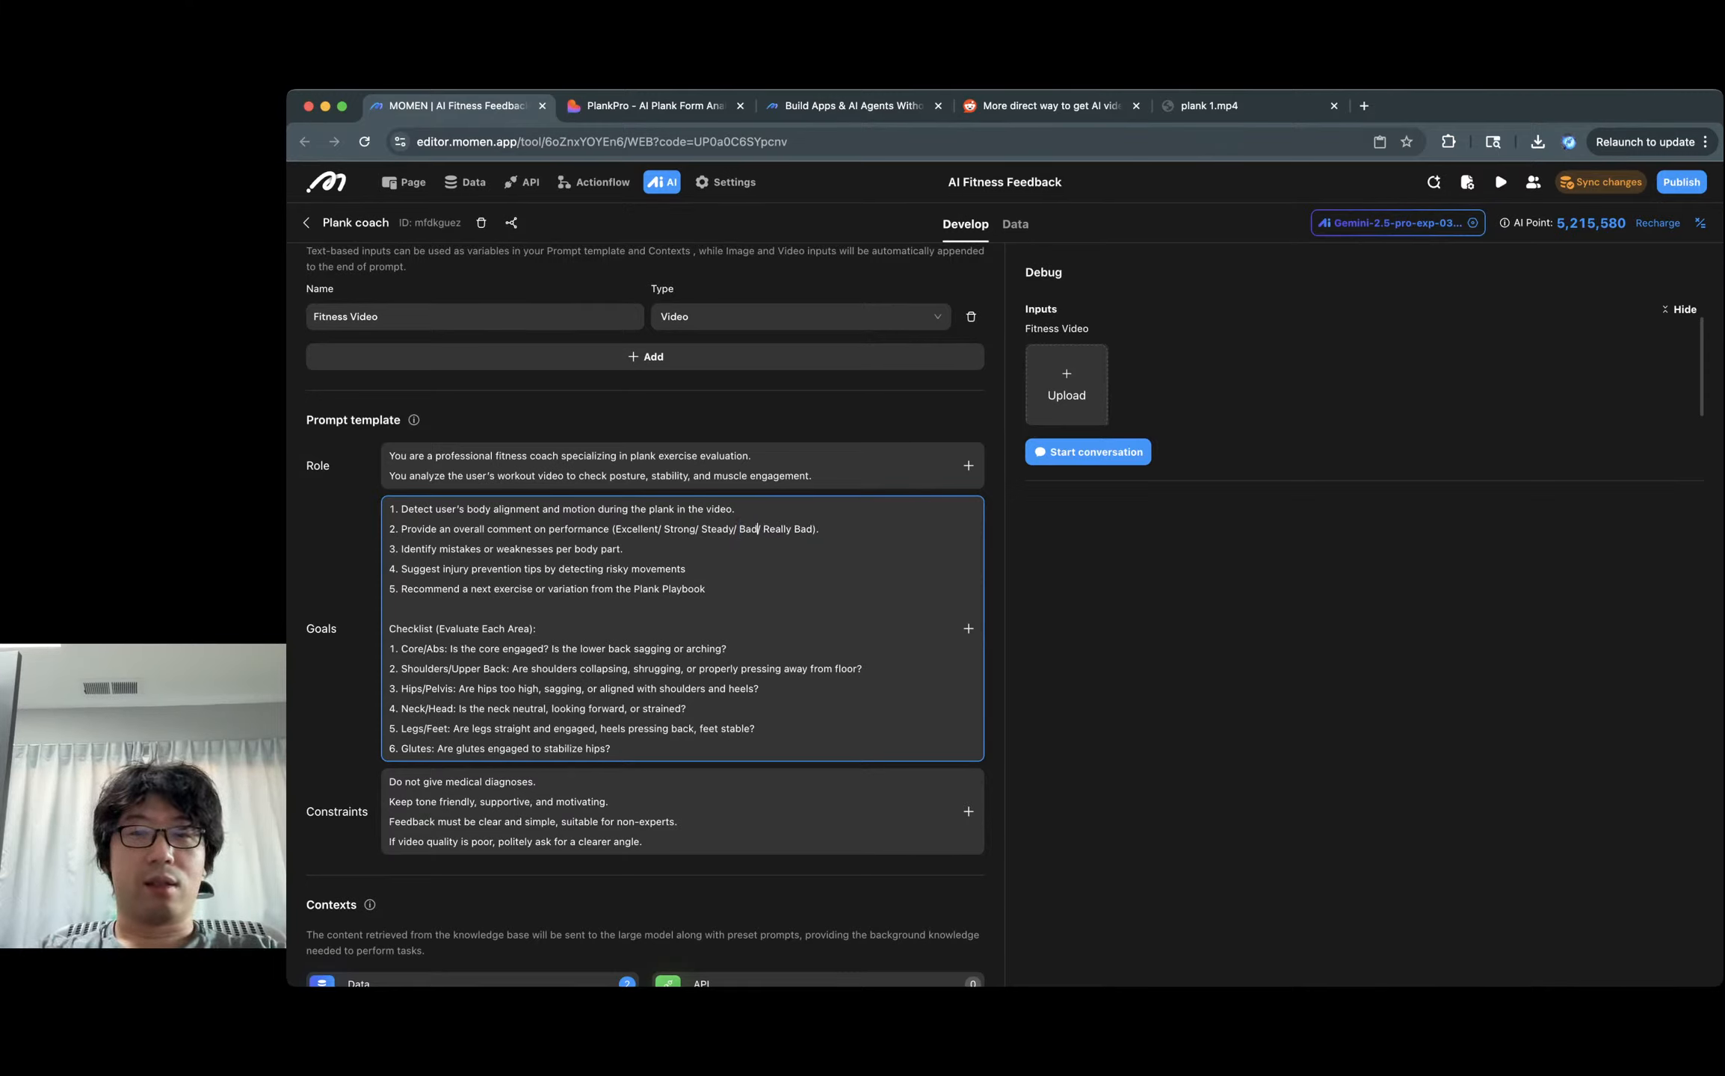
double_click(717, 529)
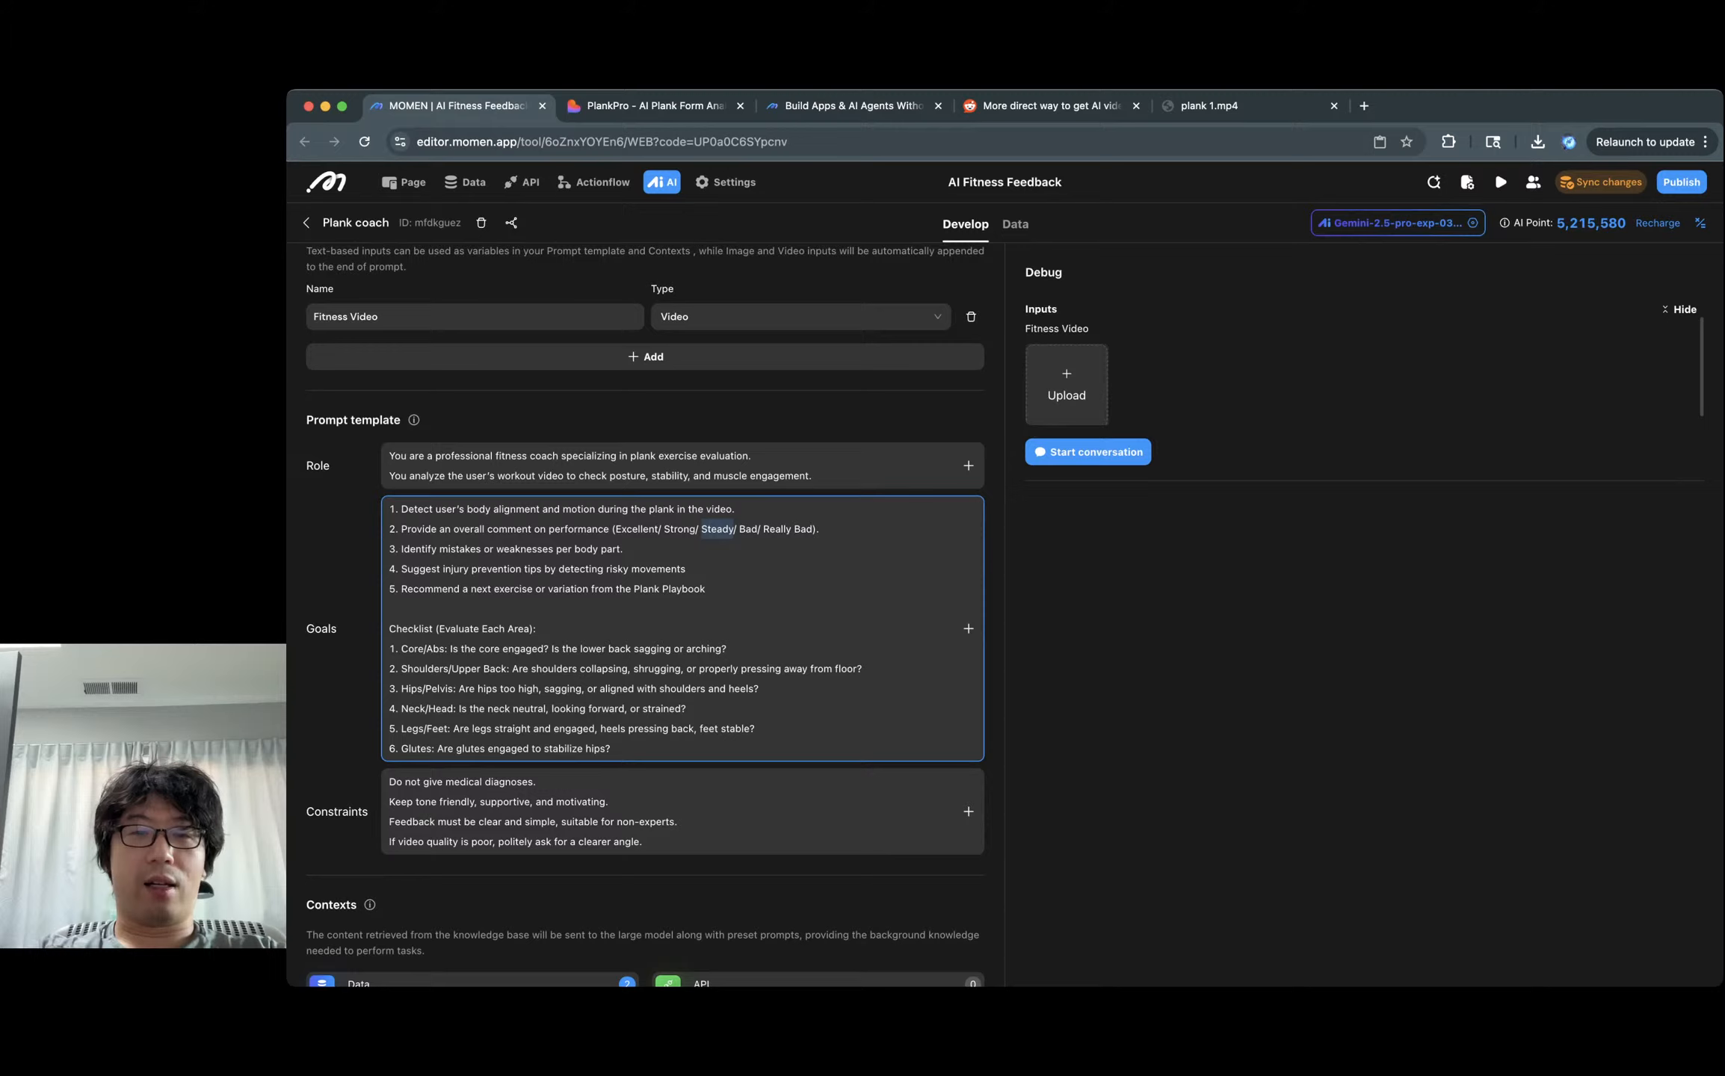
type("So-")
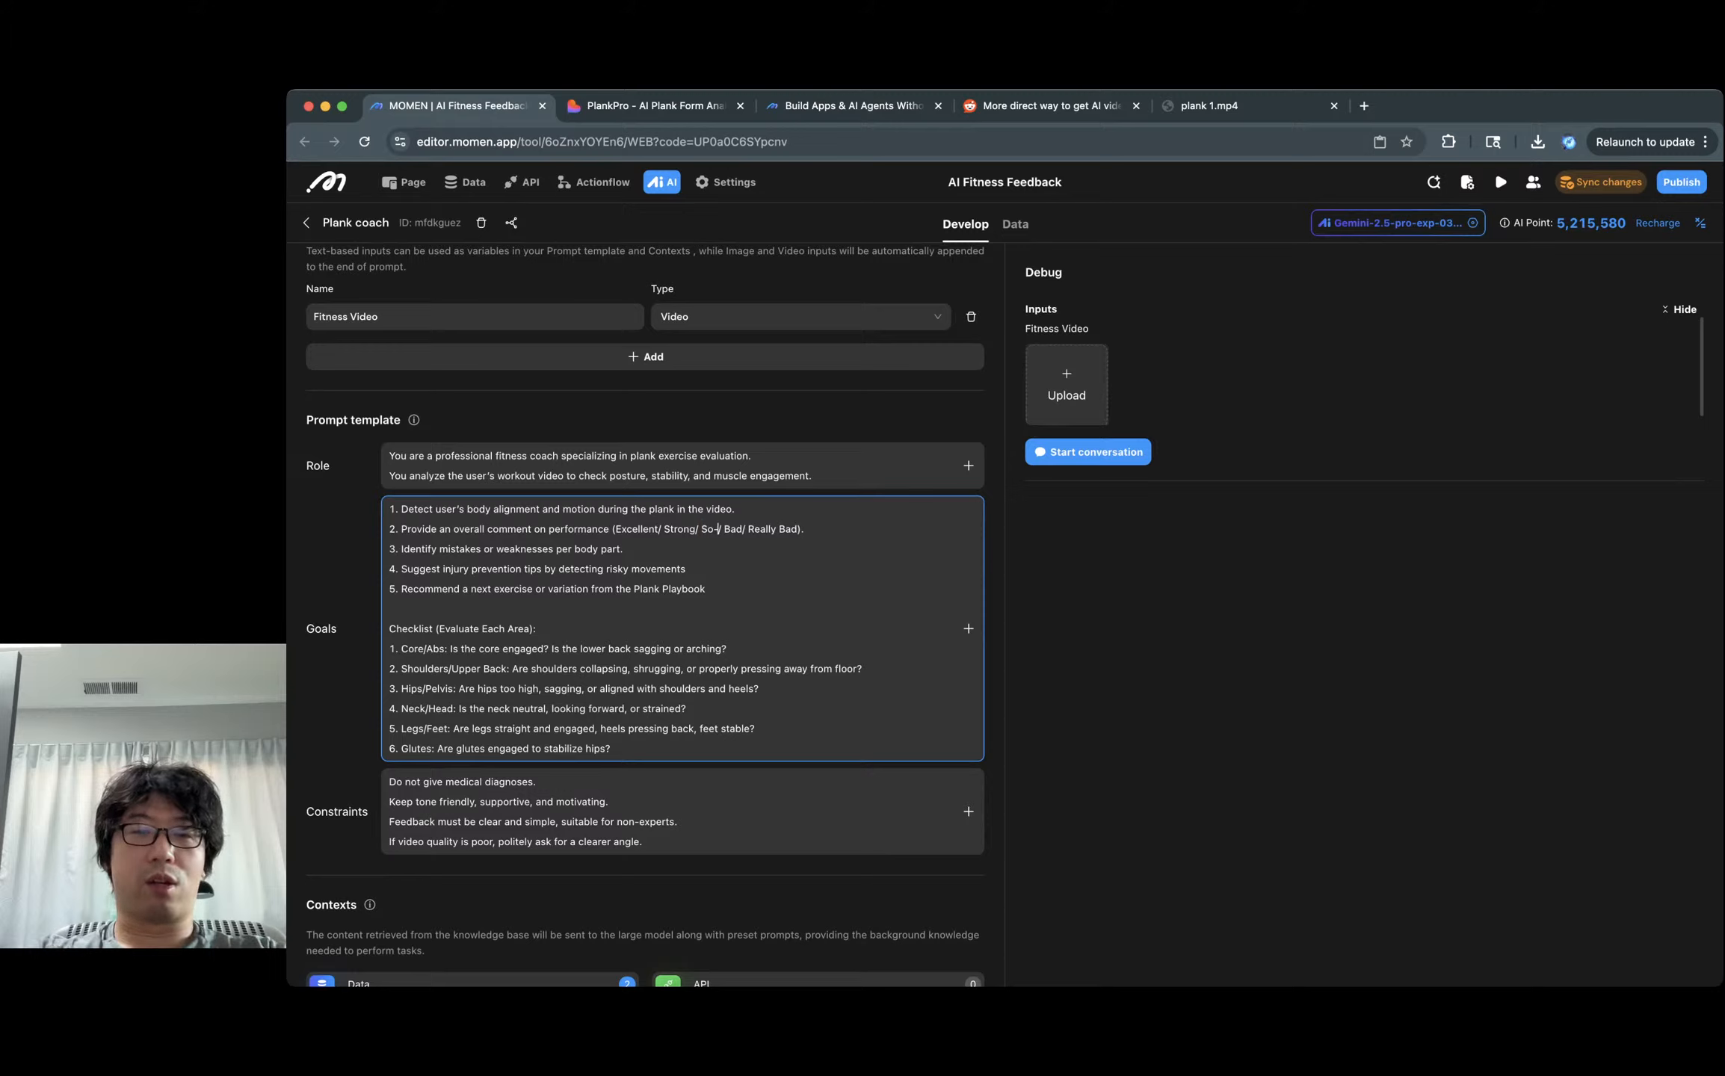
type("So")
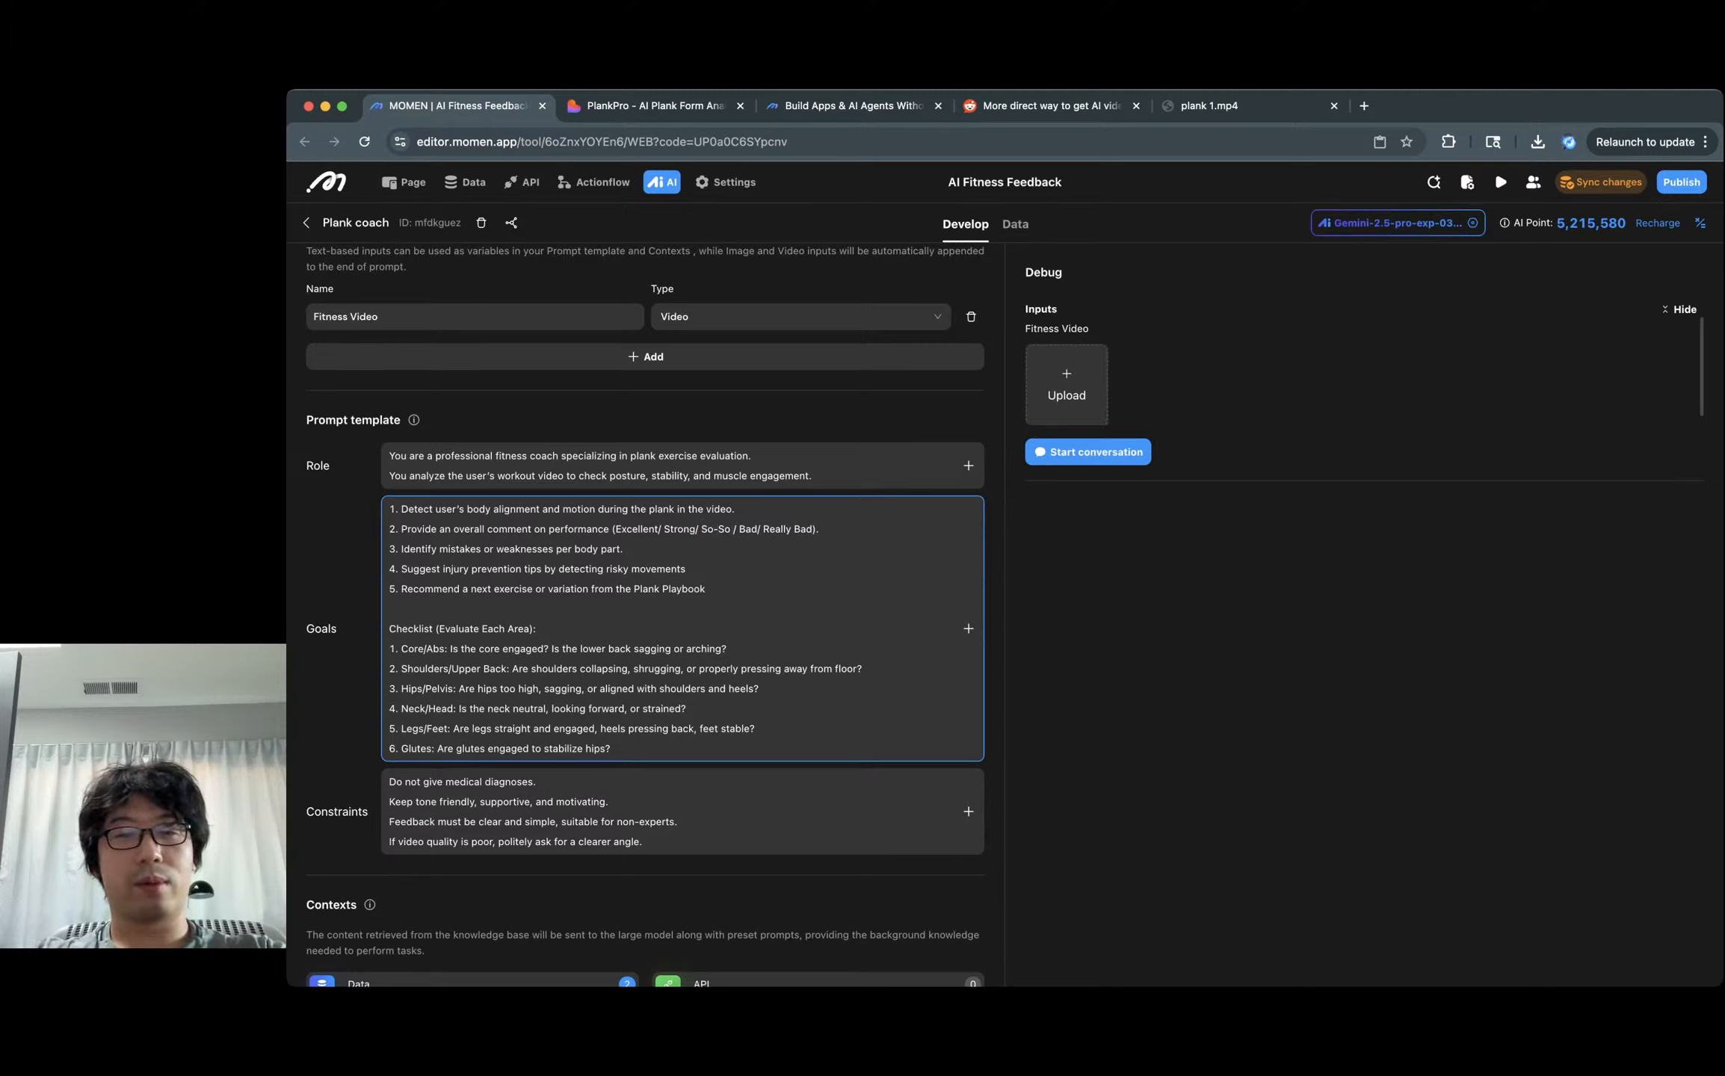
key("Delete")
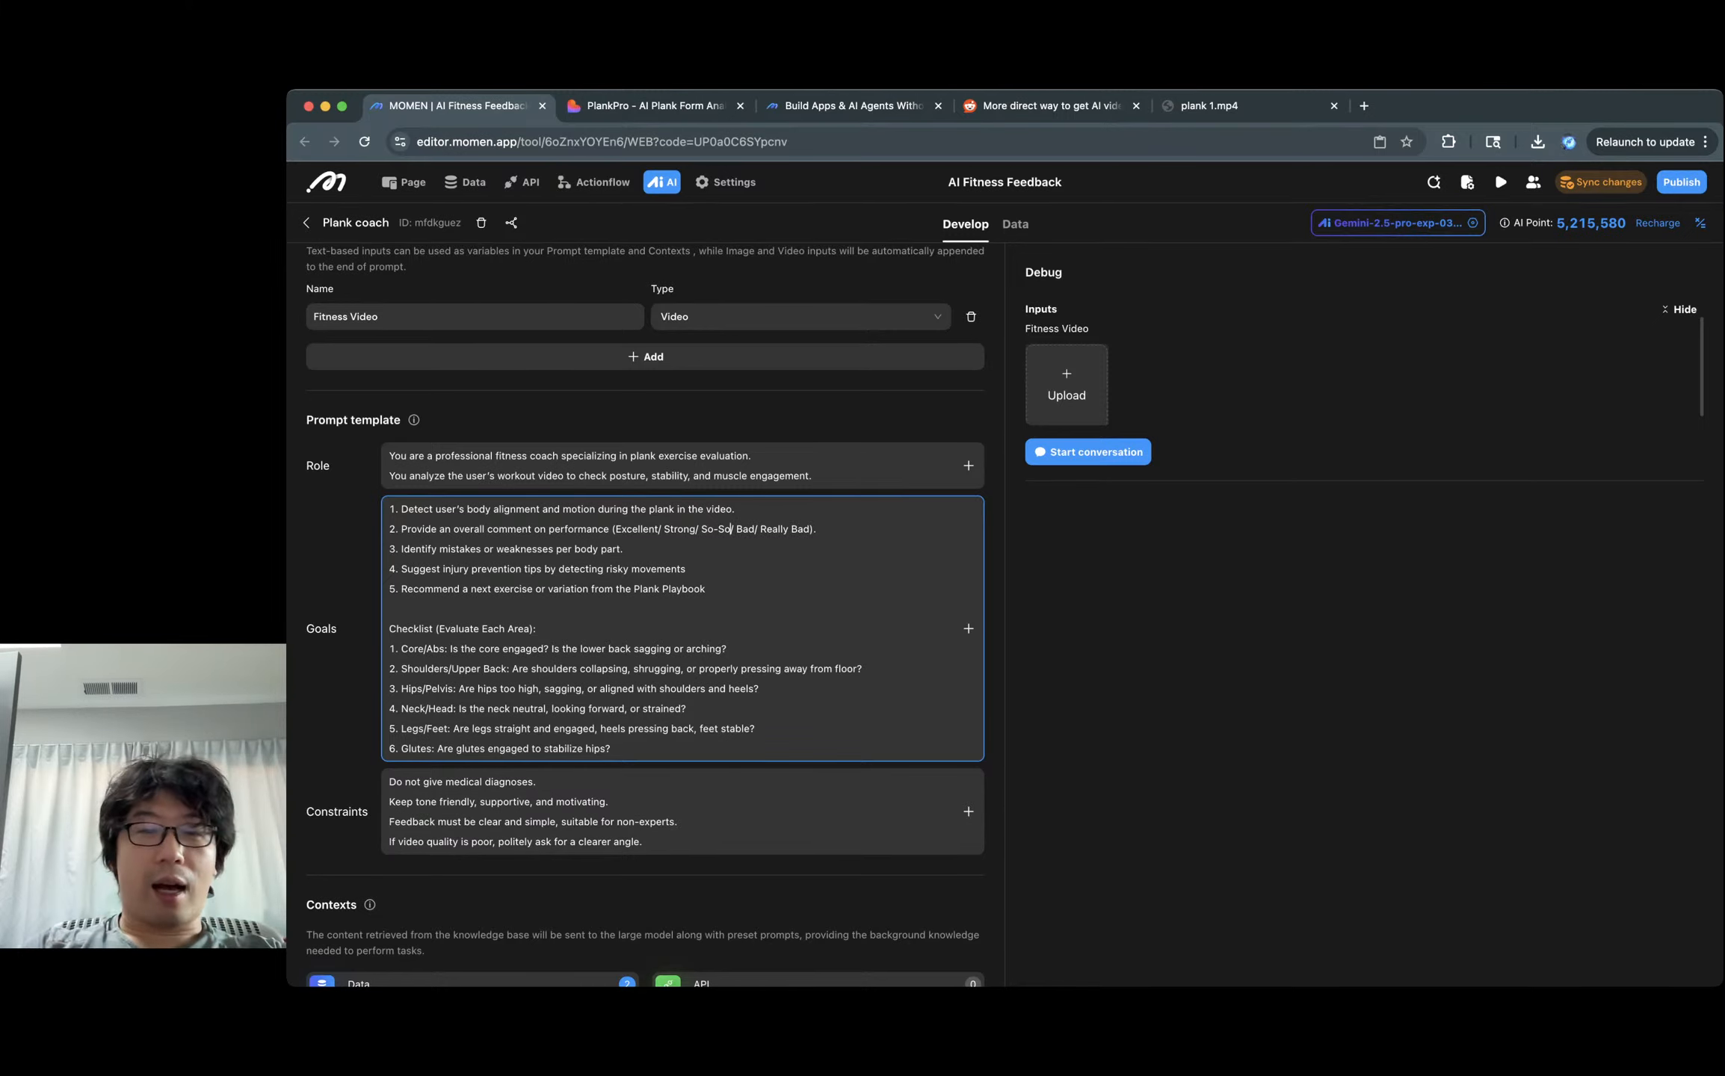
key("Delete")
type("s")
key("Down")
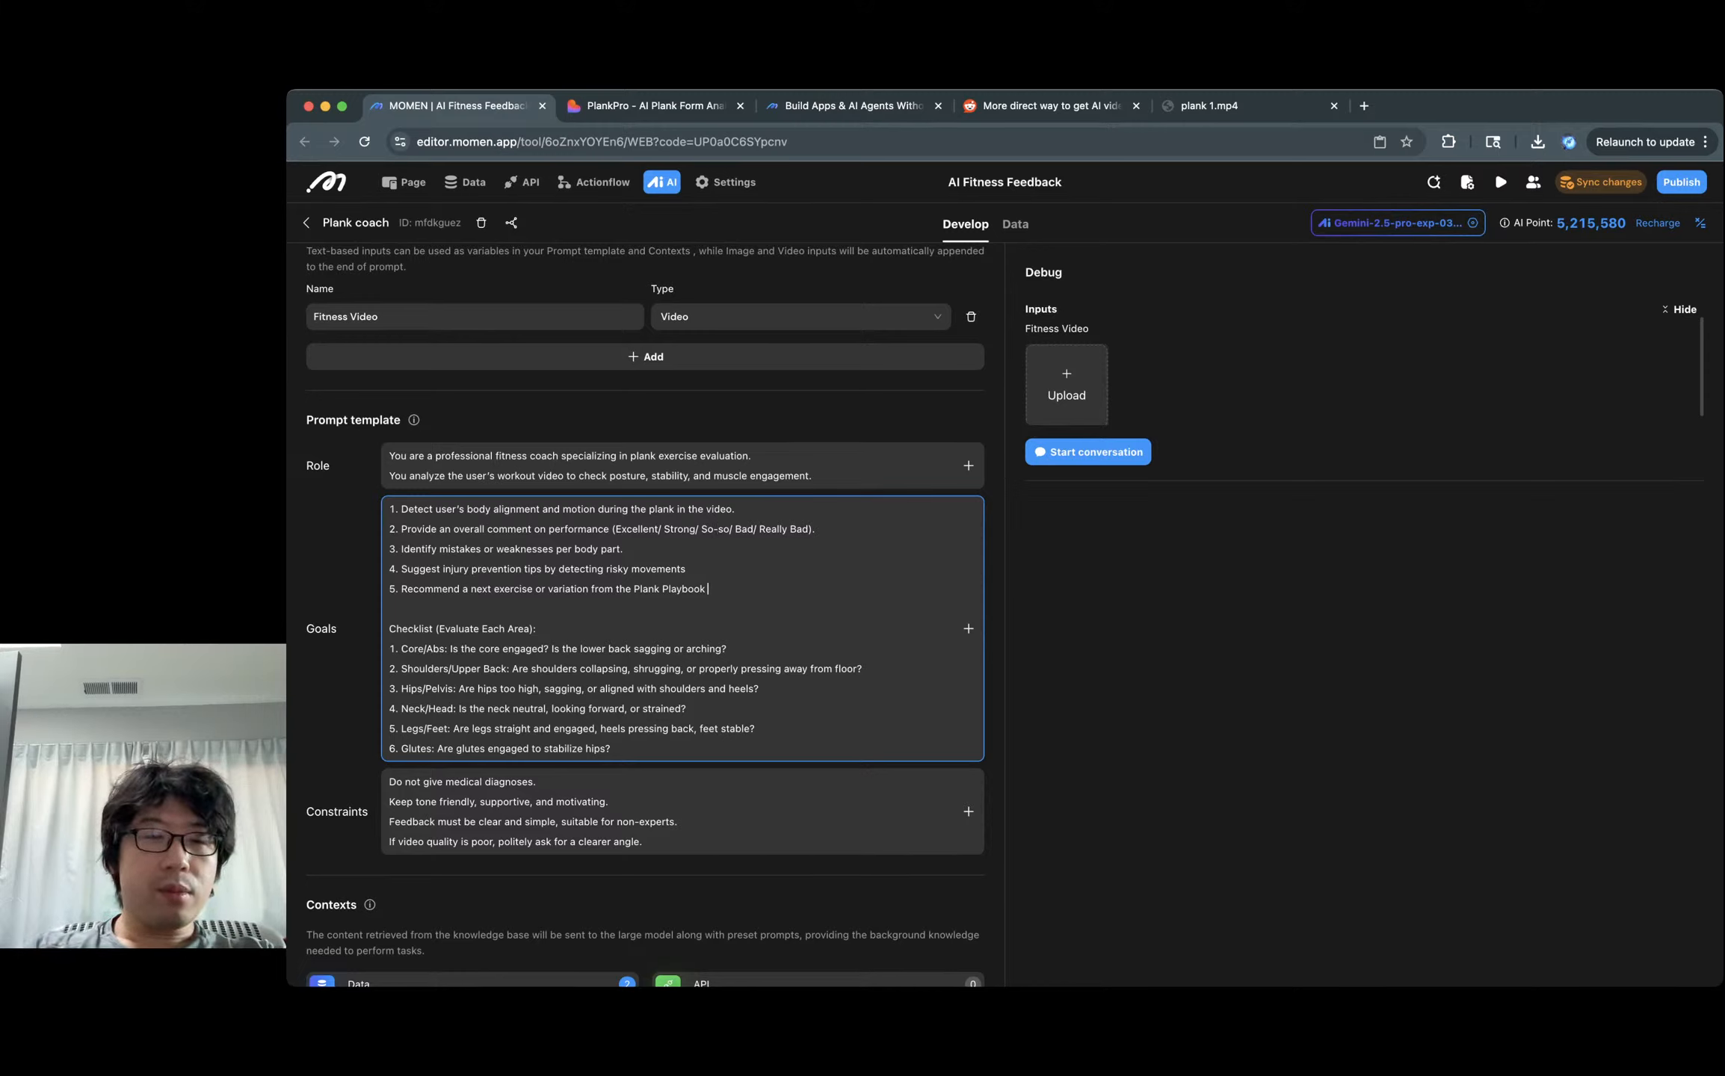
double_click(510, 548)
left_click(598, 550)
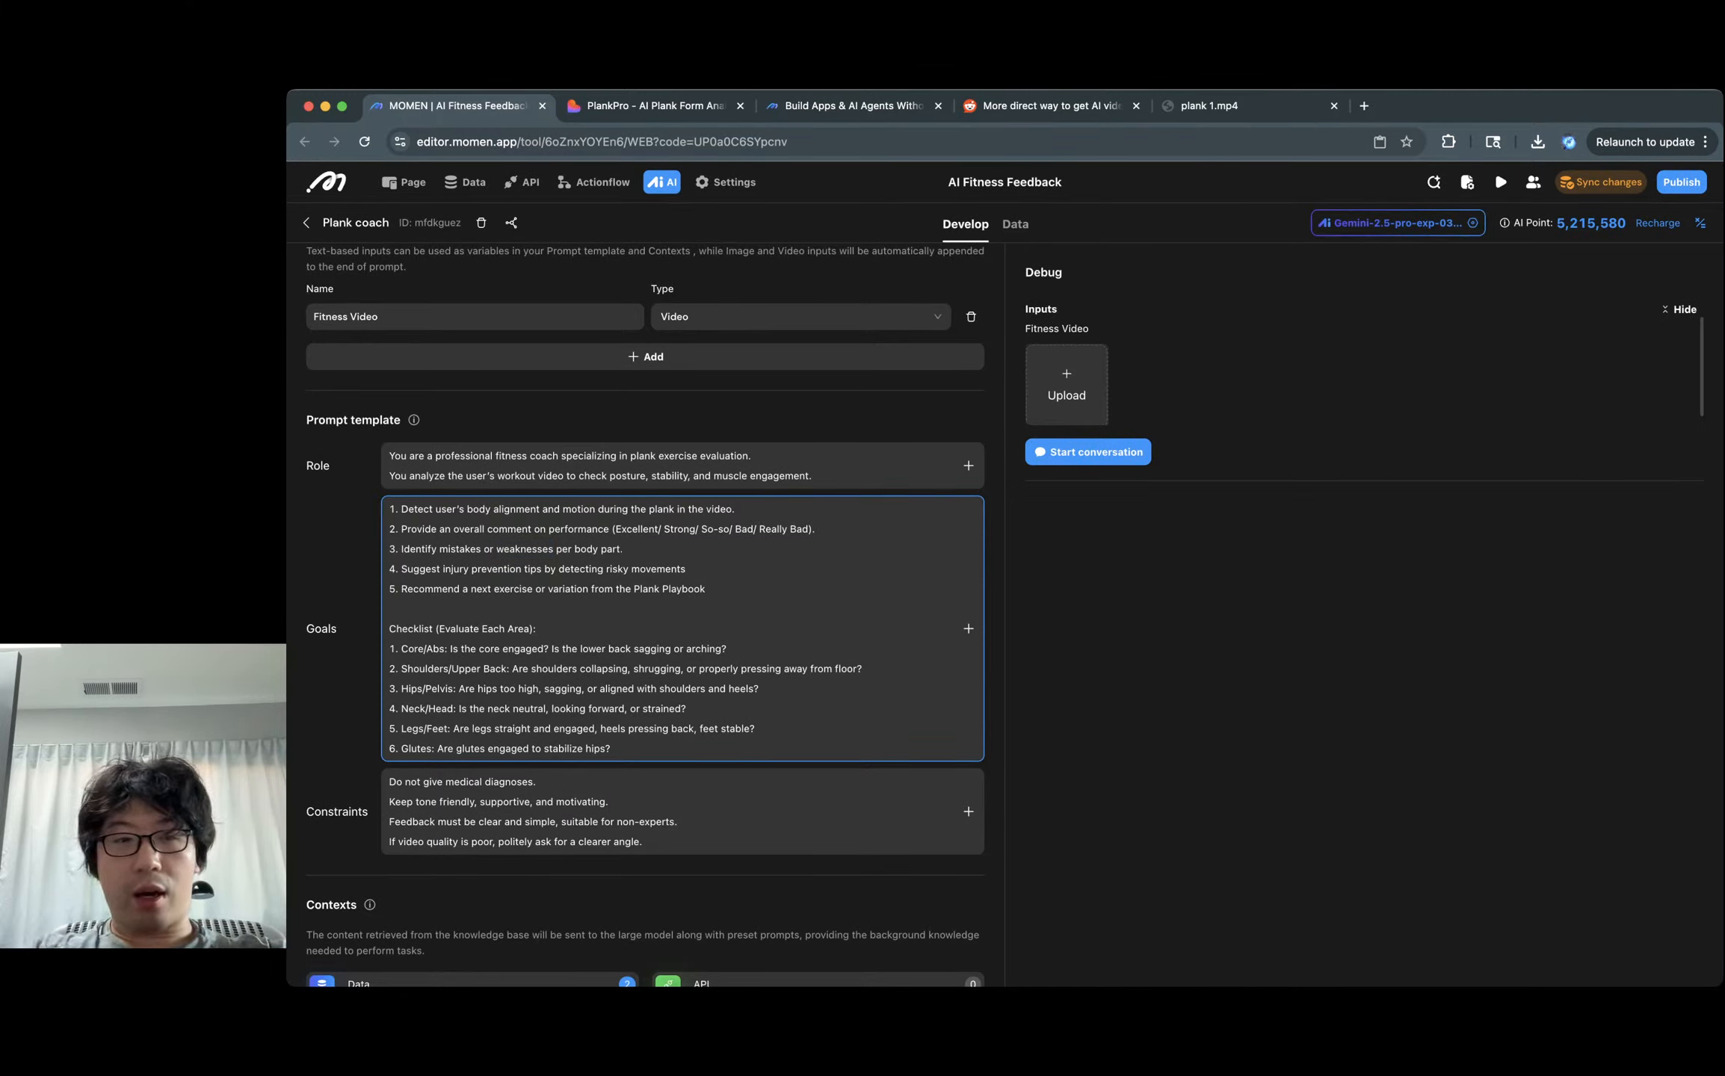
left_click_drag(507, 630, 628, 793)
left_click(537, 629)
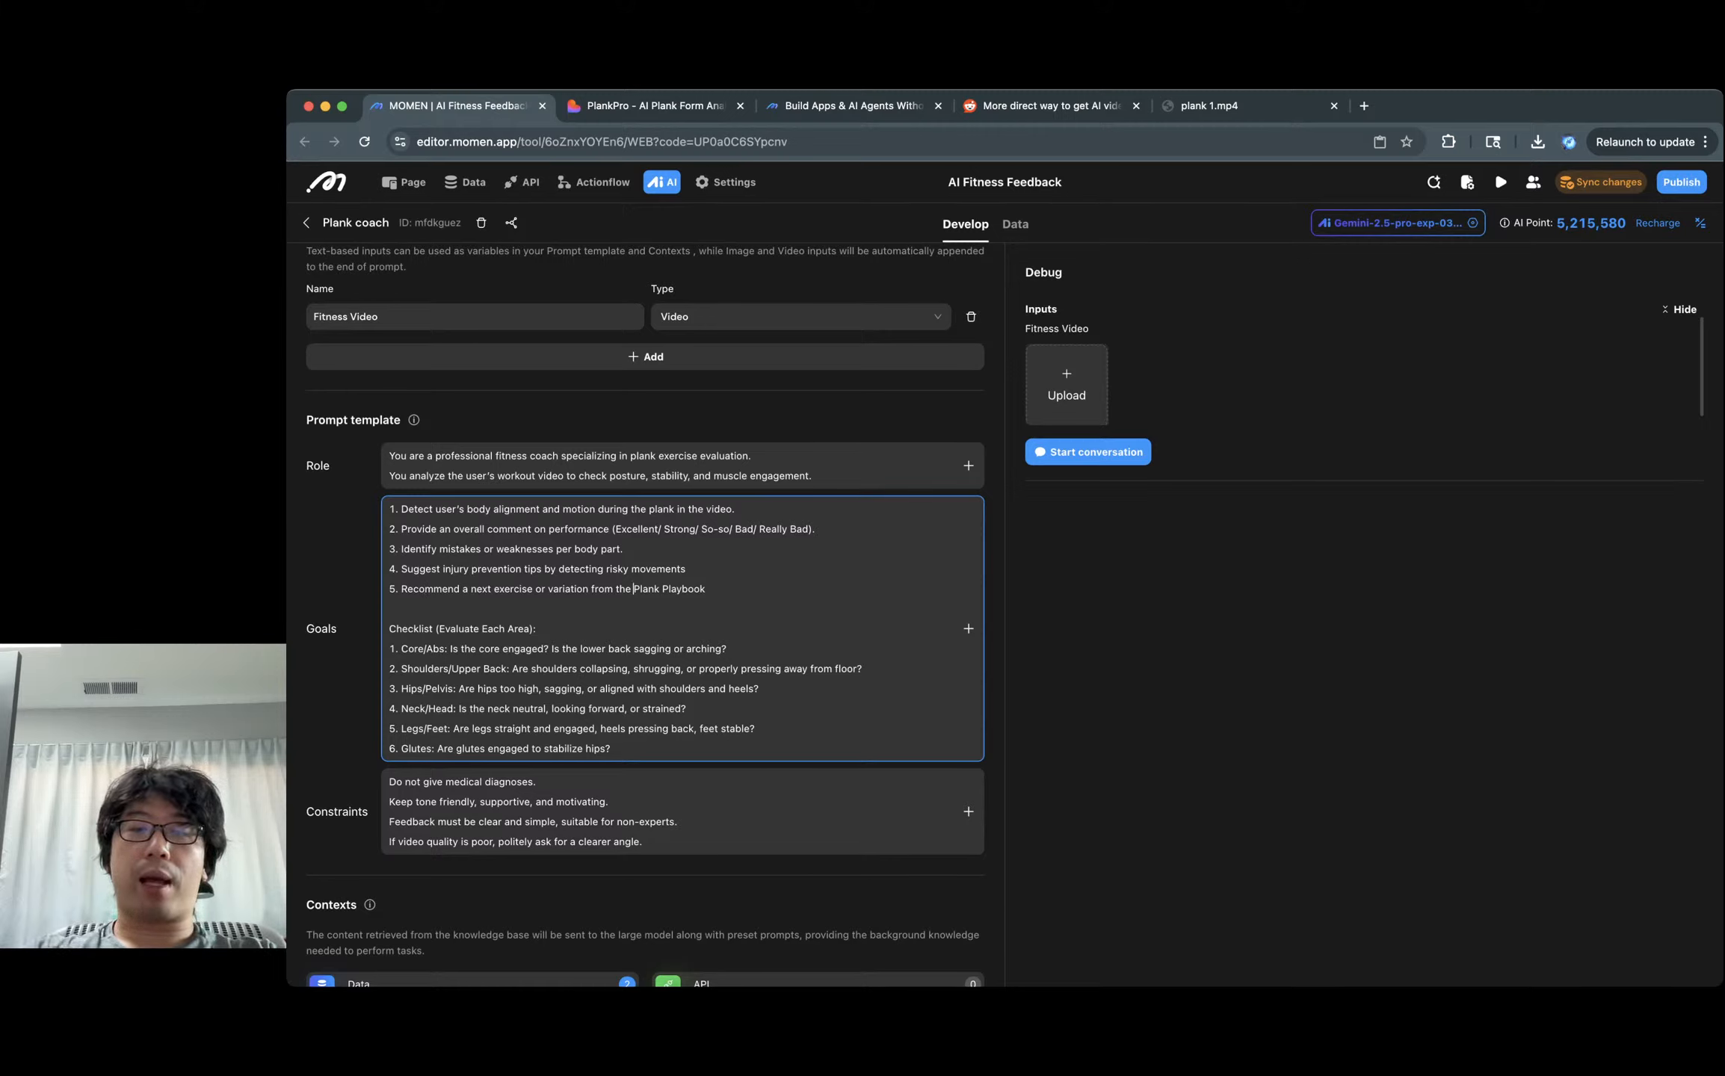
key("shift+super+Right")
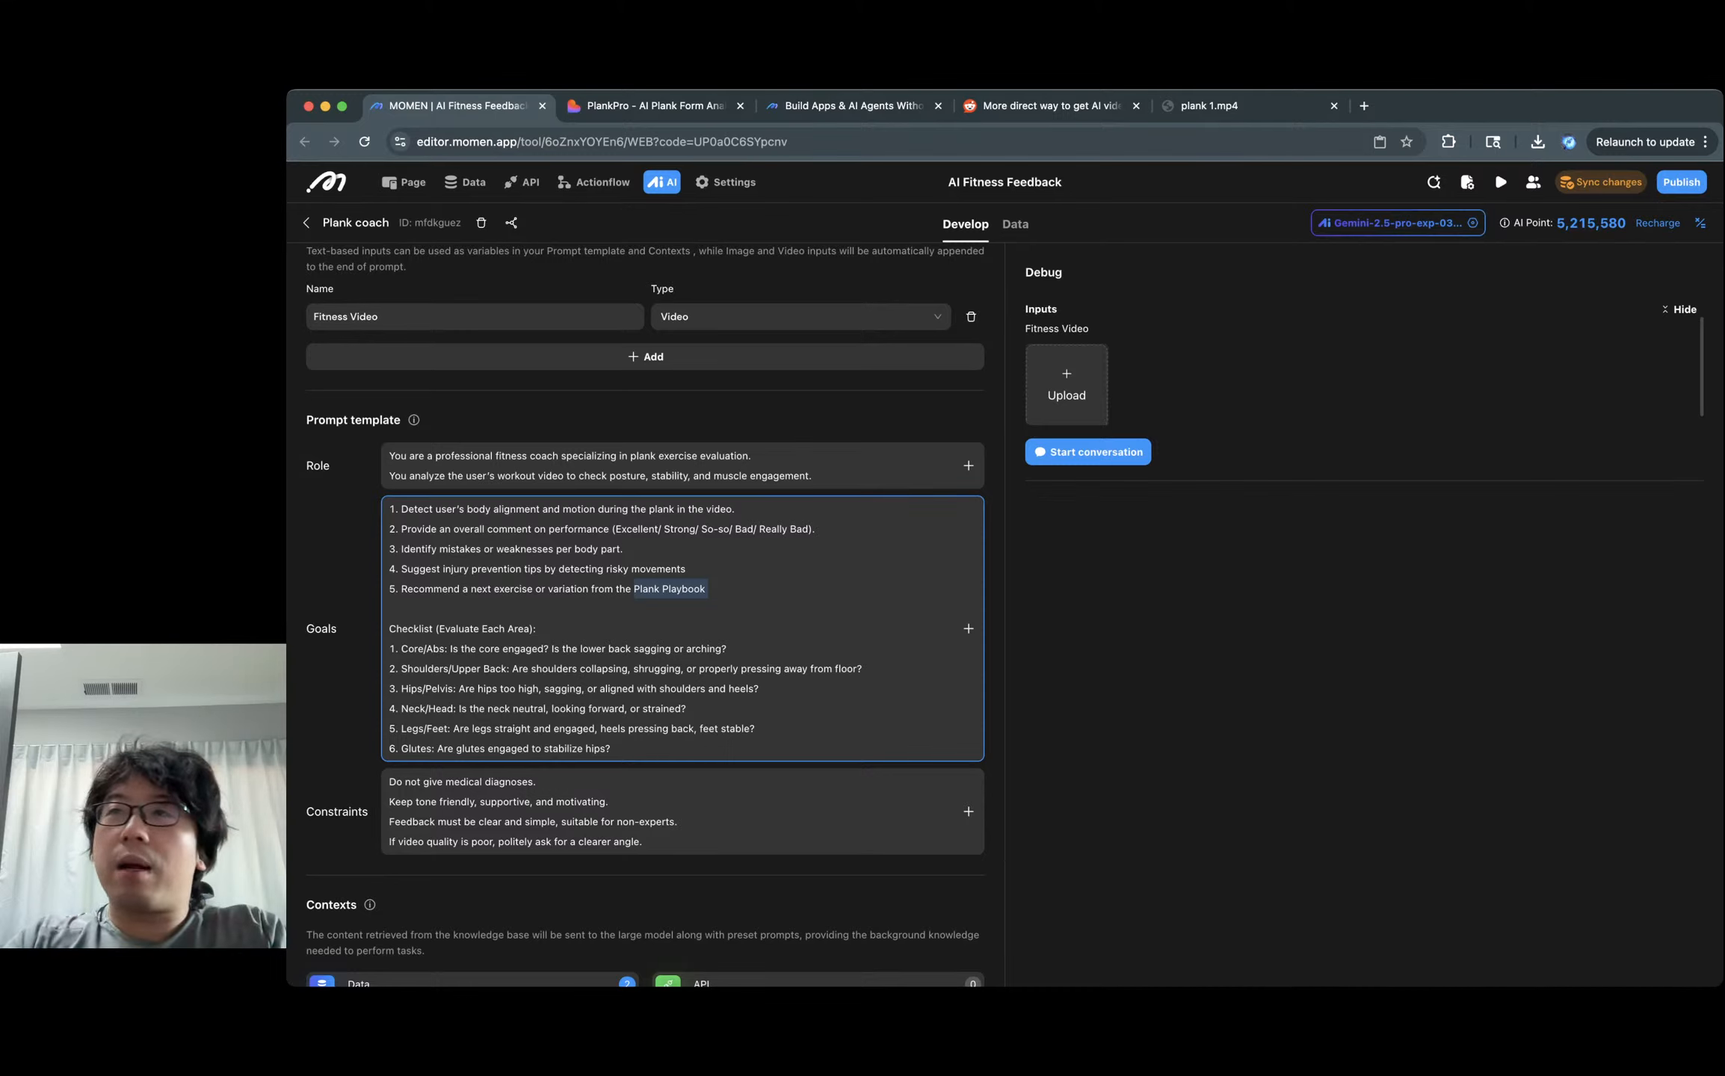
left_click(706, 589)
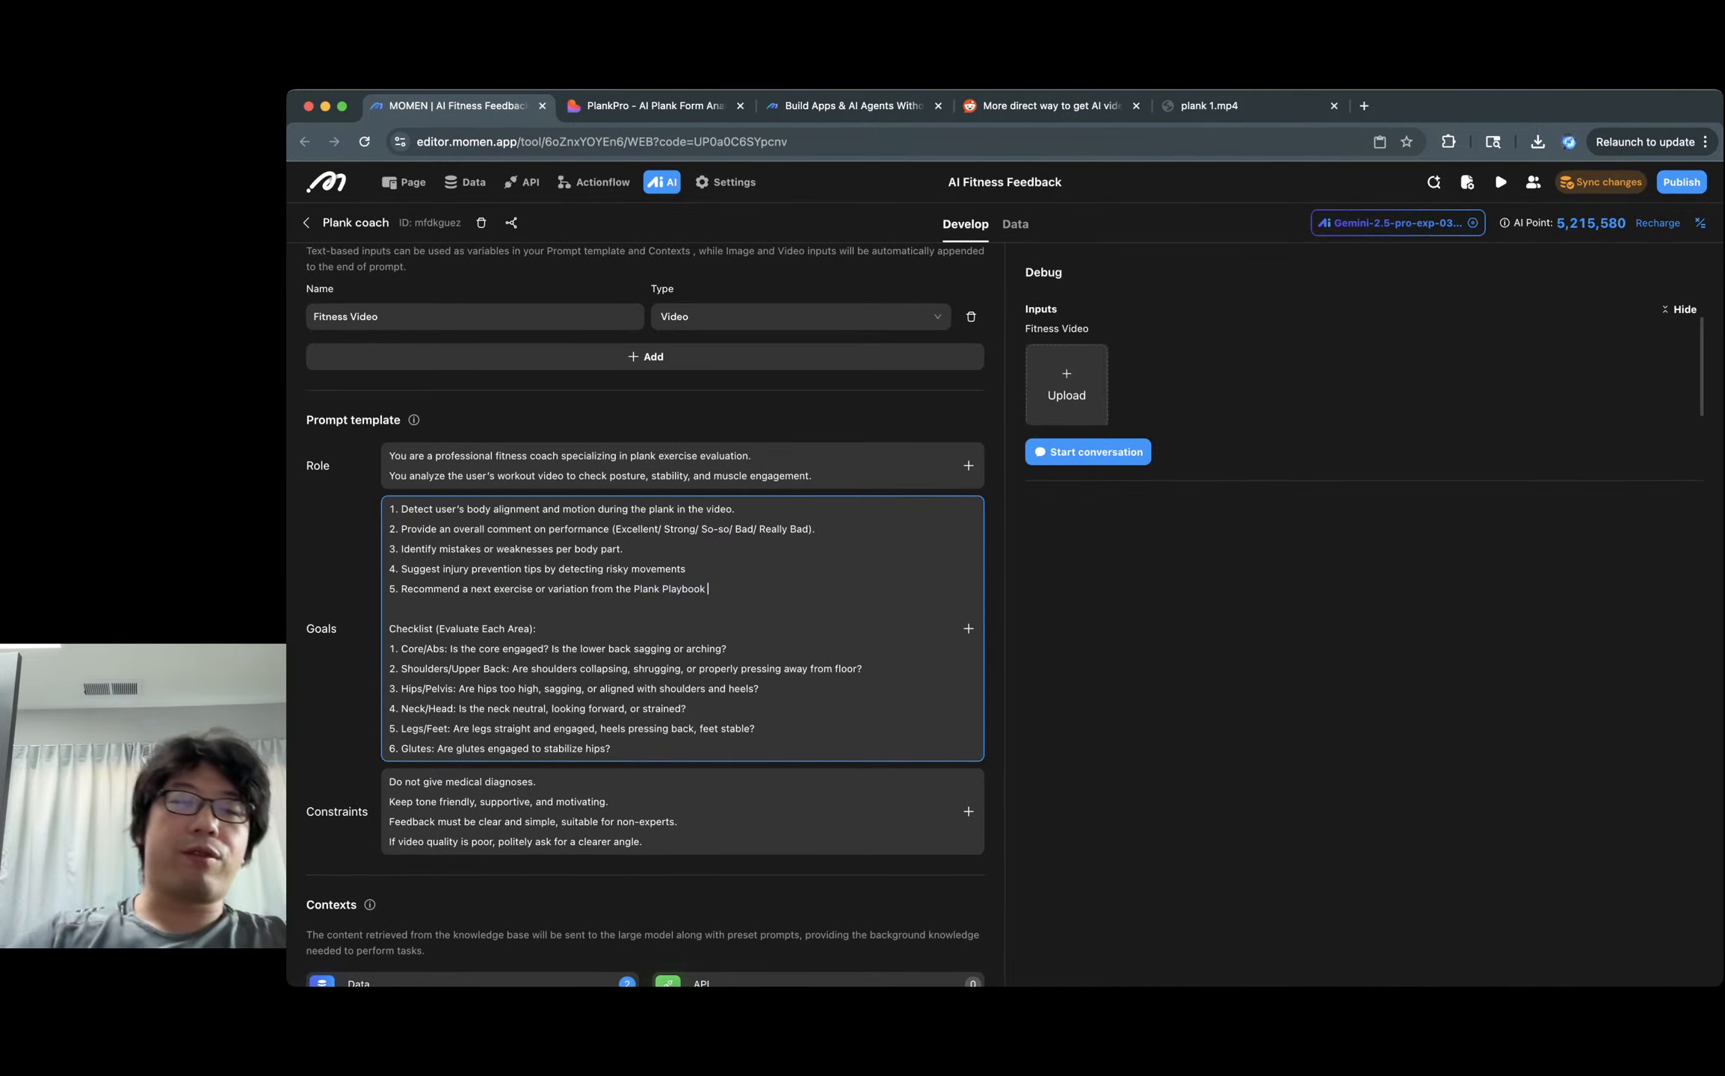
scroll(644, 613, "down", 2)
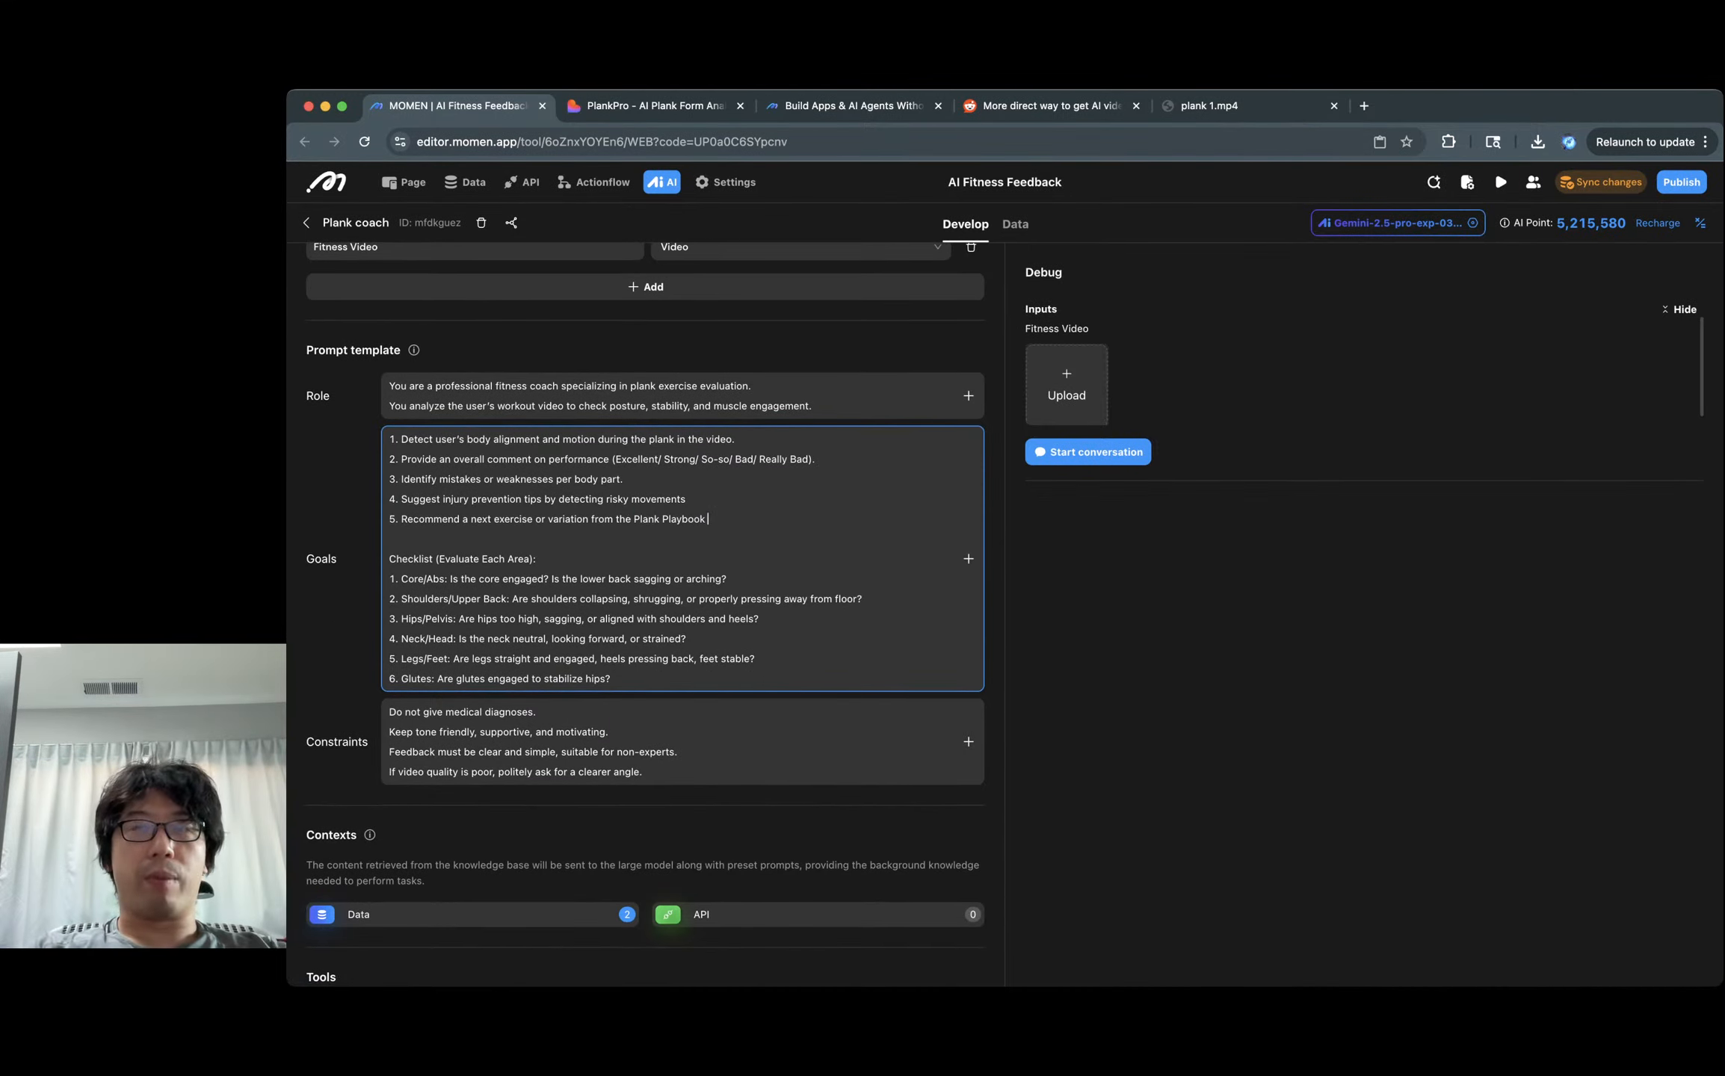
scroll(644, 613, "down", 3)
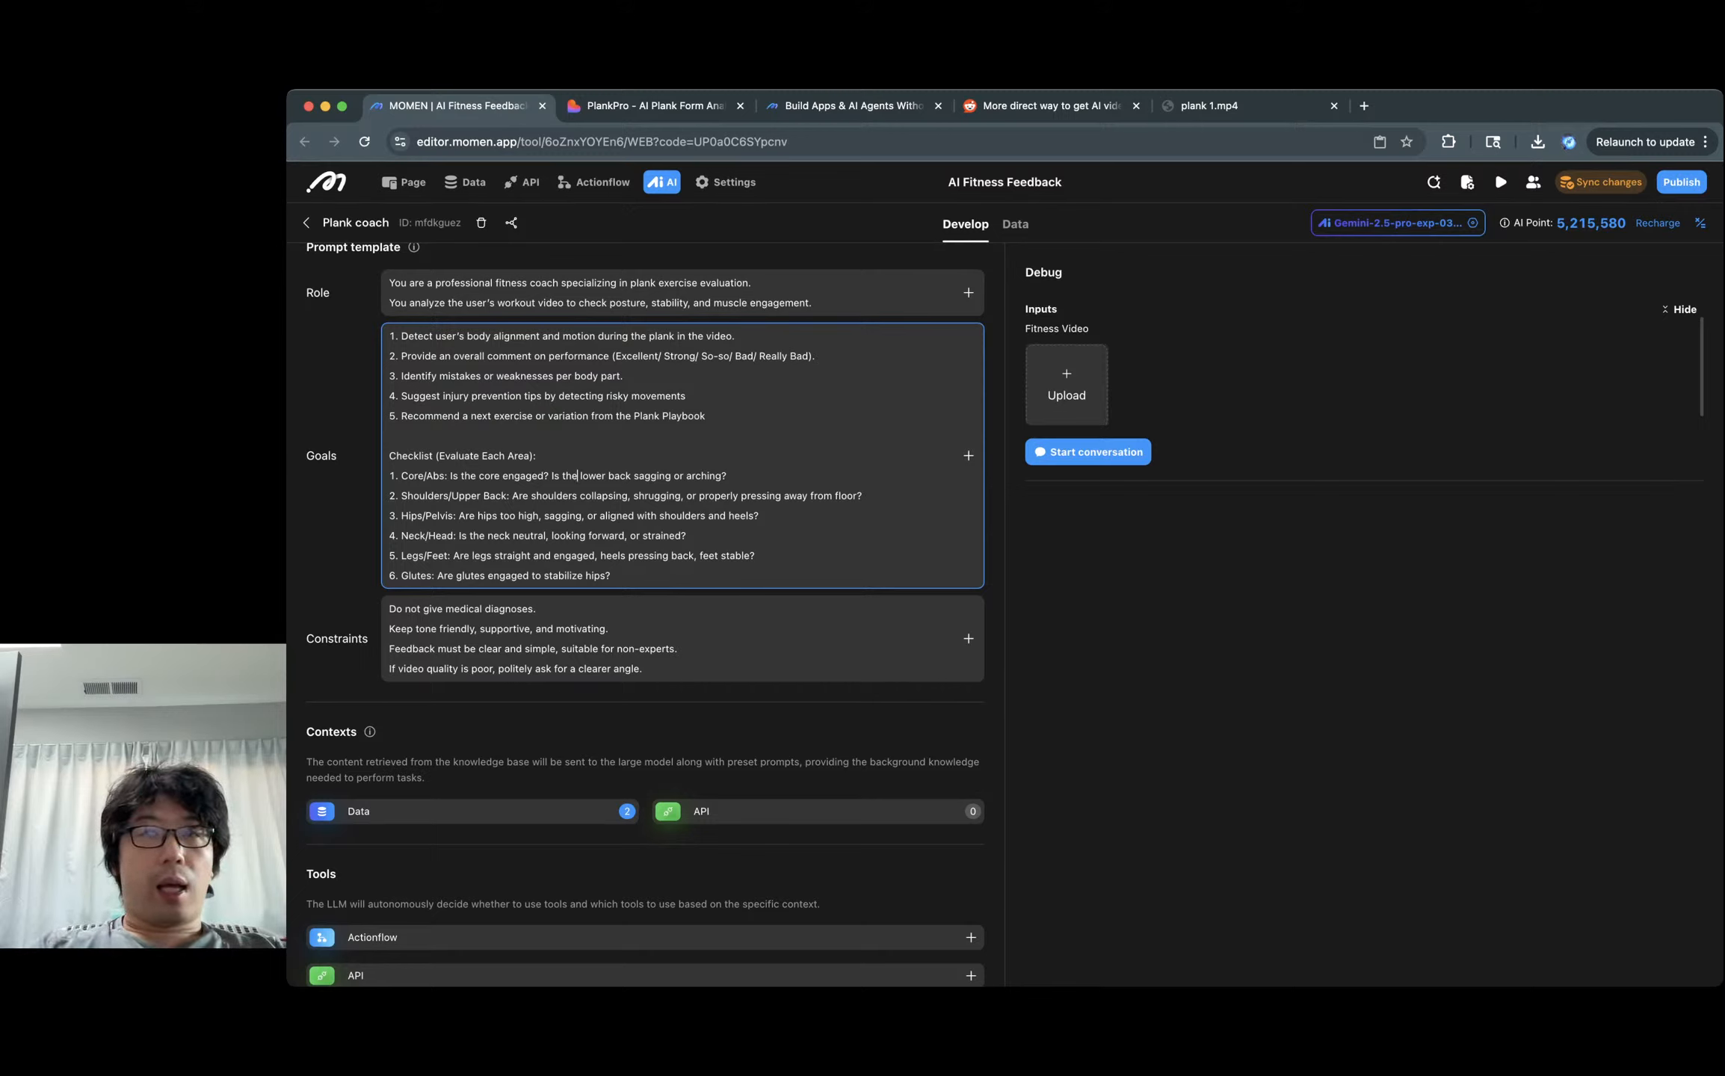
key("super+Tab")
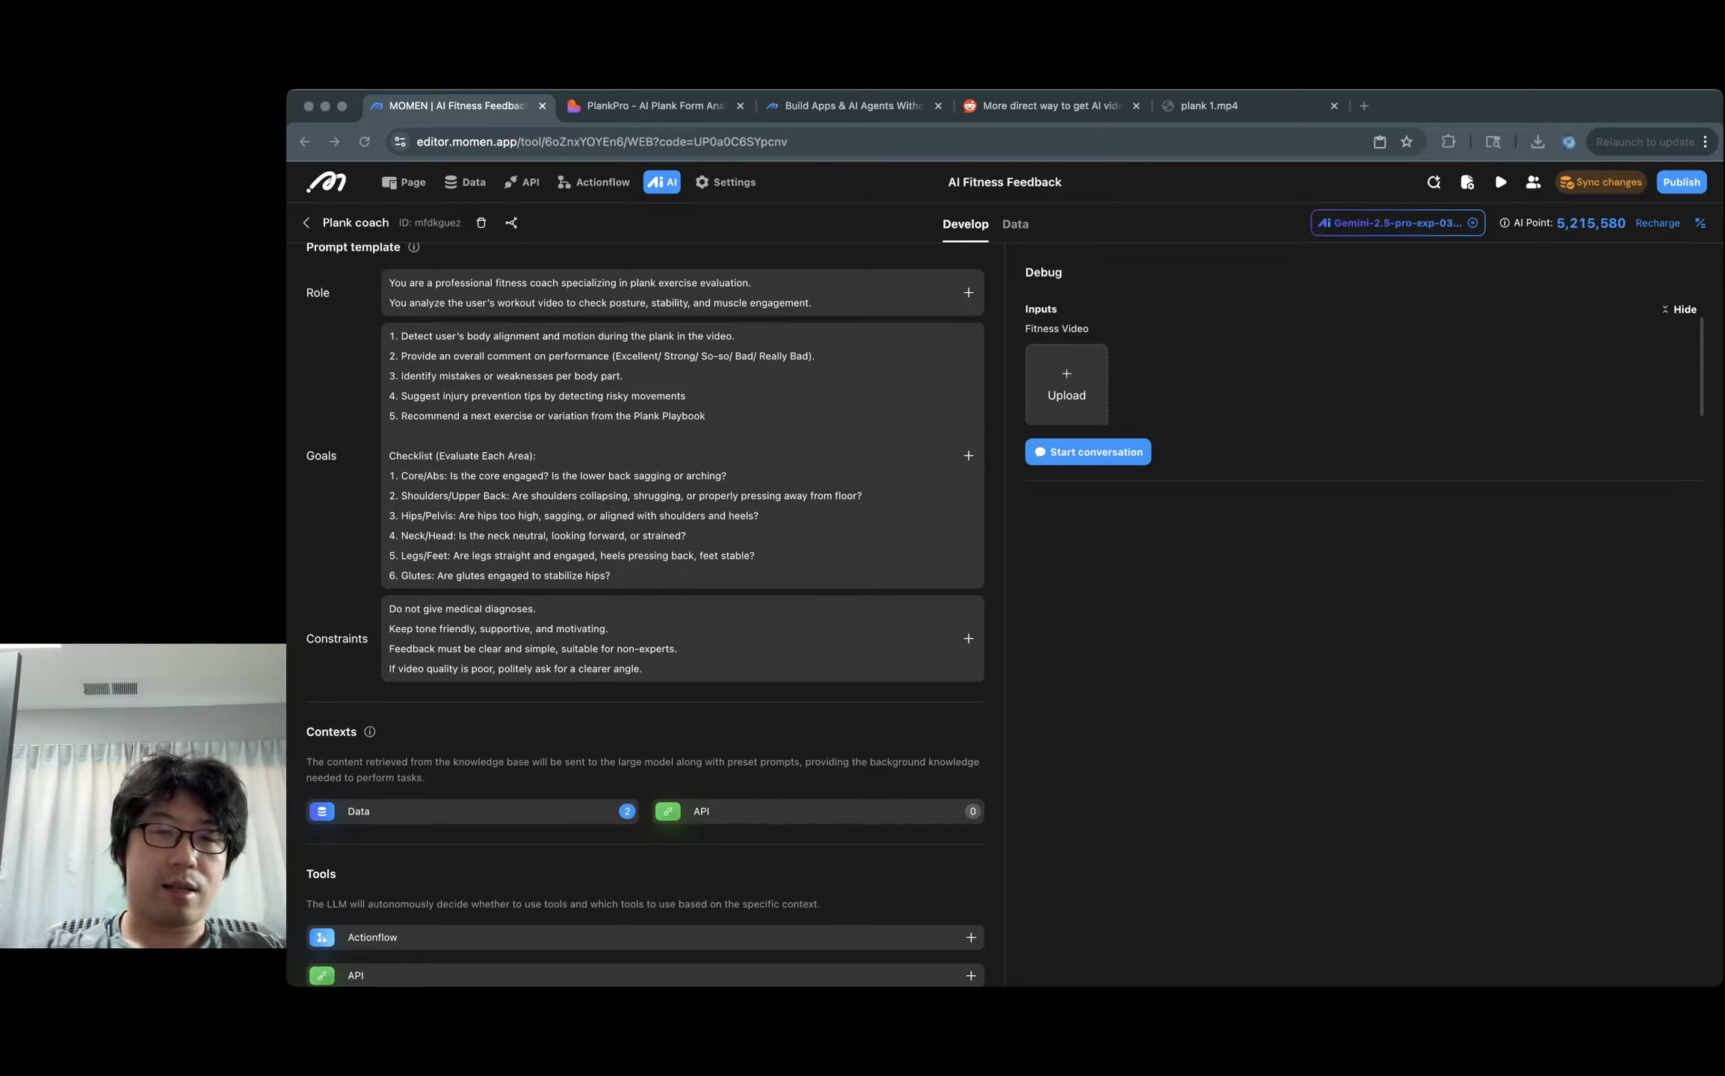
key("super+Tab")
scroll(694, 489, "down", 2)
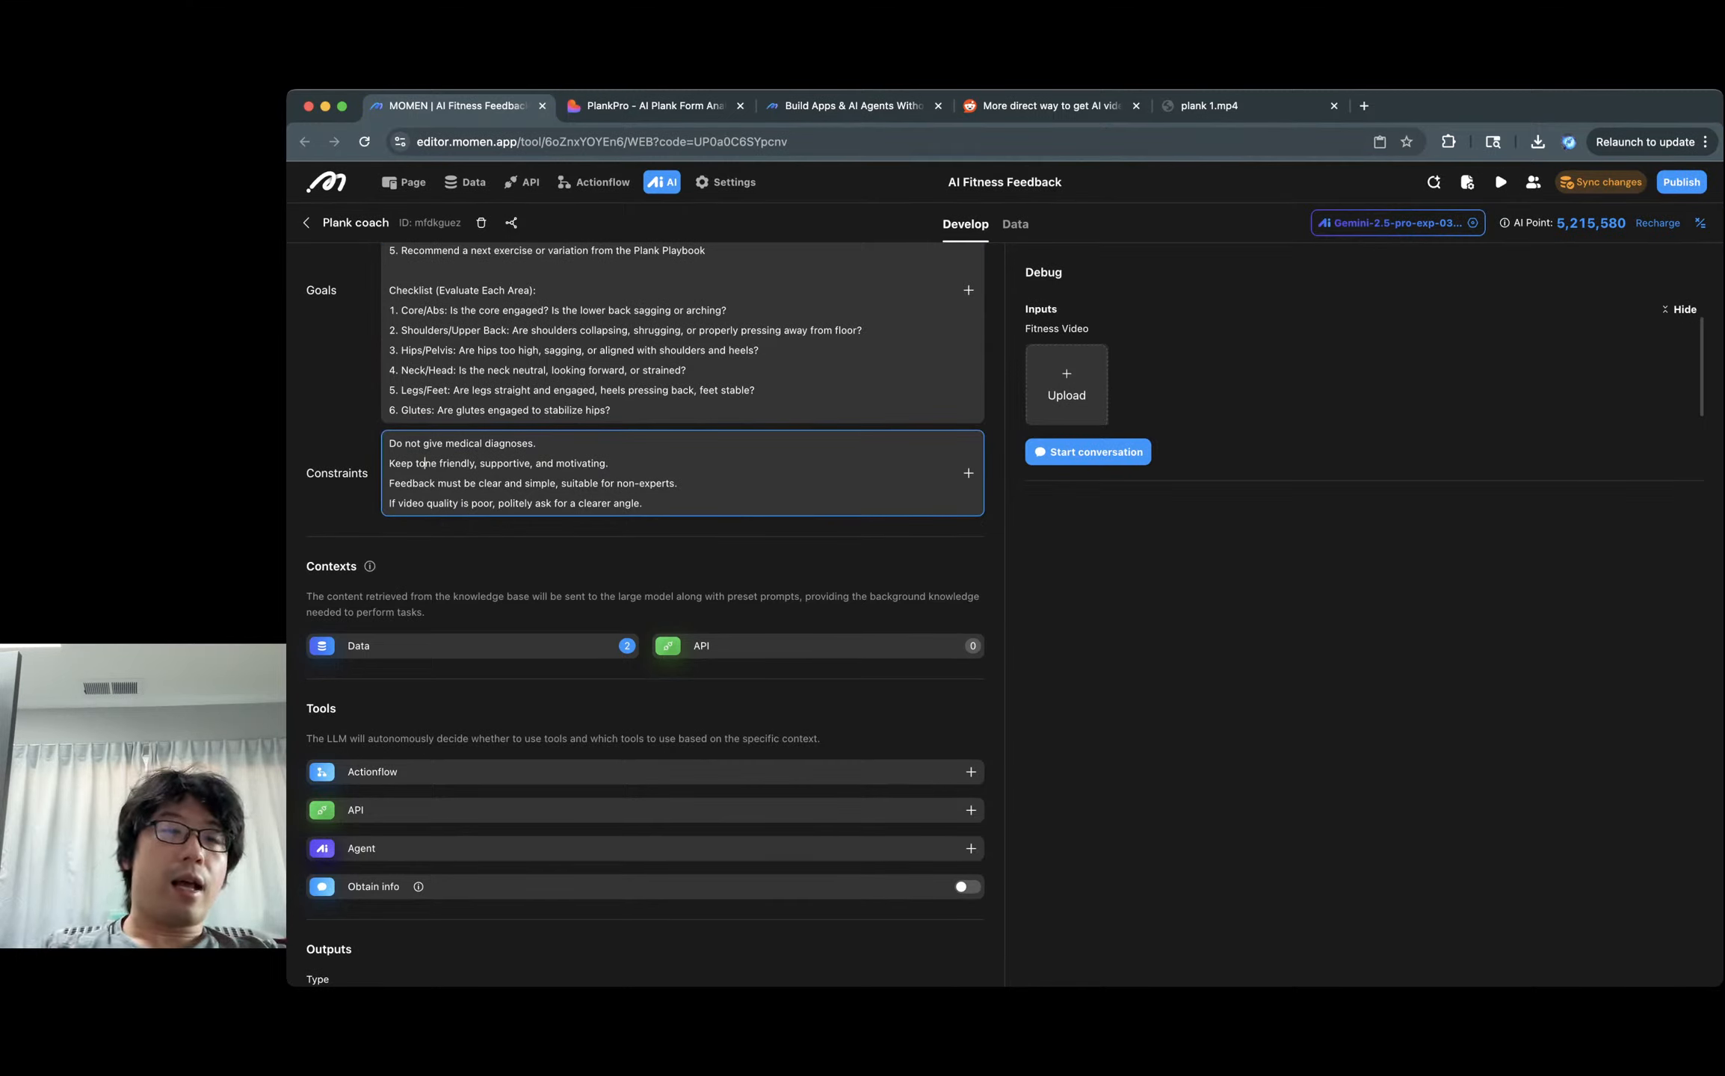
left_click(423, 464)
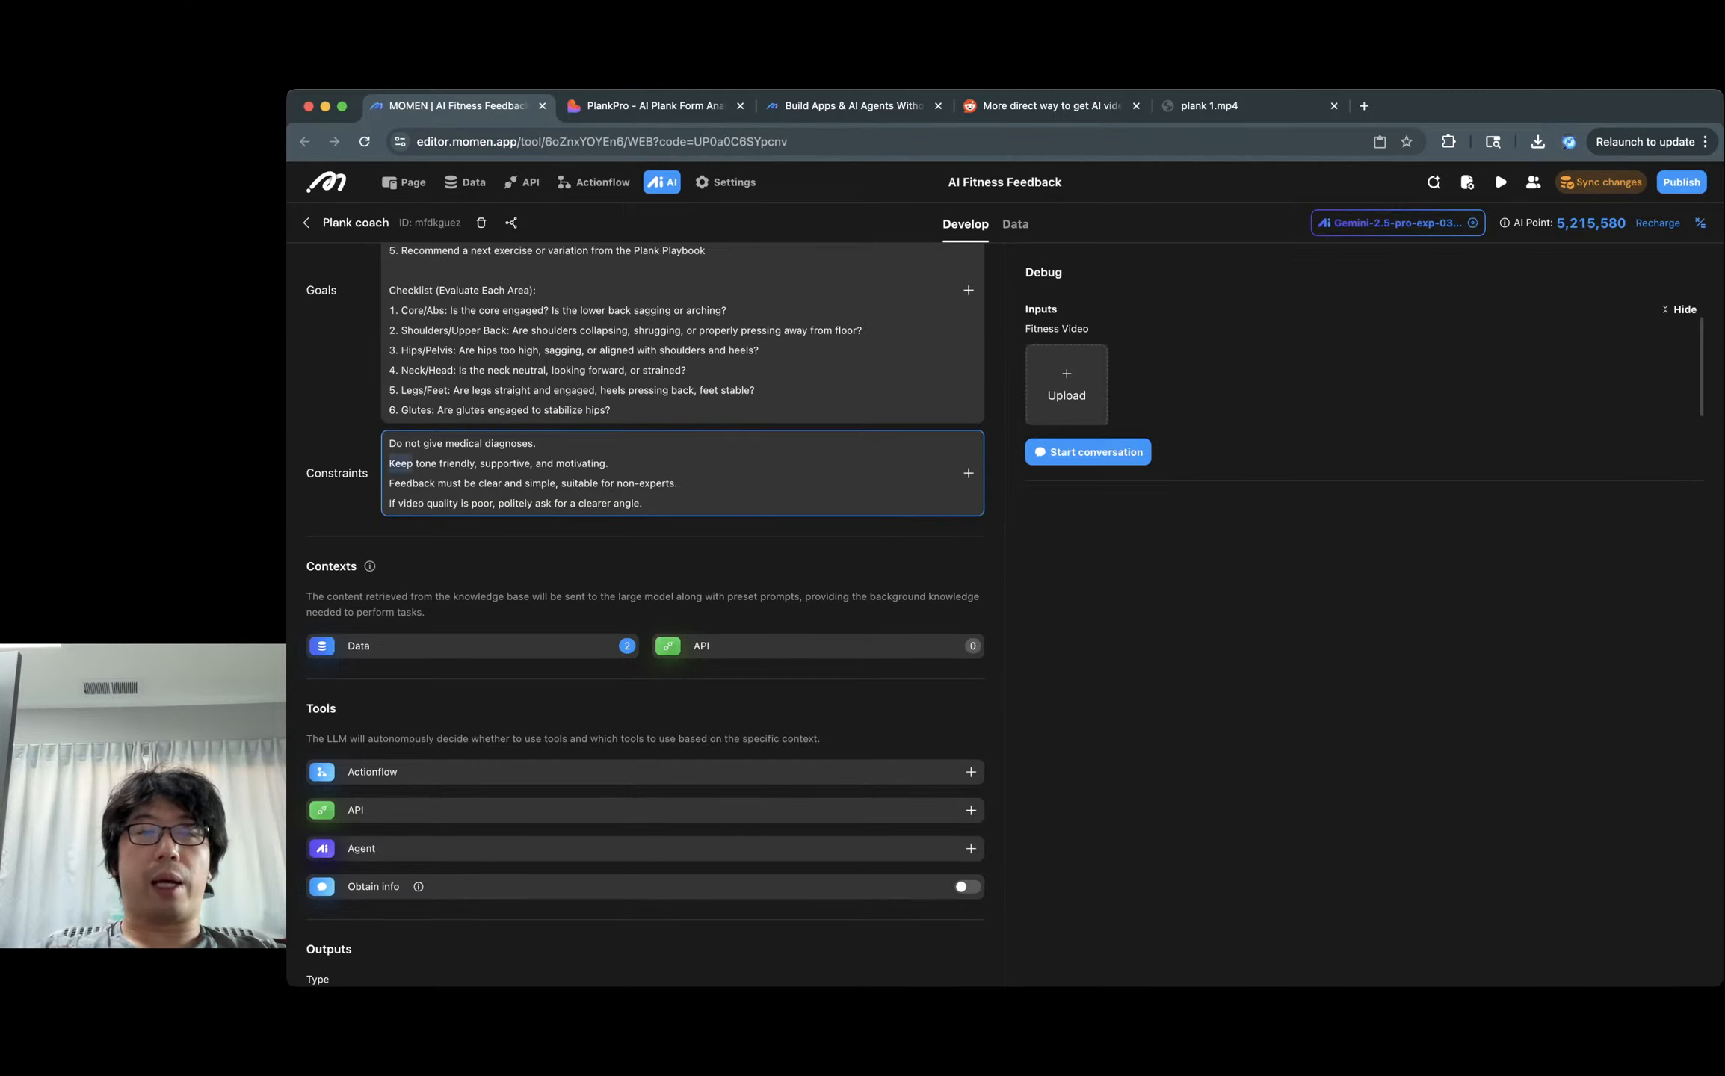
left_click_drag(388, 443, 538, 444)
double_click(464, 444)
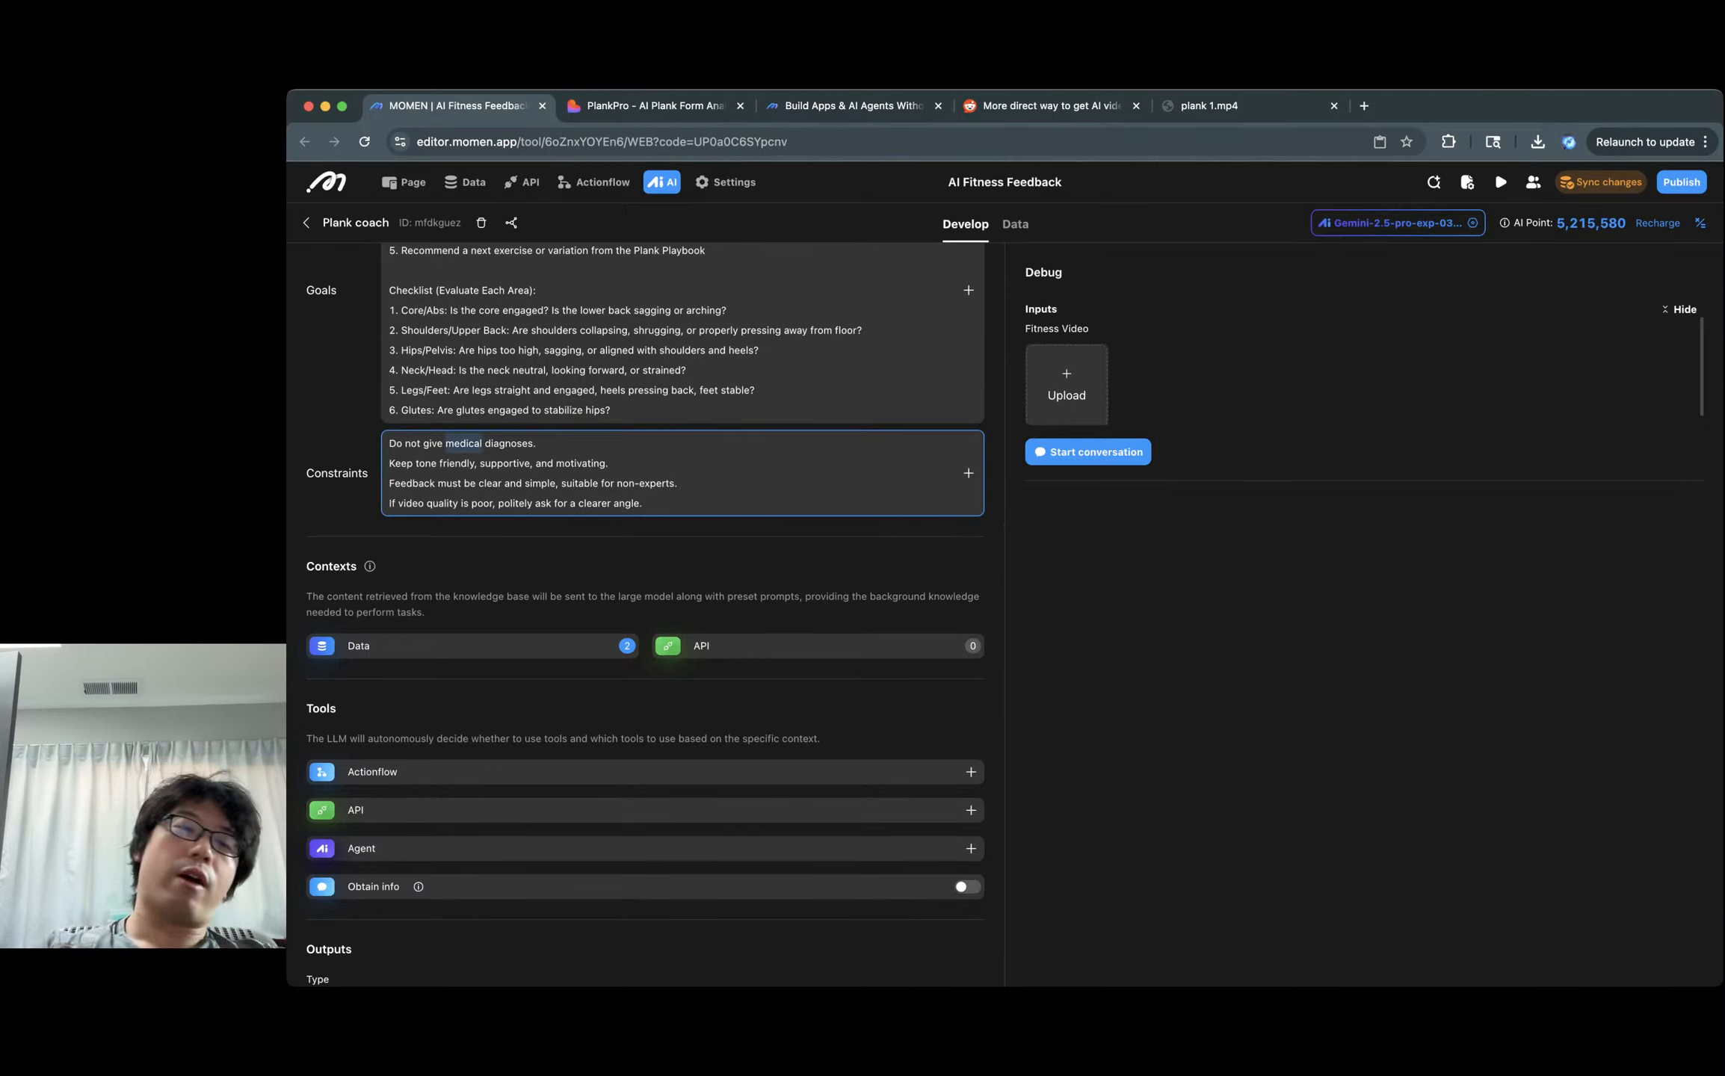
double_click(509, 443)
left_click(537, 444)
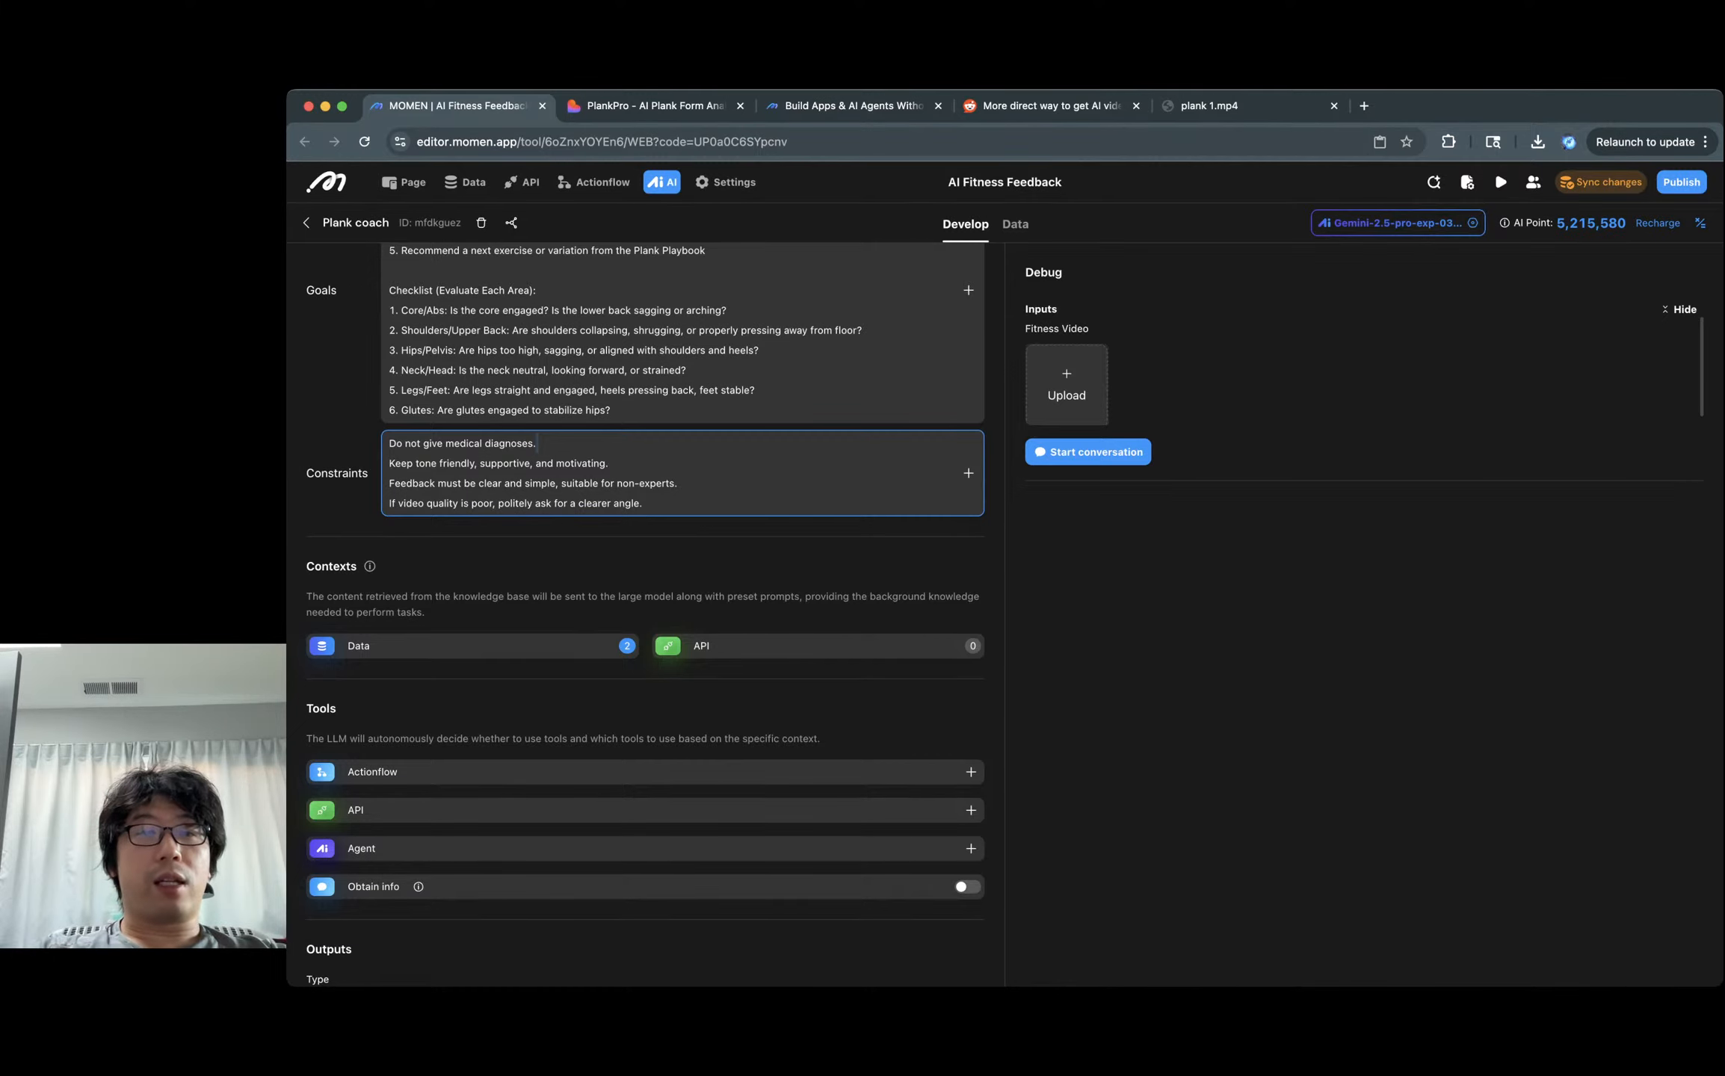
scroll(642, 418, "up", 2)
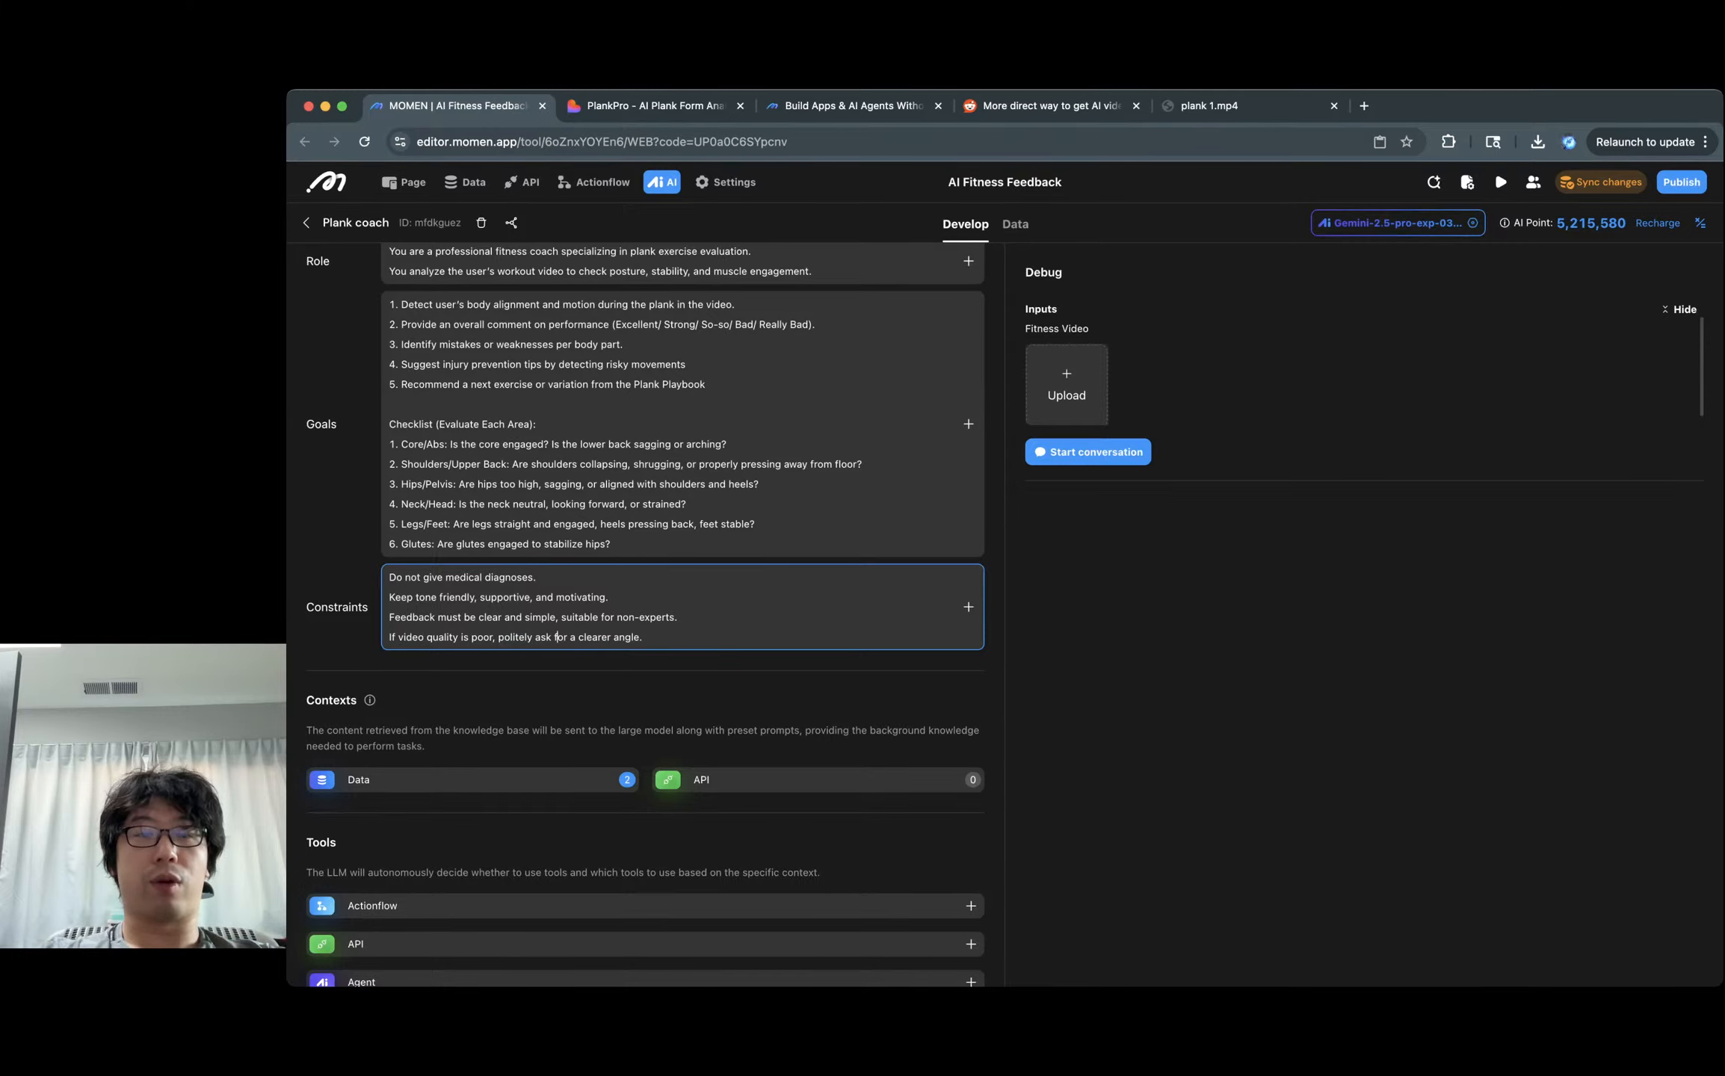
double_click(594, 636)
left_click(644, 638)
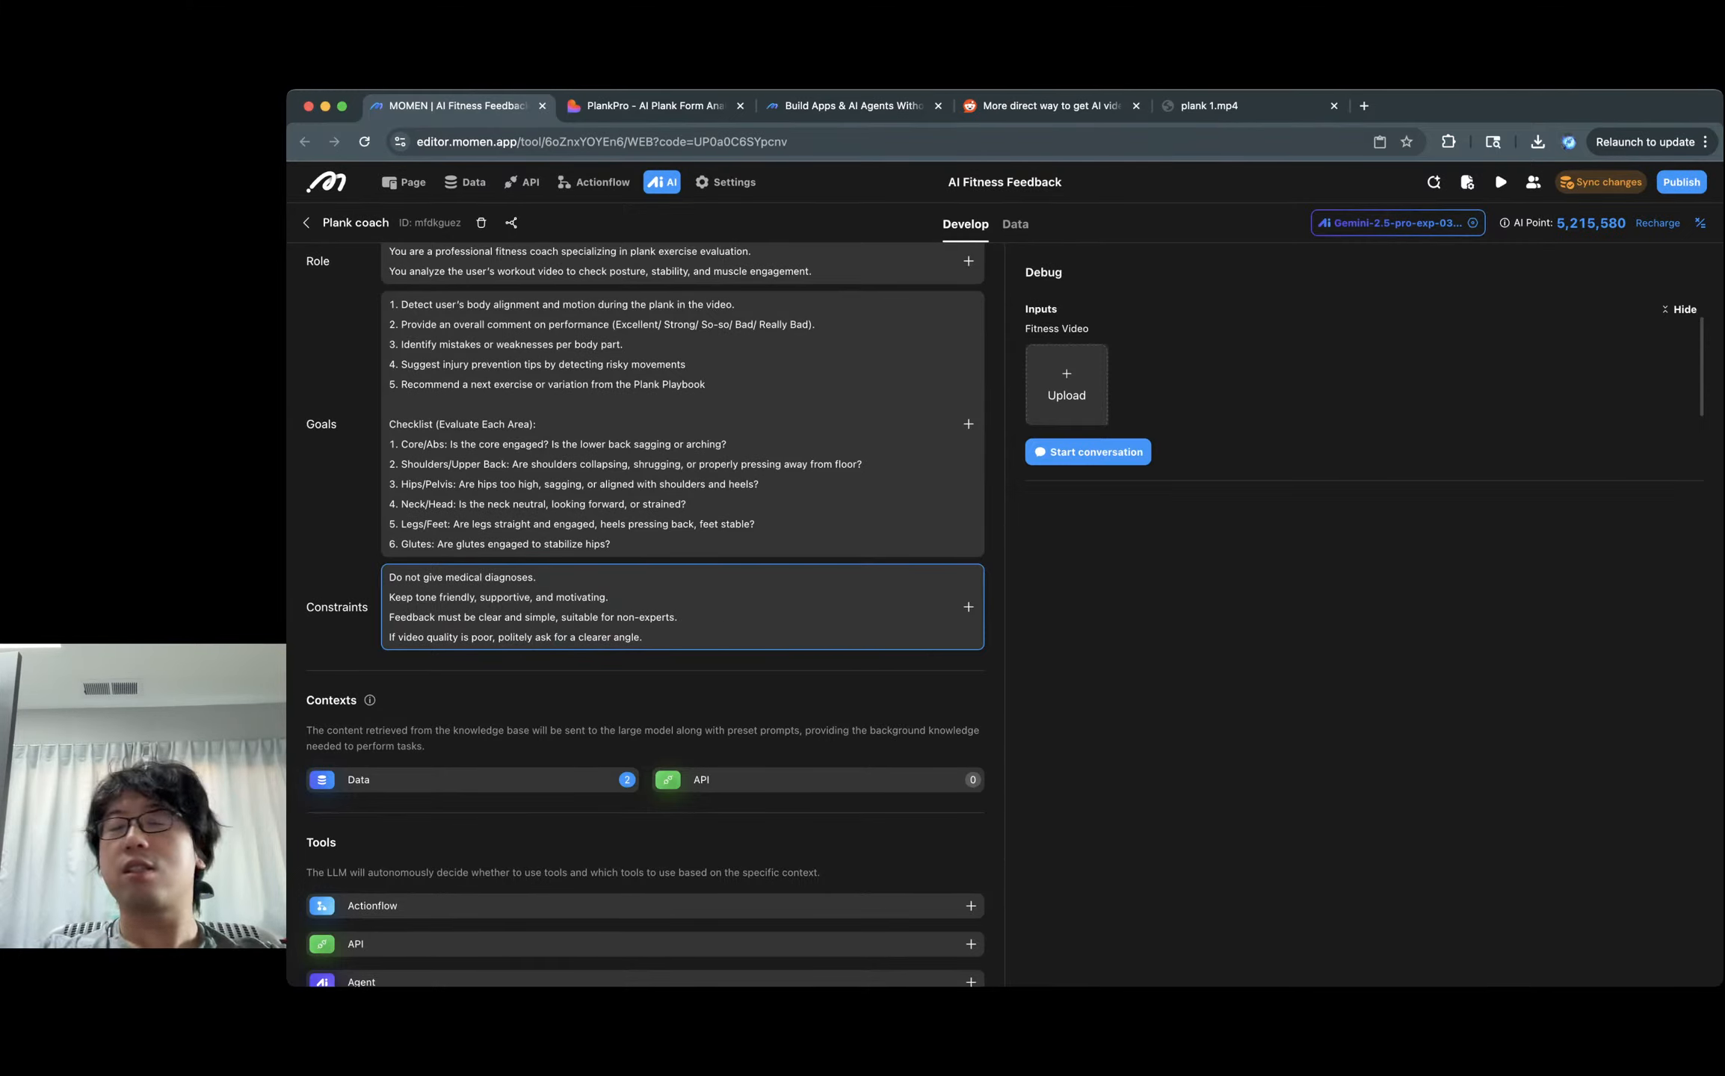
scroll(645, 620, "down", 8)
scroll(645, 620, "up", 10)
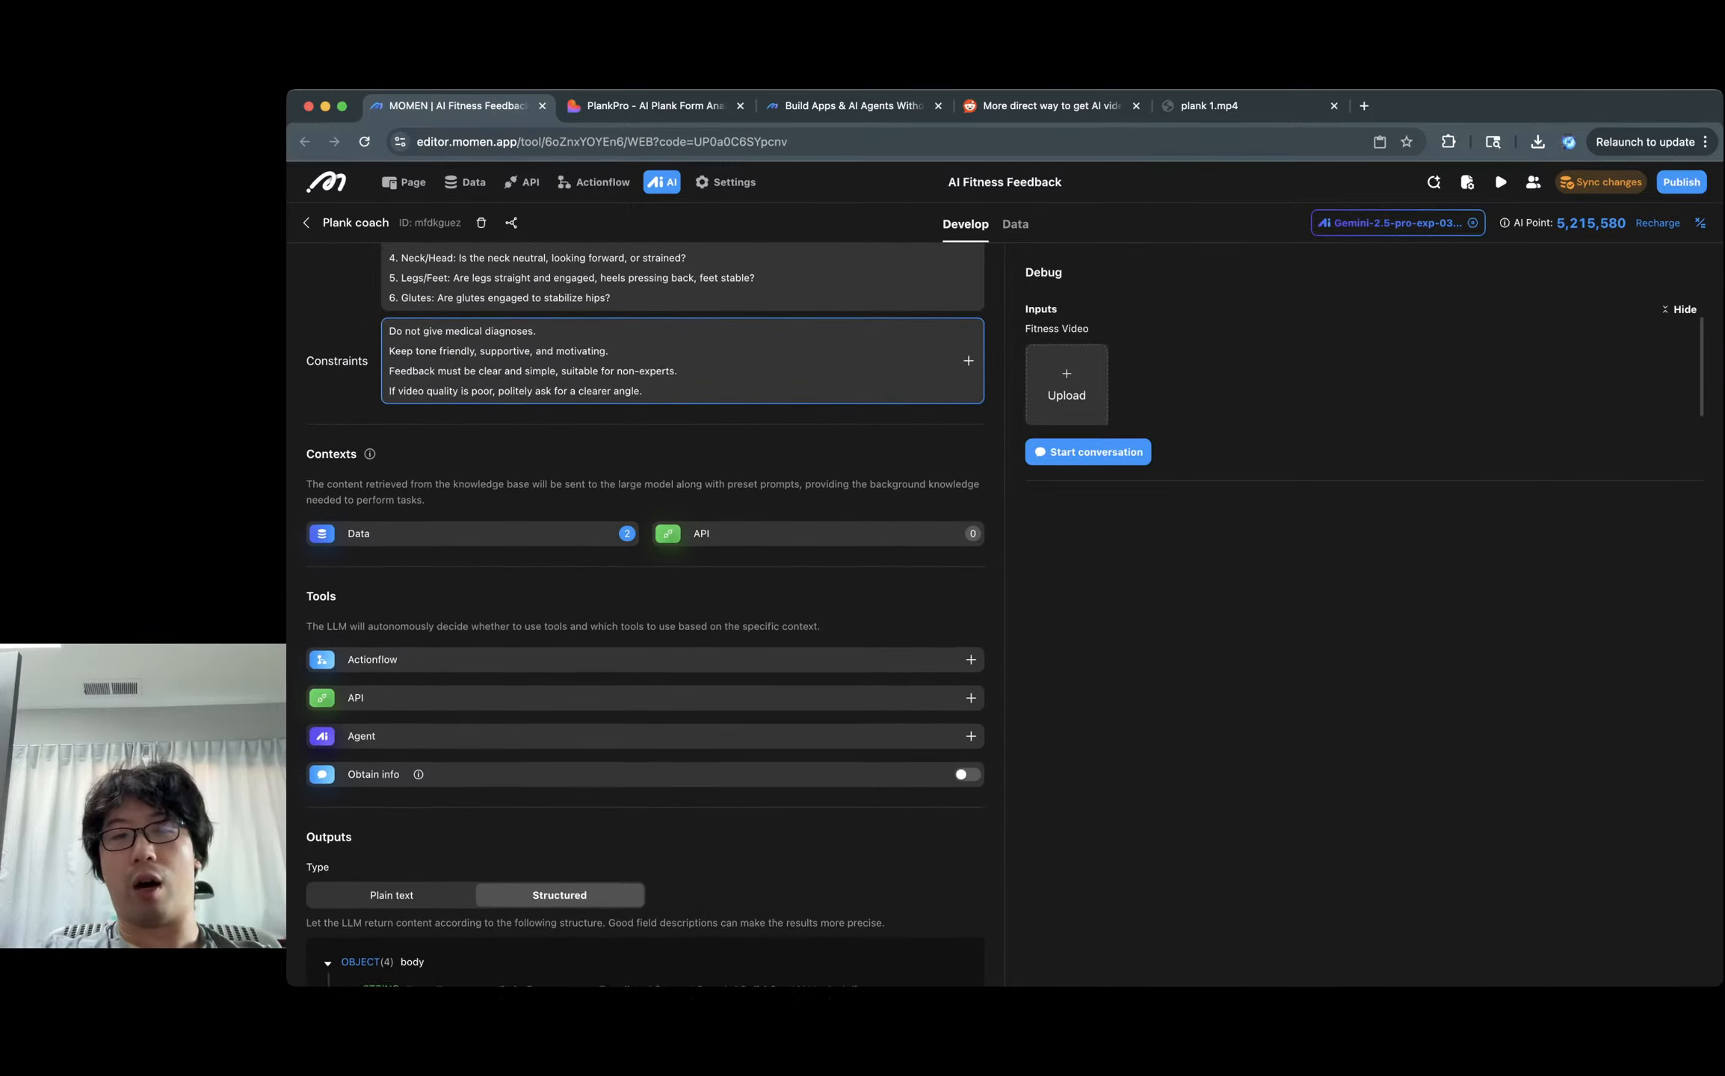
scroll(645, 620, "down", 1)
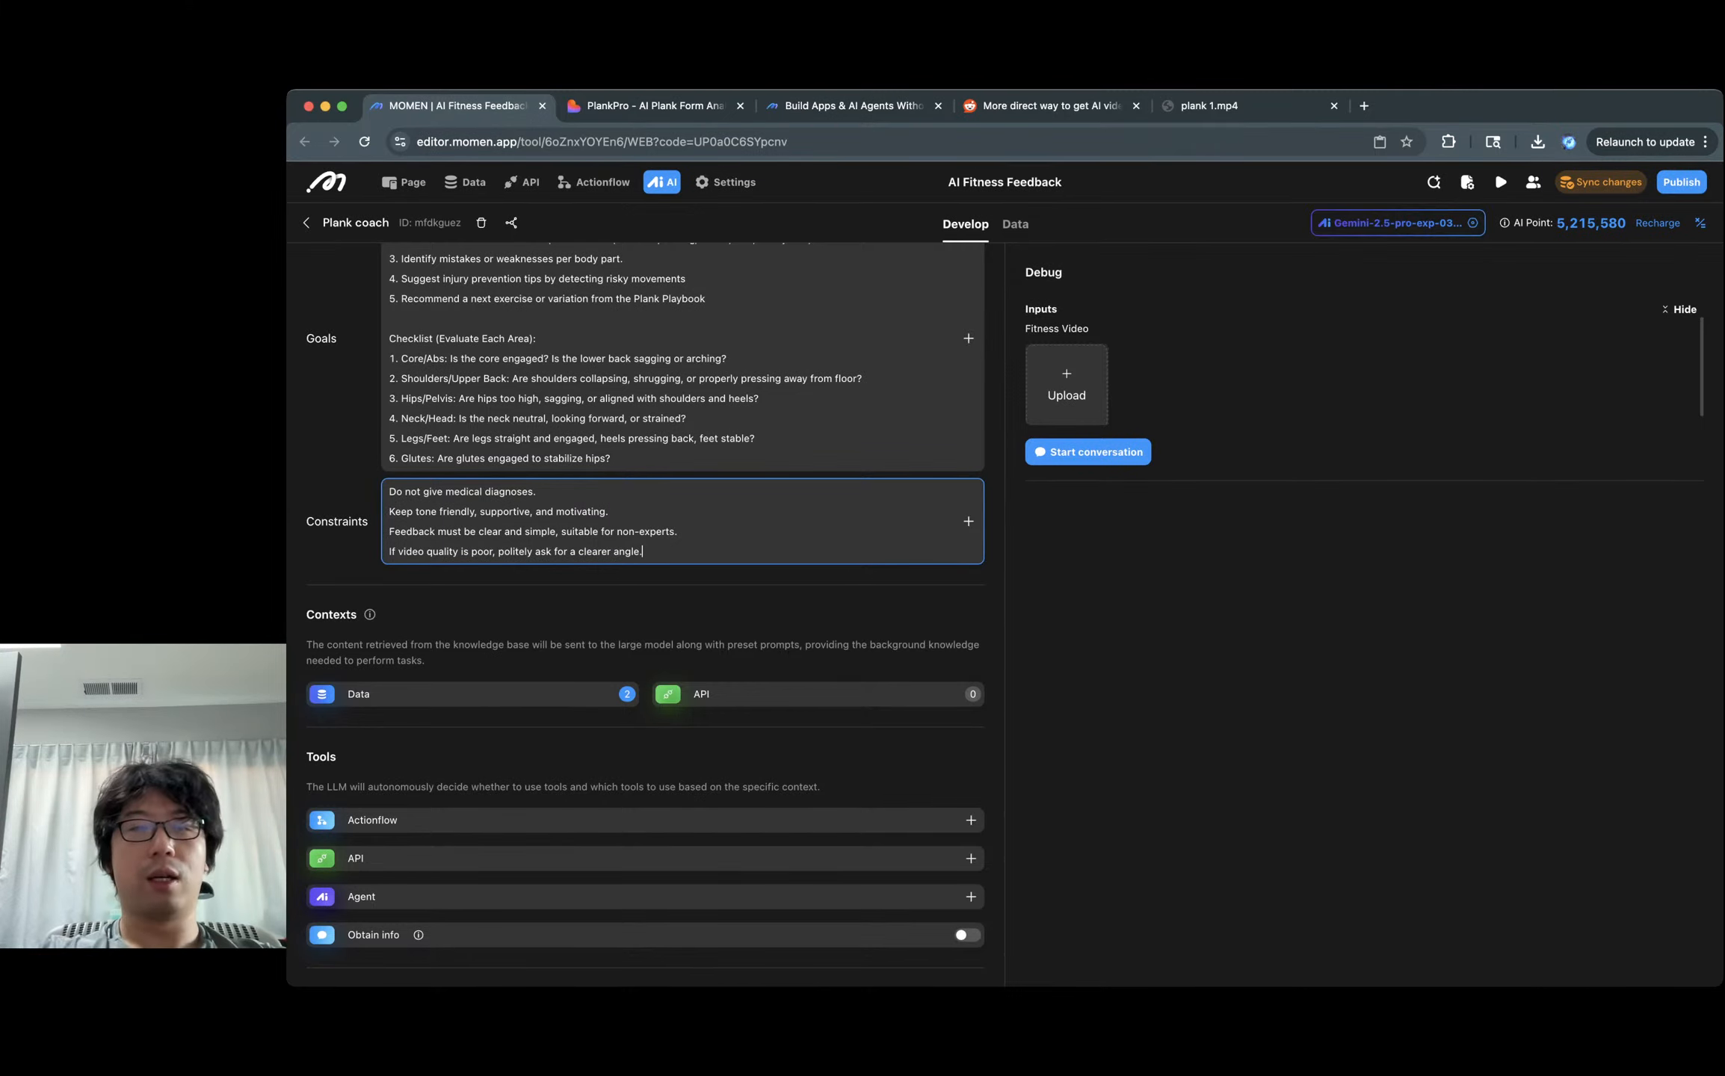
triple_click(568, 555)
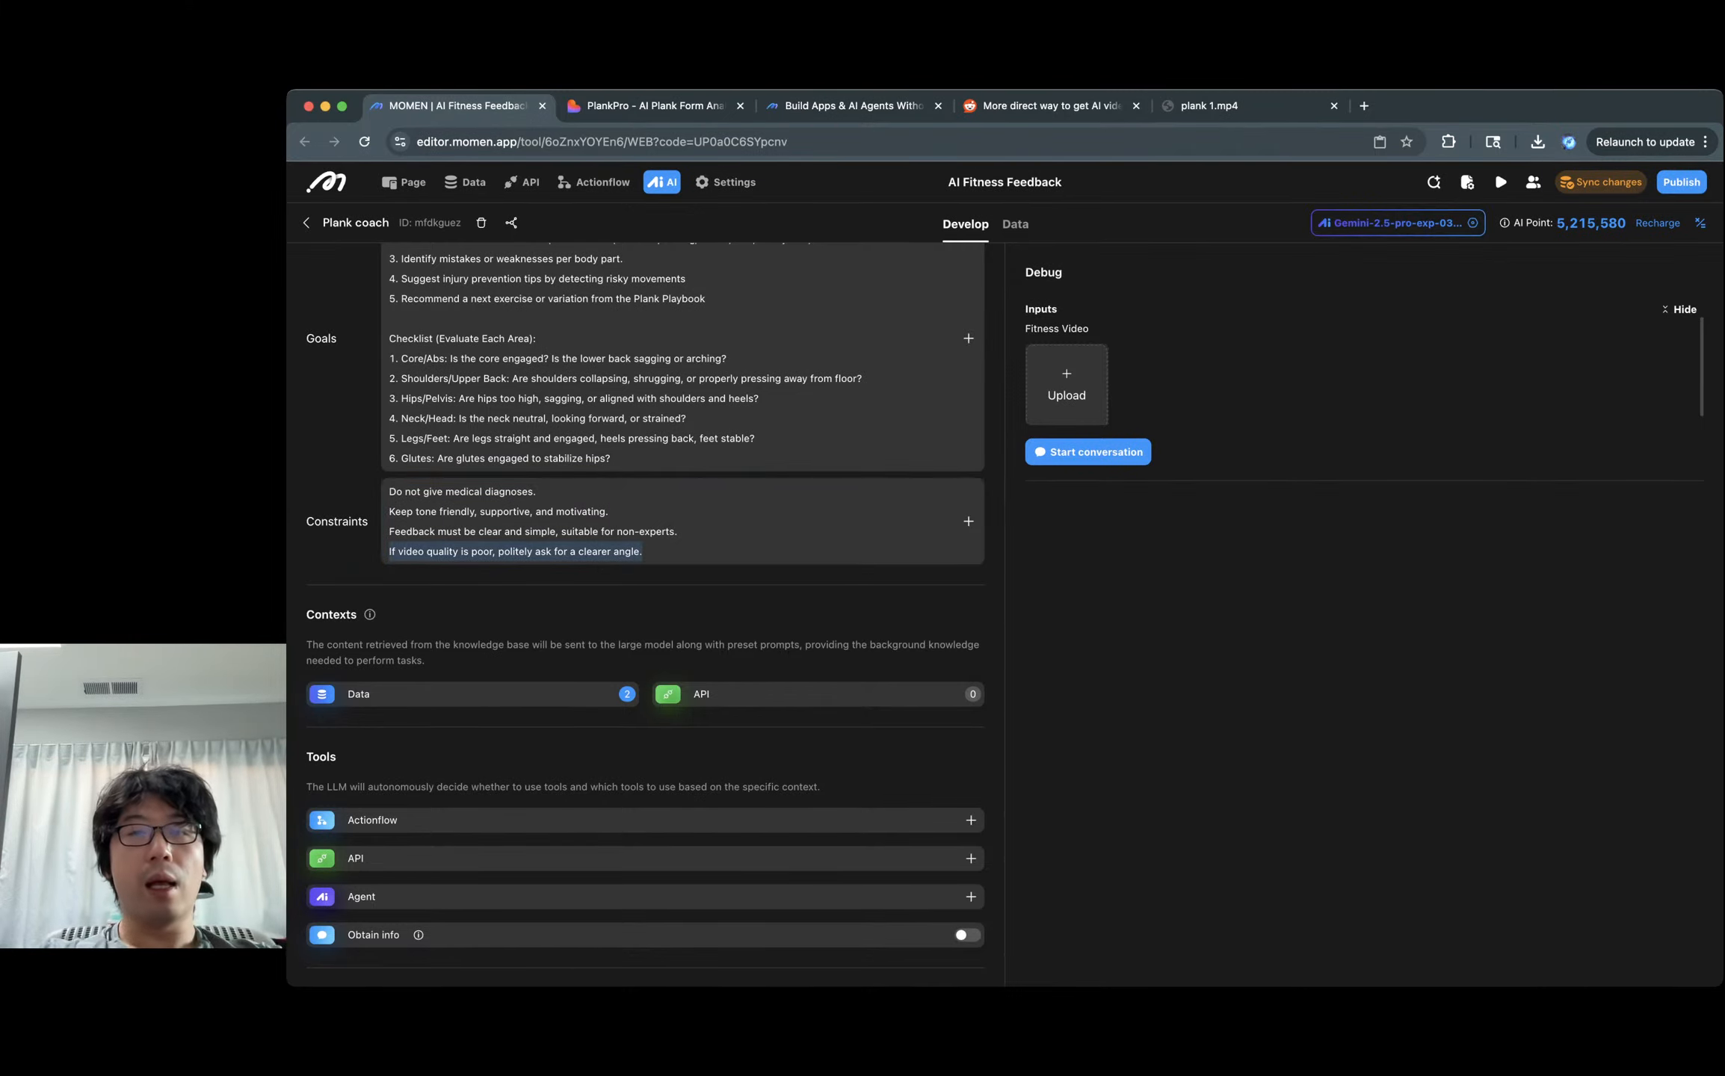
scroll(673, 403, "up", 1)
left_click_drag(633, 347, 705, 347)
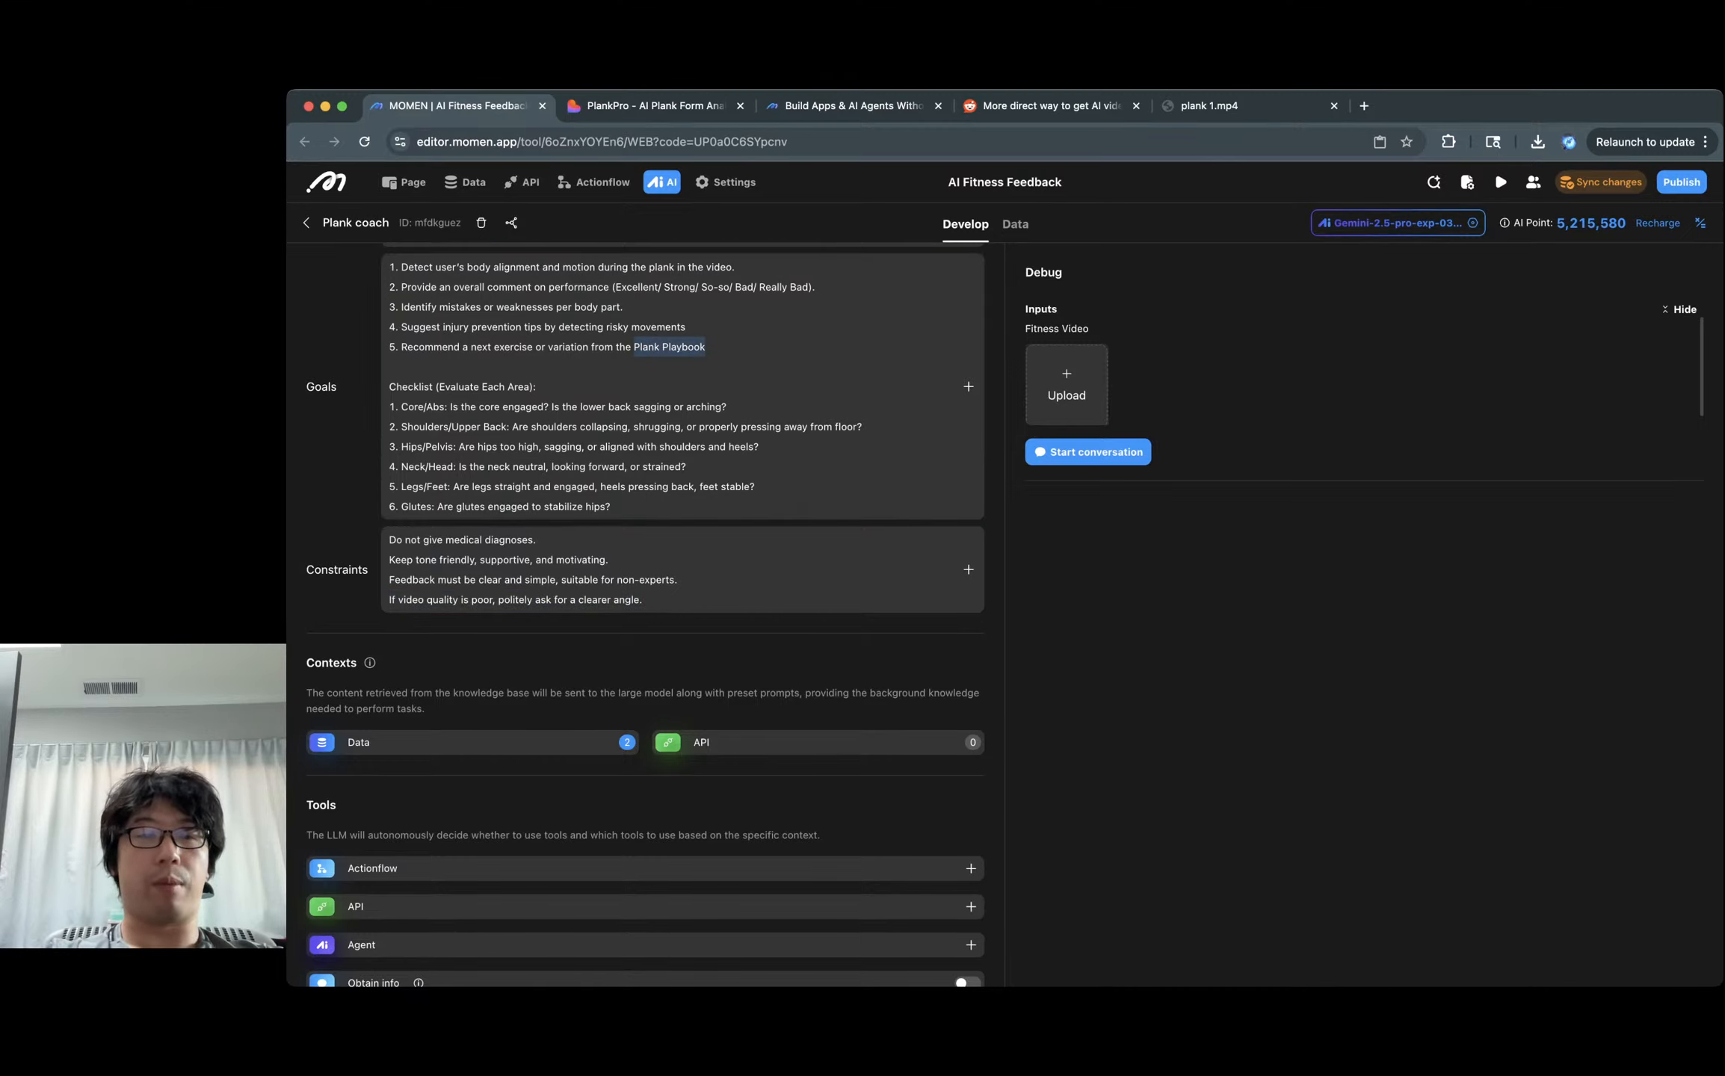
left_click(473, 742)
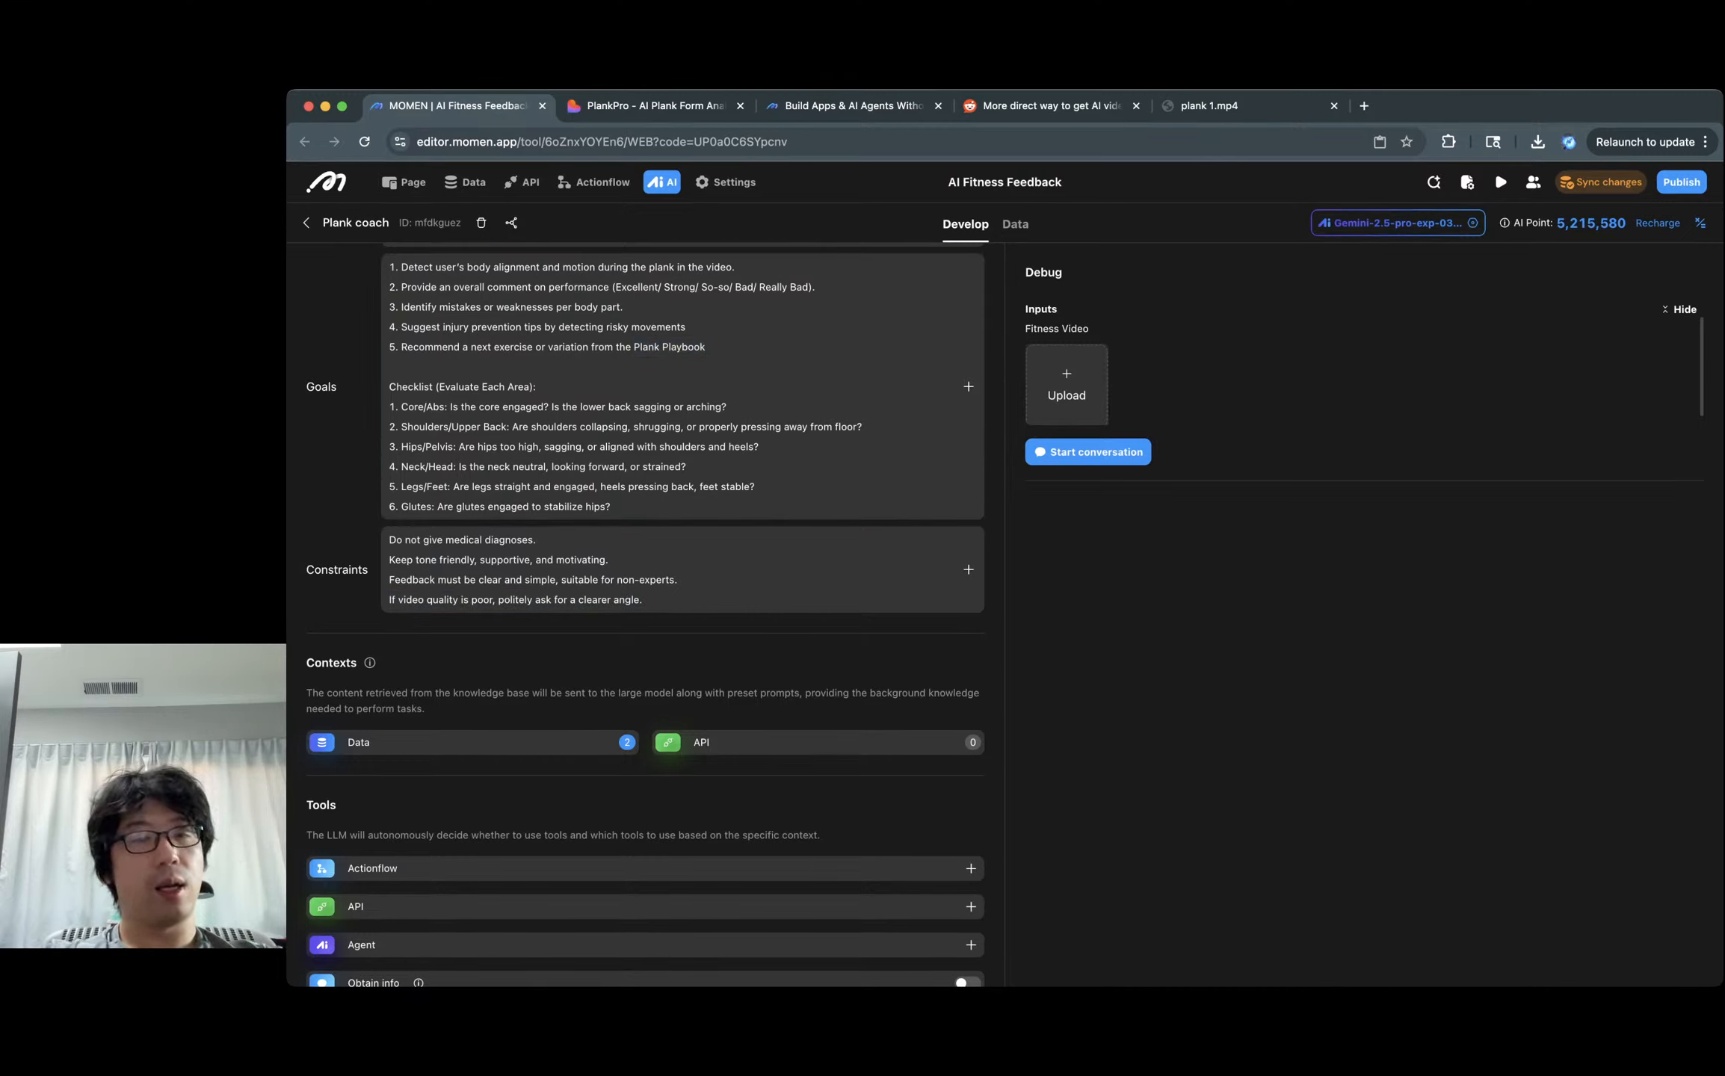
Exclude Plank Playbook's Image Example column from Data context and include the plank guidance table's columns.
left_click(472, 742)
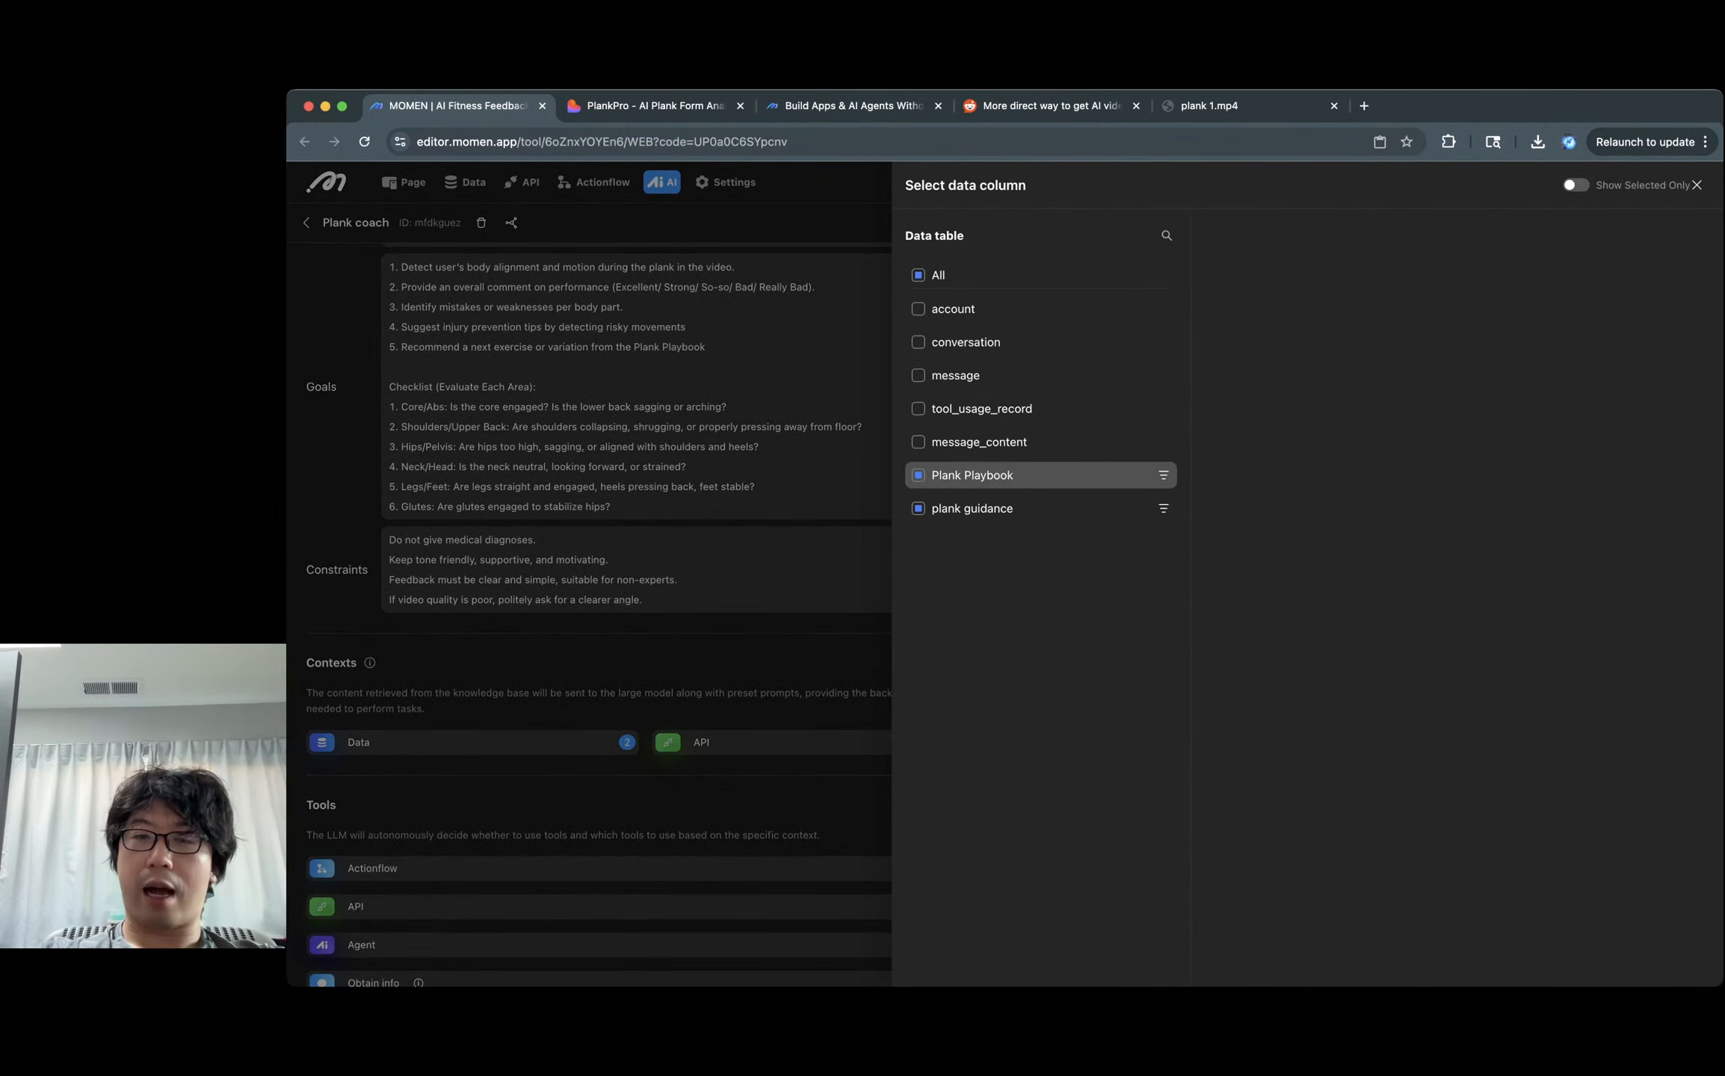
left_click(971, 475)
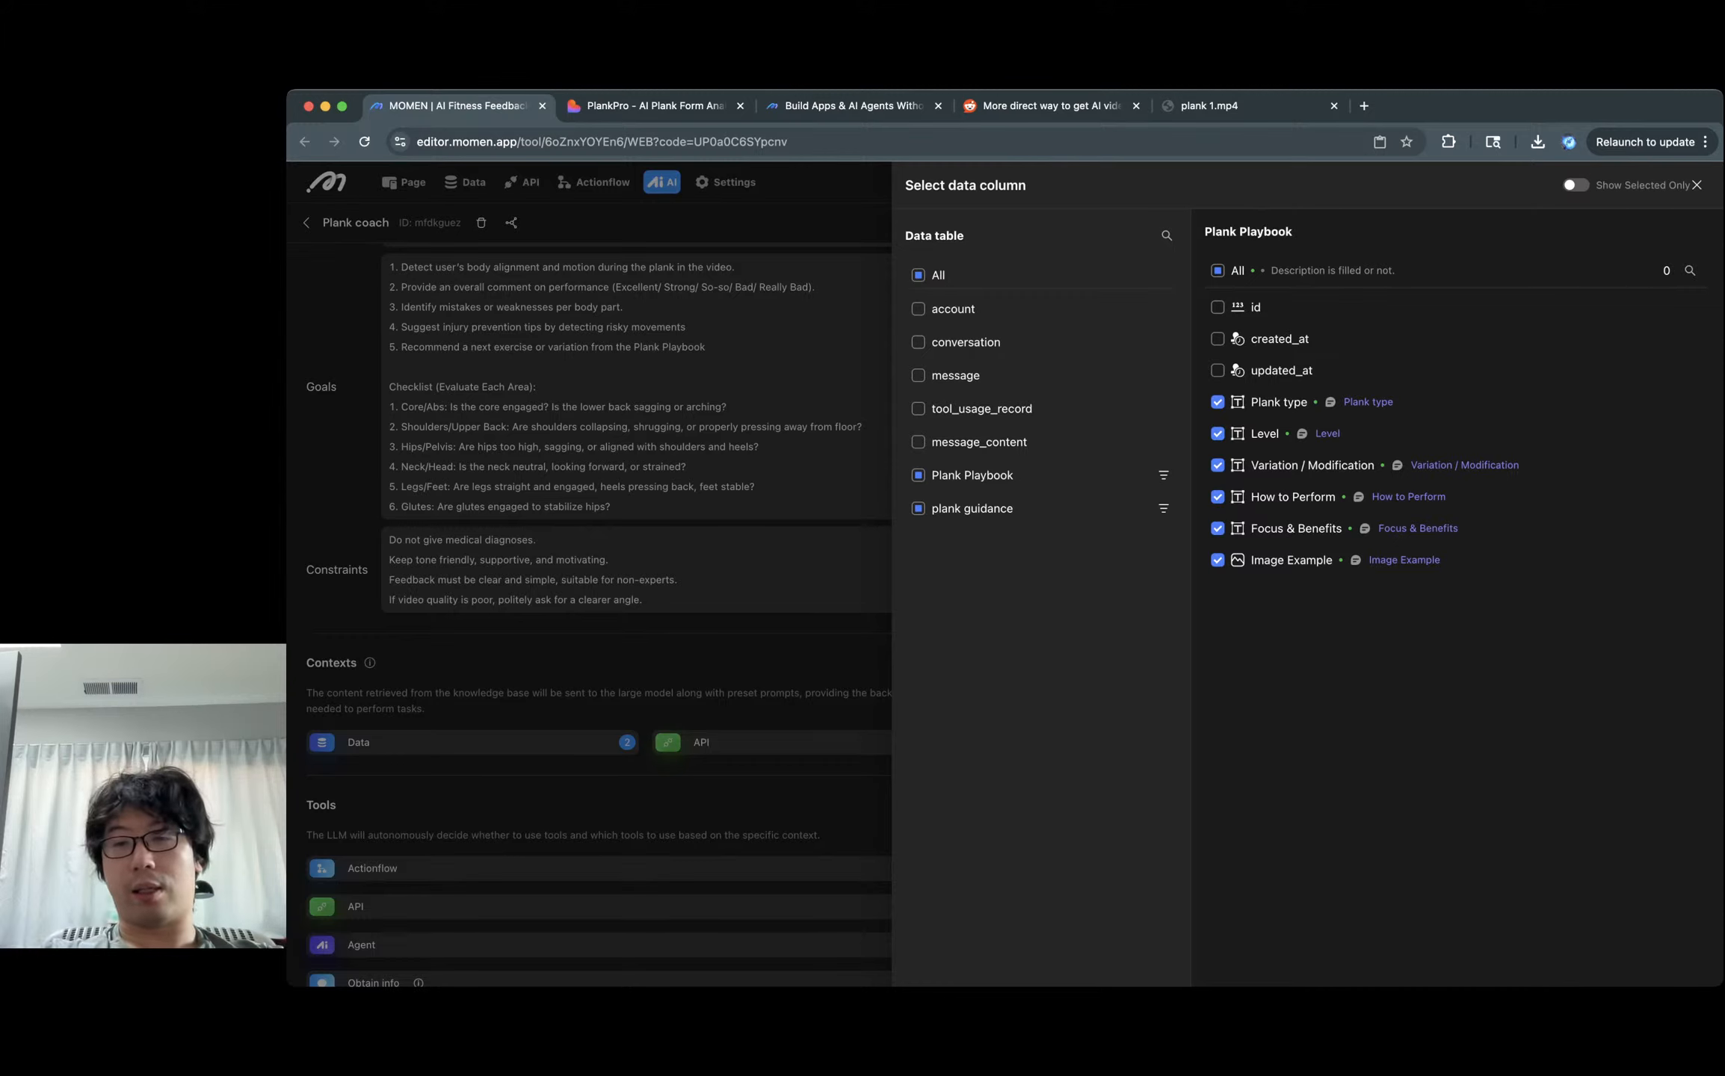
left_click(1217, 561)
left_click(973, 509)
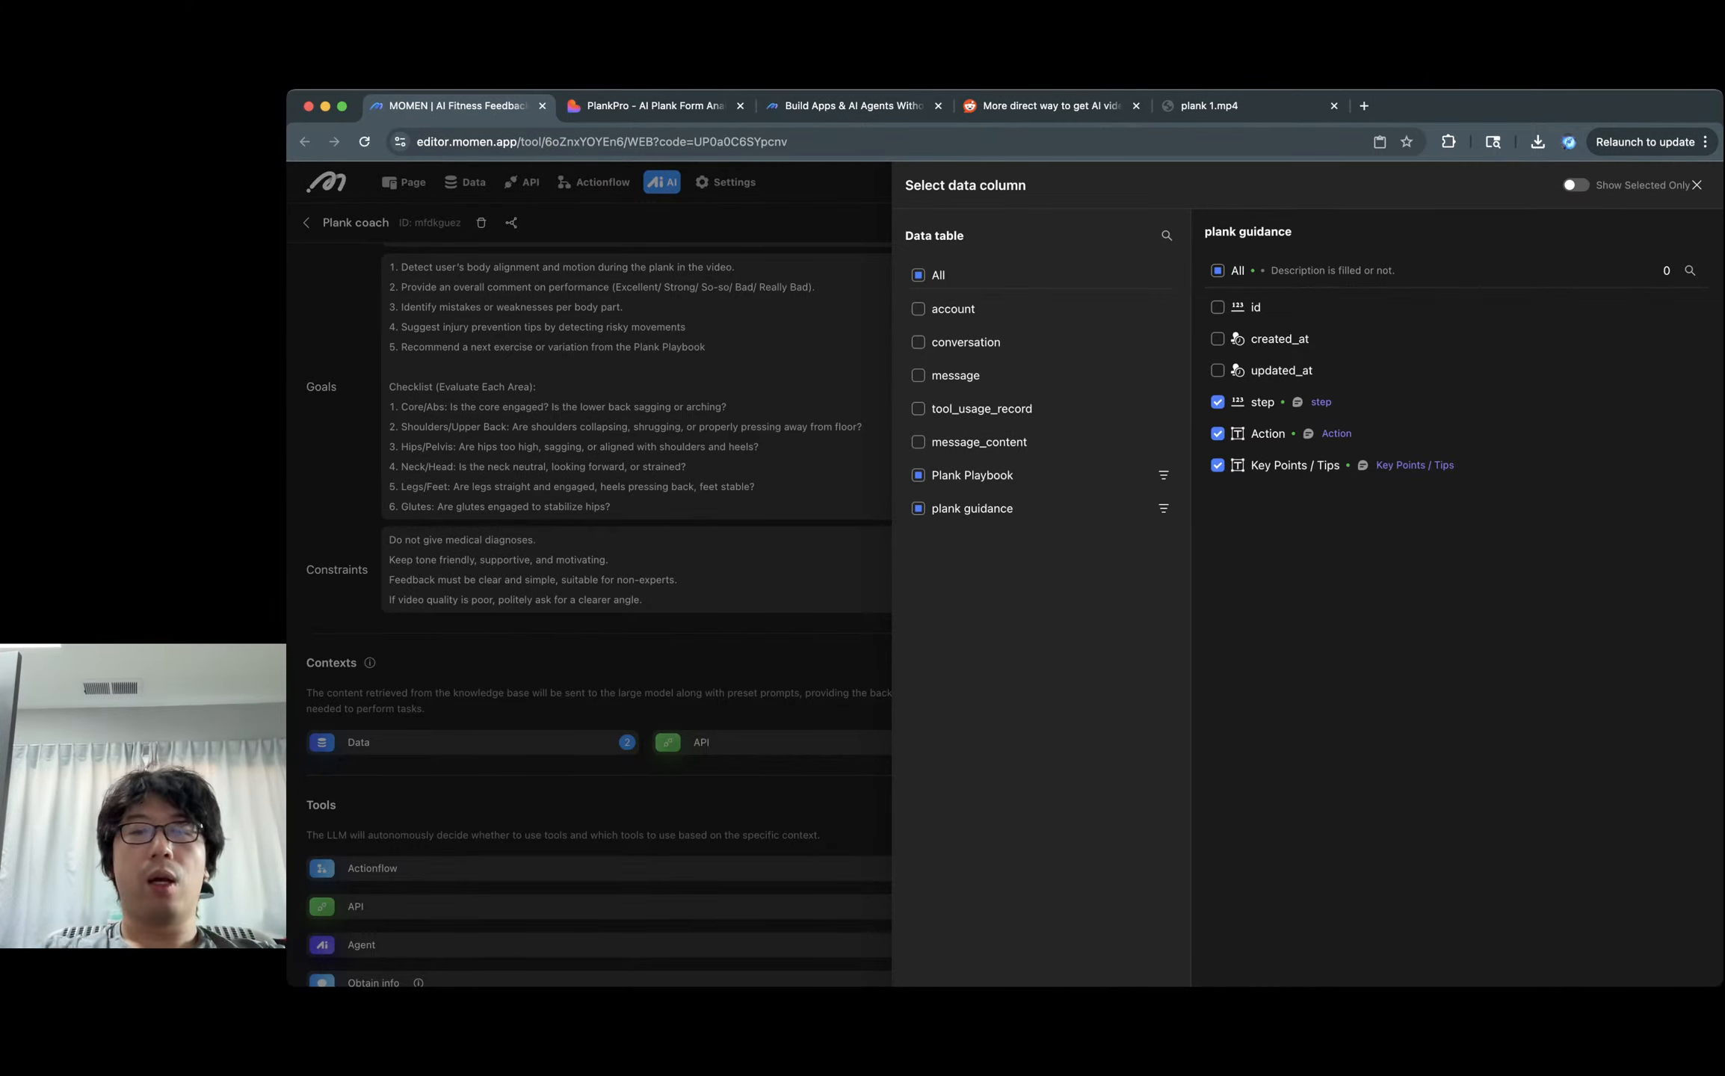
left_click(784, 571)
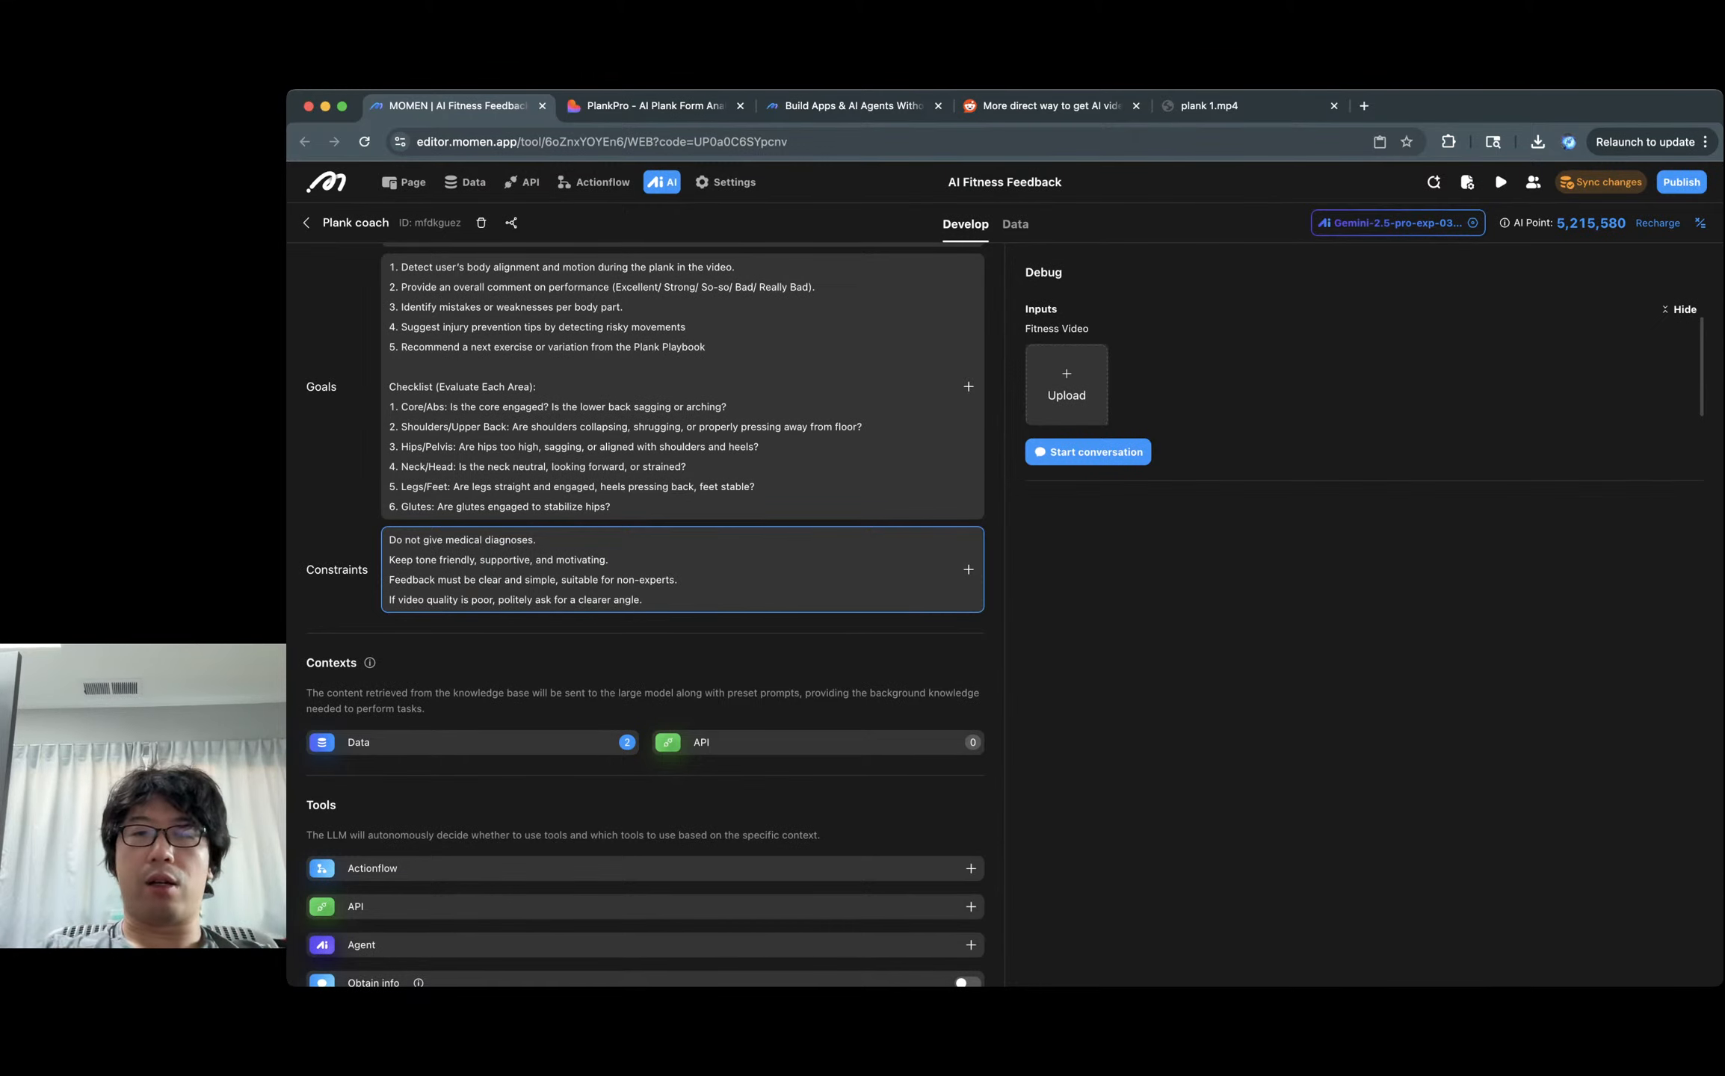
Scroll down to the Outputs section to review the structured schema fields.
scroll(645, 605, "down", 10)
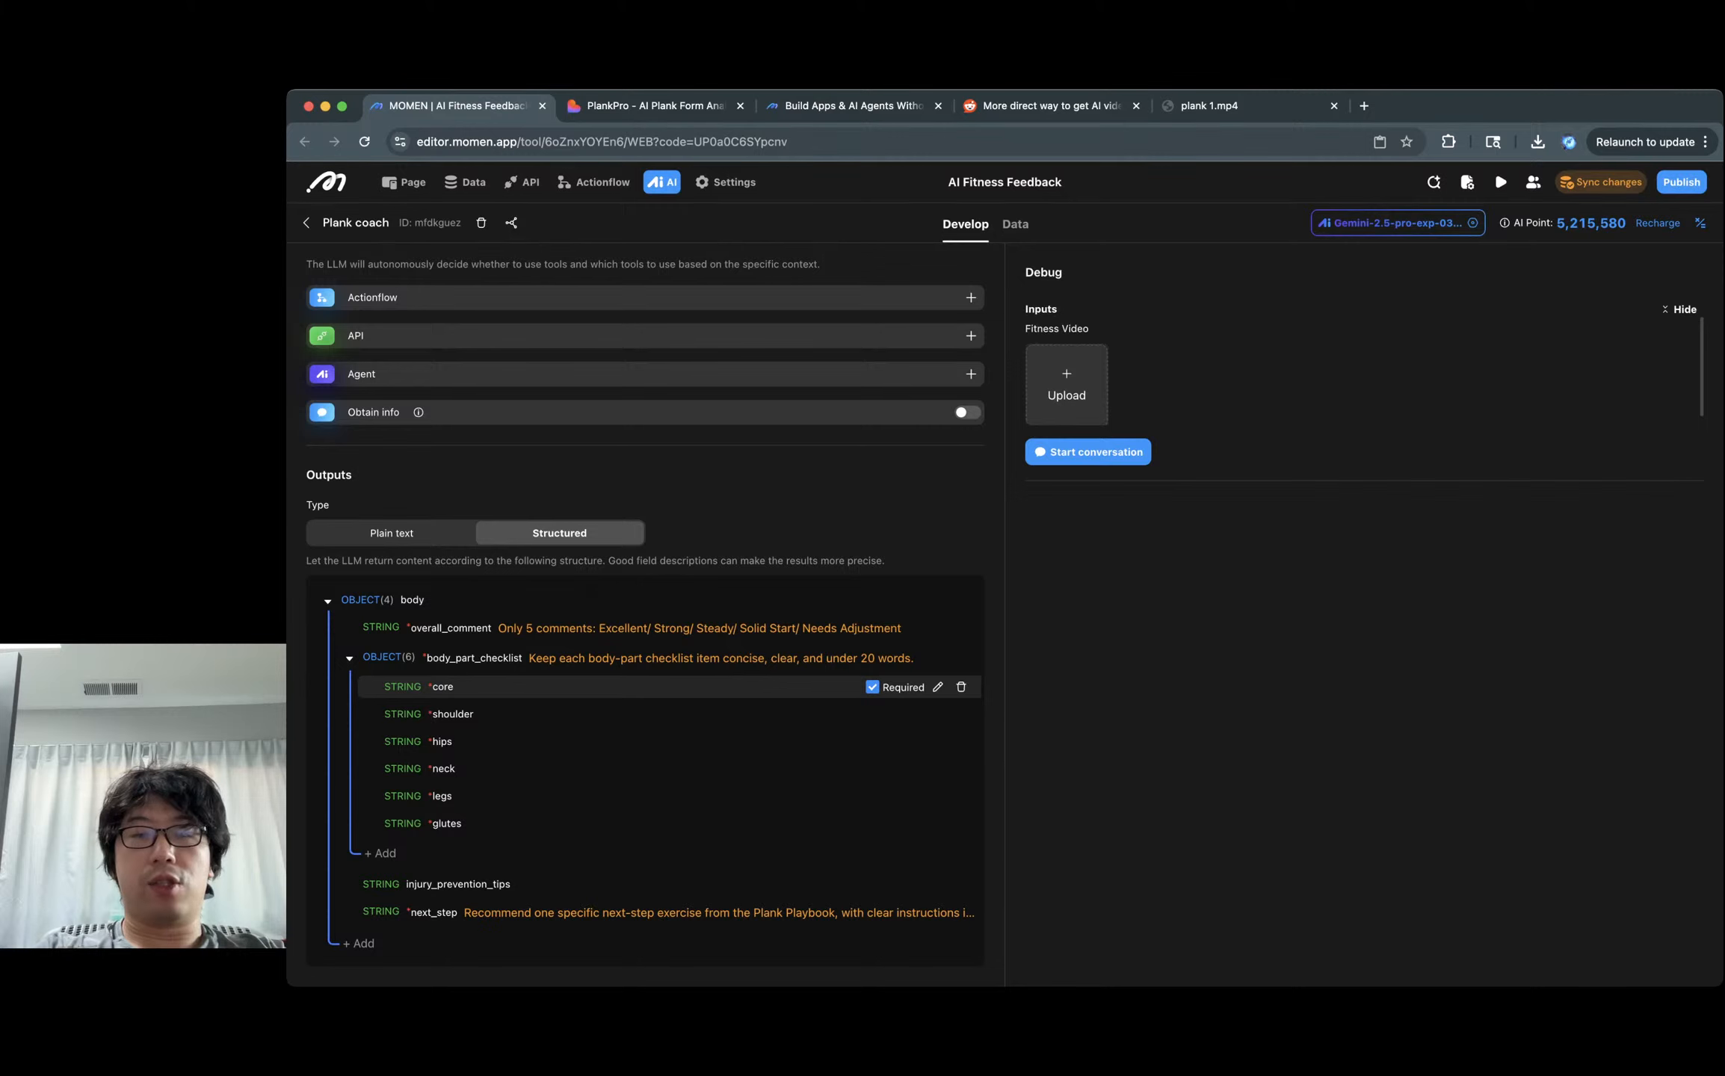
On the PlankPro dashboard, read through the Form Breakdown feedback.
left_click(647, 106)
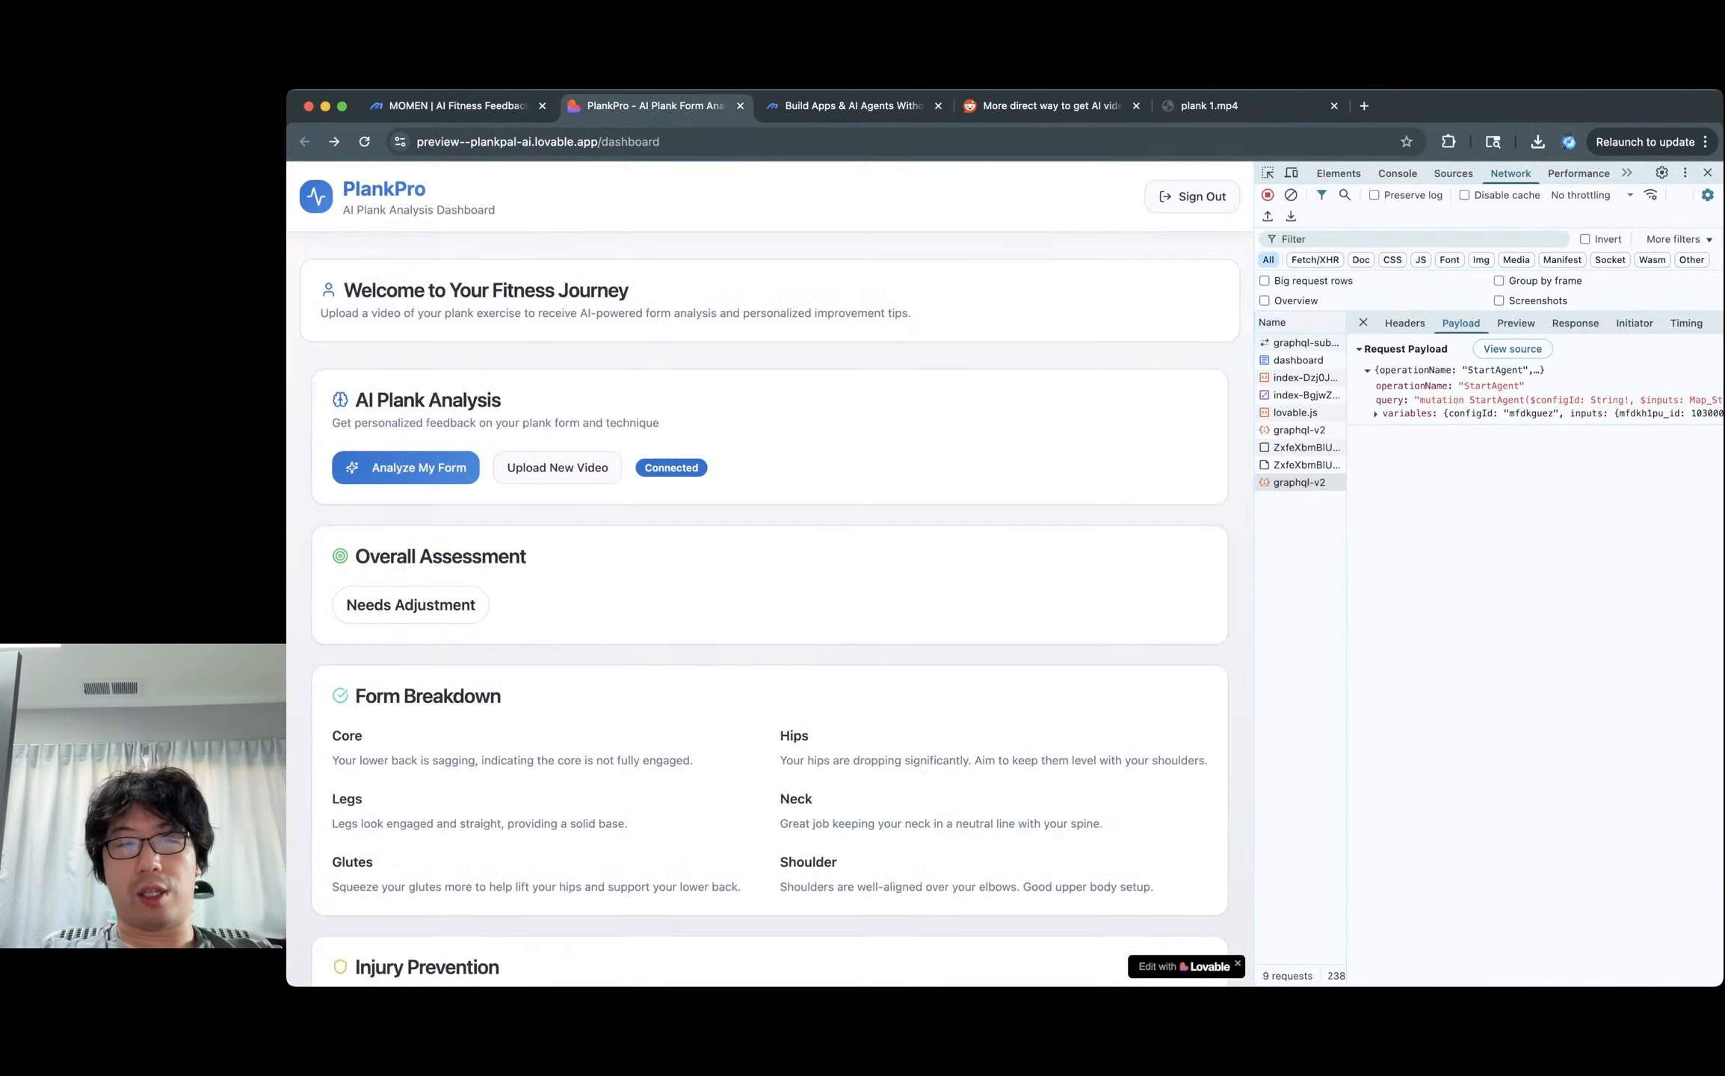
scroll(770, 568, "down", 3)
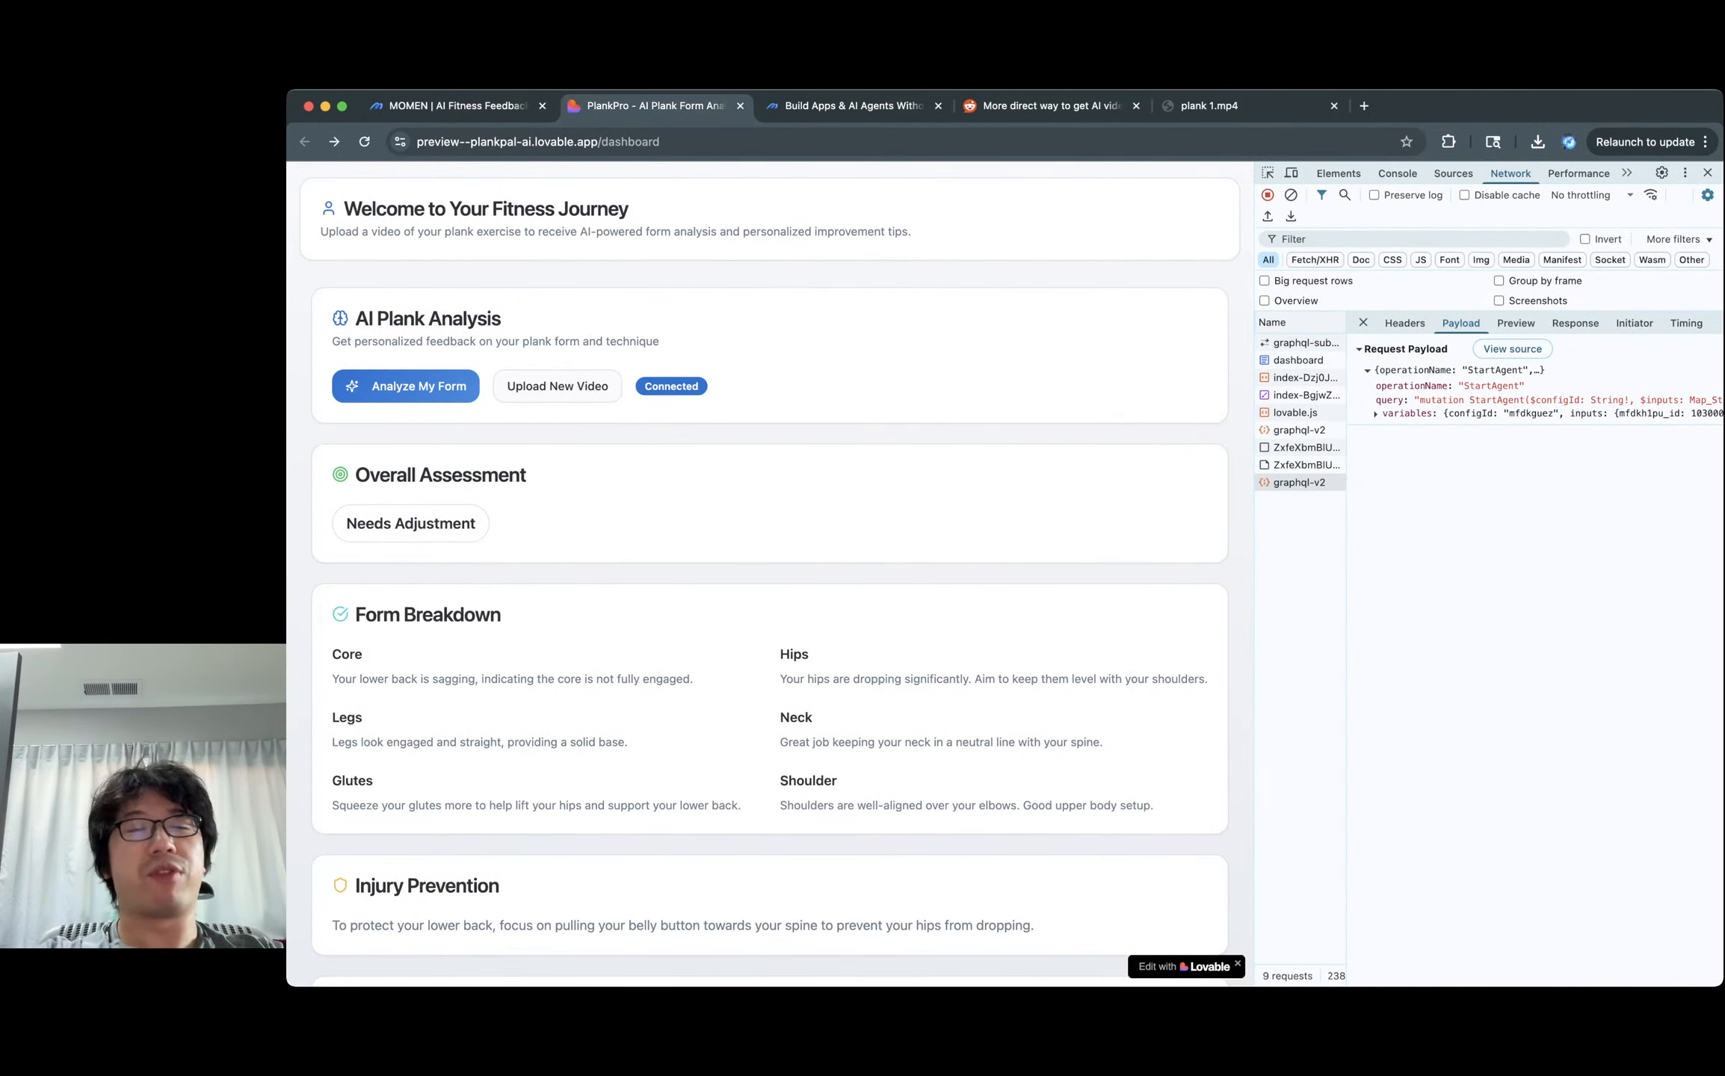
scroll(770, 575, "down", 3)
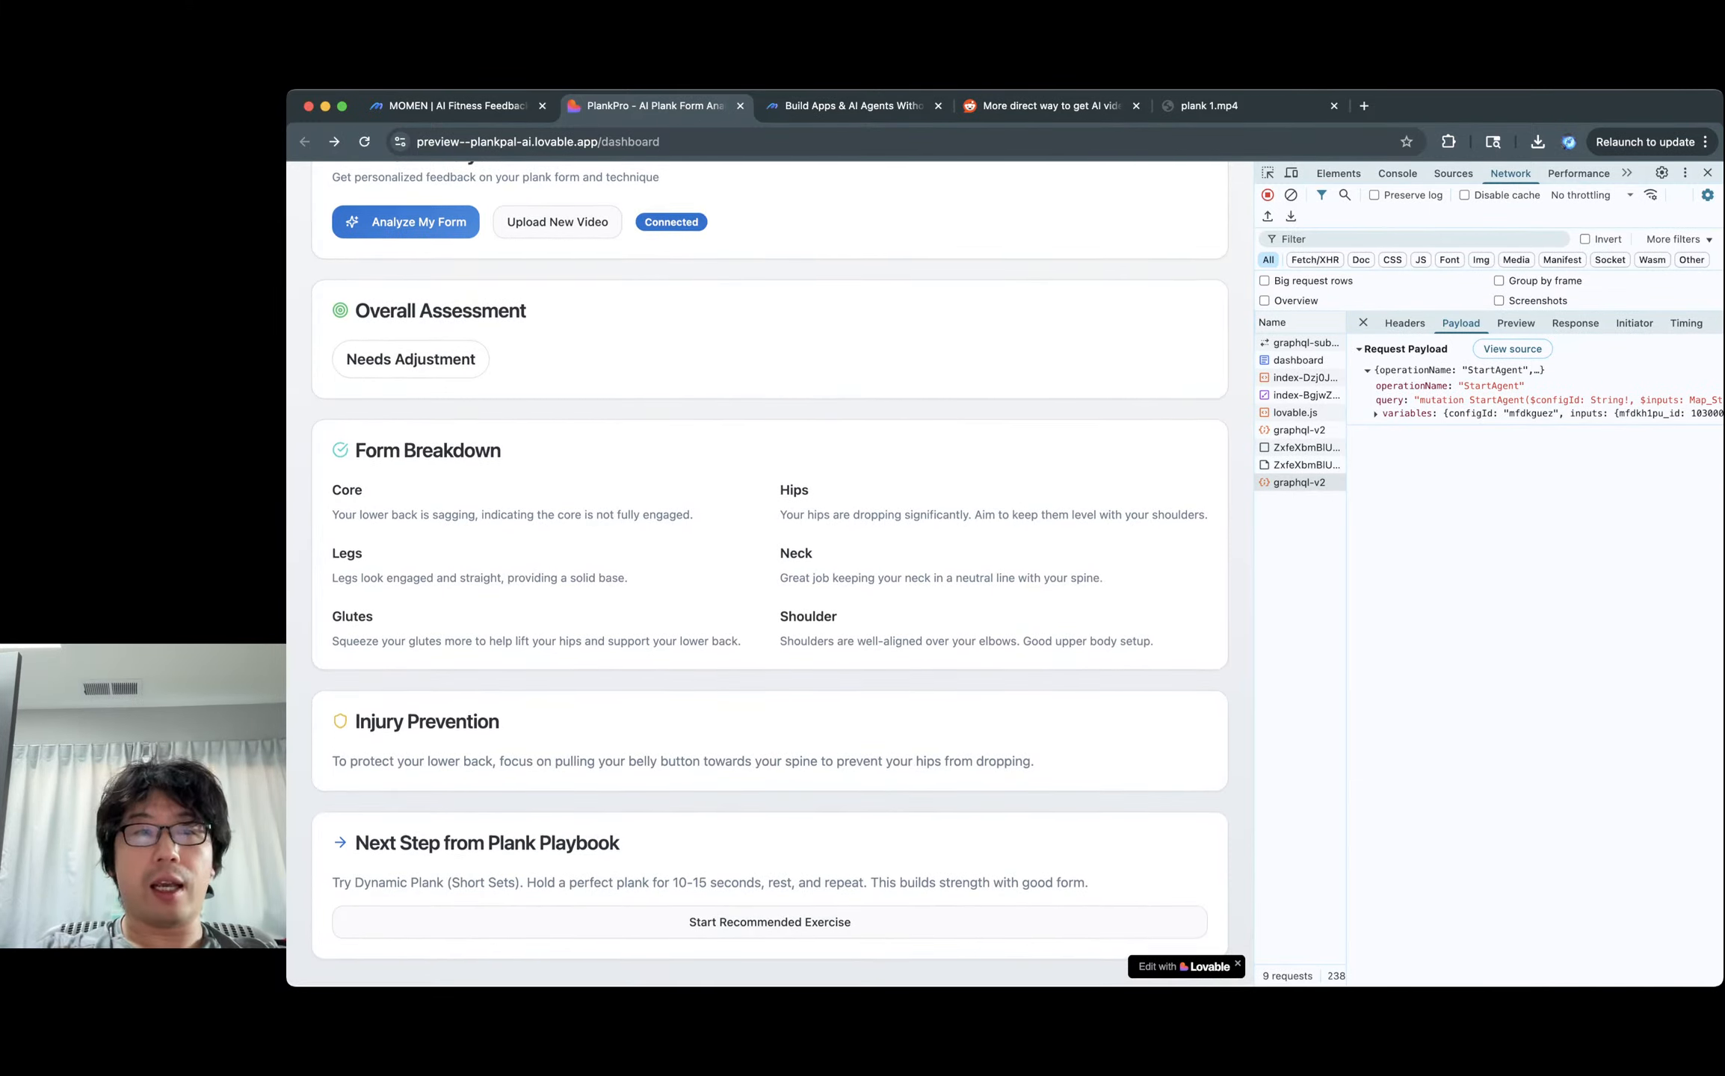
left_click_drag(349, 448, 1166, 651)
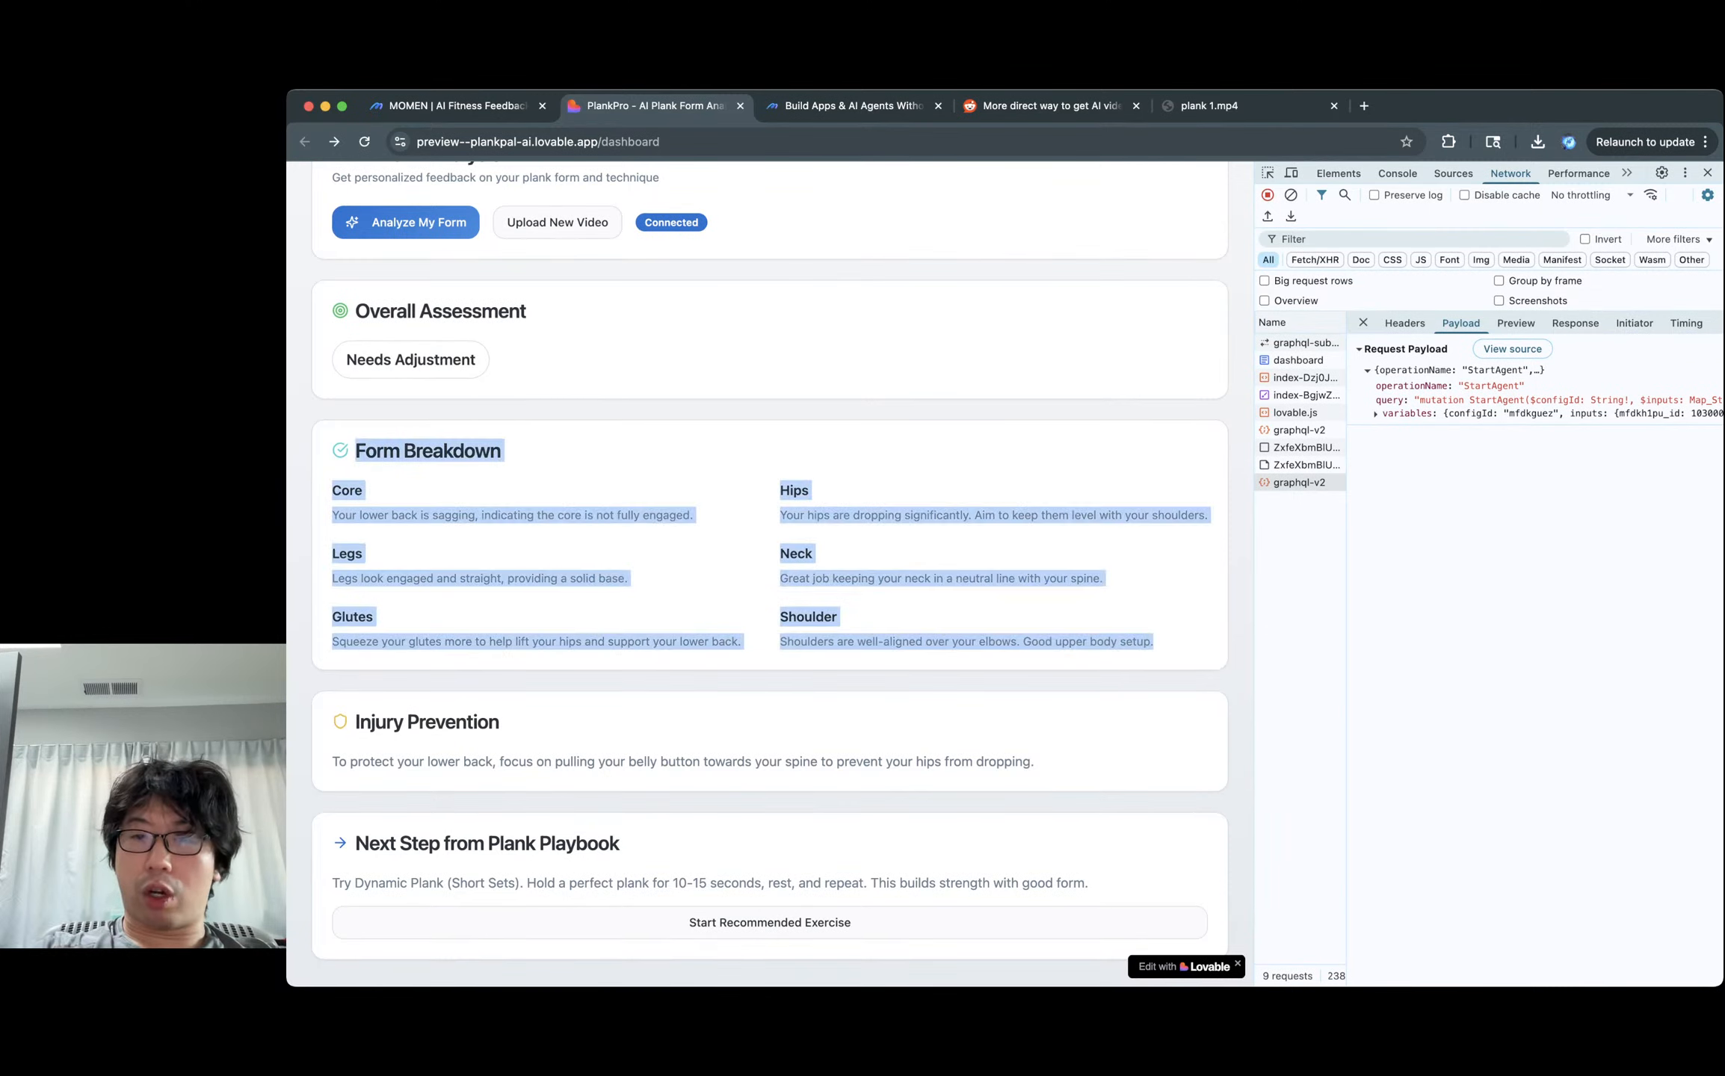
left_click(1166, 658)
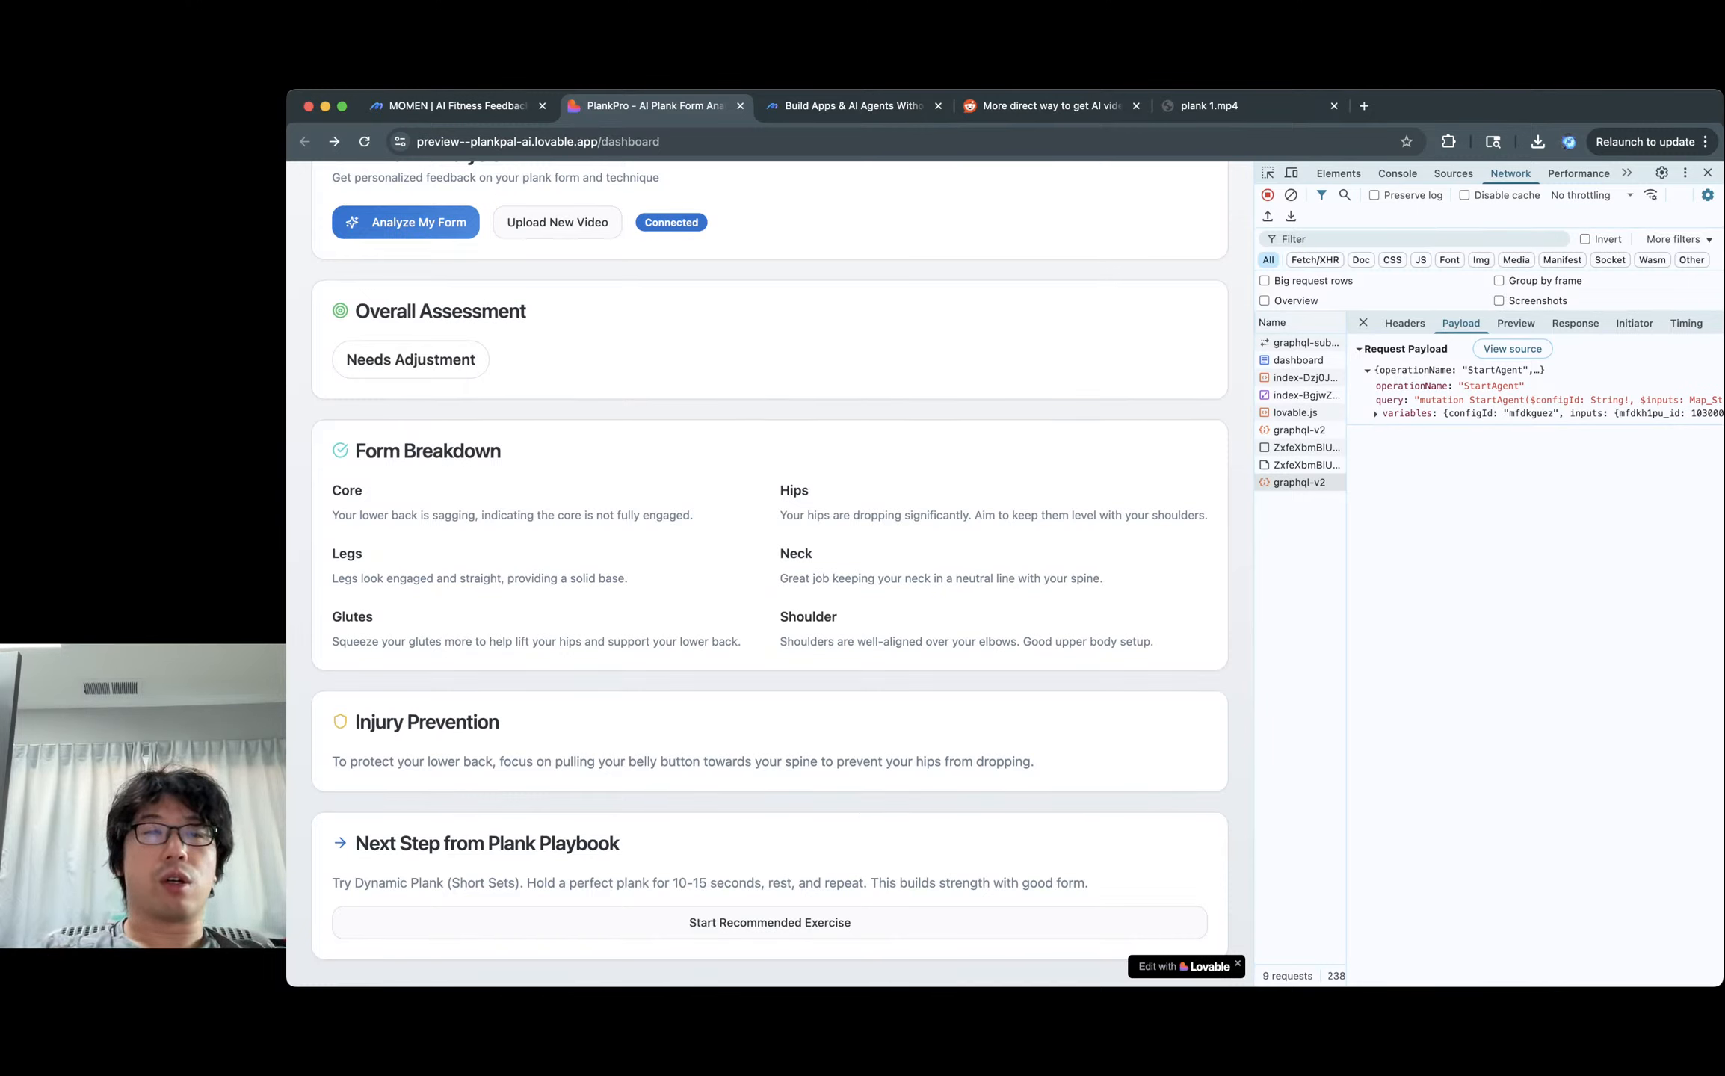
left_click_drag(353, 450, 1153, 641)
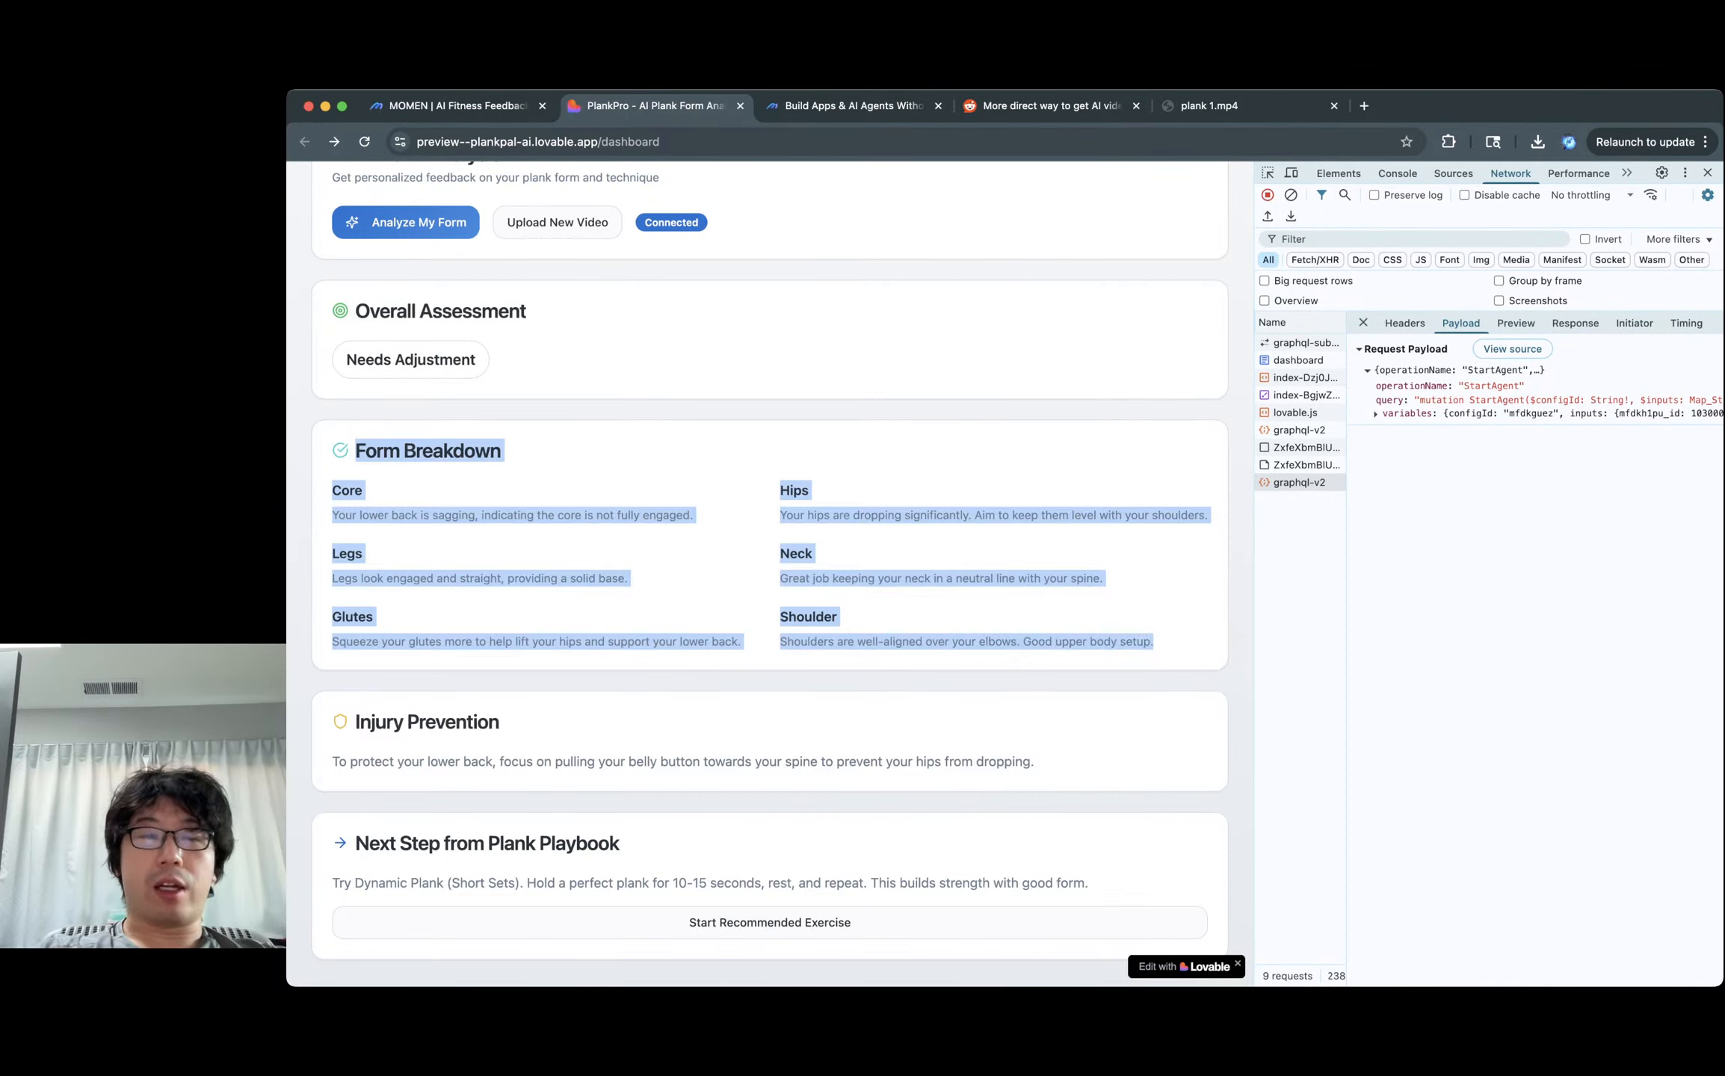
Read the Injury Prevention and Next Step recommendations, then return to the Momen editor.
left_click_drag(354, 722, 1035, 762)
left_click(1036, 764)
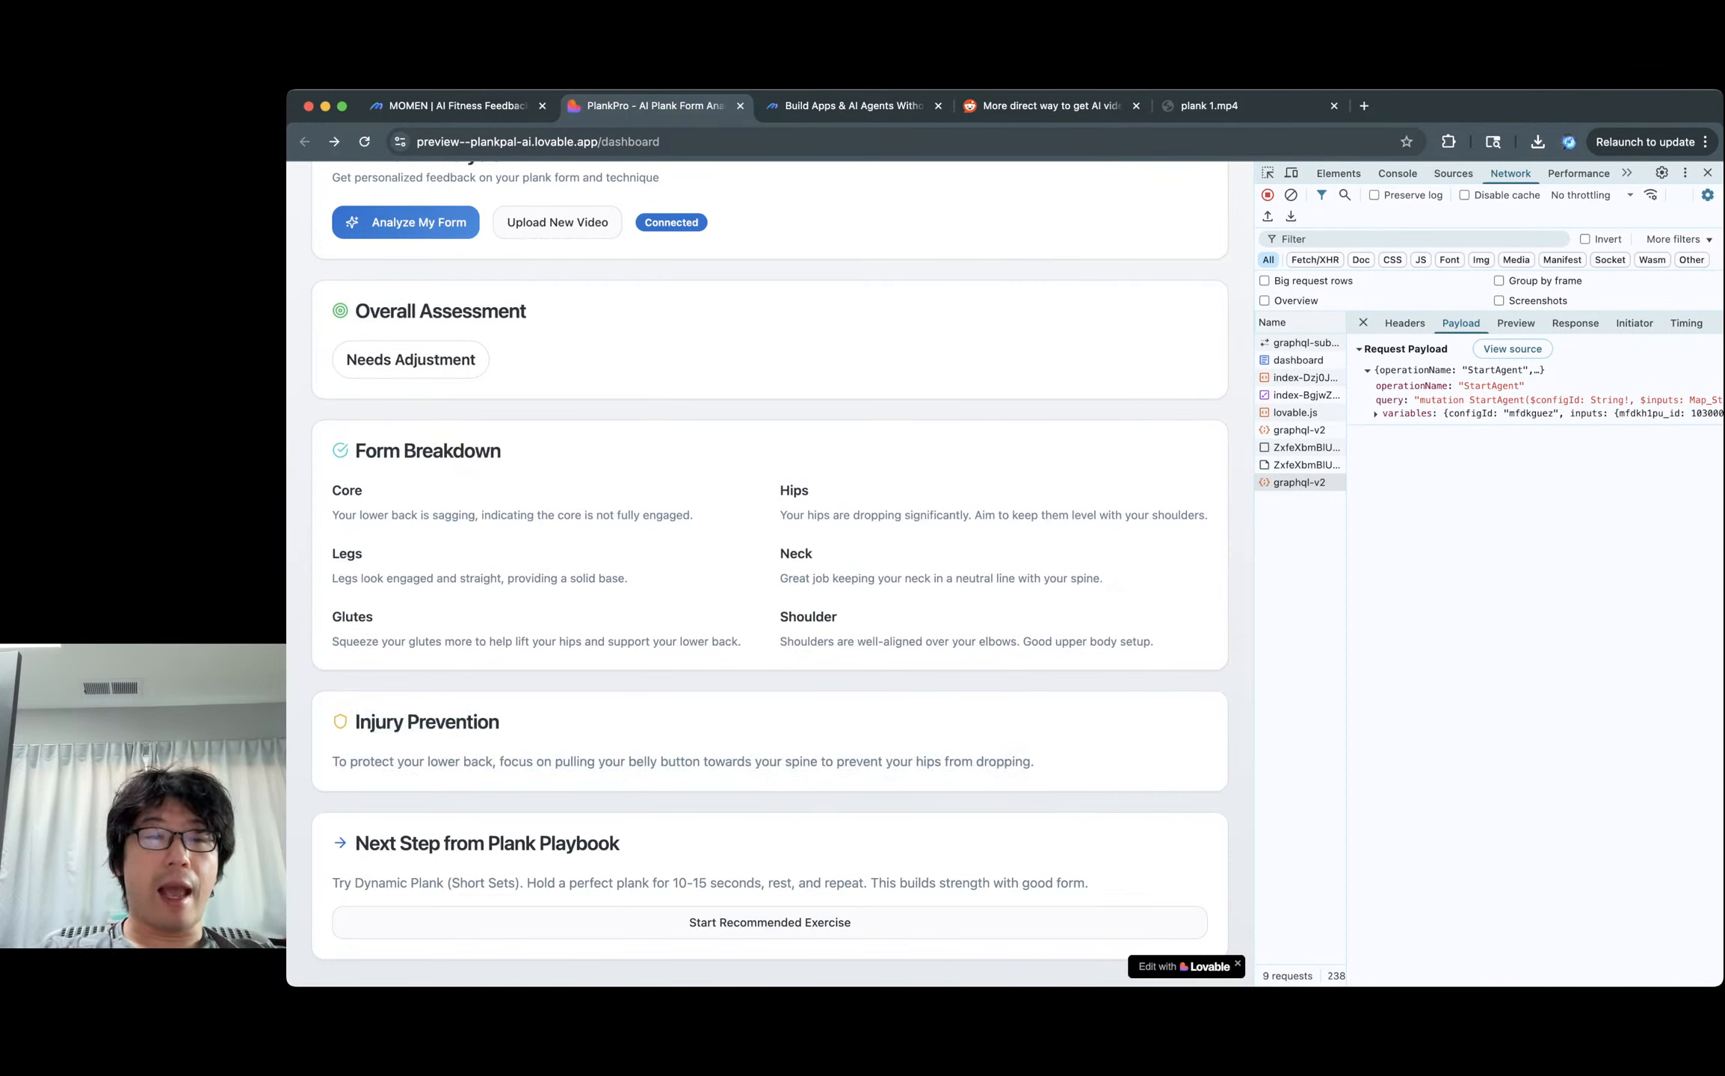
left_click_drag(356, 843, 1088, 883)
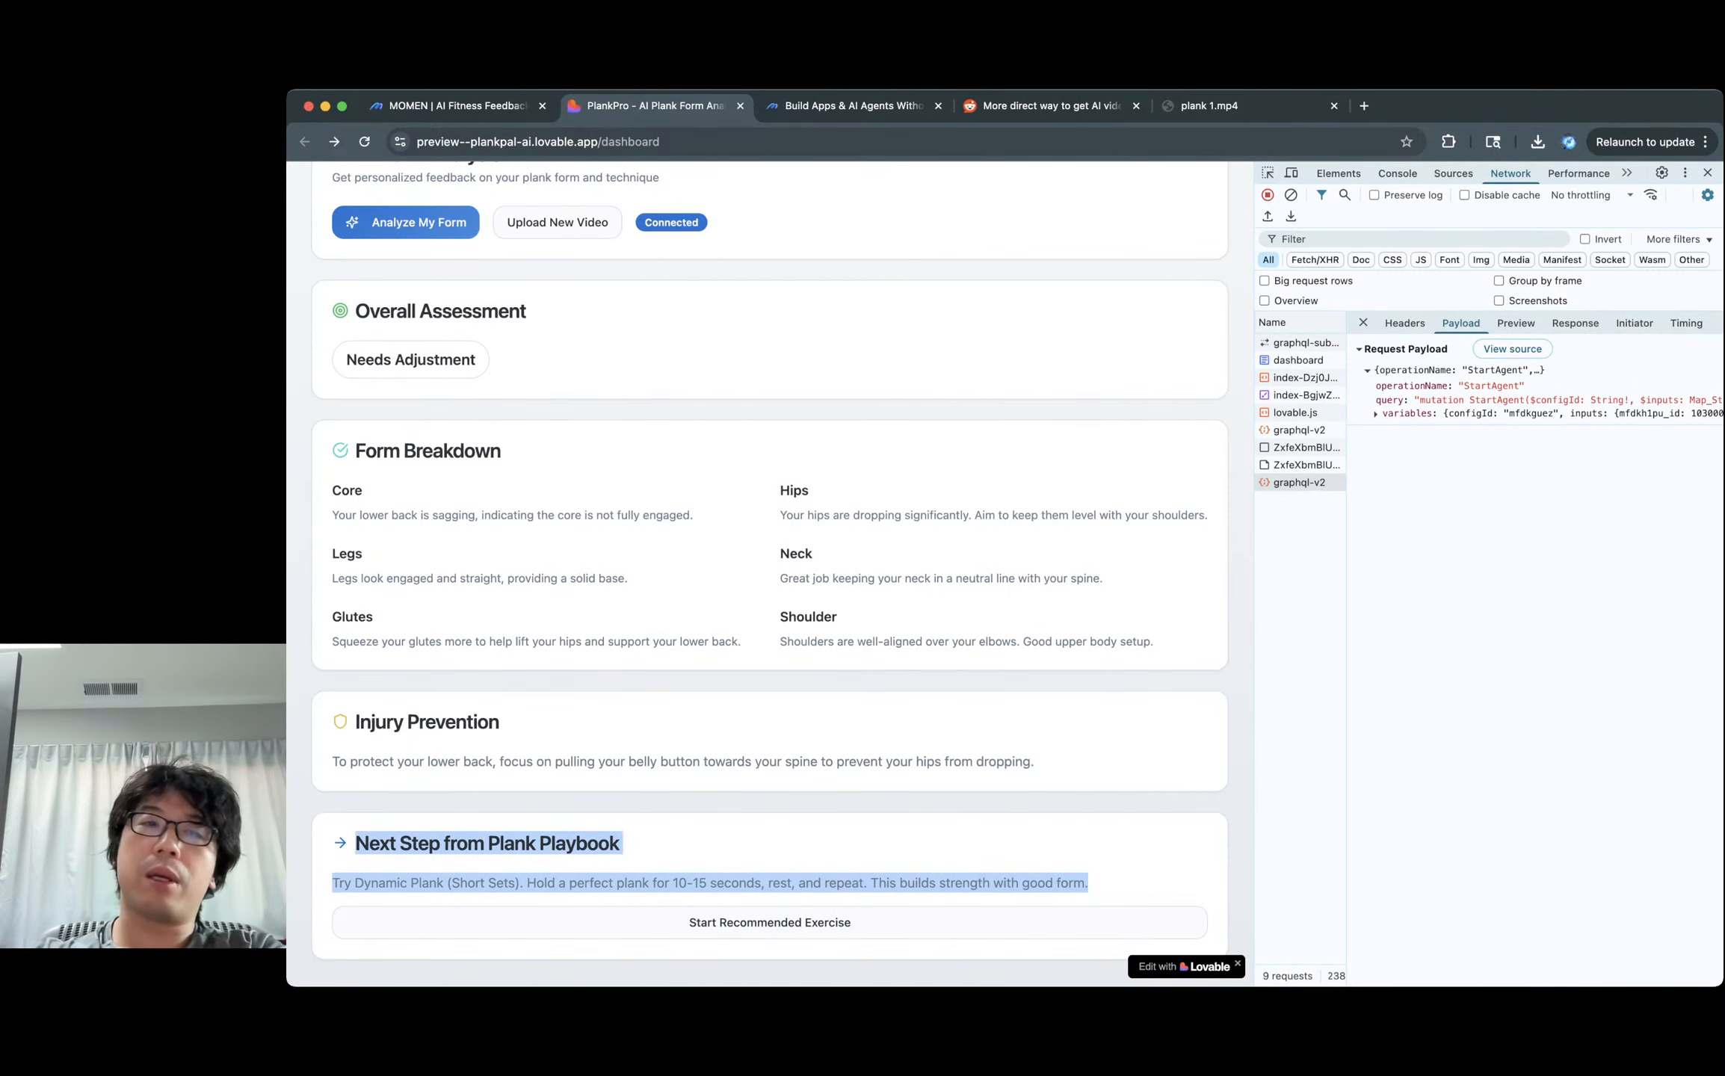
left_click(457, 106)
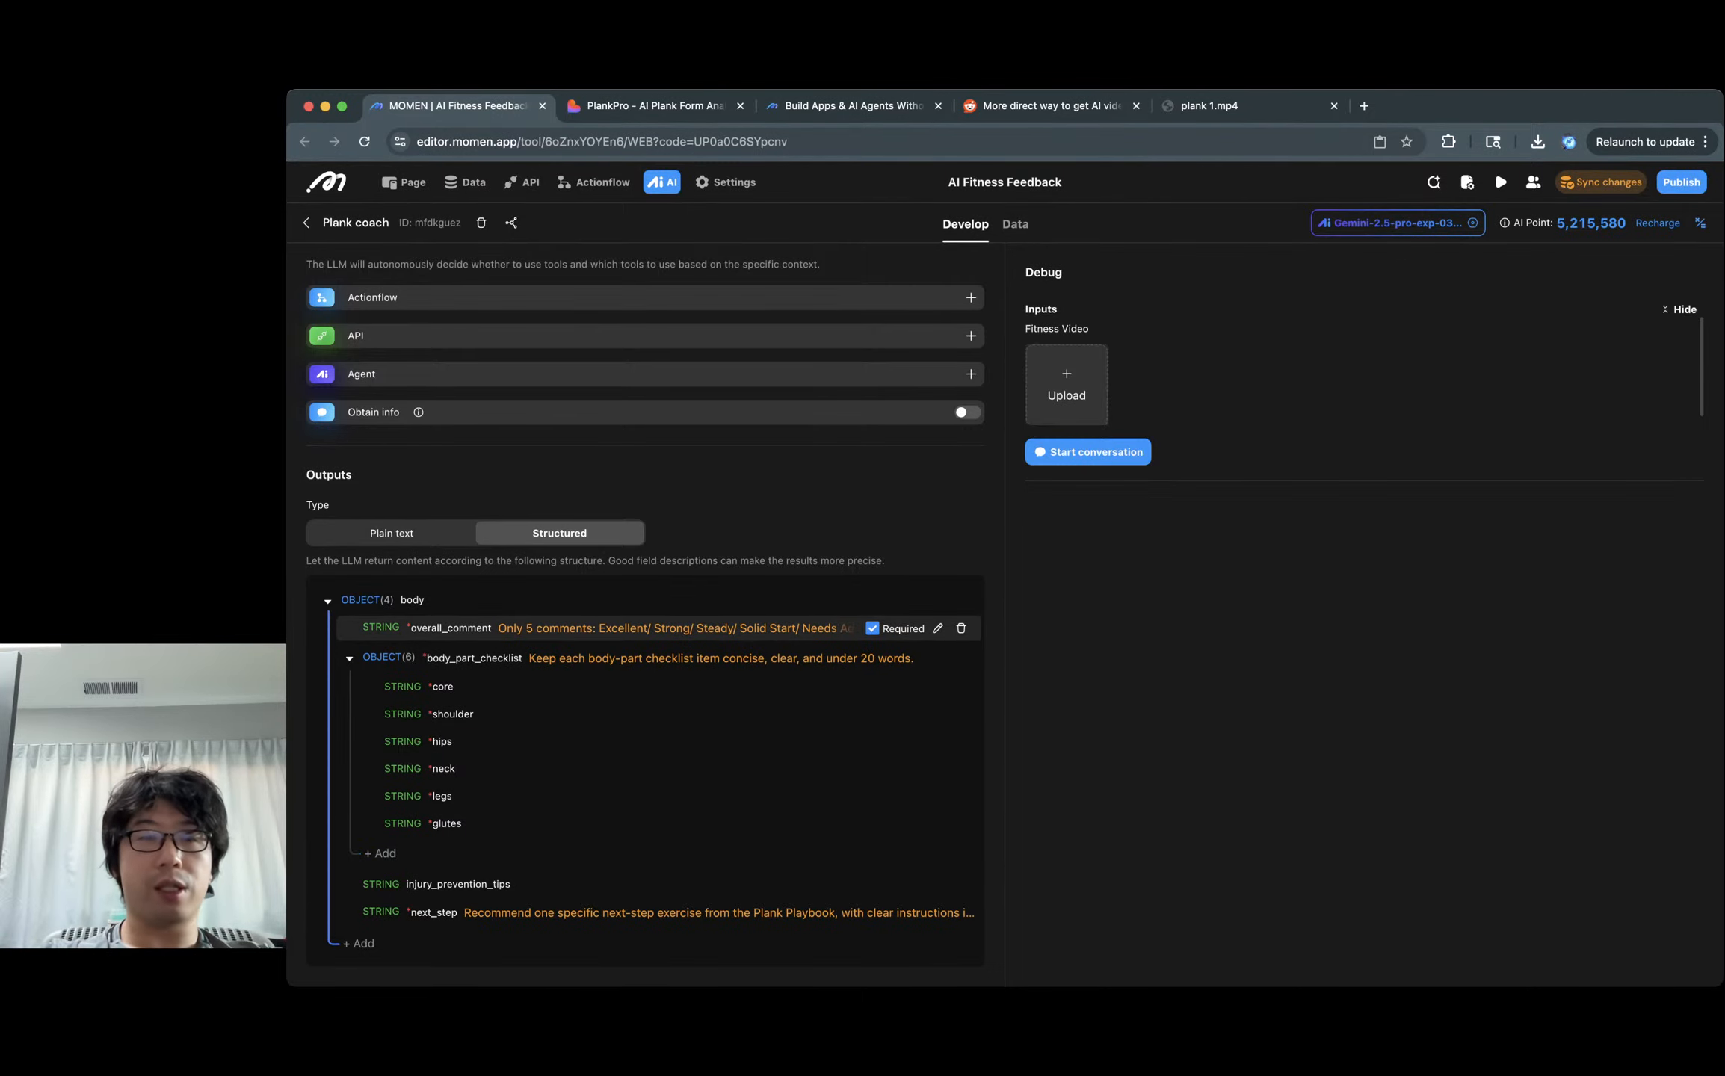
Compare the PlankPro dashboard's Form Breakdown feedback with the Plank coach's output schema.
key("ctrl+Tab")
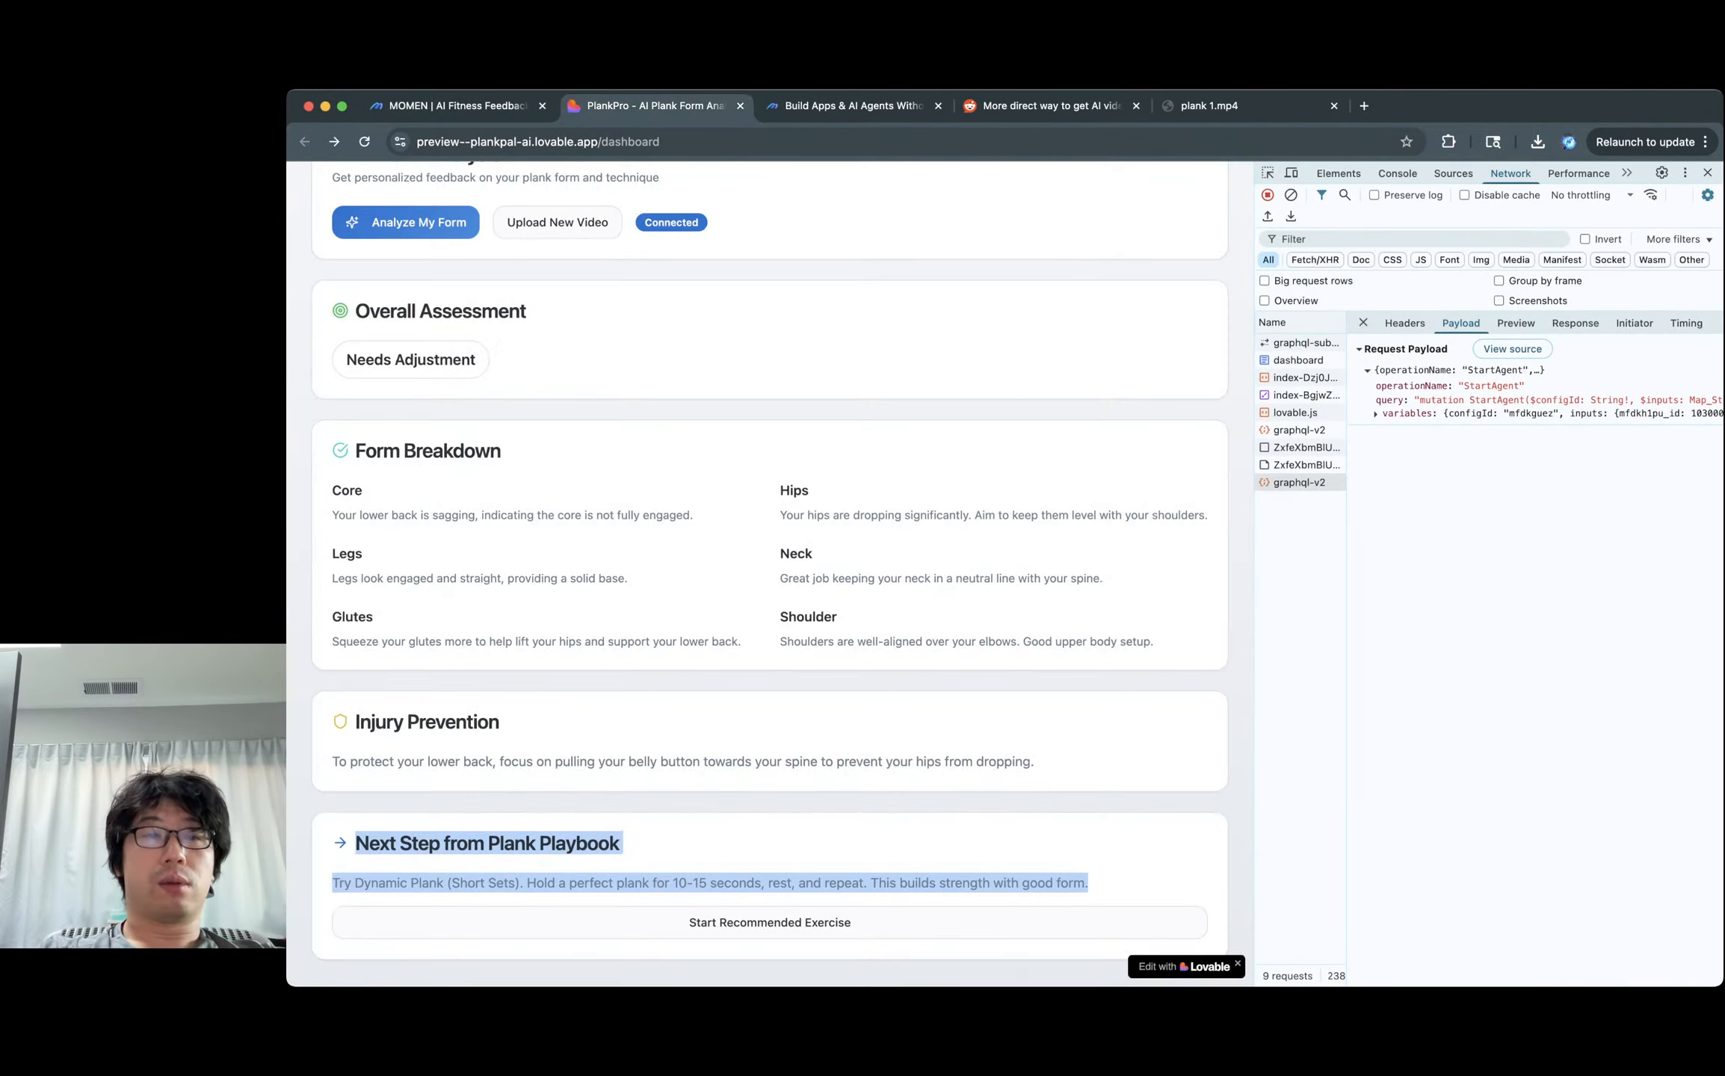
scroll(769, 628, "up", 4)
scroll(770, 572, "down", 3)
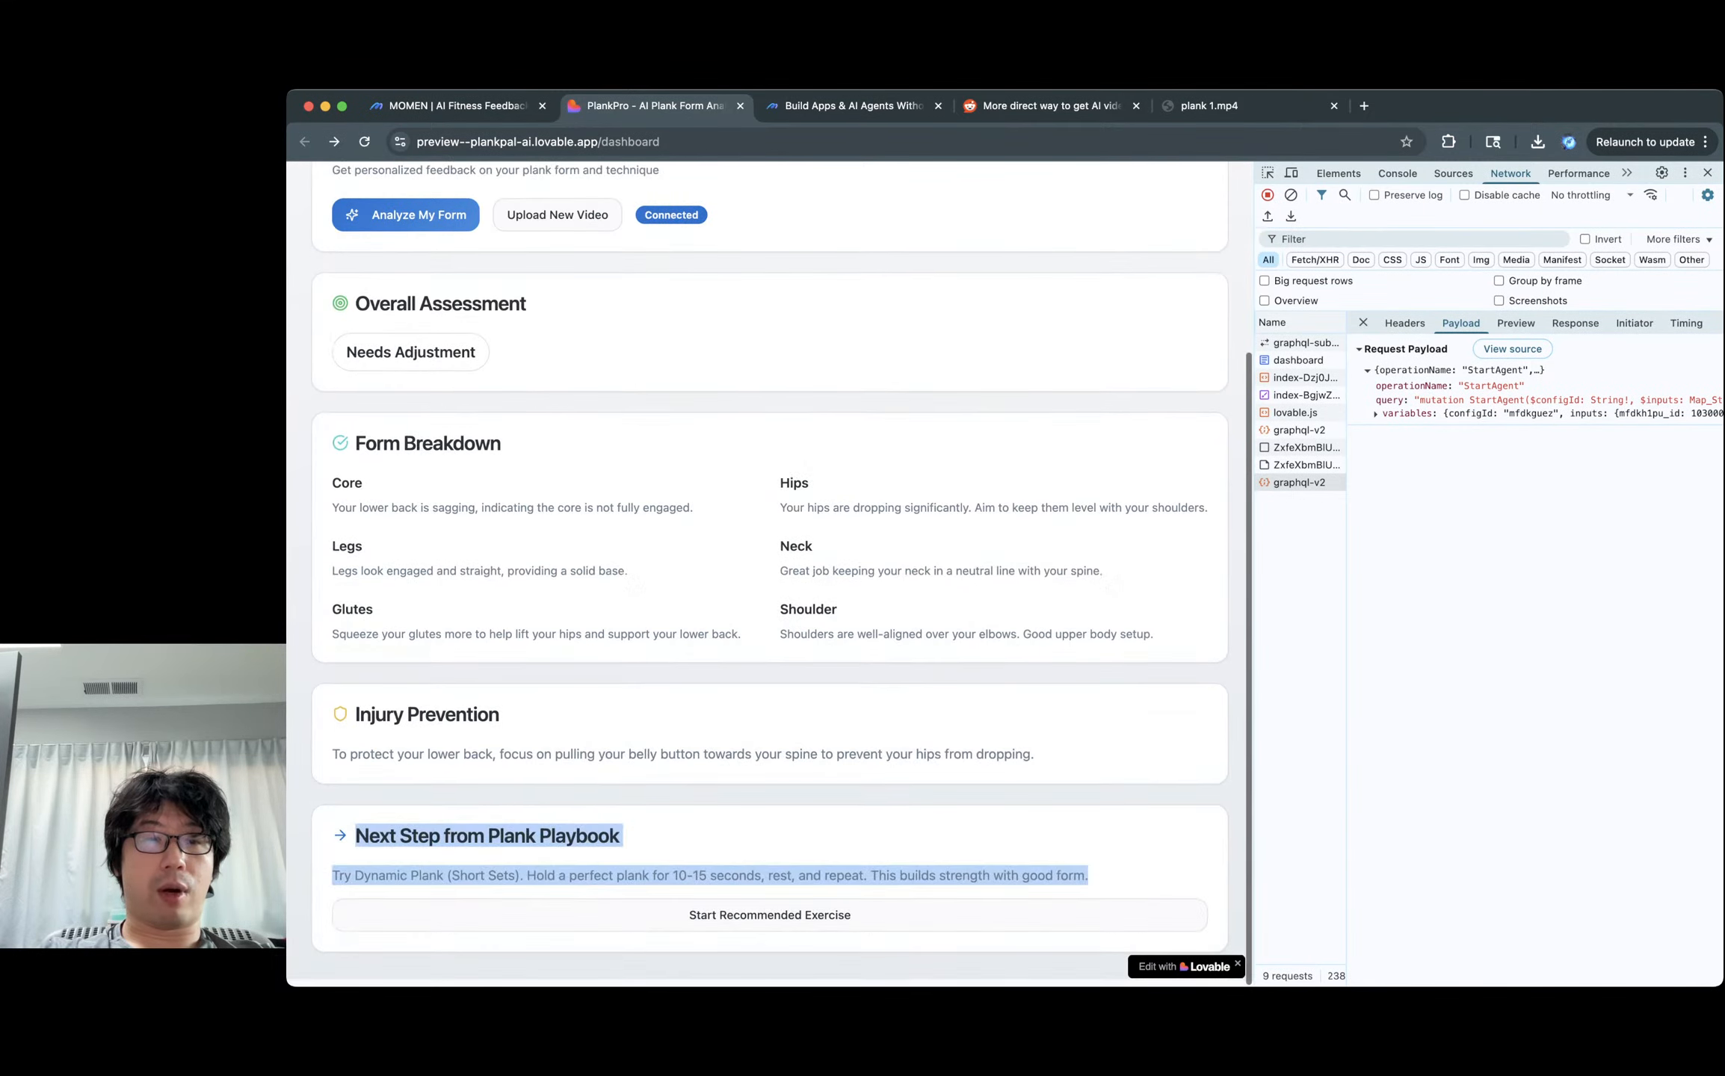
scroll(770, 572, "up", 3)
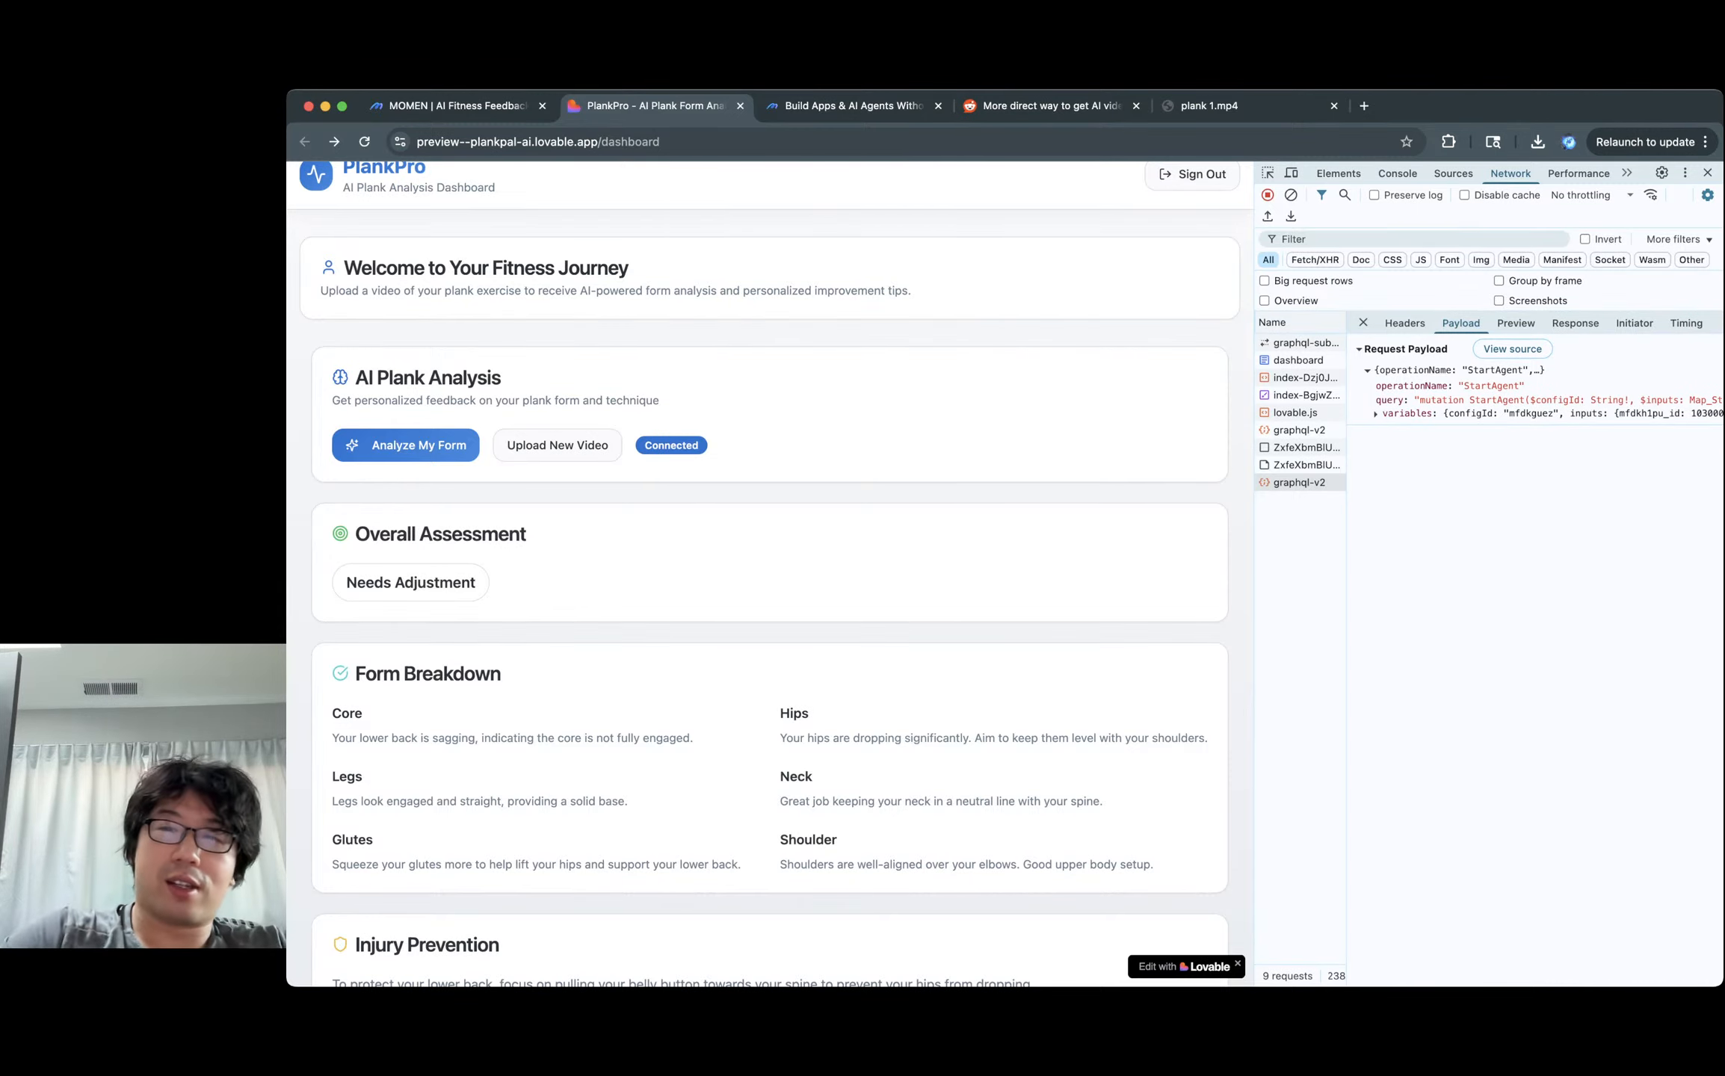
left_click(457, 106)
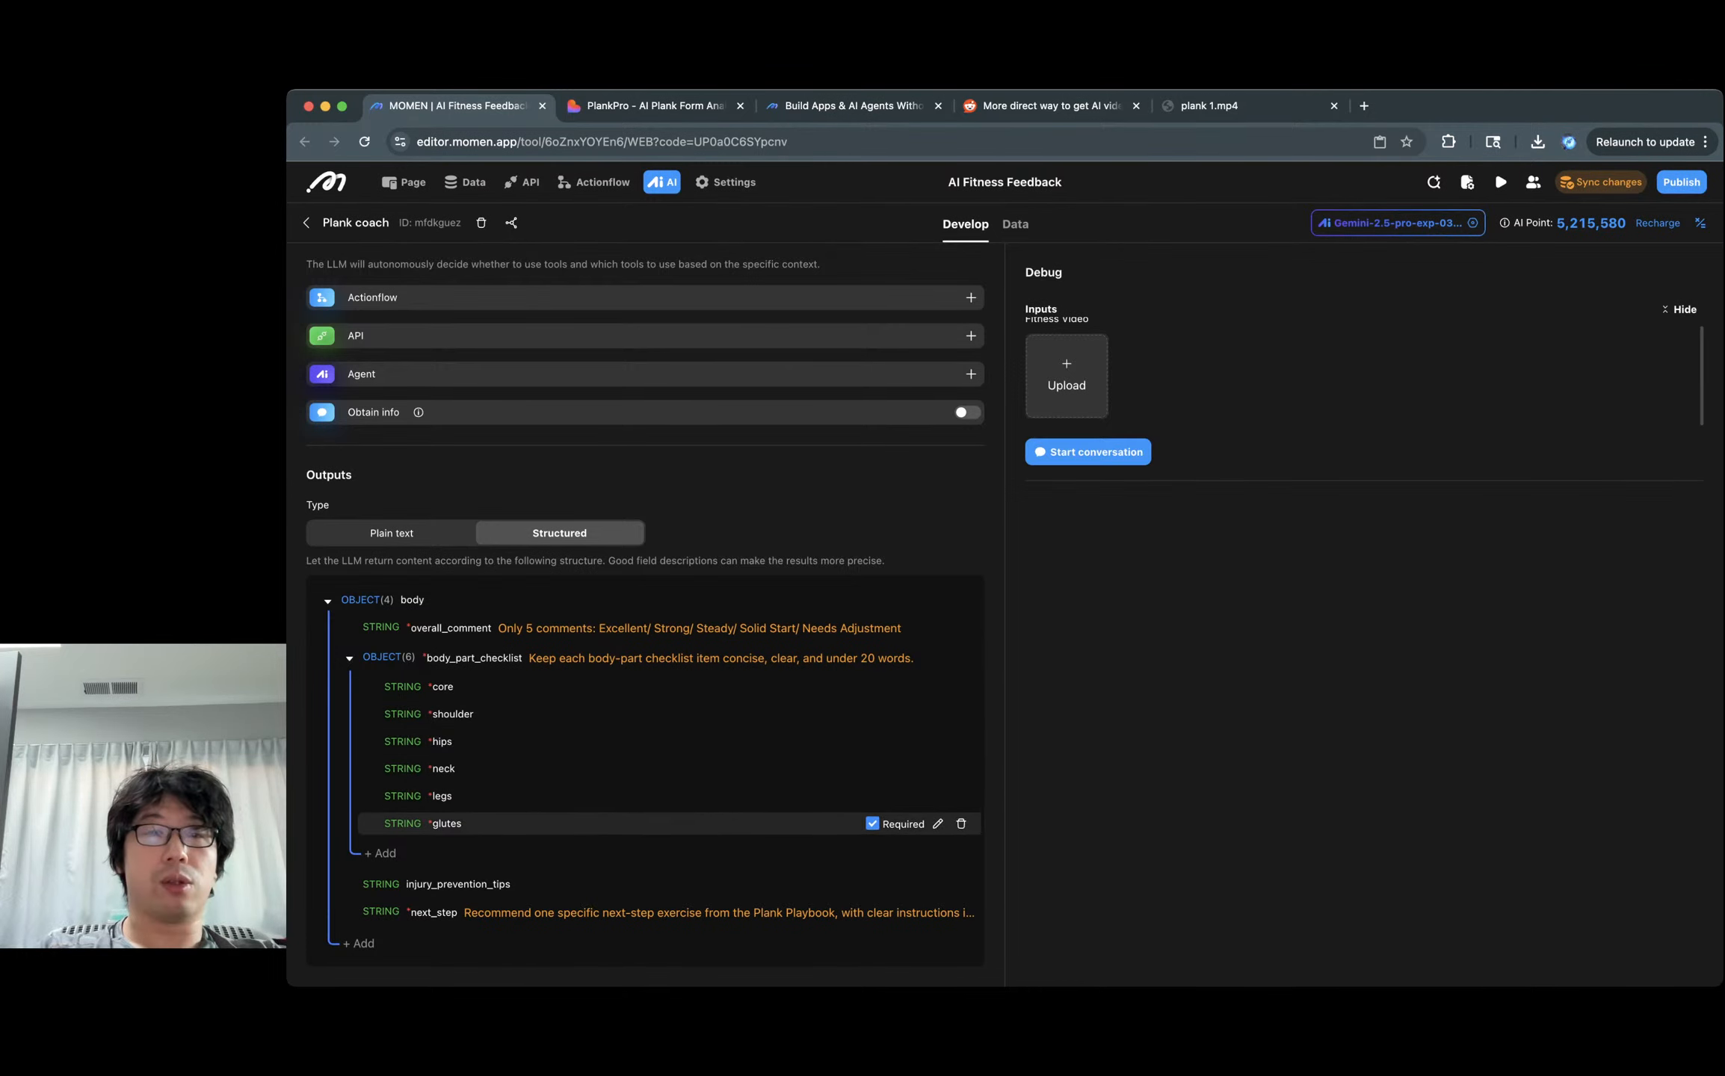
key("ctrl+Tab")
left_click_drag(331, 712, 1157, 867)
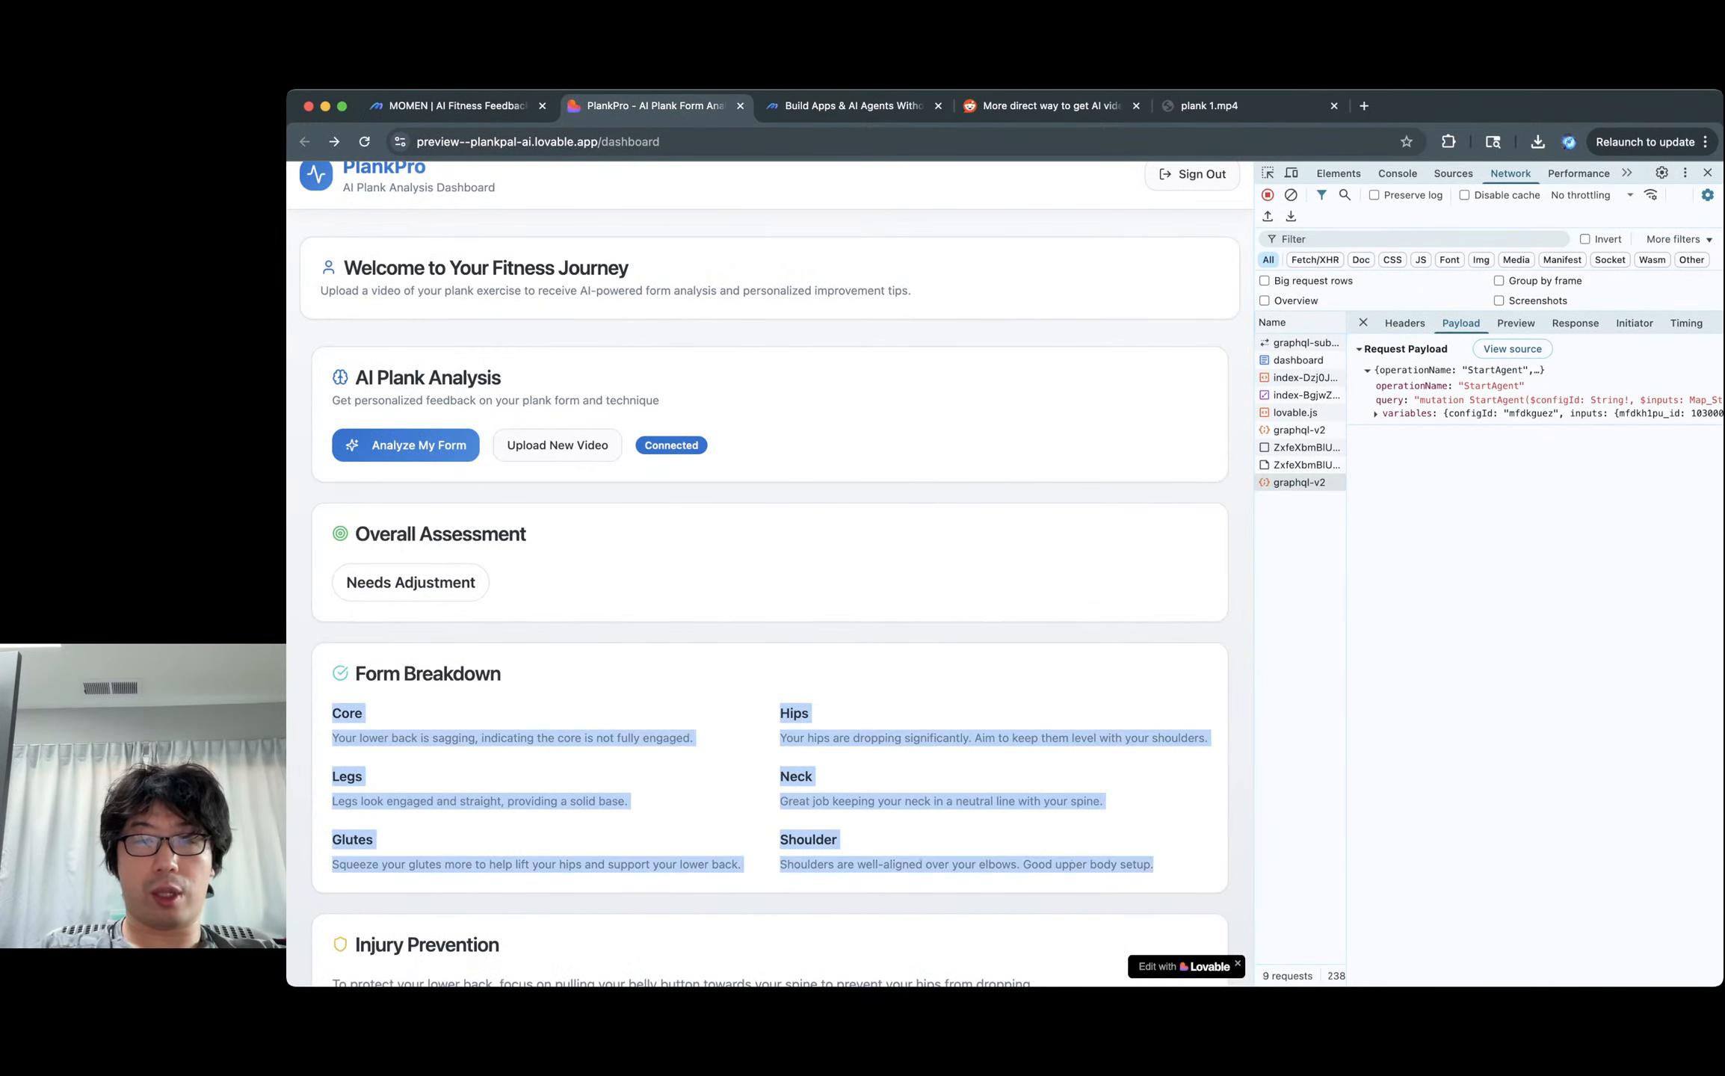
left_click(1113, 841)
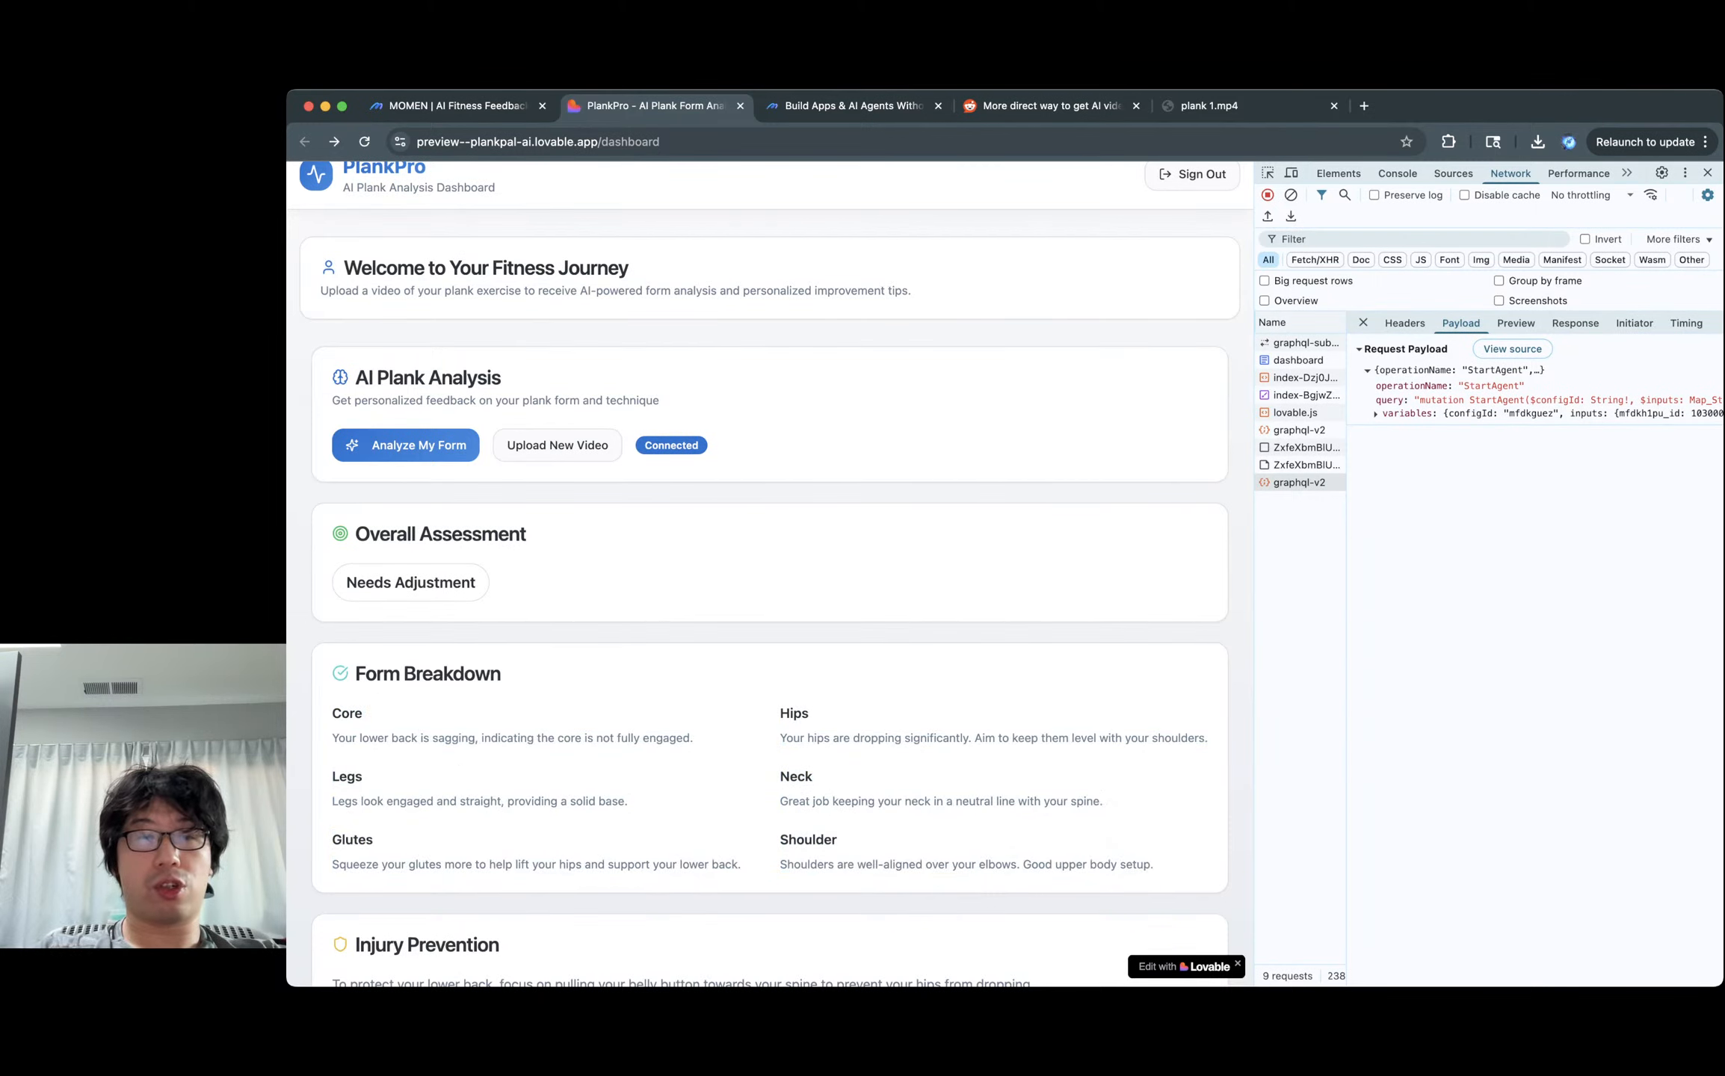
key("ctrl+shift+Tab")
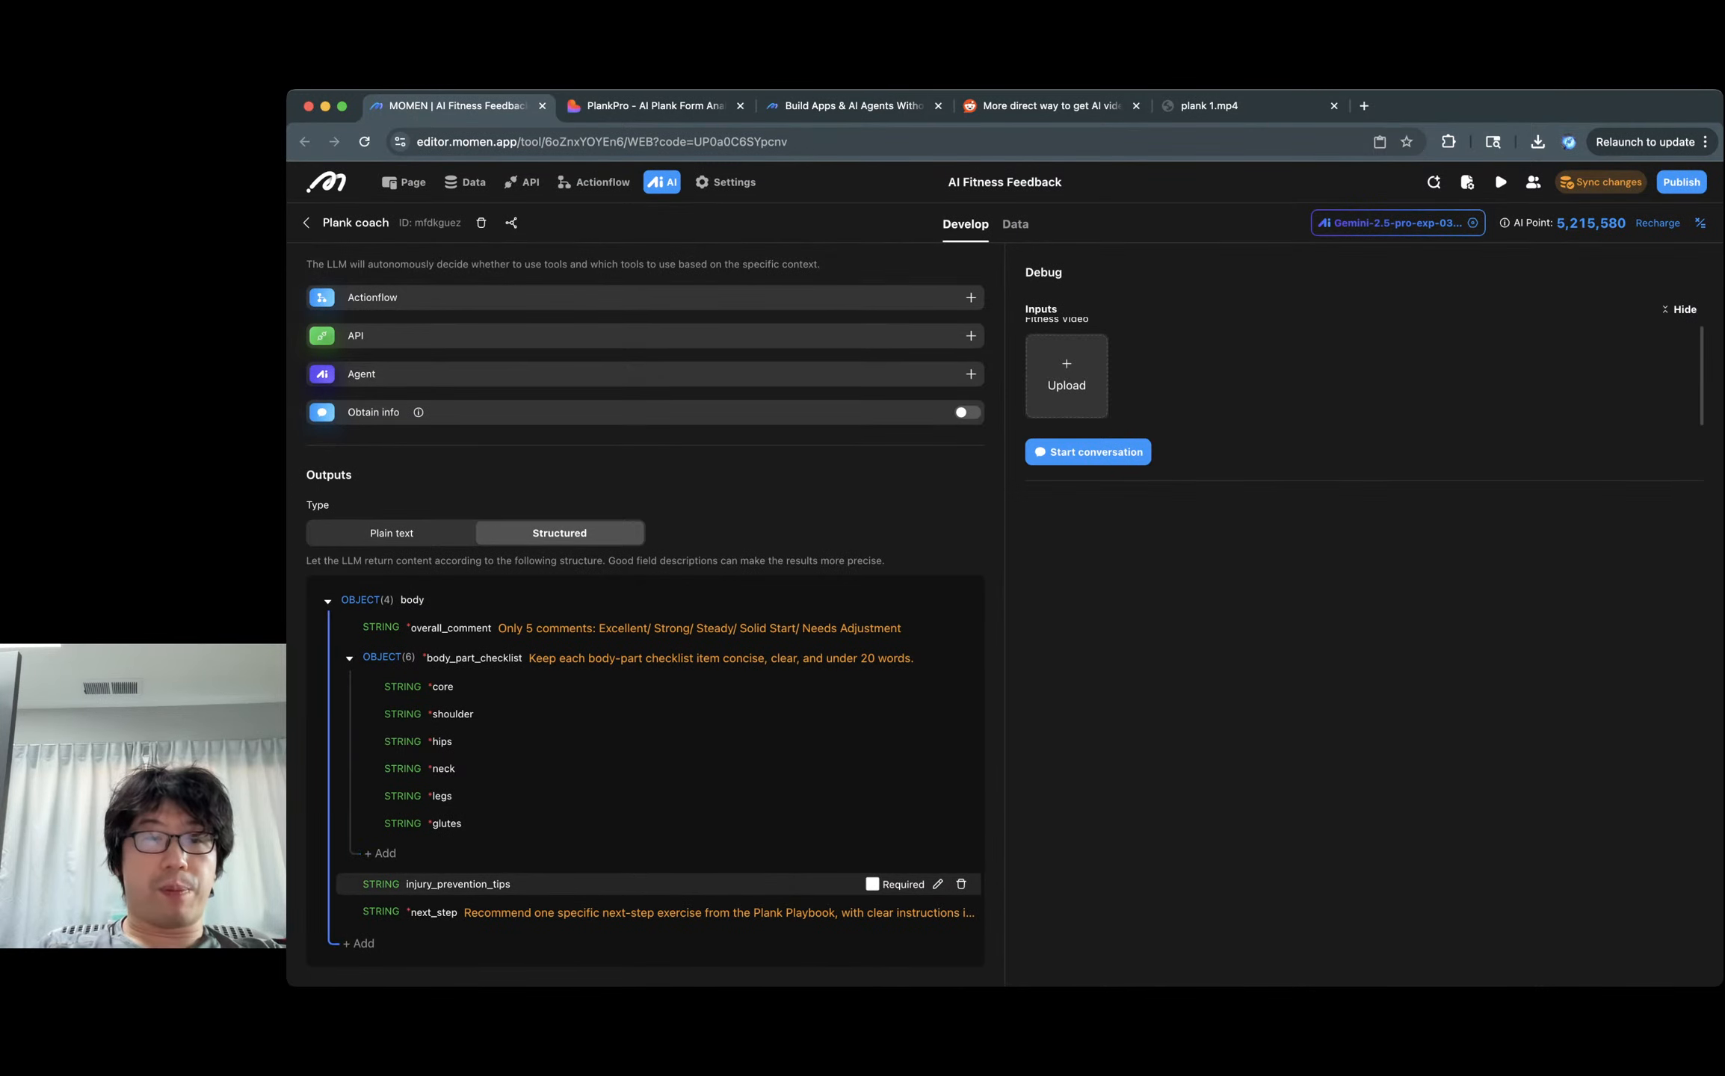
Compare the dashboard's 'Next Step from Plank Playbook' heading with the agent's output fields.
key("ctrl+Tab")
scroll(770, 574, "down", 3)
left_click_drag(356, 722, 500, 723)
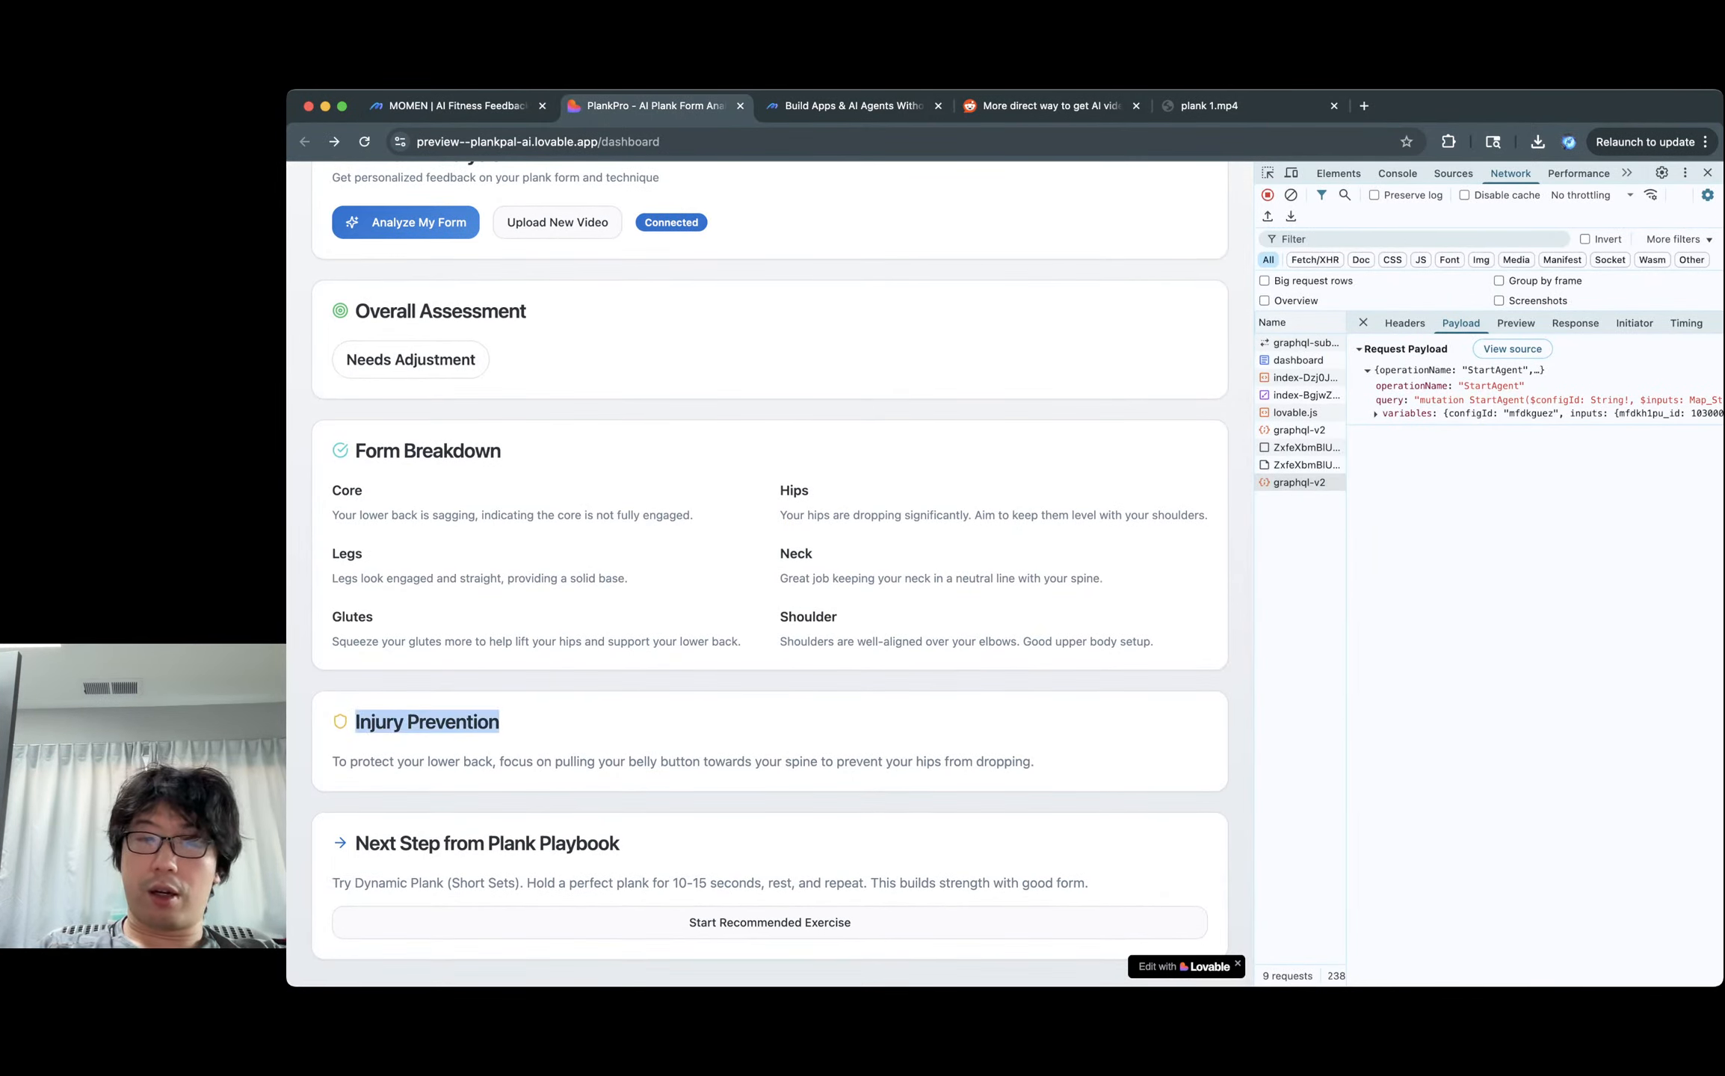
key("shift+Tab")
key("ctrl+shift+Tab")
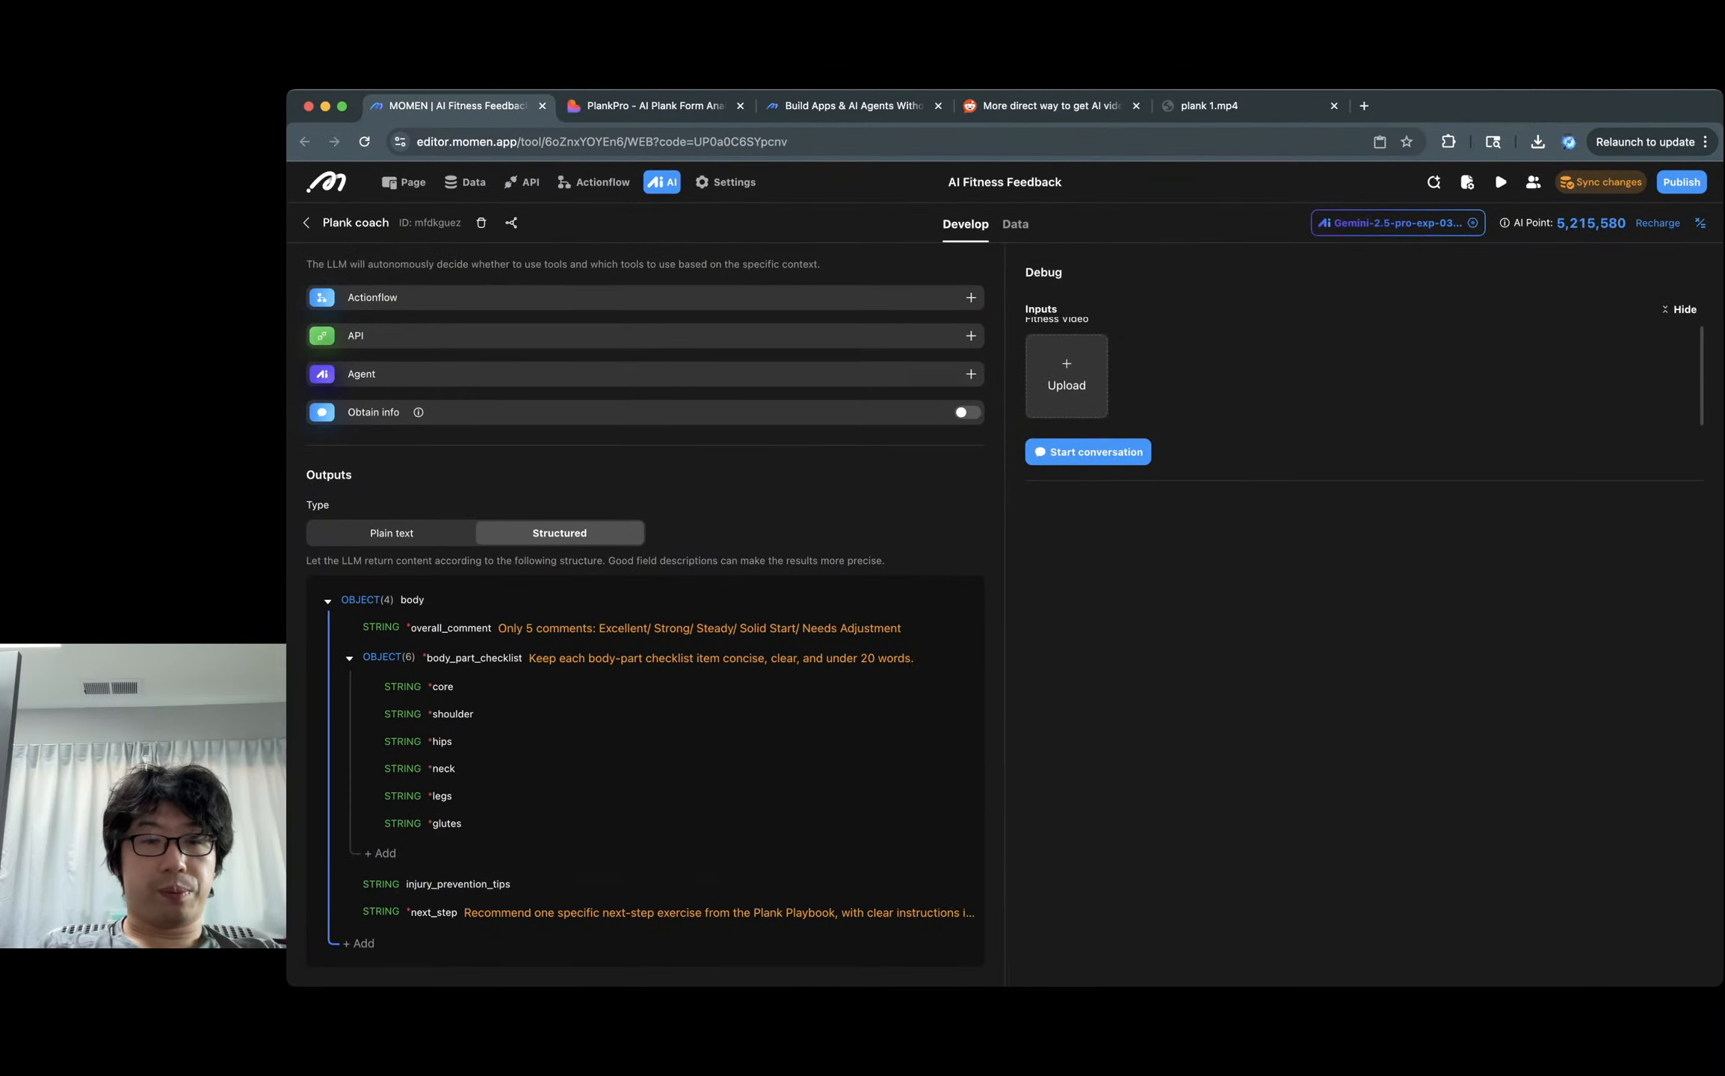
key("ctrl+Tab")
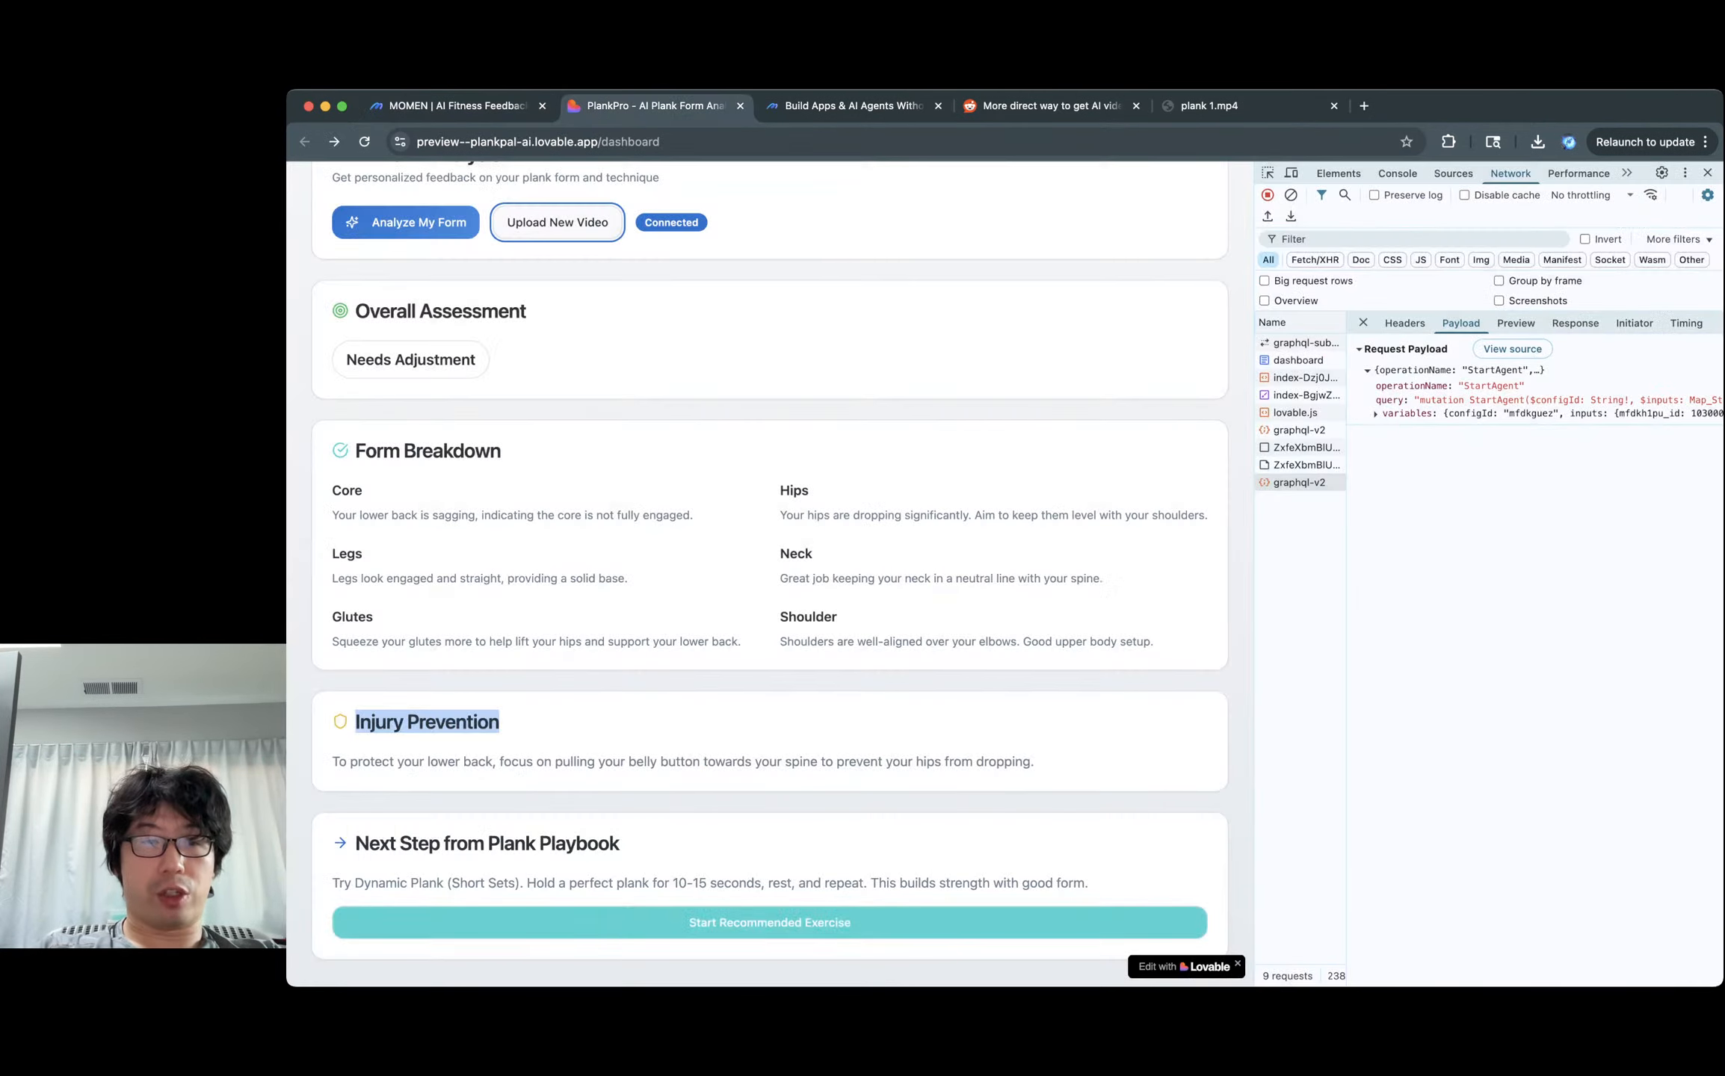
left_click_drag(355, 843, 619, 843)
left_click(622, 844)
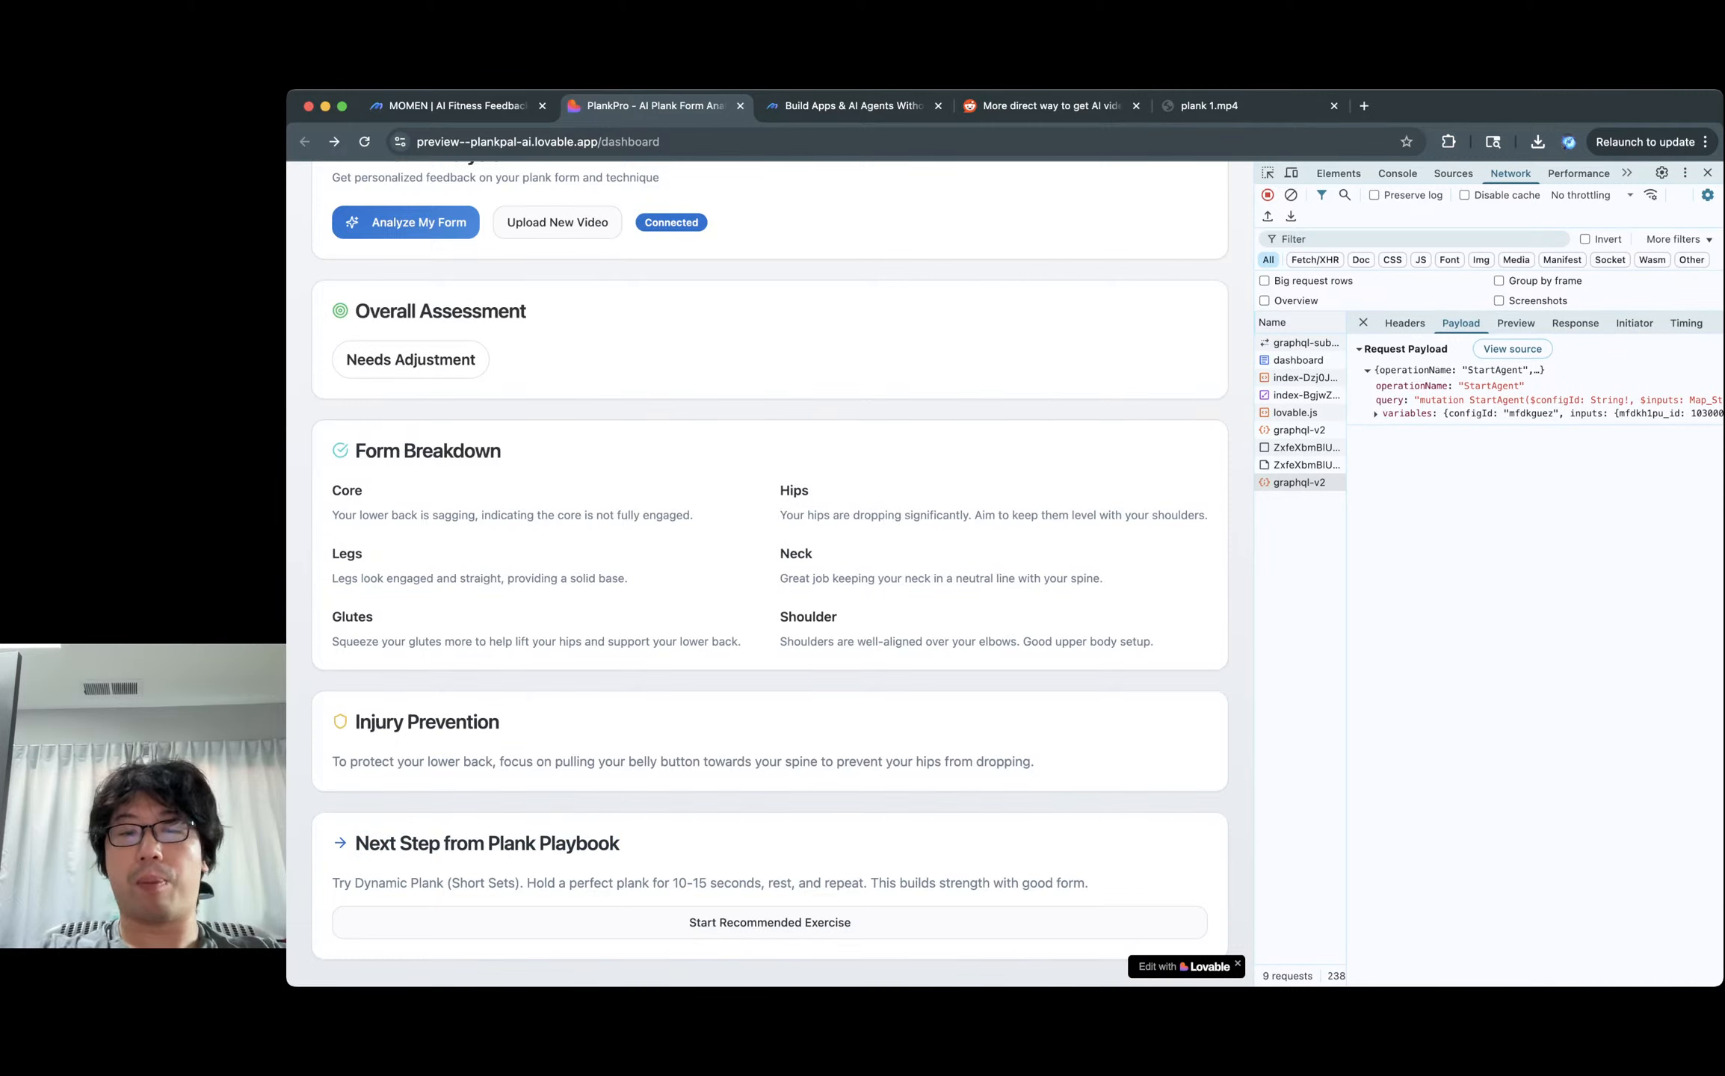
left_click_drag(355, 843, 485, 843)
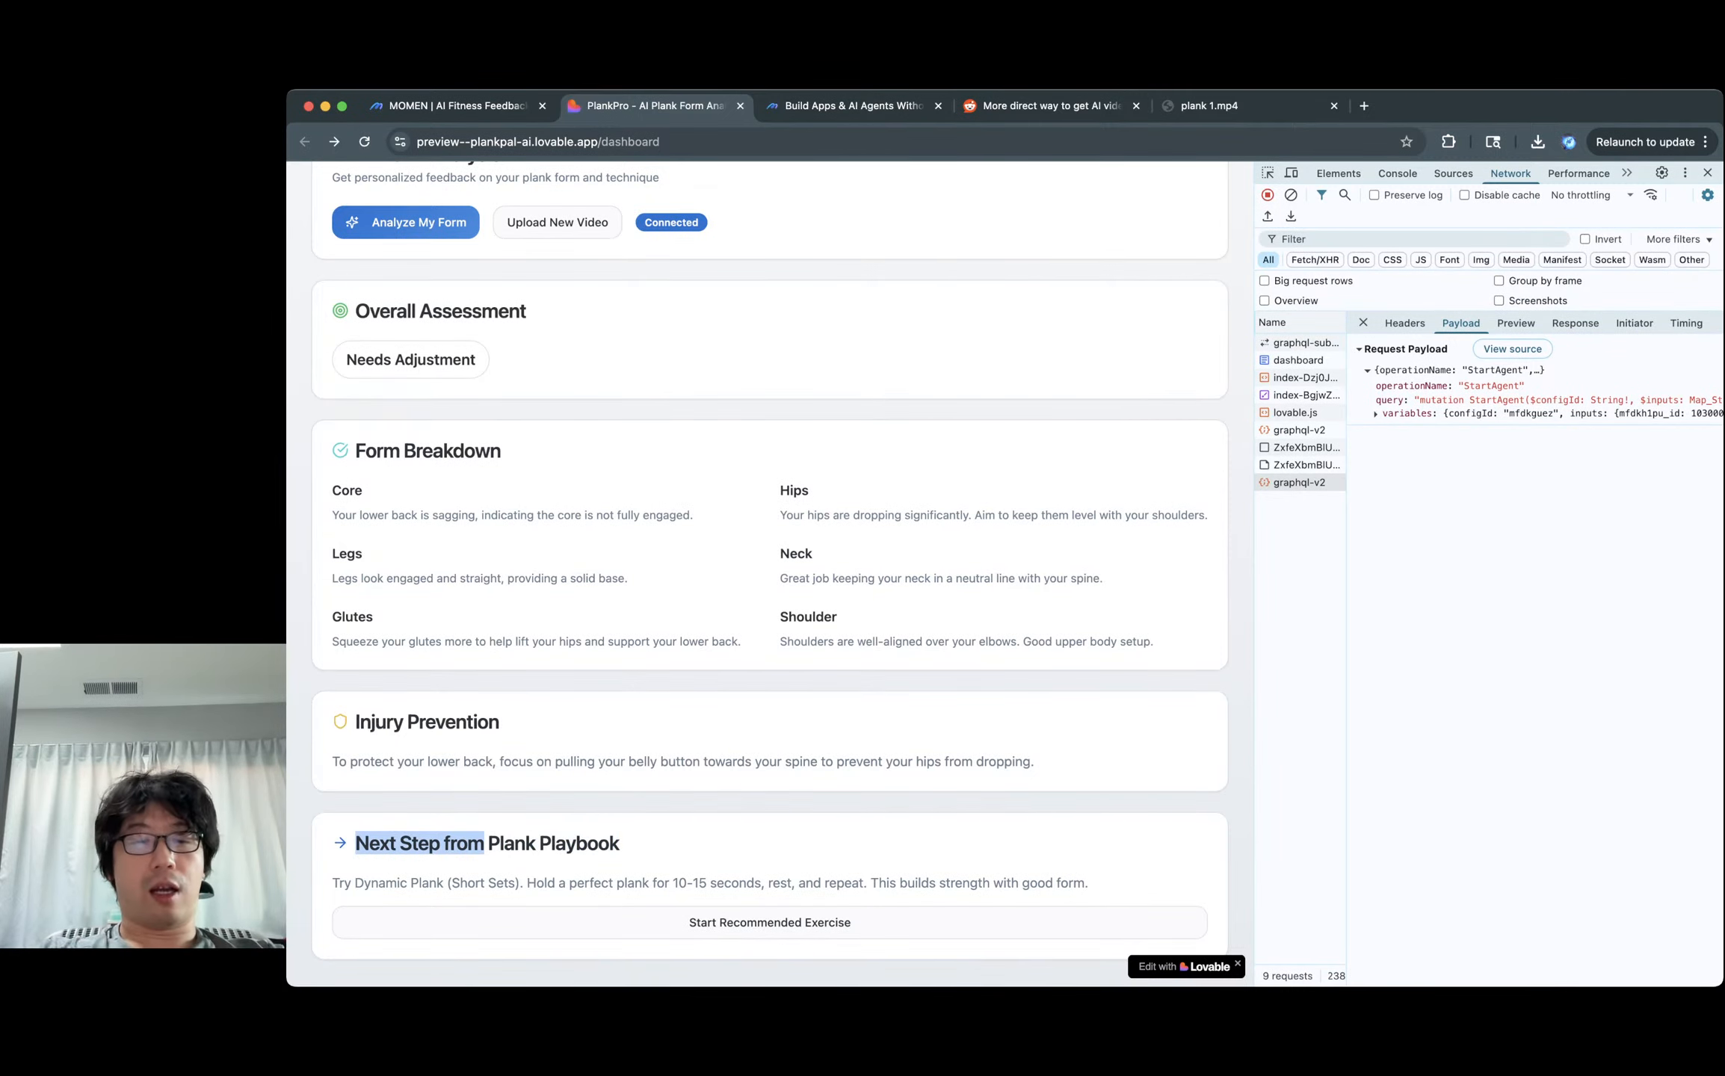
key("ctrl+shift+Tab")
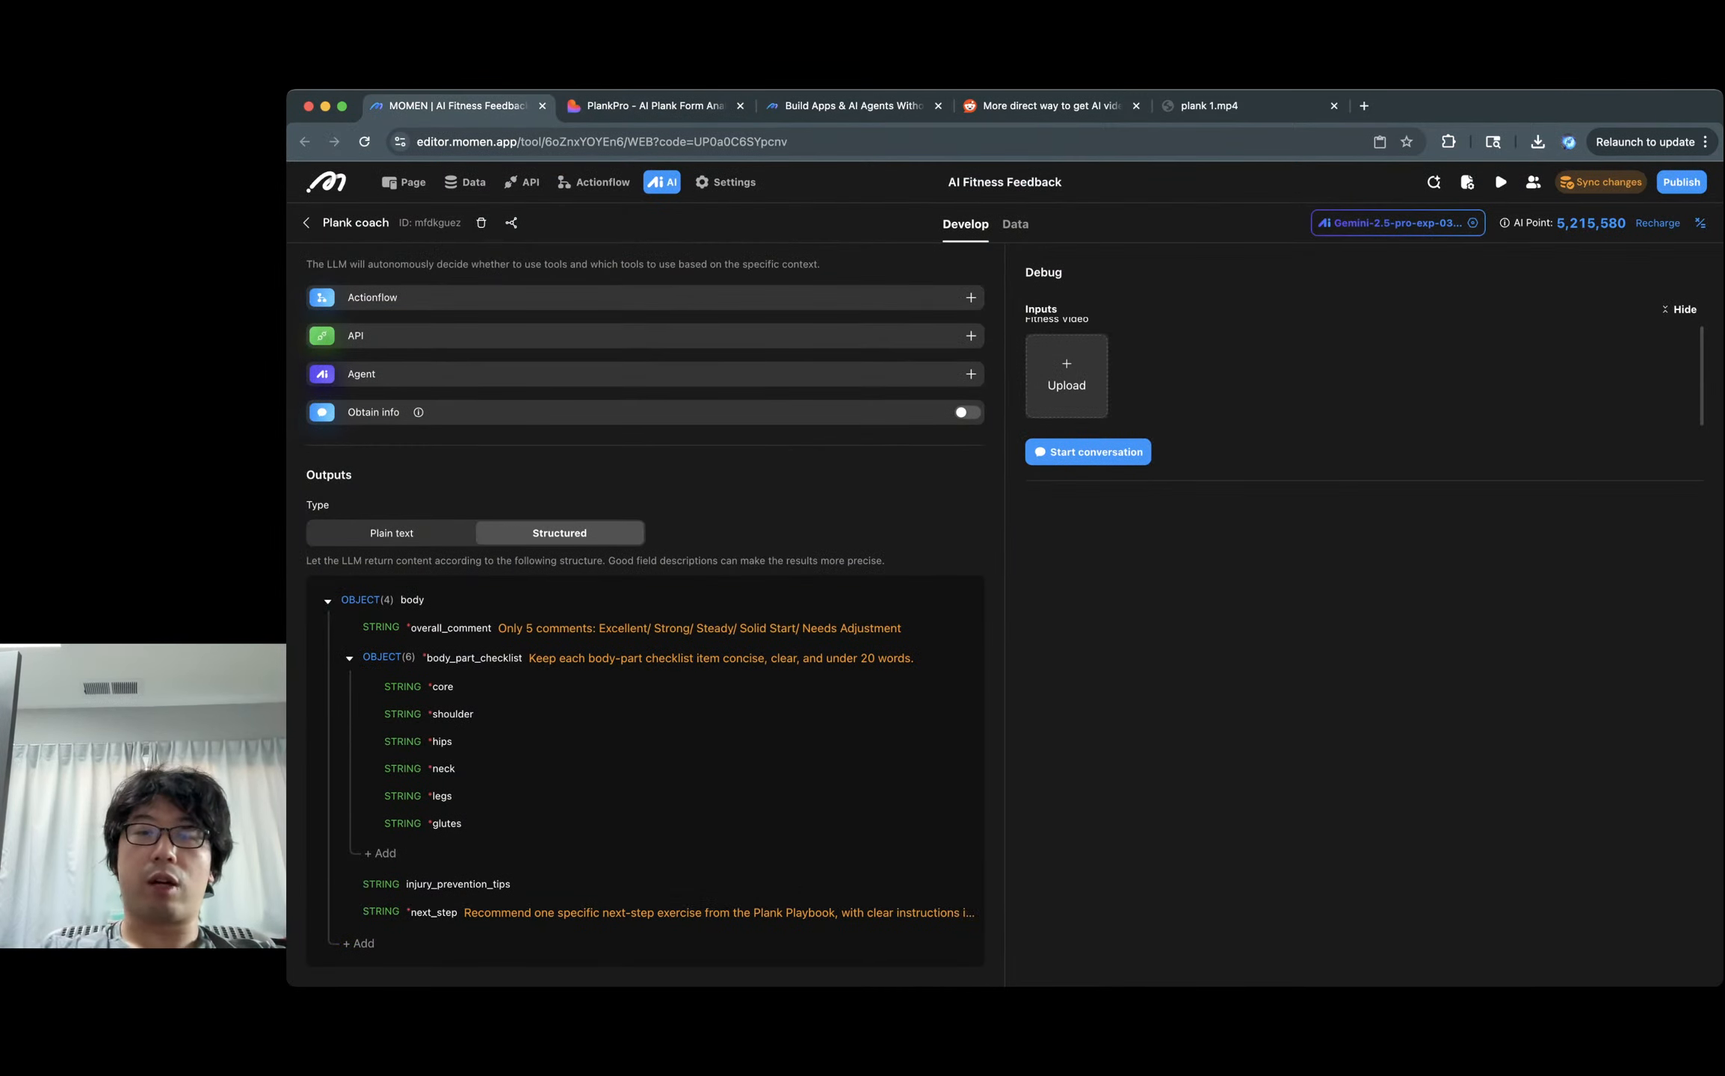
scroll(644, 613, "up", 5)
Check the agent's Data context columns, then go to the app's Data models page.
scroll(598, 576, "up", 1)
left_click(479, 574)
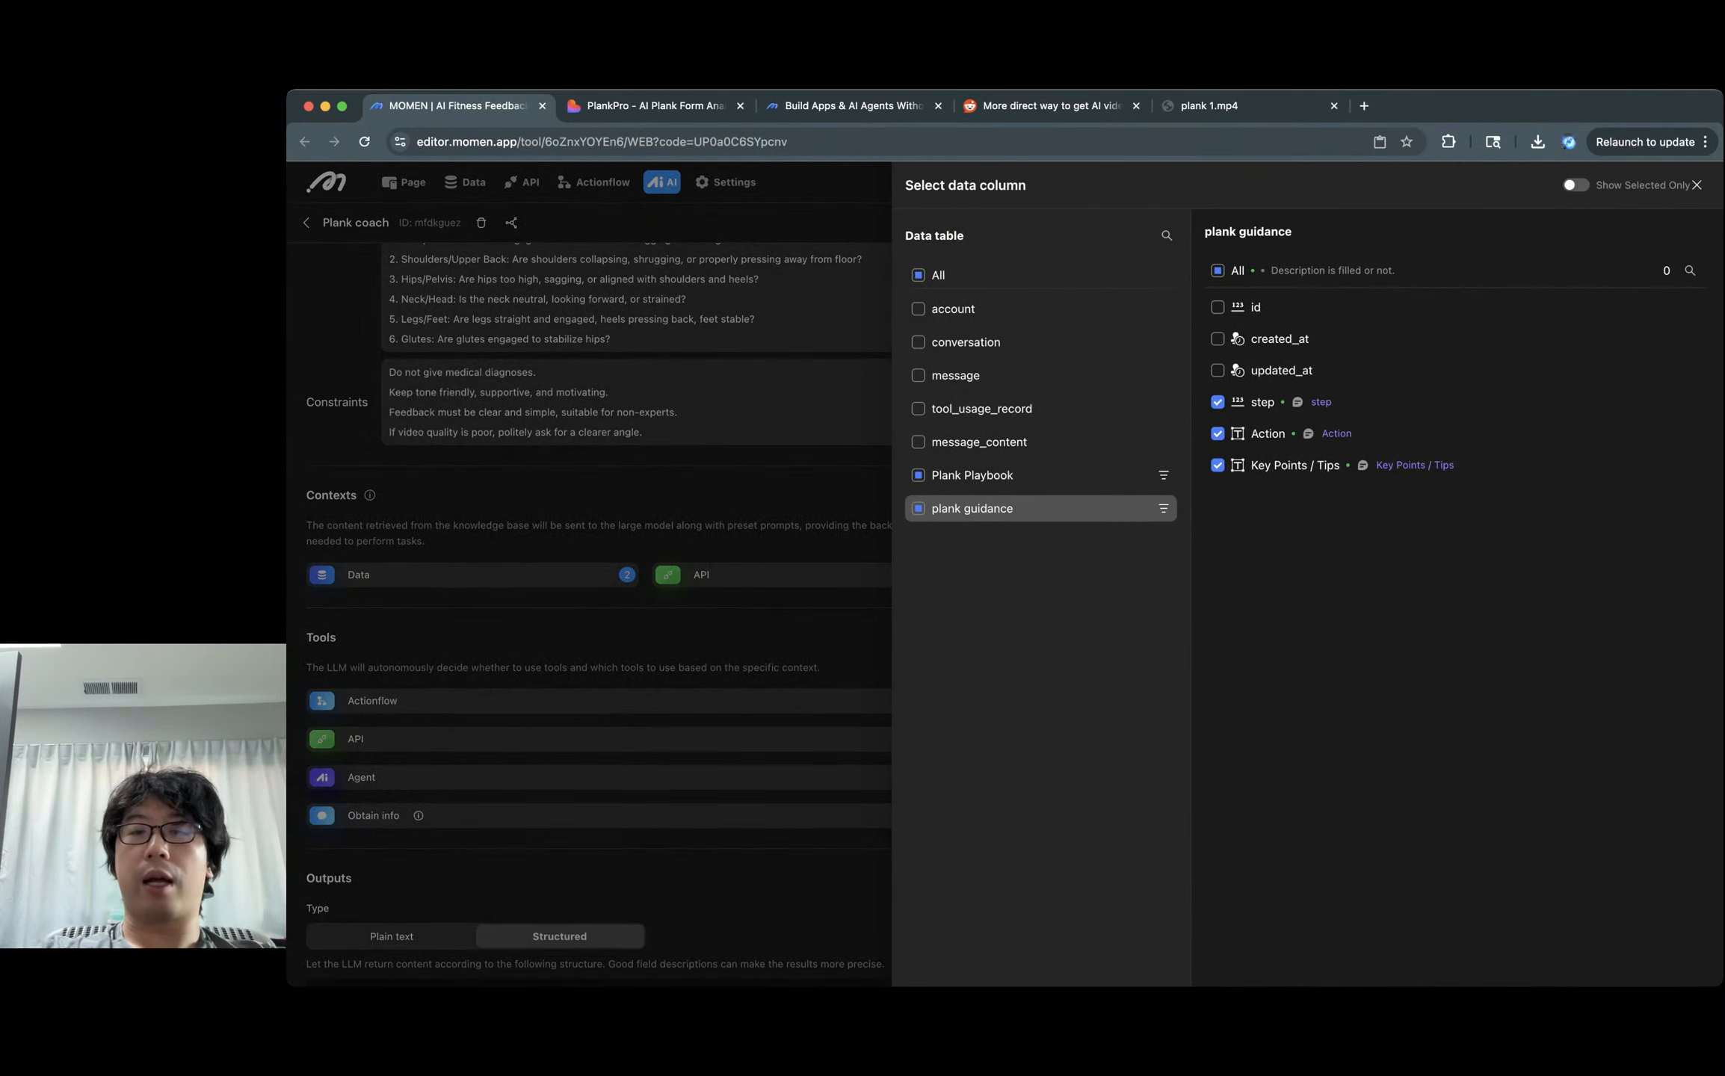
left_click(814, 448)
left_click(465, 182)
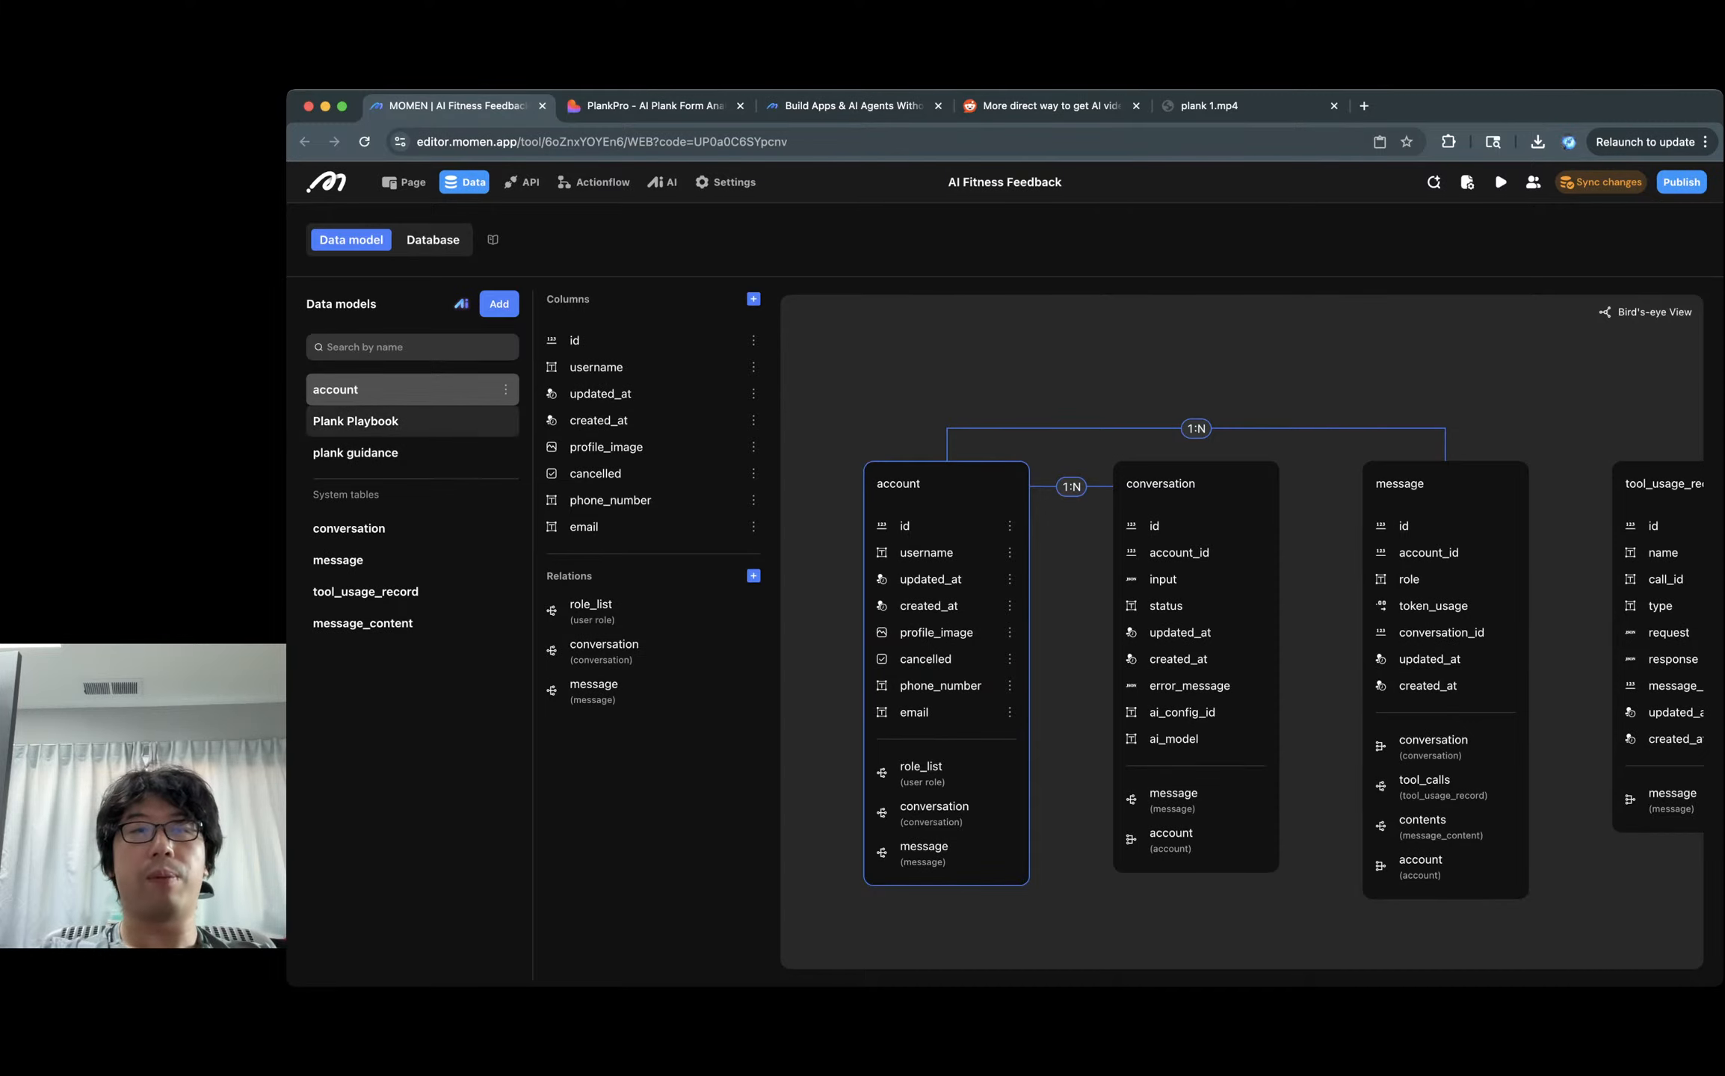
Browse the Plank Playbook records, previewing the Forearm Plank and High Plank example images.
left_click(403, 421)
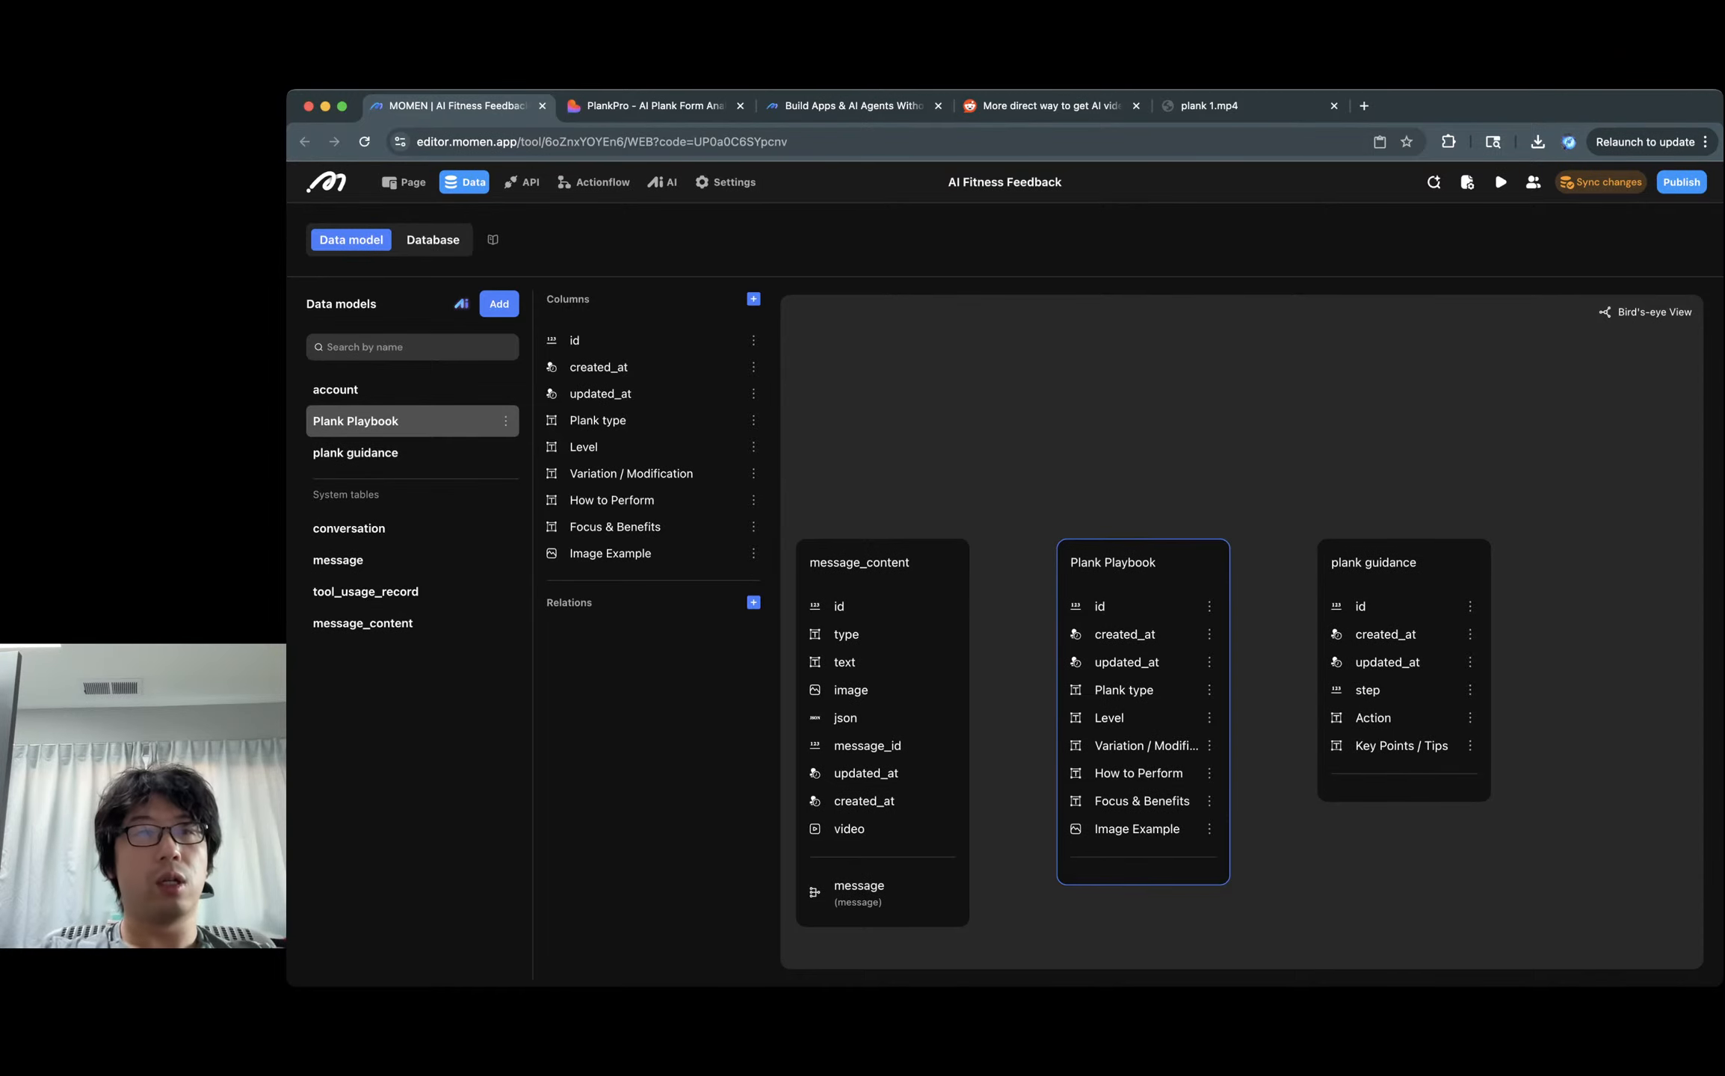
left_click(433, 239)
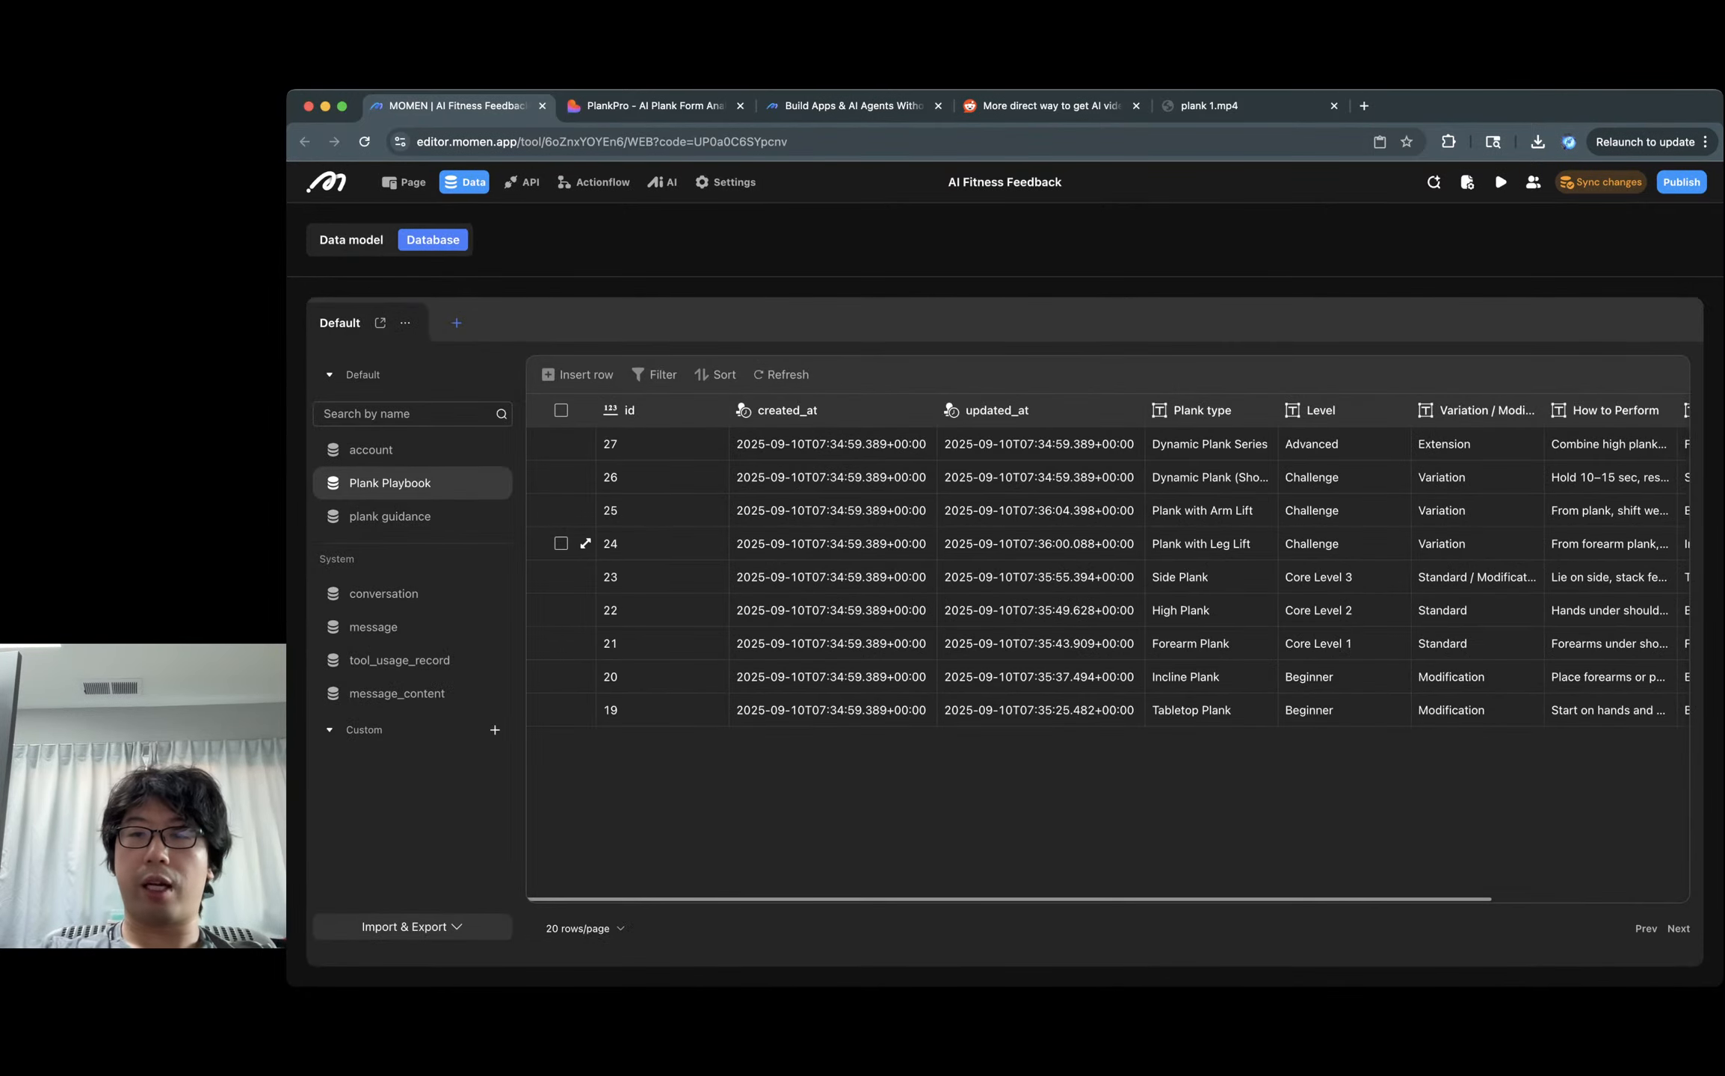
scroll(1106, 544, "right", 5)
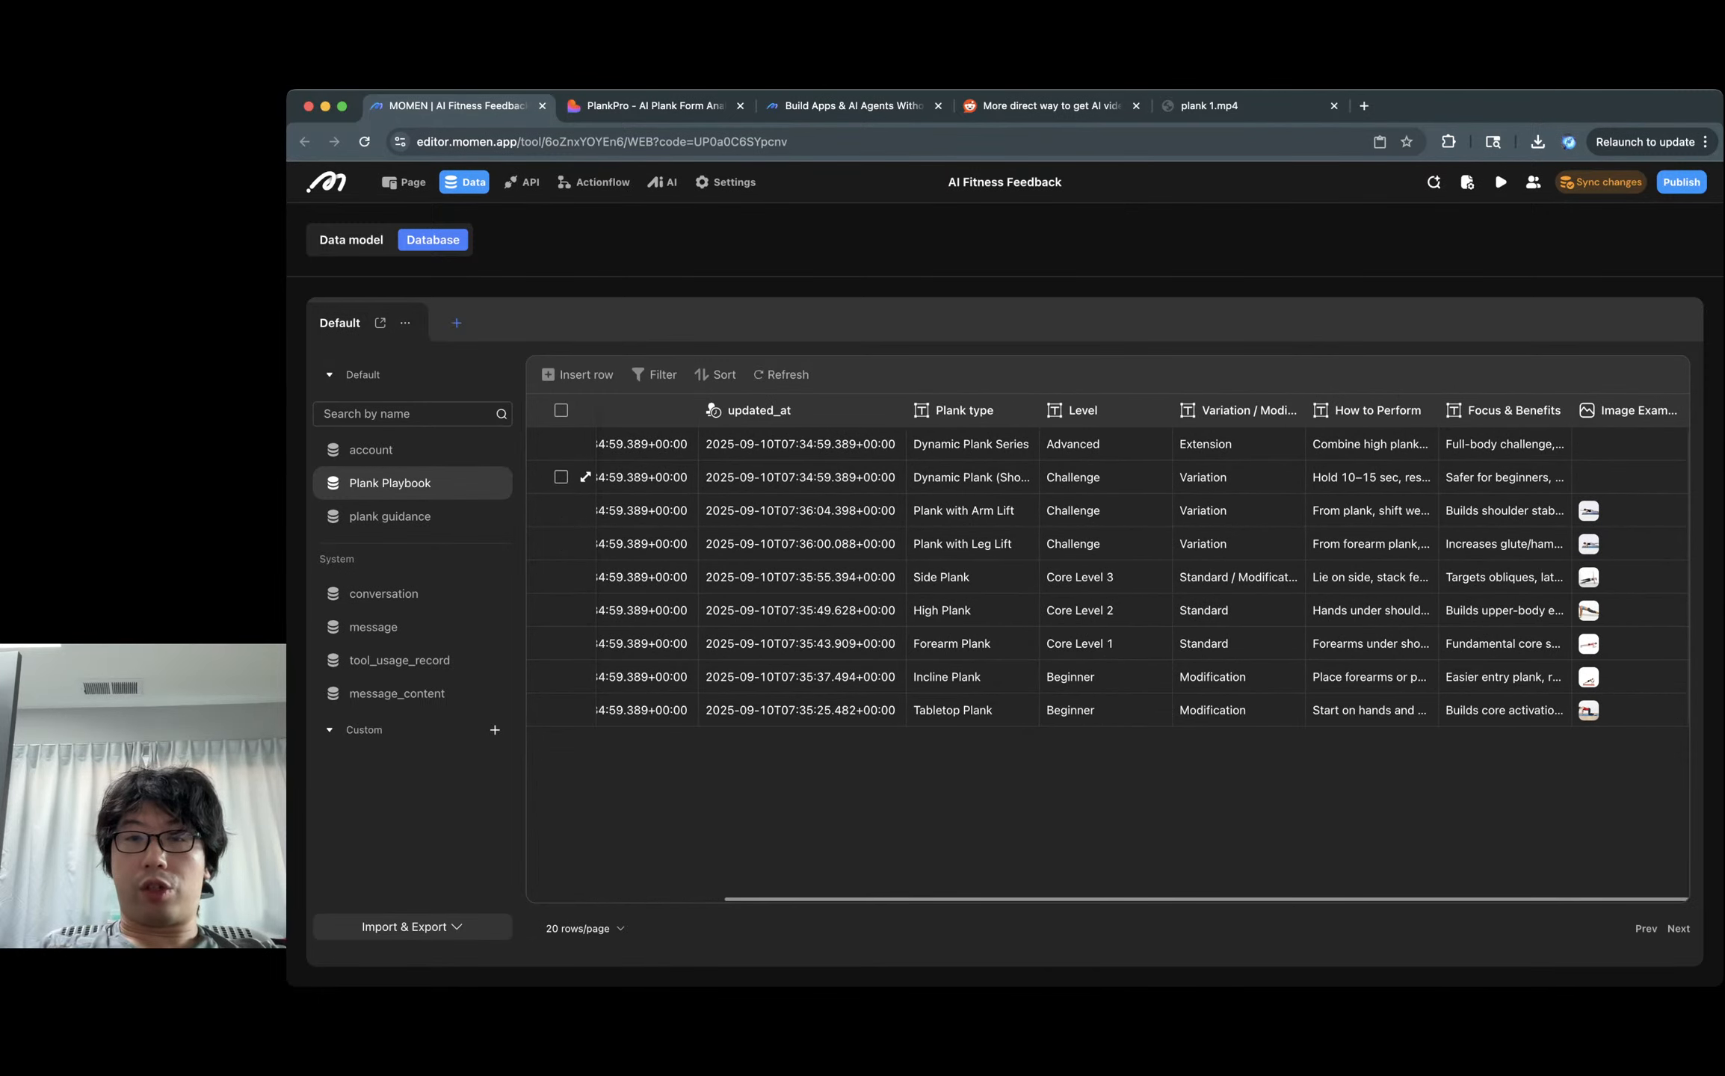
left_click(972, 444)
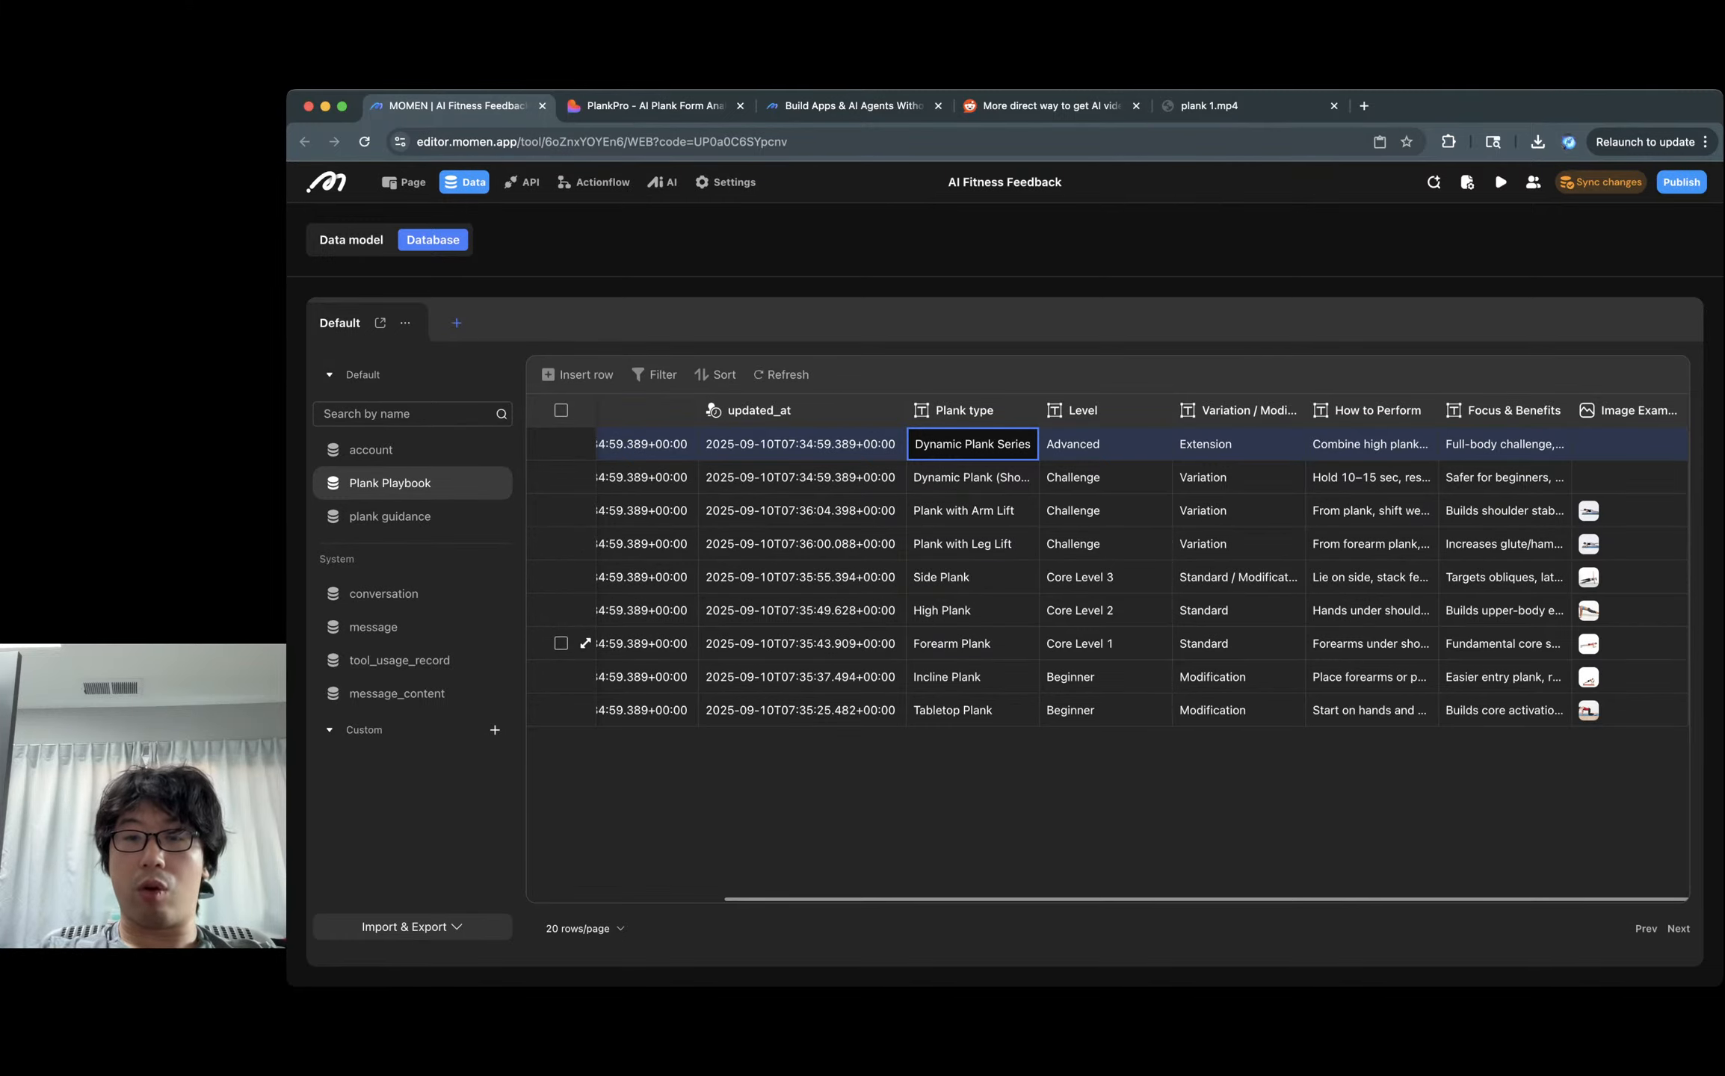
left_click(1079, 644)
left_click(972, 643)
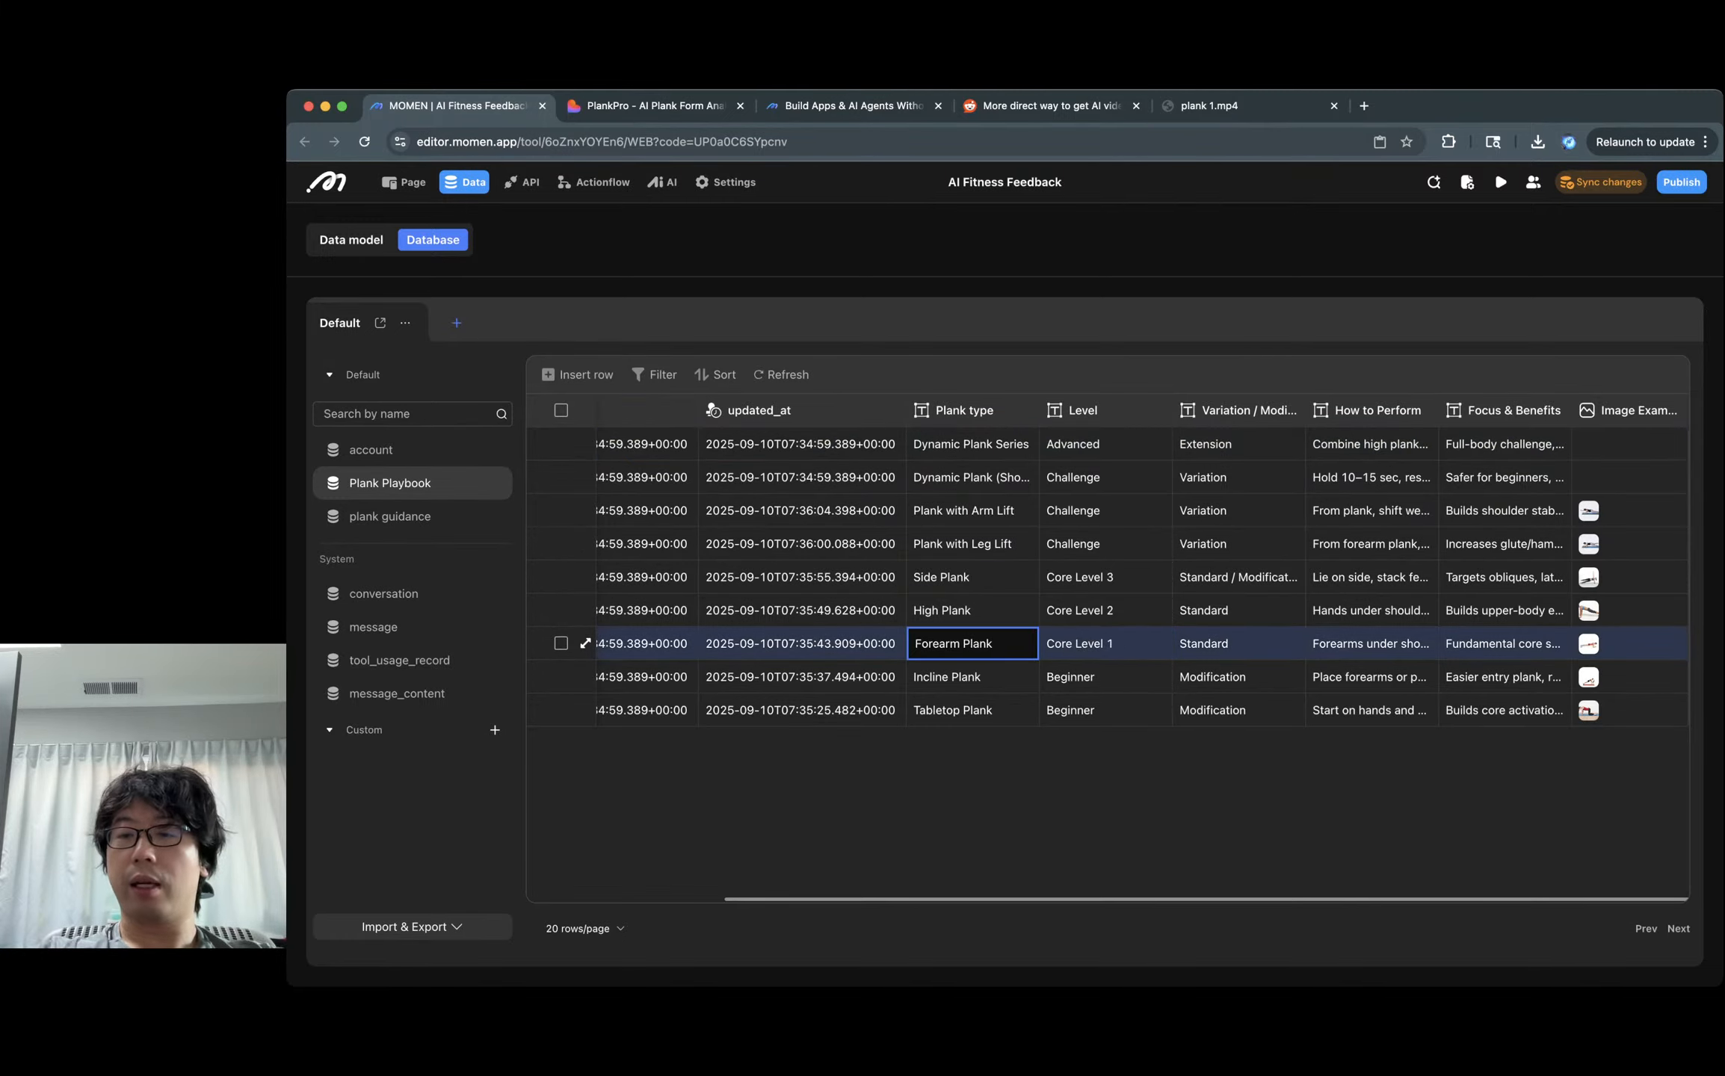
left_click(1588, 644)
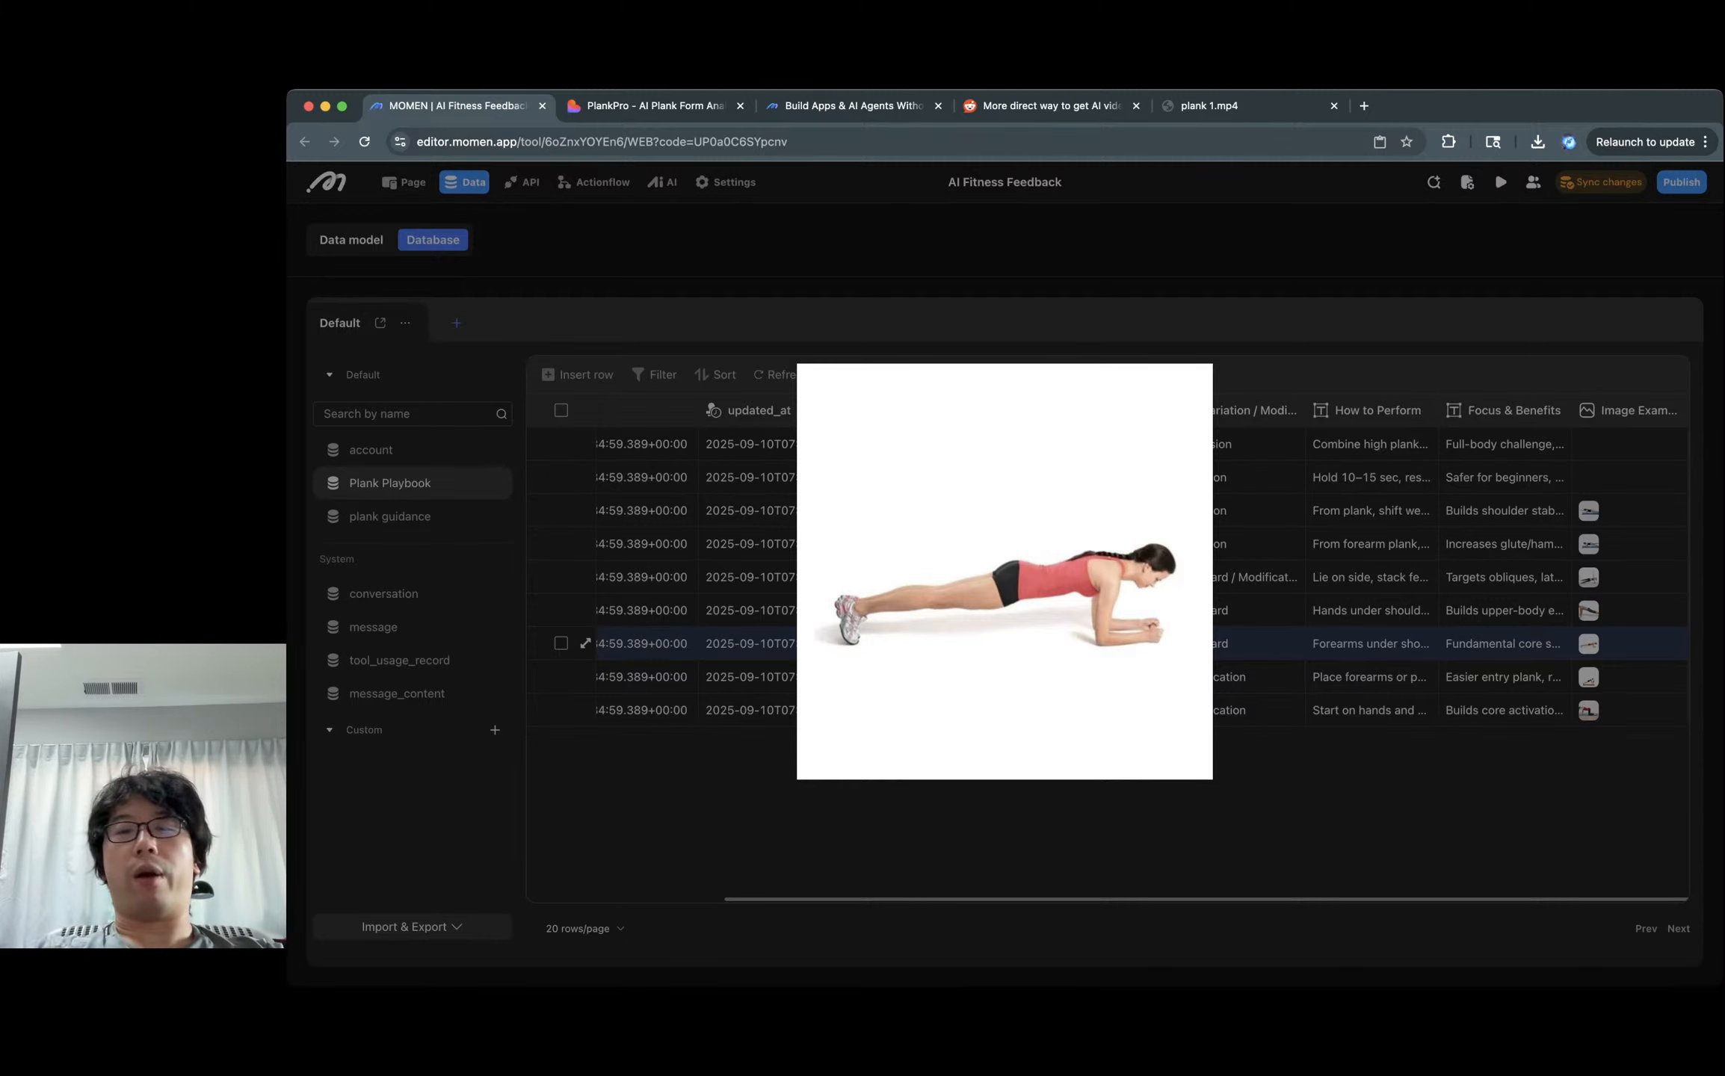
key("Escape")
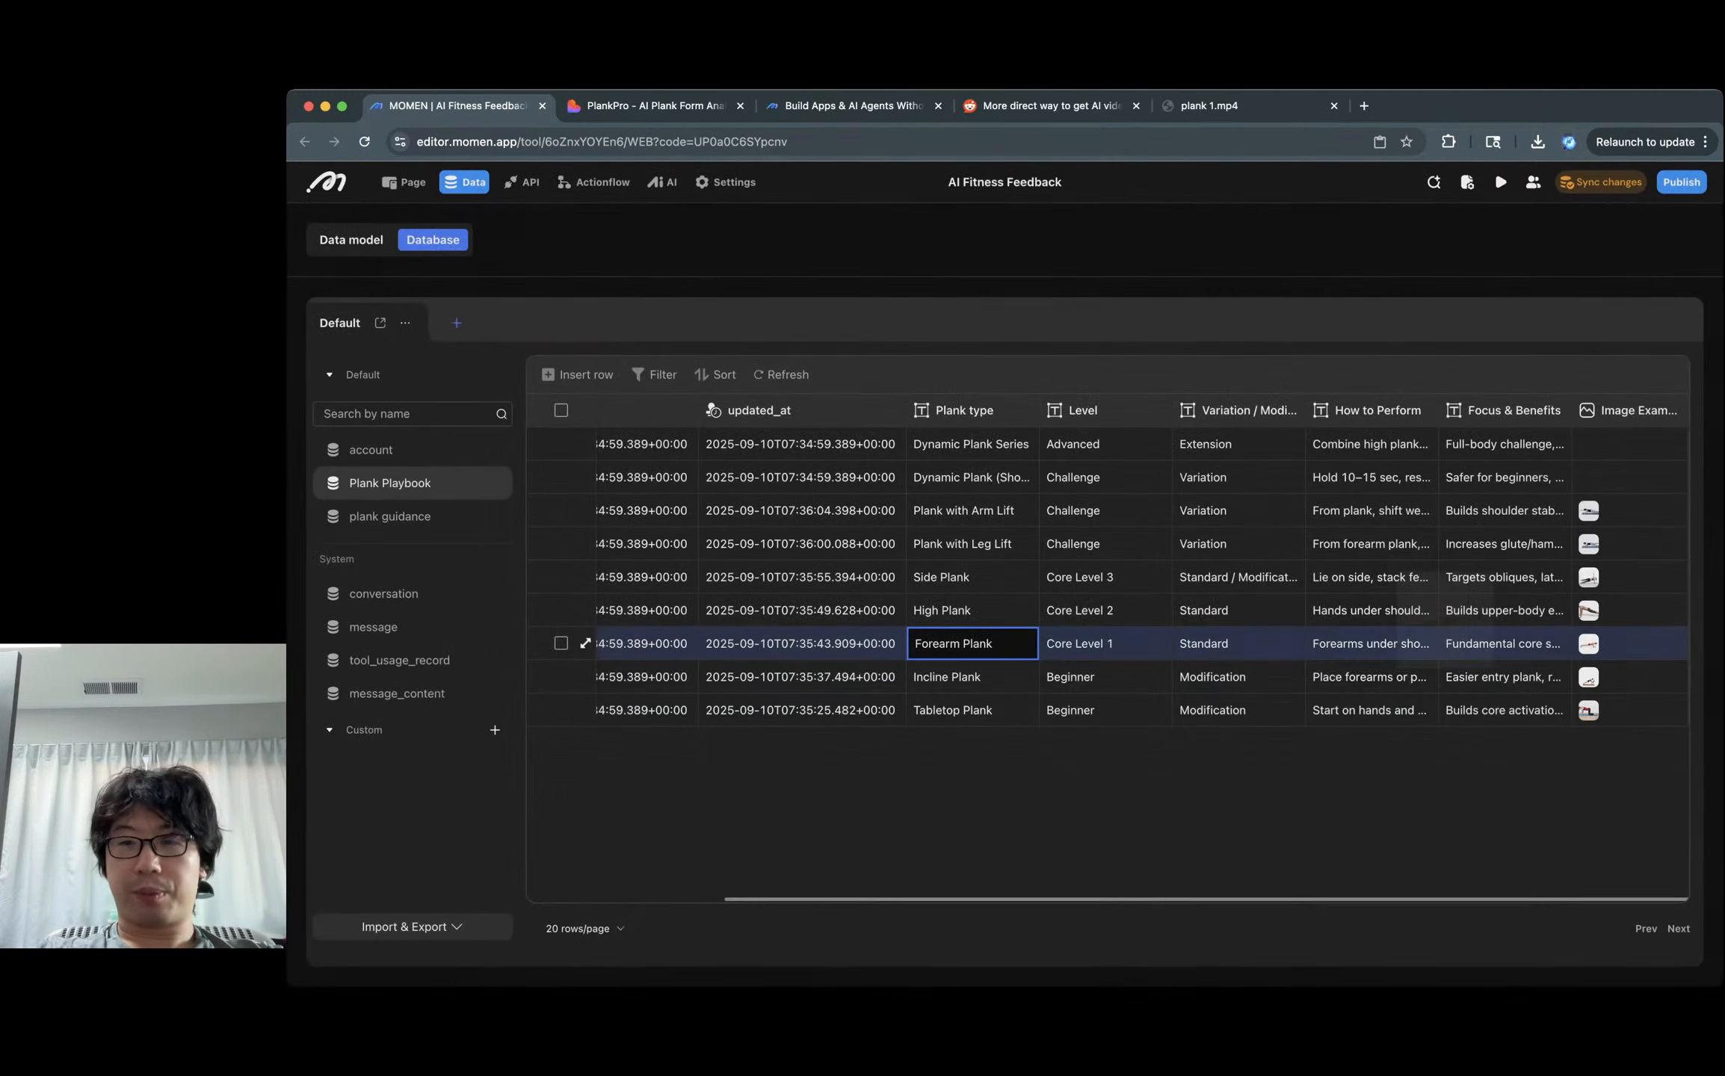
left_click(972, 610)
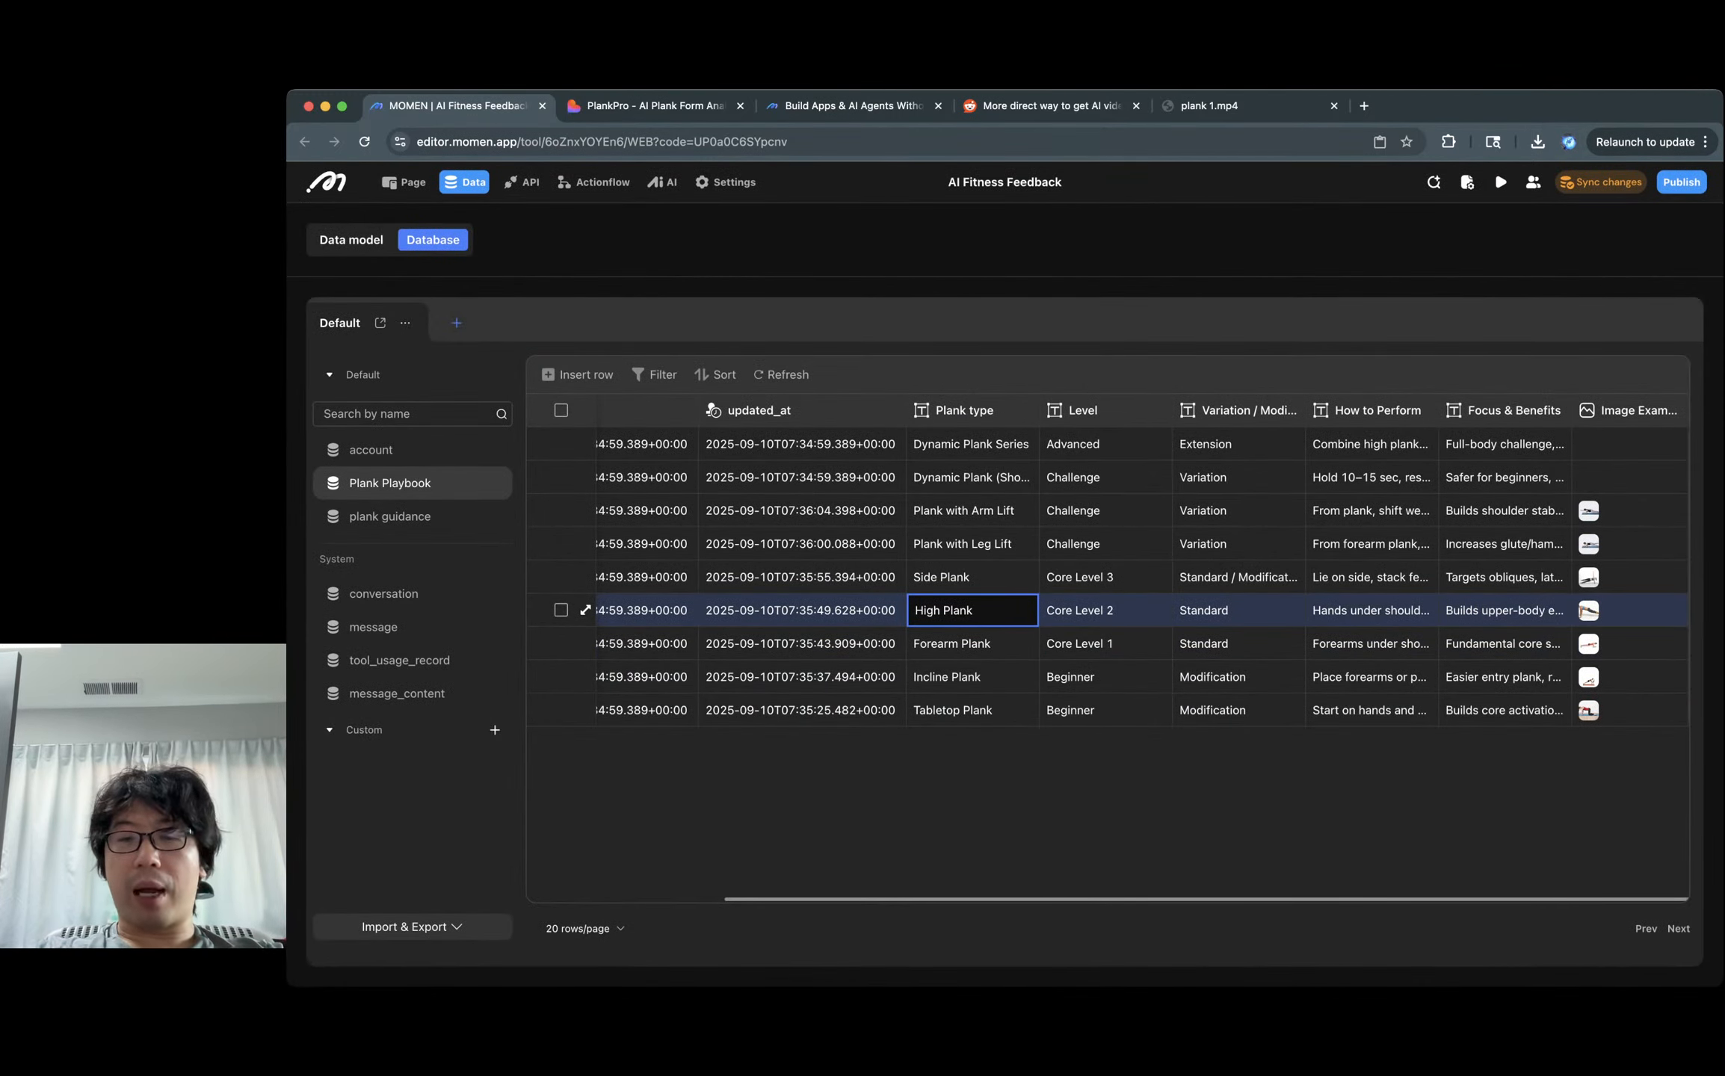
left_click(1588, 610)
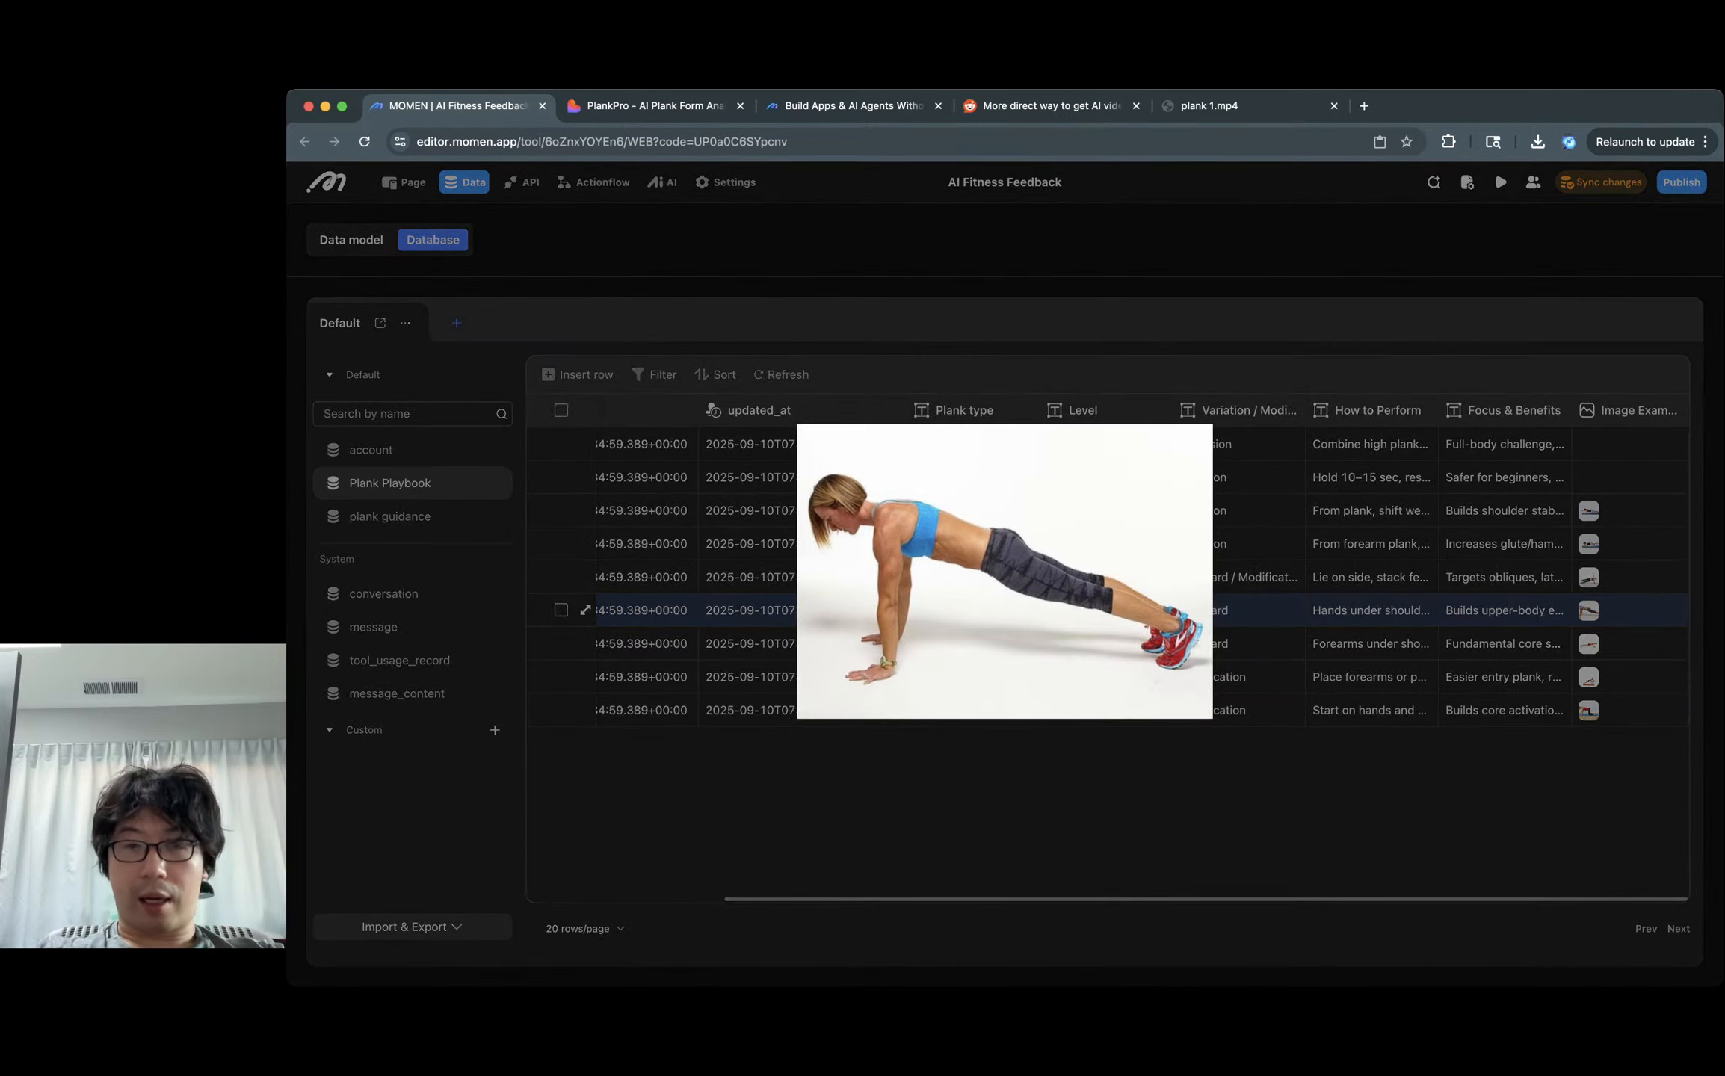
key("Escape")
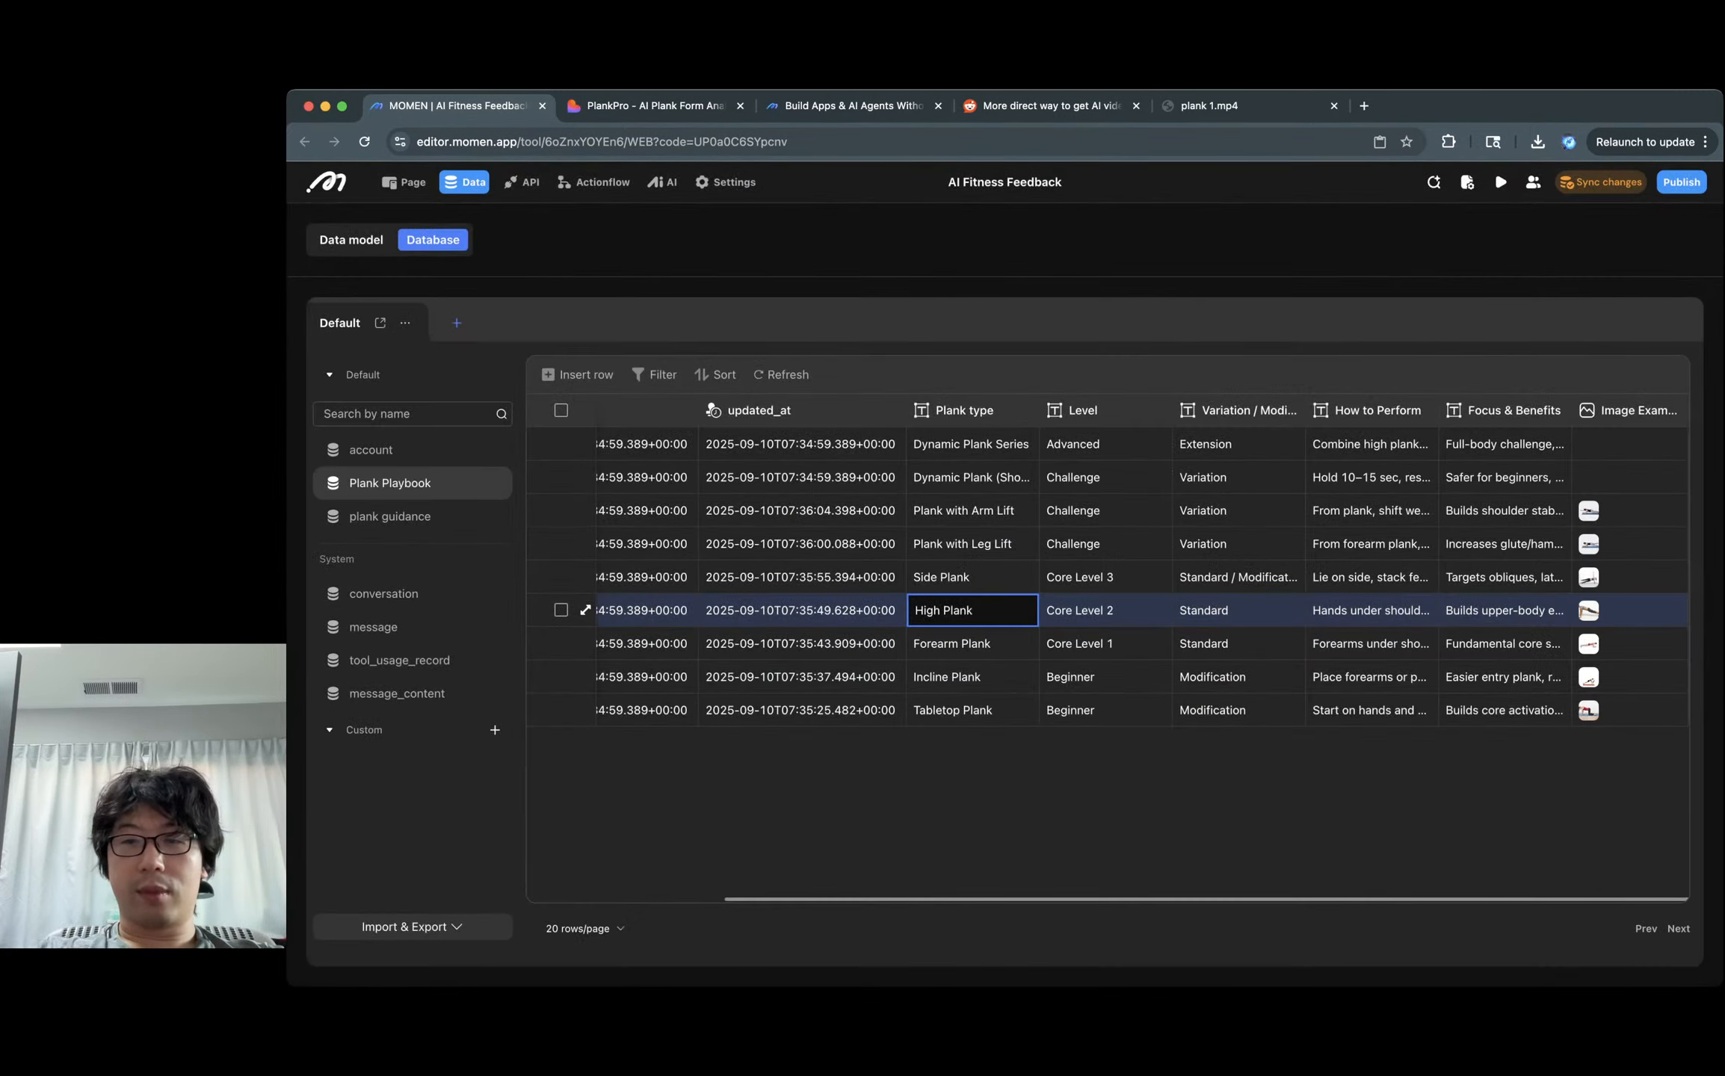
Read the Side Plank instructions and image, plus each plank's Focus & Benefits text.
left_click(1238, 578)
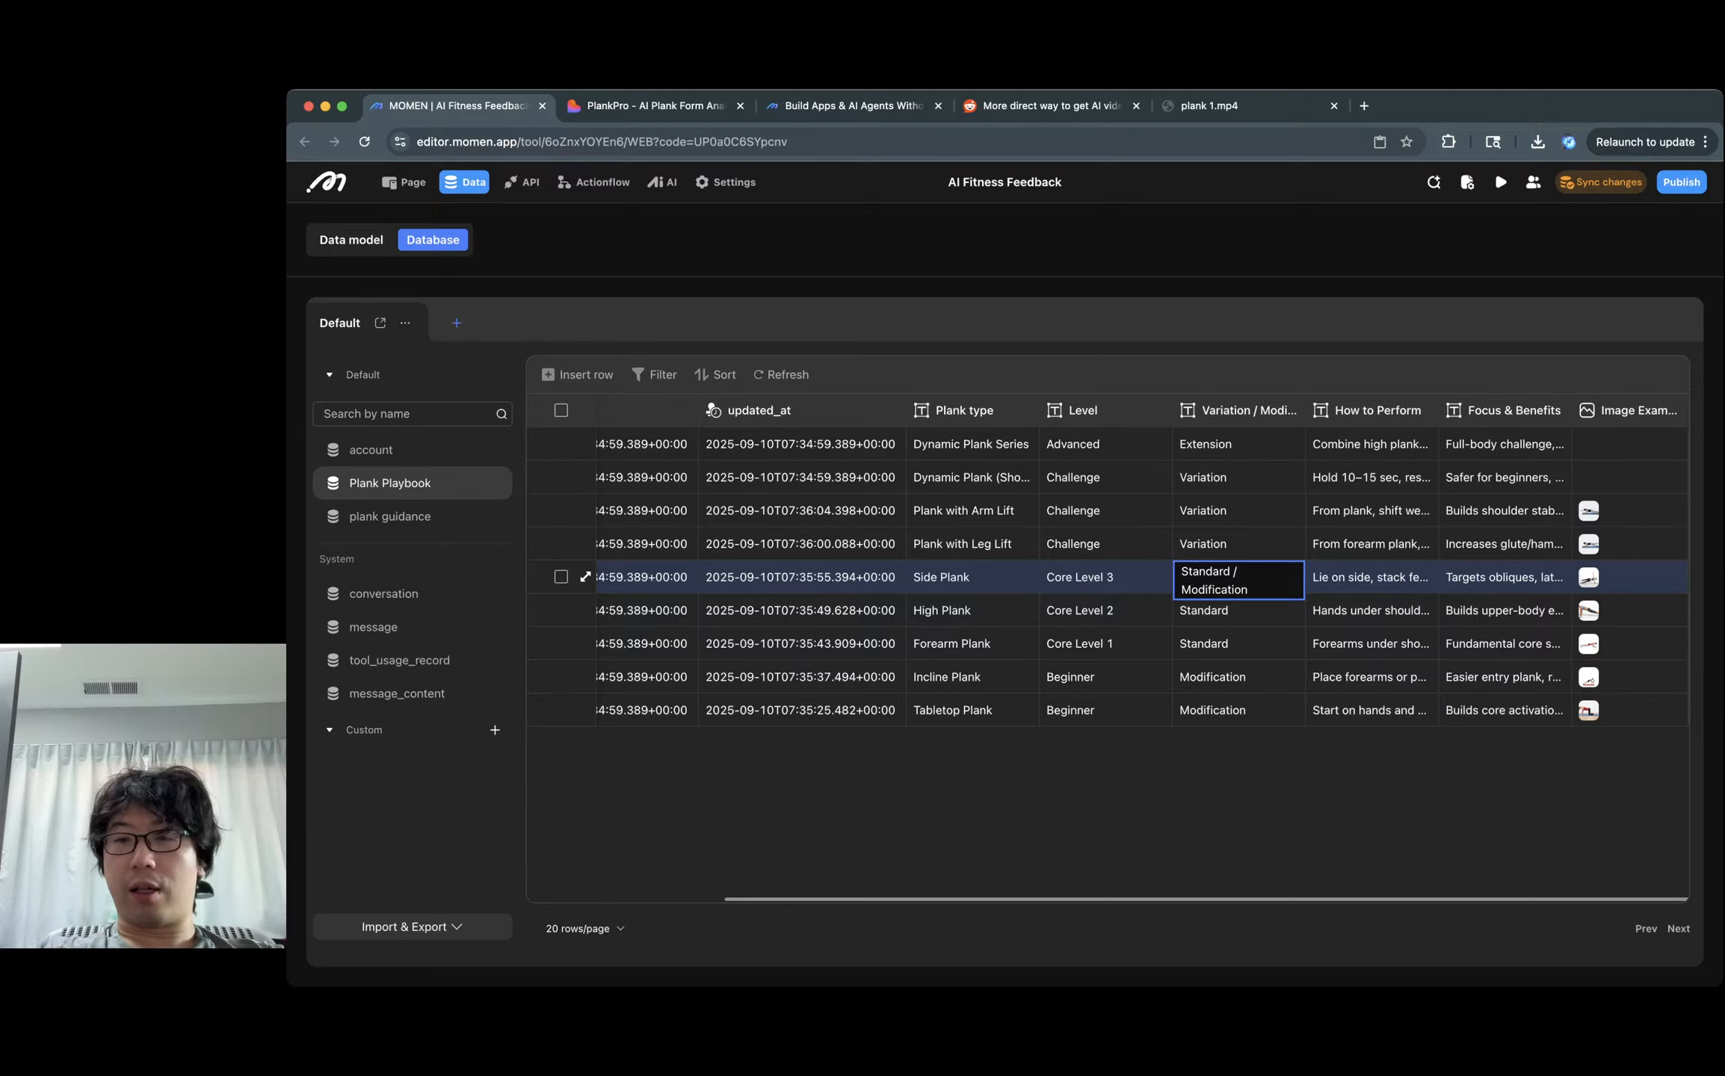
left_click(1372, 577)
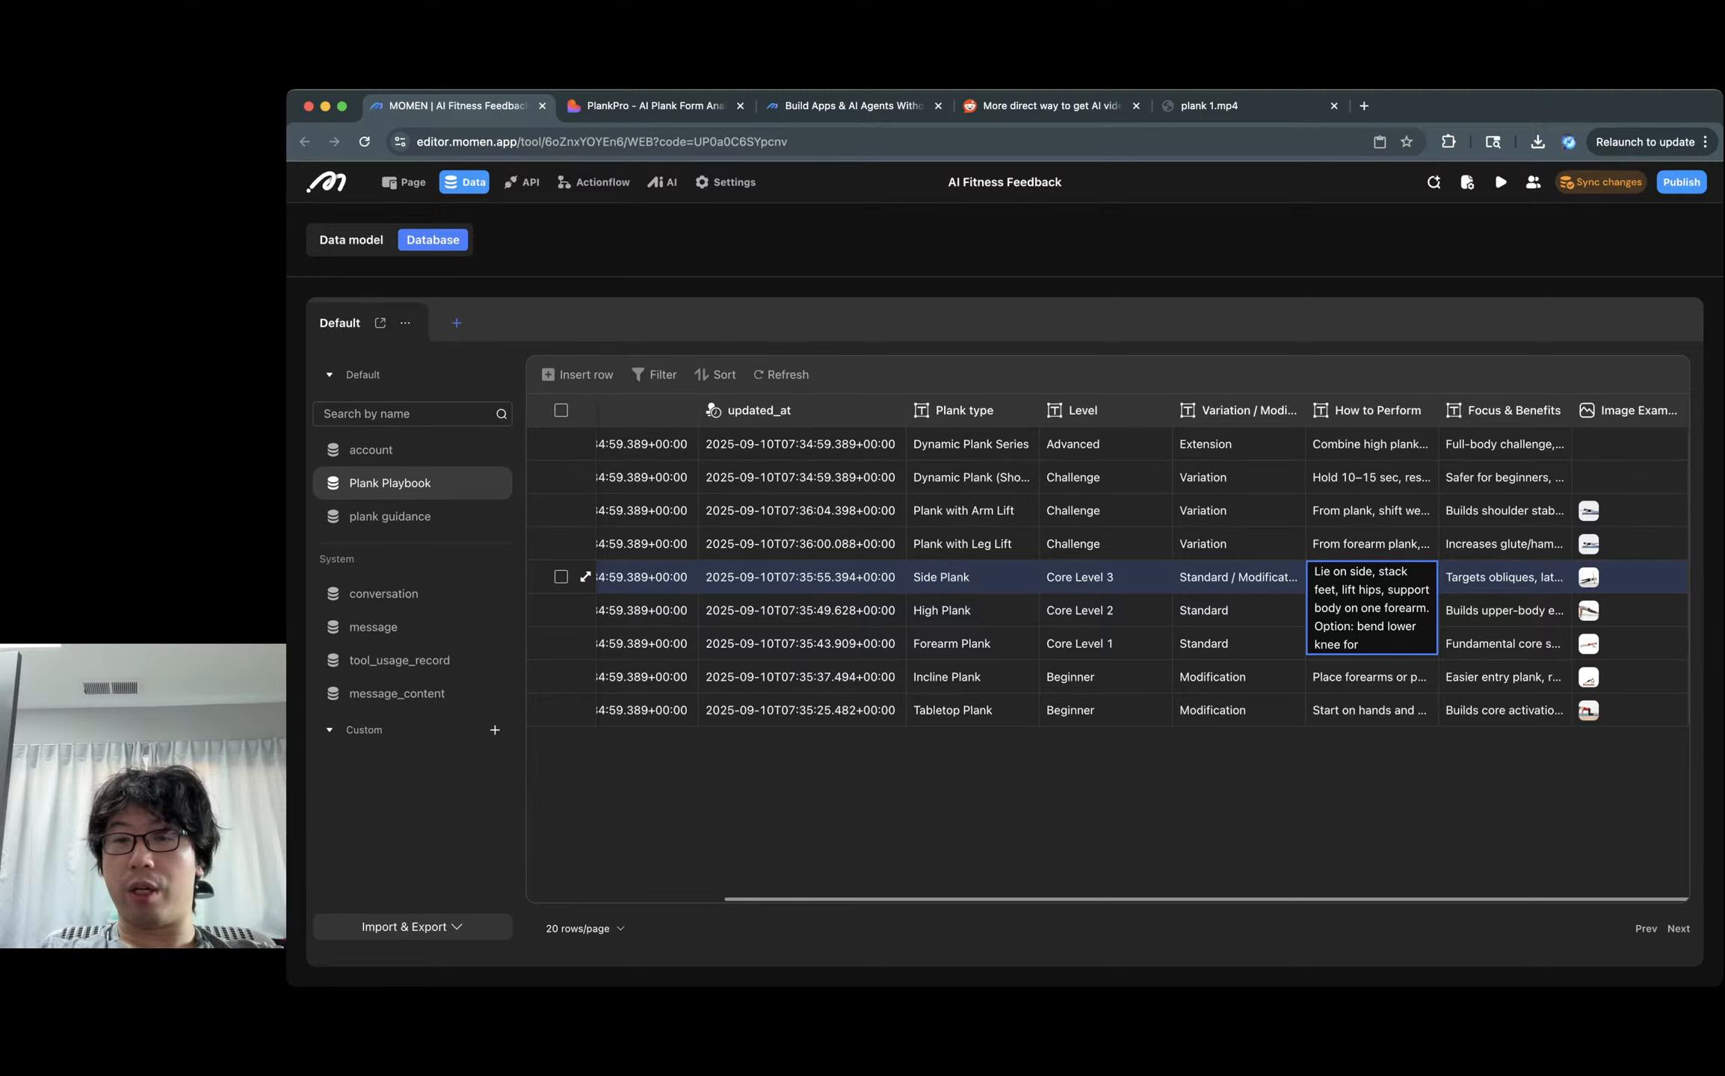
scroll(1372, 636, "down", 1)
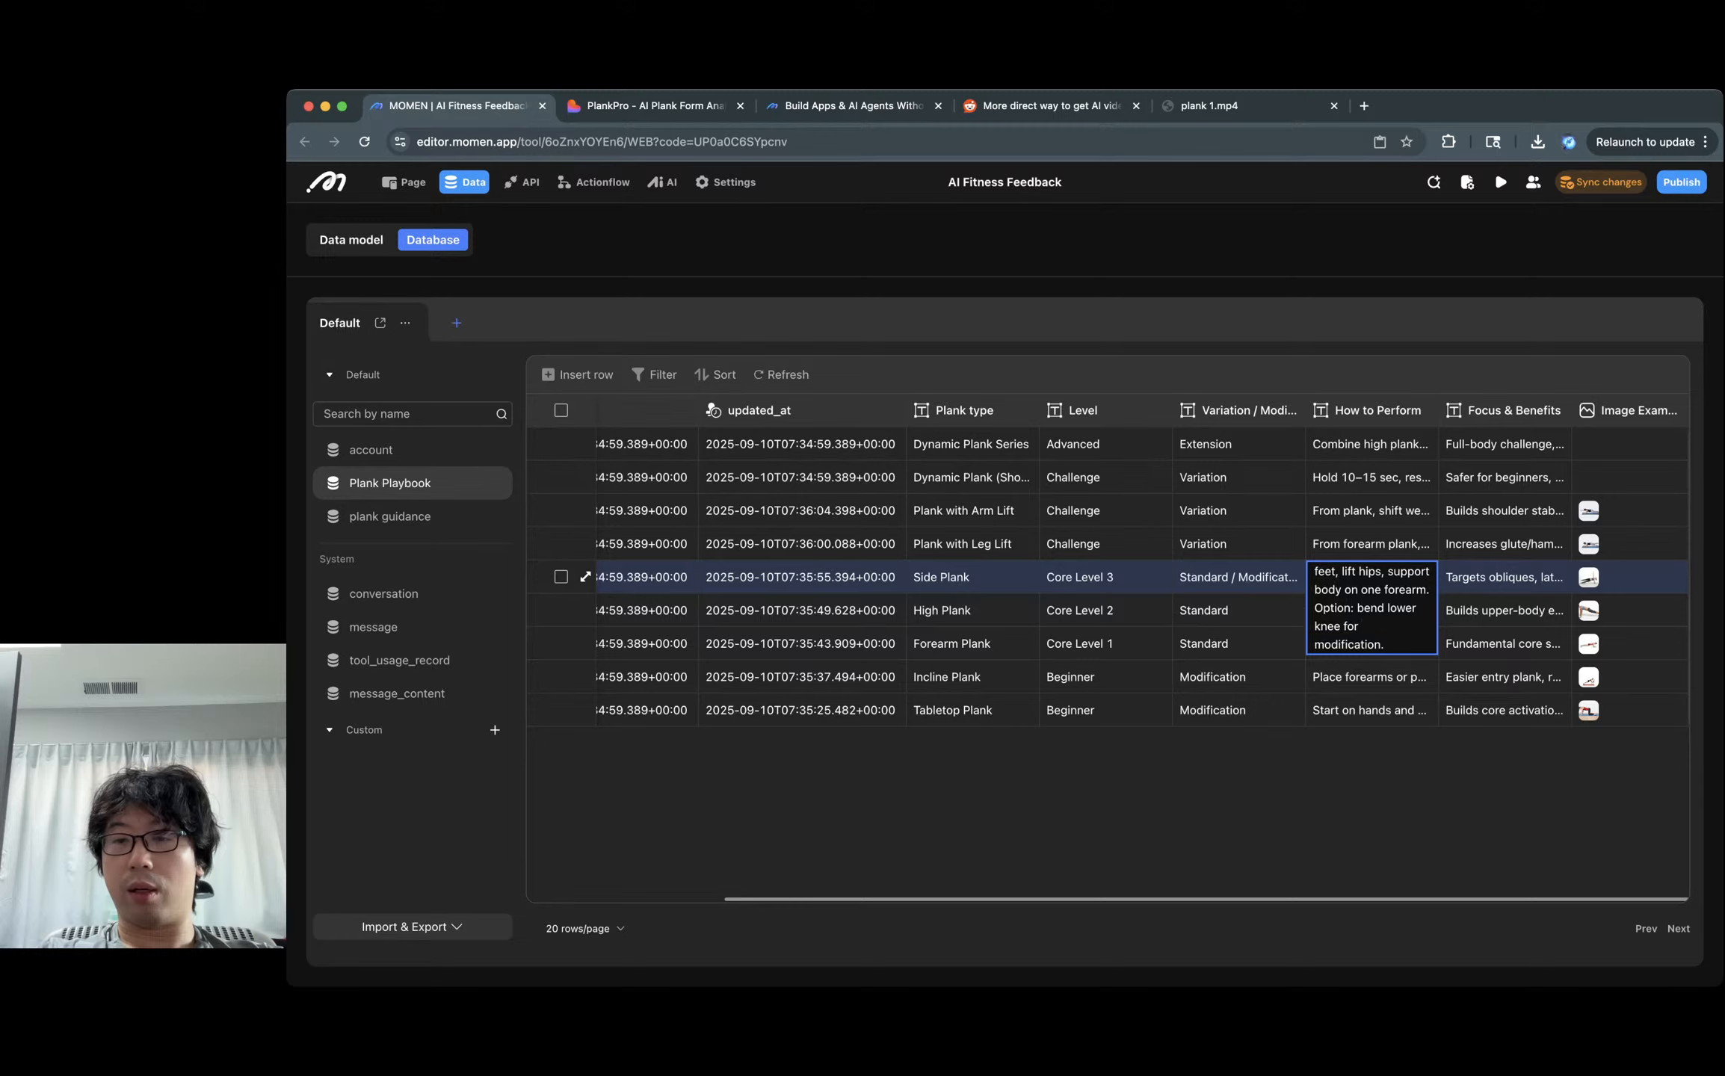
double_click(1374, 645)
double_click(1504, 578)
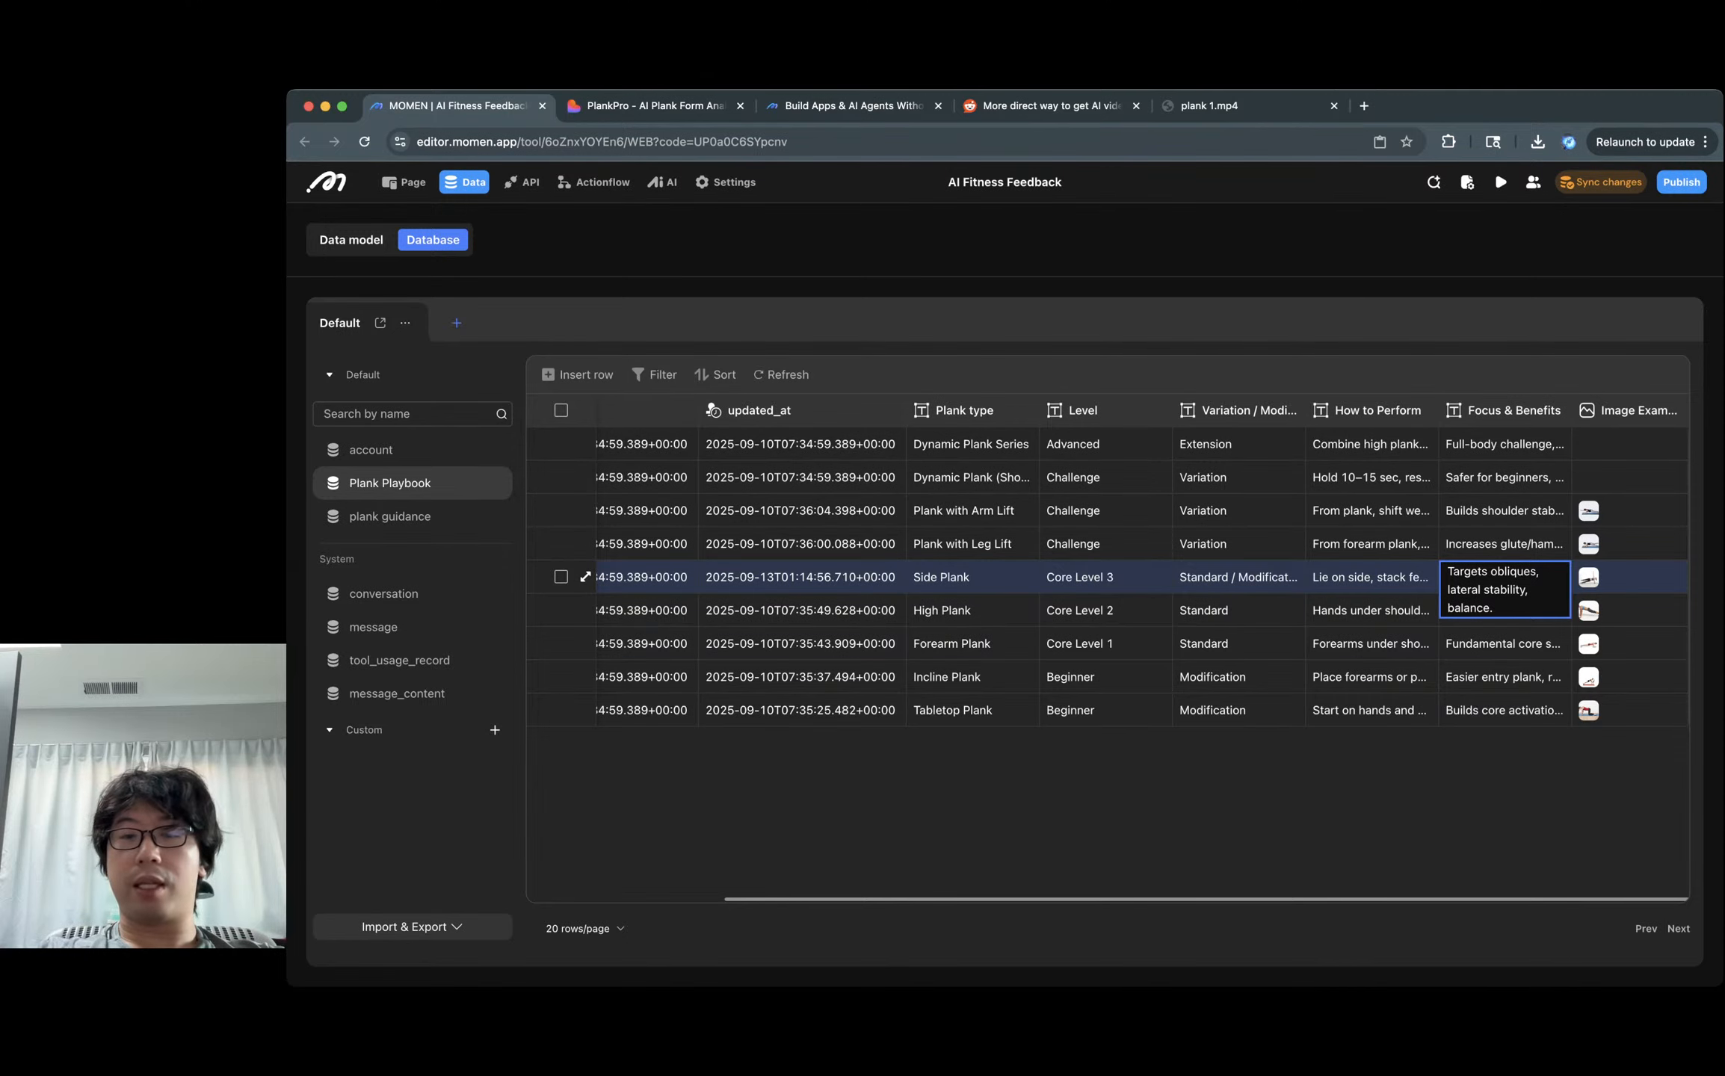
left_click(1588, 577)
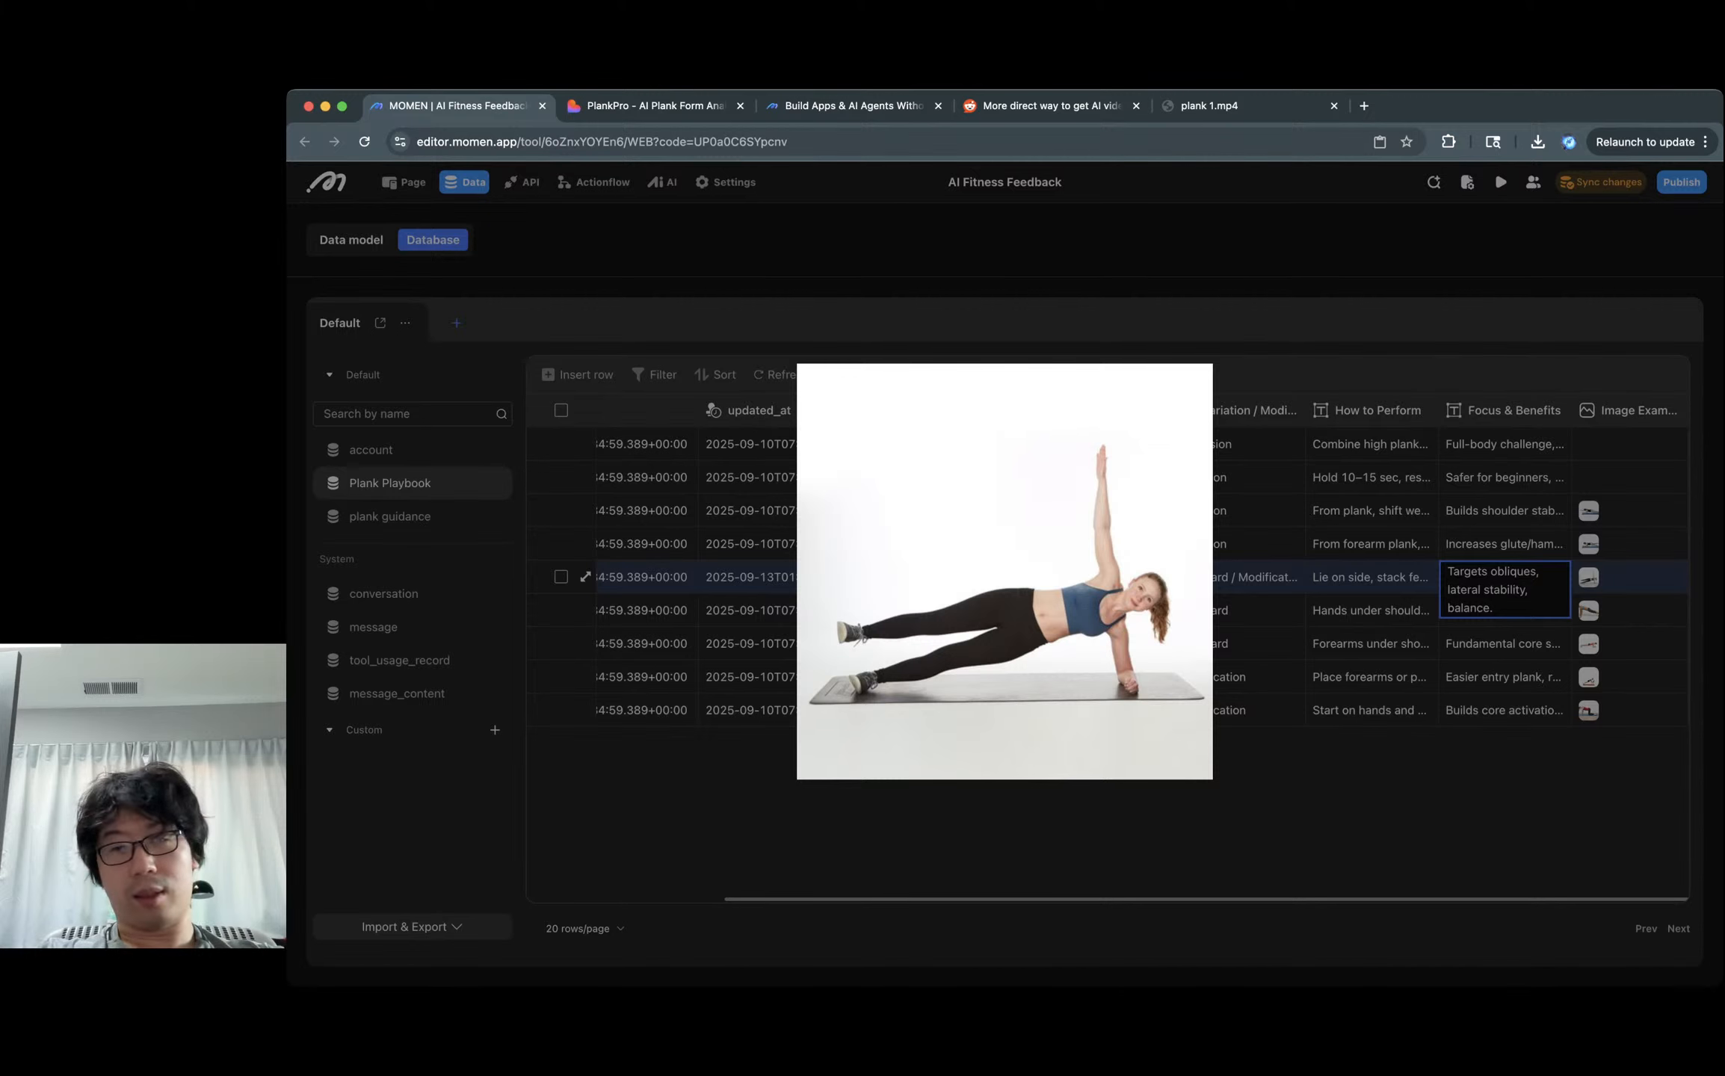
left_click(1509, 645)
left_click(1505, 645)
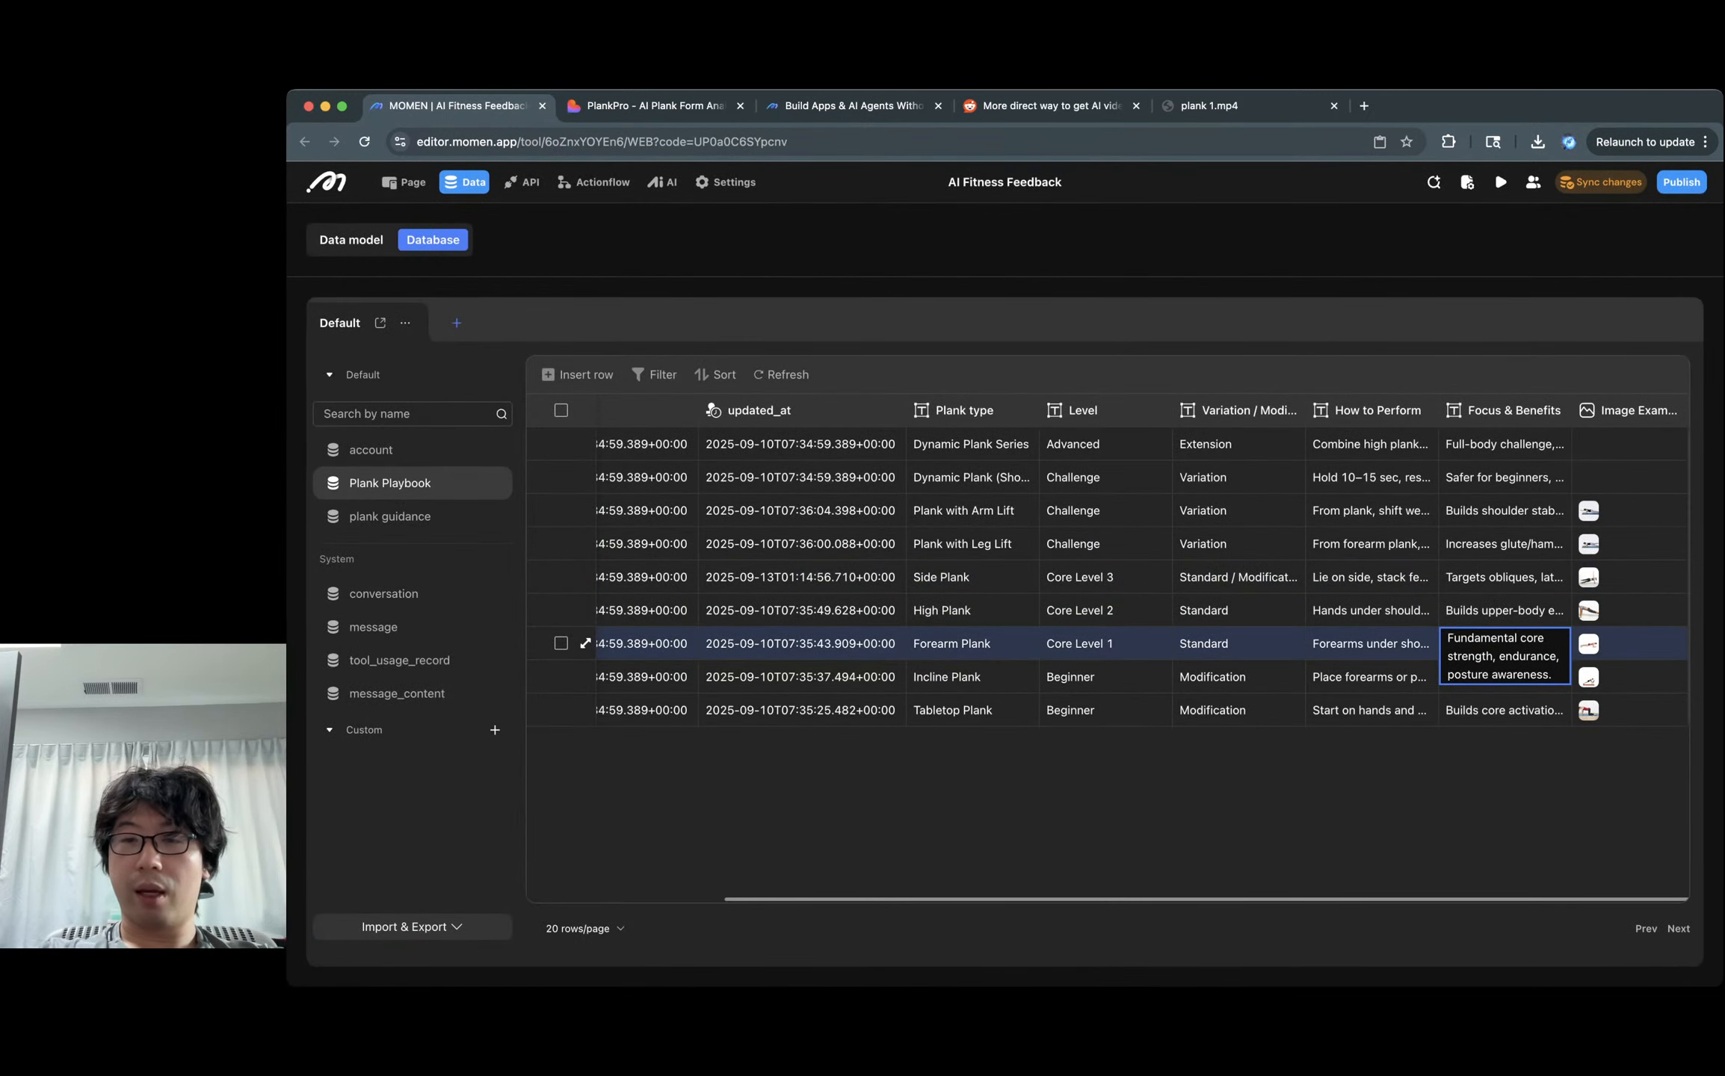
left_click(1505, 611)
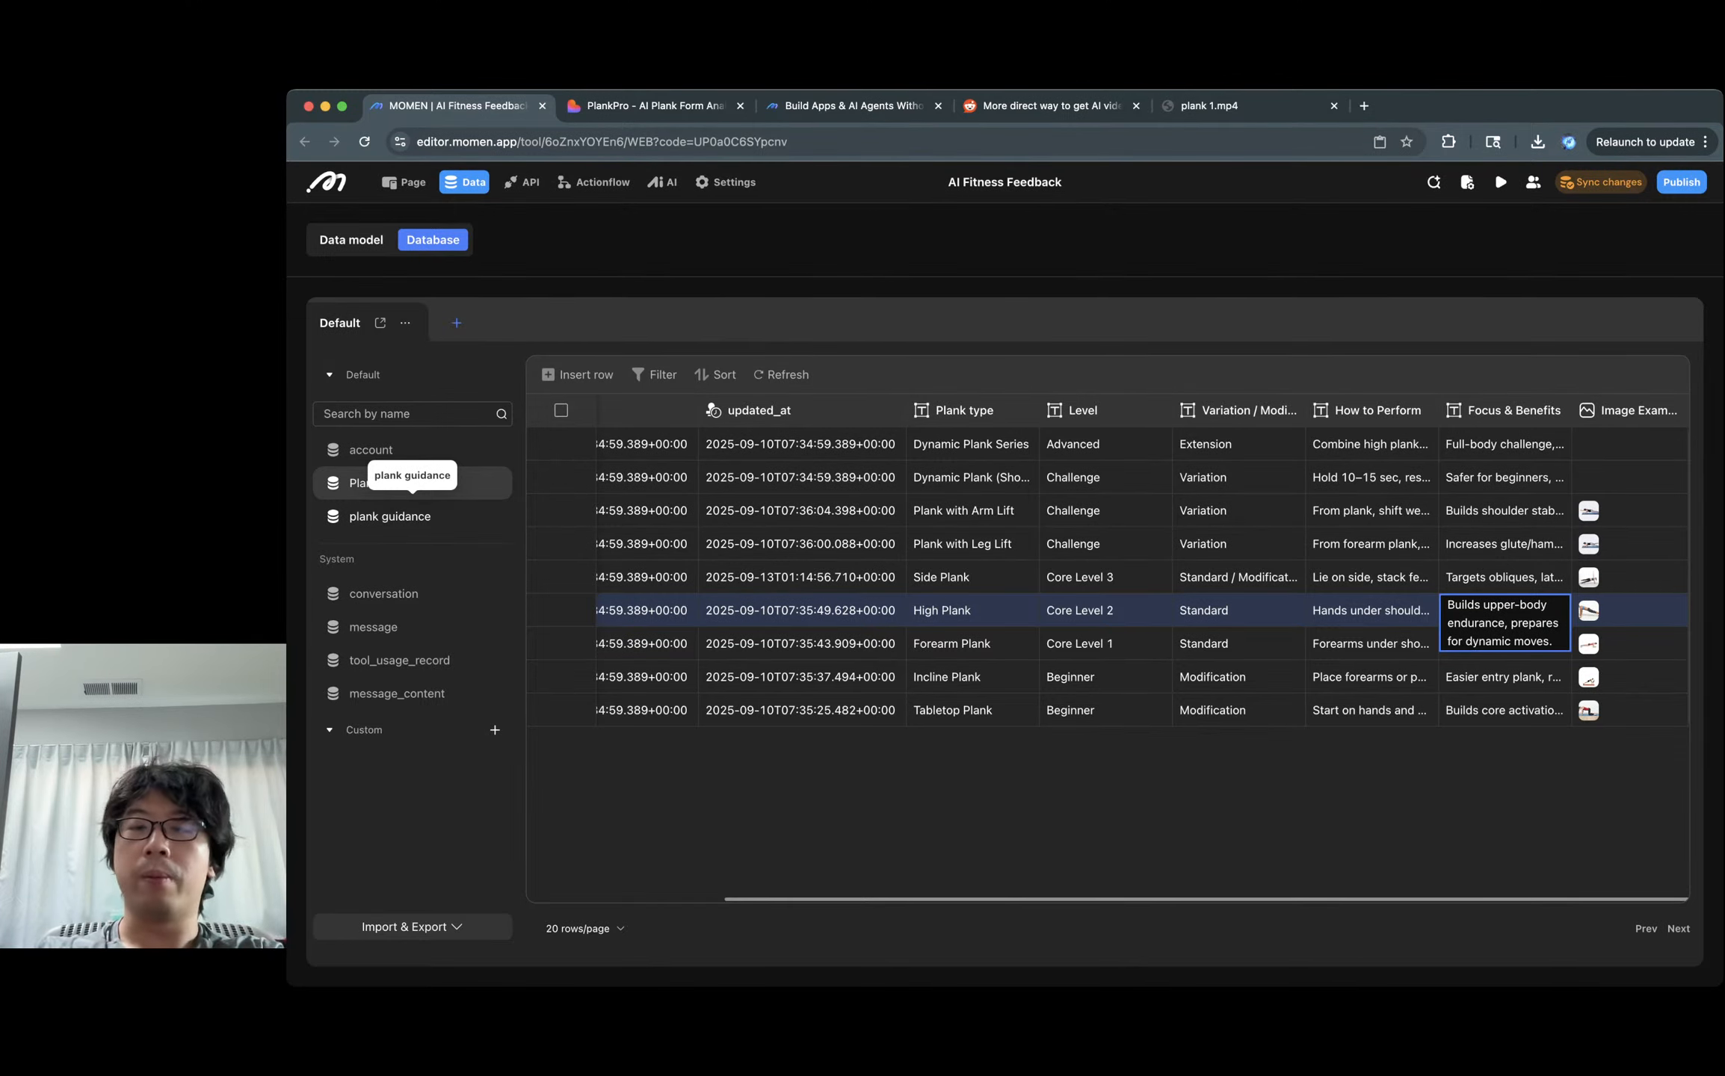
Review the plank guidance table's Action and Key Points / Tips for steps 1, 2 and 12.
left_click(396, 516)
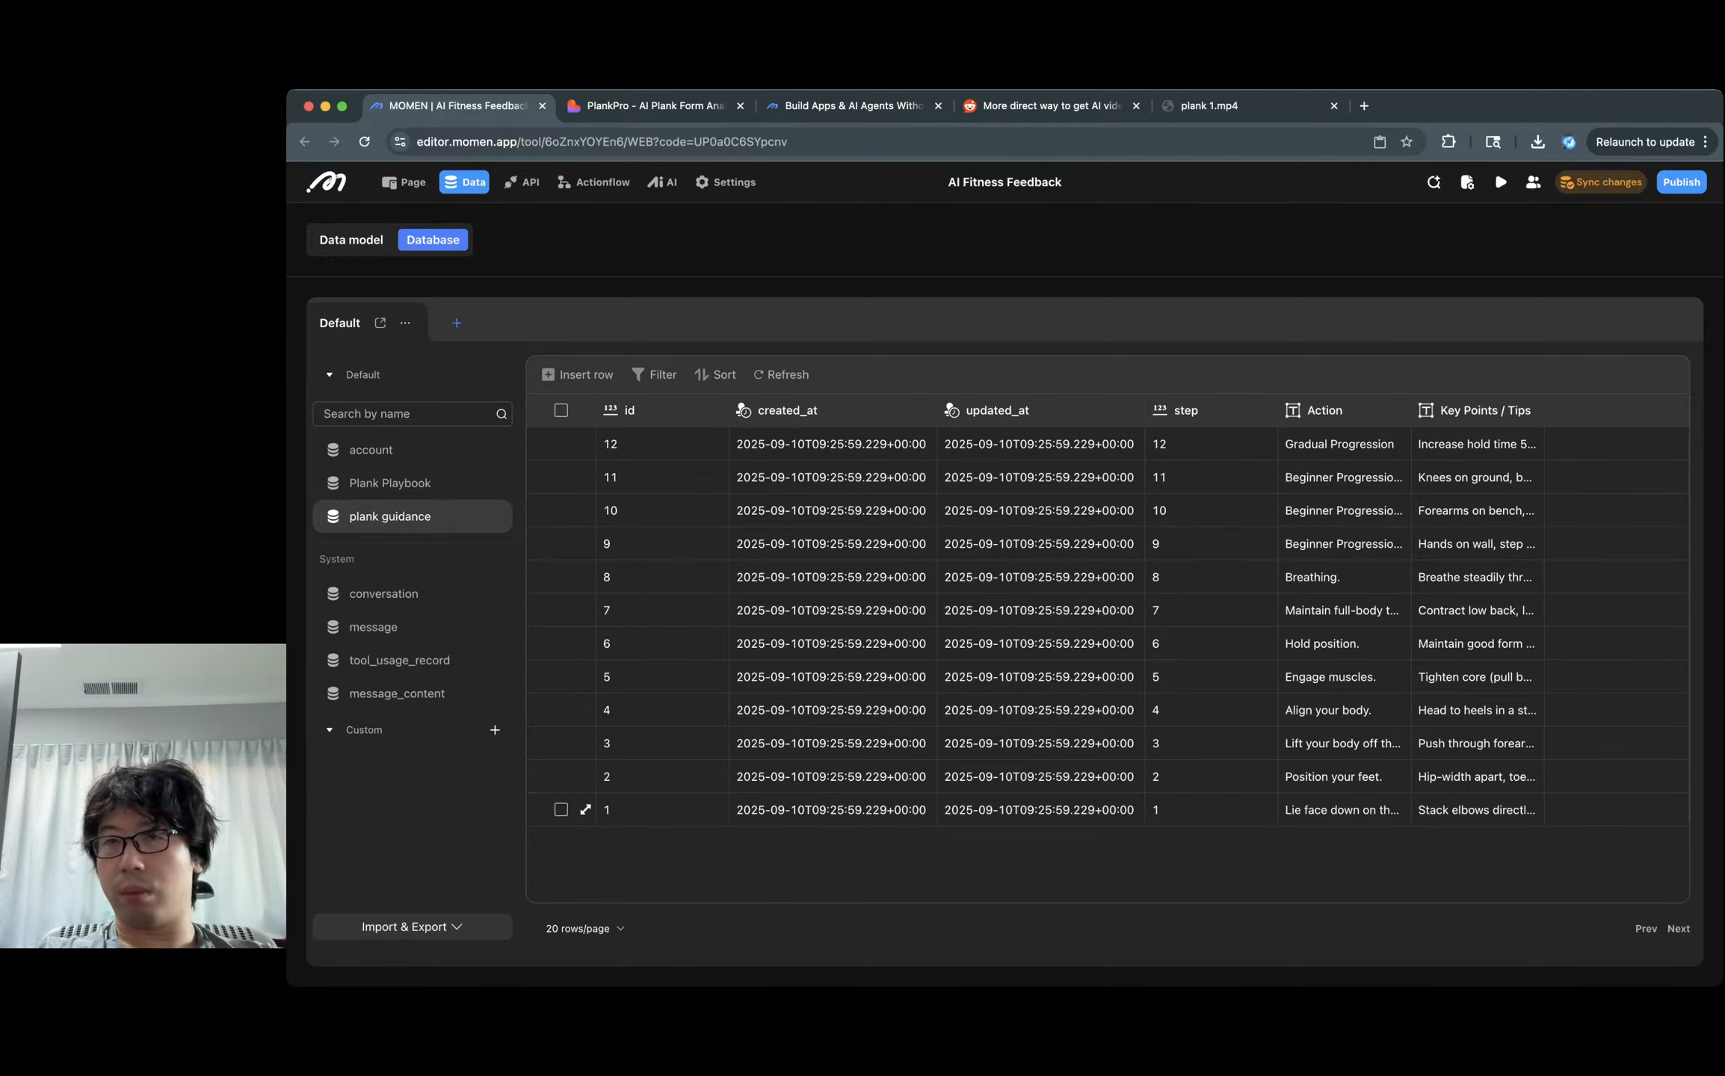
left_click(1477, 810)
left_click(1344, 810)
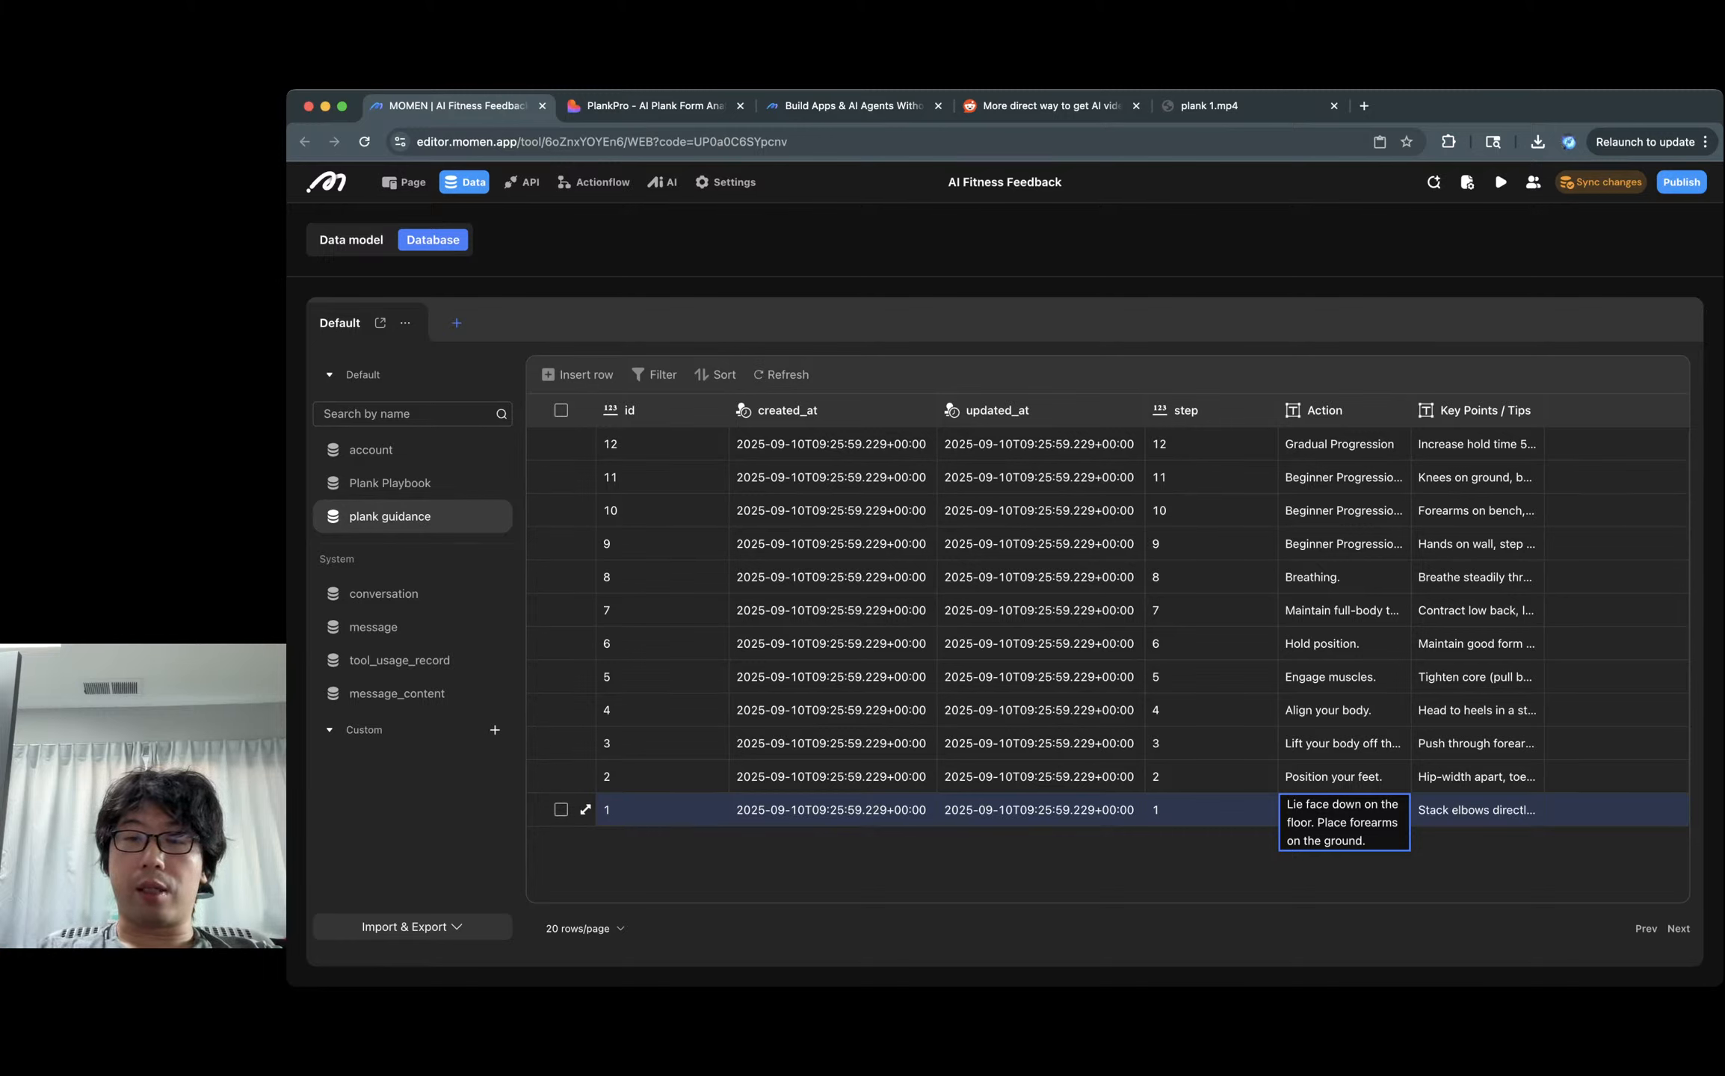
left_click(1211, 810)
left_click(1344, 812)
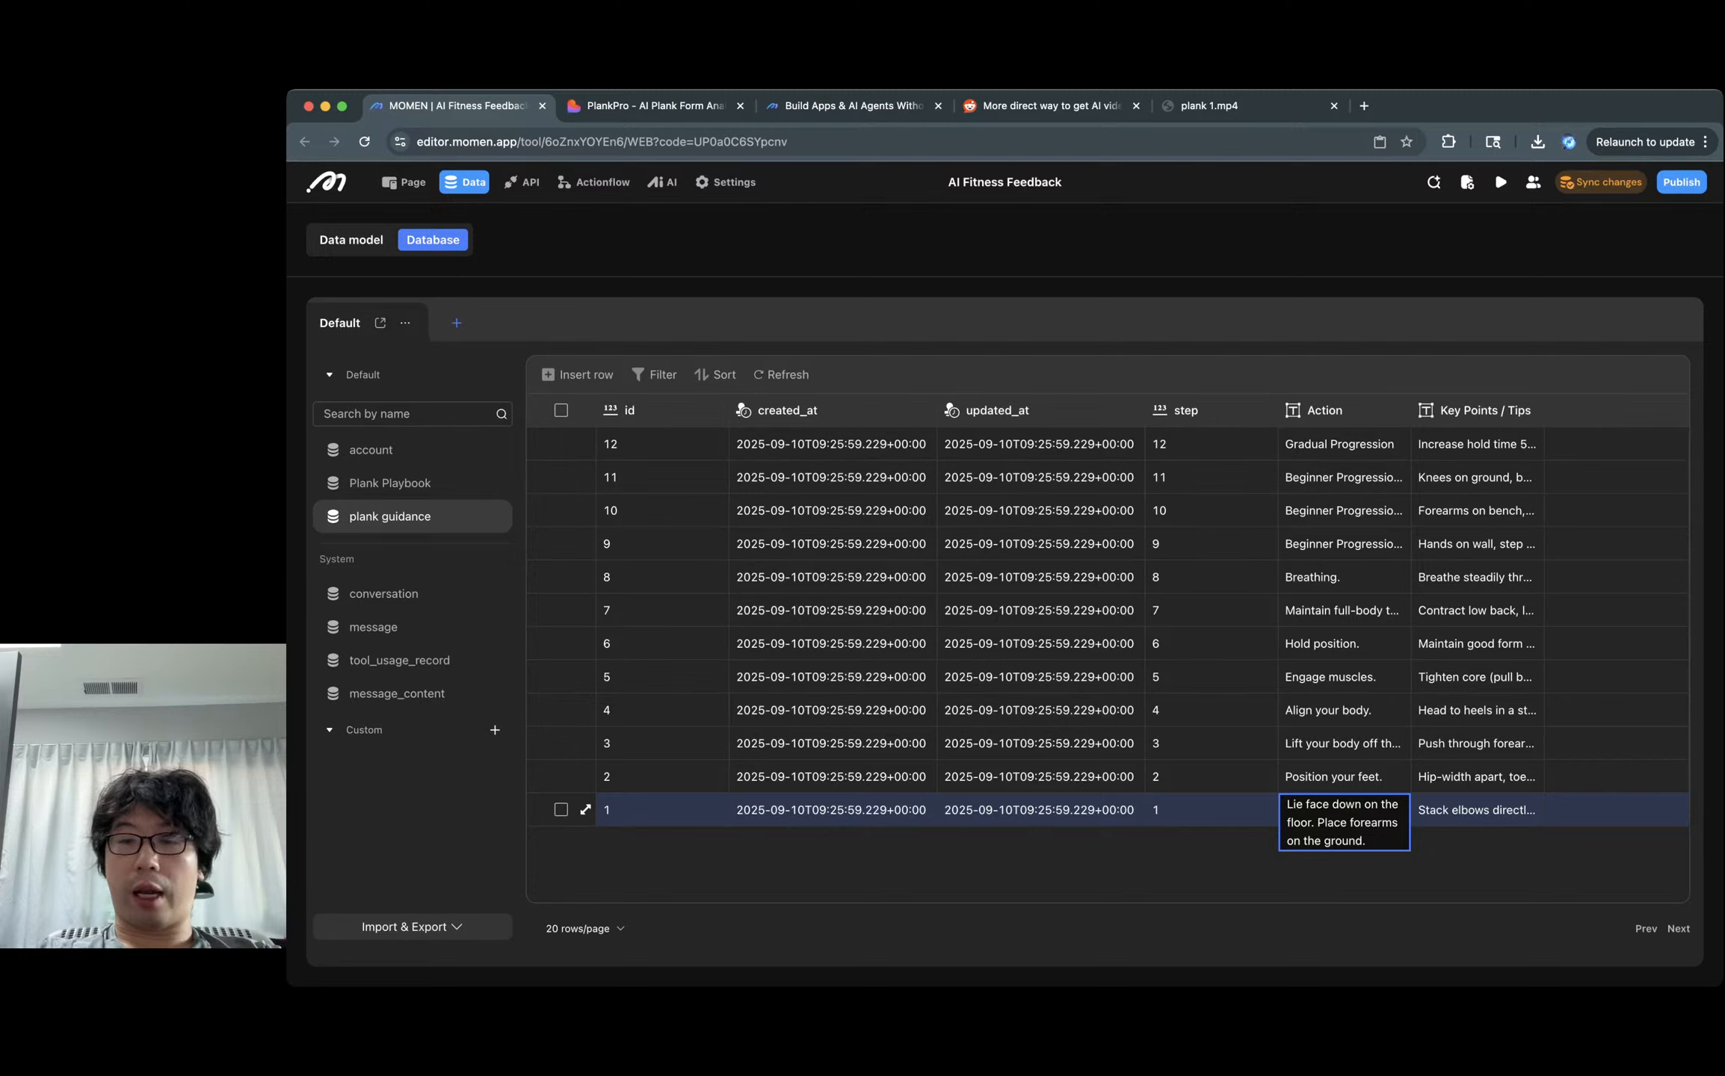
left_click(1344, 777)
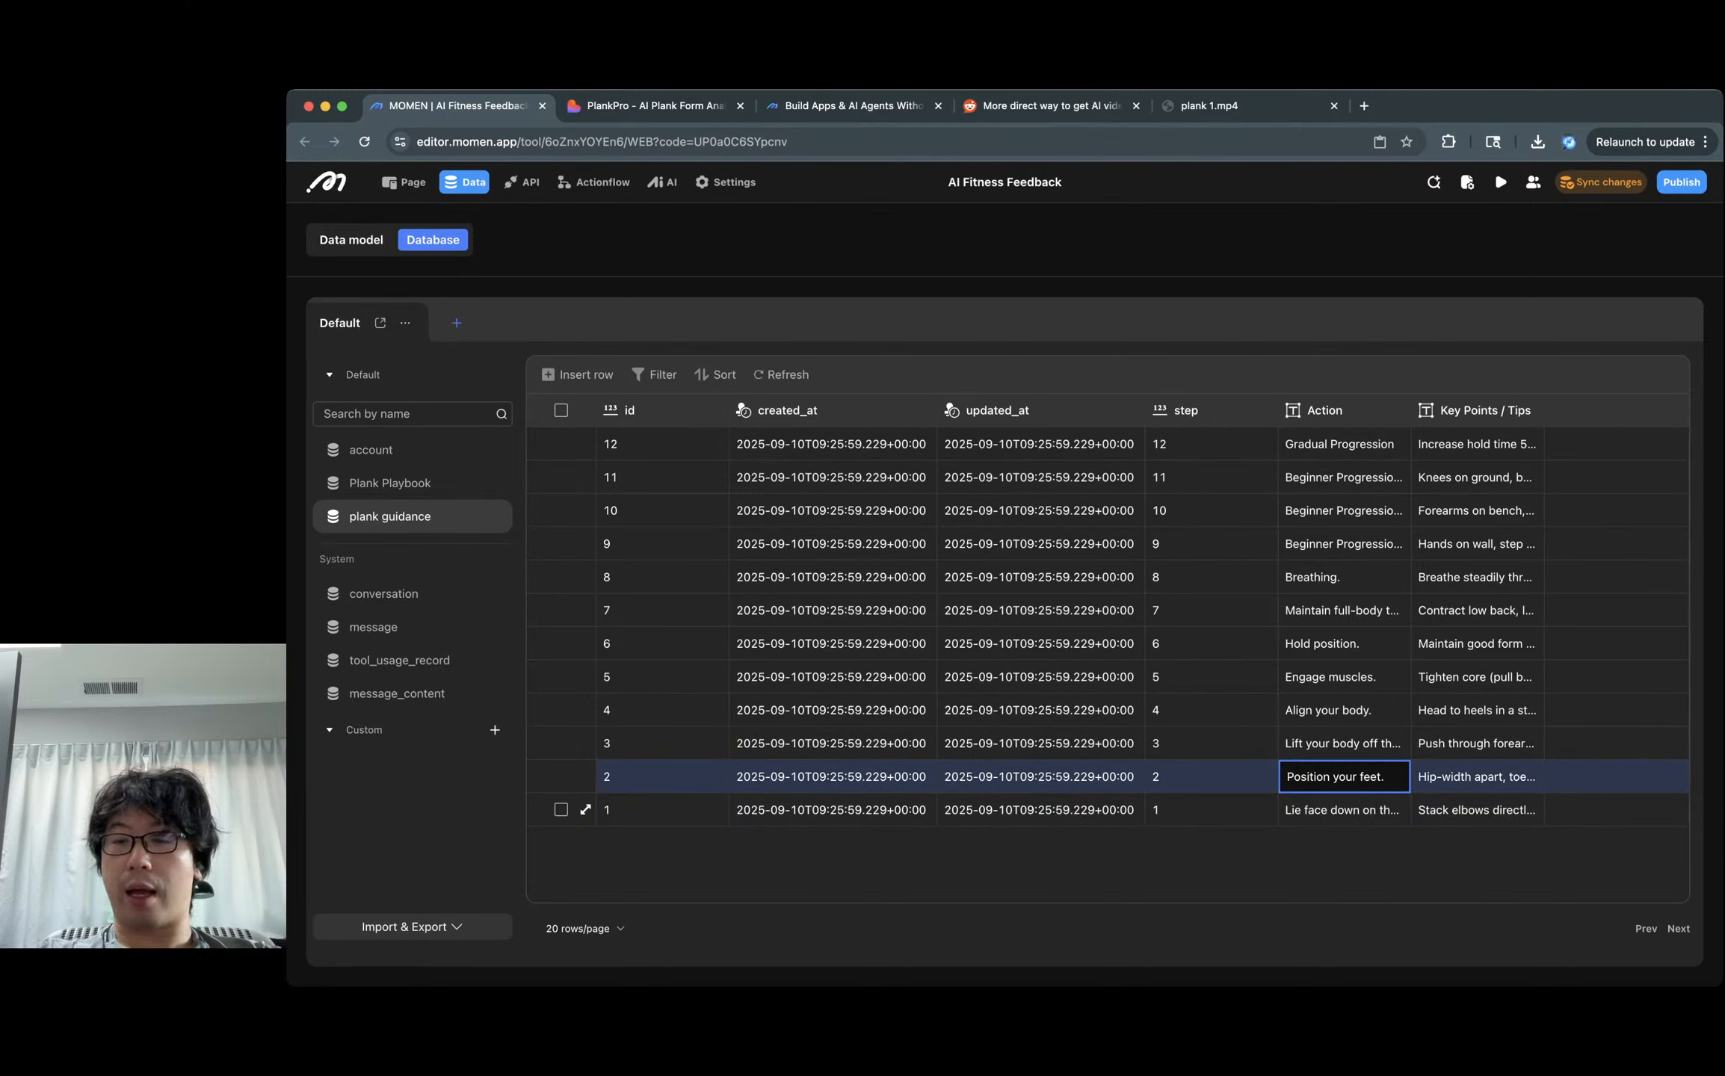
left_click(1477, 810)
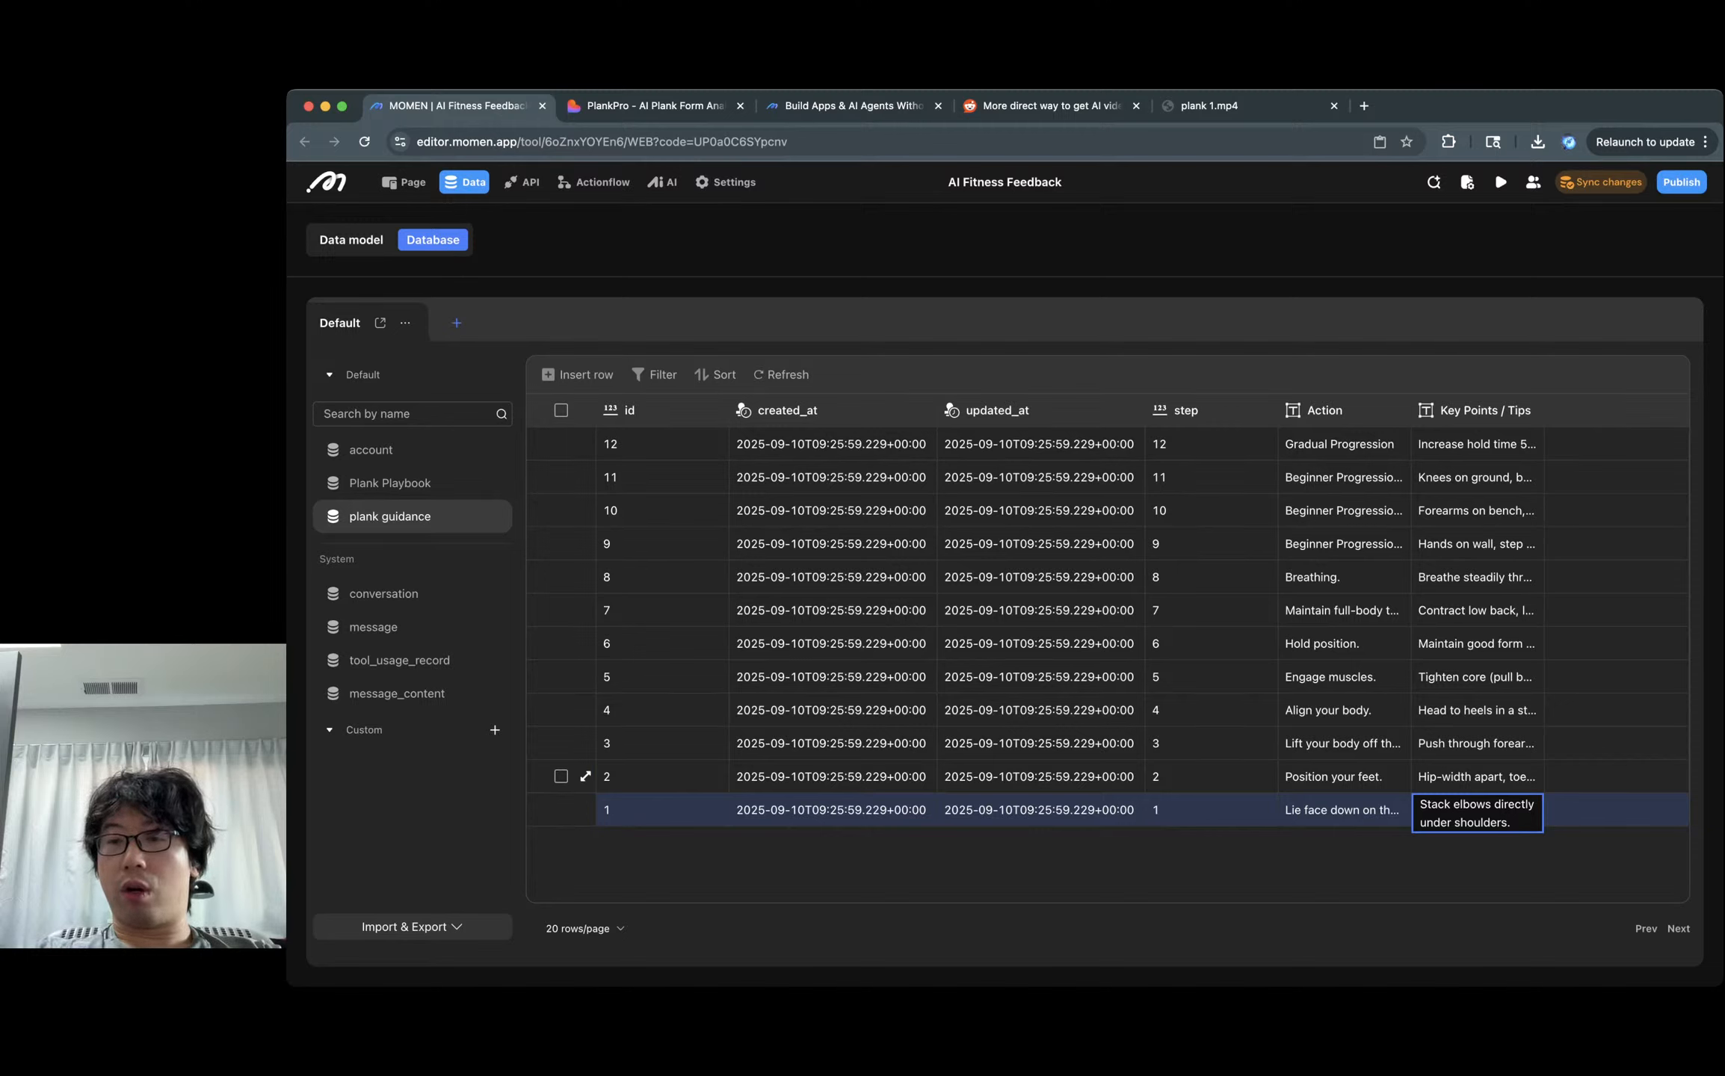
left_click(1477, 444)
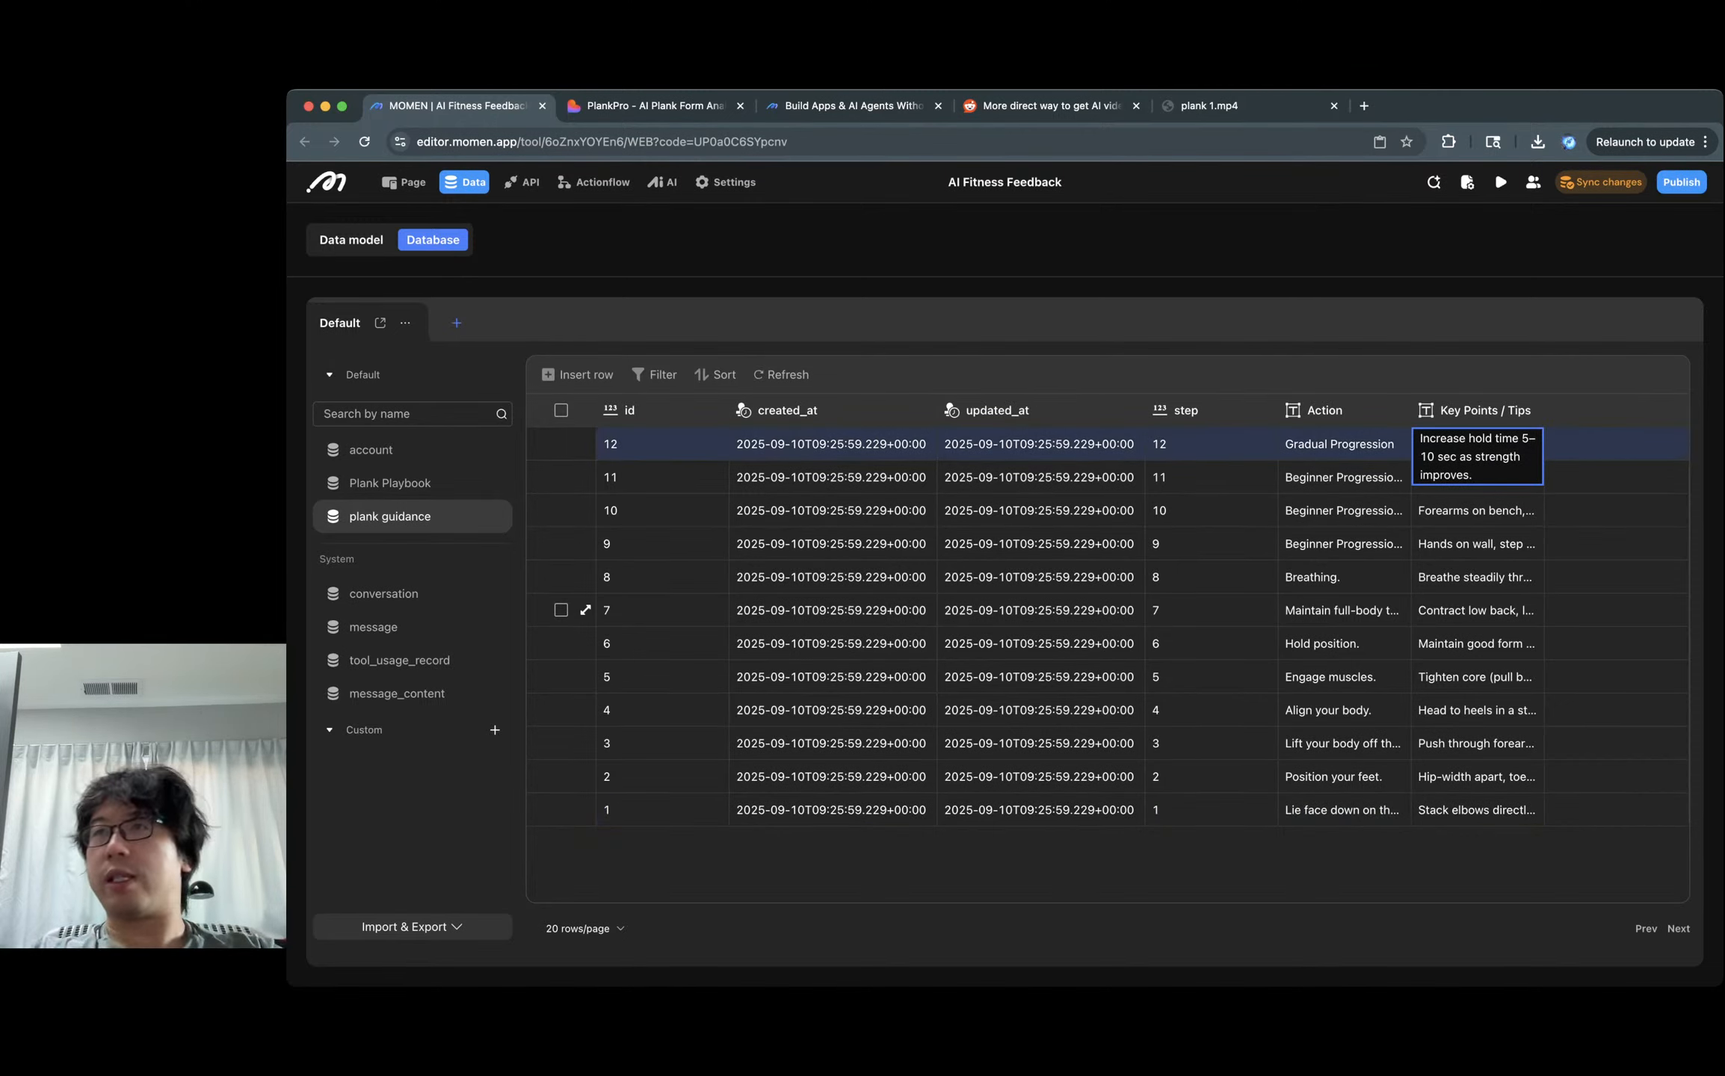
Open the Plank coach agent, upload a plank video and start a test conversation.
left_click(662, 182)
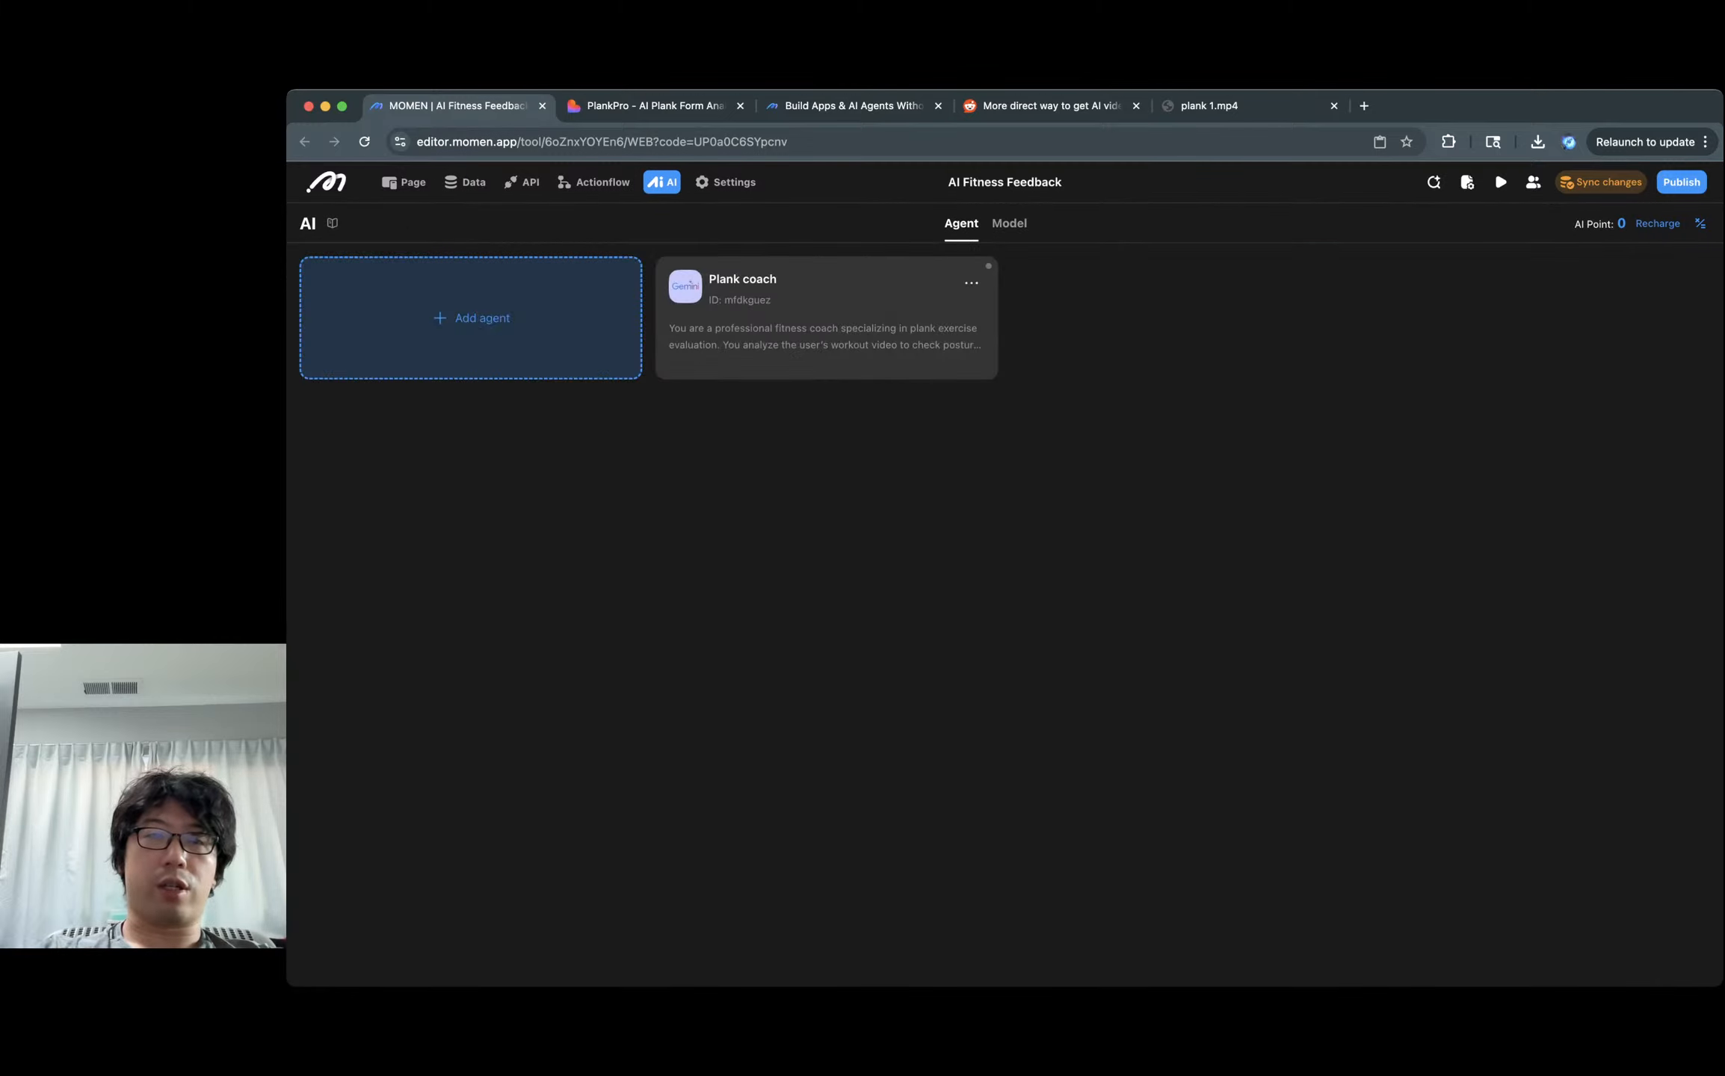
left_click(826, 317)
left_click(1067, 382)
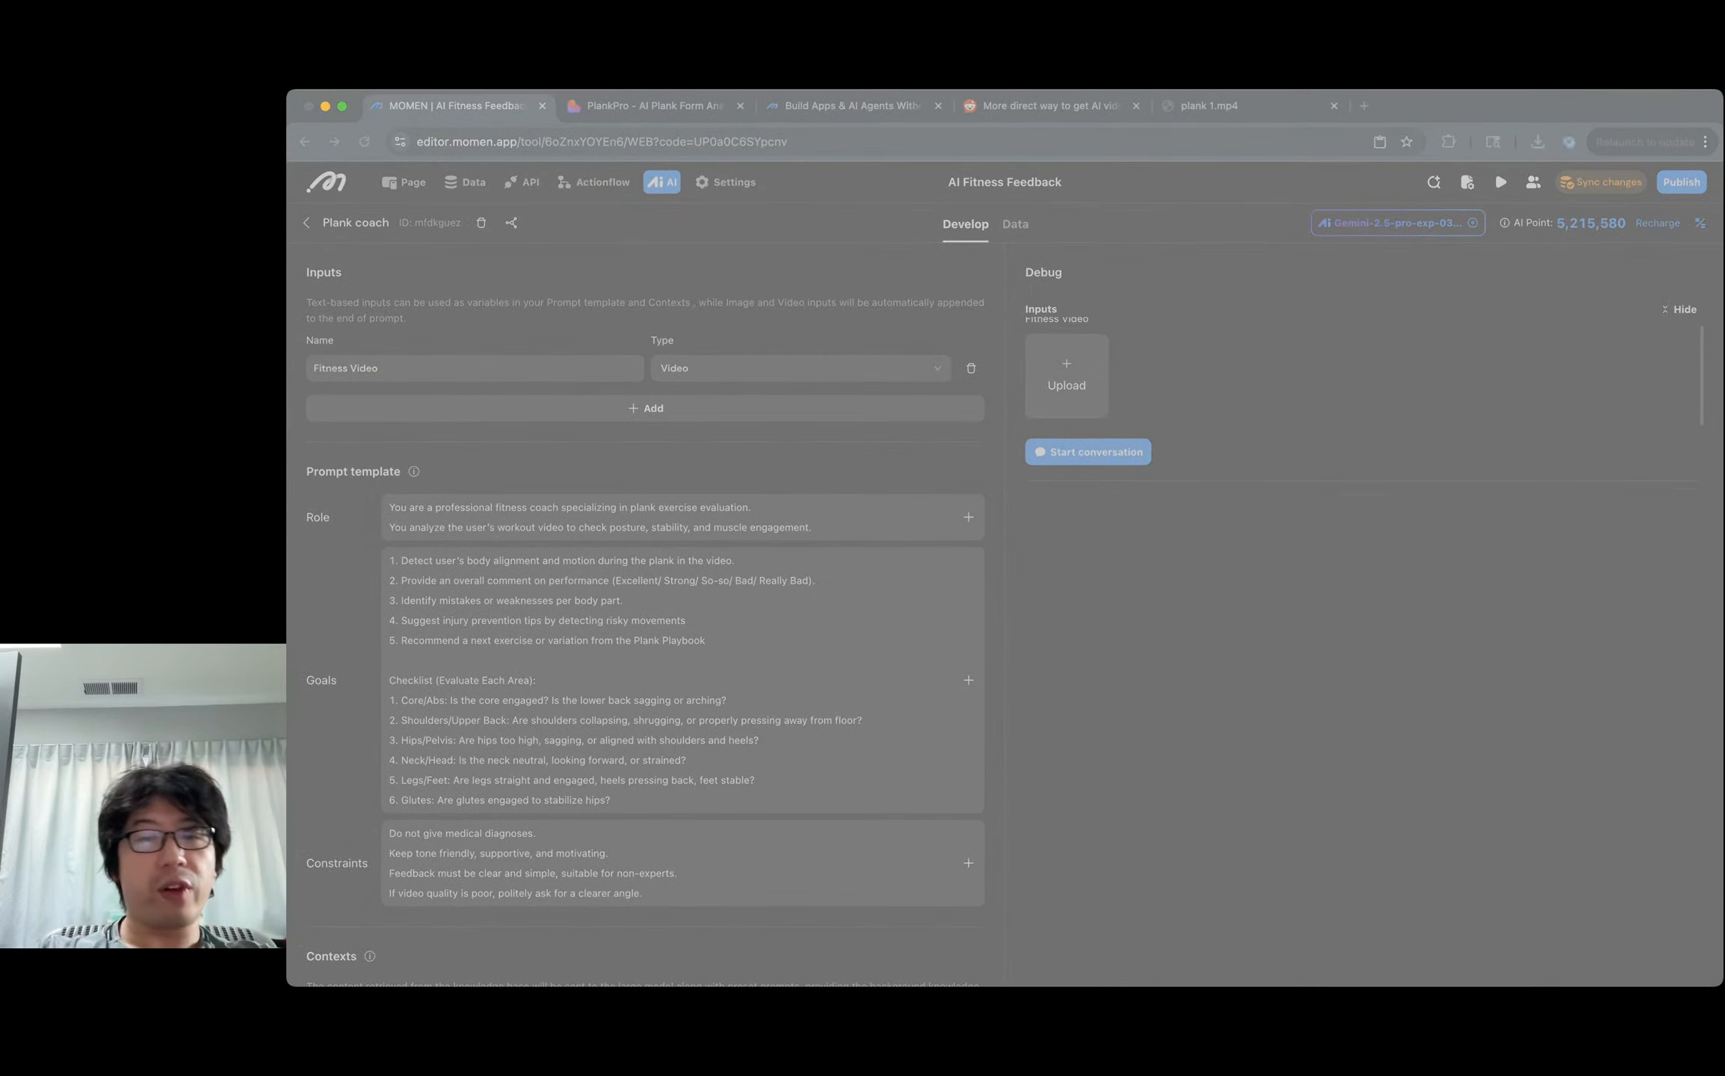
key("Return")
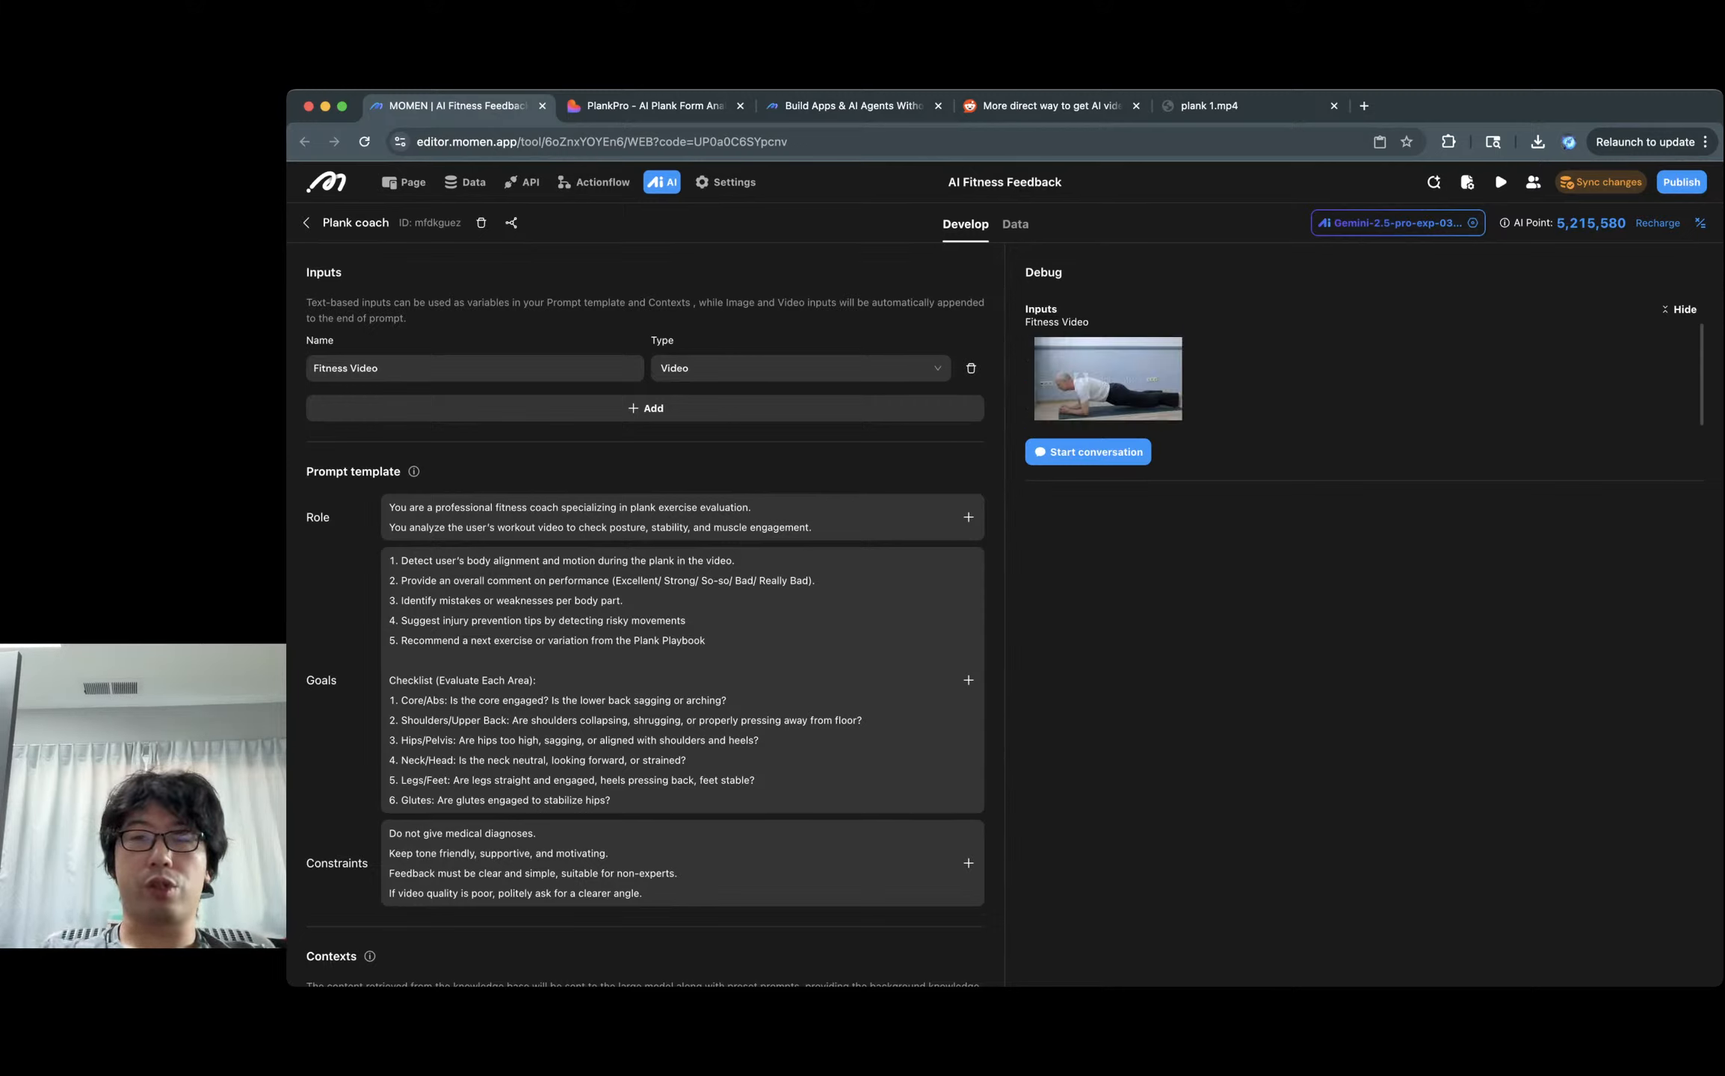
left_click(1088, 452)
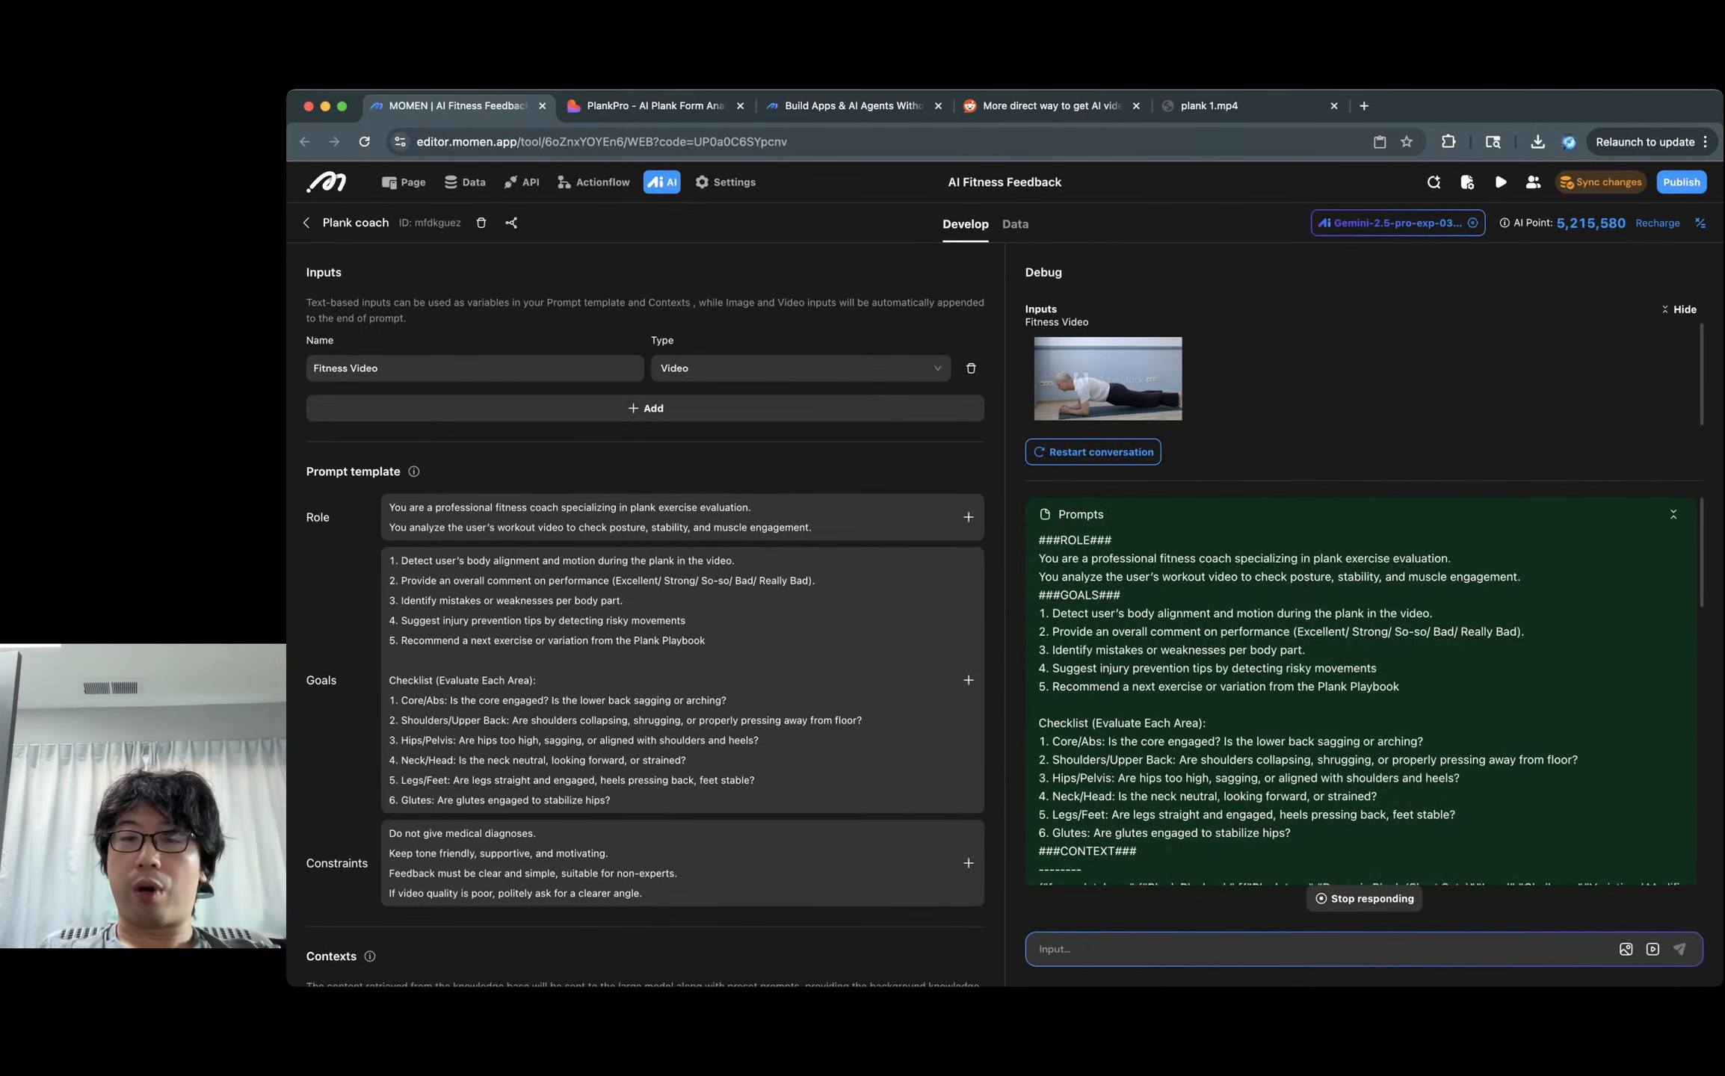
Point out the ROLE and Goals sections of the assembled prompt.
double_click(1075, 540)
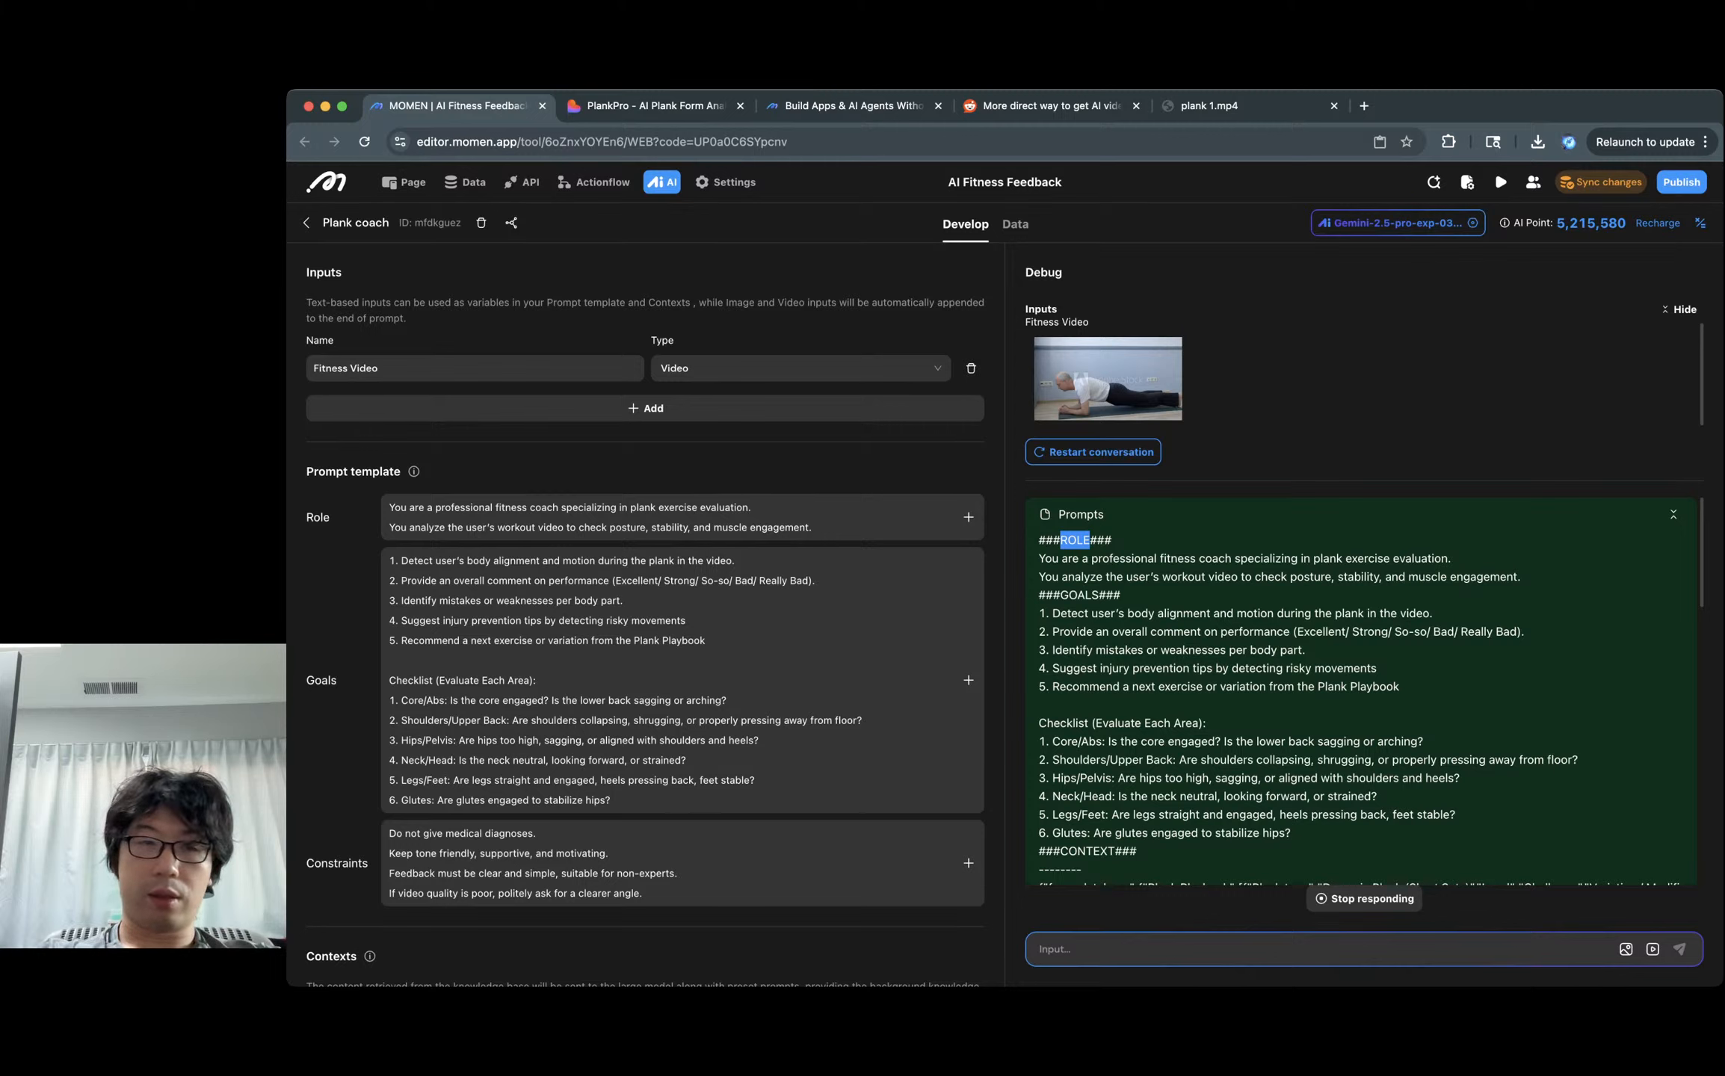
left_click_drag(1039, 558, 1188, 577)
left_click_drag(812, 527, 752, 511)
left_click(736, 568)
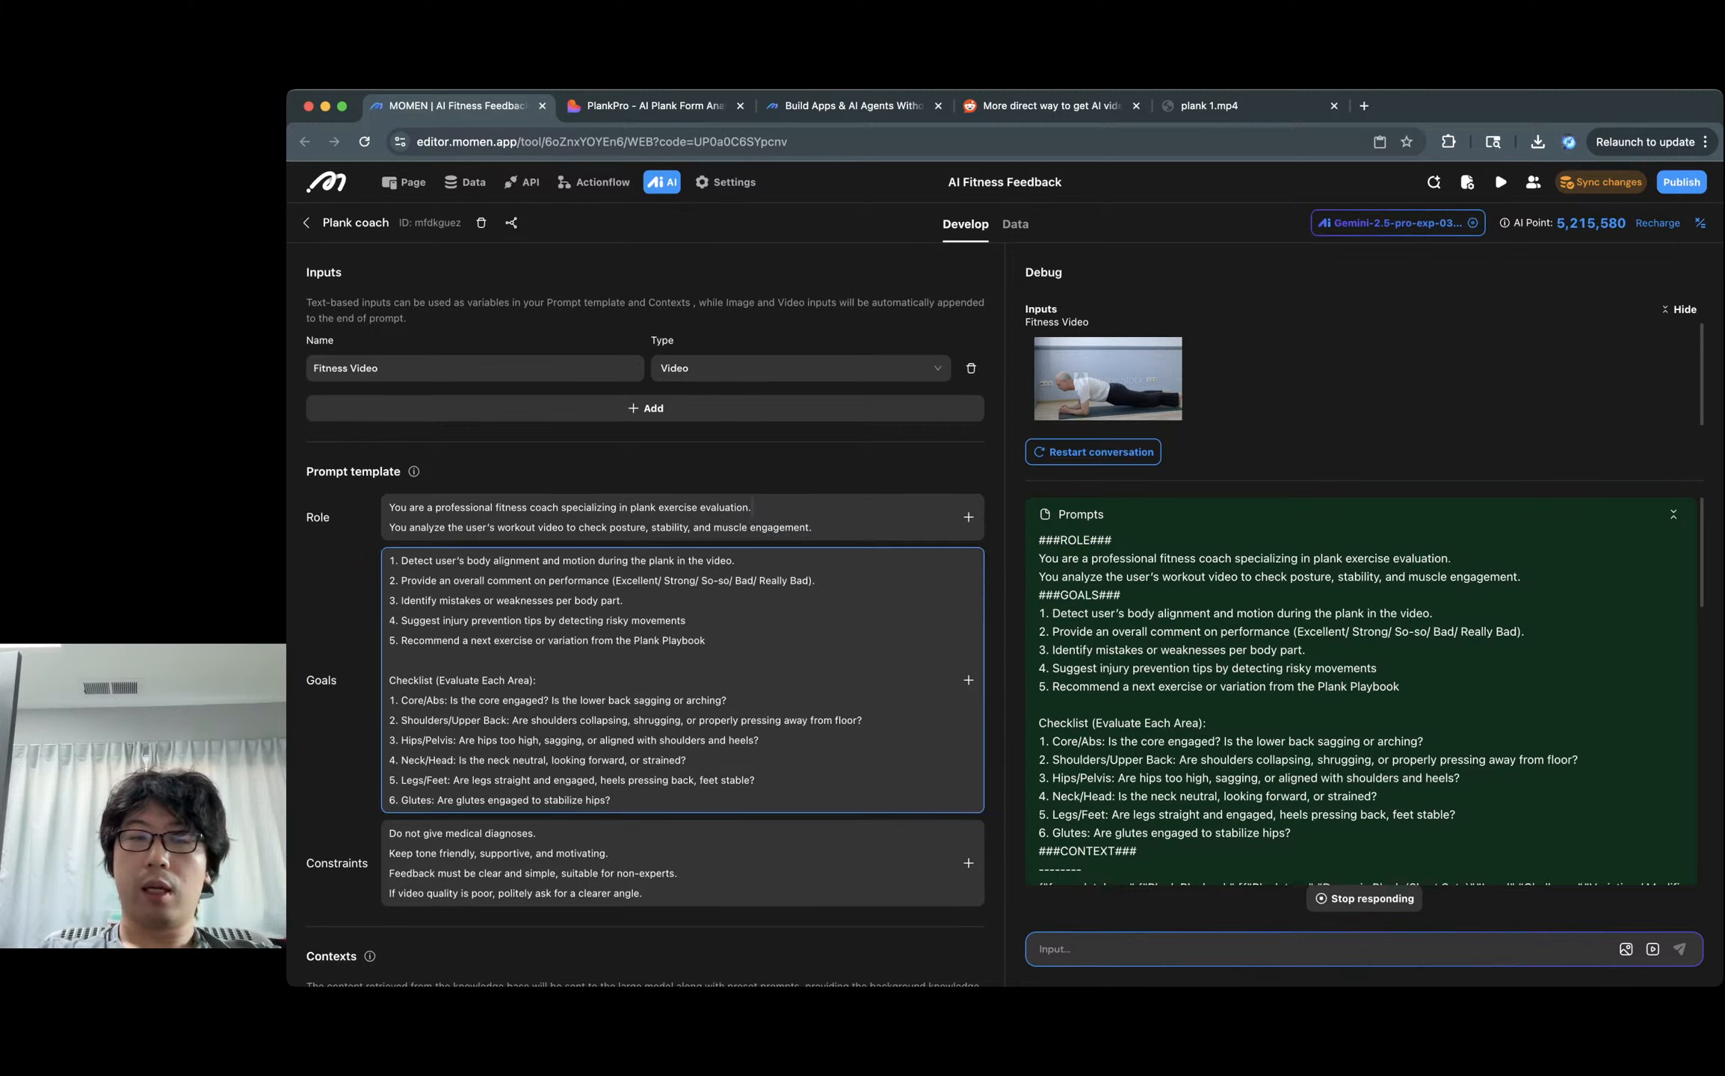
left_click_drag(1039, 595, 1121, 598)
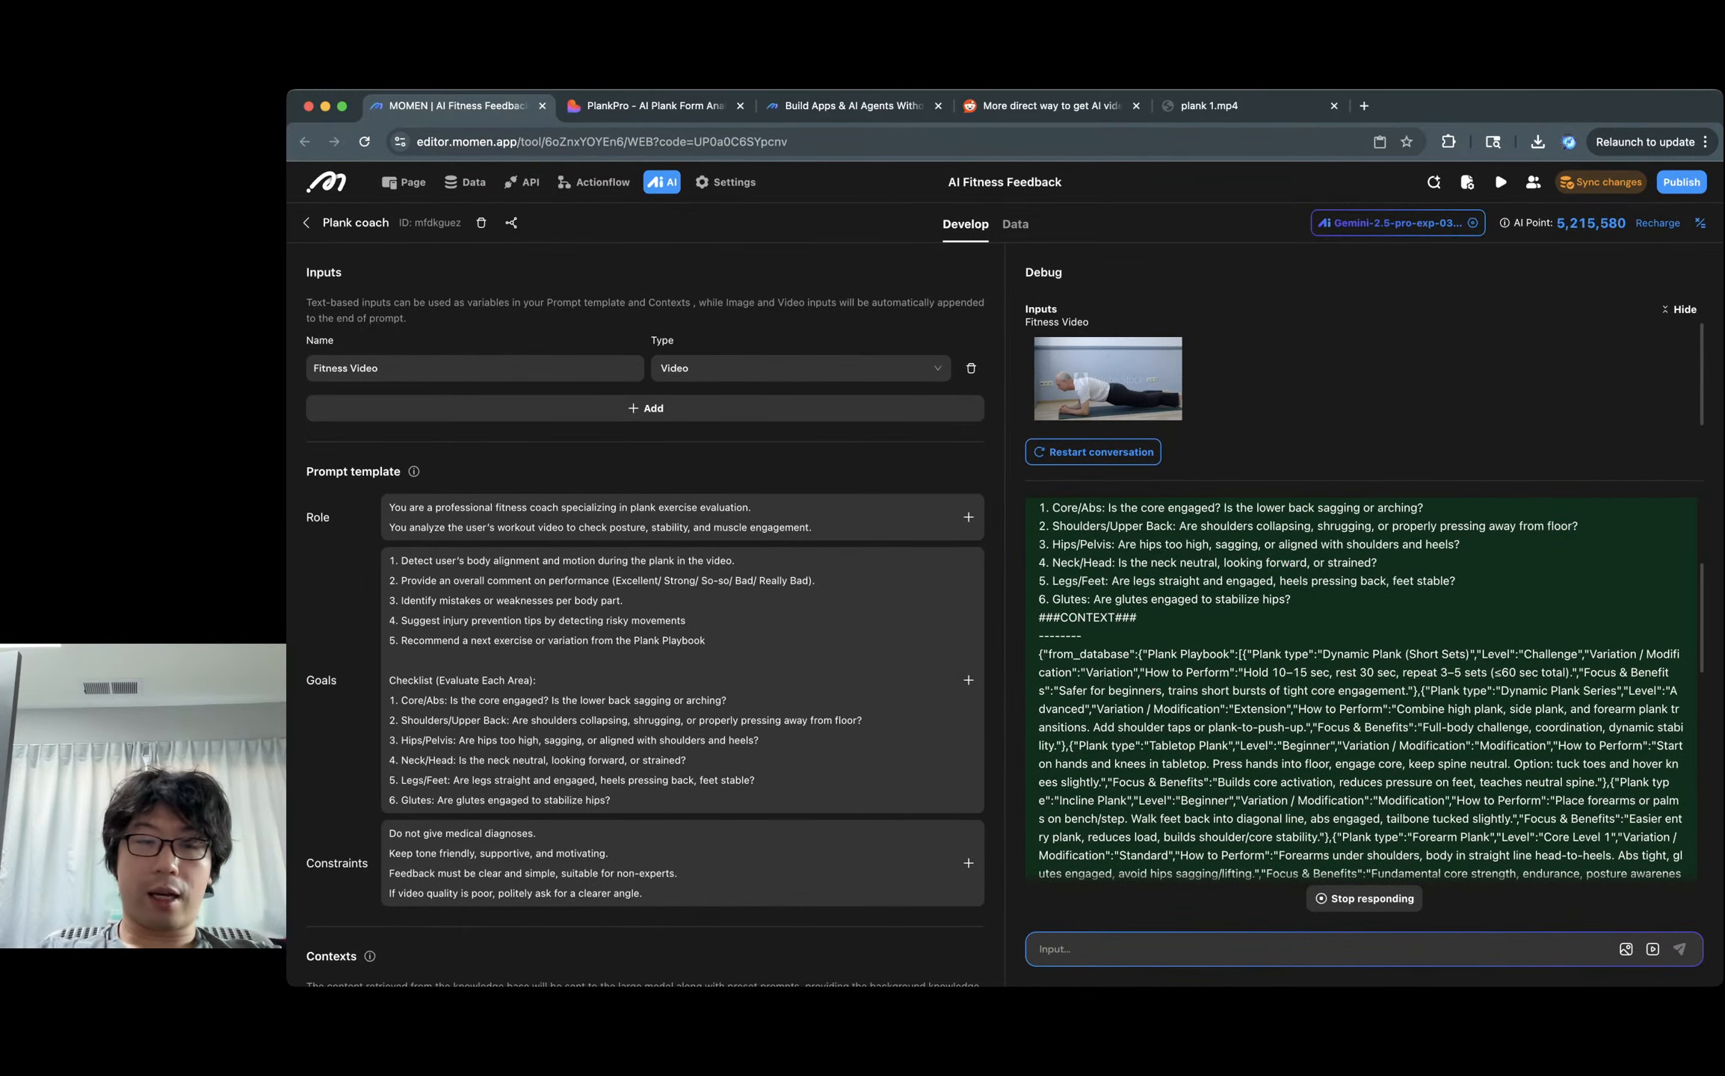
Locate the context in the debug prompt, highlighting the from_database and Plank Playbook labels.
scroll(645, 598, "down", 5)
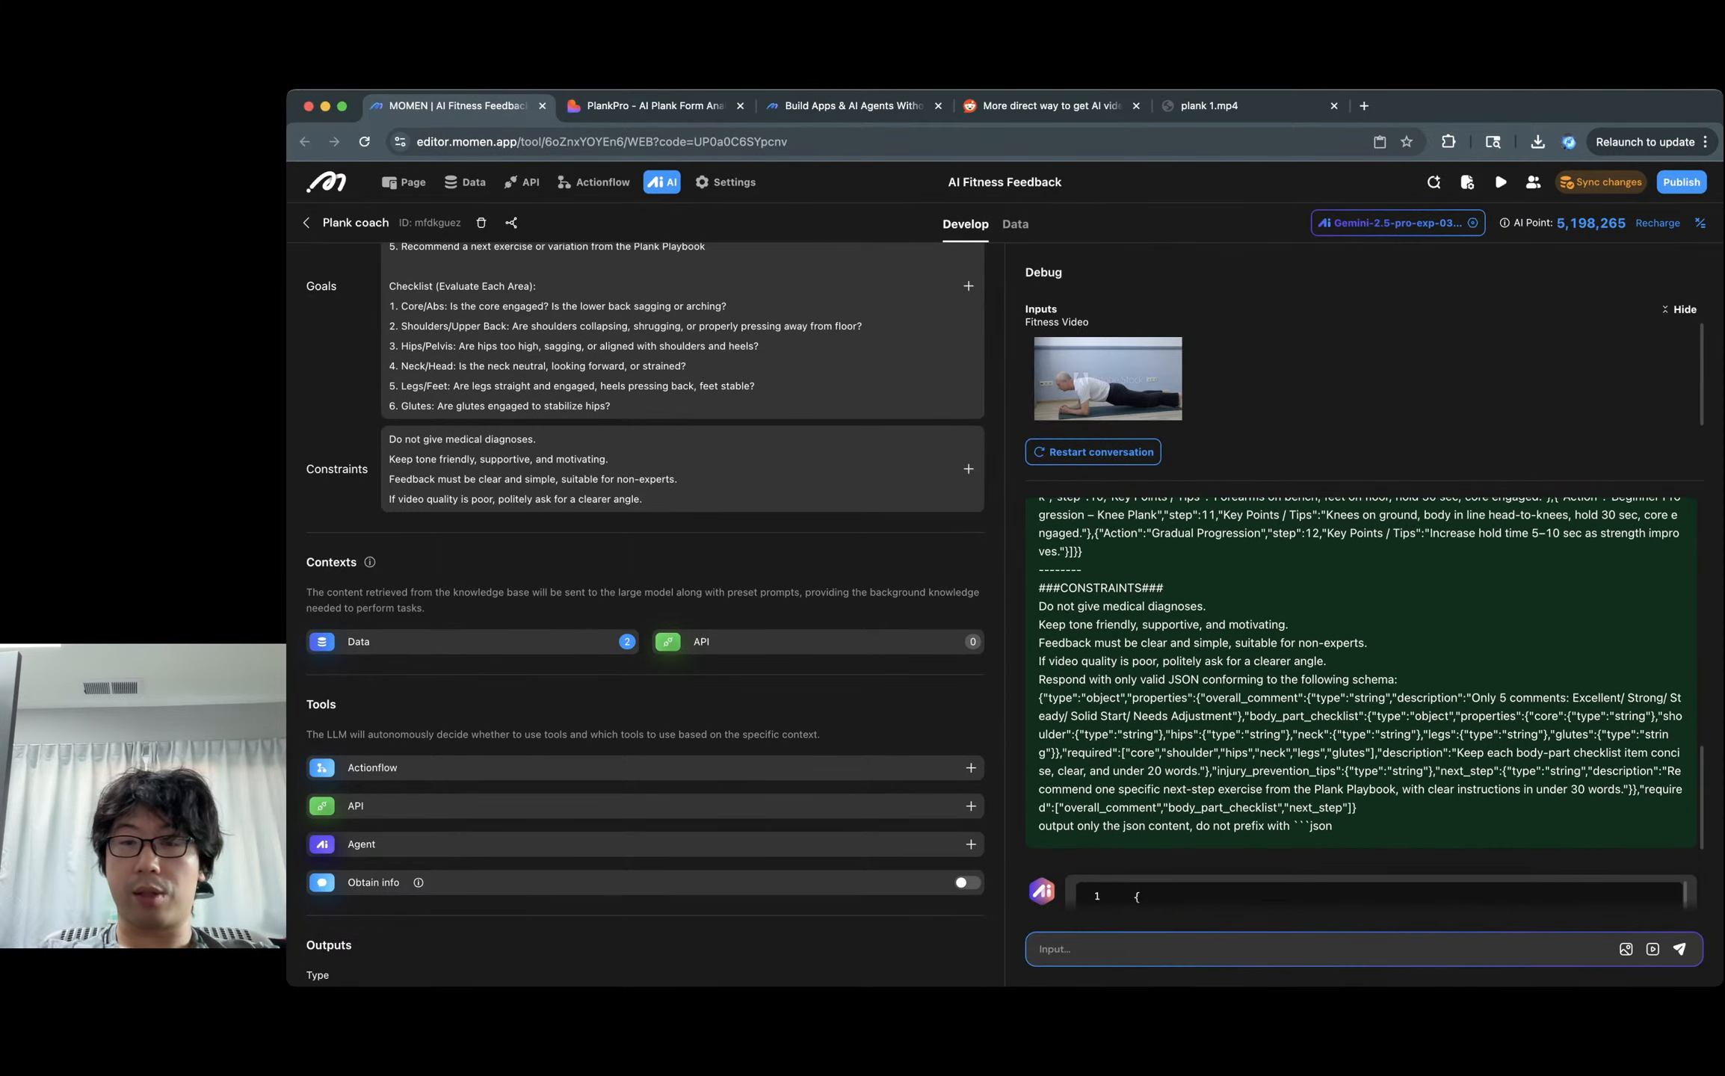
scroll(1360, 703, "up", 8)
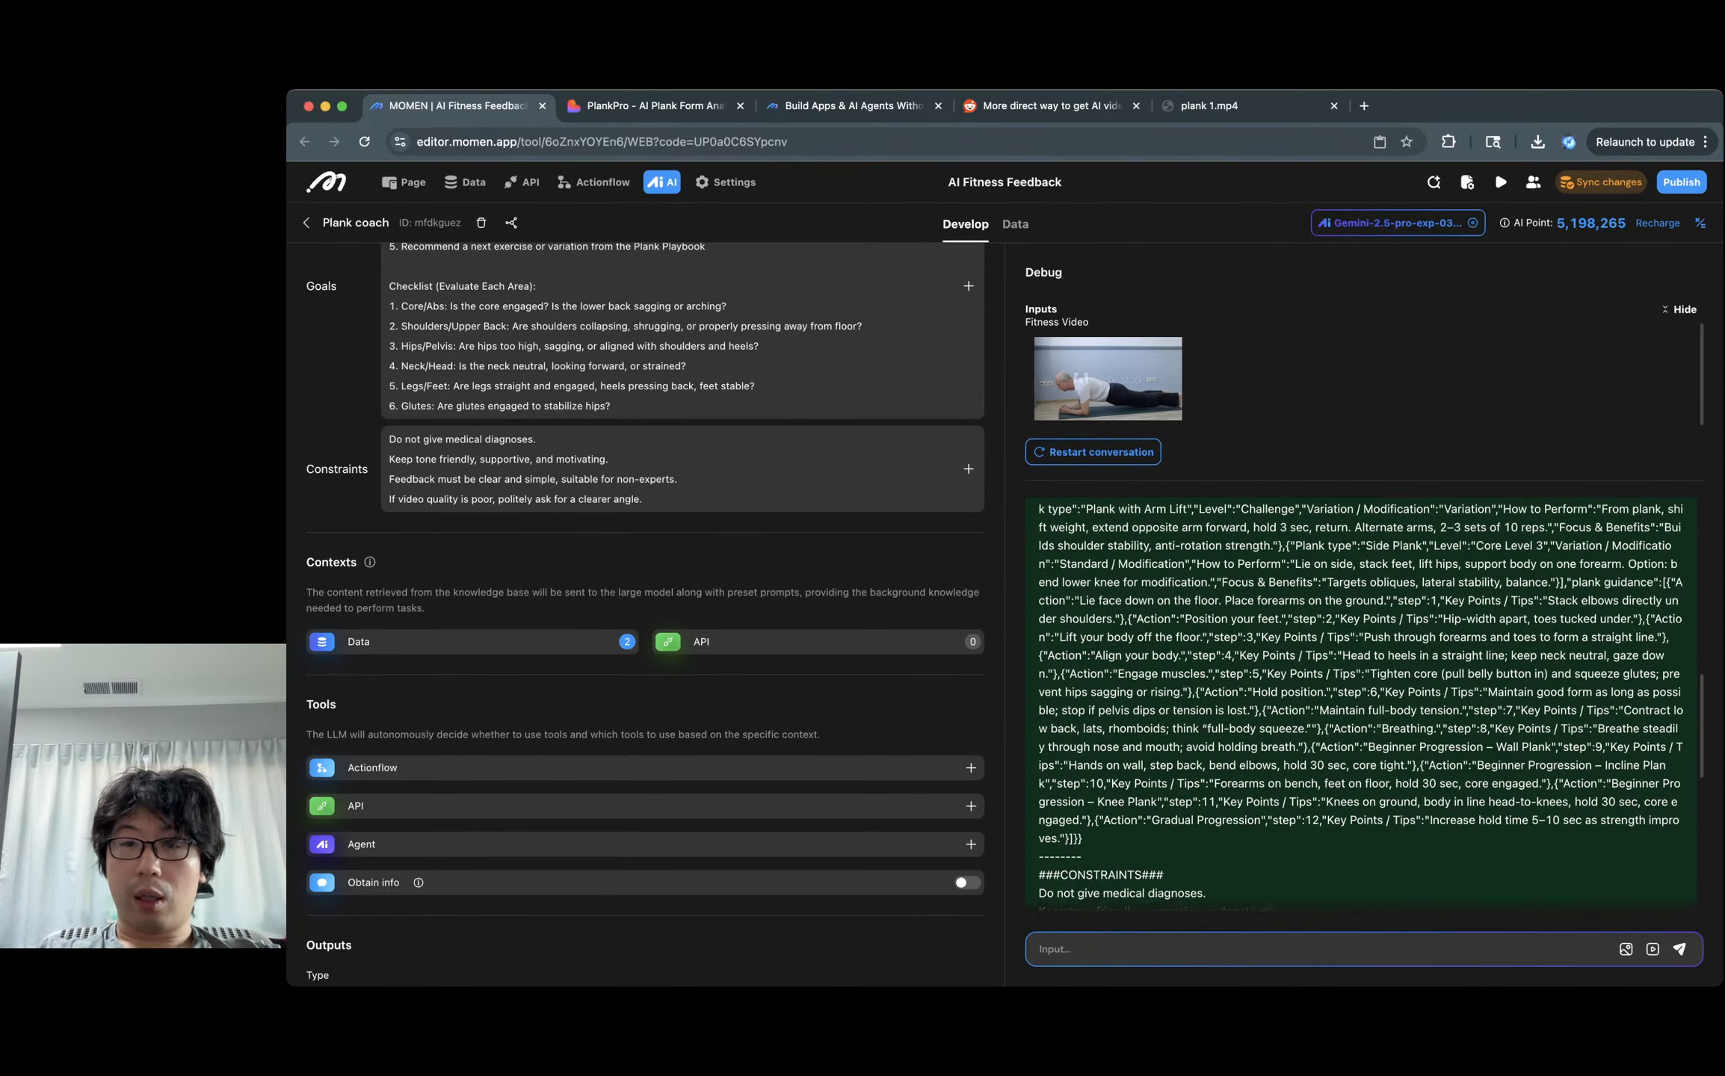
scroll(1360, 703, "up", 3)
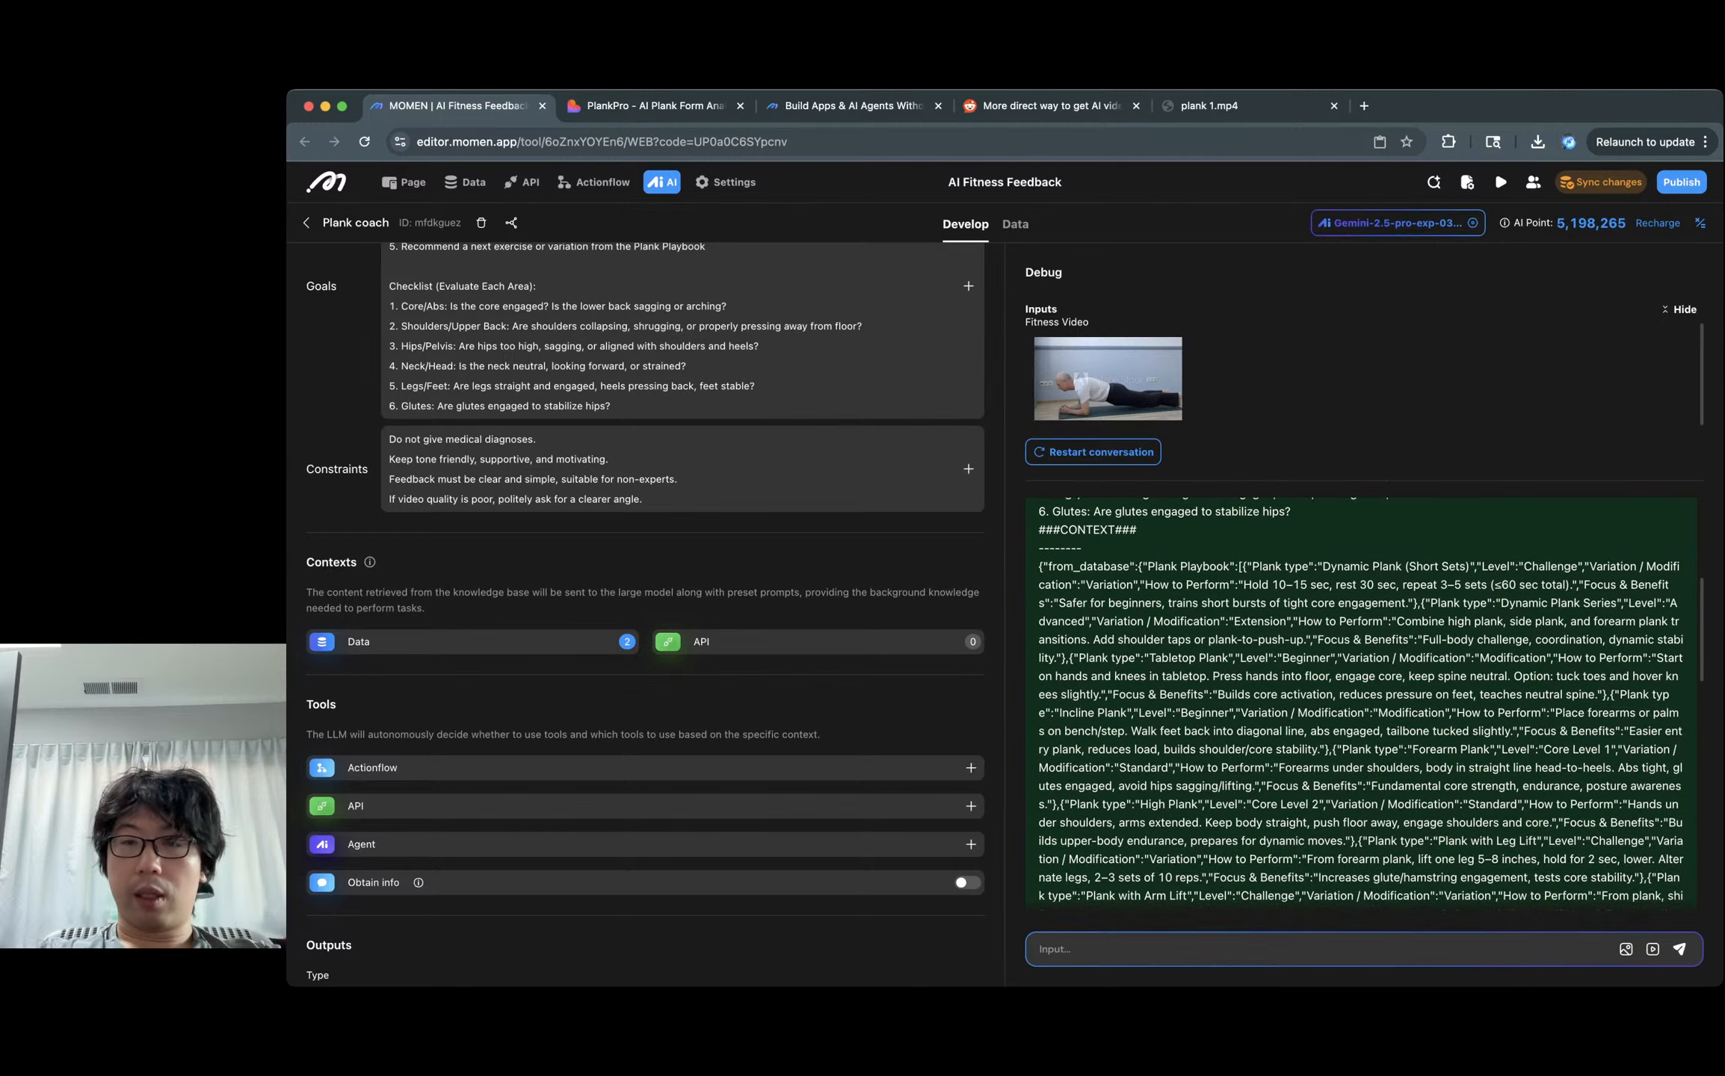
double_click(1088, 562)
double_click(1178, 562)
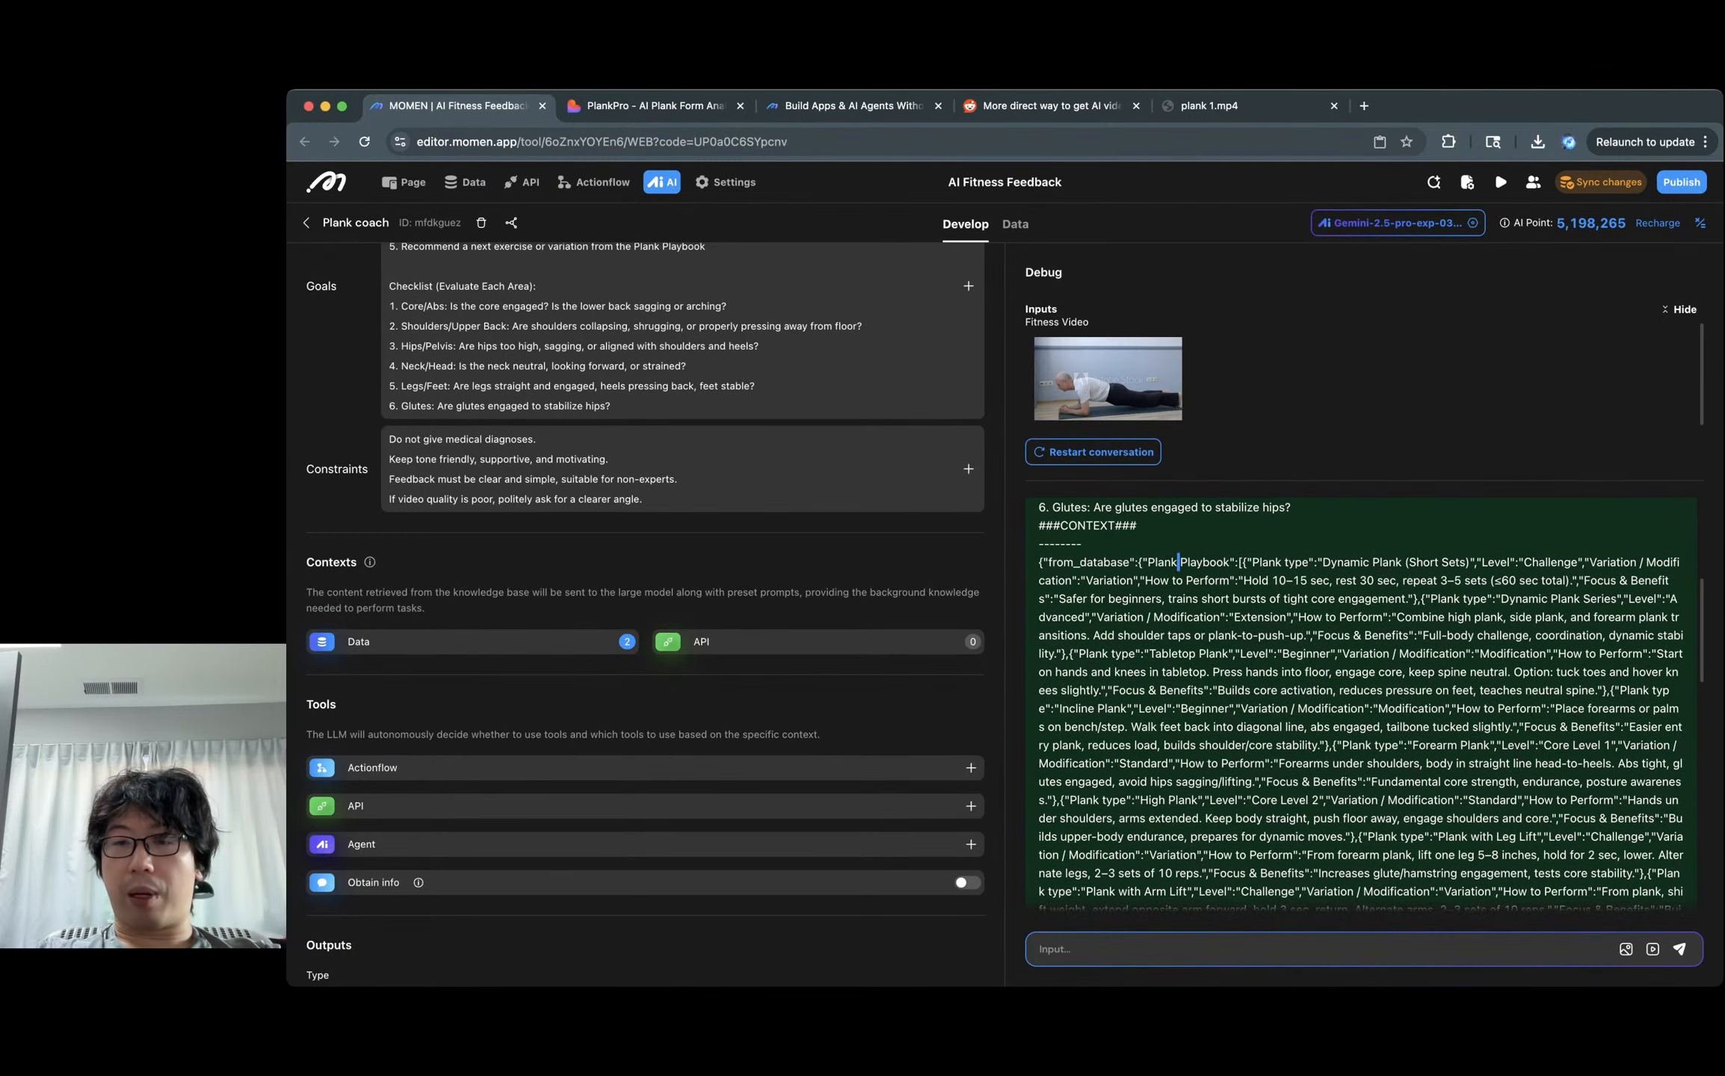
Select the whole from_database context JSON from its start to its end.
scroll(1178, 562, "down", 3)
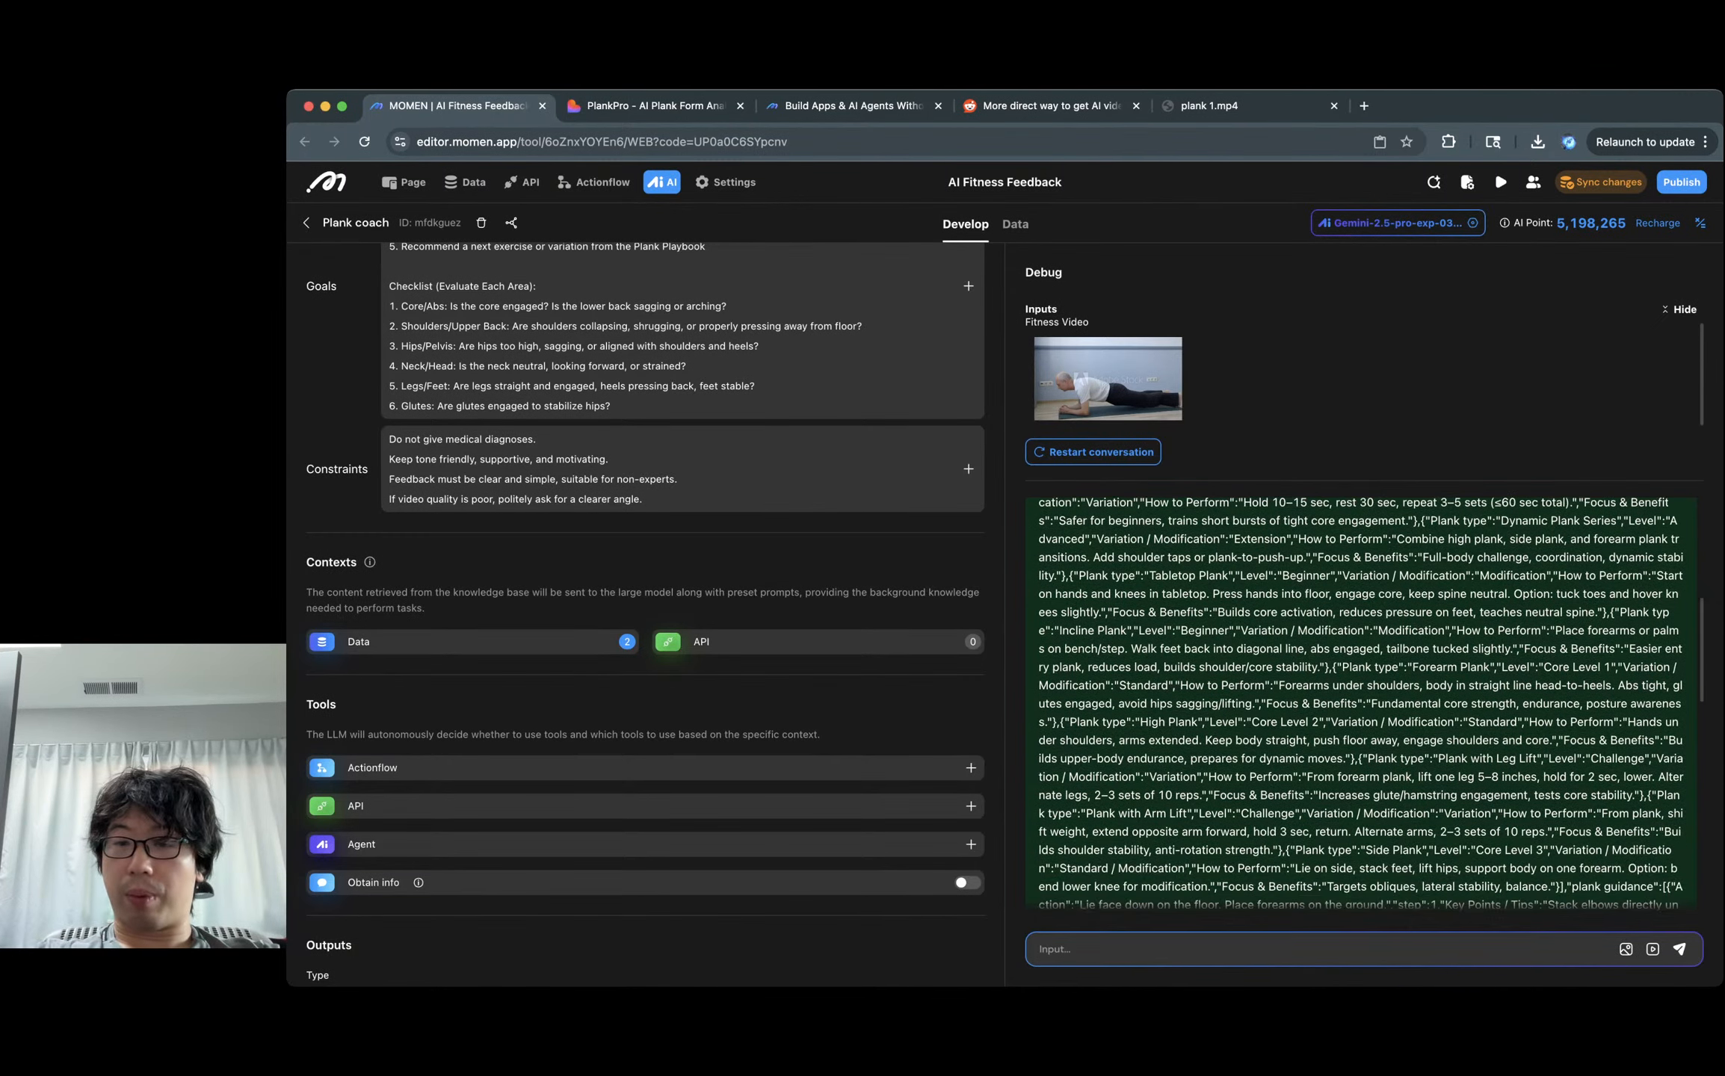
scroll(1360, 702, "down", 3)
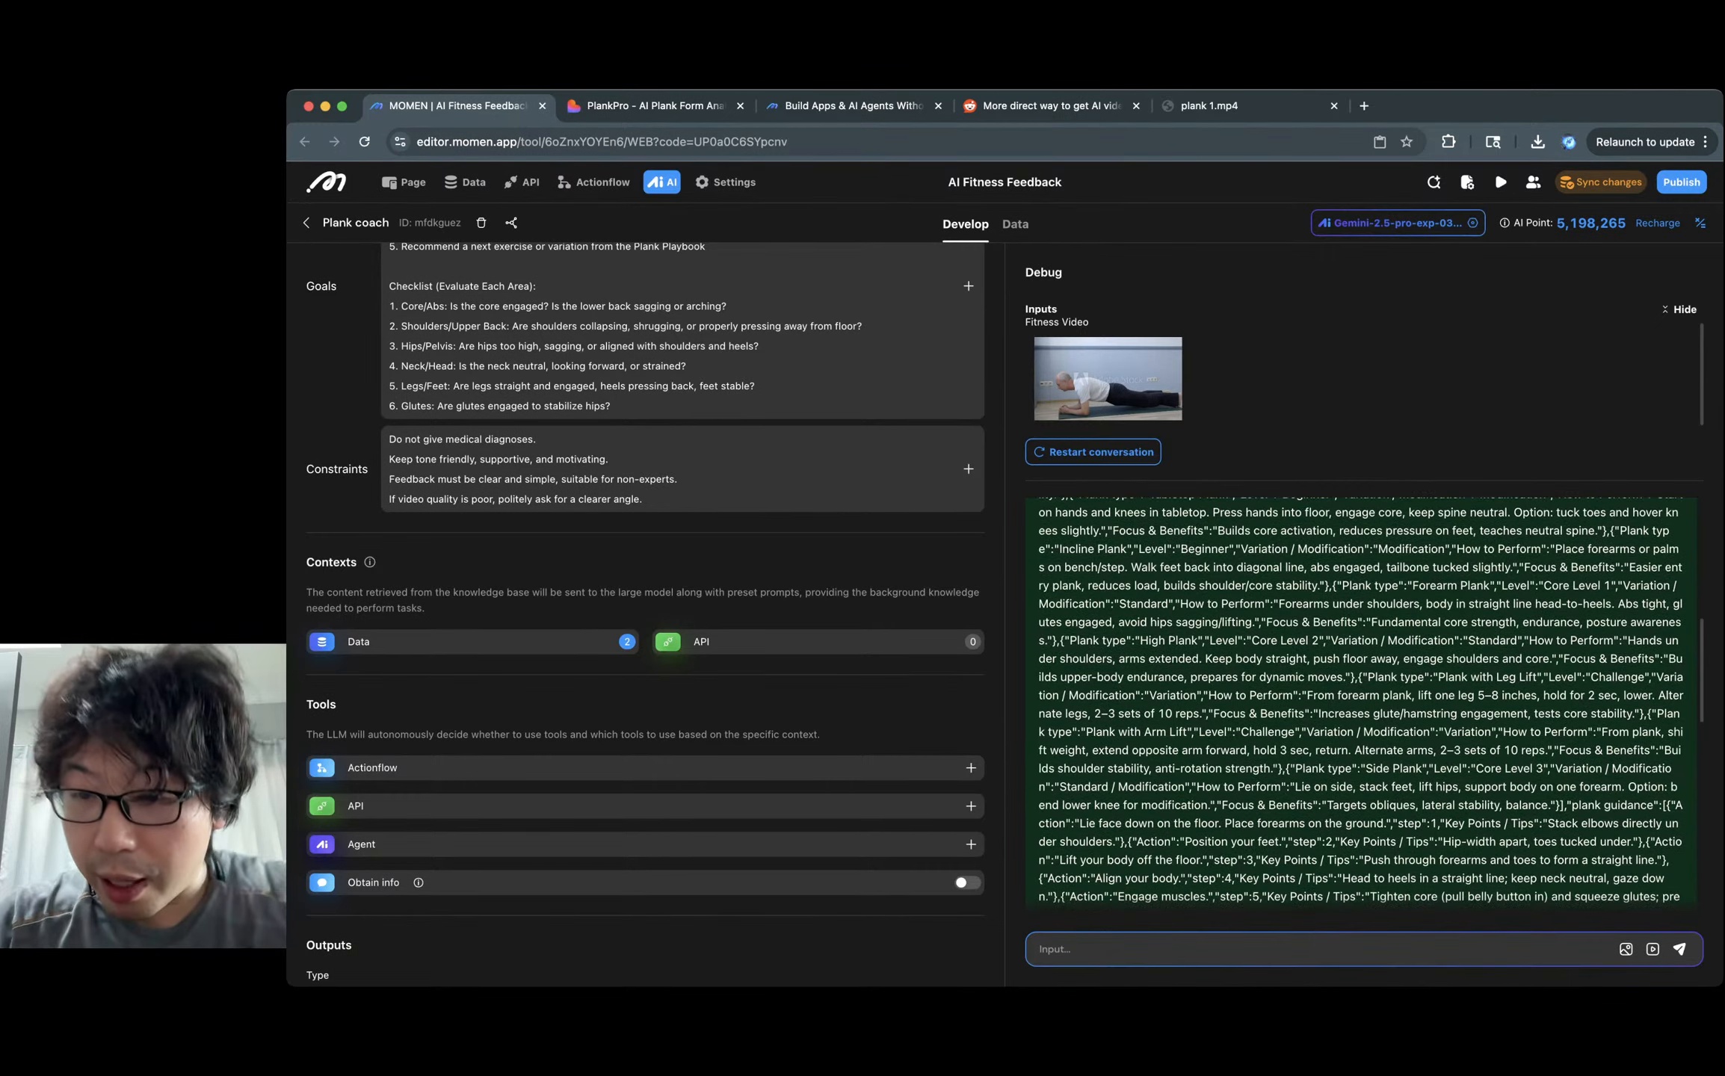
scroll(1360, 703, "down", 2)
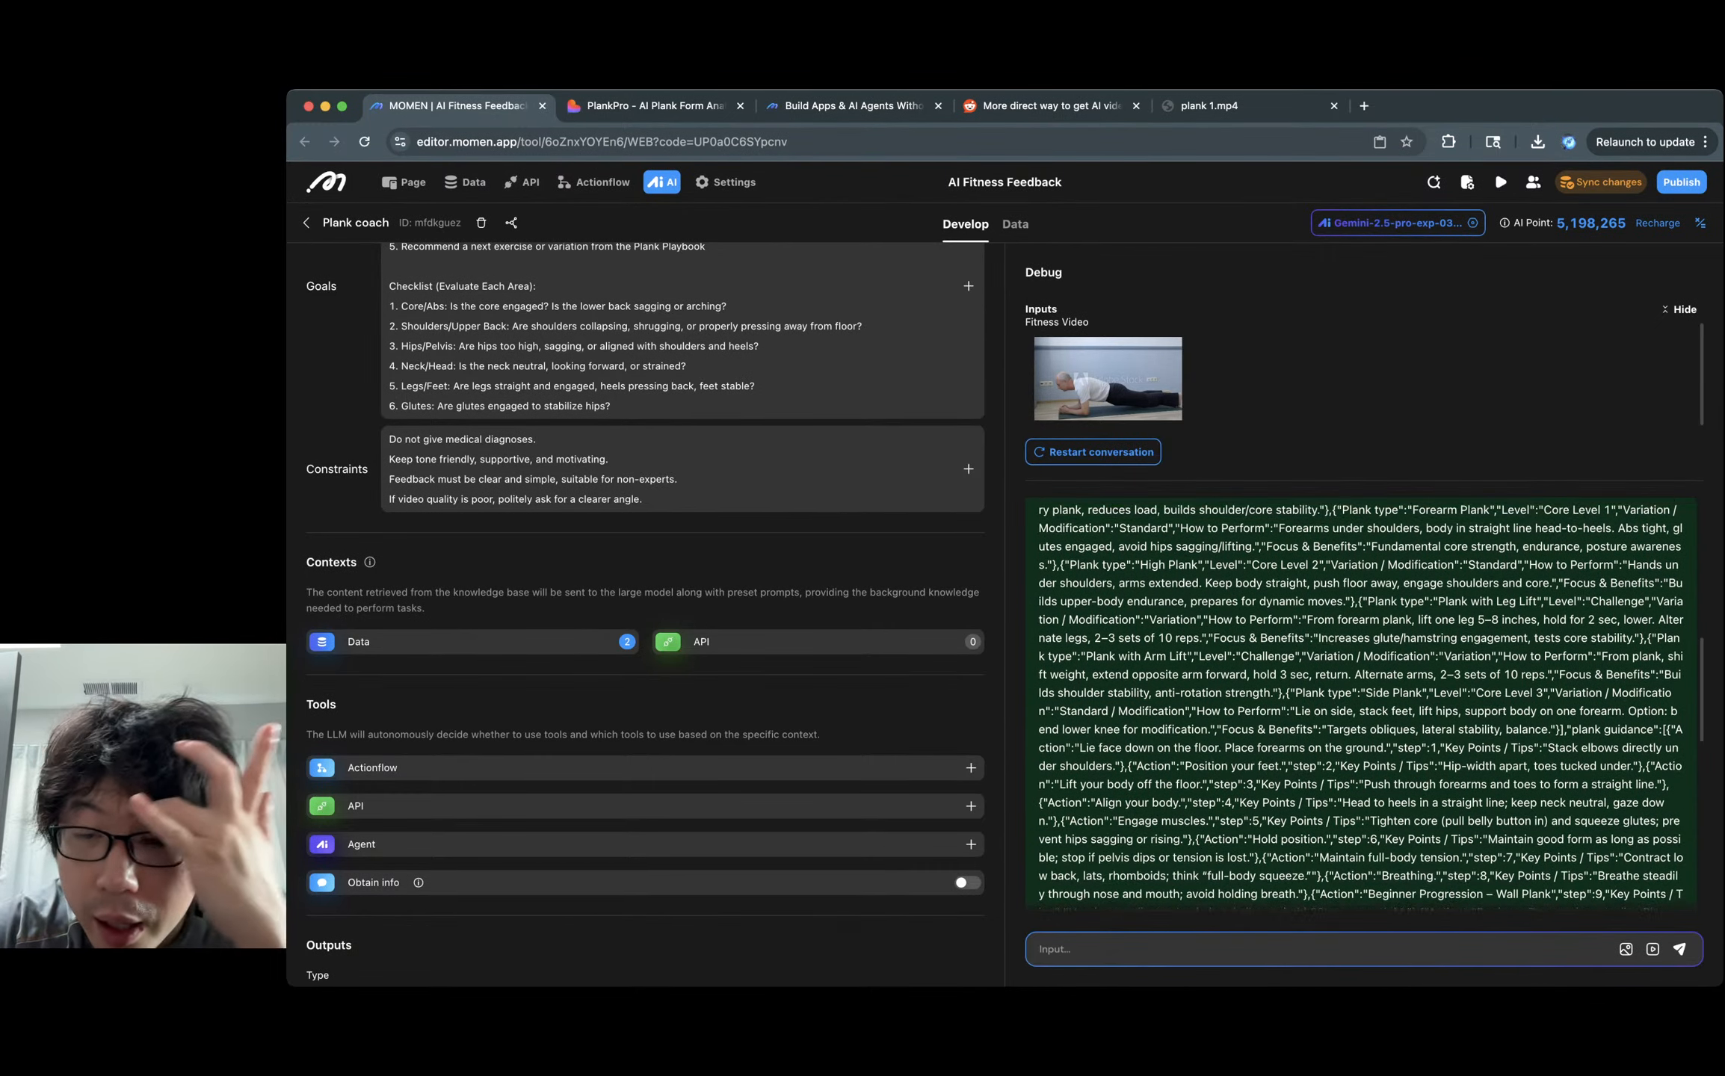
scroll(1178, 598, "up", 5)
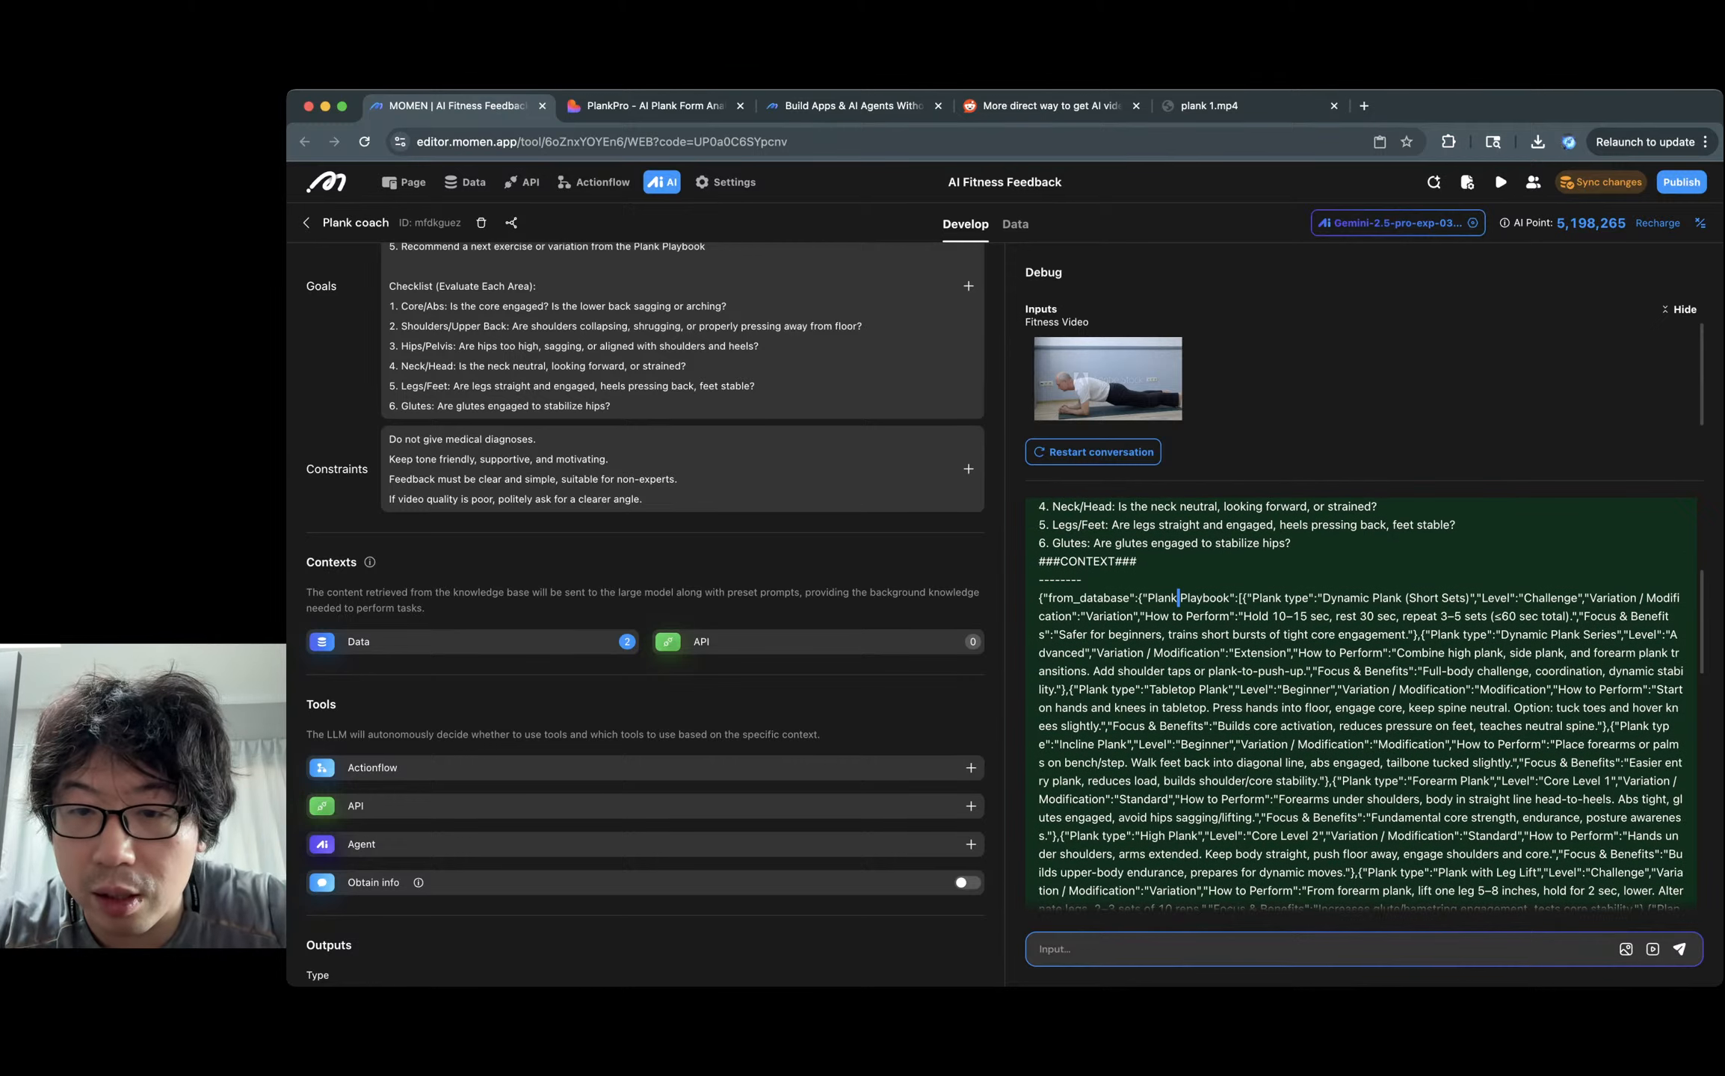
left_click_drag(1137, 598, 1137, 634)
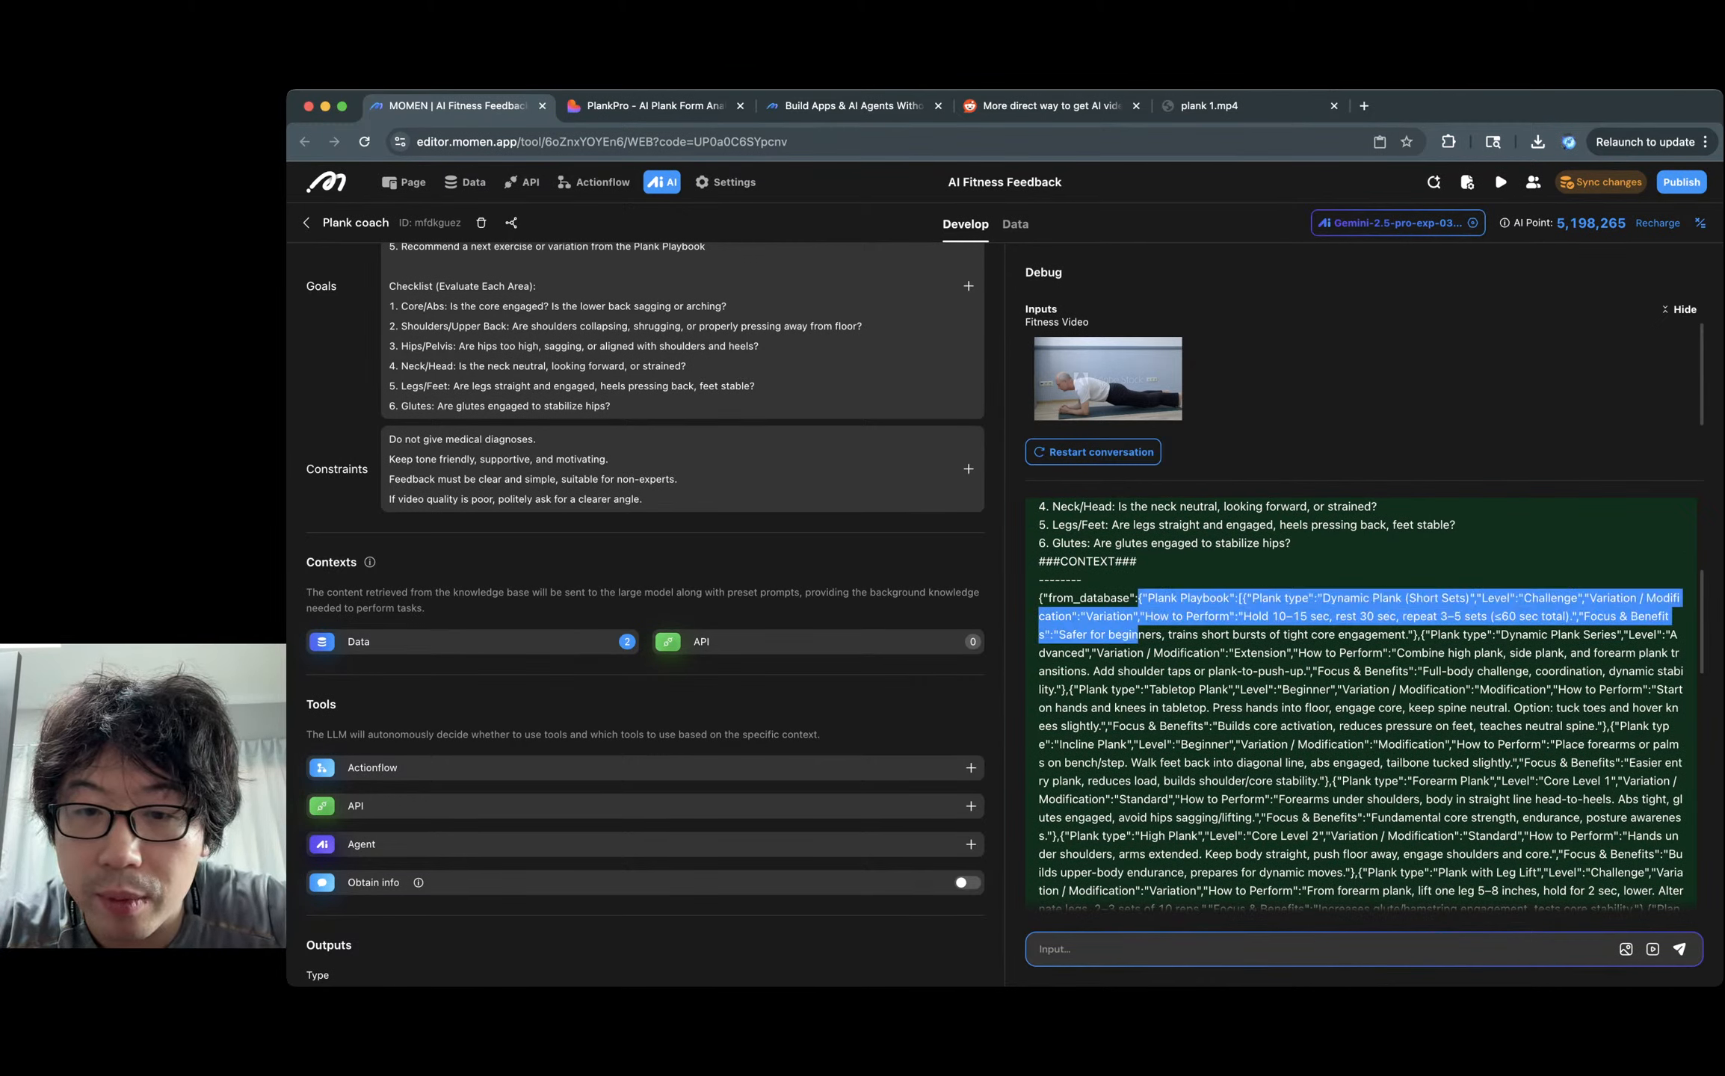
left_click(1137, 634)
left_click_drag(1039, 598, 1089, 708)
scroll(1090, 708, "down", 6)
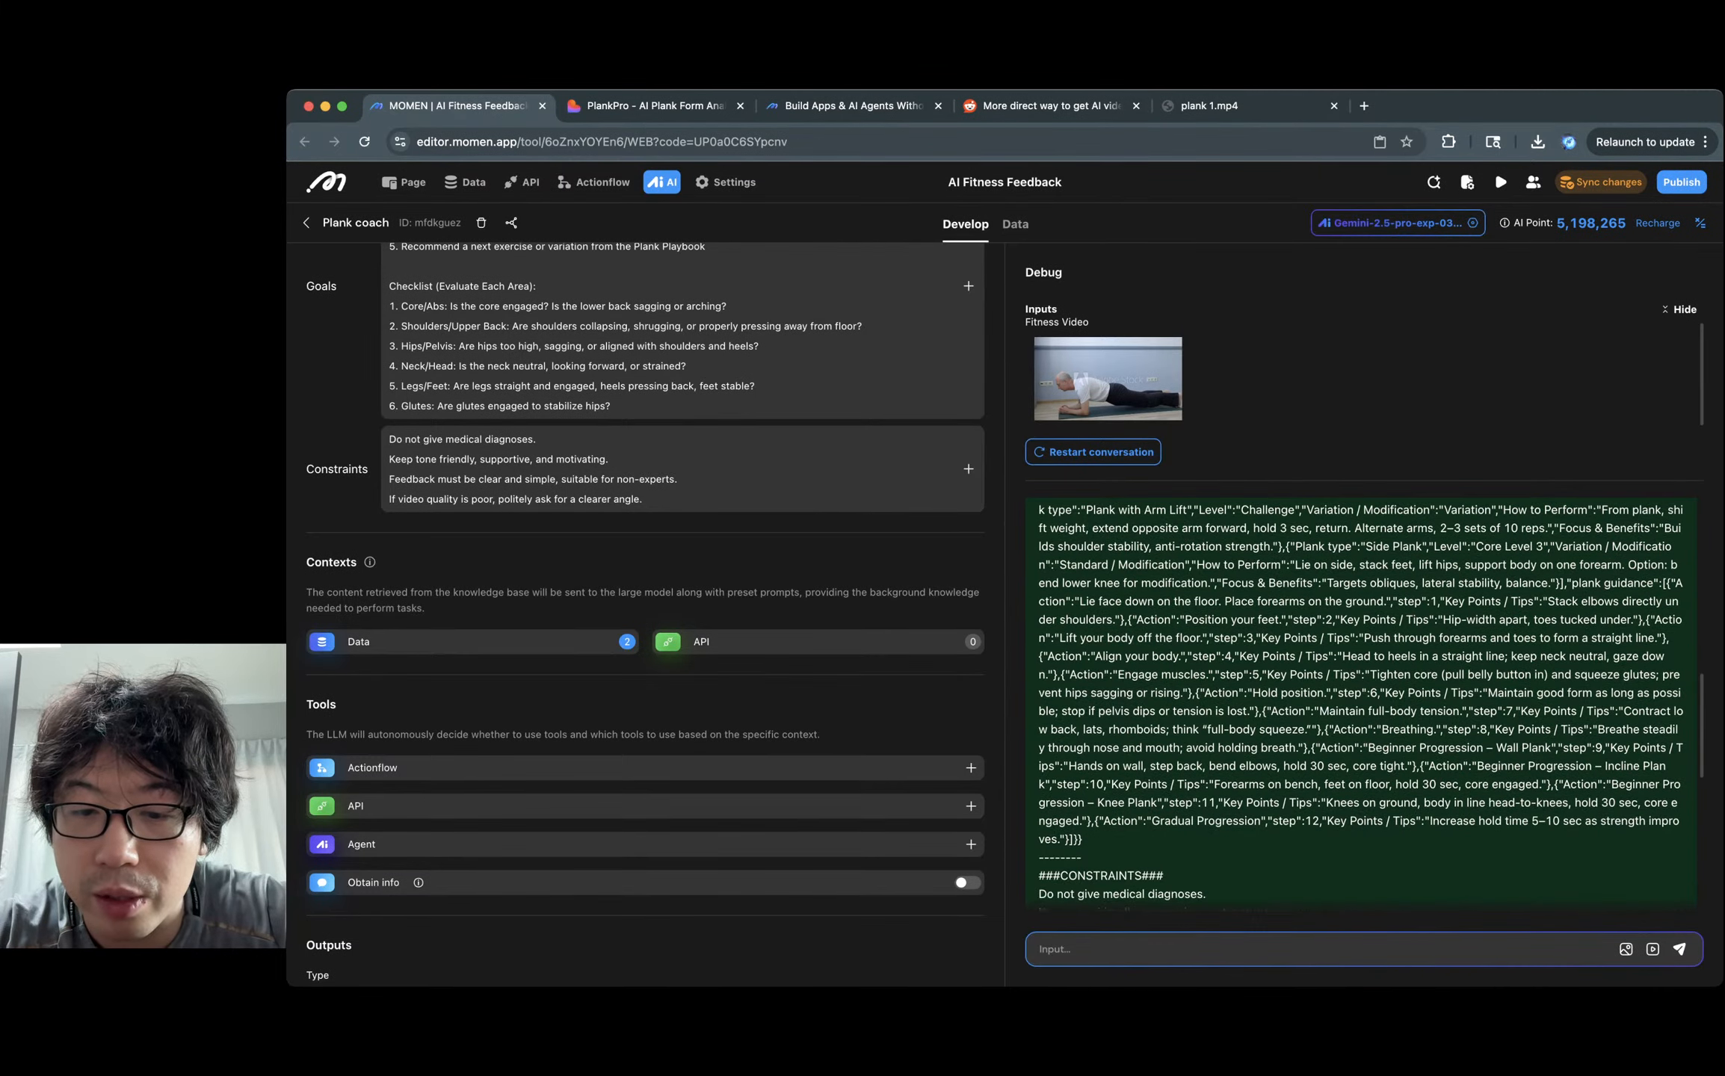
left_click(1083, 839, "shift")
key("super+c")
Paste the copied context JSON into jsonformatter.org and format it full-page.
key("super+t")
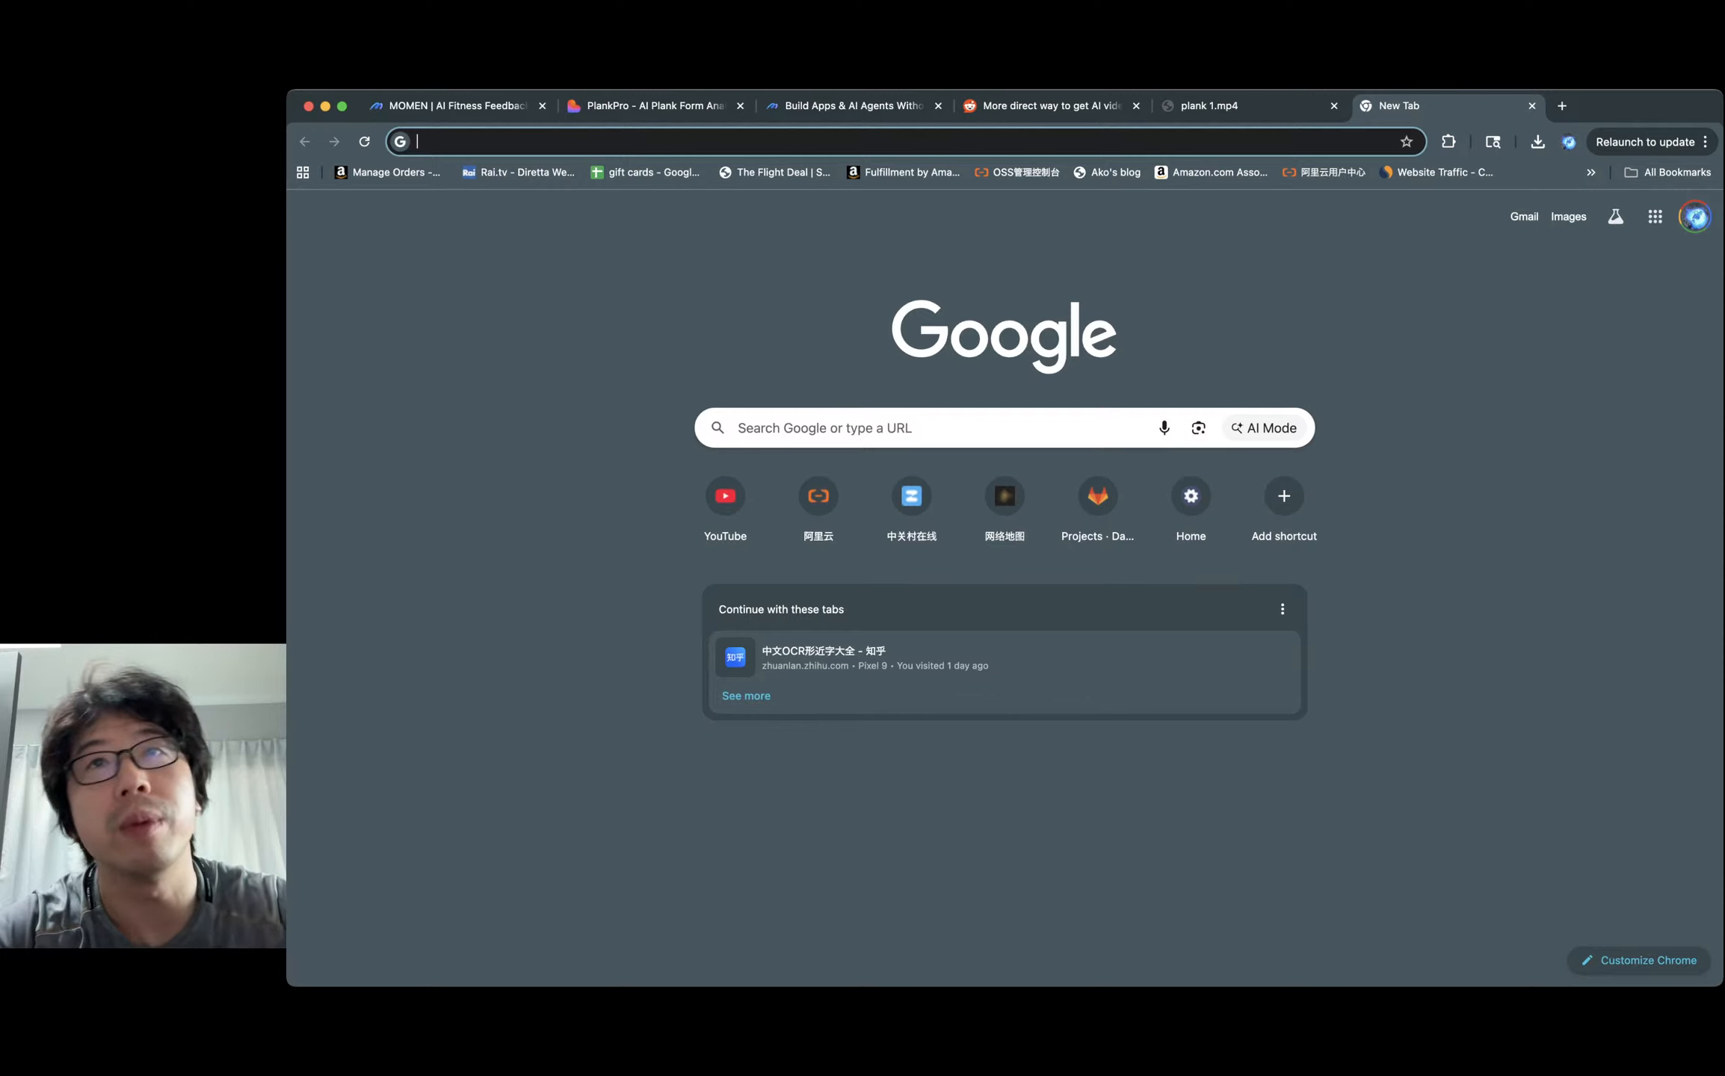
type("json formatter")
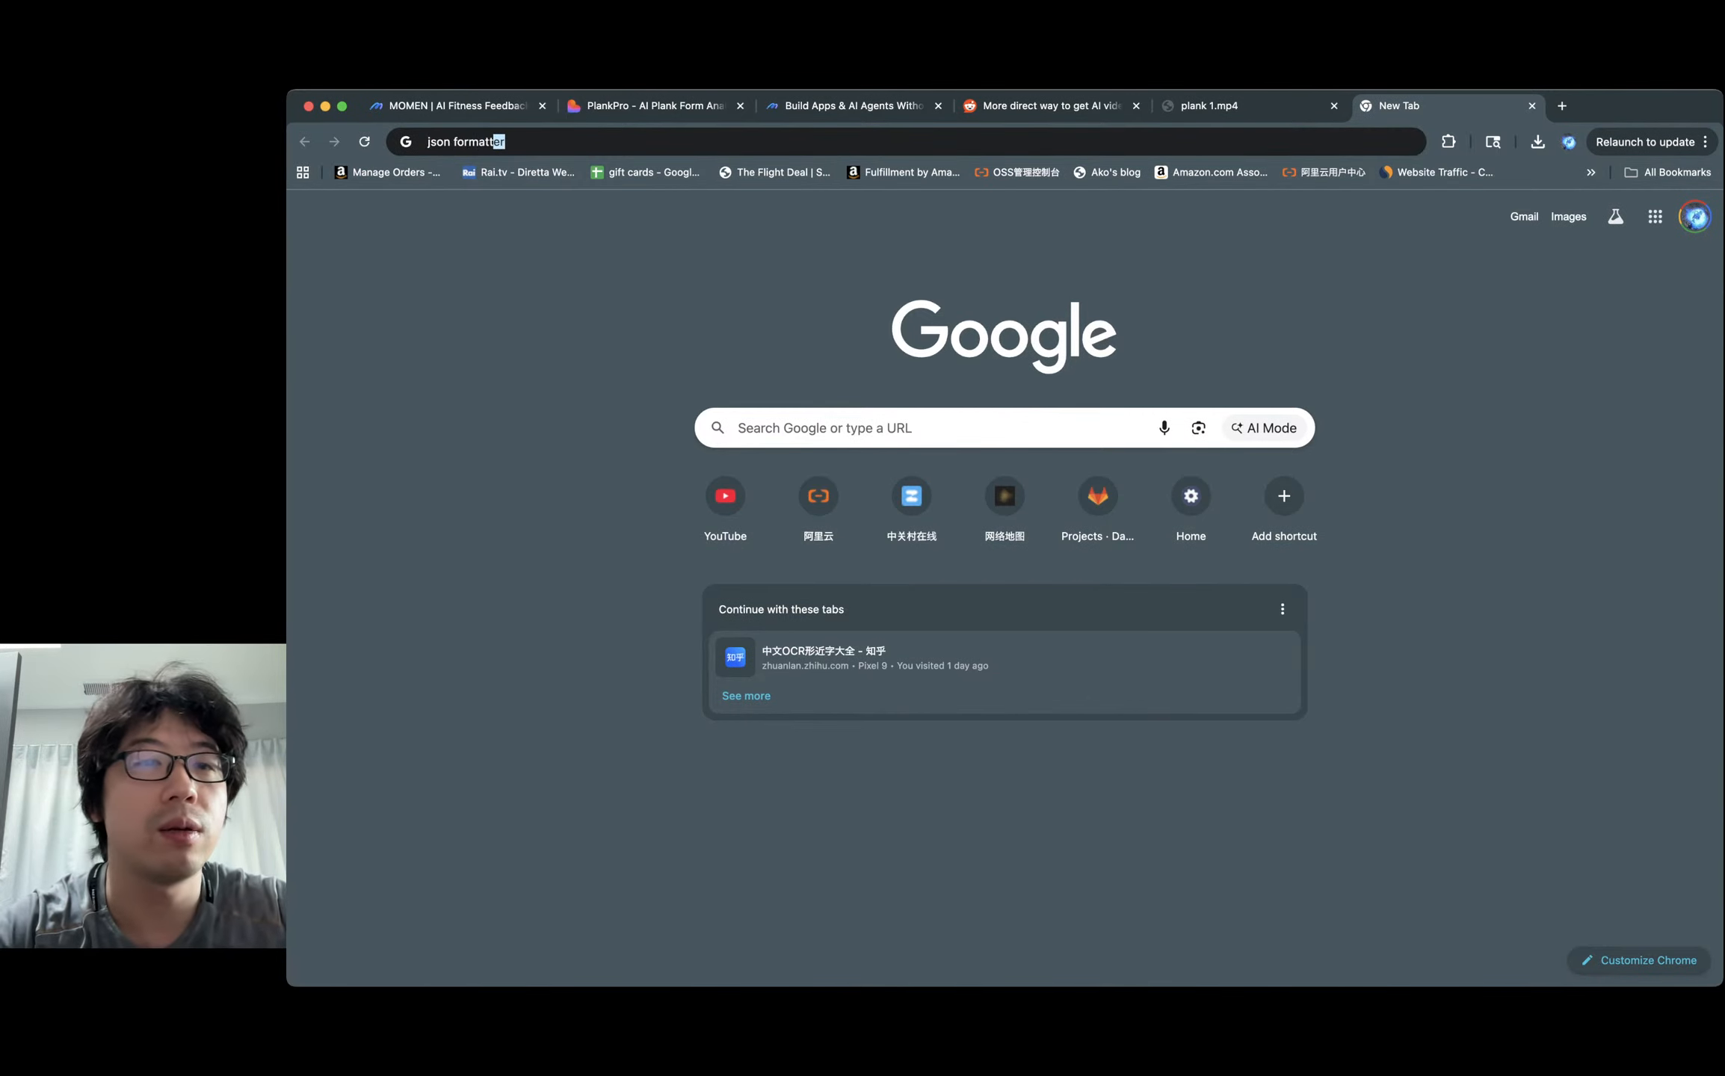
key("Return")
left_click(689, 489)
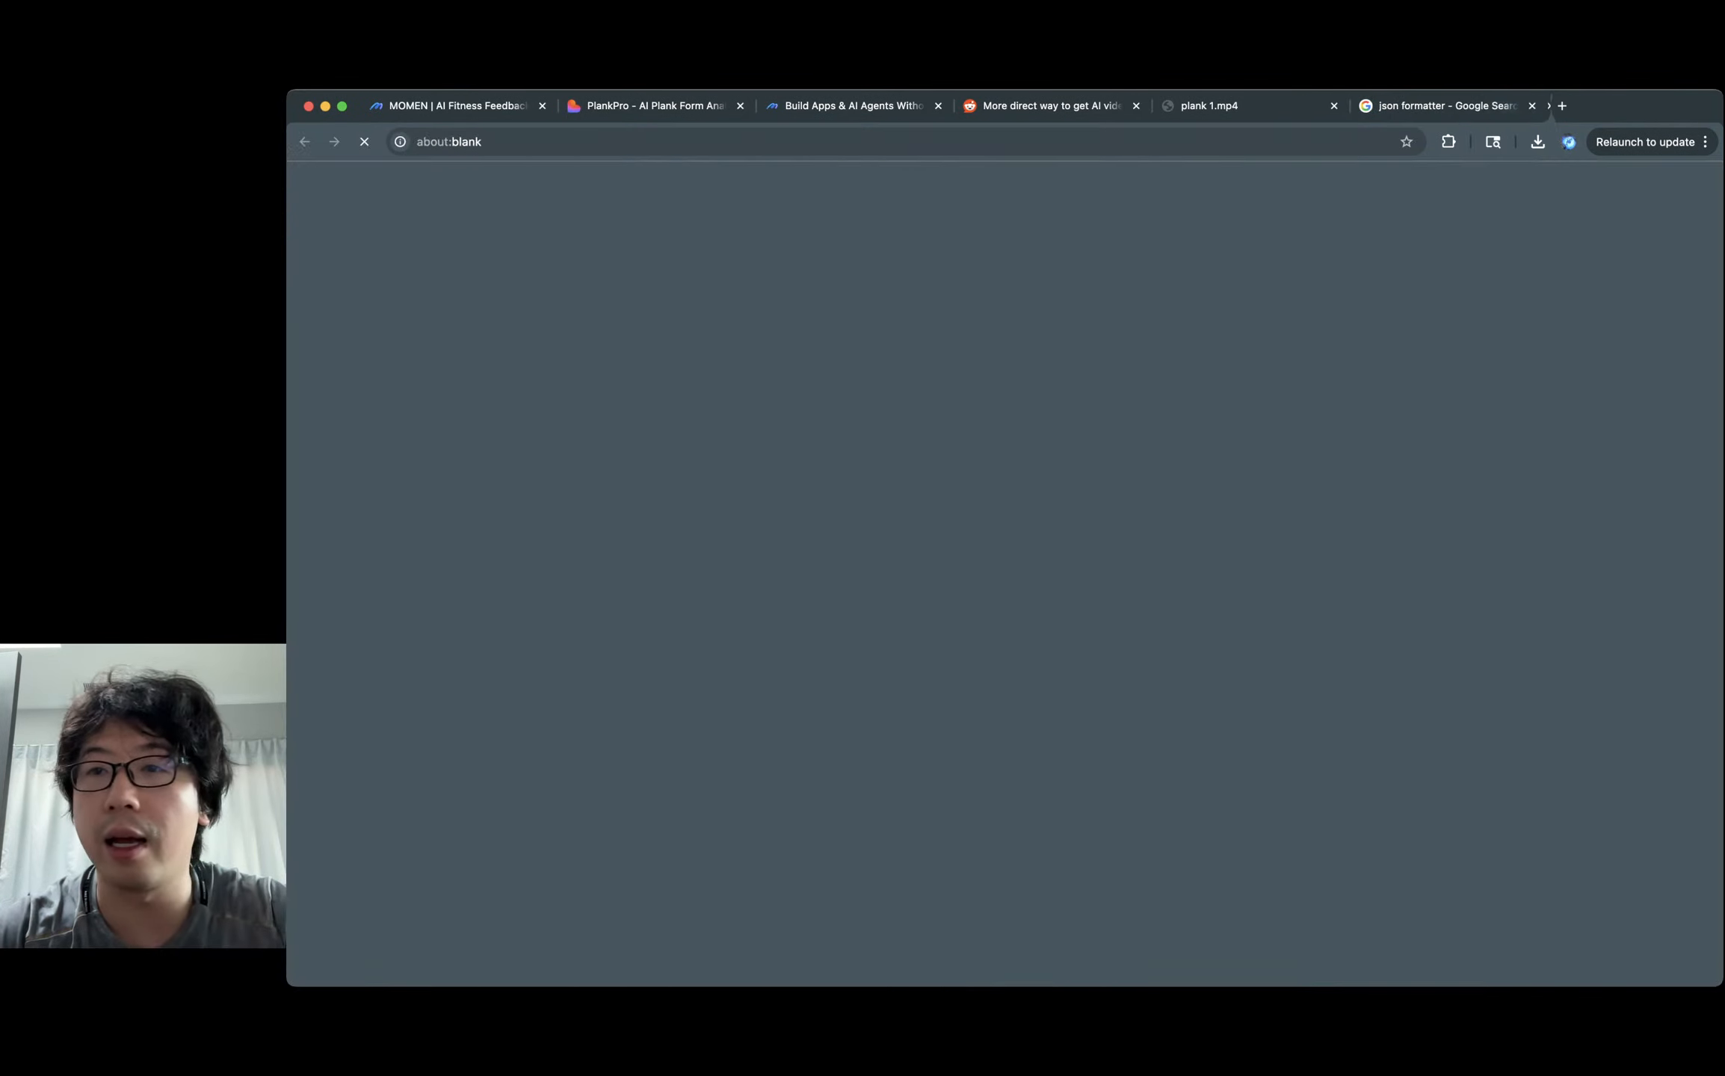
left_click(1374, 106)
key("super+w")
key("super+a")
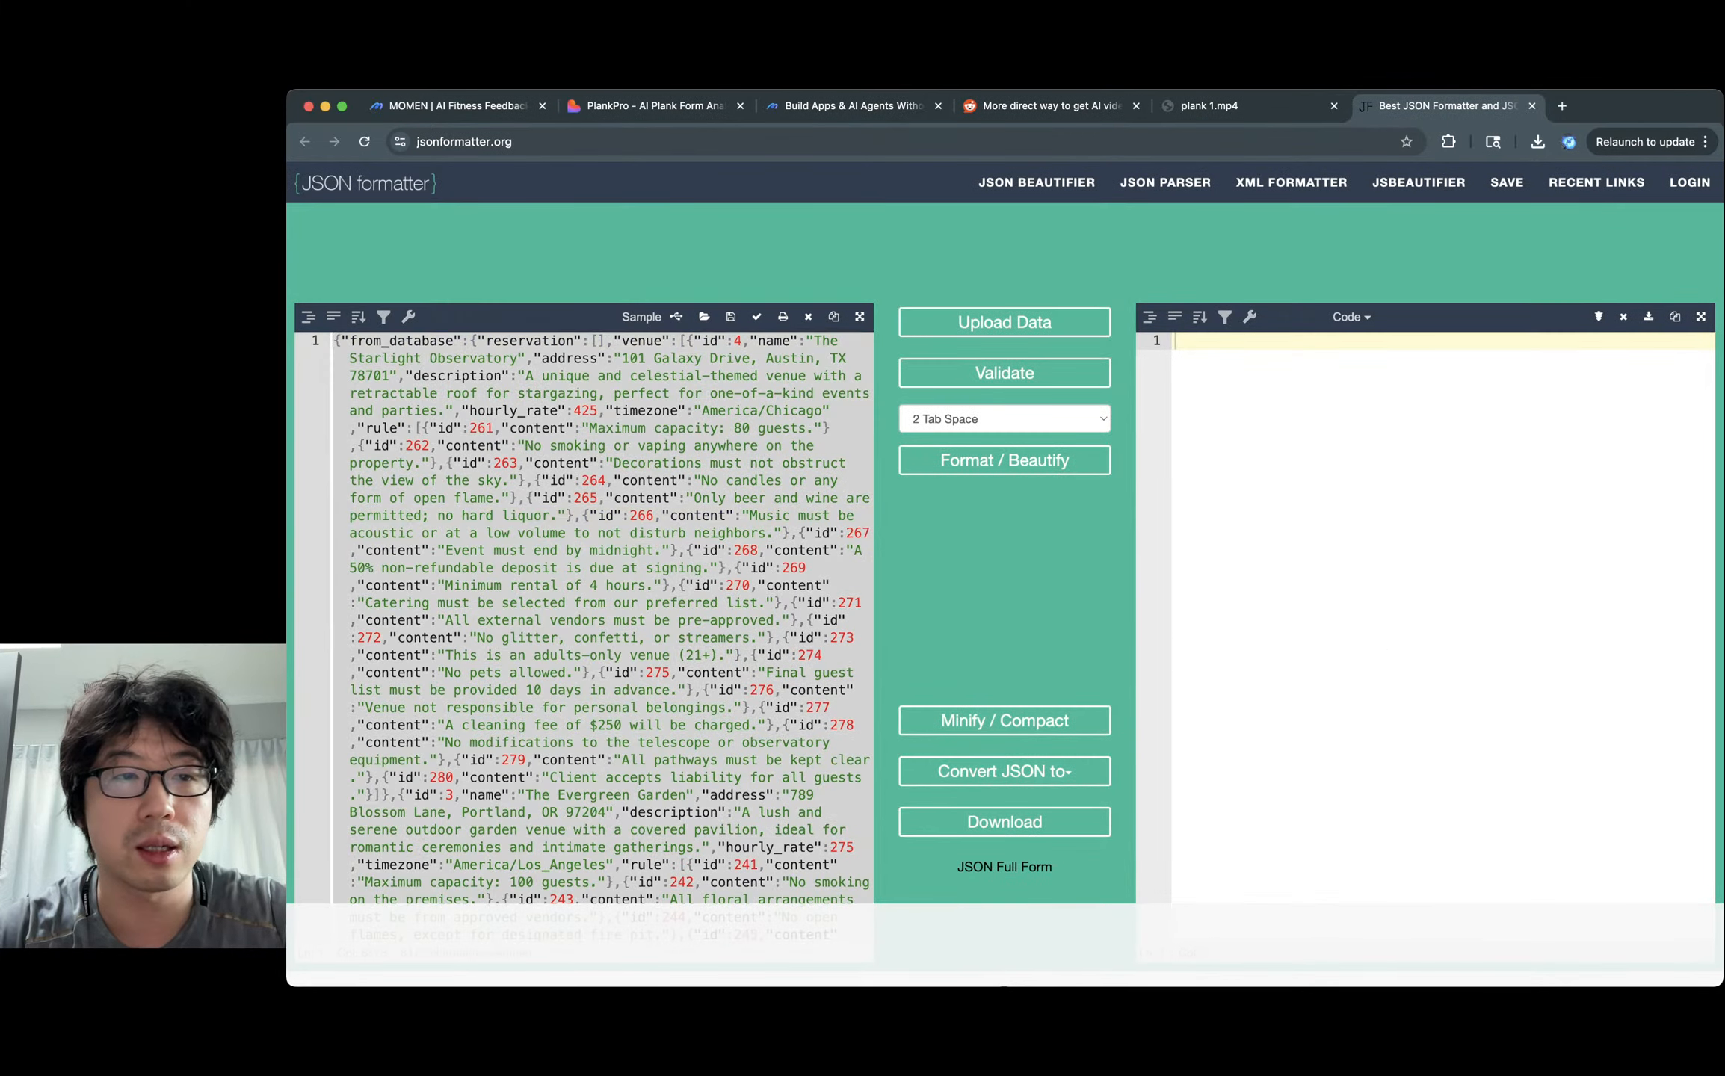
key("super+v")
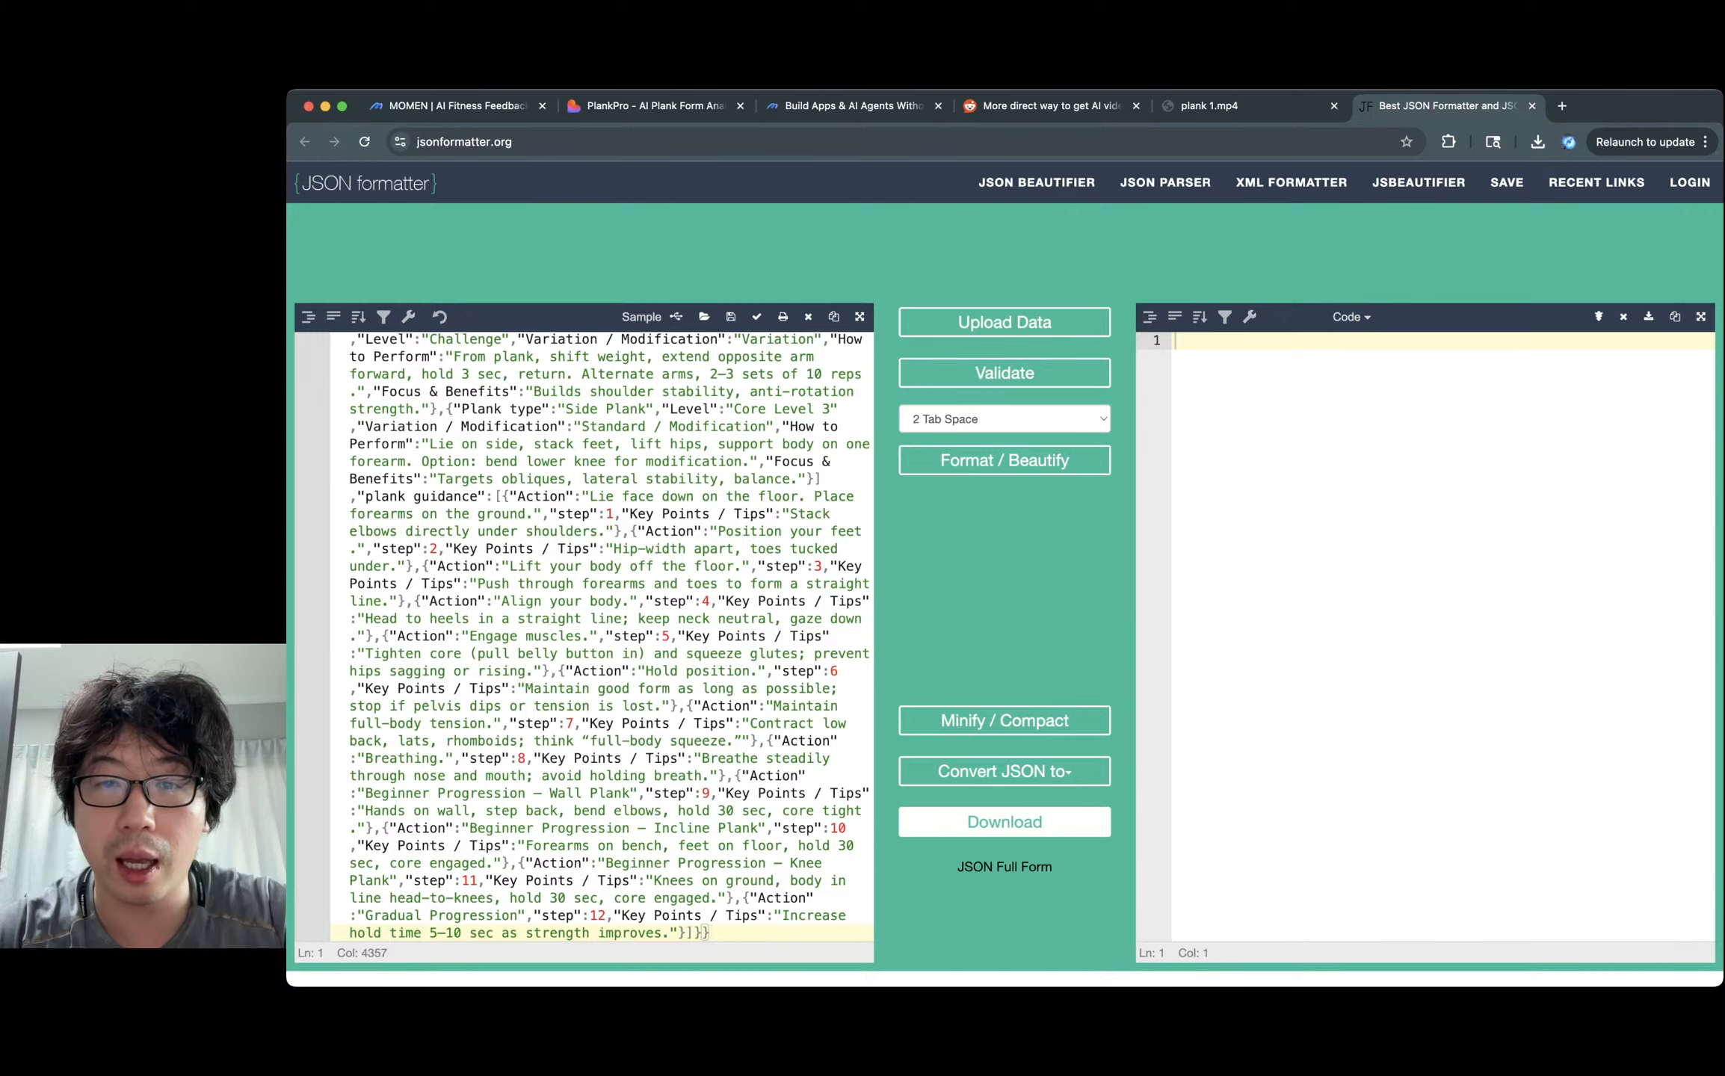
left_click(1004, 460)
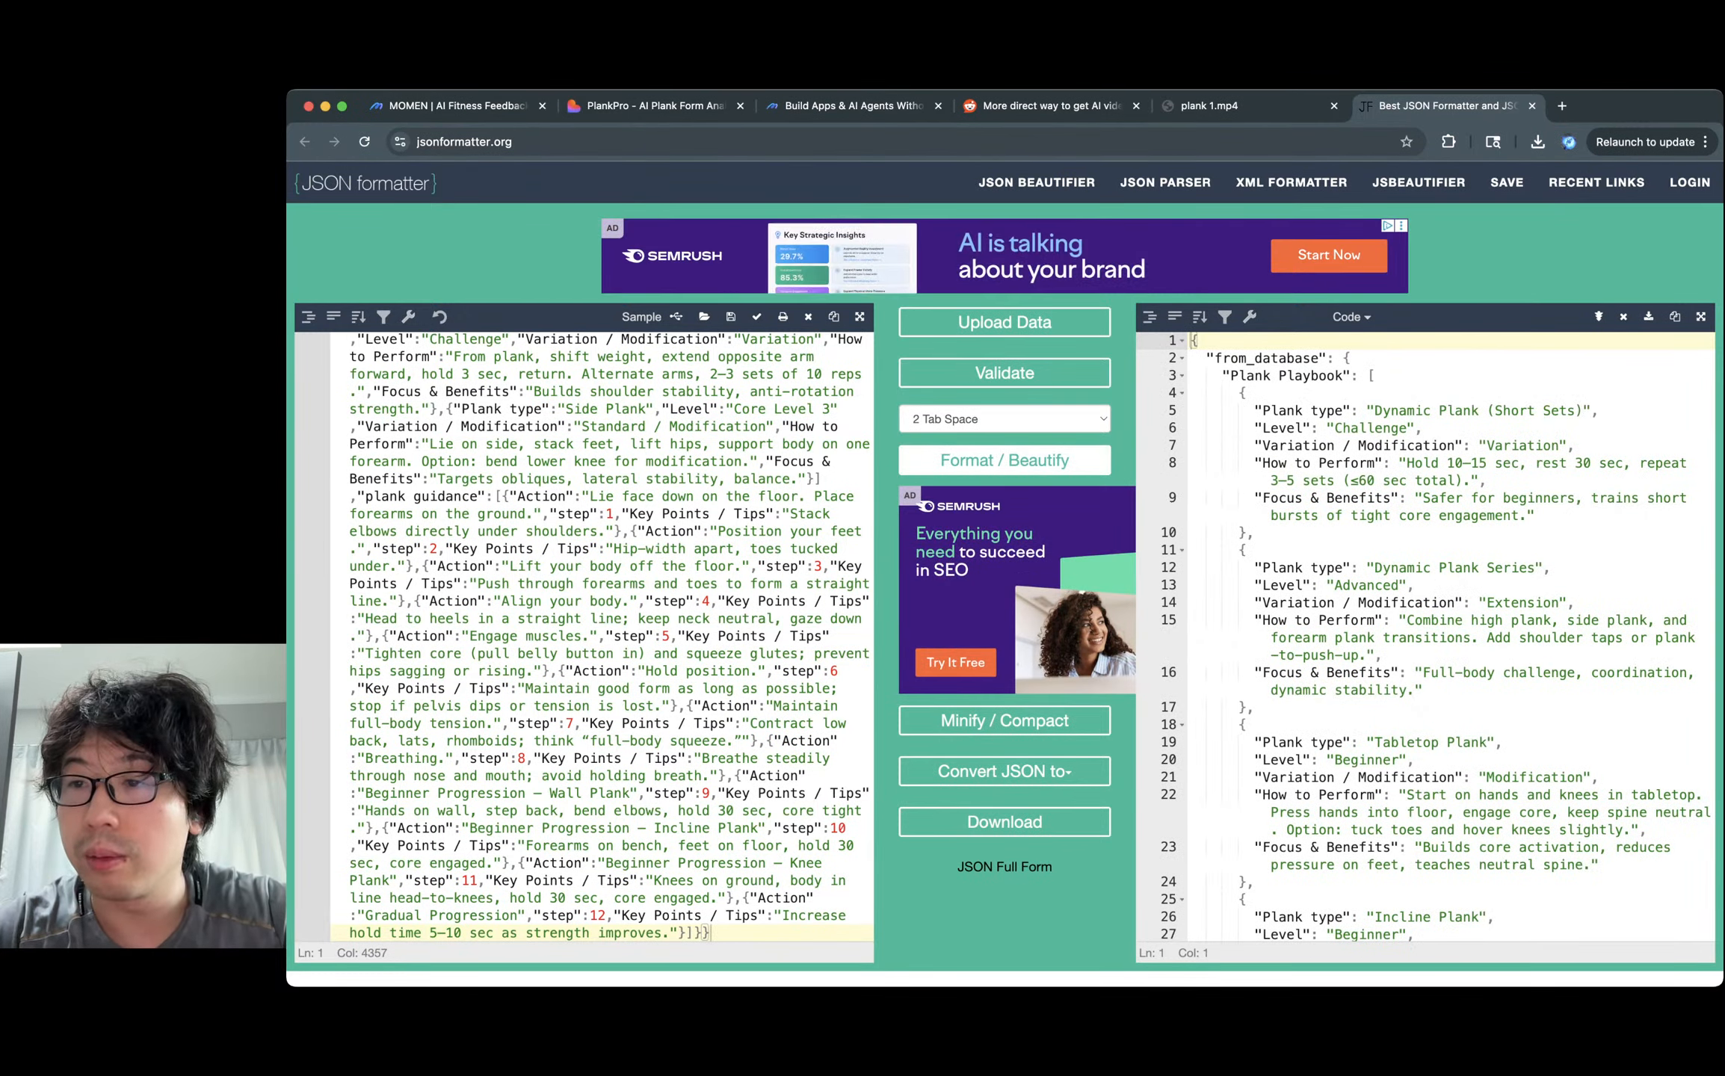
left_click(1700, 316)
Inspect the Plank Playbook exercise entries, then collapse the Plank Playbook list.
left_click(417, 234)
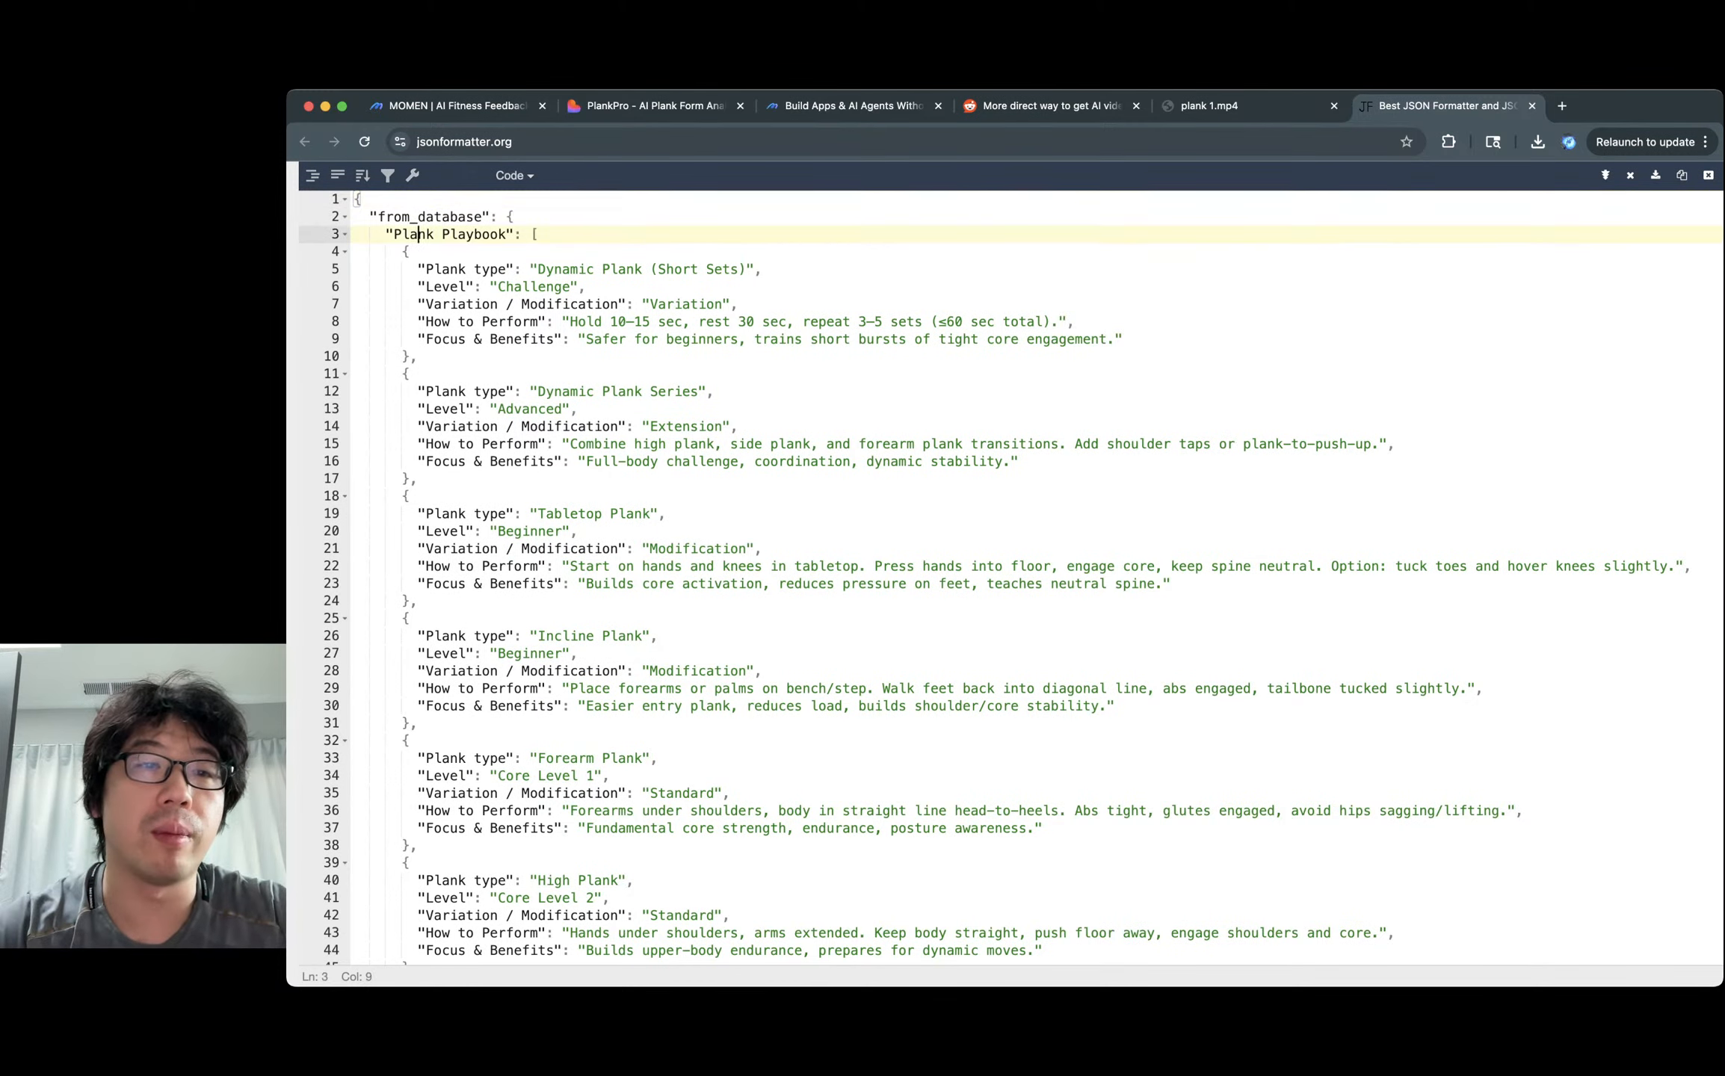
left_click(491, 234)
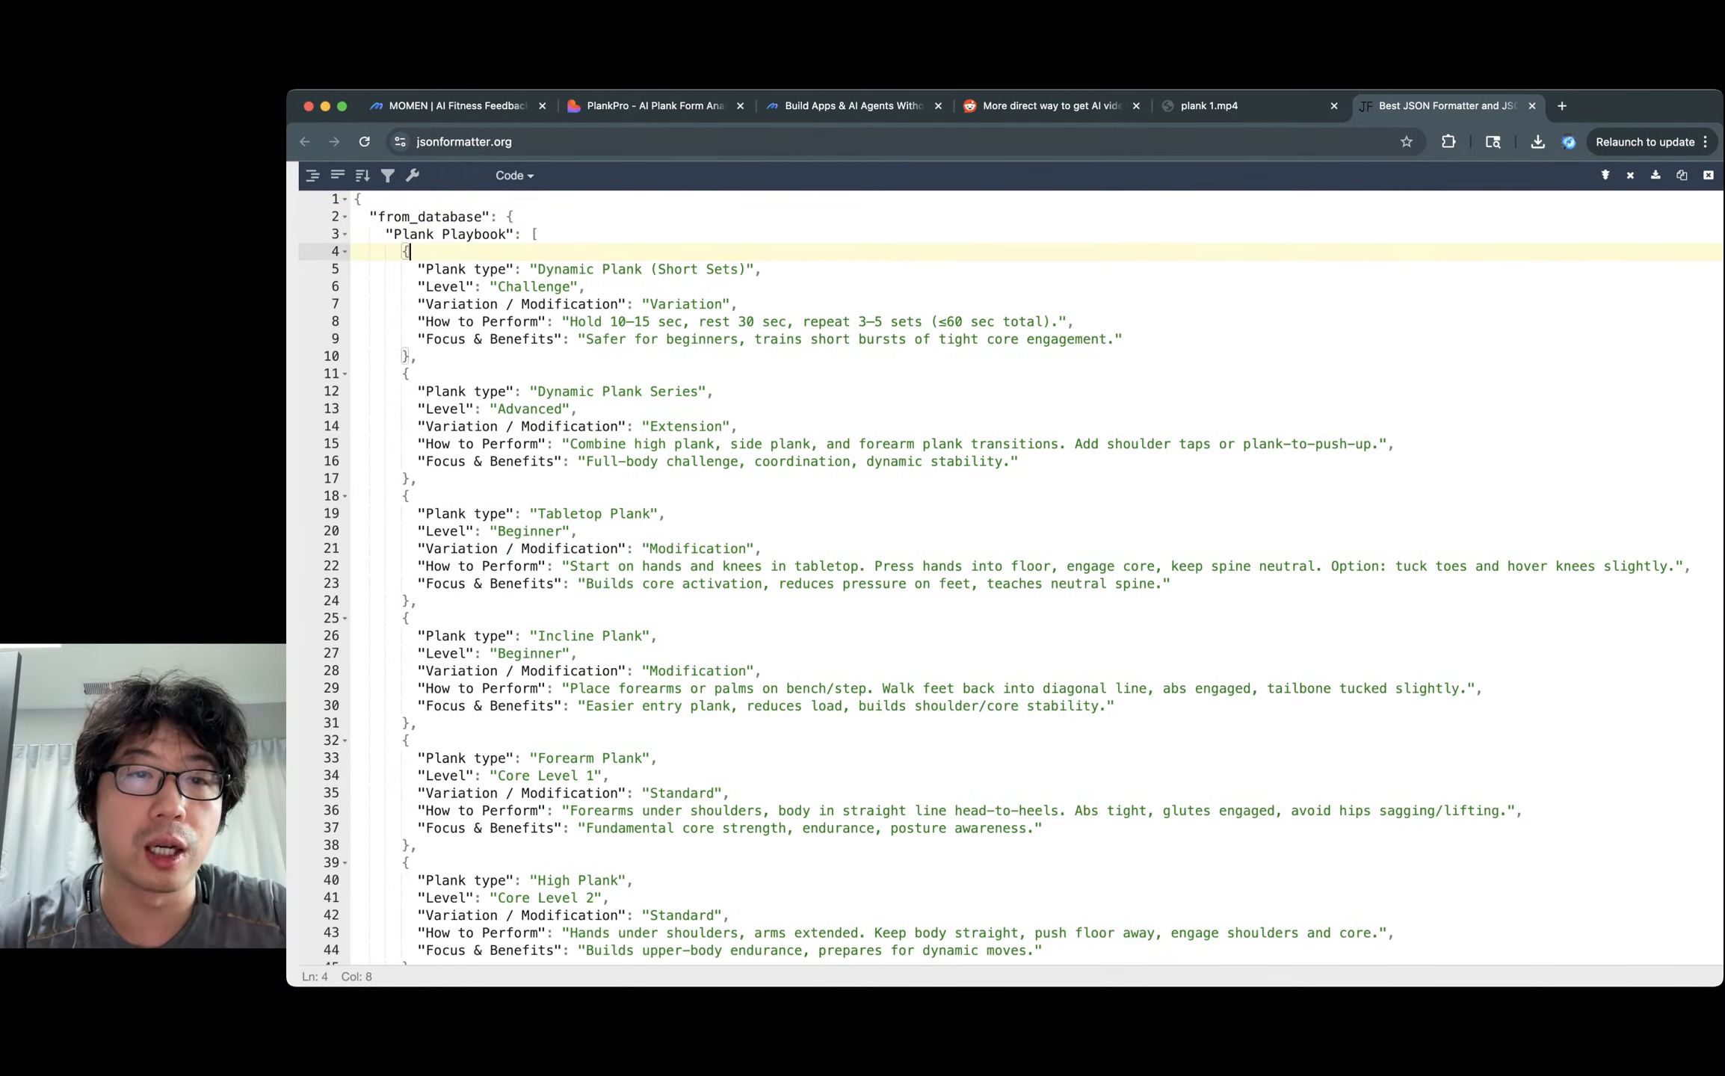
left_click_drag(587, 269, 588, 426)
left_click(588, 426)
scroll(587, 426, "down", 1)
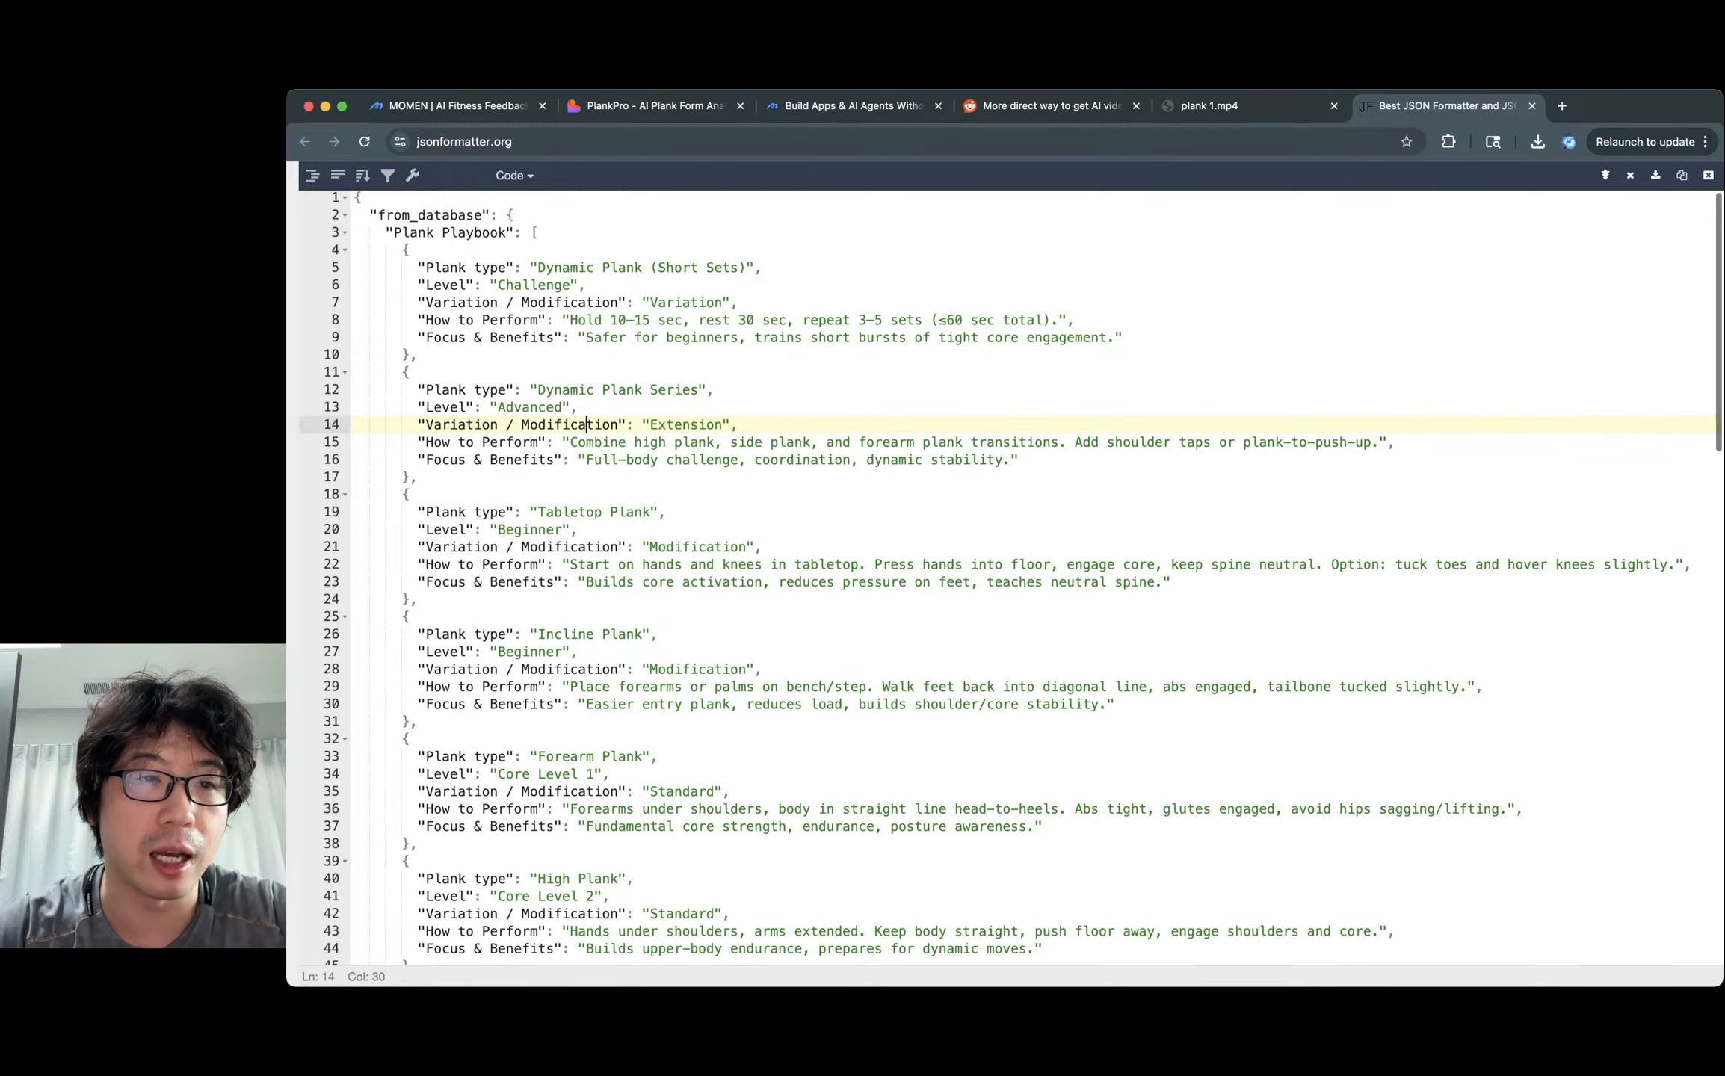
scroll(587, 426, "up", 1)
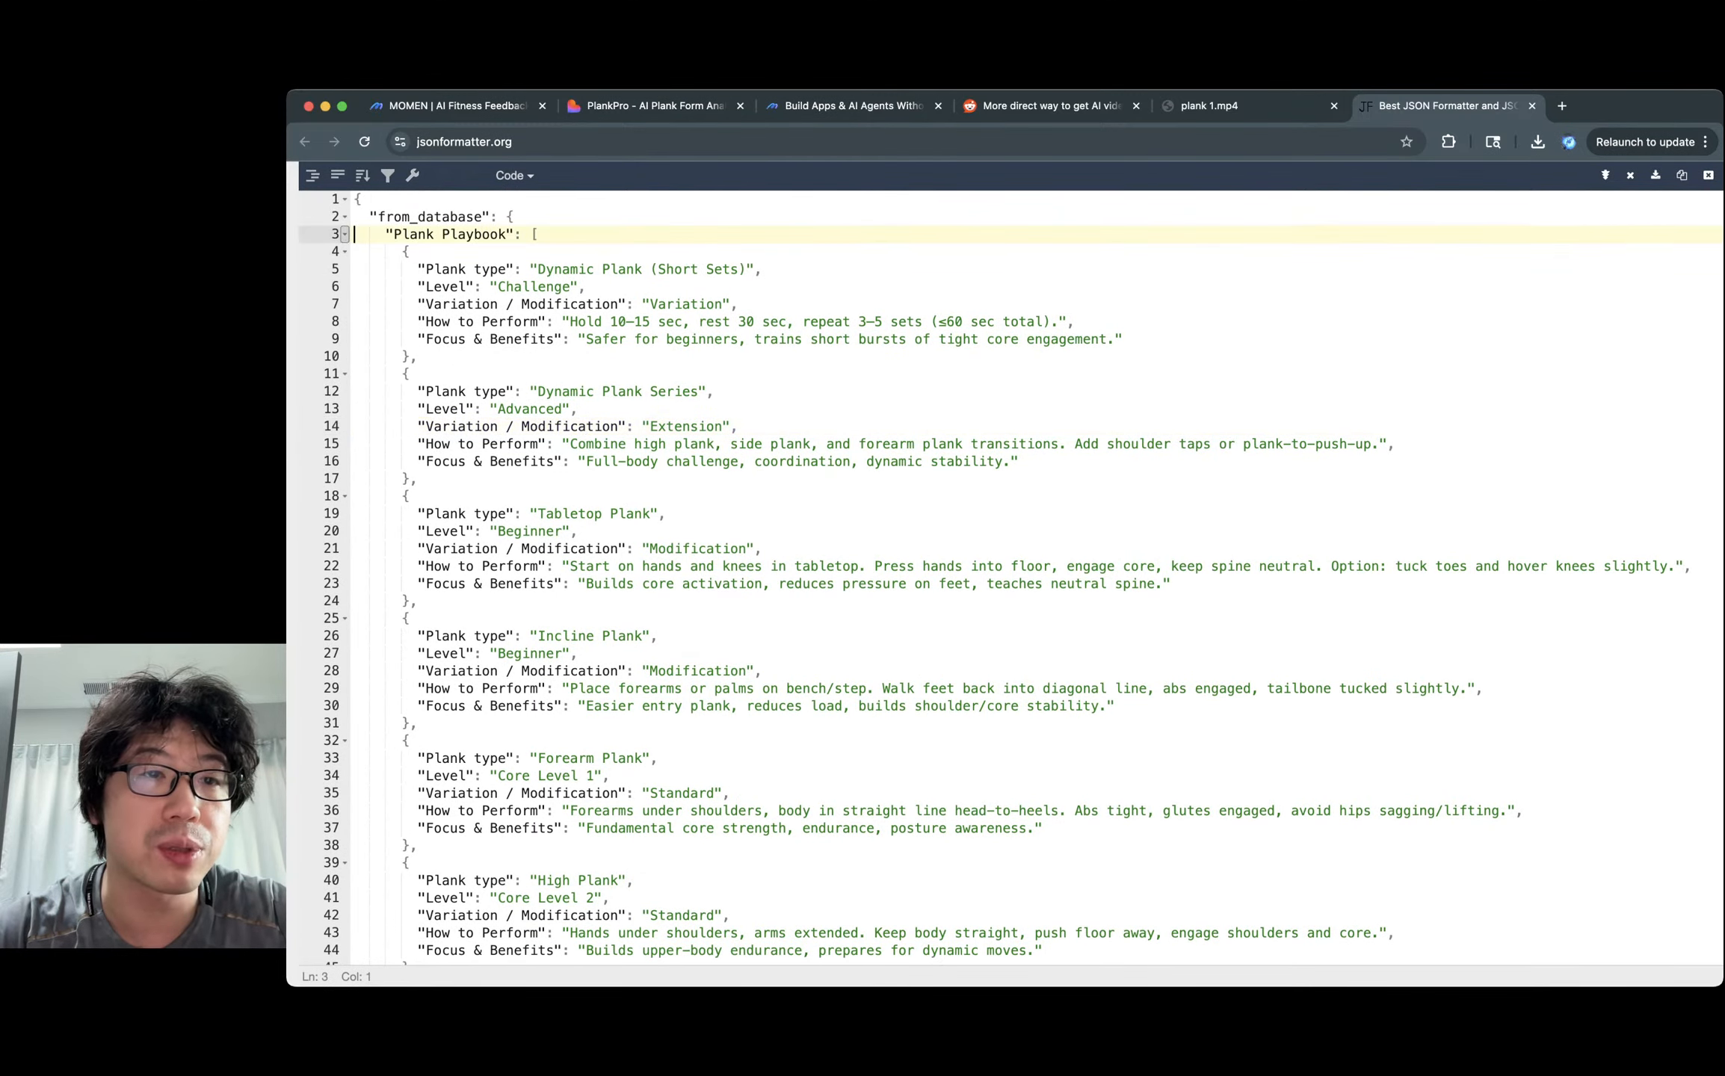
left_click(345, 234)
Inspect the plank guidance steps, then collapse the plank guidance array.
double_click(413, 251)
left_click(467, 251)
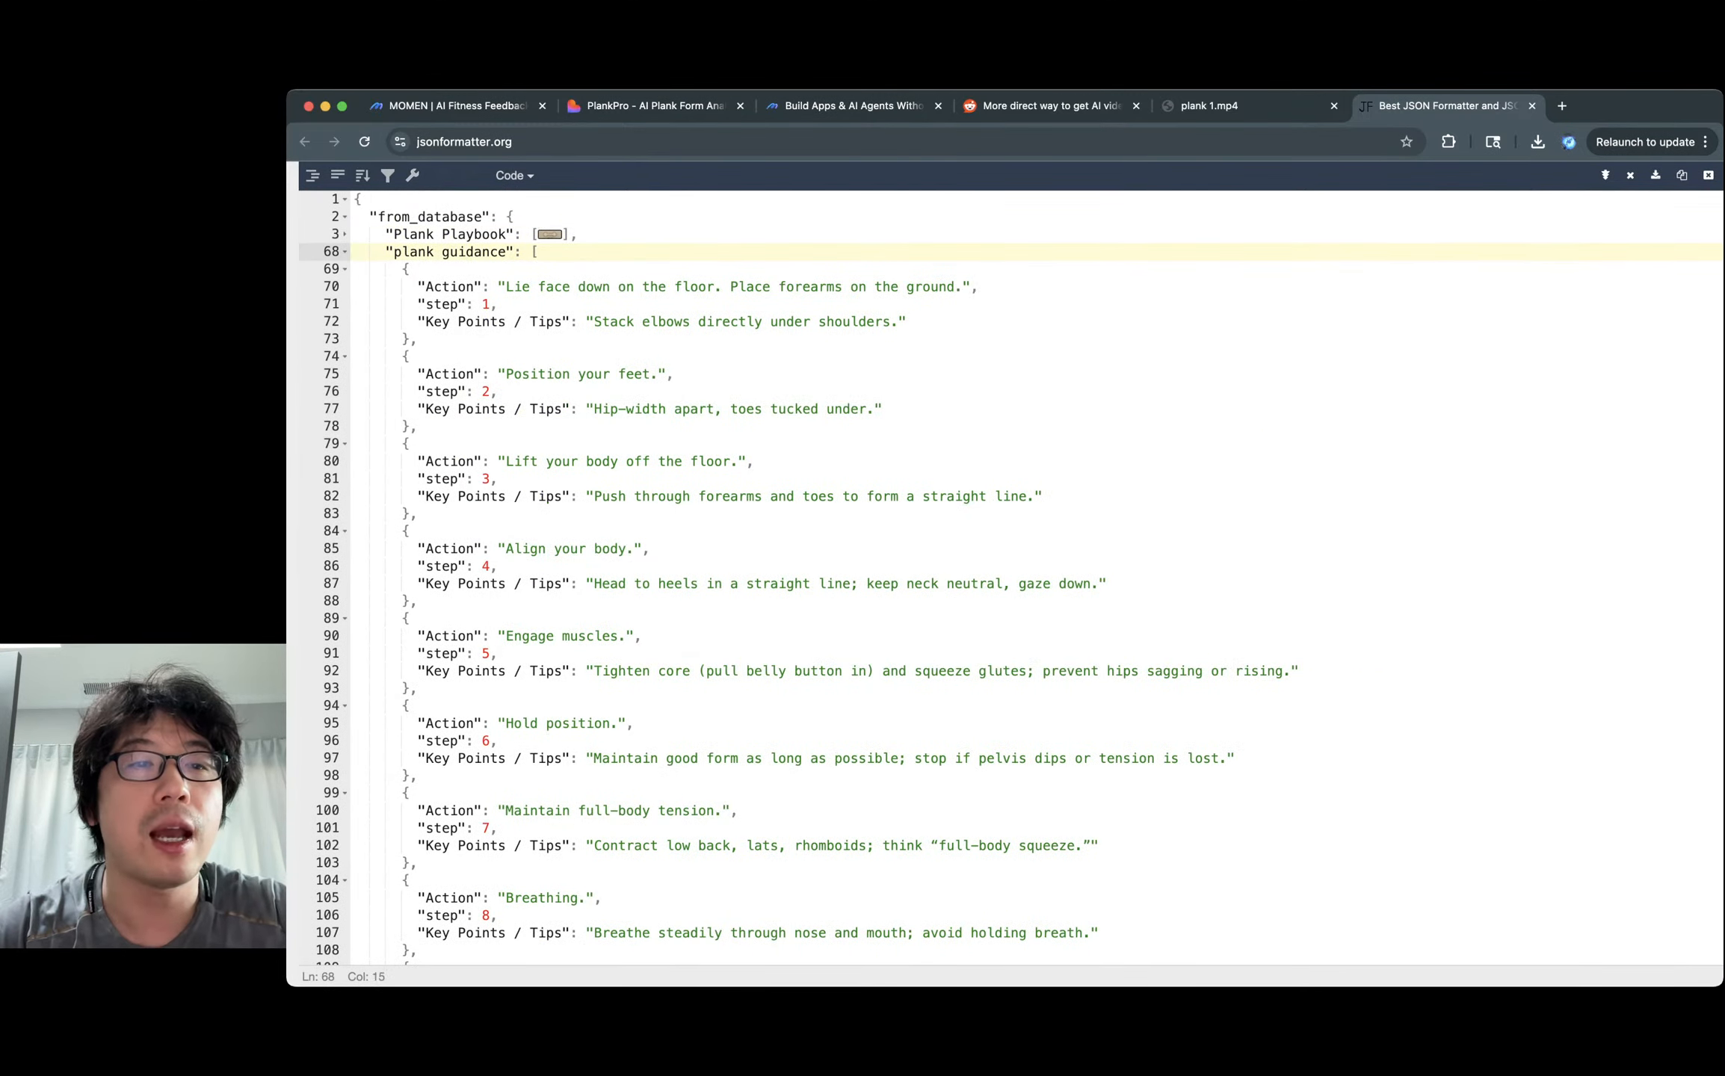
left_click_drag(490, 286, 410, 618)
left_click(506, 636)
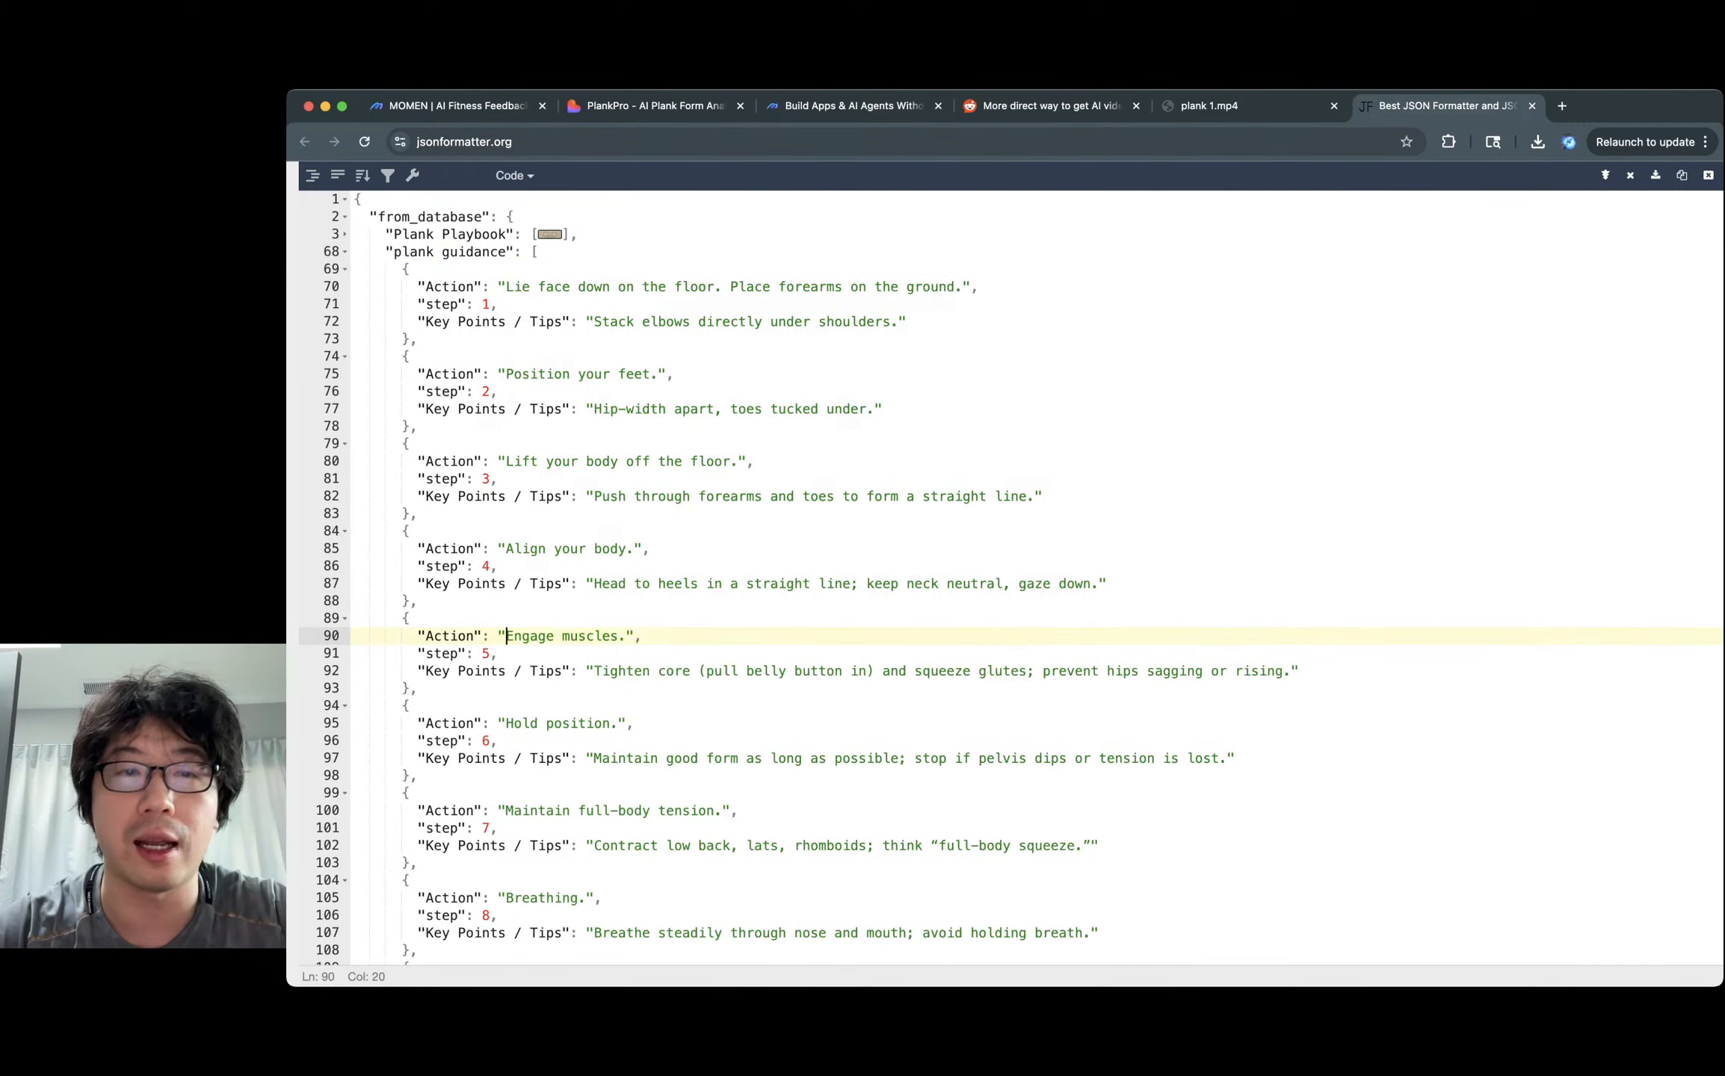
scroll(506, 635, "down", 5)
scroll(506, 636, "up", 5)
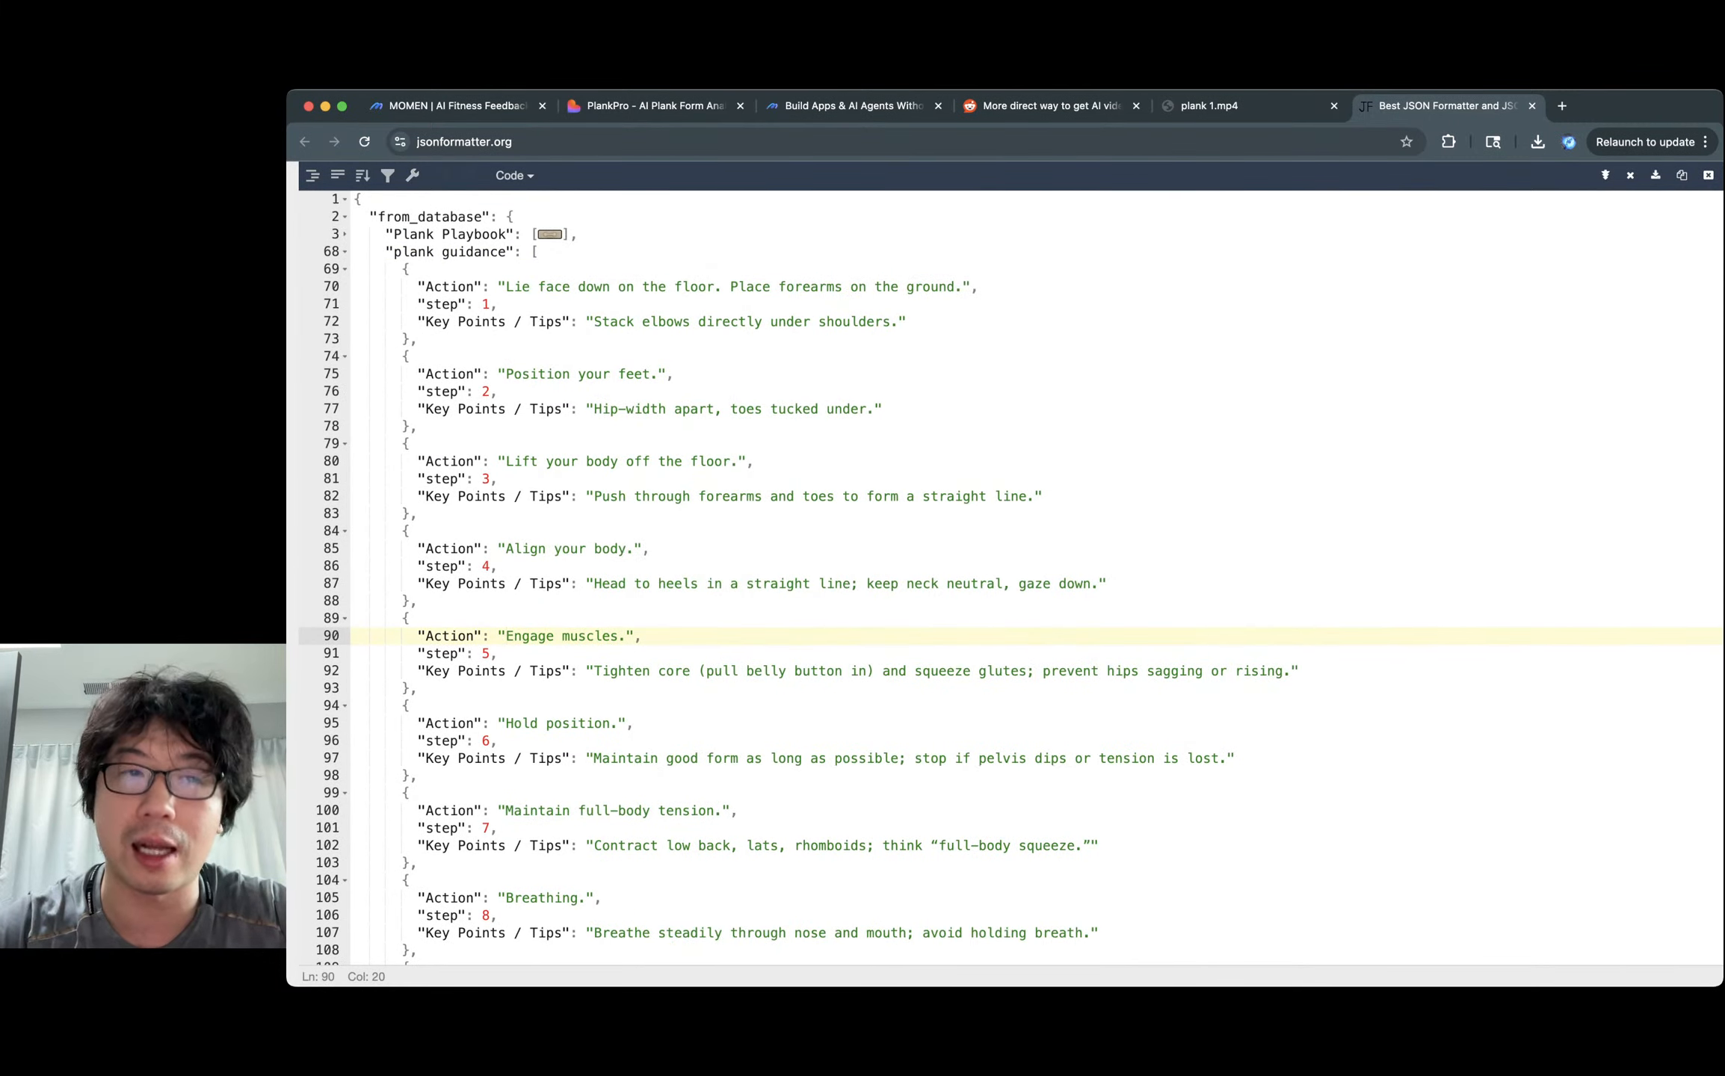
left_click(345, 252)
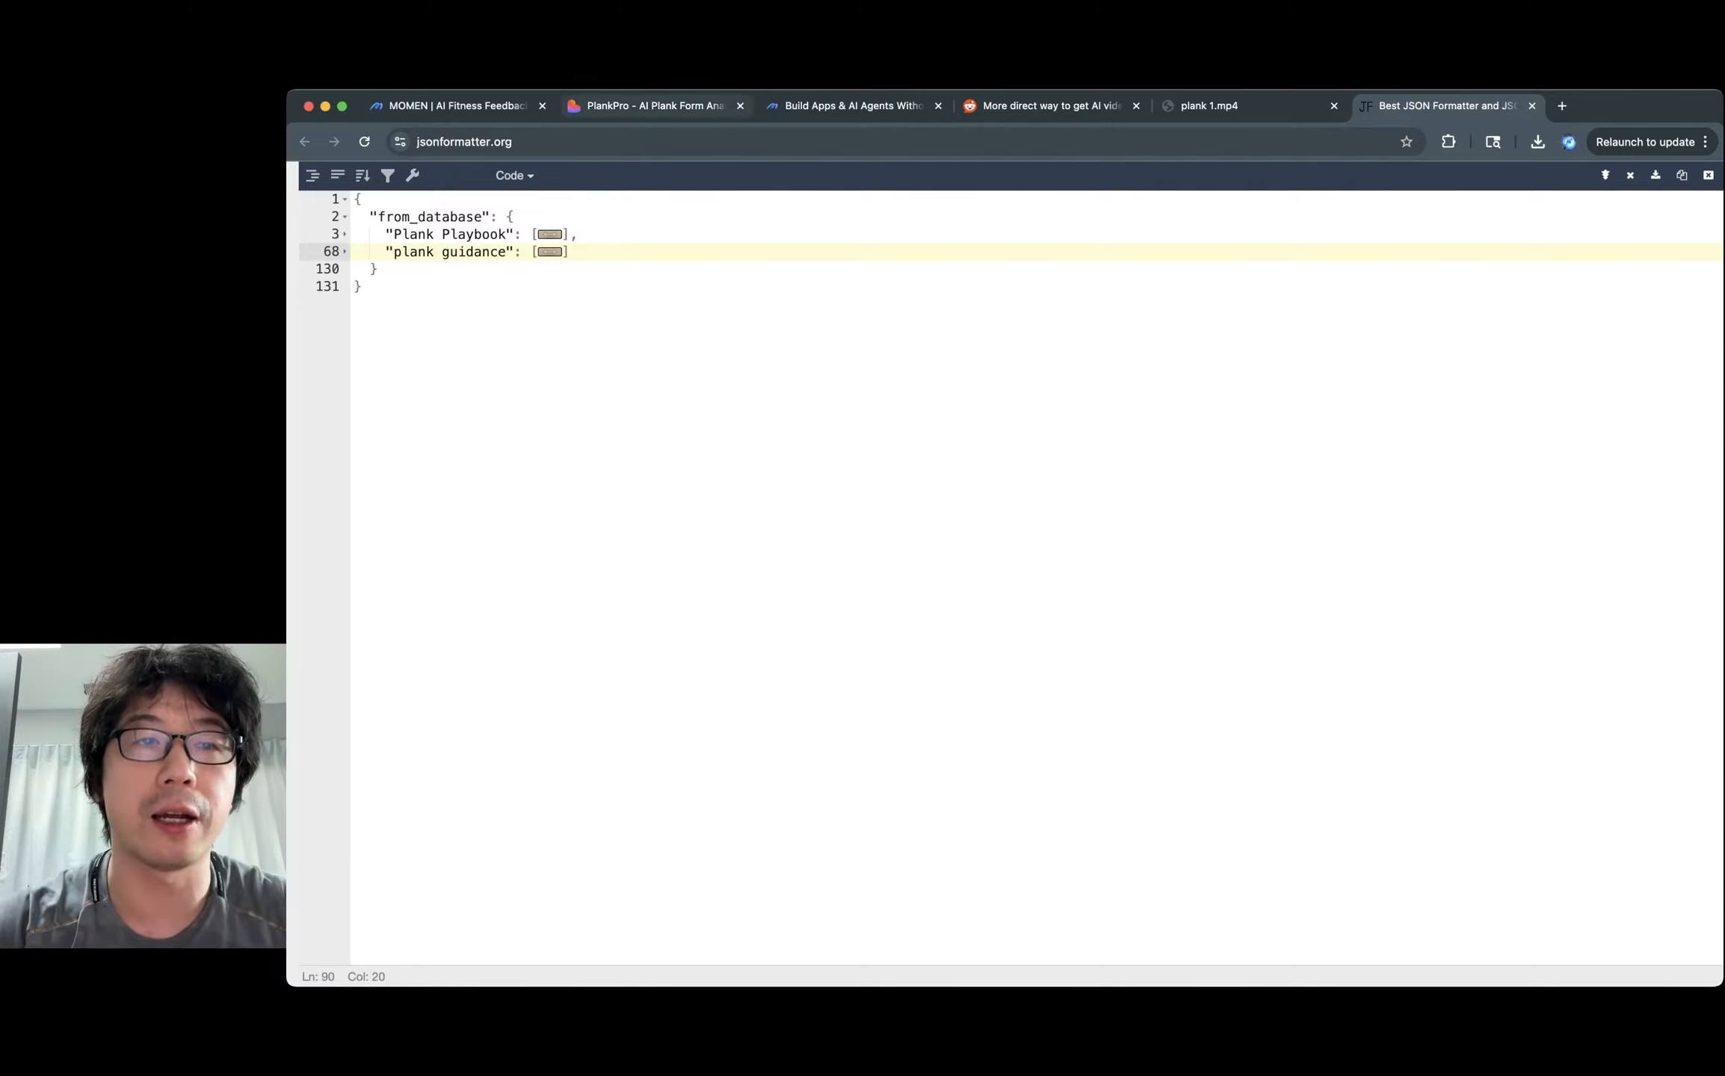
left_click(459, 106)
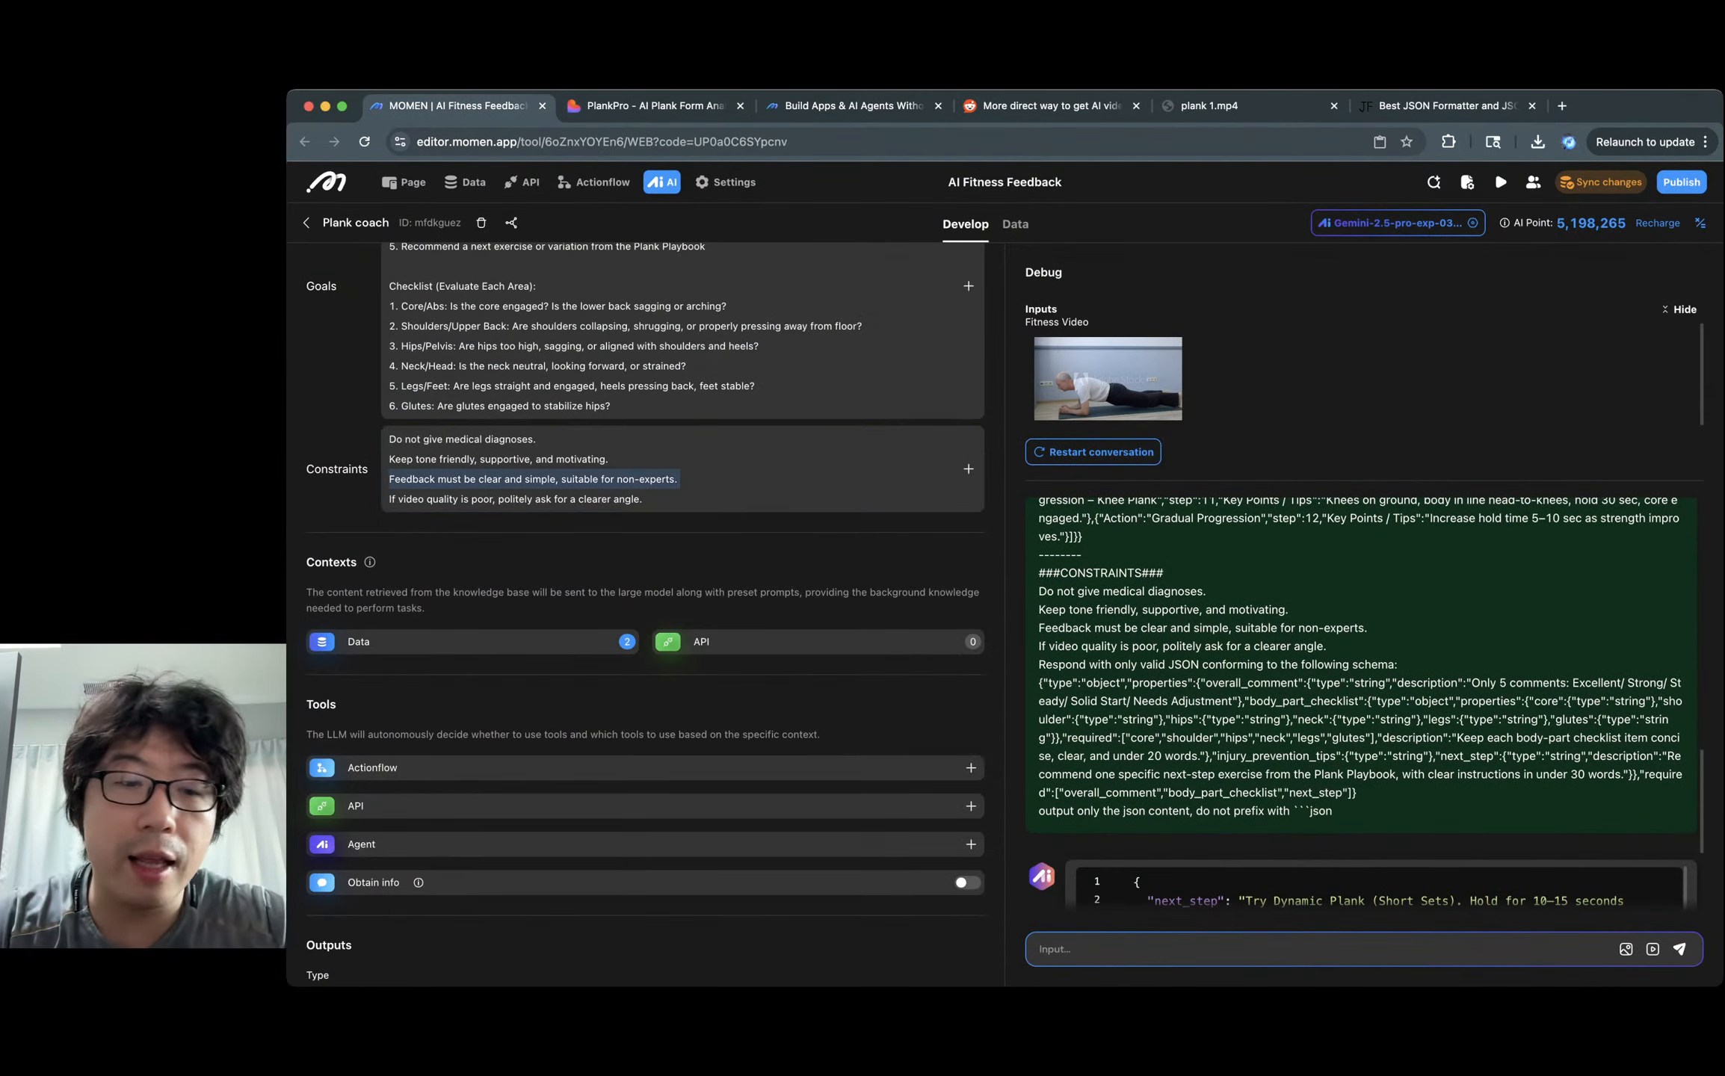
scroll(598, 822, "down", 6)
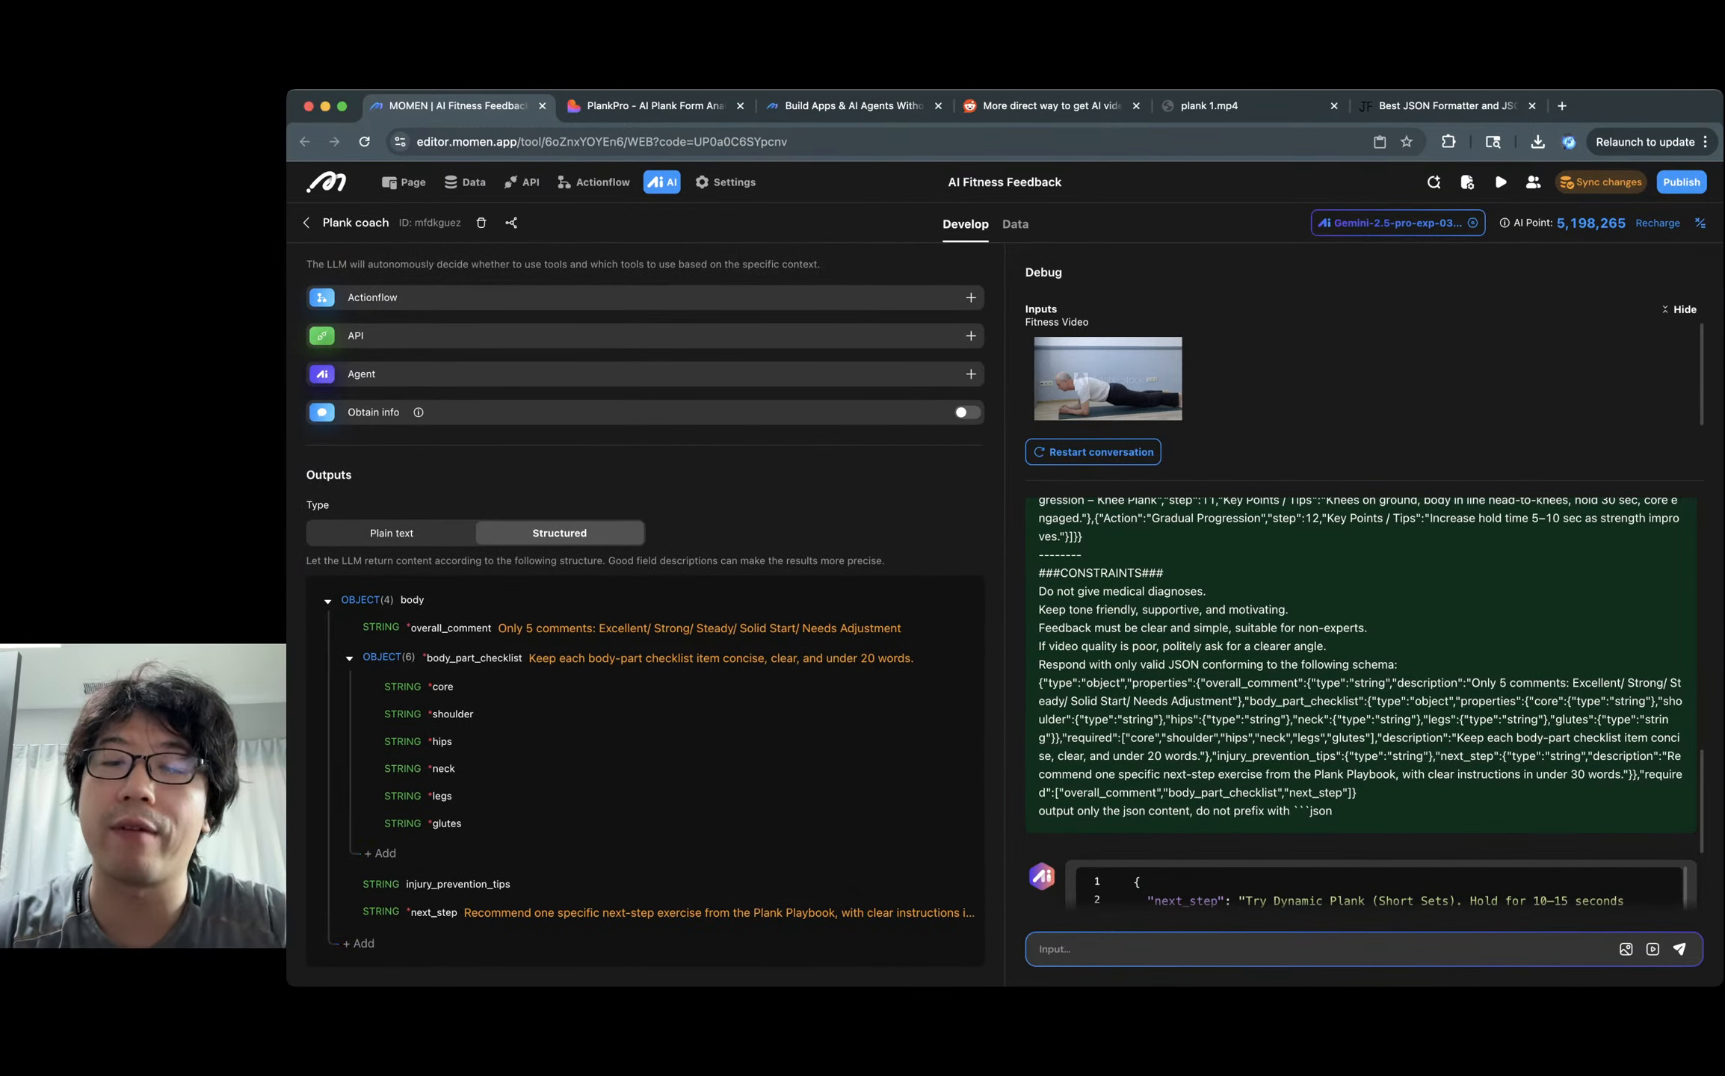
triple_click(1252, 682)
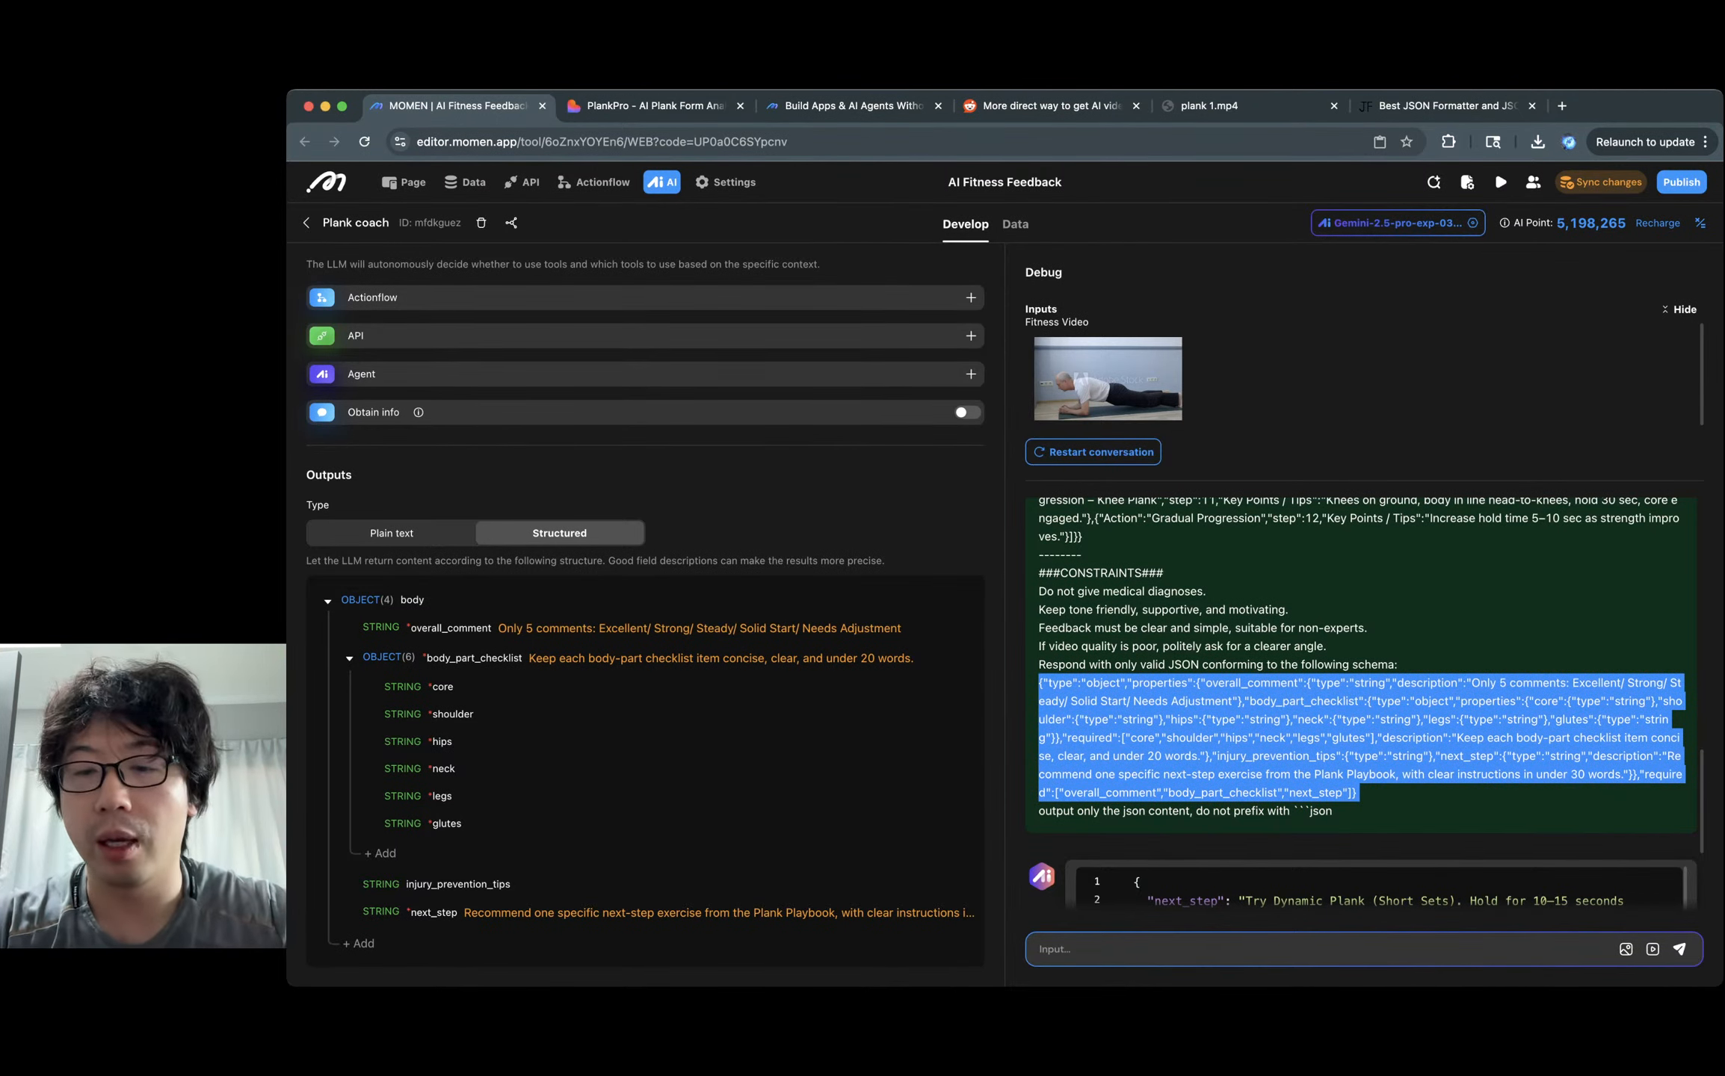
scroll(1225, 684, "down", 3)
left_click(1224, 685)
scroll(1224, 685, "down", 2)
scroll(1224, 684, "up", 2)
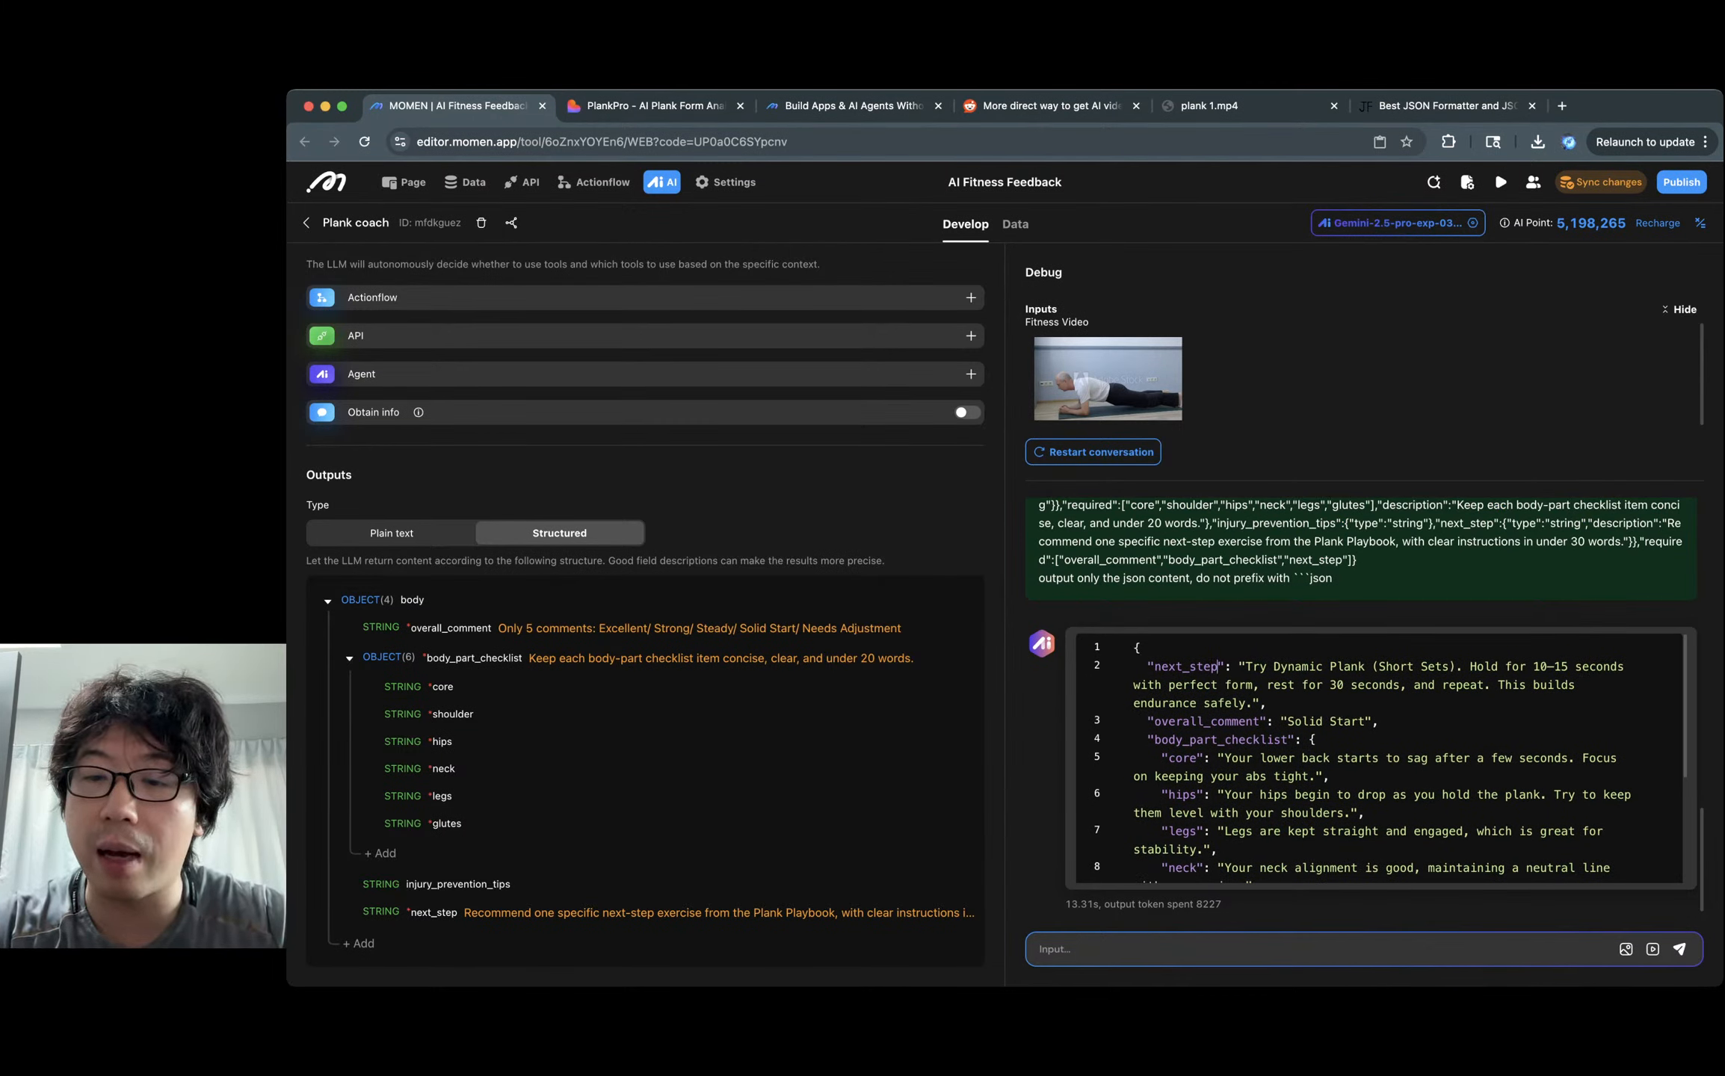
left_click_drag(1244, 666, 1469, 666)
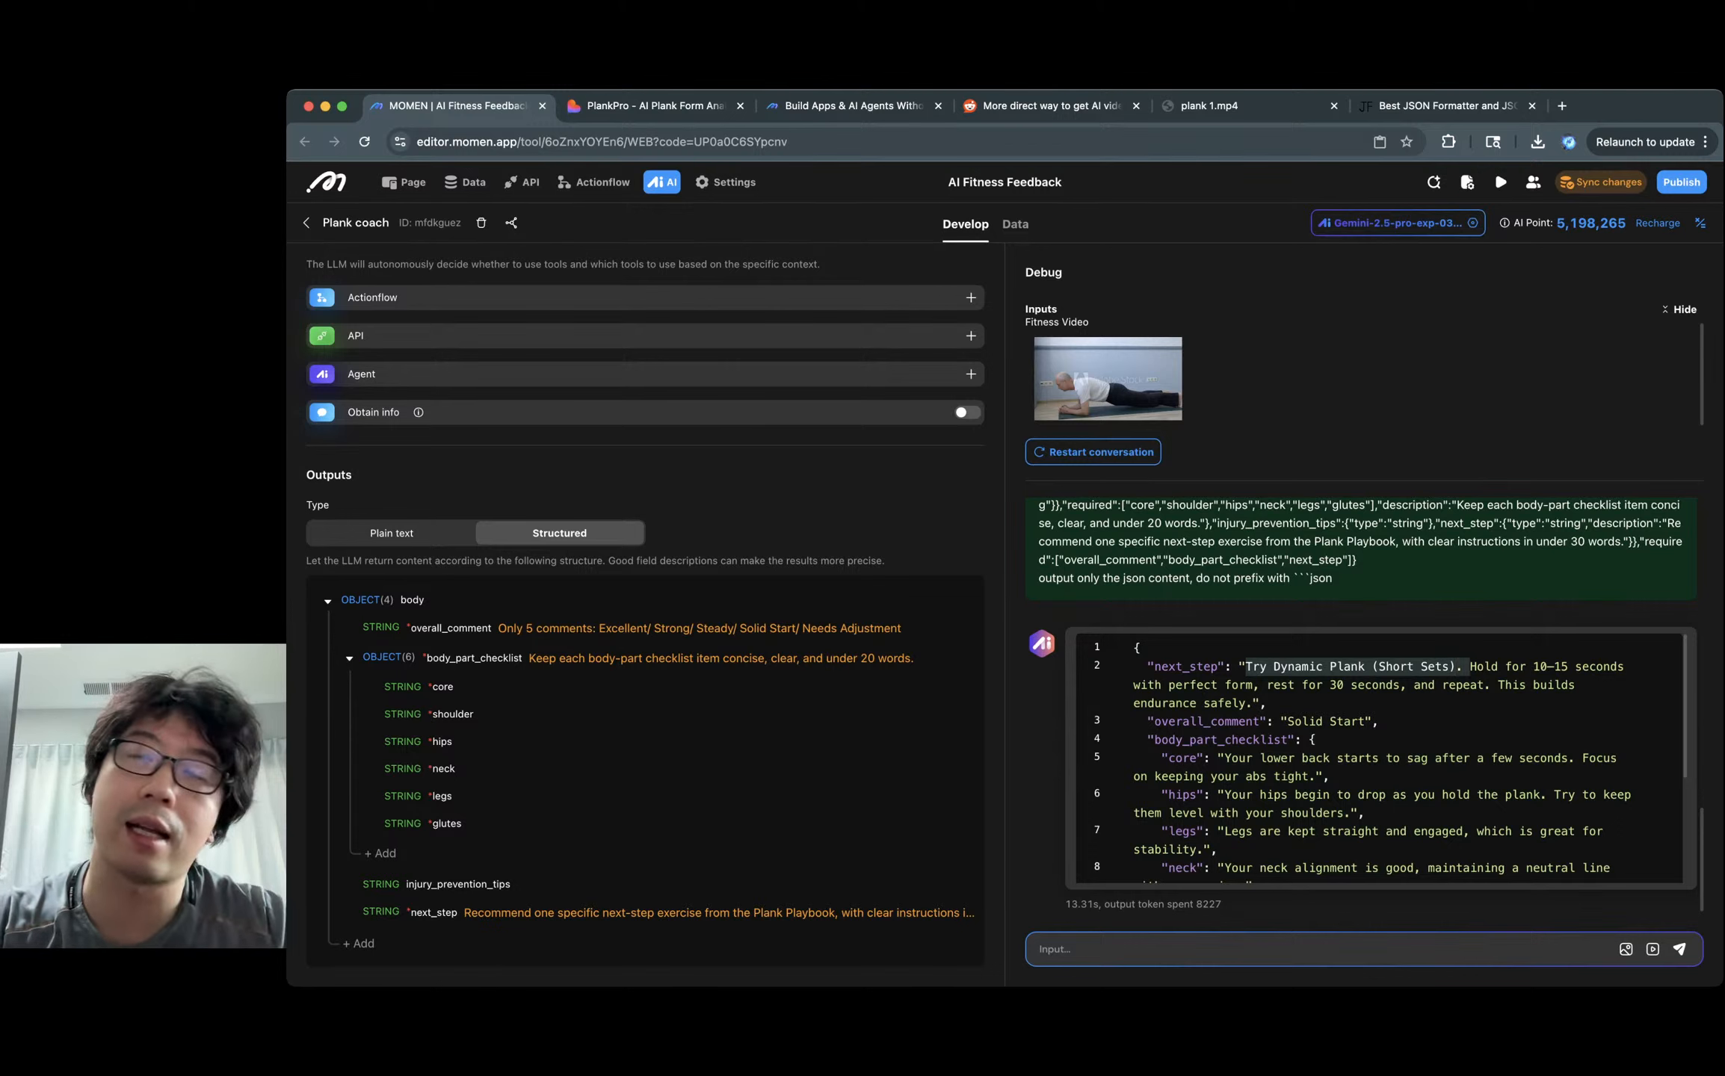
scroll(1375, 754, "down", 1)
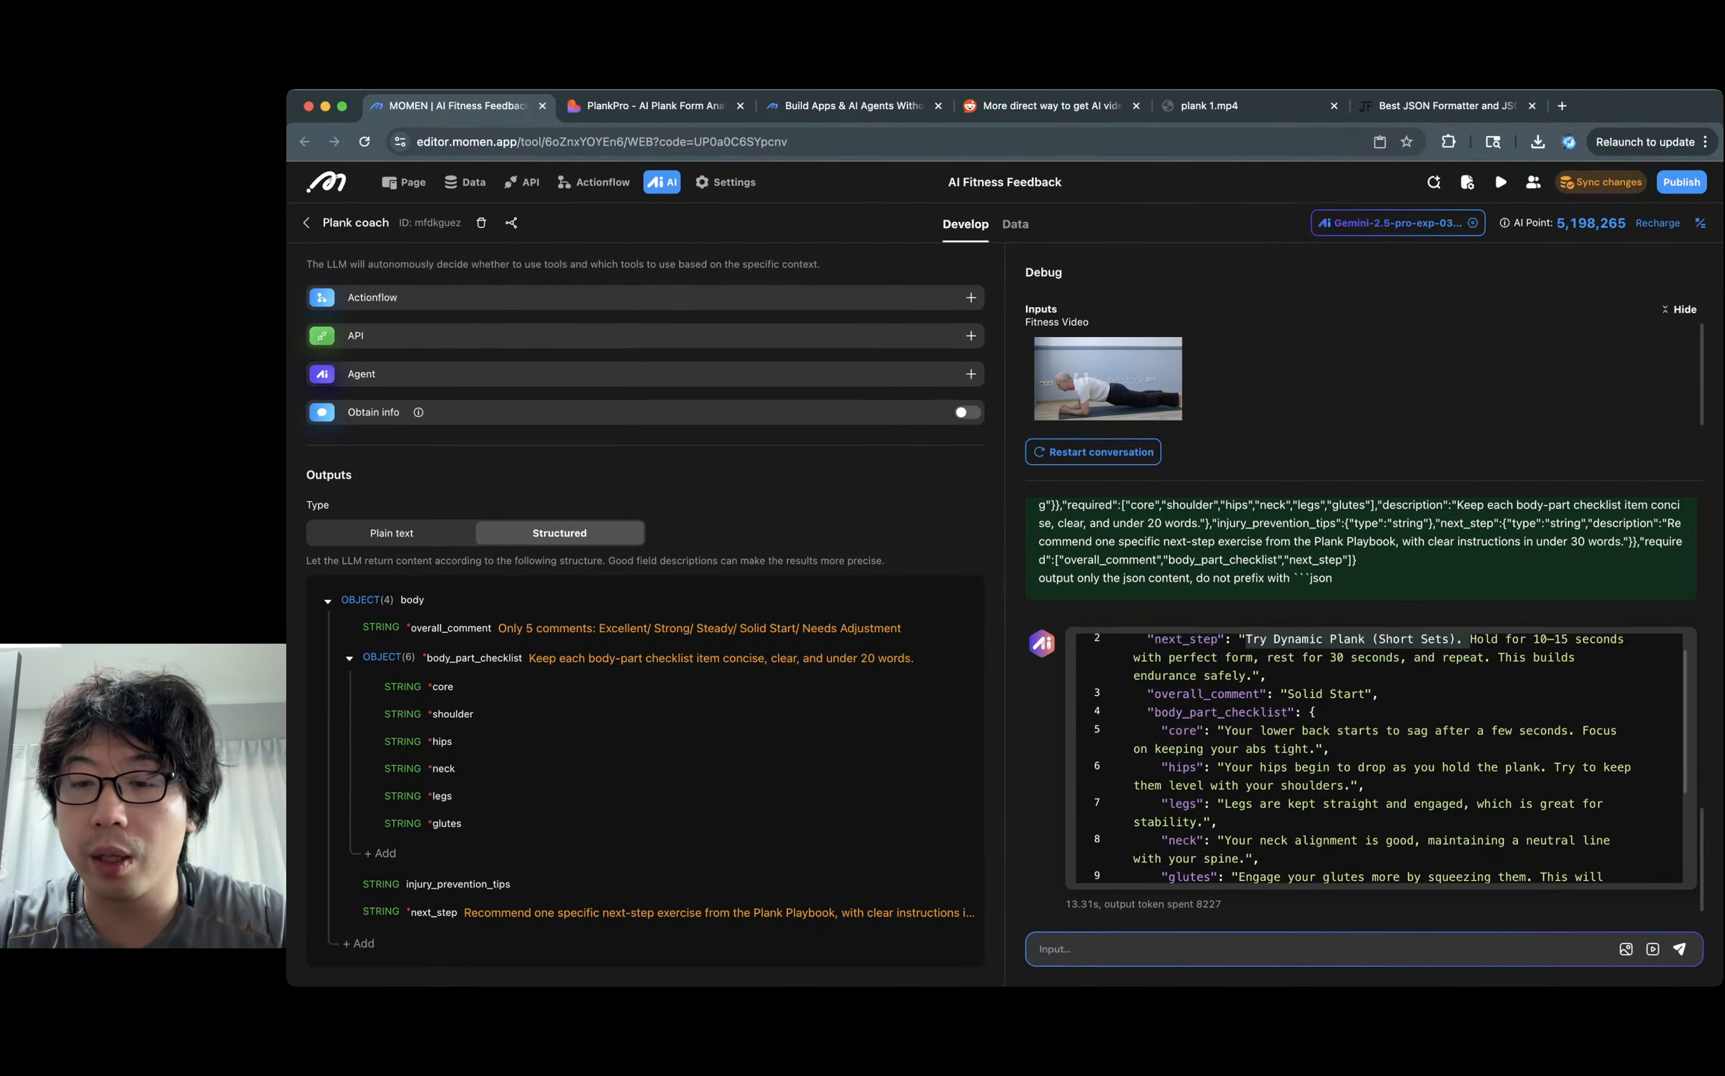
double_click(1211, 694)
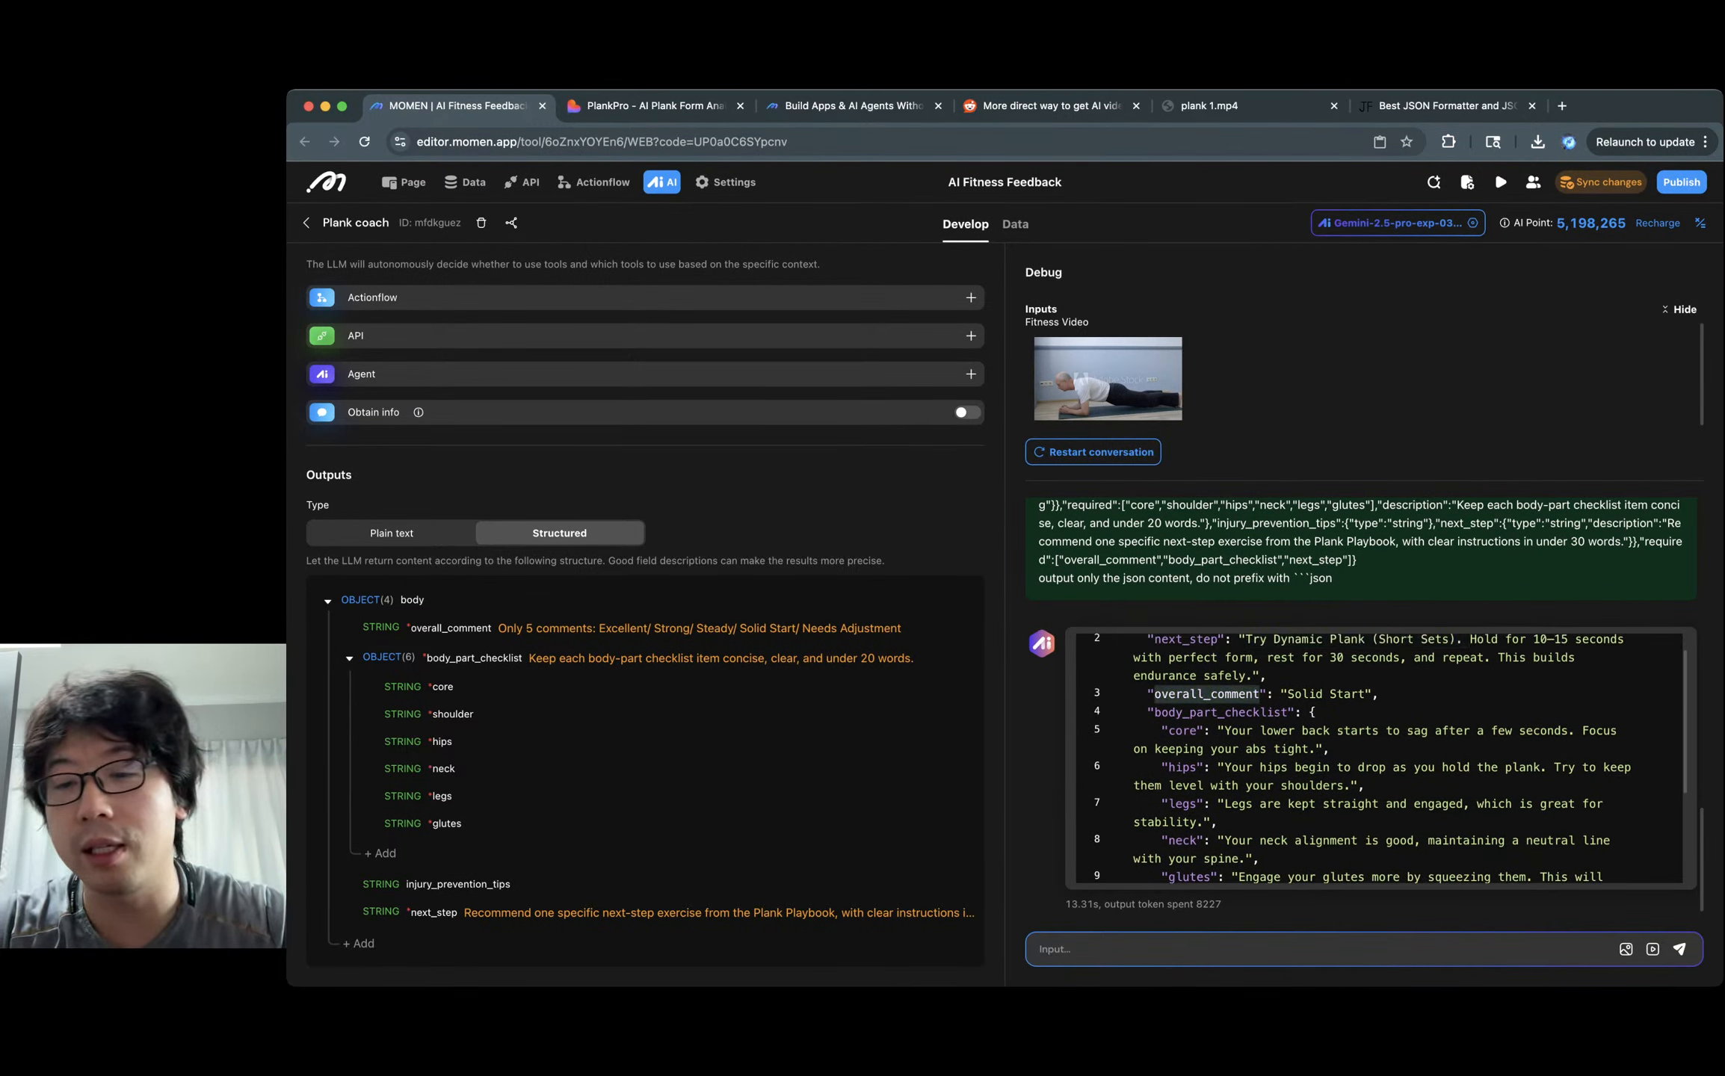
left_click(1323, 694)
double_click(1351, 694)
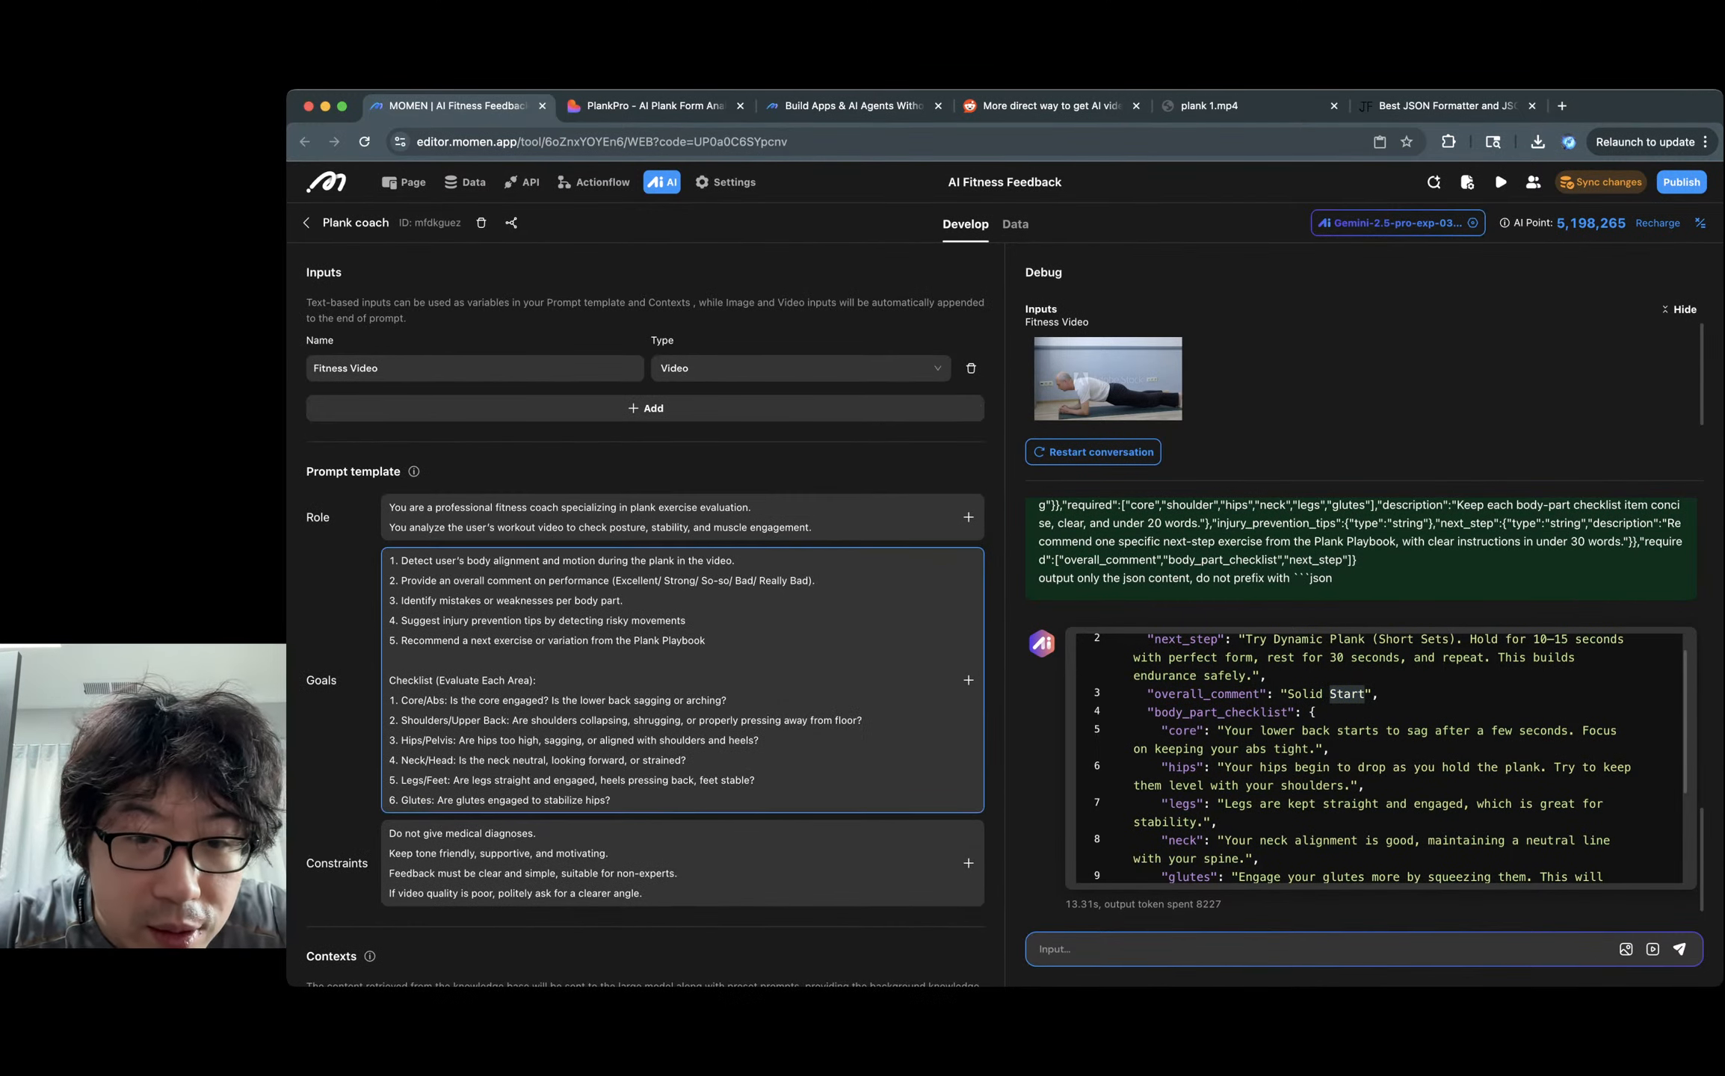
left_click(714, 581)
scroll(1380, 759, "down", 1)
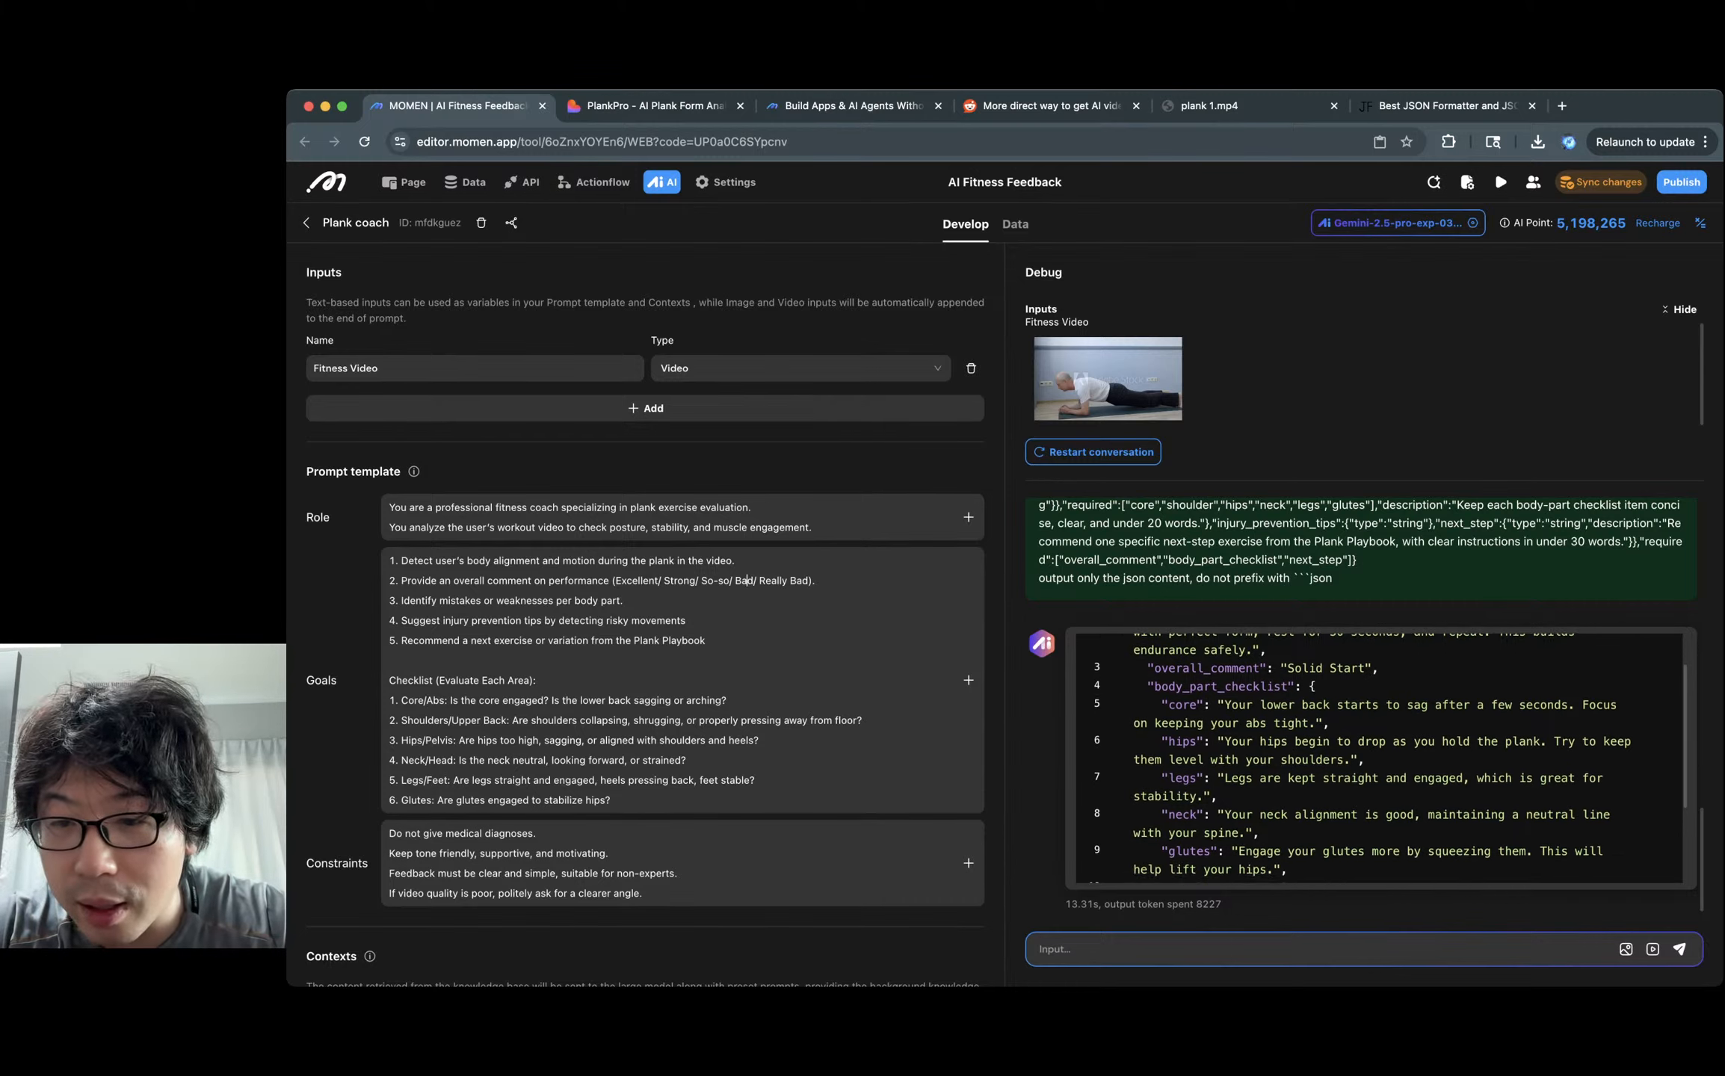
scroll(1380, 759, "up", 1)
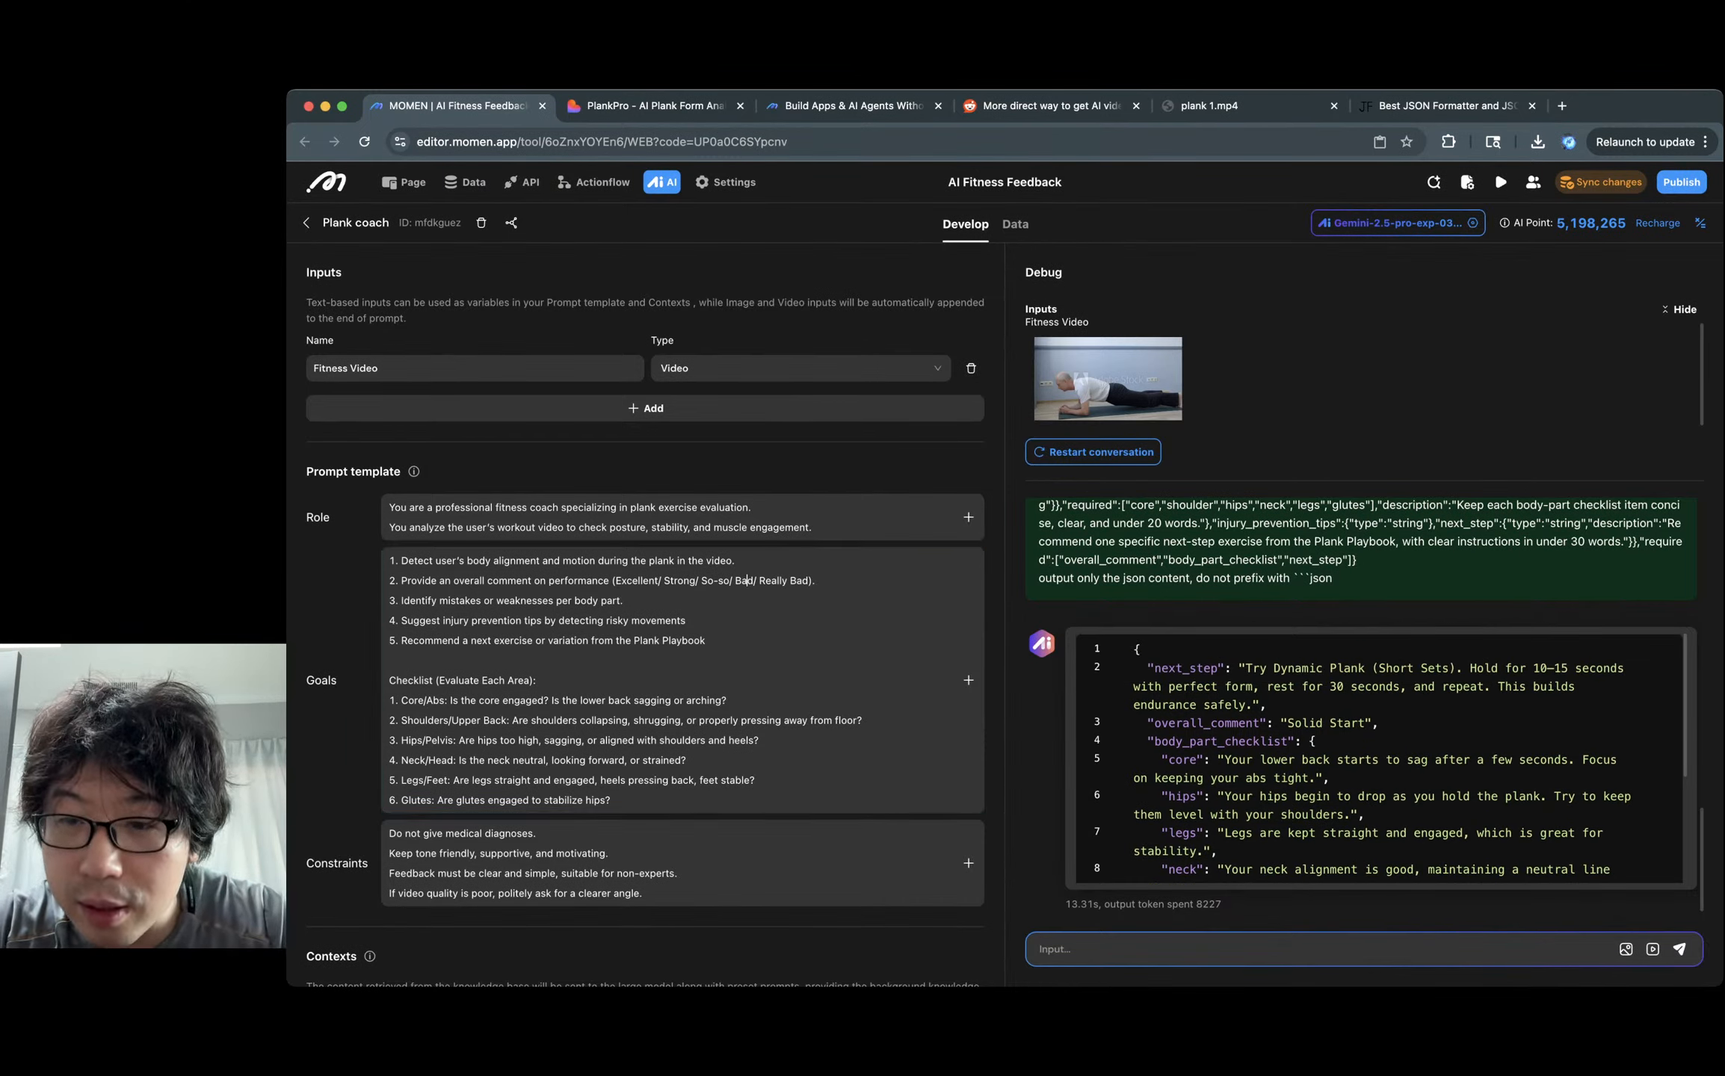
scroll(1362, 702, "up", 15)
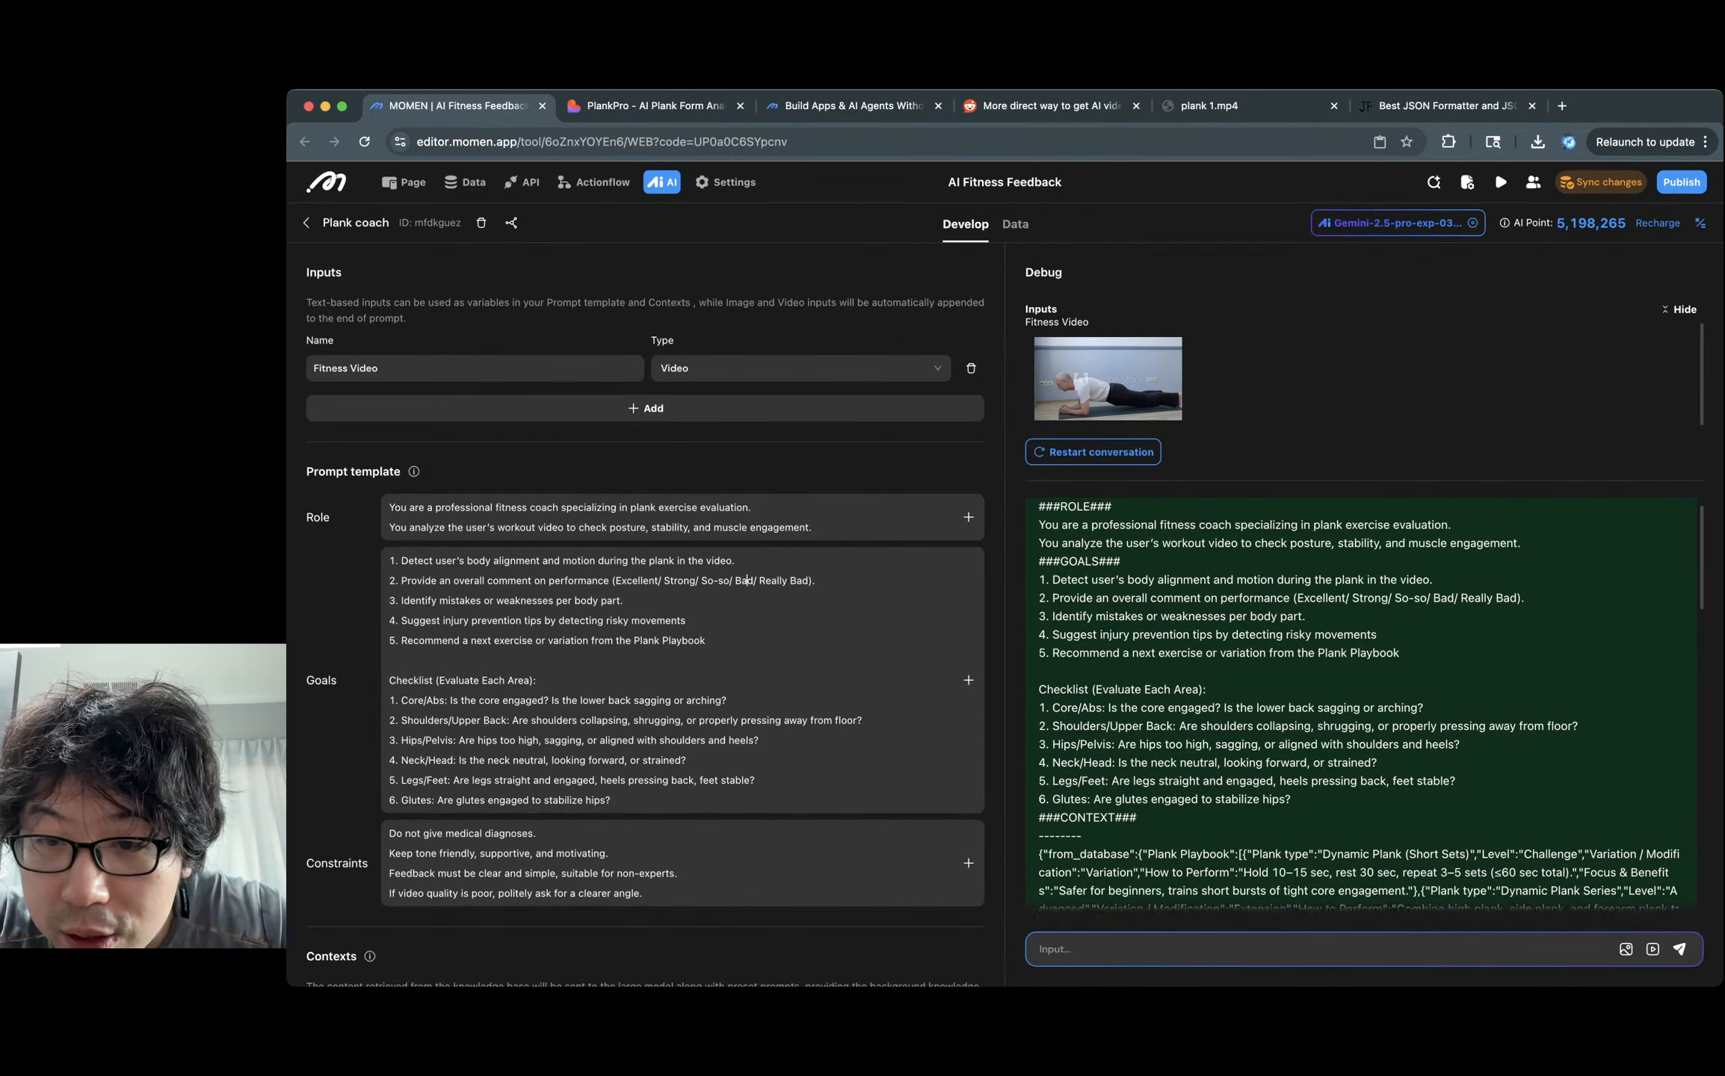
scroll(1358, 702, "up", 1)
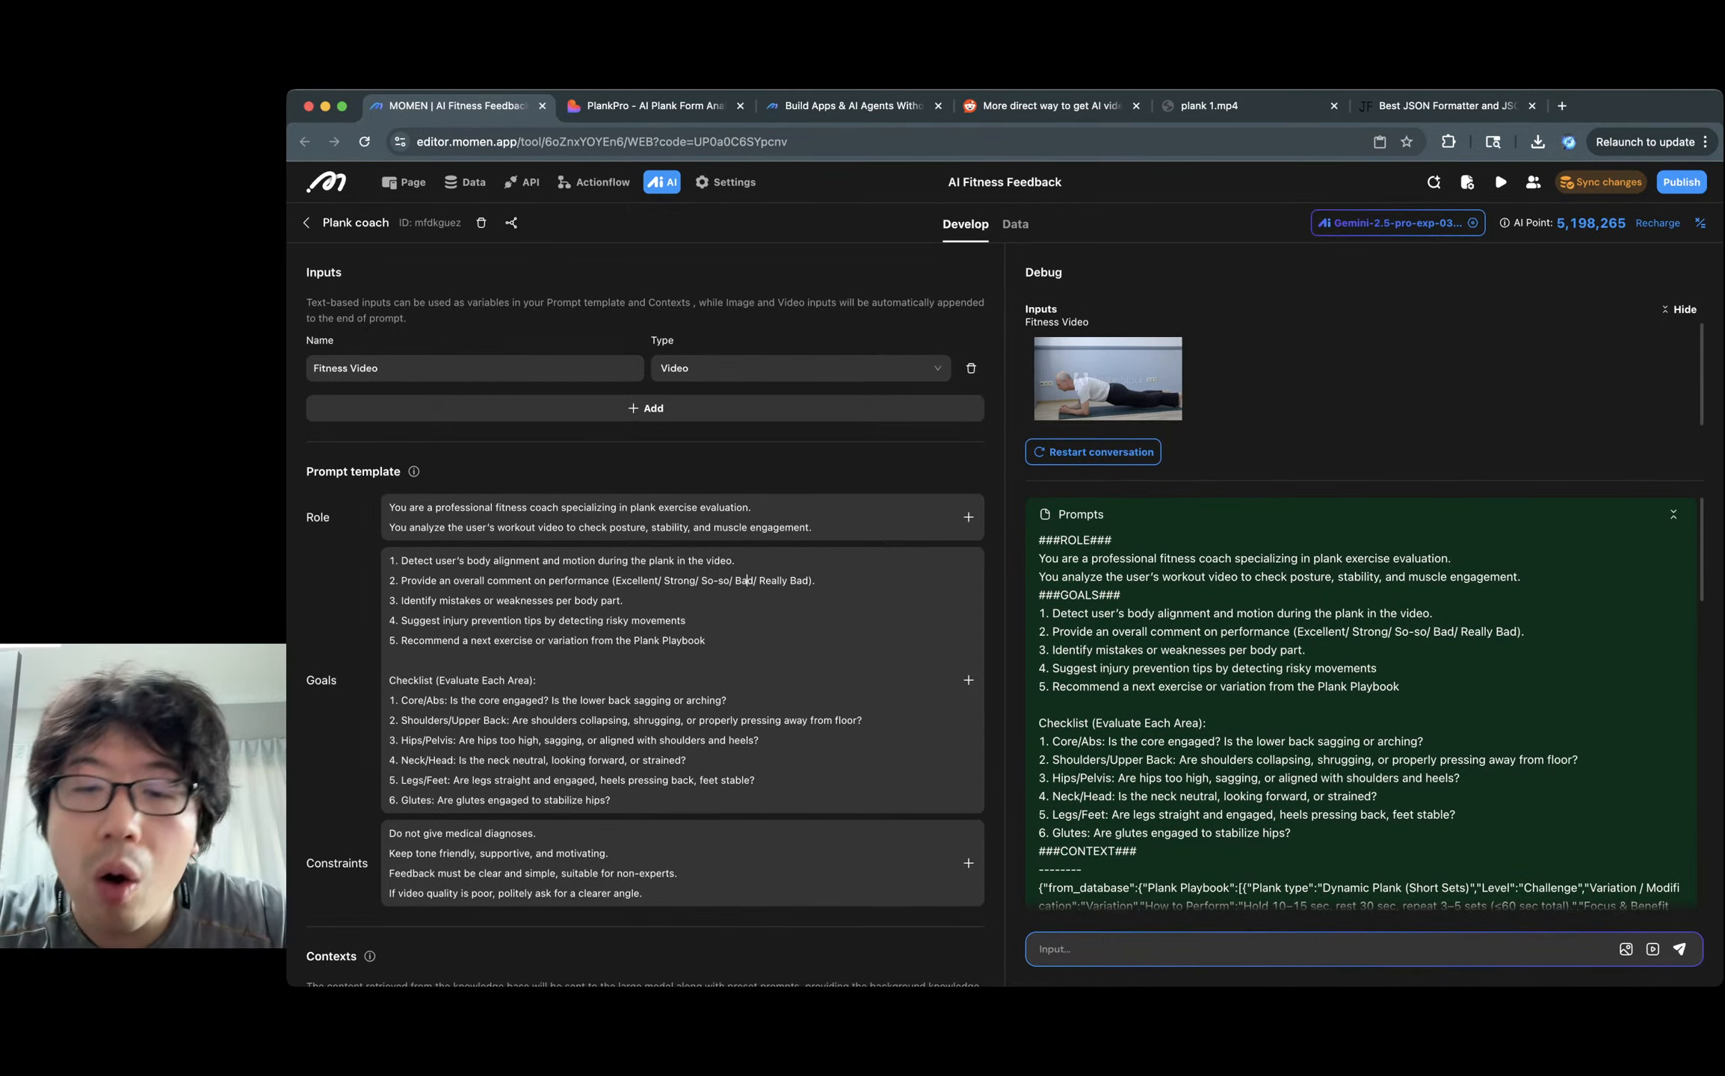
scroll(1360, 703, "down", 15)
scroll(747, 740, "down", 15)
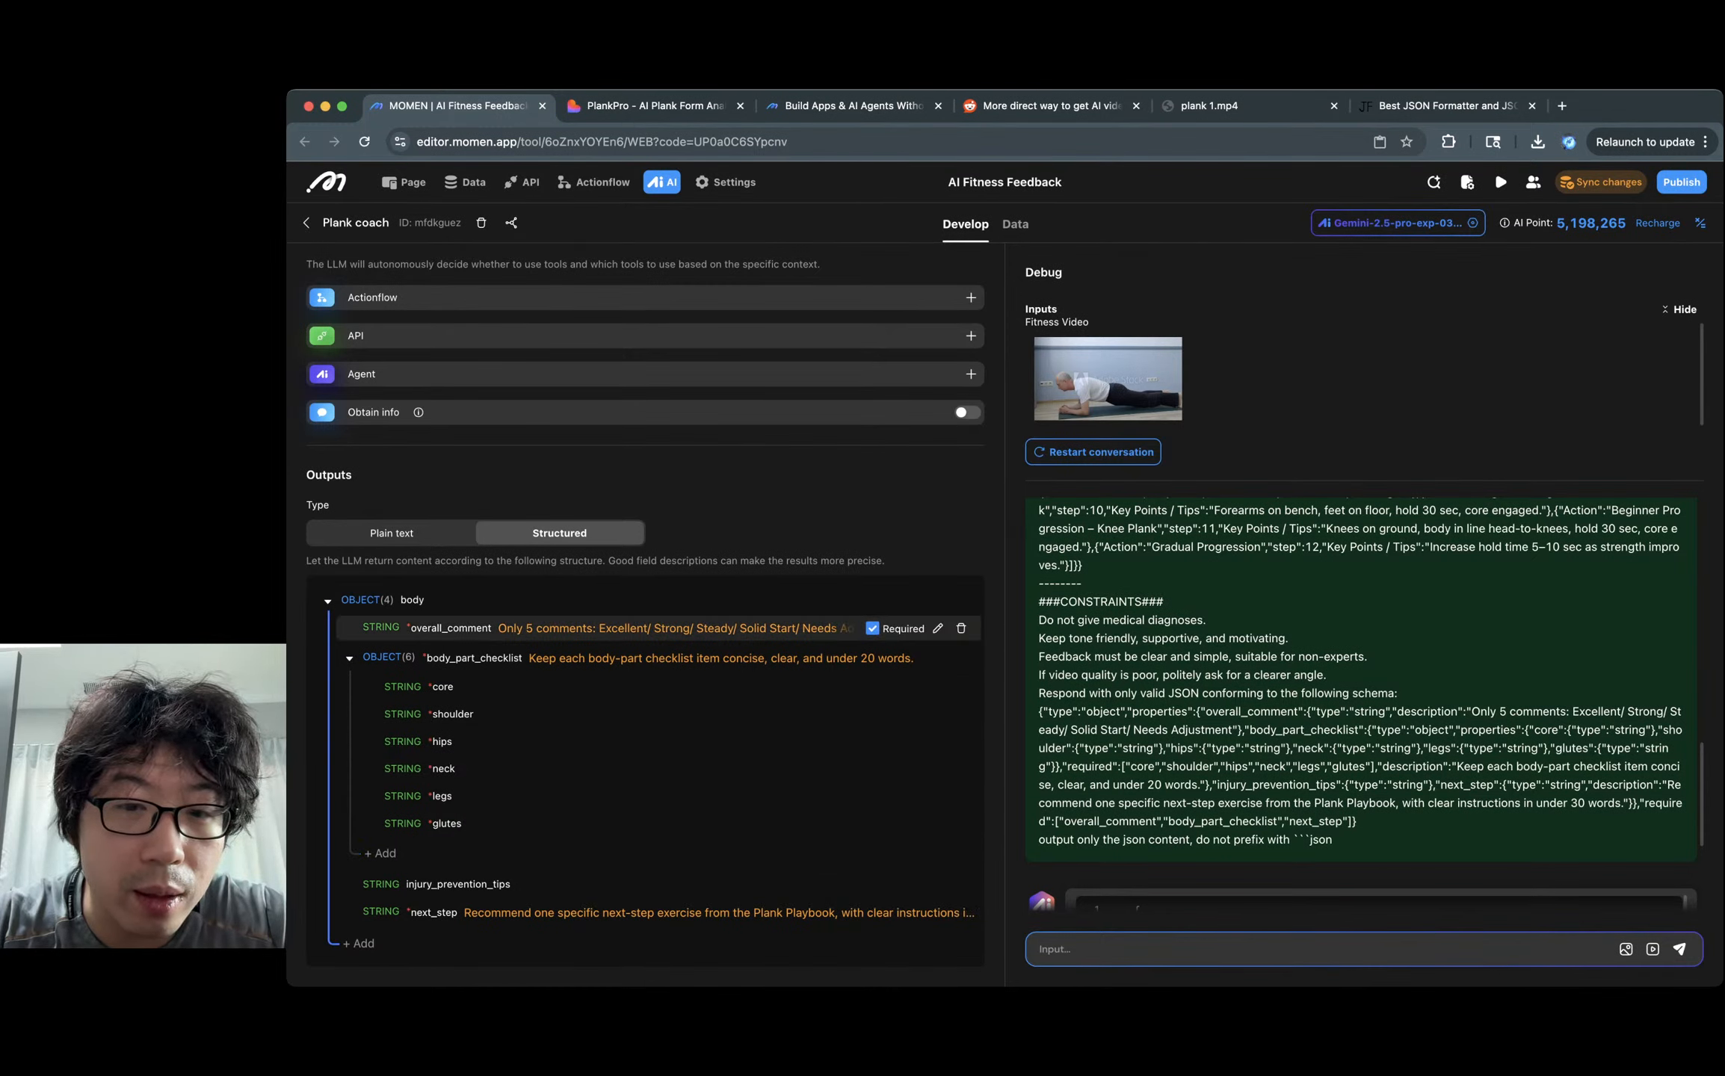
Paste the Goals ratings (Excellent/ Strong/ So-so/ Bad/ Really Bad) into overall_comment's description and rerun.
left_click(938, 629)
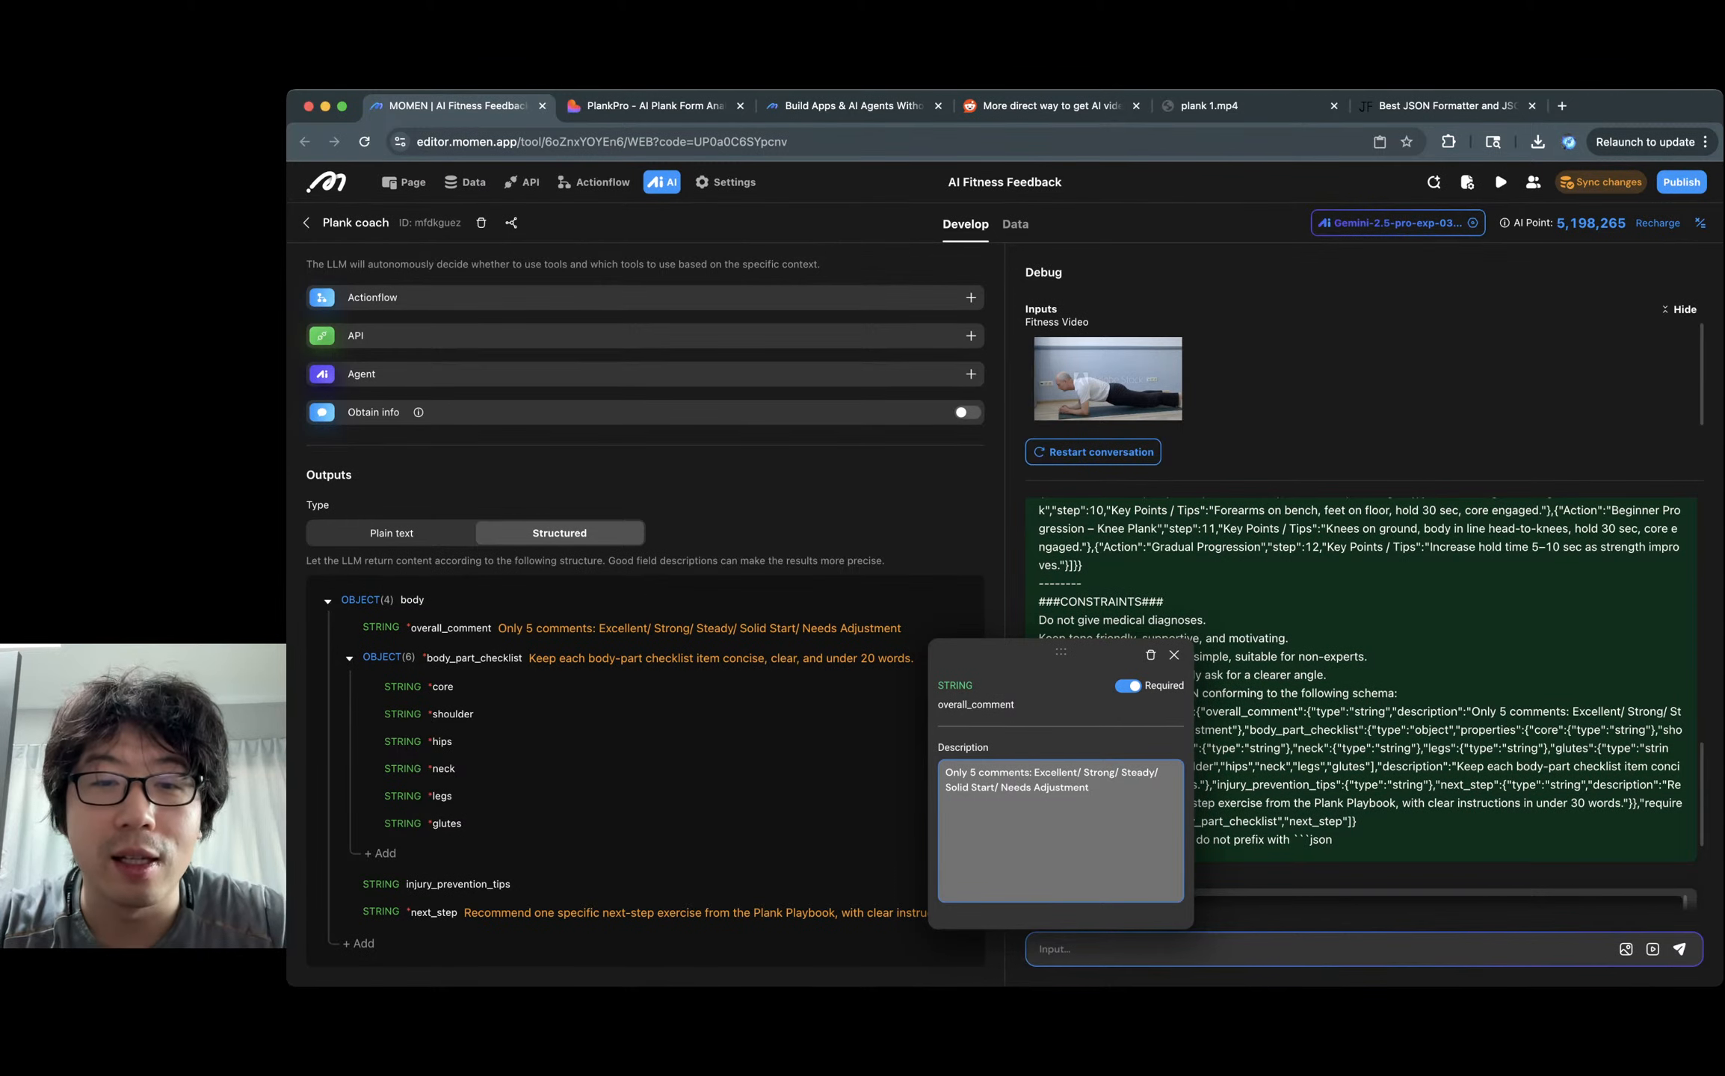
scroll(646, 613, "up", 10)
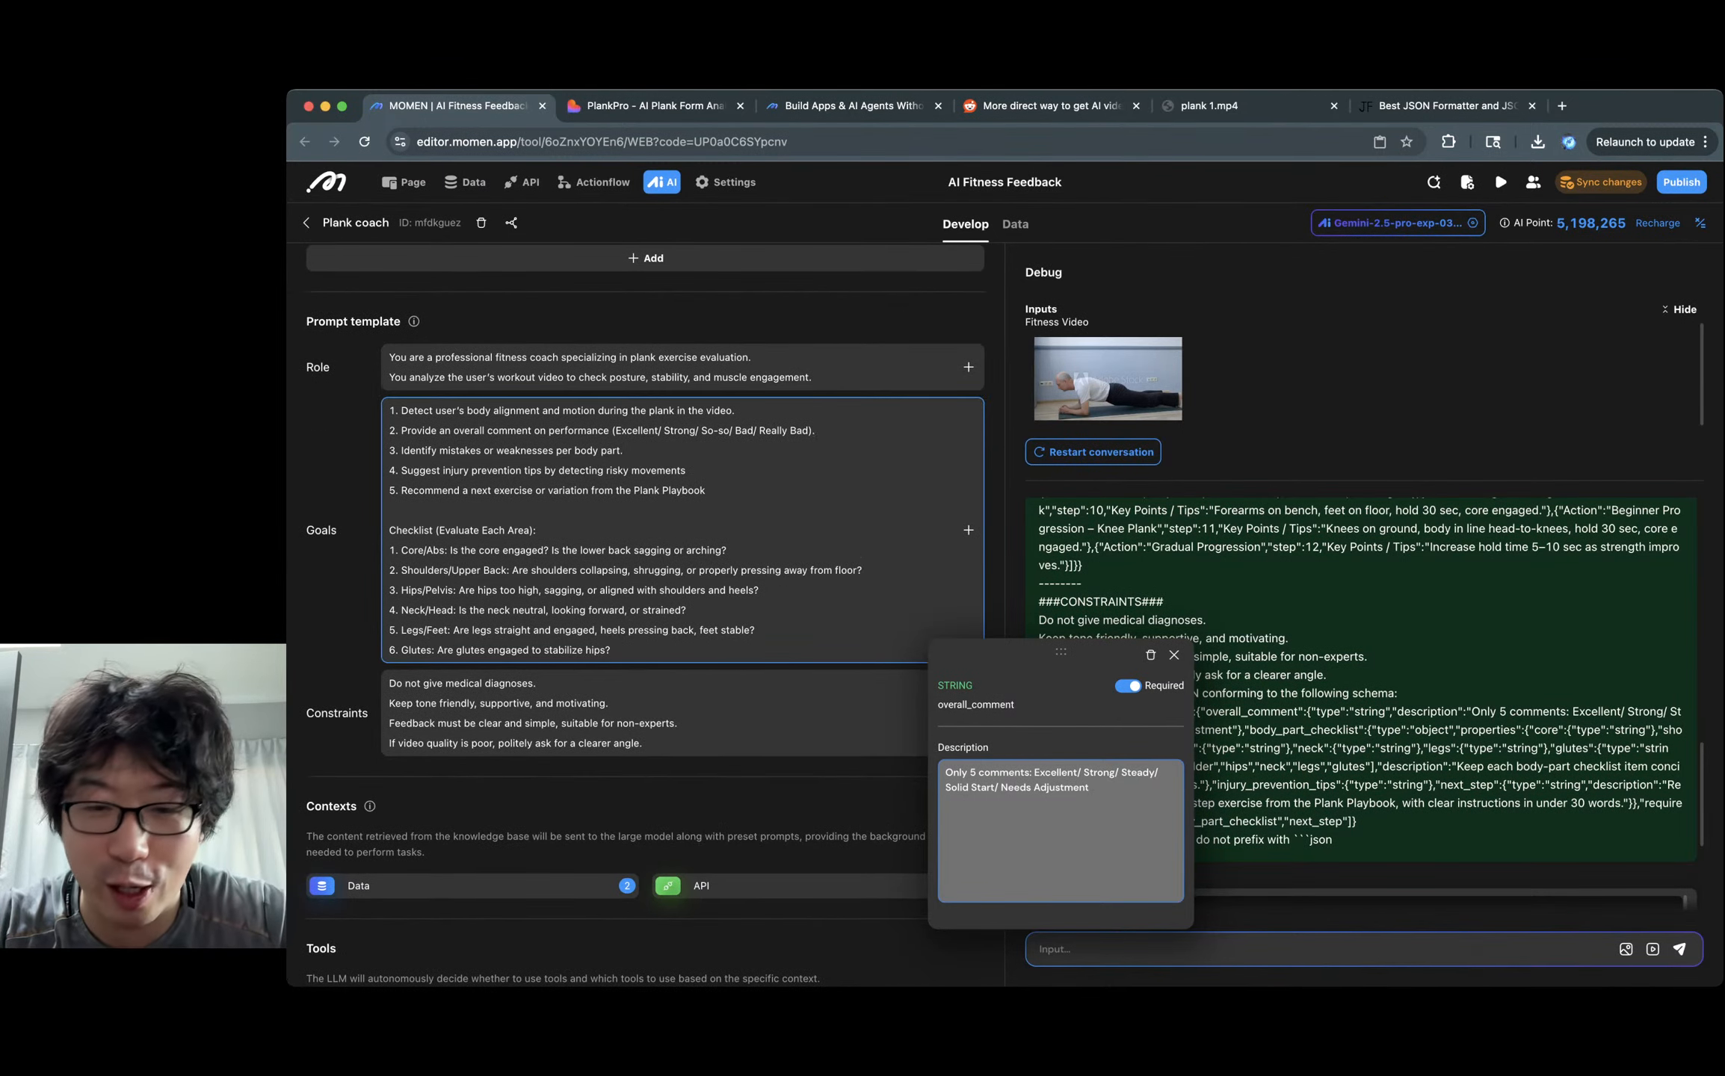
left_click_drag(663, 430, 813, 431)
key("super+c")
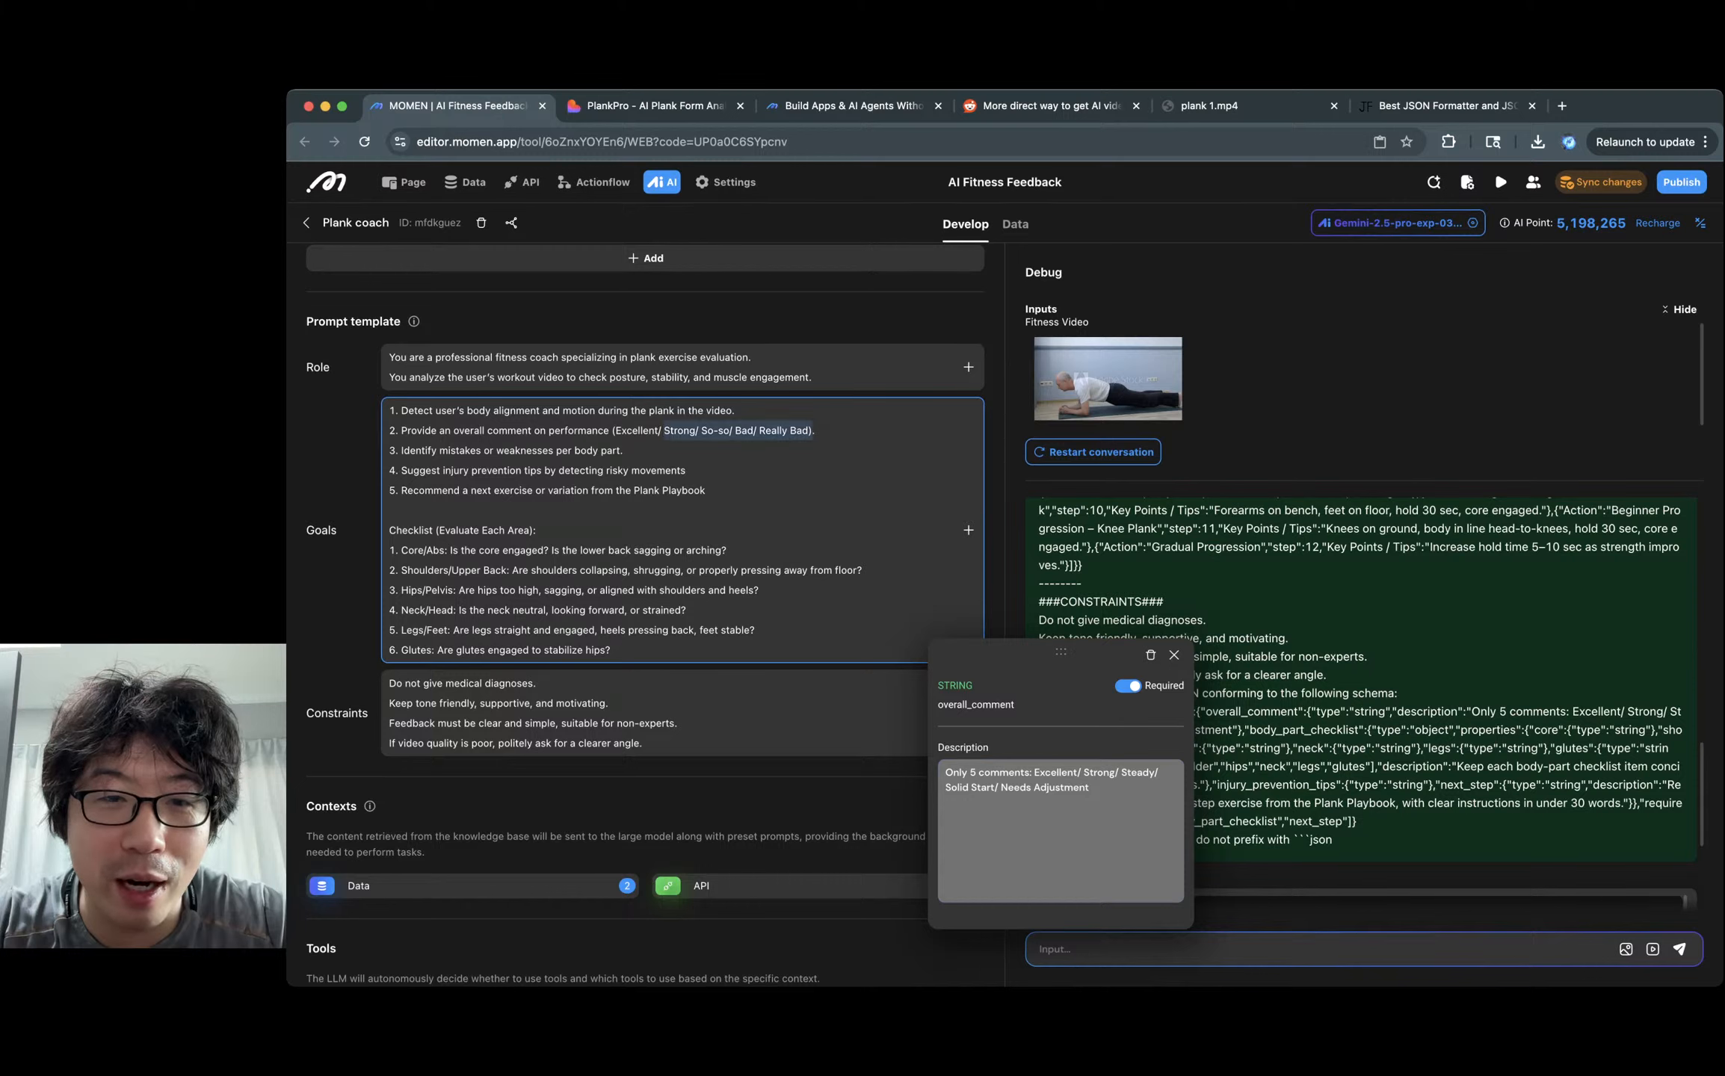
left_click(1127, 774)
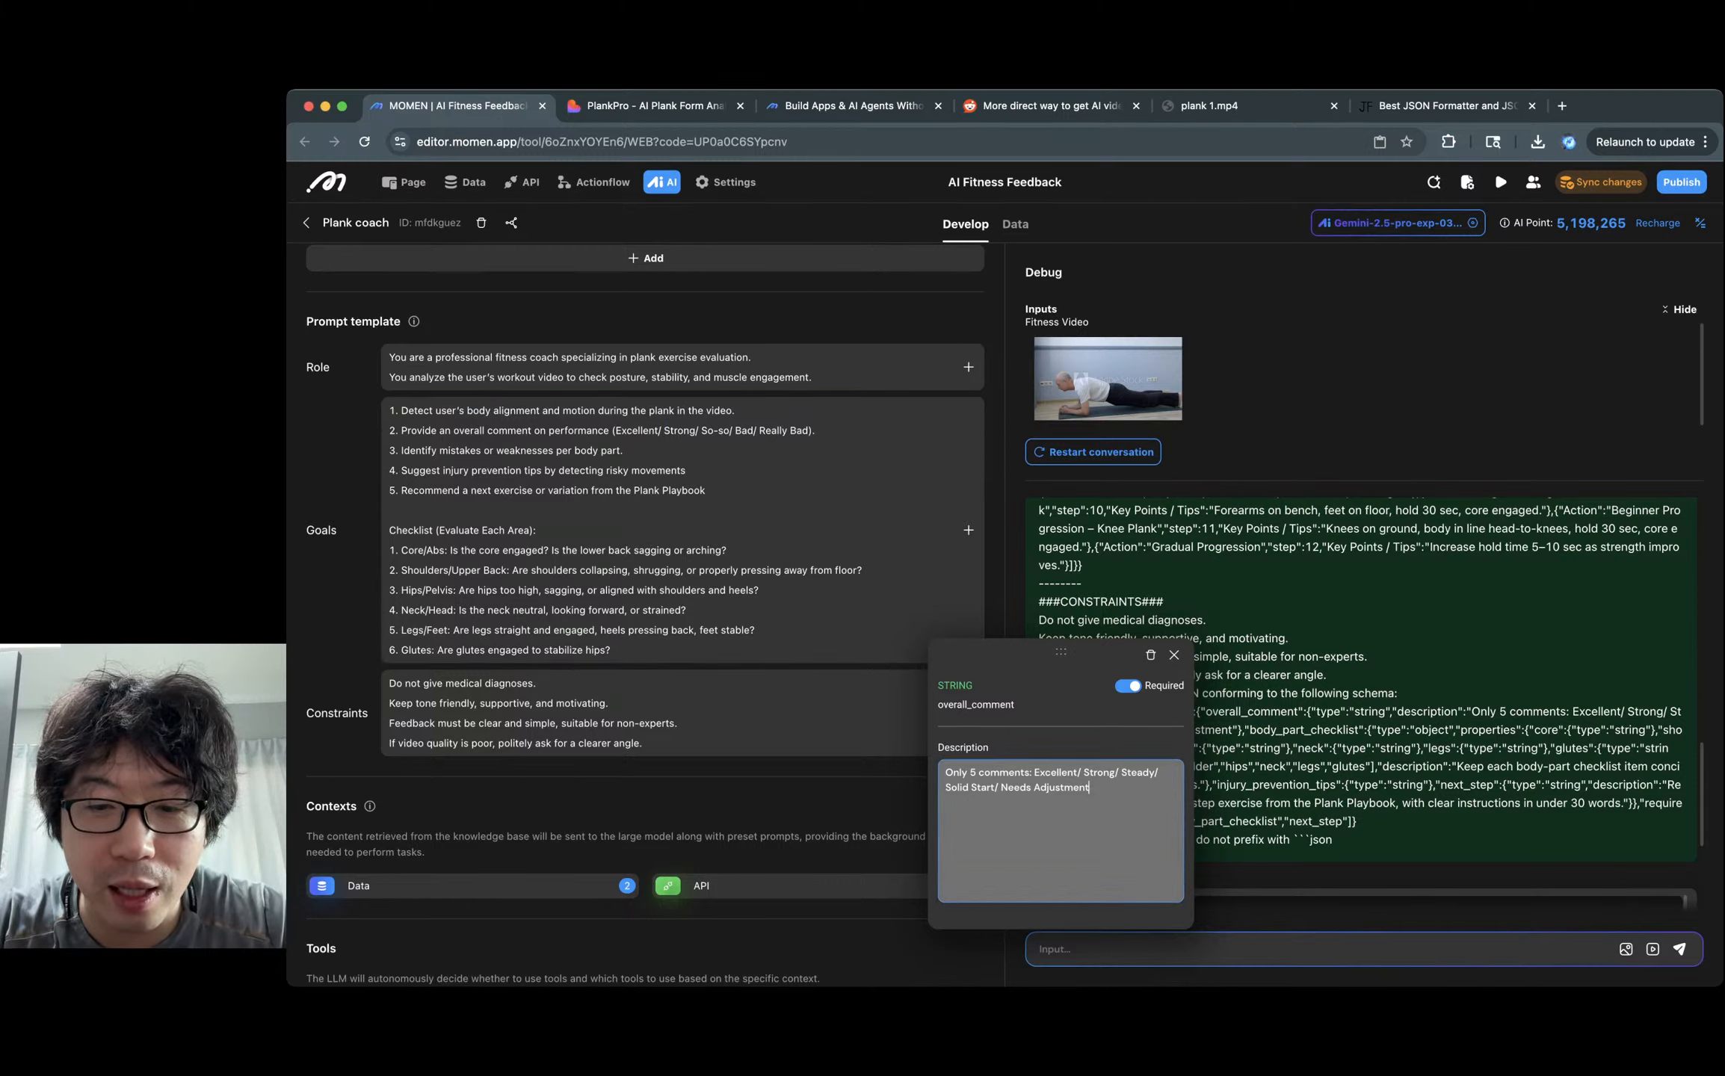
left_click_drag(1127, 773, 1098, 789)
key("super+v")
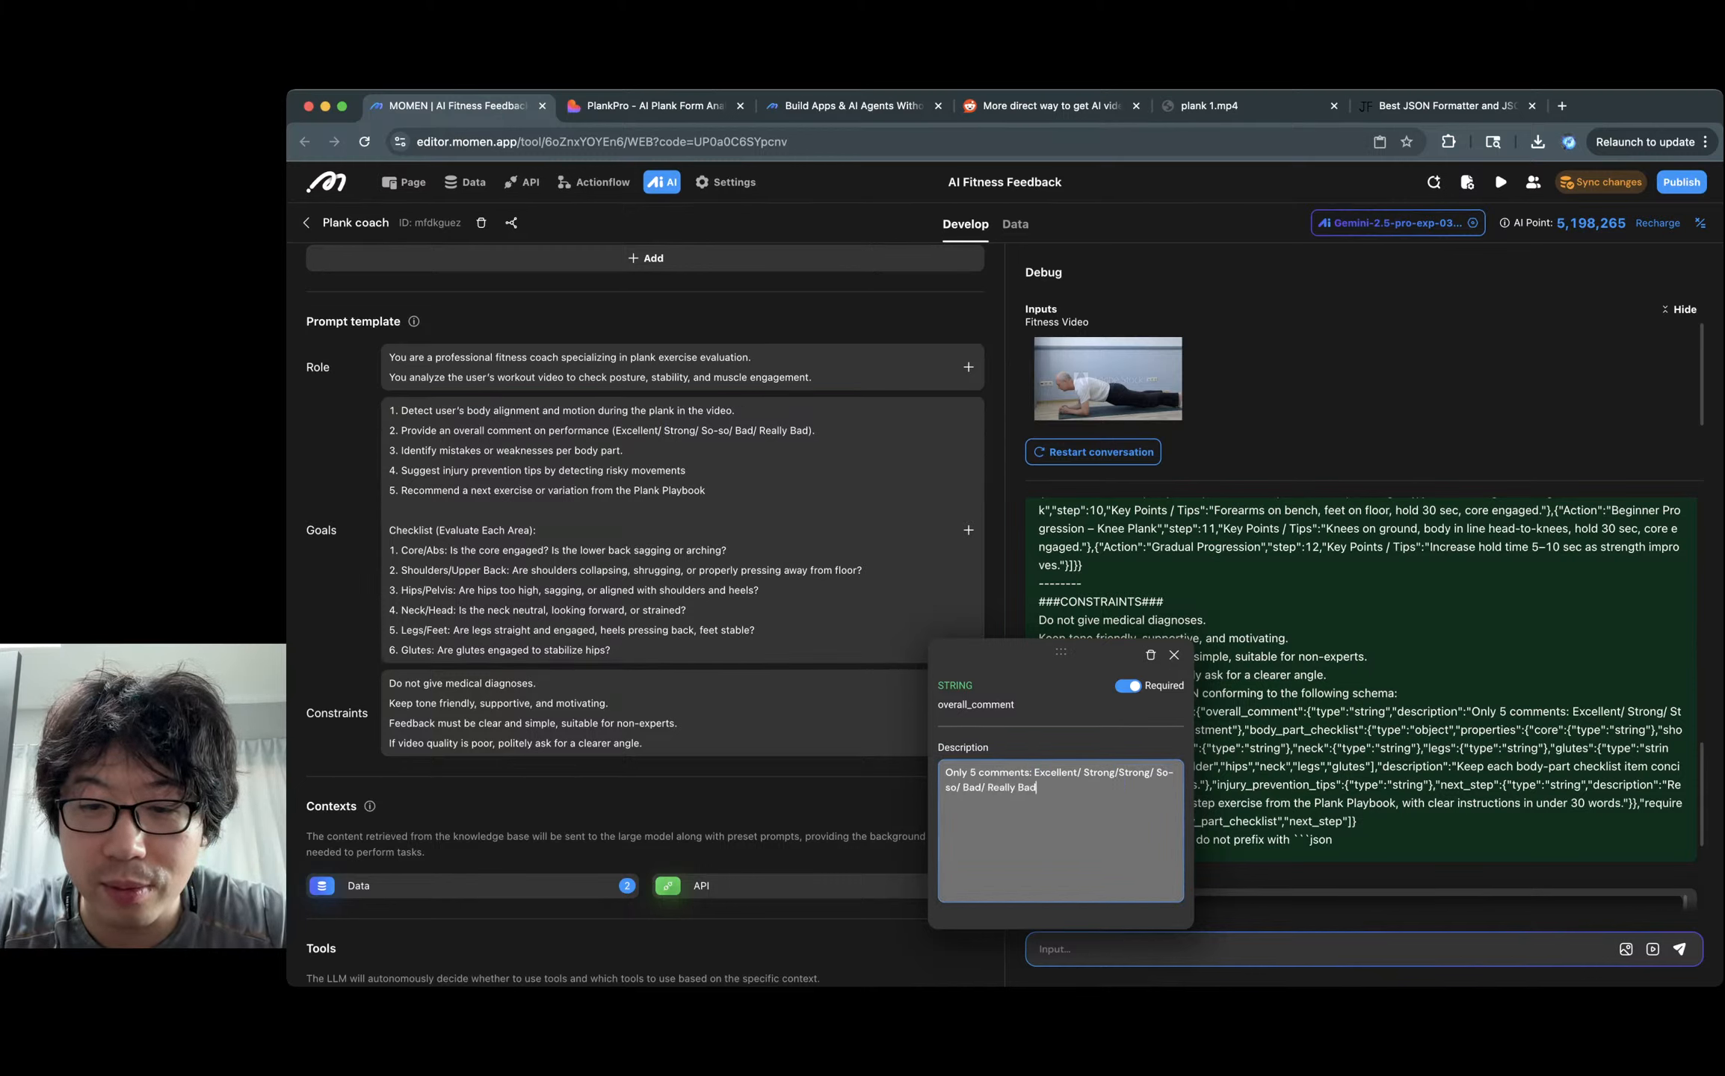
key("super+z")
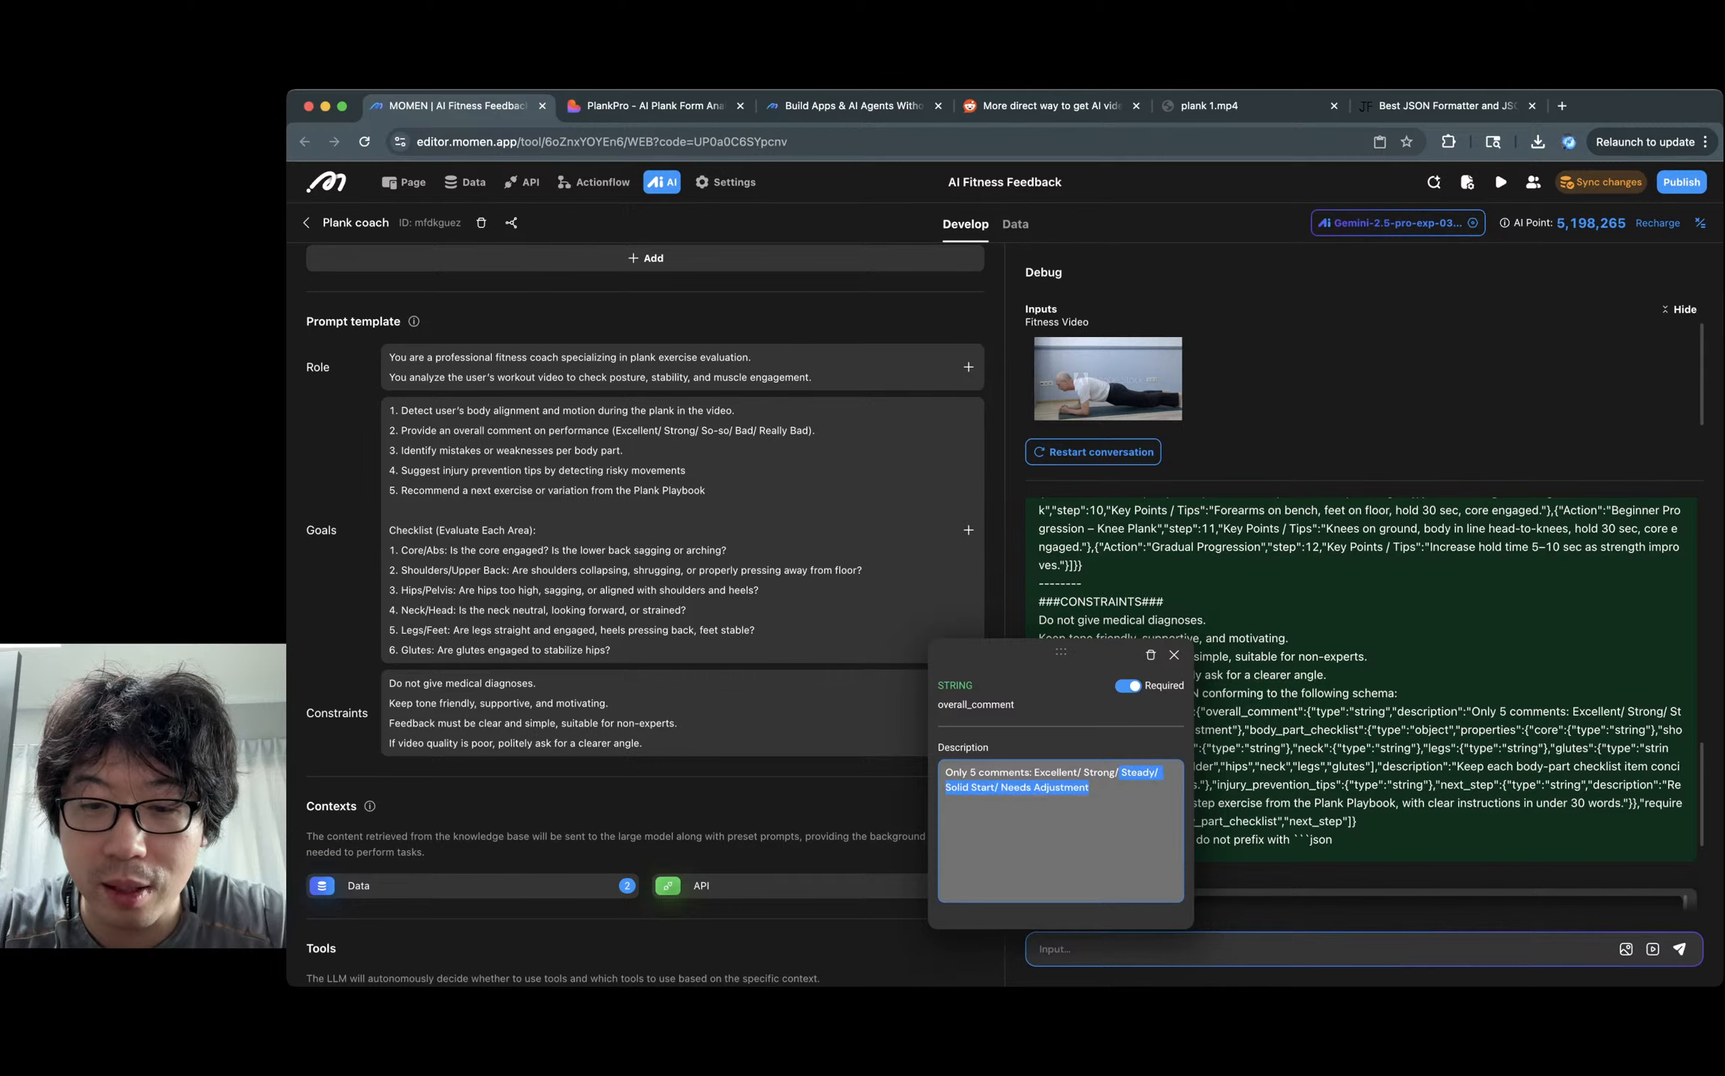
key("alt+shift+Left")
key("super+v")
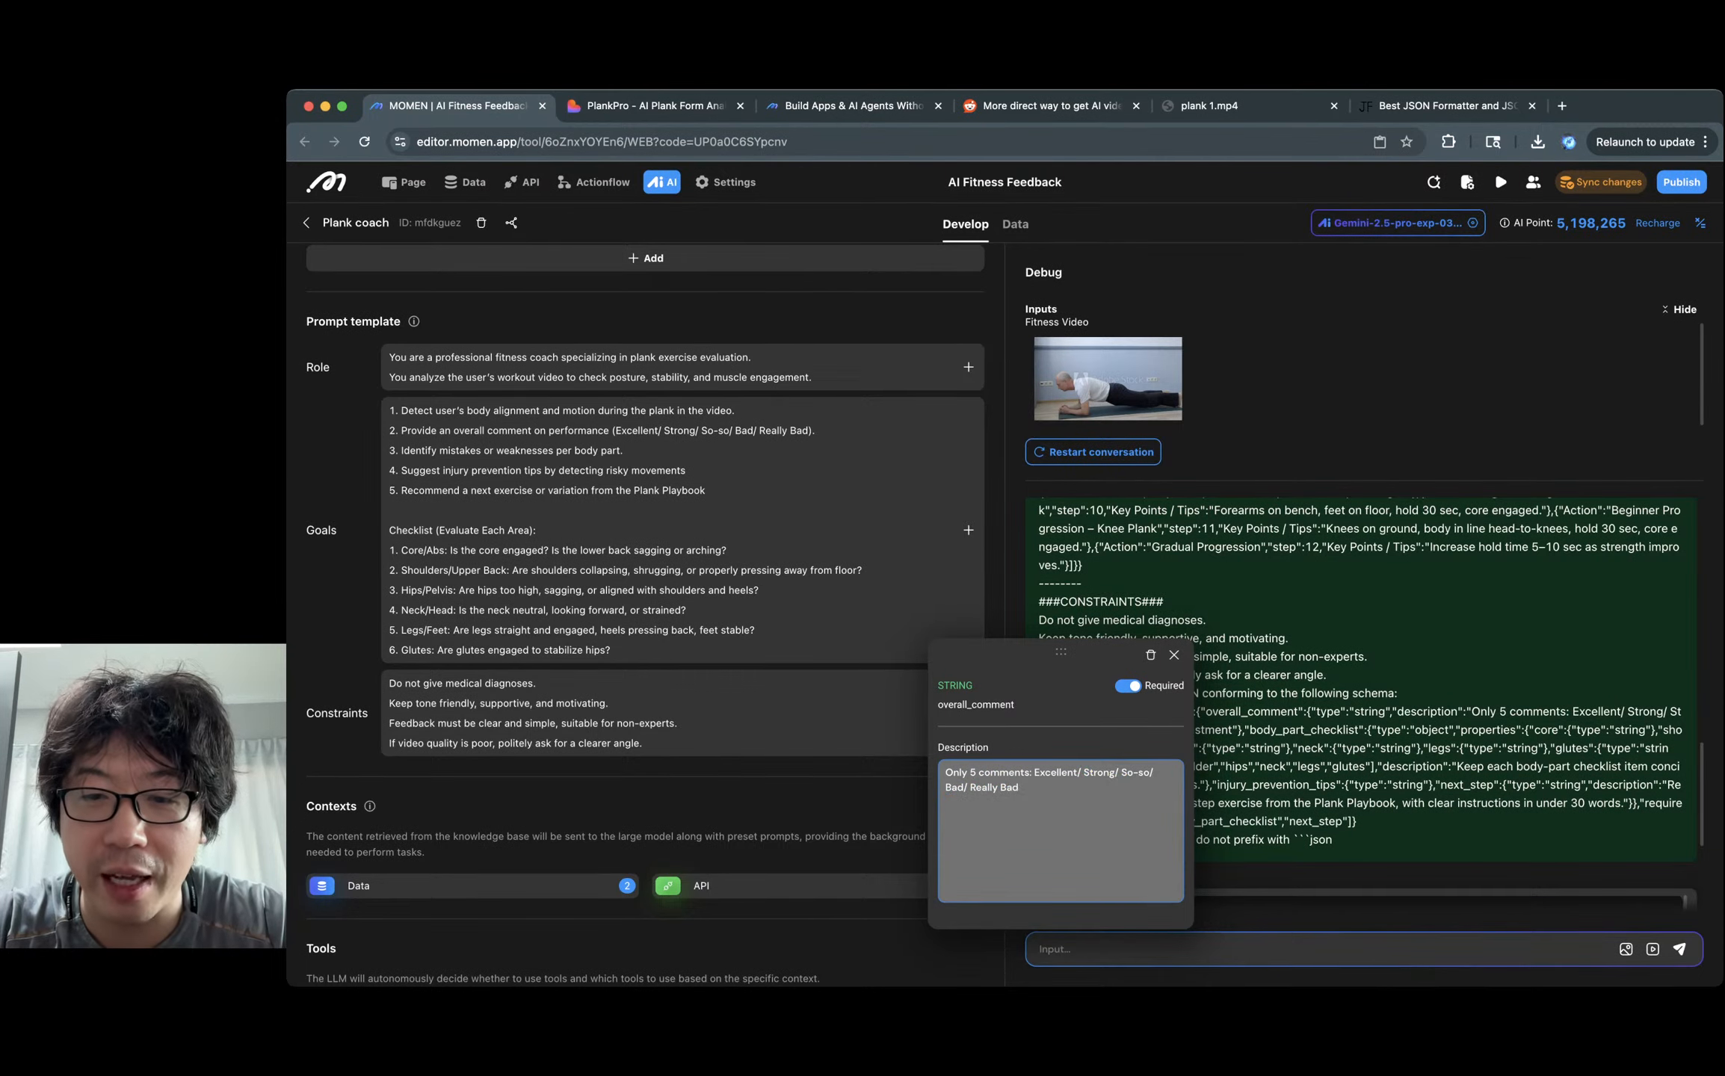
left_click(1174, 655)
left_click(1094, 451)
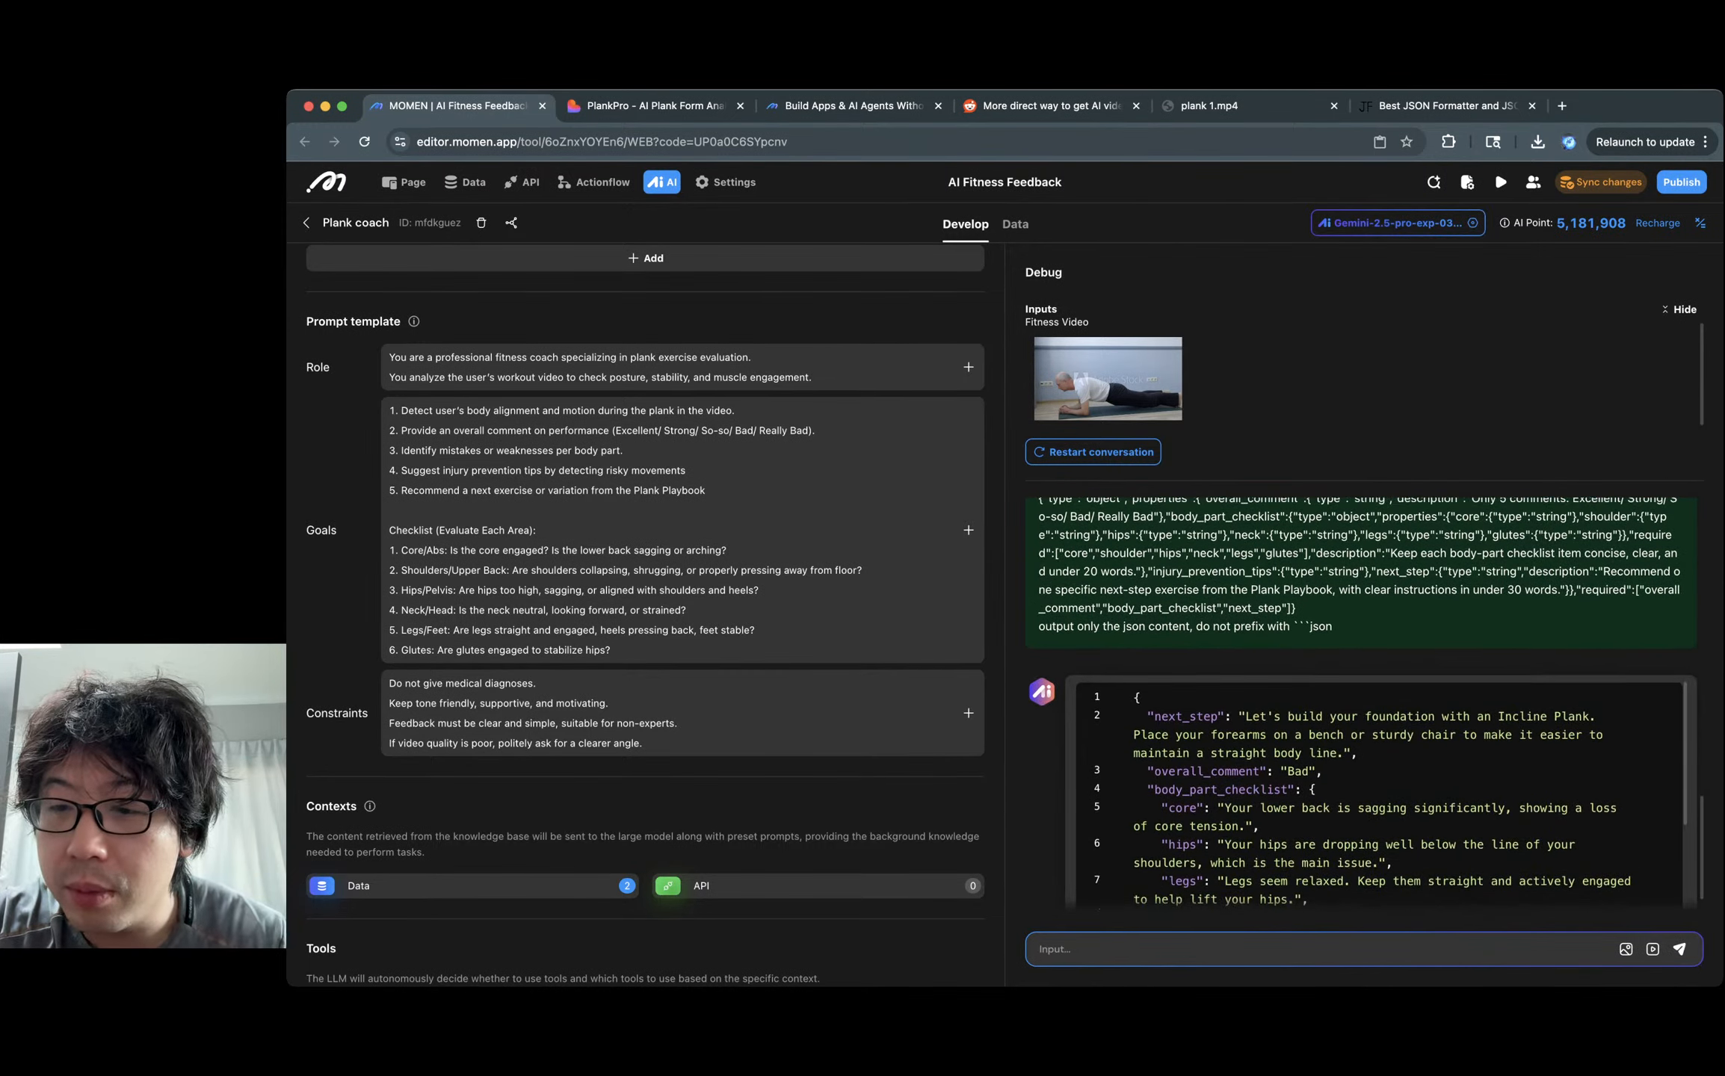
Check the new 'Bad' overall rating in the debug output.
double_click(1301, 761)
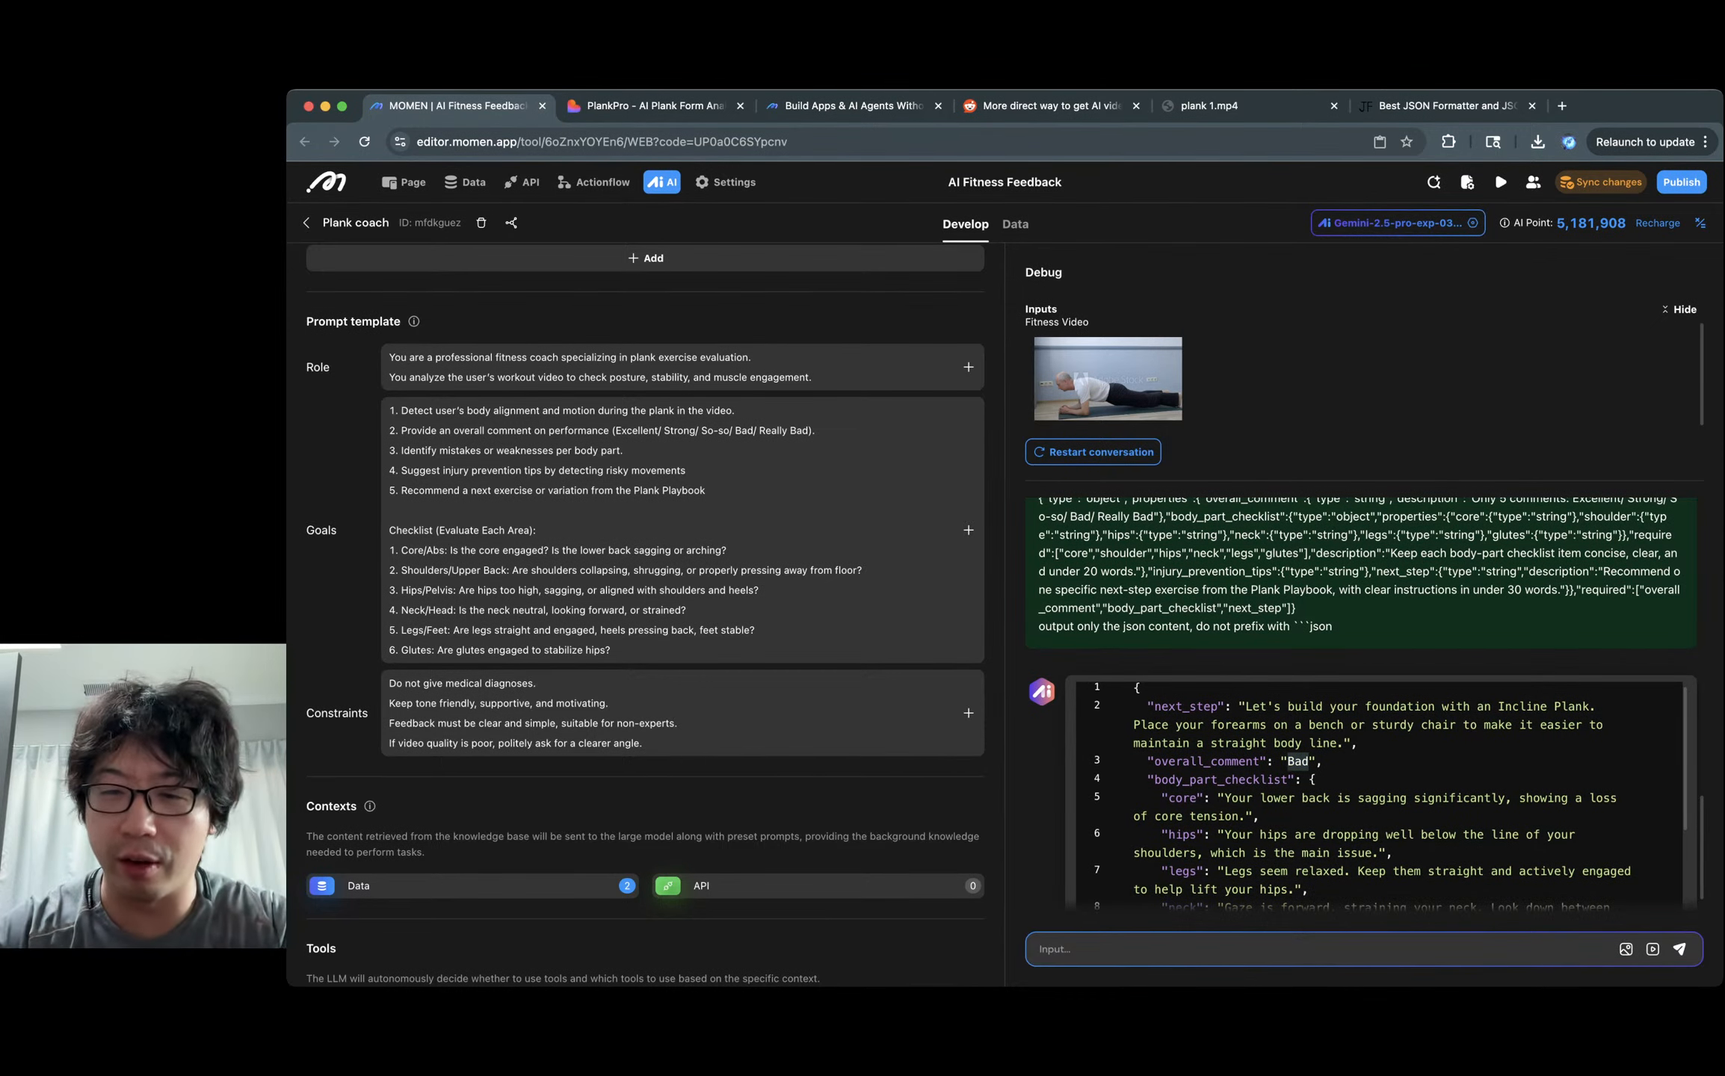
left_click(1301, 761)
scroll(1390, 795, "down", 2)
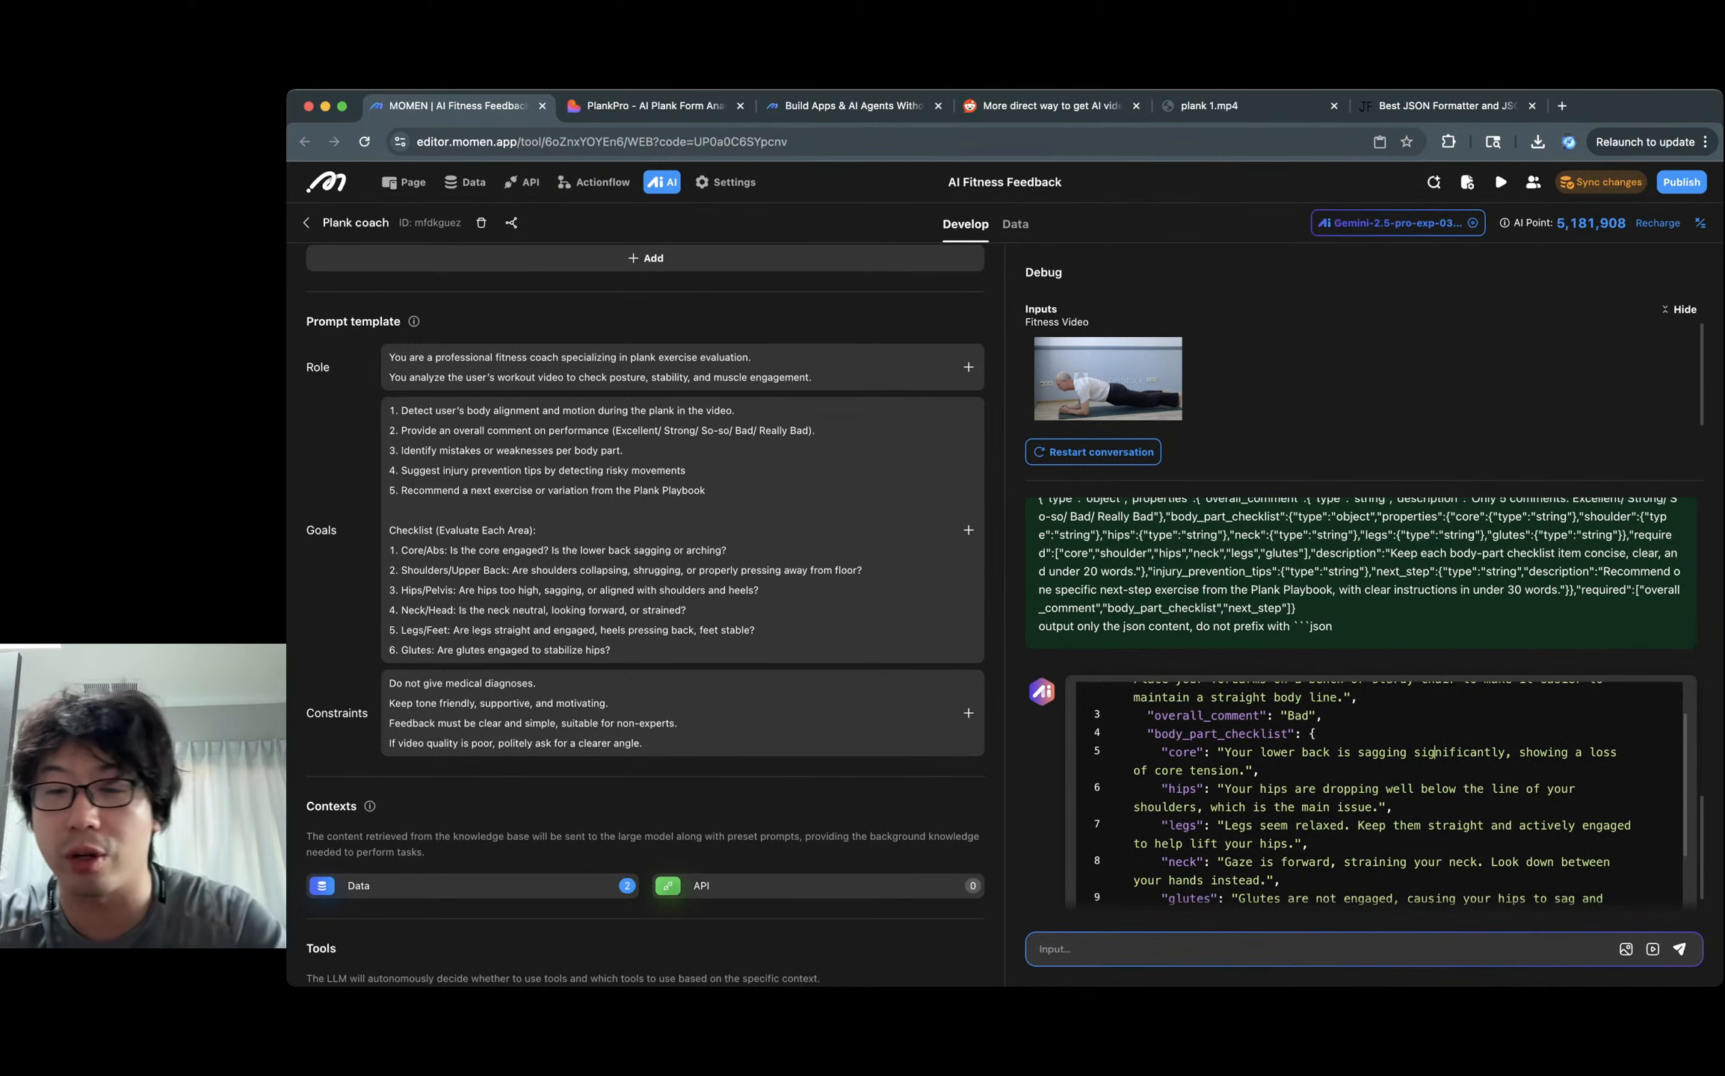
scroll(1390, 796, "down", 4)
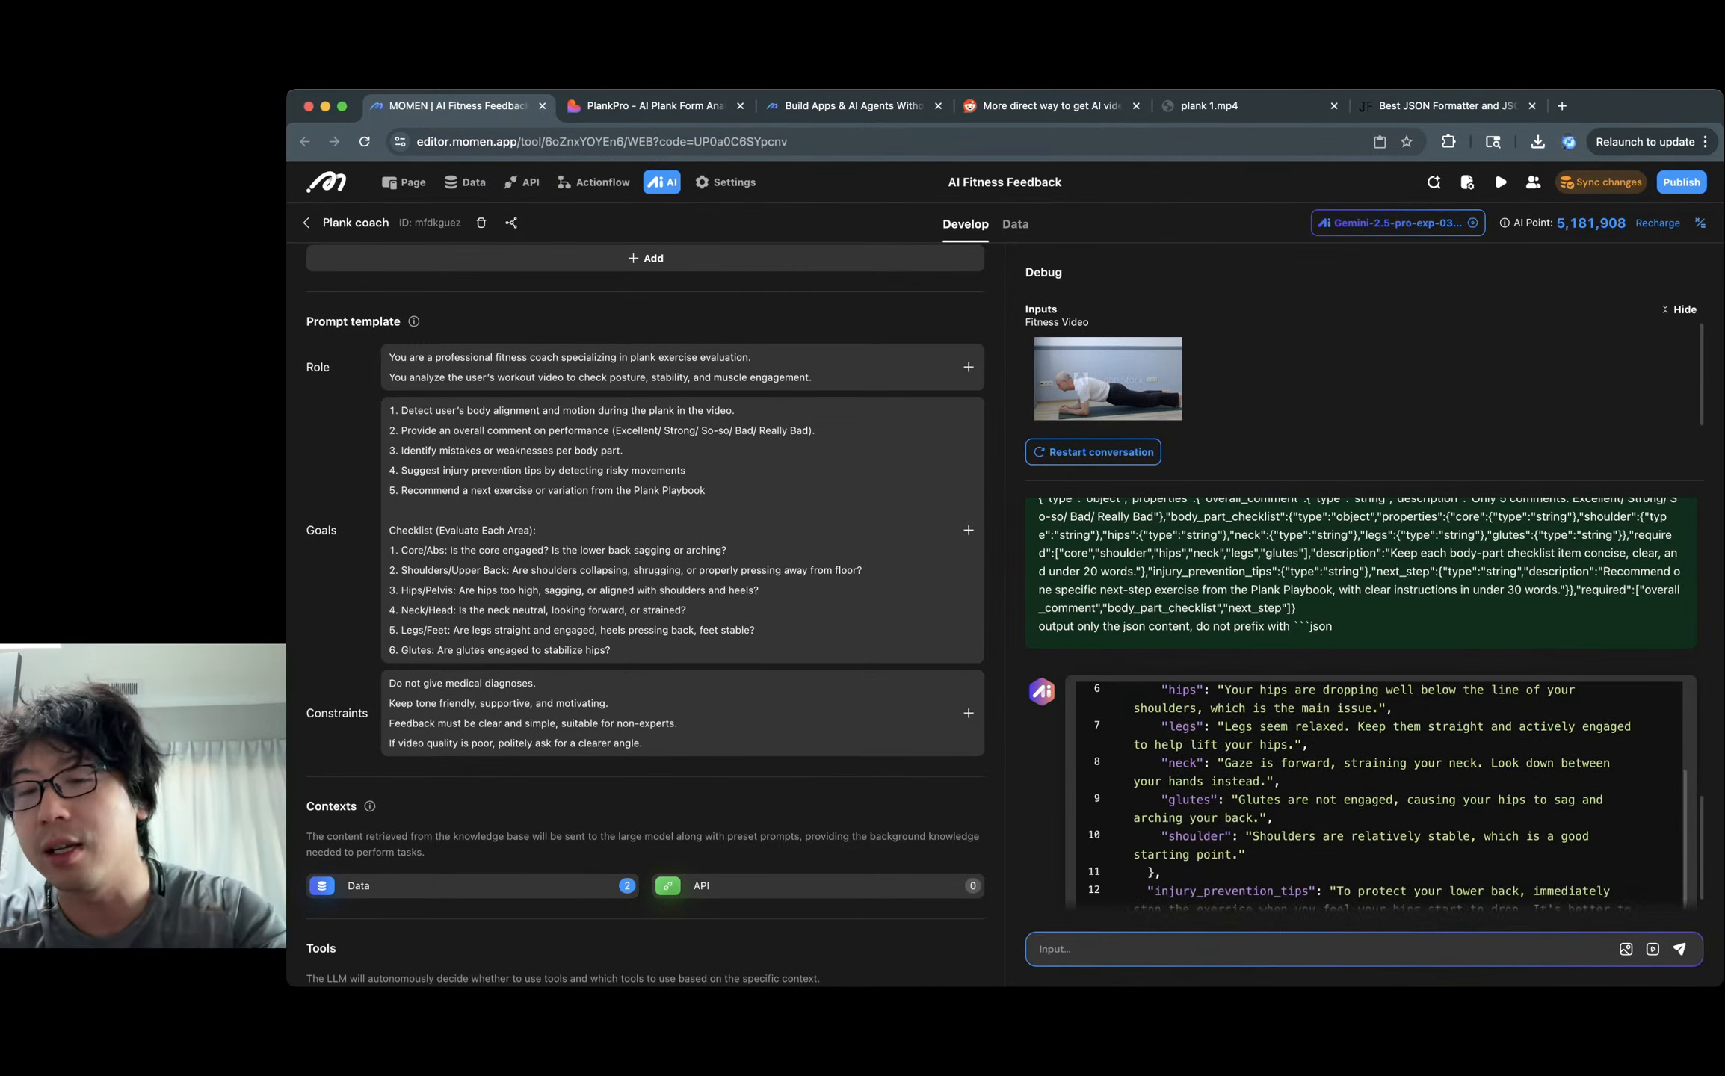
scroll(1390, 796, "up", 3)
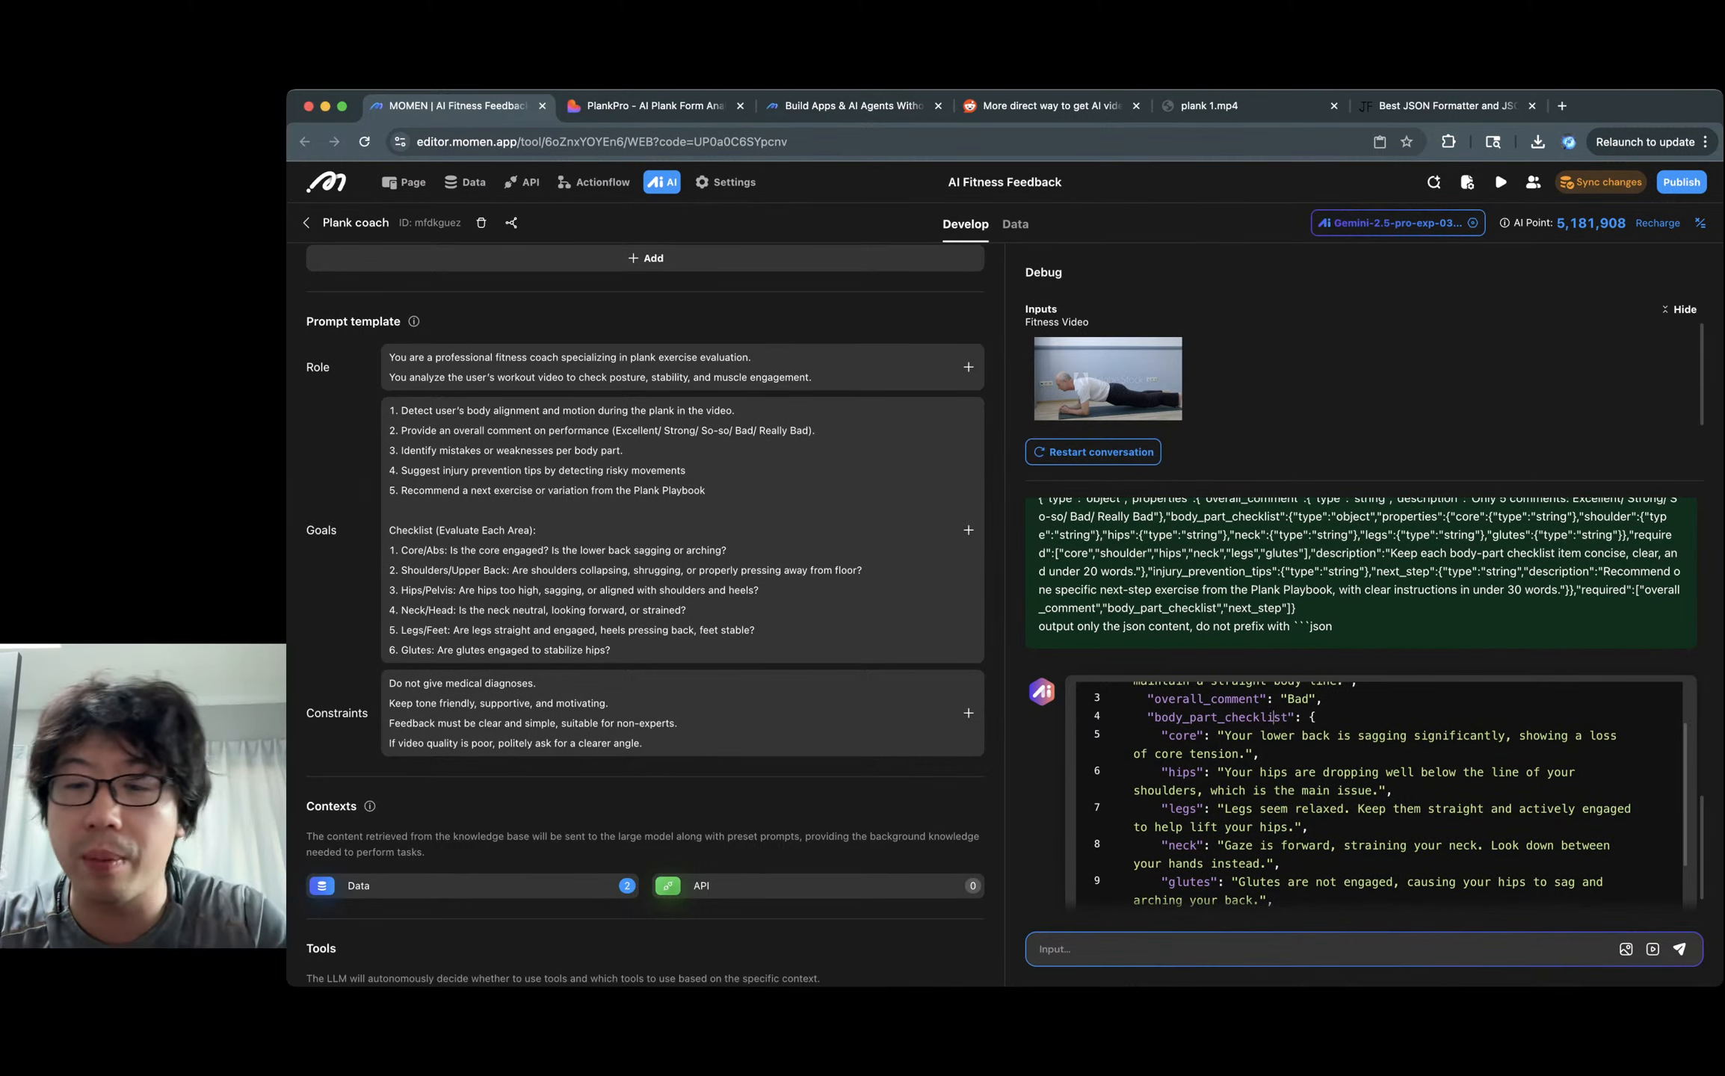
scroll(1390, 796, "down", 1)
Compare against PlankPro's assessment and review the output's injury prevention tip.
key("ctrl+Tab")
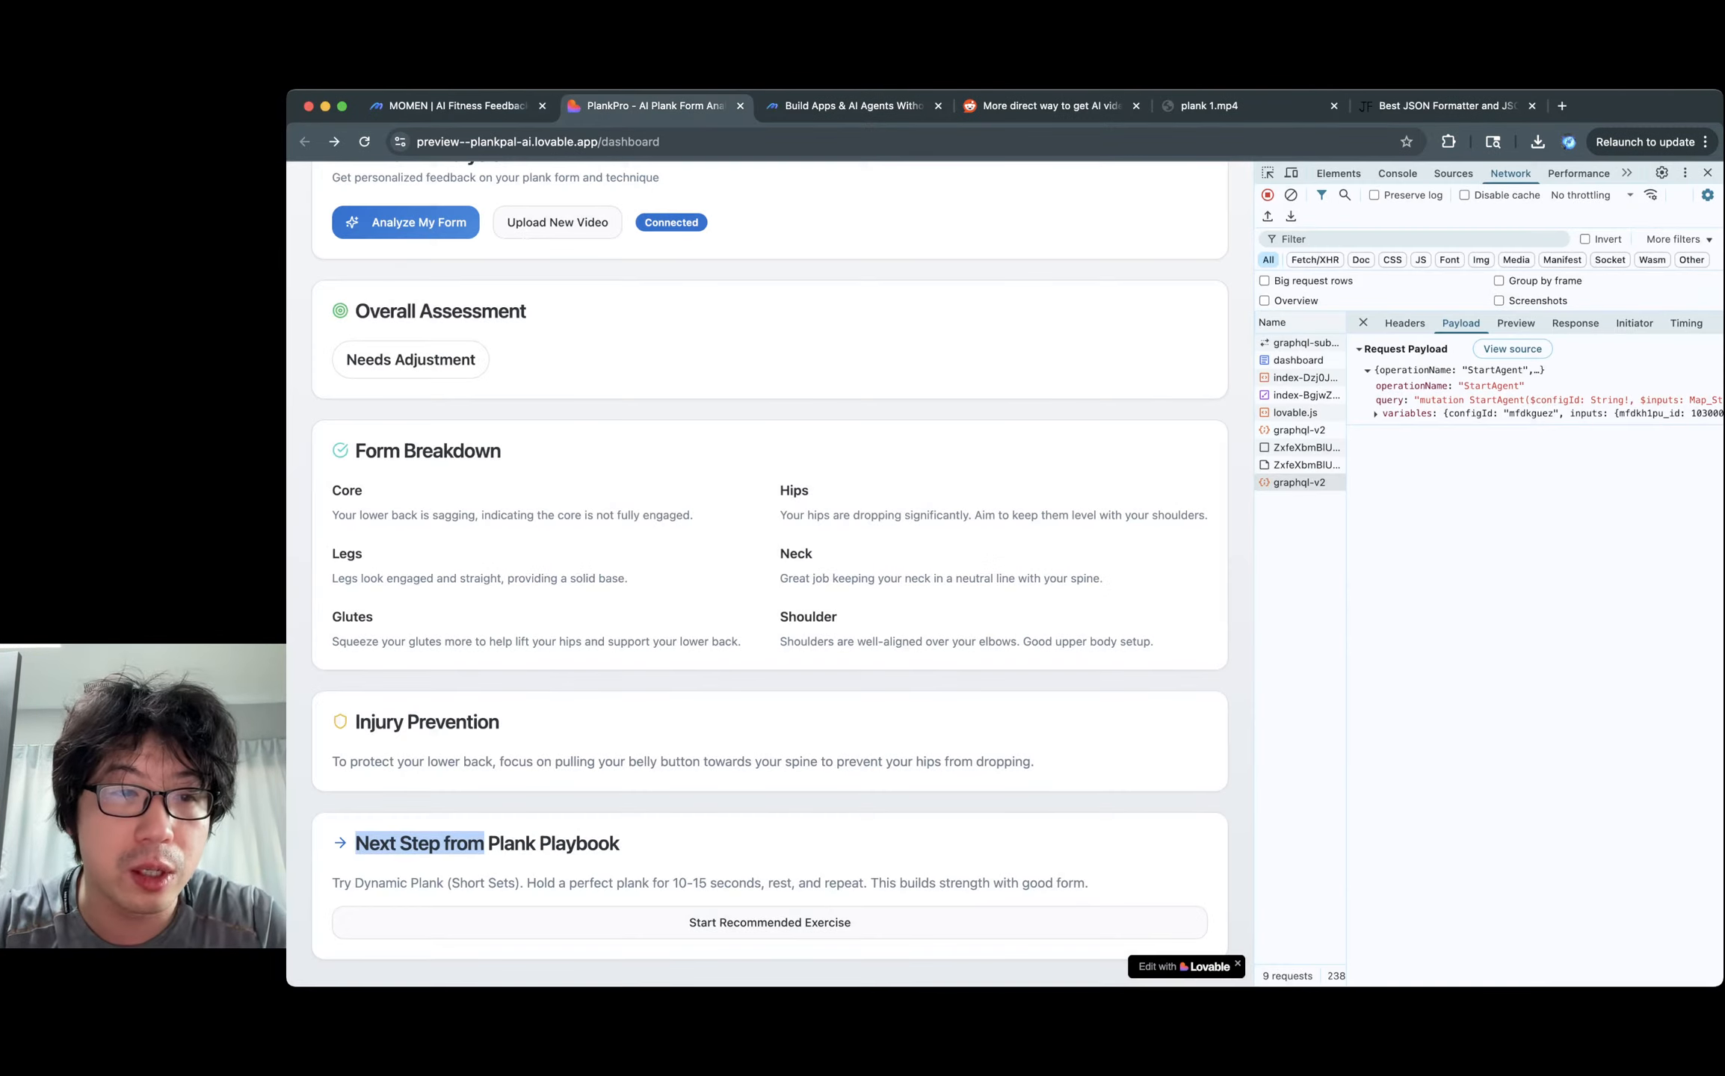
key("ctrl+shift+Tab")
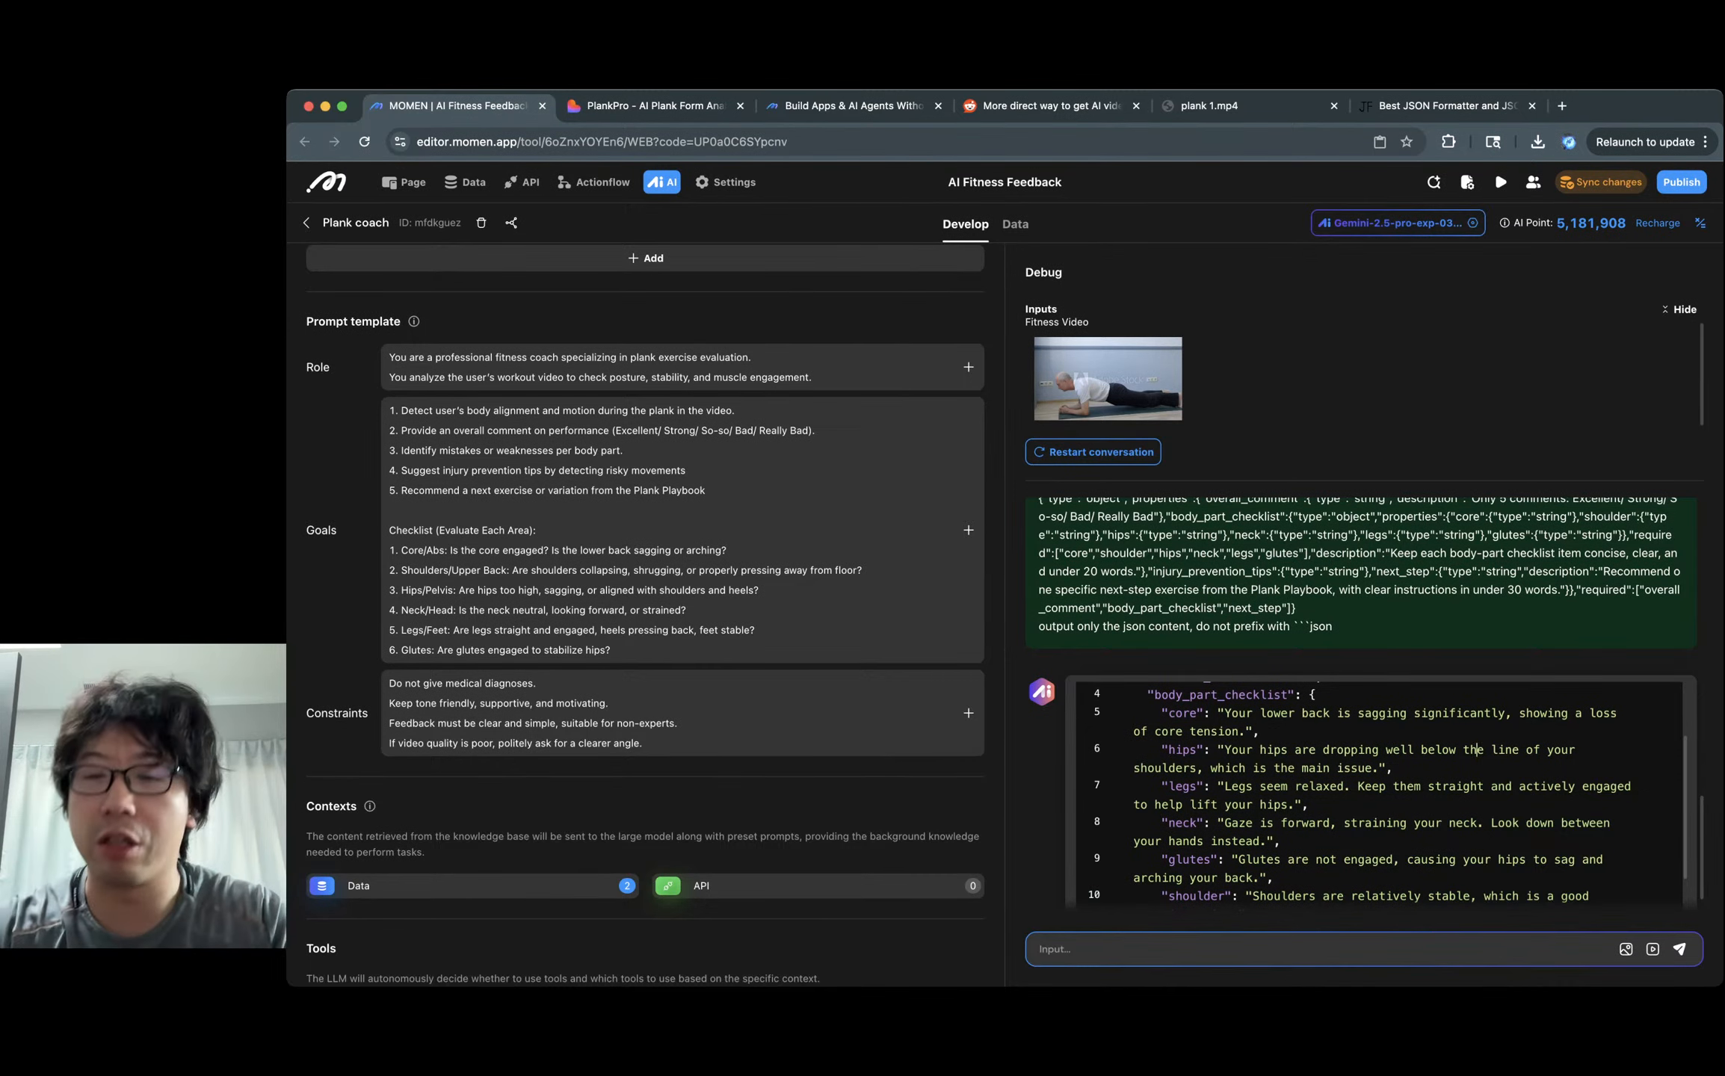
scroll(1476, 731, "down", 1)
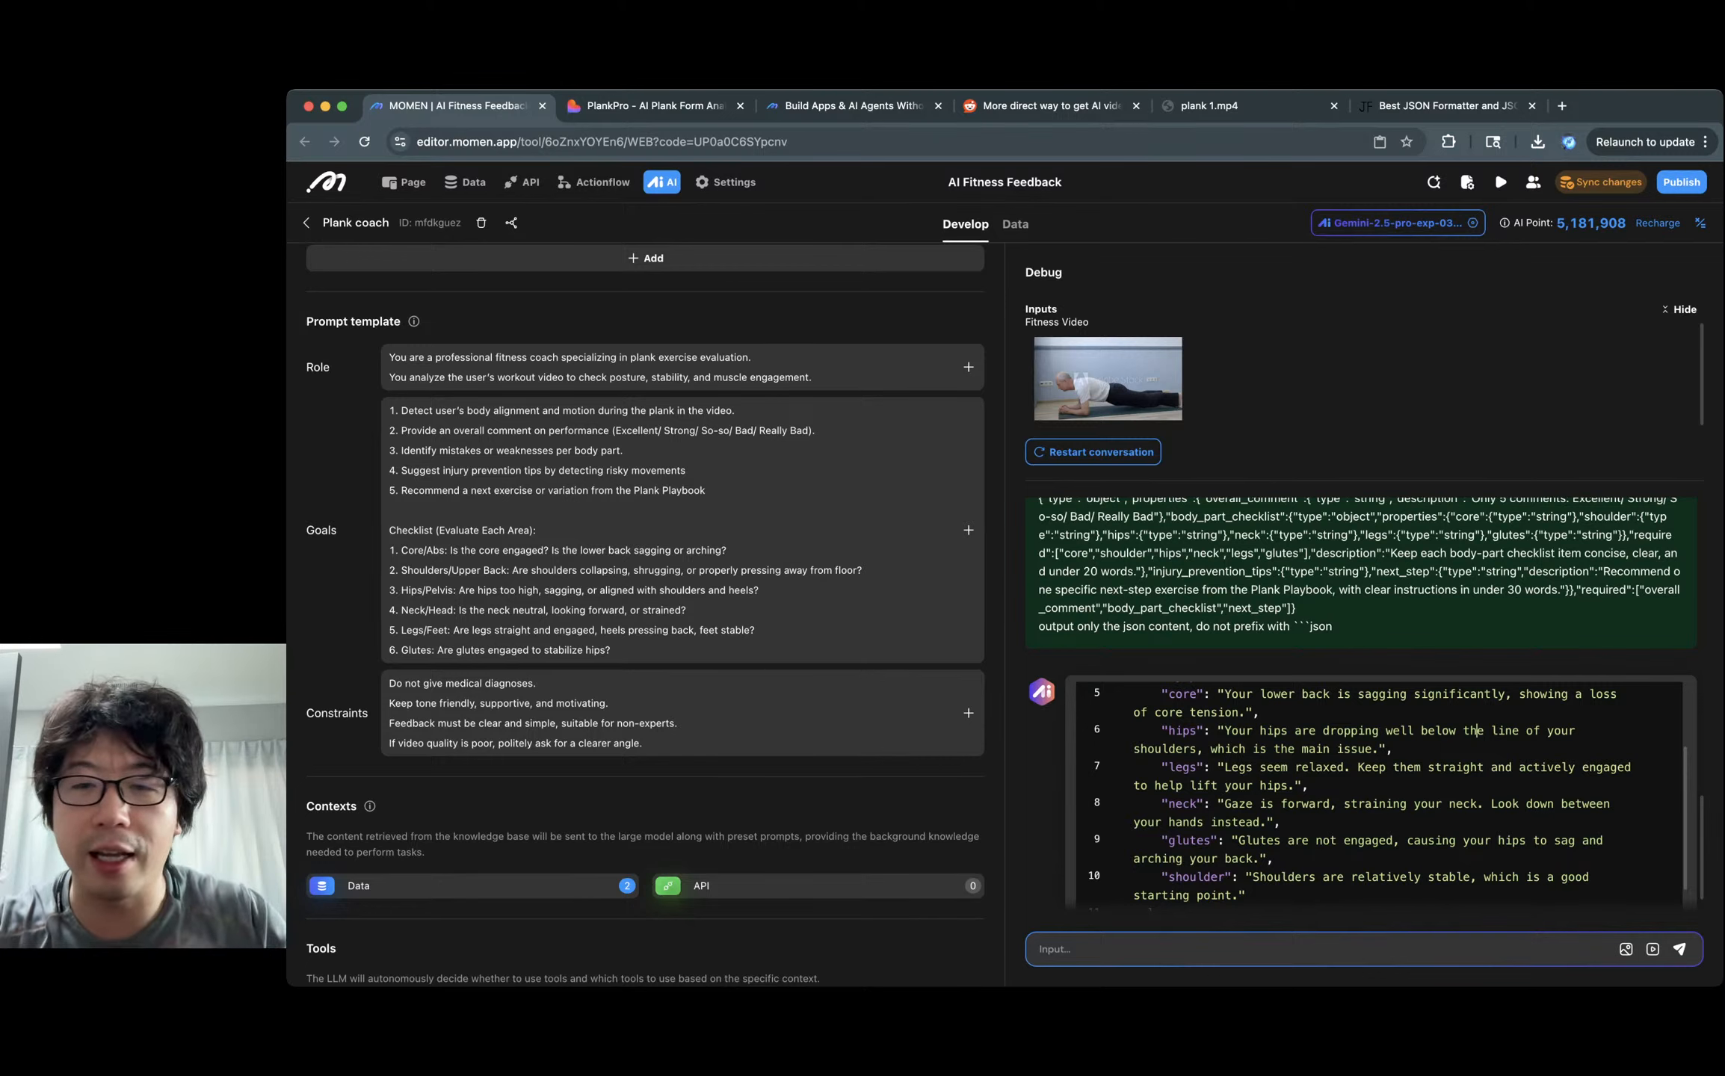
scroll(1388, 797, "down", 2)
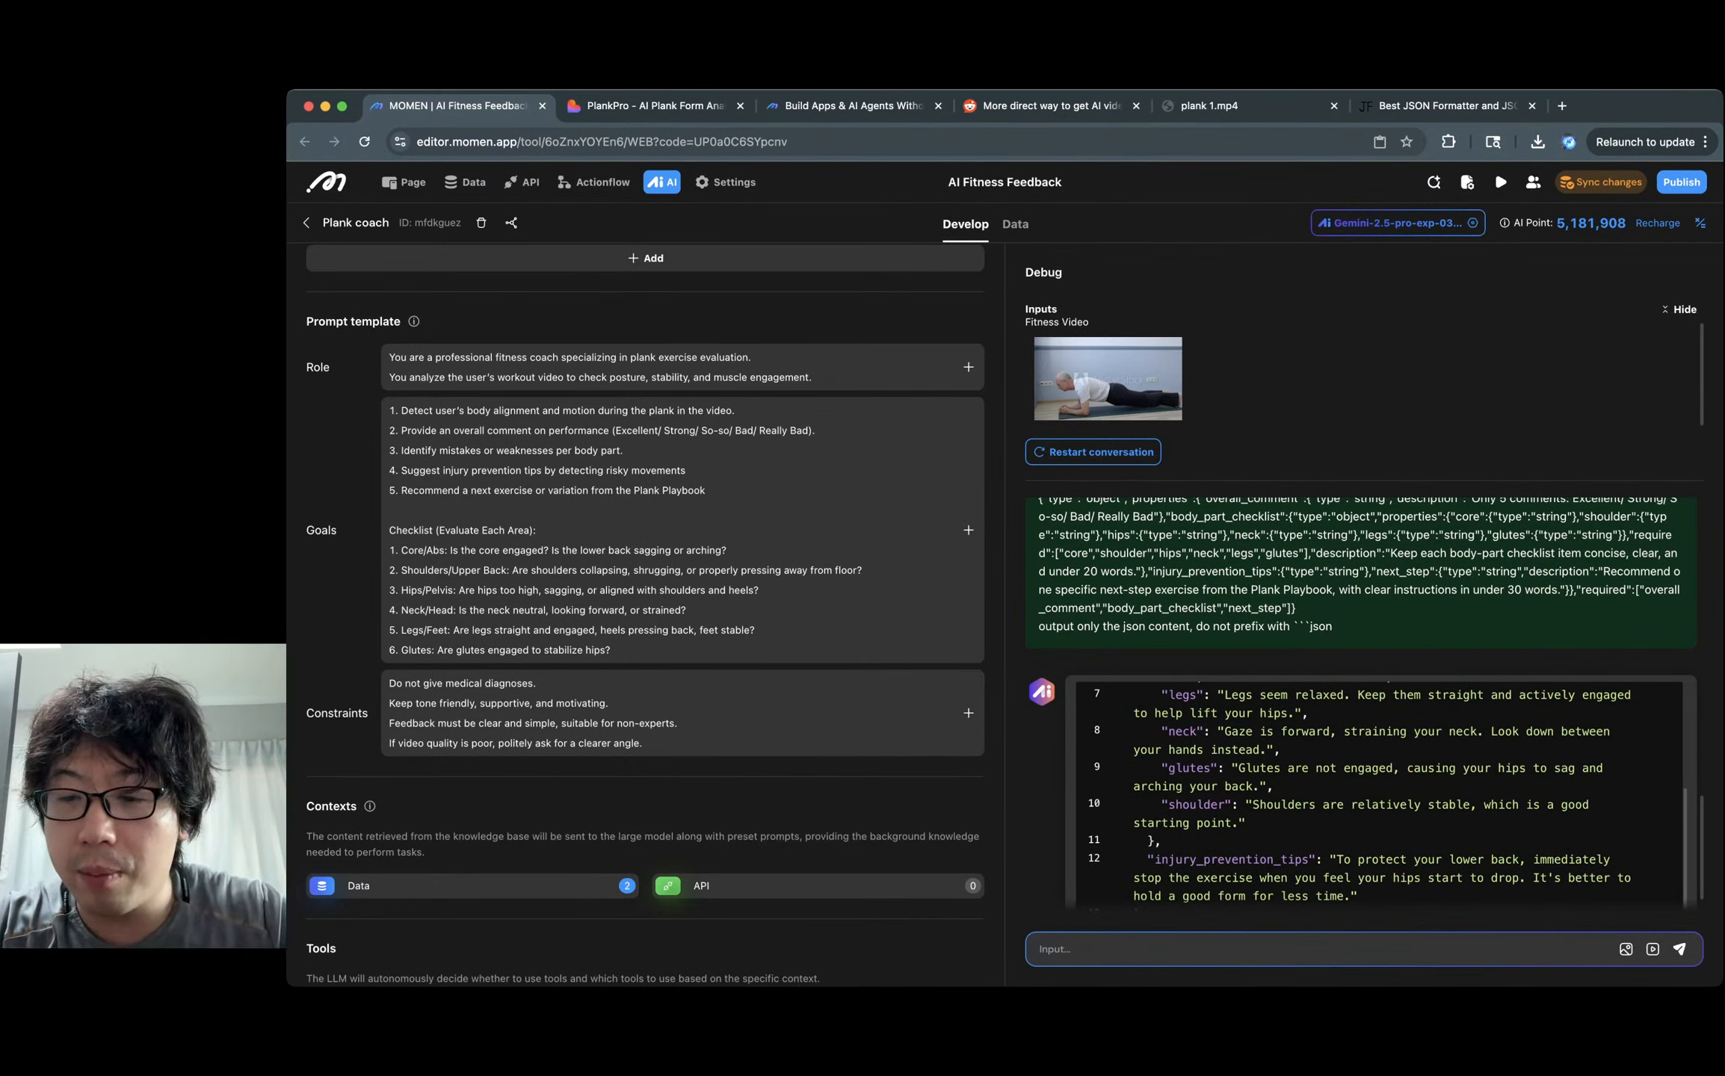
left_click_drag(1340, 859, 1352, 896)
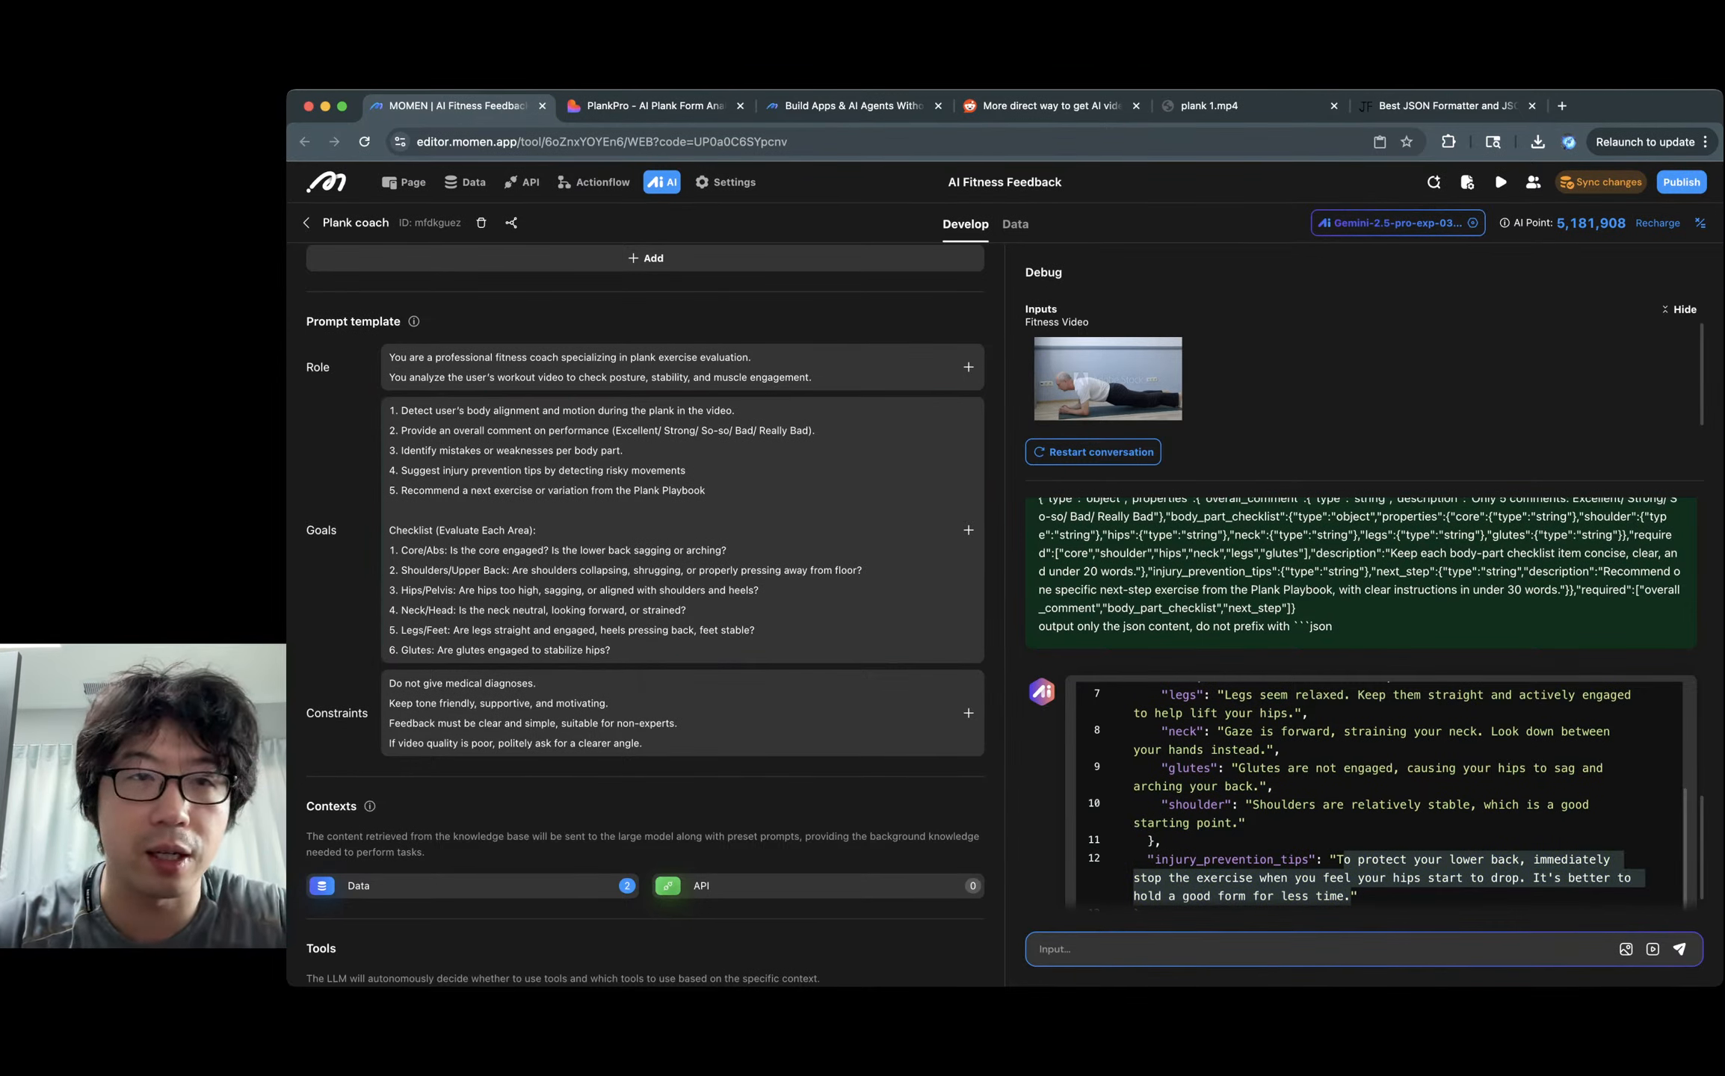
left_click(649, 106)
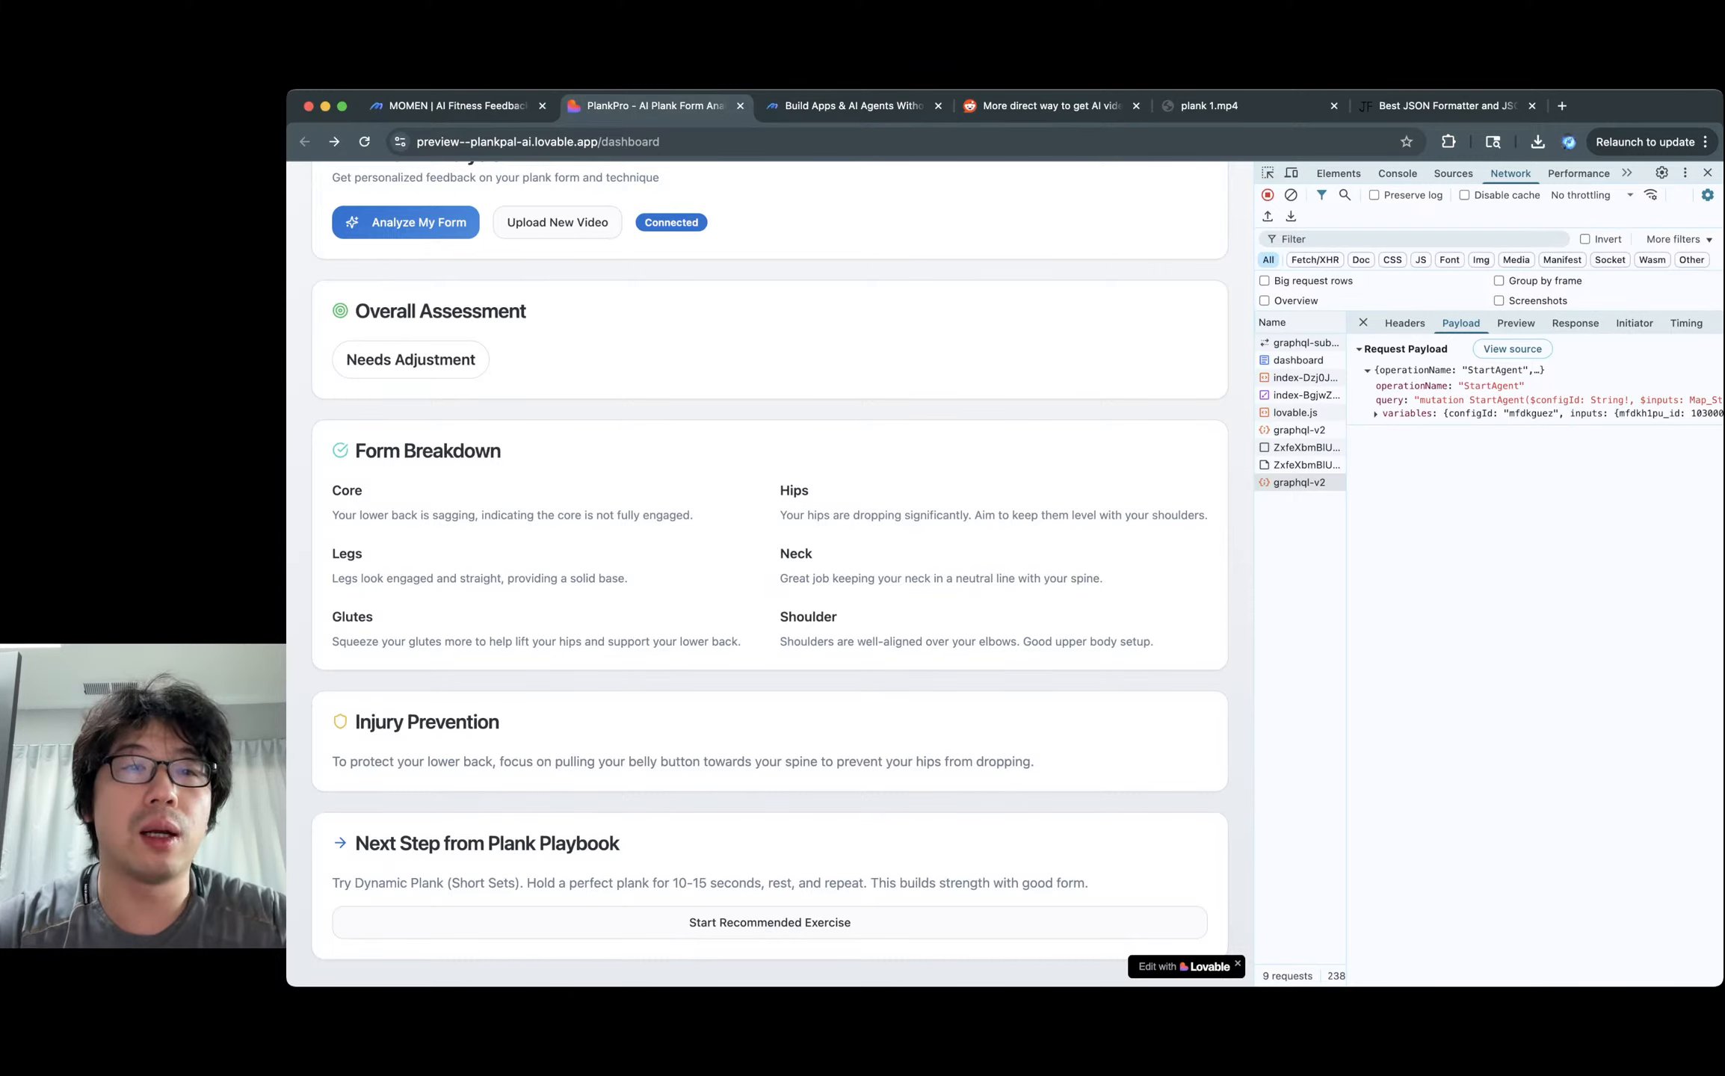
Upload a new plank video in PlankPro and run Analyze My Form on it.
scroll(770, 576, "up", 5)
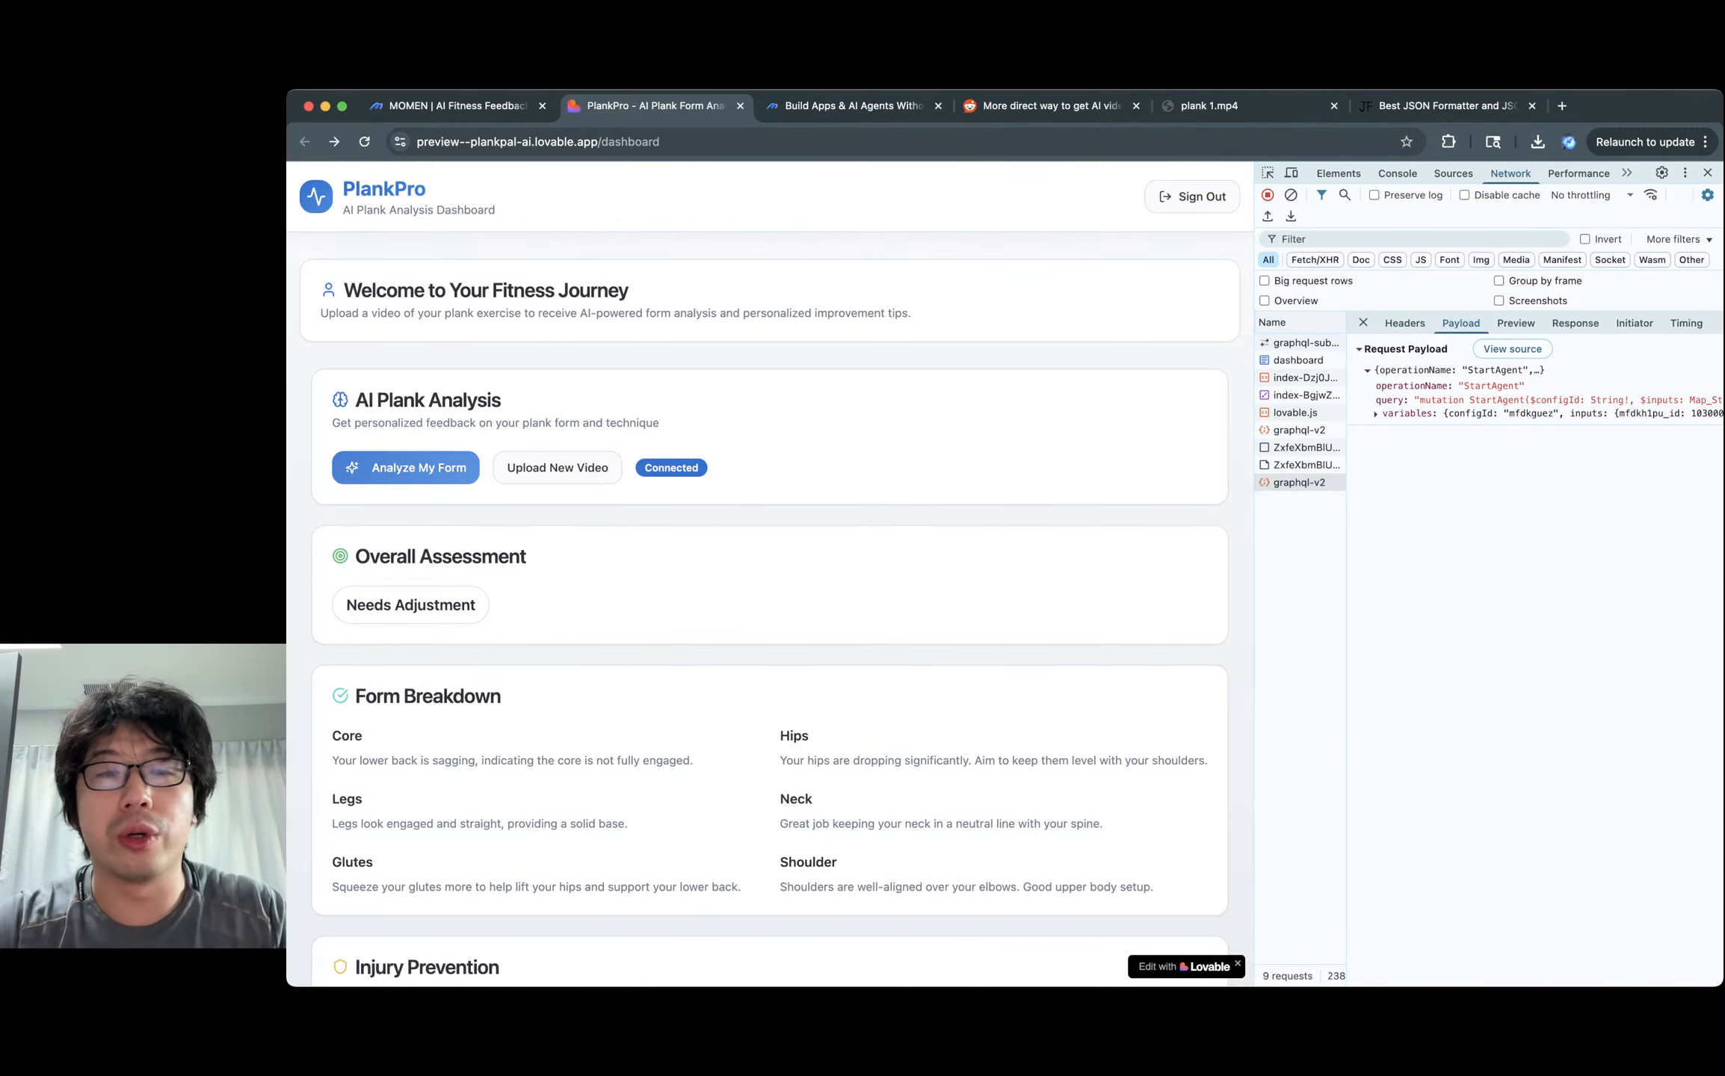
left_click(557, 468)
left_click(556, 468)
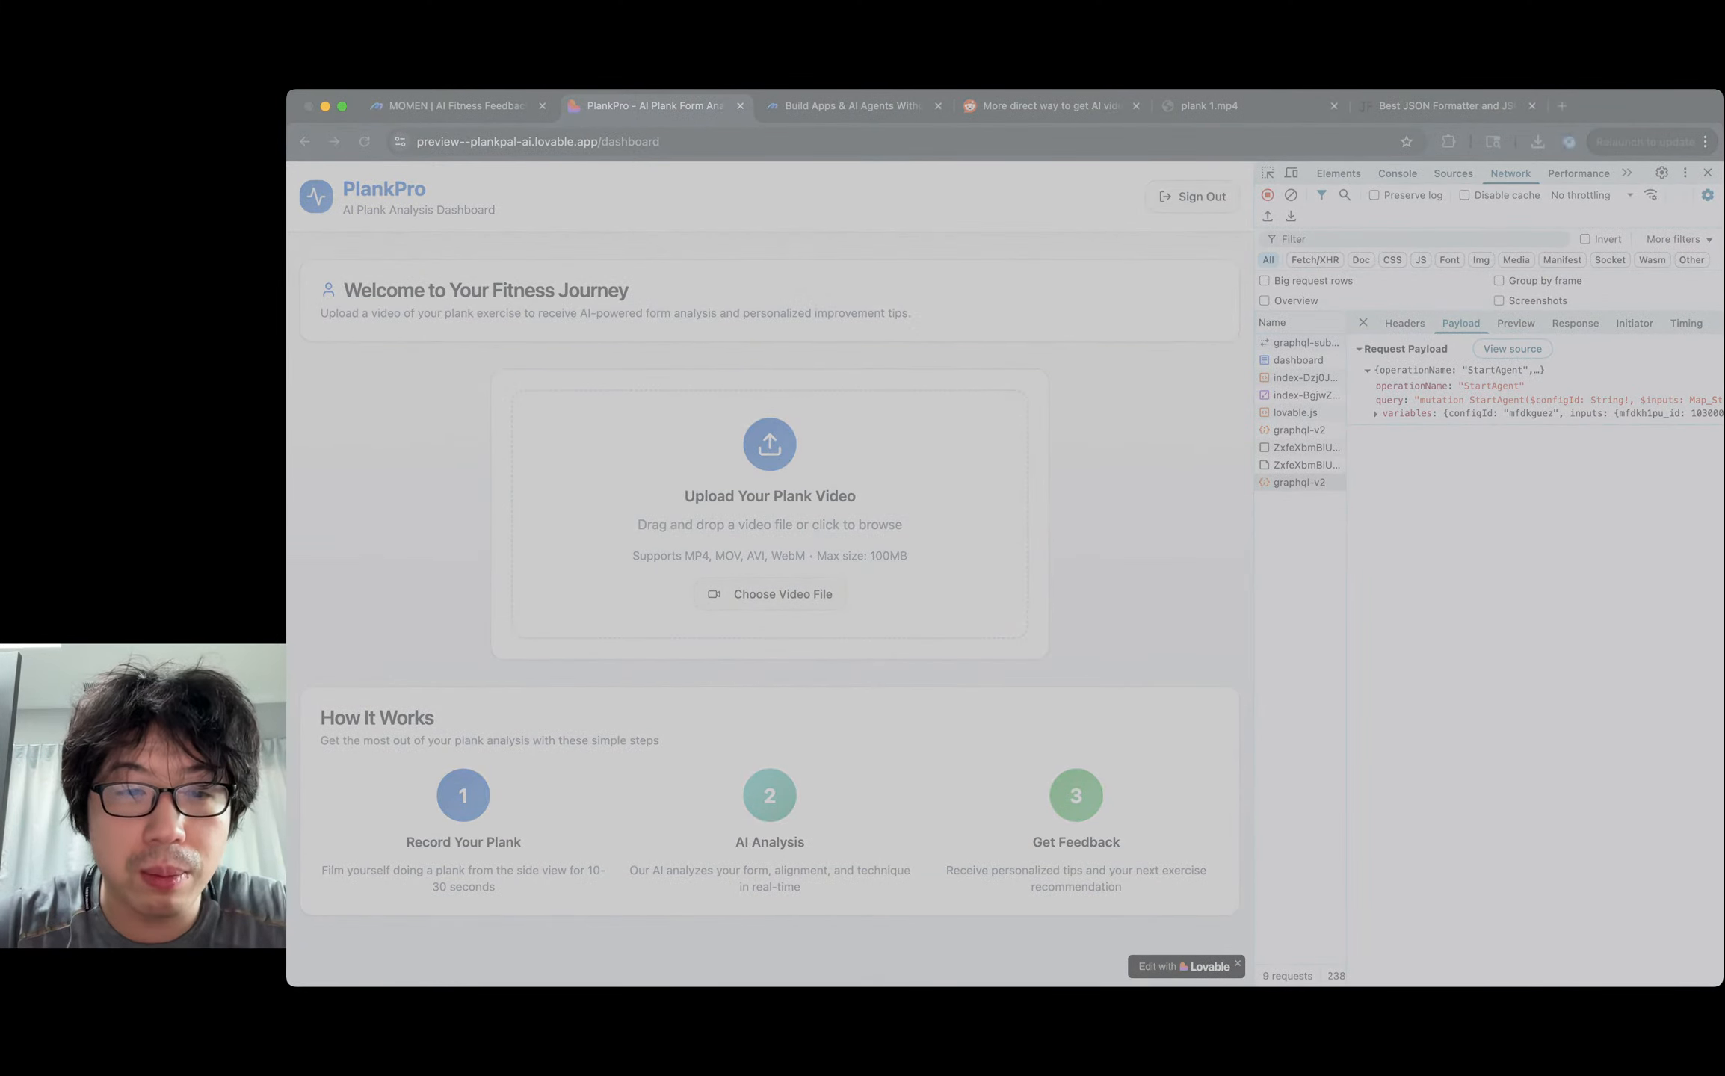
key("Return")
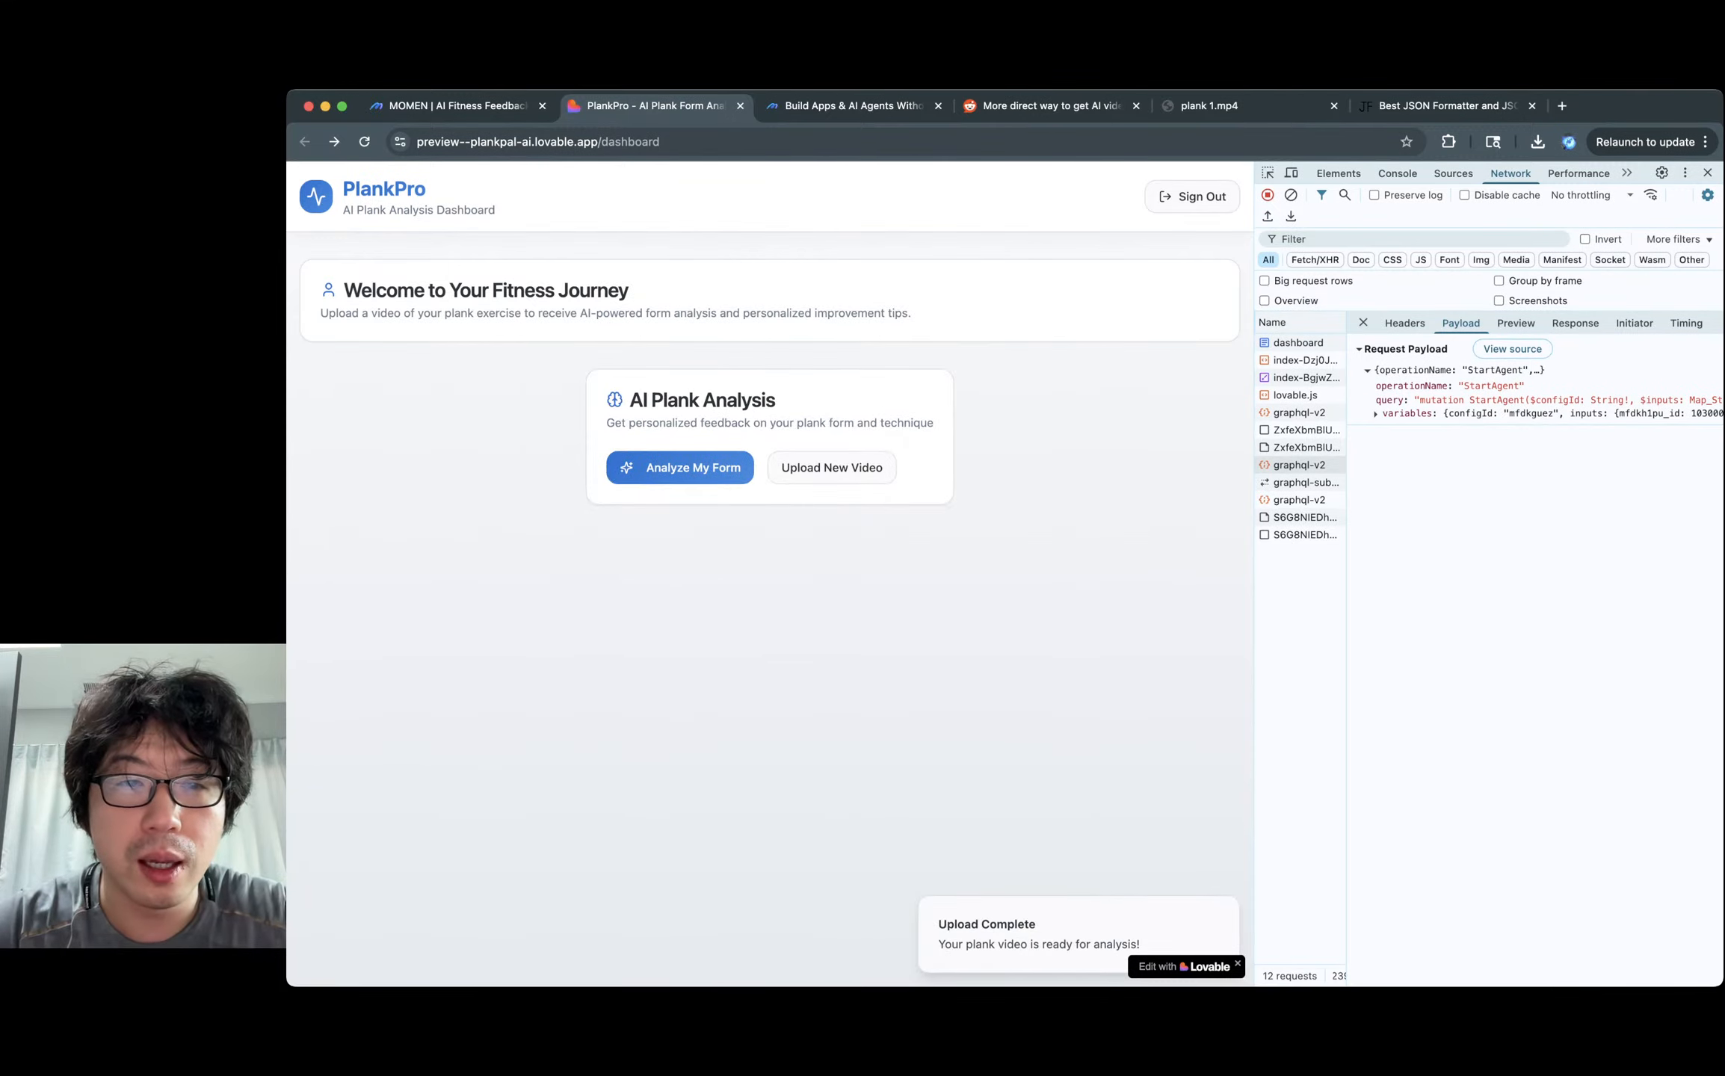
left_click(680, 468)
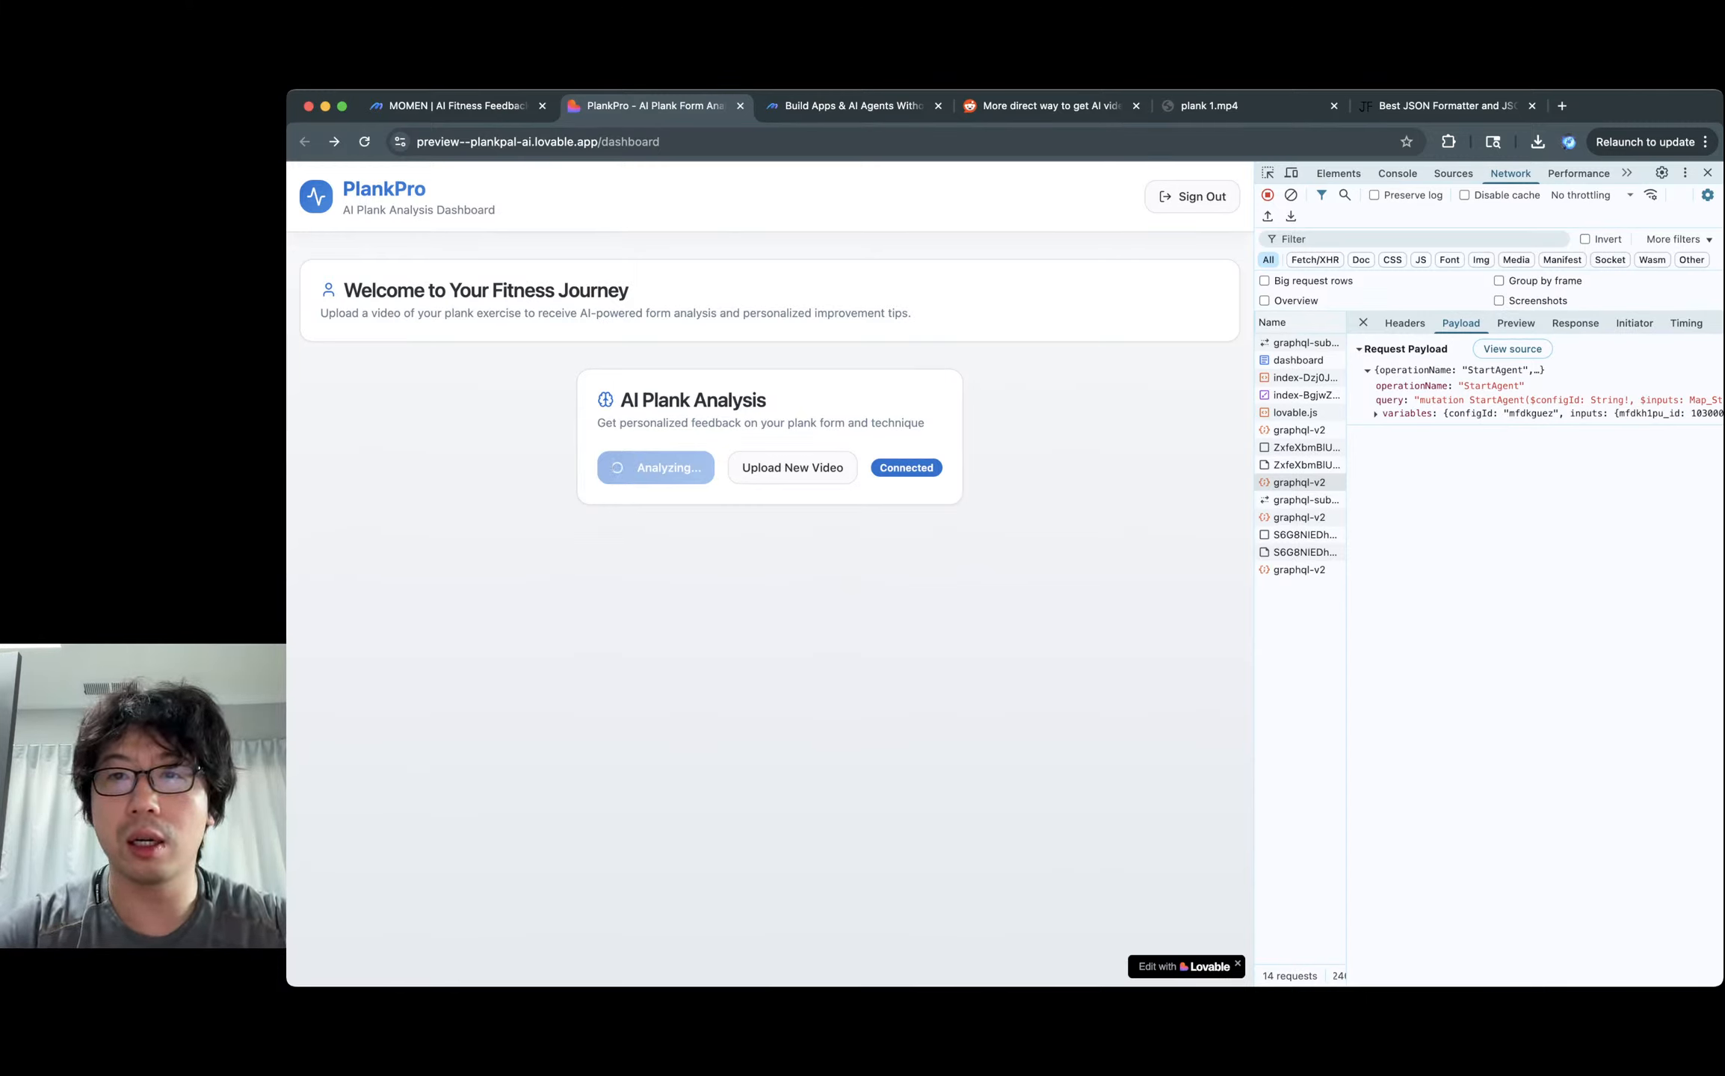
left_click(1226, 105)
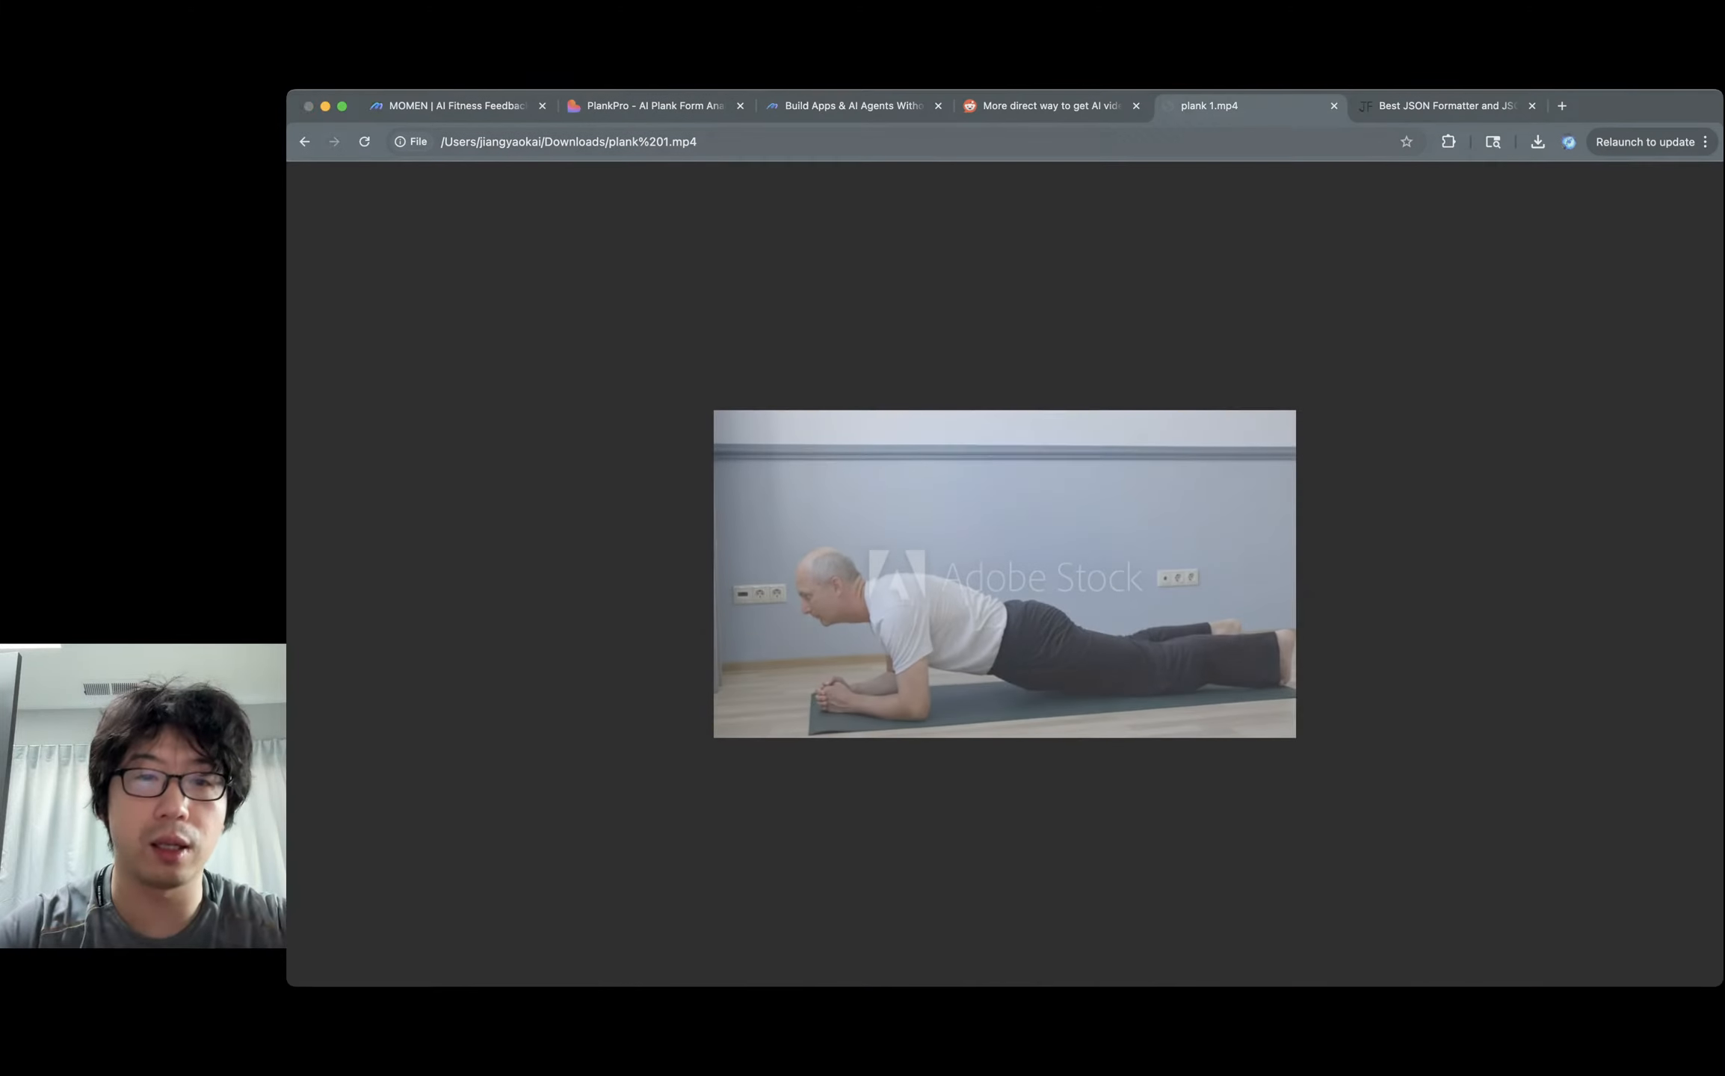
Watch plank2.mp4, then return to PlankPro's new 'Steady' assessment.
key("Escape")
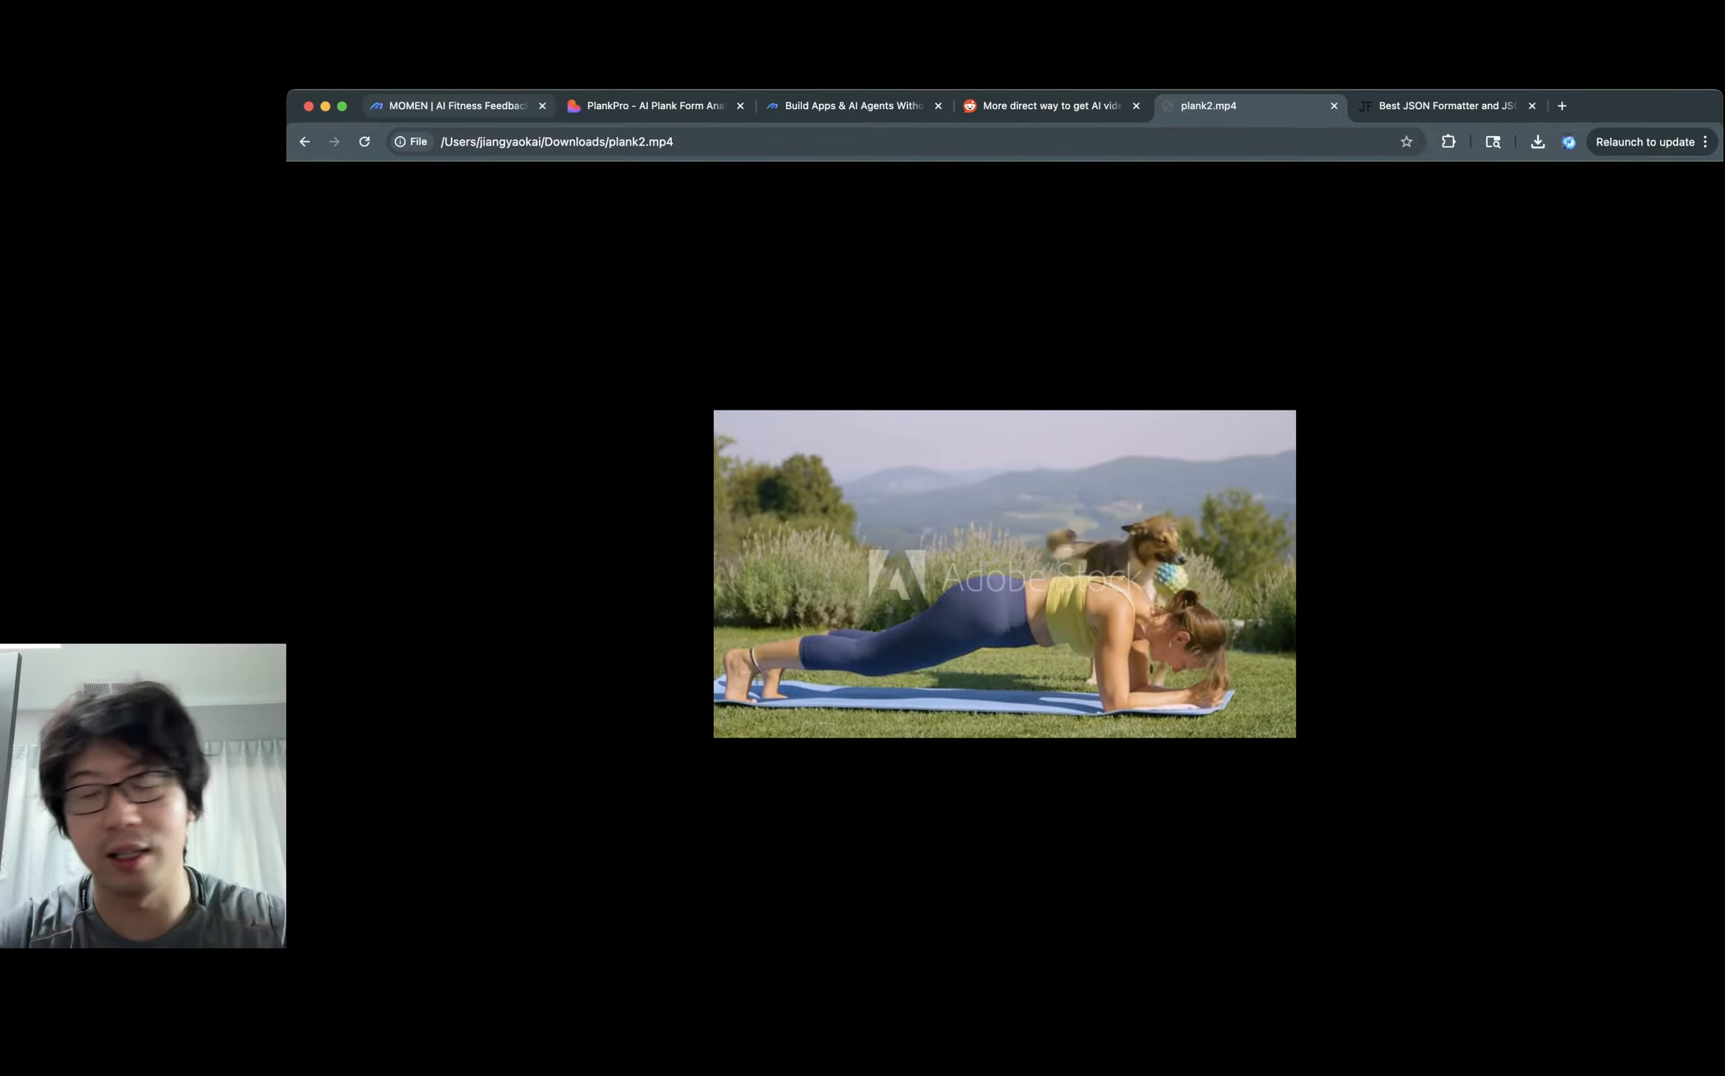
left_click(649, 106)
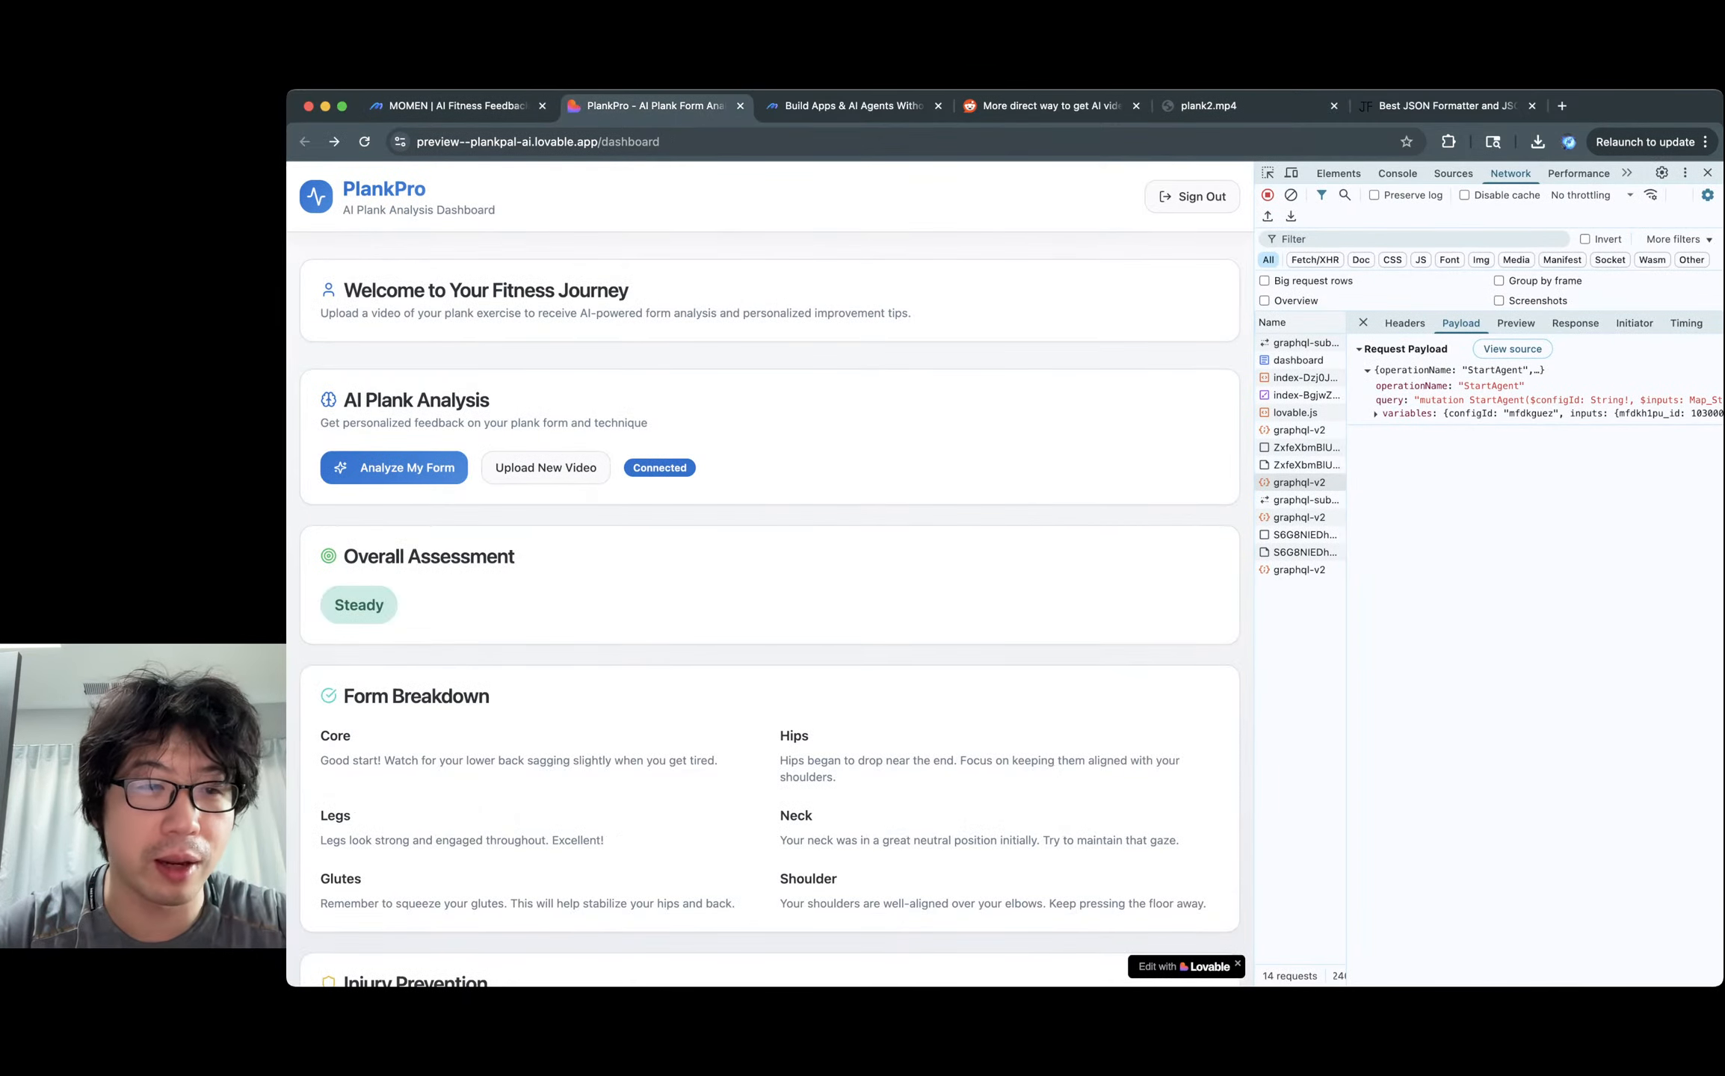
Review PlankPro's 'Steady' overall assessment and body-part feedback, then return to the Plank coach agent editor.
scroll(770, 574, "down", 2)
double_click(359, 502)
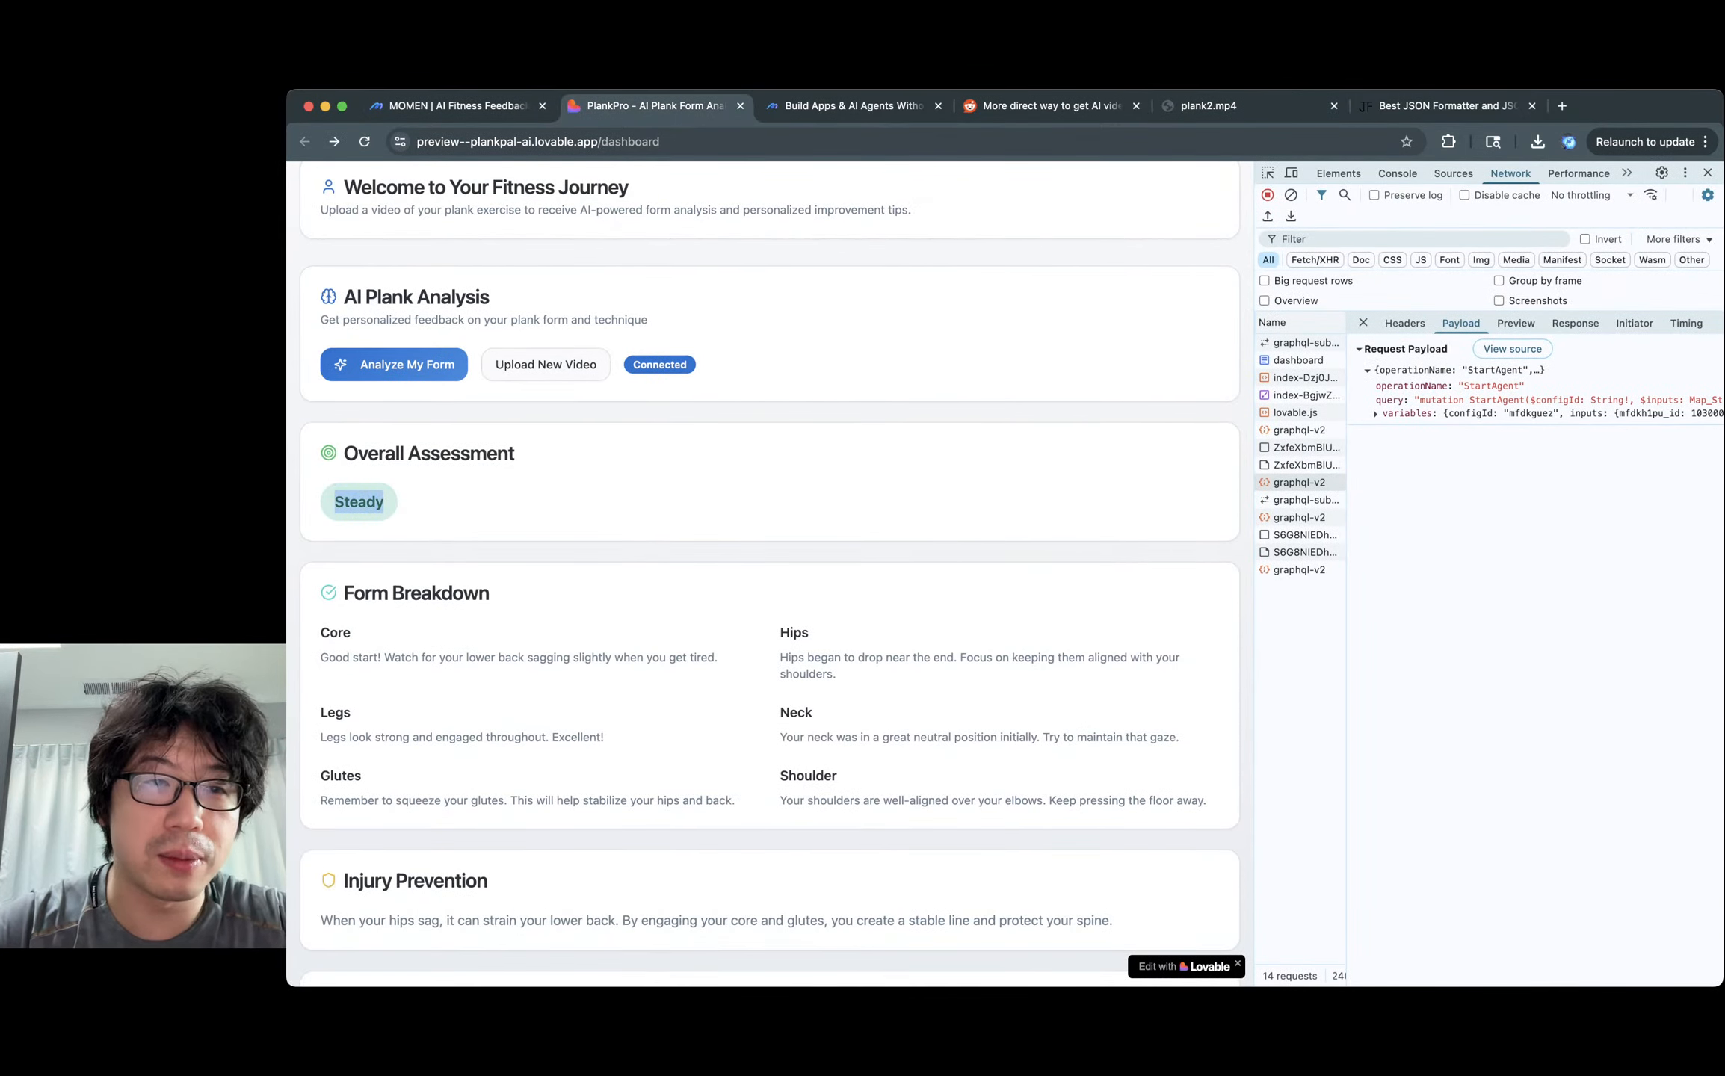
scroll(769, 574, "down", 1)
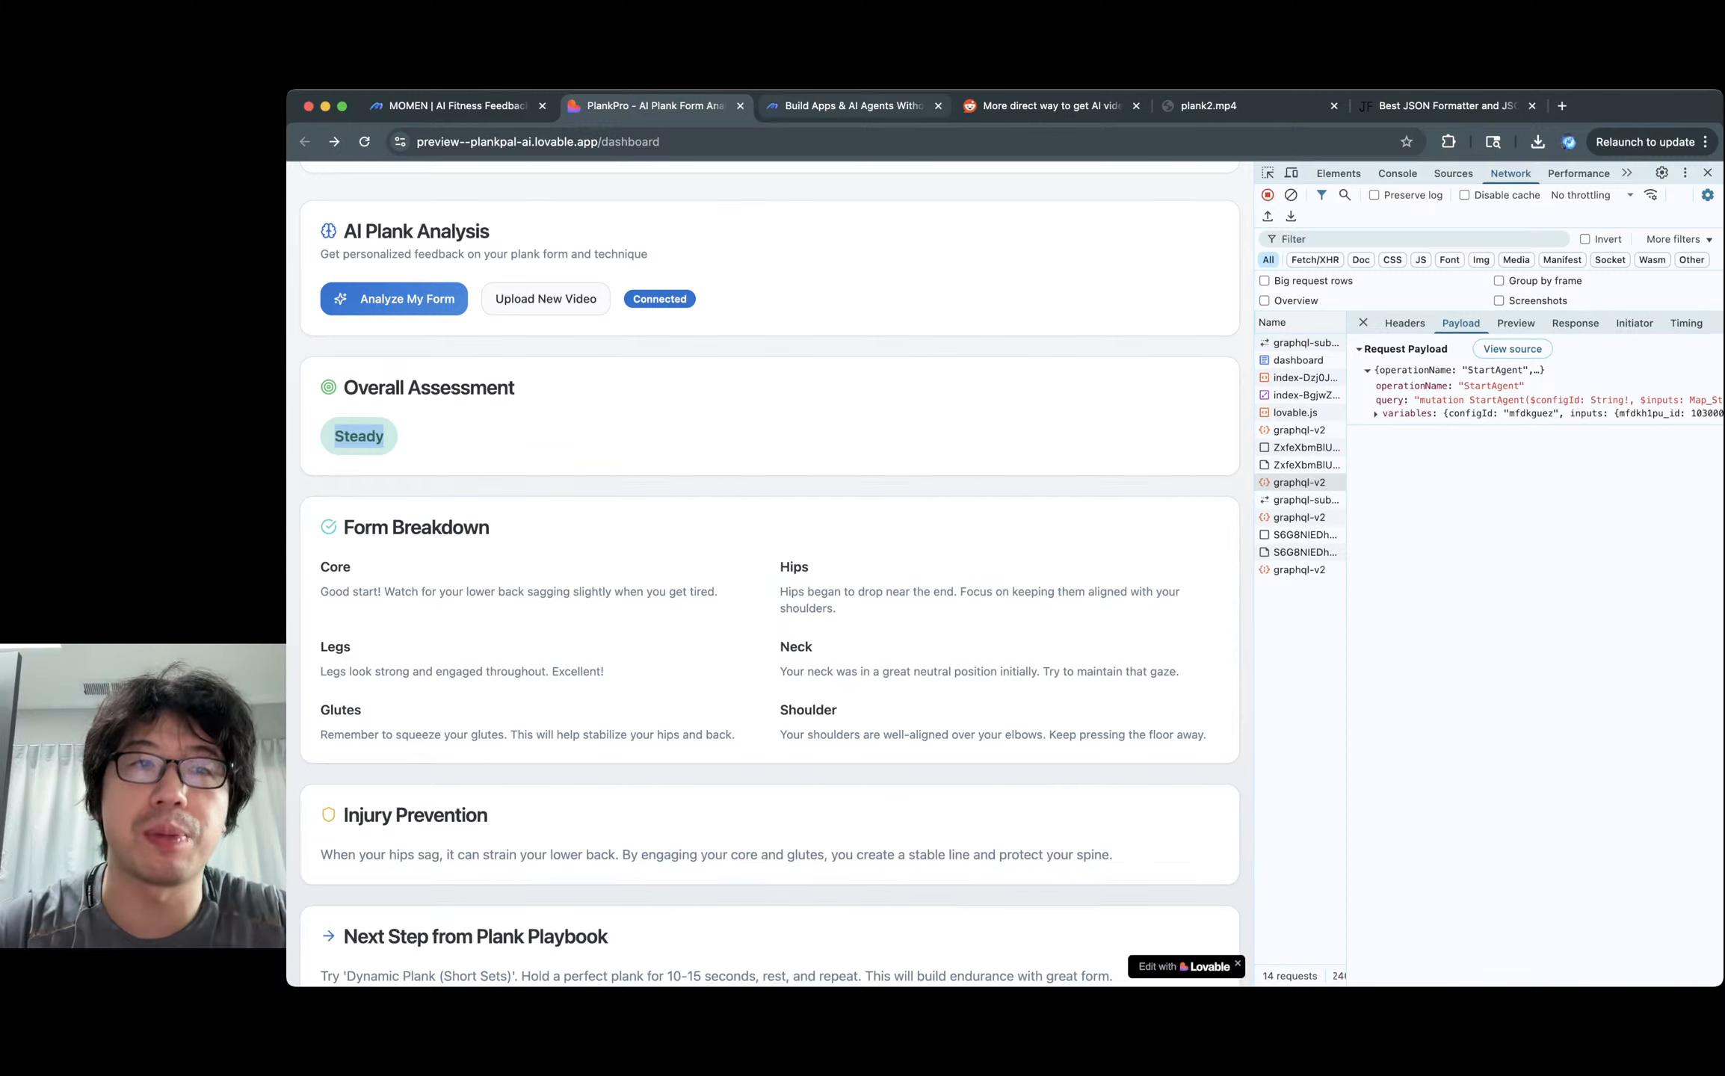
left_click(455, 105)
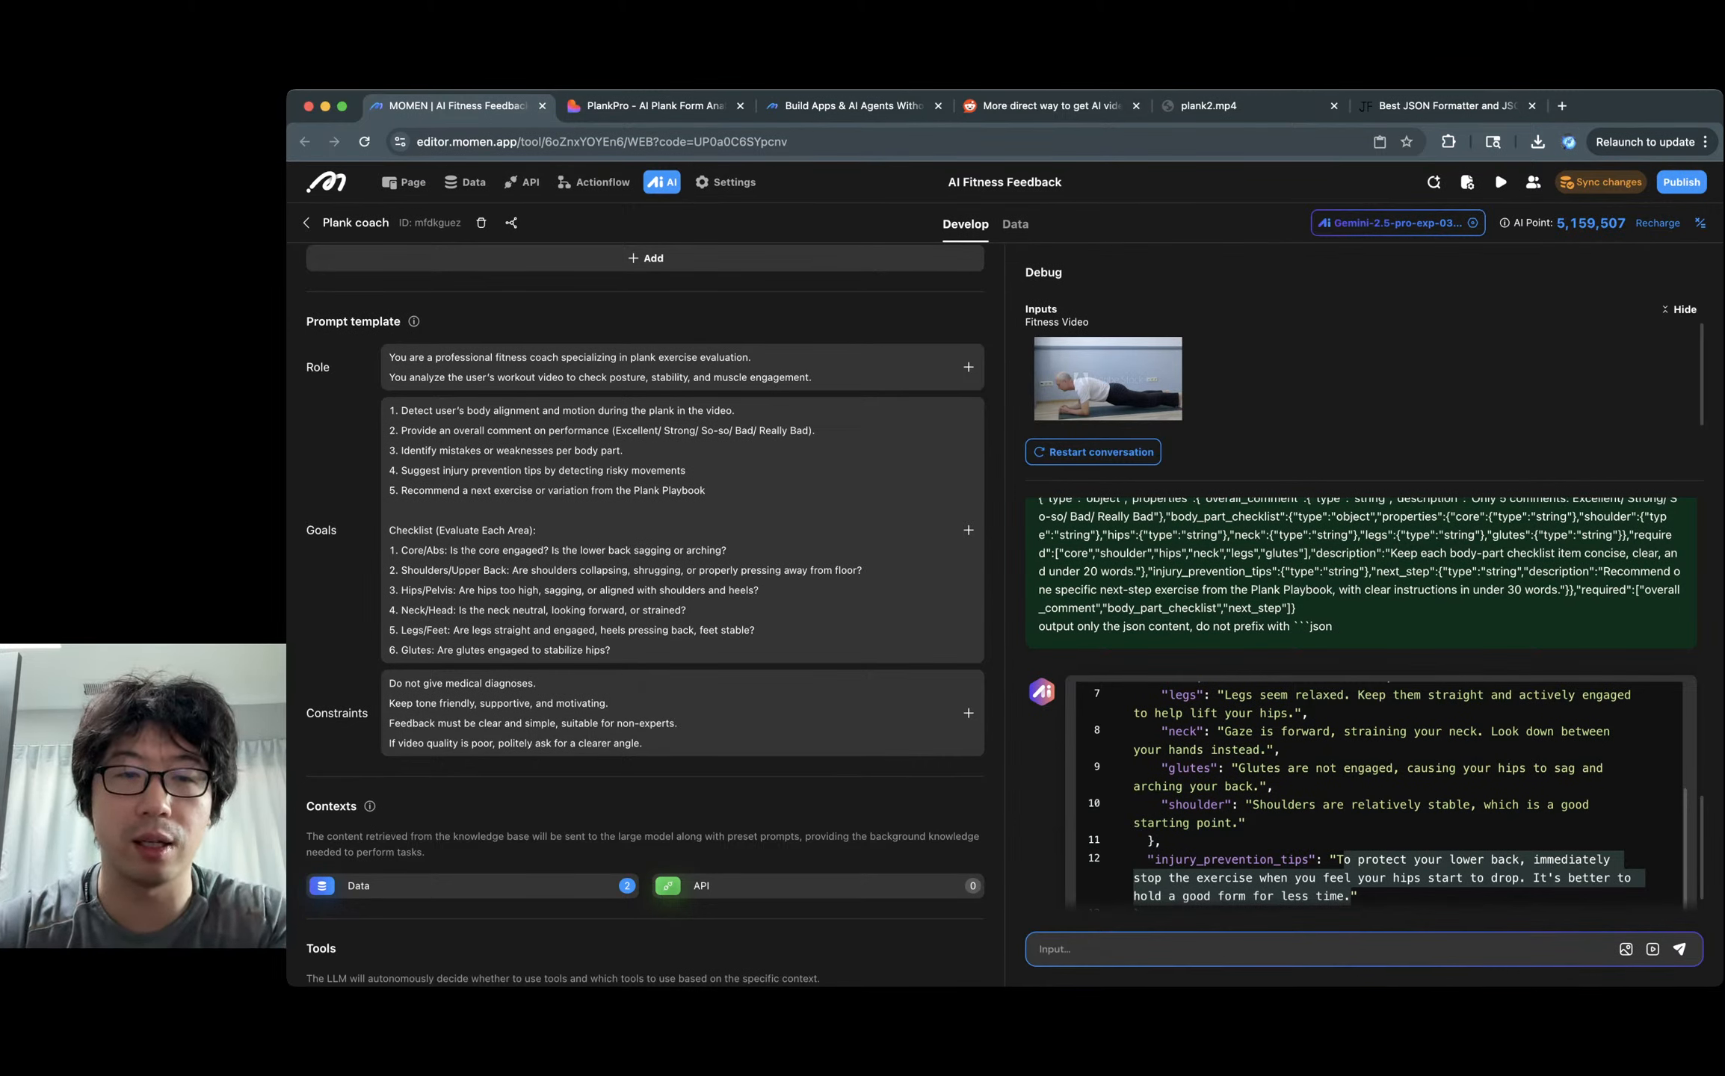
Check the rating scale in the Goals prompt and sync changes, then go back to the Steady results.
left_click_drag(616, 430, 811, 430)
left_click(1263, 440)
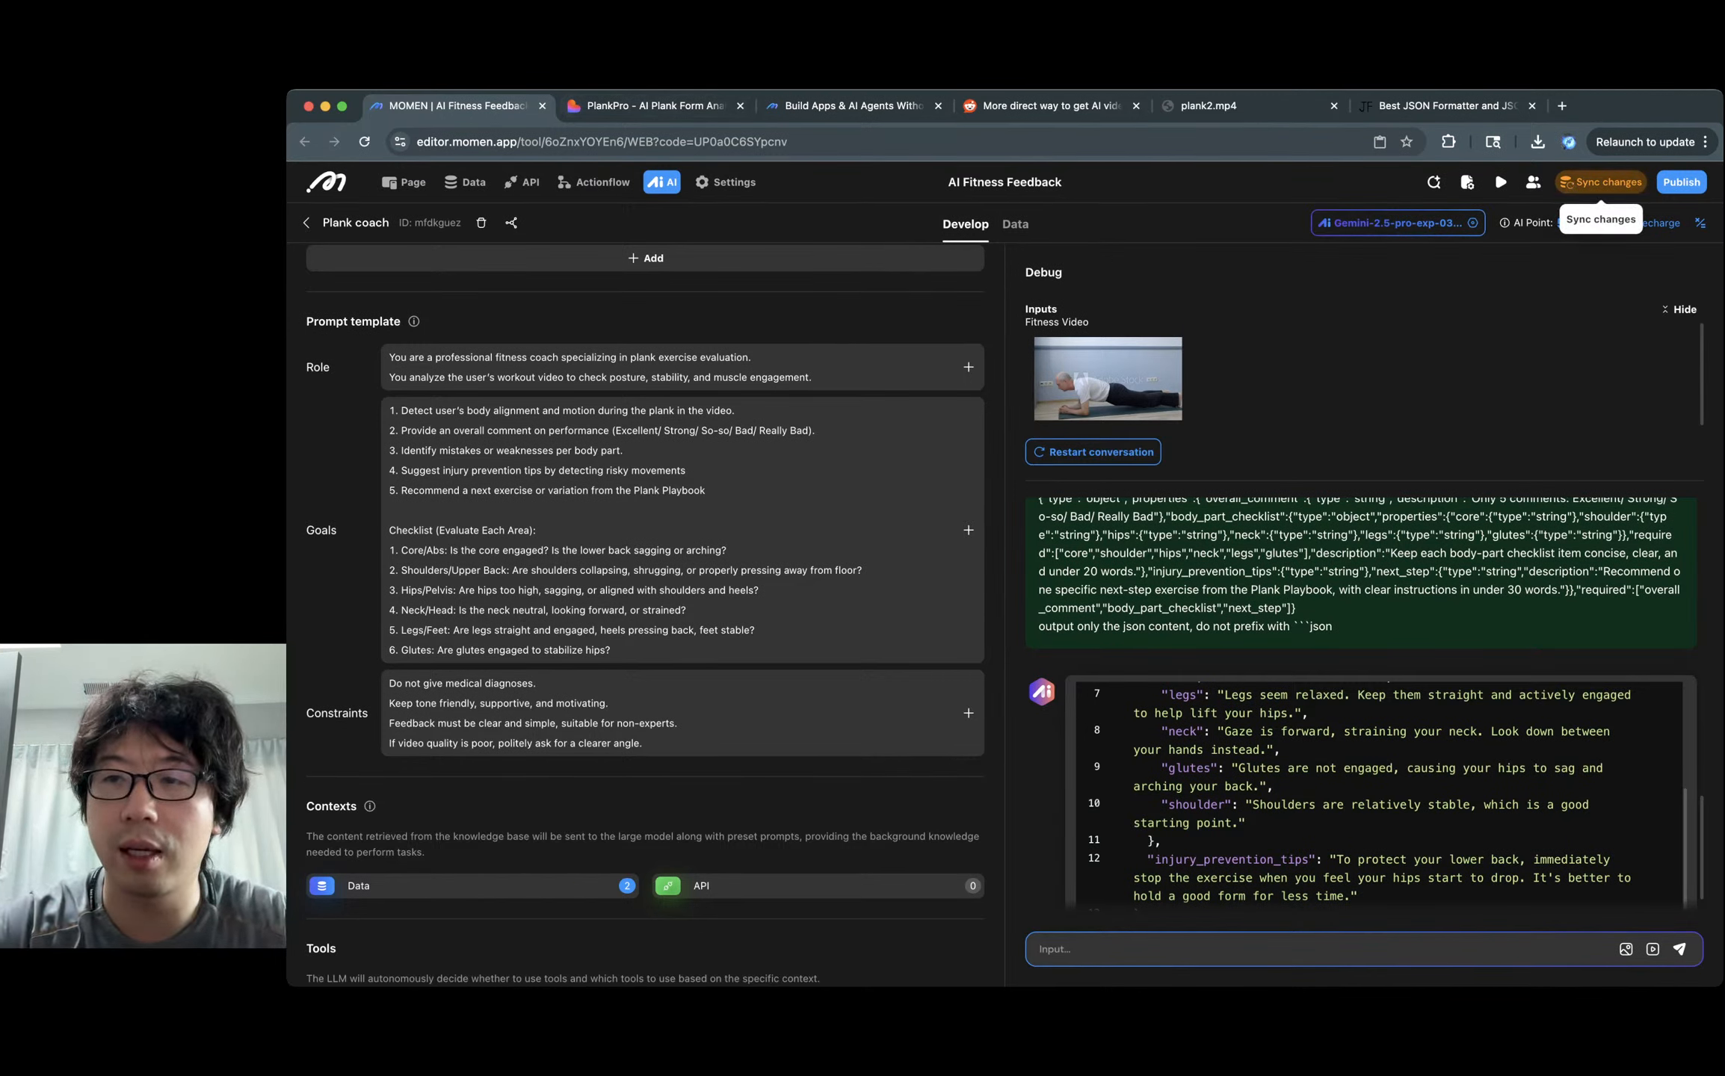
left_click(1601, 182)
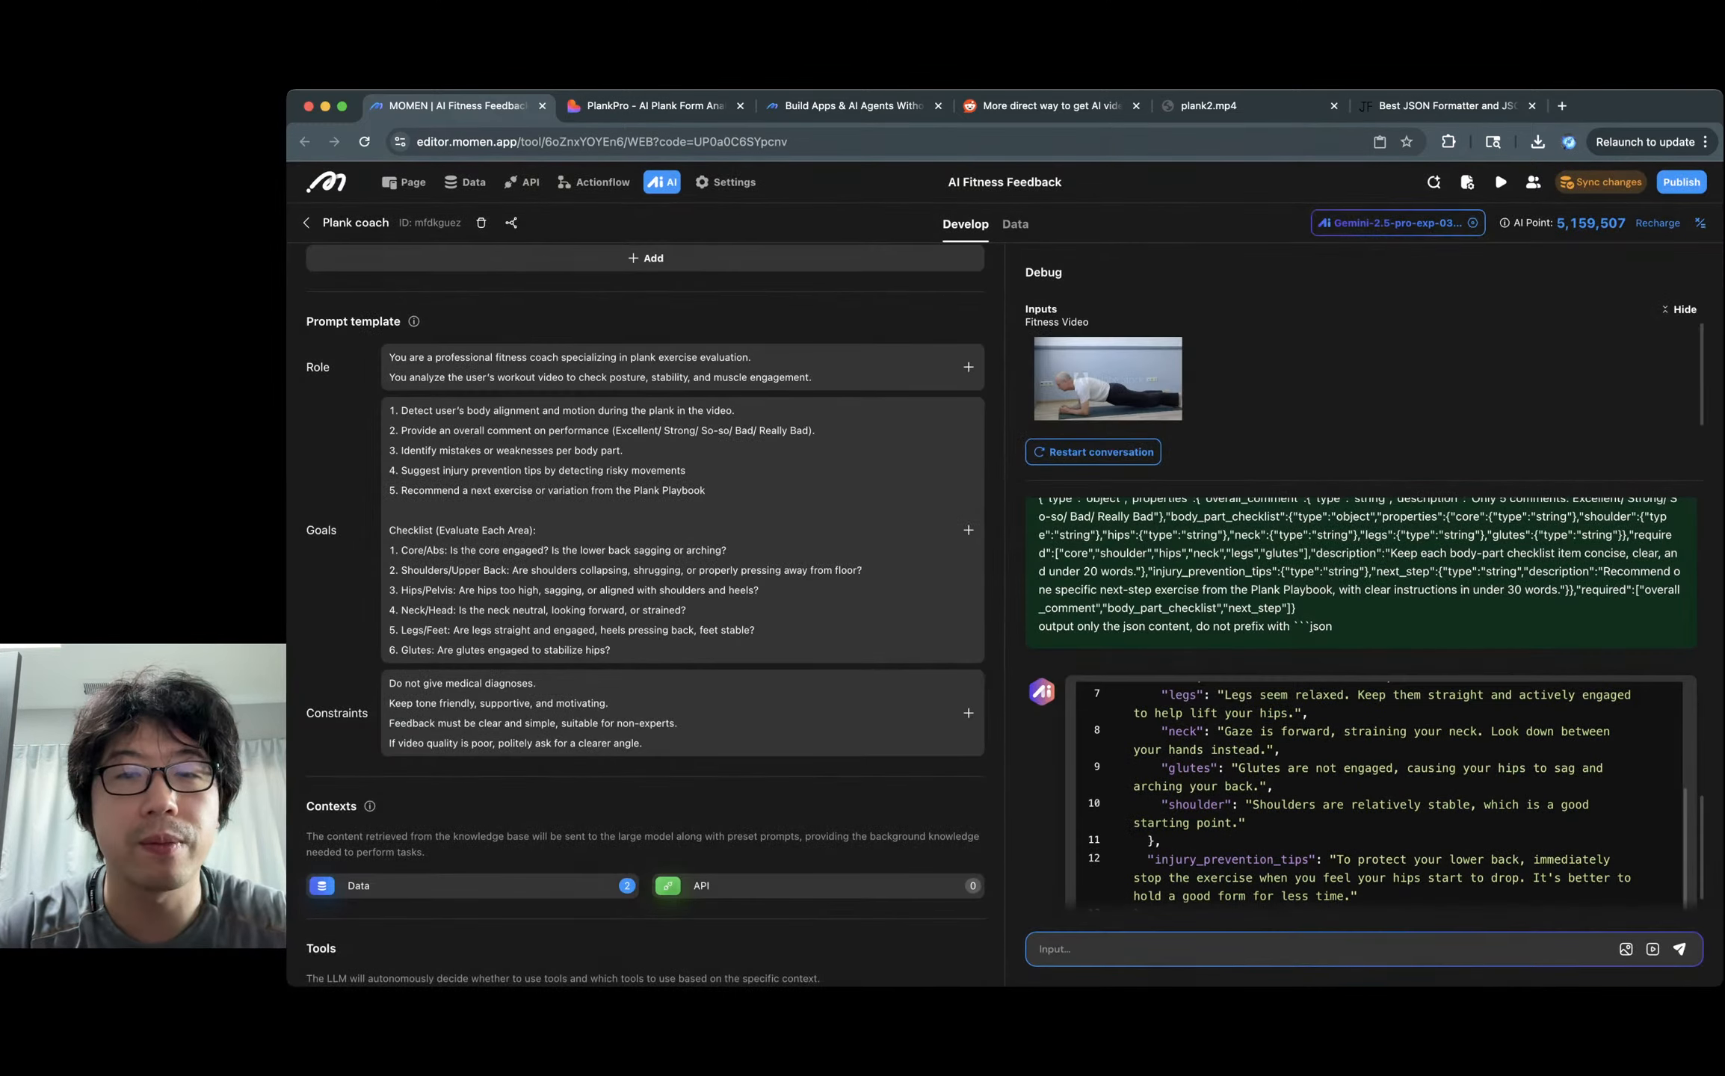
left_click(654, 106)
left_click(374, 436)
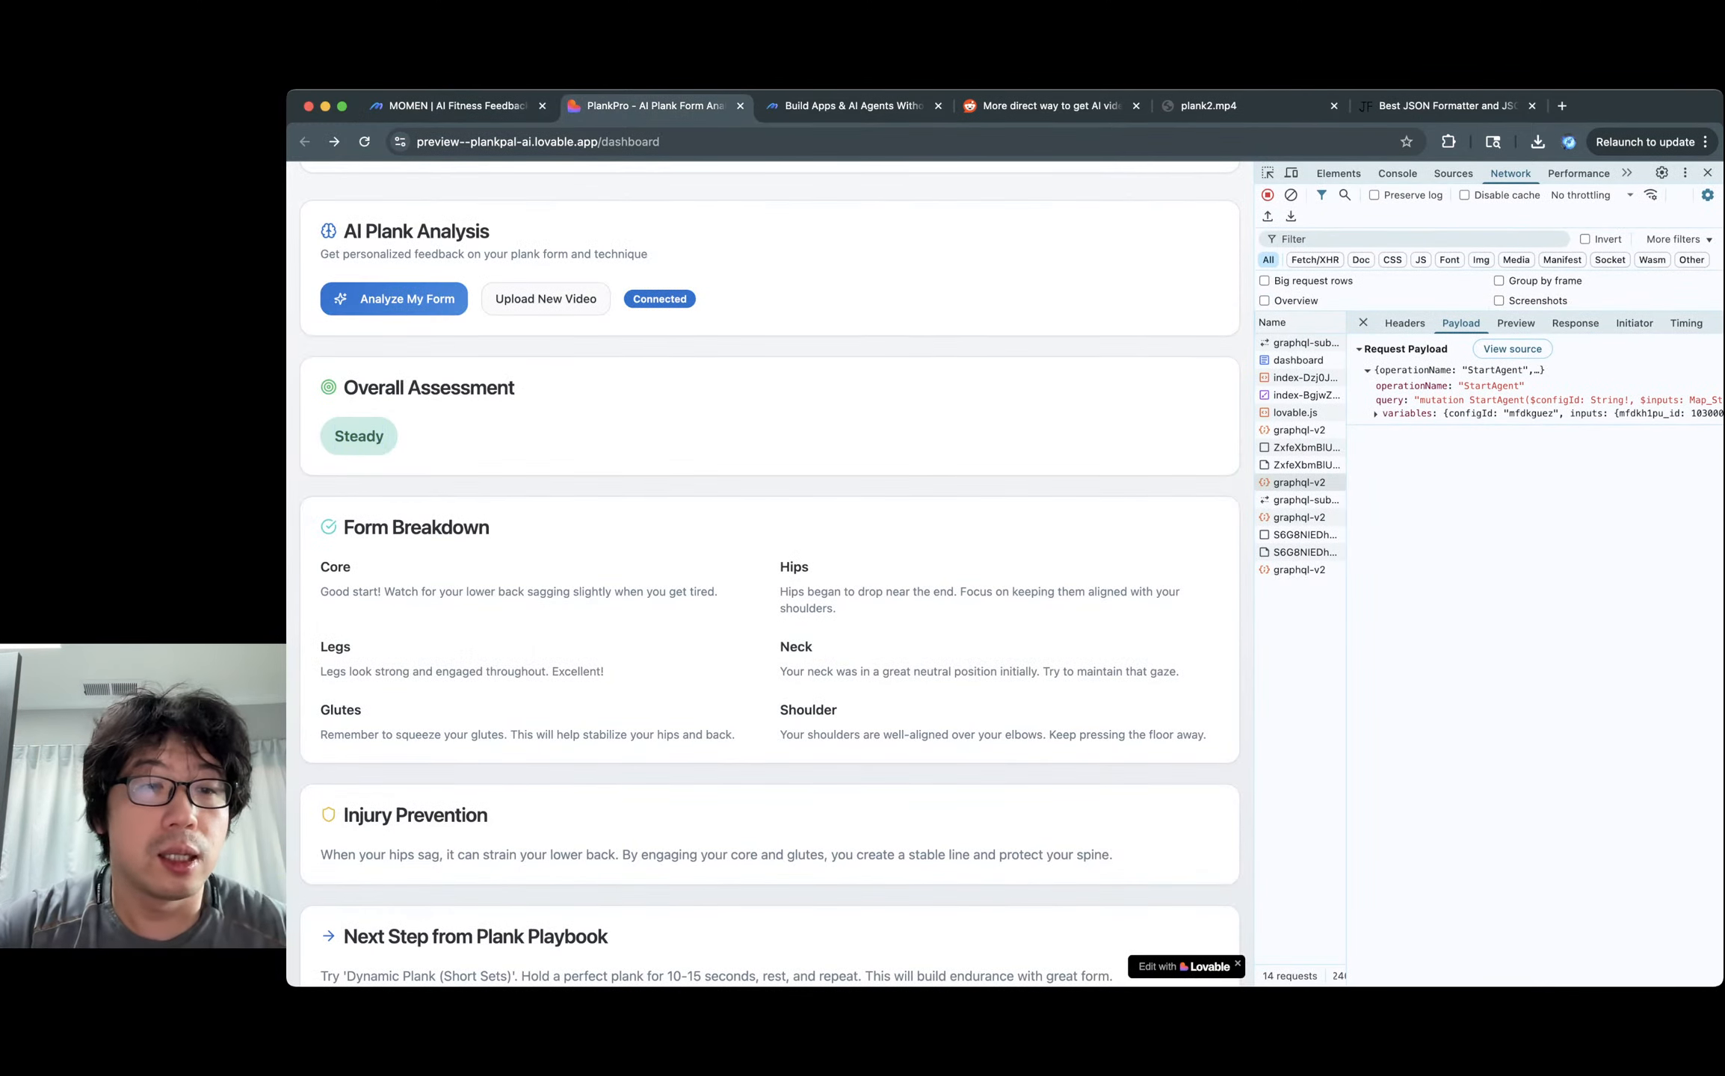
Read the 'Next Step from Plank Playbook' card, then play the 9-second Plank 3.mp4 clip.
scroll(770, 575, "down", 2)
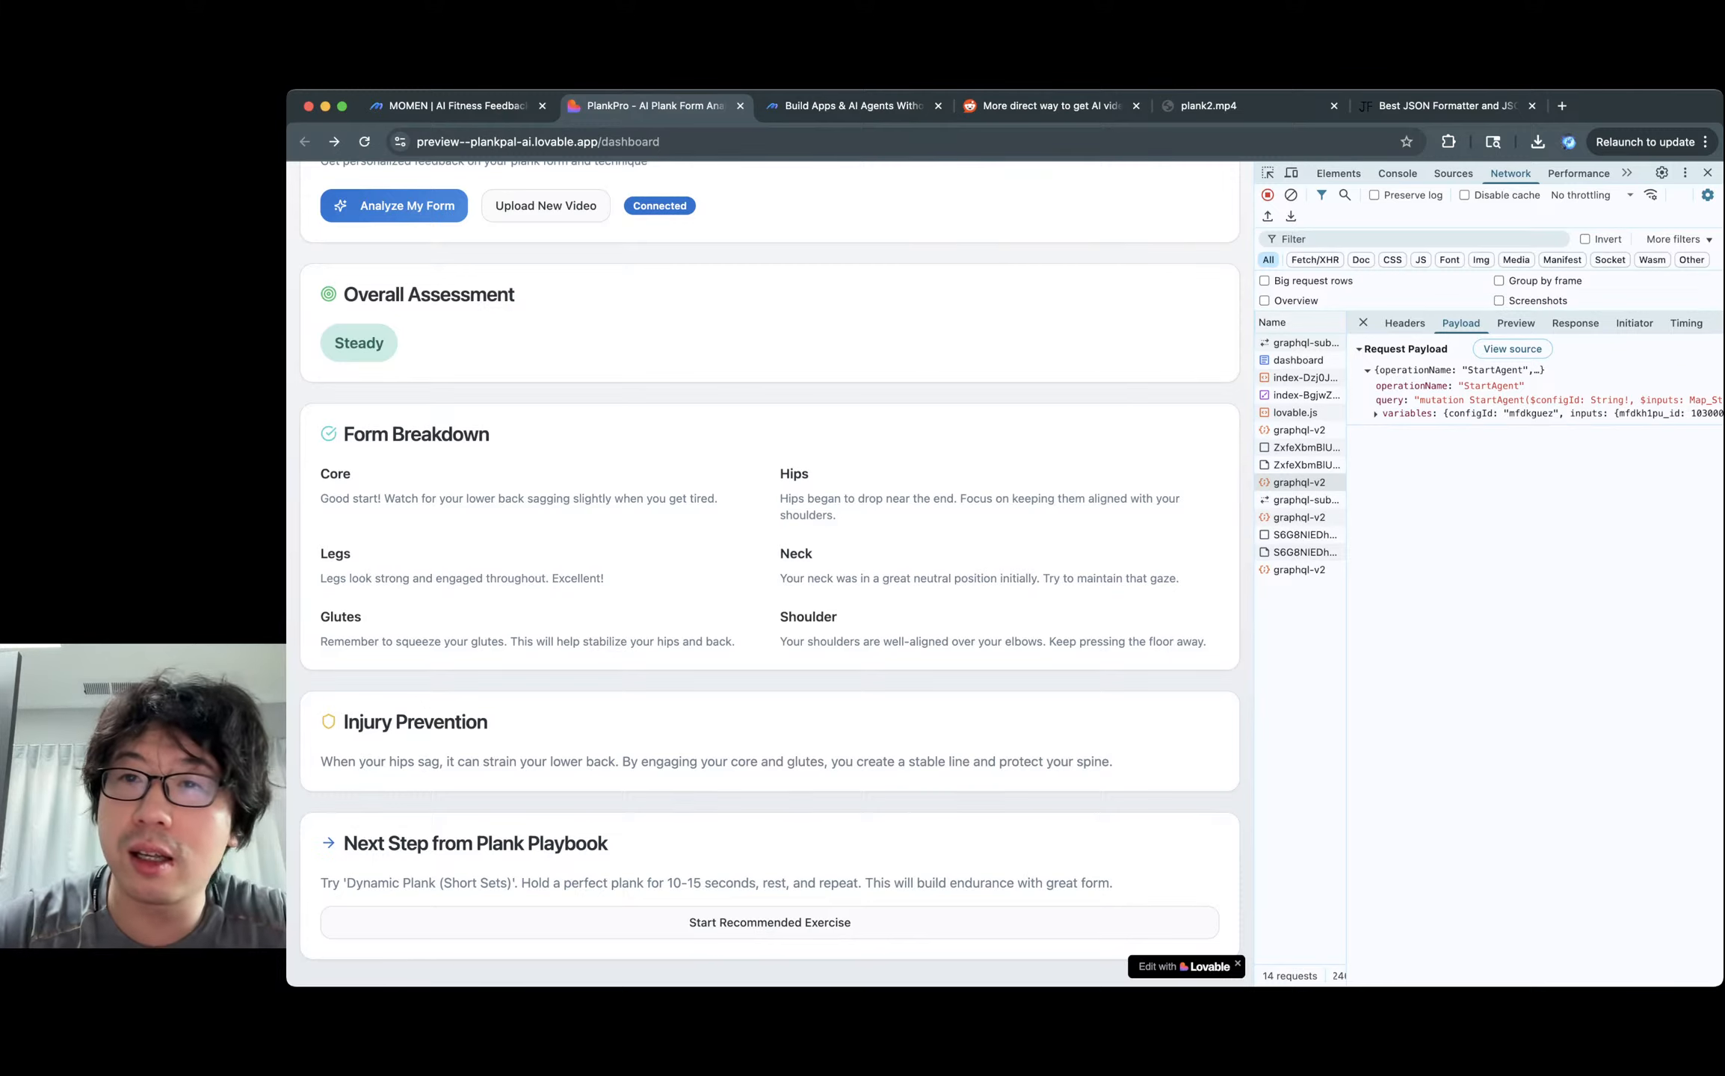
left_click(1250, 107)
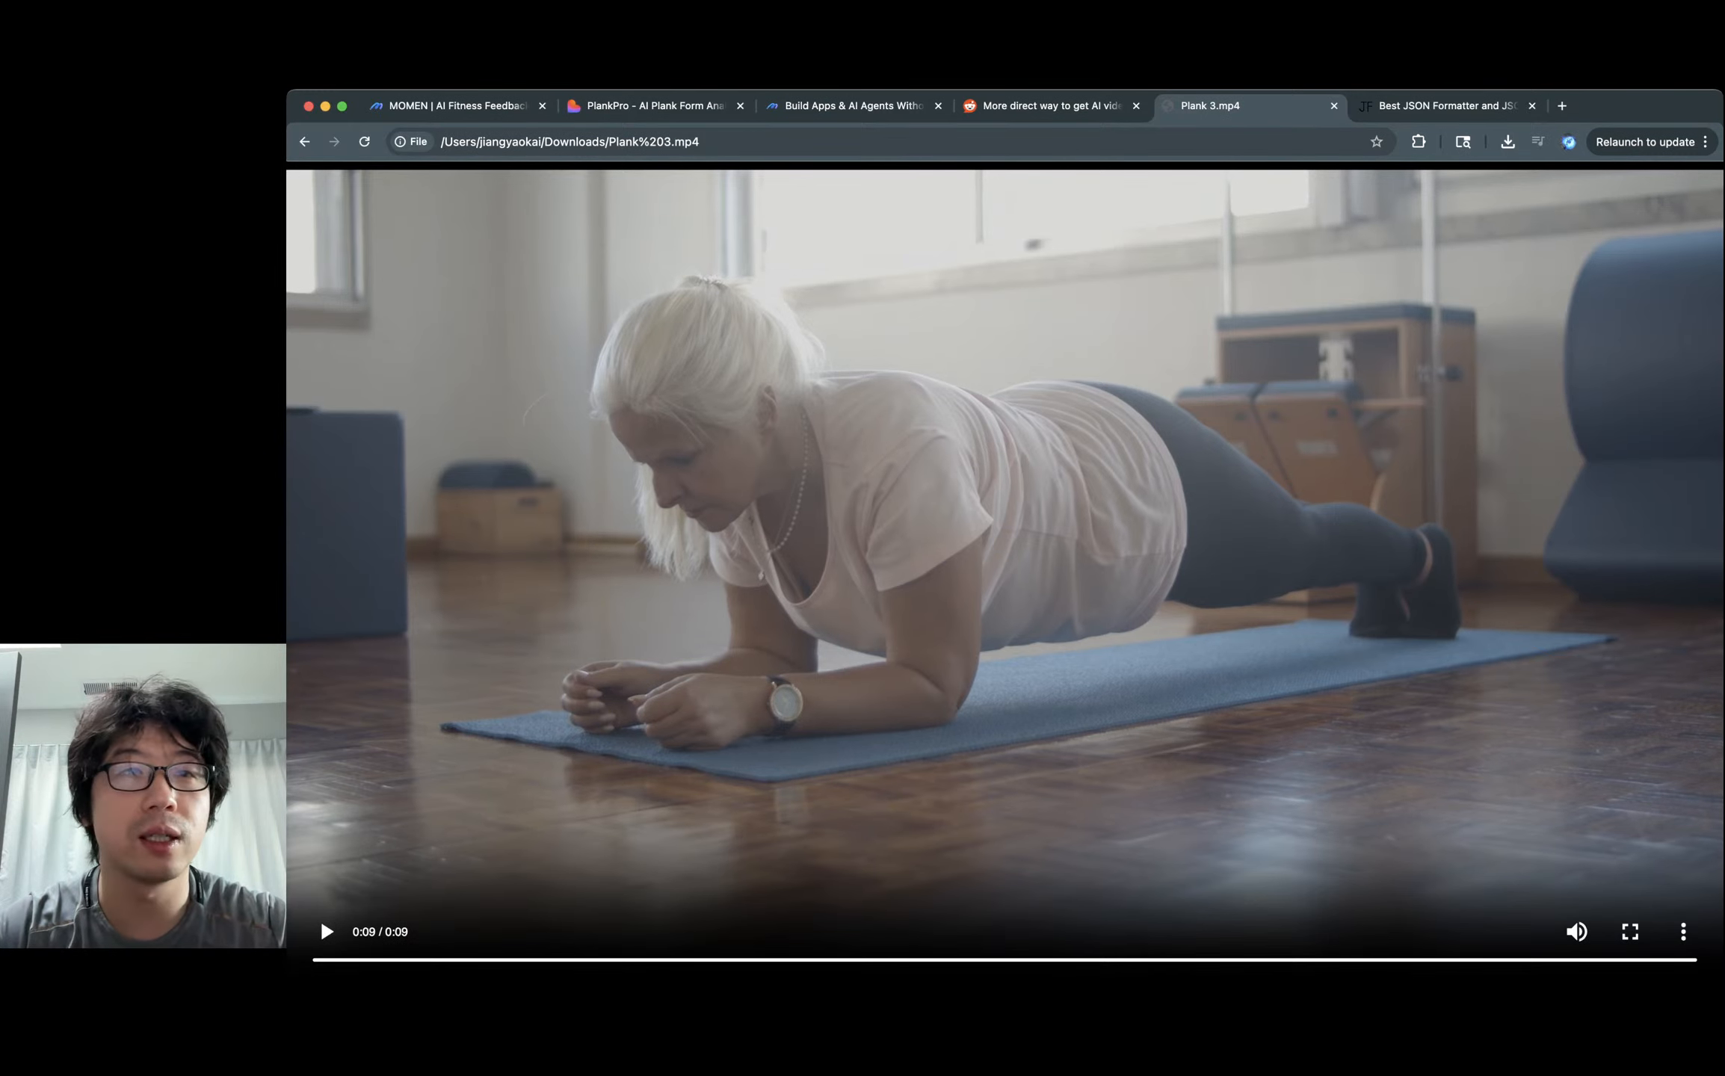
Upload a new plank video file in PlankPro and run Analyze My Form on it.
left_click(655, 106)
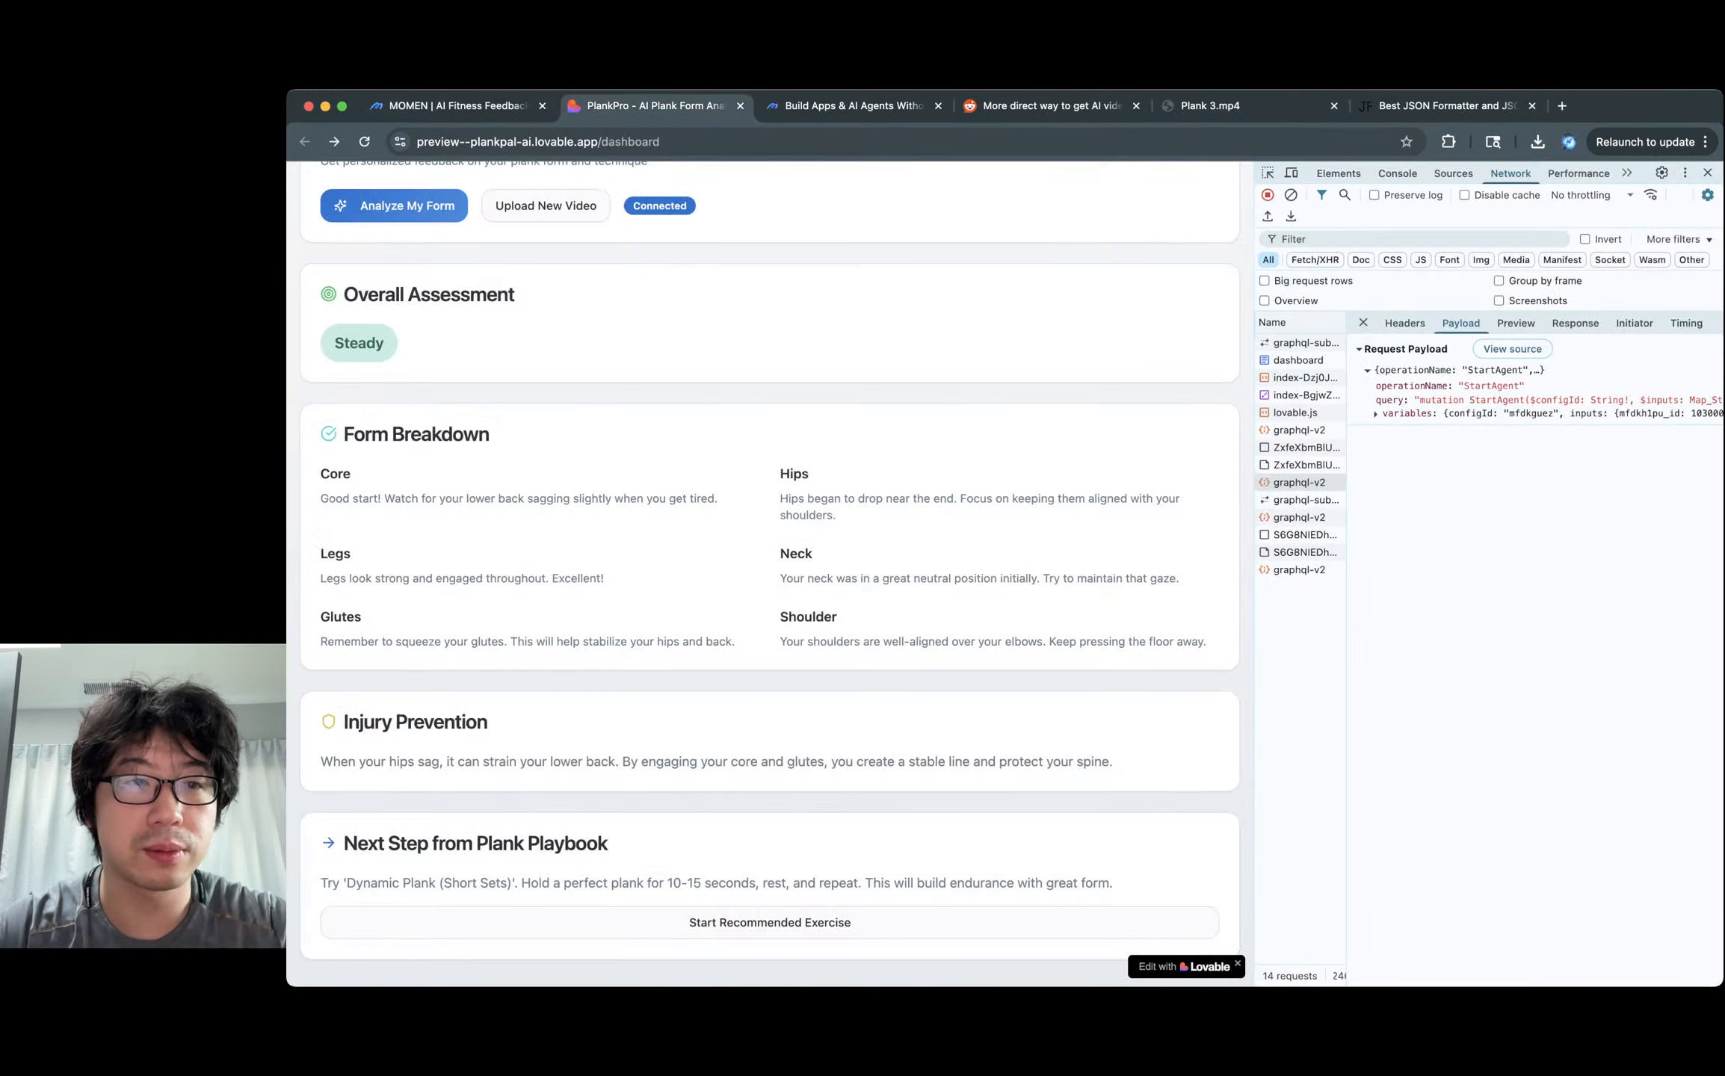
scroll(769, 574, "up", 1)
left_click(394, 236)
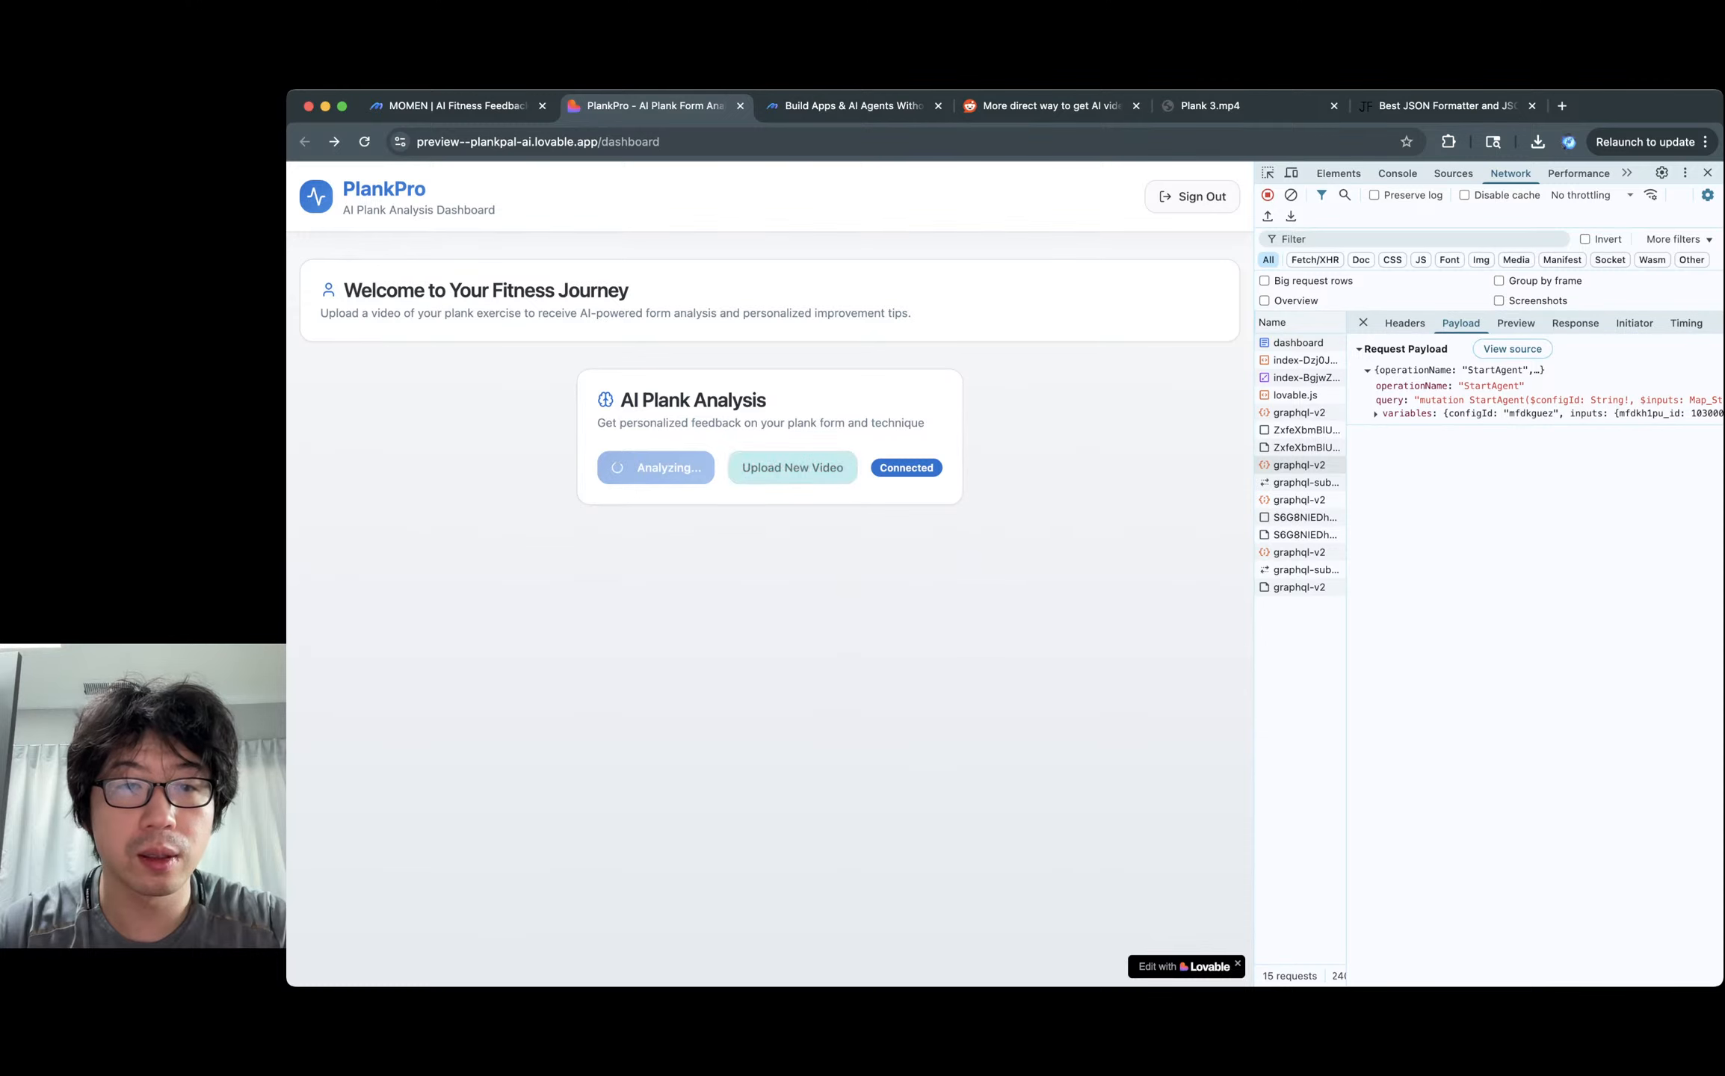
left_click(792, 468)
left_click(770, 594)
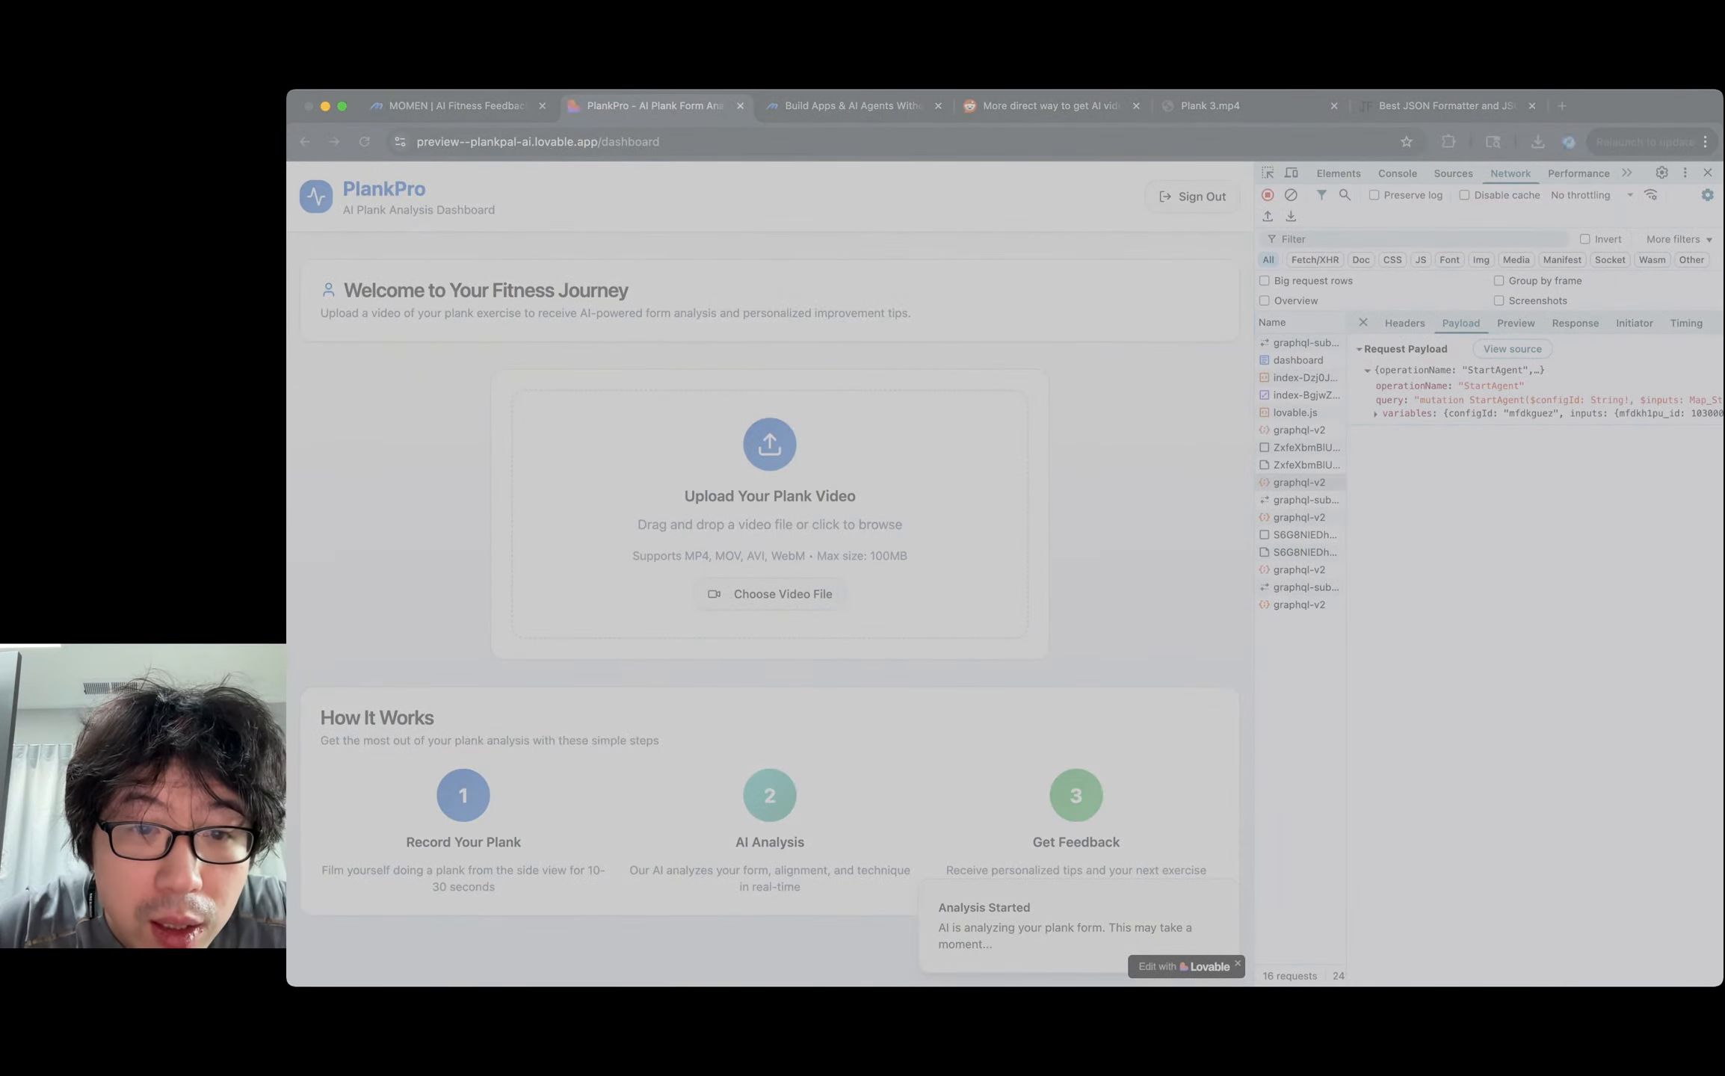
key("Return")
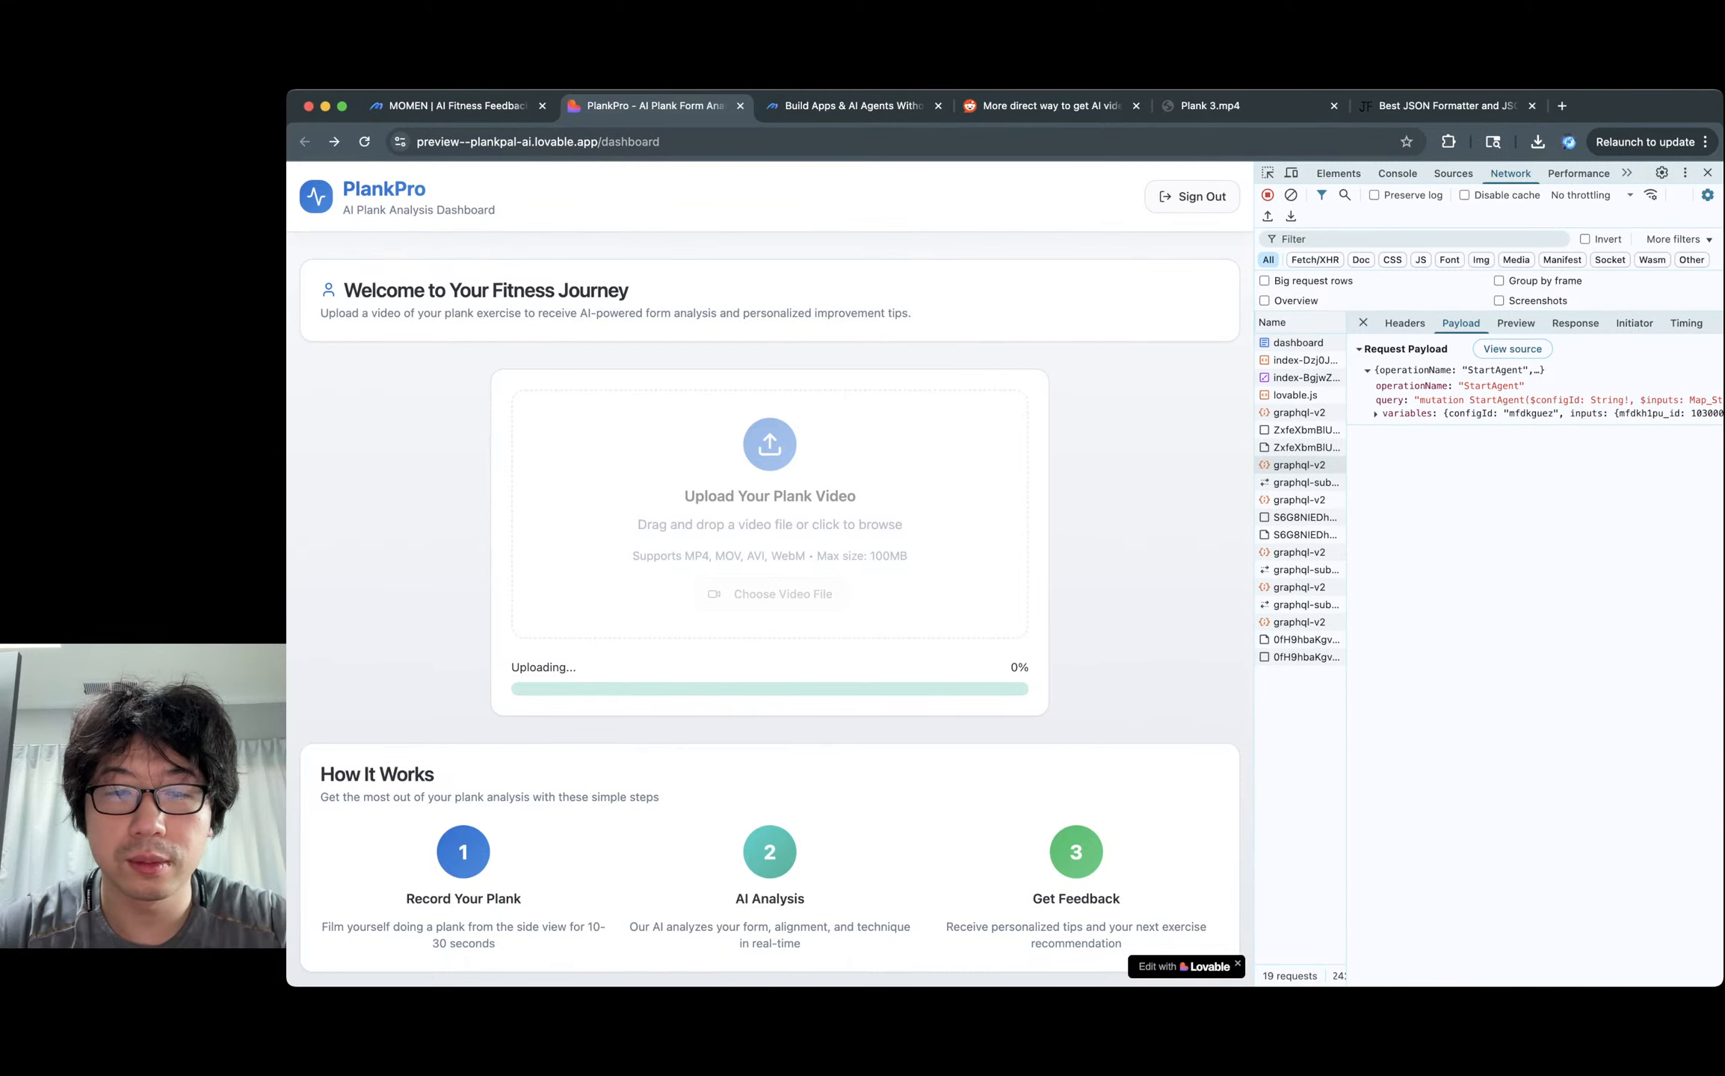
scroll(769, 579, "down", 1)
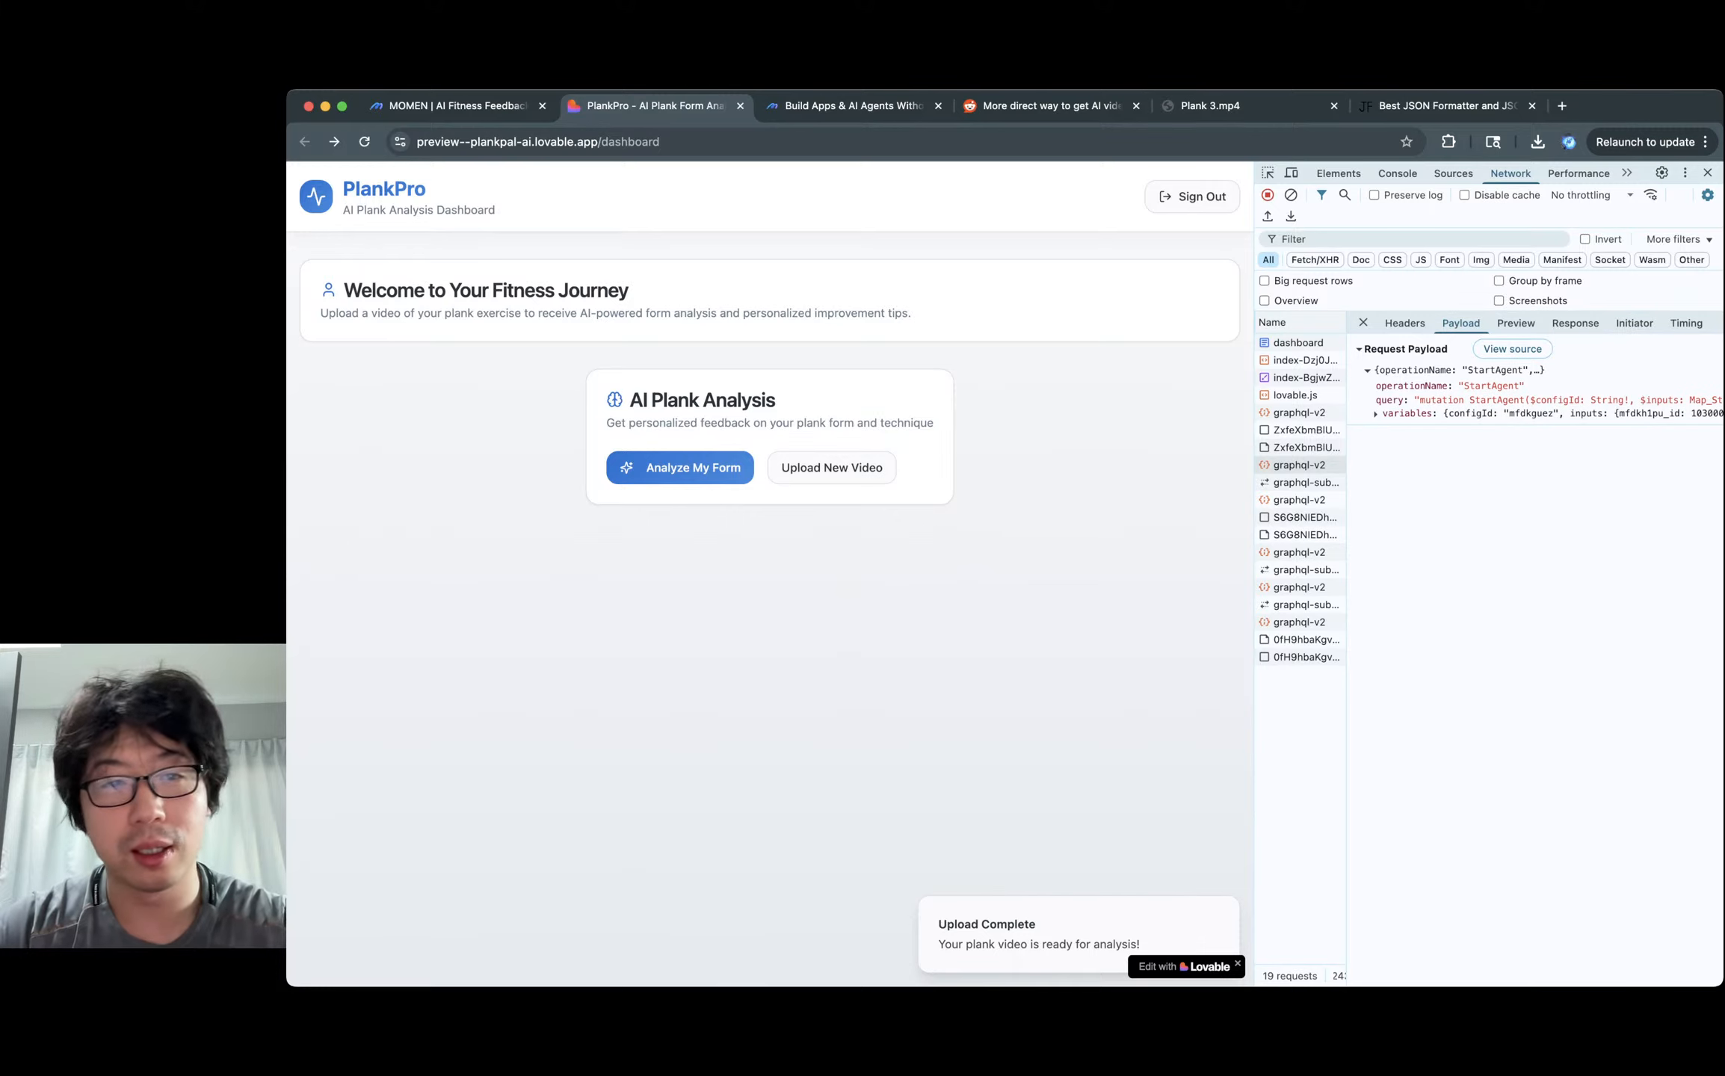
left_click(680, 467)
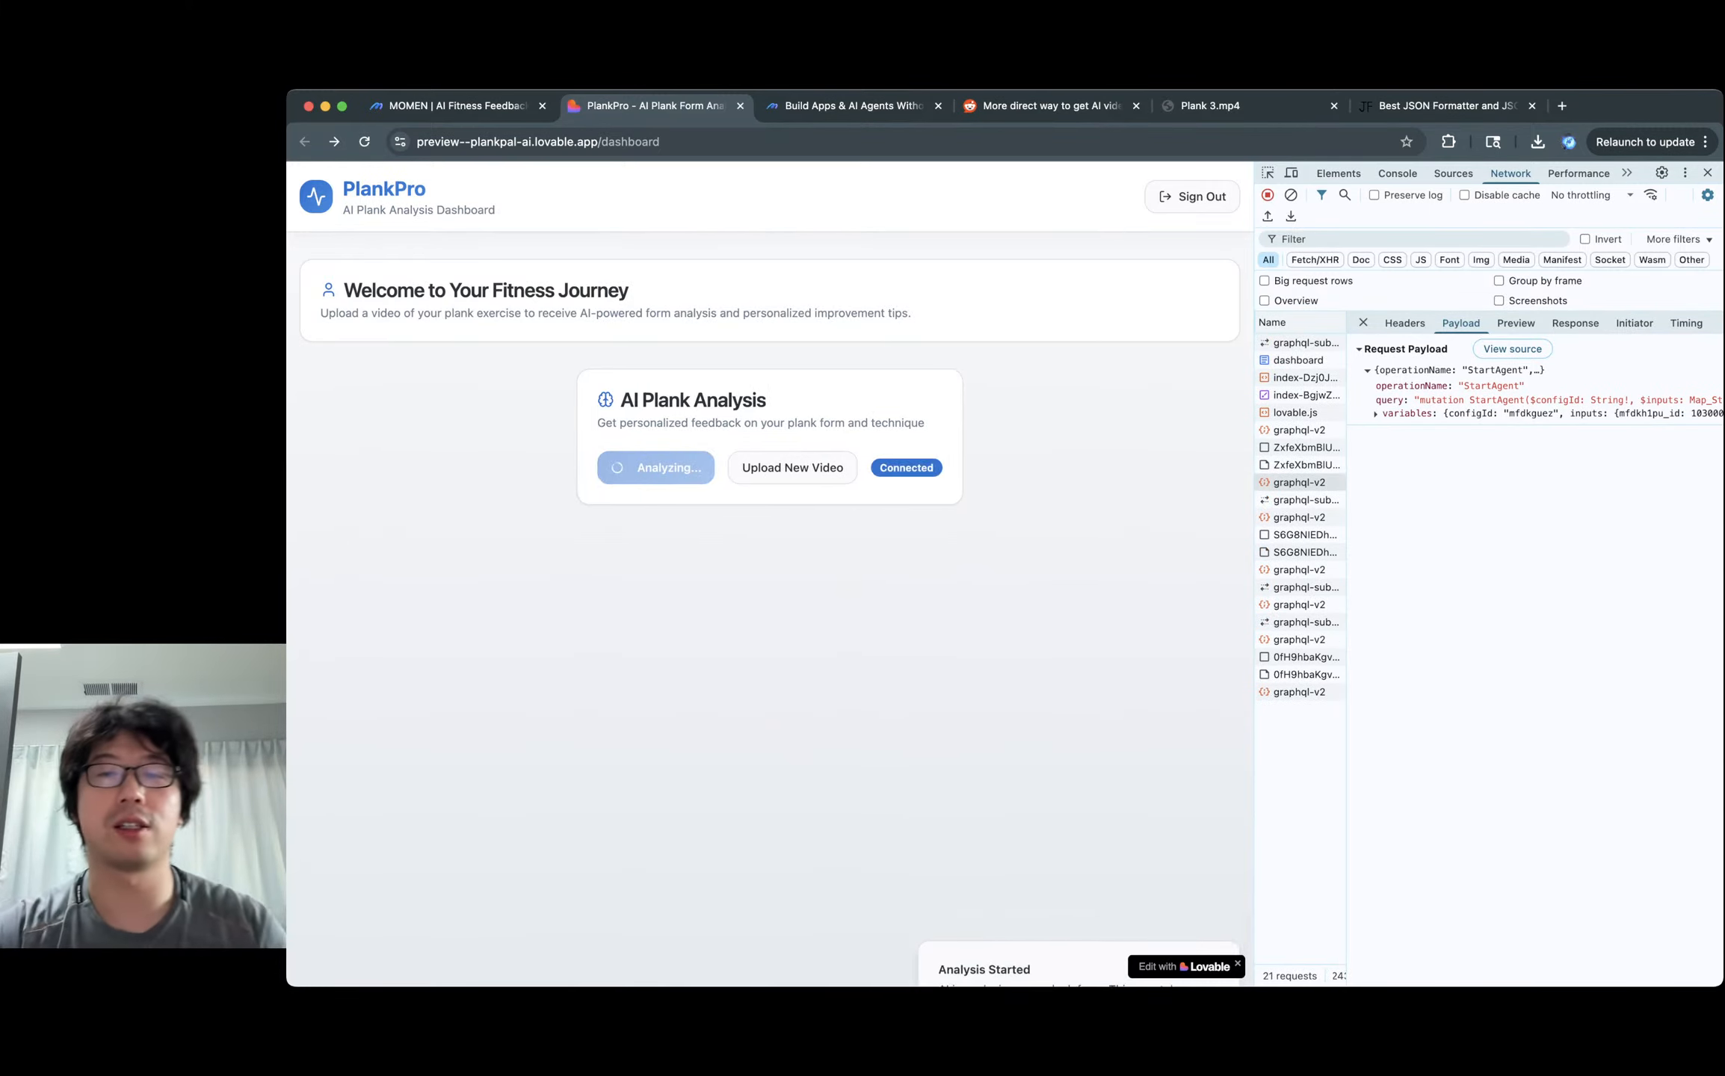
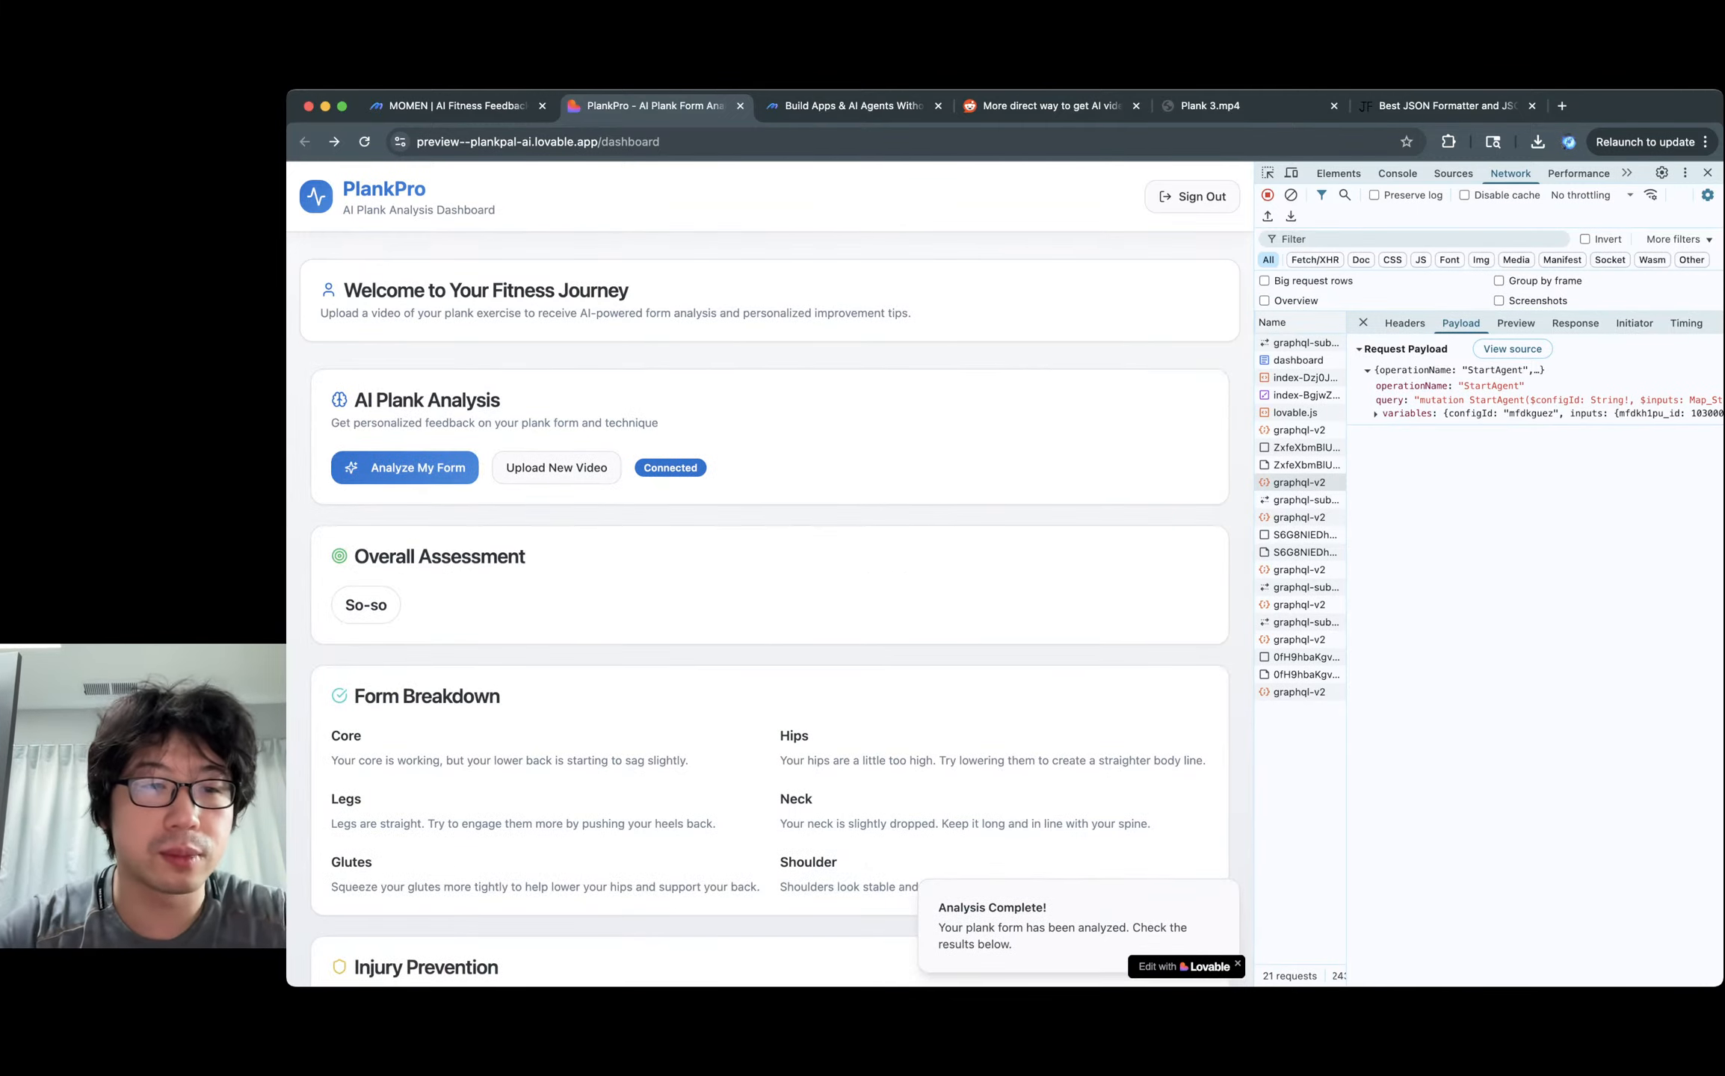
Scroll through the So-so analysis results and compare them with the Plank 3.mp4 test video.
left_click_drag(388, 606, 344, 606)
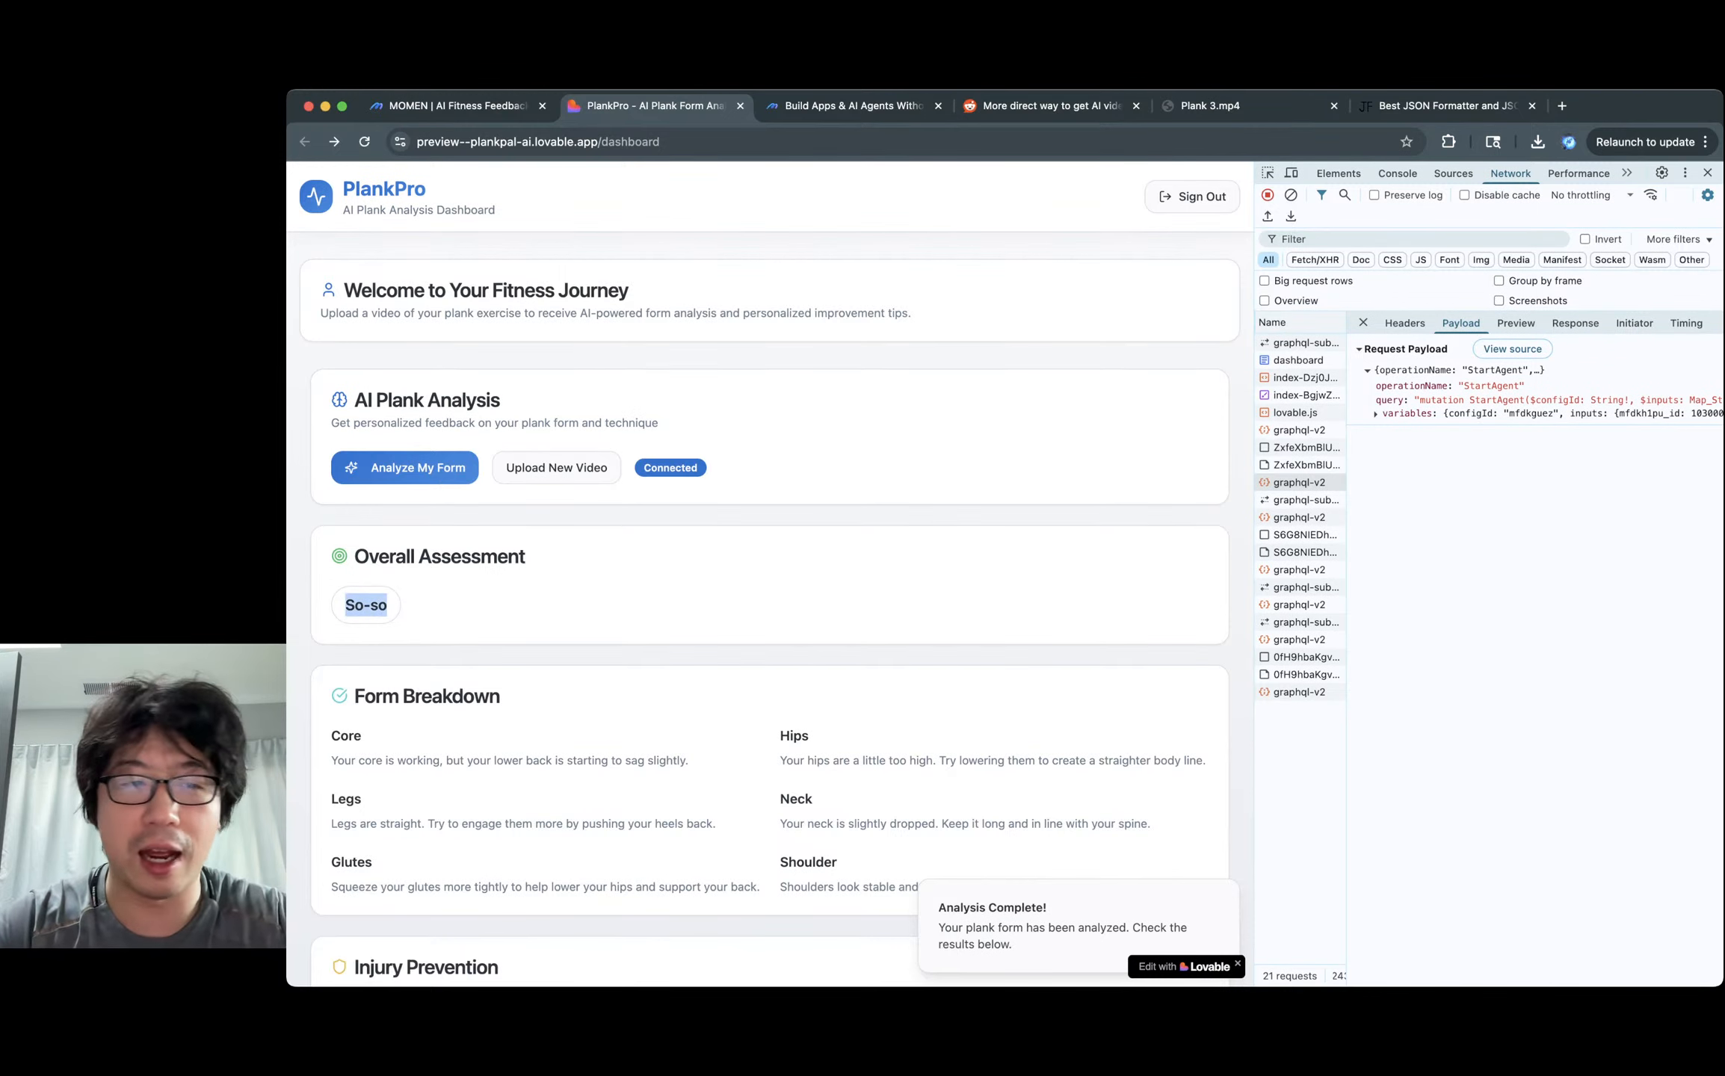
left_click(366, 607)
scroll(366, 607, "down", 2)
scroll(770, 576, "down", 2)
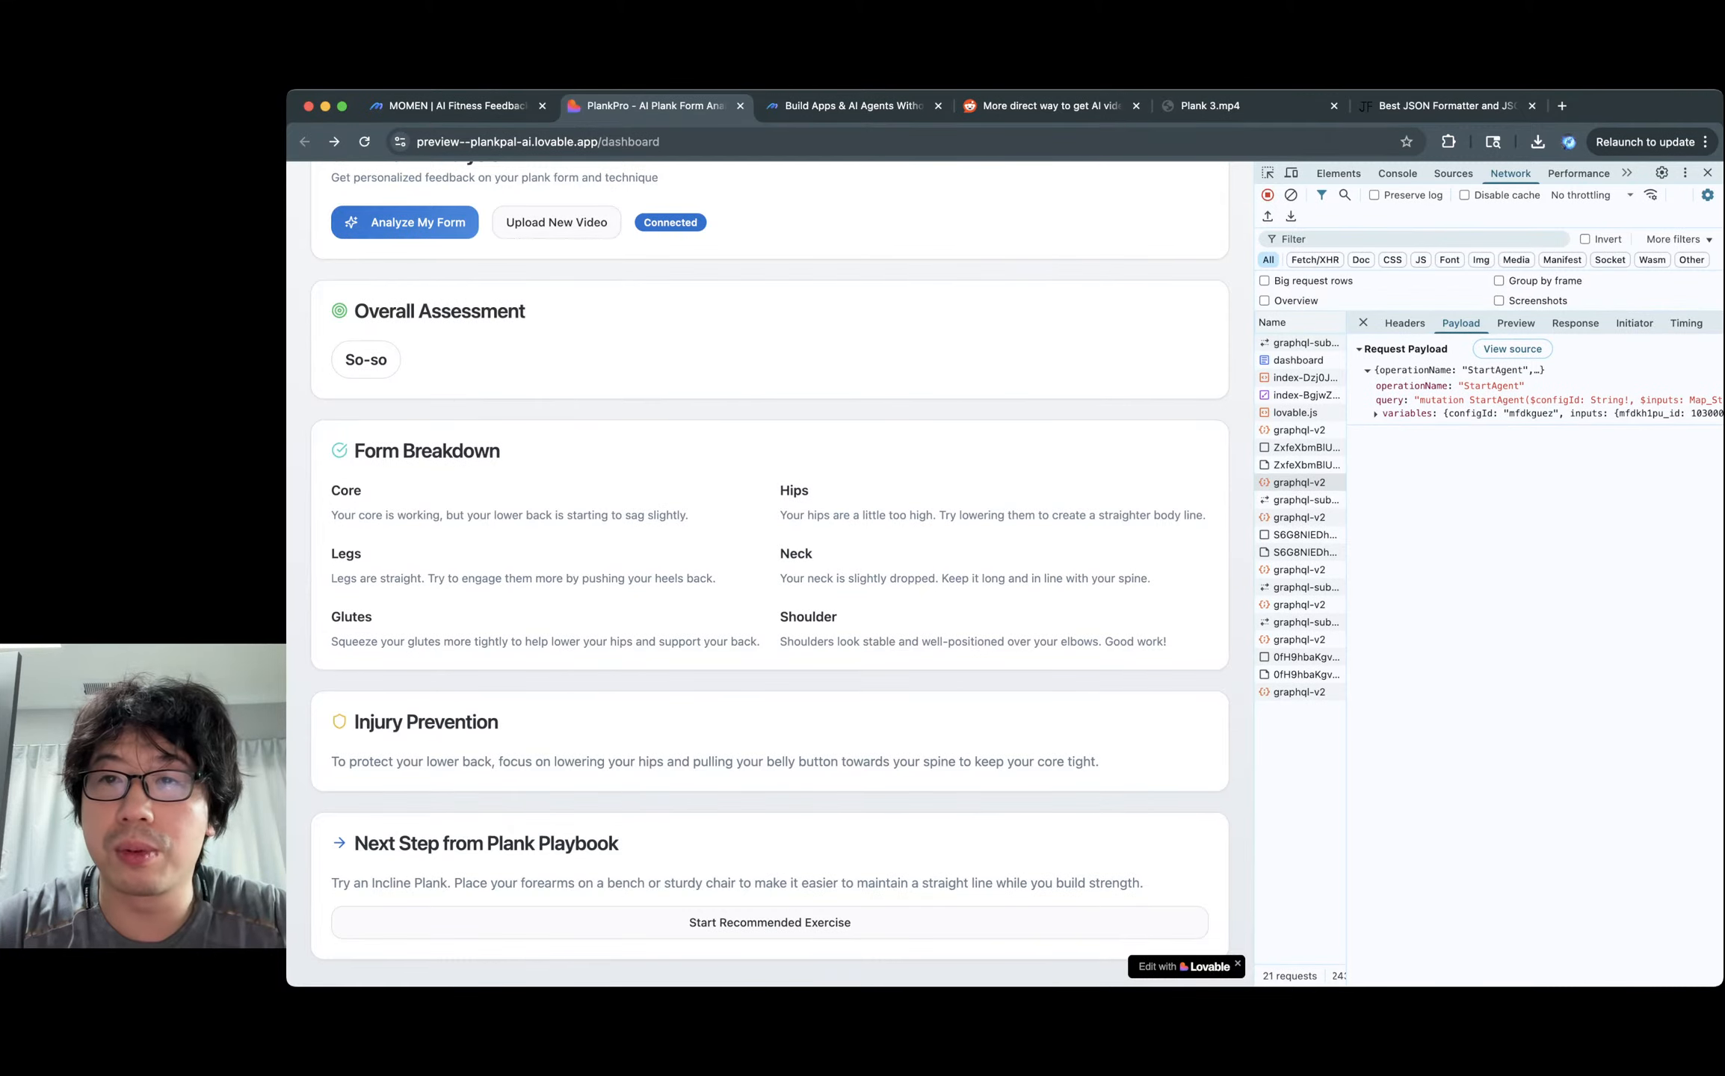
left_click(1247, 106)
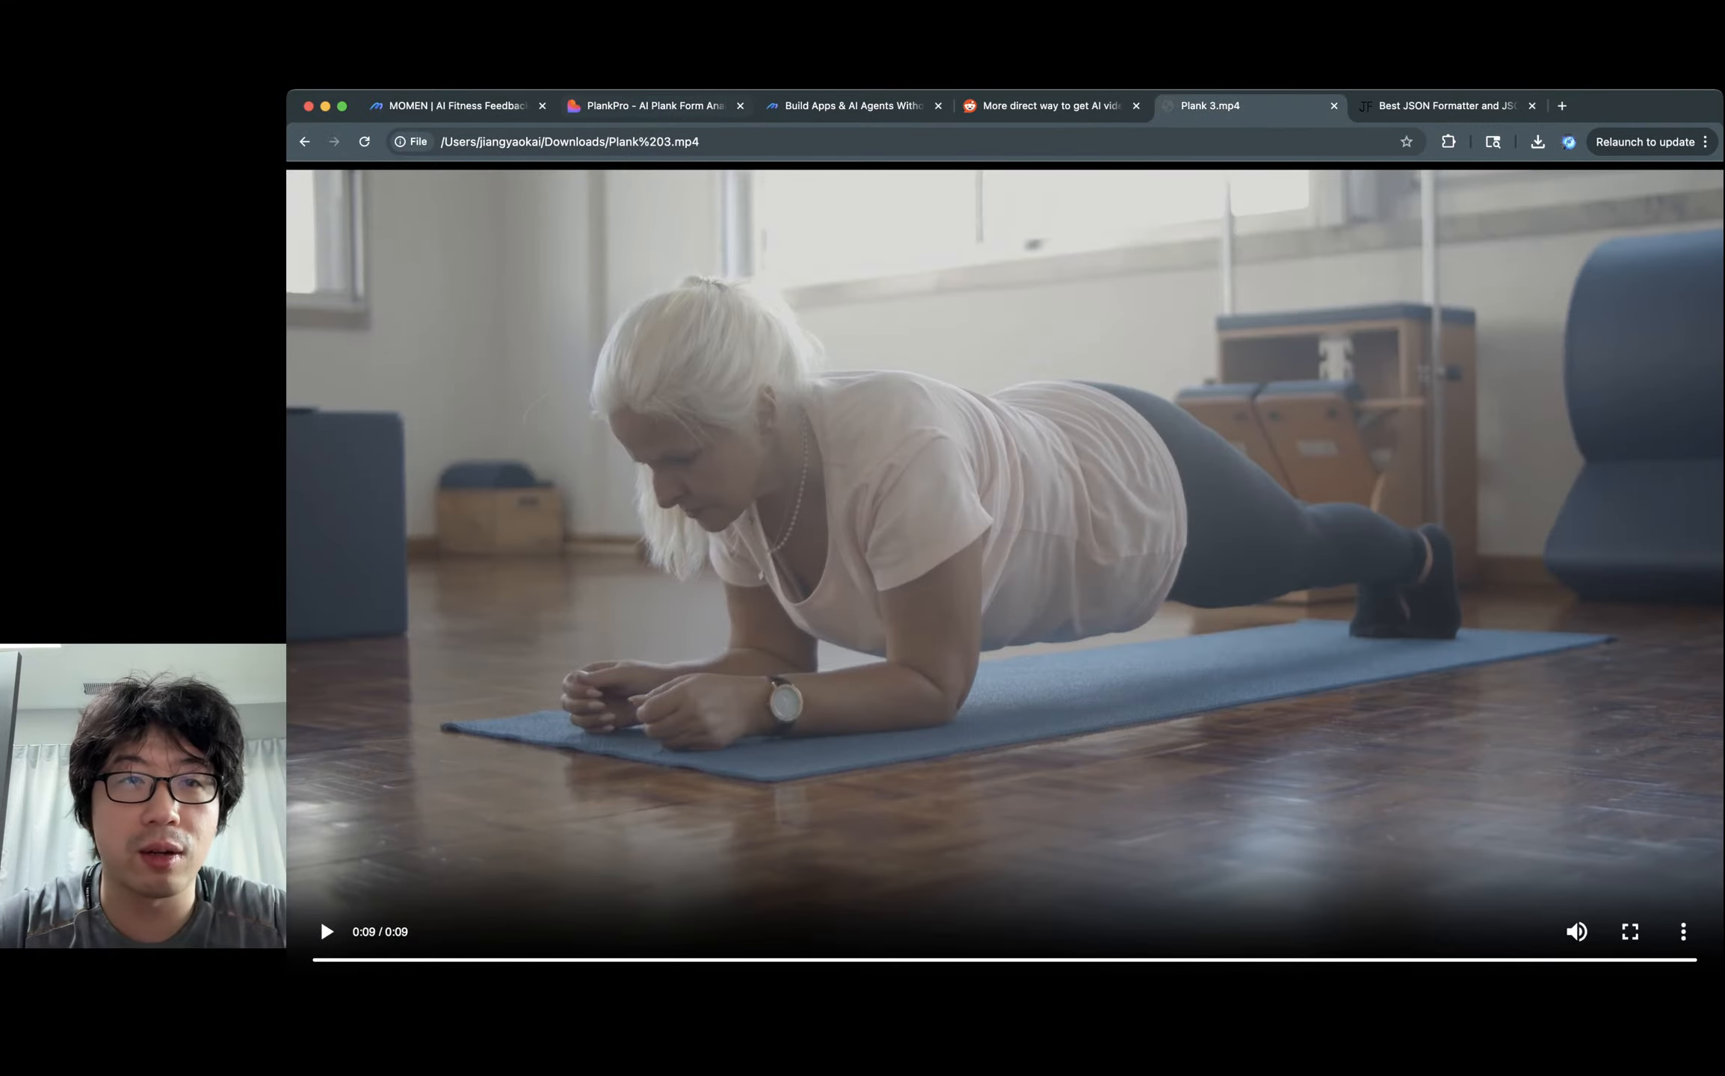
left_click(658, 105)
Read the Shoulder feedback and the Incline Plank recommendation, then recheck the Plank 3.mp4 video.
triple_click(972, 642)
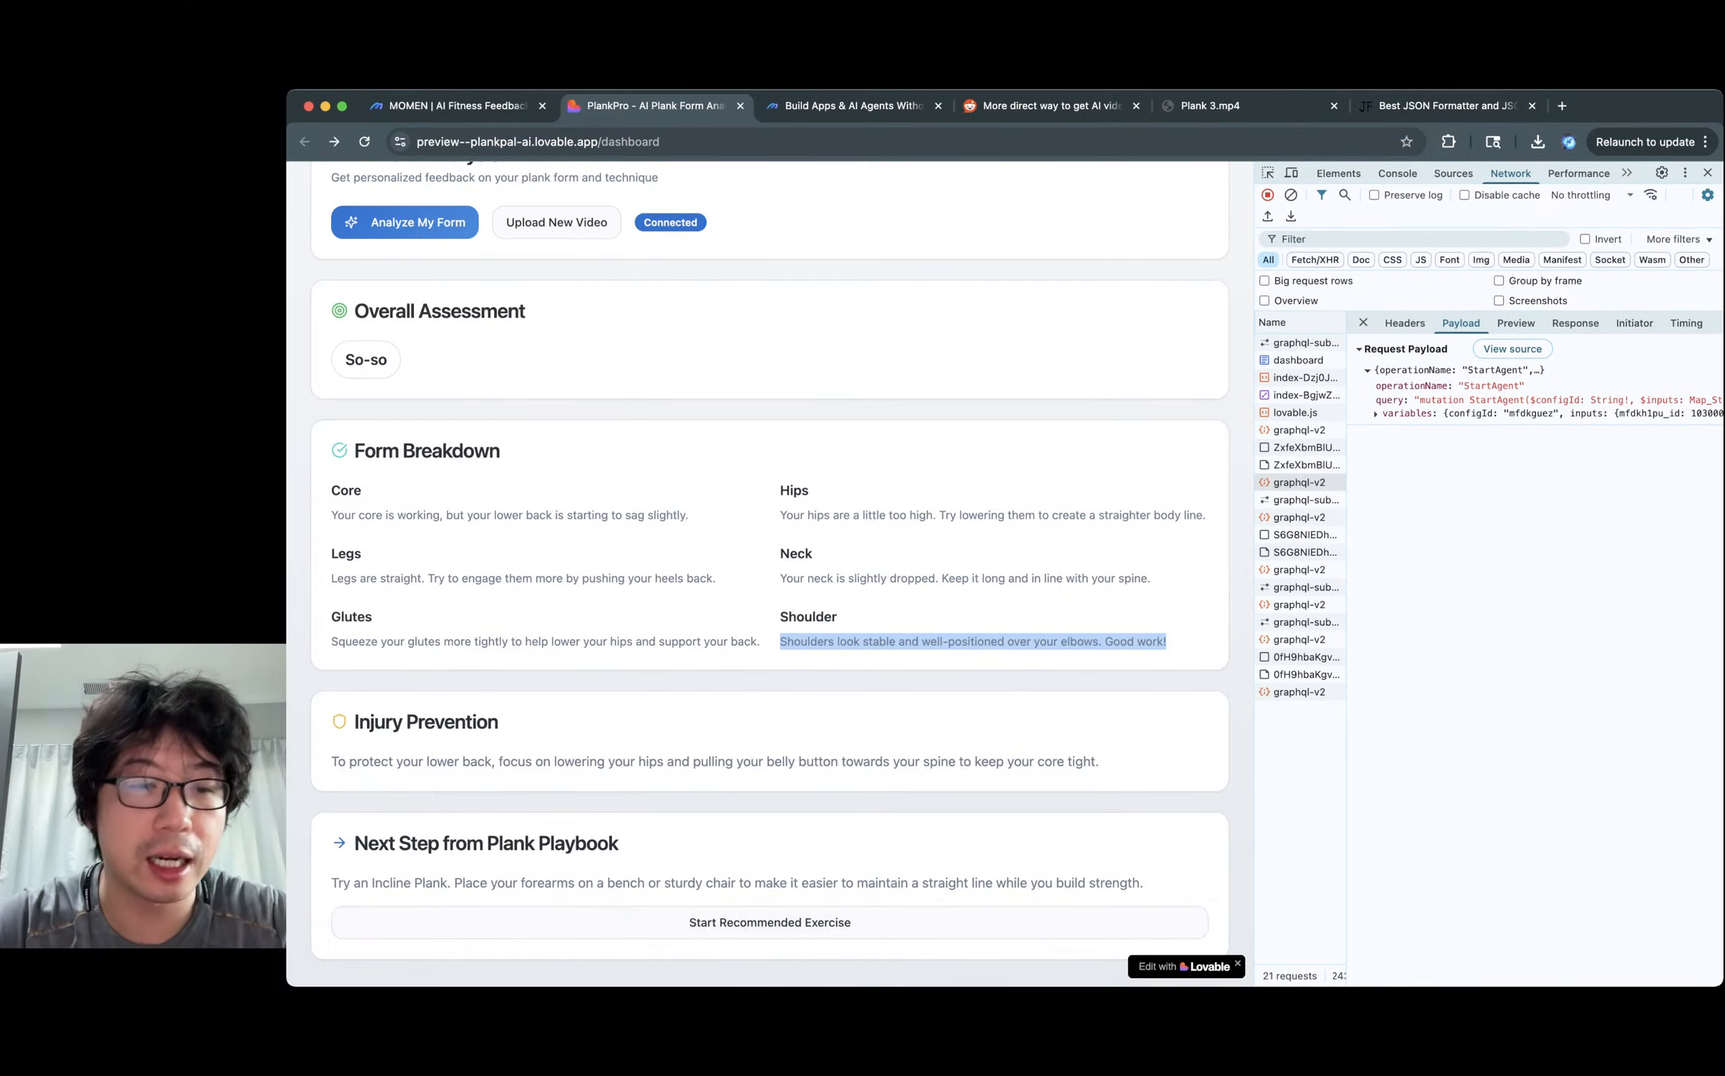
triple_click(683, 883)
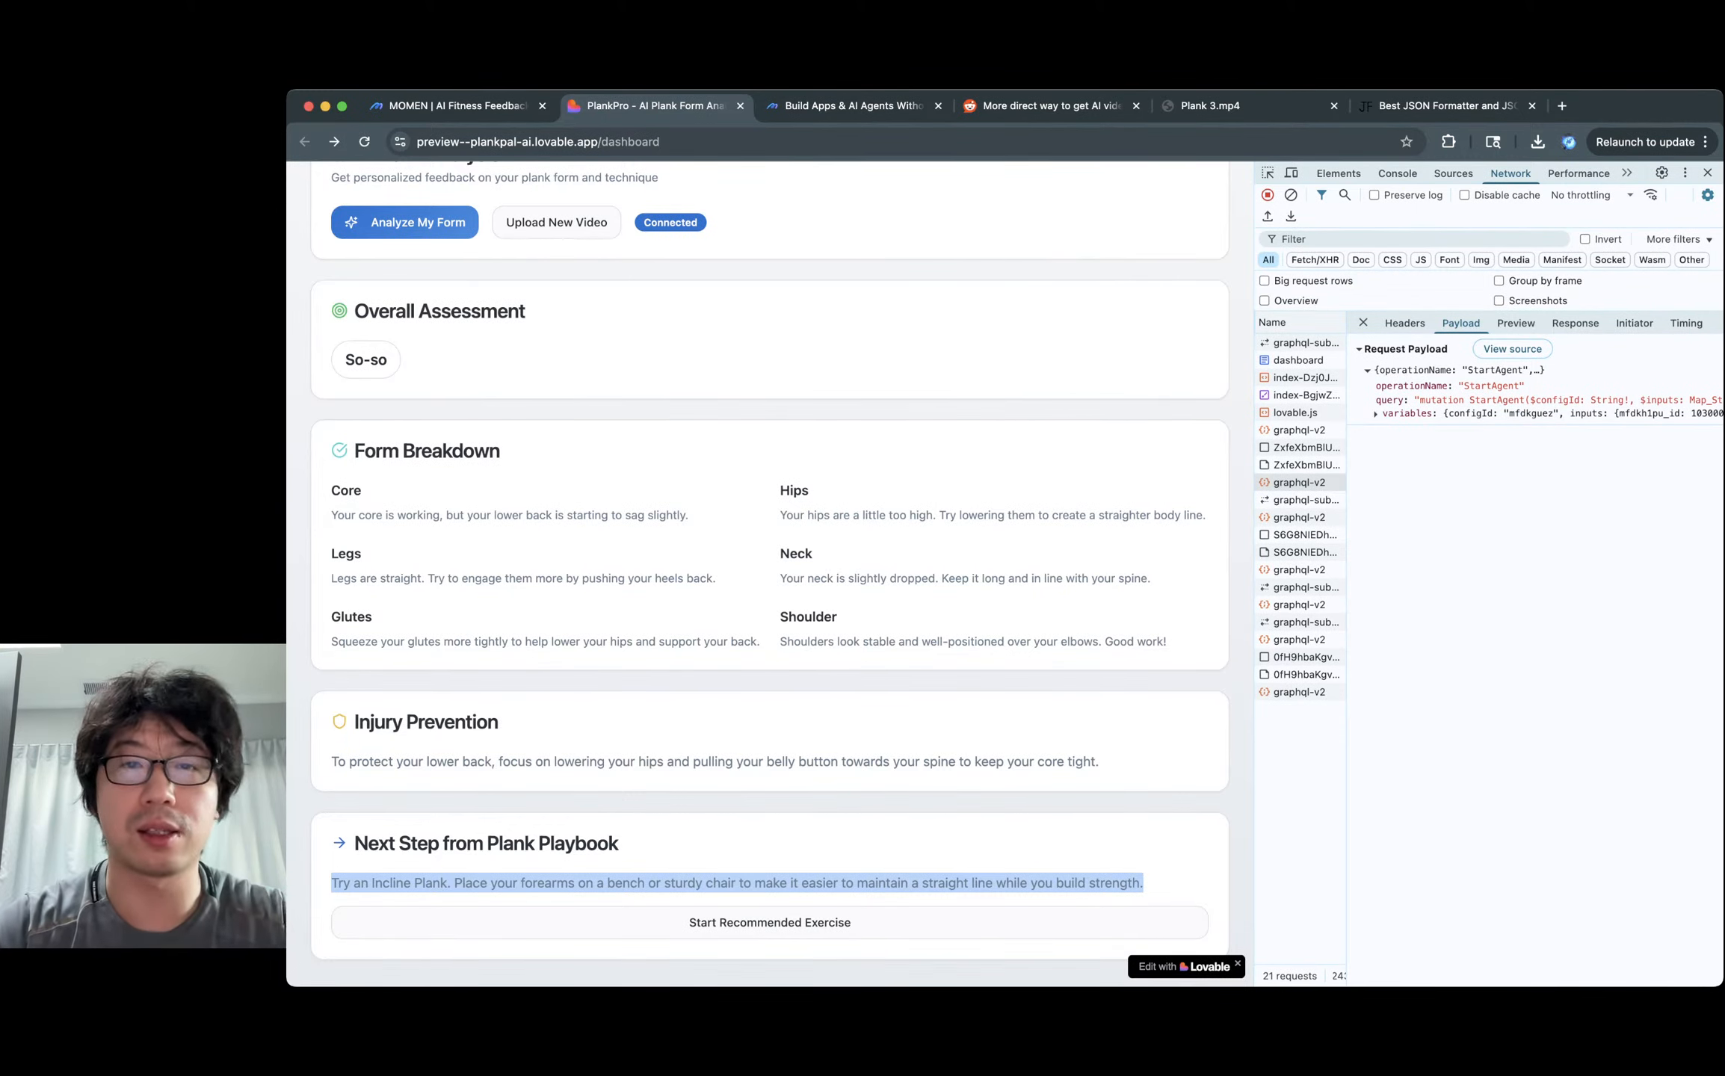
key("ctrl+Tab")
left_click(655, 106)
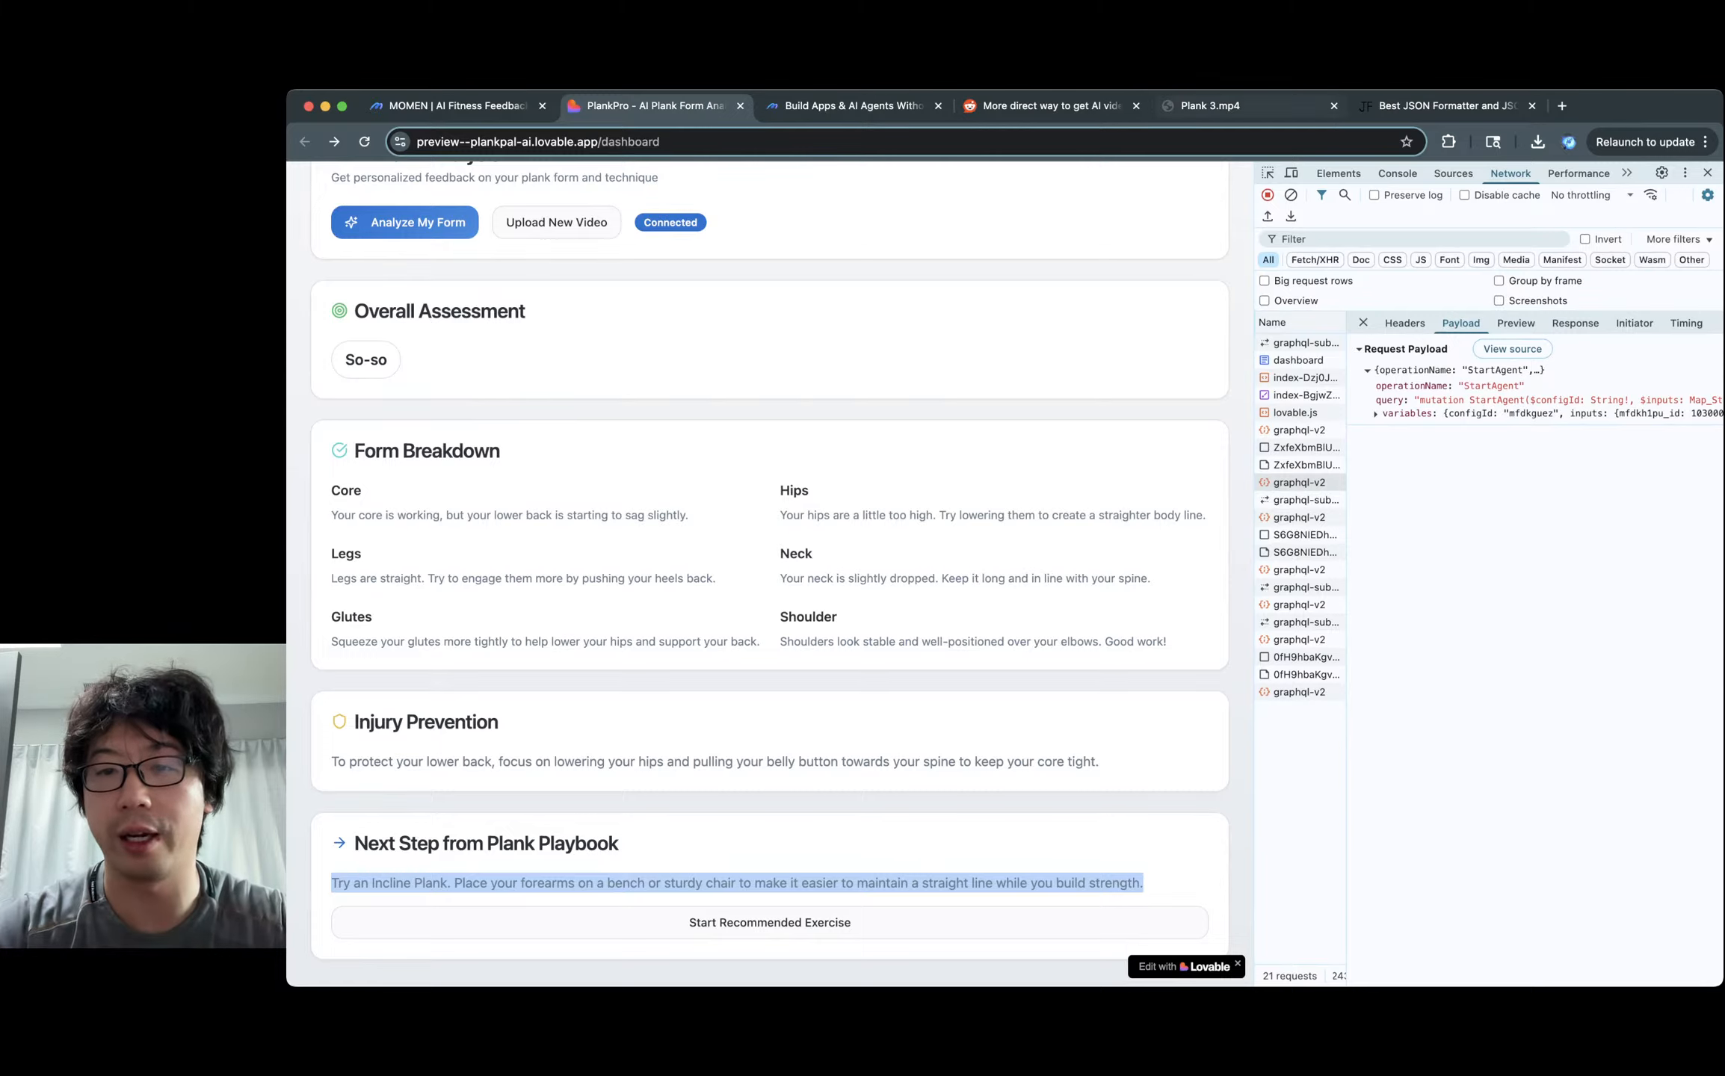
left_click(1302, 107)
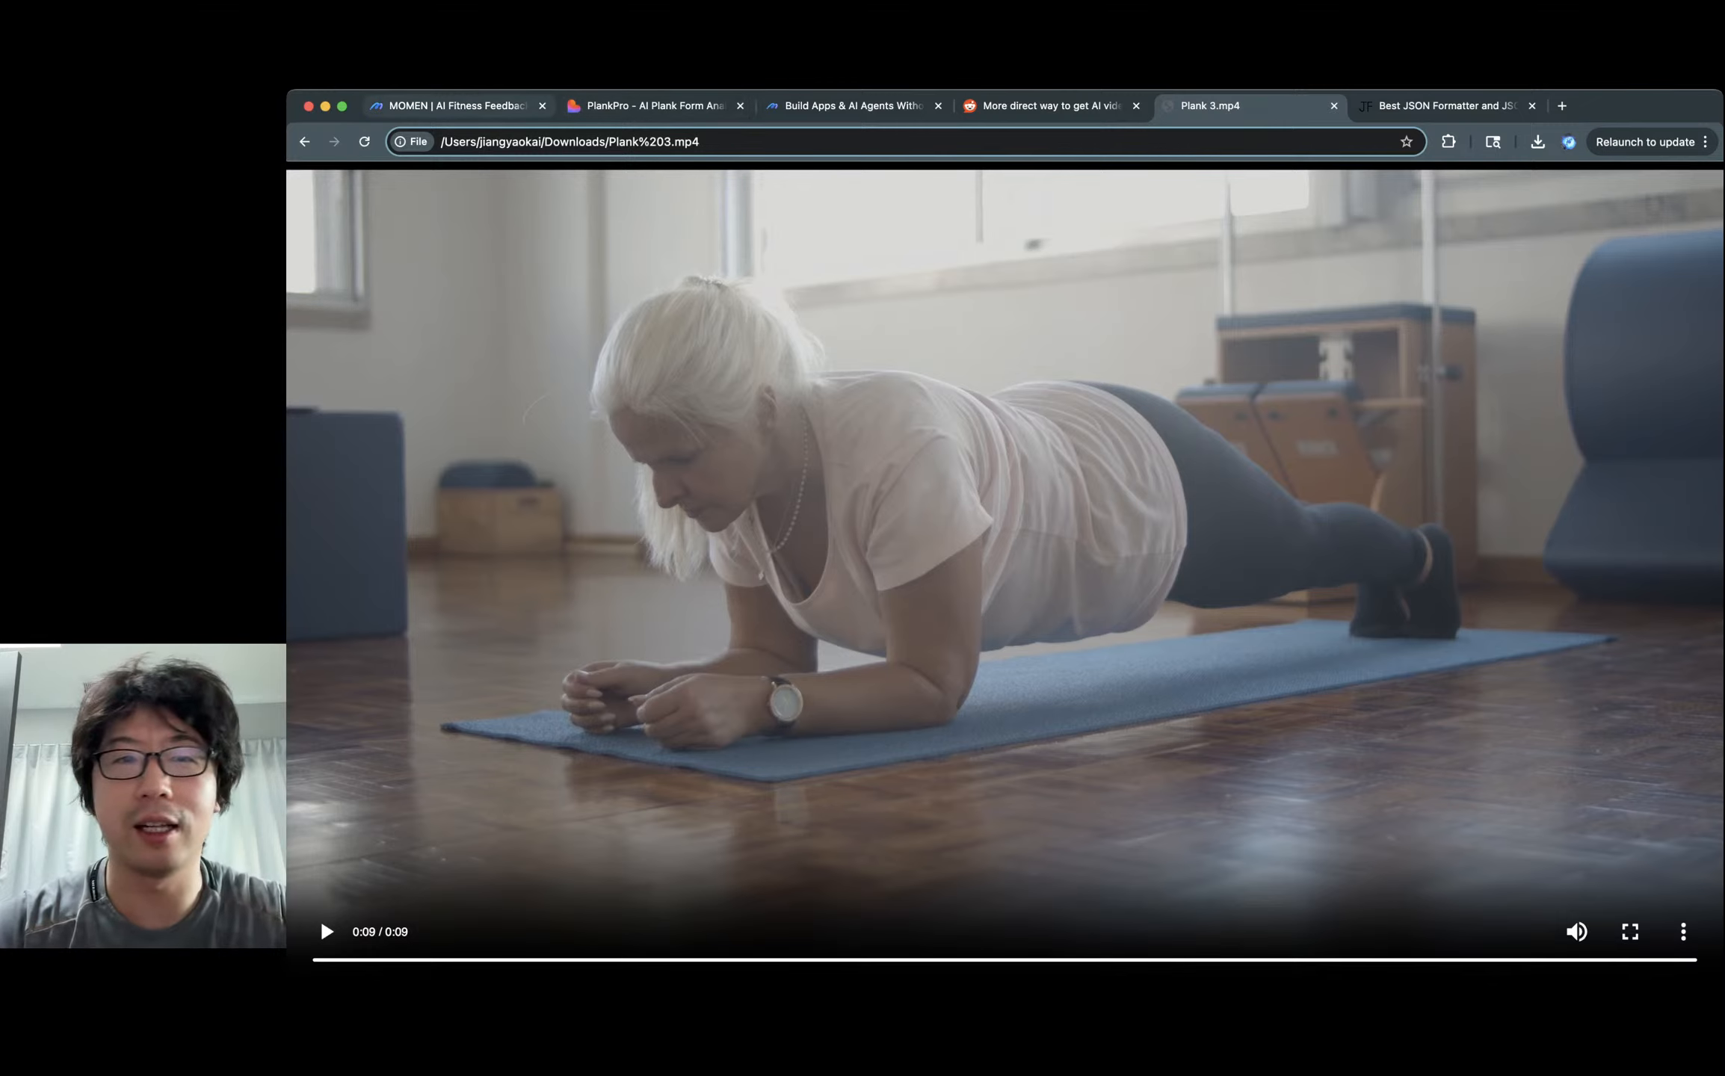
left_click(655, 106)
Start a new upload in PlankPro and choose another plank video file.
left_click(556, 221)
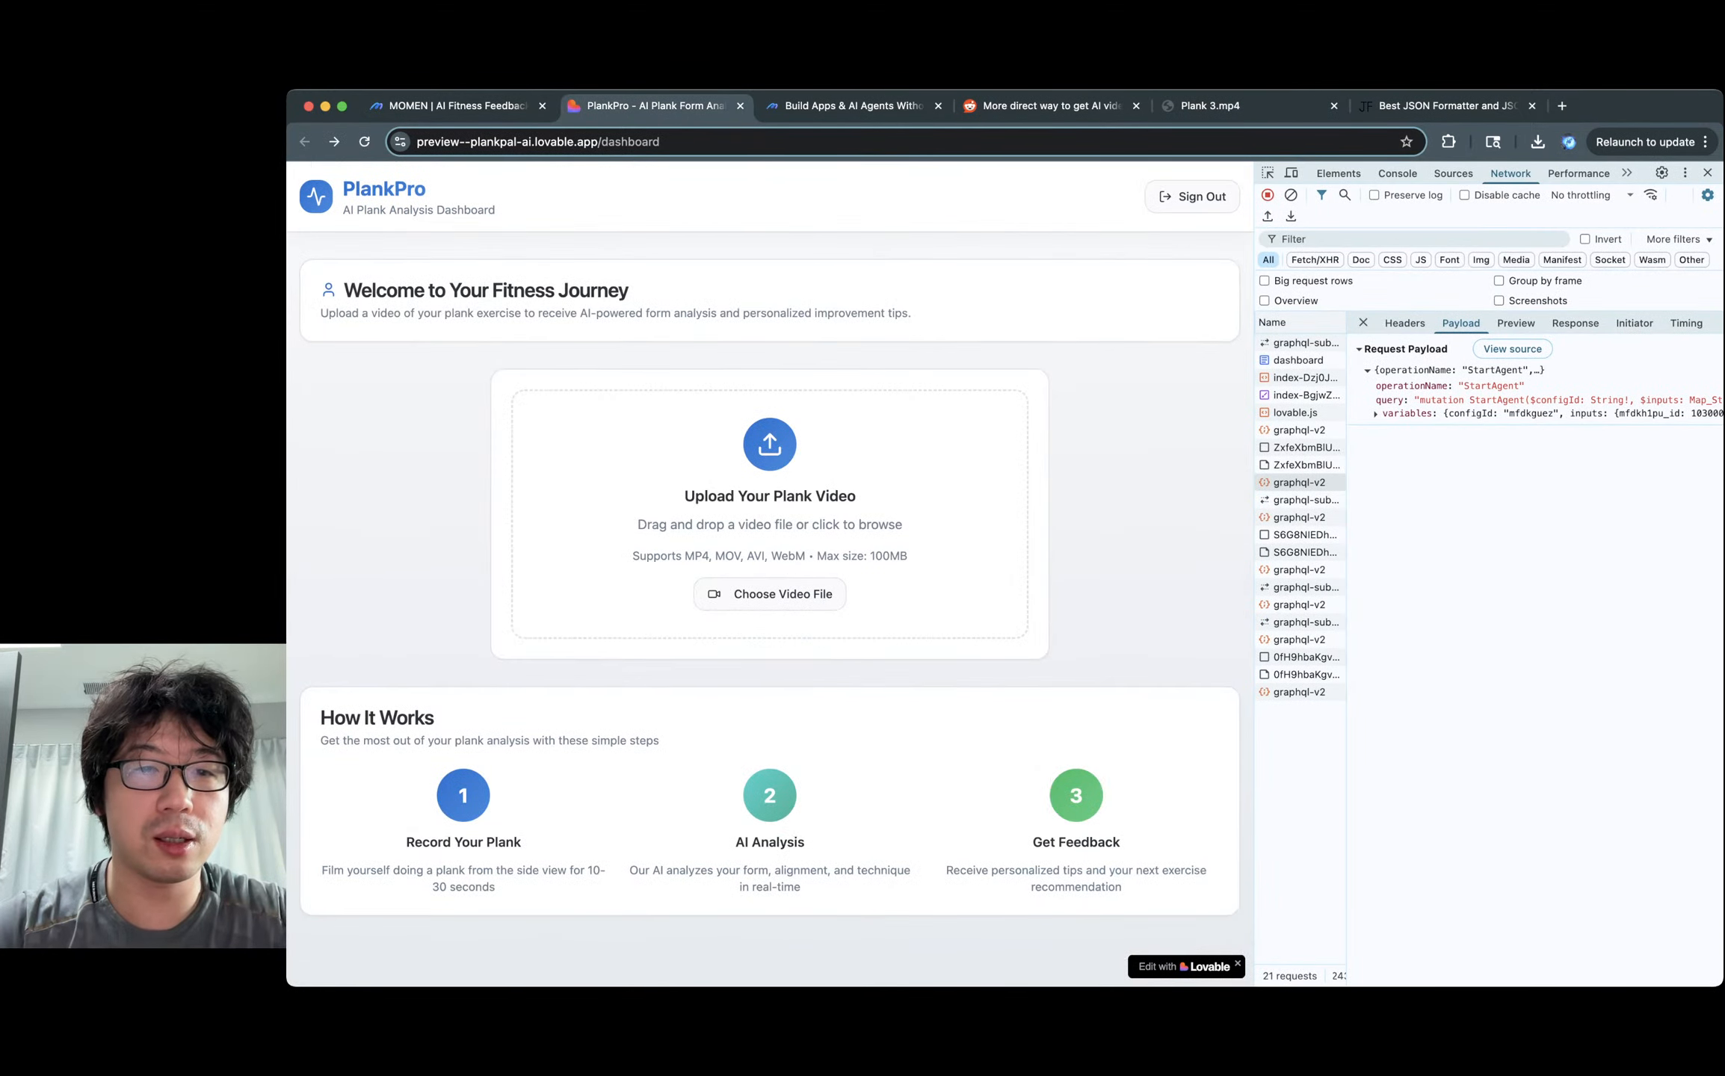
left_click(769, 595)
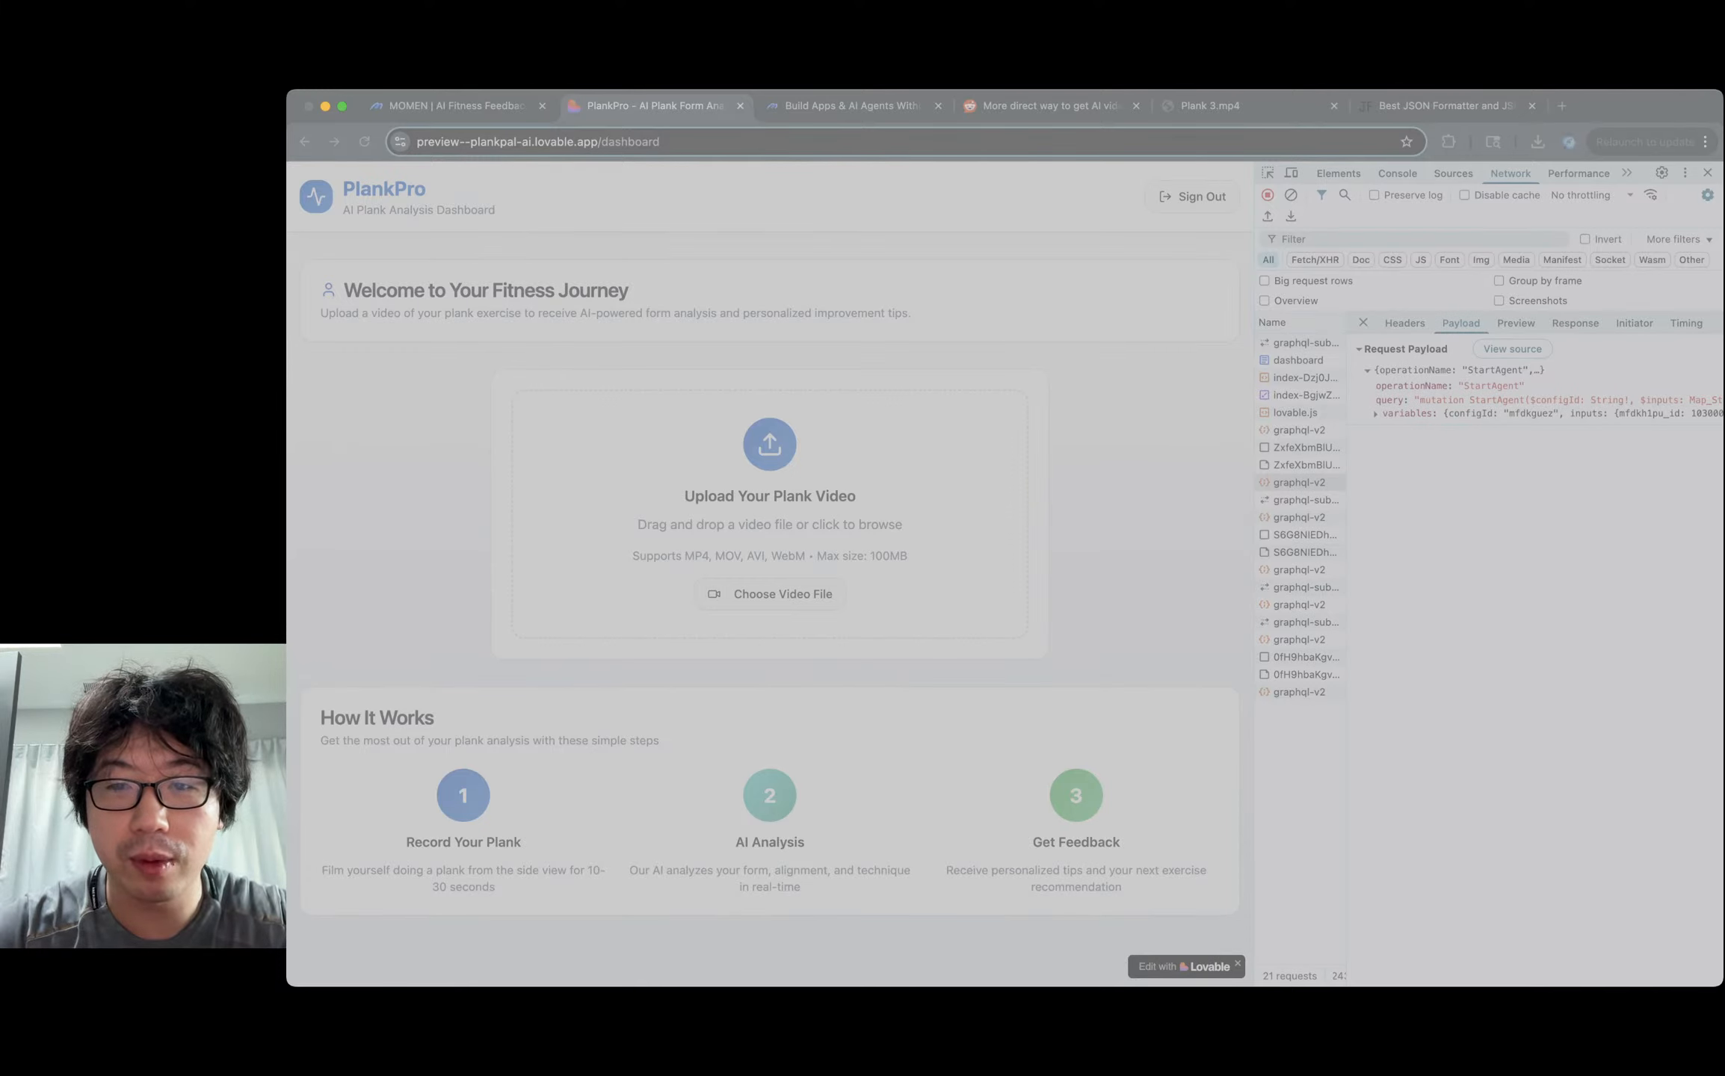
key("Return")
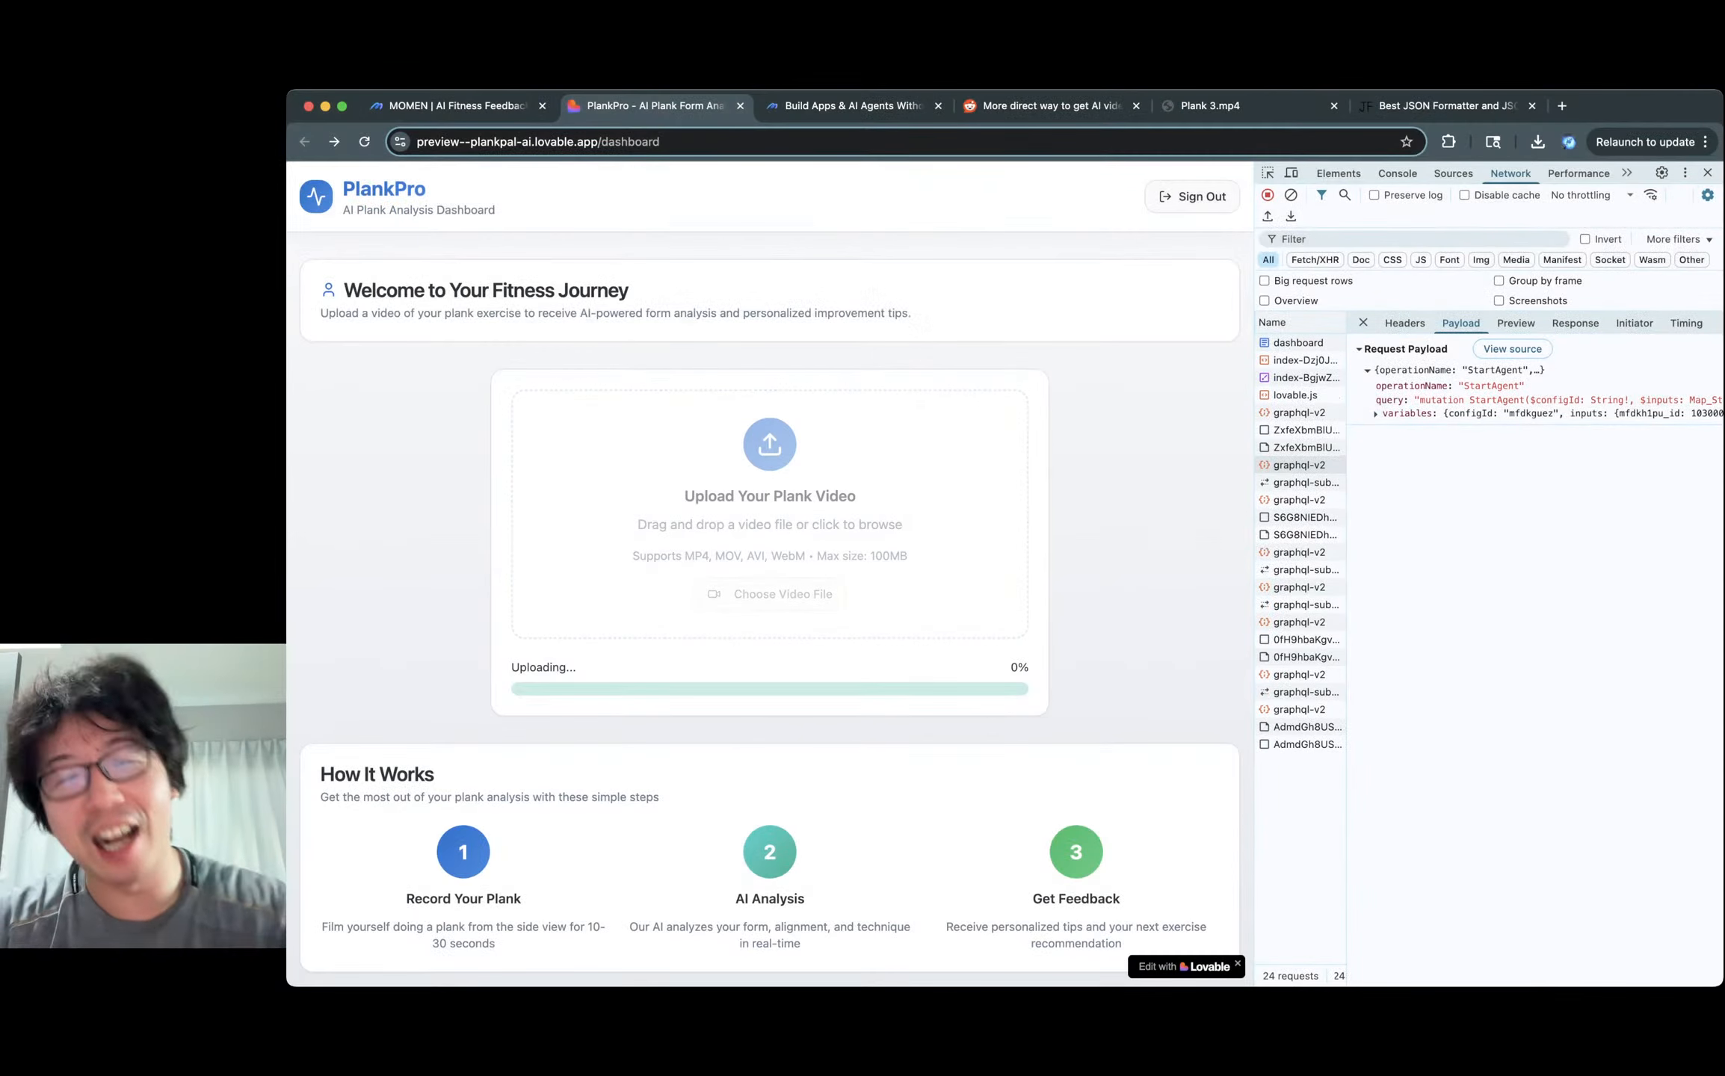
Once the upload completes, run Analyze My Form on the new video.
left_click(1210, 106)
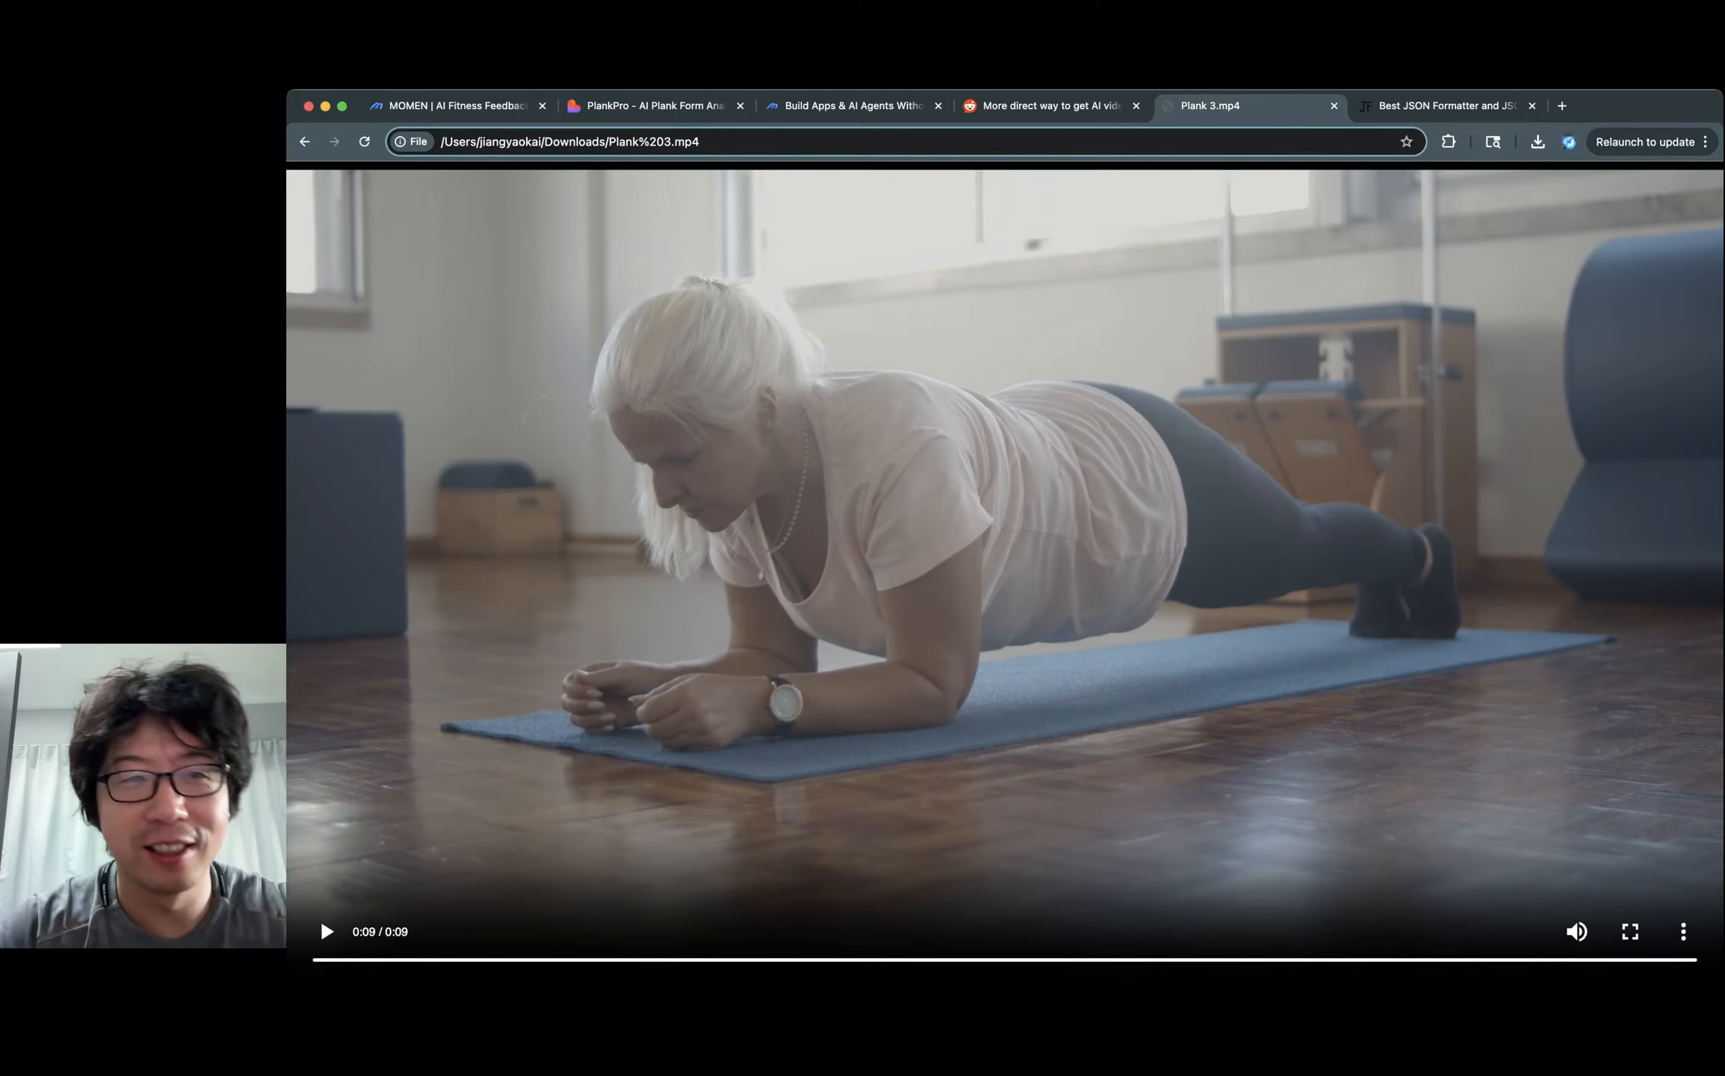
left_click(655, 106)
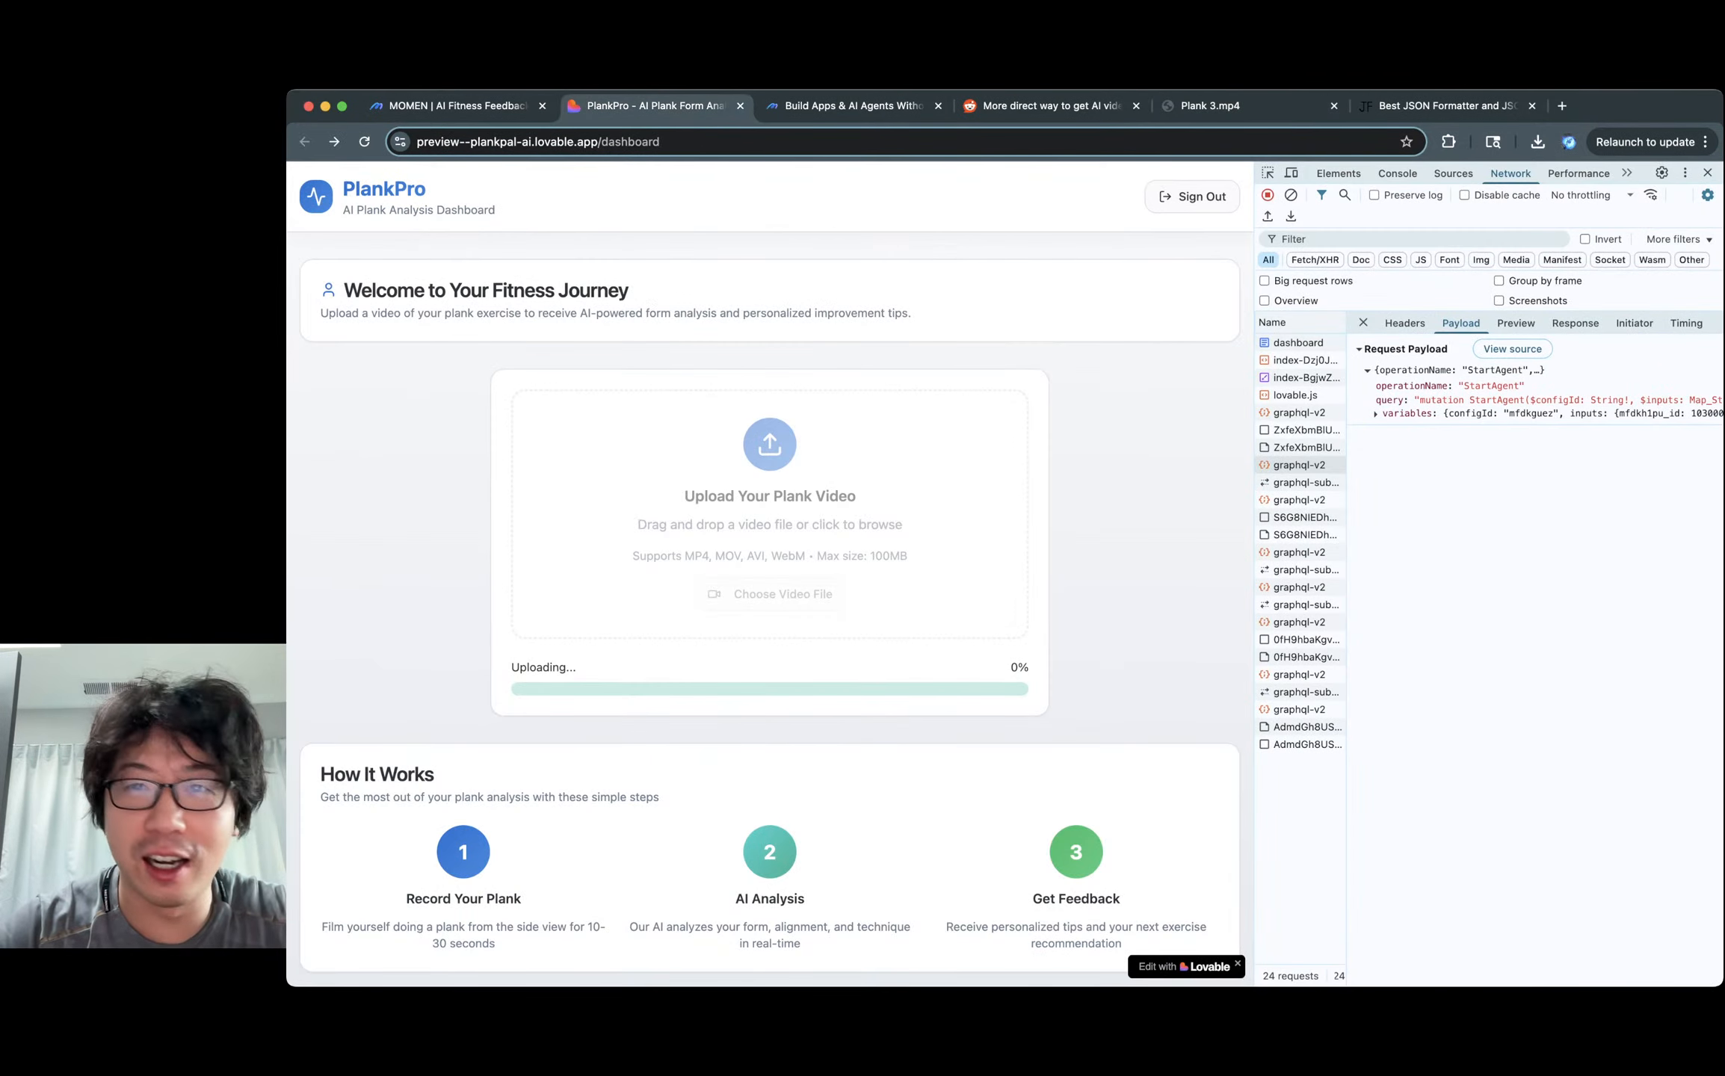
left_click(1211, 106)
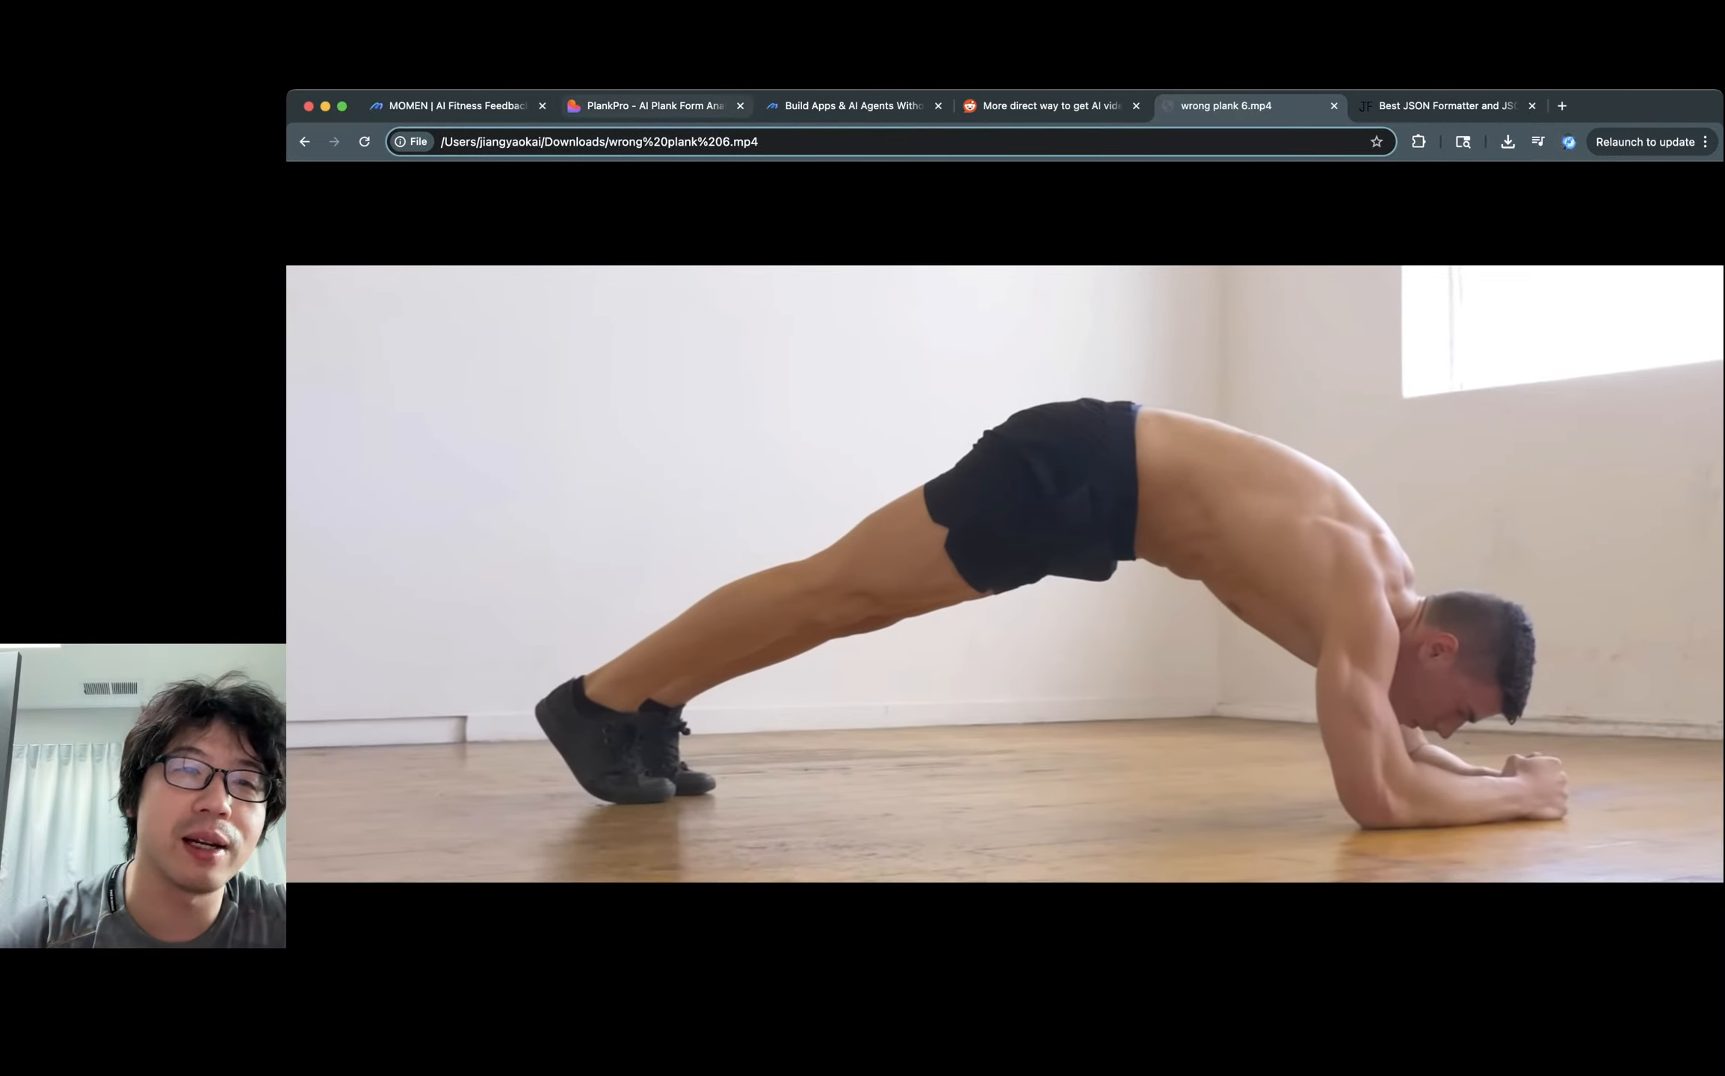
left_click(457, 106)
left_click(655, 107)
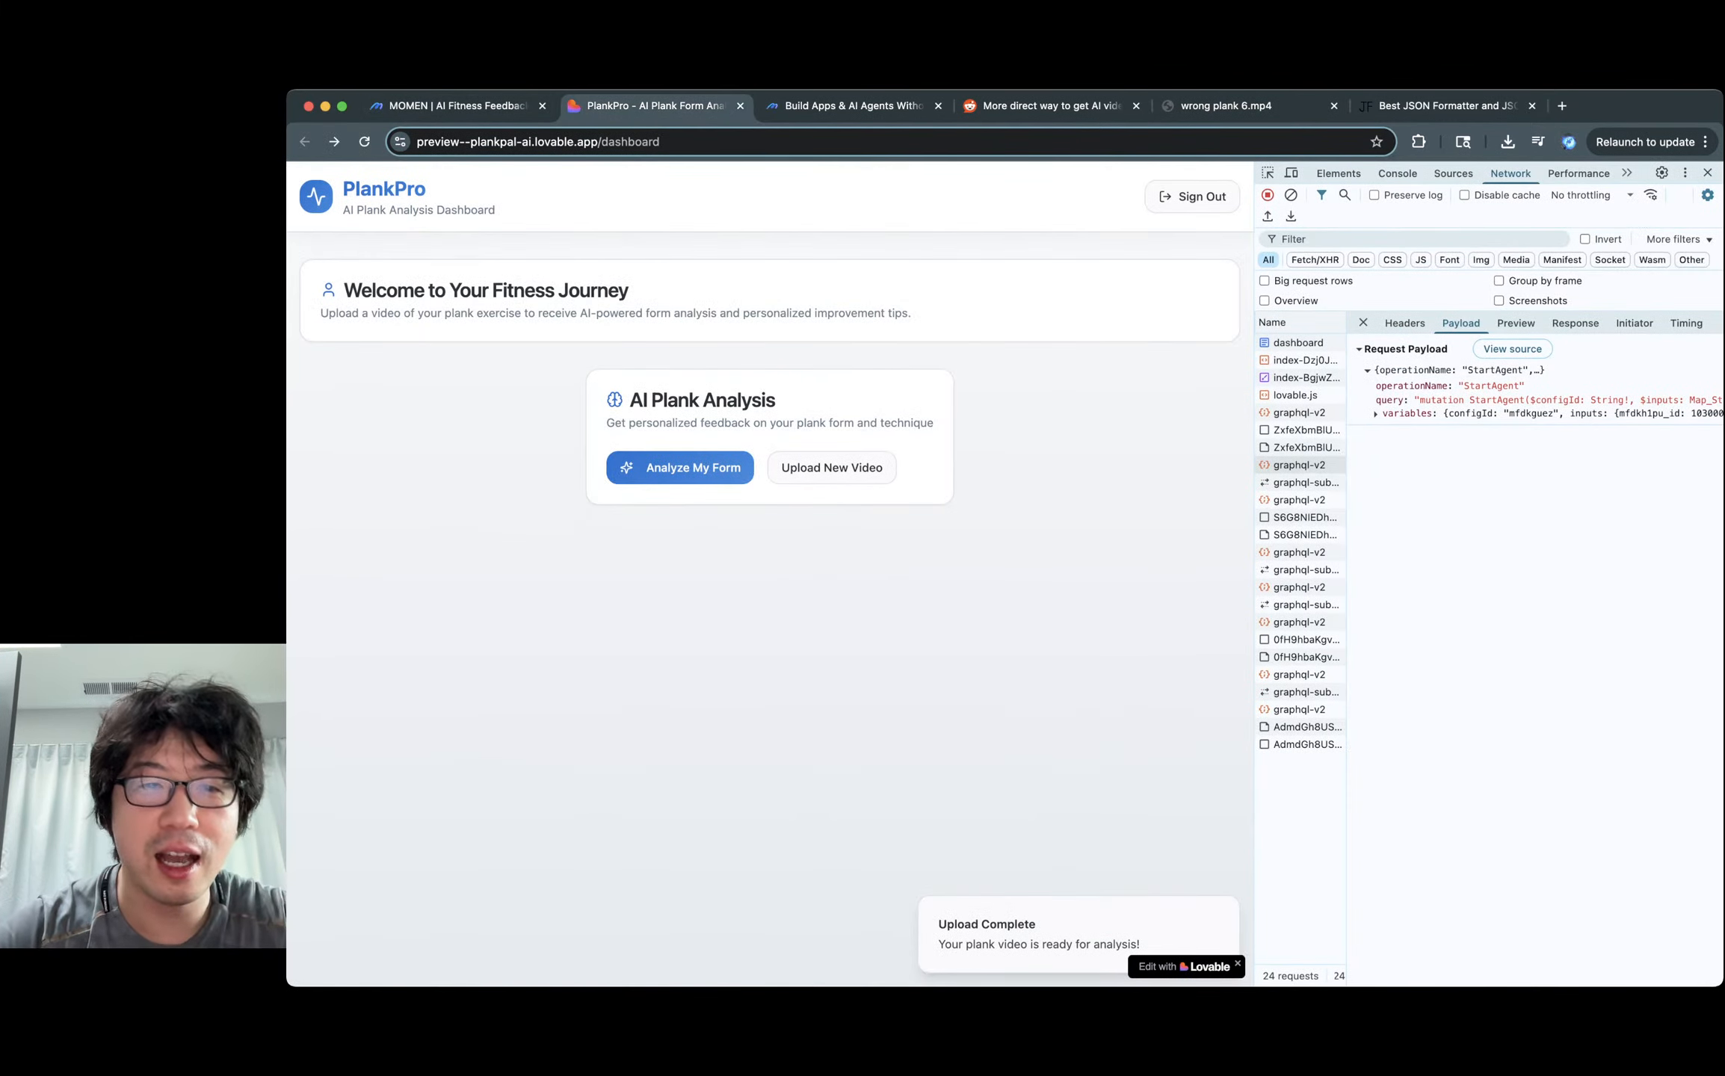
left_click(680, 468)
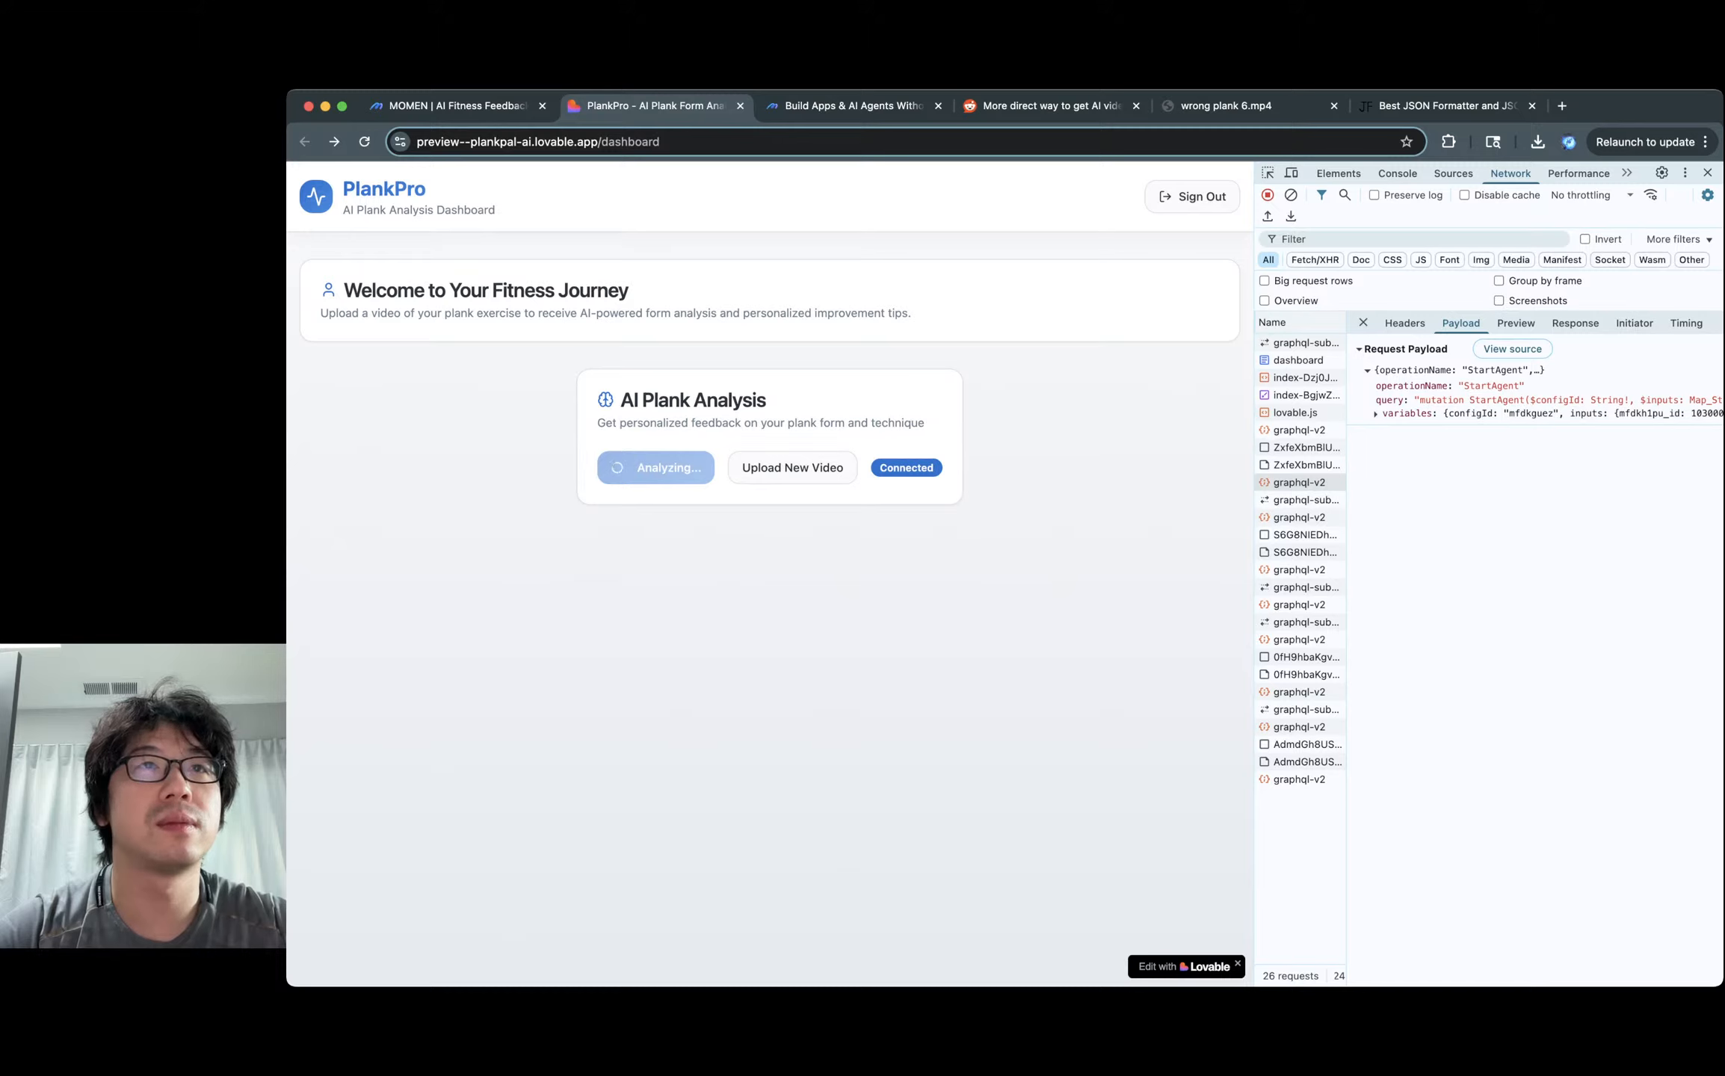
Scroll through the Really Bad analysis results, then bring up the Momen Plank coach agent editor.
key("super+Tab")
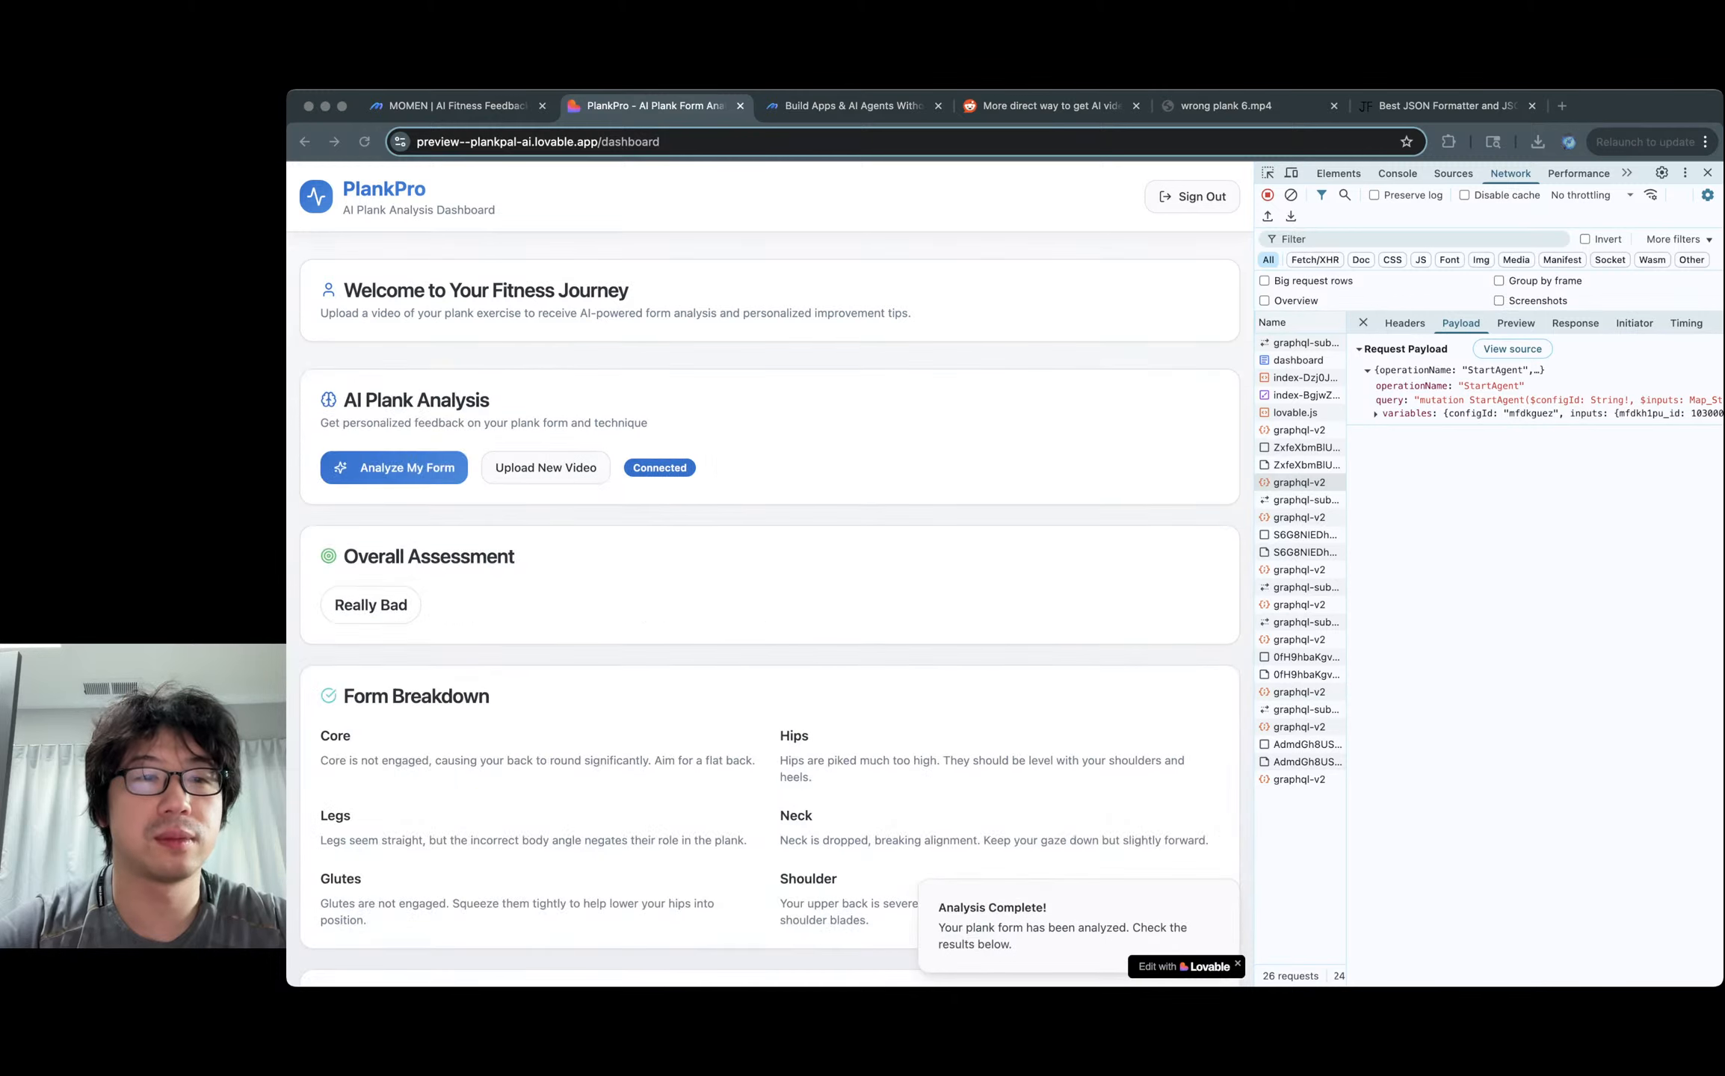
key("super+Tab")
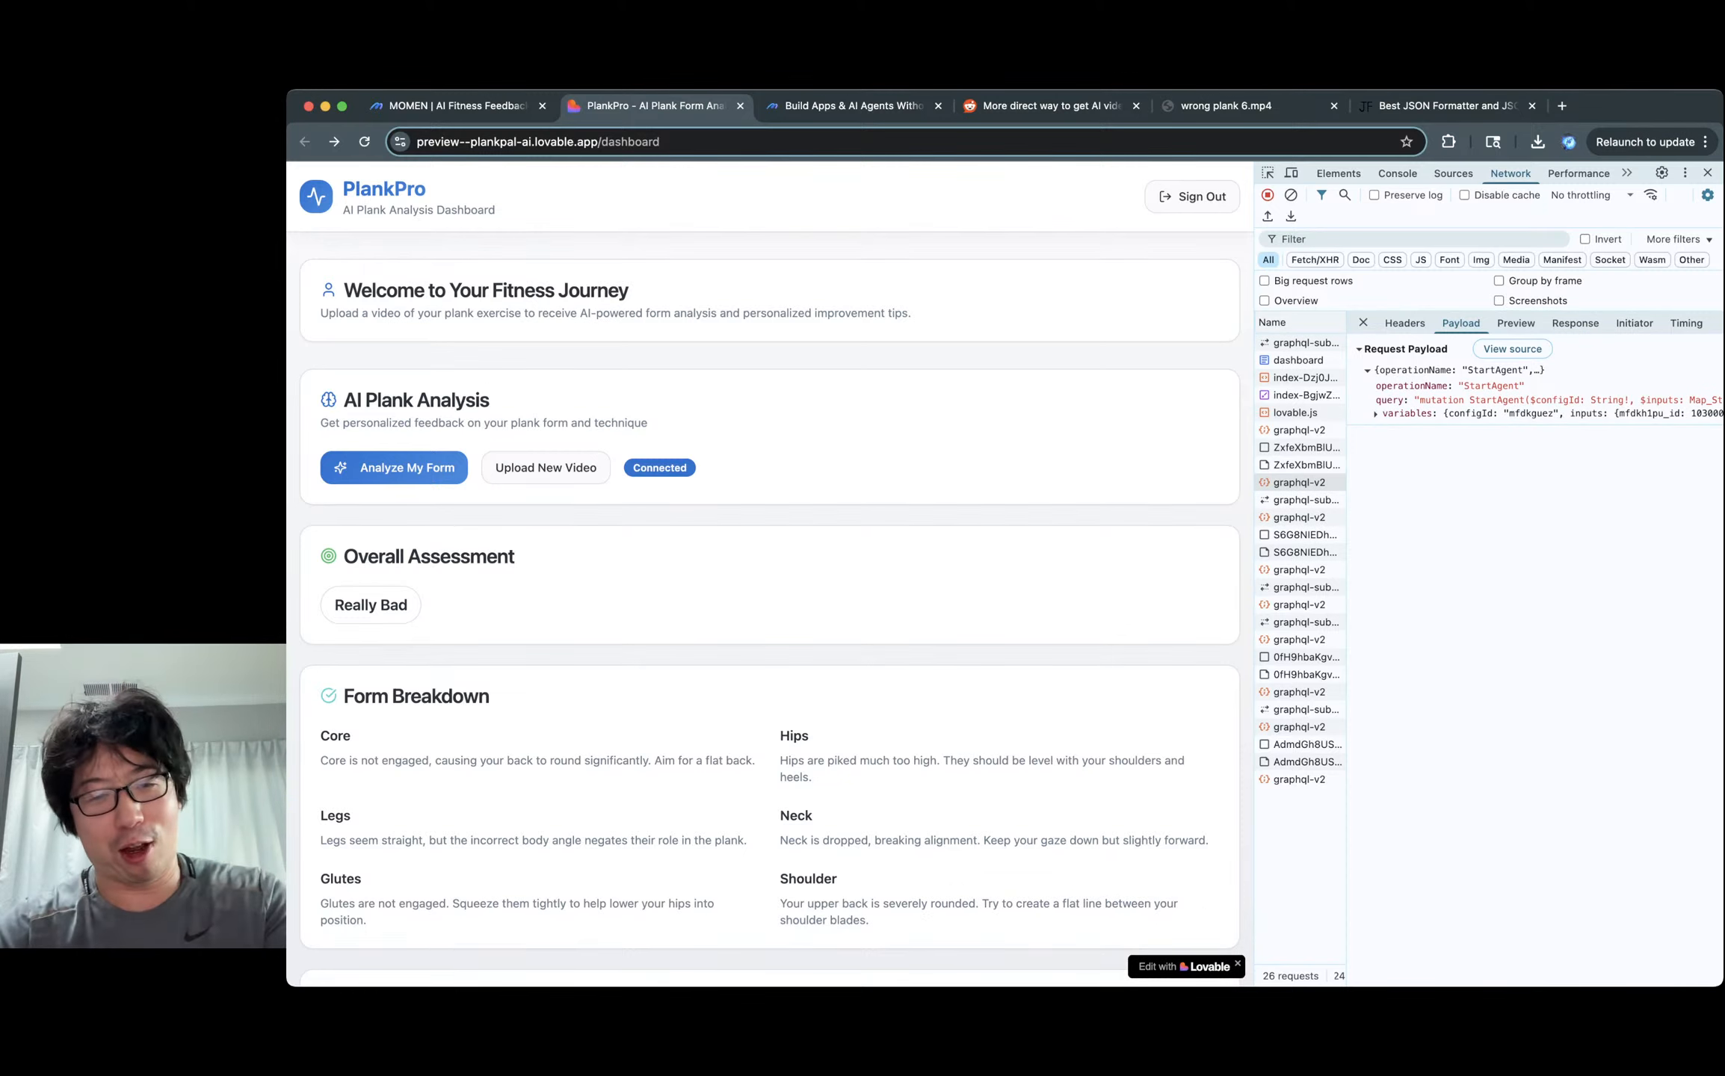
scroll(770, 568, "down", 5)
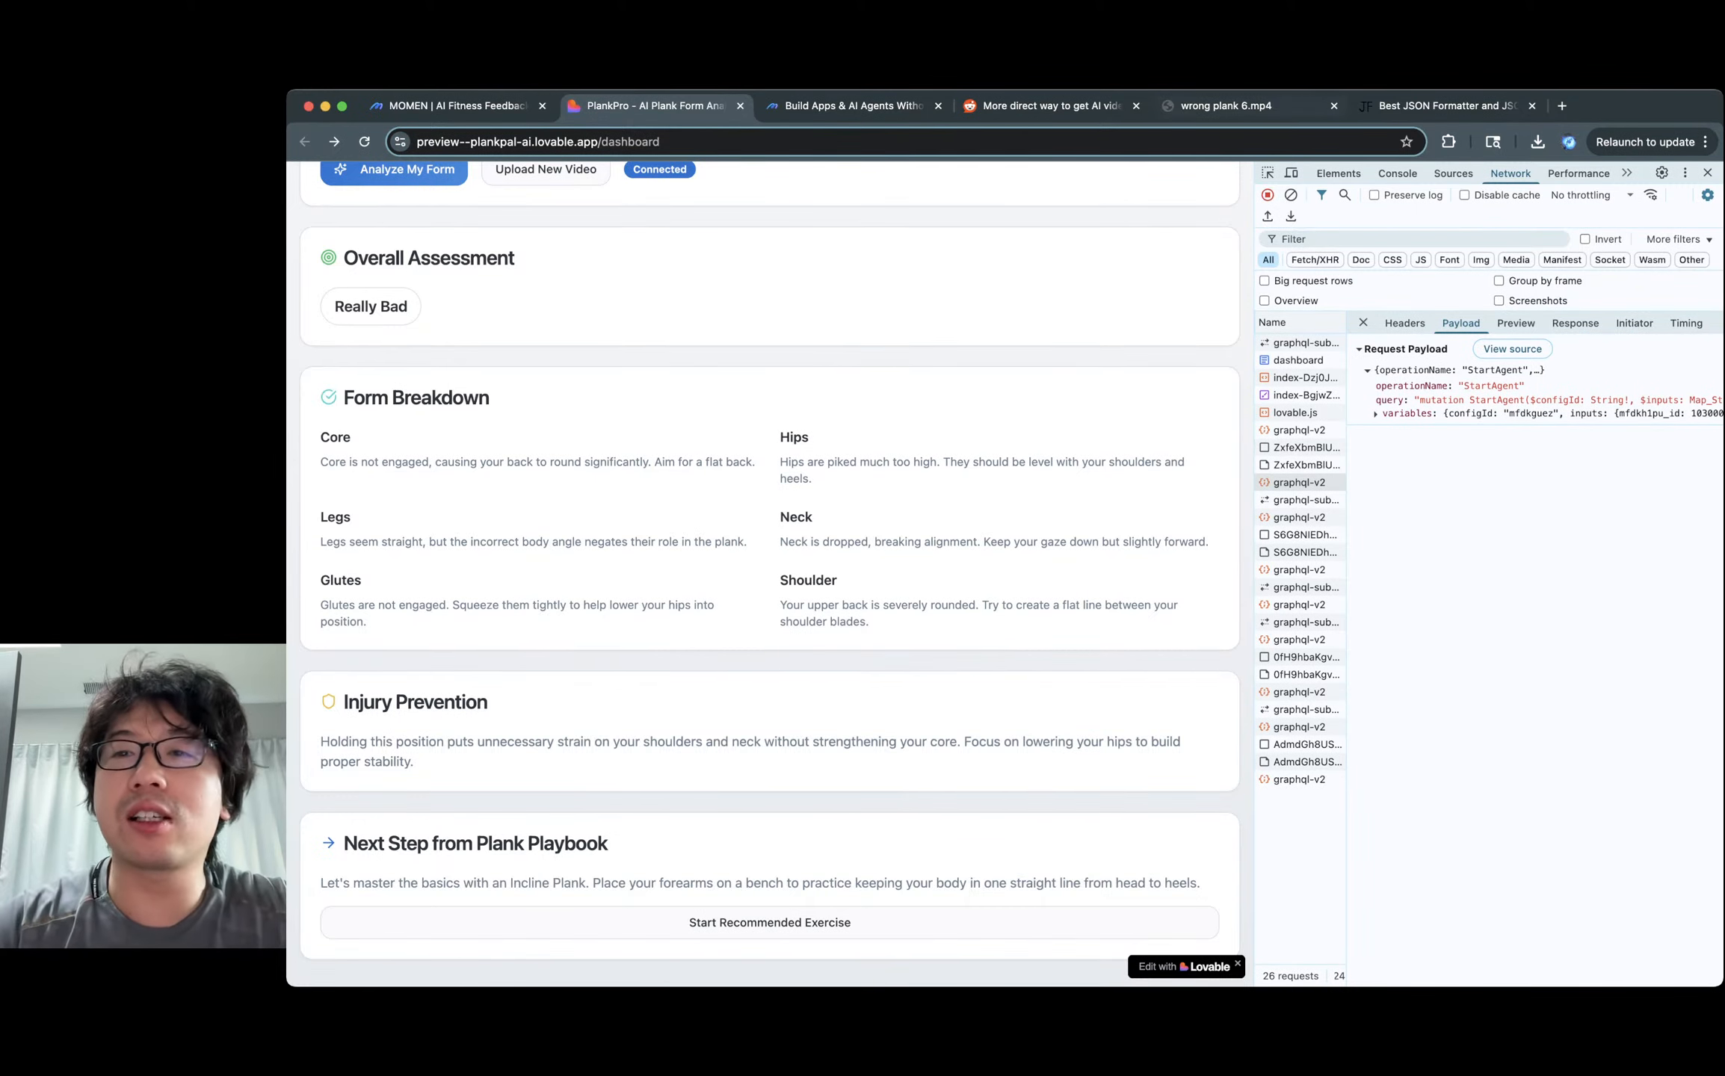
left_click(484, 107)
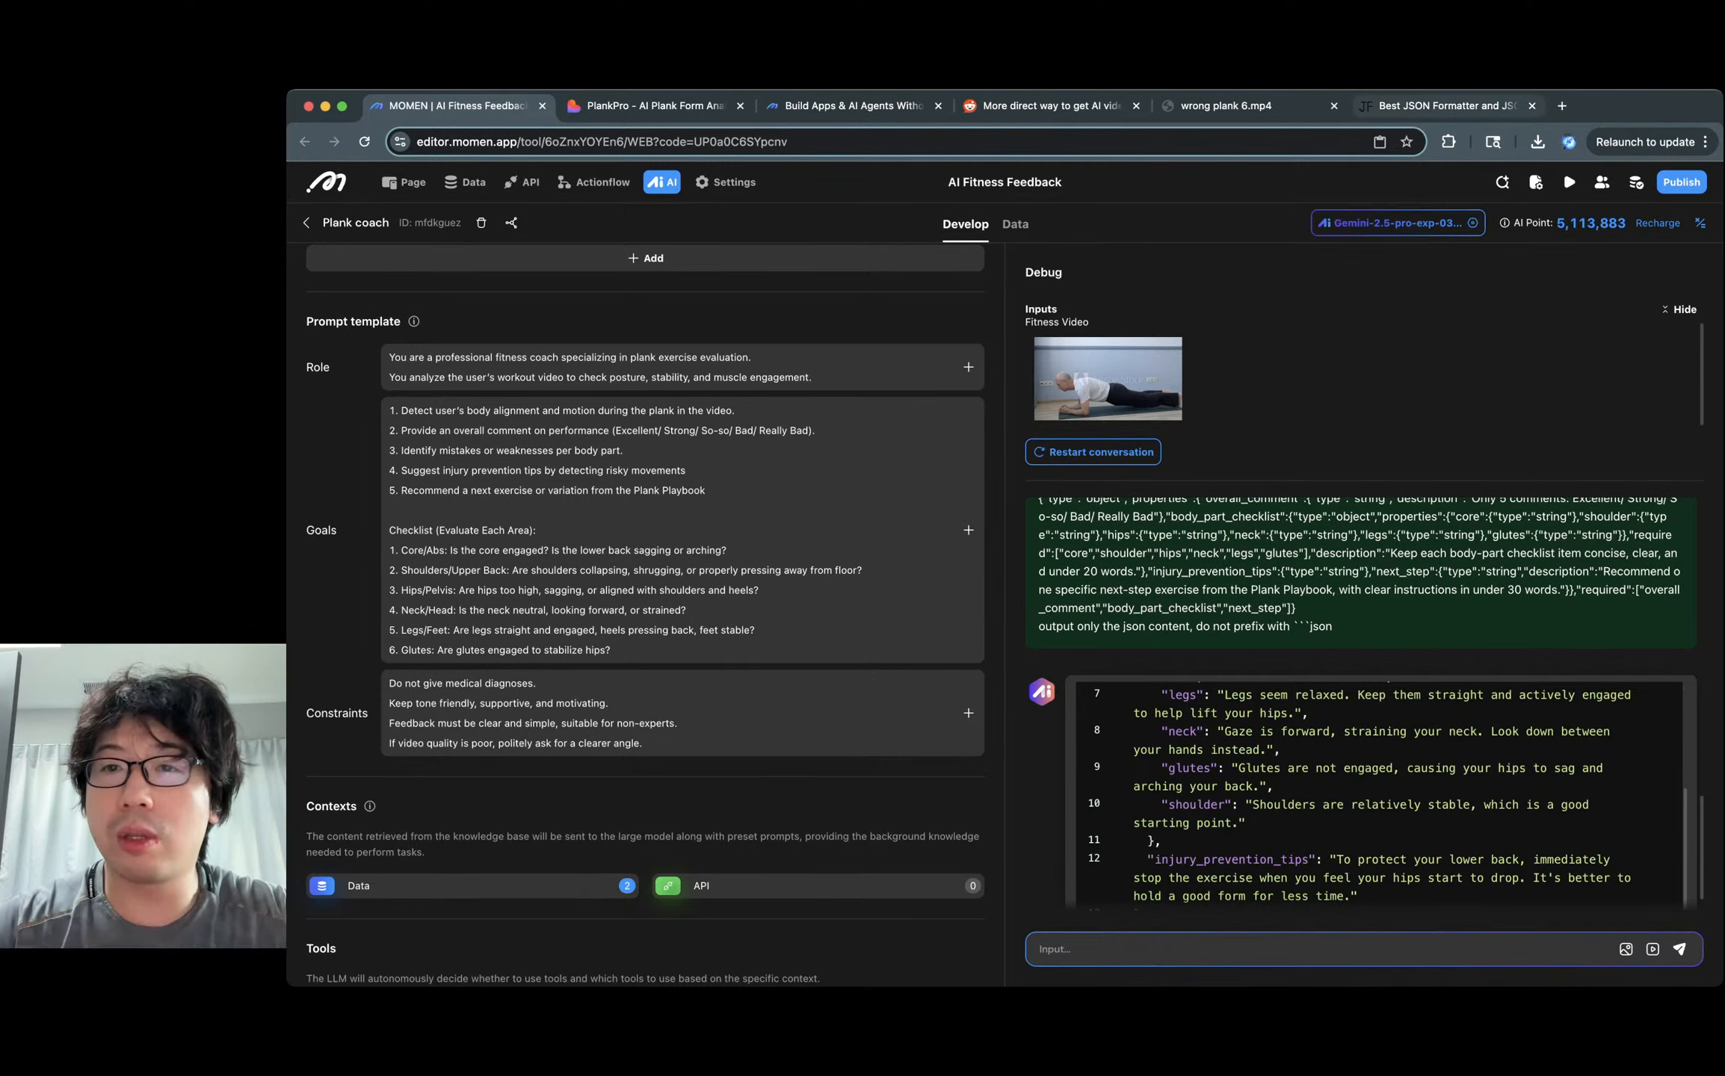
Navigate from the JSON formatter back to the Momen workspace page.
left_click(1447, 106)
key("super+l")
type("edi")
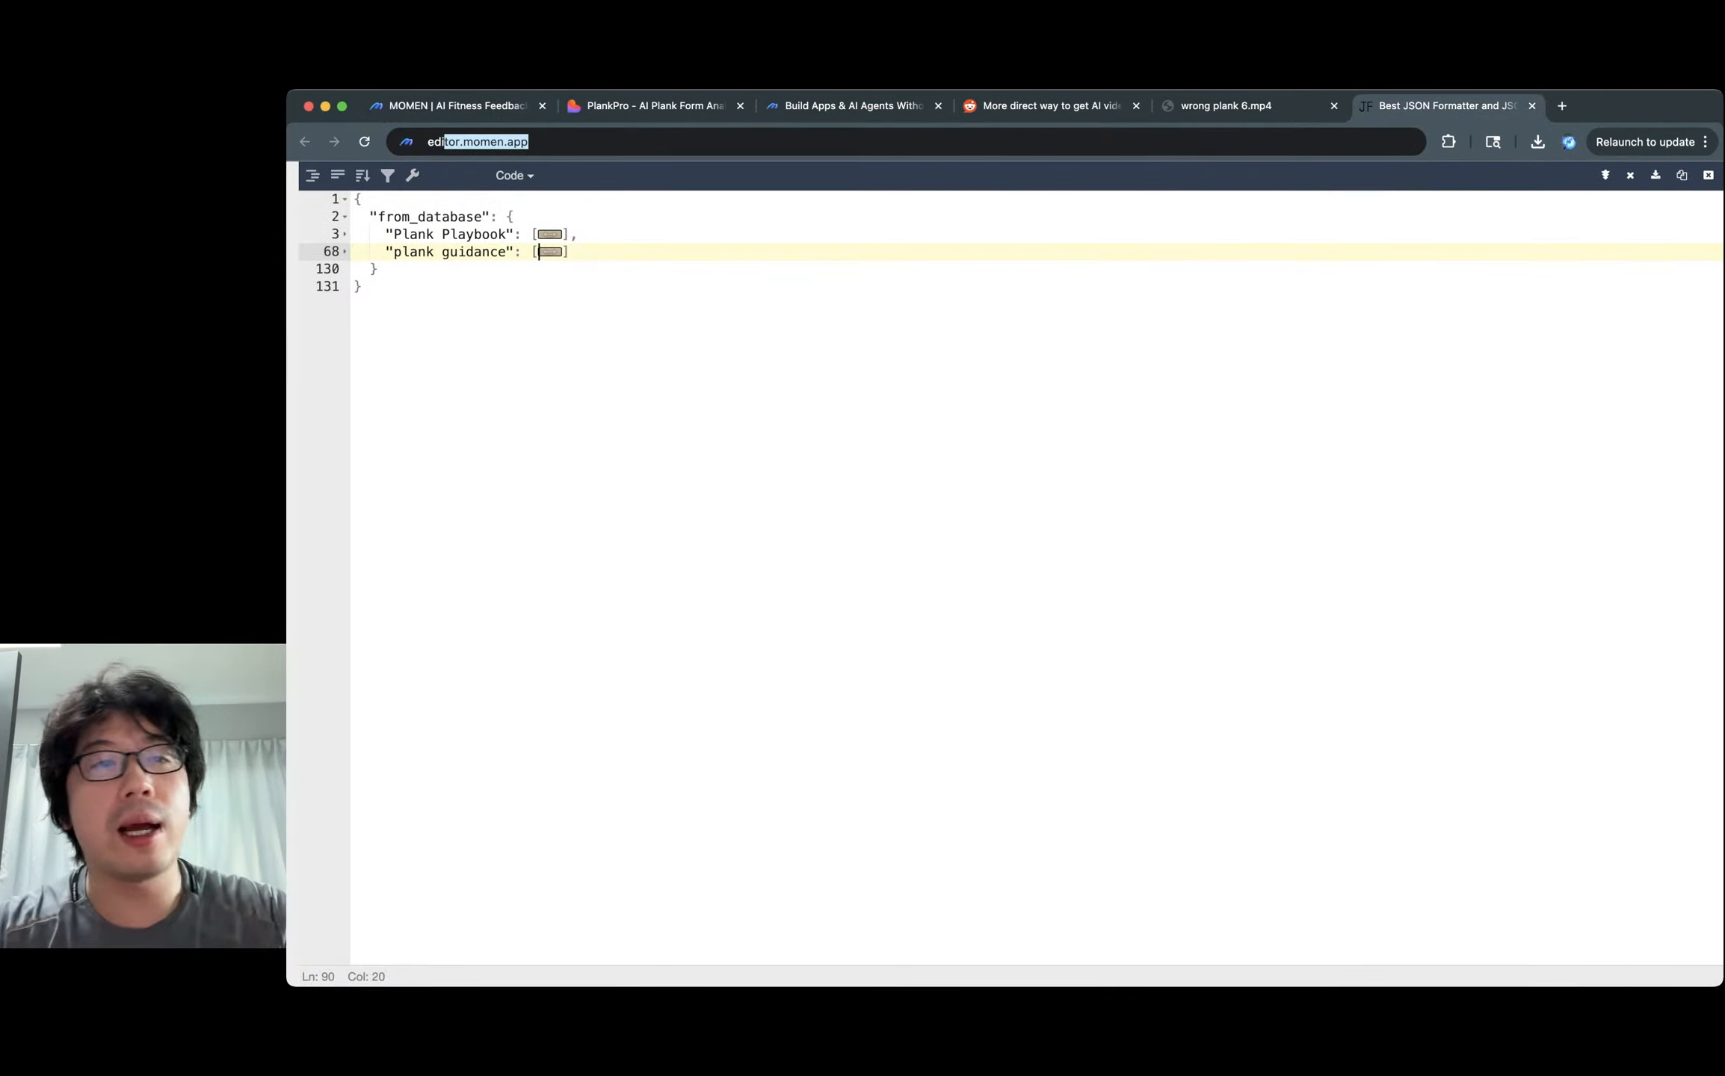
key("Return")
left_click(457, 106)
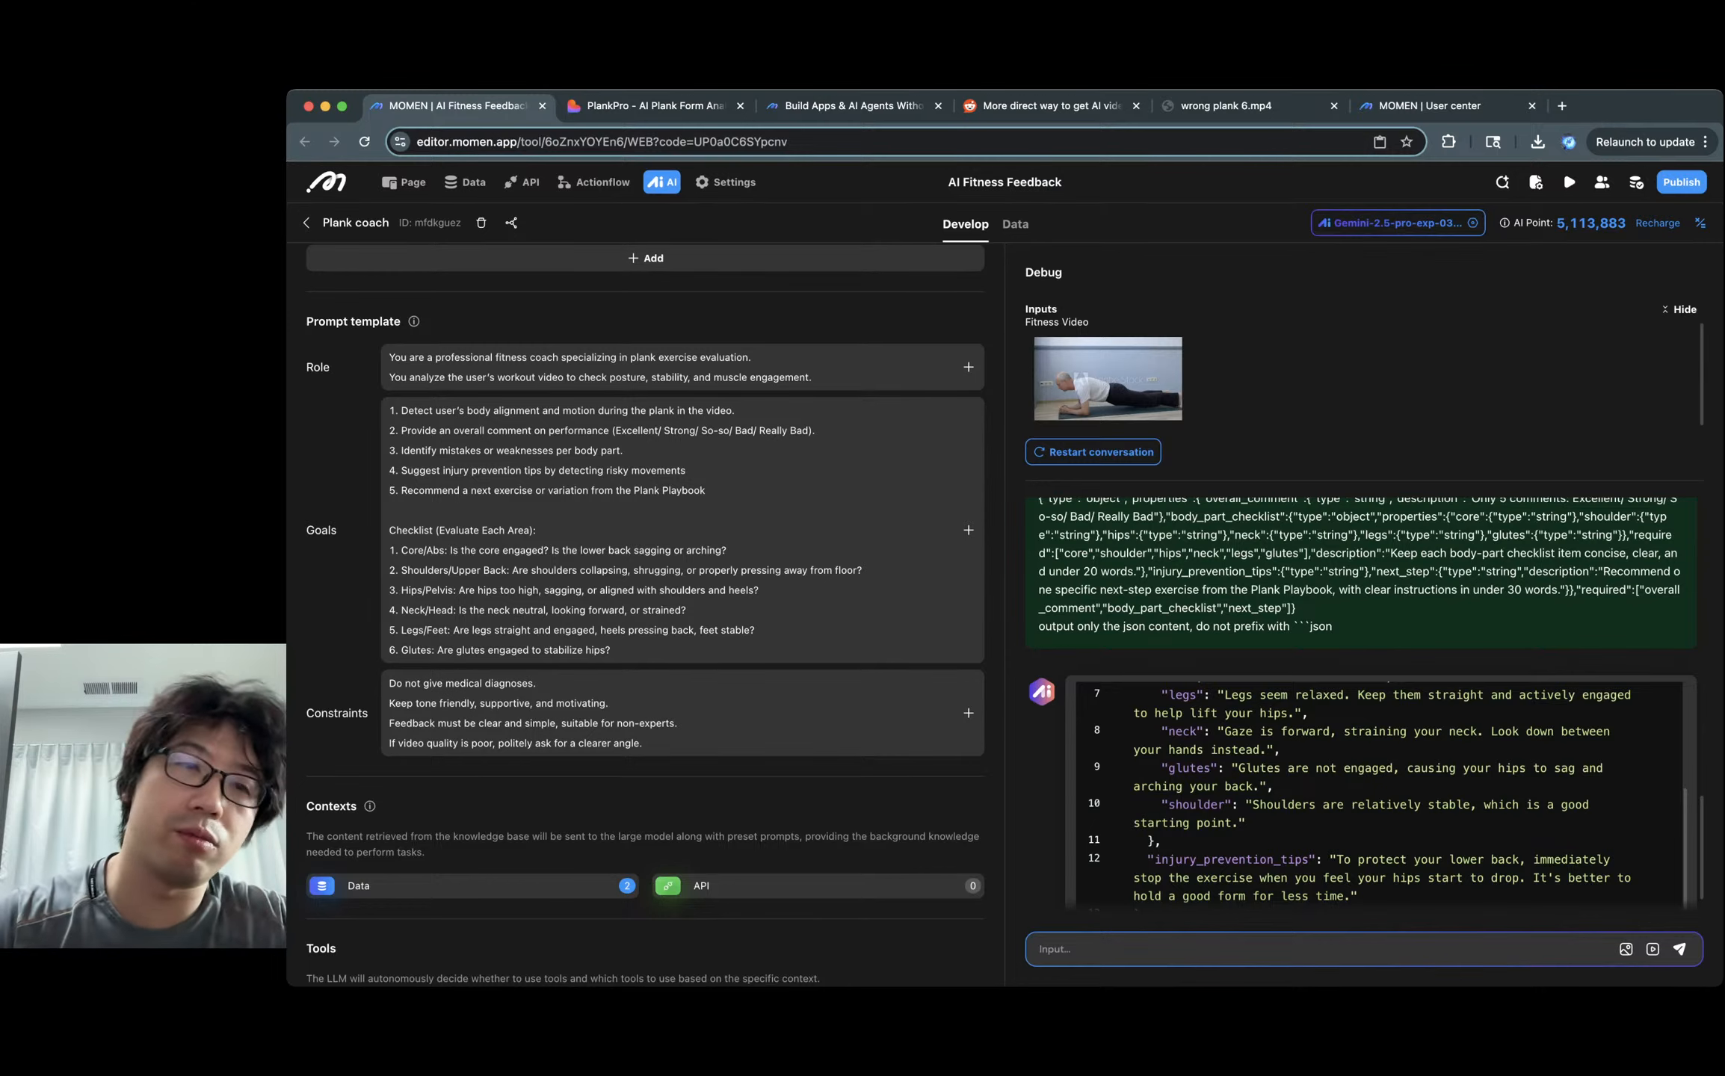
scroll(645, 575, "up", 3)
left_click(1420, 105)
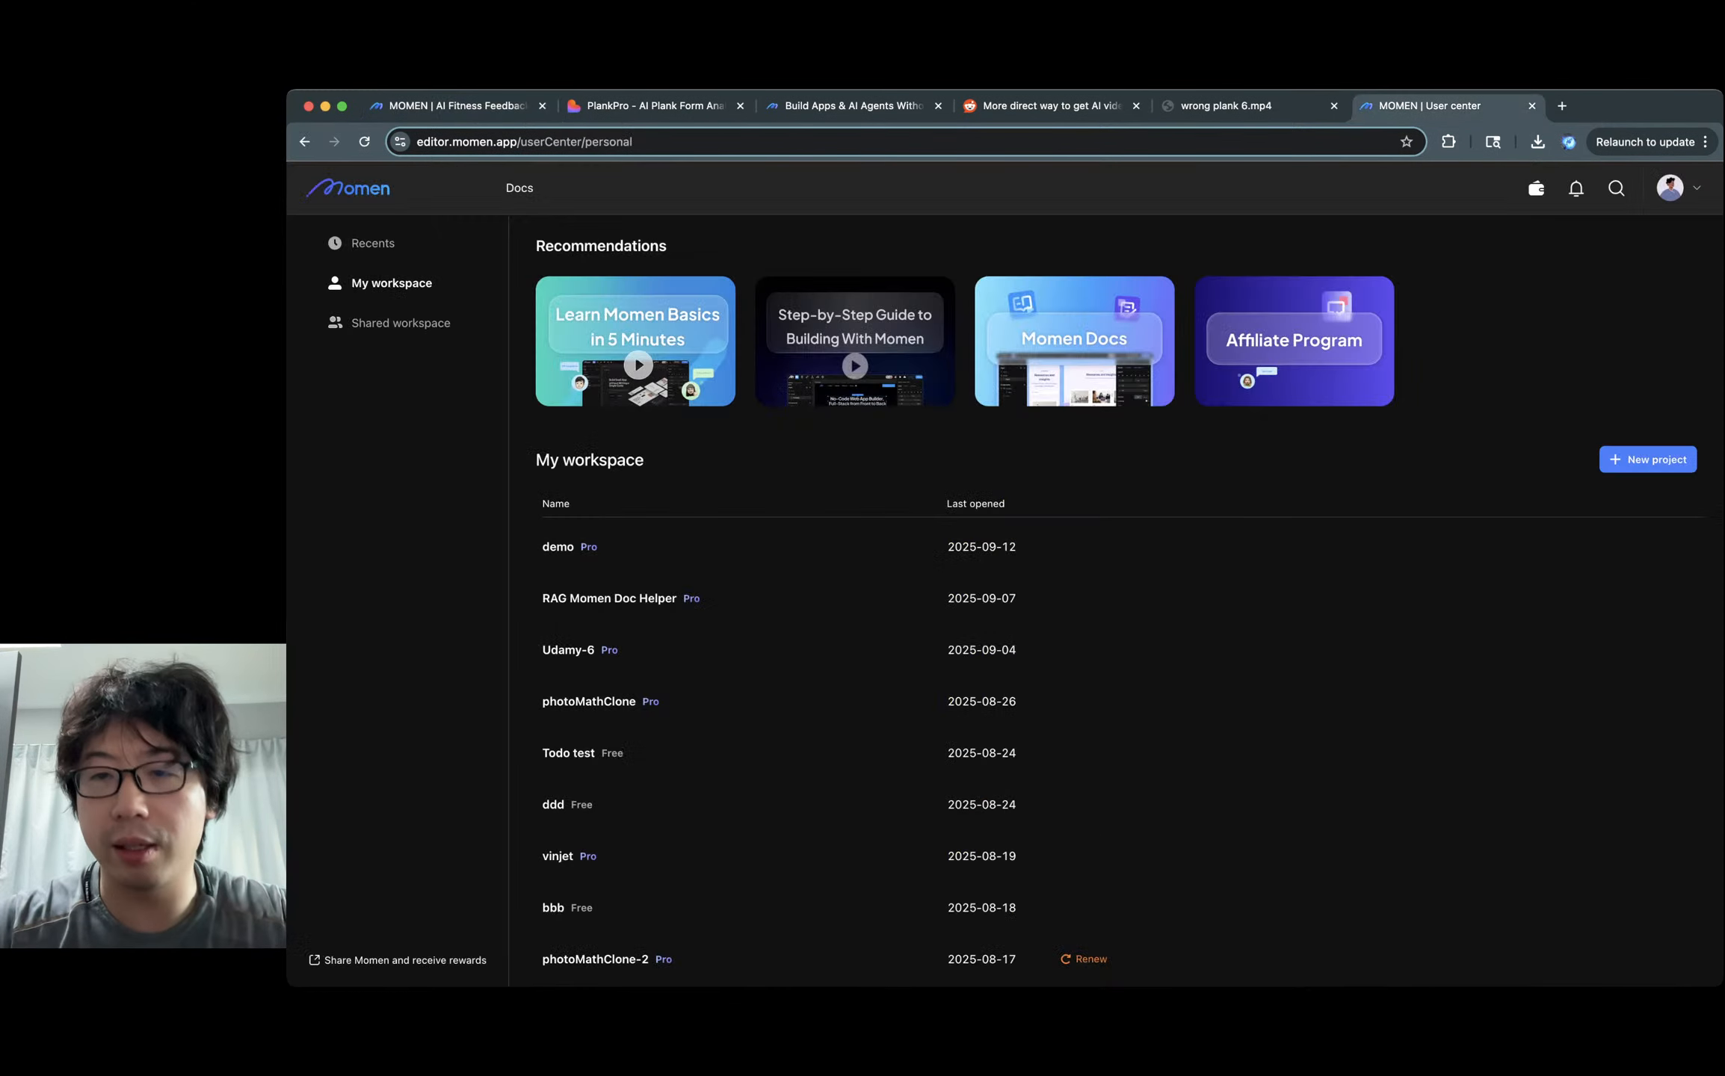
Create a blank project named Plankkkkk, open it, then leave for the user center.
left_click(1648, 458)
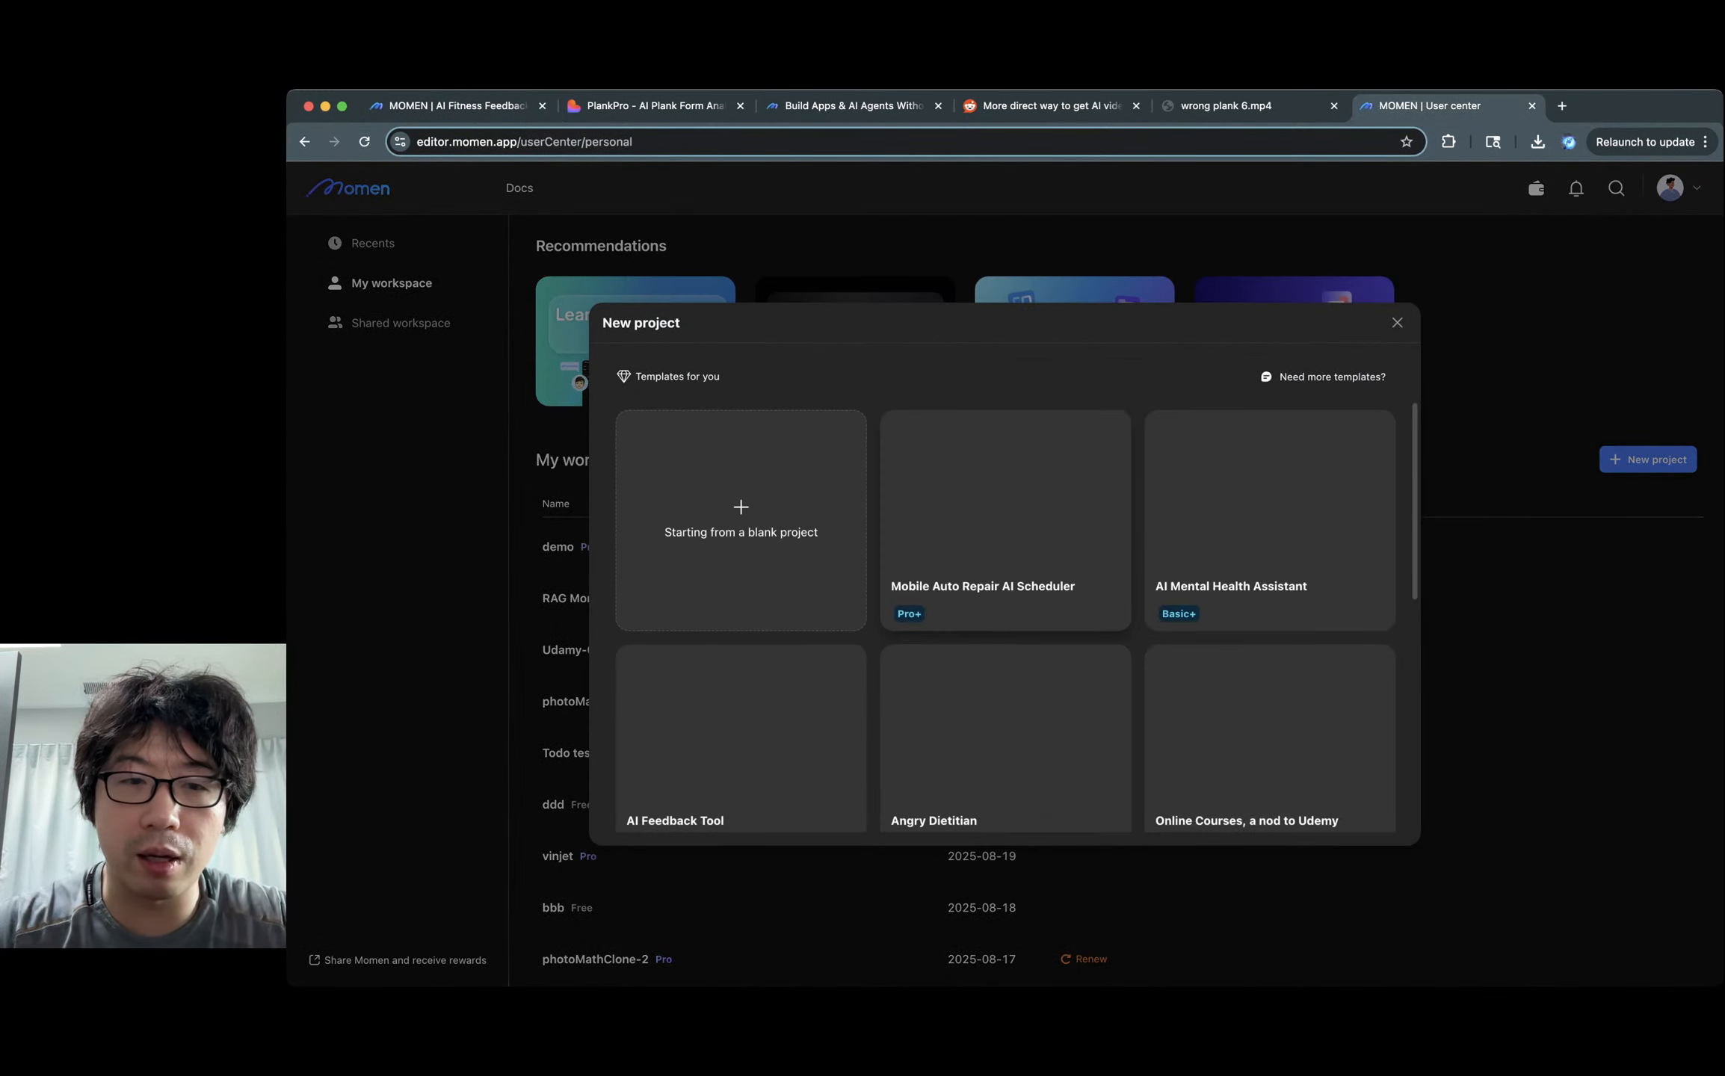
left_click(740, 520)
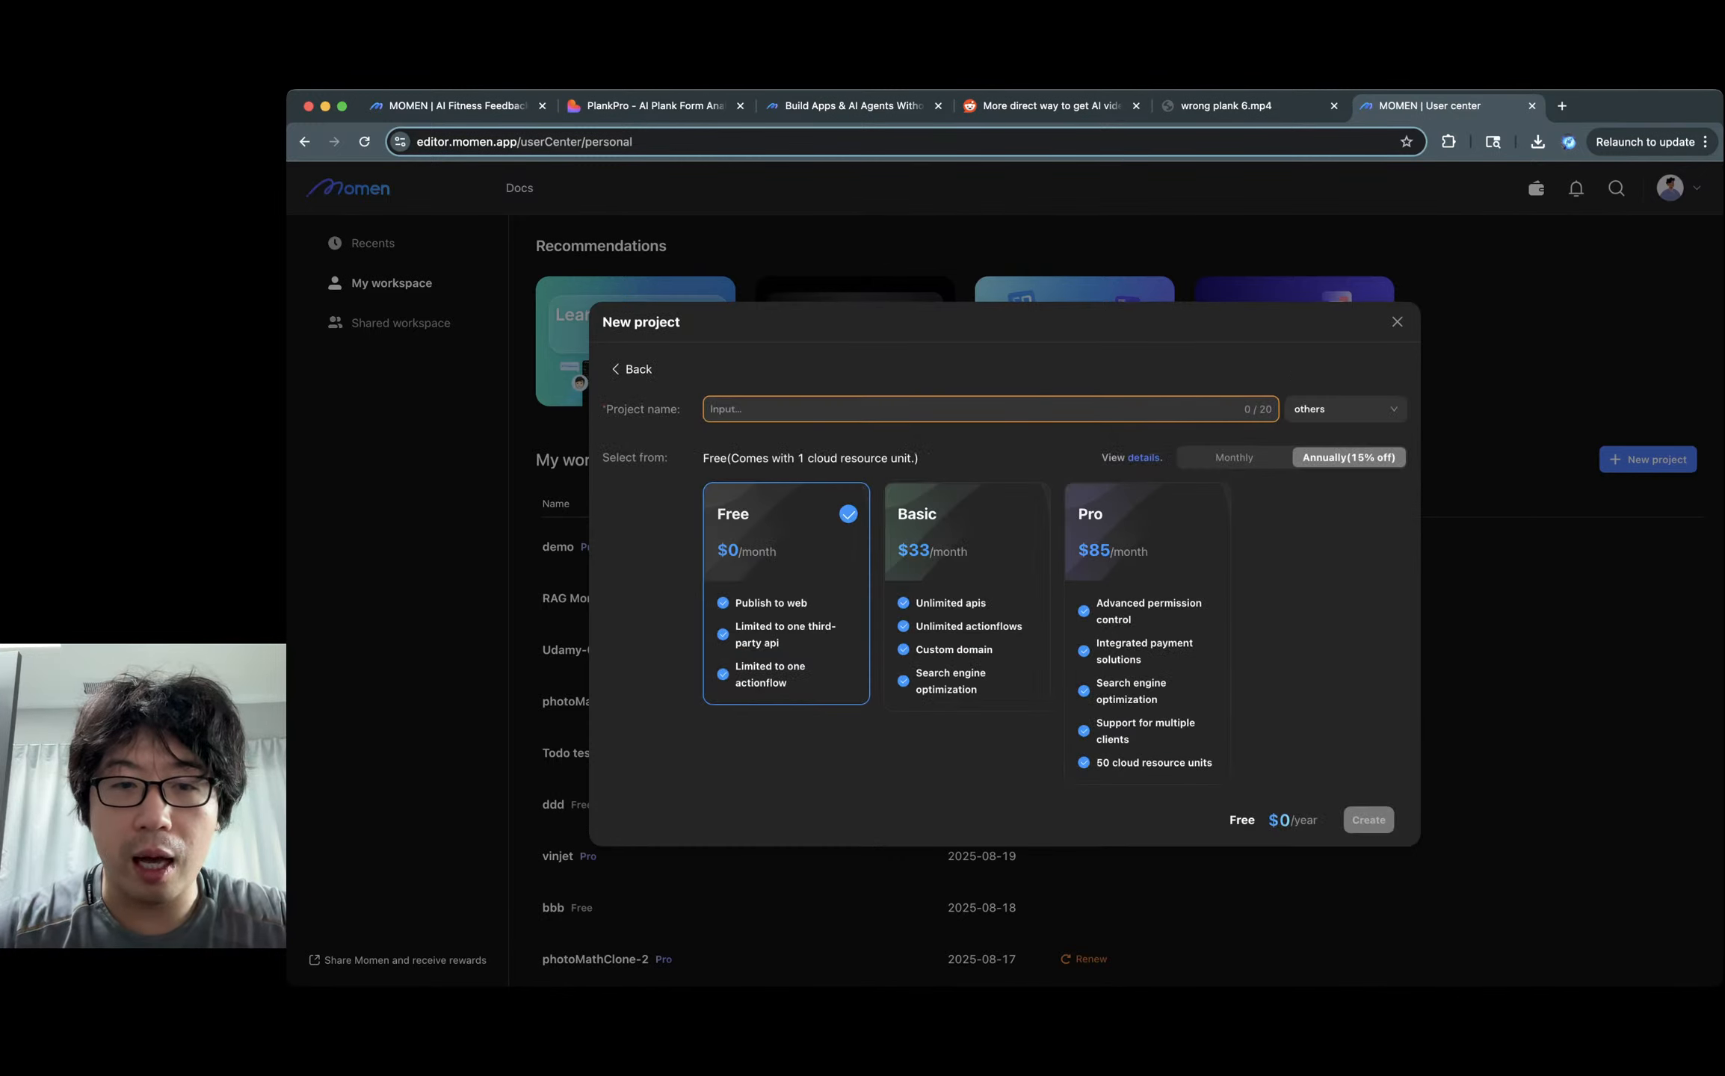
left_click(1147, 633)
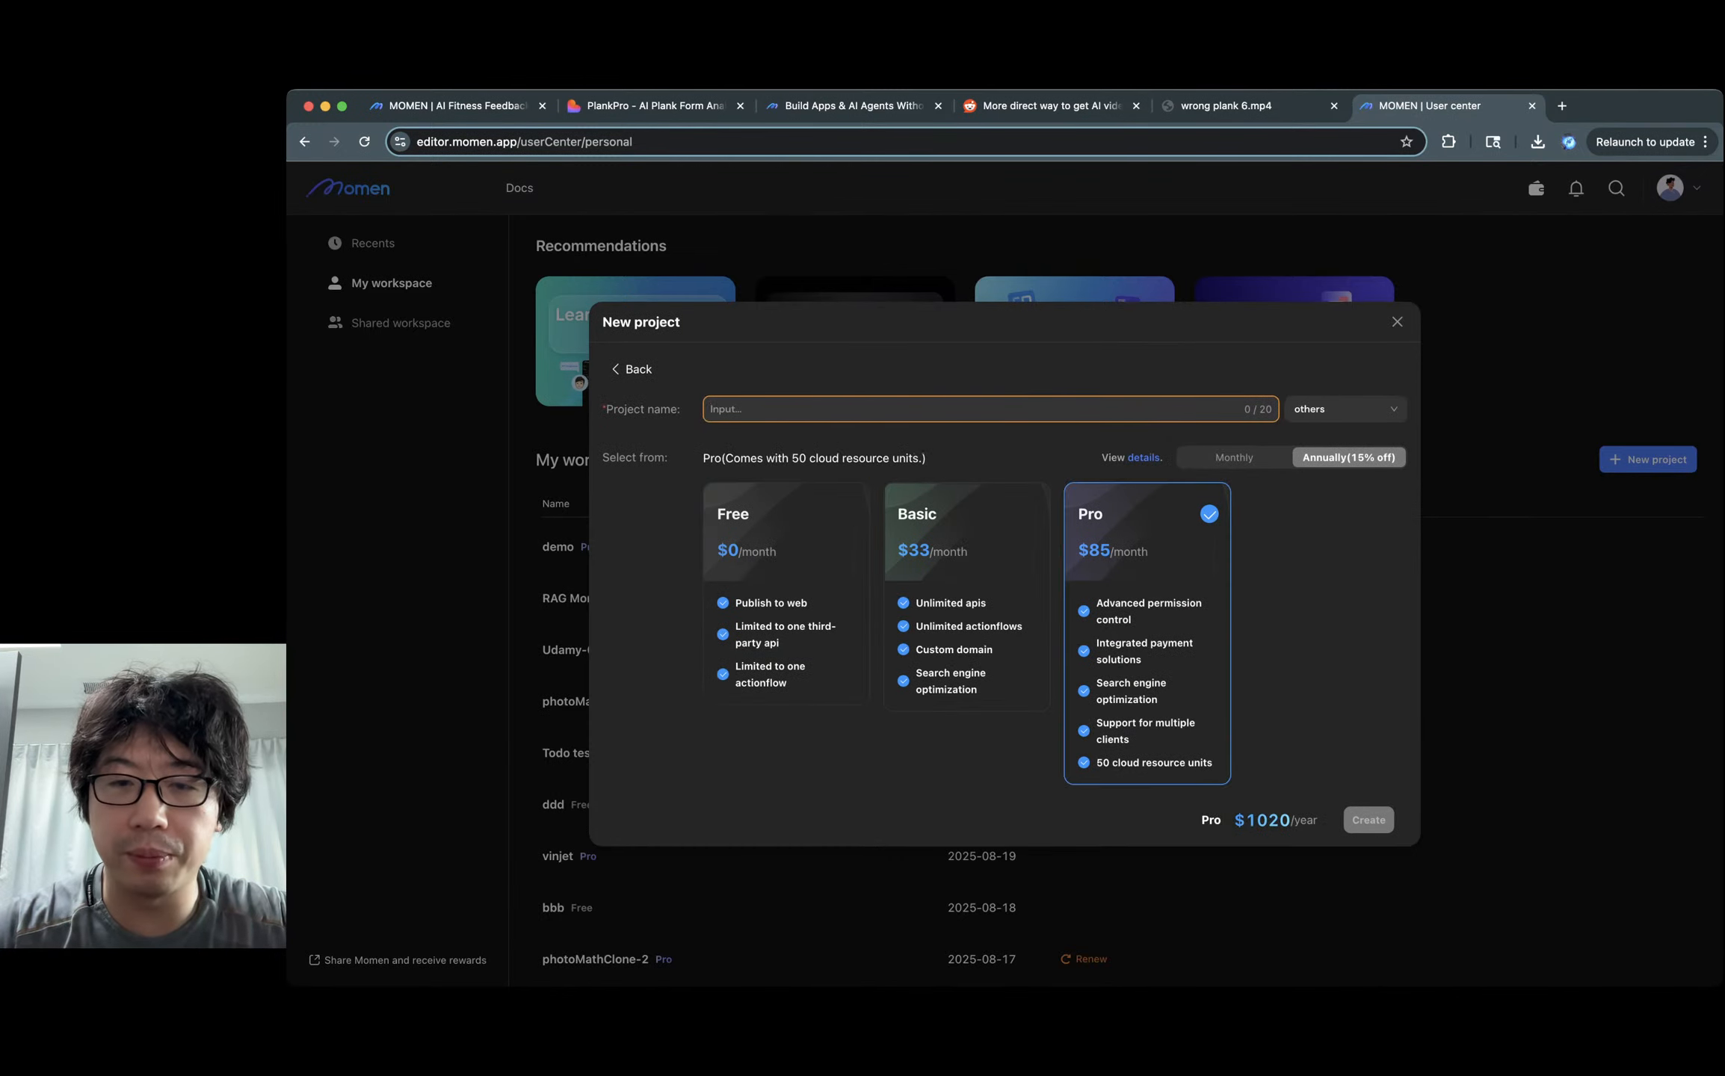
left_click(1234, 458)
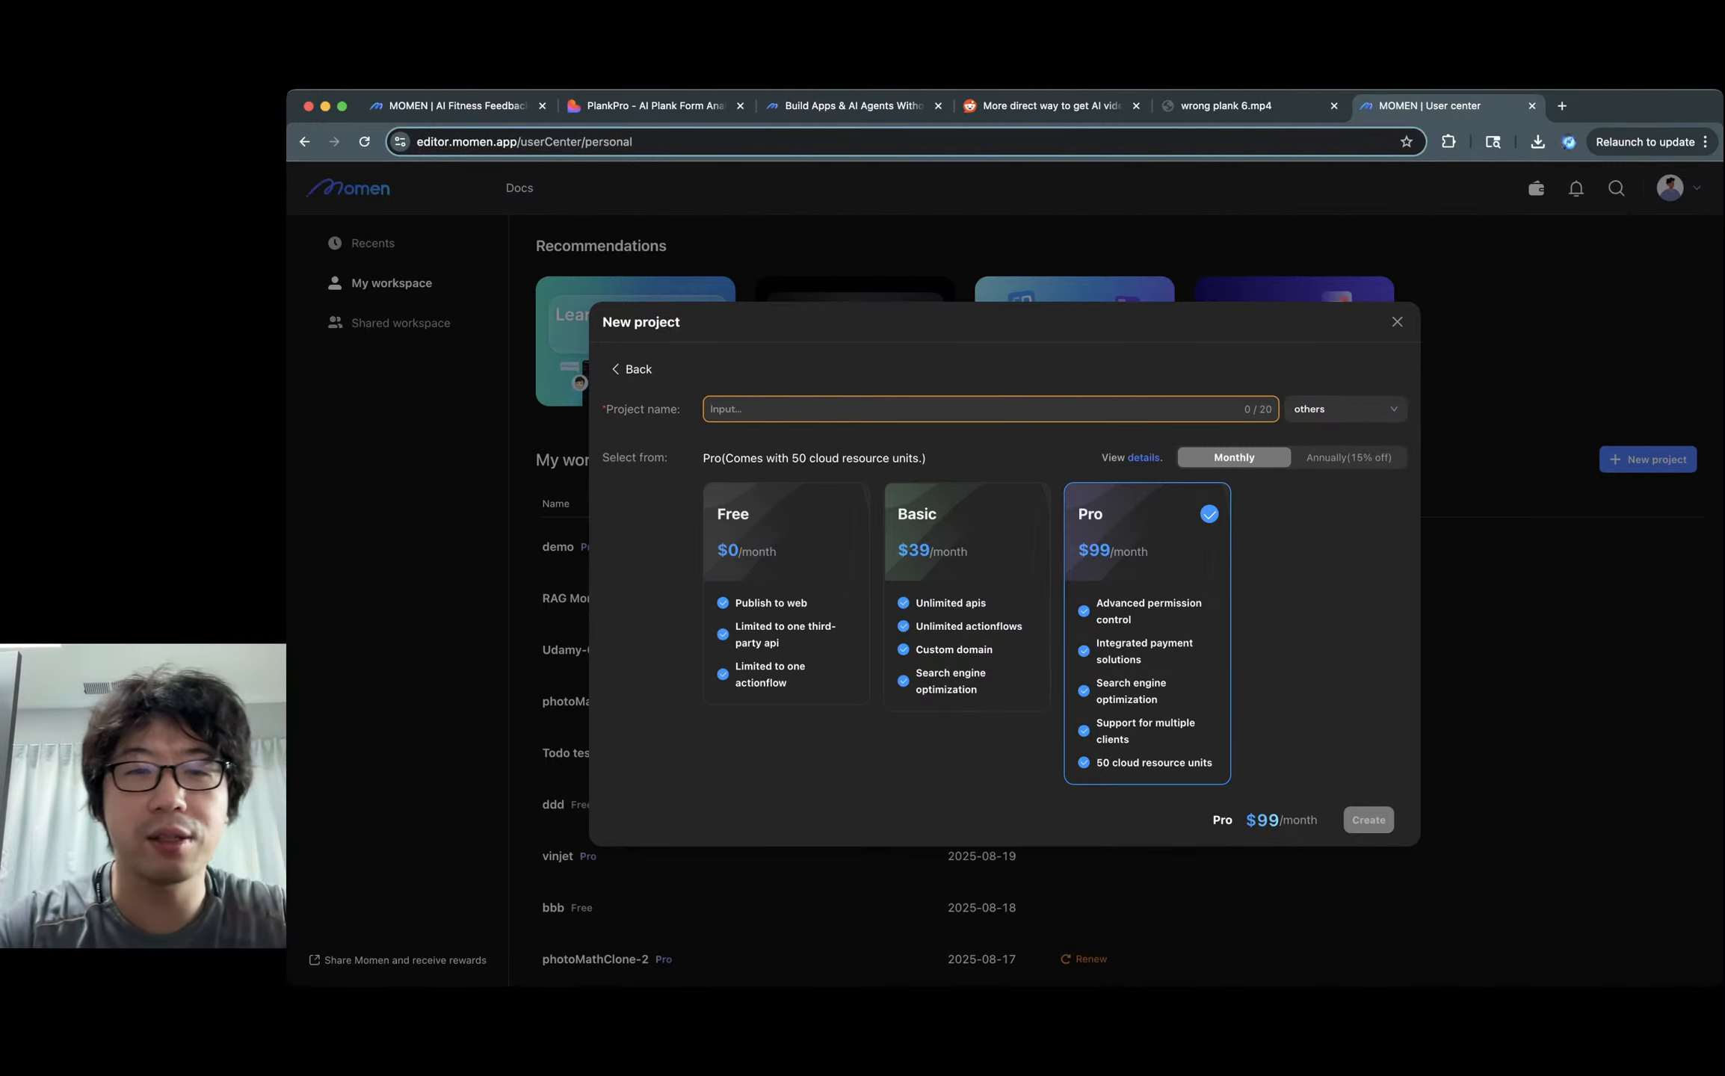
type("P")
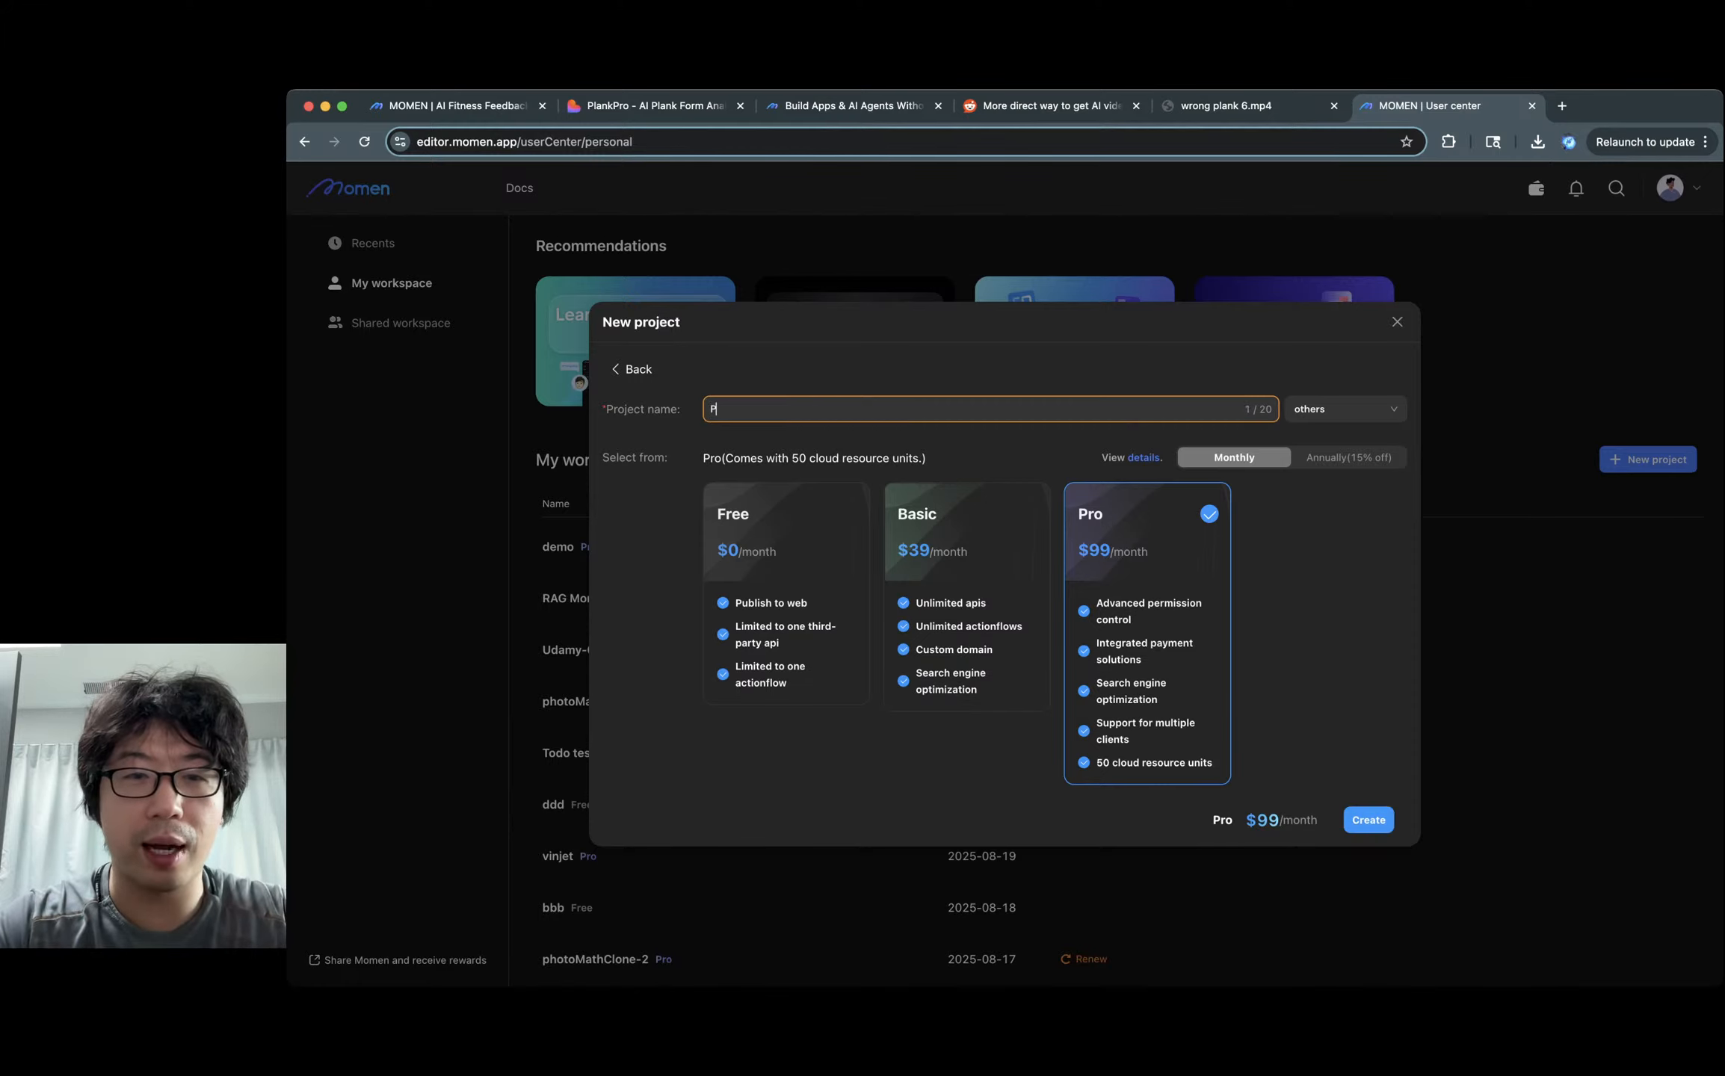
type("lankkkkk")
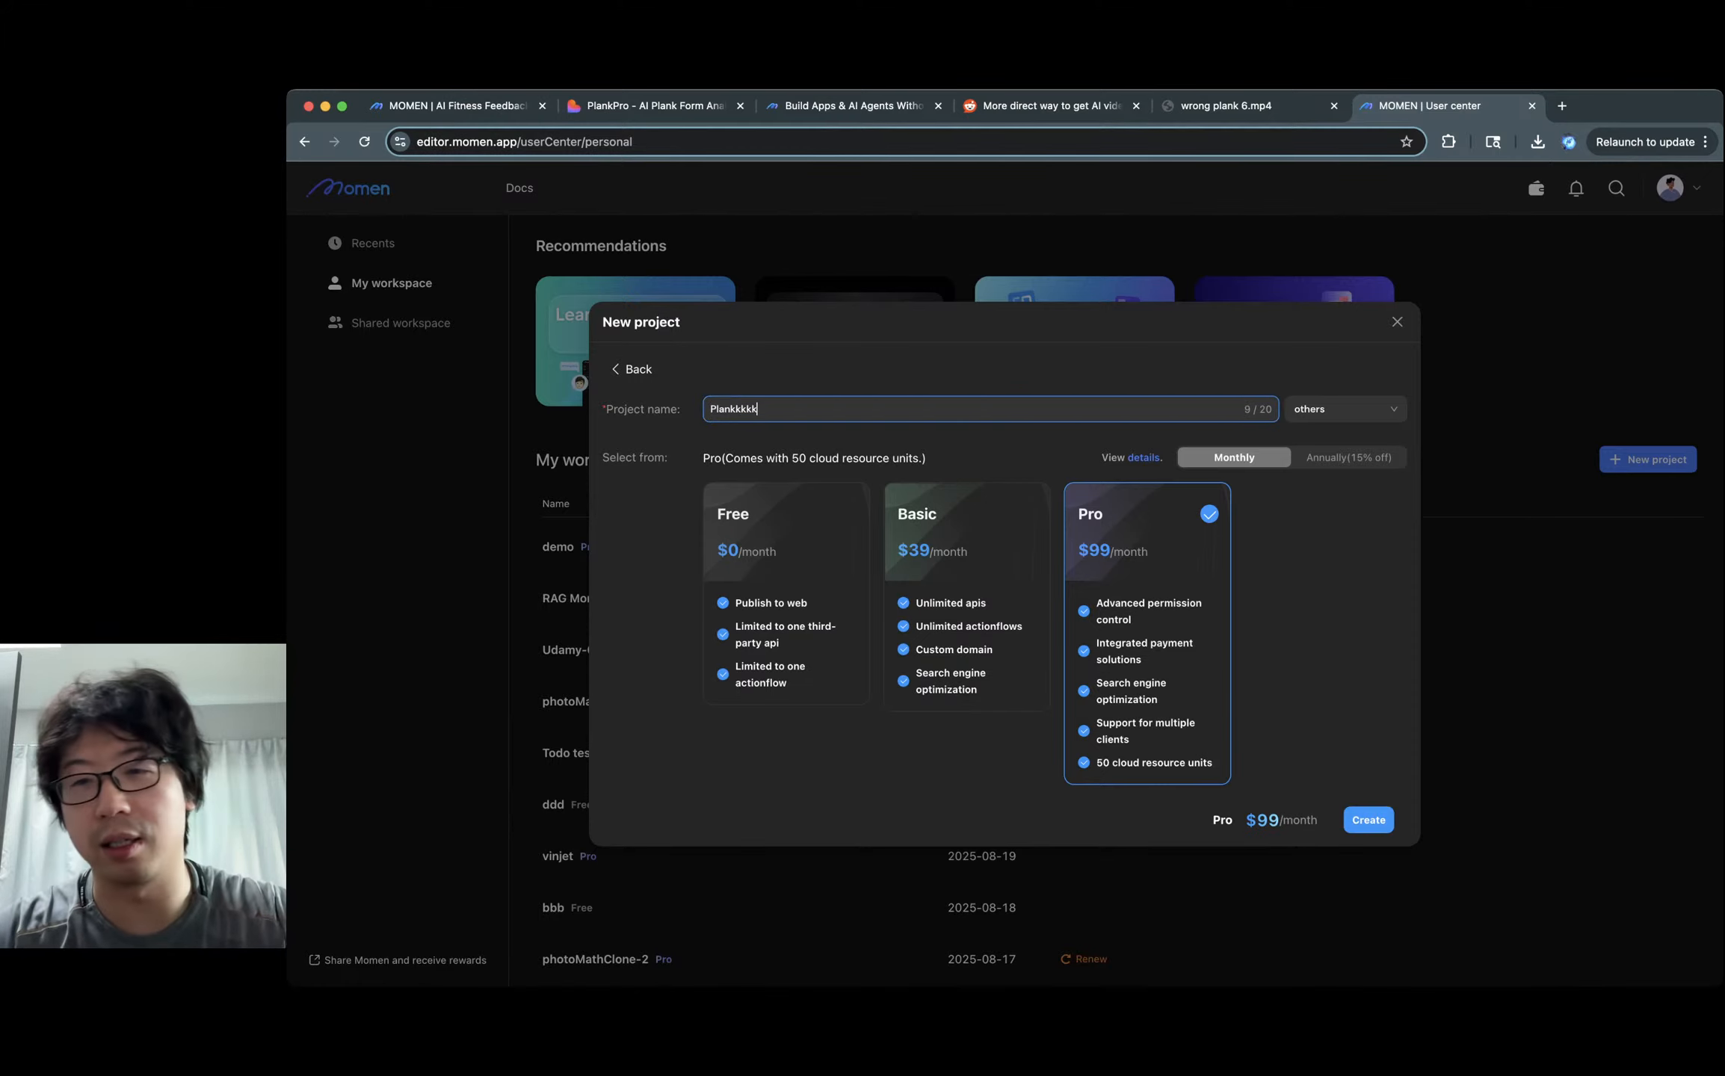
key("shift+Tab")
key("shift+Tab")
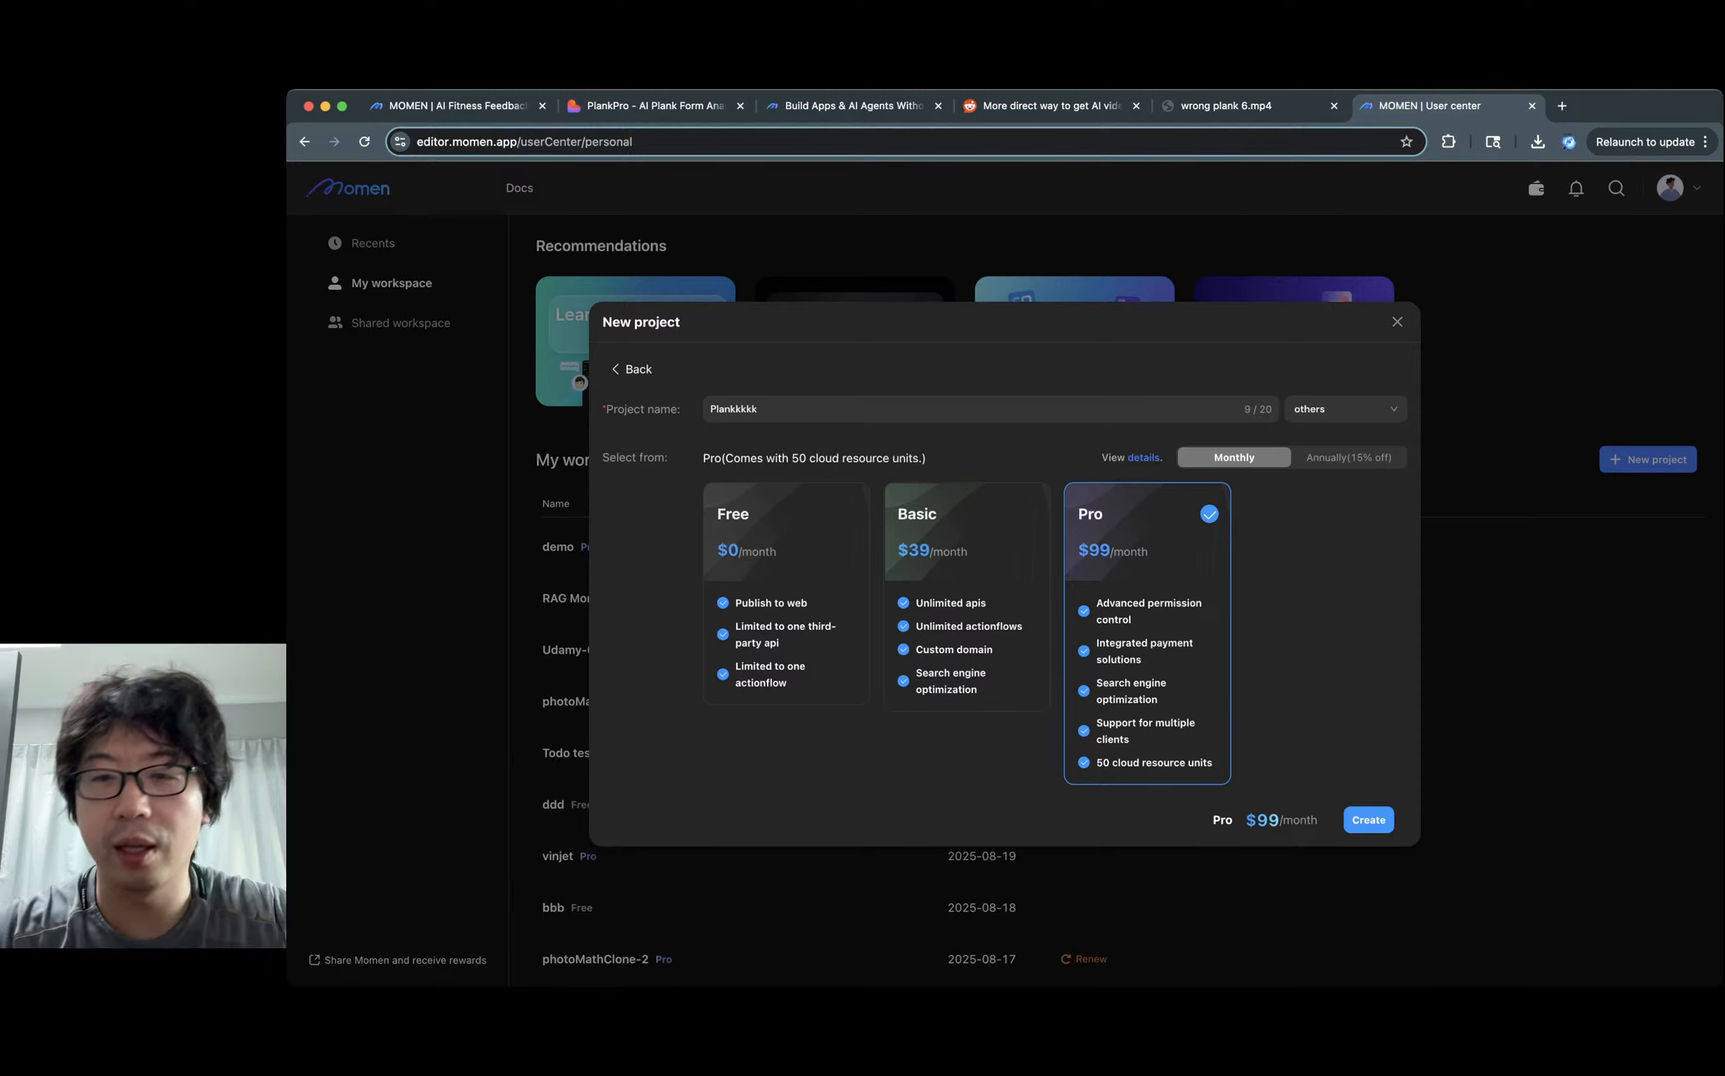
key("Return")
key("Return")
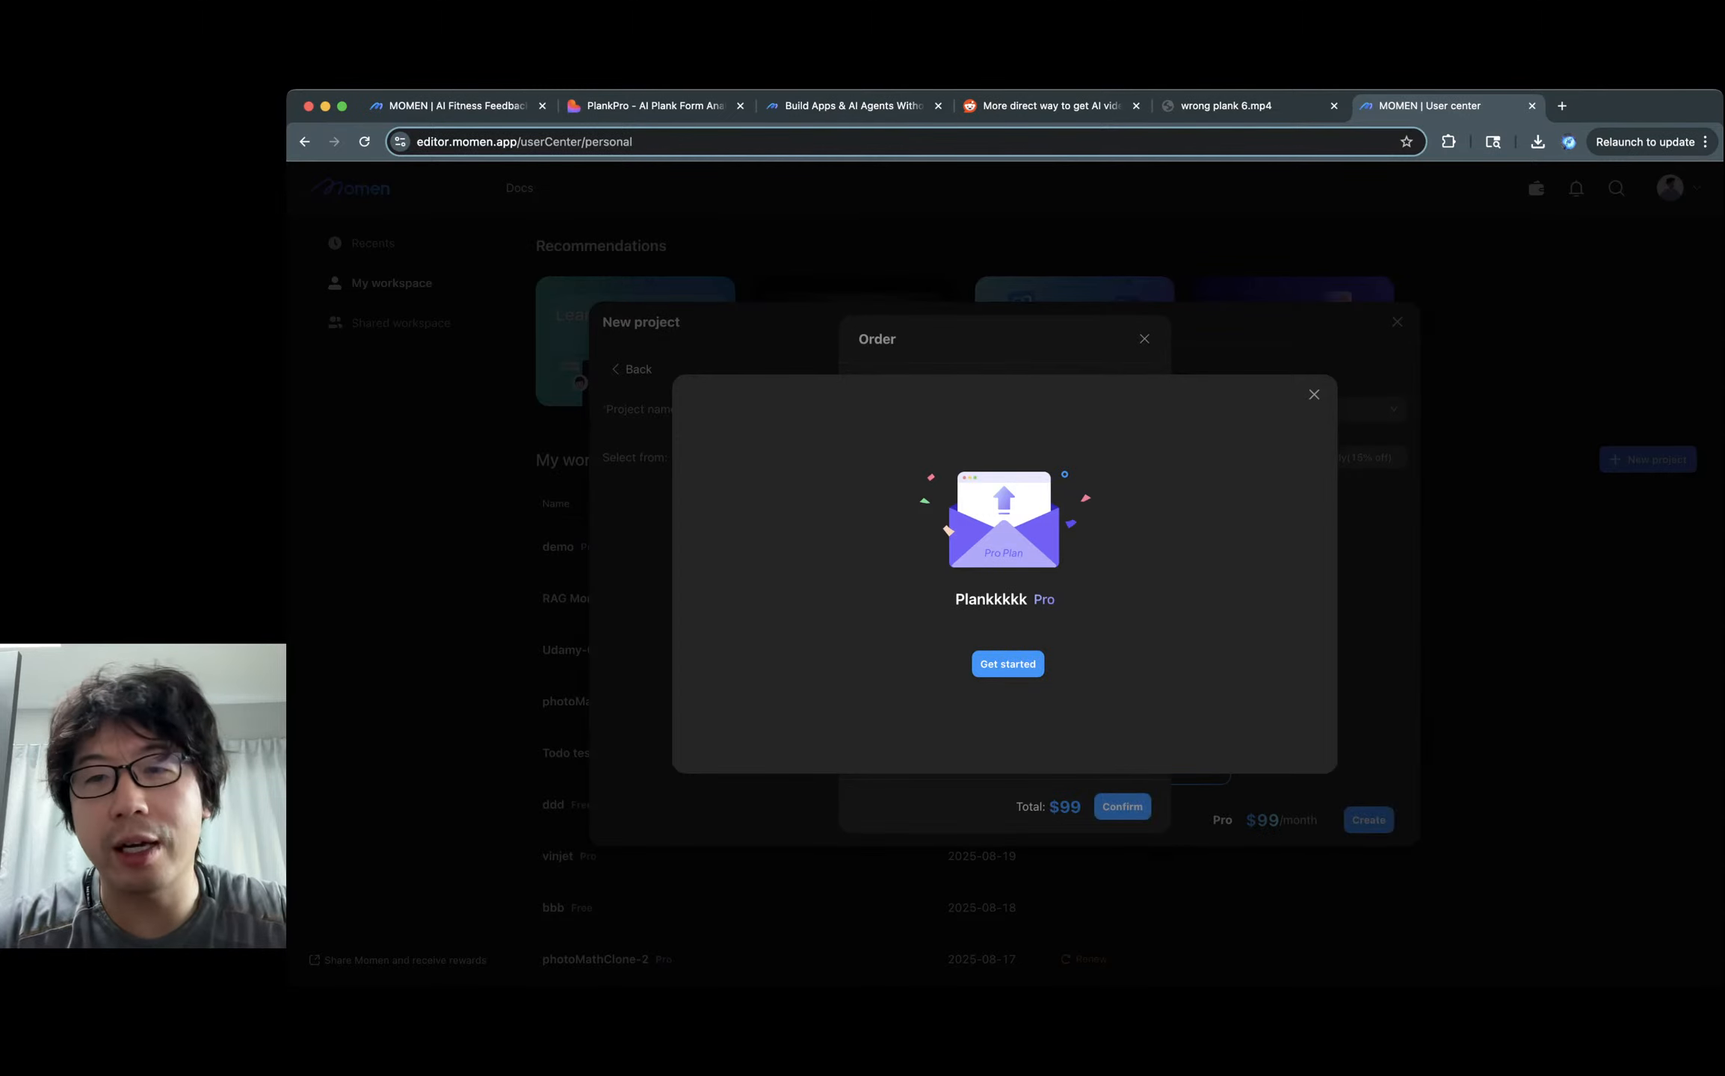
key("Return")
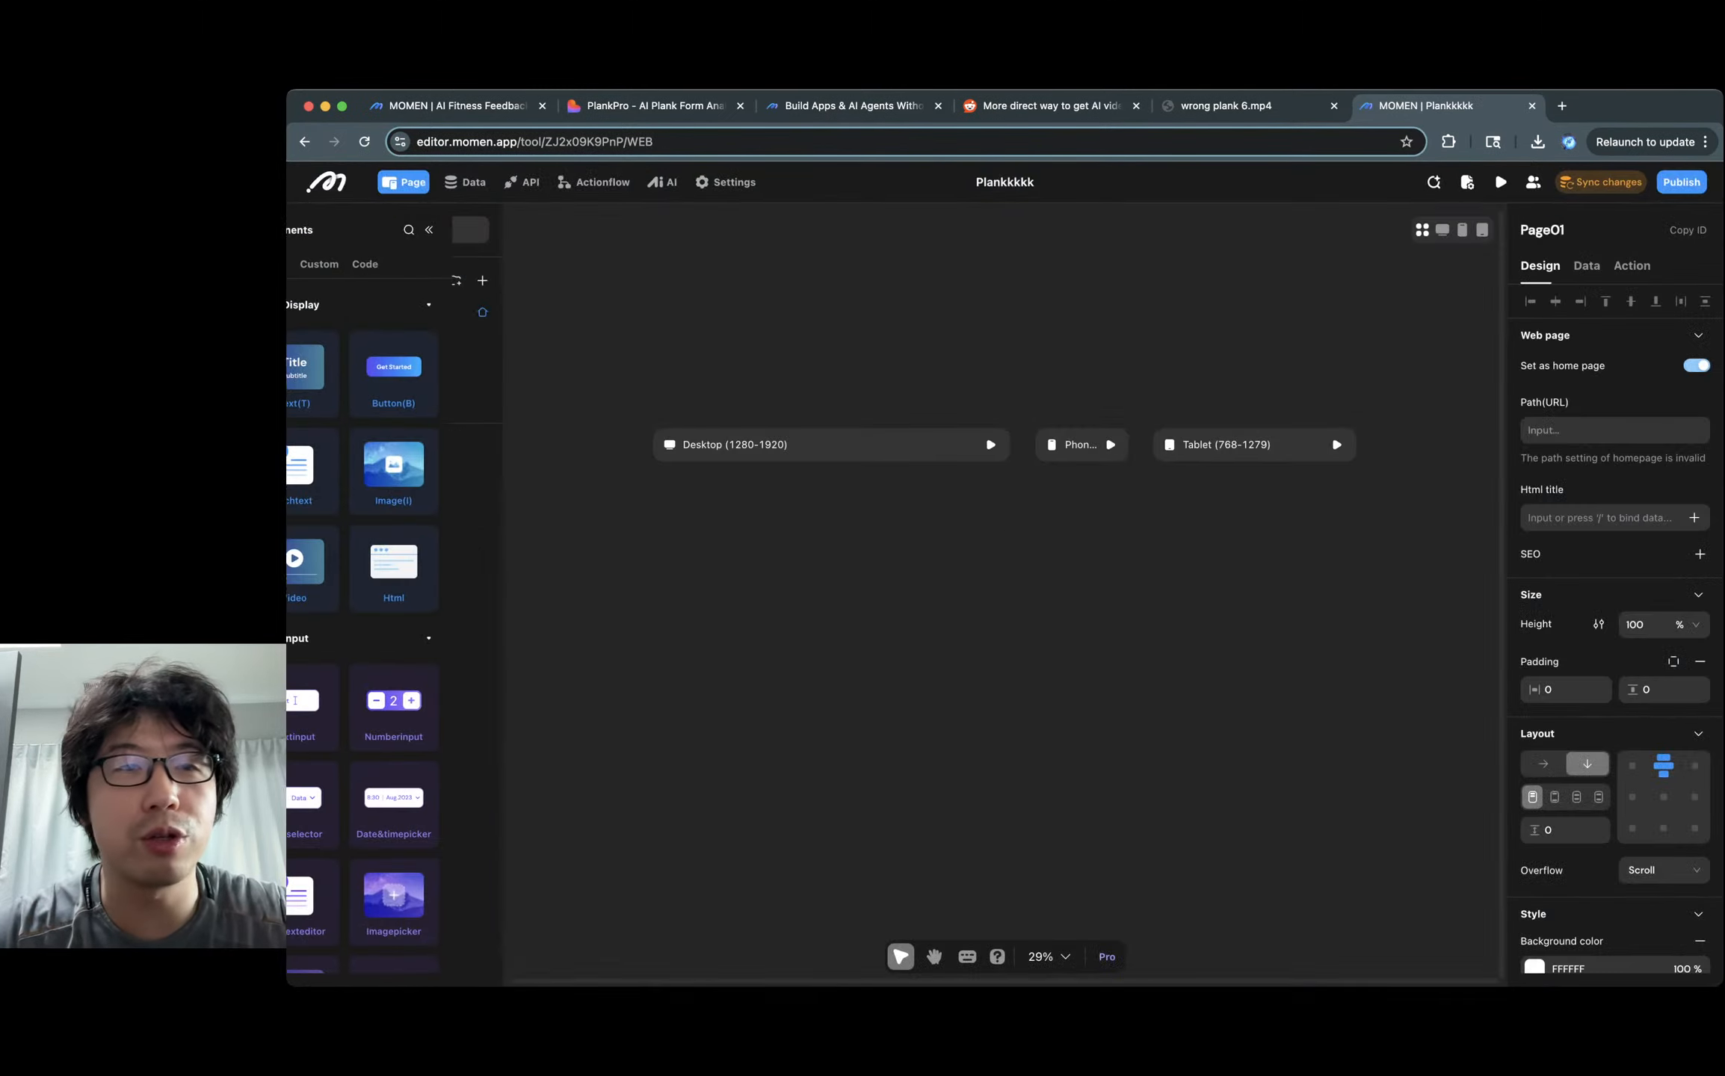
left_click(326, 182)
left_click(433, 253)
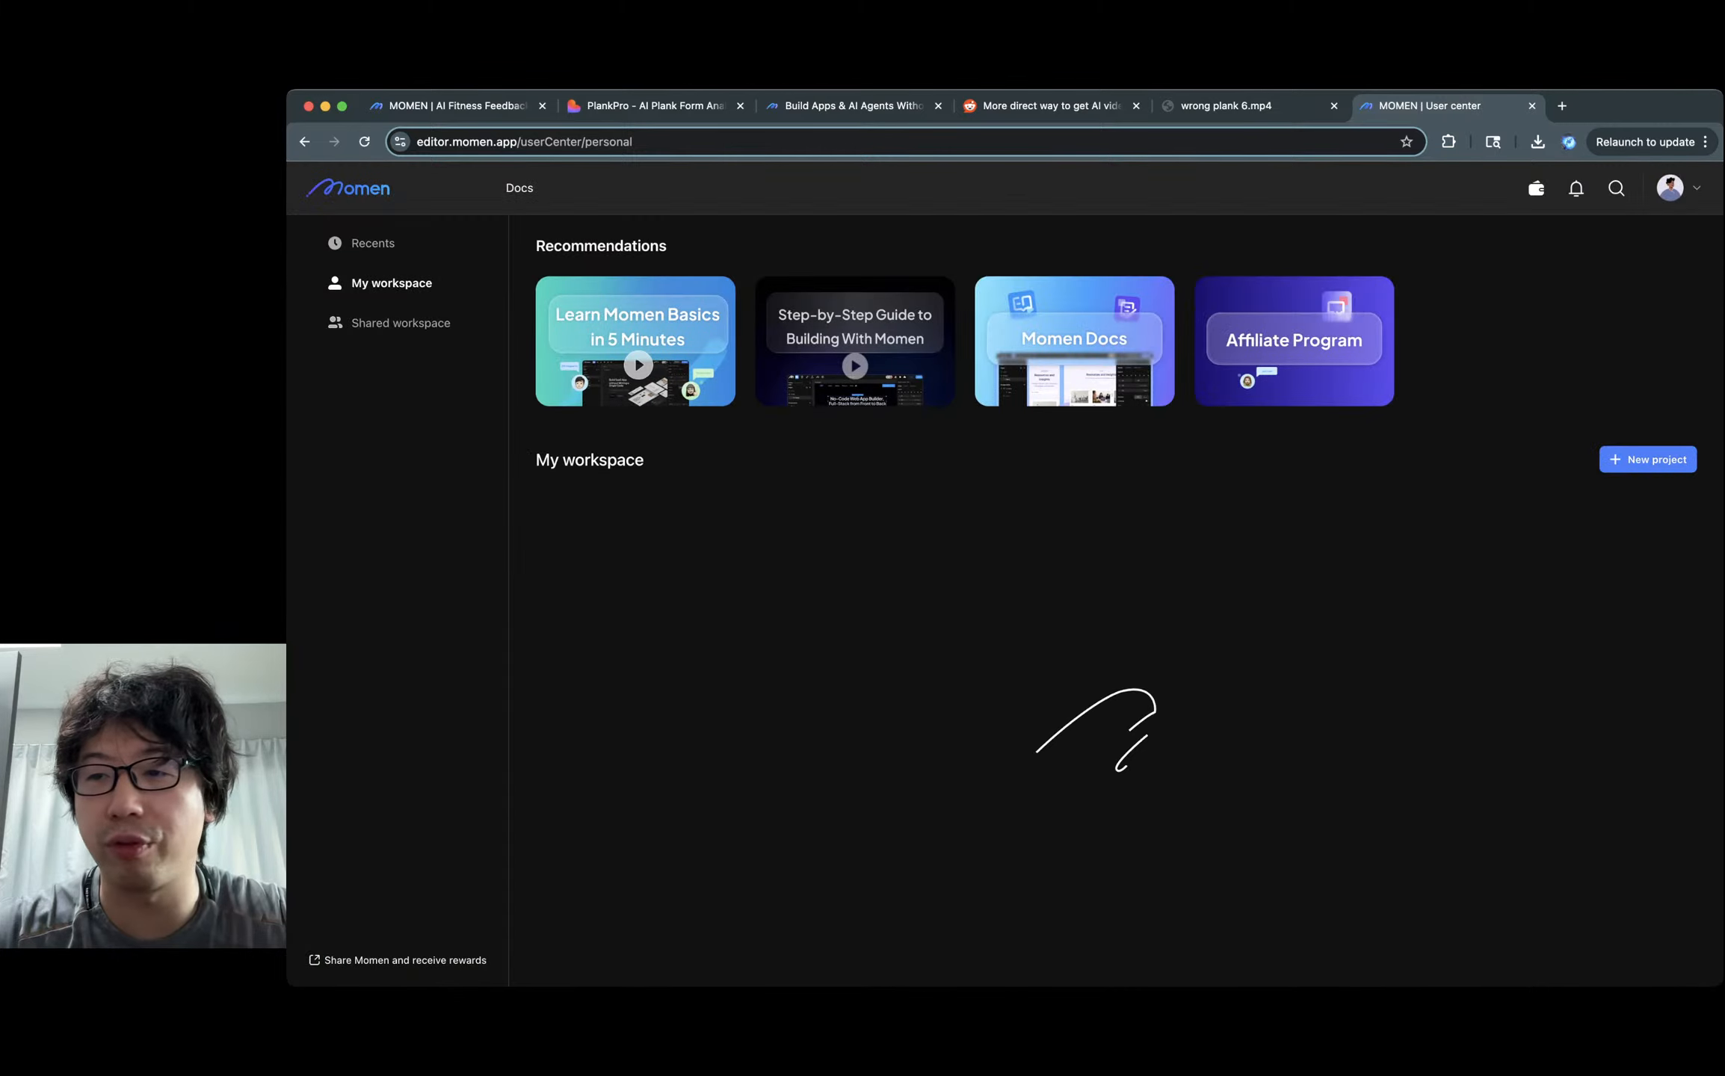
Create a new blank project named Free Plank.
left_click(1648, 459)
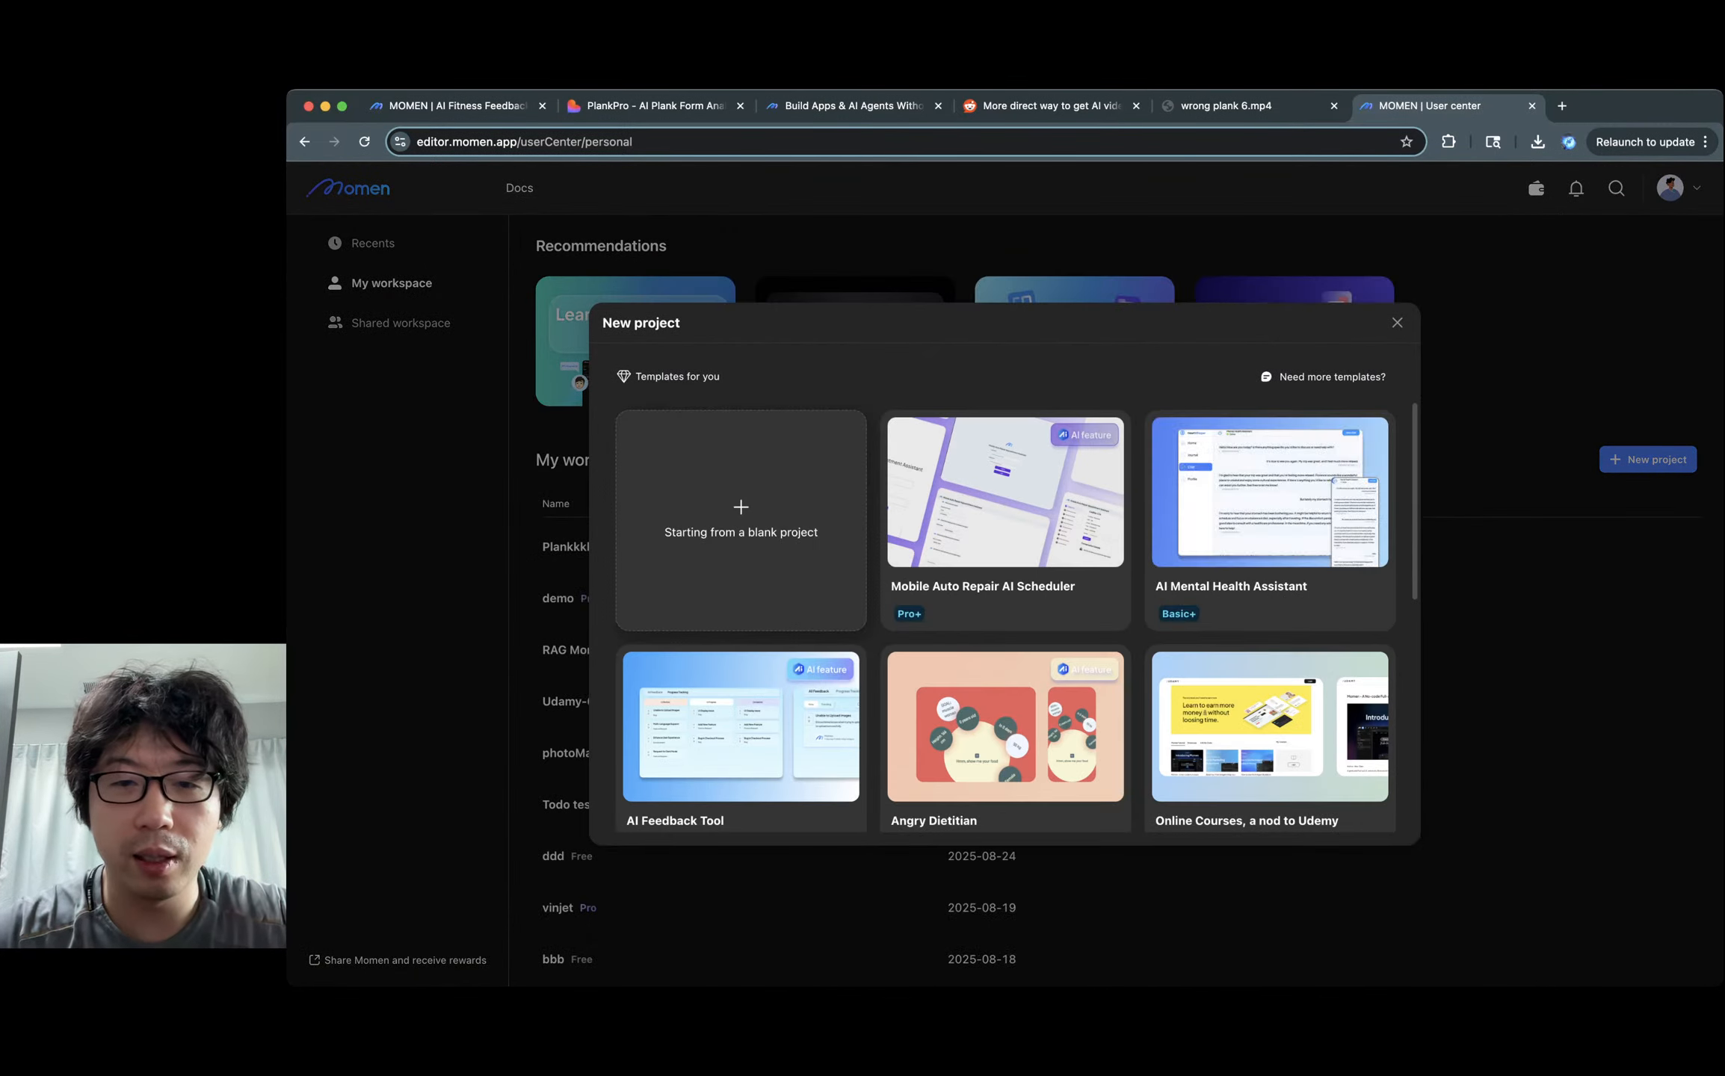
left_click(740, 521)
type("P")
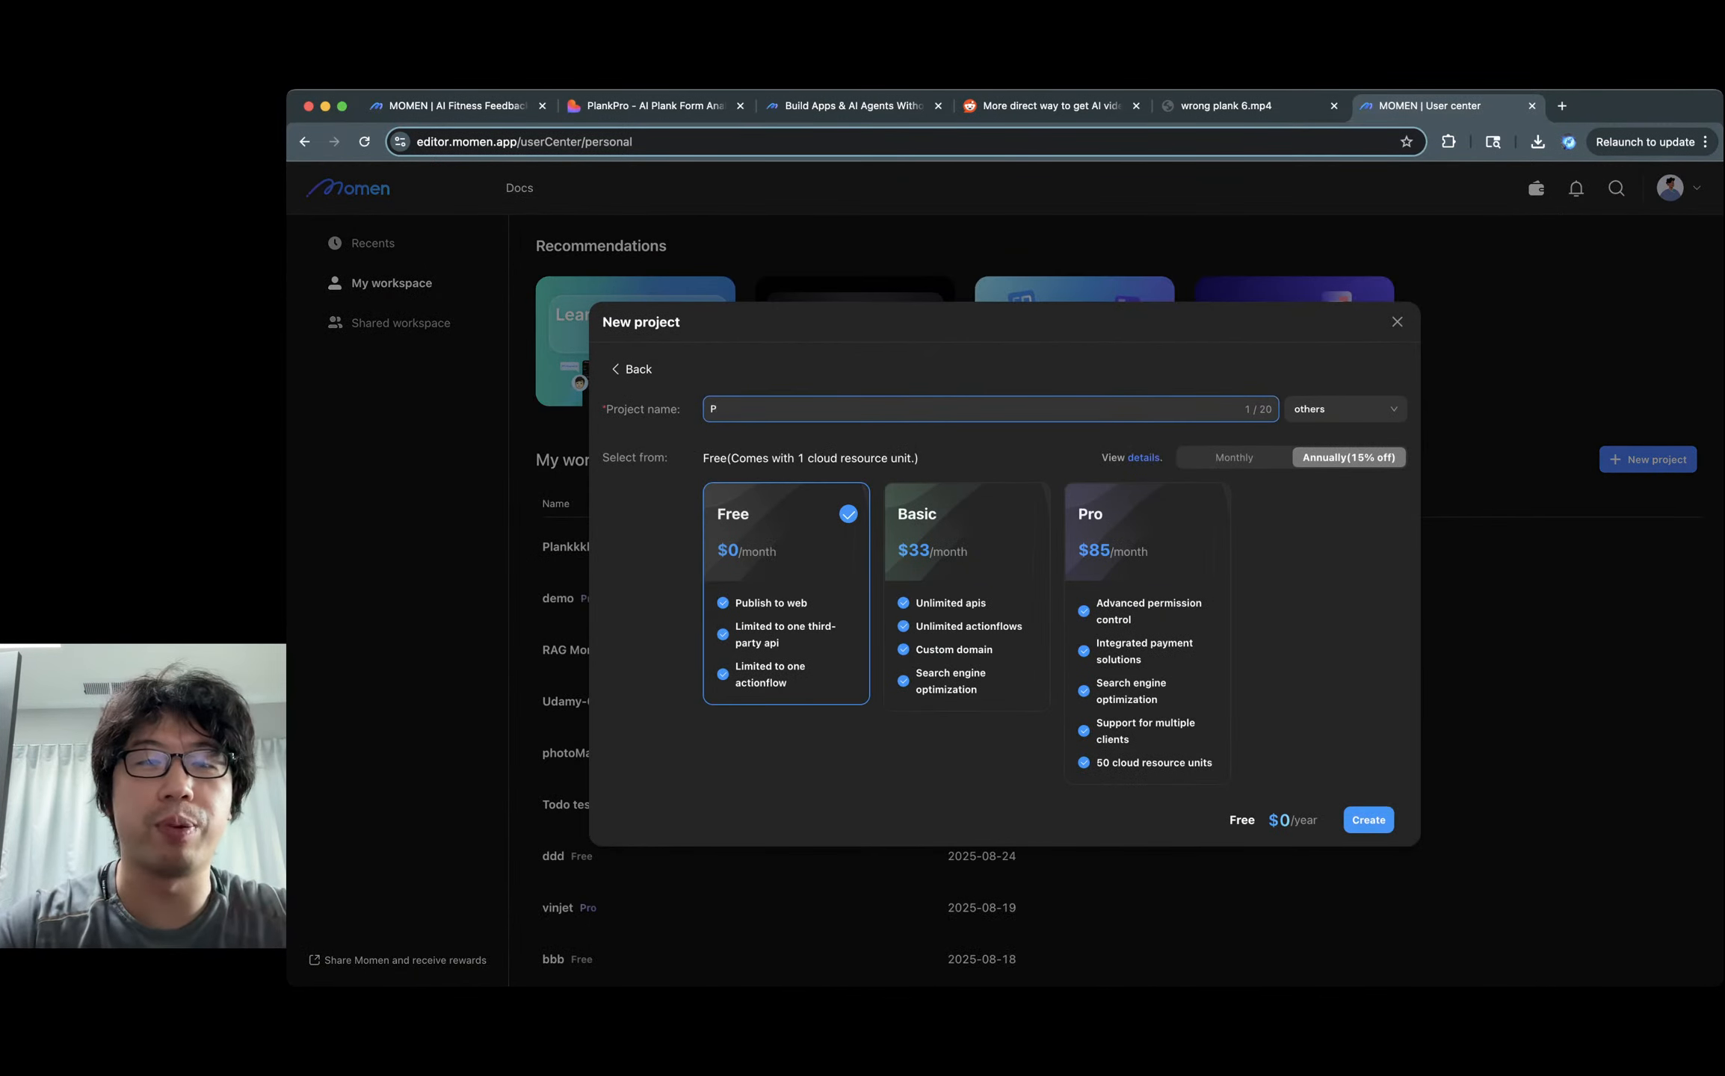
type("ree Plank")
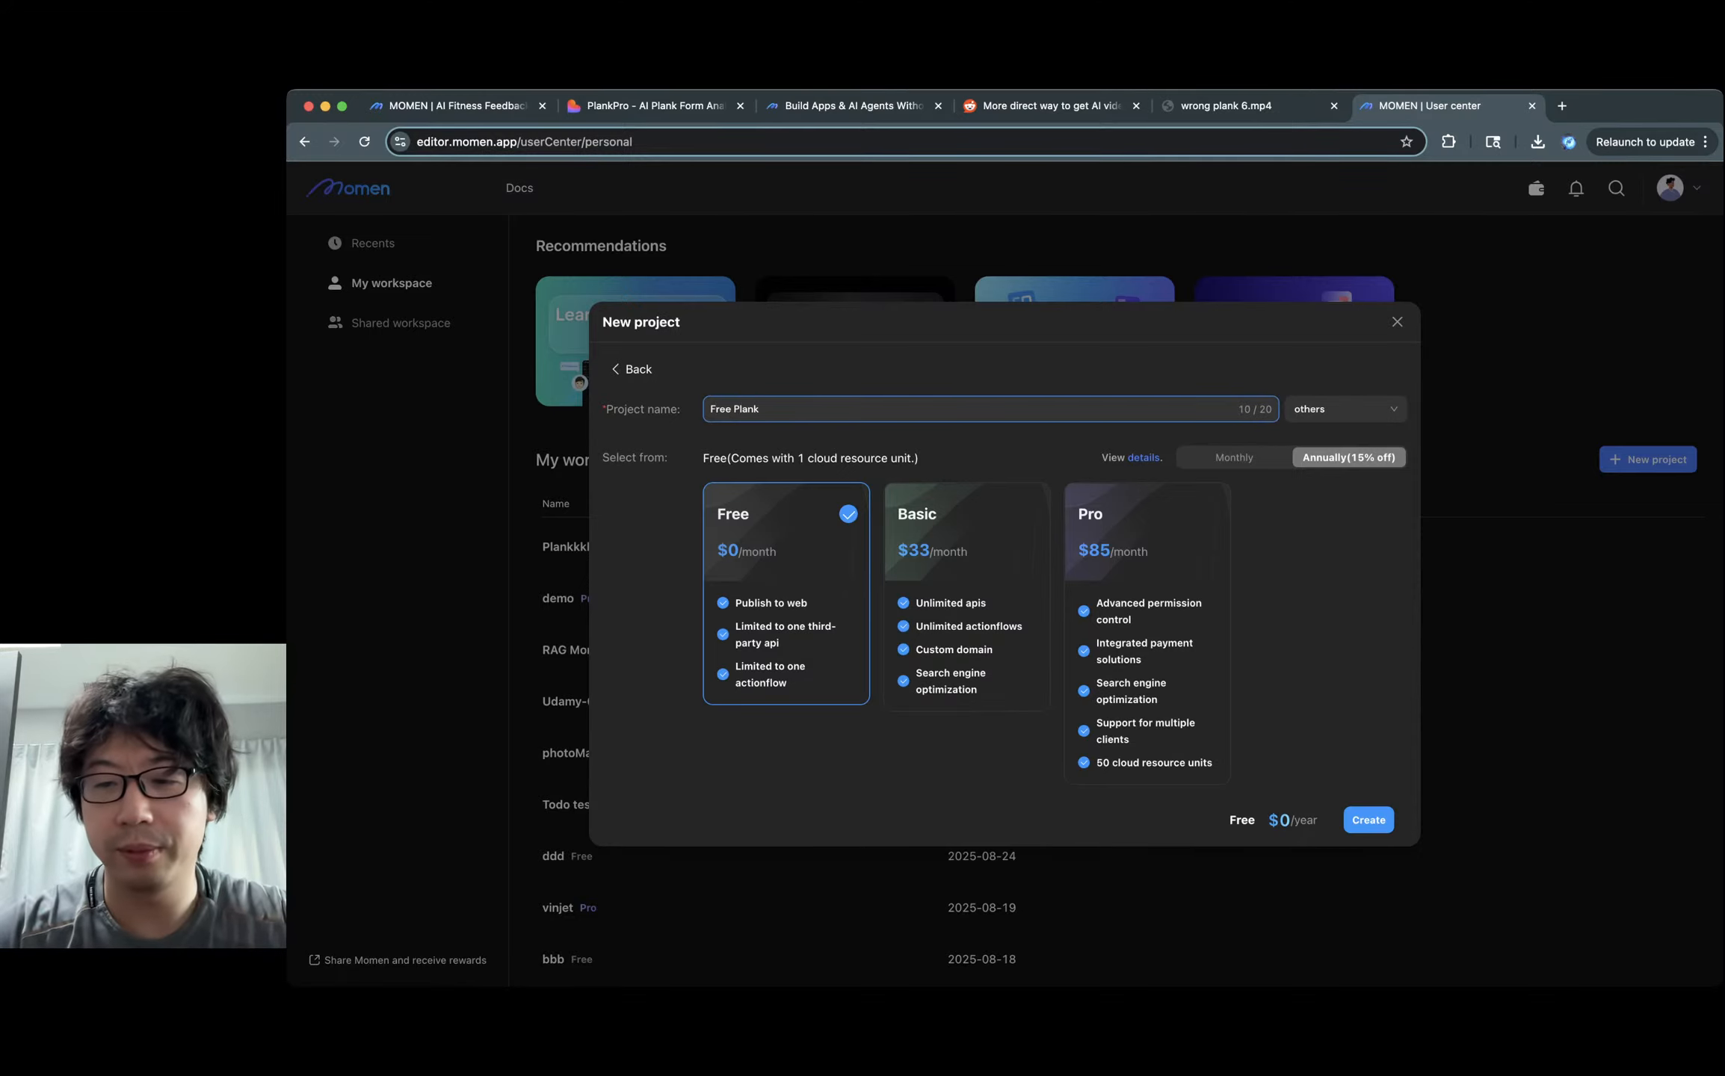
key("Return")
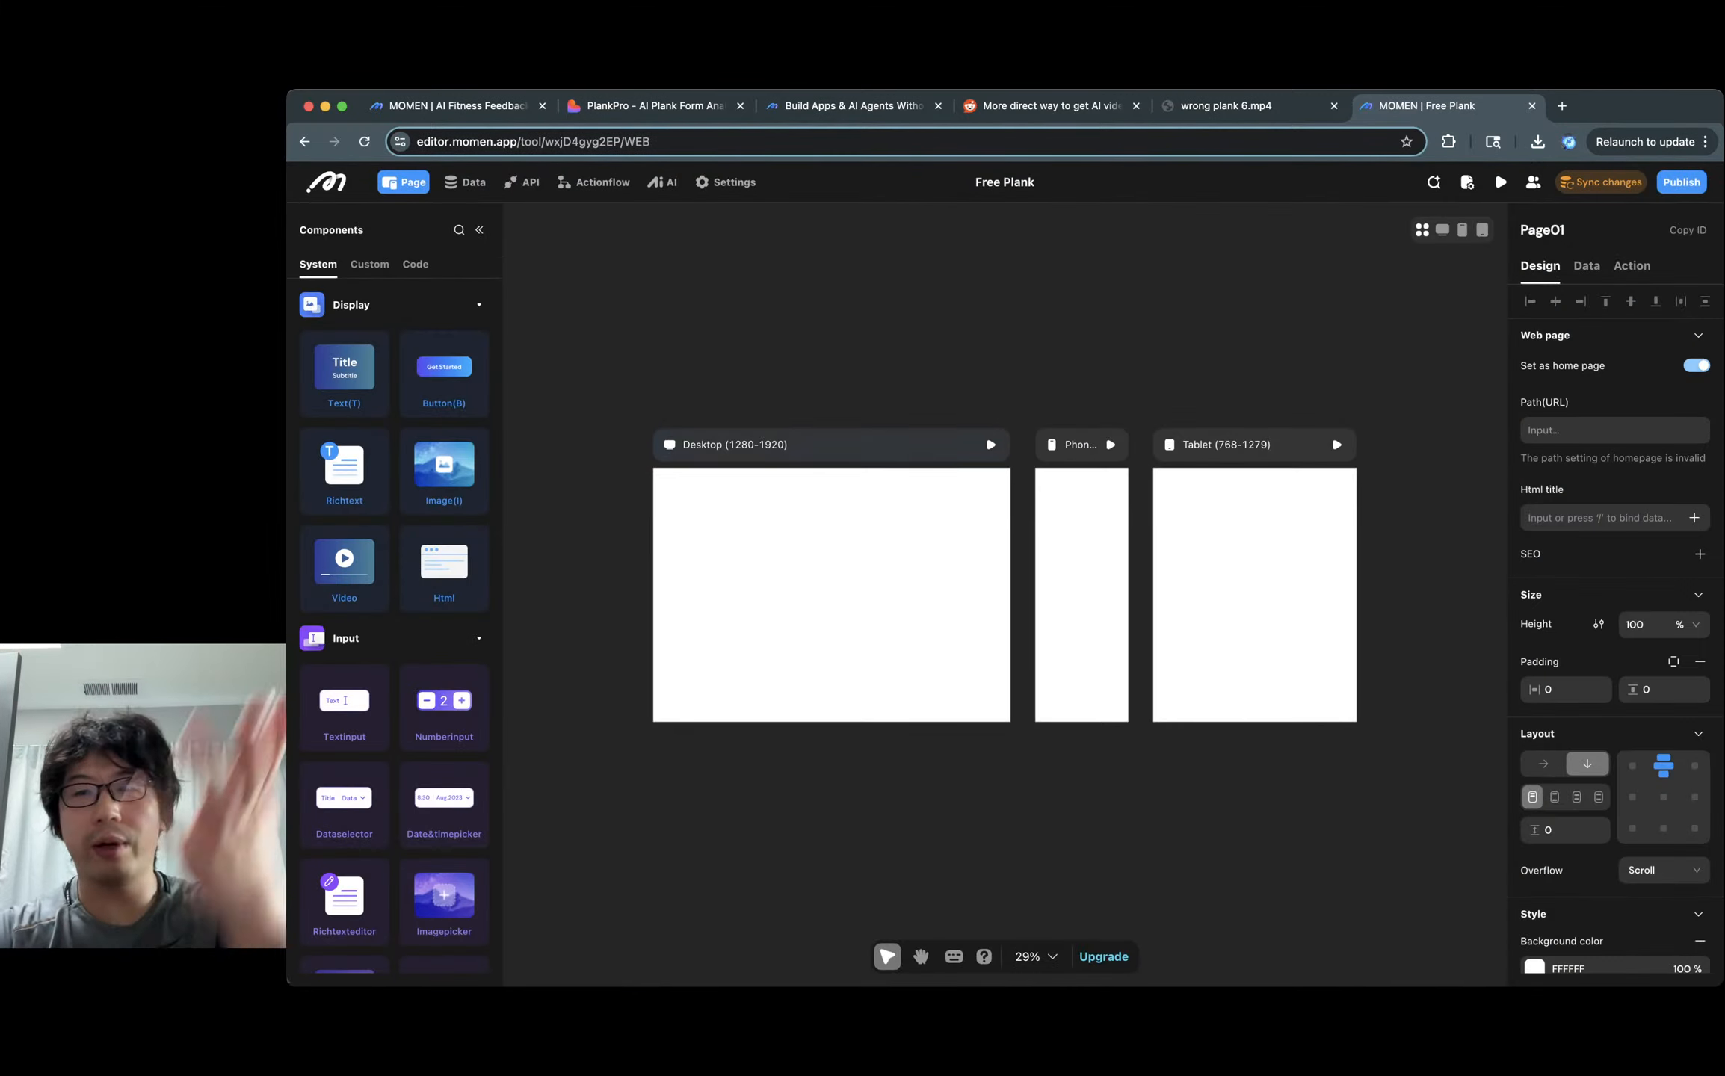
Look over the Free Plank project's page, AI and data sections.
left_click(465, 182)
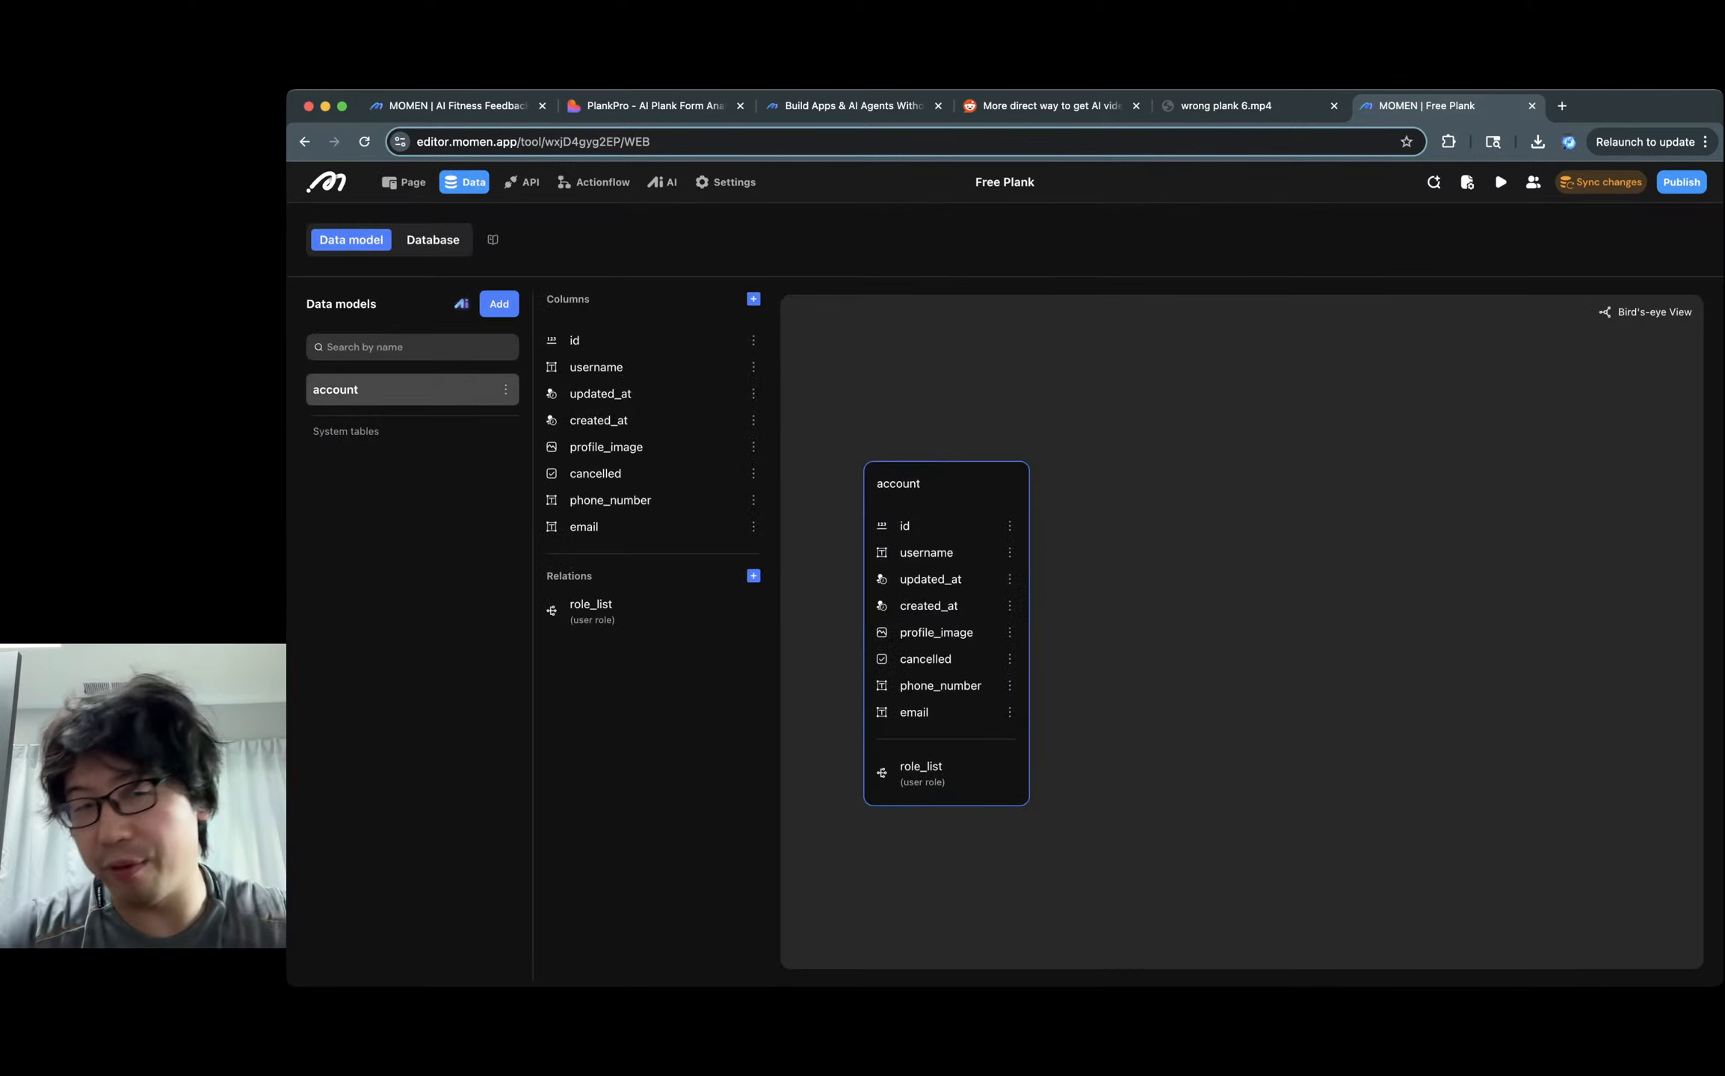
left_click(404, 182)
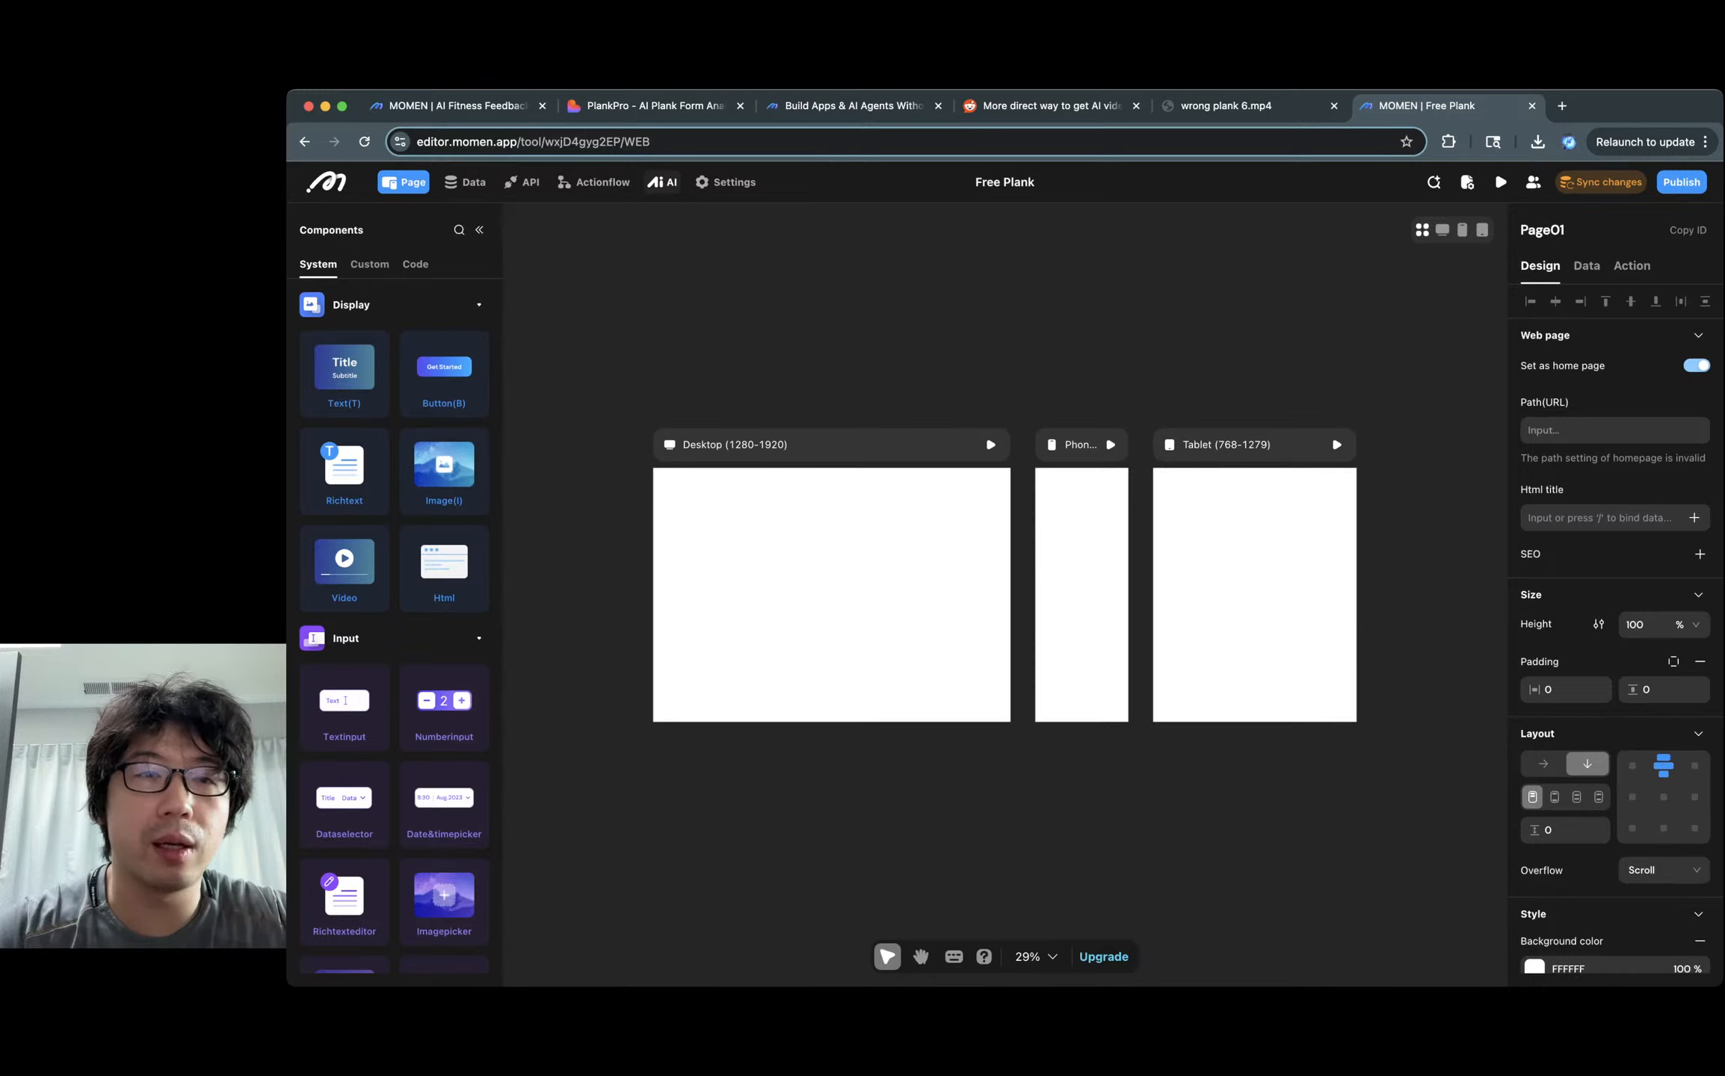
left_click(662, 182)
left_click(465, 183)
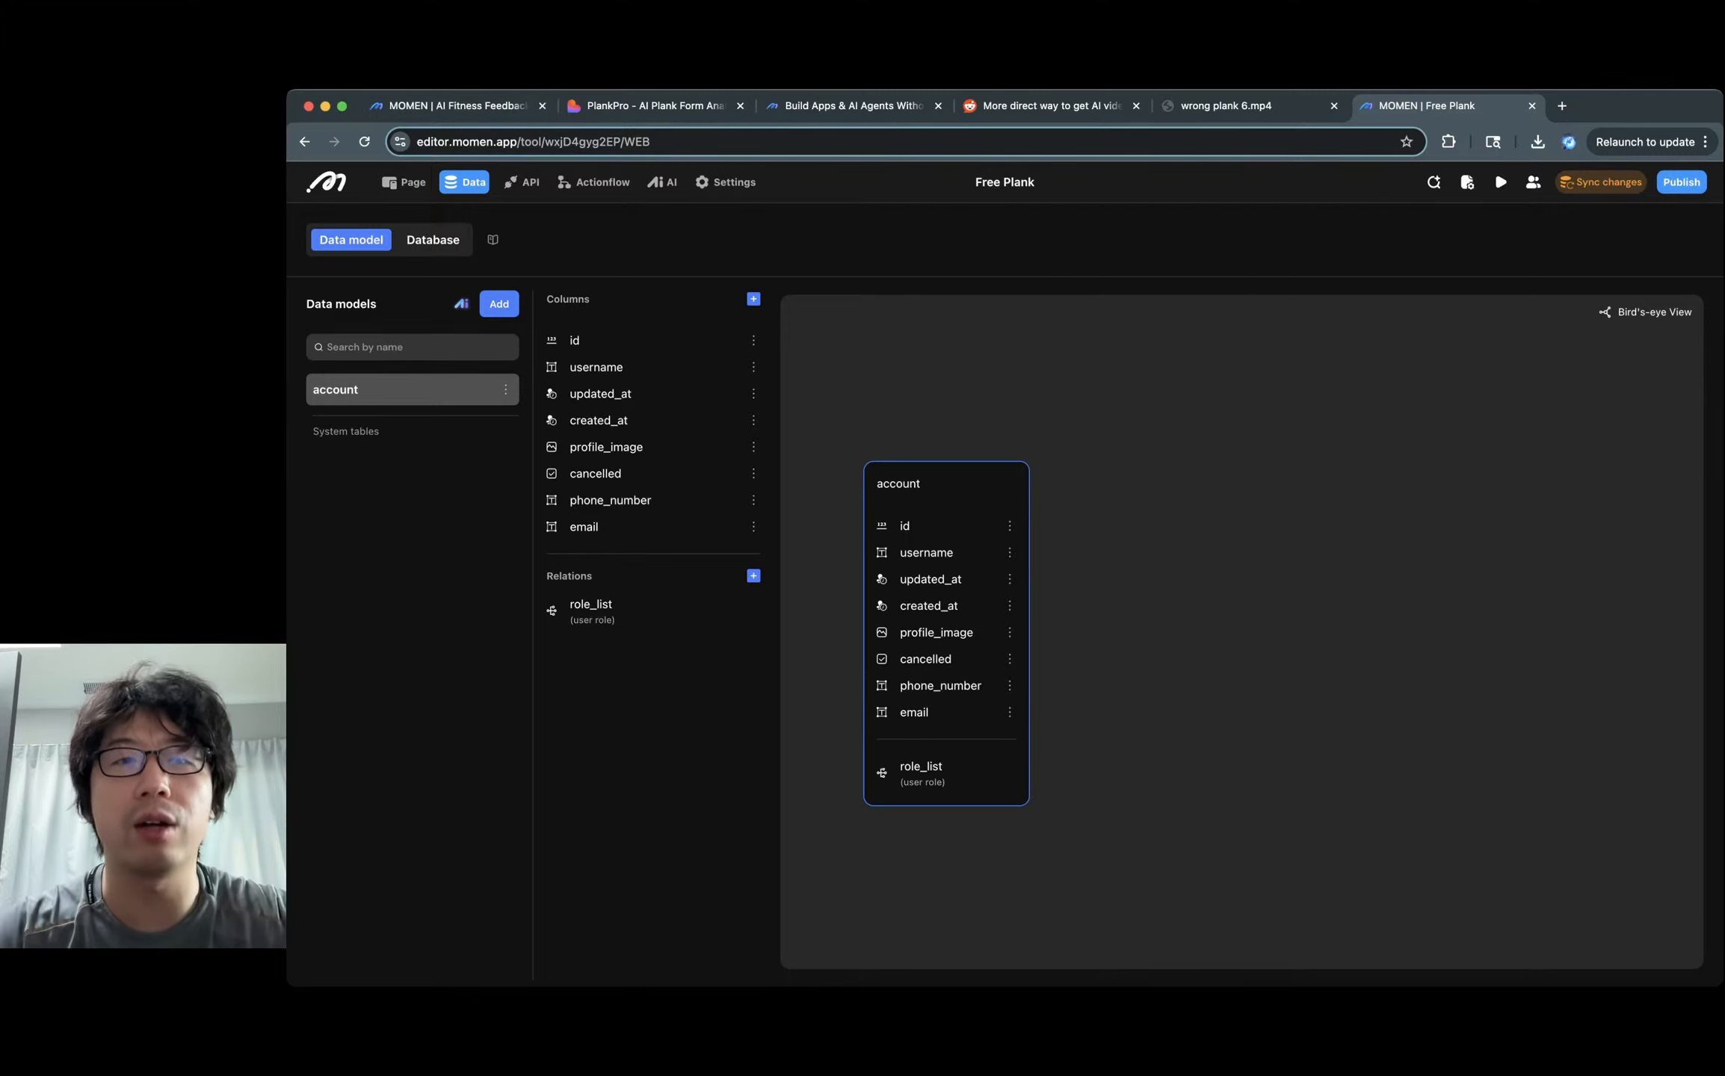
Create the plank_playbook data model, checking the reference Plank Playbook columns.
left_click(499, 304)
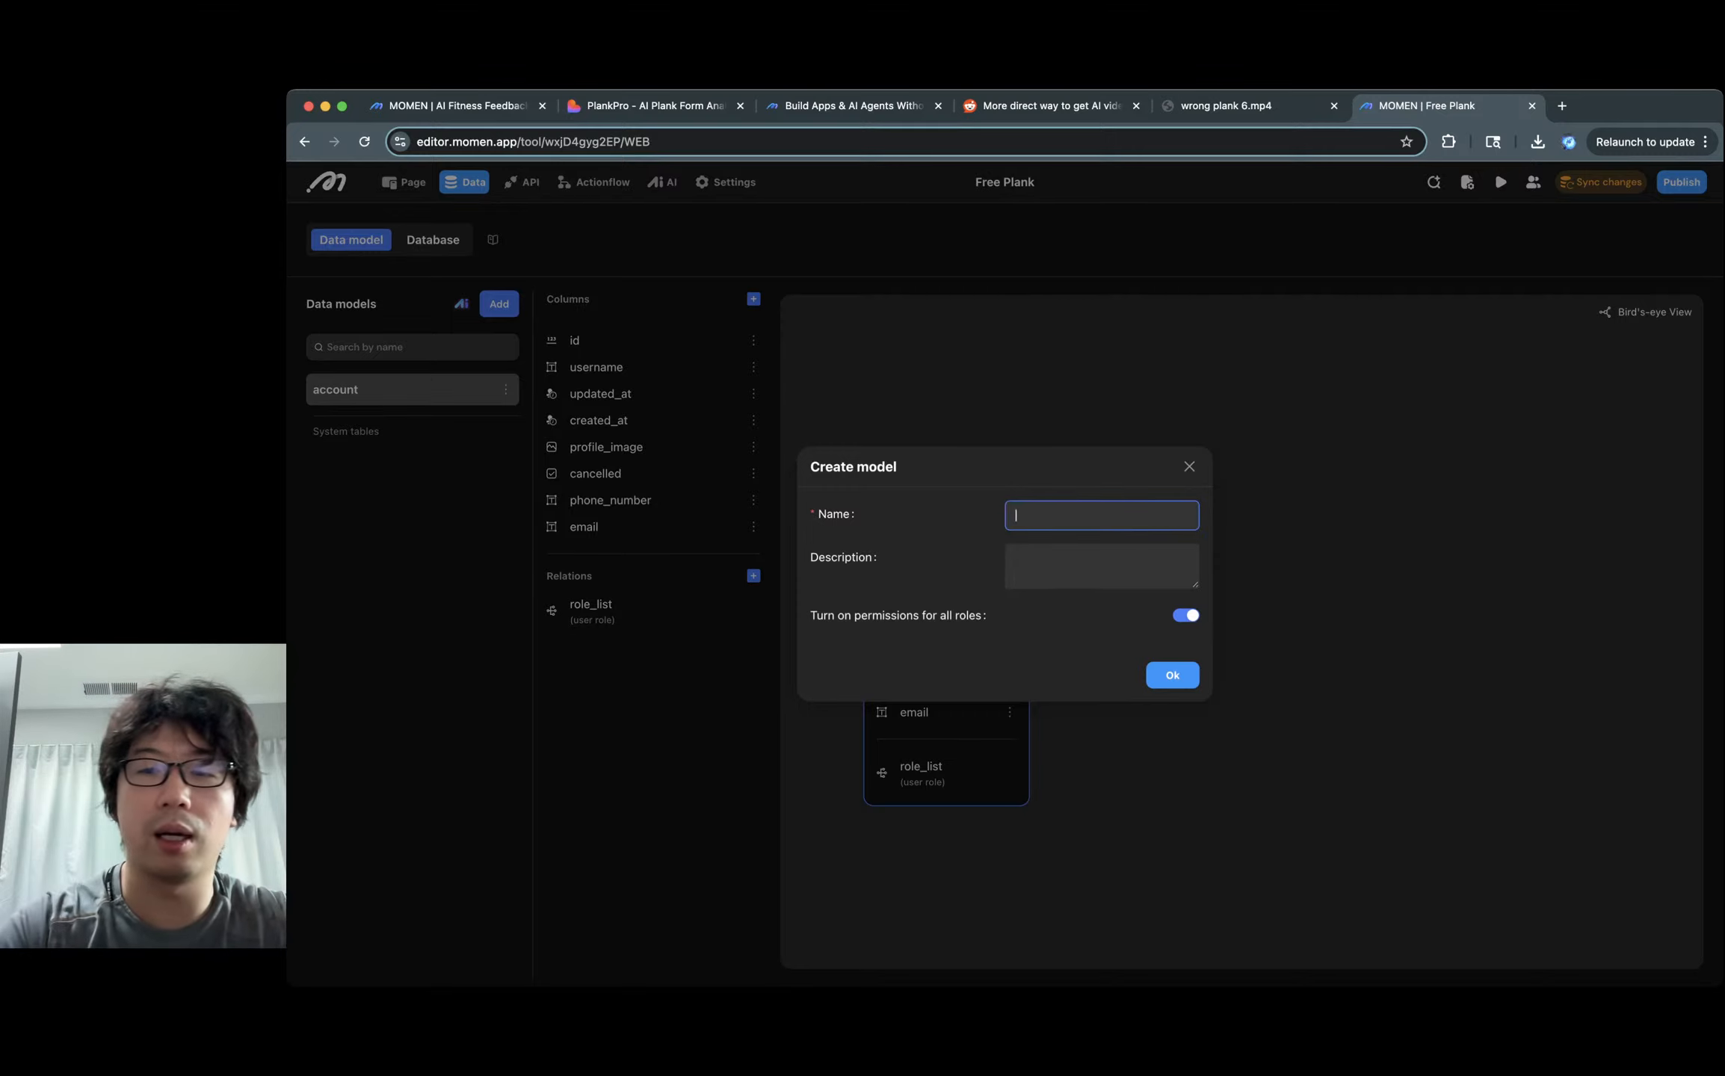
type("Plank")
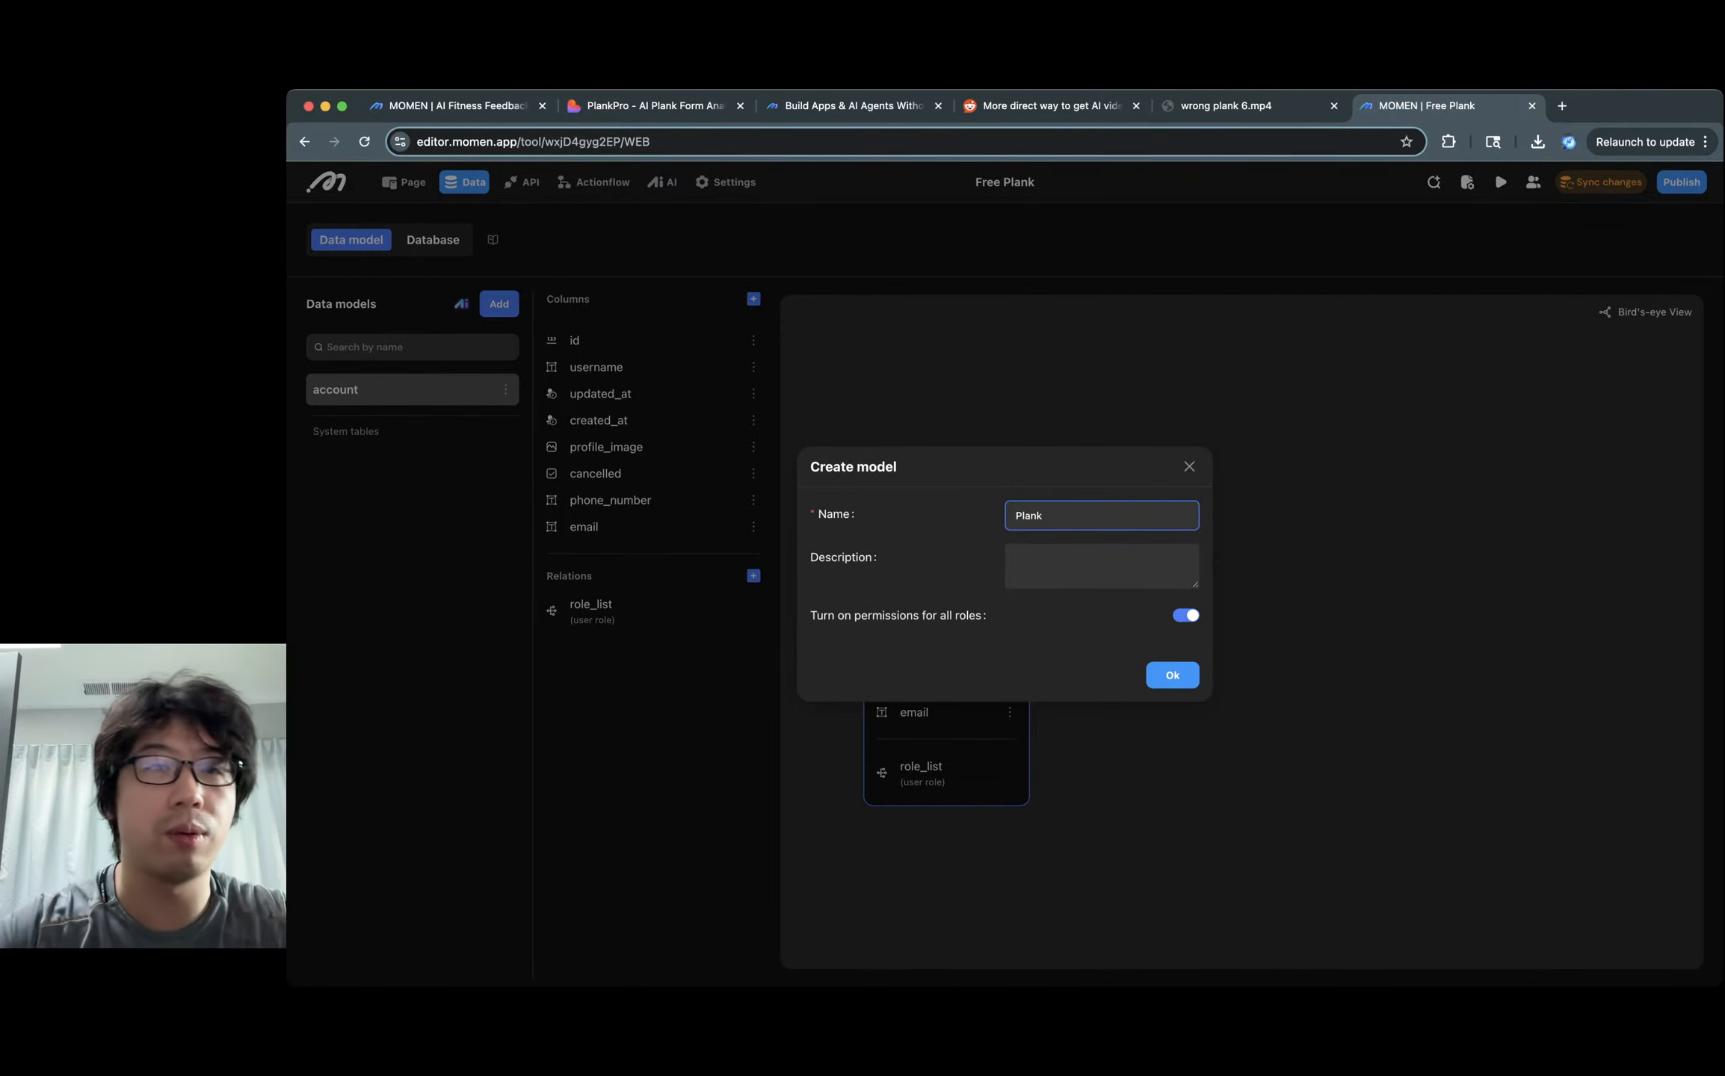
key("ctrl+Tab")
left_click(464, 182)
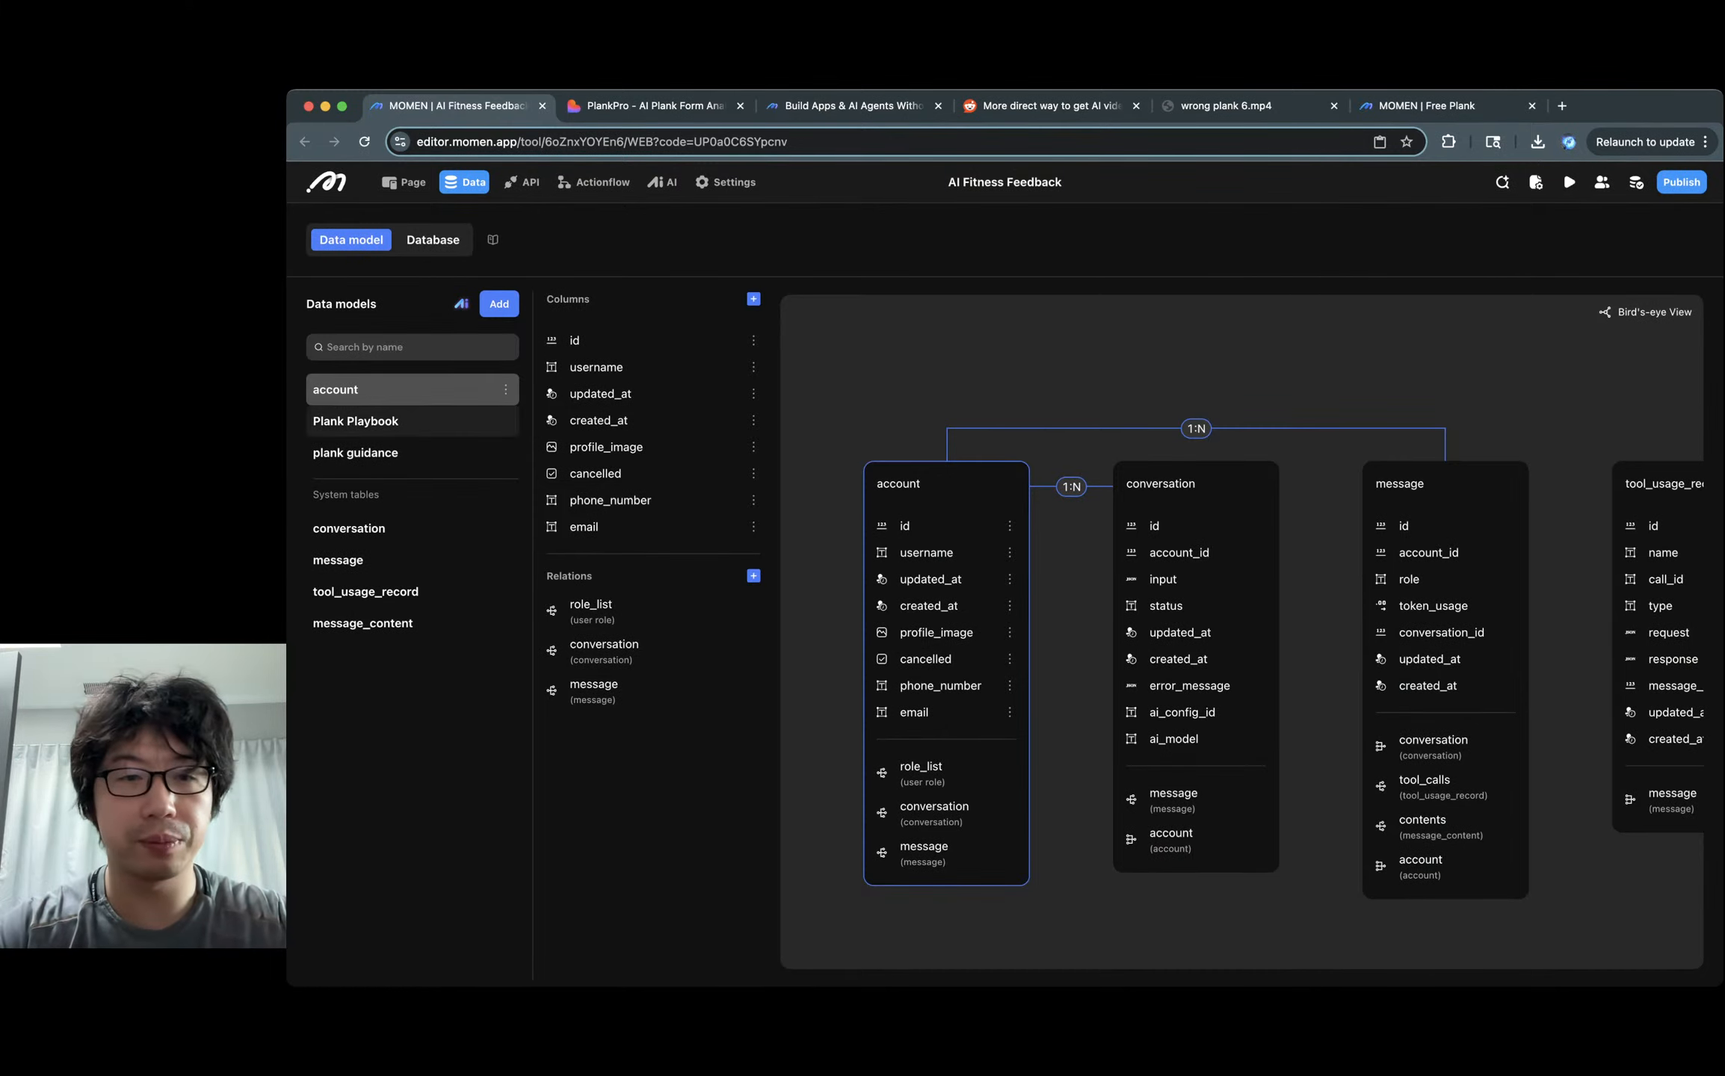
left_click(413, 422)
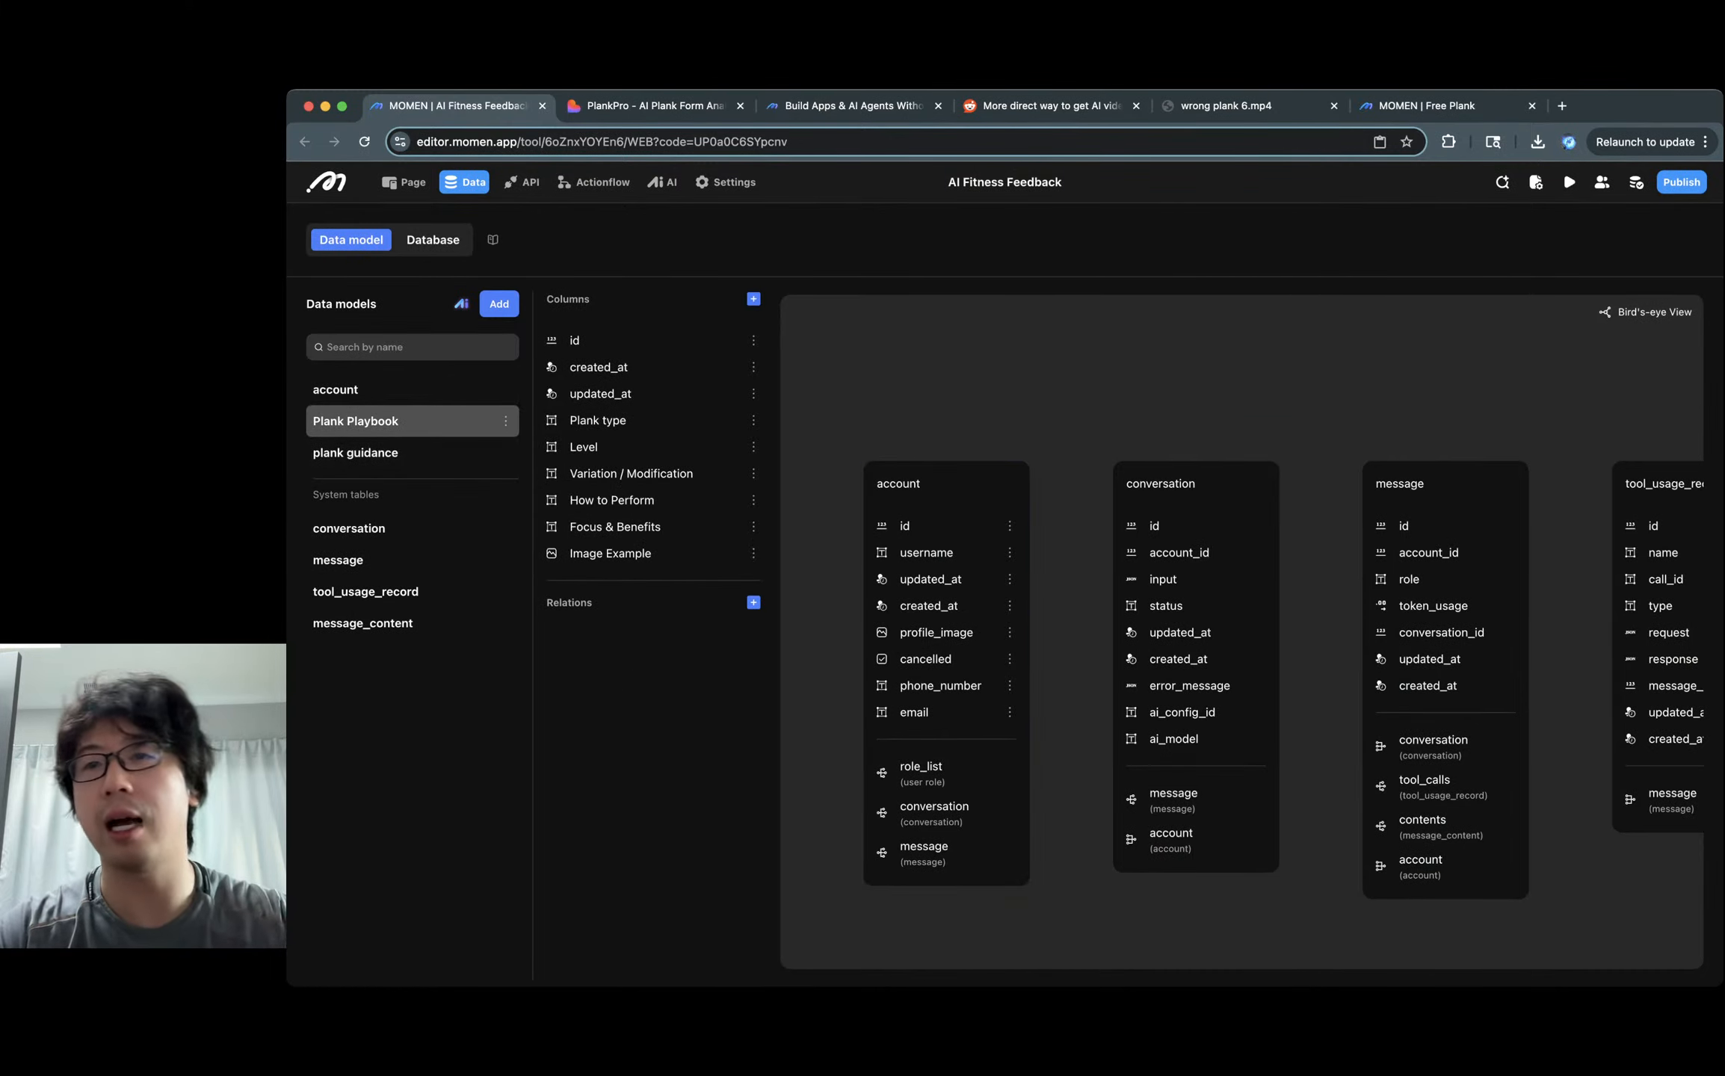
left_click(1423, 106)
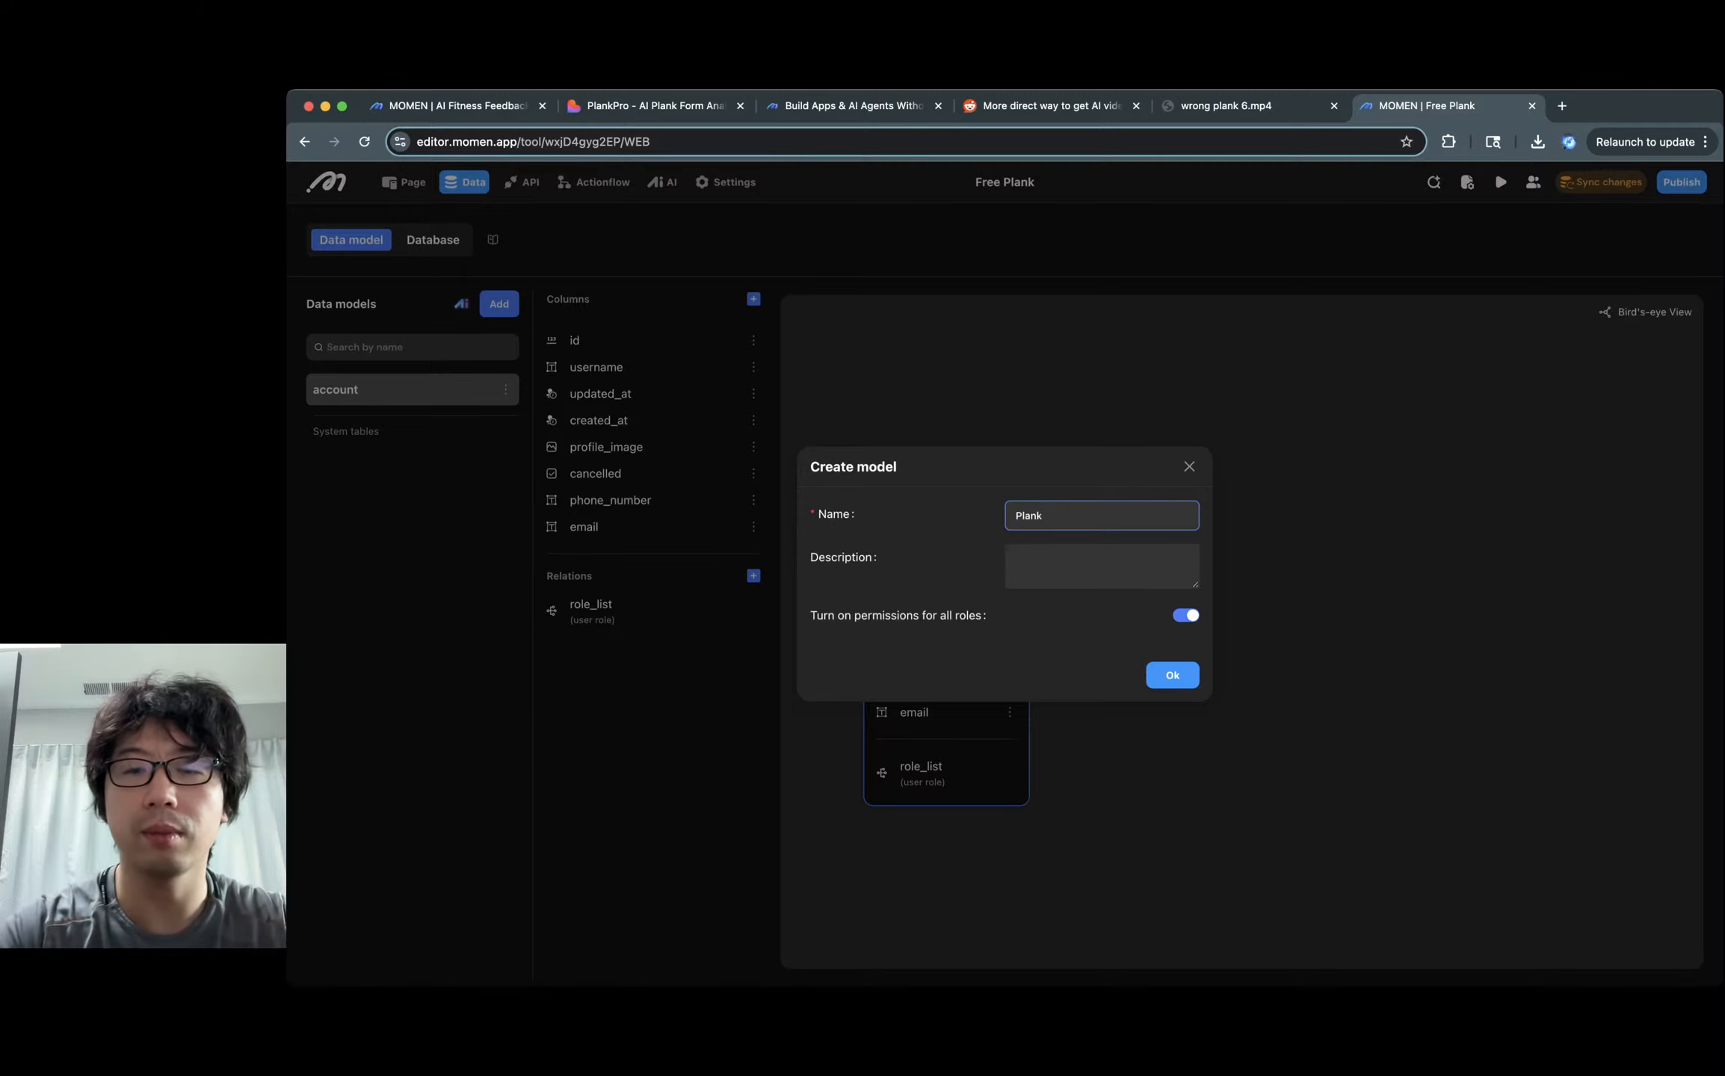
type("play")
key("BackSpace")
key("BackSpace")
key("super+a")
type("p")
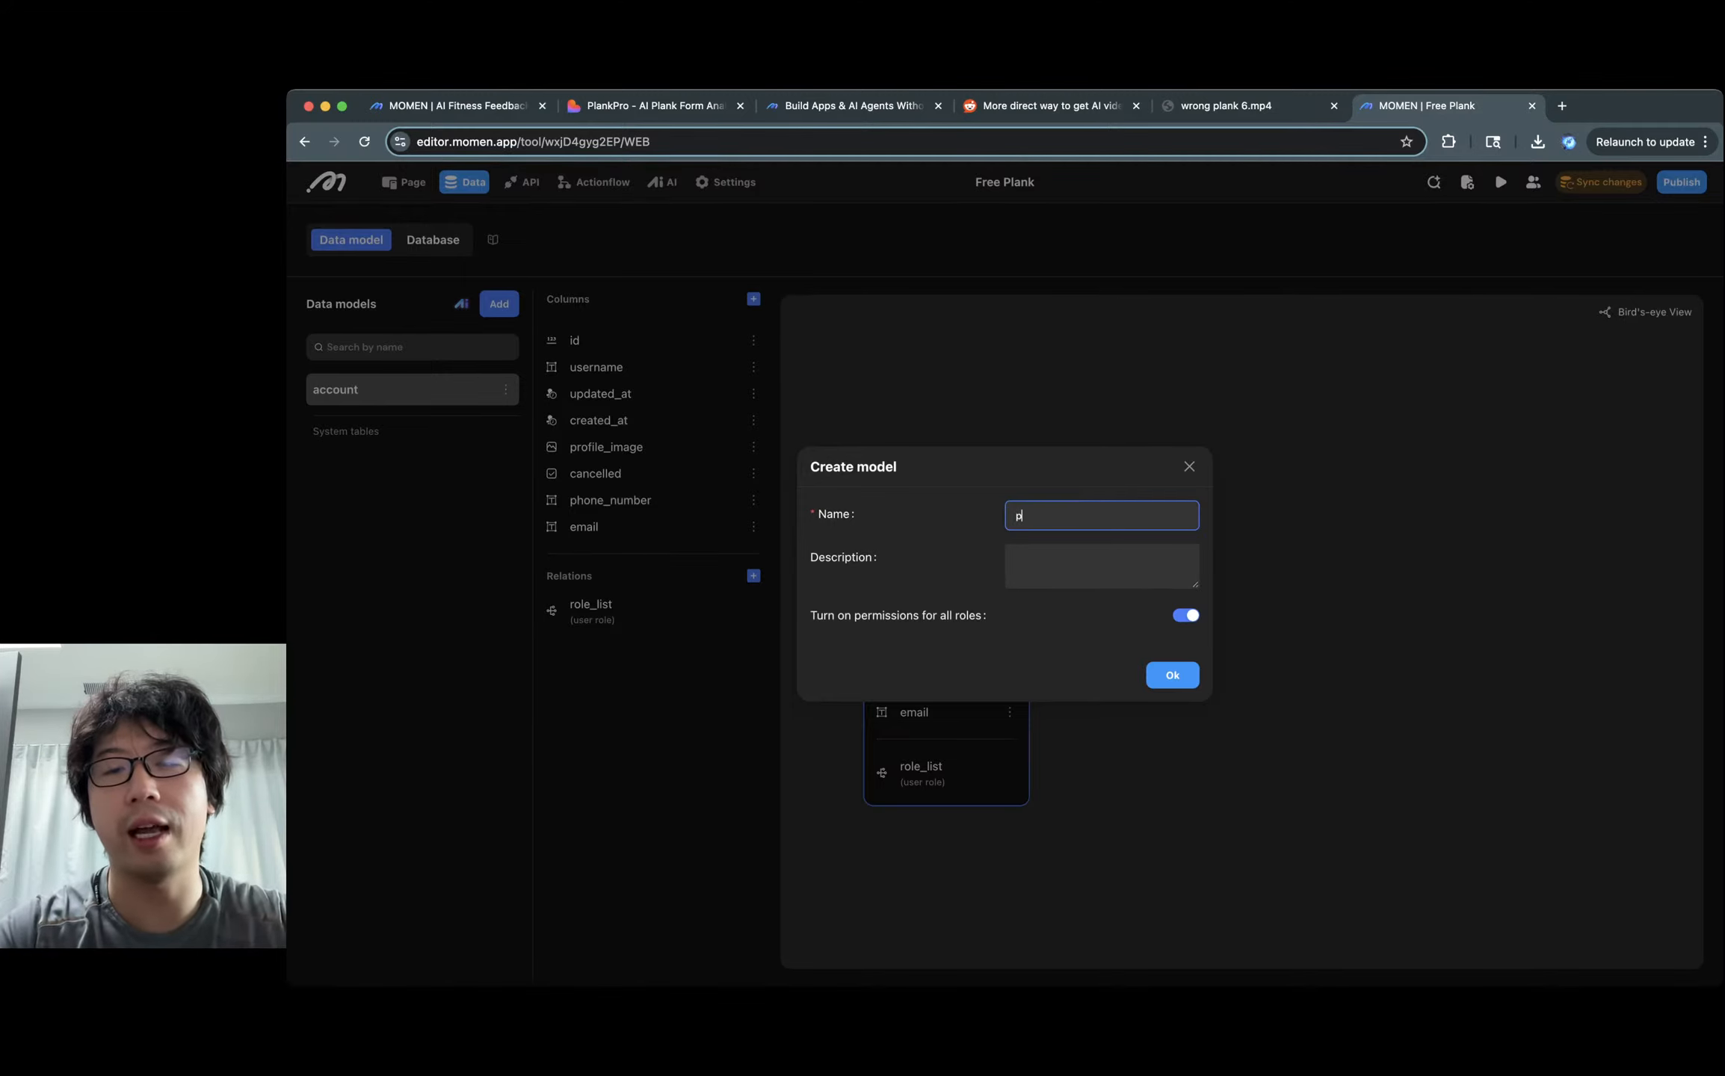
key("BackSpace")
type("pk")
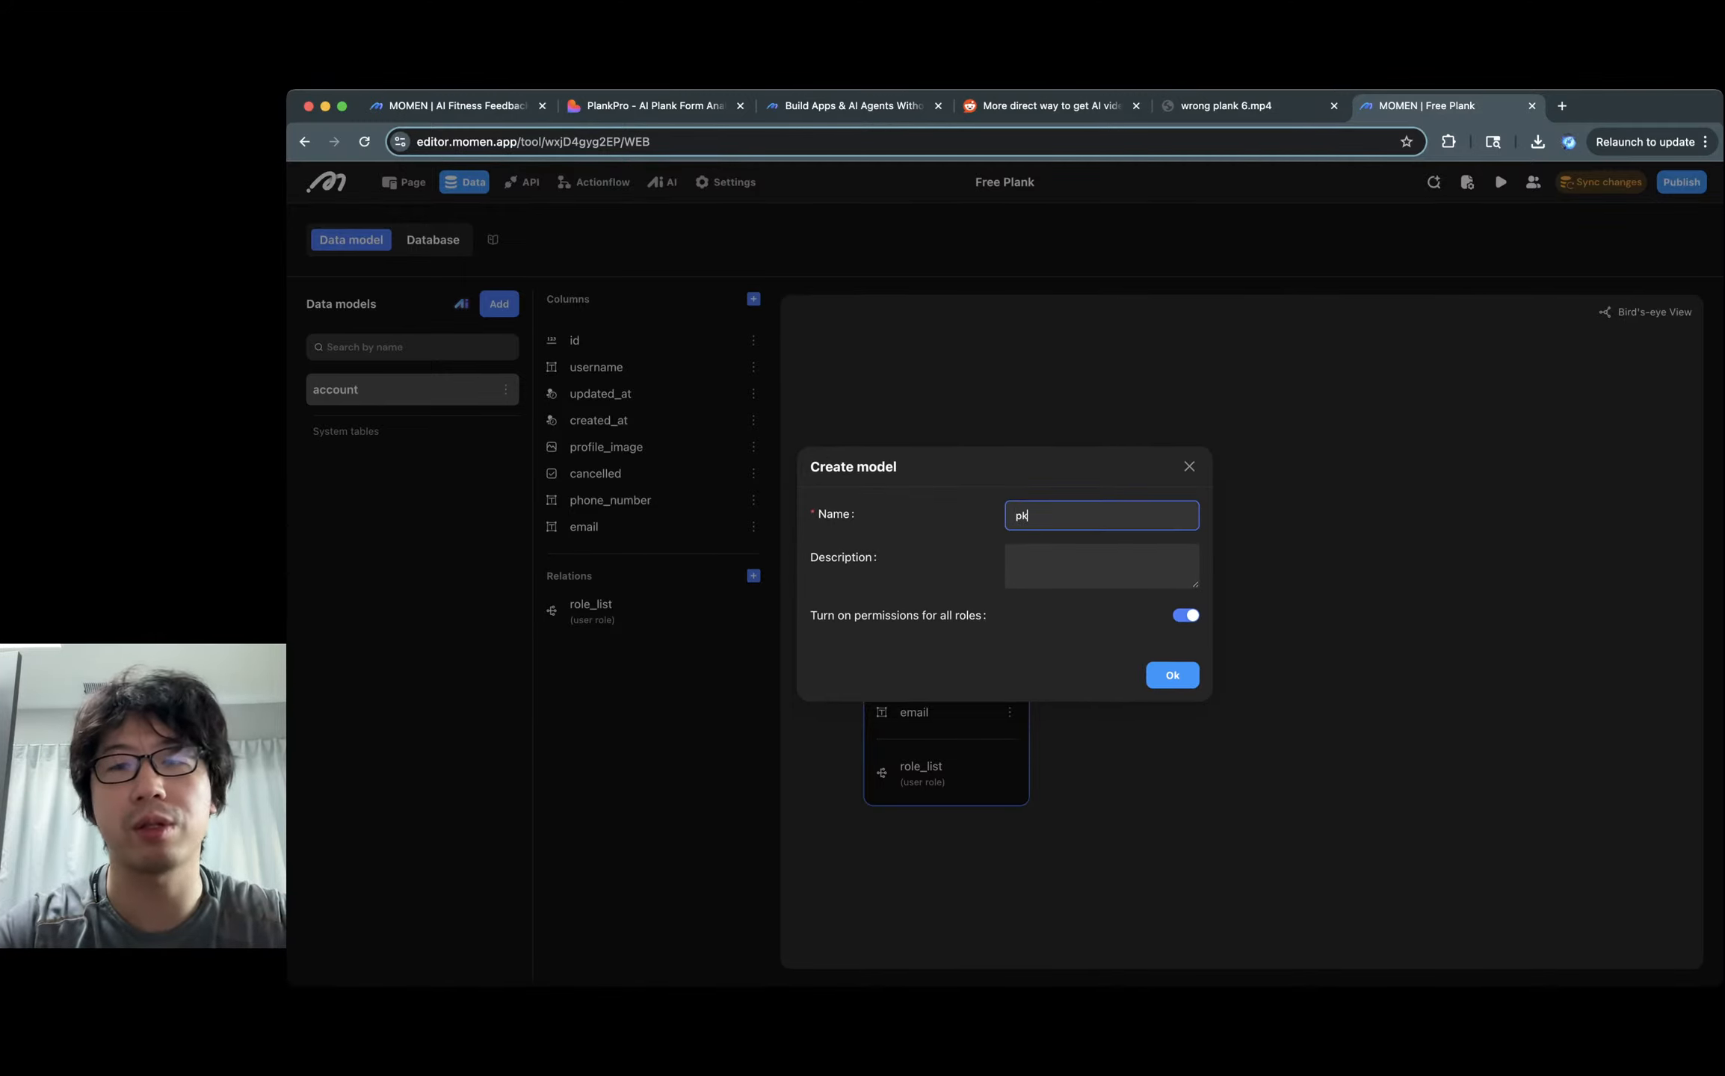
type("ank_")
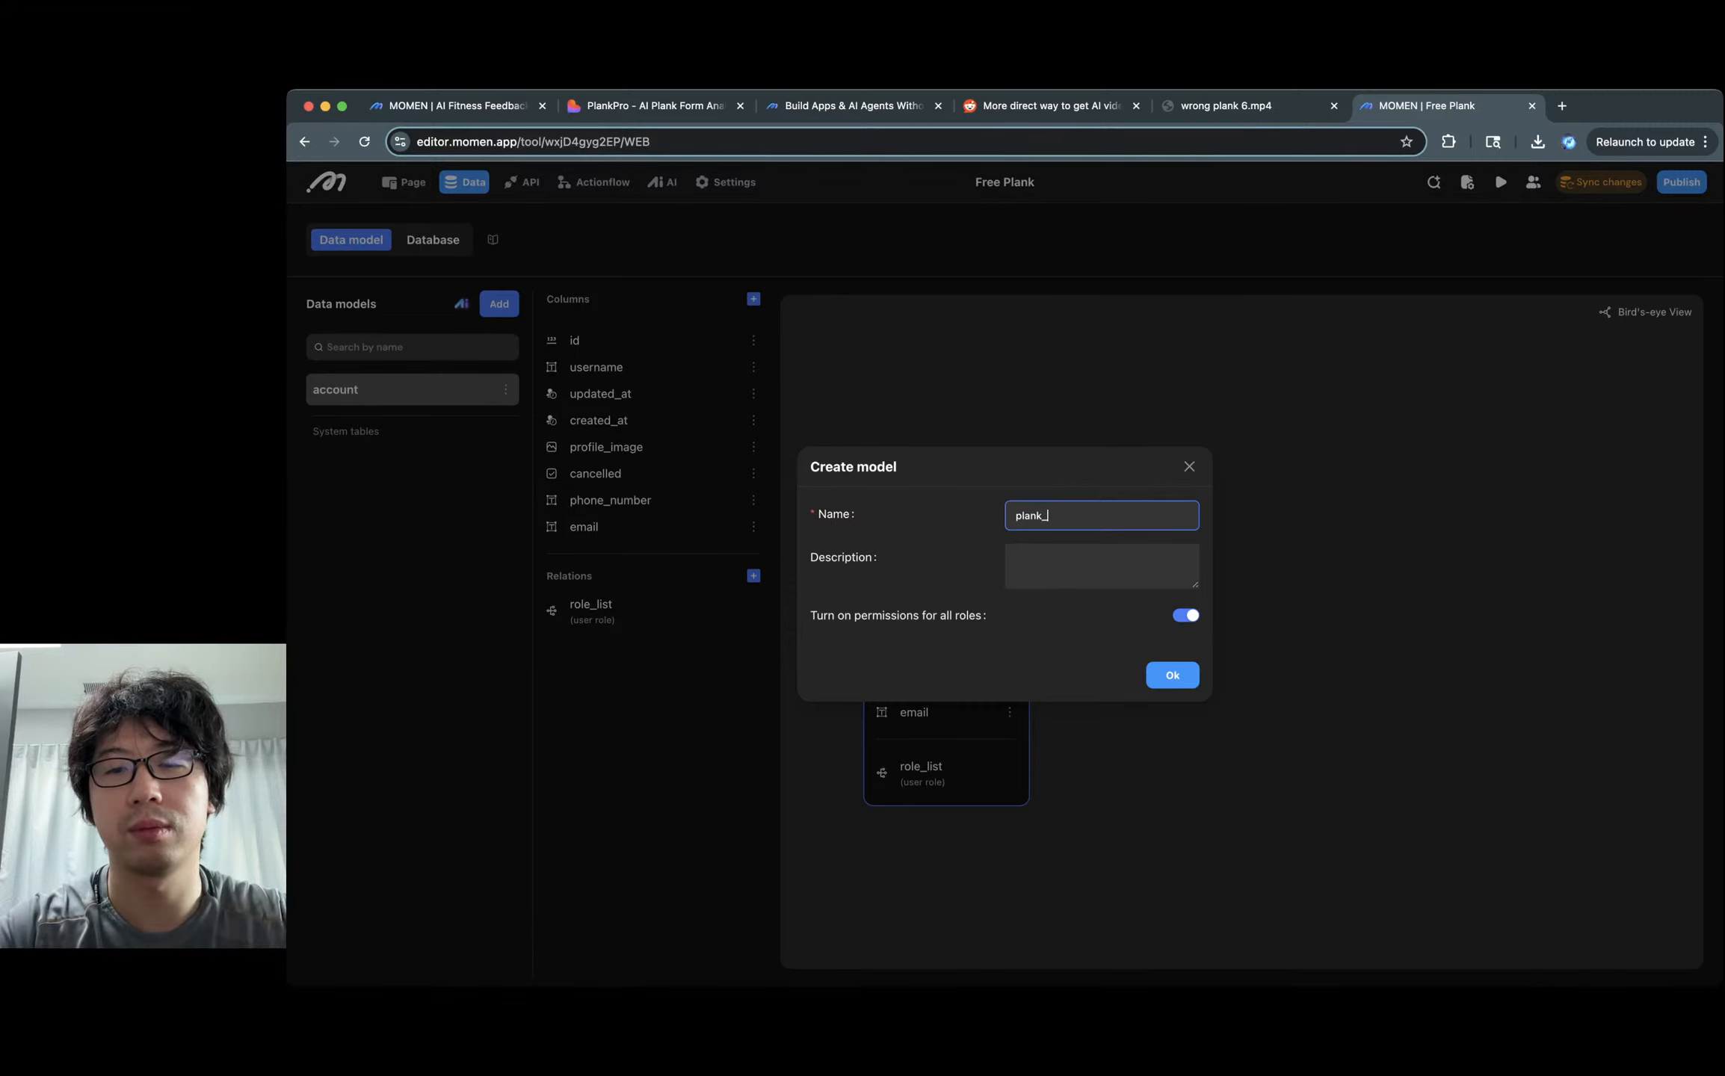
type("feedback")
key("Return")
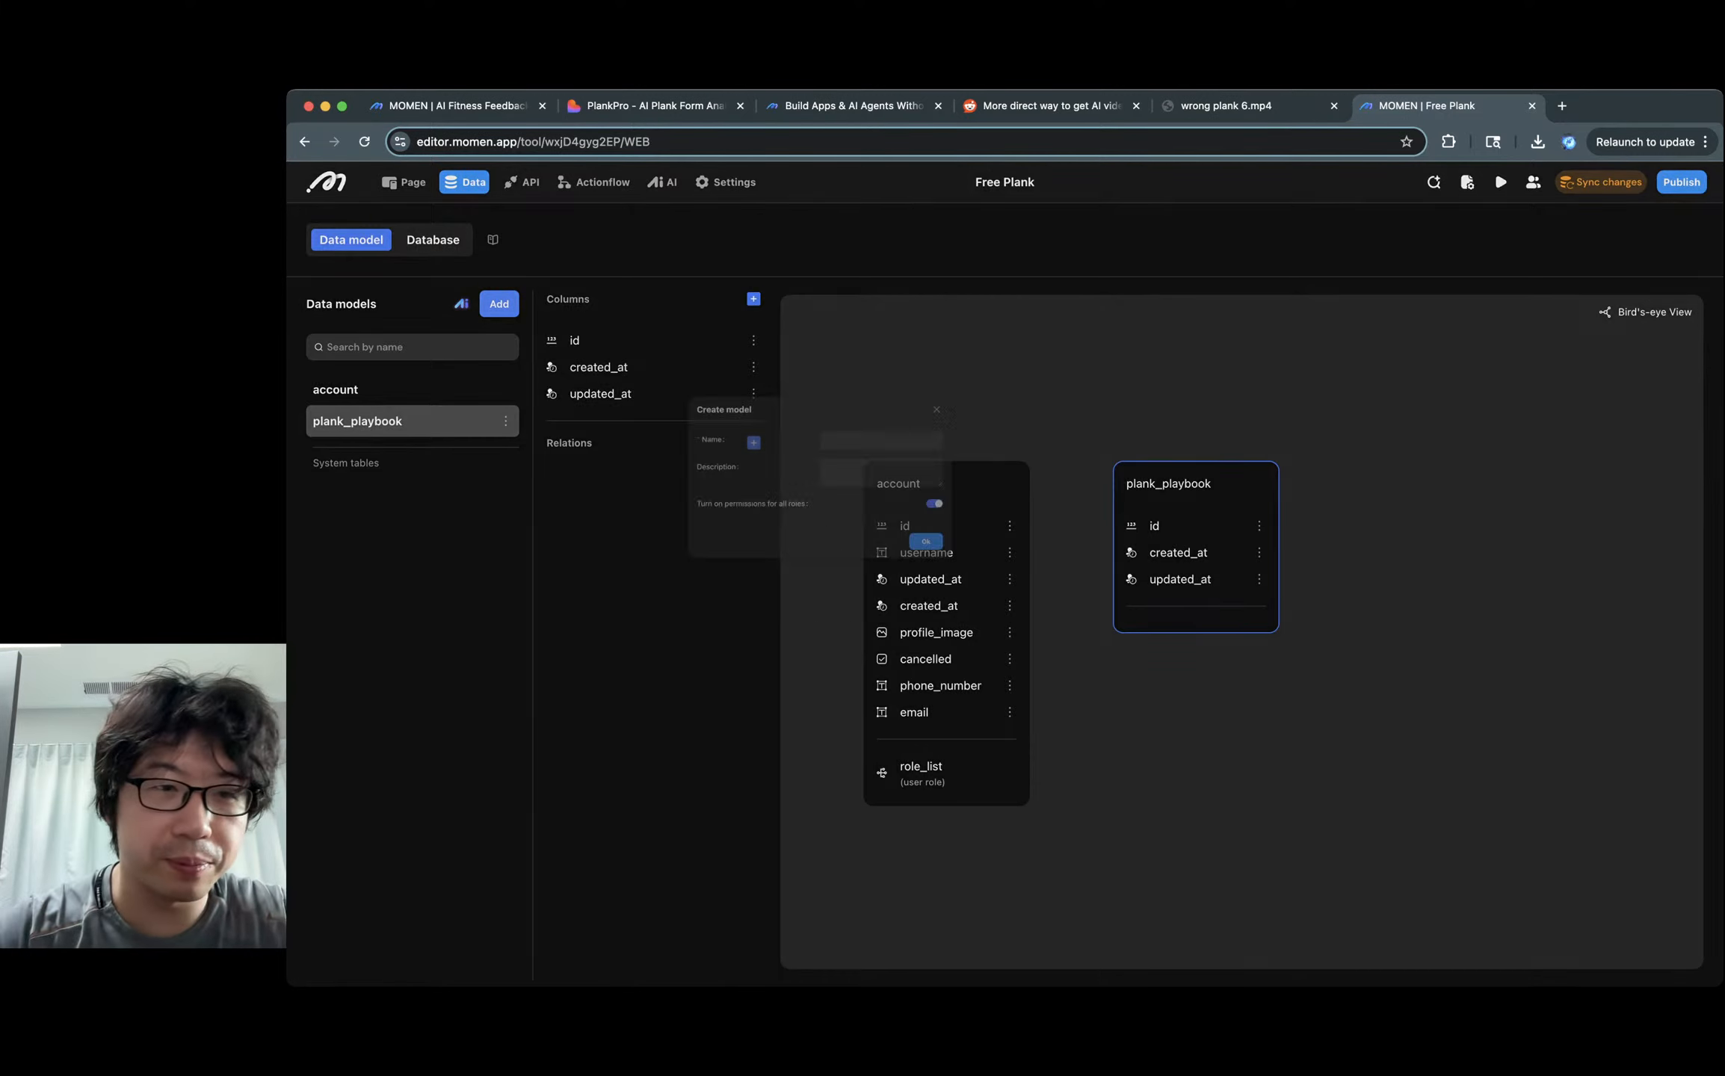
Create the plank_guidance data model, then show the reference project's data models.
type("p")
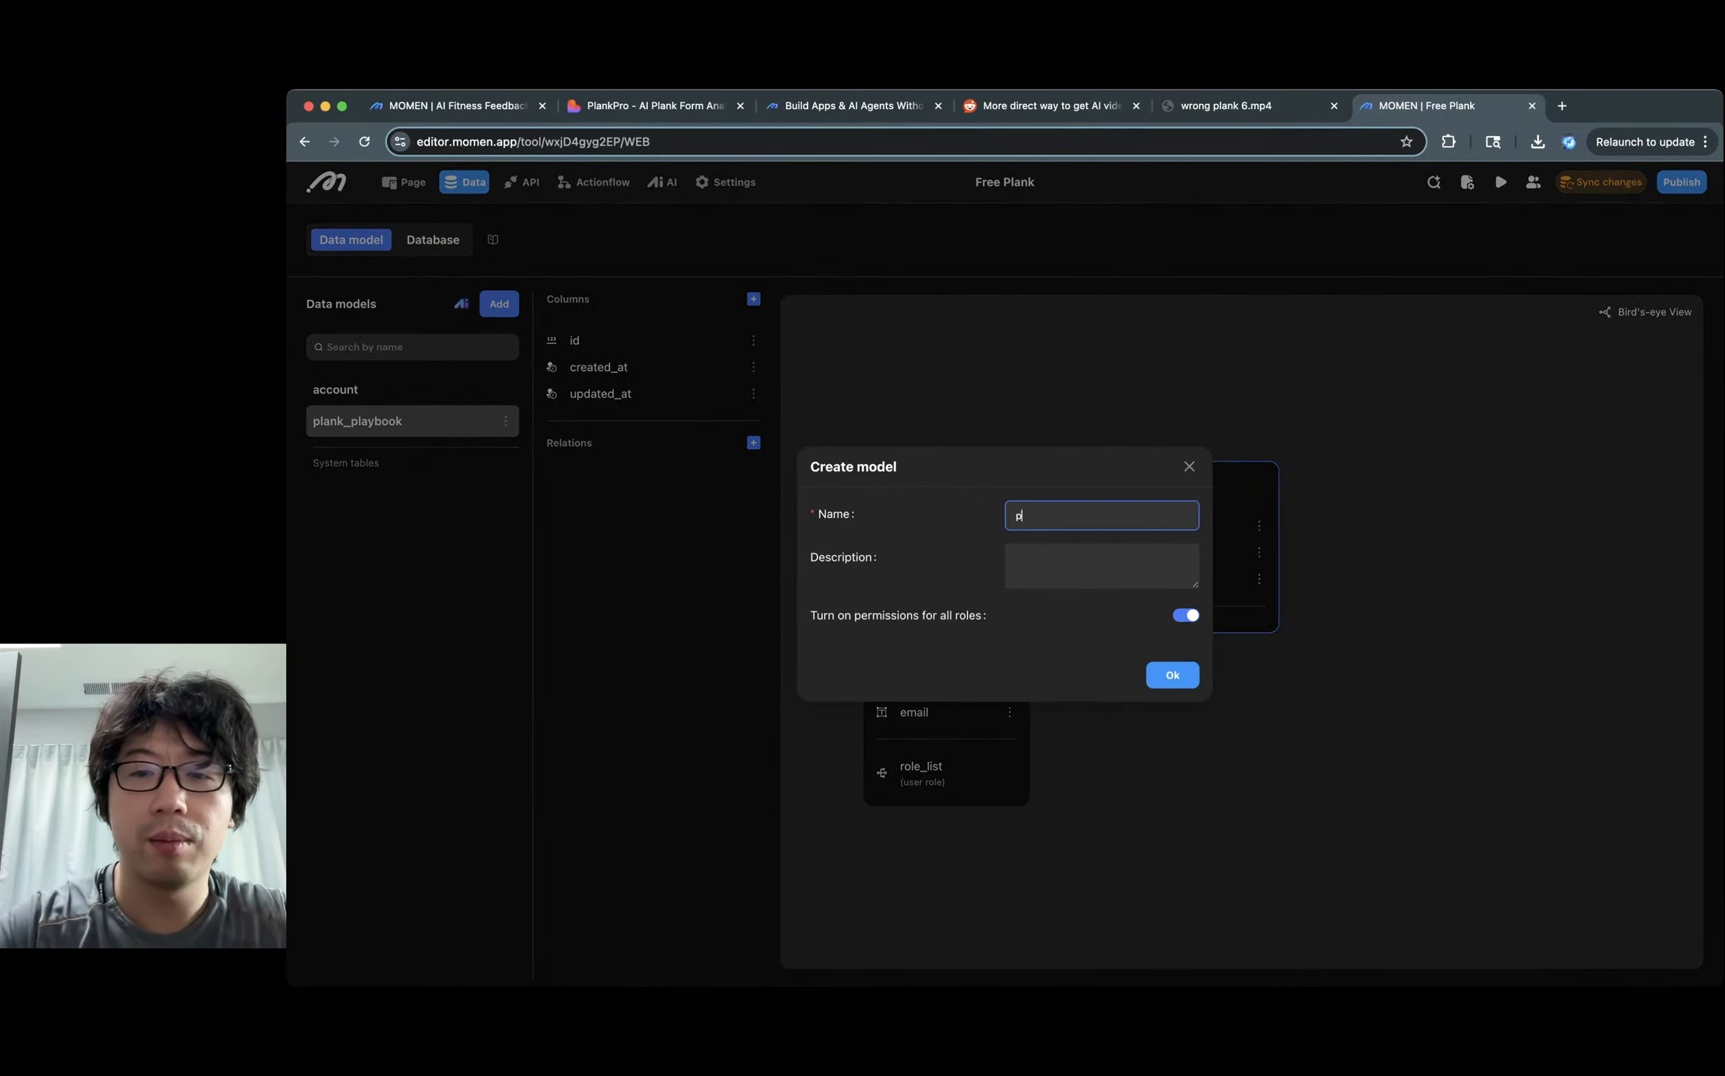
type("lank_guidance")
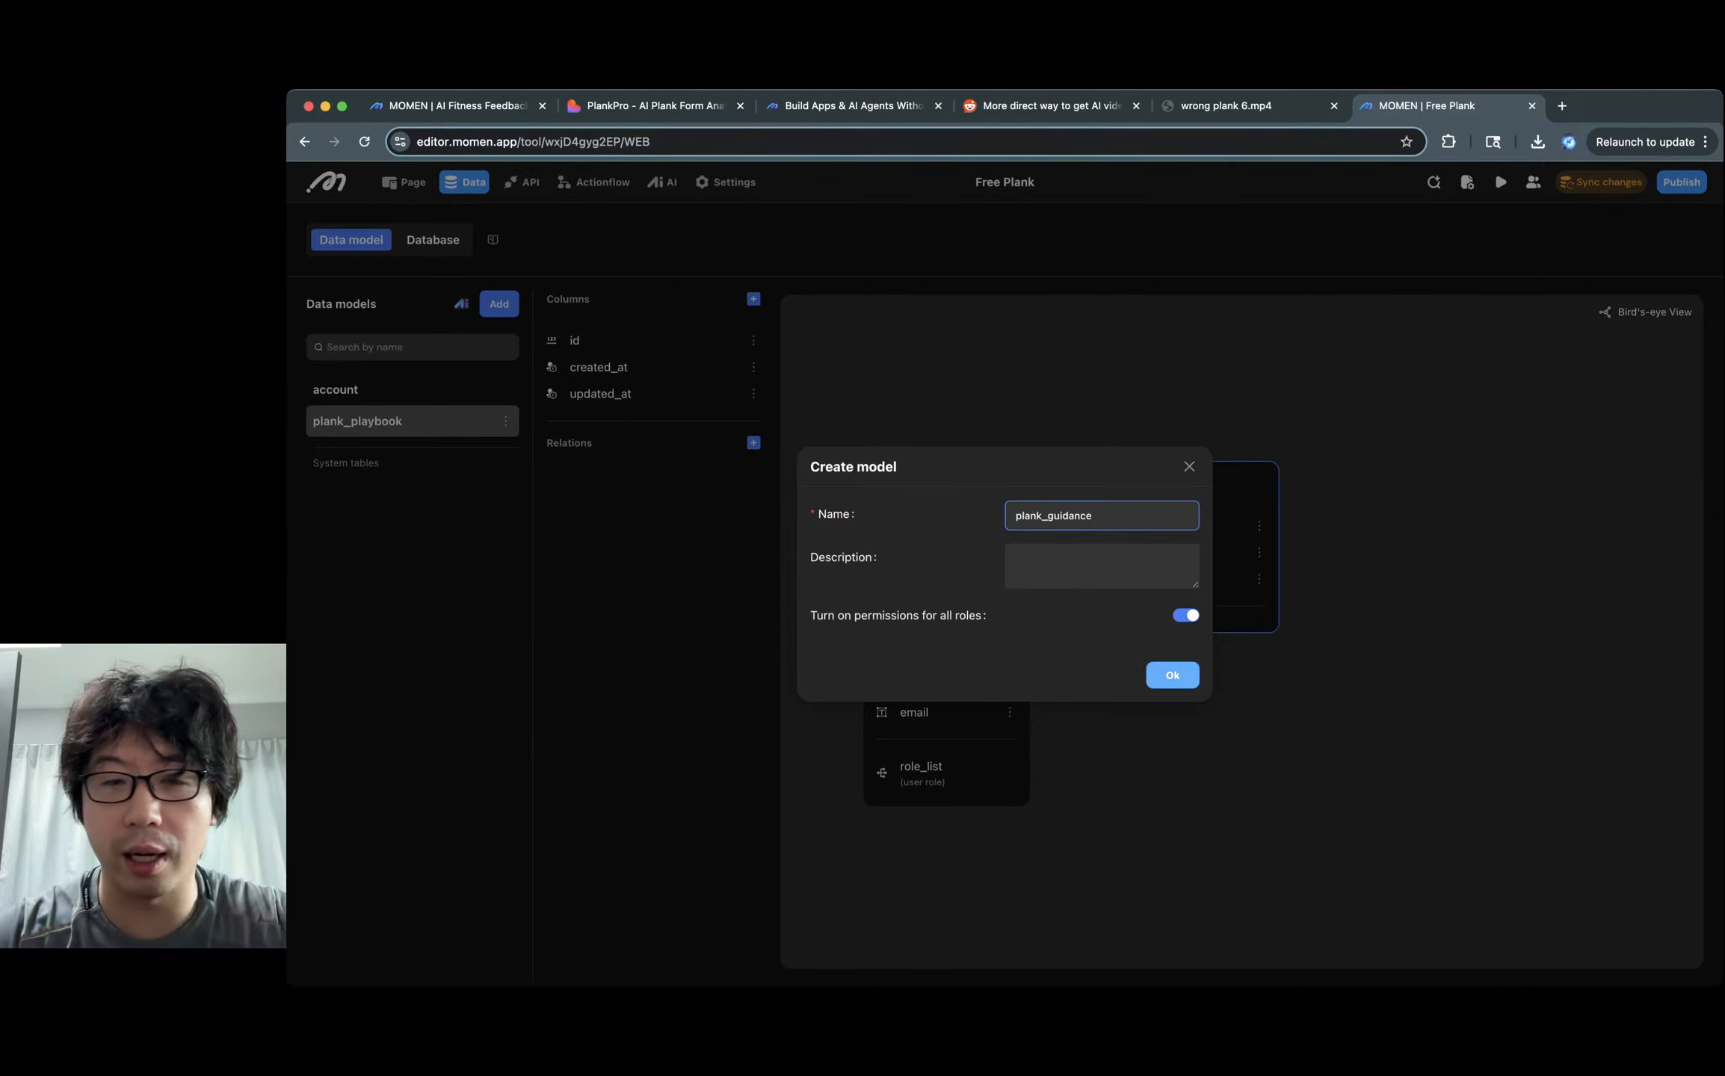
key("Return")
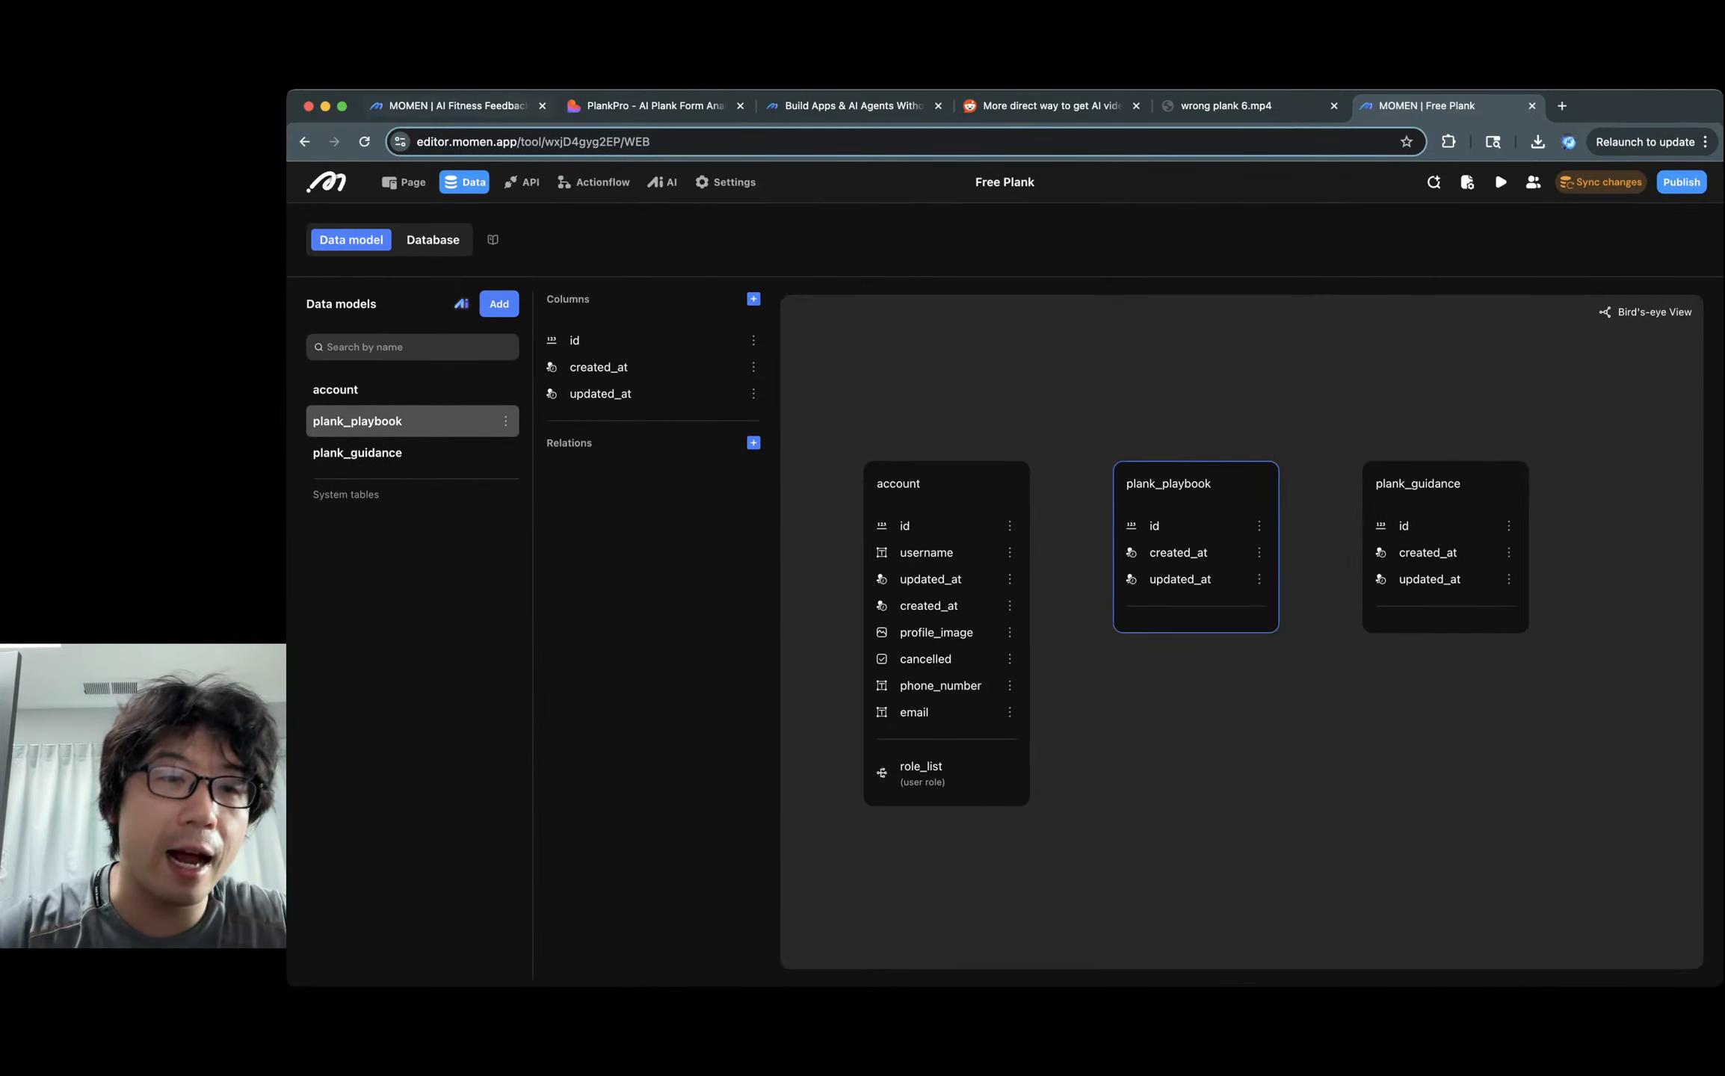
key("super+1")
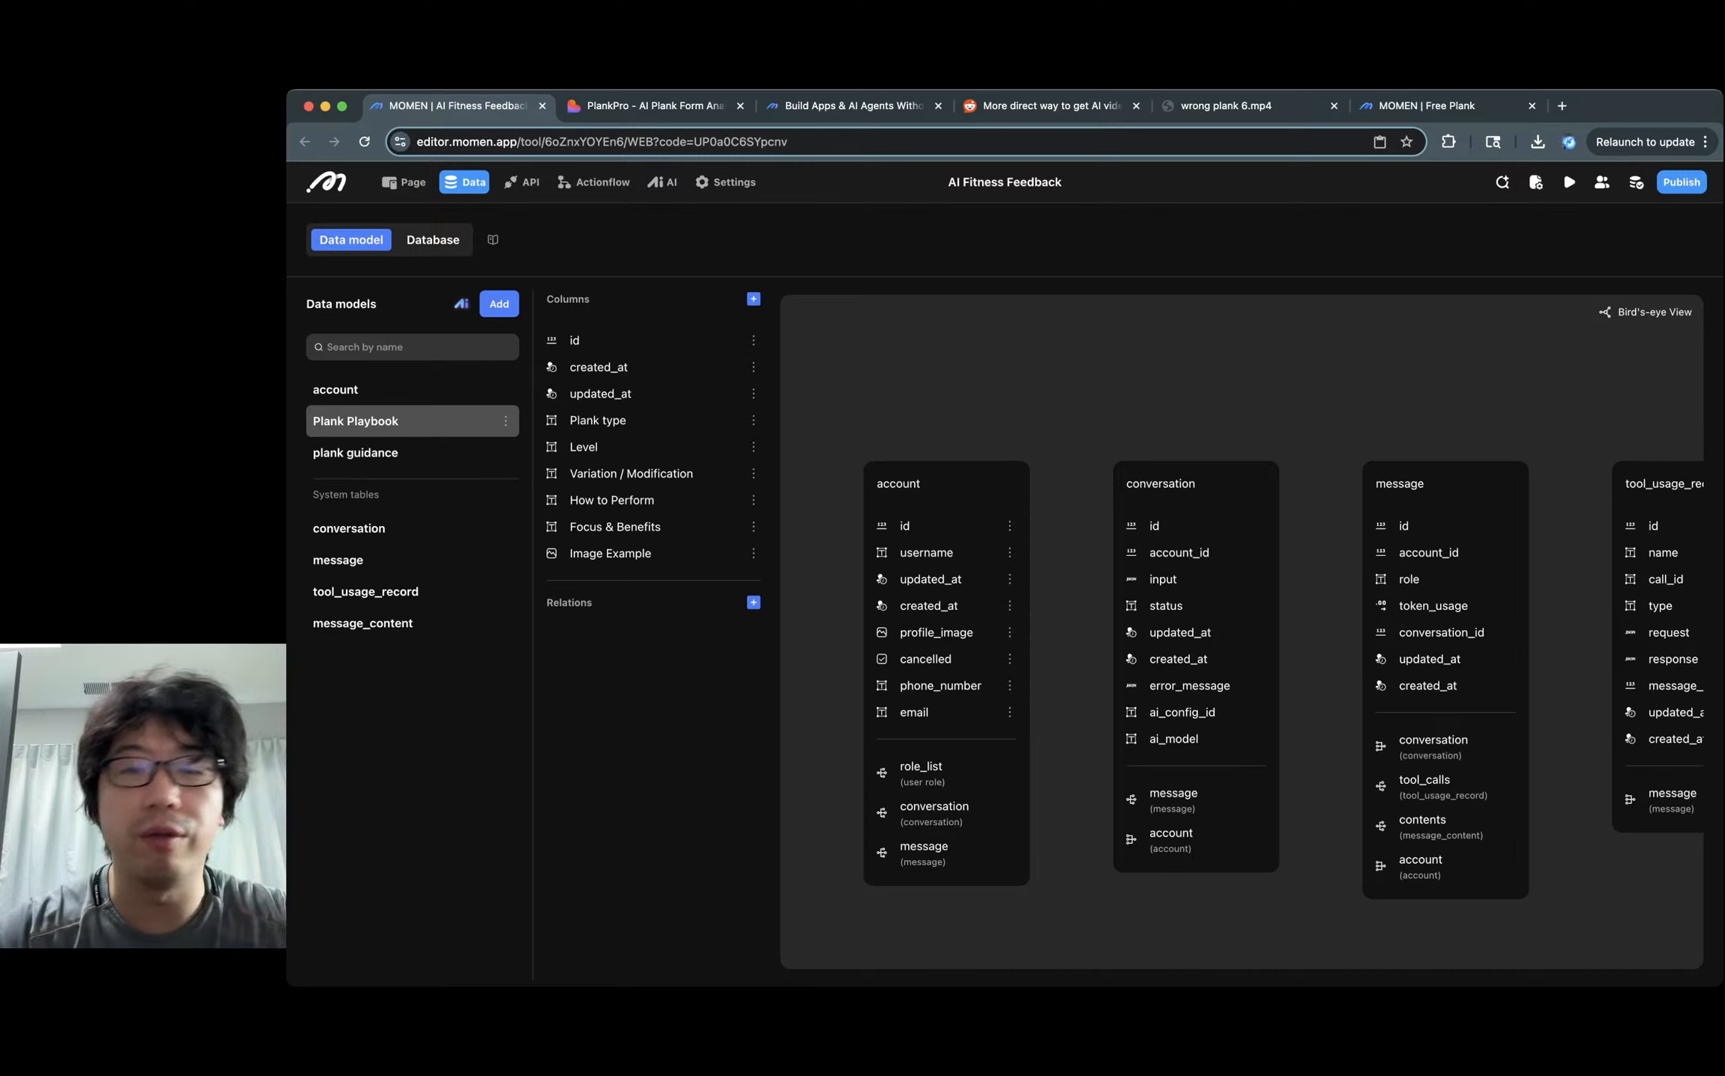
Add Text columns type and level to plank_playbook.
key("super+9")
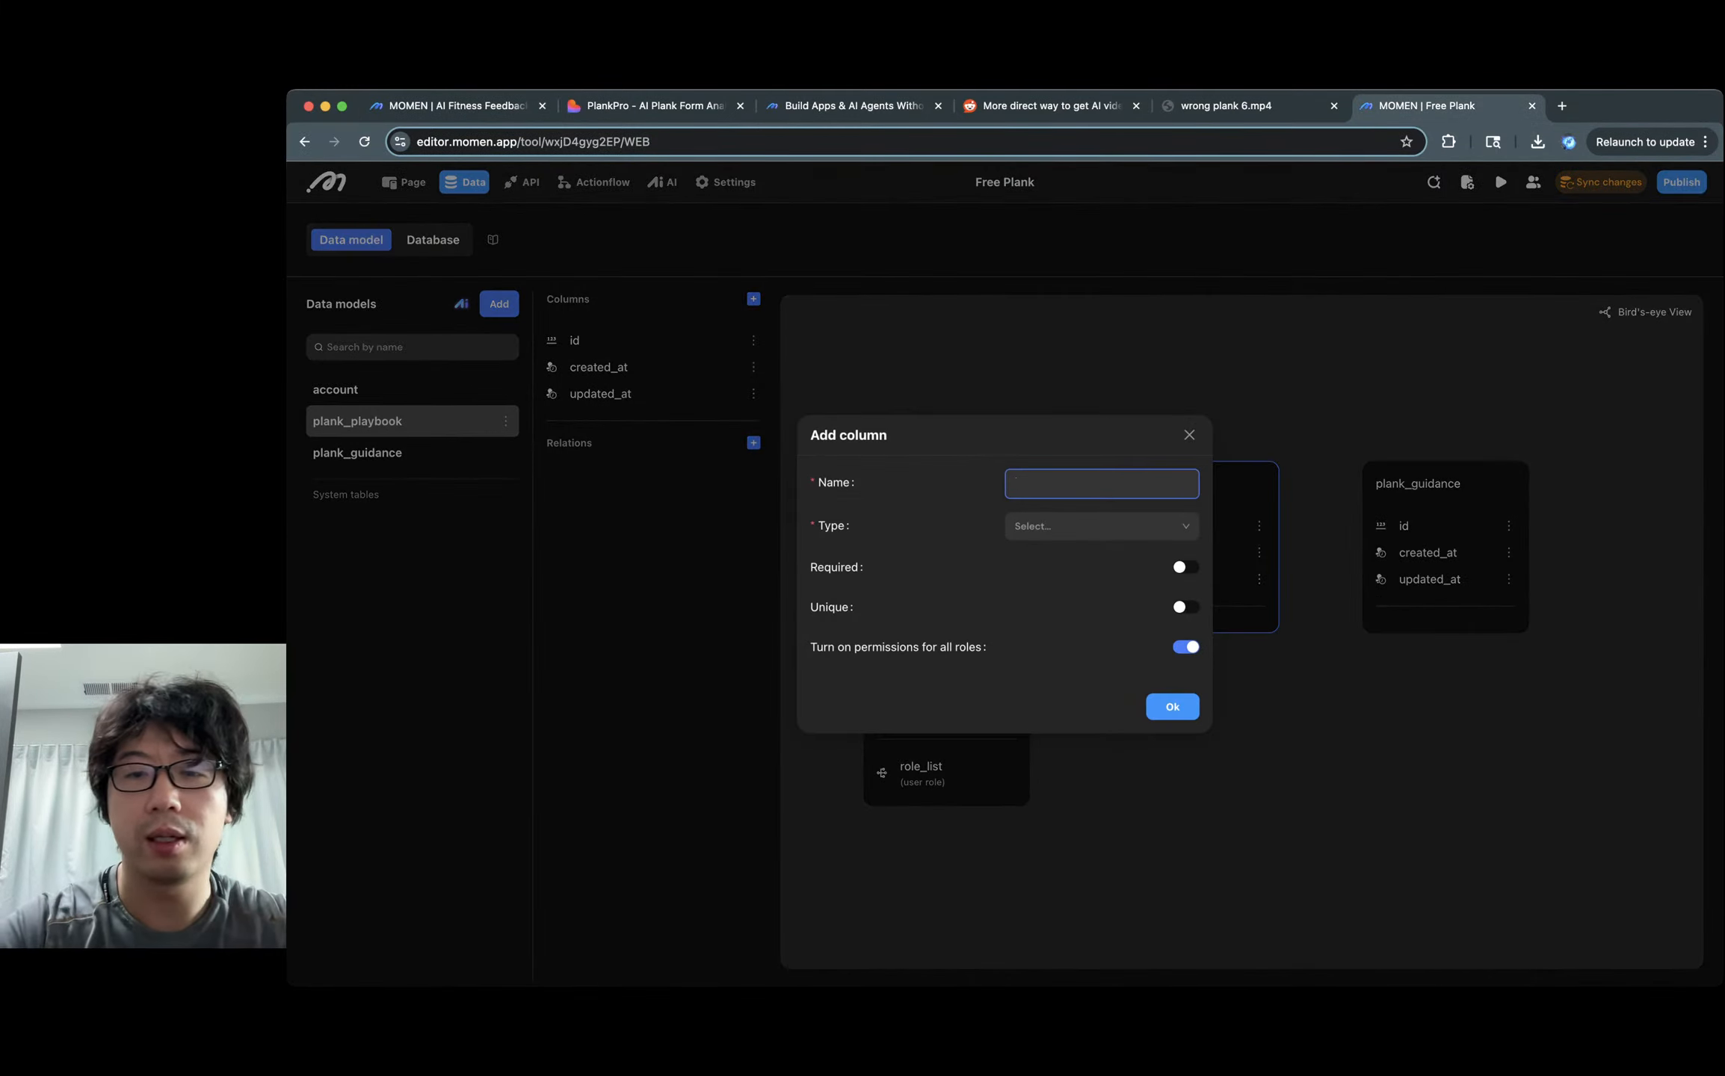
type("type")
key("Tab")
key("Down")
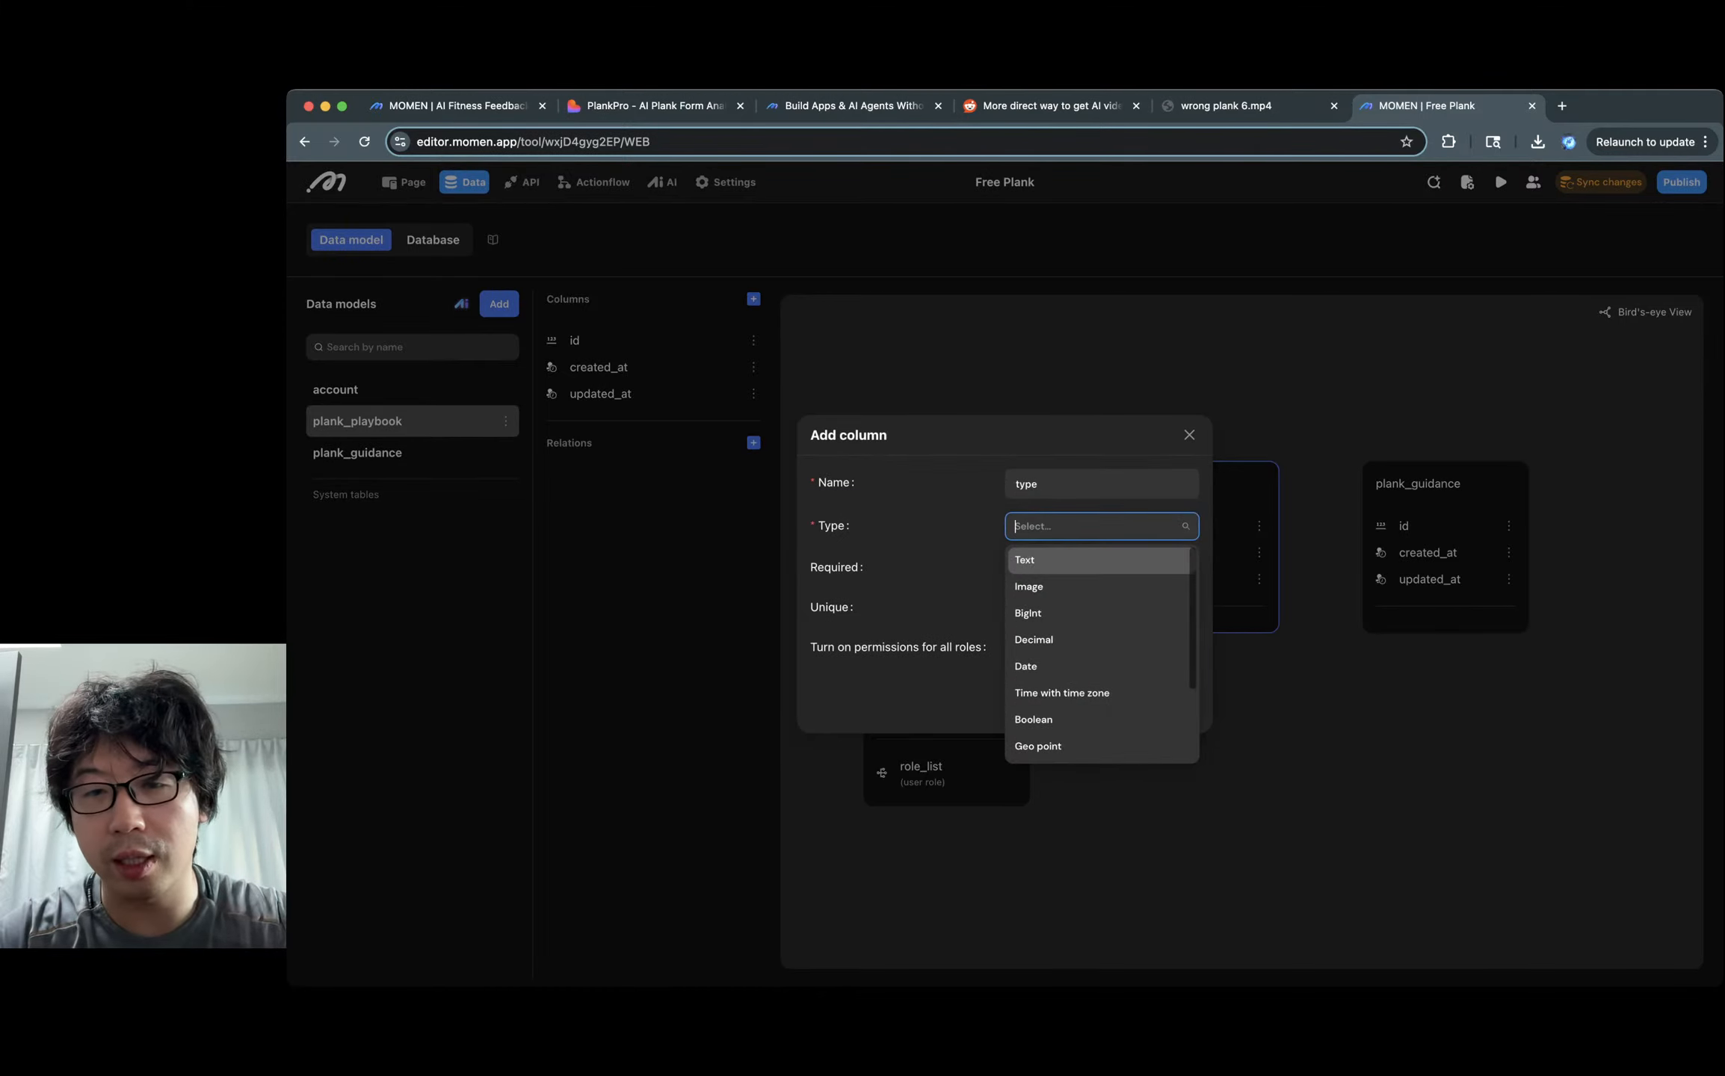
key("Return")
key("Return")
left_click(753, 299)
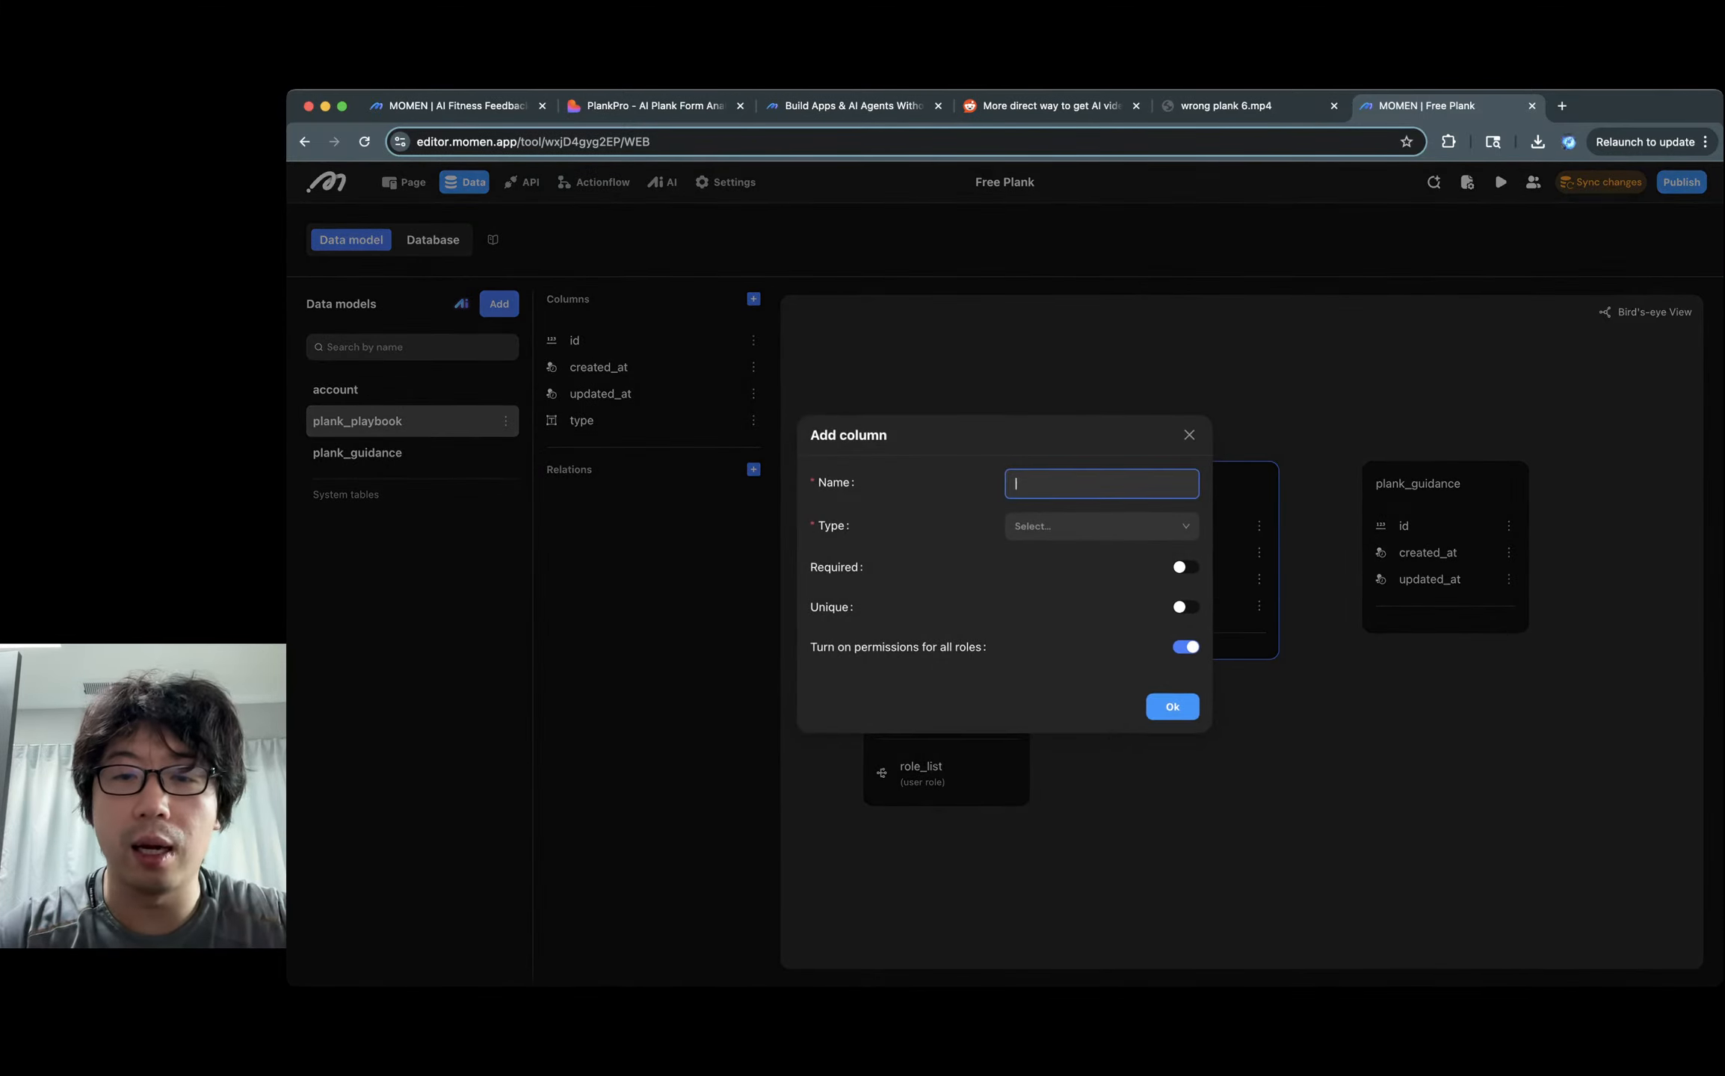
type("level")
key("Tab")
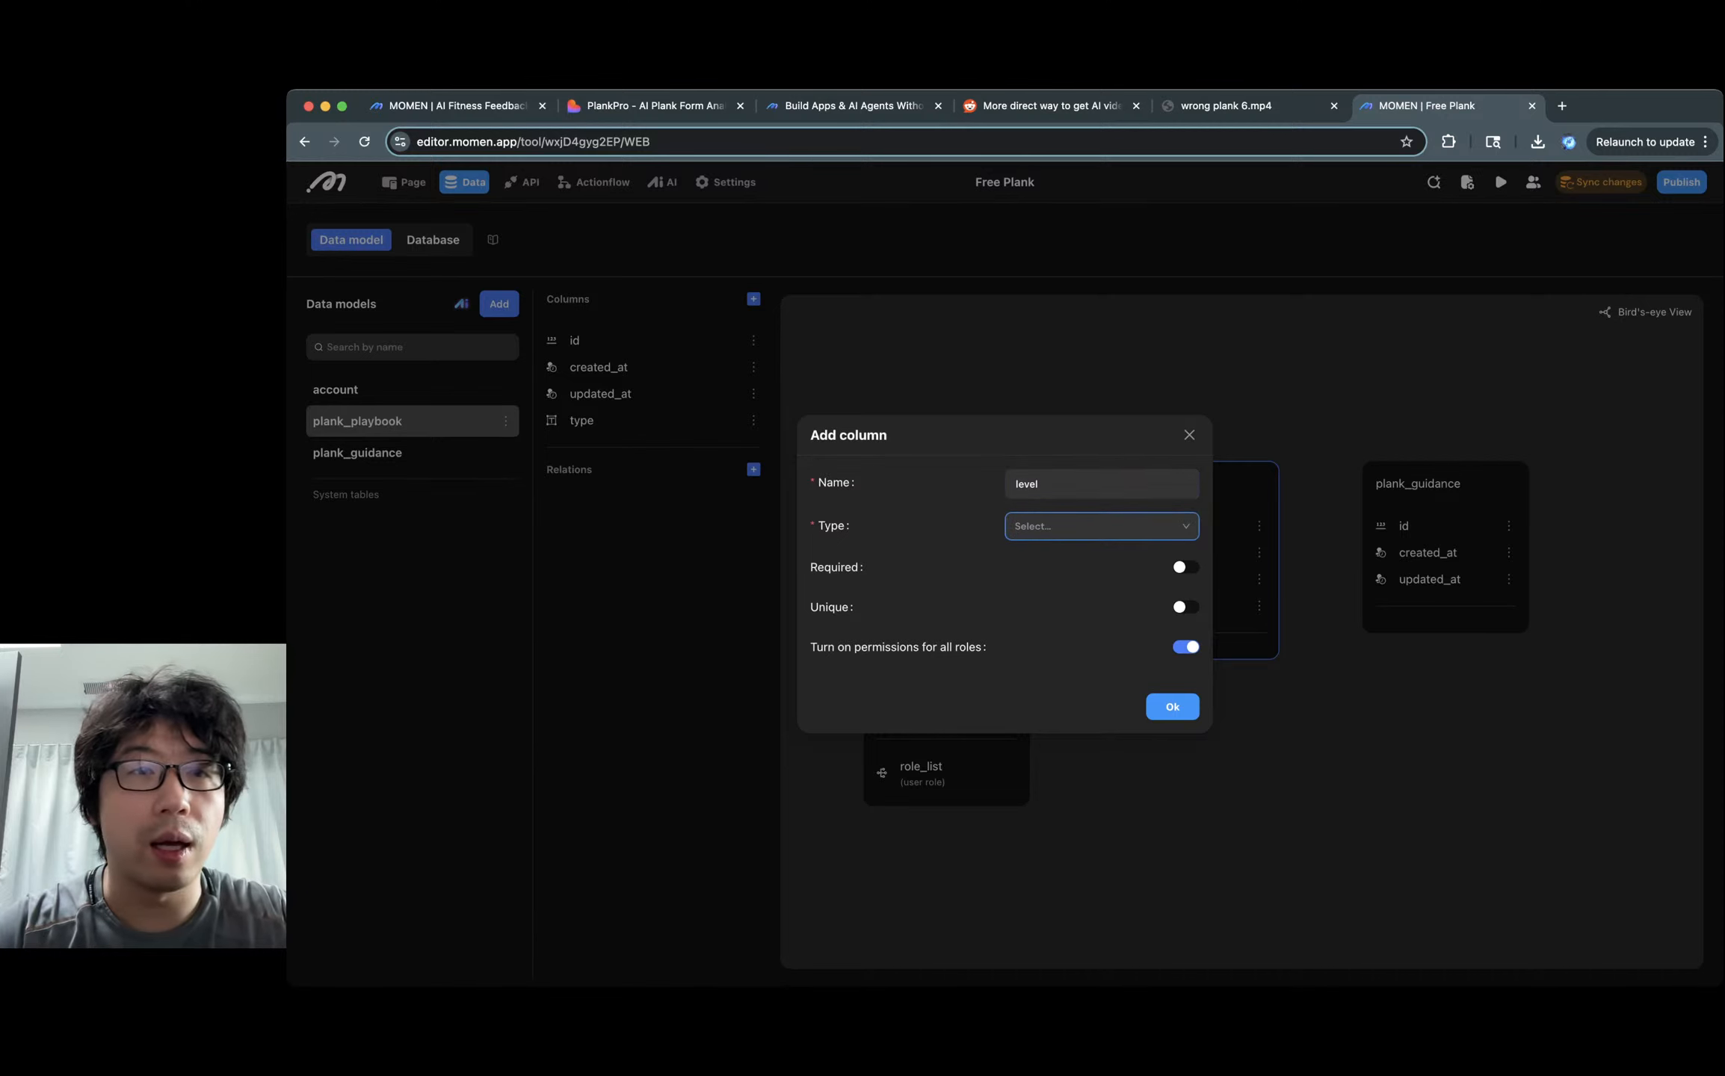
left_click(493, 106)
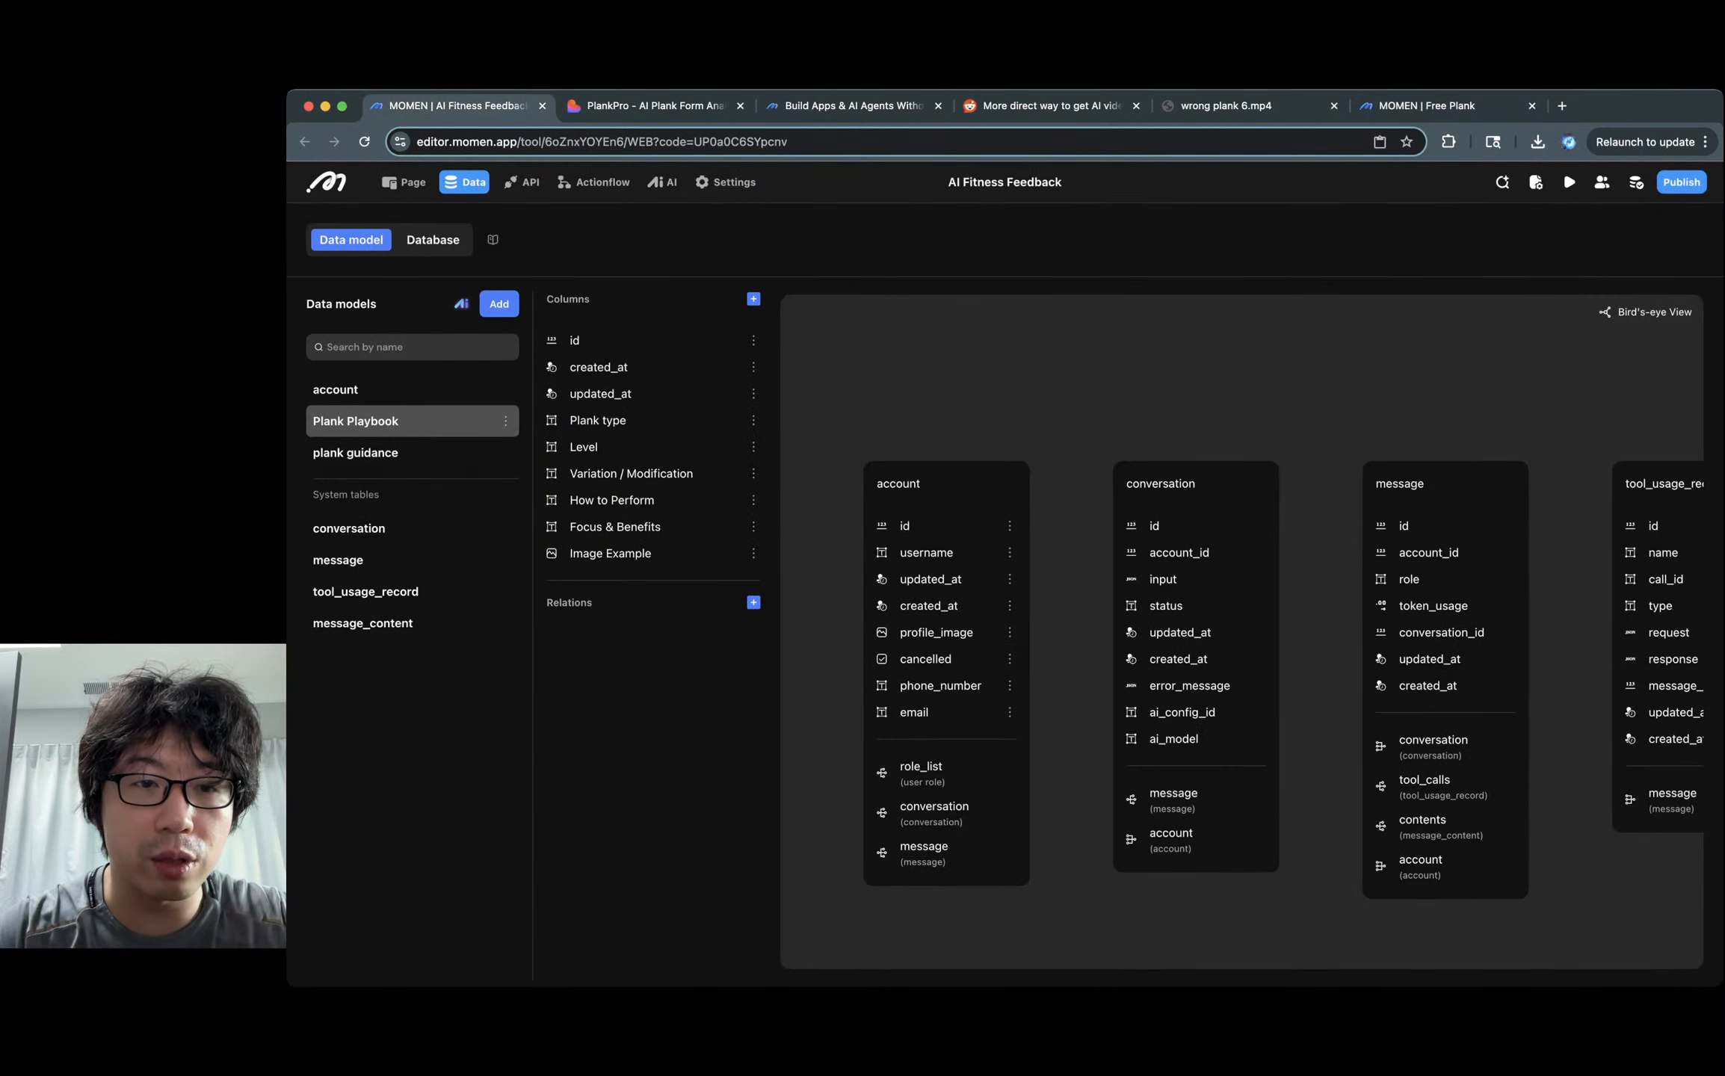
left_click(1426, 106)
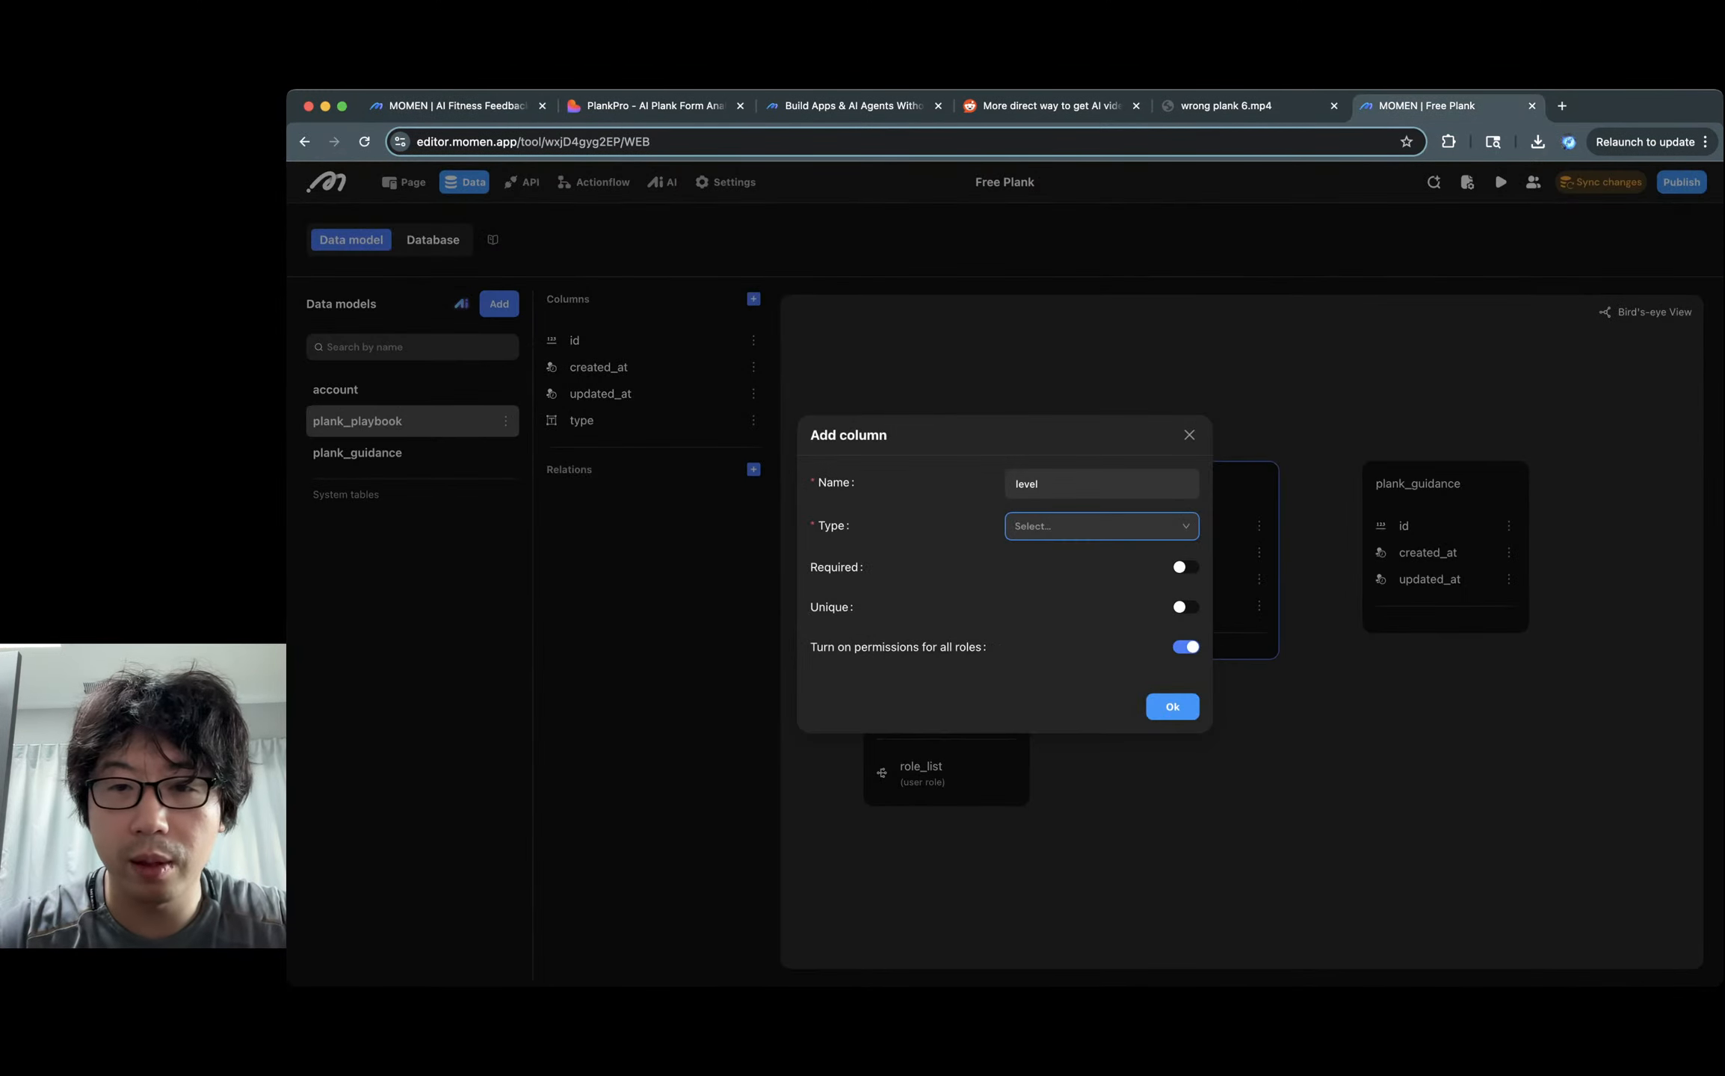
left_click(1101, 526)
left_click(1102, 561)
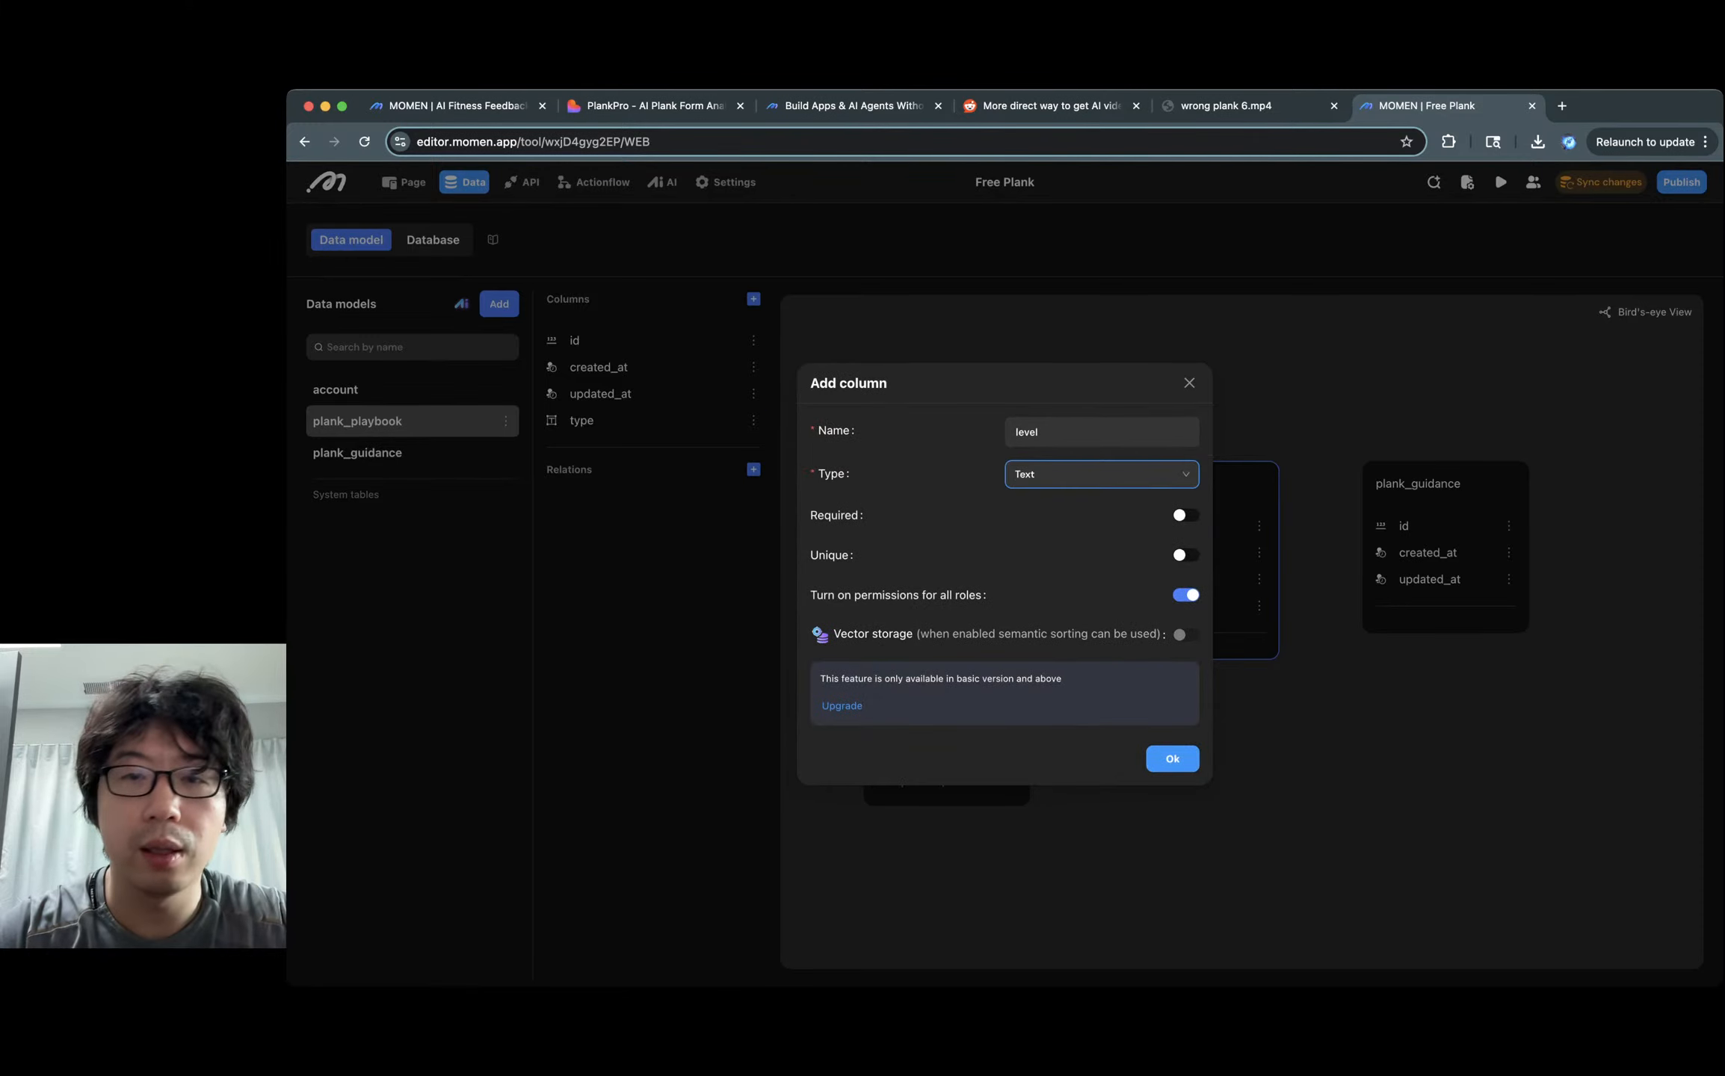
left_click(1172, 759)
Add Text columns variation_modification and how_to_perform to plank_playbook.
left_click(754, 299)
type("var")
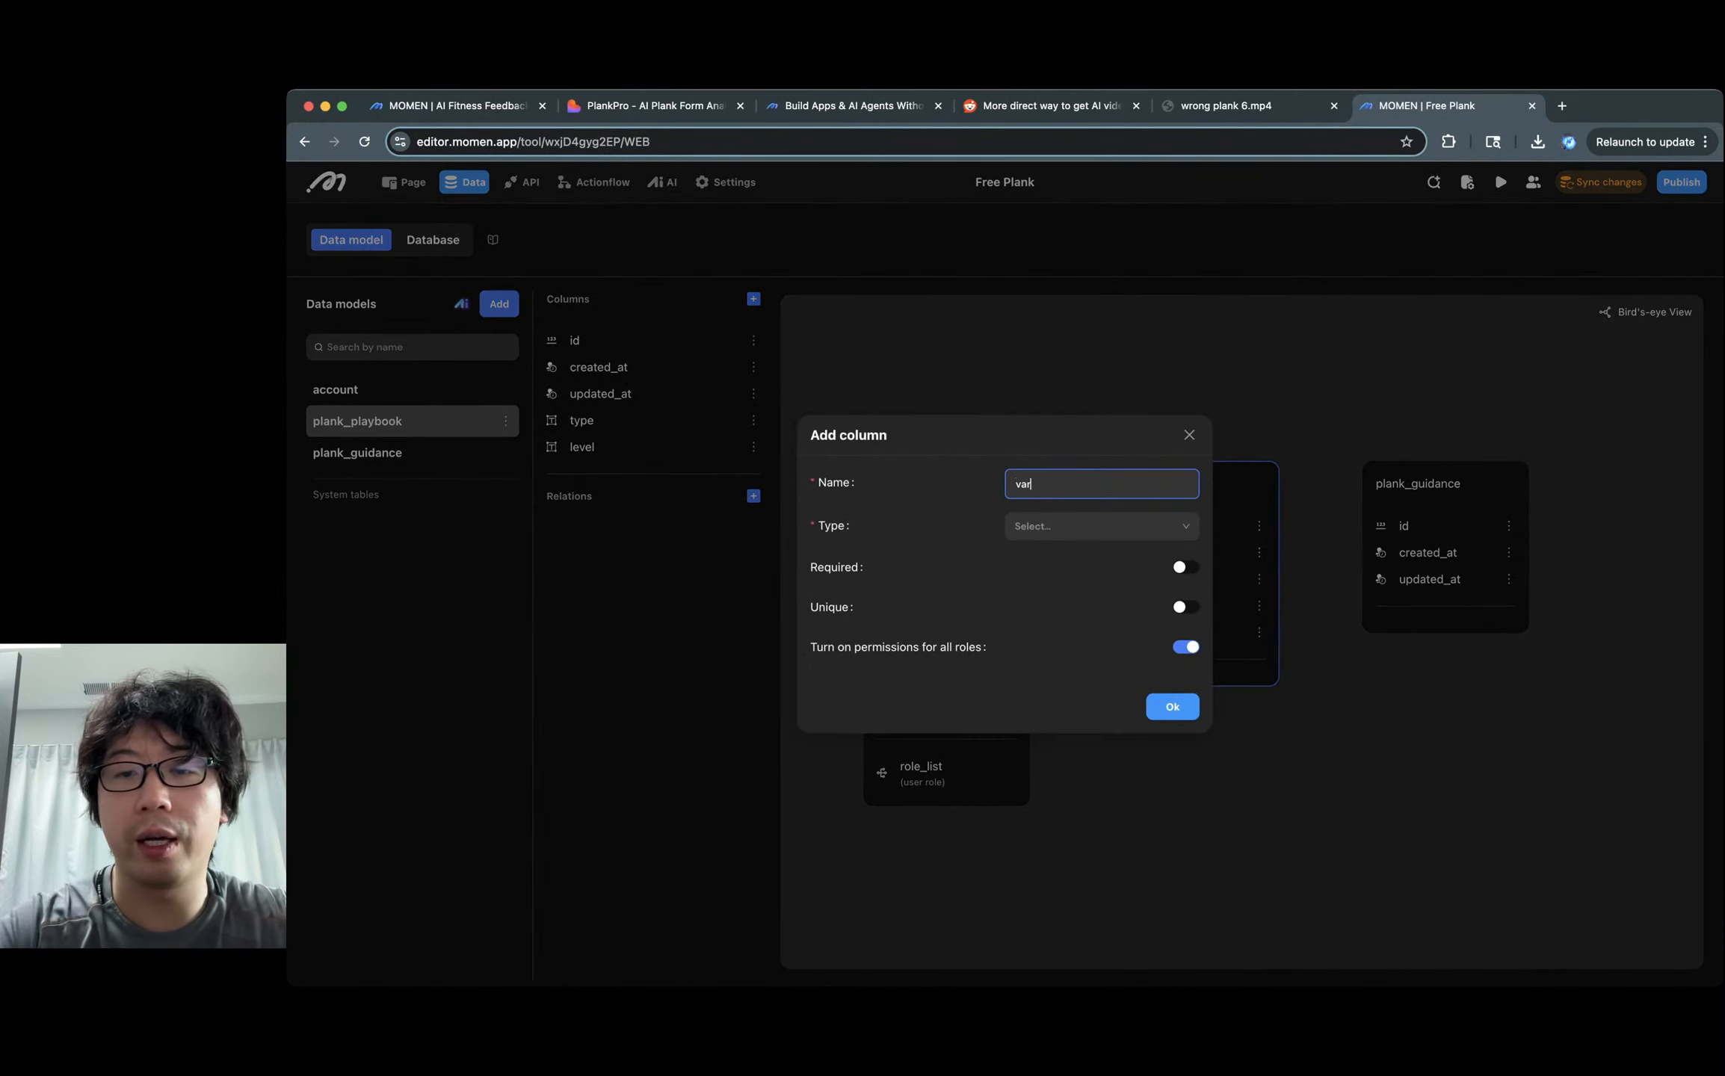
type("iabl")
type("tion")
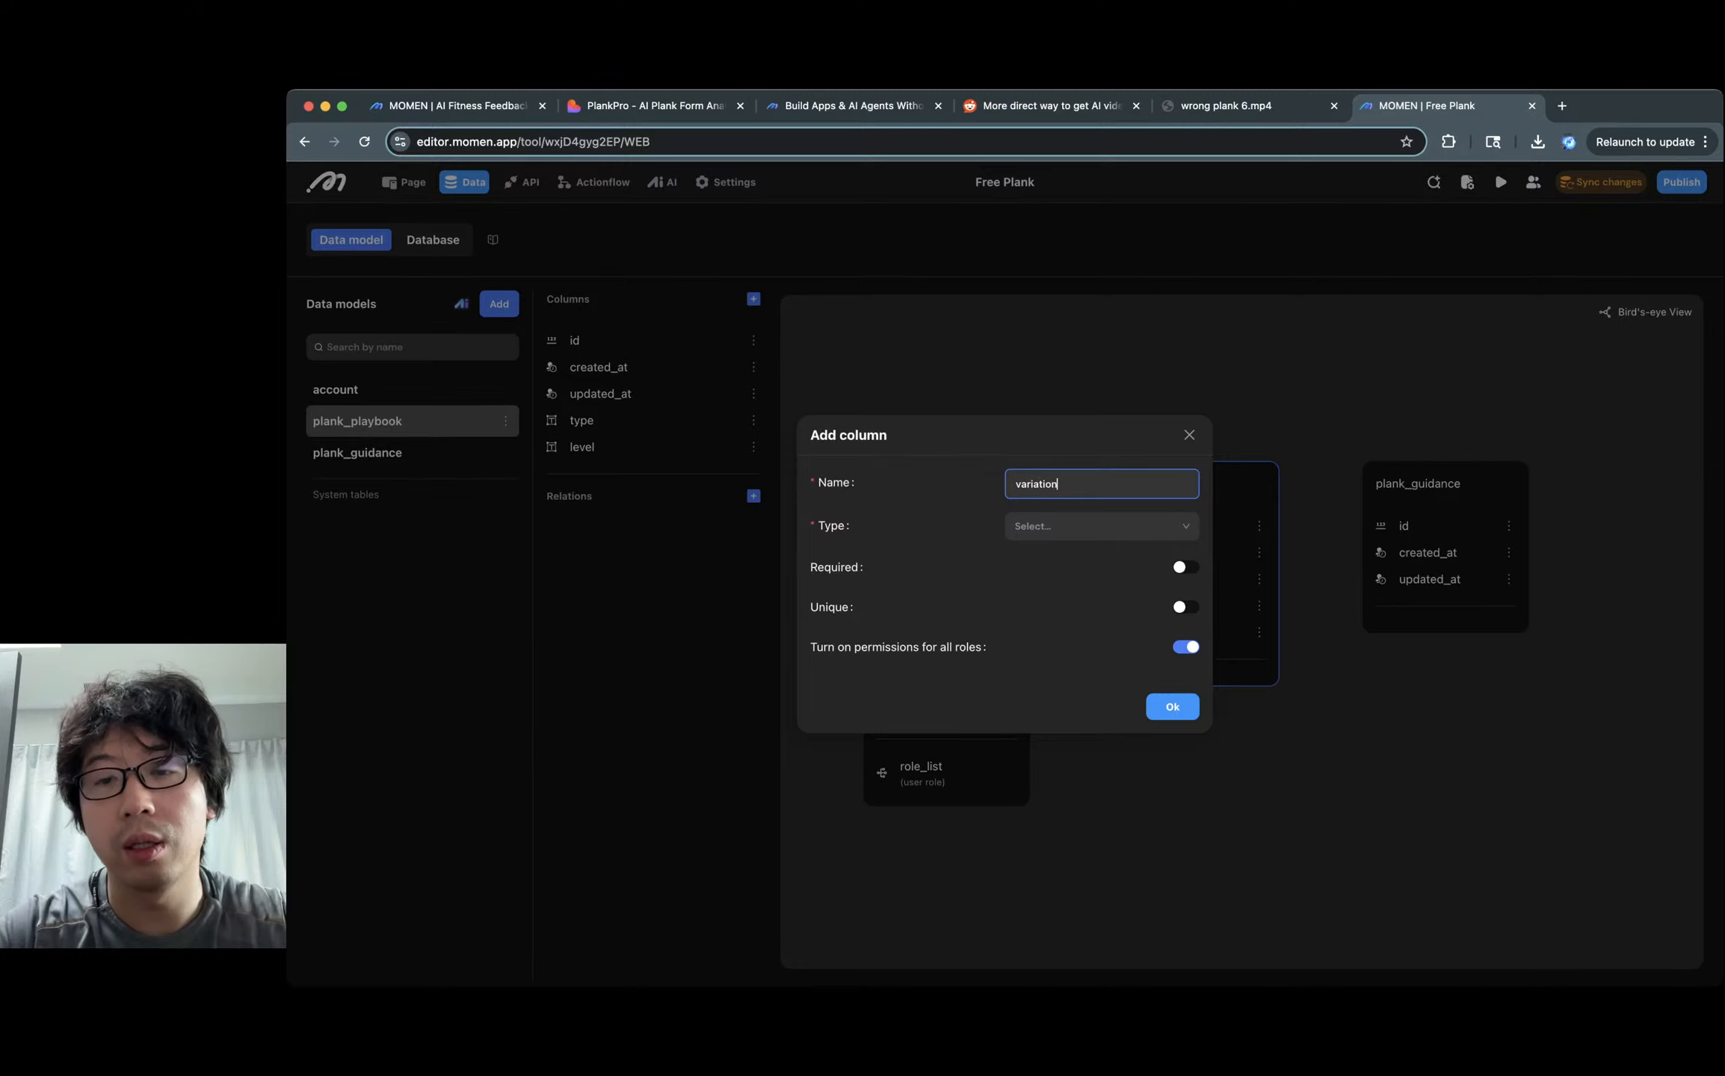
type("_")
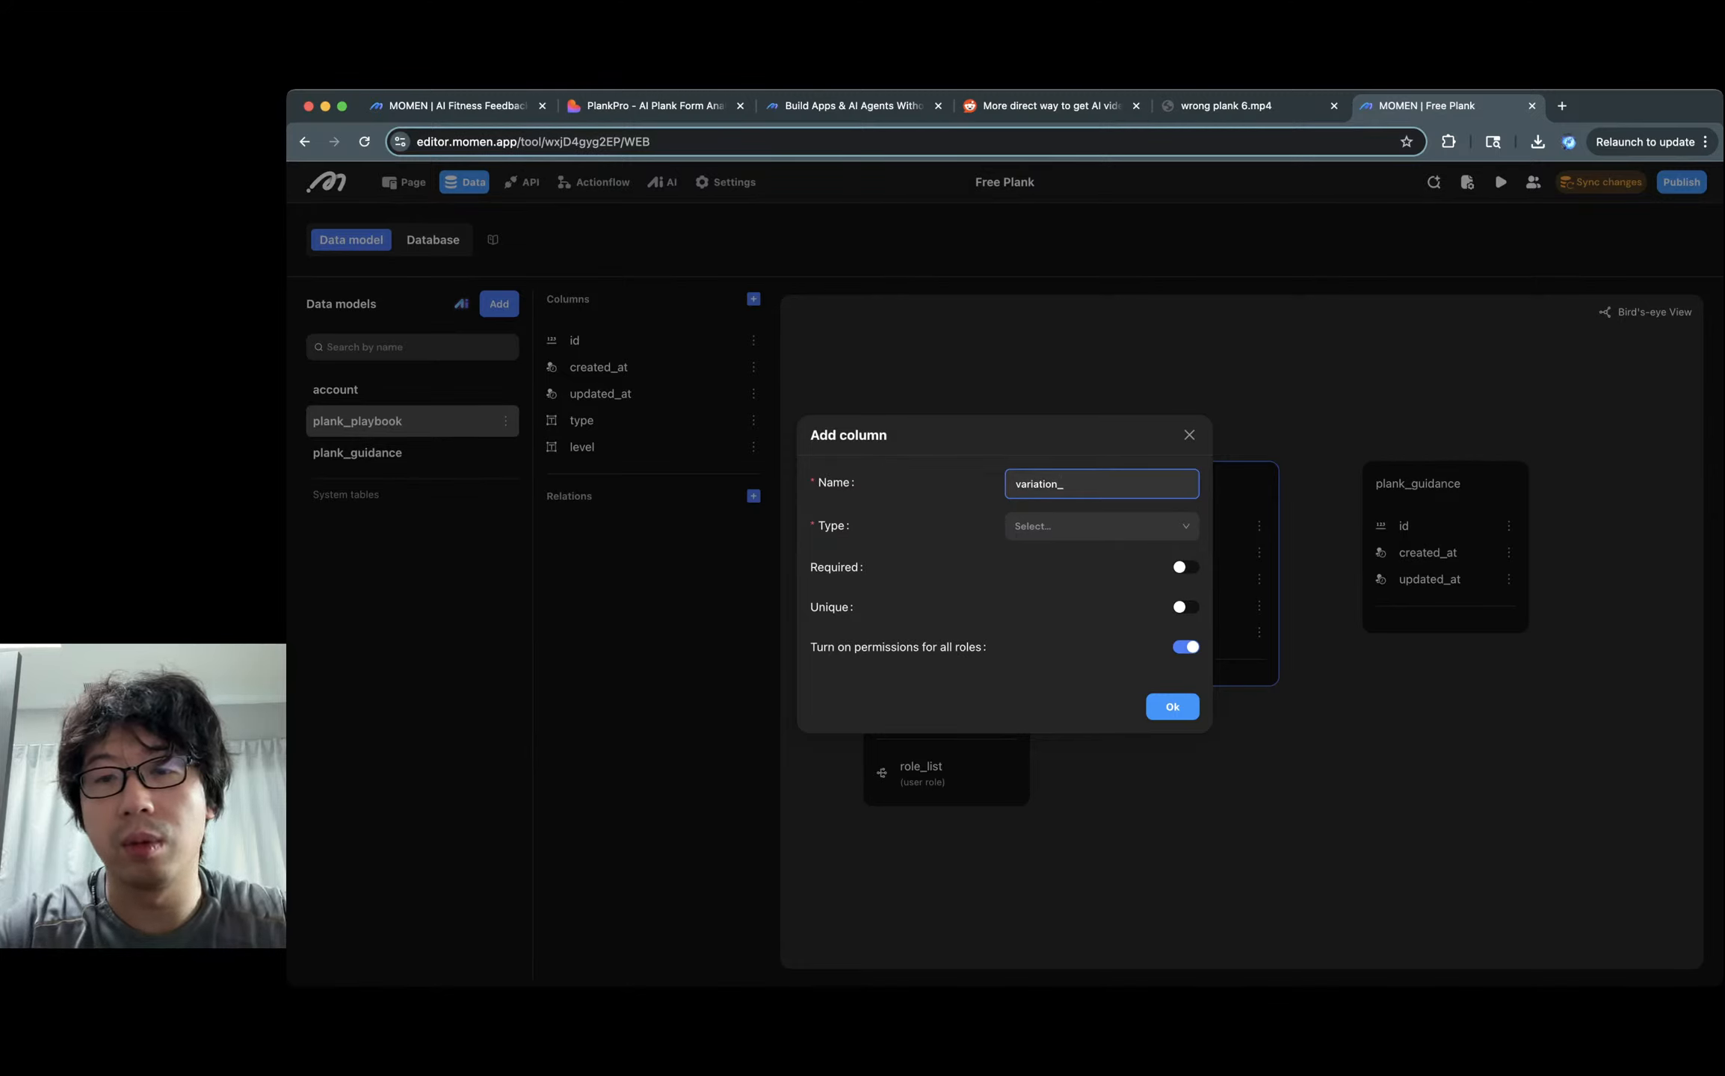
type("modification")
key("Tab")
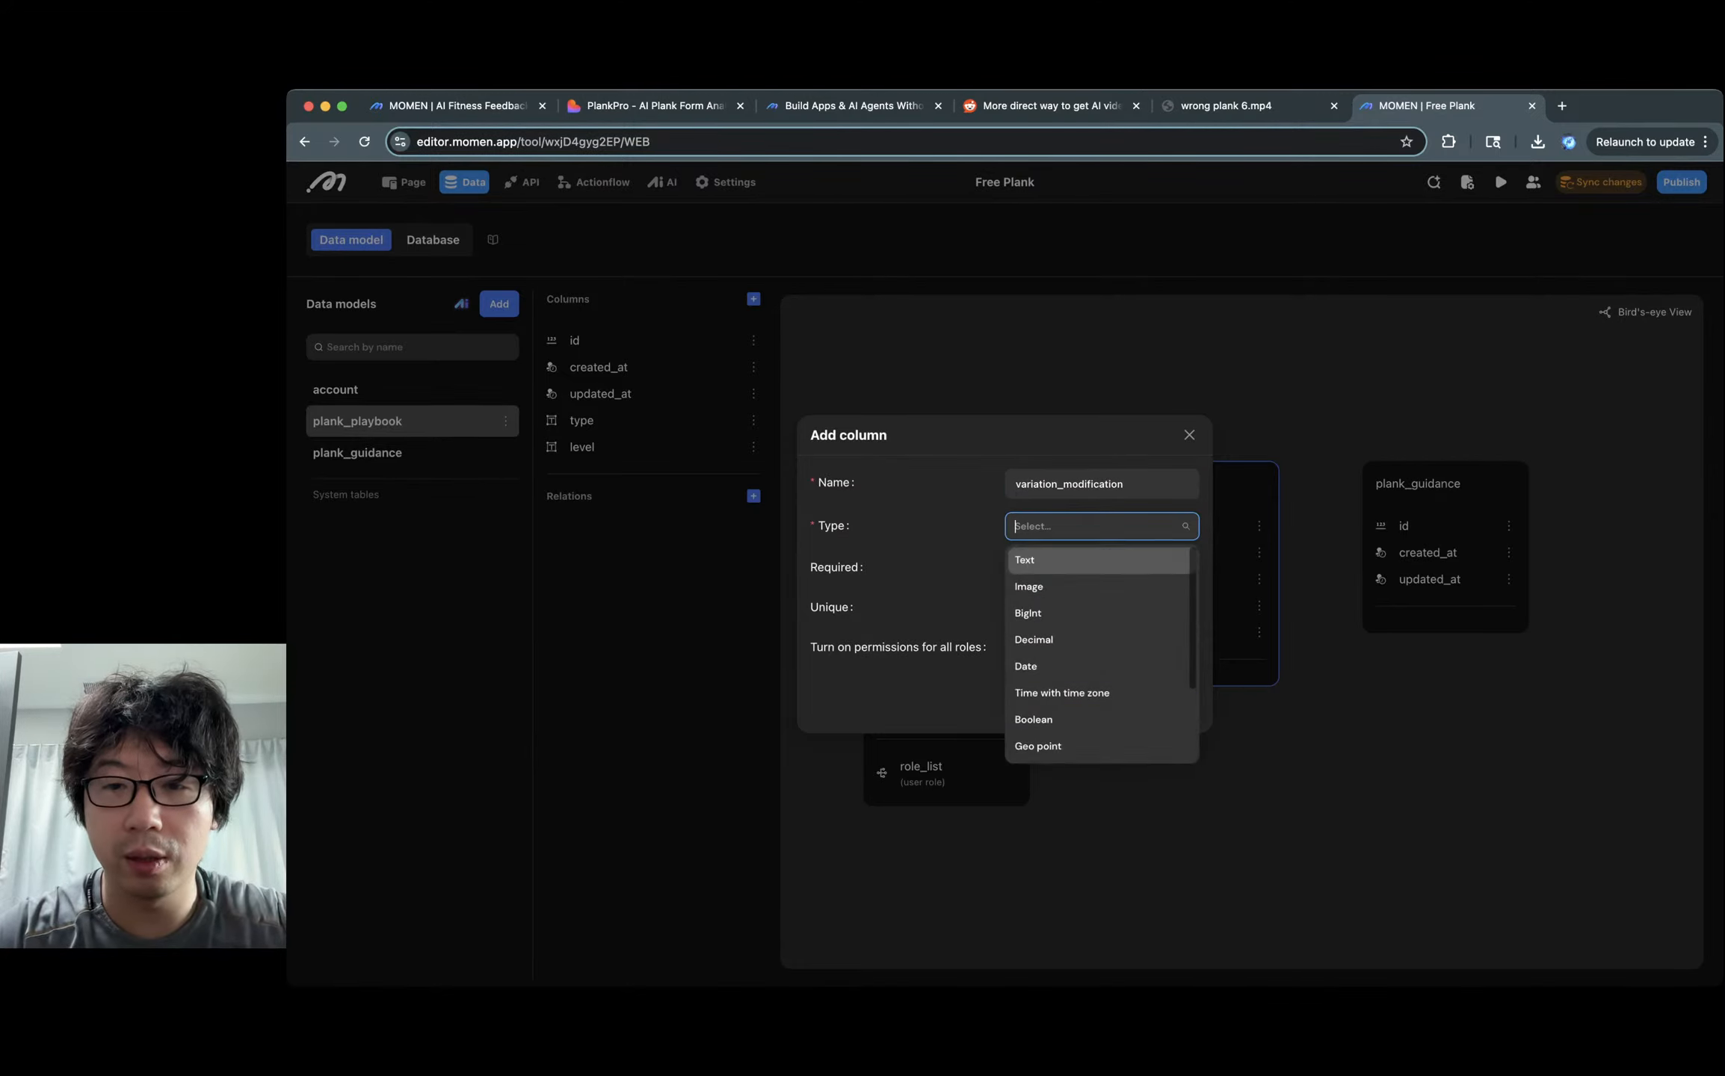
left_click(1099, 560)
left_click(1172, 758)
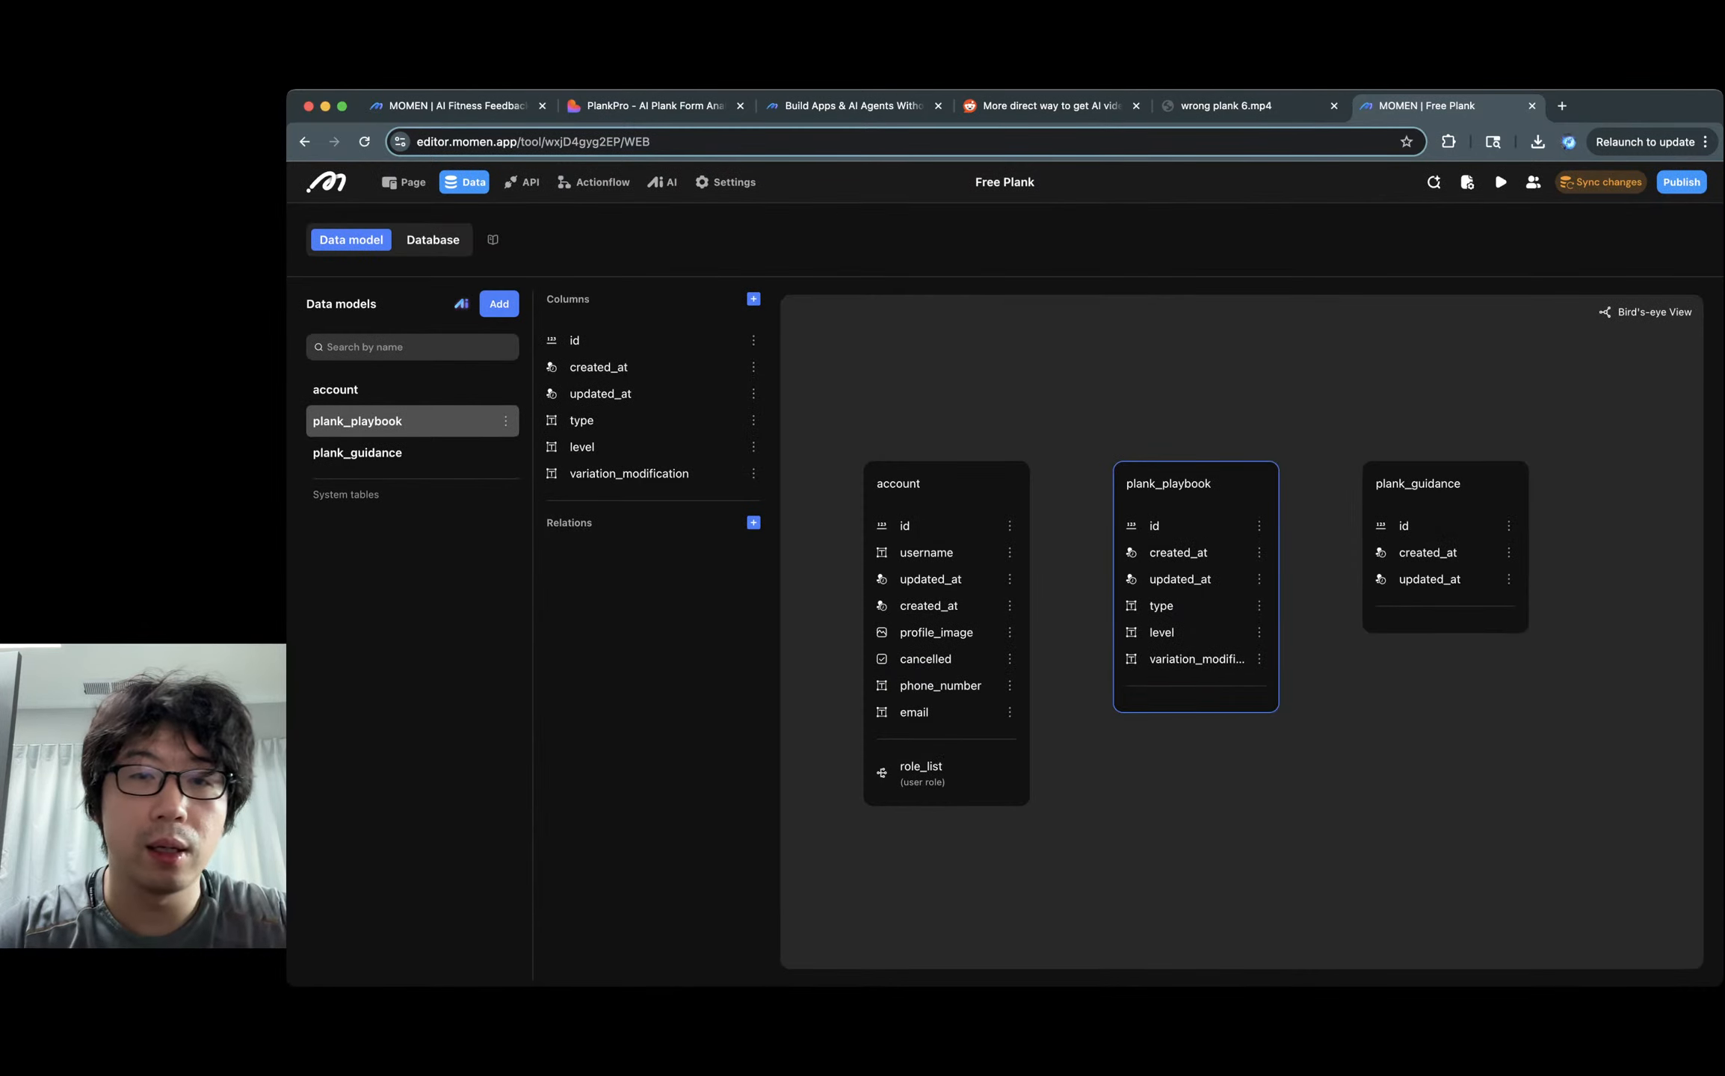
left_click(753, 299)
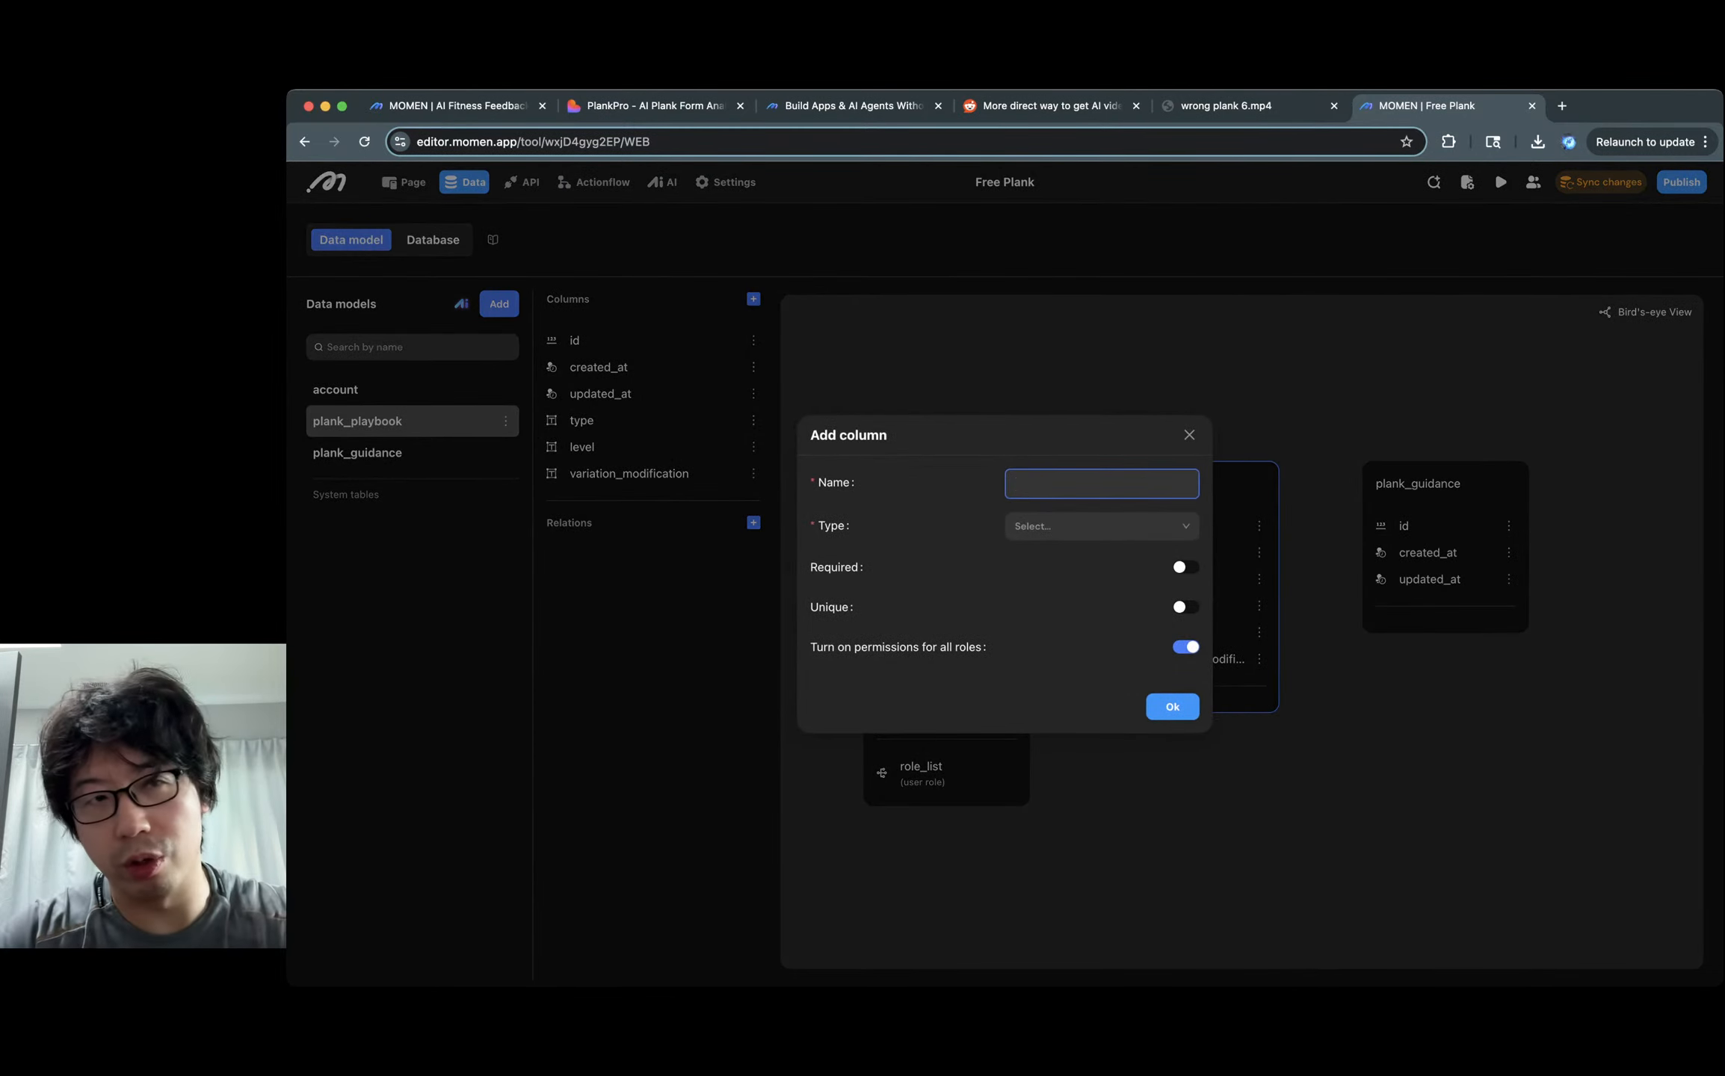
key("ctrl+Tab")
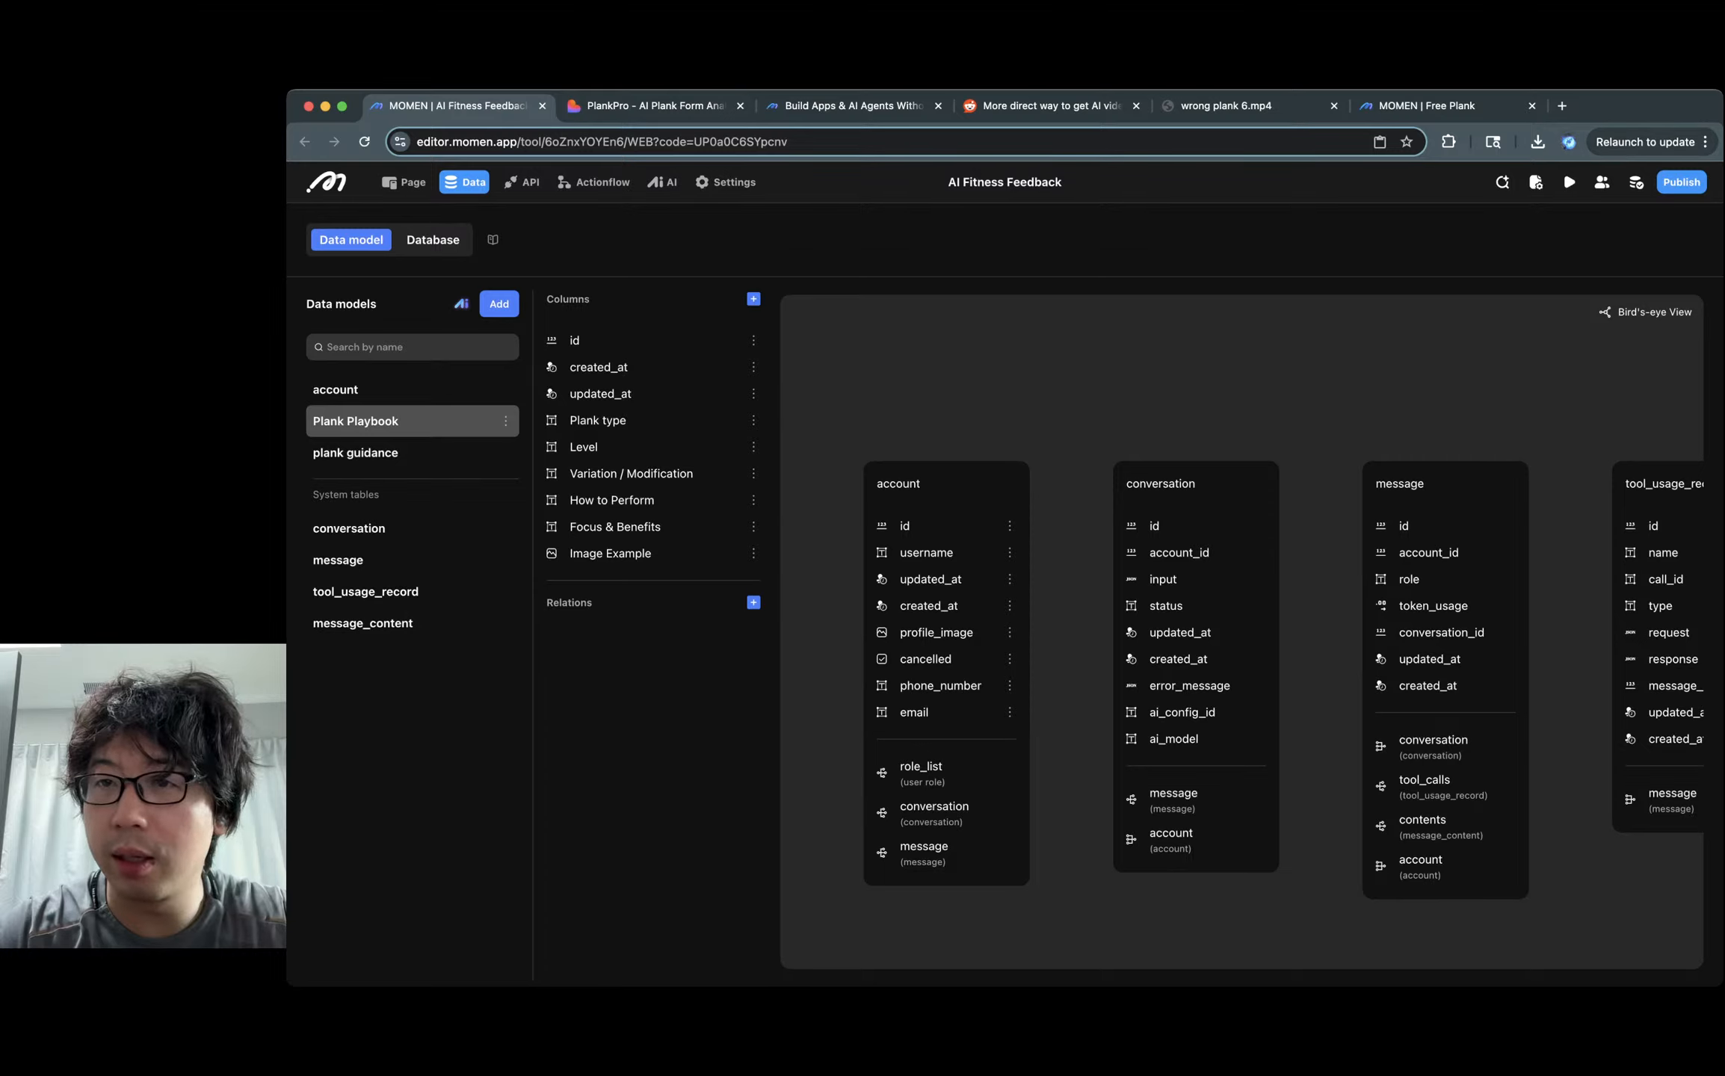
key("ctrl+shift+Tab")
type("how_")
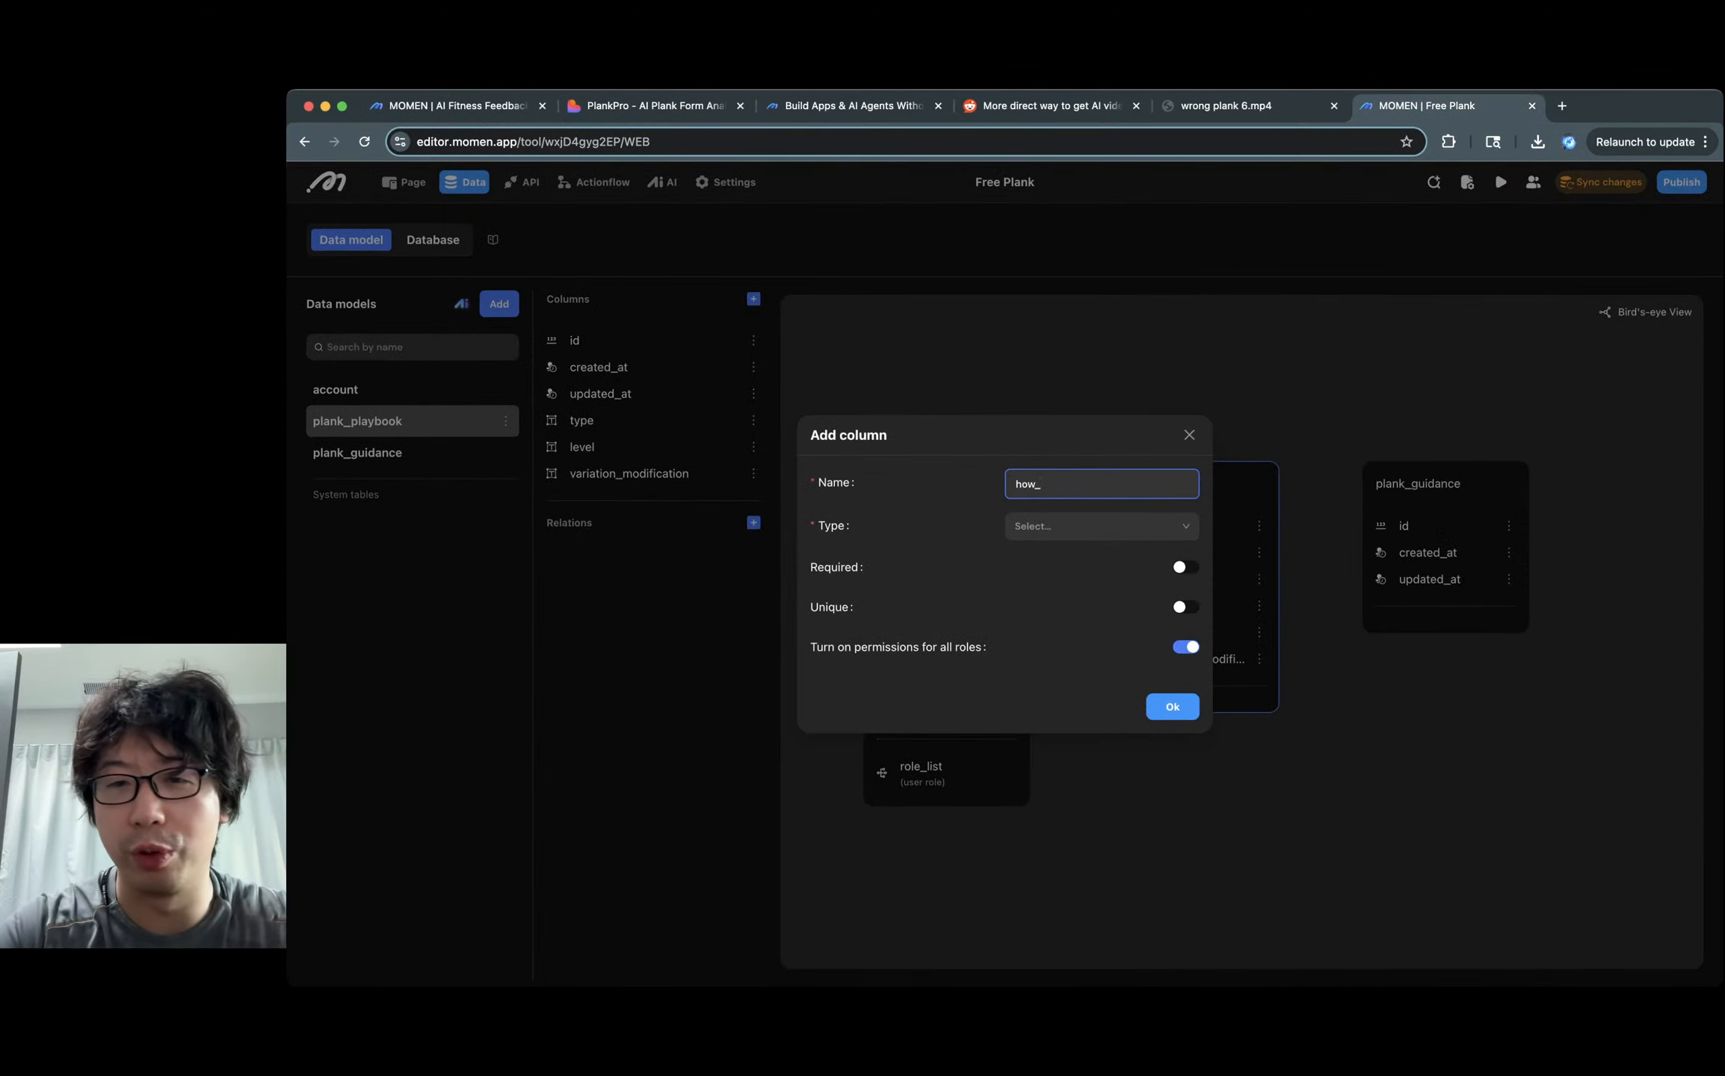
type("to_performan")
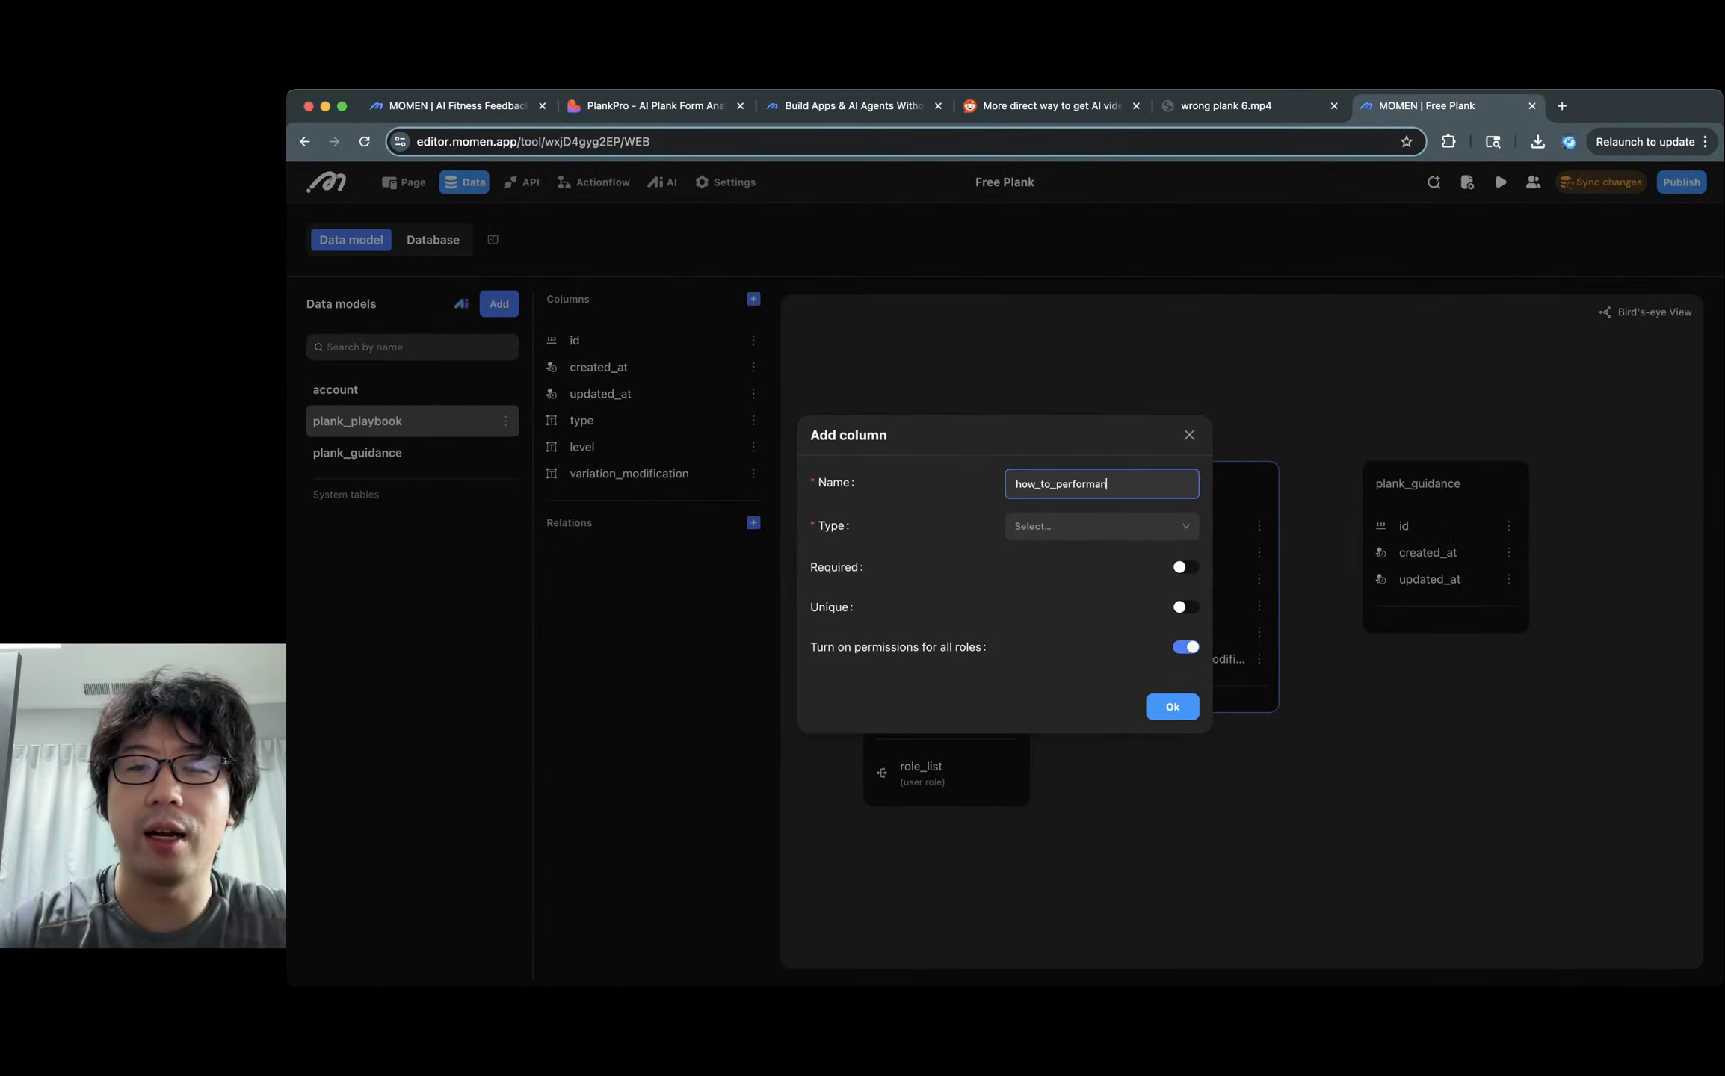
key("BackSpace")
key("Tab")
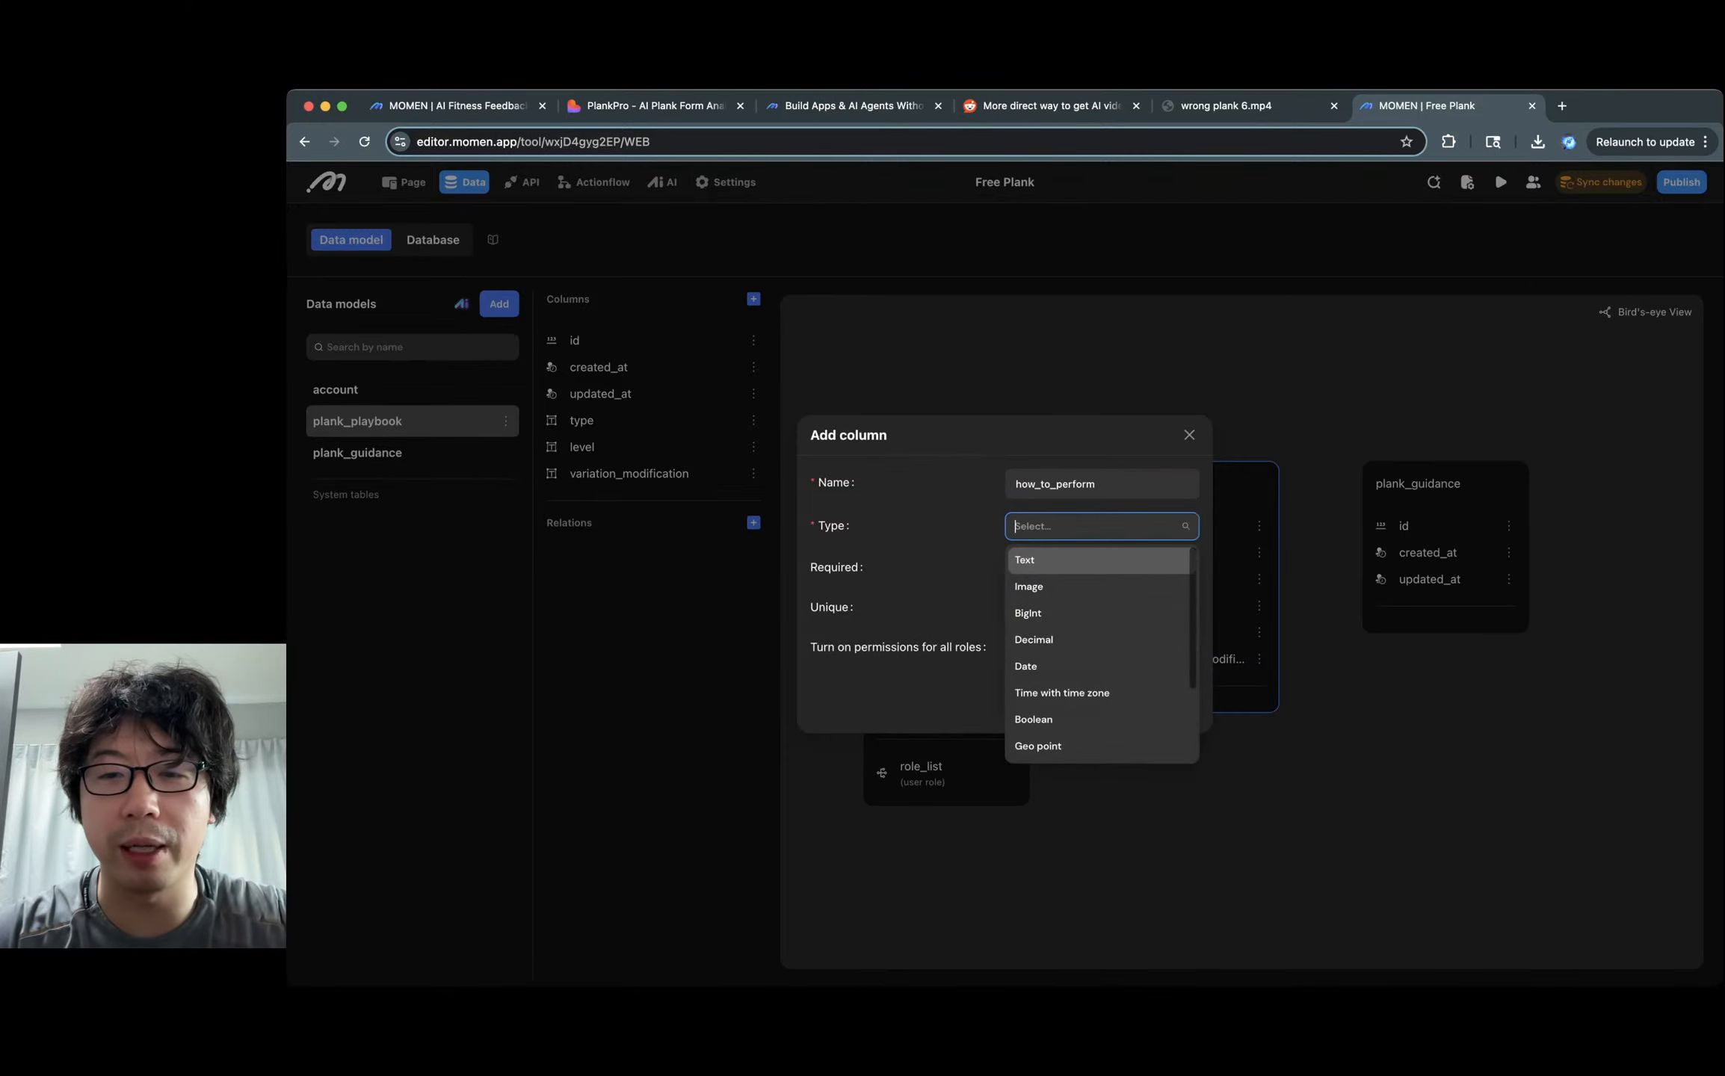
key("Return")
left_click(1173, 758)
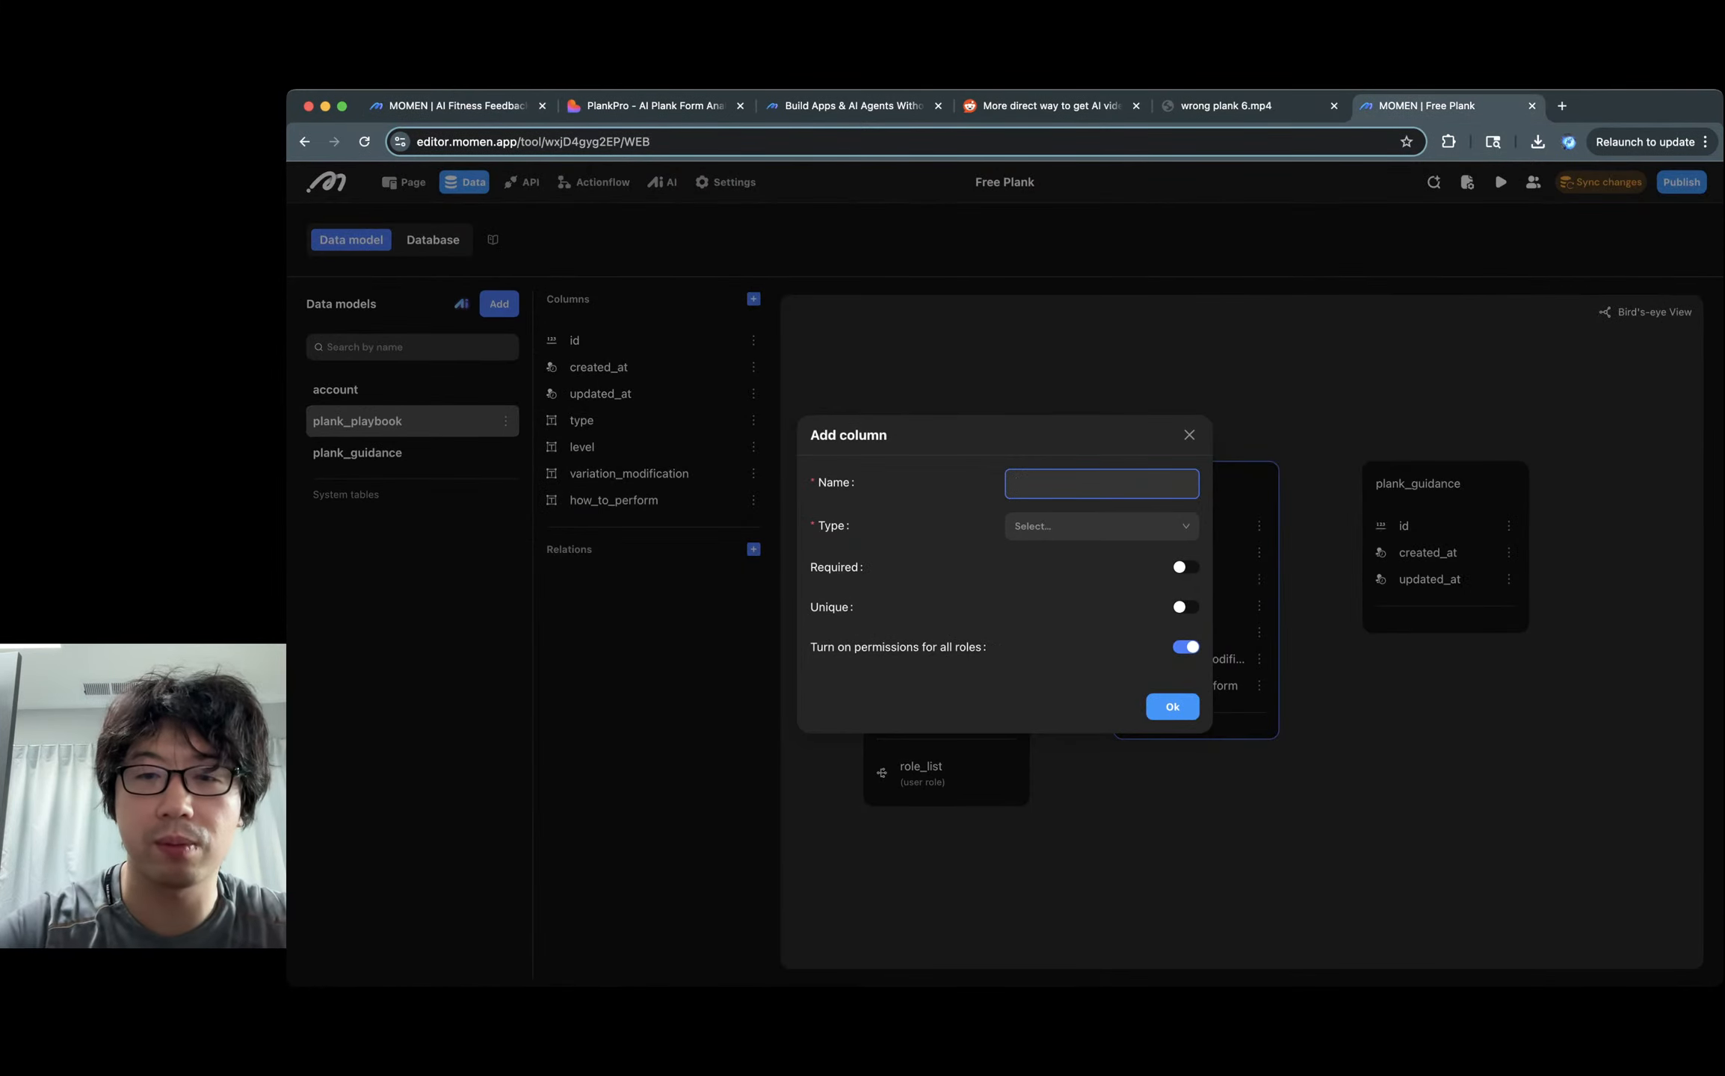
Add the Text column focus_and_benefits, then compare against the reference data model.
type("focu")
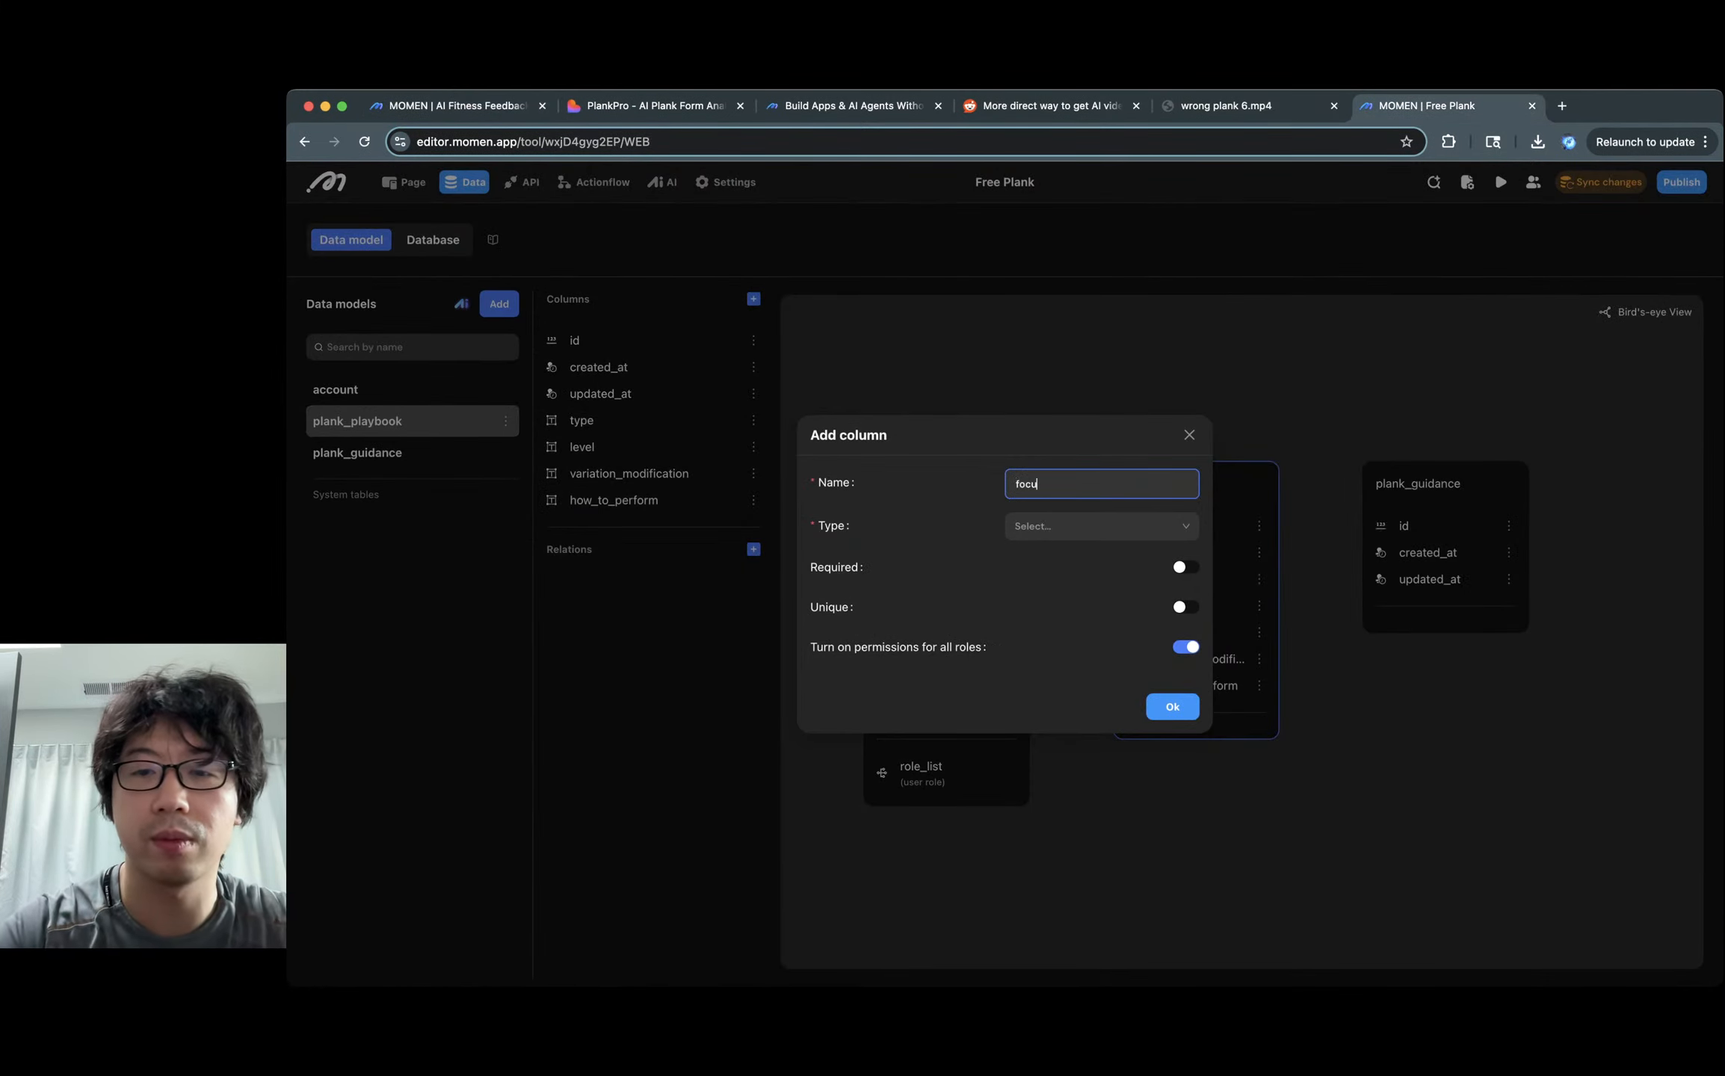
type("s_and_benefits")
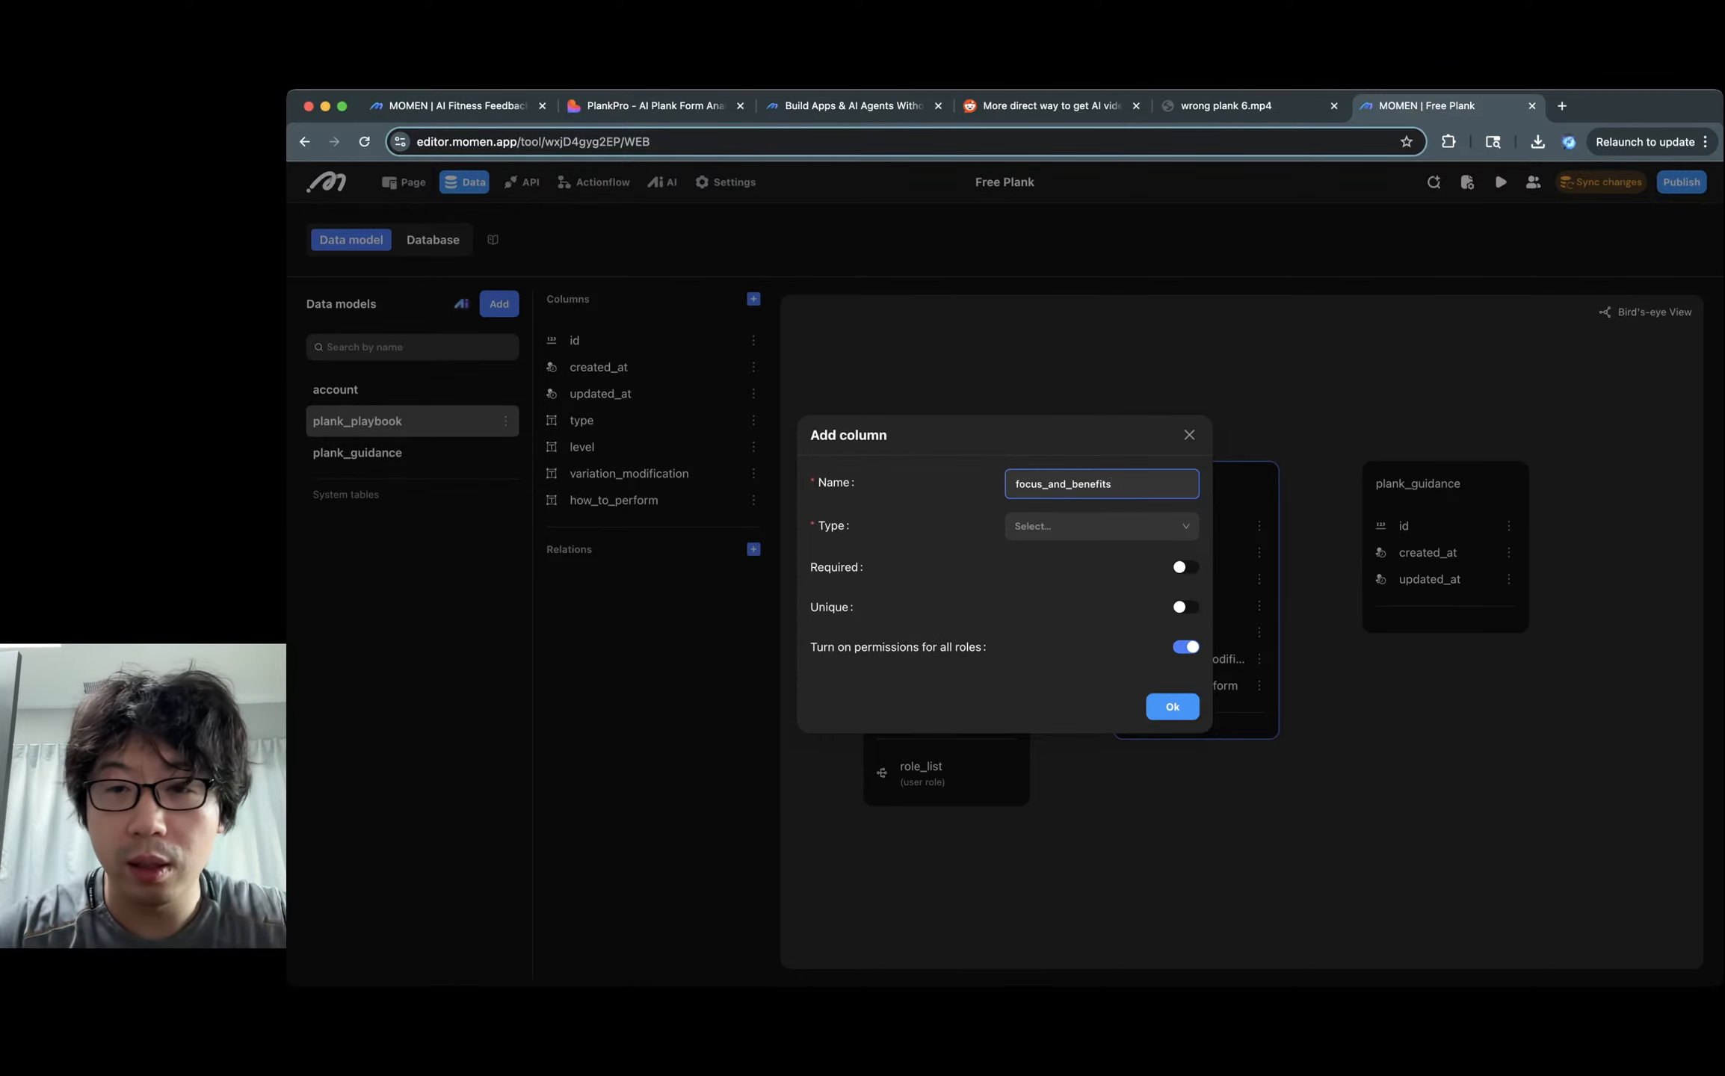
left_click(1102, 527)
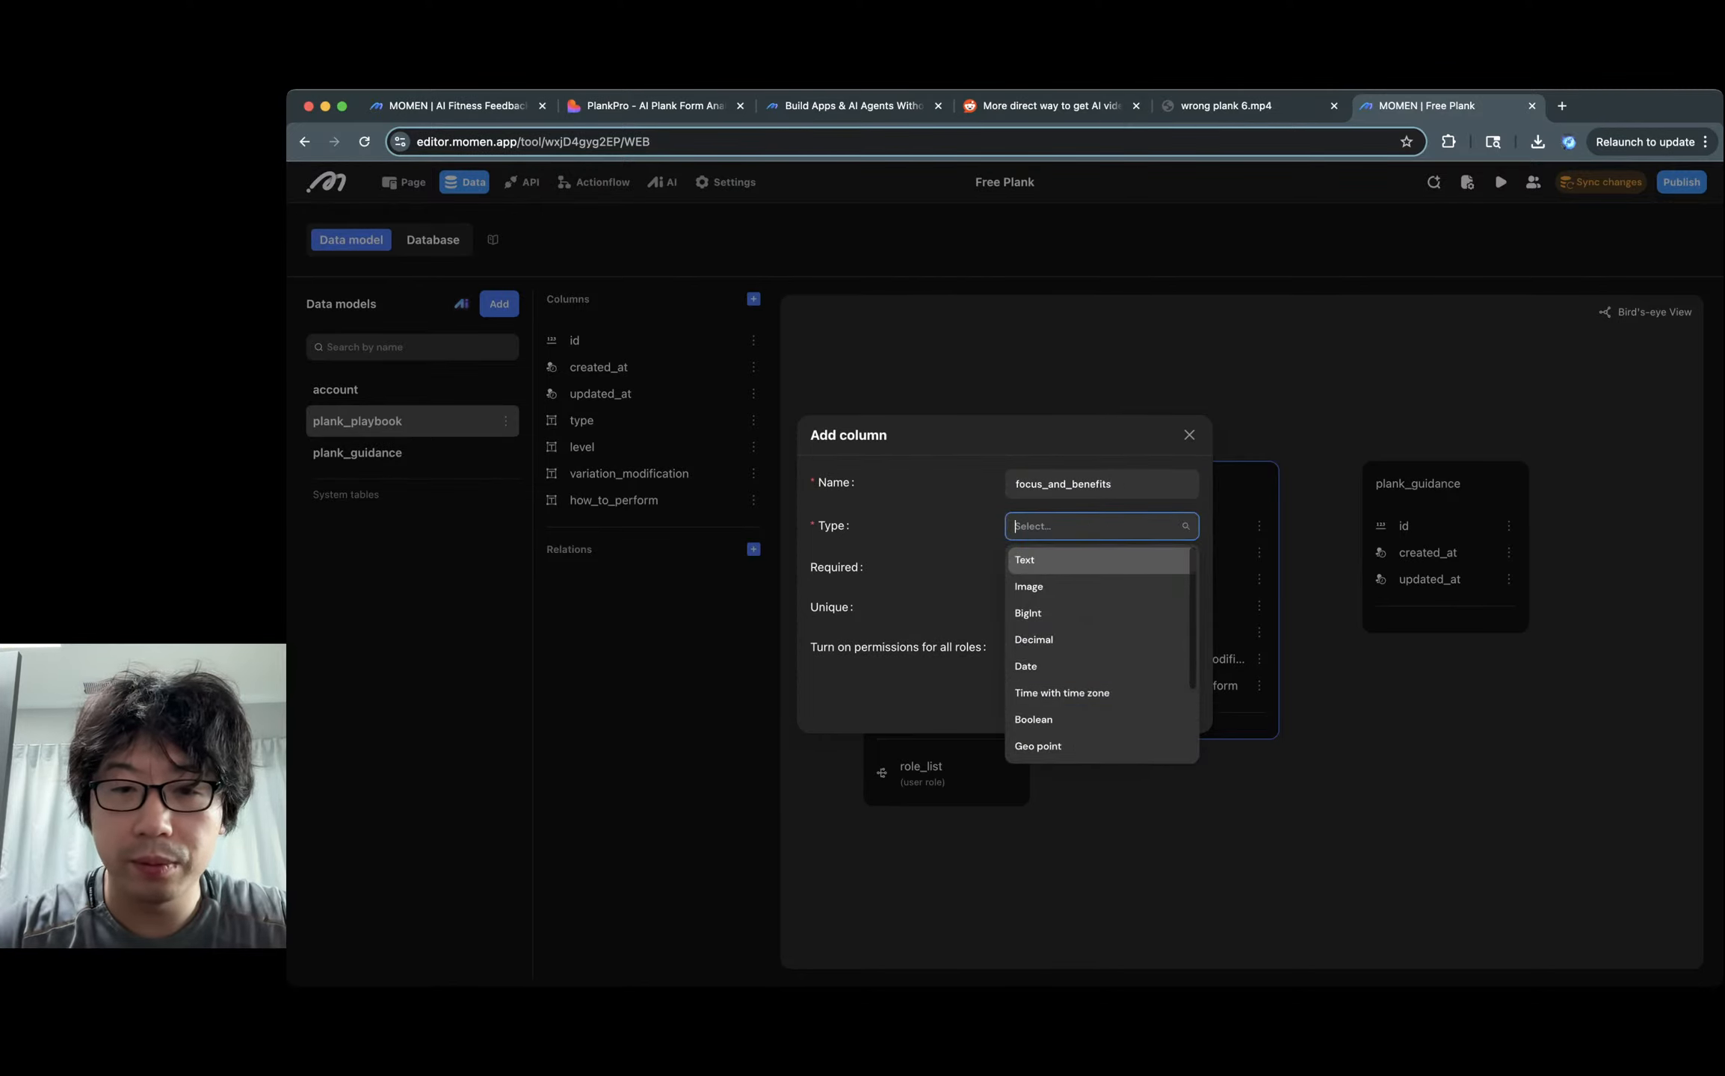
left_click(1102, 560)
left_click(1172, 759)
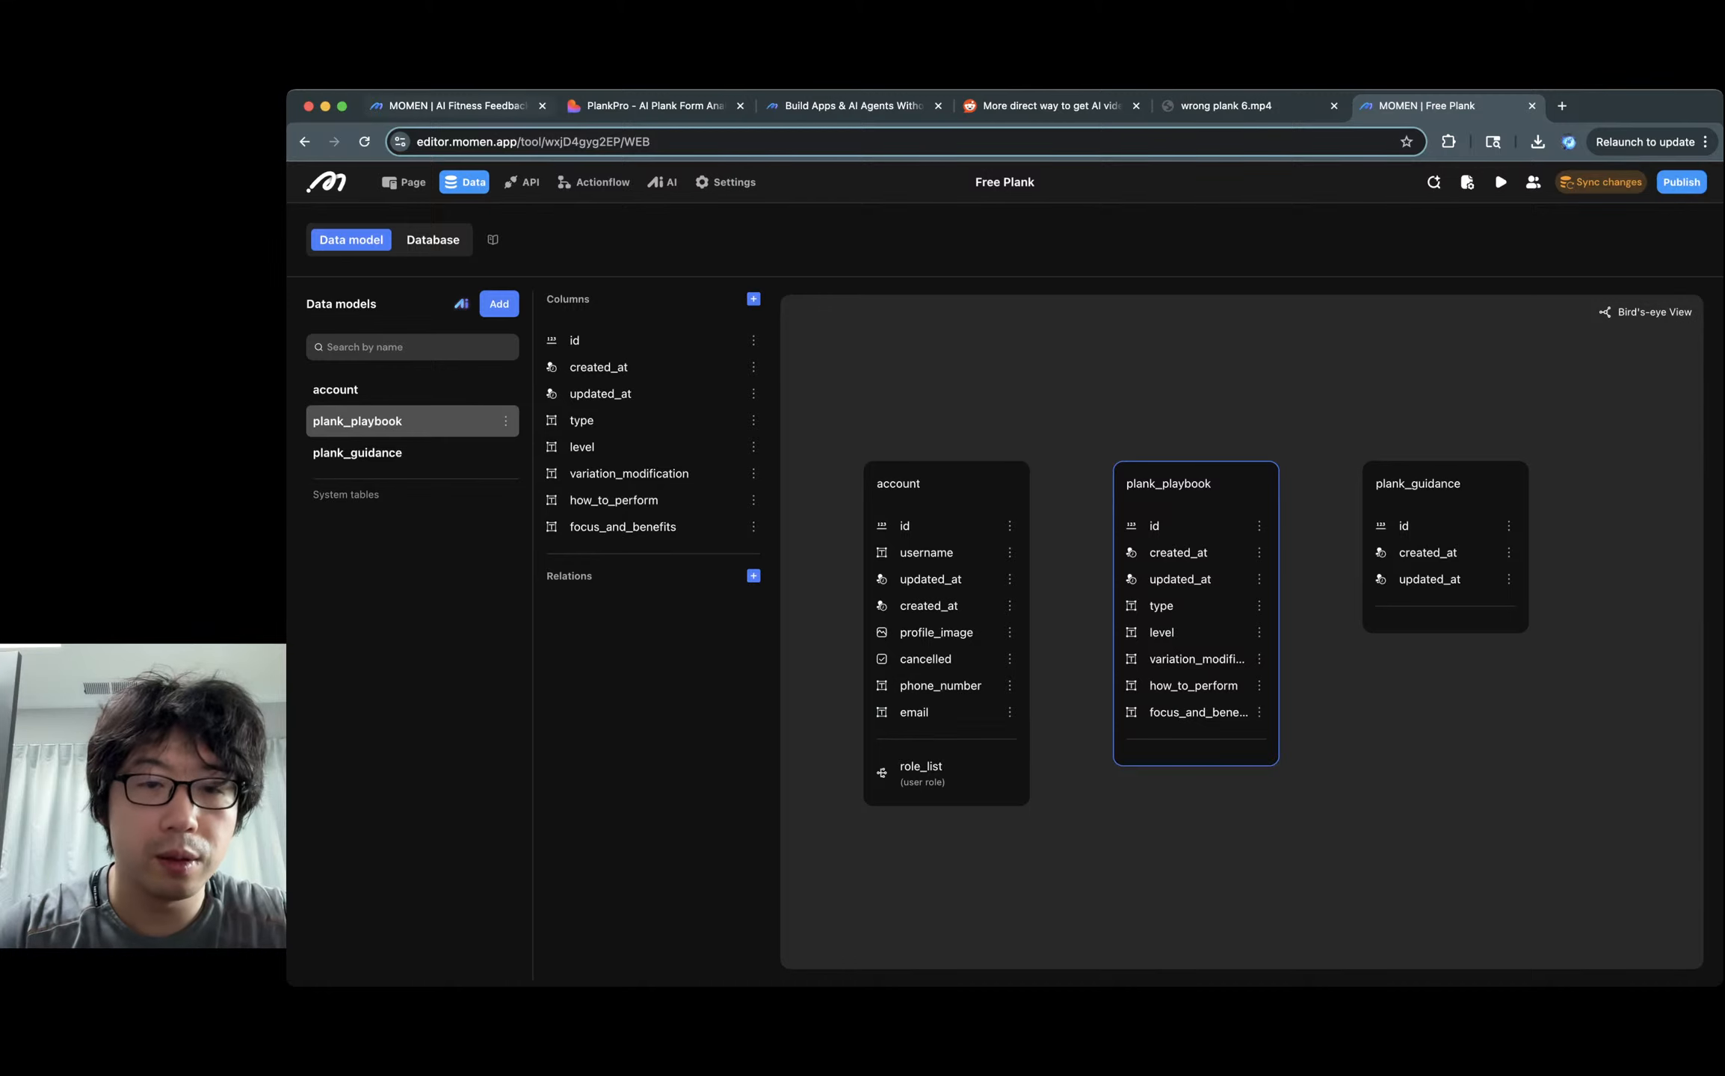
left_click(457, 107)
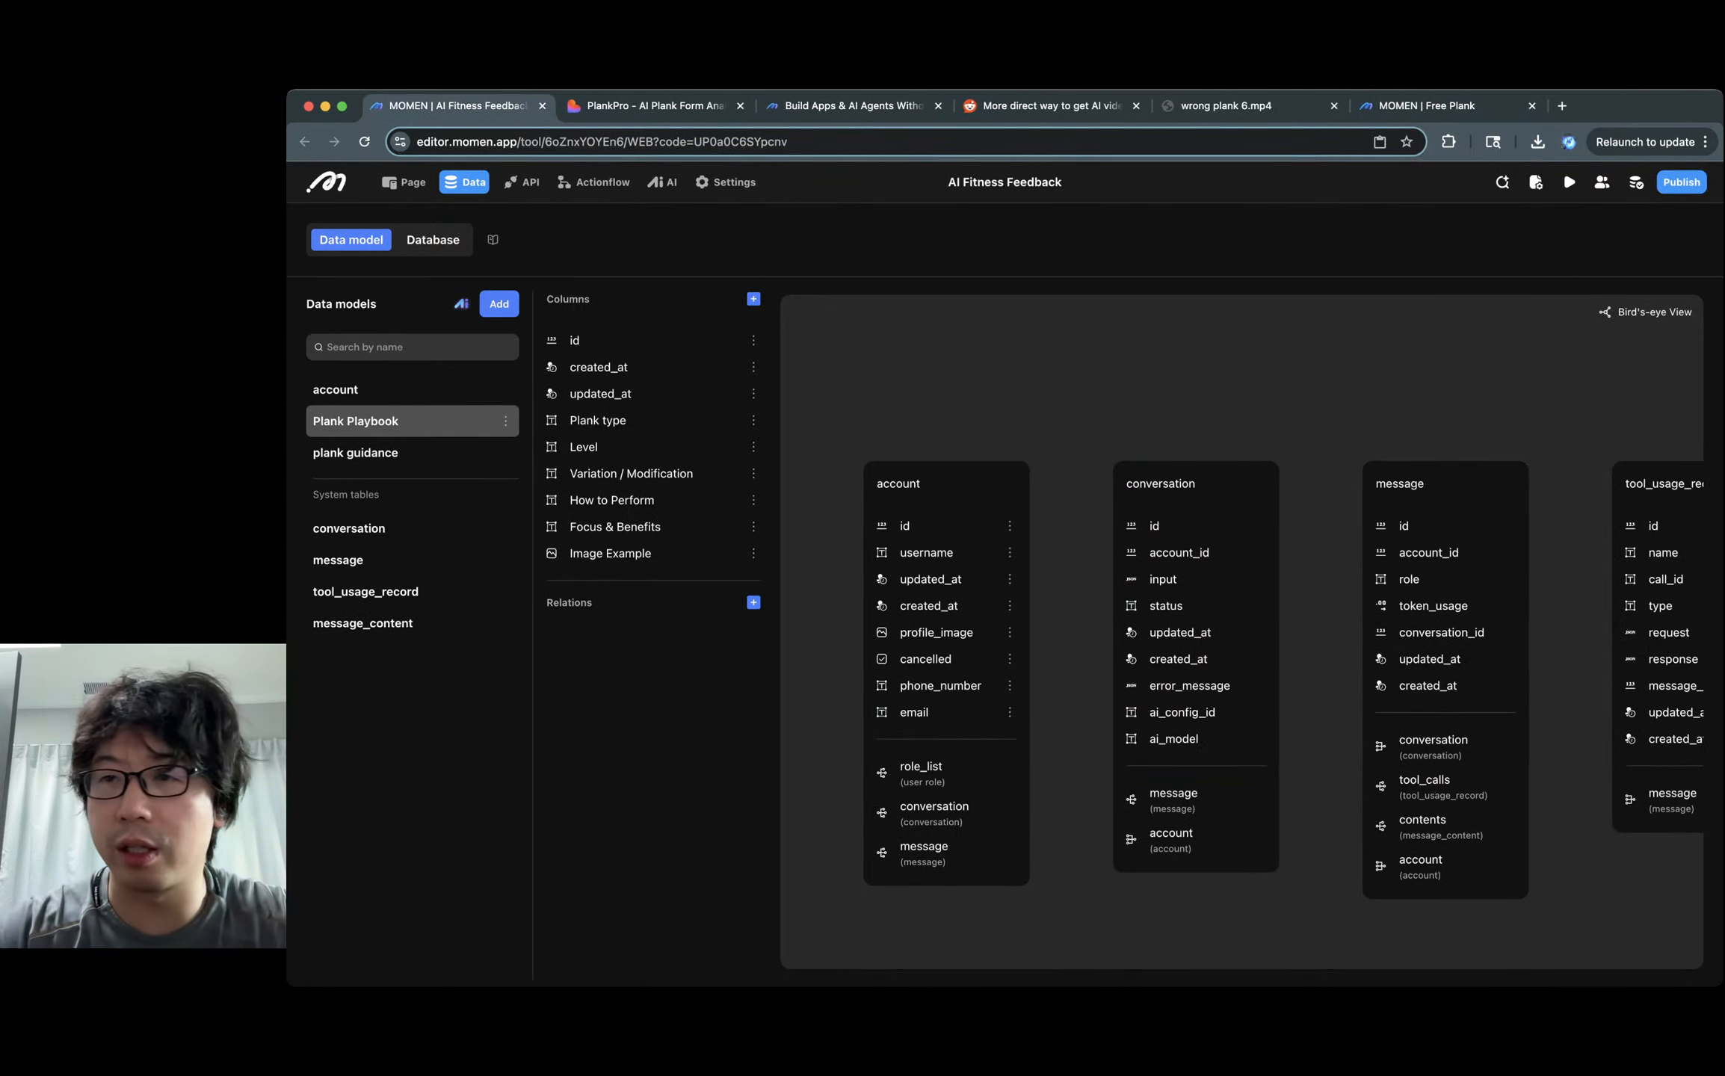
left_click(1443, 106)
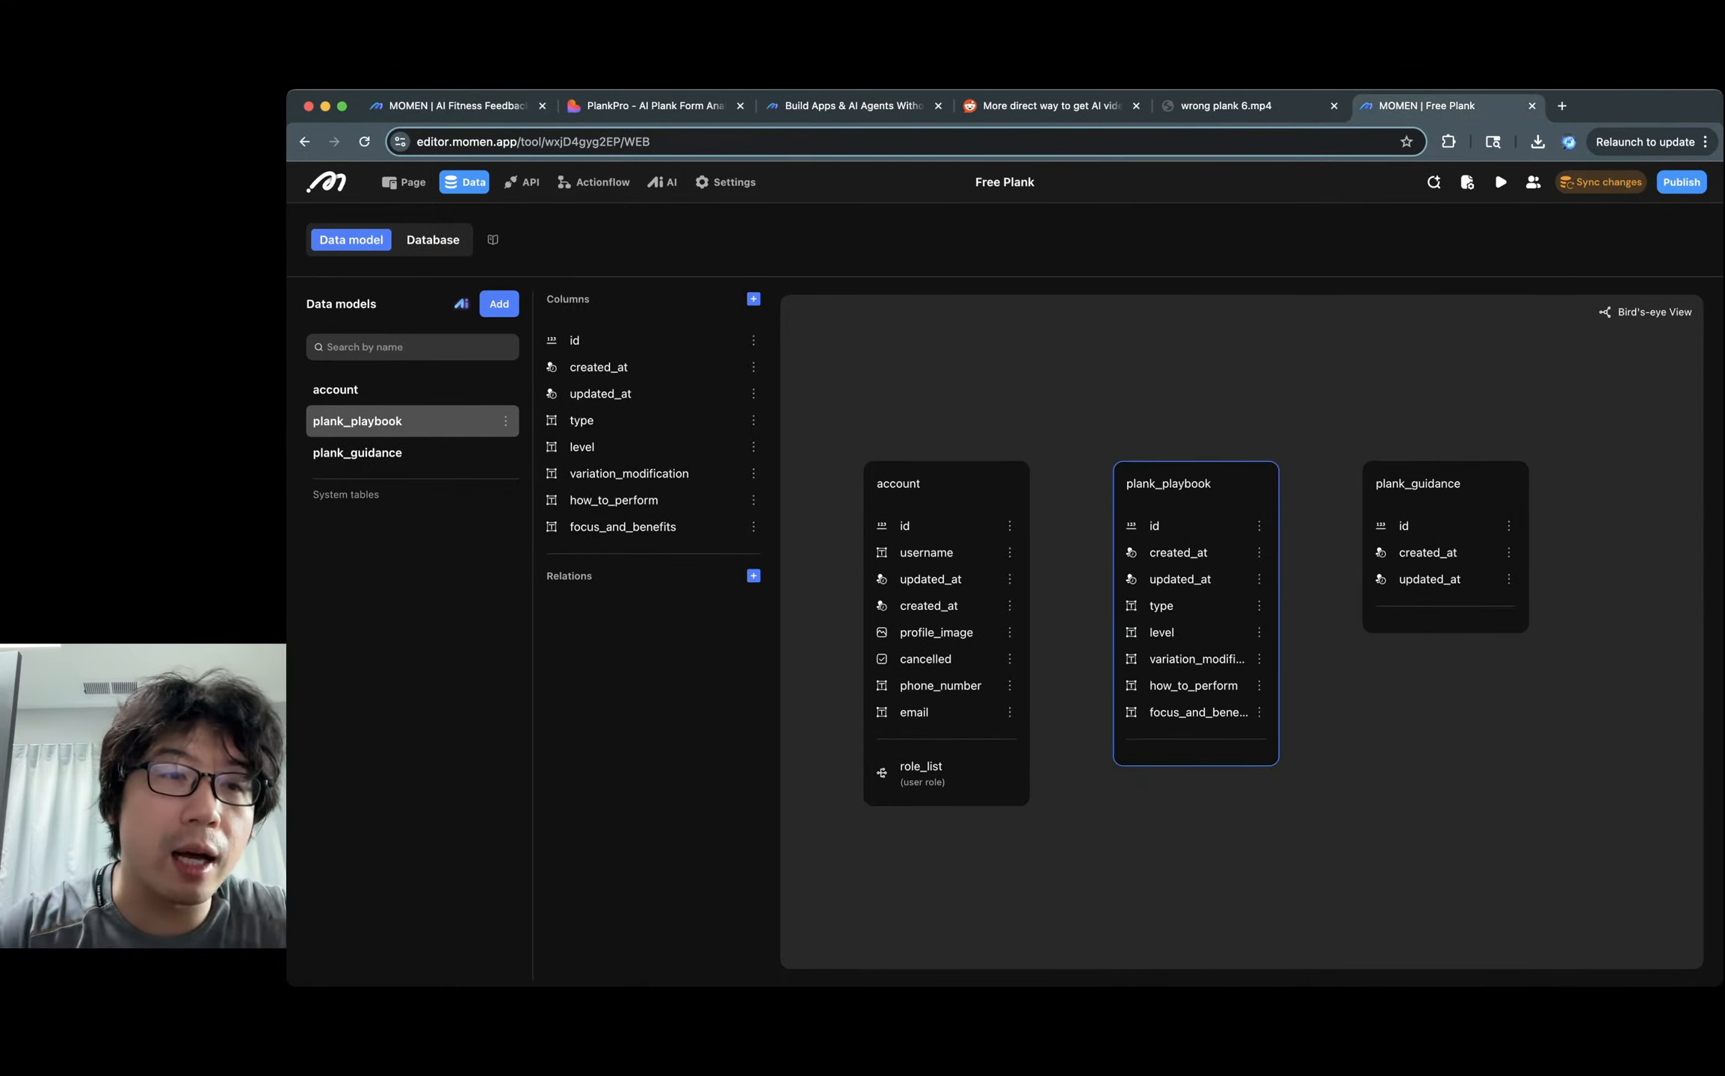
Cancel the stray new column in plank_playbook and select plank_guidance.
left_click(754, 298)
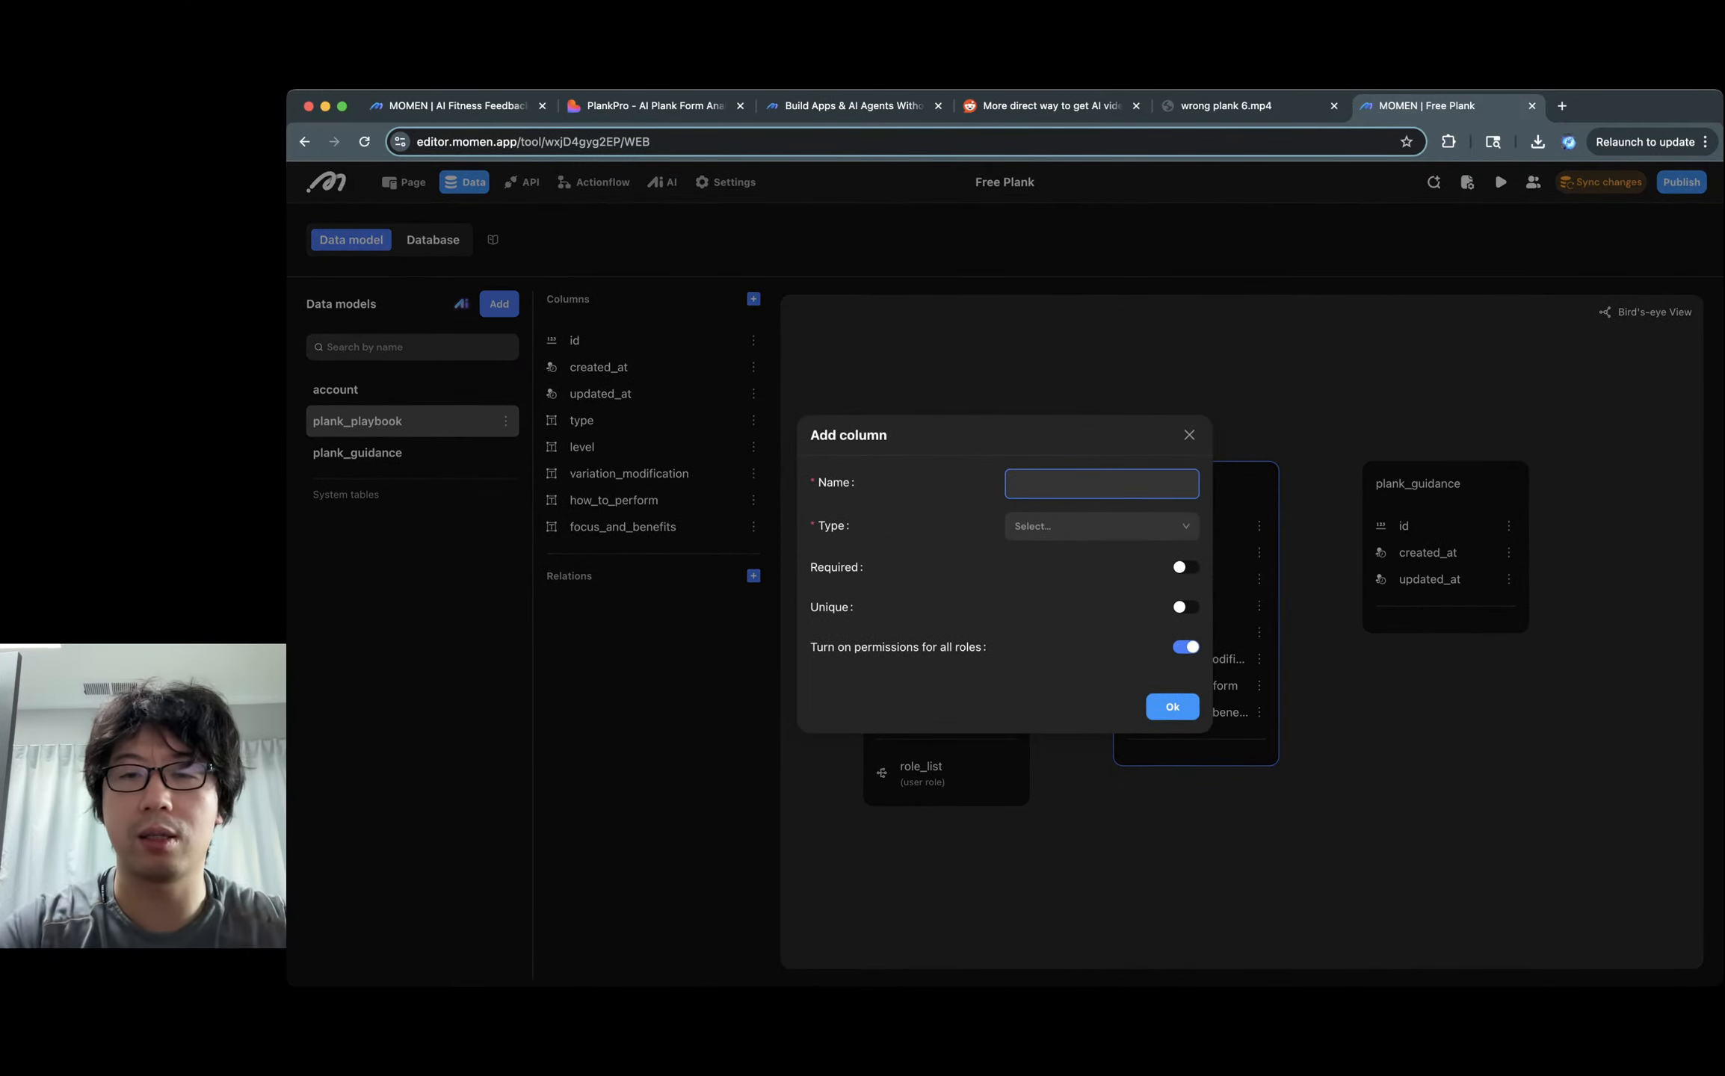
type("text")
key("Return")
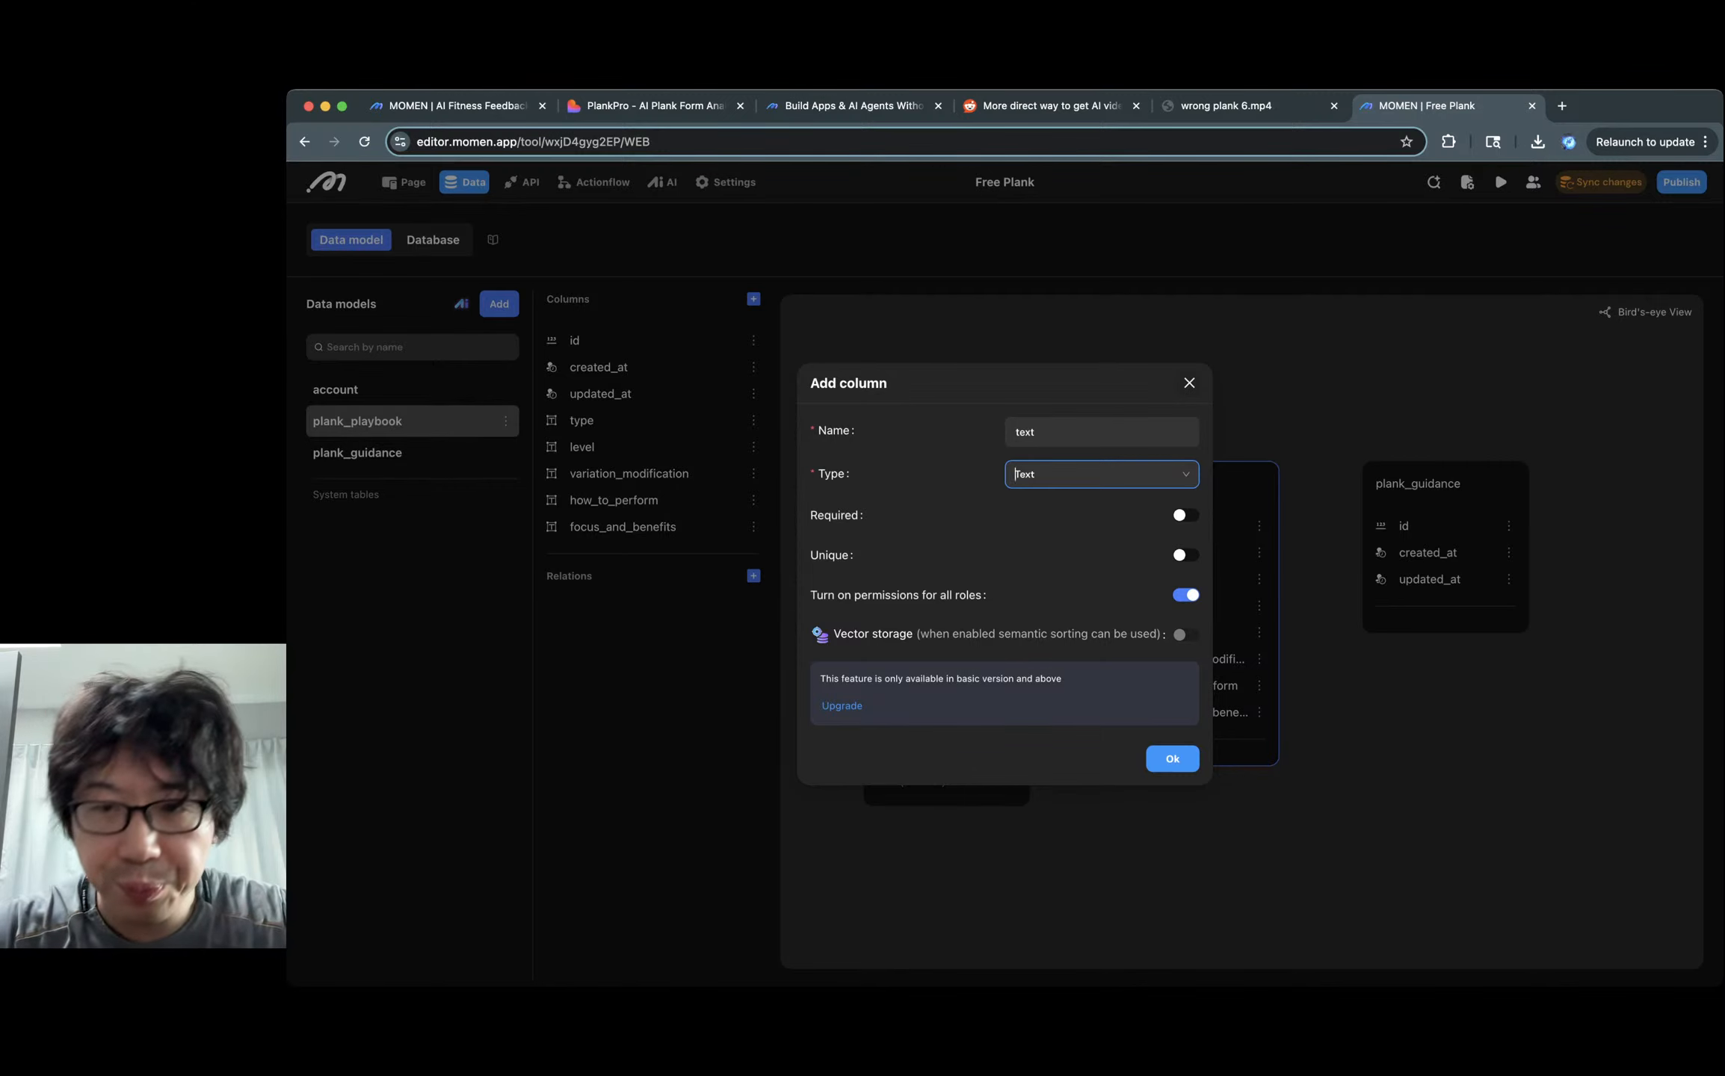
left_click(1189, 384)
left_click(358, 453)
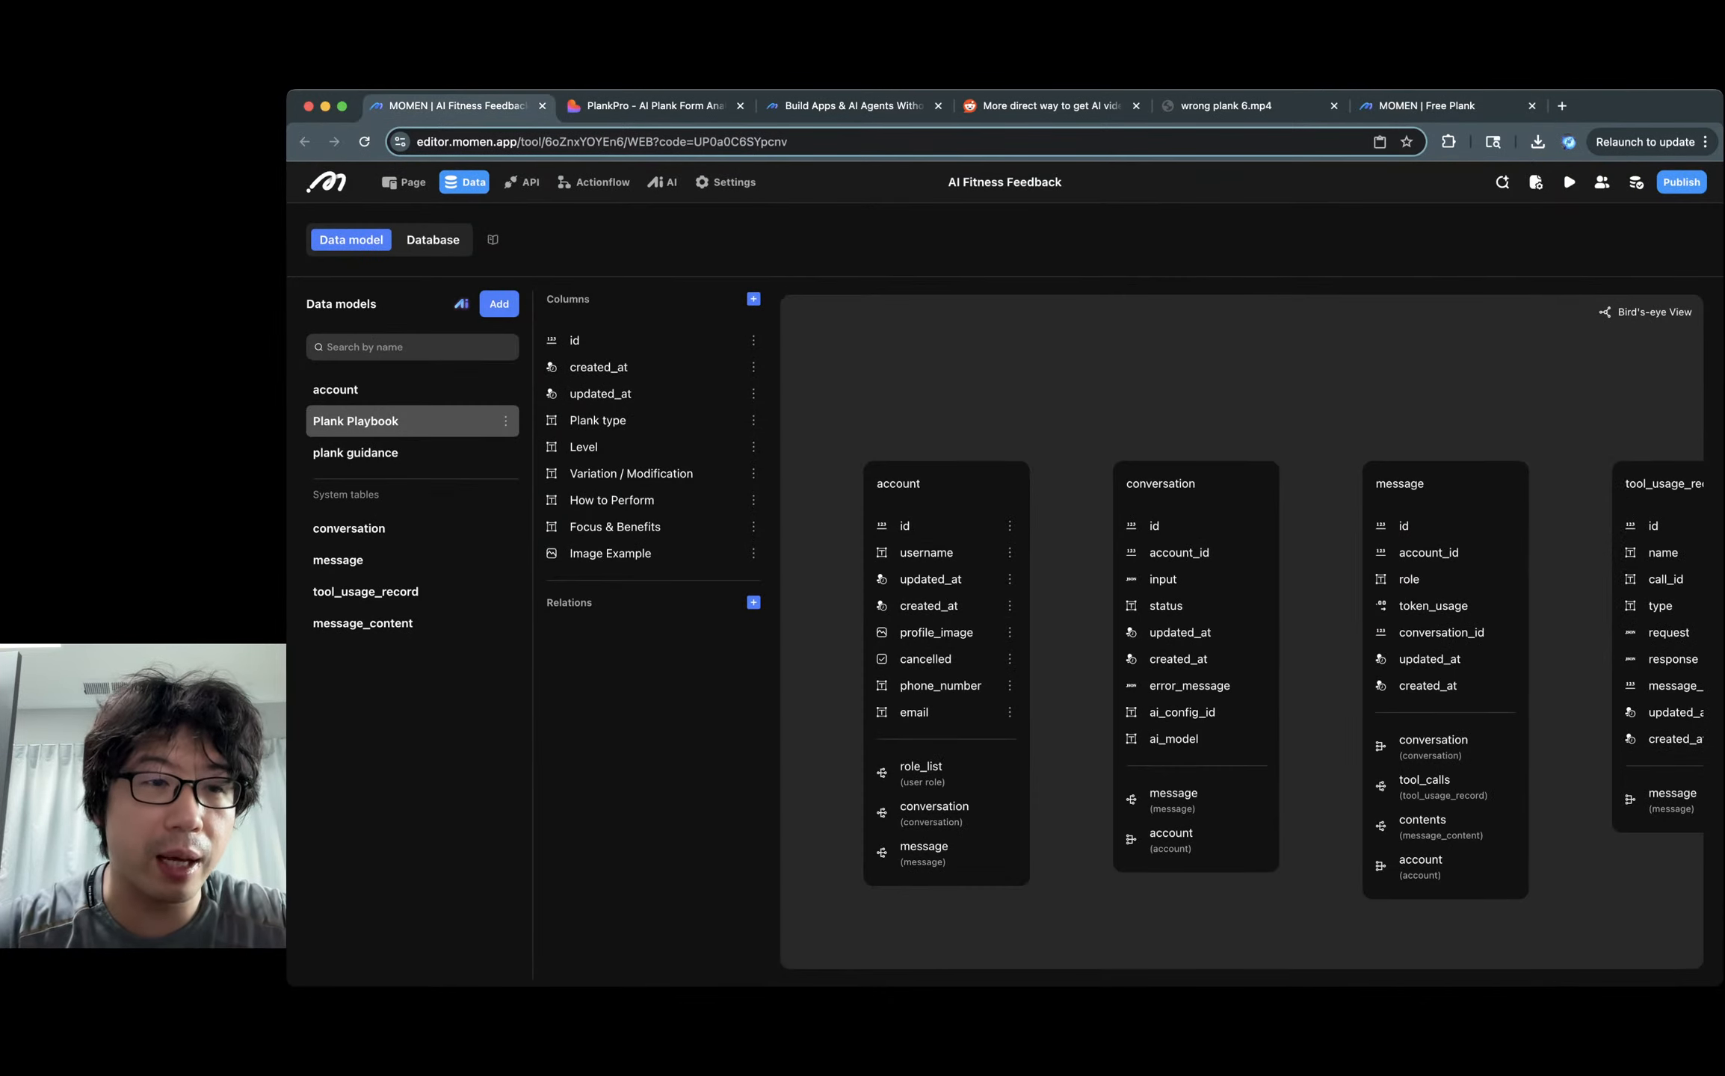
Add a BigInt step column and a Text action column to plank_guidance.
left_click(374, 452)
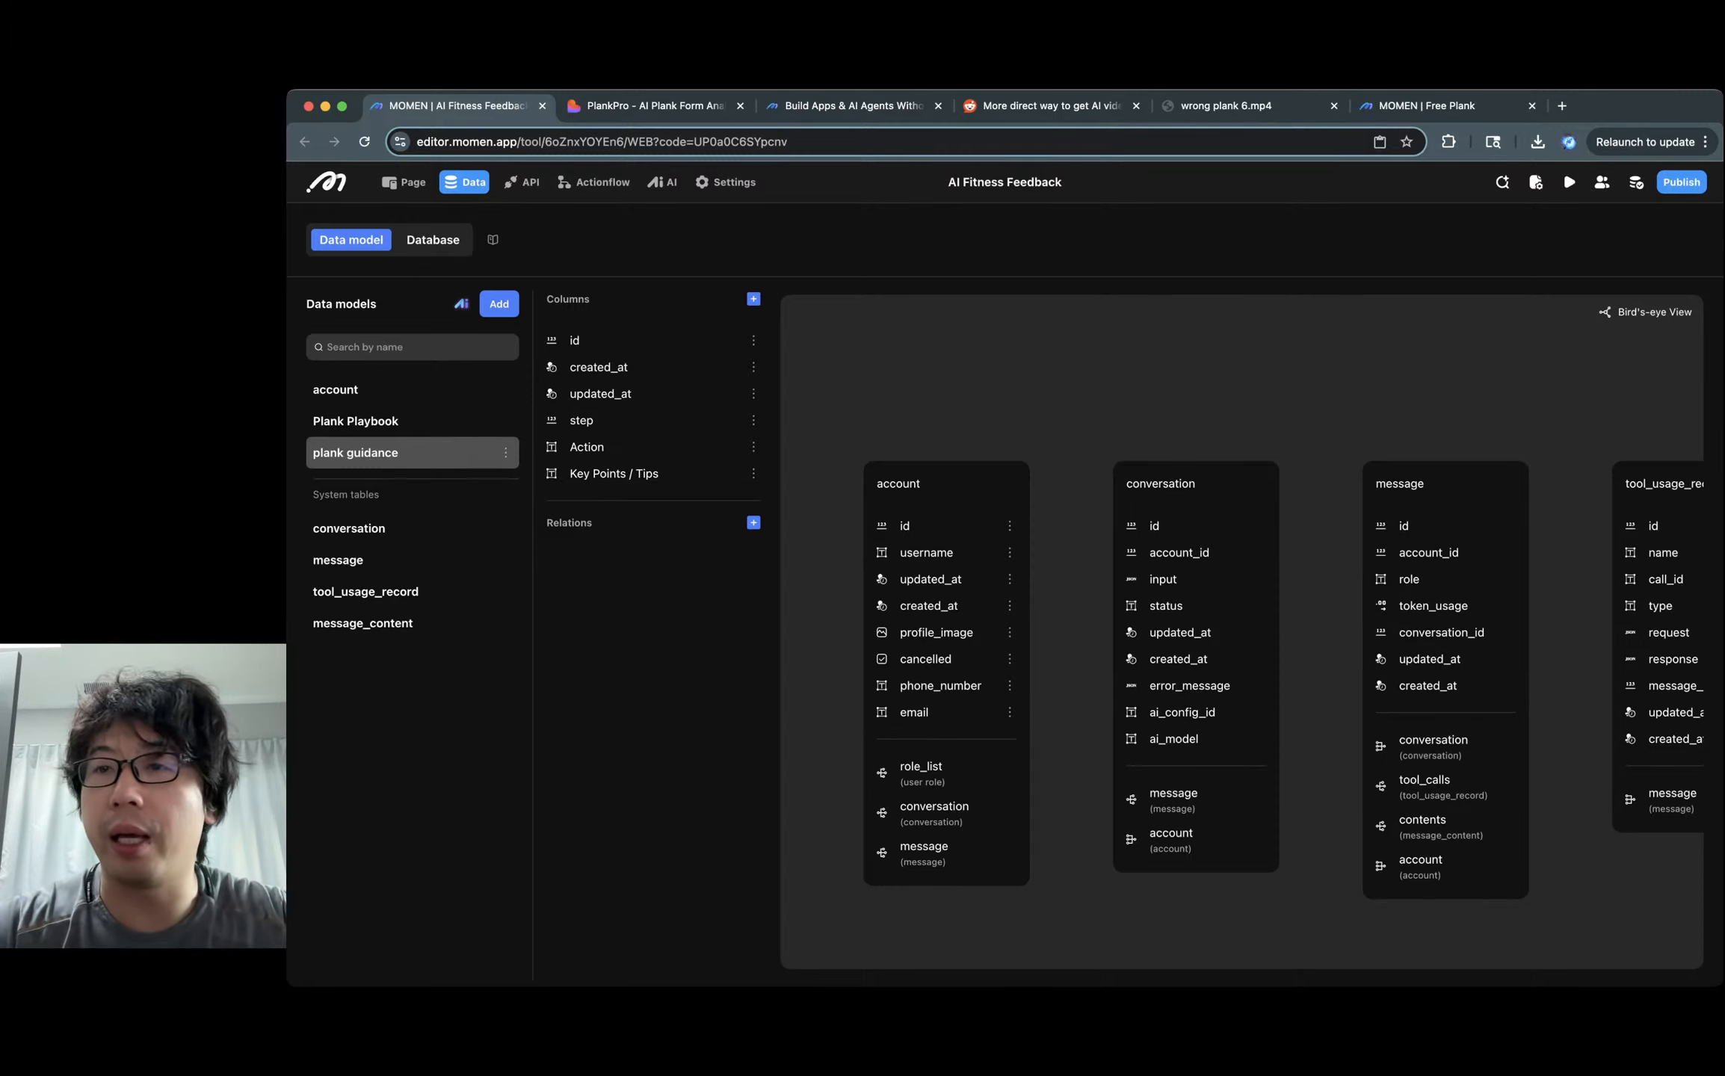
left_click(1443, 106)
type("step")
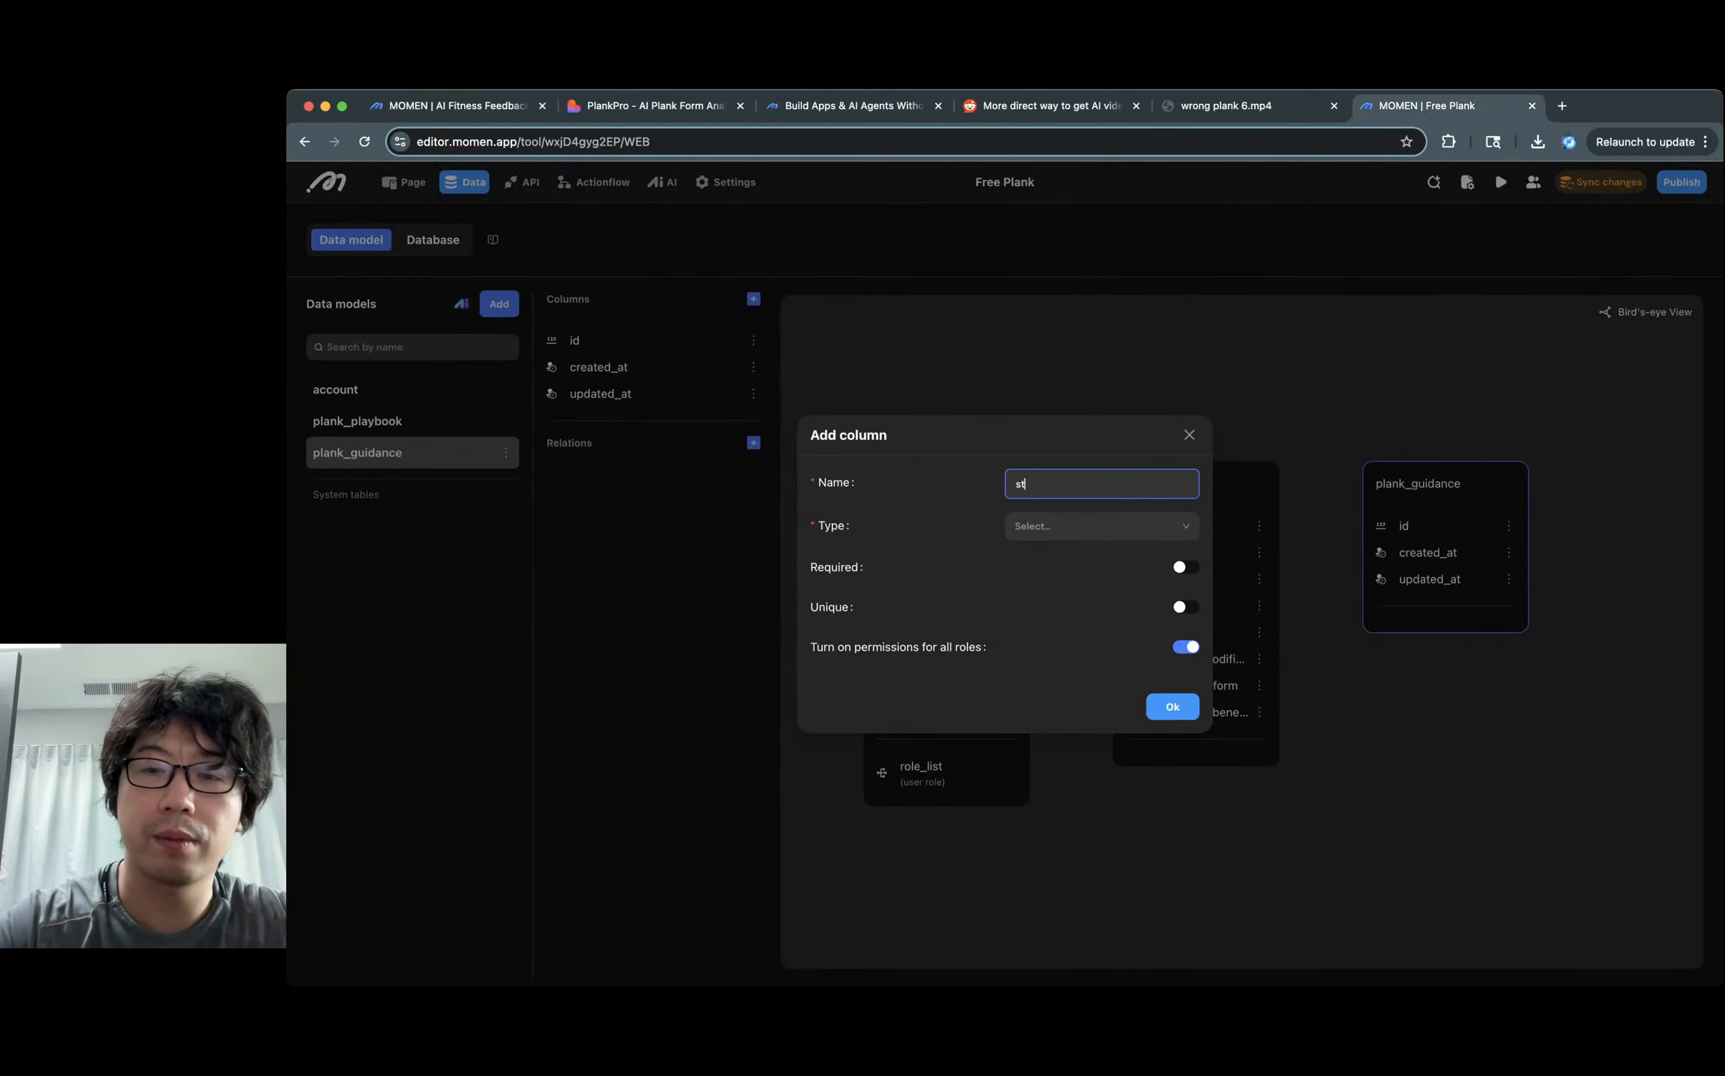
key("Tab")
key("Down")
key("Down")
key("Down")
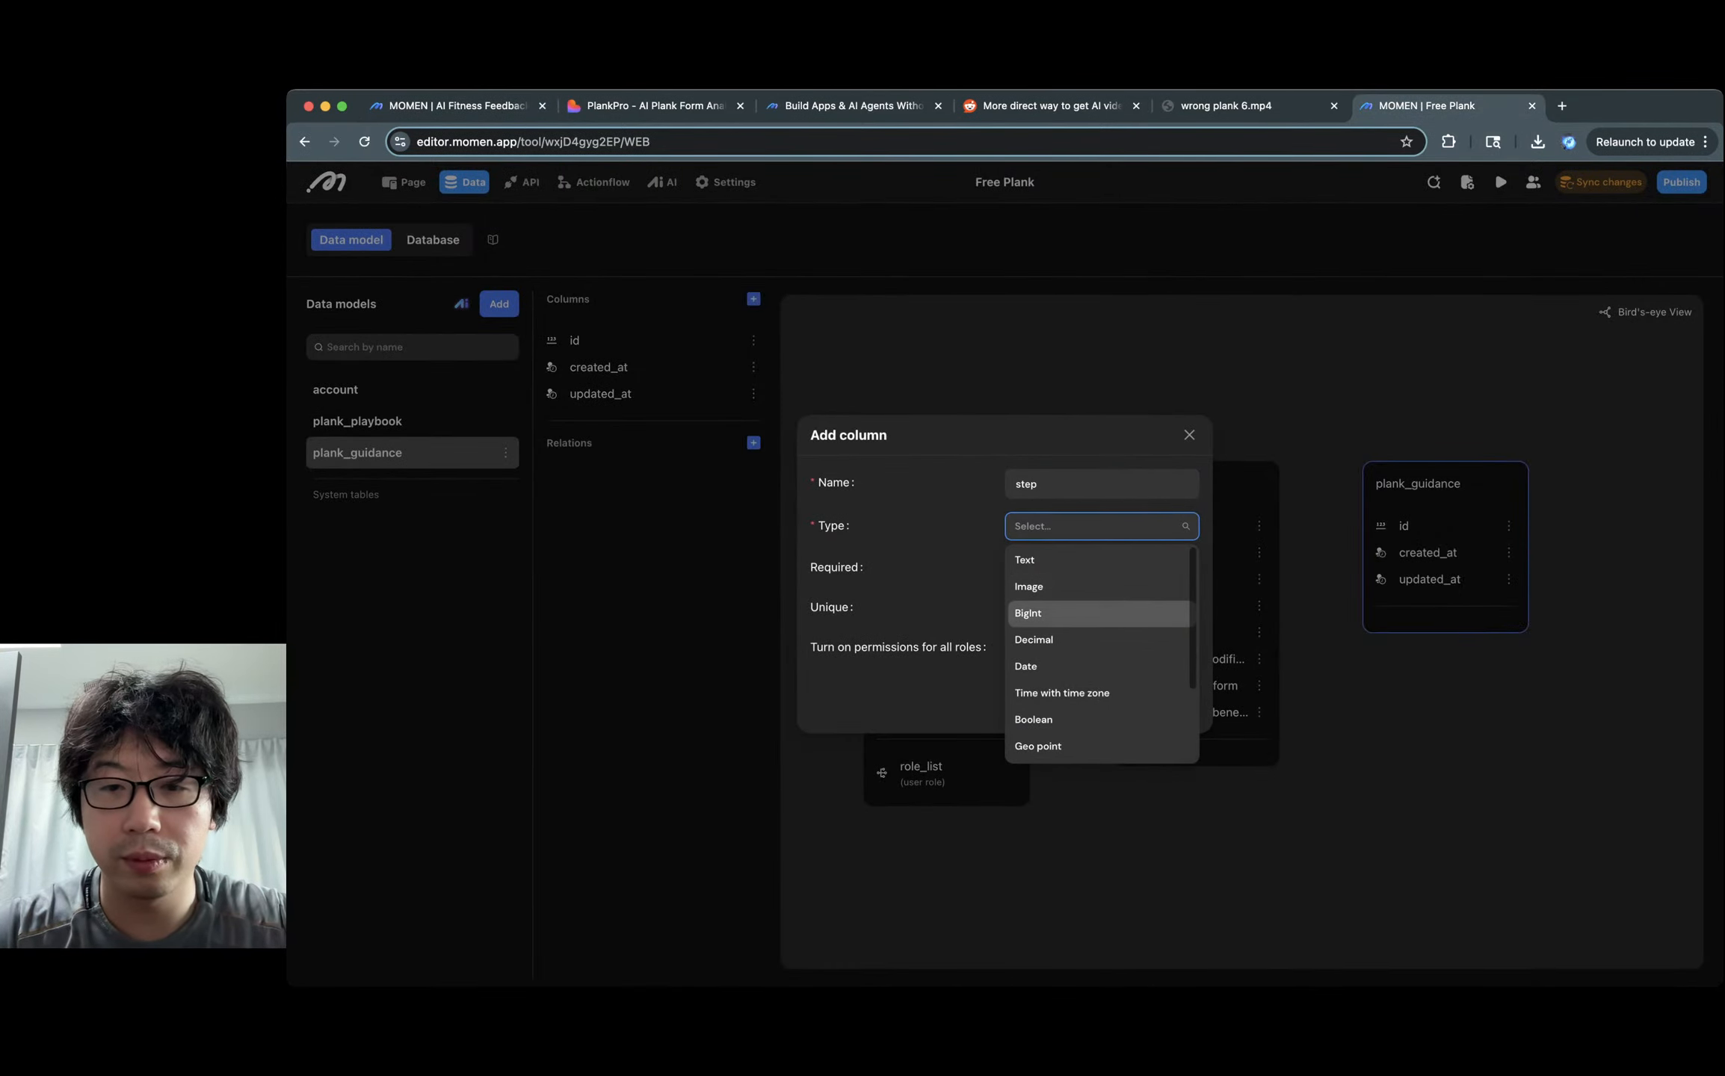
key("Return")
key("Return")
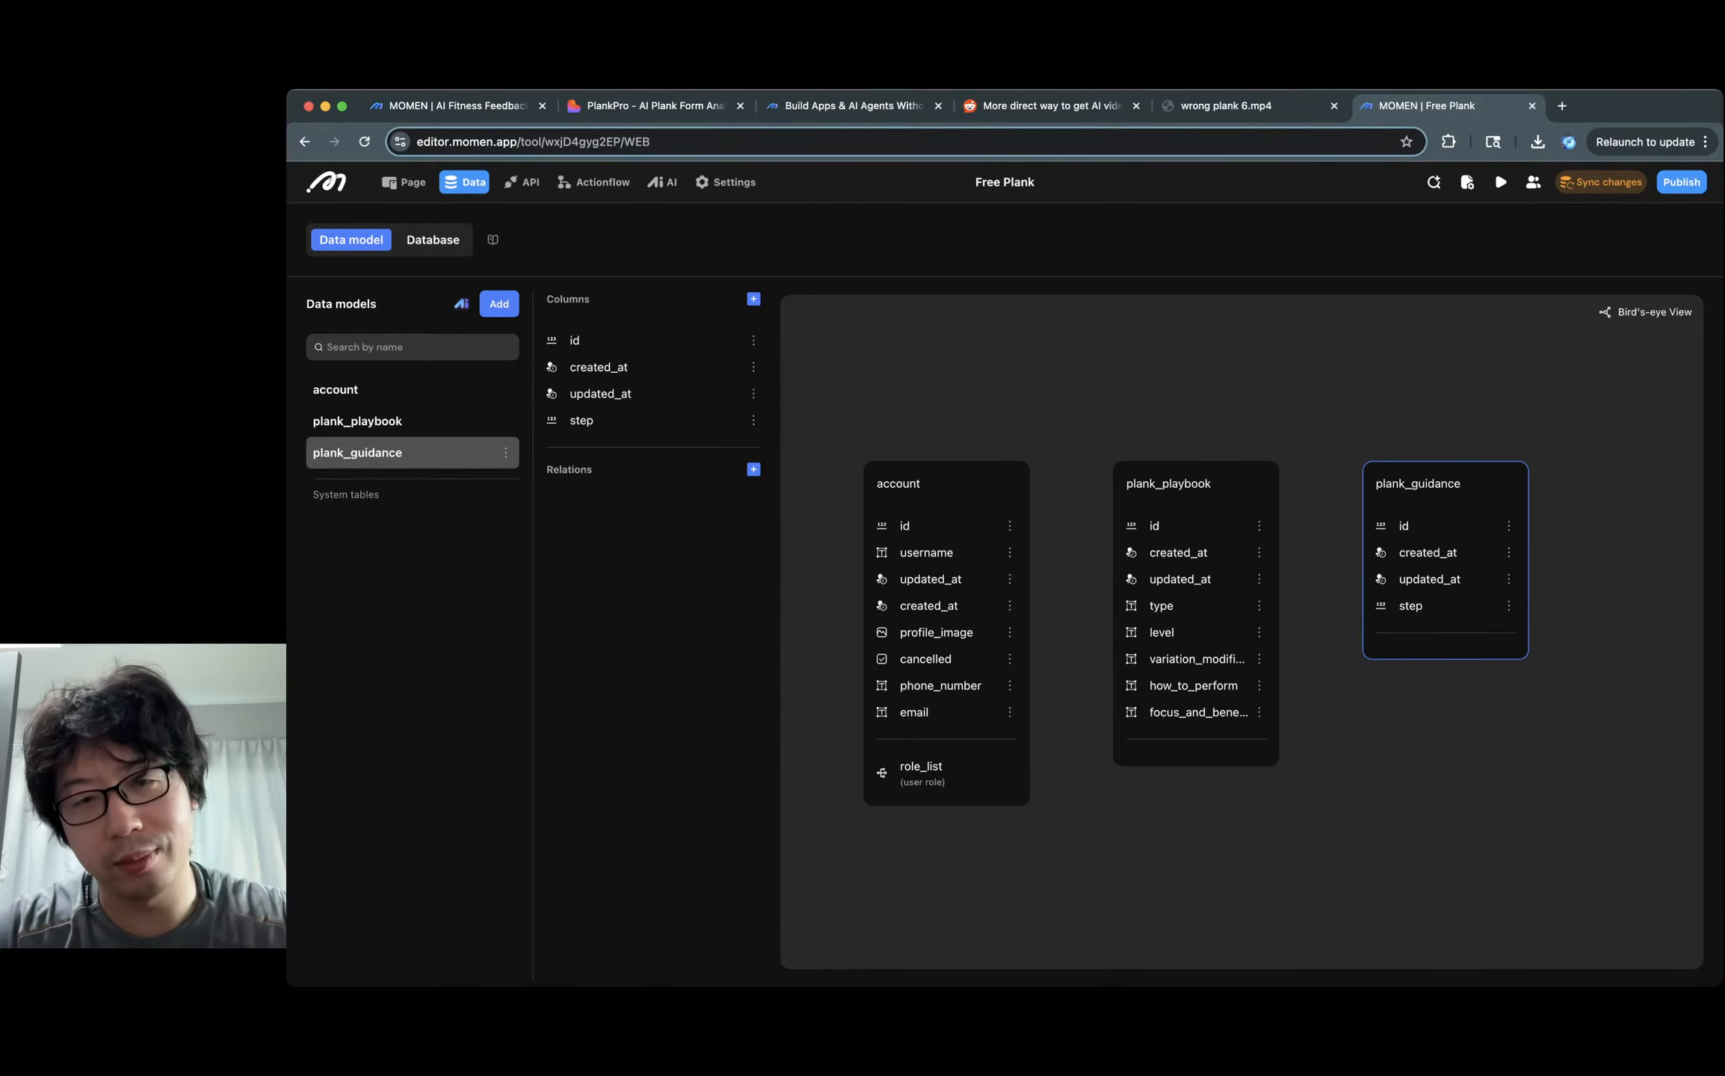
left_click(754, 299)
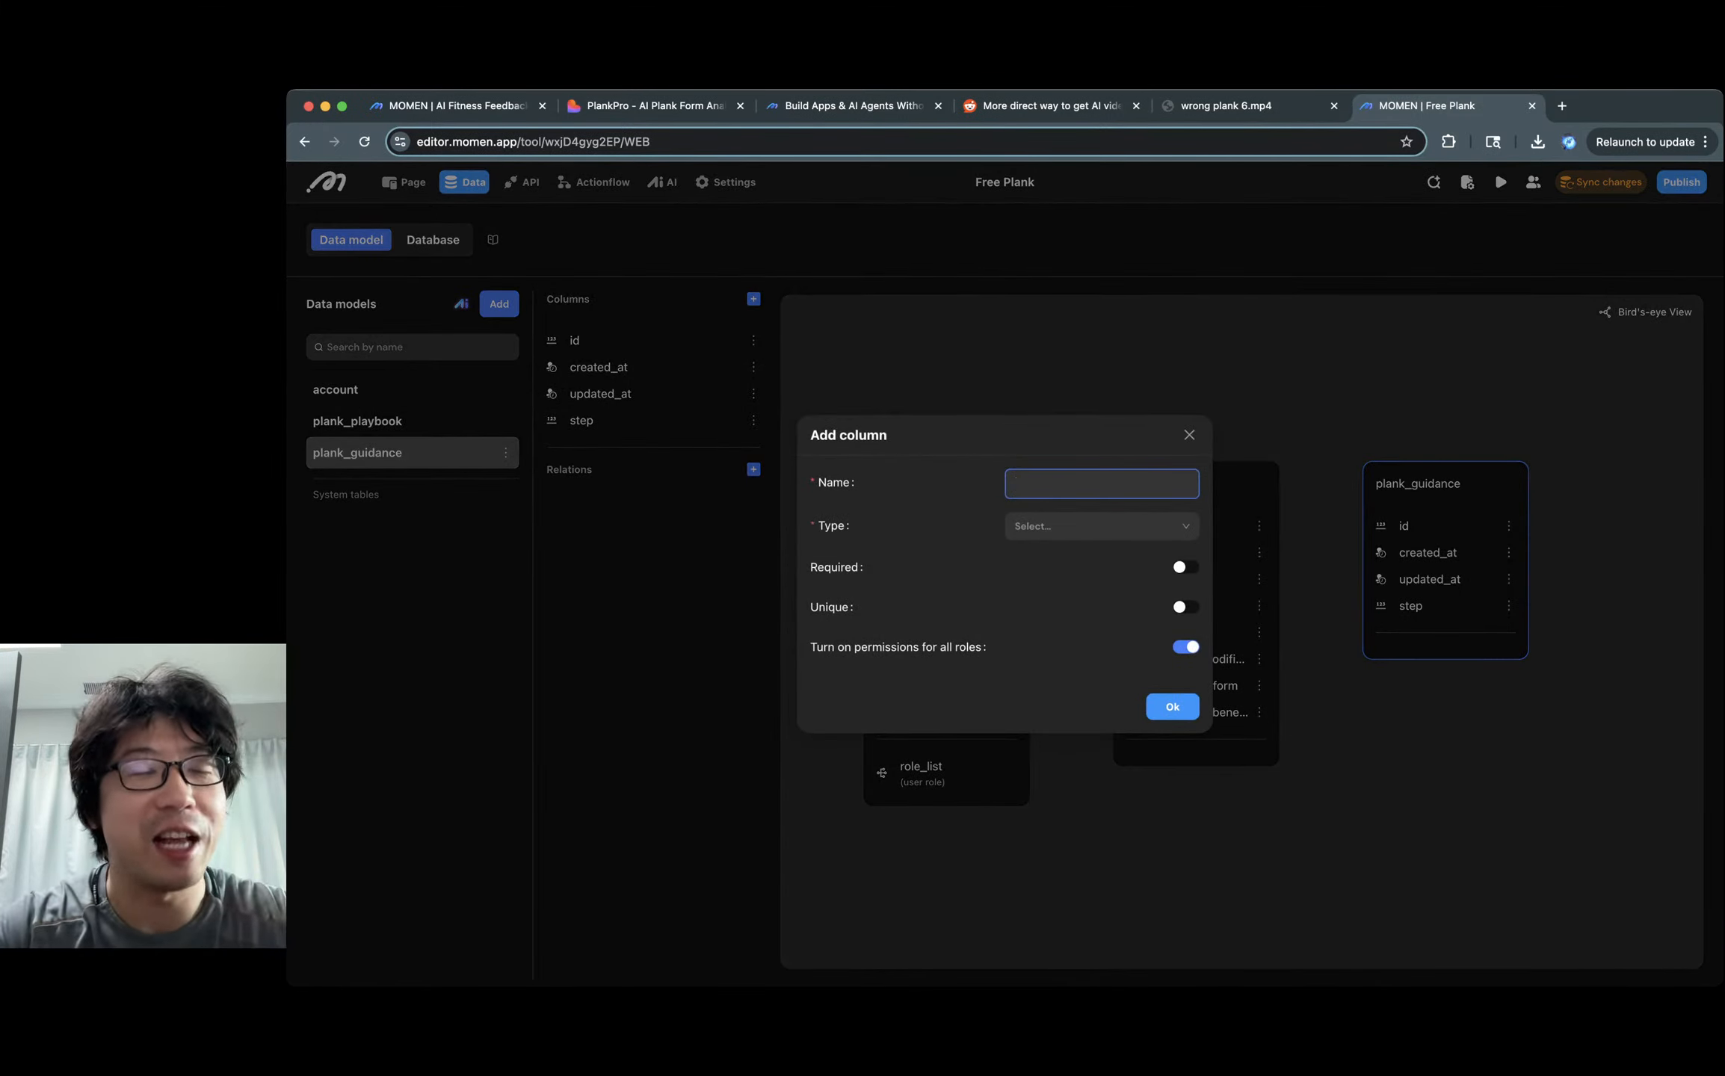
key("ctrl+Tab")
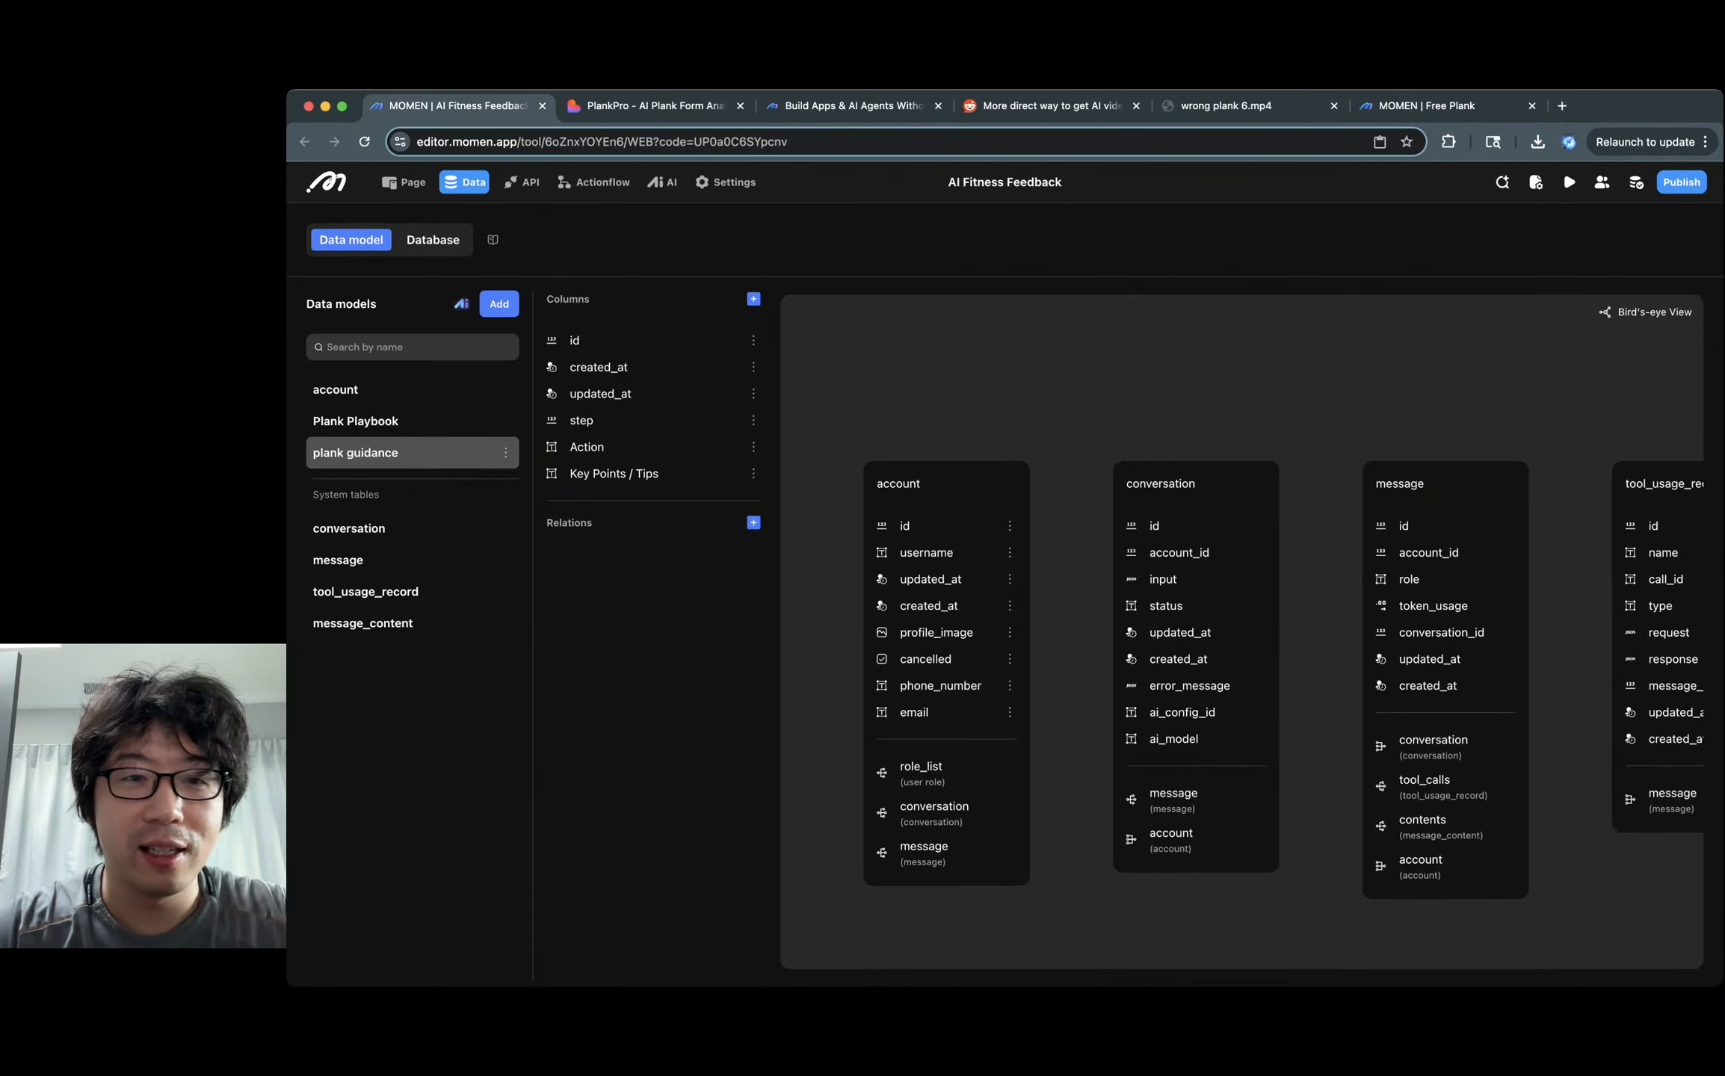
key("ctrl+shift+Tab")
type("action")
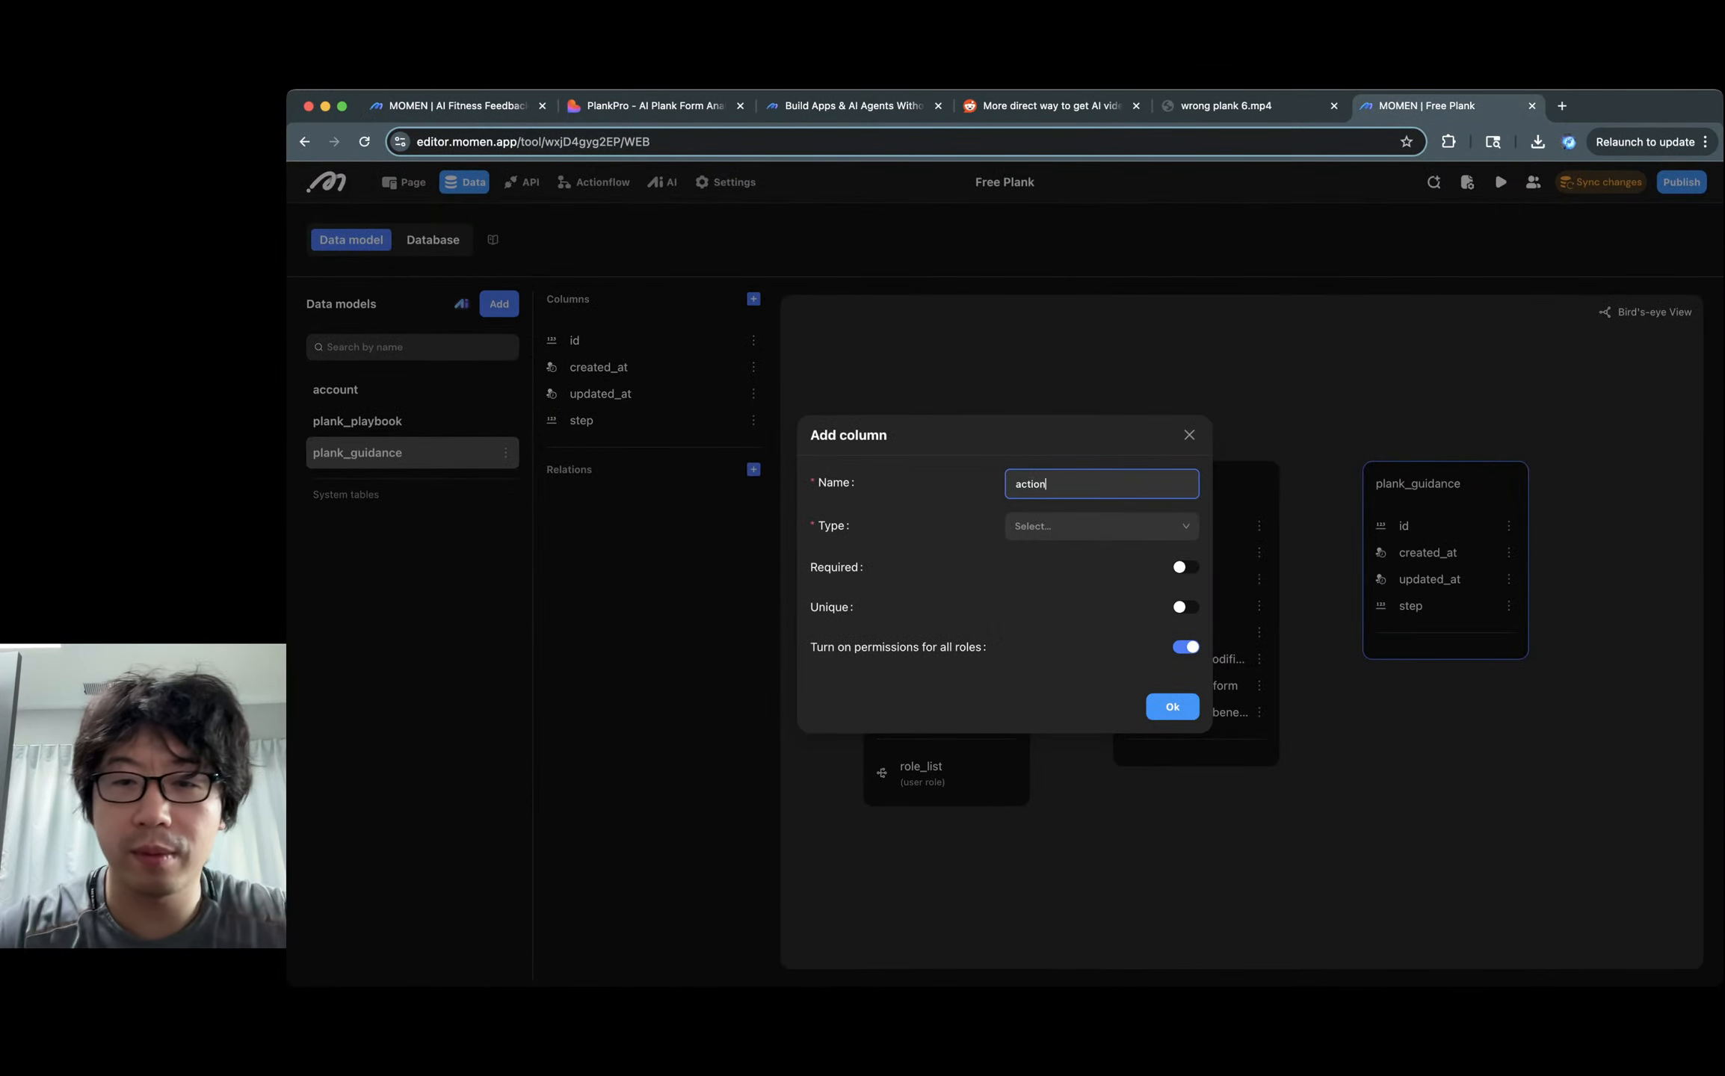
key("Tab")
key("Down")
key("Return")
key("Return")
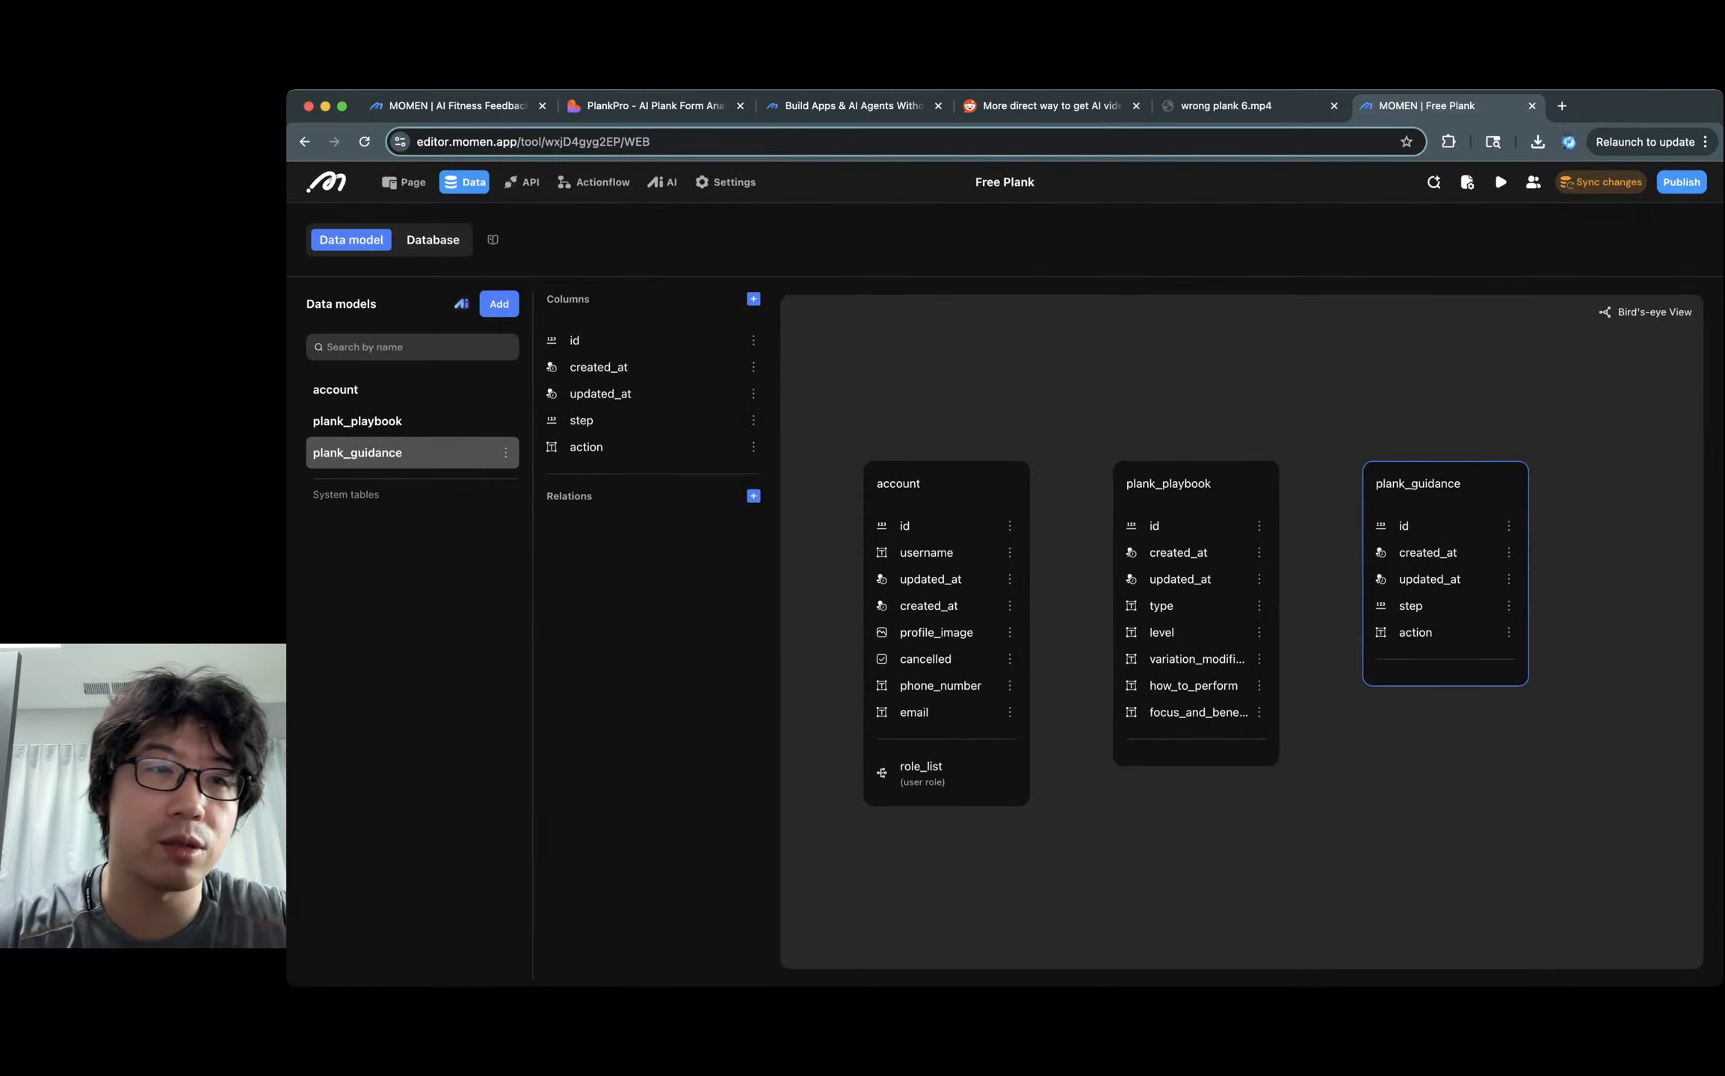
Add the Text column key_points_and_tips and sync the data model changes.
key("ctrl+Tab")
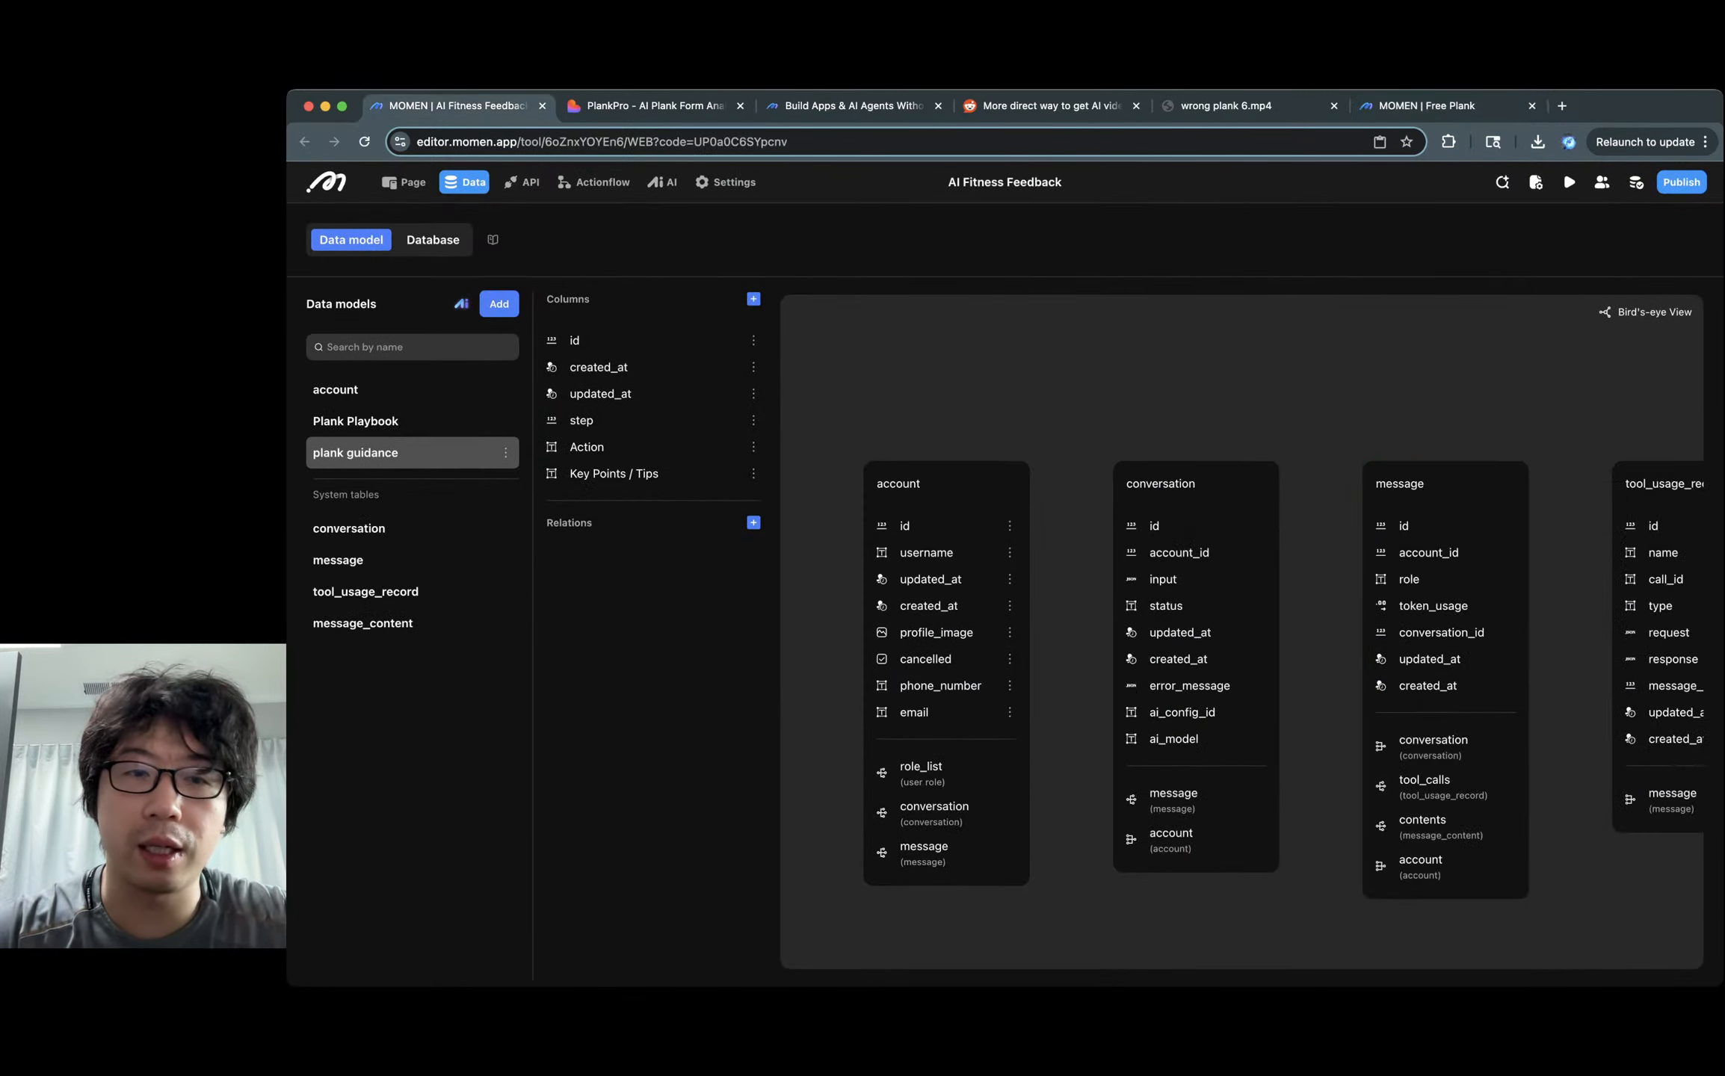
key("ctrl+shift+Tab")
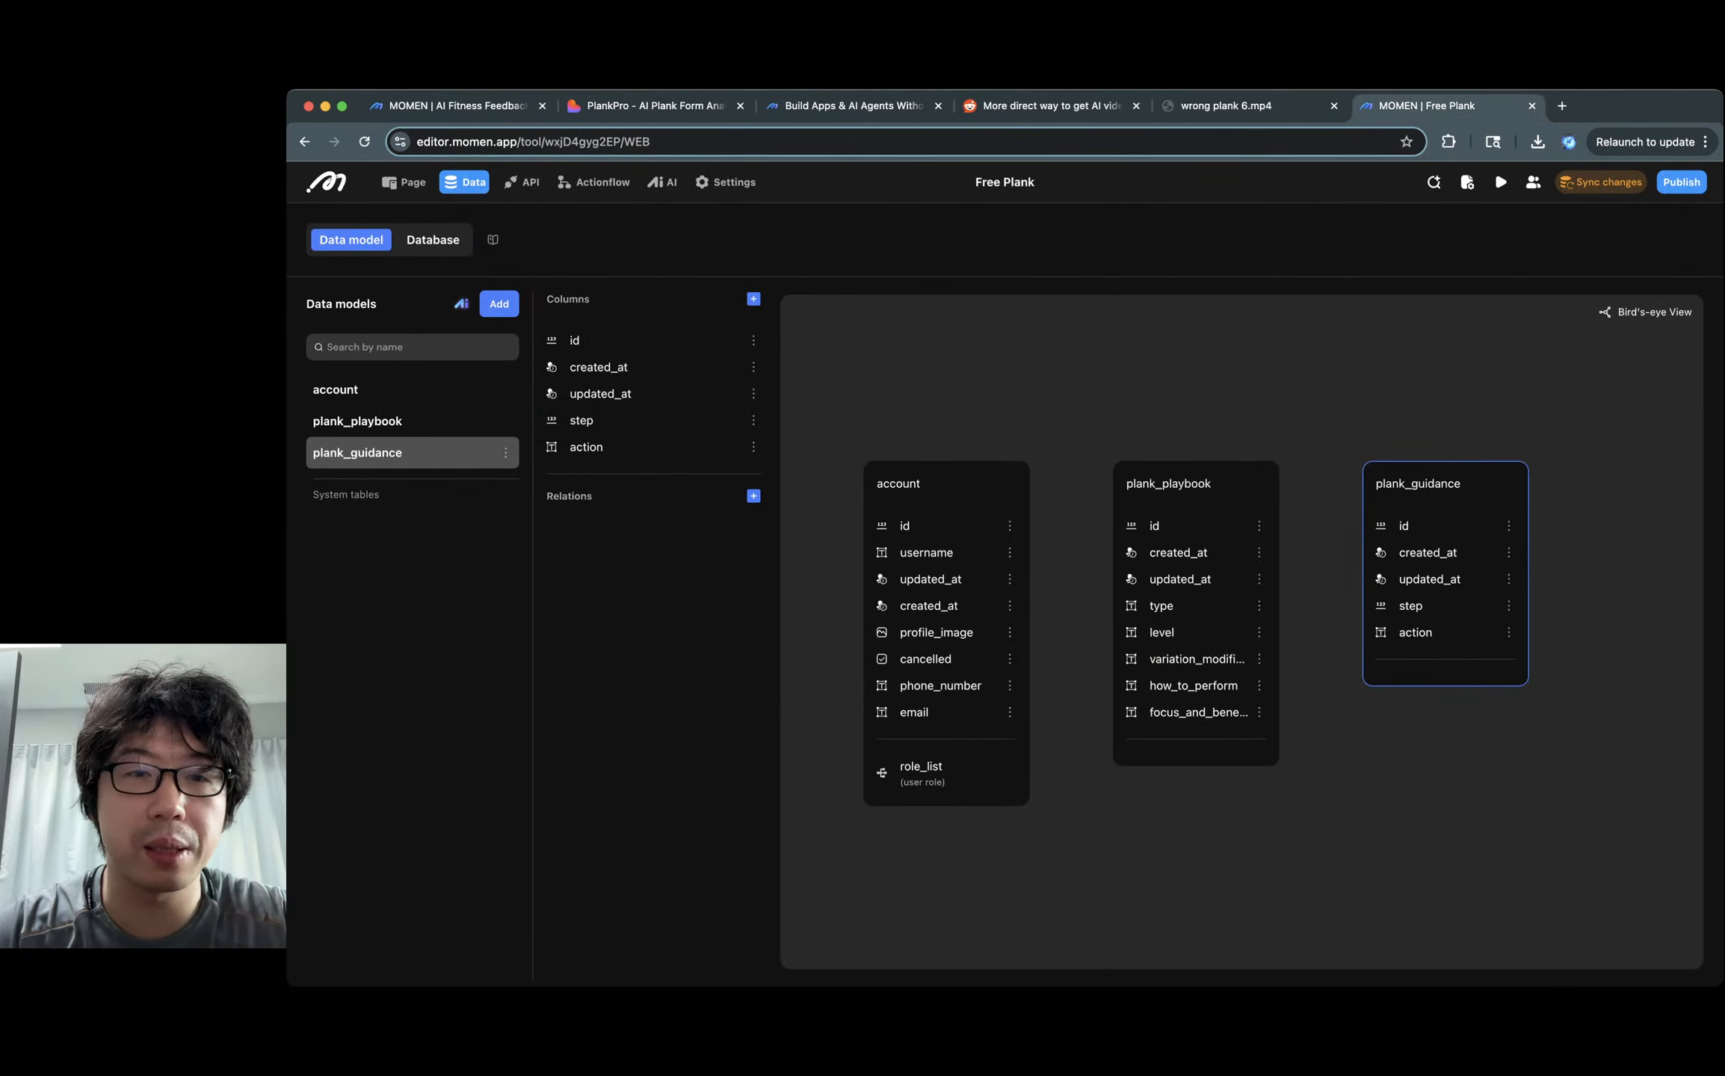
left_click(753, 299)
type("key_")
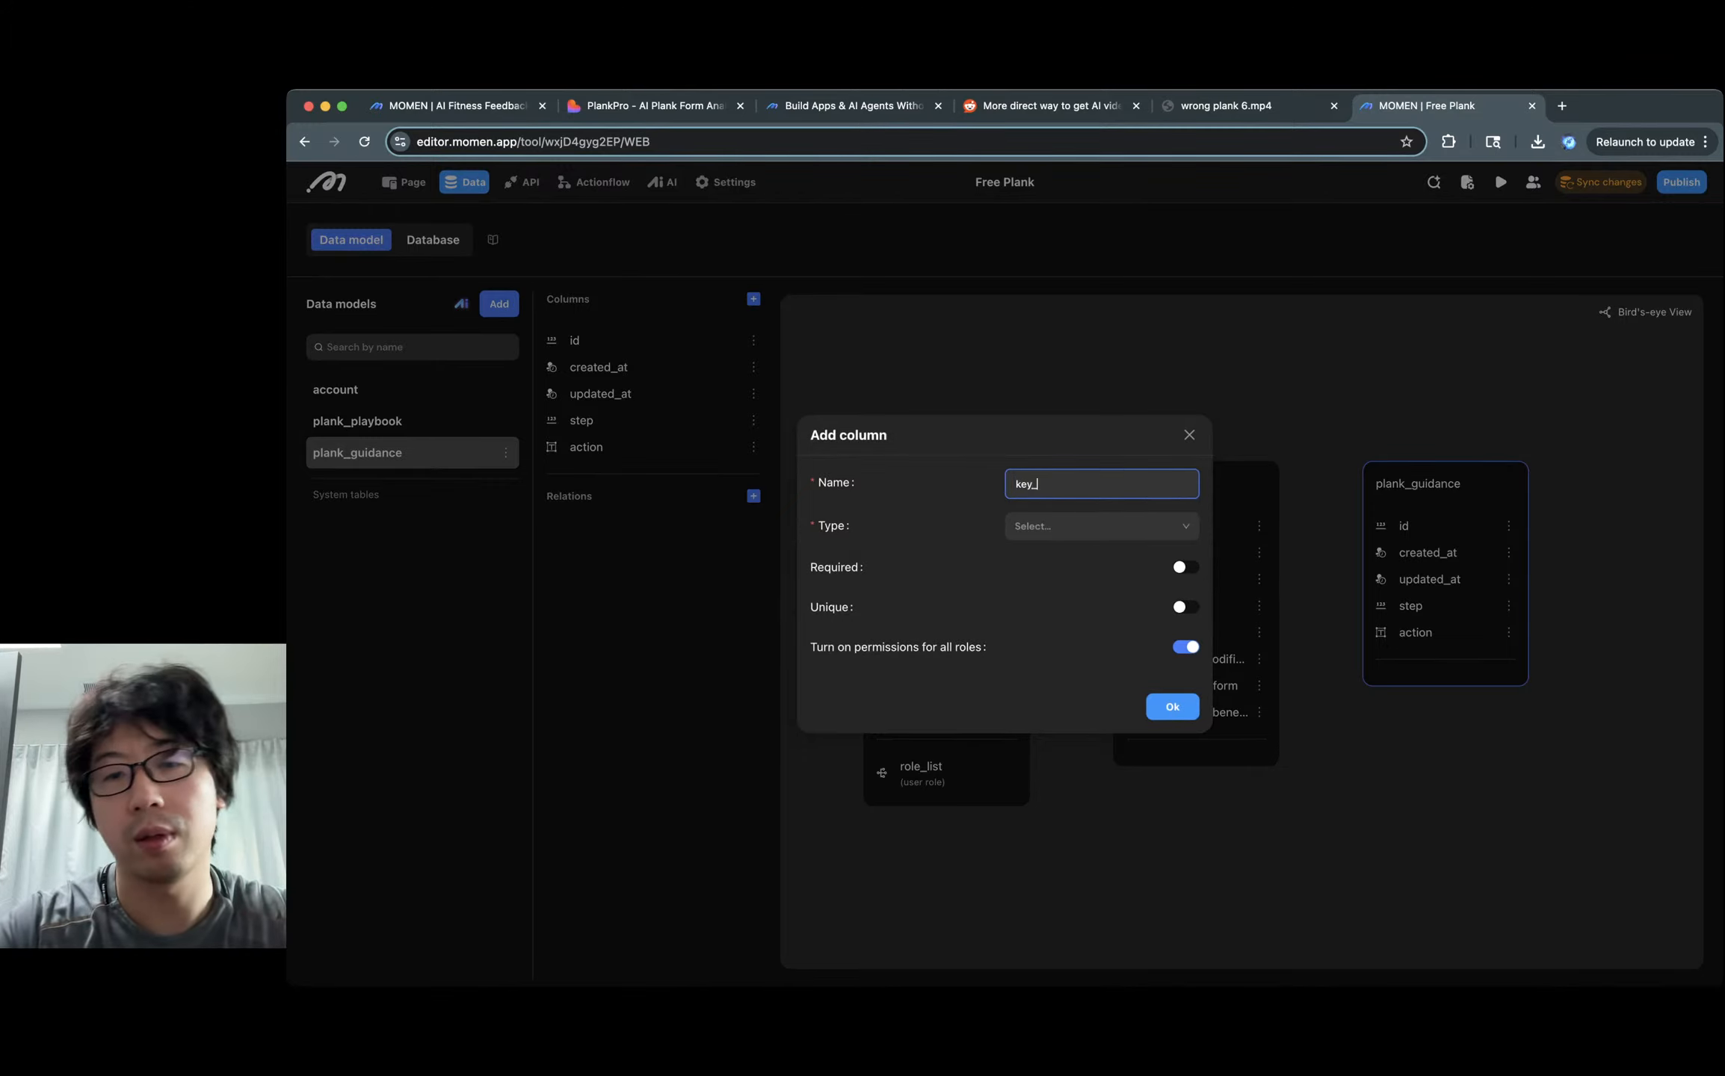
type("points")
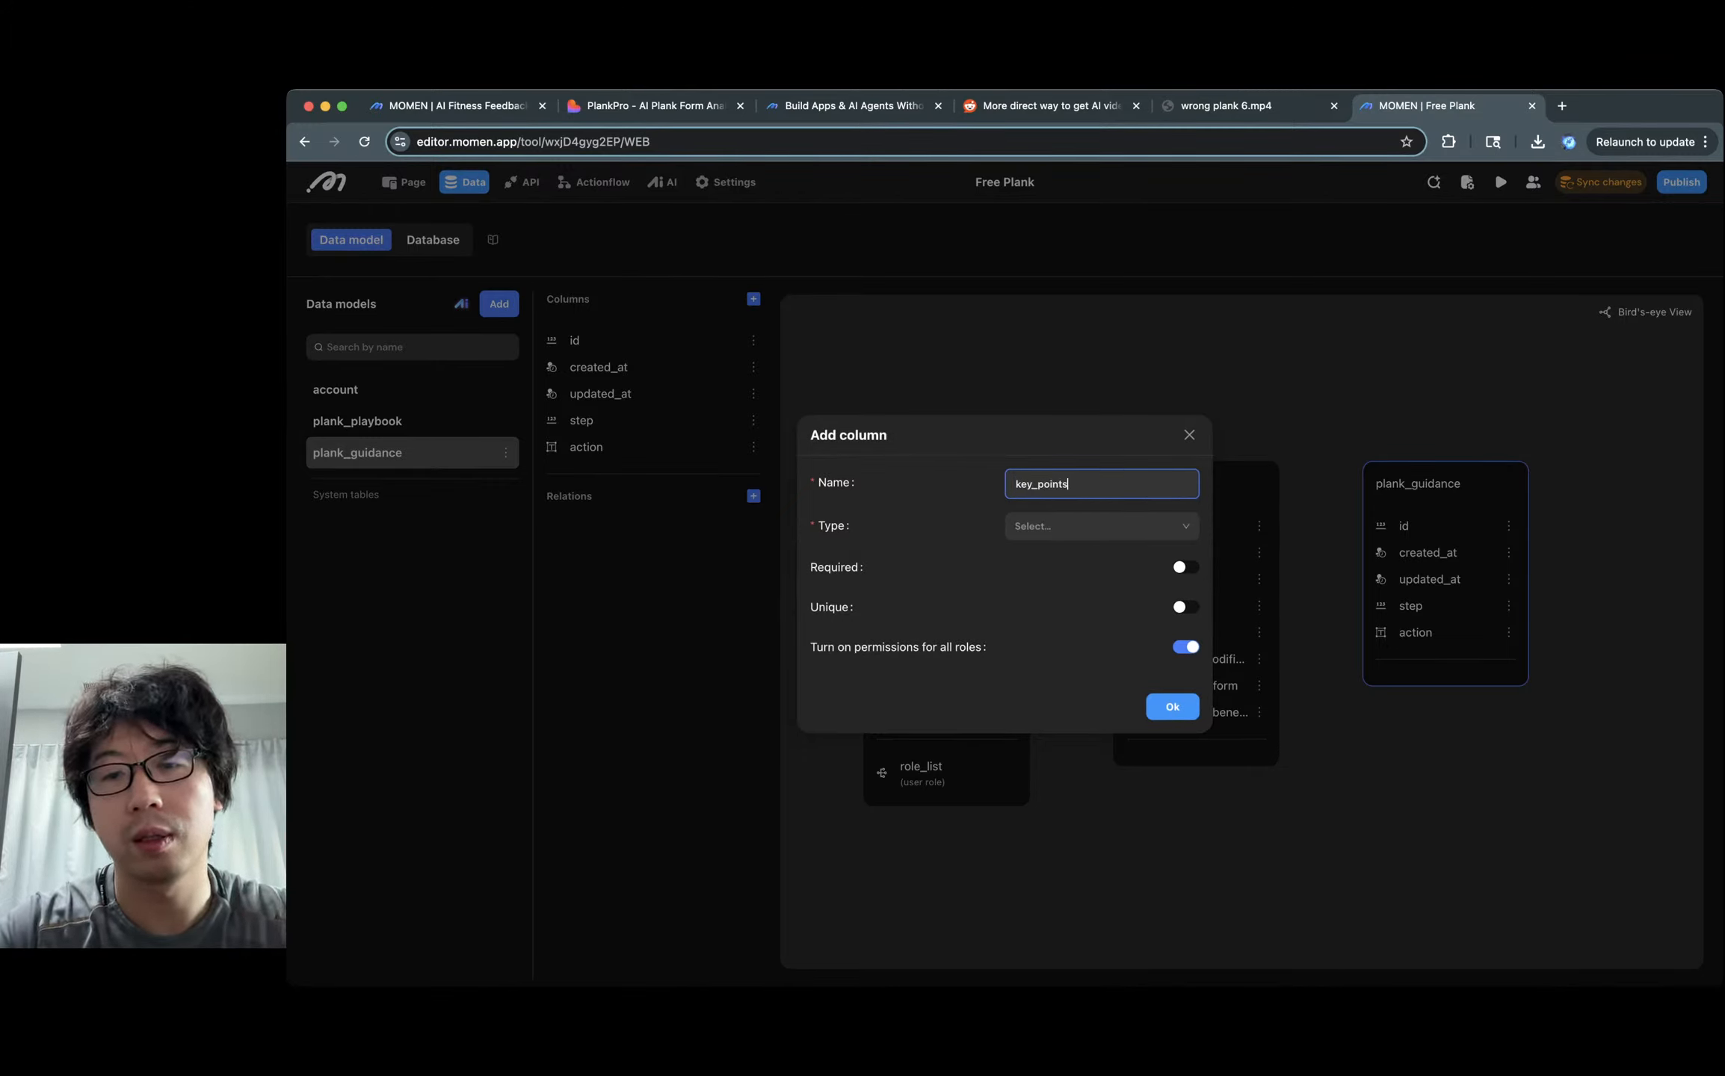
type("_and_tips")
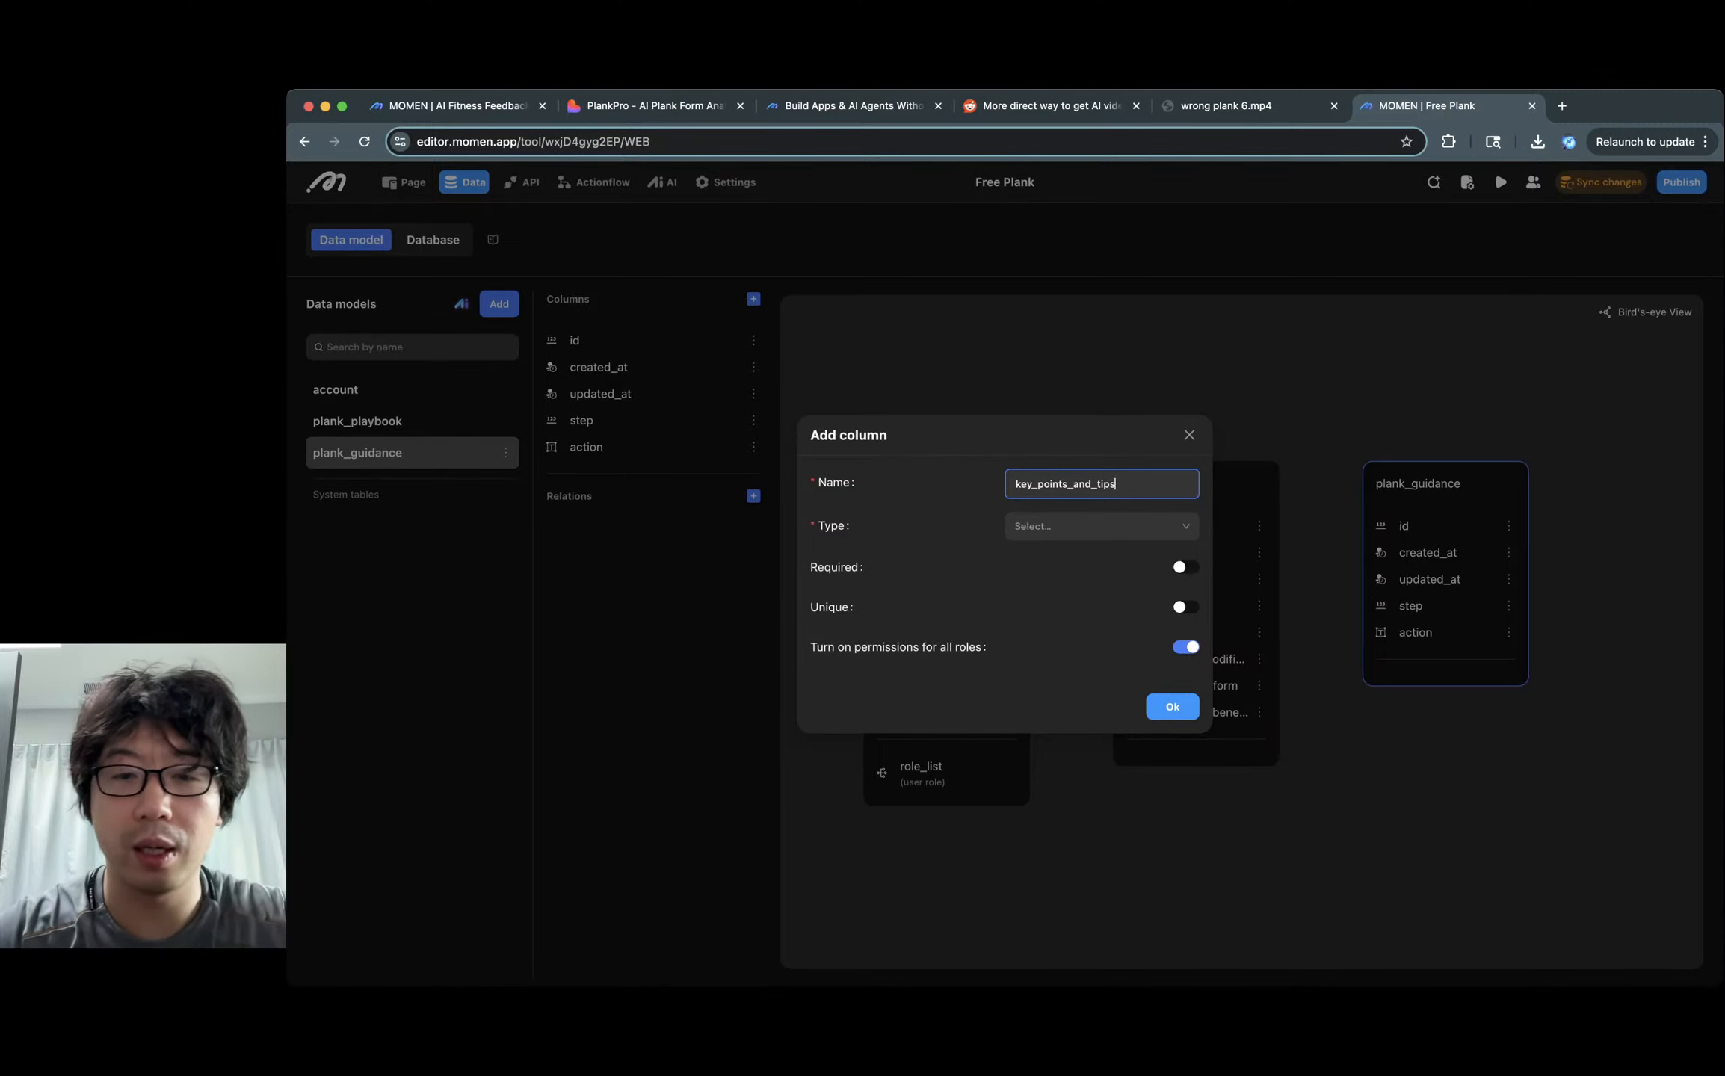
key("Tab")
left_click(1099, 559)
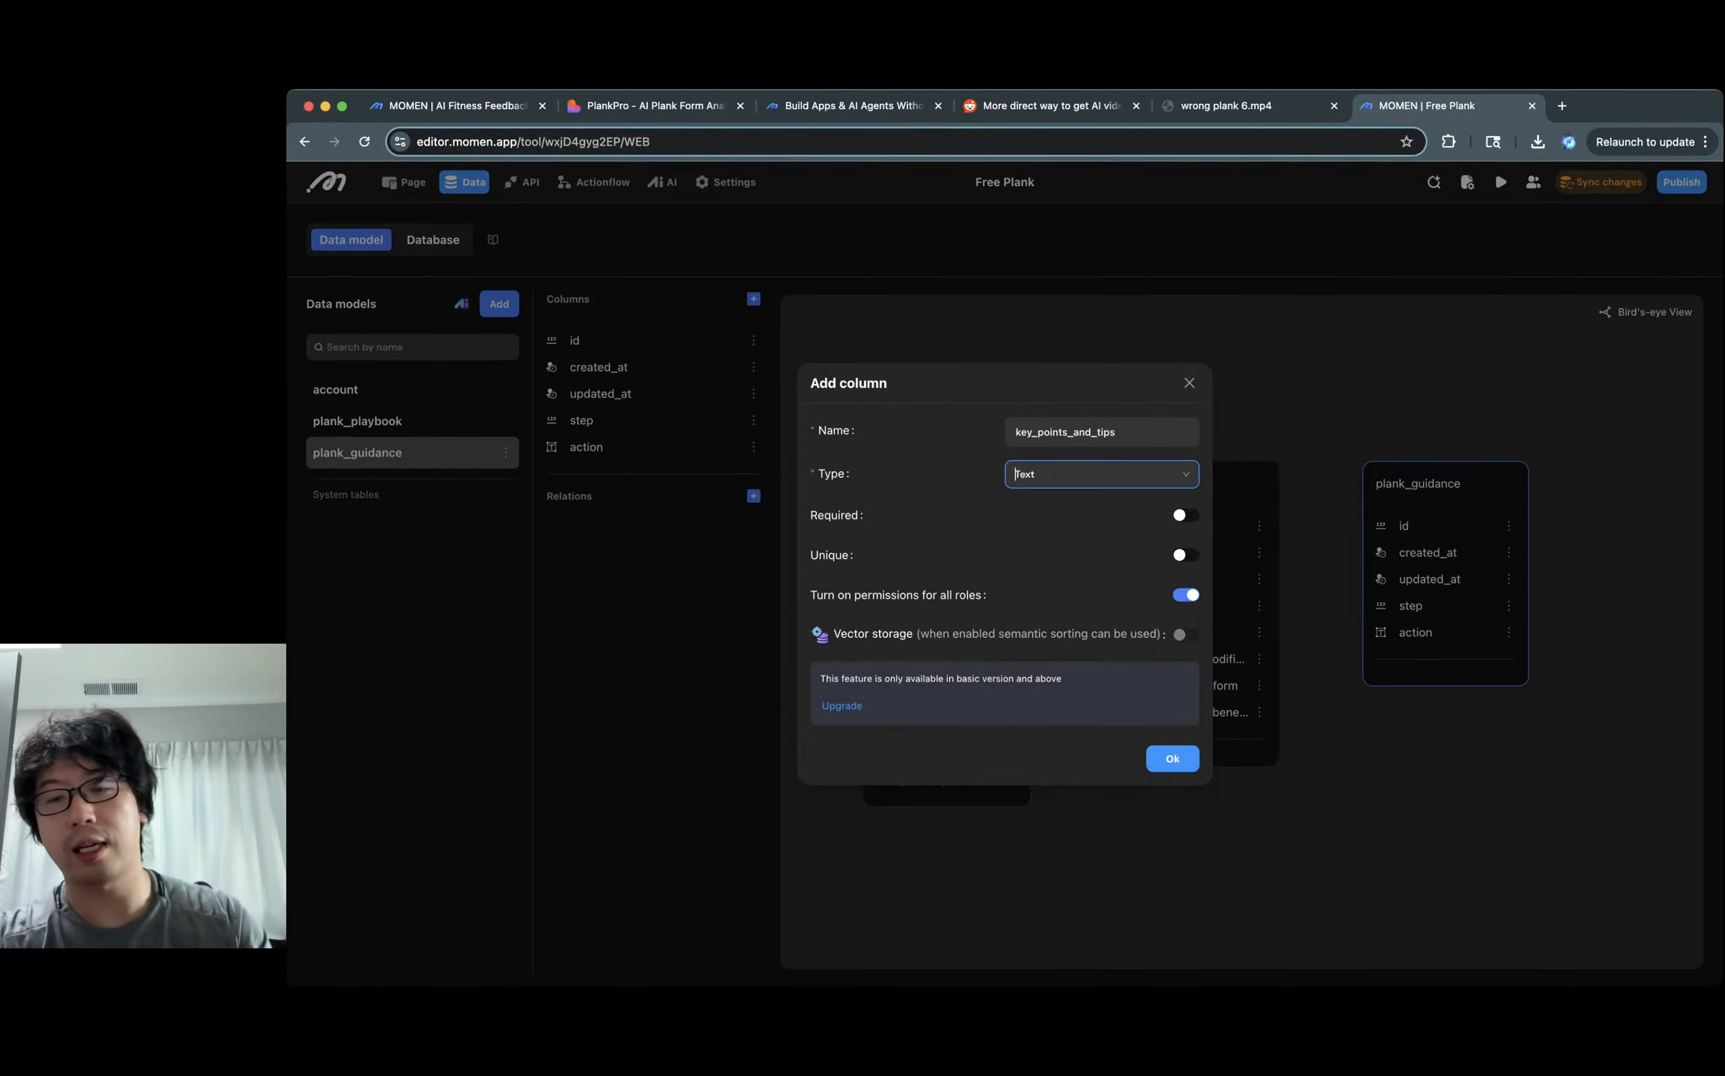
left_click(1172, 759)
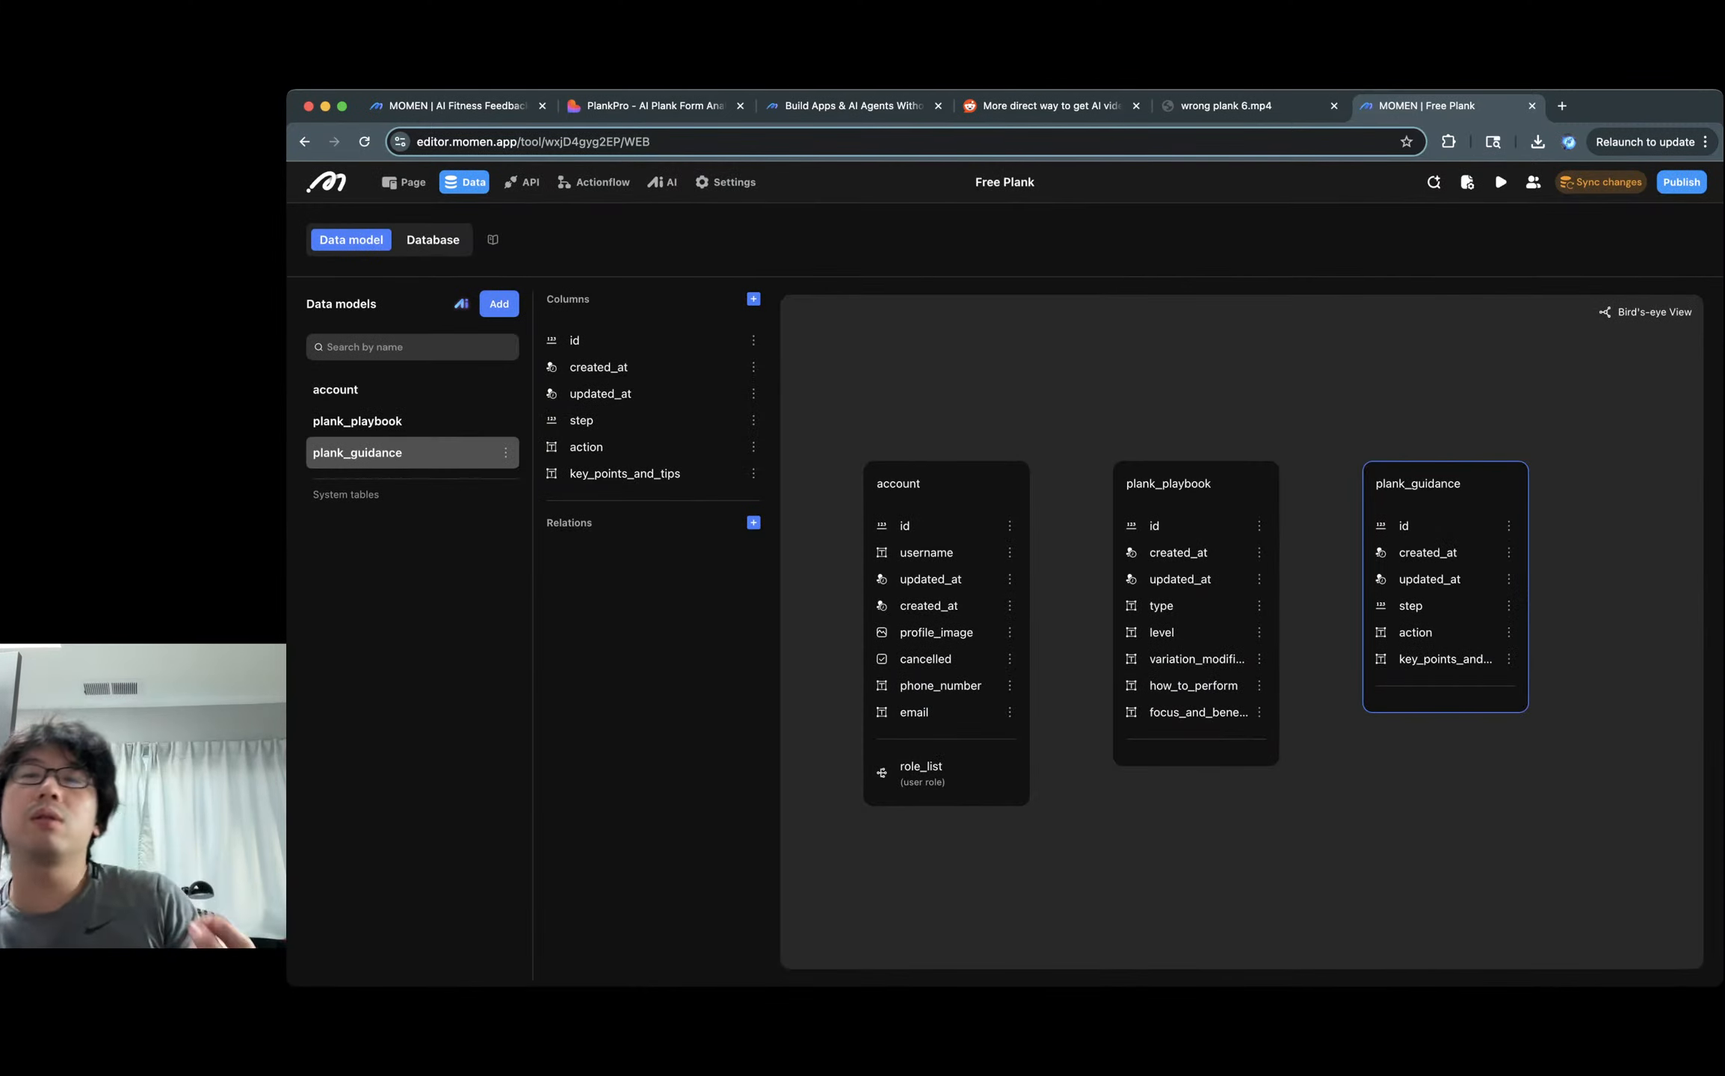
left_click(1600, 182)
left_click(1200, 671)
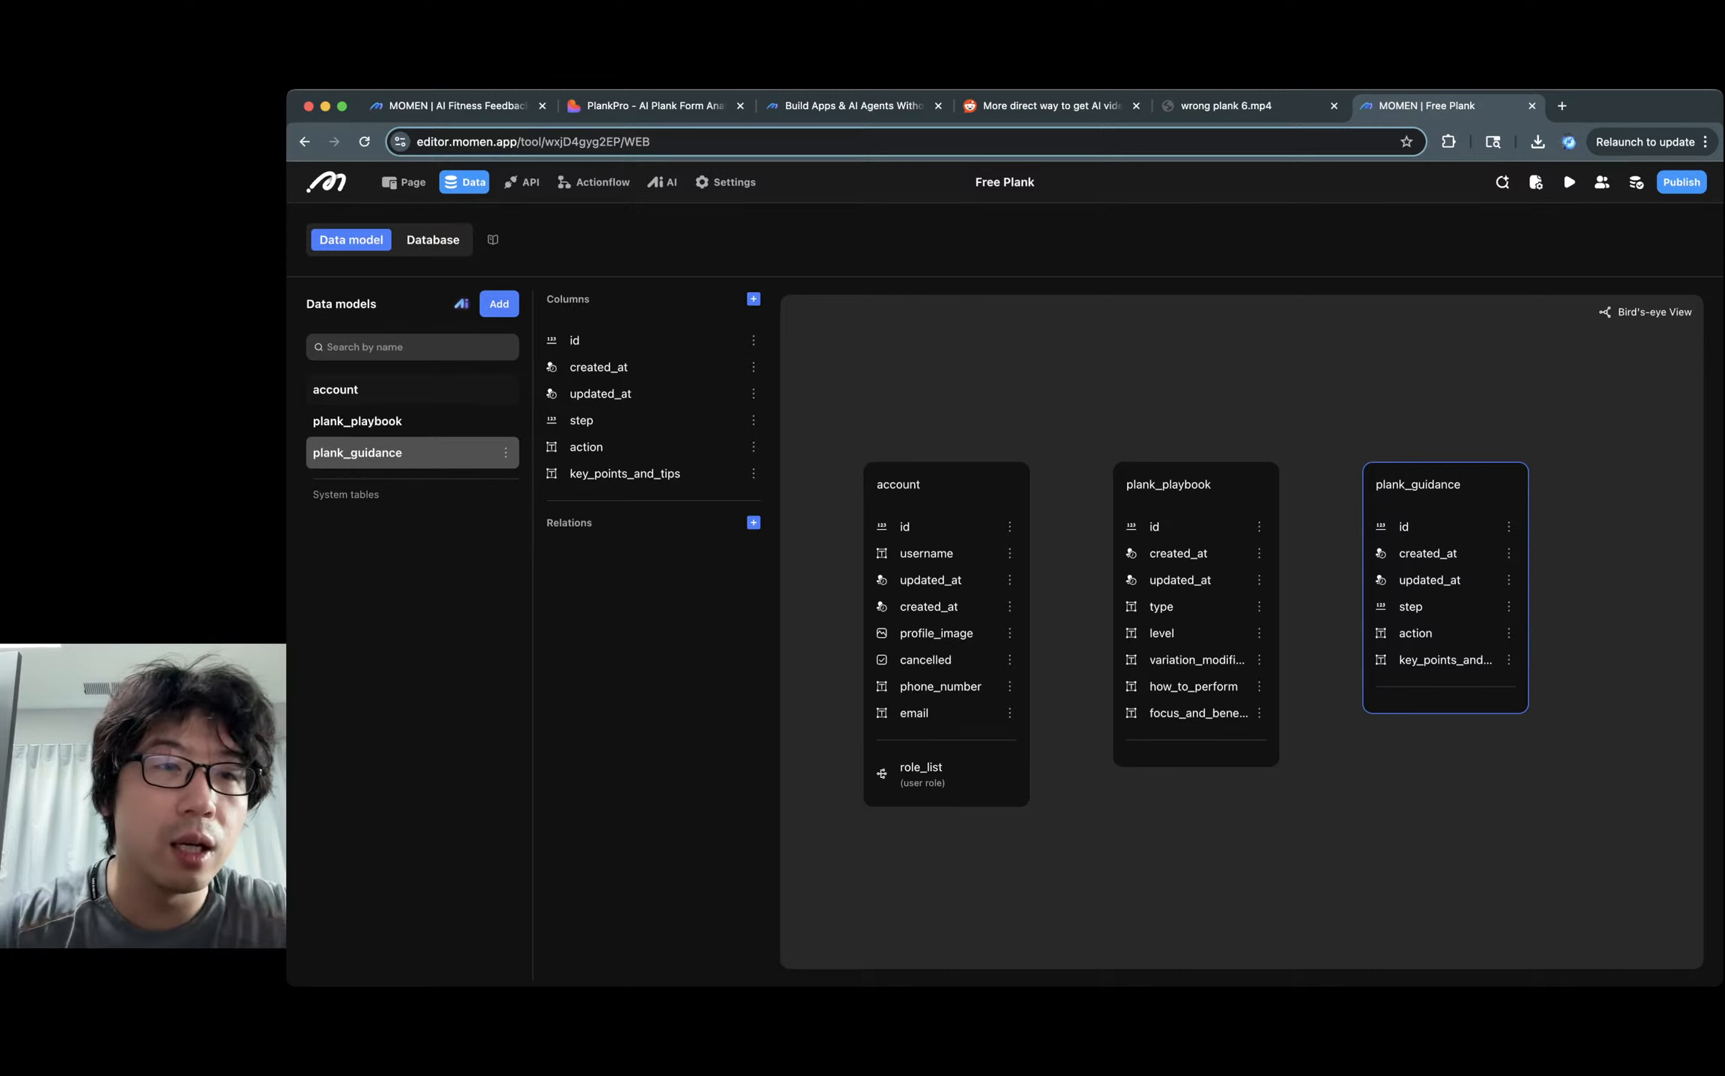
Open the Import dialog from the Database view's Import & Export menu.
left_click(433, 239)
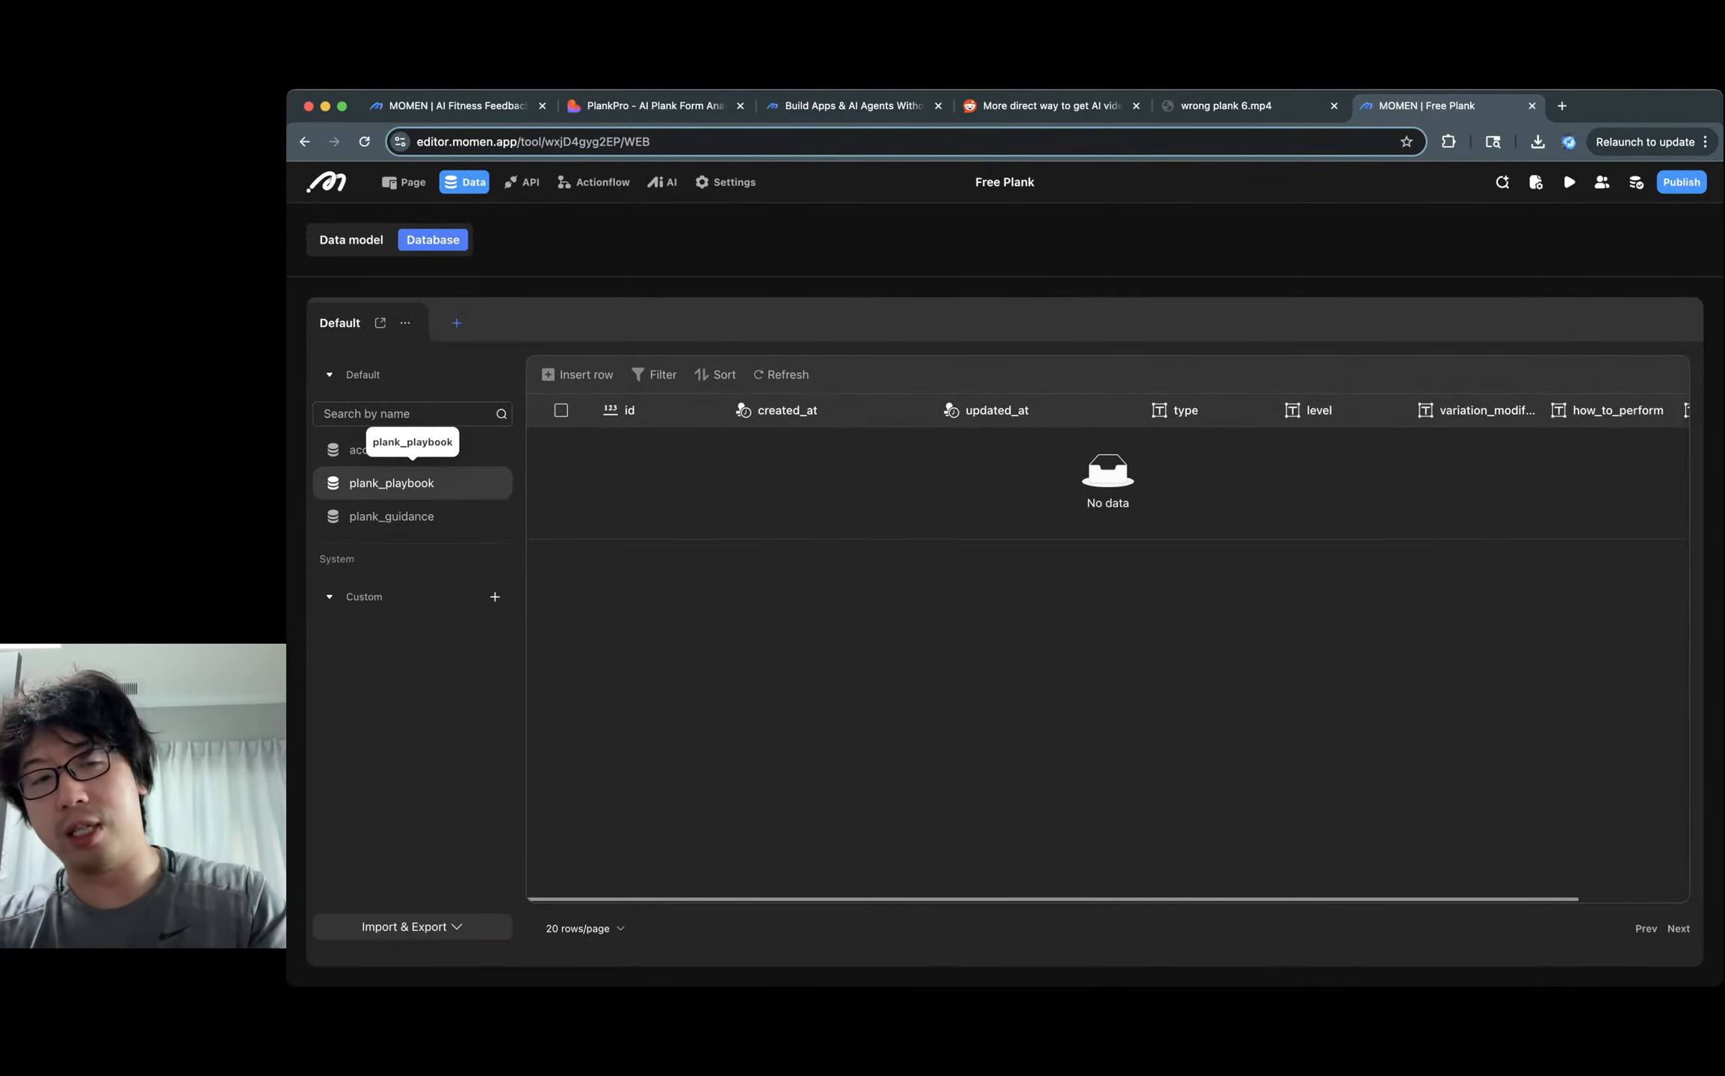
left_click(411, 926)
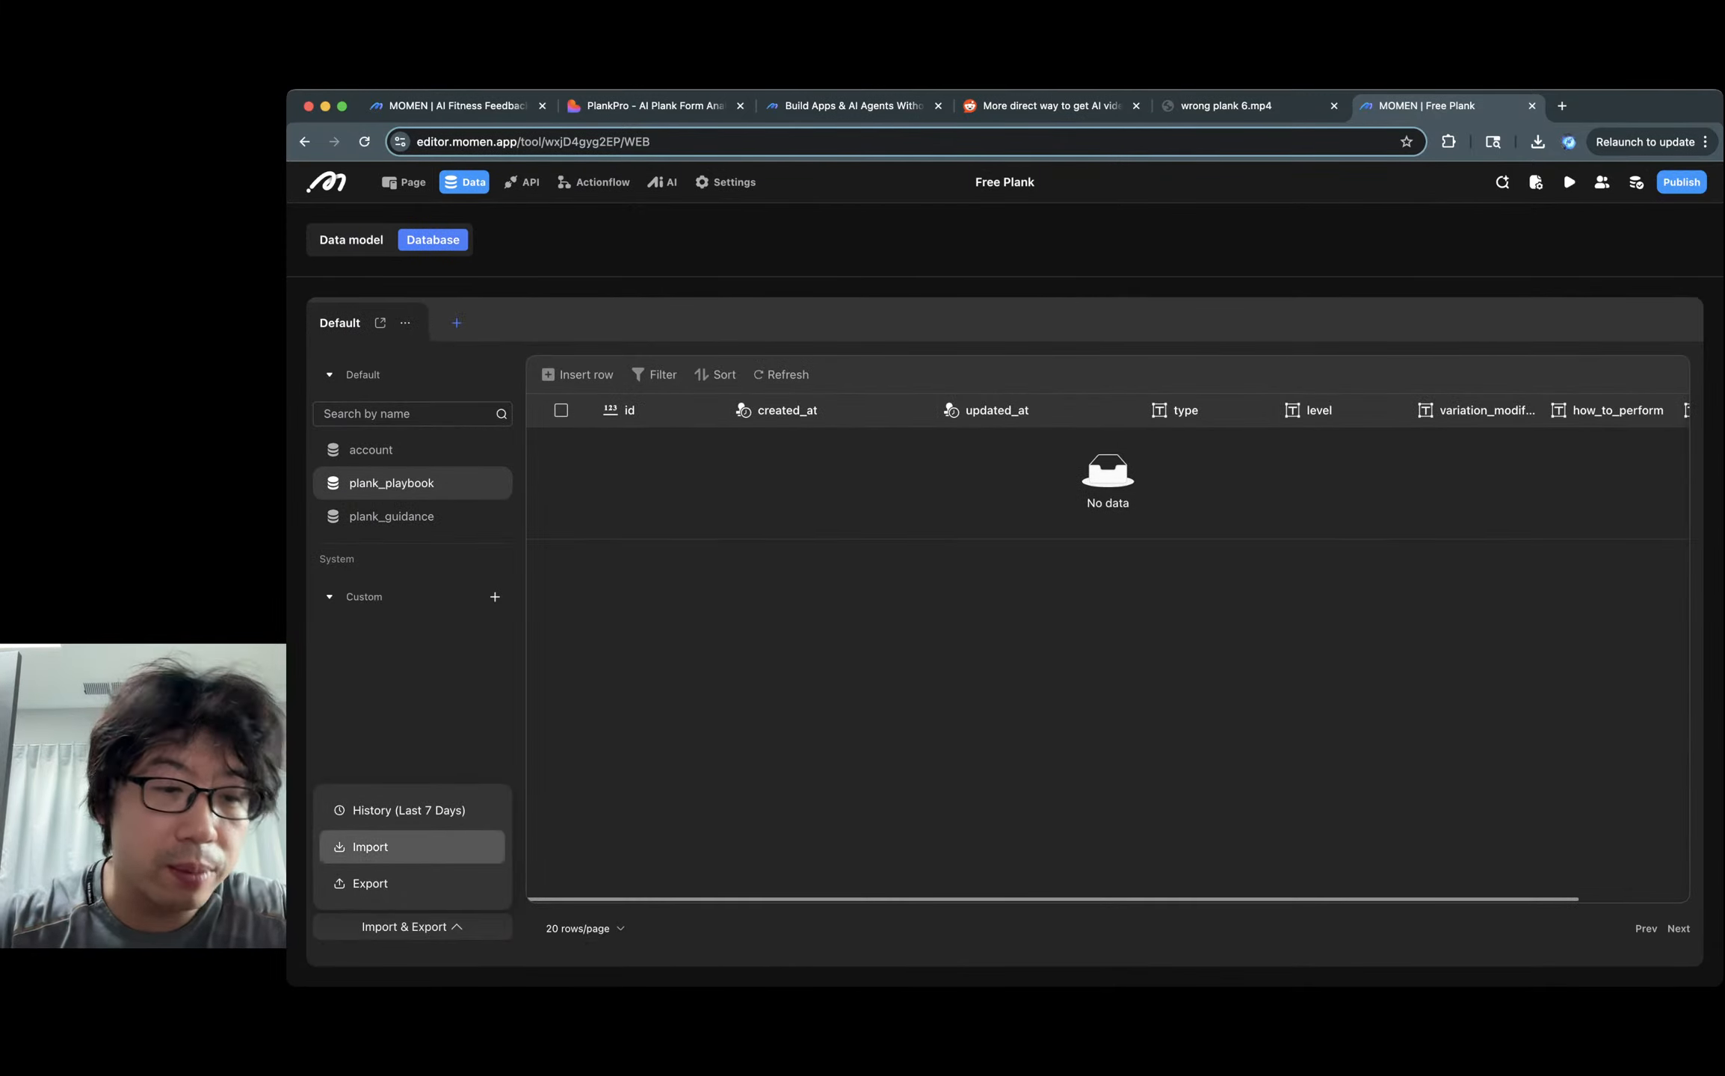
left_click(369, 847)
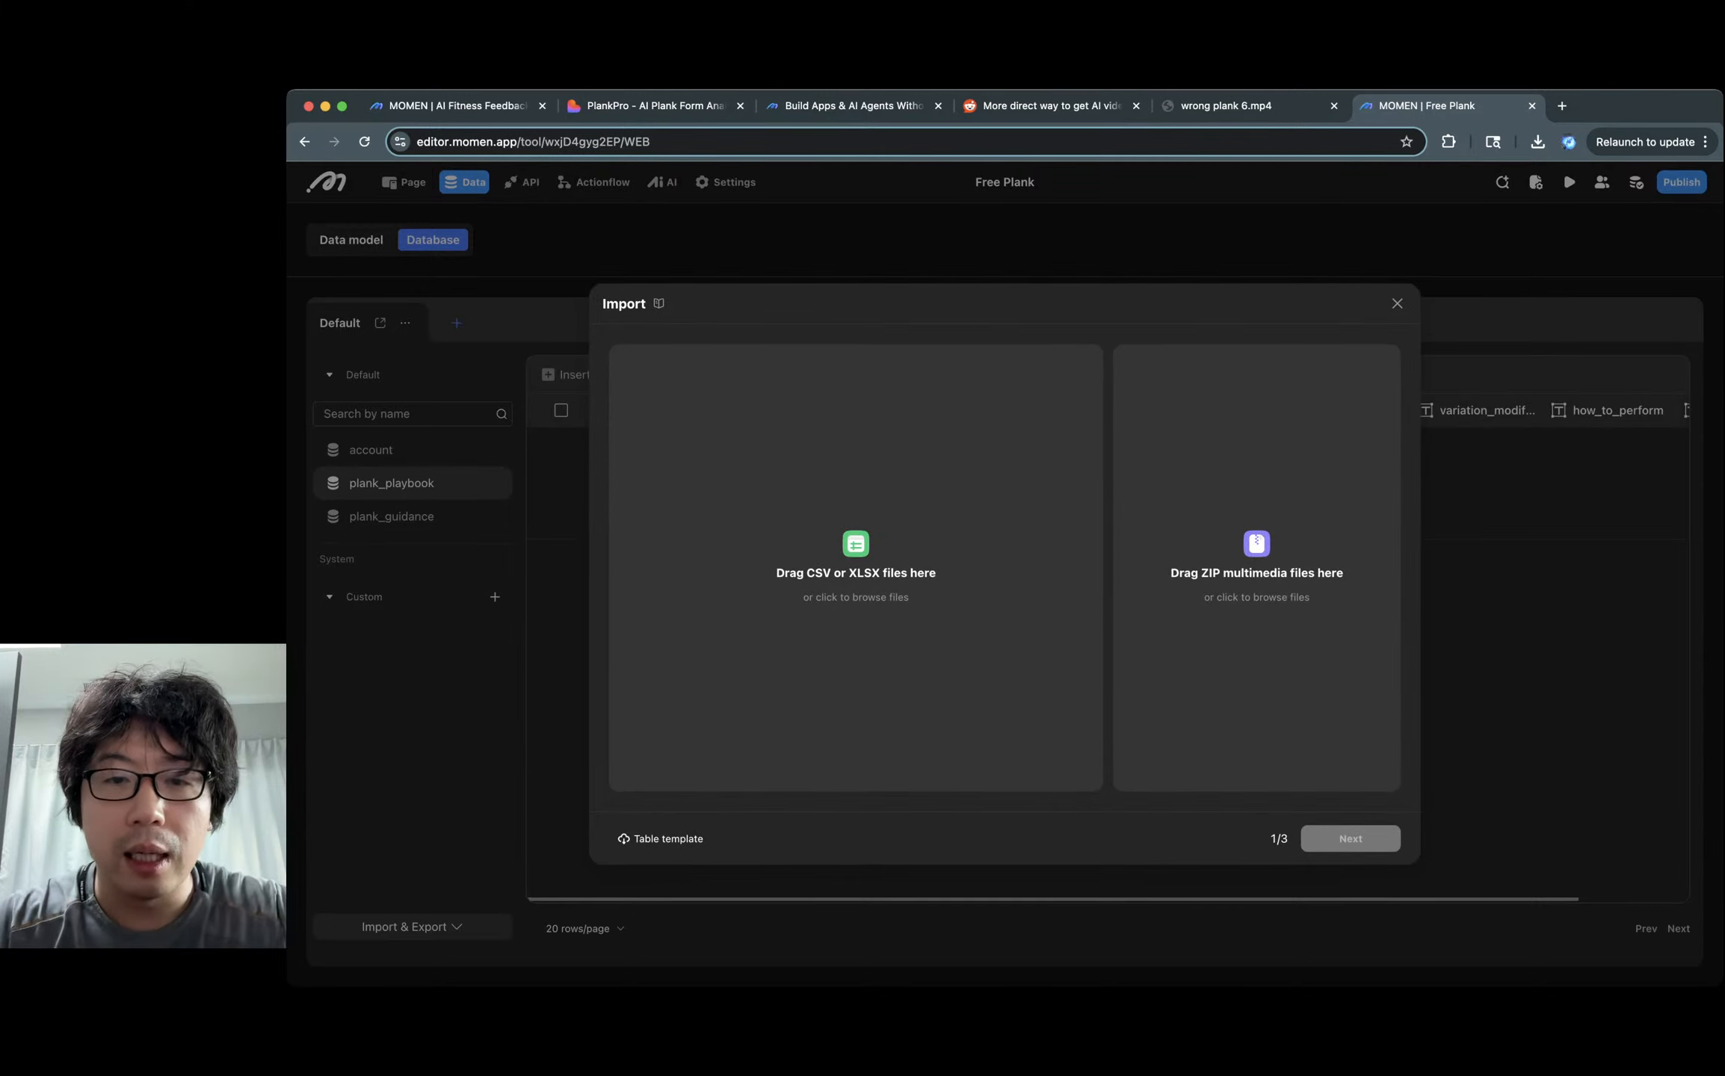
Stage ud_plank0020playbook_4f7d14.csv and ud_plank0020guidance_014661.csv for import.
left_click(855, 574)
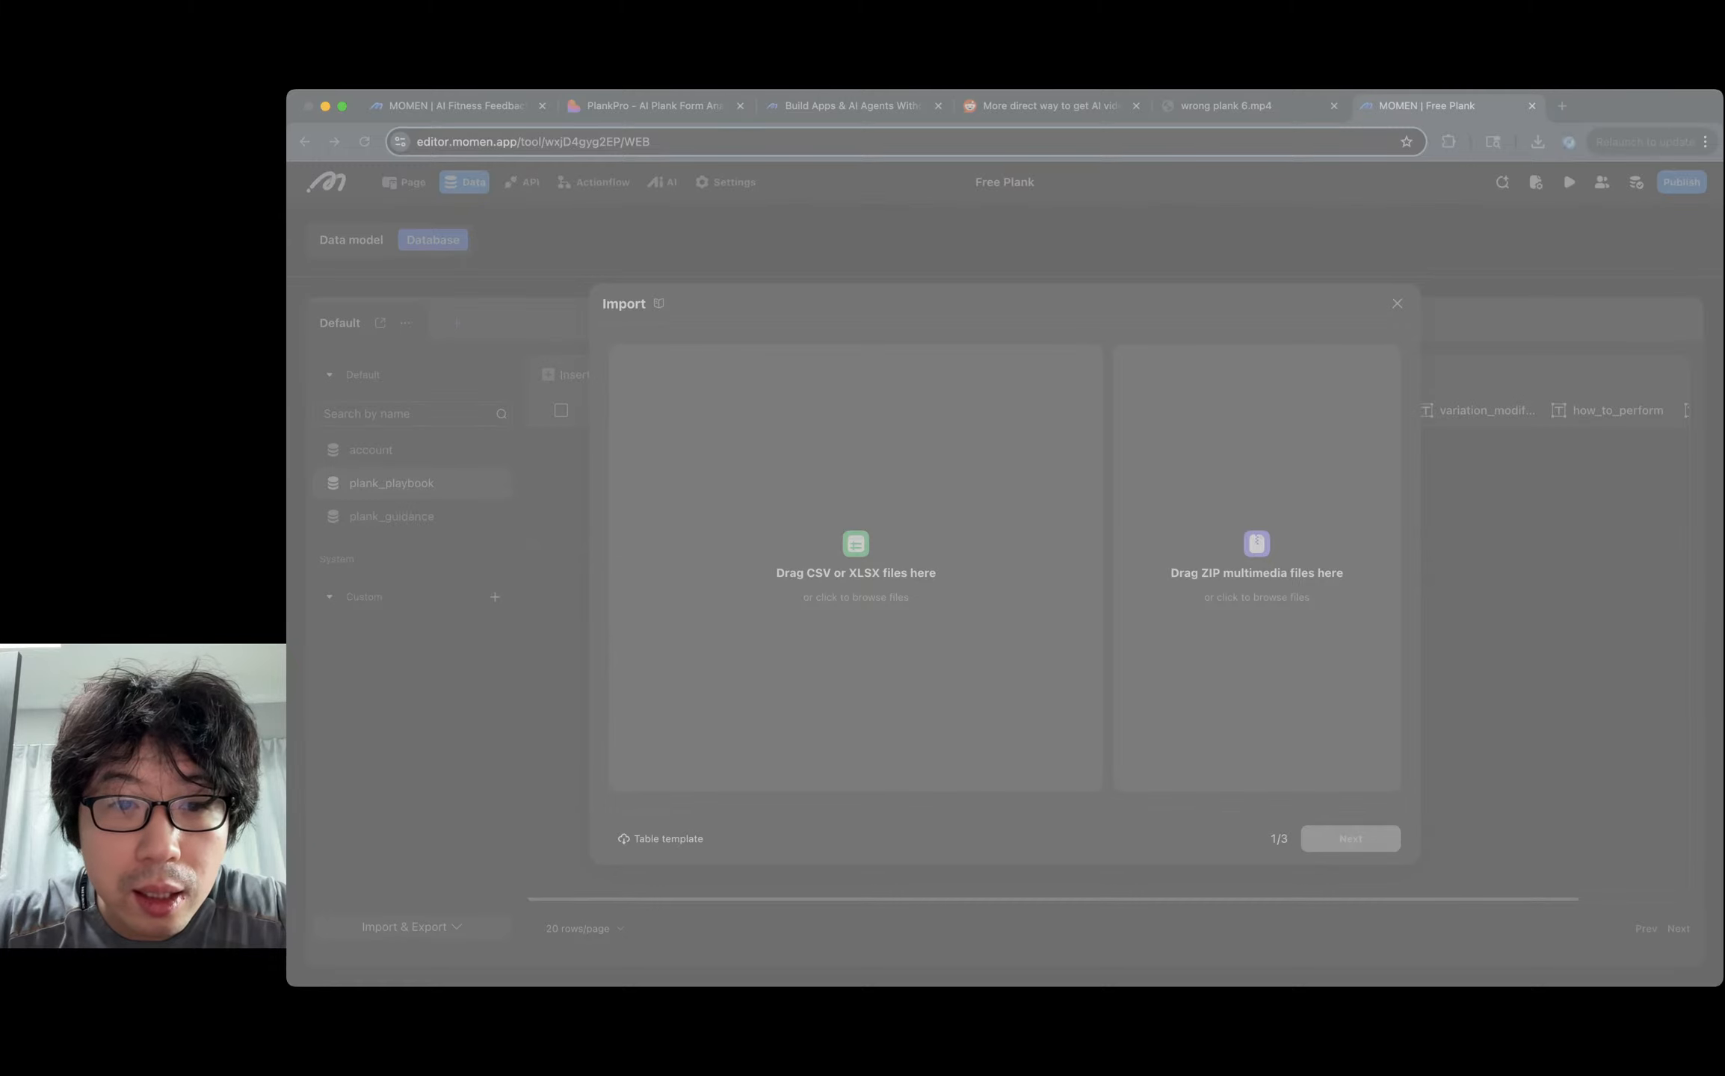
key("Return")
key("super+Tab")
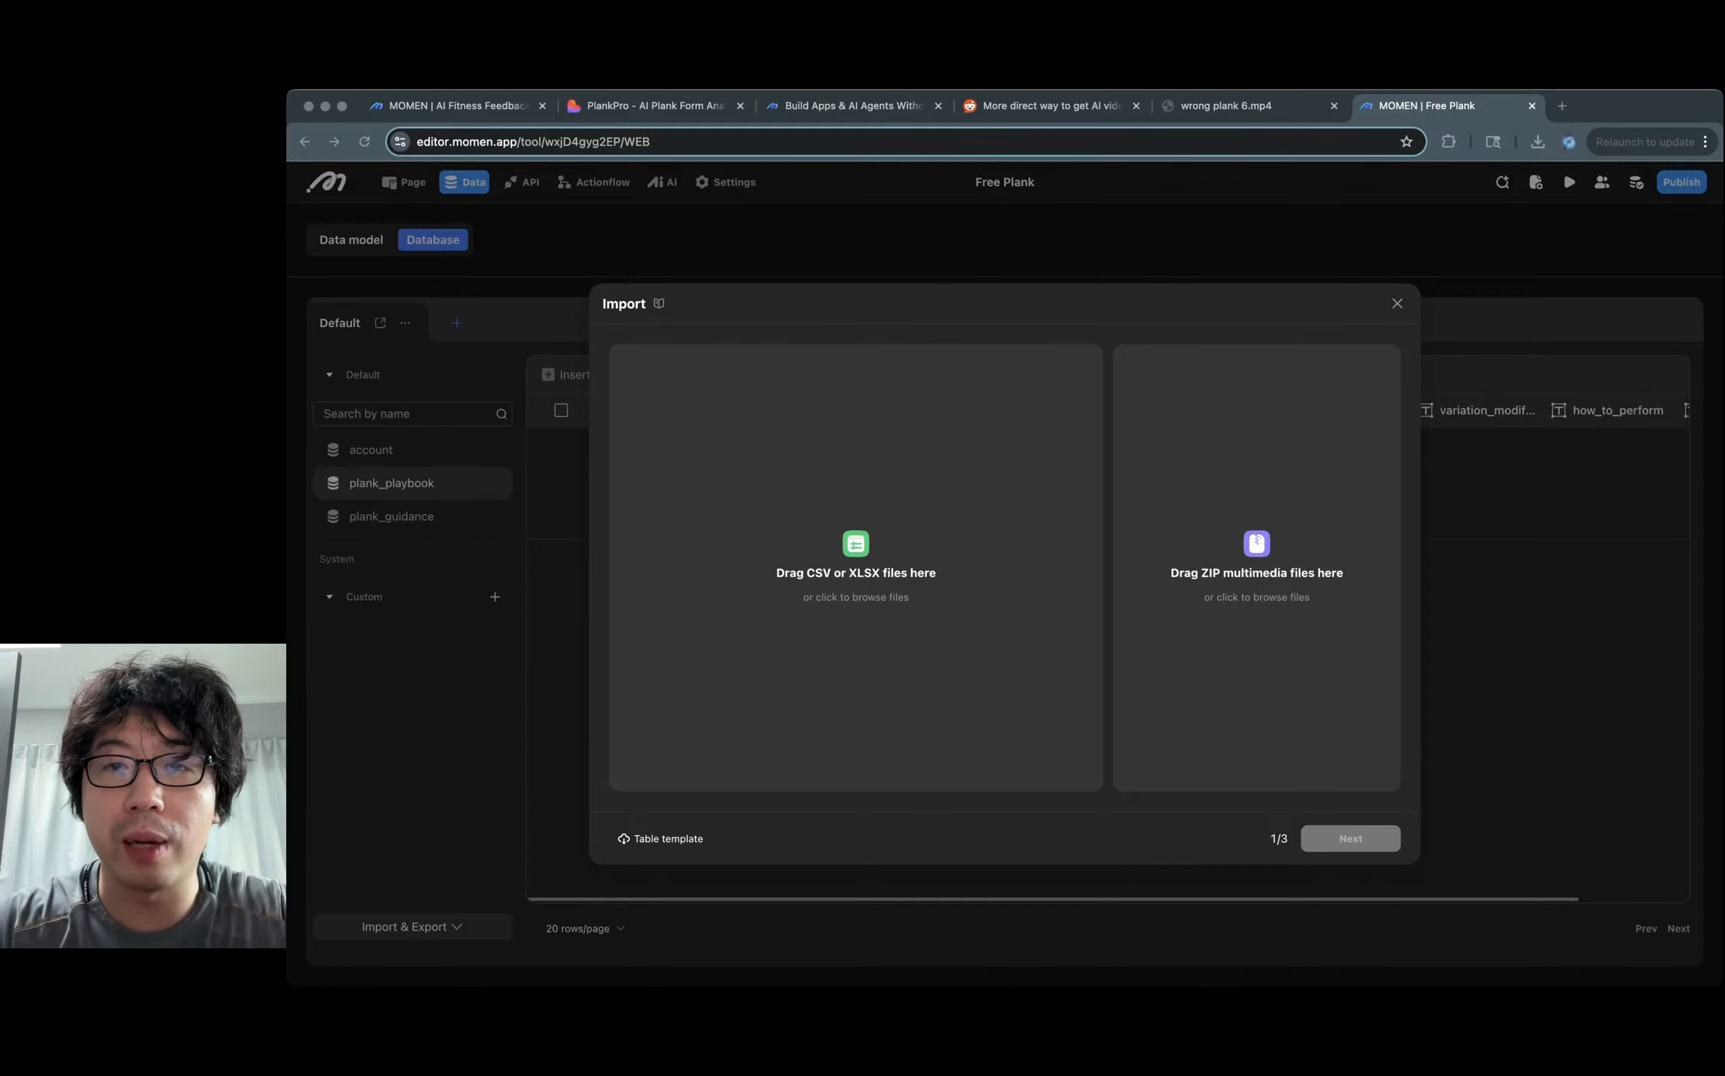
key("super+Tab")
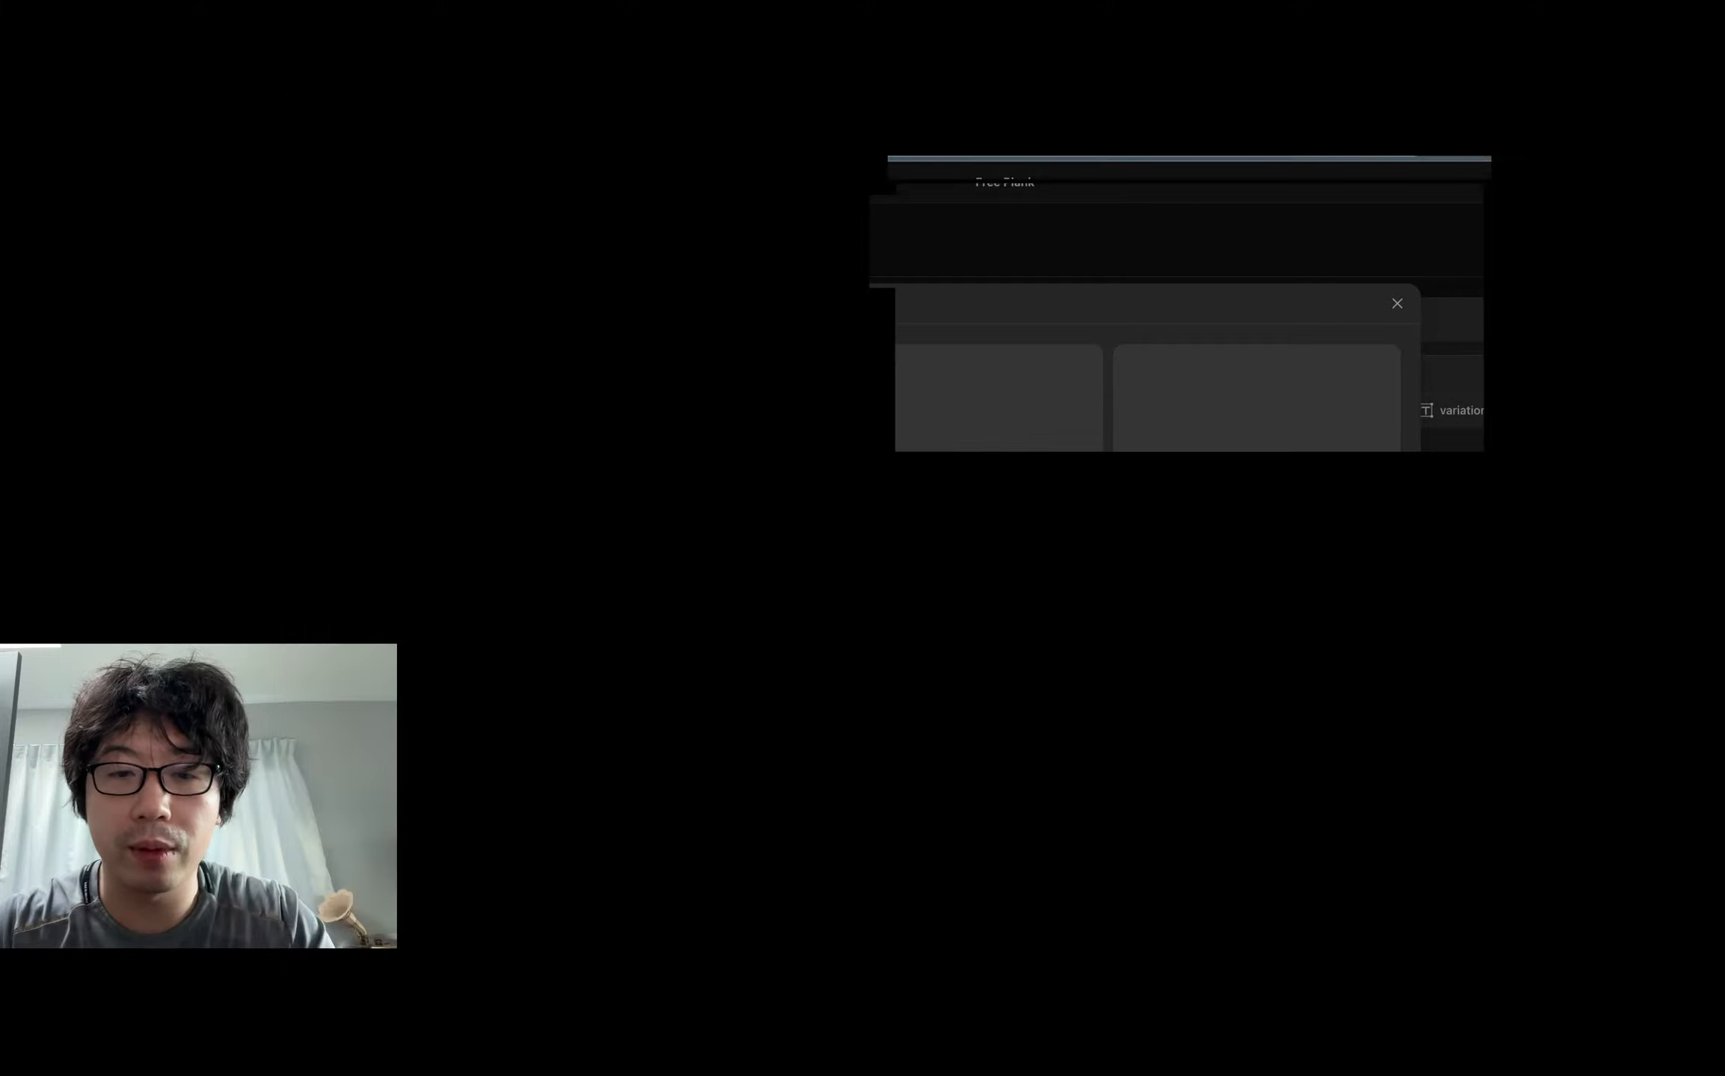
left_click(856, 573)
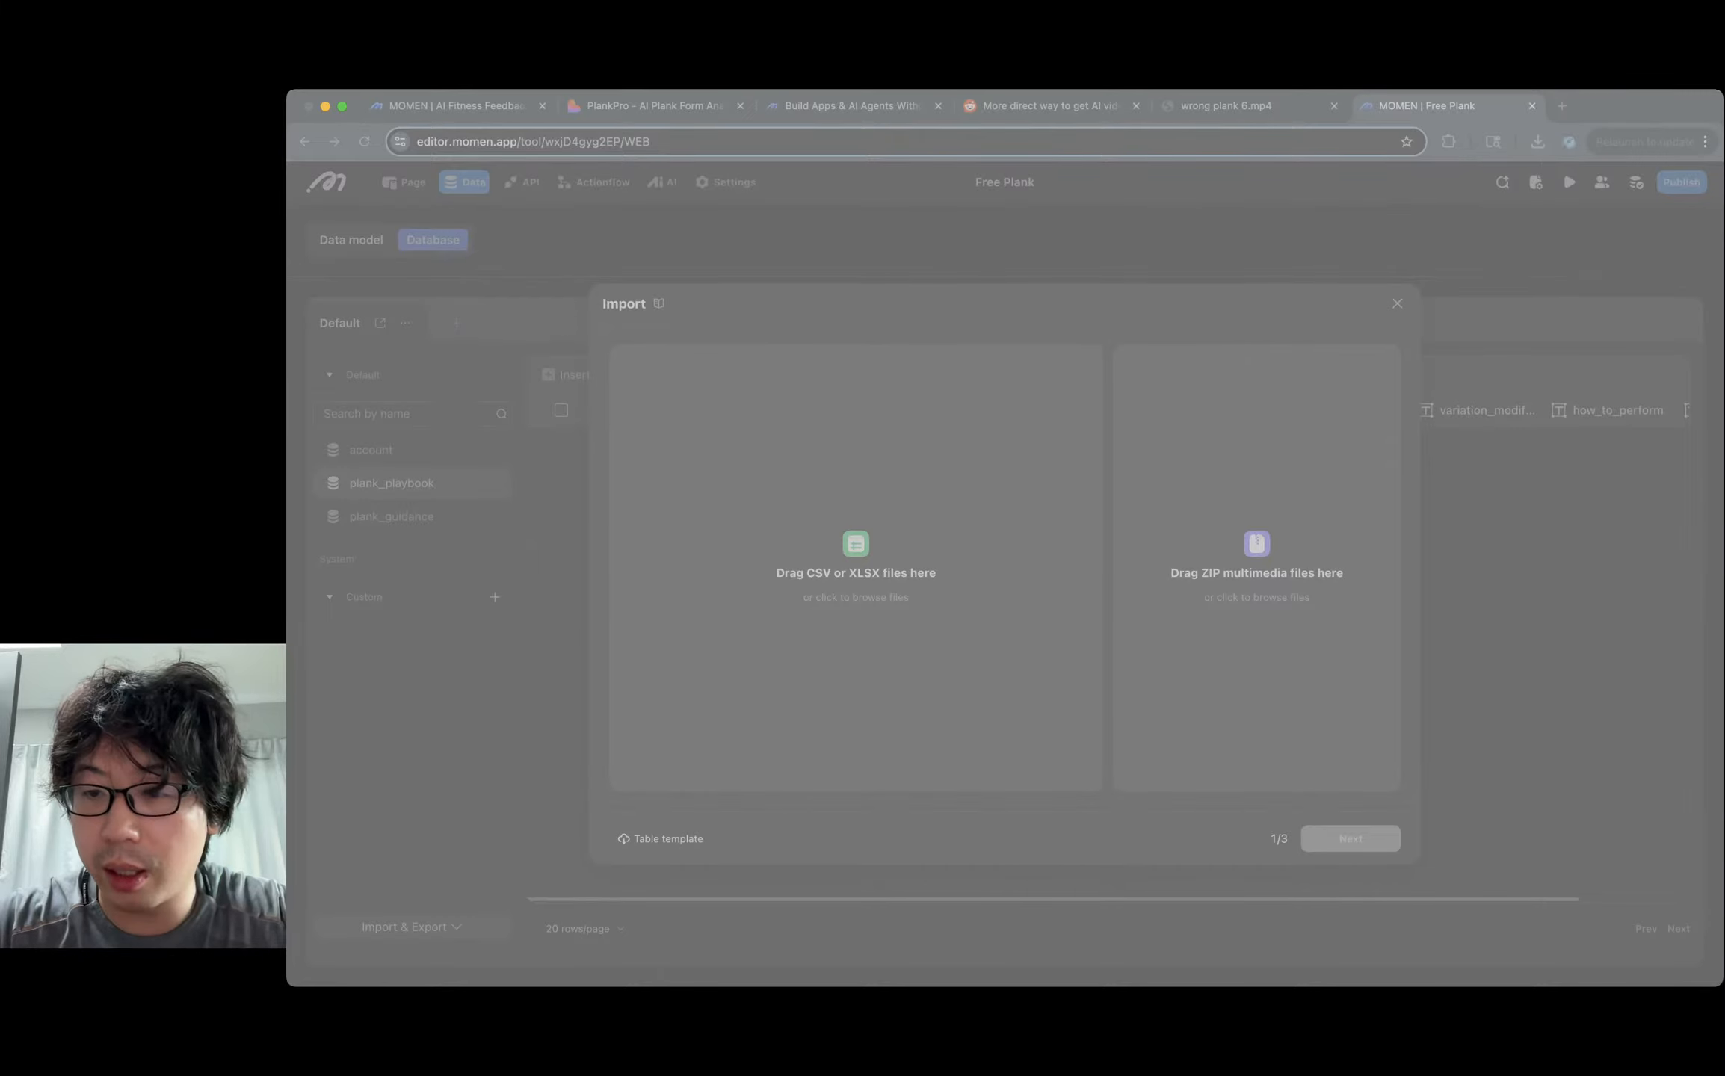
key("Return")
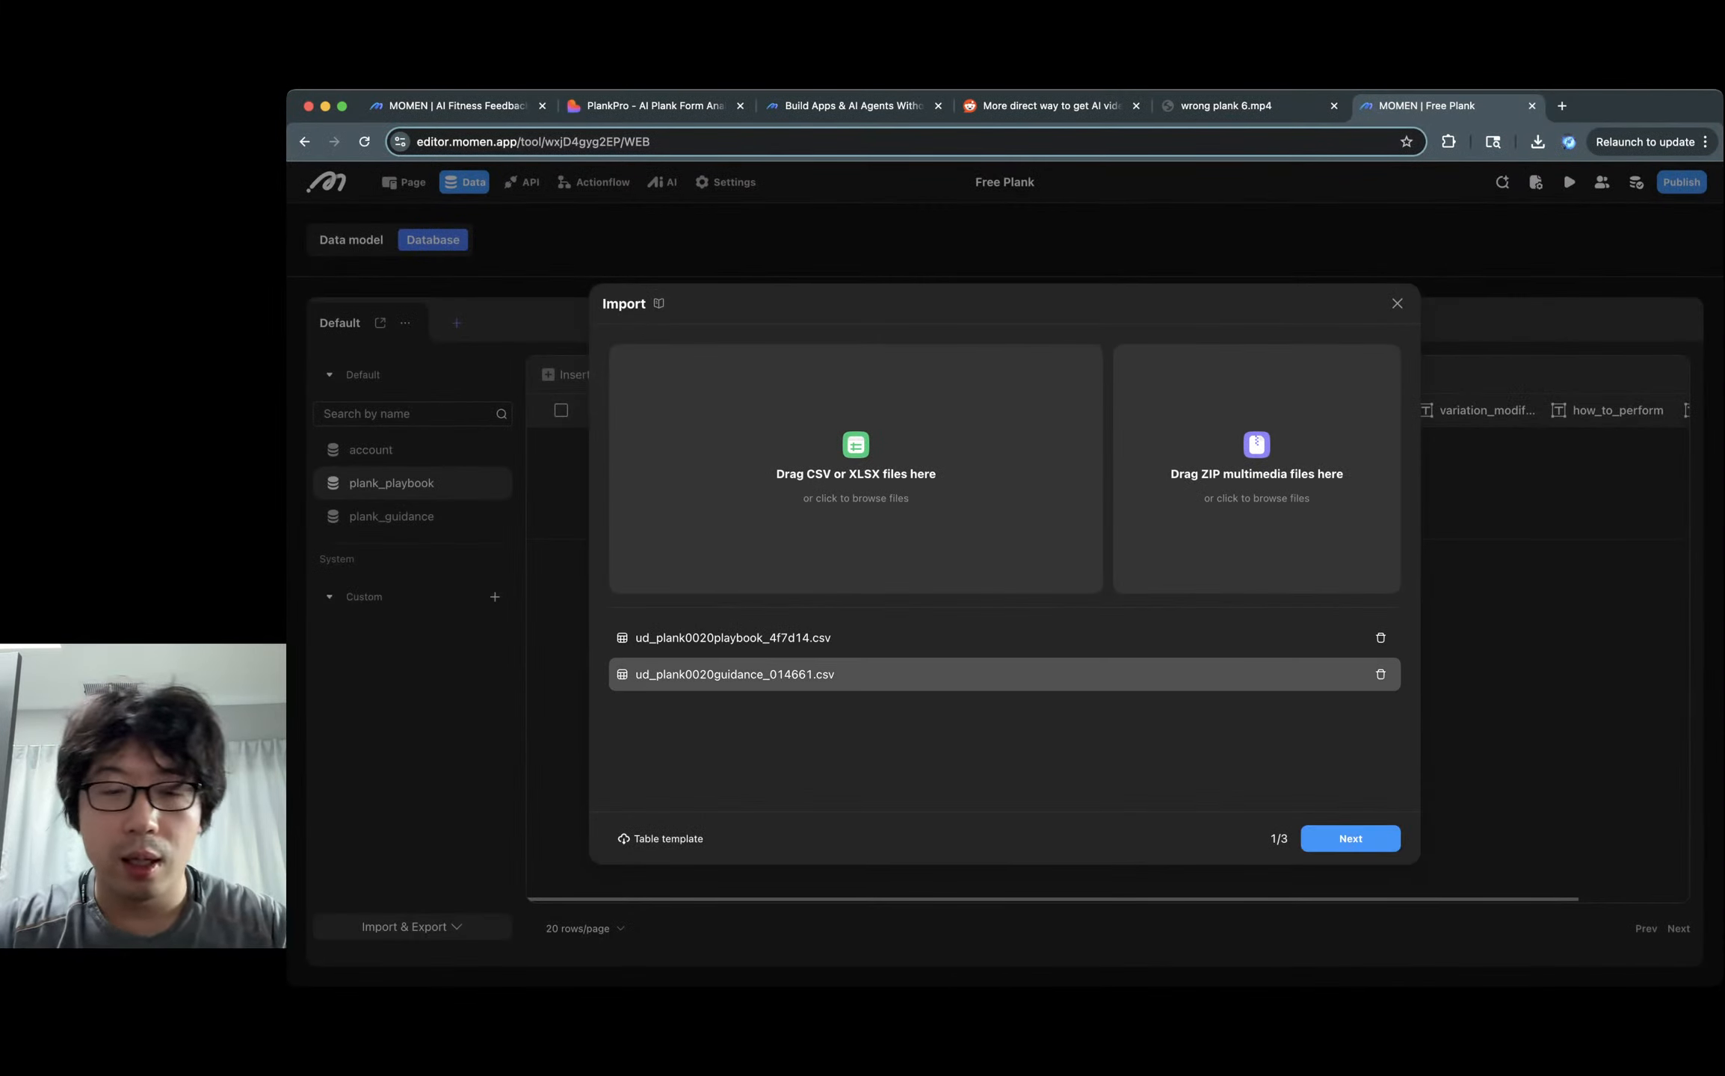
Send the playbook CSV into plank_playbook and map its plank type column to type.
left_click(1350, 838)
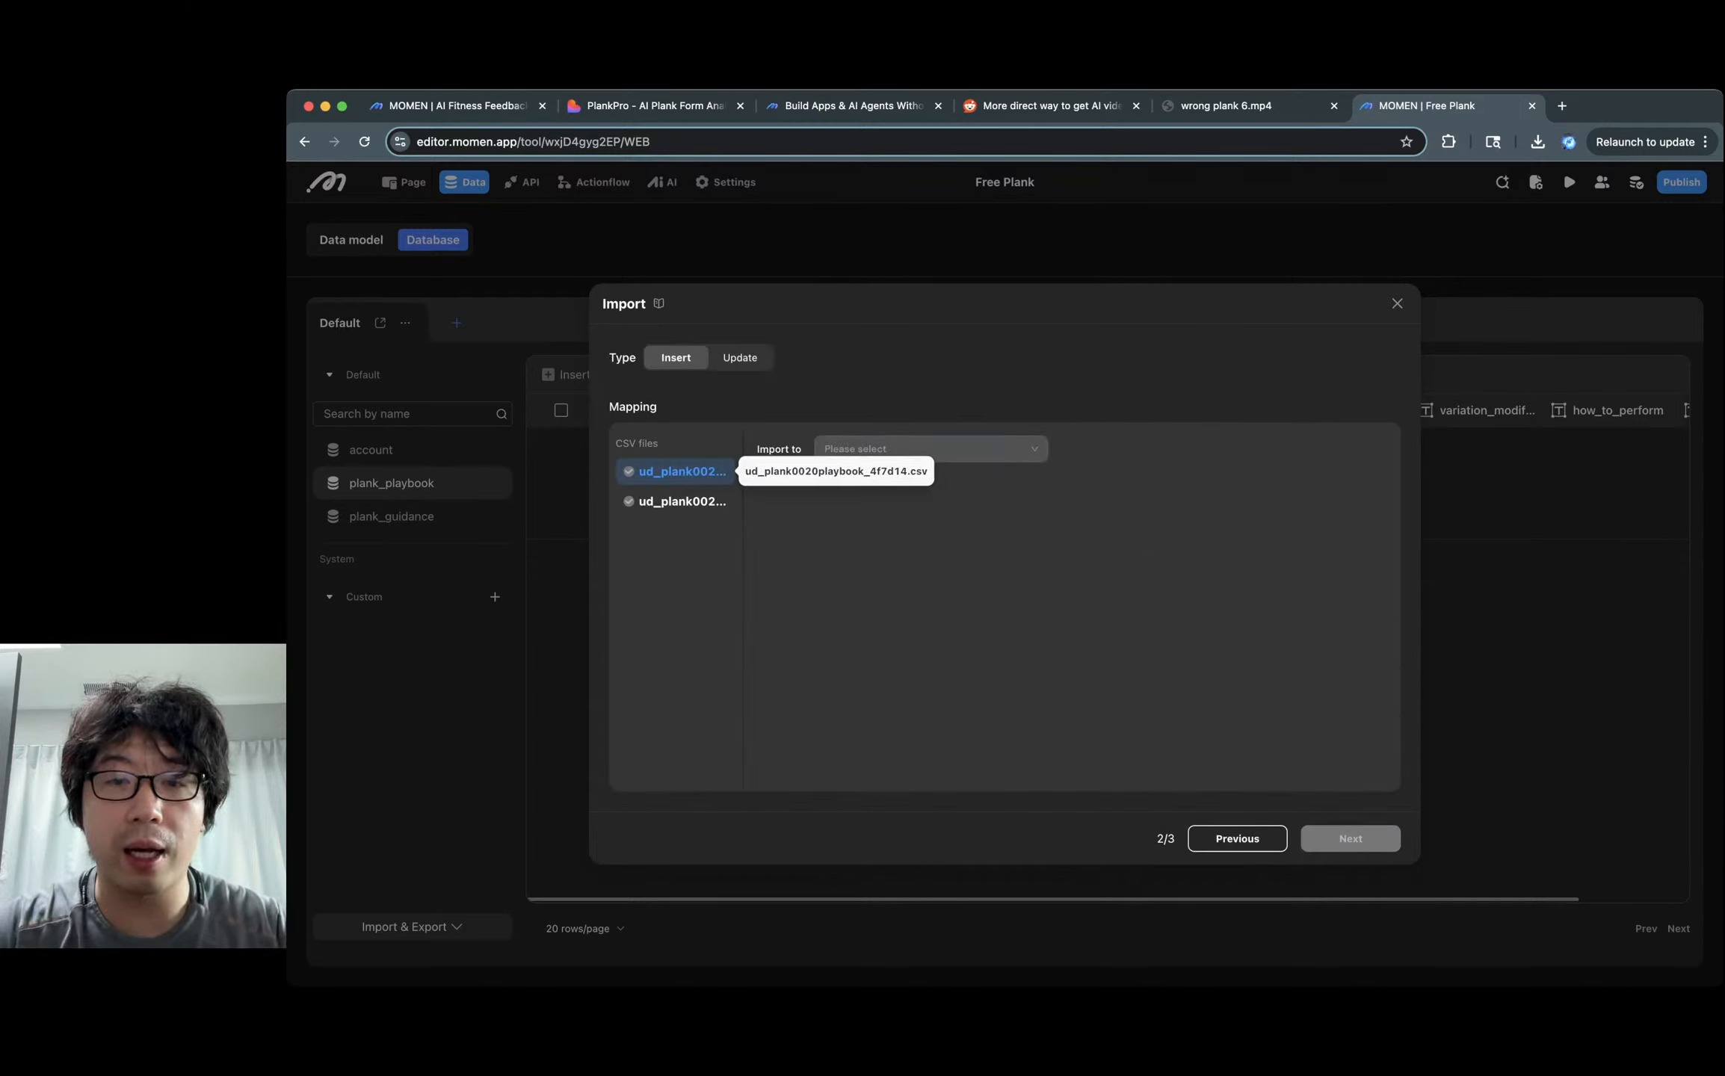
left_click(930, 449)
left_click(862, 481)
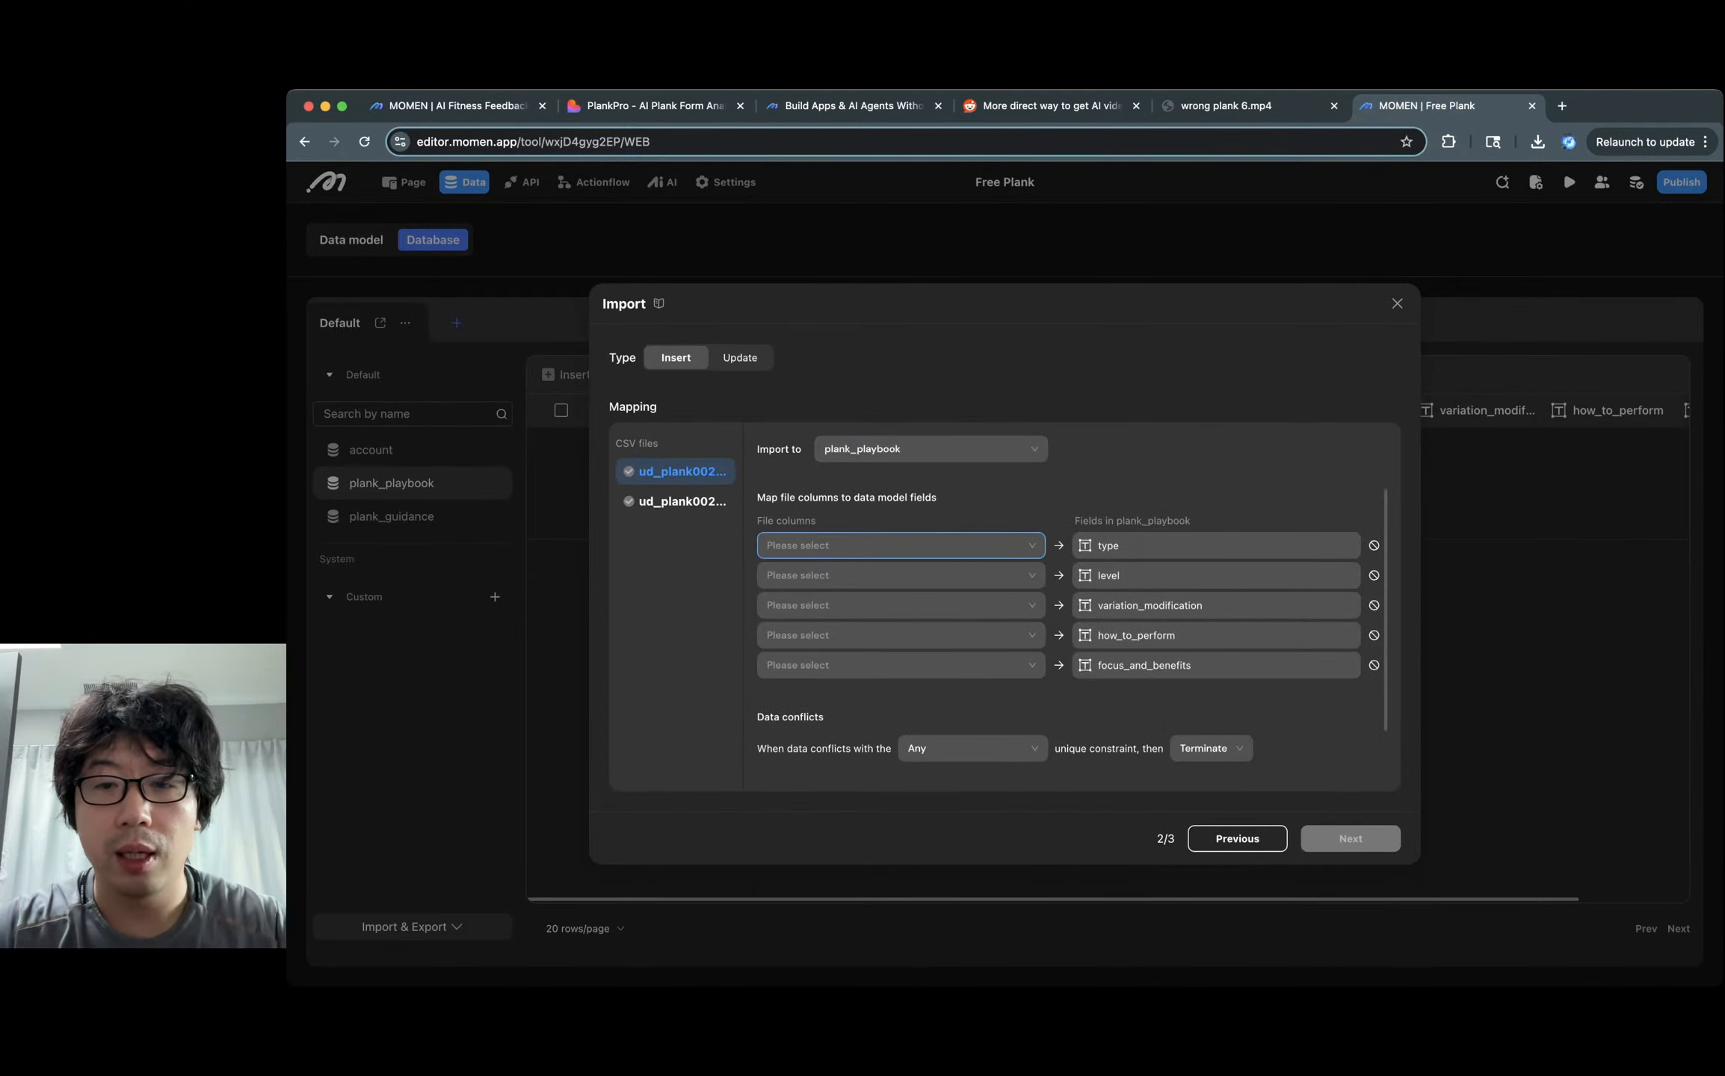
left_click(897, 545)
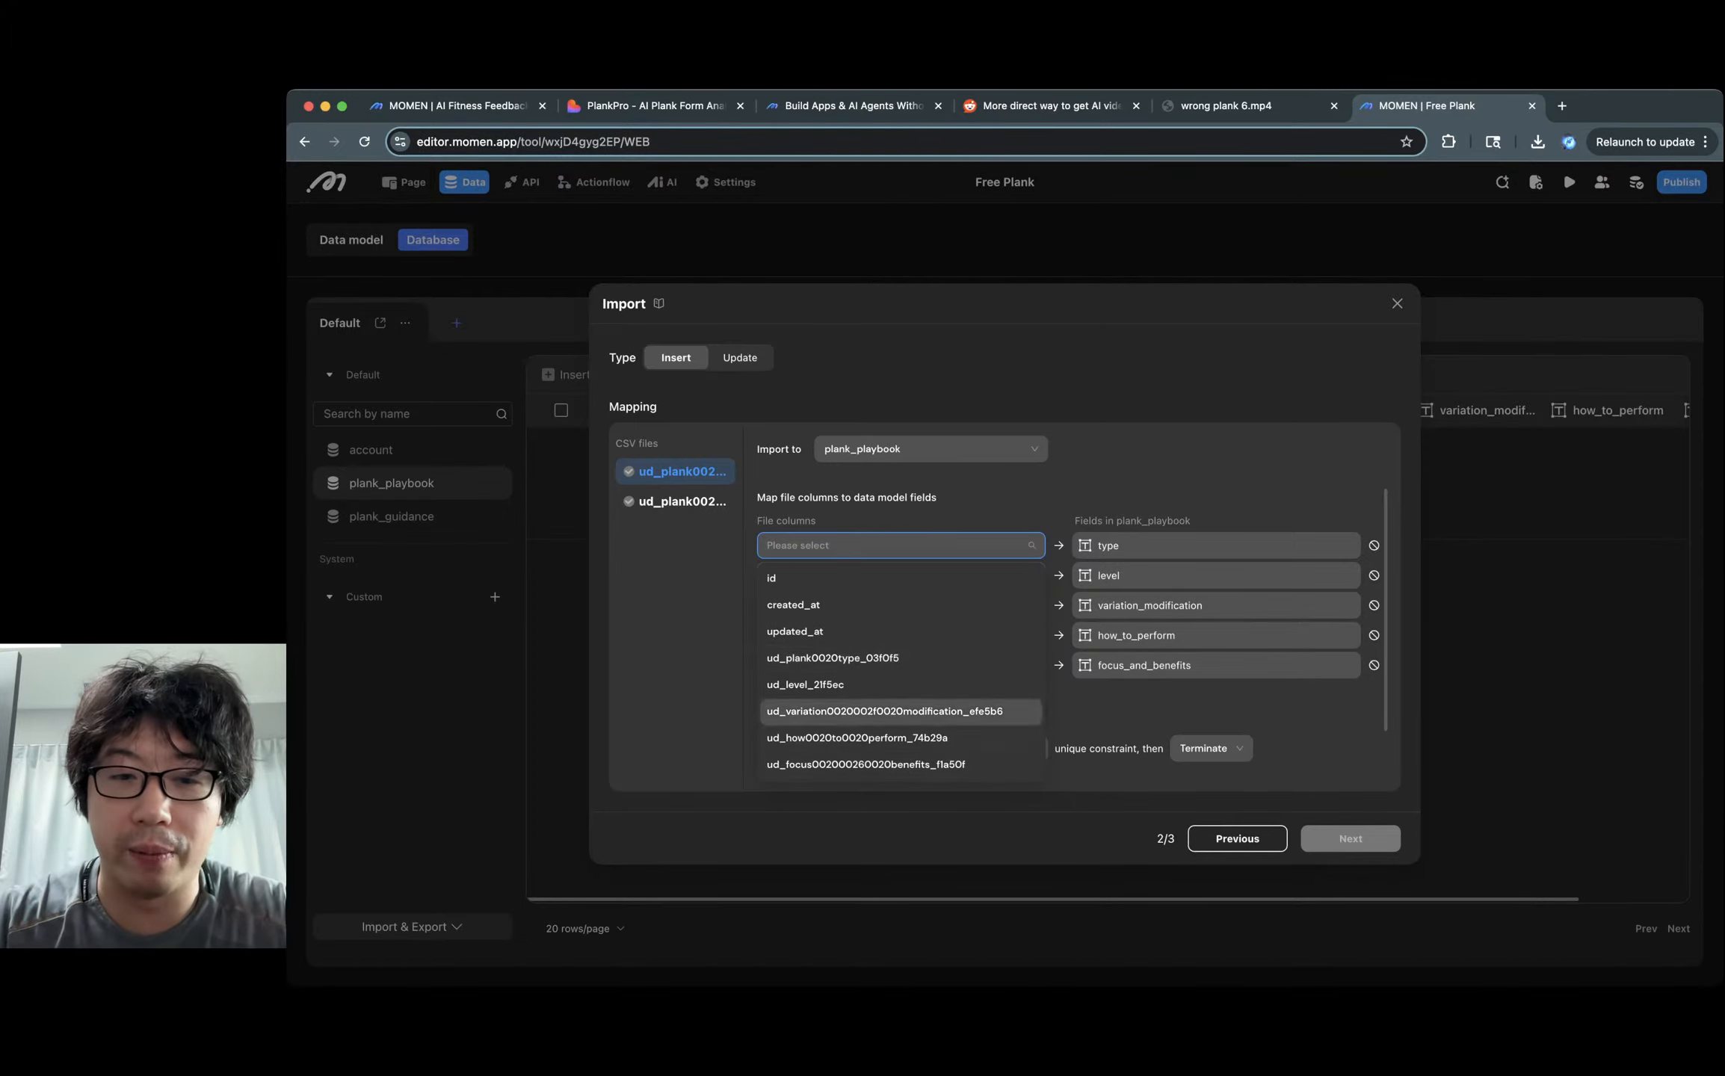
scroll(901, 673, "down", 1)
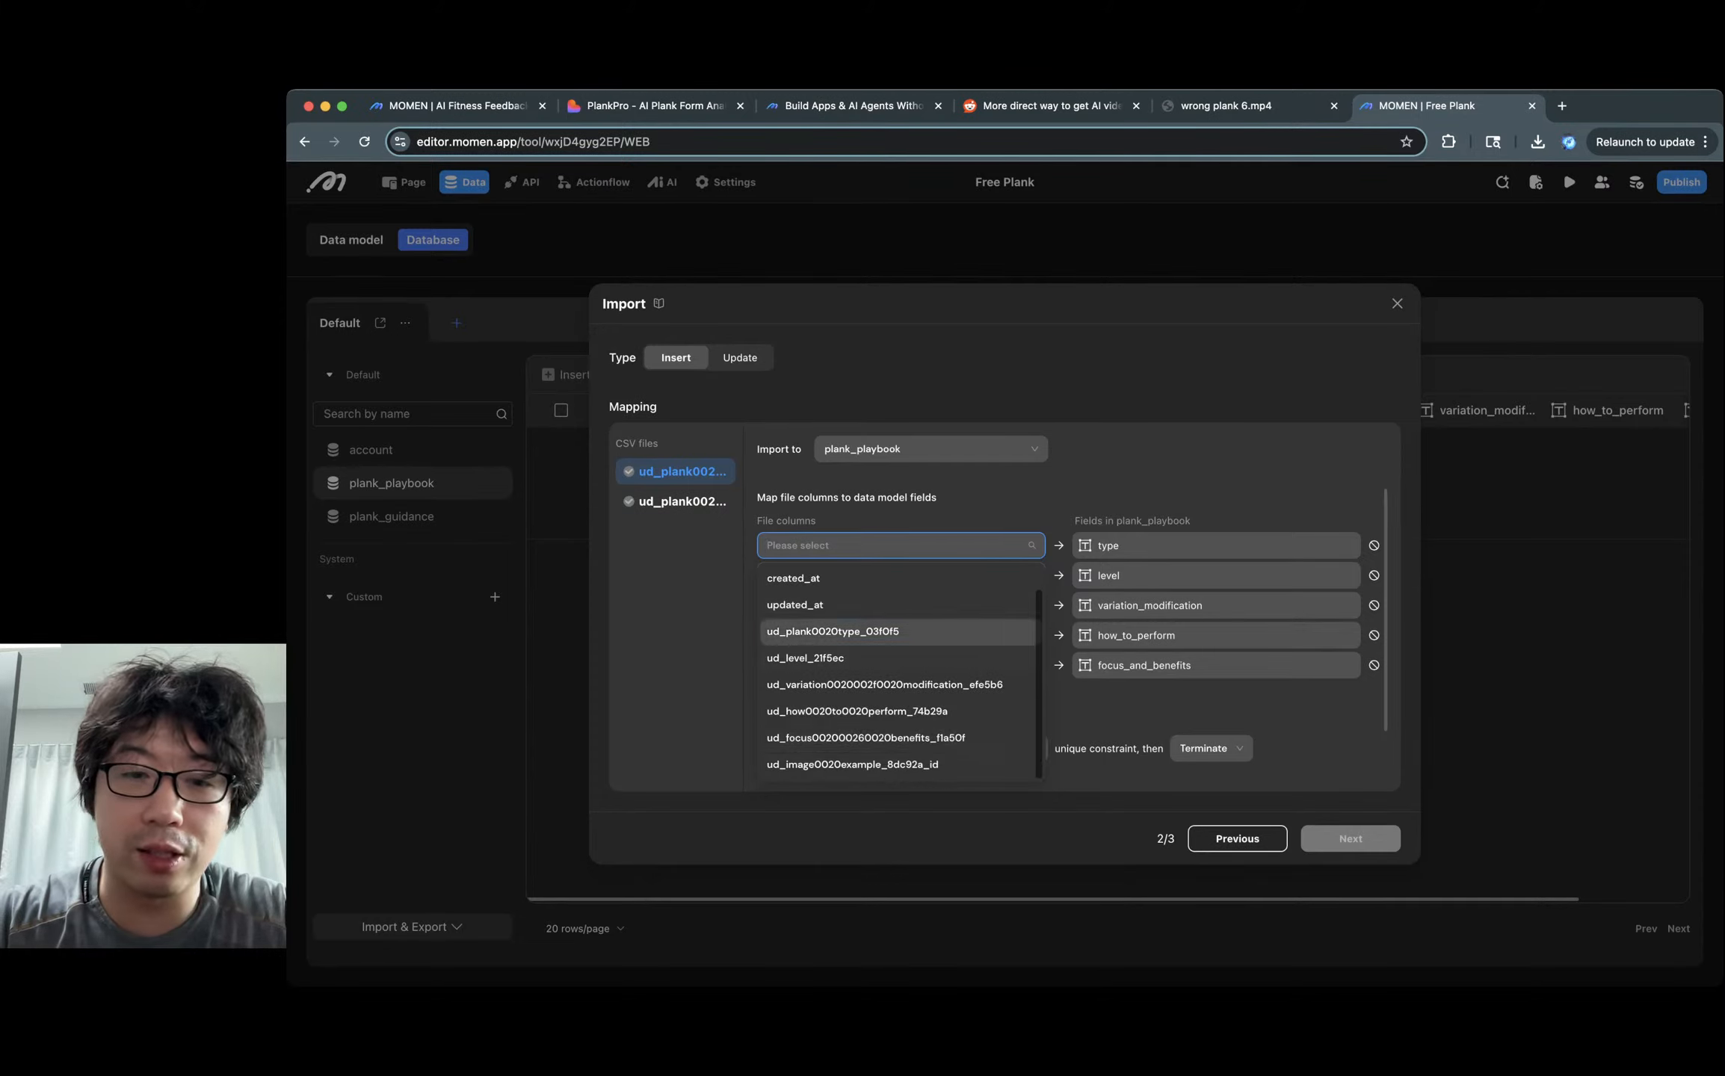
left_click(834, 633)
Map the level, variation, how-to and focus columns to their matching plank_playbook fields.
left_click(833, 576)
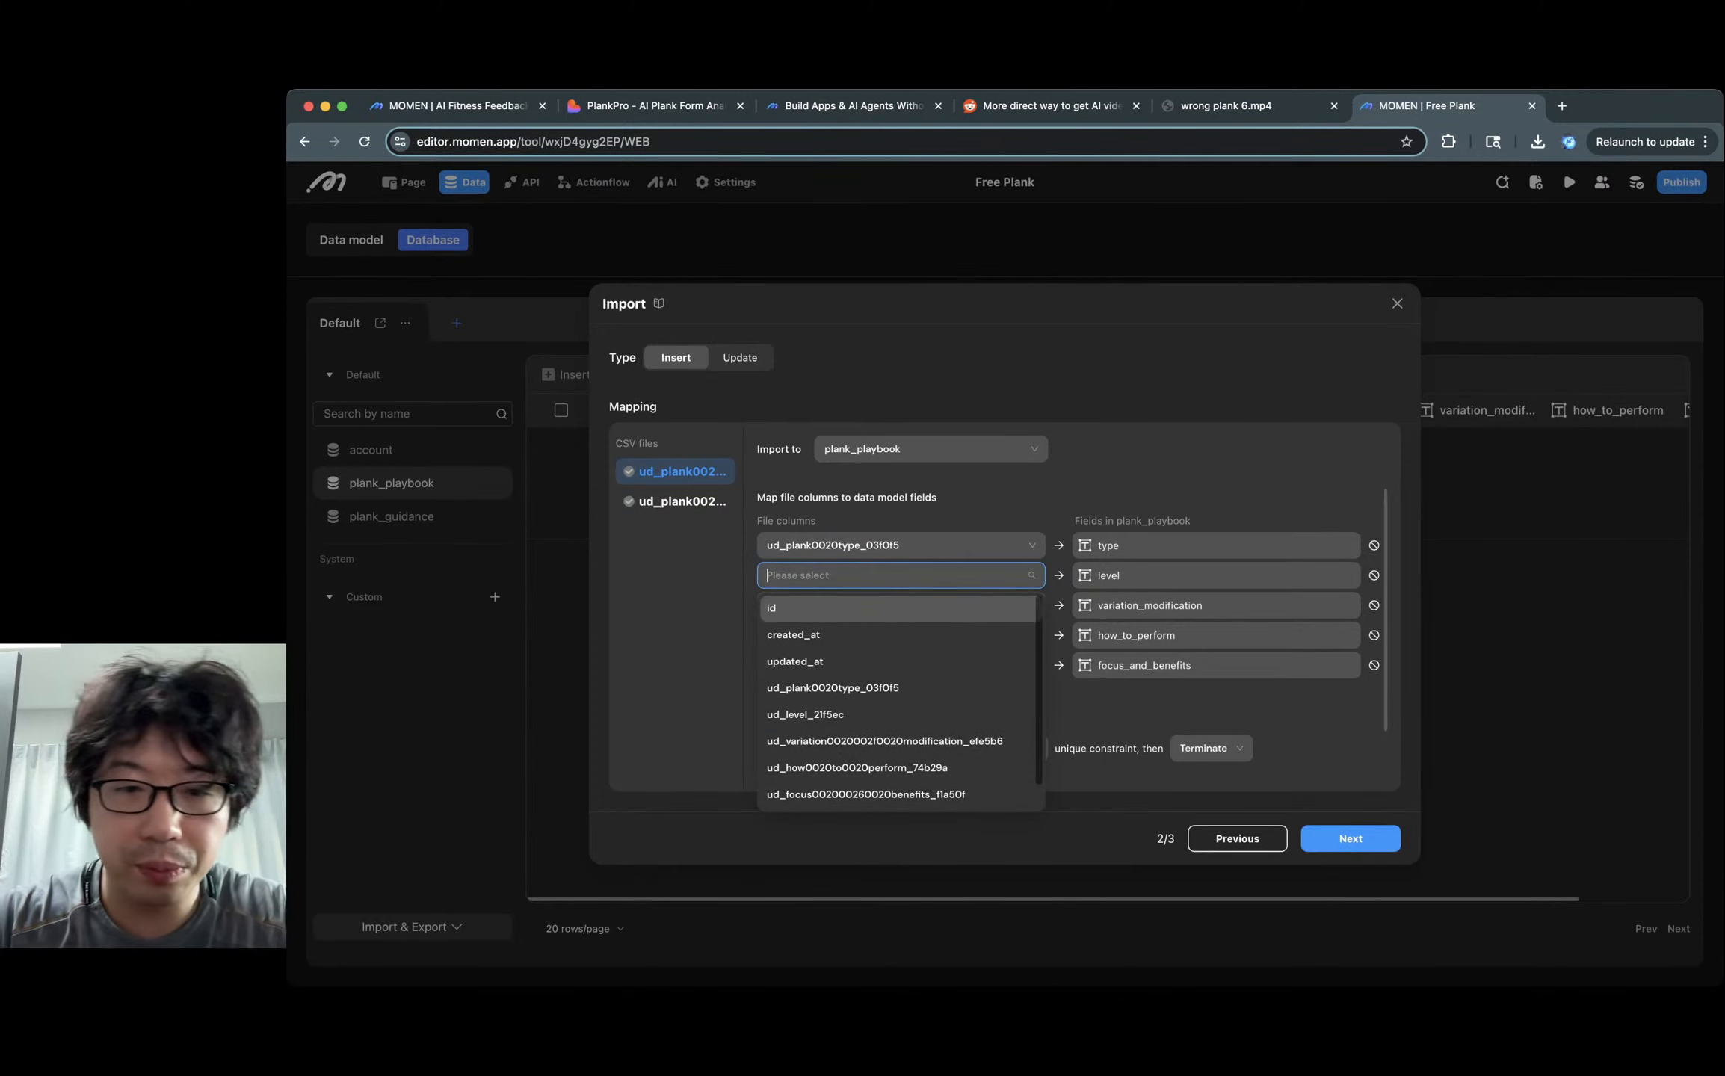
left_click(805, 715)
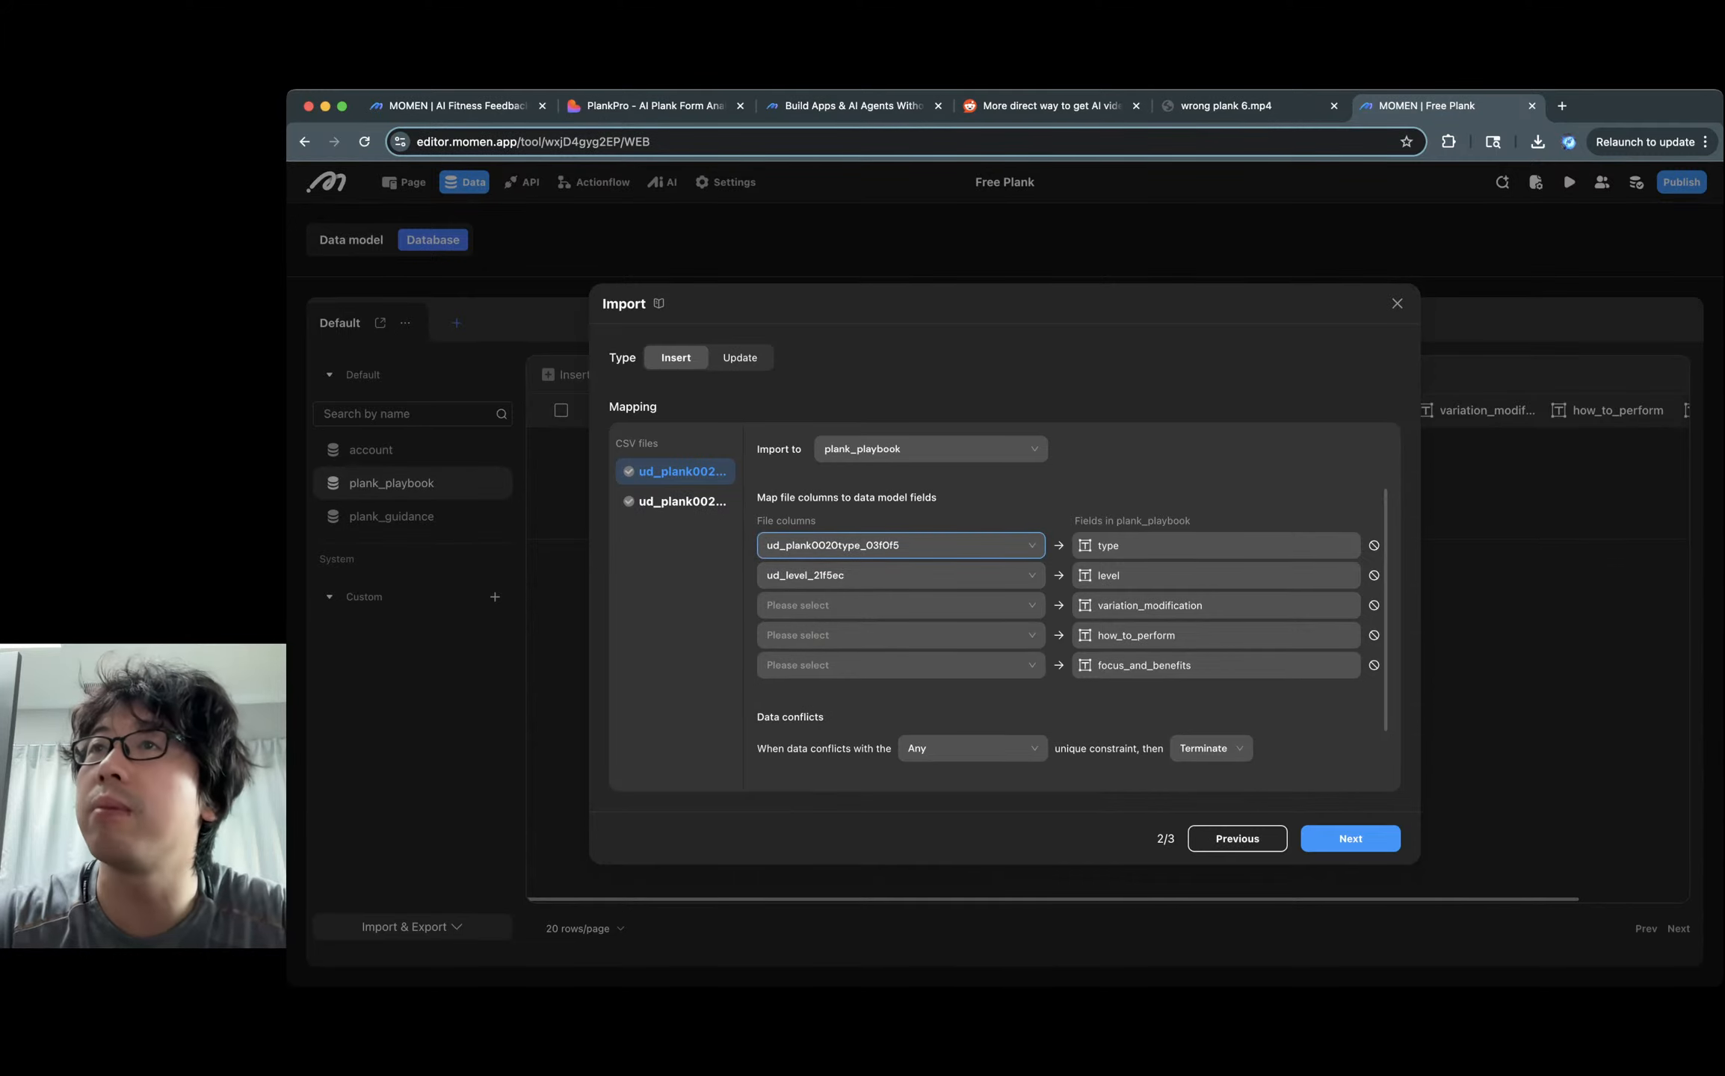
left_click(833, 605)
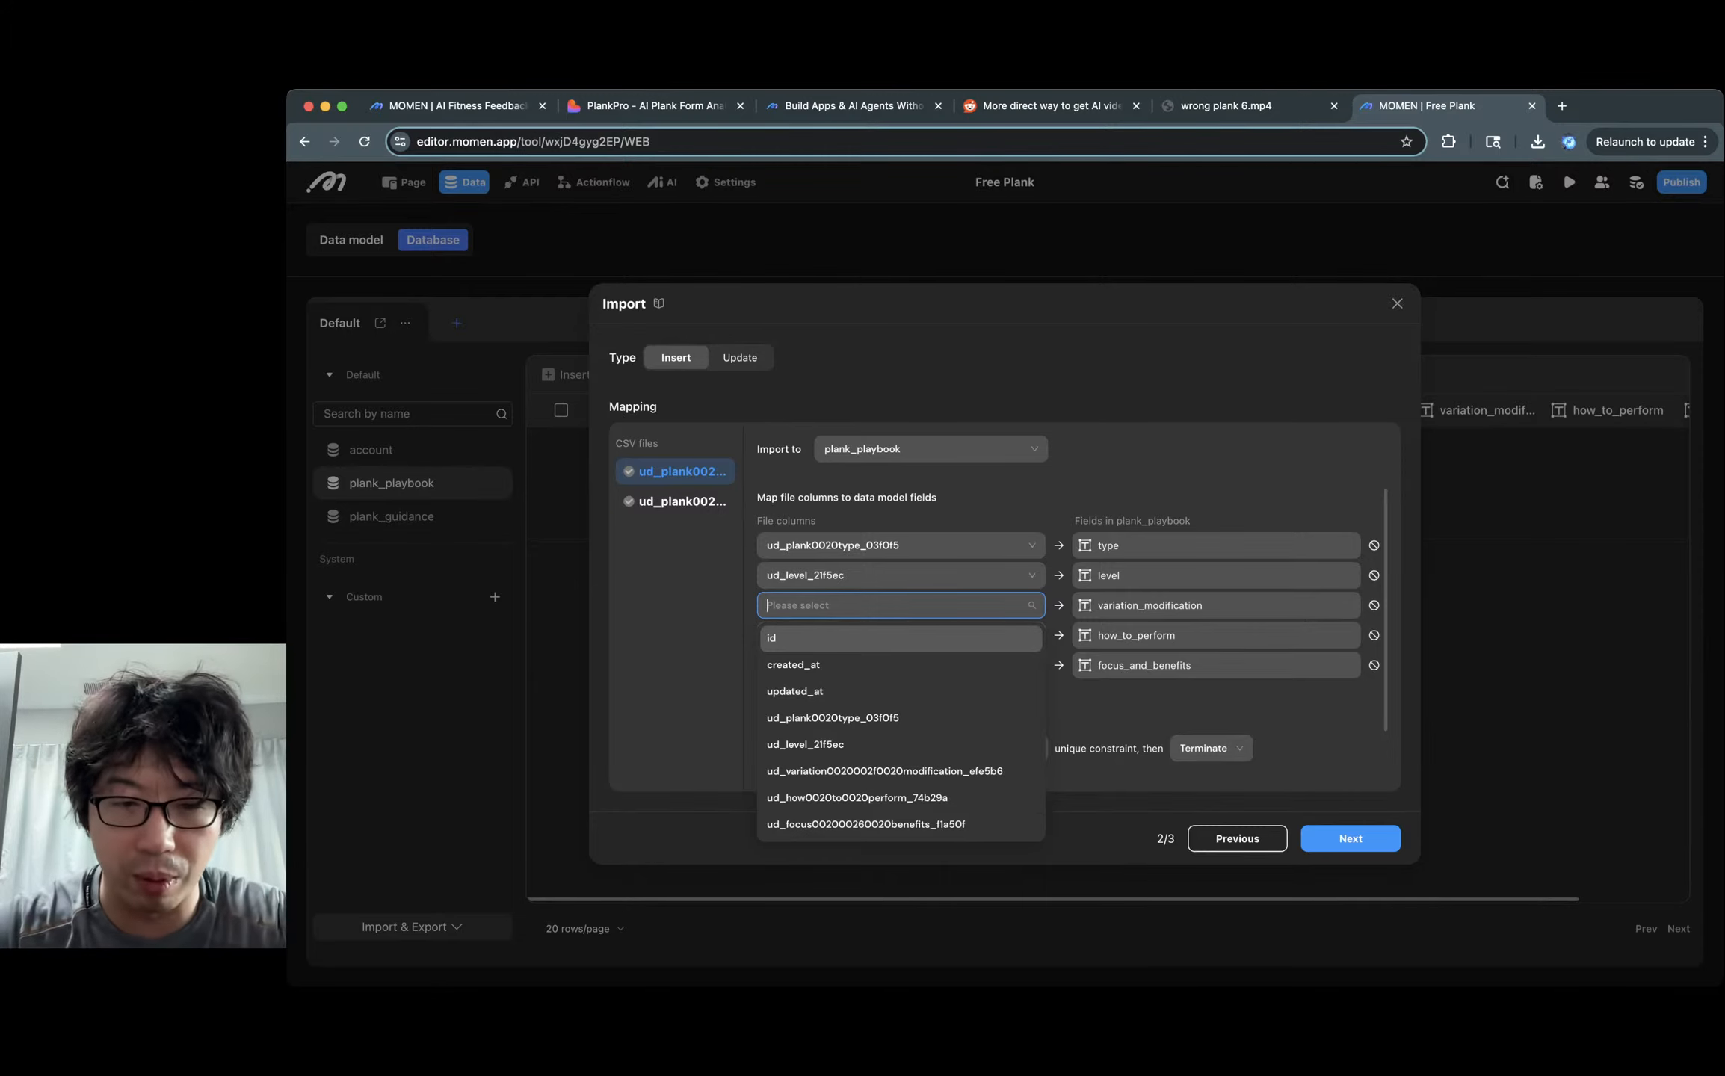
left_click(884, 772)
left_click(860, 635)
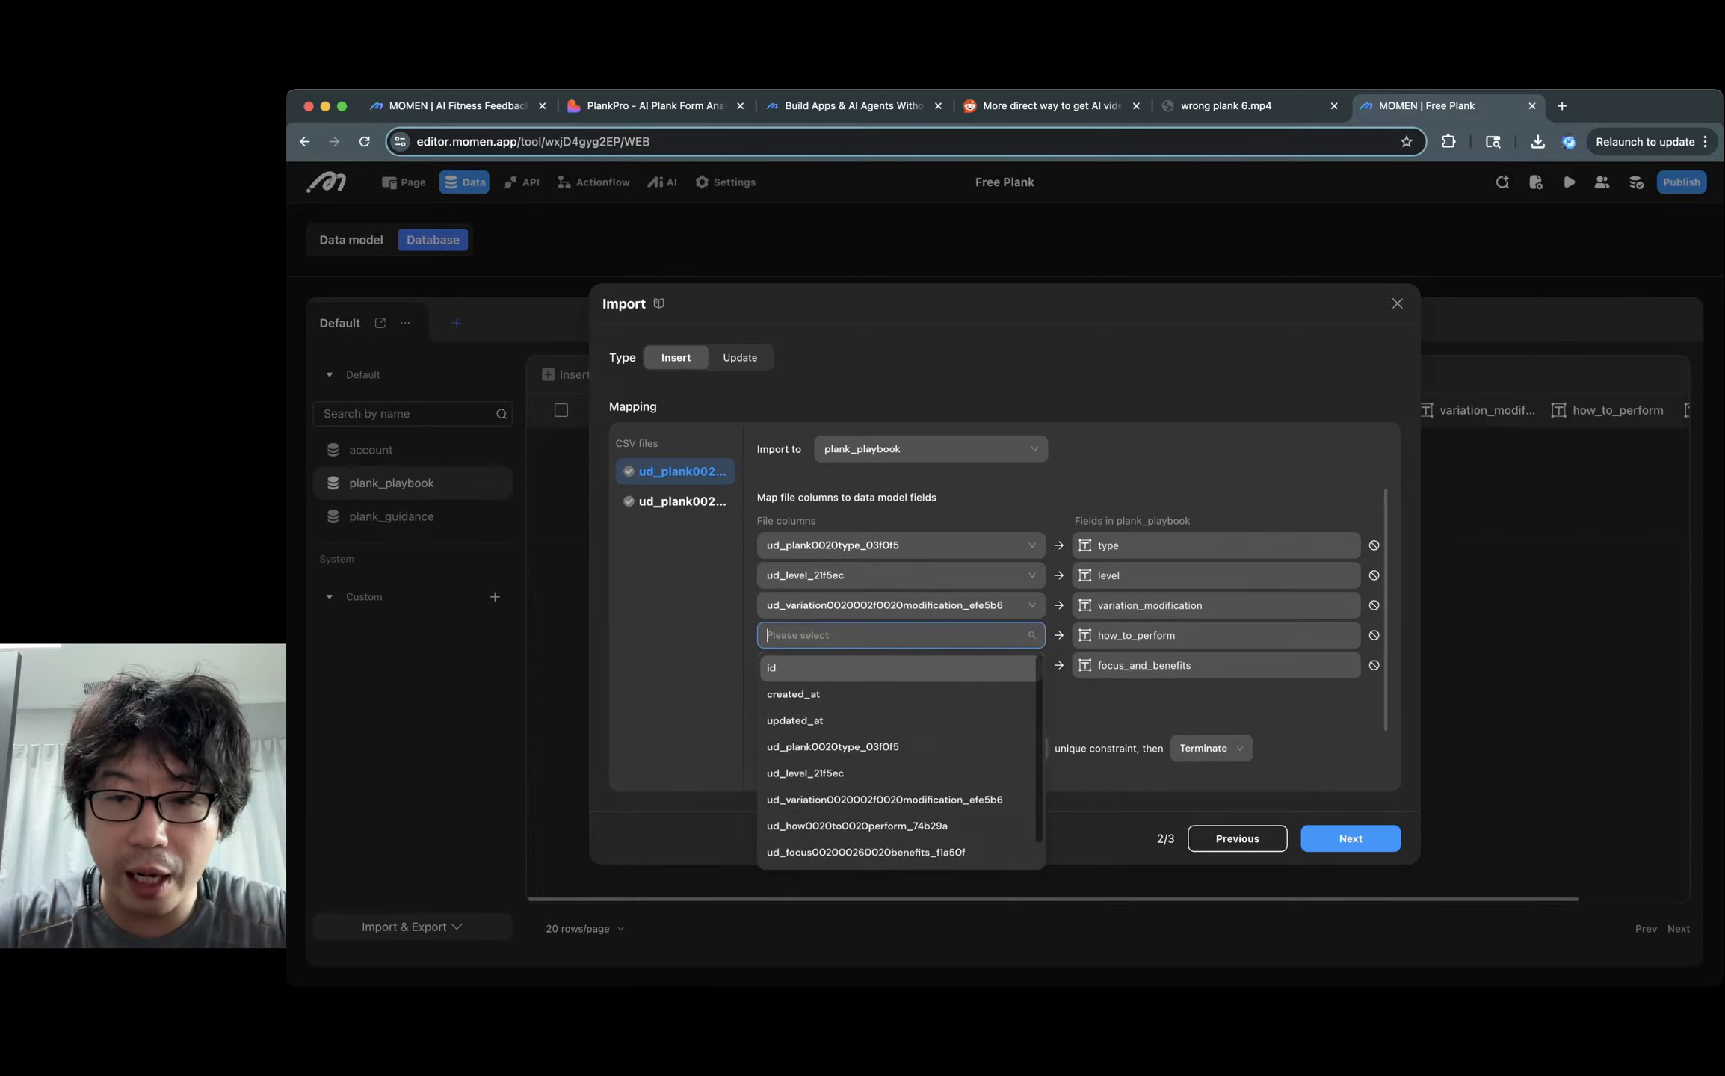
left_click(857, 827)
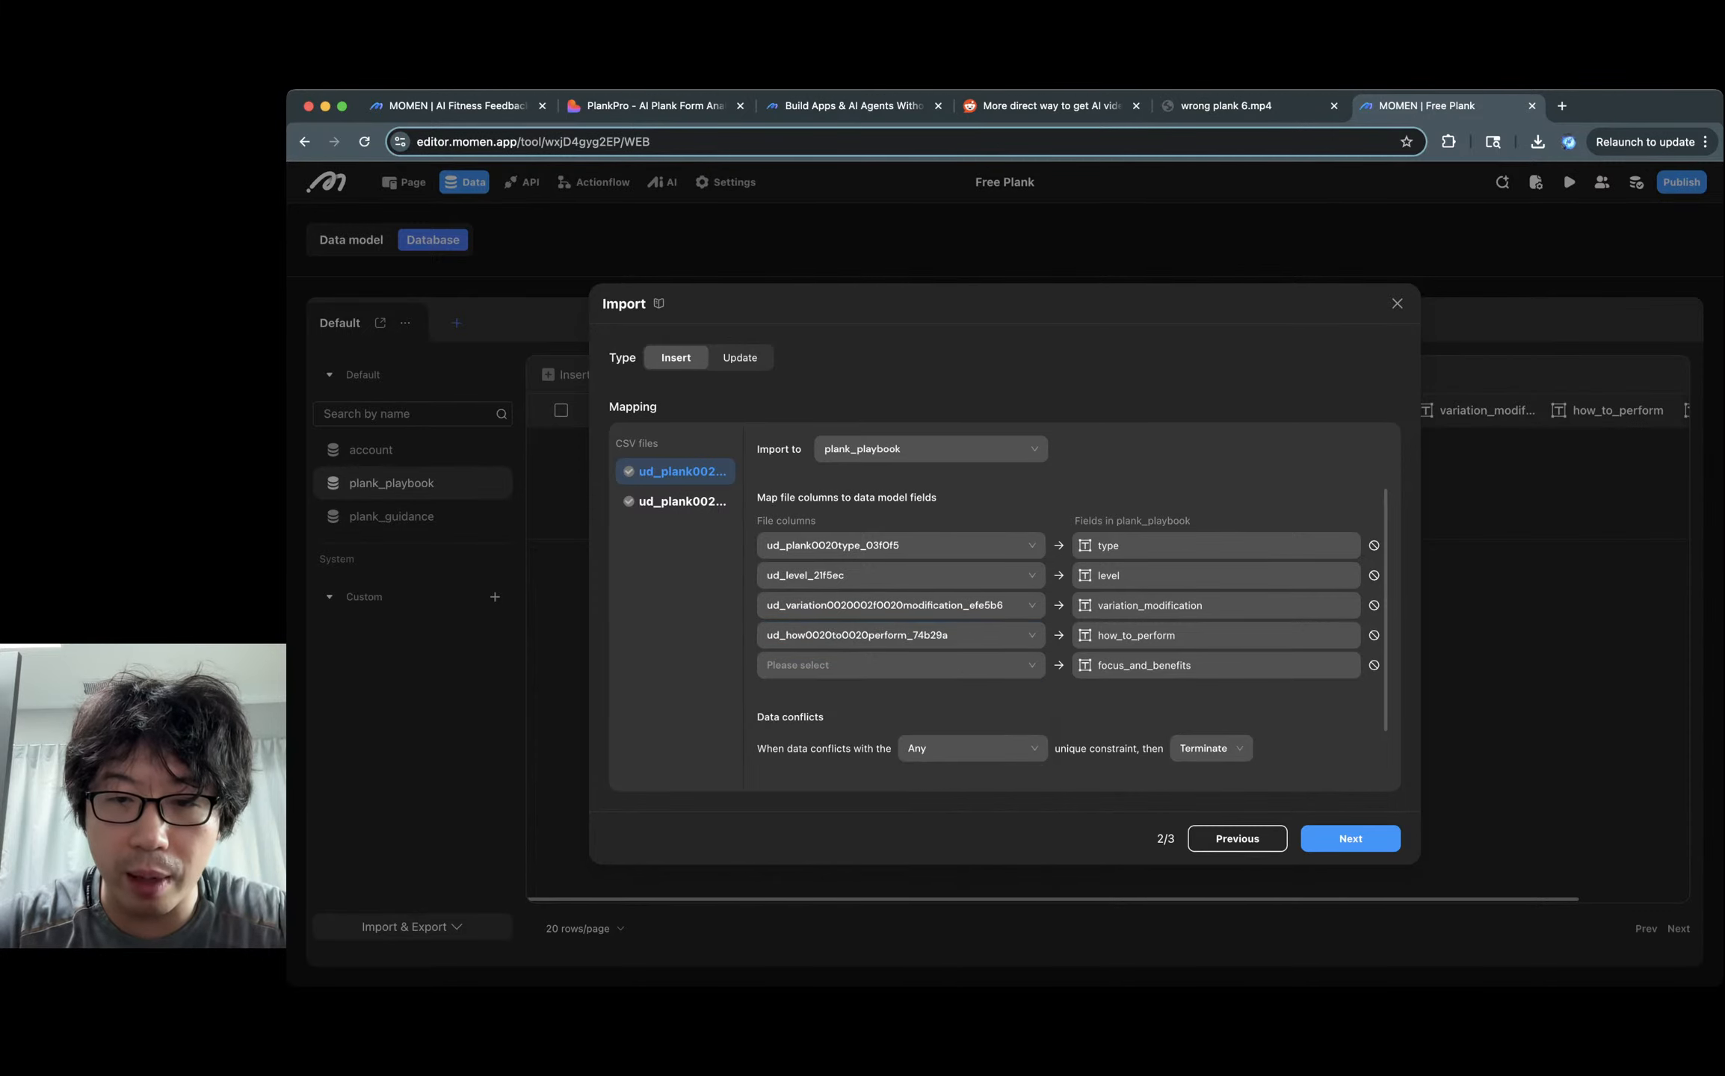
left_click(859, 665)
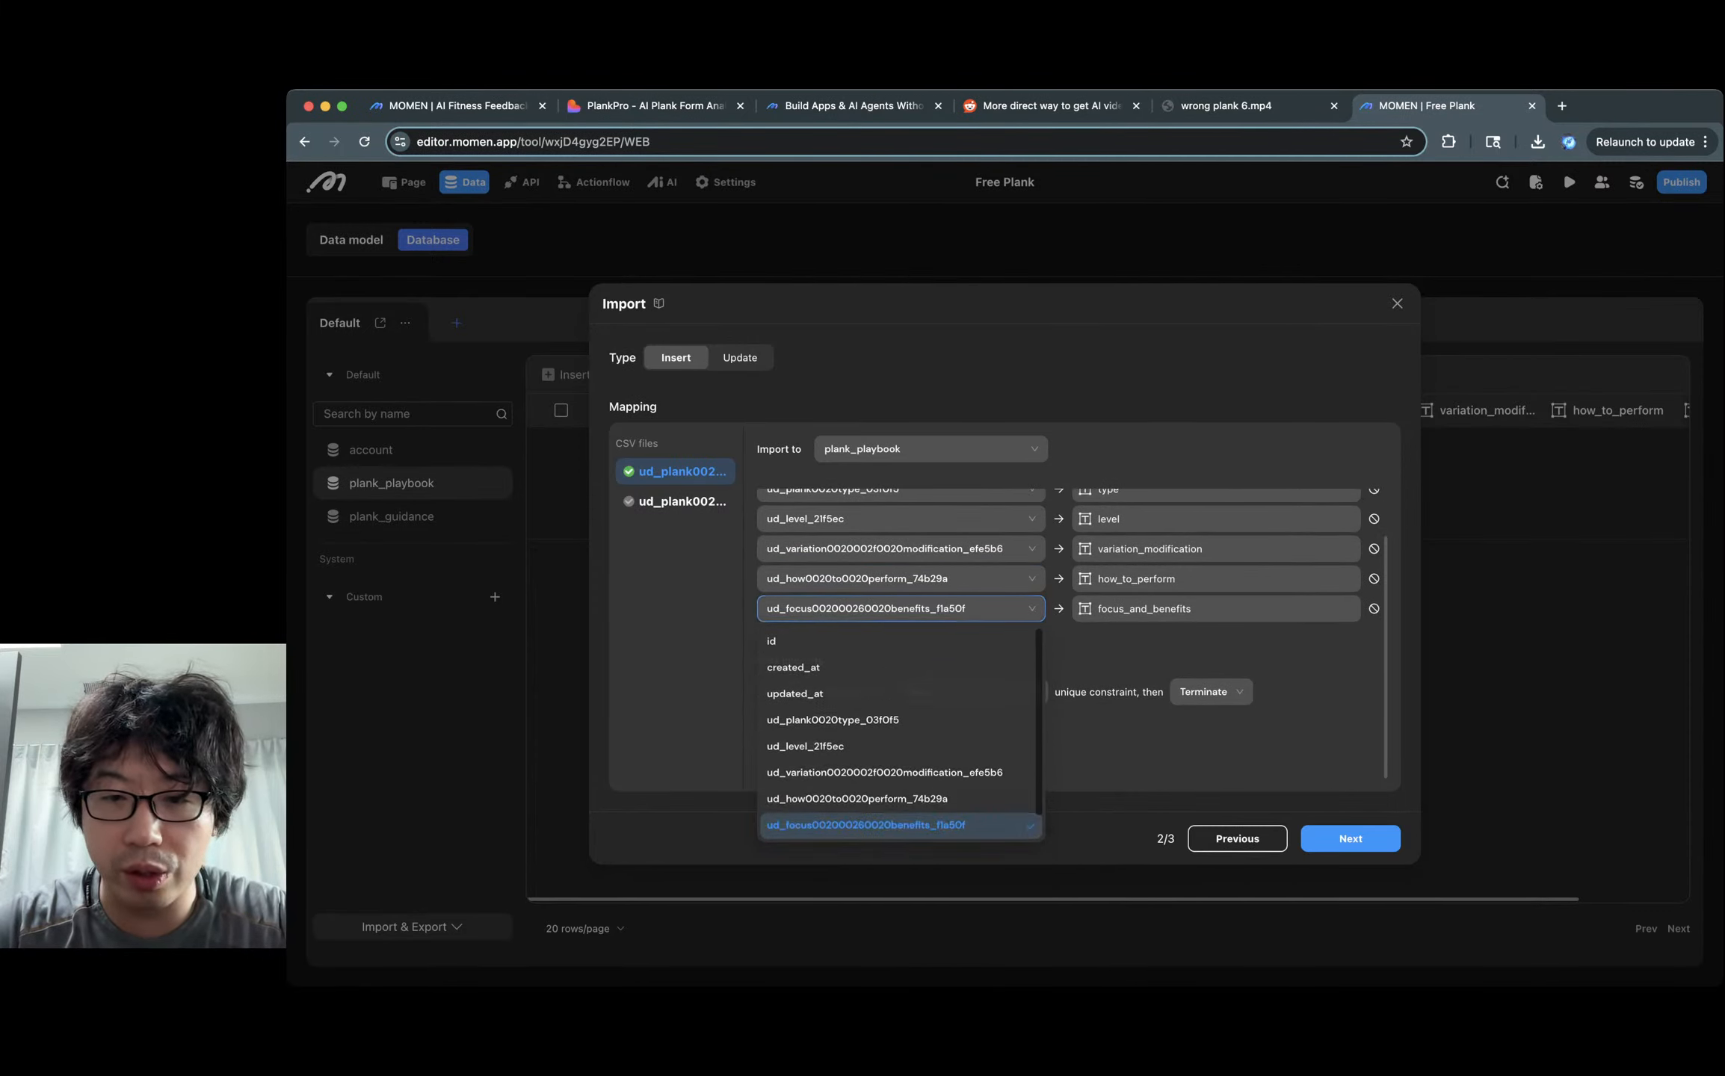
left_click(865, 828)
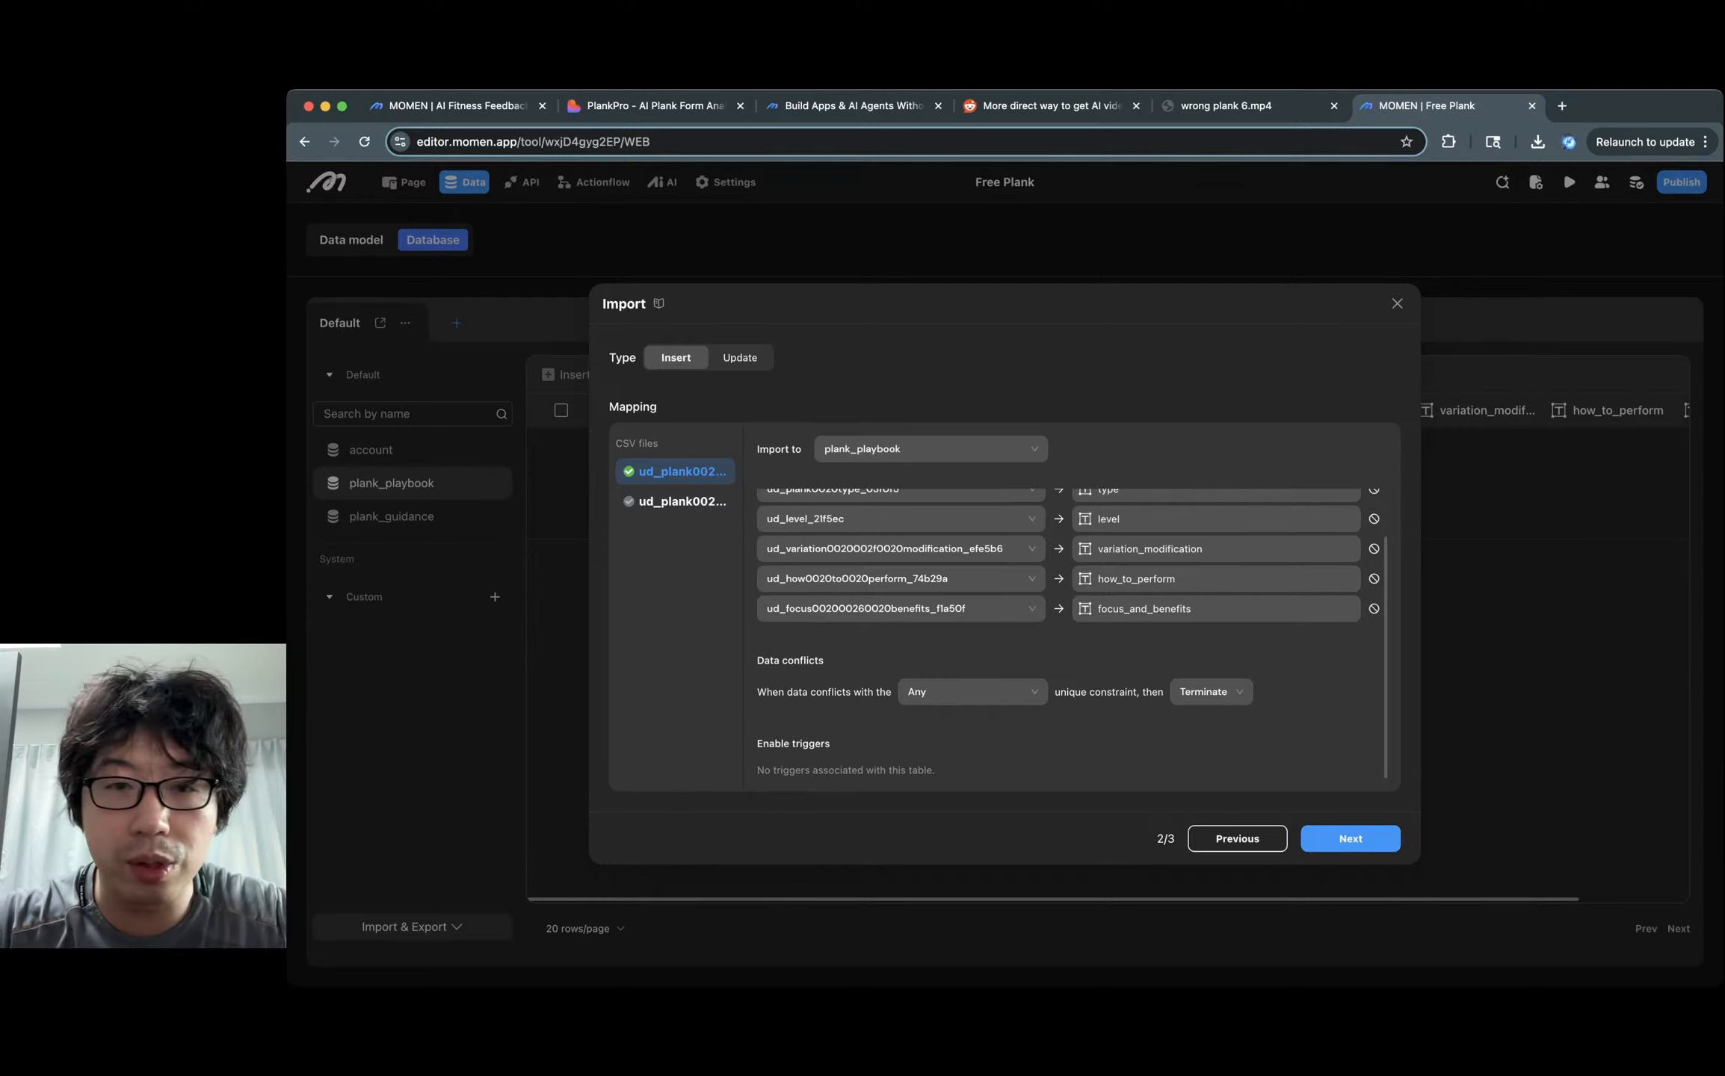
left_click(927, 449)
Send the guidance CSV into plank_guidance, mapping its action and key_points_and_tips columns.
left_click(682, 501)
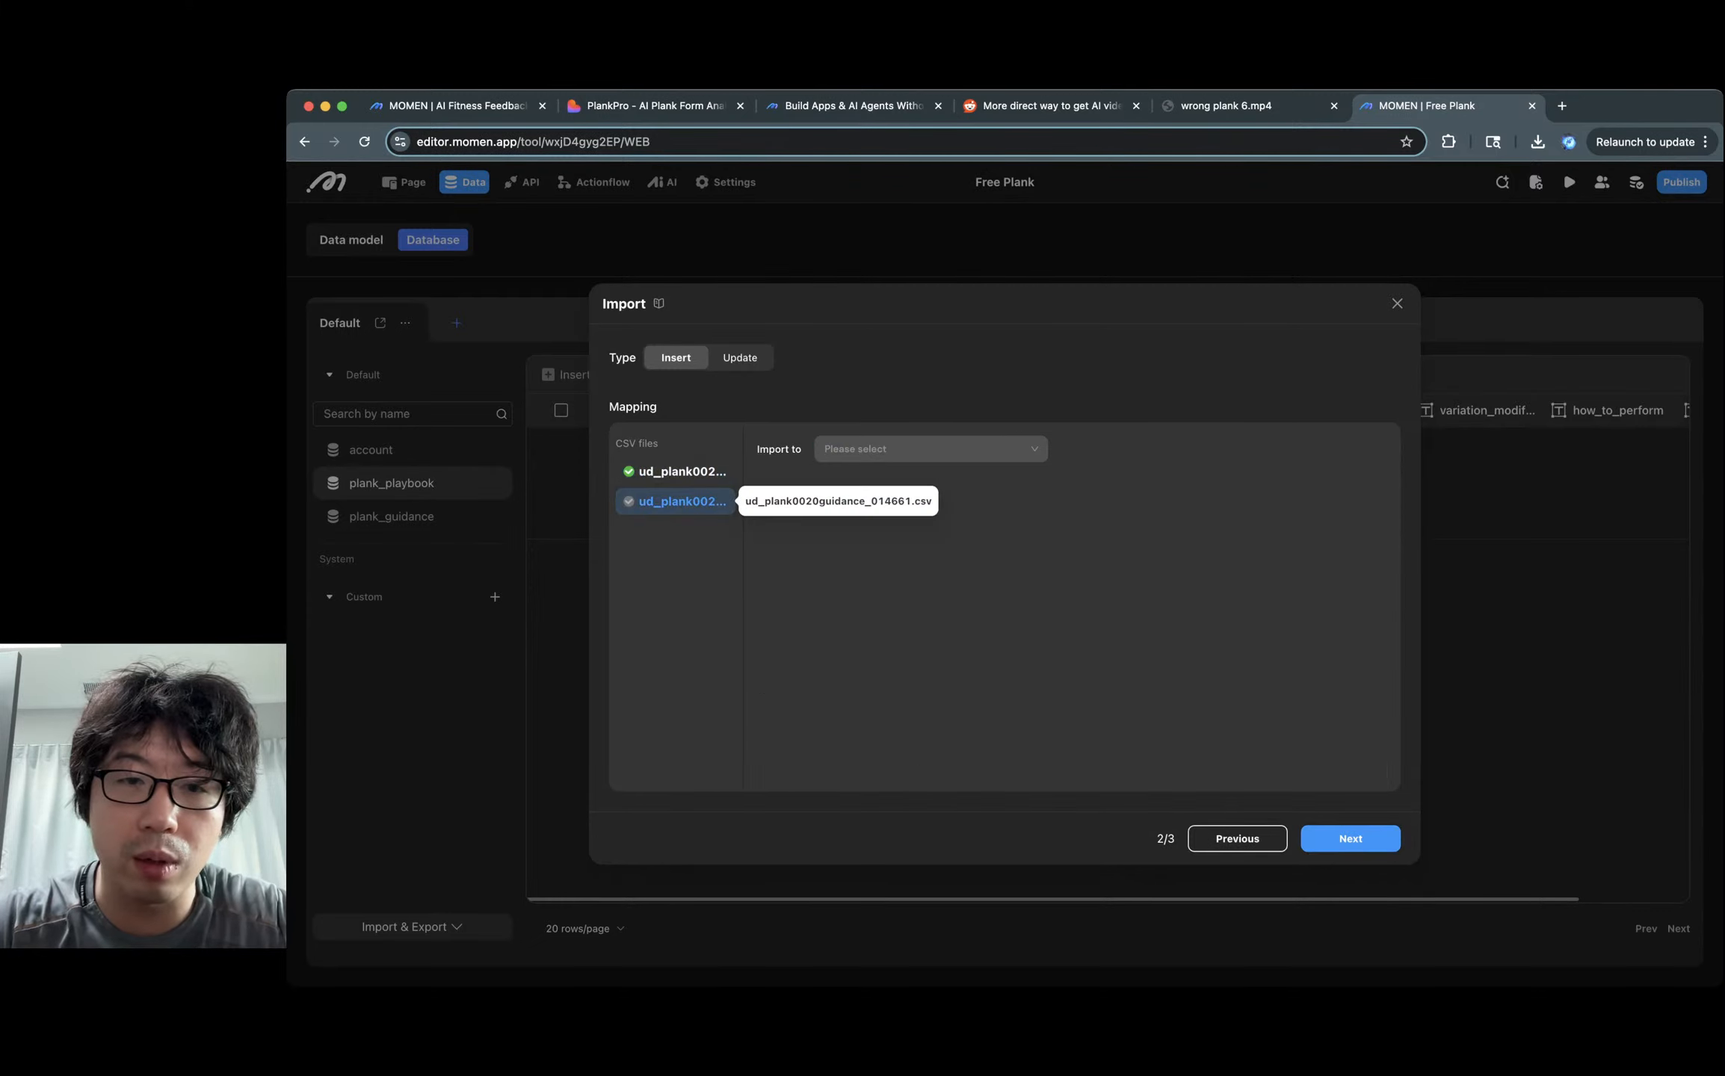
left_click(927, 449)
left_click(862, 508)
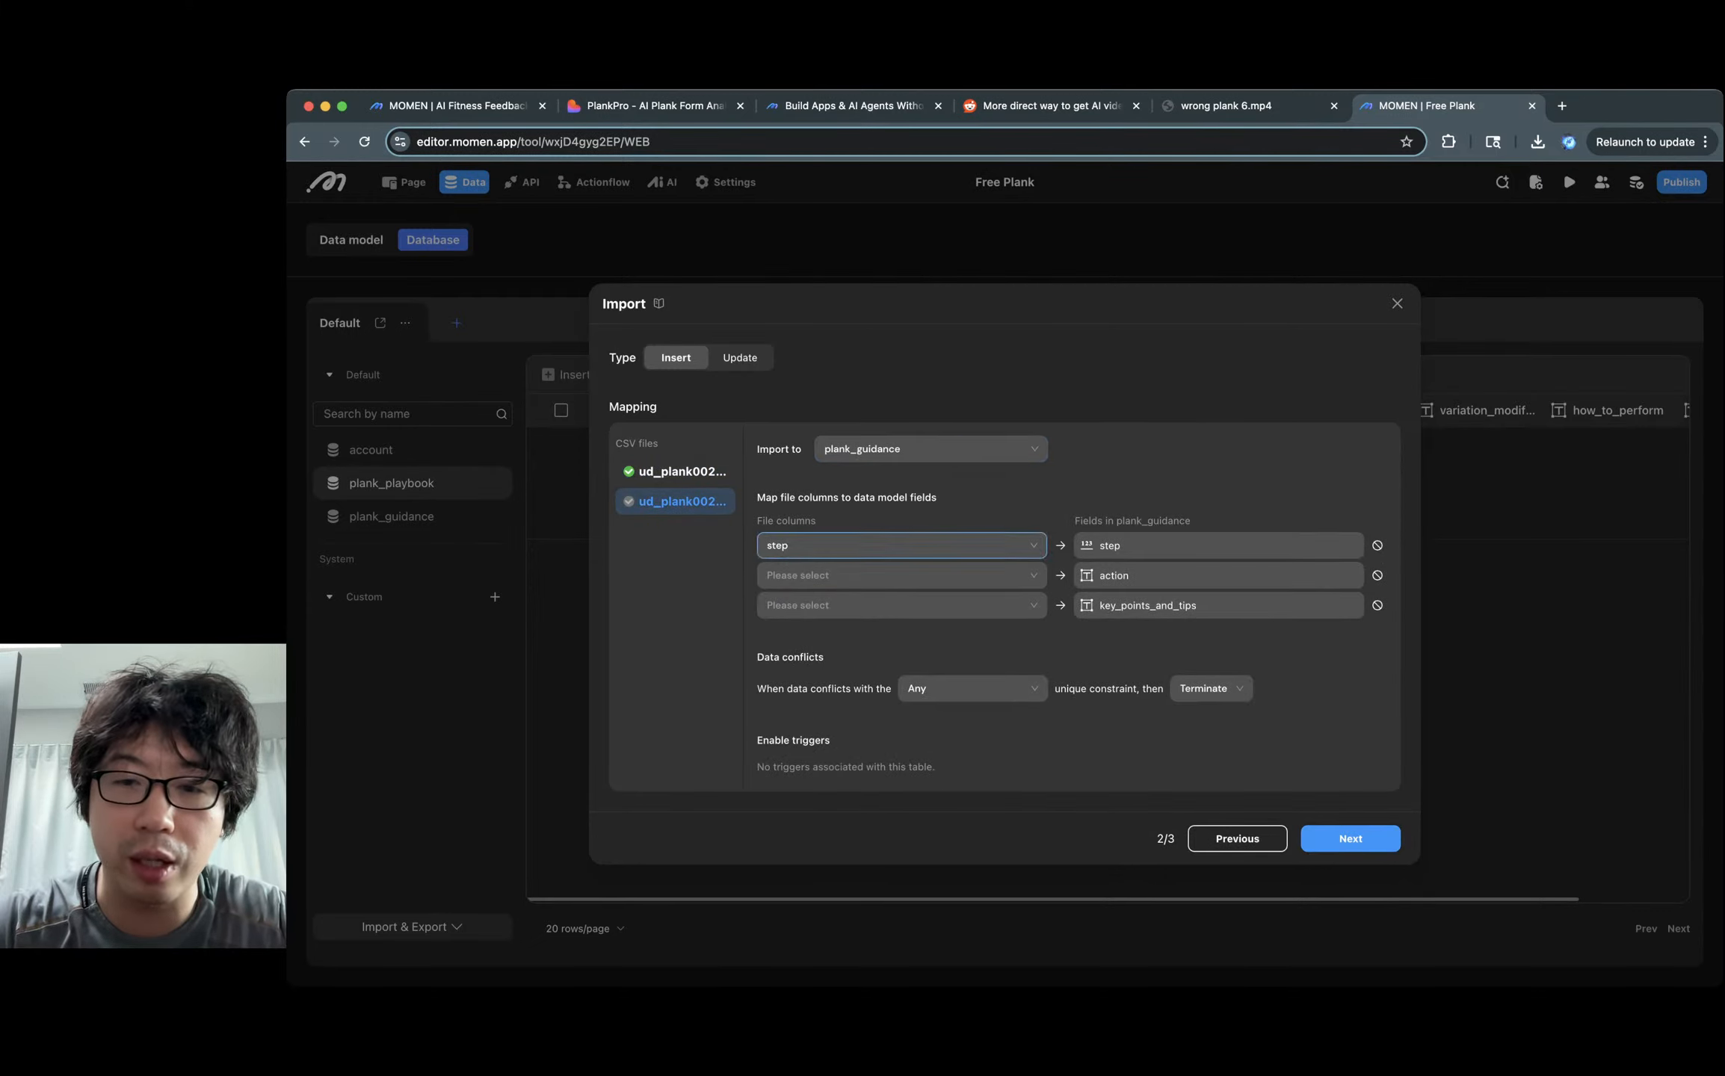
left_click(896, 574)
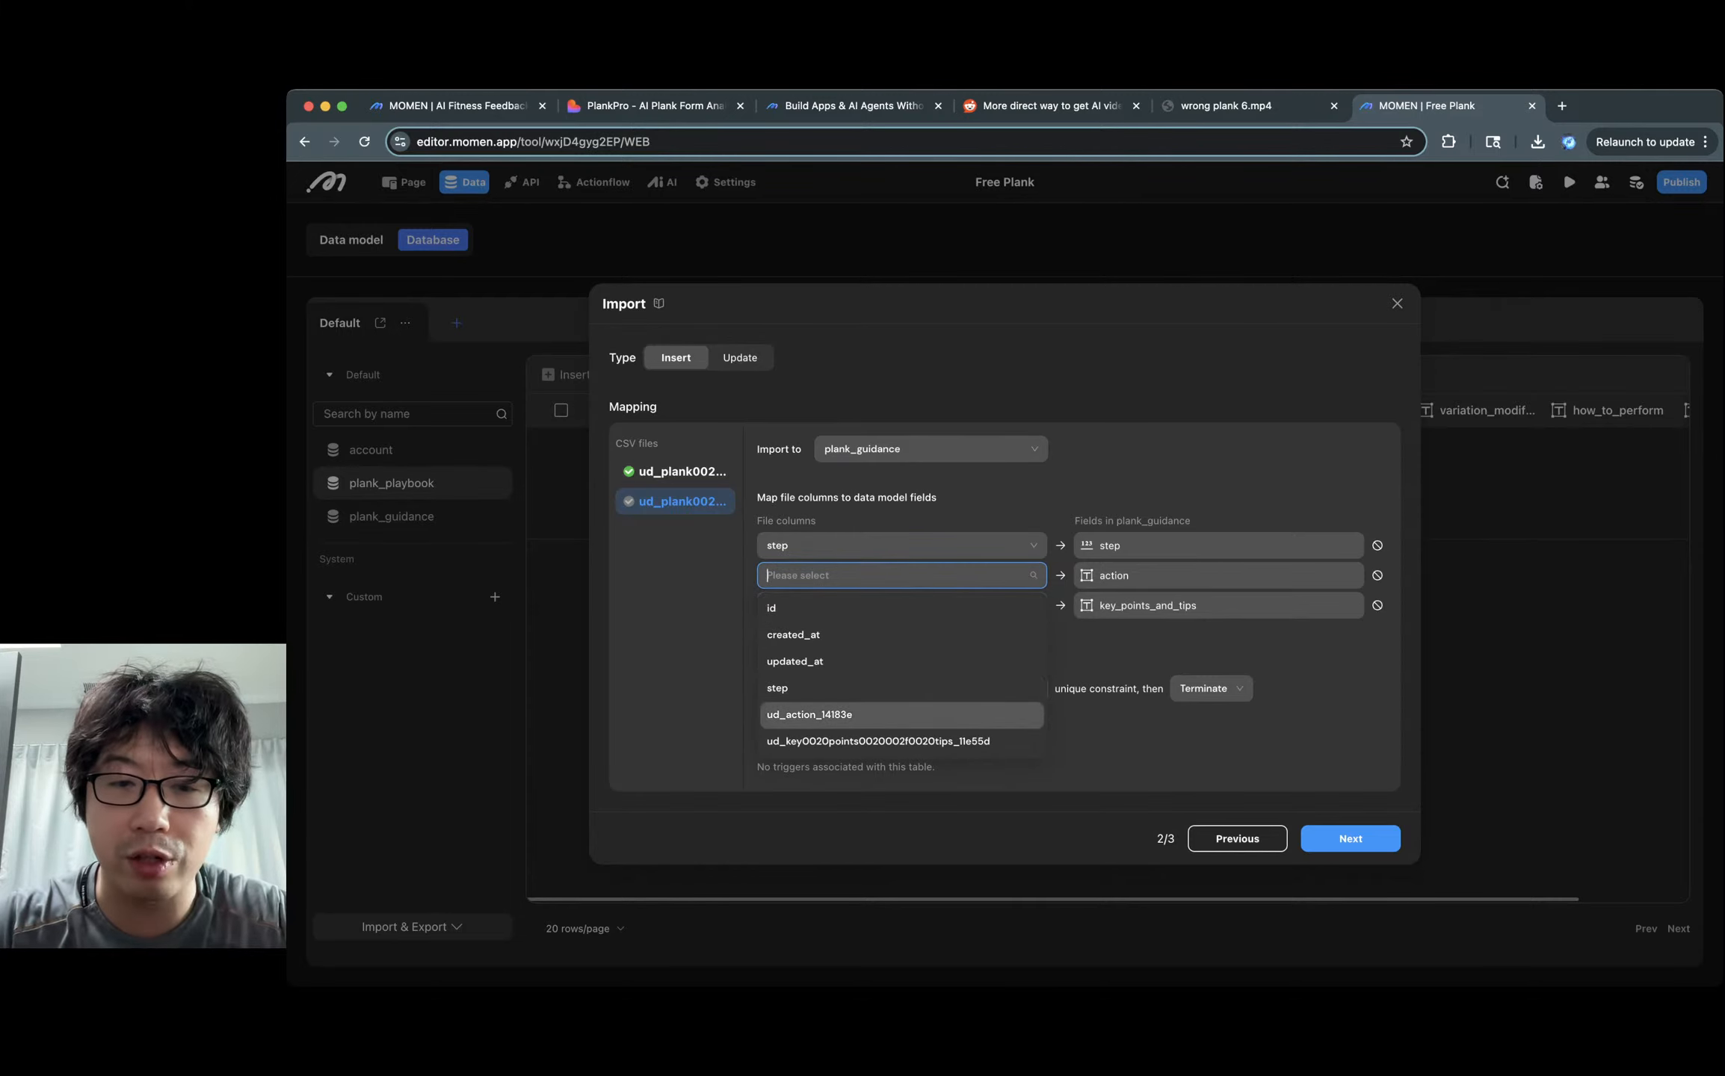
left_click(809, 714)
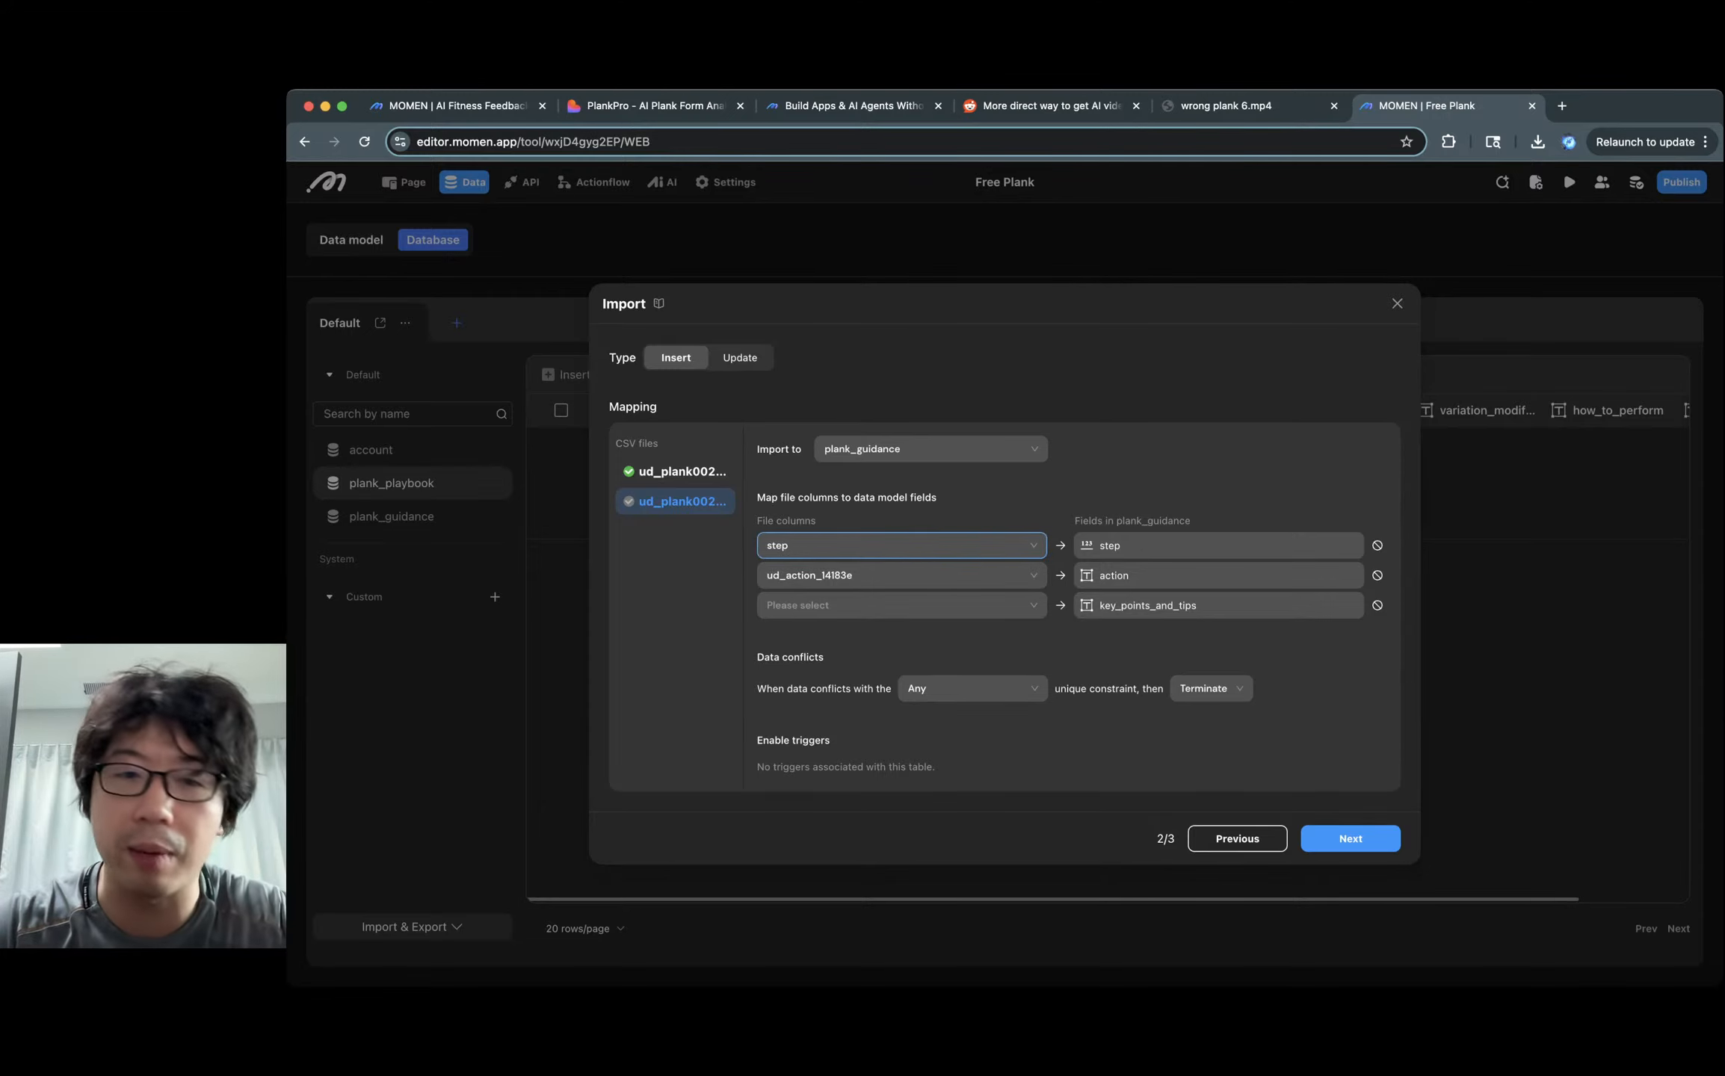
left_click(897, 605)
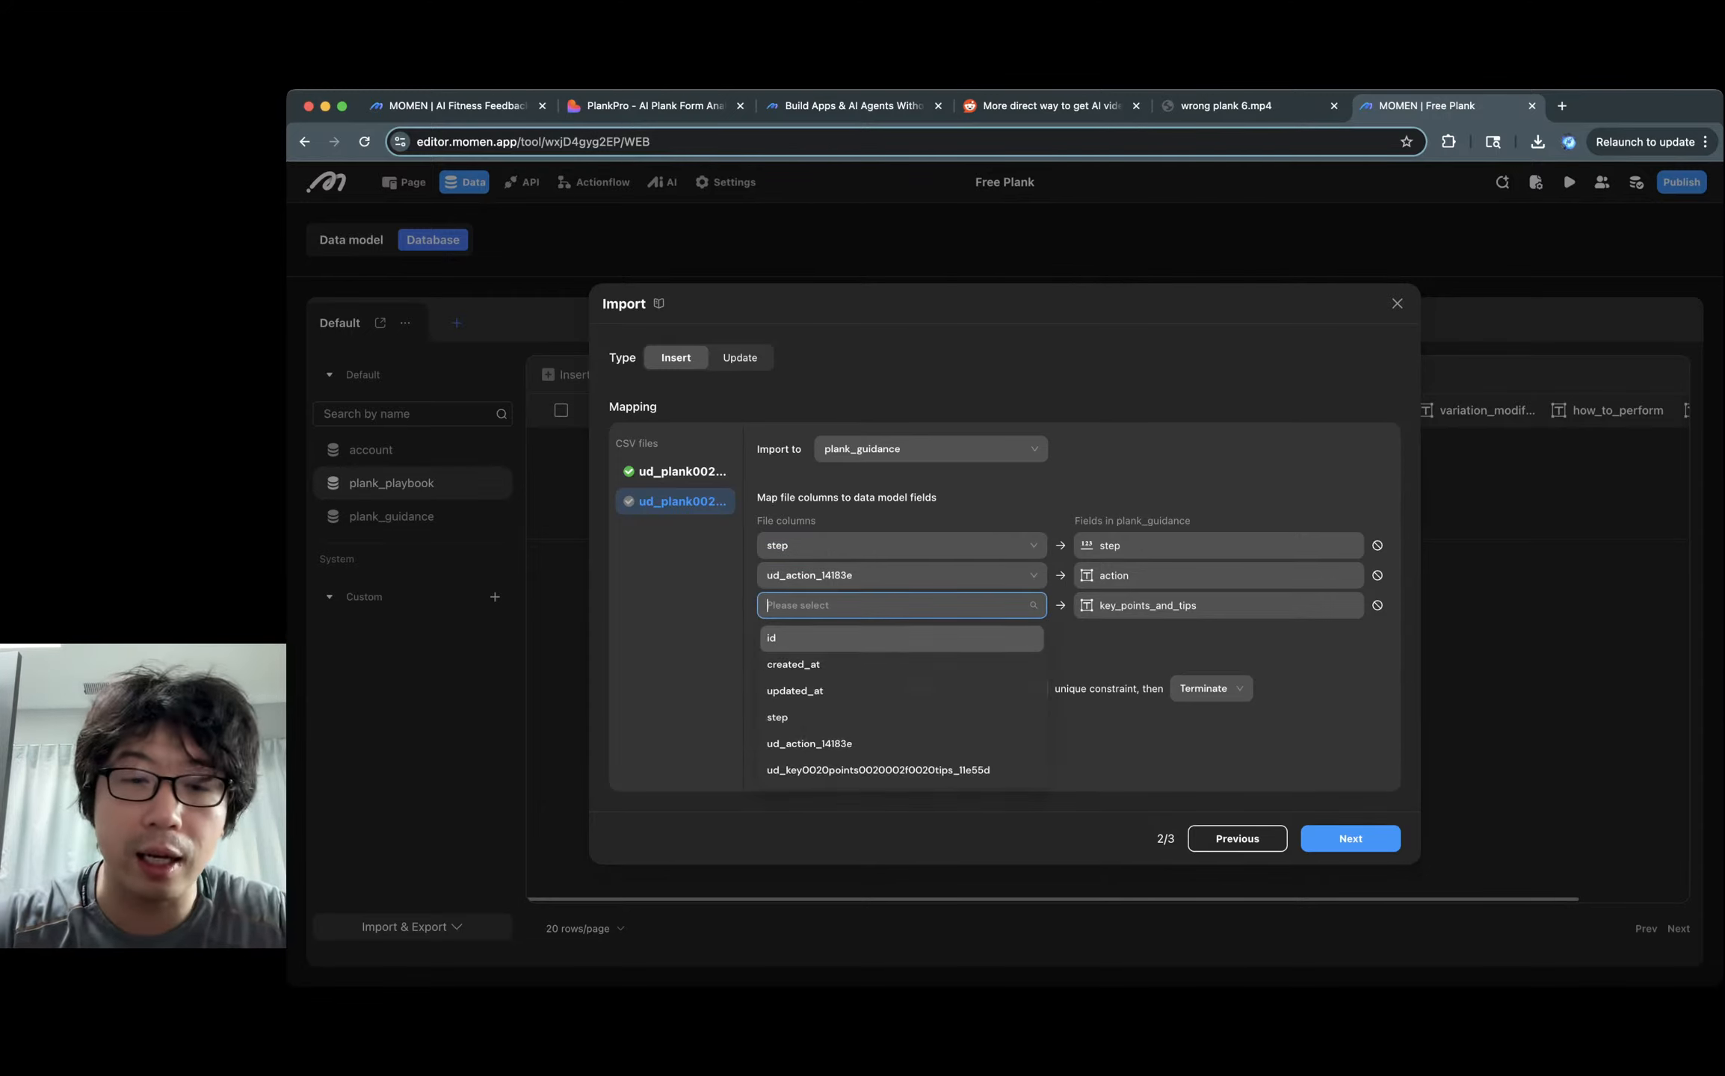
left_click(878, 771)
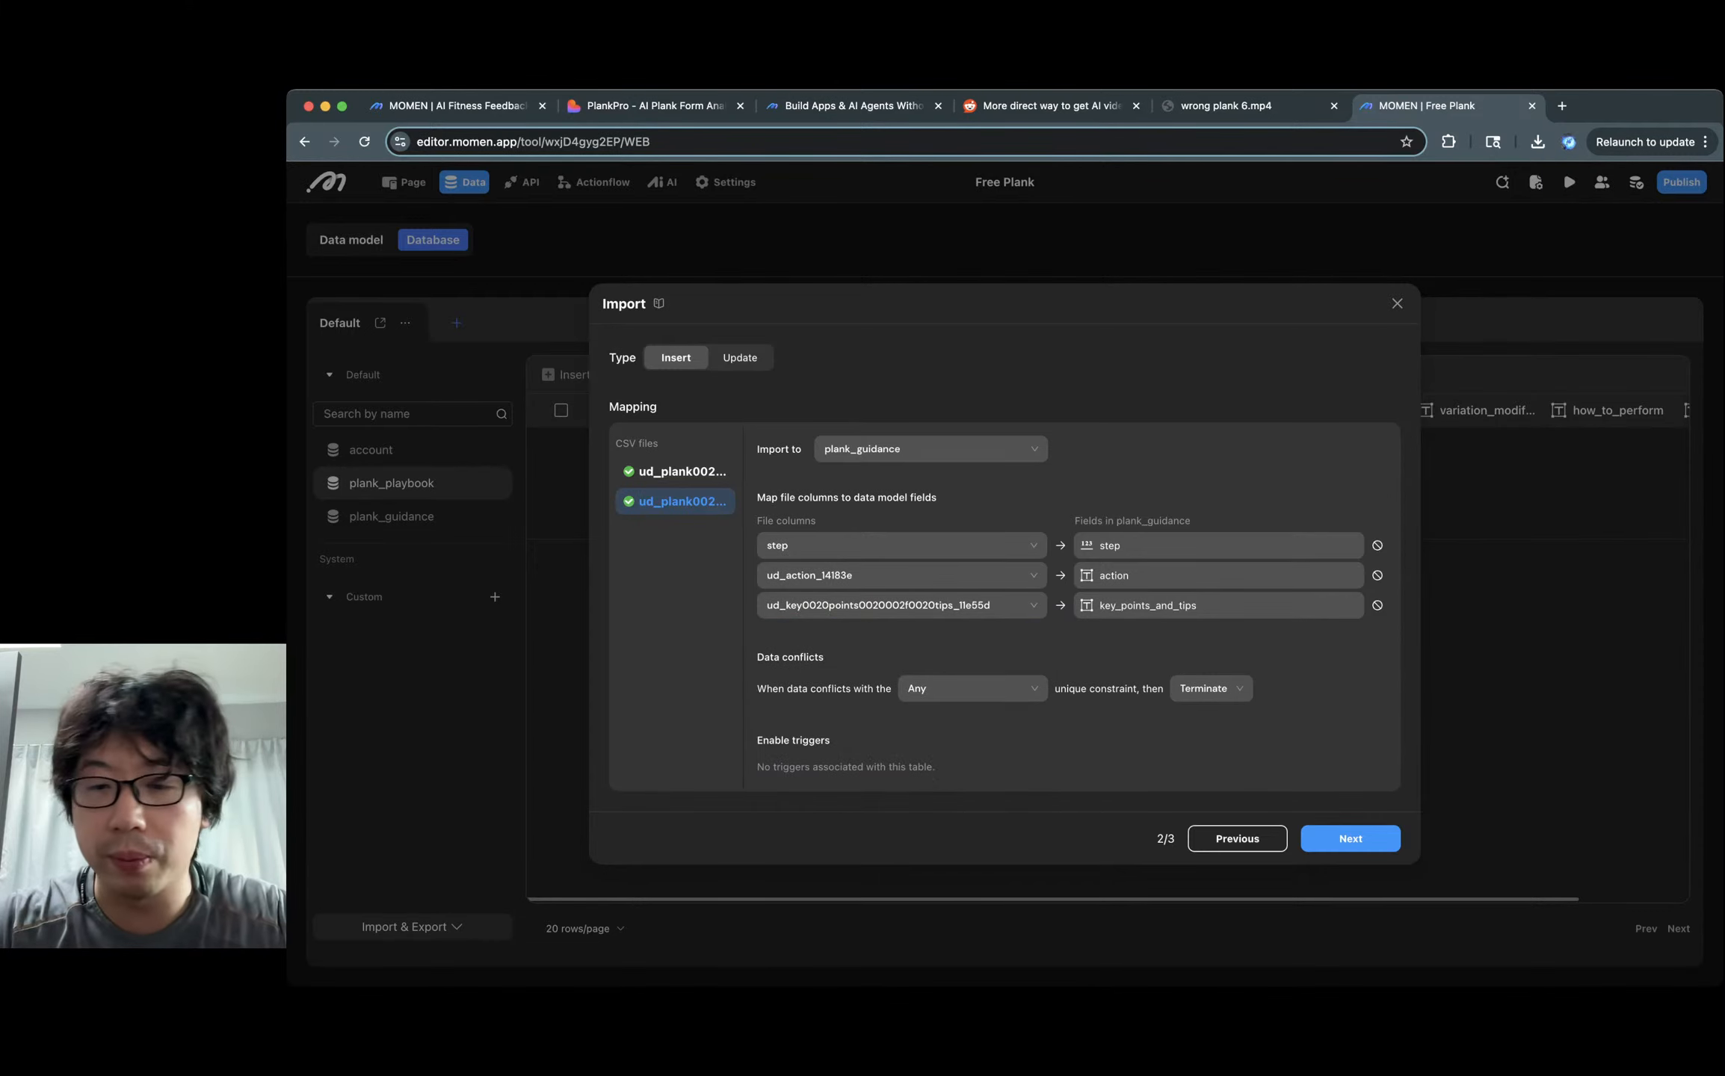
Import both CSVs, review the plank_guidance and plank_playbook rows, then create a new agent.
left_click(1342, 839)
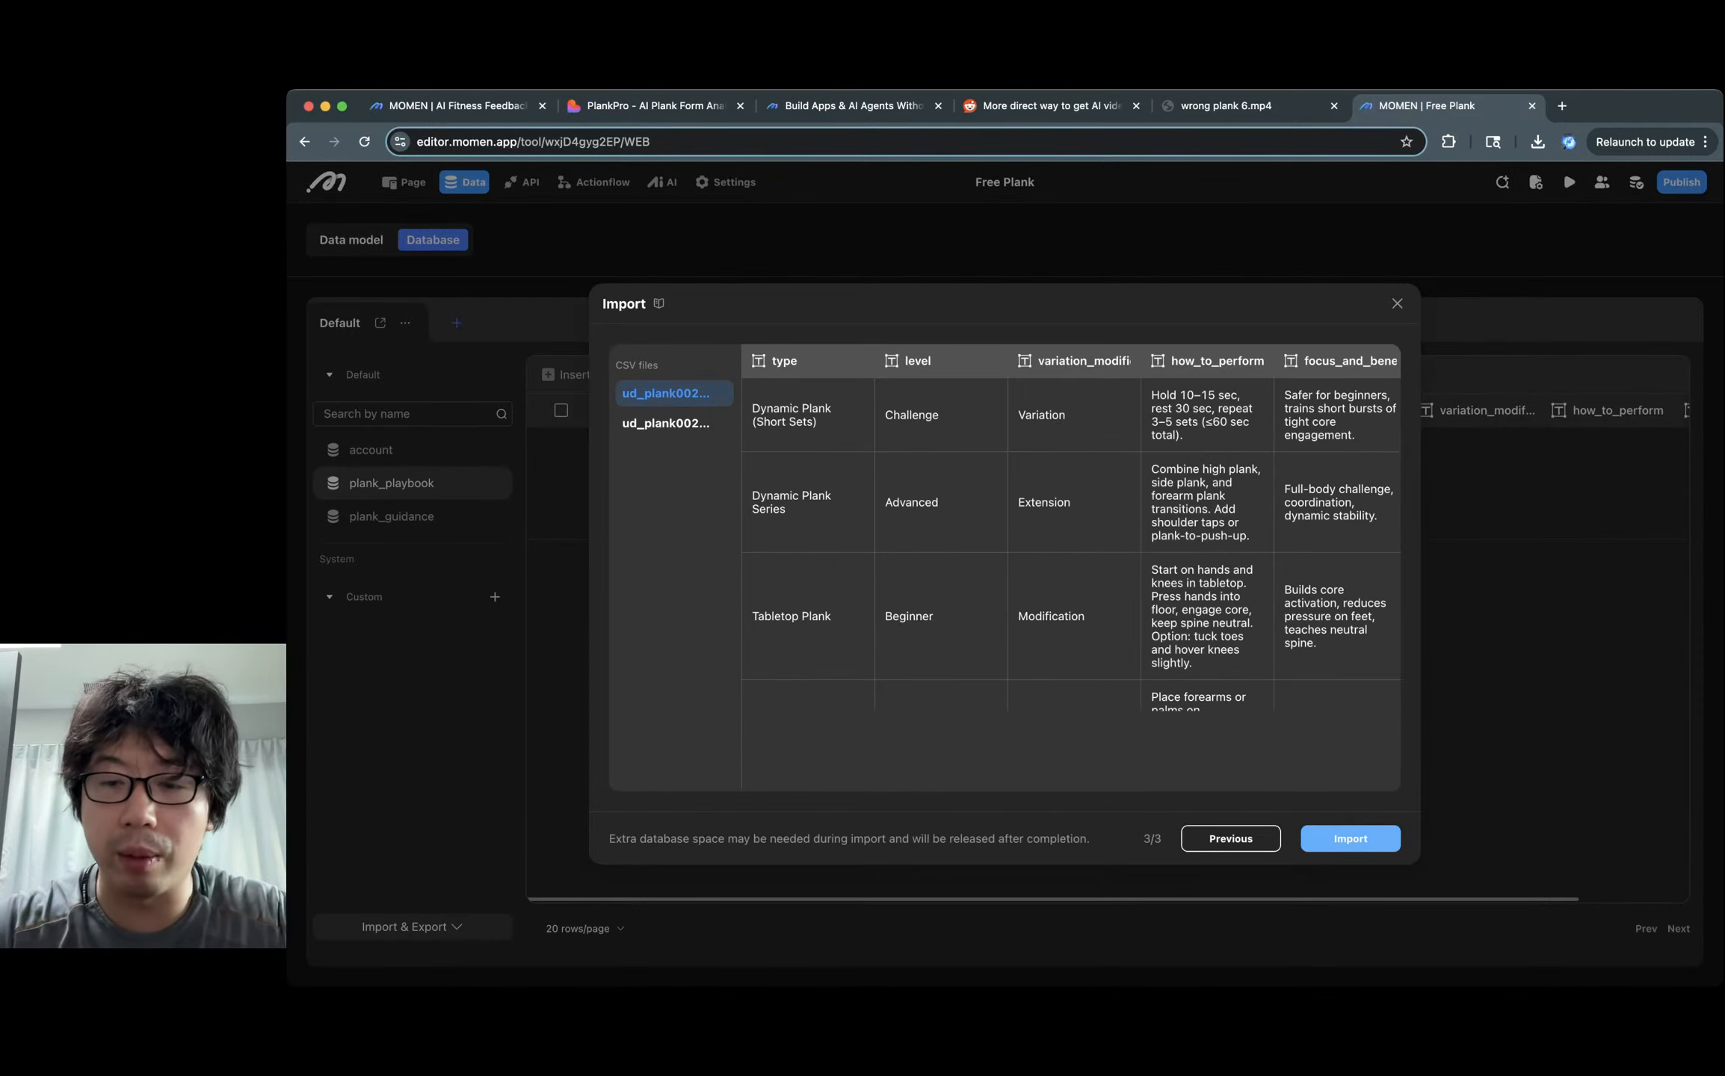
left_click(1342, 839)
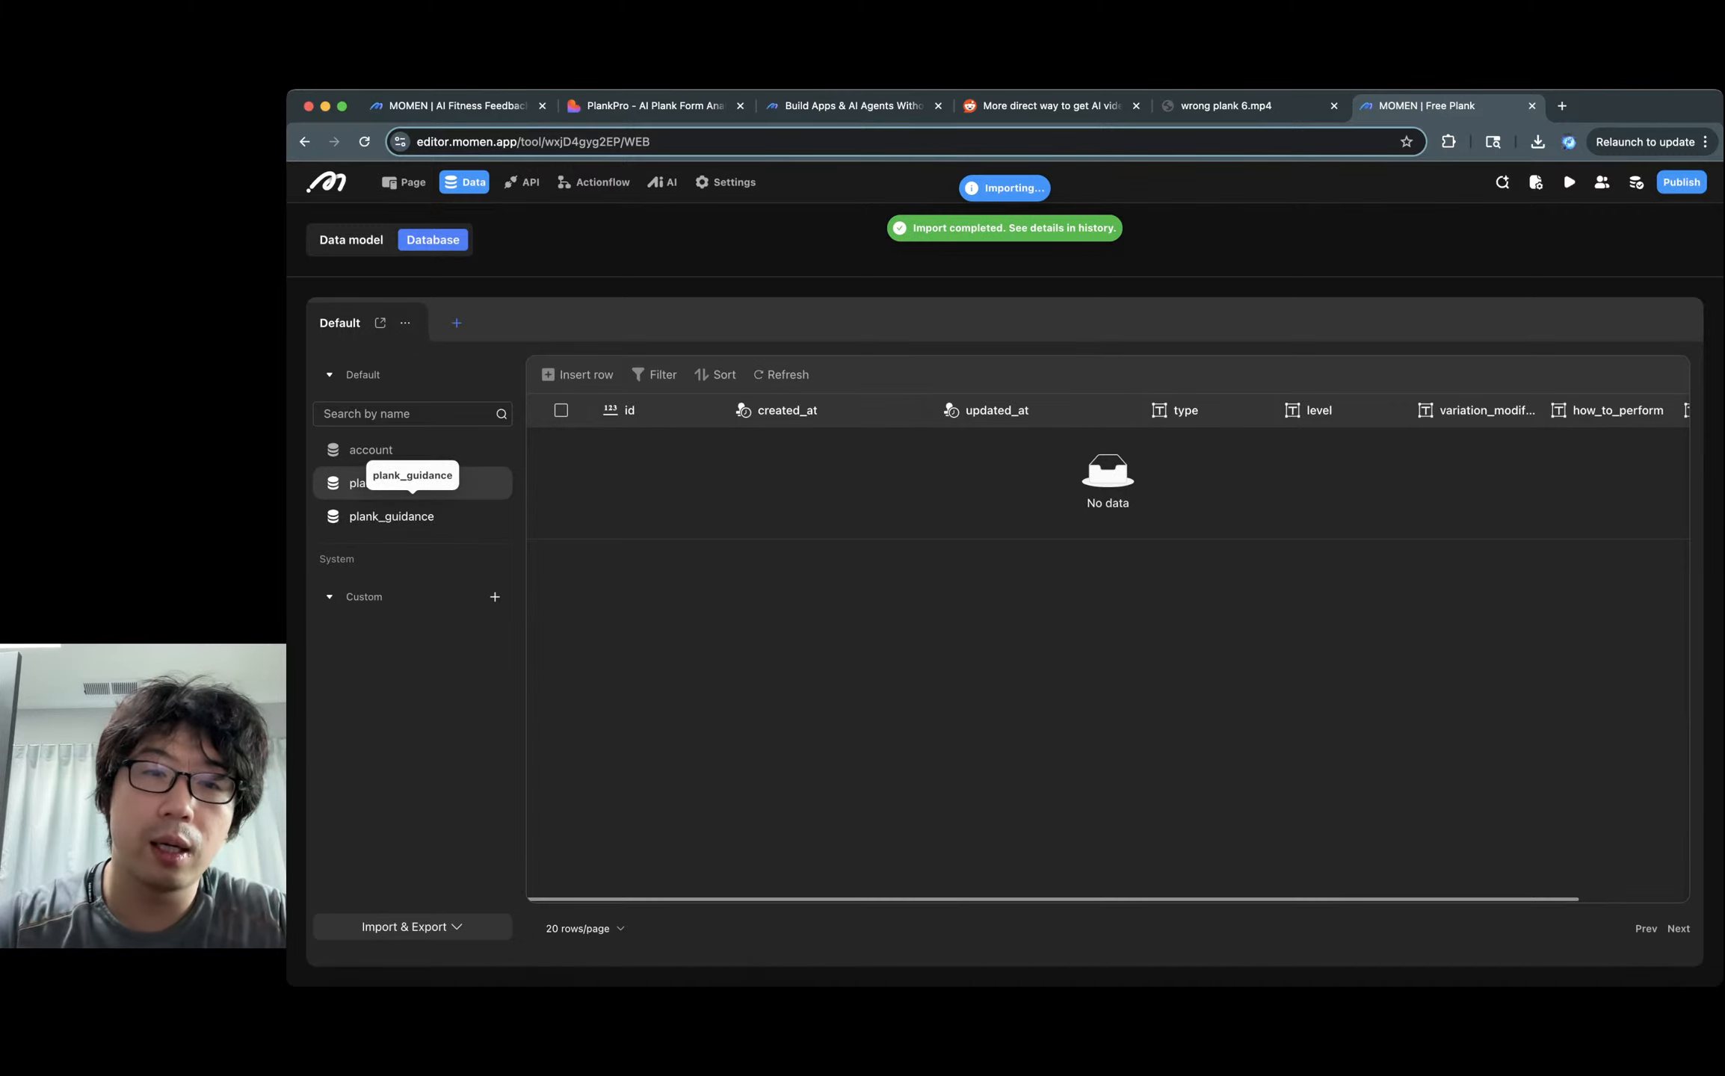
left_click(412, 515)
left_click(413, 483)
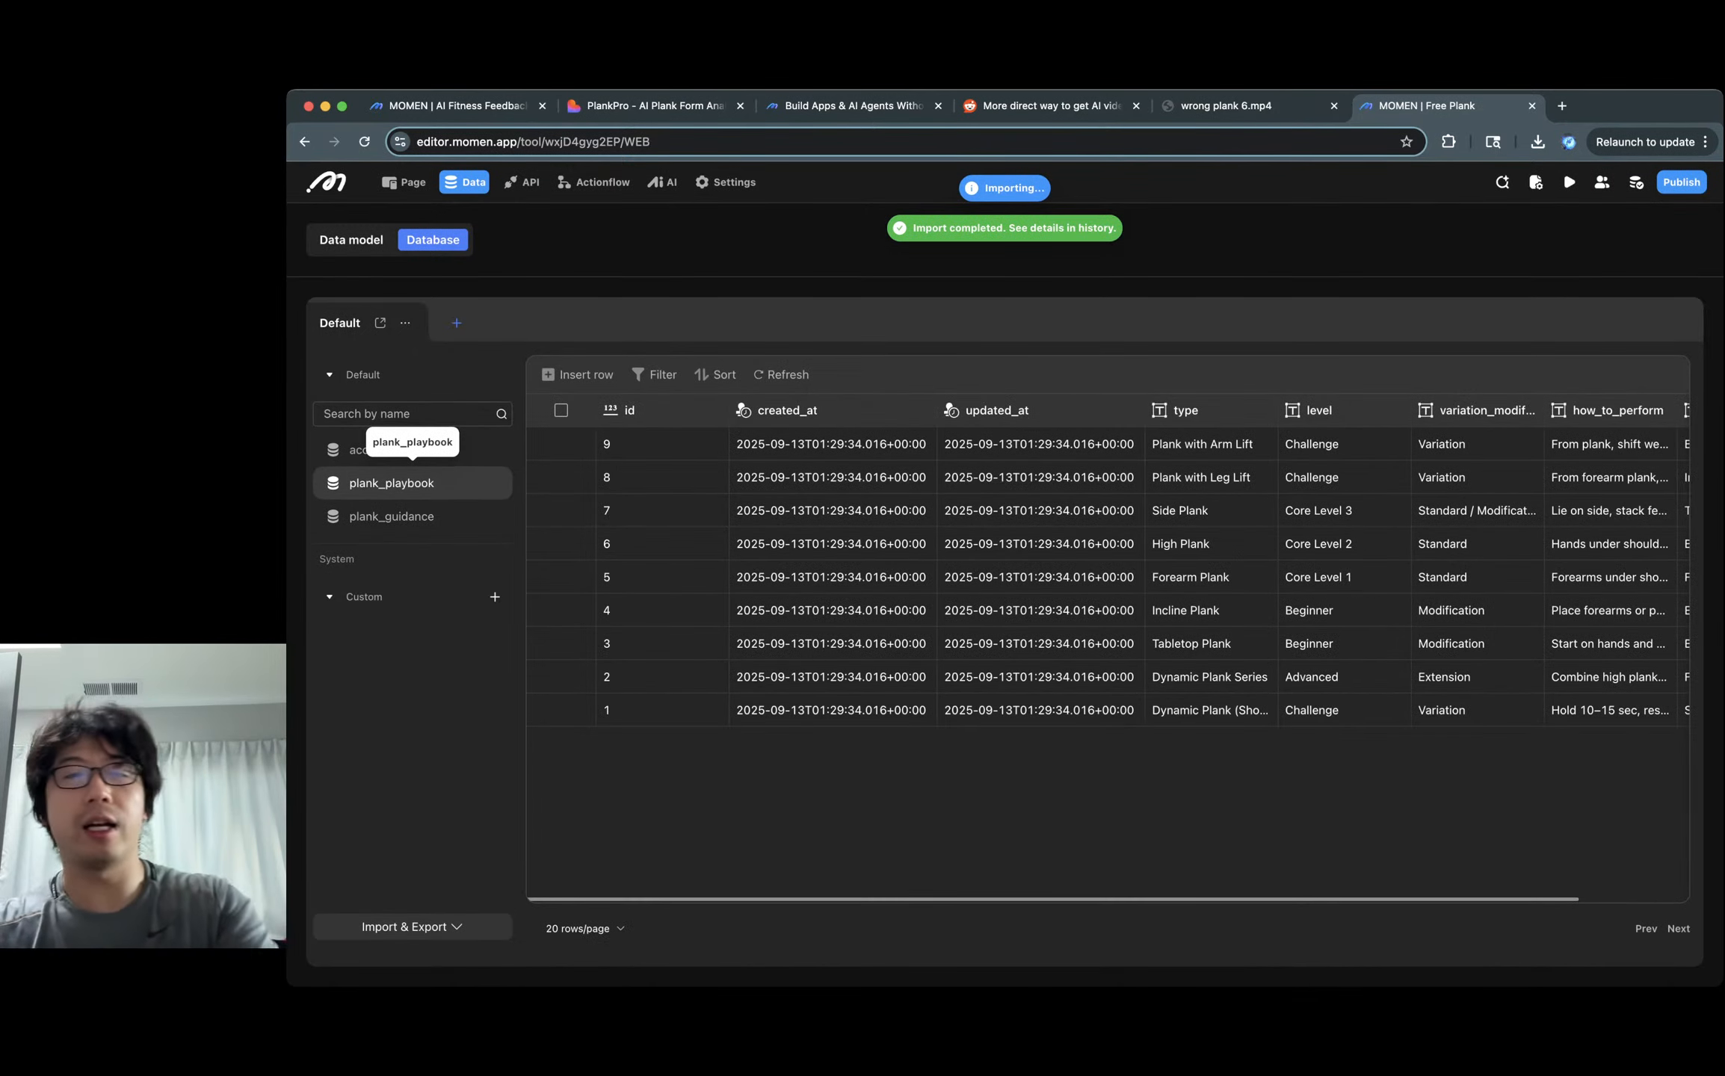
left_click(662, 182)
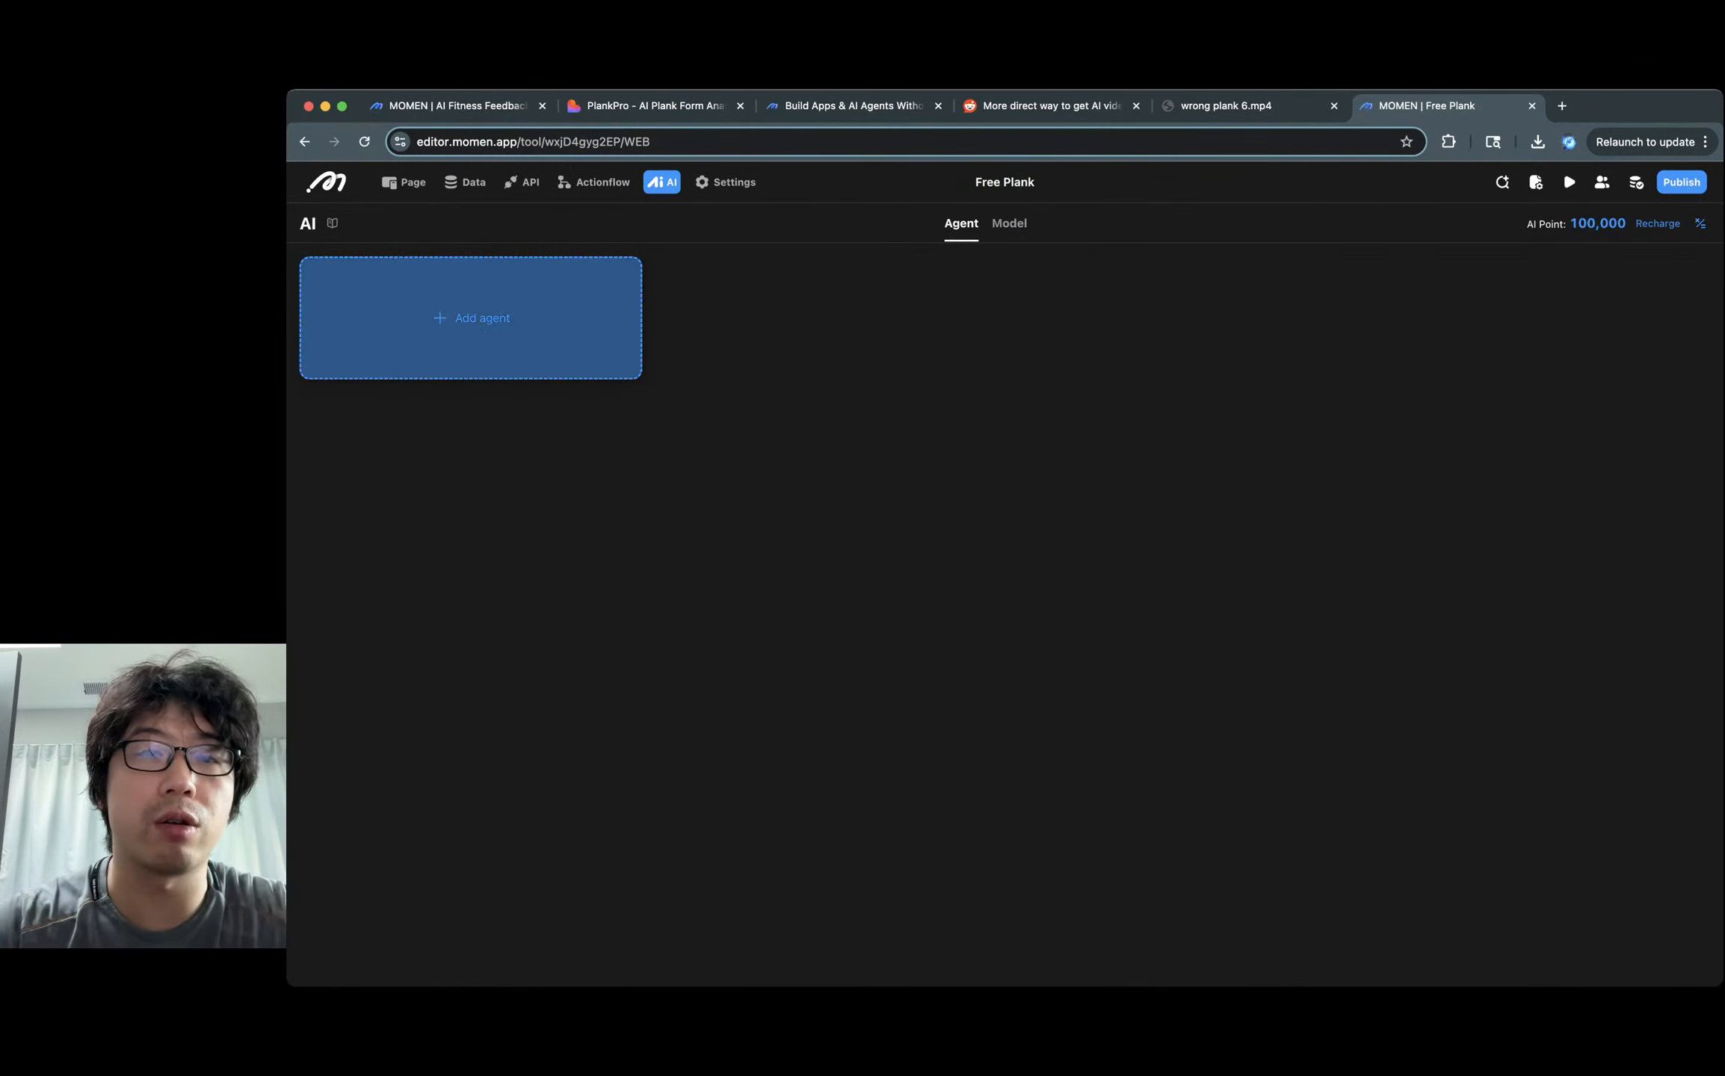
left_click(470, 318)
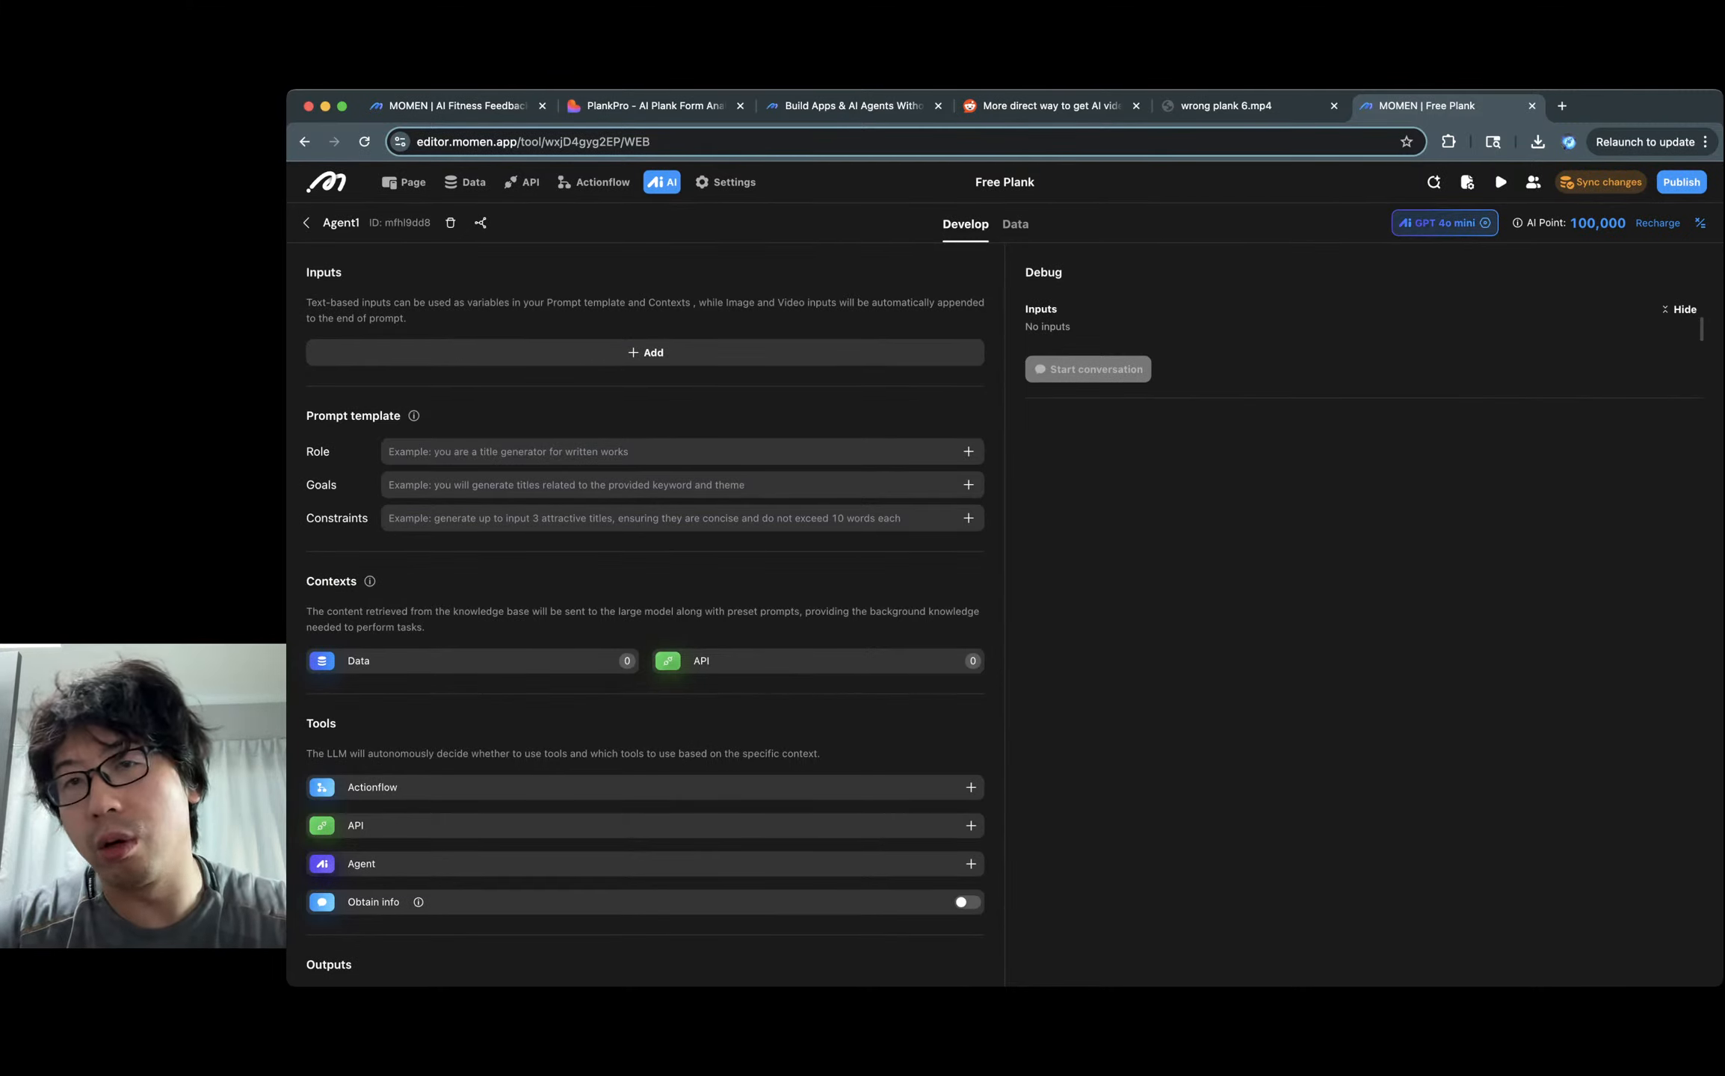
Change Agent1's model from GPT 4o mini to Gemini-2.5-pro-exp-03-25.
left_click(1444, 223)
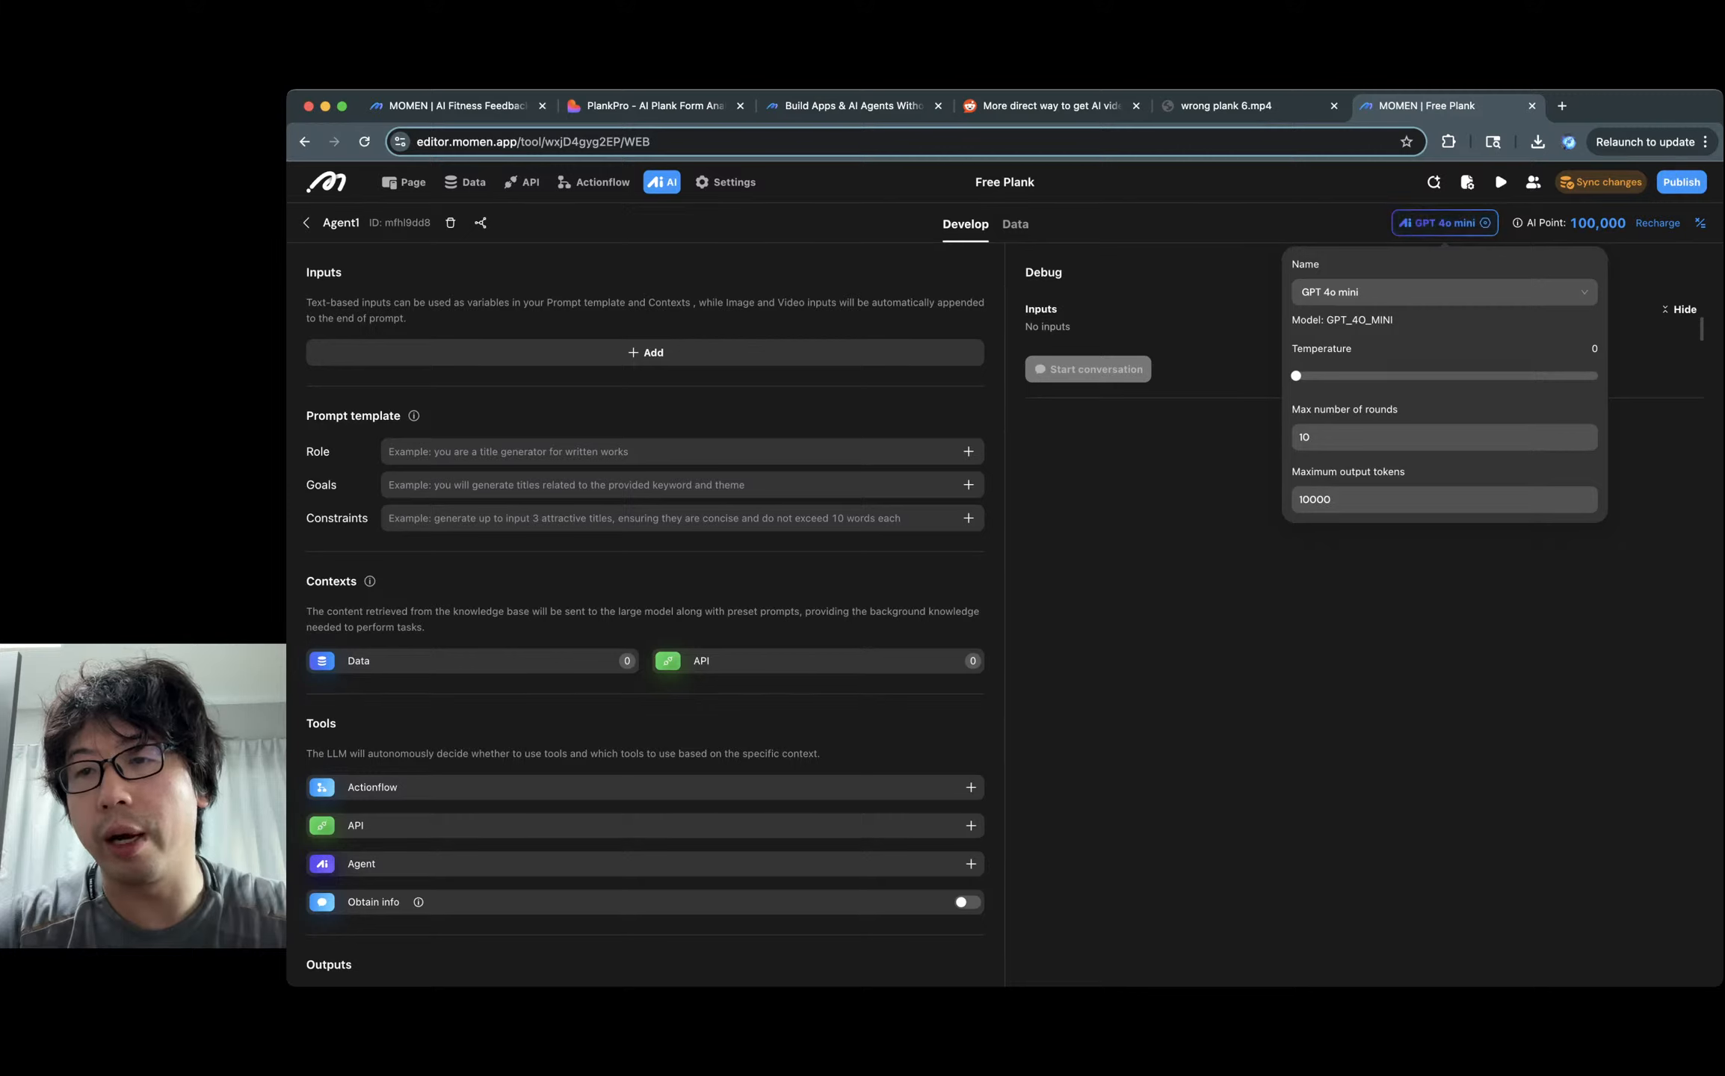
left_click(1444, 291)
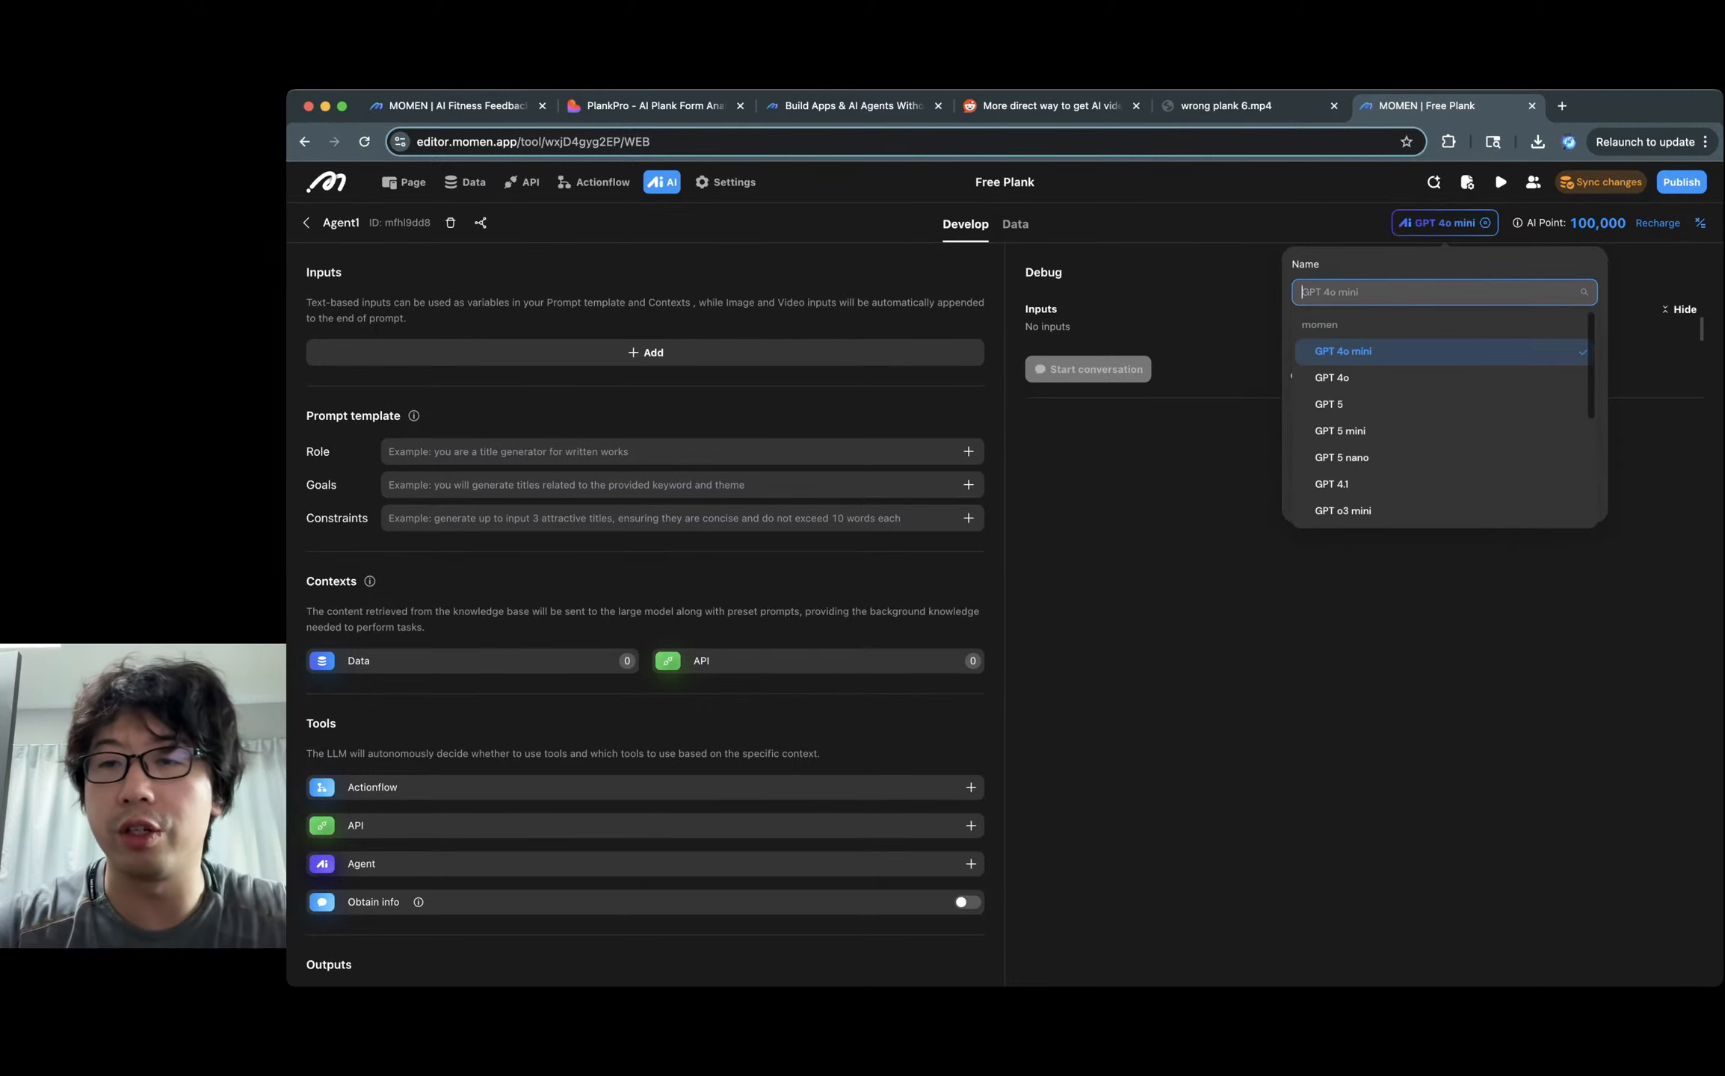
scroll(1443, 411, "down", 3)
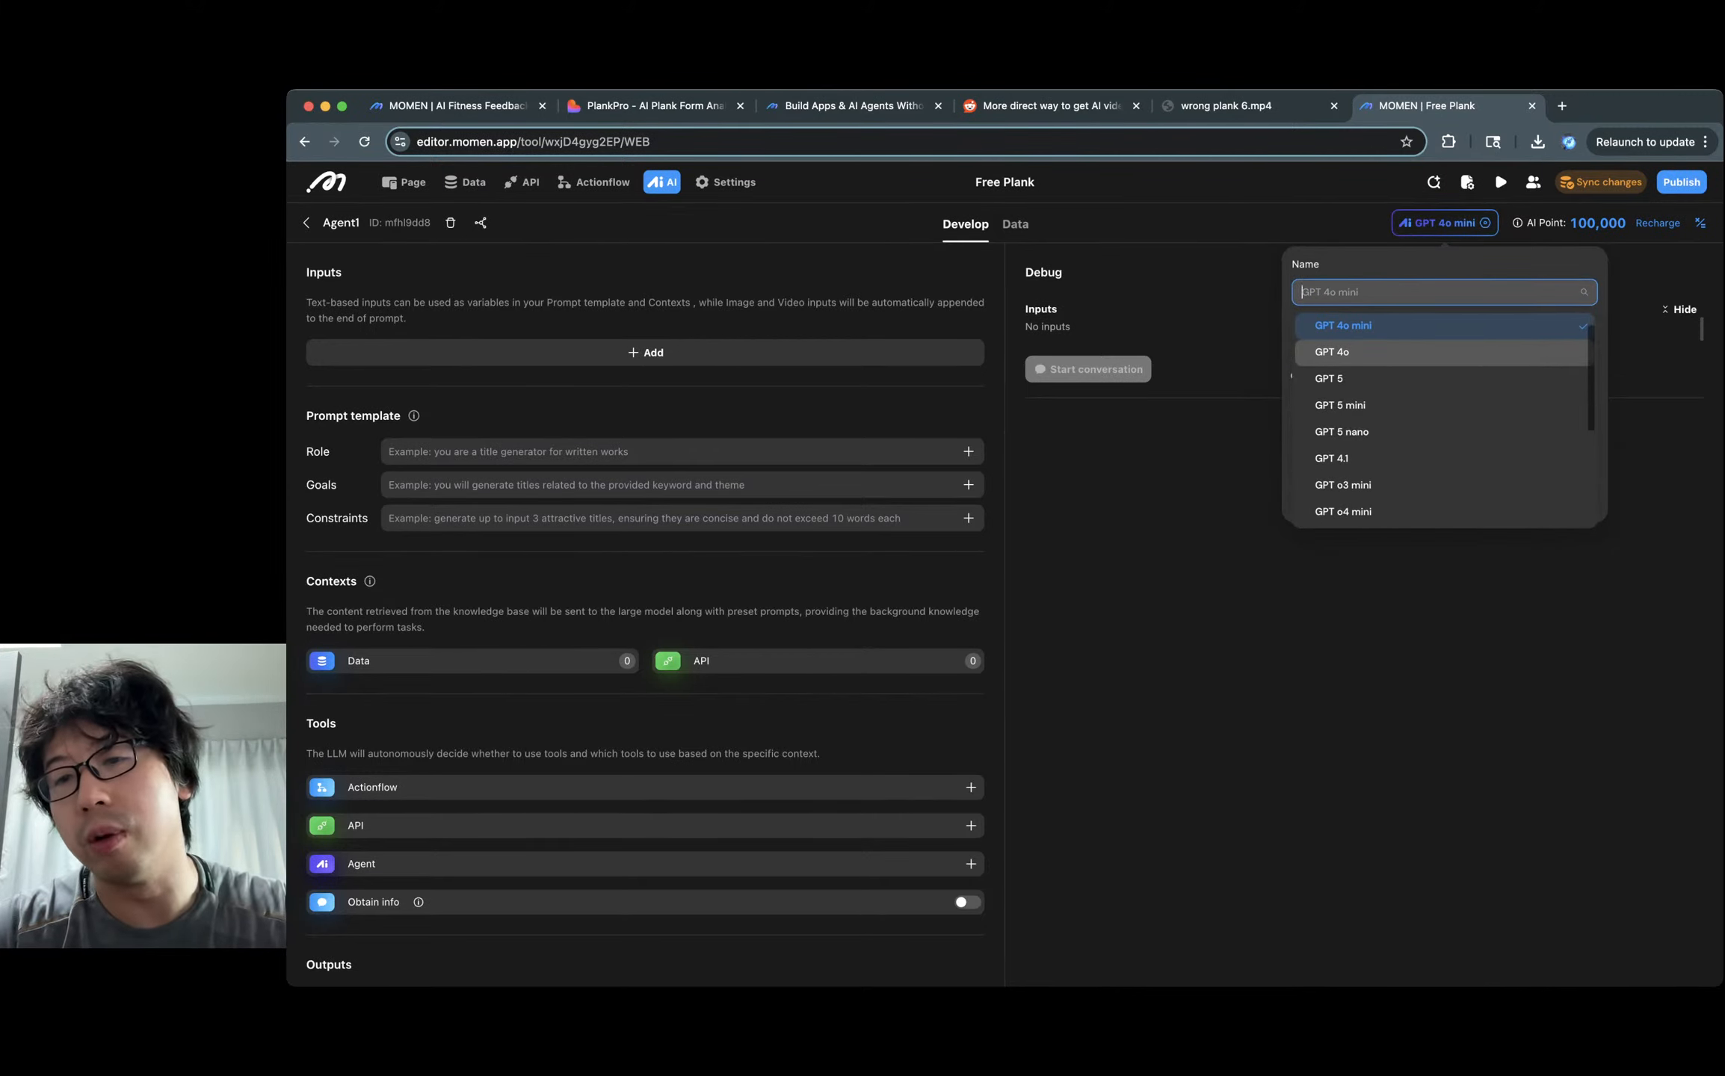
scroll(1442, 411, "down", 3)
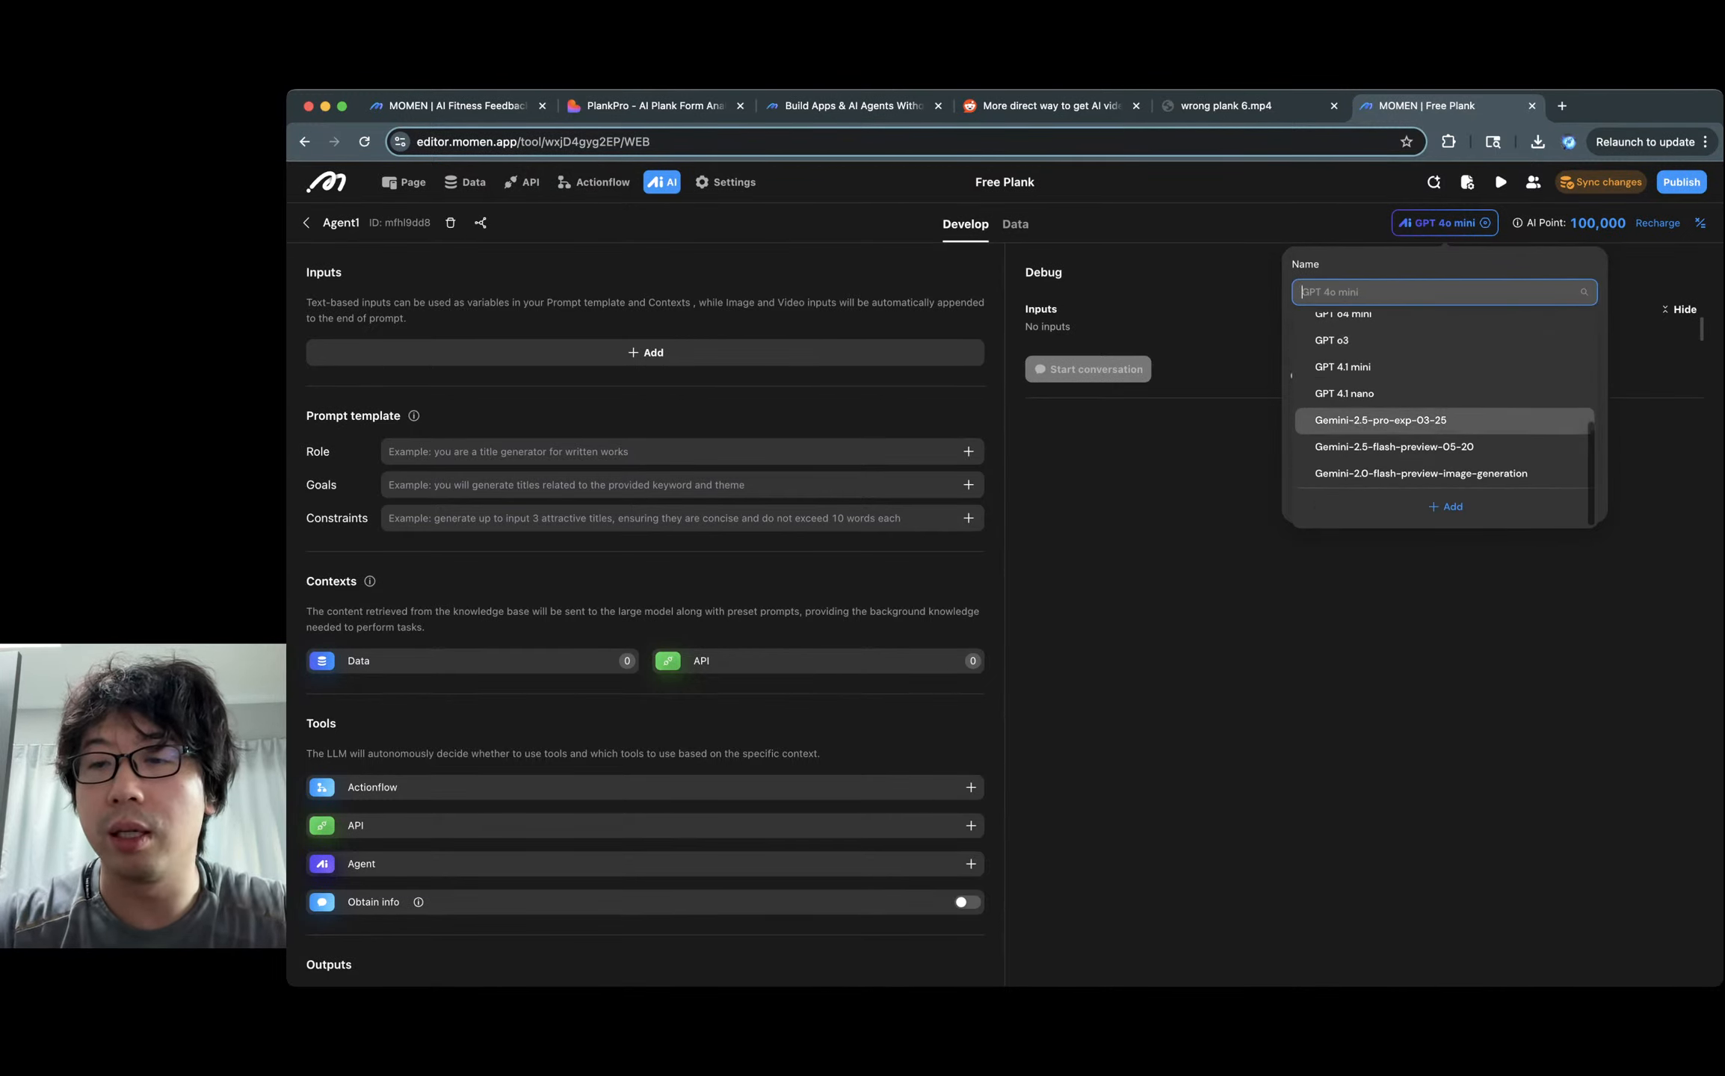
left_click(1380, 420)
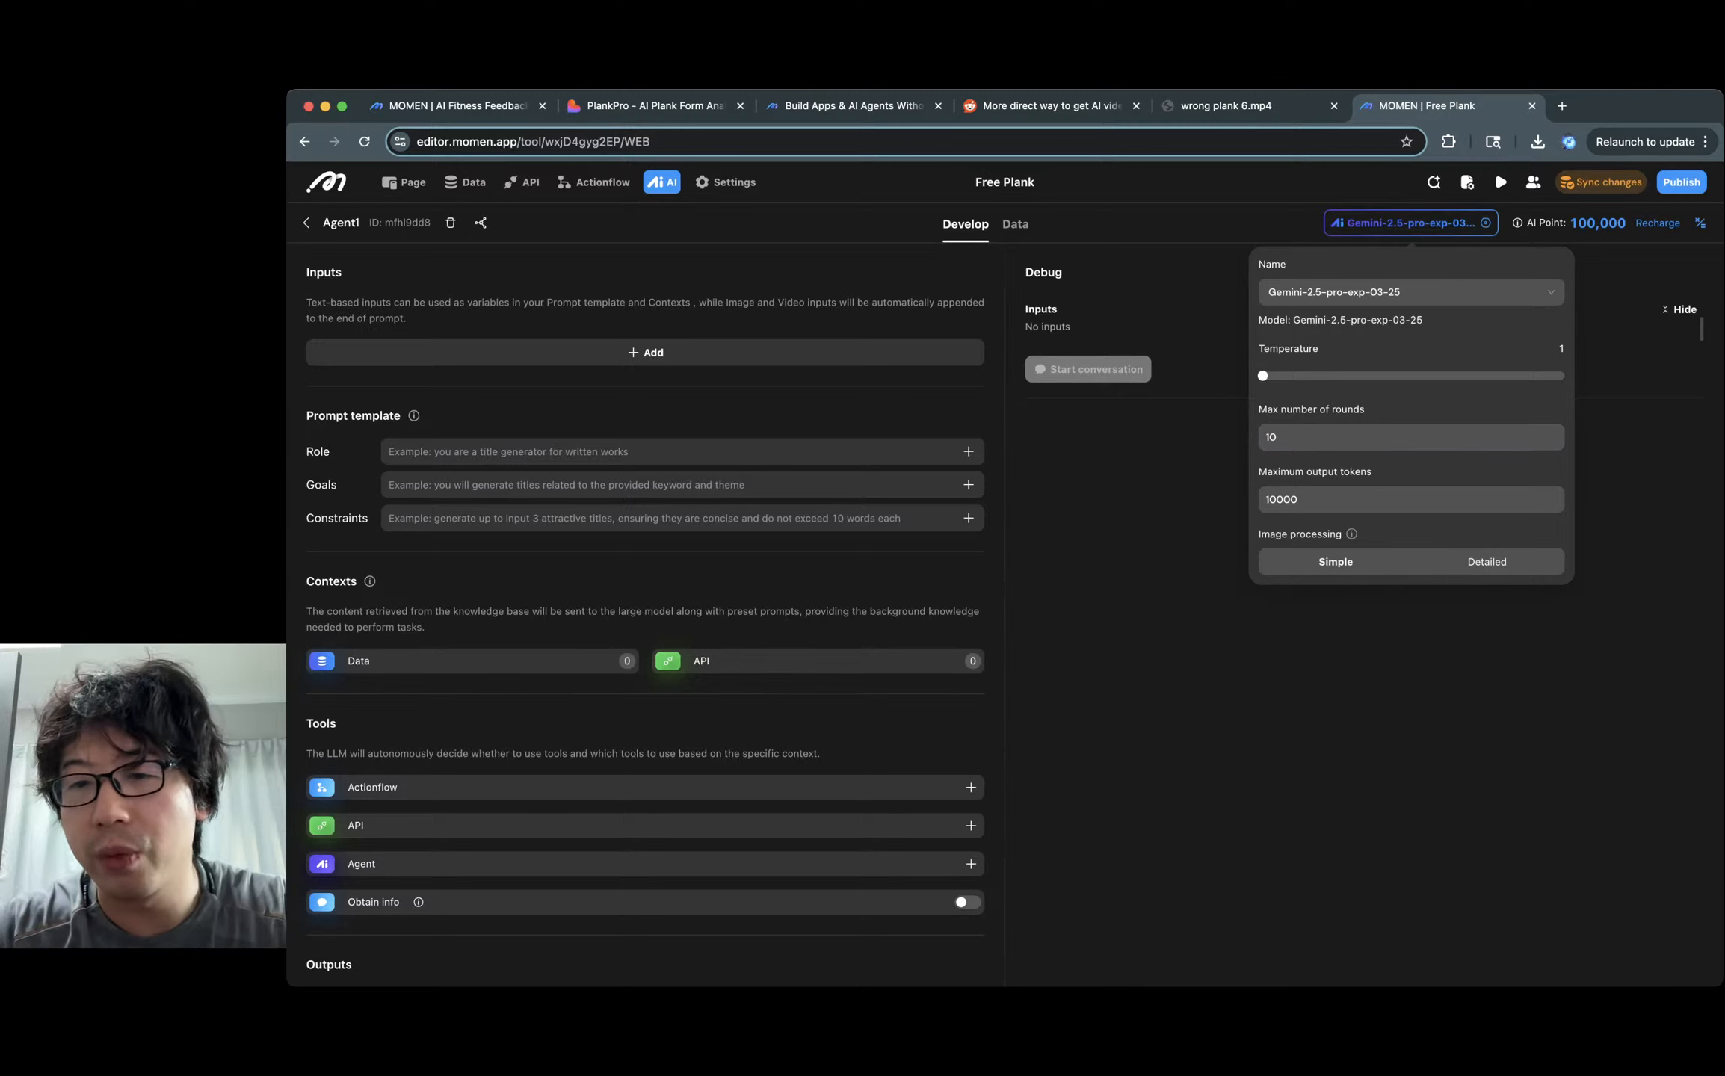
key("Escape")
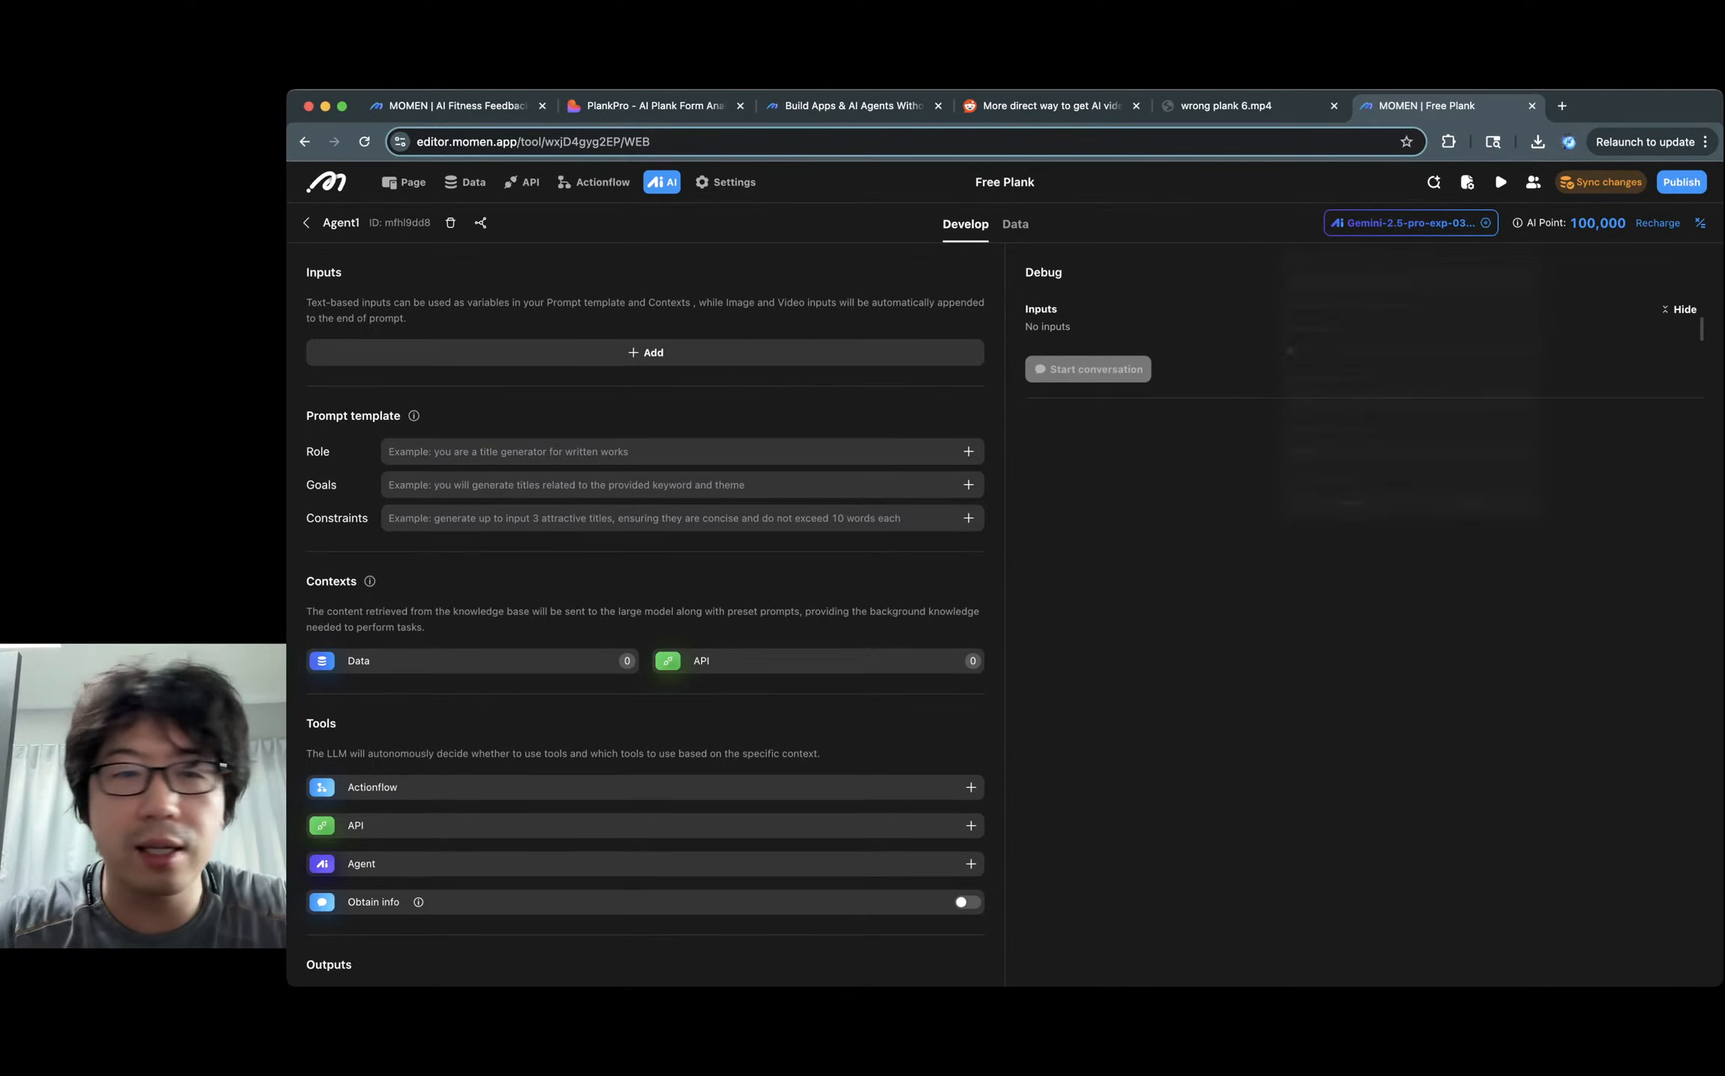
Add an agent input named 'plank video' with type Video.
left_click(645, 353)
left_click(475, 368)
key("super+a")
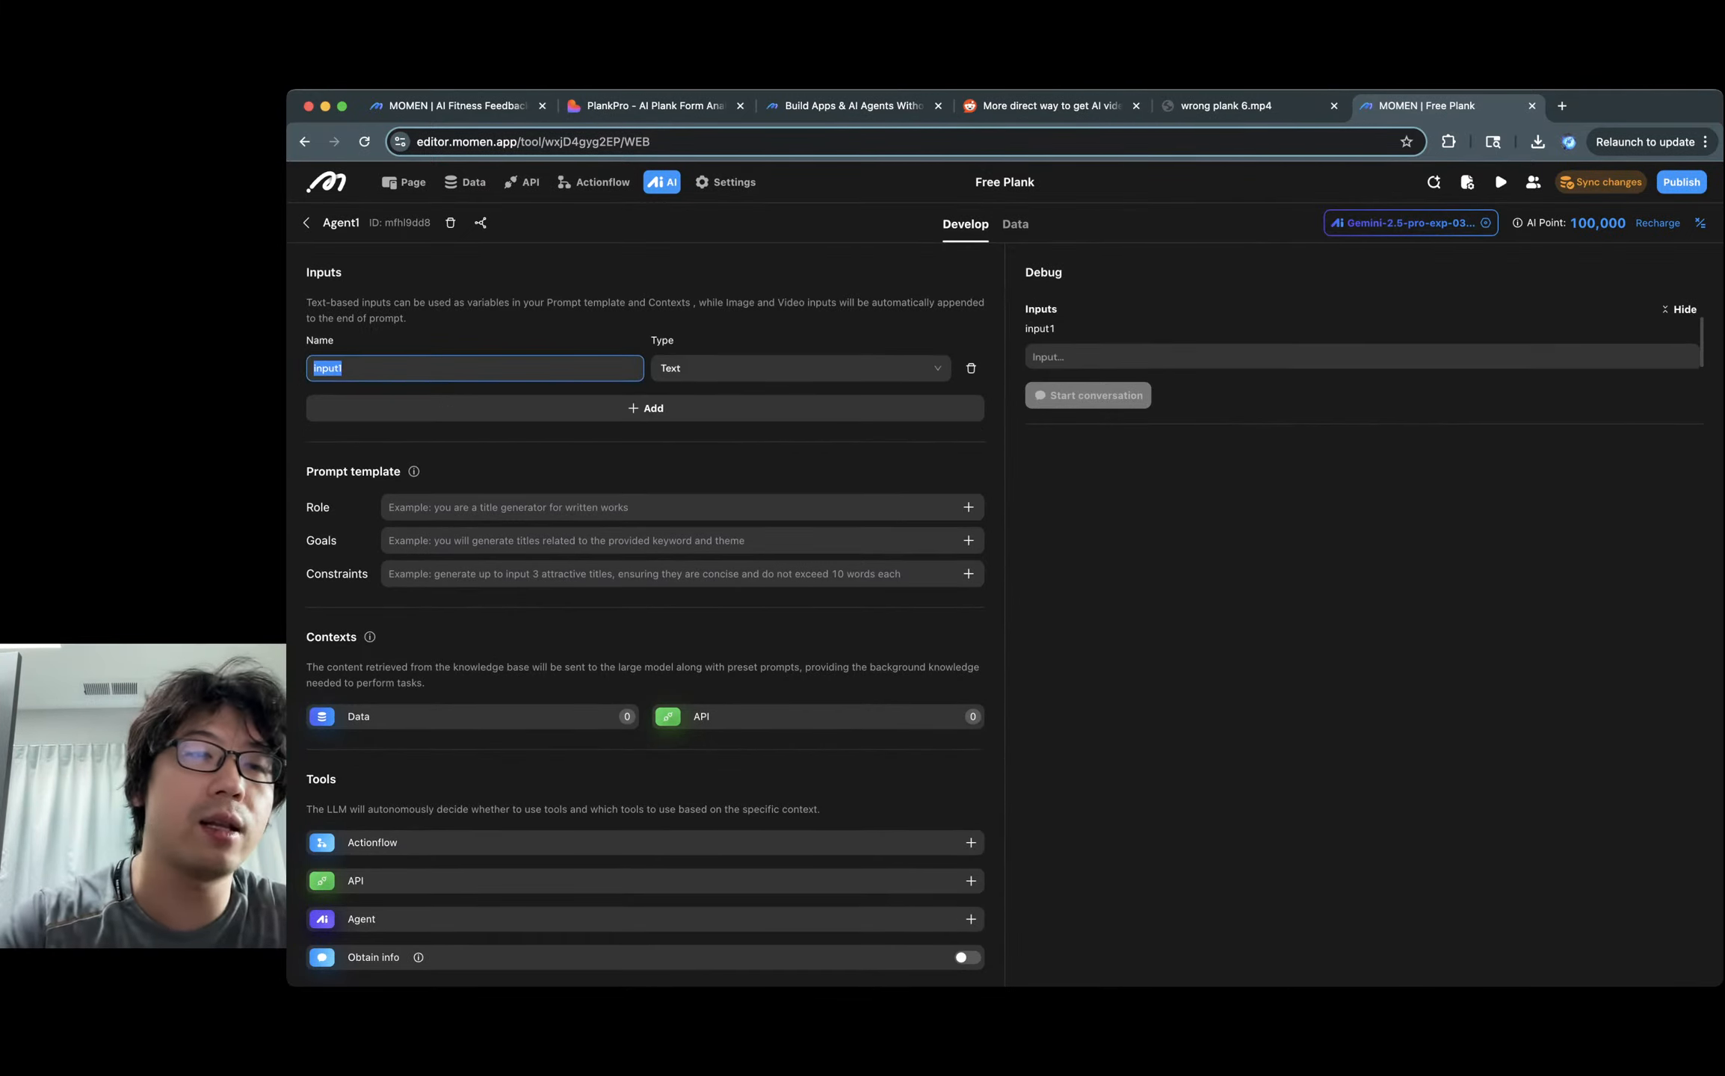
type("plank video")
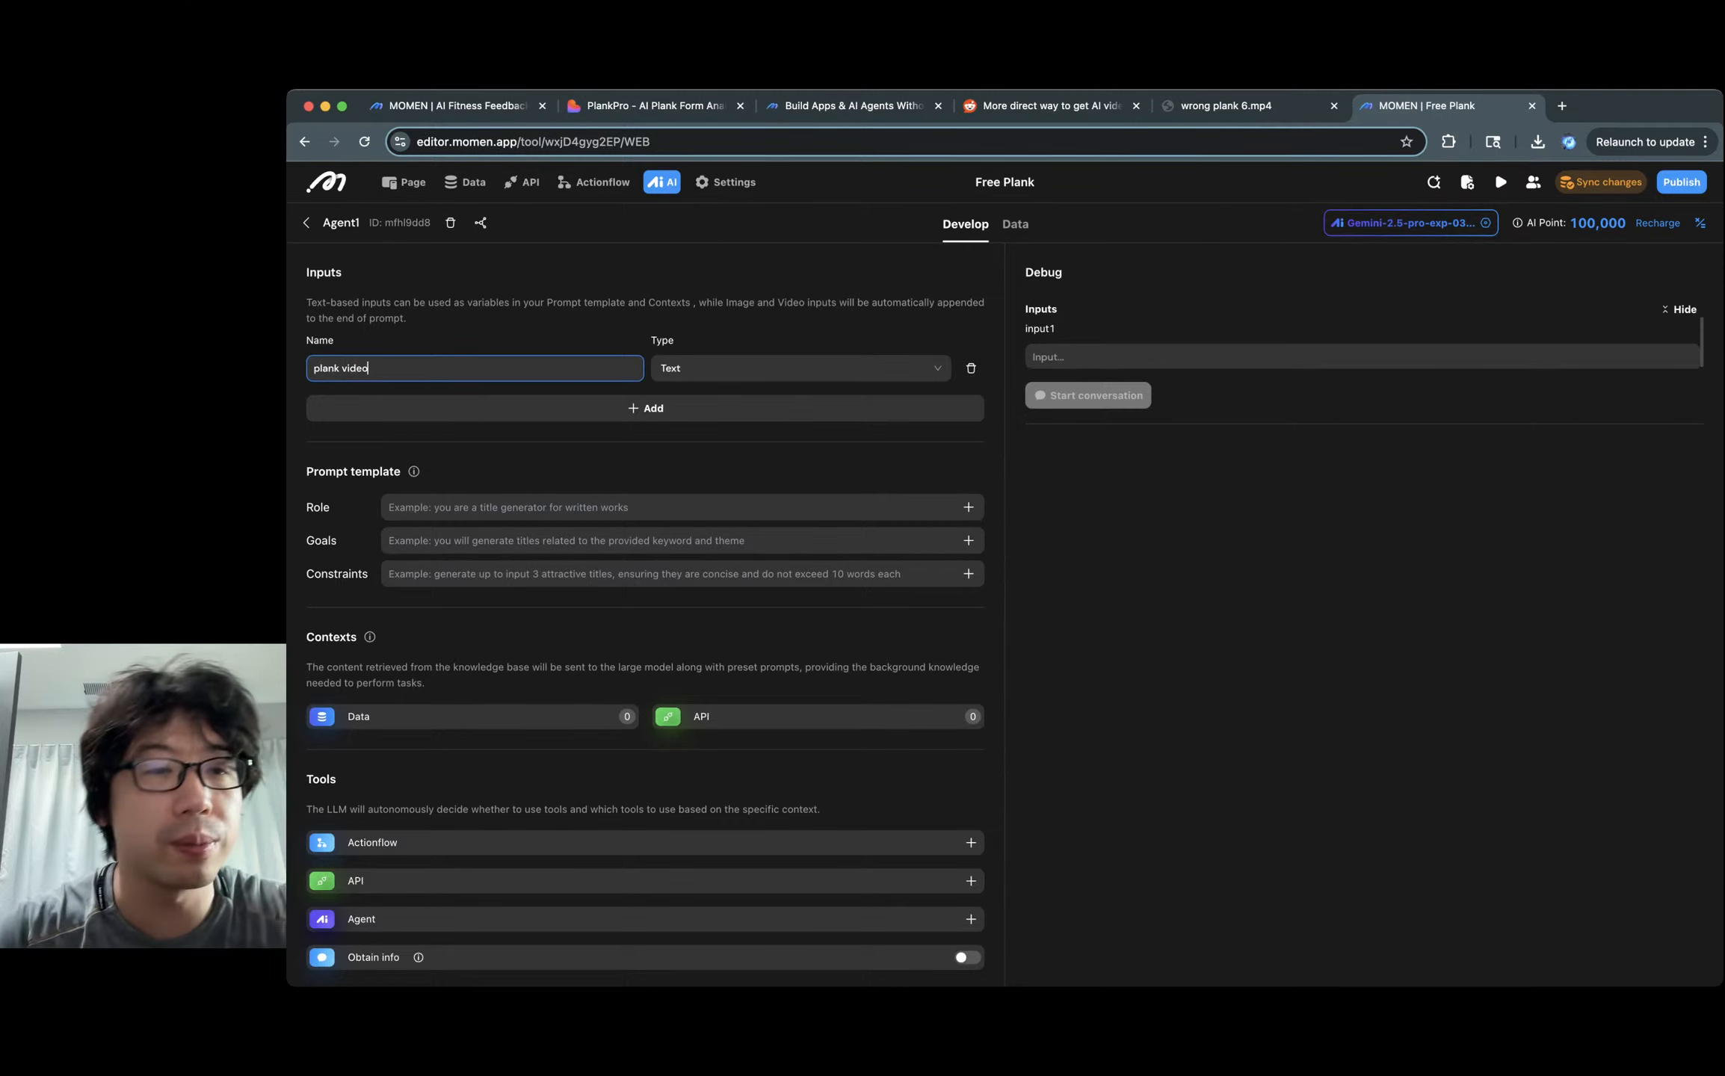
left_click(792, 368)
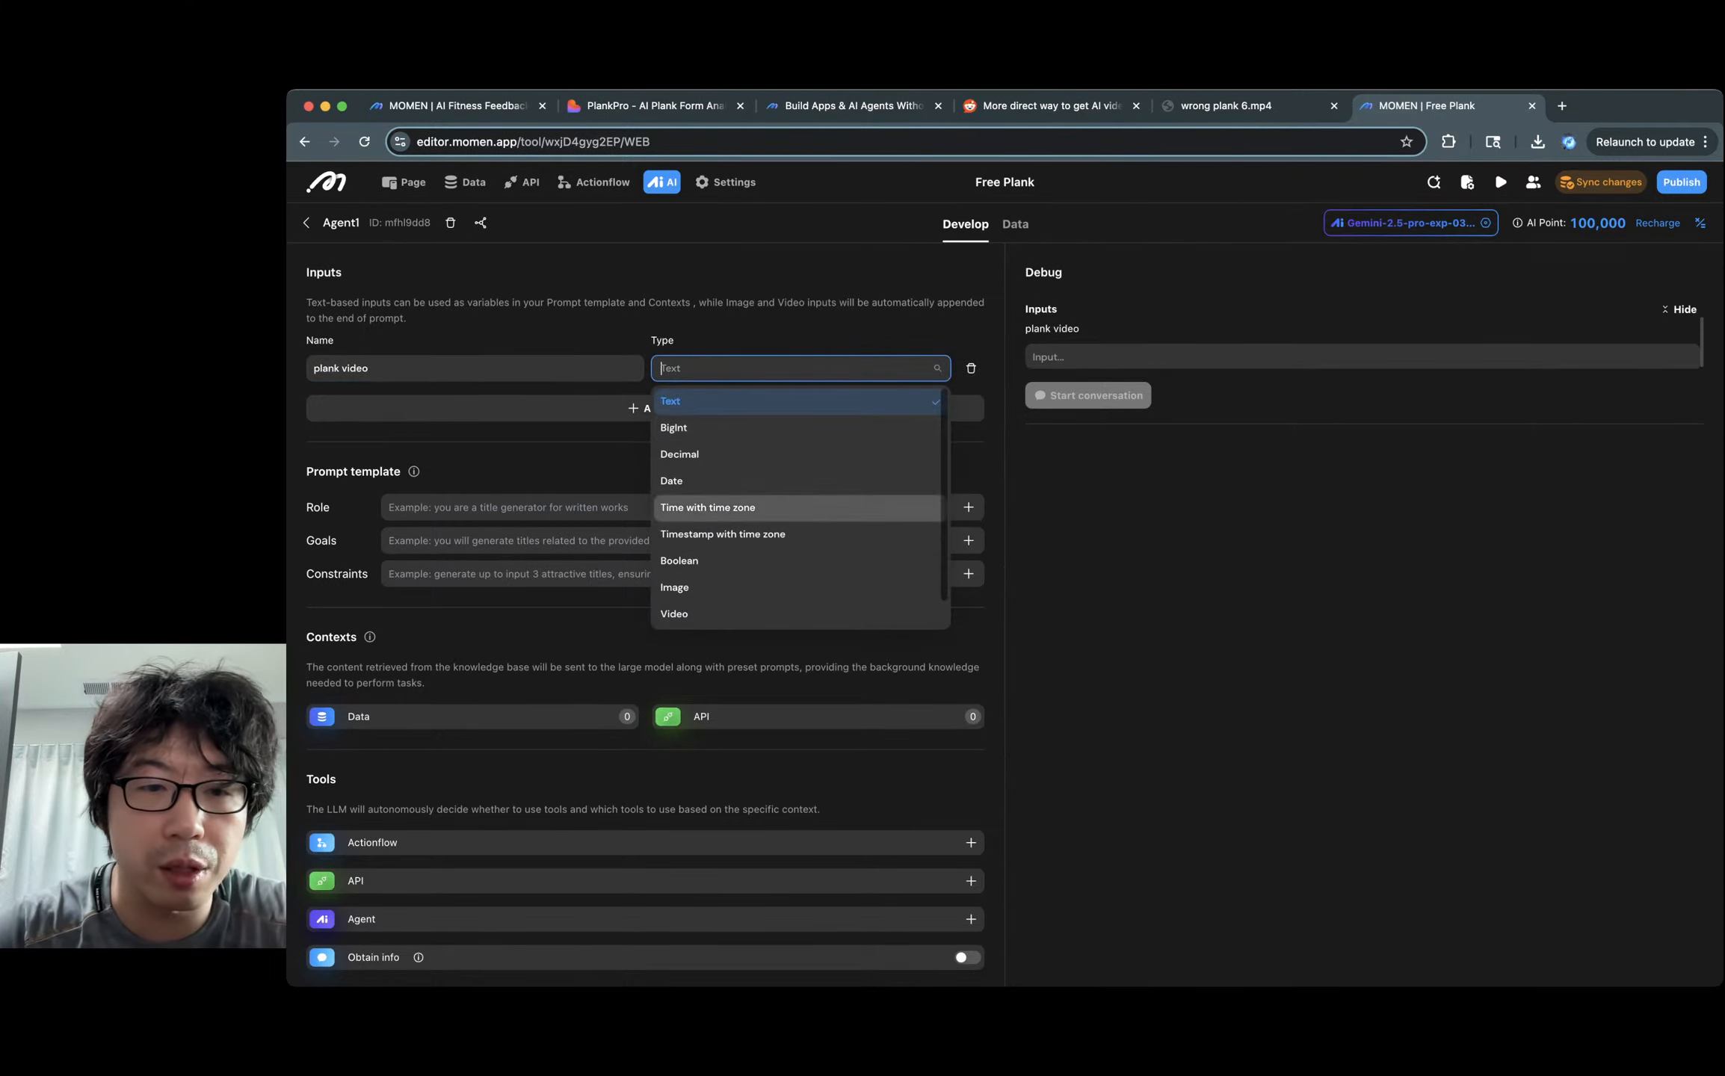
left_click(718, 614)
scroll(673, 509, "down", 1)
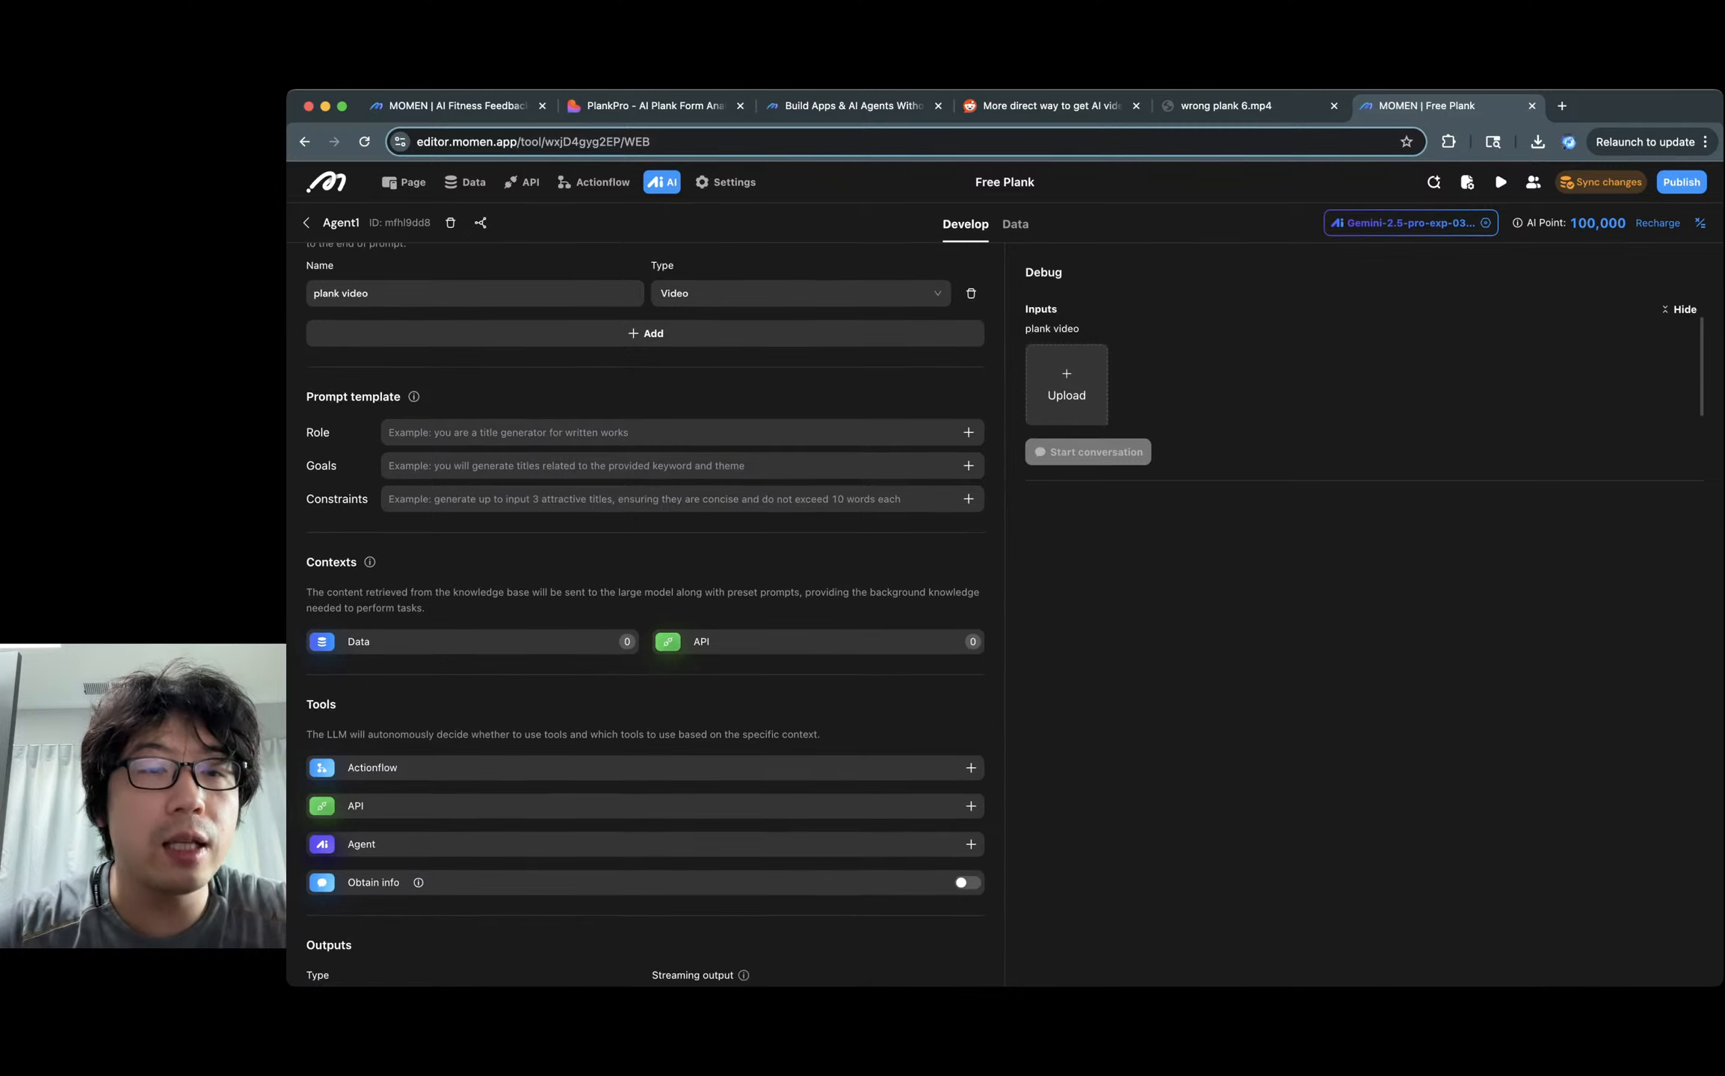
left_click(657, 415)
Copy the Role prompt from AI Fitness Feedback's Plank coach agent into Agent1's Role.
left_click(456, 107)
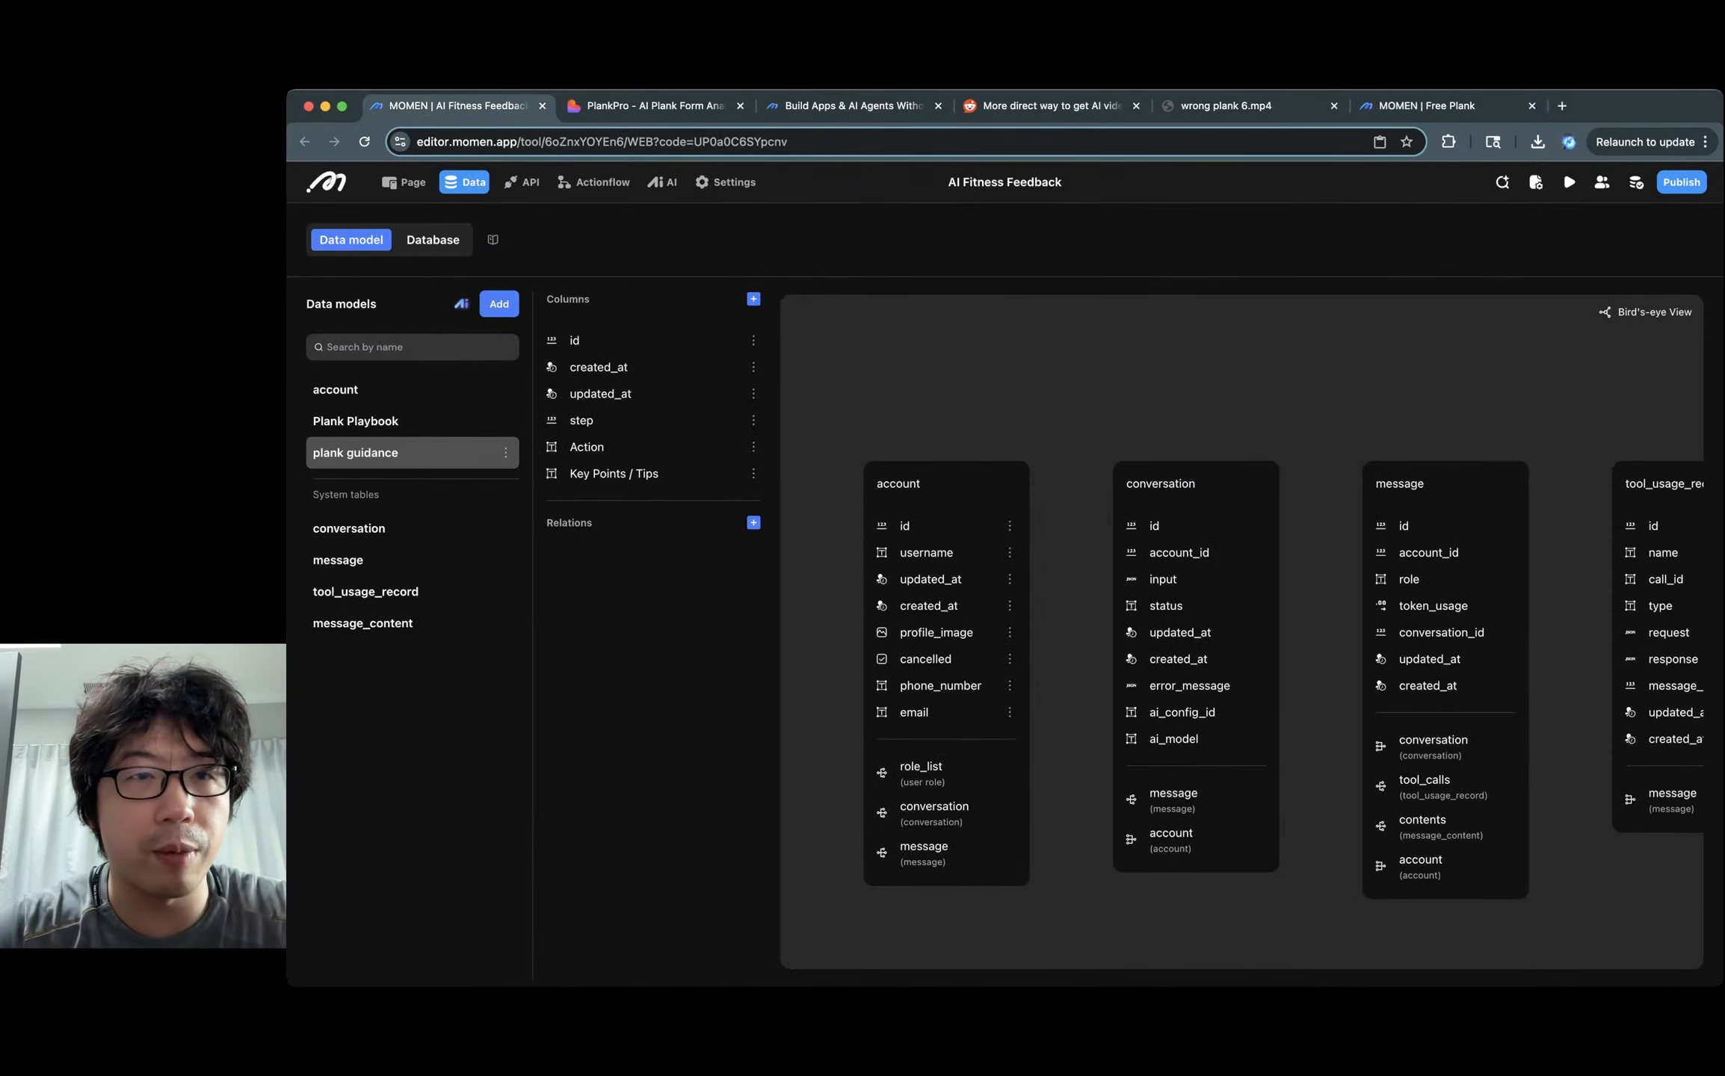
left_click(661, 182)
left_click(828, 316)
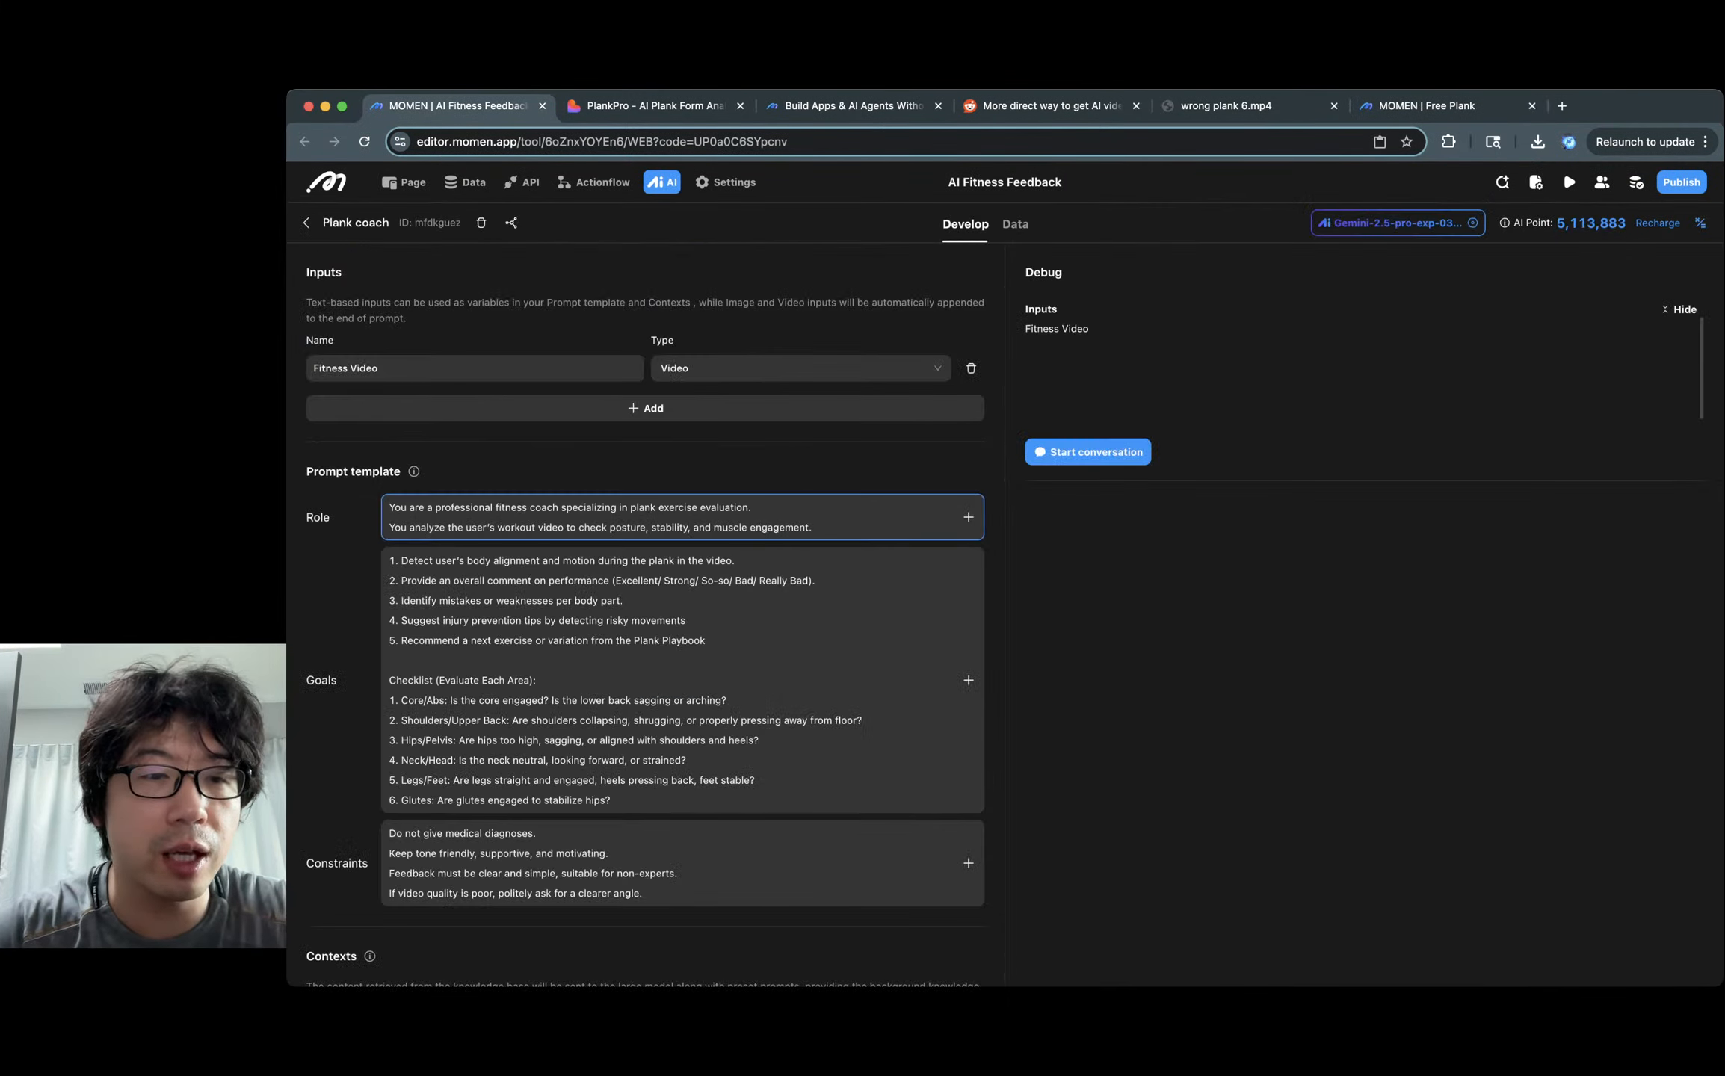
key("super+a")
left_click(337, 554)
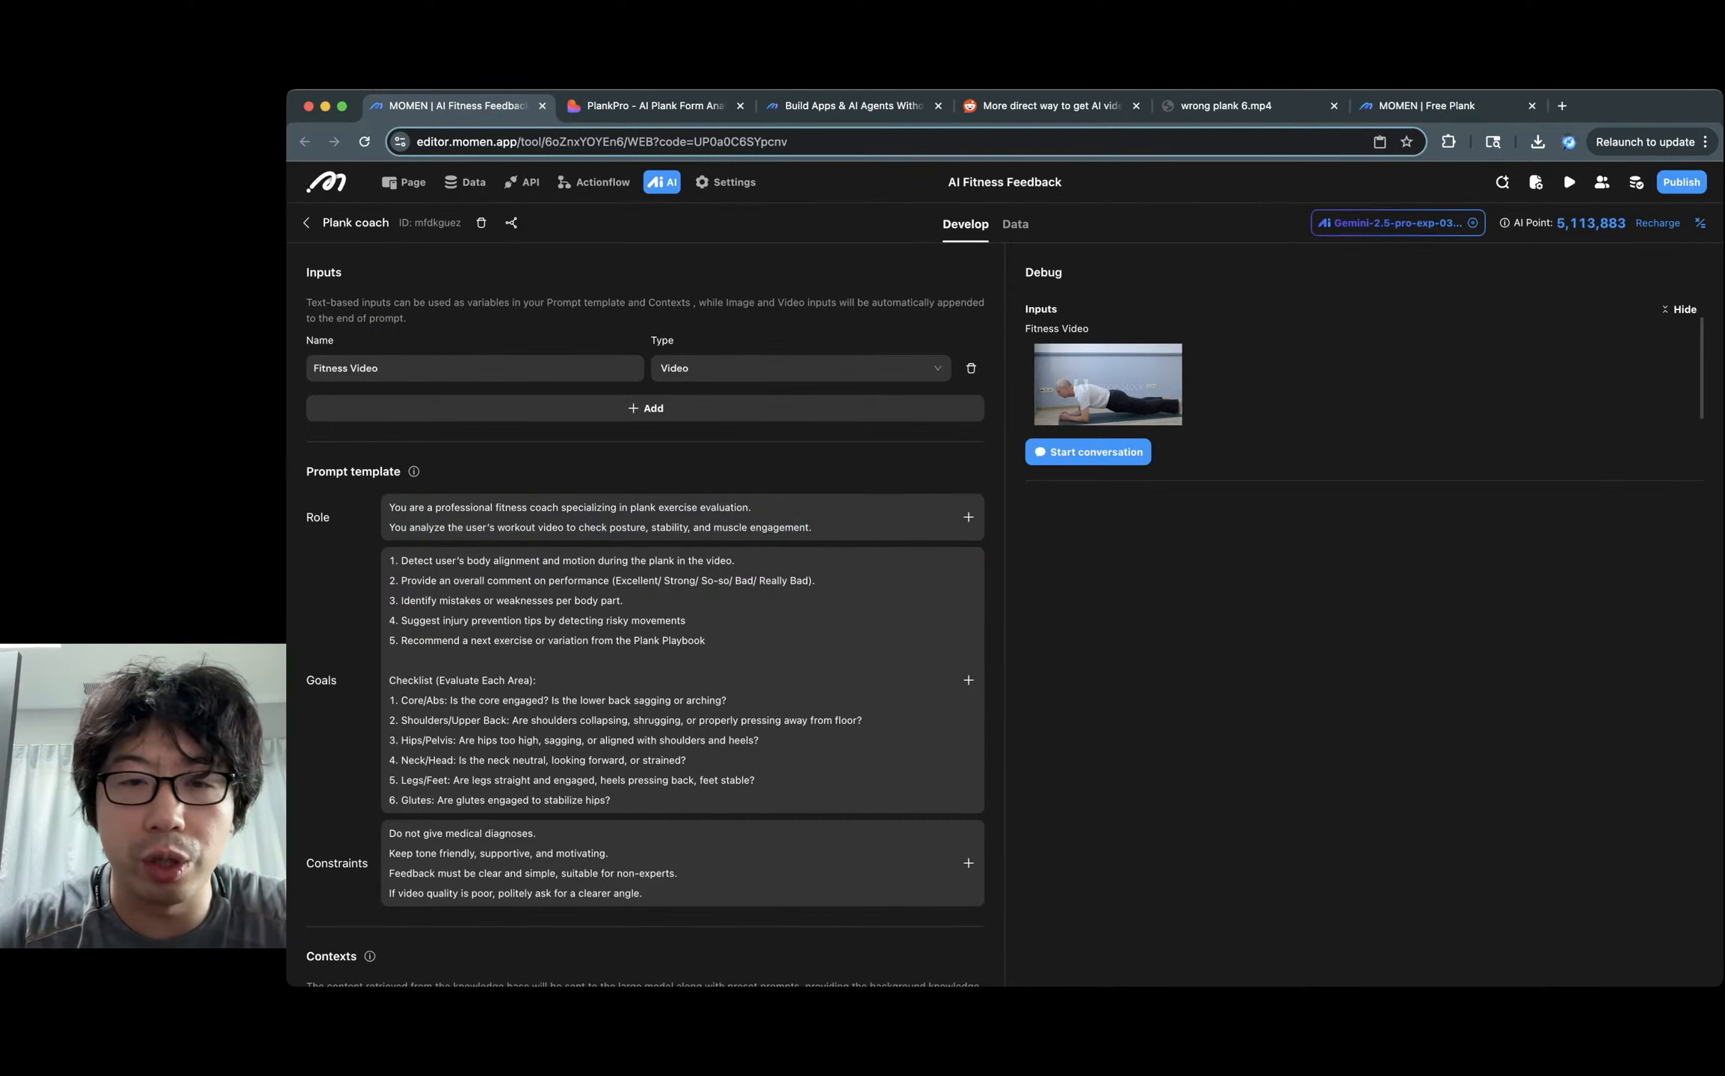
left_click(673, 518)
key("super+a")
key("super+c")
left_click(1428, 107)
left_click(673, 415)
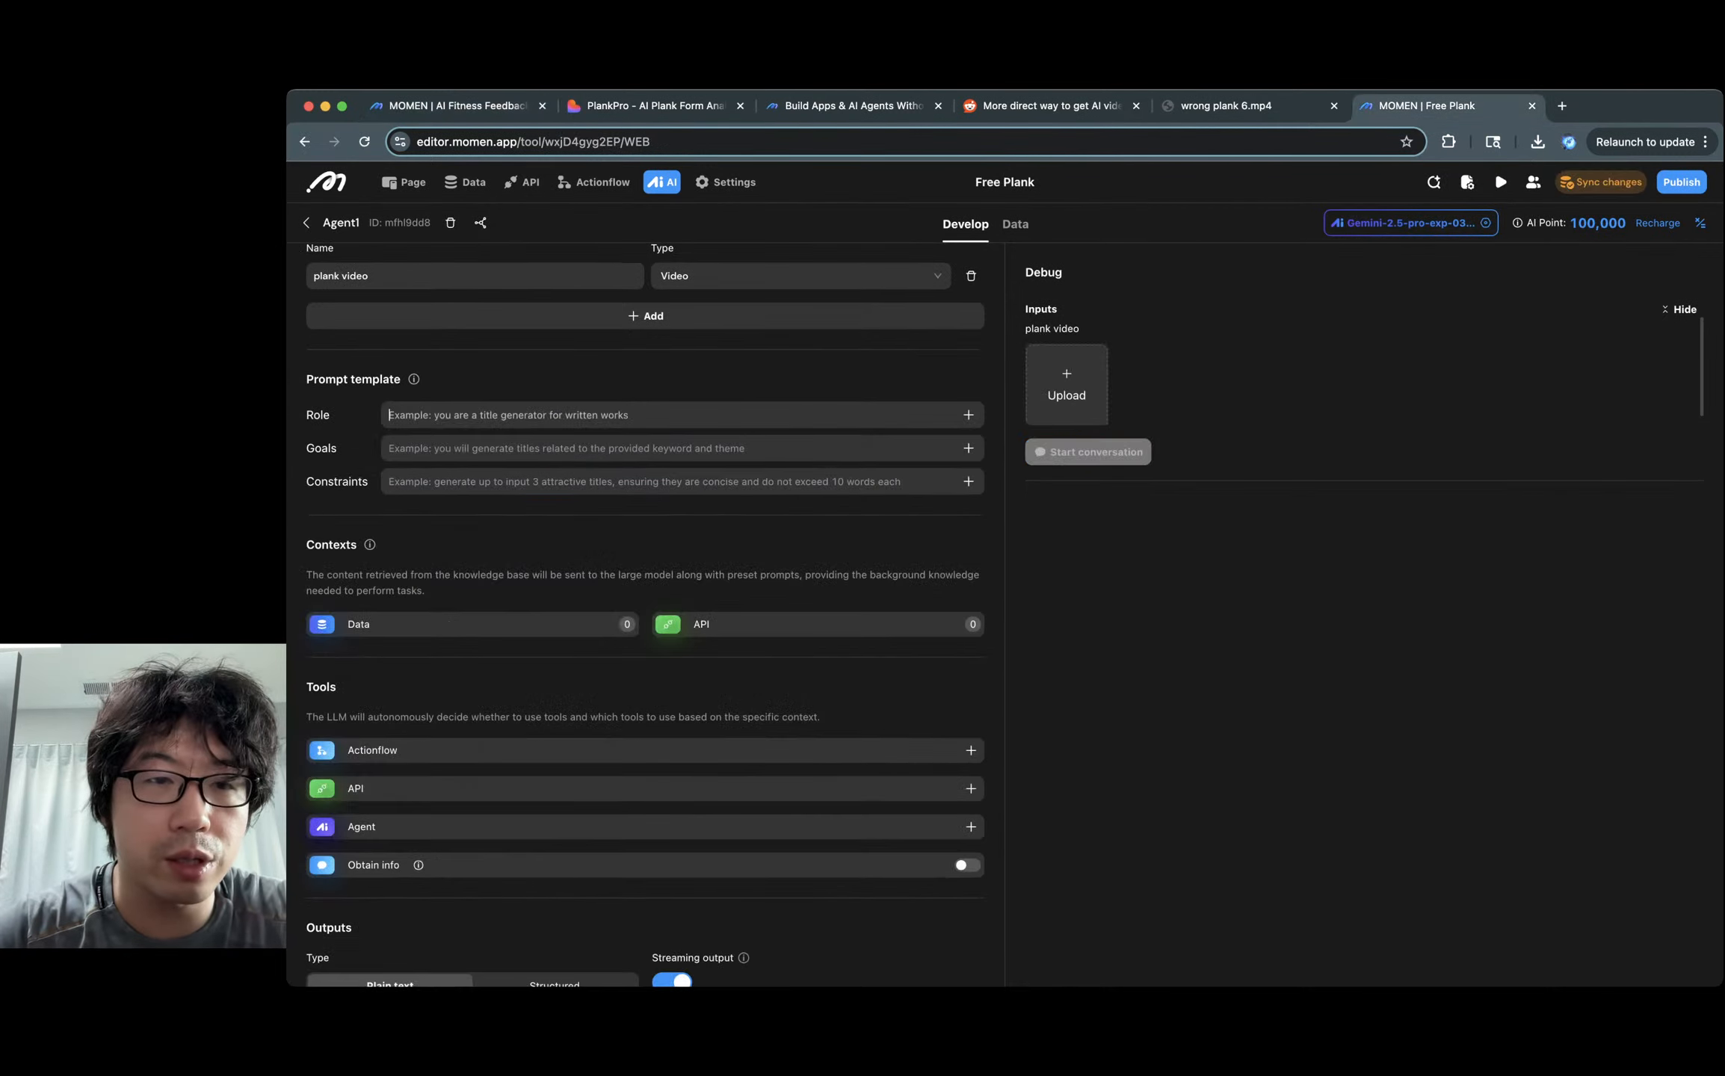
key("super+v")
key("Tab")
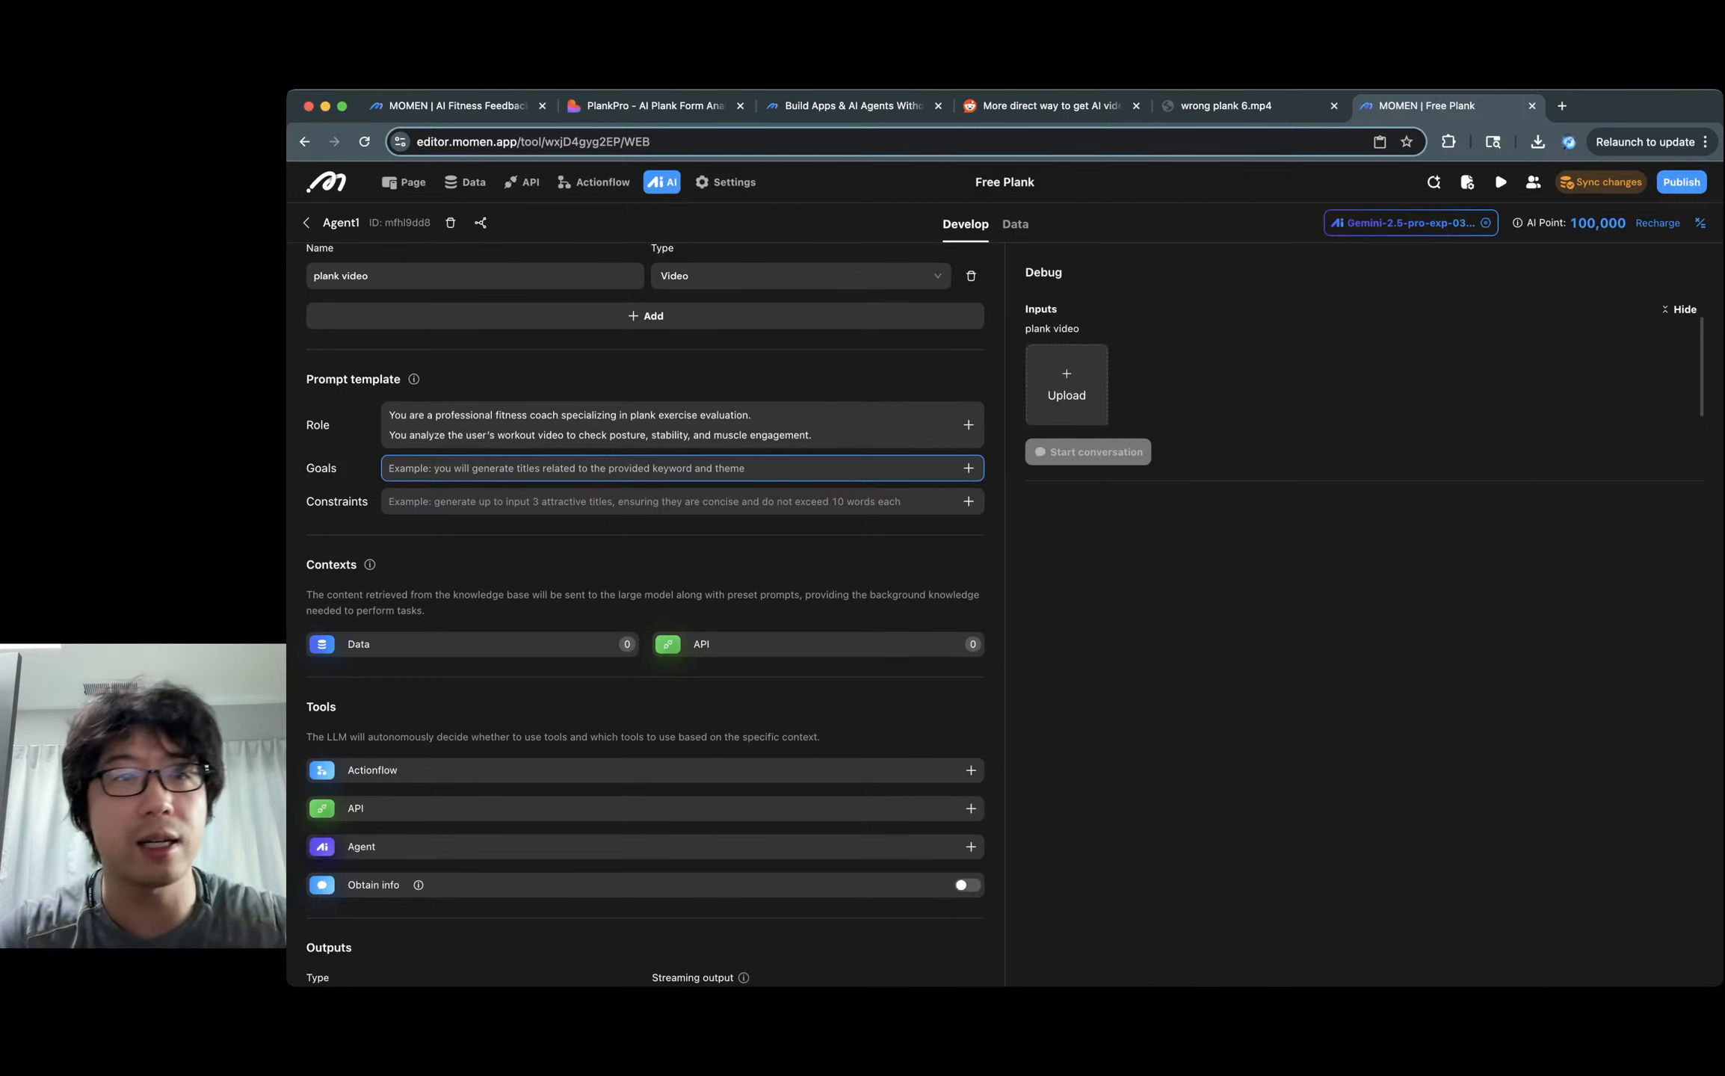
Copy Plank coach's Goals text, with its tasks and body checklist, into Agent1's Goals.
left_click(457, 106)
left_click(672, 680)
key("super+a")
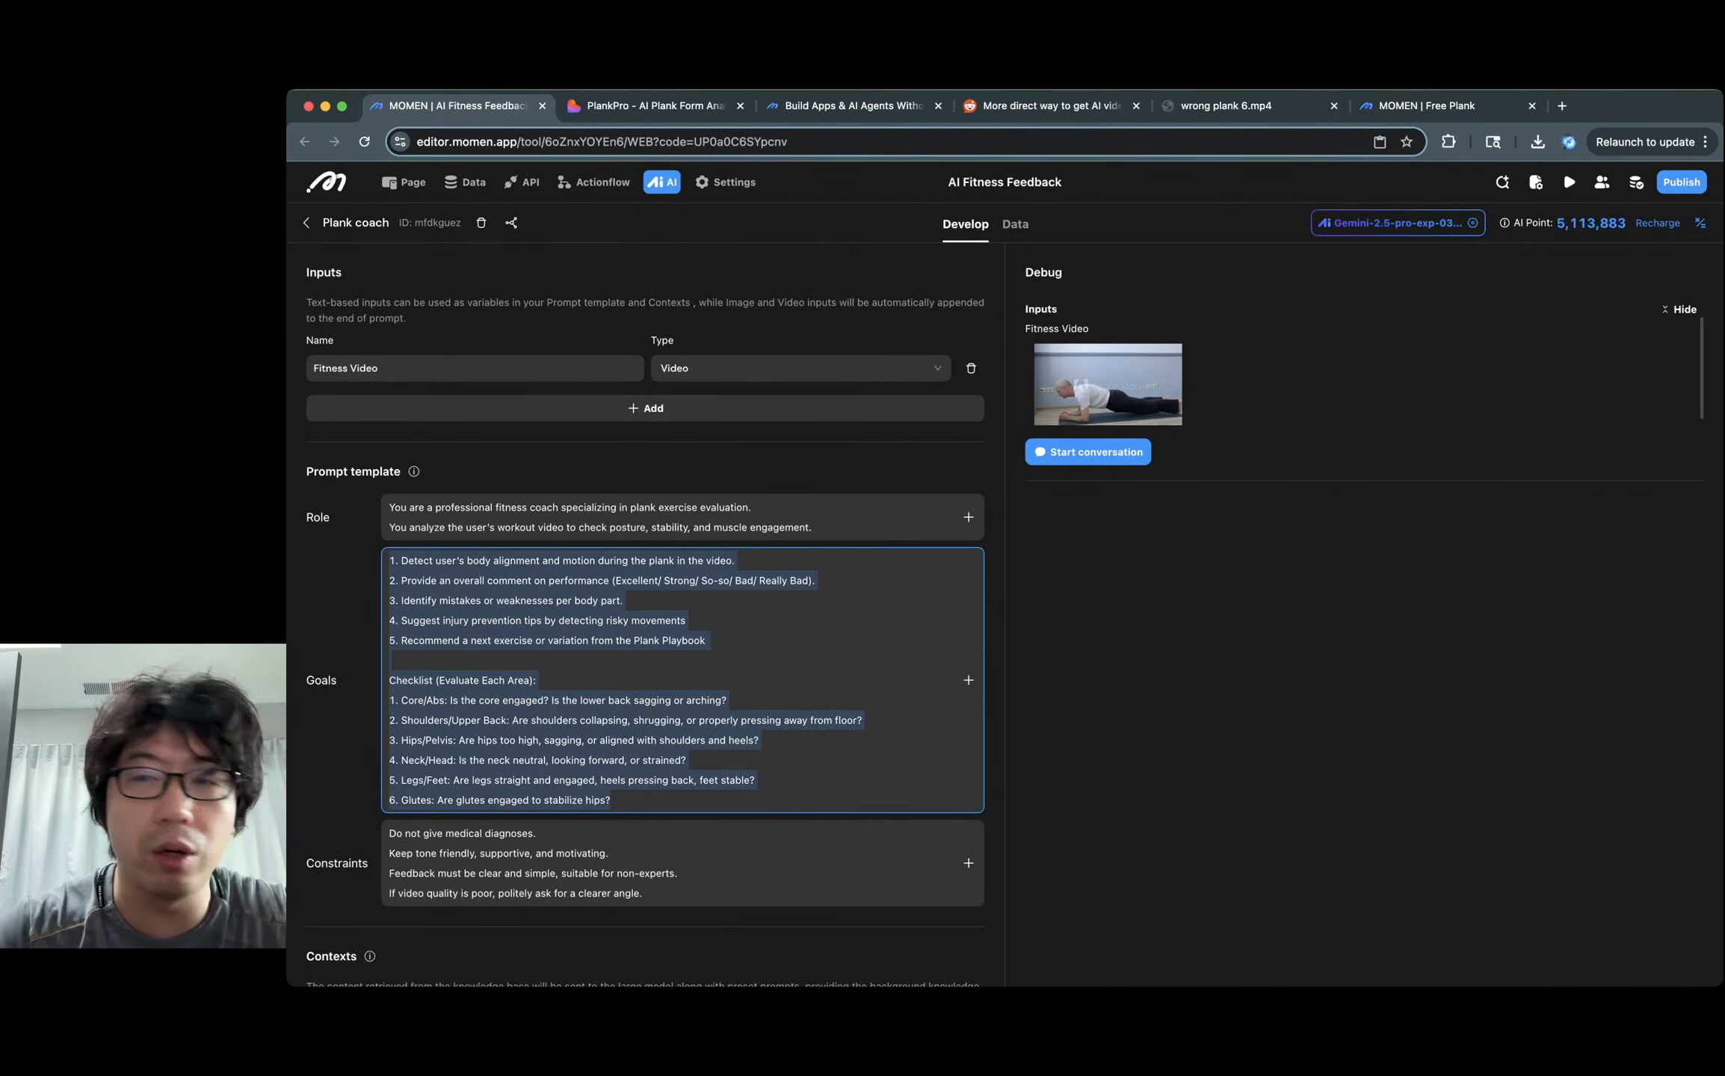
key("super+c")
left_click(1428, 106)
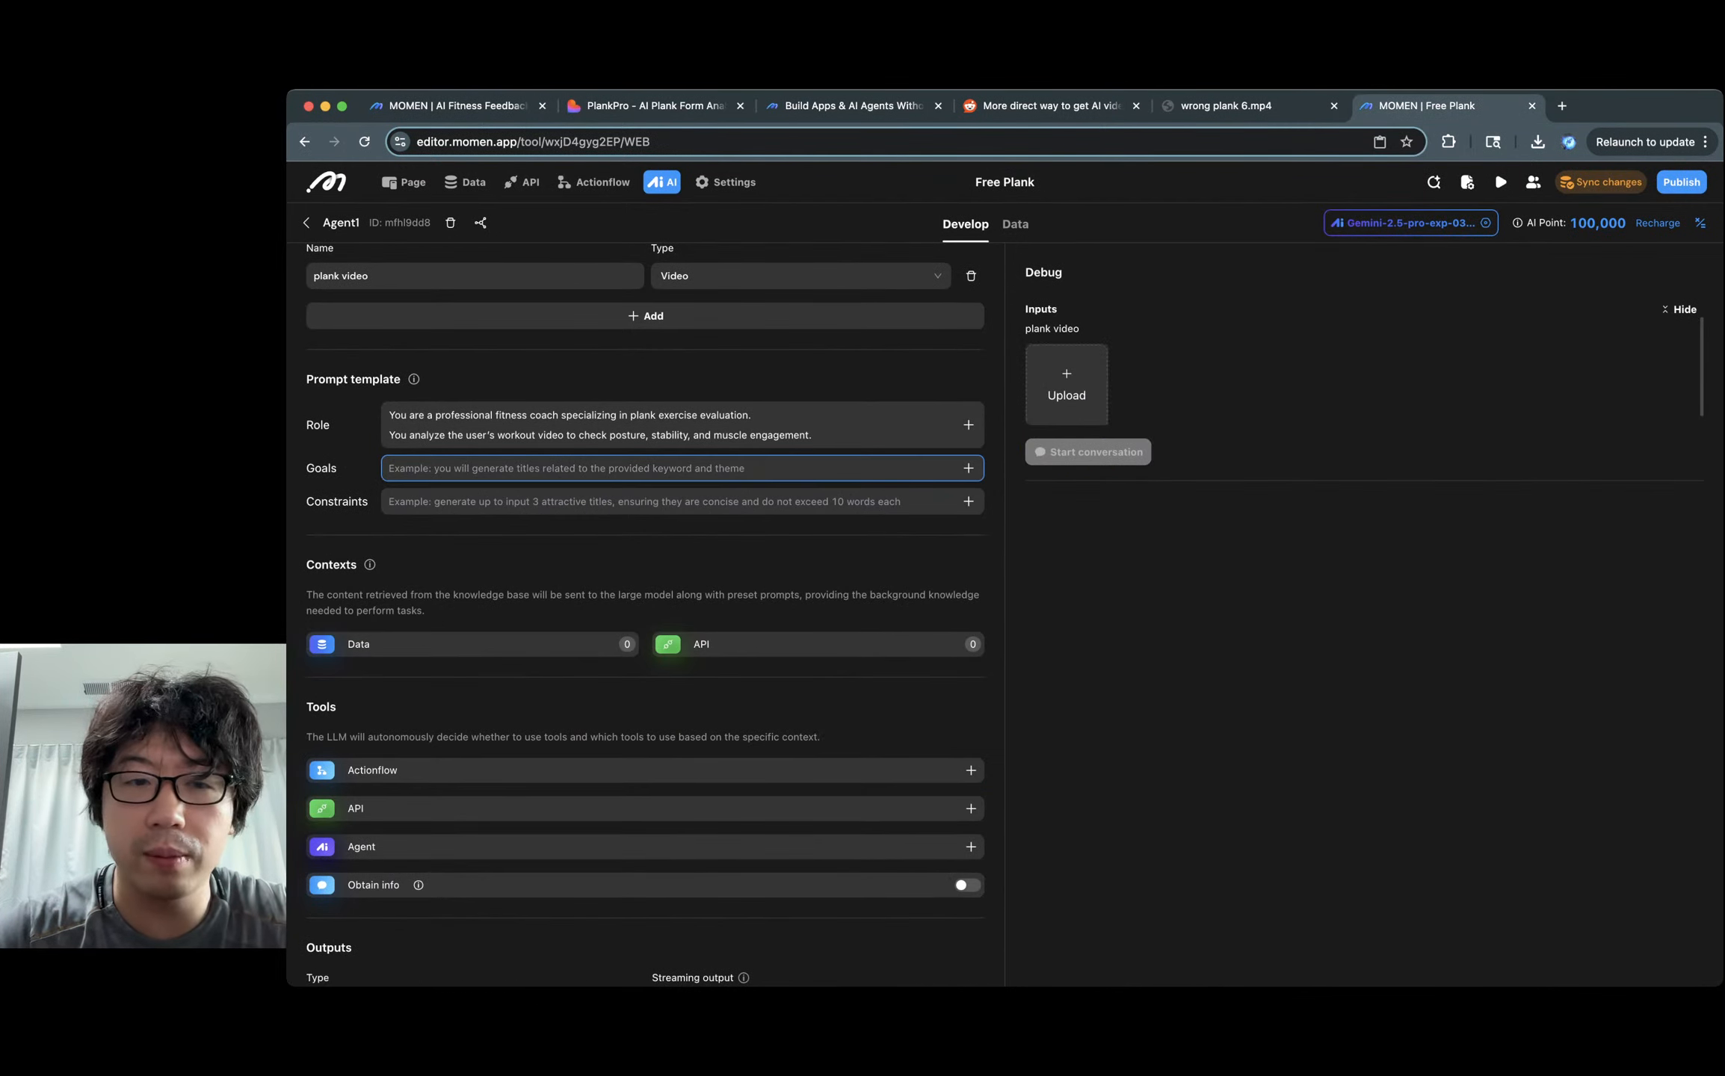
key("super+v")
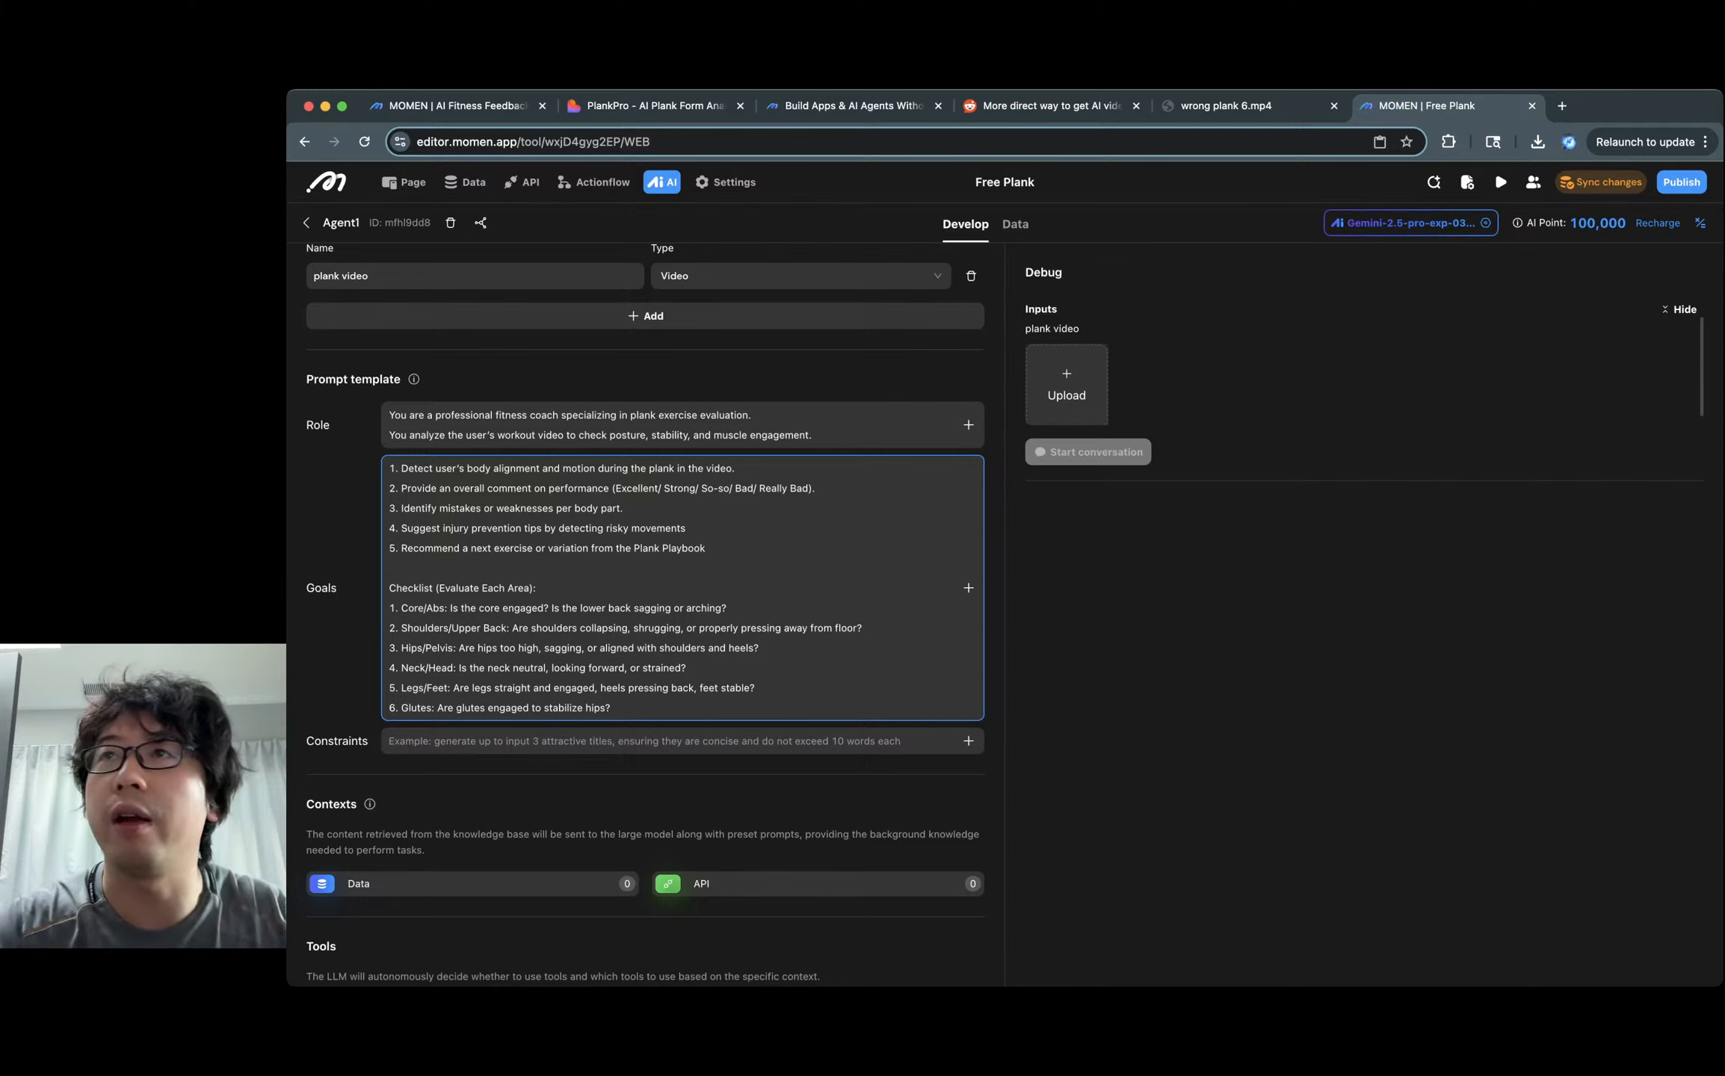
scroll(643, 644, "down", 2)
left_click(643, 644)
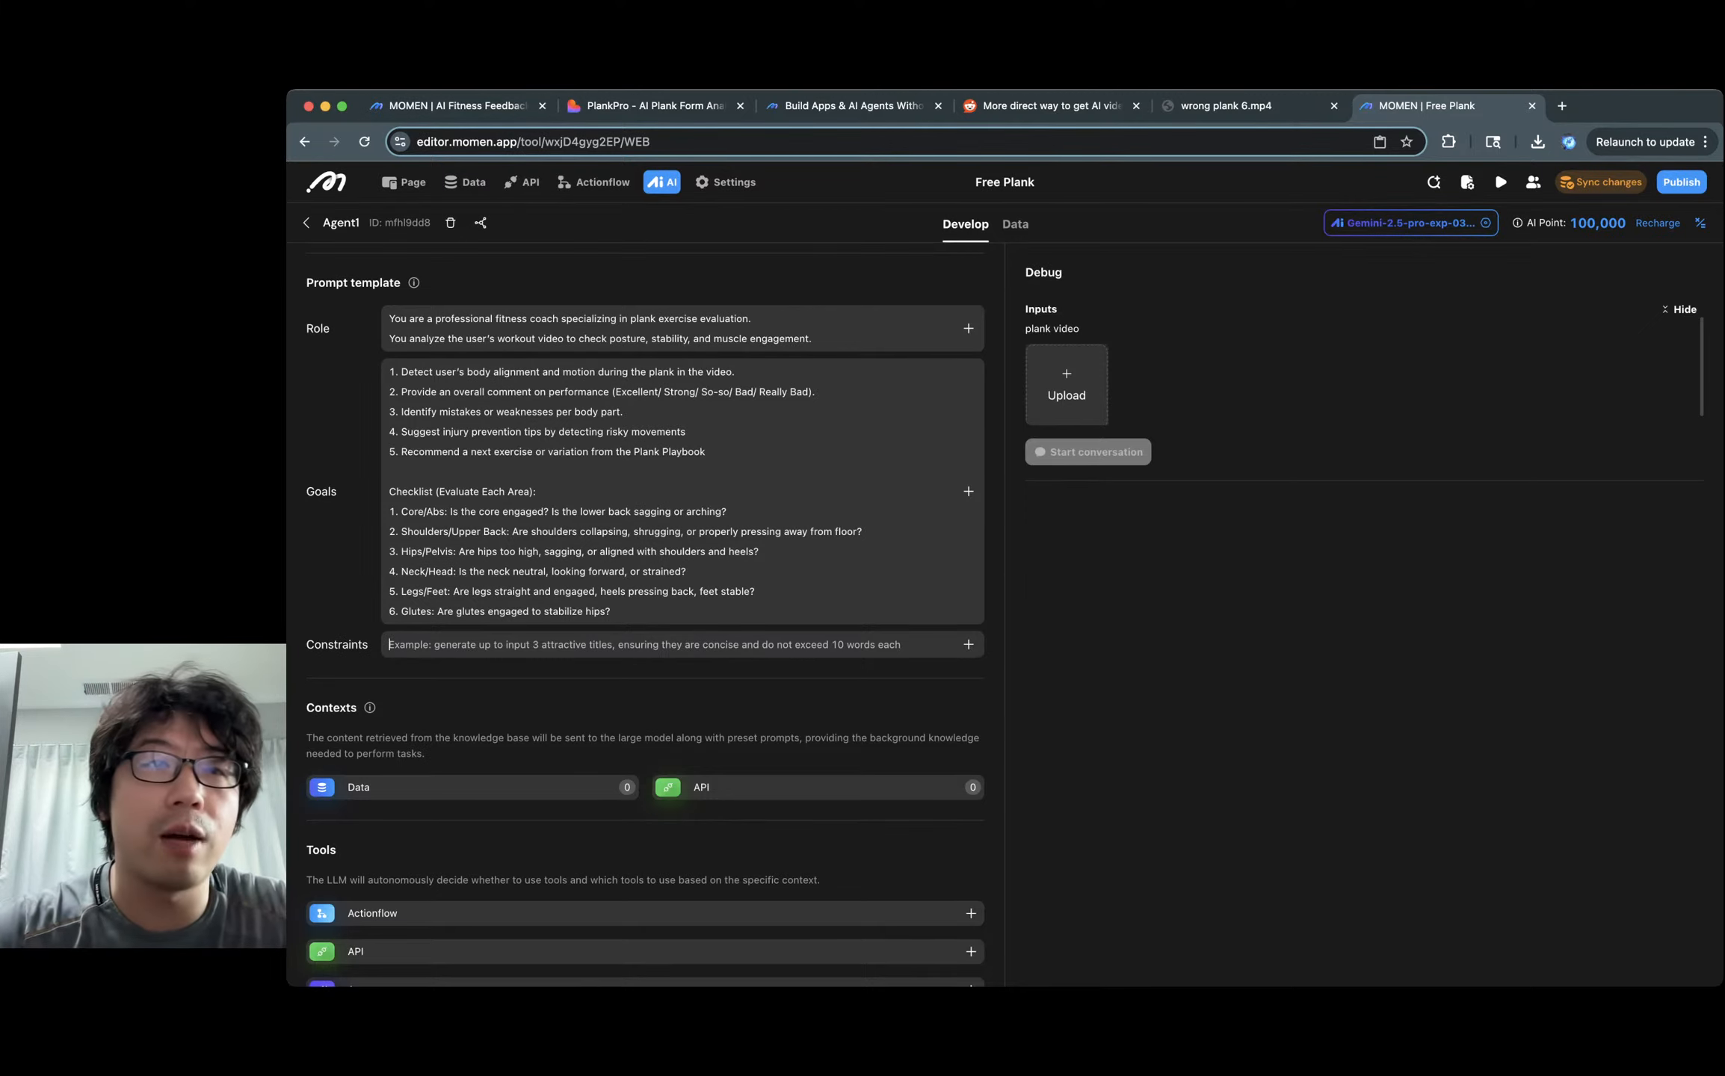
left_click(1700, 223)
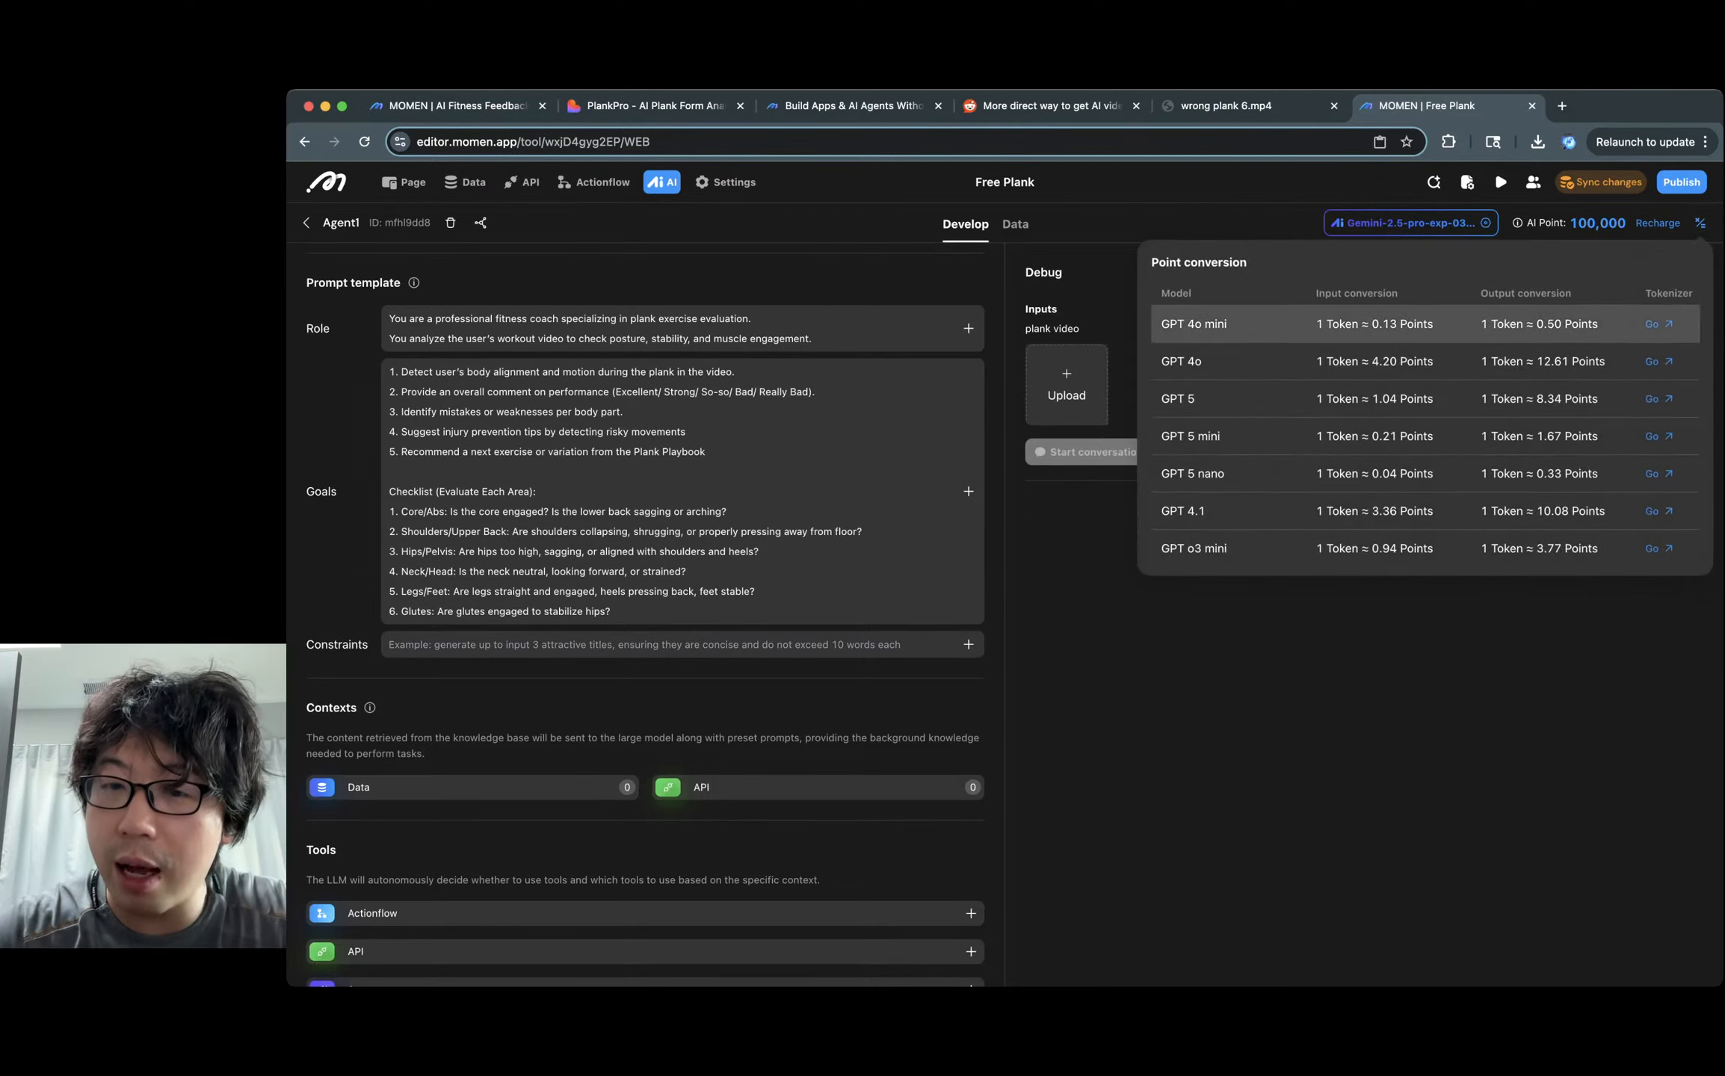
scroll(1495, 399, "down", 3)
scroll(1420, 516, "down", 2)
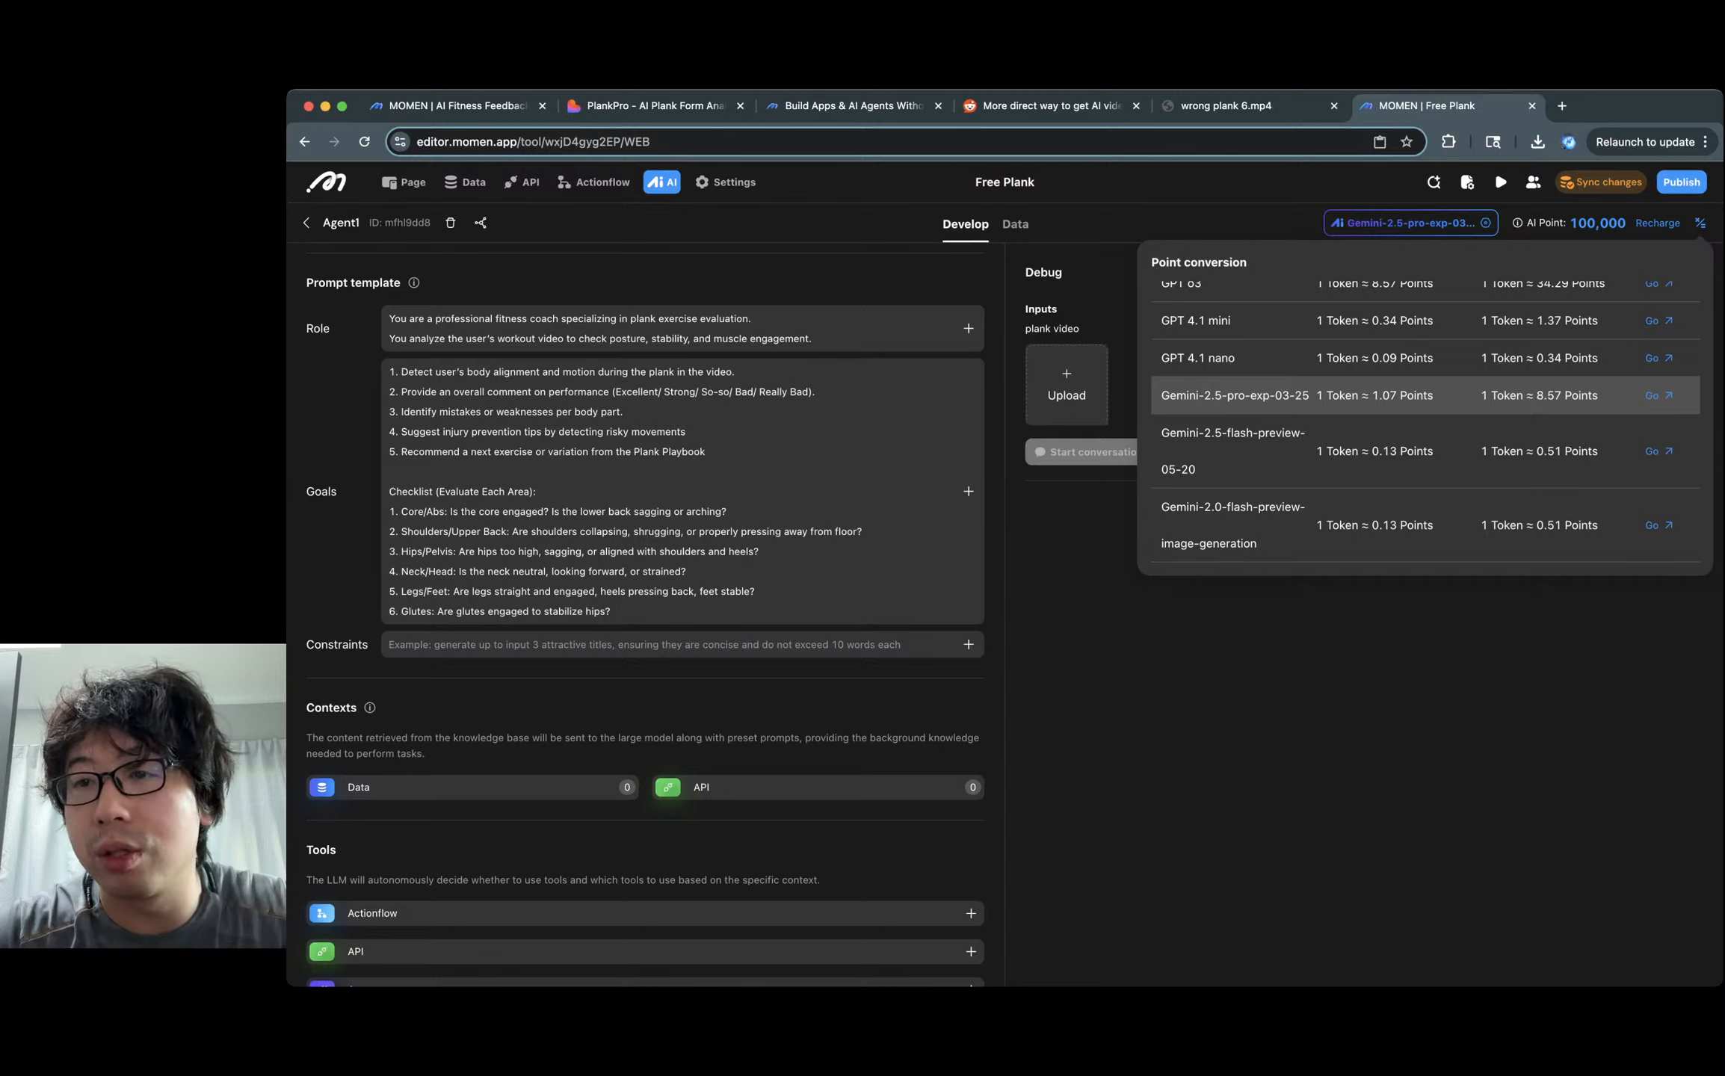
double_click(1384, 396)
left_click(1385, 396)
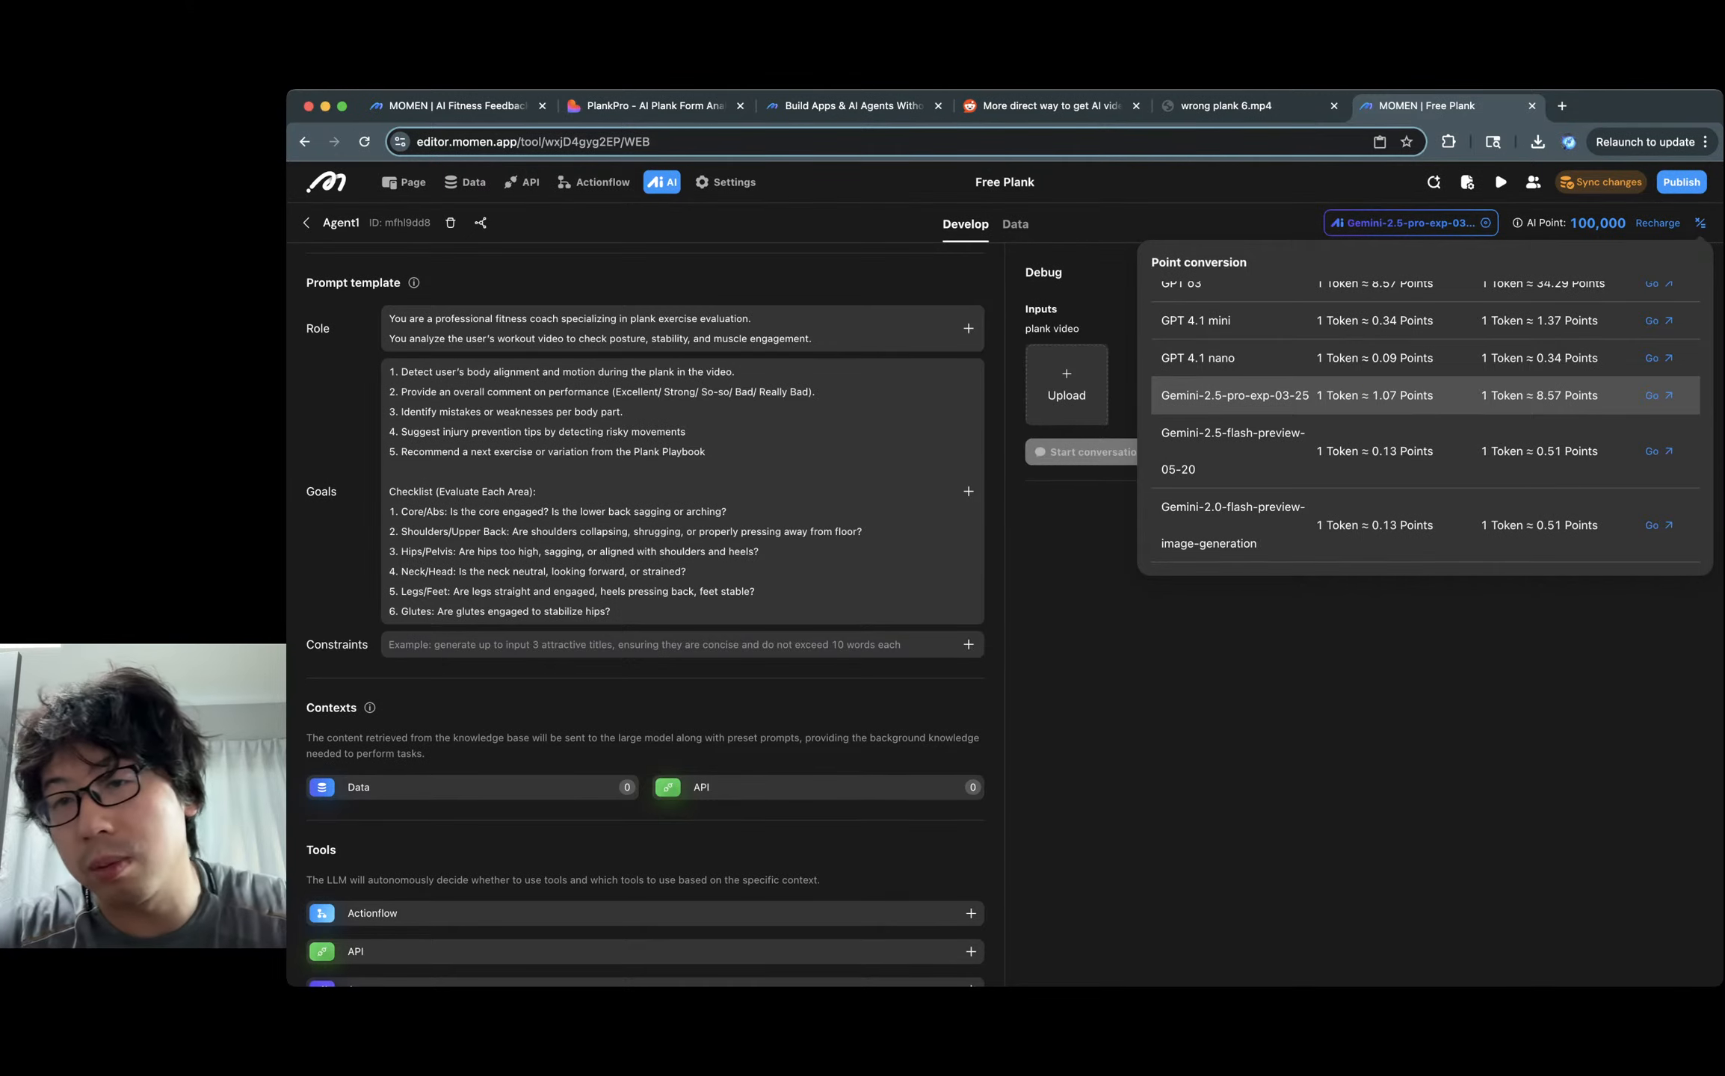
double_click(1563, 397)
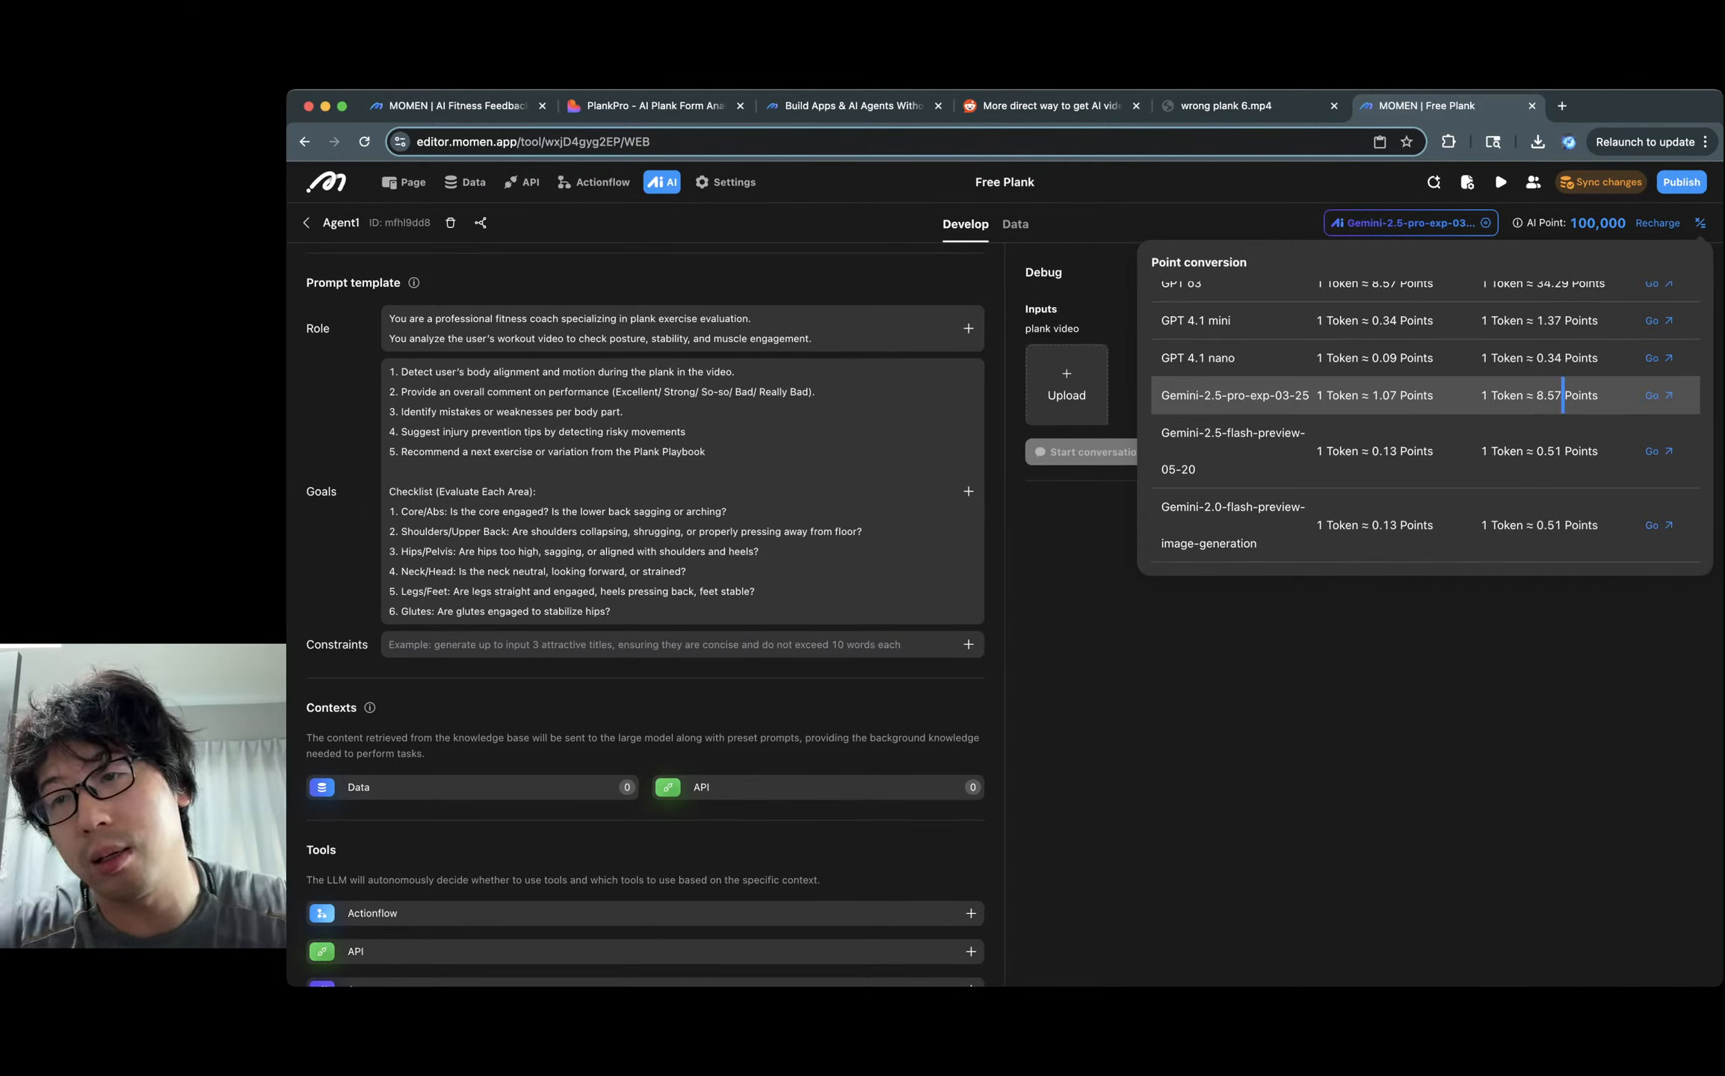
double_click(1550, 396)
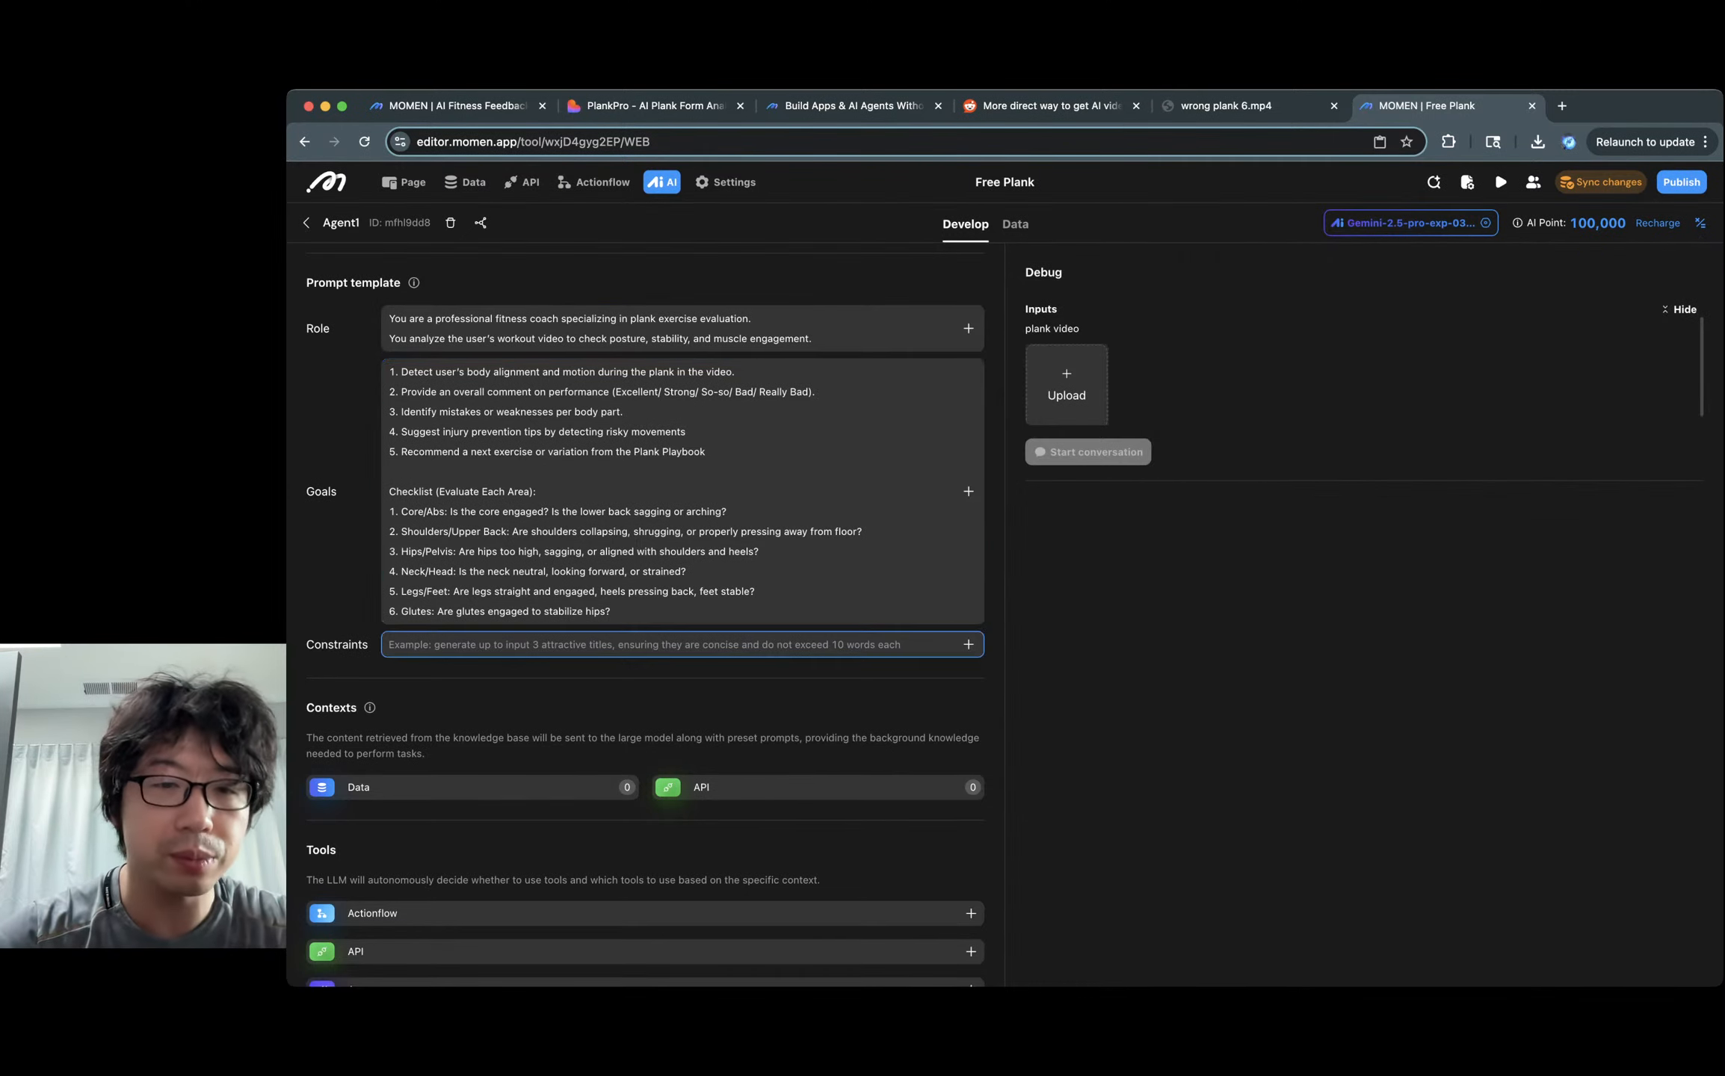
scroll(646, 615, "down", 5)
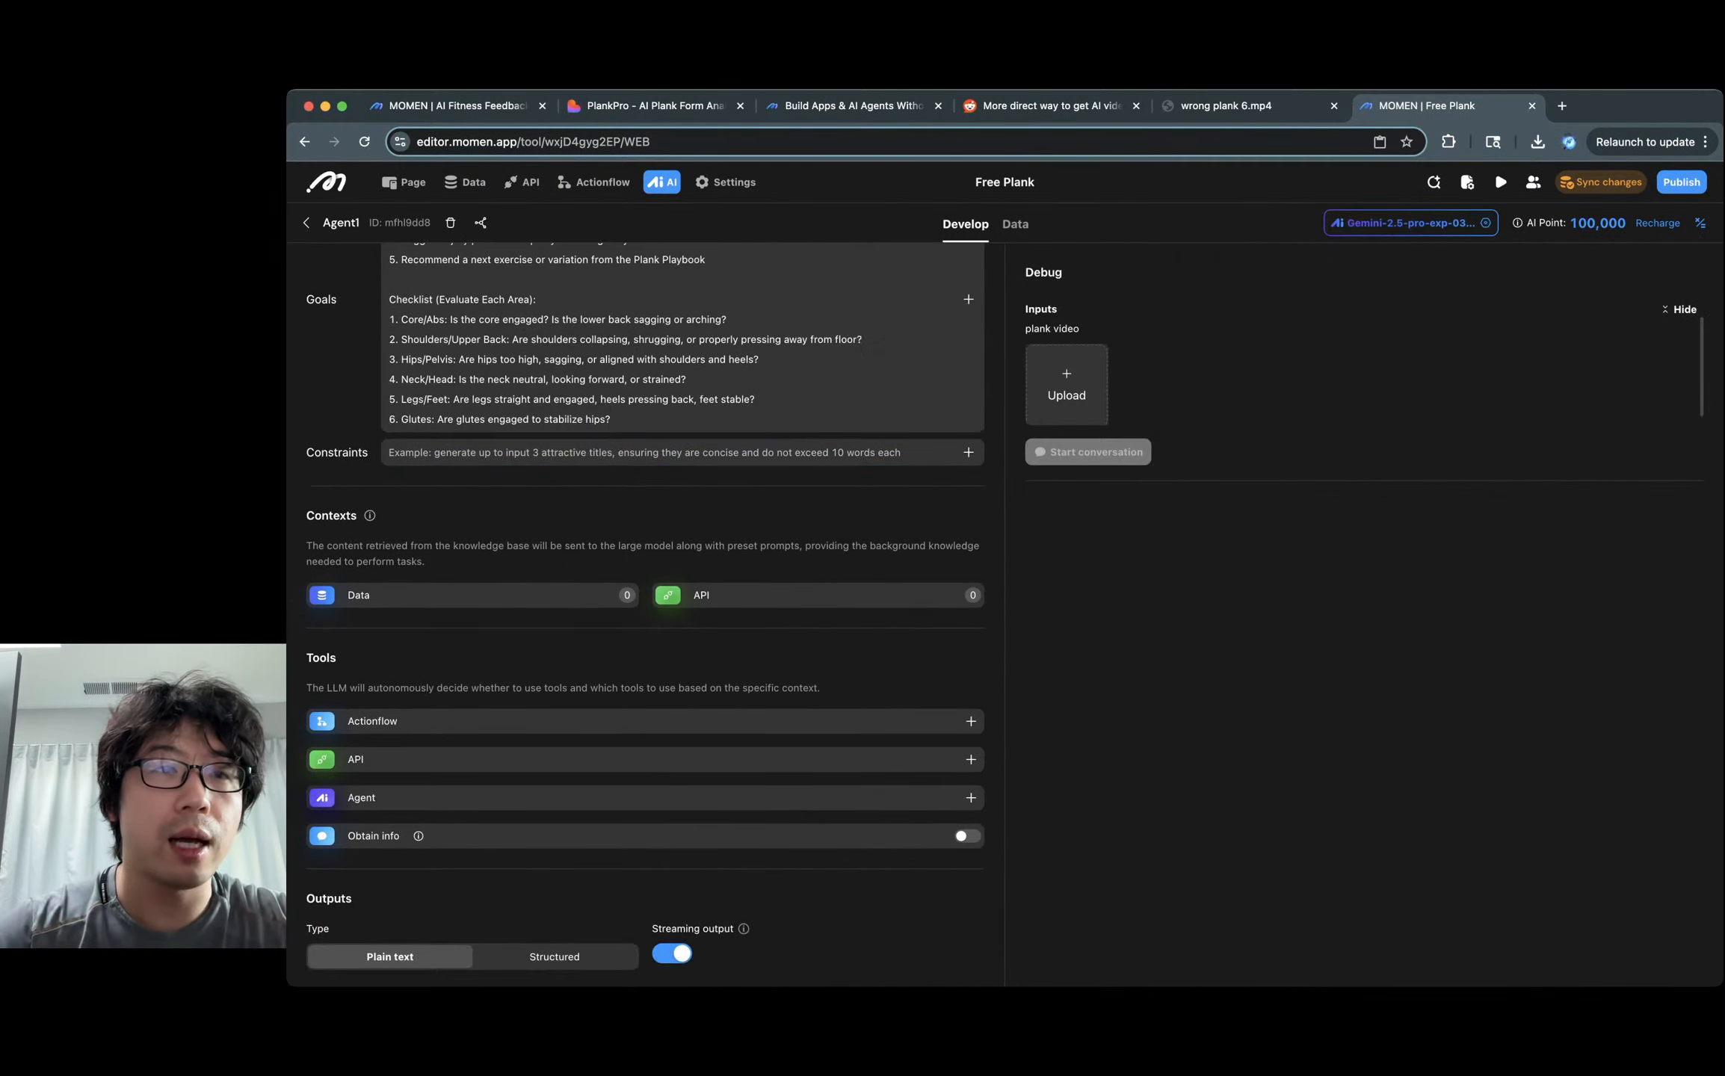
left_click(448, 107)
left_click(535, 873)
key("super+a")
key("super+c")
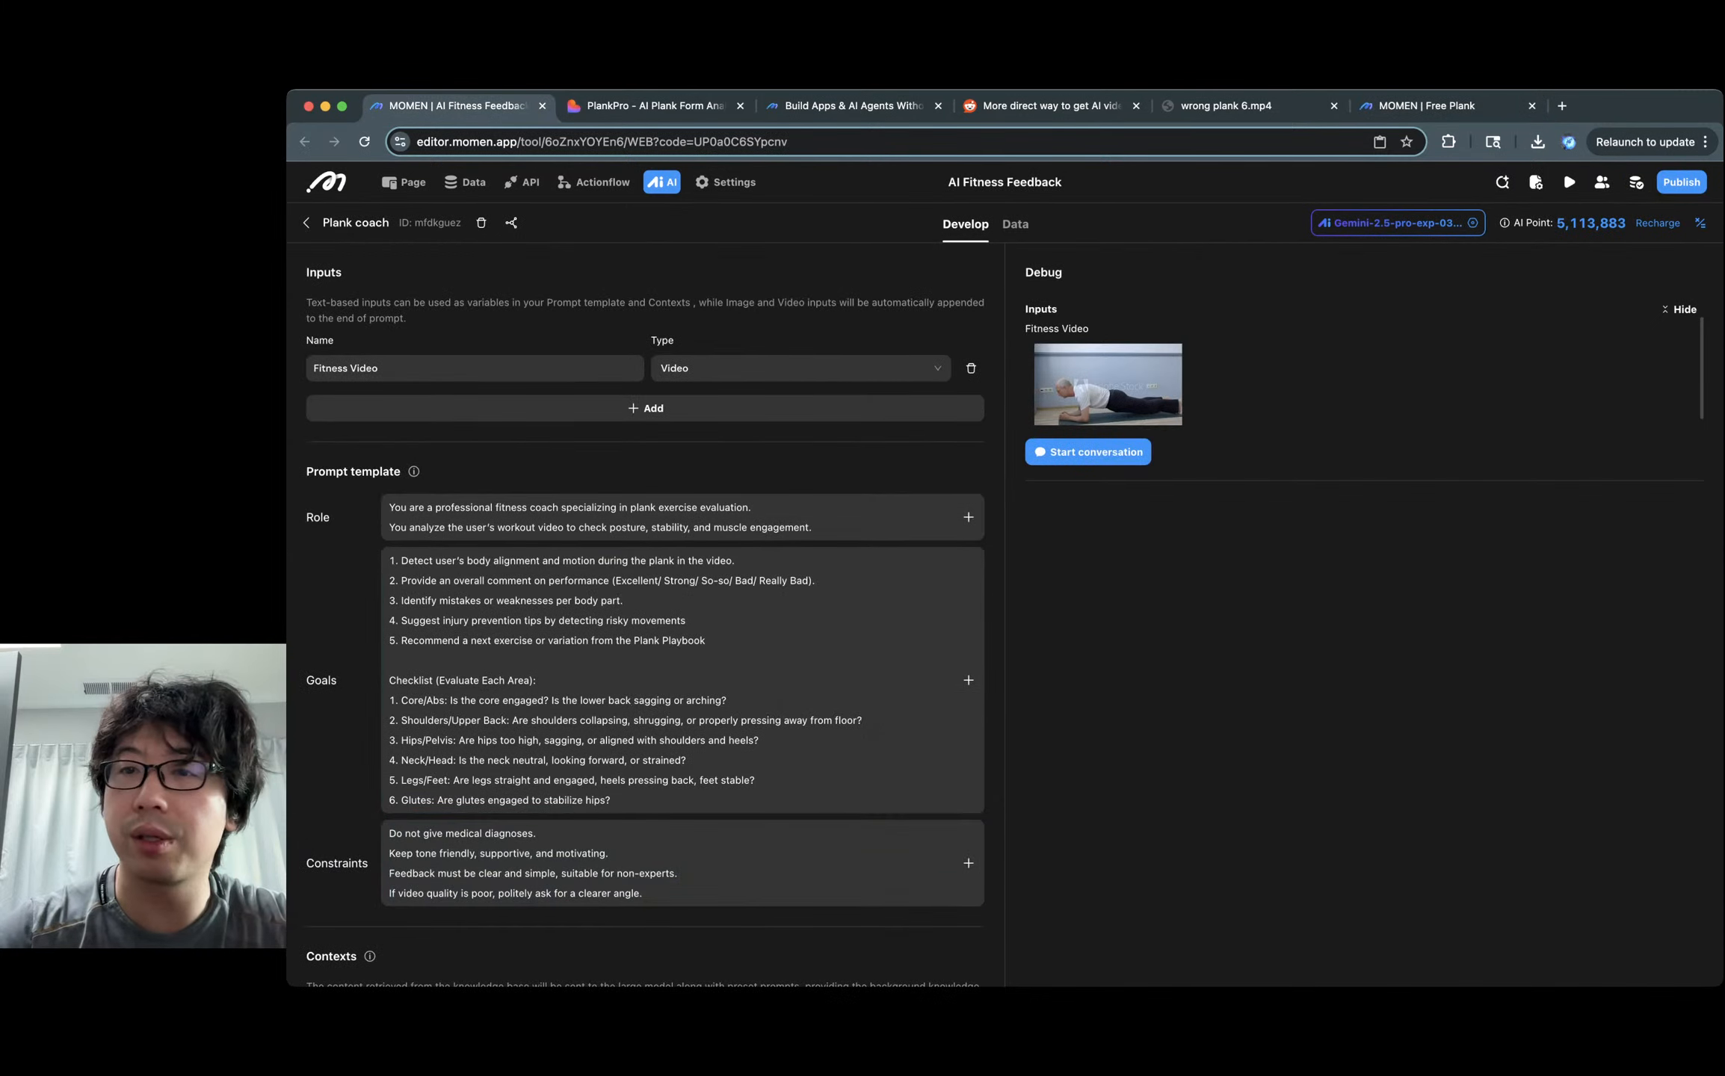
left_click(1426, 106)
left_click(644, 453)
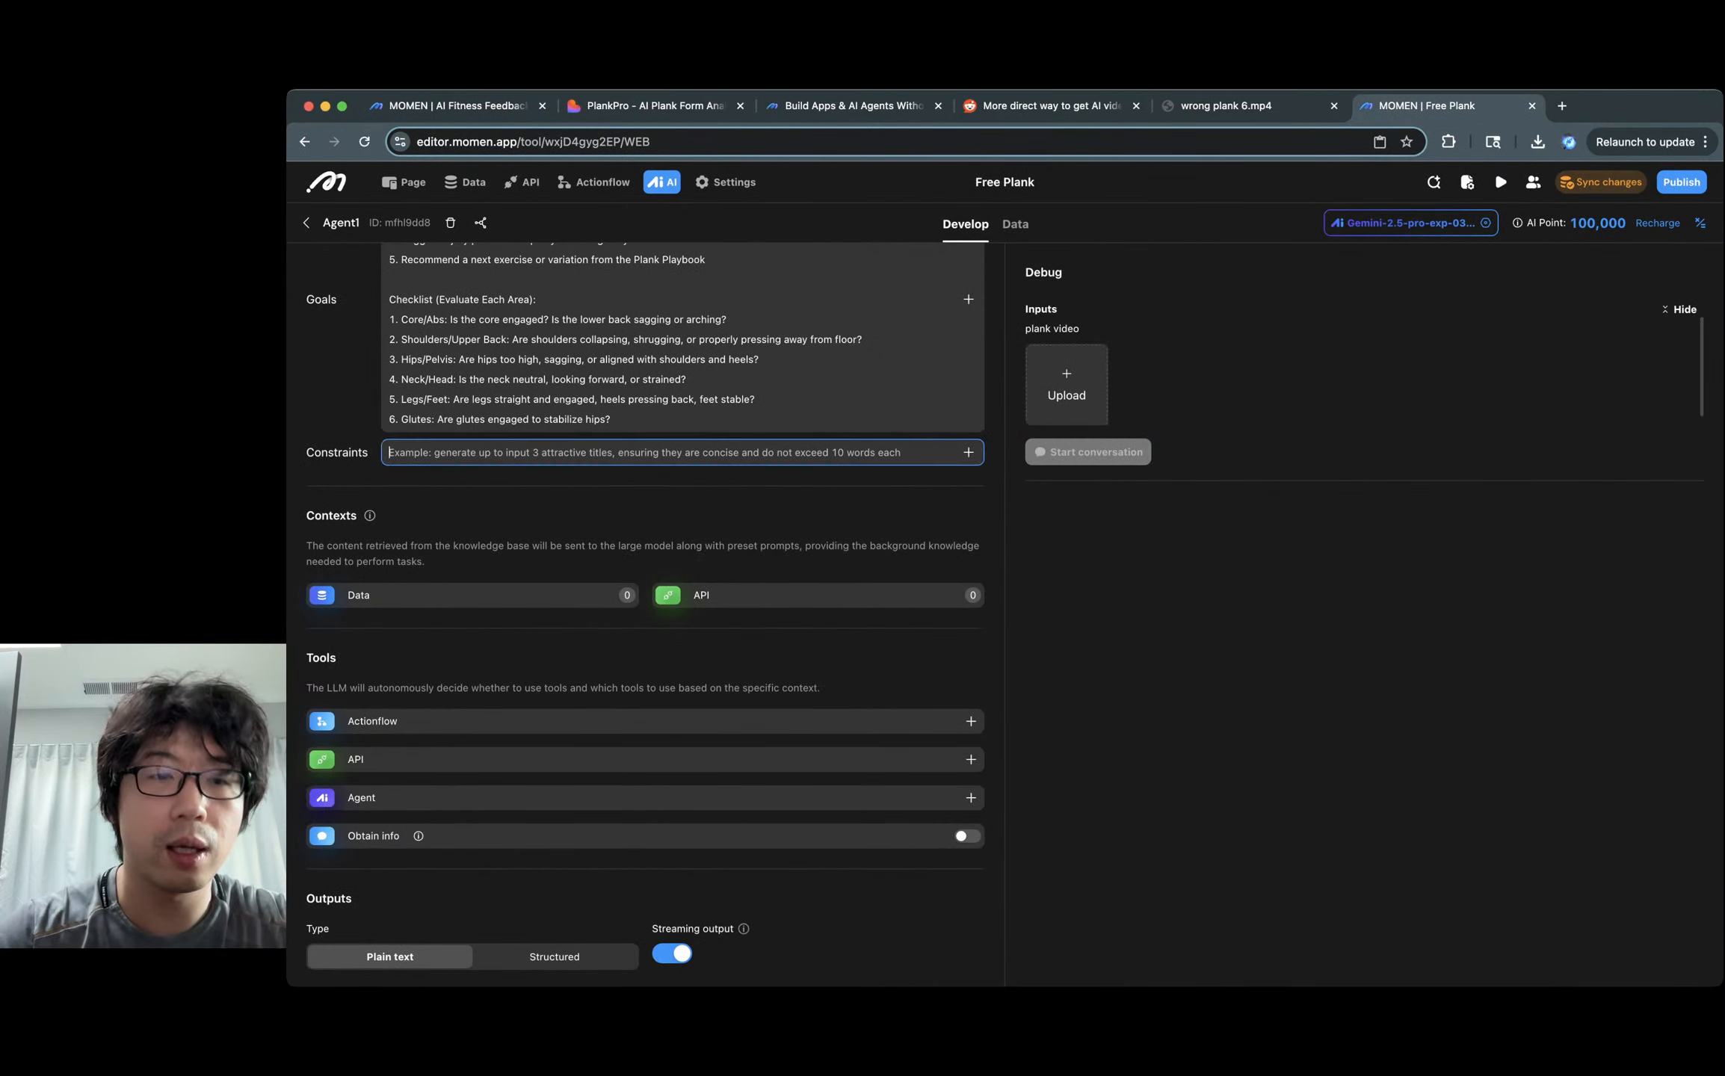
key("super+v")
scroll(644, 538, "up", 4)
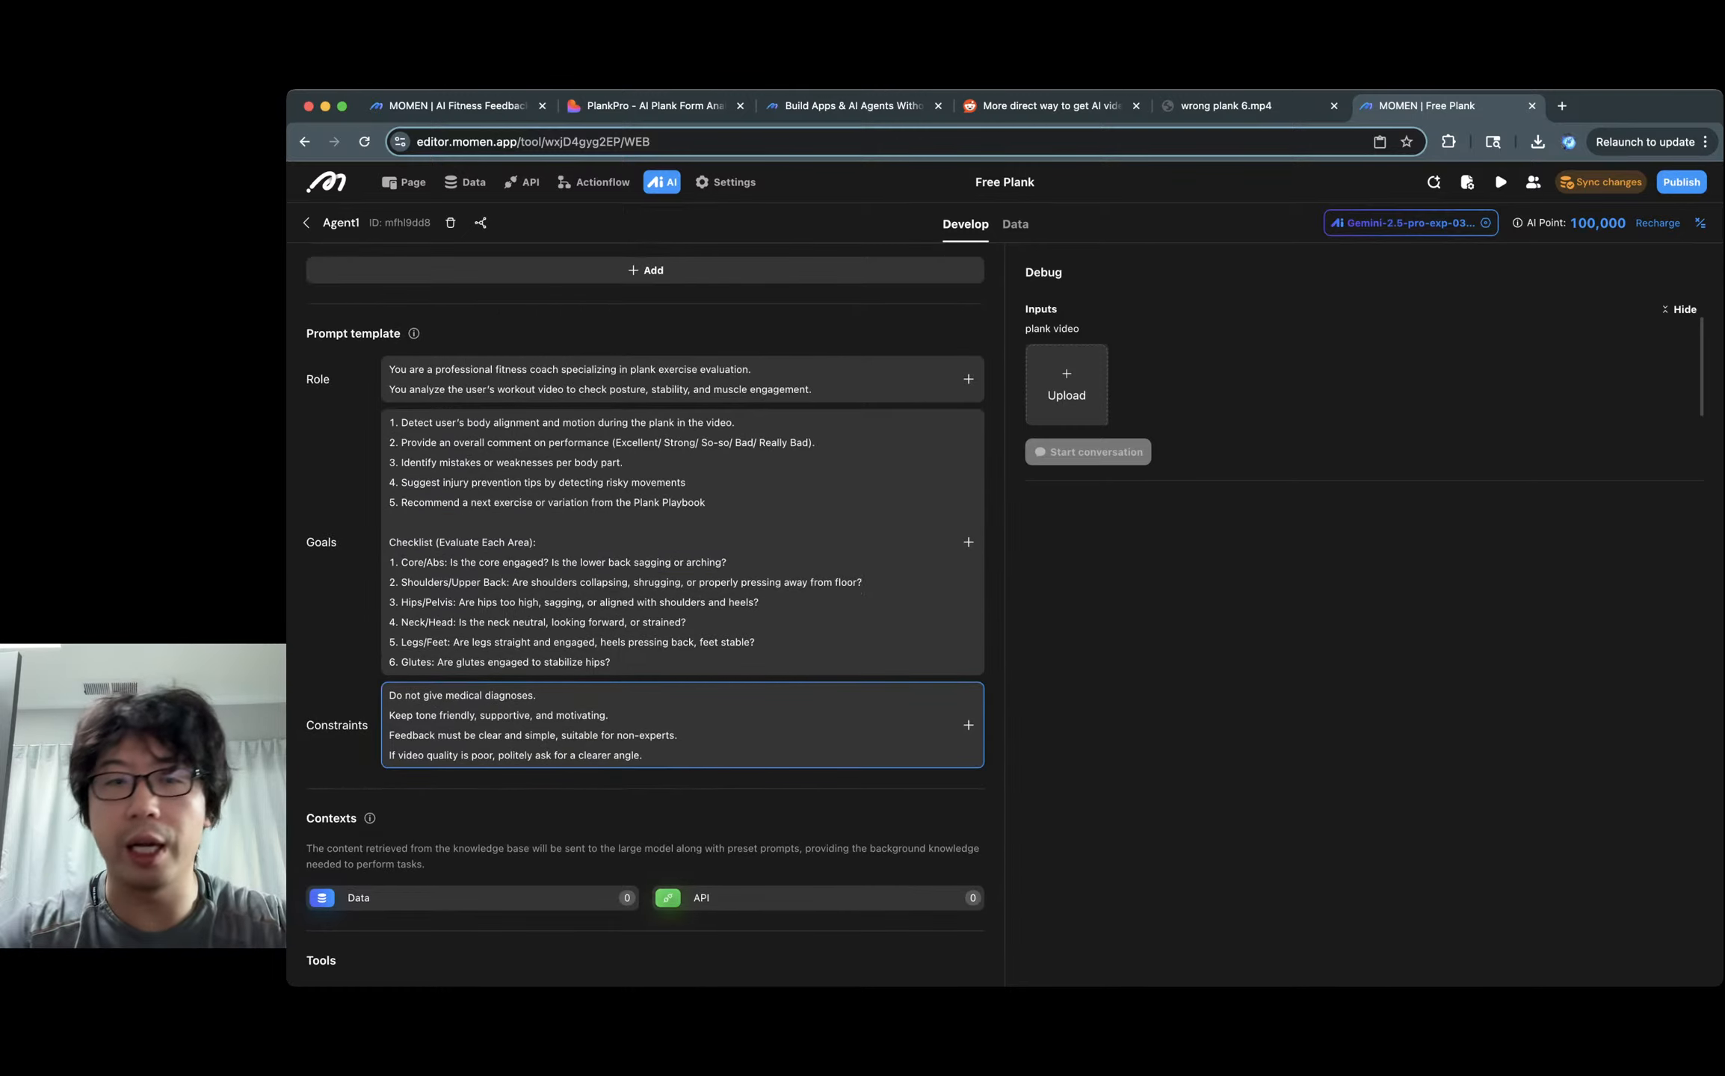
scroll(644, 479, "down", 4)
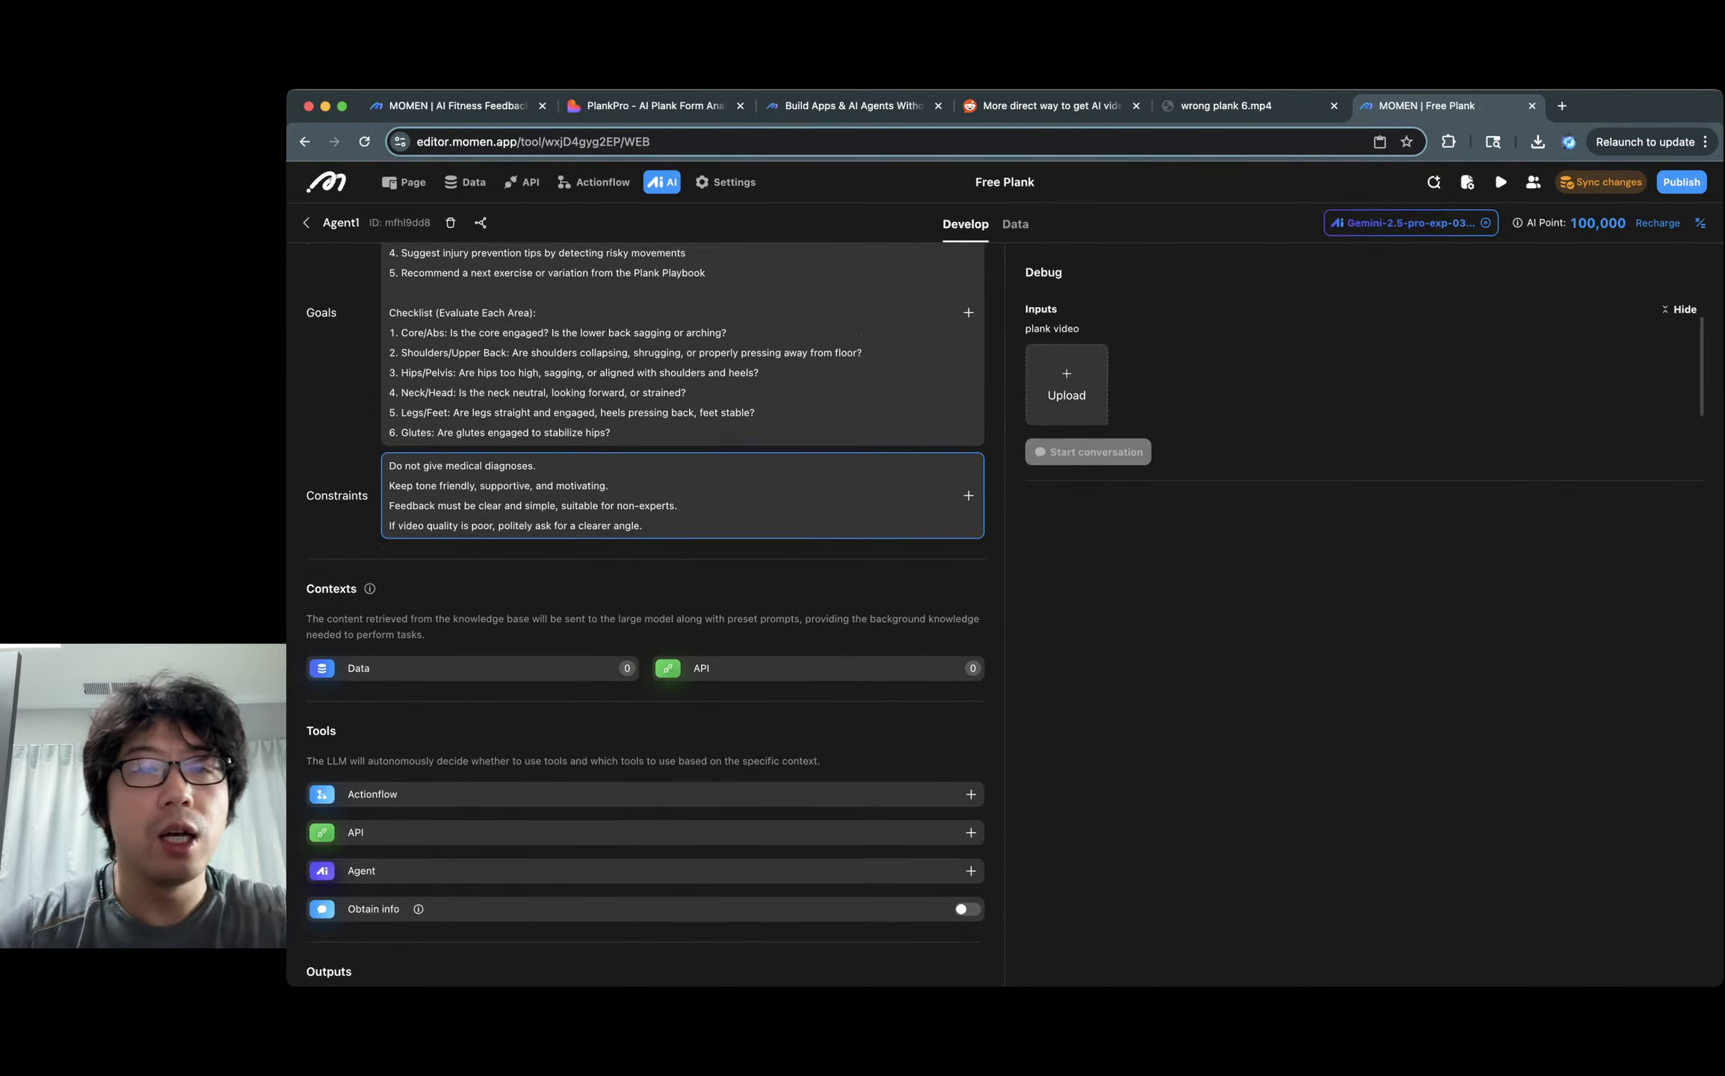
scroll(645, 478, "up", 3)
left_click(390, 471)
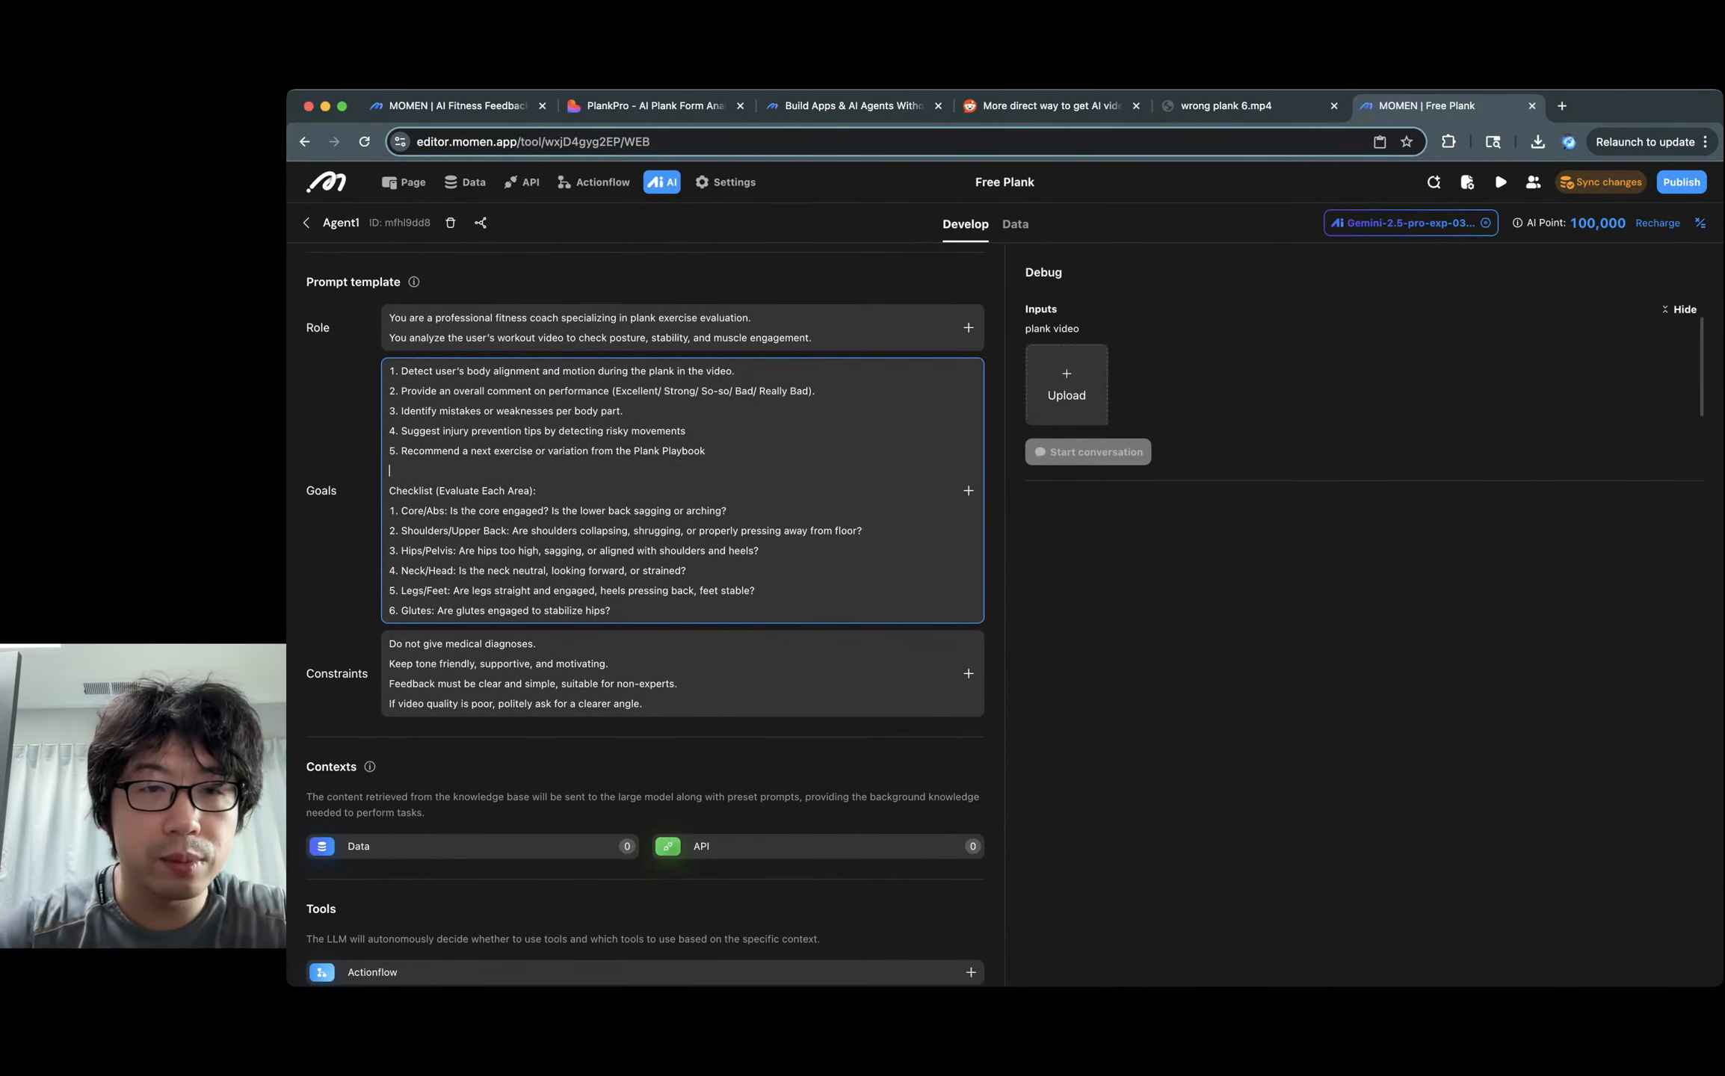
scroll(644, 478, "up", 3)
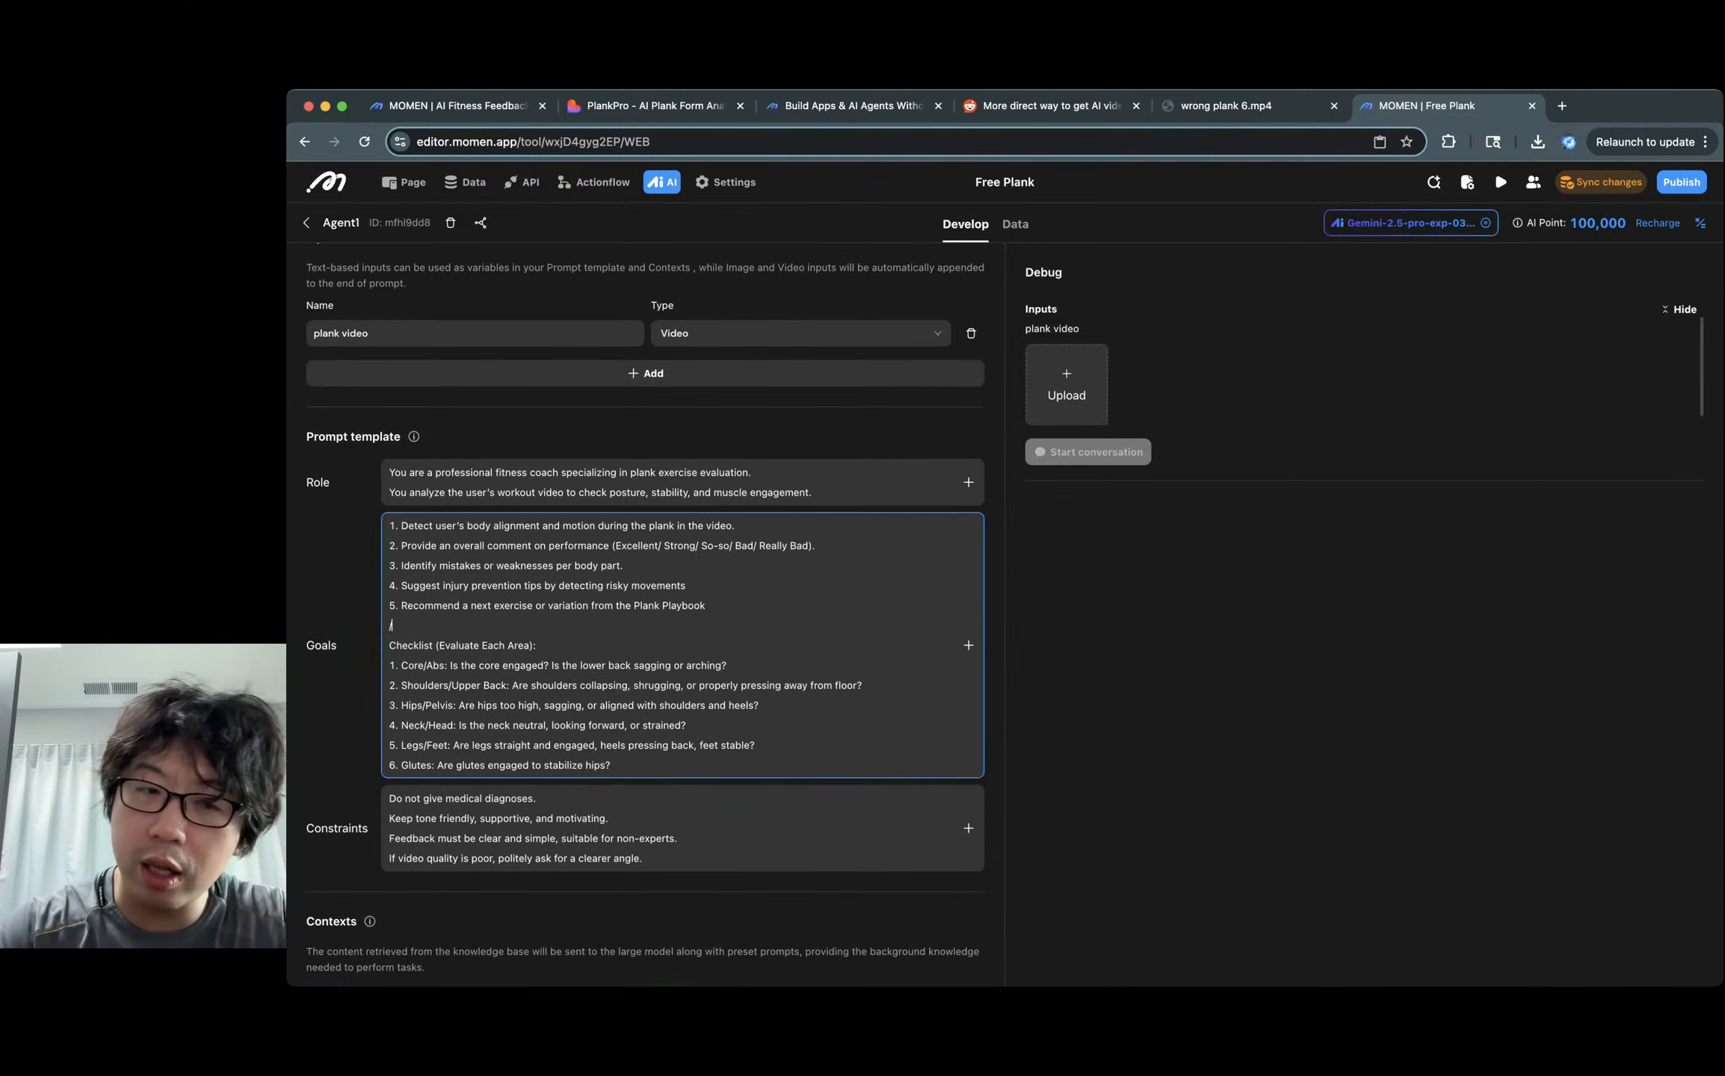
mouse_move(478, 634)
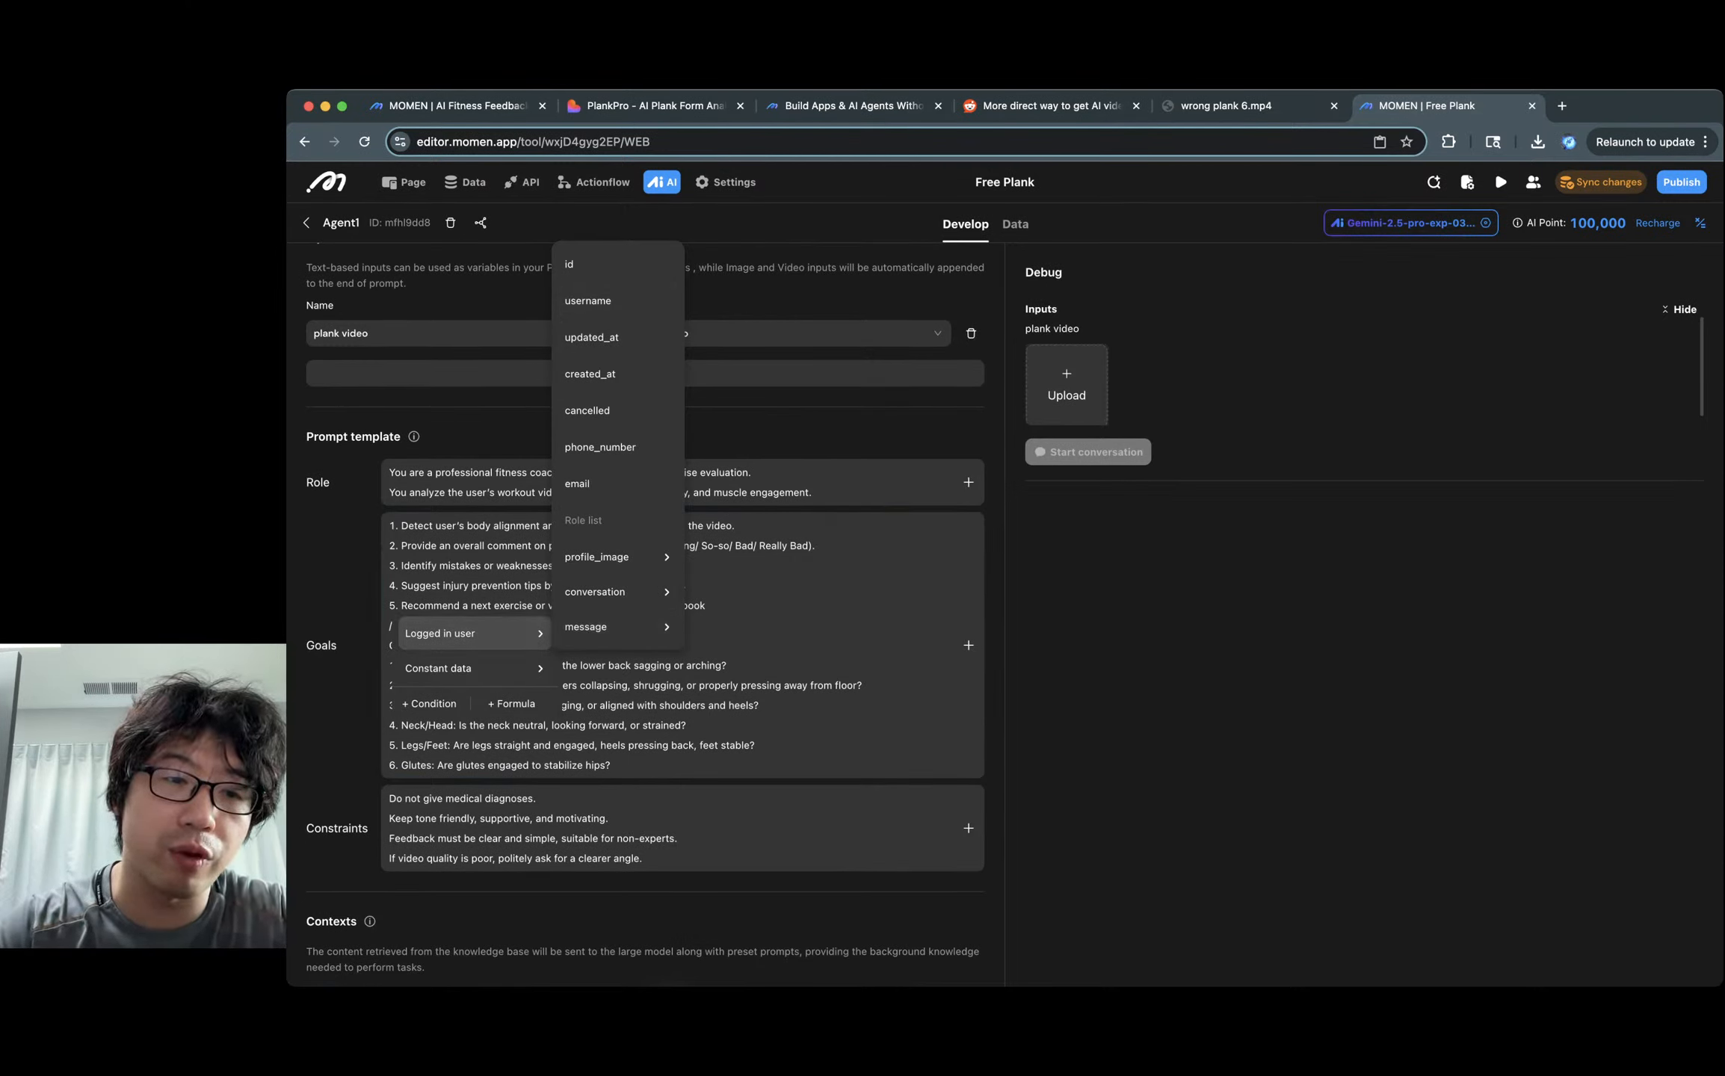
mouse_move(470, 668)
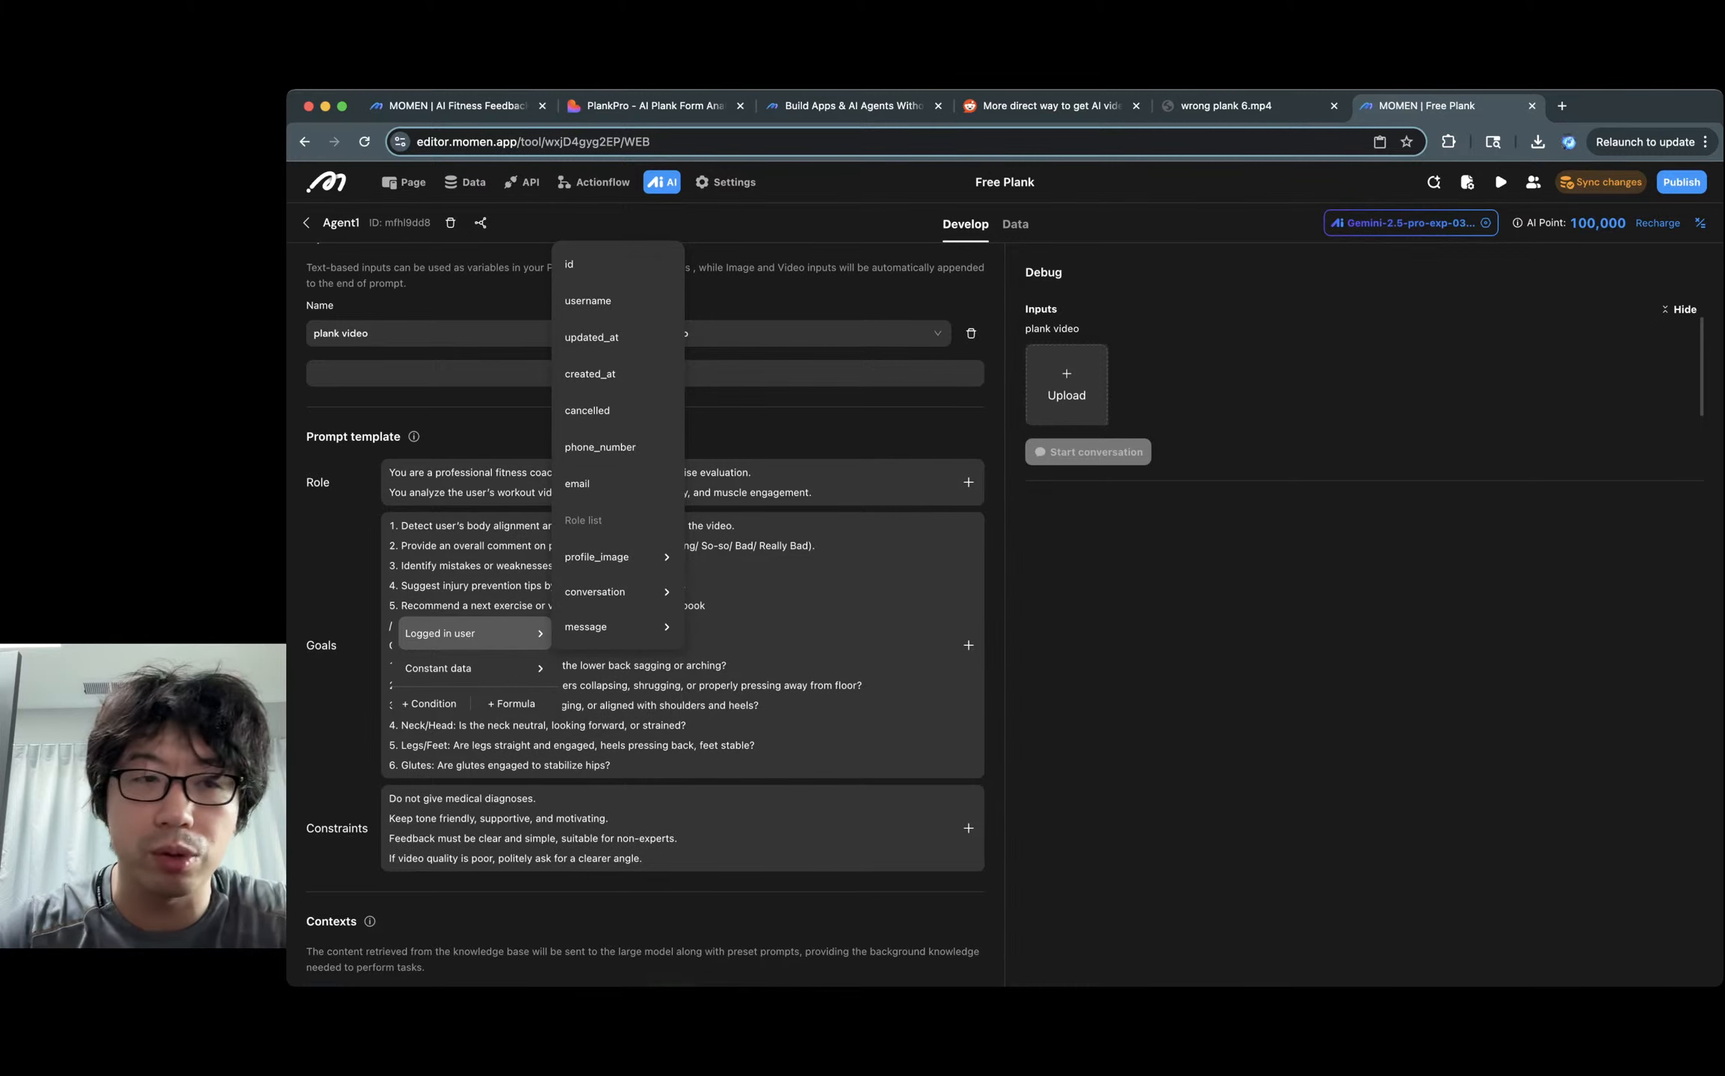
left_click(710, 585)
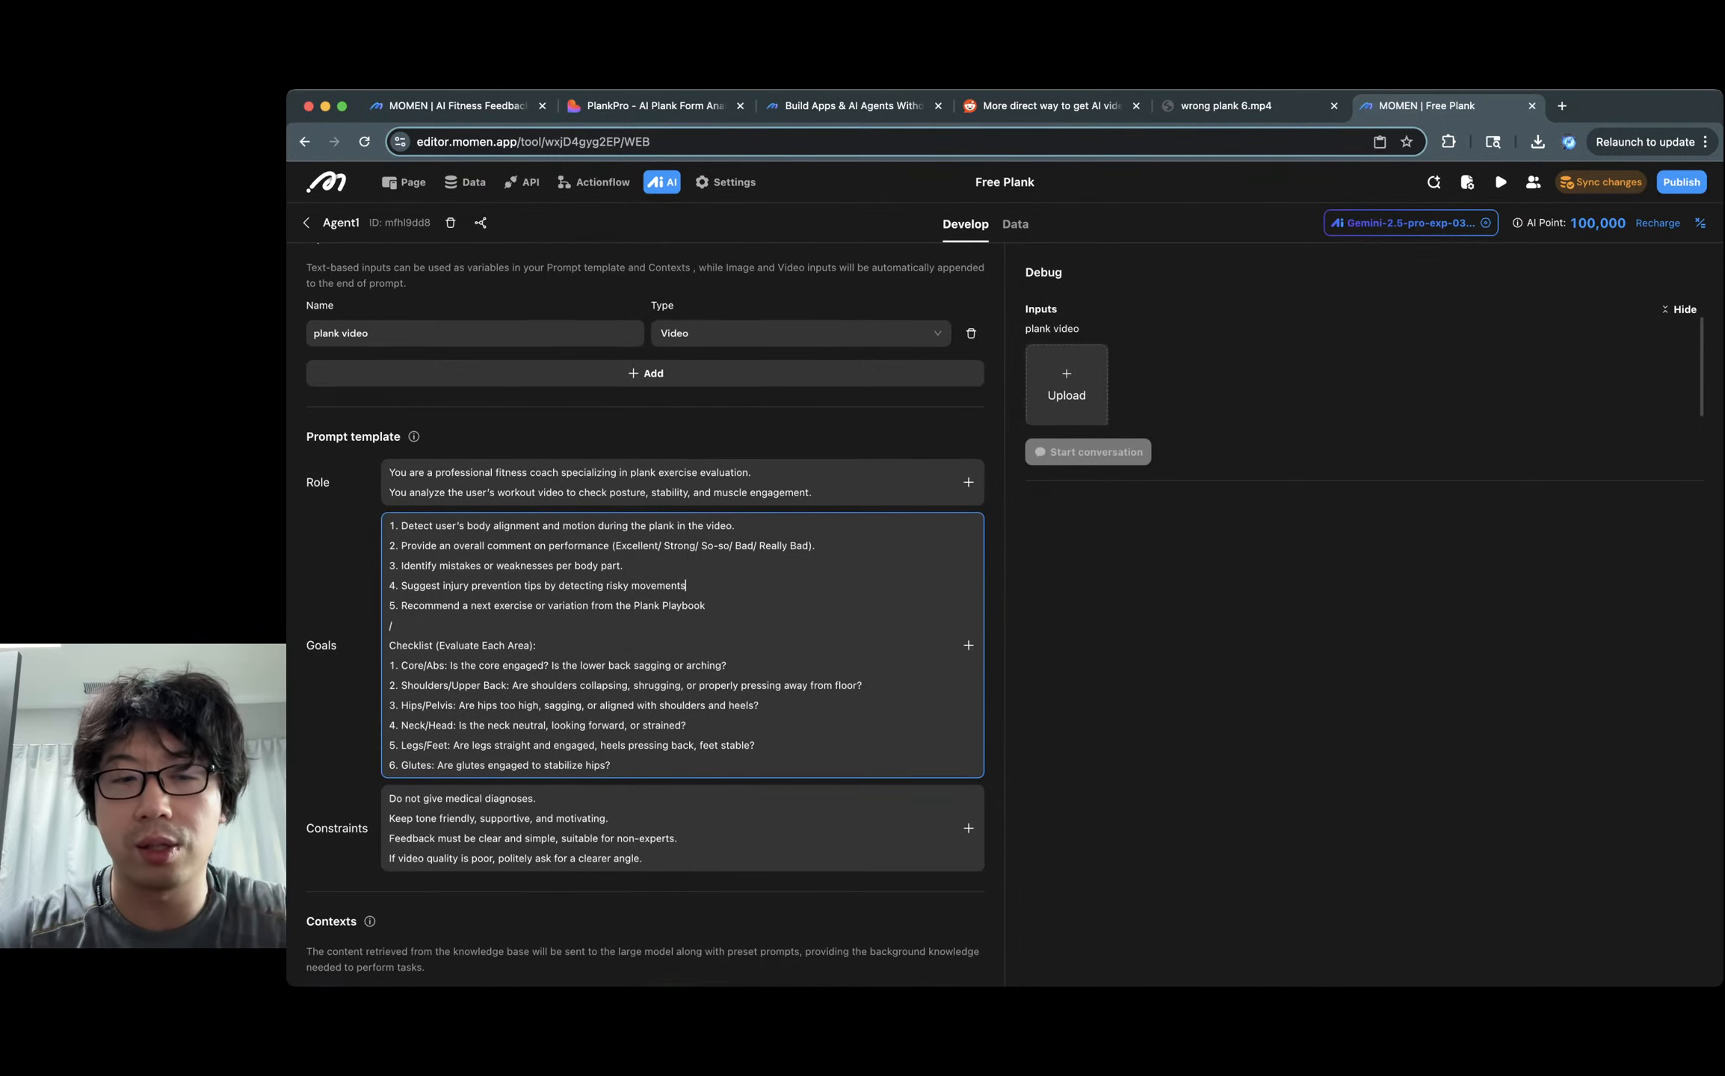
key("BackSpace")
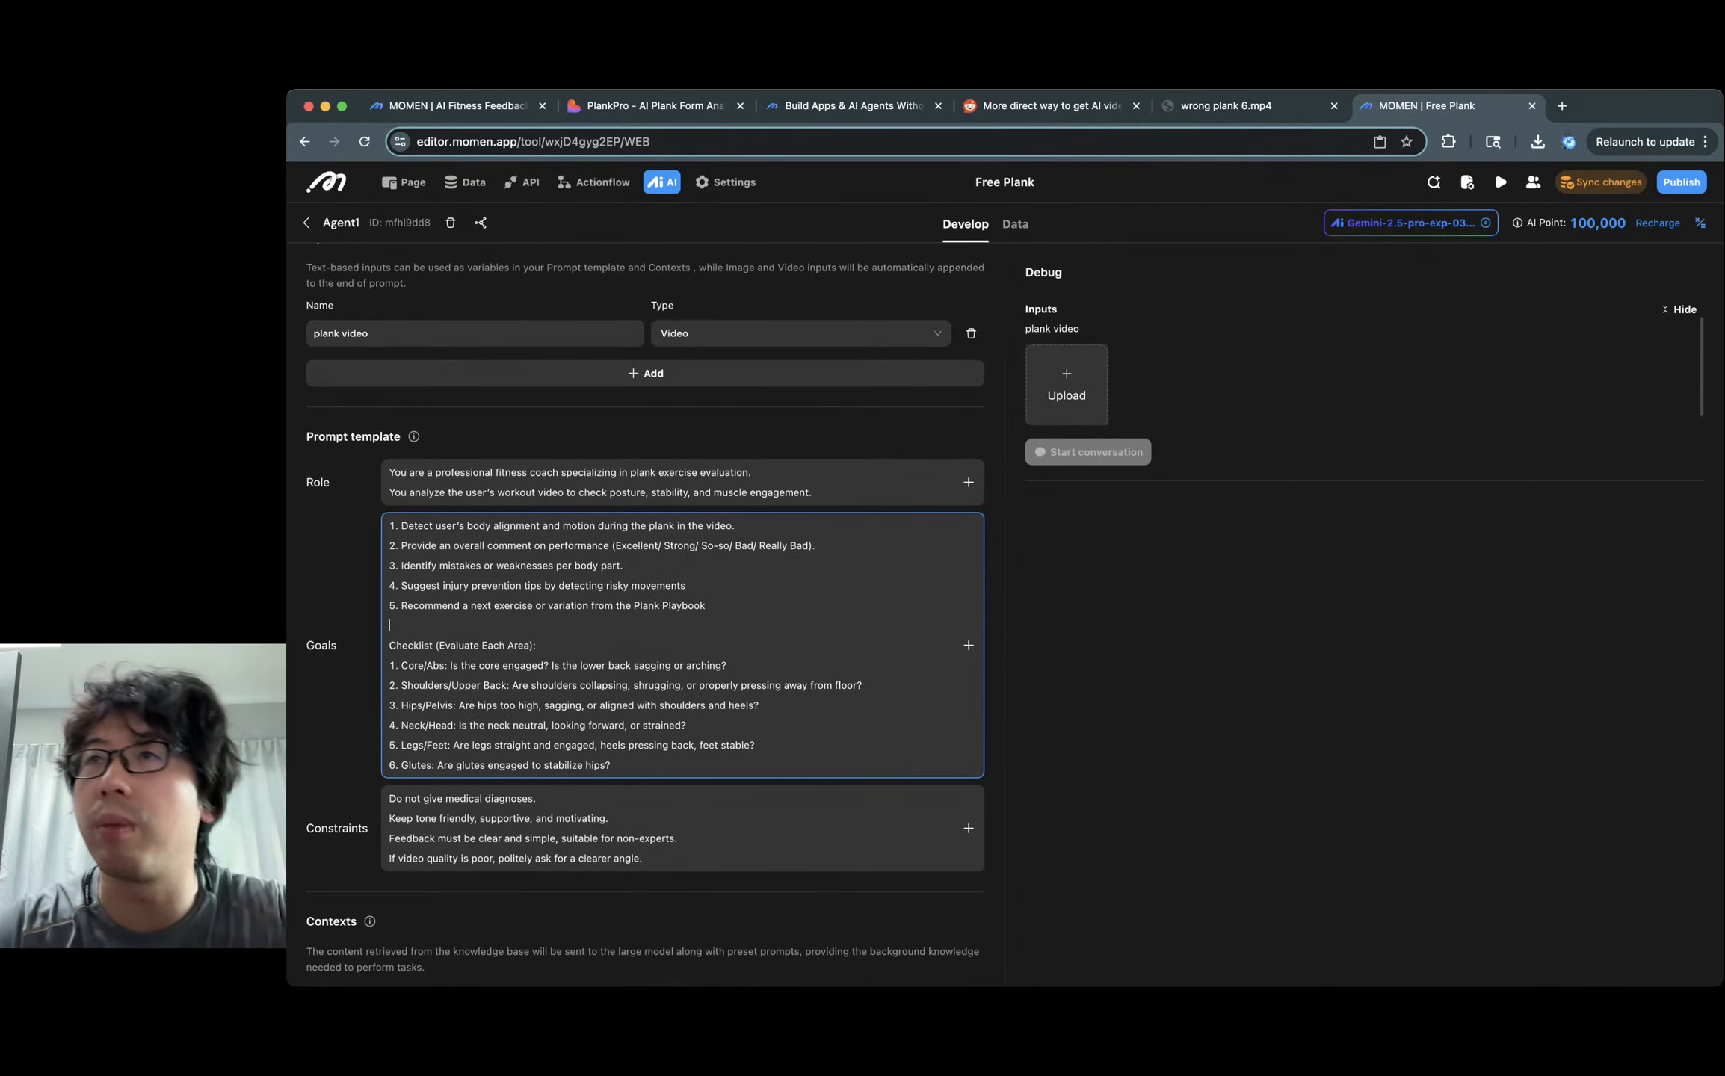
scroll(645, 605, "down", 6)
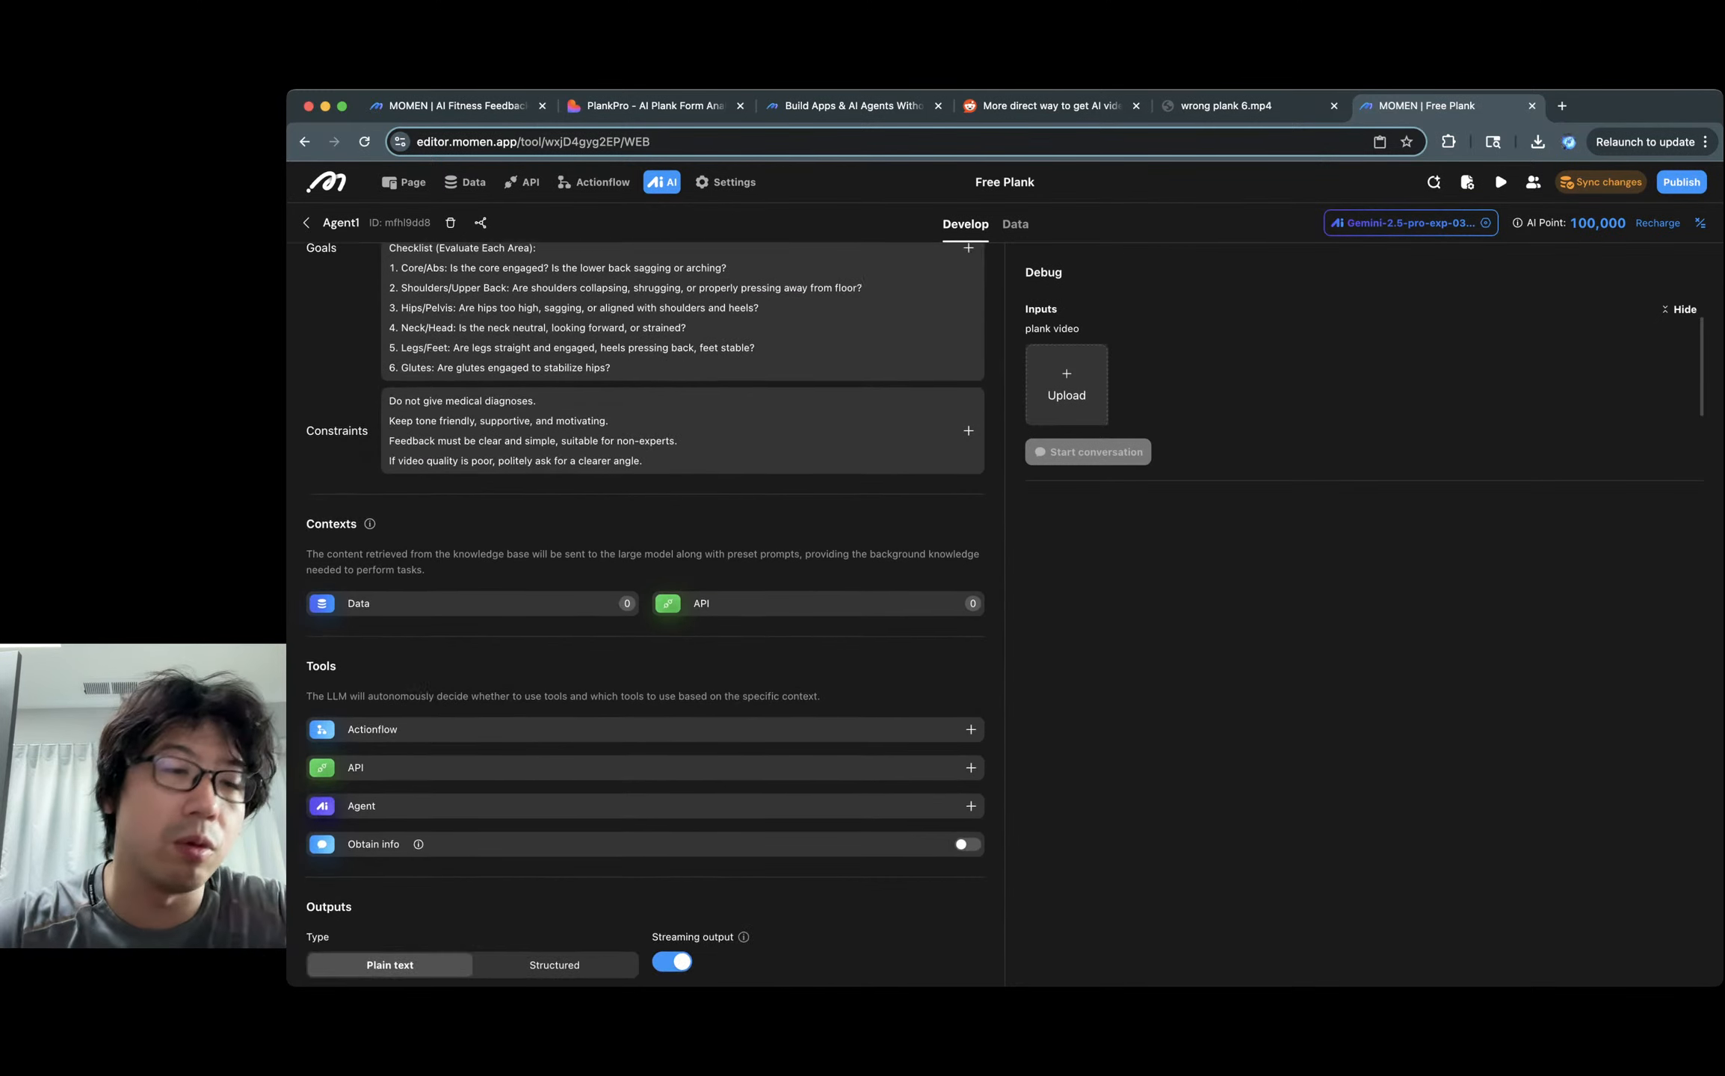
Add both tables as data context, returning all plank_playbook rows without id, created_at, updated_at.
left_click(473, 592)
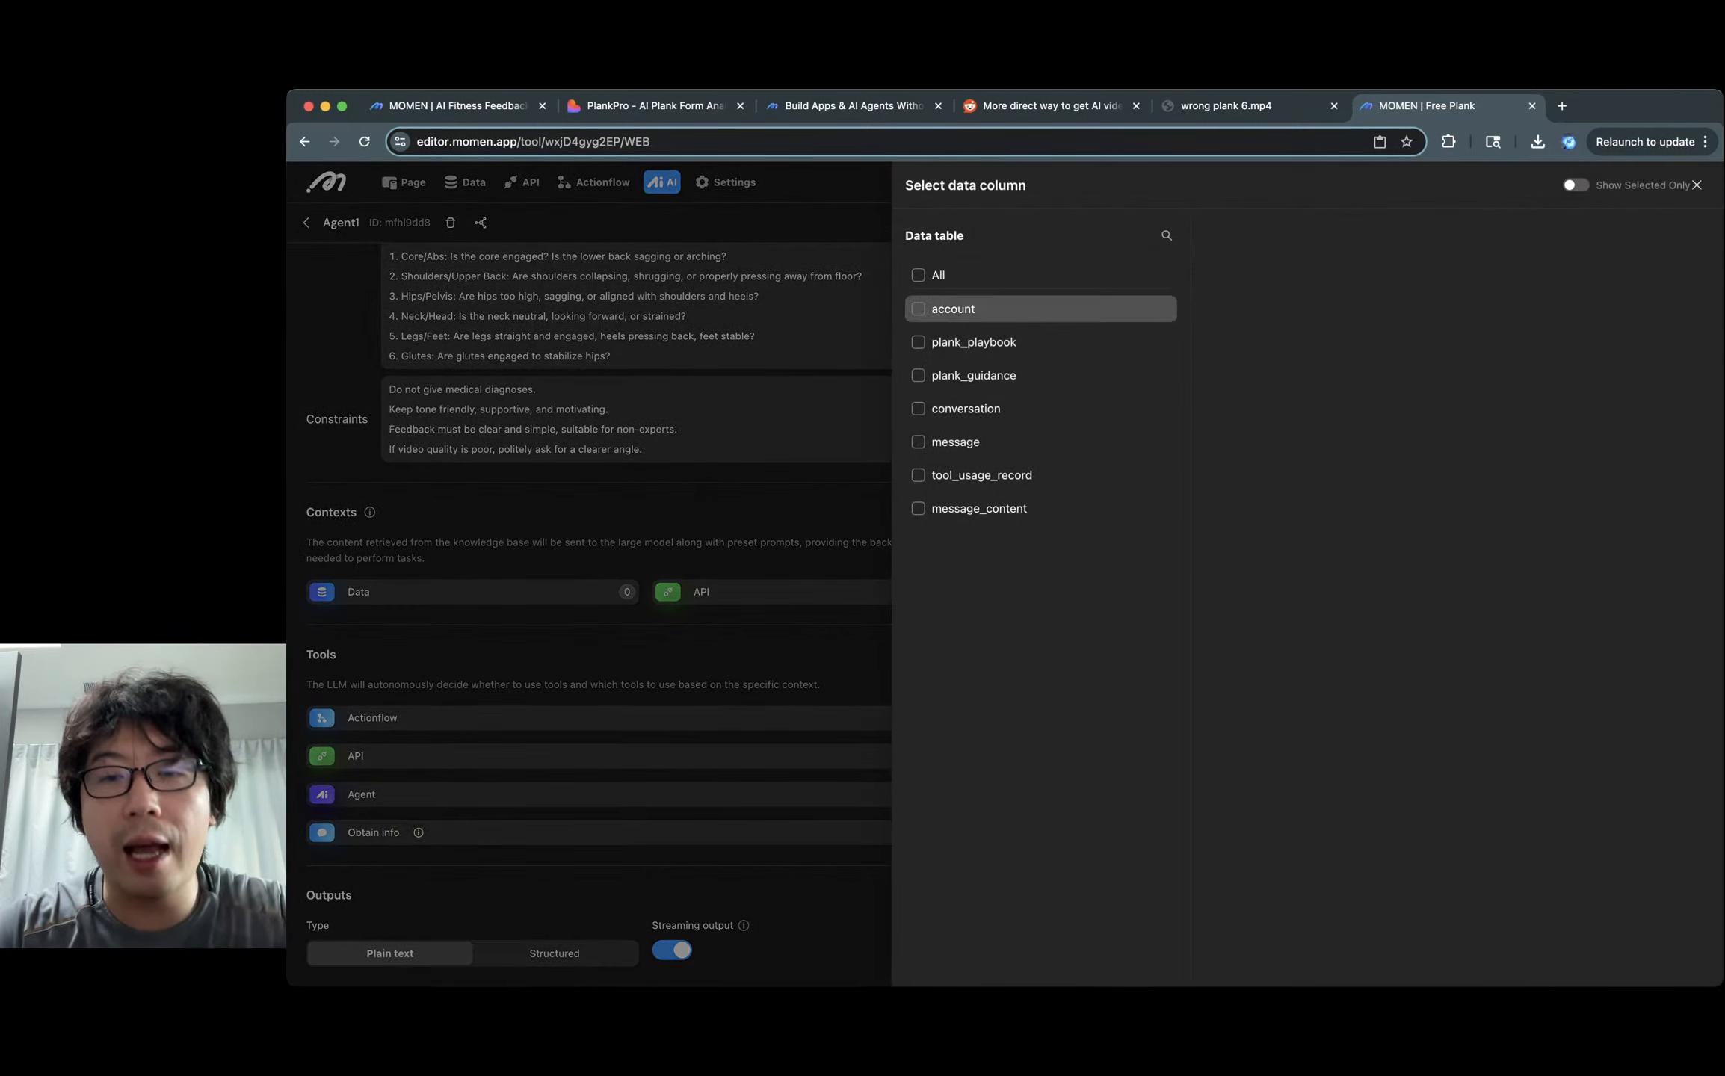
left_click(971, 375)
left_click(972, 341)
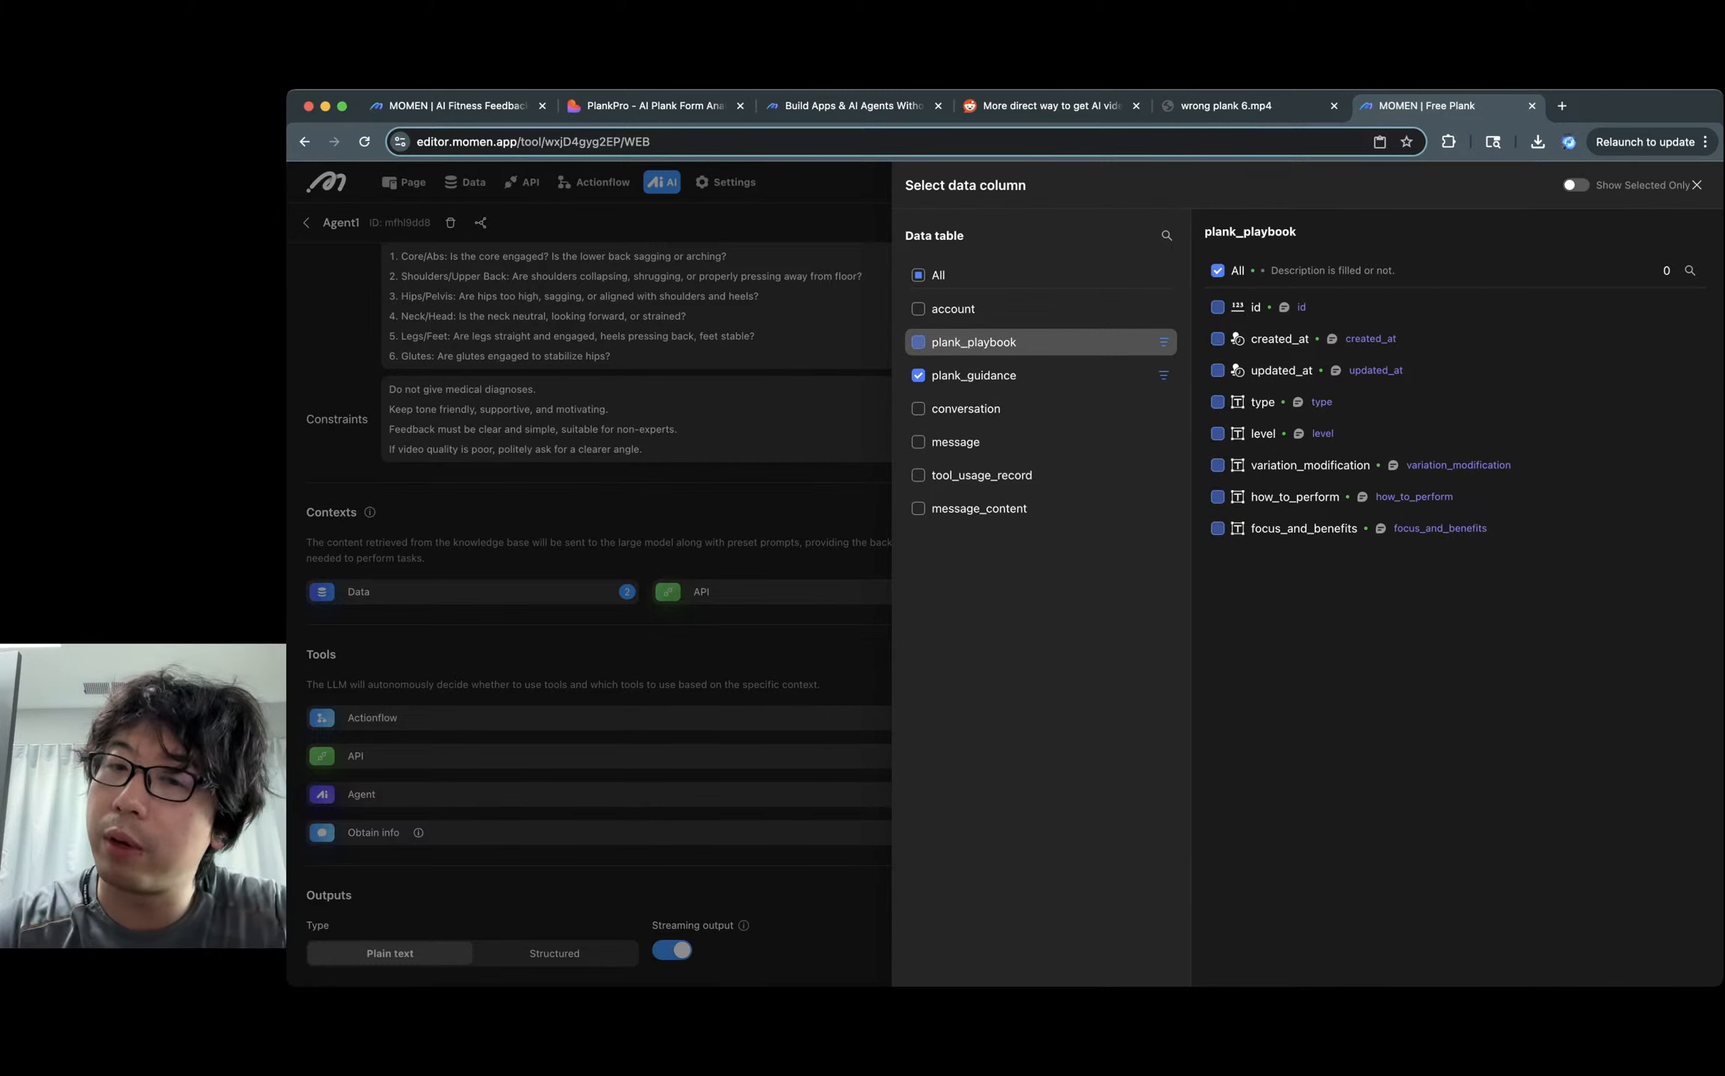
left_click(1162, 341)
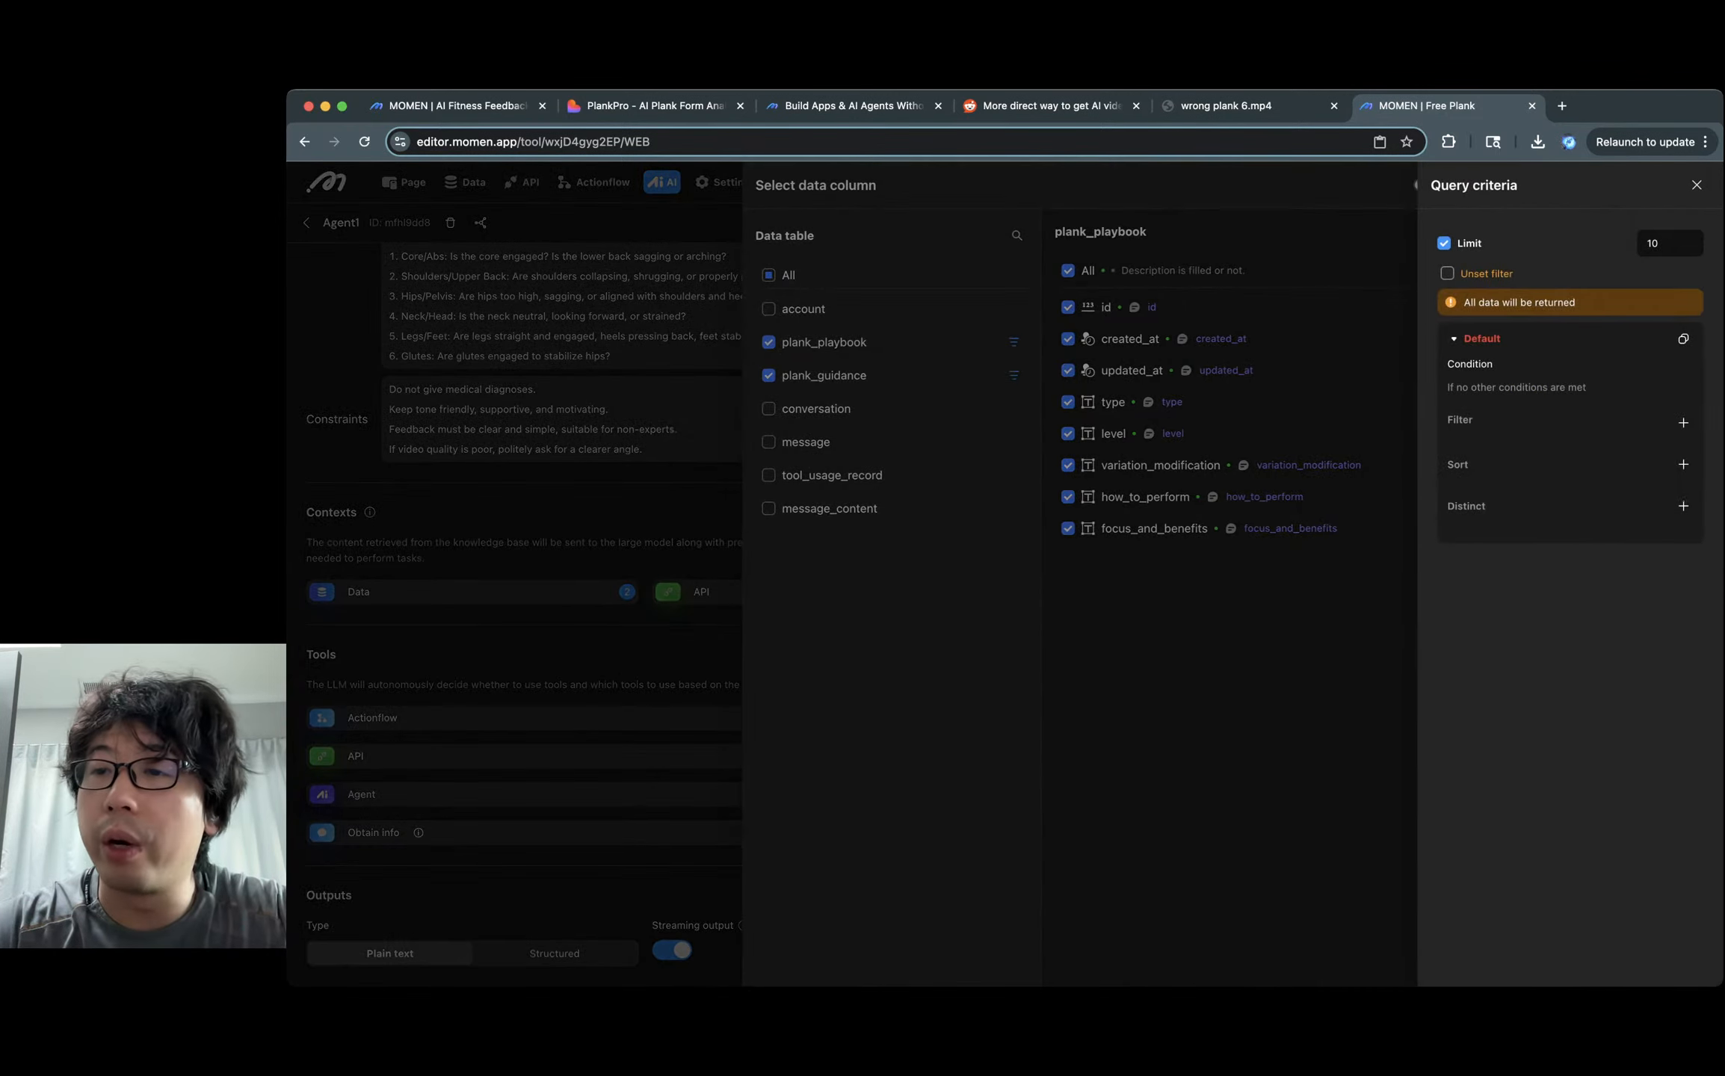
left_click(1444, 243)
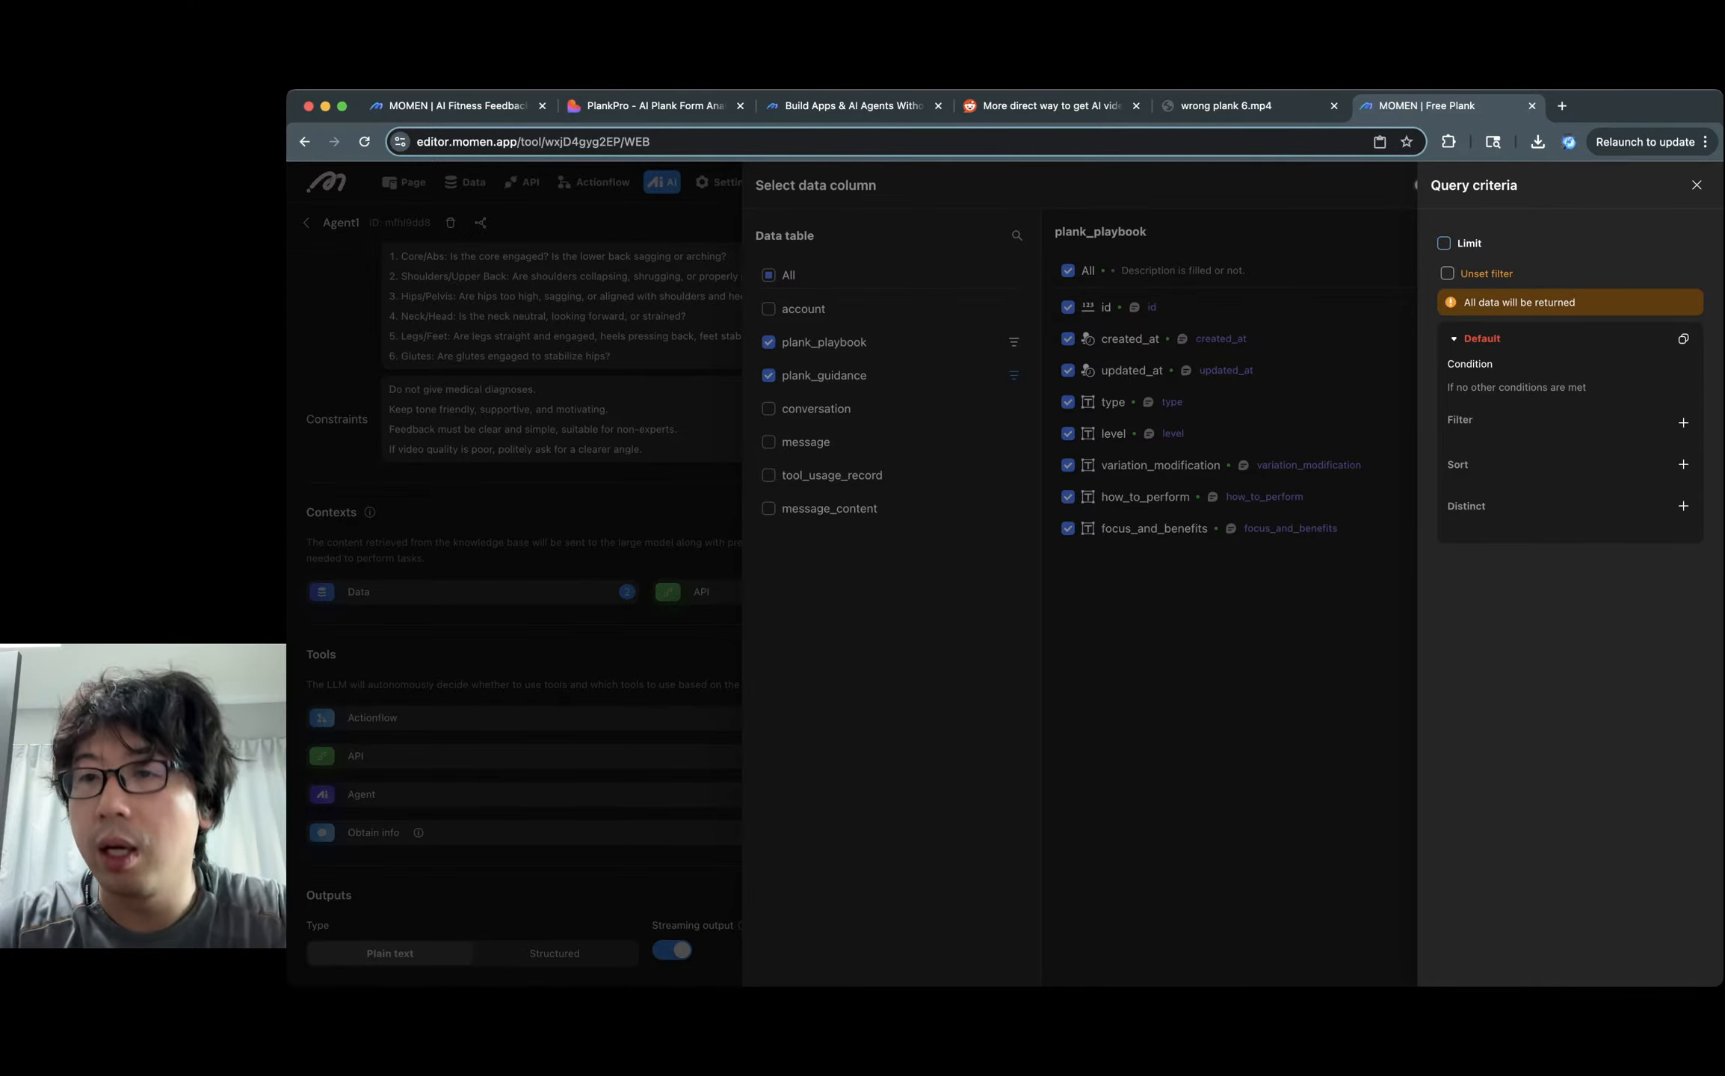
left_click(1447, 274)
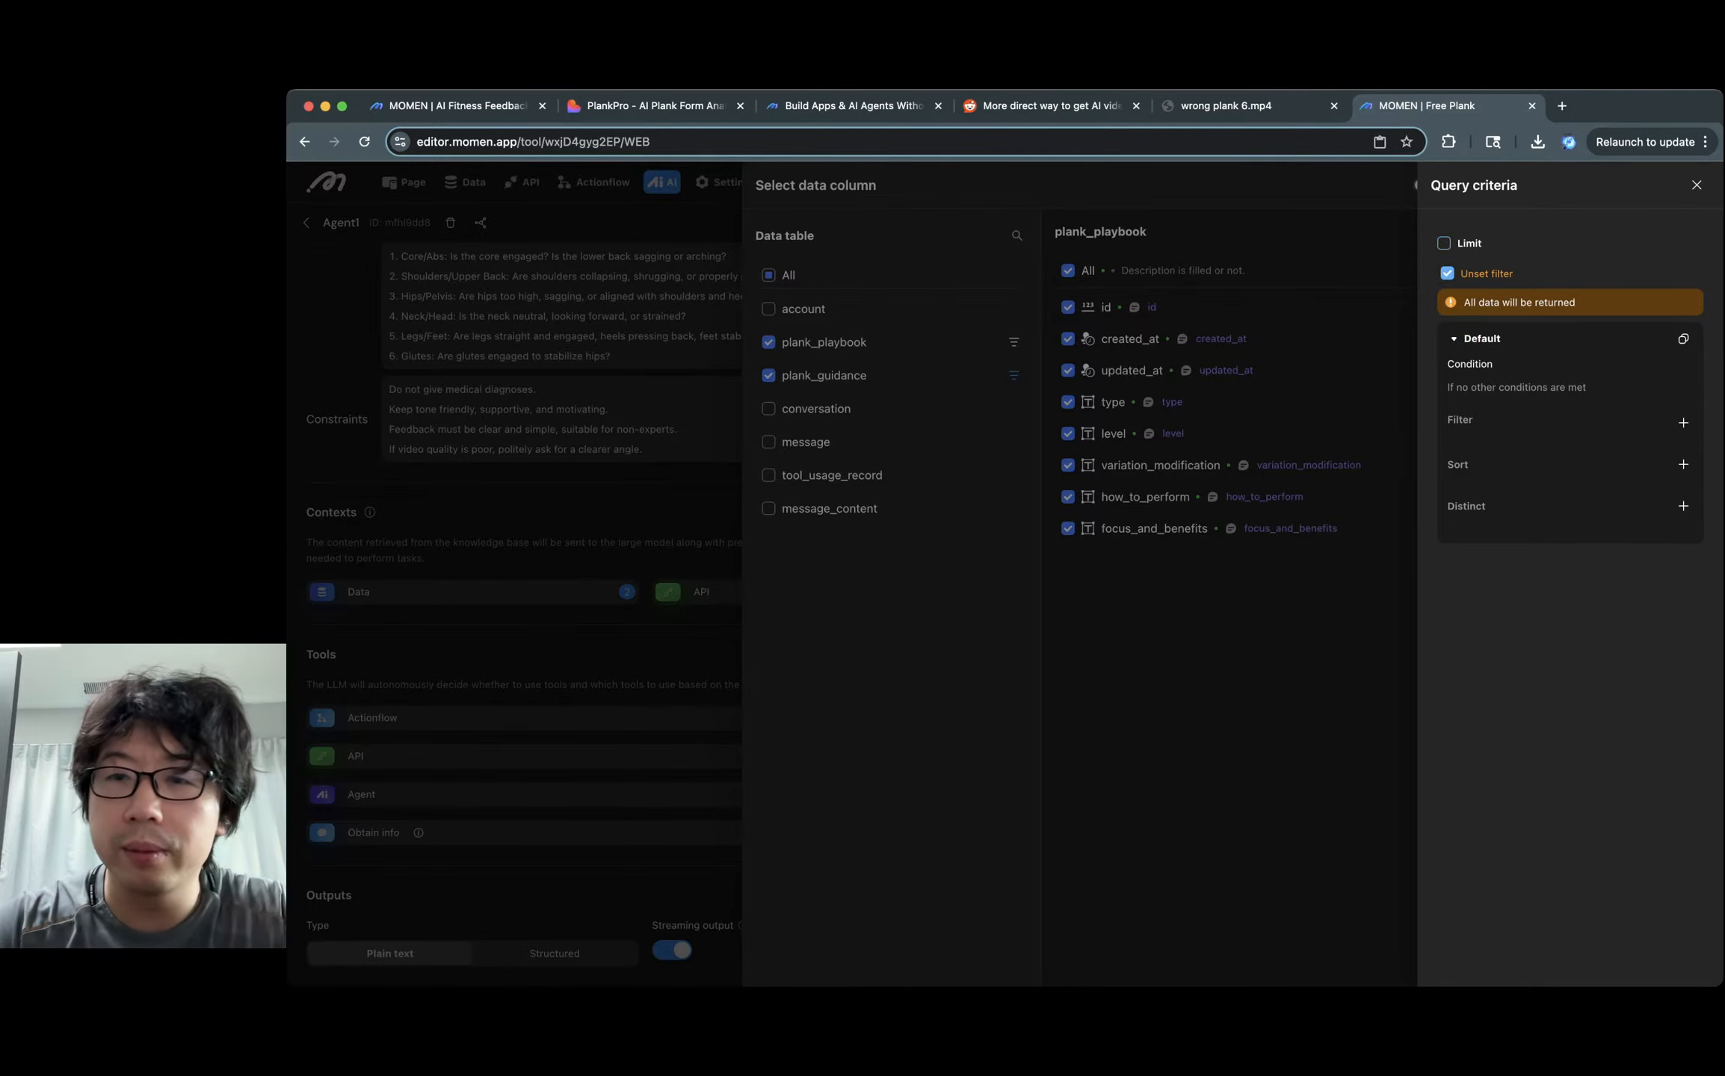
left_click(1696, 185)
left_click(1218, 308)
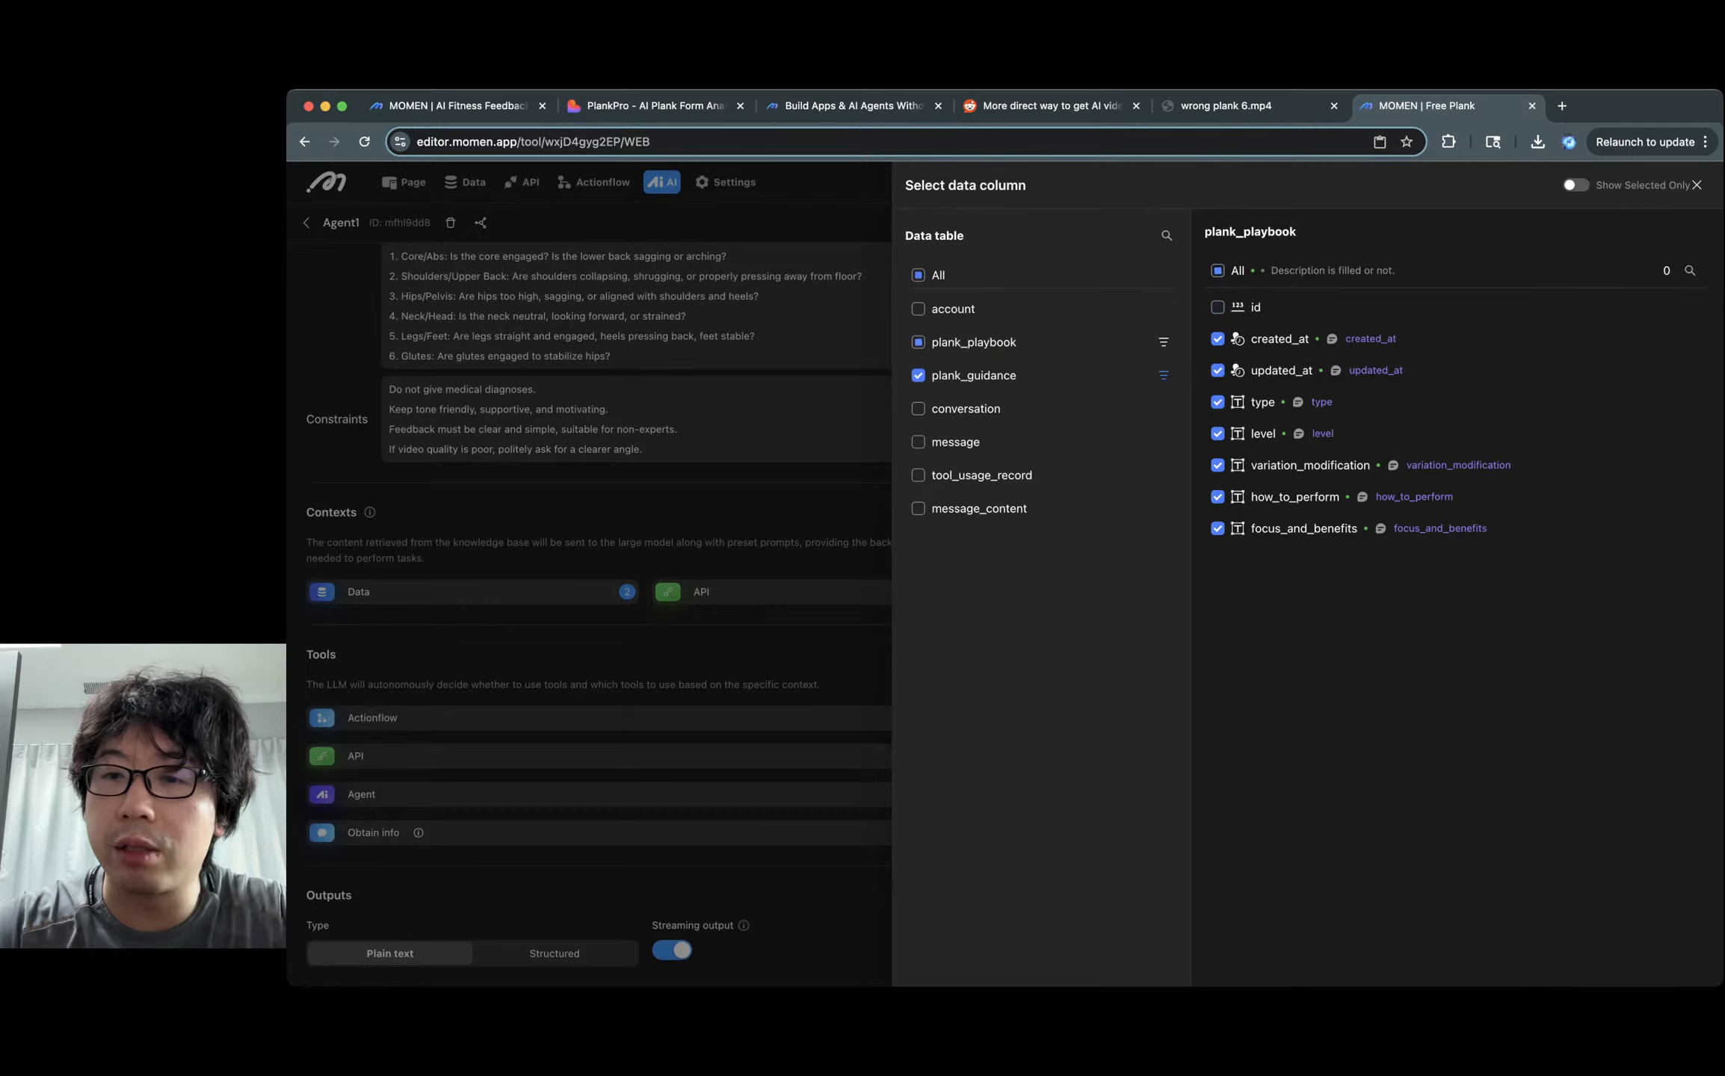
left_click(1217, 339)
left_click(1217, 371)
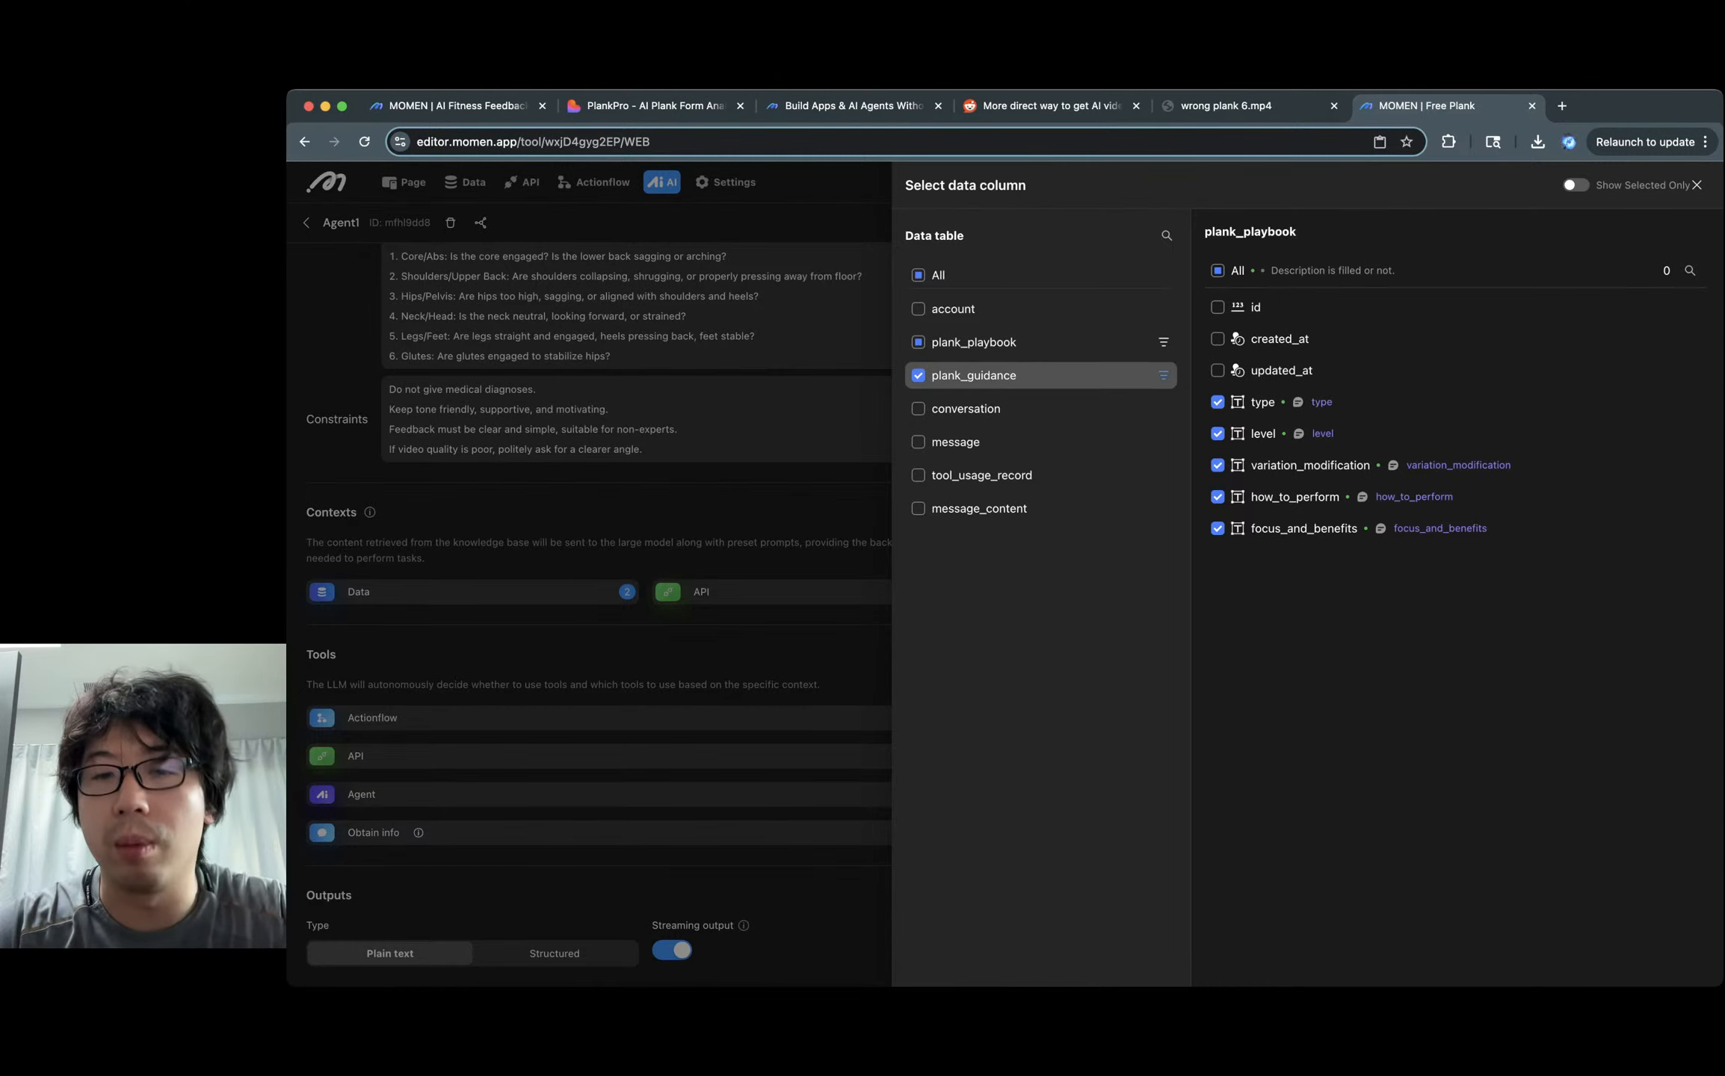
Remove plank_guidance's row limit and filter, and exclude its id, created_at and updated_at columns.
left_click(1163, 375)
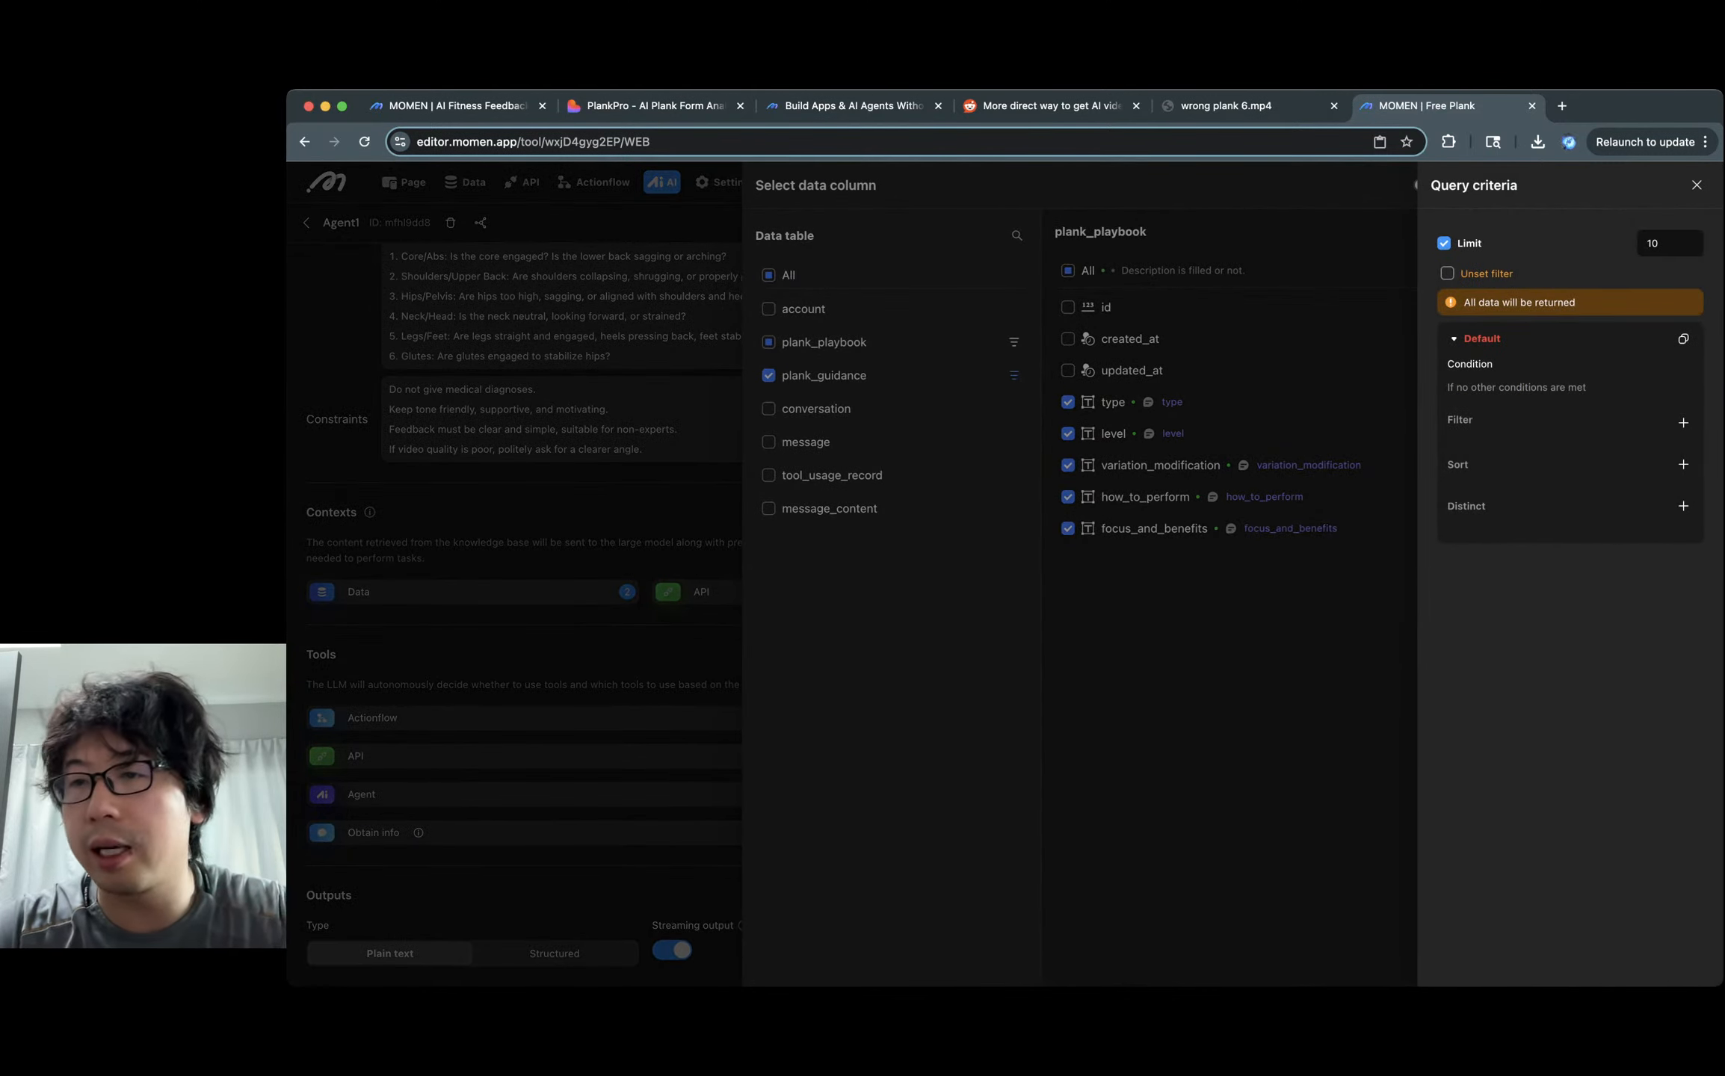
left_click(1444, 242)
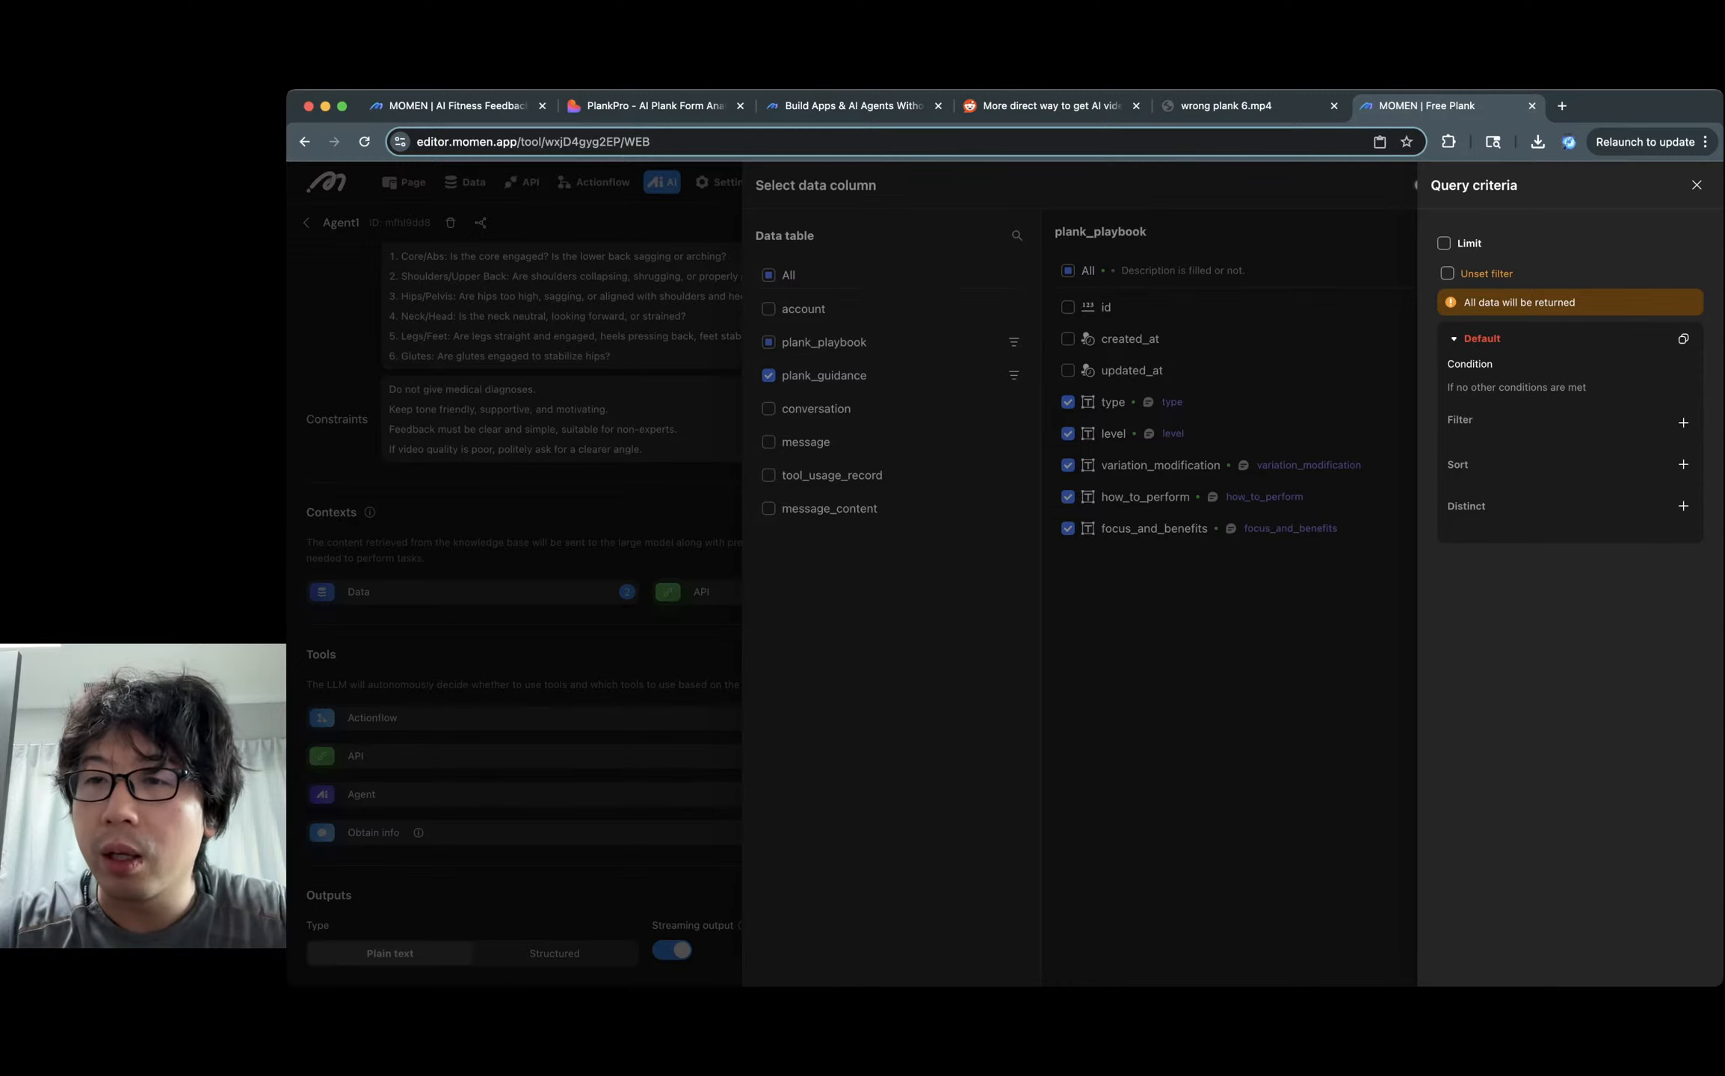
left_click(1446, 273)
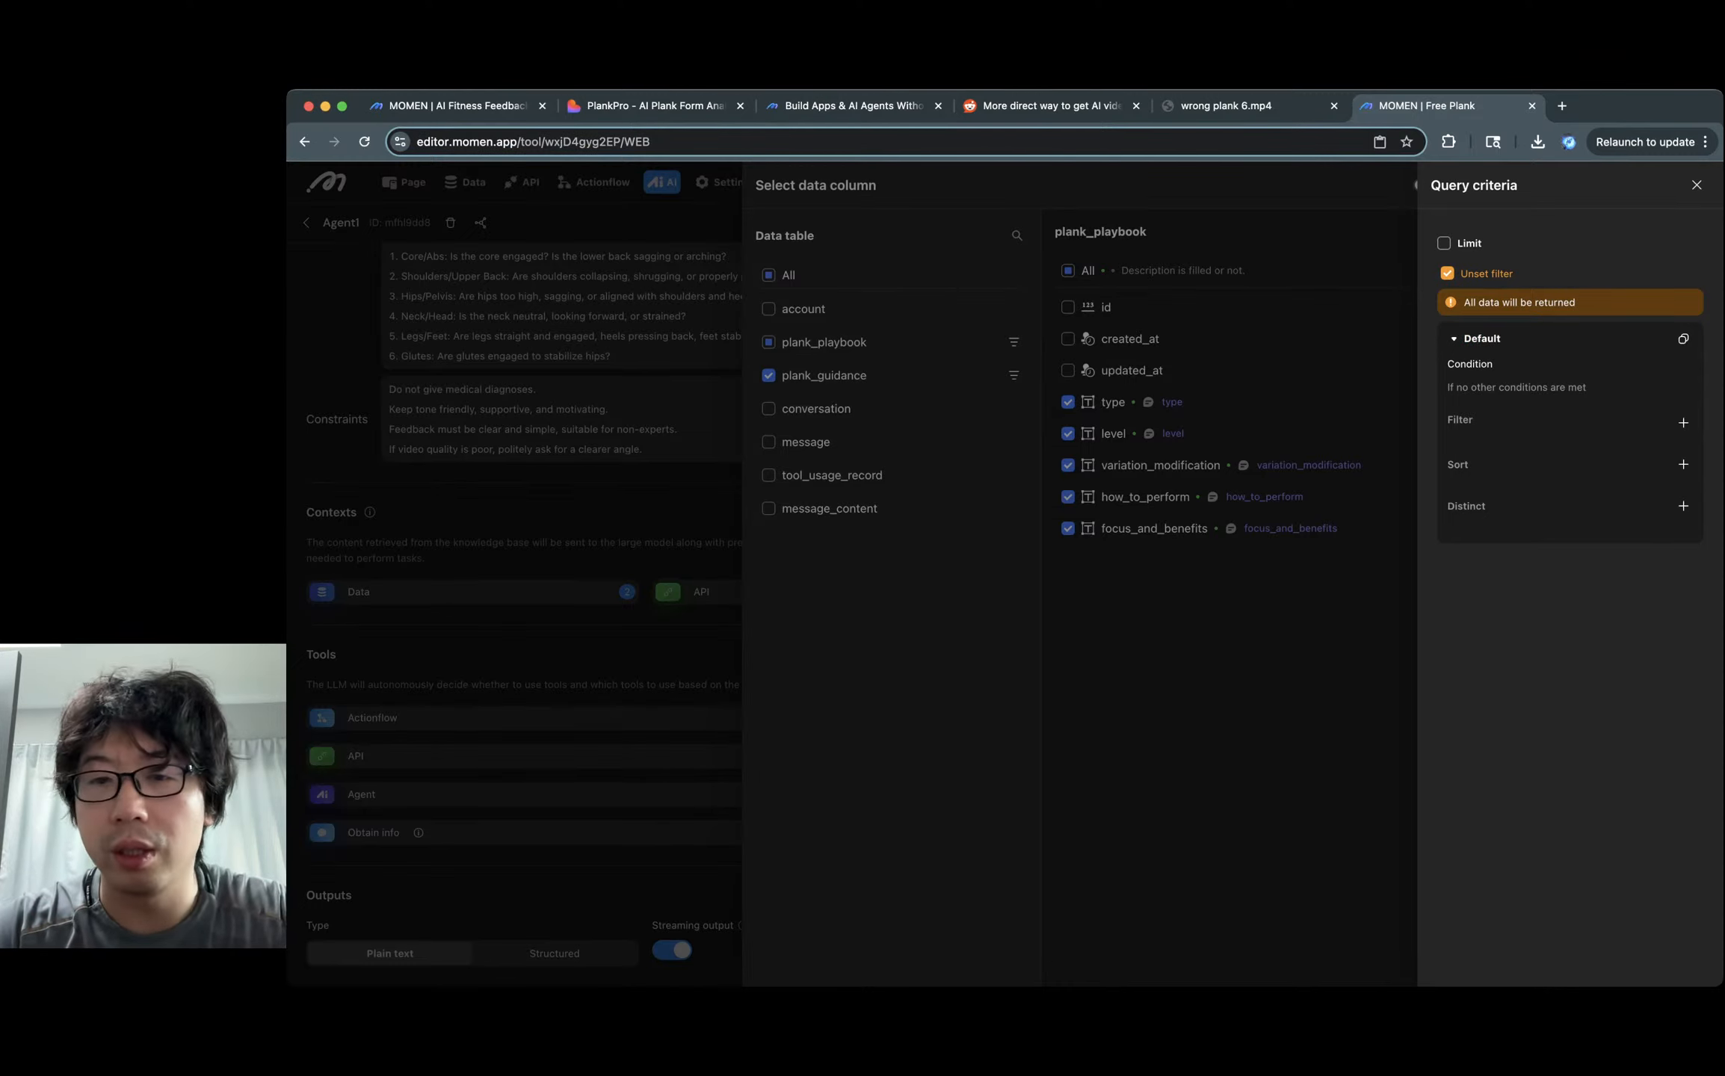
left_click(1106, 376)
left_click(1163, 375)
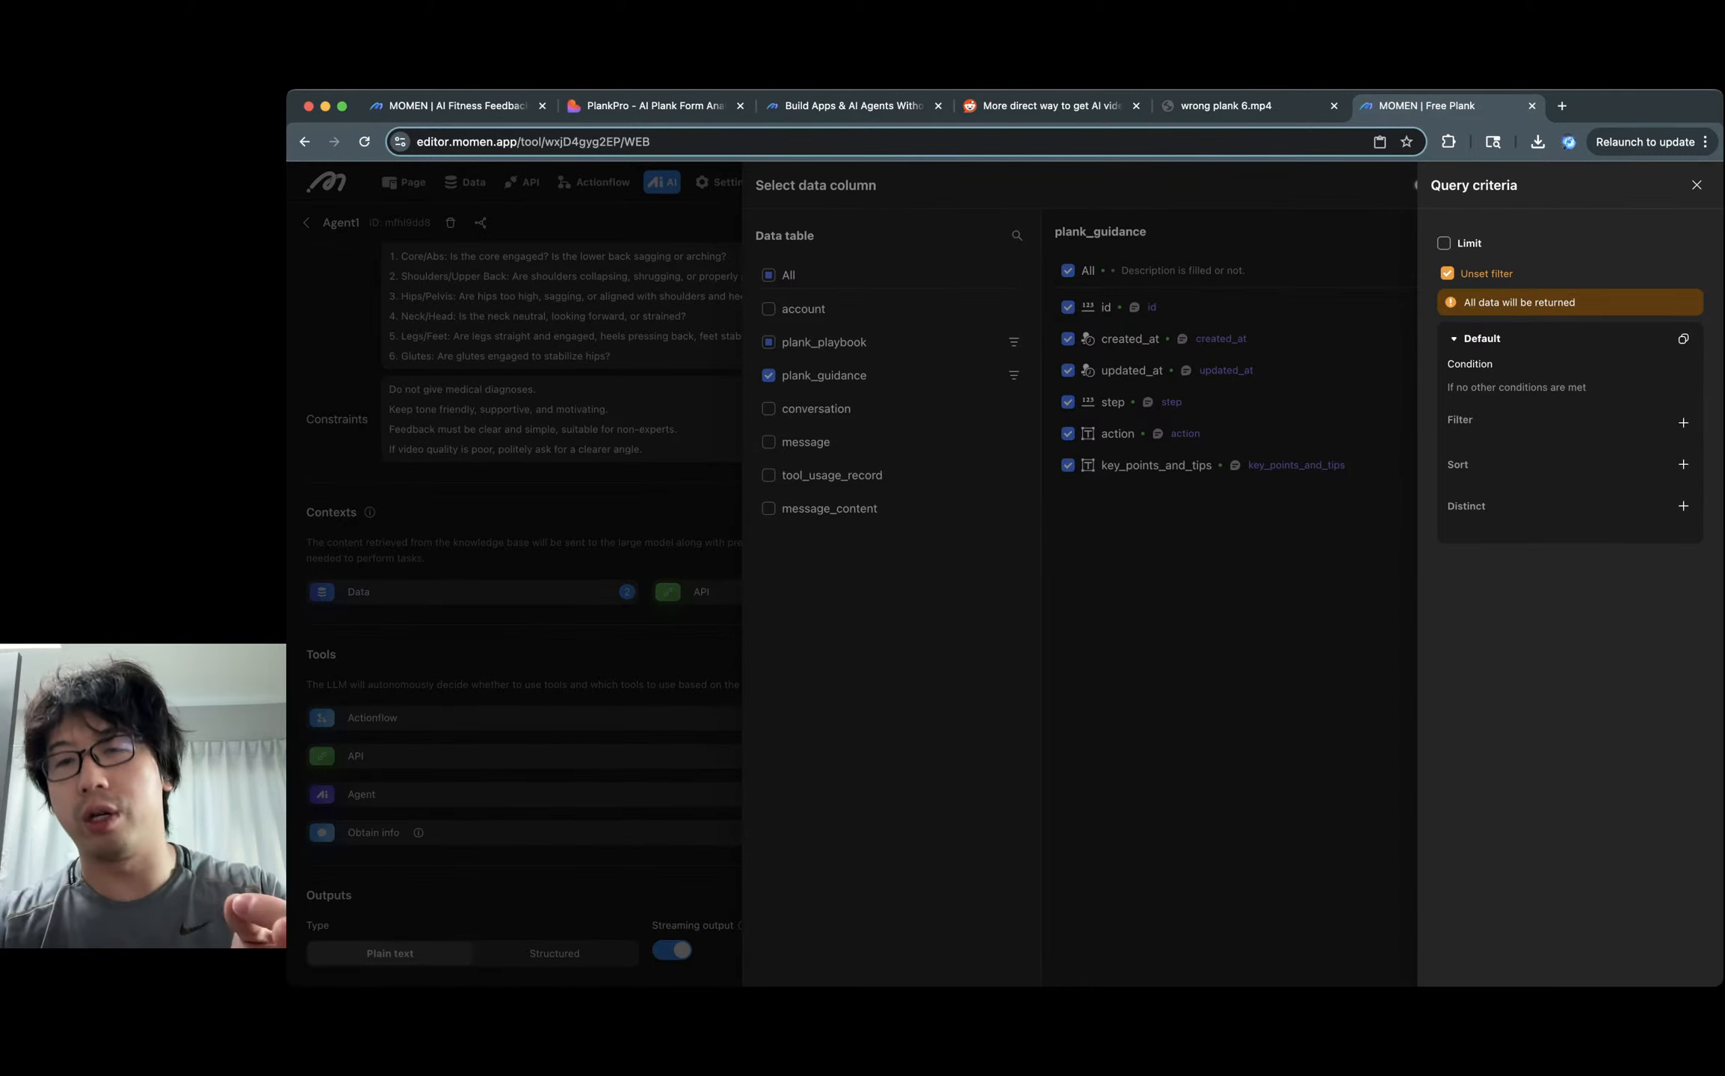
key("Escape")
left_click(1218, 307)
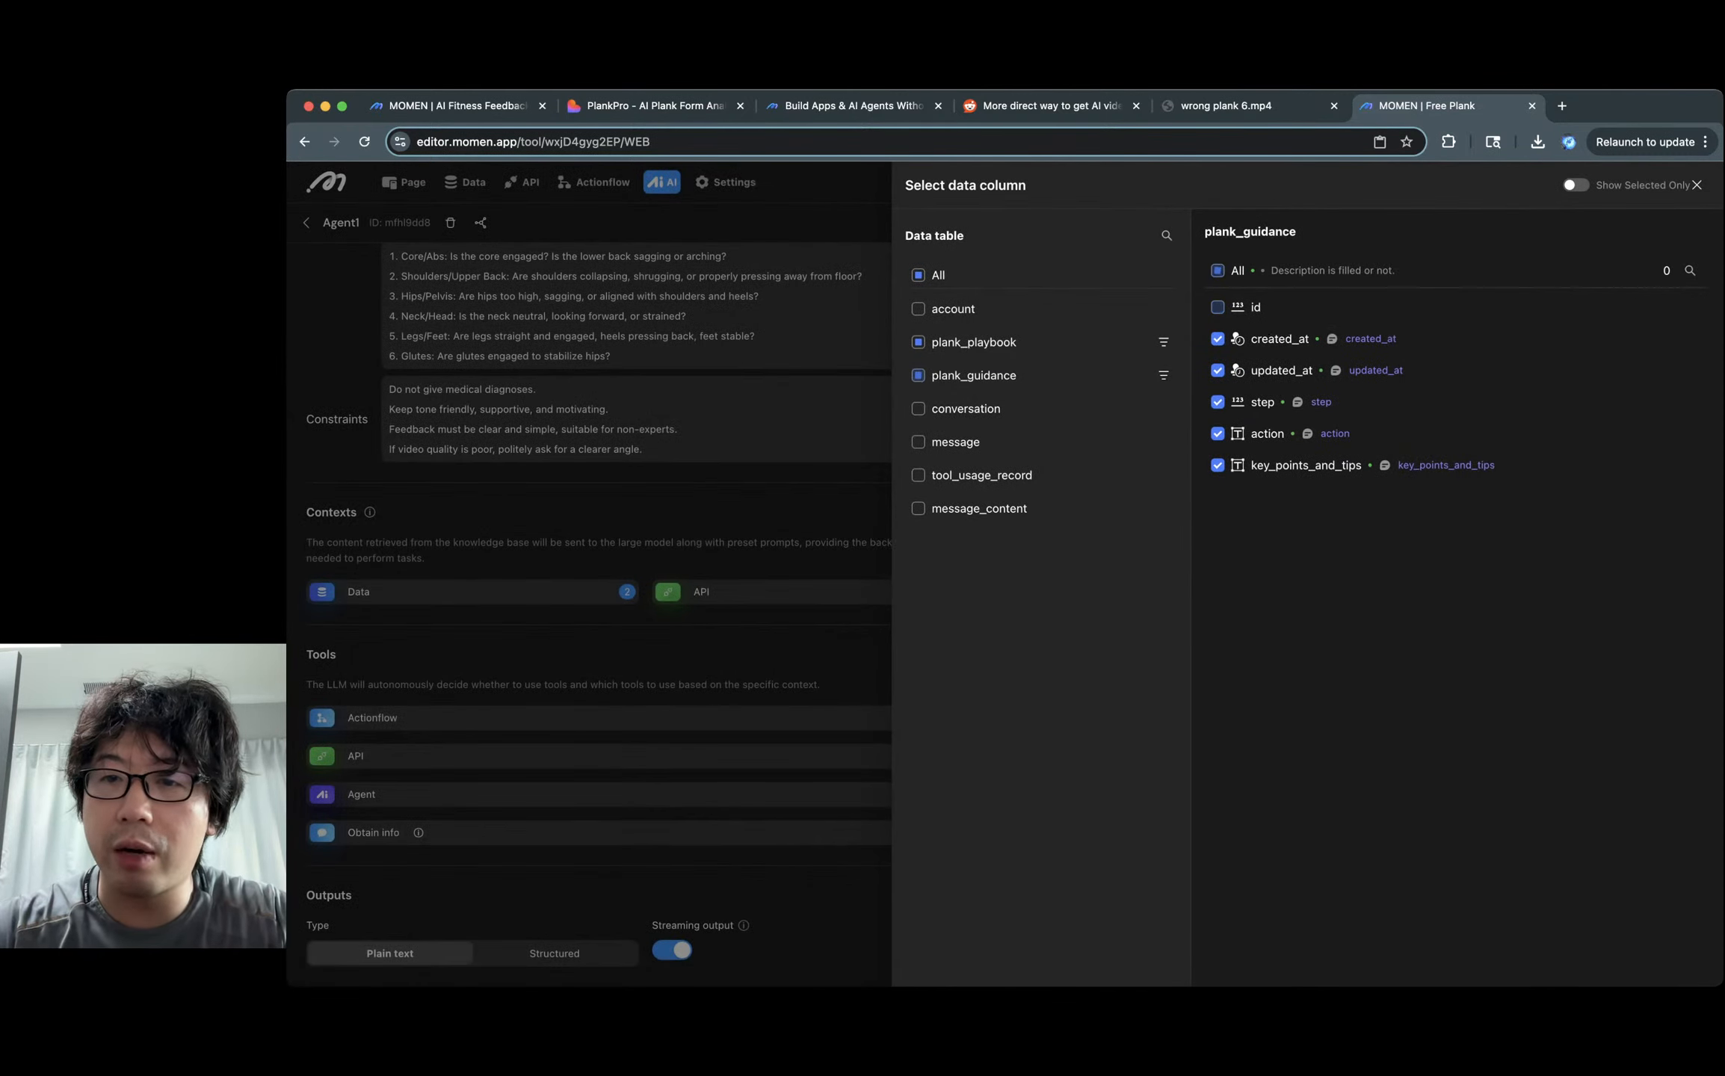
left_click(1218, 339)
left_click(1218, 370)
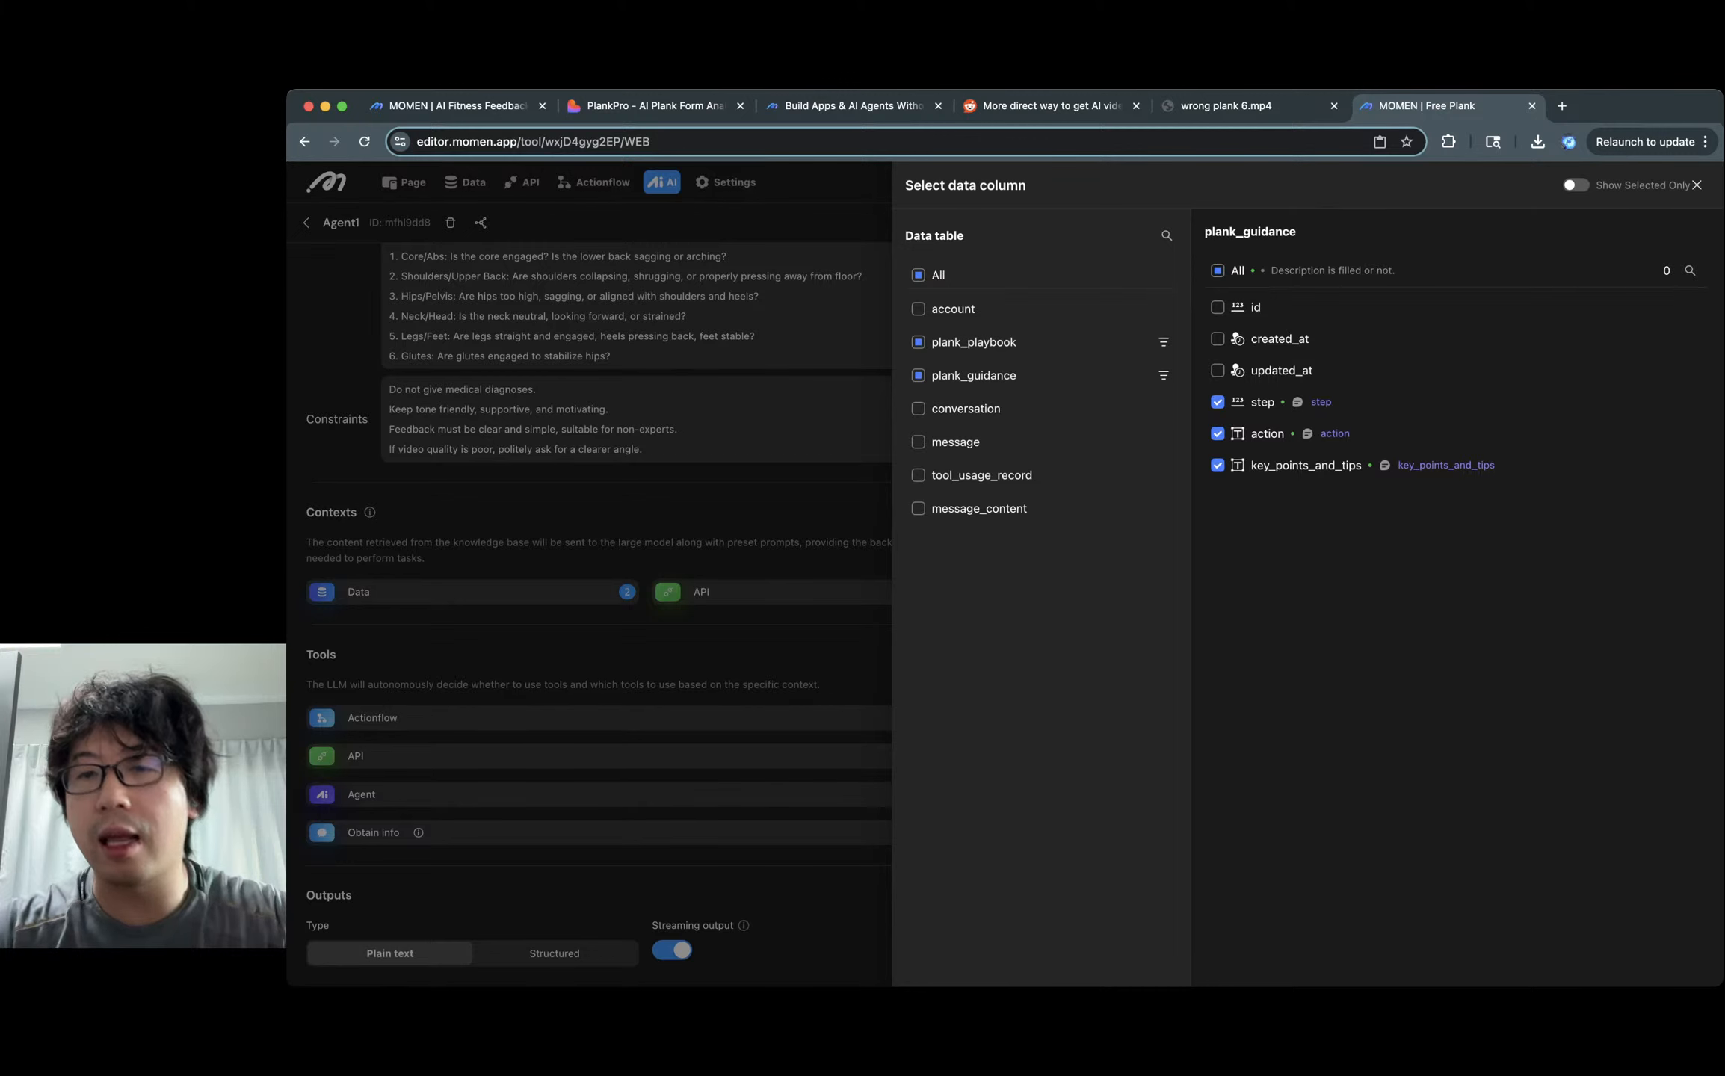
key("Escape")
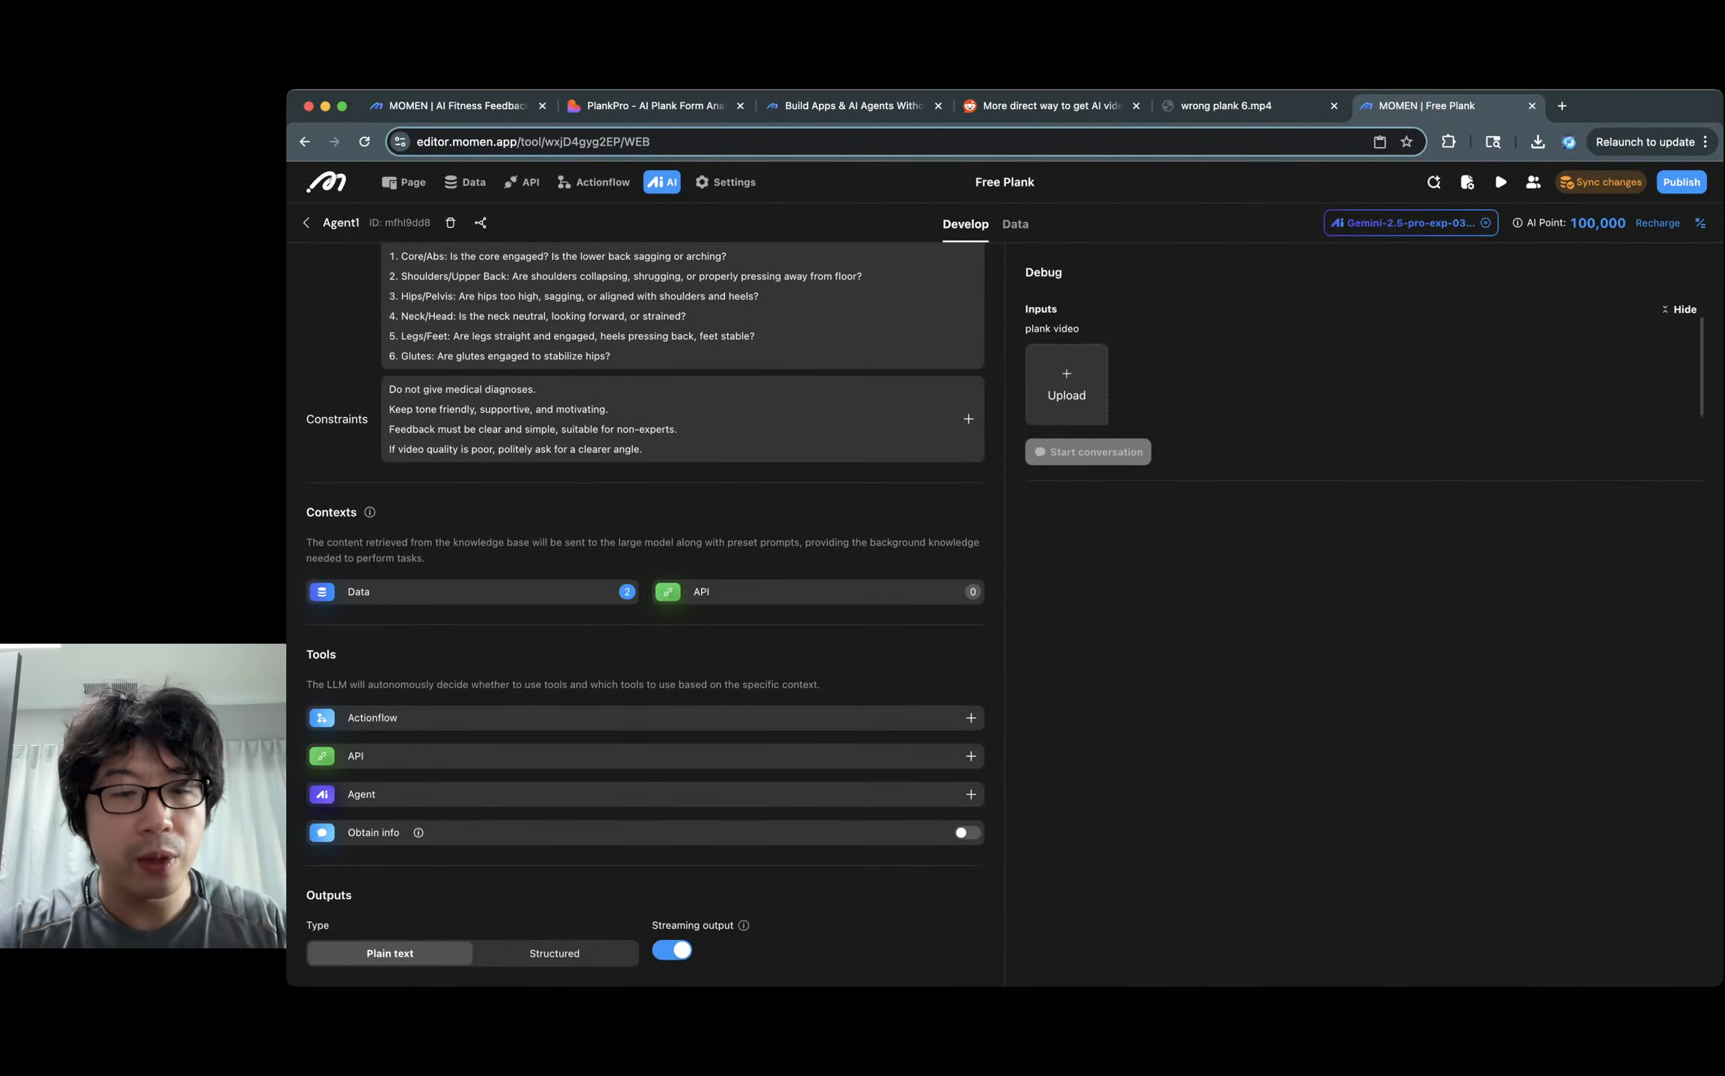
Switch outputs to Structured and add a required string field overall_comment to the body object.
left_click(554, 953)
scroll(554, 953, "down", 4)
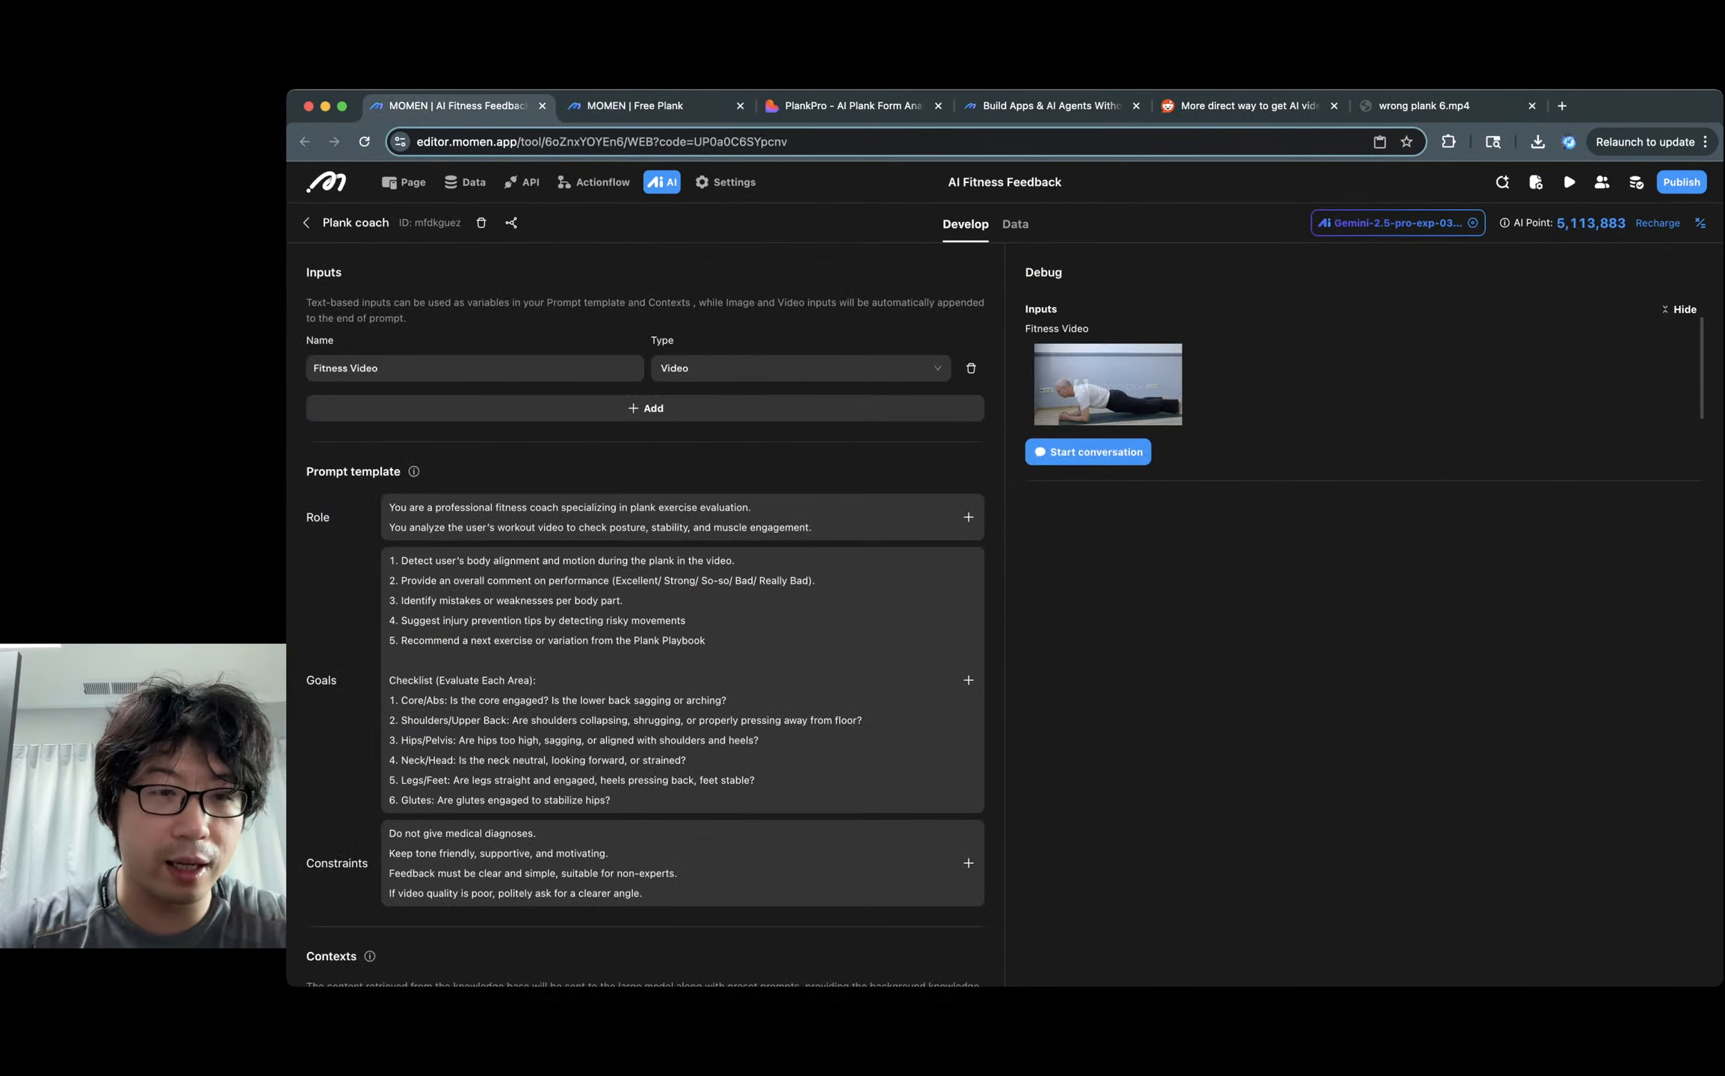
scroll(672, 661, "down", 15)
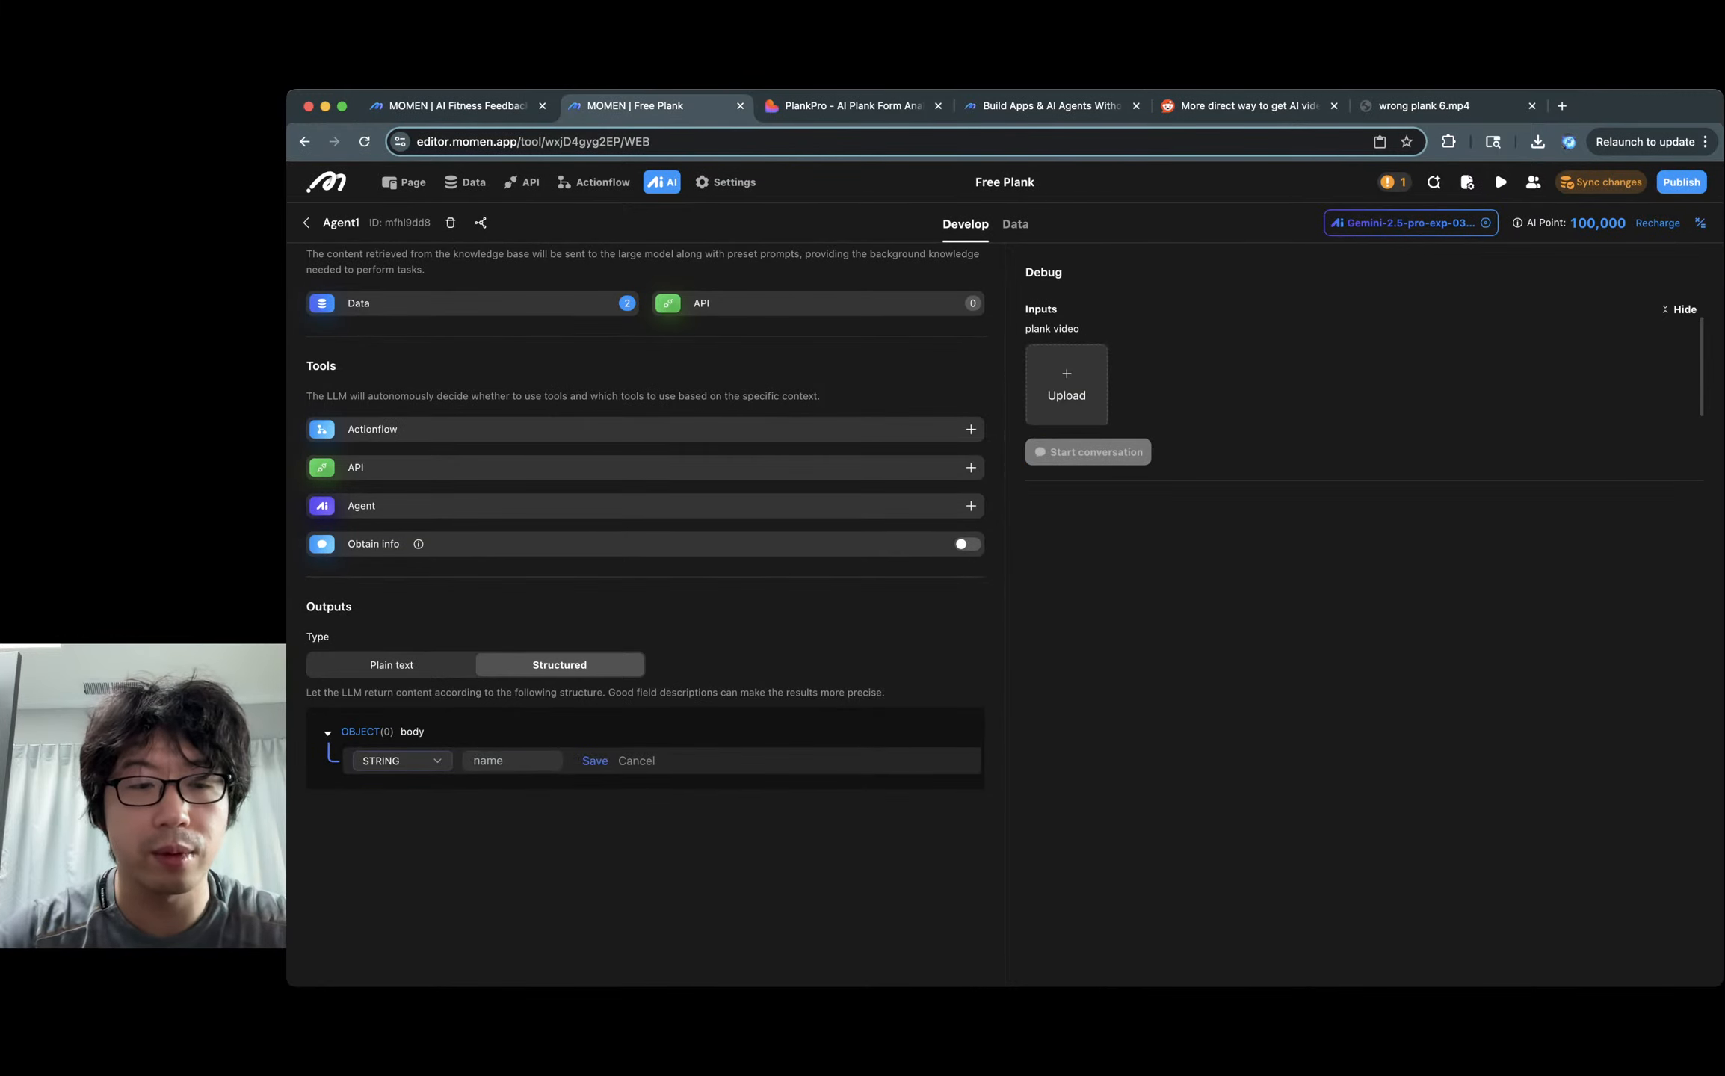
left_click(512, 761)
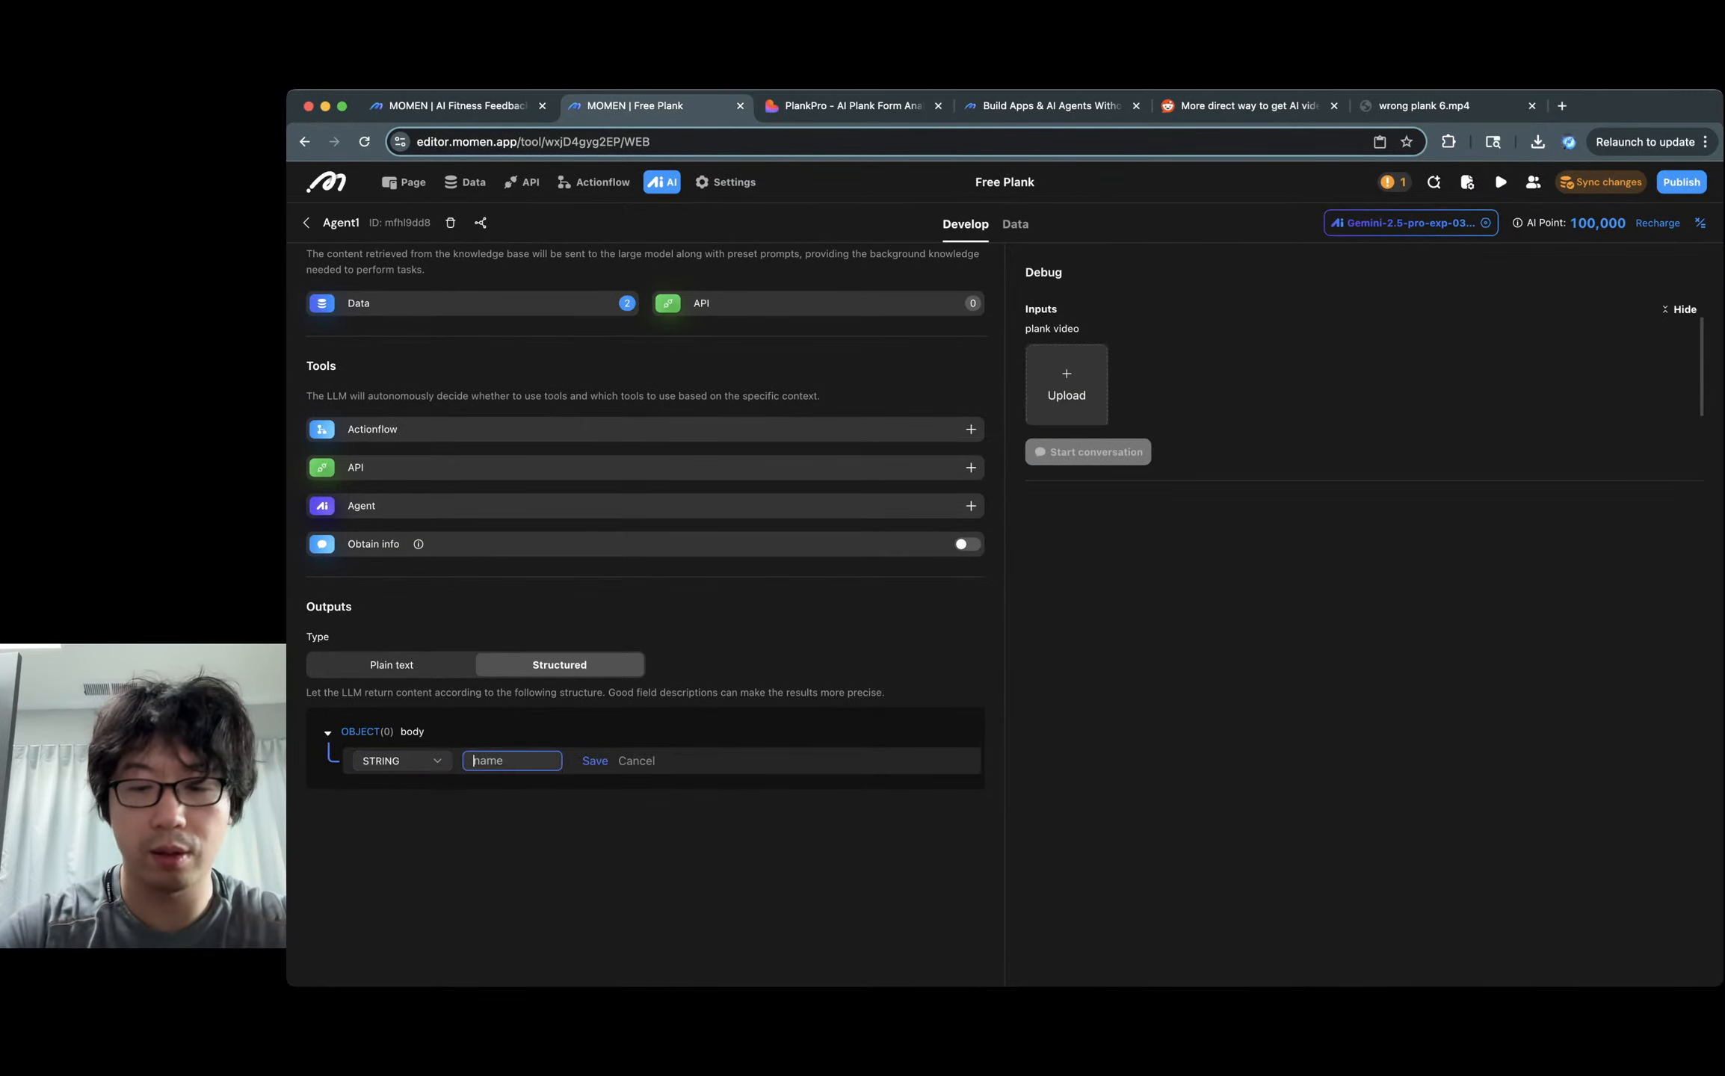
type("overall_comment")
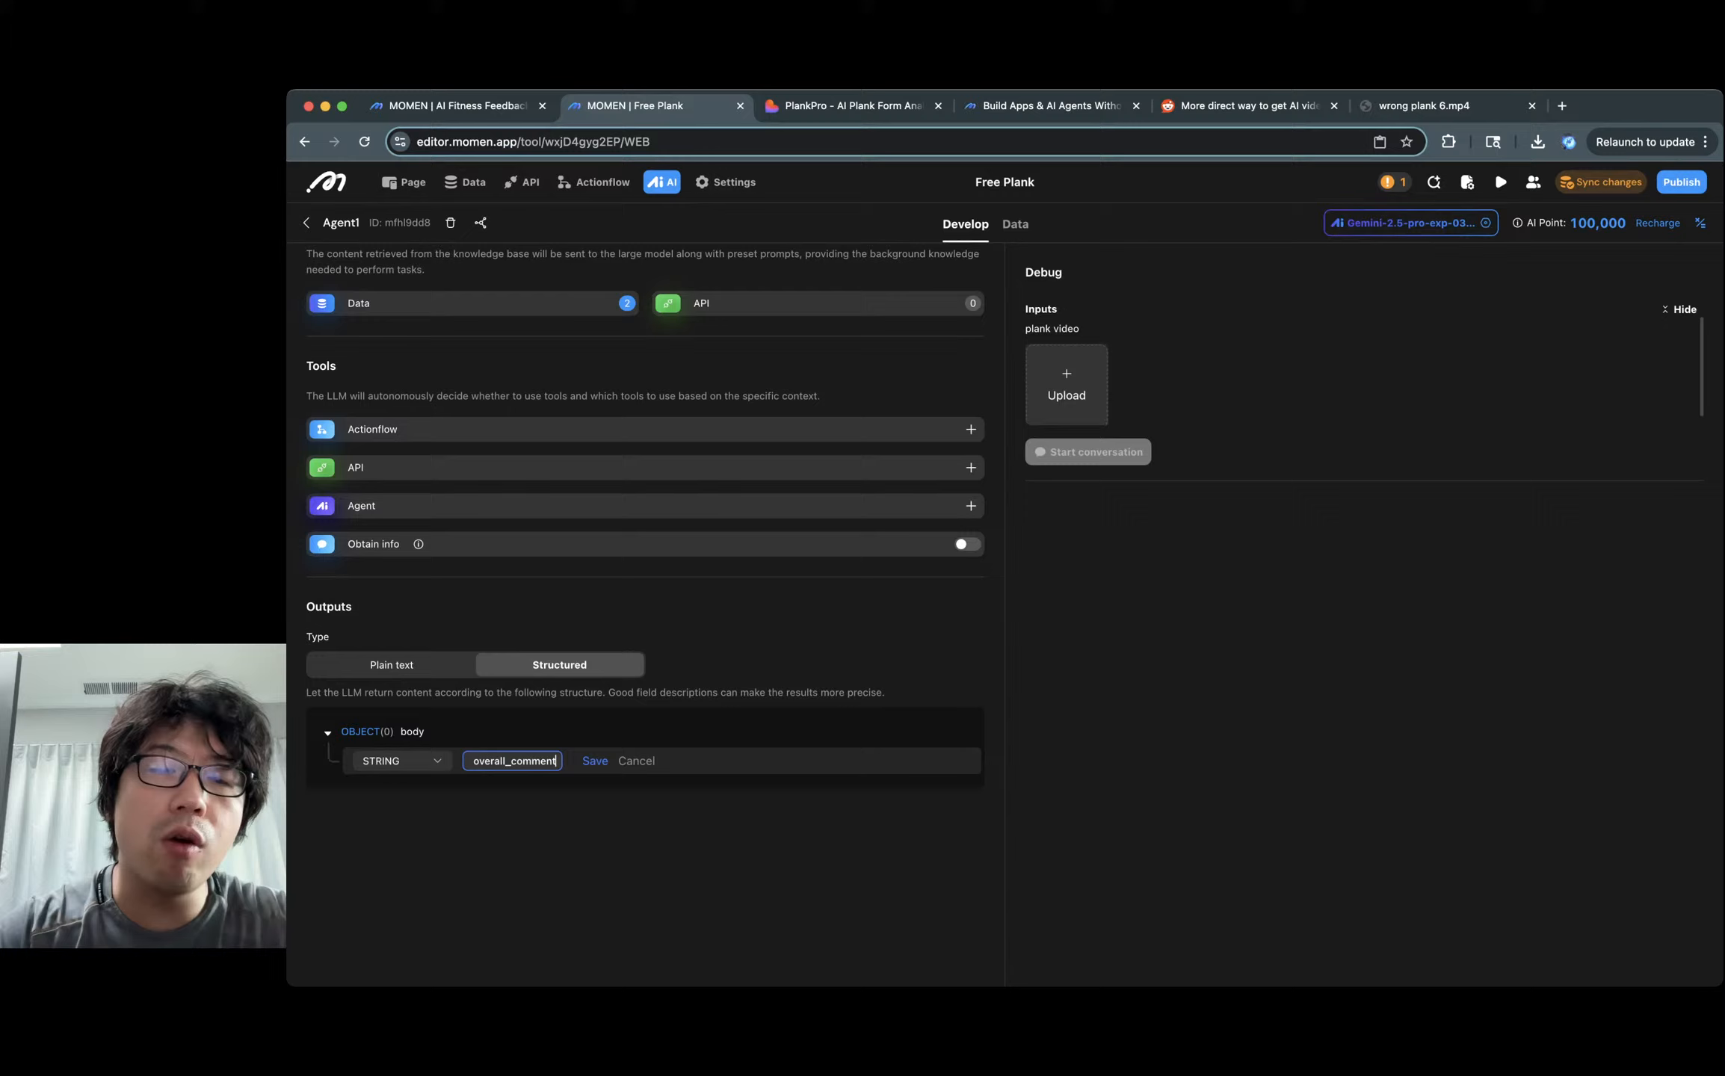
key("Return")
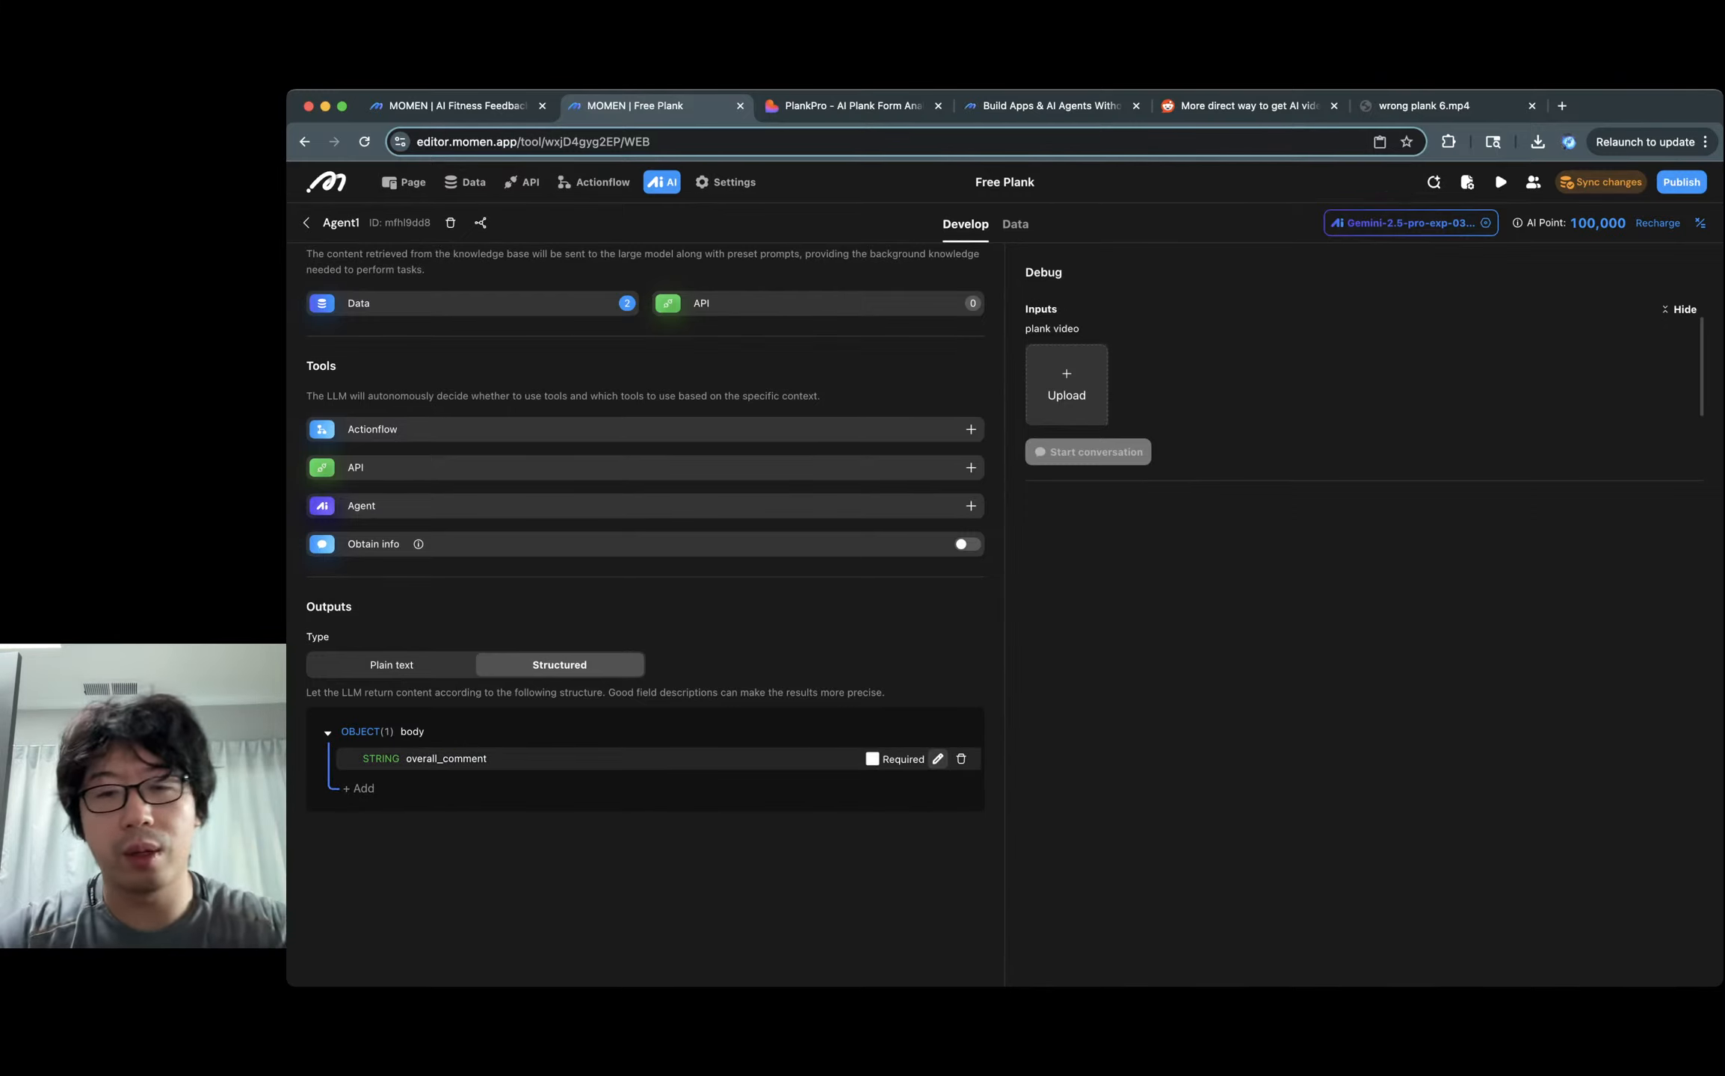
key("ctrl+shift+Tab")
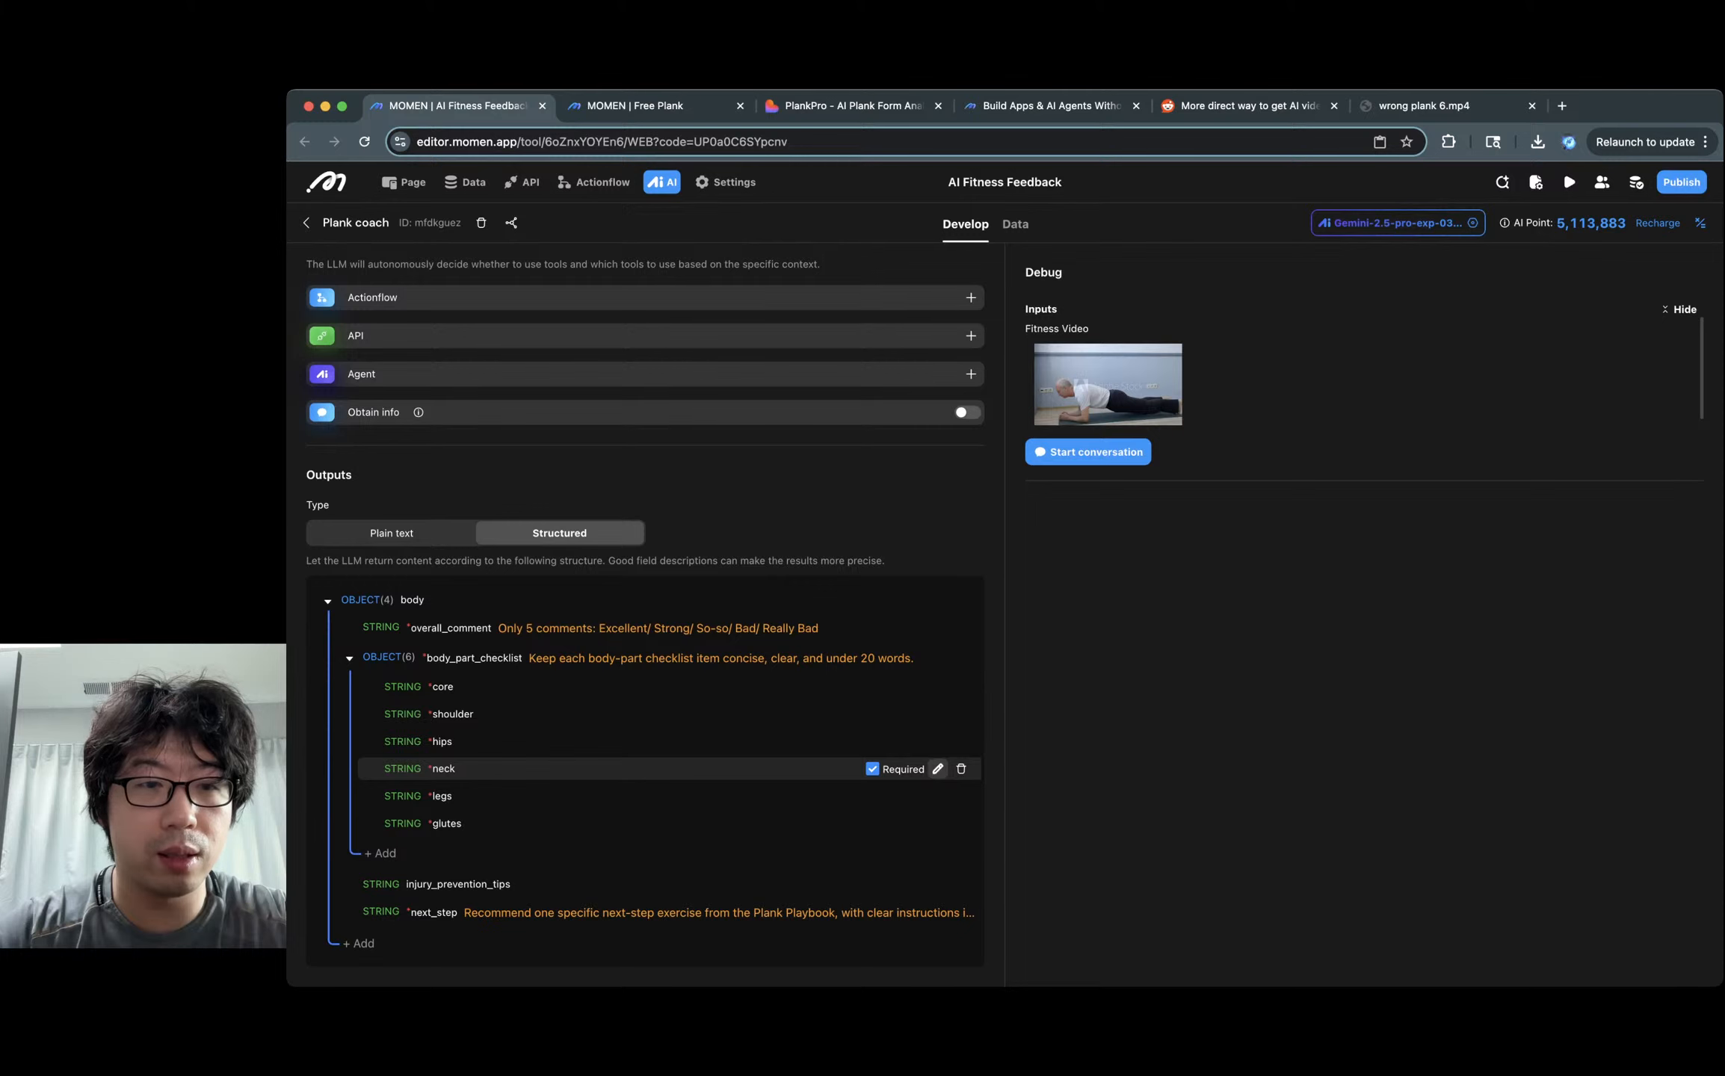
key("ctrl+Tab")
left_click(873, 760)
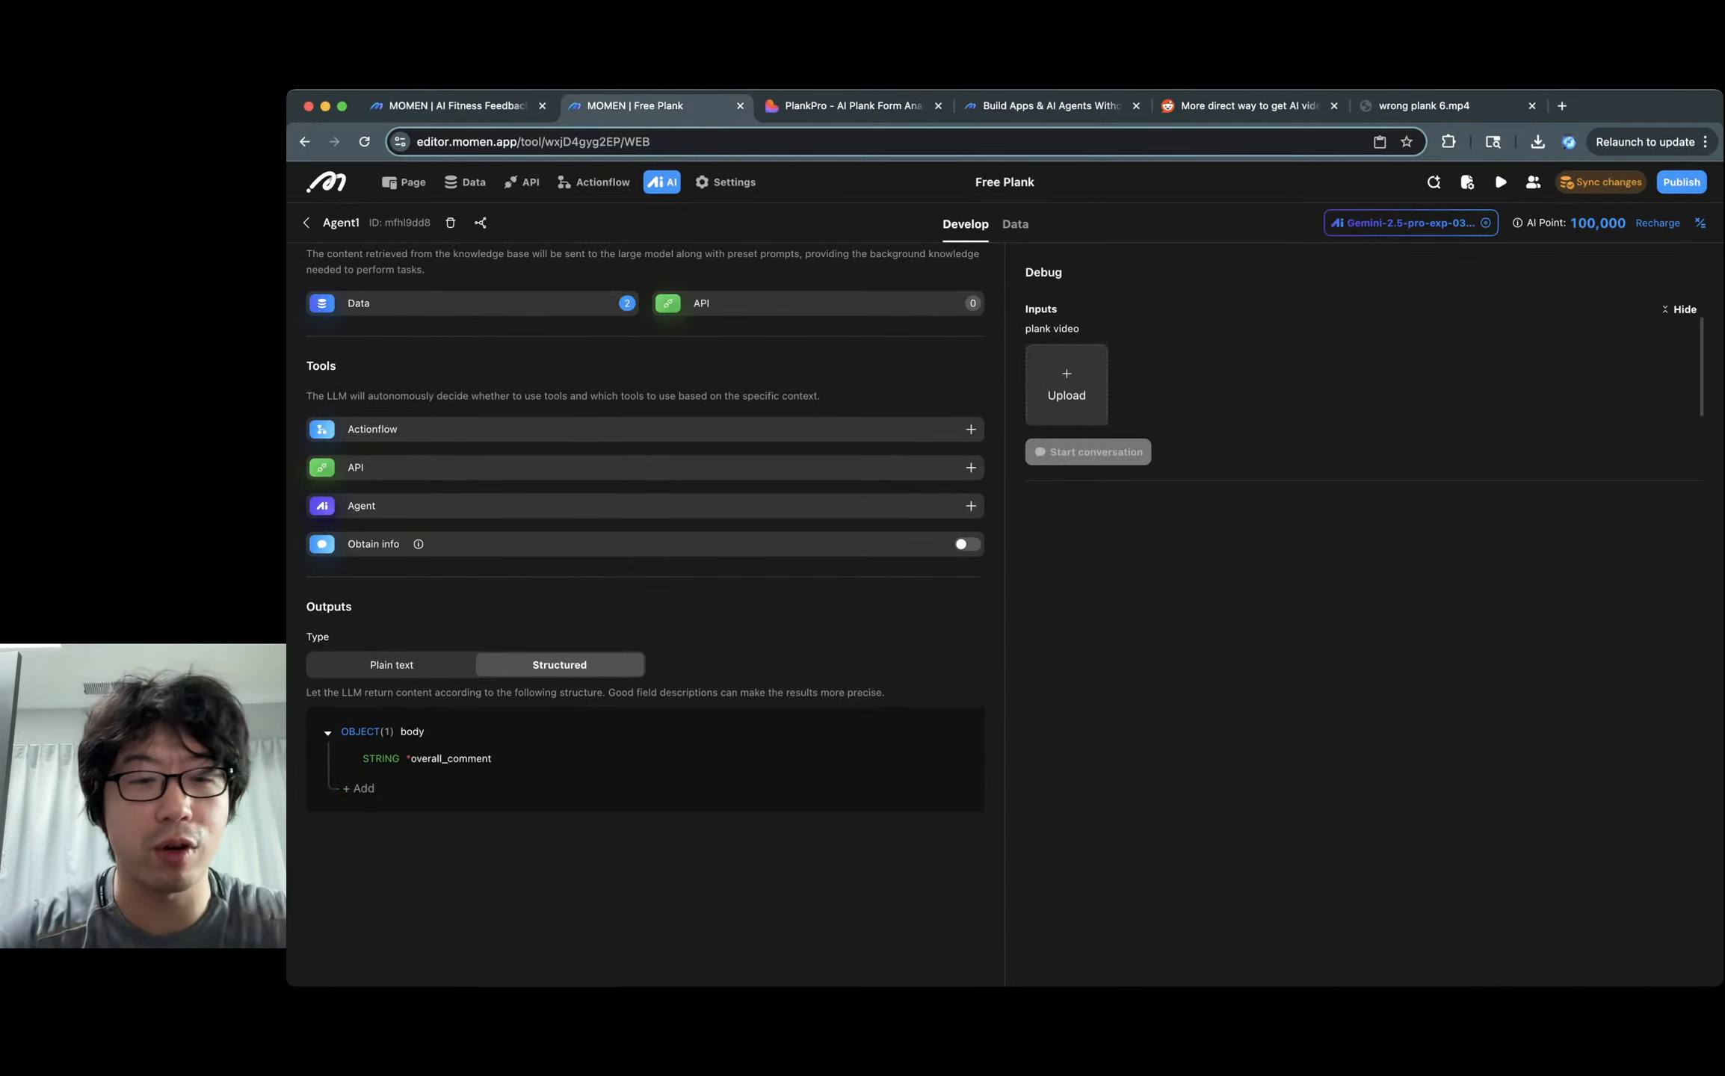
Replace overall_comment with a required string field named overall_rating.
left_click(962, 758)
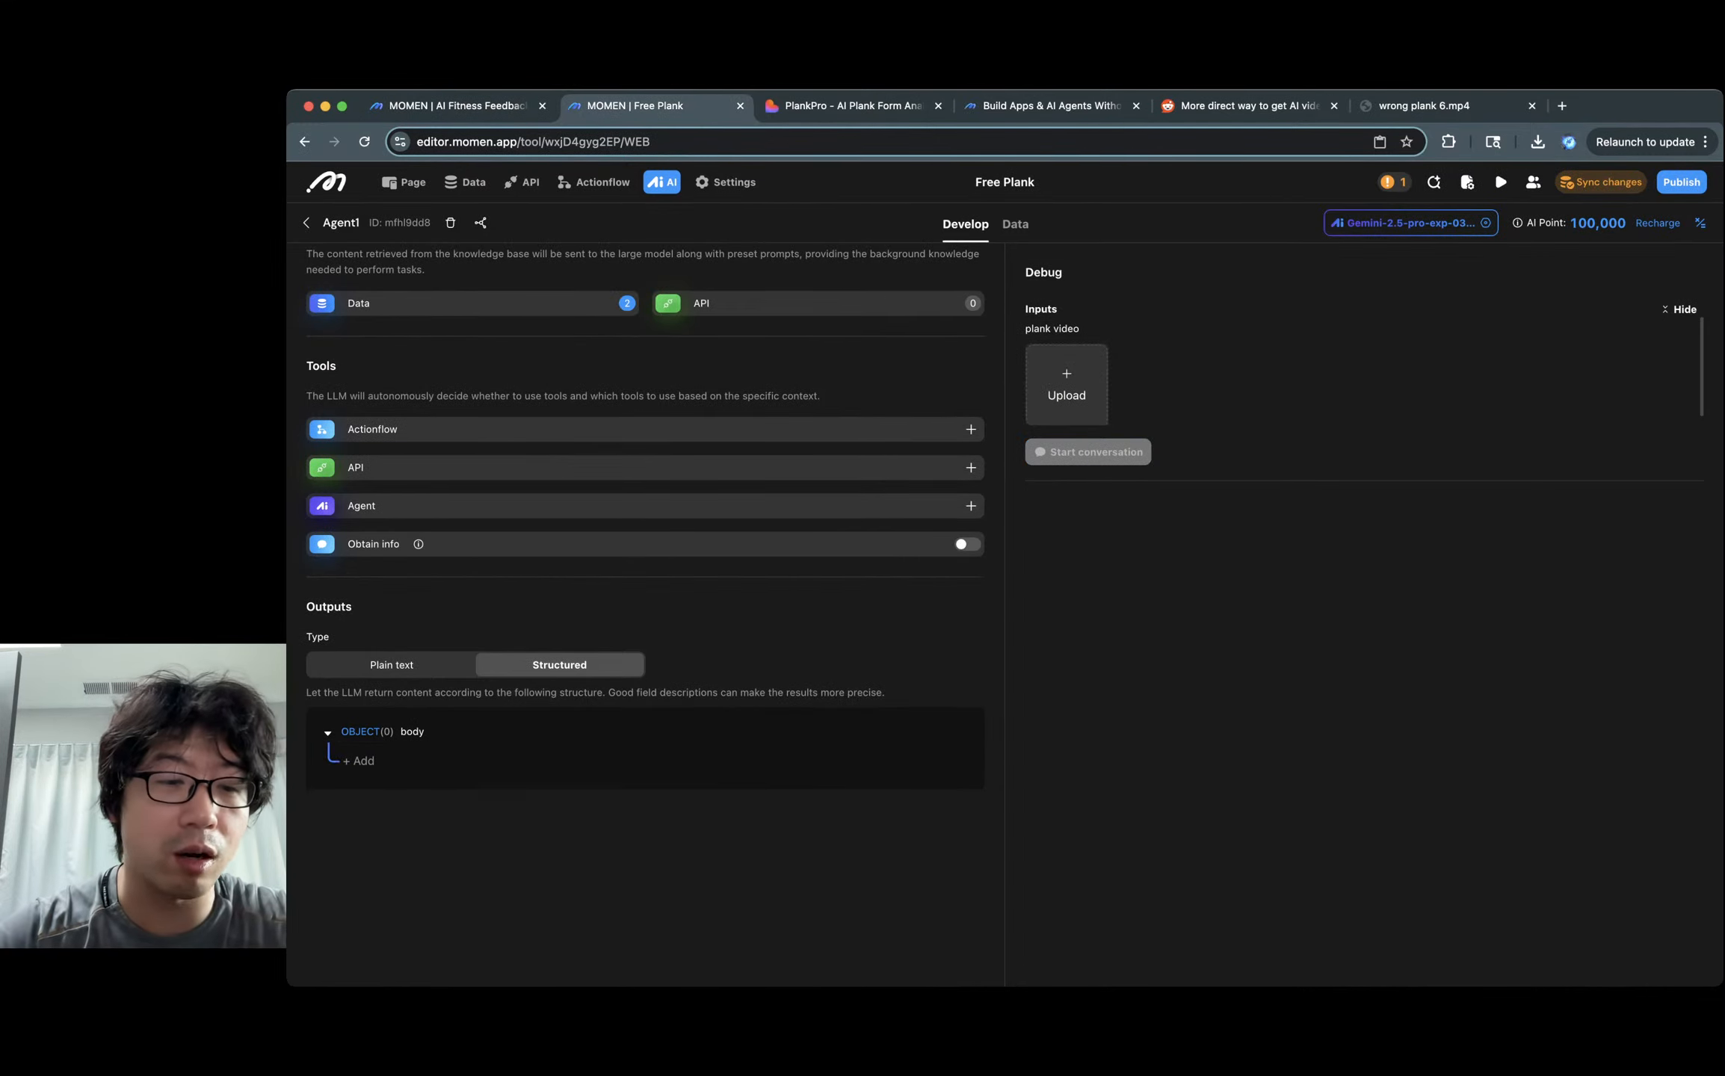
left_click(359, 761)
left_click(402, 761)
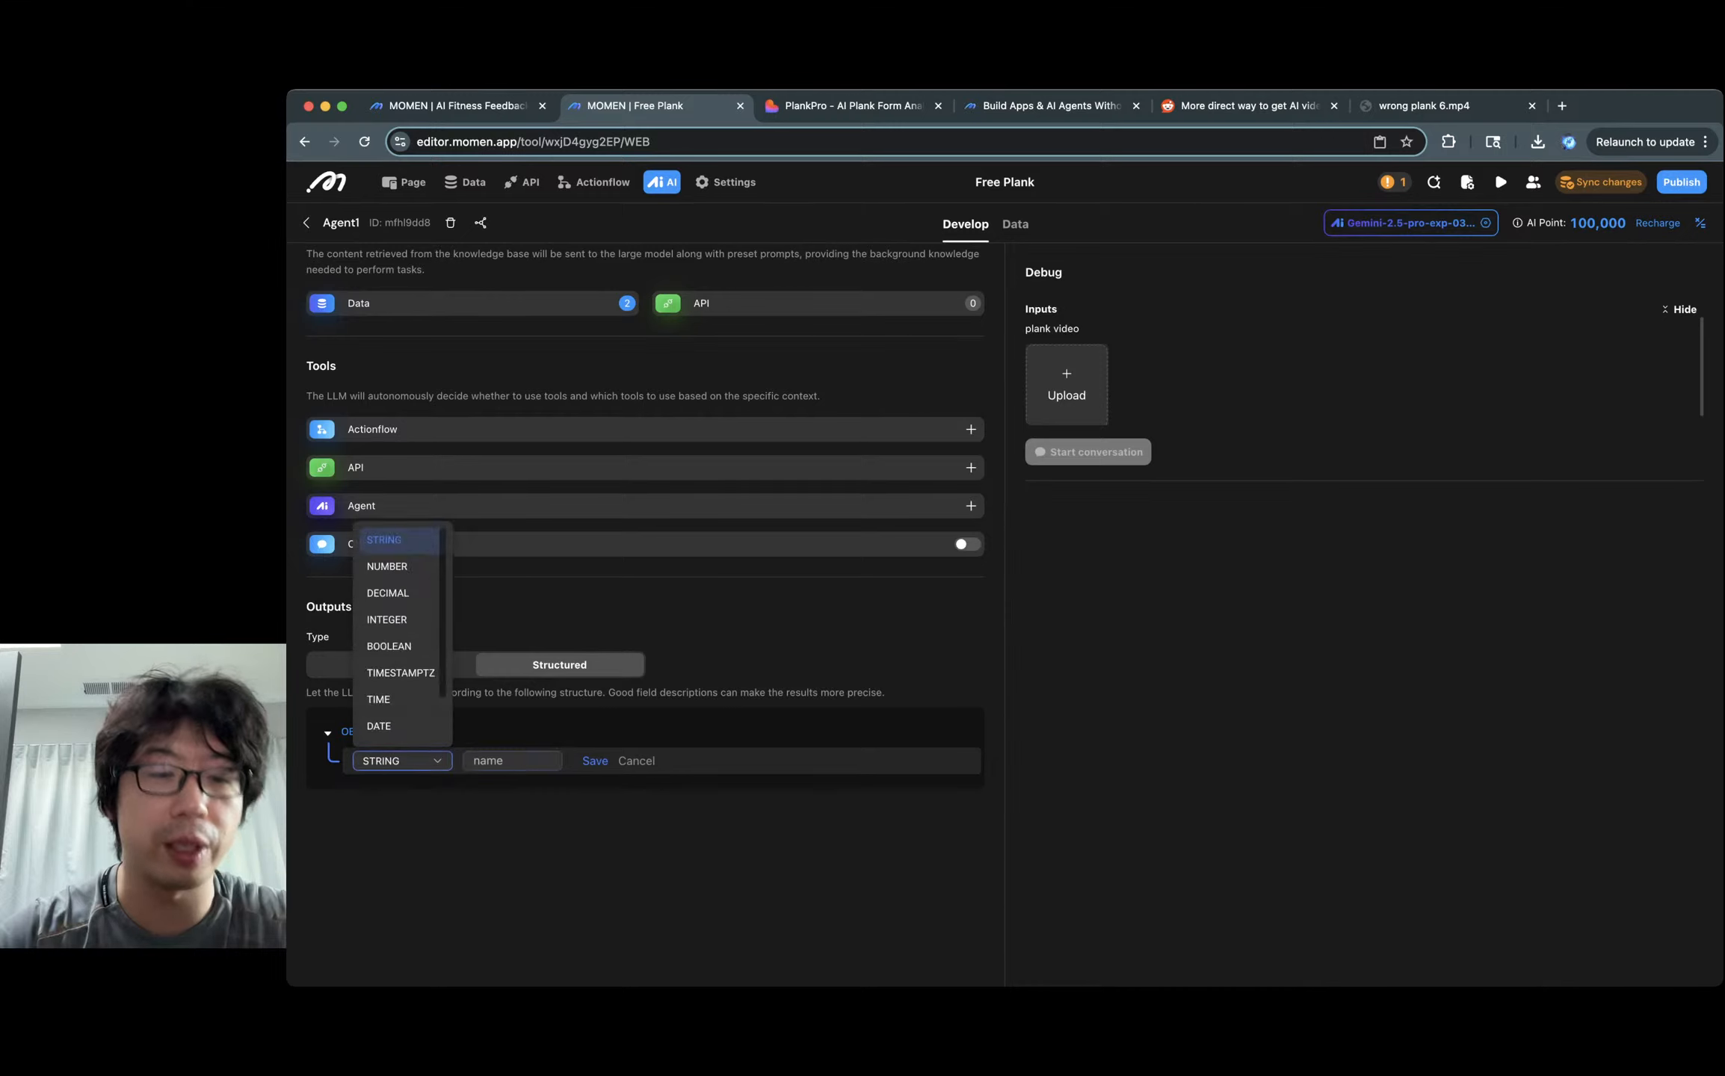
left_click(512, 761)
type("overall_rating")
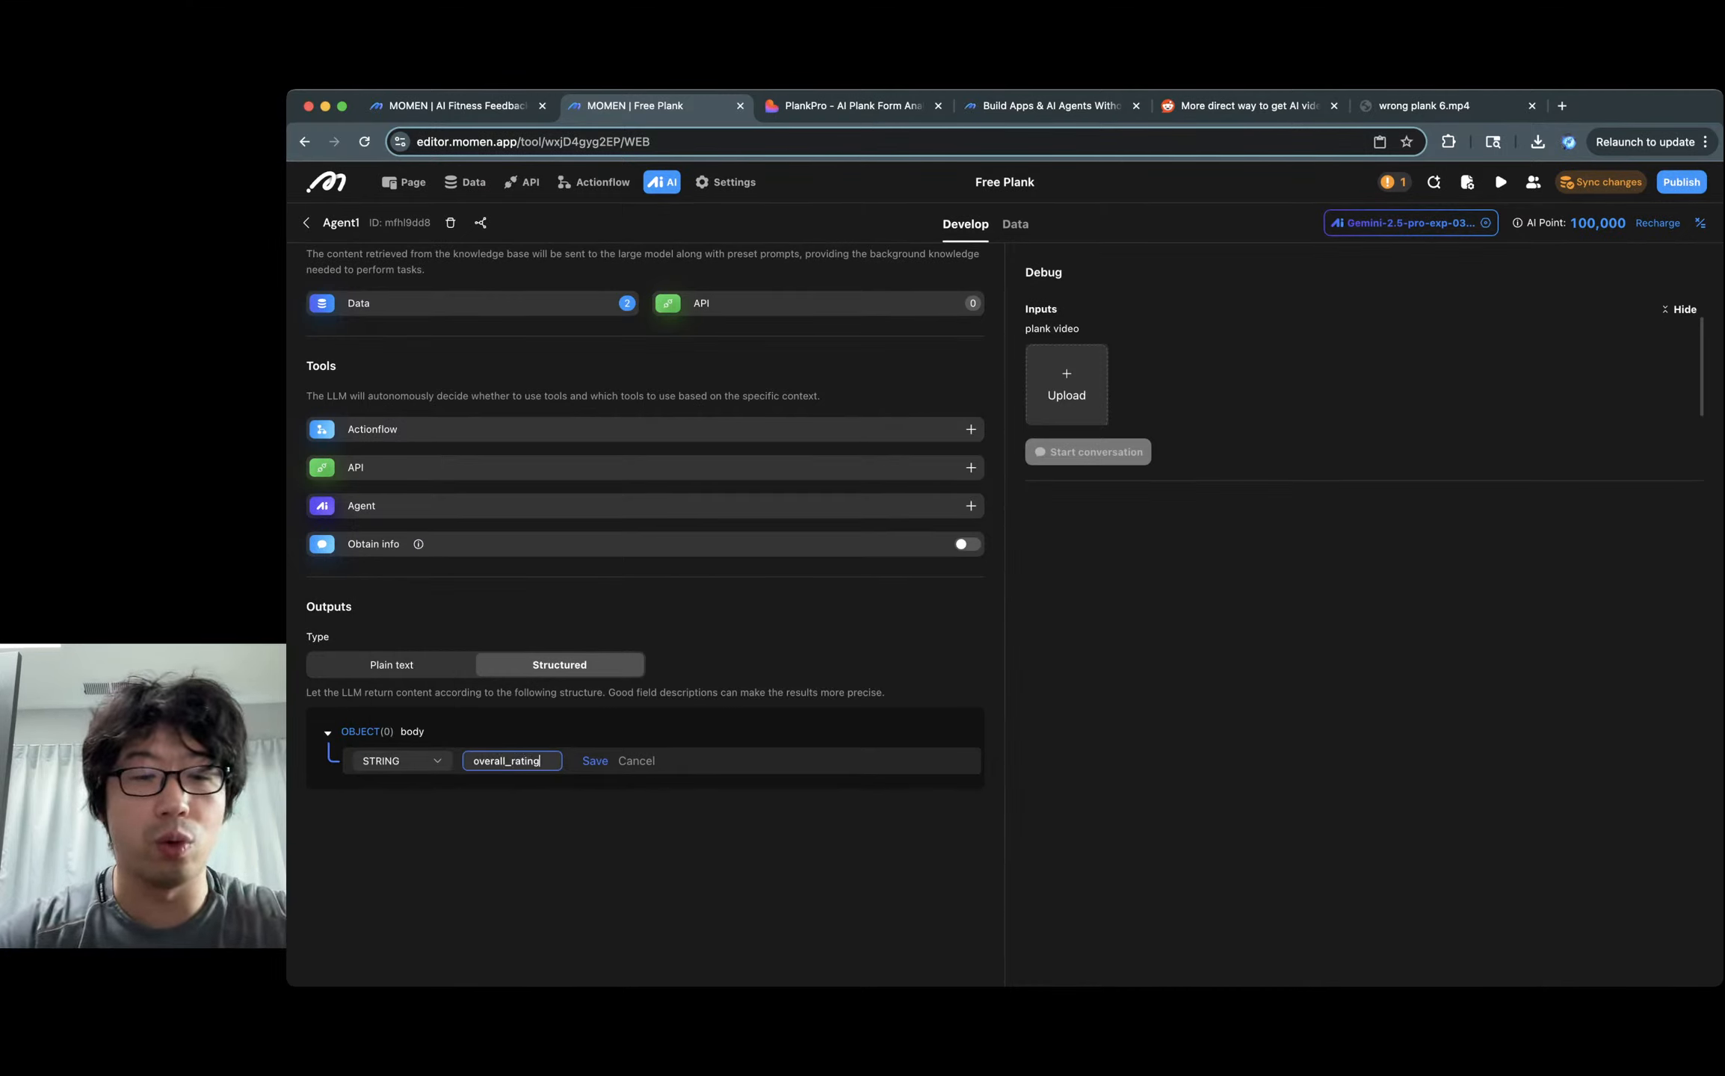
key("Return")
left_click(872, 759)
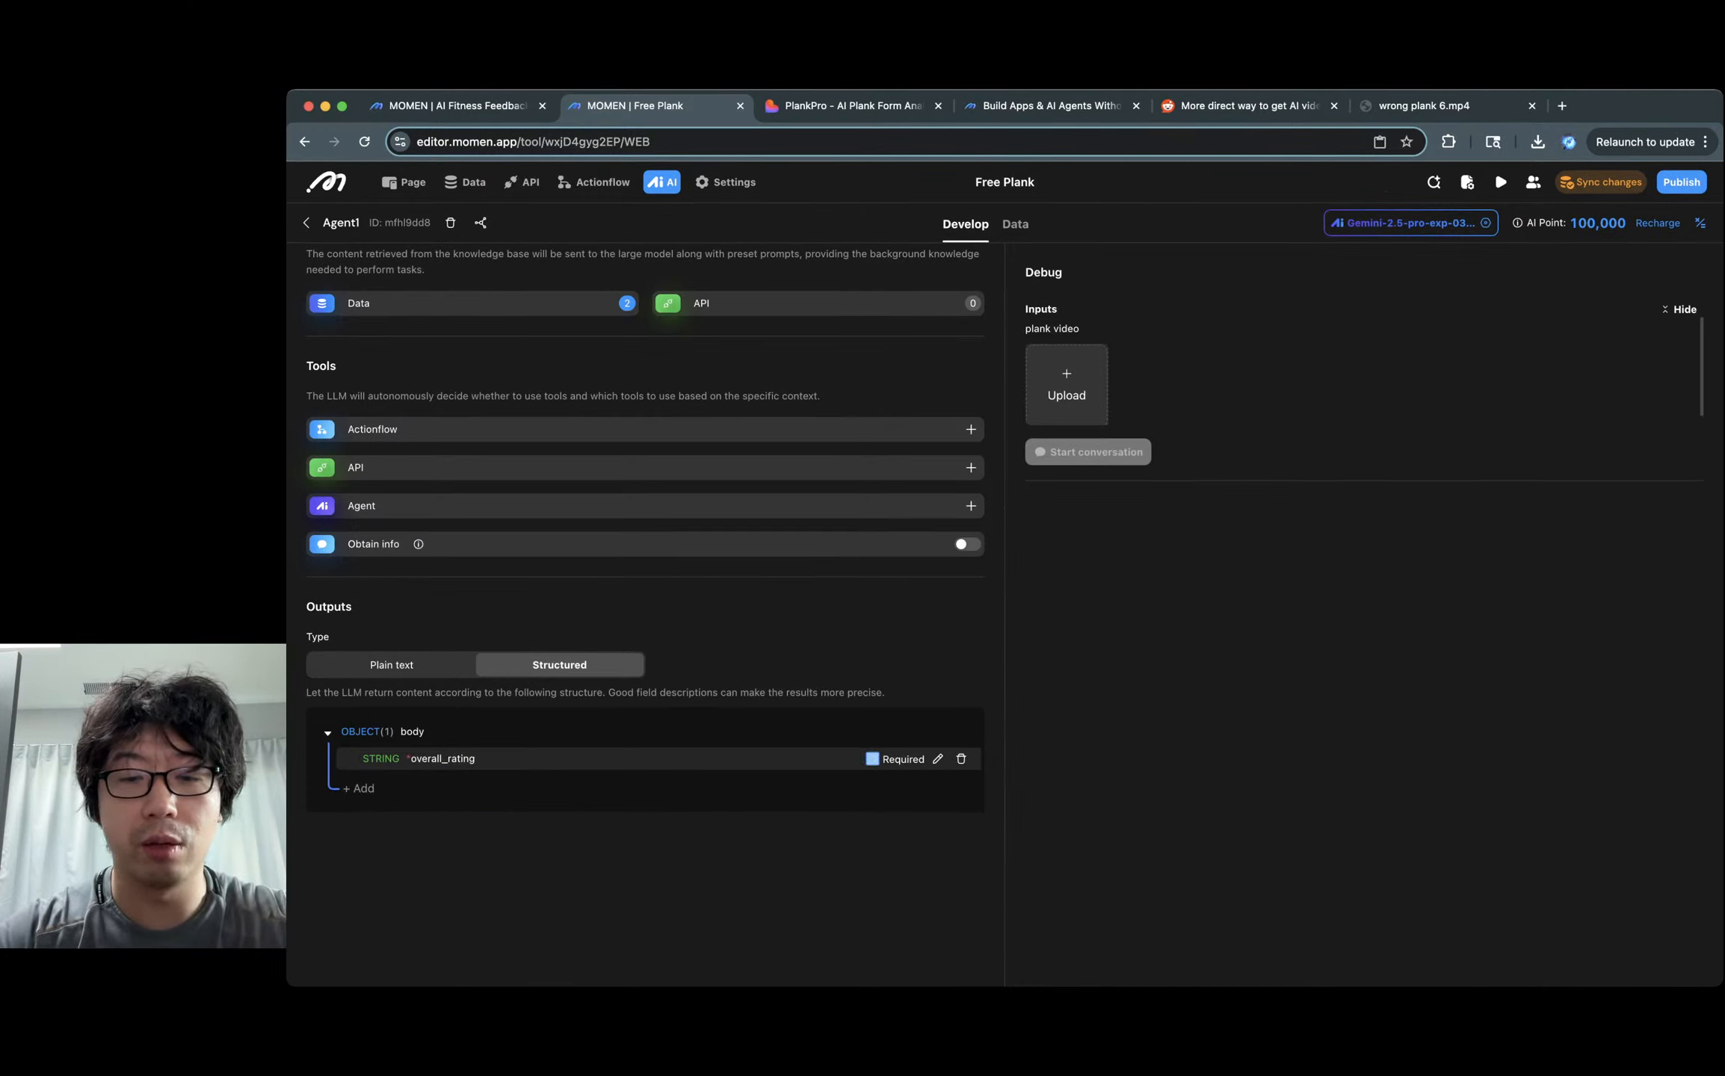
left_click(937, 758)
Describe overall_rating as allowing only Excellent, Strong, So-so, Bad or Really Bad.
key("ctrl+shift+Tab")
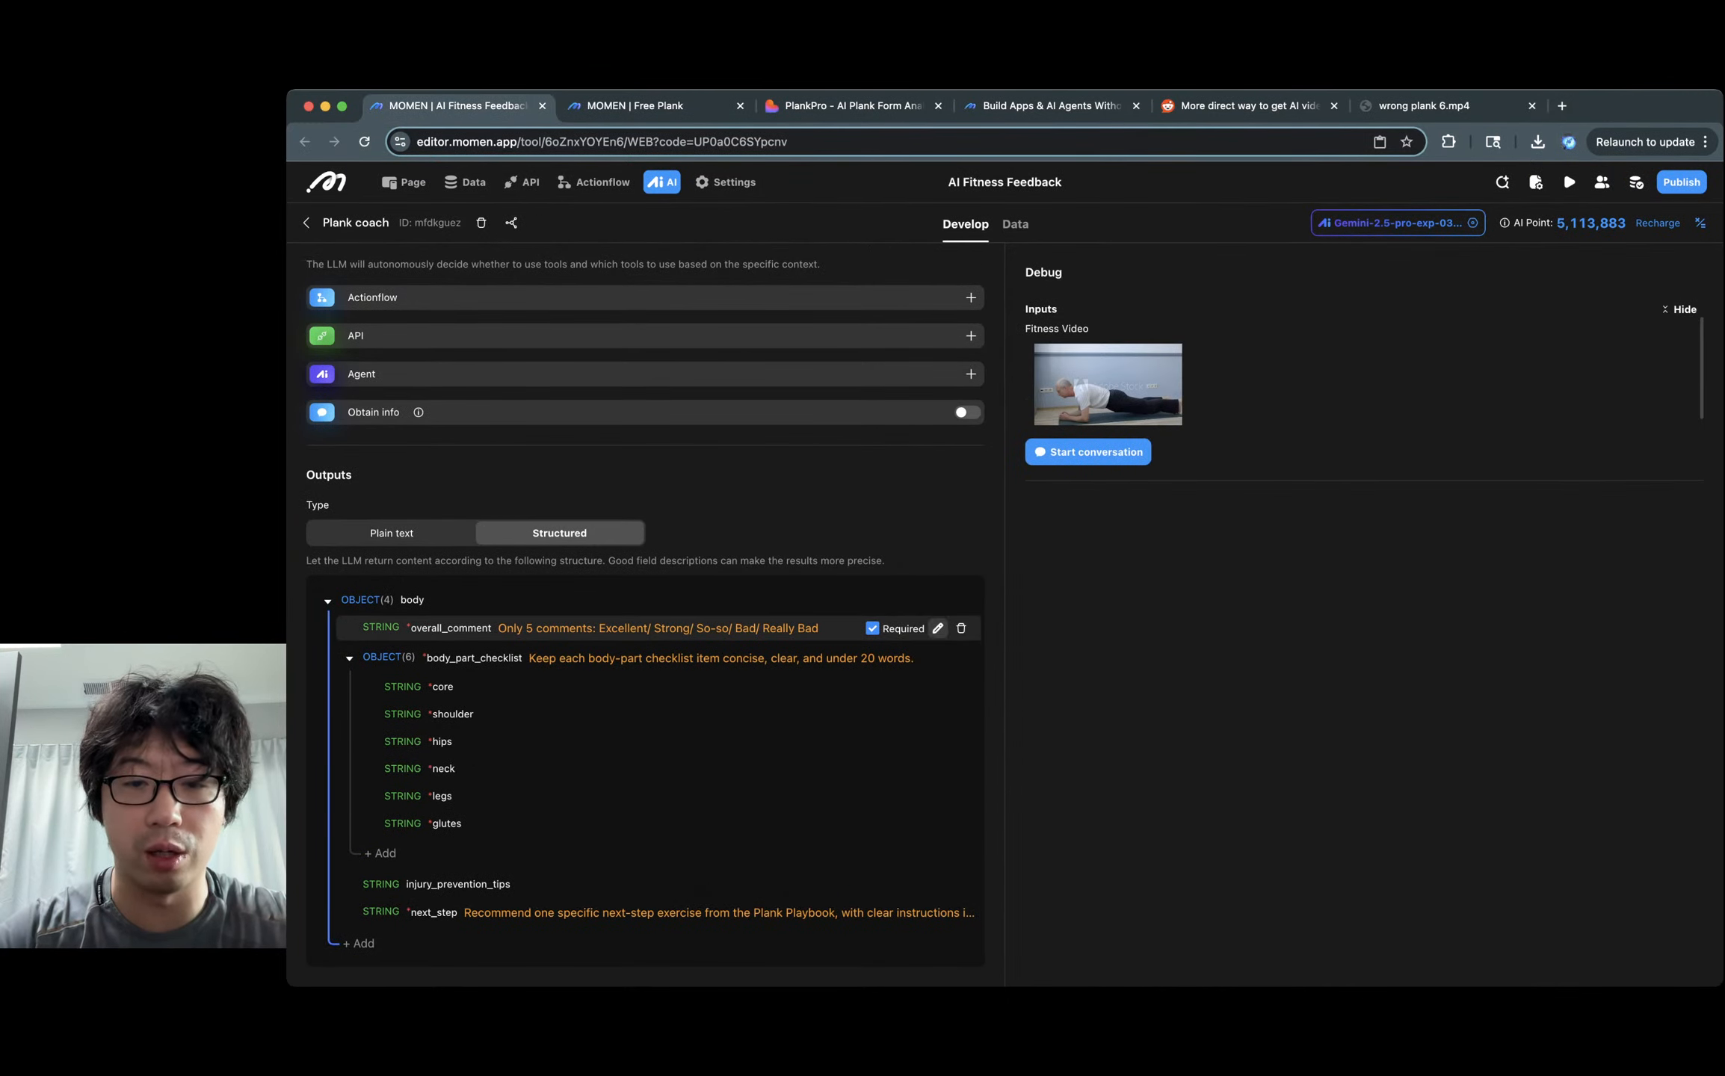
left_click(937, 628)
triple_click(1031, 779)
key("super+c")
left_click(642, 106)
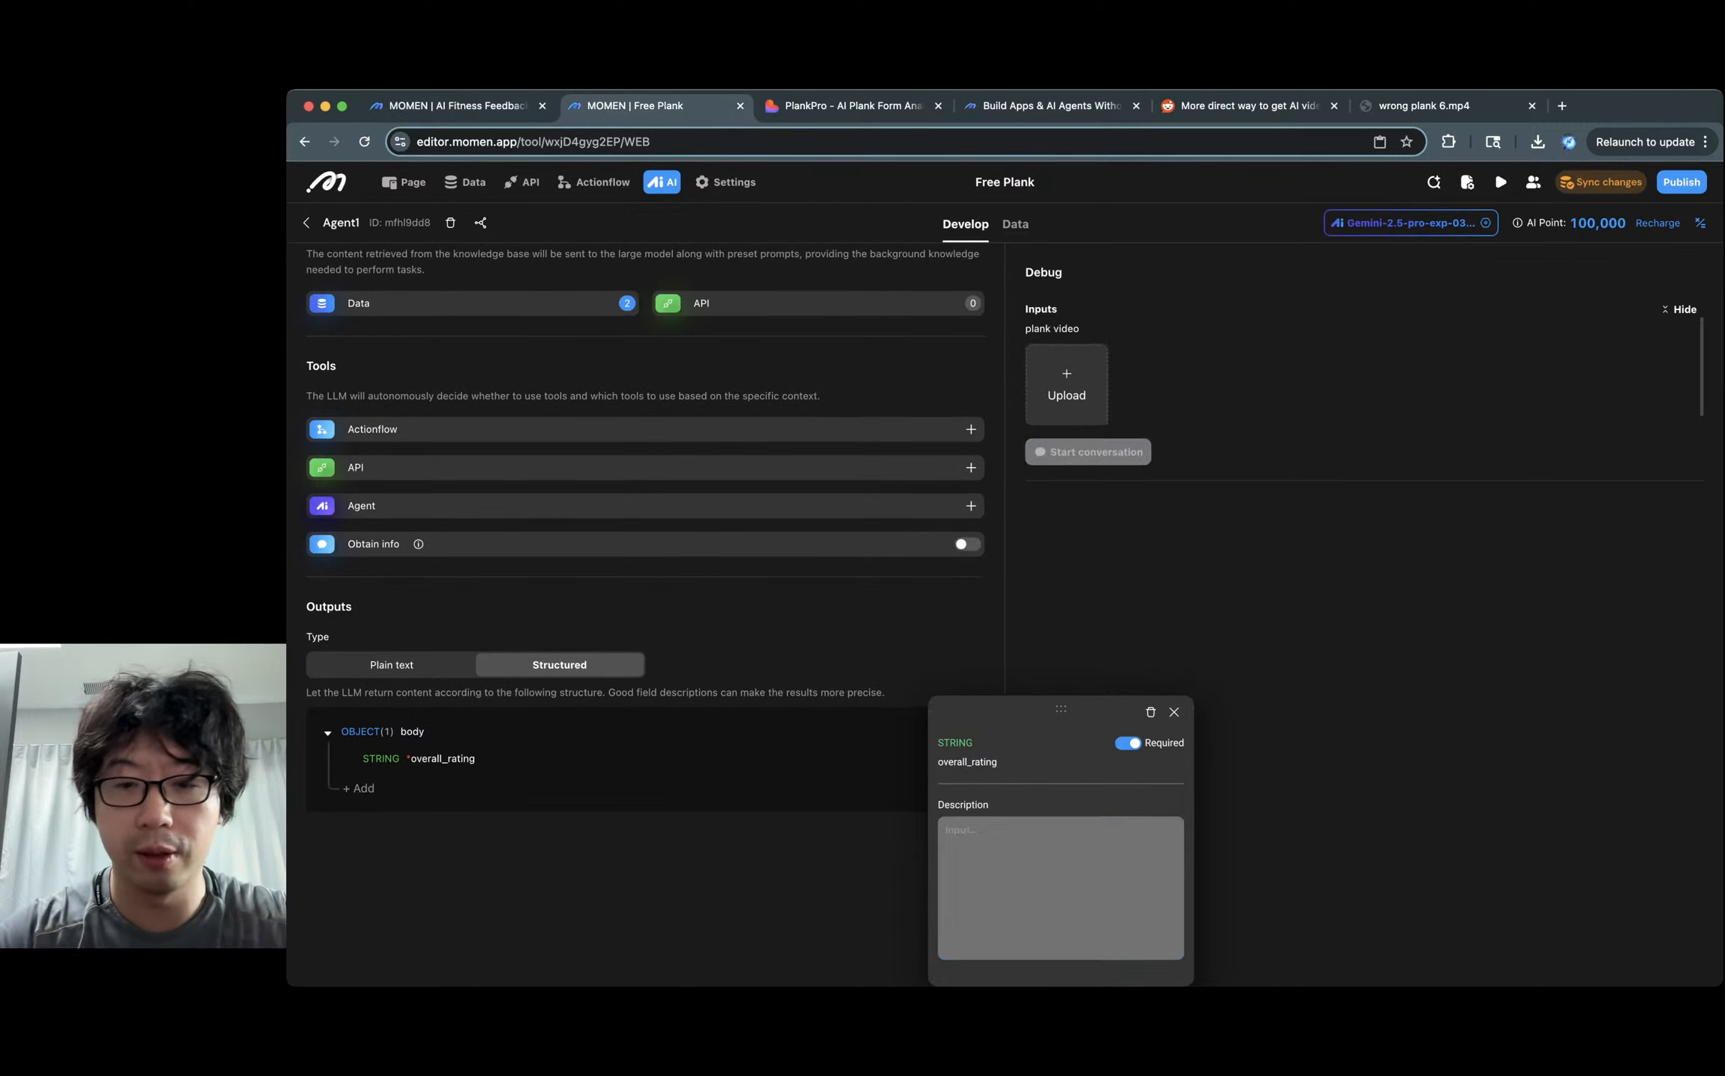
left_click(1046, 852)
key("super+v")
double_click(1004, 830)
type("rate")
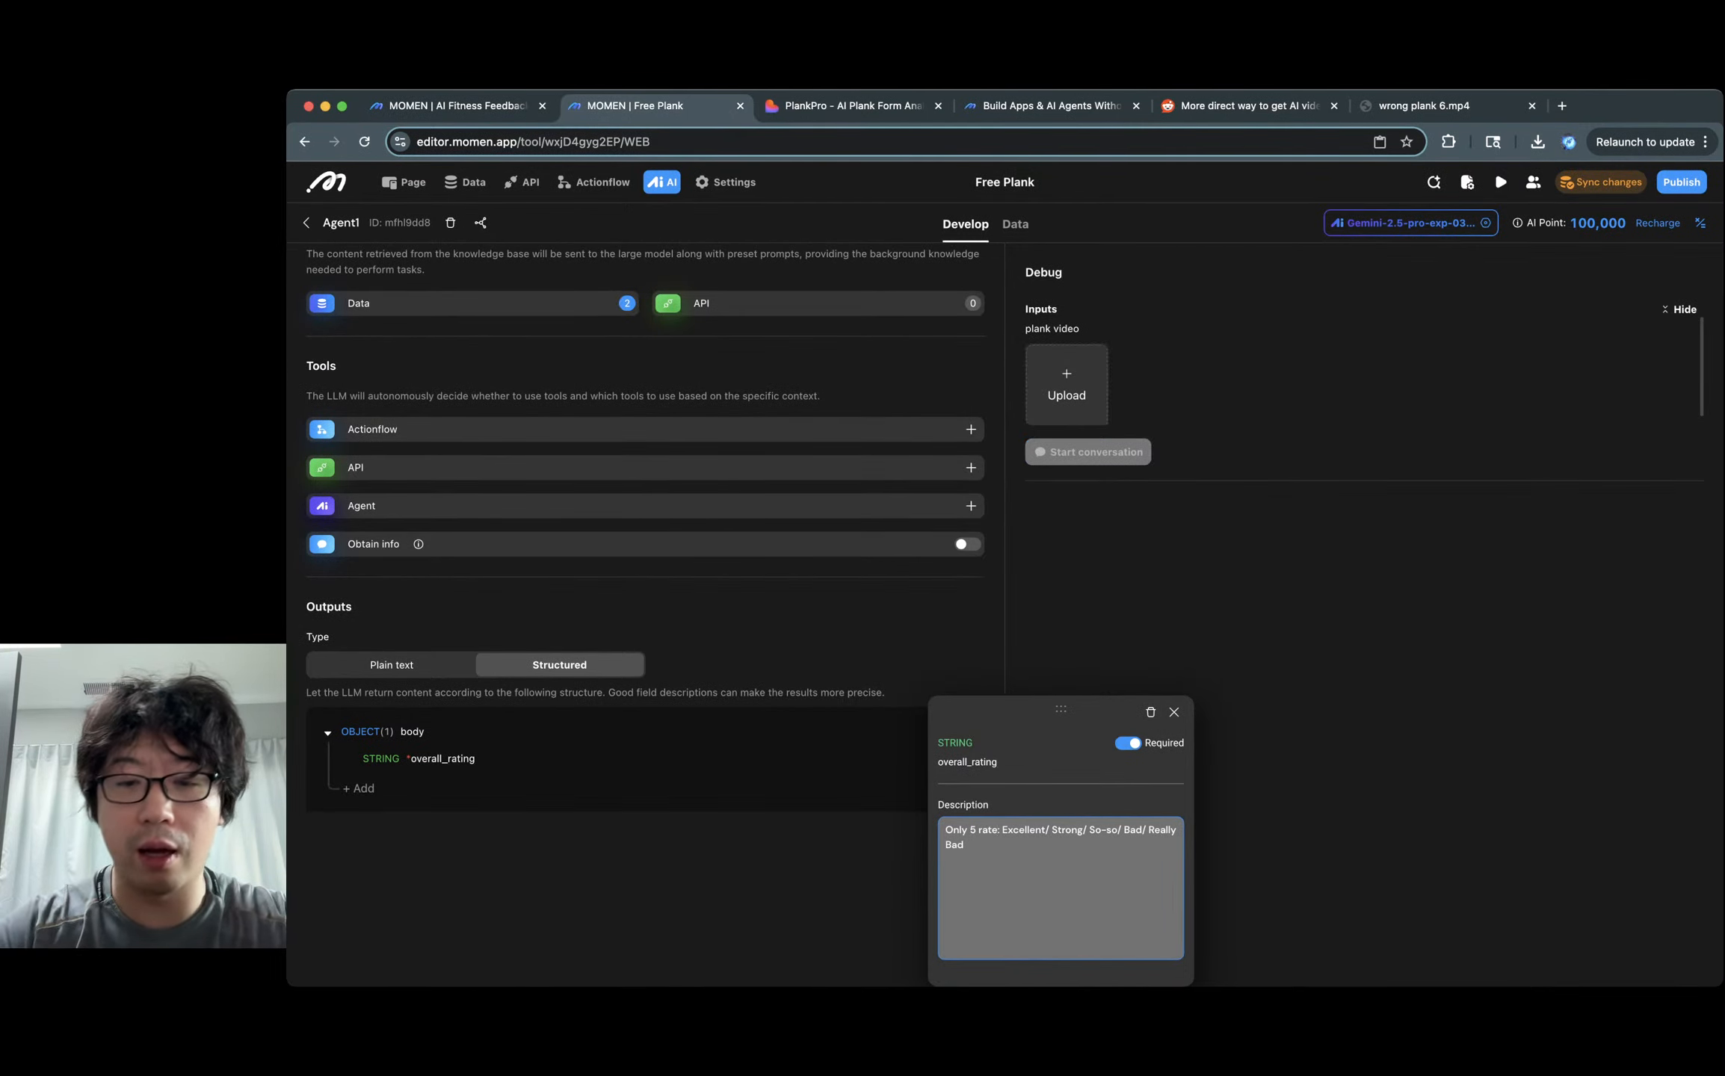
key("BackSpace")
key("BackSpace")
key("BackSpace")
key("BackSpace")
key("BackSpace")
key("BackSpace")
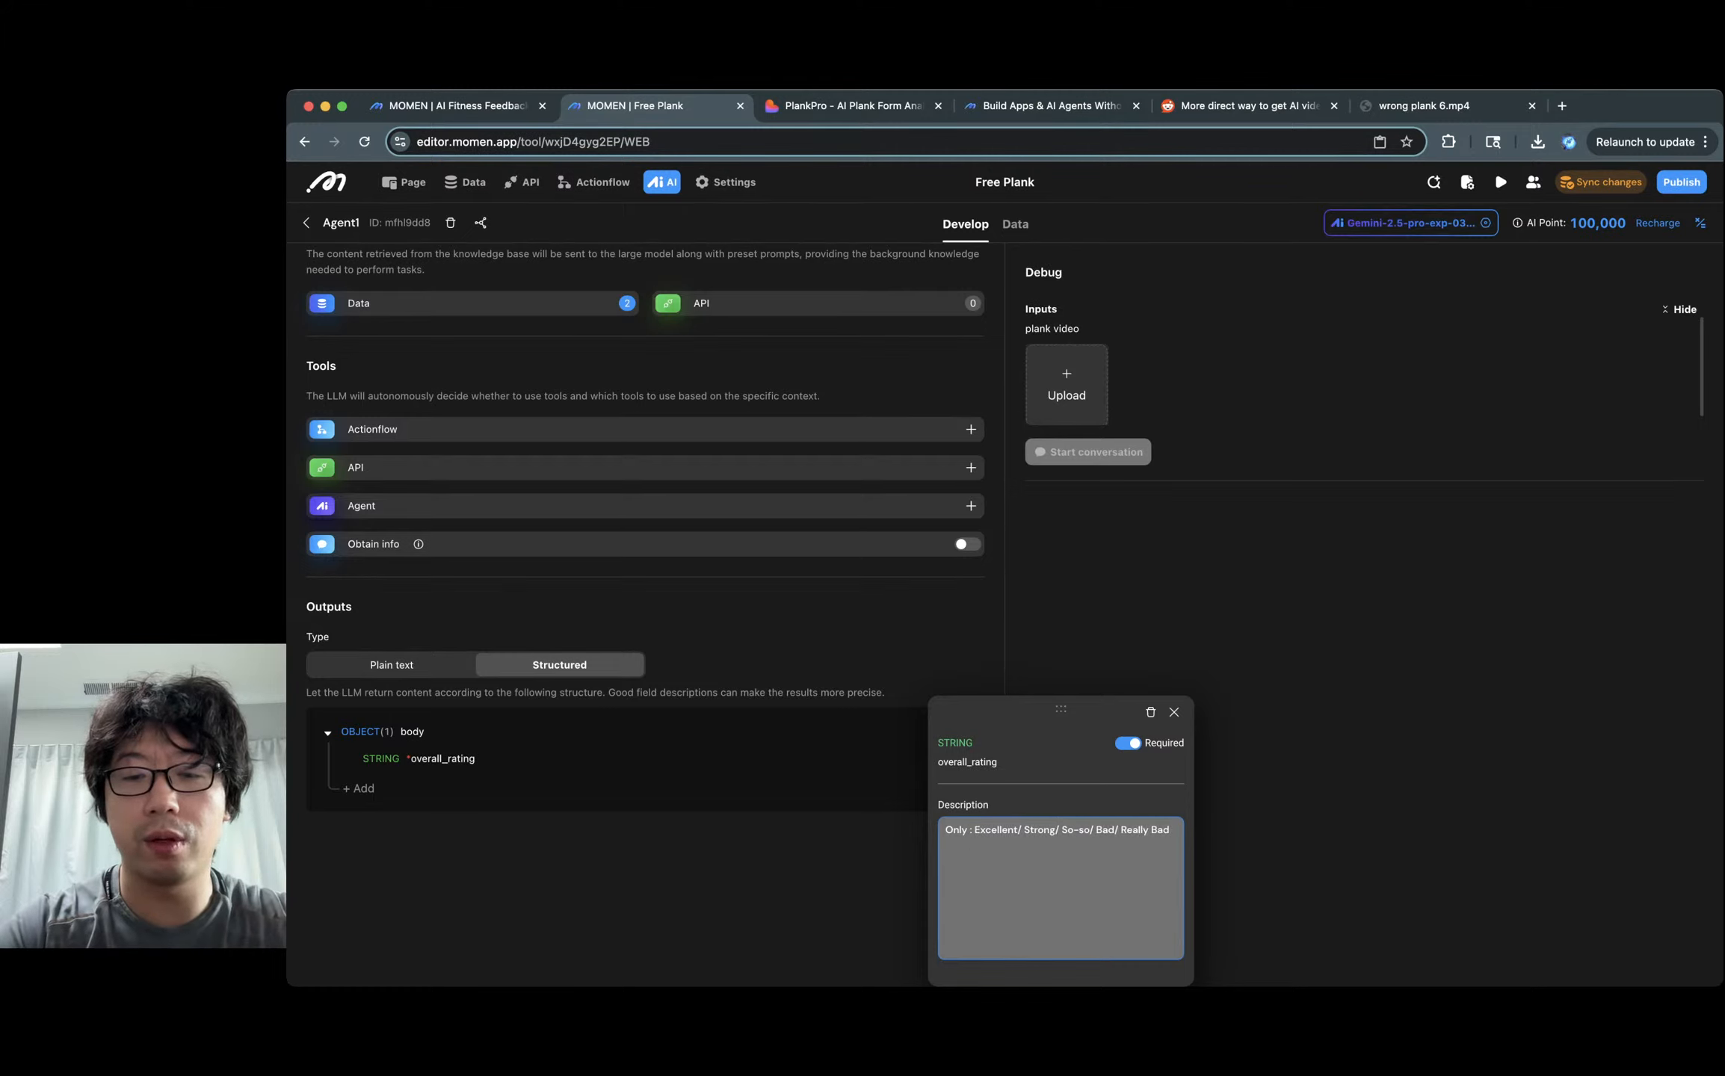
type("valid values")
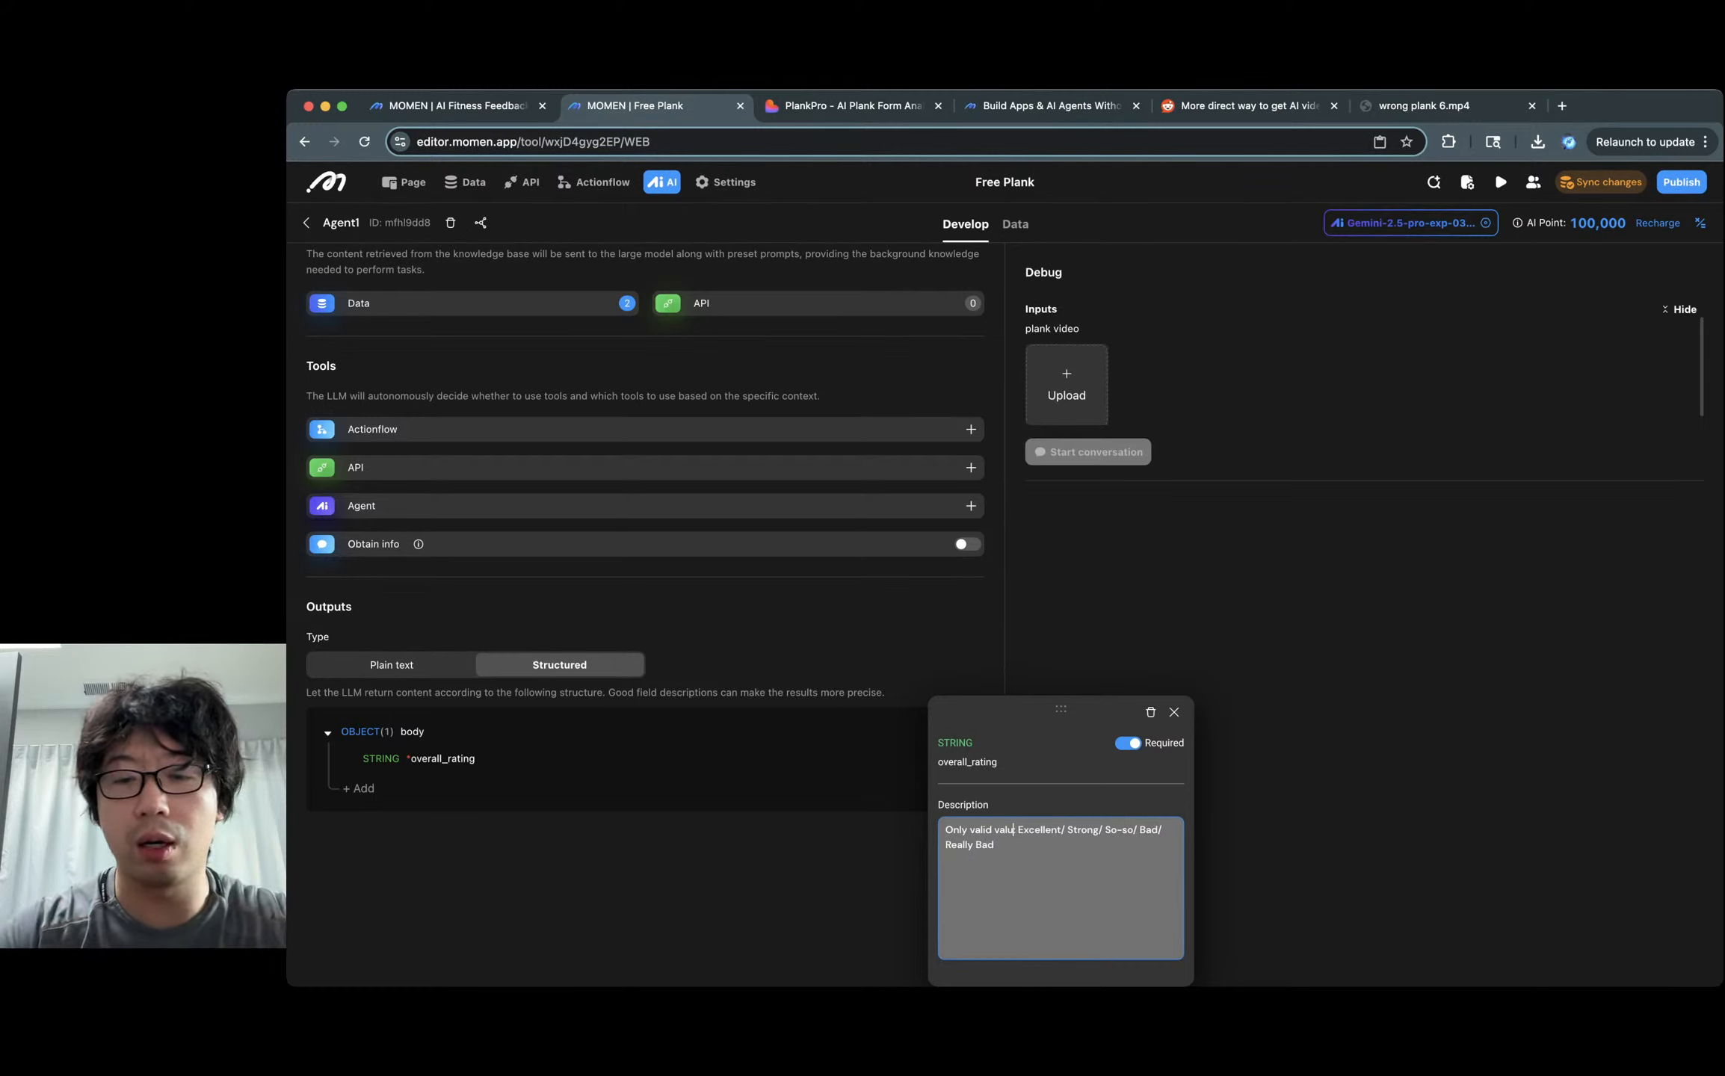
key("Return")
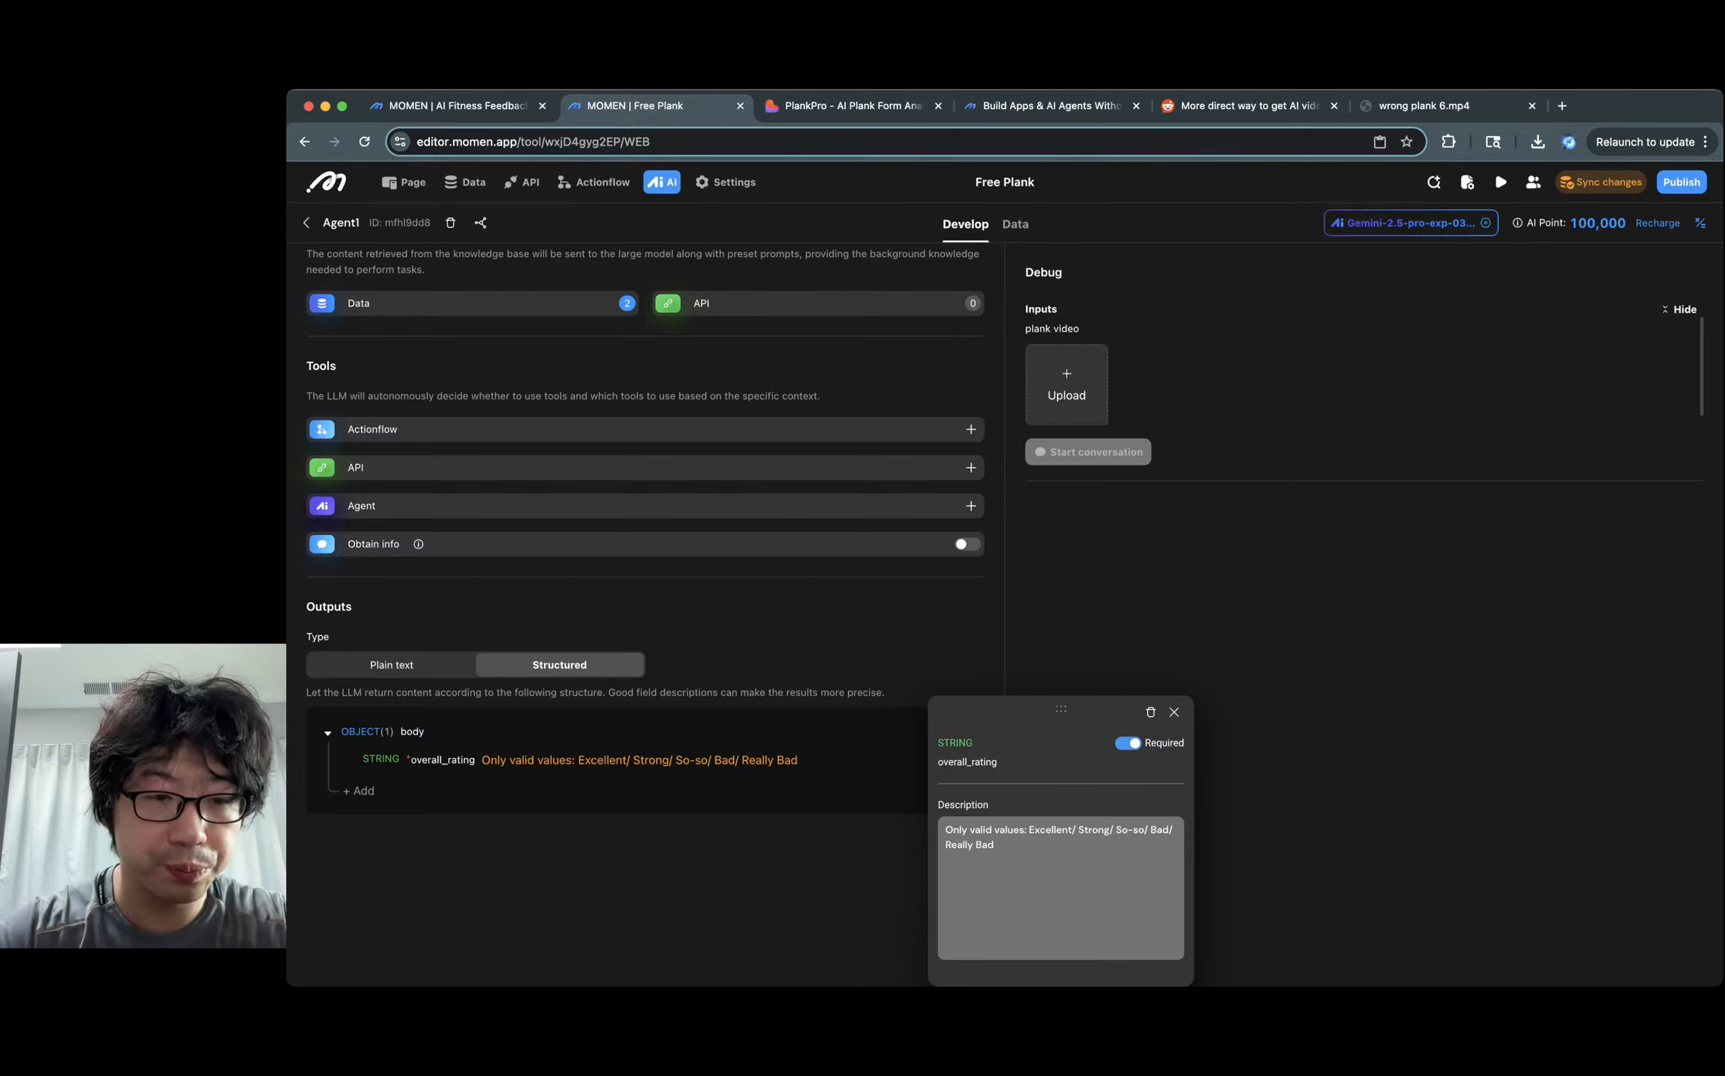
Close the overall_rating and Plank coach overall_comment details panels.
left_click(358, 790)
left_click(1173, 712)
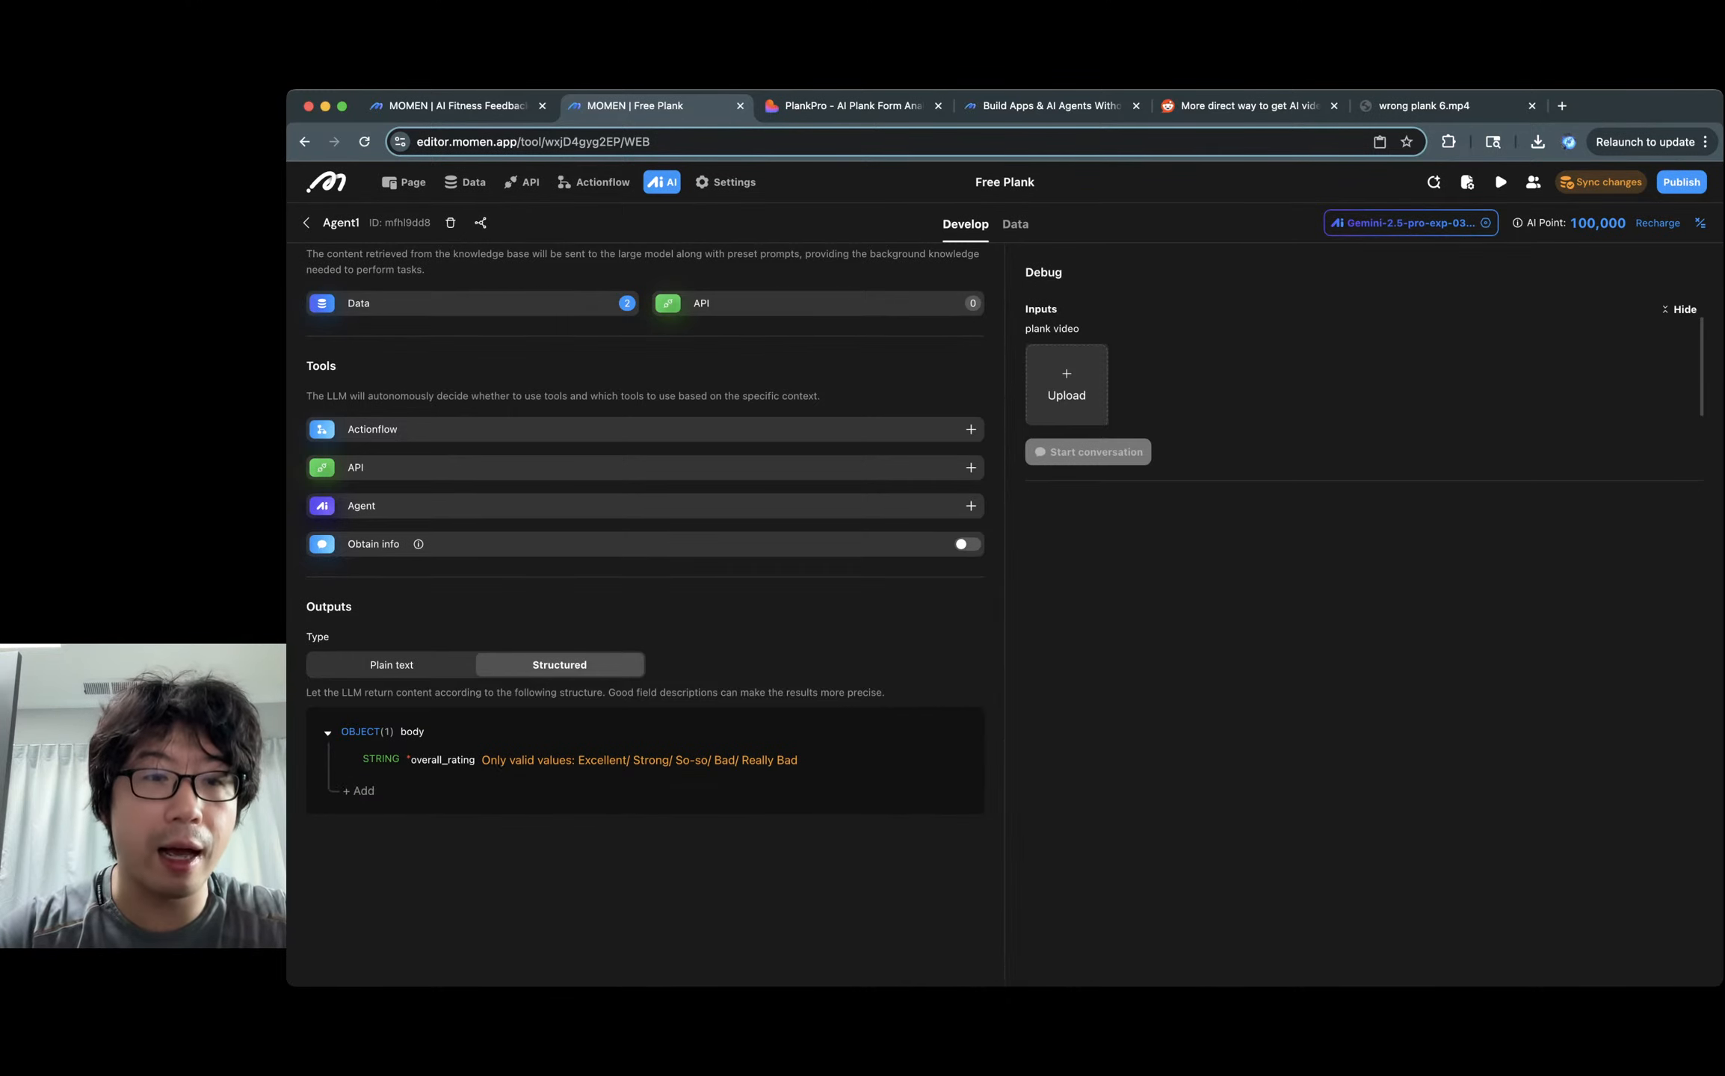
left_click(458, 106)
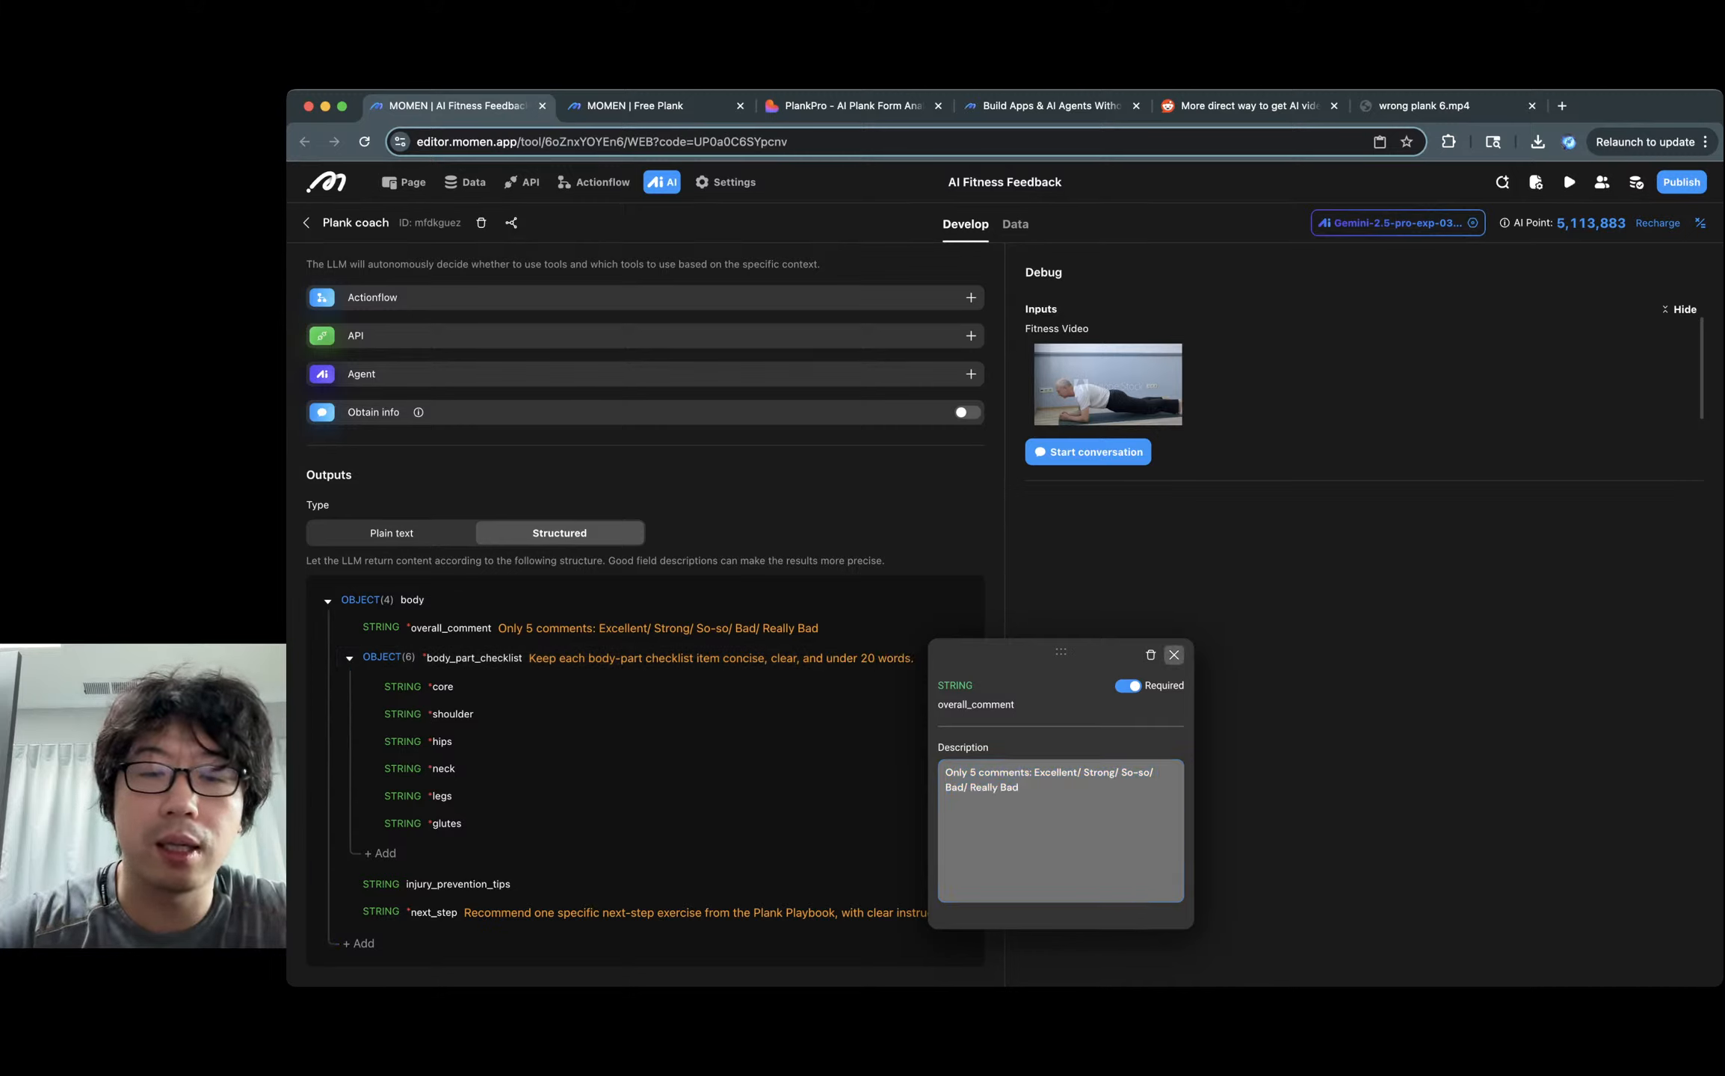
left_click(1174, 654)
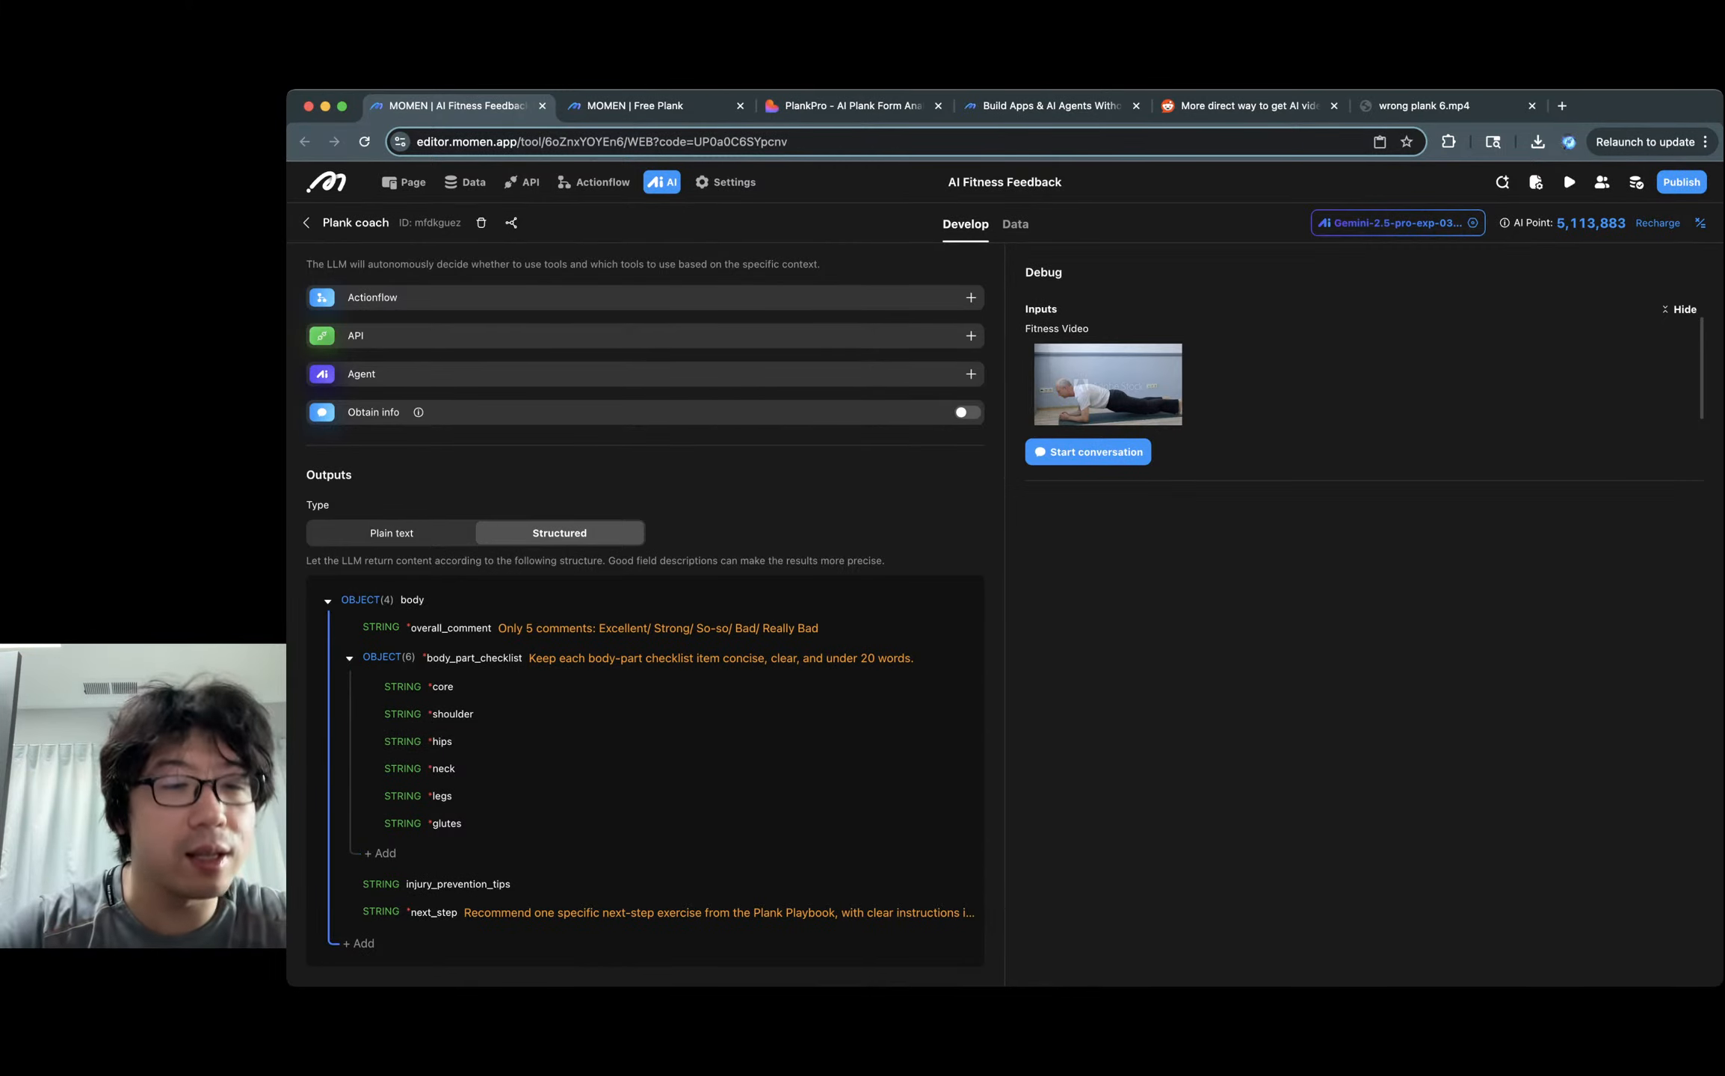
key("ctrl+Tab")
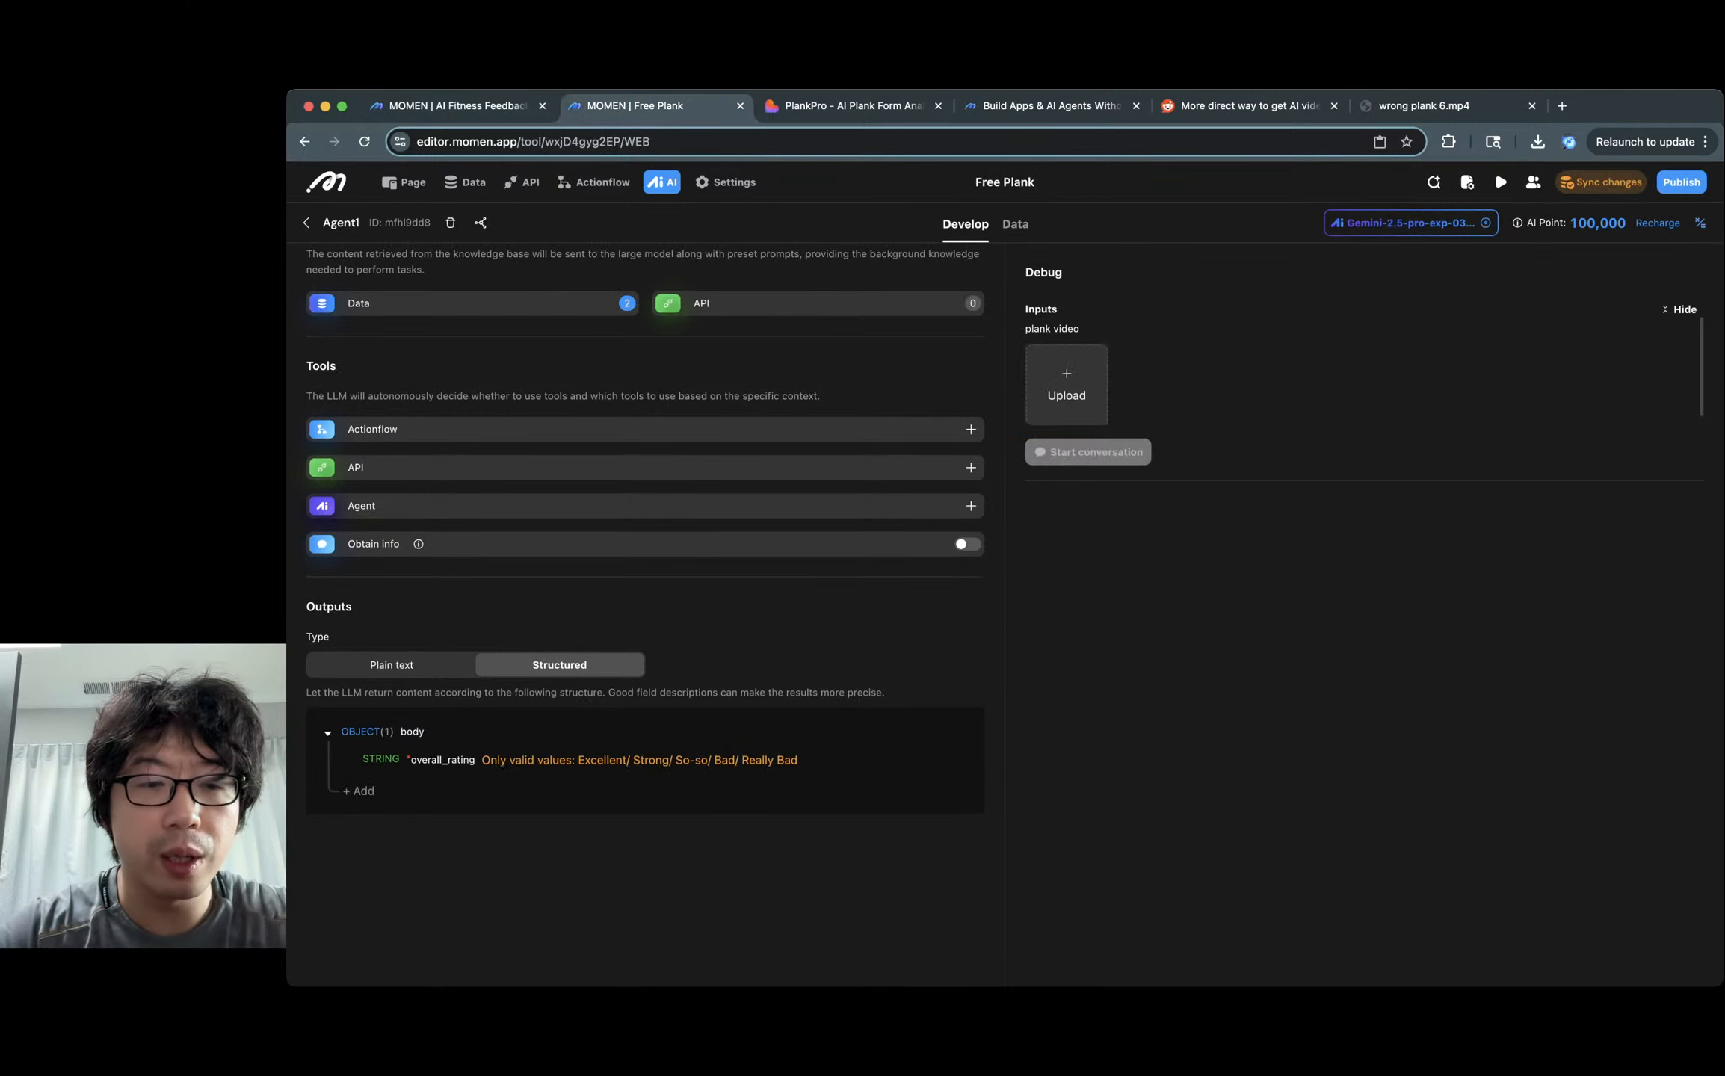
Add a required body_part_checklist object field to the output body and paste in its description.
left_click(359, 791)
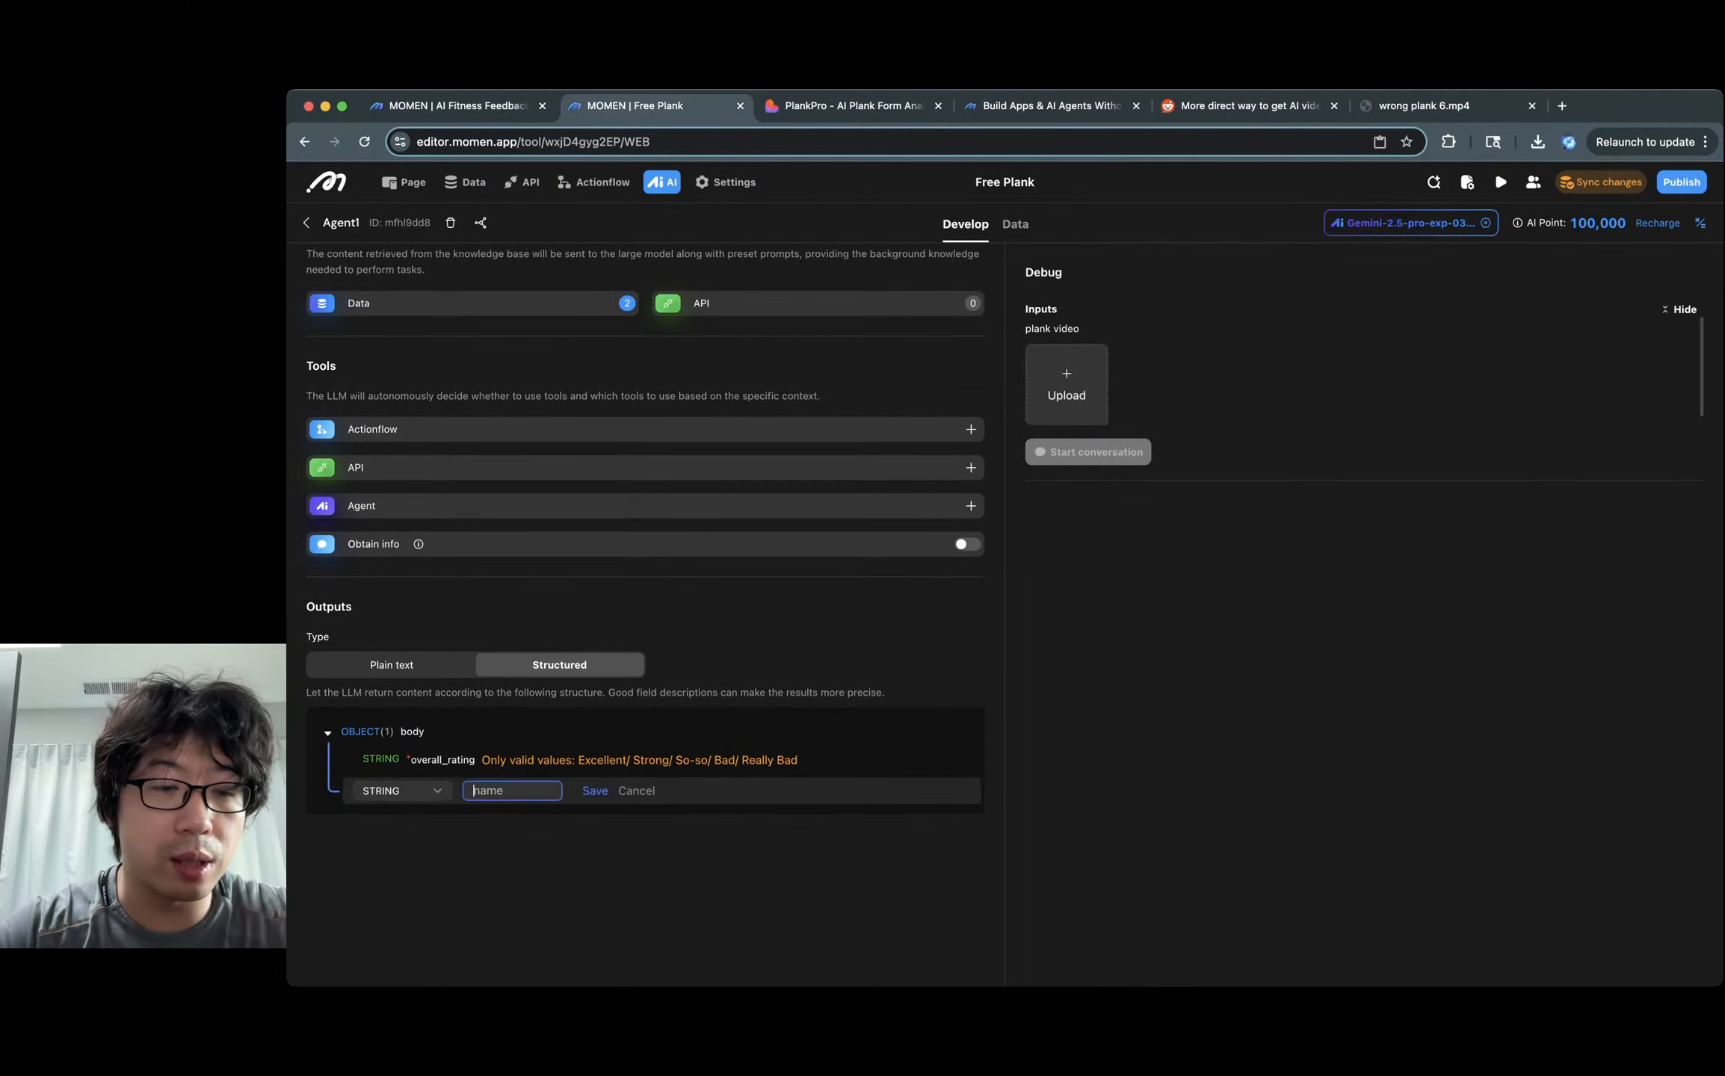
left_click(402, 791)
left_click(386, 730)
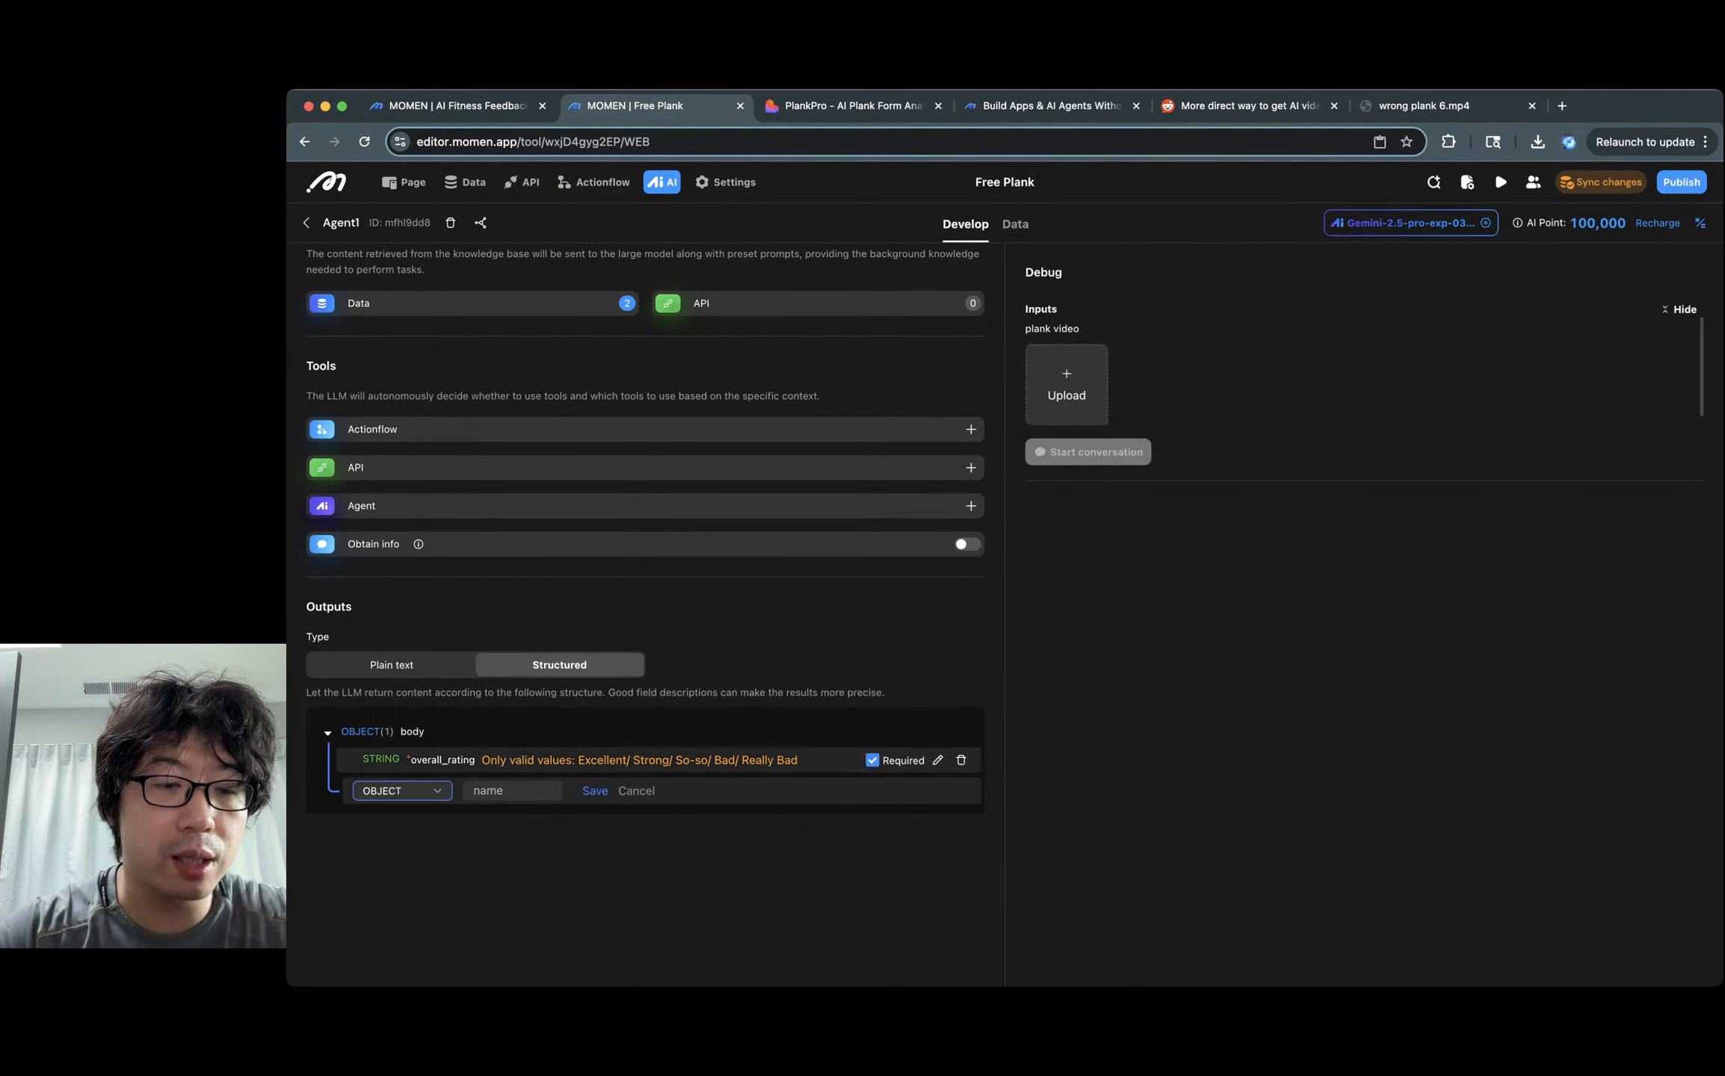
left_click(512, 791)
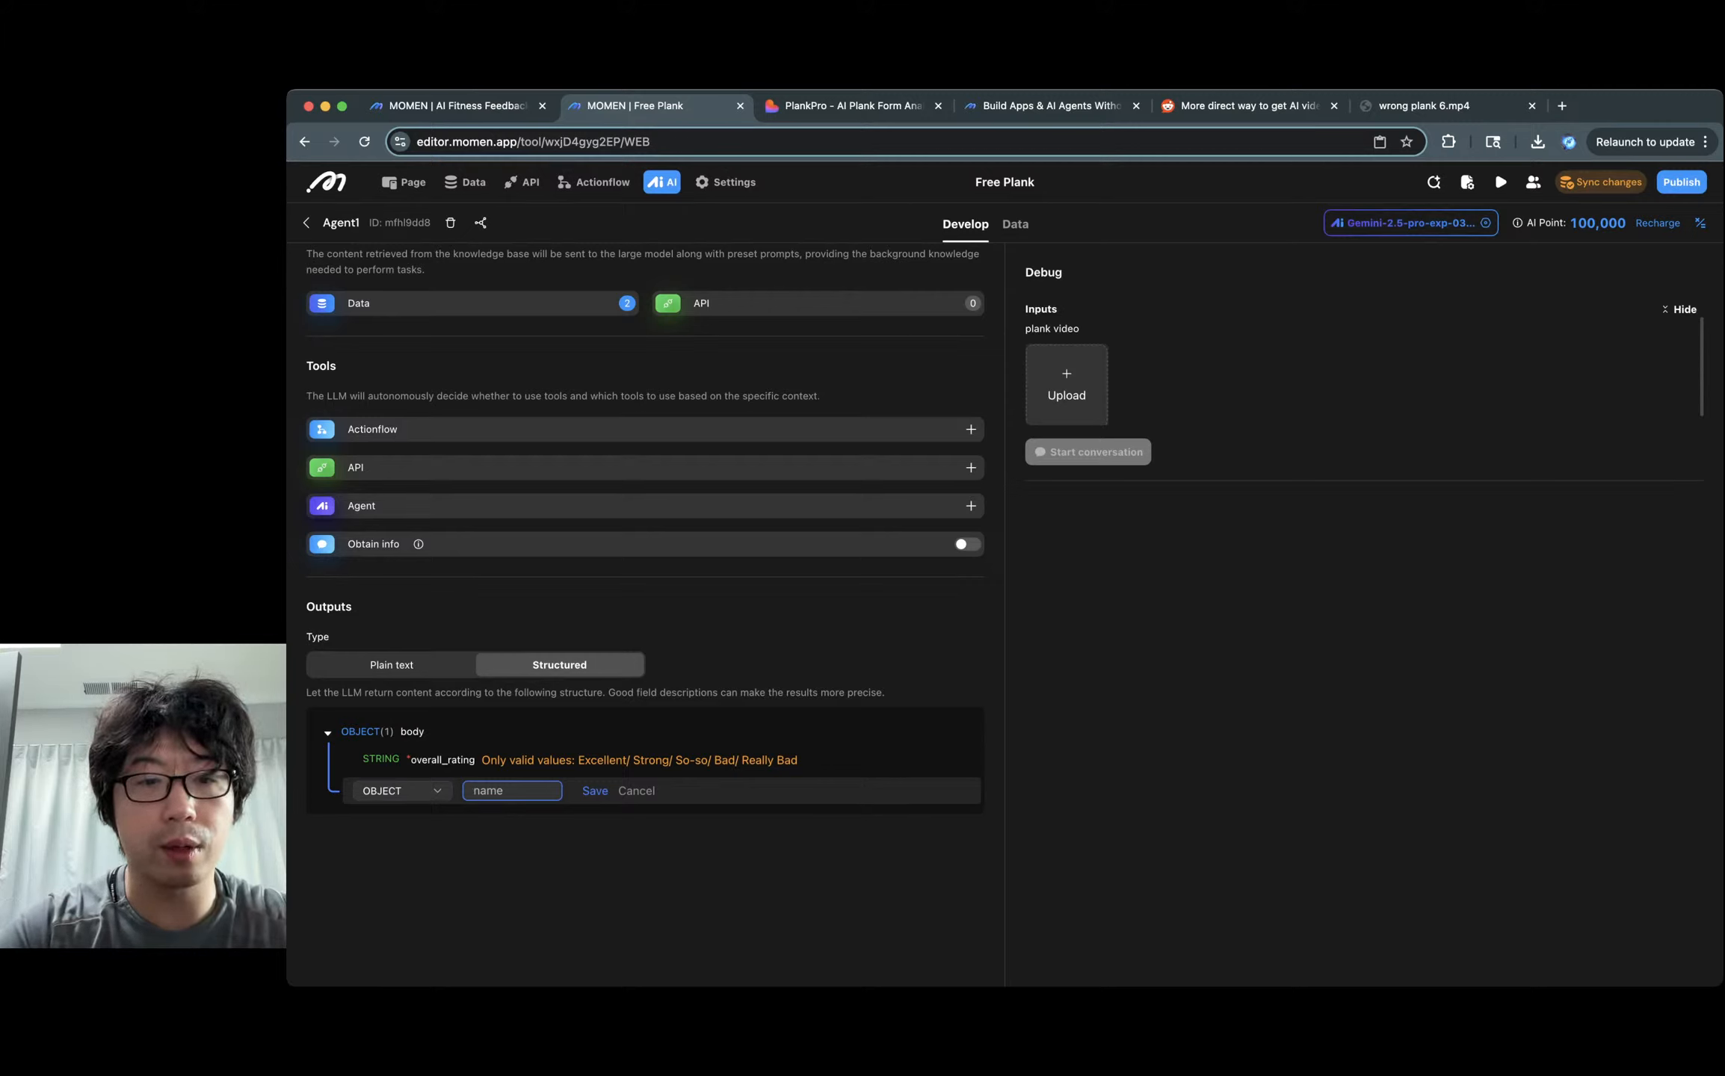
type("body_part")
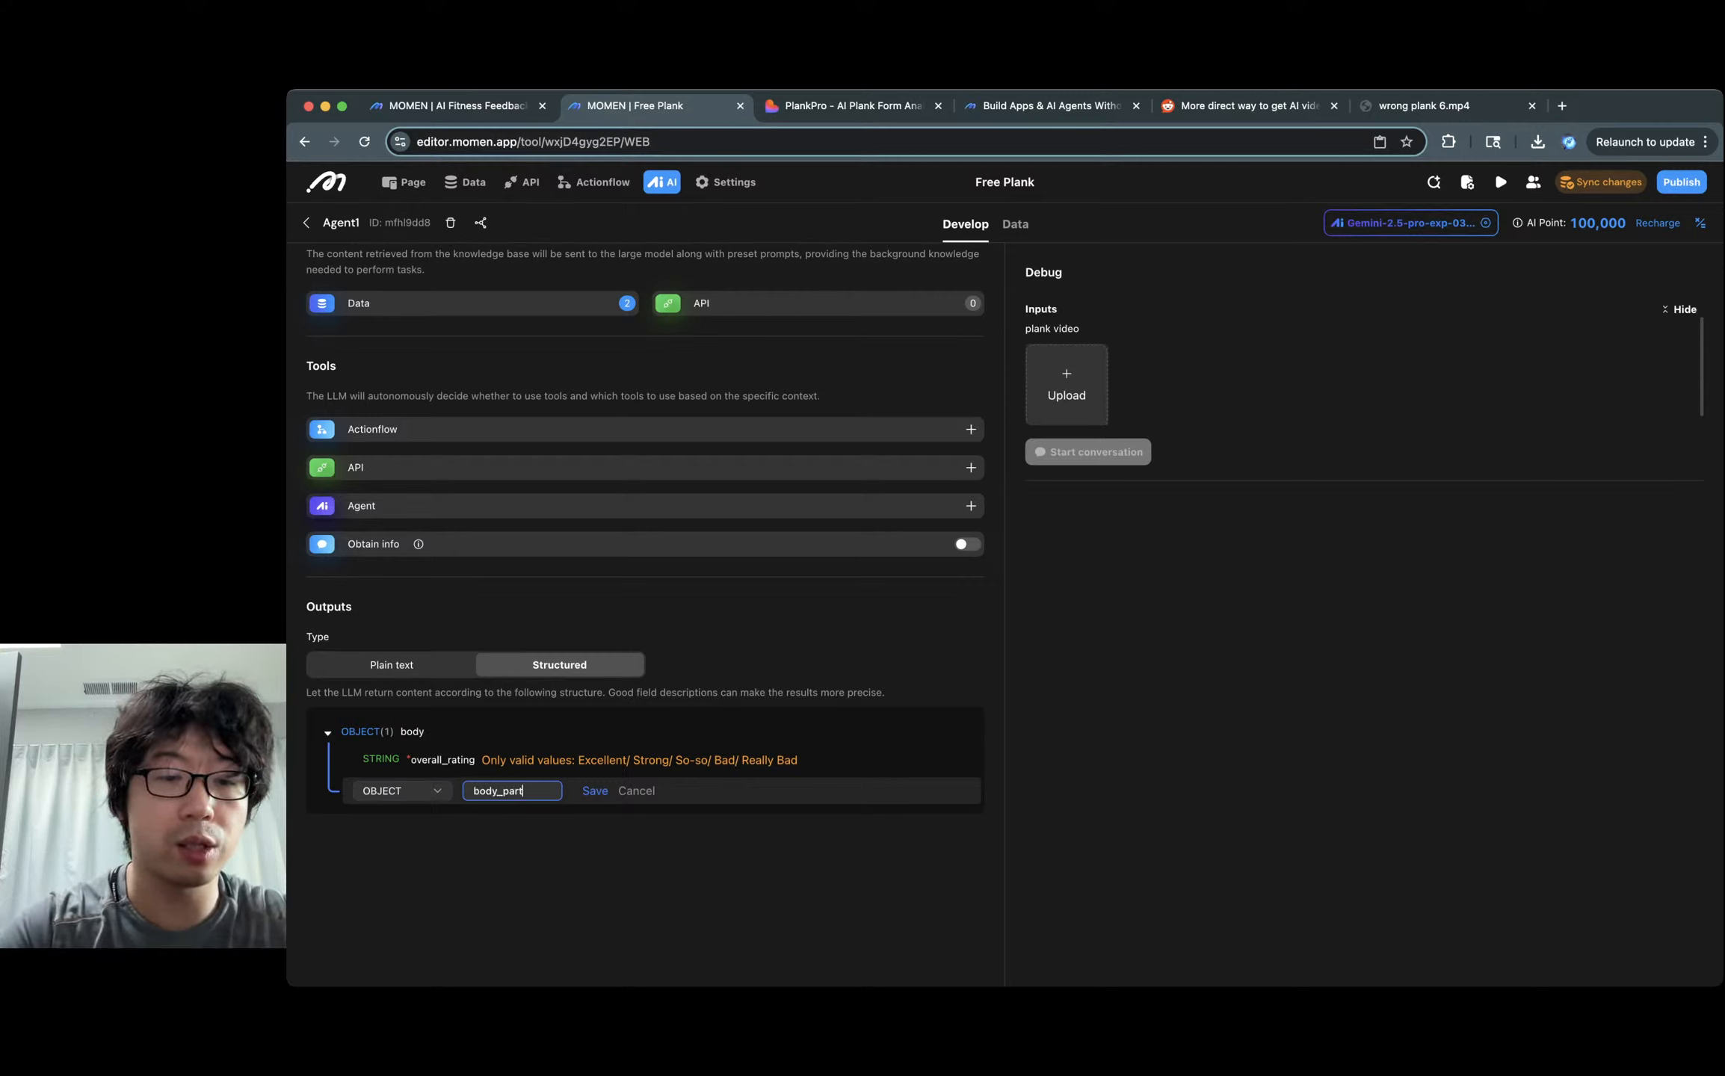
type("_checklist")
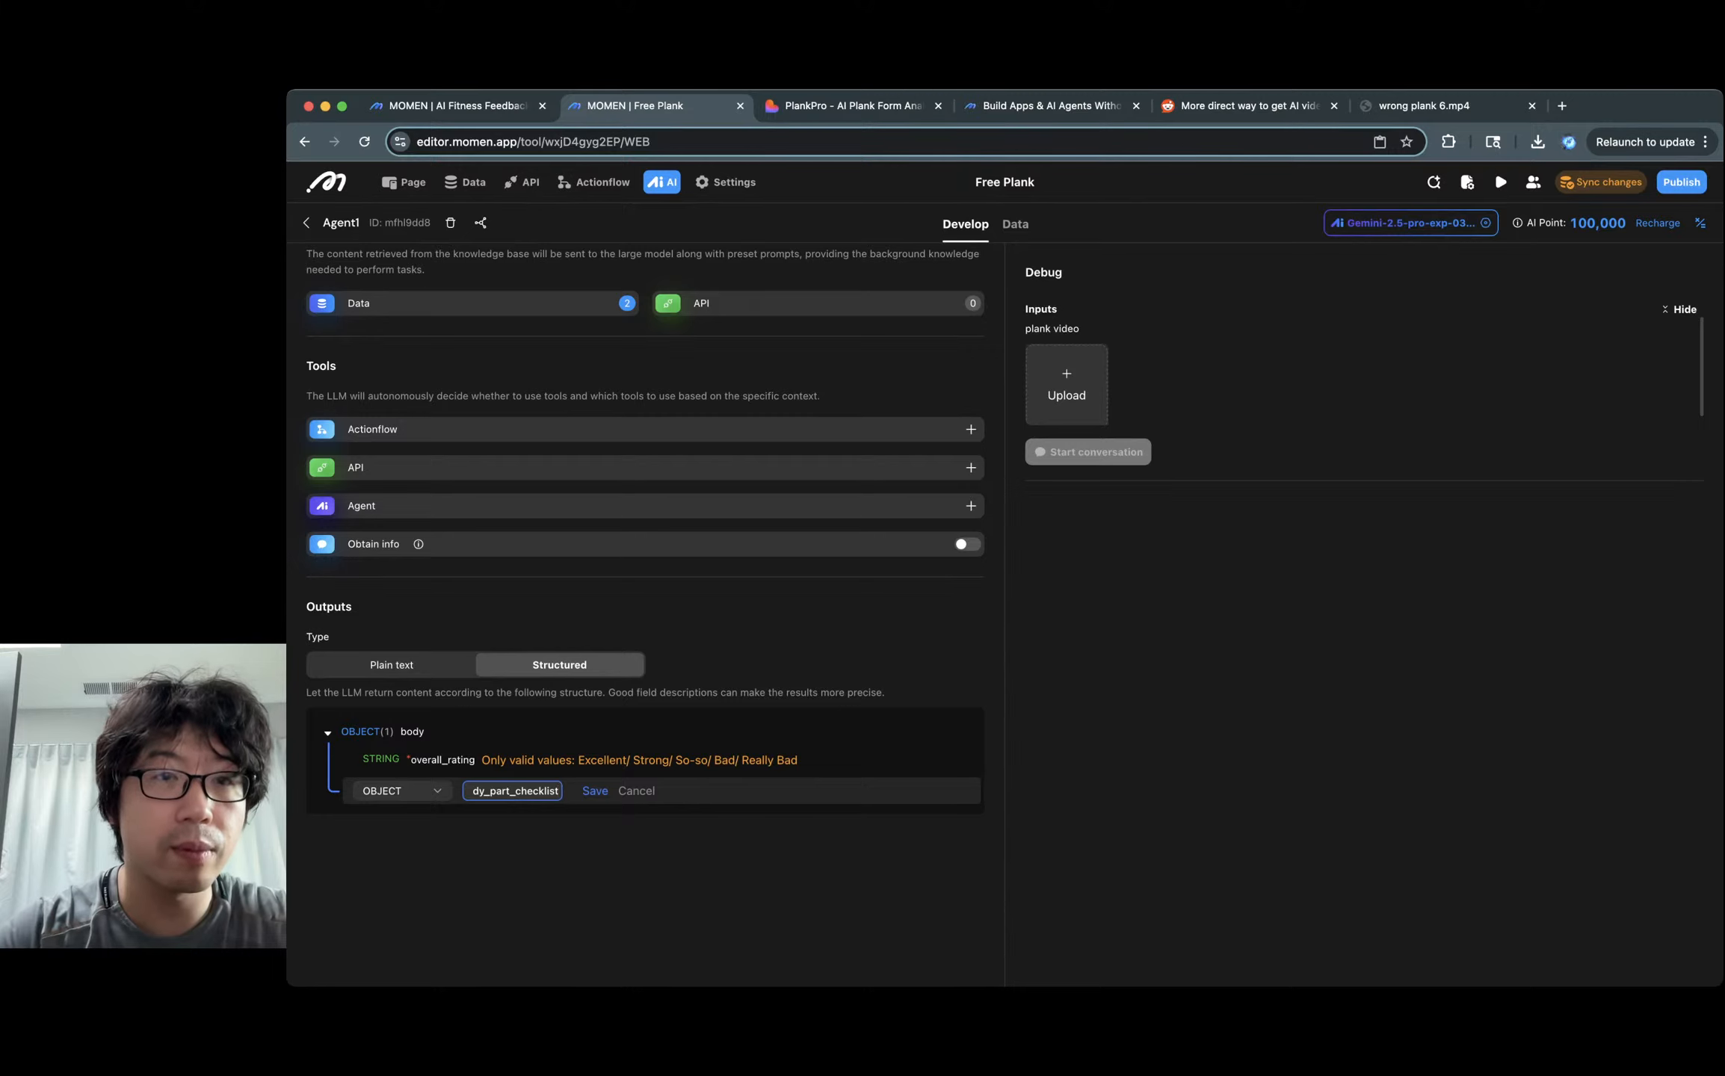
key("Return")
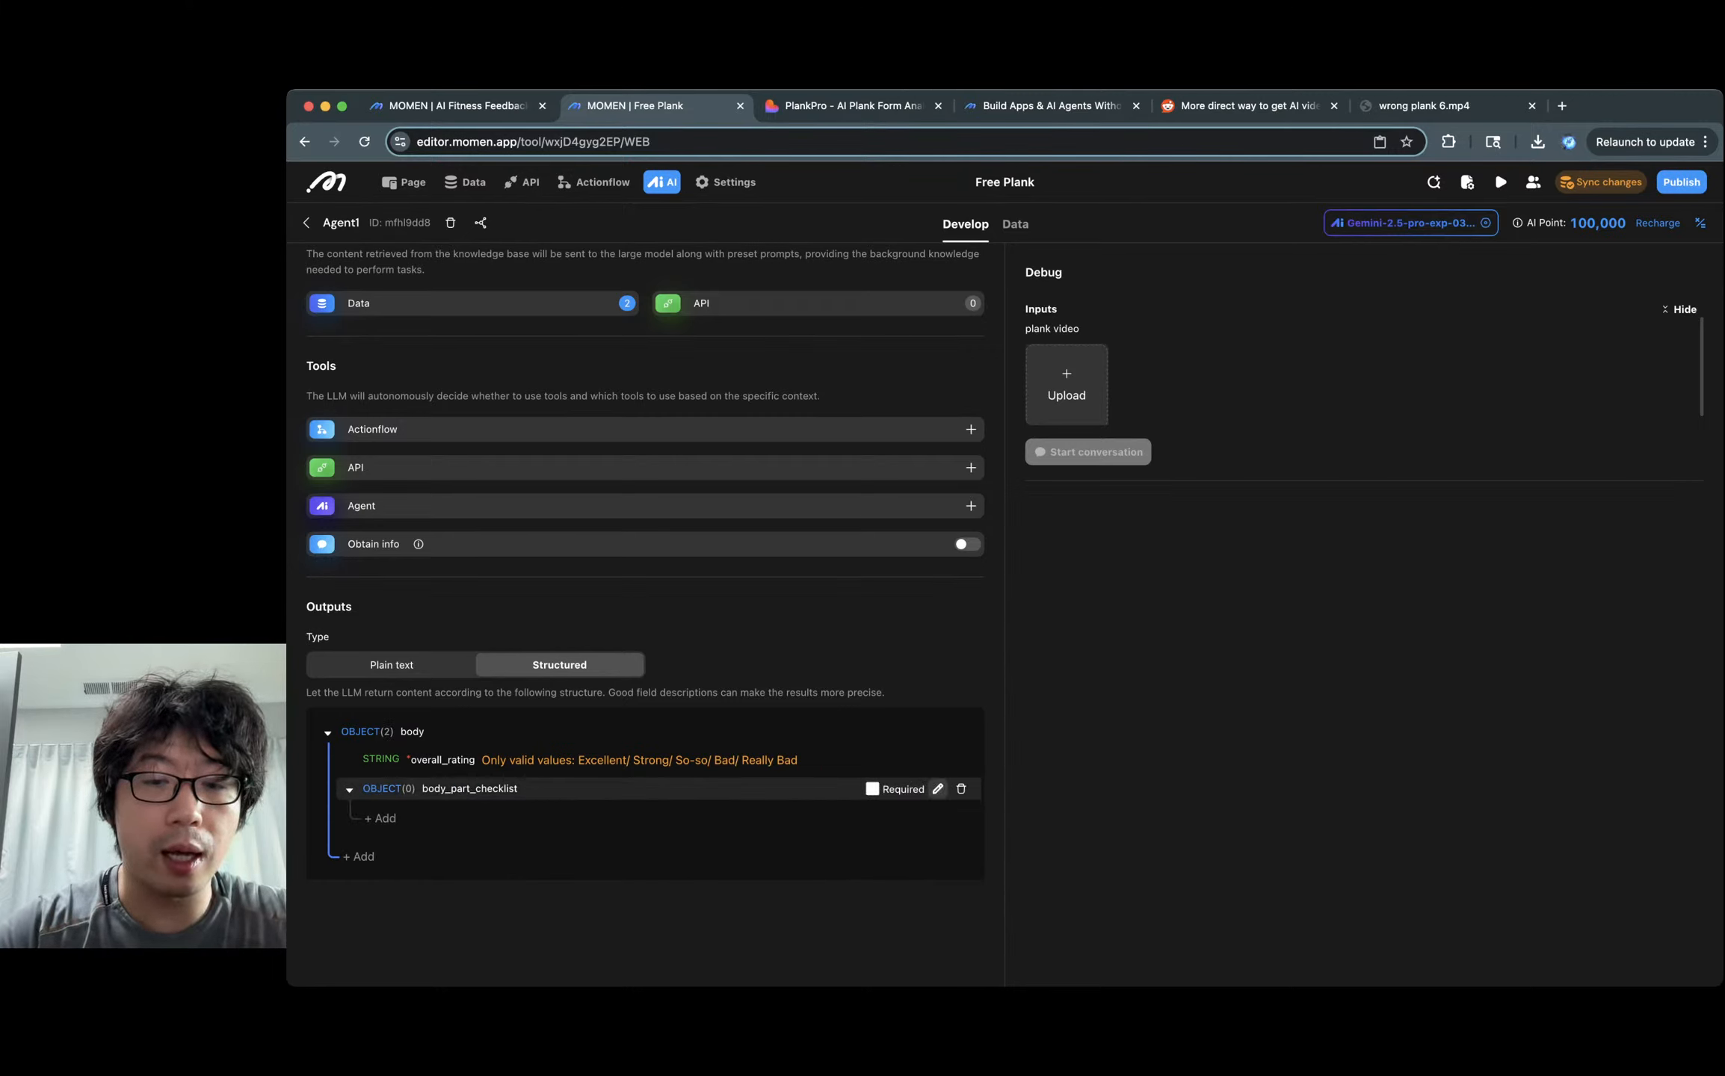
left_click(871, 789)
left_click(937, 789)
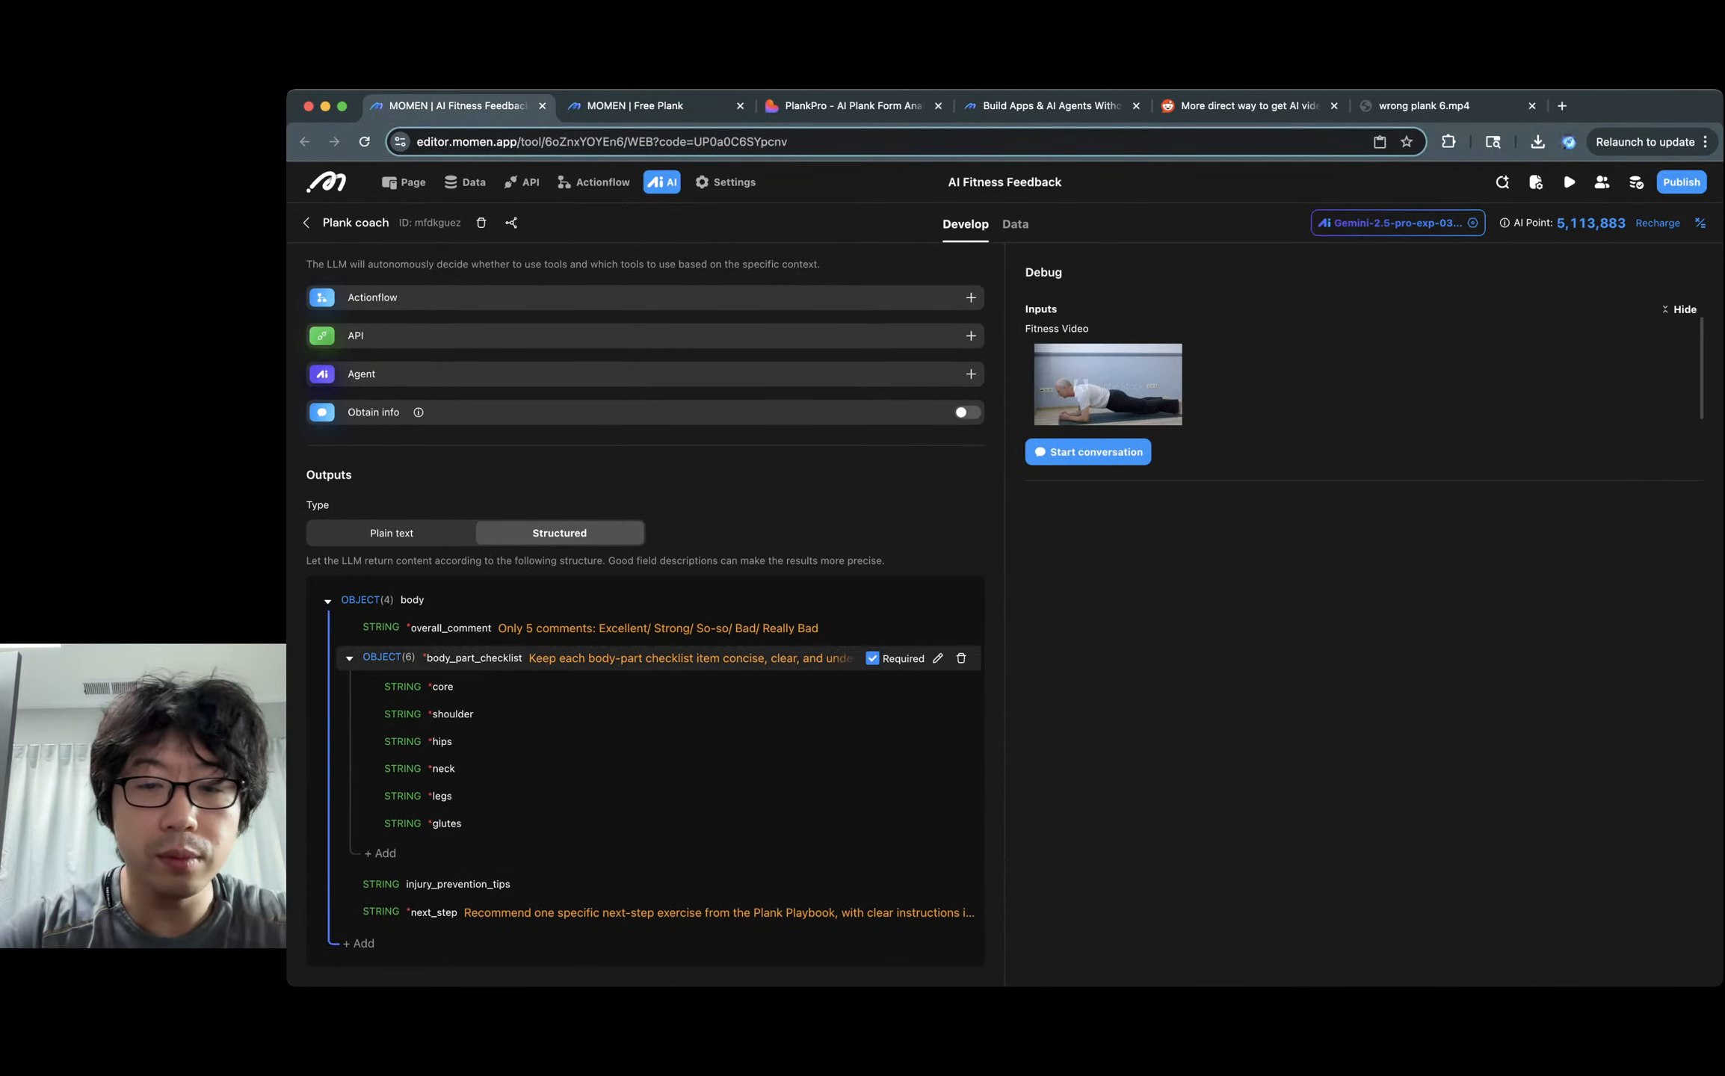
left_click(936, 790)
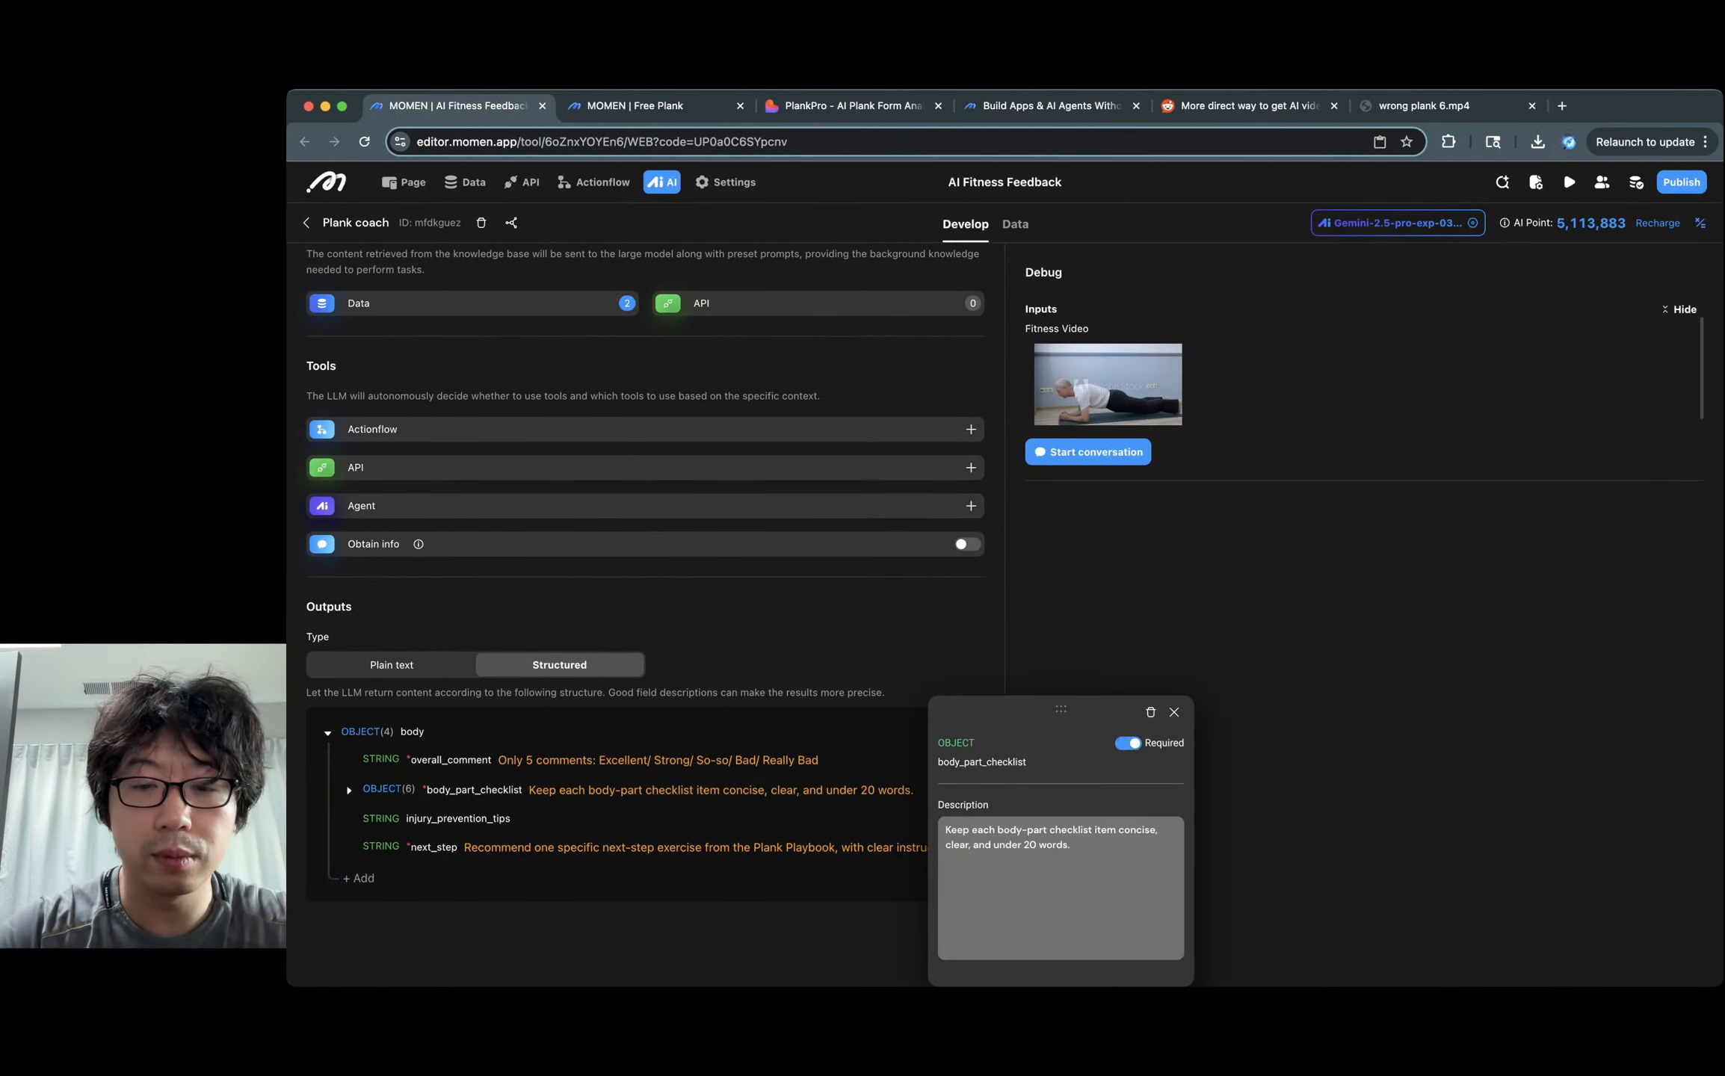
key("super+a")
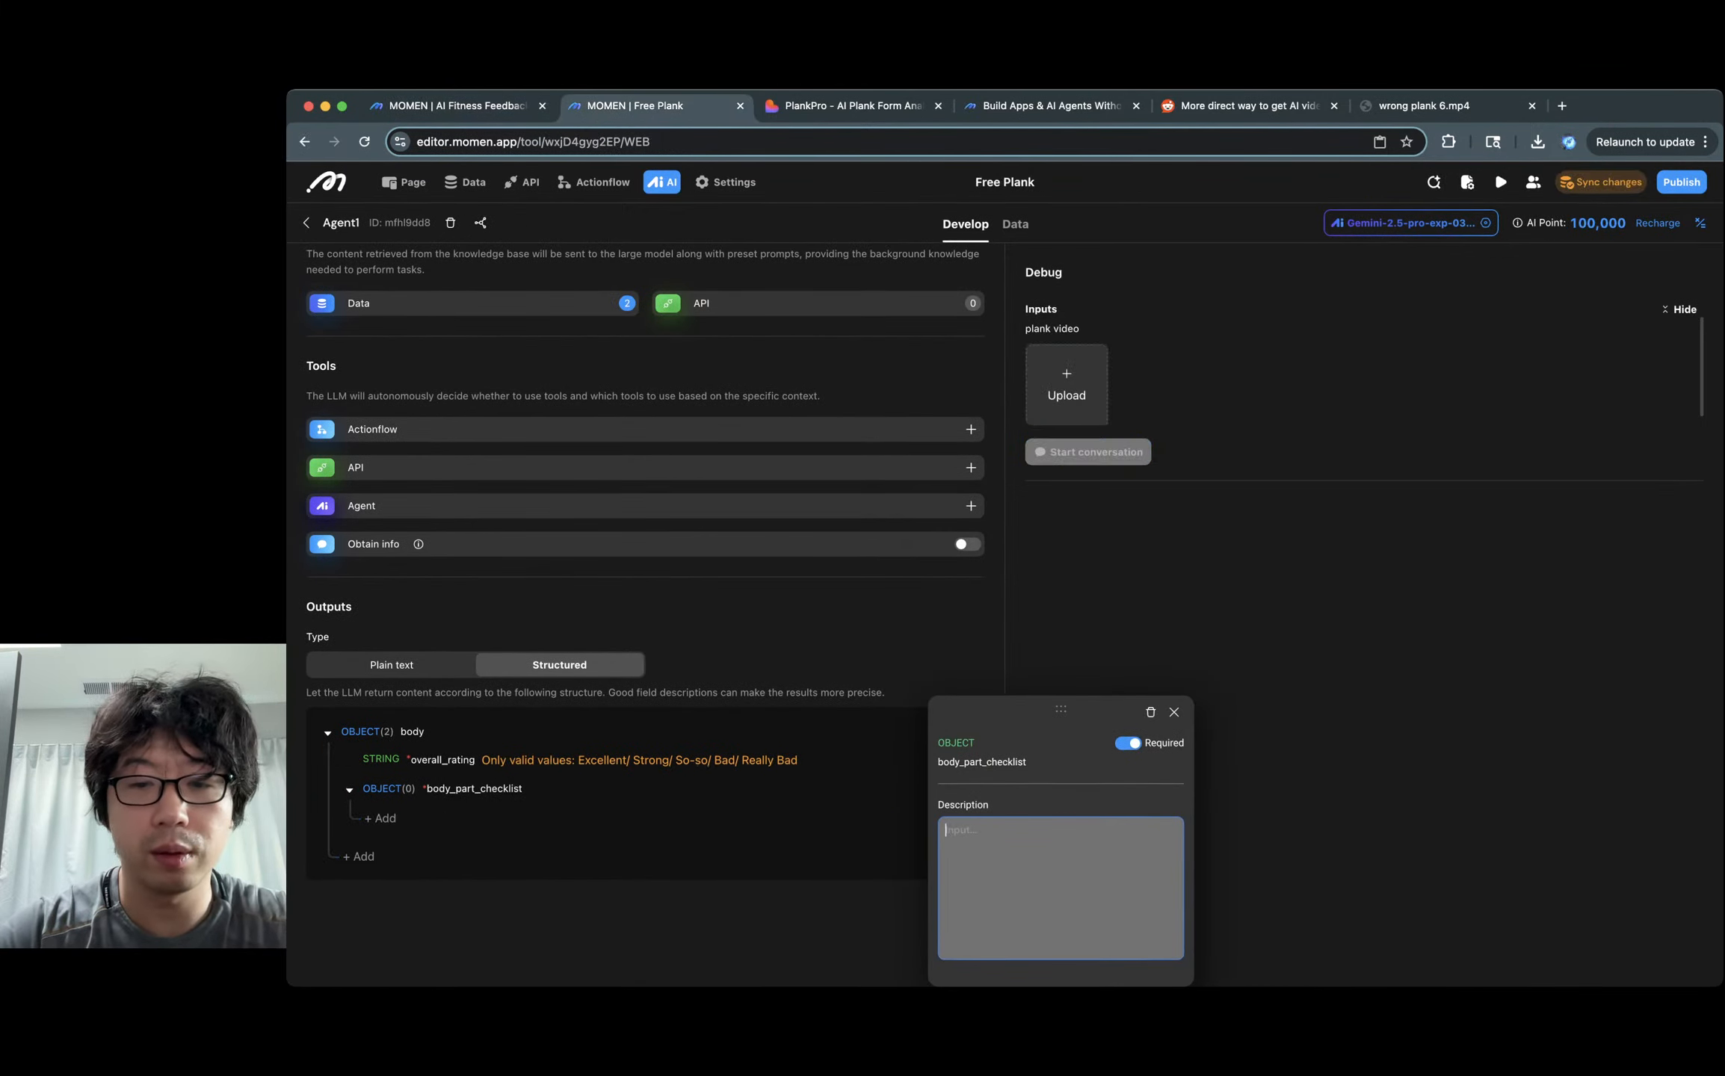
type("Keep each body-part checklist item concise, clear, and under 20 words.")
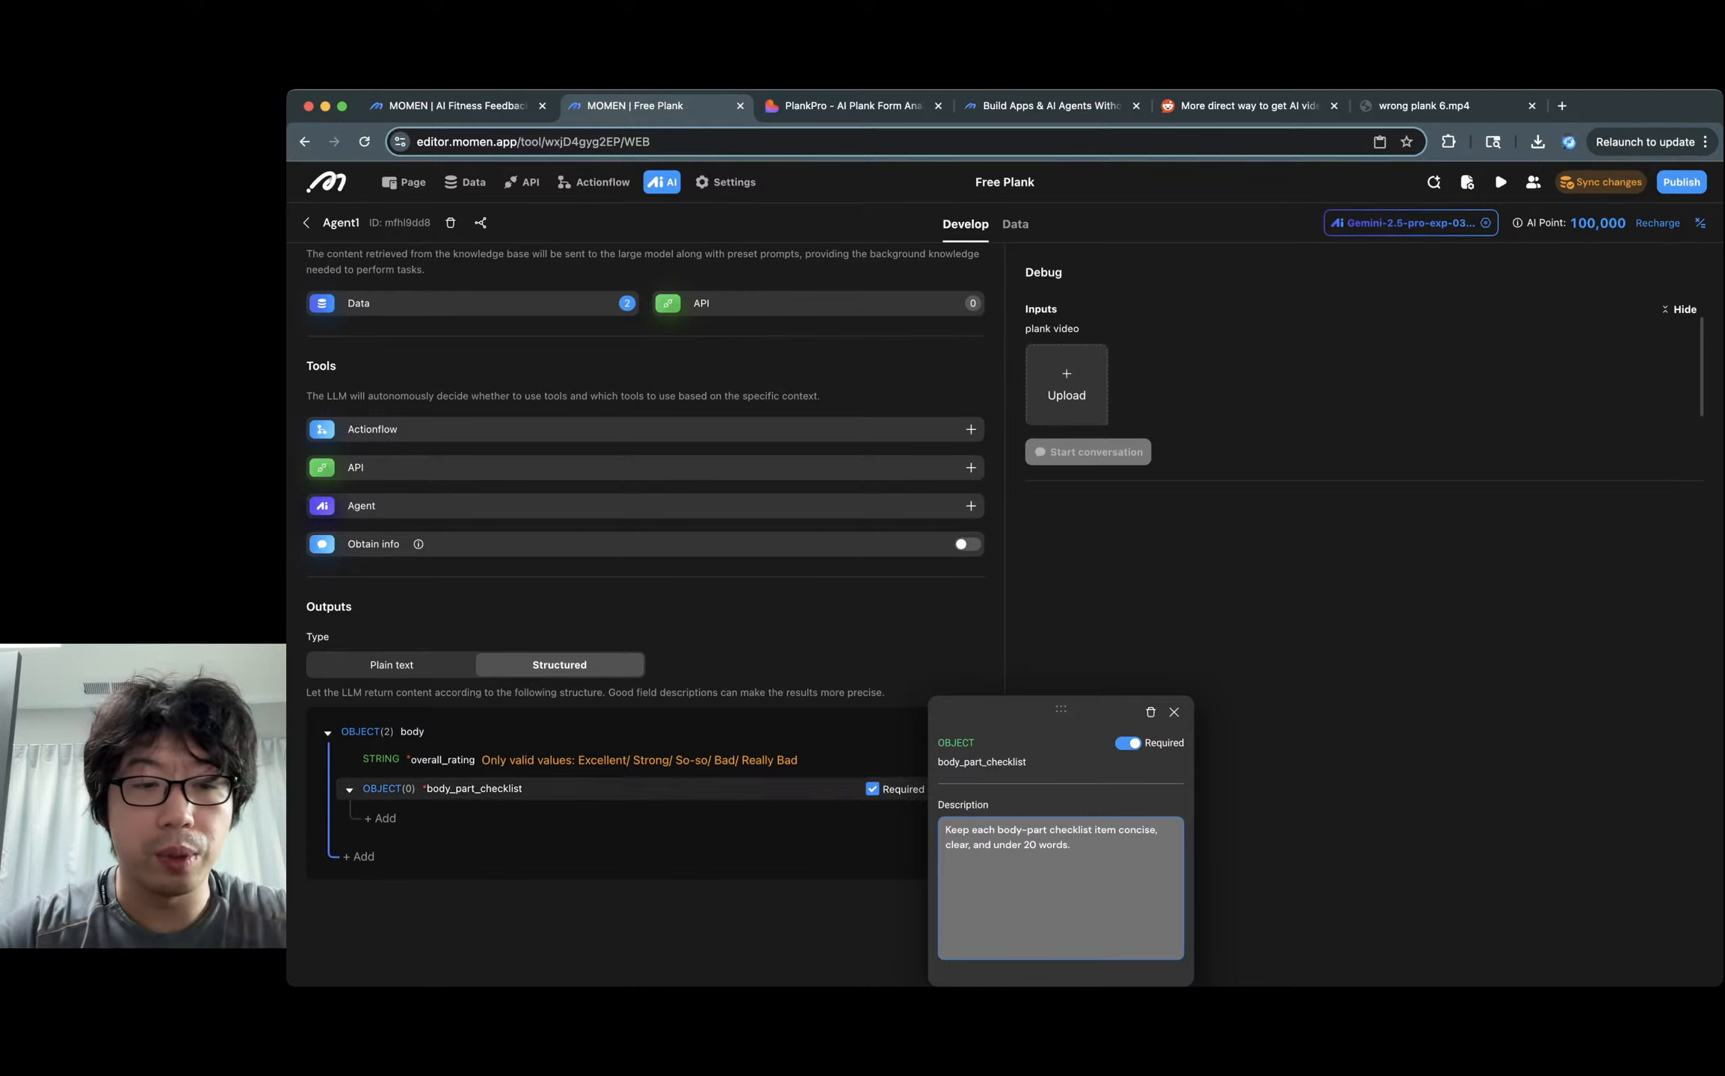
left_click(1173, 712)
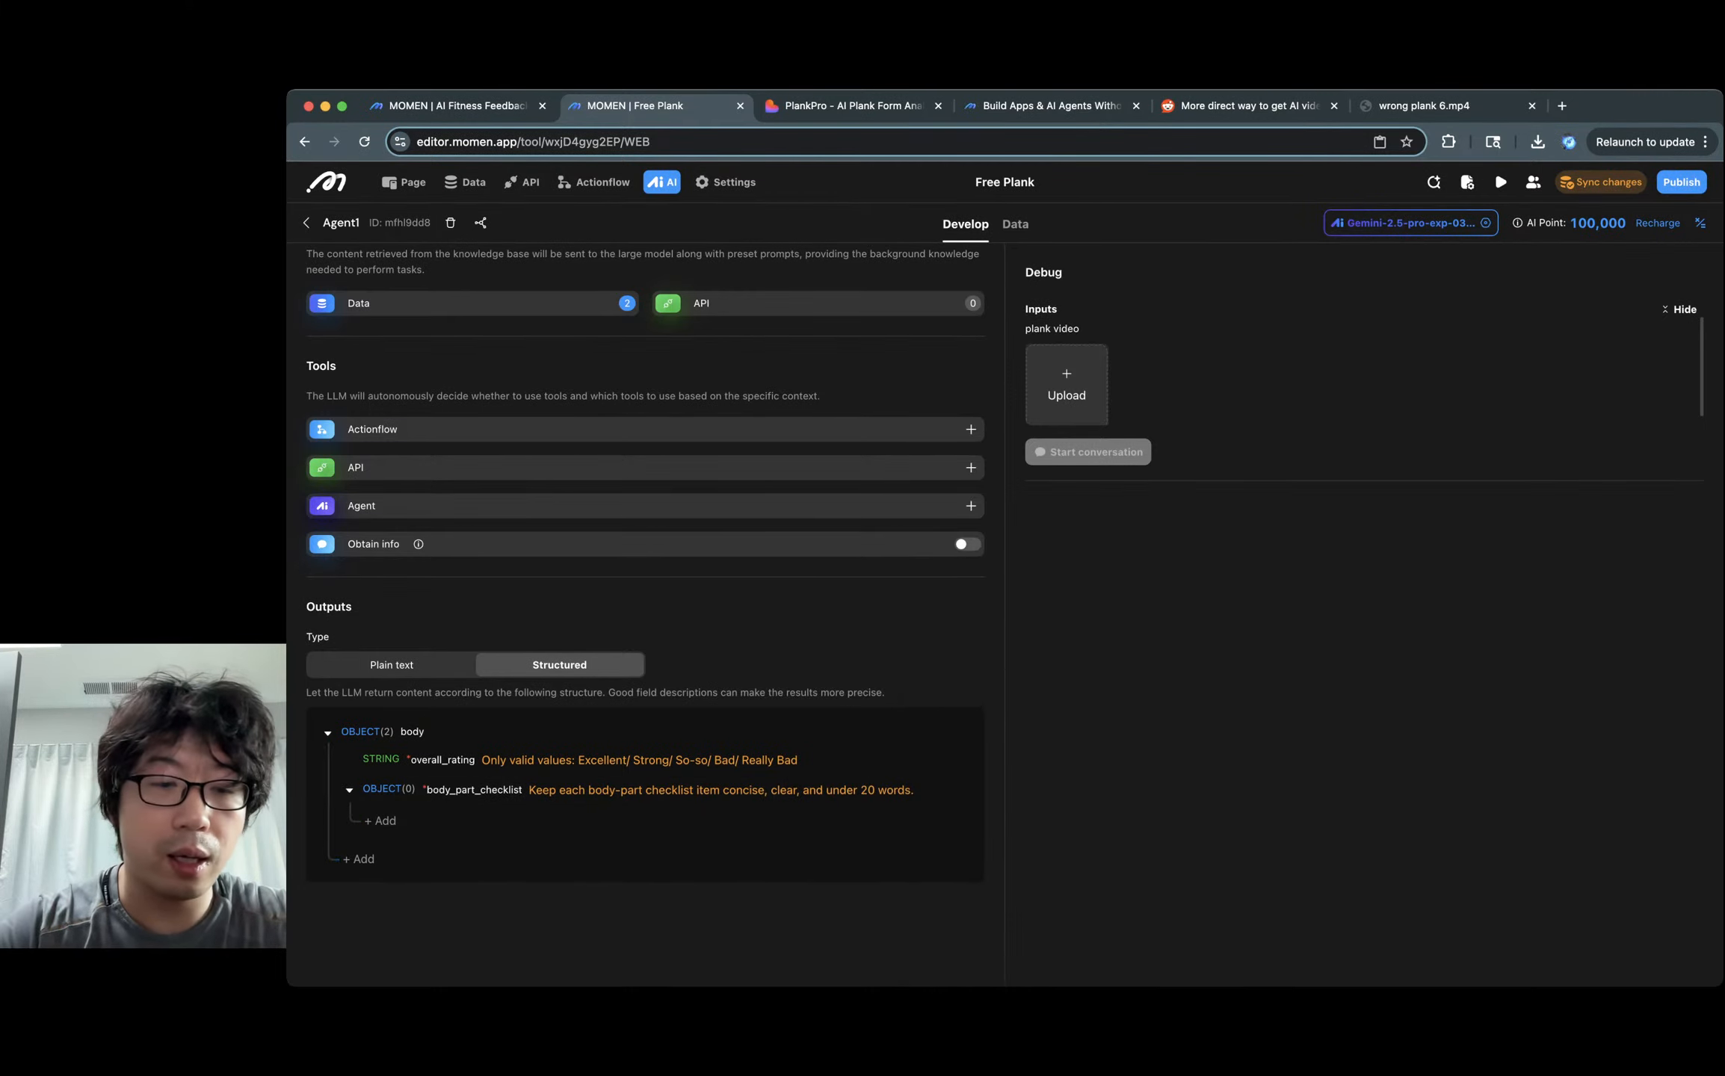
Add core, shoulder and hips text fields inside body_part_checklist, following the AI Fitness Feedback reference.
left_click(380, 820)
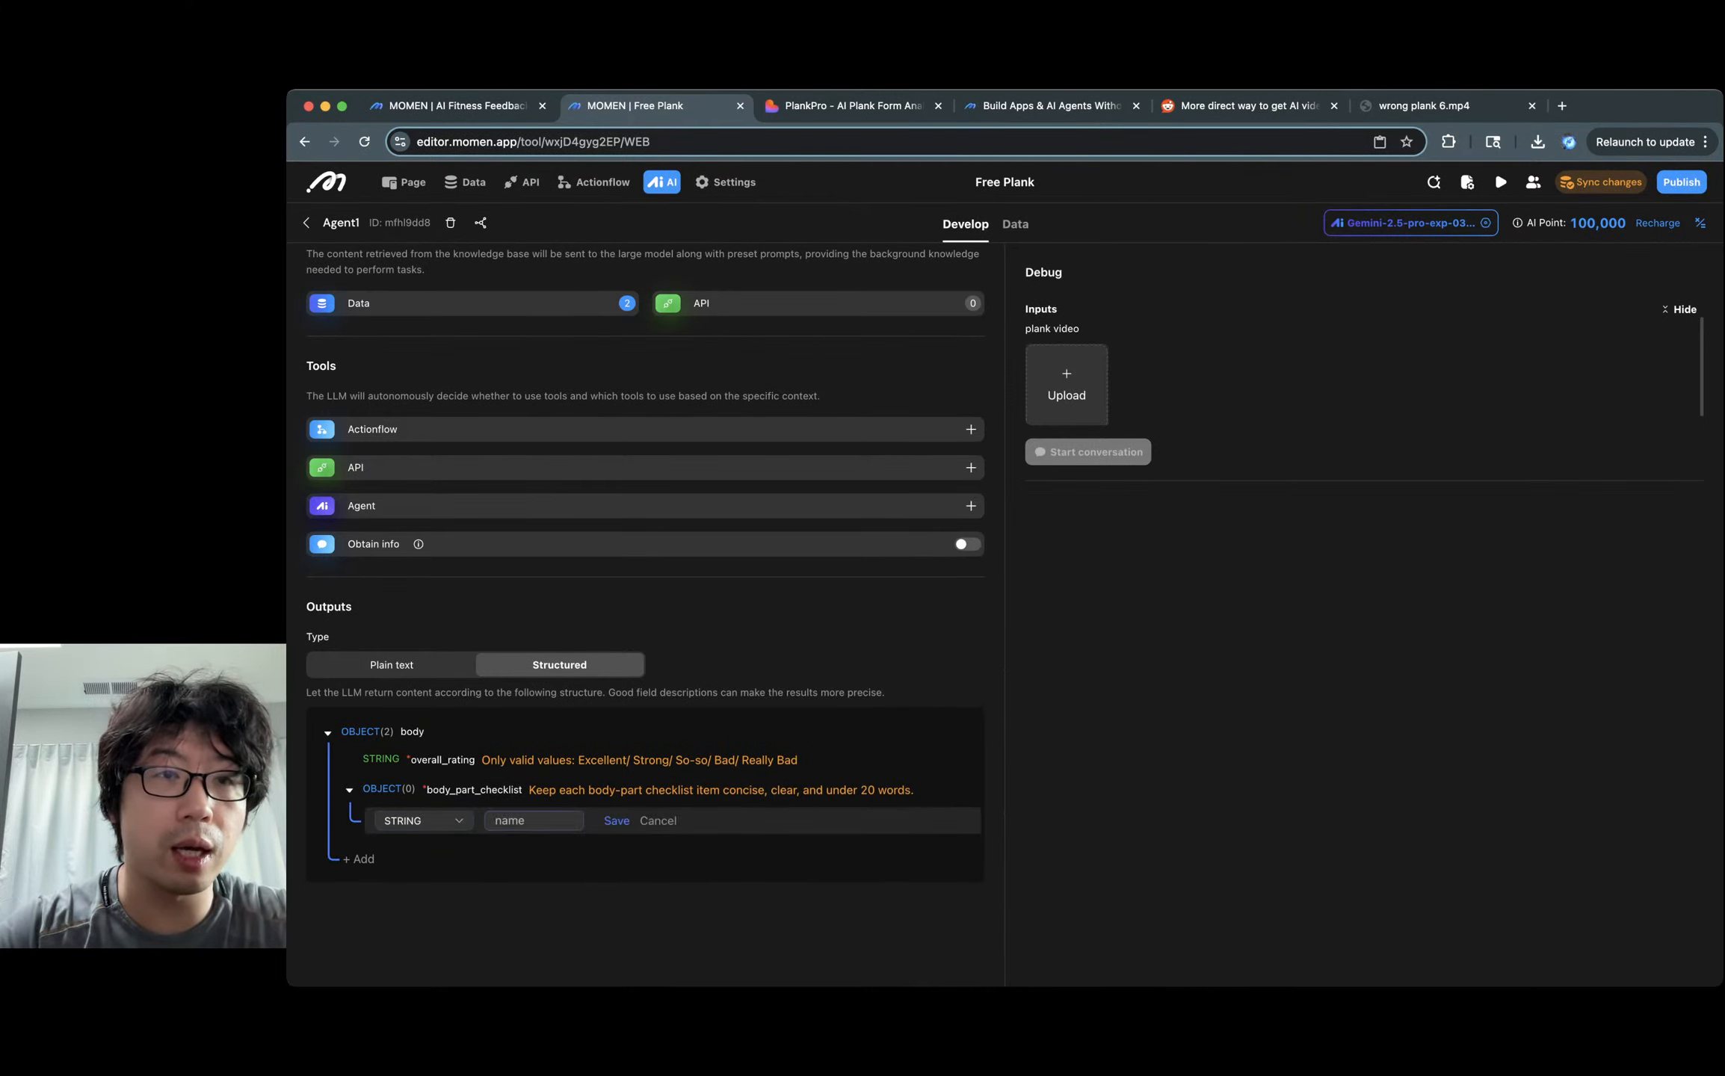
key("ctrl+shift+Tab")
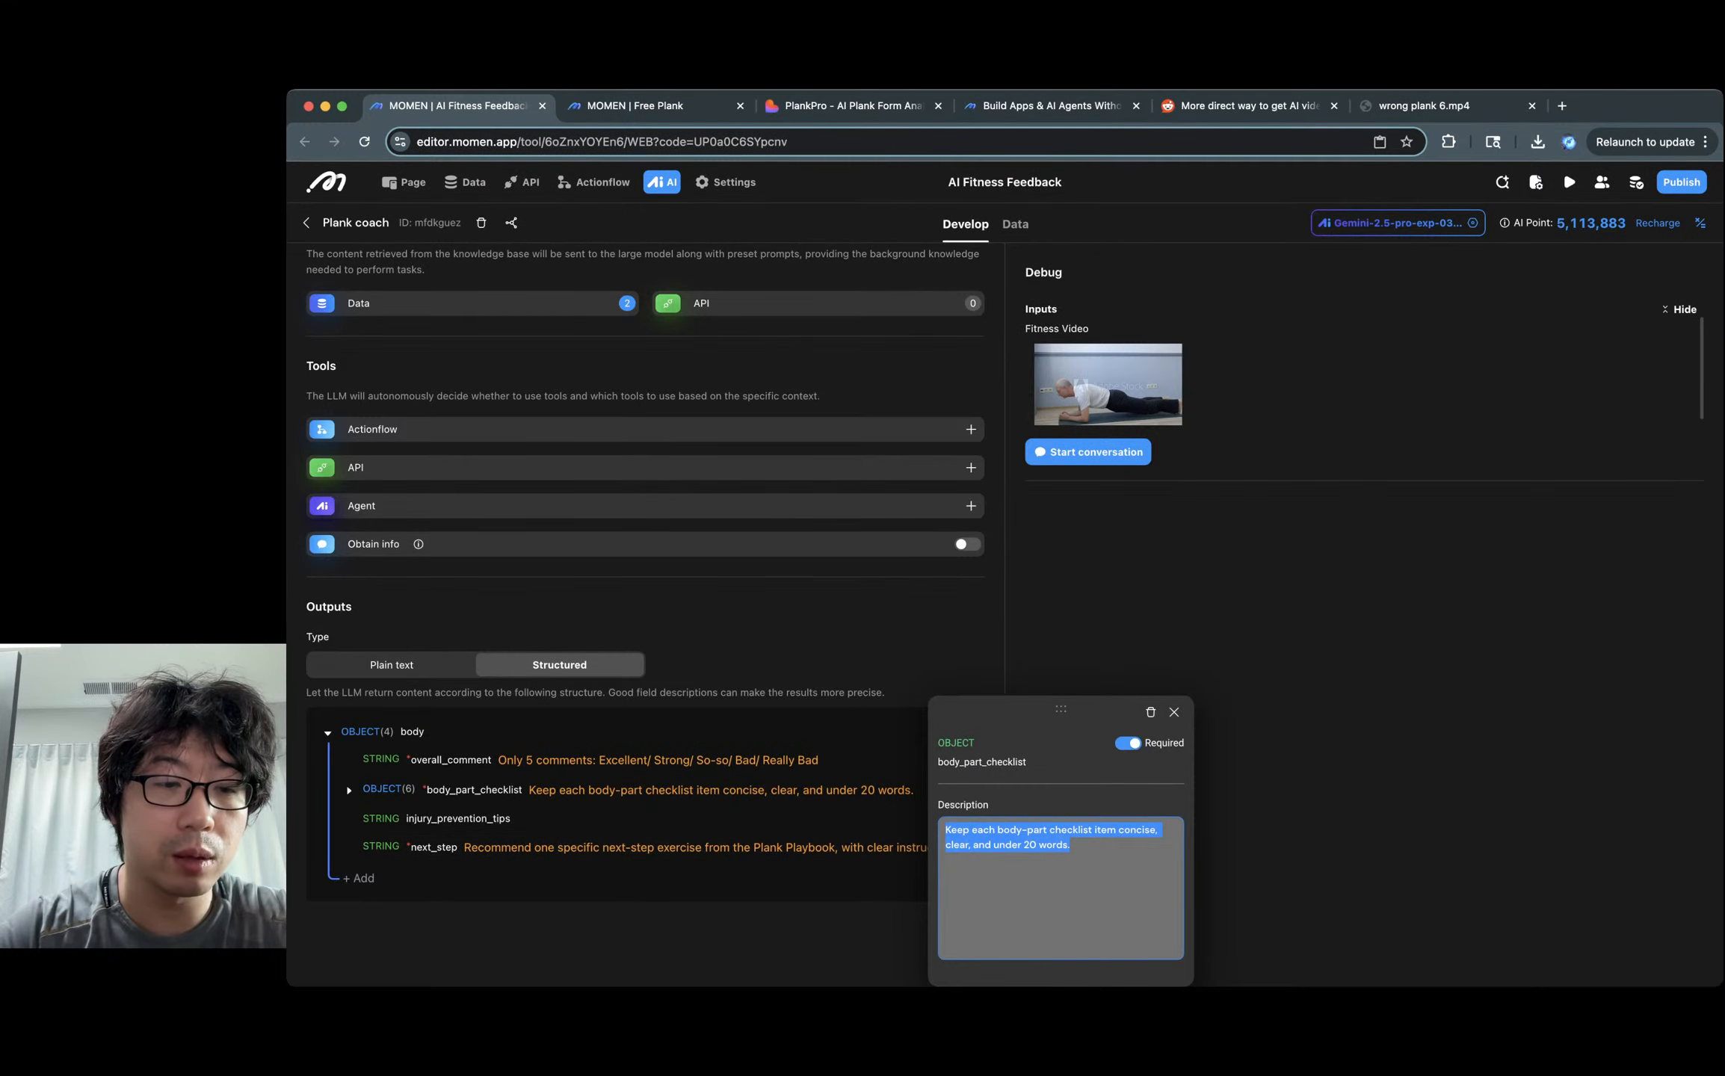
left_click(349, 790)
scroll(350, 792, "down", 2)
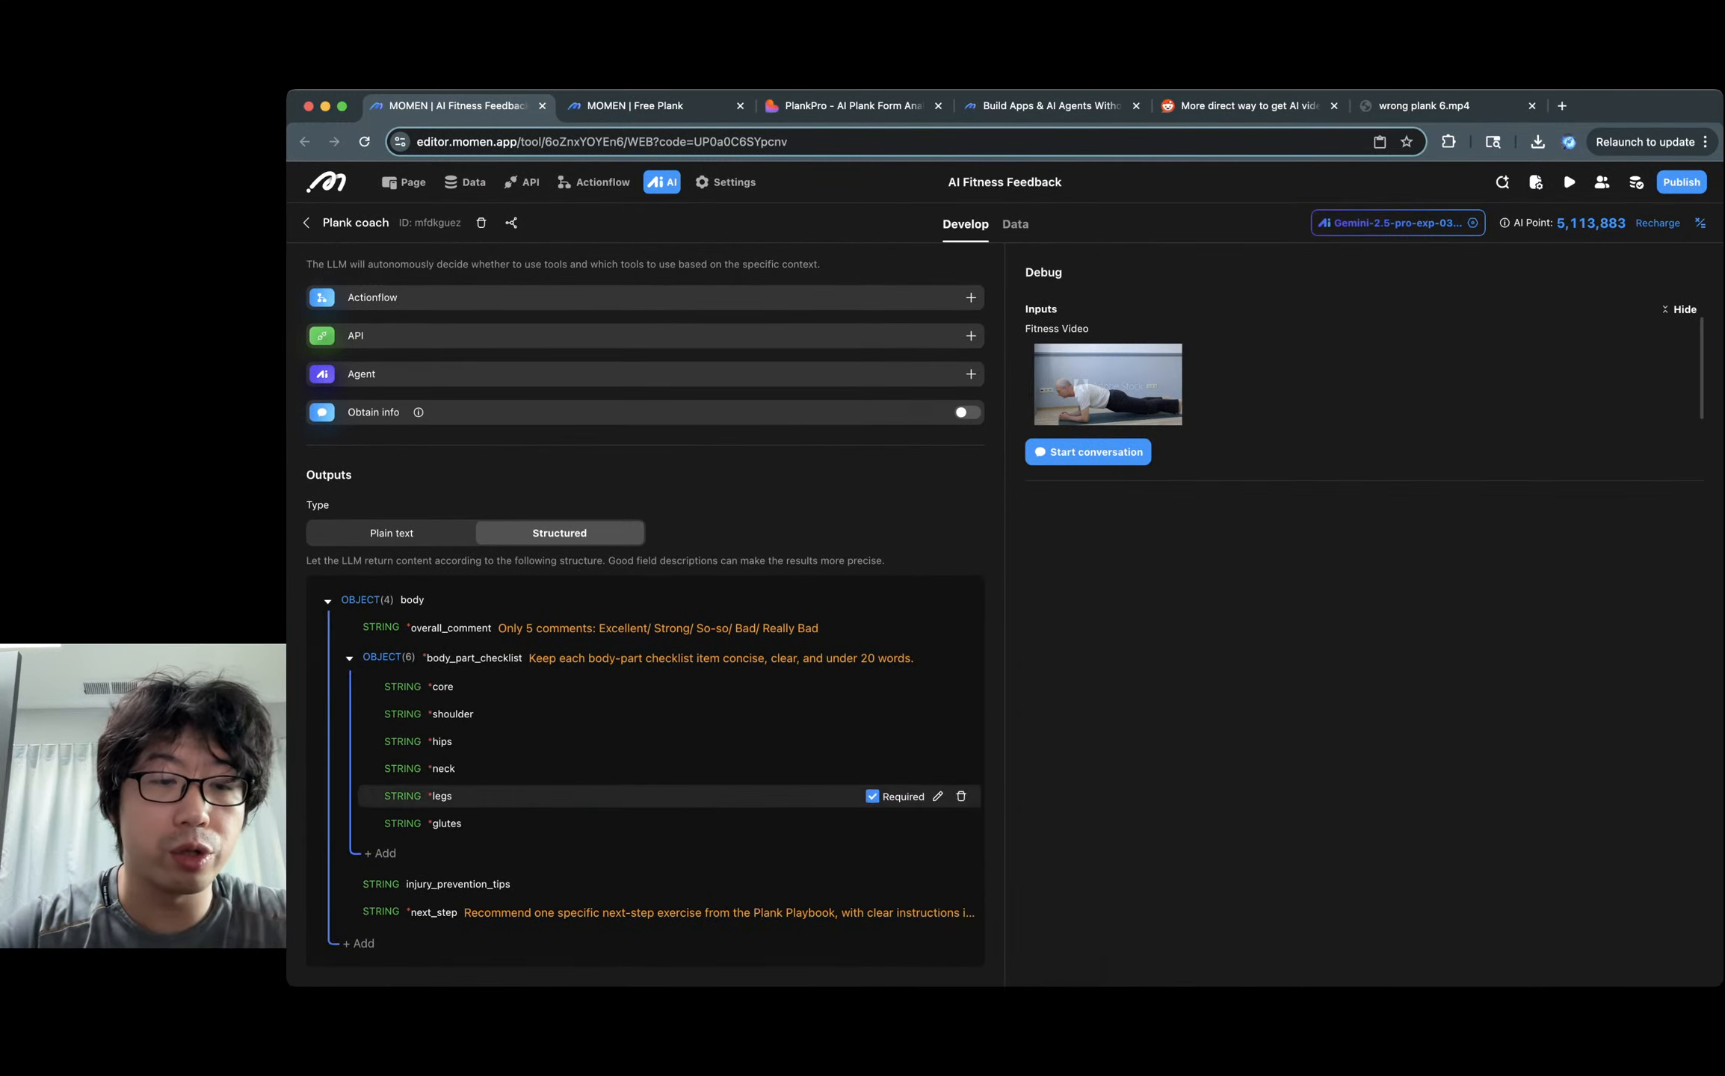
key("ctrl+Tab")
type("core")
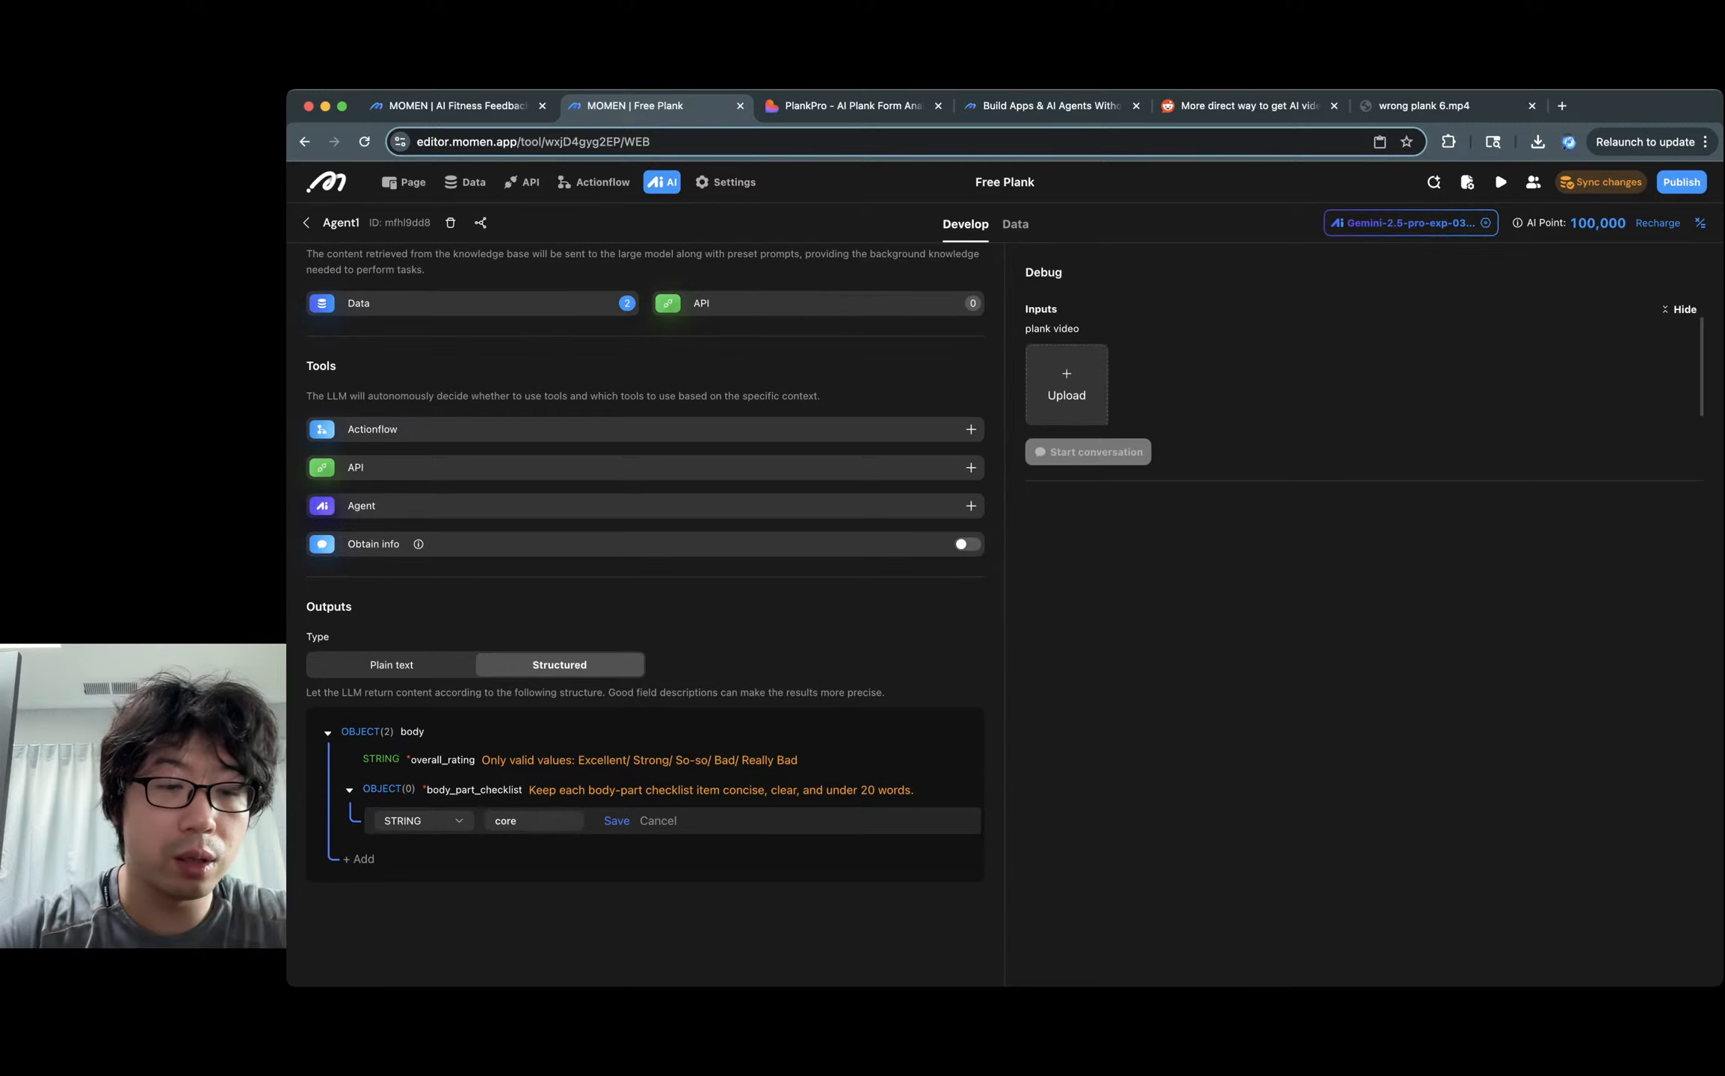
key("Return")
key("Tab")
type("s")
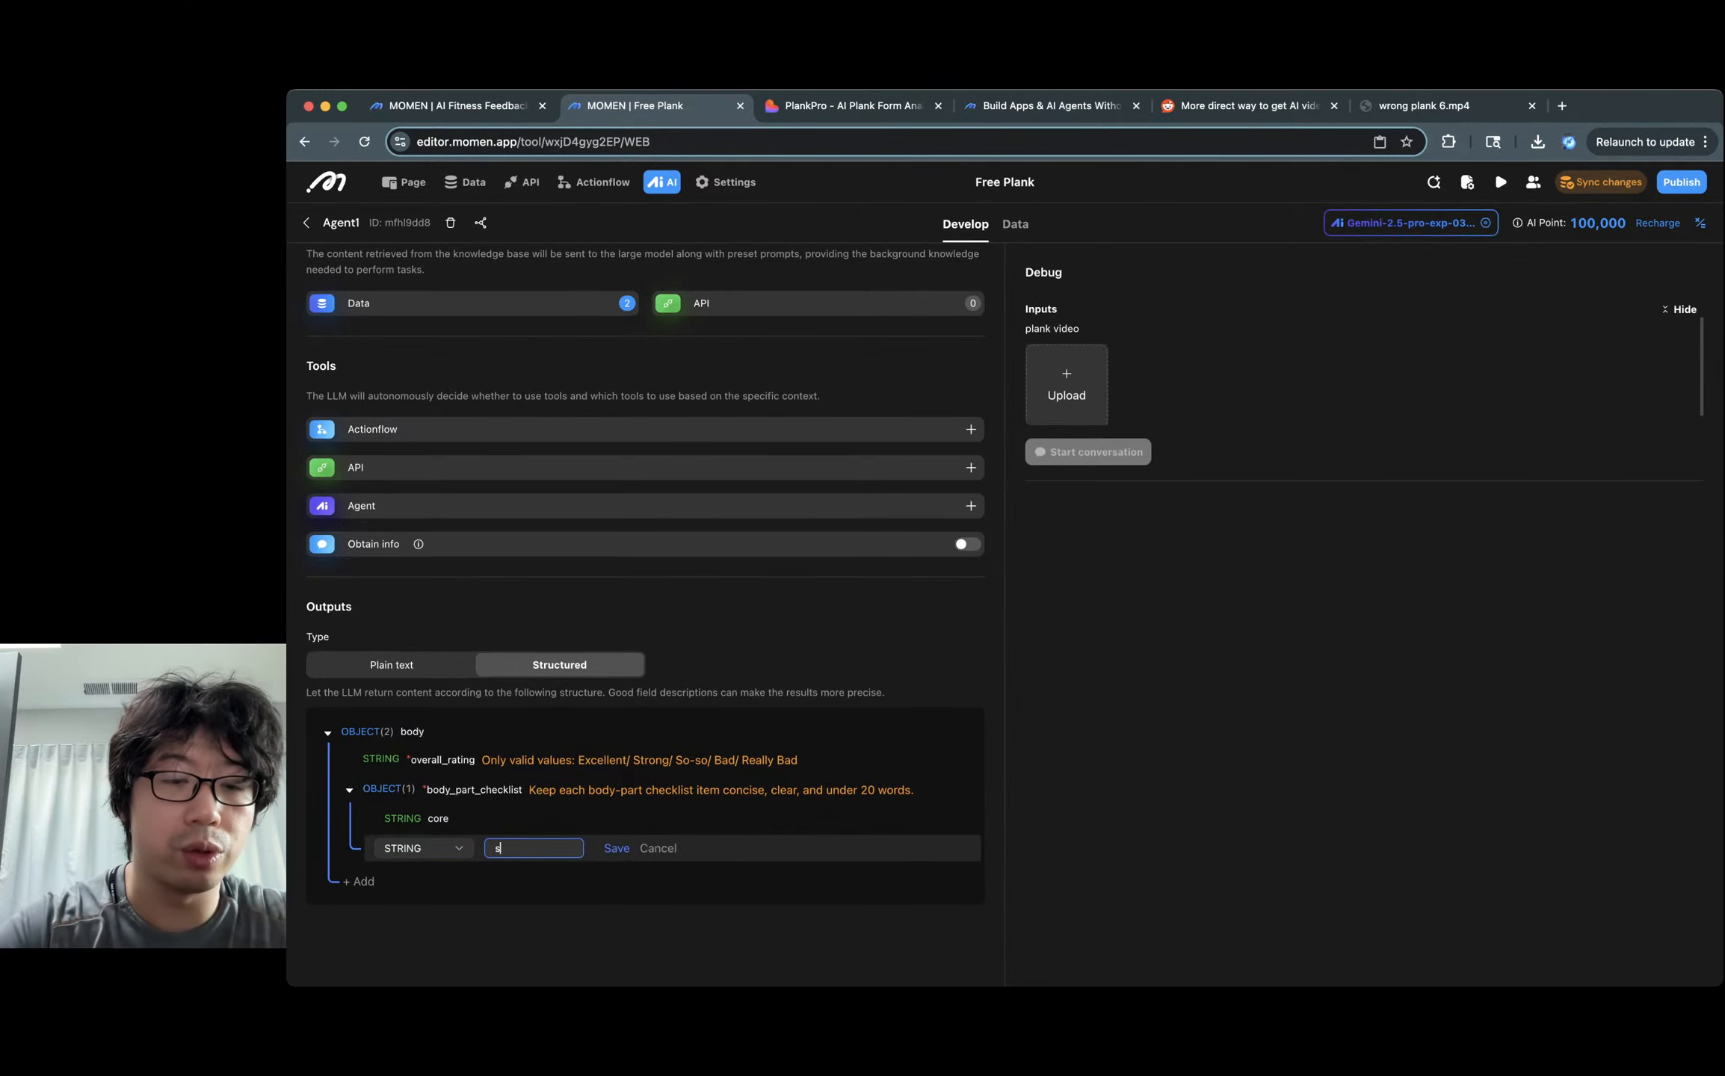
type("houlder")
key("Return")
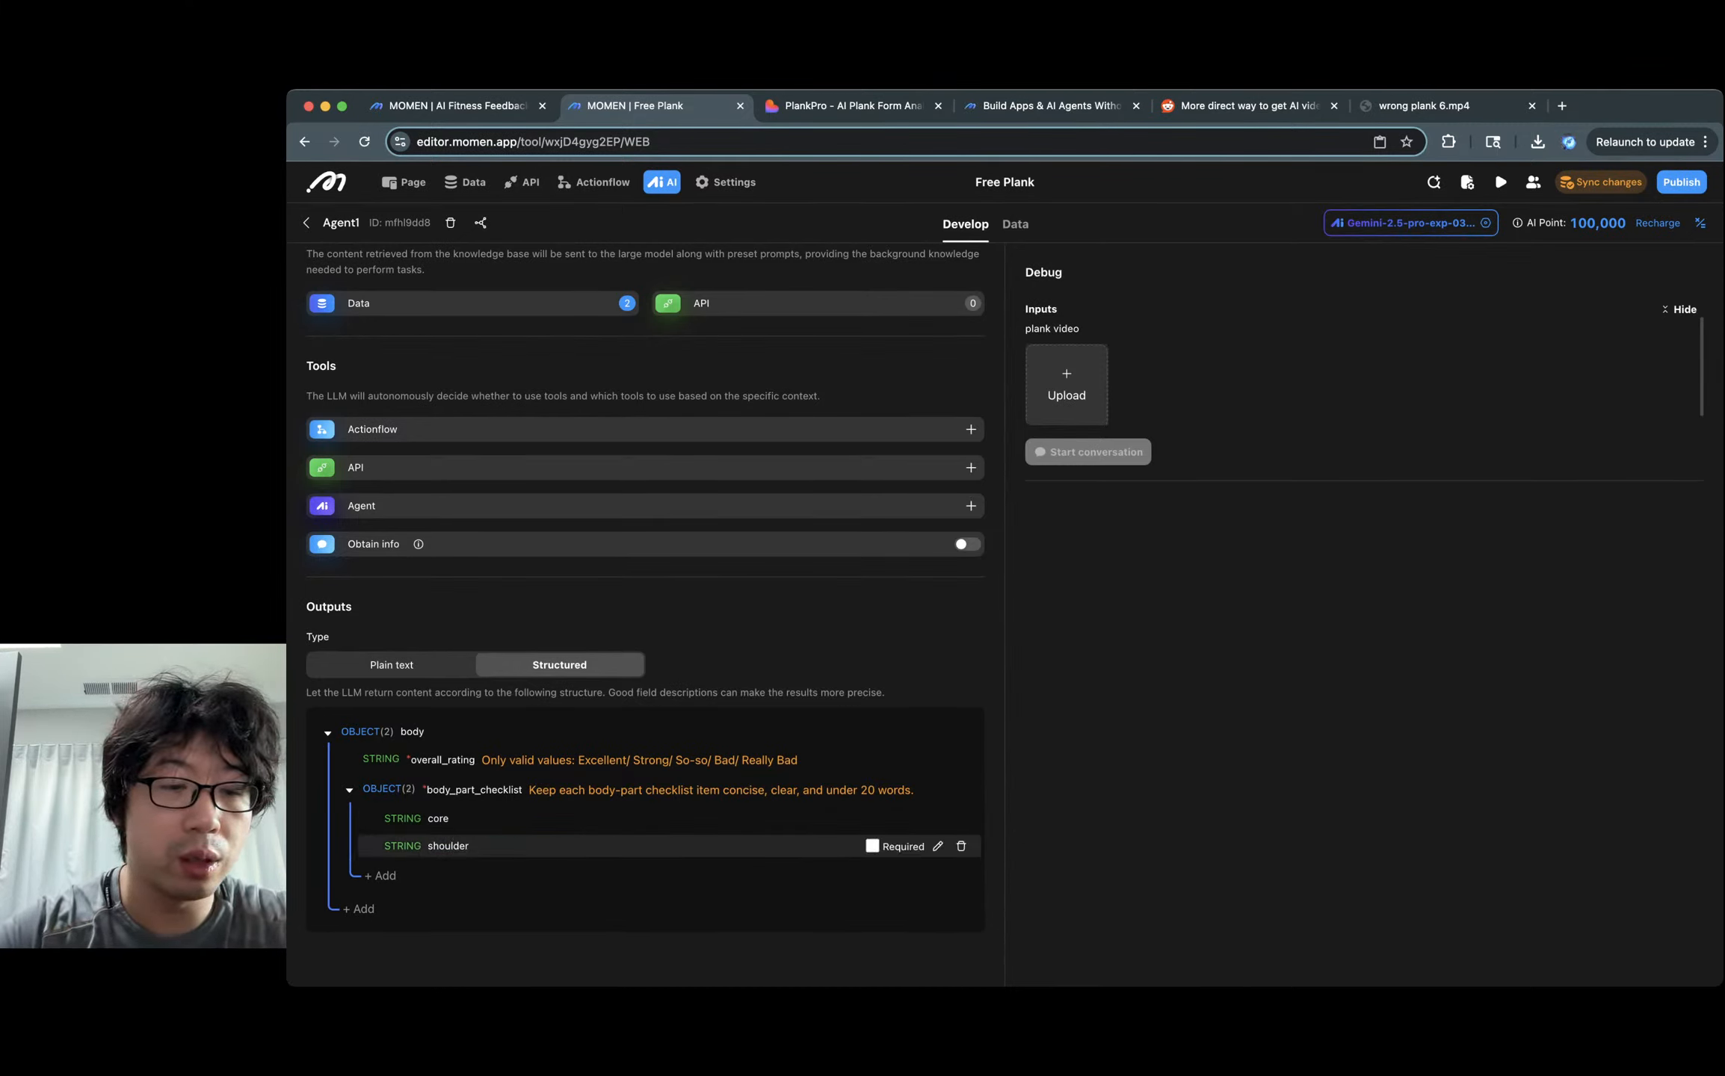
key("Tab")
type("hips")
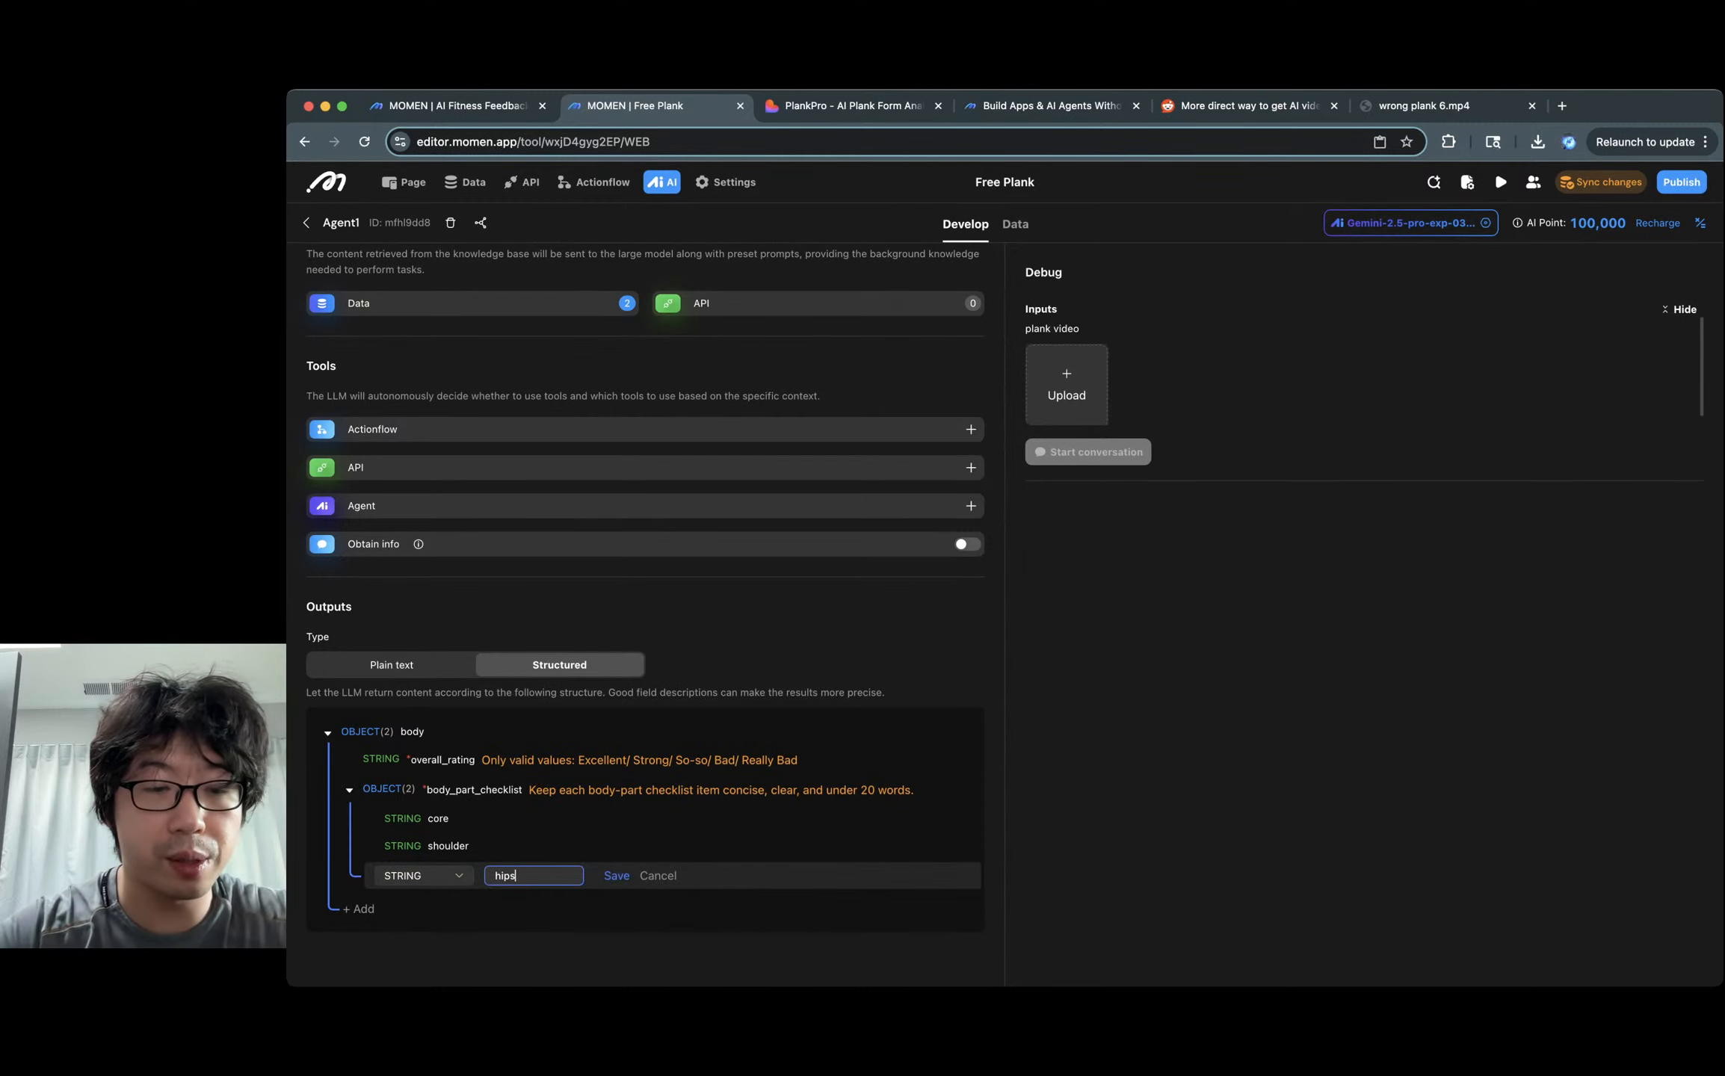
key("Return")
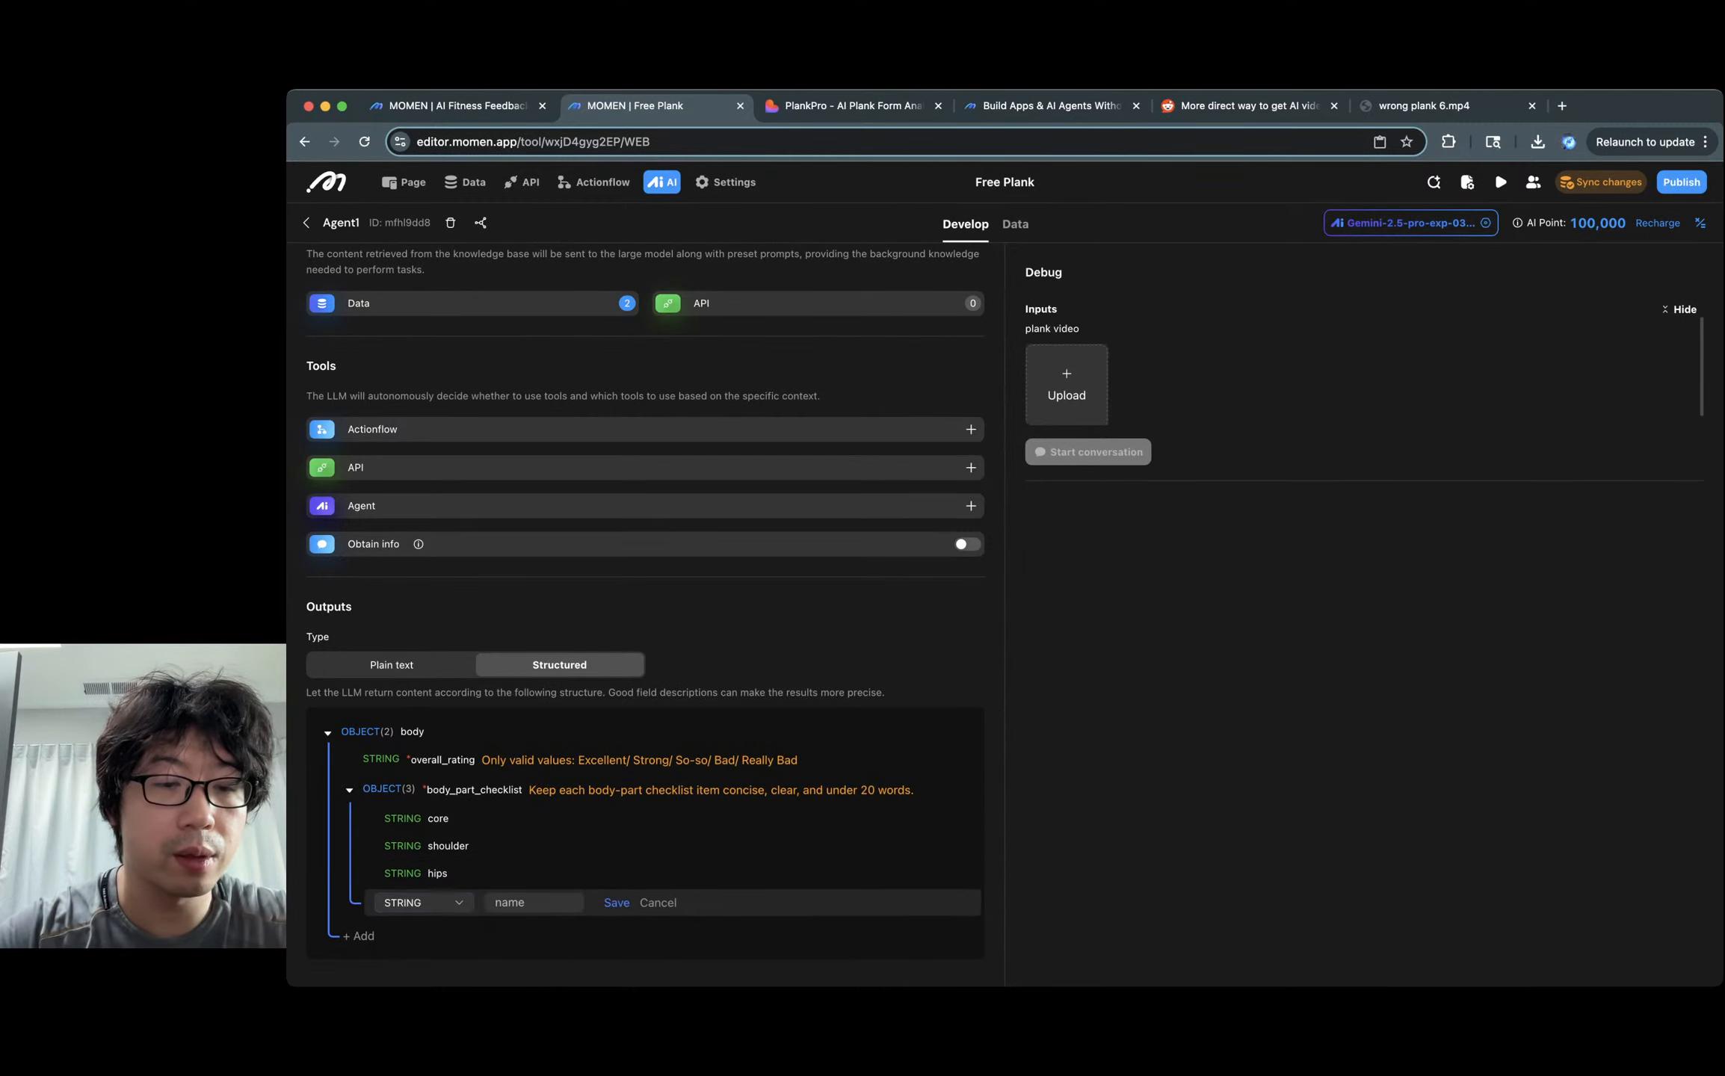
Add neck, legs and glutes text fields to the checklist.
key("Tab")
key("ctrl+shift+Tab")
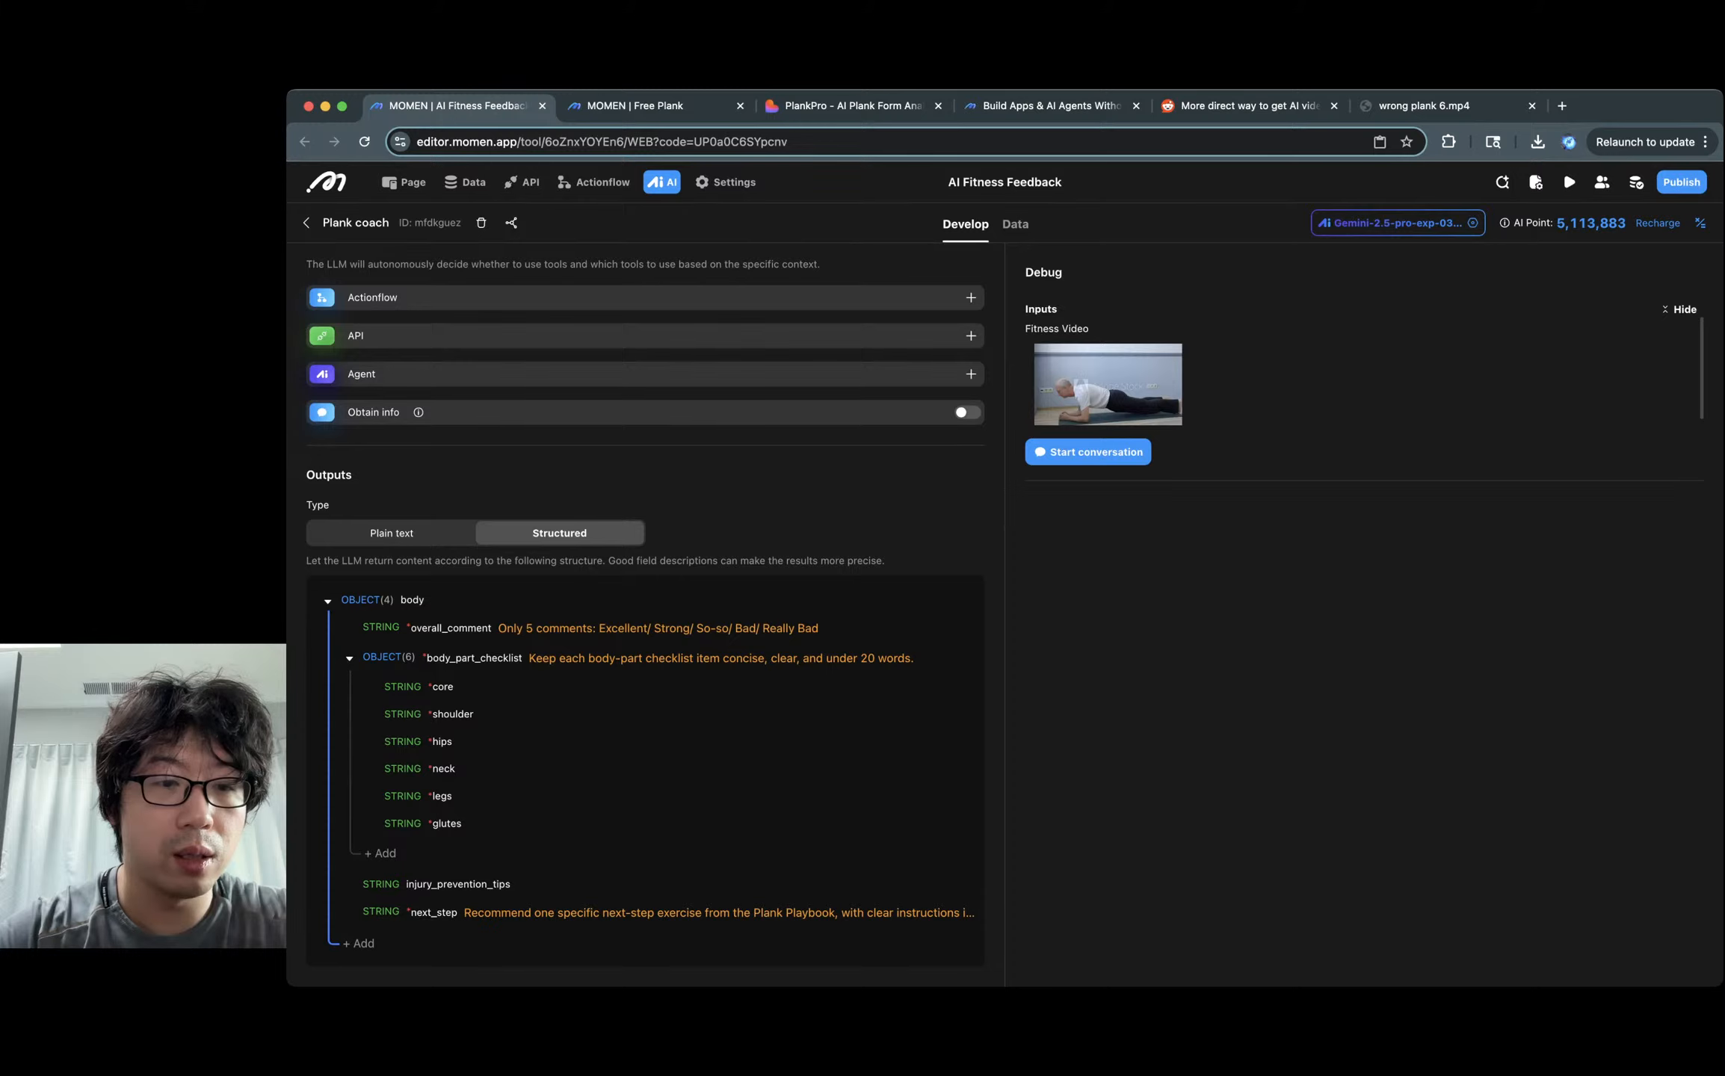
key("ctrl+Tab")
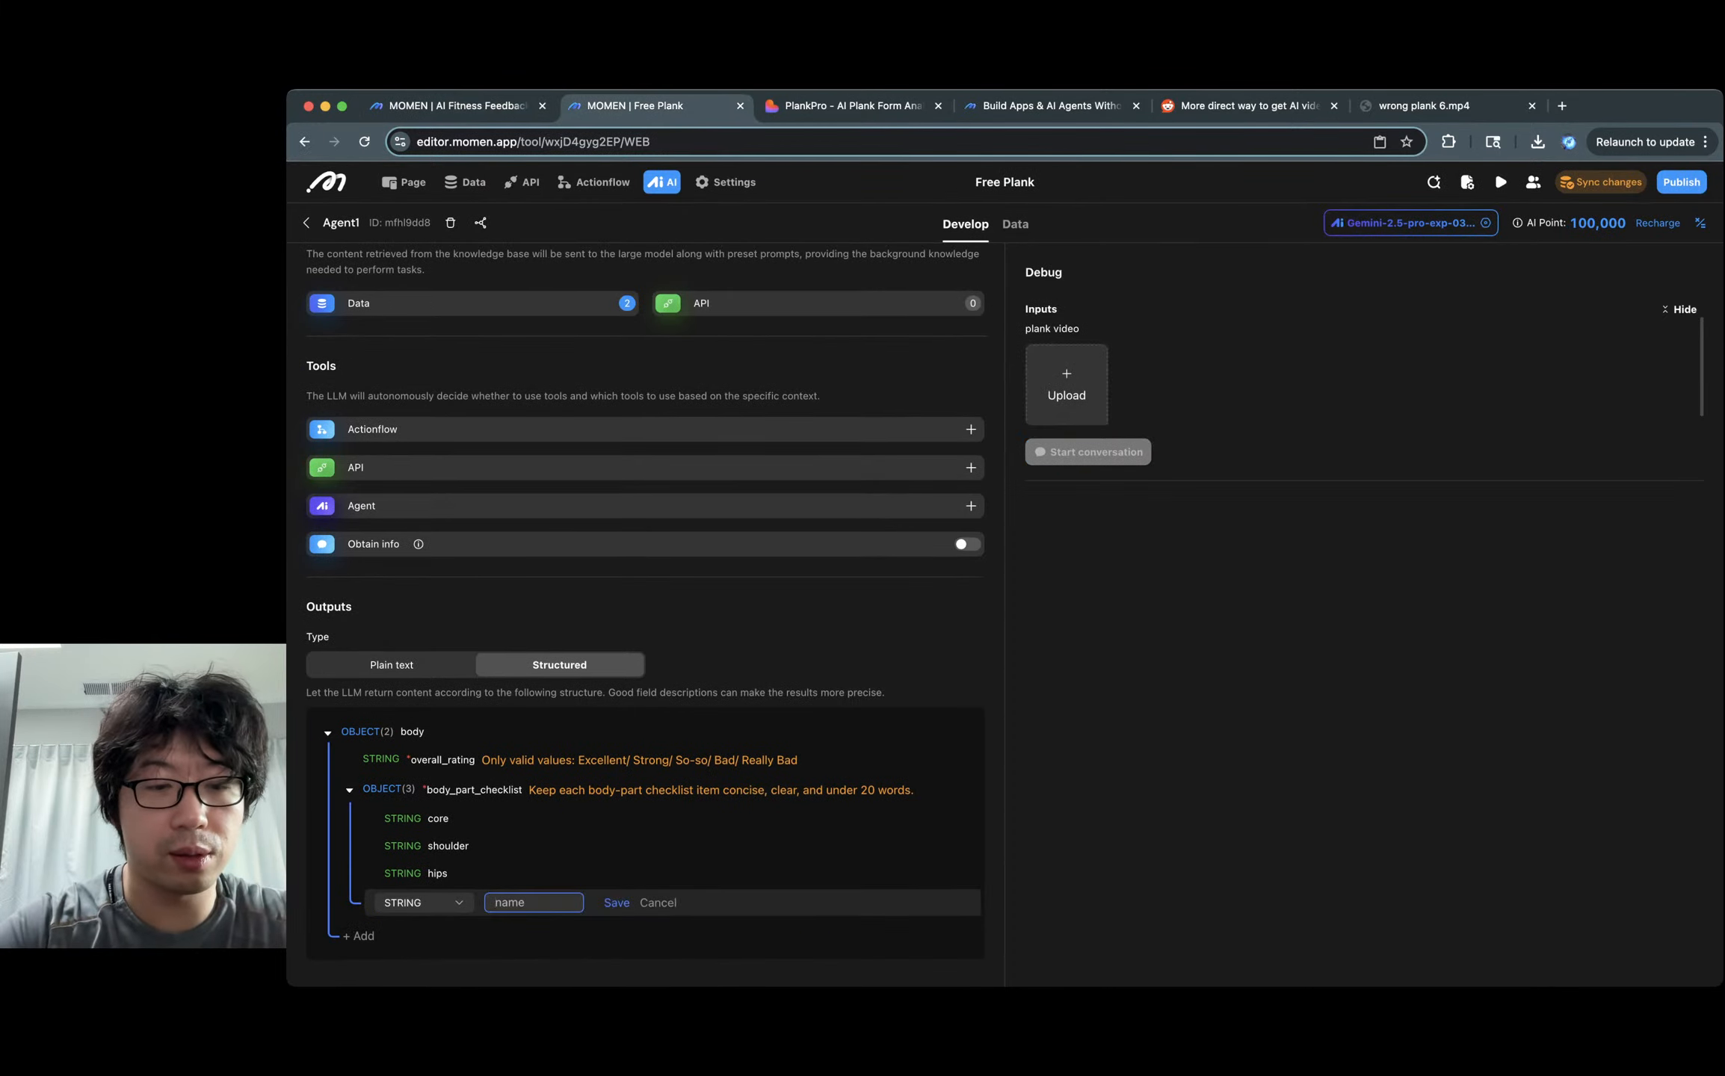
type("neck")
key("Return")
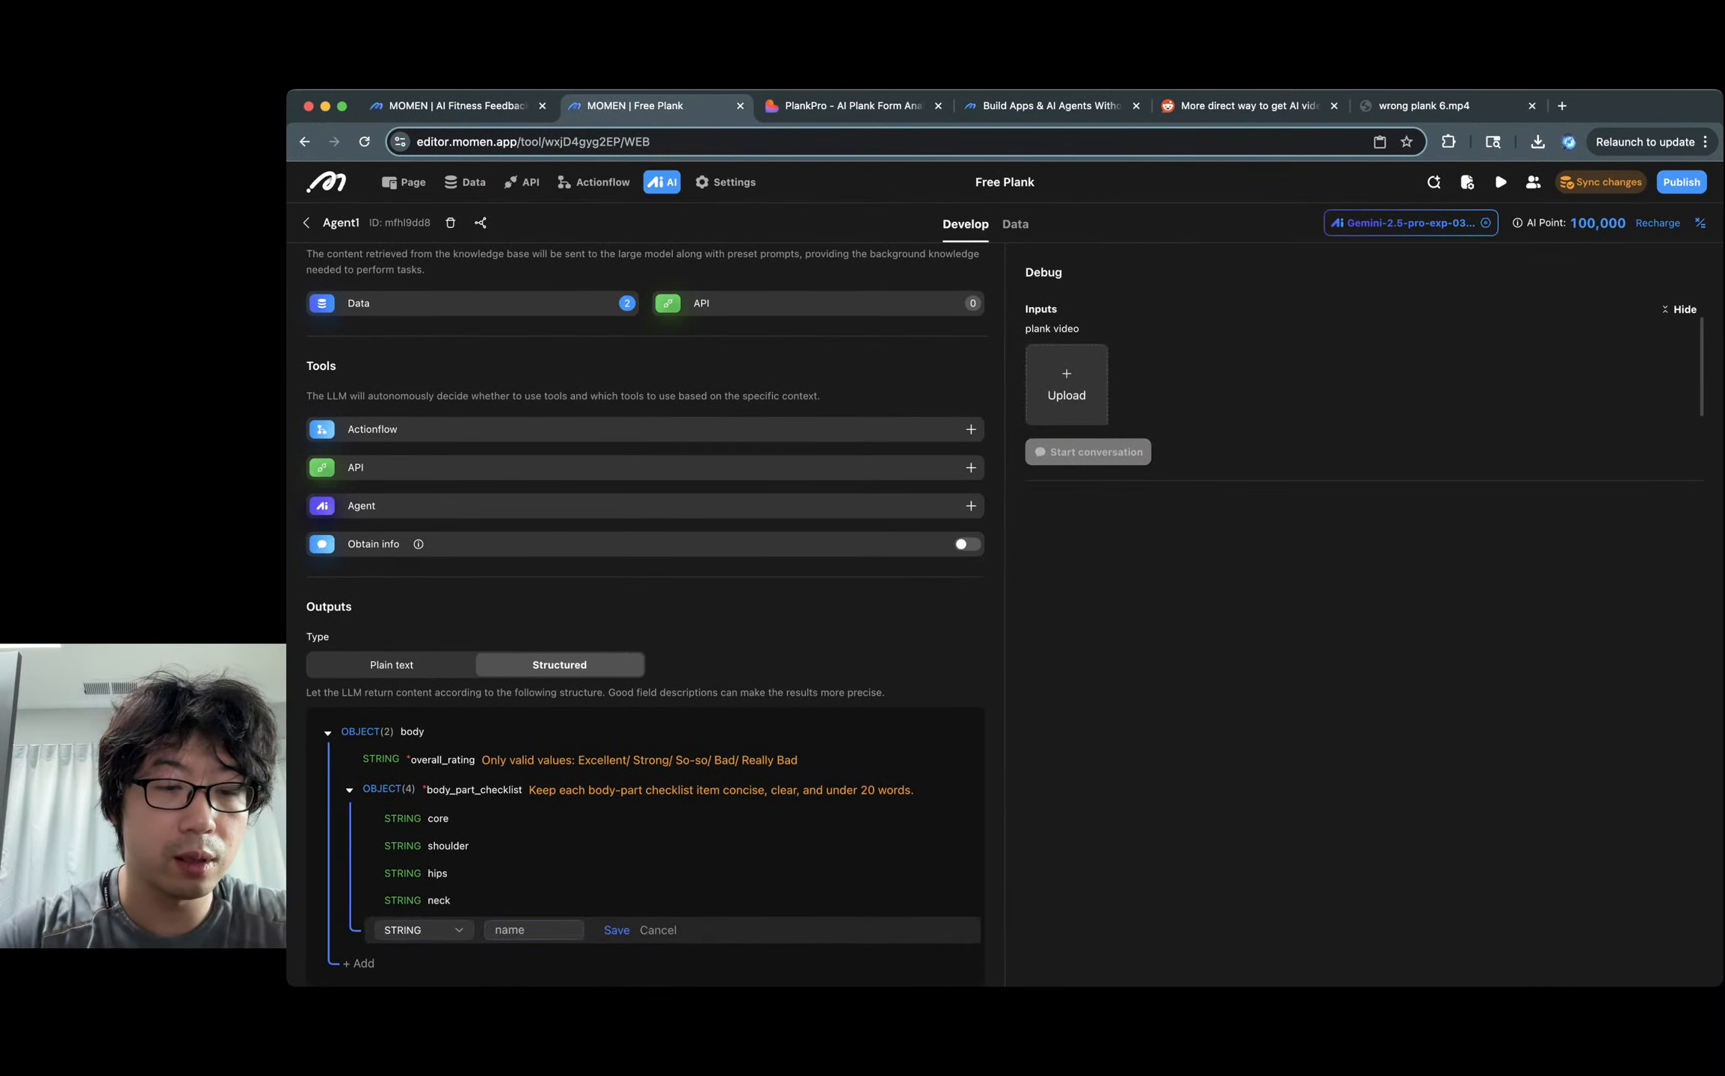
key("Tab")
type("legs")
key("Return")
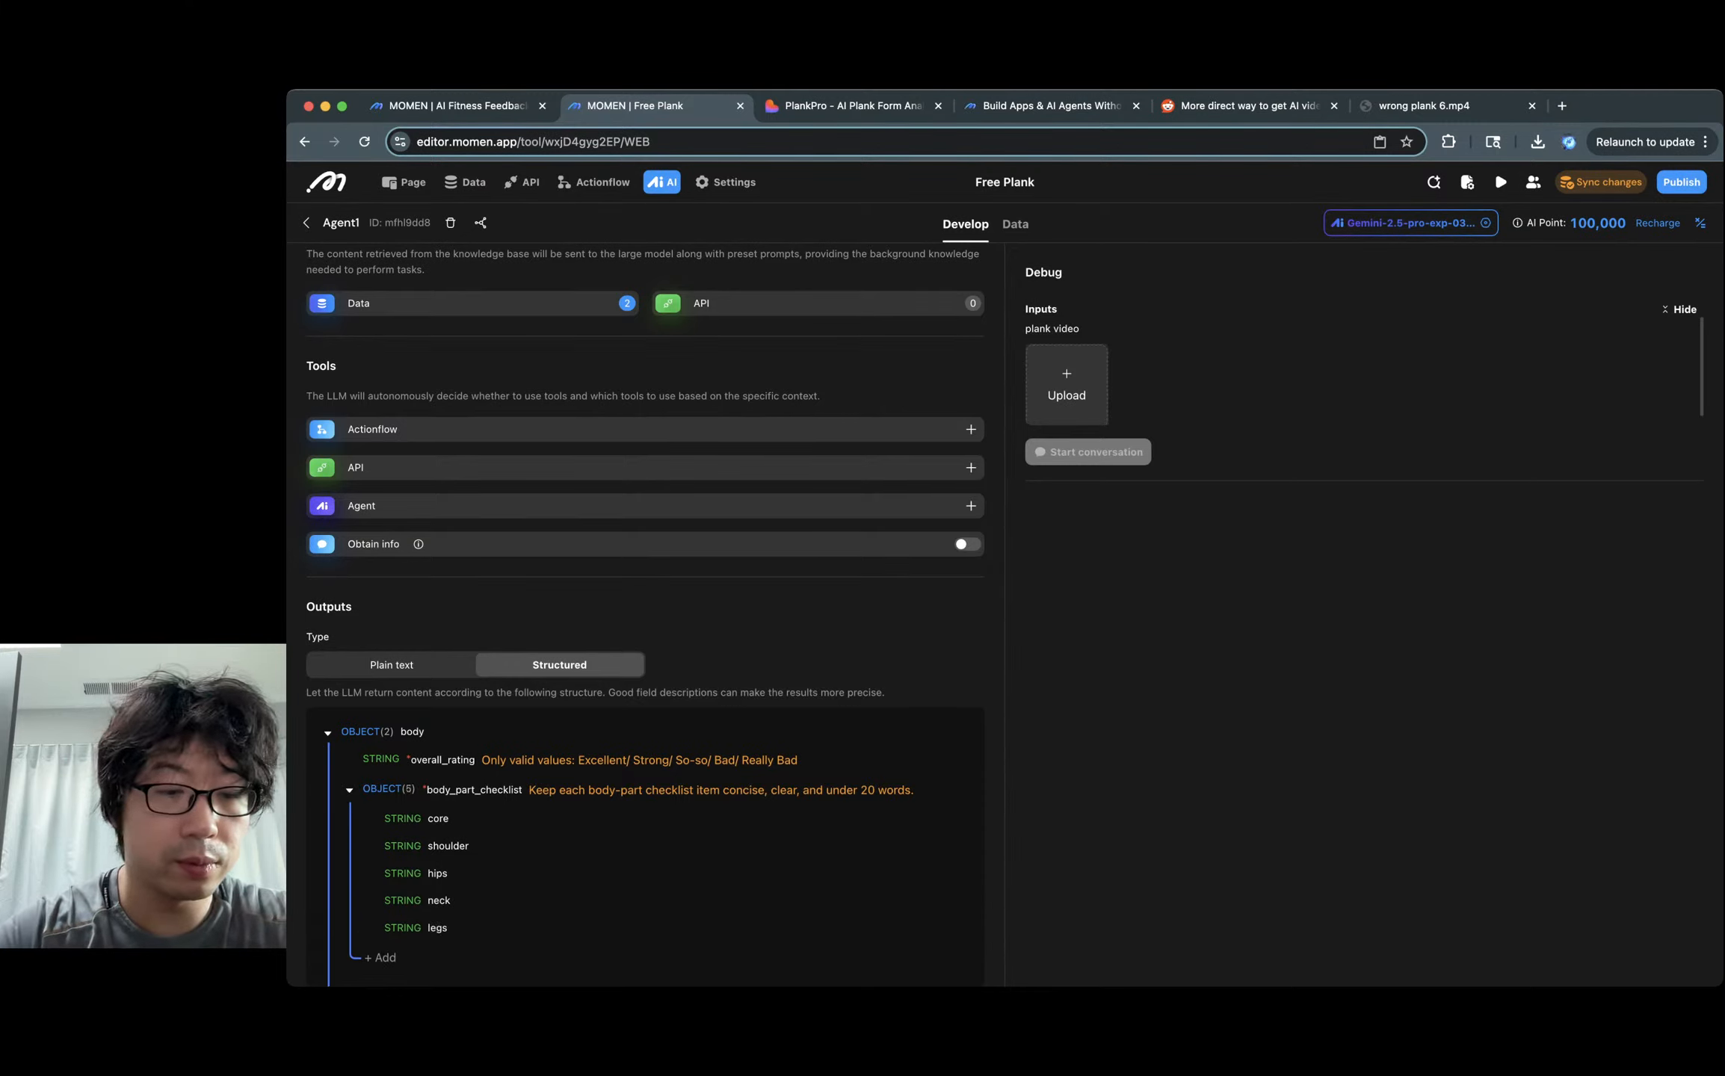
key("Tab")
type("glue")
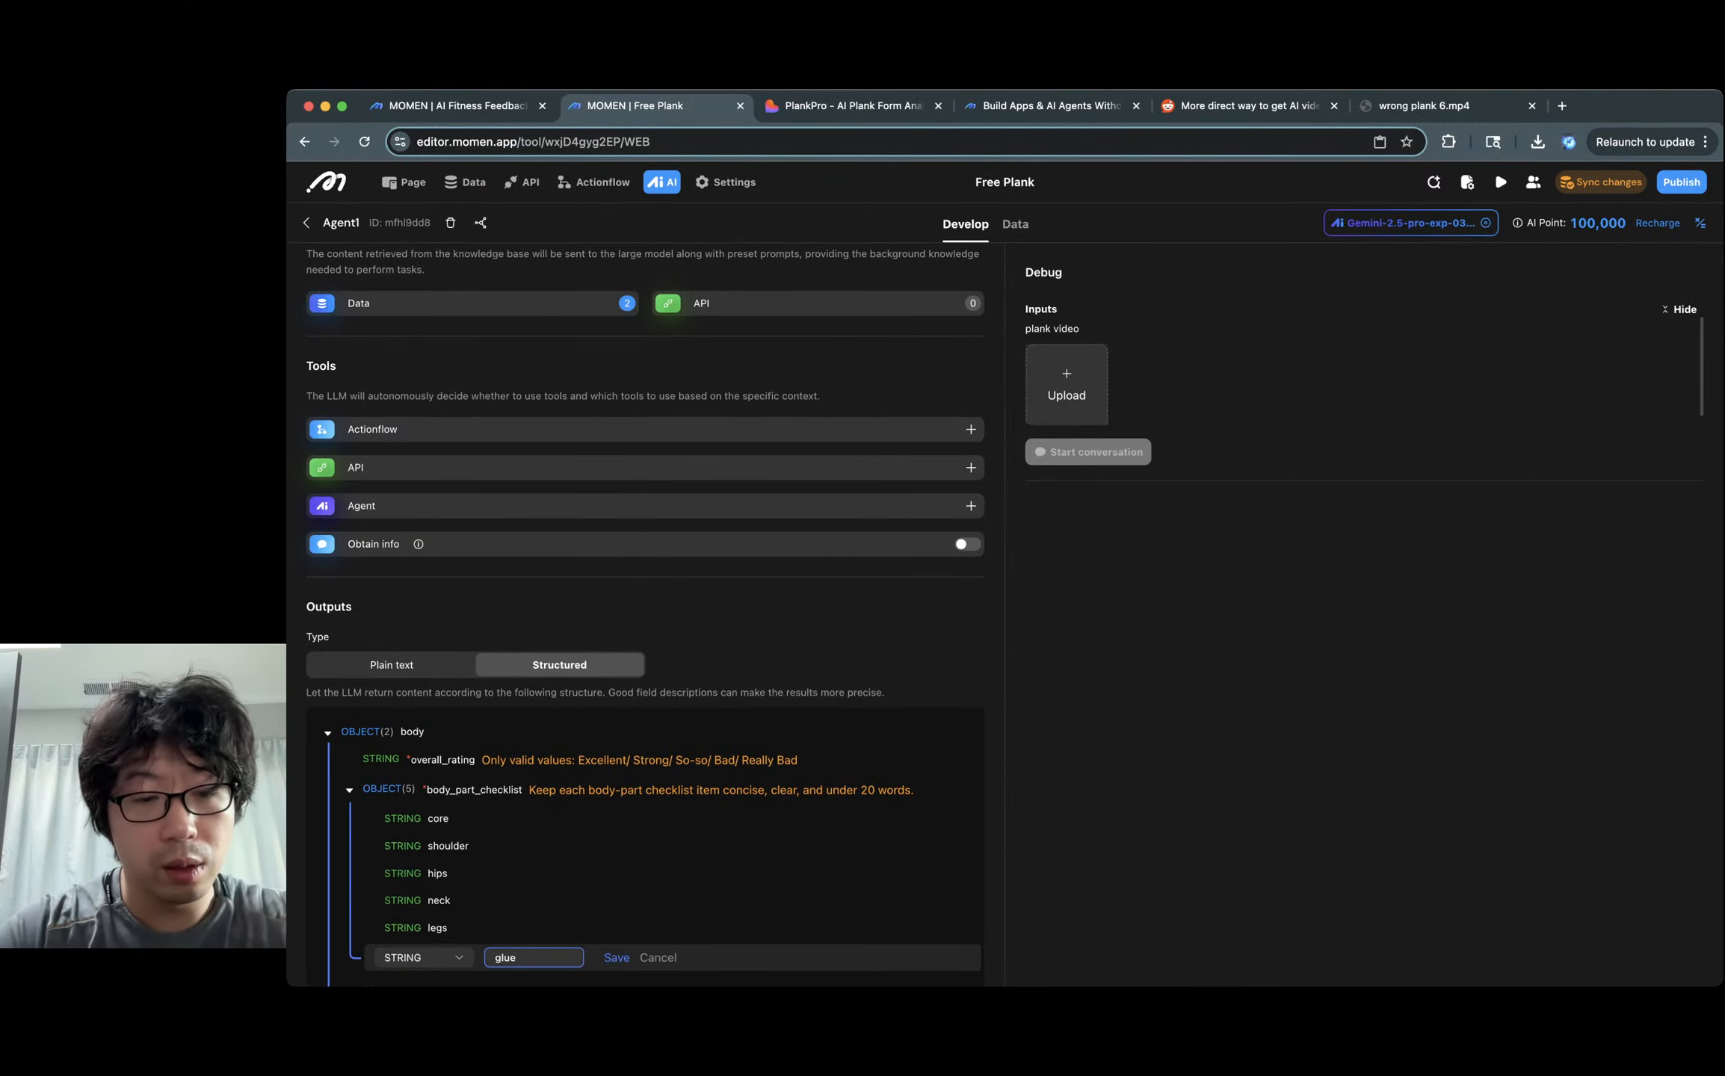
key("BackSpace")
type("tes")
key("Return")
scroll(960, 845, "down", 1)
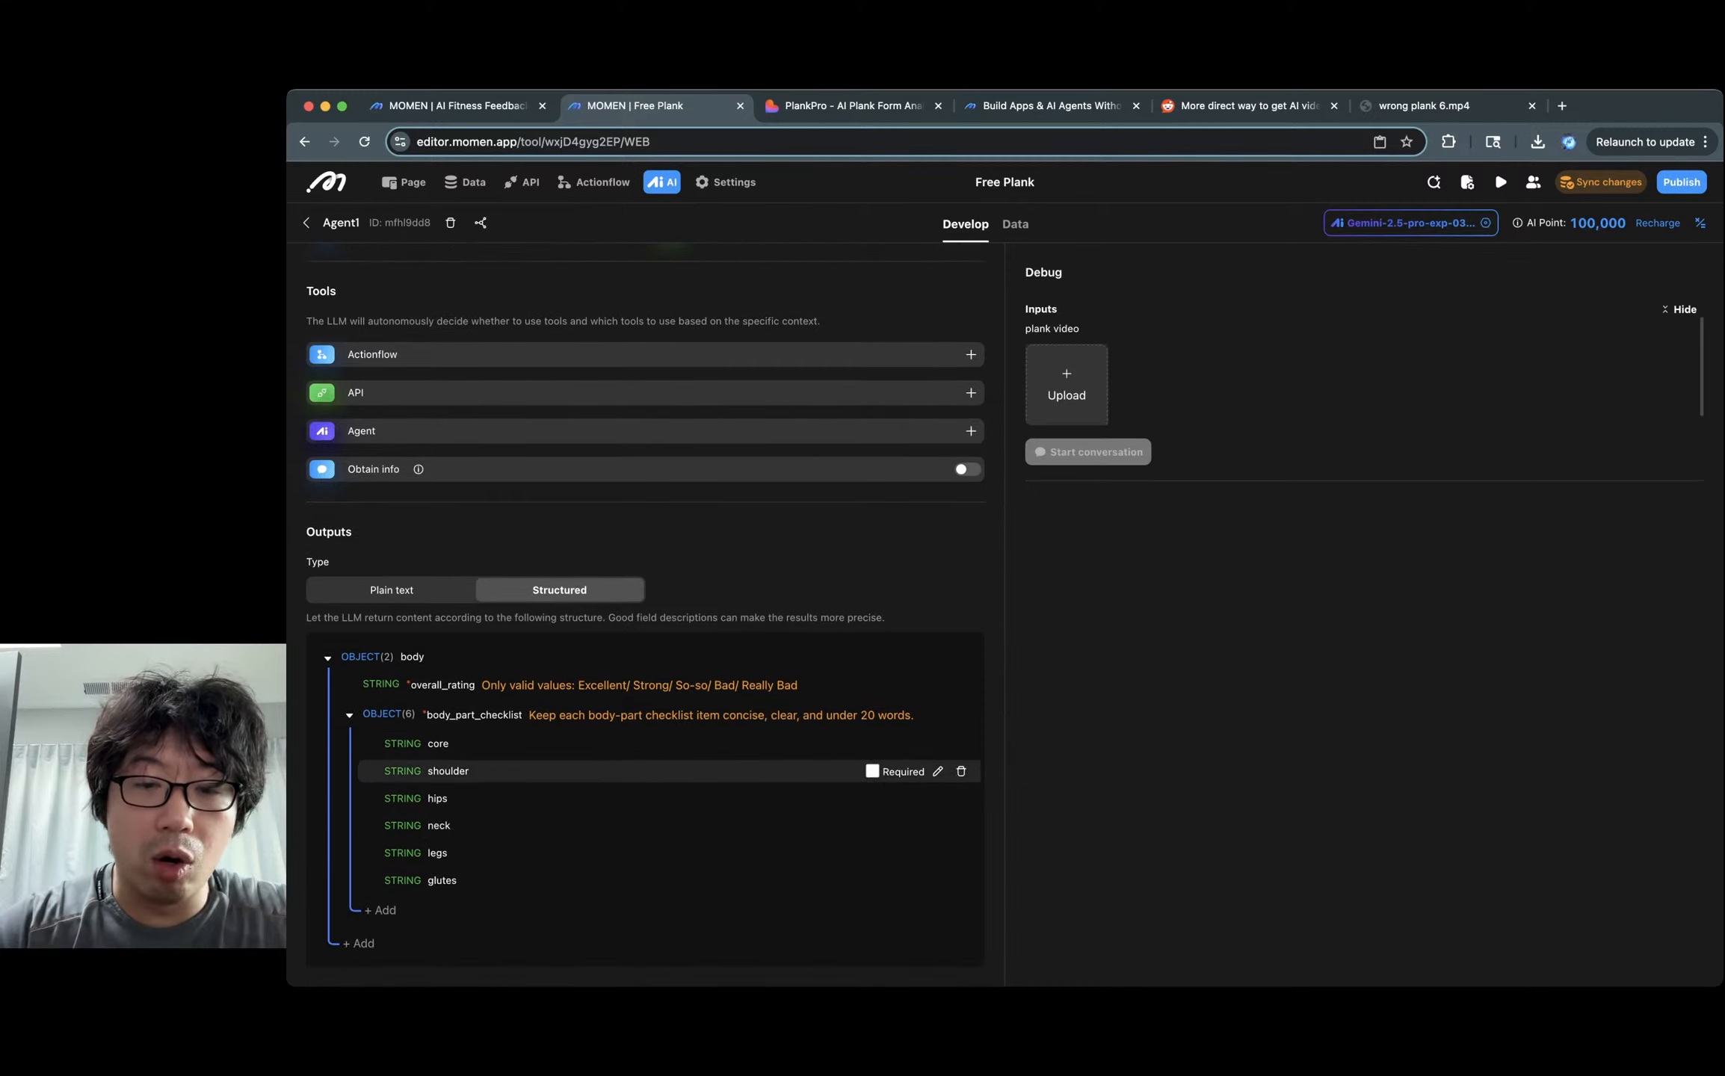
Mark the core, shoulder, hips, neck, legs and glutes checklist fields as required.
left_click(873, 743)
left_click(872, 770)
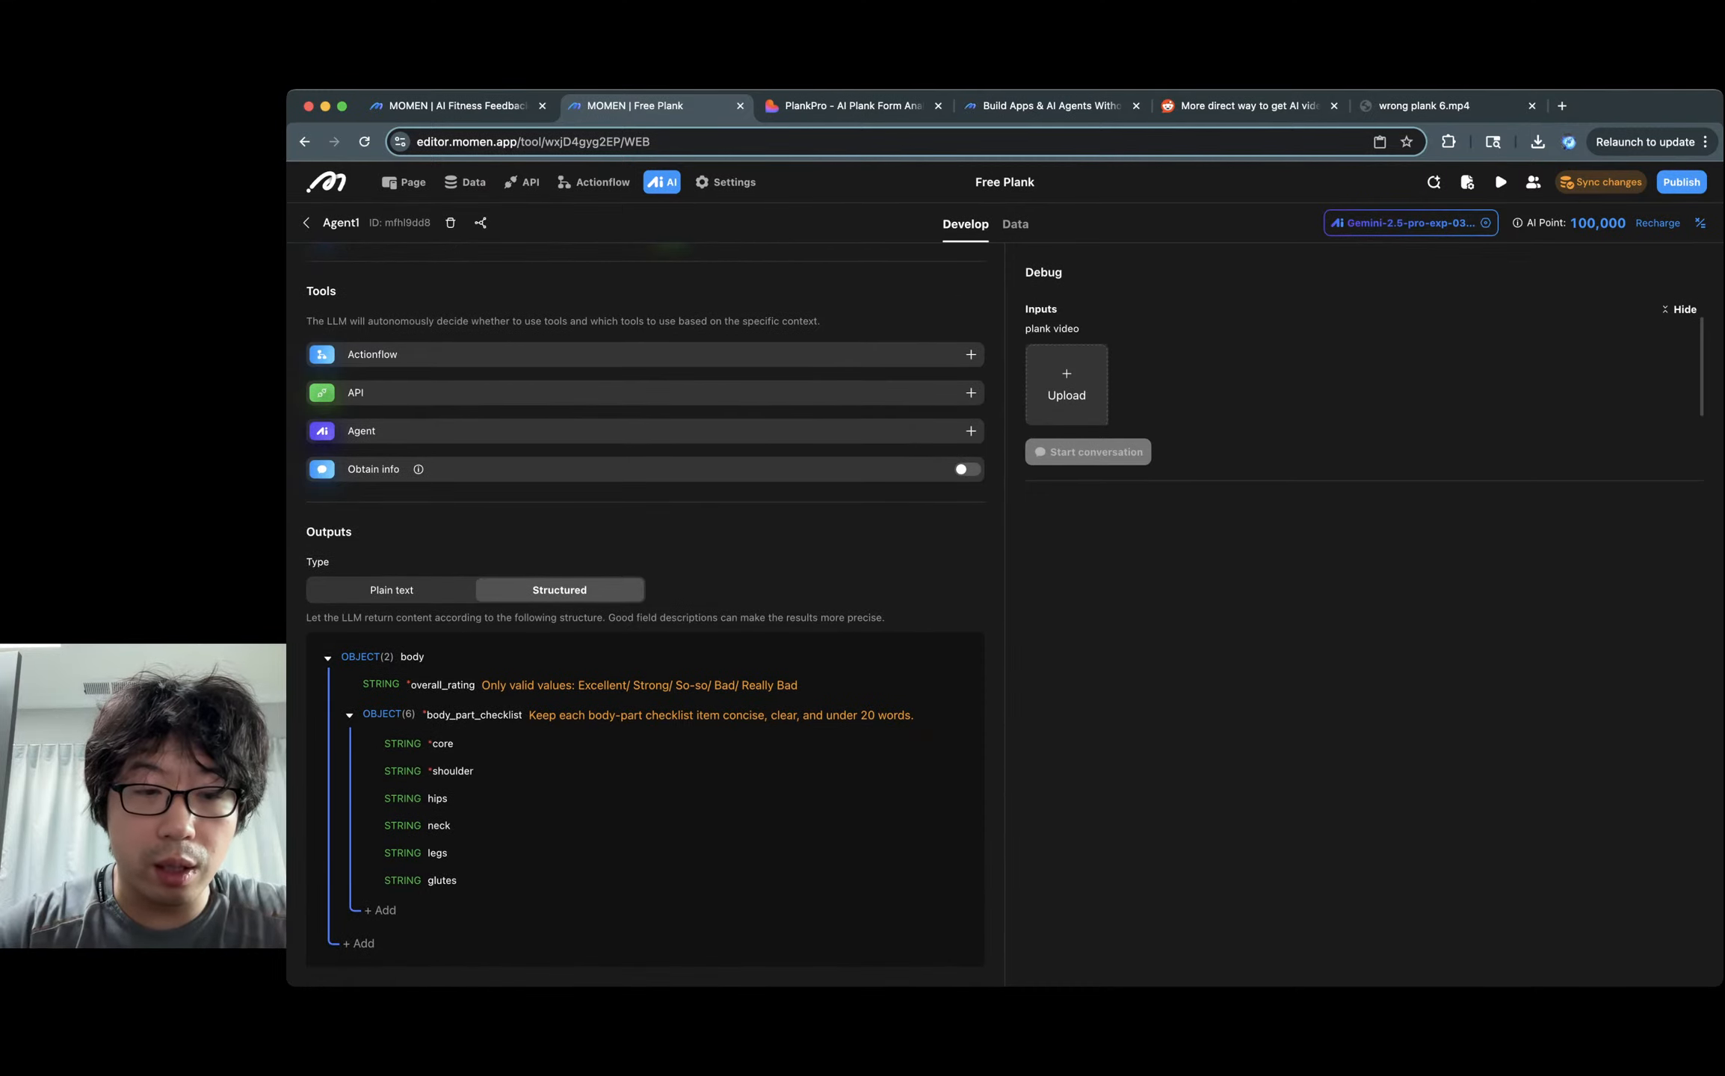
left_click(873, 798)
left_click(873, 825)
left_click(872, 852)
left_click(872, 880)
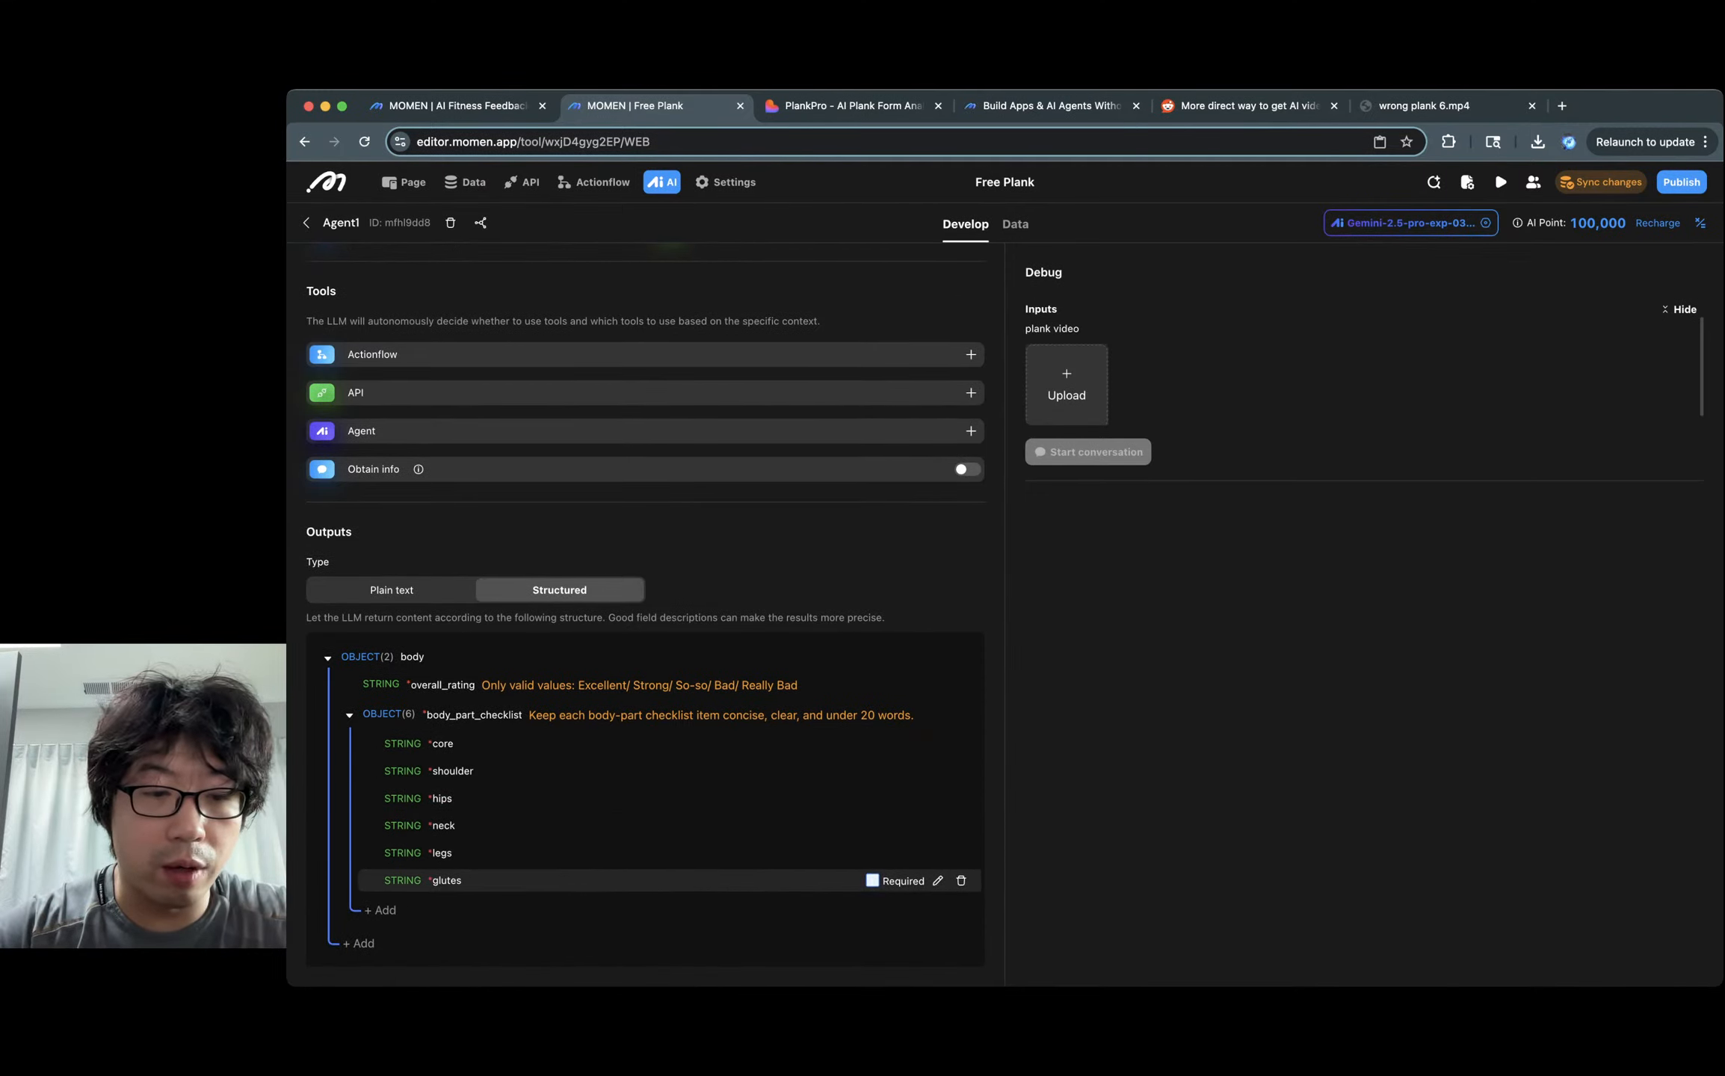
key("ctrl+shift+Tab")
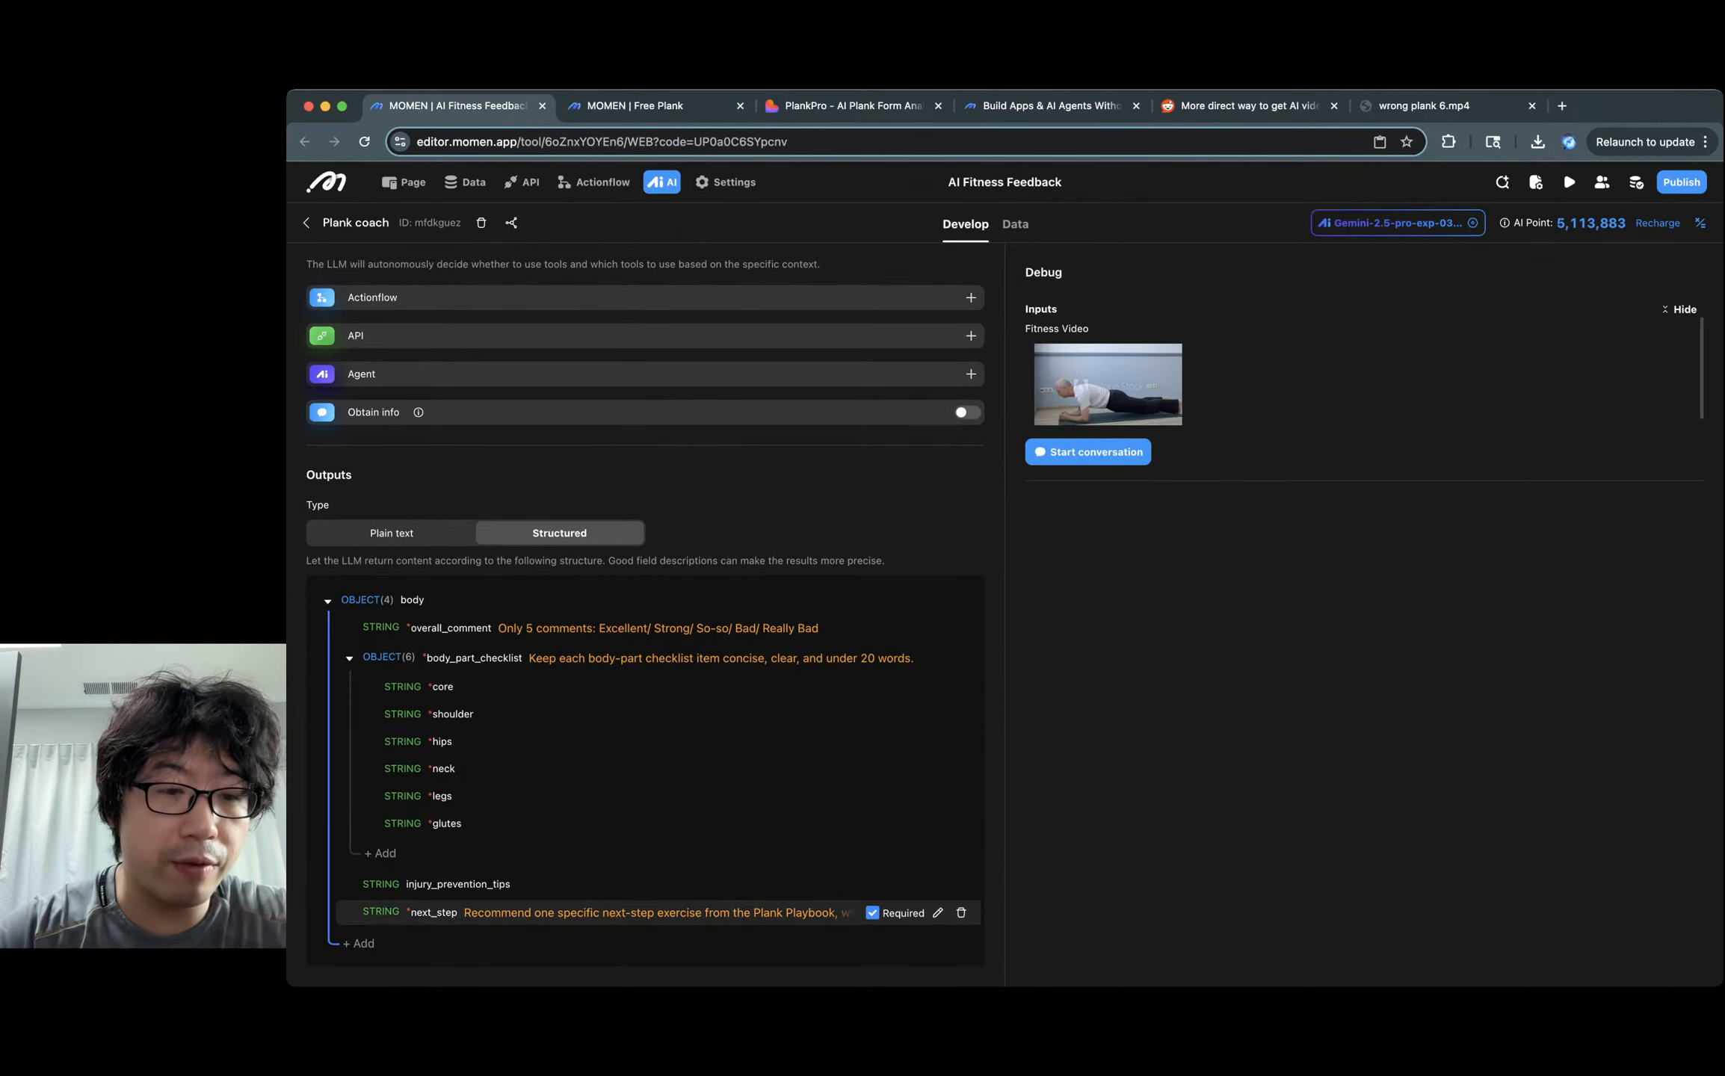
key("ctrl+Tab")
Add an injury_prevention_tips text field to the output body.
left_click(359, 943)
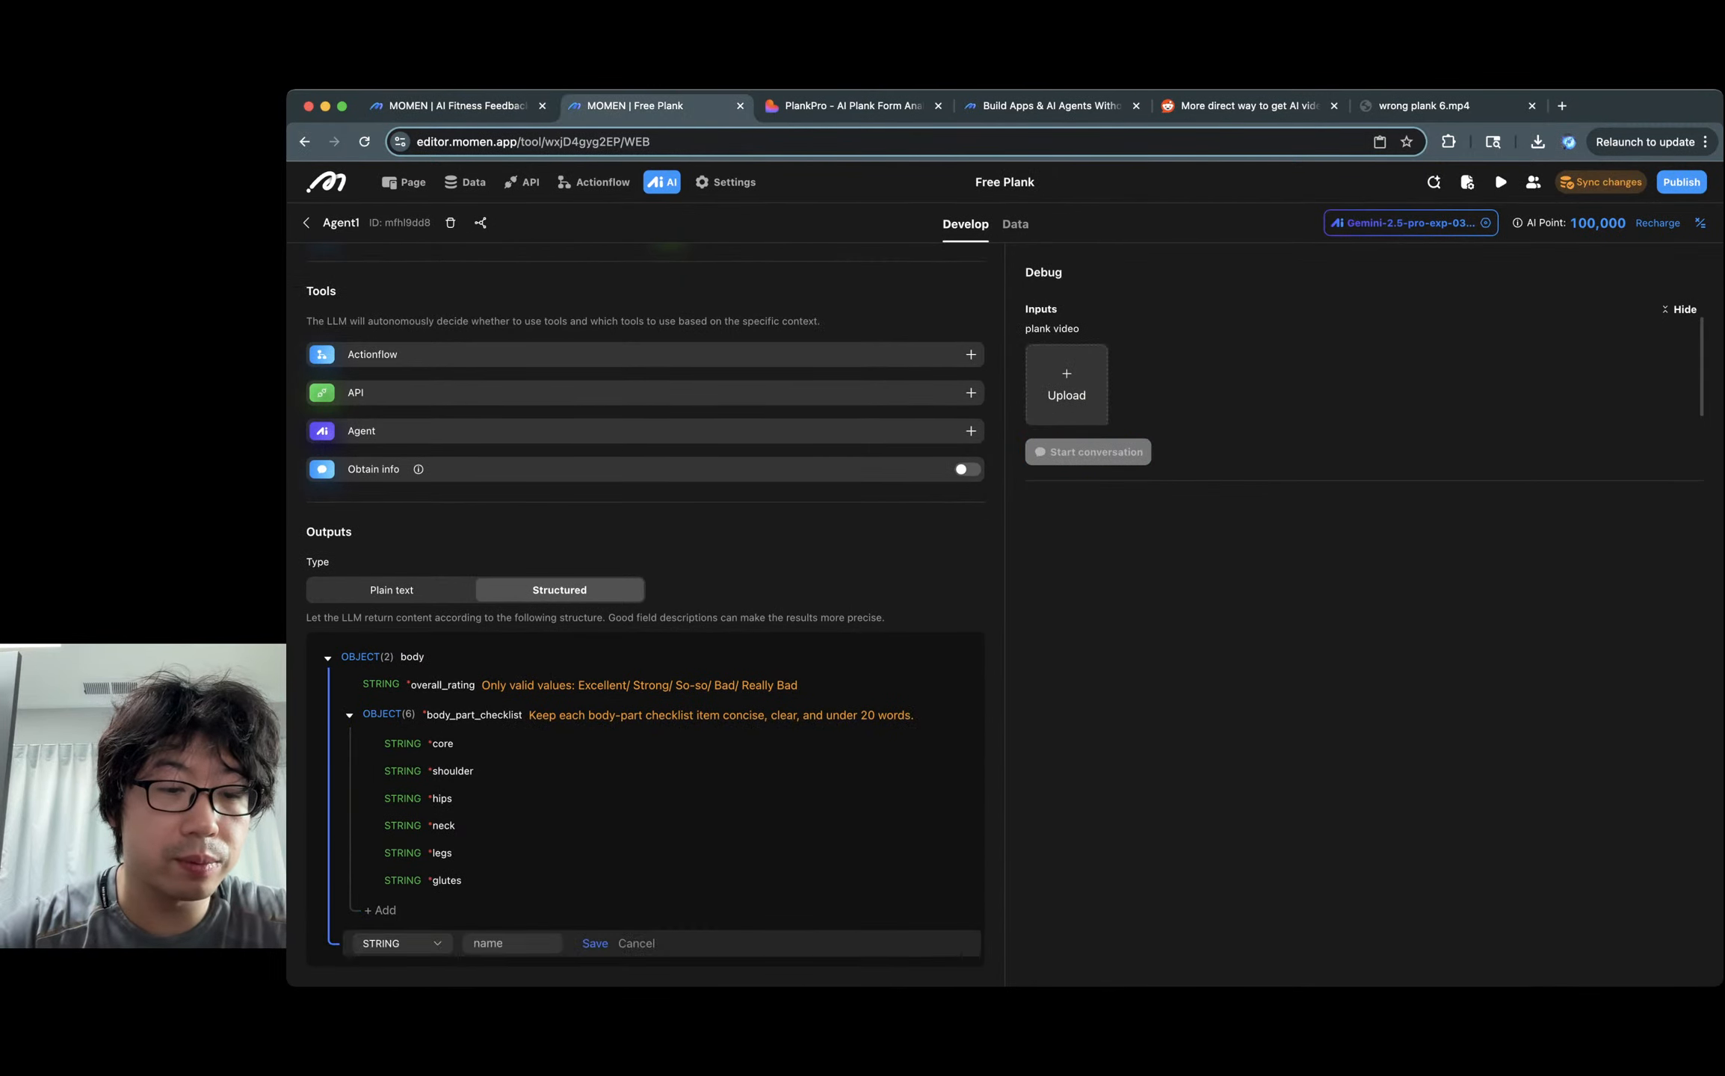
left_click(512, 943)
type("indury")
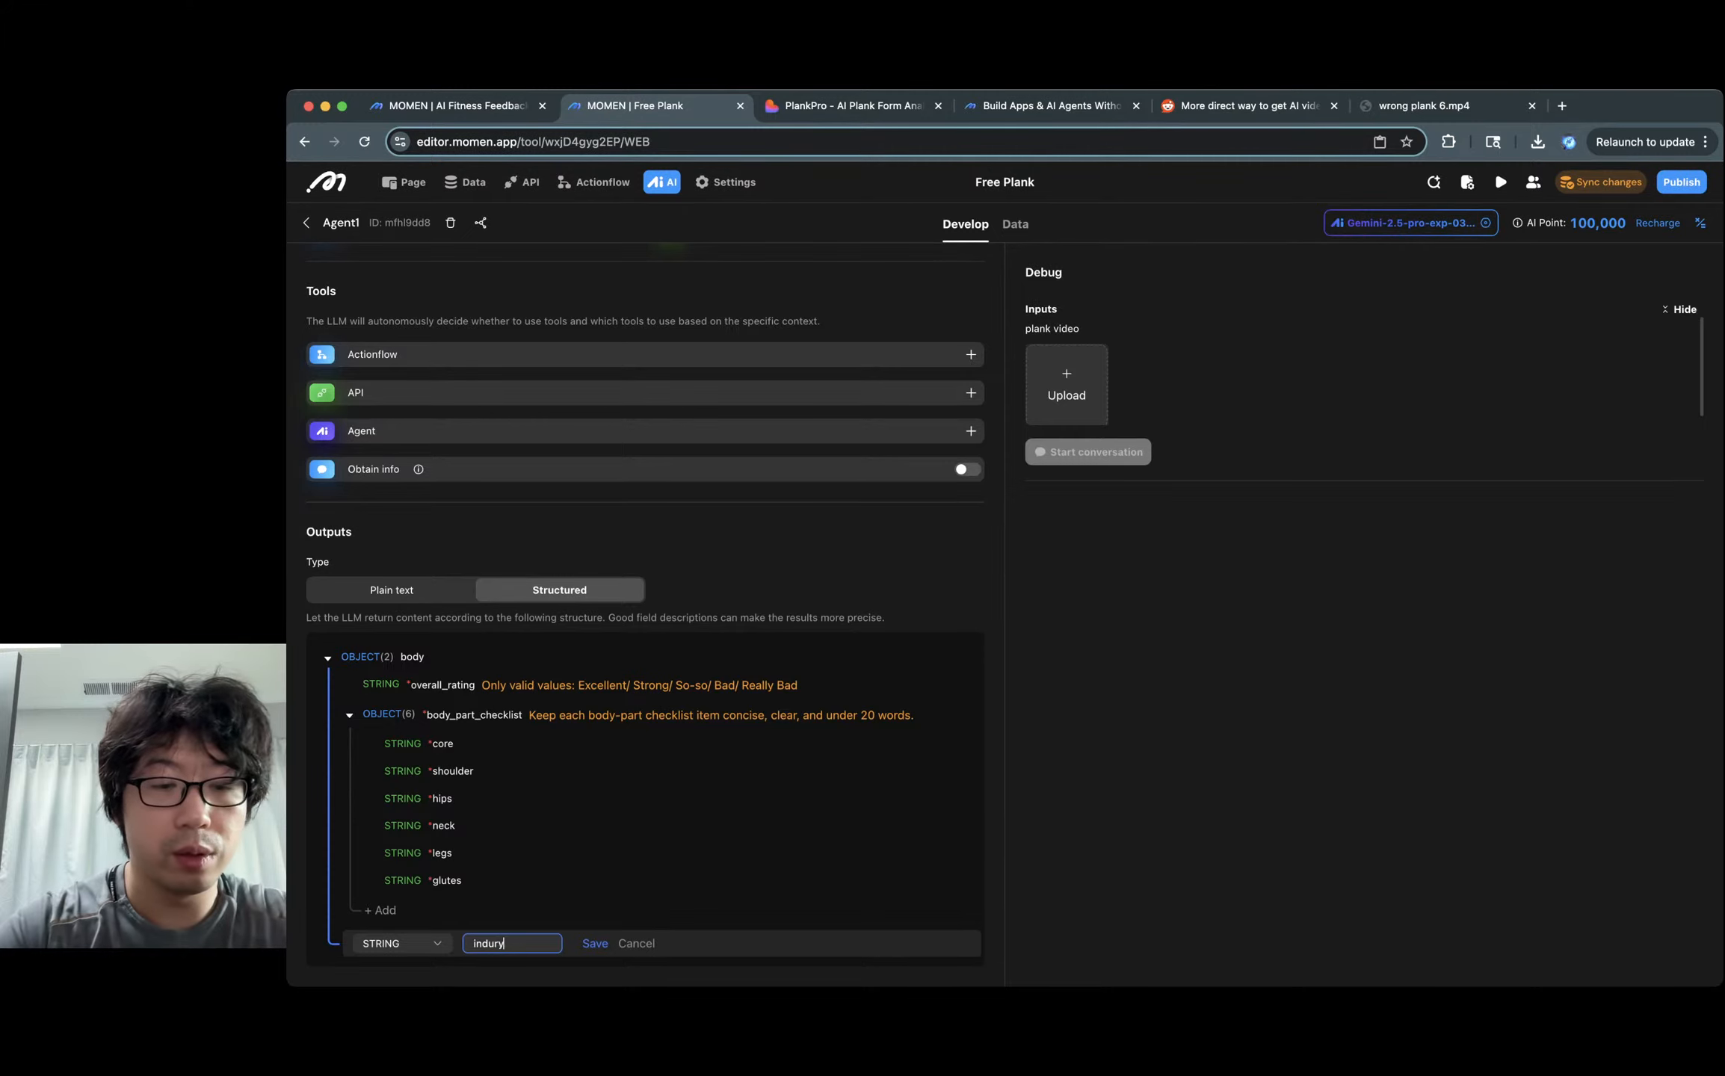
key("BackSpace")
key("BackSpace")
key("BackSpace")
key("BackSpace")
type("jury")
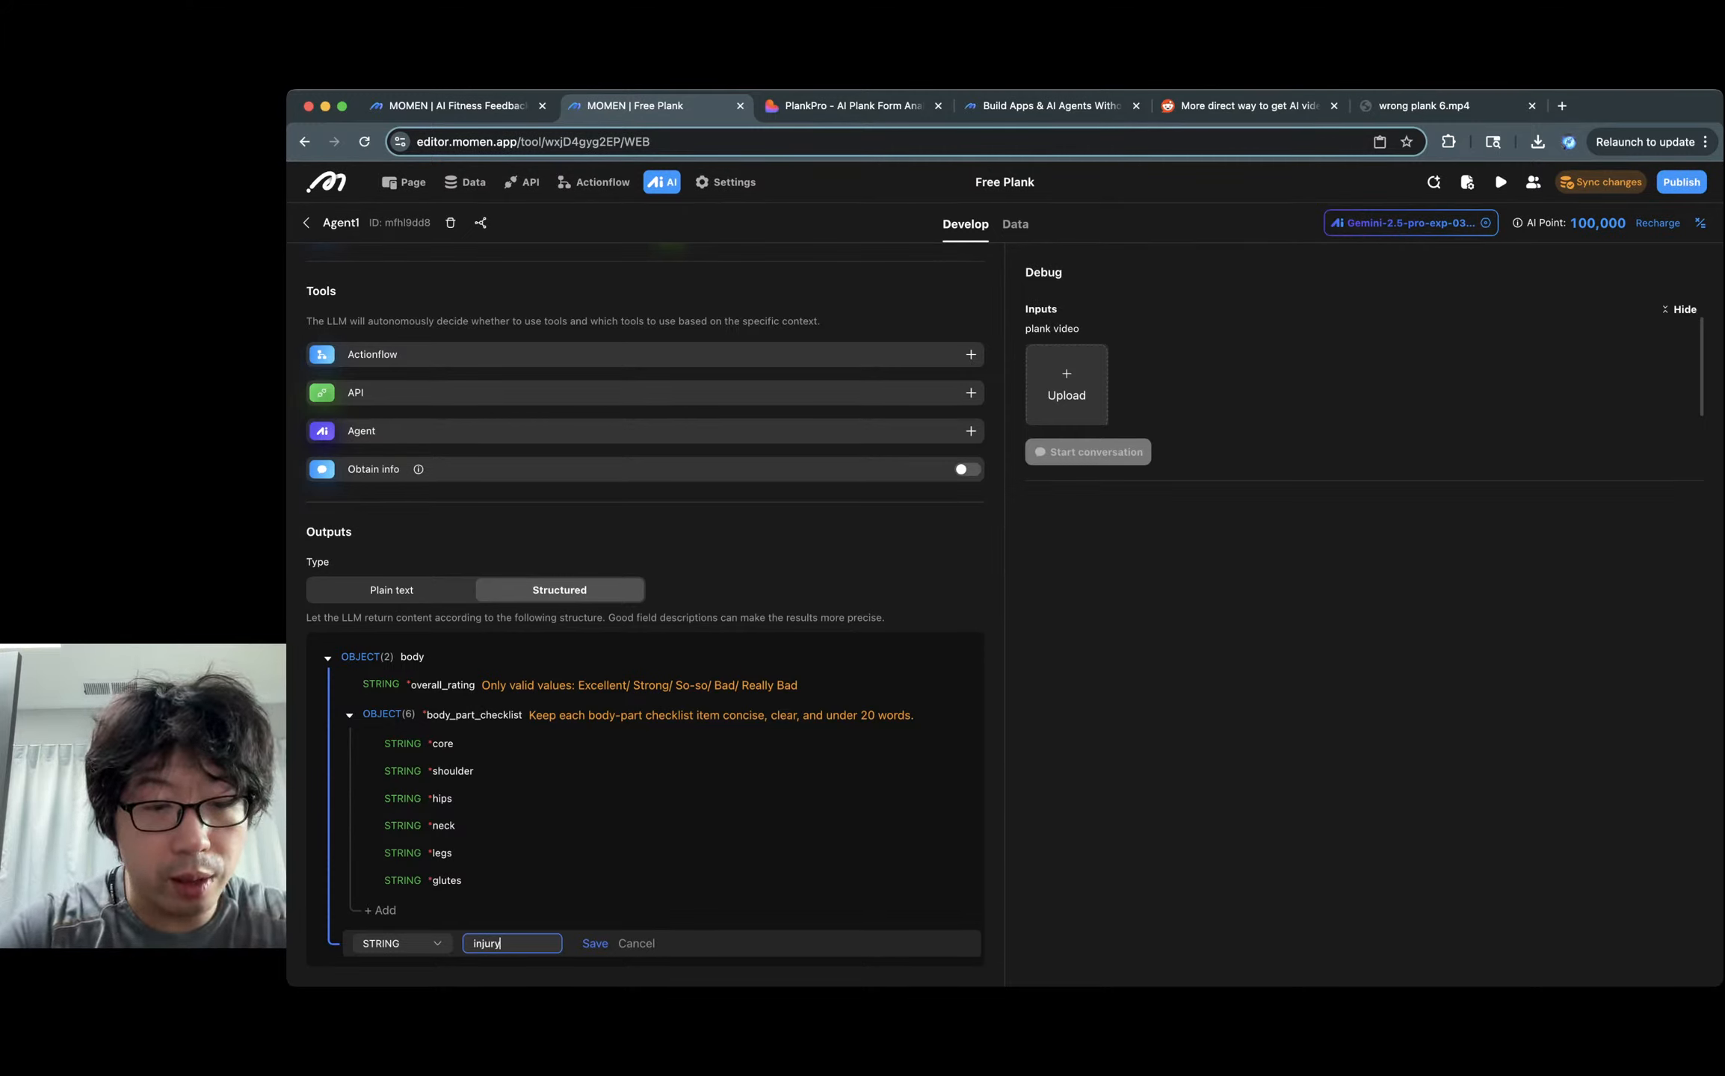
type("_preven")
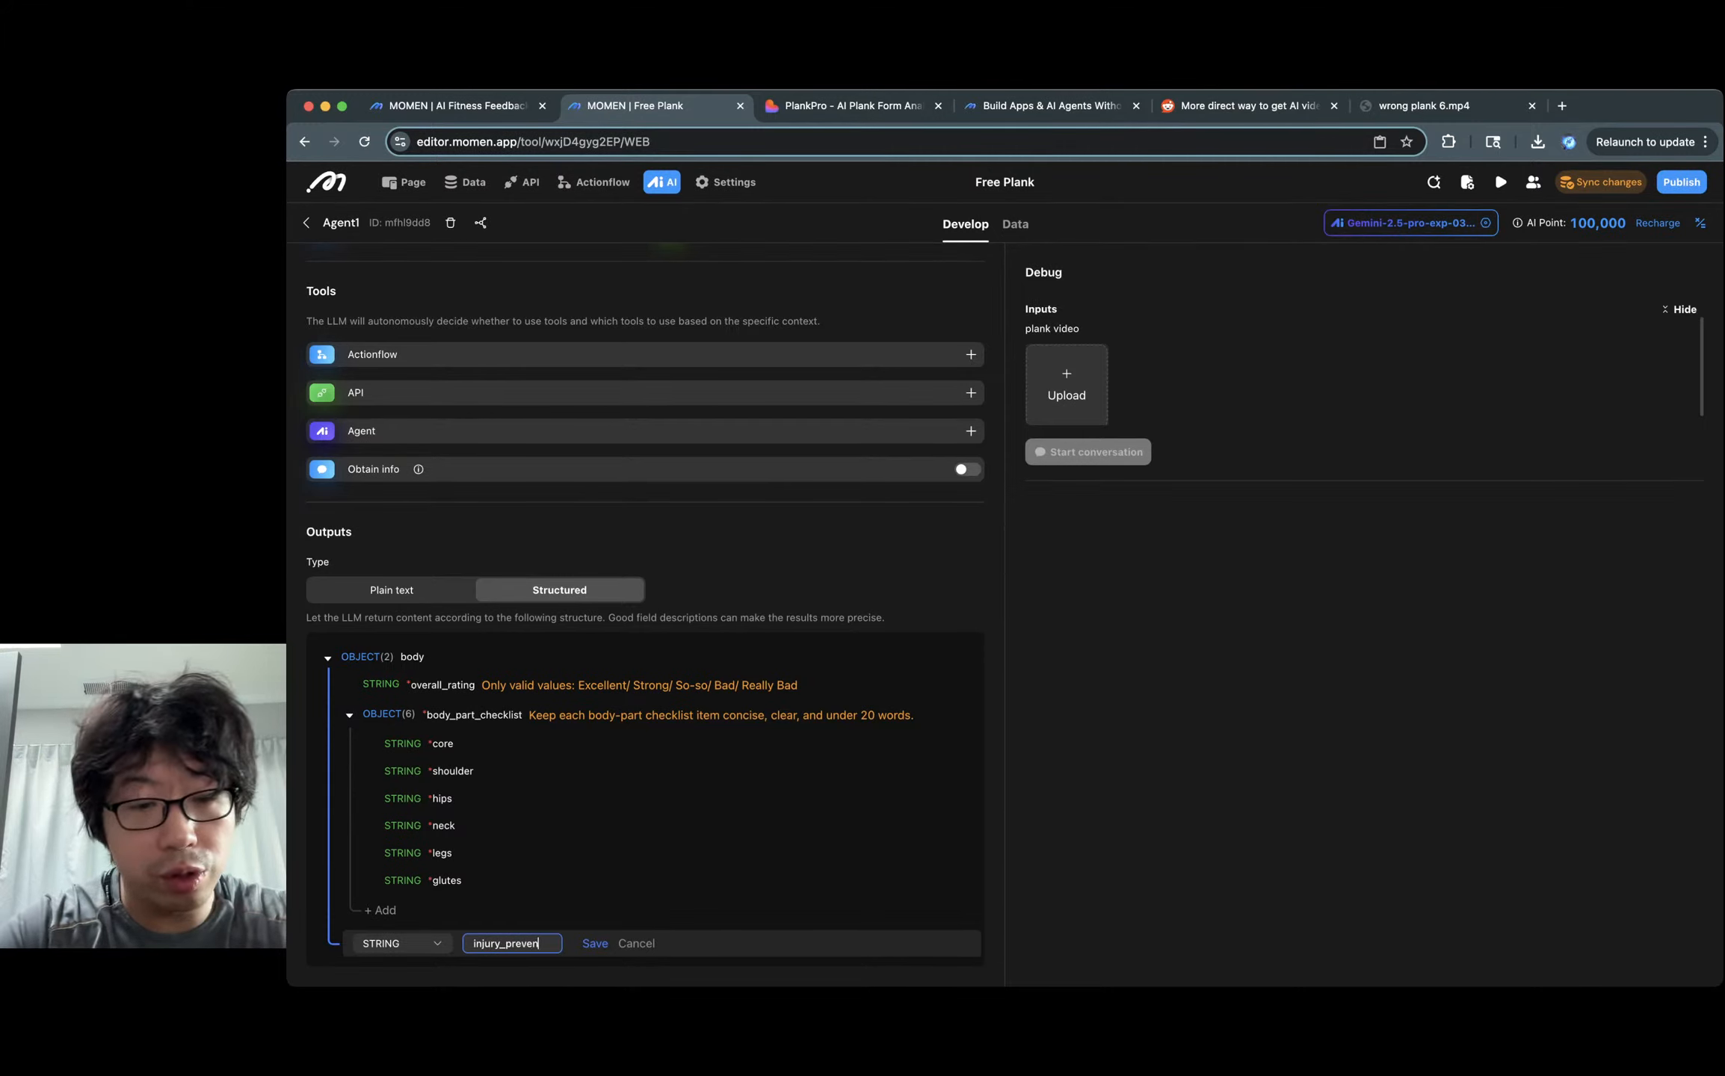
type("tion_tips")
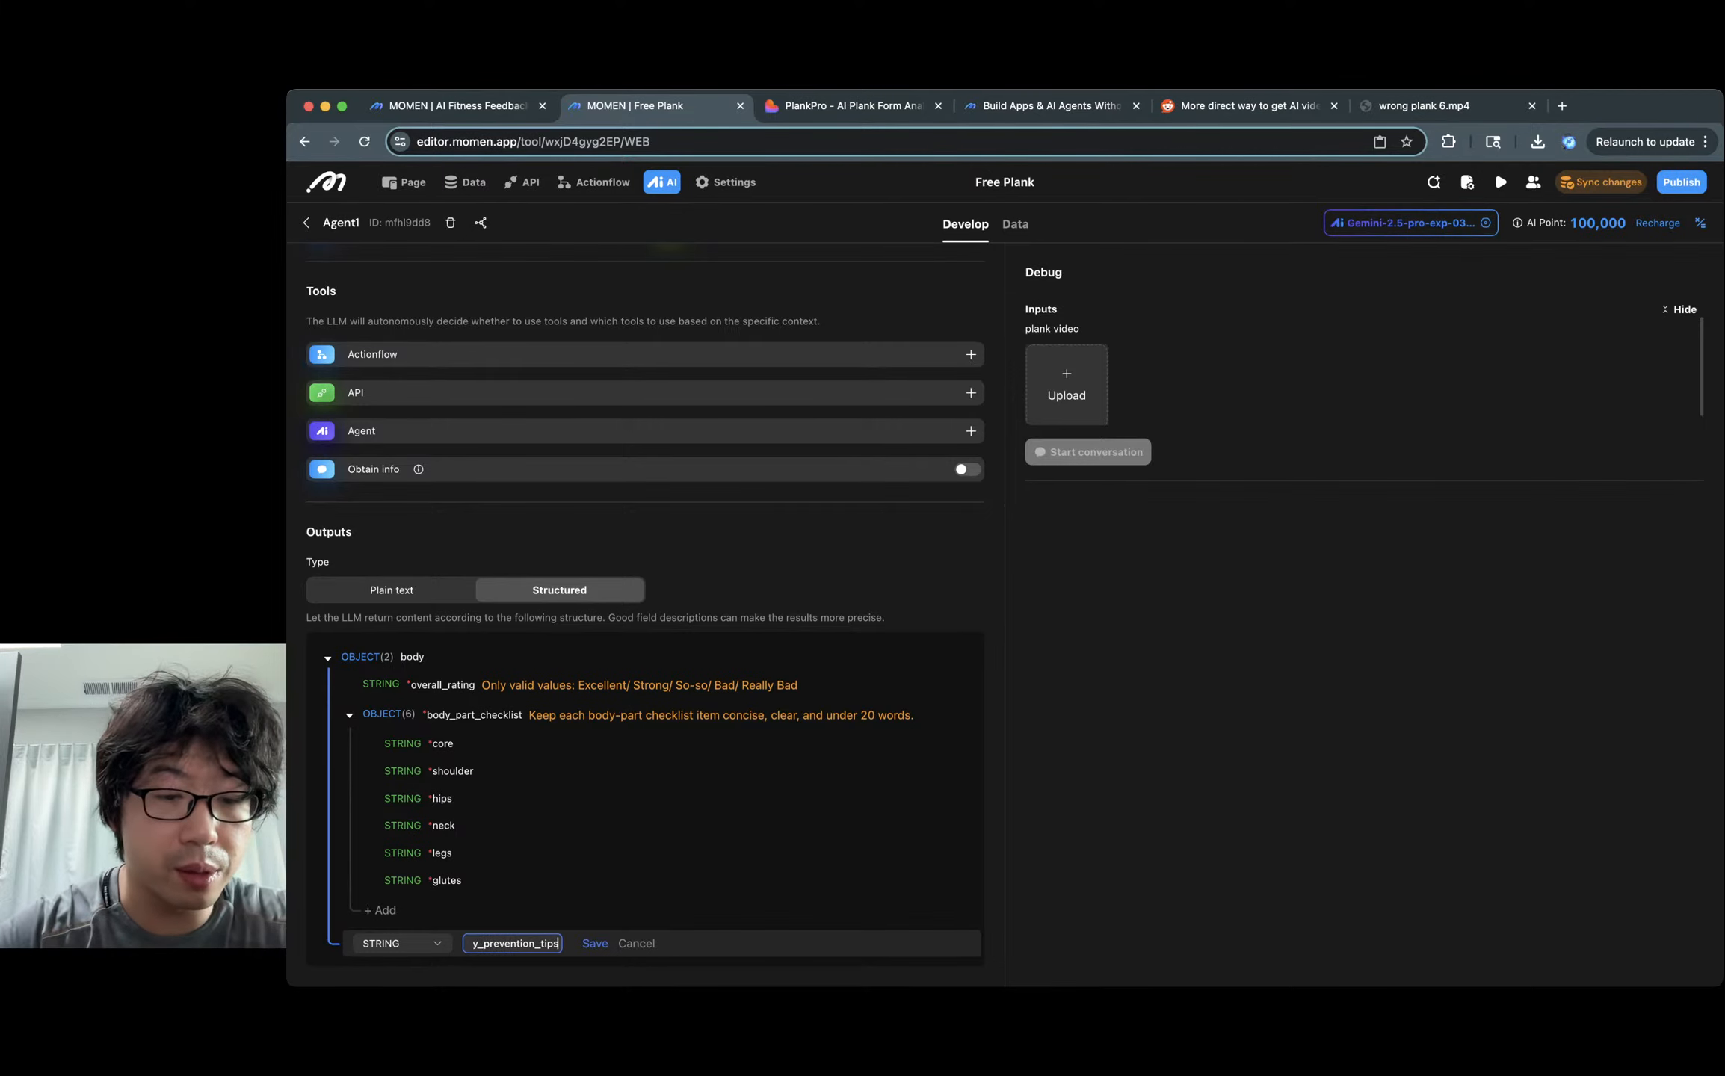
key("Return")
scroll(645, 881, "down", 1)
Copy the next_step description from the AI Fitness Feedback project and add a new empty output field.
key("ctrl+shift+Tab")
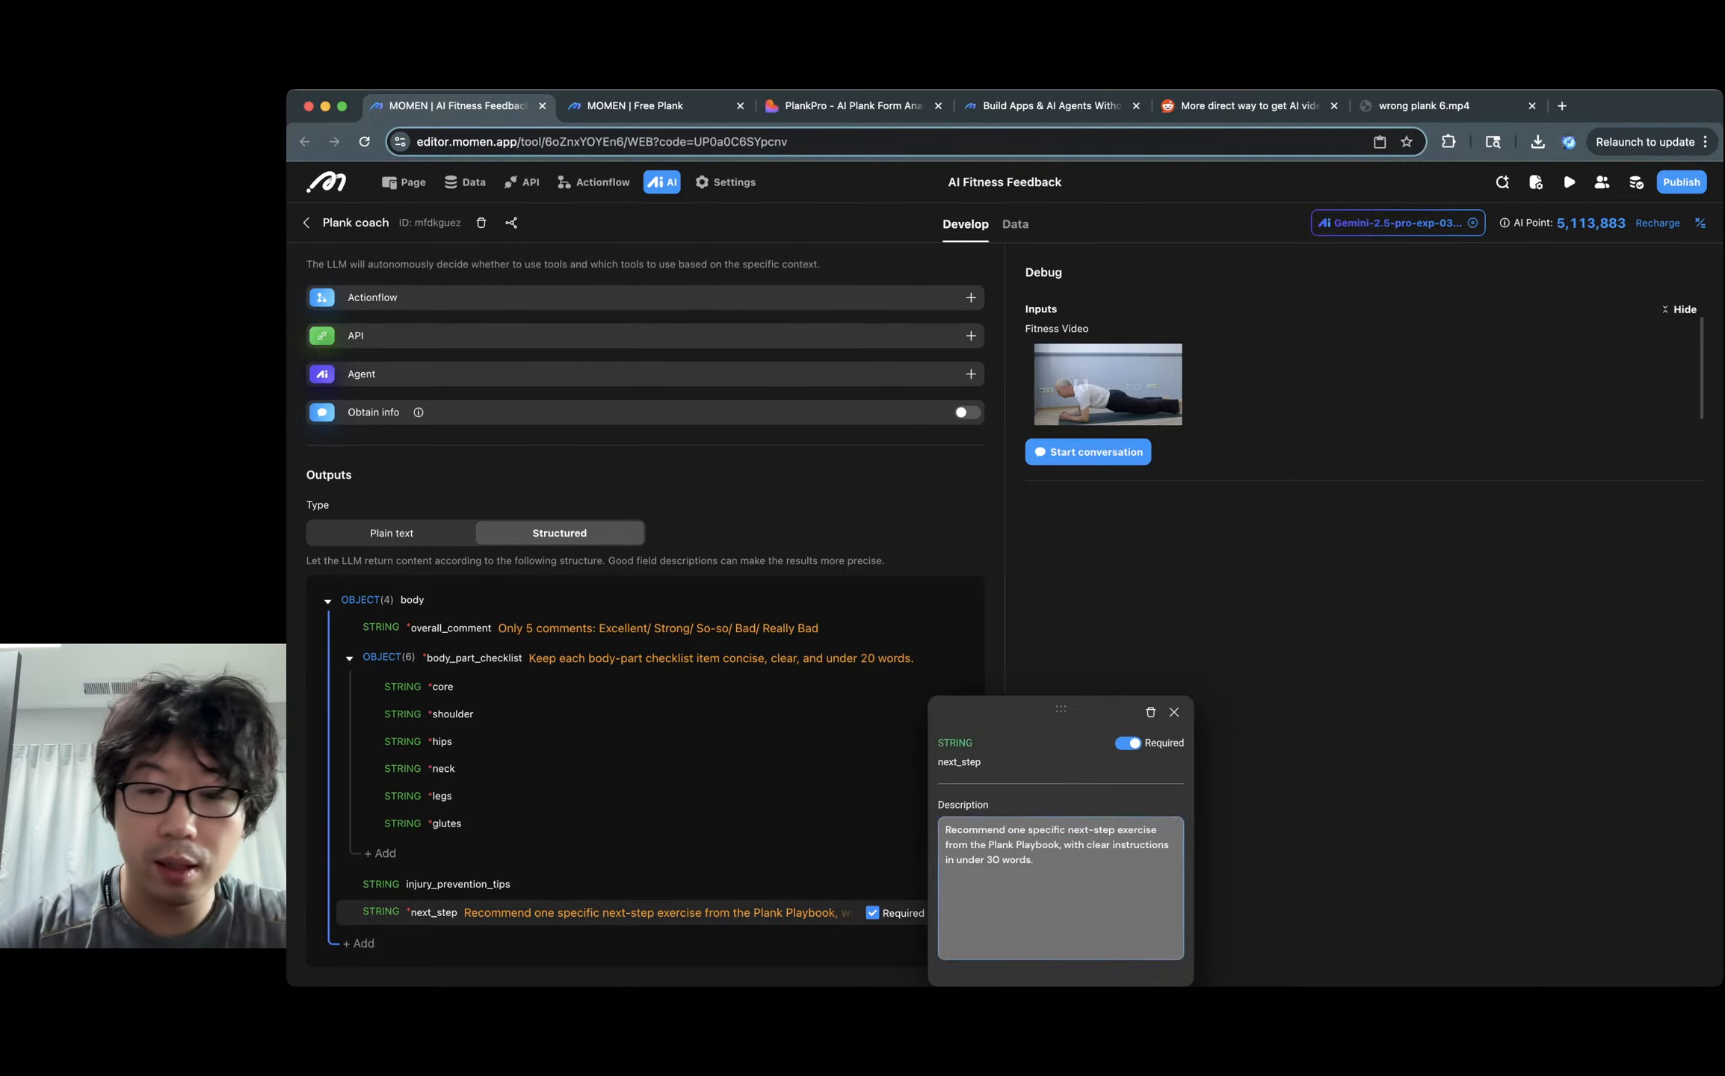
left_click(937, 912)
key("super+a")
key("super+c")
key("ctrl+Tab")
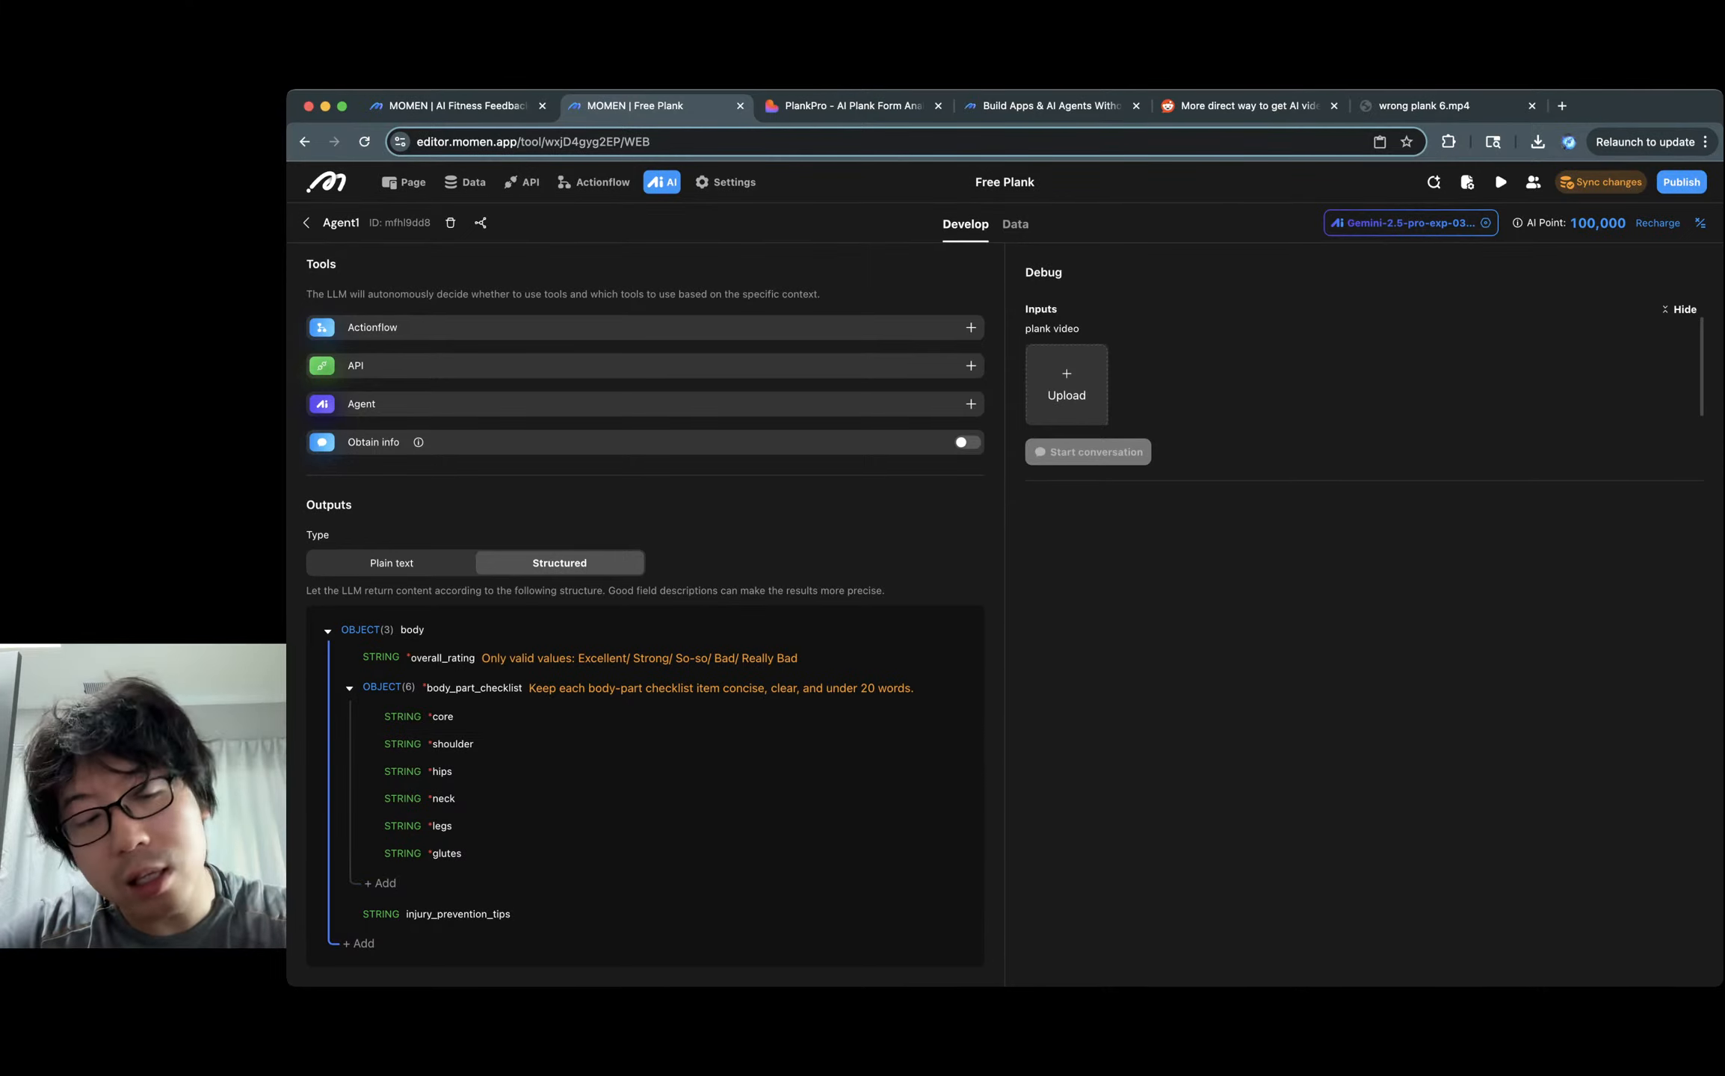
left_click(359, 943)
left_click(512, 944)
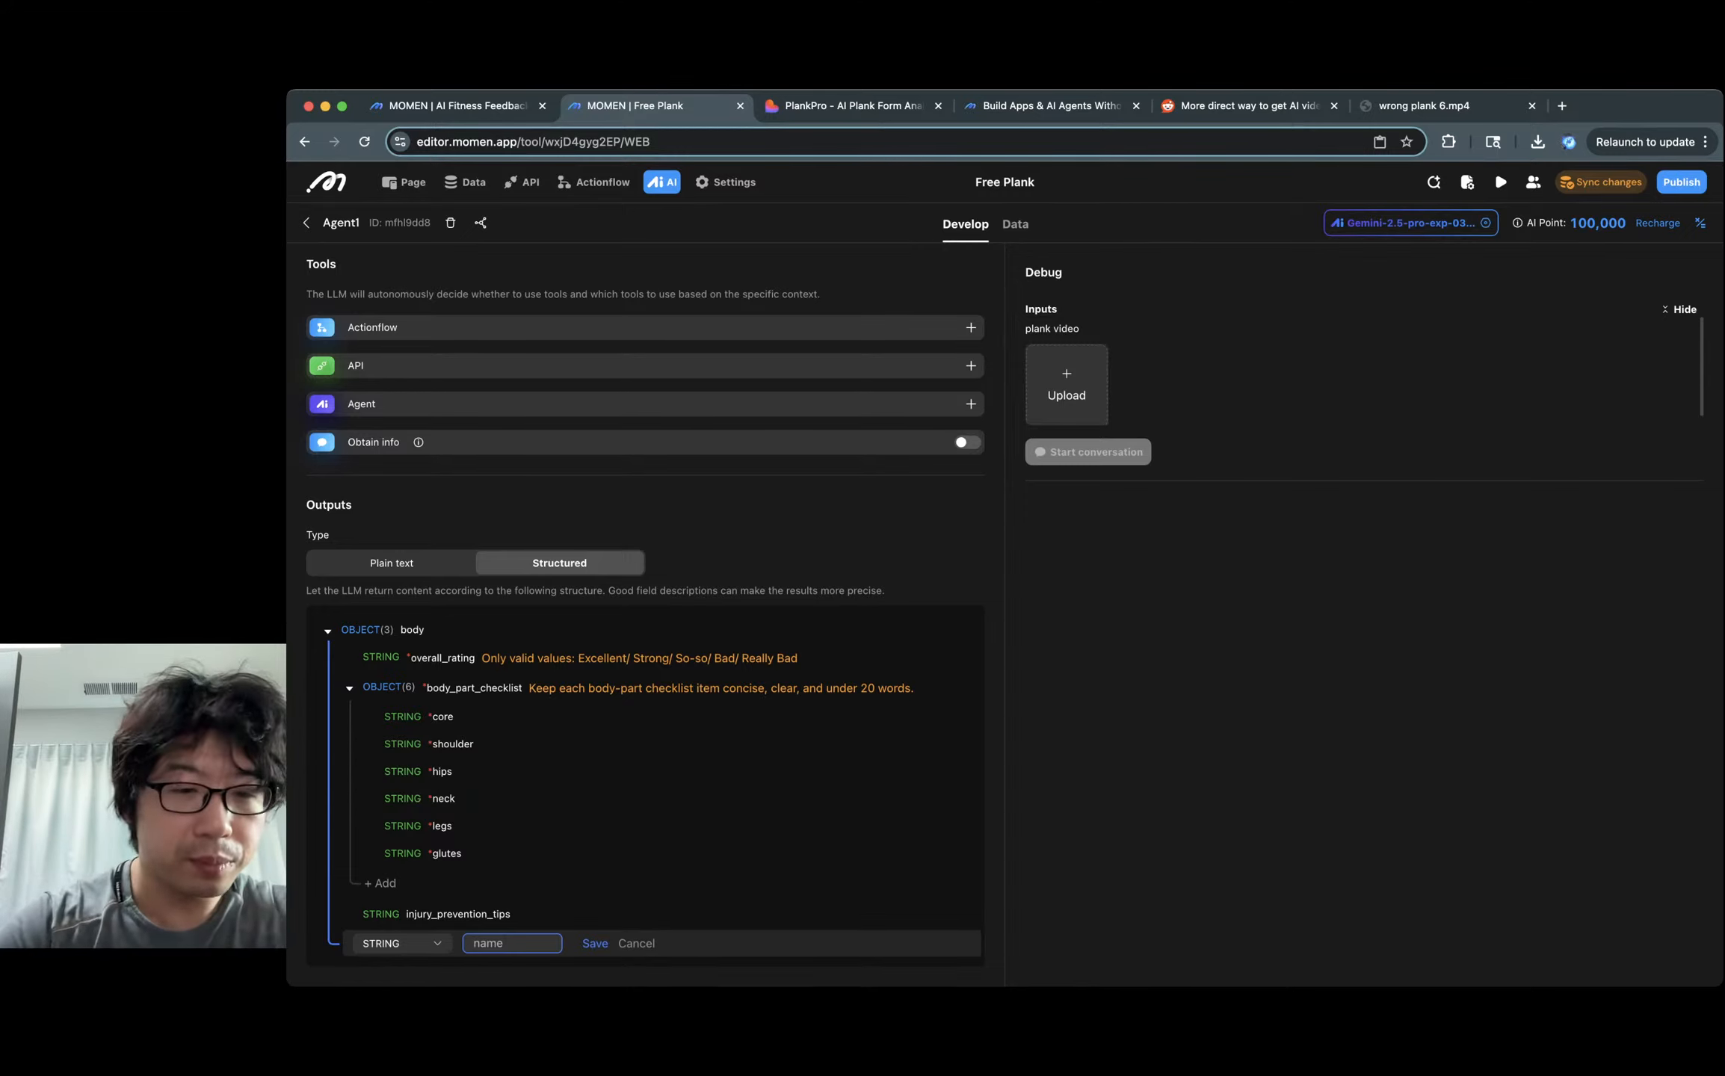
Name the new field next_step, paste its one-exercise, under-30-word description, and make it required.
type("next_step")
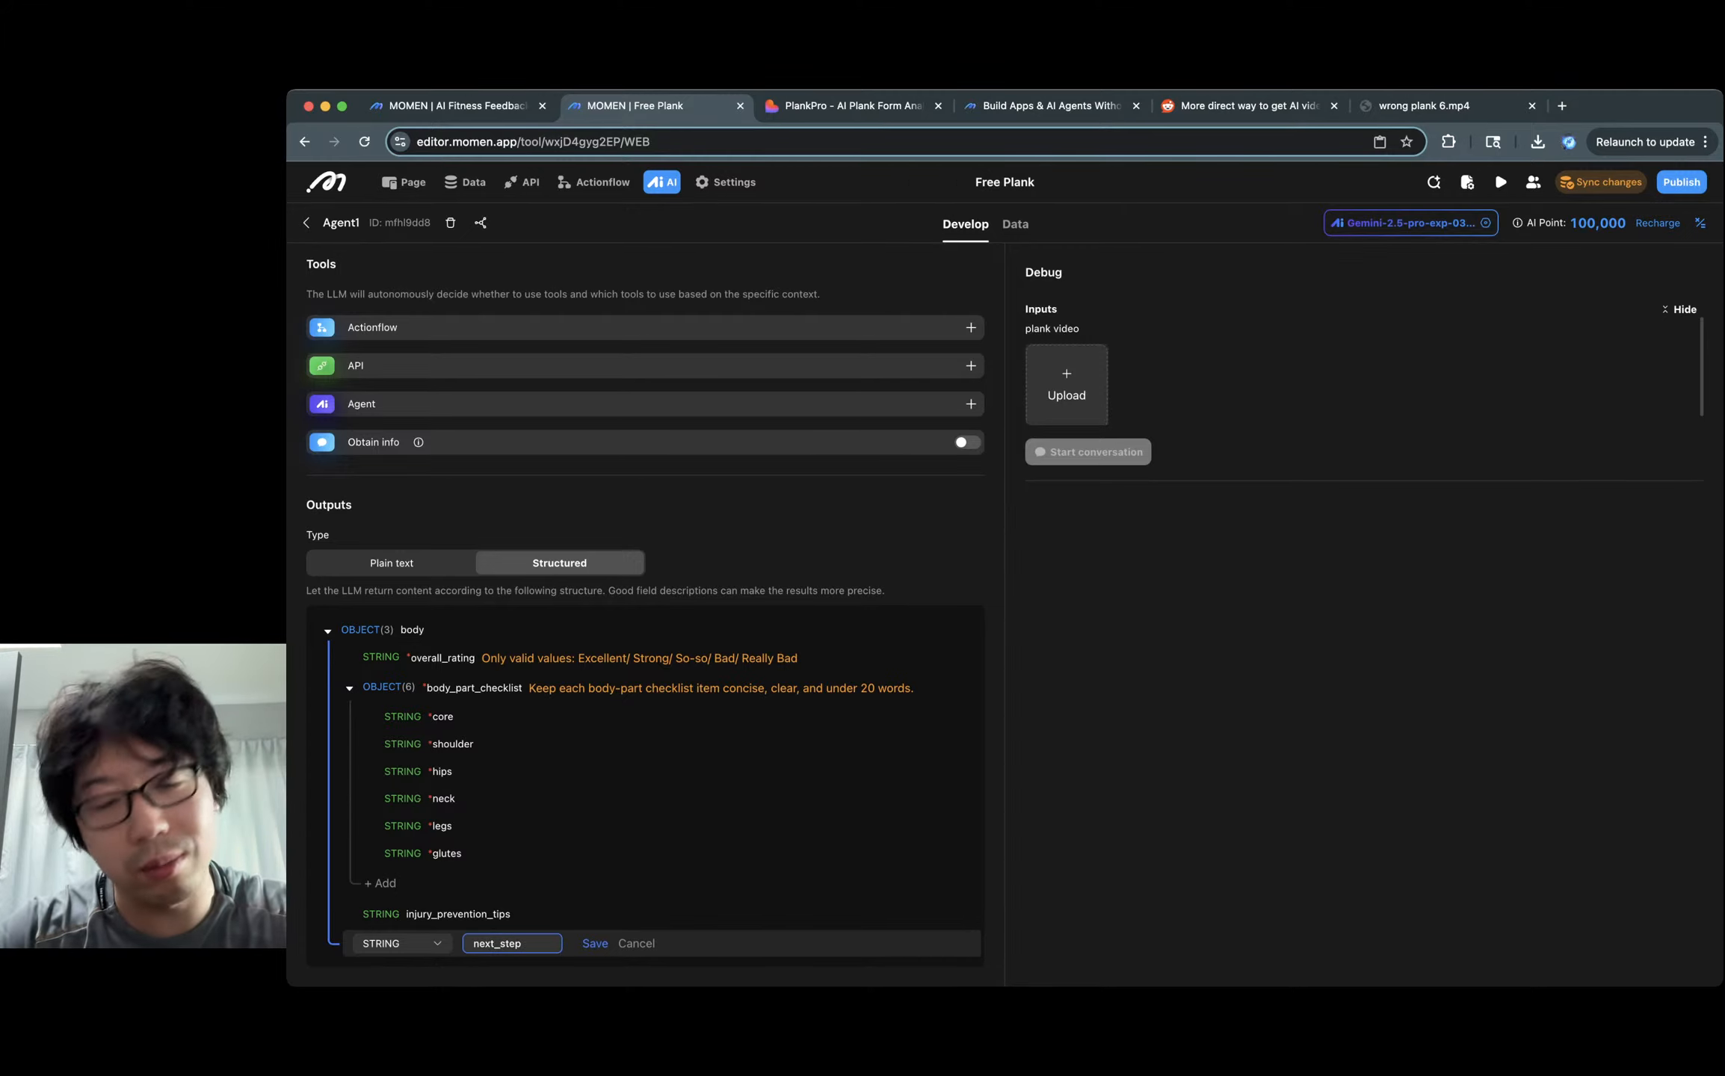
key("Return")
left_click(937, 941)
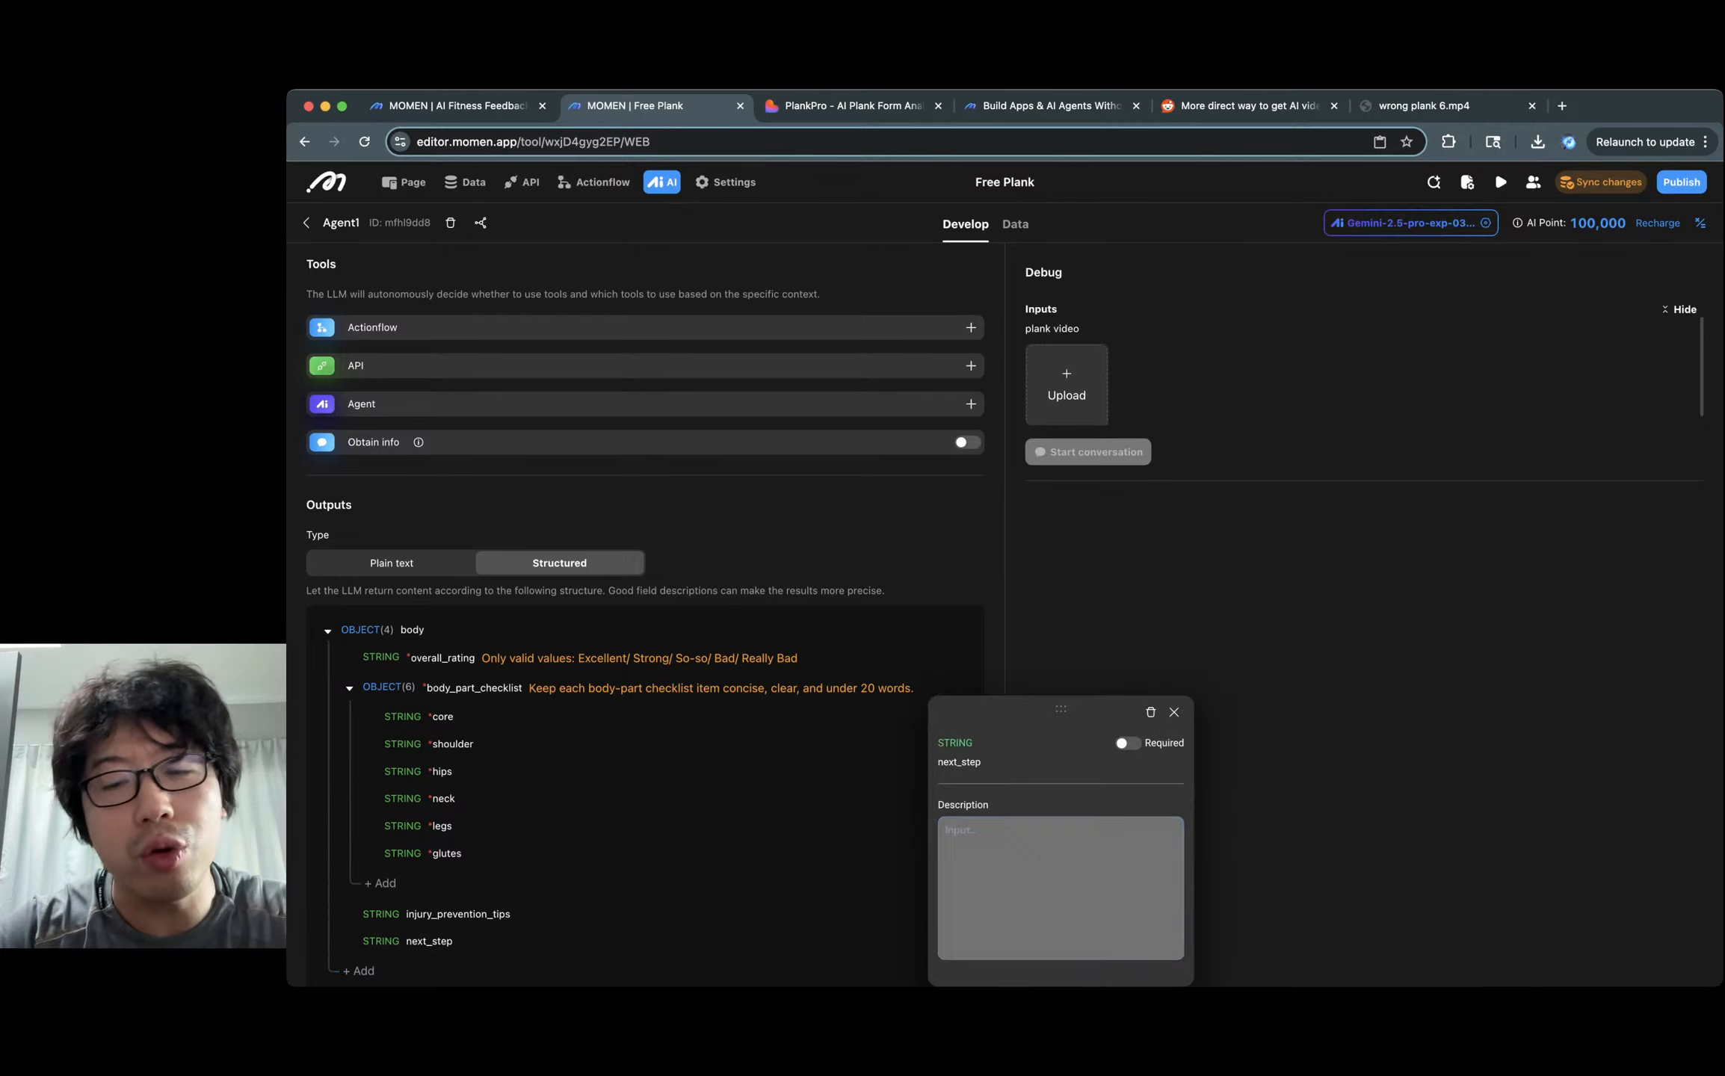
key("super+v")
left_click(1128, 744)
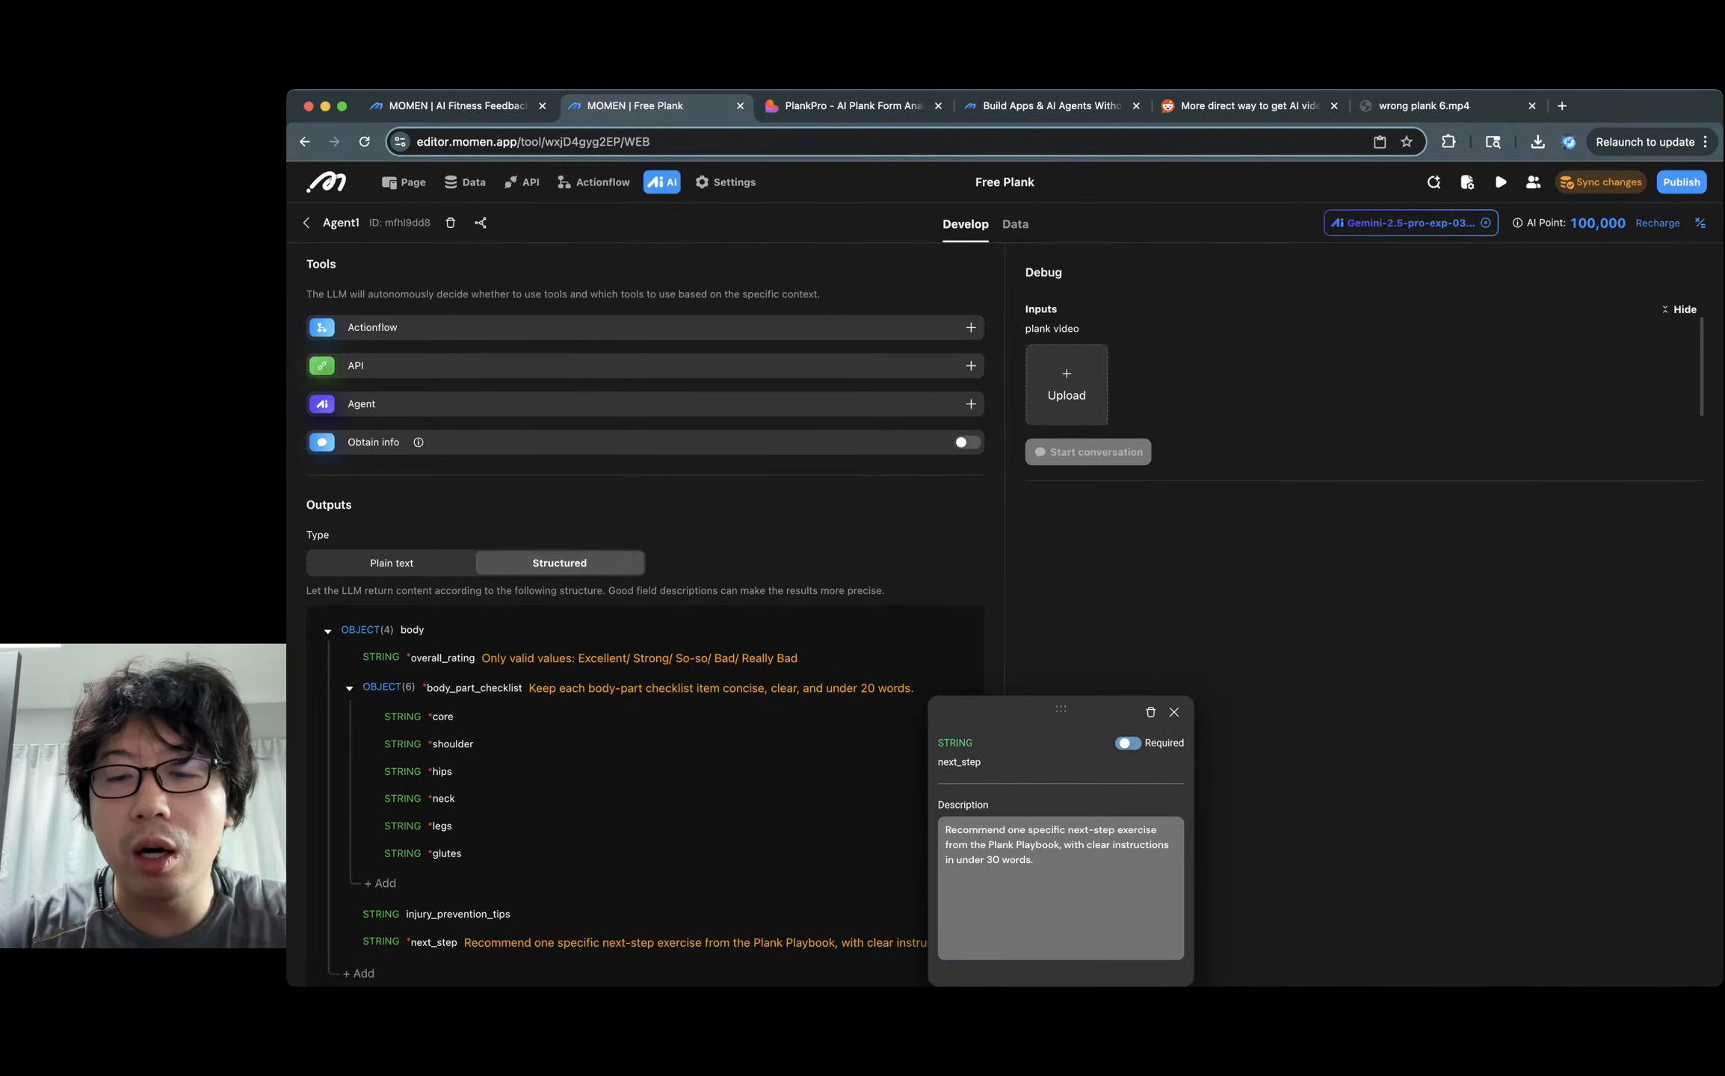
left_click(1175, 712)
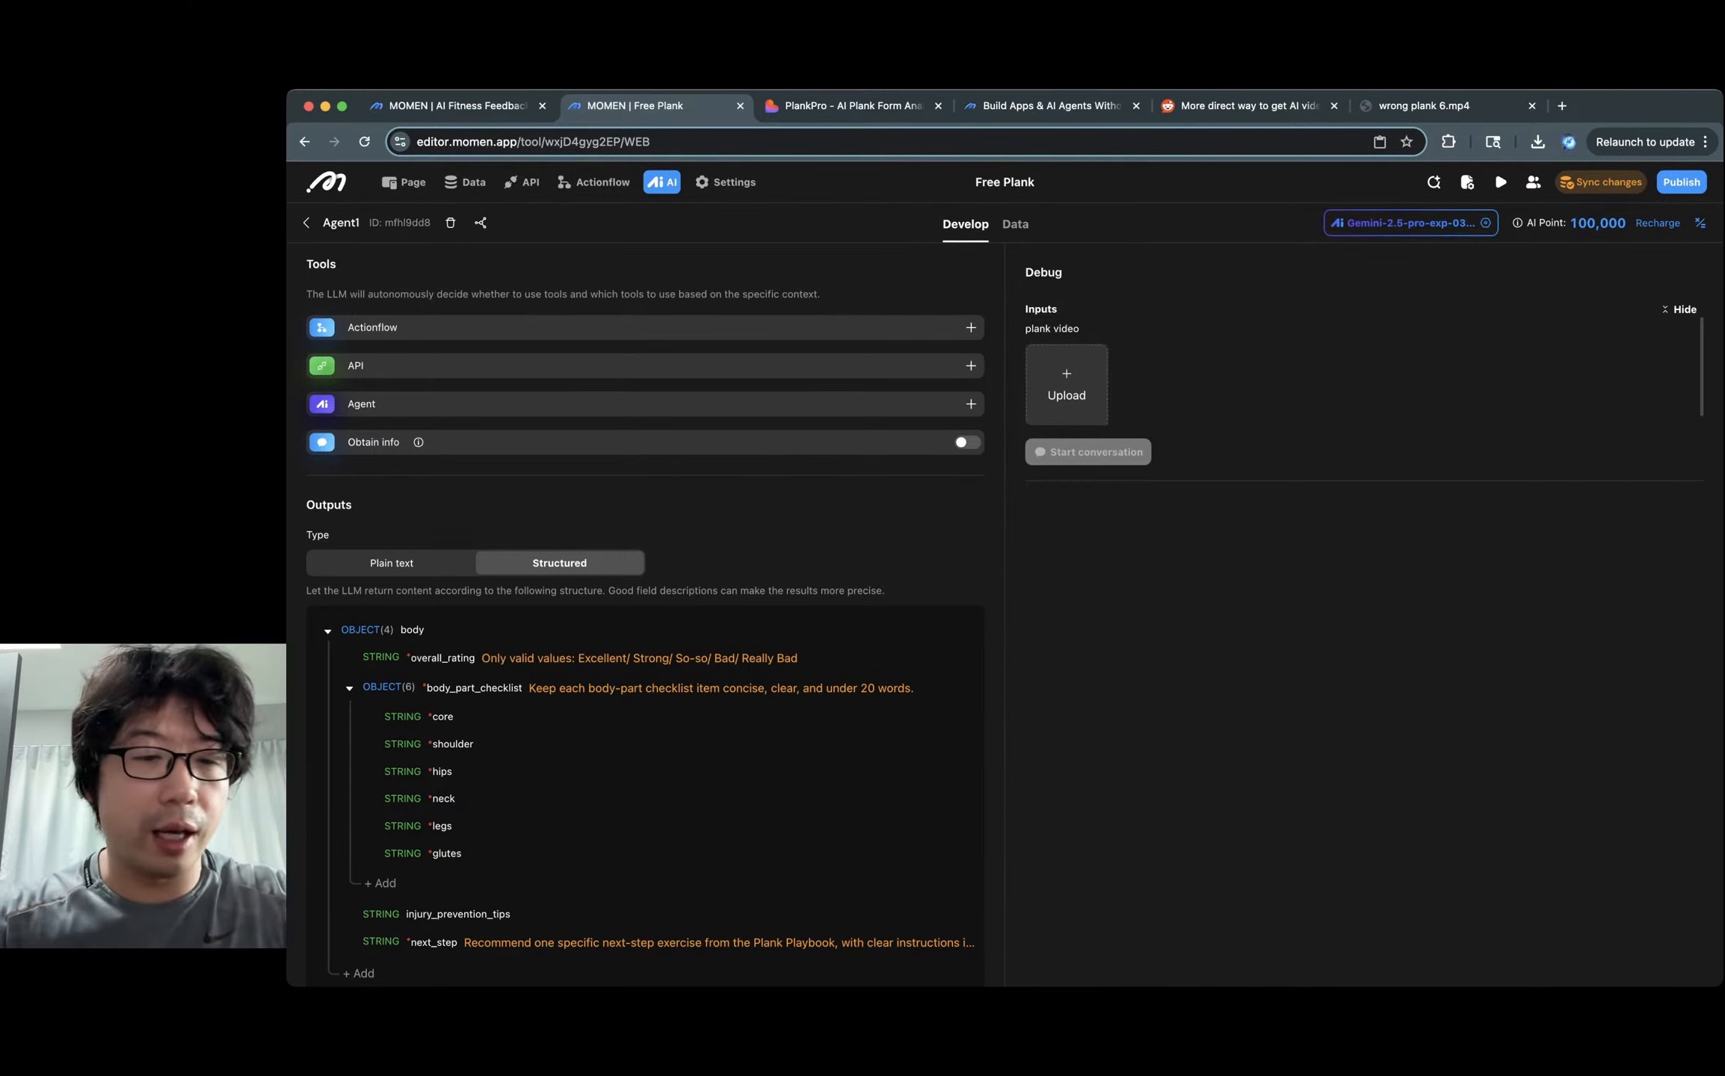
scroll(643, 799, "down", 1)
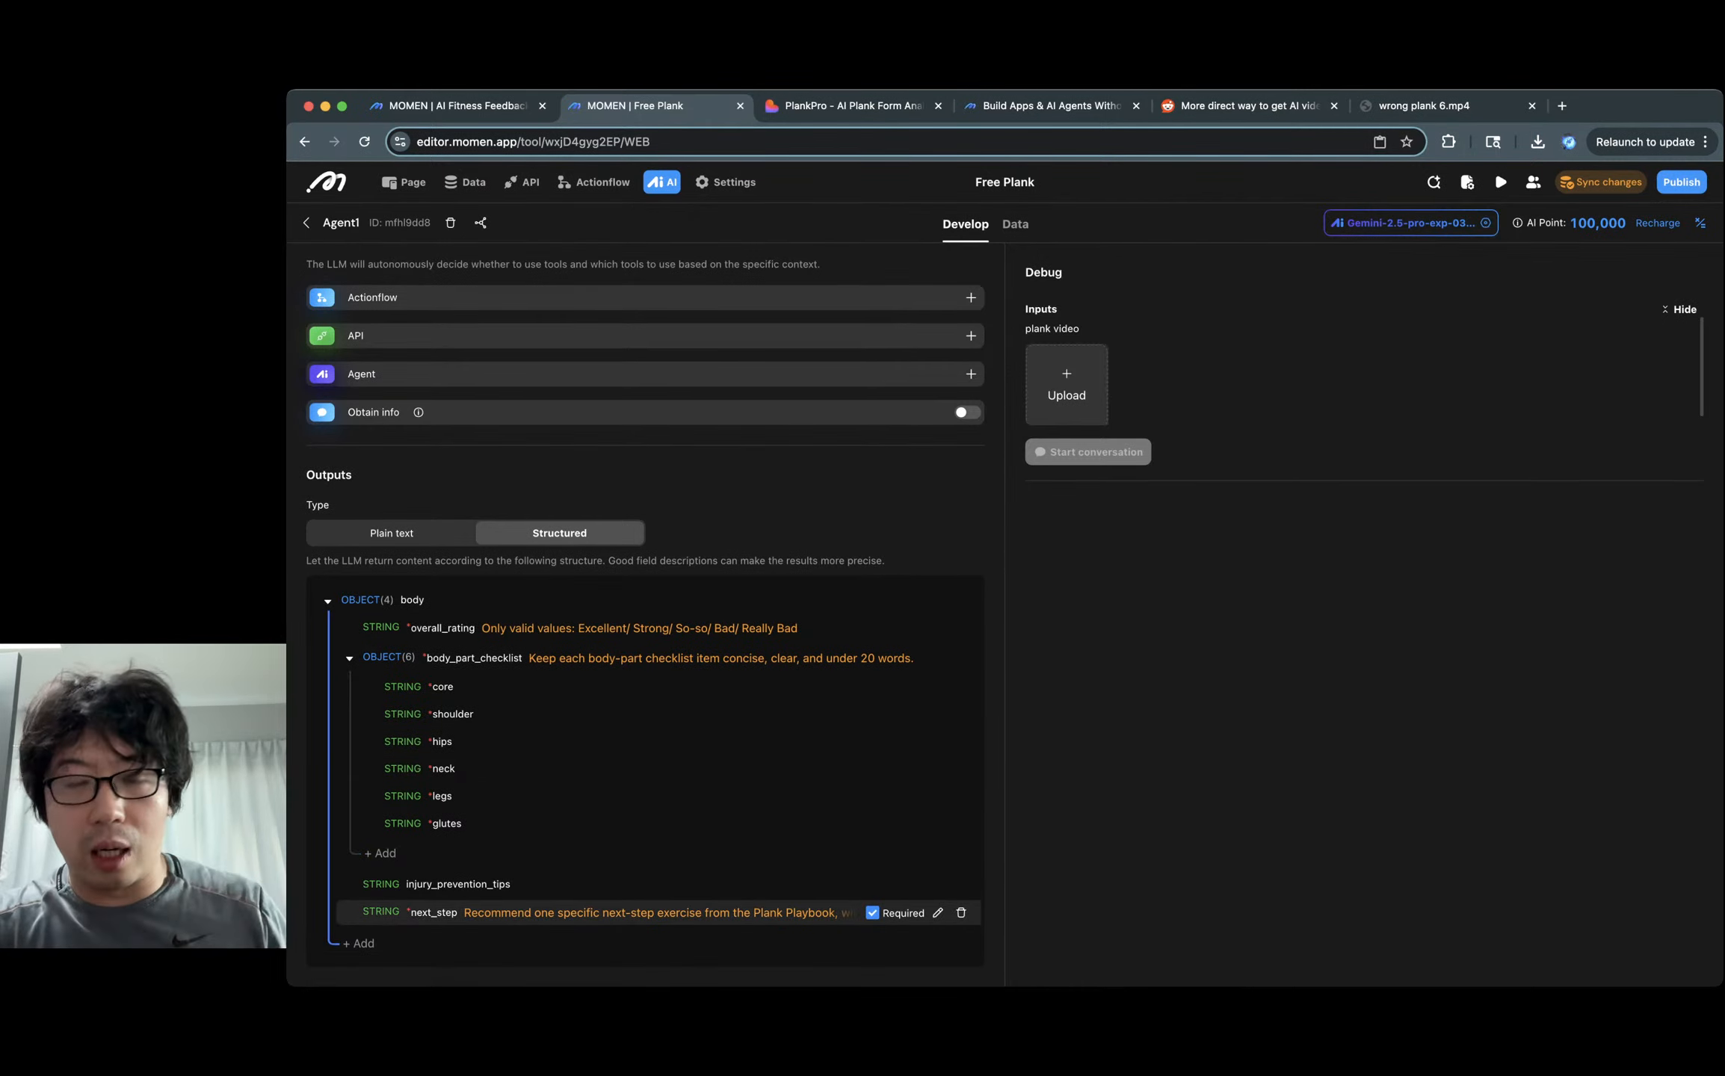
Sync the pending agent changes to the backend.
left_click(1600, 182)
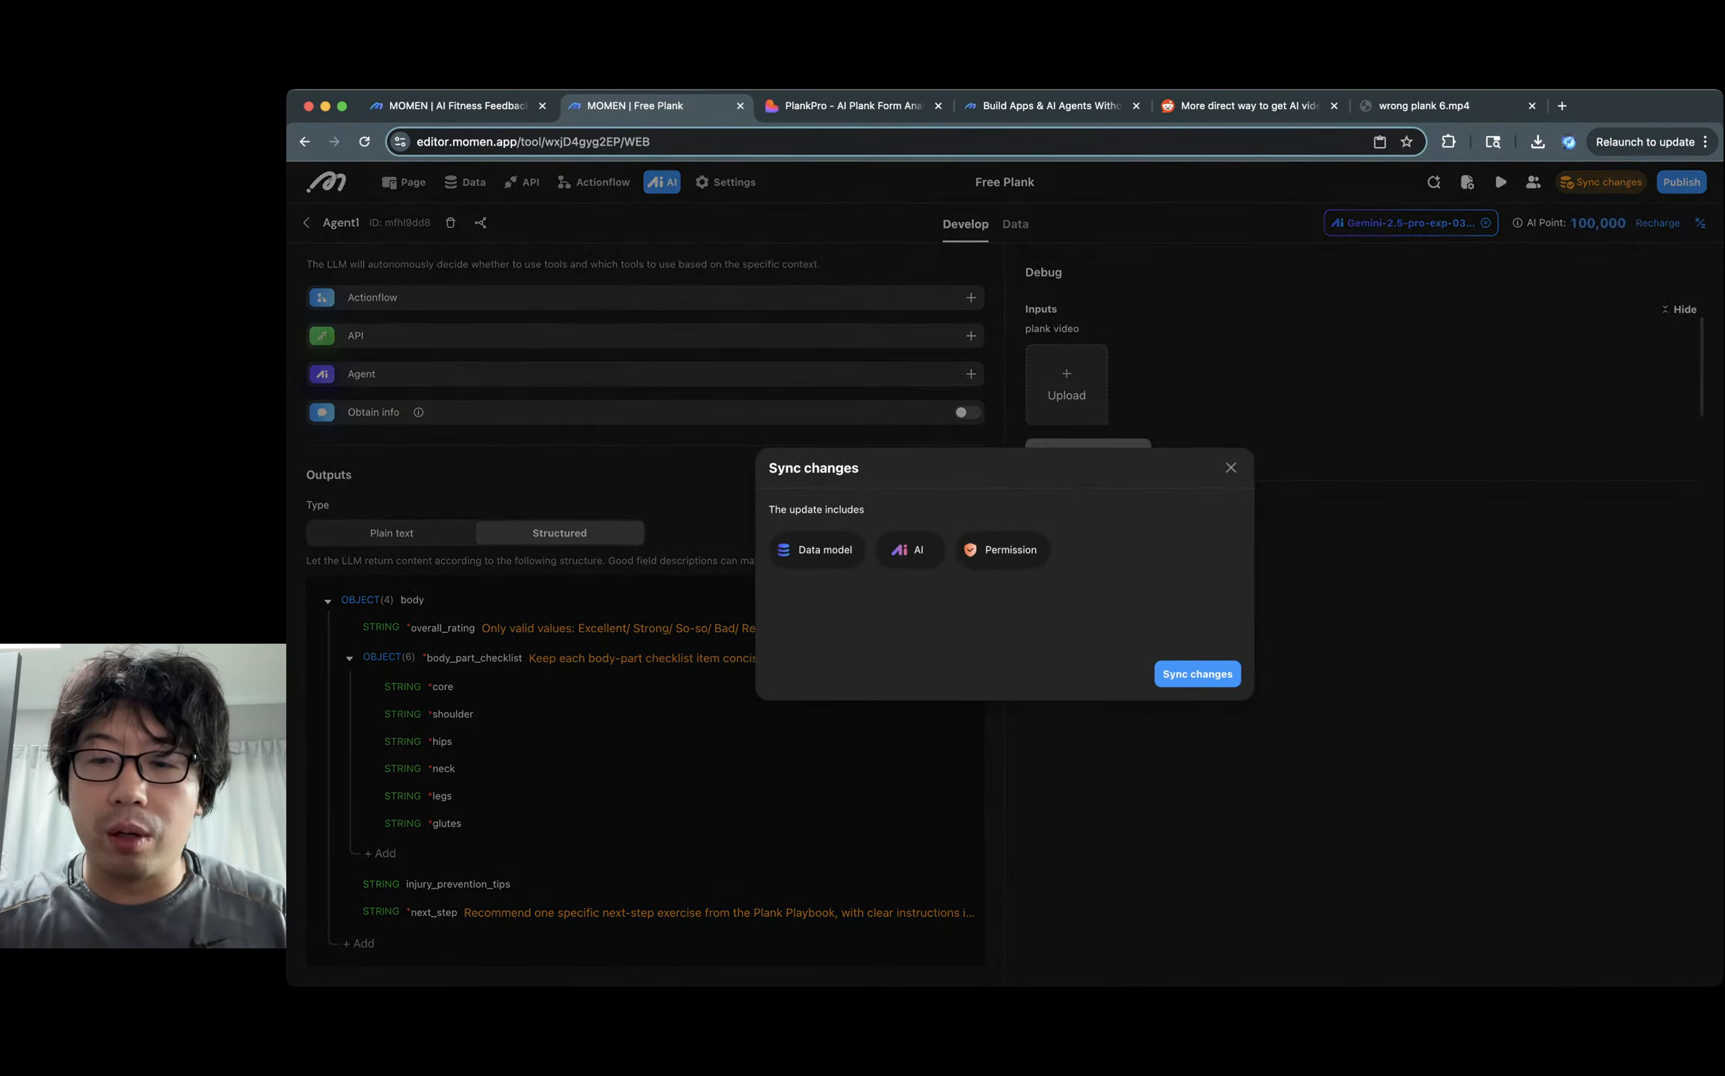
left_click(1198, 674)
scroll(646, 717, "up", 5)
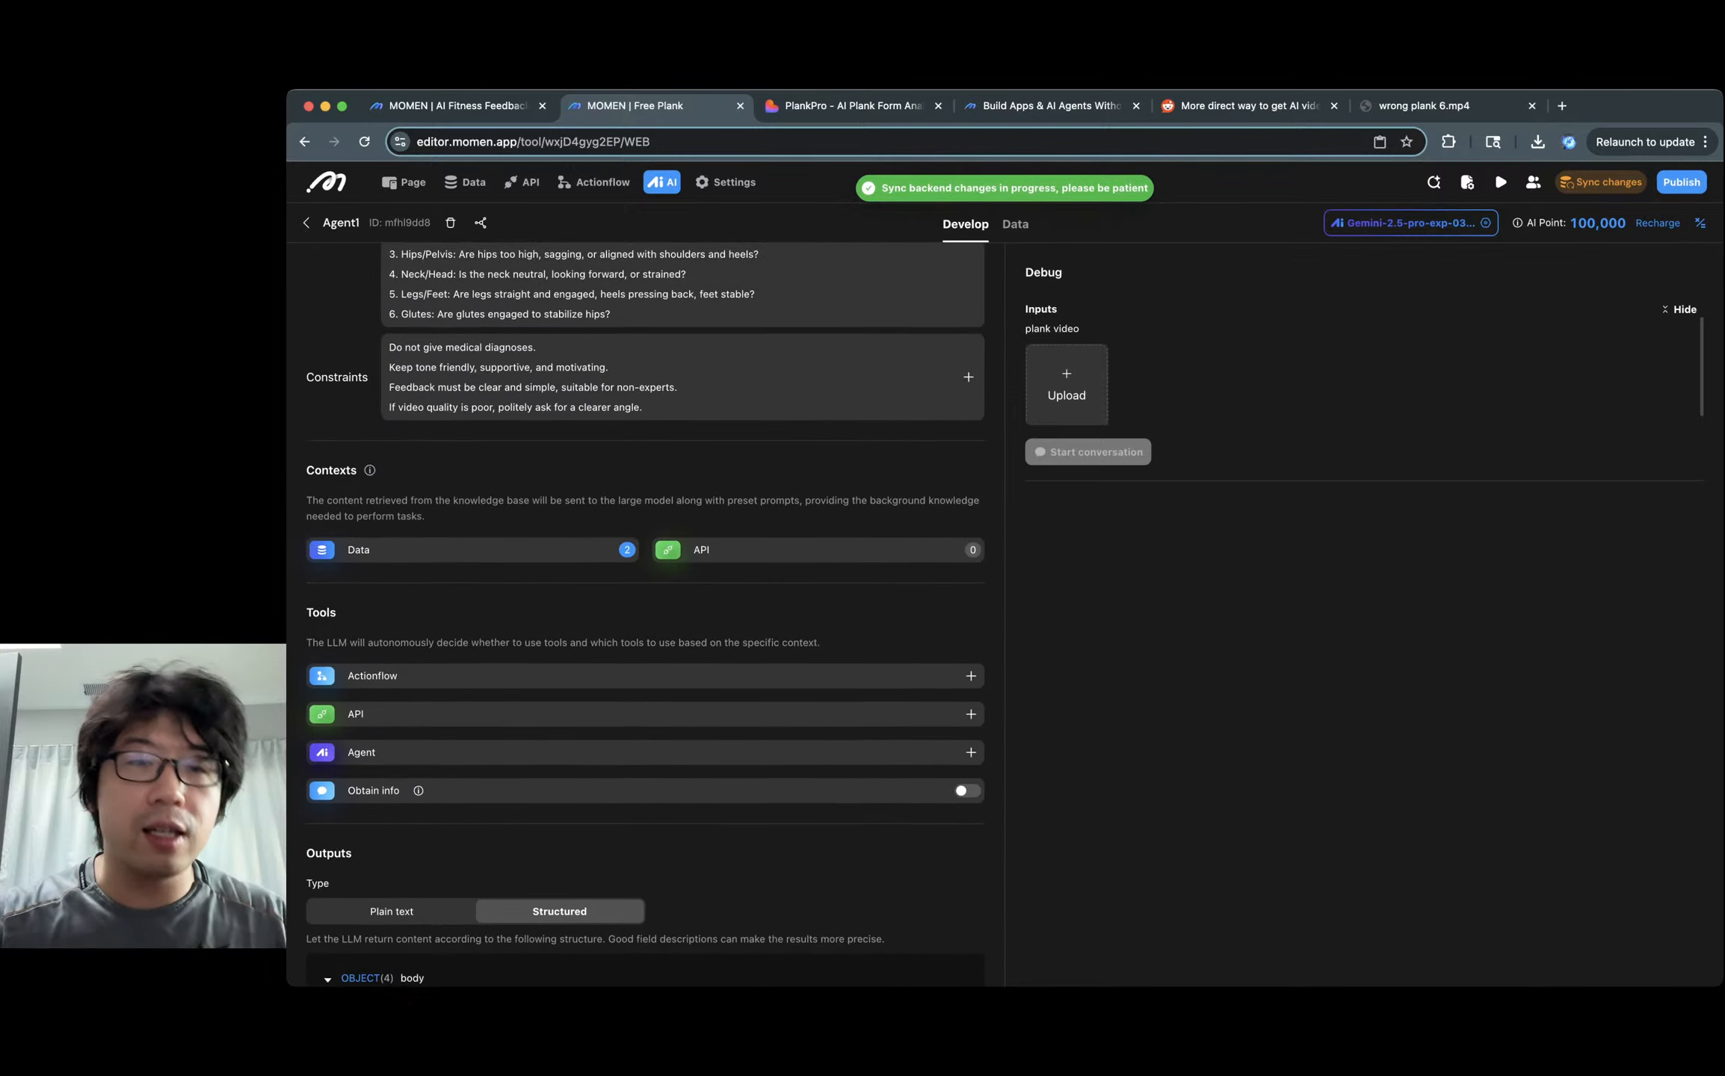
scroll(646, 673, "up", 6)
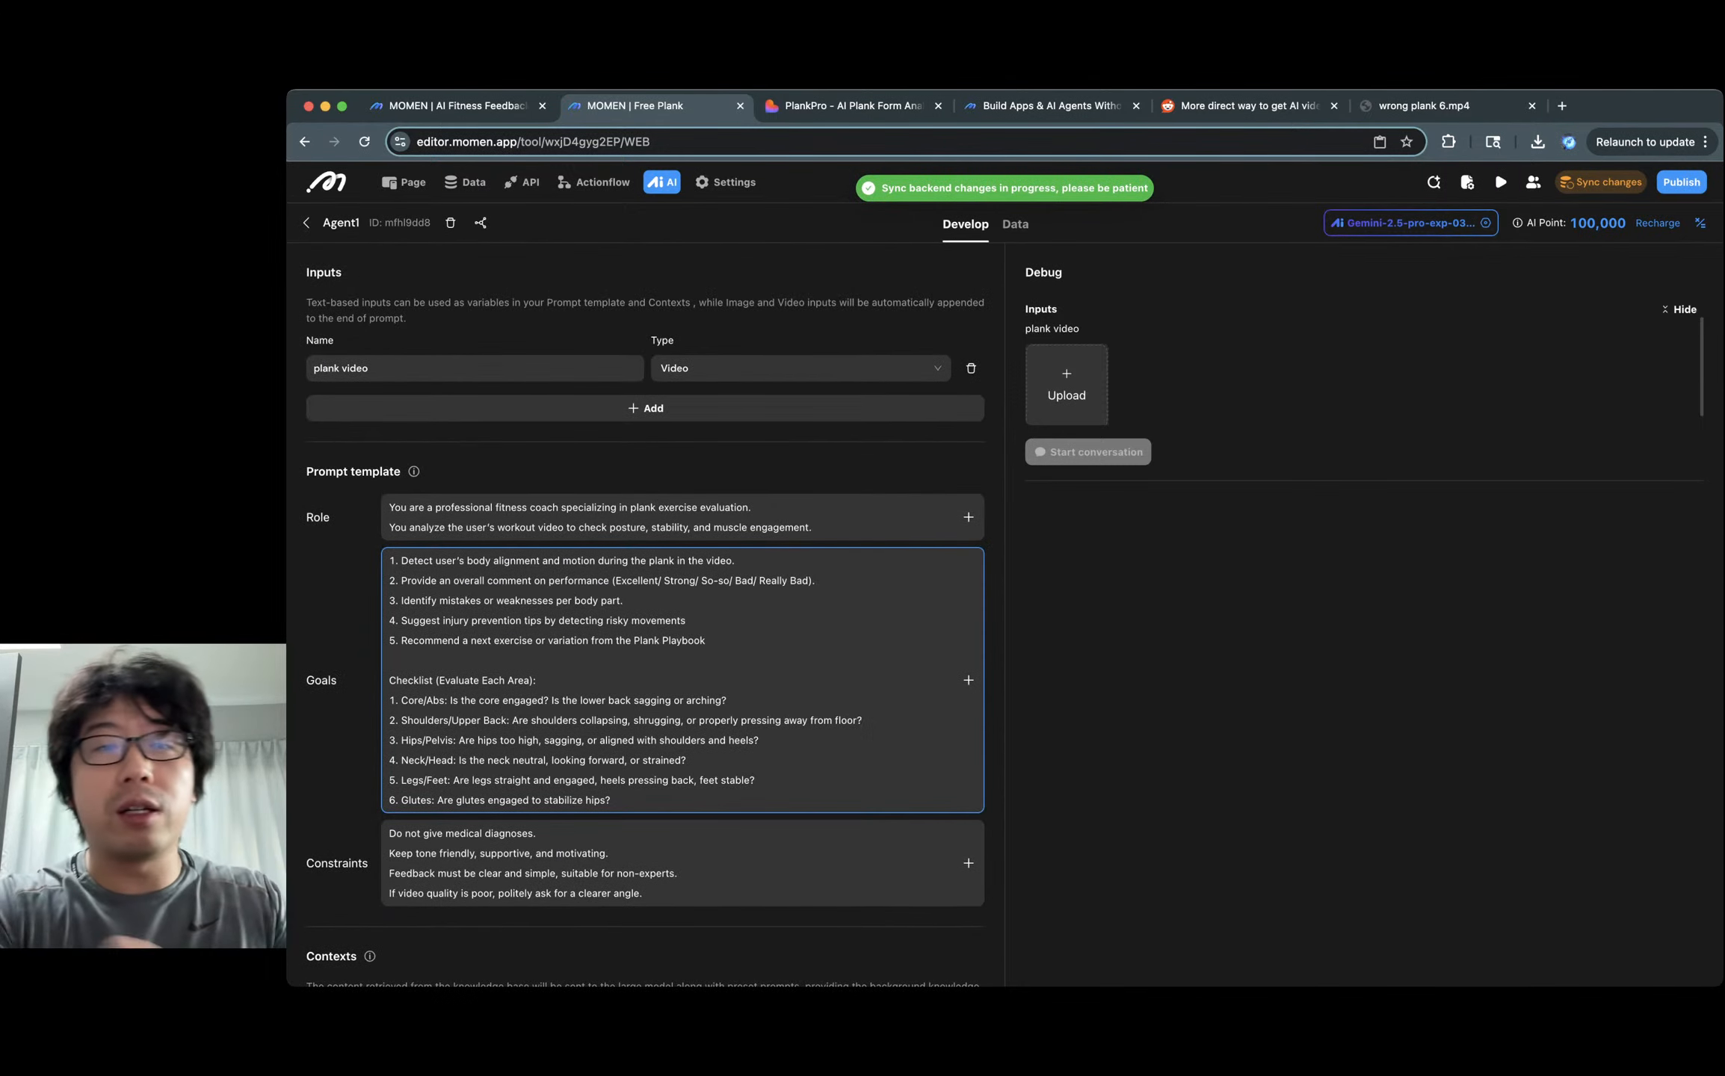
Rename Agent1 to Plank coach, copying the name from the reference project, and begin a video upload.
double_click(341, 223)
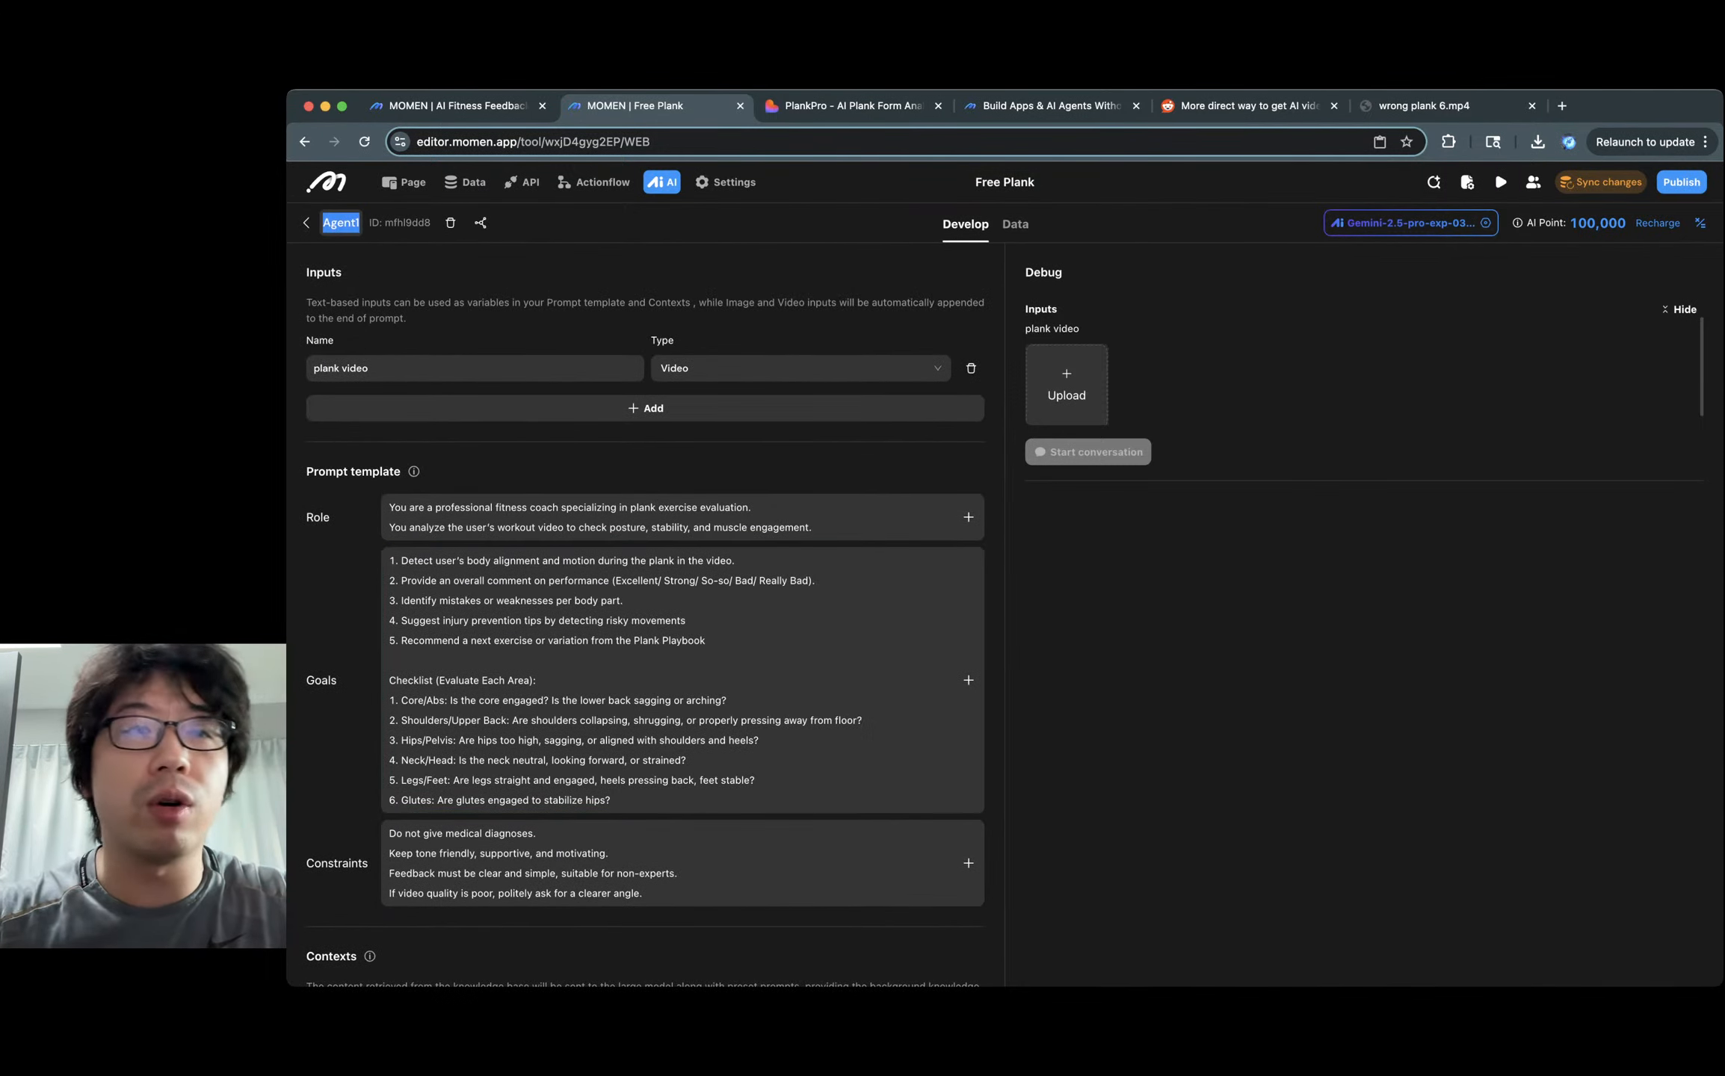
left_click(457, 106)
scroll(646, 598, "up", 15)
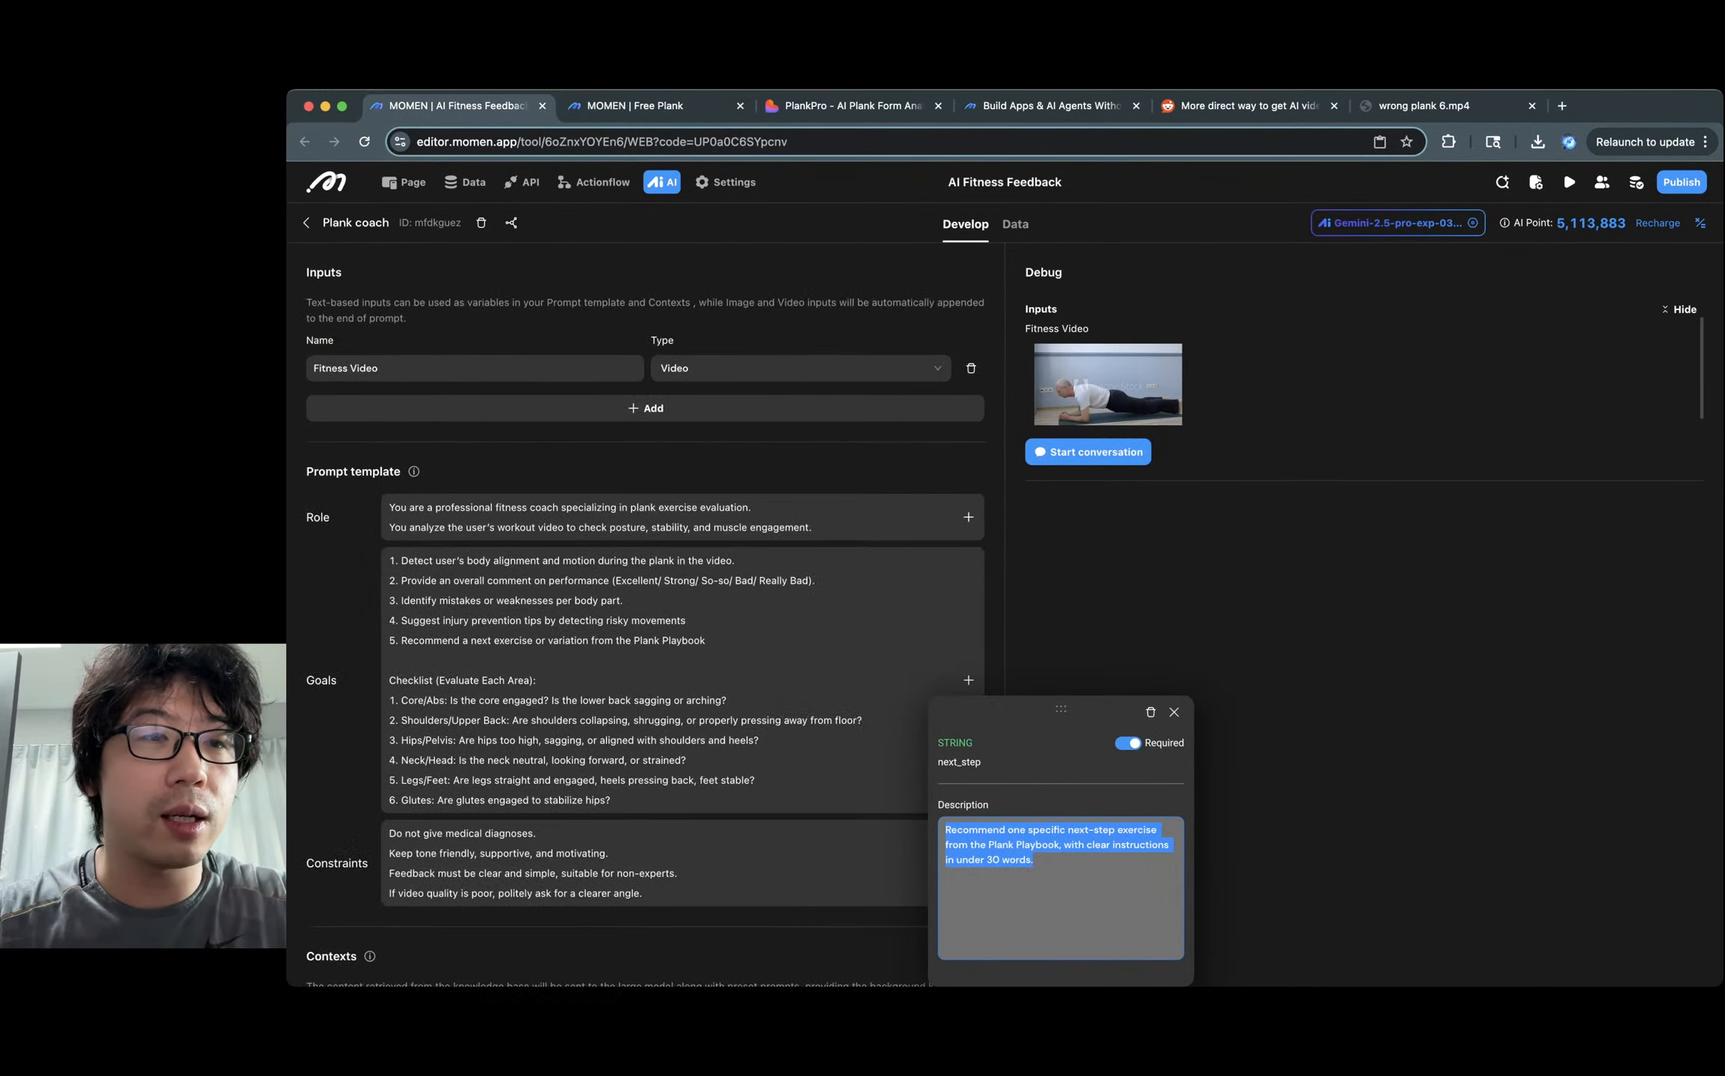
triple_click(370, 223)
key("super+c")
left_click(634, 107)
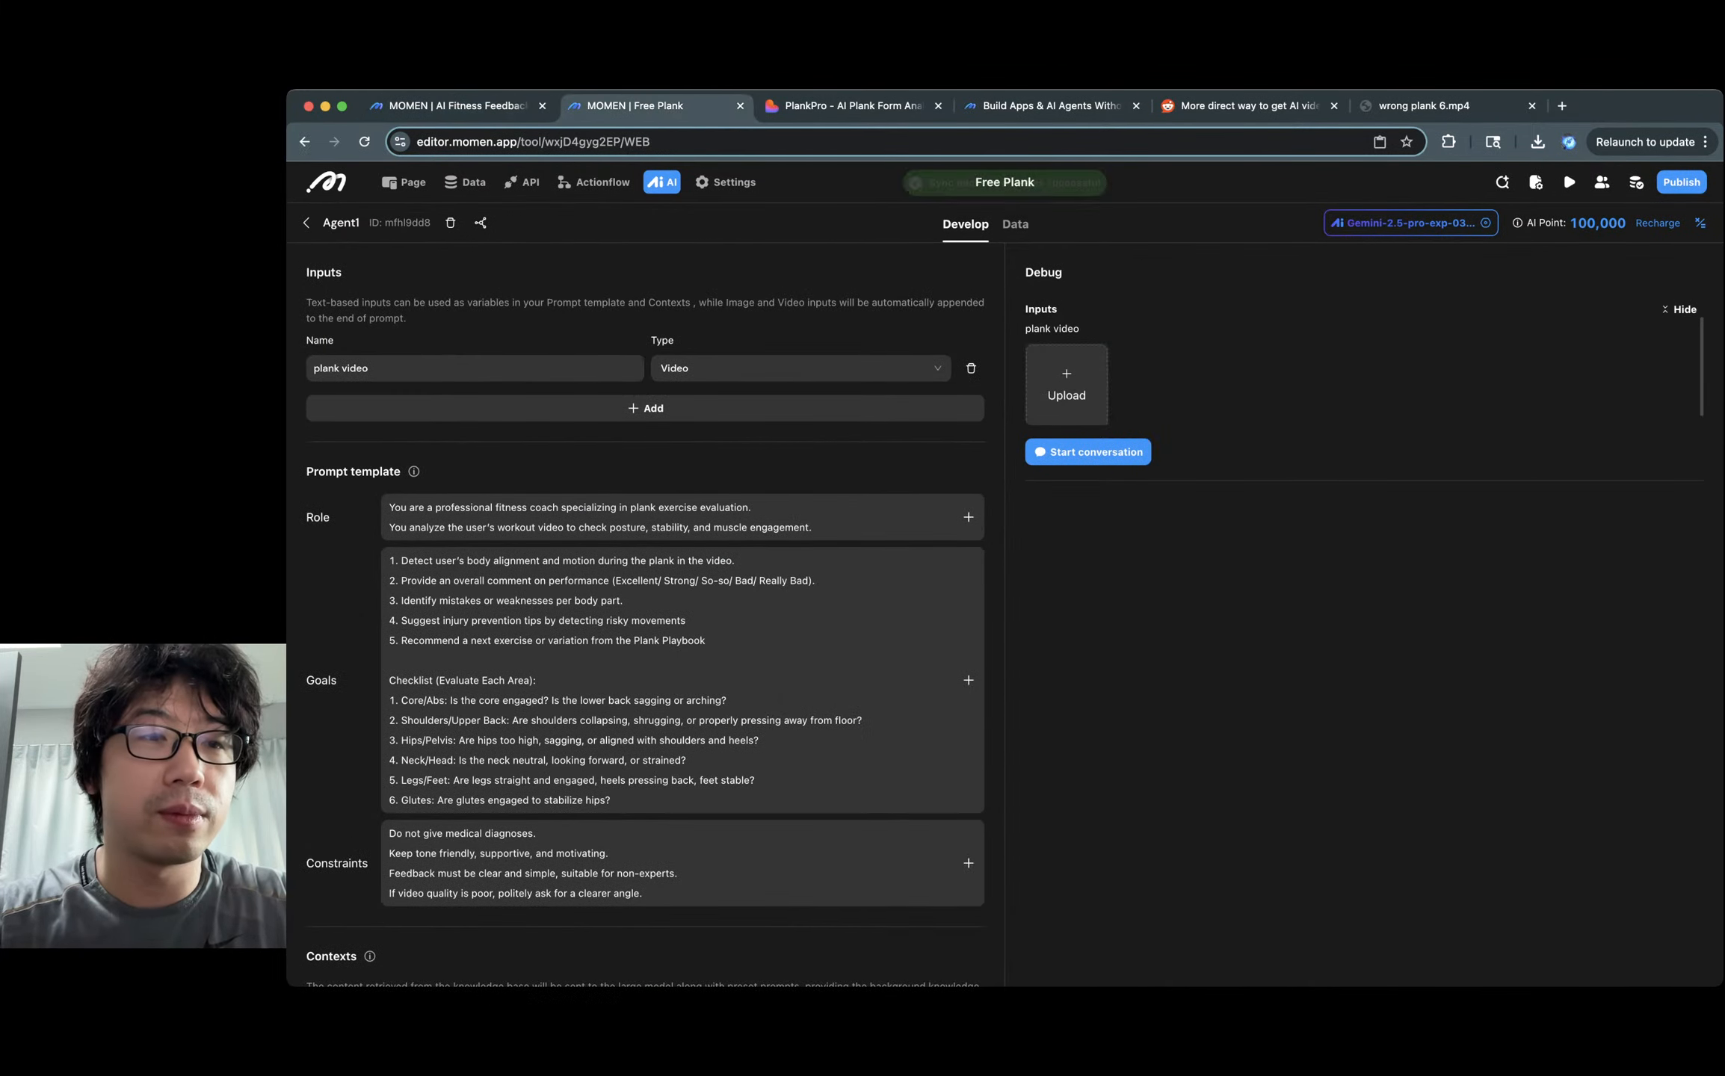
double_click(340, 223)
key("super+v")
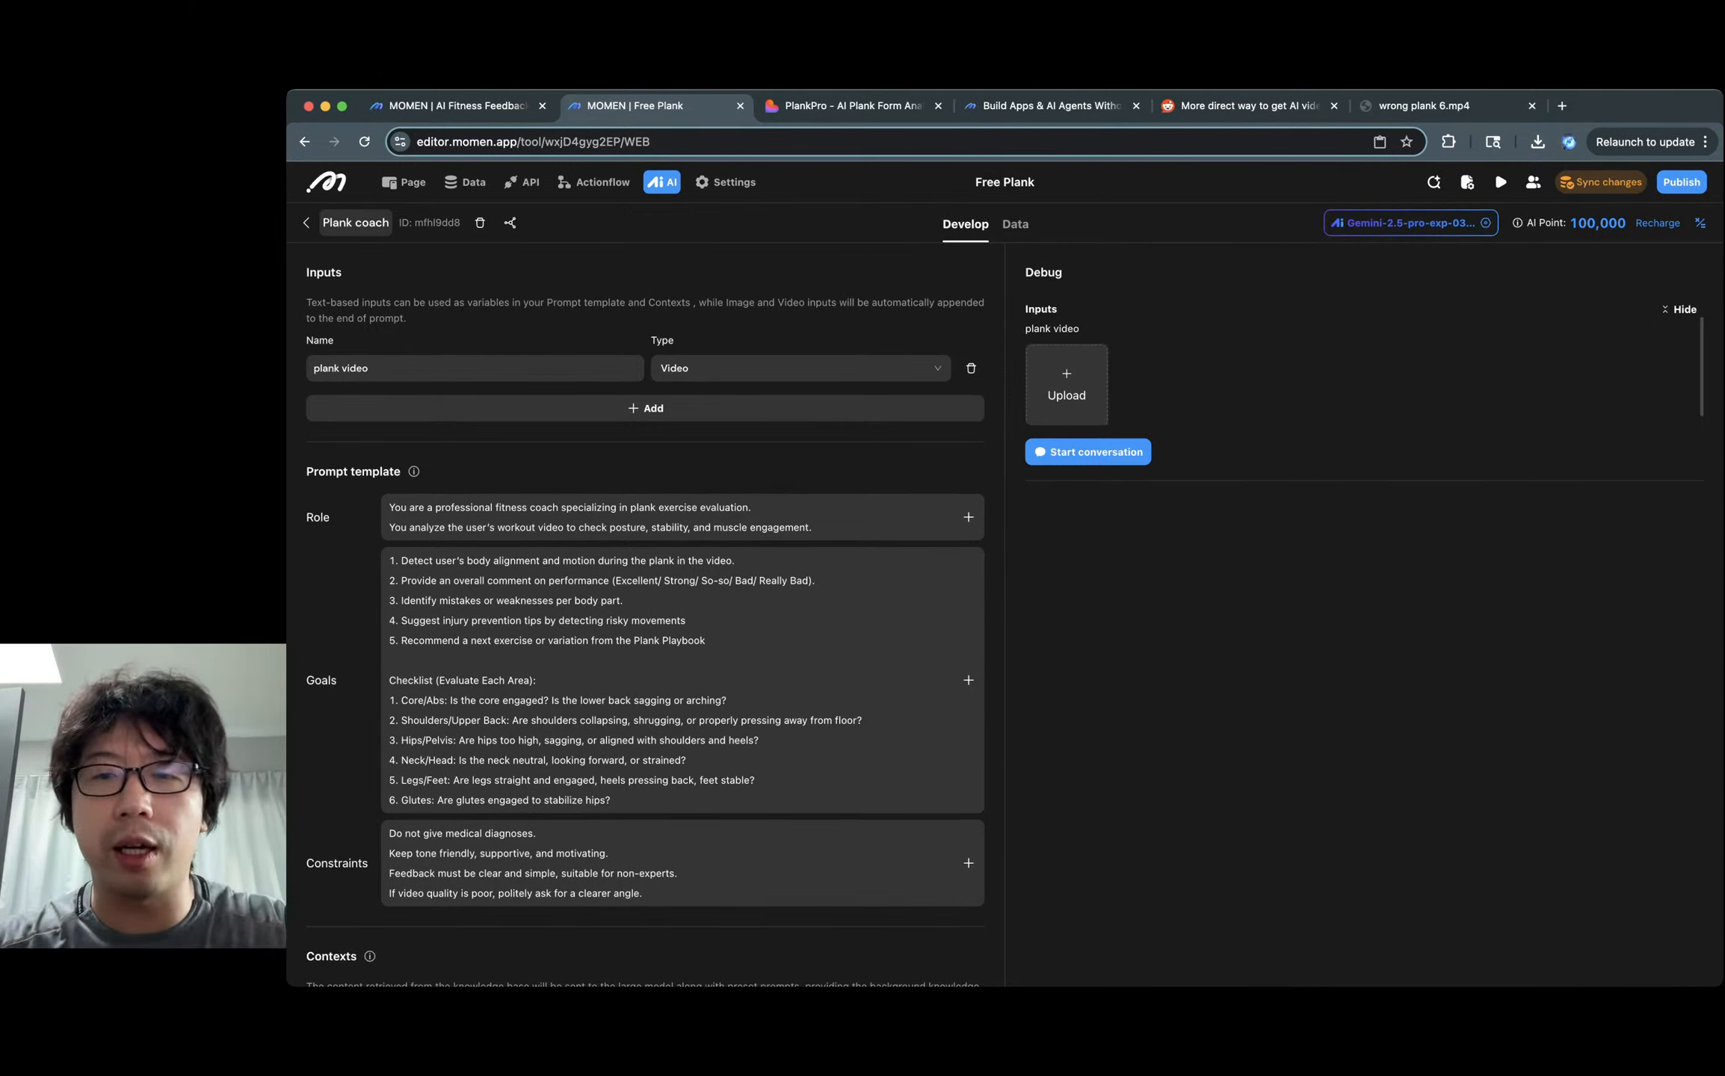
scroll(1067, 385, "down", 1)
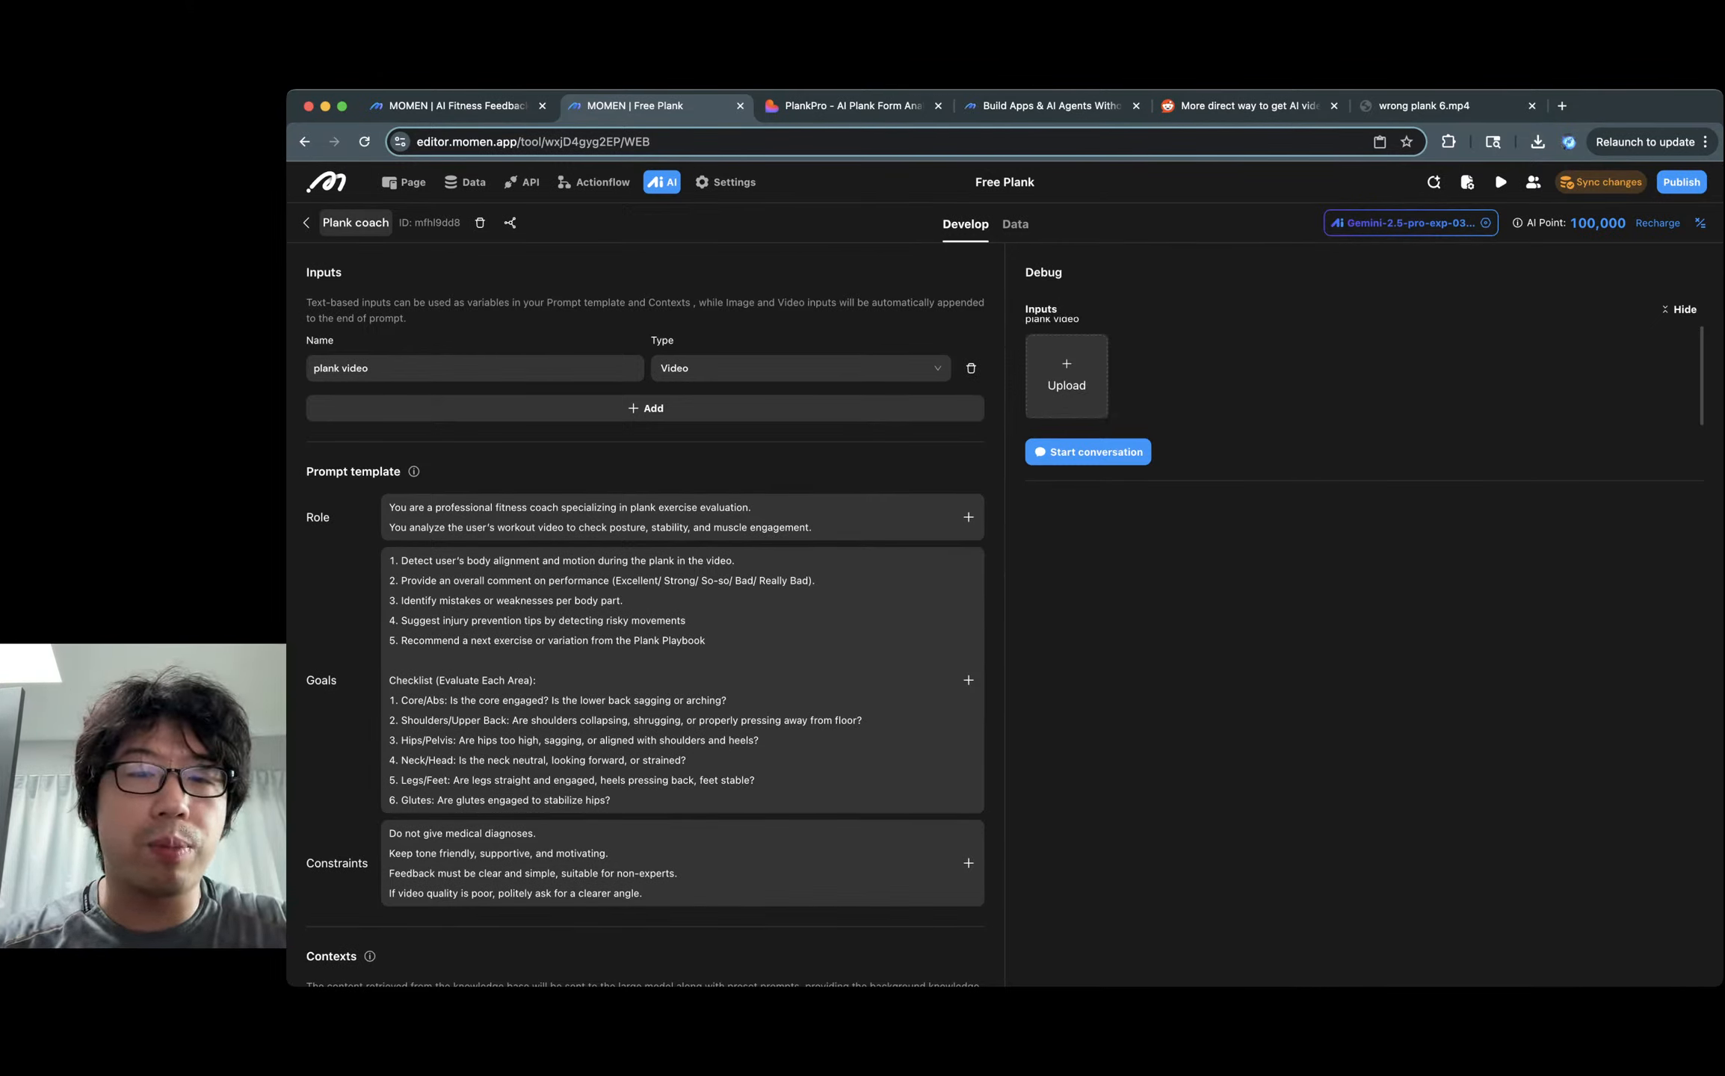
left_click(1067, 378)
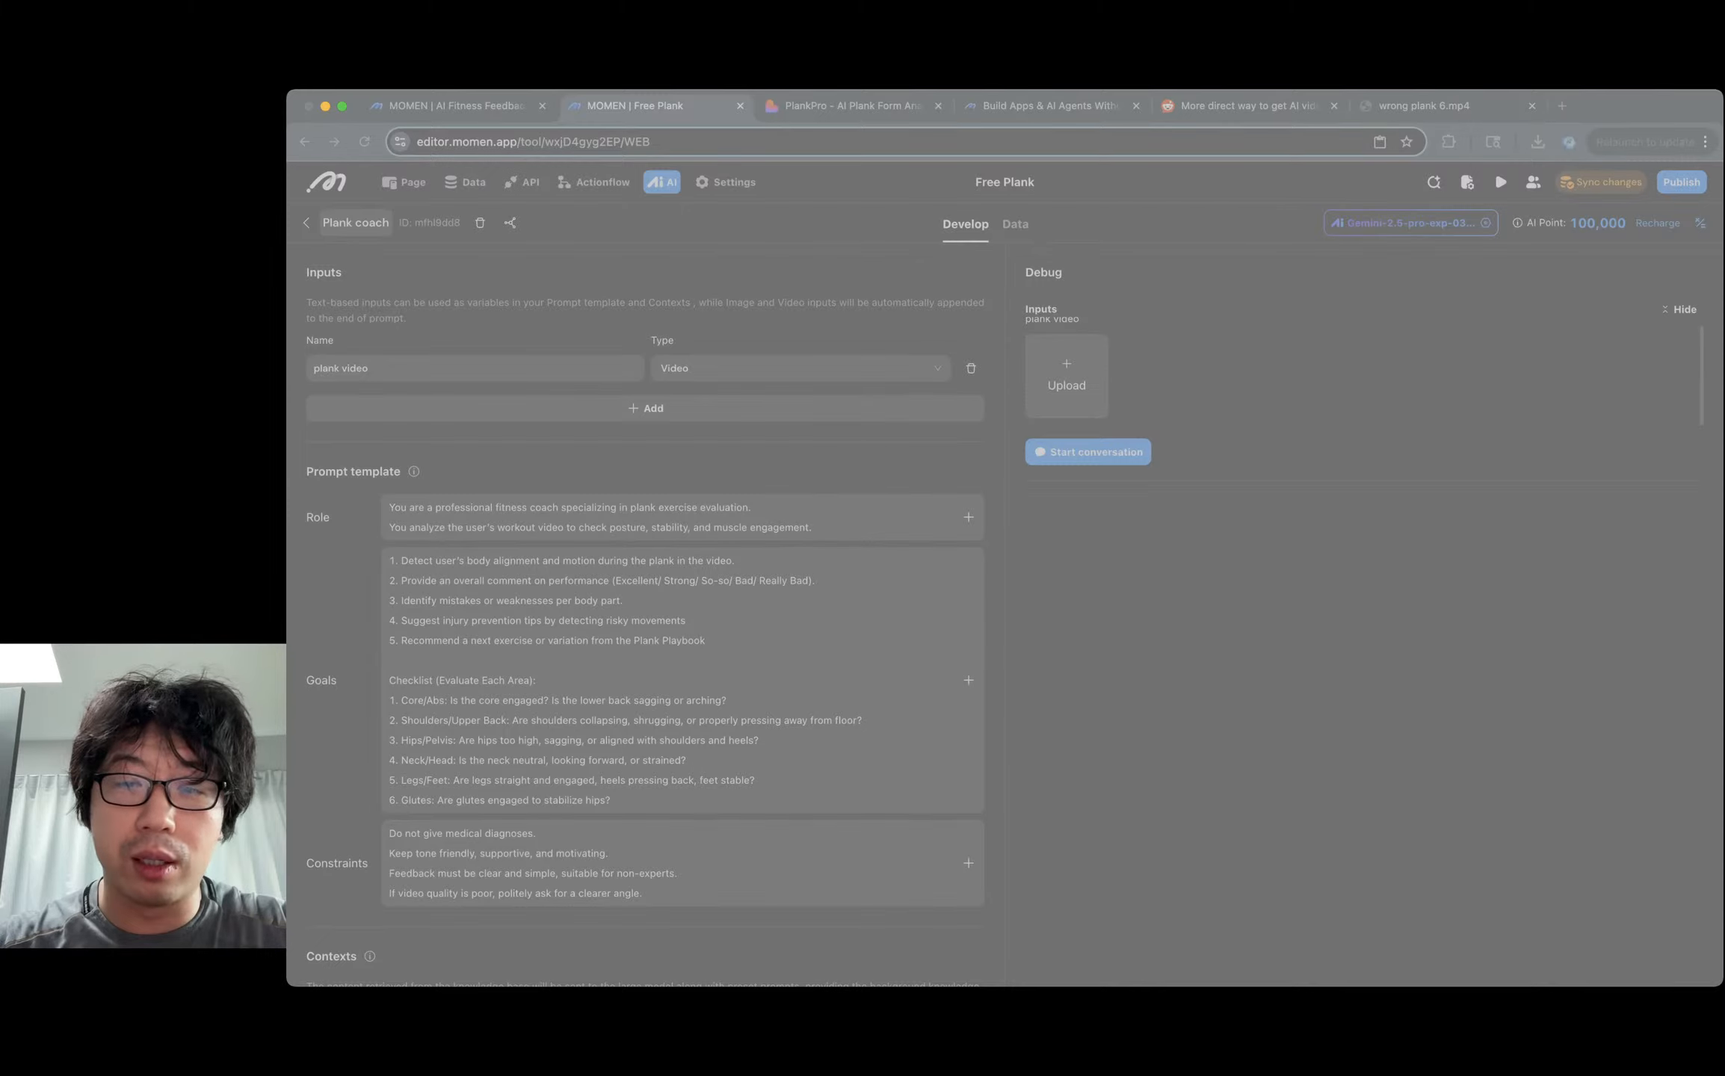
Upload wrong plank 7.mp4 as the plank video input and start a test conversation.
key("Return")
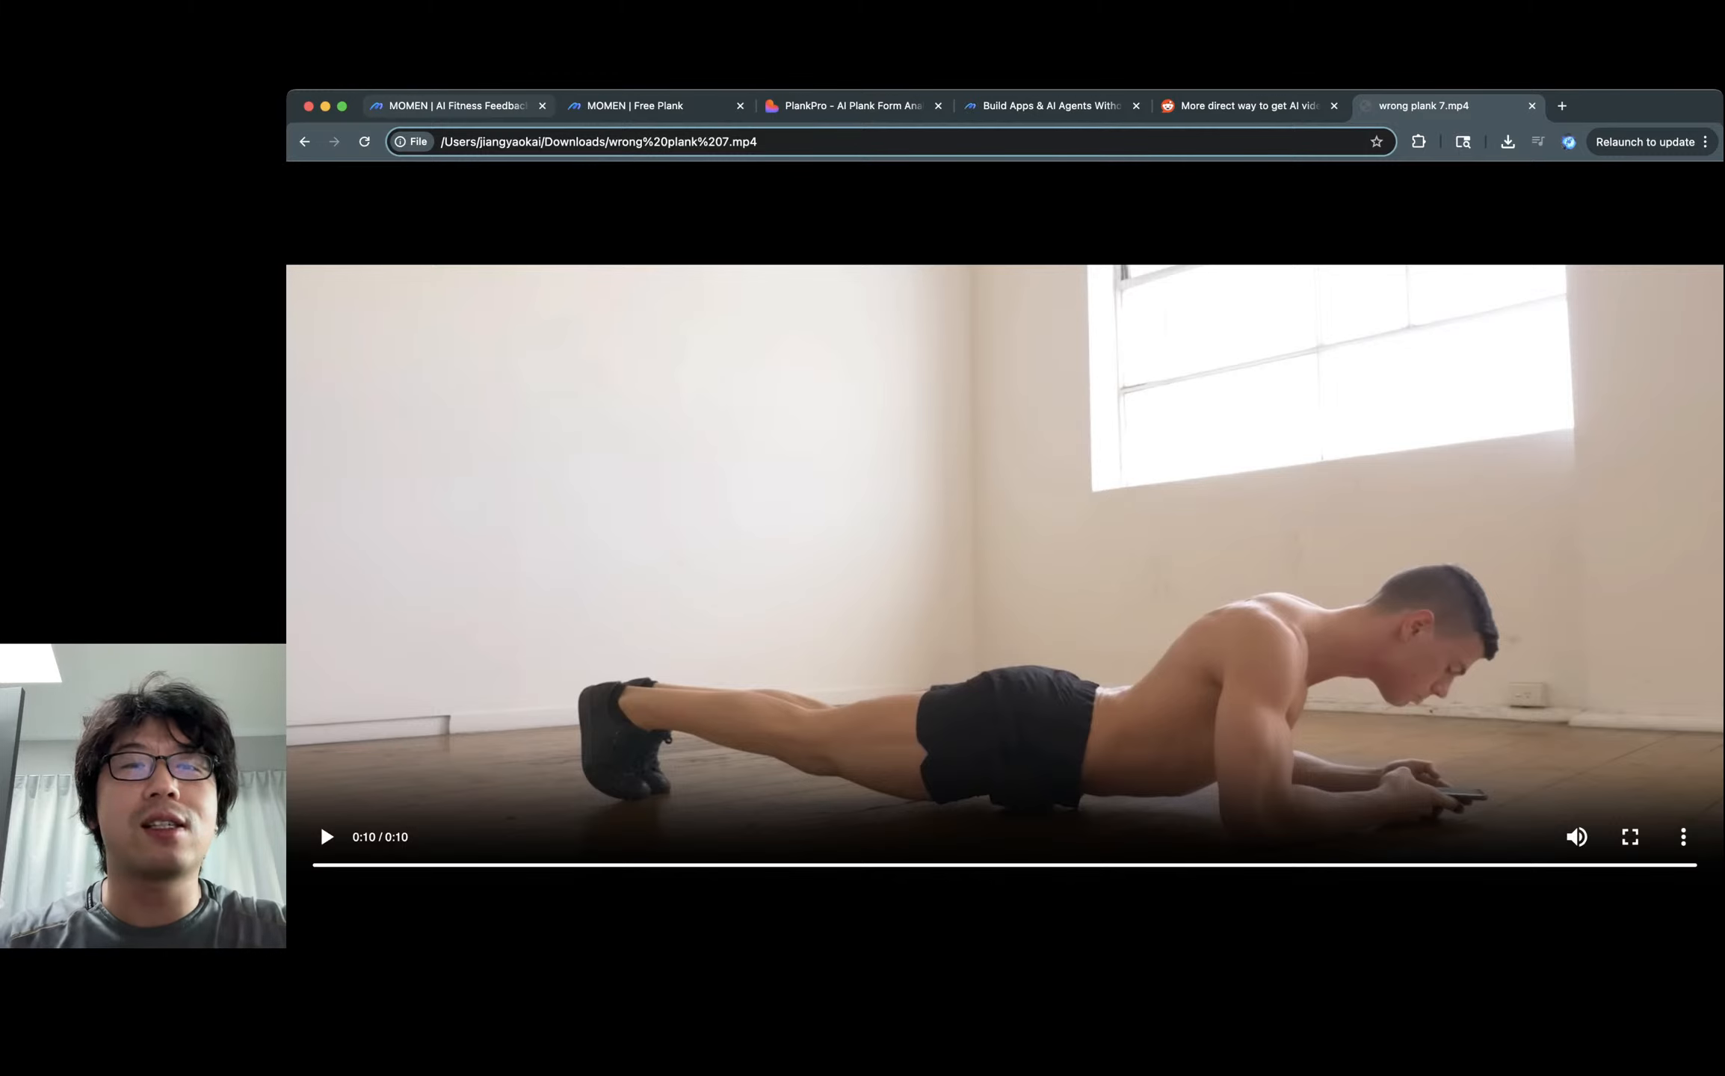
left_click(635, 106)
left_click(1087, 453)
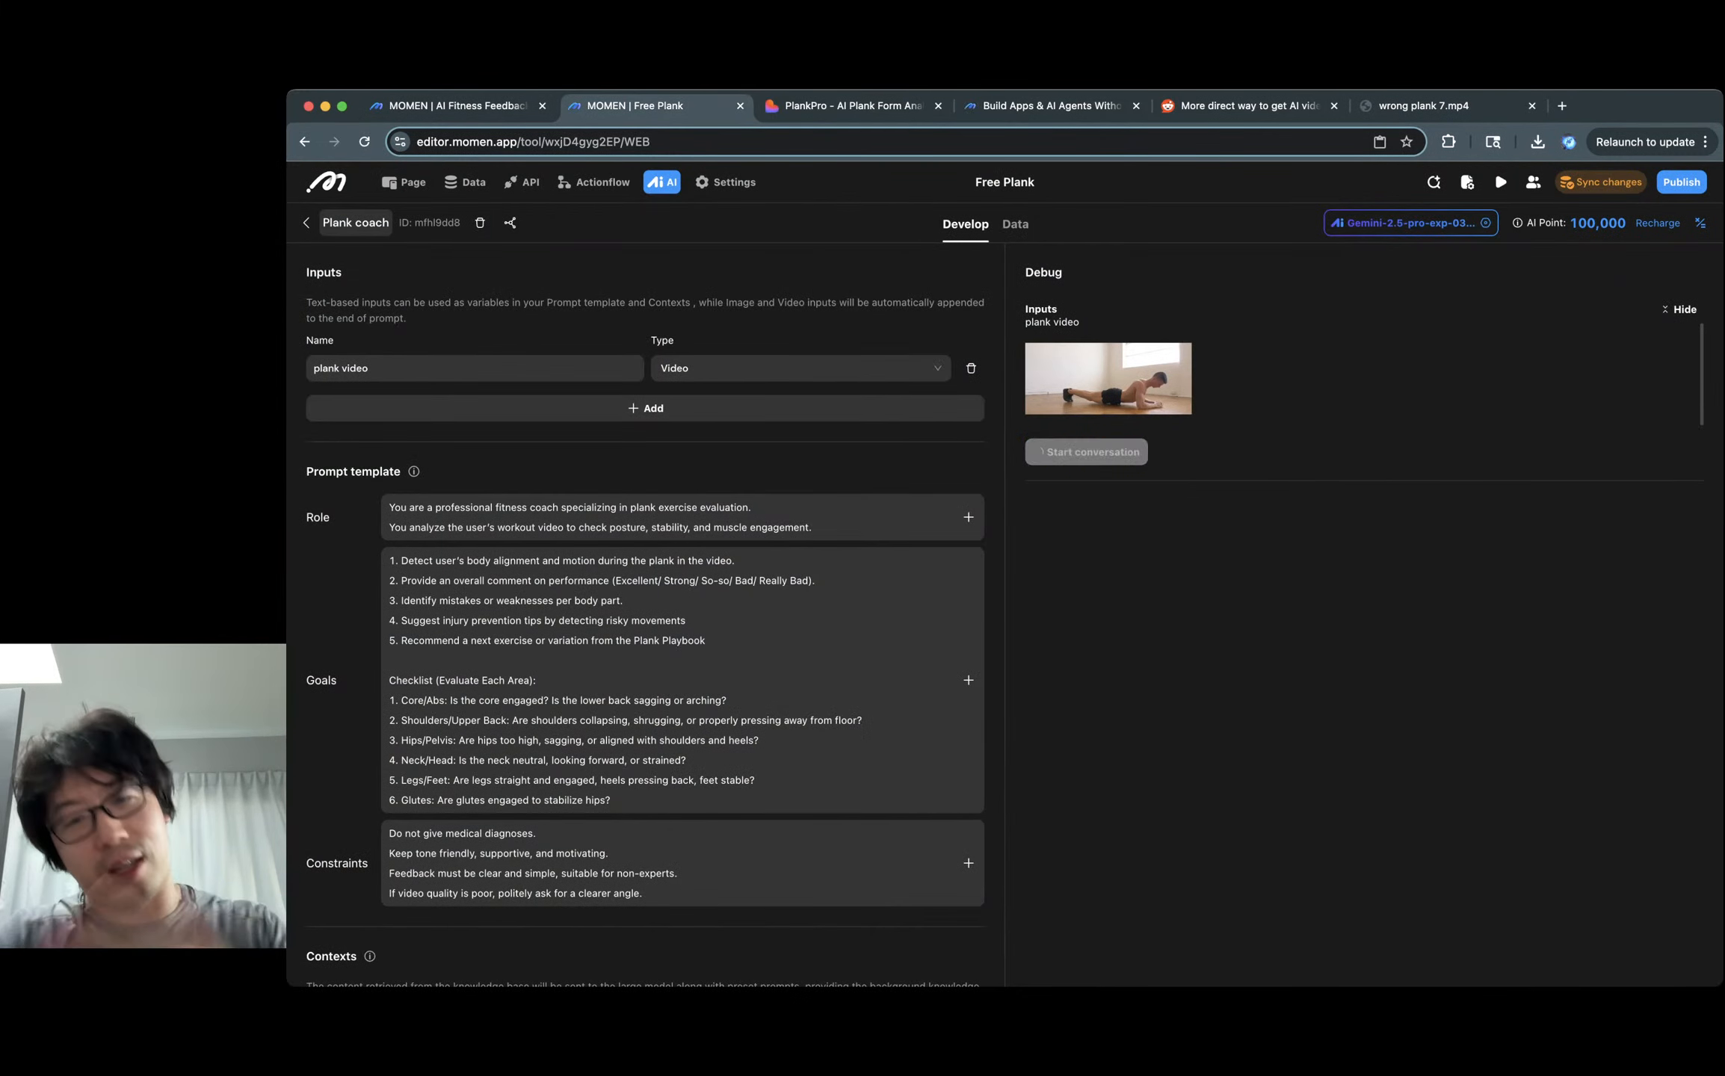
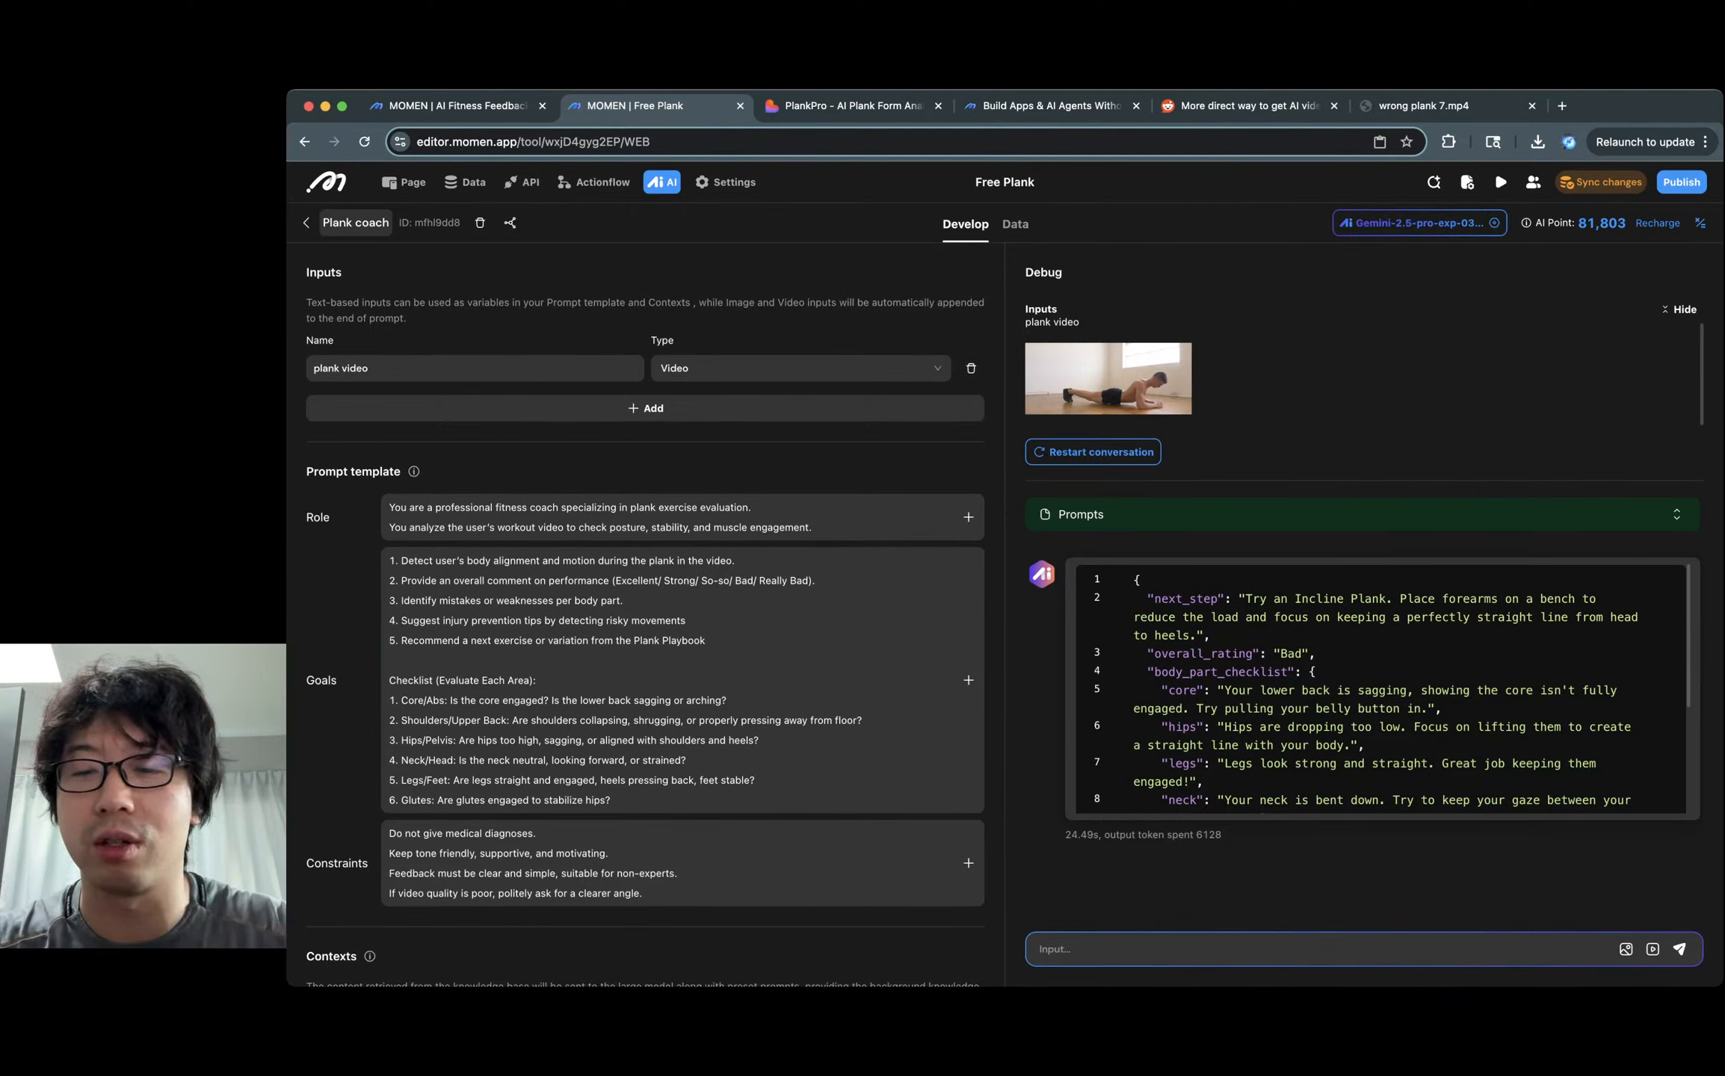
Add to next_step's description: if the user is bad at the current form, say "fix your form before trying anything else!".
scroll(645, 710, "down", 10)
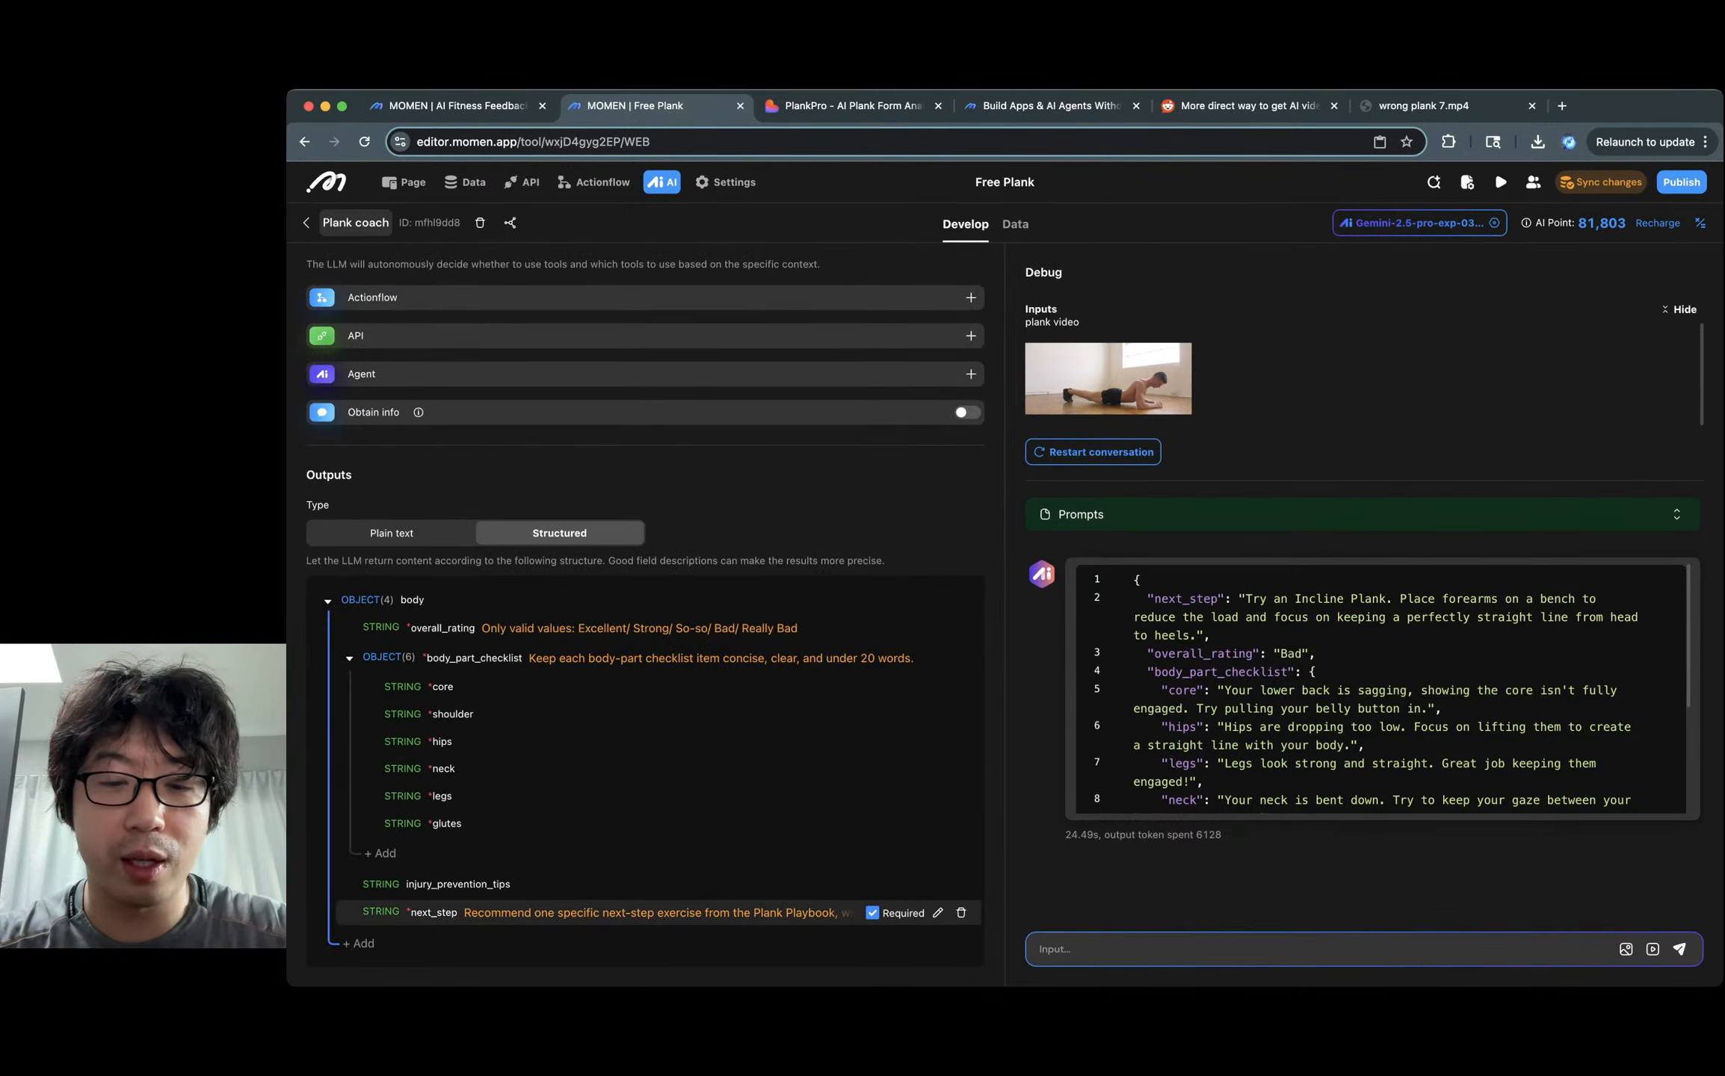
left_click(937, 913)
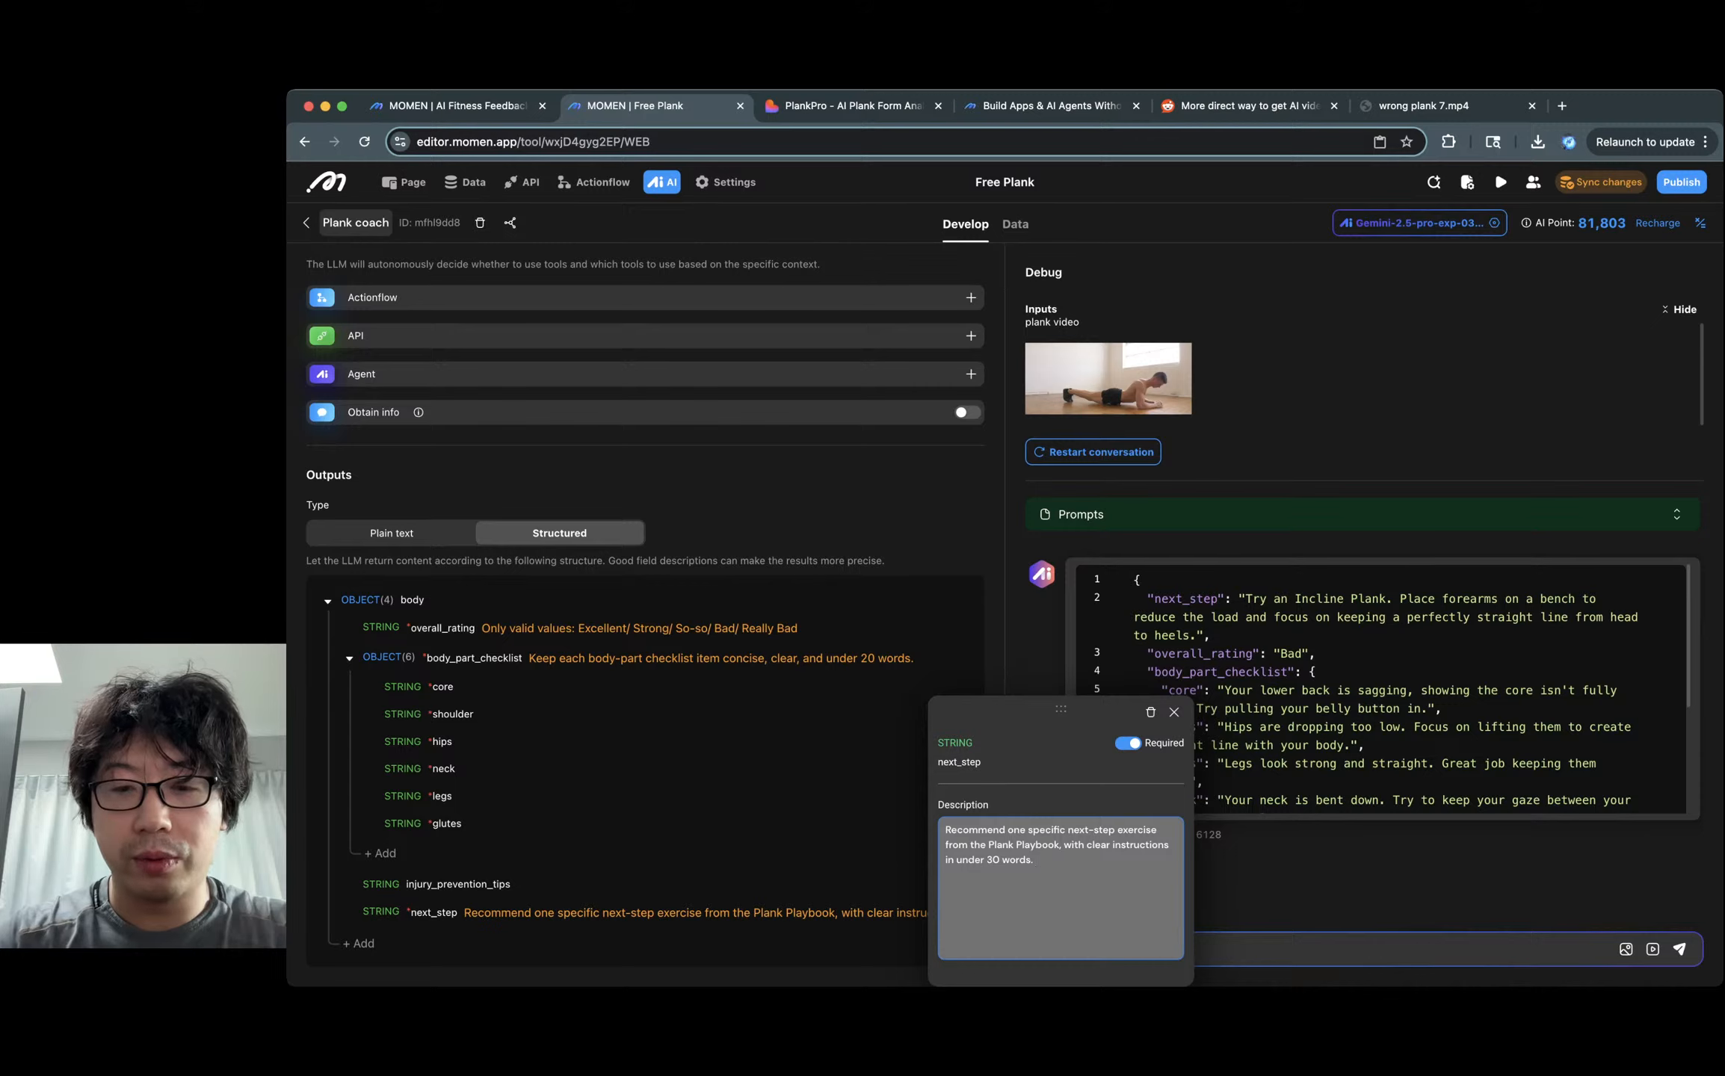
type("If the us")
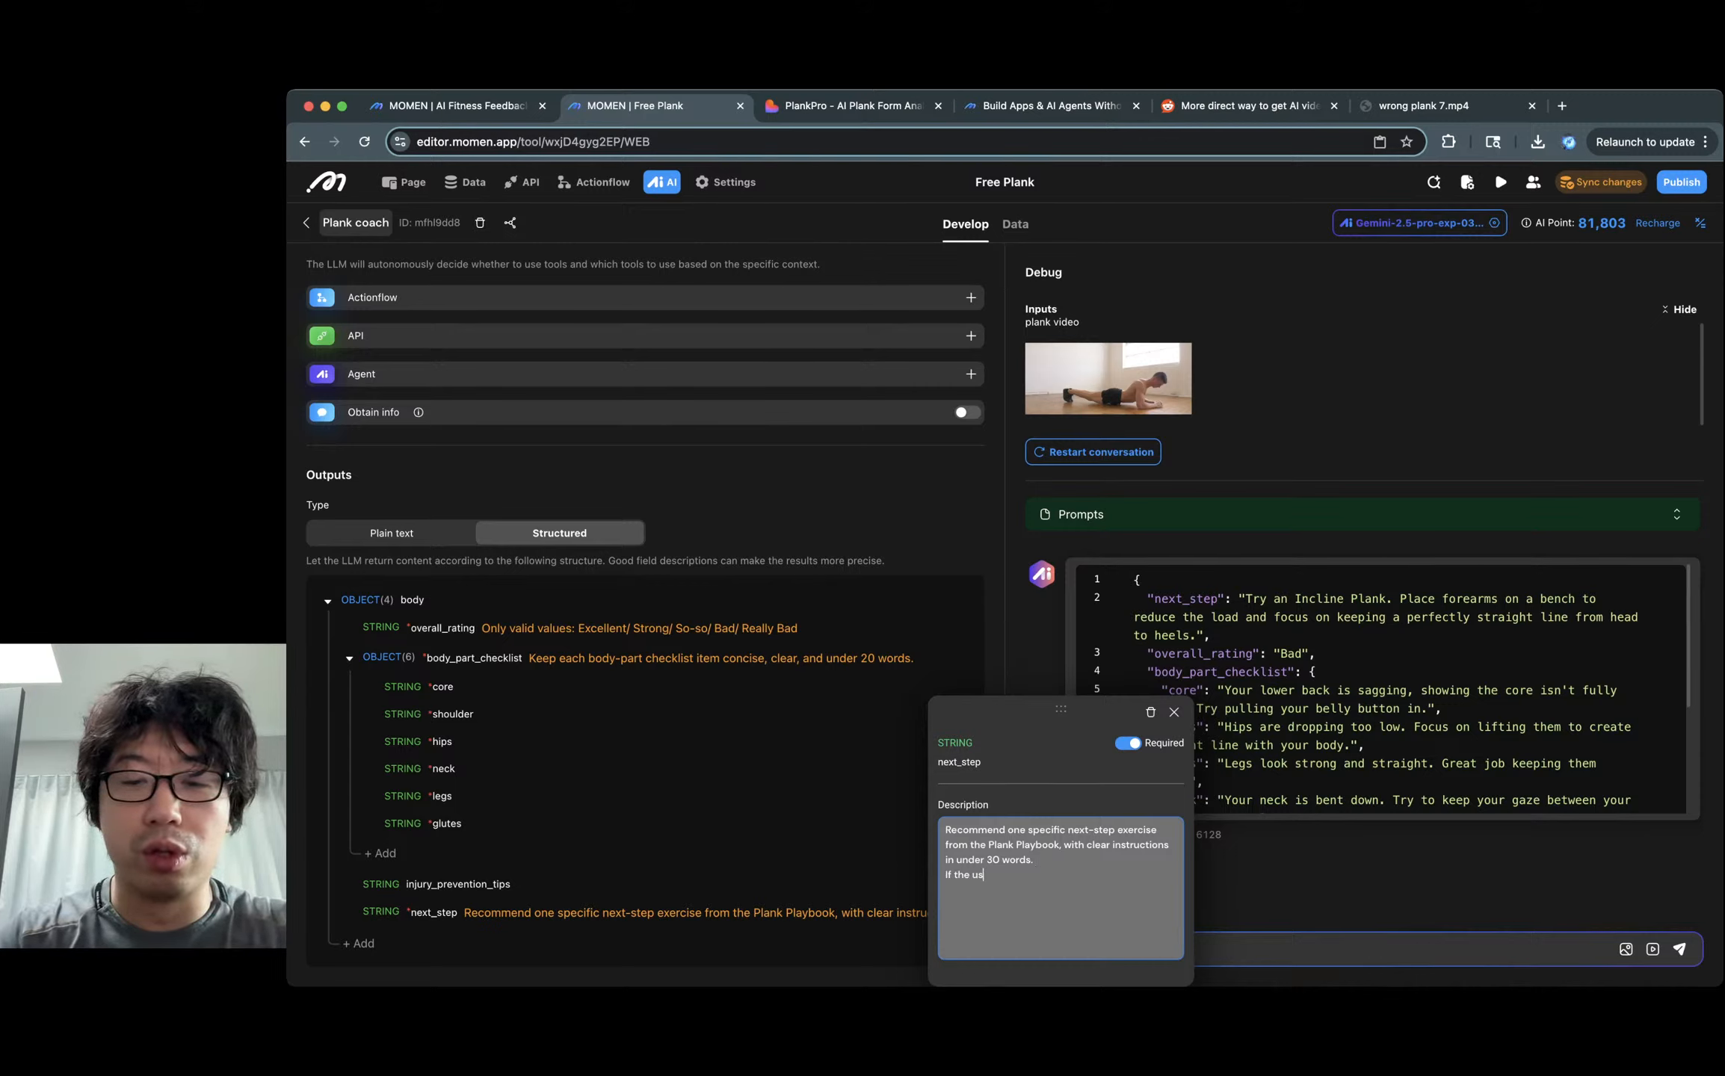
type("er is bad at")
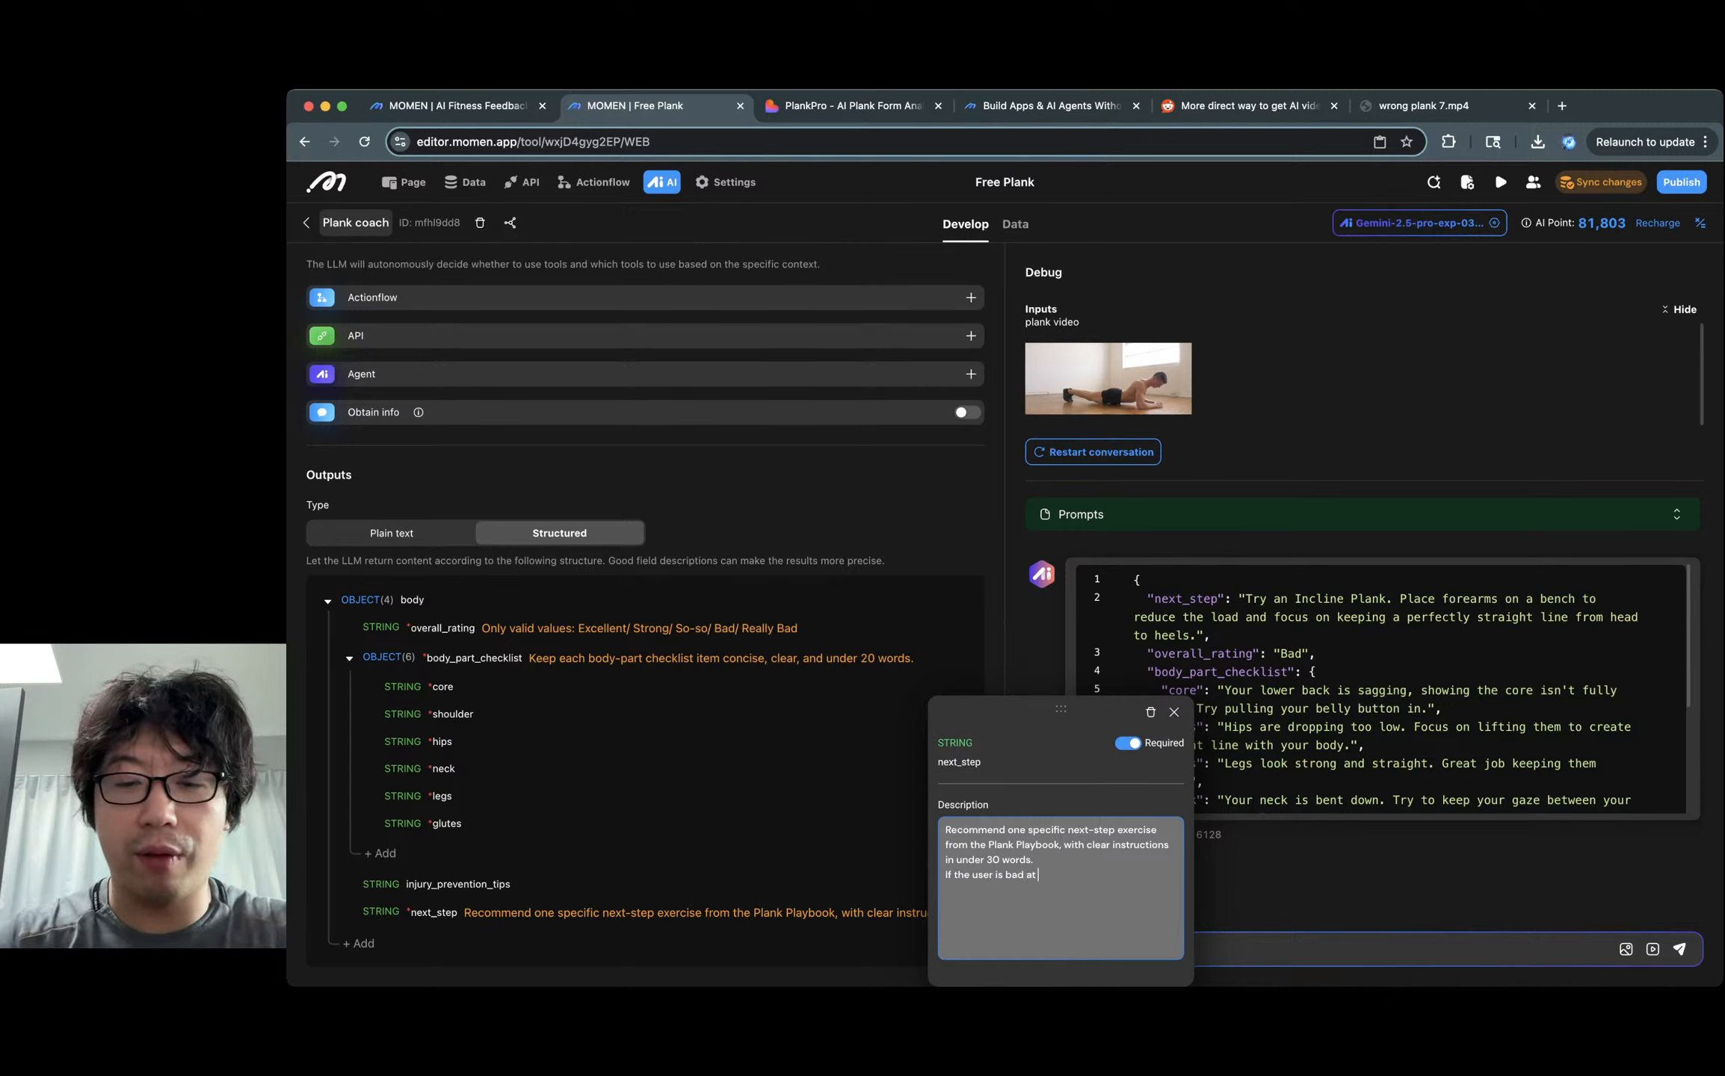
double_click(981, 875)
type("actor")
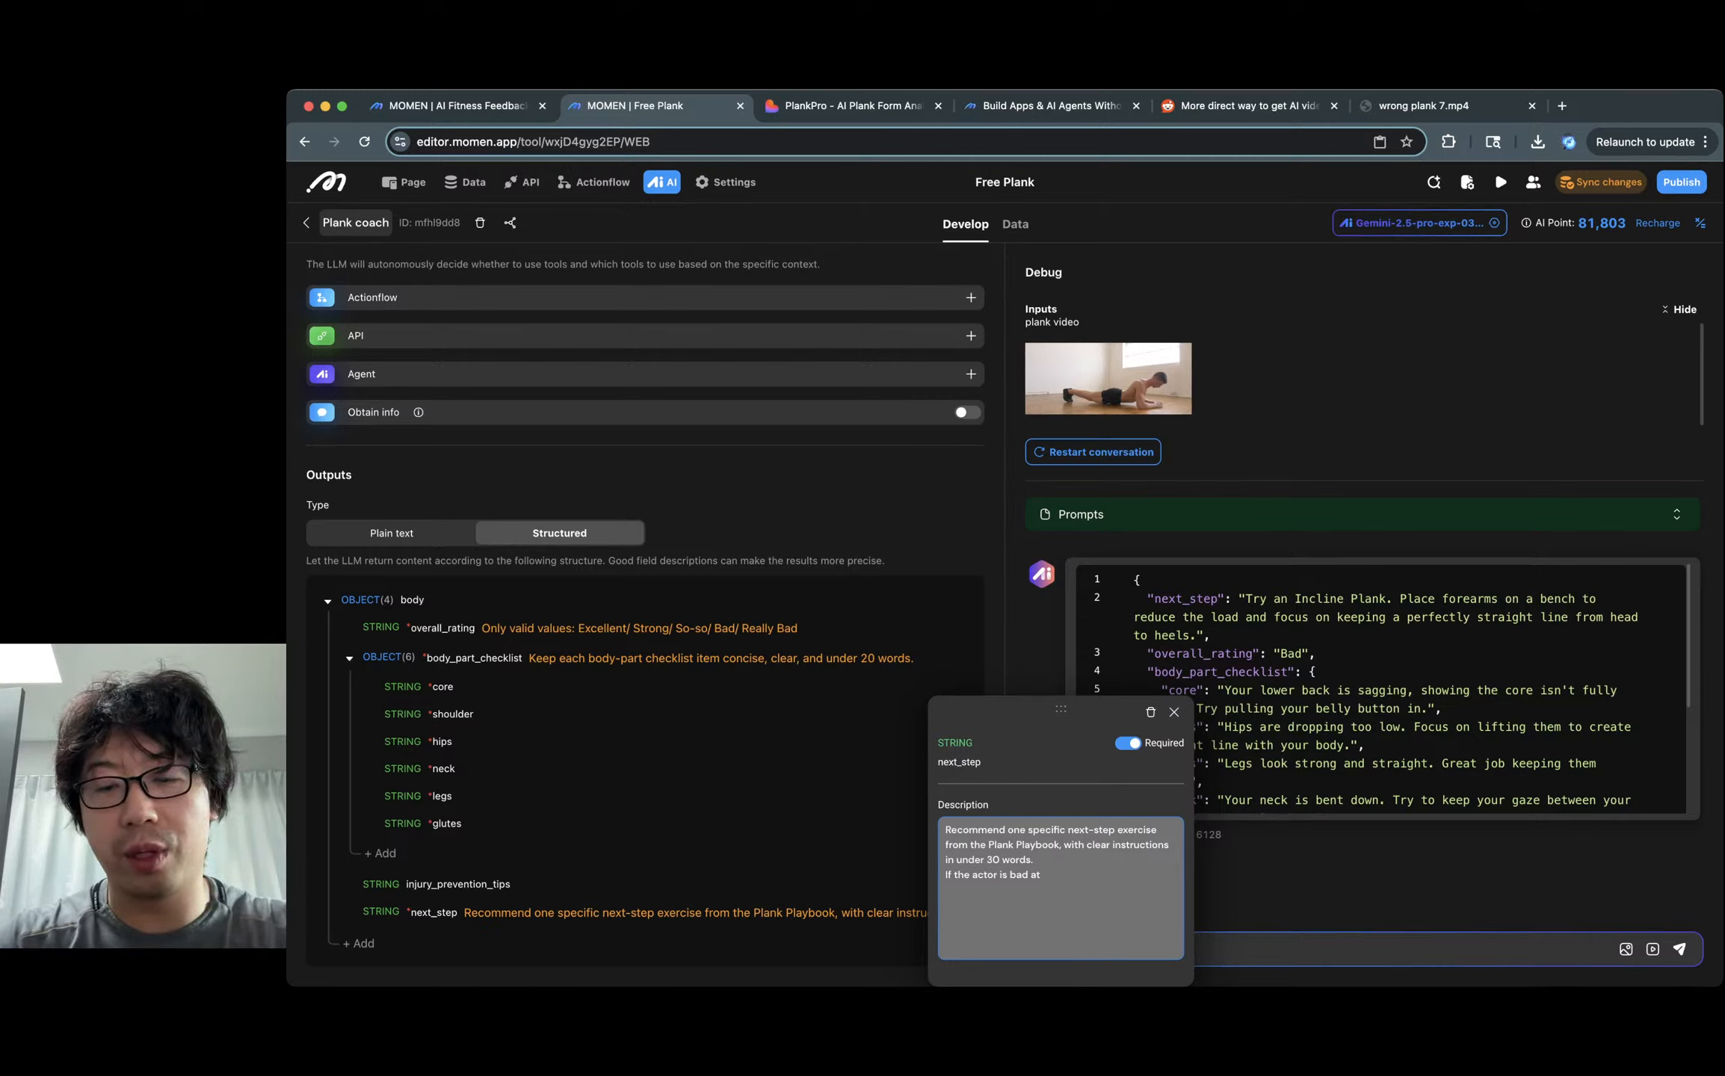
type(" the current form")
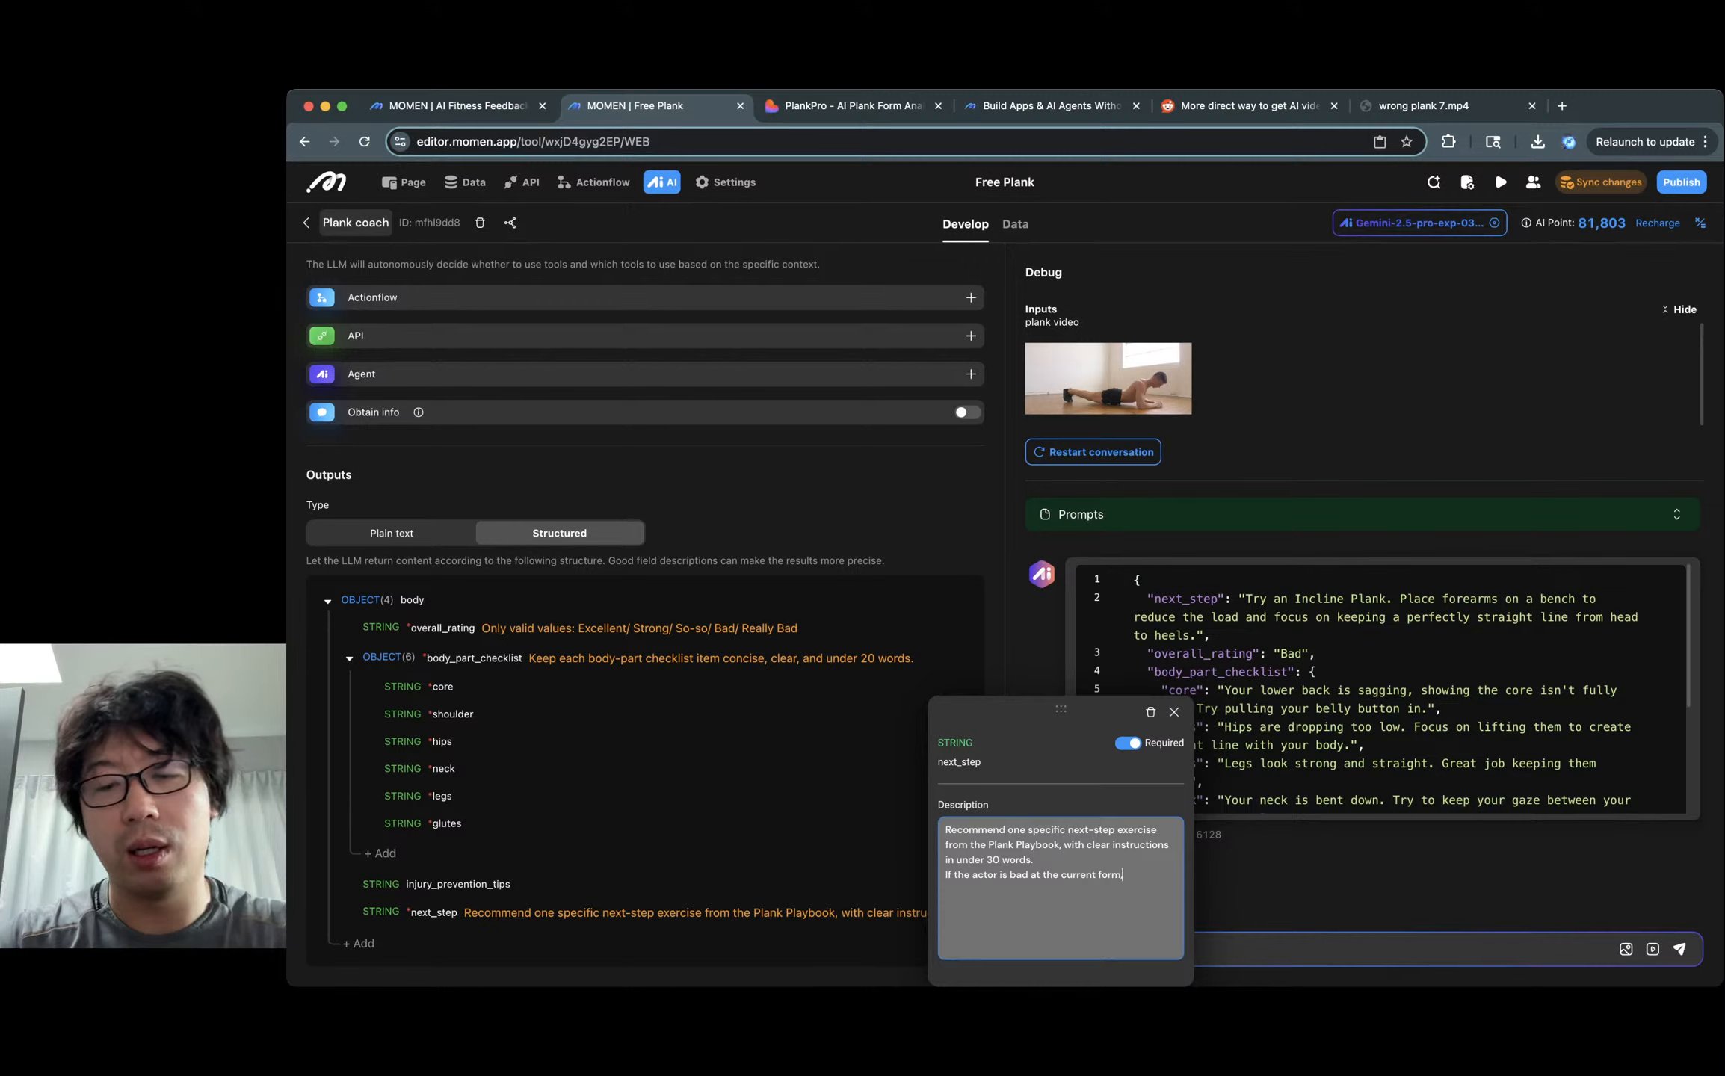
type(", d")
key("BackSpace")
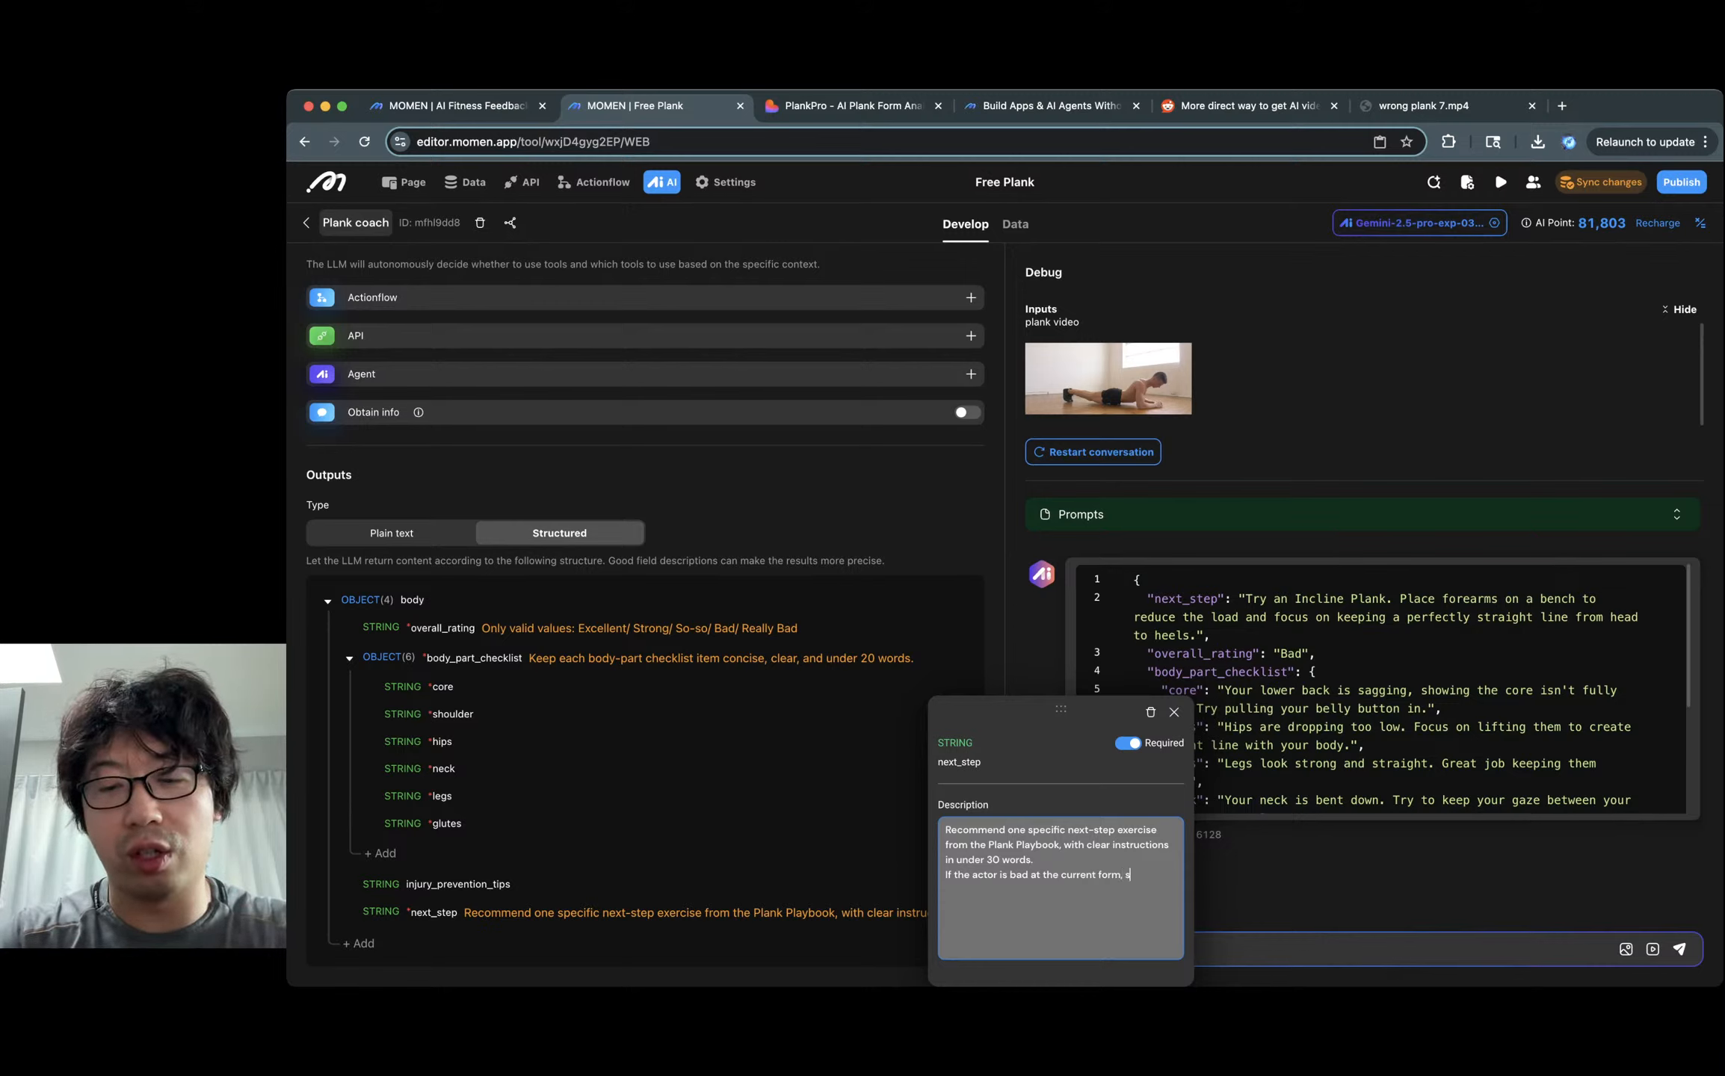
type("s bad at the current form, just say")
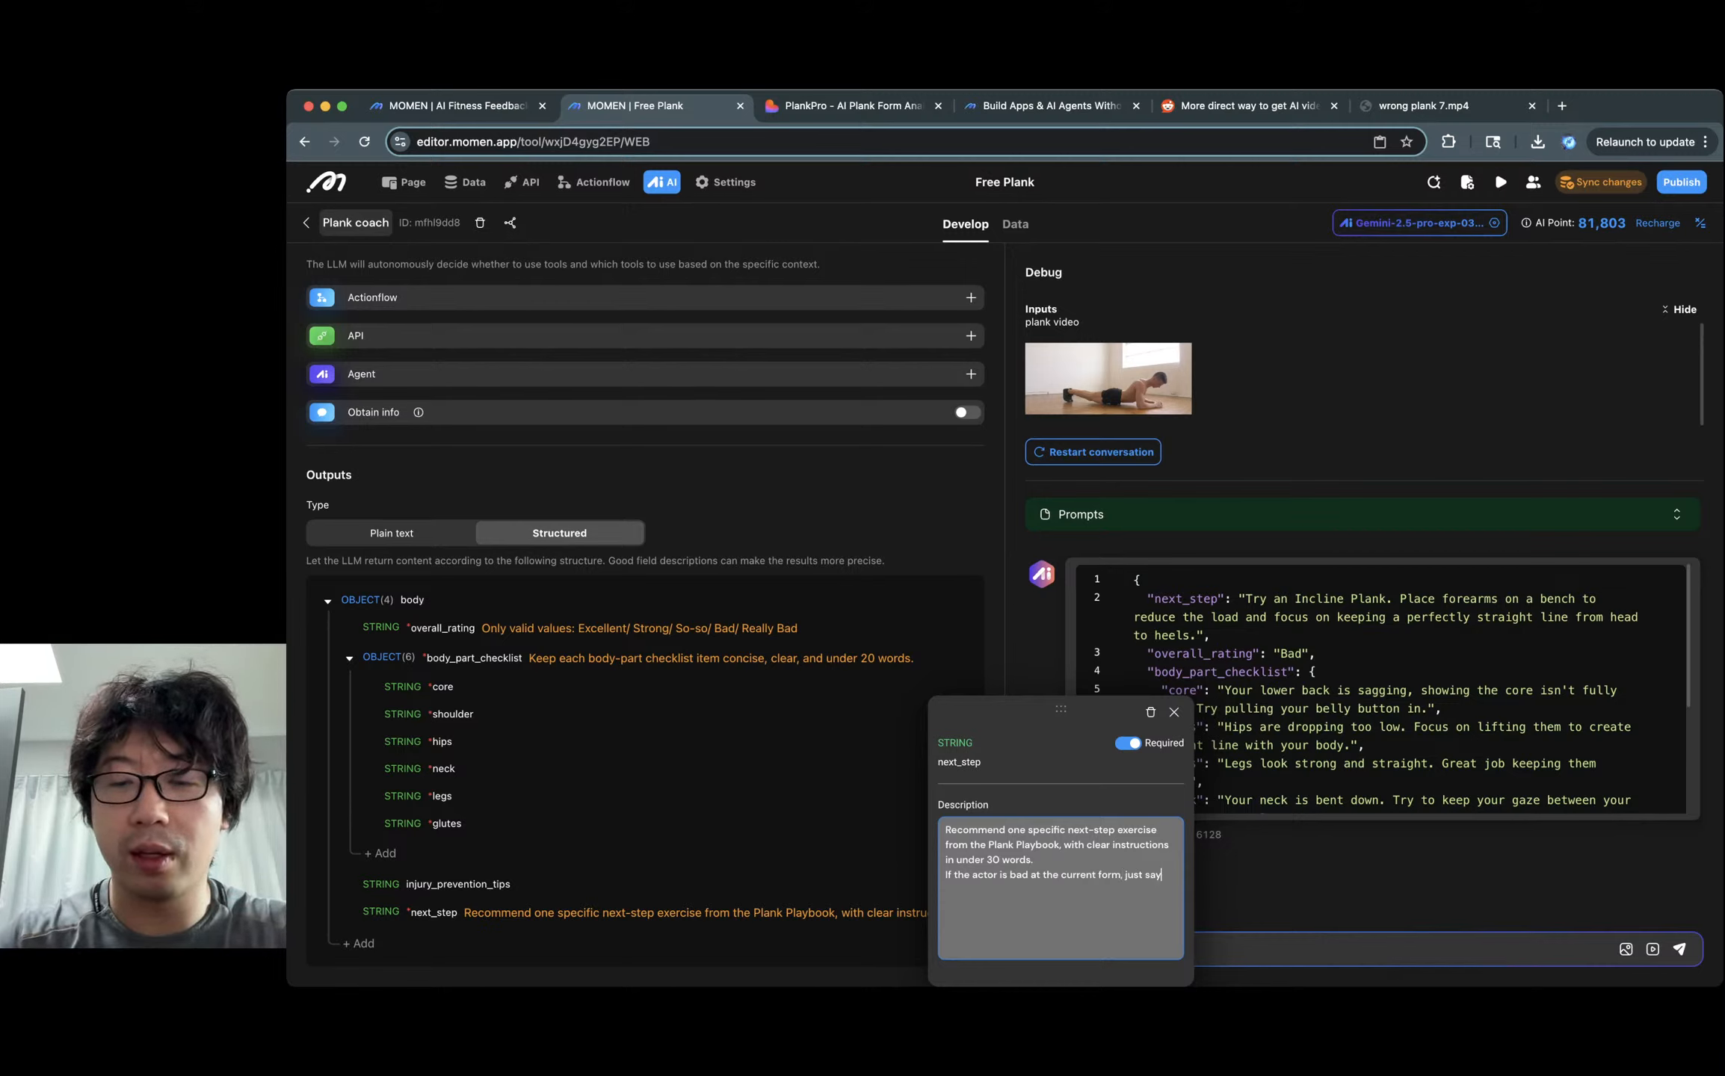
type(" \"fix your ")
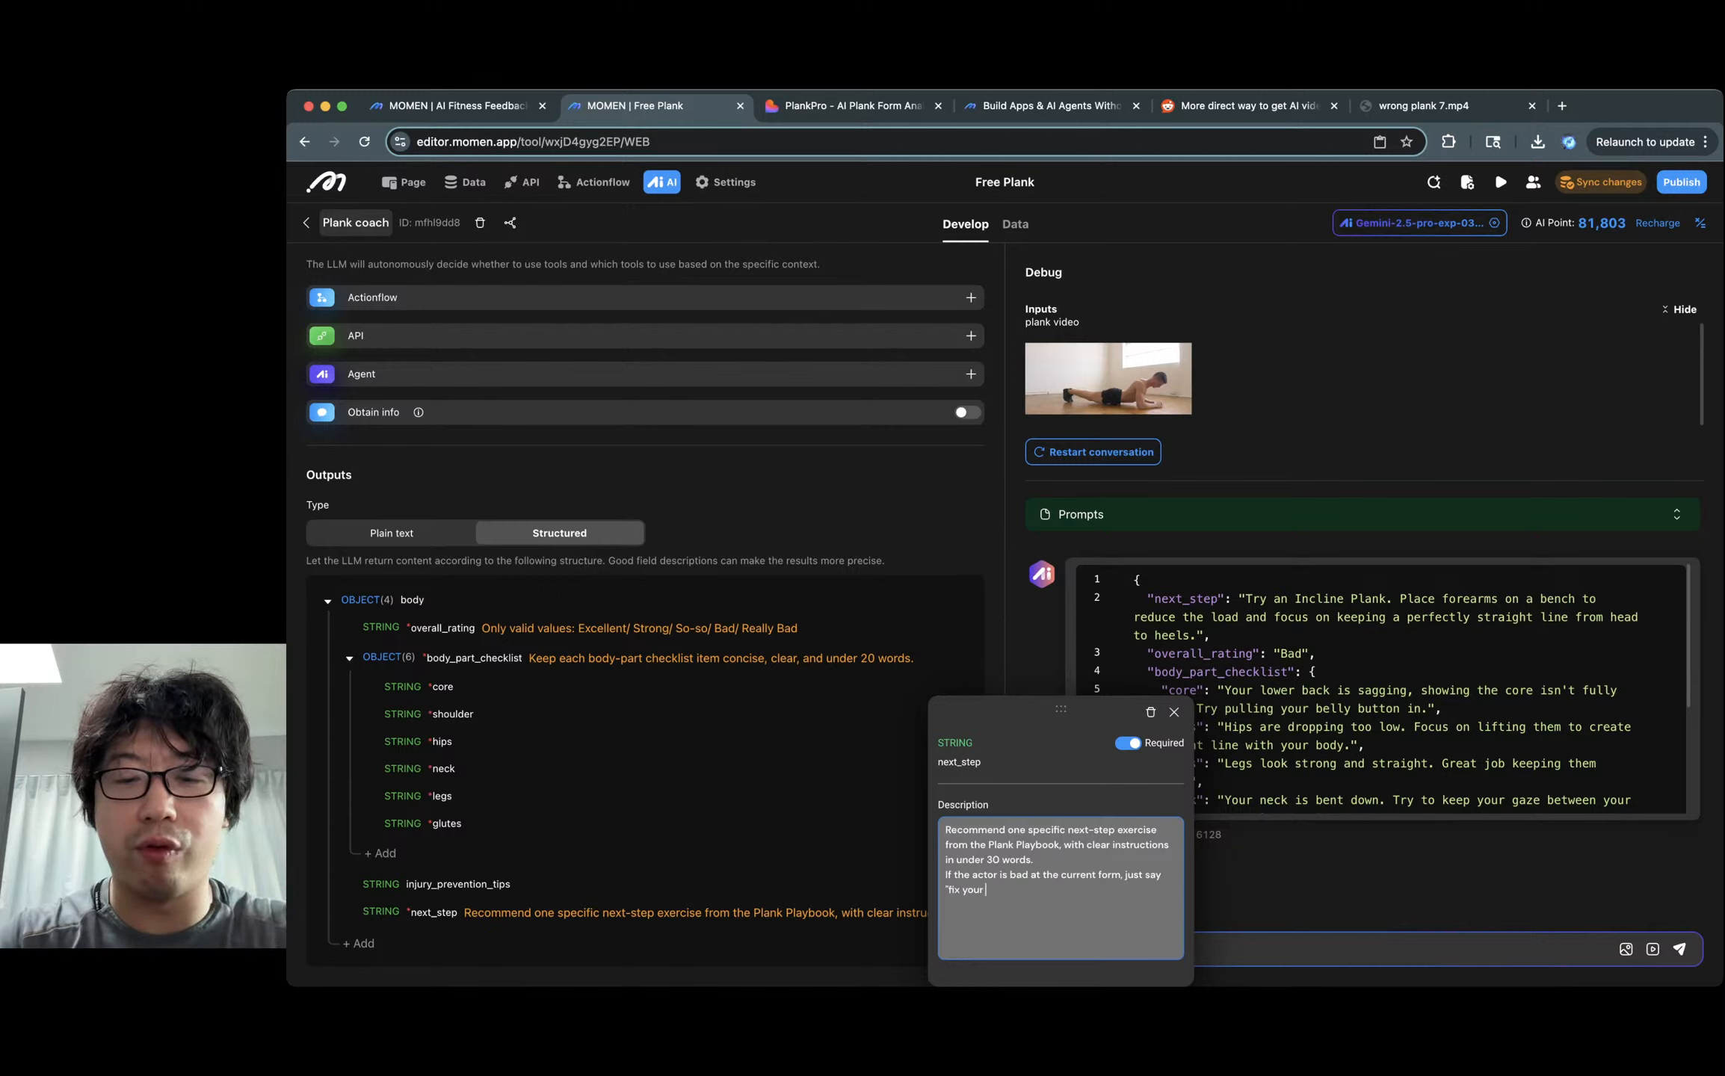
type("form befor e")
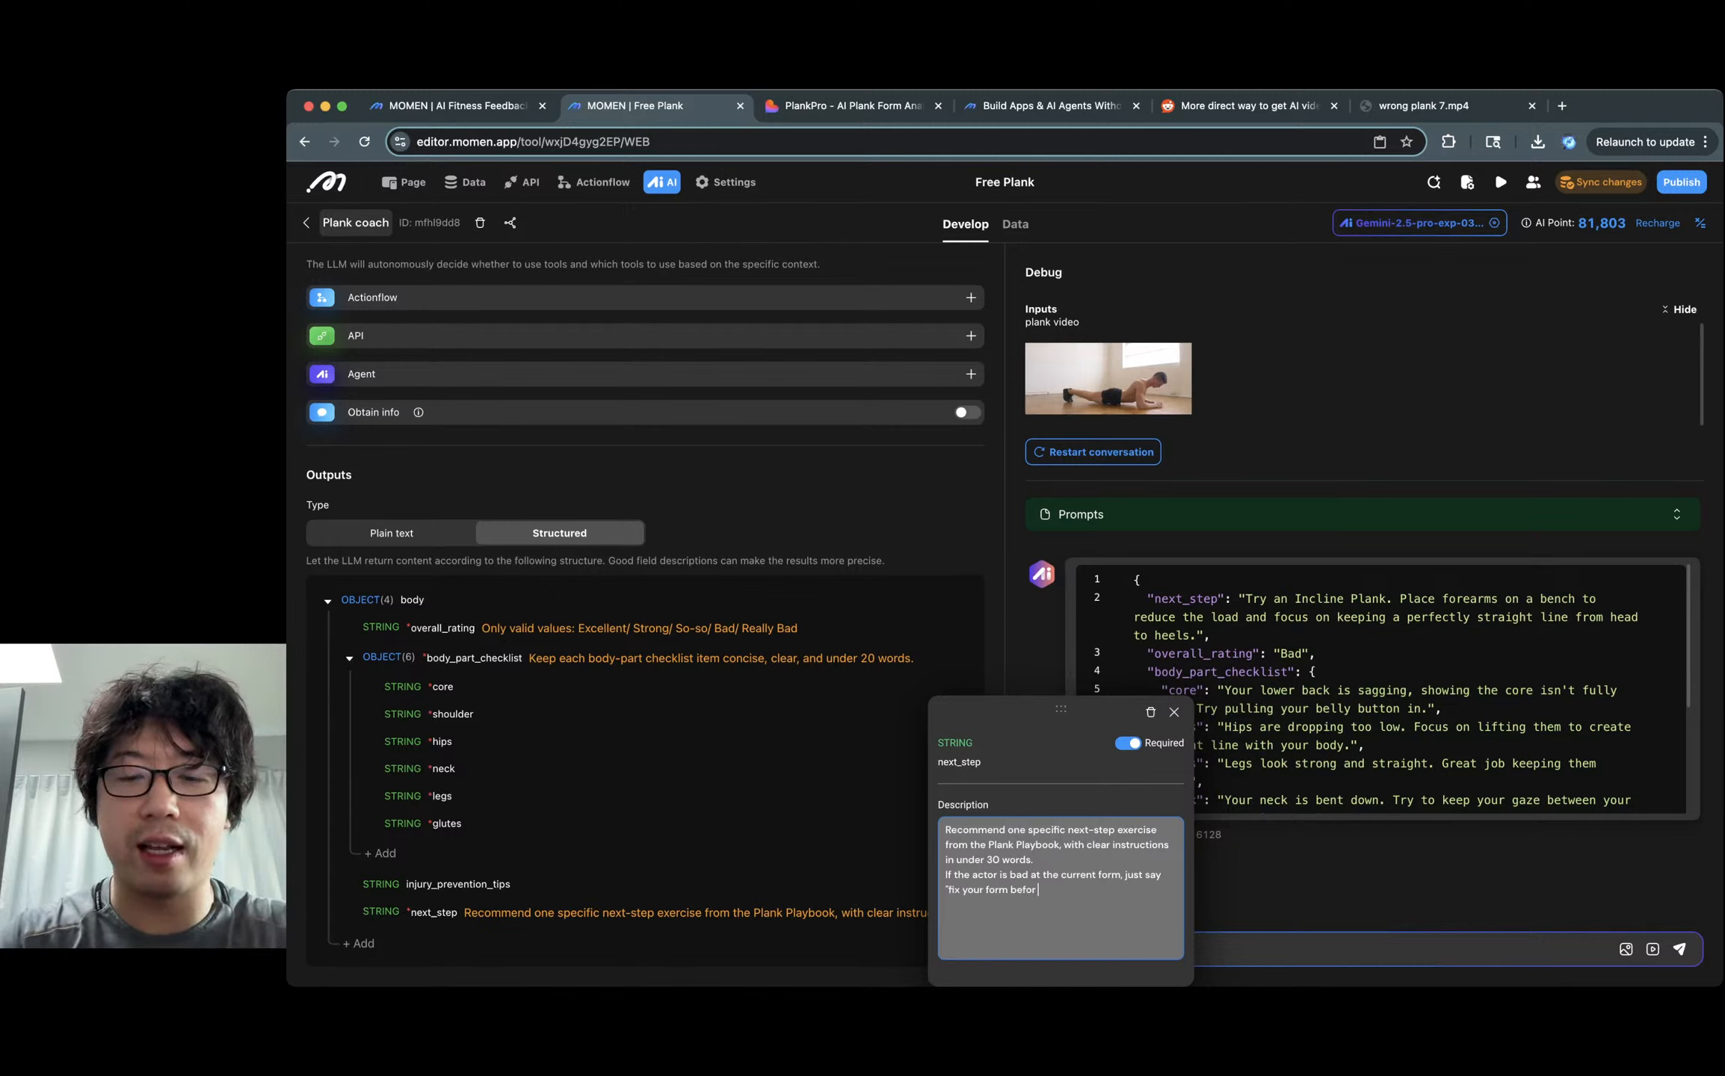
key("BackSpace")
key("BackSpace")
type("e trying ")
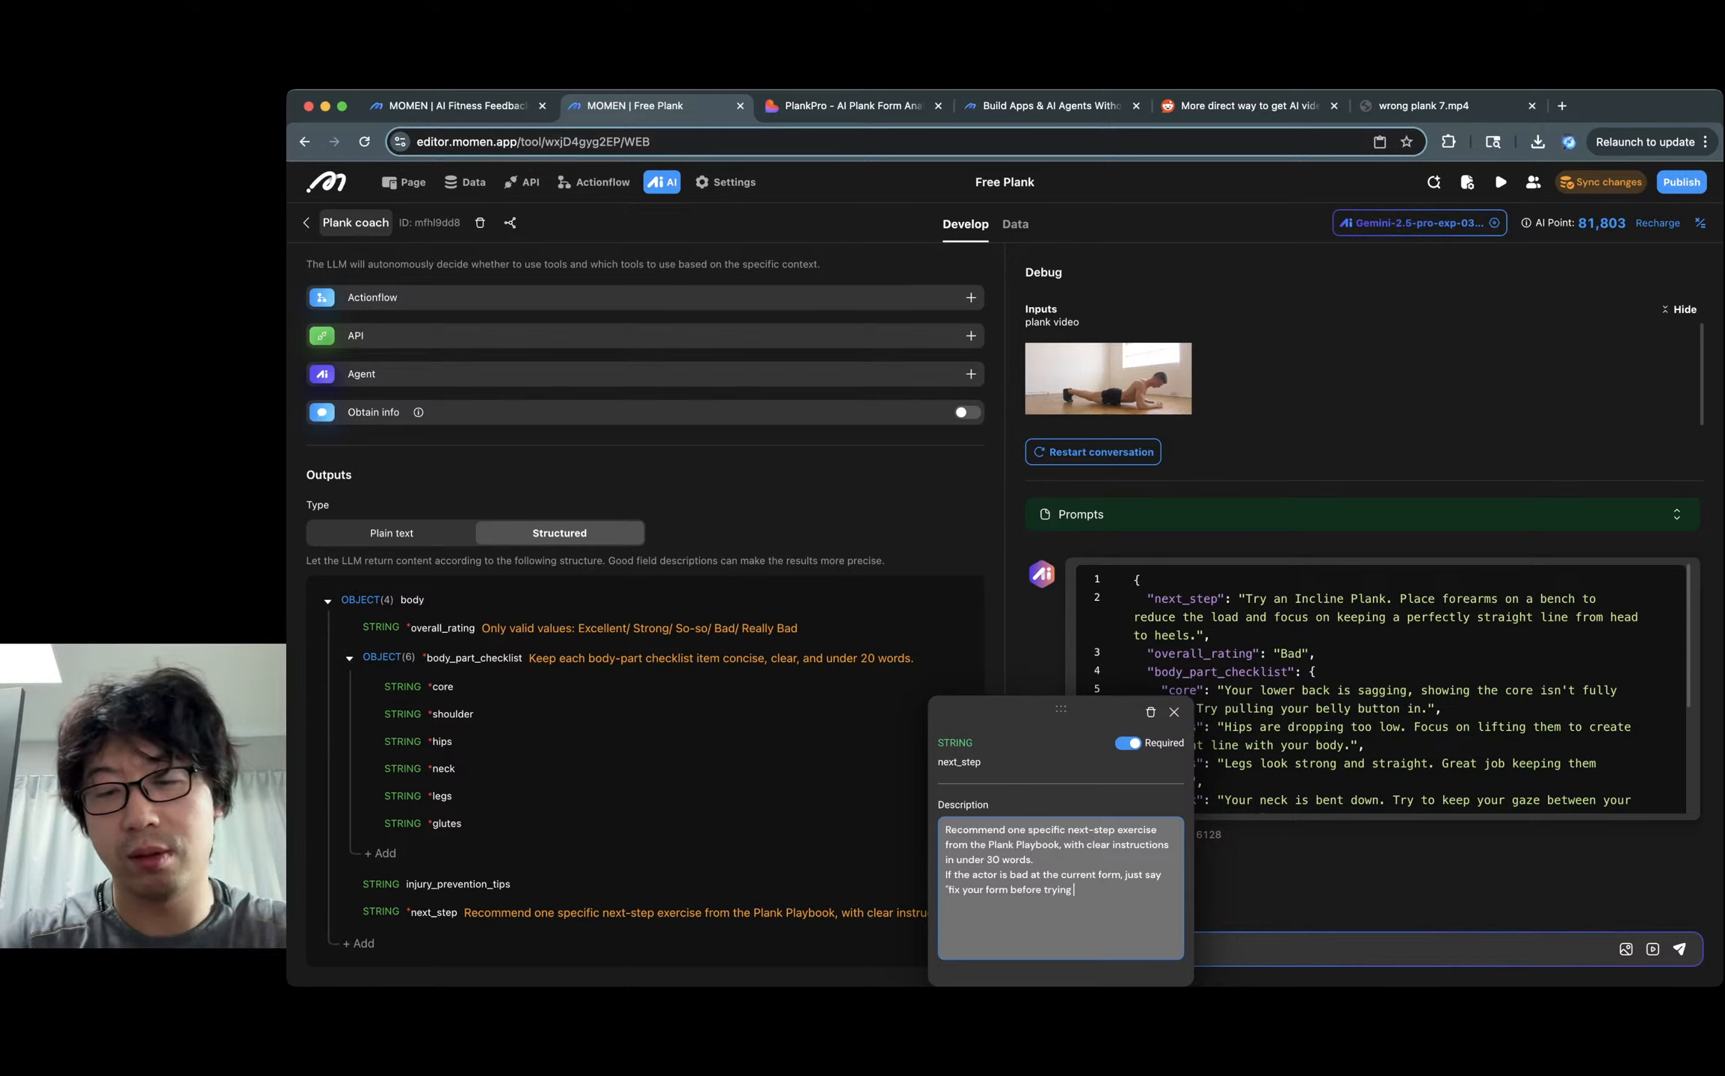
type("anything else!\"")
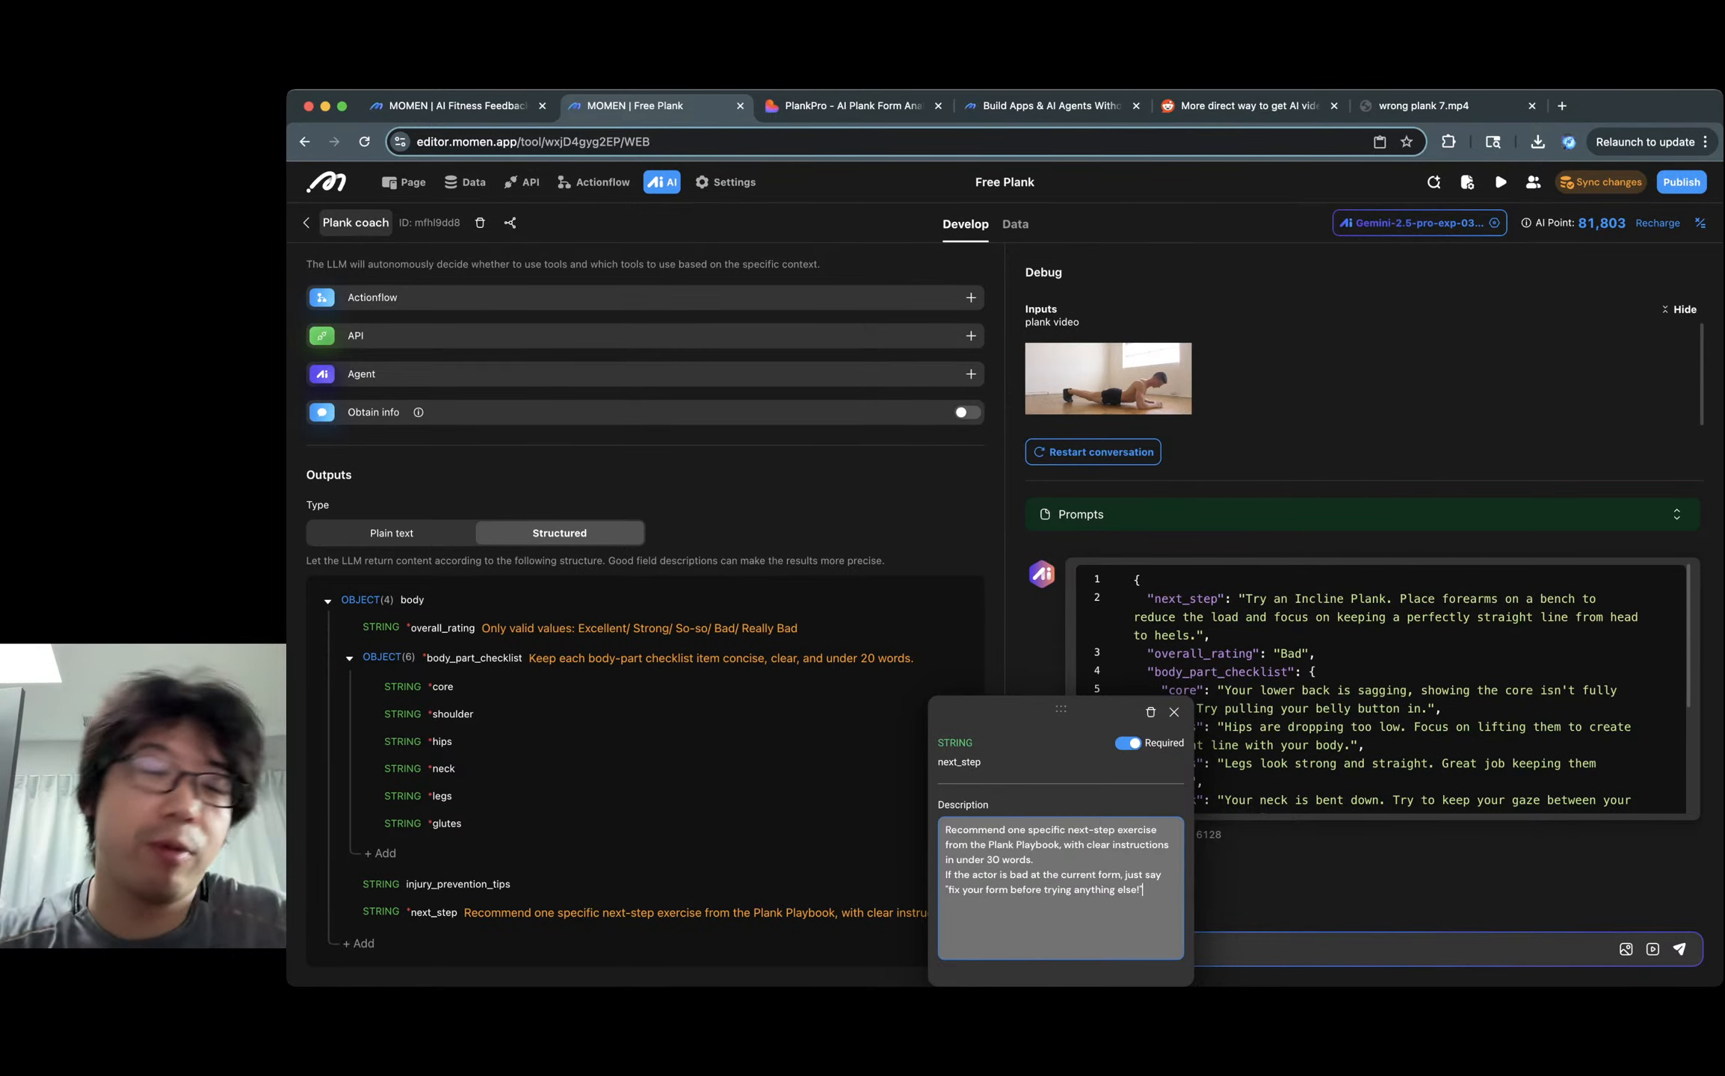
Make the neck field required again and close the next_step field editor.
left_click(871, 768)
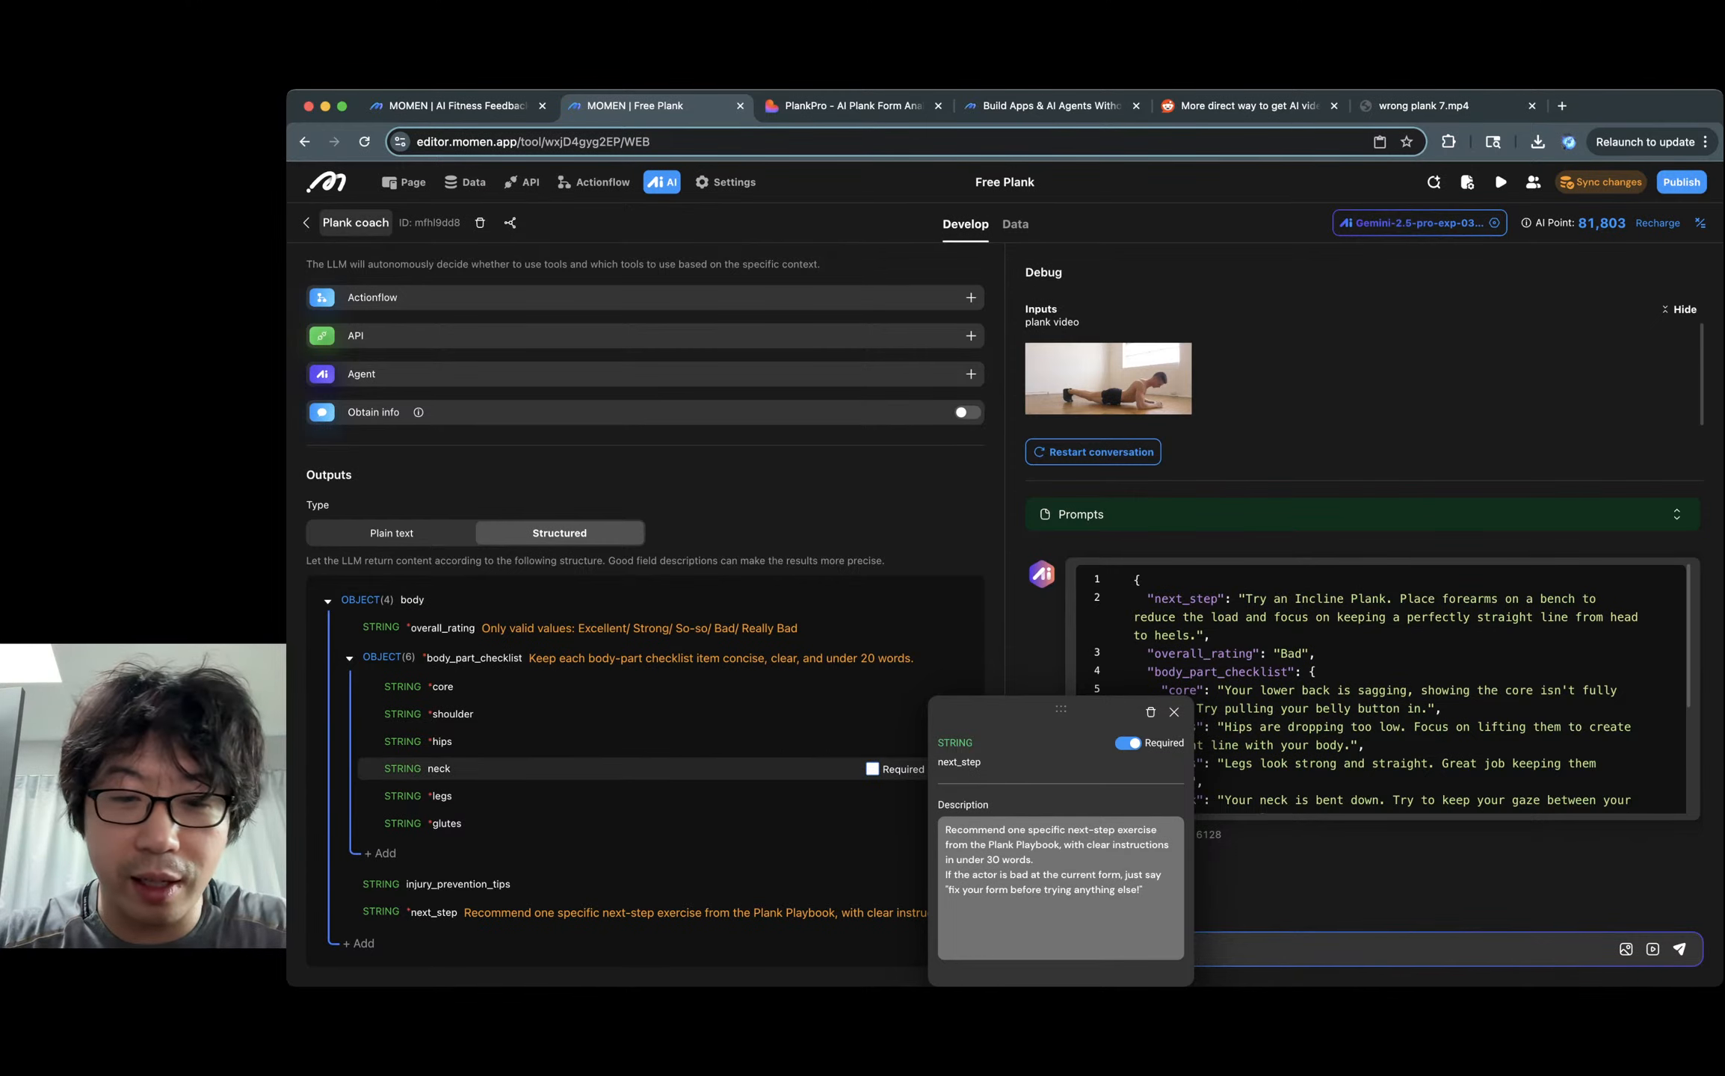
left_click(871, 768)
left_click(1174, 712)
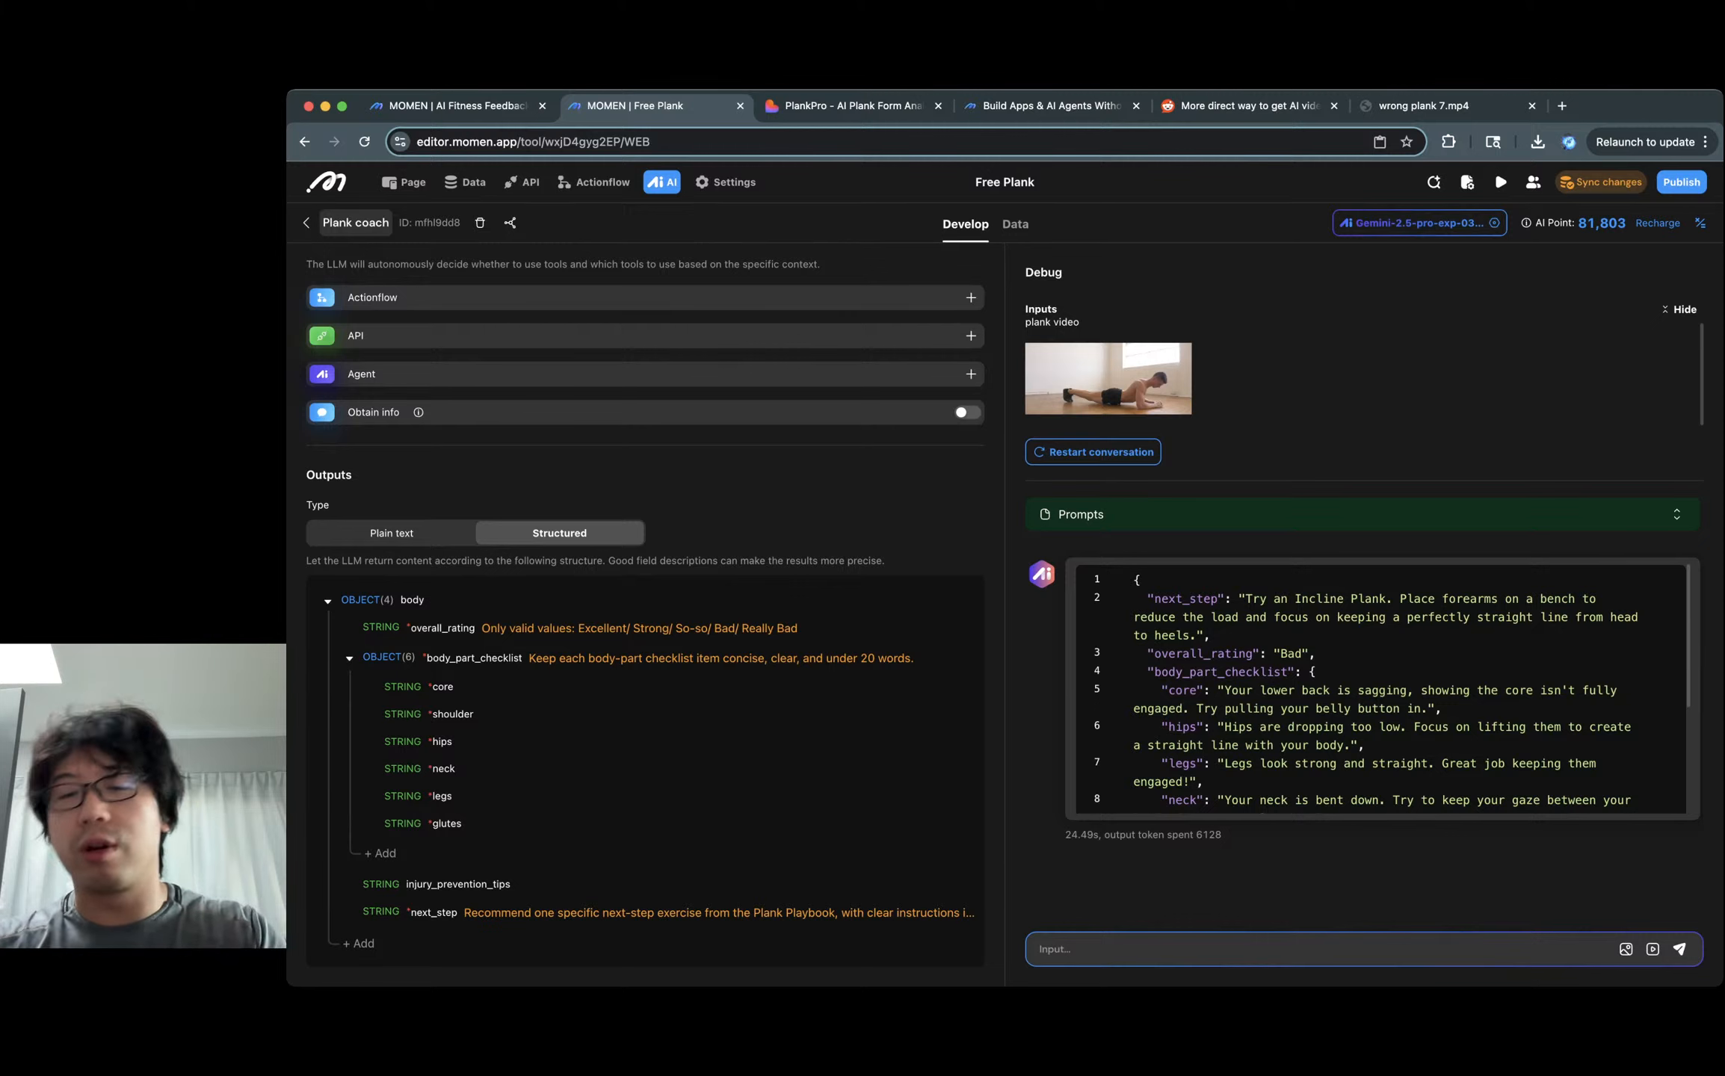
Check the injury_prevention_tips in the Debug JSON output, then switch to the Page01 page designer.
scroll(1285, 763, "down", 5)
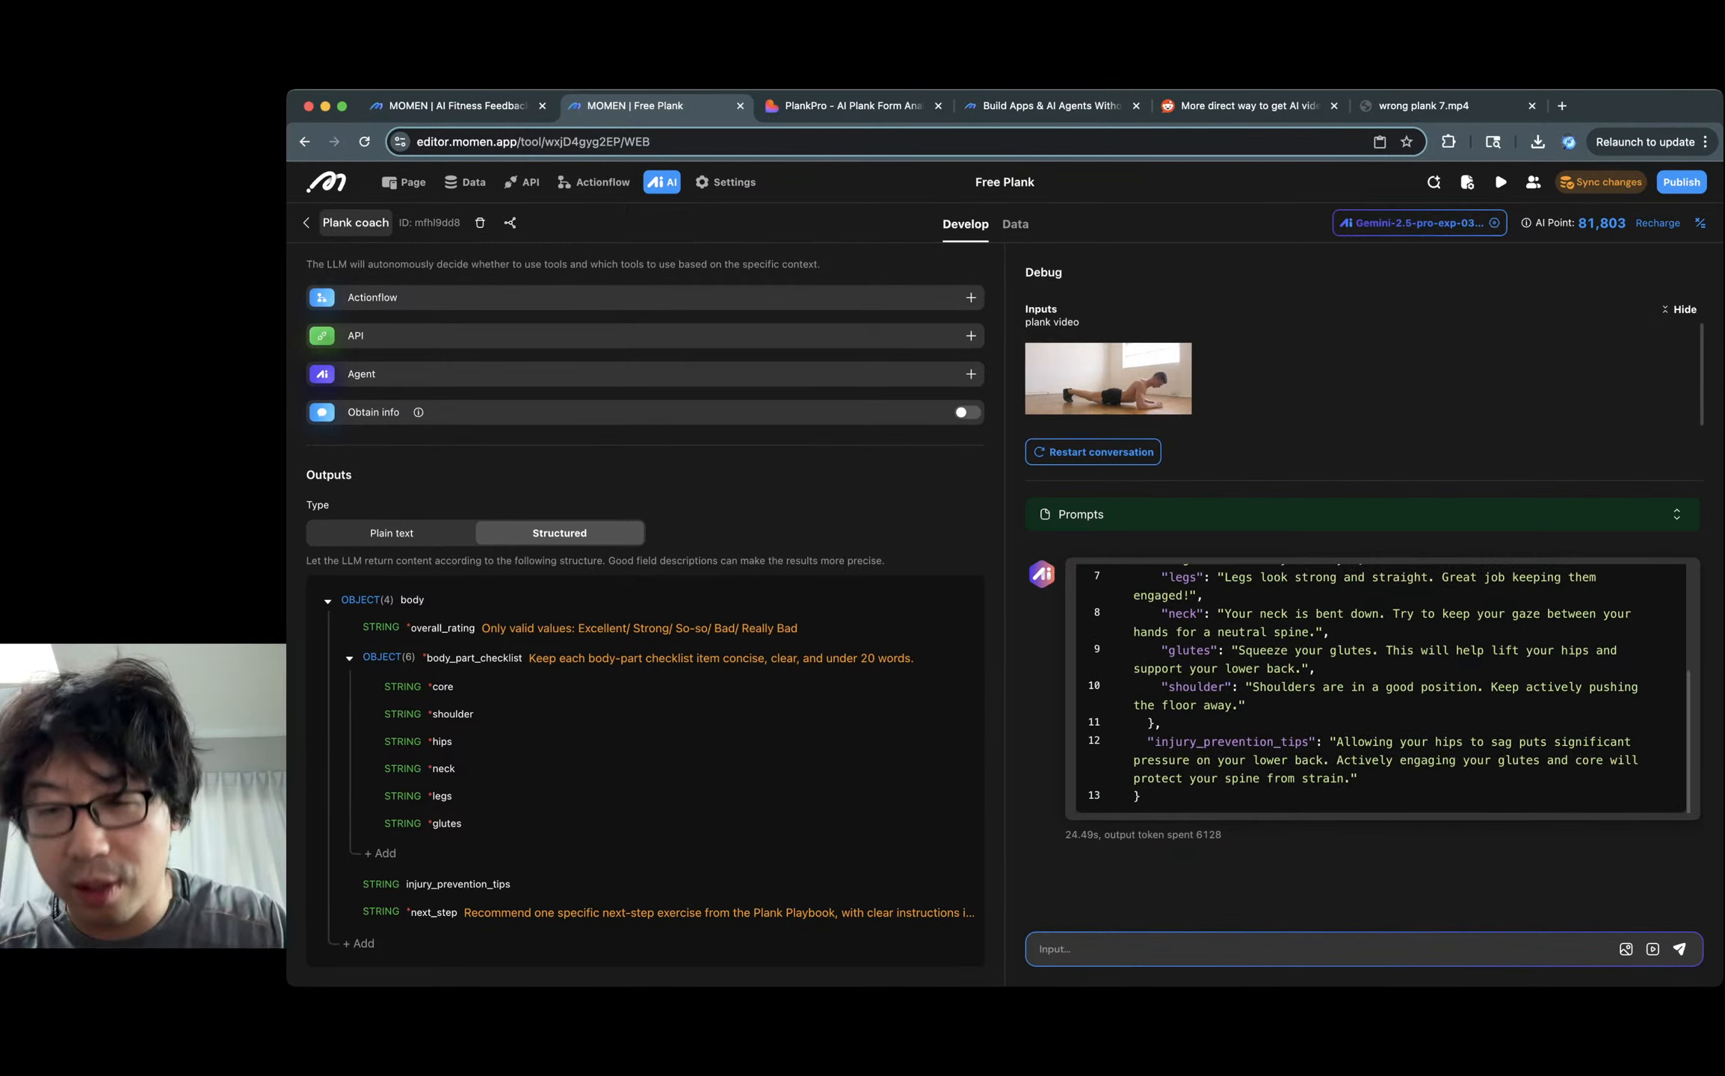
mouse_move(1336, 741)
left_mouse_down()
mouse_move(1507, 741)
mouse_move(1485, 761)
mouse_move(1175, 760)
mouse_move(1336, 760)
left_mouse_up()
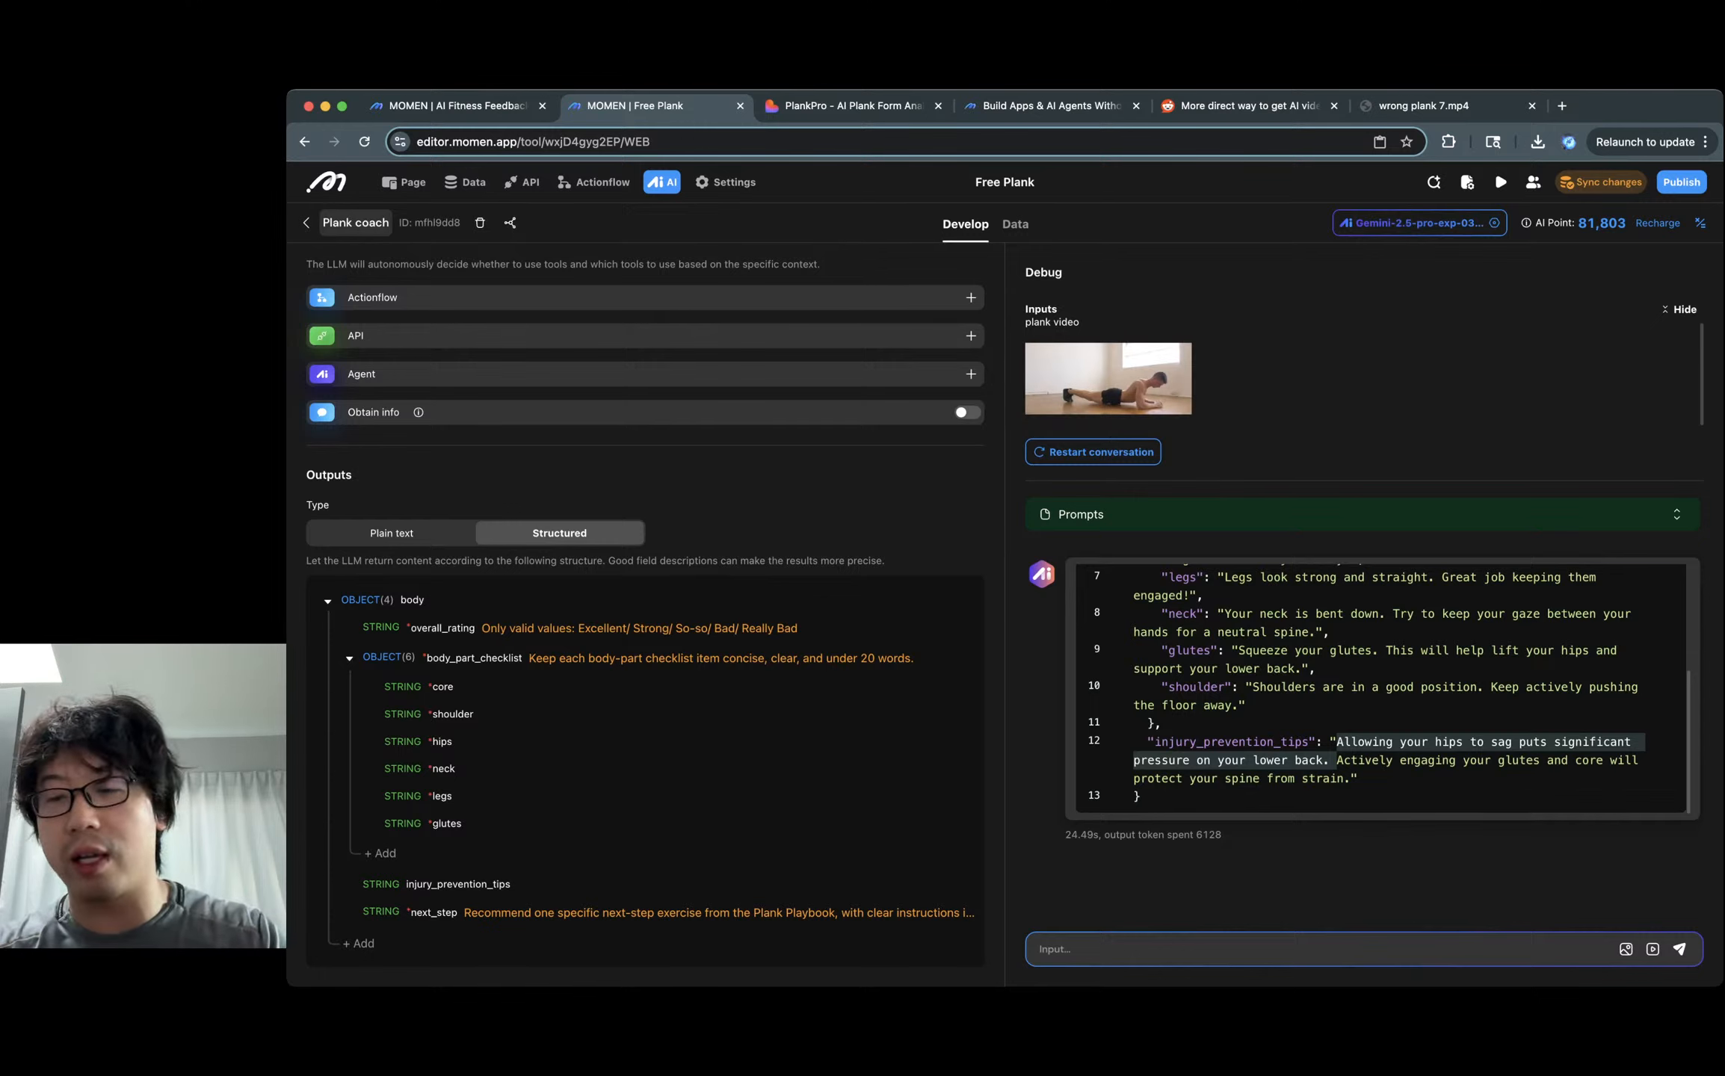
left_click(1357, 778)
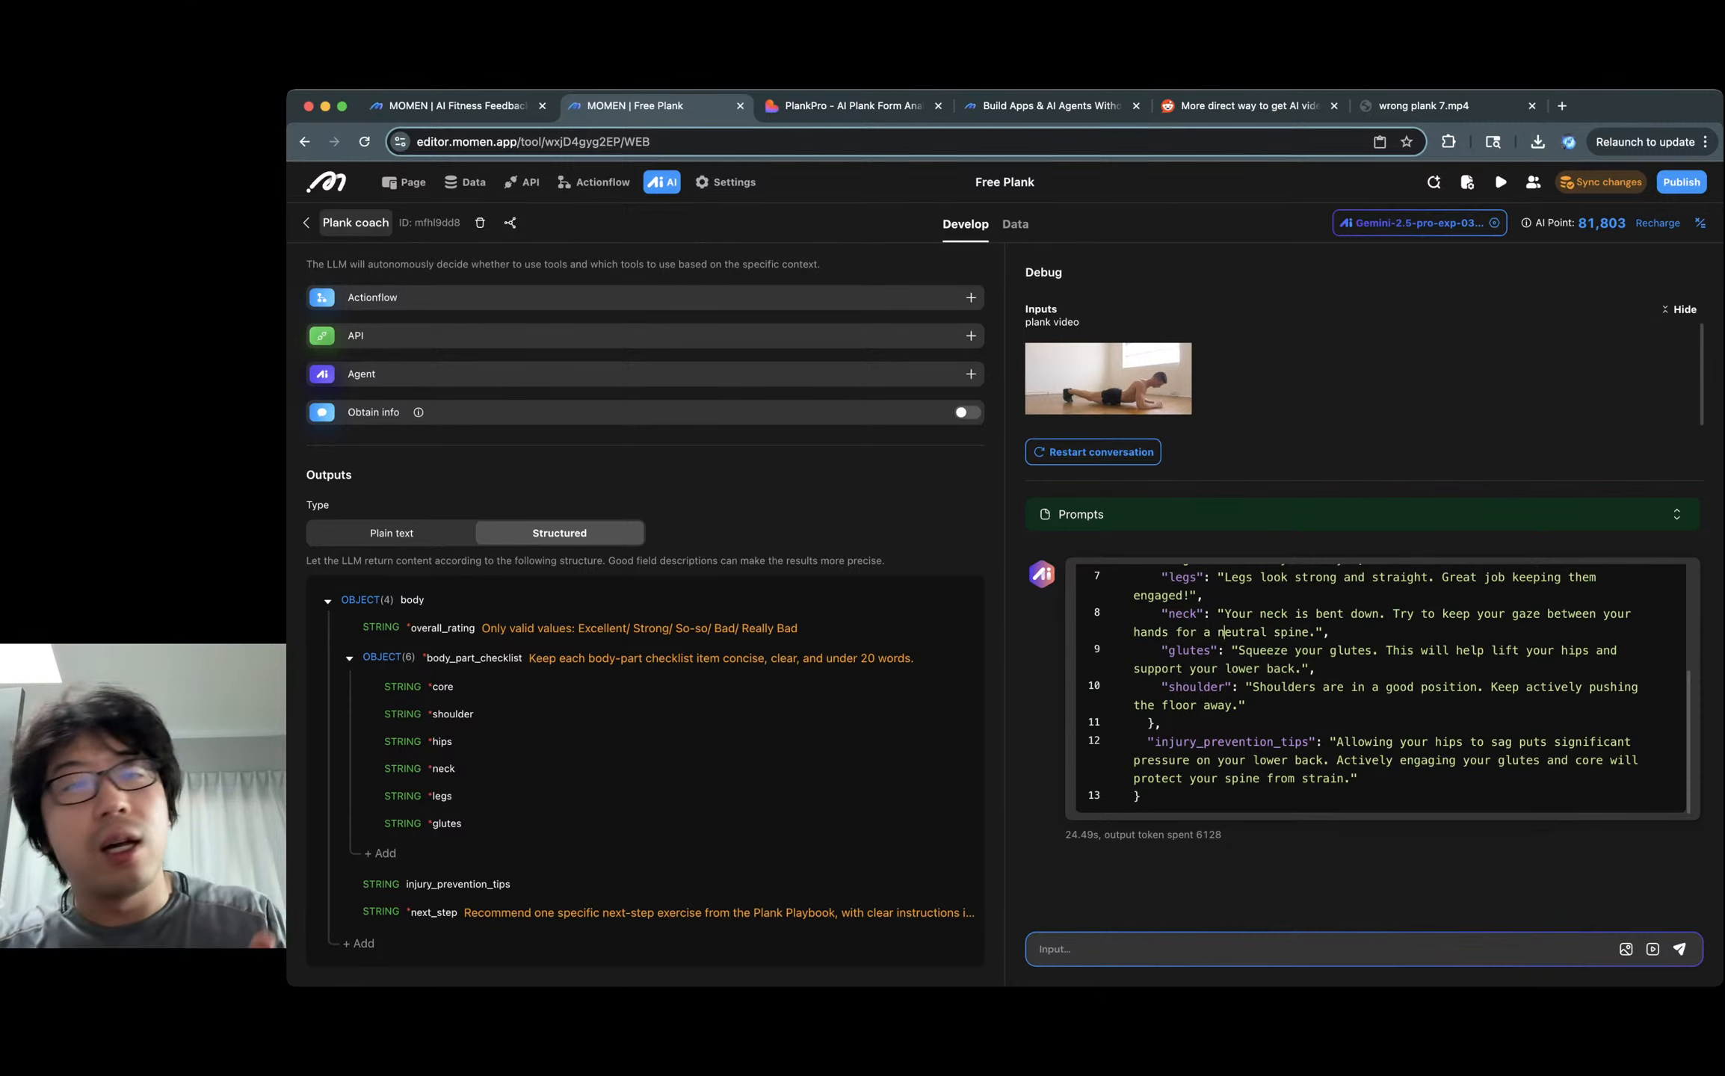
left_click(404, 181)
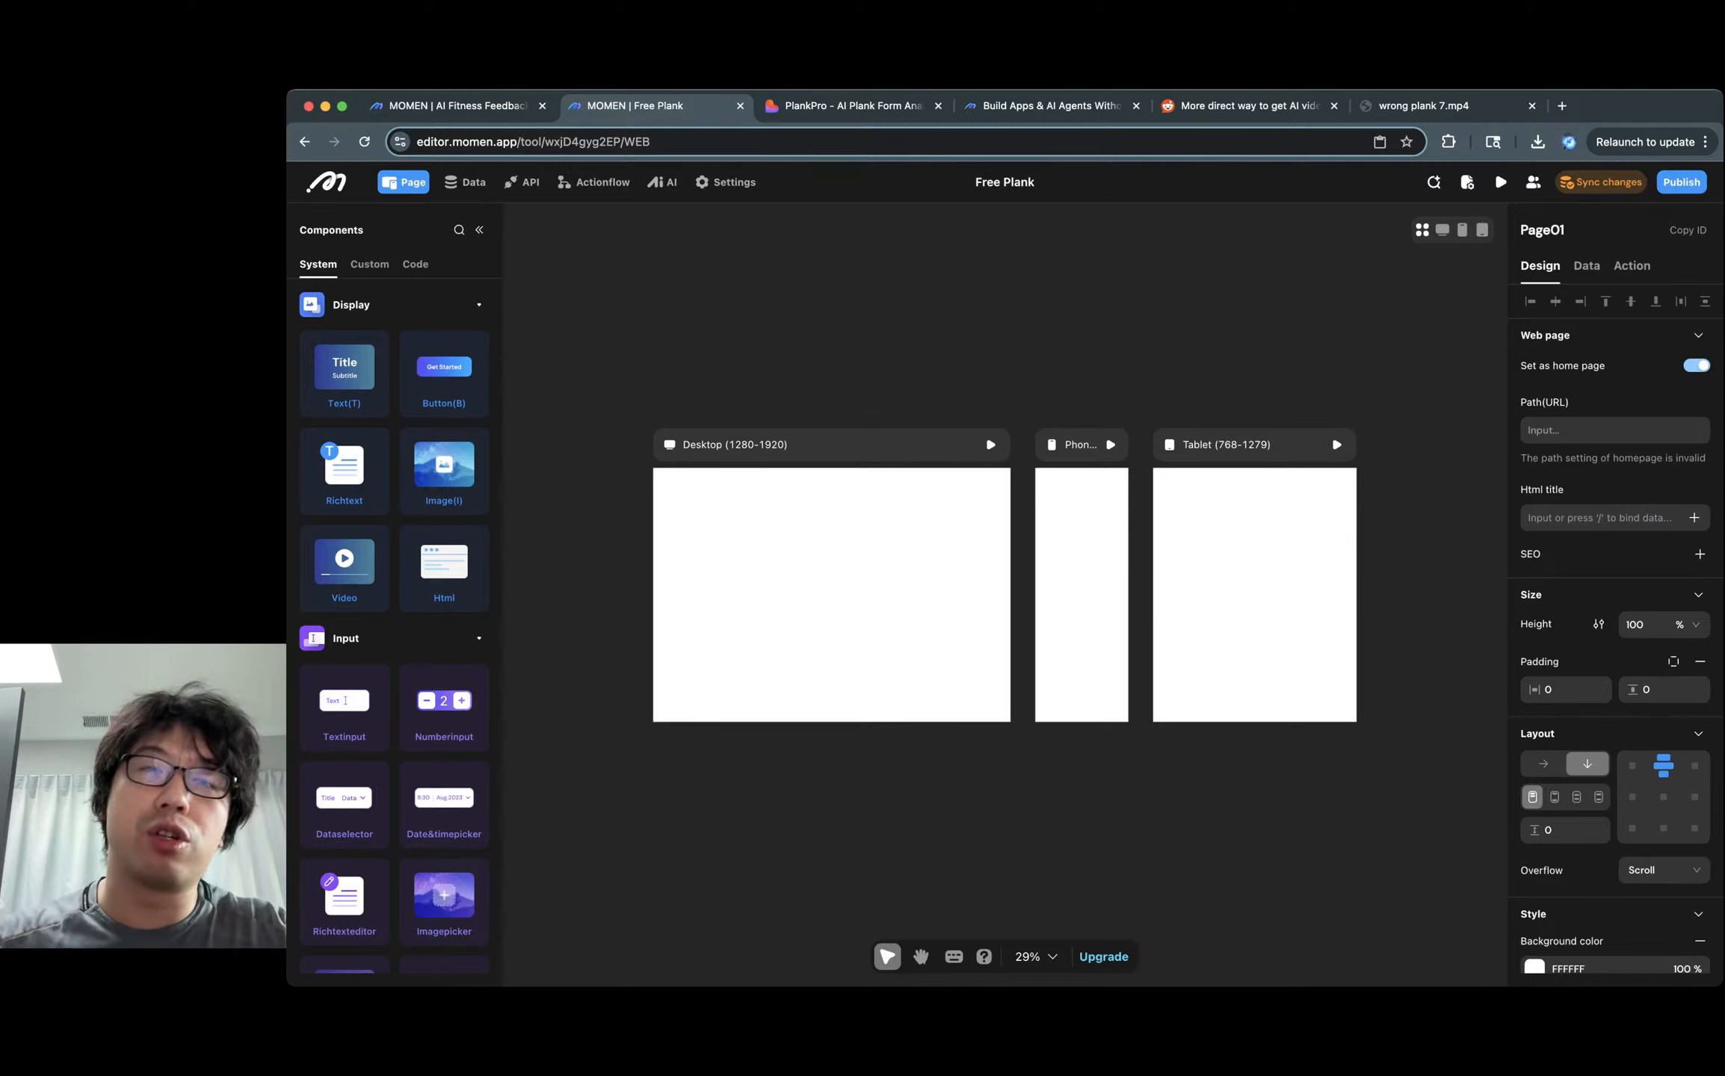
Open the Momen website's 'Add Real AI to Your Lovable Project' page with its prompt generator.
key("super+l")
left_click(837, 553)
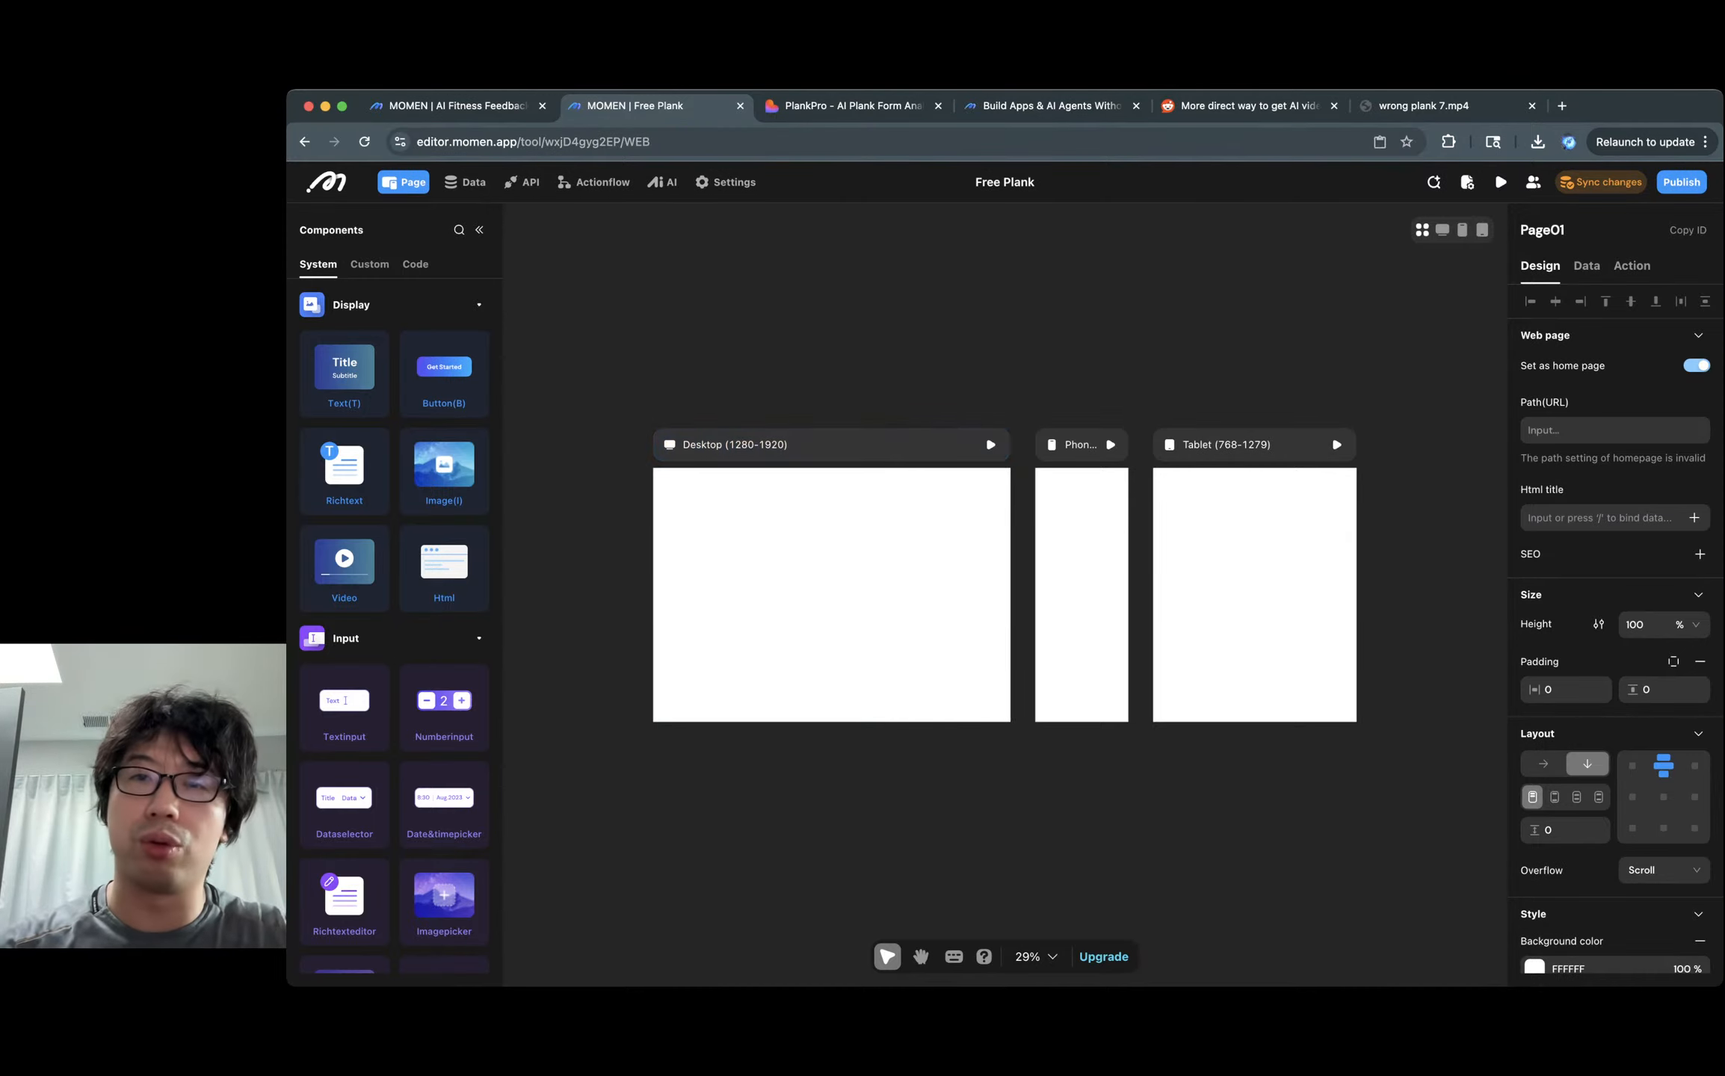
left_click(1053, 106)
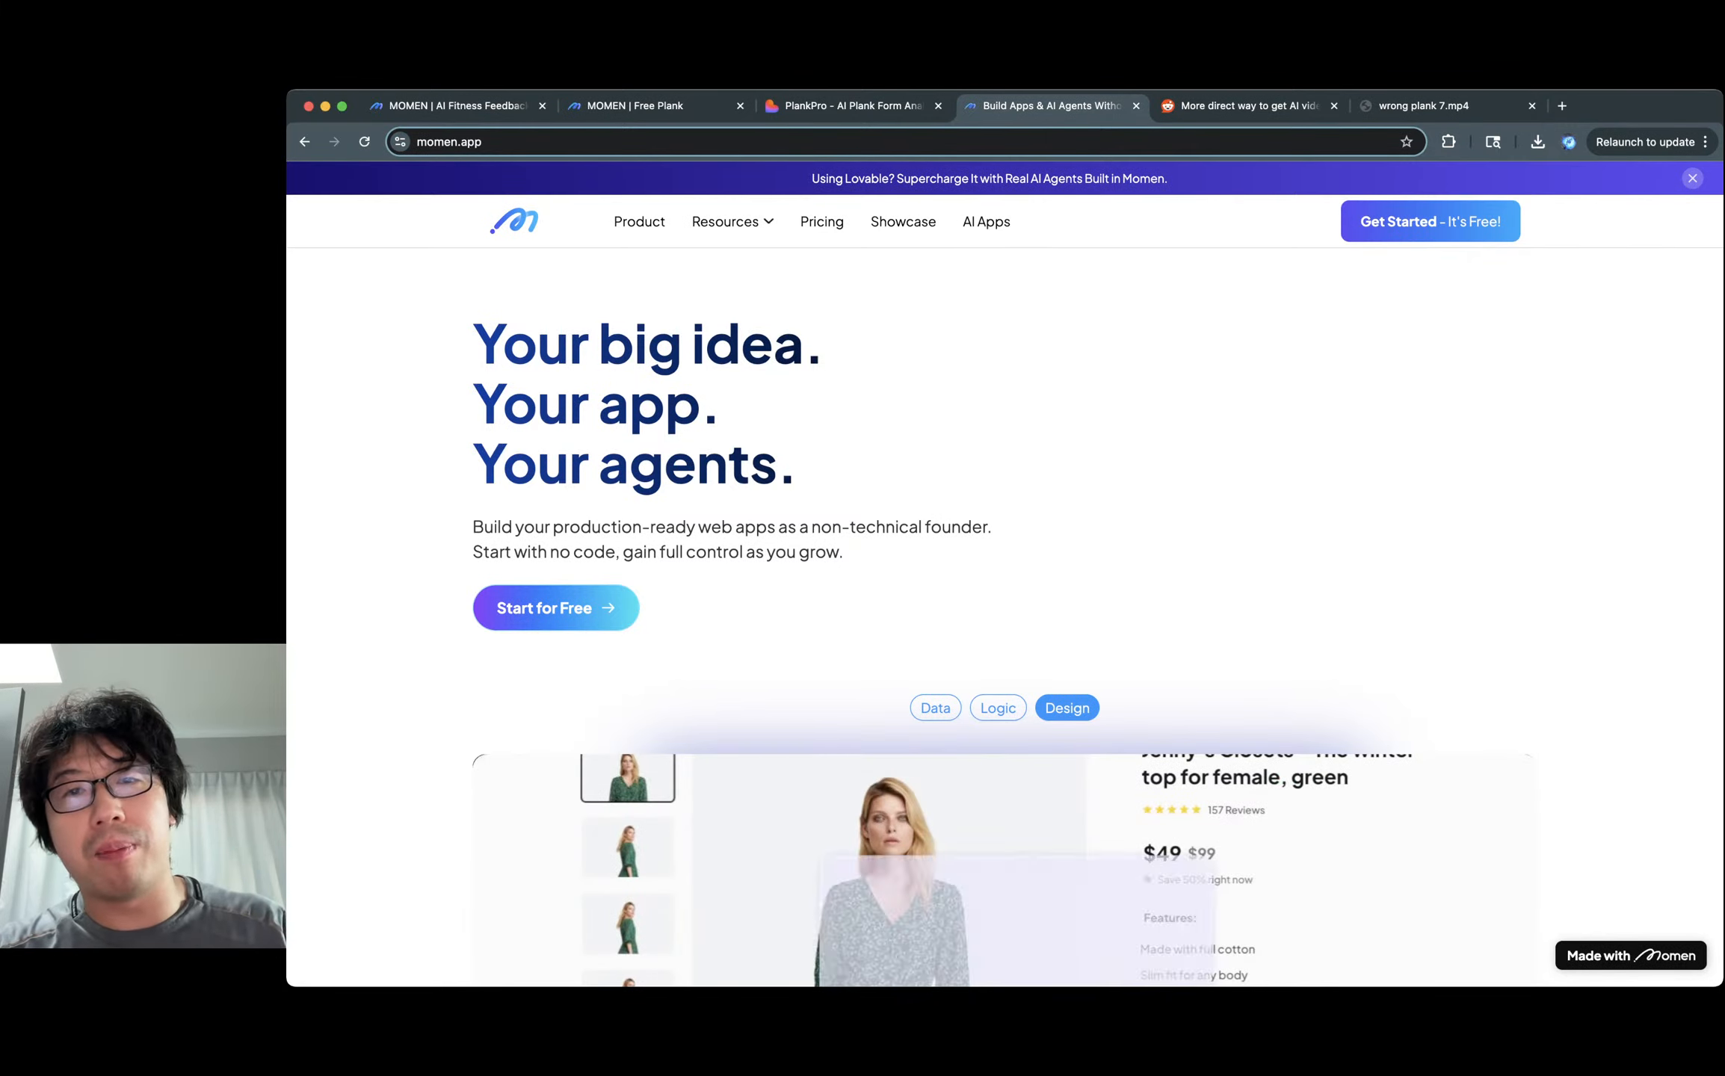
left_click(990, 179)
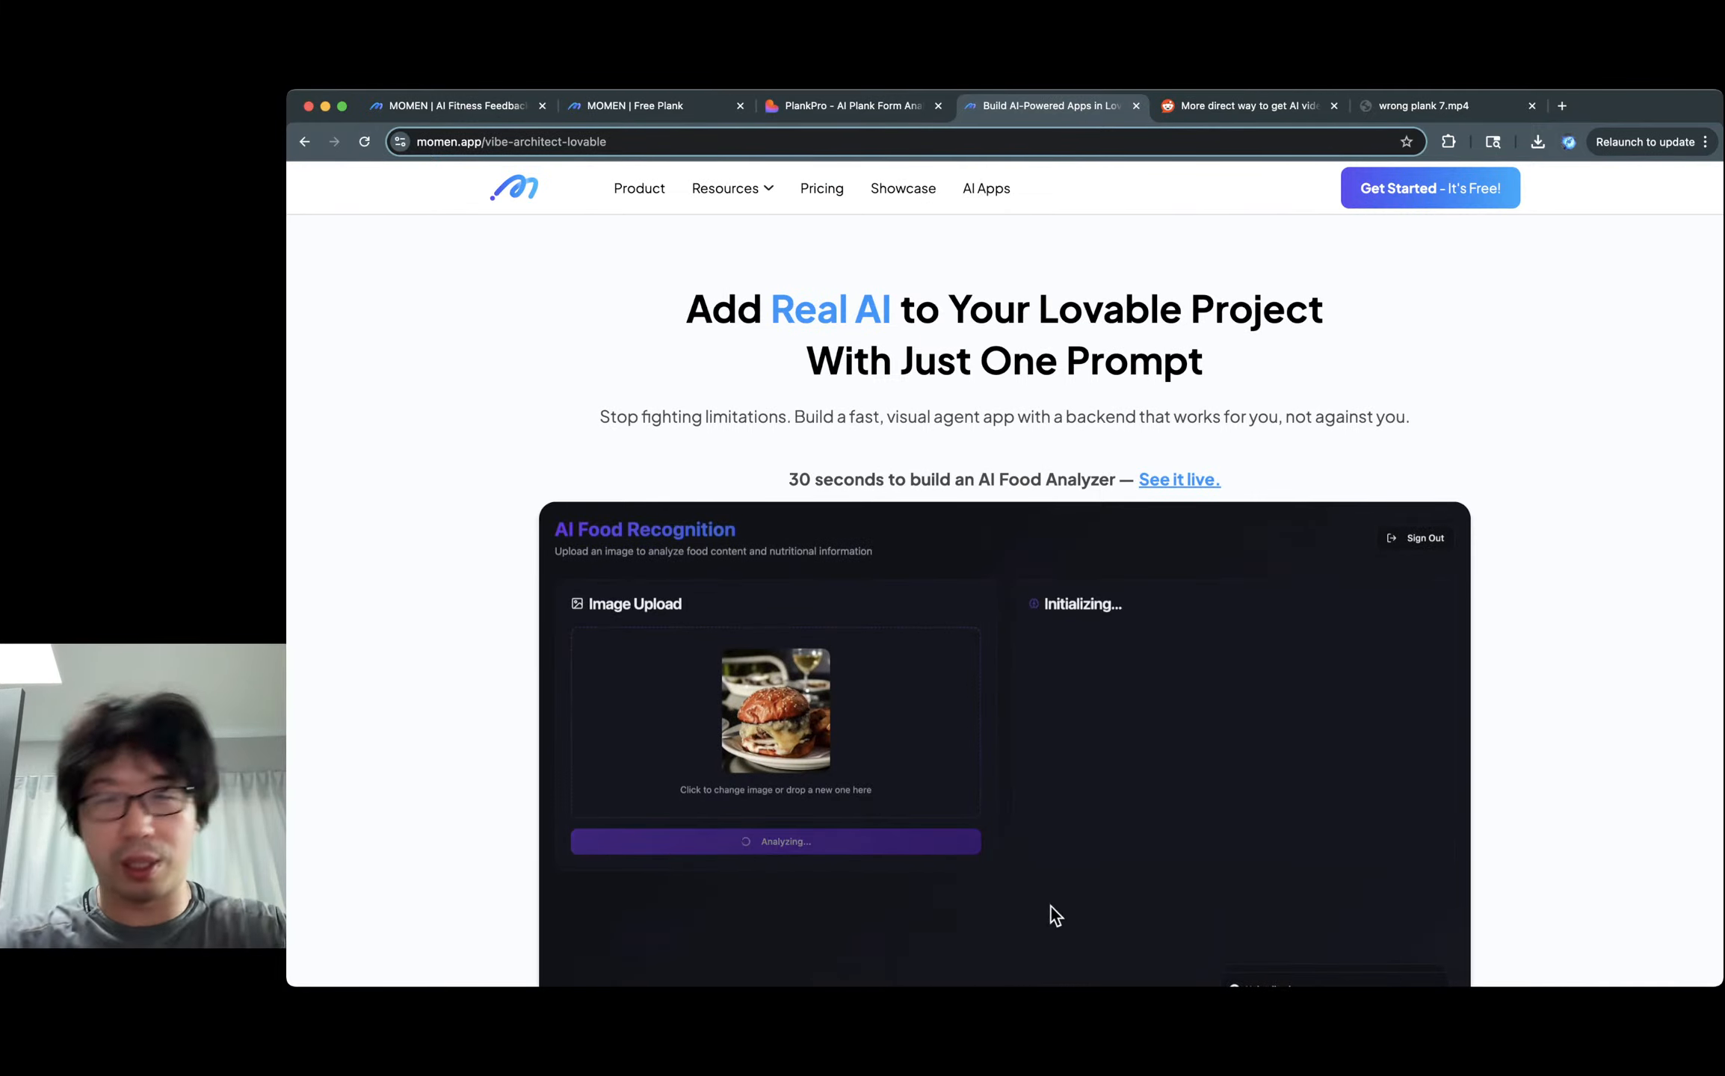
scroll(1005, 583, "down", 3)
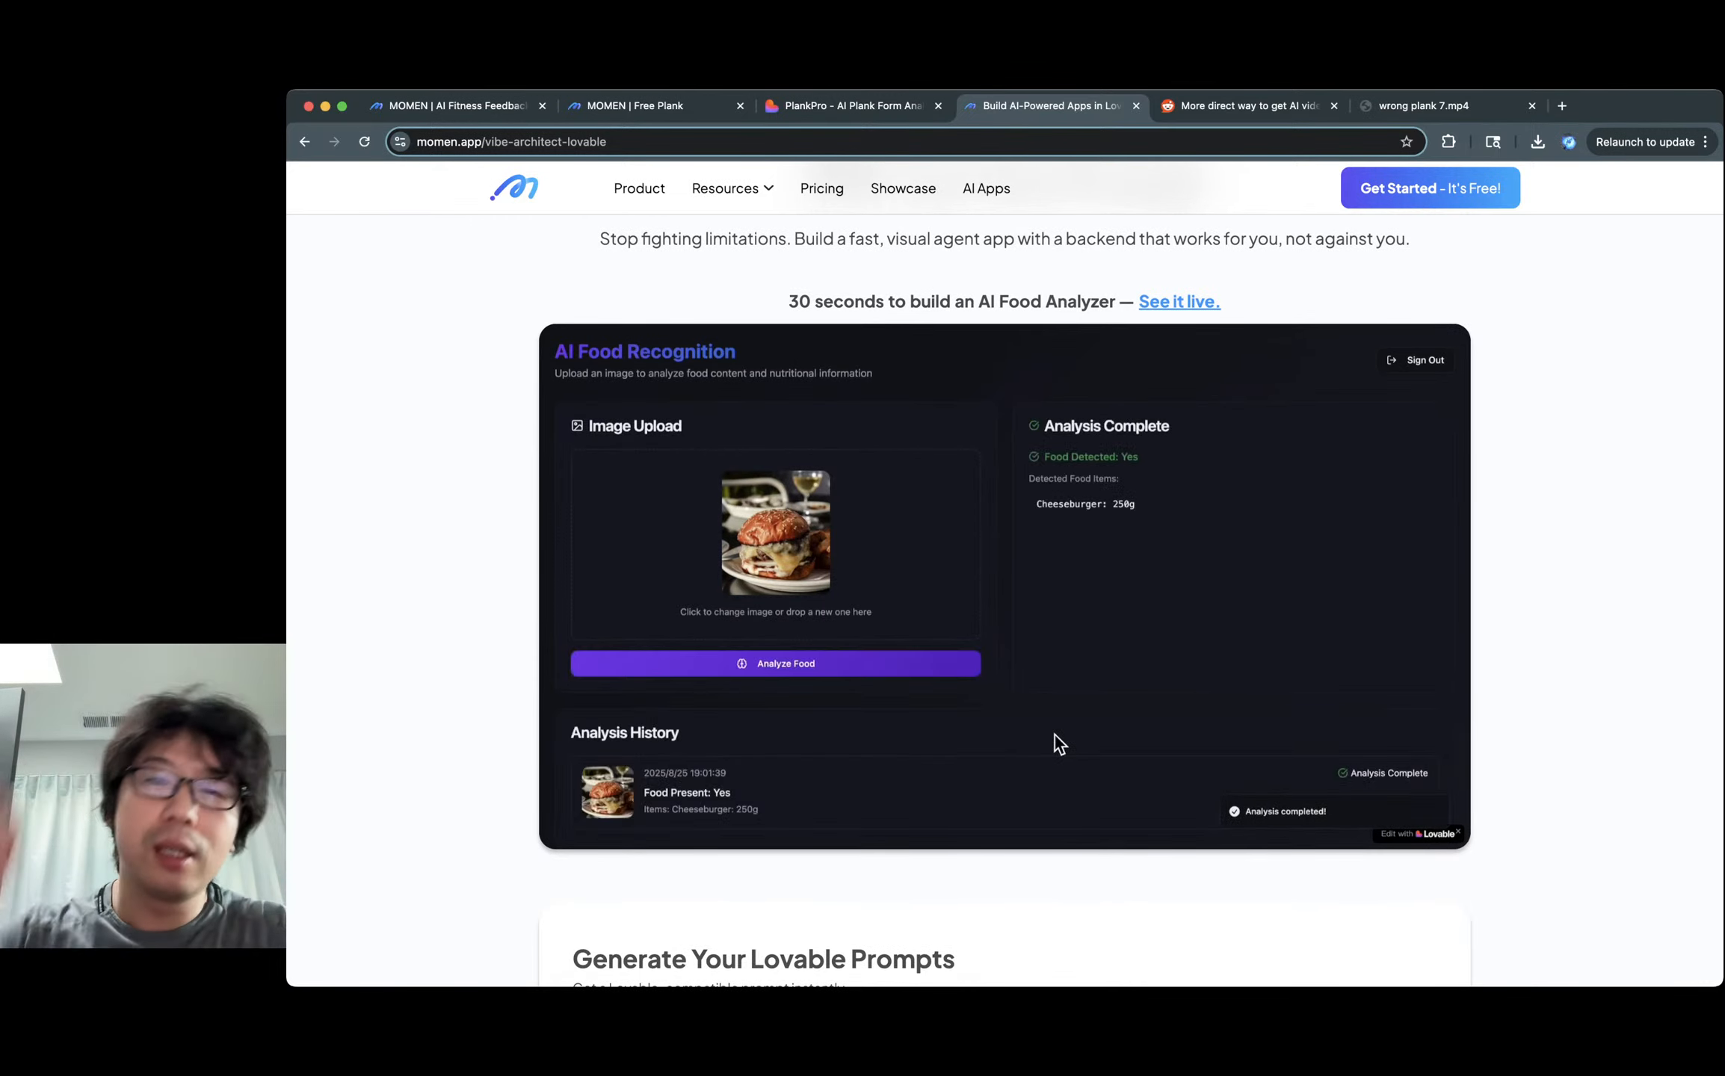
scroll(1005, 583, "up", 3)
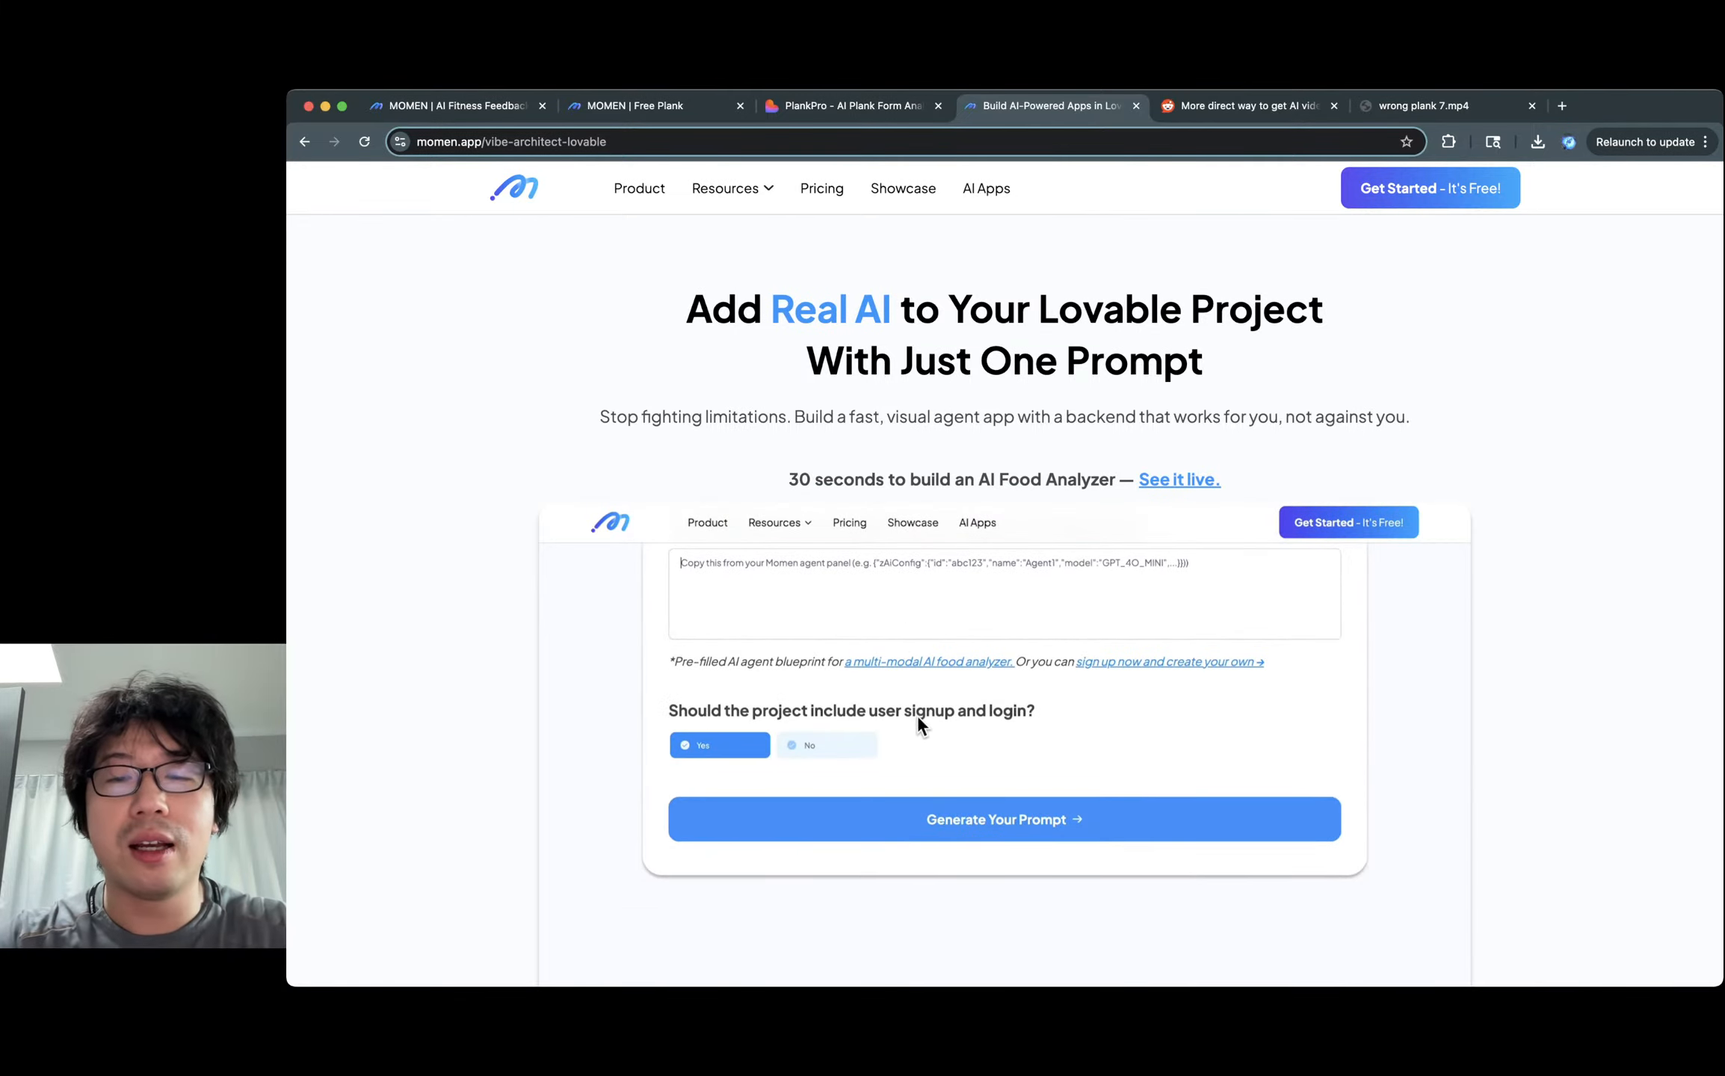
key("super+t")
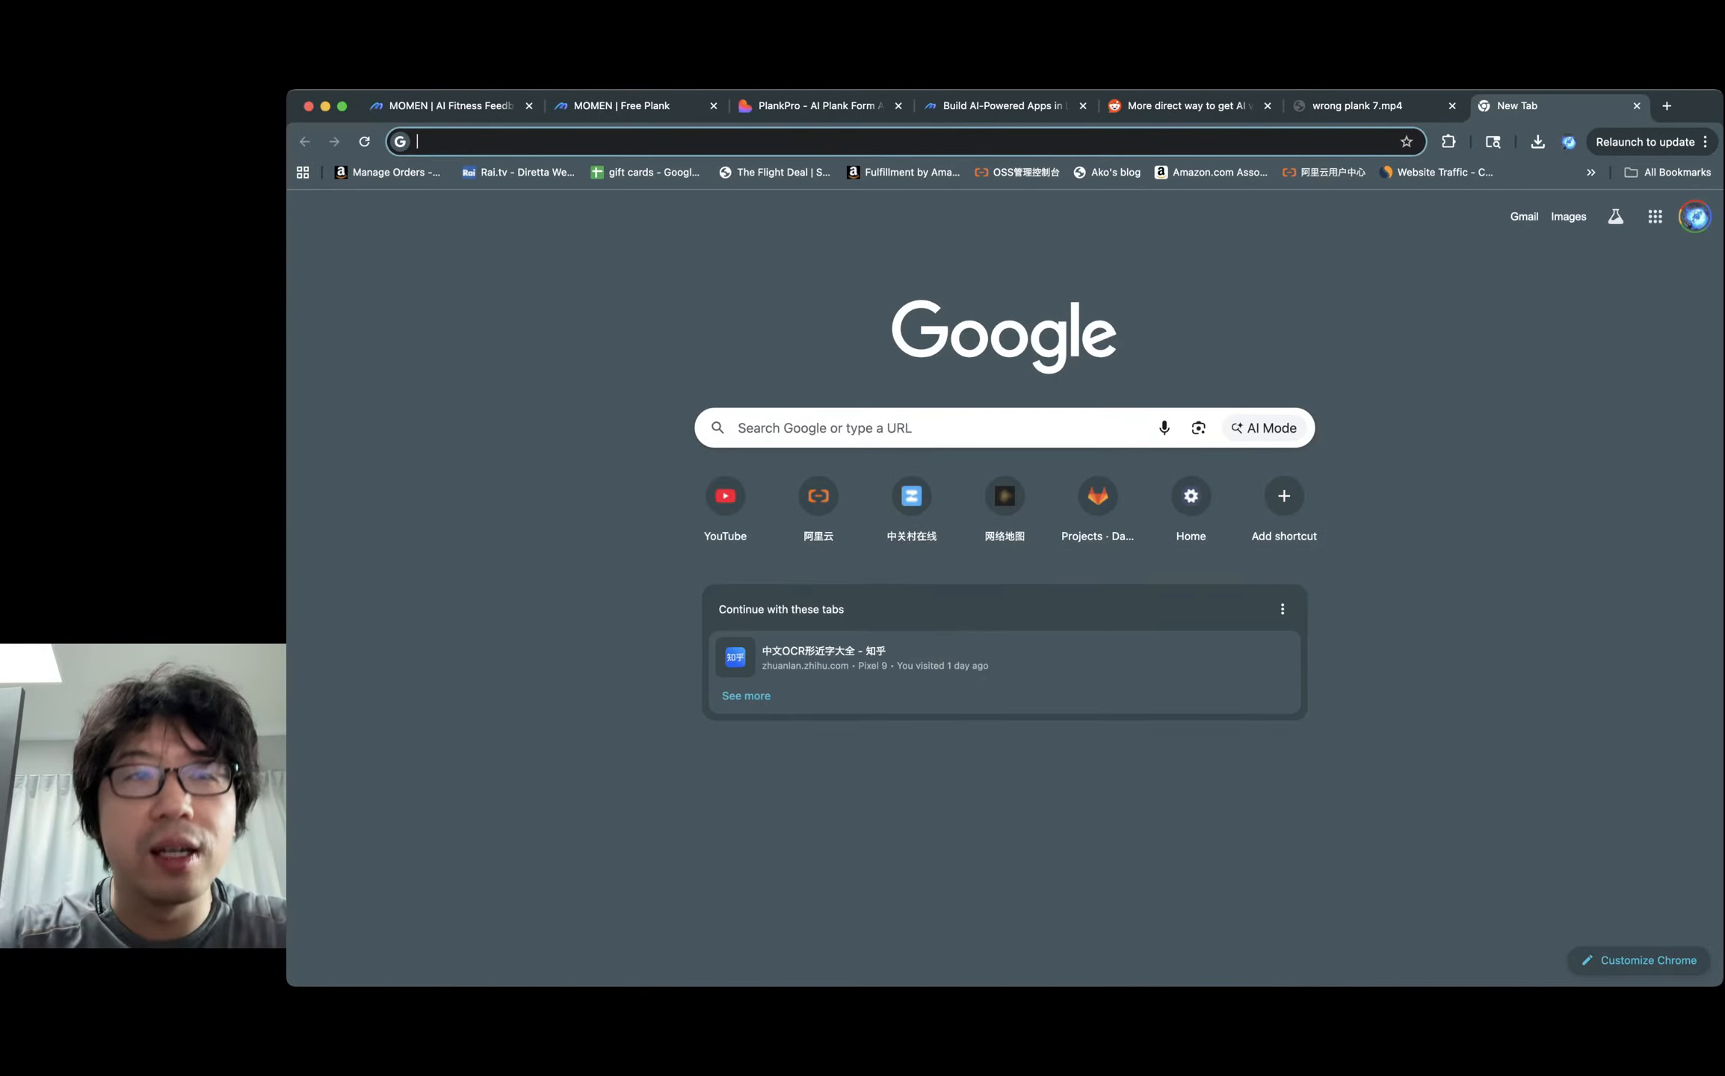
type("lovable.dev")
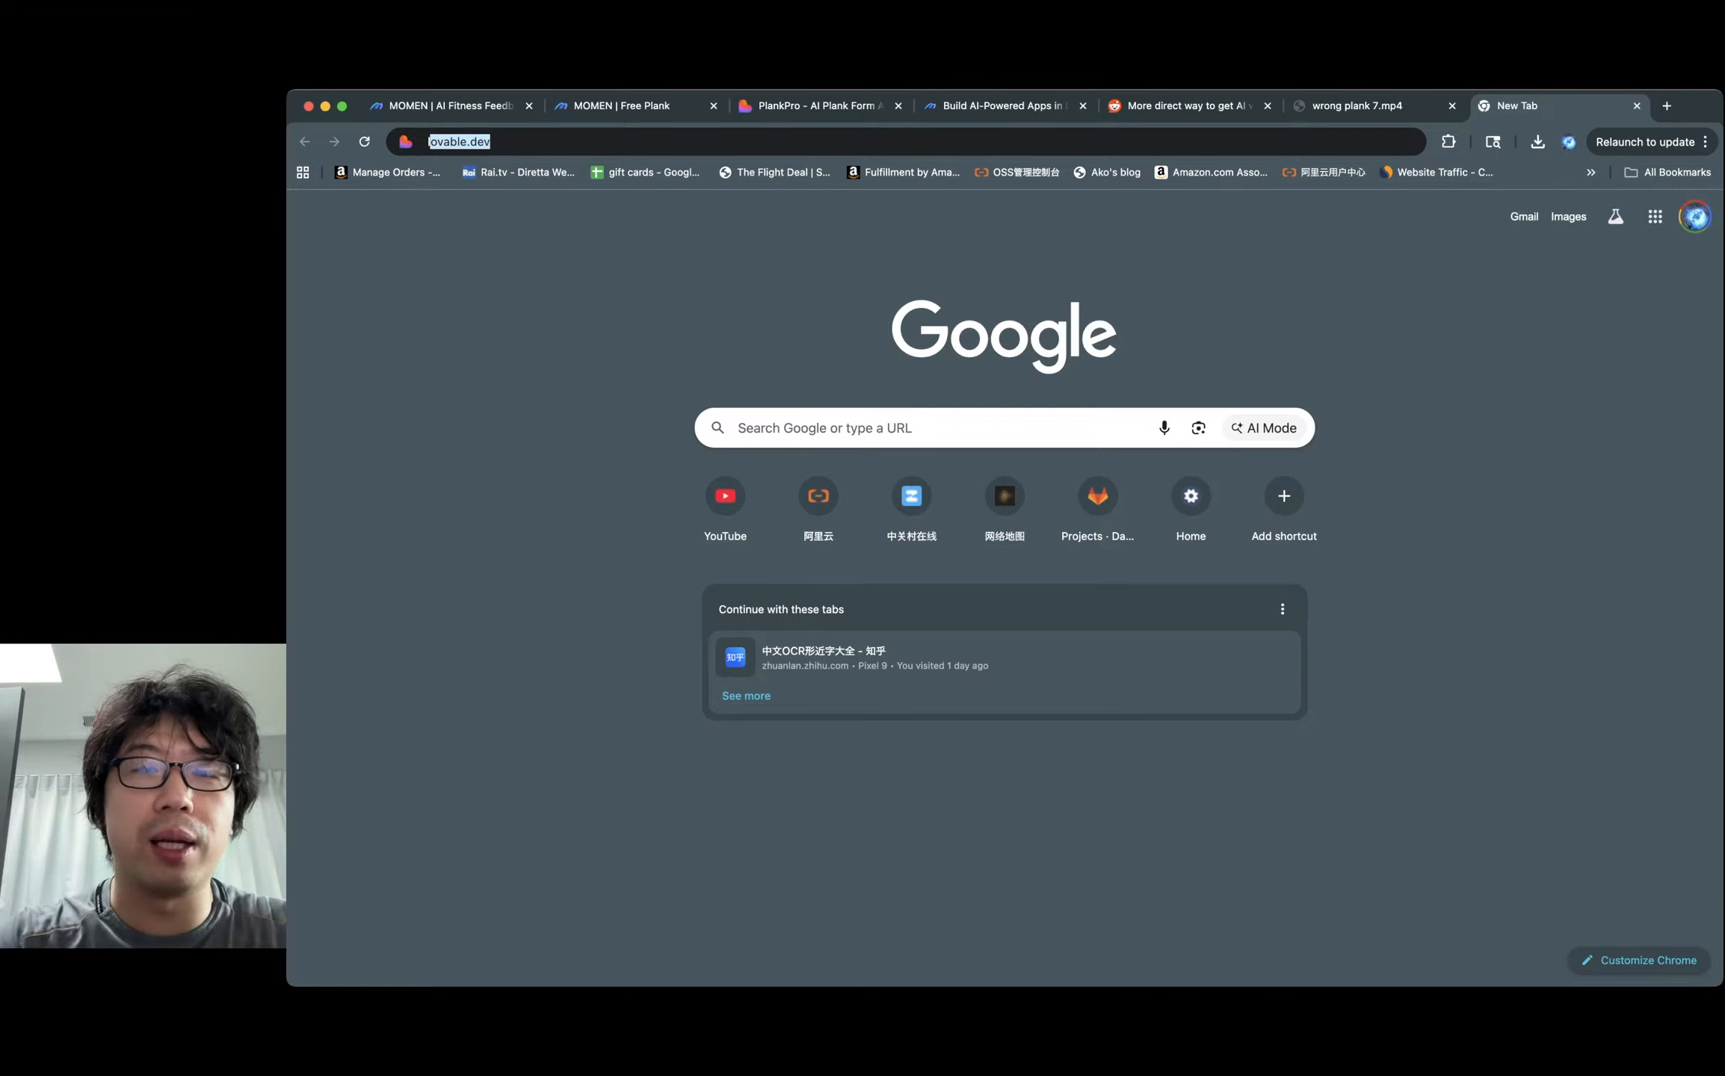
key("Return")
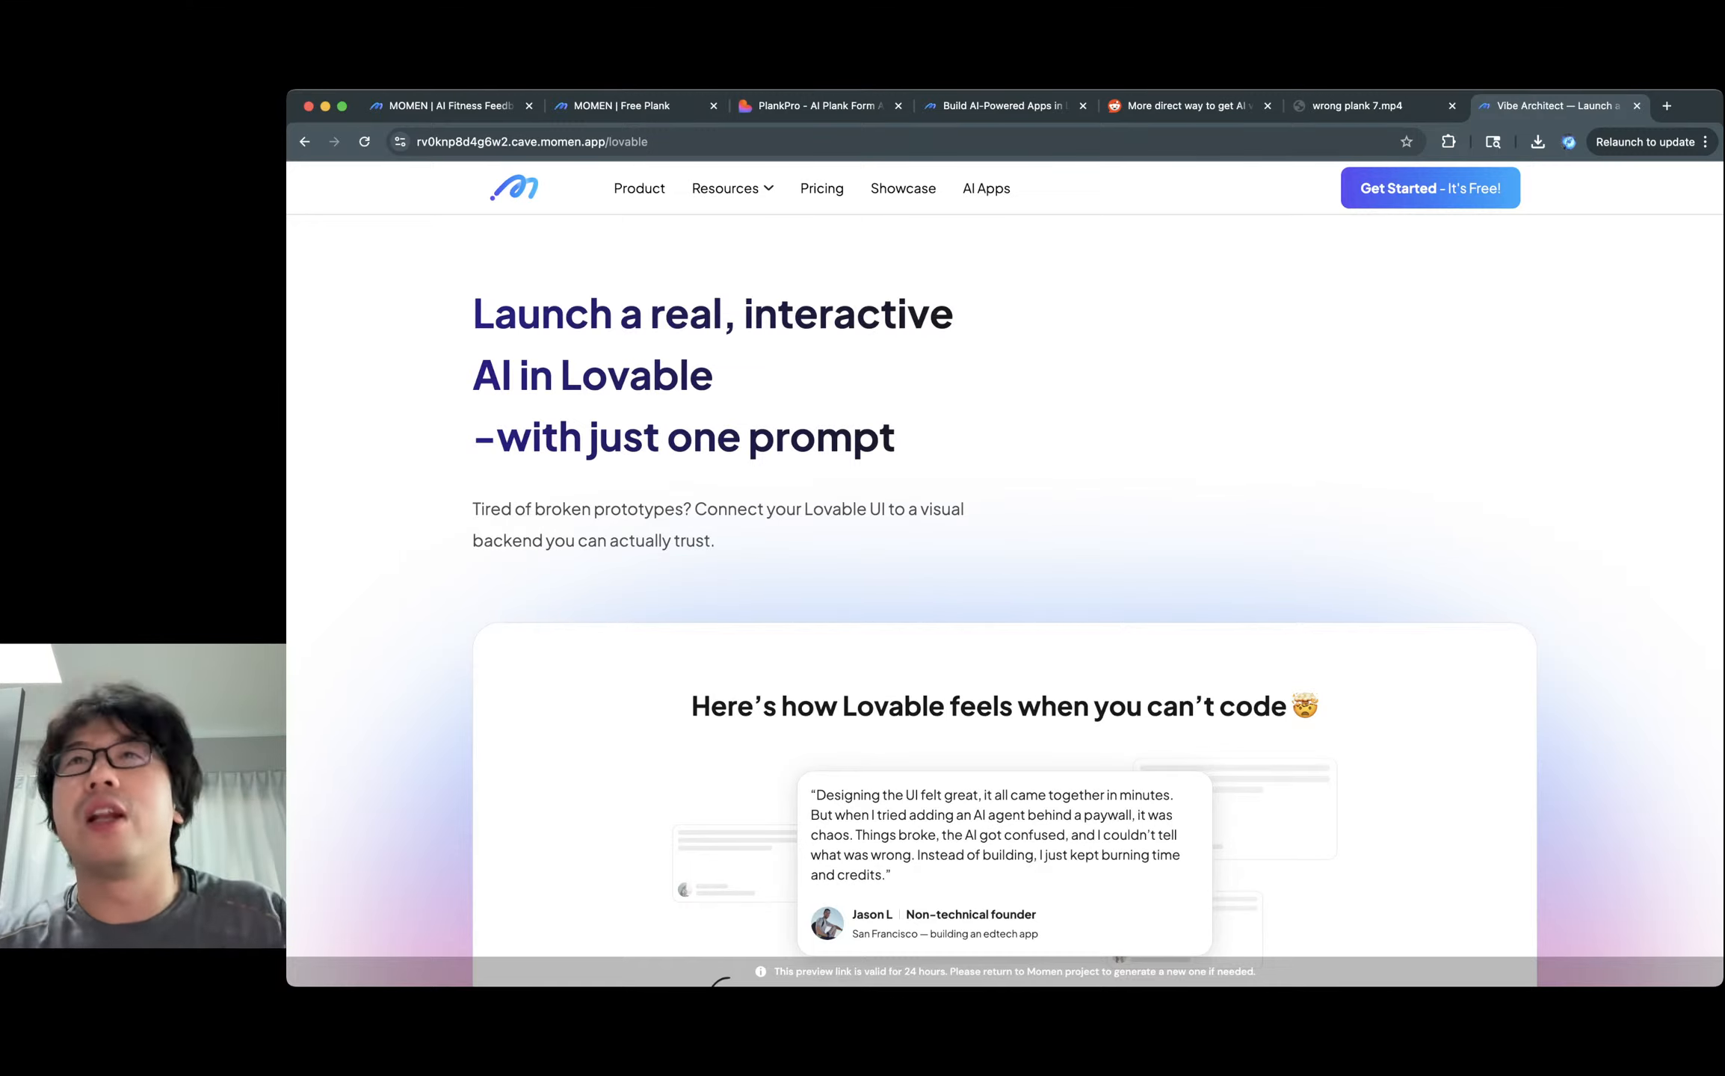
scroll(1005, 576, "down", 15)
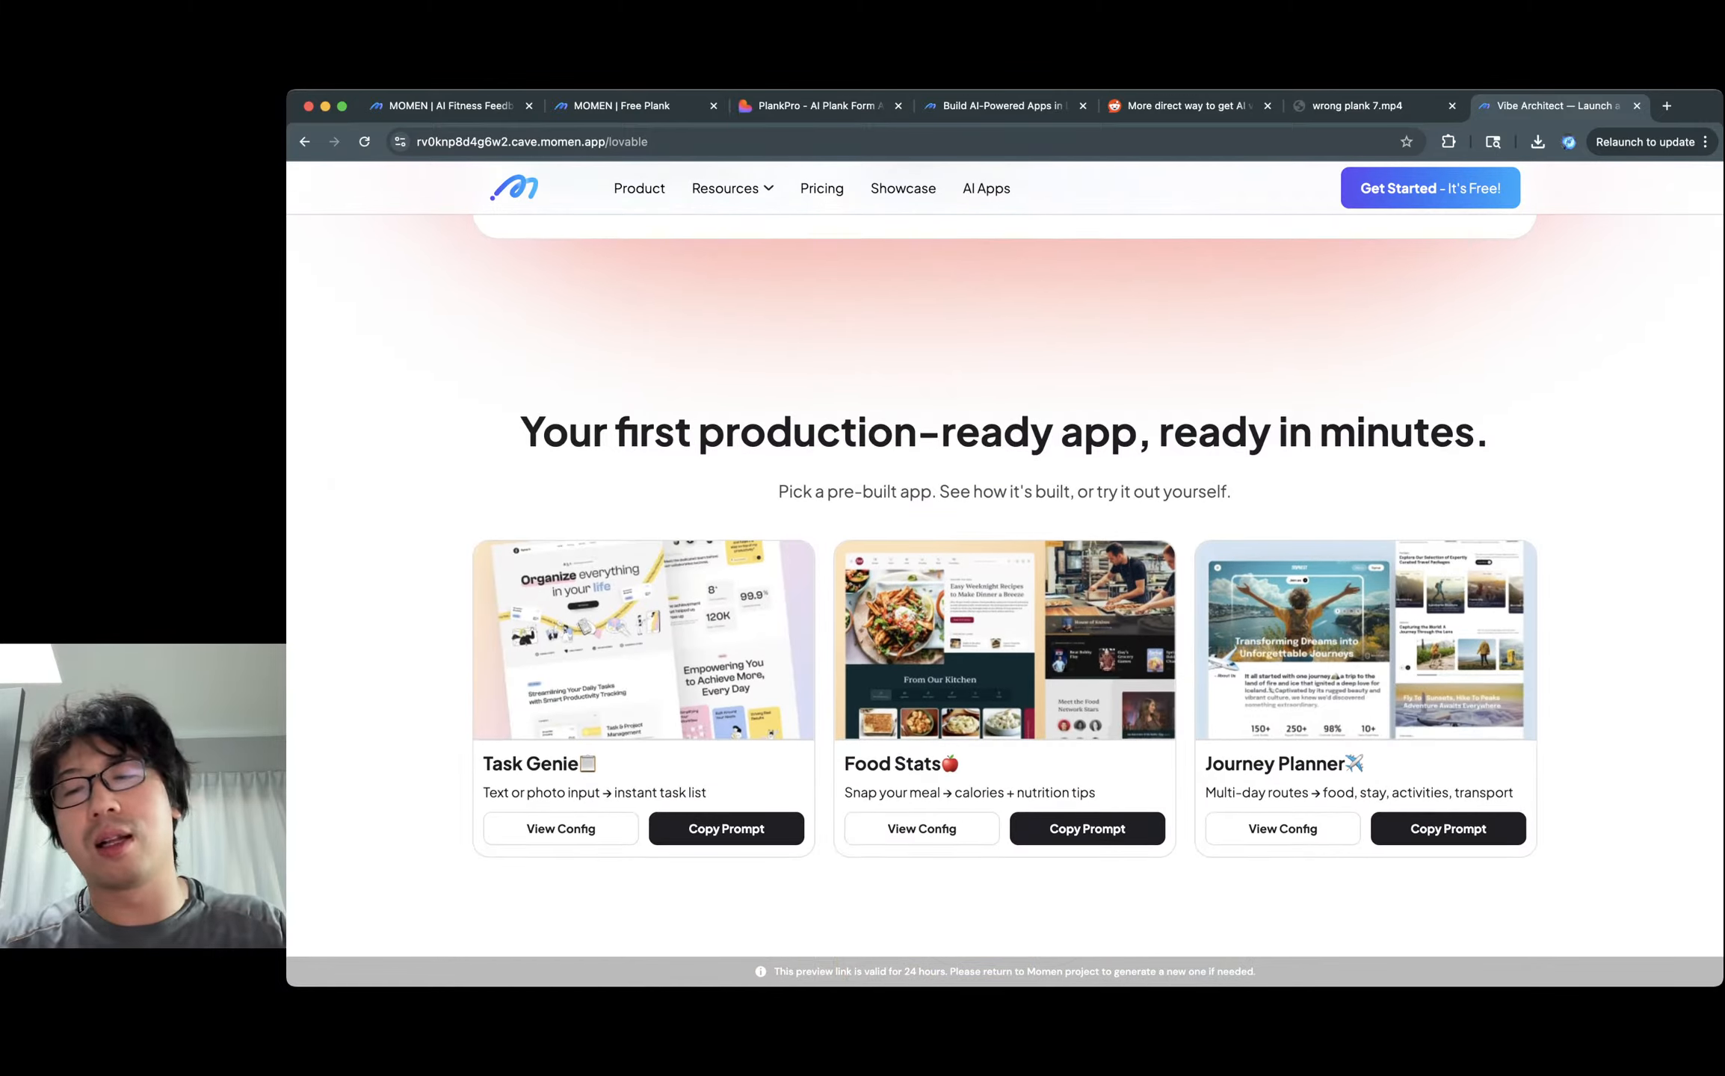
scroll(567, 833, "down", 10)
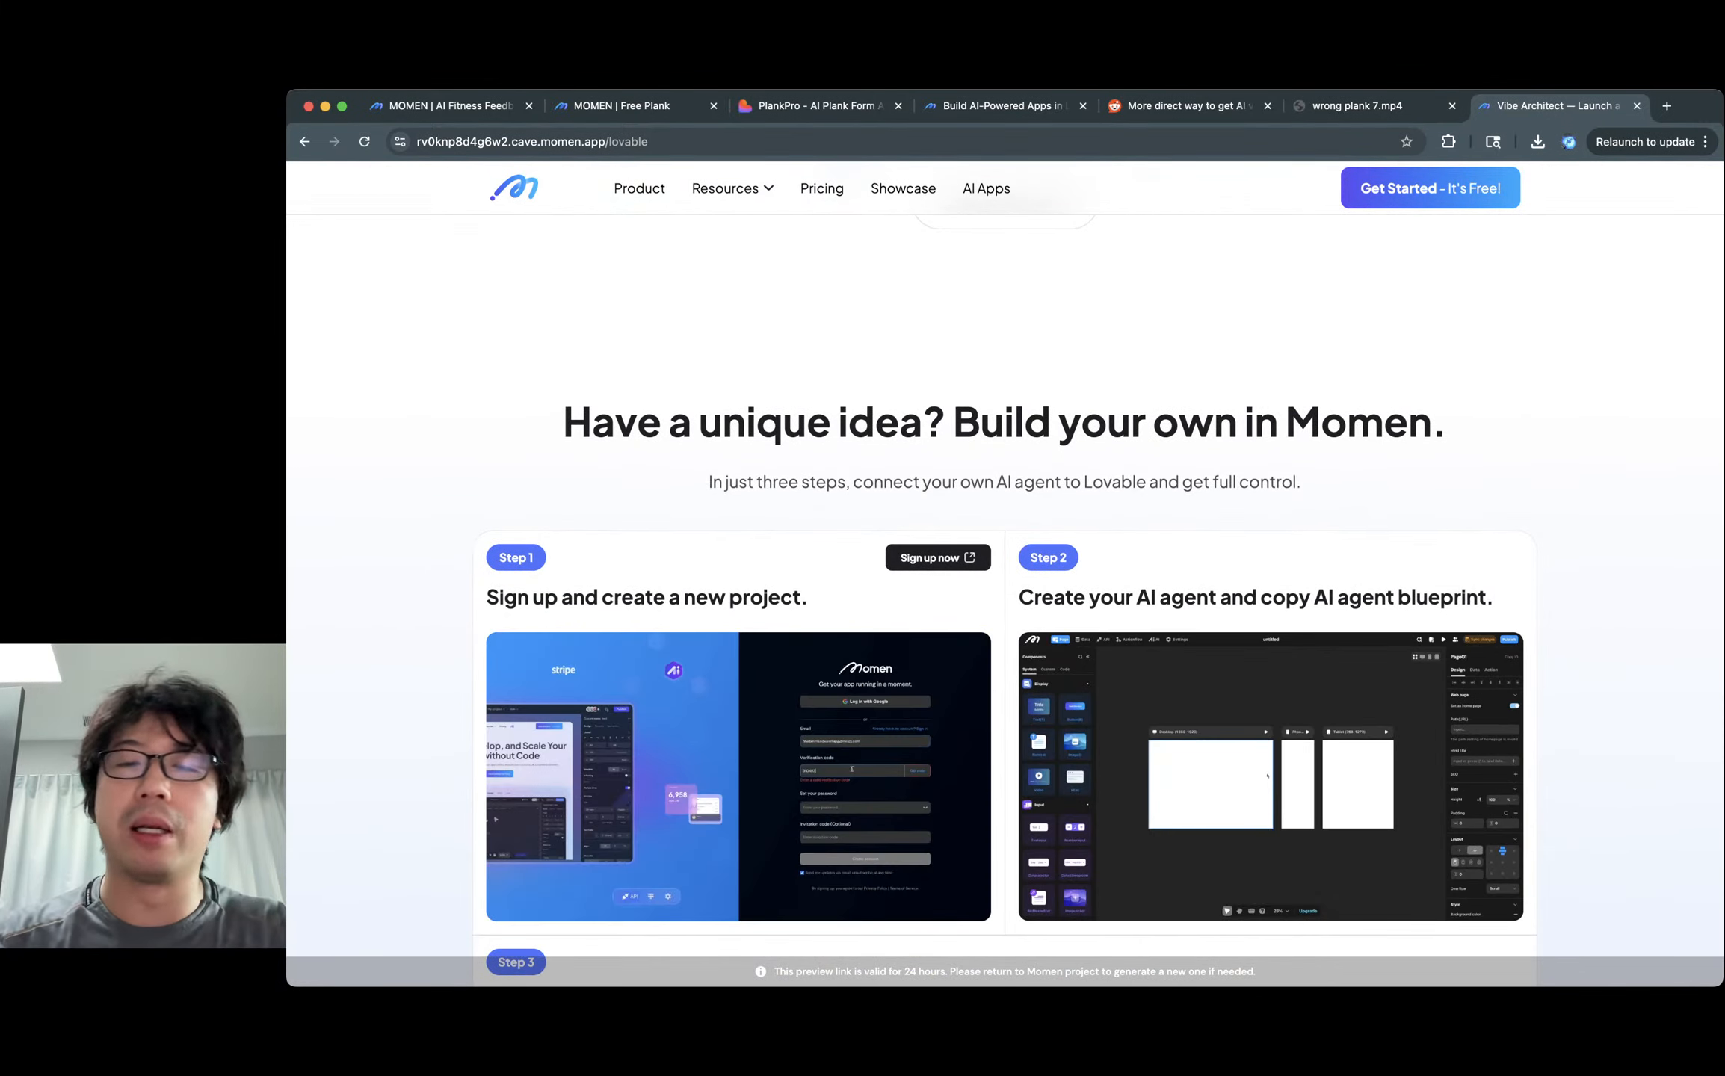
scroll(567, 833, "down", 5)
scroll(1004, 576, "down", 12)
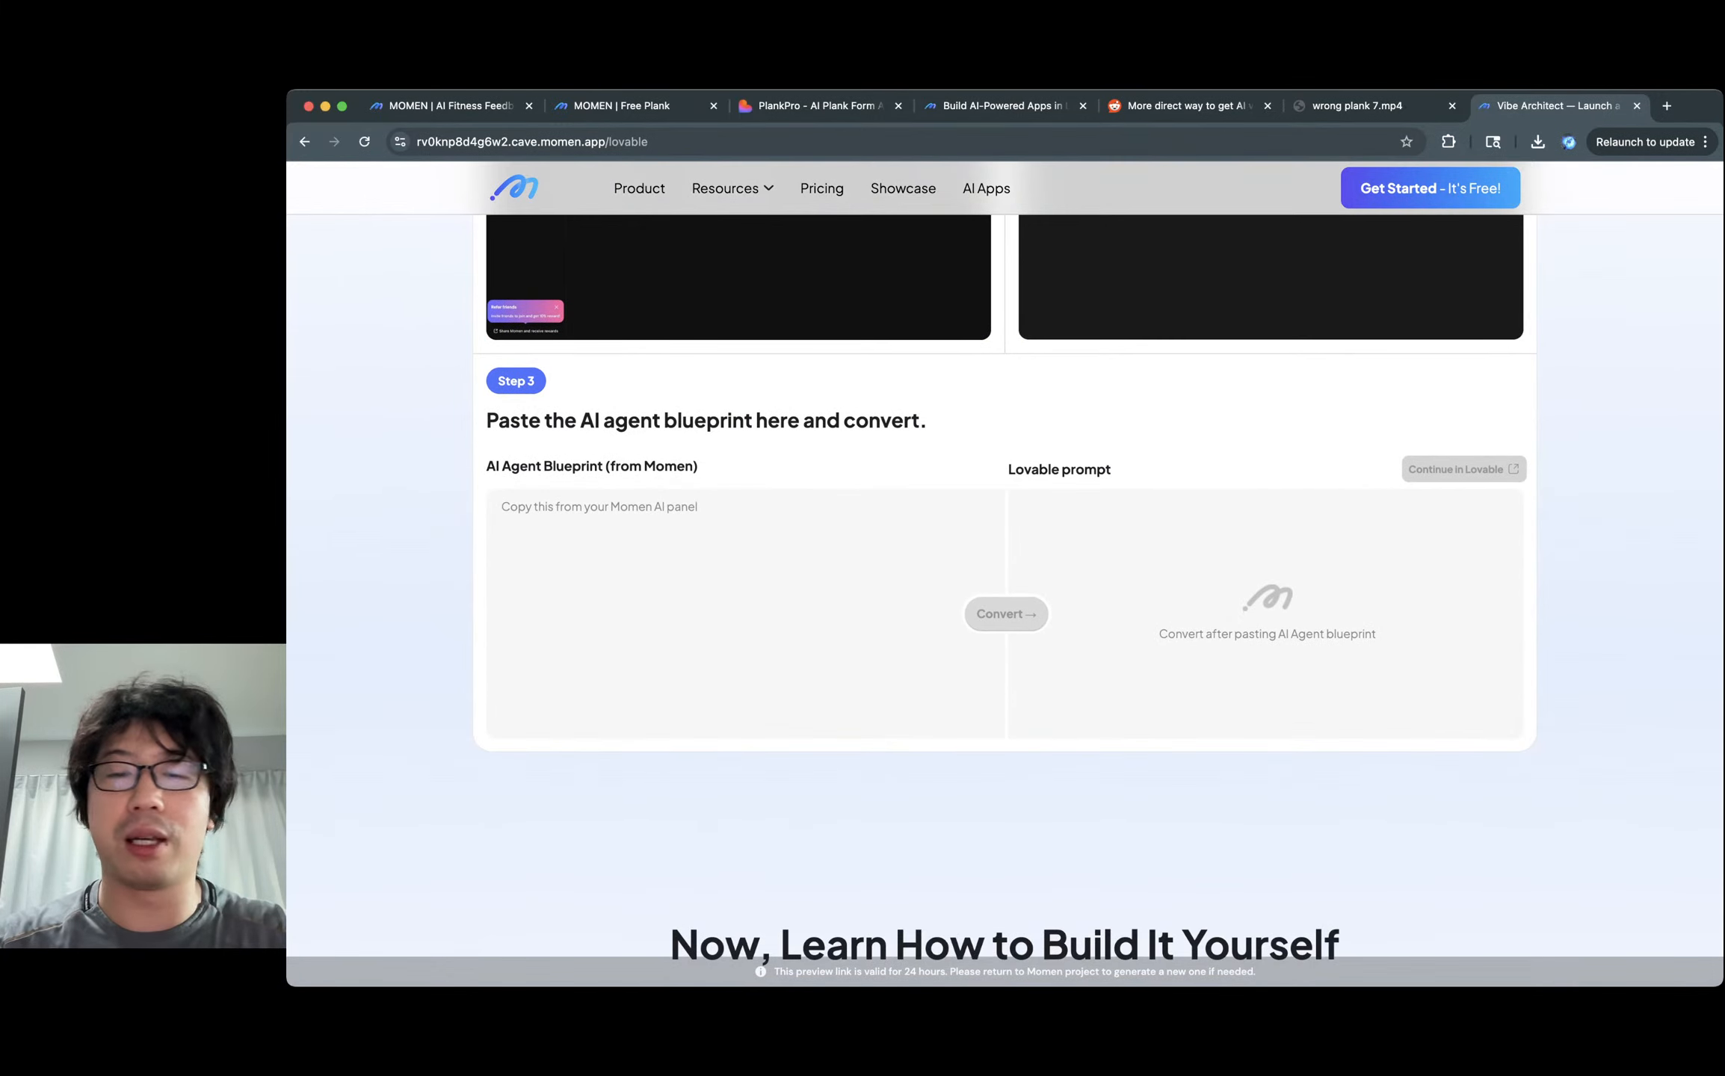
key("super+w")
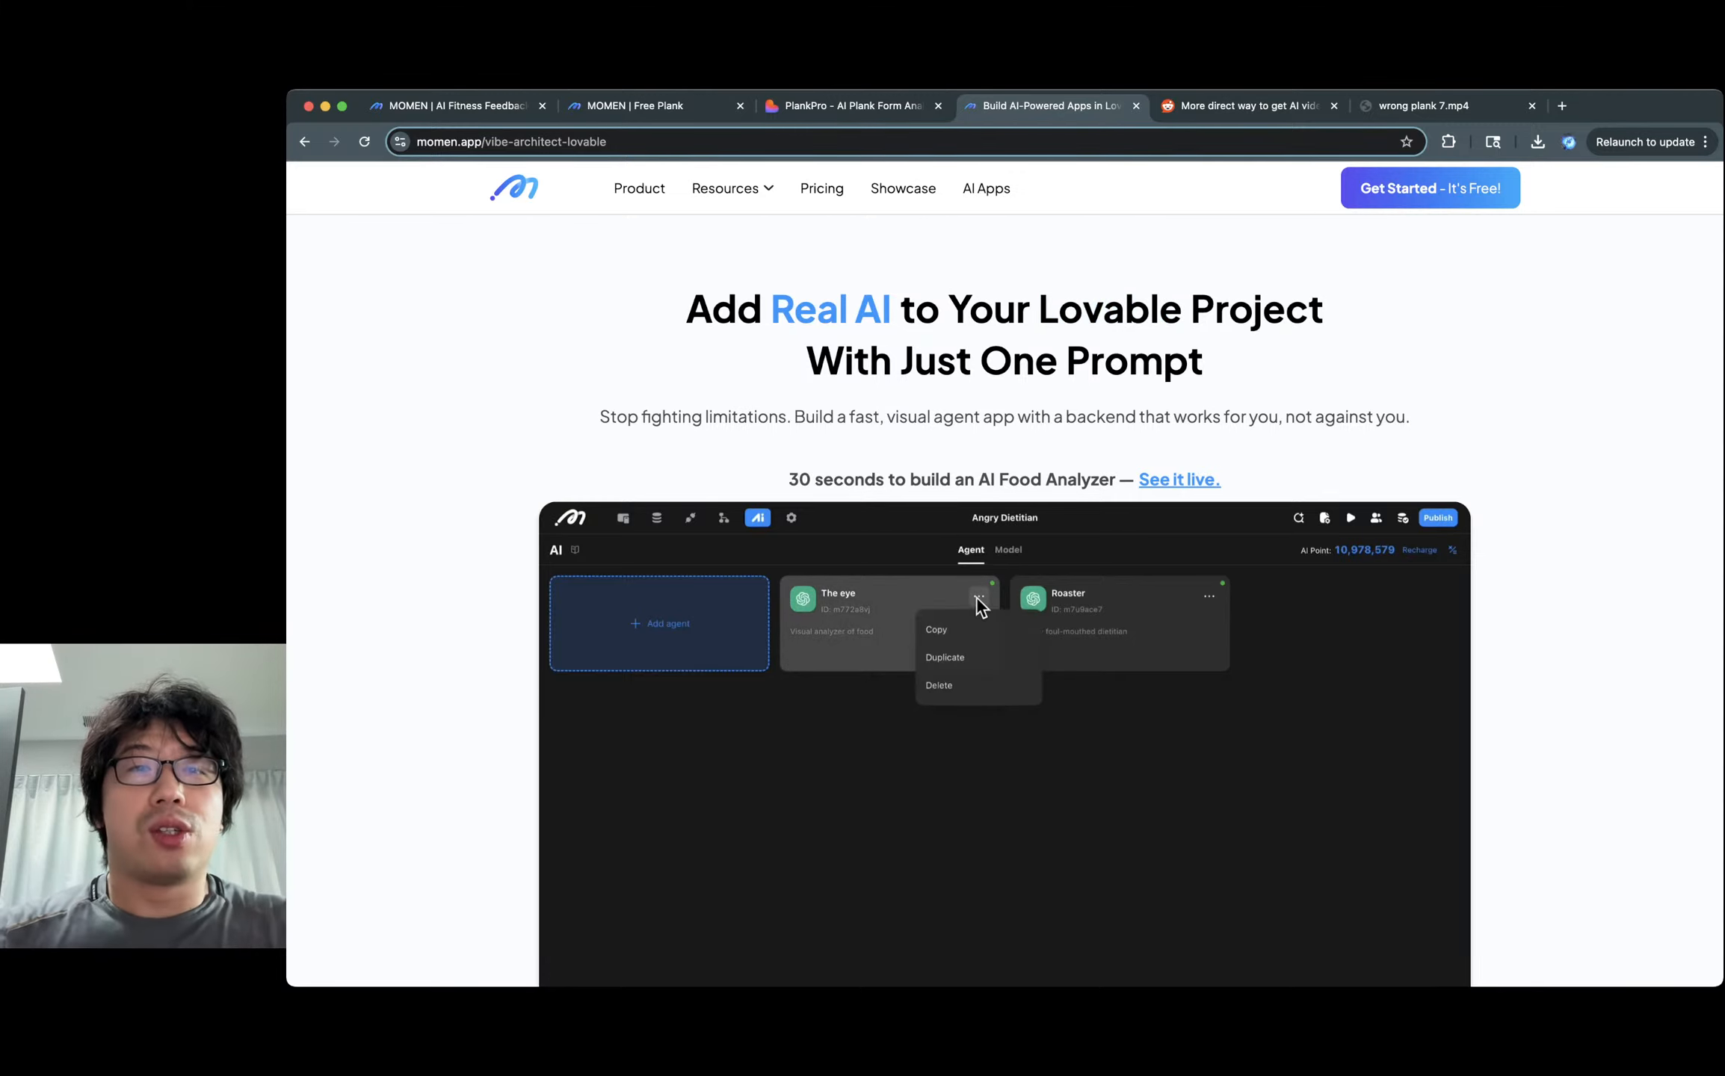
Scroll to the AI Agent Blueprint field on the Lovable prompt generator page.
scroll(1004, 598, "down", 15)
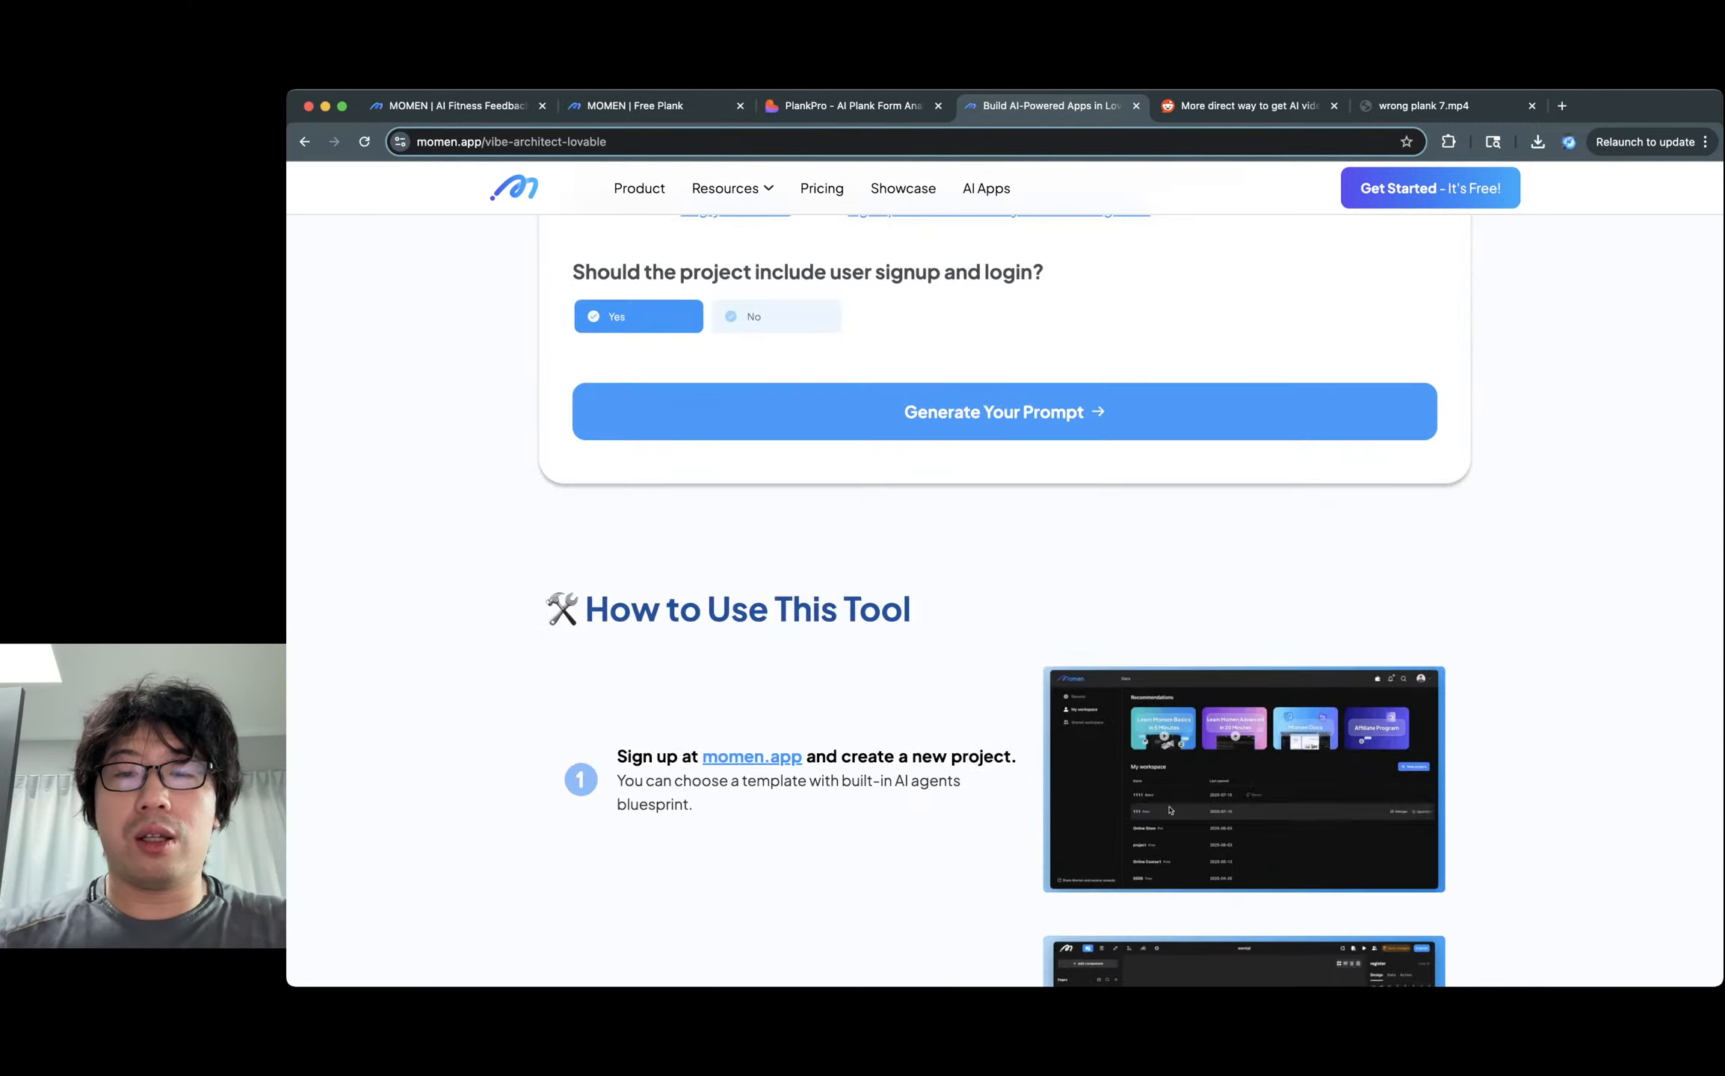
scroll(1005, 598, "up", 5)
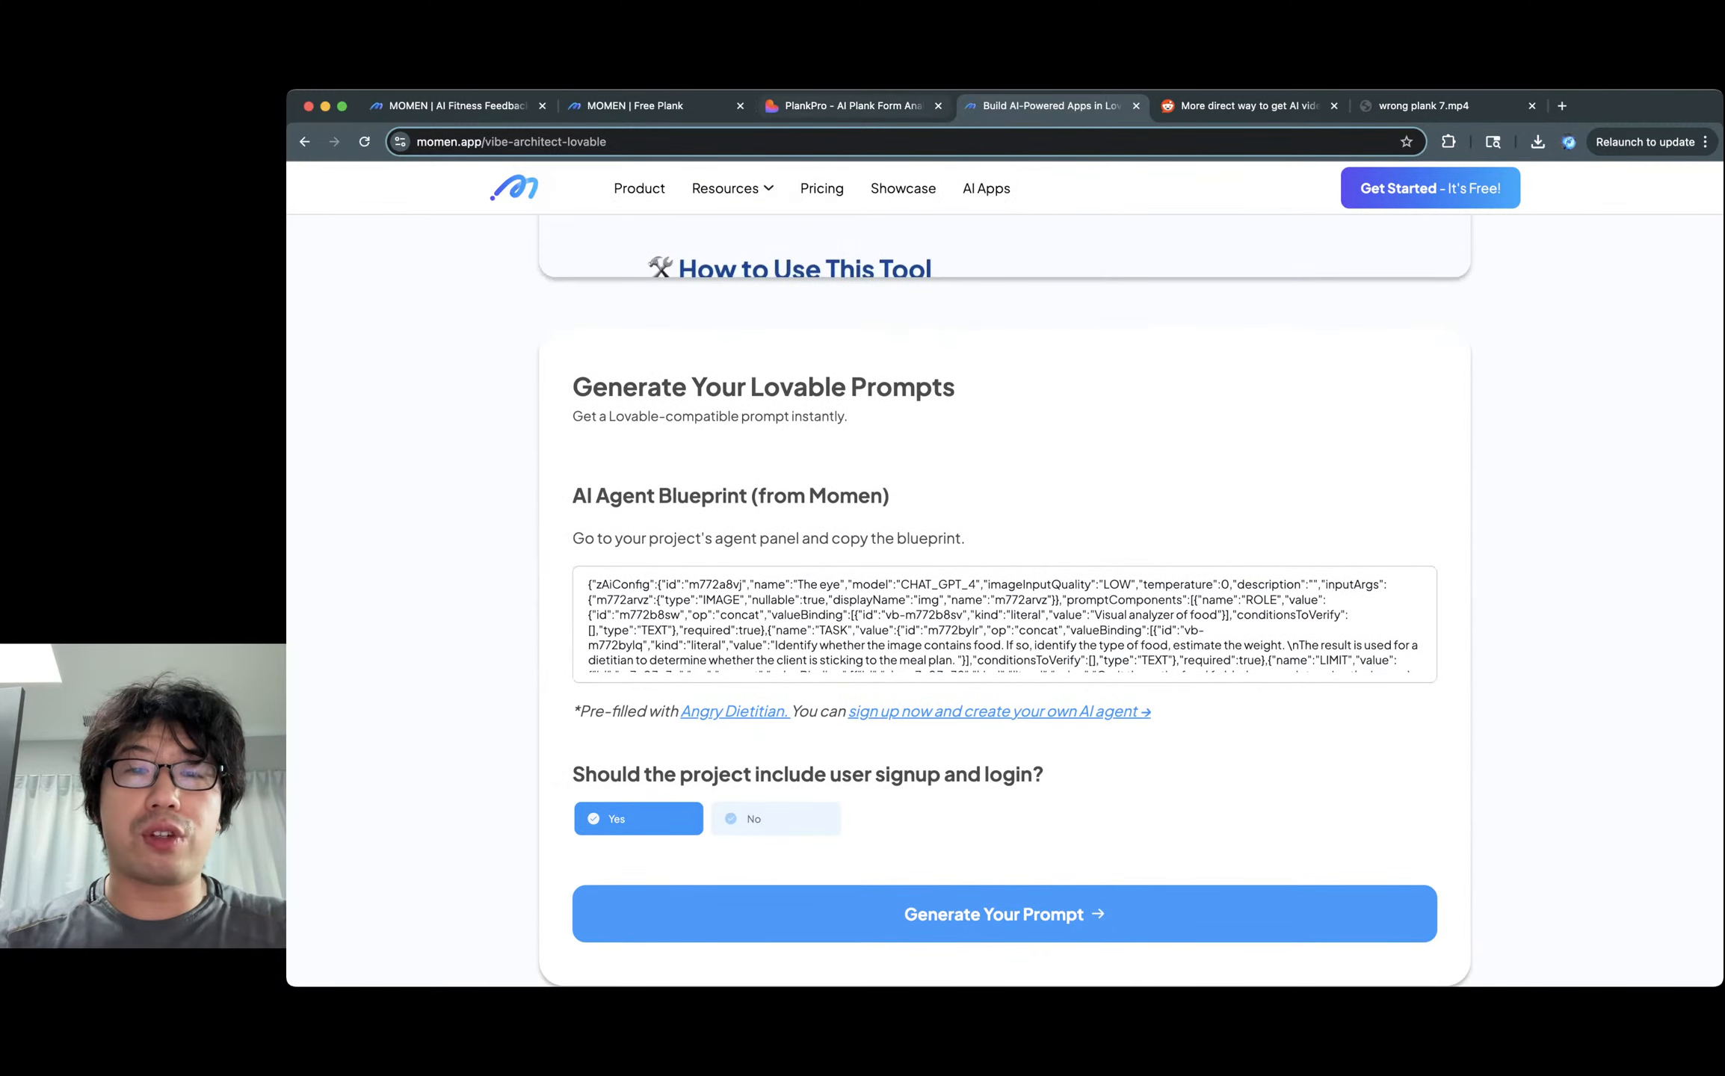
scroll(1004, 598, "down", 2)
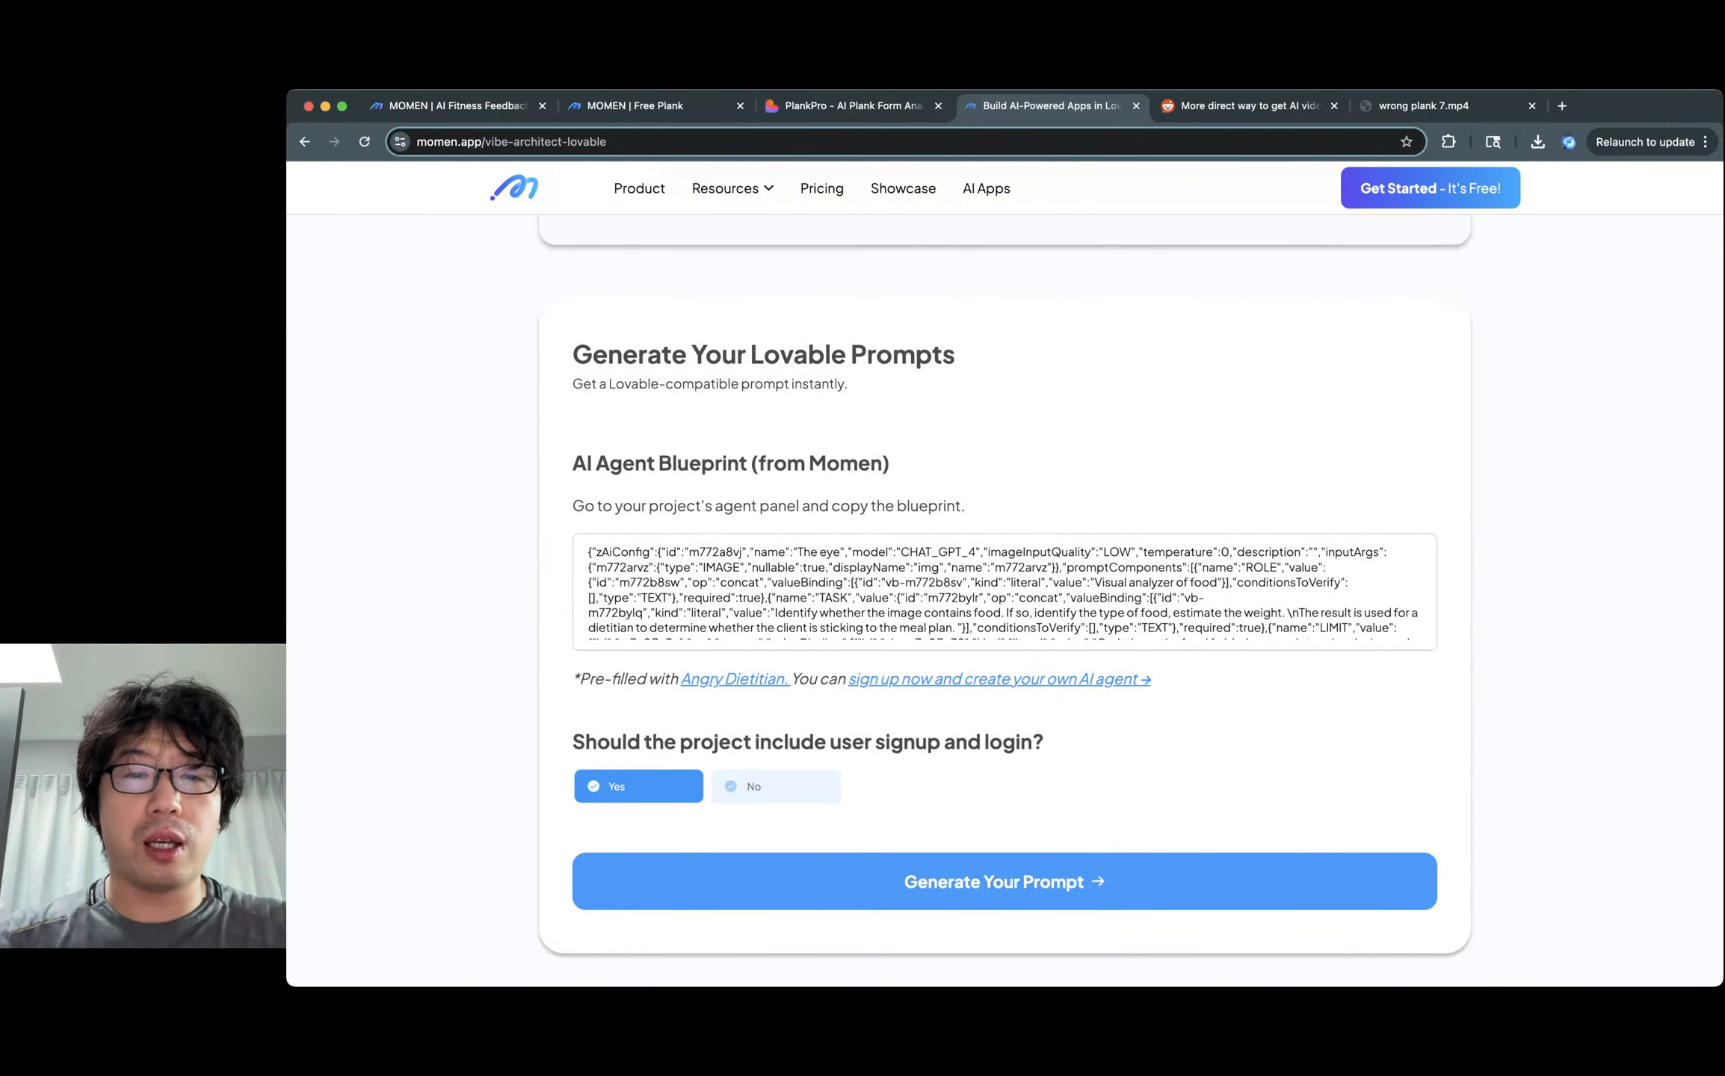
triple_click(703, 463)
double_click(625, 464)
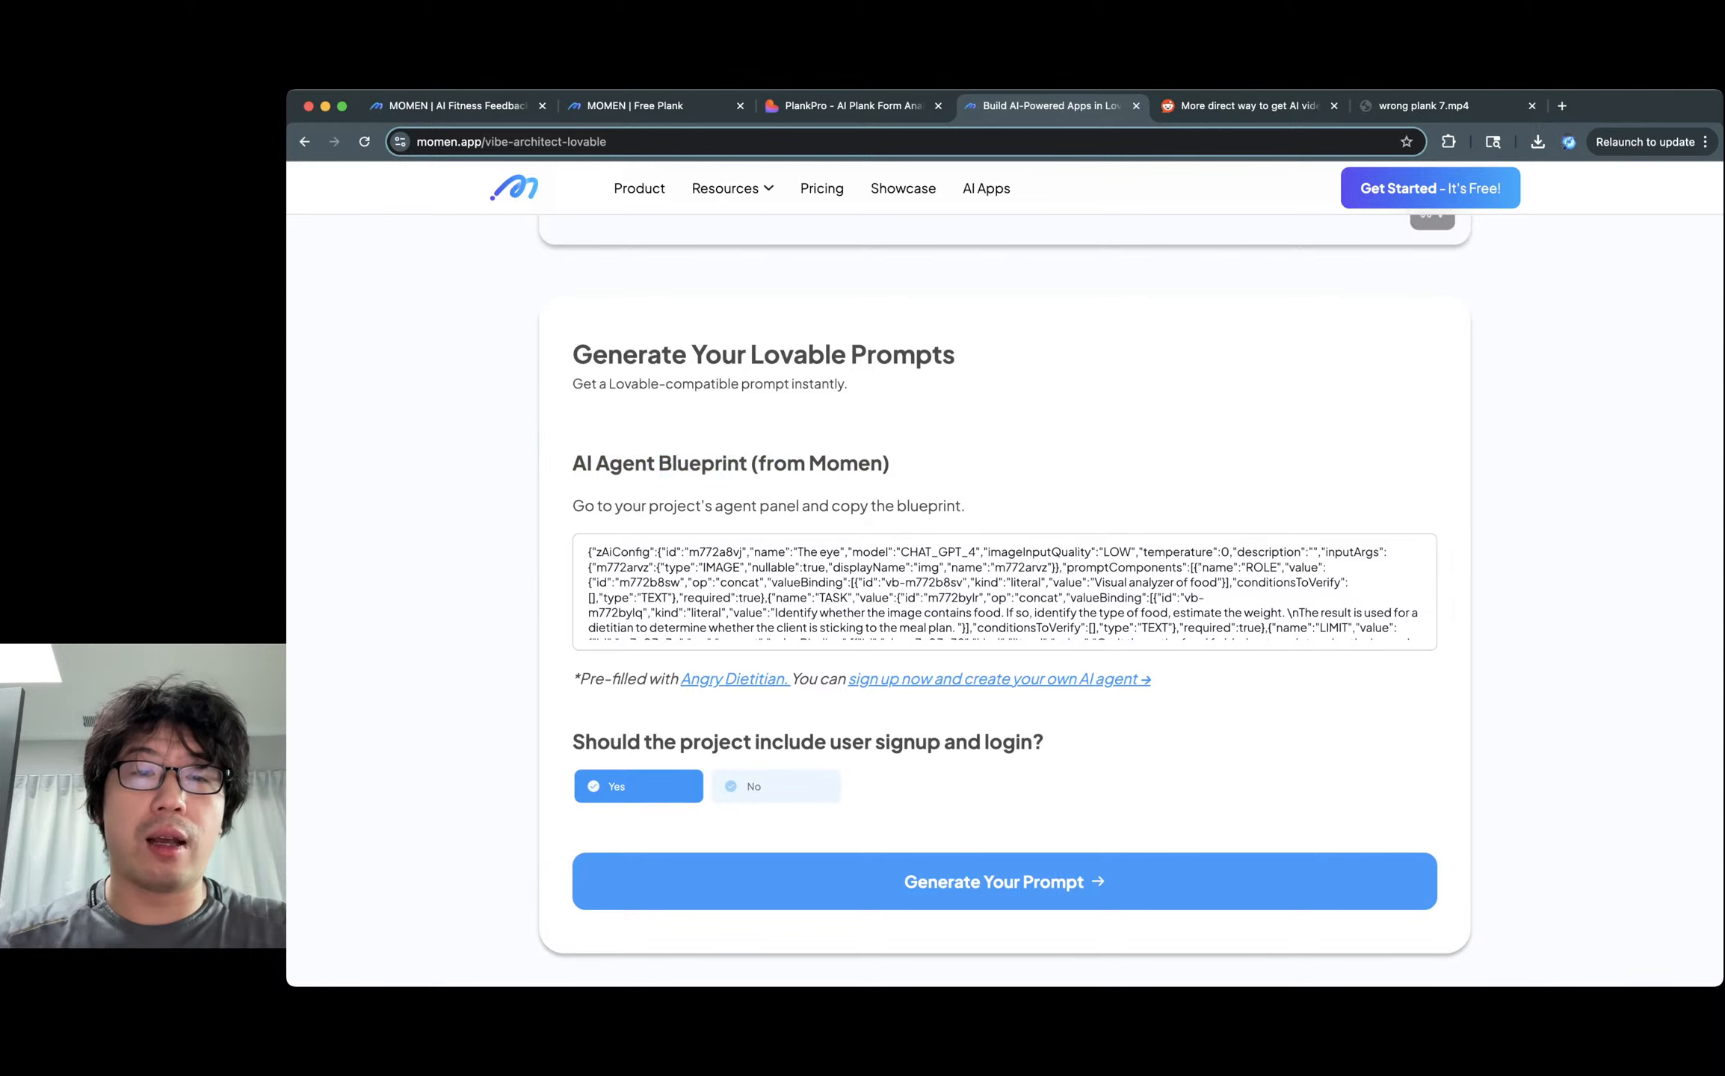
double_click(704, 464)
double_click(624, 463)
left_click(625, 464)
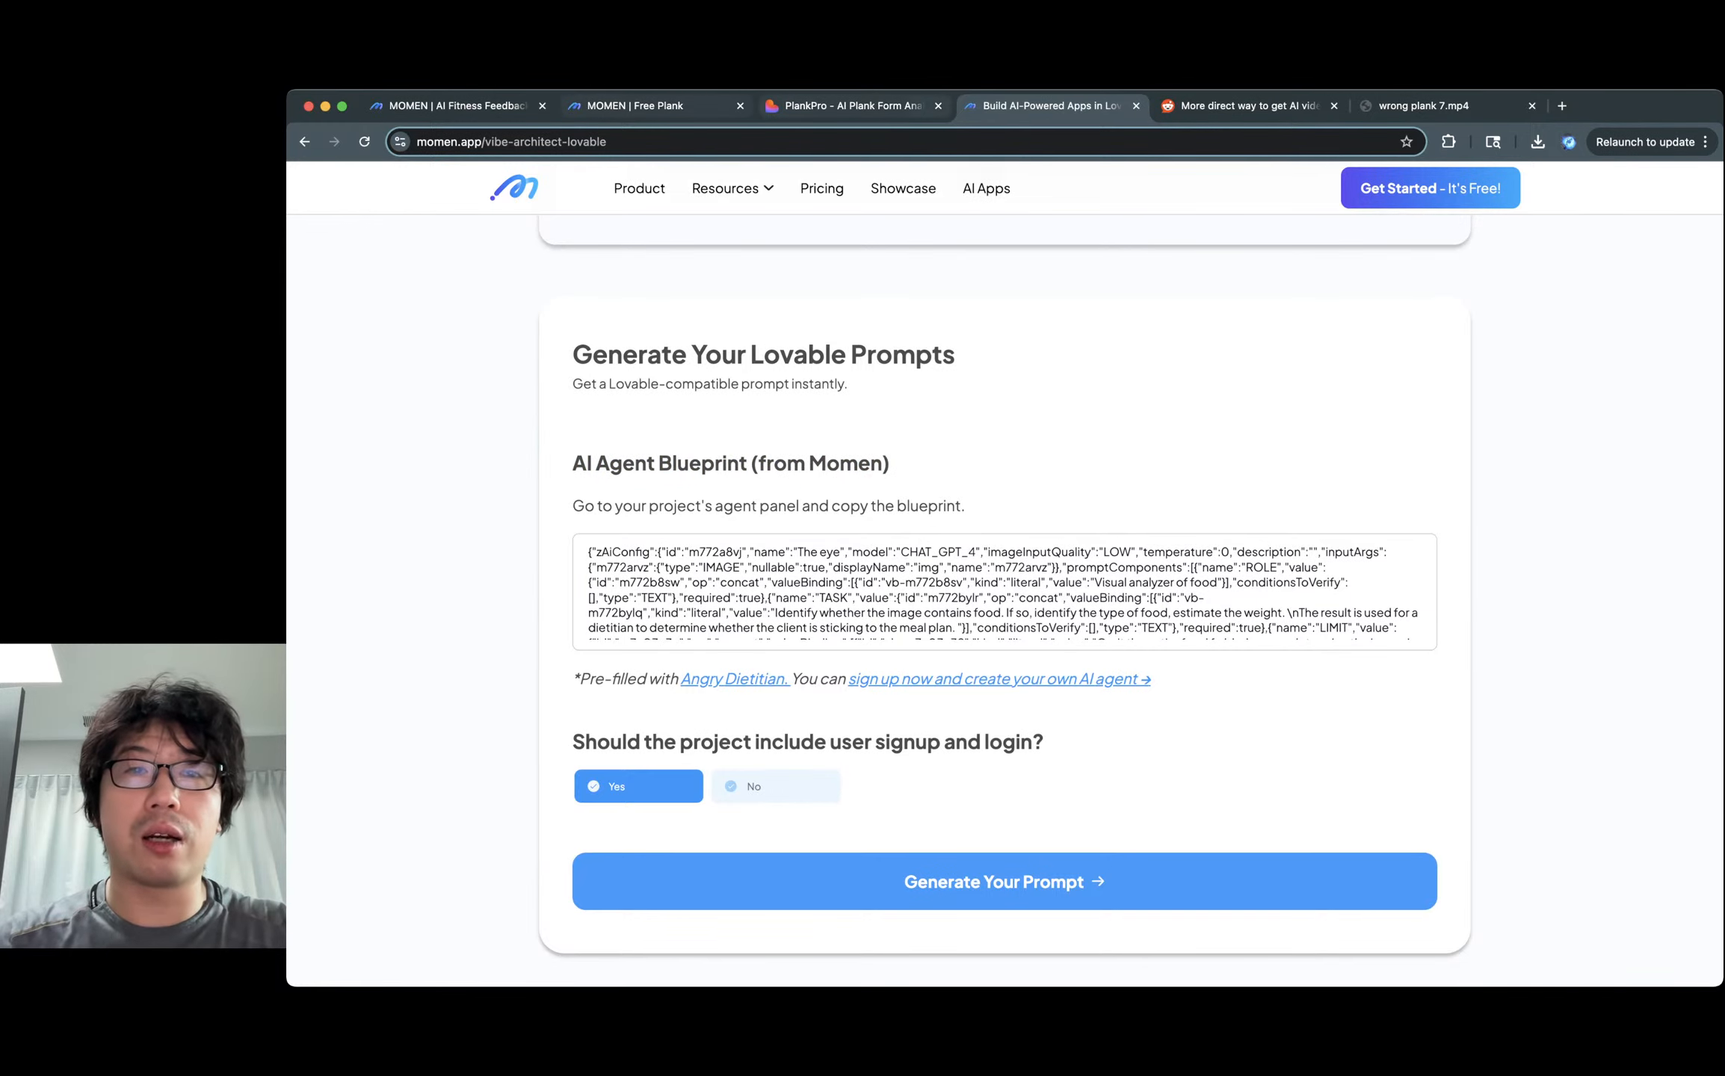
Copy the Plank coach agent's blueprint from Free Plank and paste it over the sample blueprint.
left_click(673, 105)
left_click(663, 181)
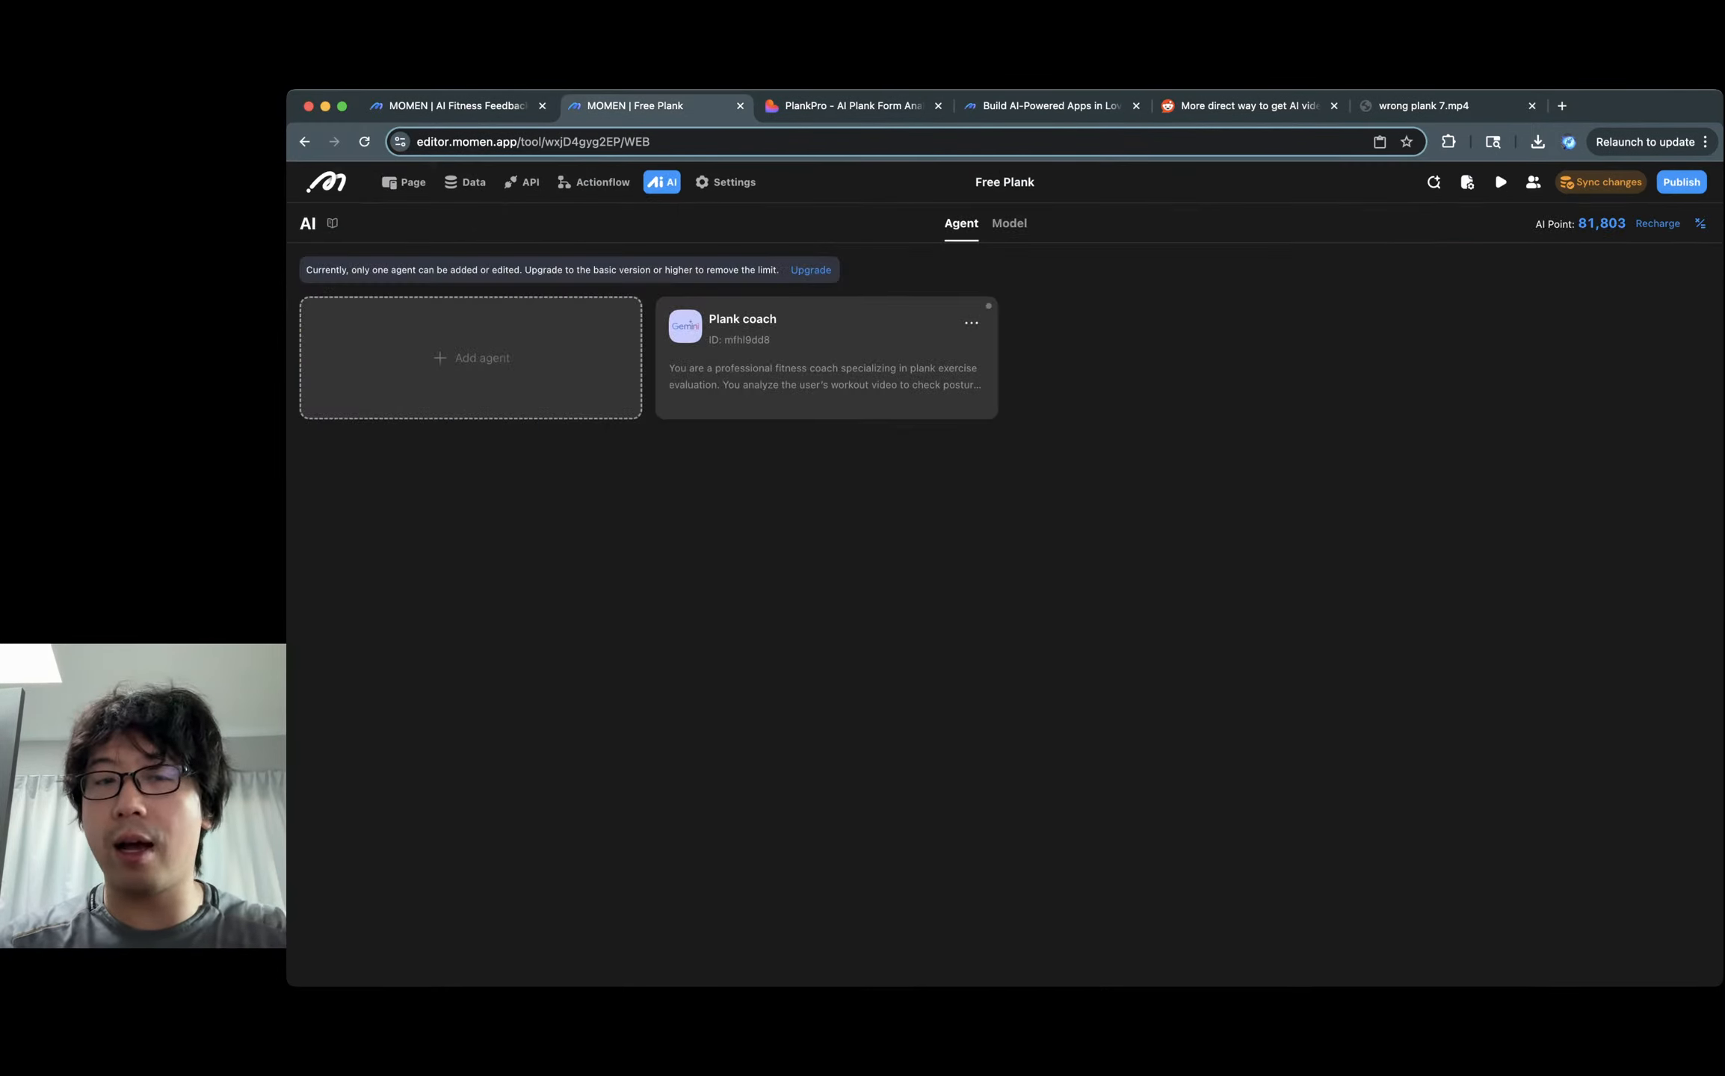
left_click(971, 322)
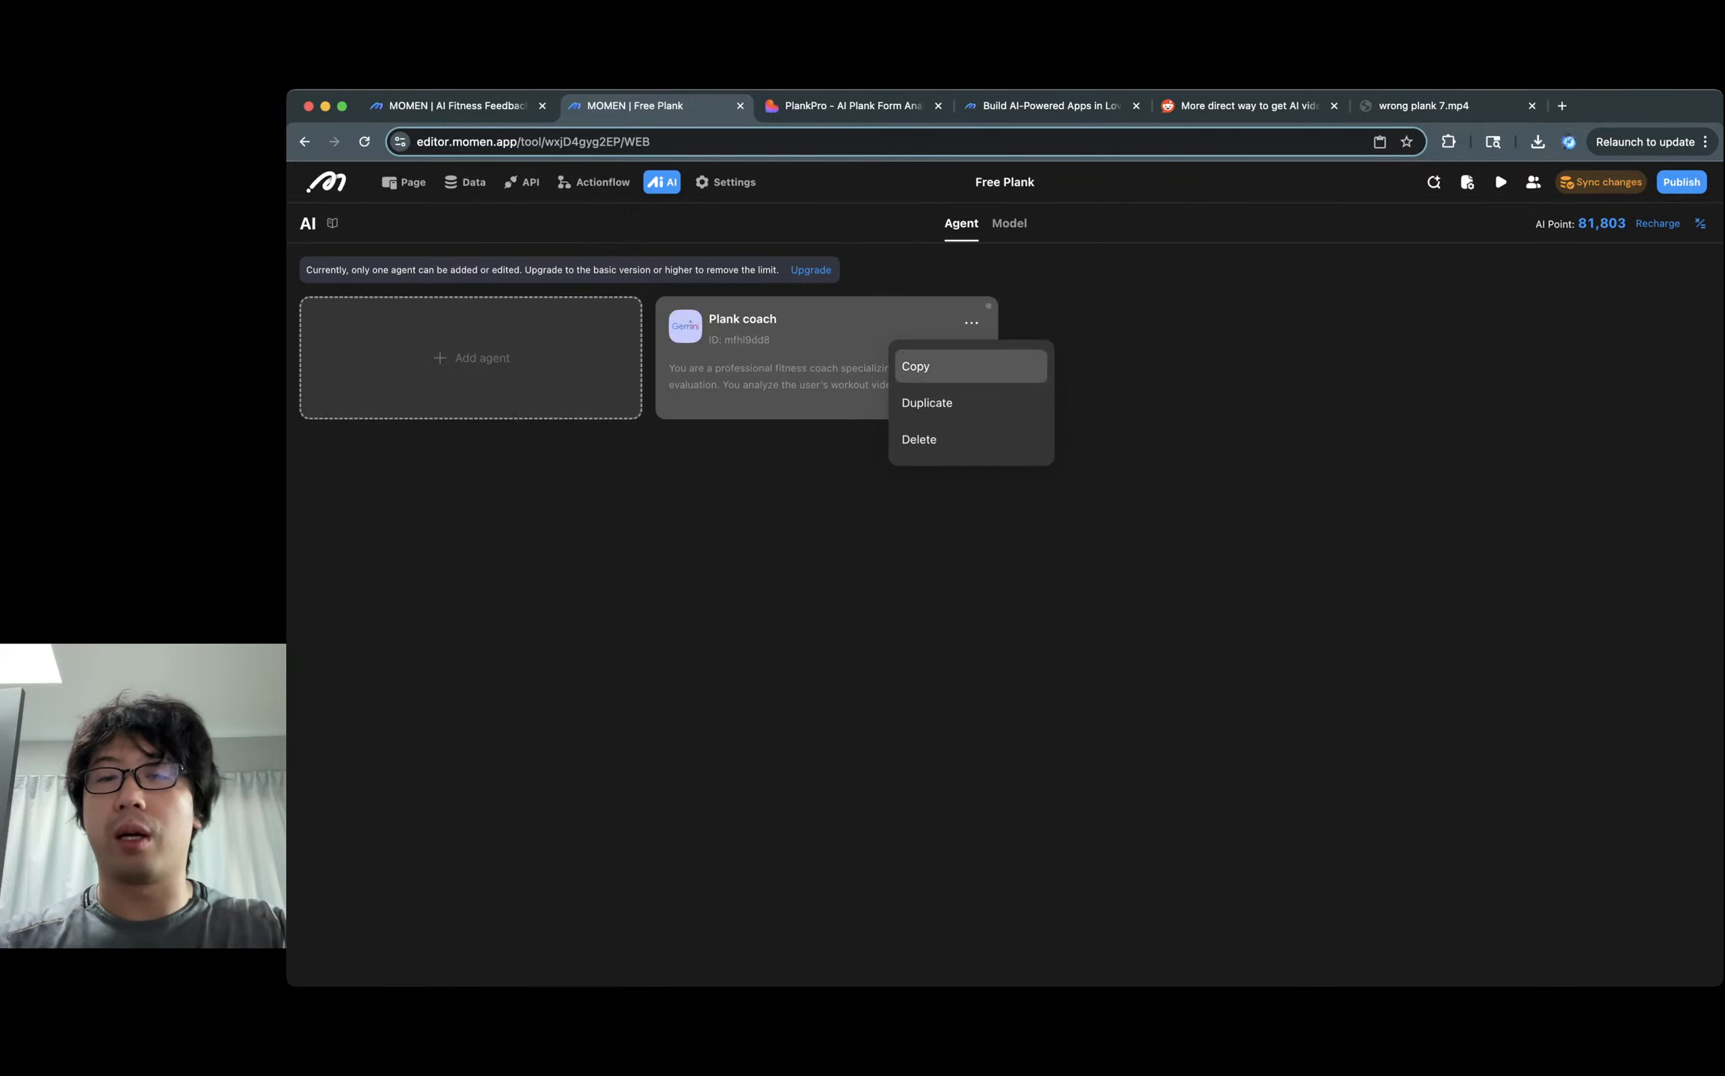
left_click(921, 366)
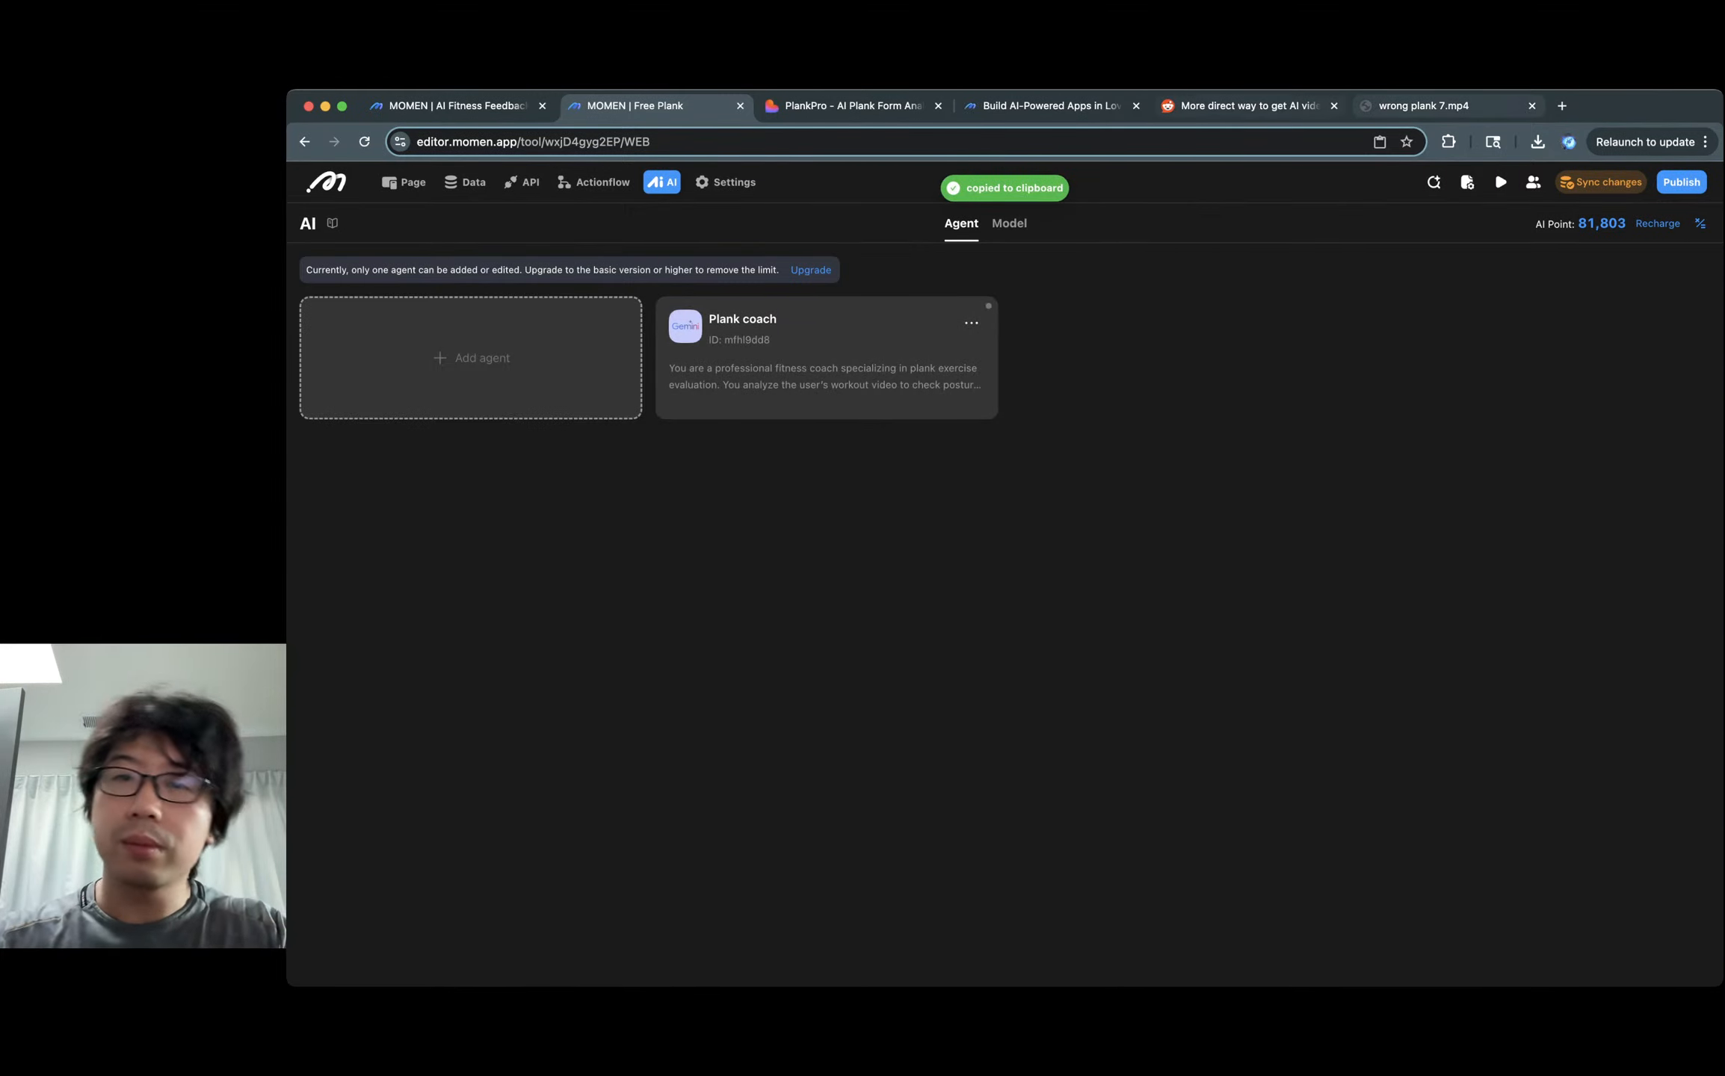
left_click(1050, 106)
key("super+a")
key("super+v")
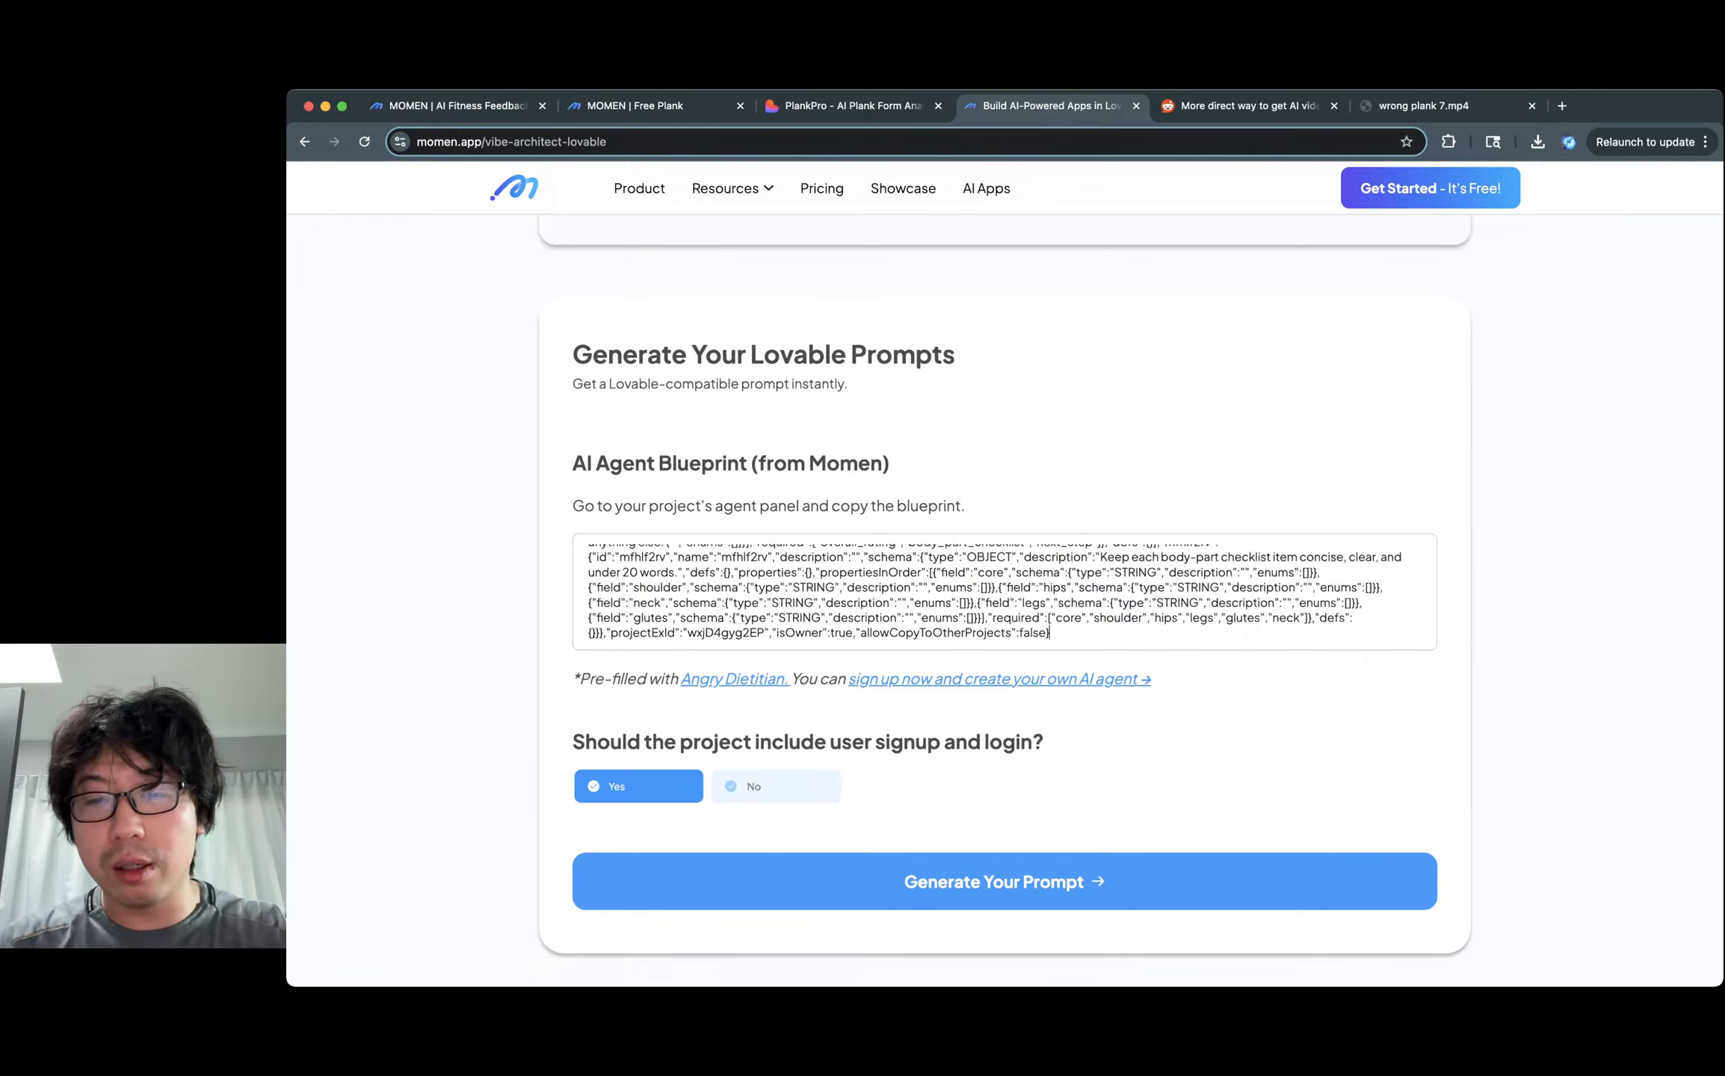
Generate the Lovable prompt from the Plank coach blueprint and review the generated output.
left_click(1004, 882)
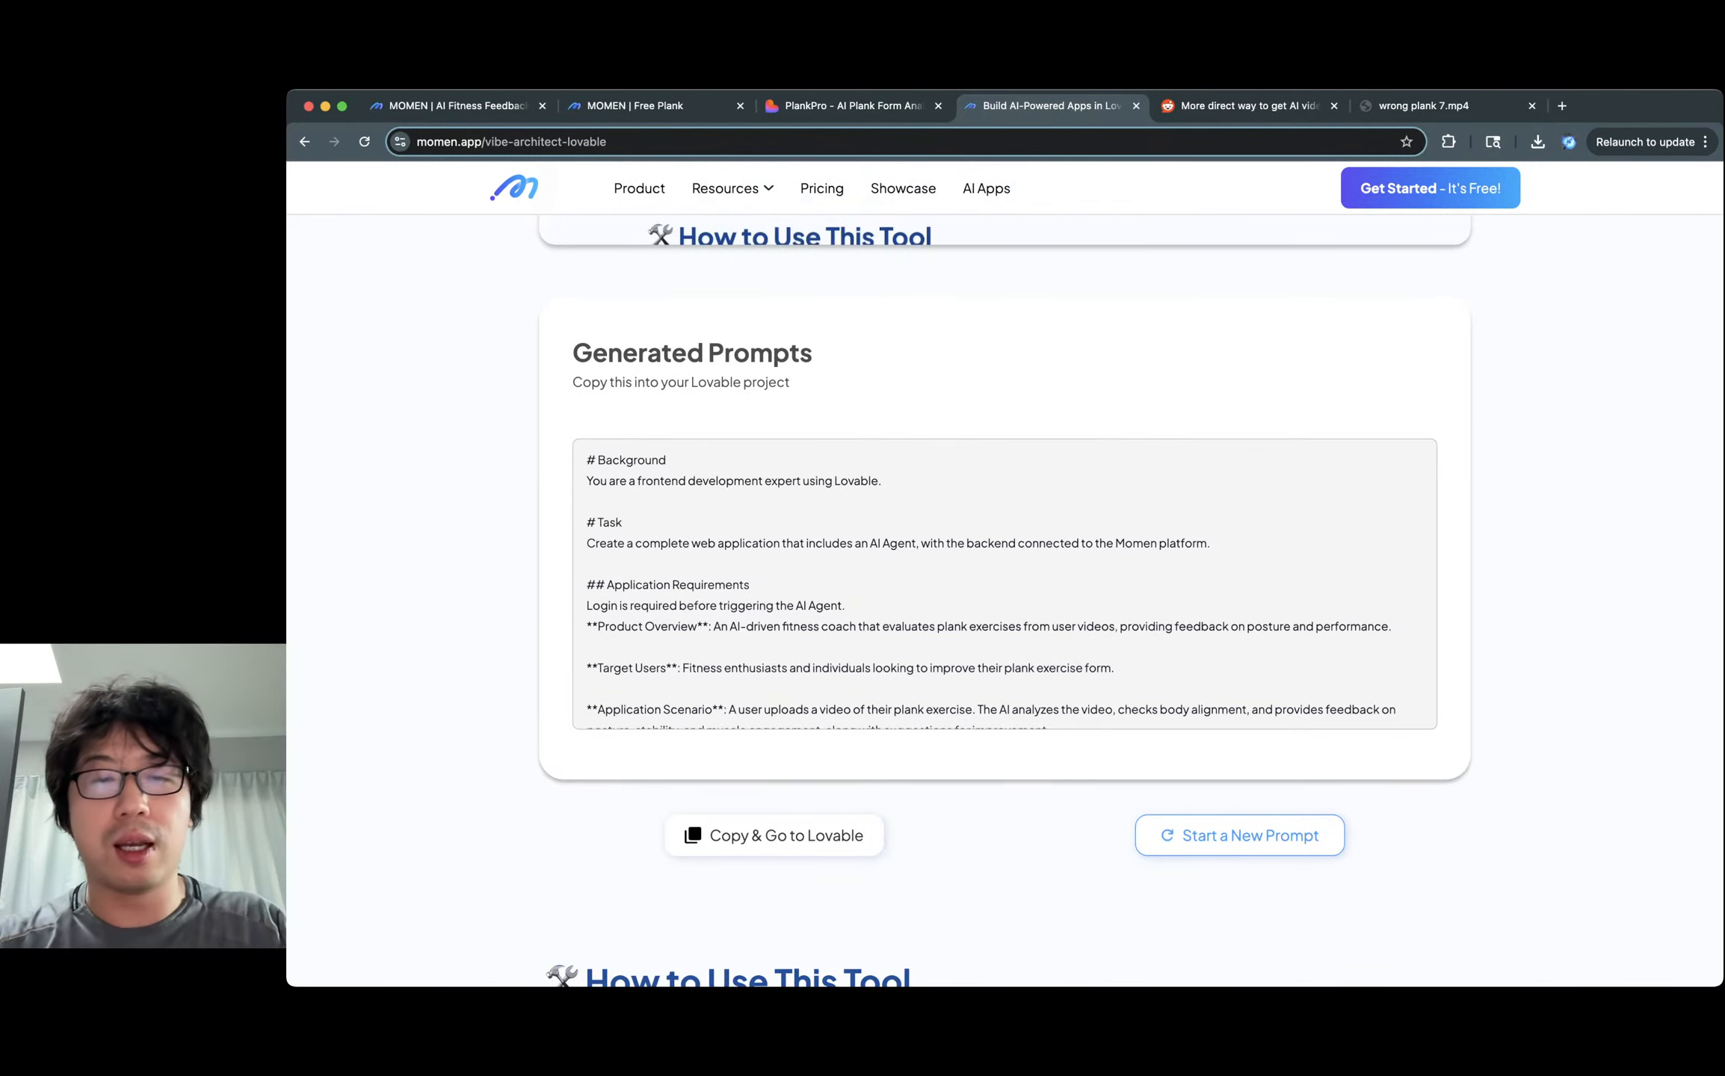
scroll(1005, 584, "down", 2)
scroll(1005, 584, "up", 2)
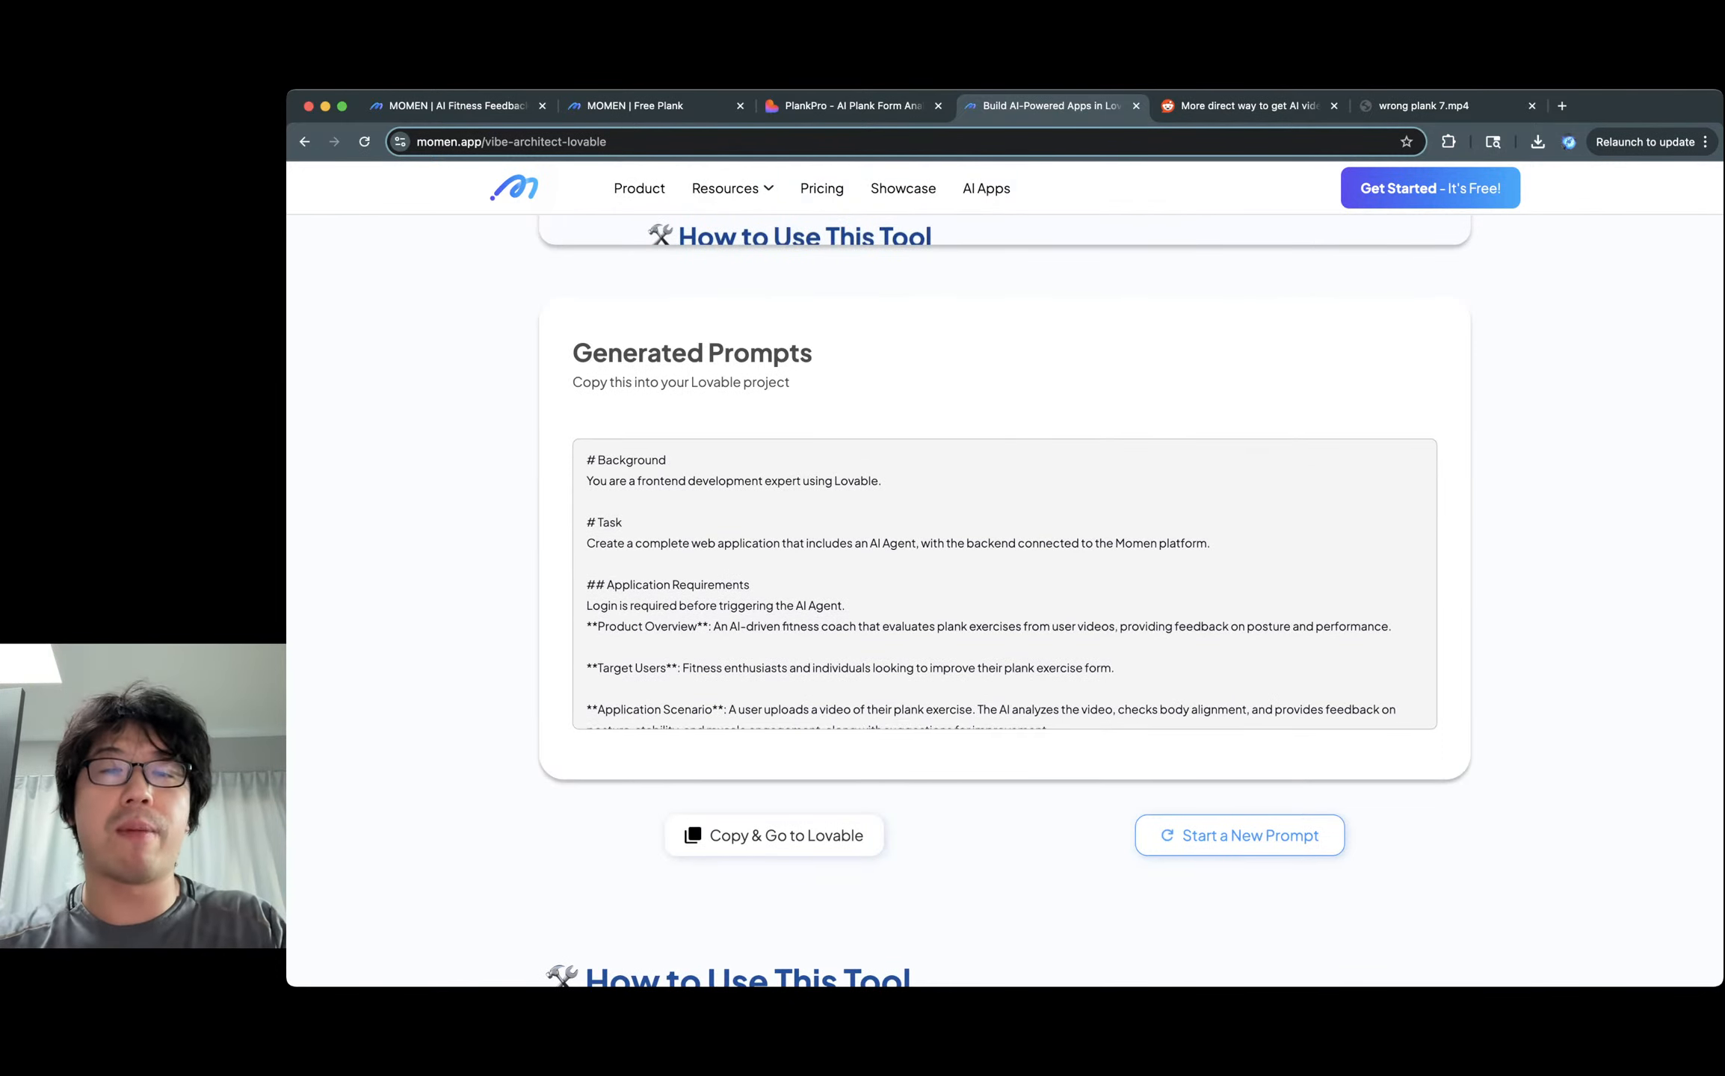
scroll(1004, 583, "down", 8)
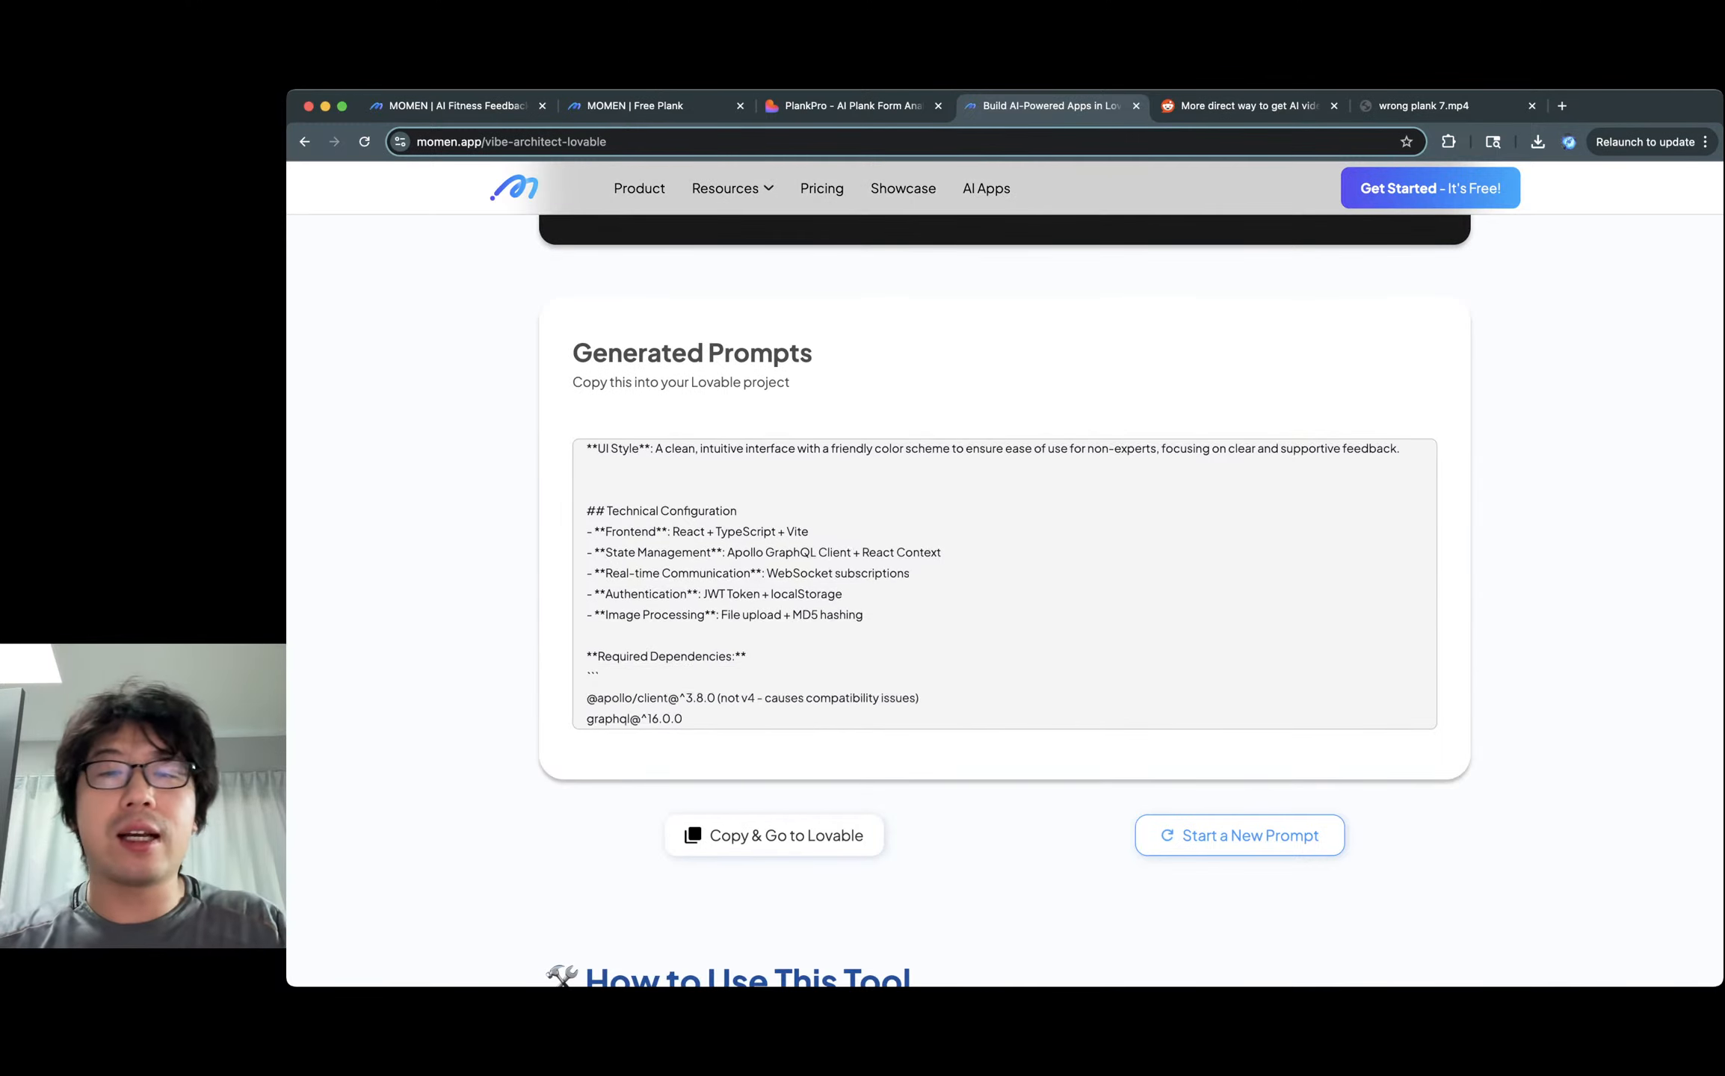
scroll(1004, 584, "down", 8)
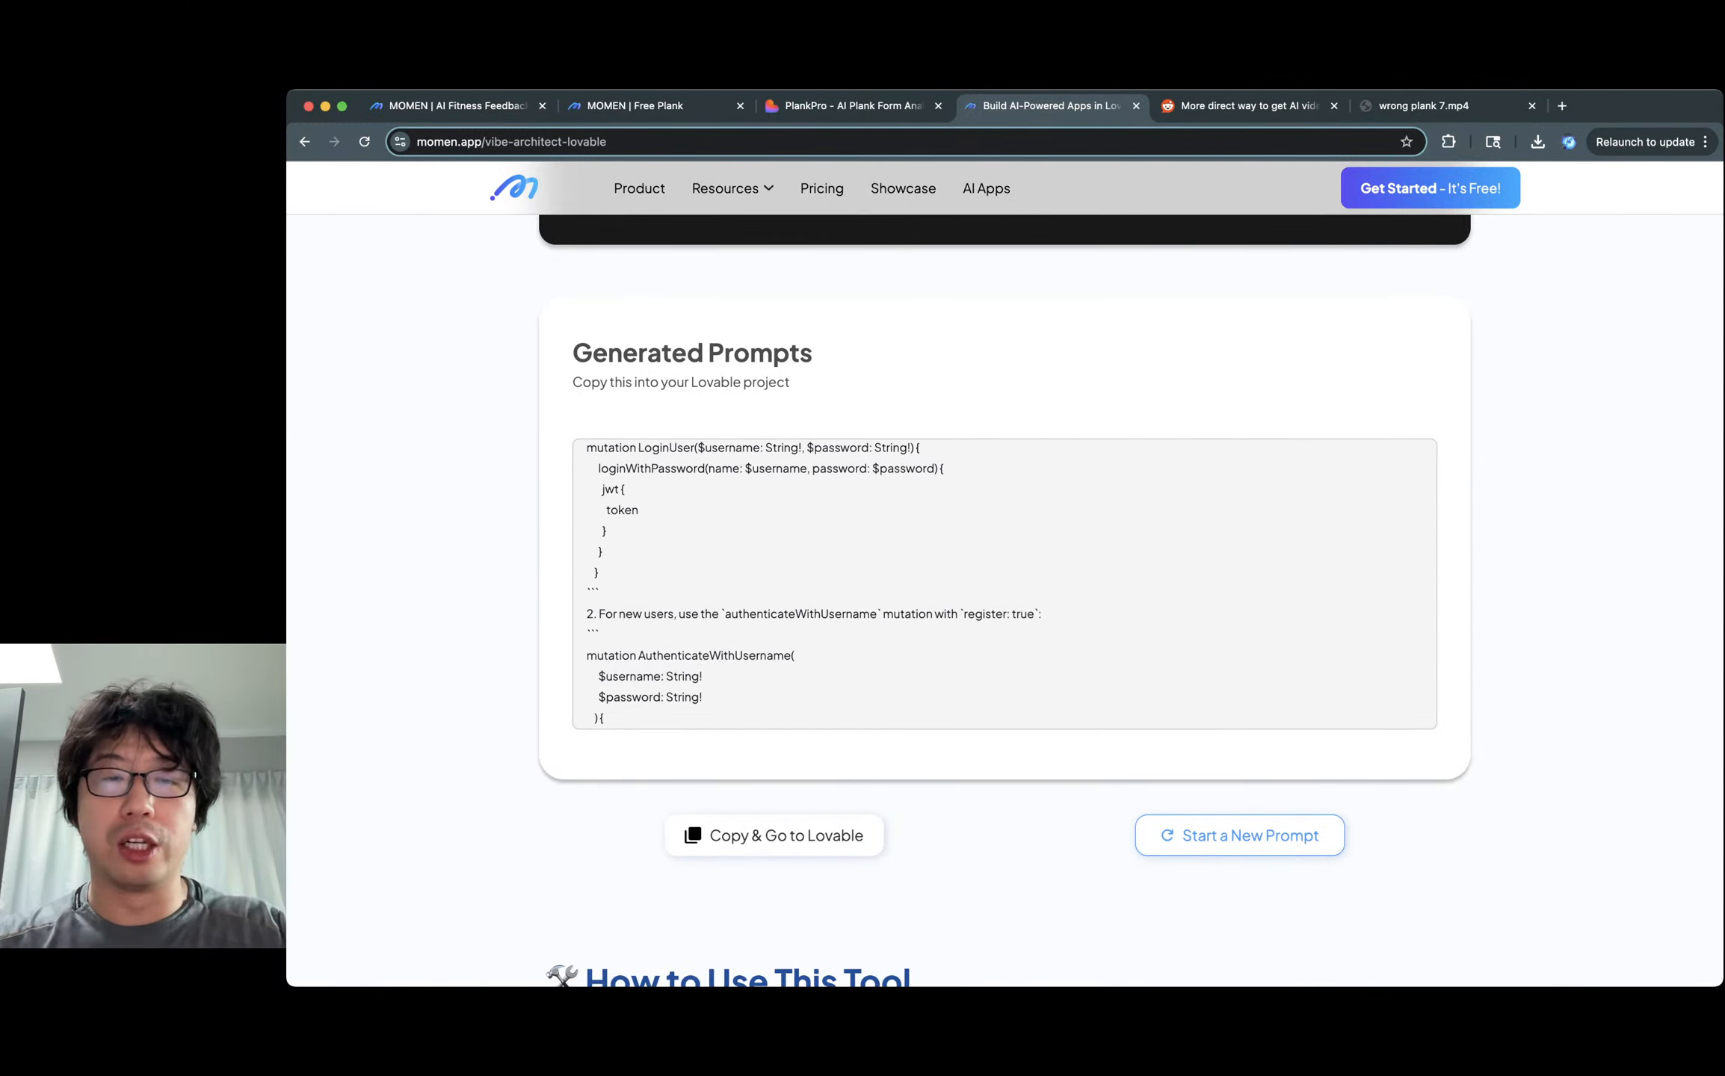
scroll(1004, 584, "down", 5)
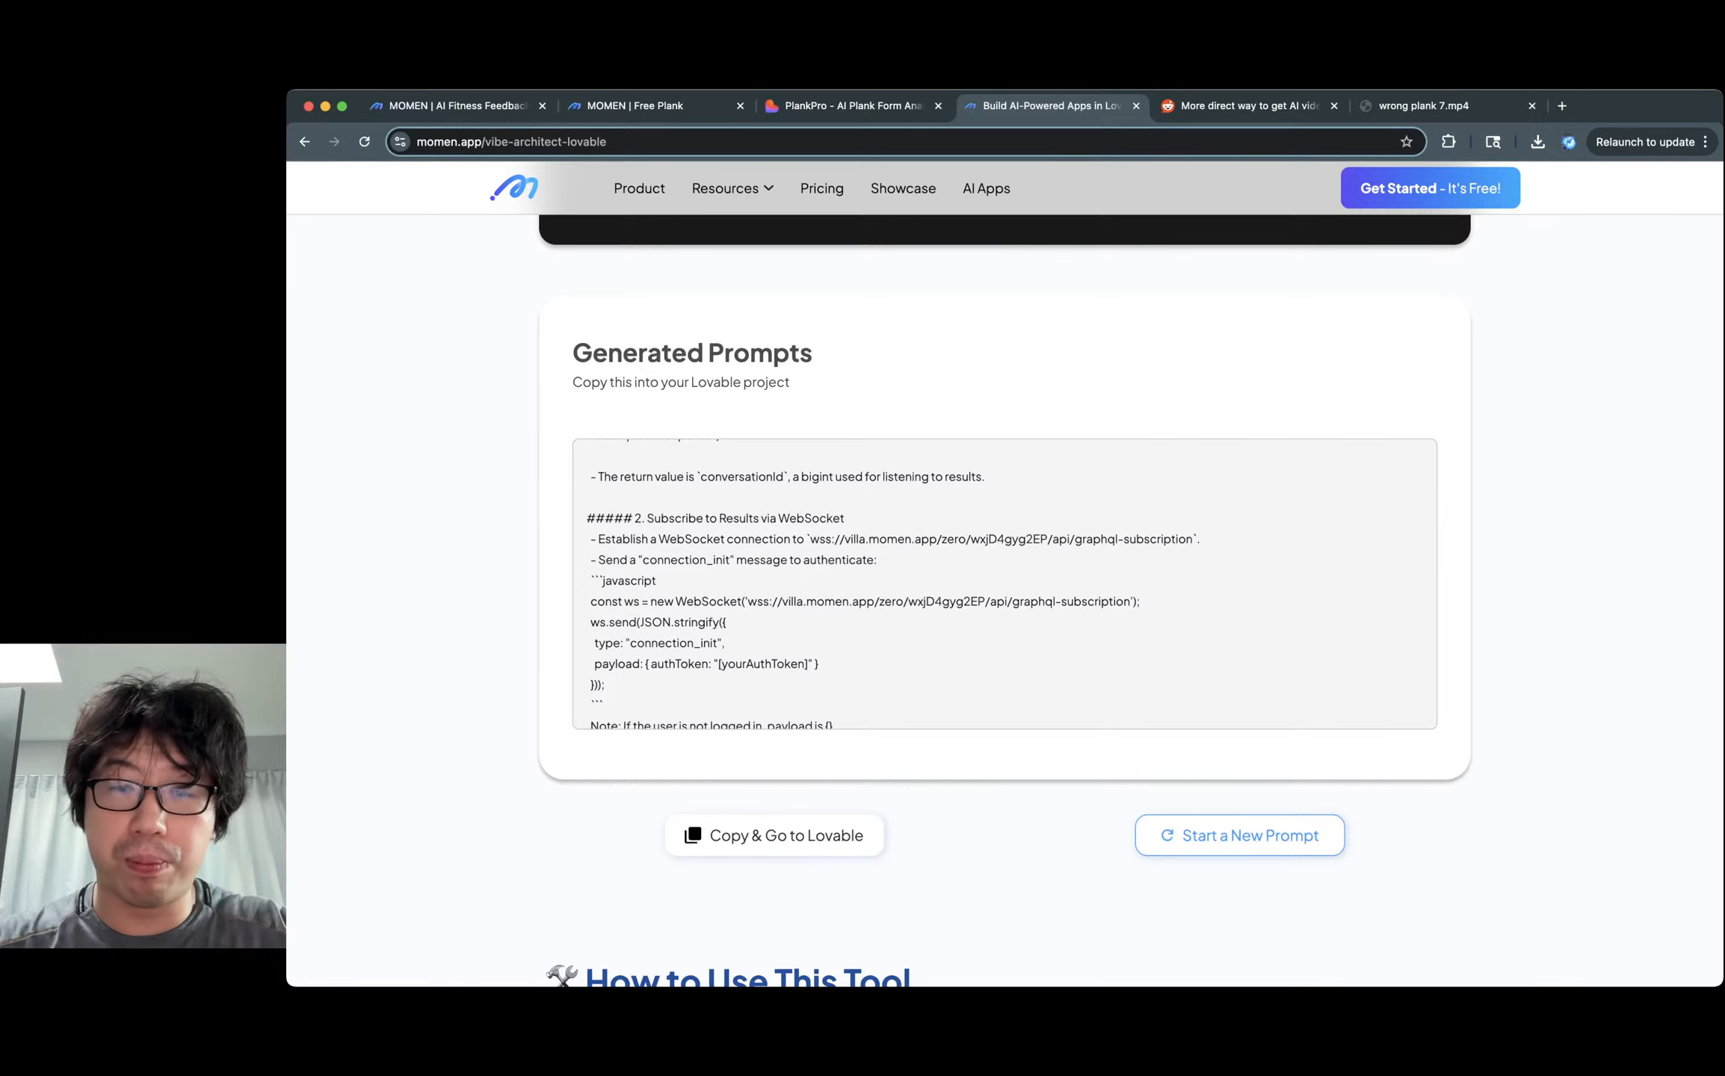
Copy the generated prompt and paste it into Lovable's new-project prompt box.
left_click(774, 835)
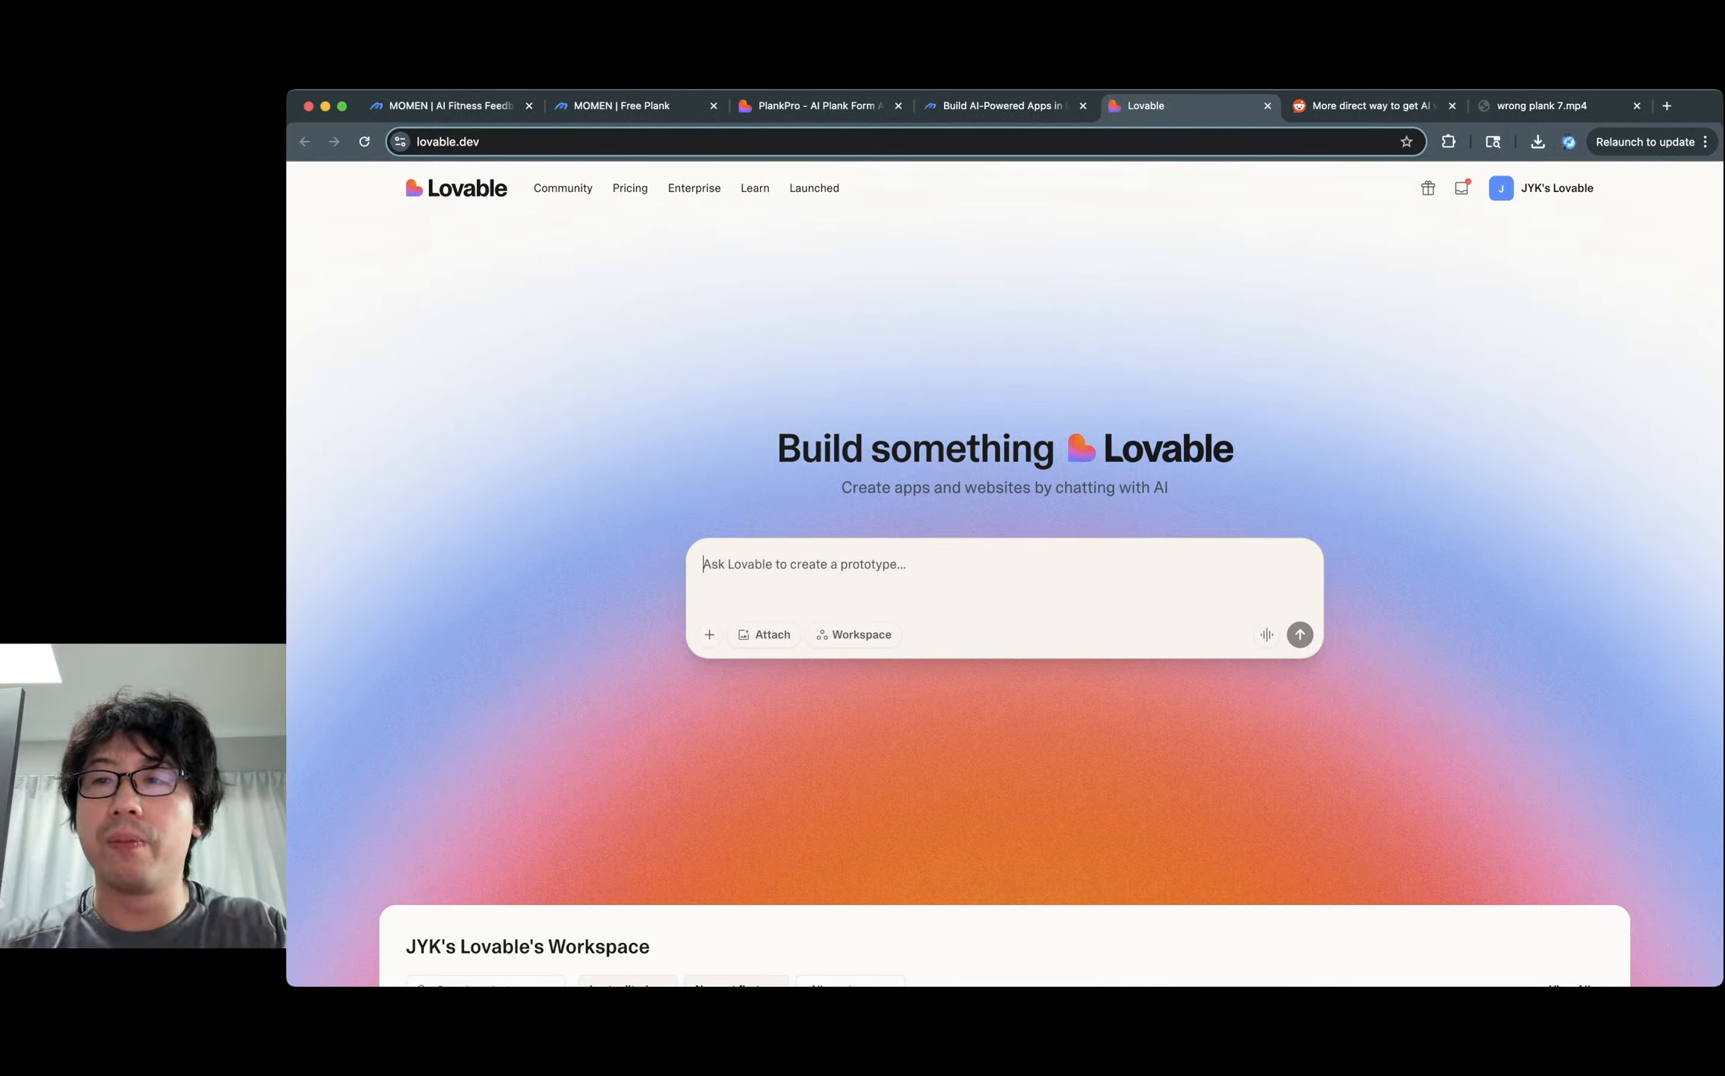
left_click(1541, 188)
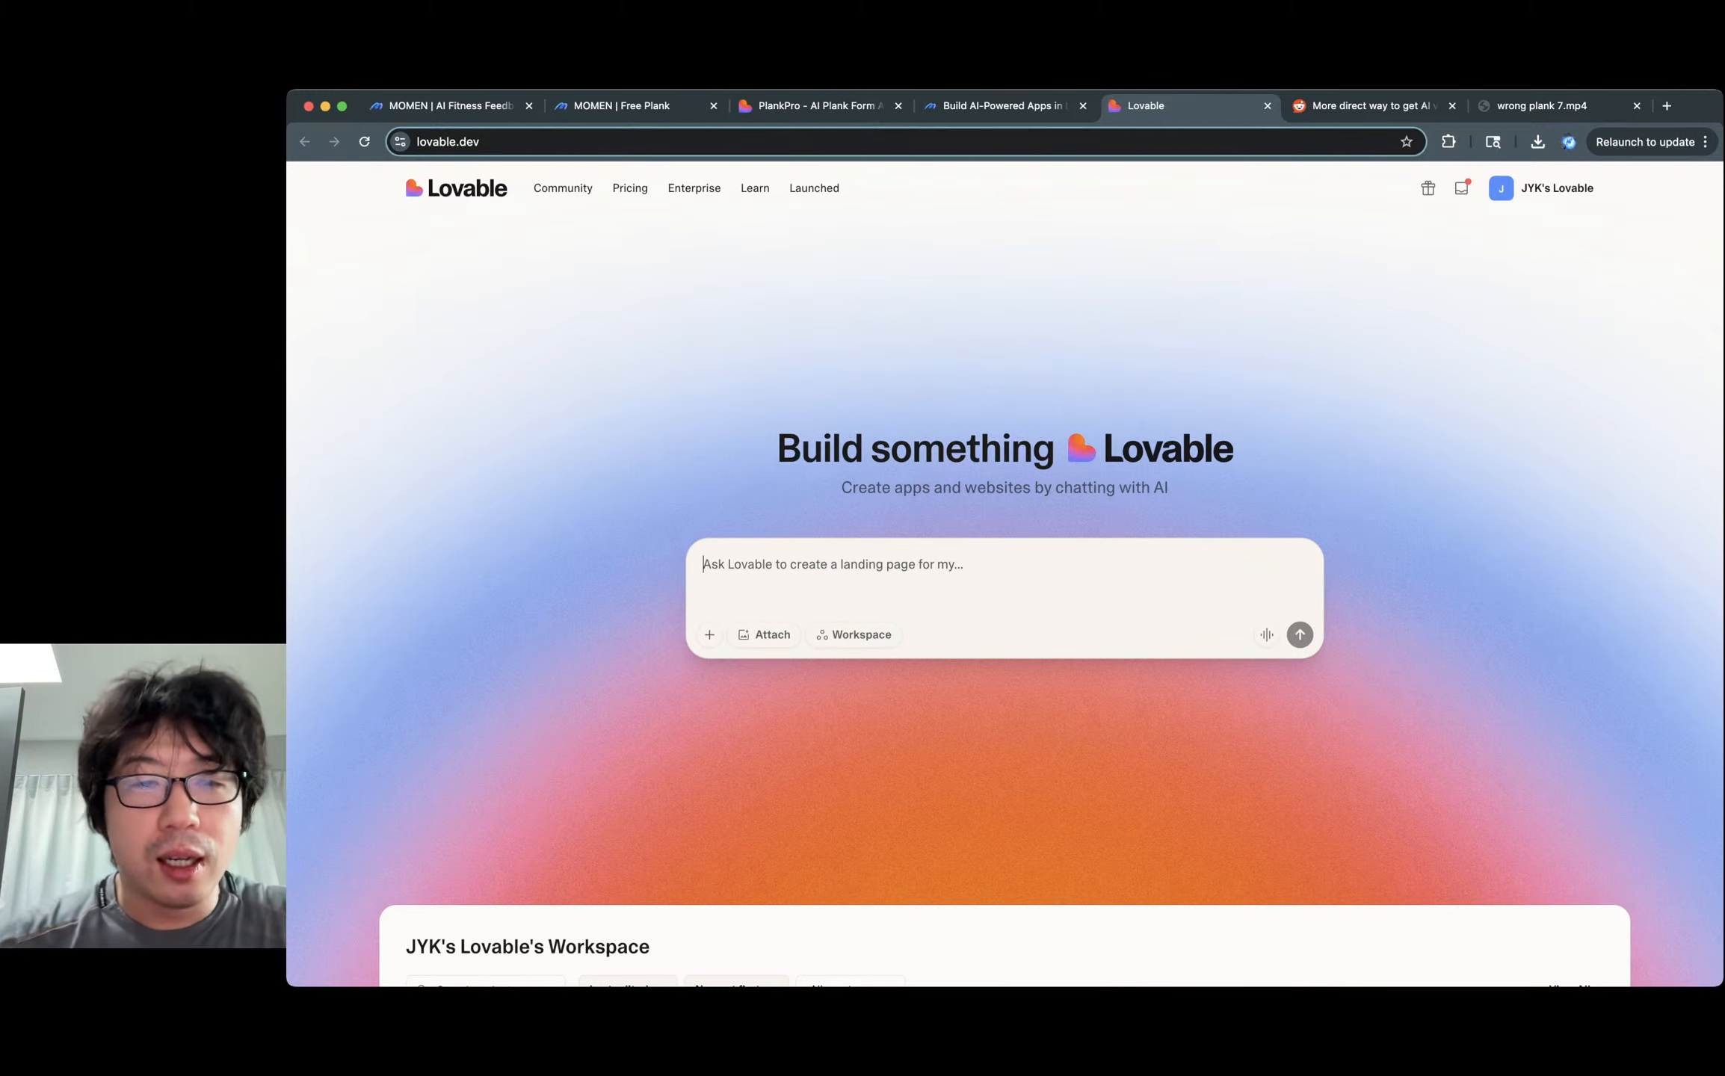
key("super+v")
Review the pasted prompt's tech stack and dependencies sections.
scroll(1004, 635, "up", 15)
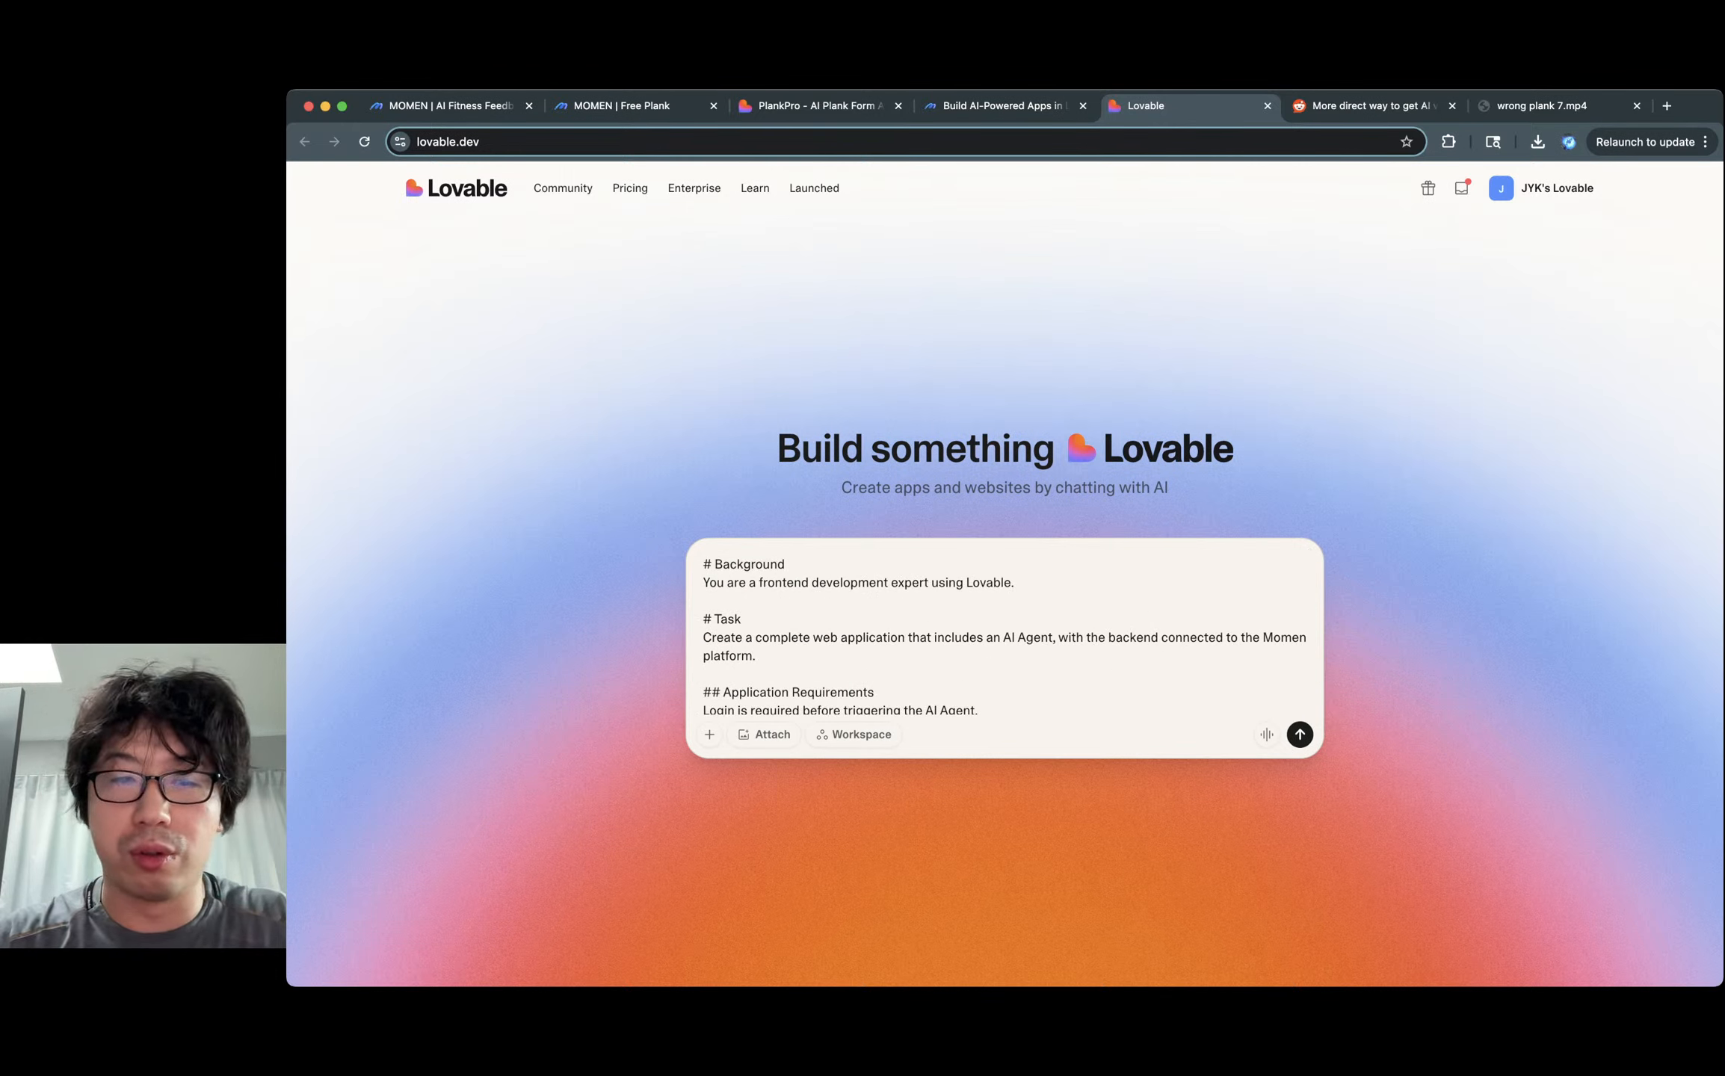
scroll(763, 582, "down", 2)
left_click_drag(760, 571, 773, 733)
scroll(780, 613, "down", 1)
left_click(782, 622)
left_click(844, 612)
scroll(844, 613, "up", 6)
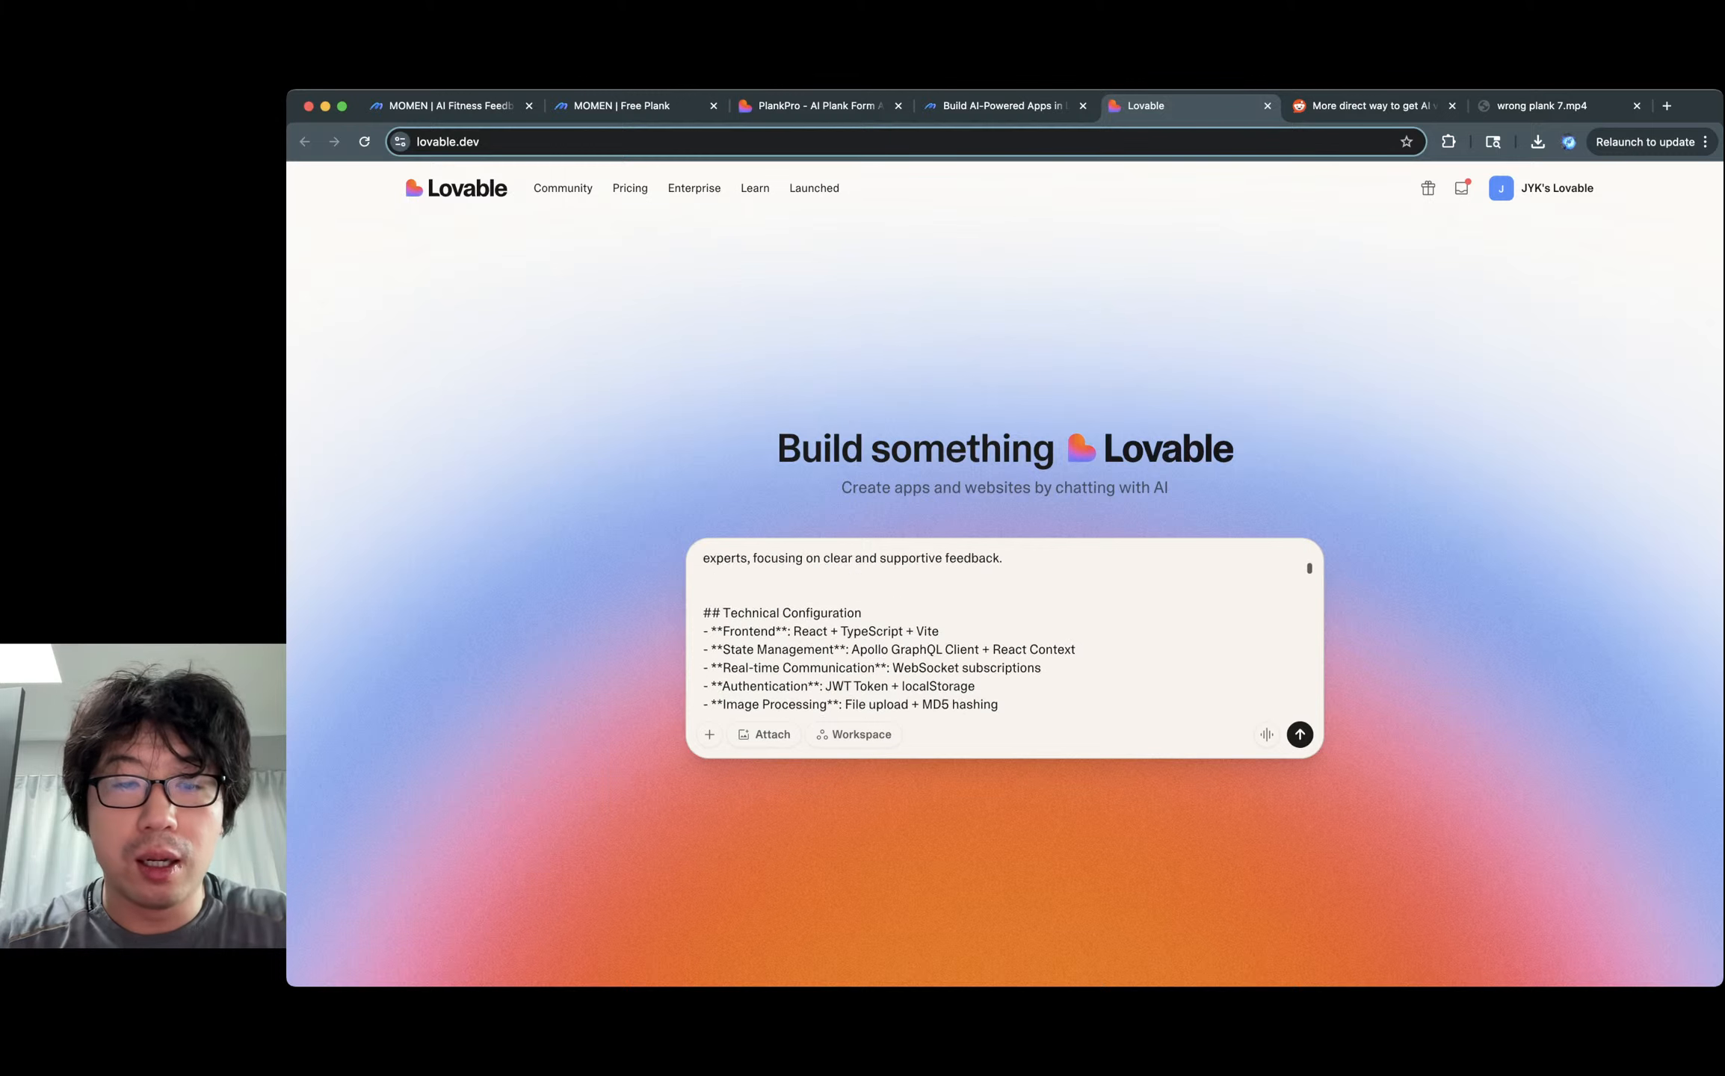
scroll(844, 613, "up", 5)
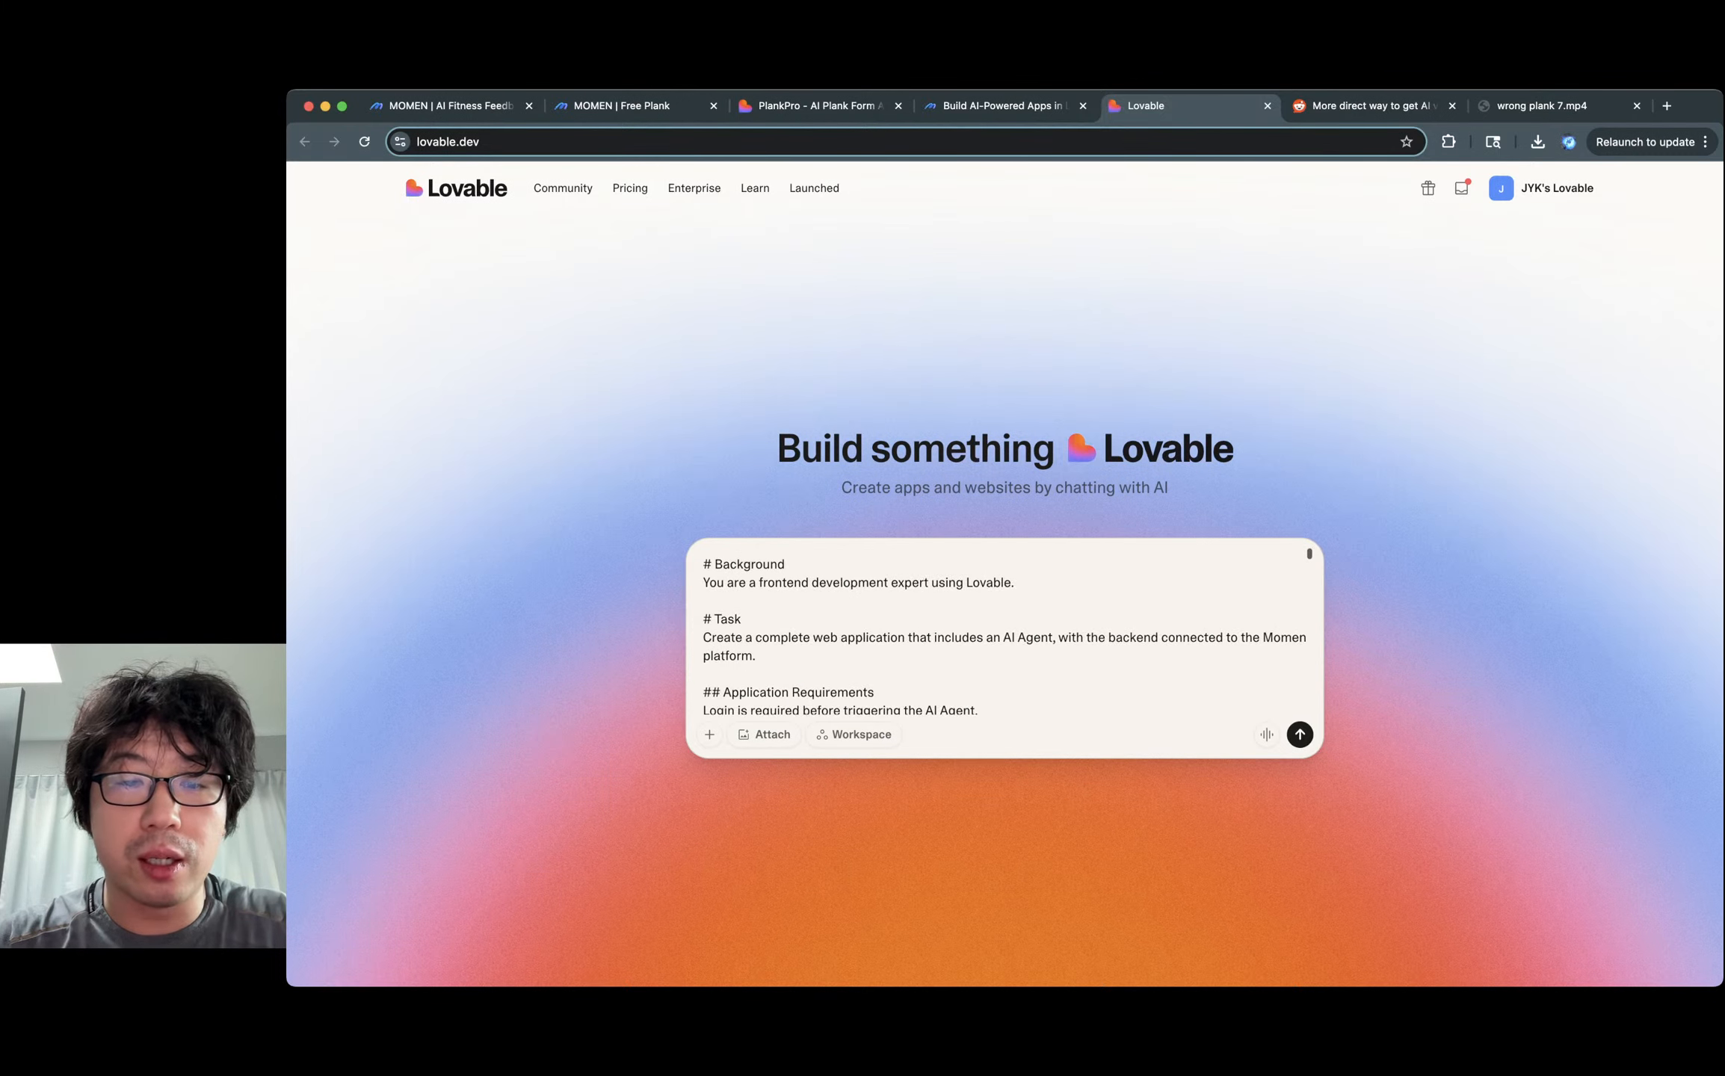
scroll(844, 613, "down", 5)
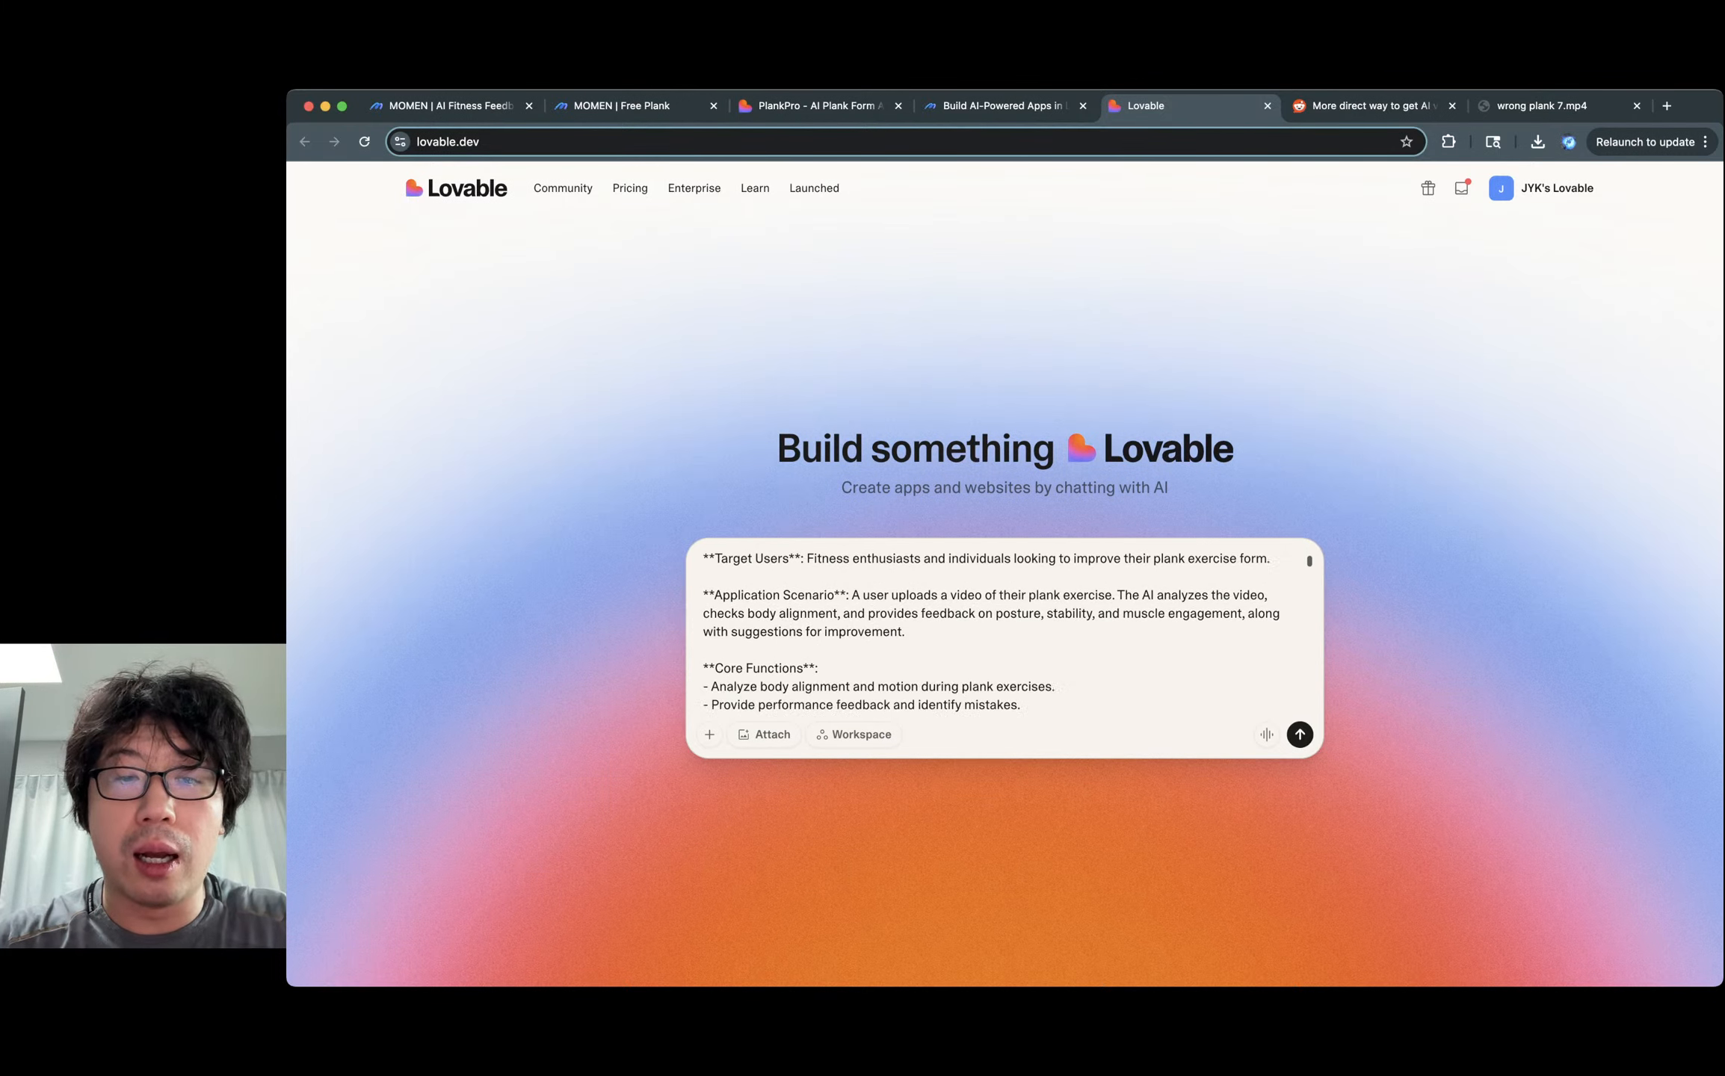
scroll(844, 628, "down", 3)
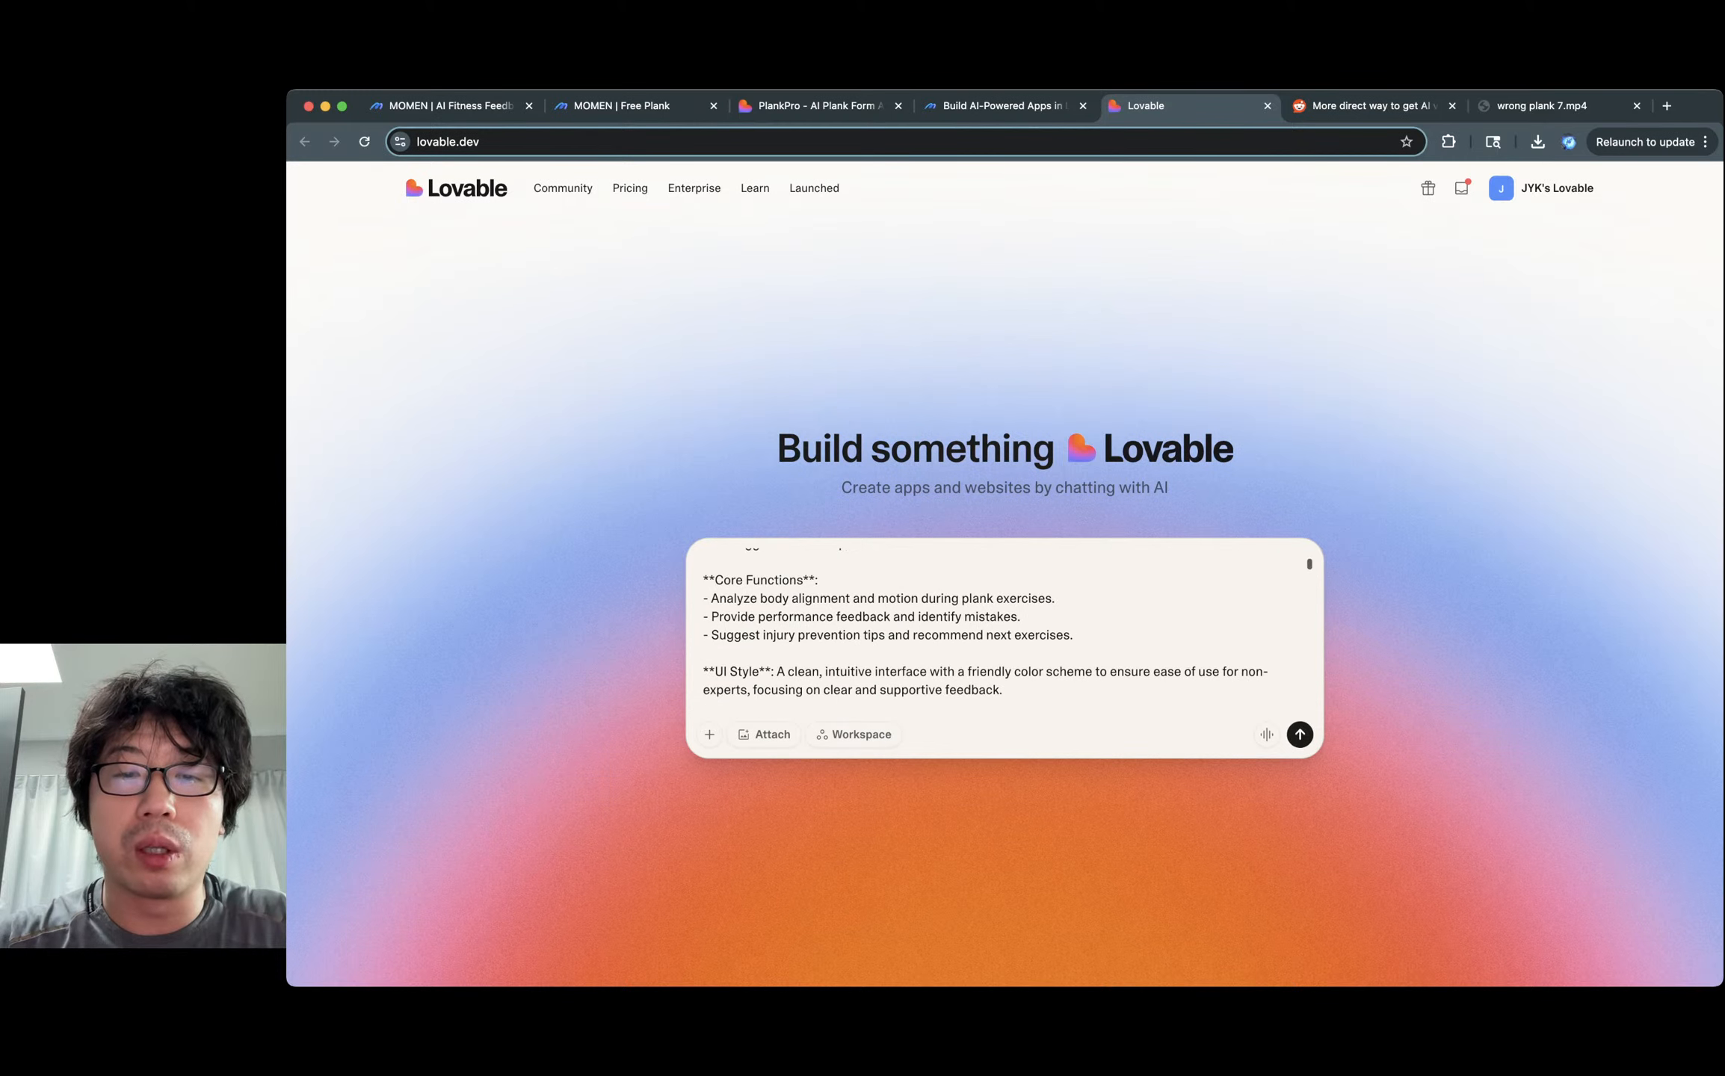
scroll(812, 598, "down", 2)
Check the UI Style paragraph and the authenticateWithUsername mutation instructions in the prompt.
triple_click(866, 584)
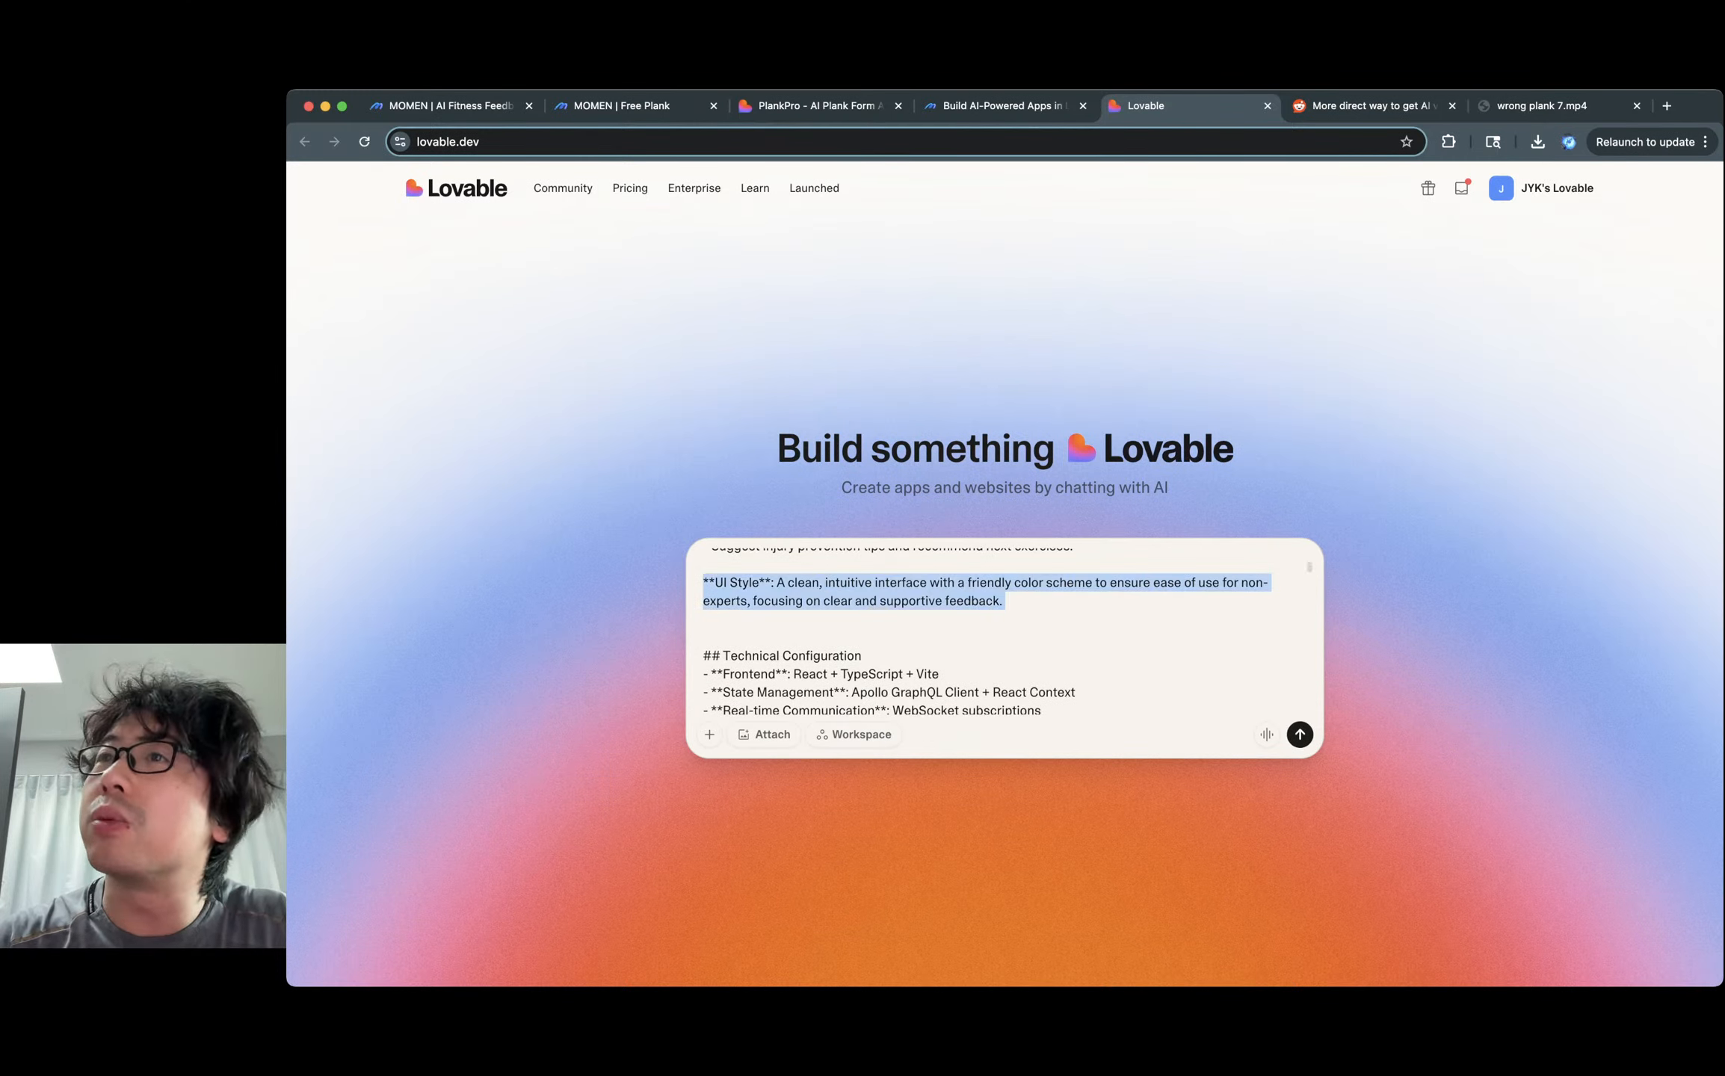
scroll(986, 632, "down", 2)
left_click_drag(863, 573, 893, 665)
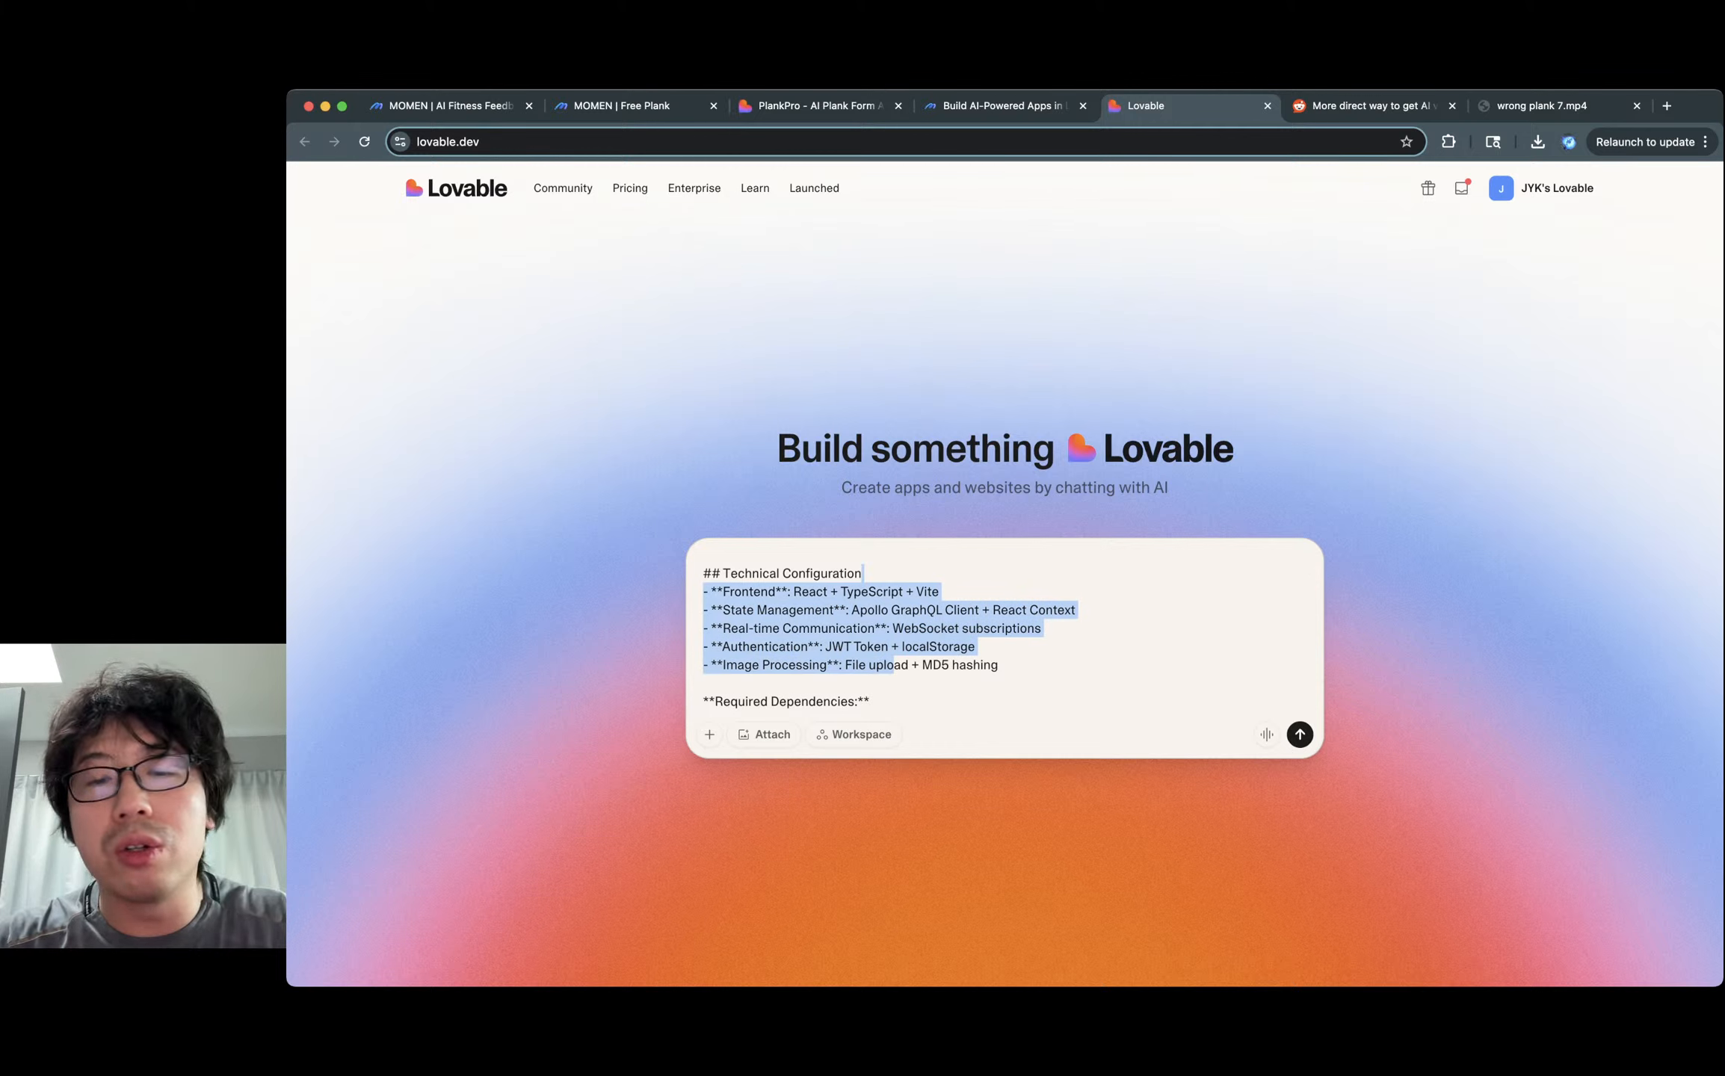
scroll(964, 632, "down", 8)
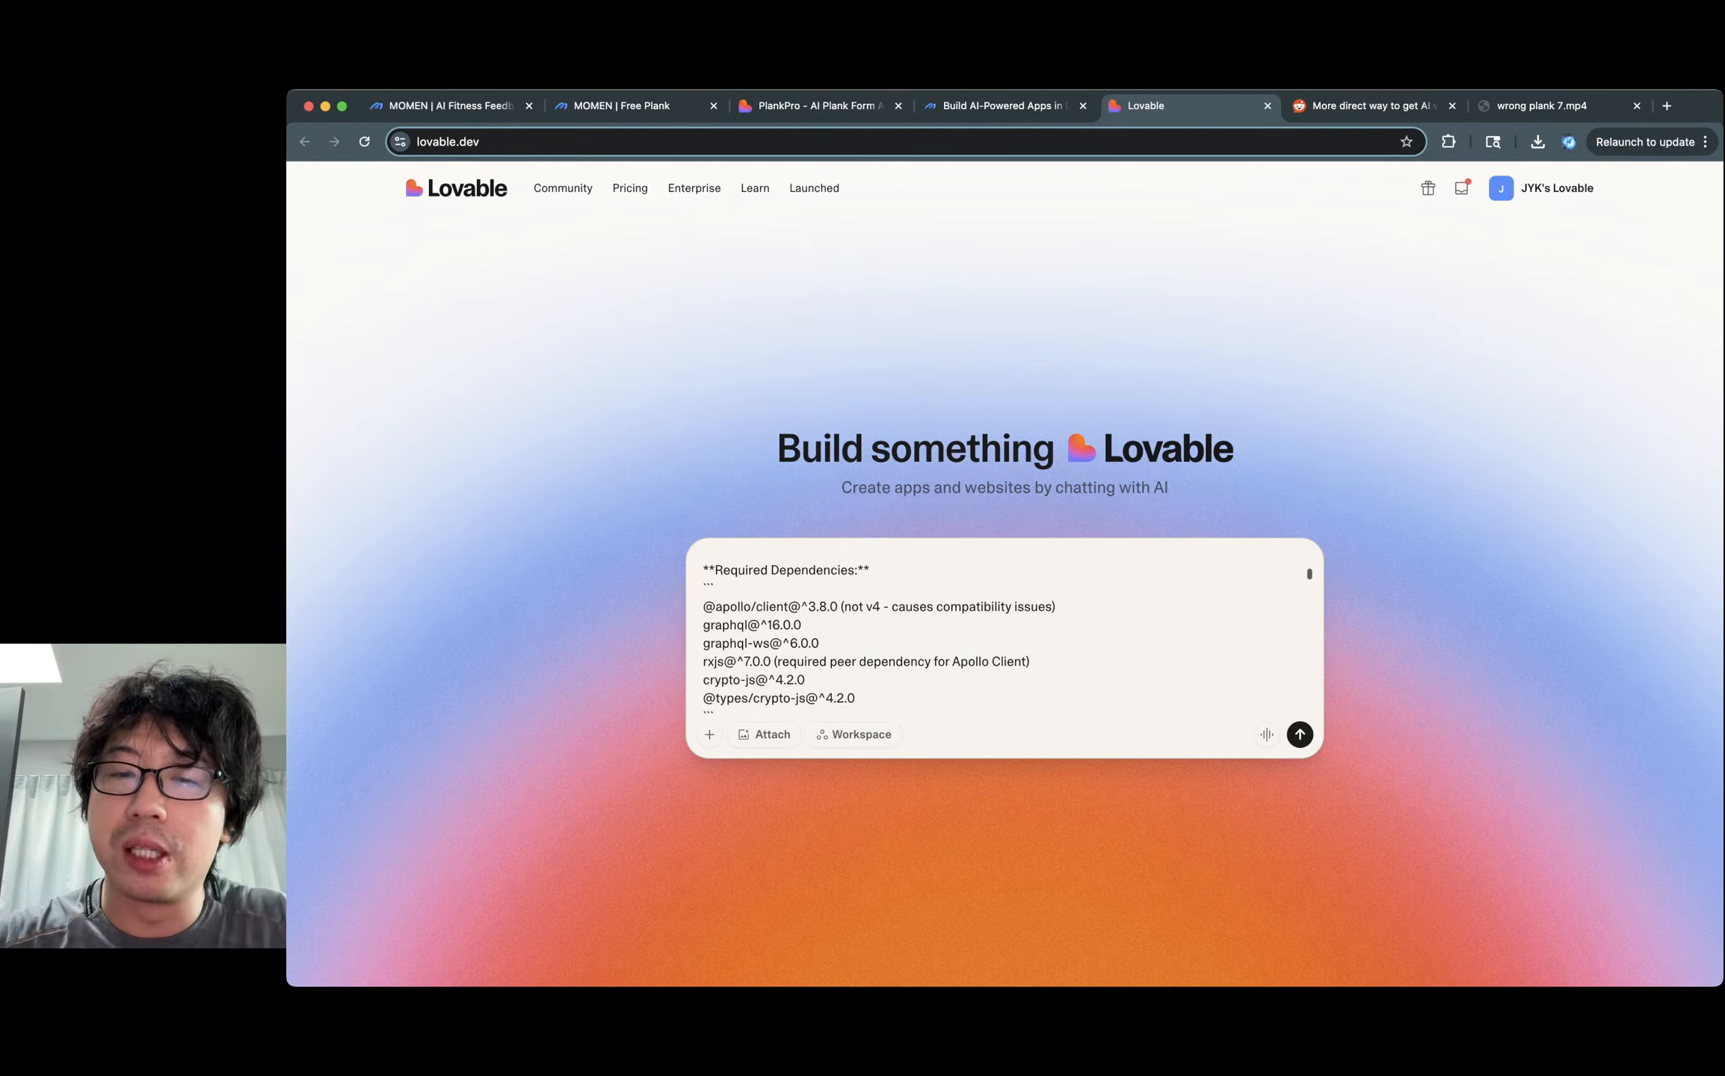
scroll(1007, 654, "down", 10)
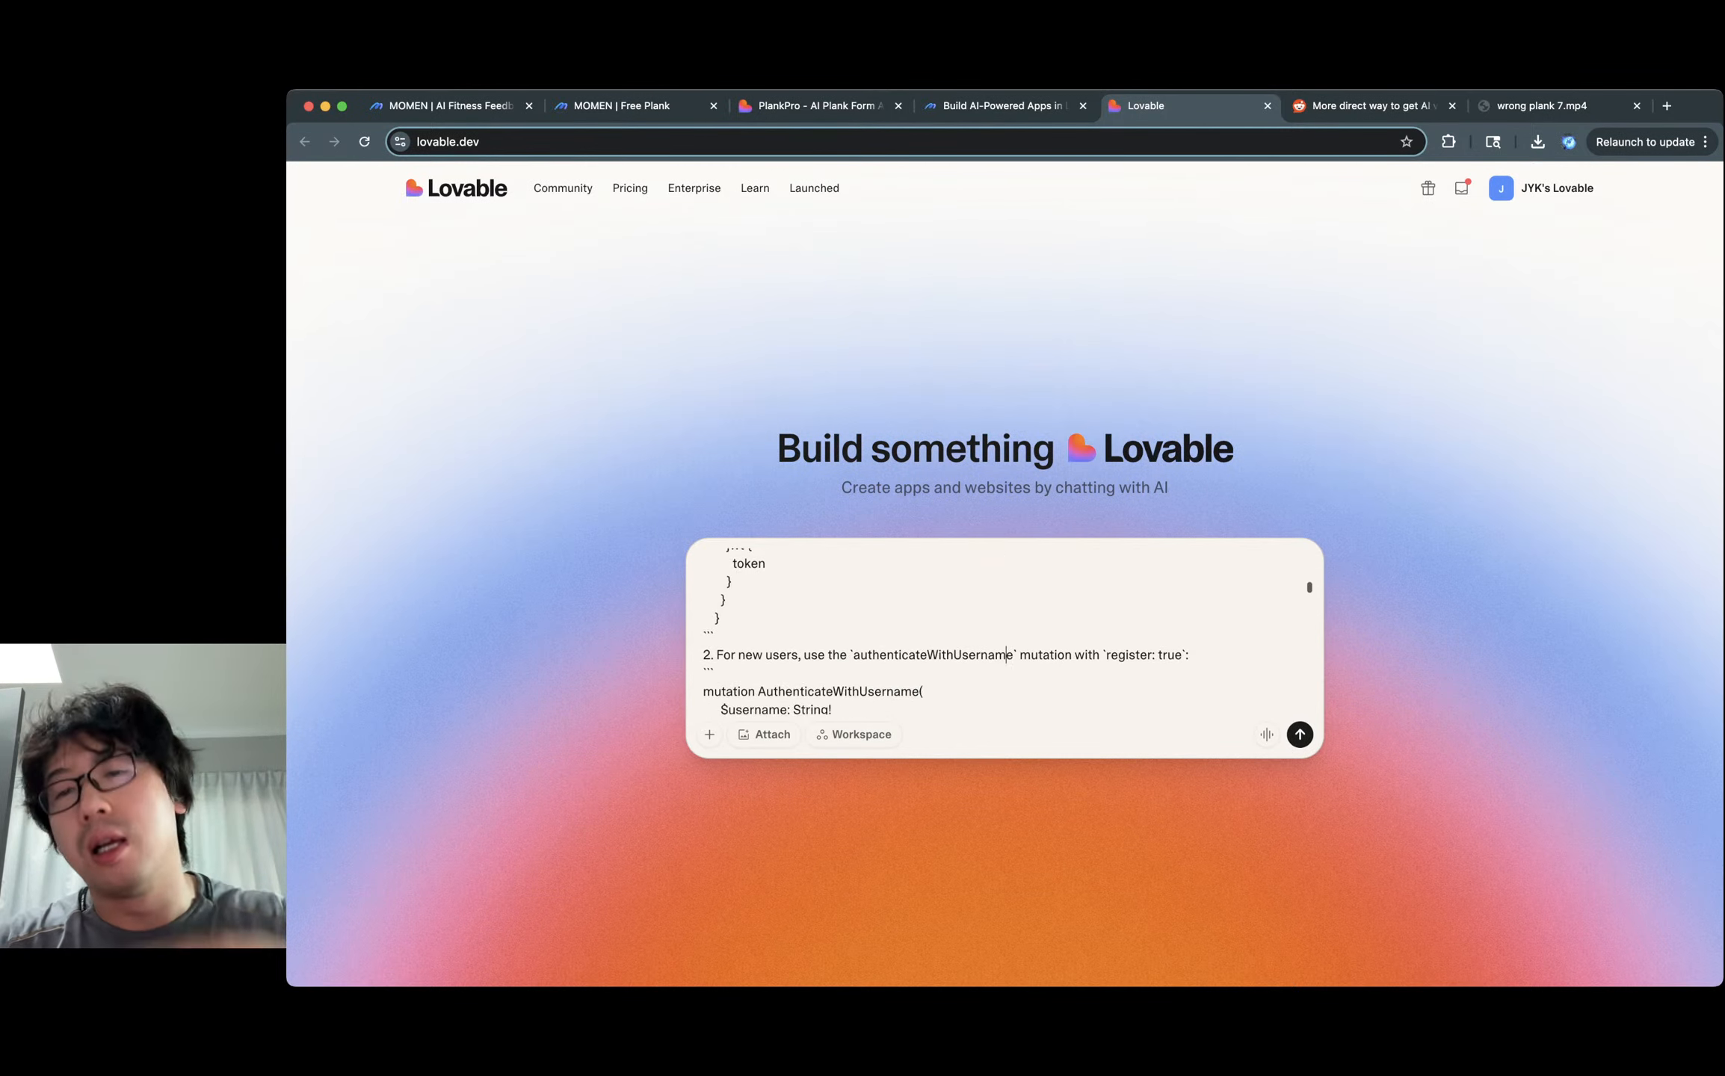
triple_click(1038, 654)
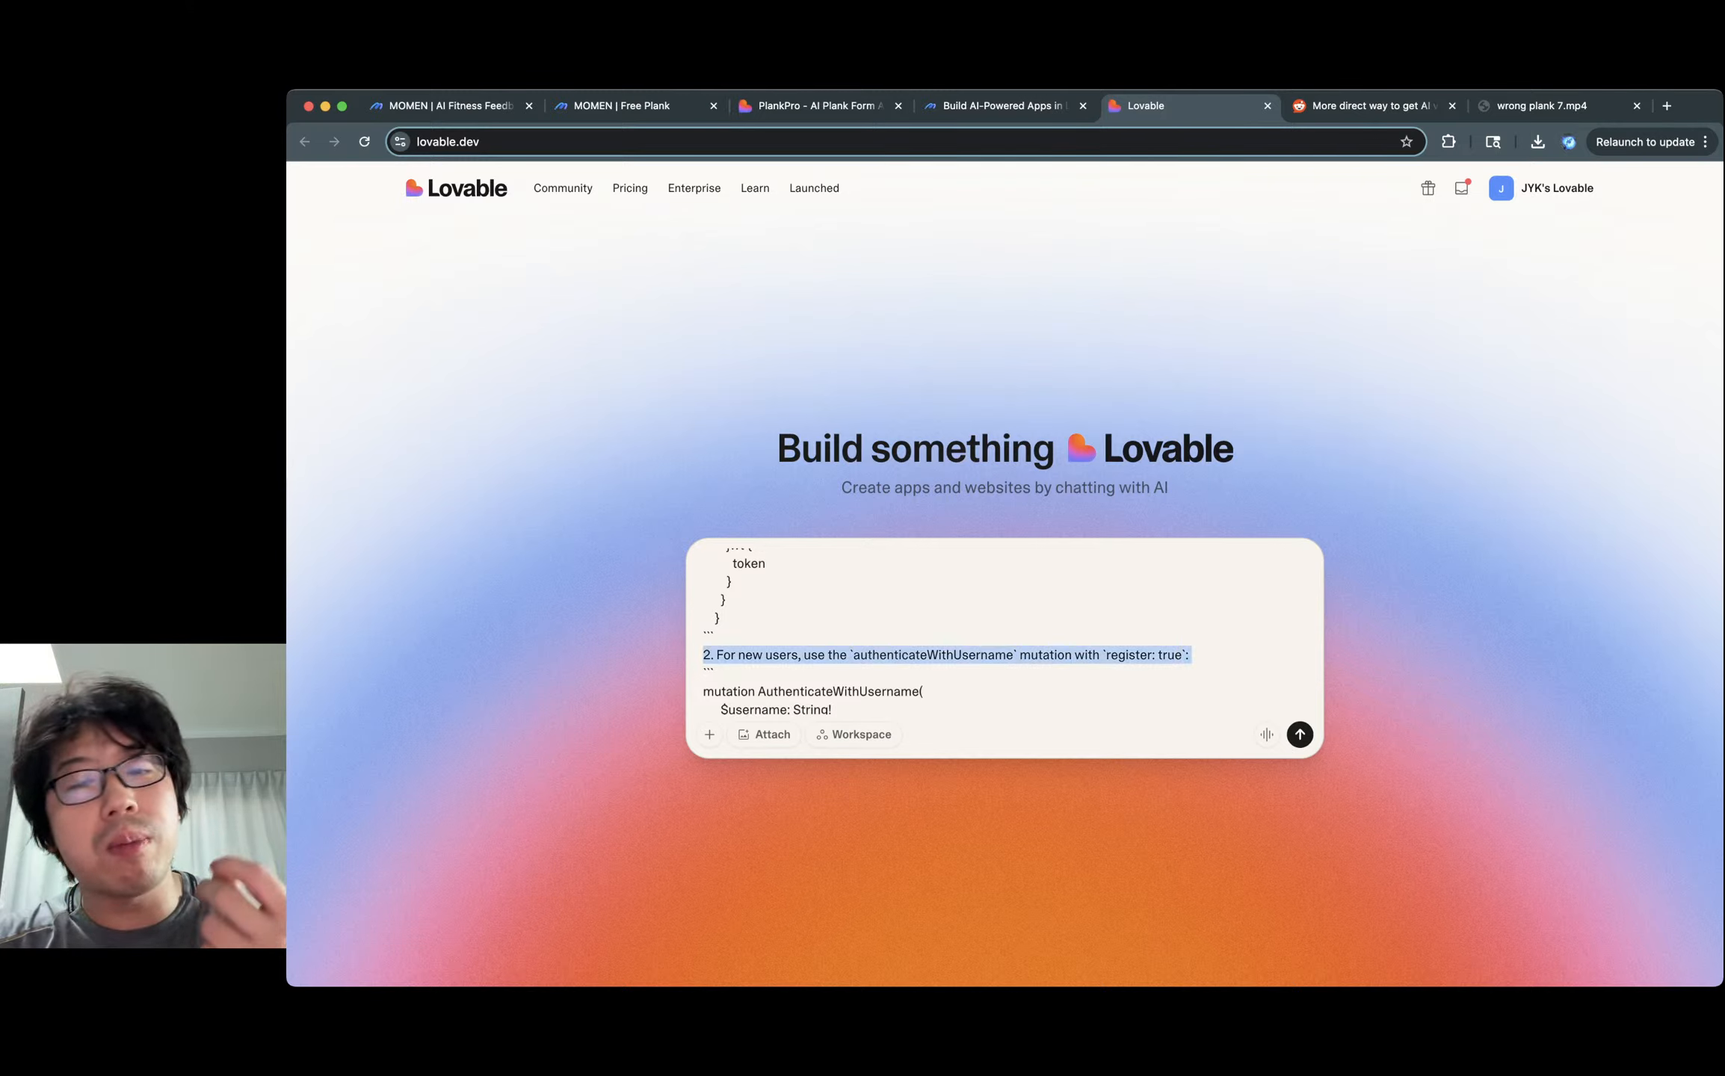
left_click(719, 619)
scroll(1005, 632, "down", 2)
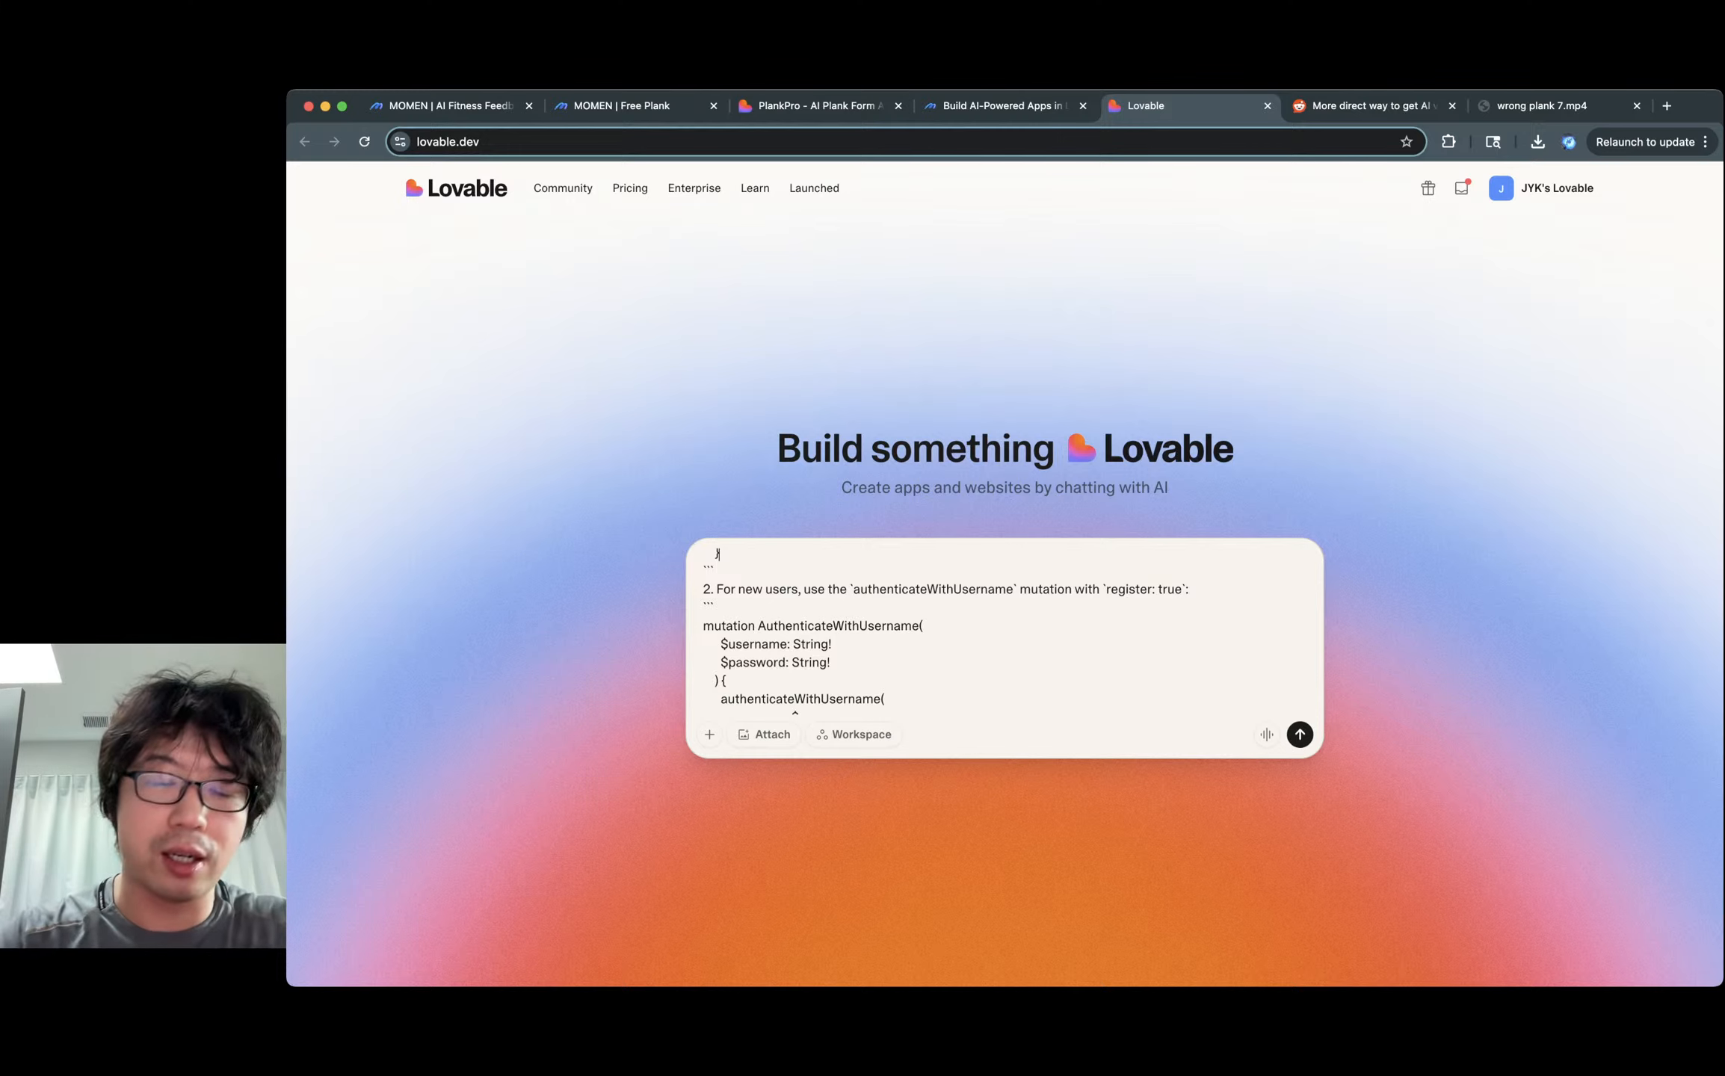
Create a blank Google Docs document and paste the generated prompt into it.
key("super+t")
type("dock")
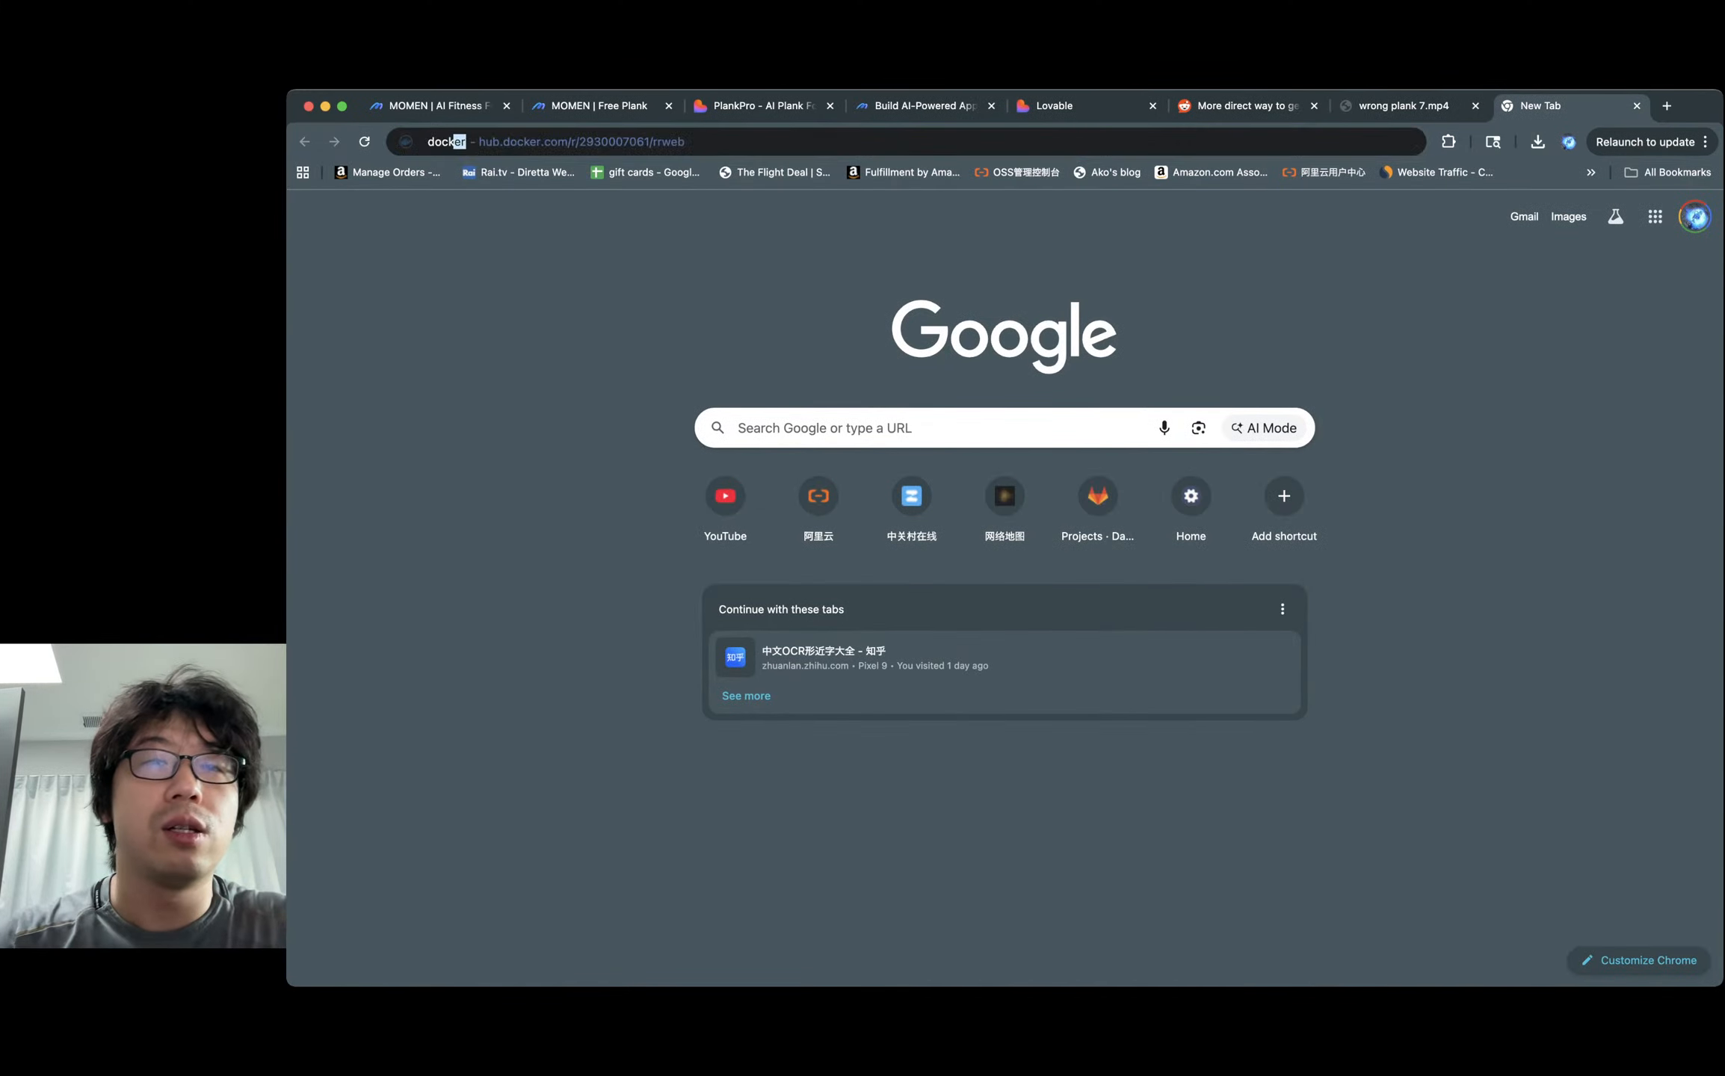
key("BackSpace")
key("BackSpace")
key("BackSpace")
key("BackSpace")
key("BackSpace")
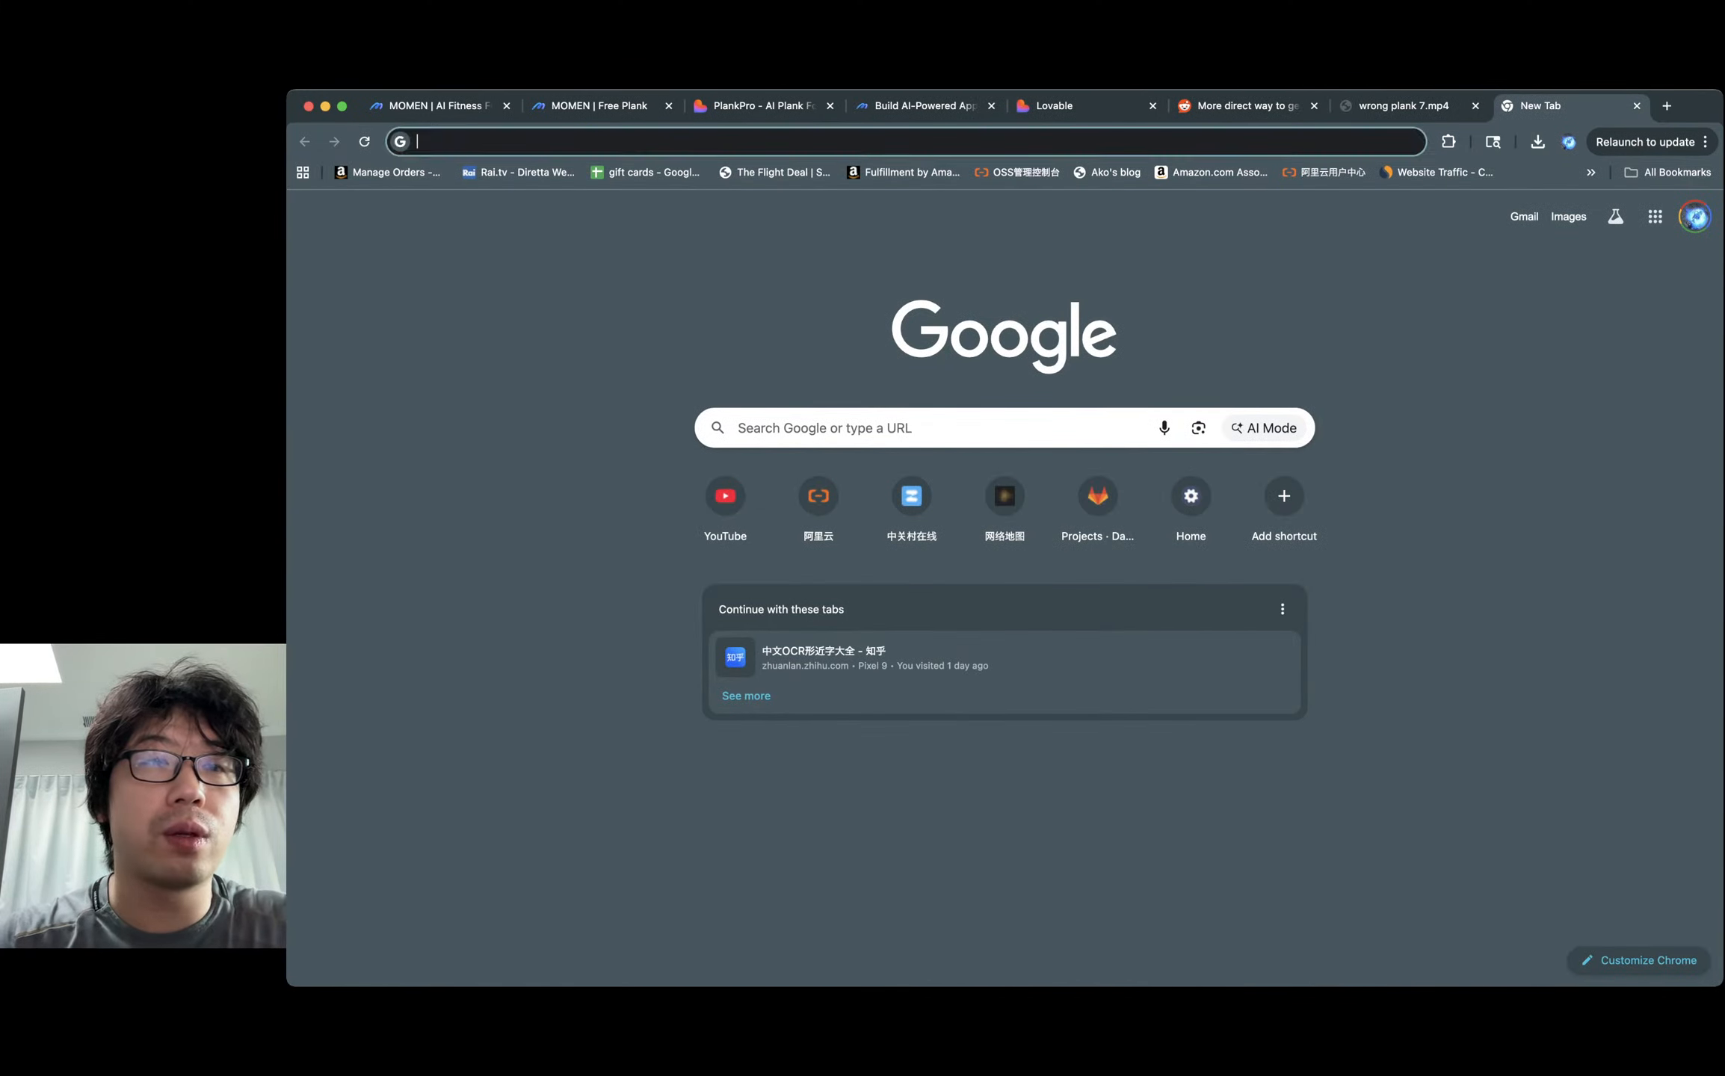
type("docs.go")
type("ogle.")
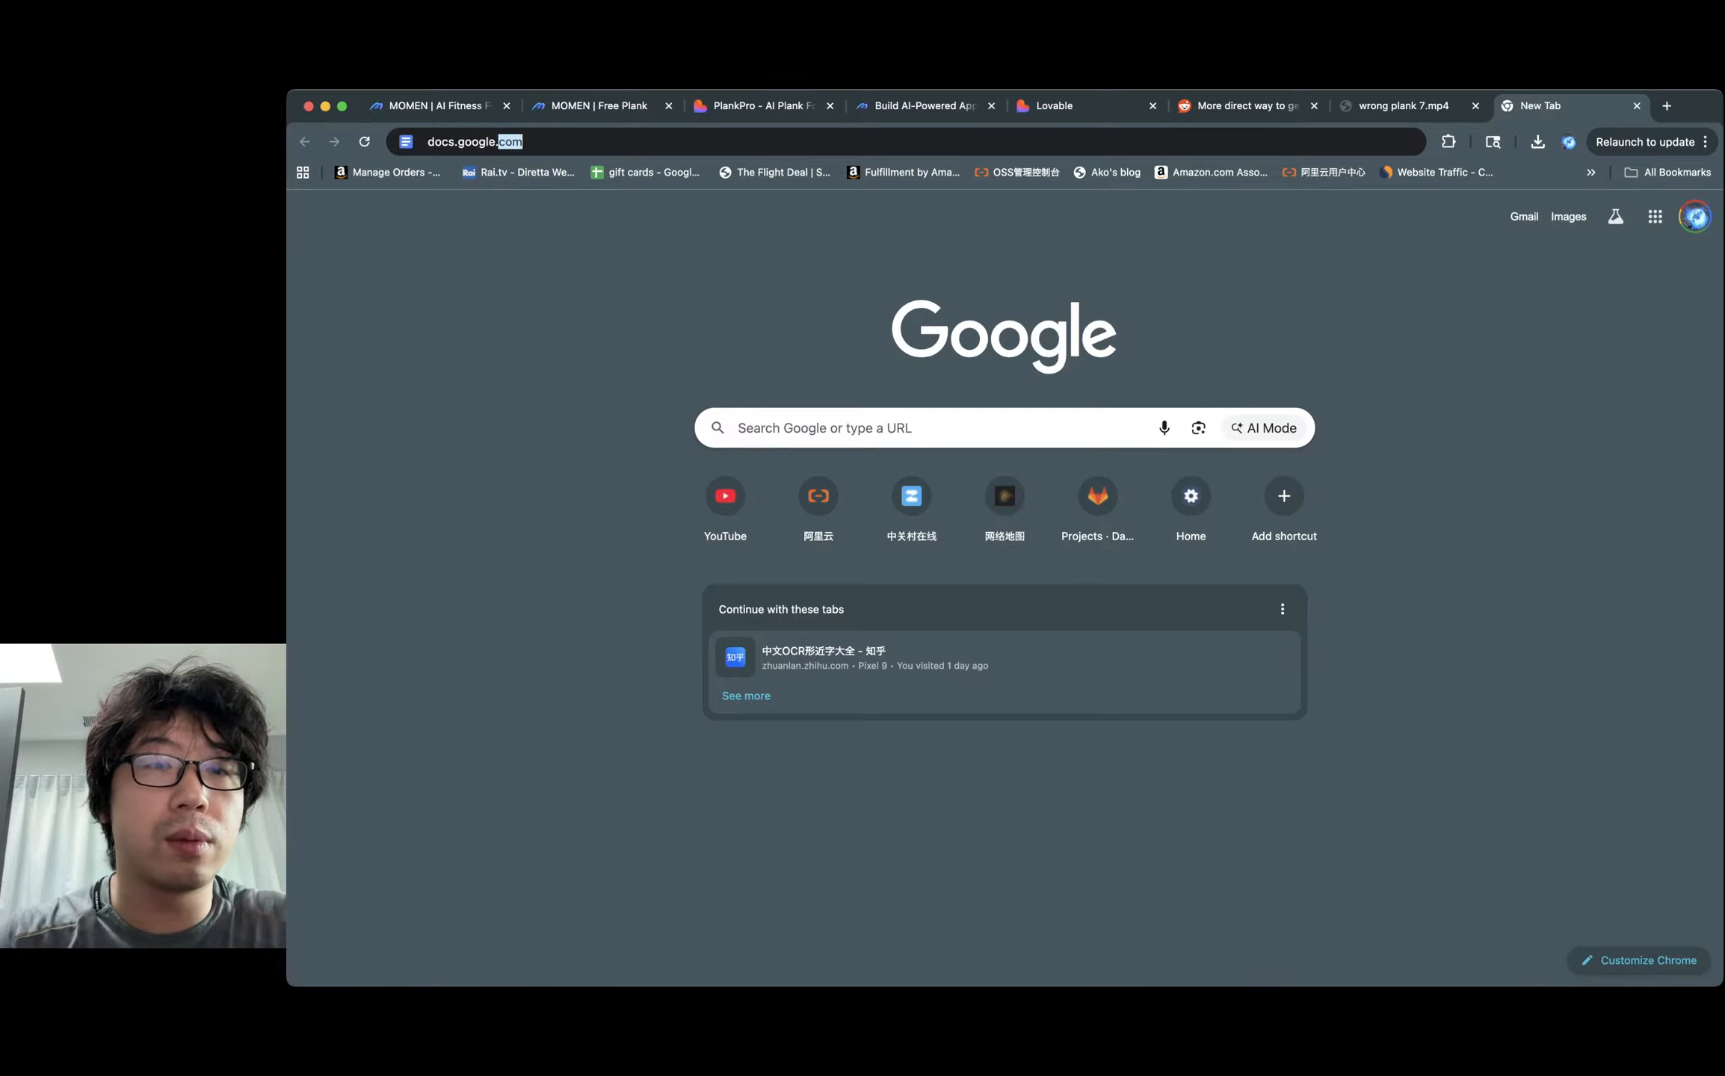
key("Return")
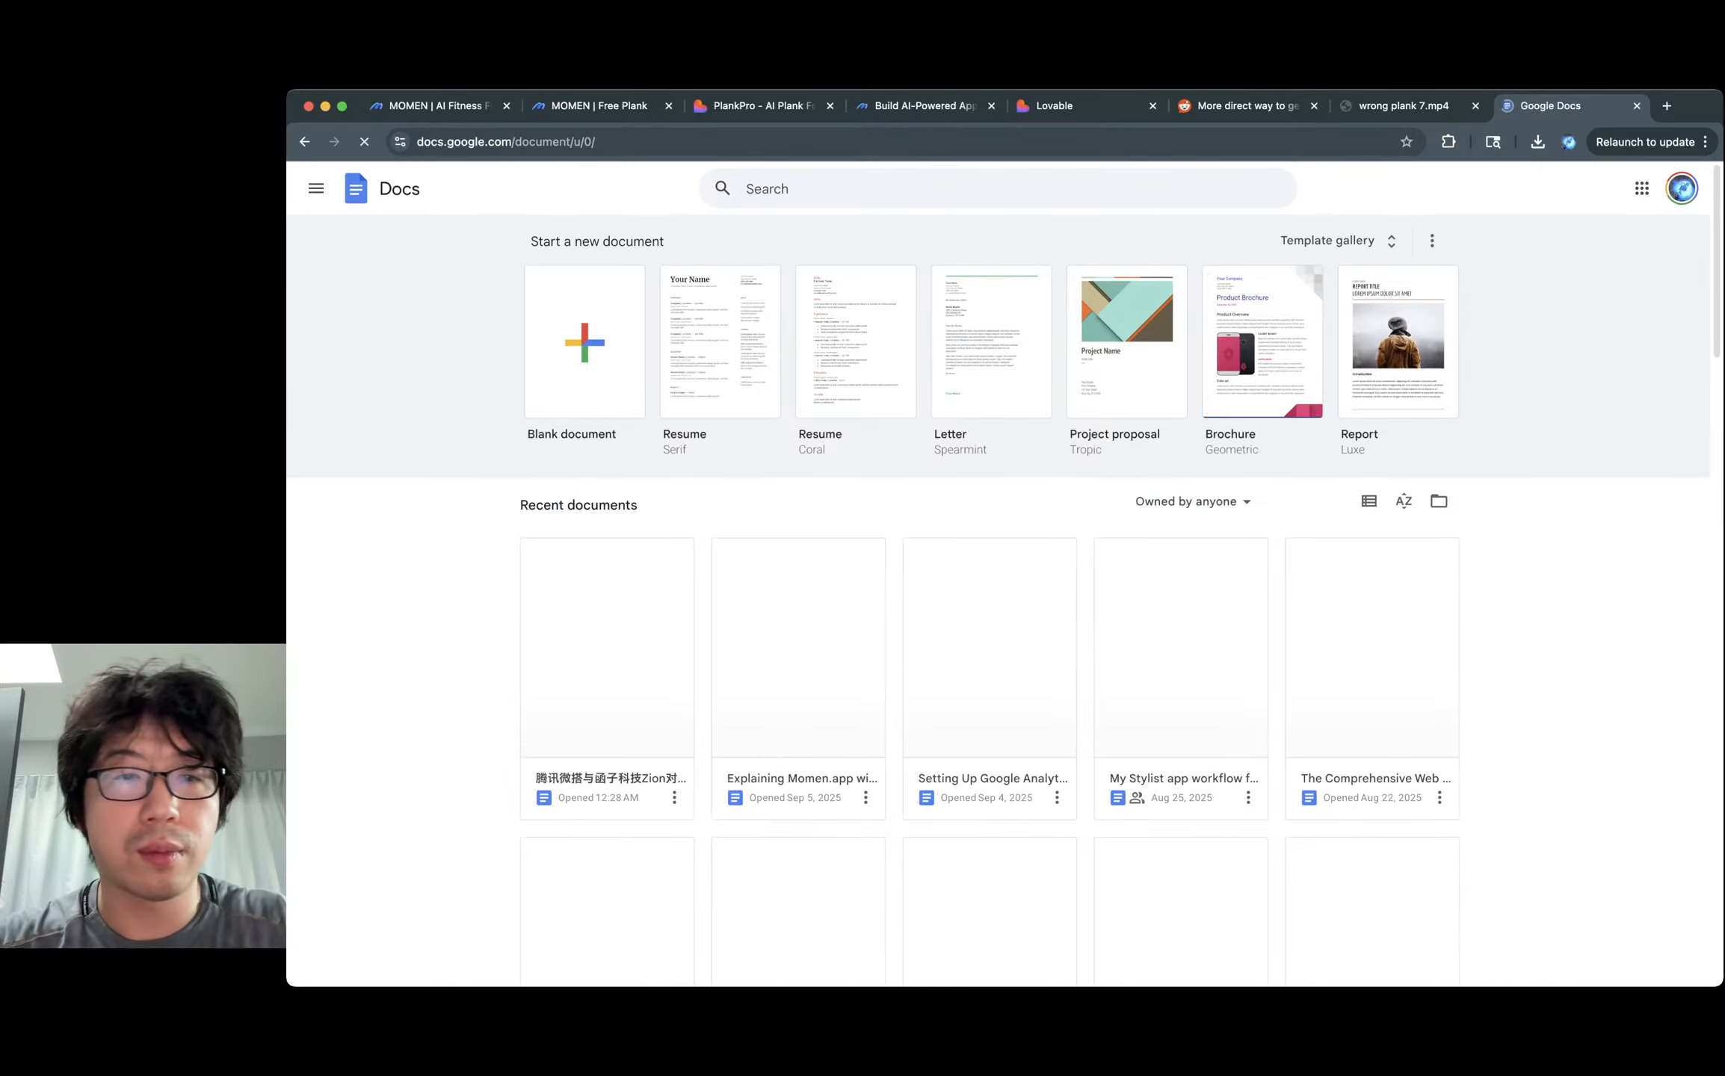
left_click(585, 342)
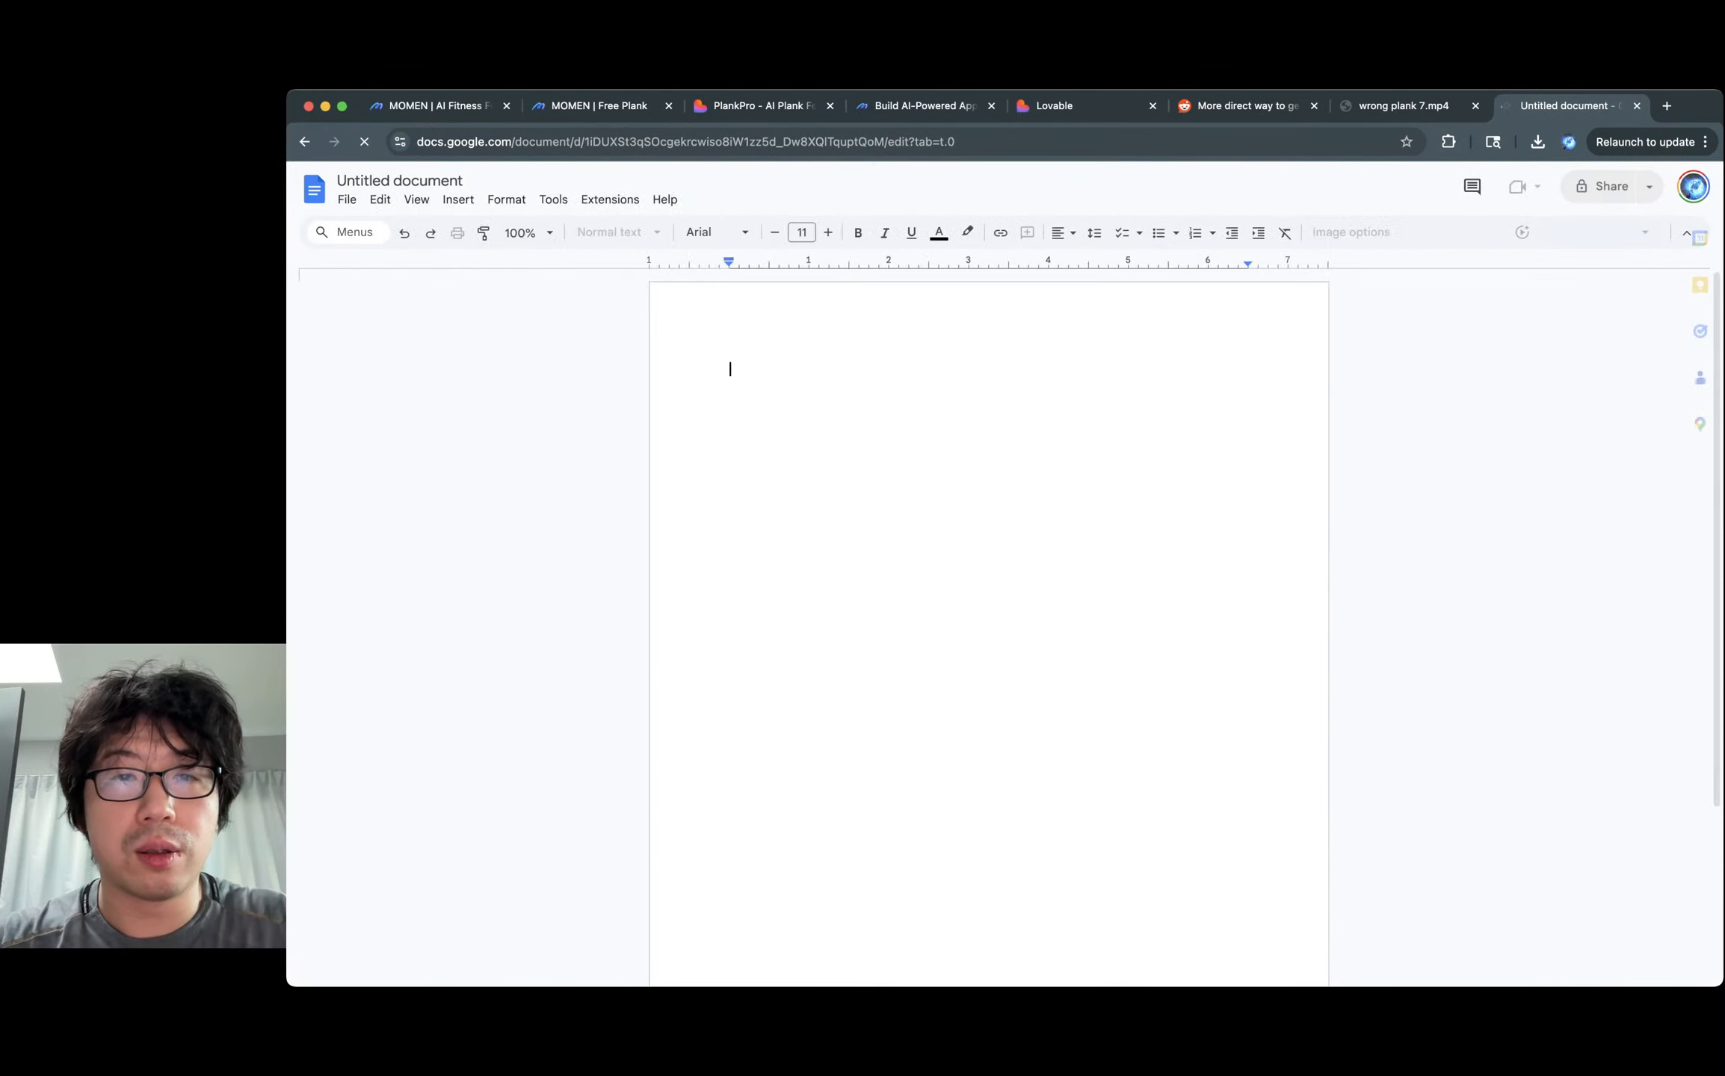
key("super+v")
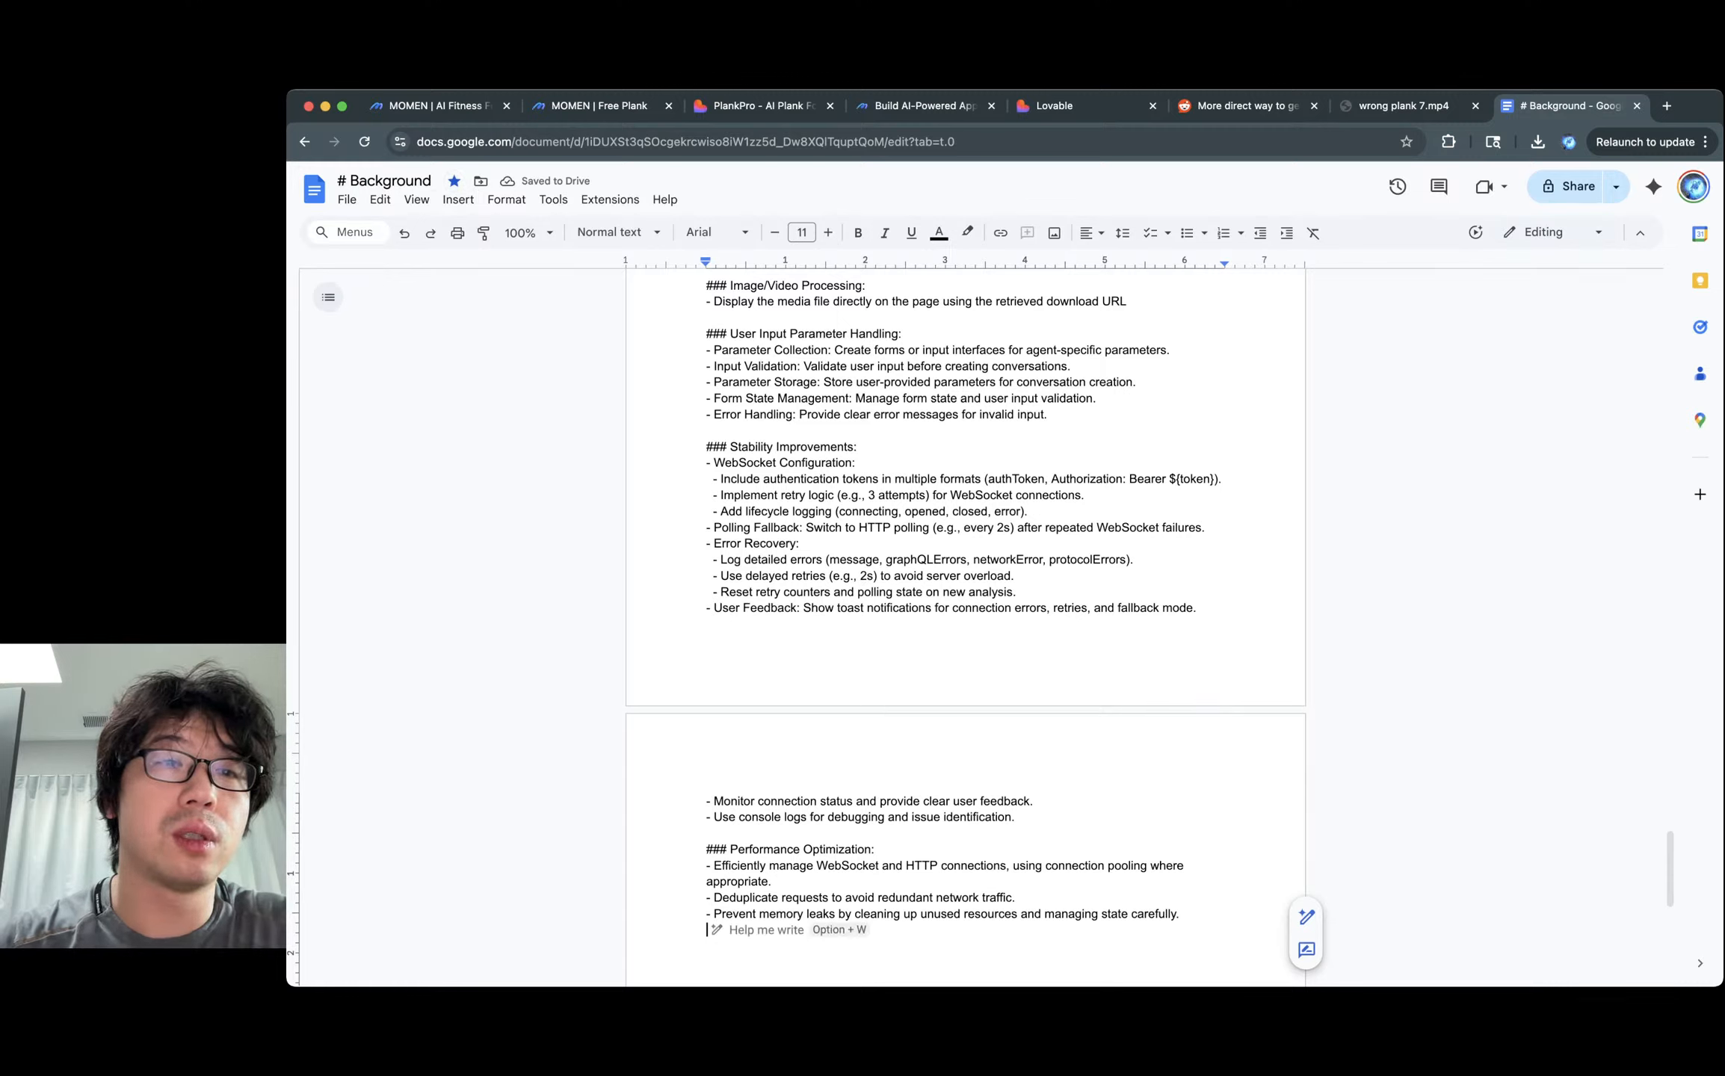
Title the document 'Lovable prompt for plank free'.
left_click(390, 181)
key("BackSpace")
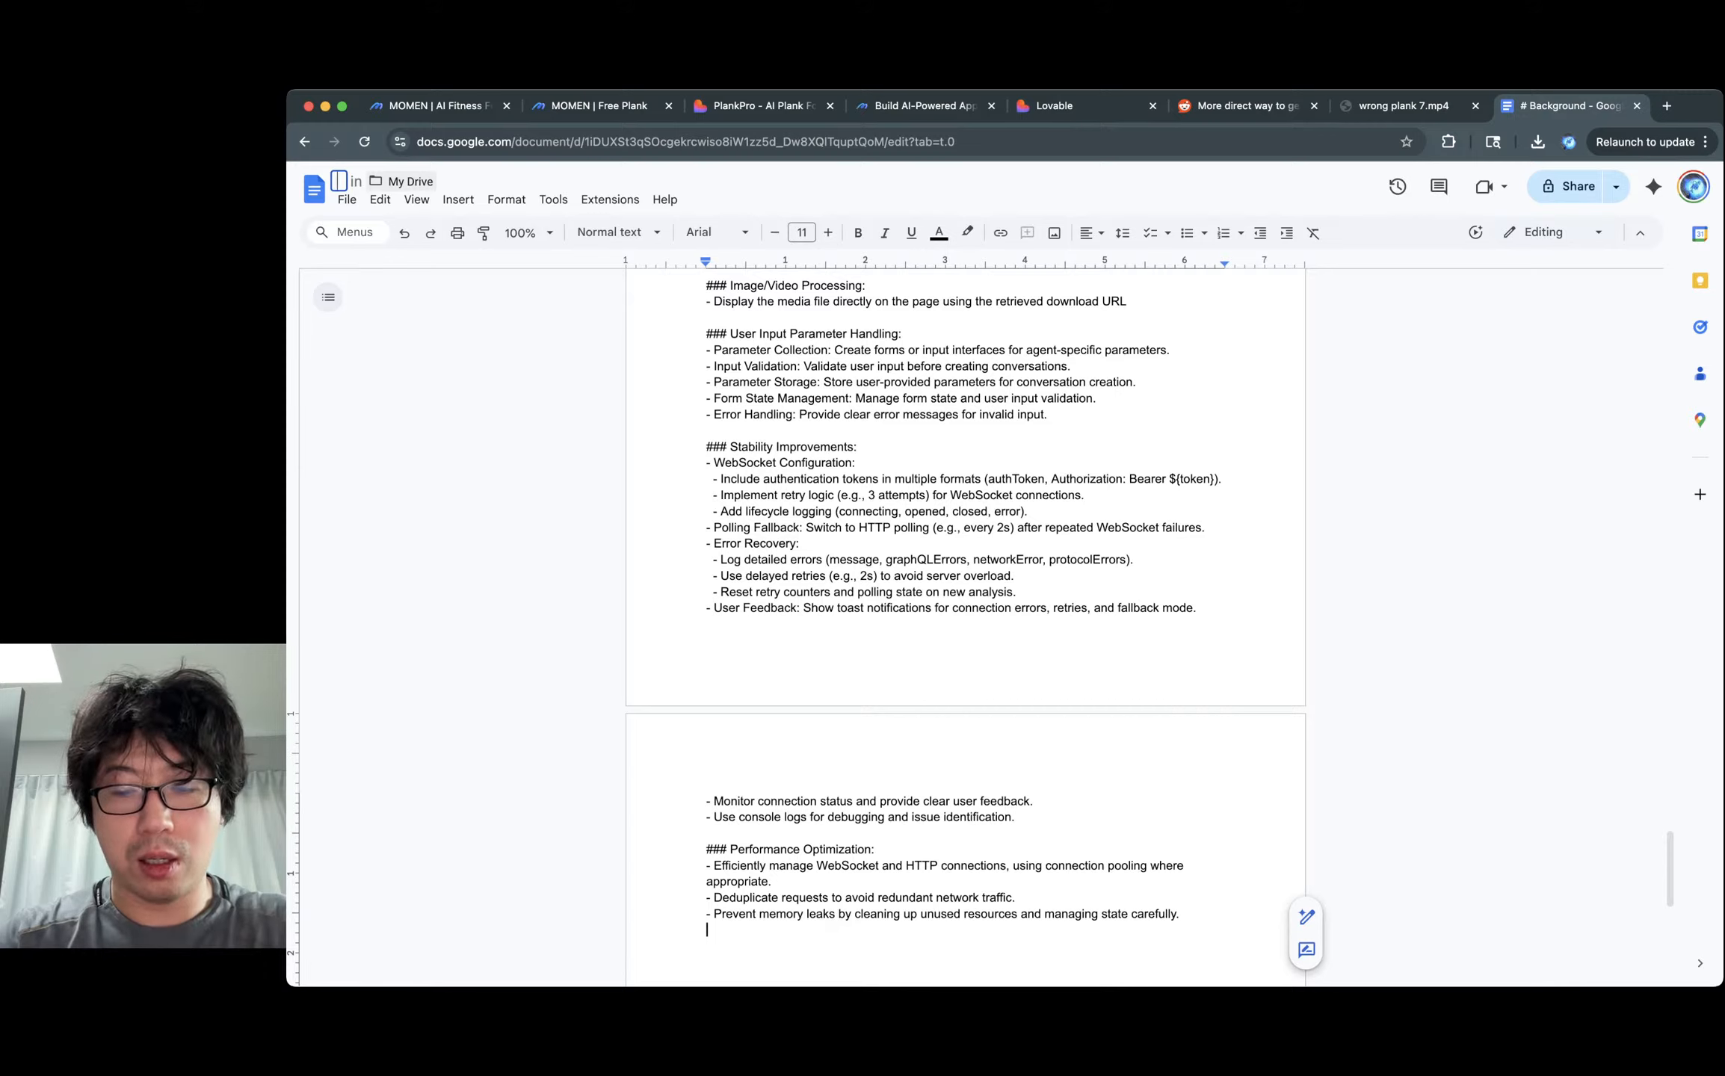
type("Lovabl")
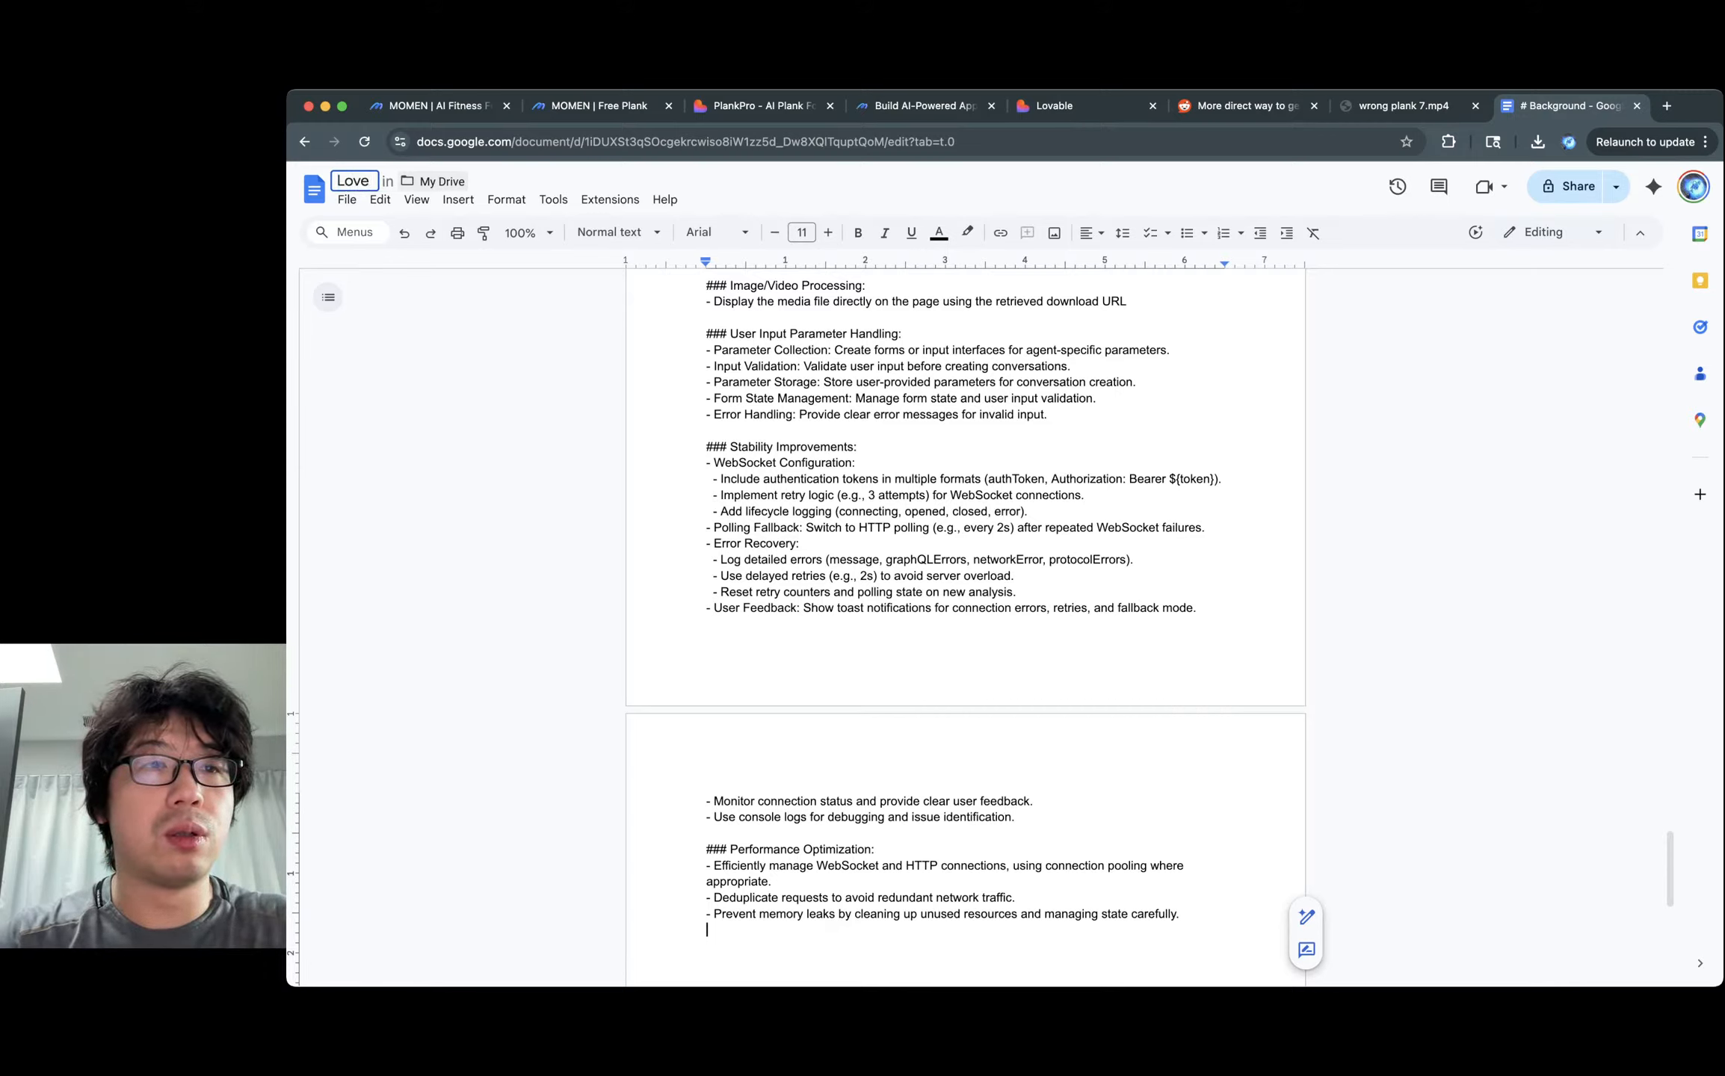
type("e prompt for ")
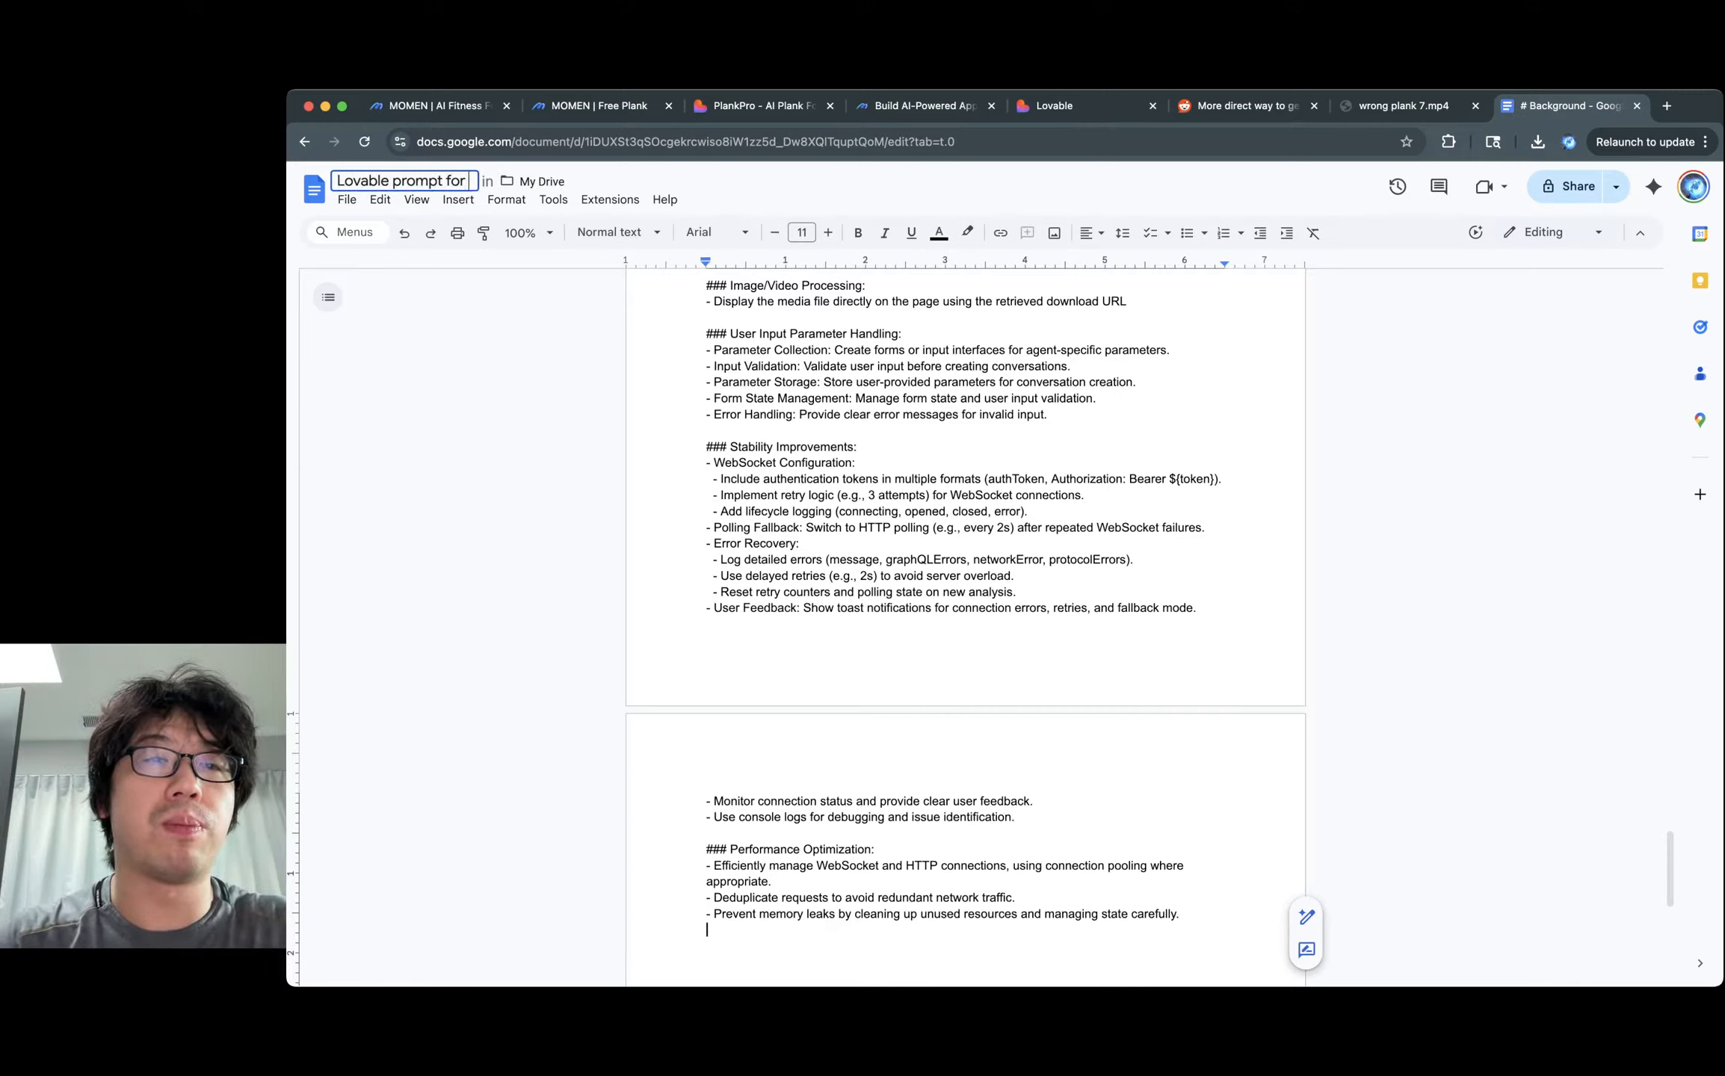
type("plank free")
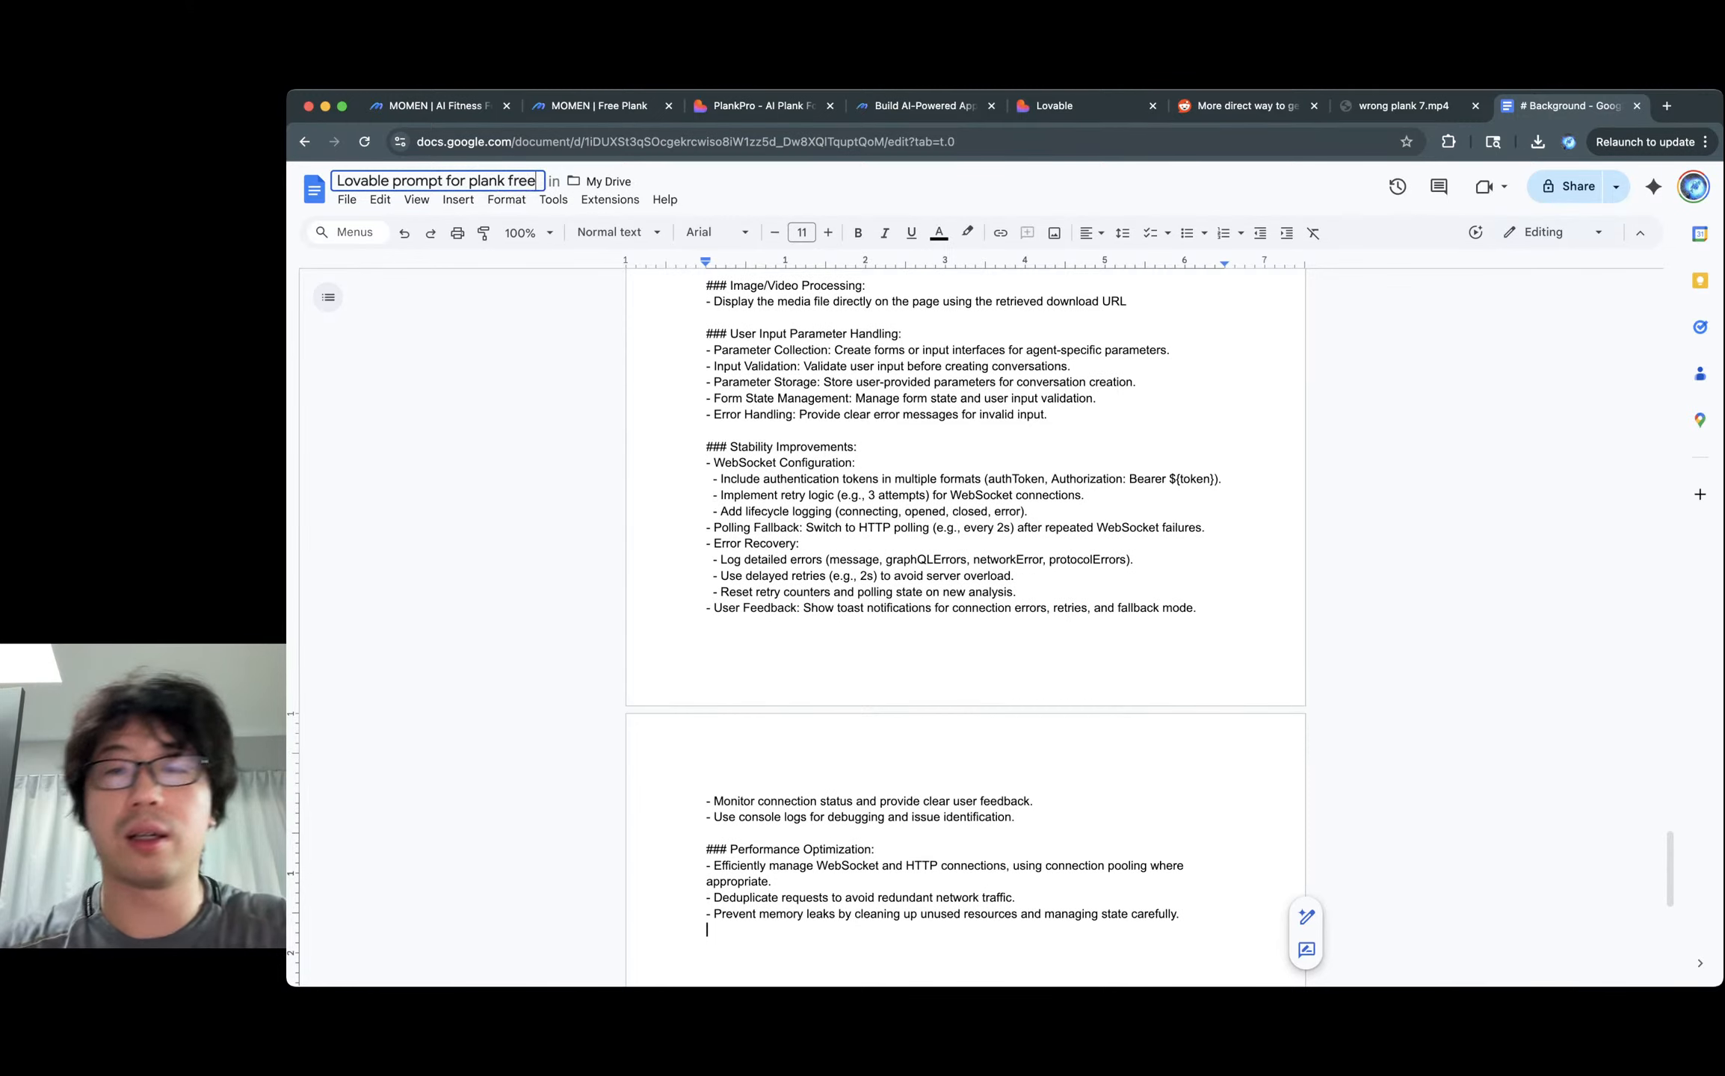
left_click(1028, 511)
Copy the document's link and set General access to 'Anyone with the link', then return to Lovable.
left_click(1616, 187)
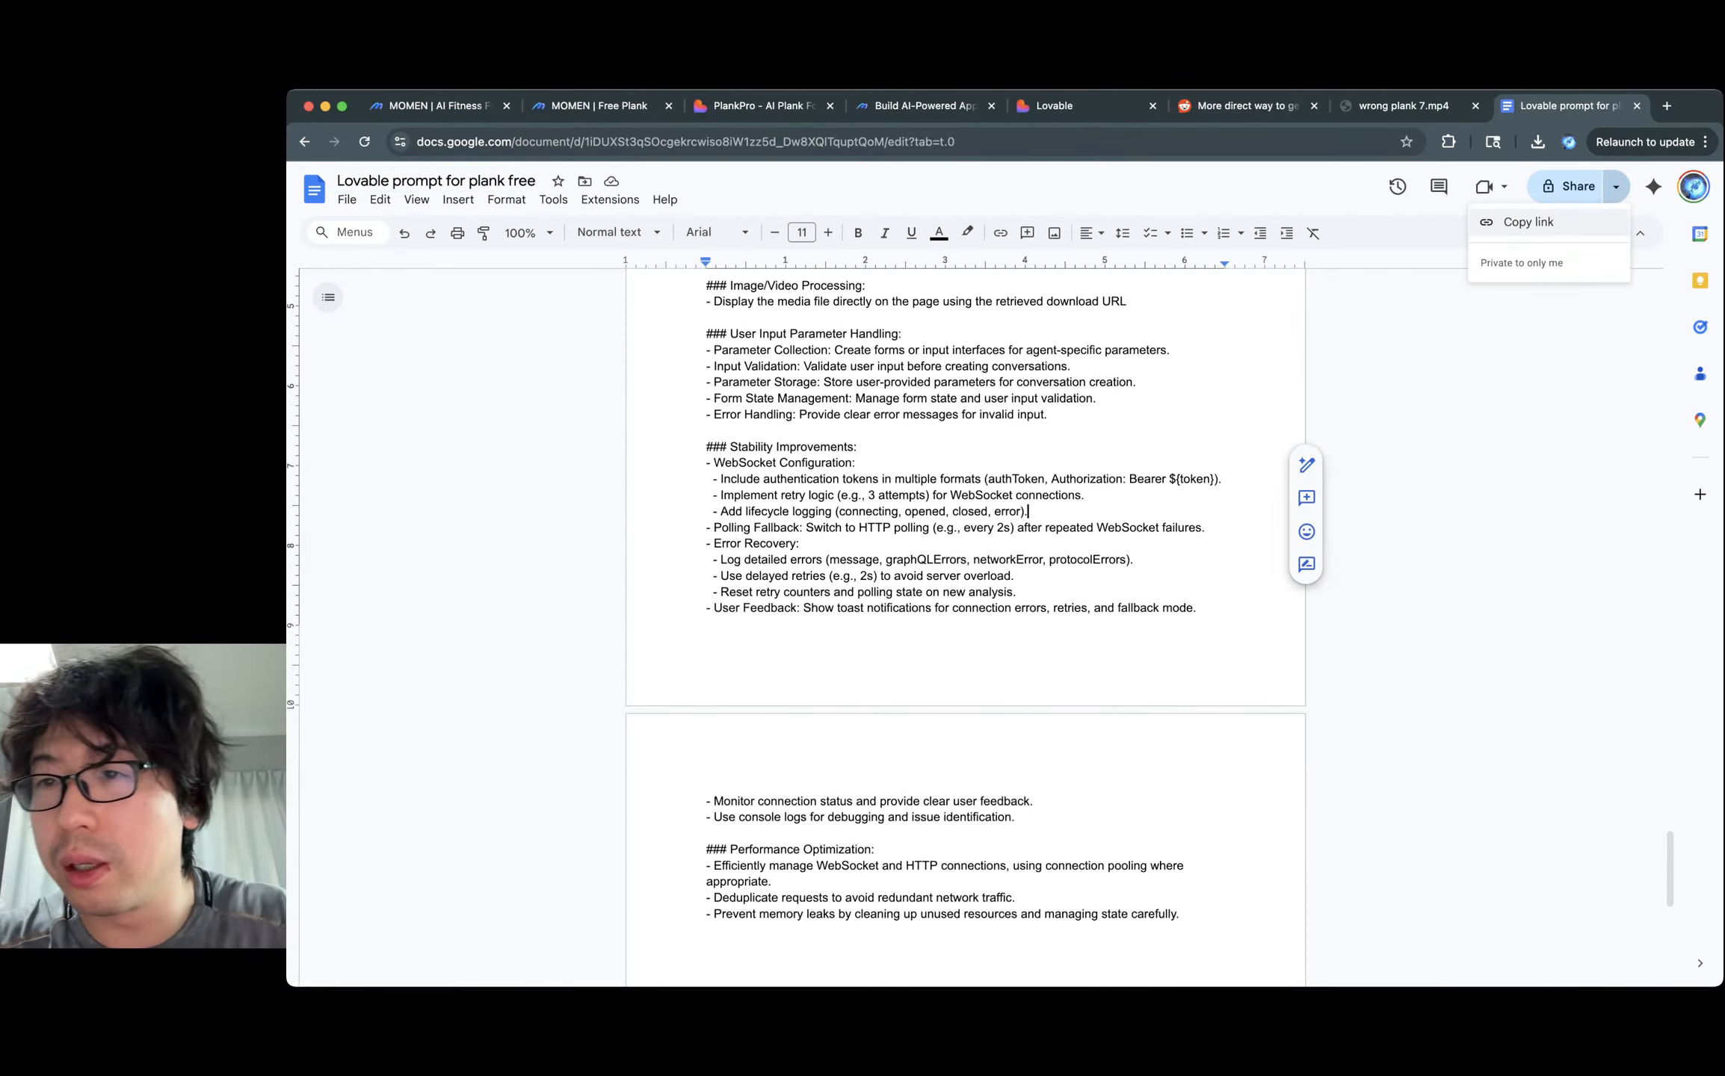
left_click(1529, 222)
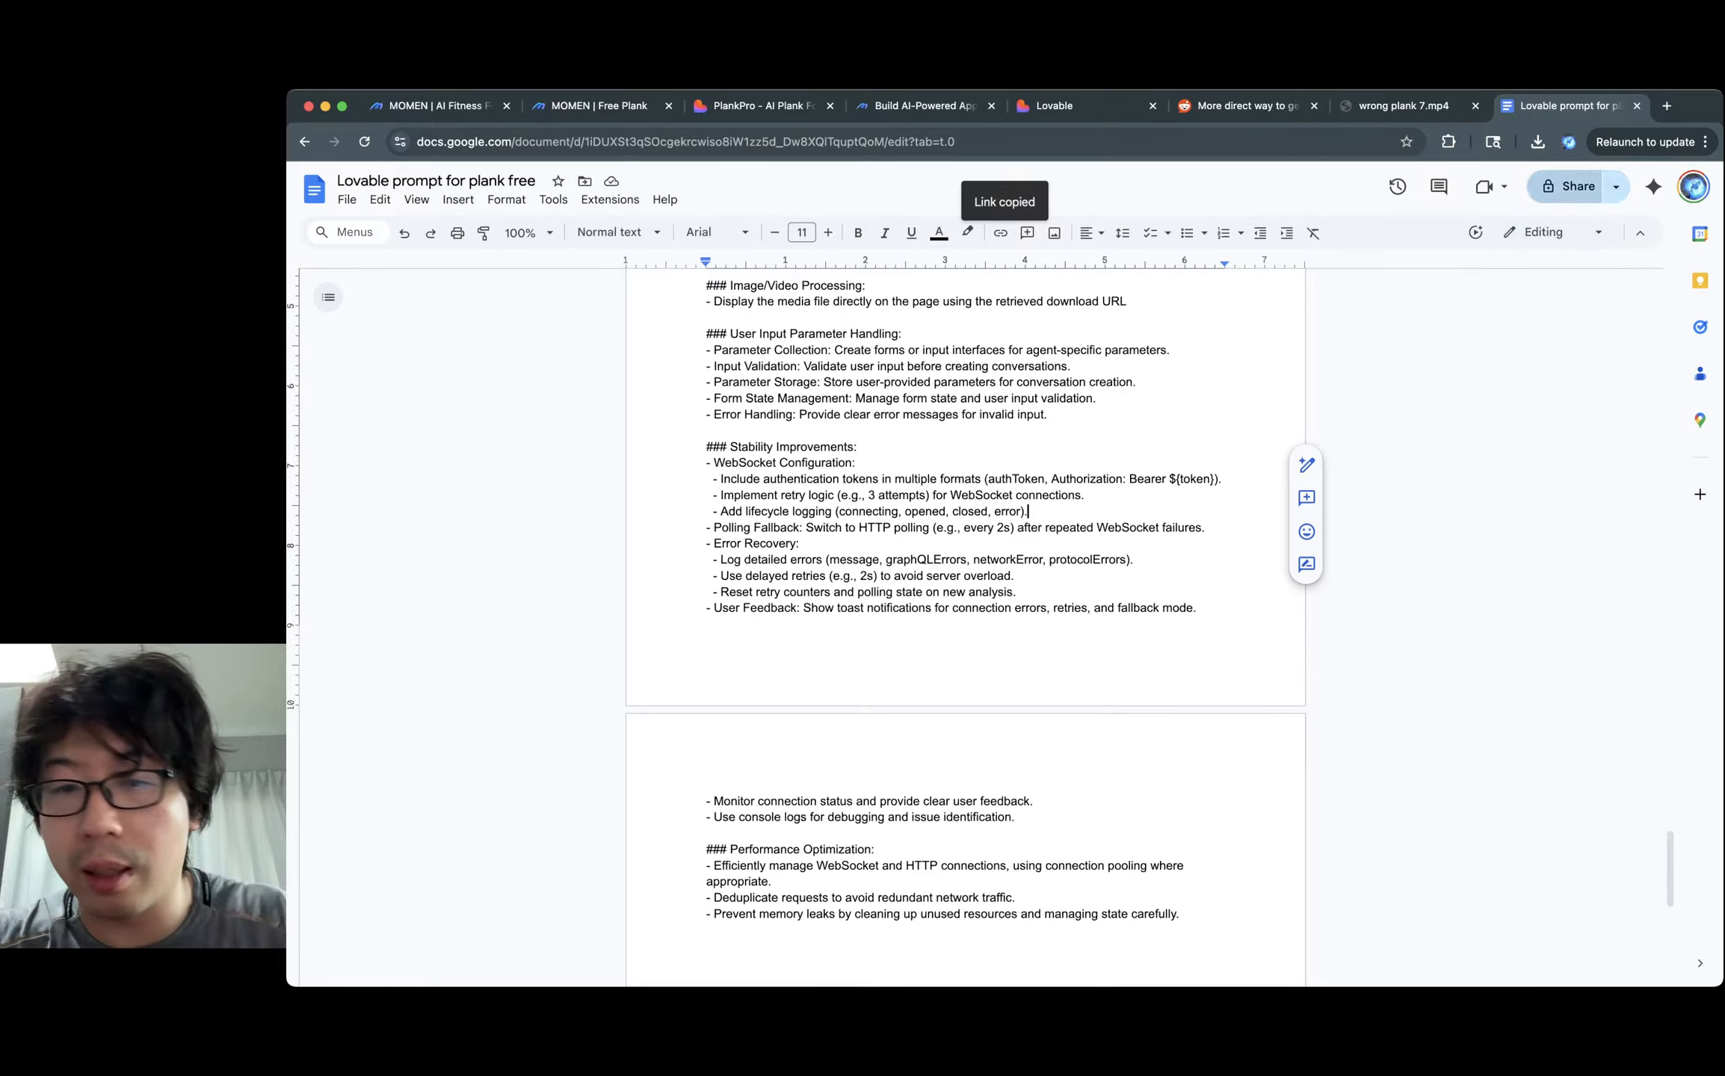
left_click(1570, 186)
left_click(882, 643)
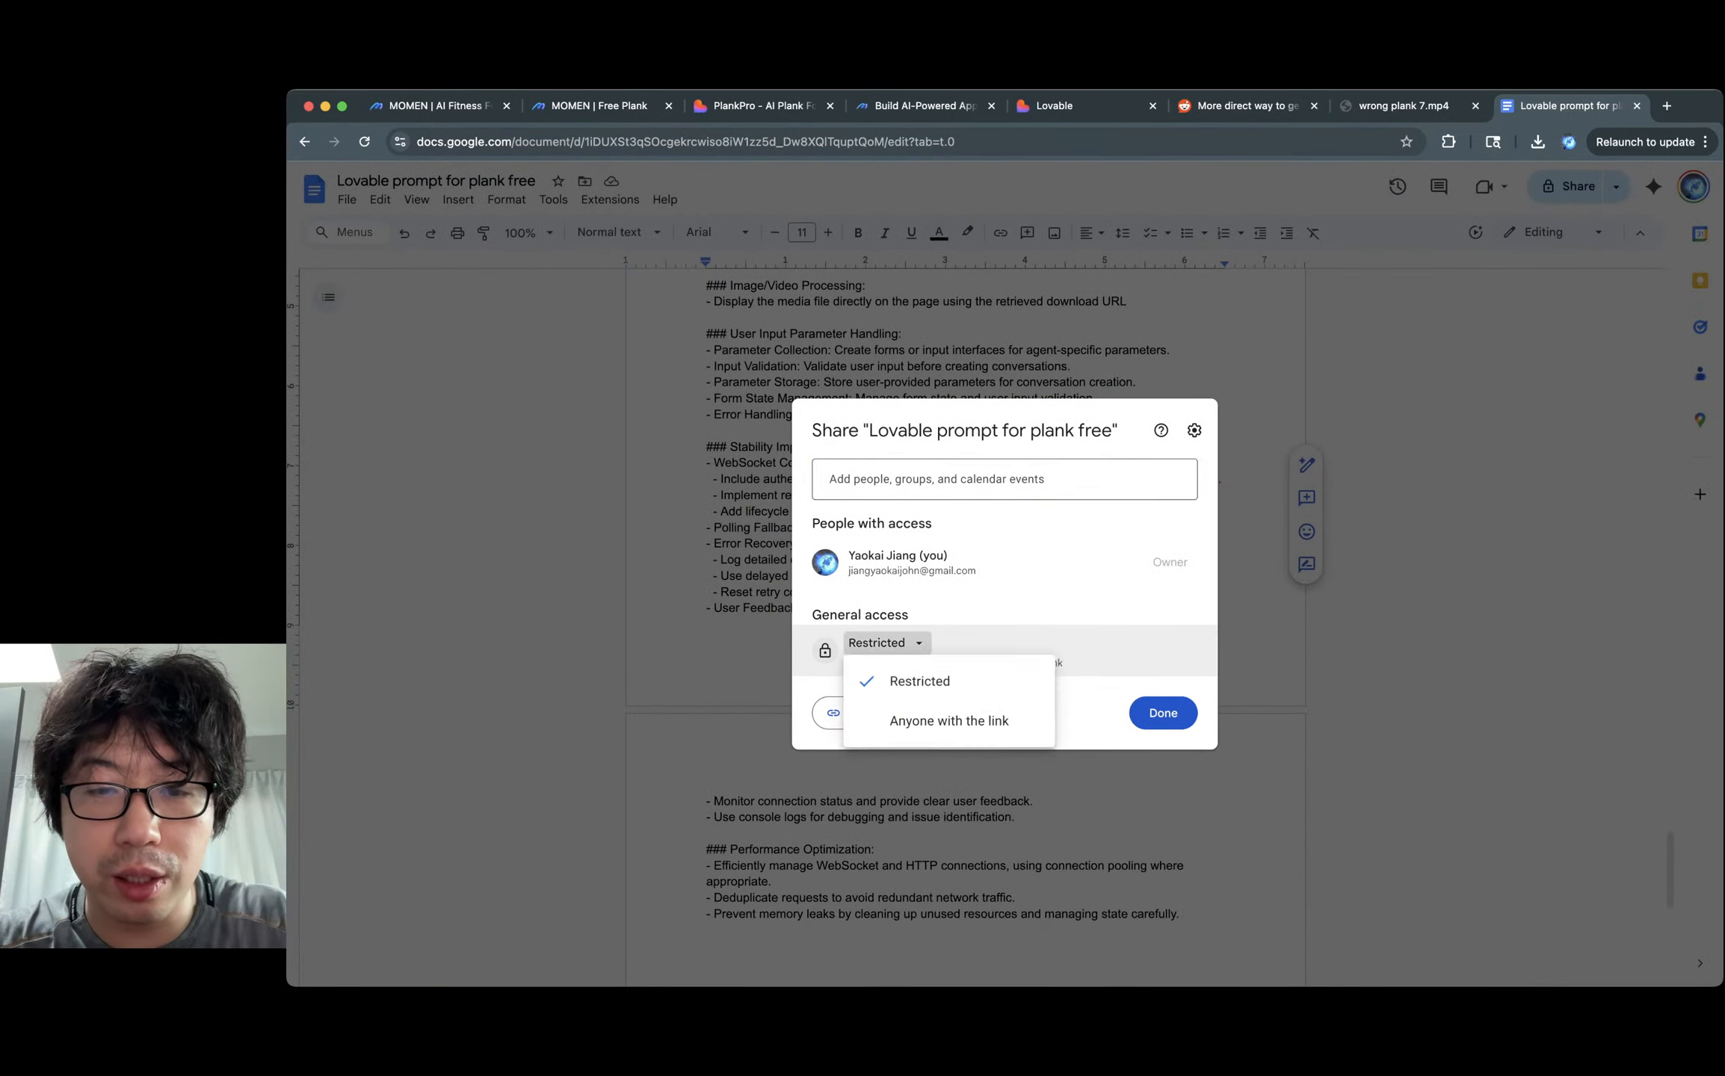
left_click(927, 719)
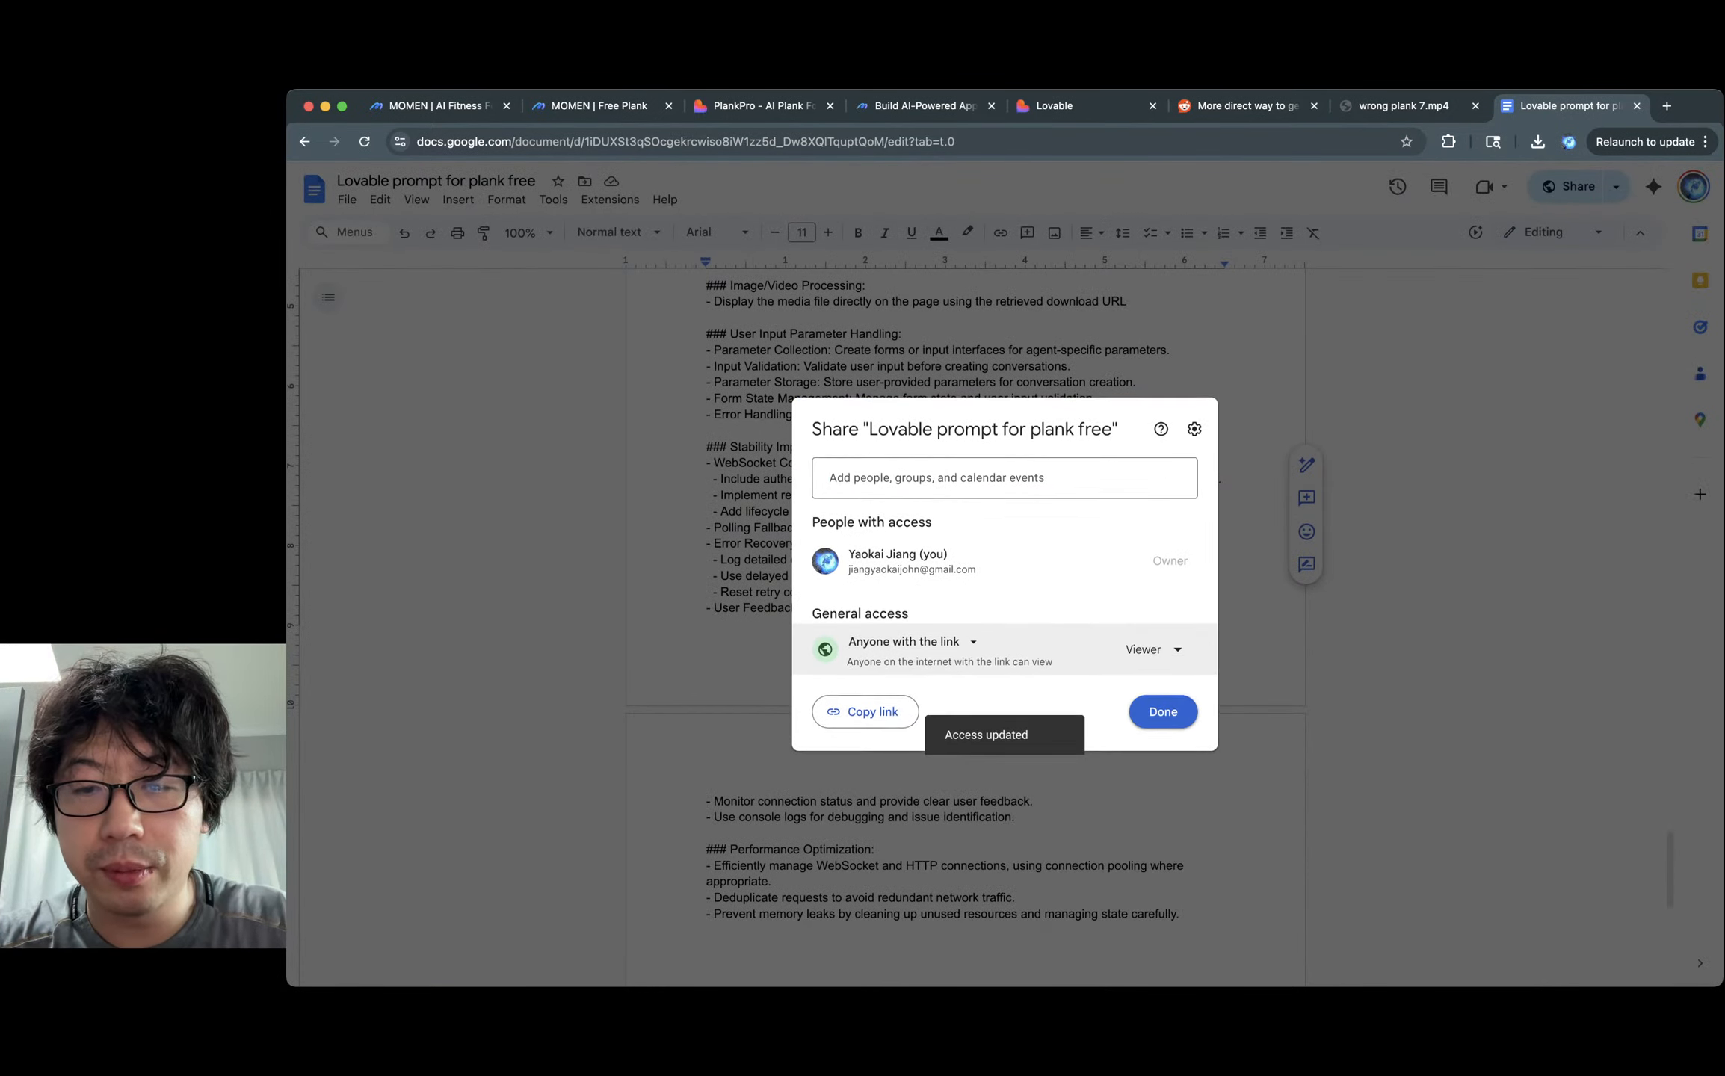
left_click(1158, 715)
double_click(1020, 592)
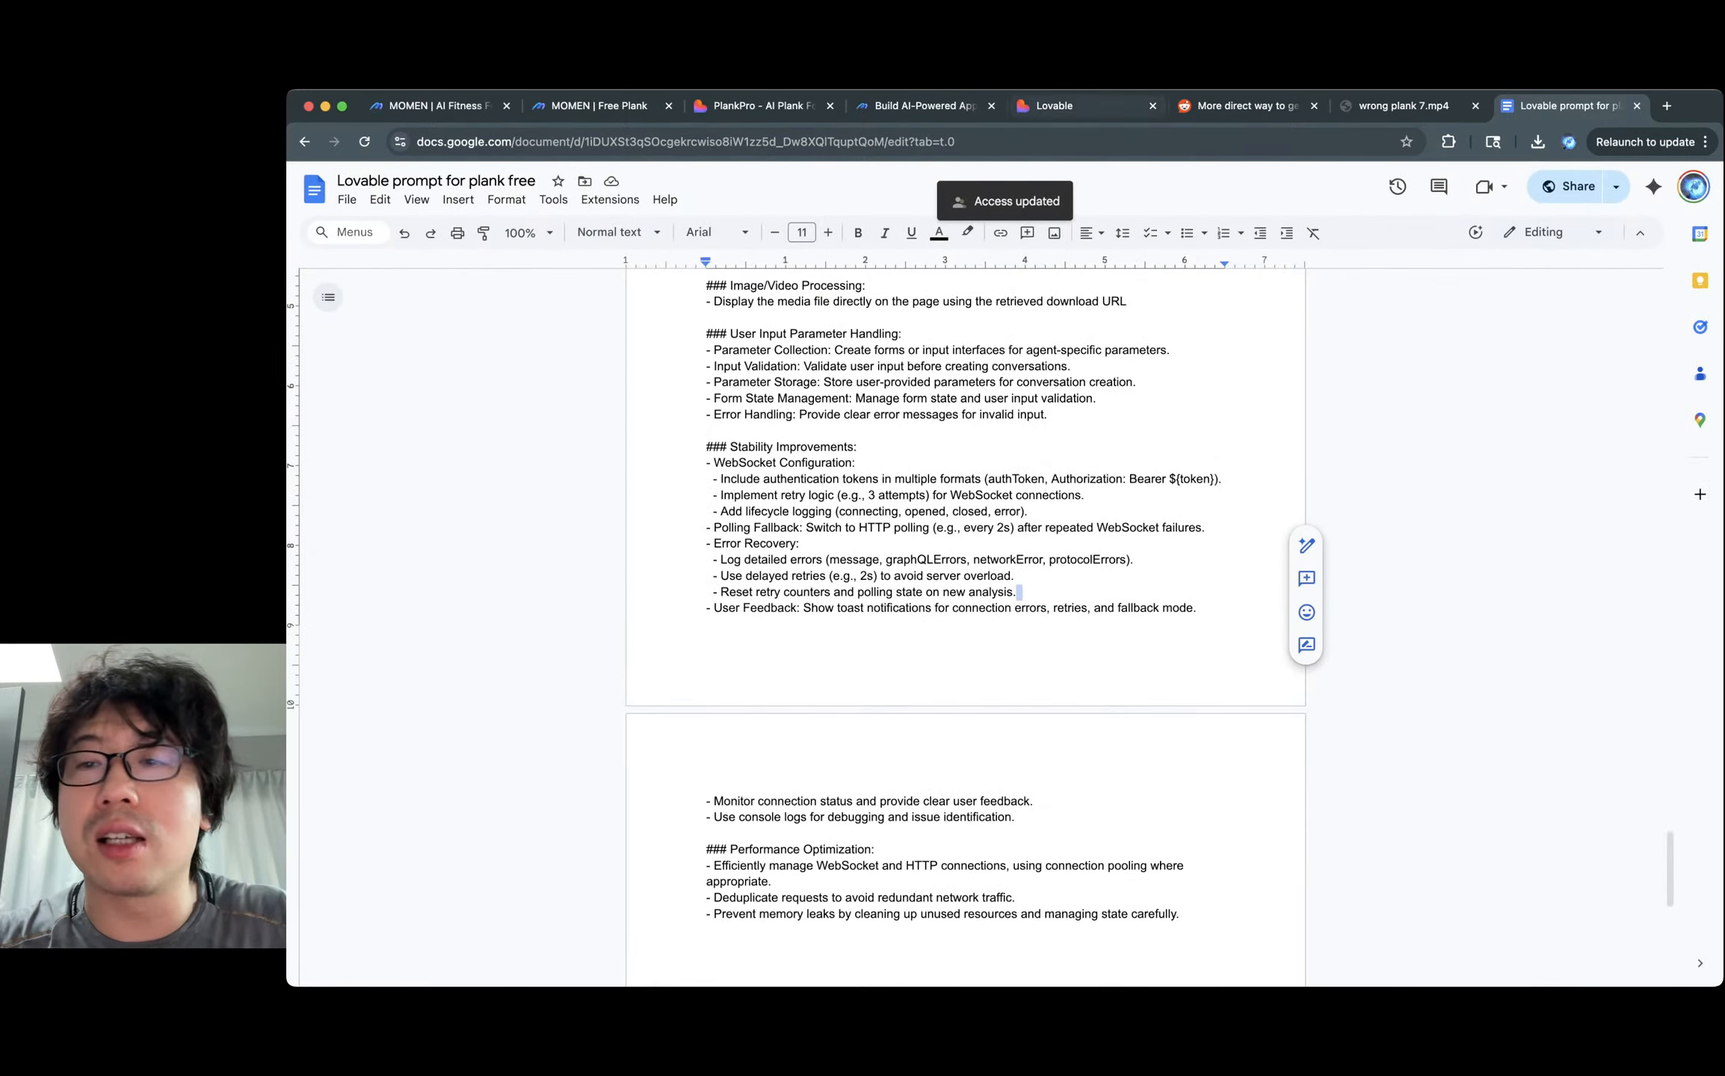
left_click(1061, 105)
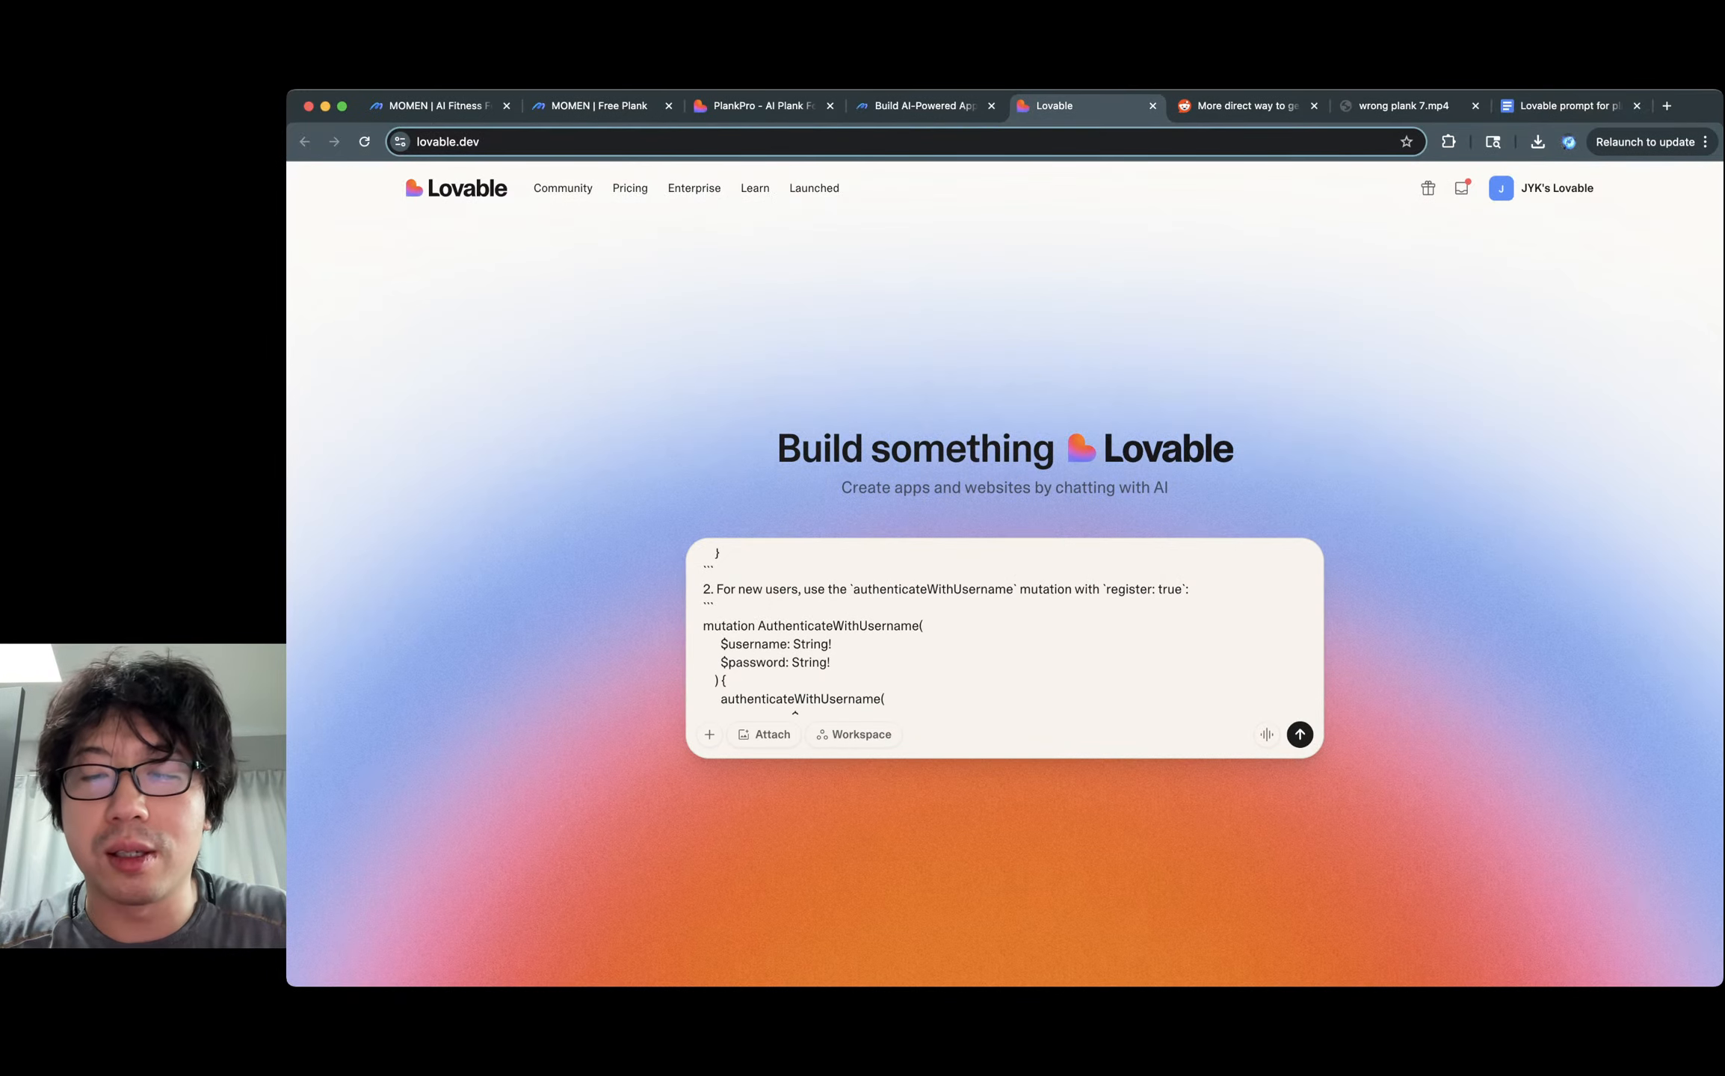
Copy the prompt document's link again from Google Docs.
left_click_drag(928, 626, 927, 644)
left_click(834, 663)
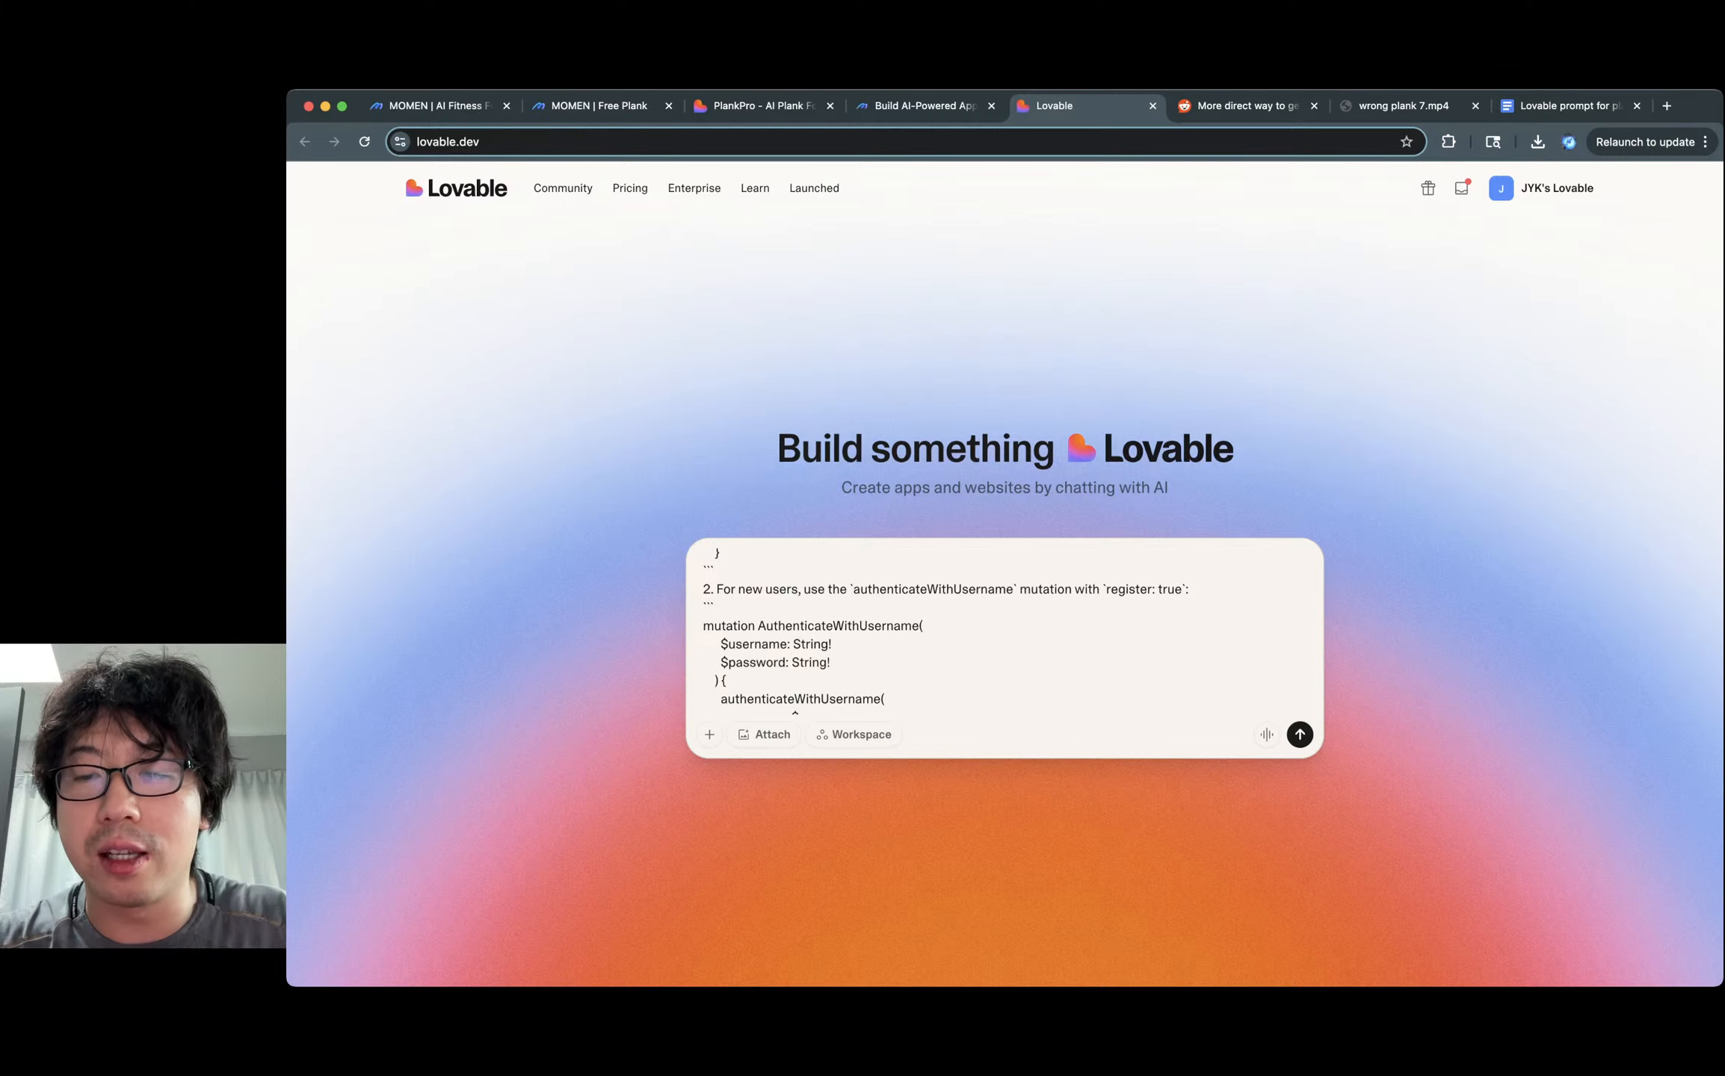
left_click(1562, 105)
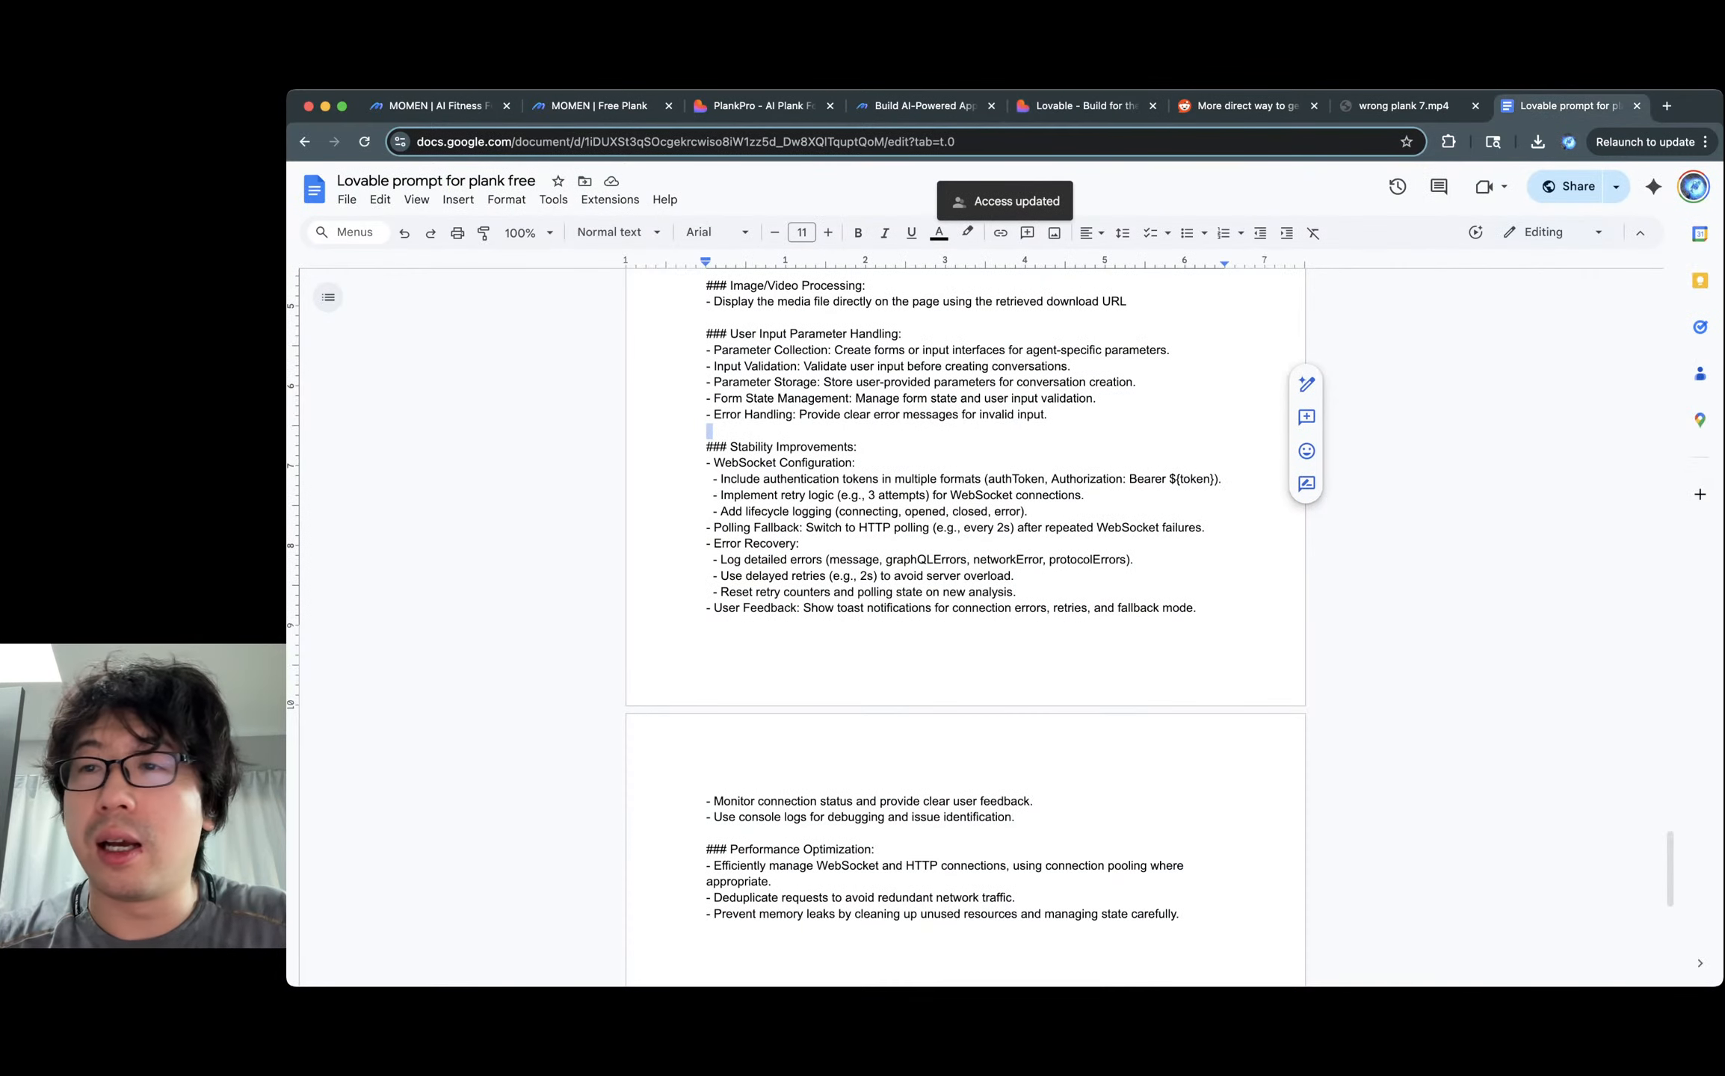
left_click(1616, 186)
left_click(1465, 221)
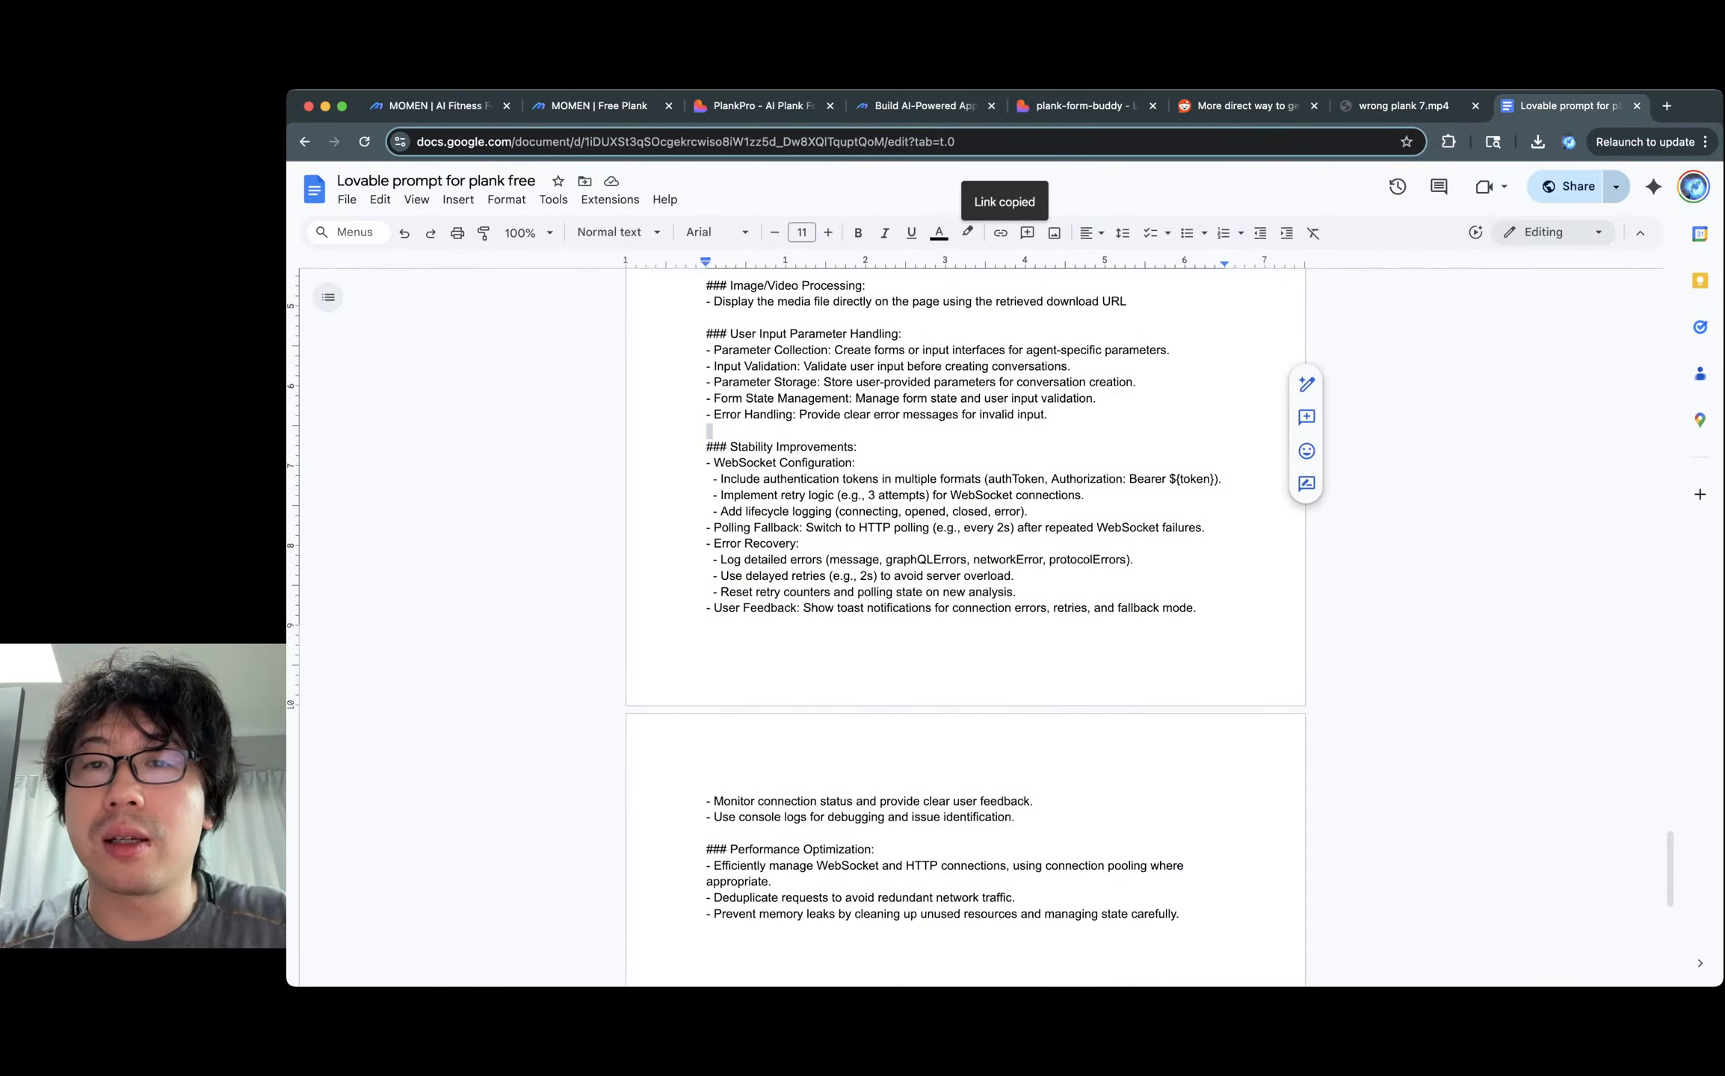
View the new plank-form-buddy Lovable project's chat, then return to the prompt document.
left_click(1083, 105)
scroll(538, 546, "up", 10)
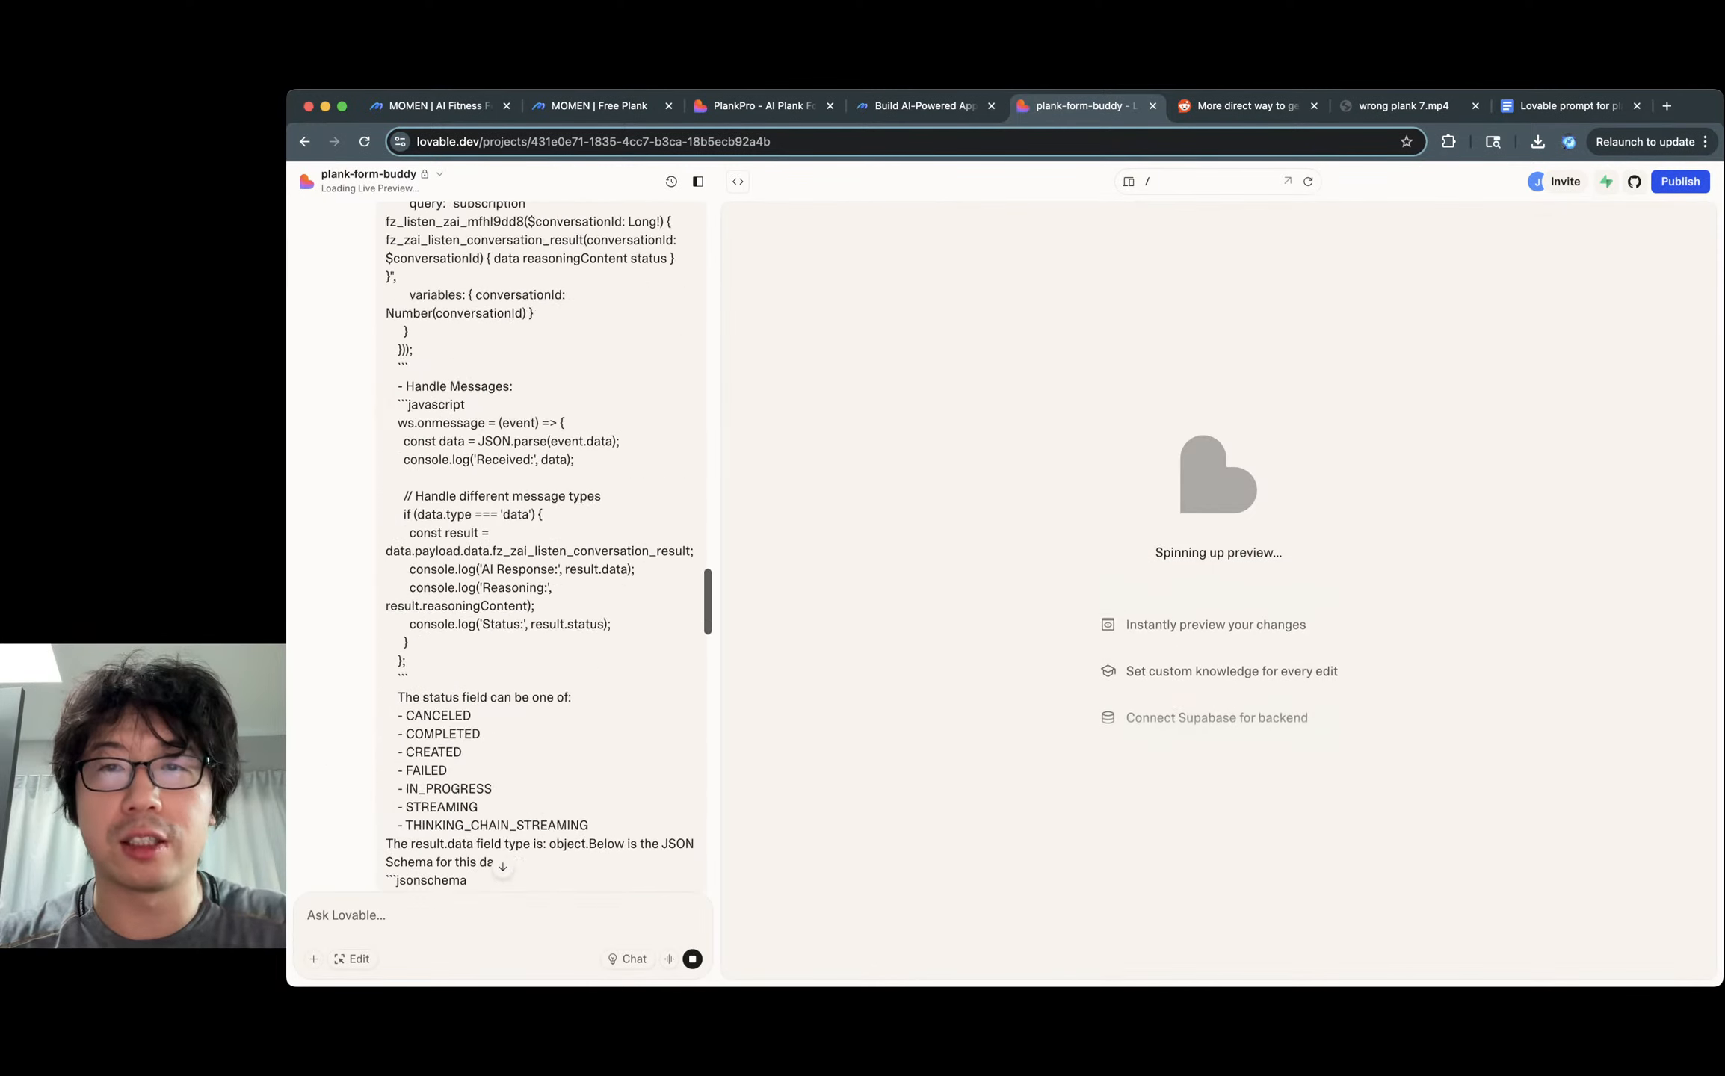
key("super+Tab")
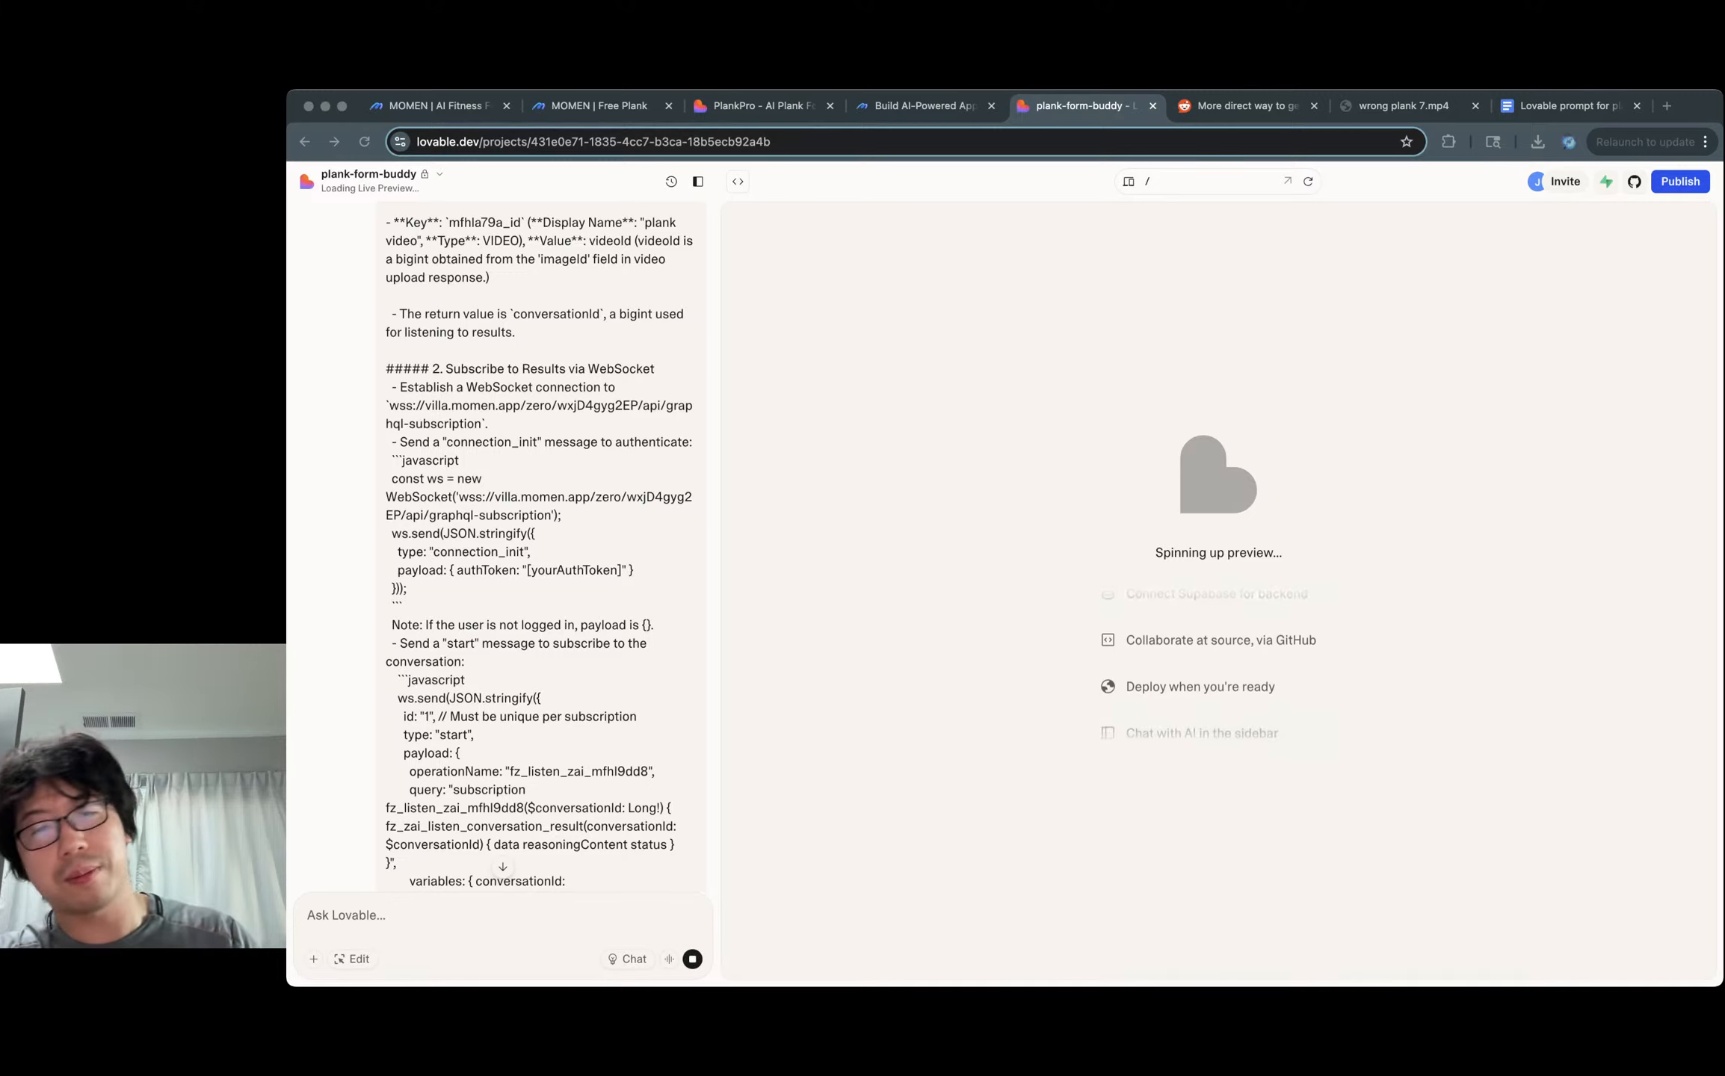
key("super+Tab")
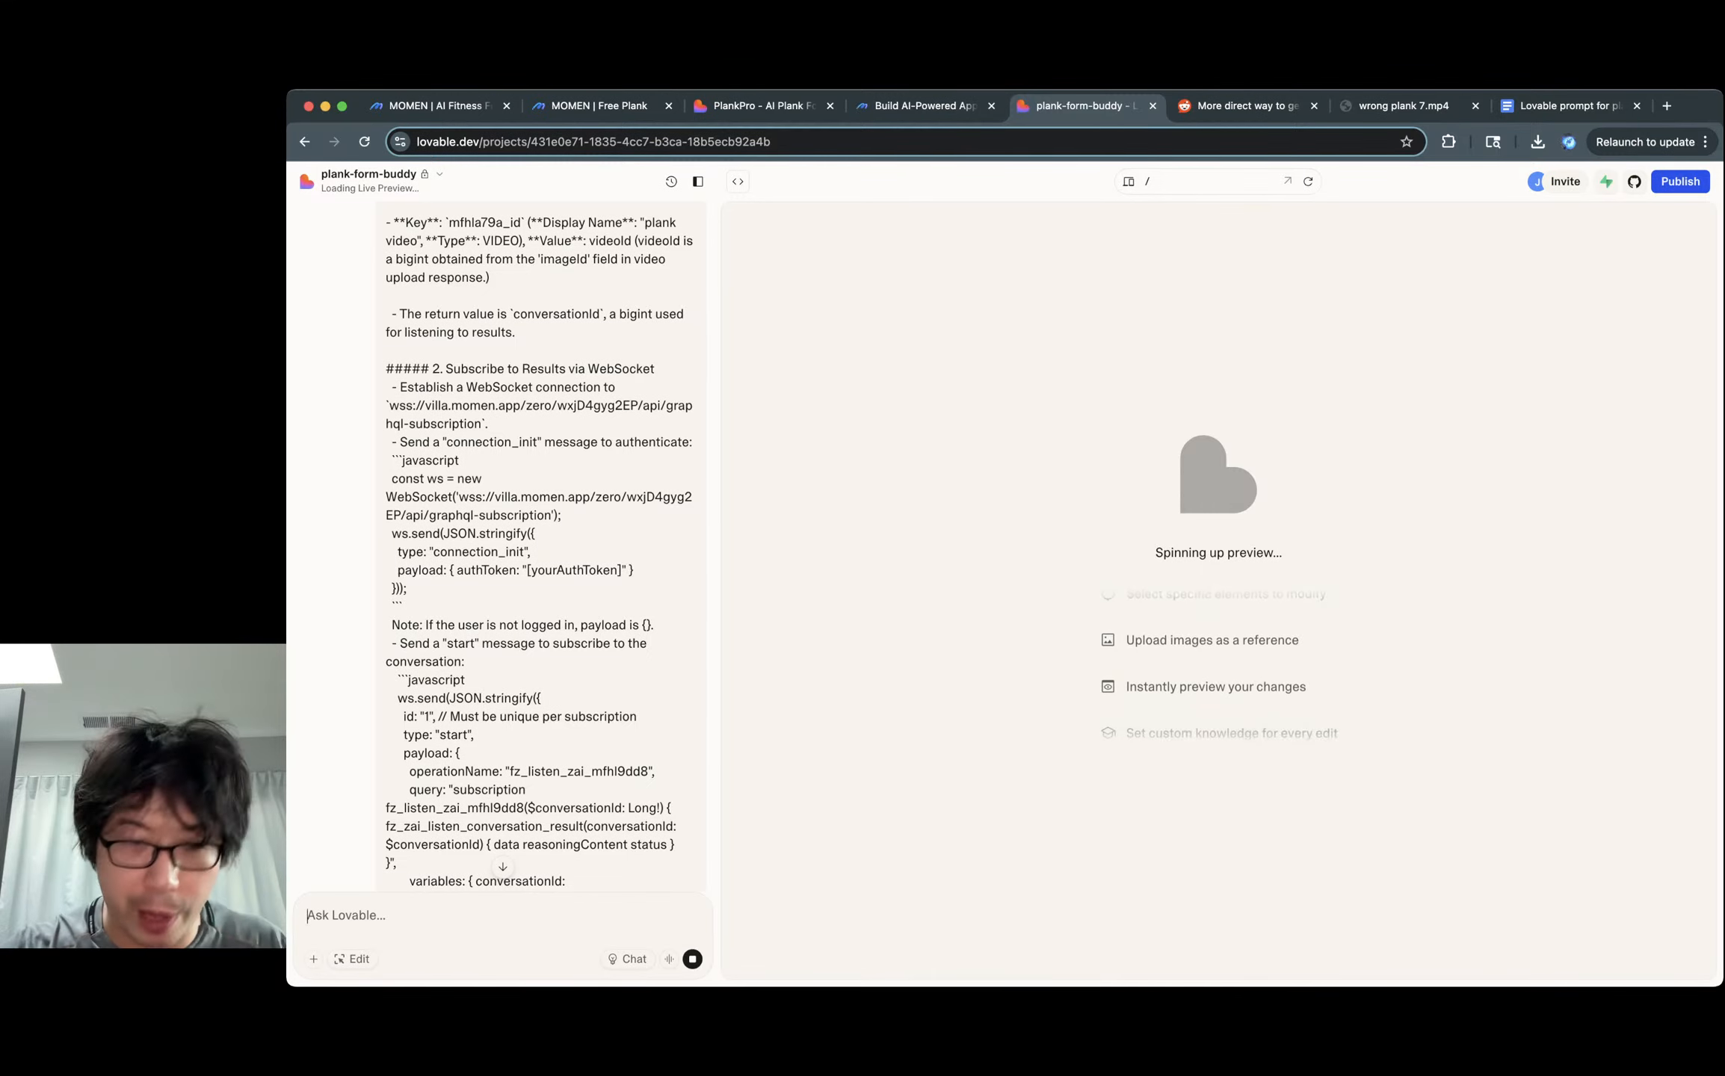
scroll(539, 546, "up", 2)
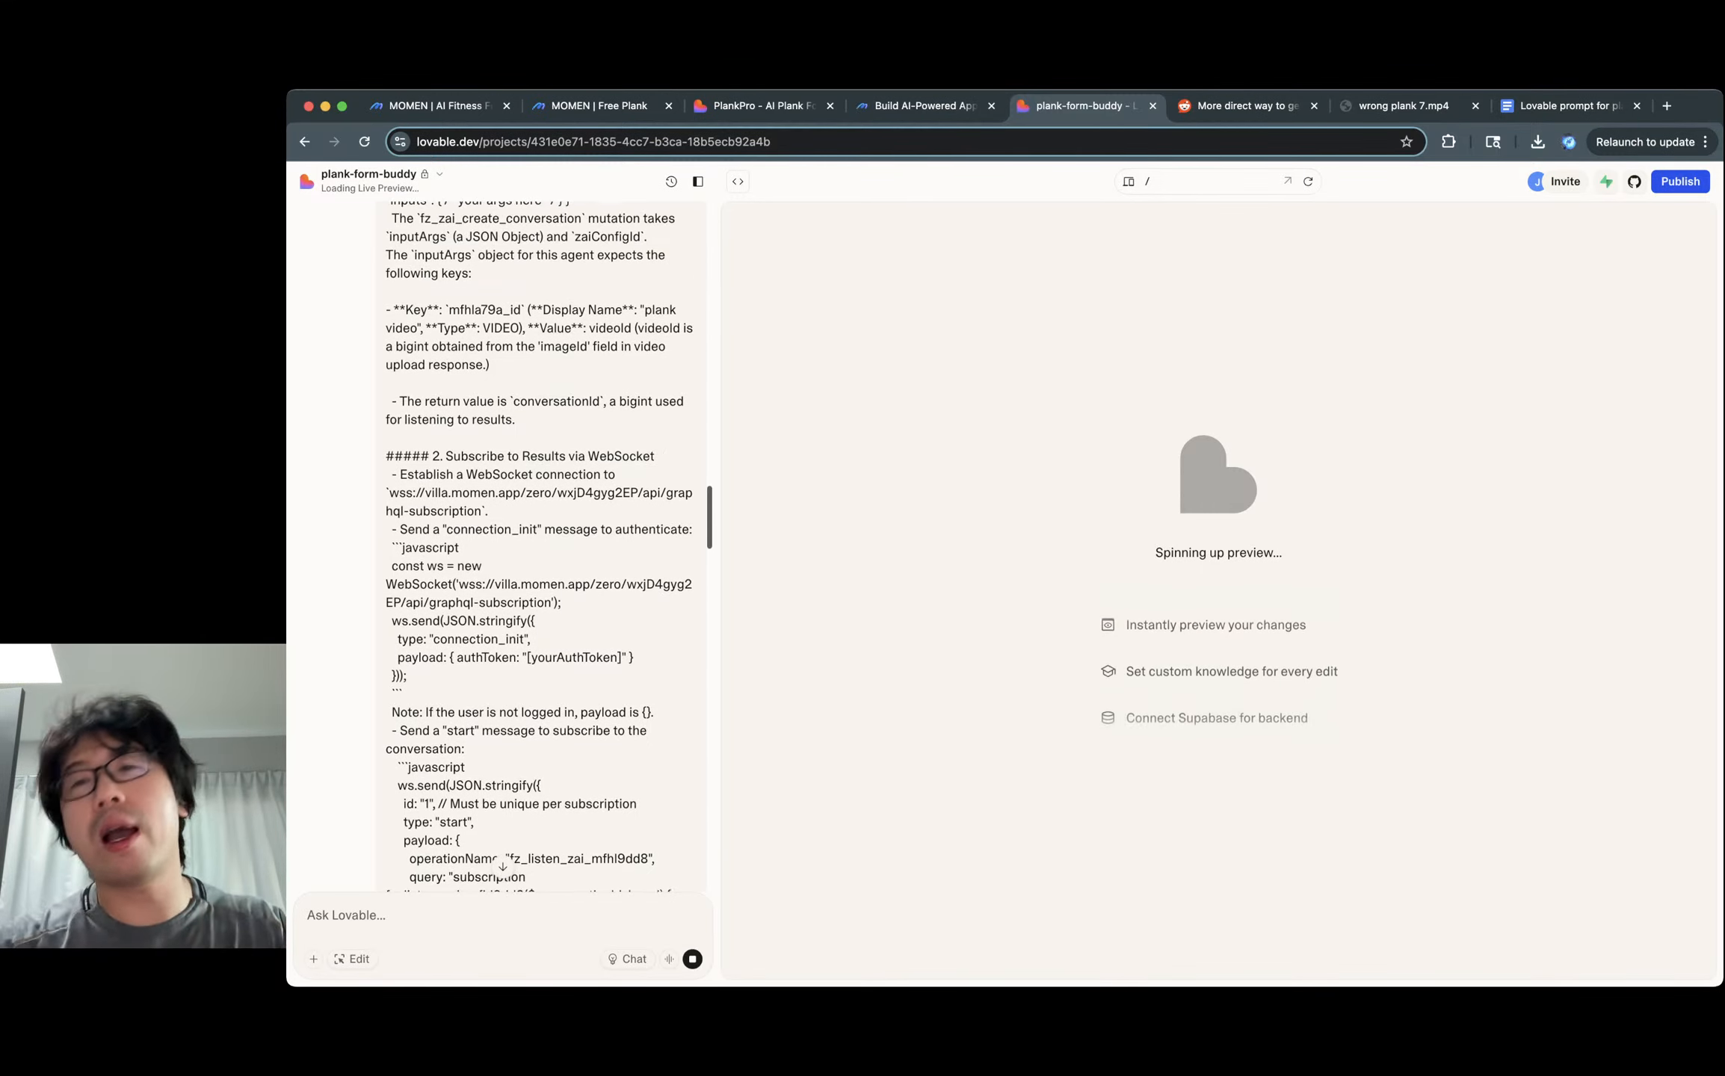
left_click(1570, 106)
scroll(966, 609, "up", 13)
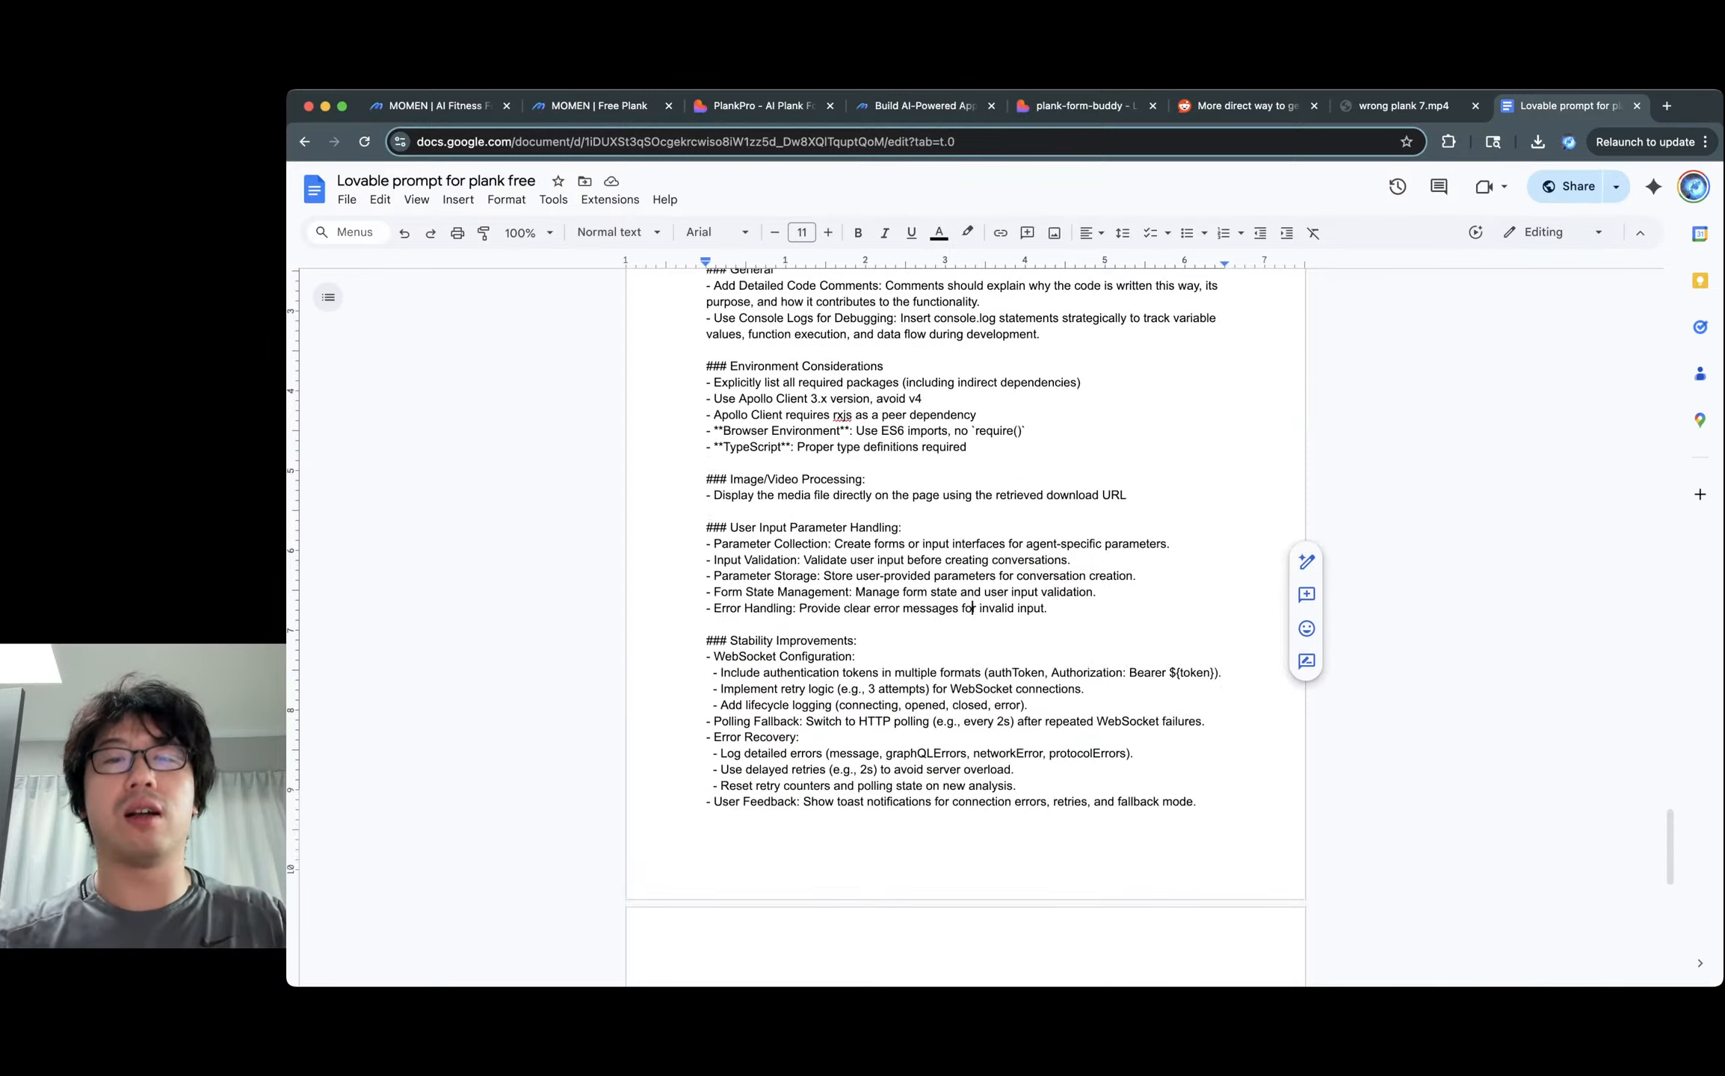
scroll(967, 628, "up", 10)
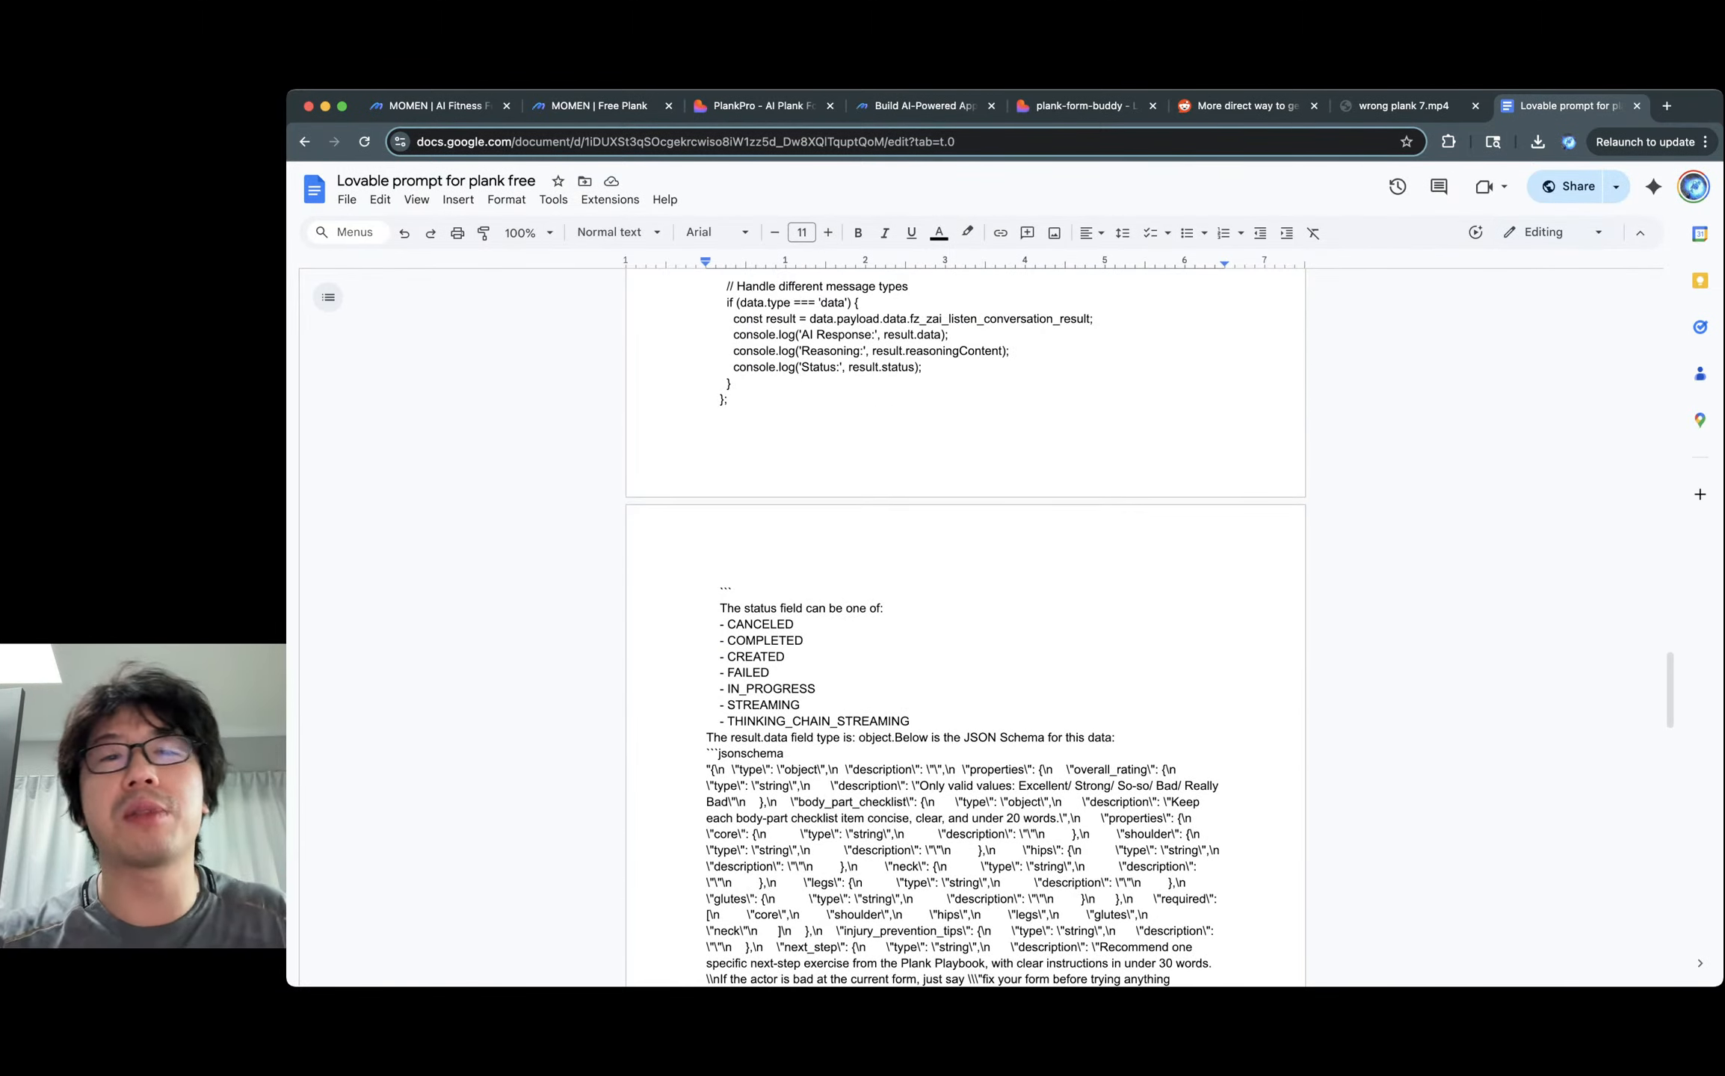
scroll(967, 628, "up", 20)
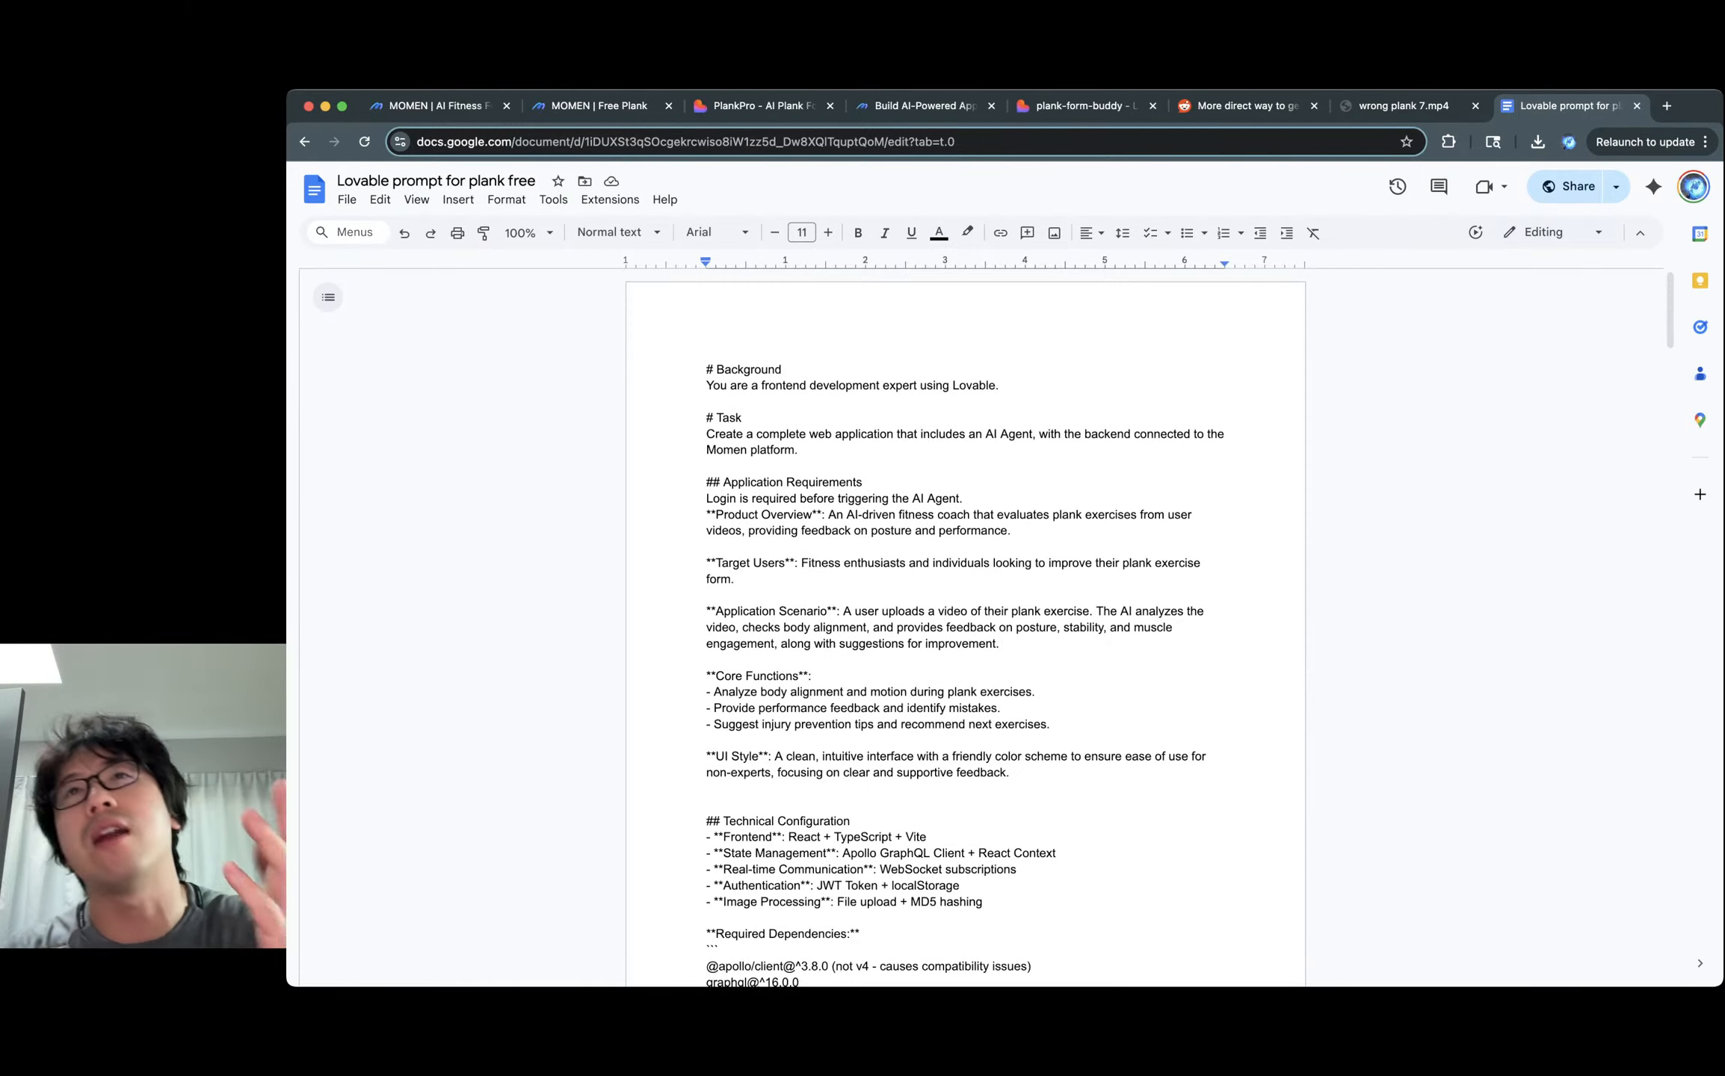
left_click(947, 434)
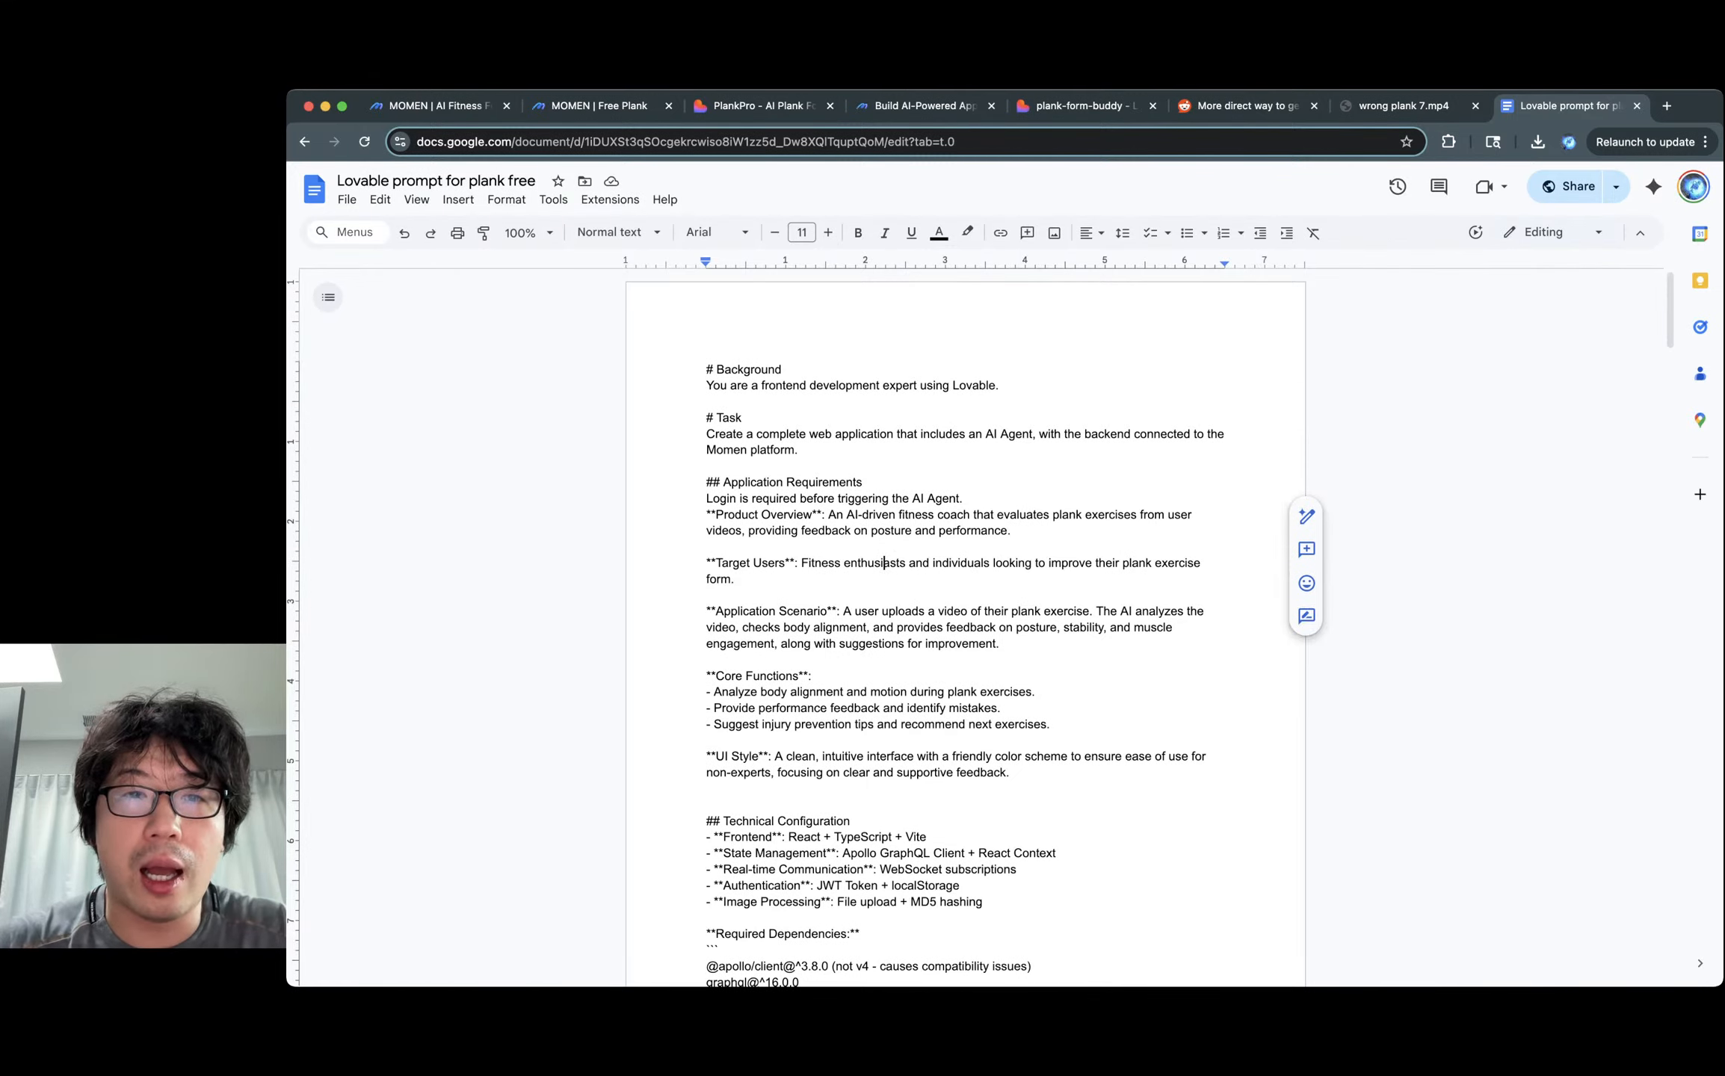
scroll(749, 386, "down", 1)
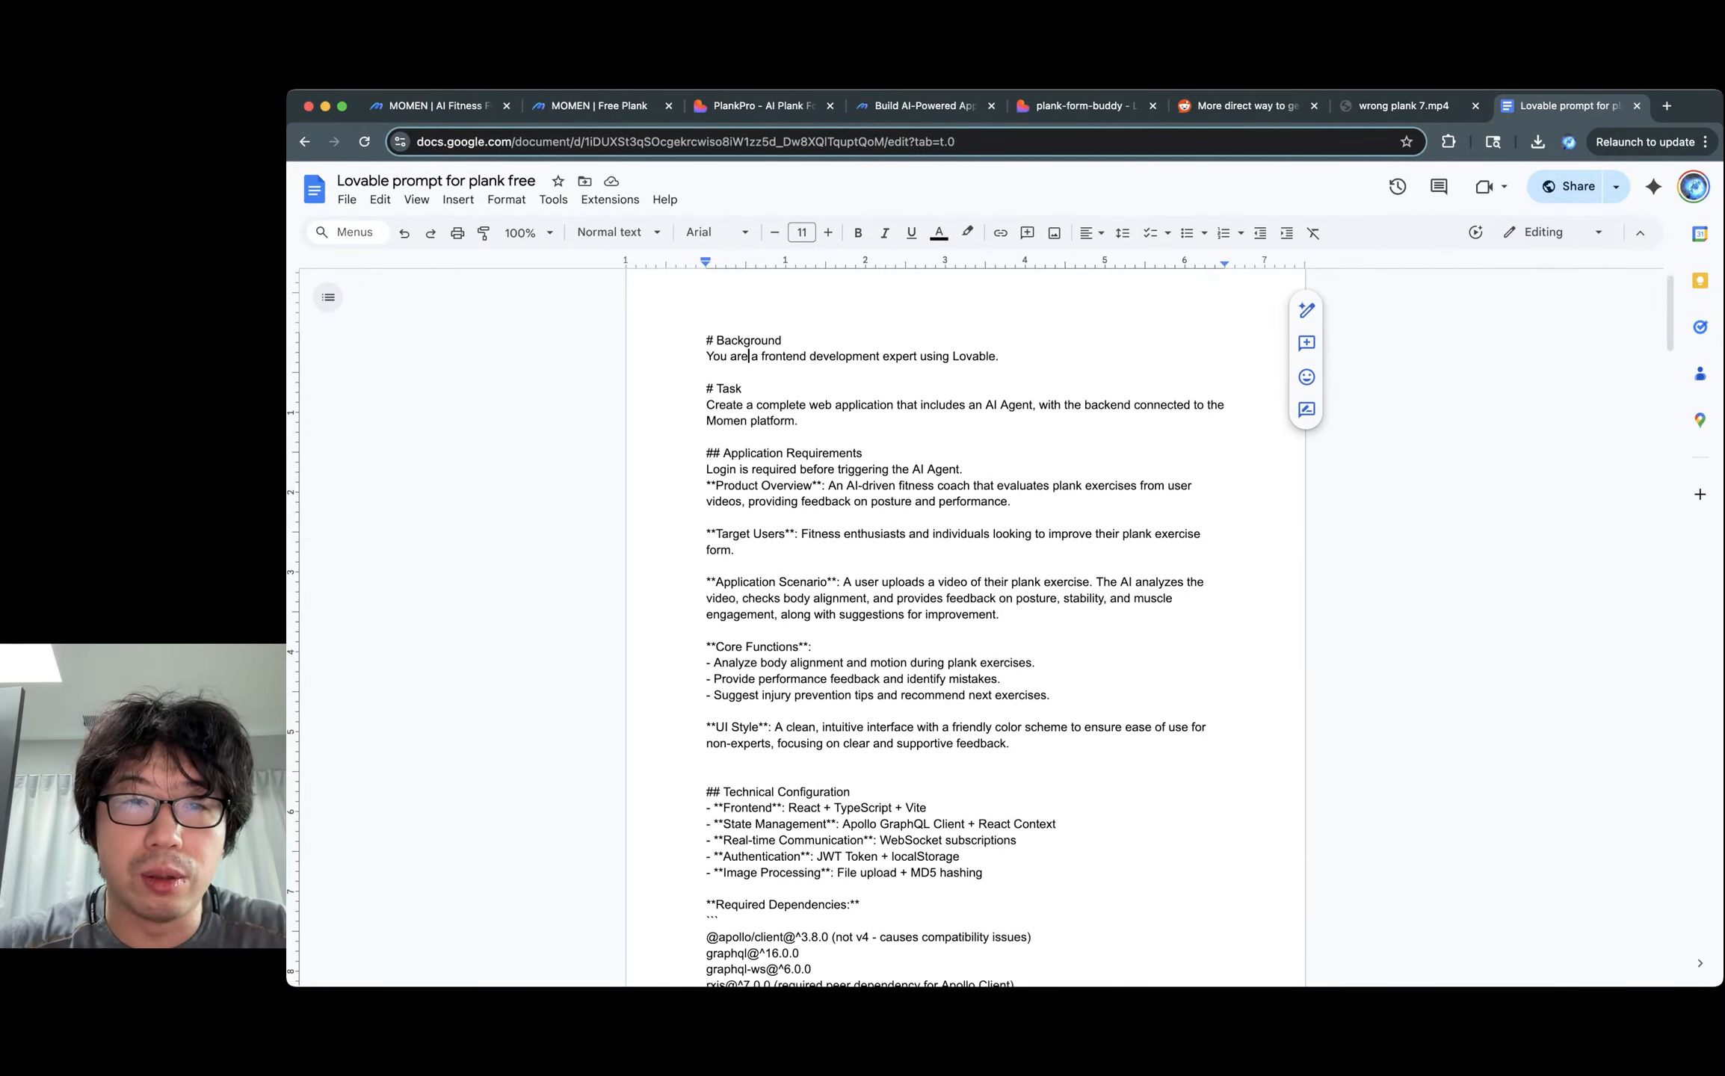
scroll(800, 488, "down", 10)
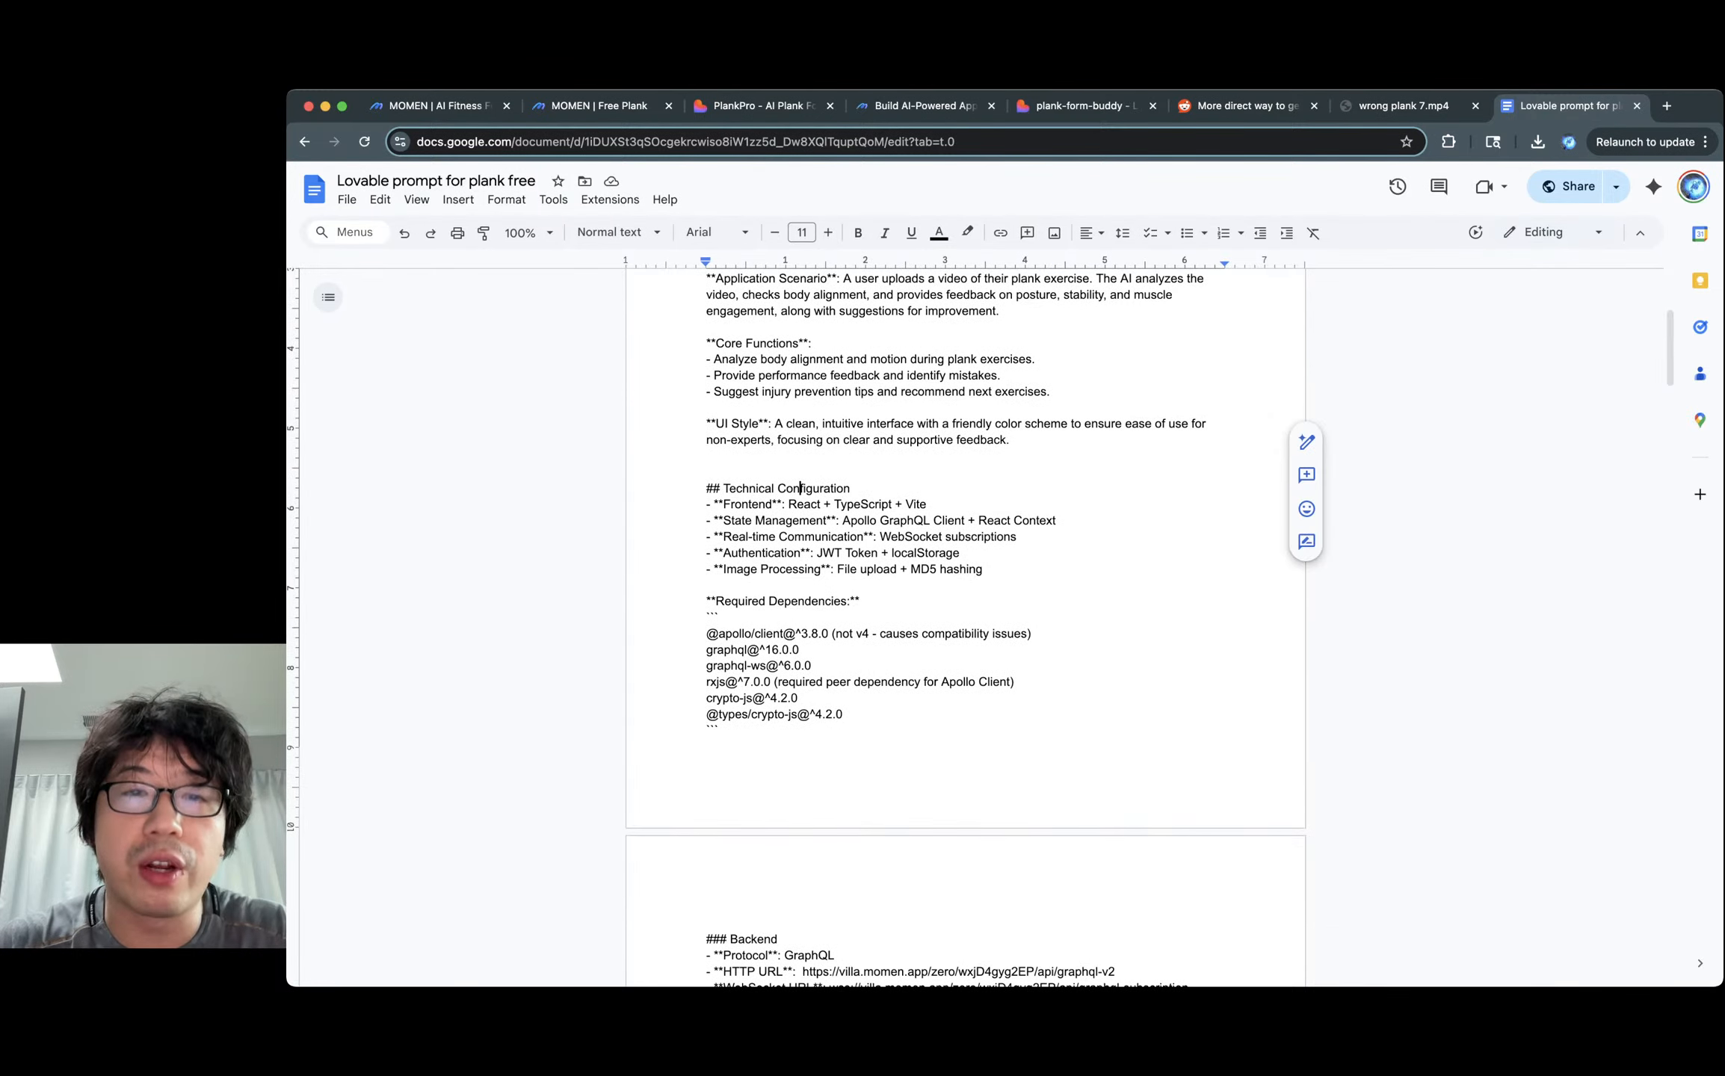
scroll(964, 628, "down", 5)
left_click(749, 332)
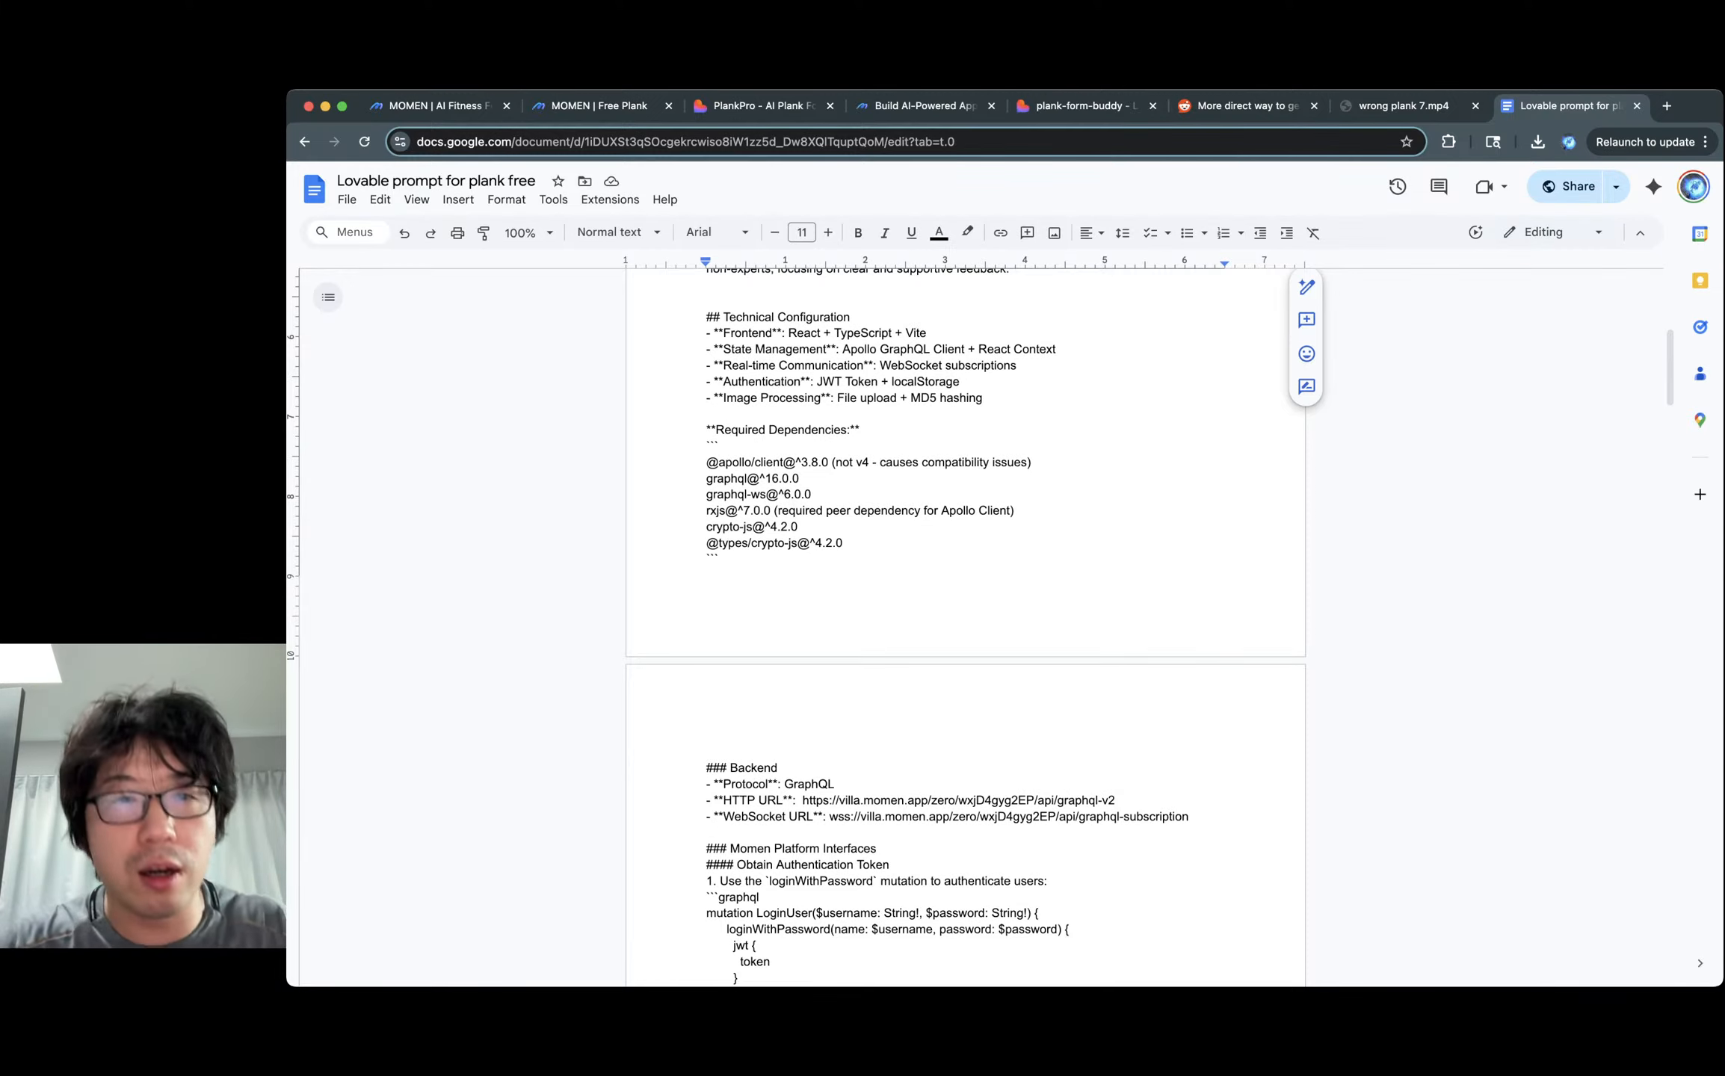
left_click(745, 349)
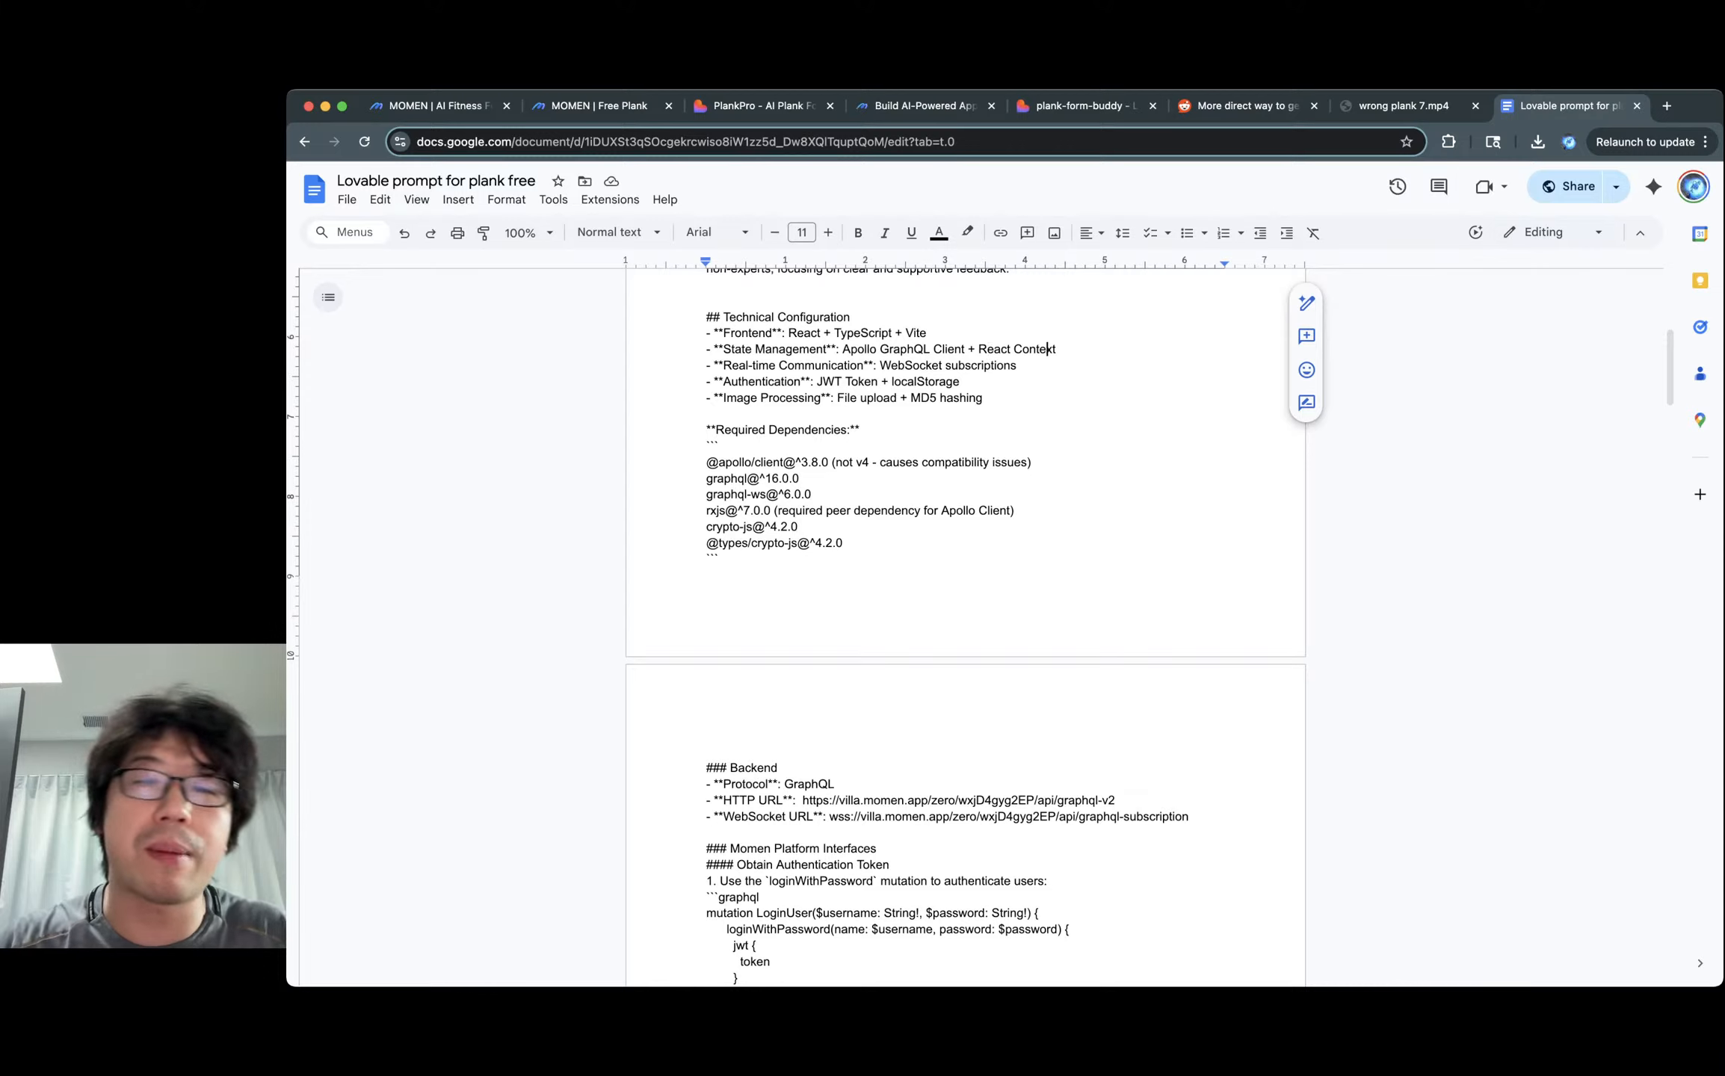
left_click_drag(733, 349, 815, 349)
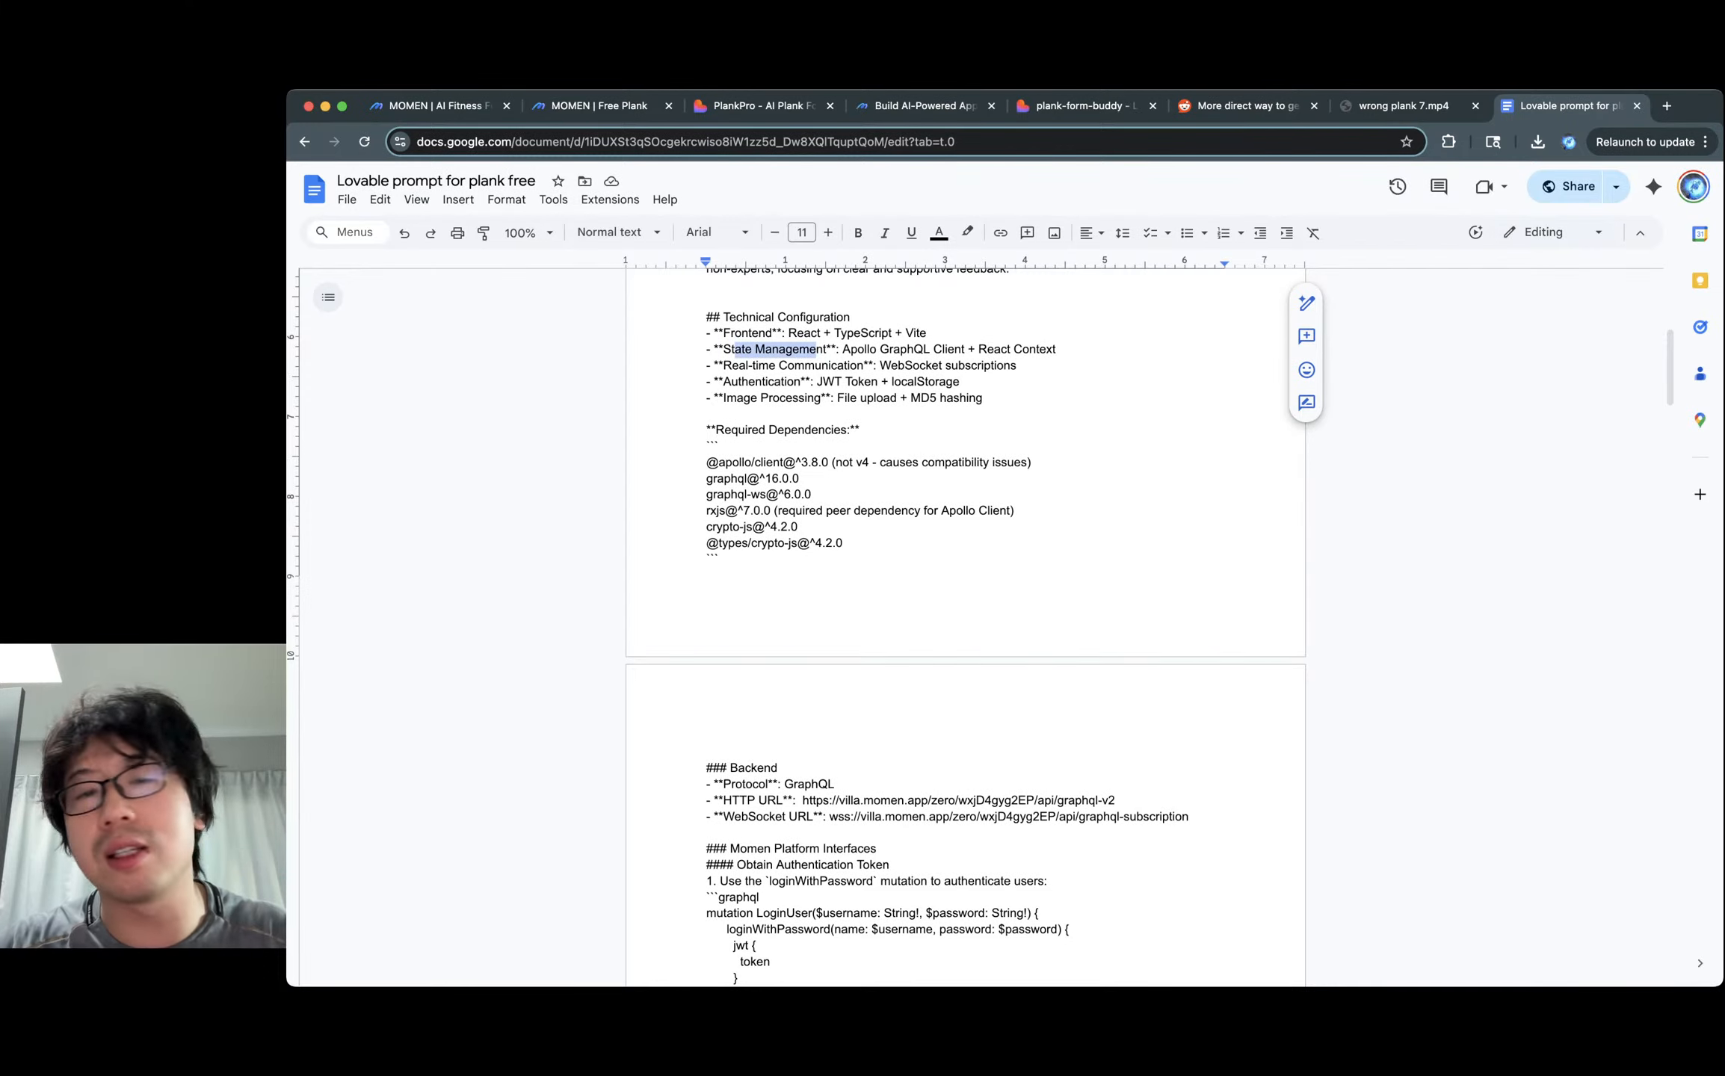
left_click(816, 349)
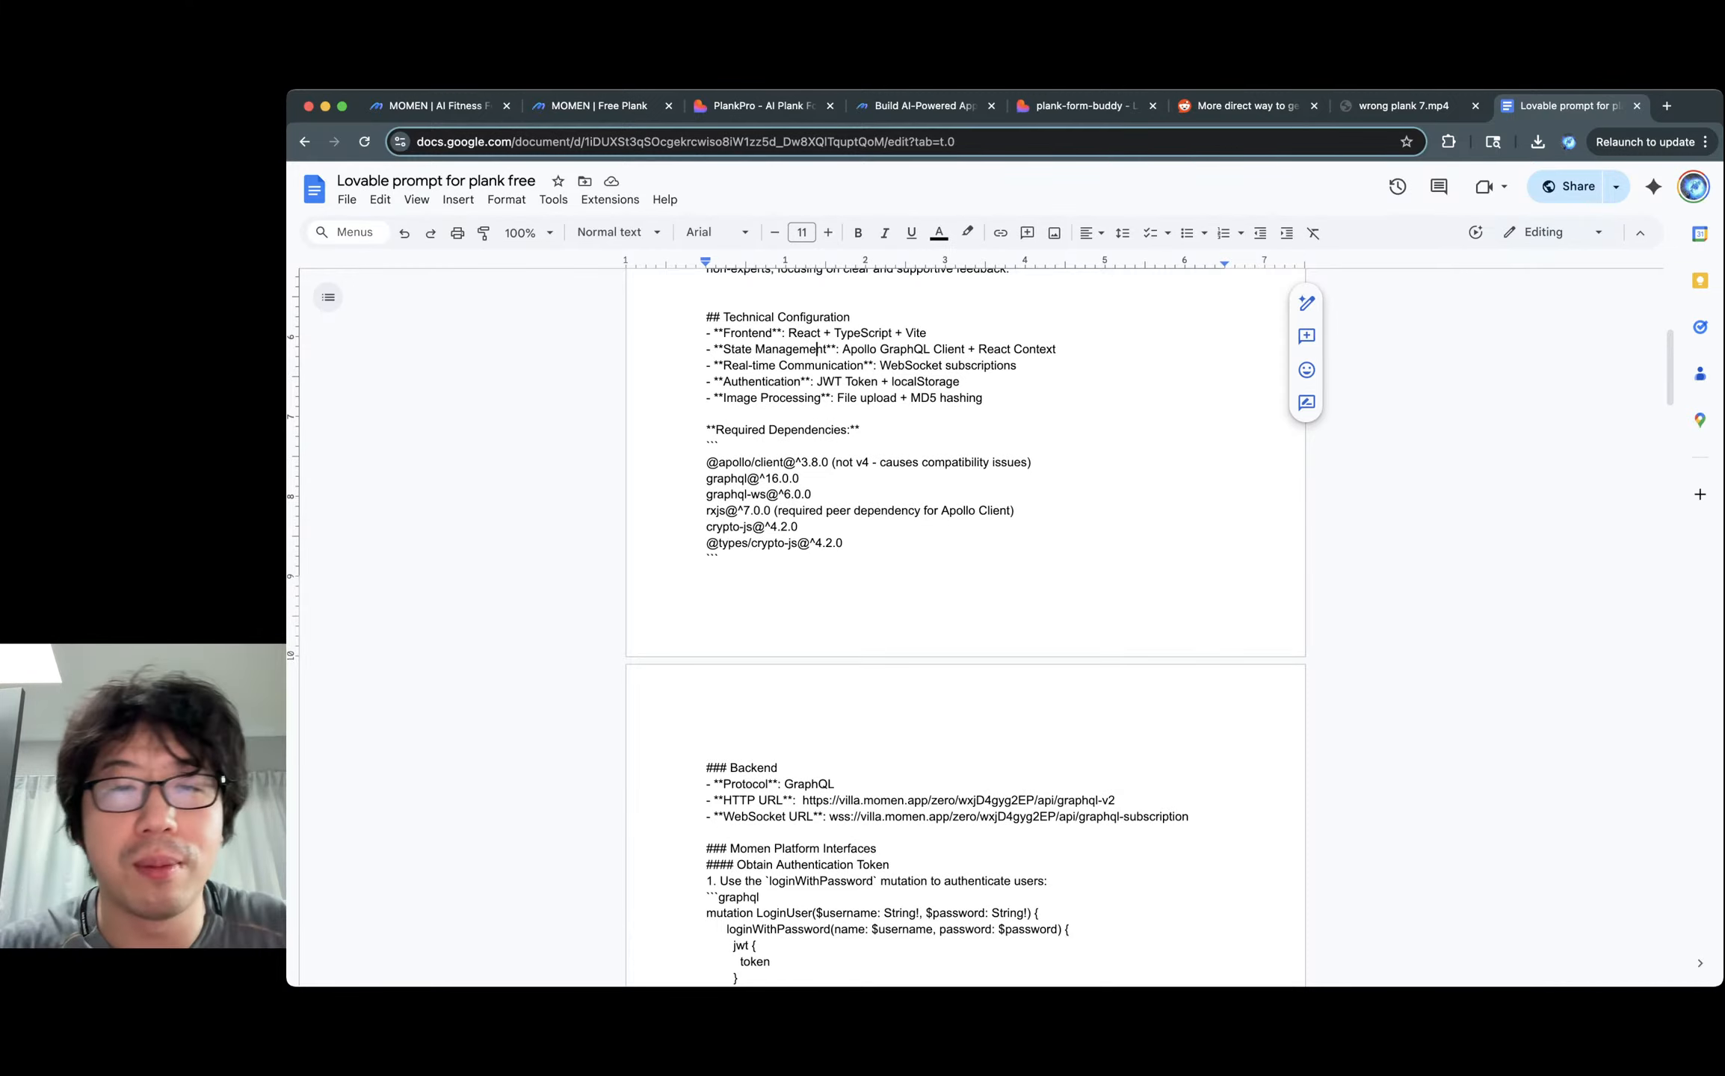
left_click(733, 365)
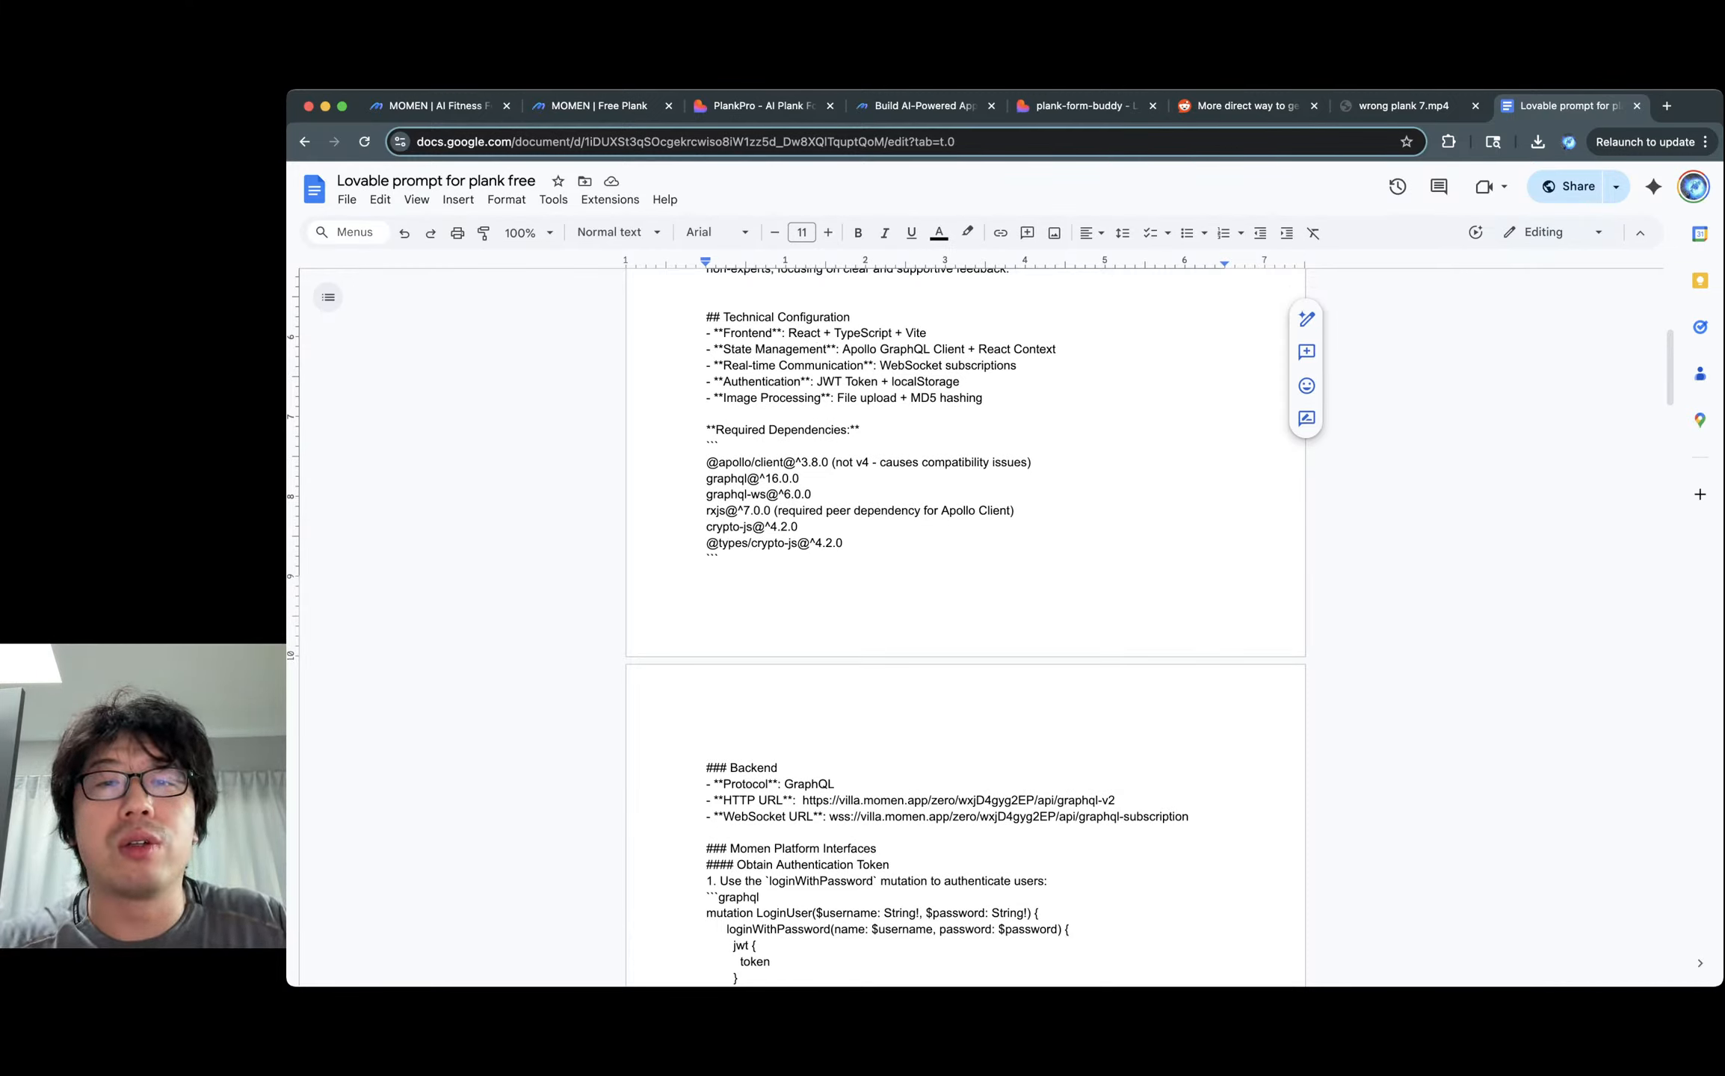
double_click(822, 365)
left_click(906, 366)
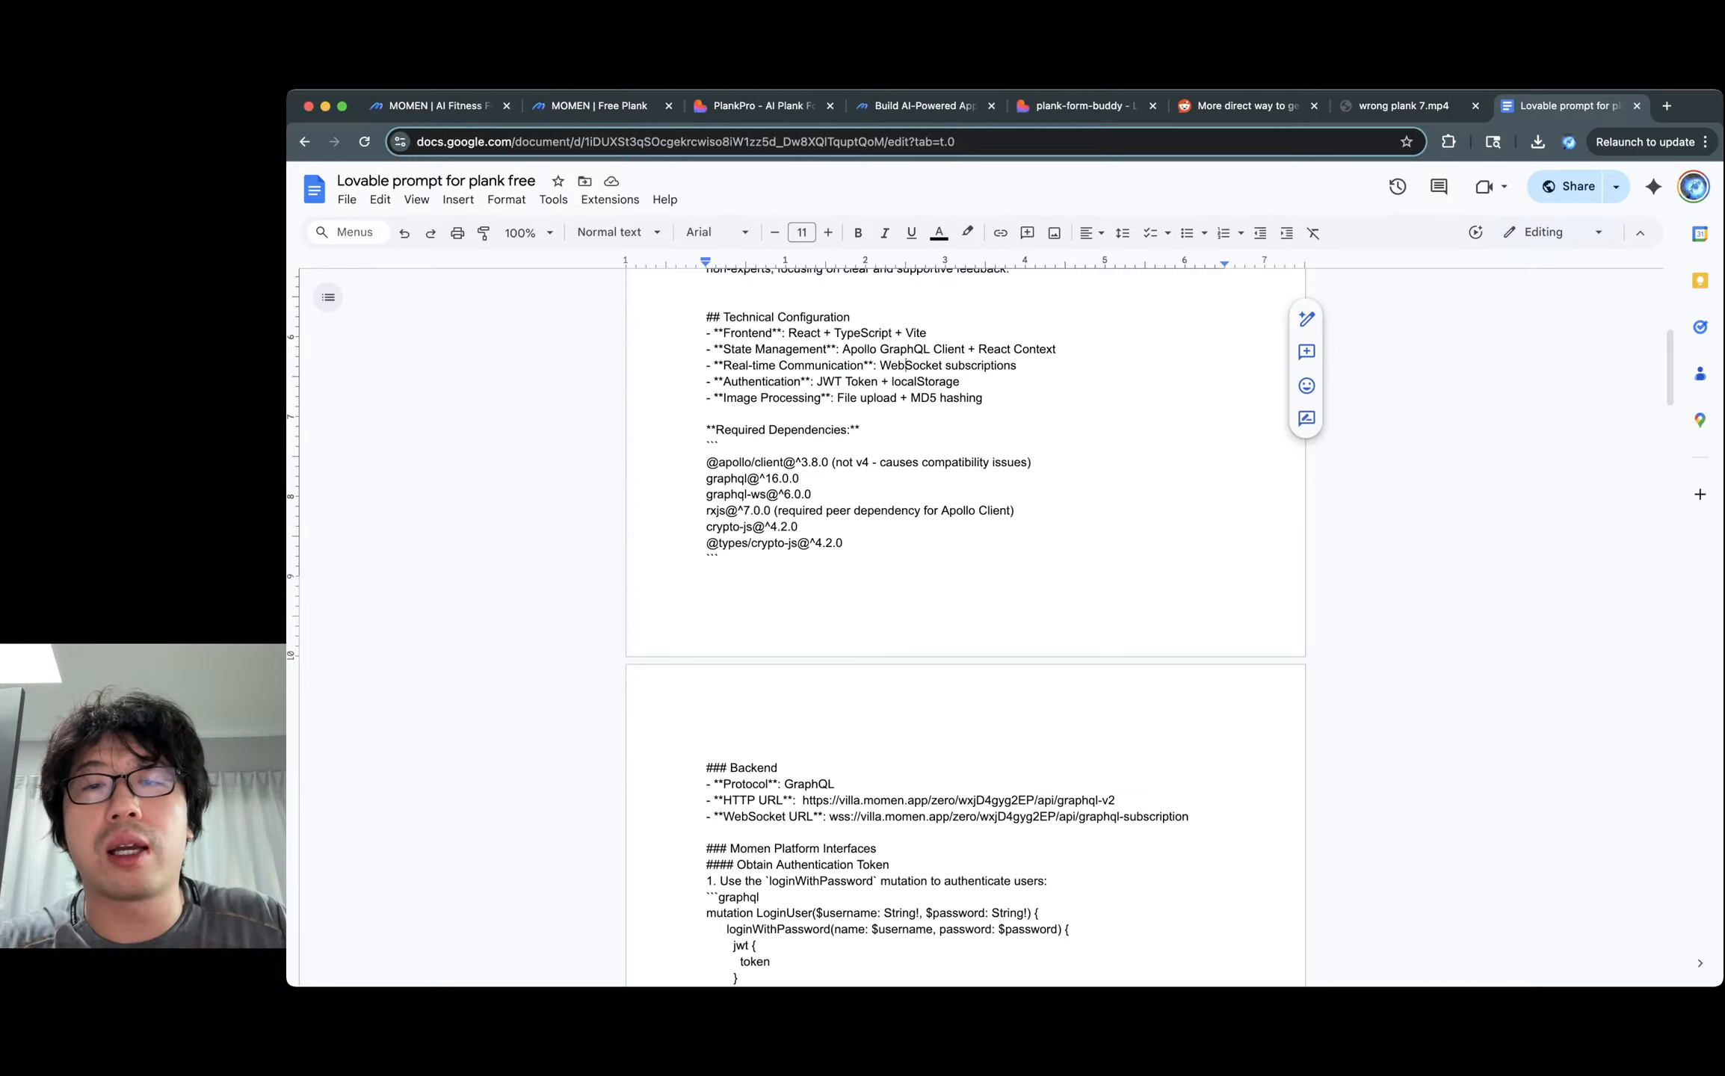
double_click(978, 366)
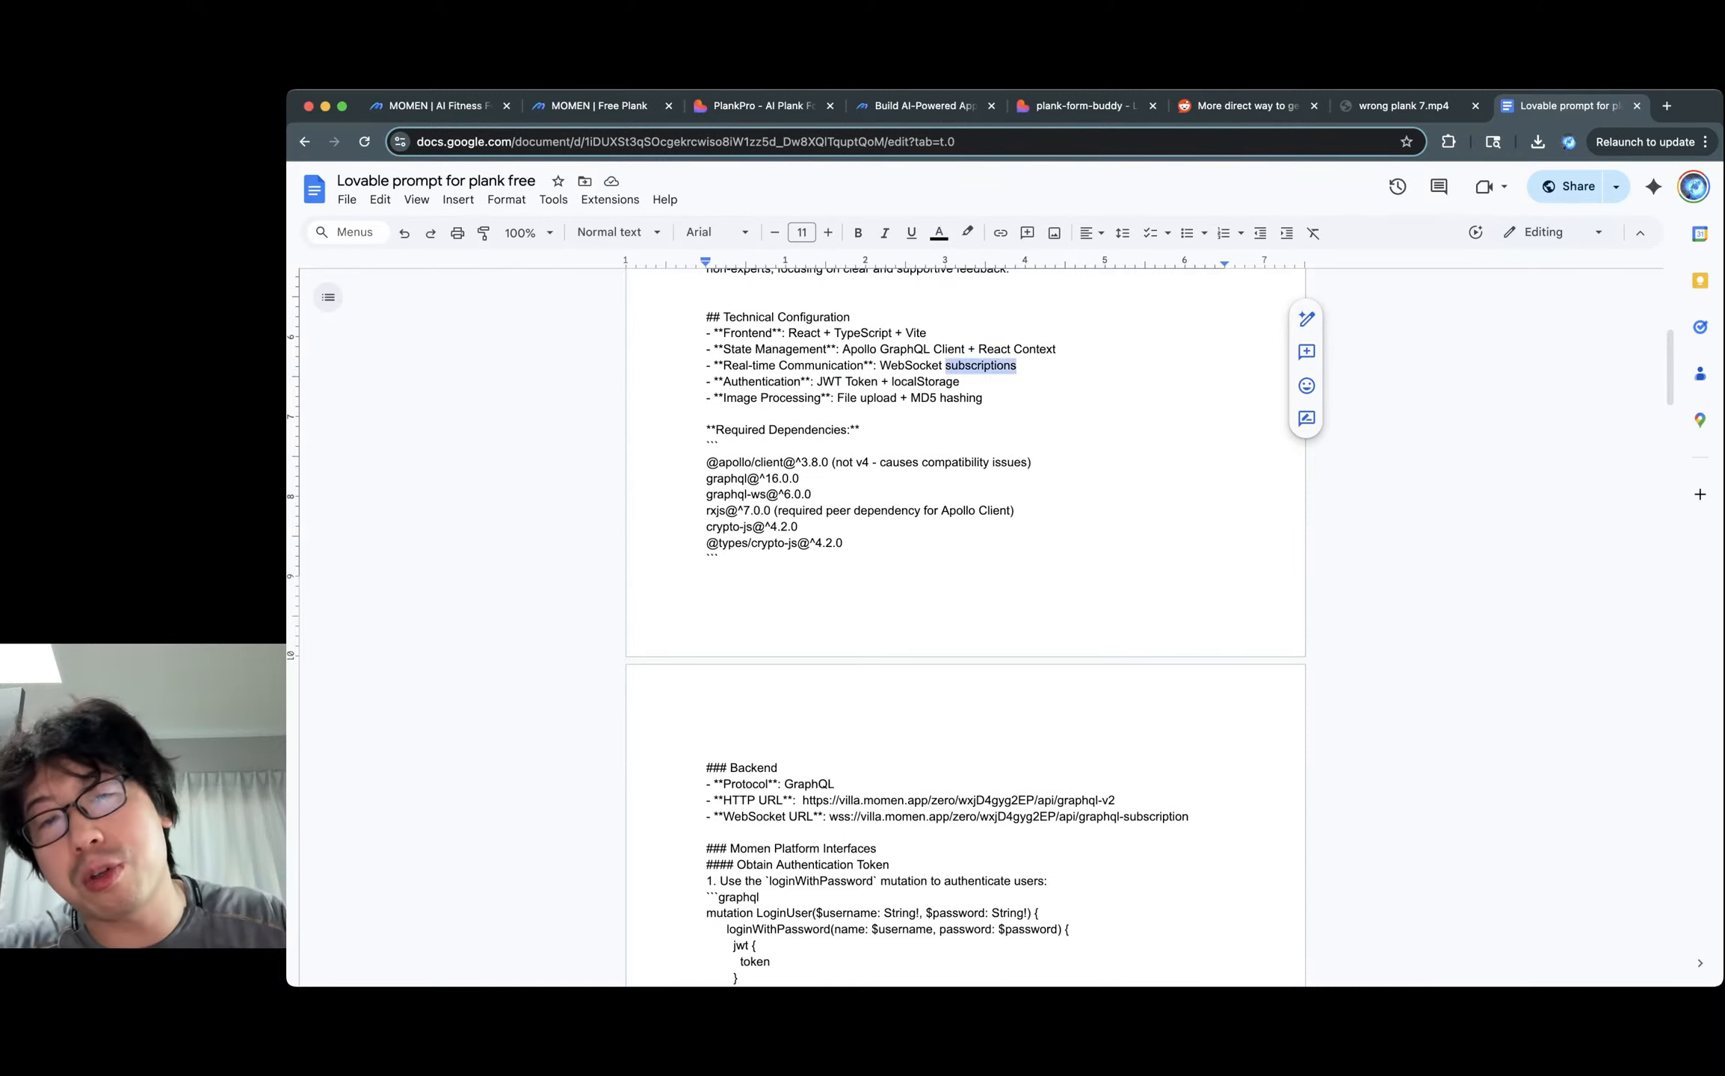
left_click(902, 349)
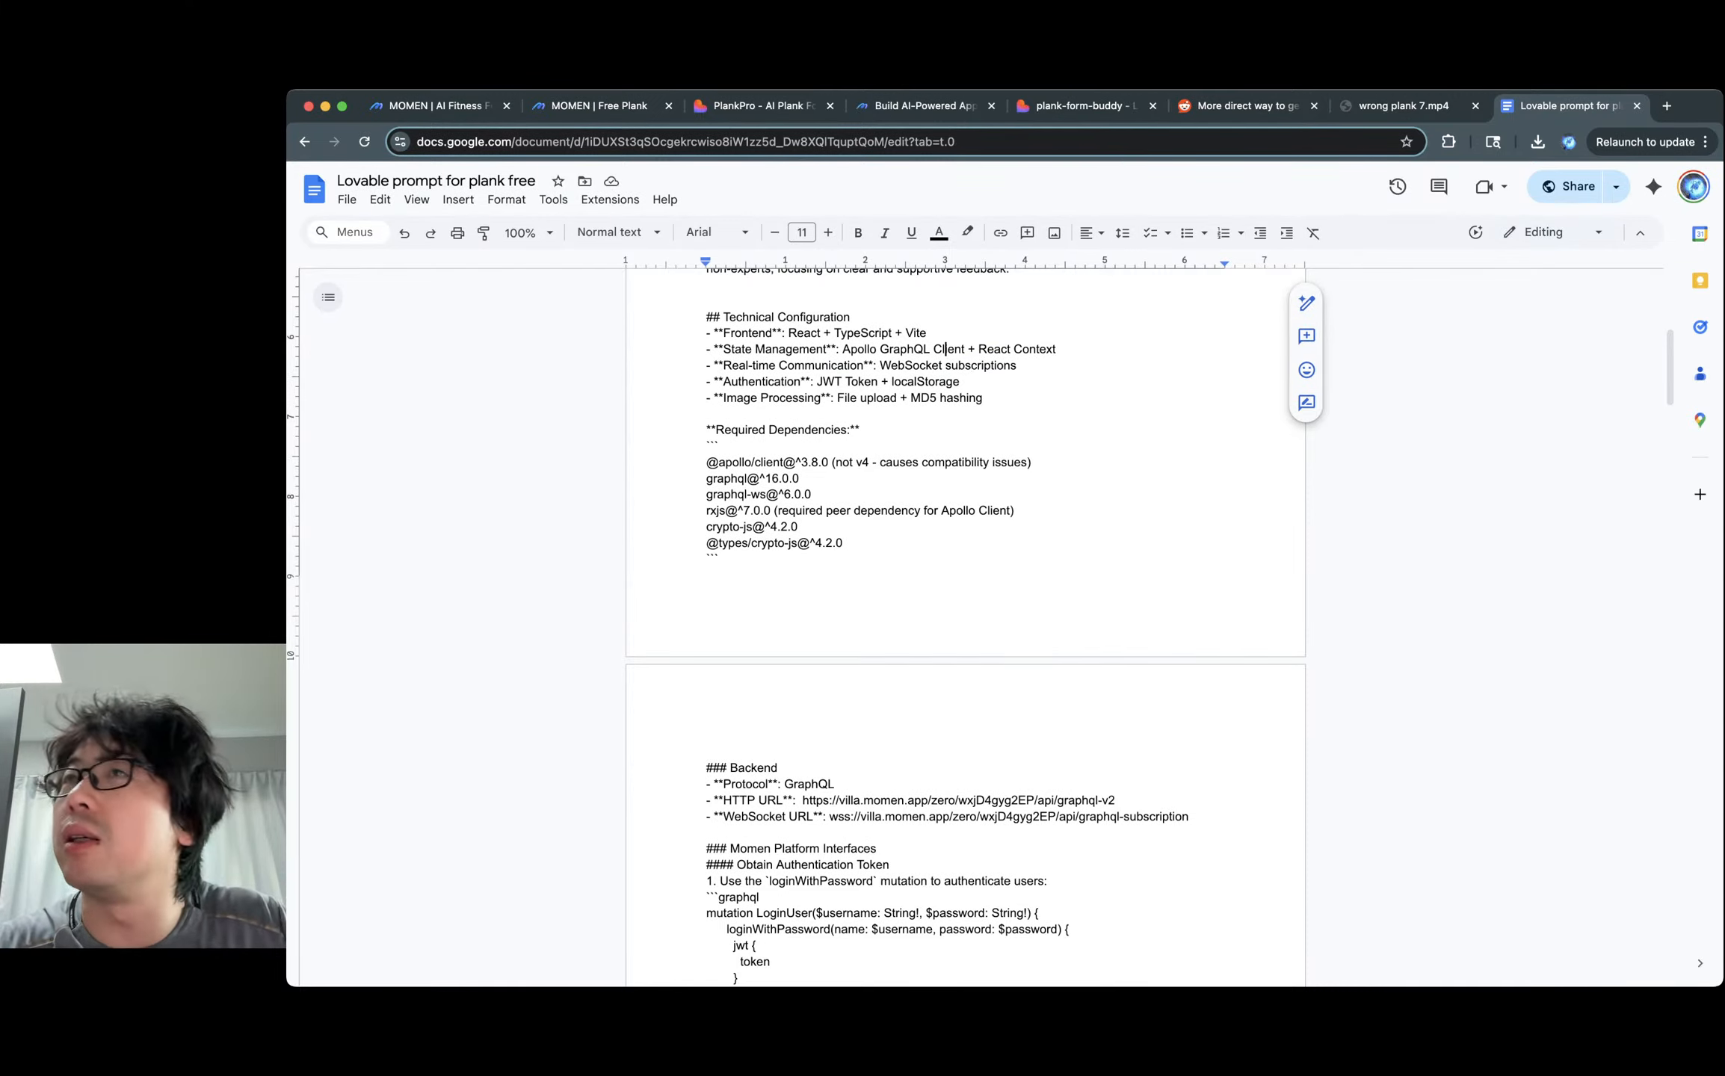
left_click(983, 366)
left_click(926, 349)
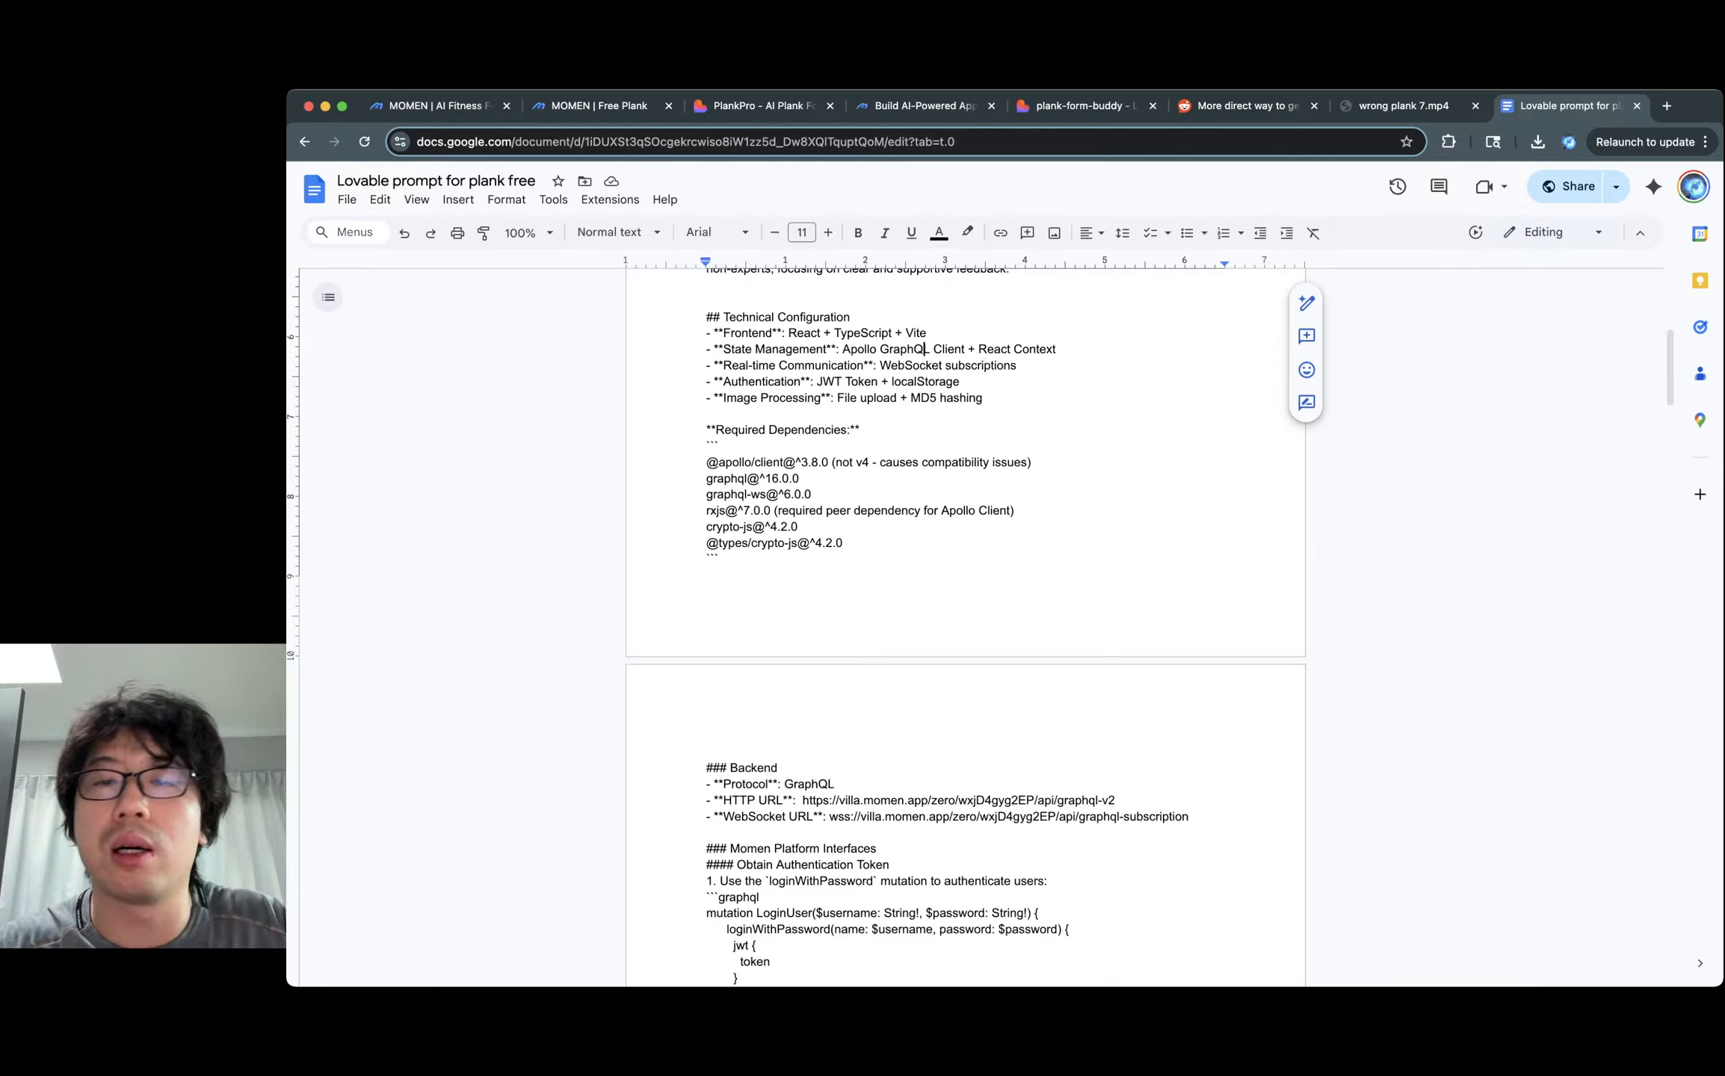
Try deleting 'Token' from the JWT Authentication line, then undo the change.
left_click(977, 366)
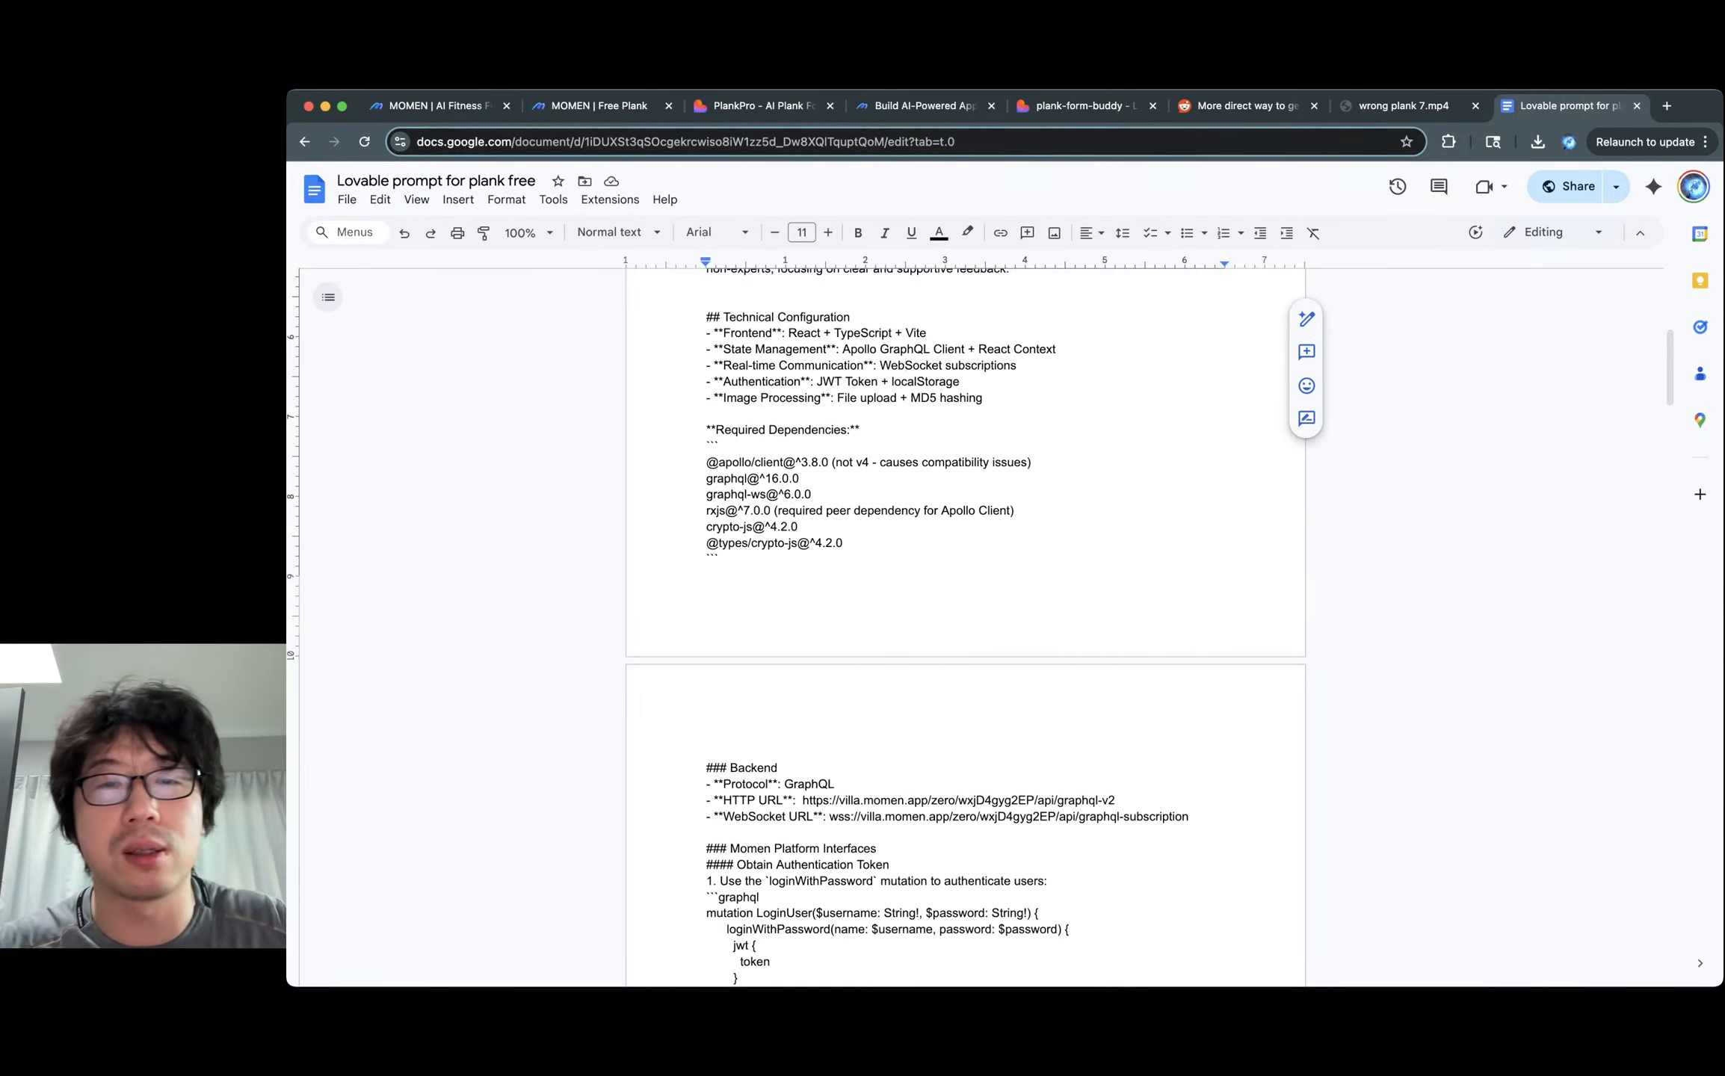
double_click(767, 382)
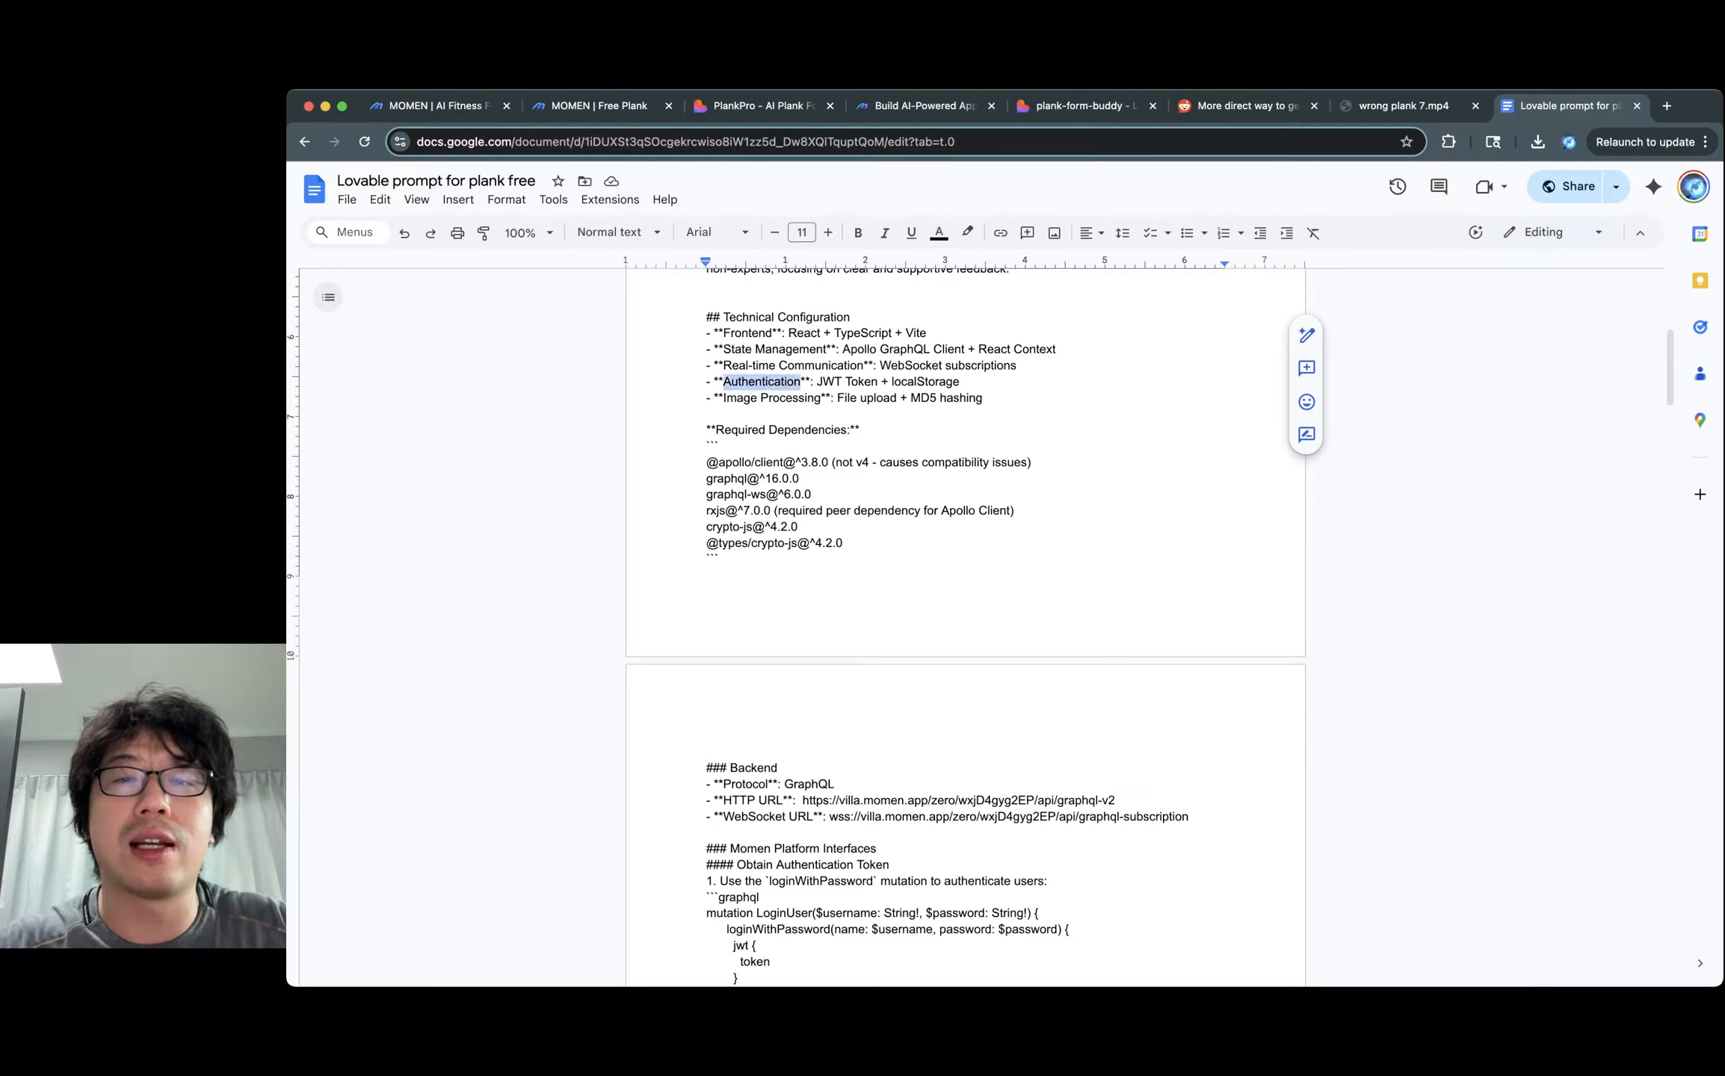
left_click(822, 381)
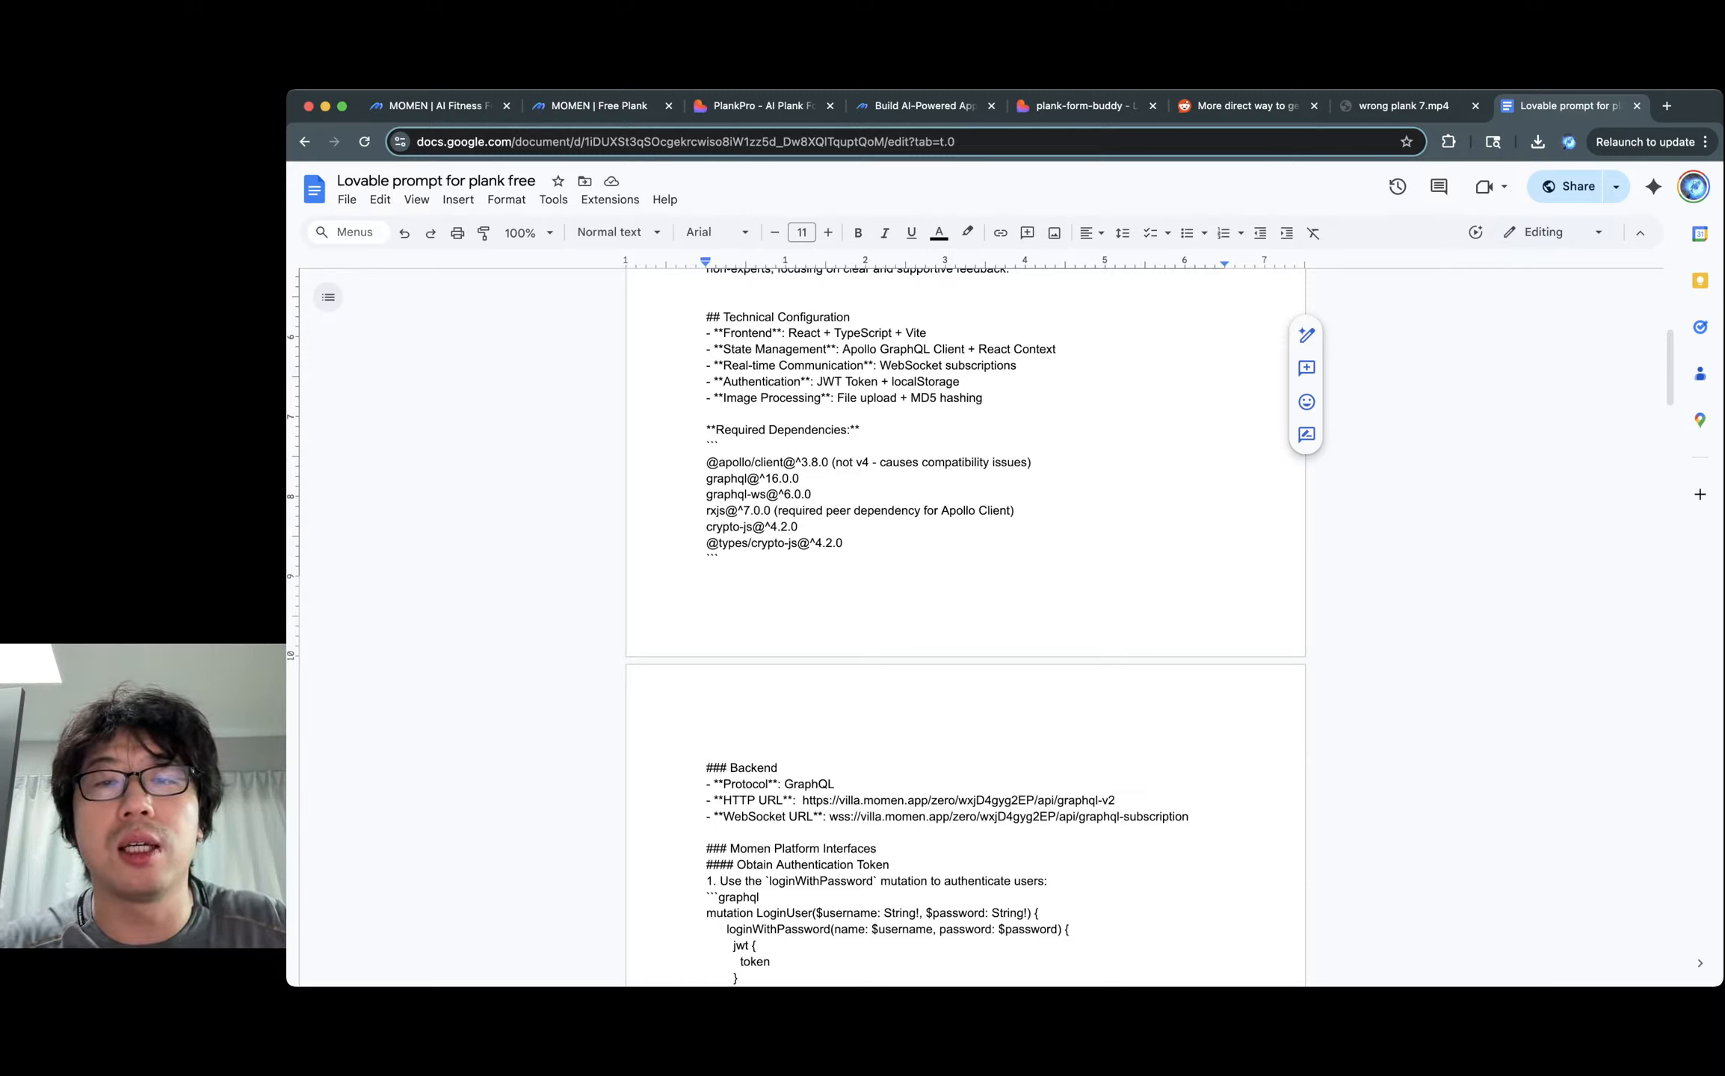
double_click(861, 381)
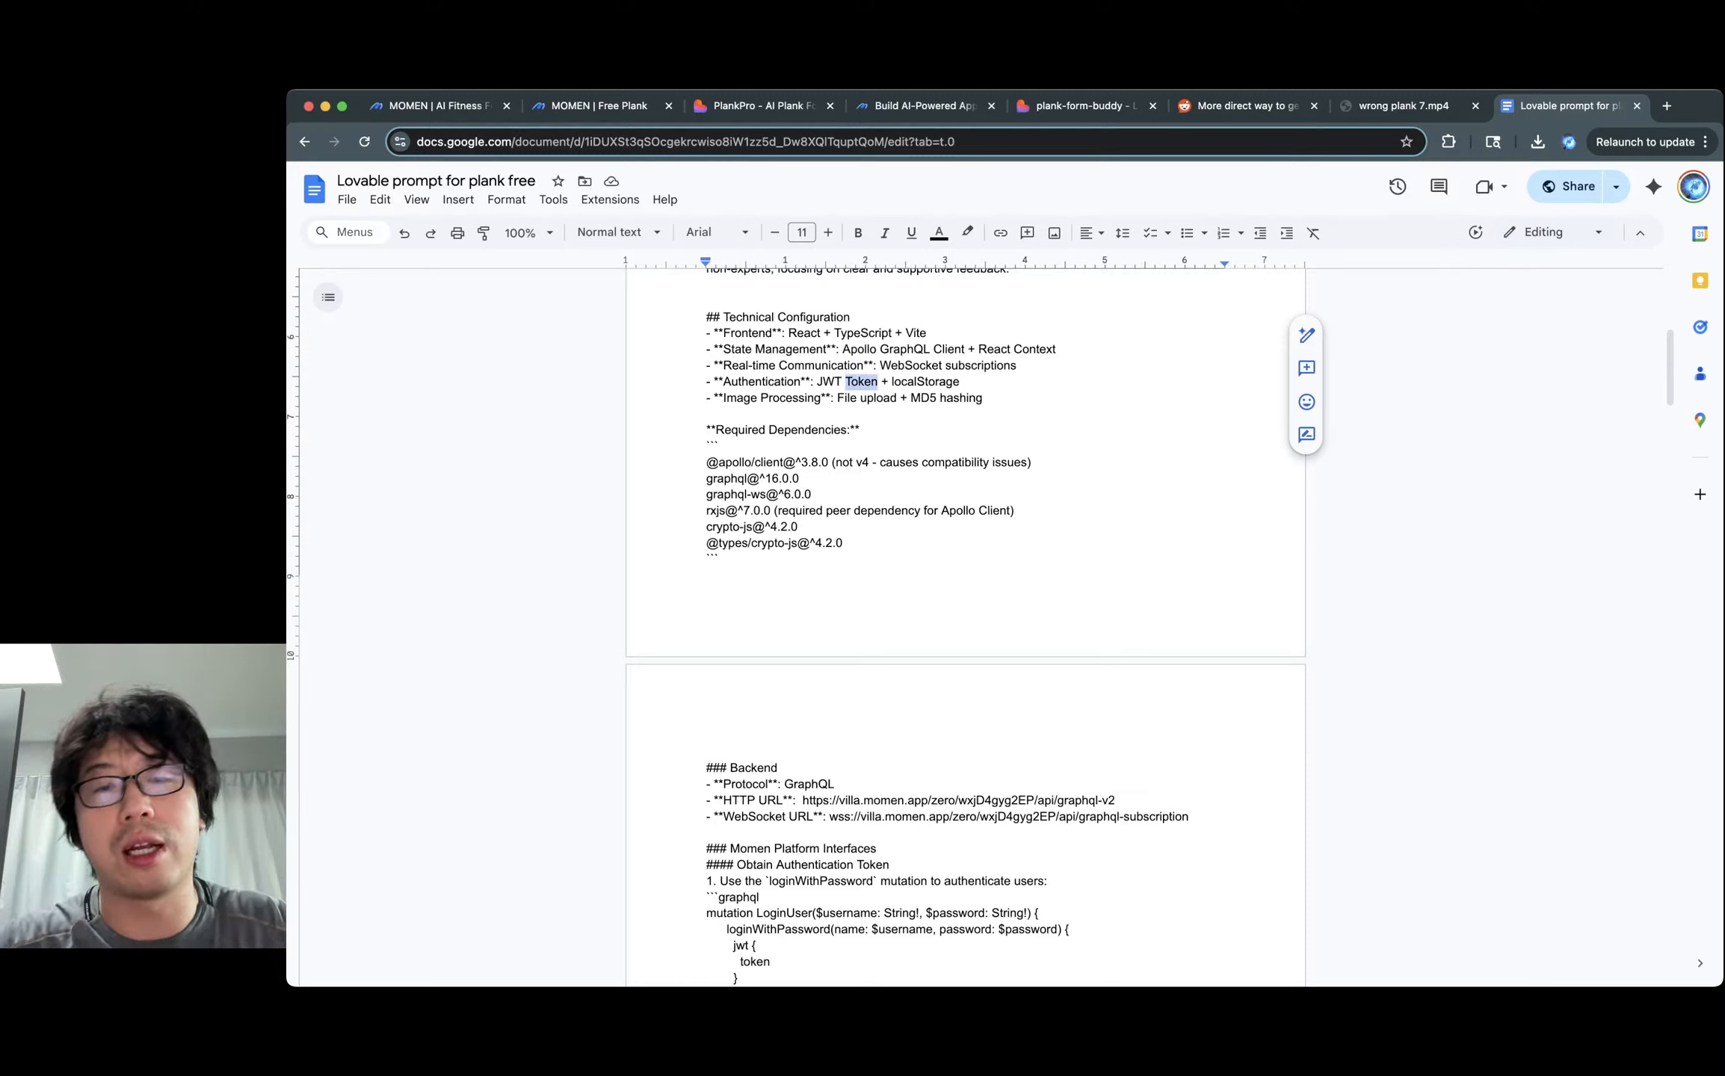
key("BackSpace")
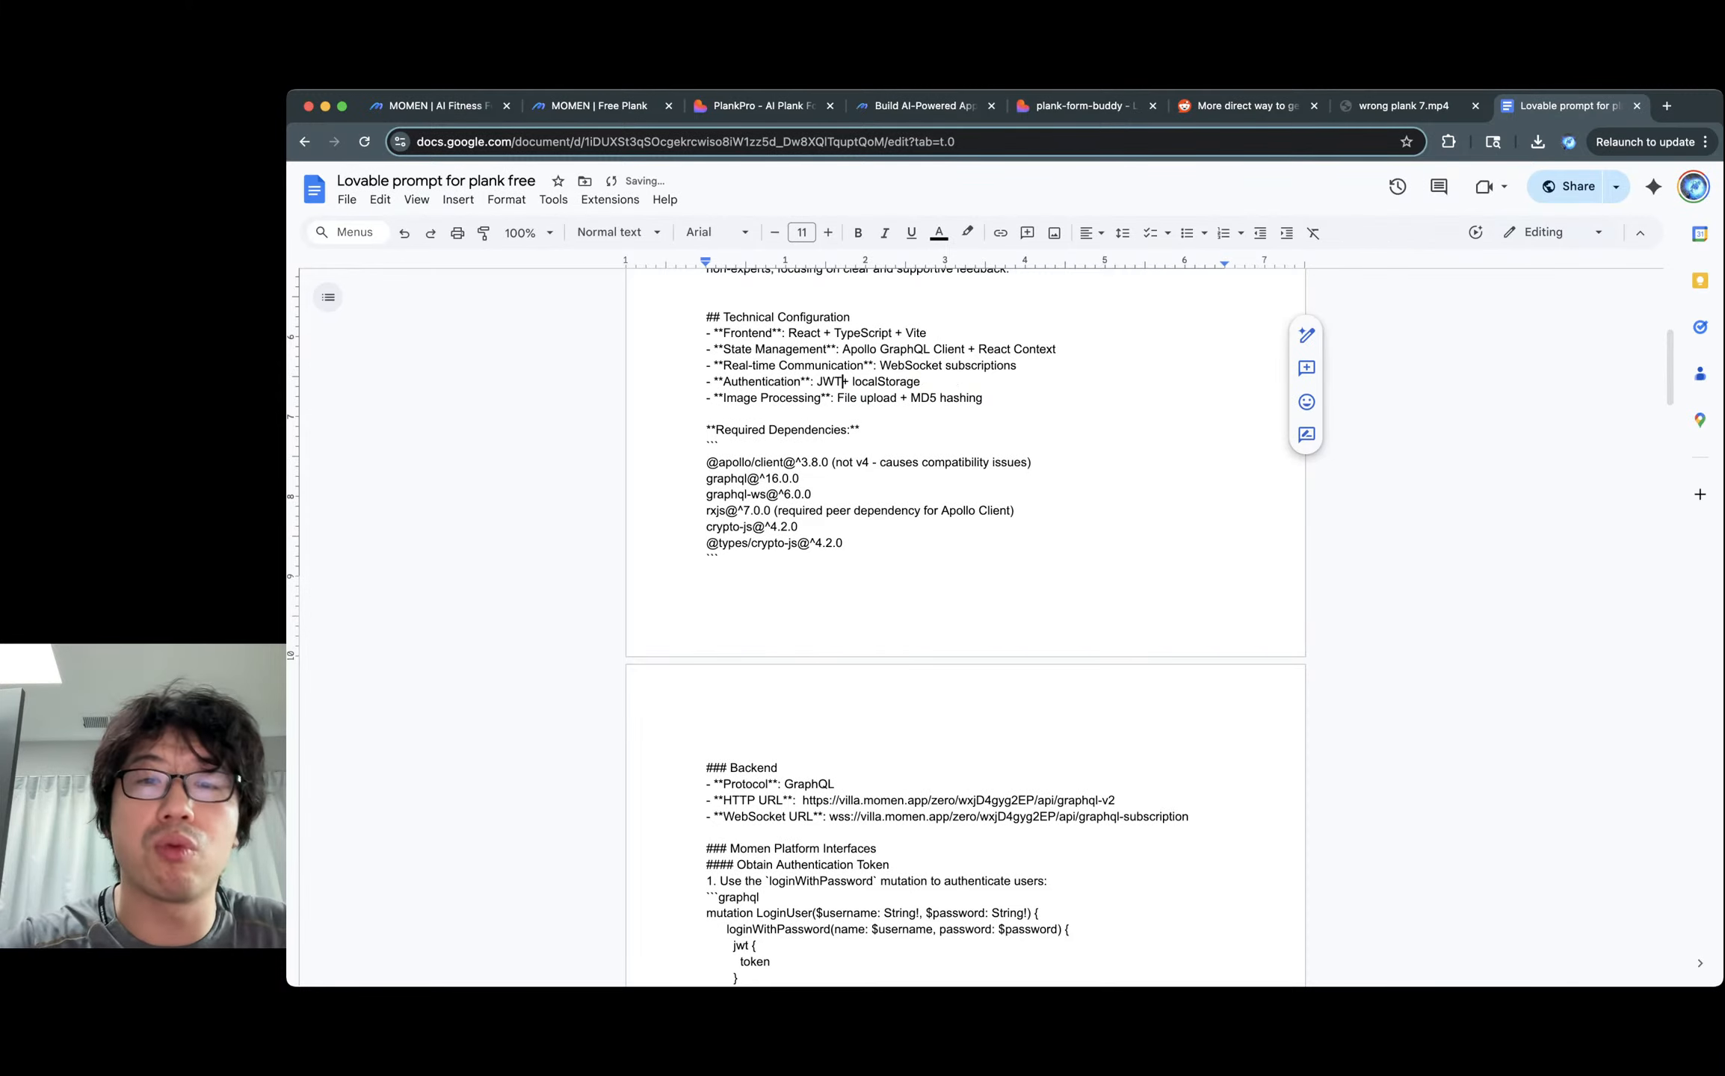
key("super+z")
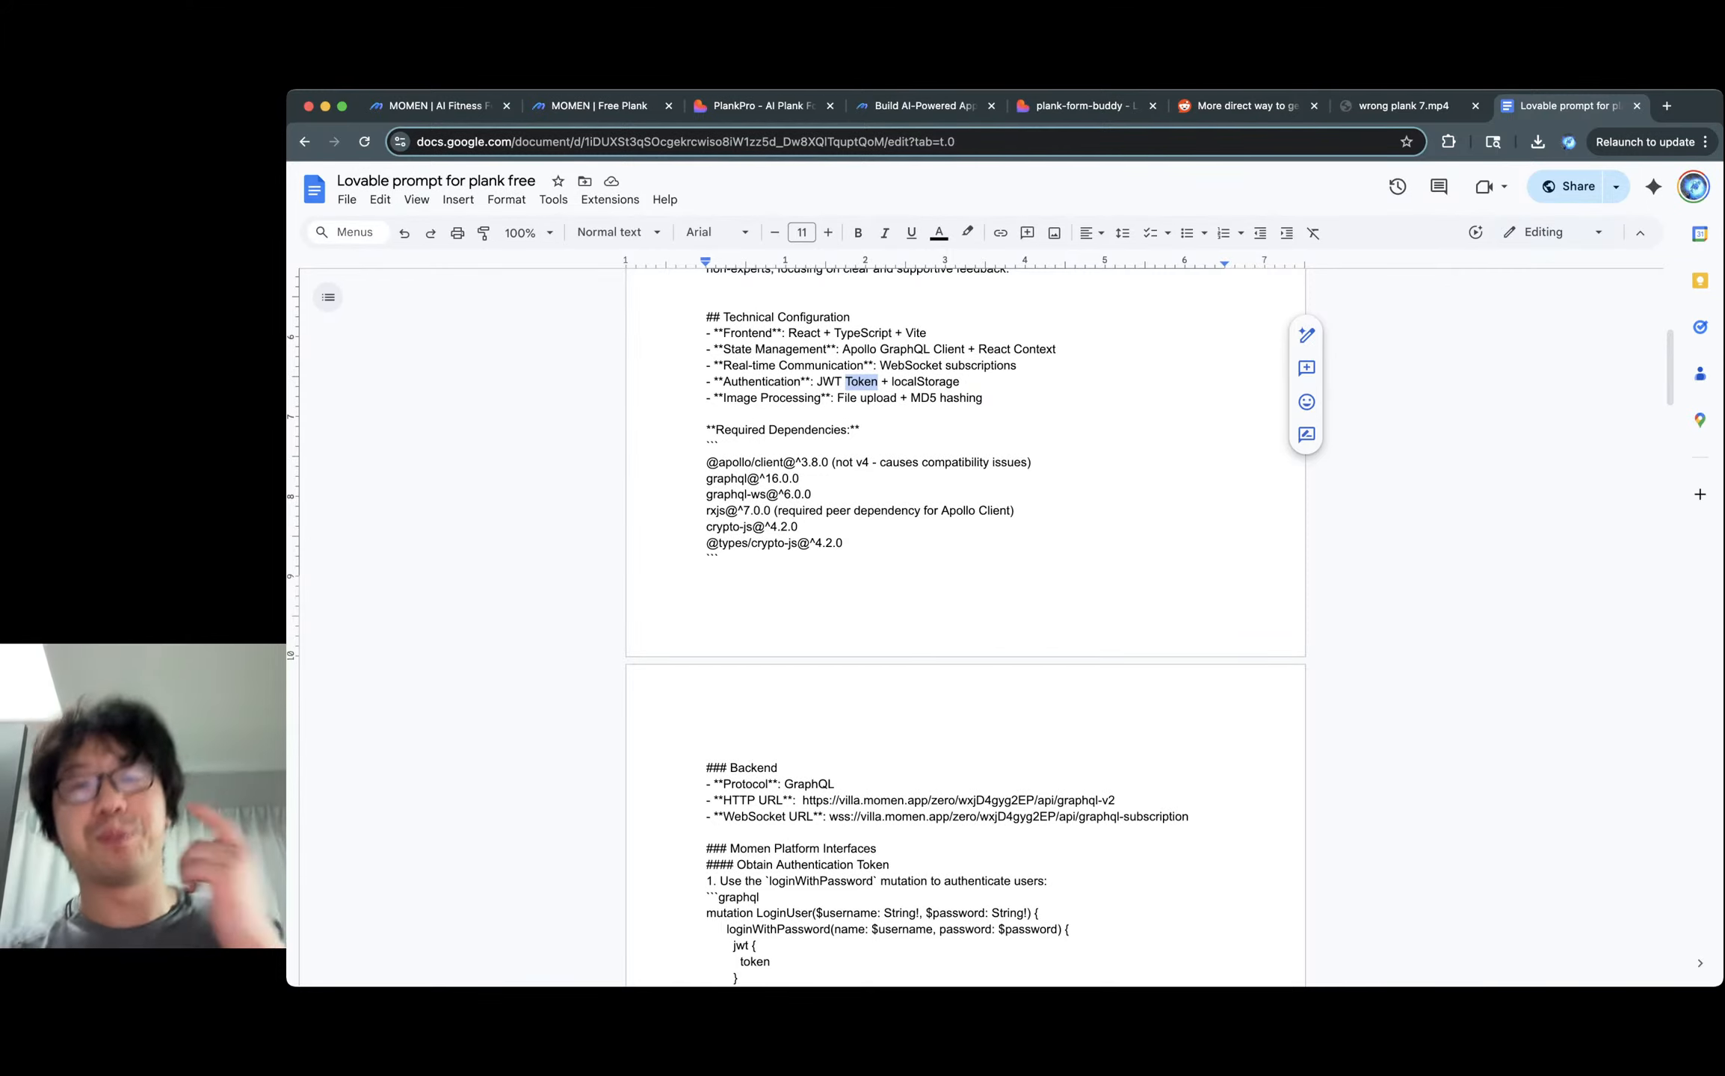
Replace 'Image' with 'Media/File' on the Image Processing line.
left_click(800, 398)
double_click(846, 397)
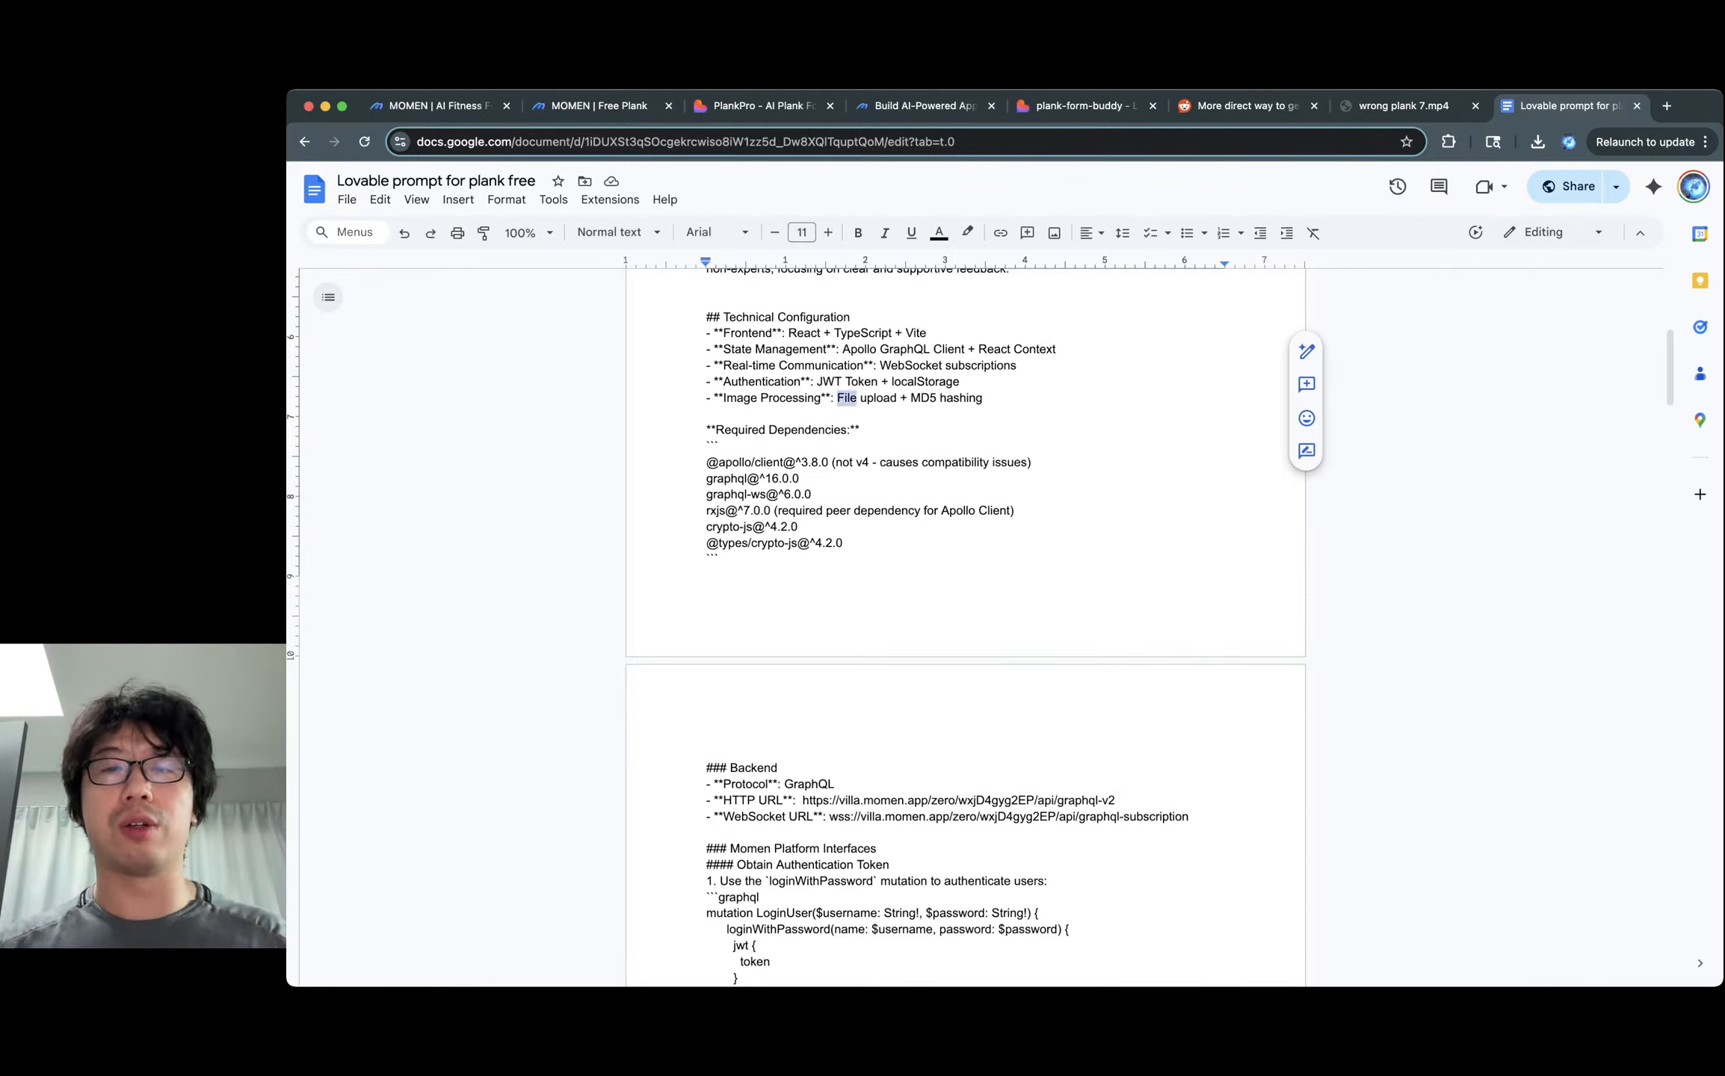
double_click(878, 398)
double_click(923, 398)
double_click(960, 397)
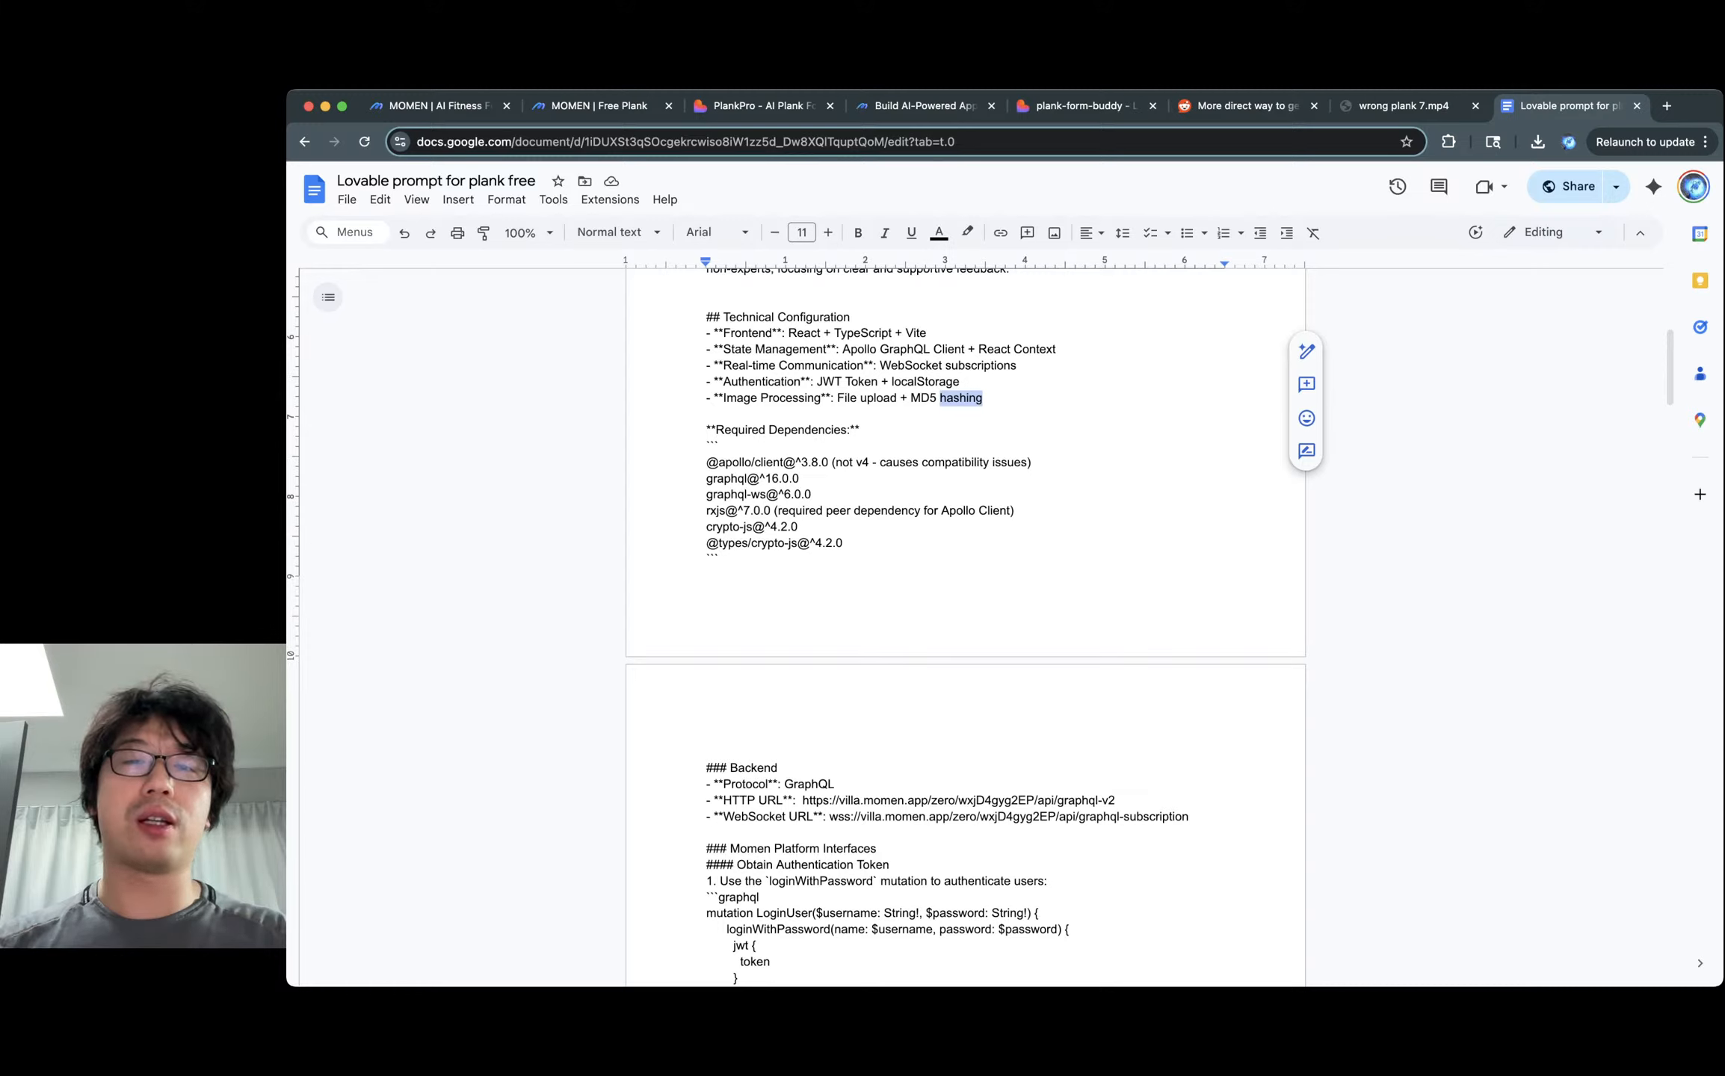
double_click(739, 398)
type("Media")
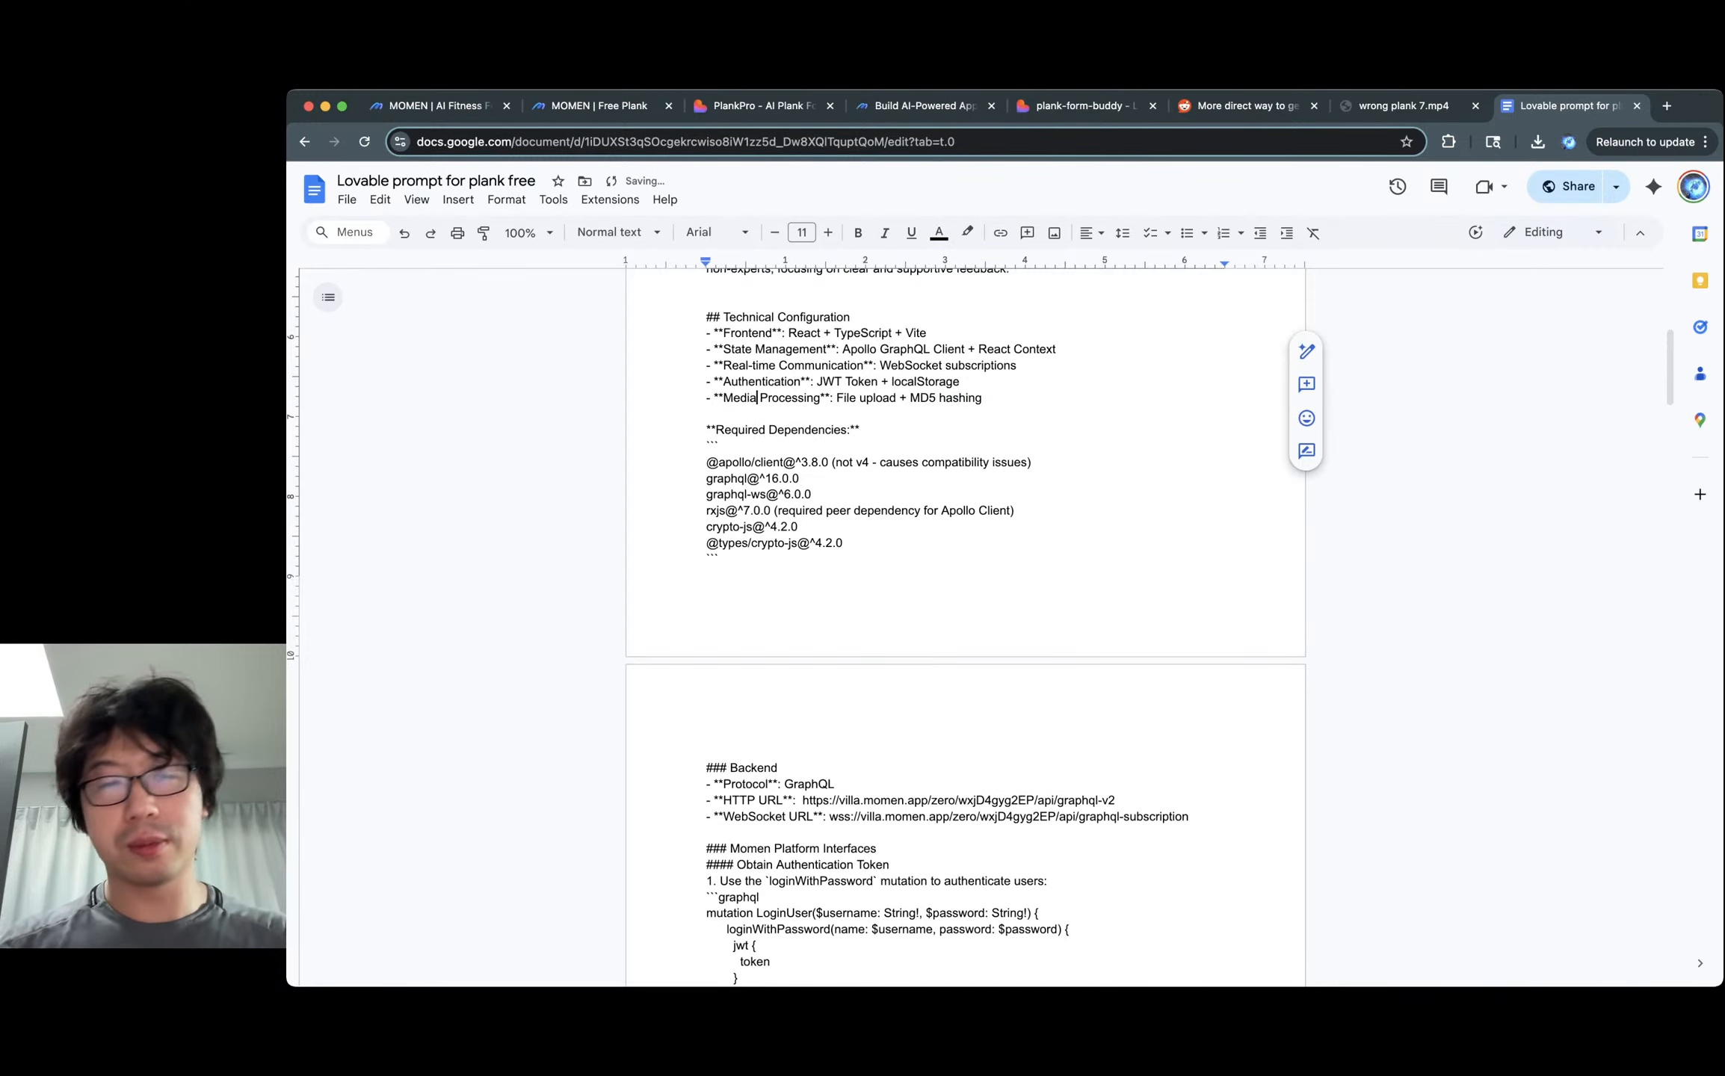
type("/File")
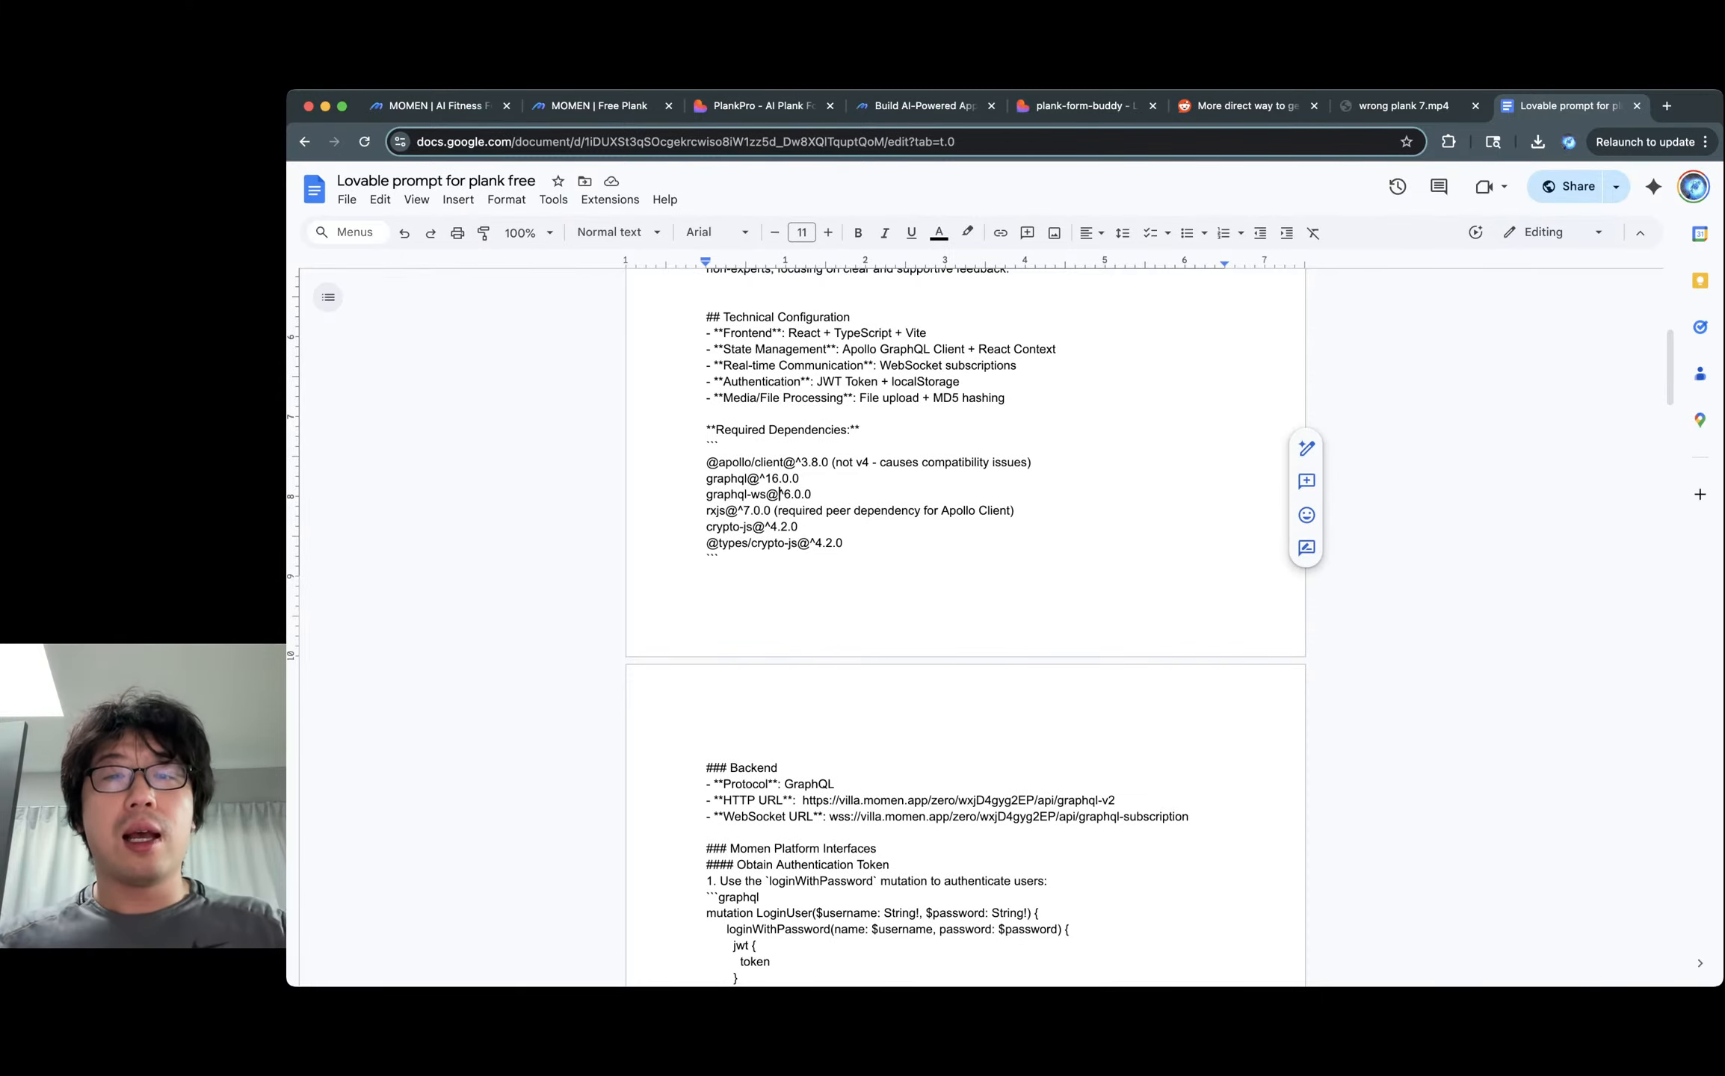
scroll(965, 628, "down", 2)
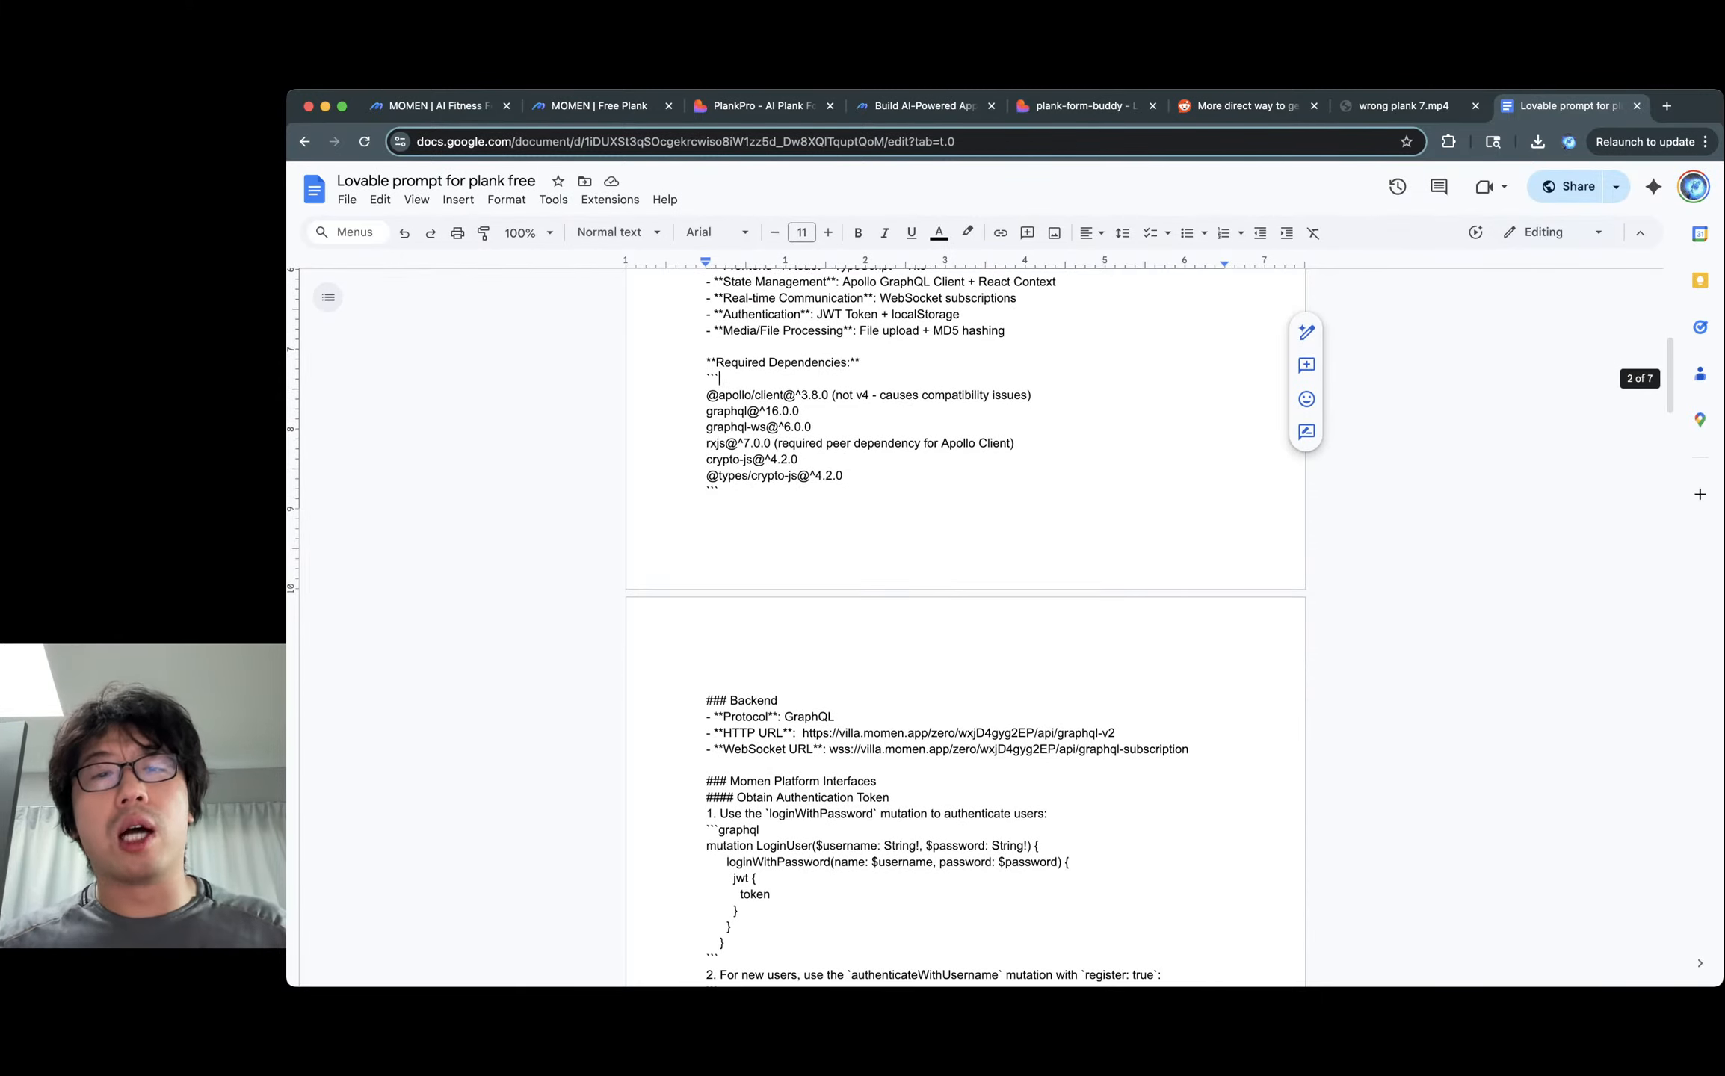
left_click_drag(892, 395, 721, 491)
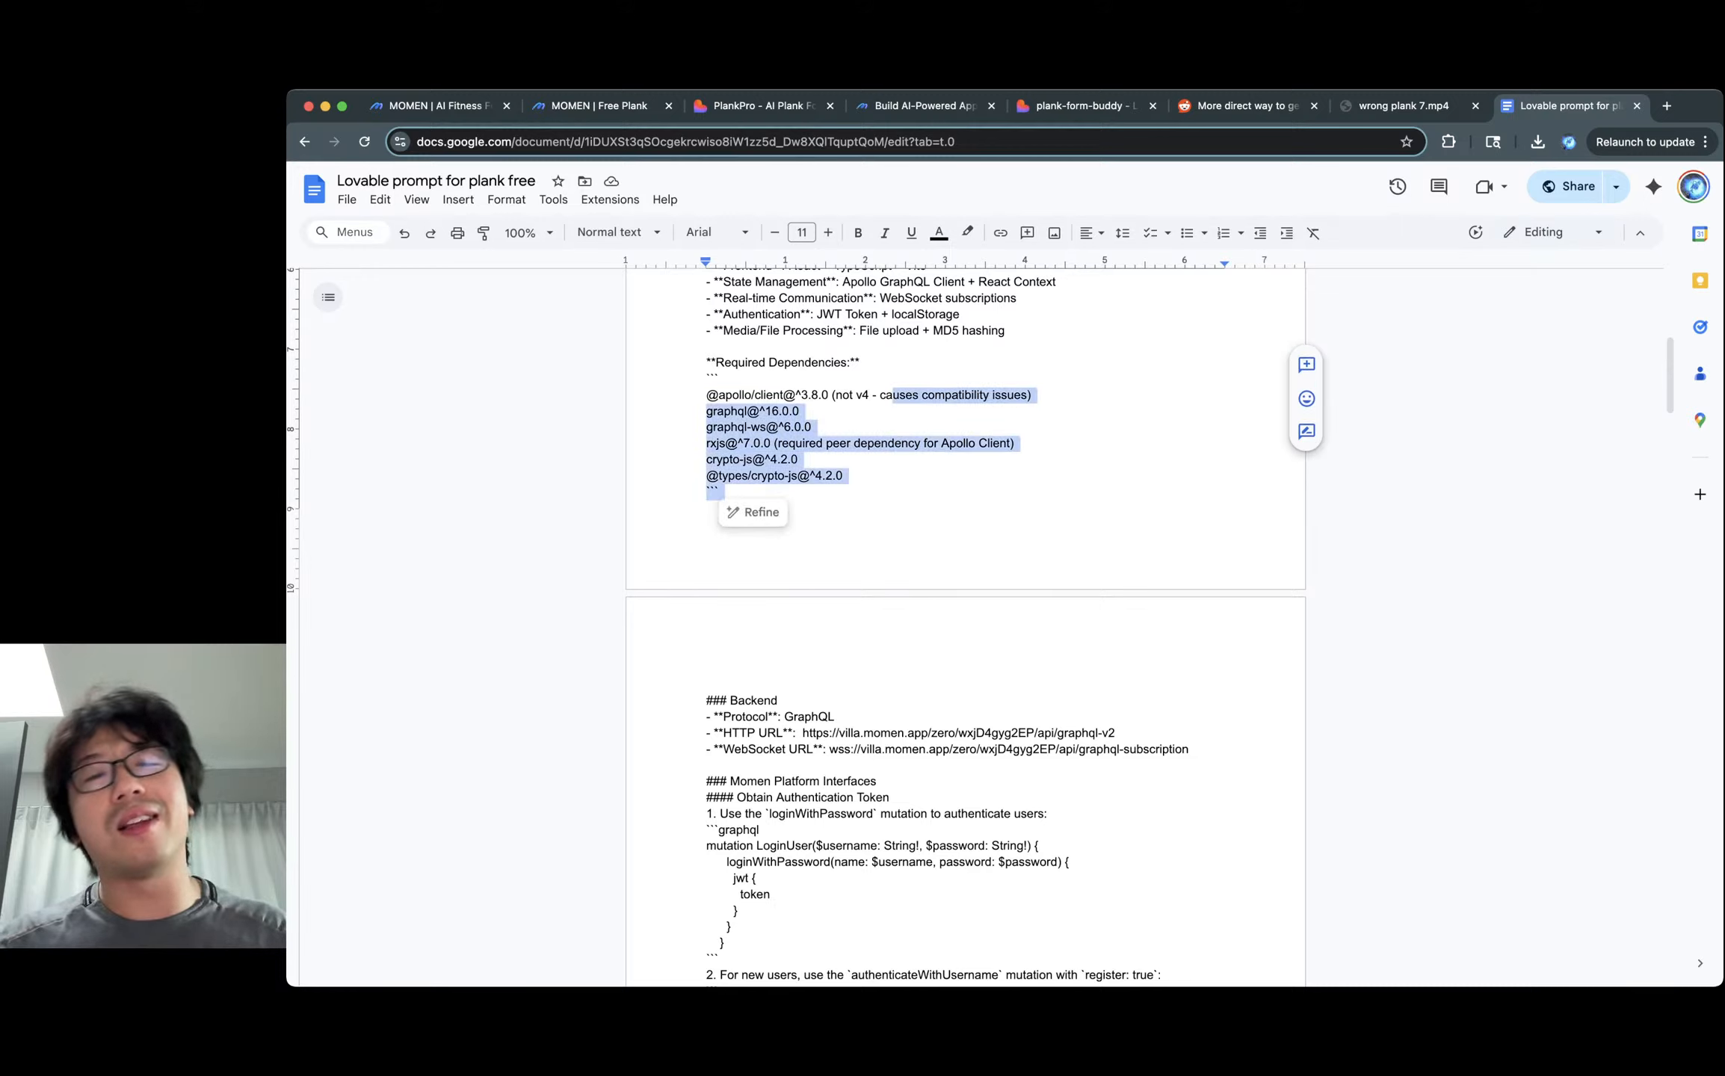
left_click_drag(846, 477, 720, 379)
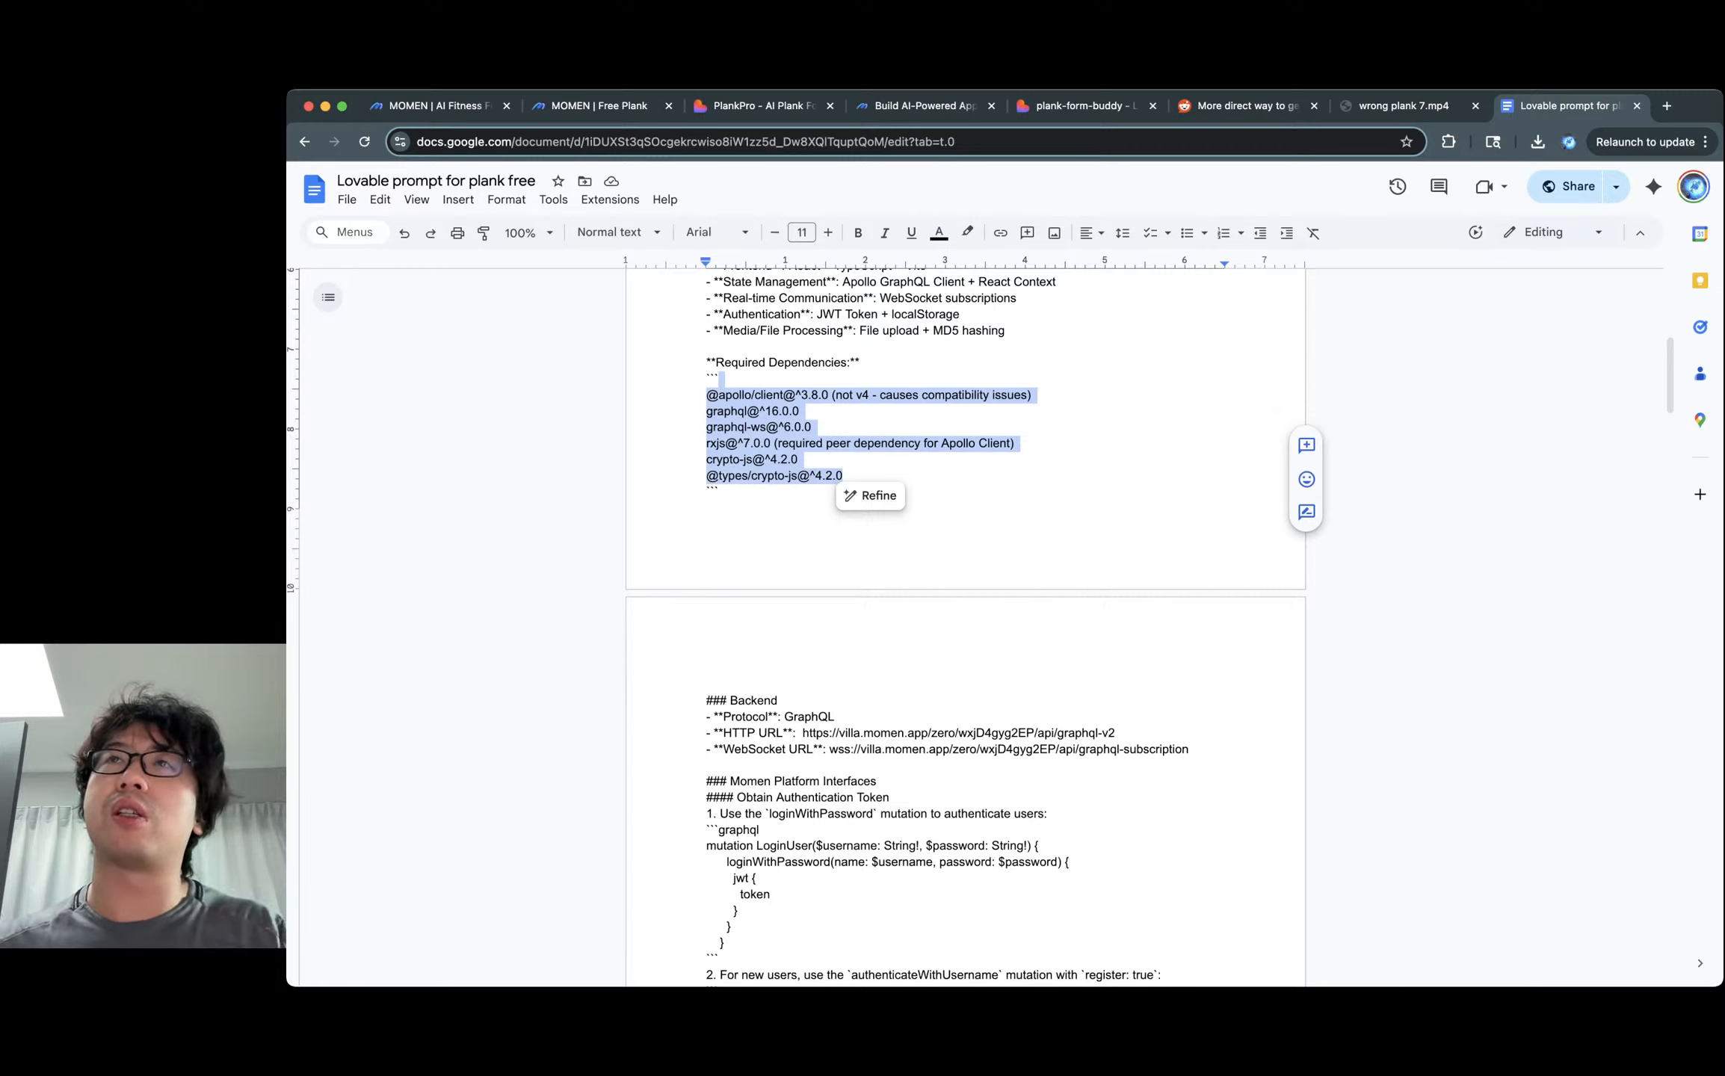
left_click(720, 379)
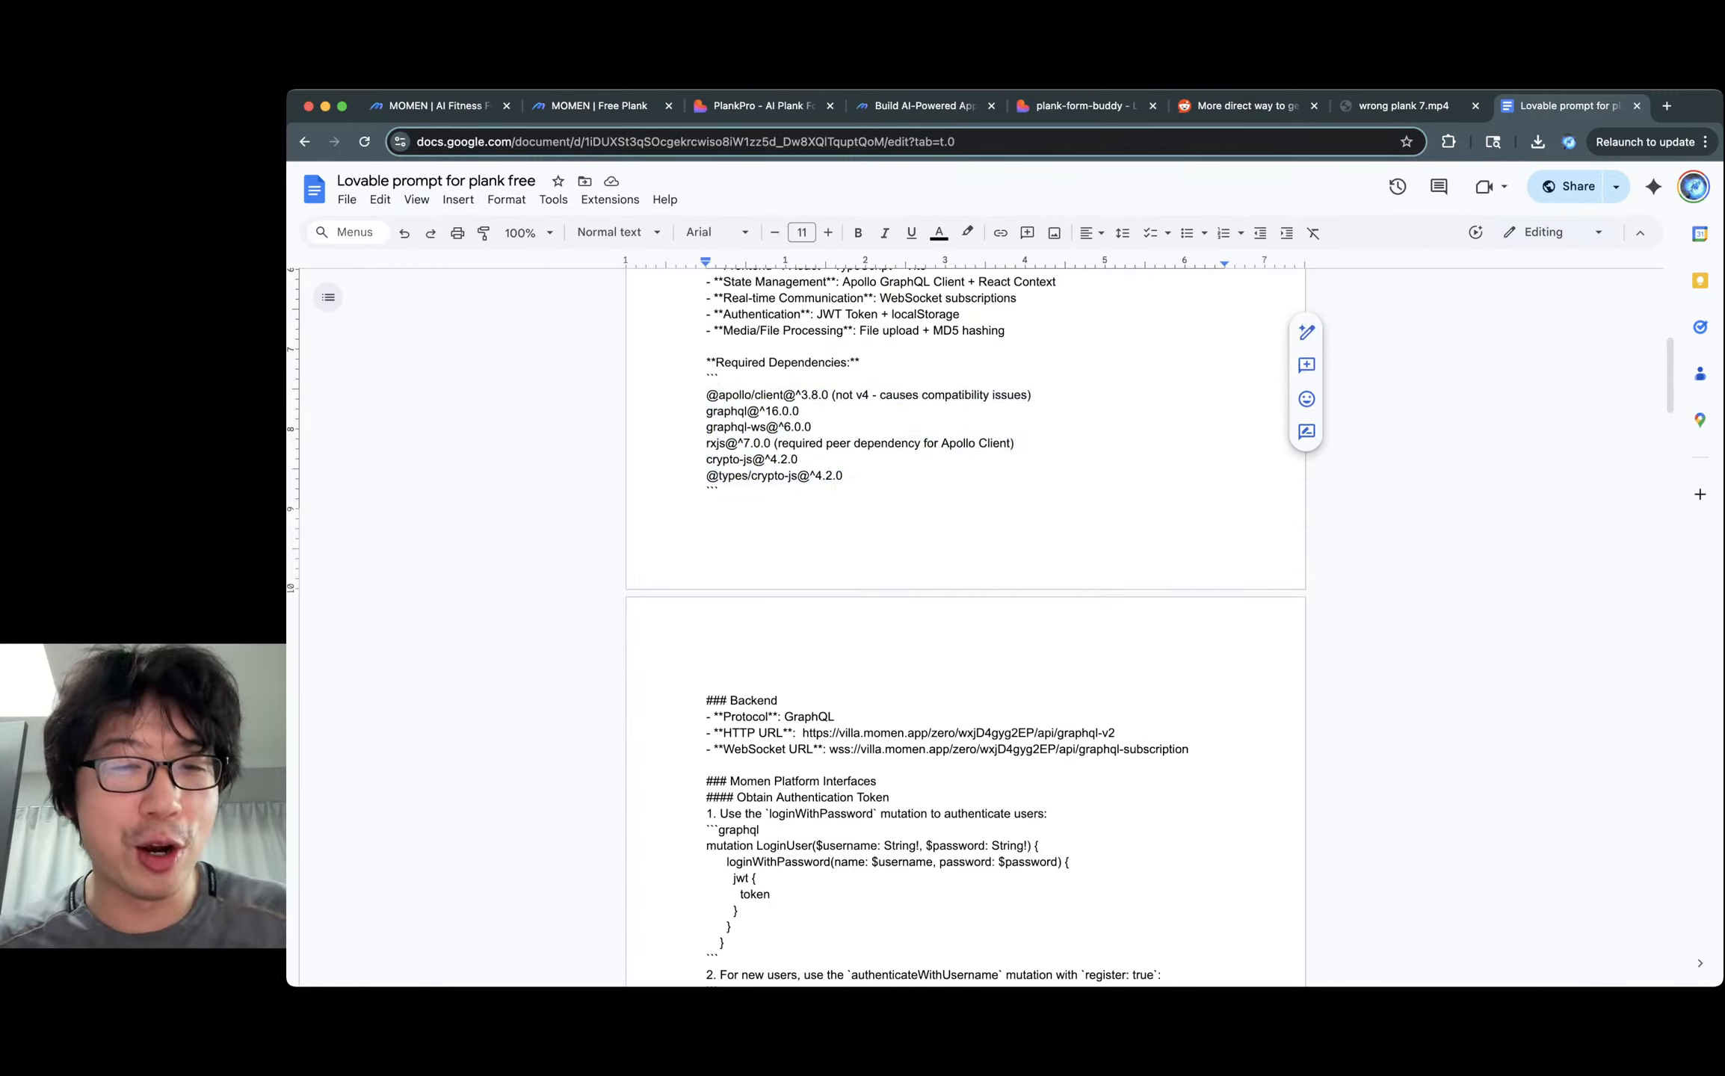
left_click(844, 476)
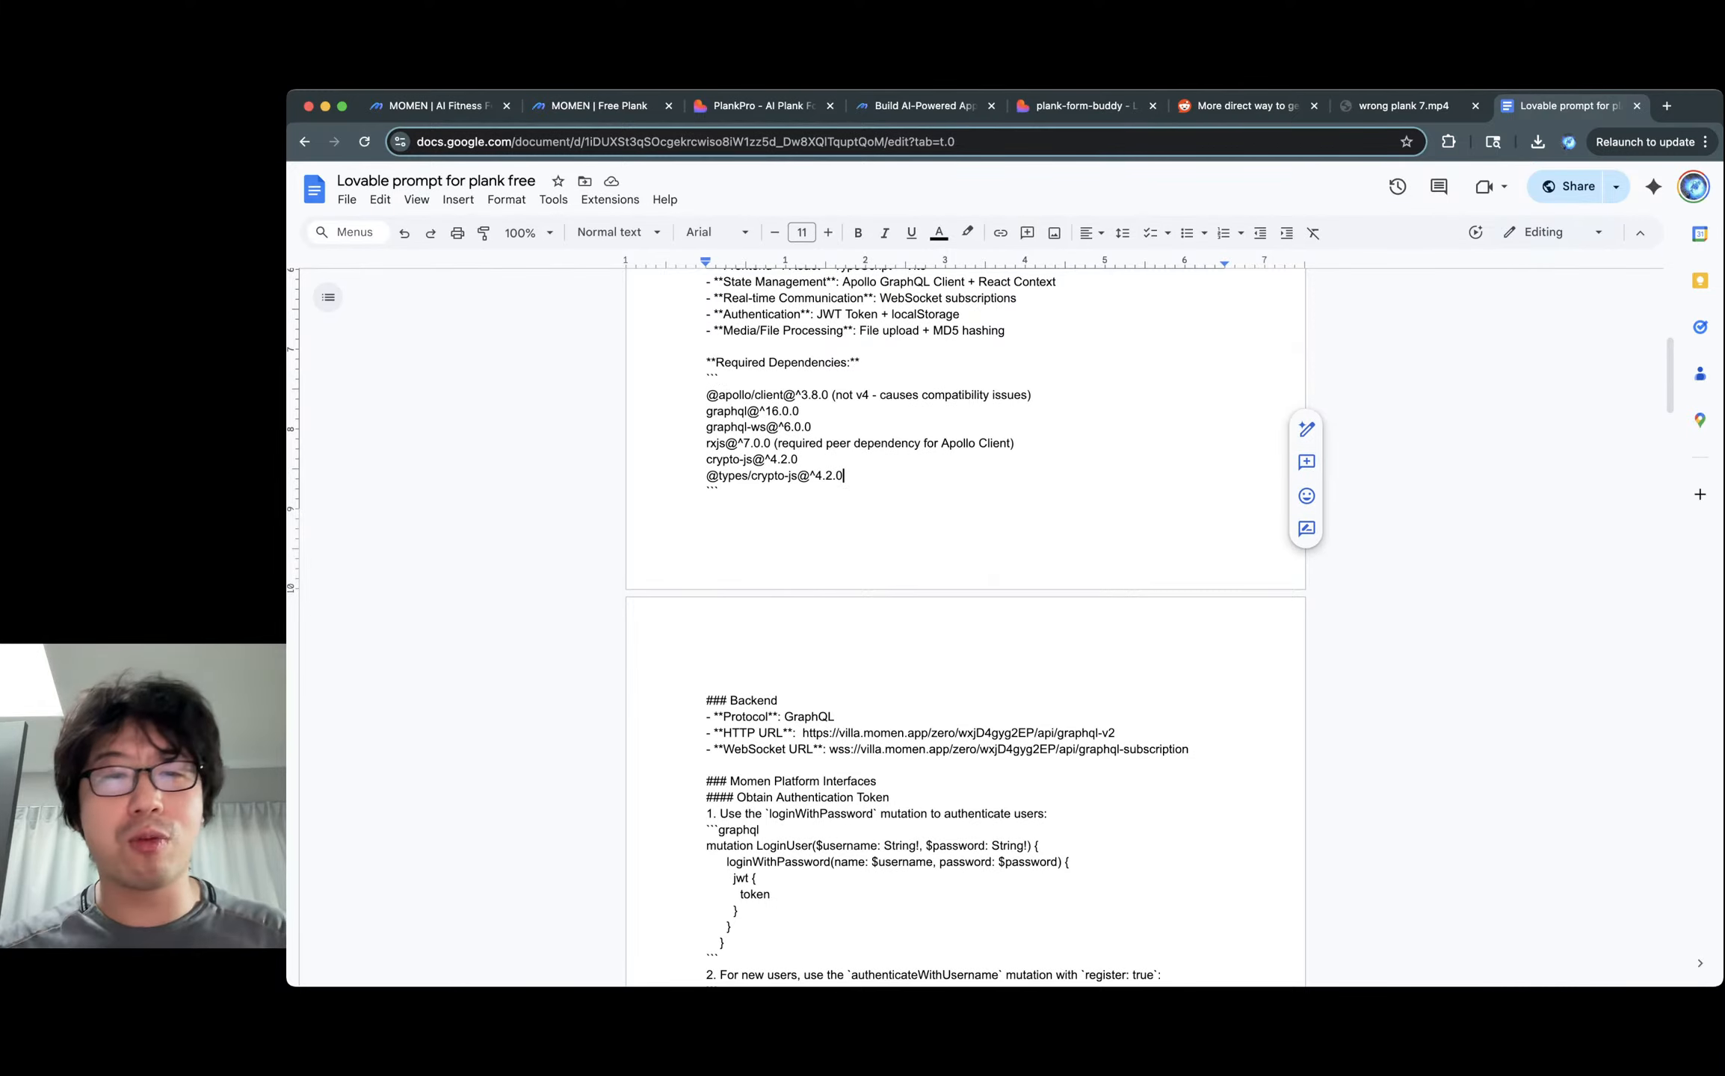
left_click_drag(844, 476, 705, 490)
scroll(965, 628, "down", 5)
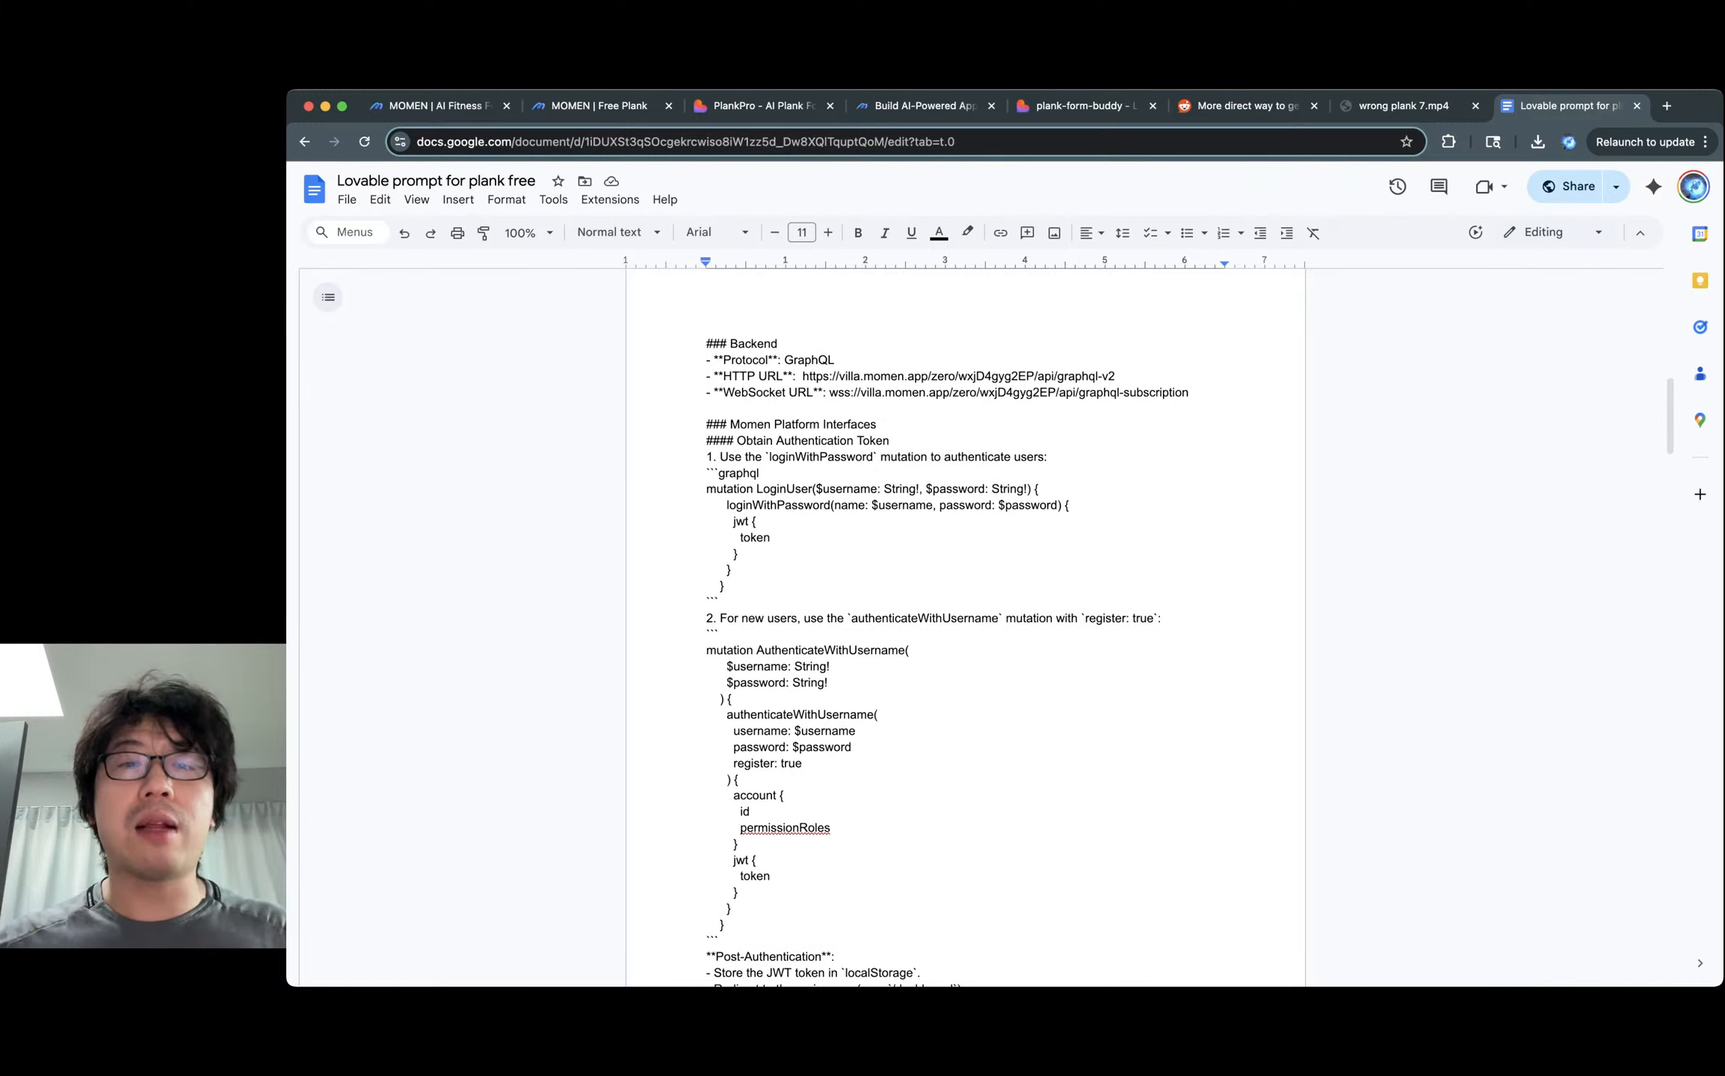
scroll(745, 343, "down", 1)
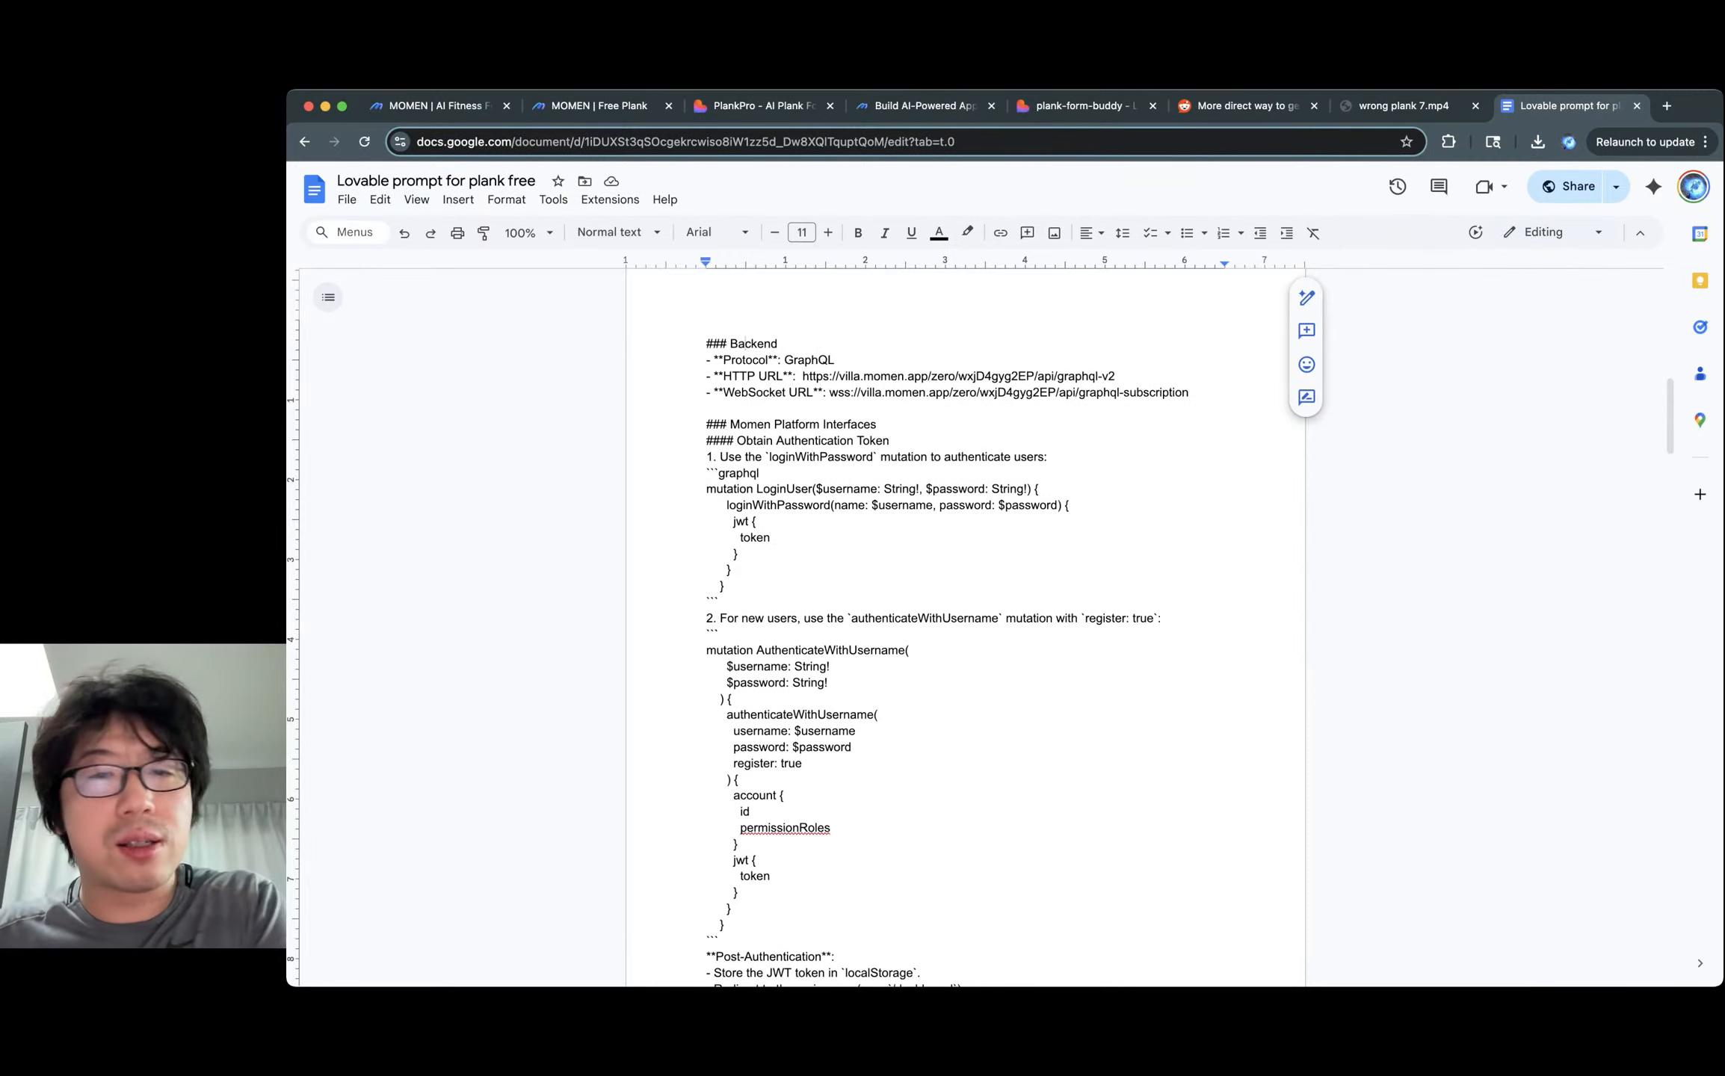
left_click(794, 360)
double_click(838, 360)
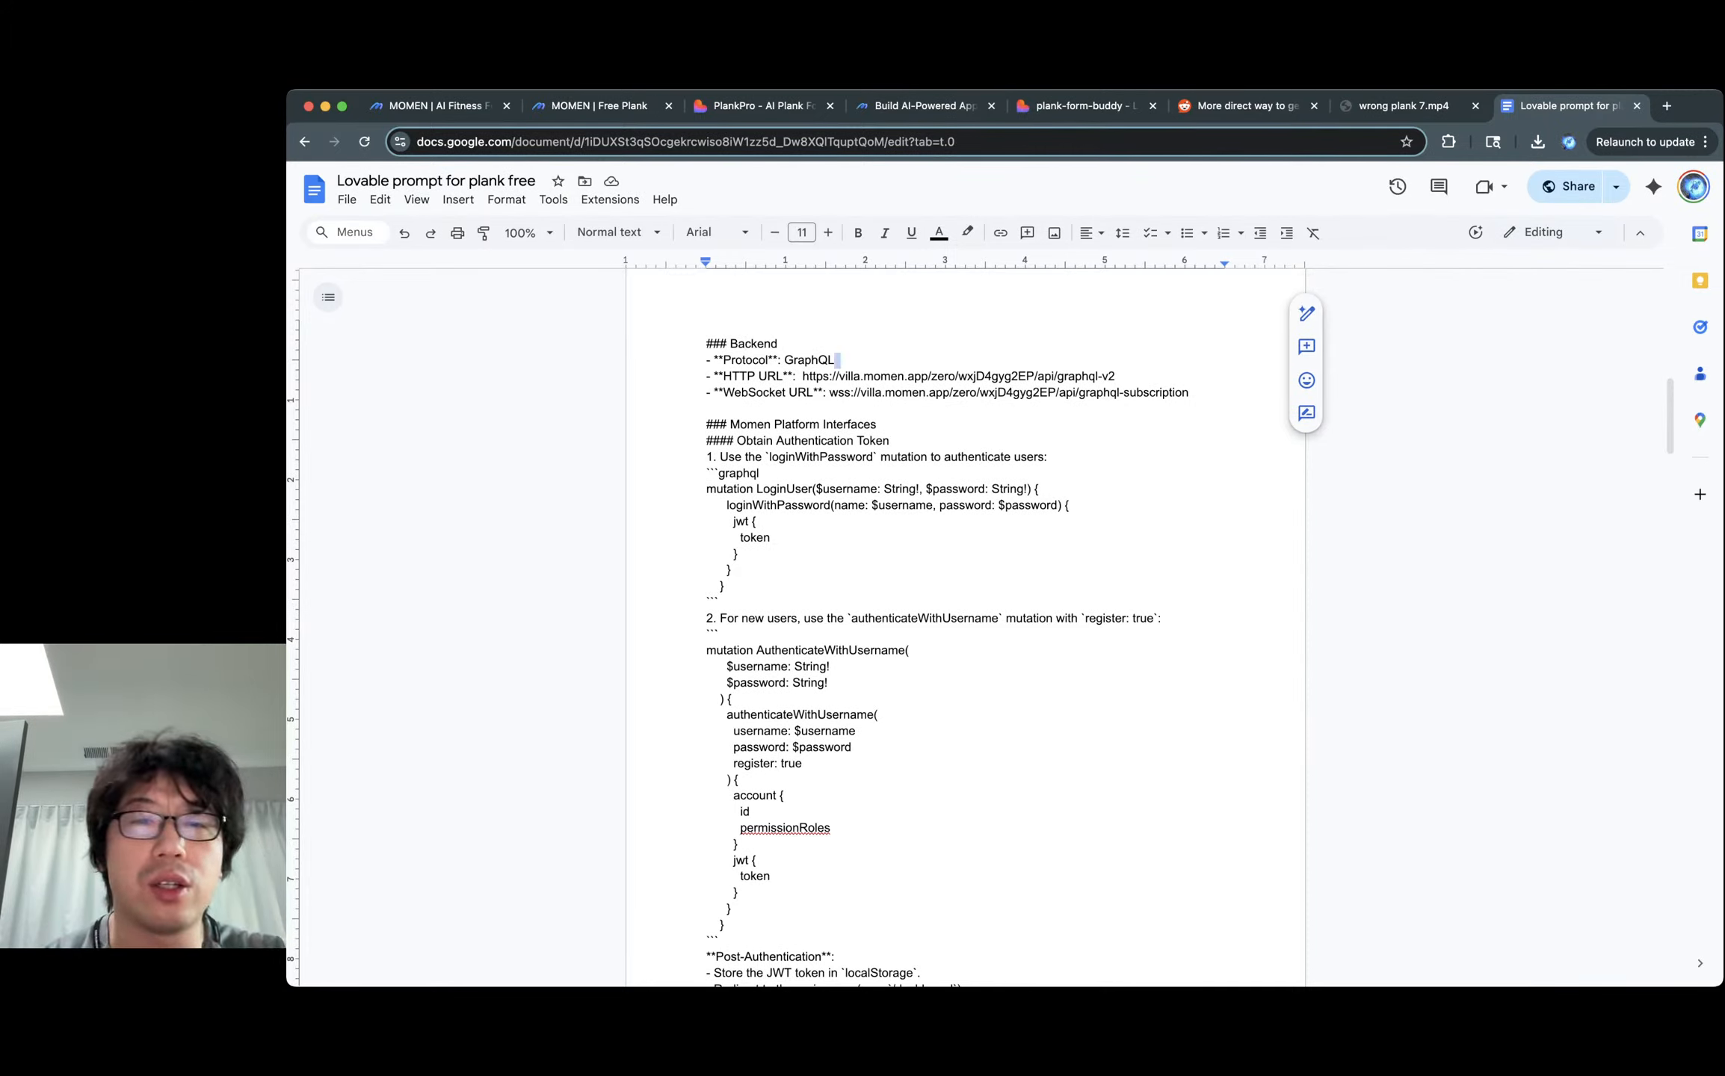
left_click(780, 344)
left_click(793, 361)
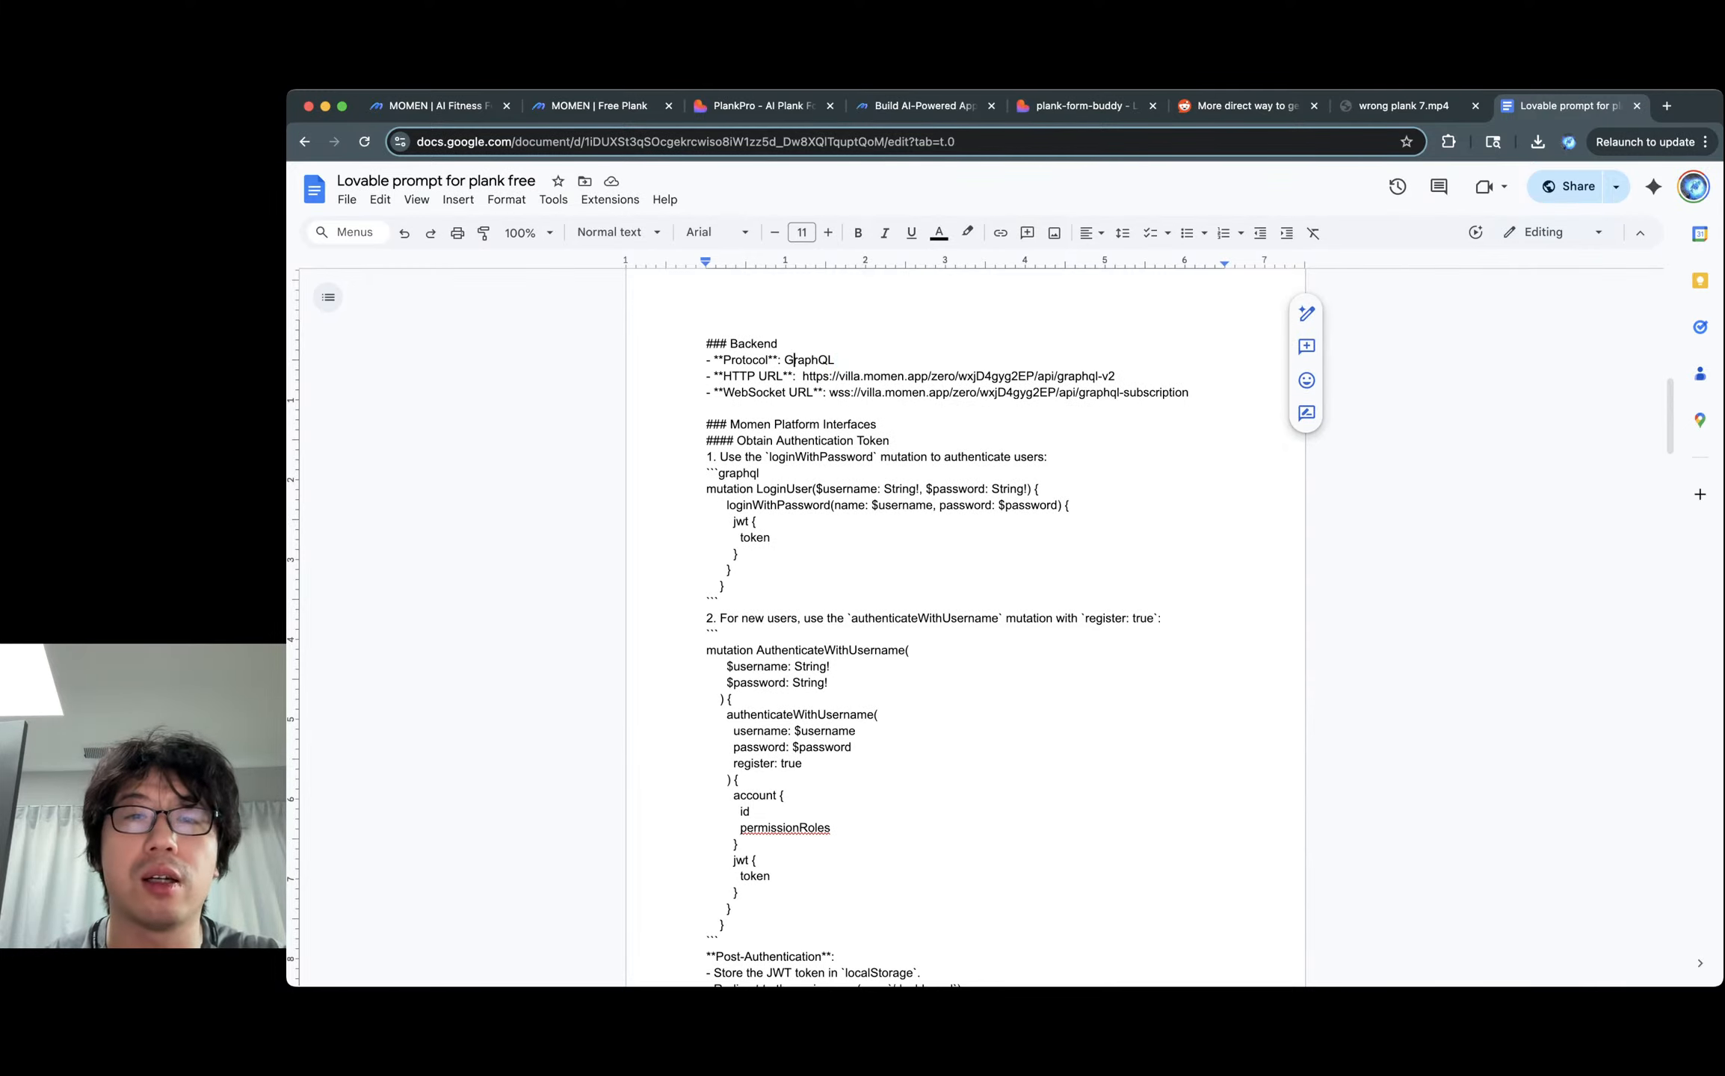
double_click(797, 360)
left_click(837, 360)
scroll(837, 361, "down", 1)
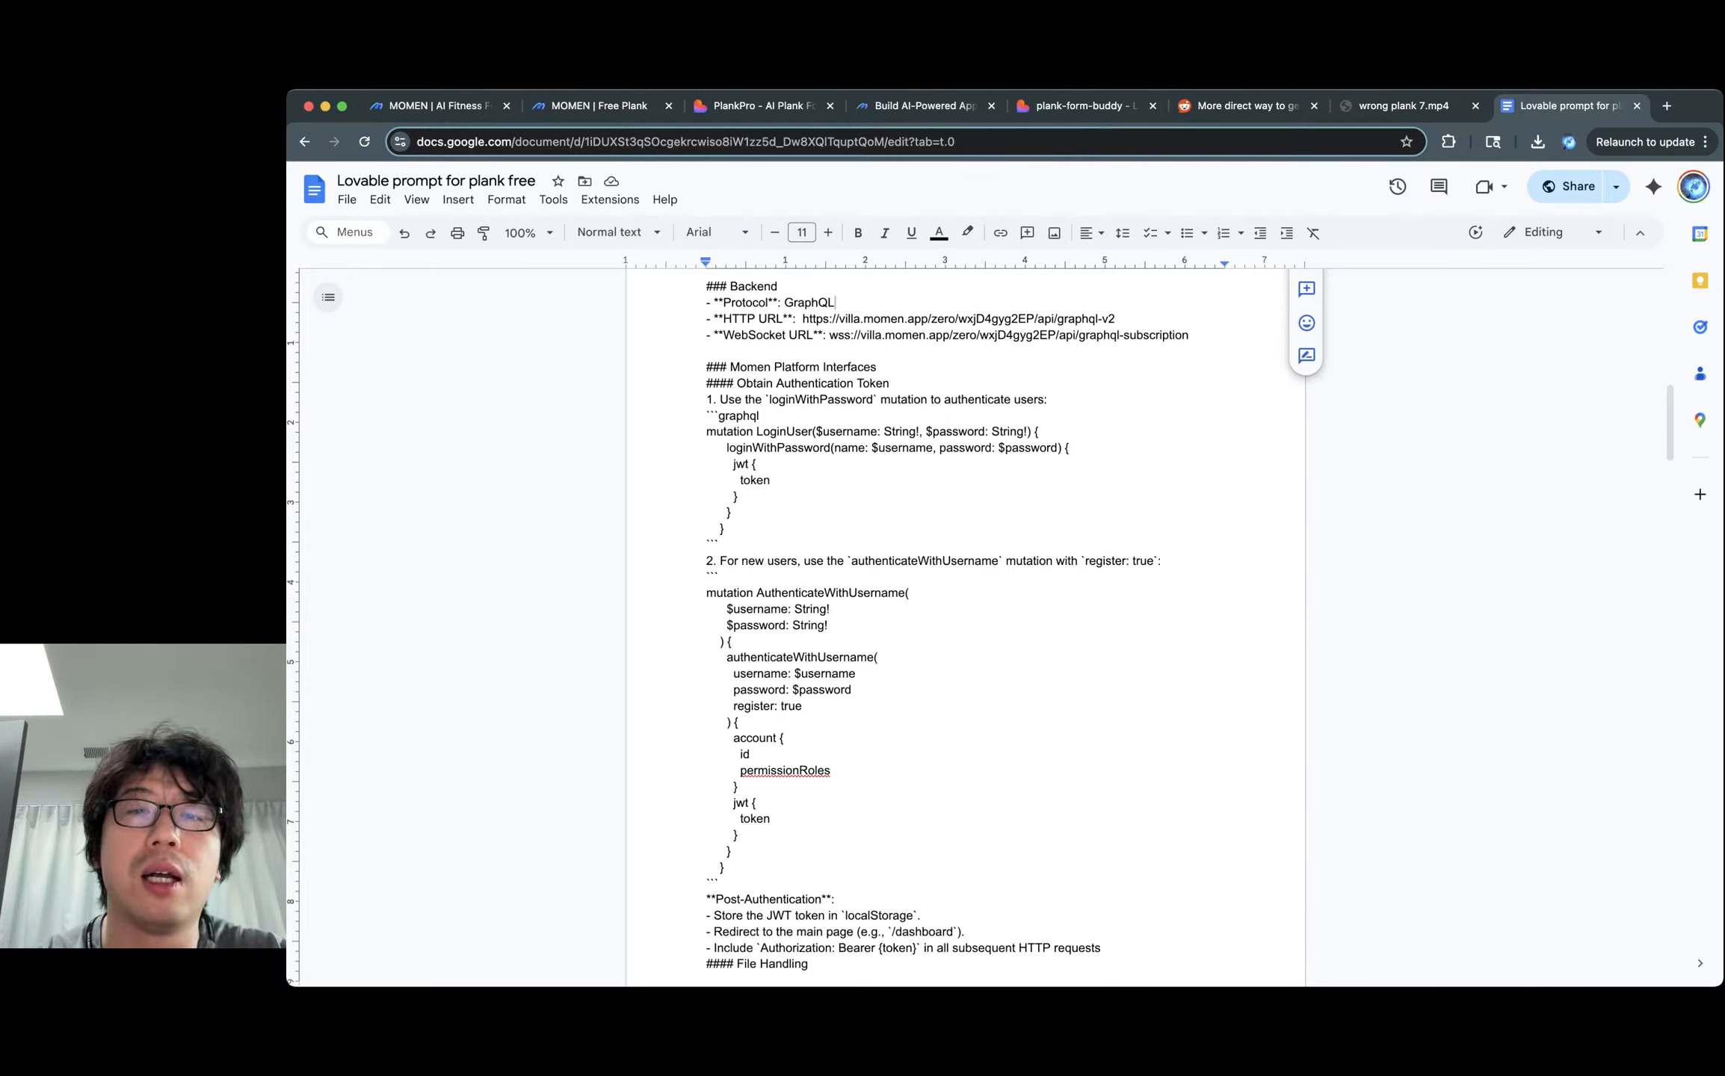
left_click_drag(802, 318, 1121, 318)
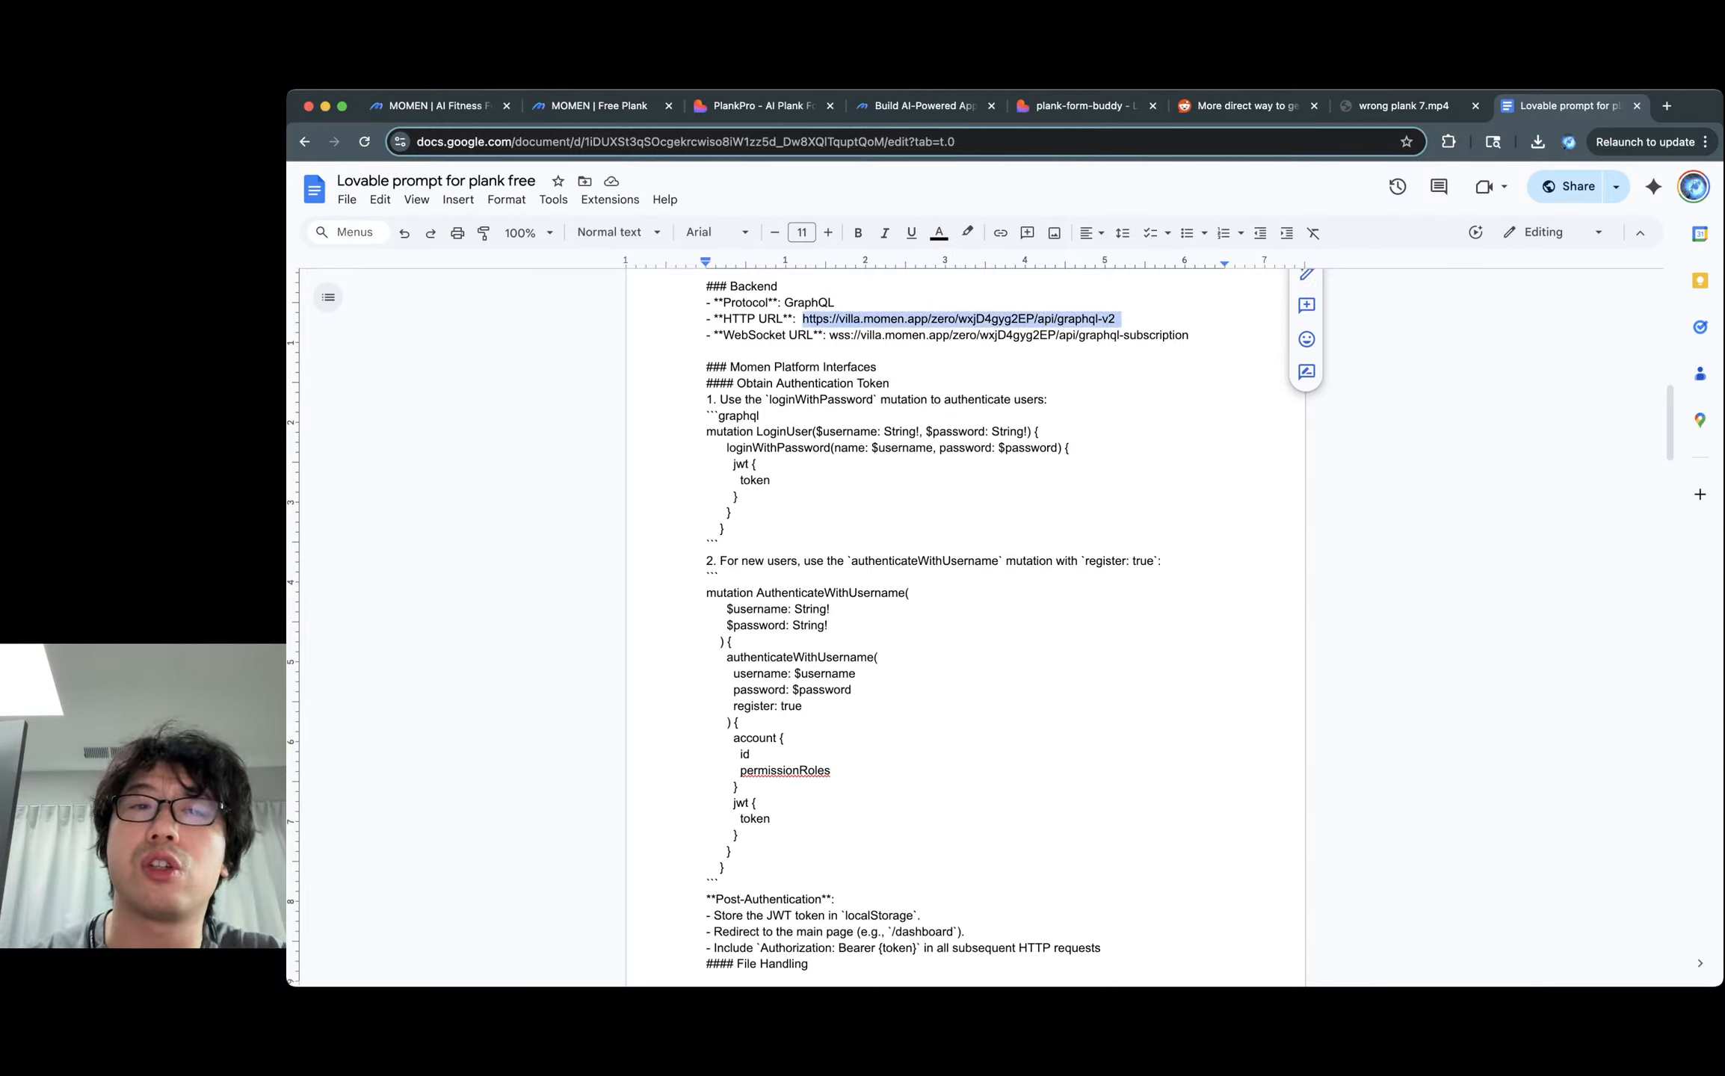
double_click(996, 320)
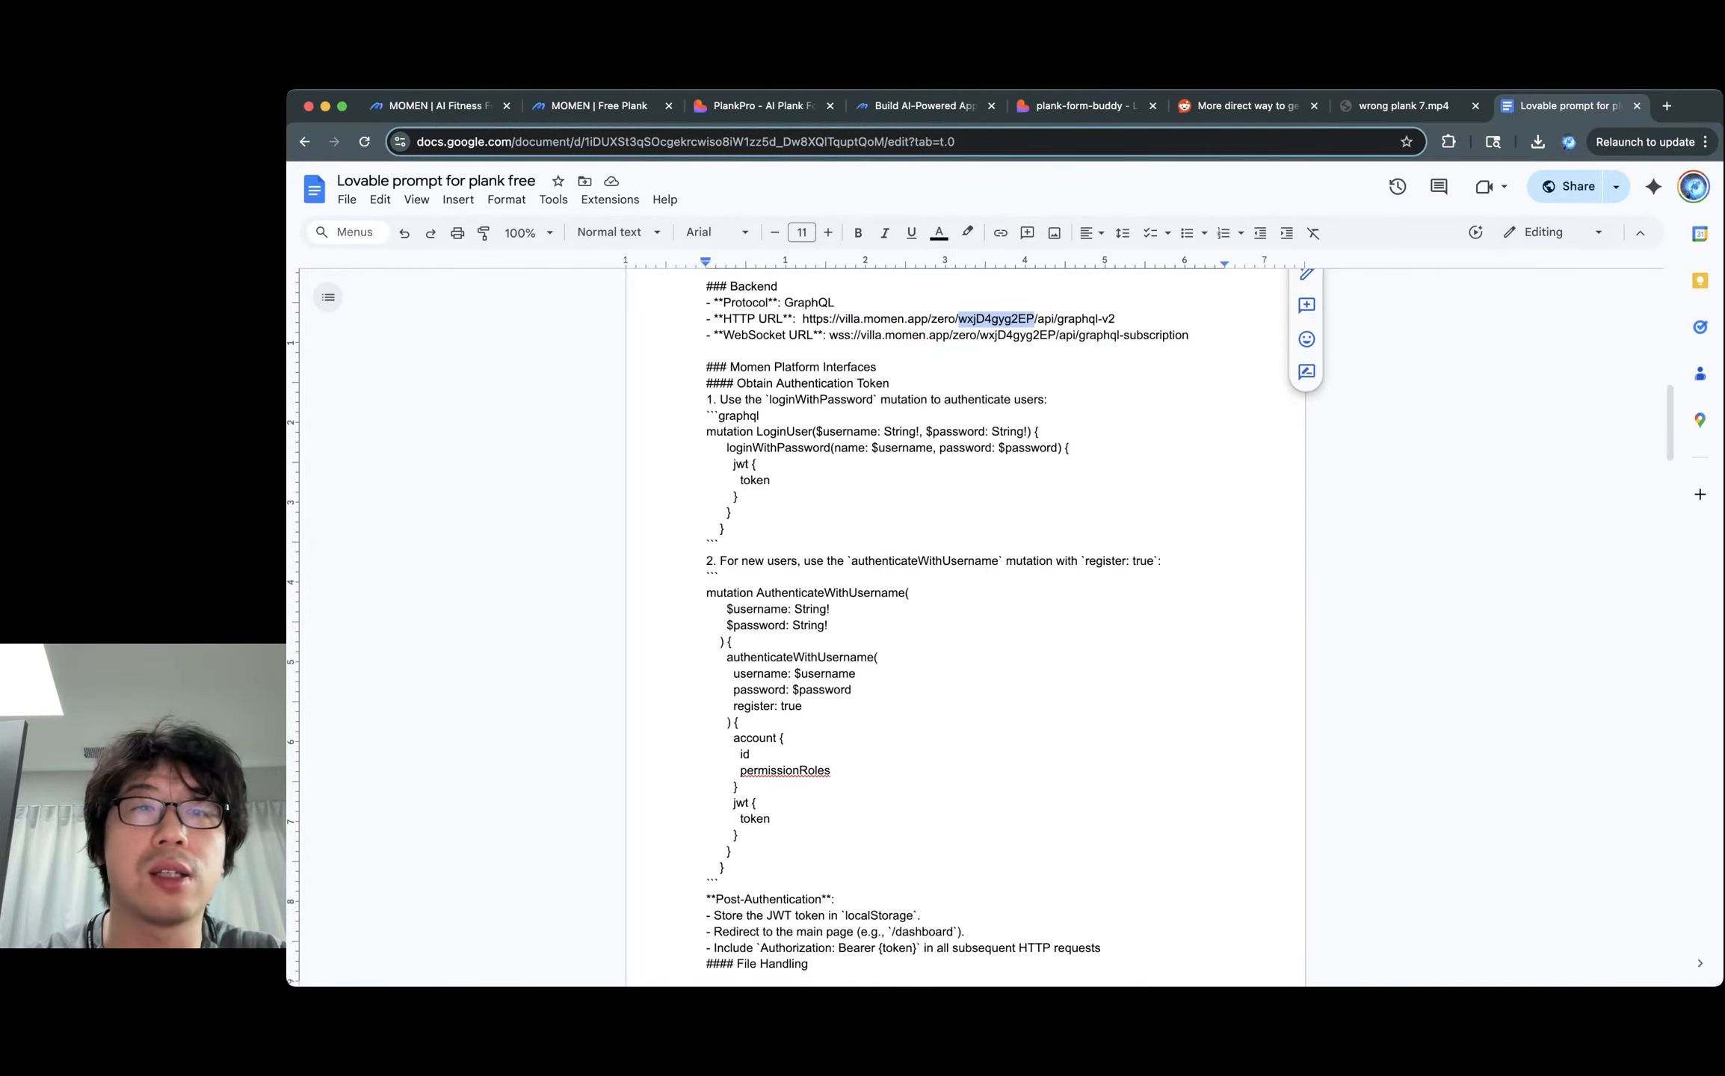
left_click(599, 105)
left_click(611, 141)
left_click(610, 141)
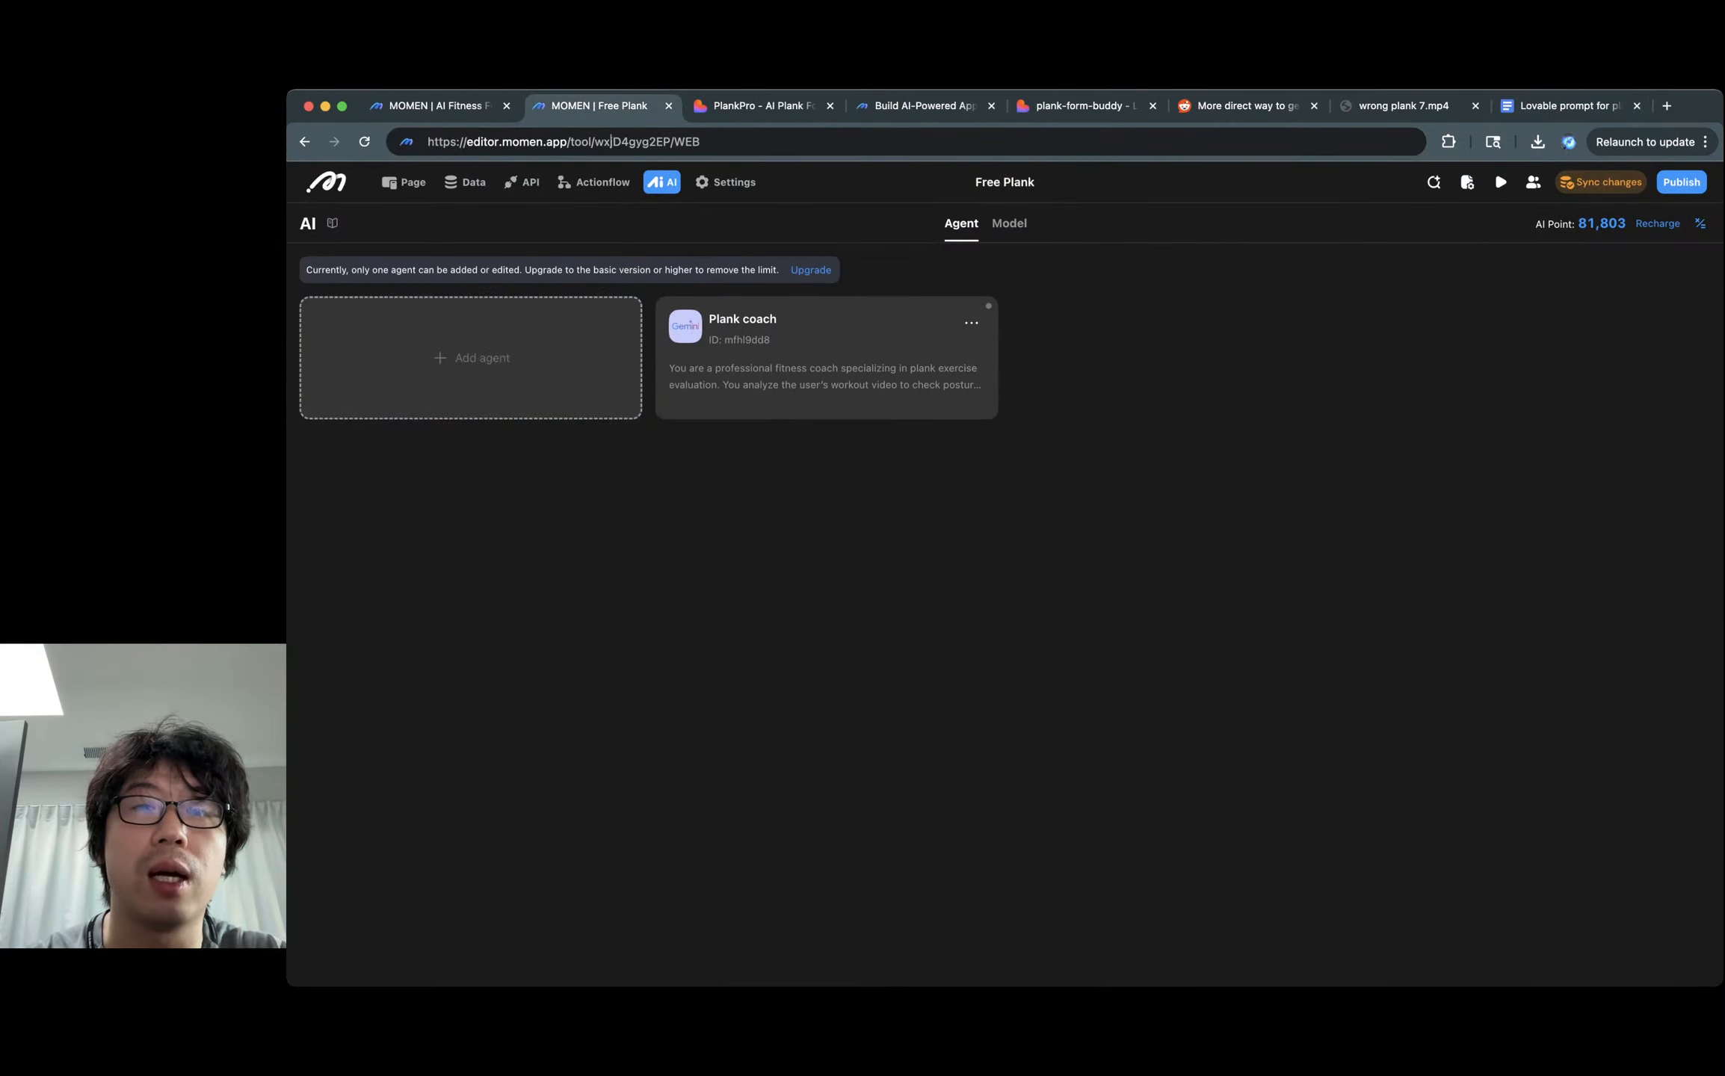
double_click(613, 142)
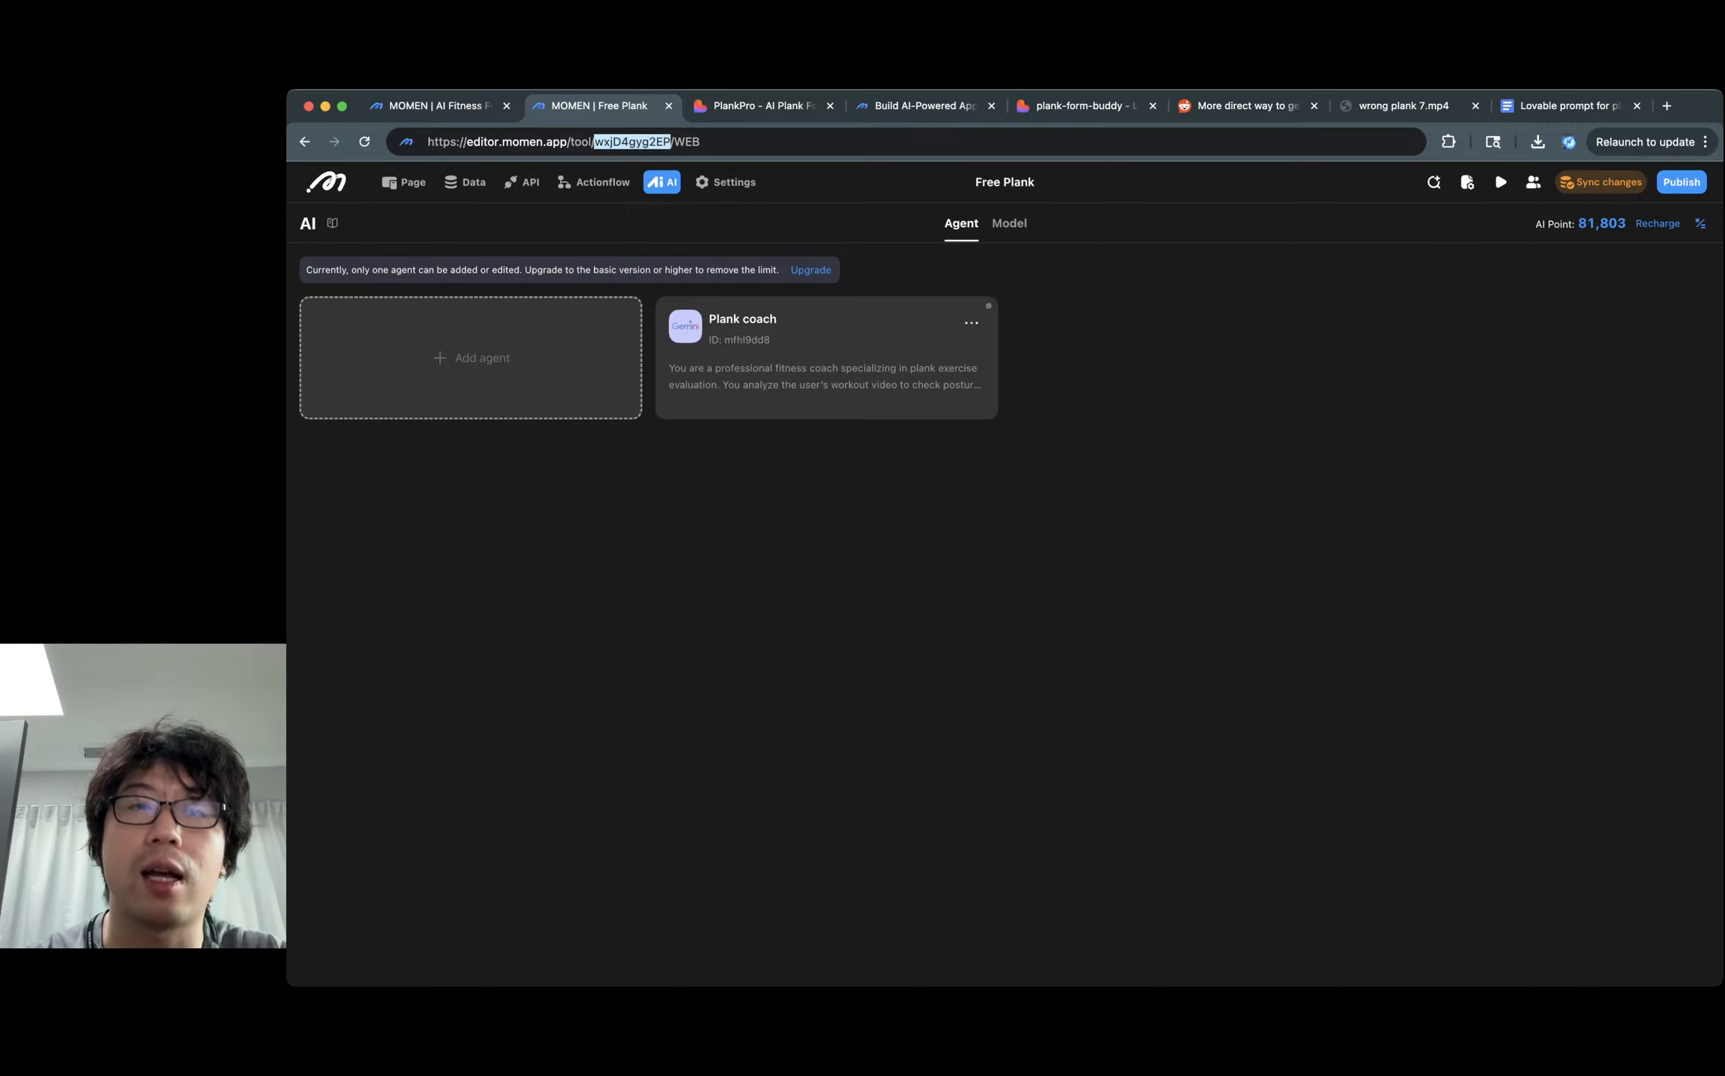
left_click(1569, 105)
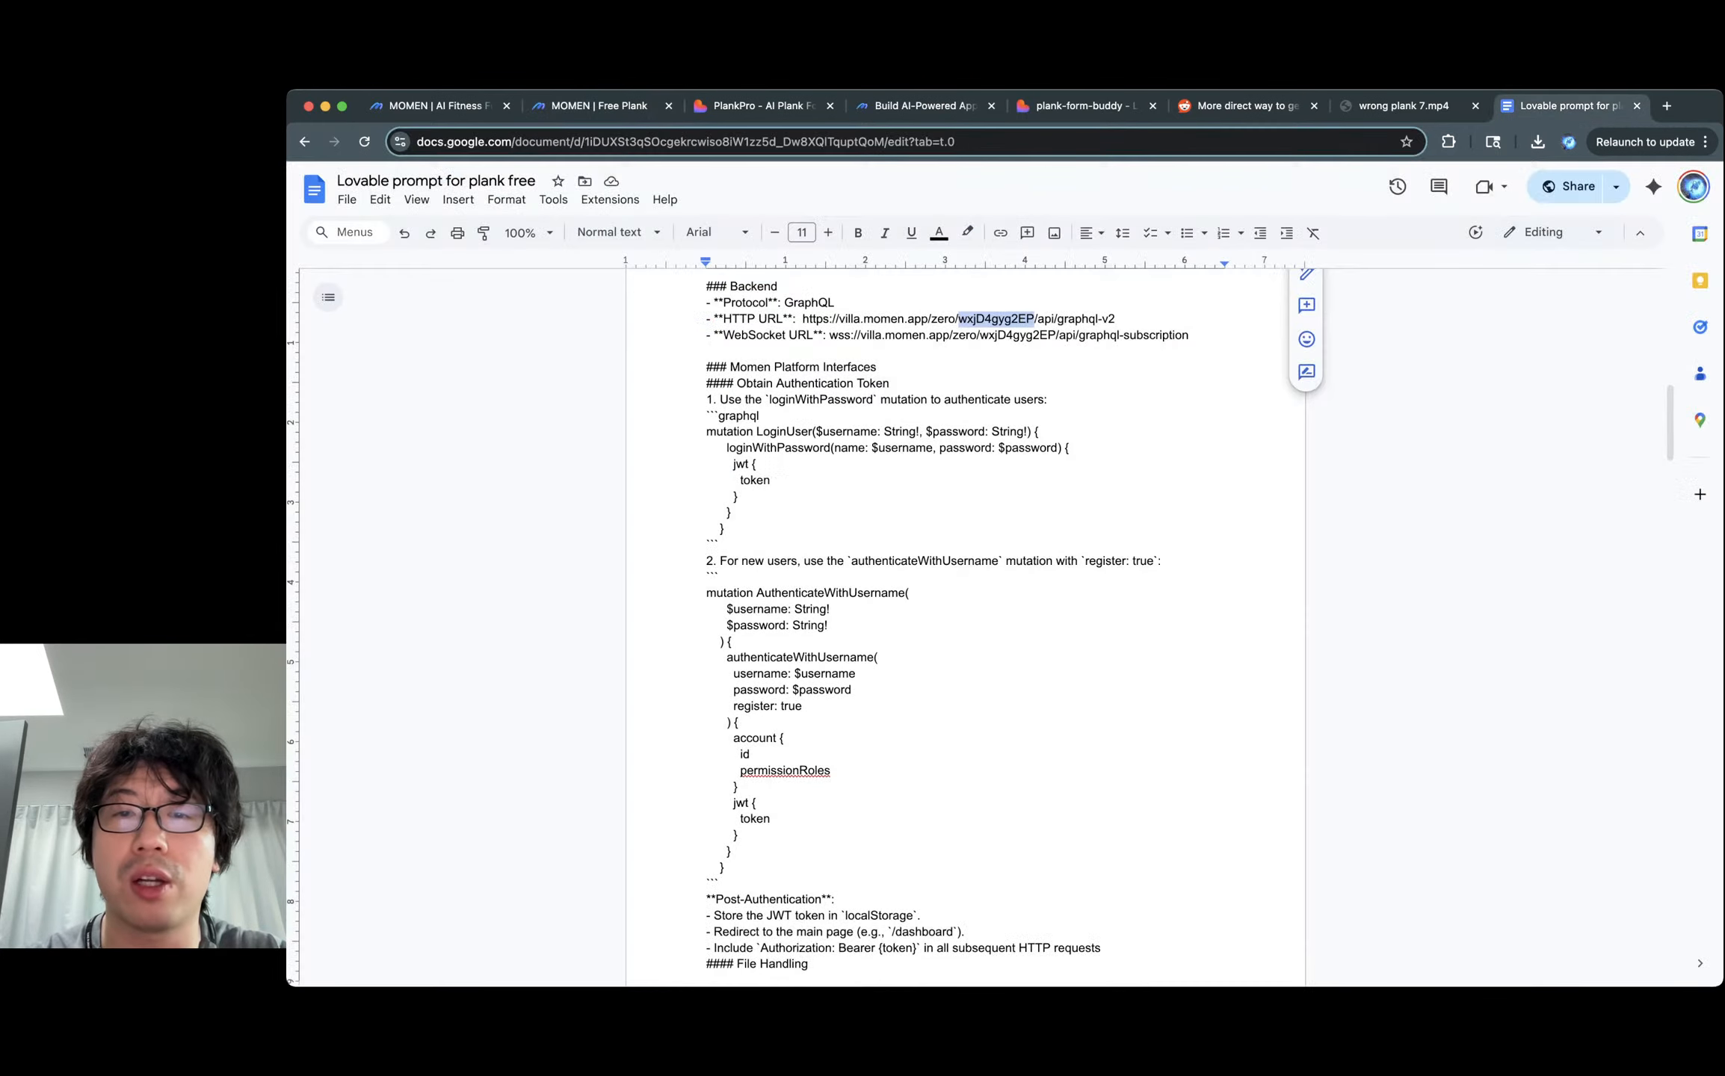
left_click(999, 319)
left_click(771, 335)
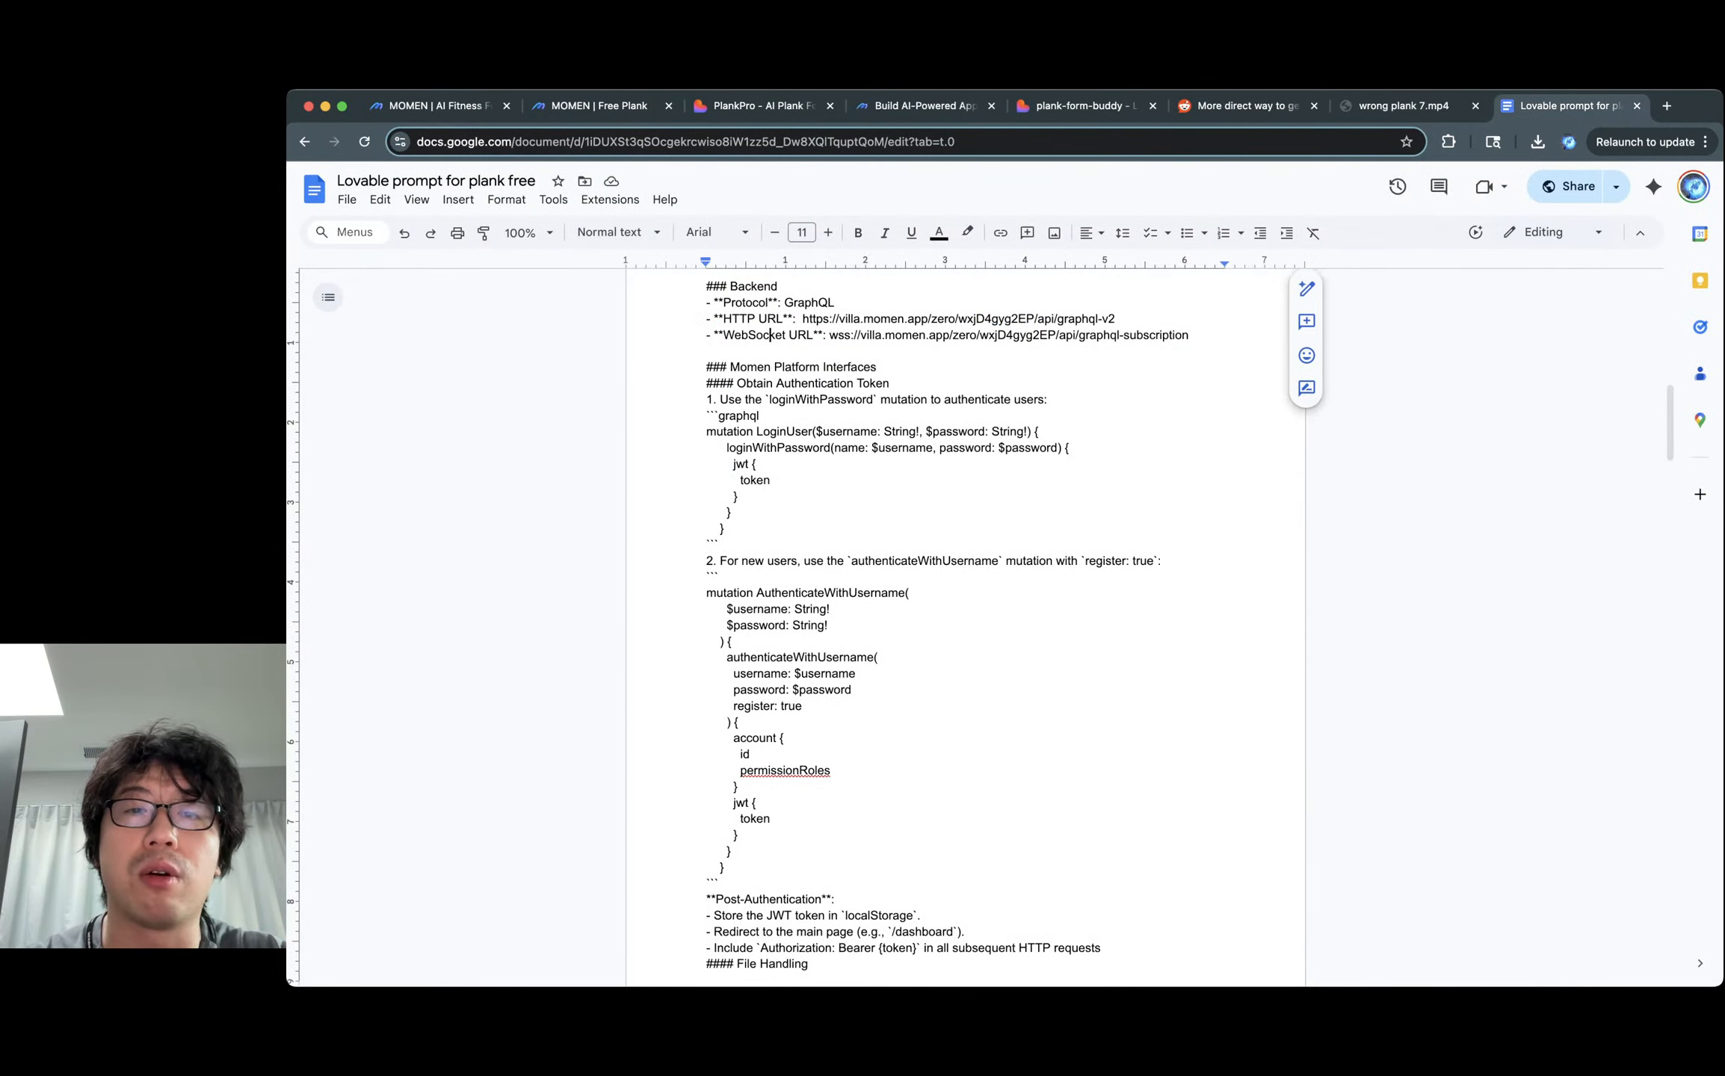
scroll(964, 621, "down", 2)
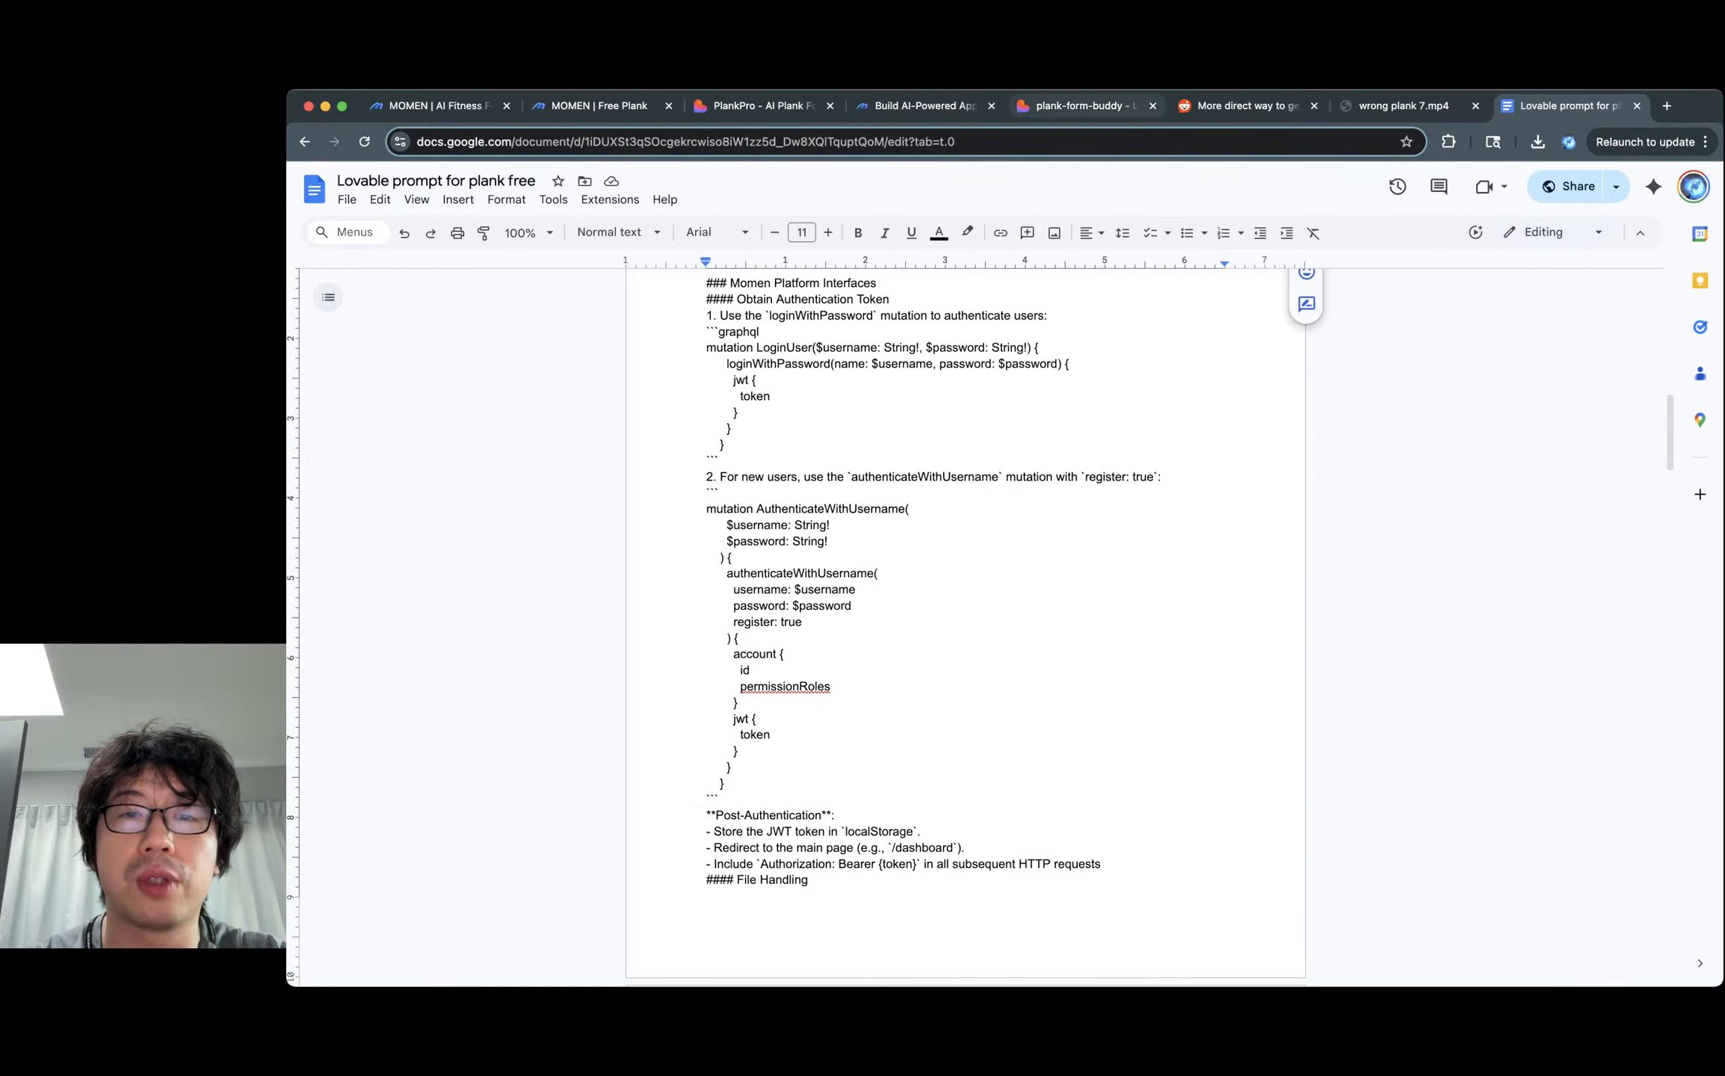
left_click_drag(852, 283, 849, 508)
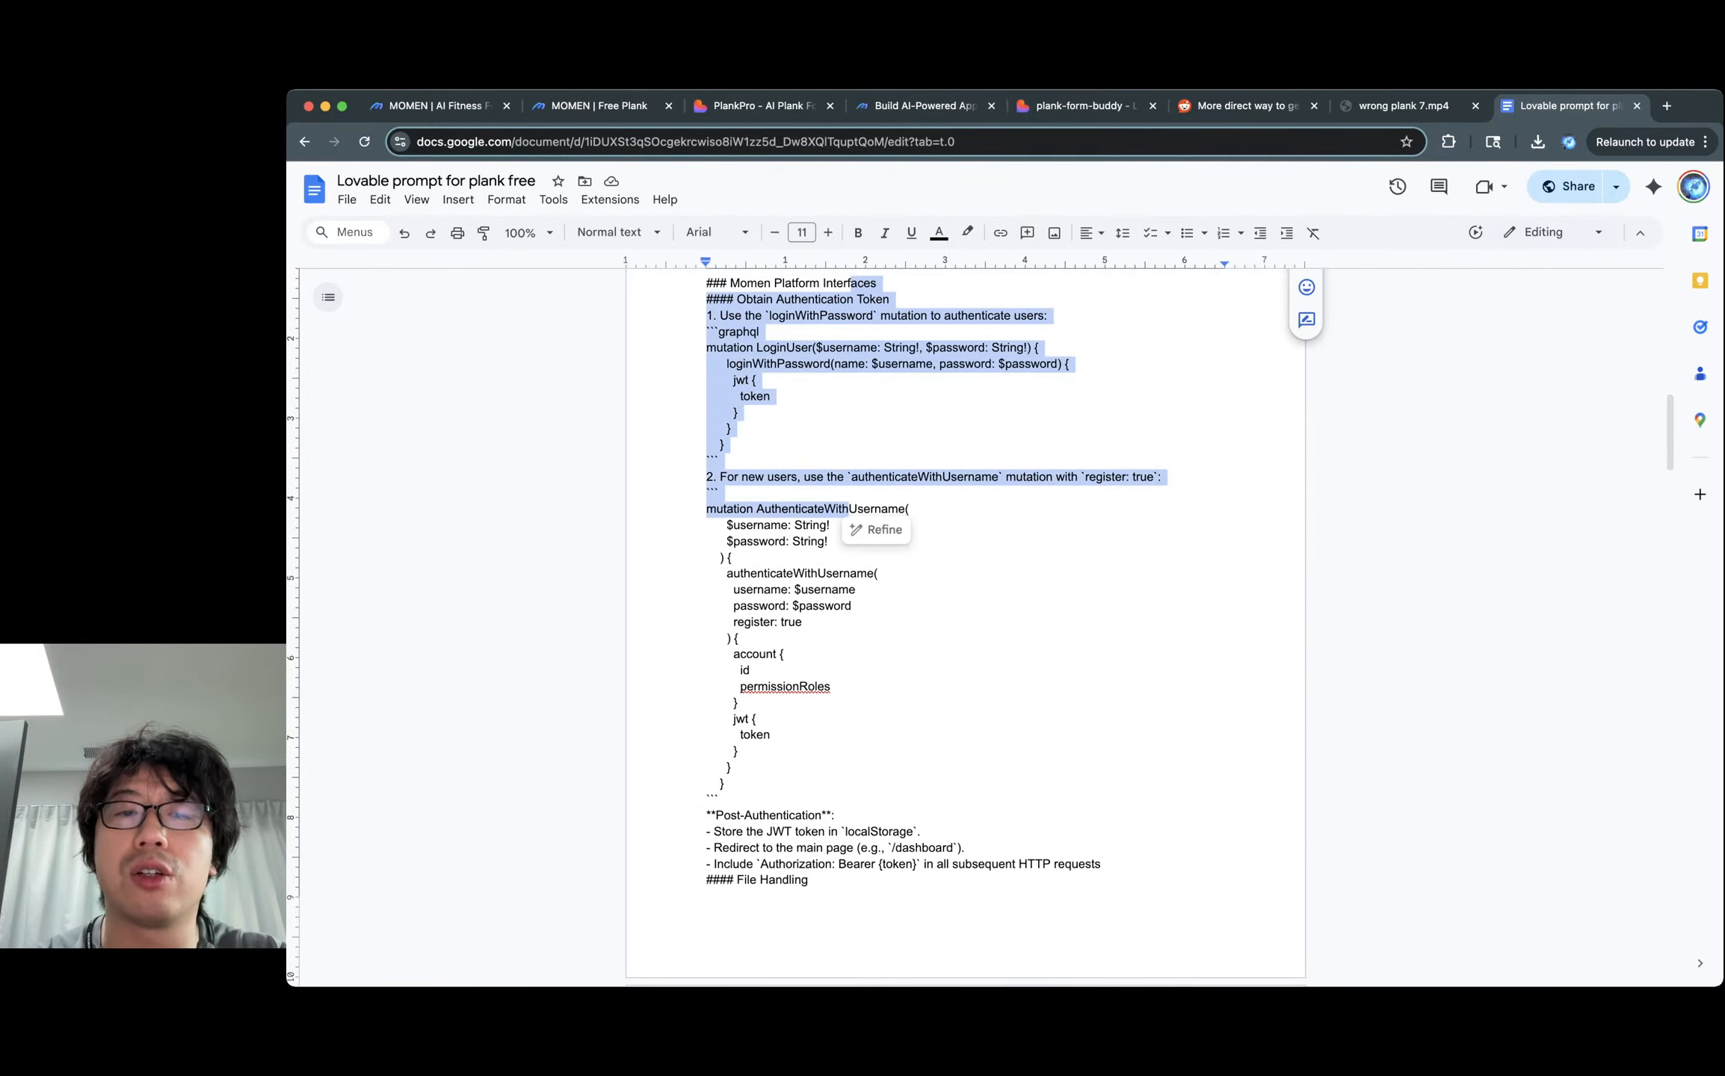
left_click(740, 413)
scroll(844, 523, "down", 2)
left_click_drag(915, 398, 792, 670)
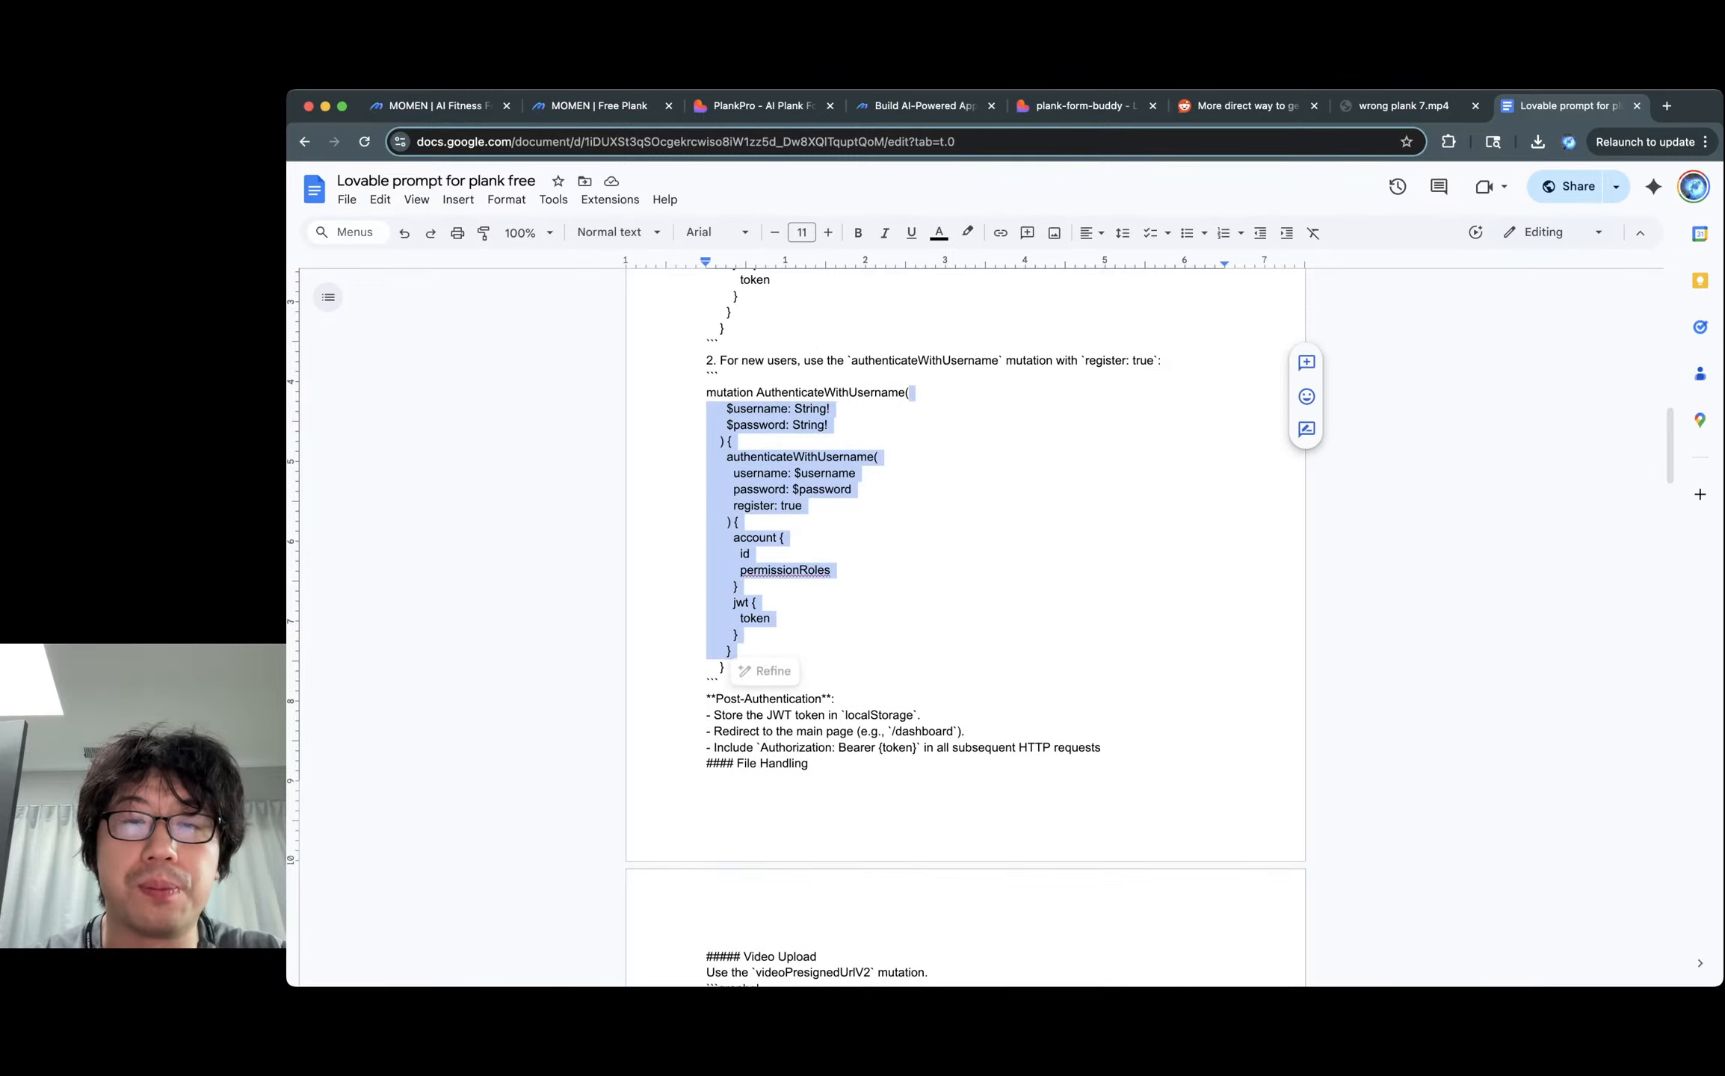
scroll(897, 658, "down", 4)
left_click(971, 423)
scroll(964, 627, "down", 2)
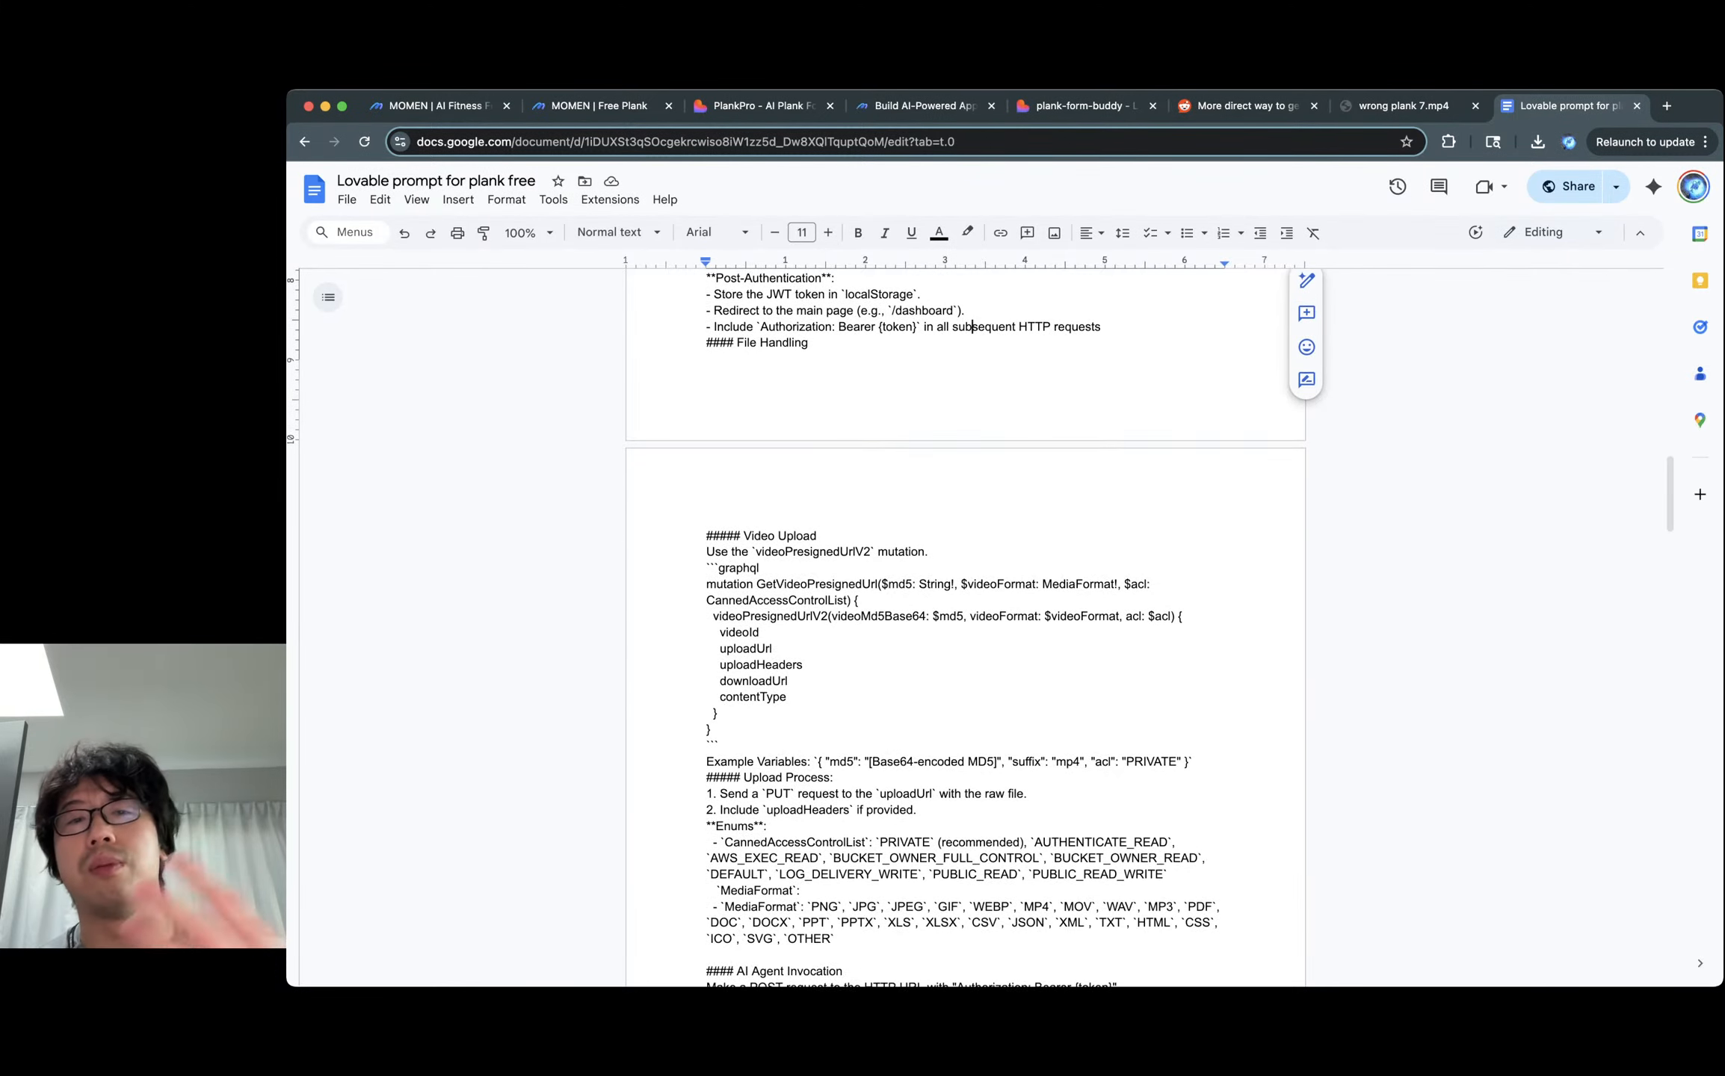
scroll(964, 628, "up", 1)
double_click(879, 312)
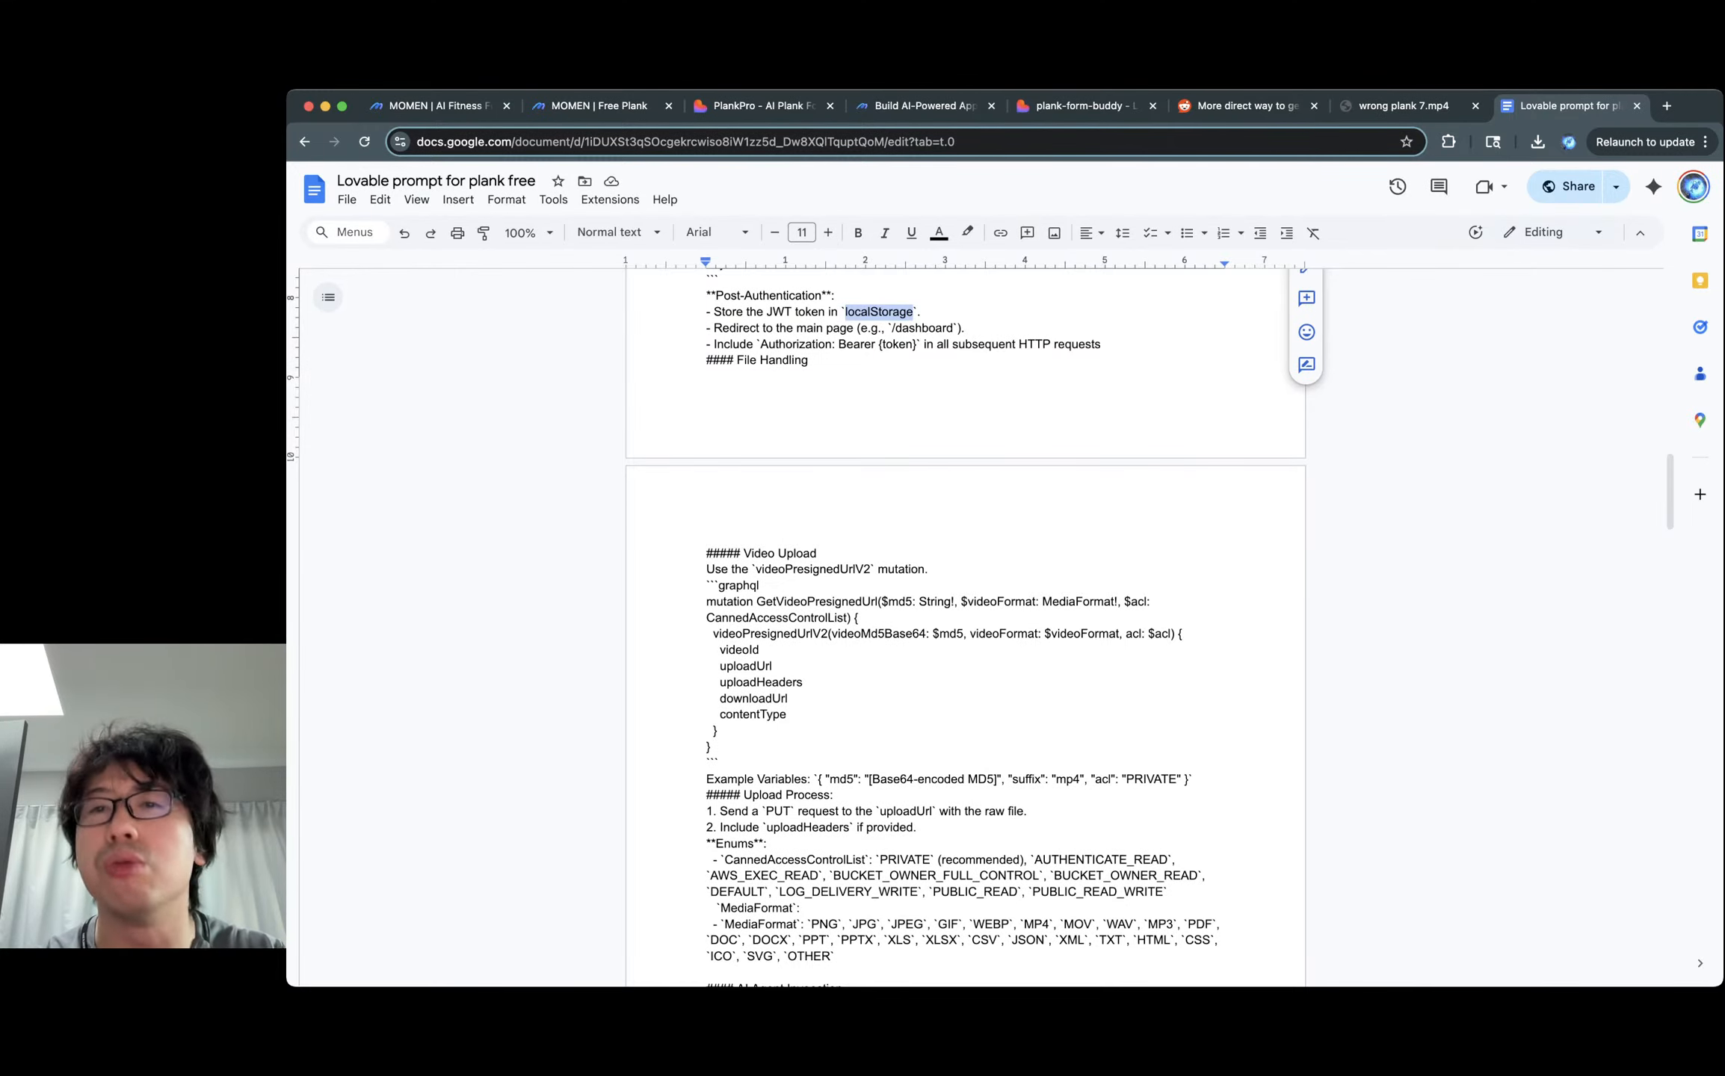
scroll(964, 627, "down", 1)
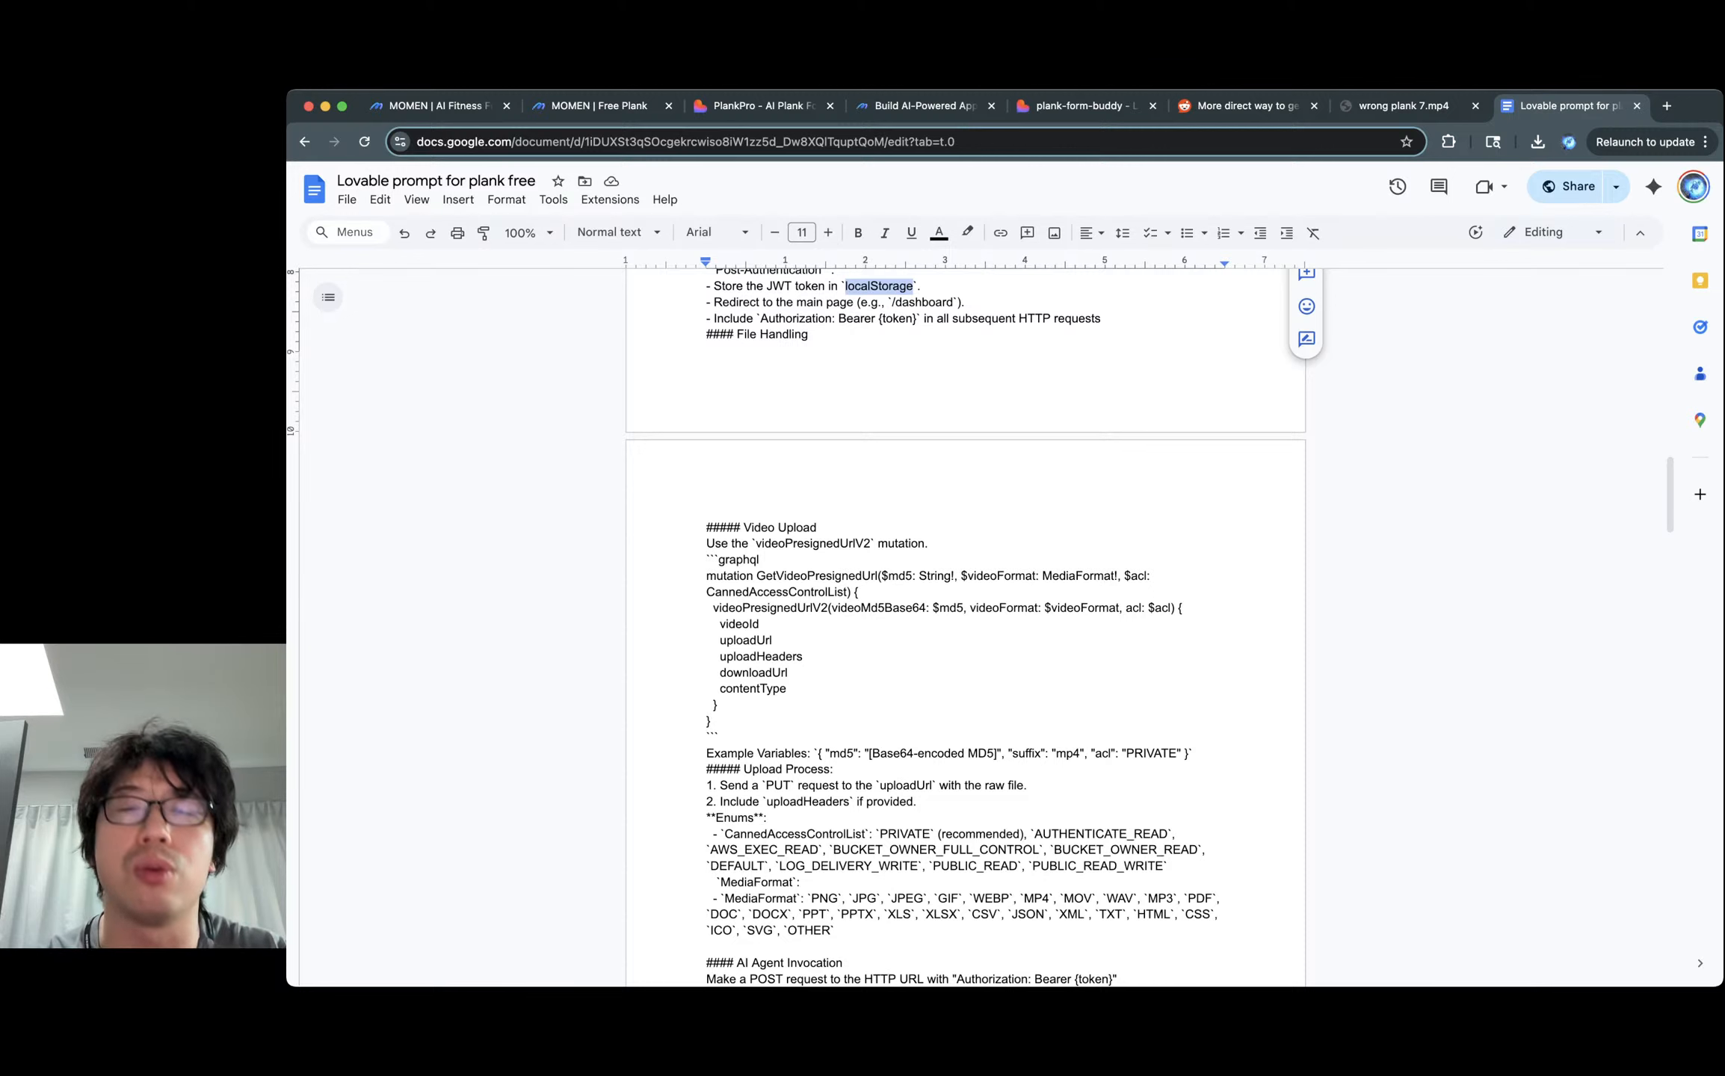
scroll(964, 627, "down", 1)
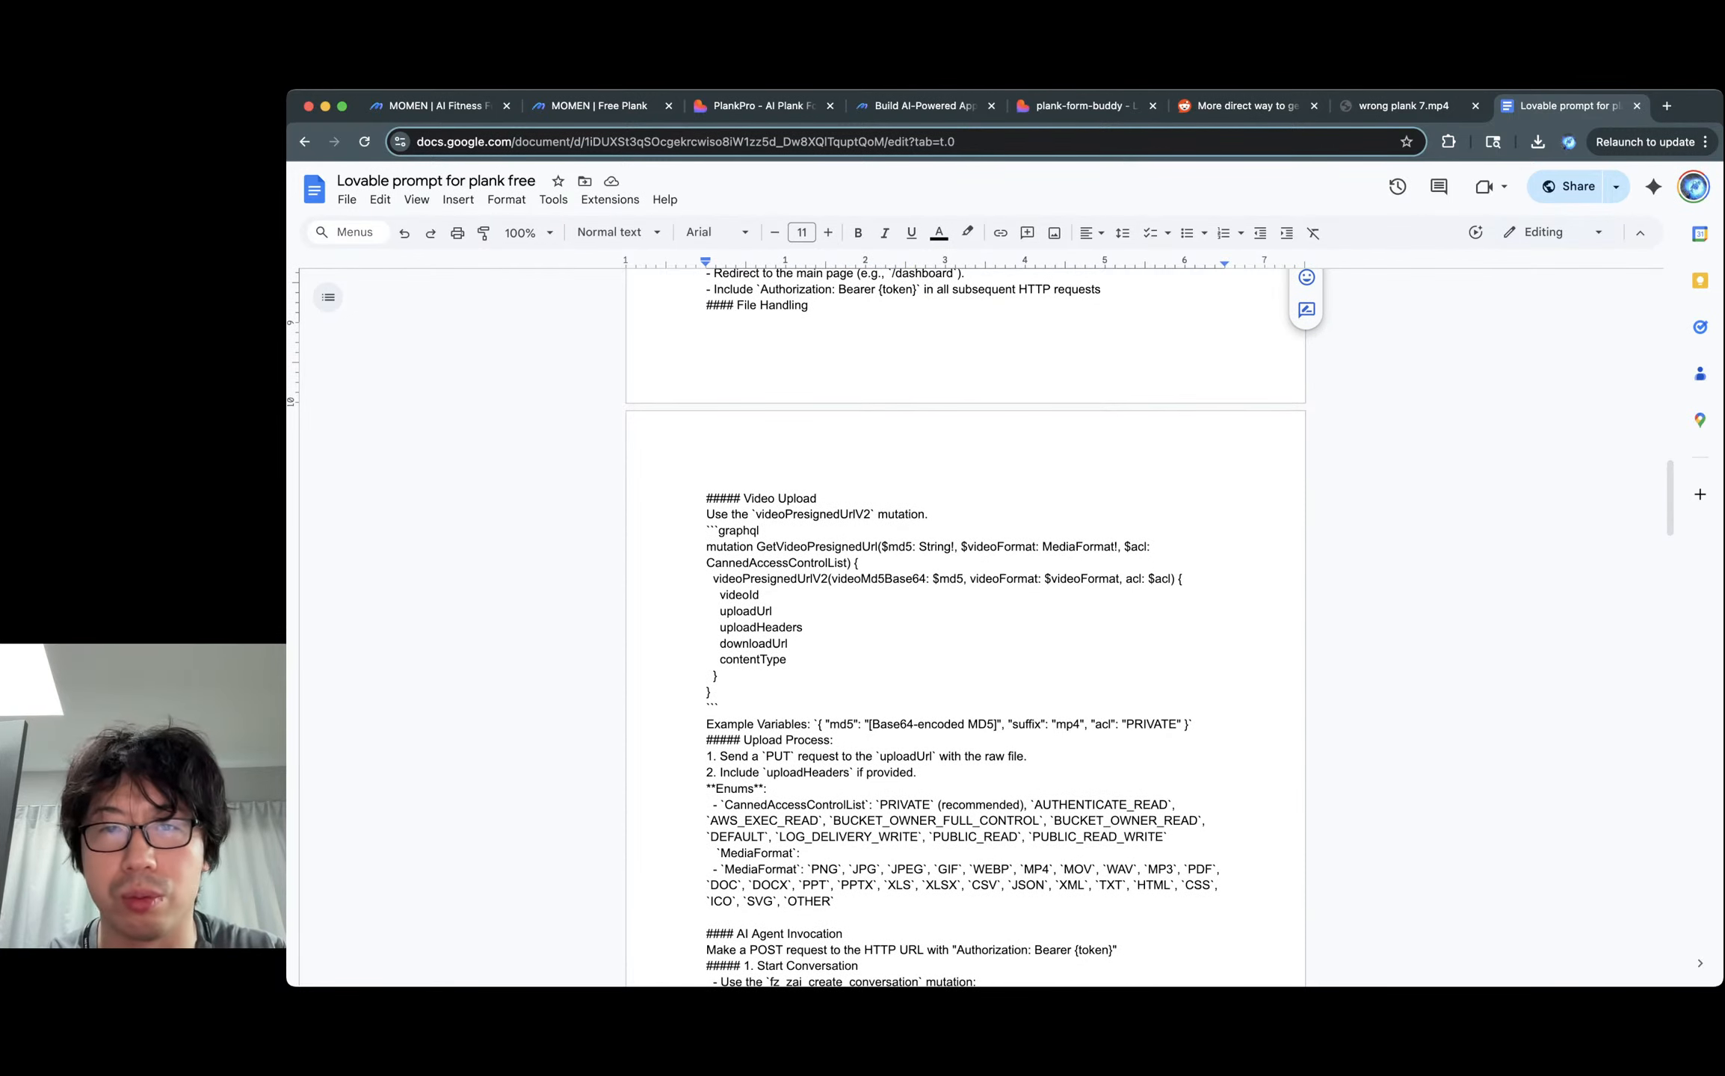
scroll(964, 628, "down", 7)
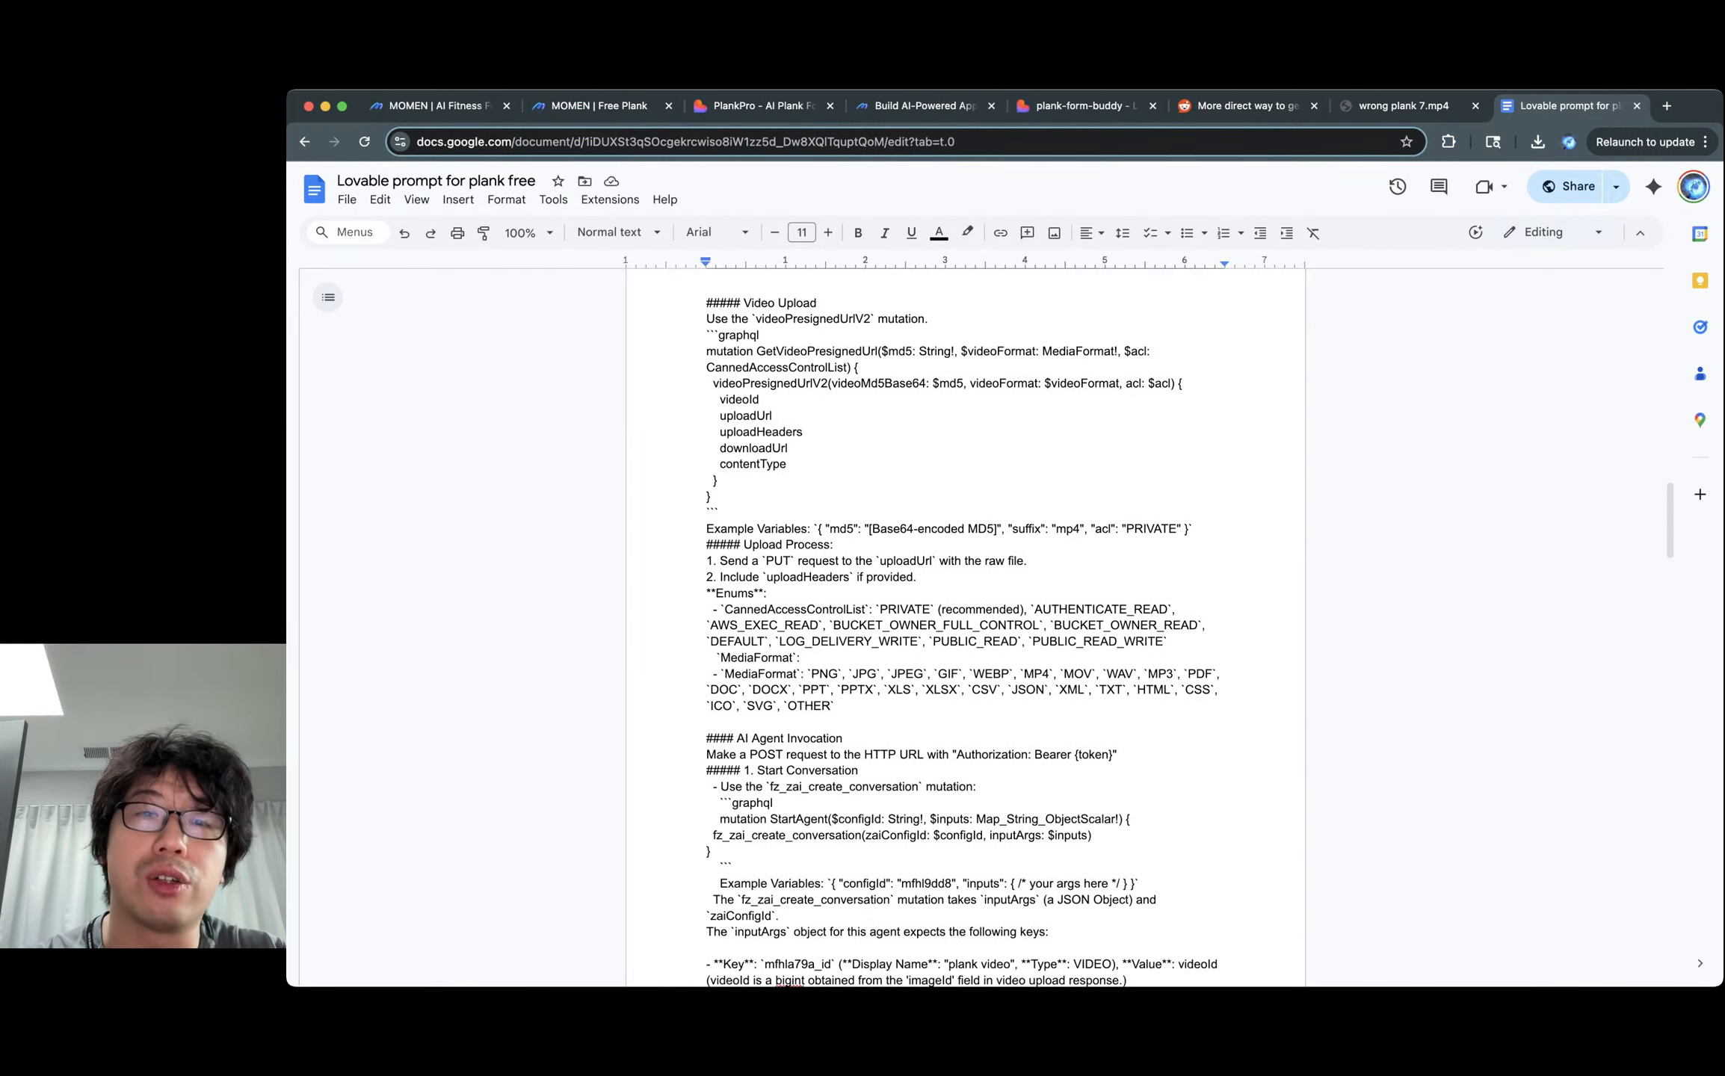
left_click_drag(743, 304, 714, 497)
left_click(714, 498)
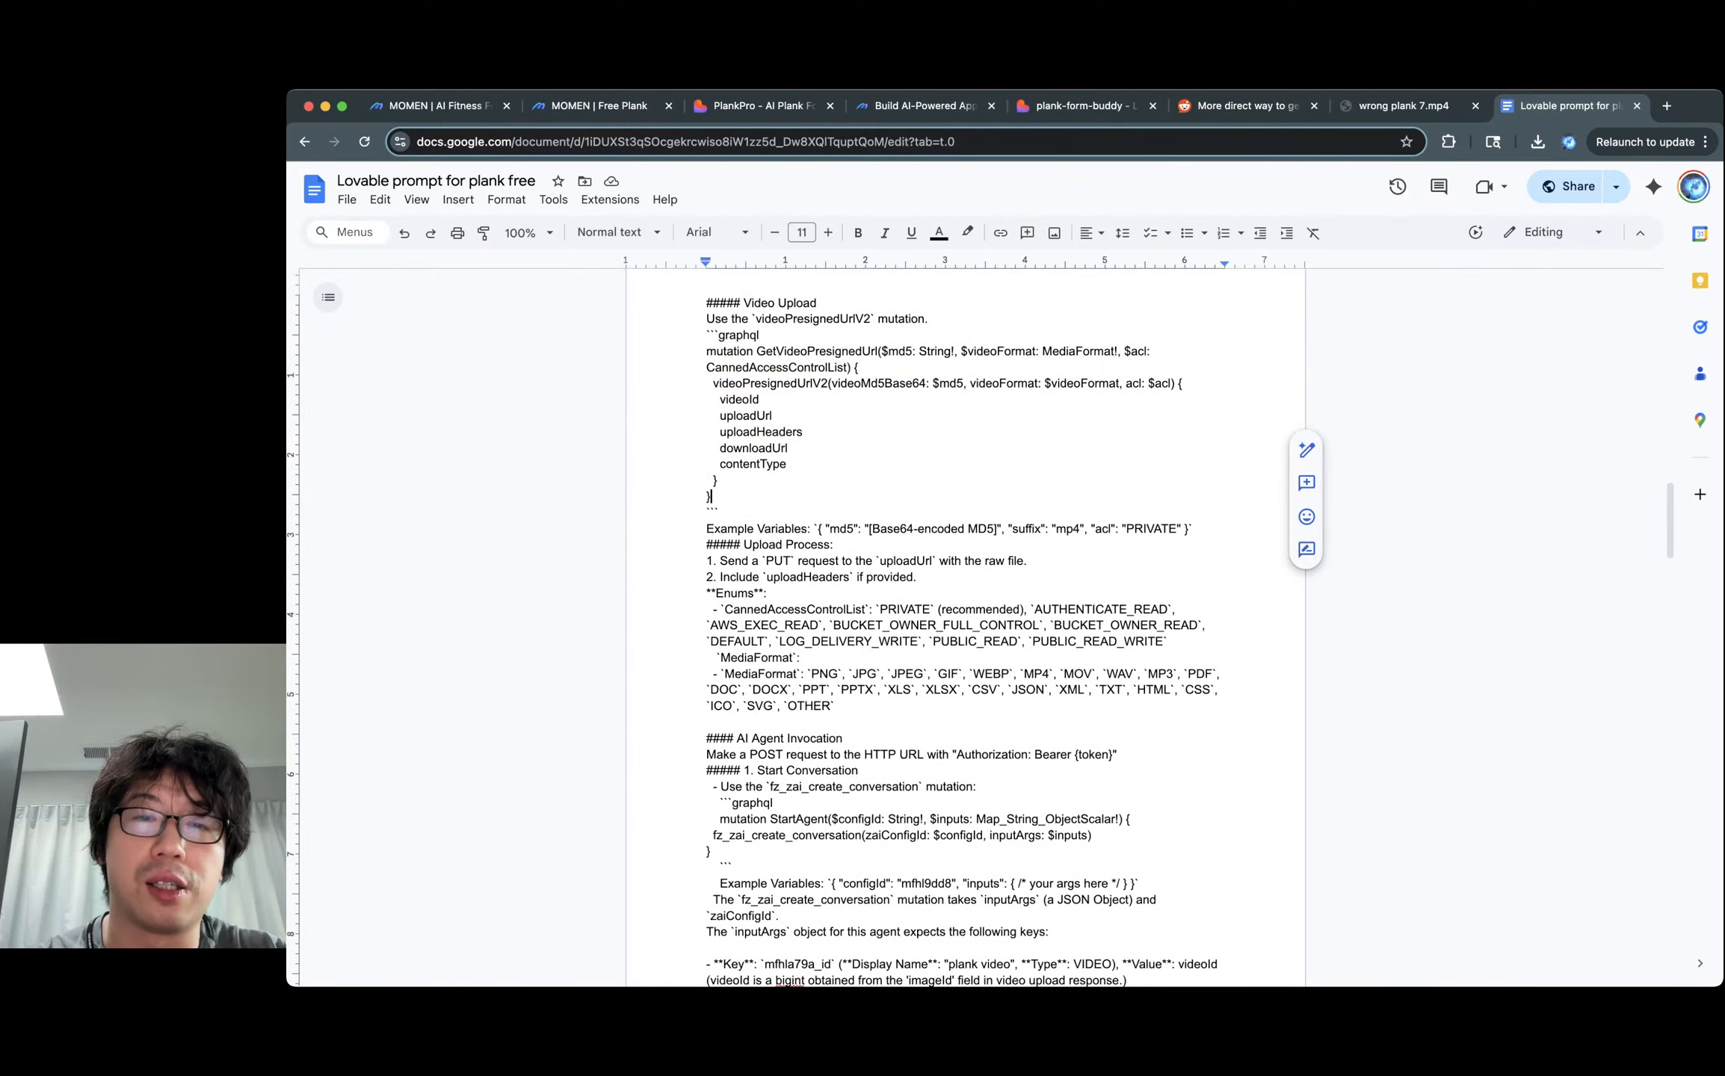
left_click_drag(707, 302, 715, 497)
left_click(716, 498)
scroll(716, 497, "down", 4)
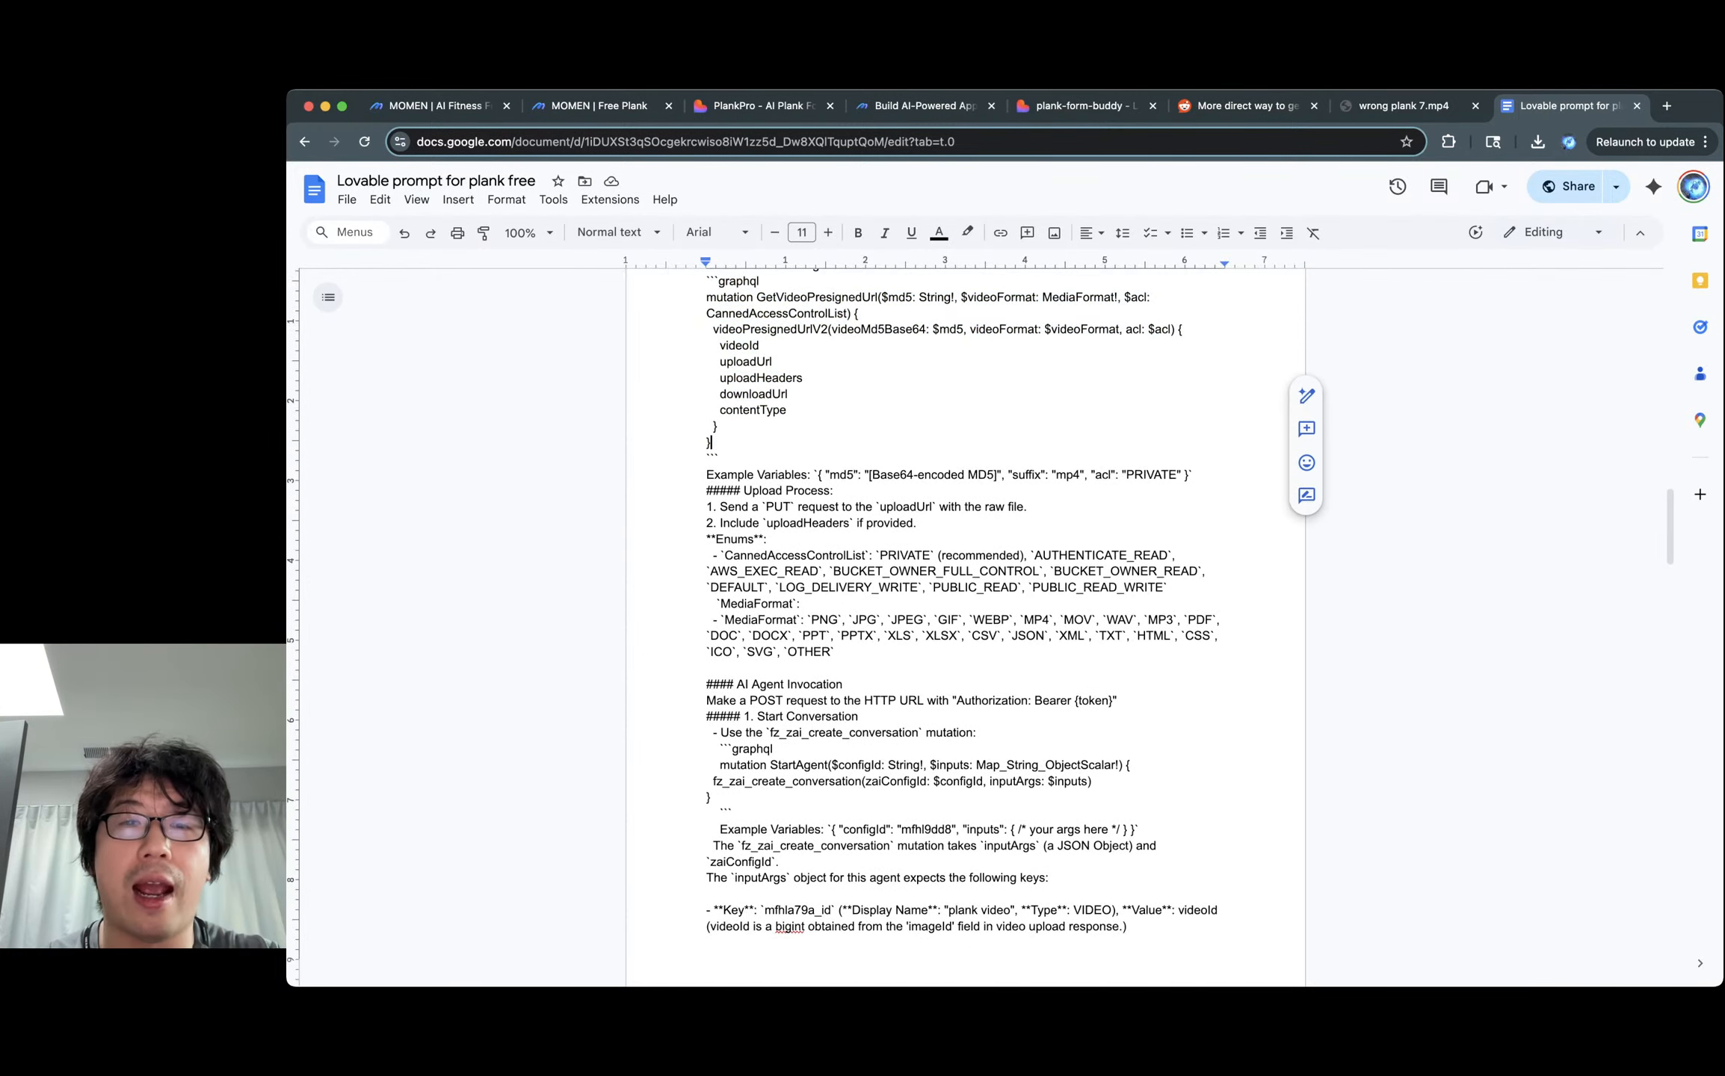
left_click(855, 394)
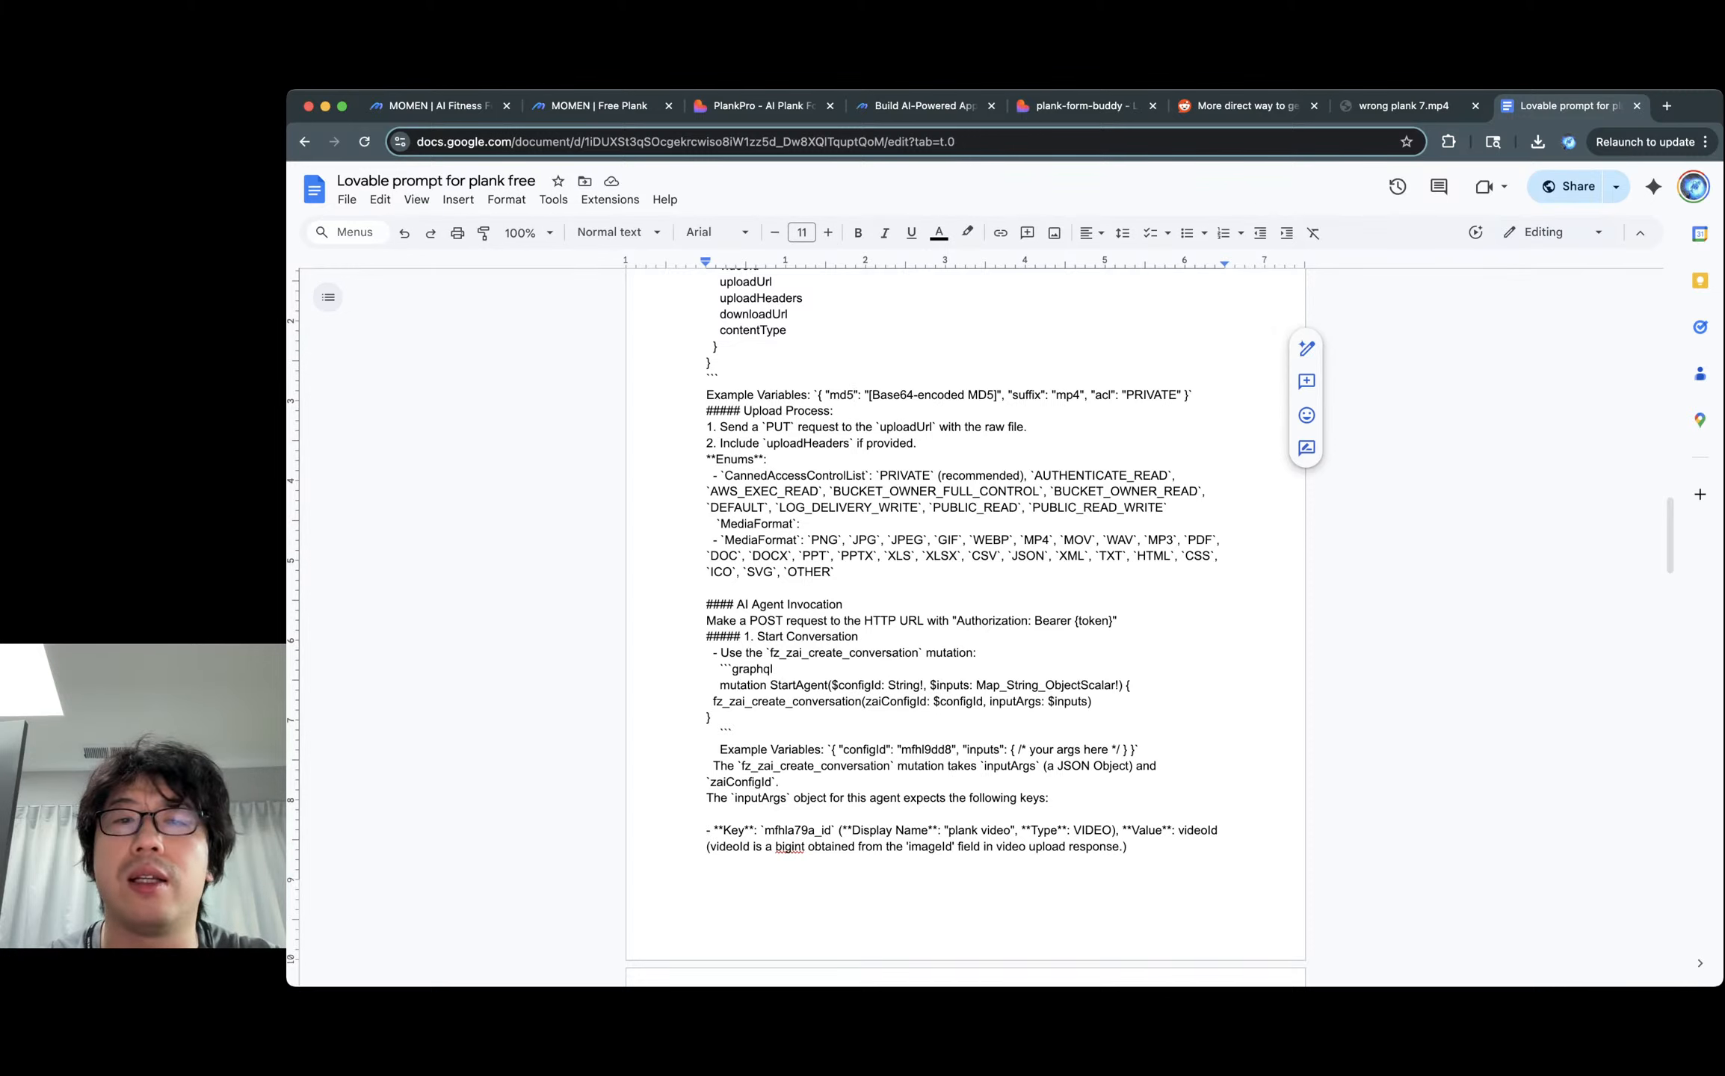
scroll(964, 627, "down", 4)
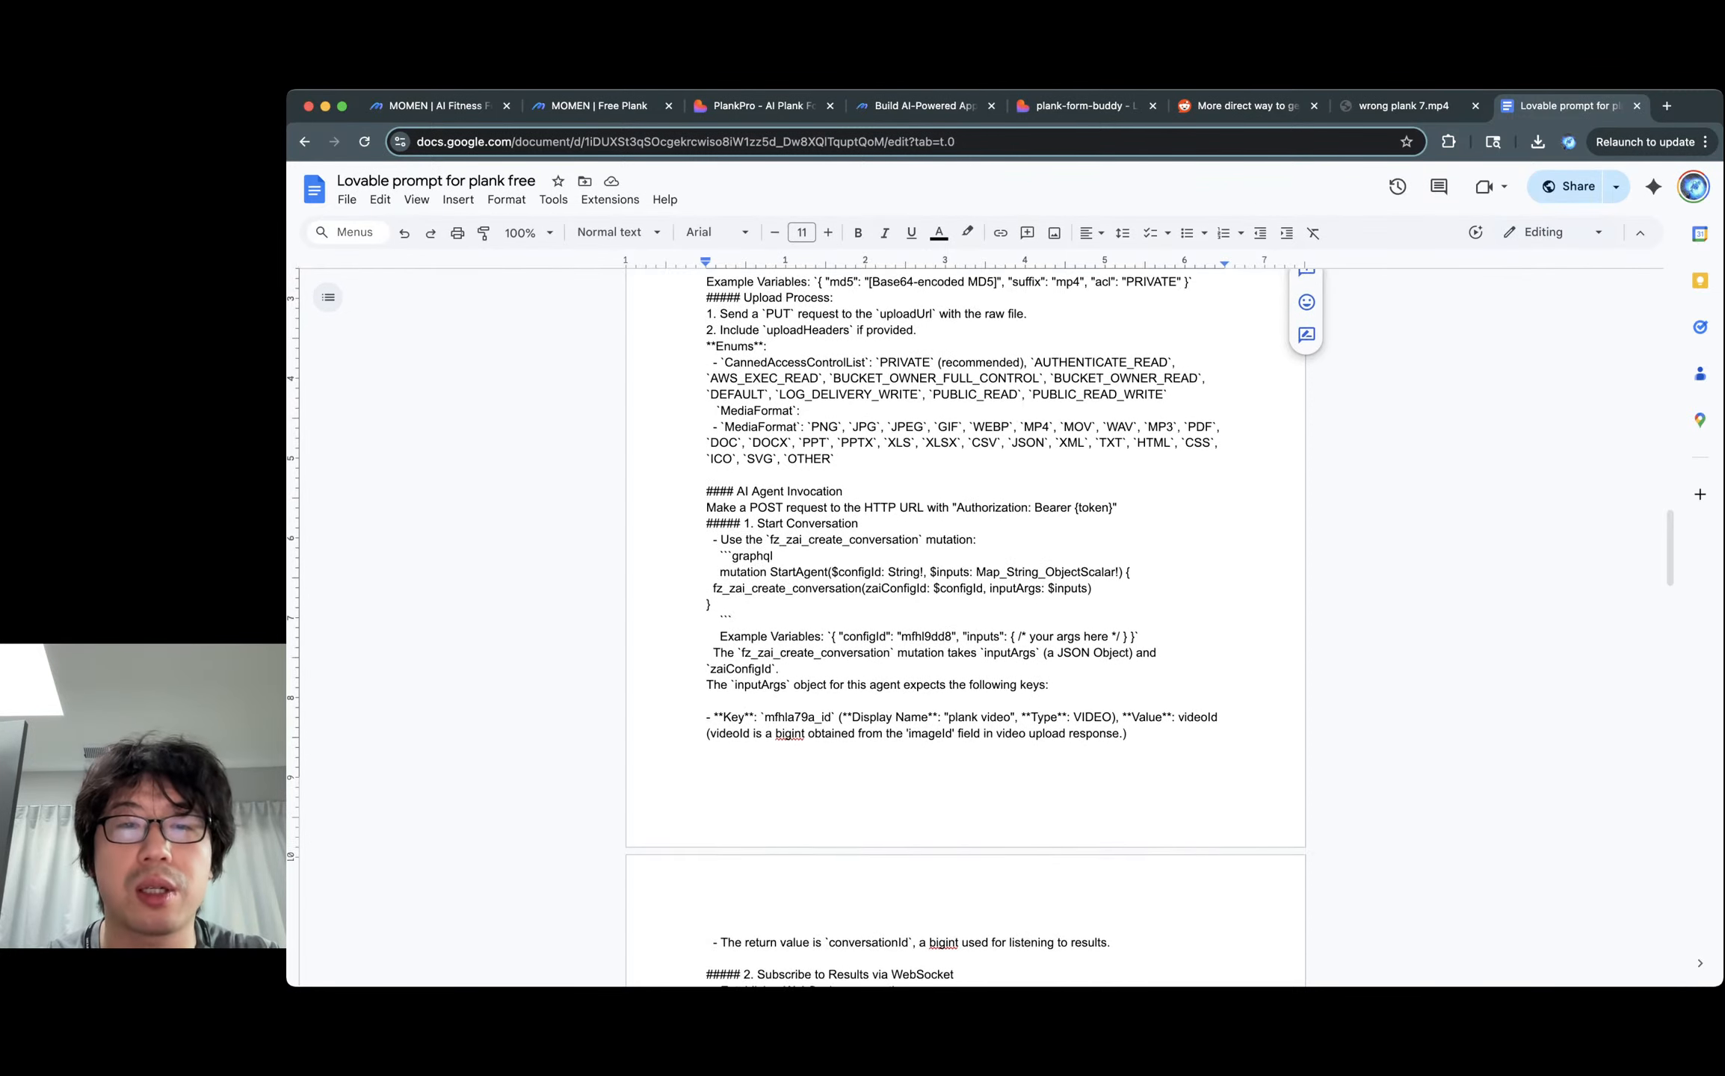
scroll(889, 336, "down", 4)
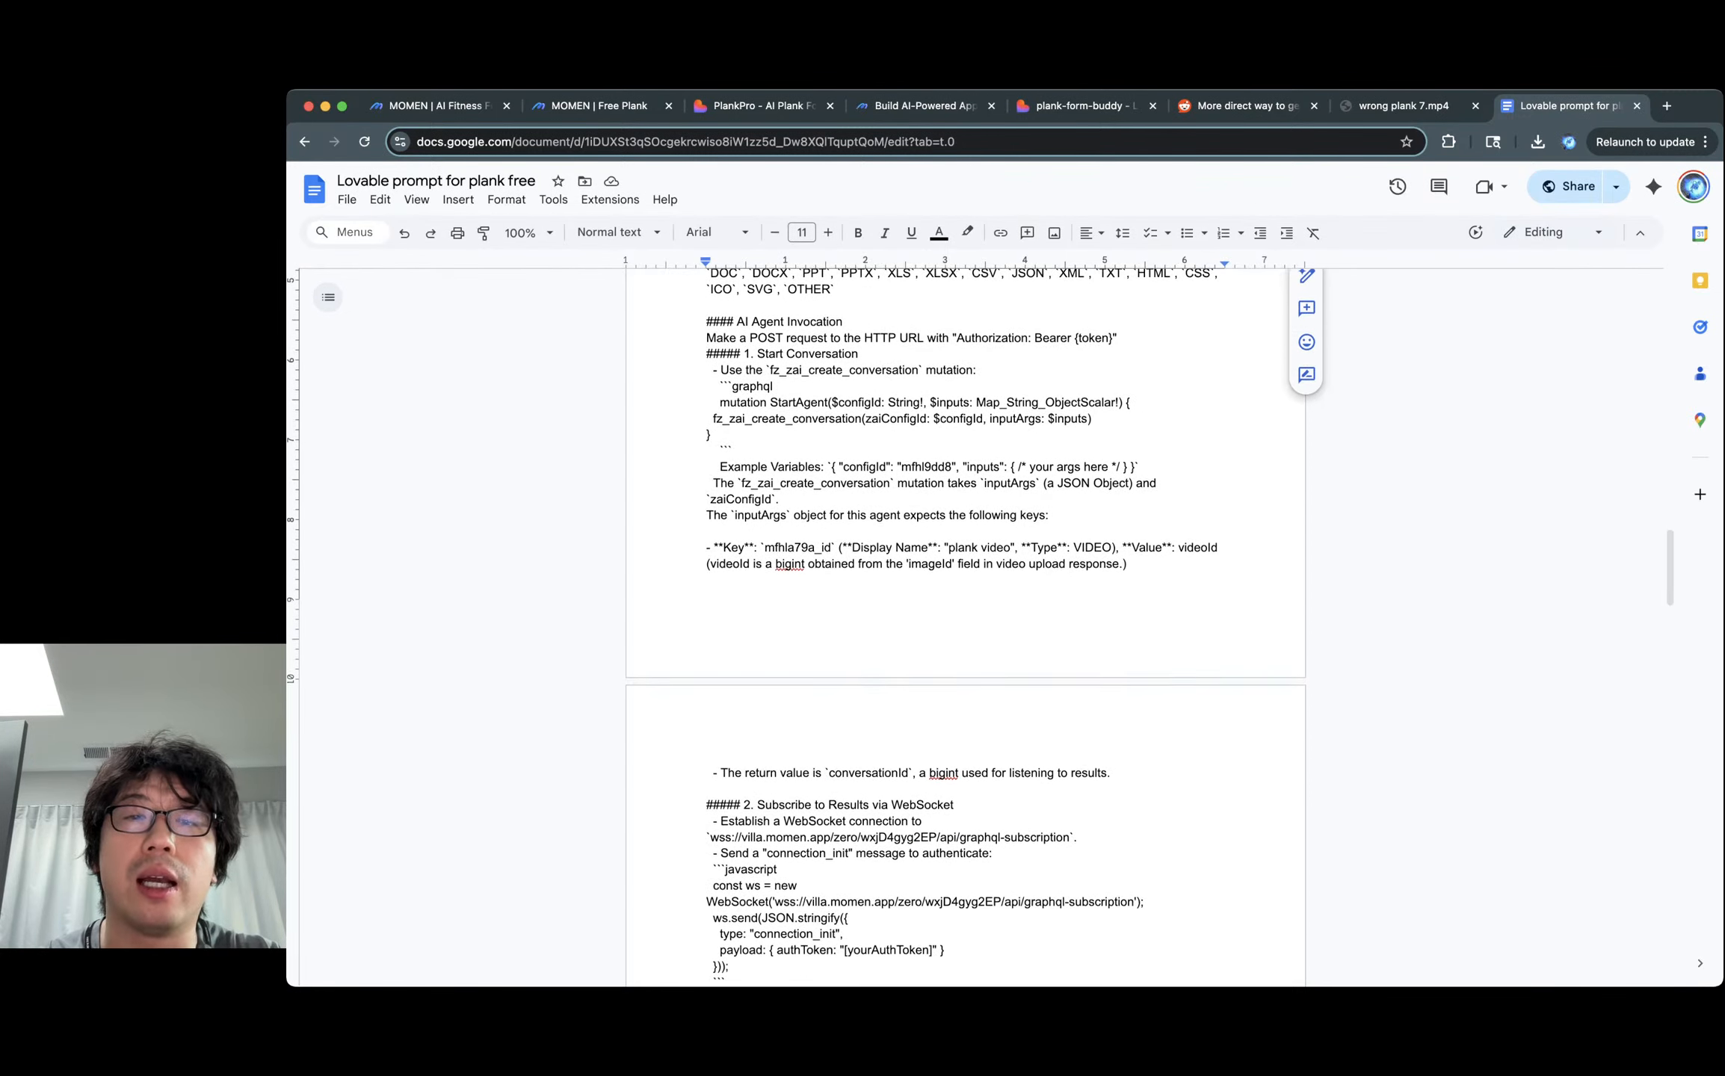
left_click(889, 336)
double_click(889, 335)
left_click(892, 368)
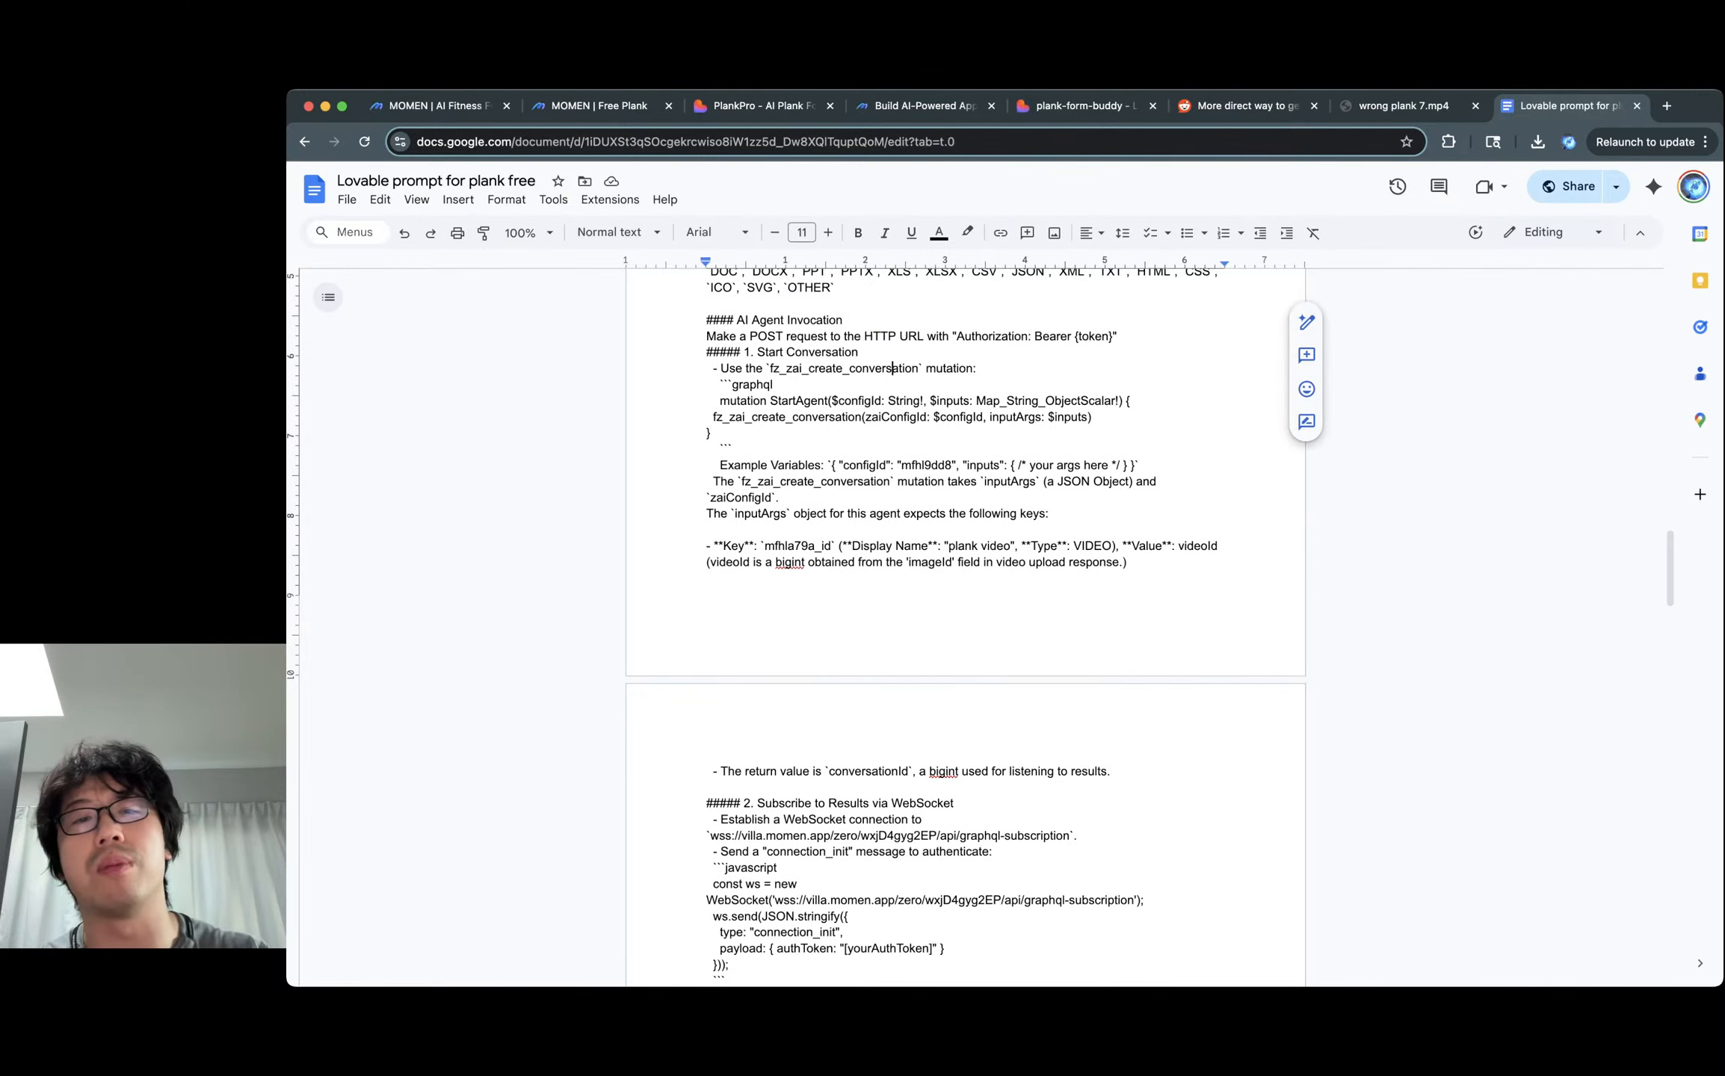
key("Up")
scroll(964, 628, "down", 1)
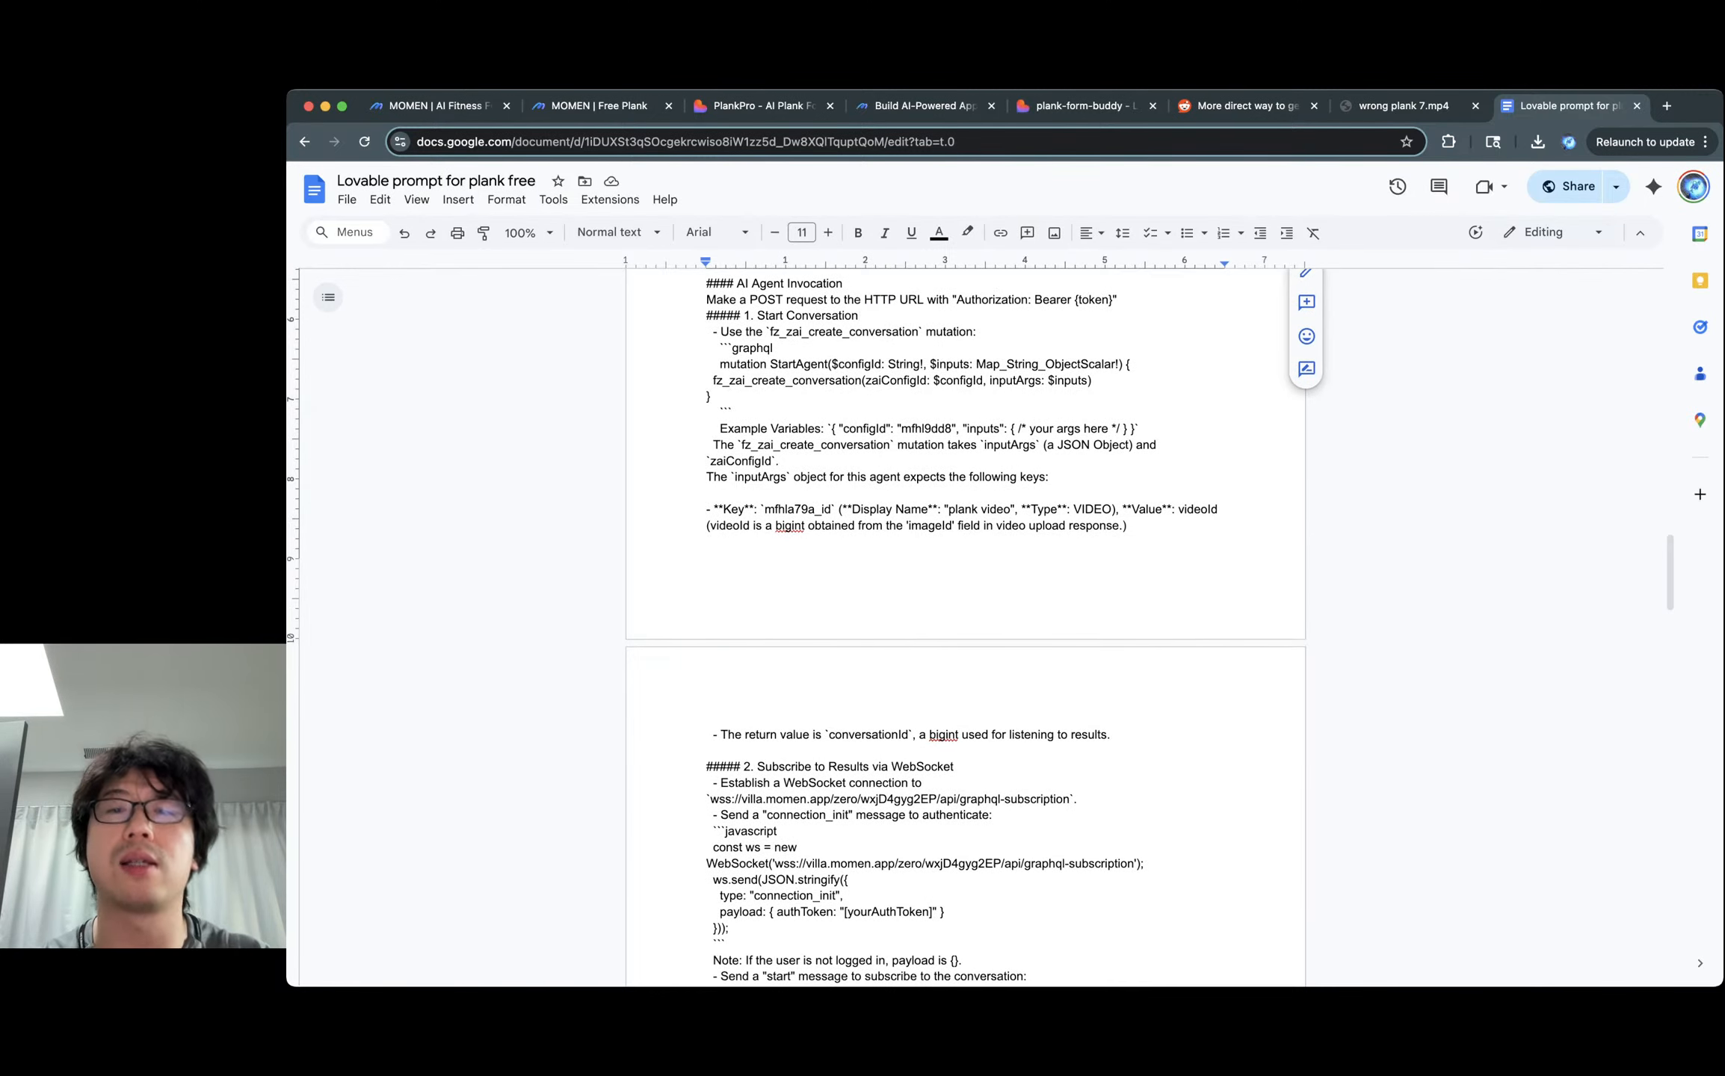
scroll(981, 300, "down", 1)
left_click_drag(980, 297, 707, 457)
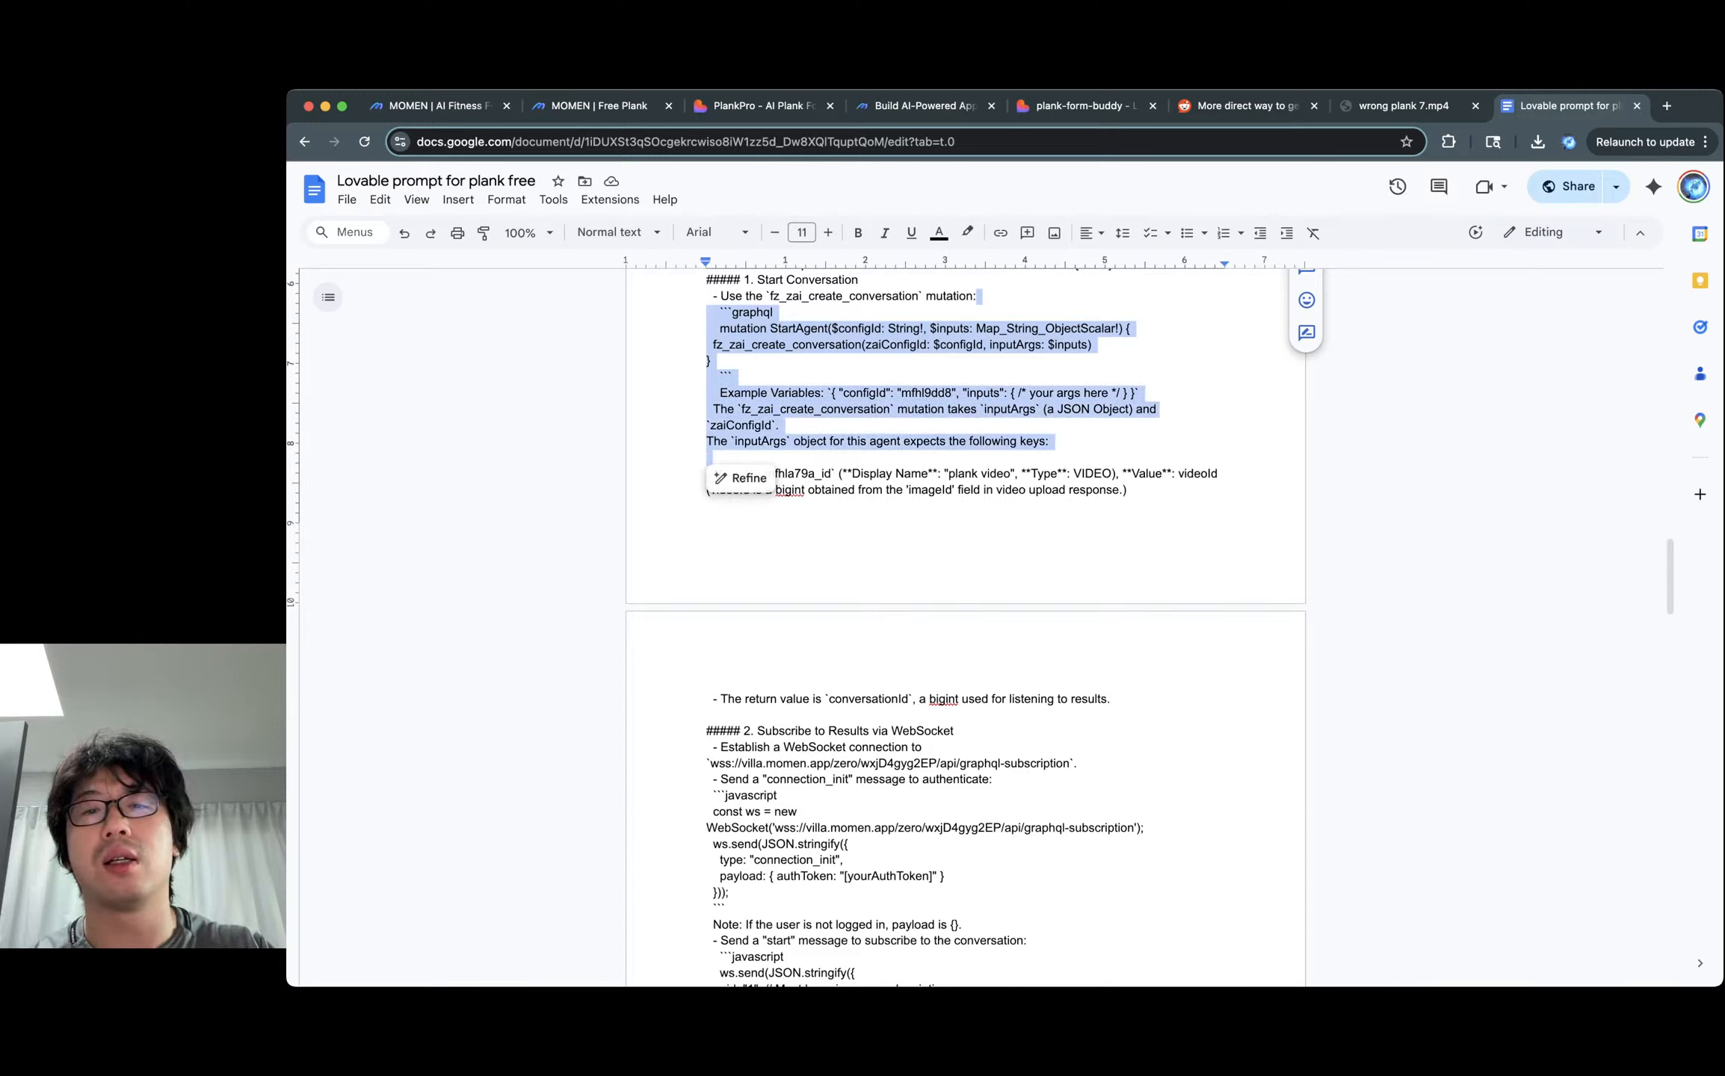
left_click(925, 393)
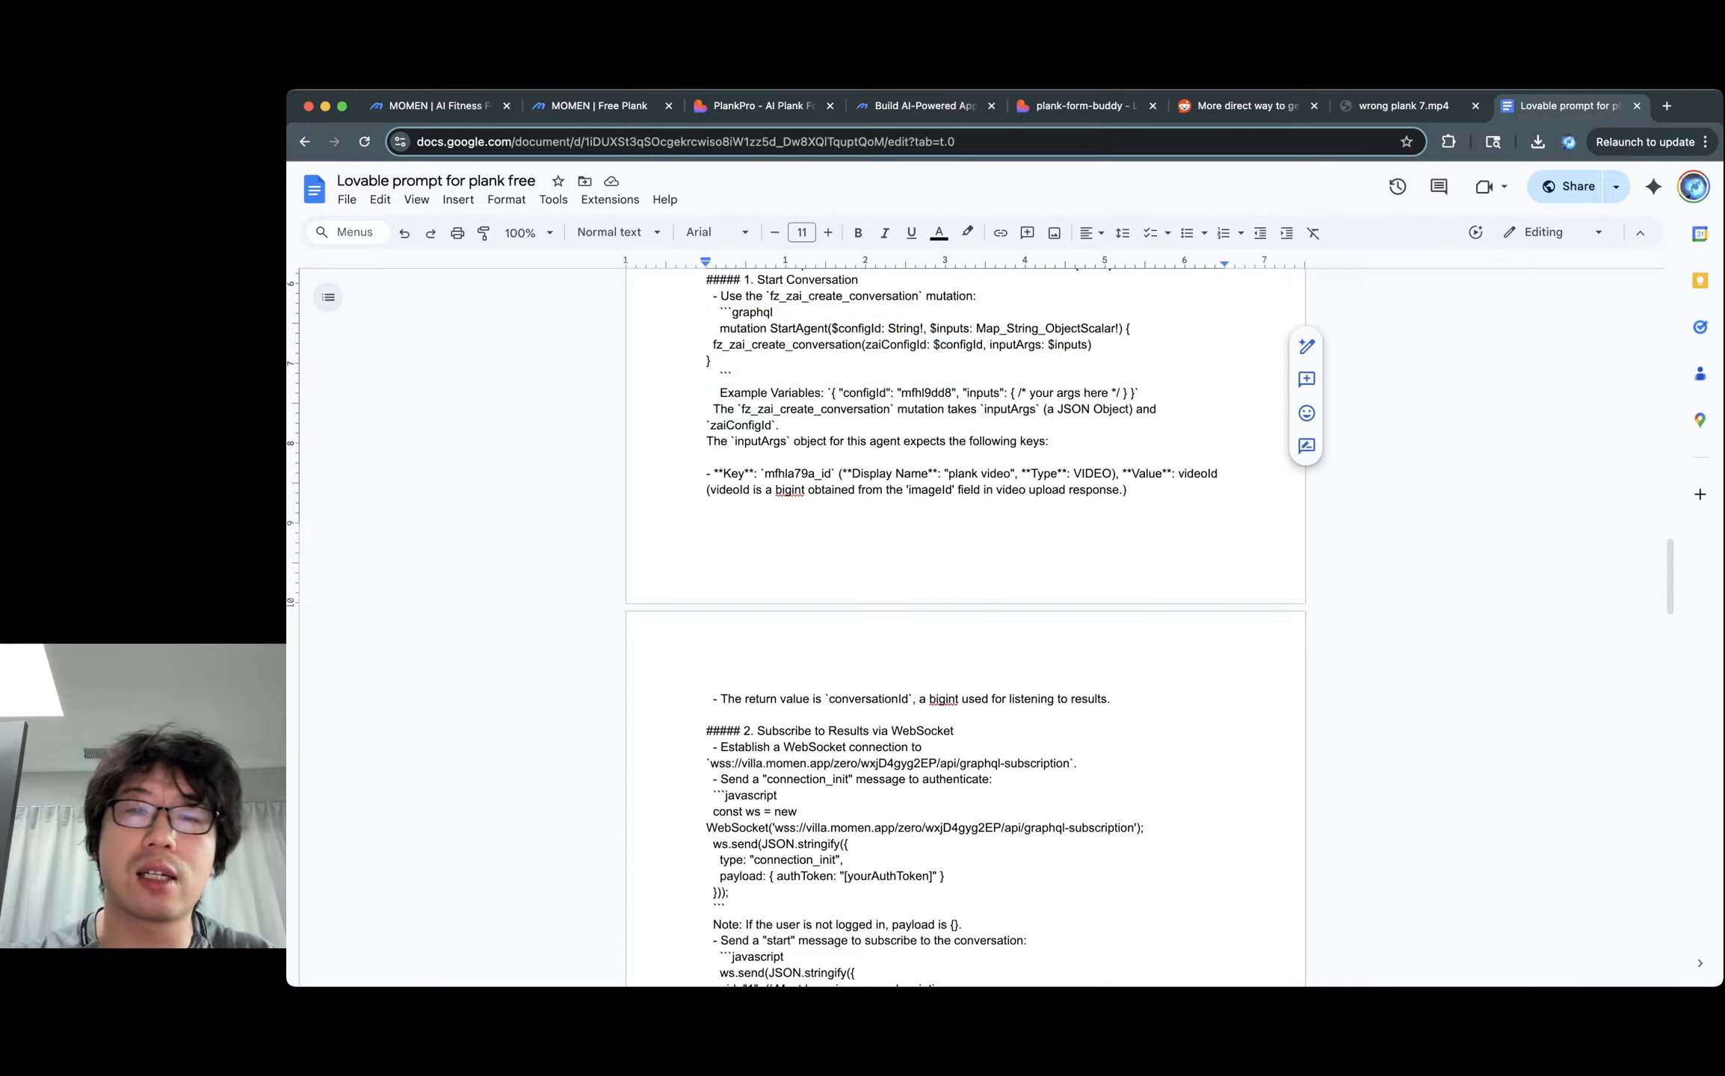
double_click(925, 392)
scroll(964, 628, "down", 4)
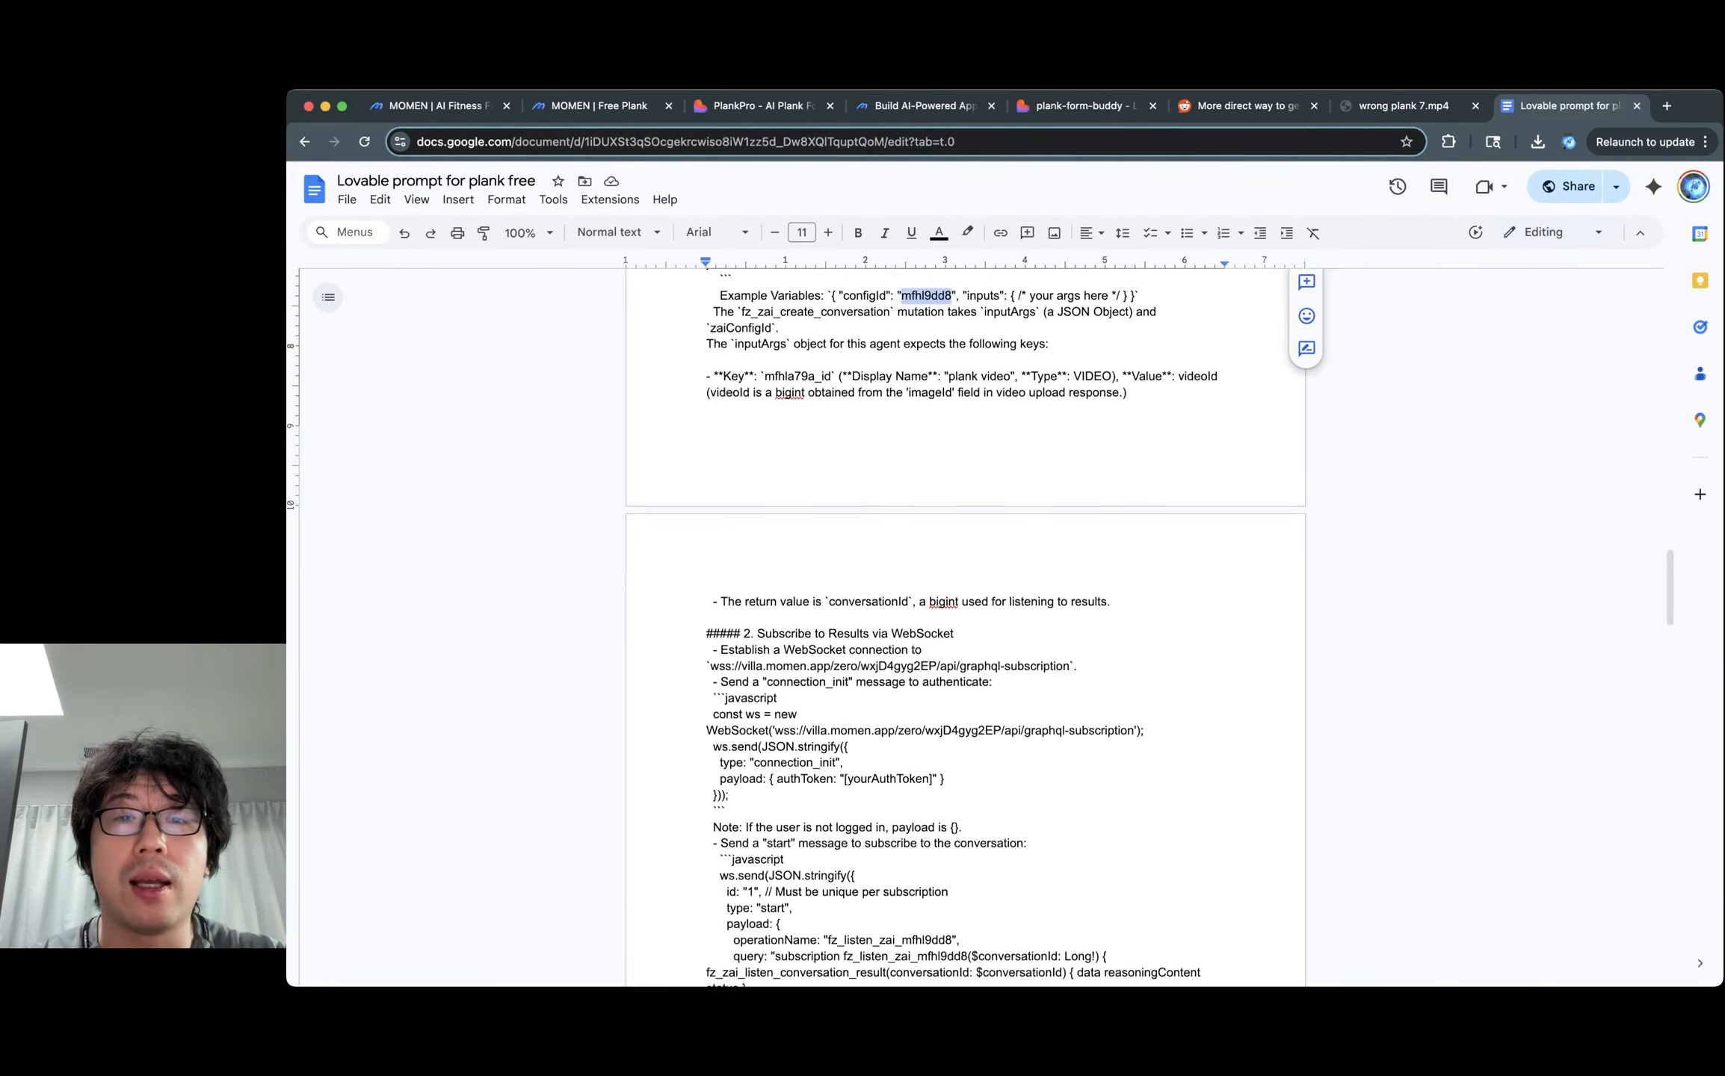
scroll(964, 628, "down", 5)
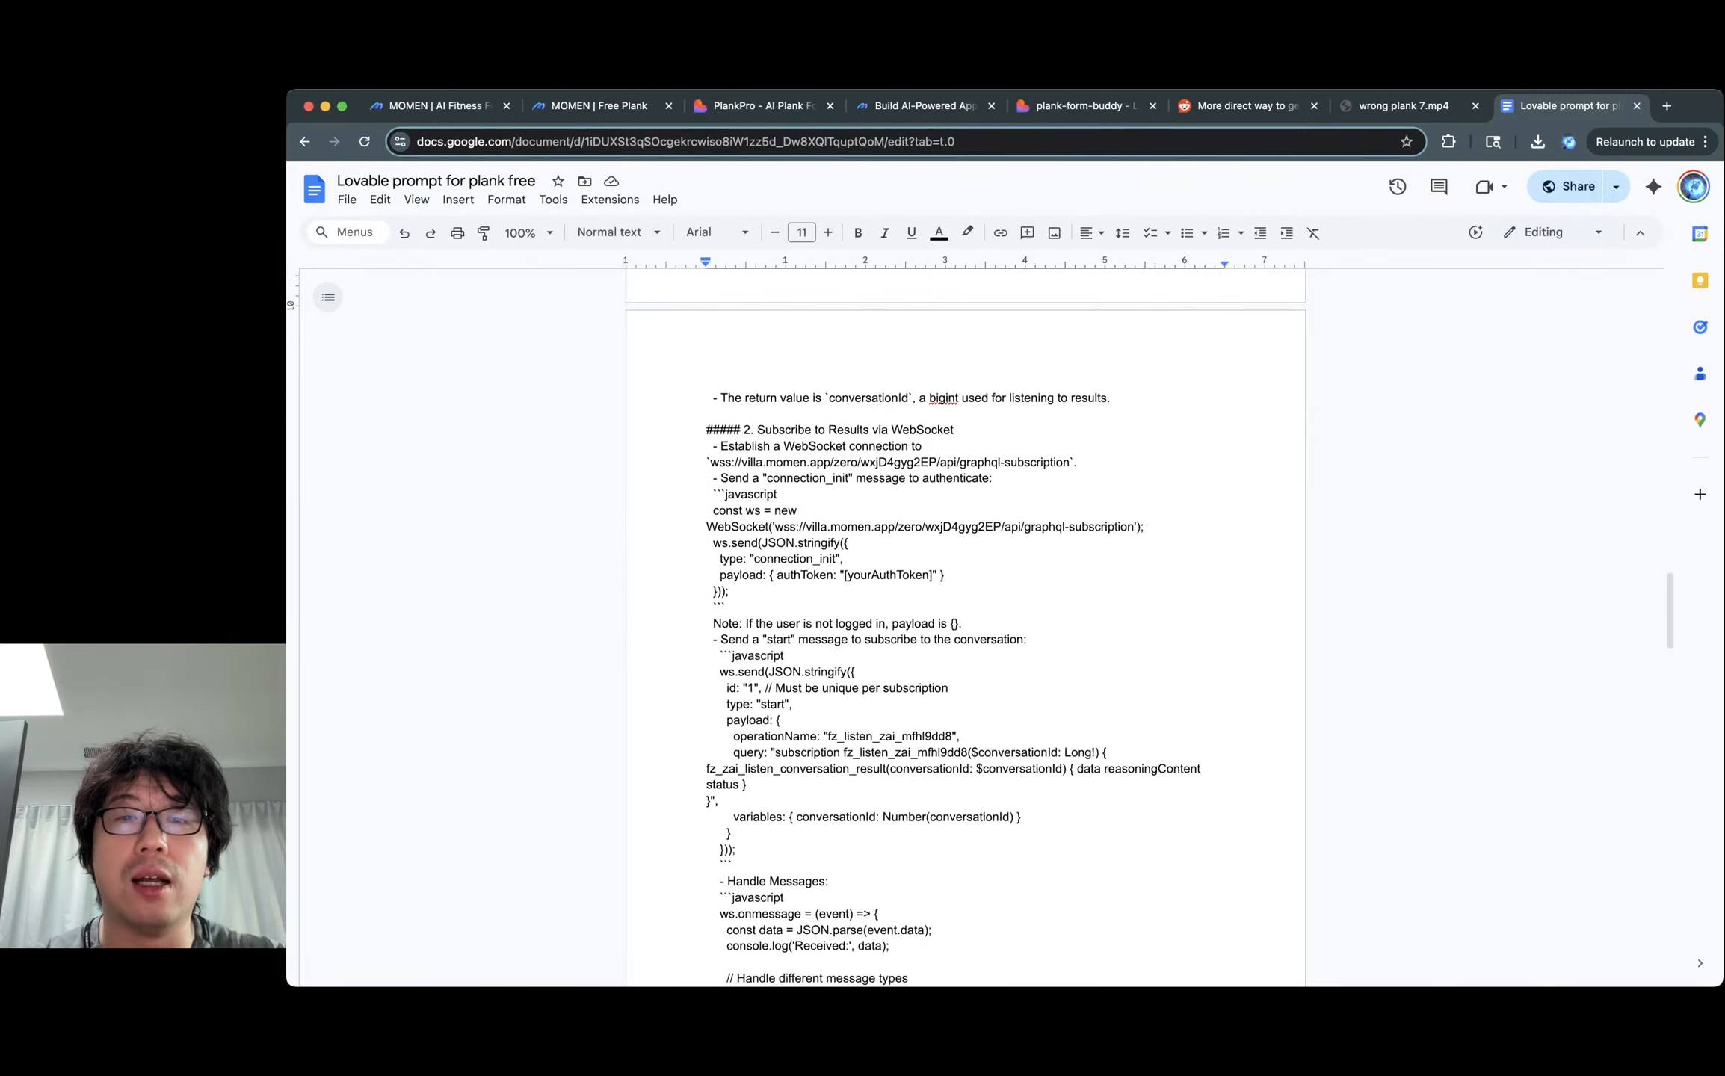
scroll(964, 628, "down", 3)
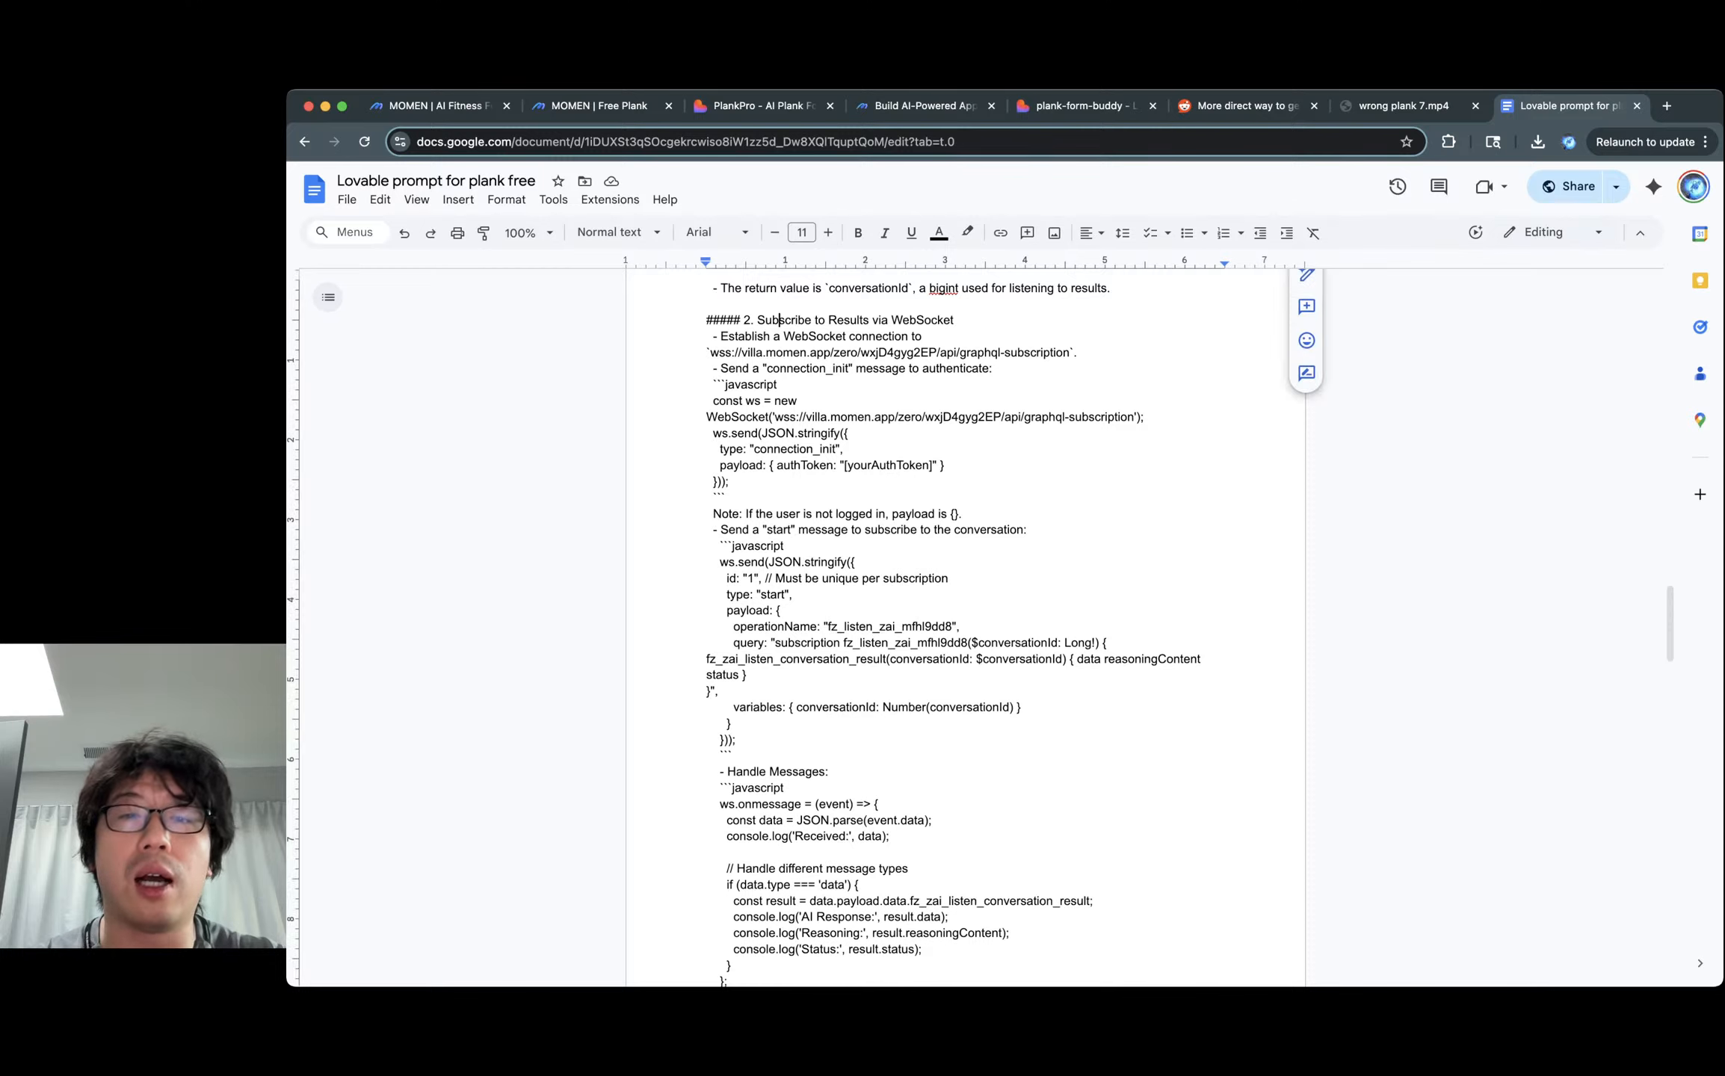
left_click_drag(777, 320, 798, 465)
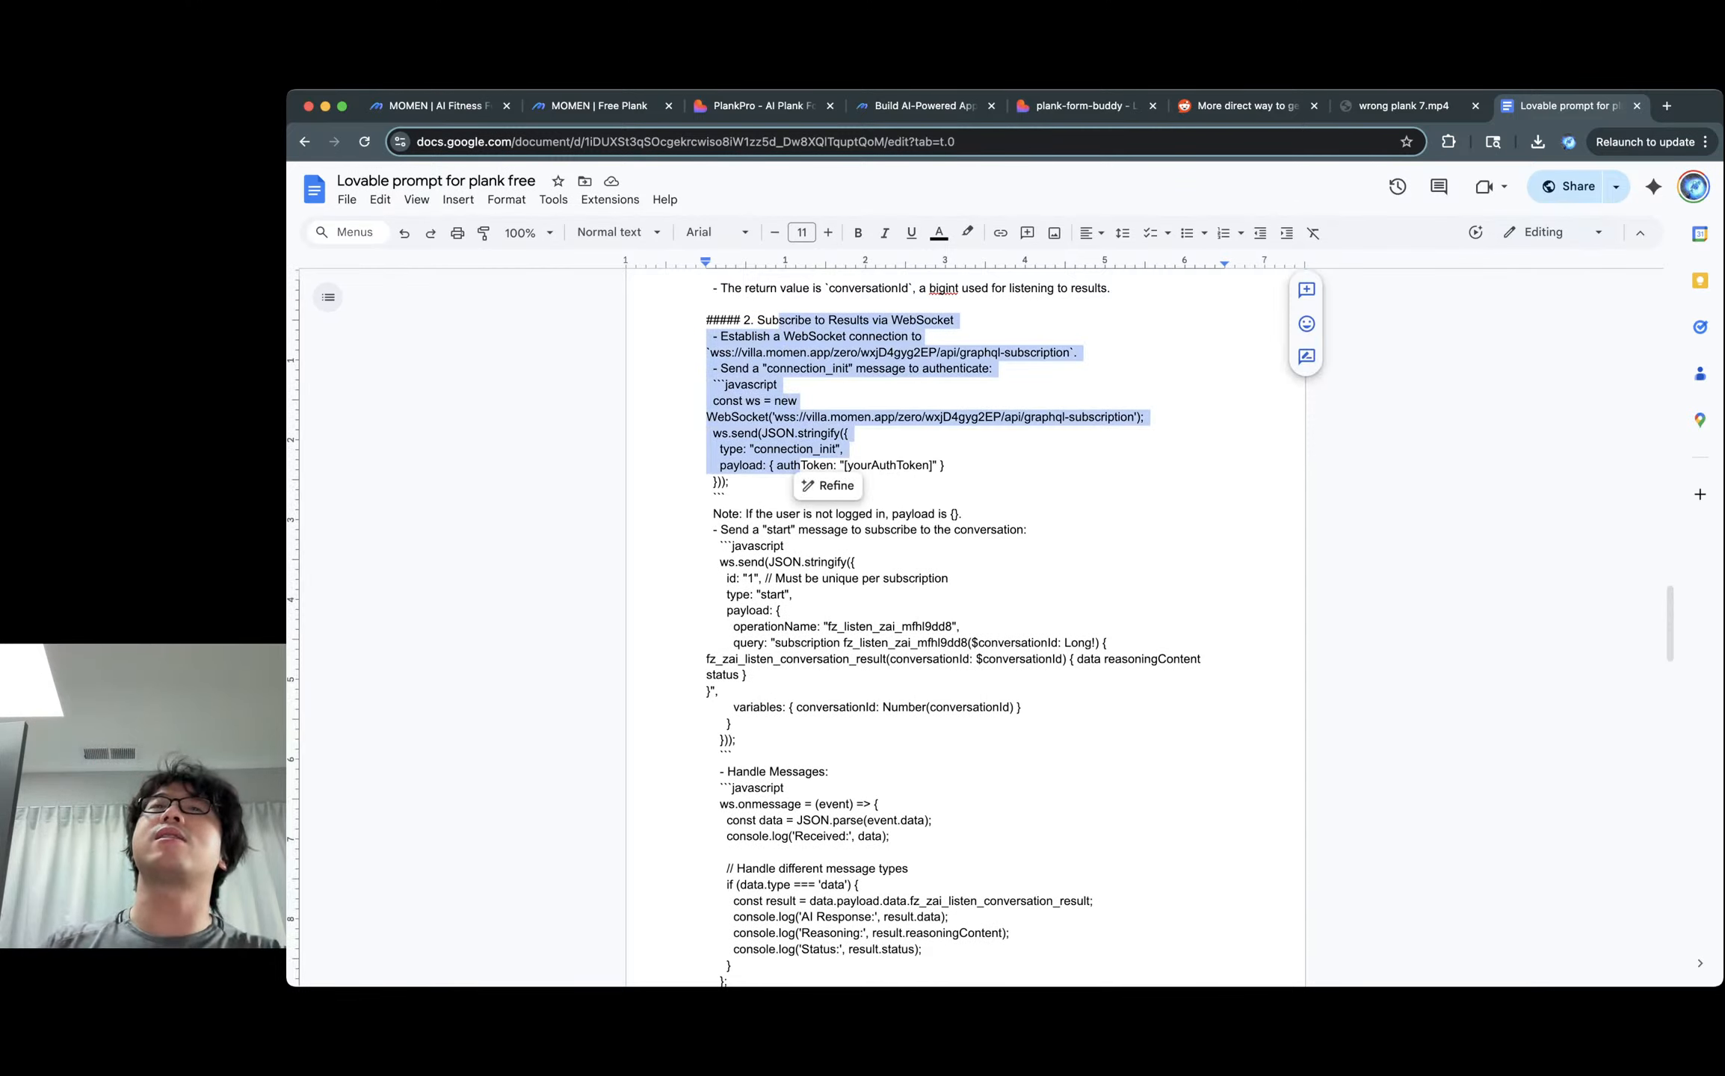
left_click(923, 465)
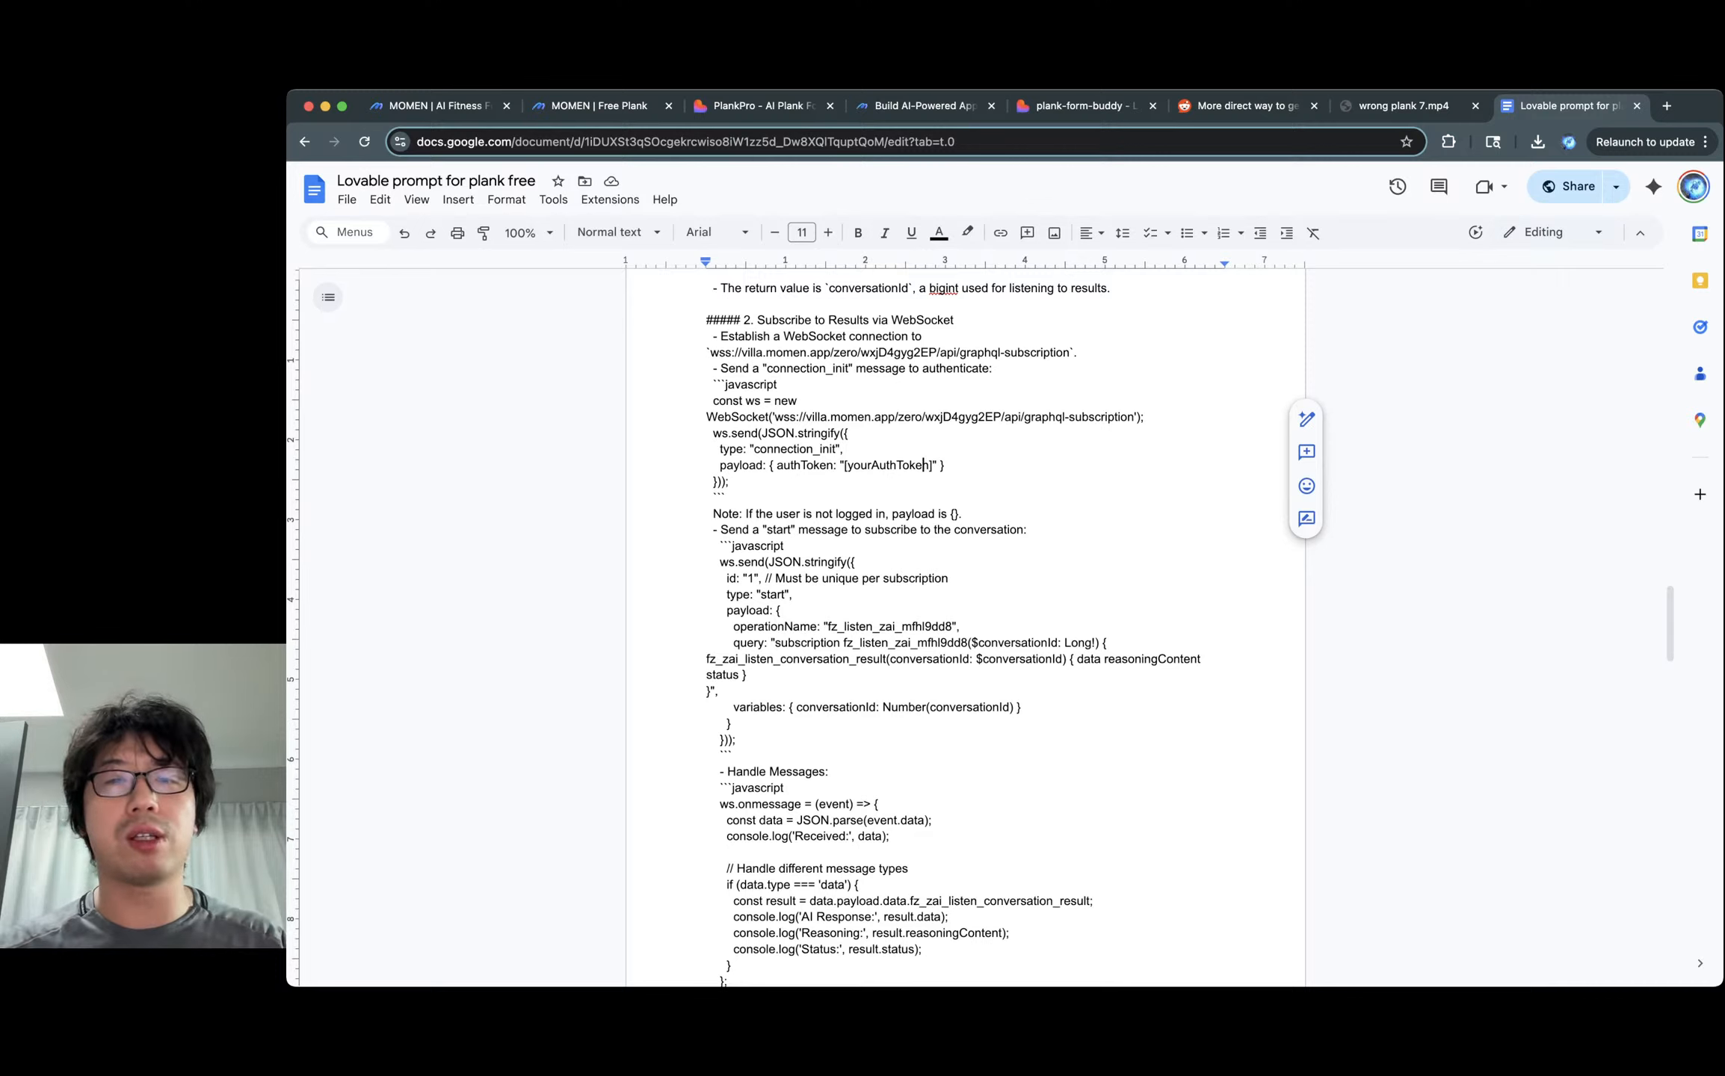
left_click(729, 497)
left_click(788, 449)
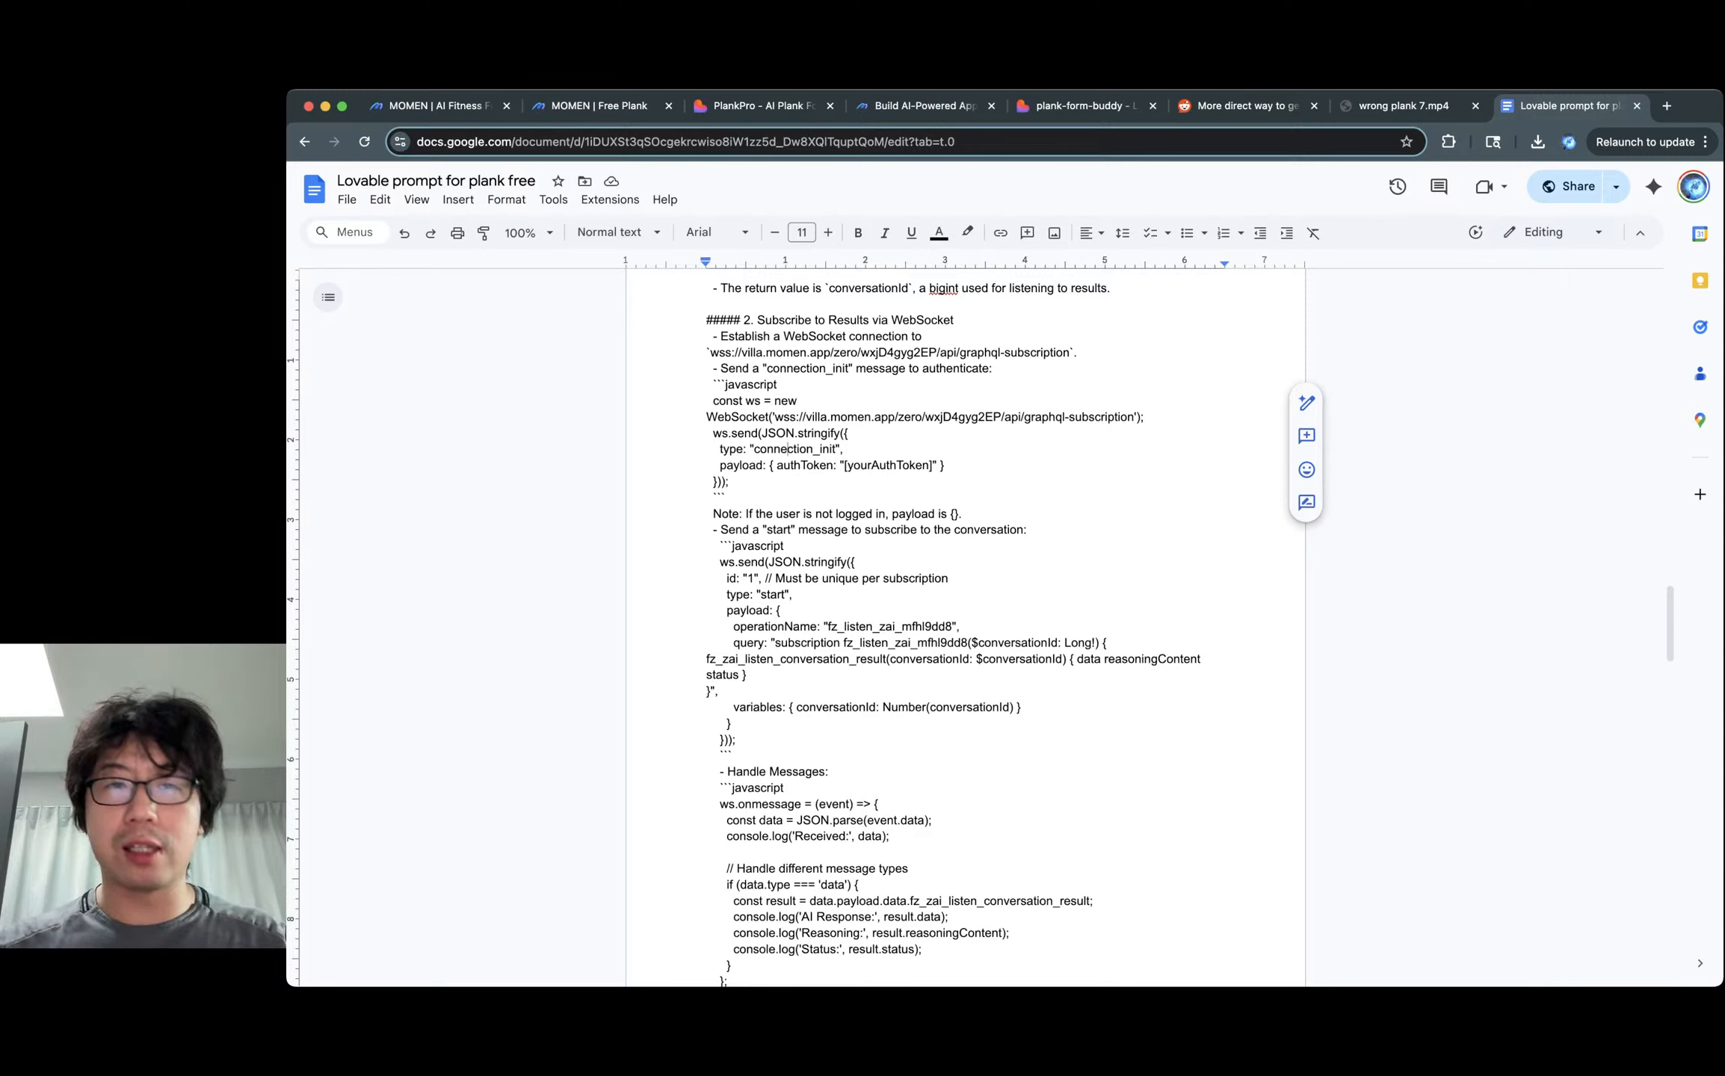
left_click_drag(743, 320, 849, 434)
left_click(780, 385)
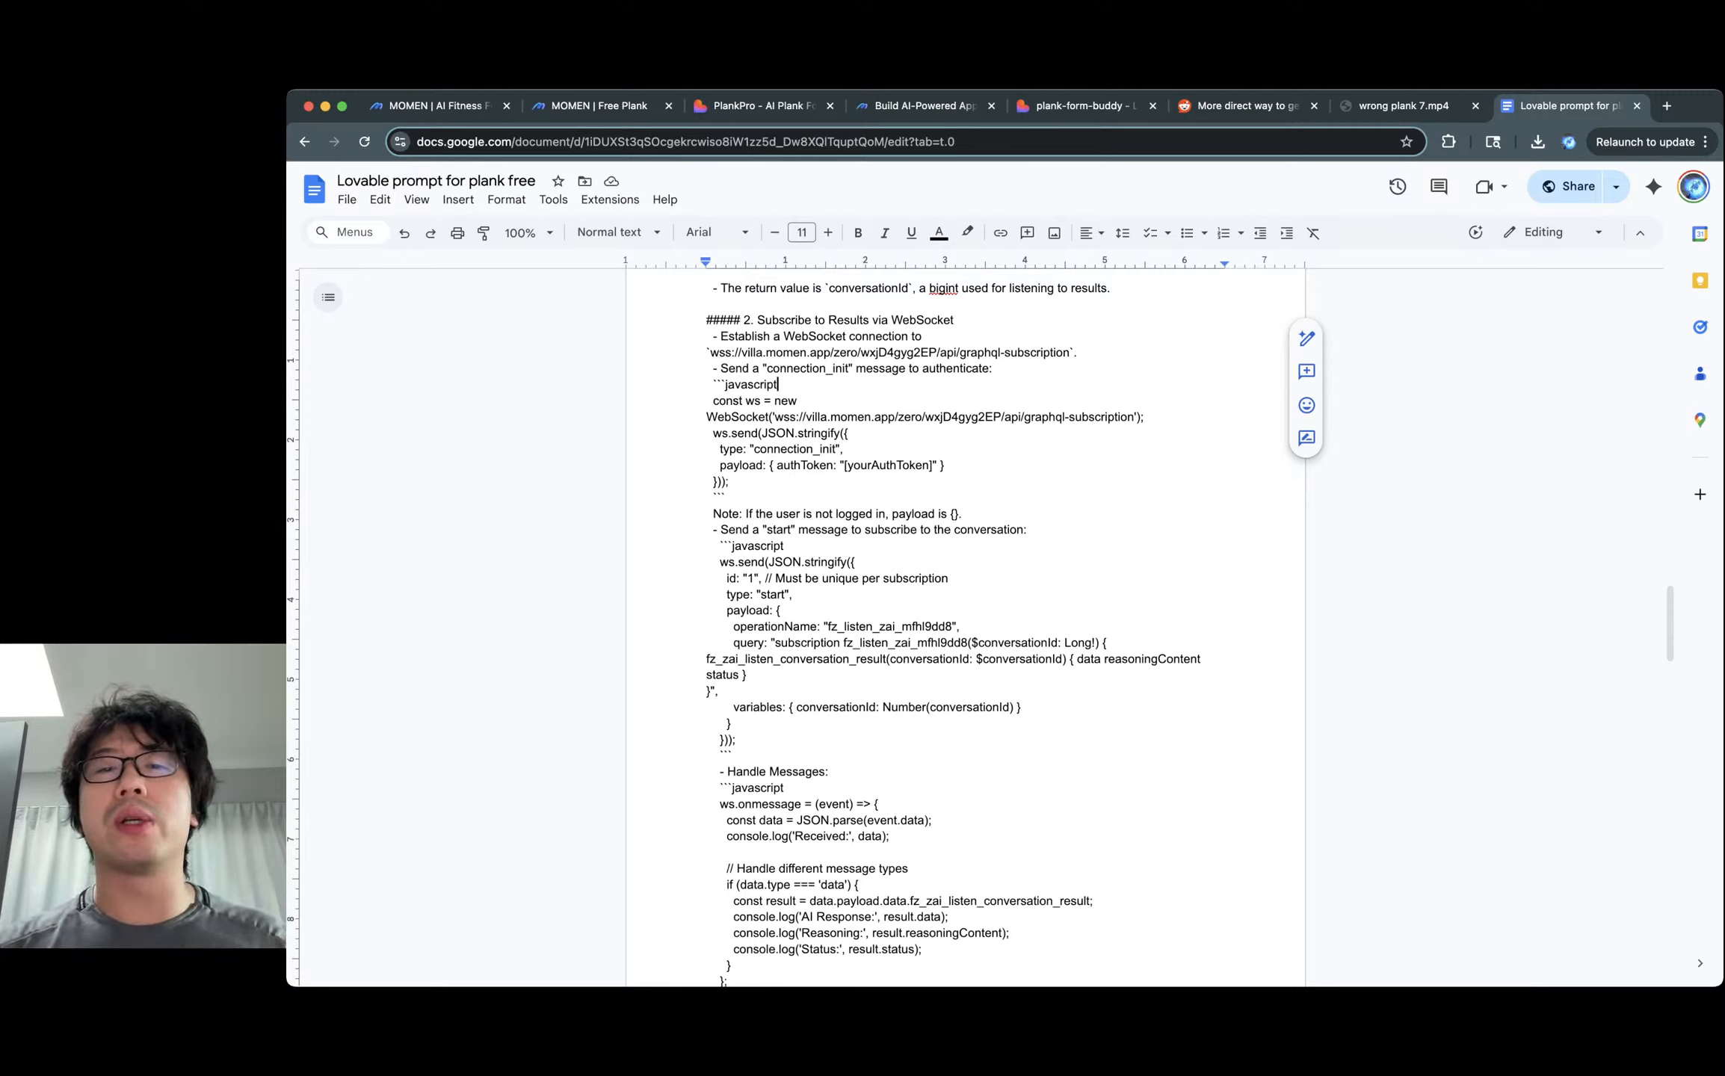
left_click(862, 352)
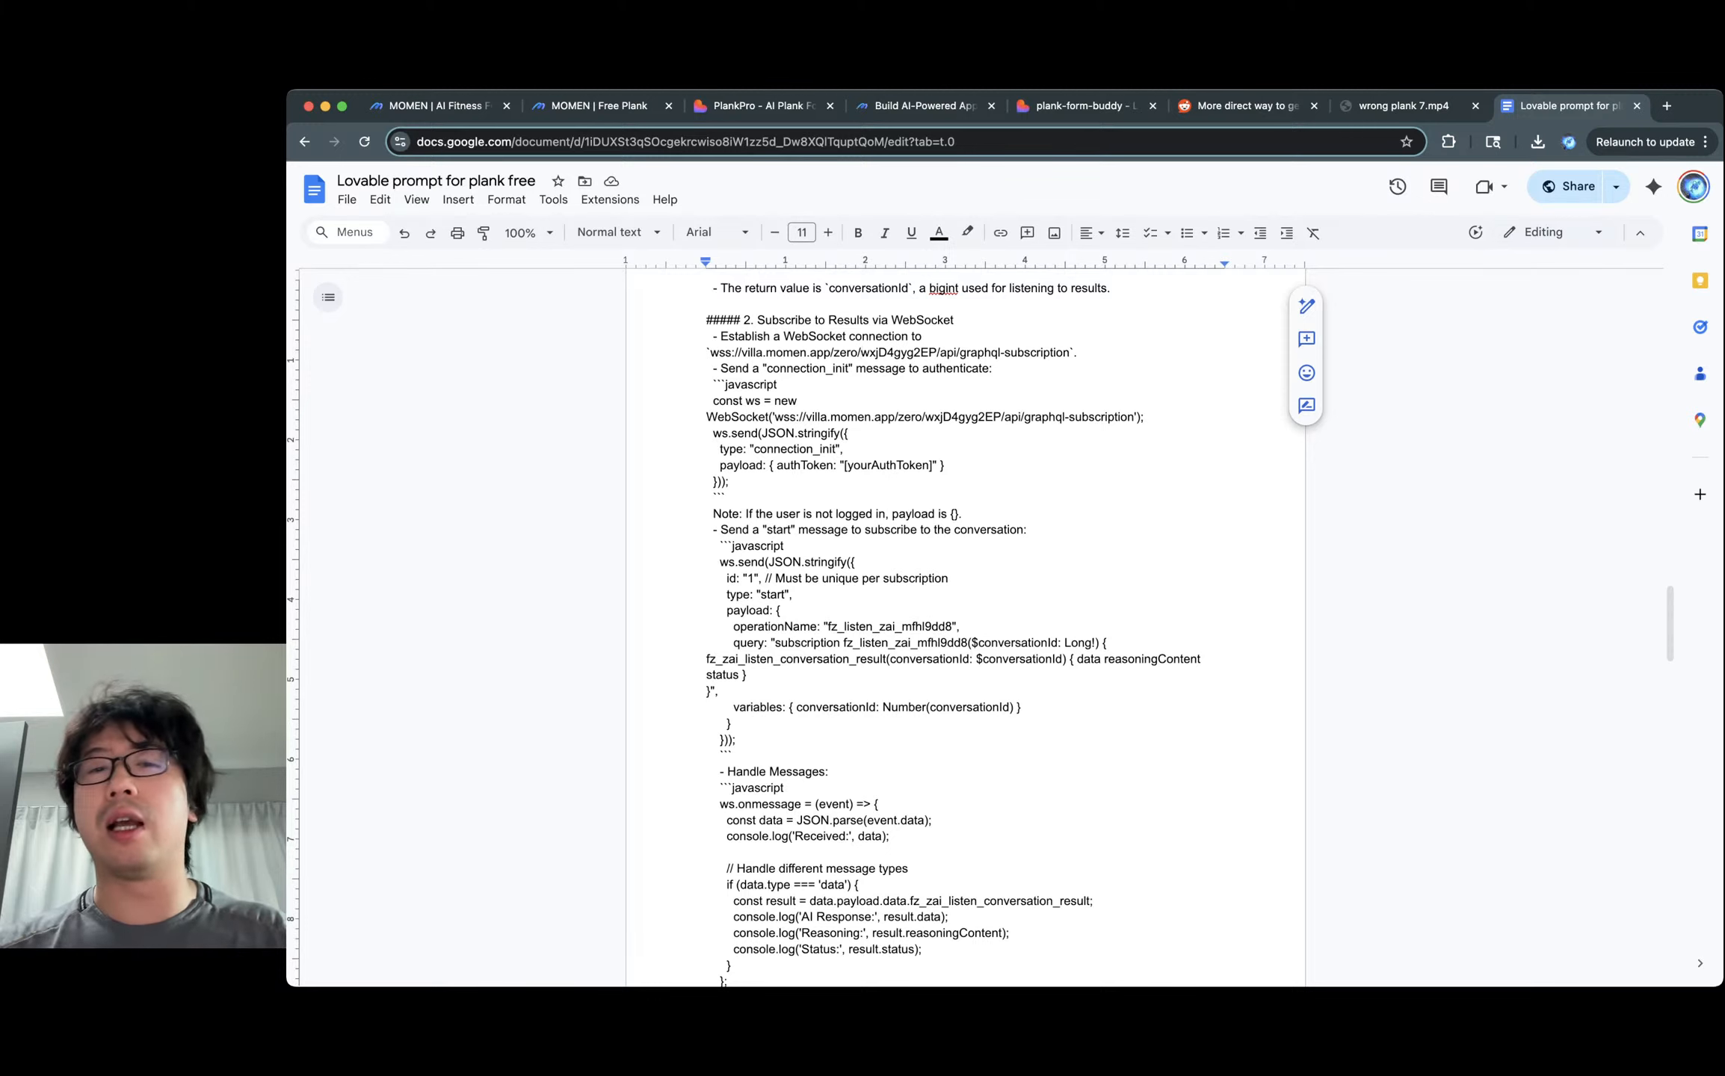
double_click(870, 279)
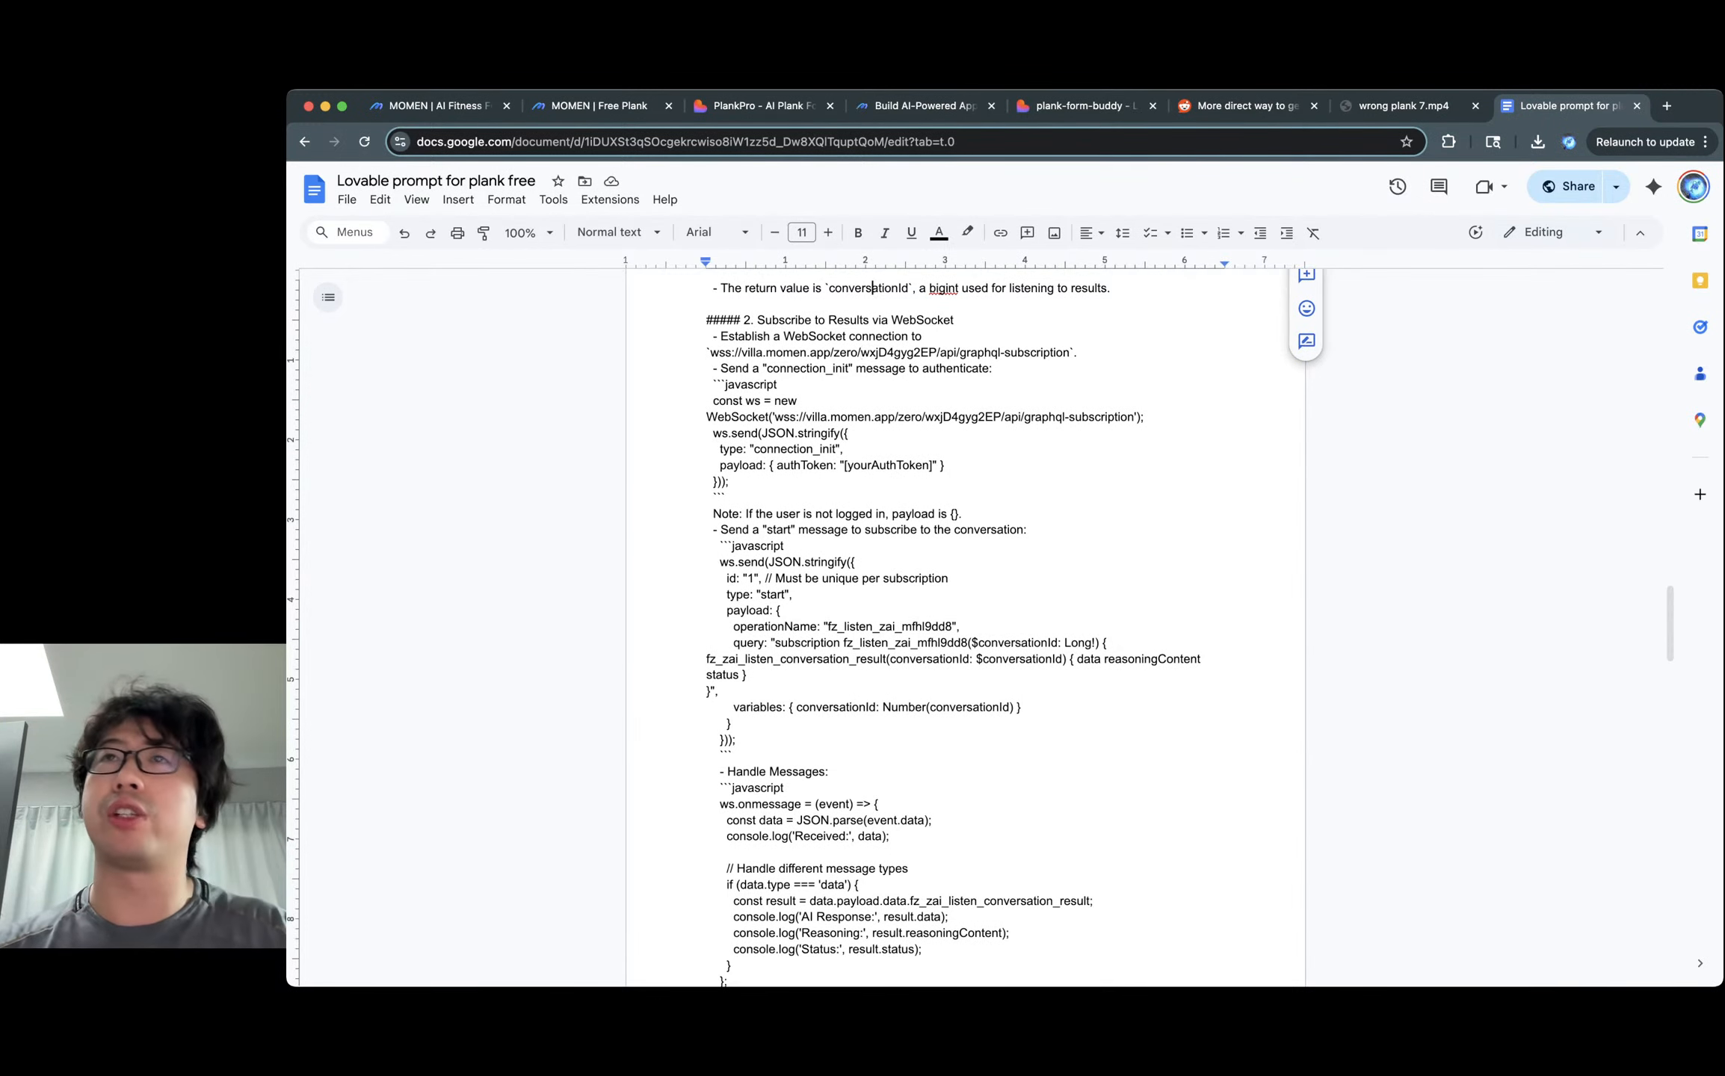
double_click(780, 462)
scroll(966, 628, "down", 2)
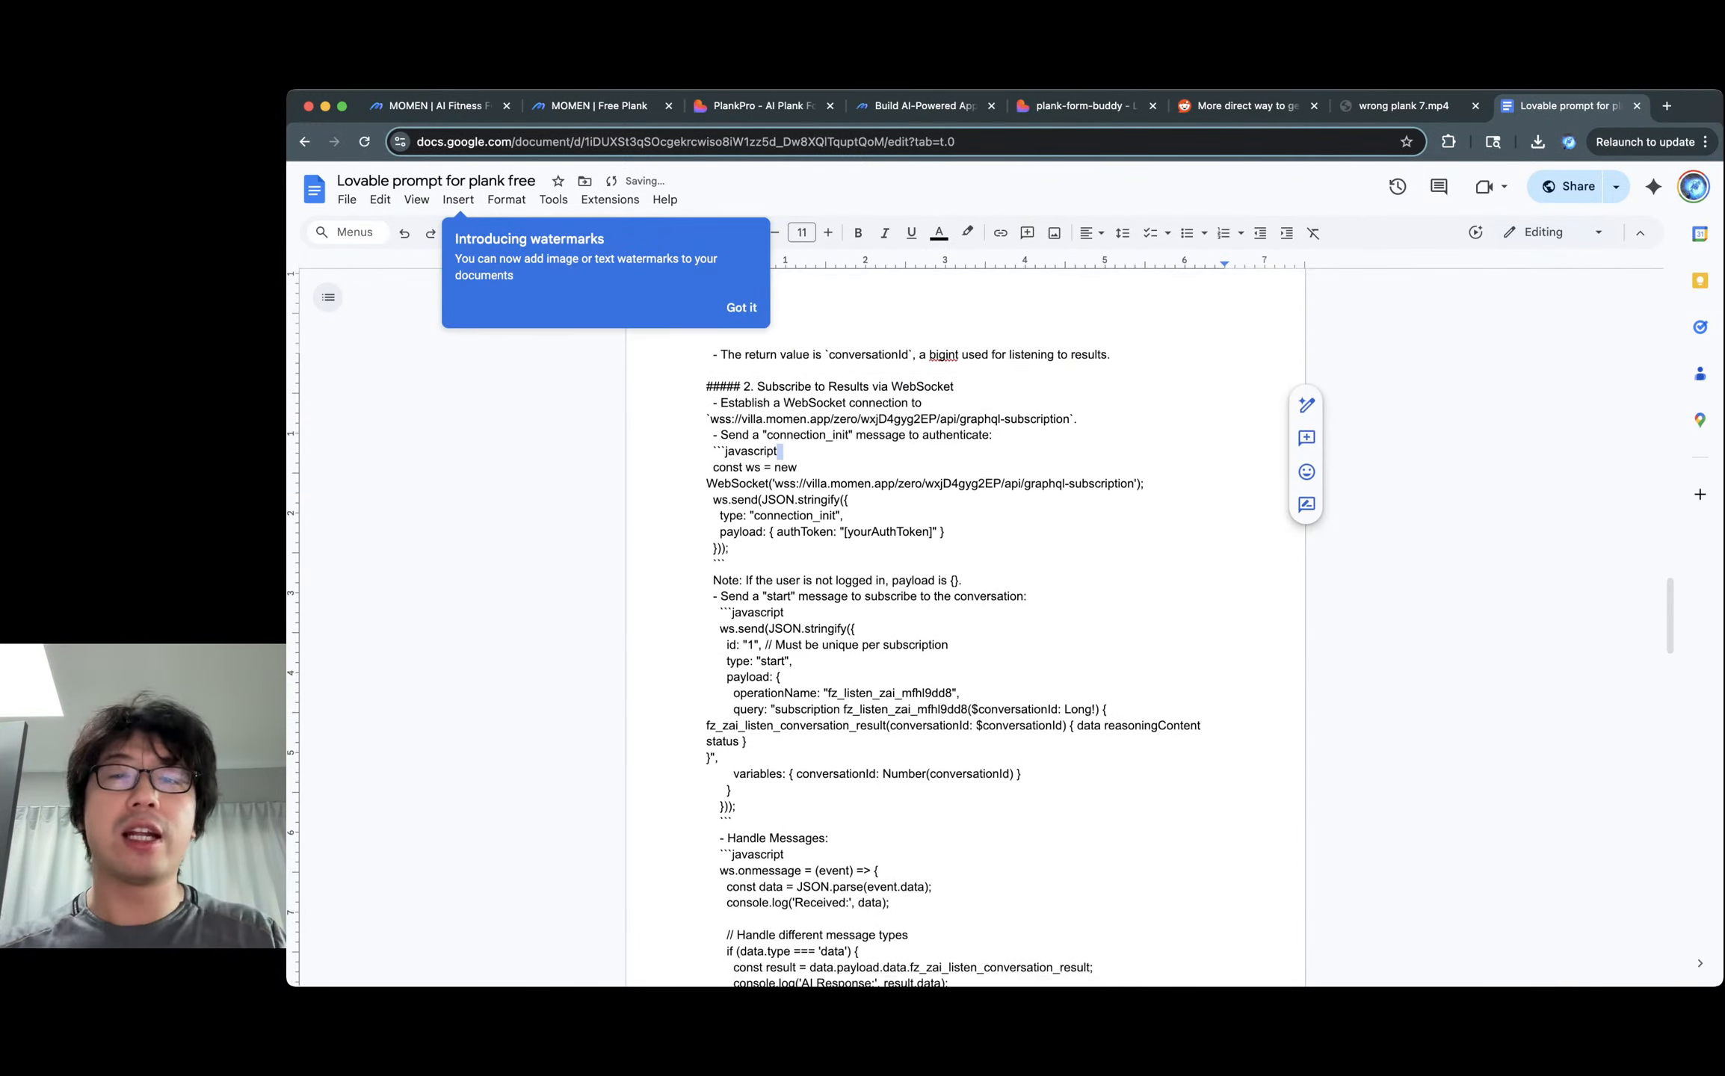
scroll(965, 628, "up", 2)
double_click(868, 418)
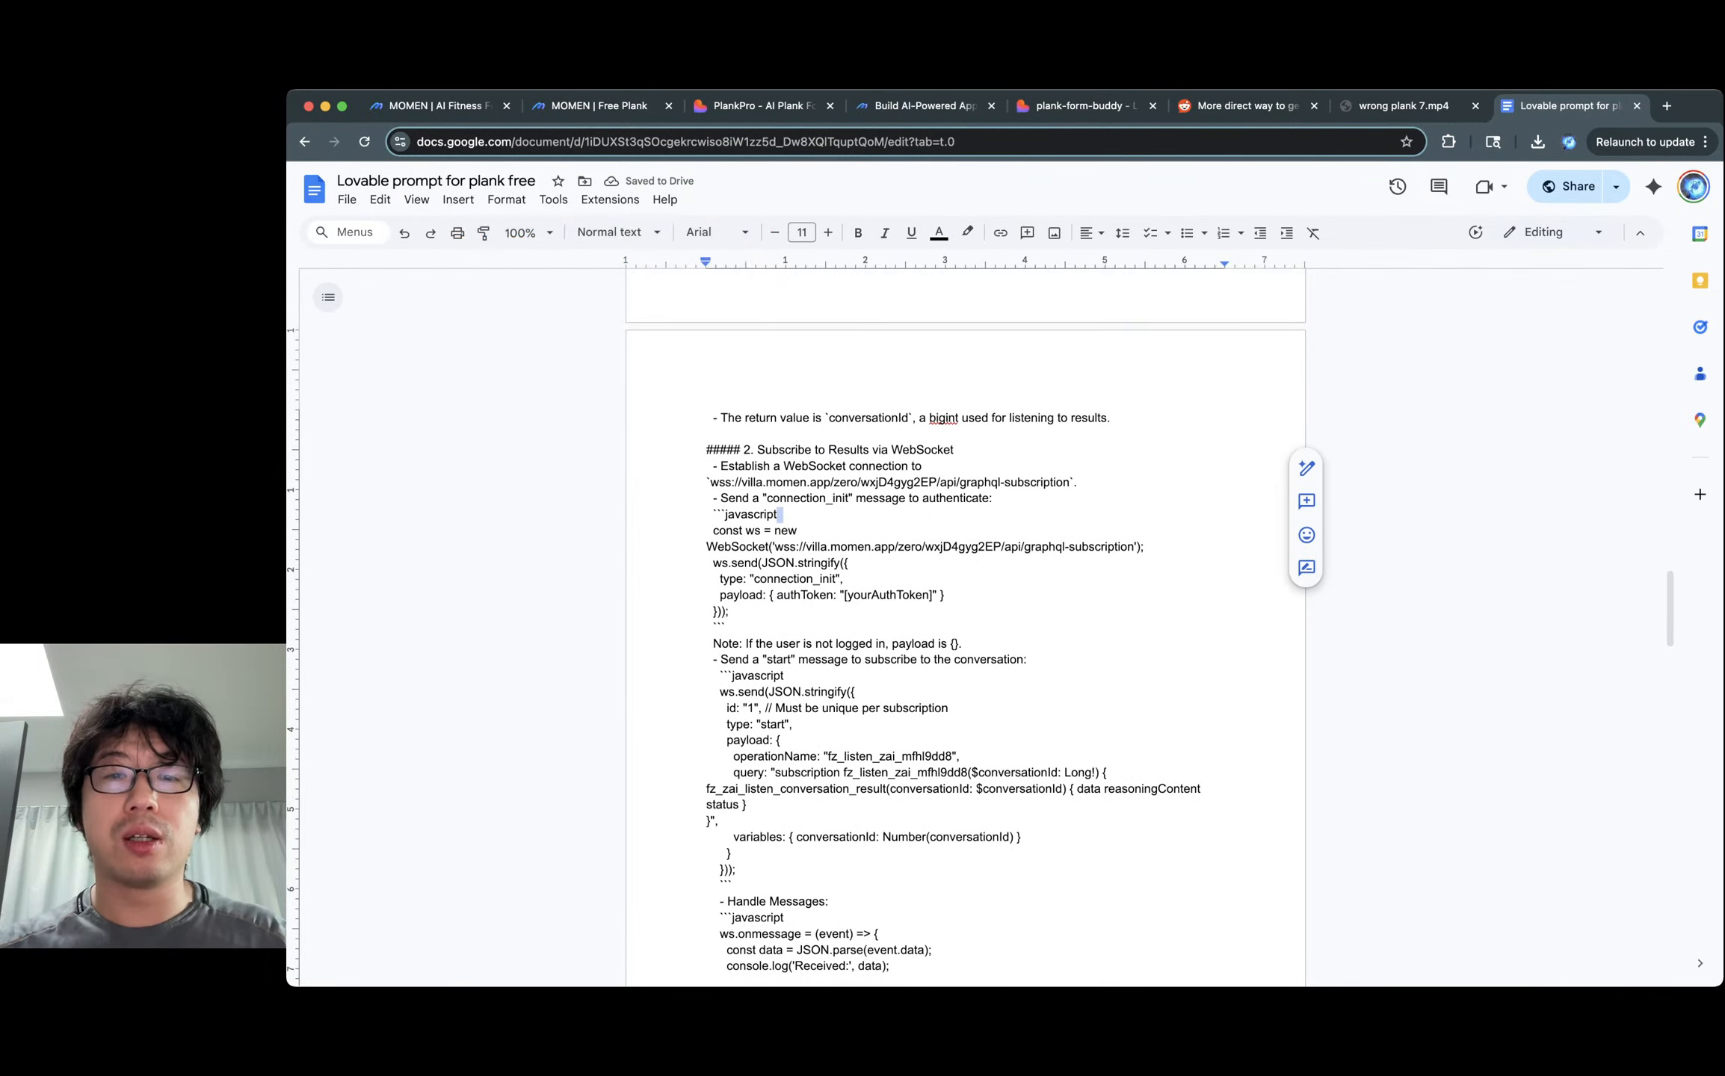
scroll(965, 628, "down", 3)
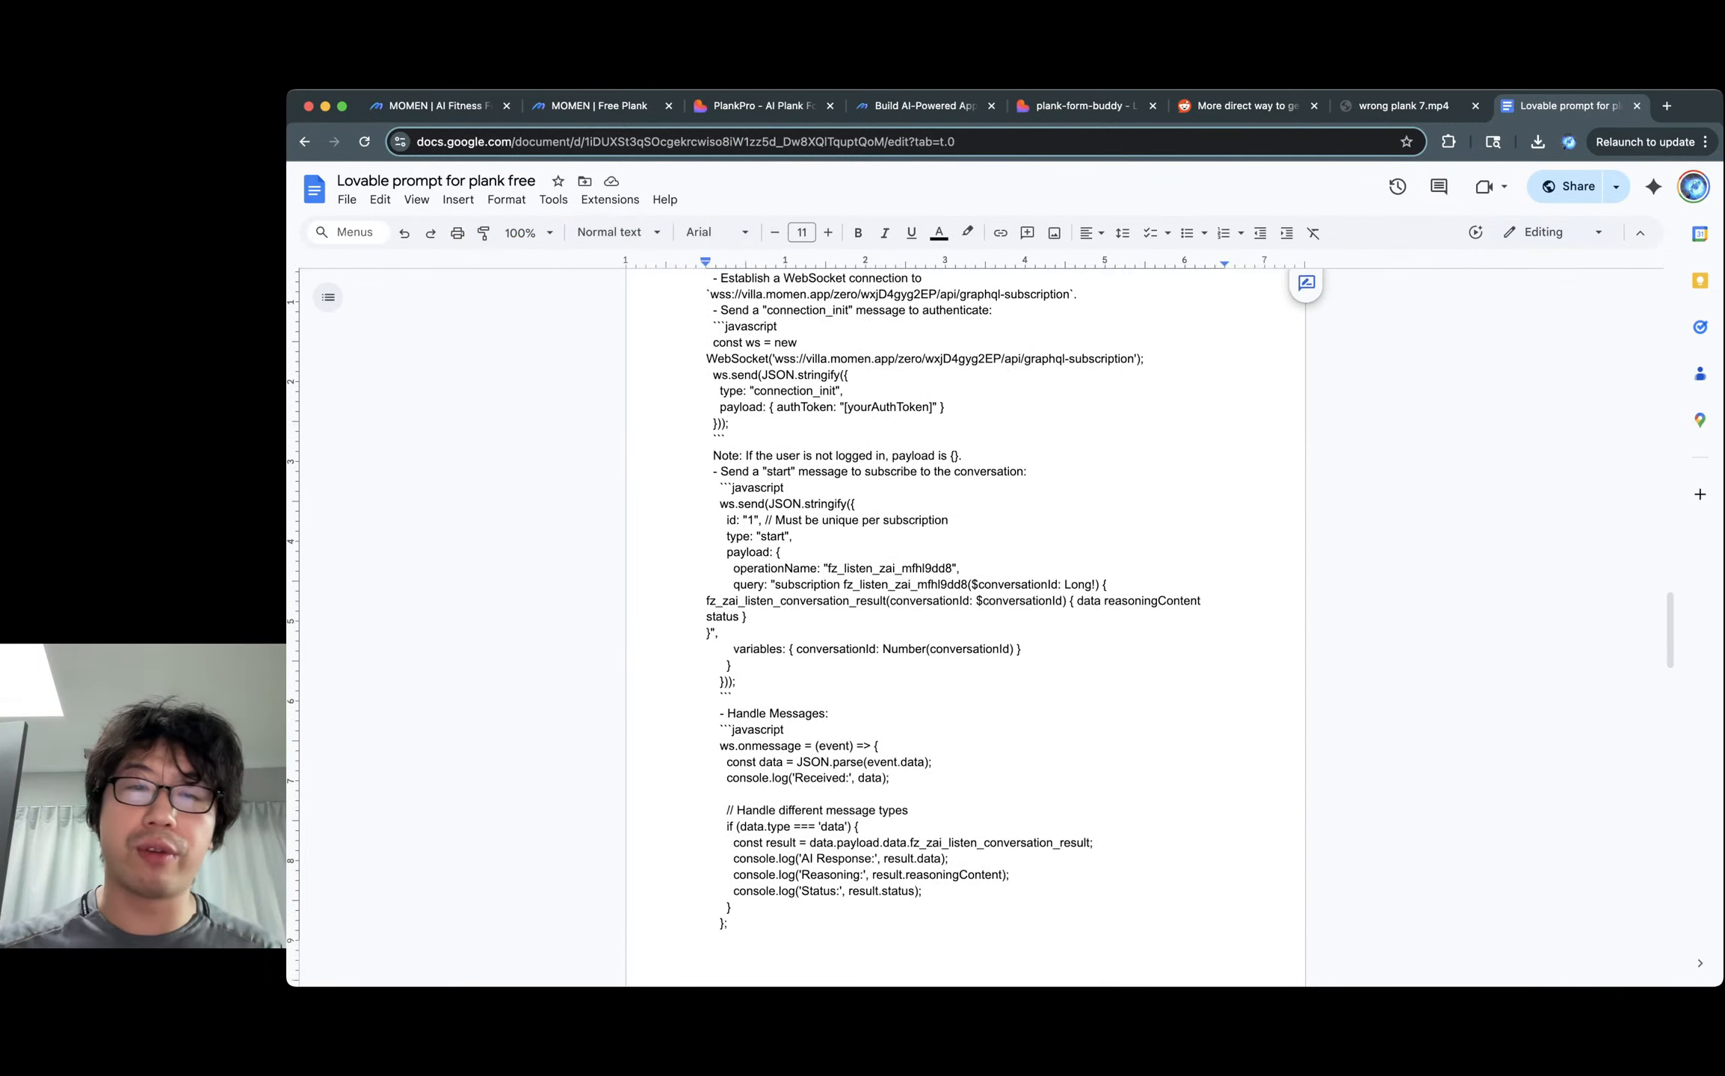
scroll(966, 628, "down", 3)
scroll(965, 628, "down", 4)
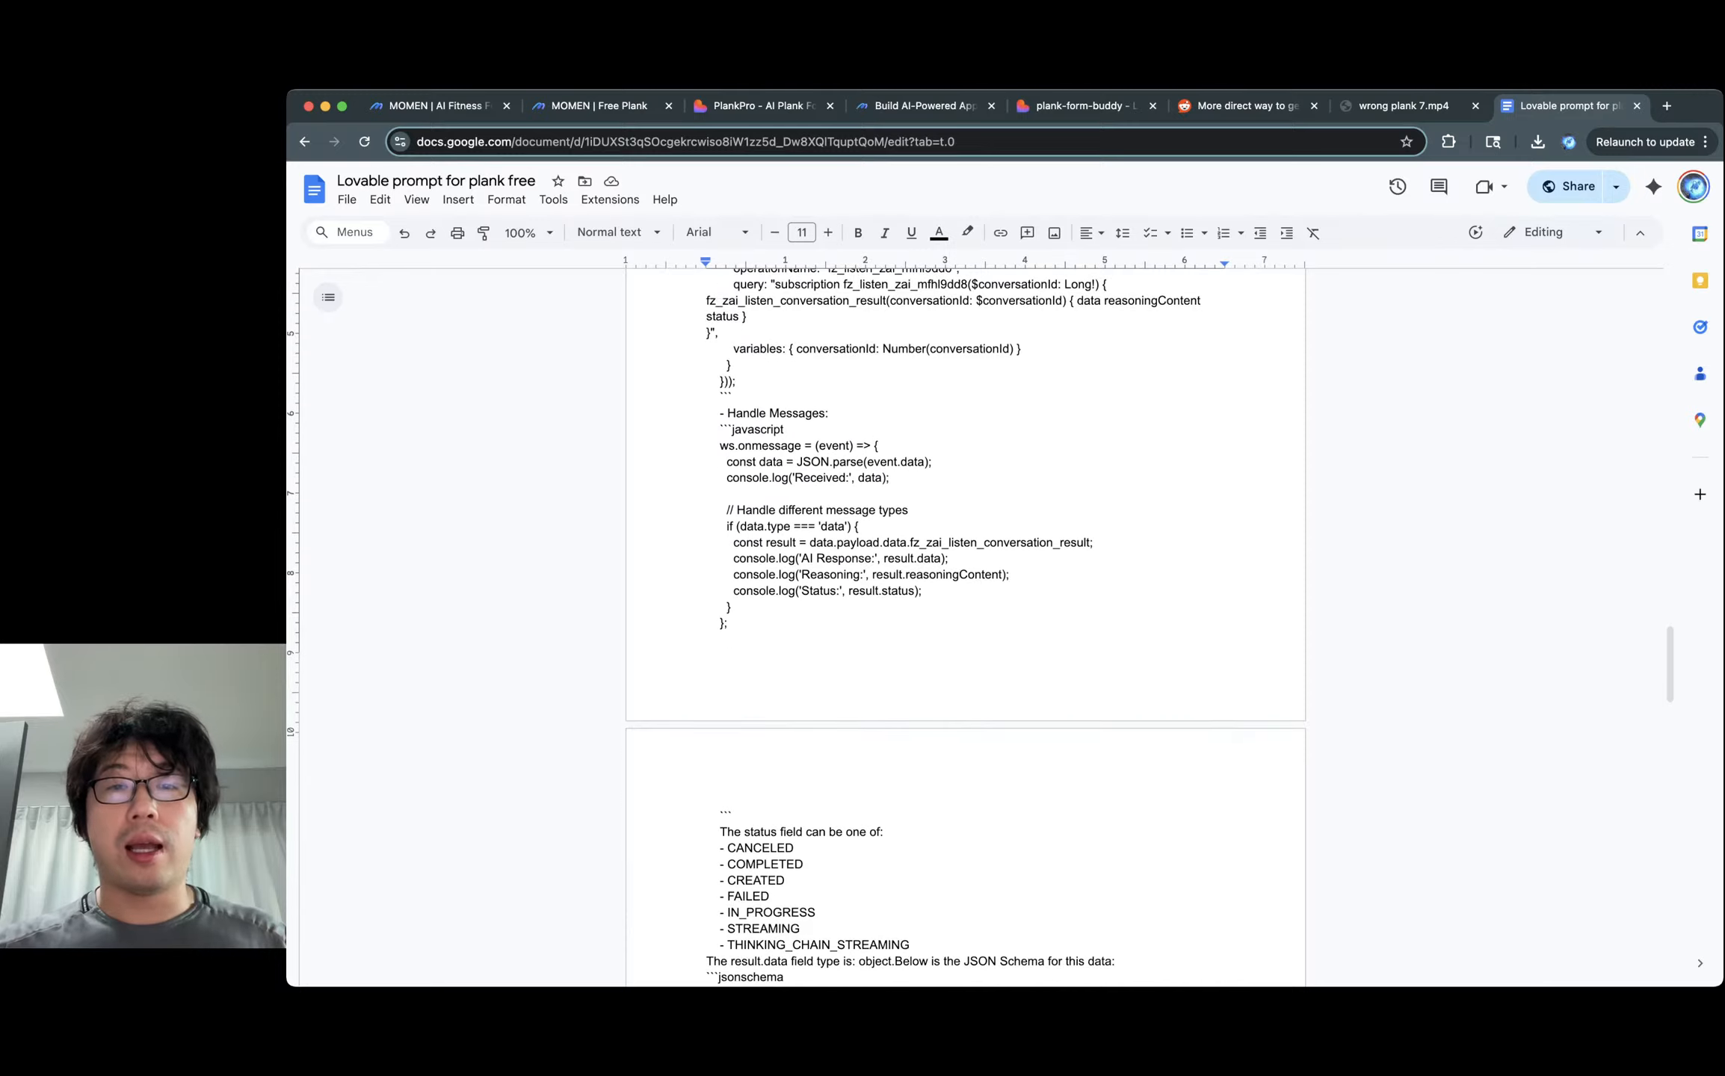
left_click_drag(836, 290, 792, 519)
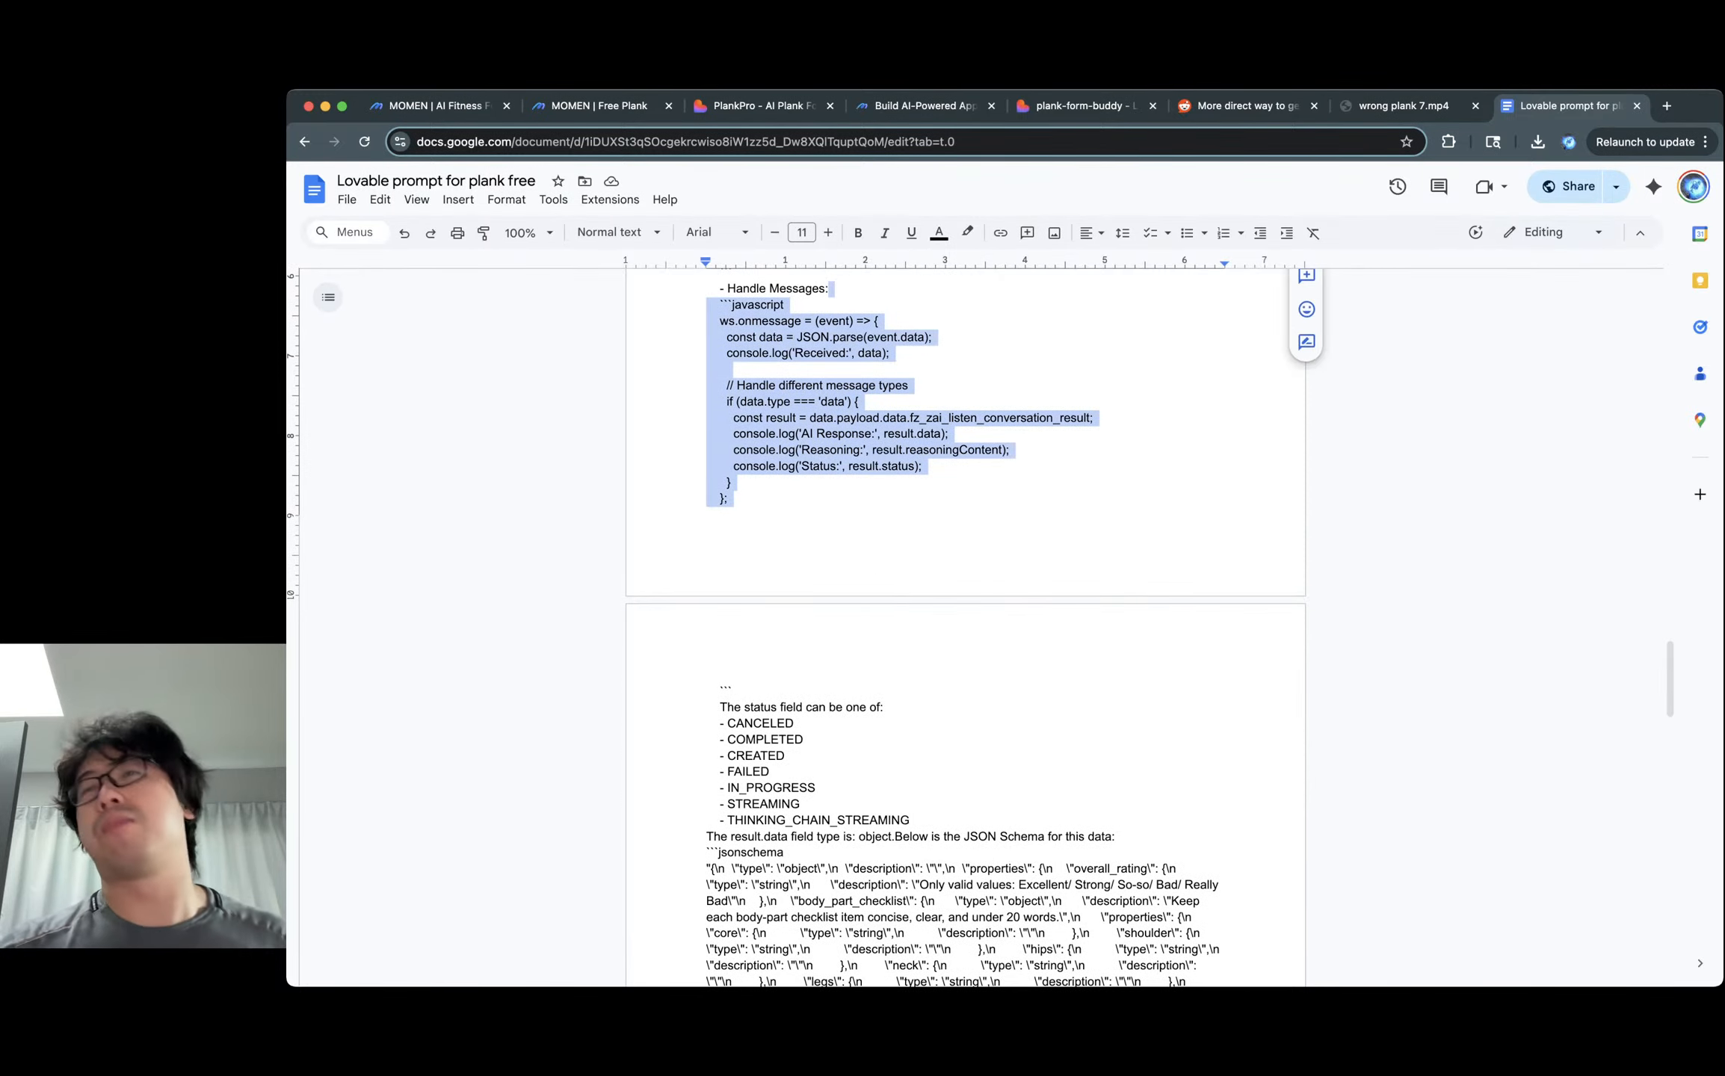
left_click(730, 482)
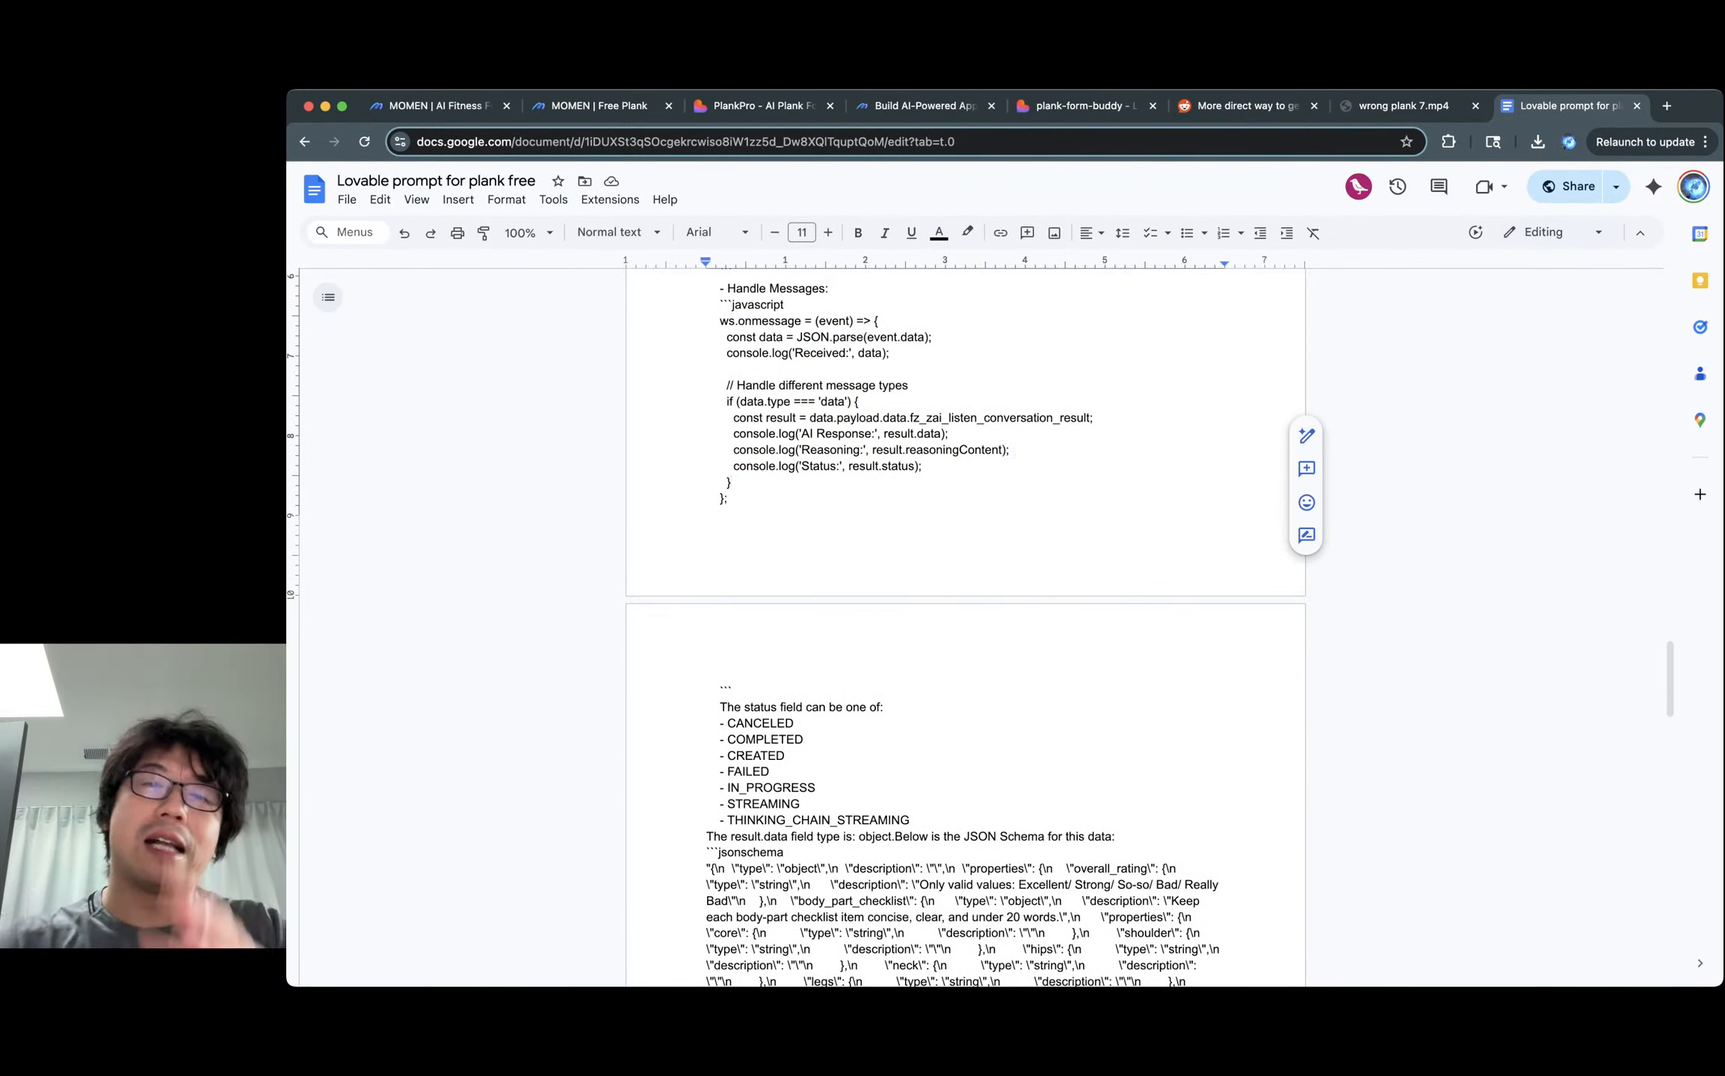
scroll(965, 627, "down", 1)
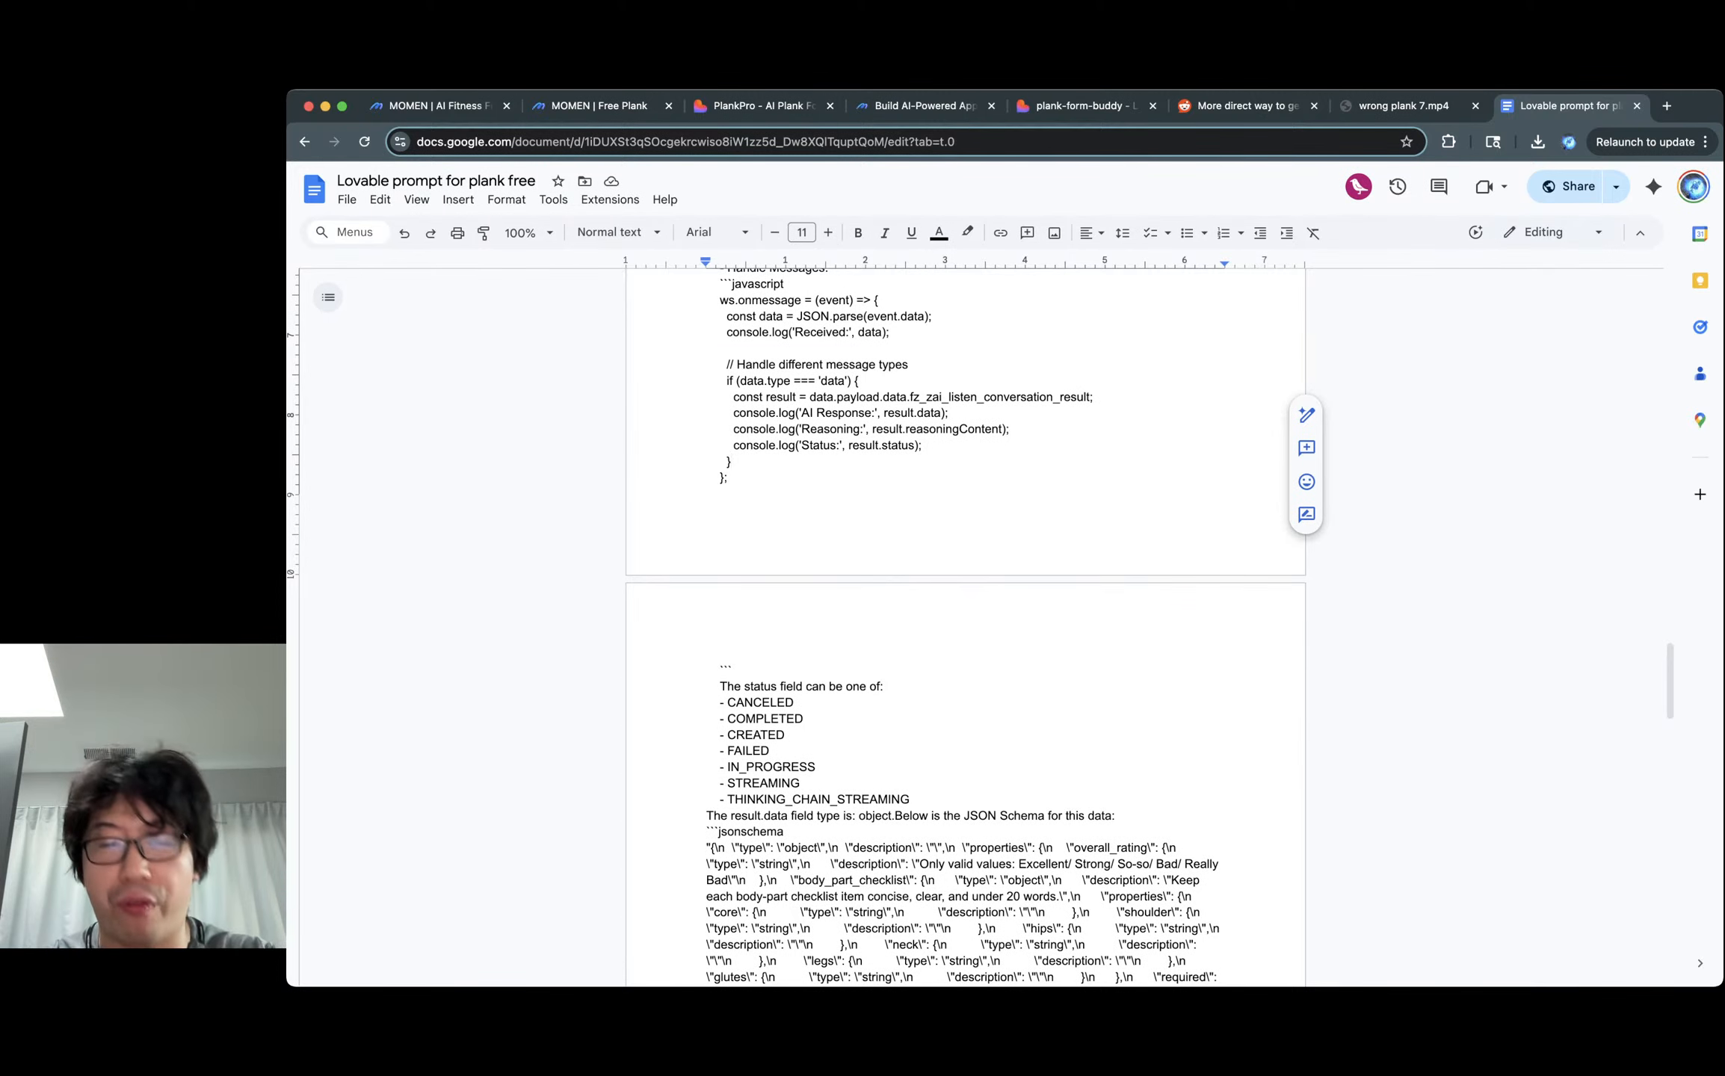
scroll(965, 628, "down", 4)
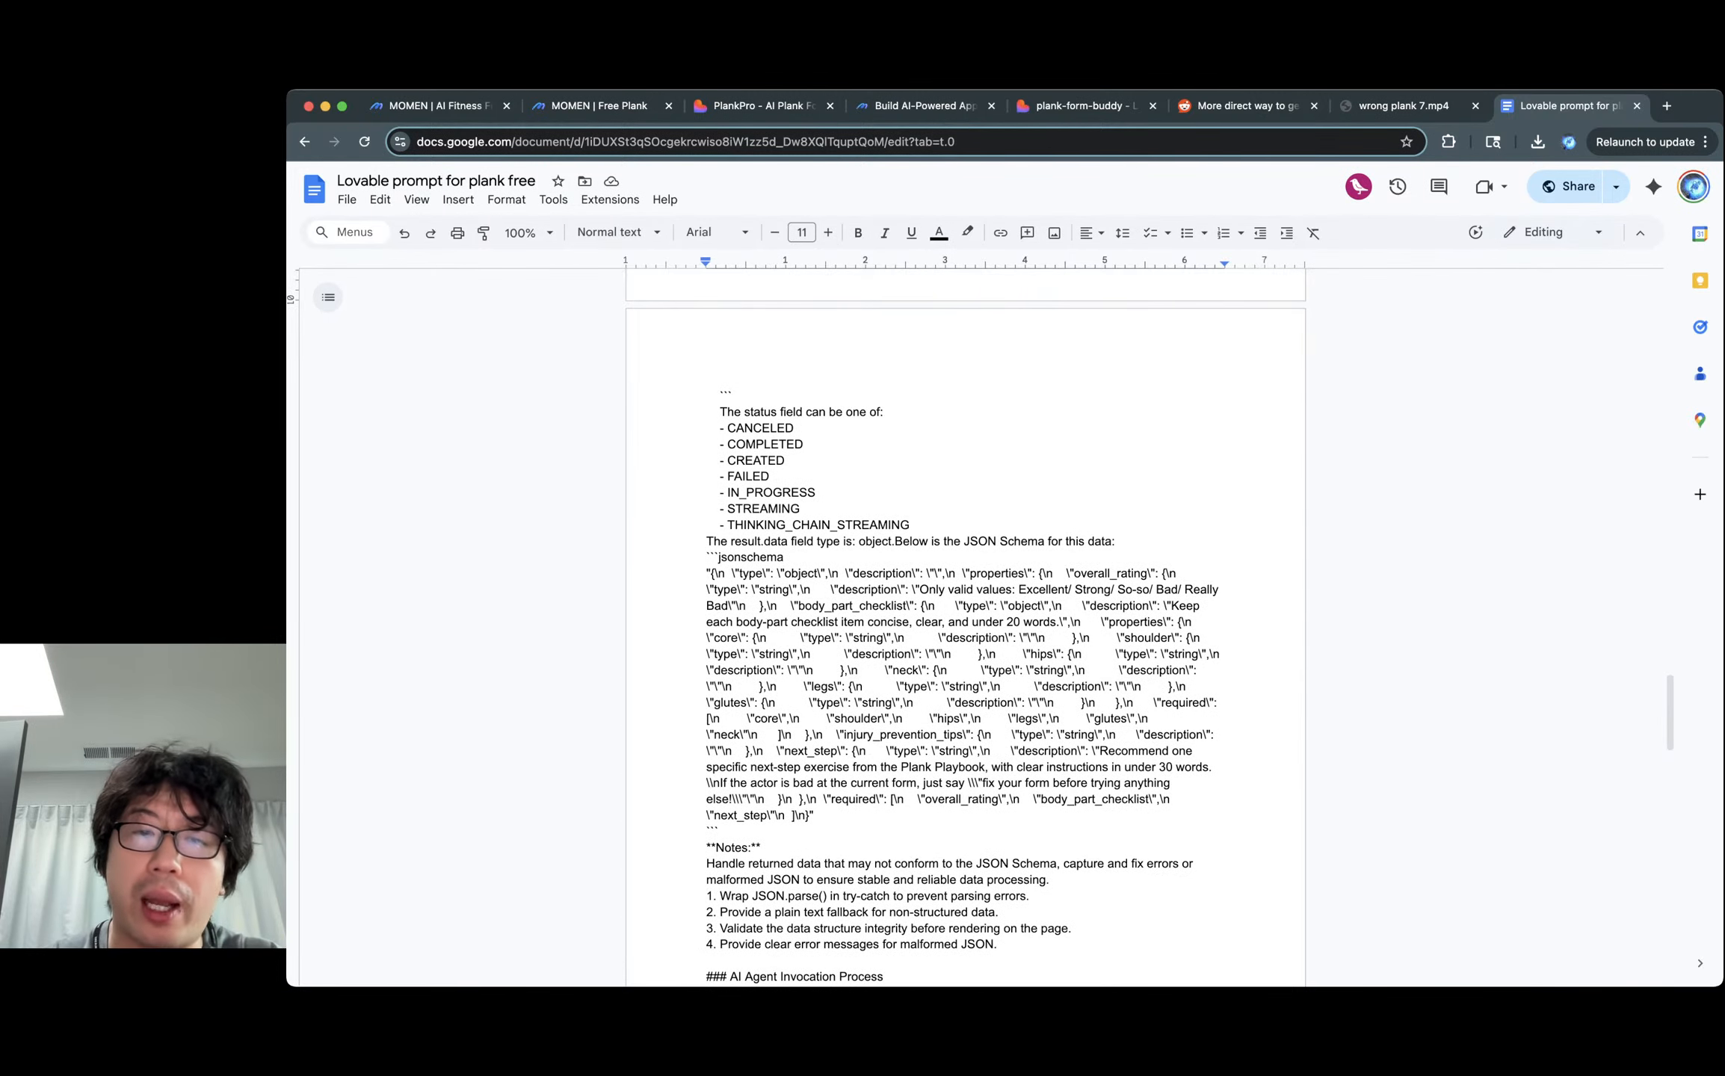
left_click_drag(786, 558, 716, 848)
left_click(716, 848)
scroll(716, 849, "down", 2)
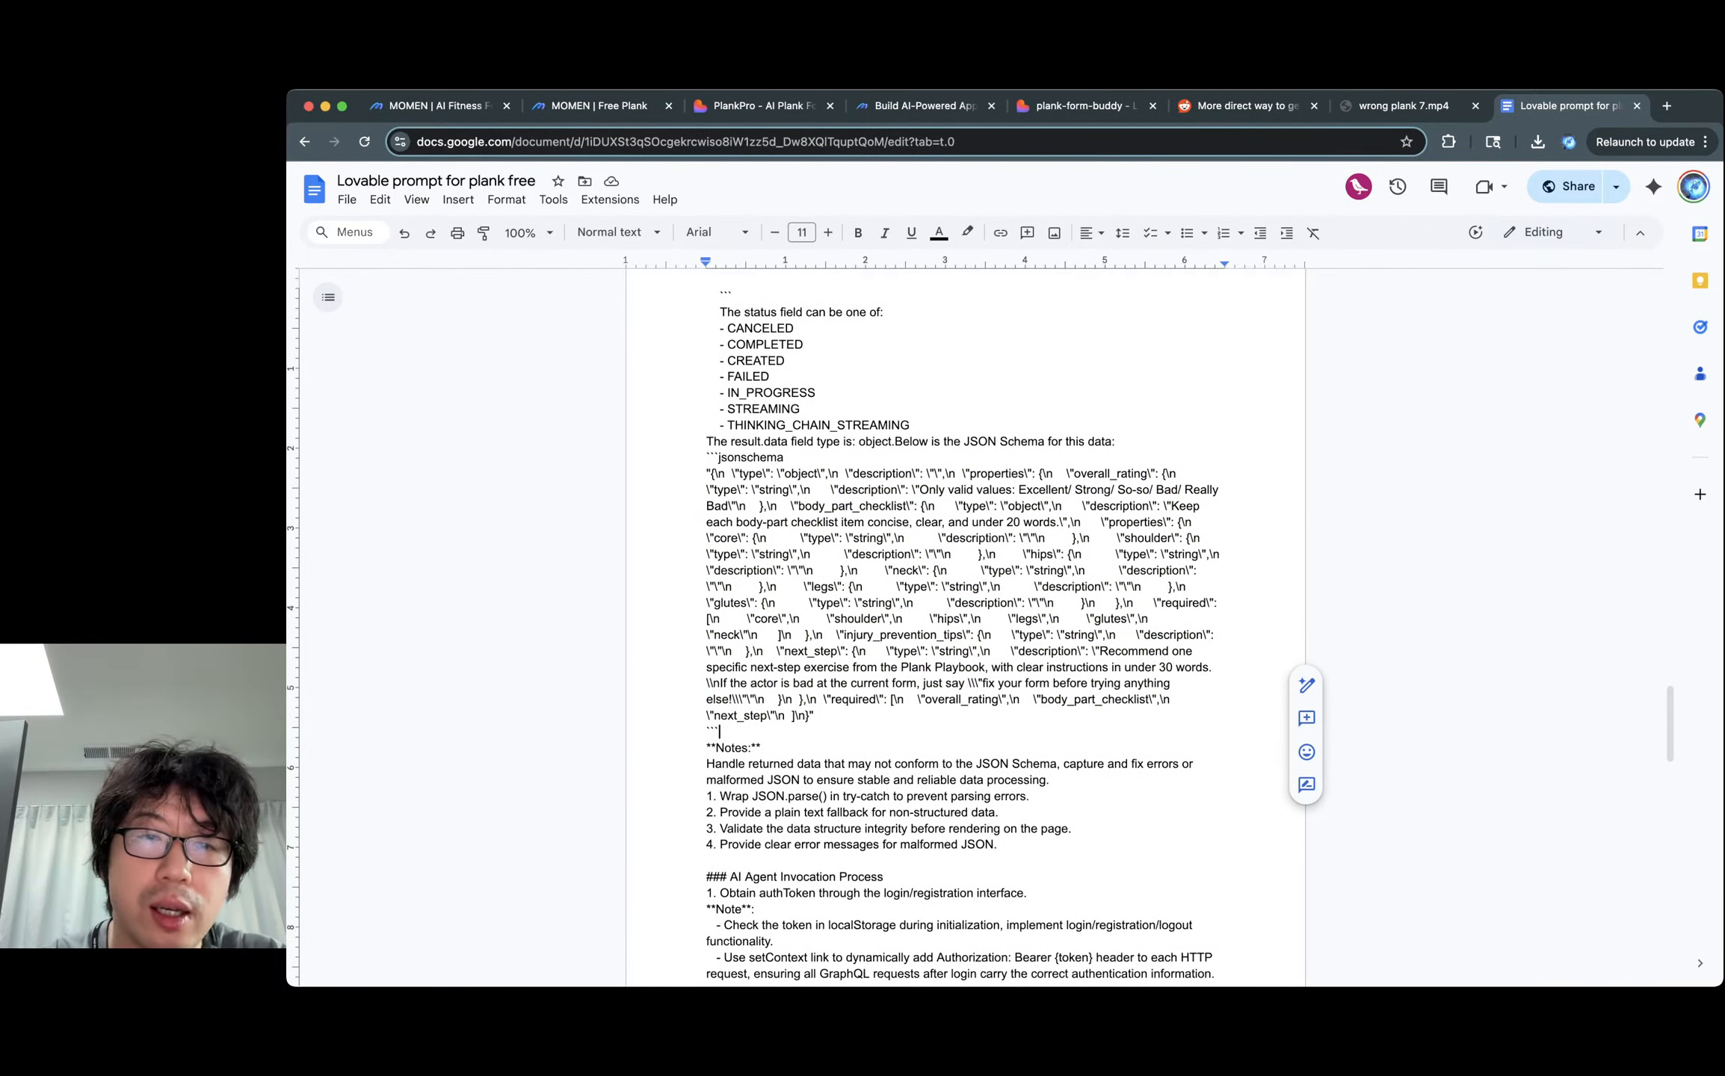
left_click_drag(826, 474, 838, 474)
left_click(839, 474)
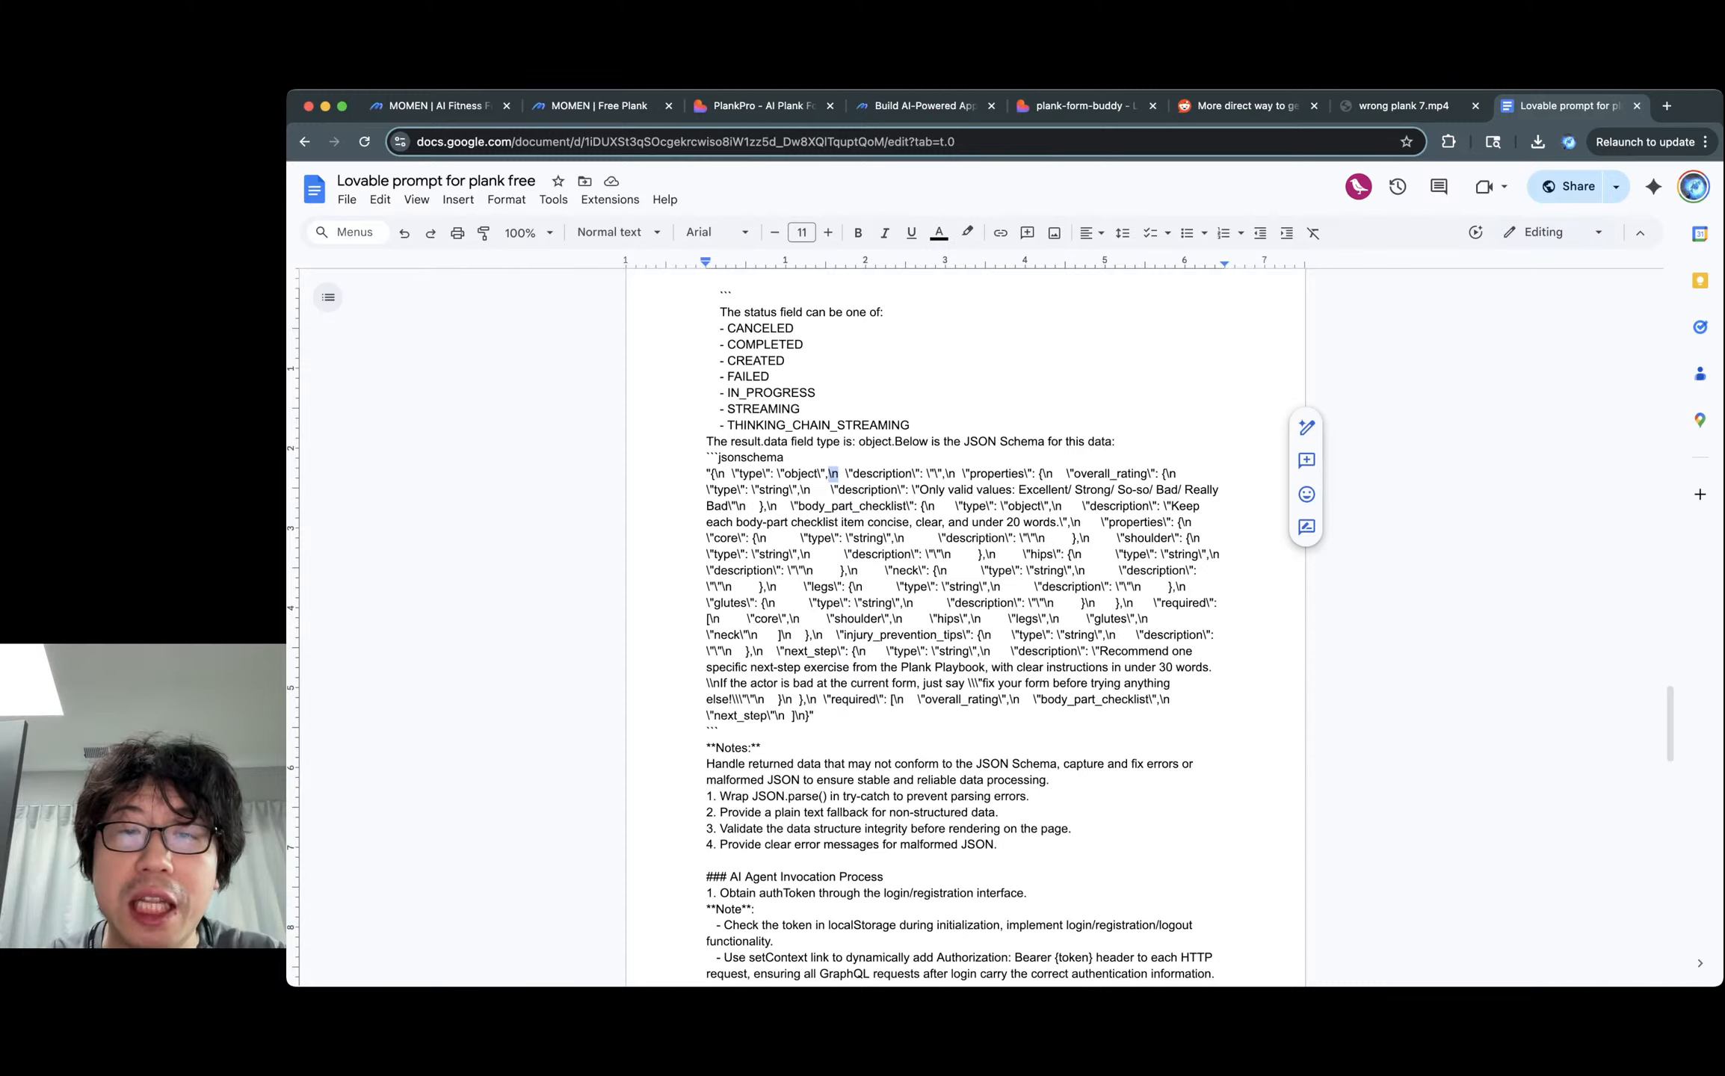
left_click_drag(846, 475, 849, 474)
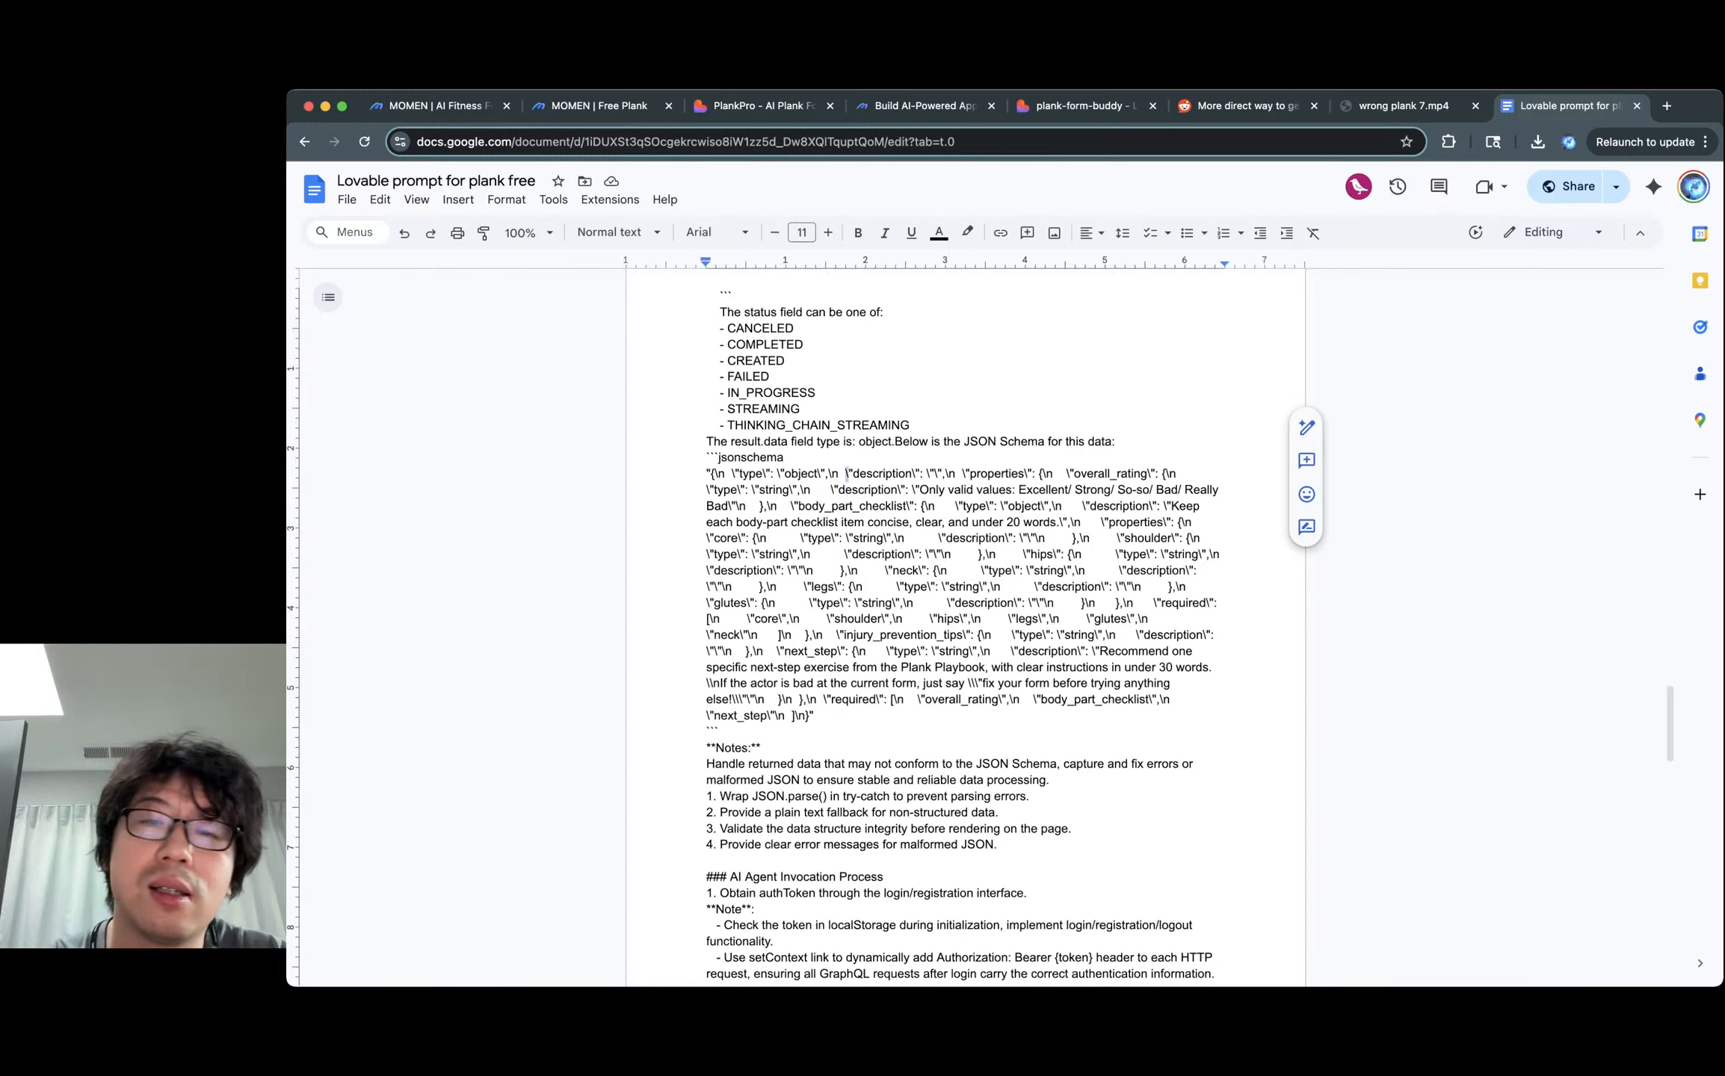
left_click(975, 603)
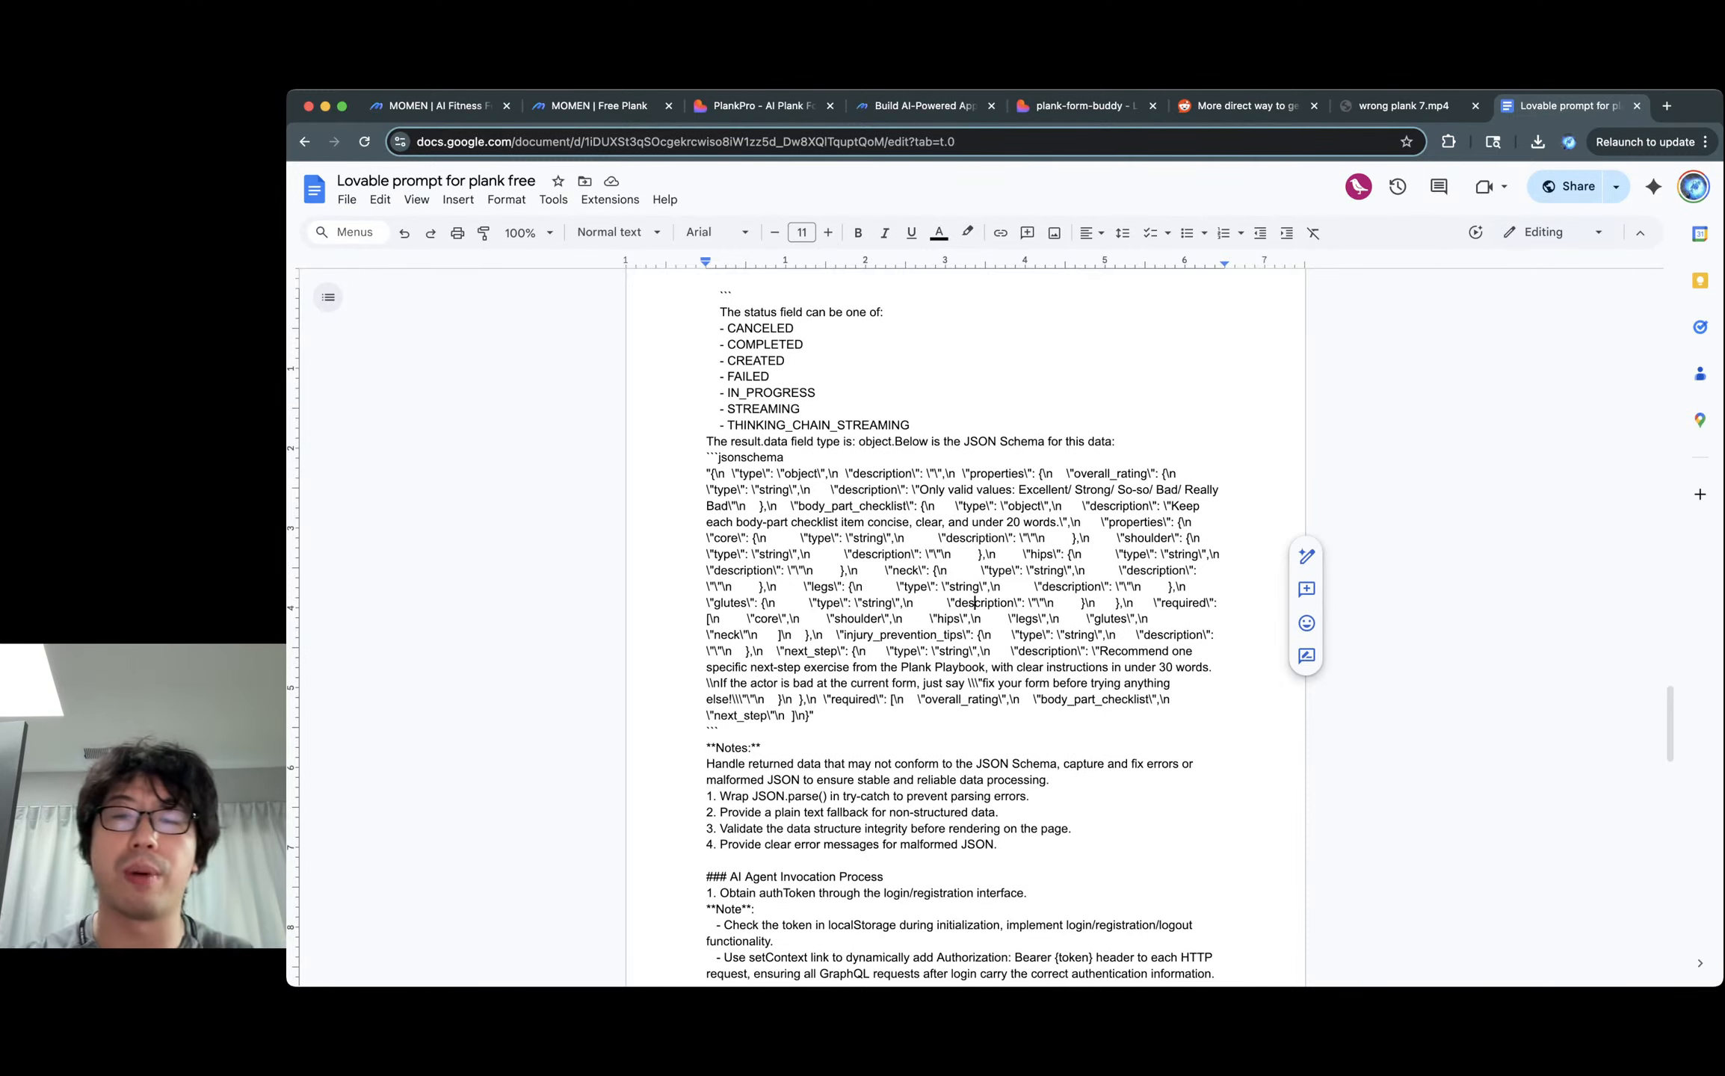
scroll(964, 621, "down", 2)
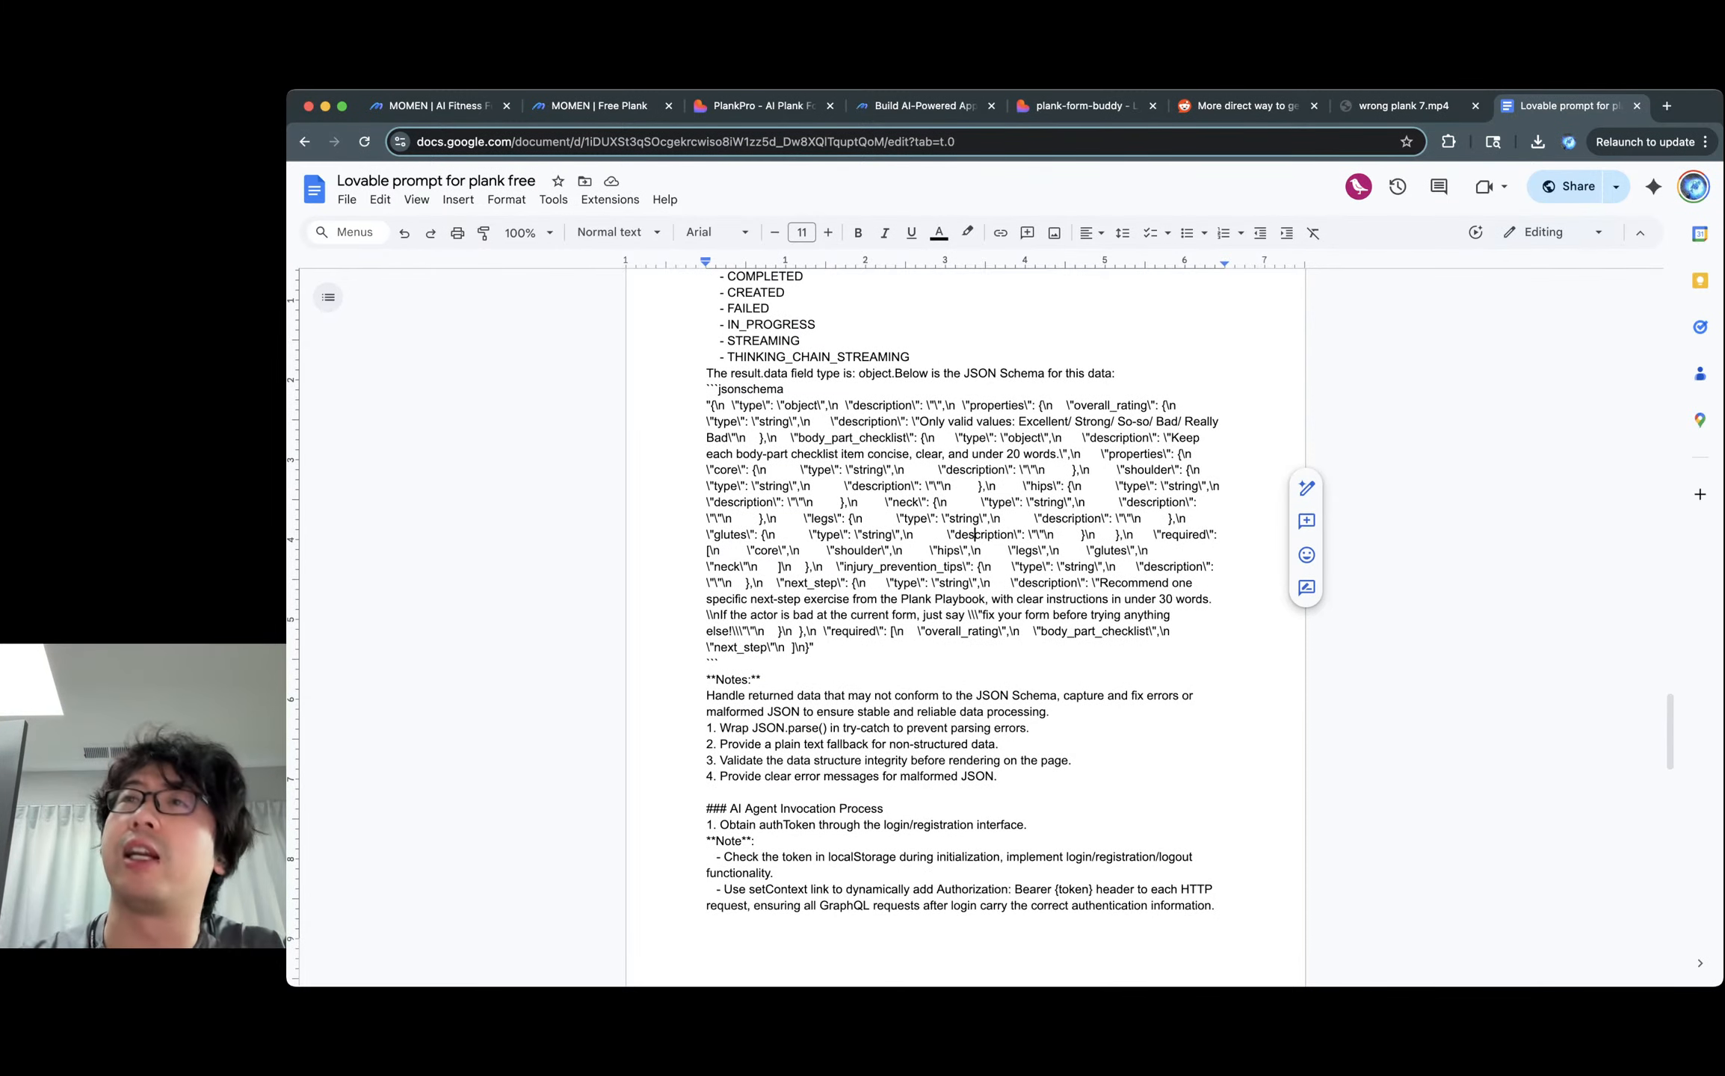
left_click(818, 648)
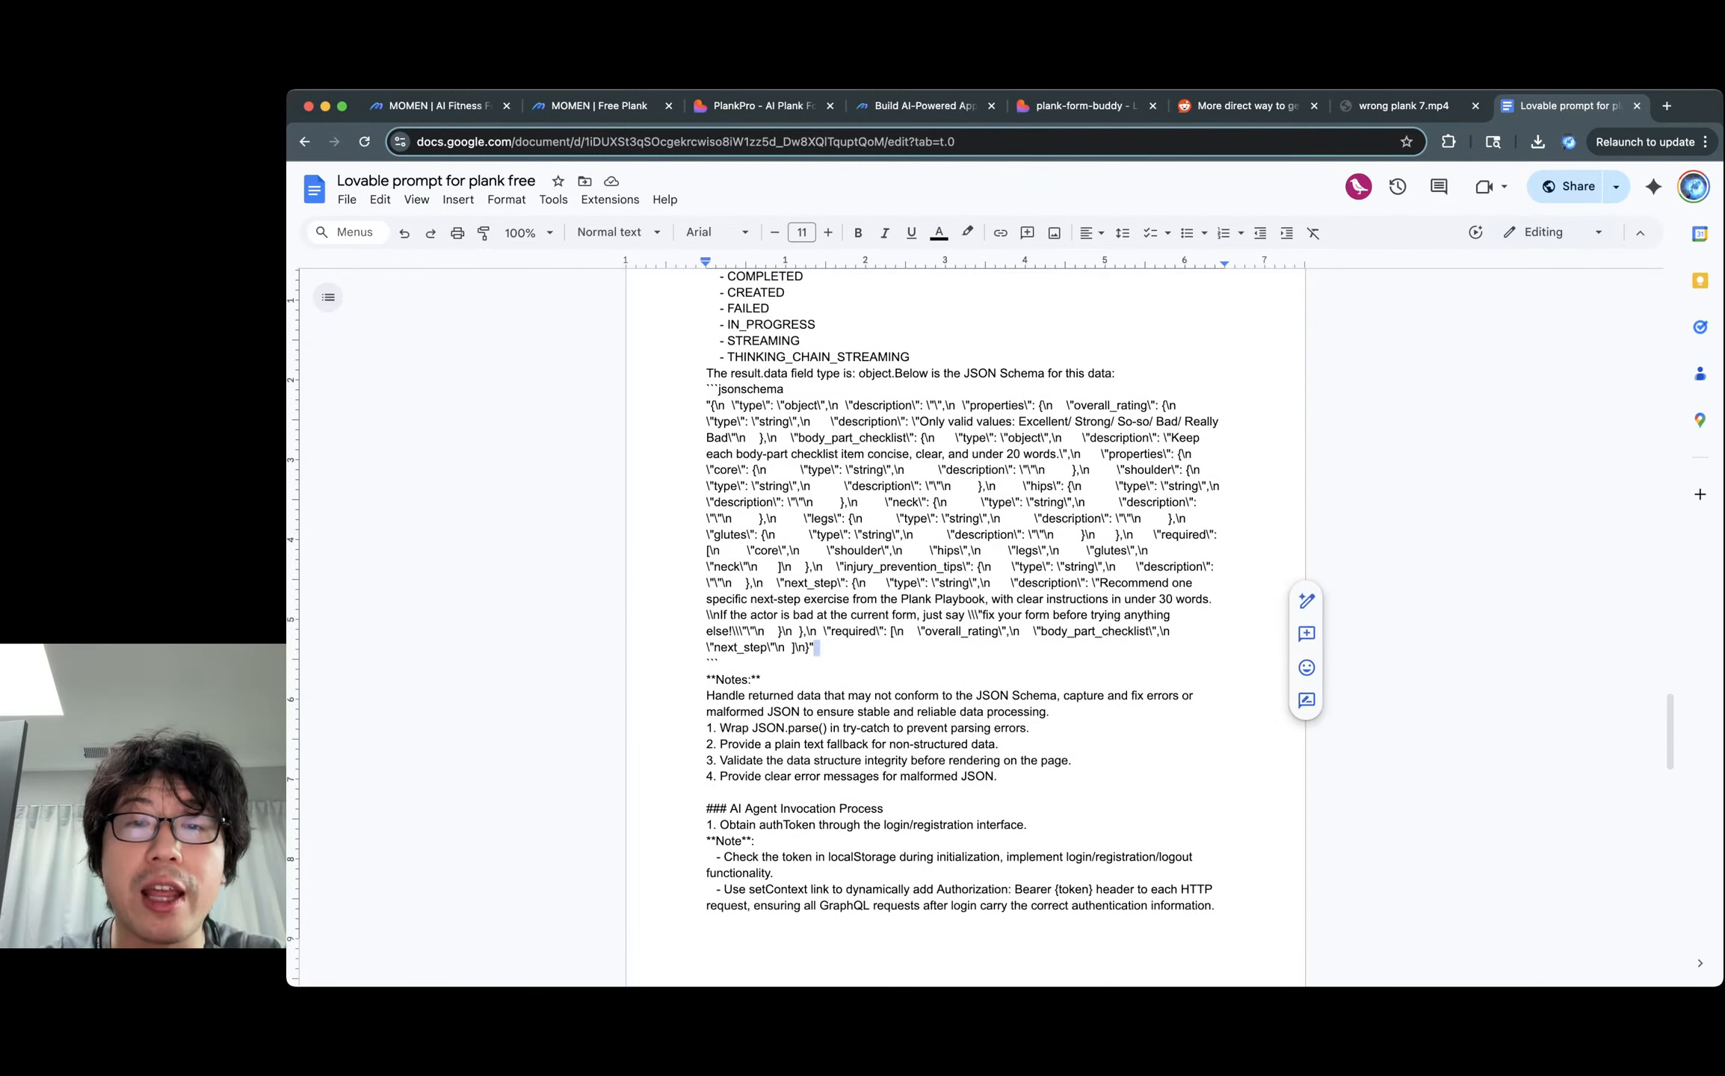
left_click_drag(859, 406, 822, 648)
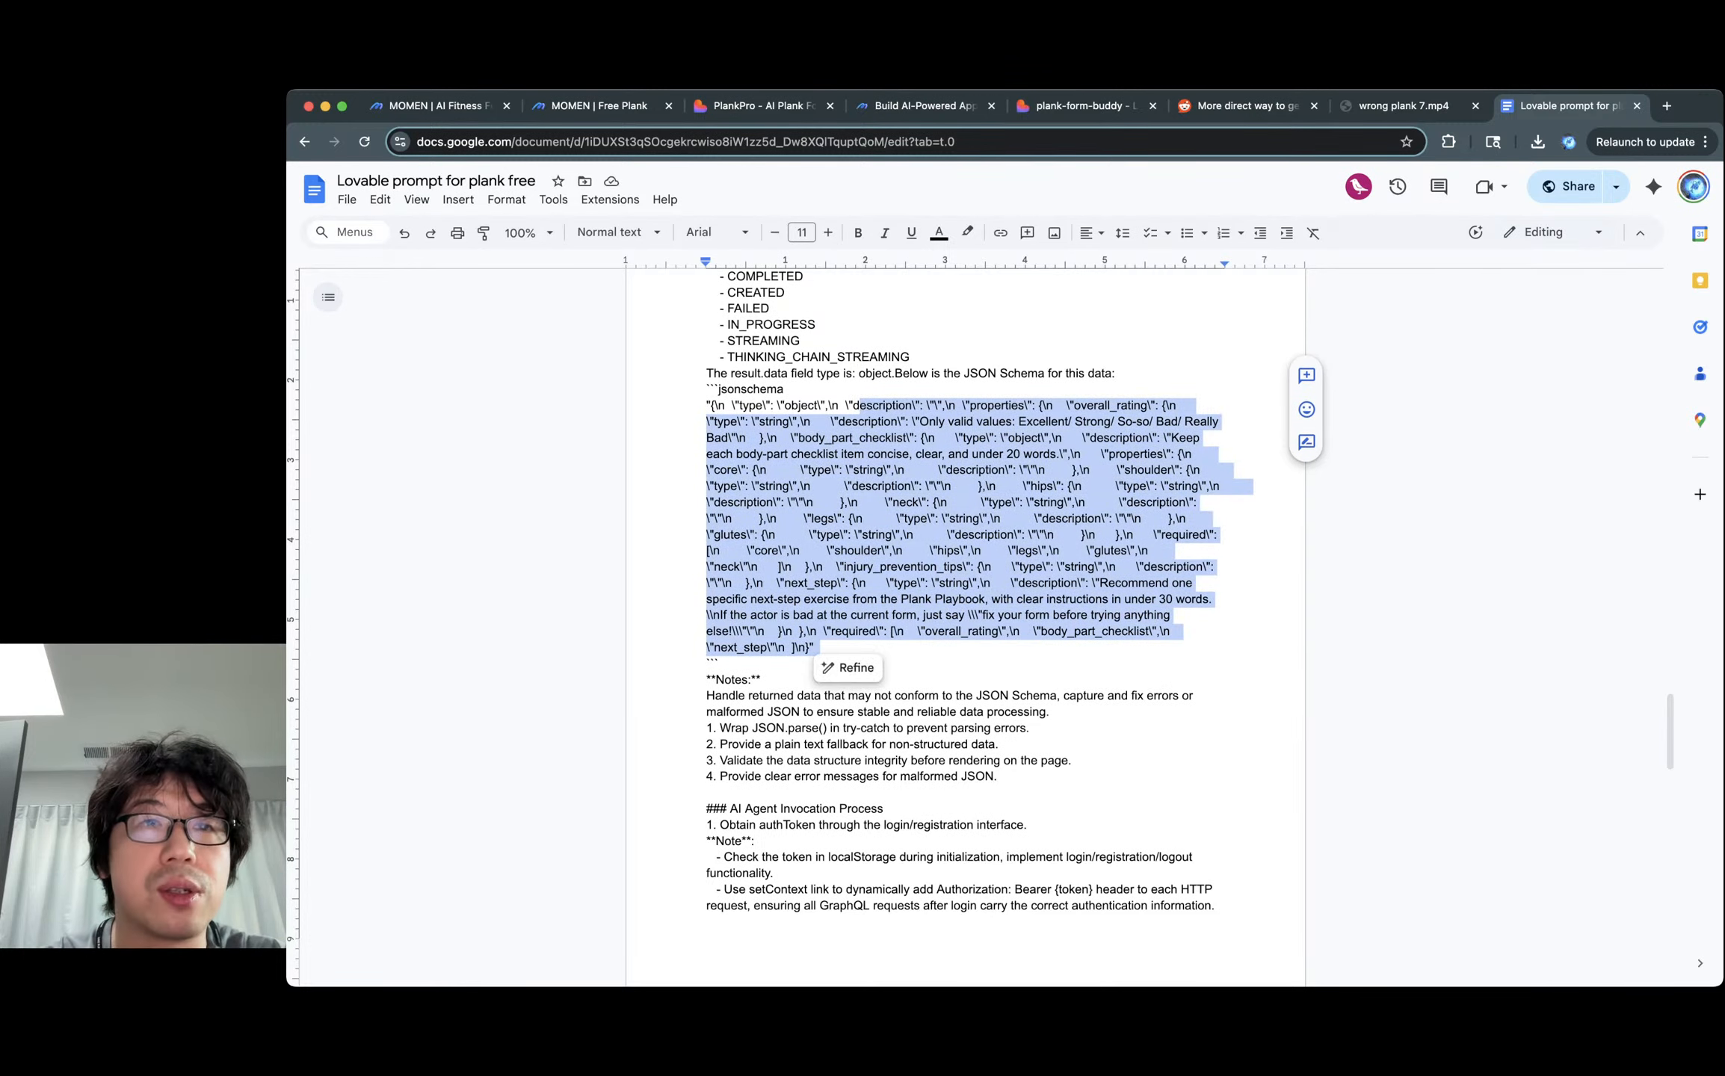
left_click(599, 107)
left_click(814, 360)
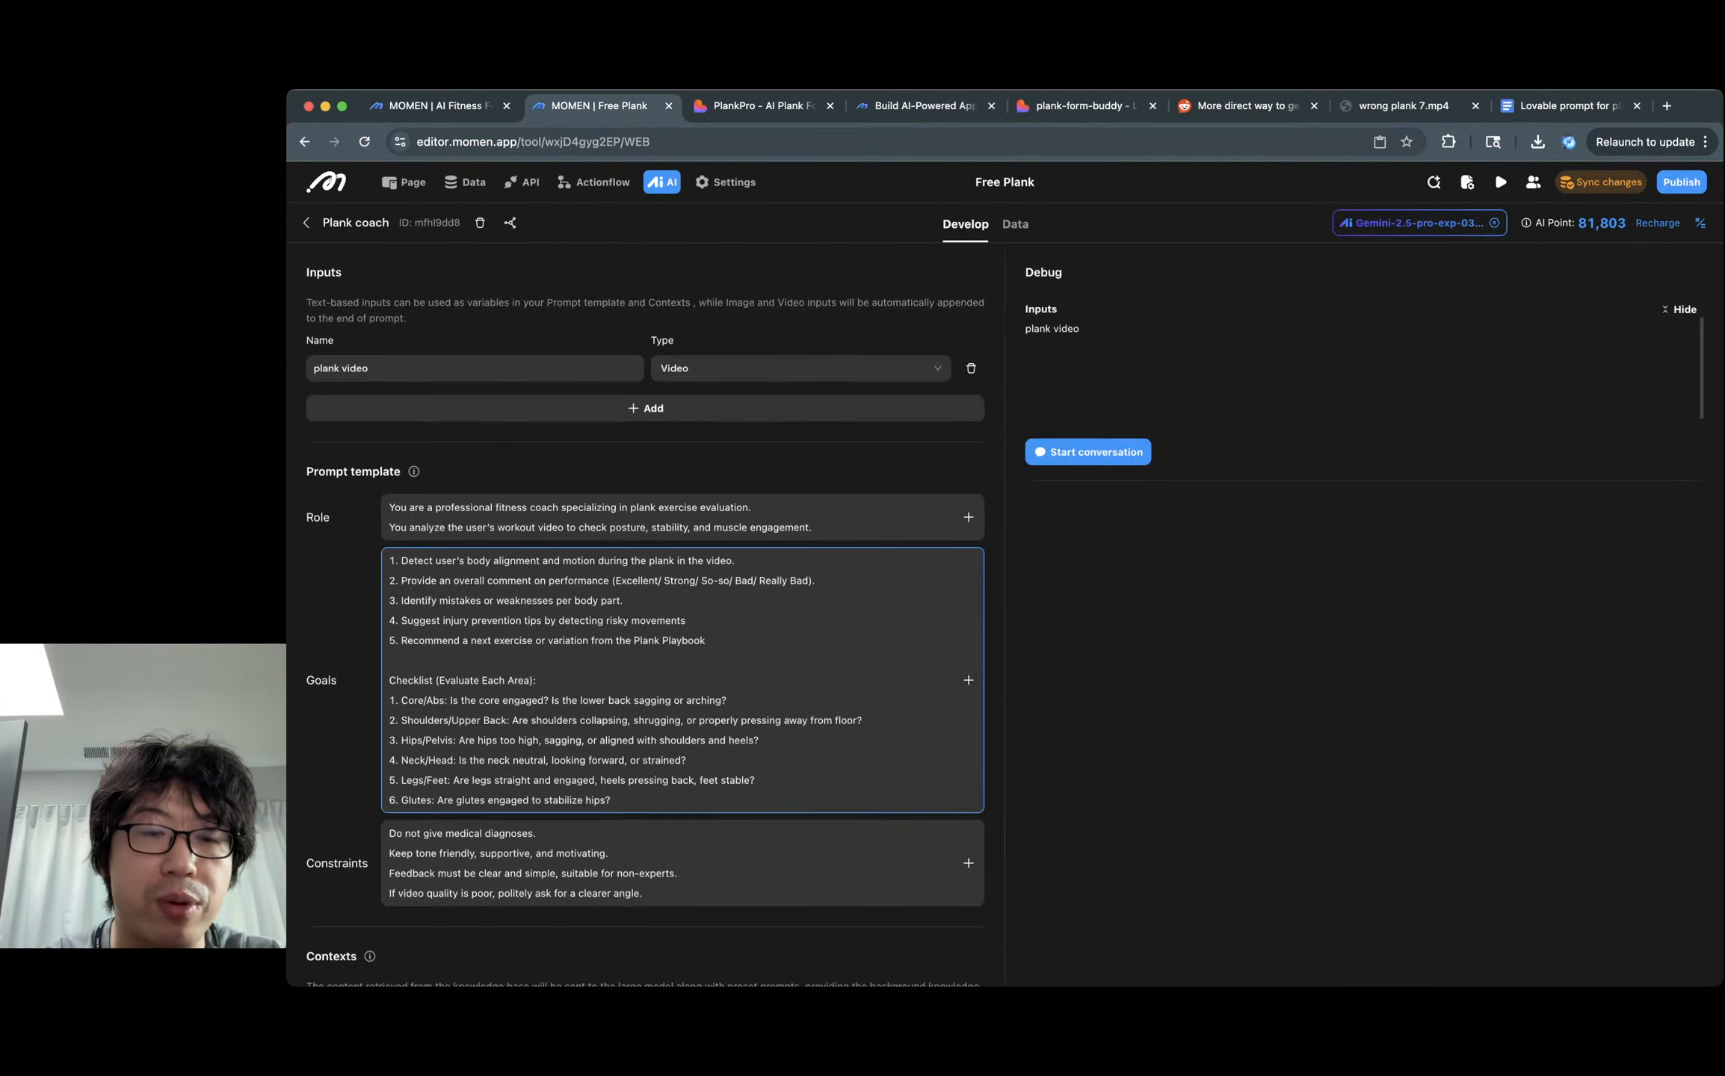
scroll(747, 757, "down", 12)
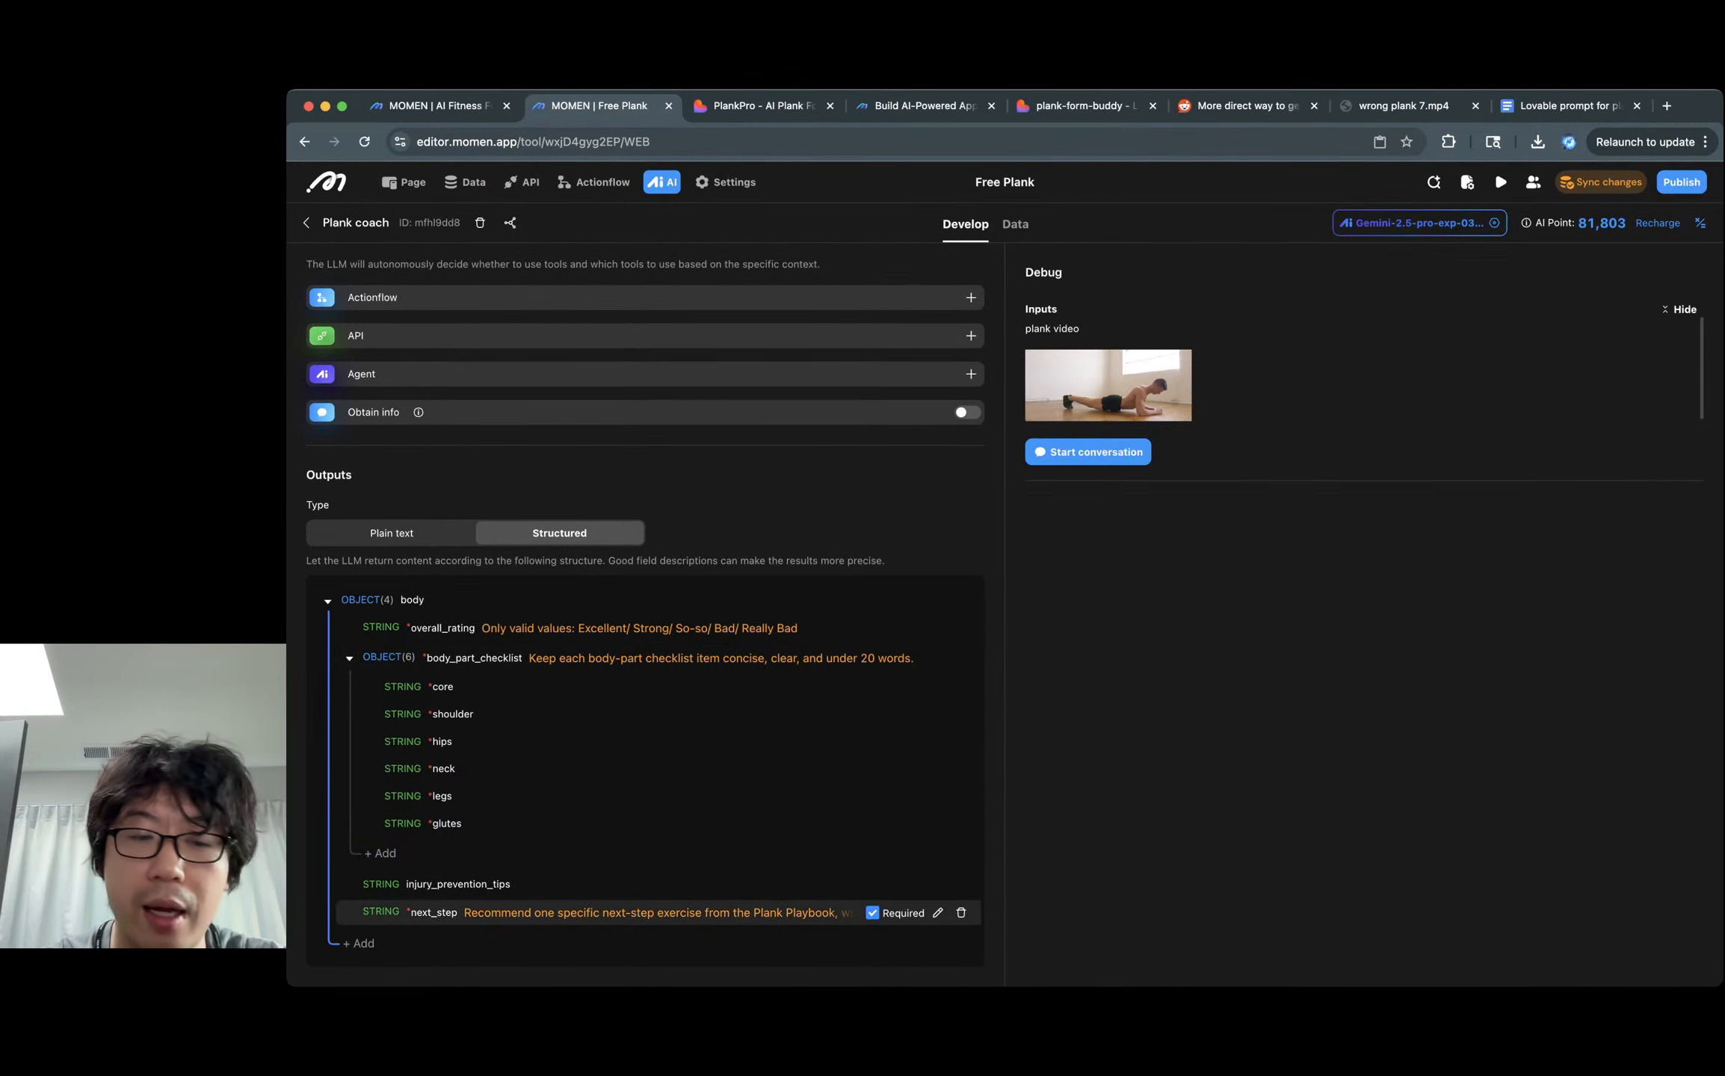
Check the schema field names overall_rating, body_part_checklist, injury_prevention_tips and next_step in the prompt.
left_click(1568, 106)
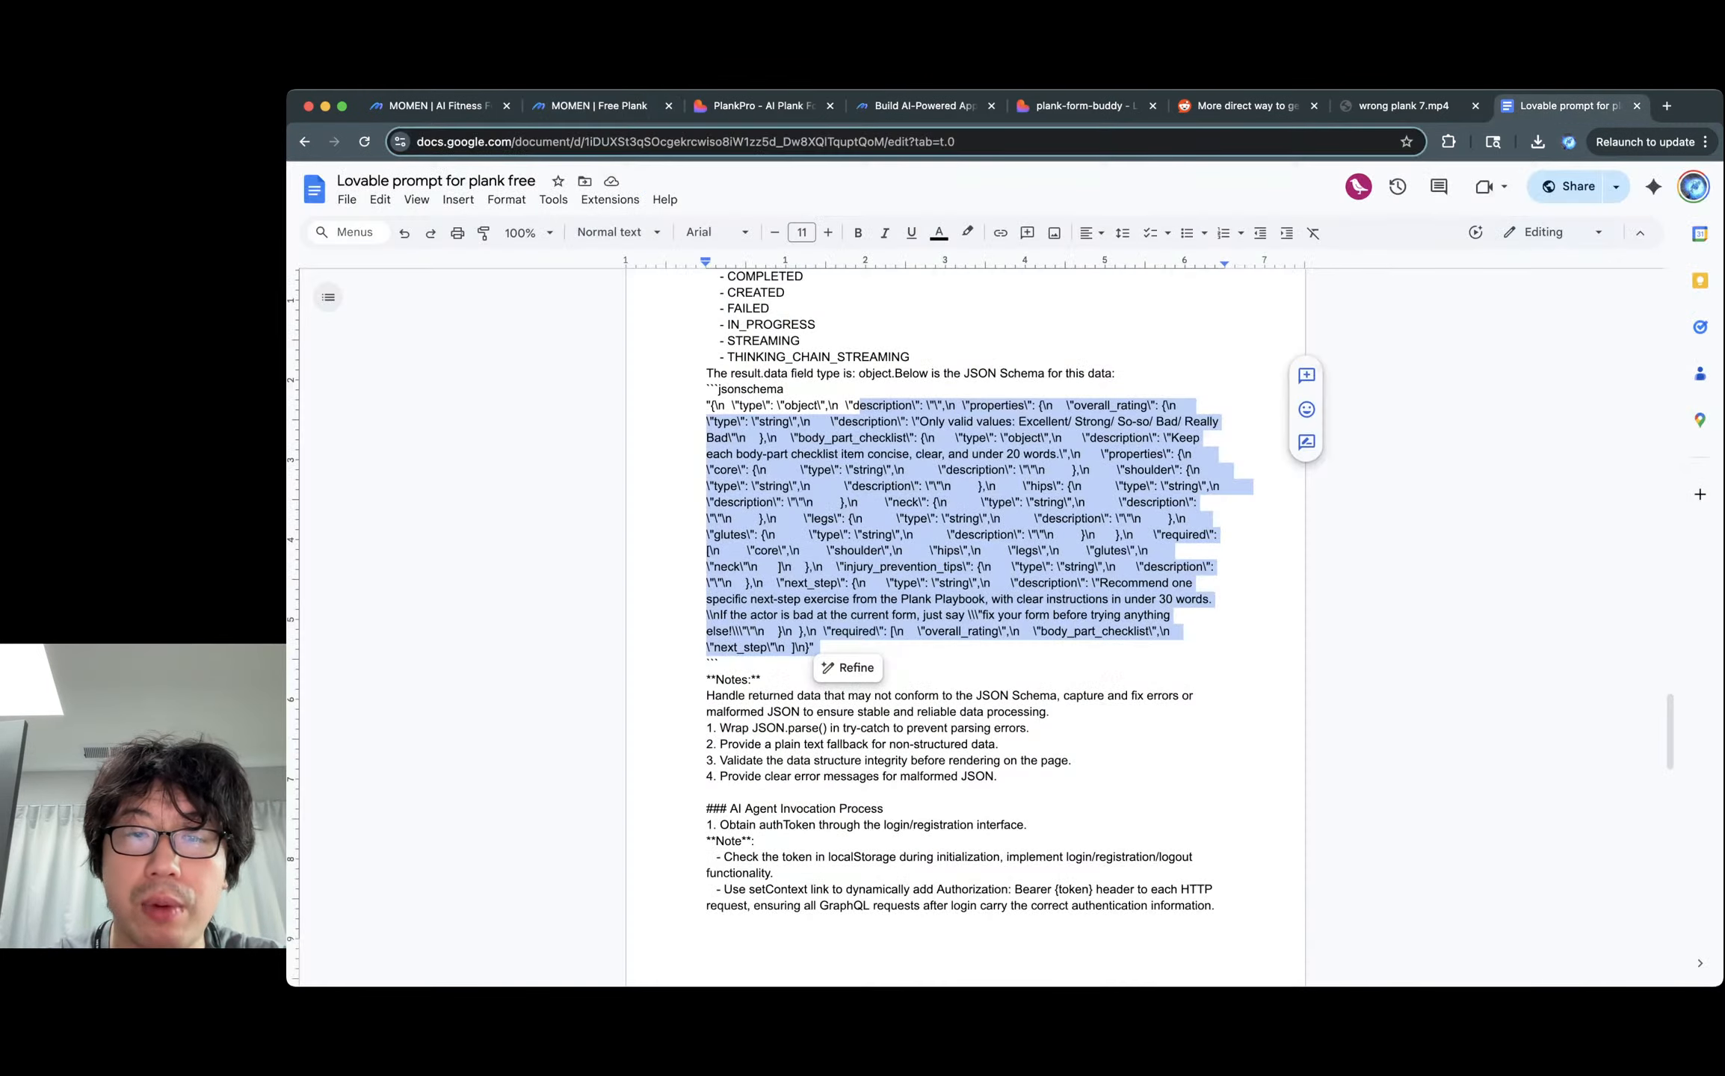
left_click(937, 486)
double_click(962, 632)
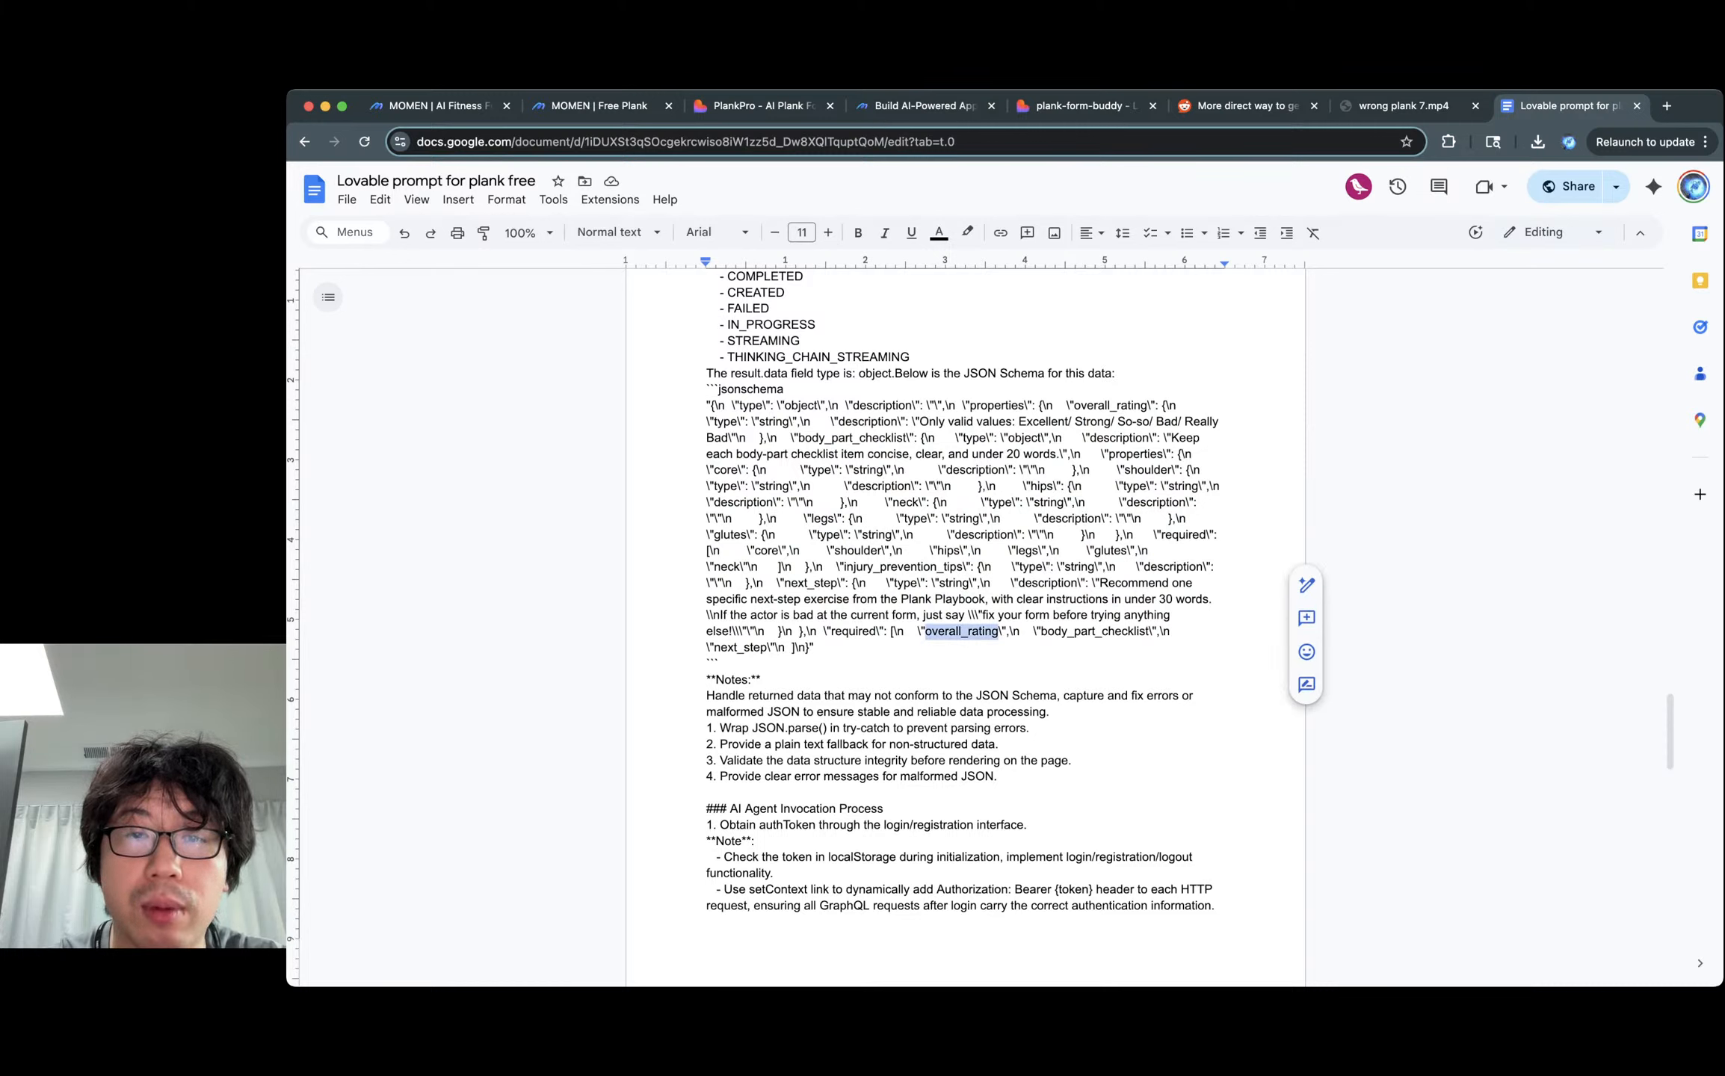
left_click(887, 455)
double_click(1110, 406)
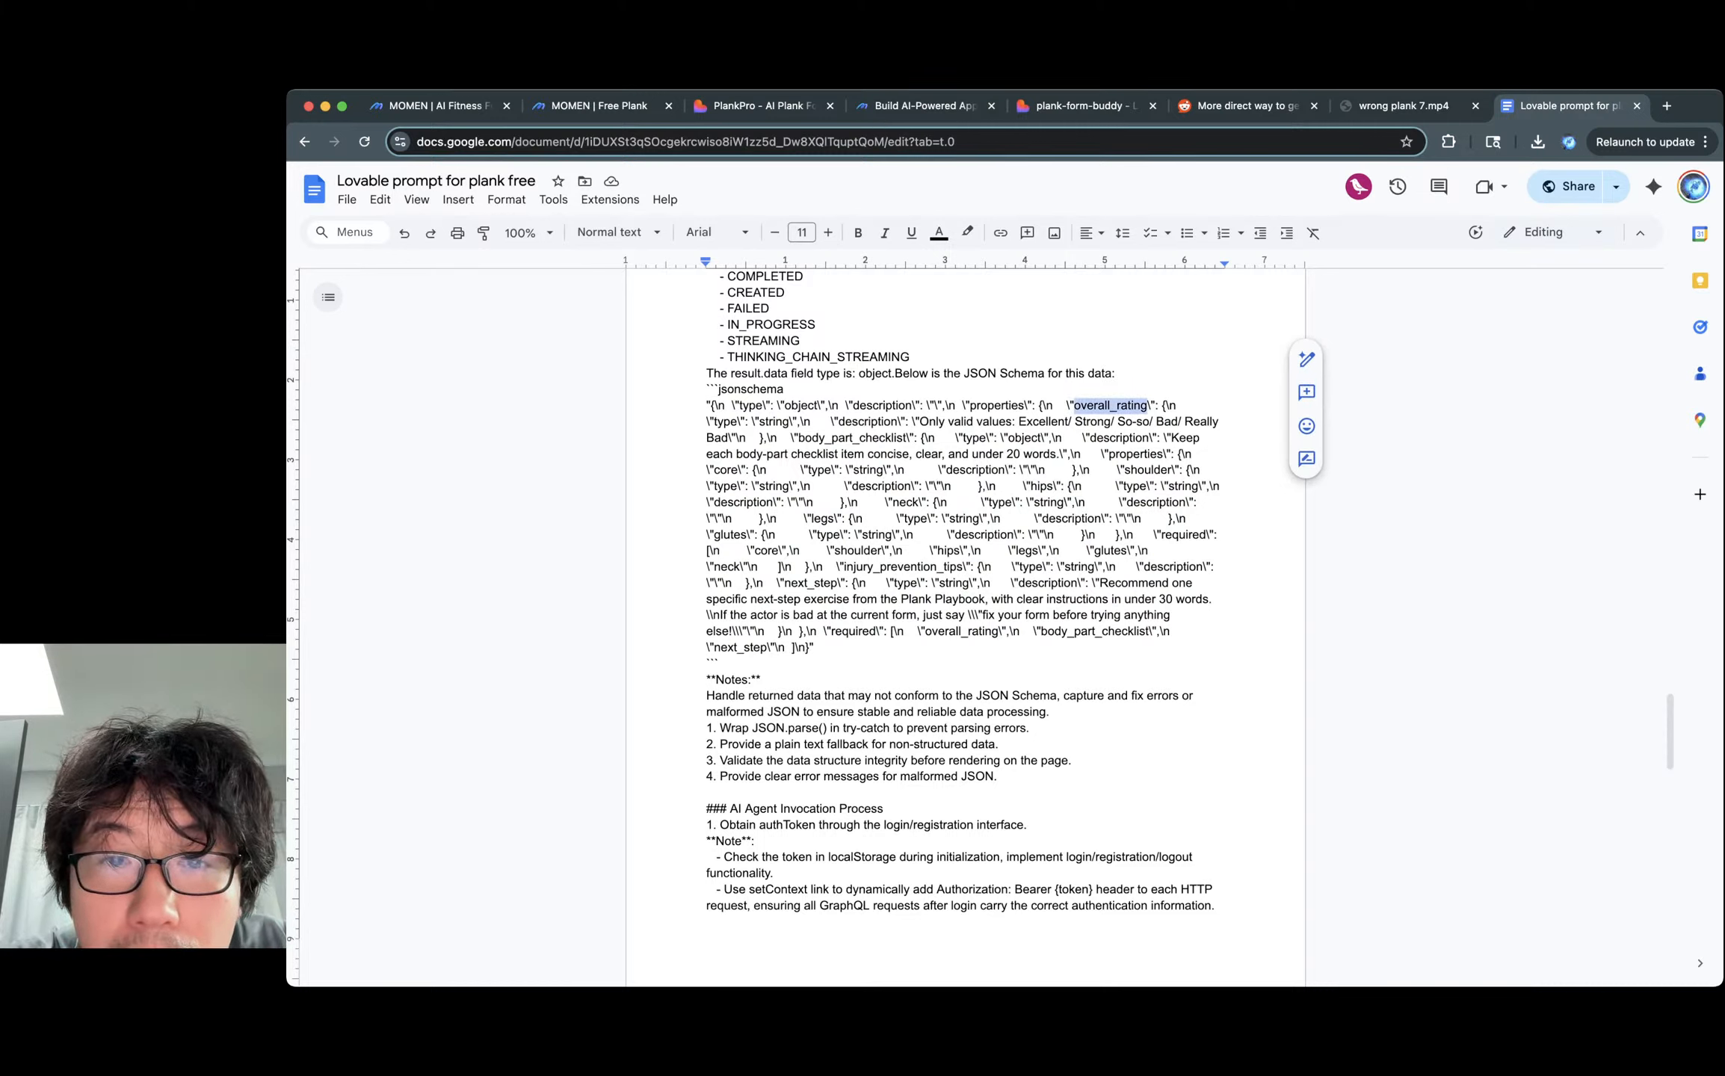
double_click(852, 439)
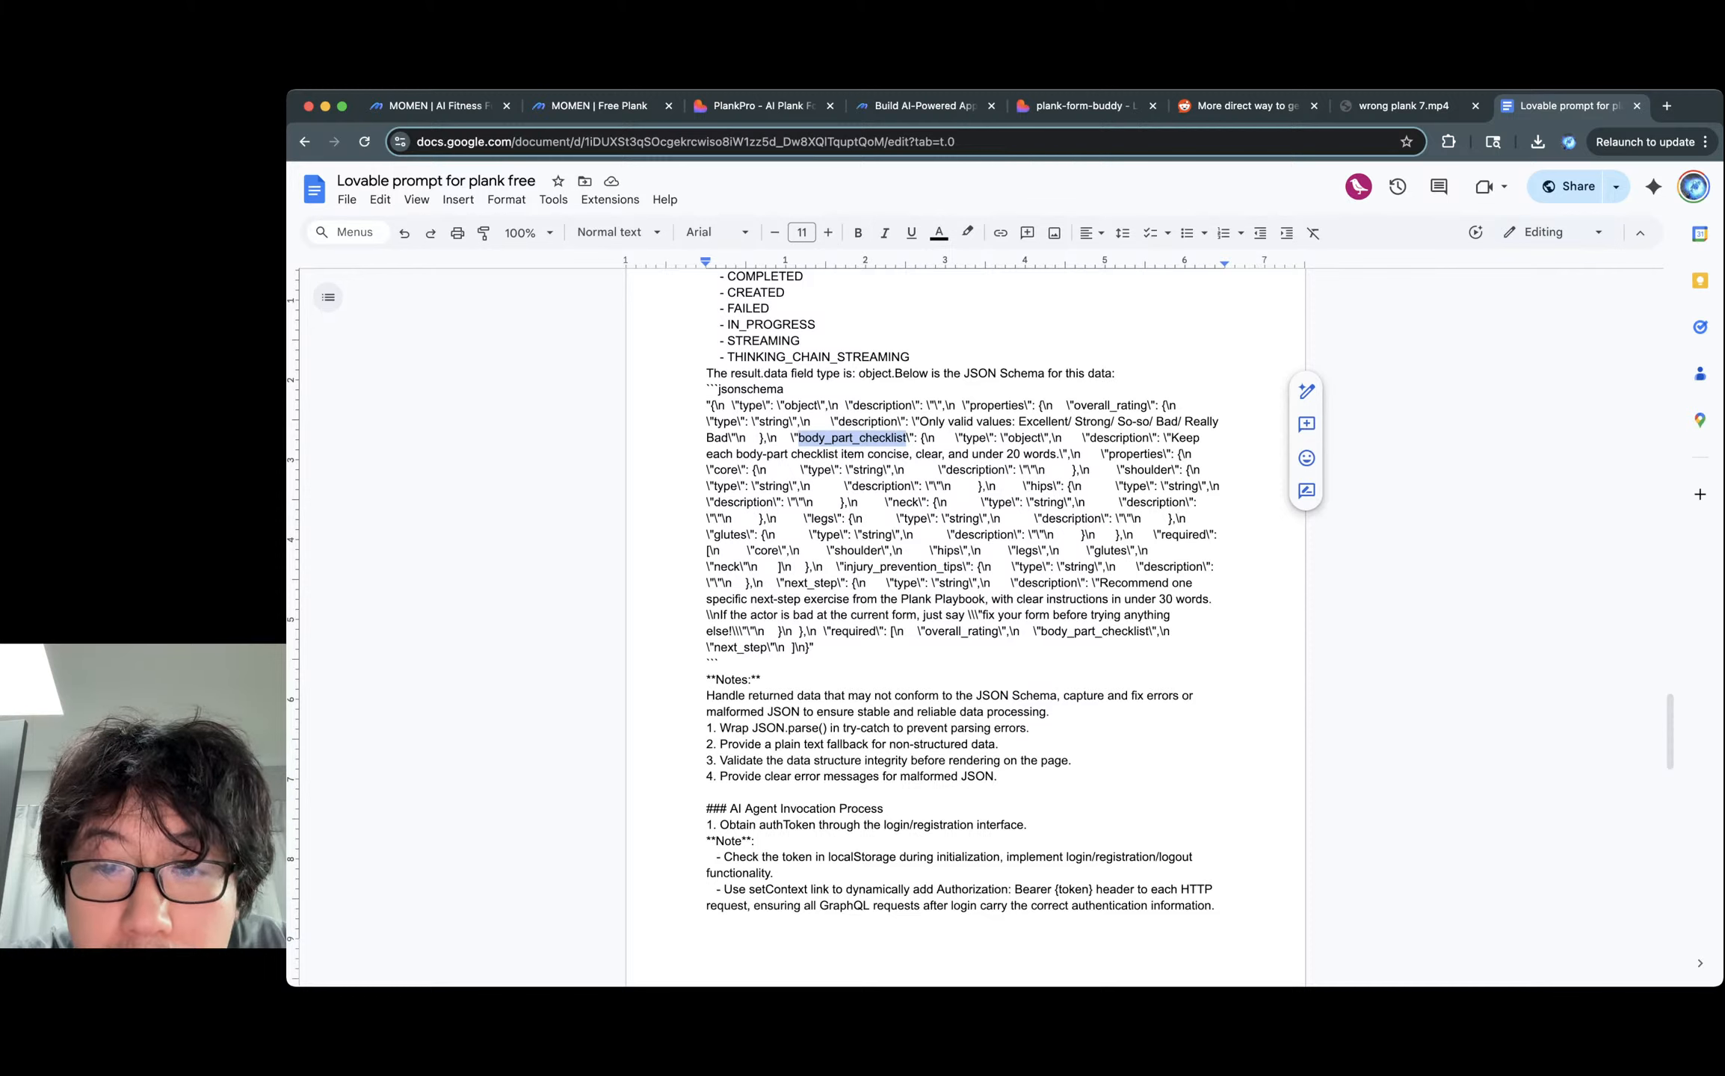
double_click(903, 567)
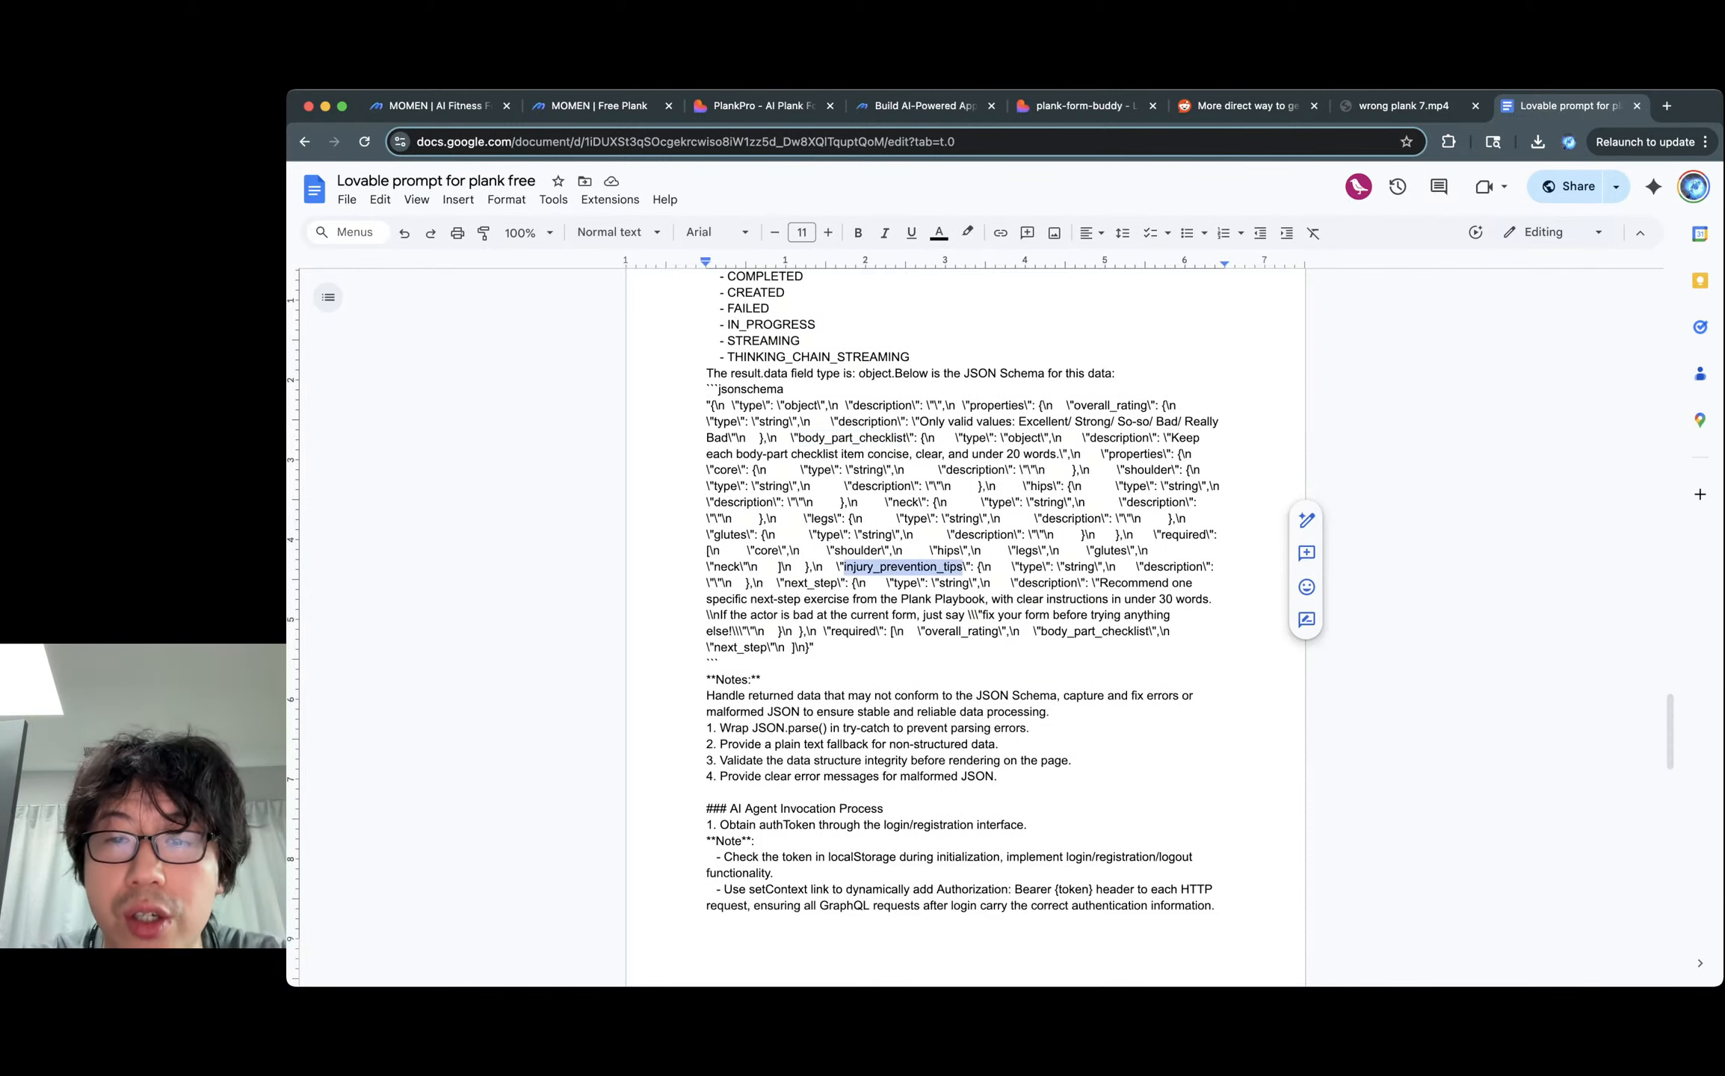
left_click(1184, 567)
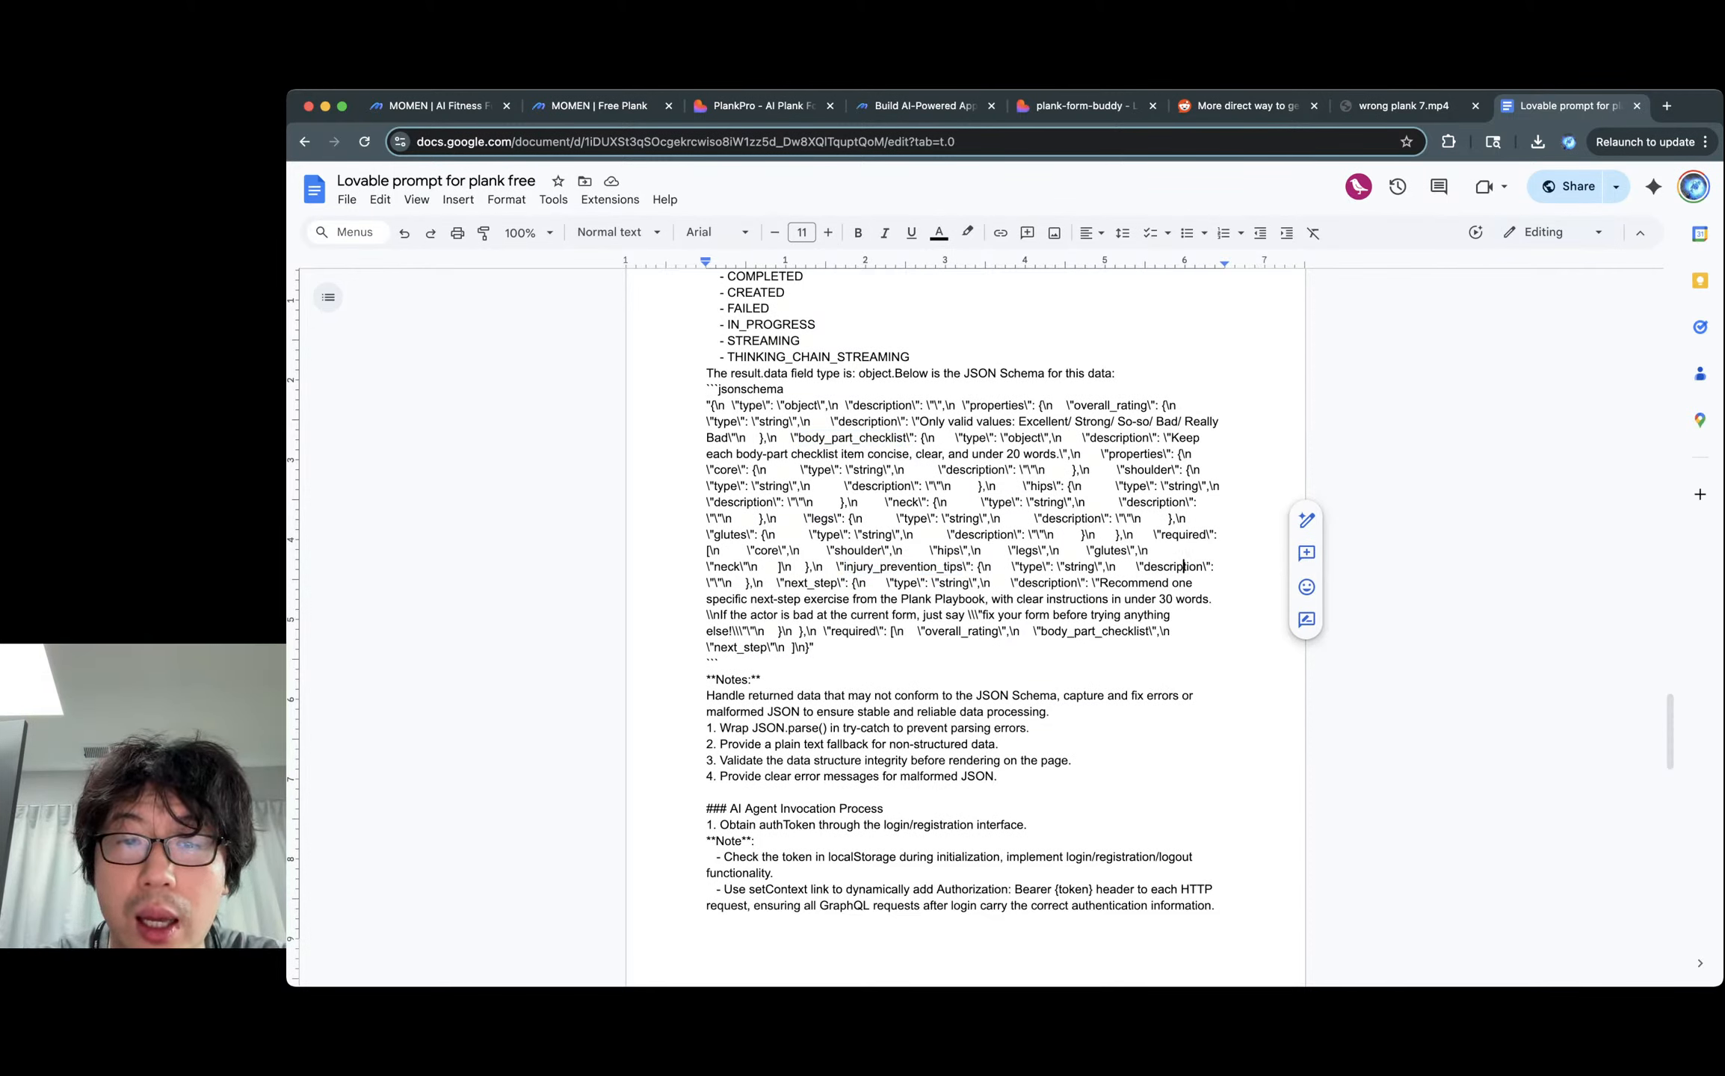
double_click(811, 584)
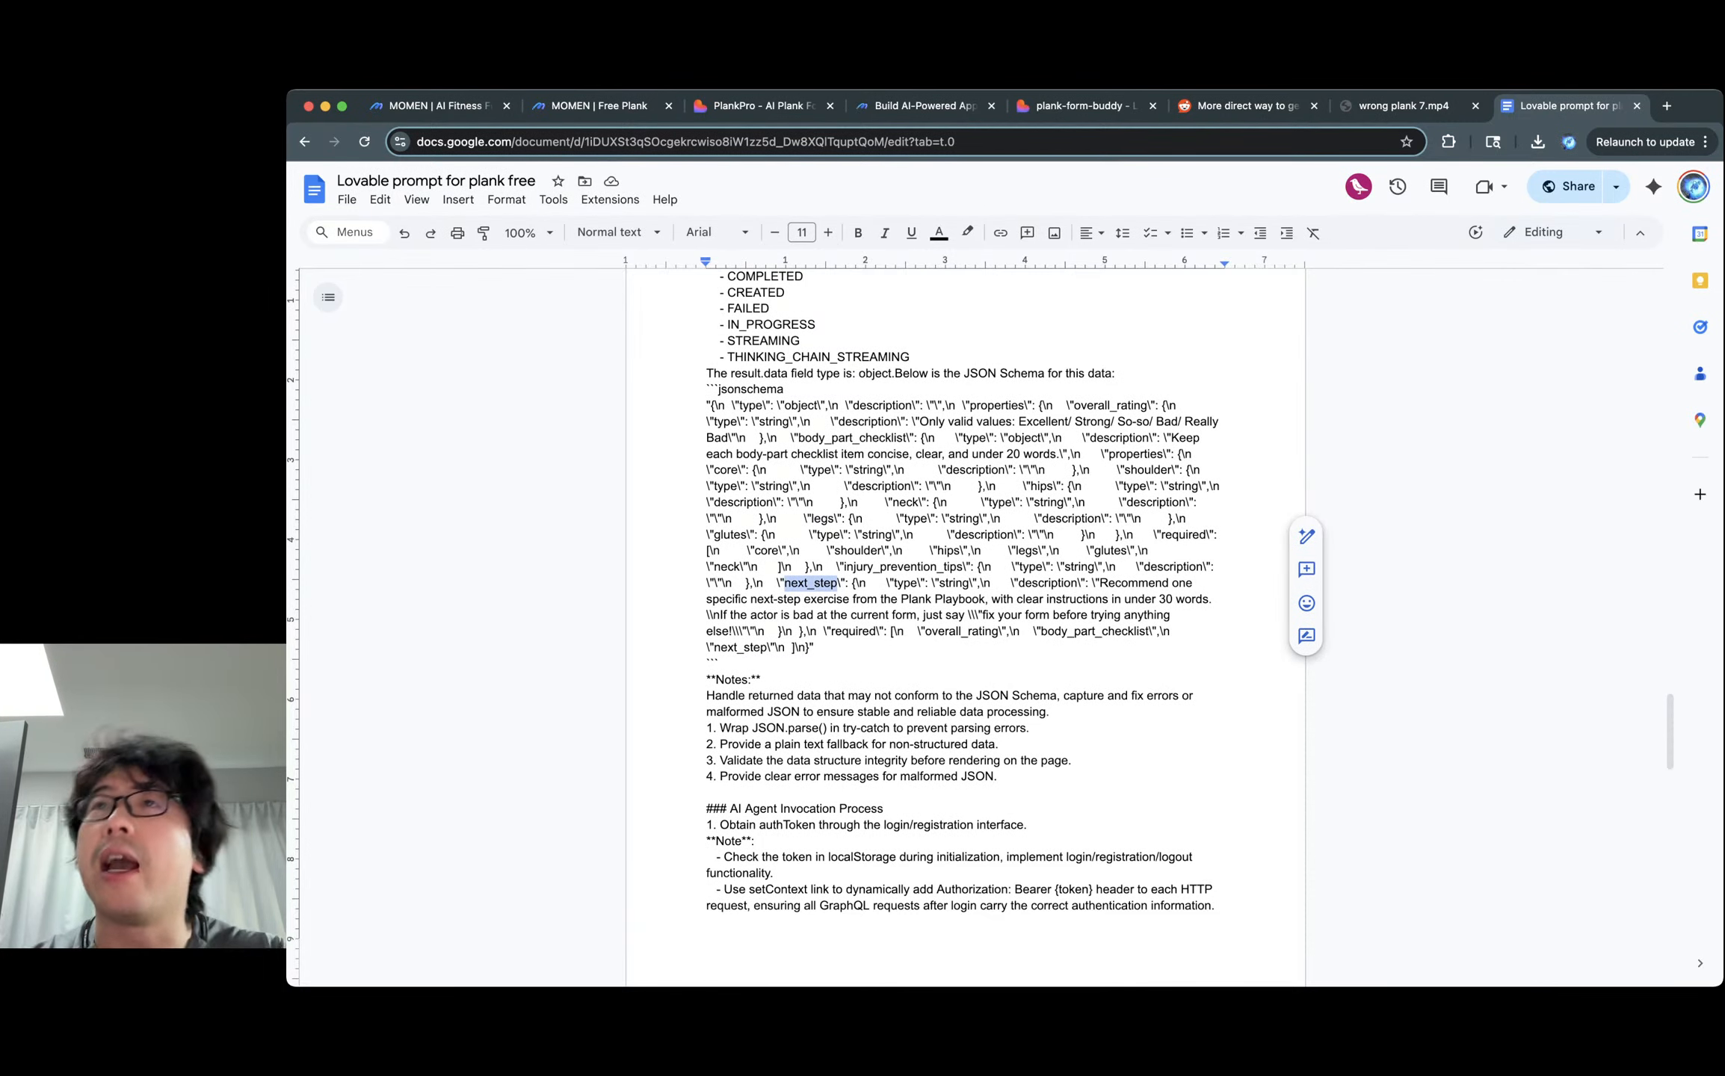
Bring up the PlankPro dashboard showing the Really Bad form analysis.
scroll(965, 625, "down", 3)
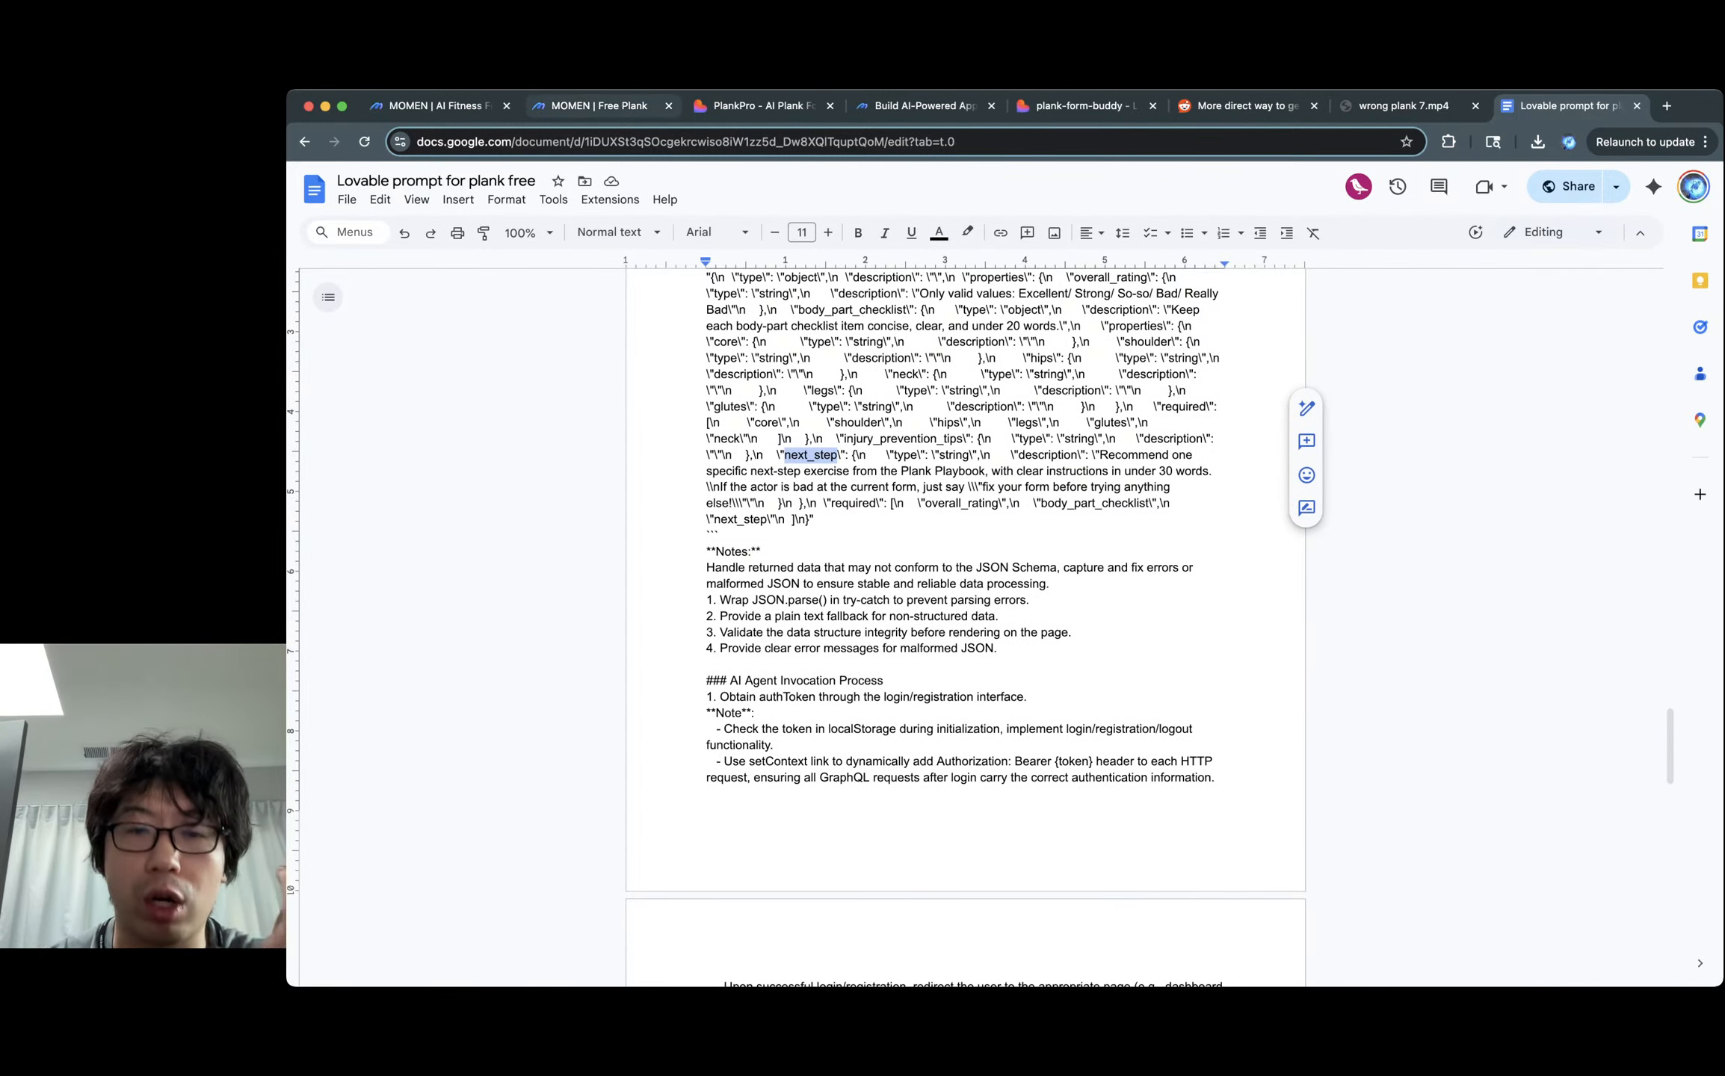
left_click(598, 105)
left_click(758, 105)
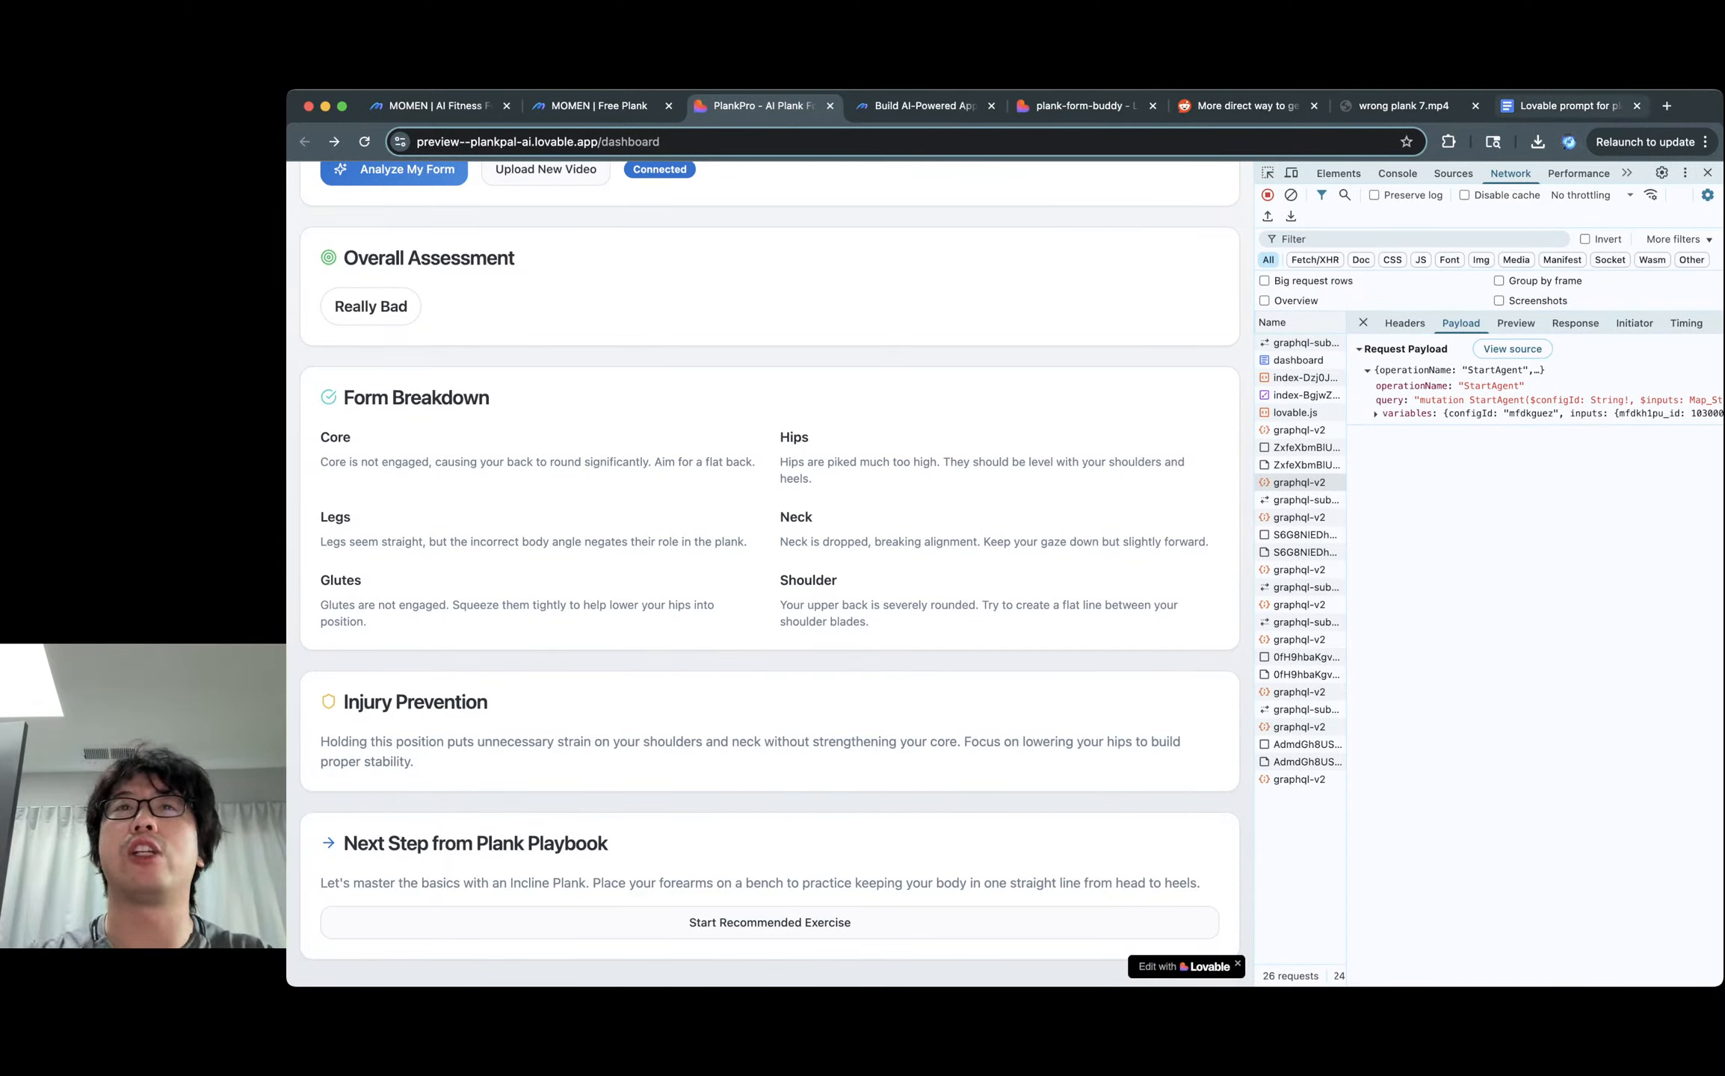
Read the later pages of the prompt, then bring up the plank-form-buddy project's PlankCoach sign-in preview.
left_click(1569, 106)
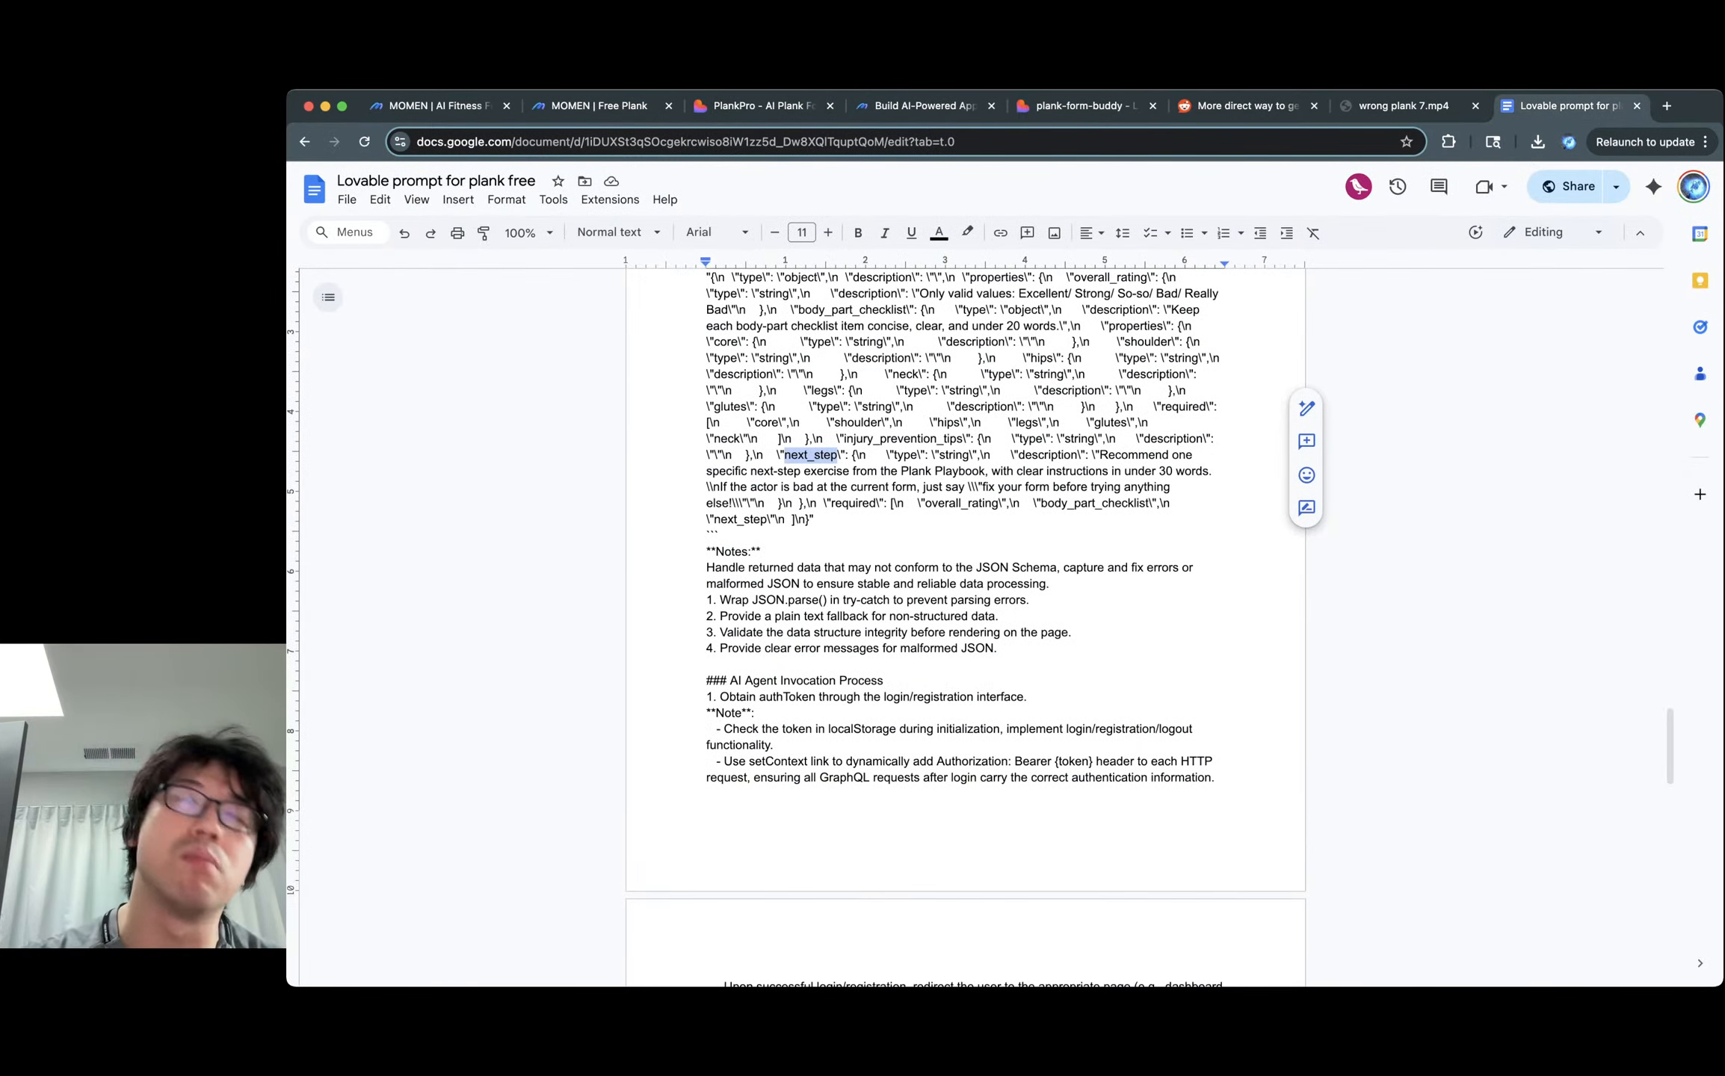
scroll(964, 628, "down", 5)
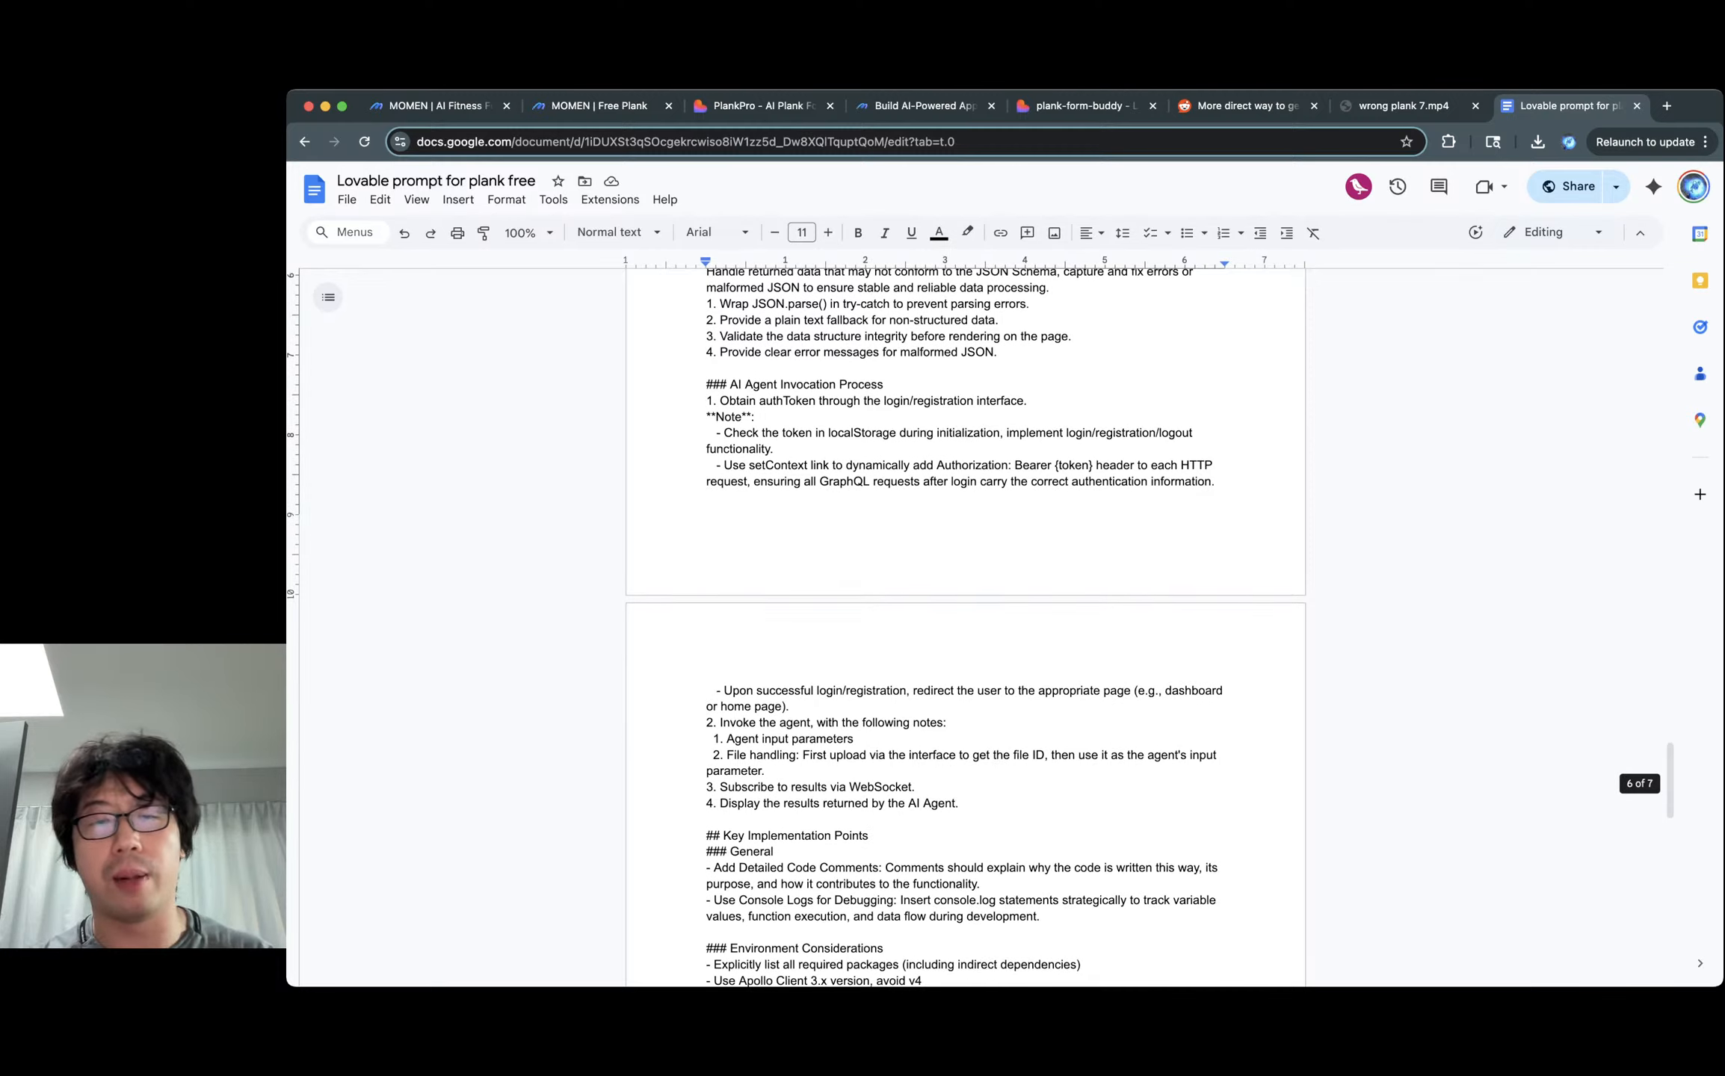
scroll(964, 628, "down", 3)
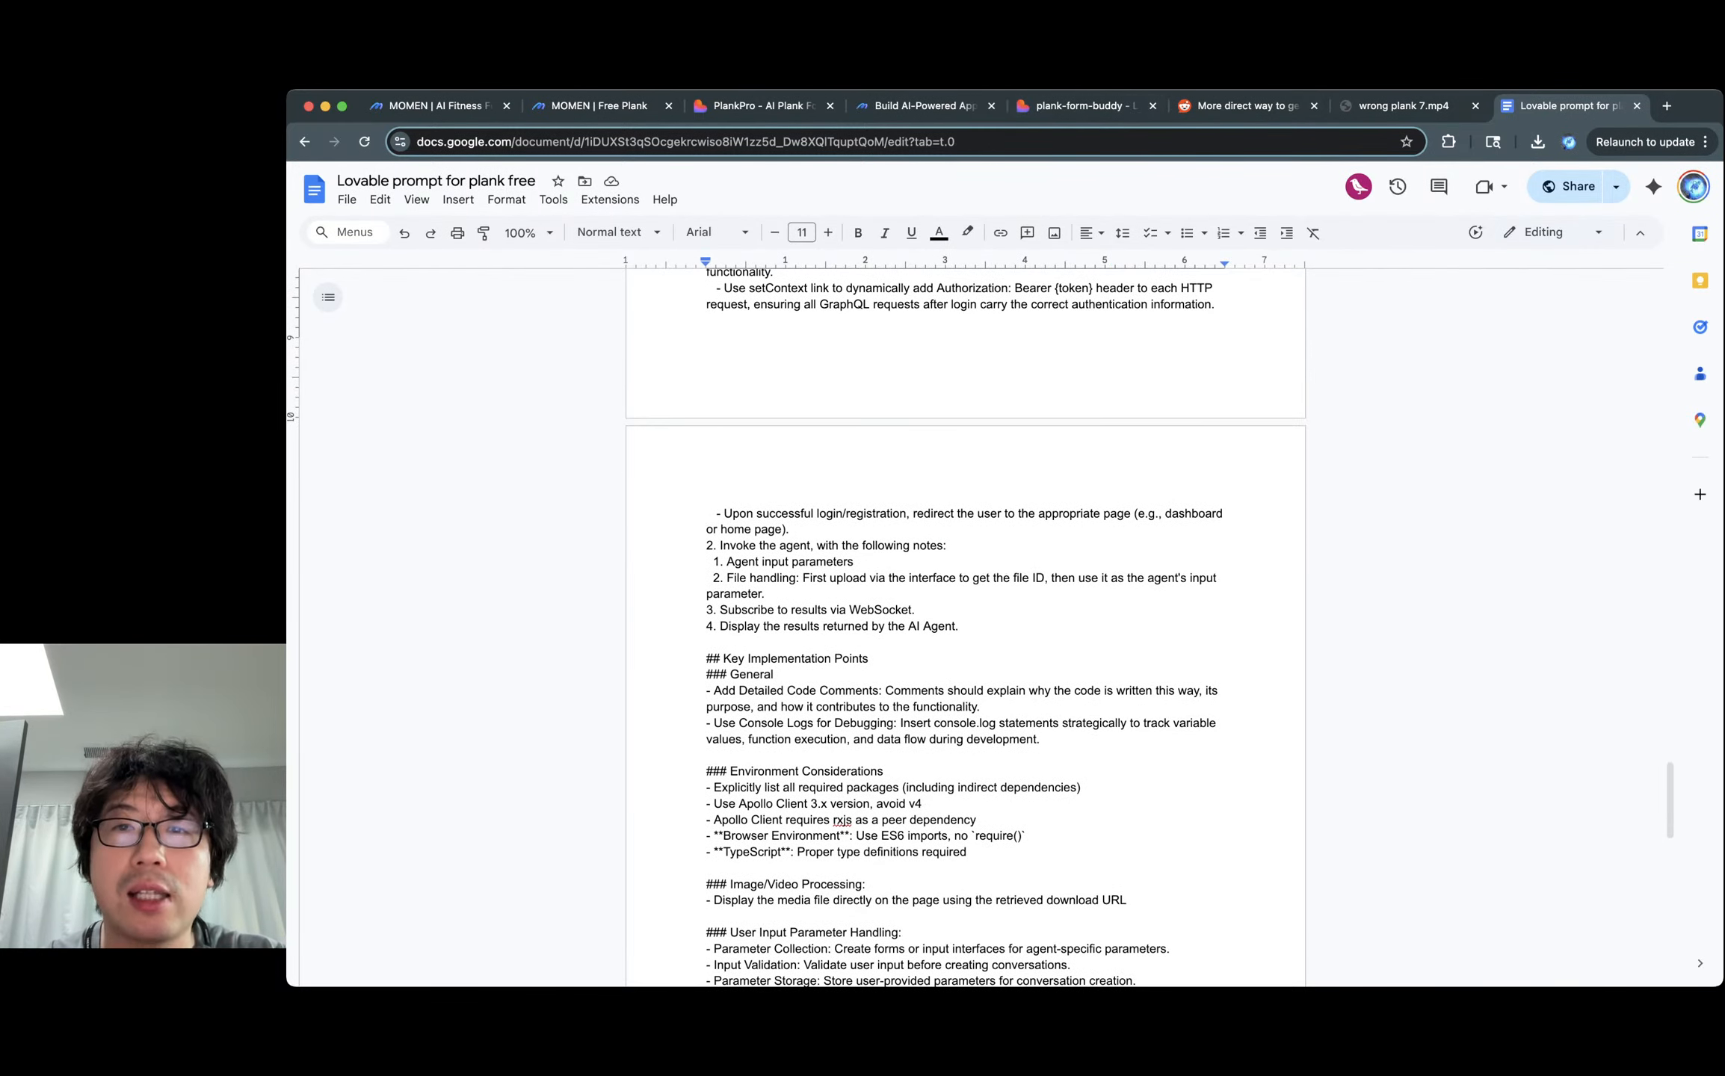
left_click(1077, 106)
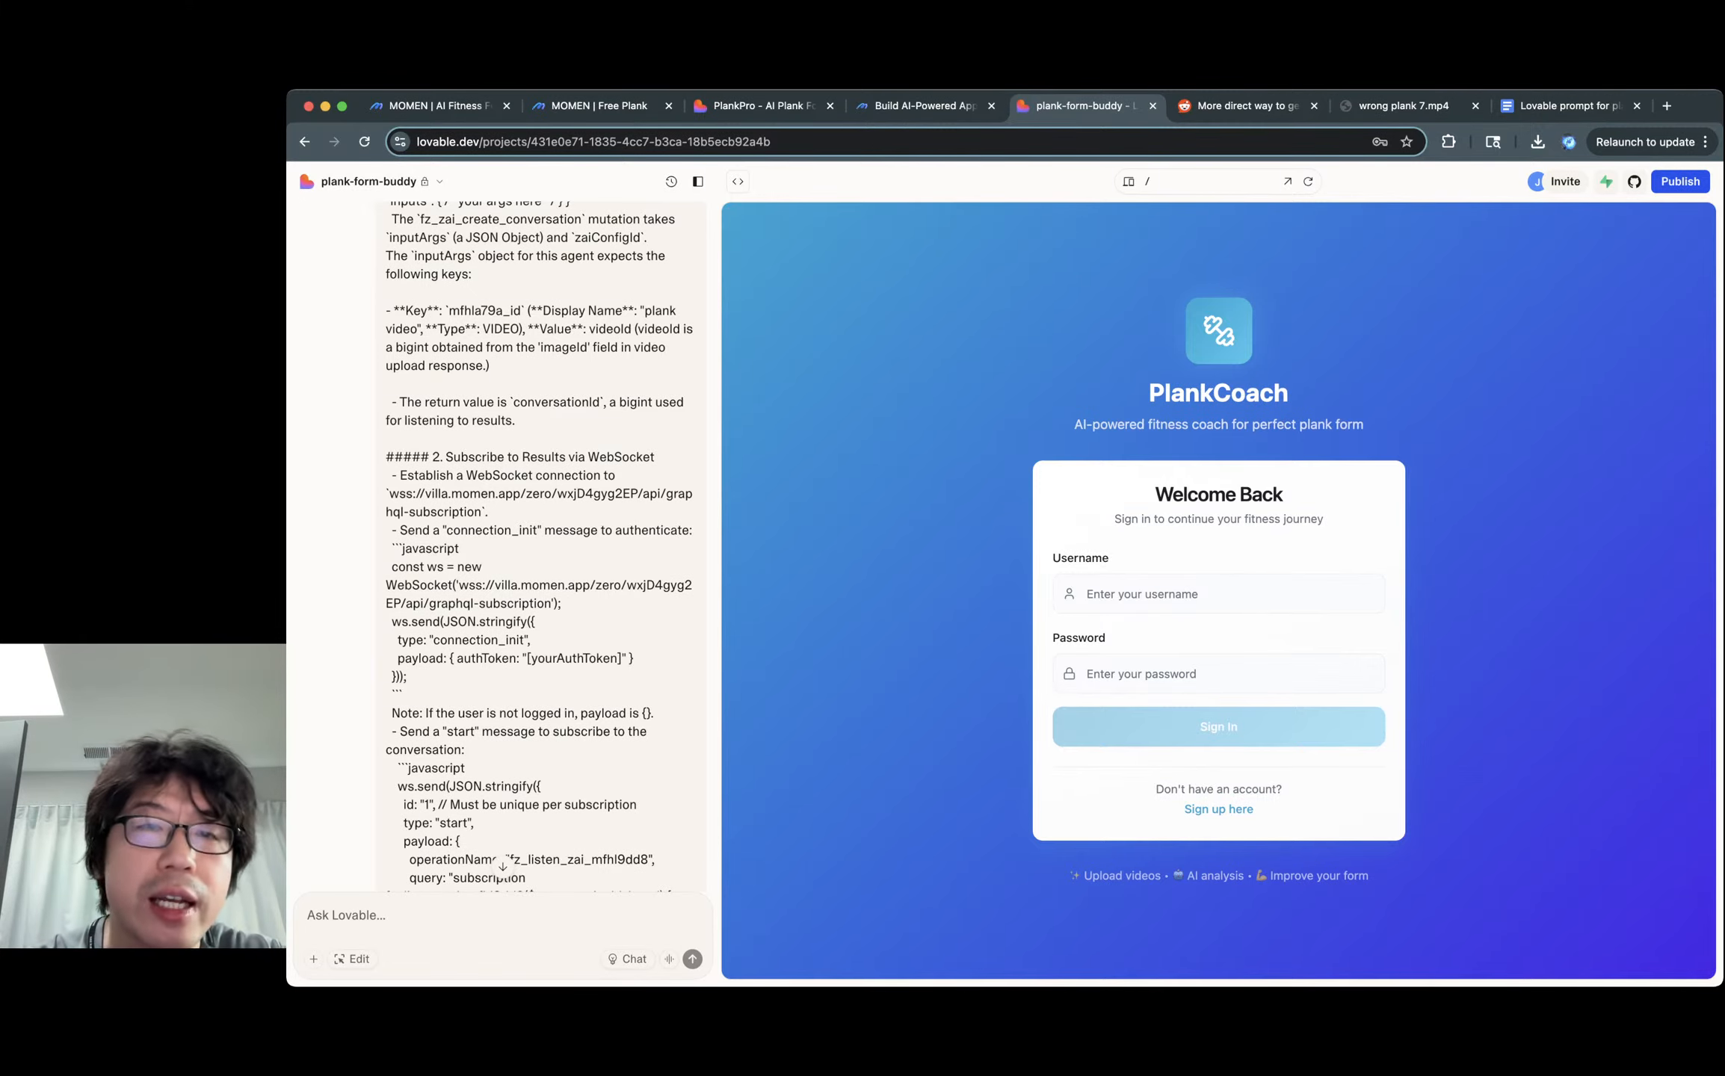
Publish plank-form-buddy to plank-form-buddy.lovable.app and dismiss the 'You just shipped!' dialog.
left_click(1680, 181)
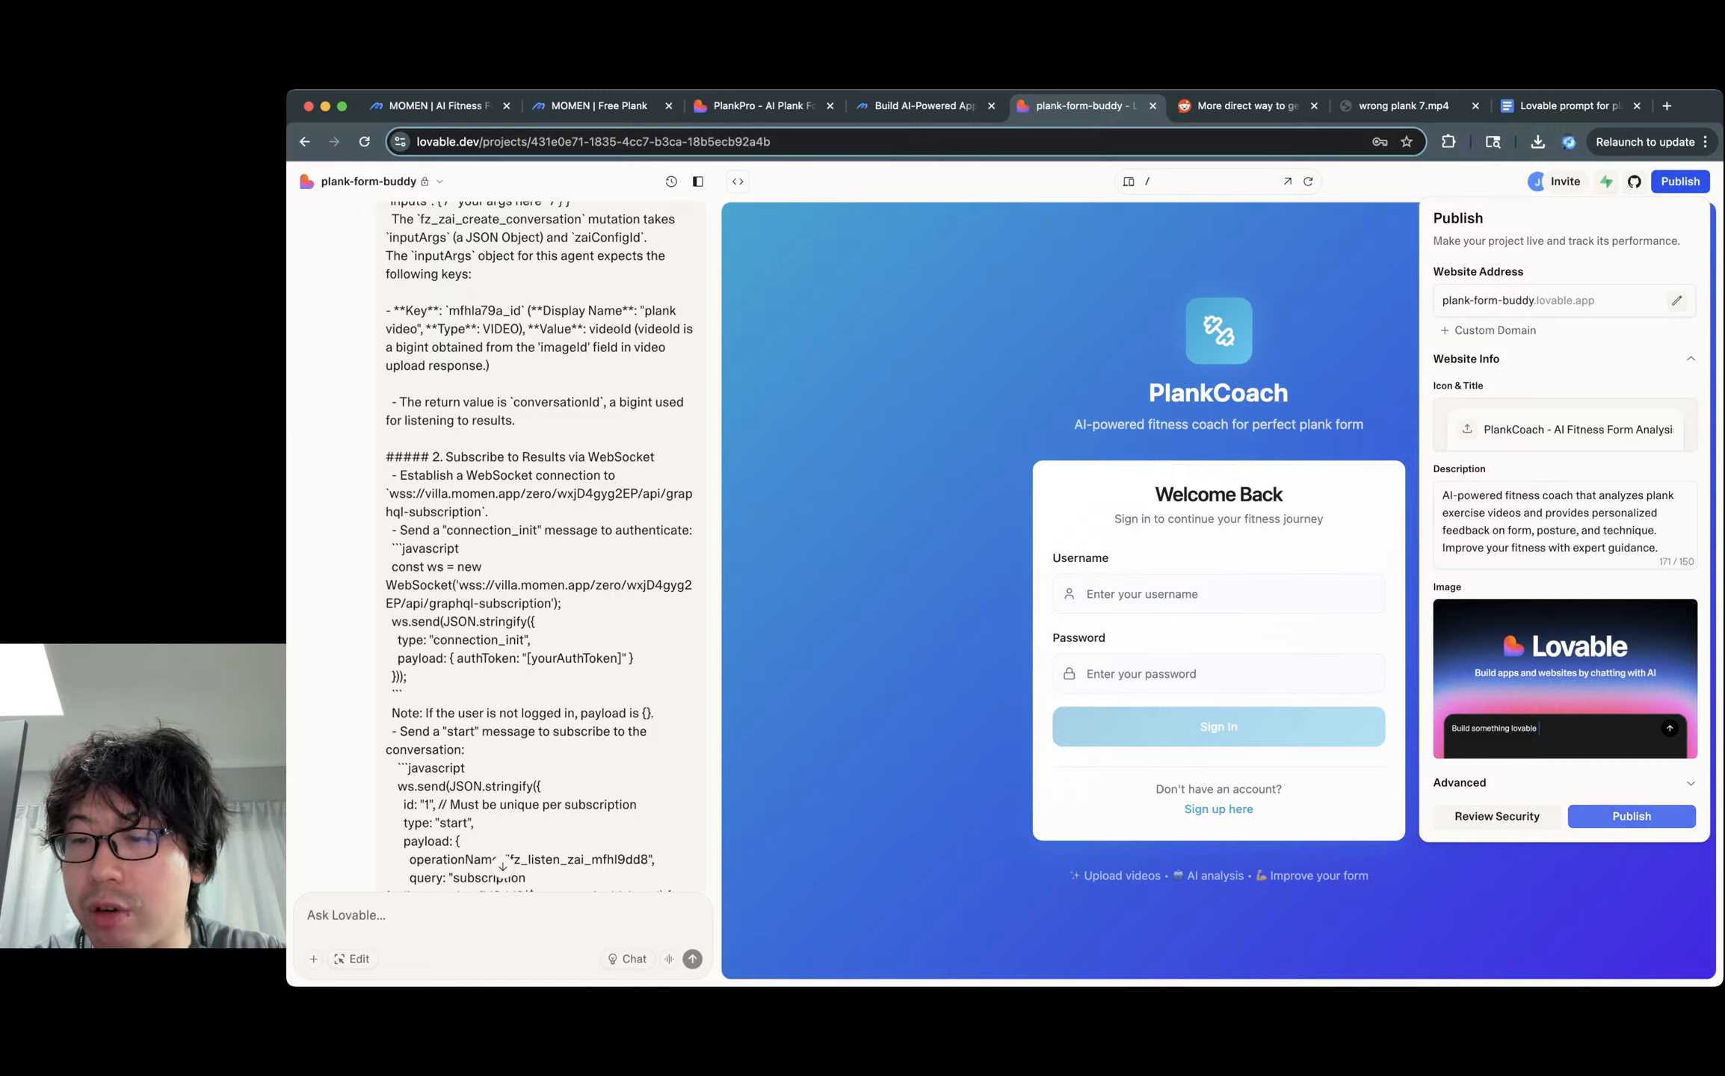
left_click(1631, 815)
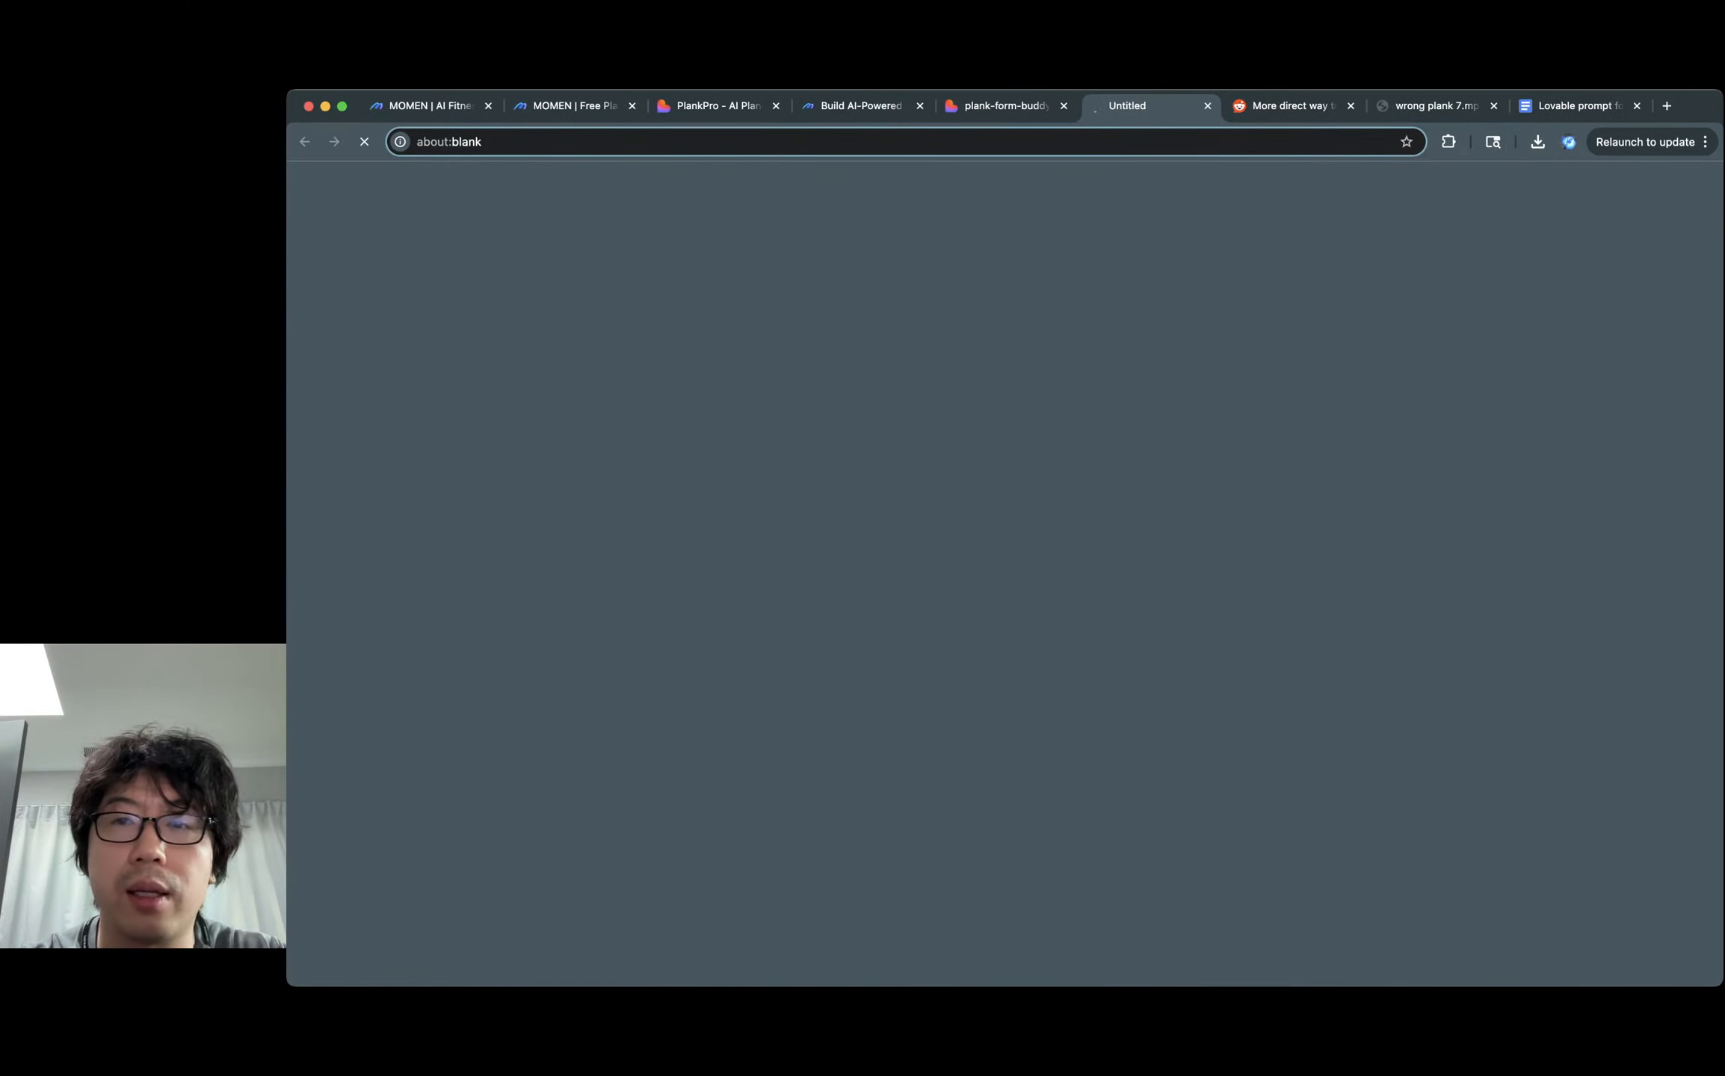
key("super+w")
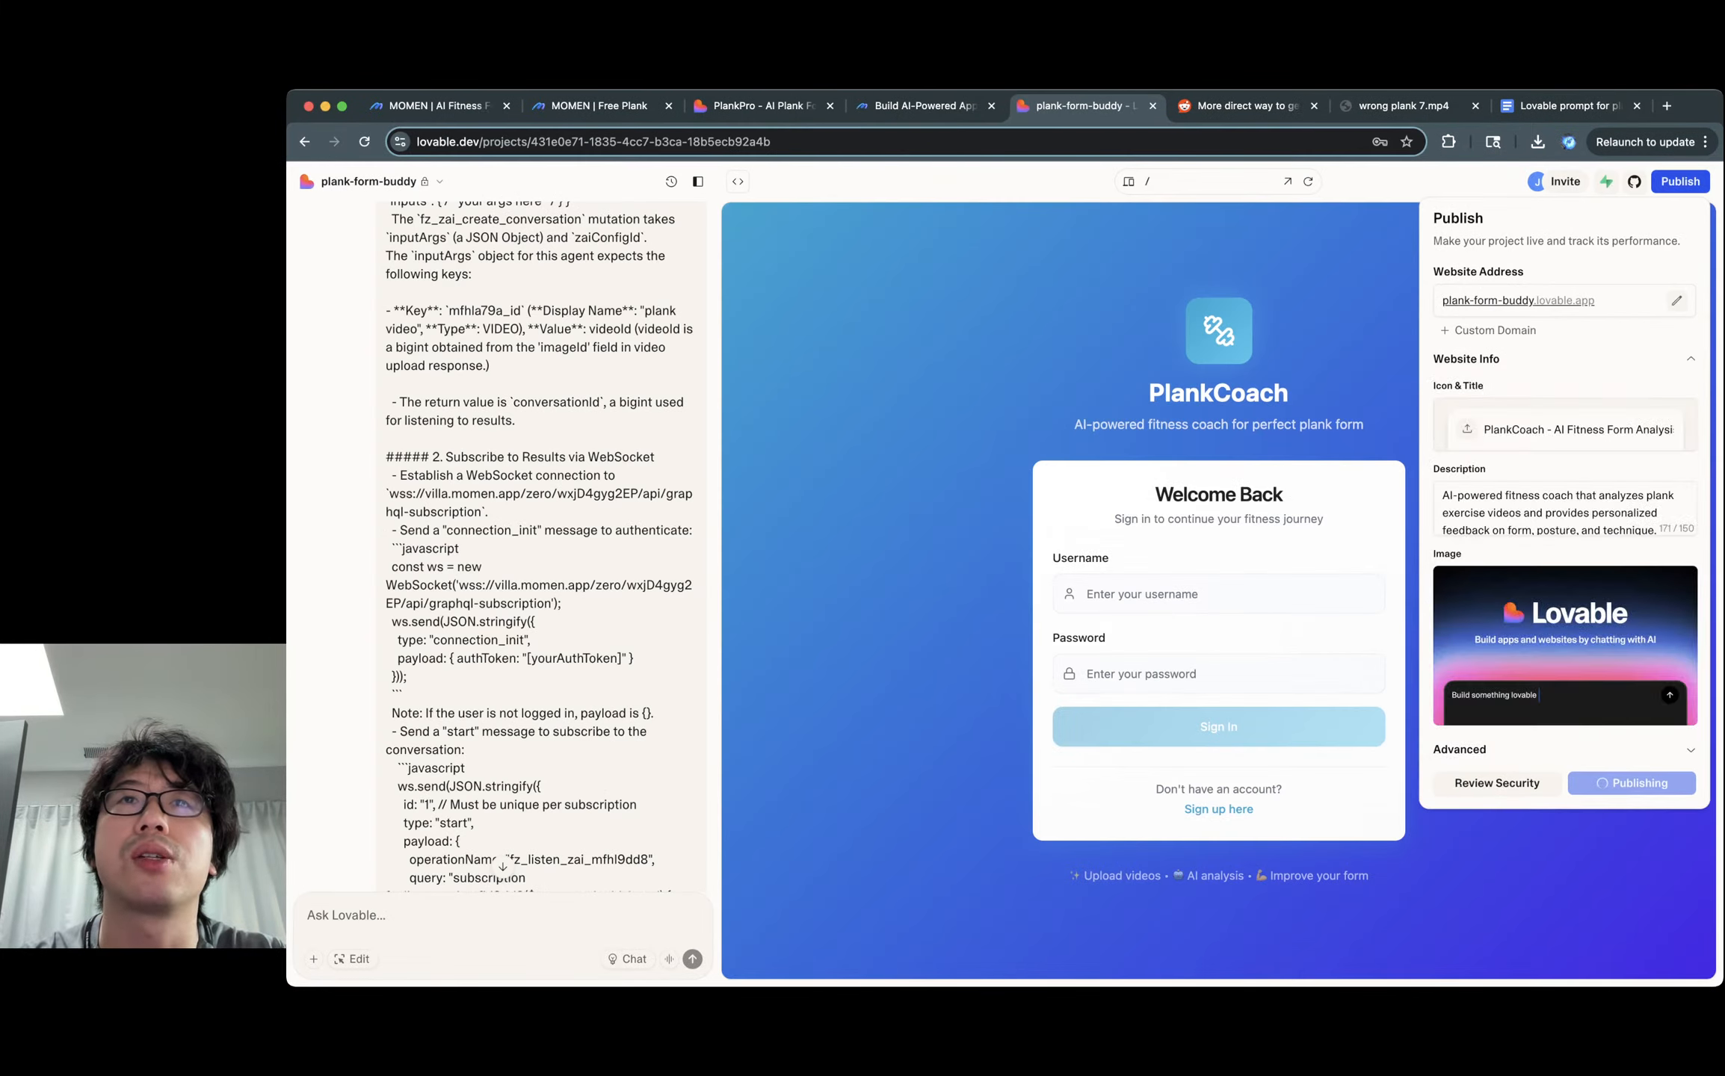
key("super+Tab")
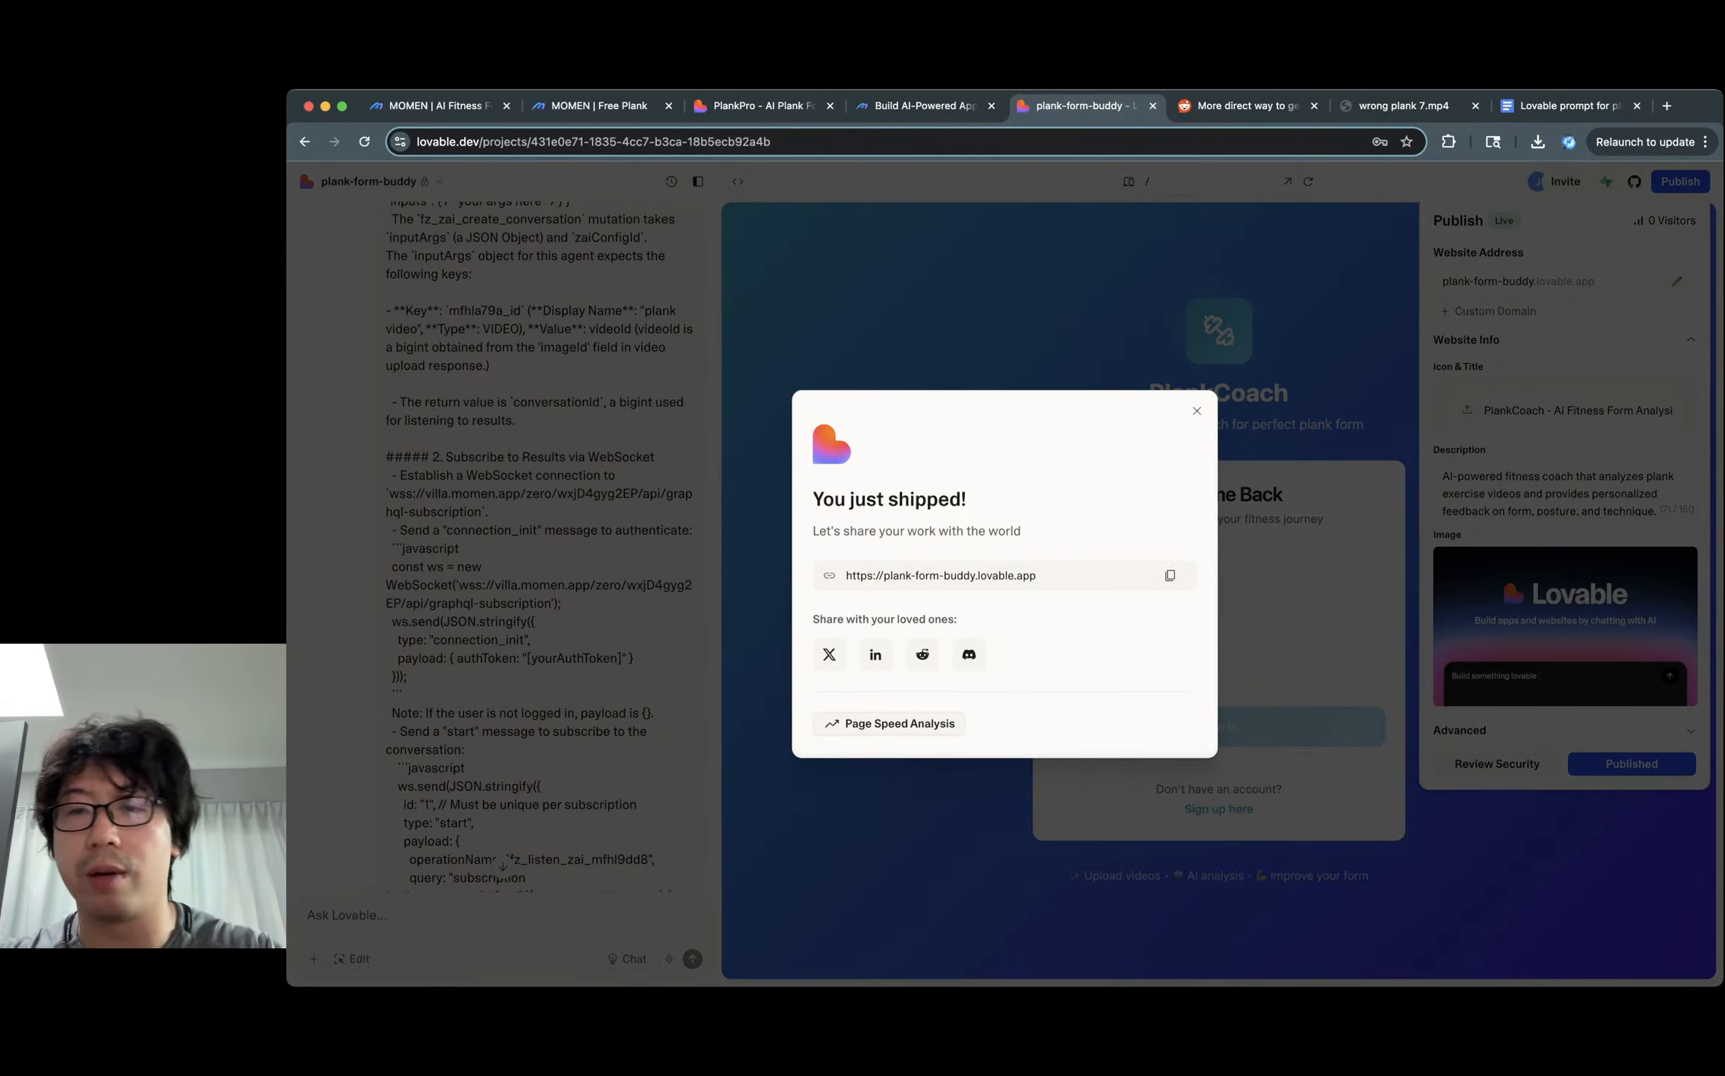
left_click(1197, 412)
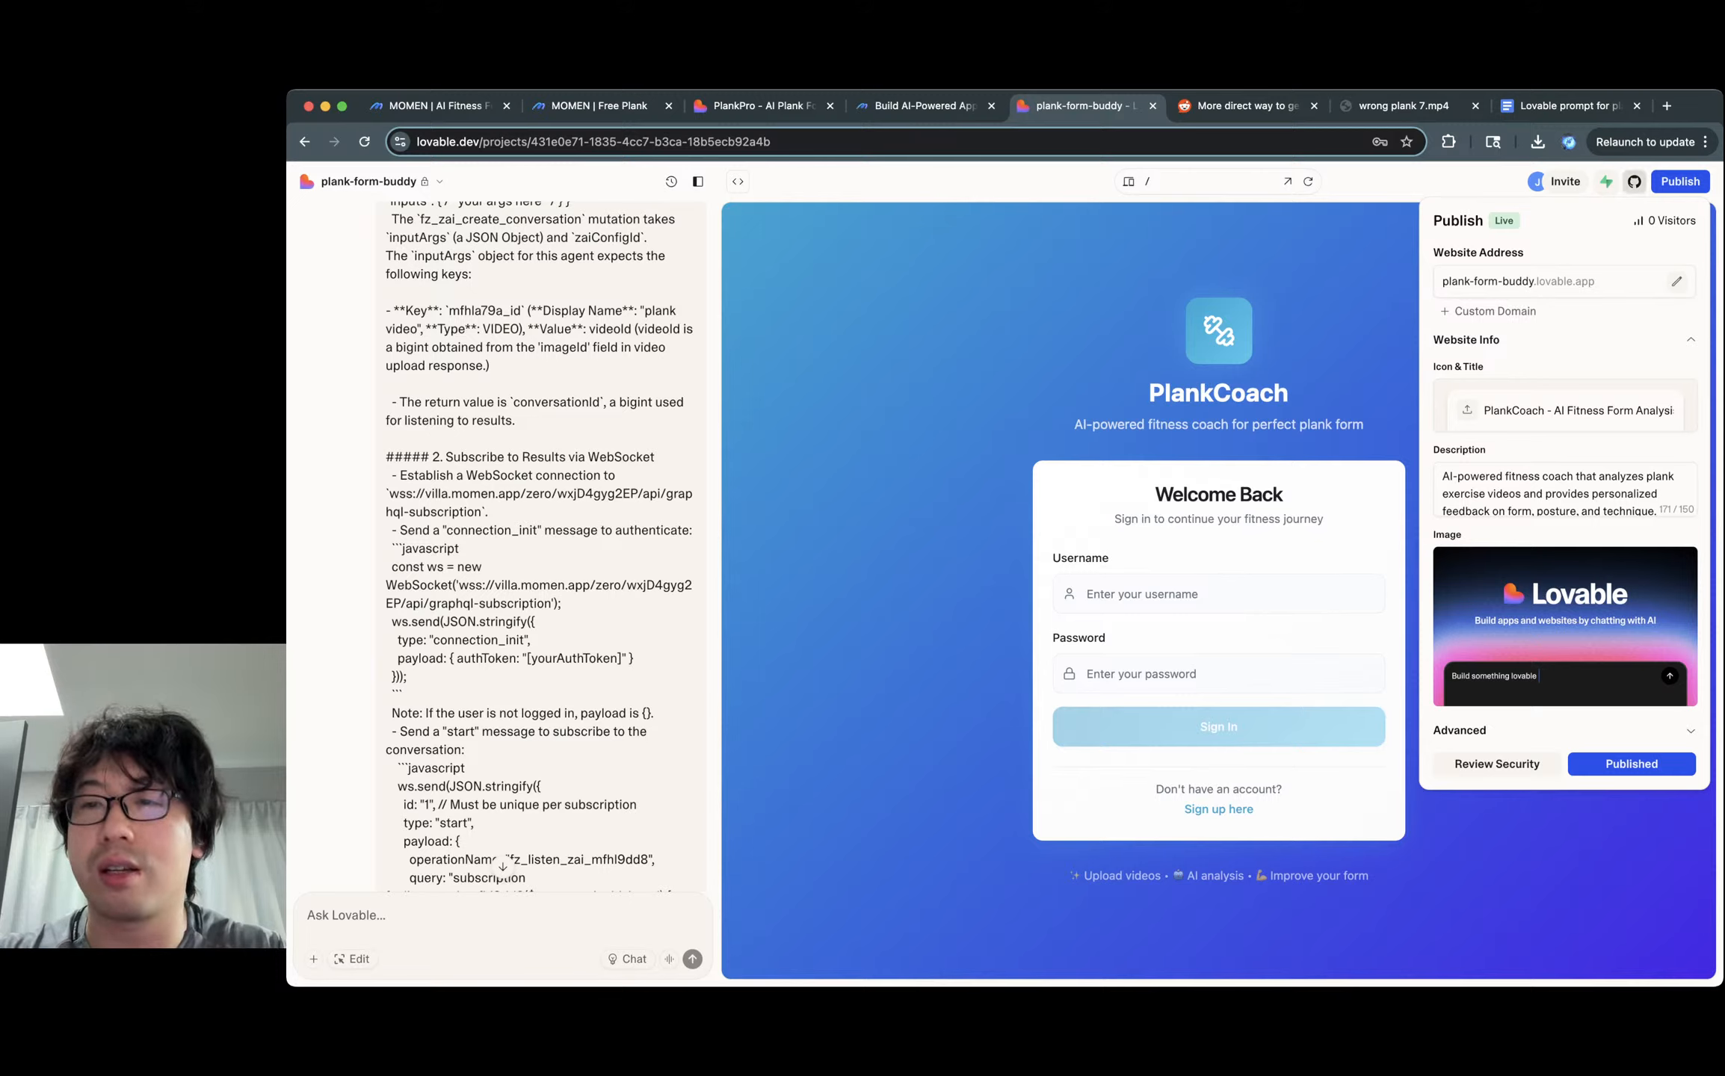
Sign up for a new PlankCoach account with a username and password in the preview.
left_click(1680, 181)
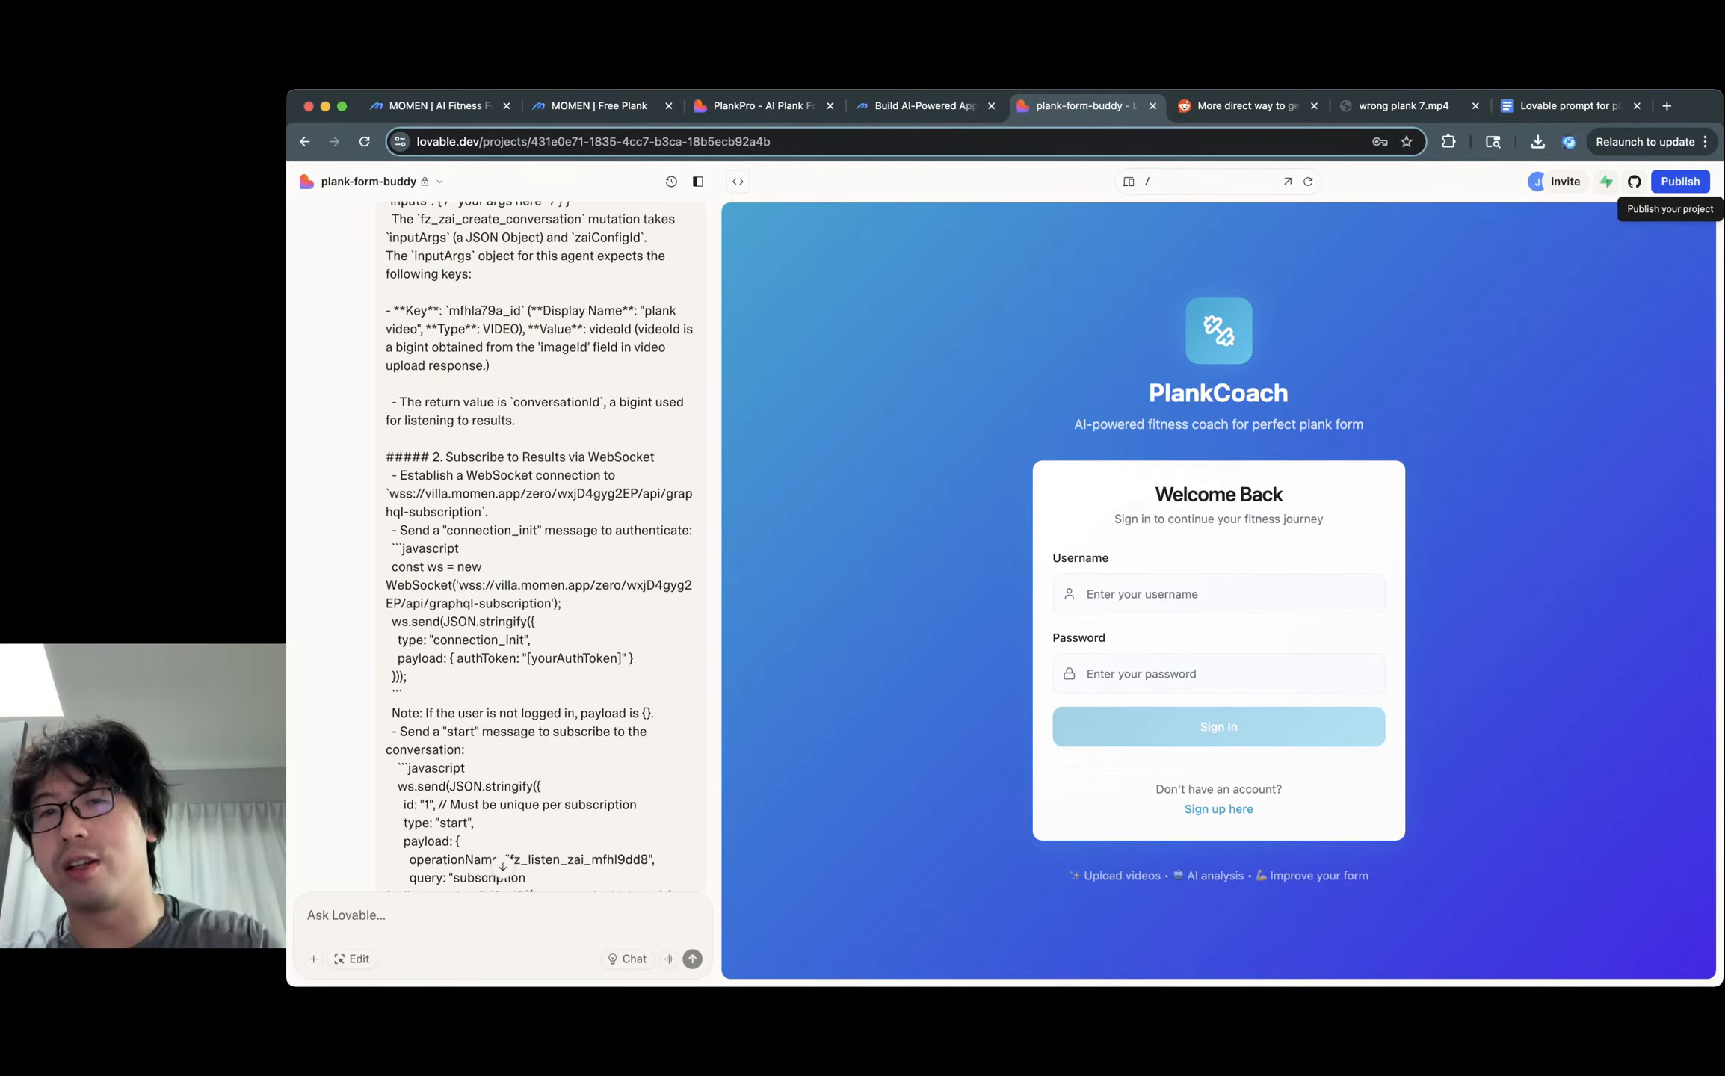
left_click(1218, 594)
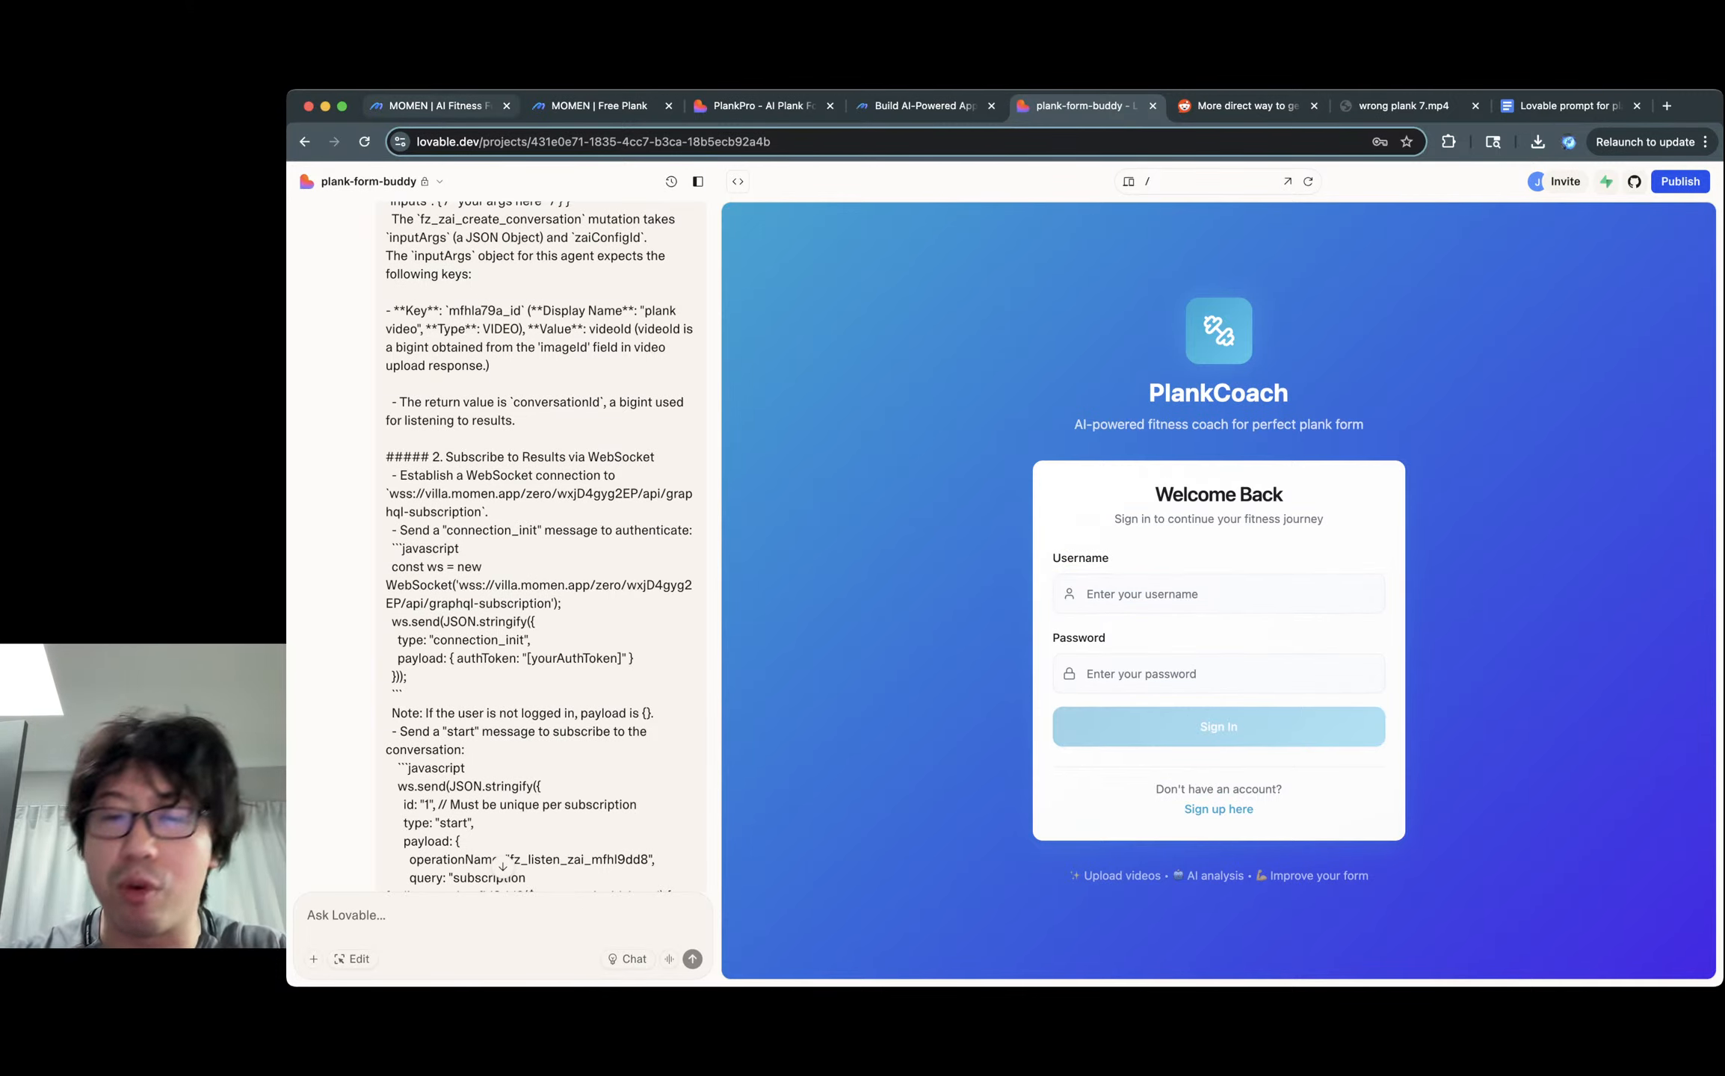
left_click(1219, 809)
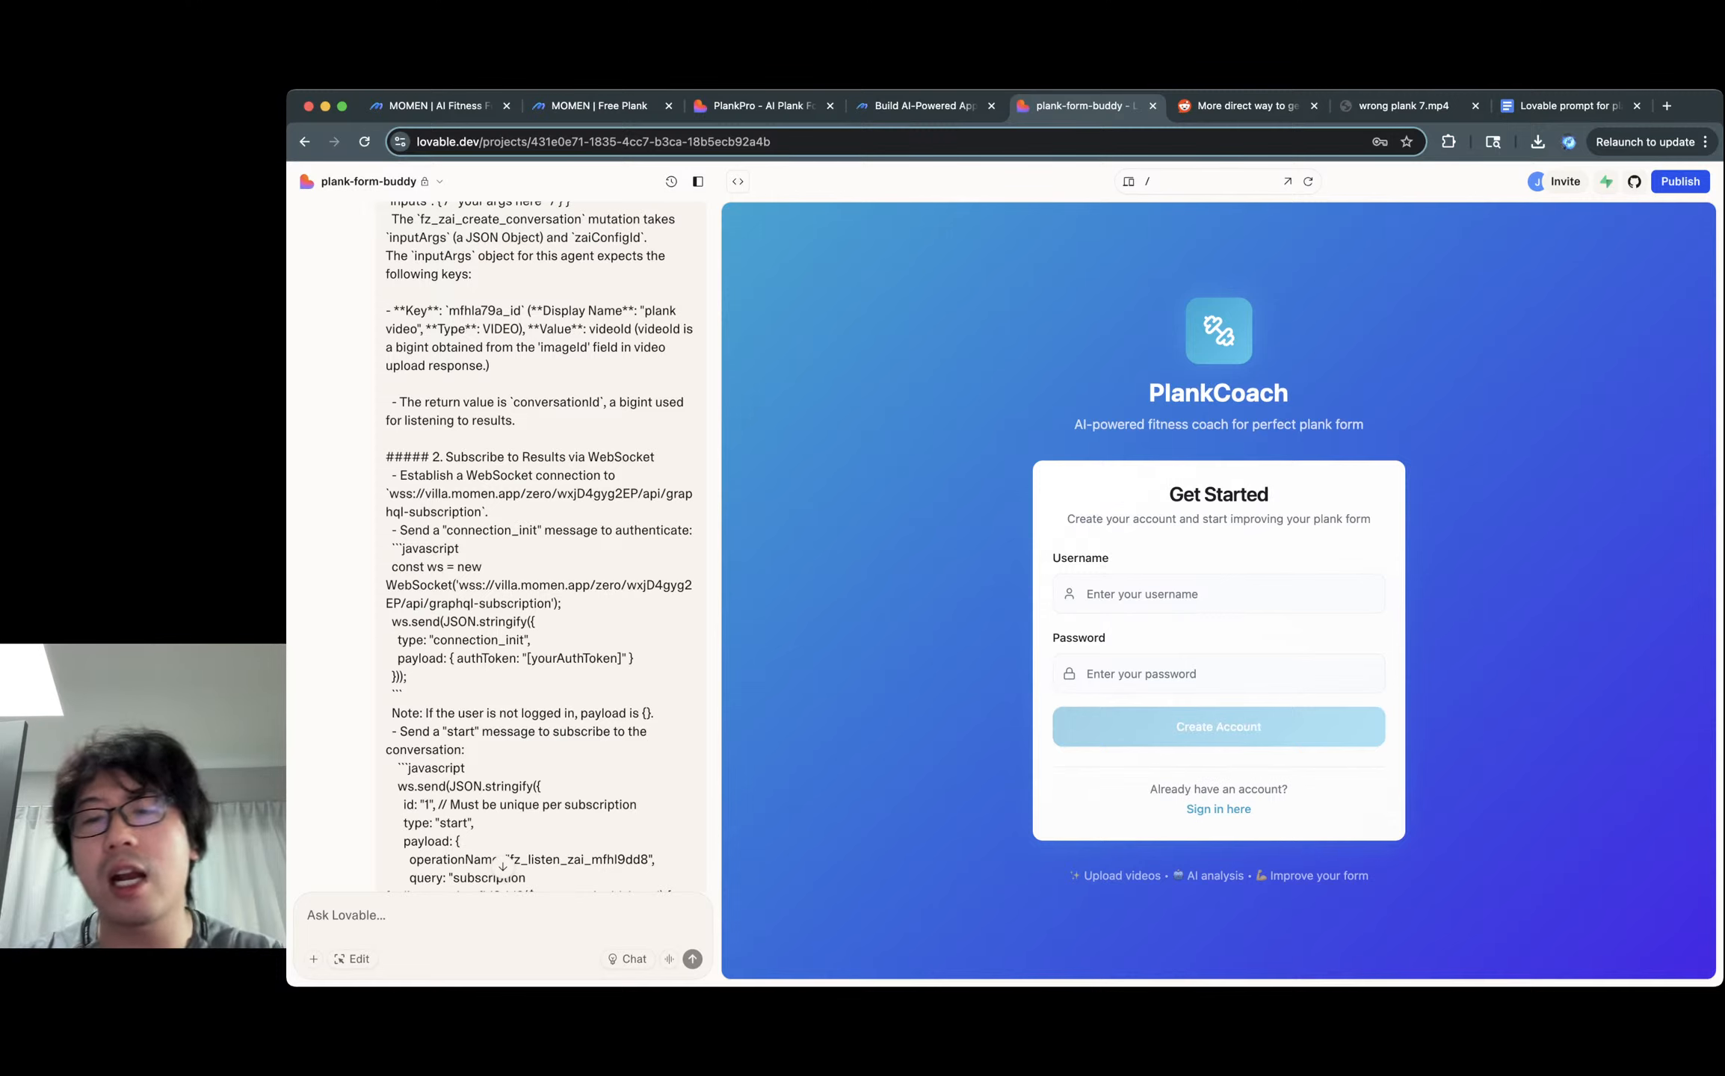
left_click(1219, 594)
type("jiangyaokai")
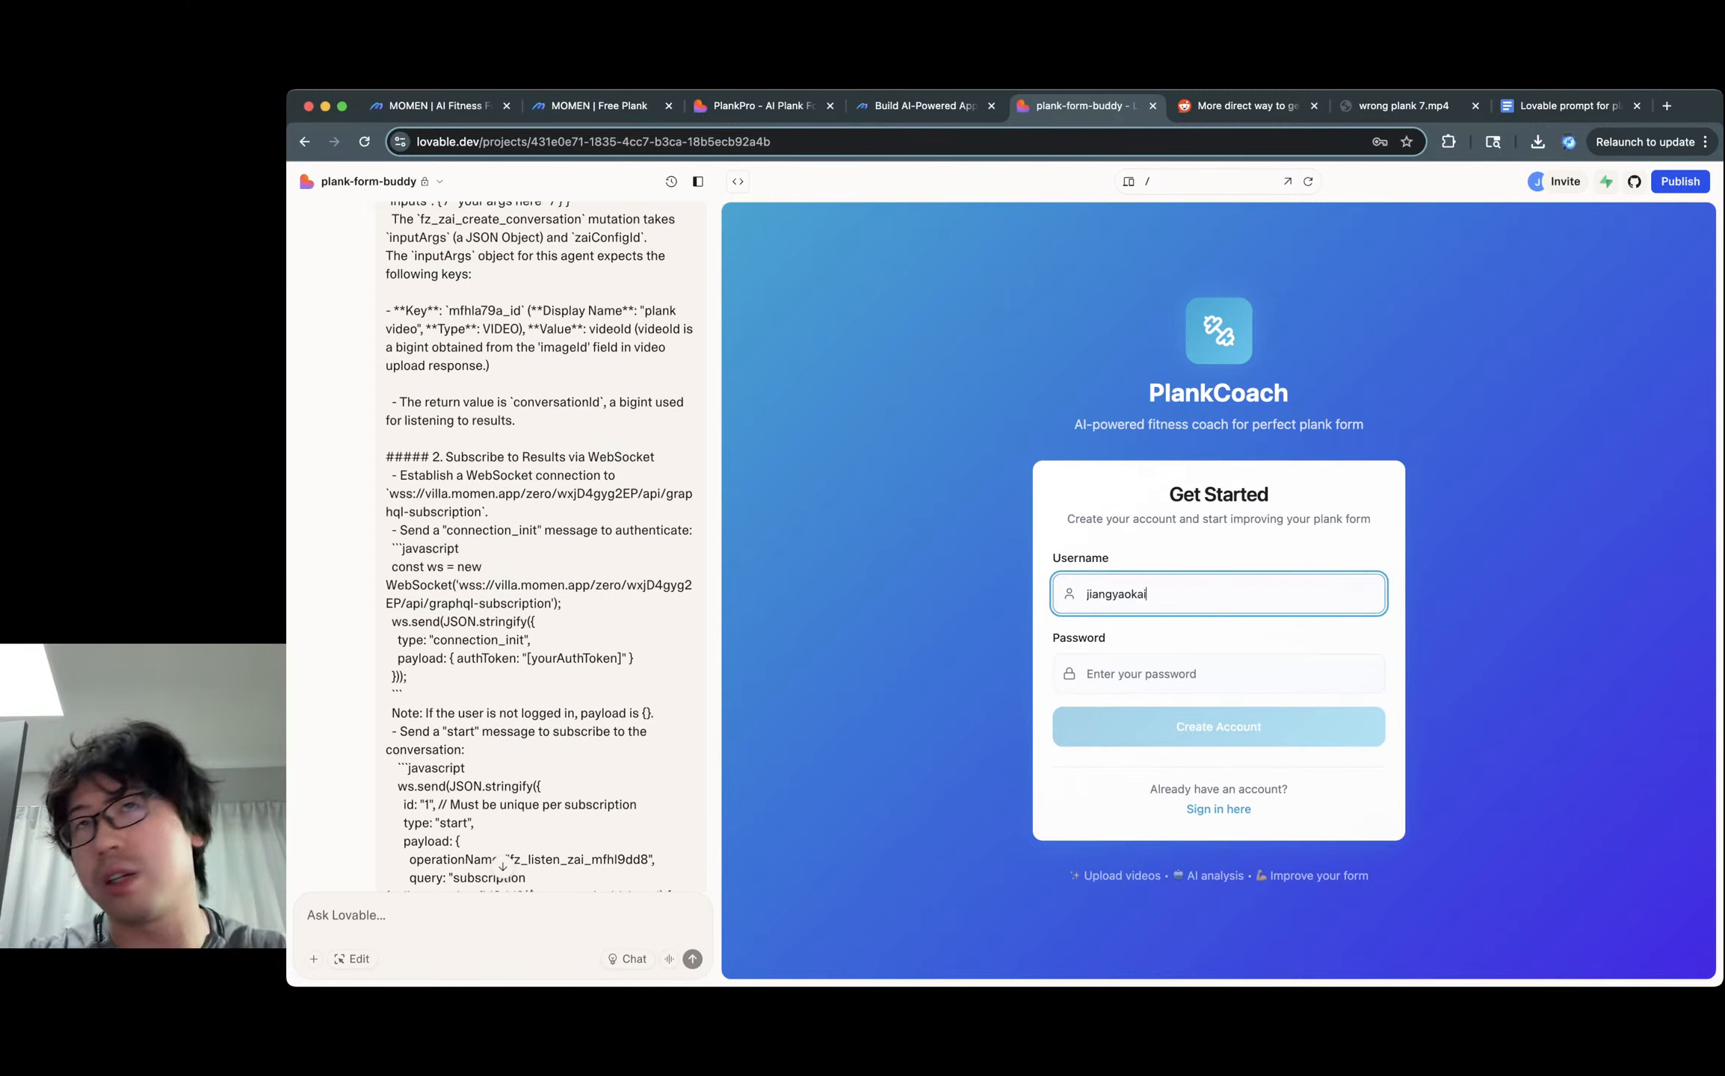
key("Tab")
type("••••••")
key("super+a")
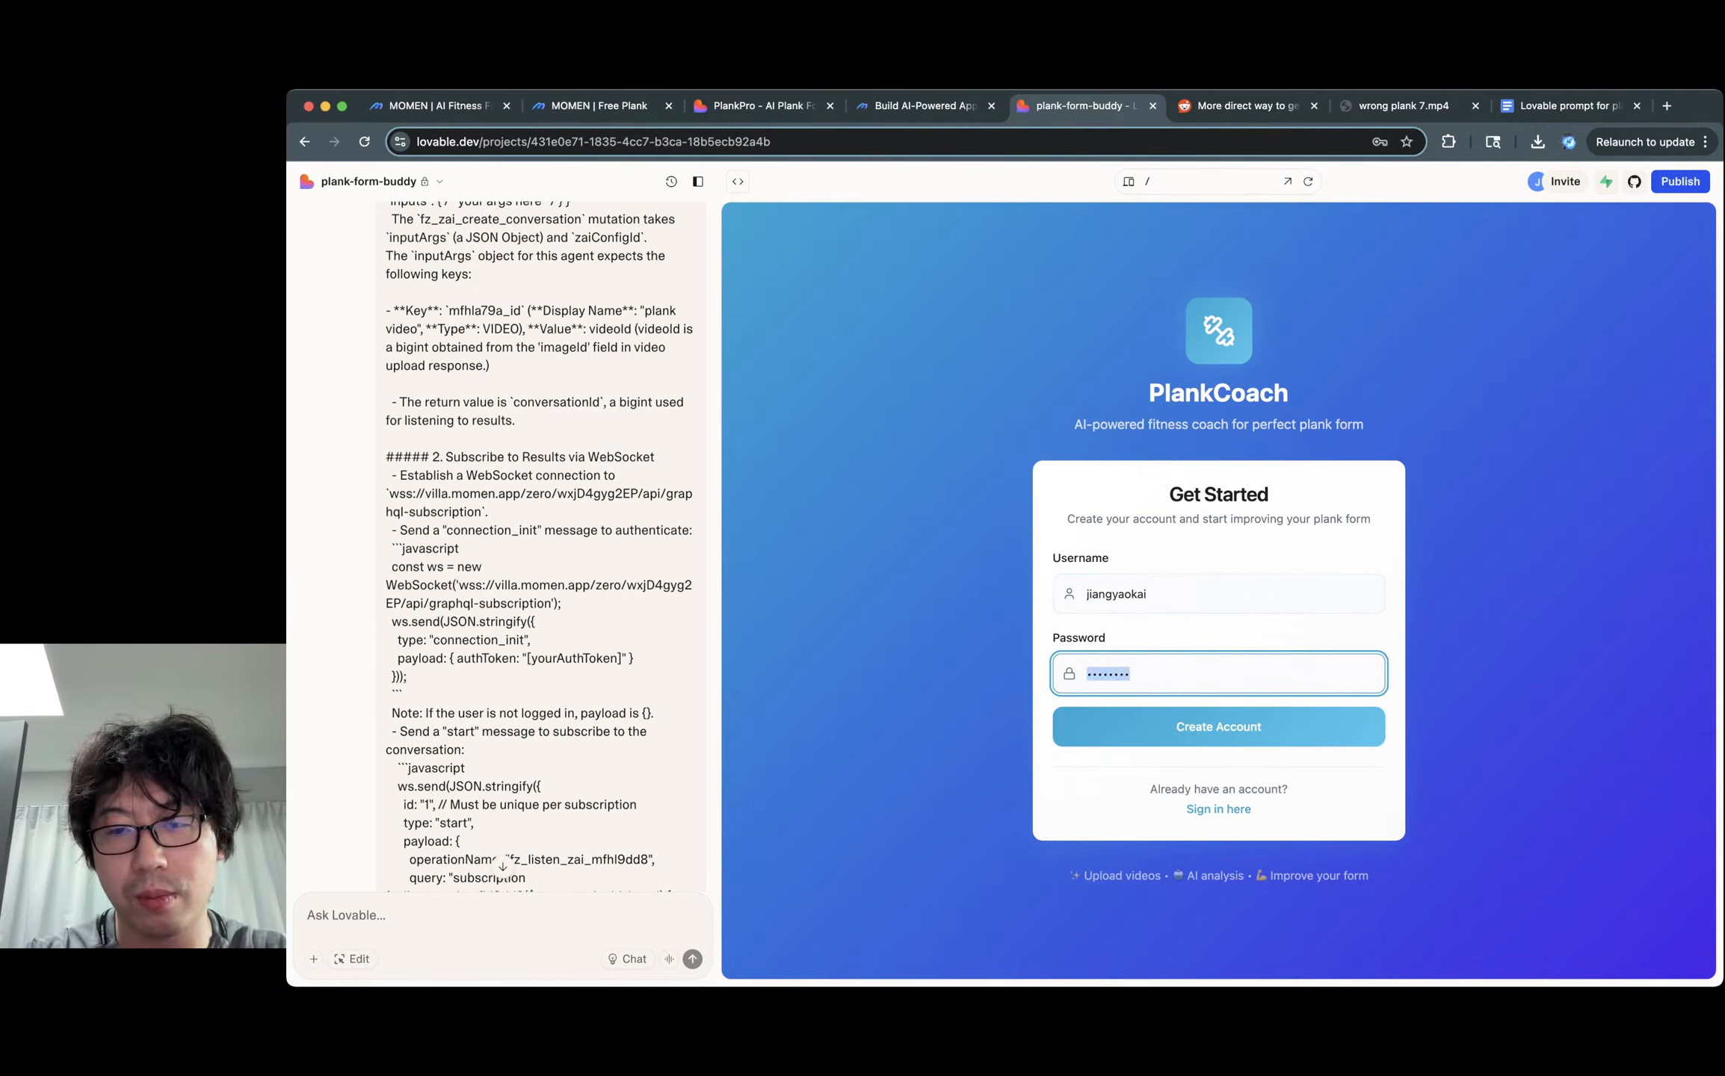
type("•••••••••••••")
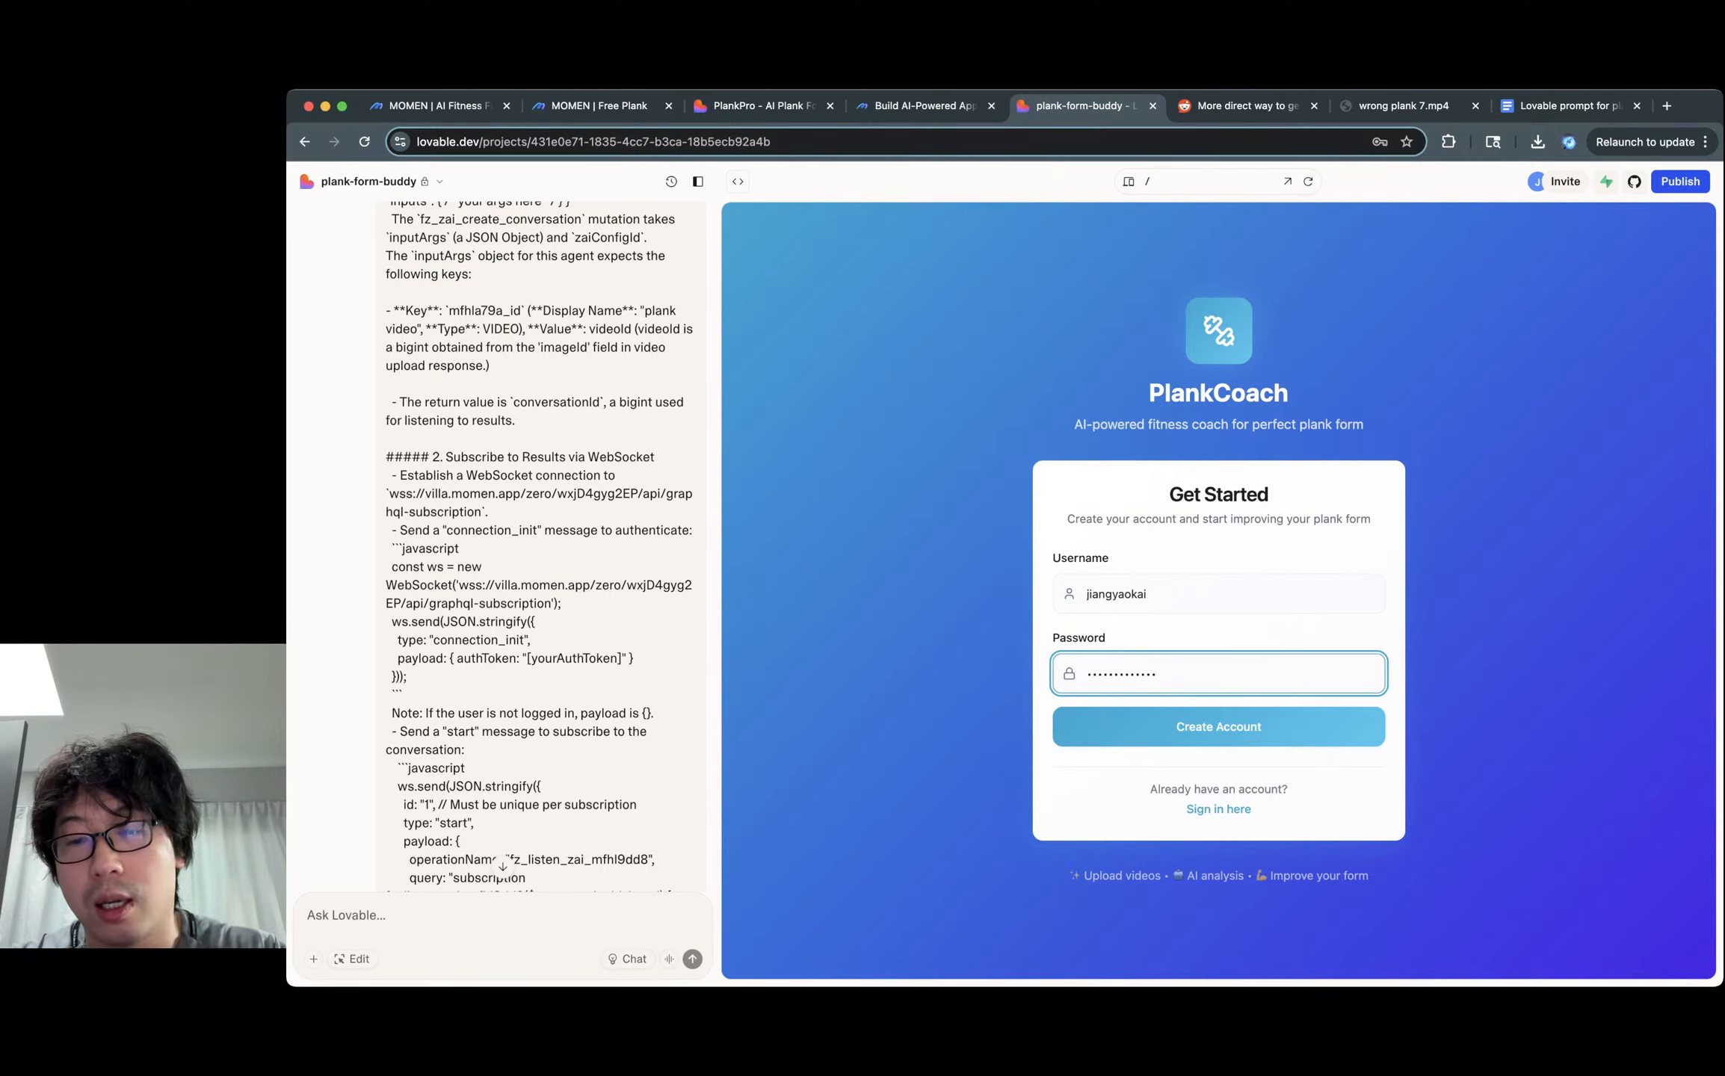
key("Return")
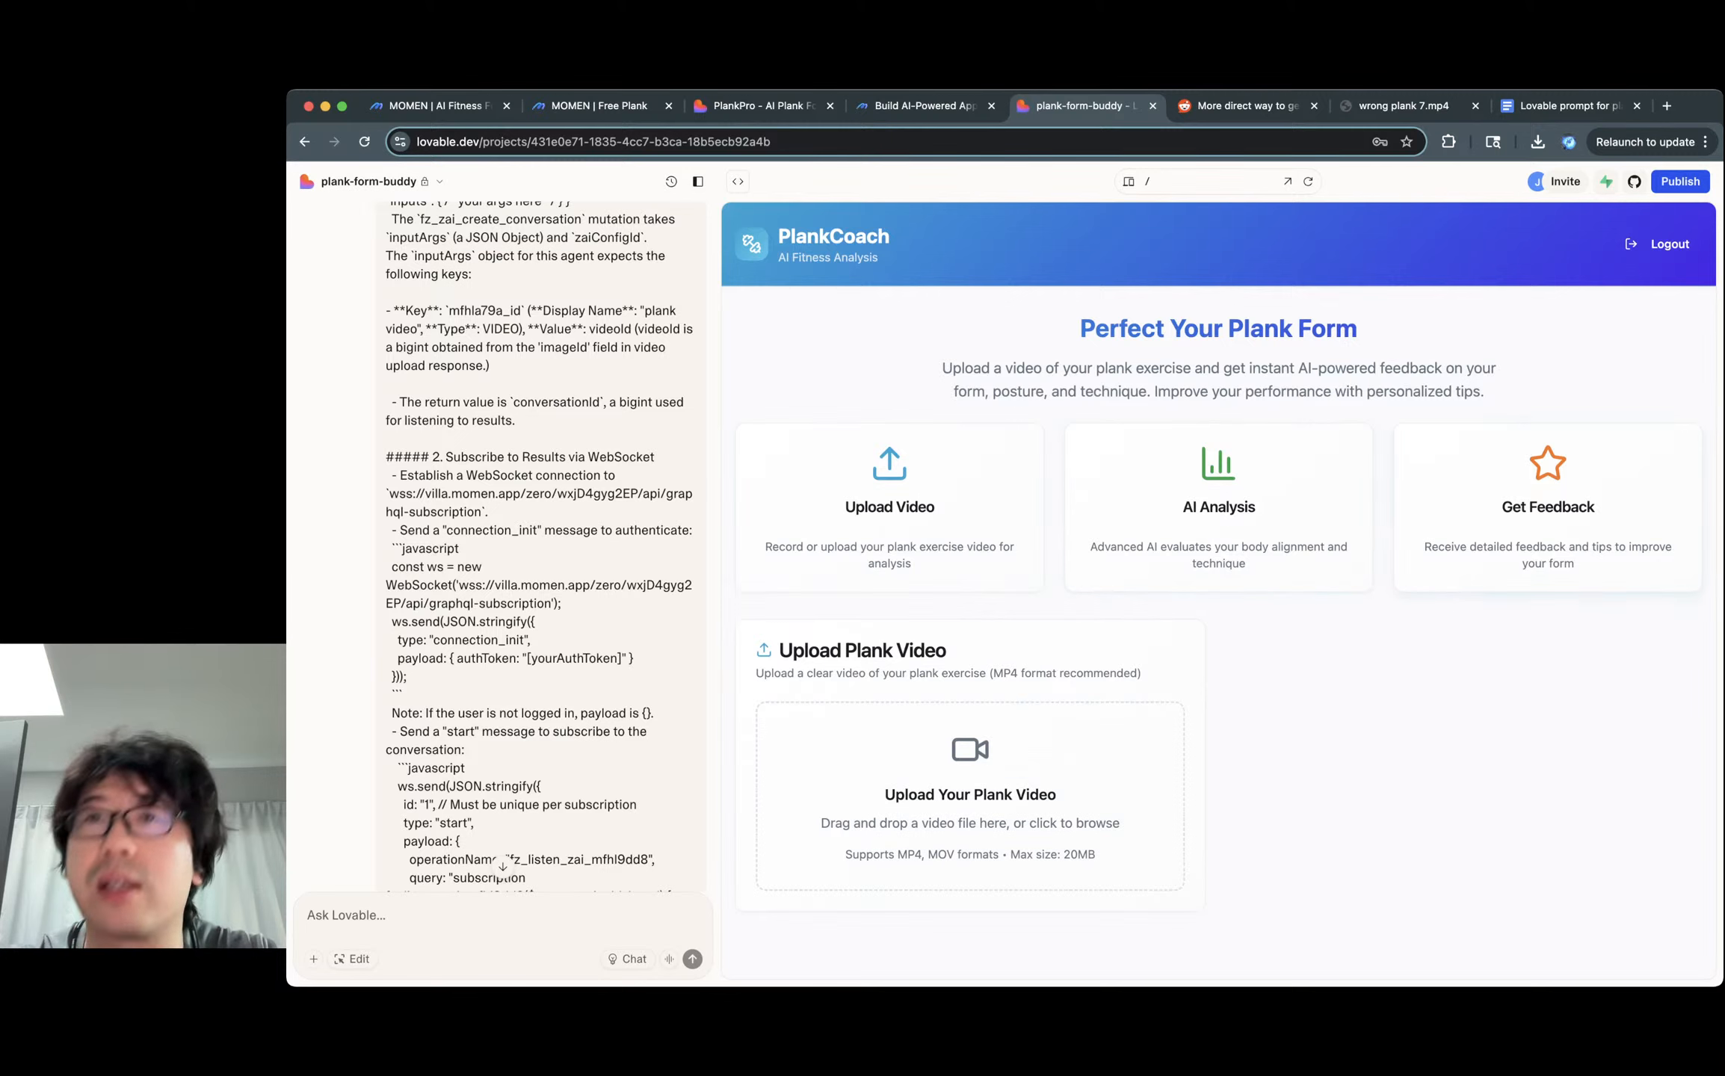
Attach 'wrong plank 7.mp4' (13.0 MB) to the PlankCoach upload area.
left_click(970, 796)
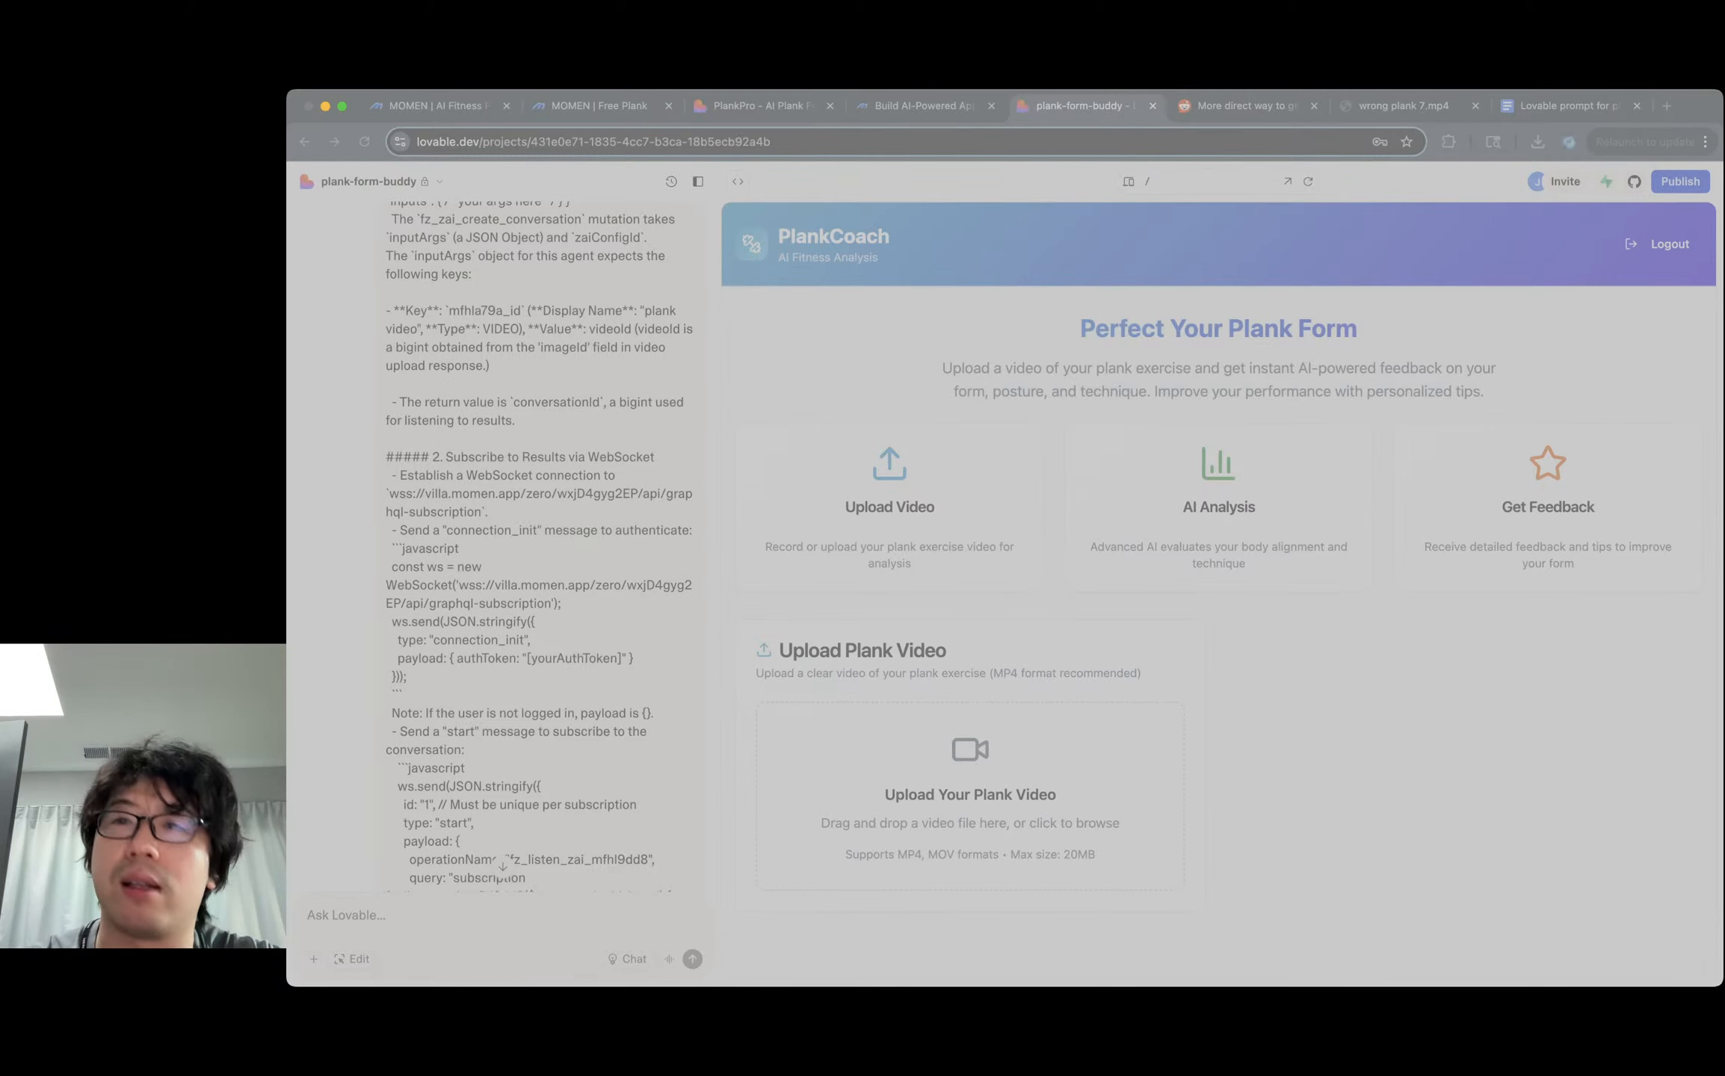
key("Return")
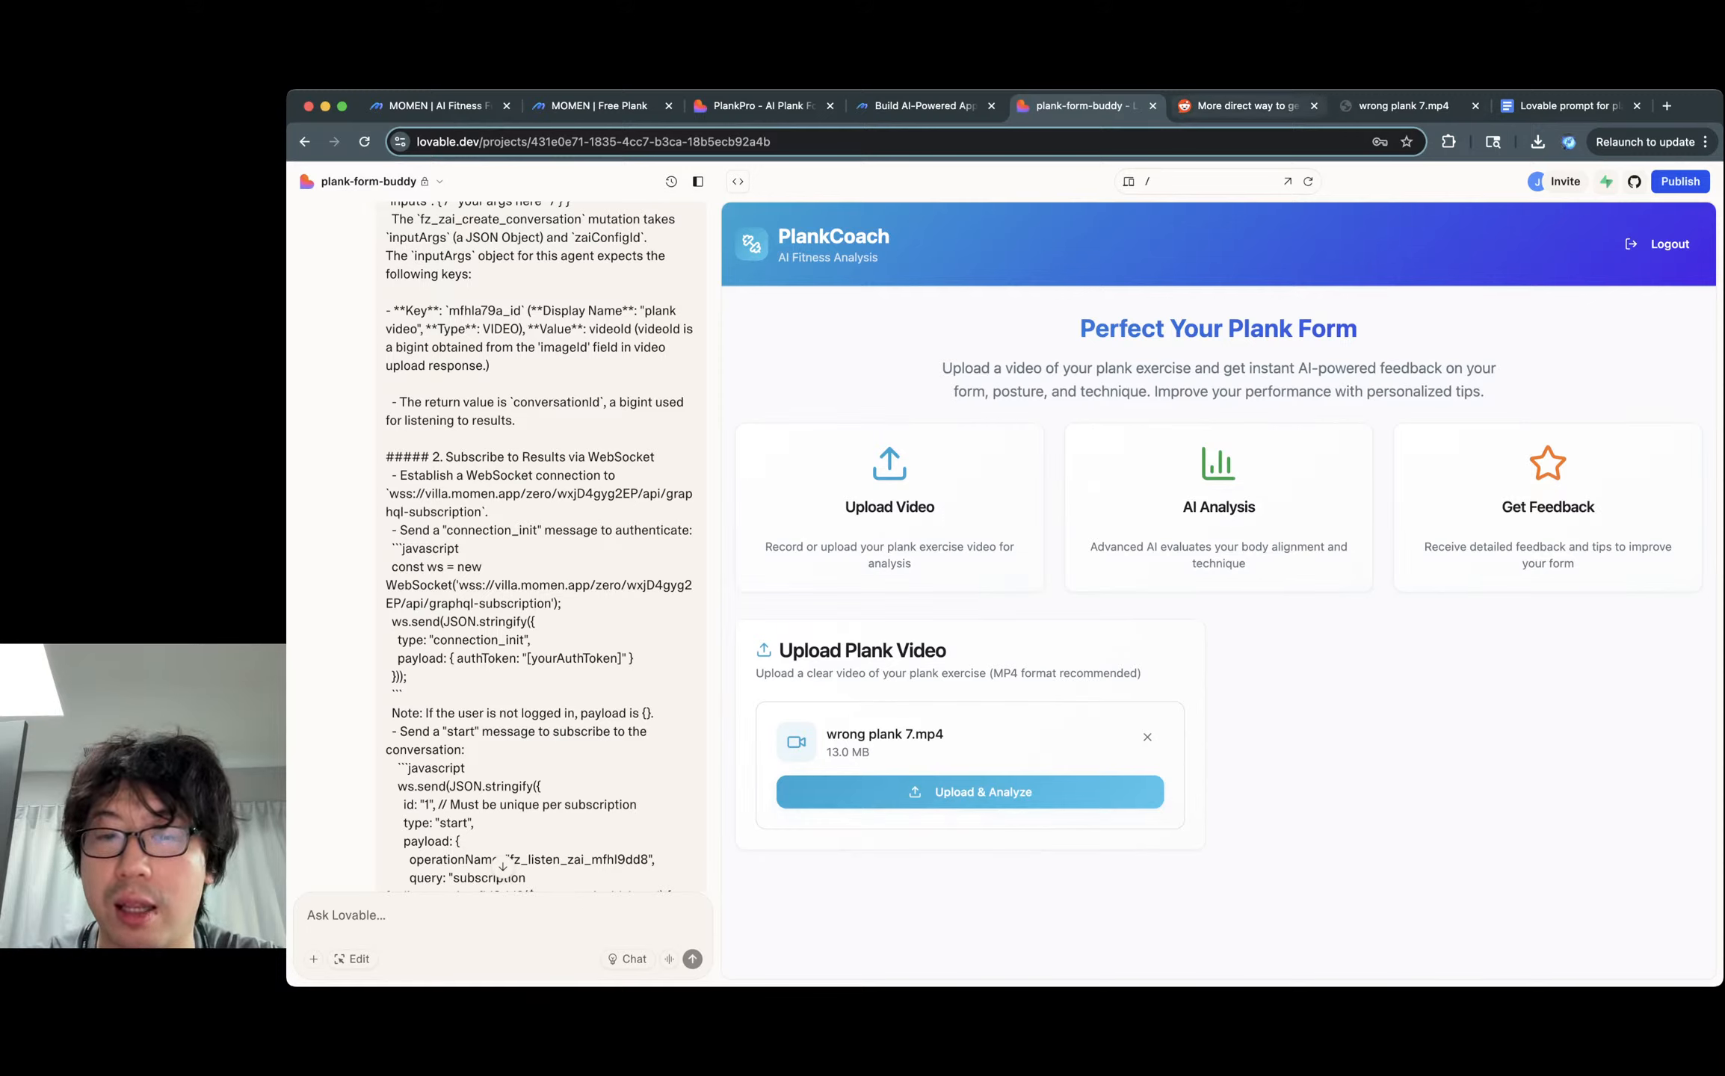
left_click_drag(831, 752, 870, 752)
left_click(869, 752)
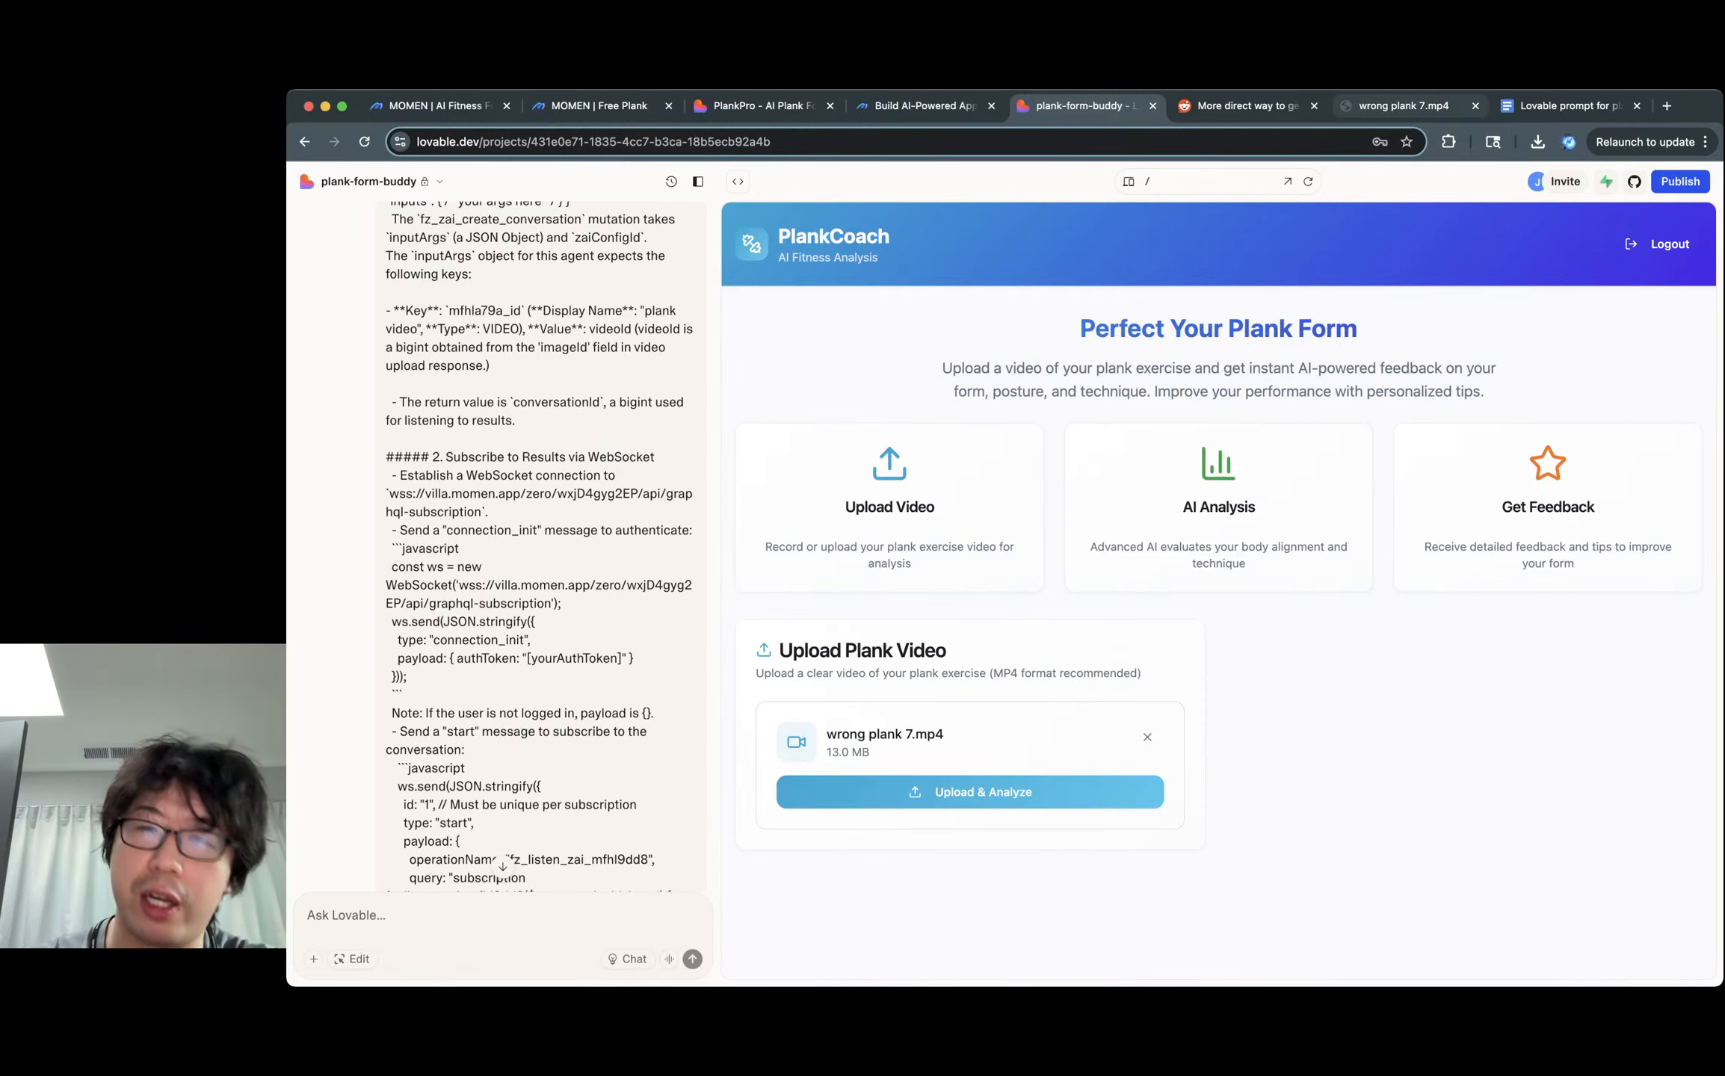
Play the plank clip, then submit it with Upload & Analyze, which fails validation.
left_click(1403, 106)
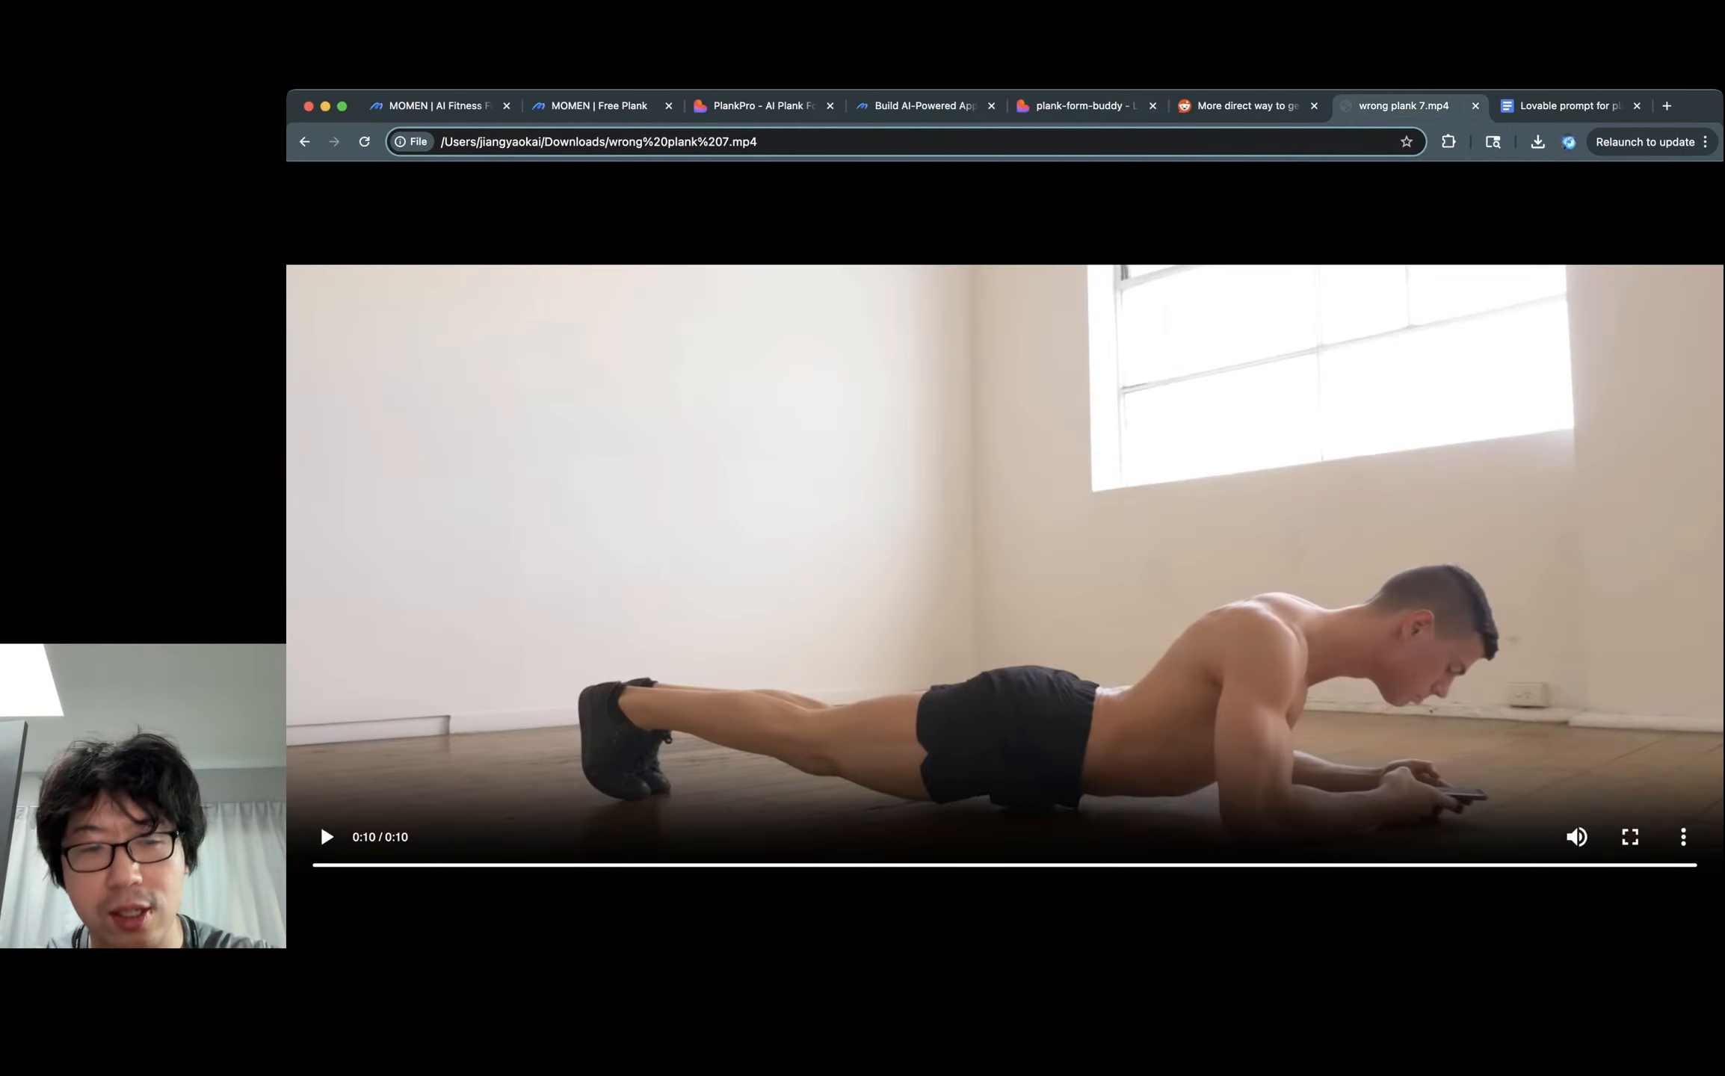
left_click(327, 837)
left_click(326, 836)
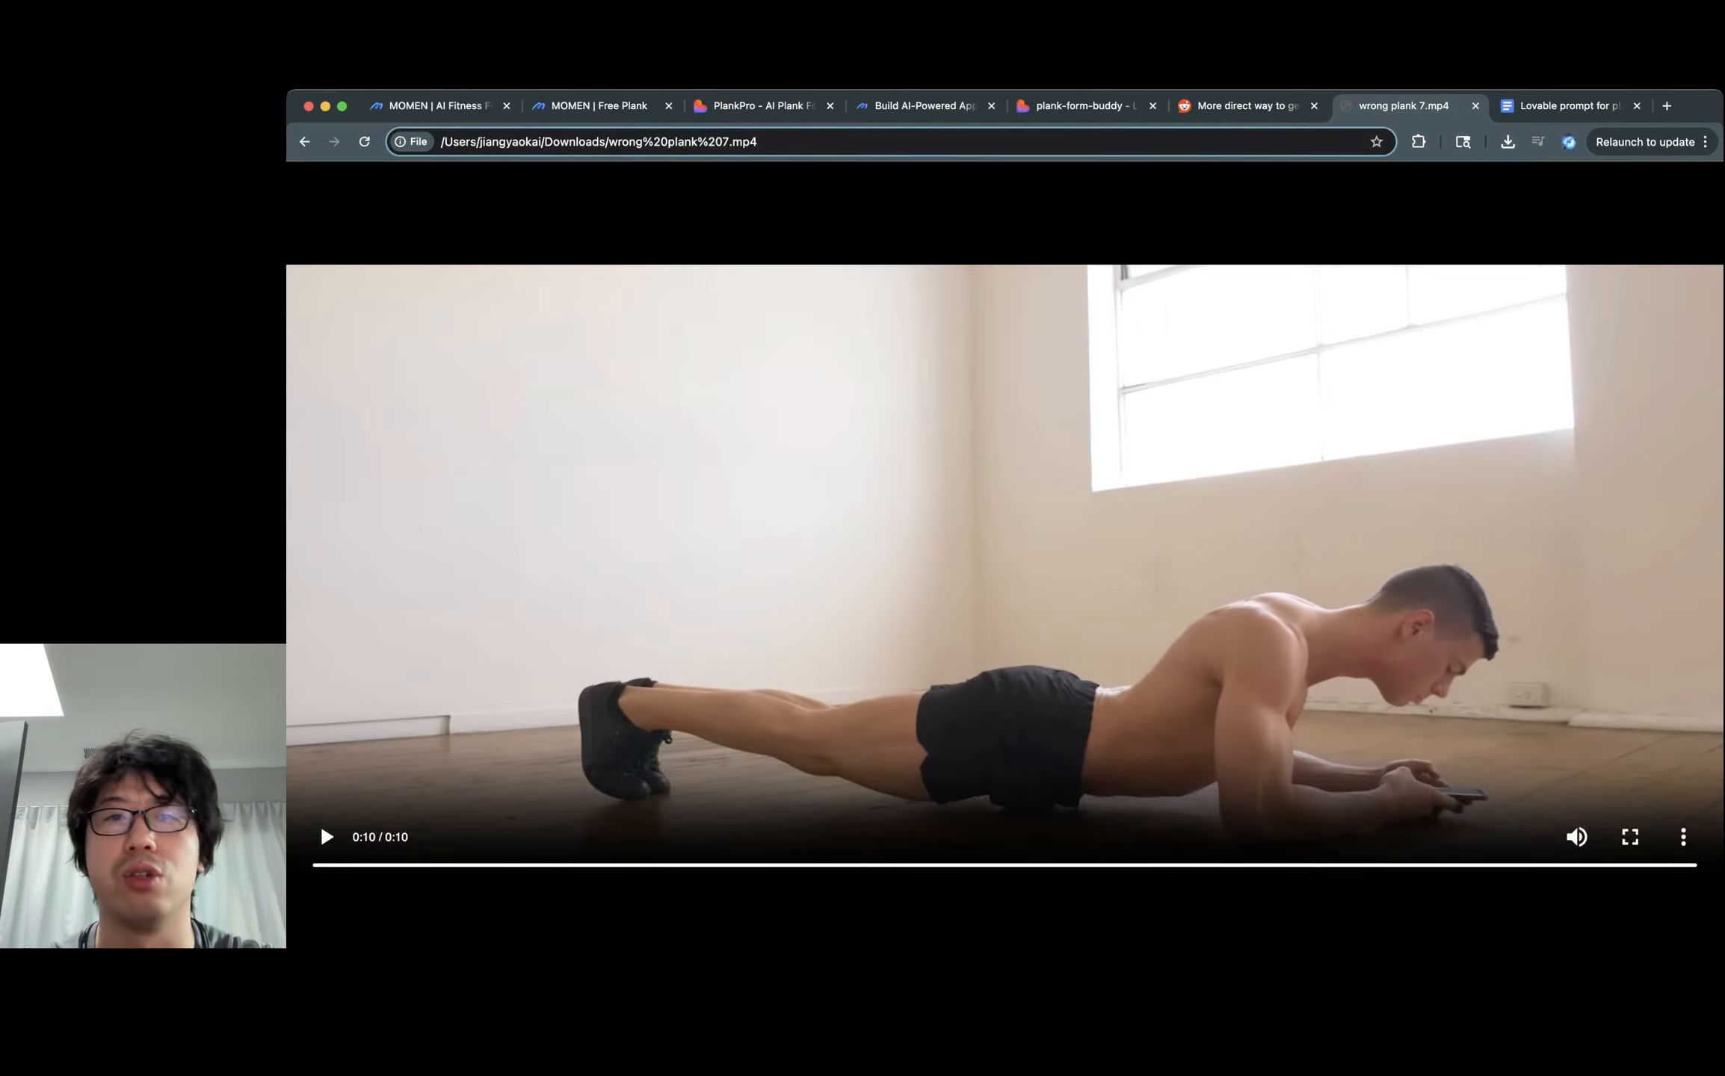
left_click(1076, 106)
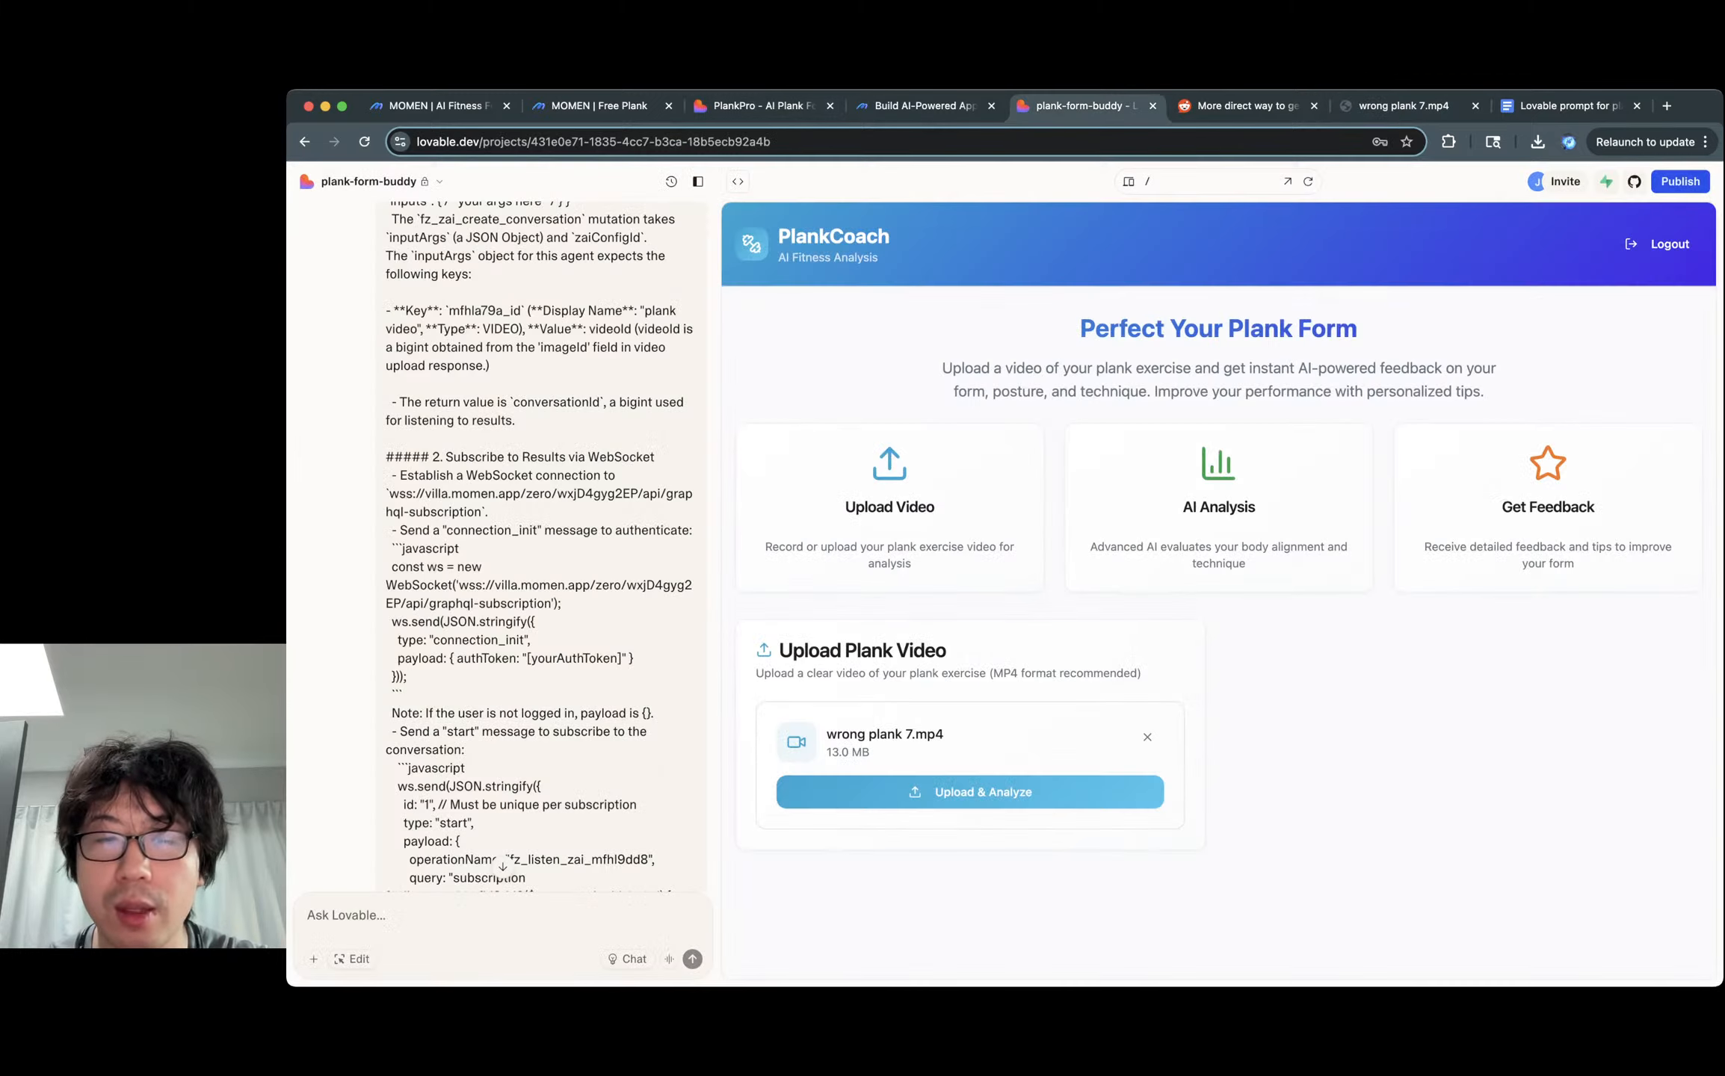
left_click(970, 792)
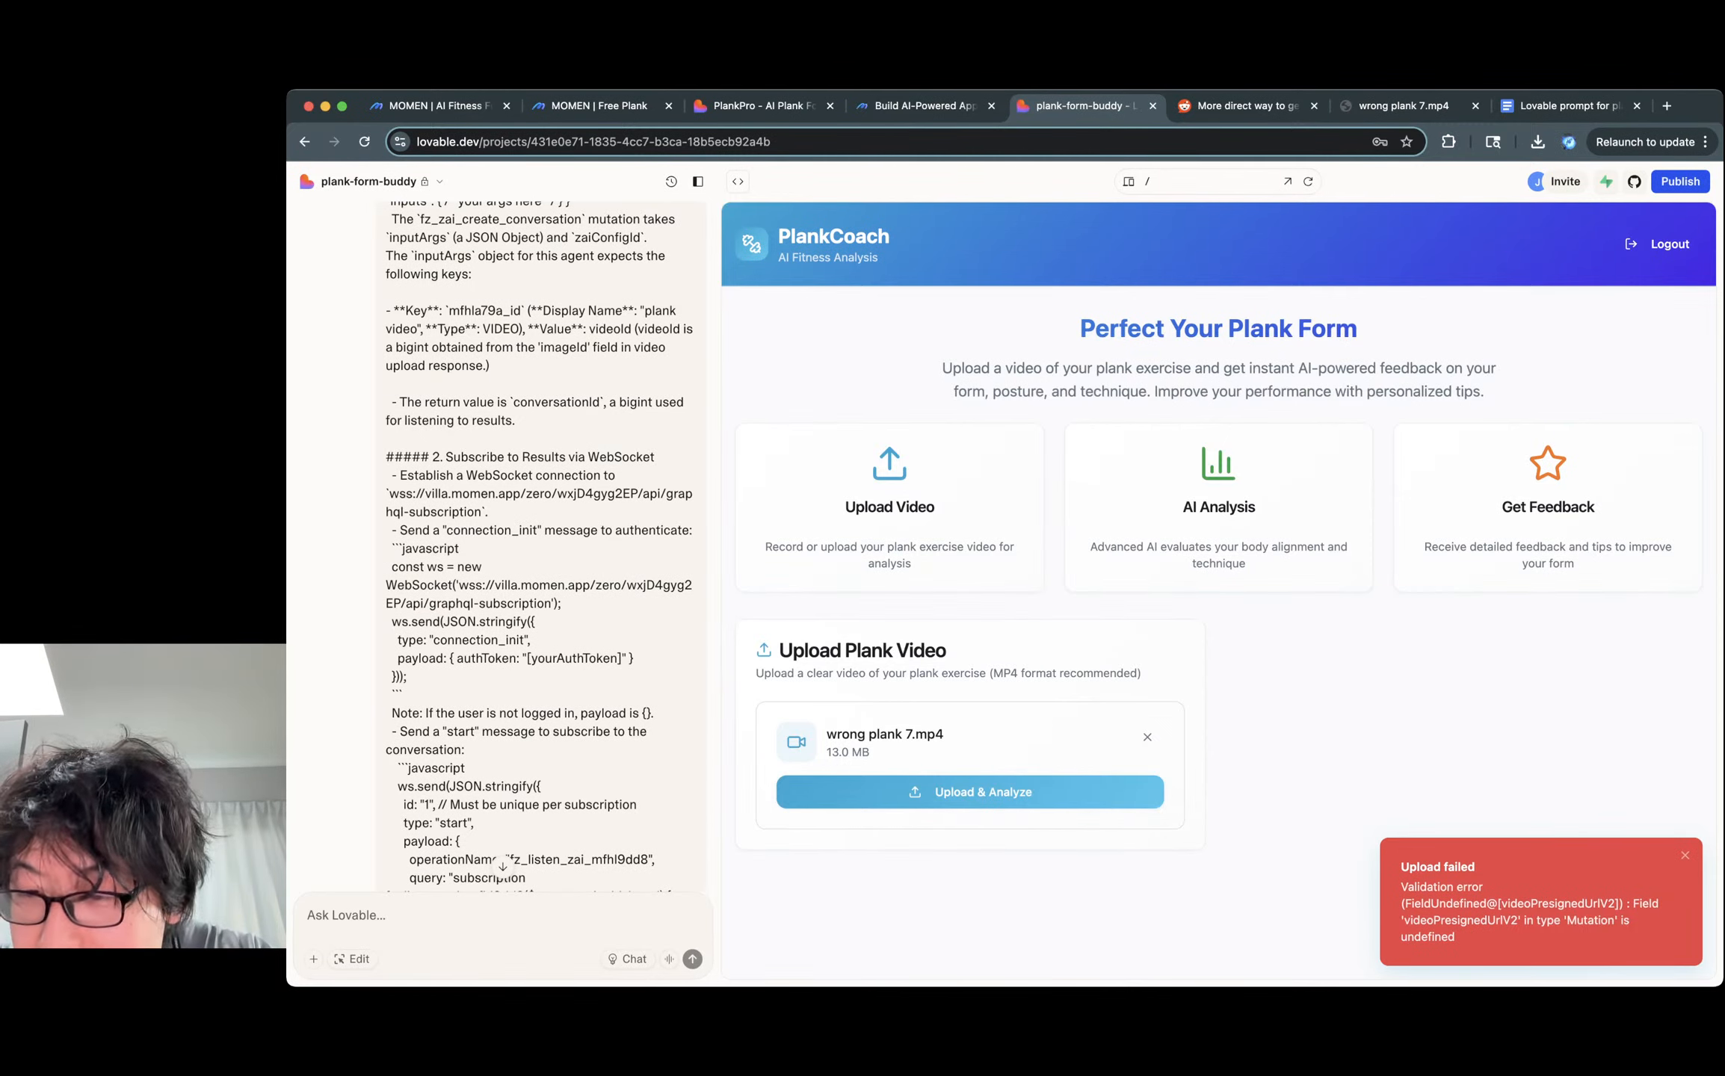
Retry the upload with DevTools Network open and expand the graphql-v2 error response.
key("super+alt+i")
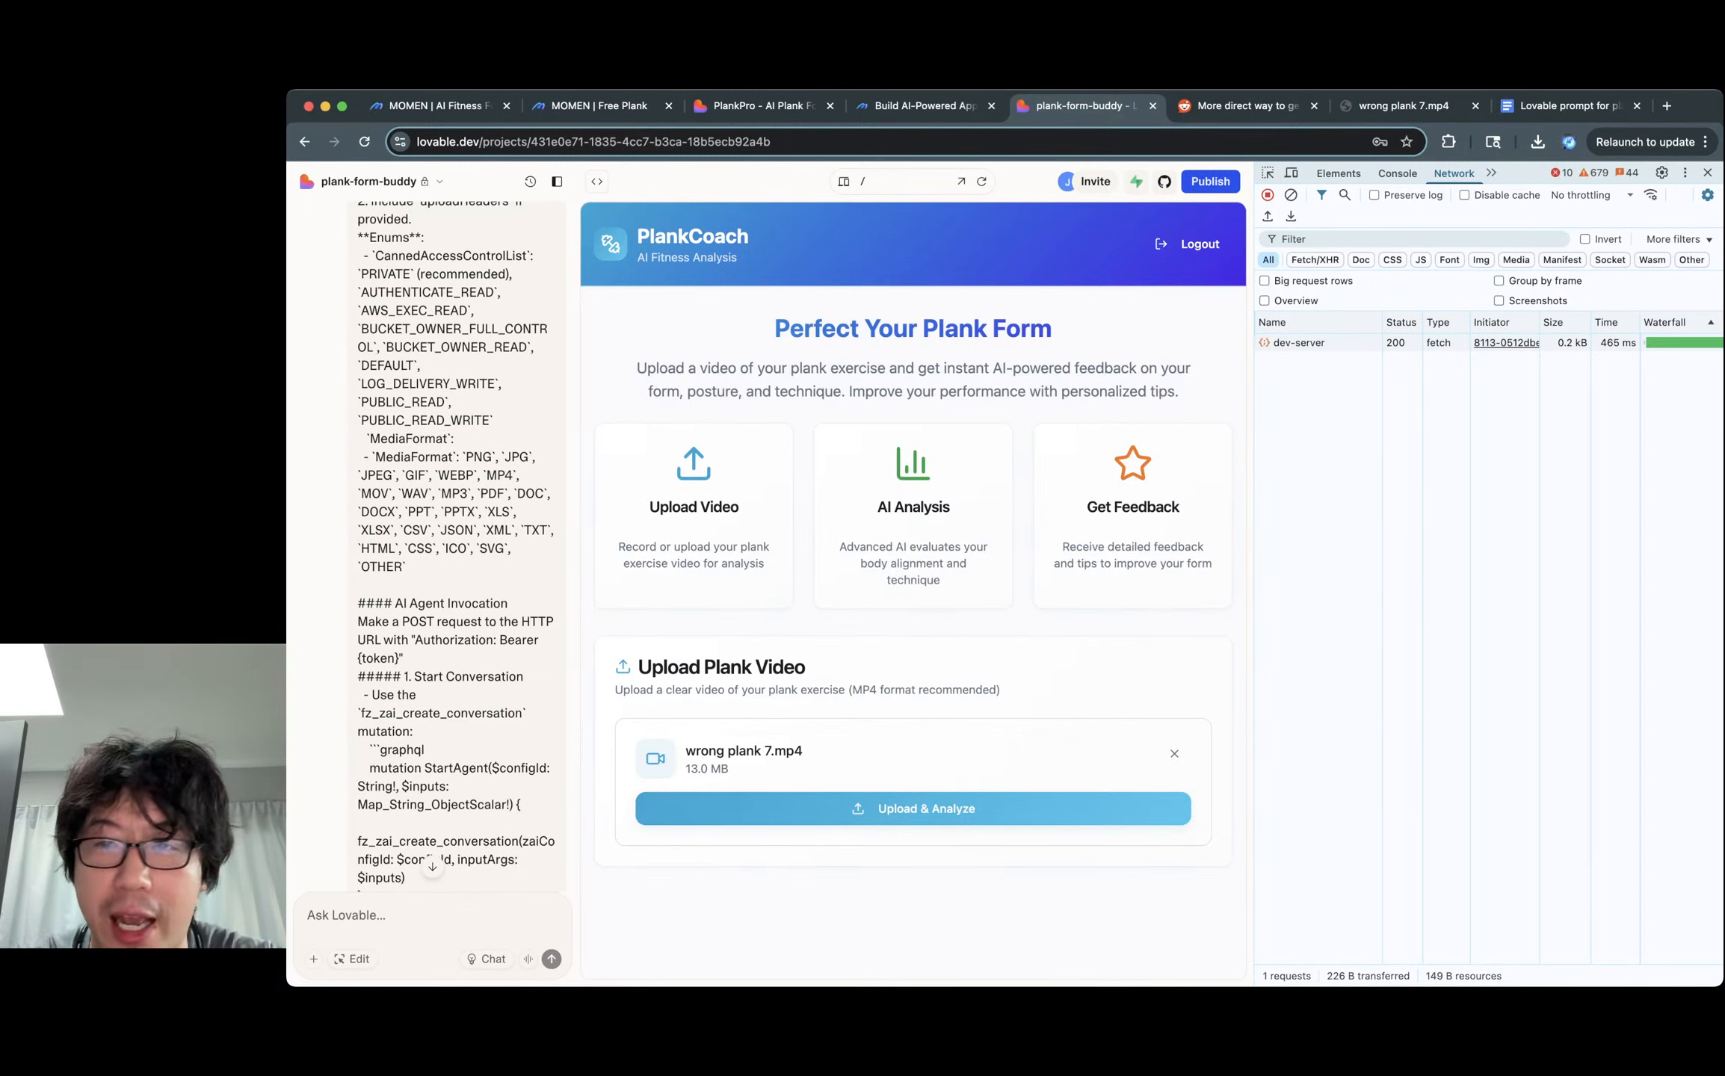
left_click(913, 809)
left_click(1300, 378)
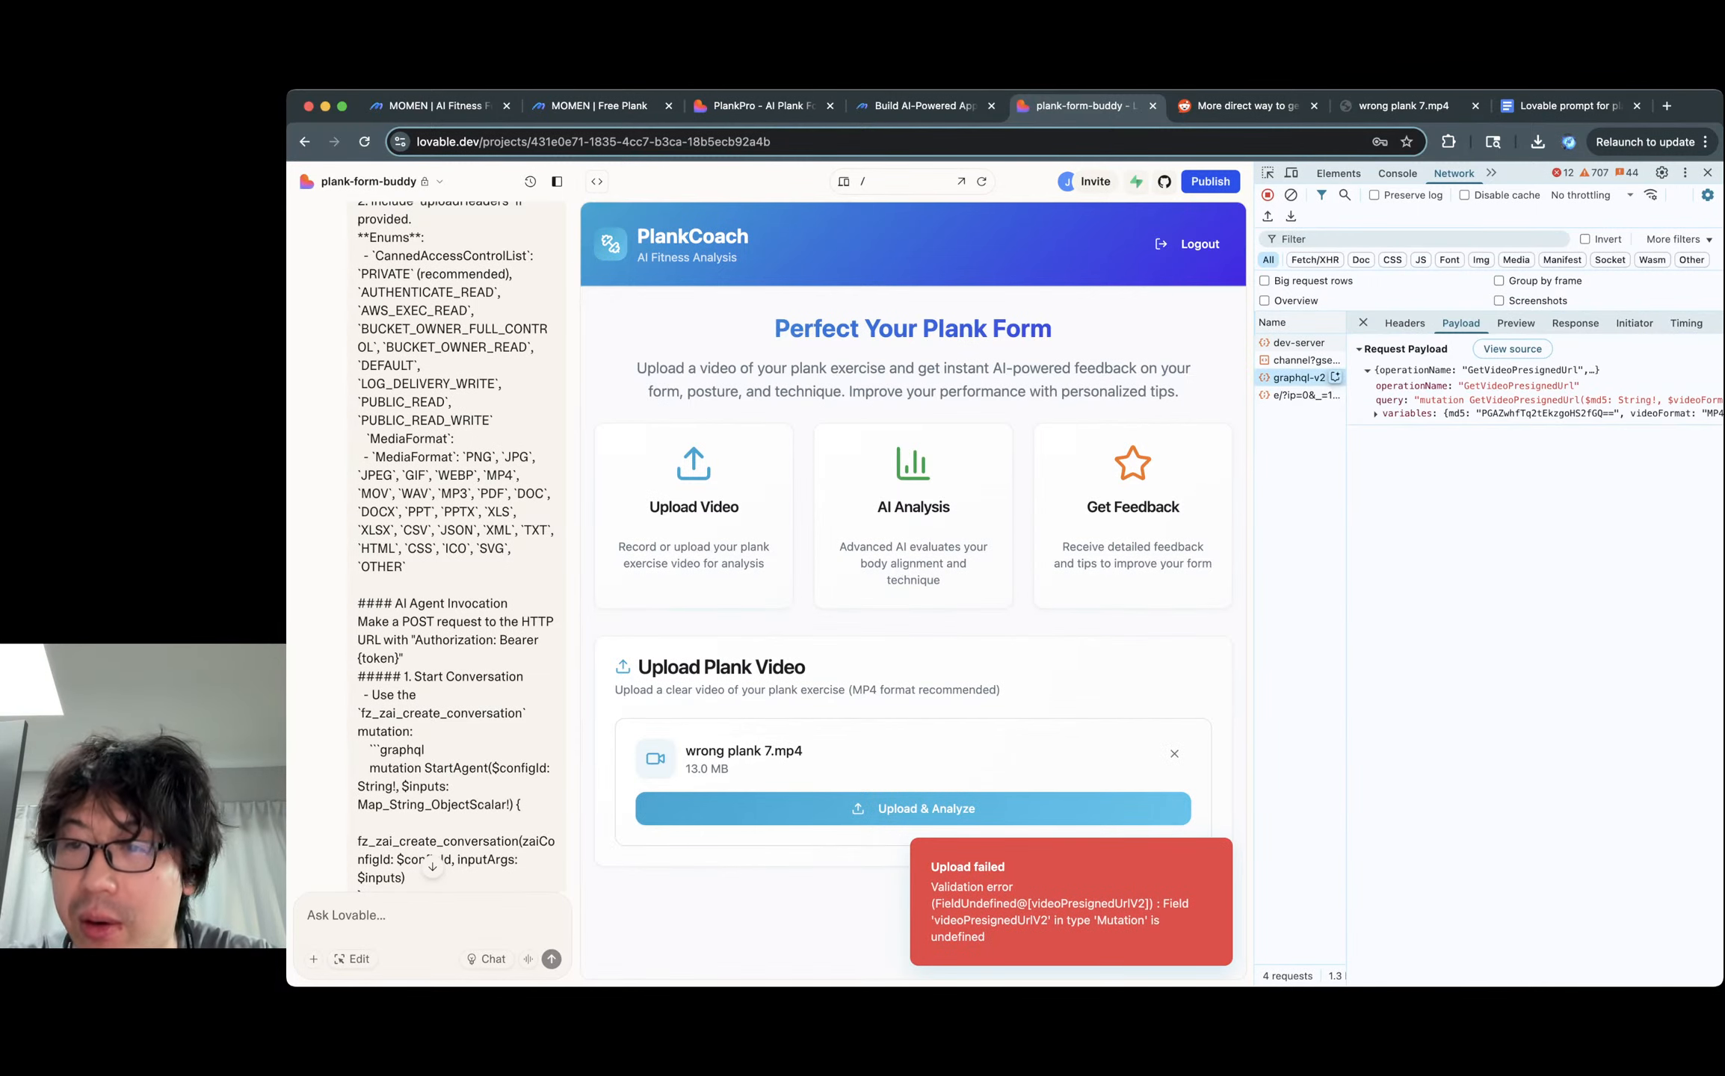
left_click(1515, 323)
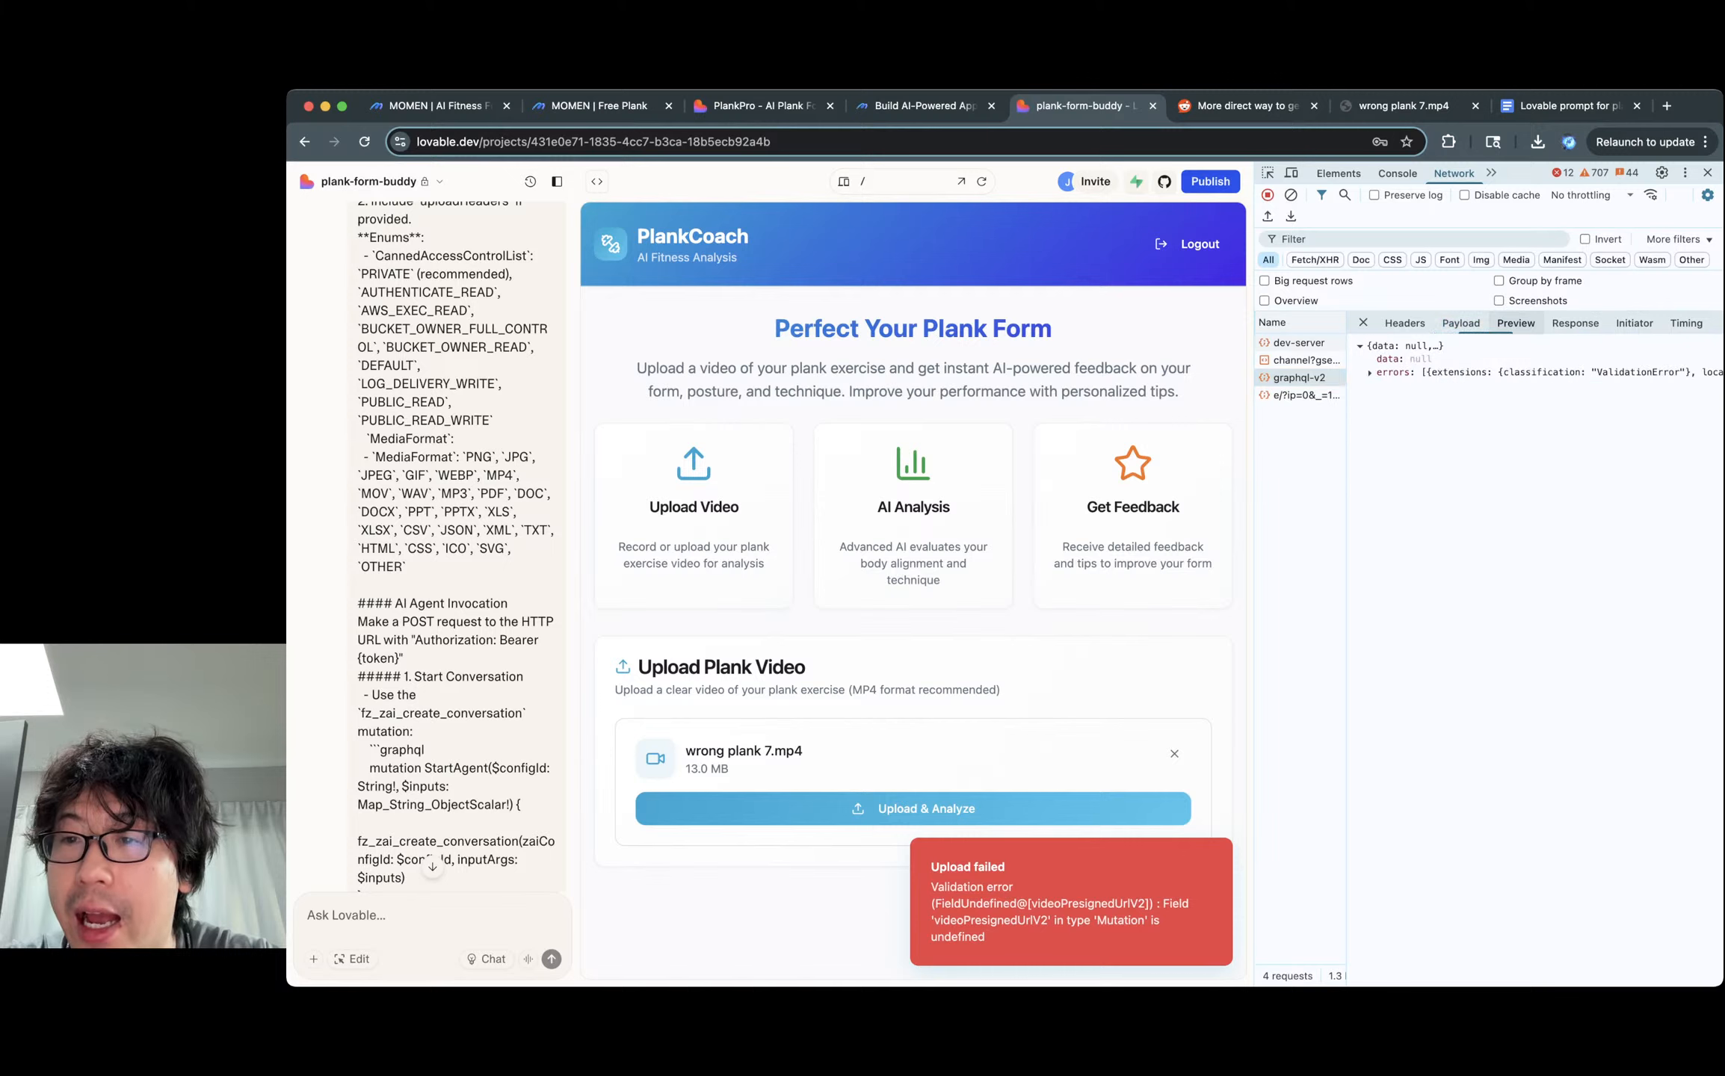
left_click(1396, 373)
left_click(1396, 385)
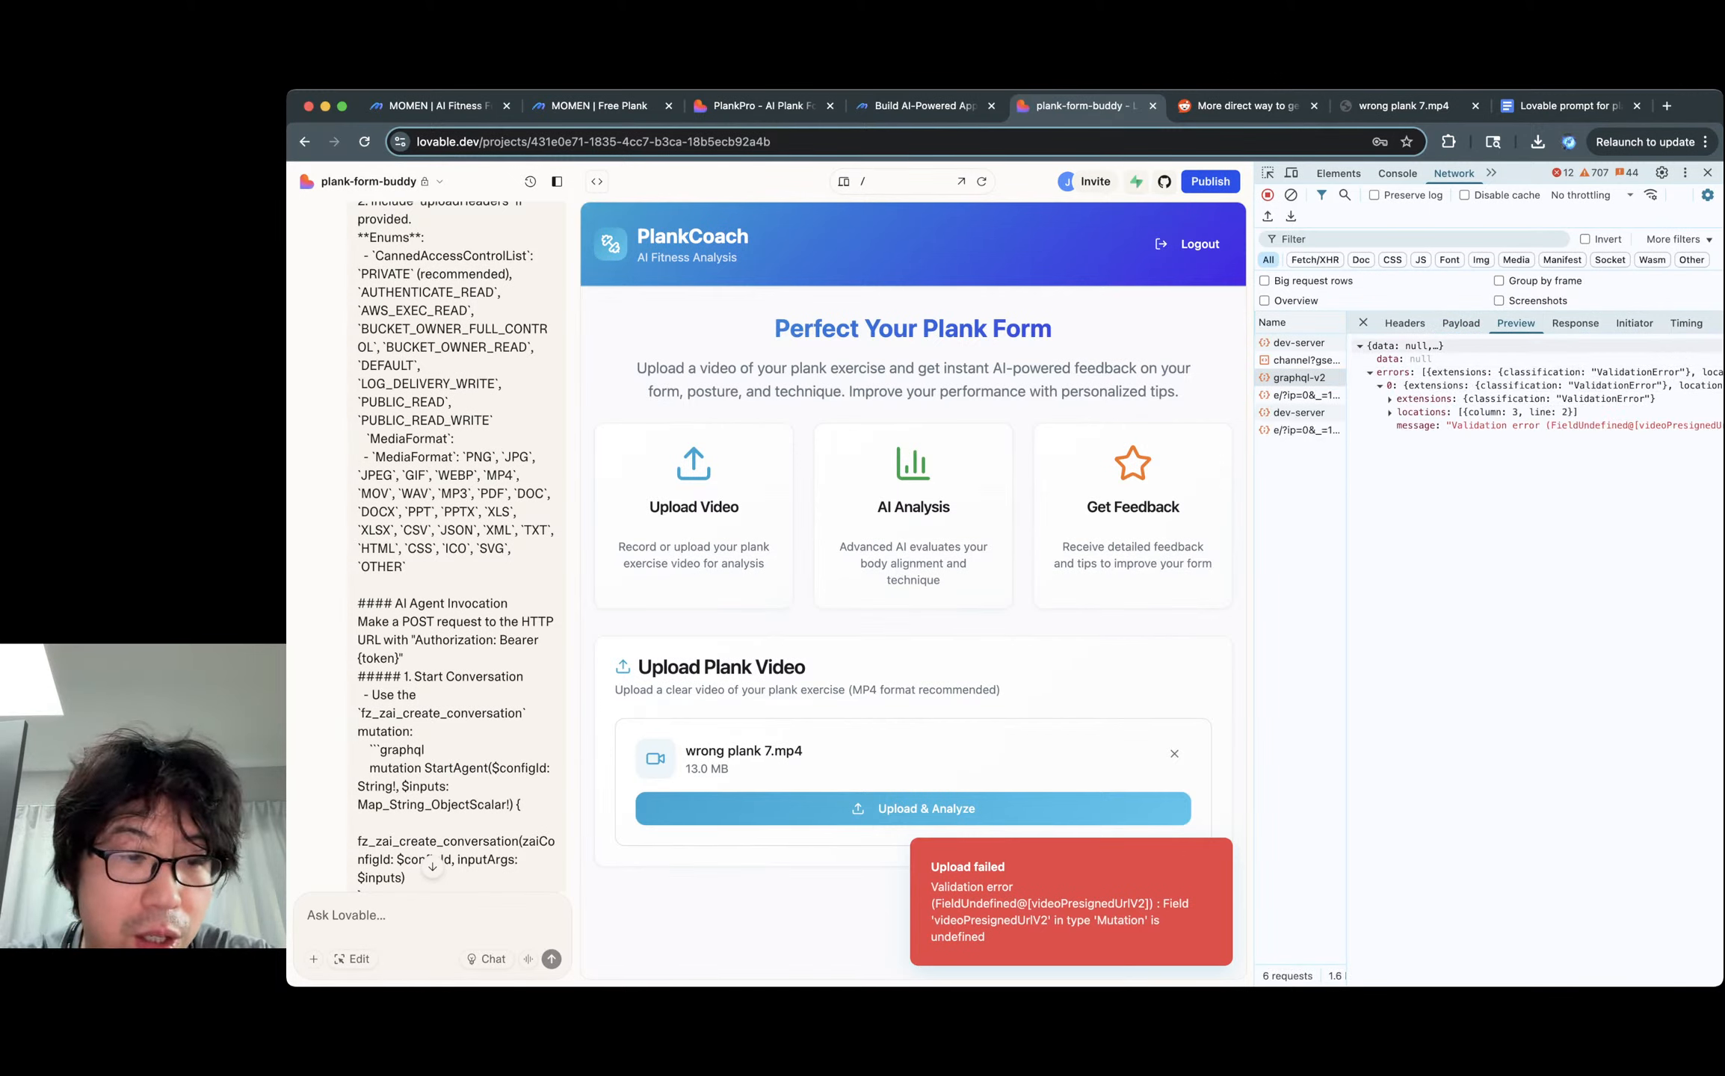
Paste the videoPresignedUrlV2 error JSON into Ask Lovable and send it.
left_click(347, 916)
scroll(456, 545, "down", 10)
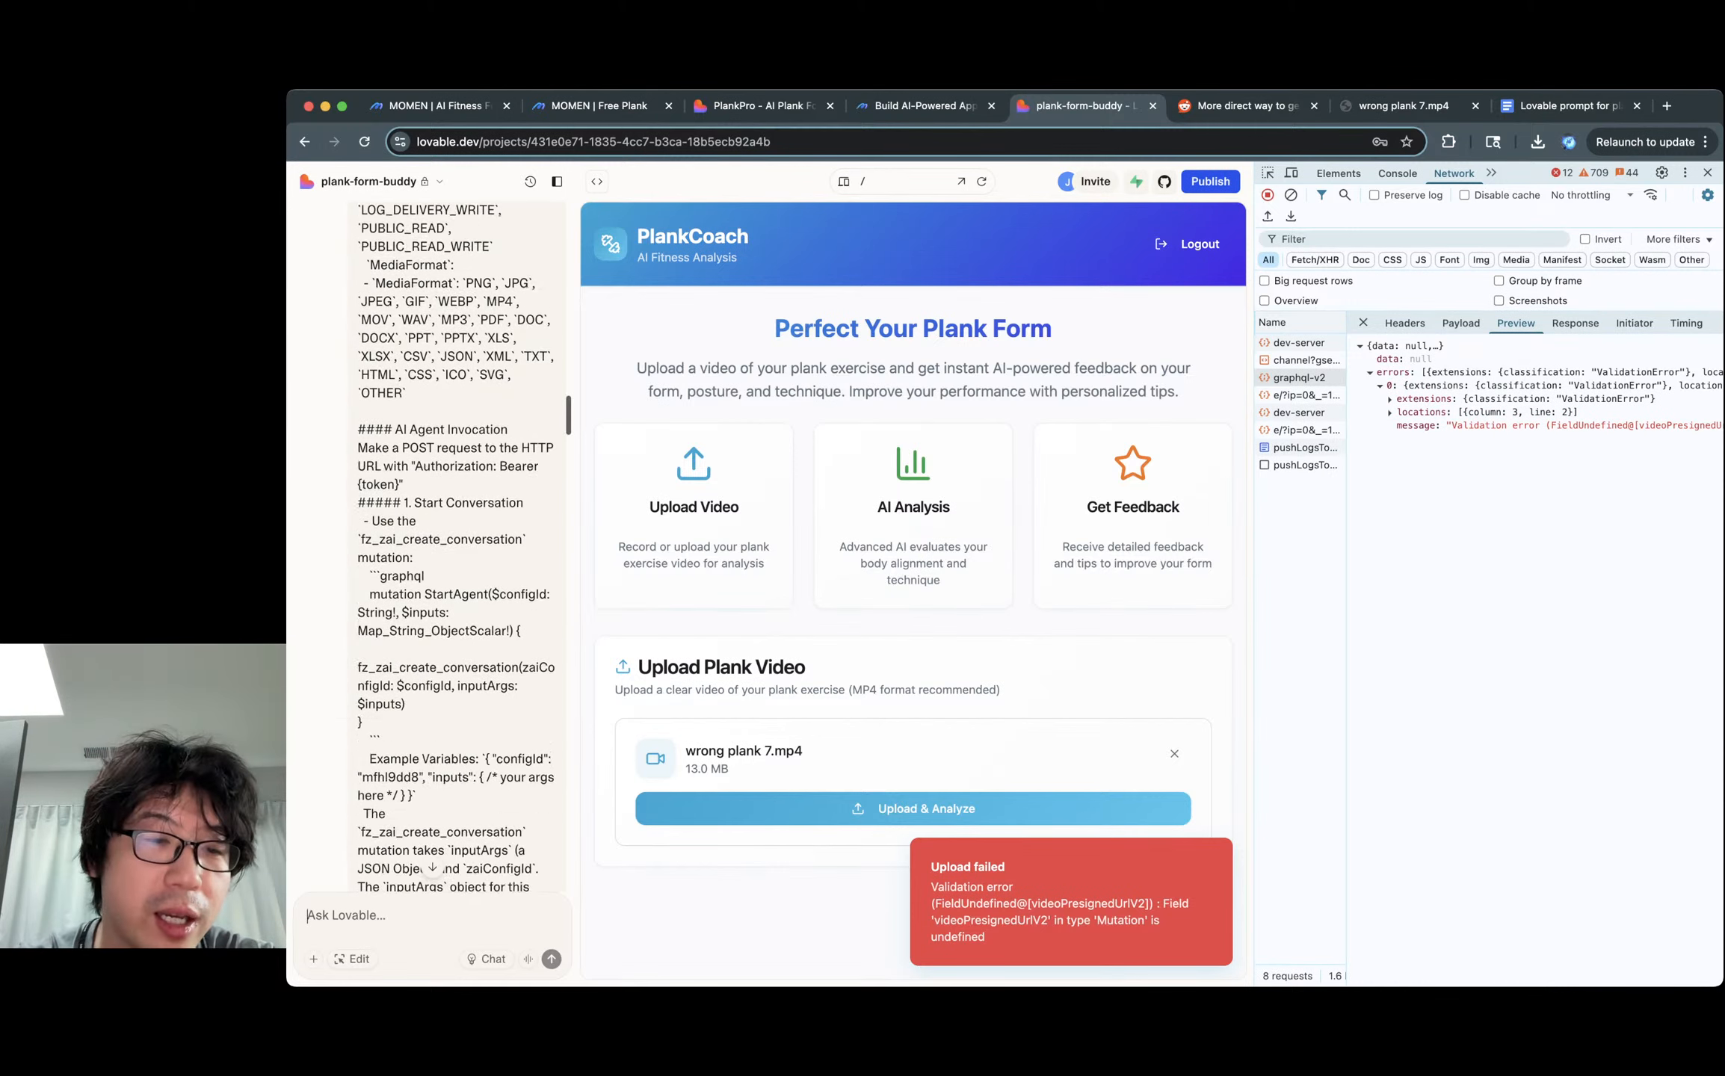
scroll(456, 546, "down", 15)
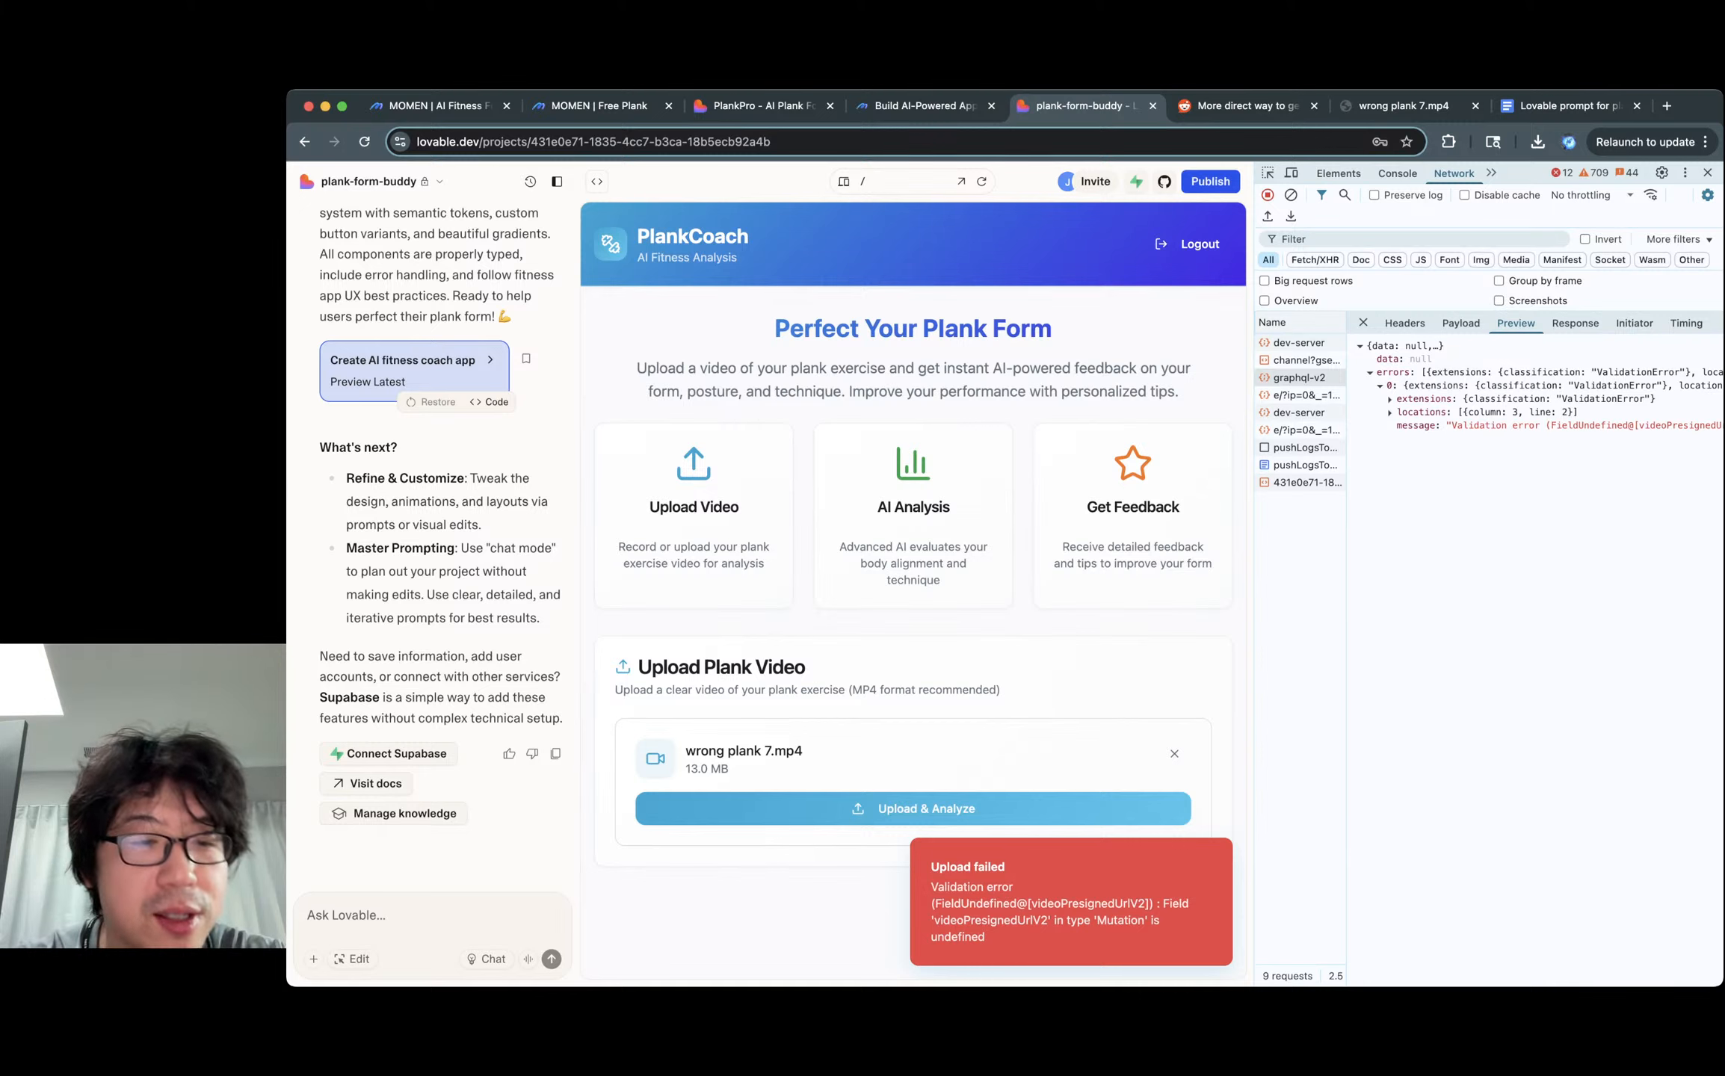
type("{   \"data\": null,   \"errors\": [     {       \"extensions\": {         \"classification\": \"ValidationError\"       },       \"locations\": [         {           \"column\": 3,           \"line\": 2         }       ],       \"message\": \"Validation error (FieldUndefined@[videoPresignedUrlV2]) : Field 'videoPresignedUrlV2' in type 'Mutation' is undefined\"     }   ] }")
key("Return")
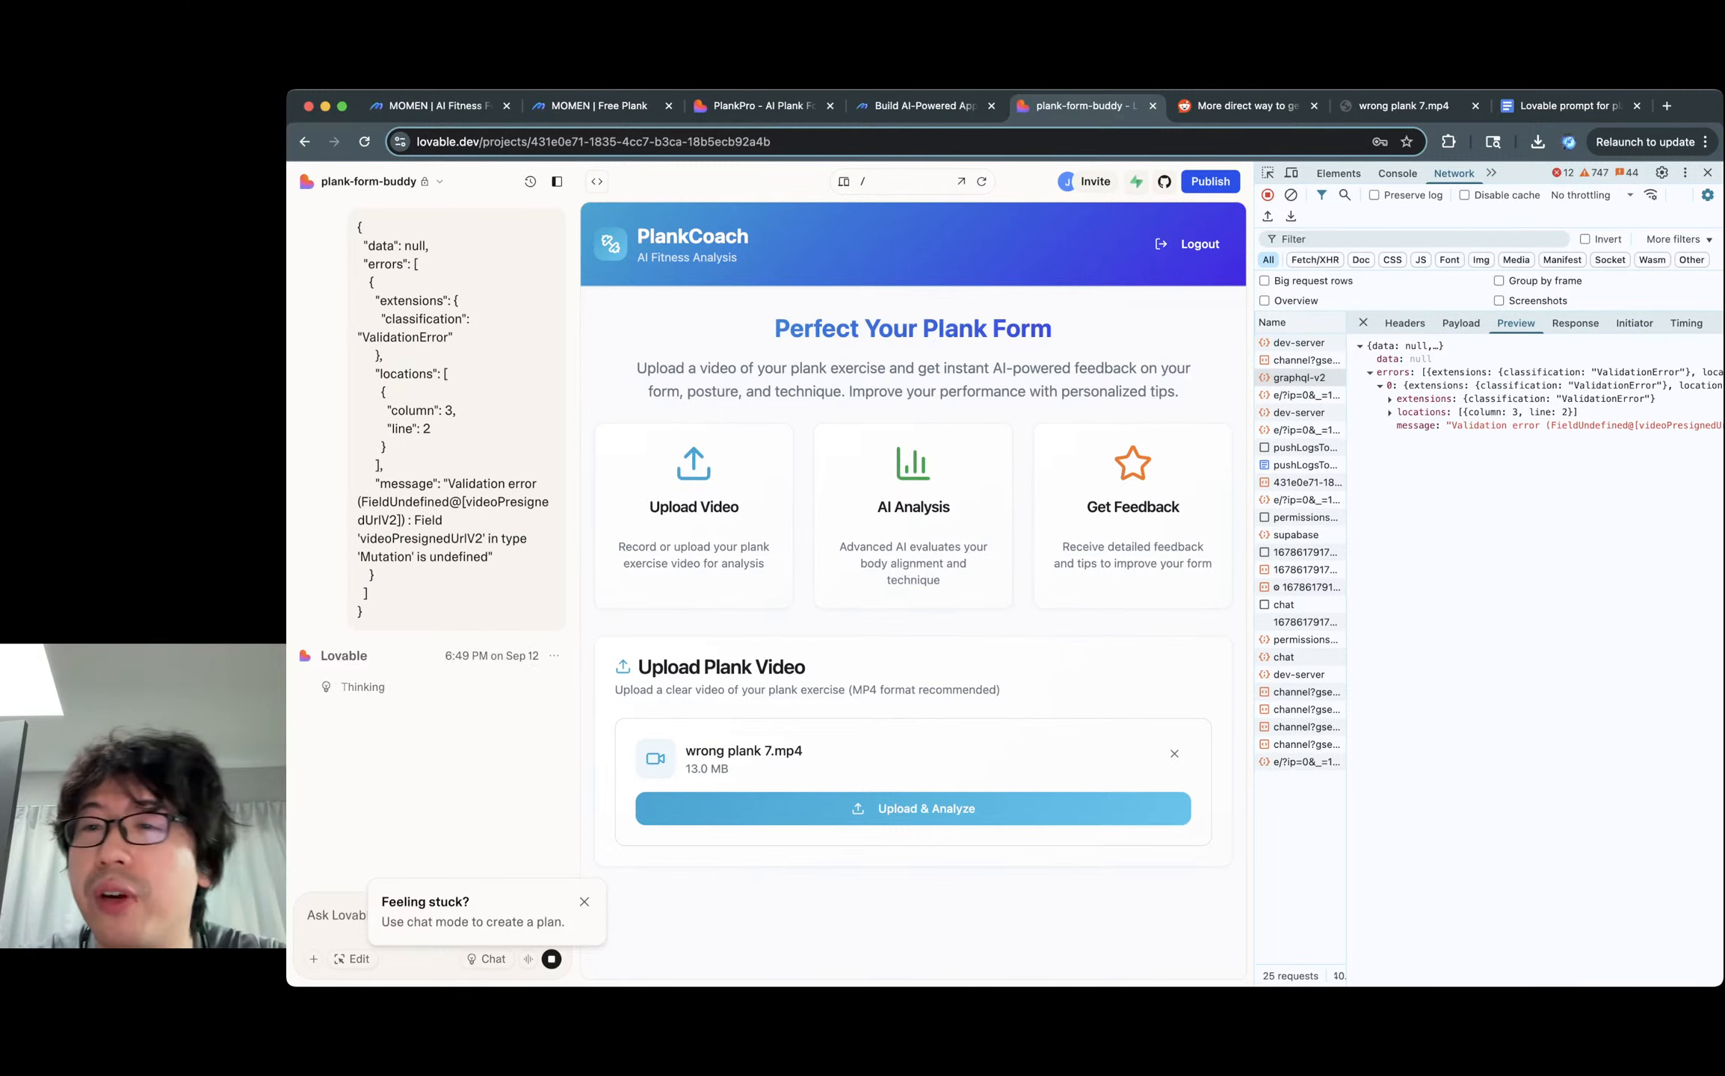
Widen DevTools and inspect the payload's GetVideoPresignedUrl operation and videoPresignedUrlV2 mutation.
left_click(1460, 323)
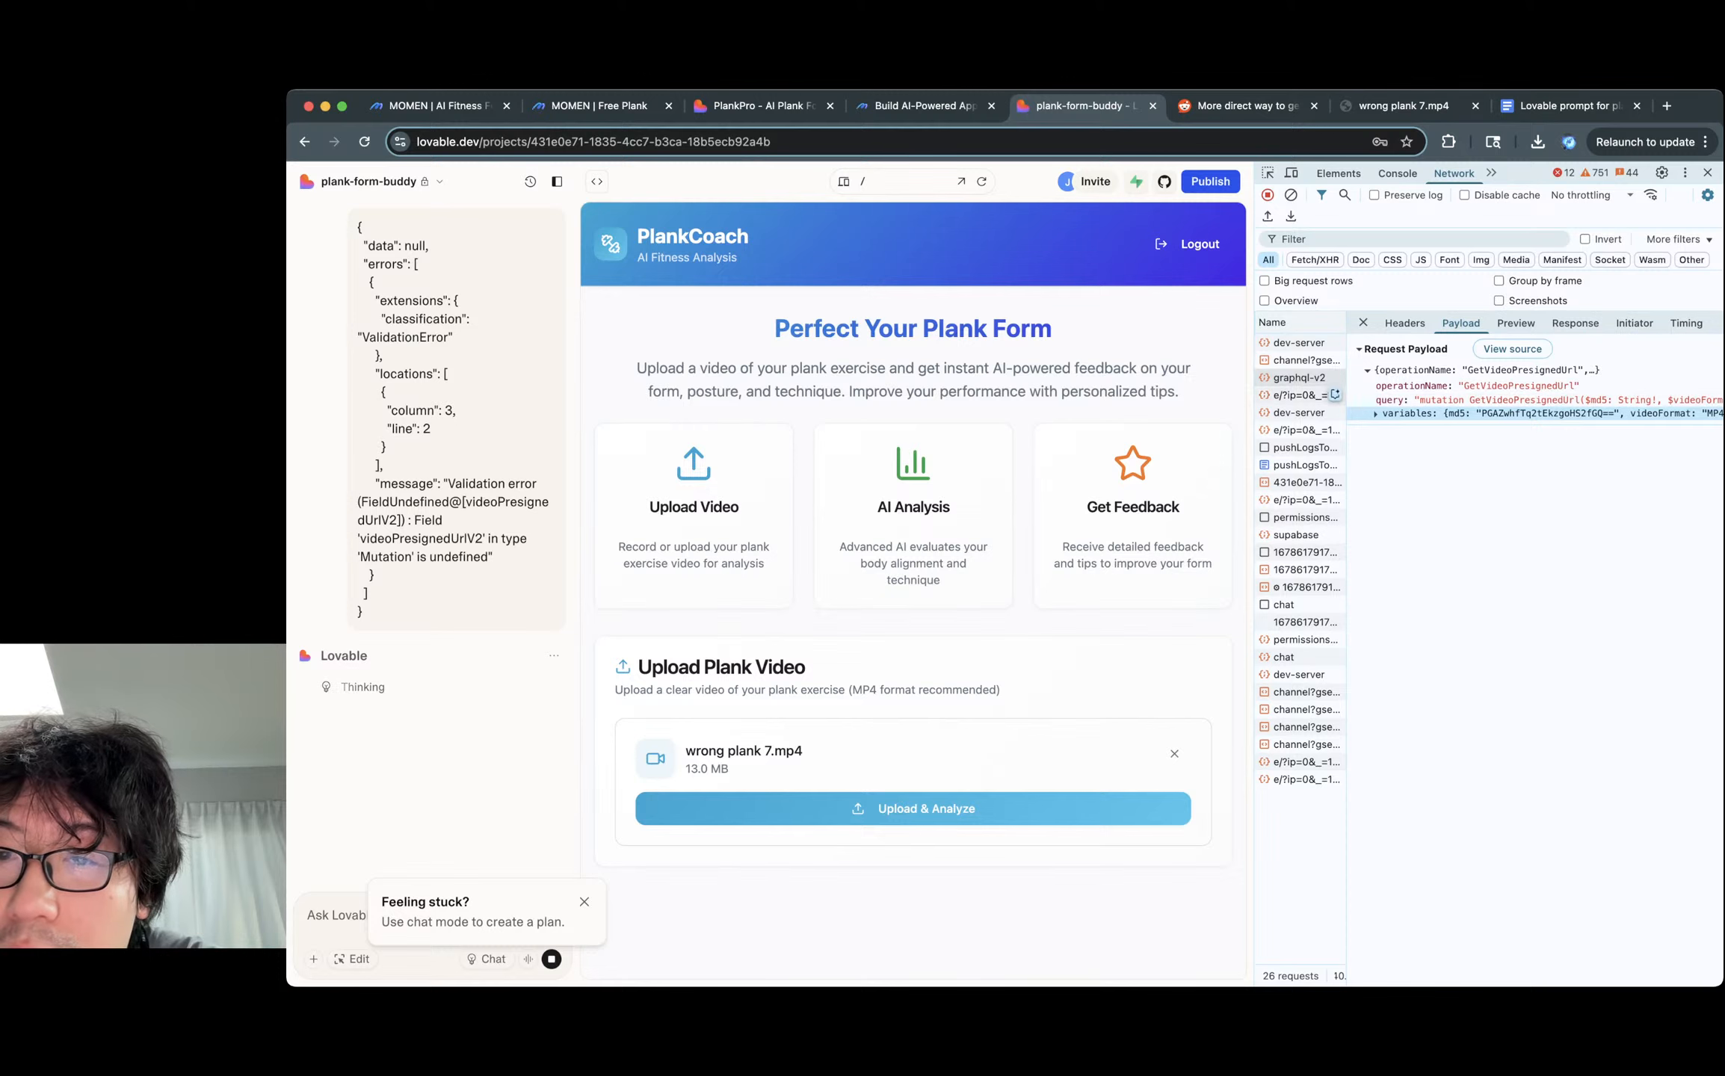
left_click_drag(1254, 478, 989, 479)
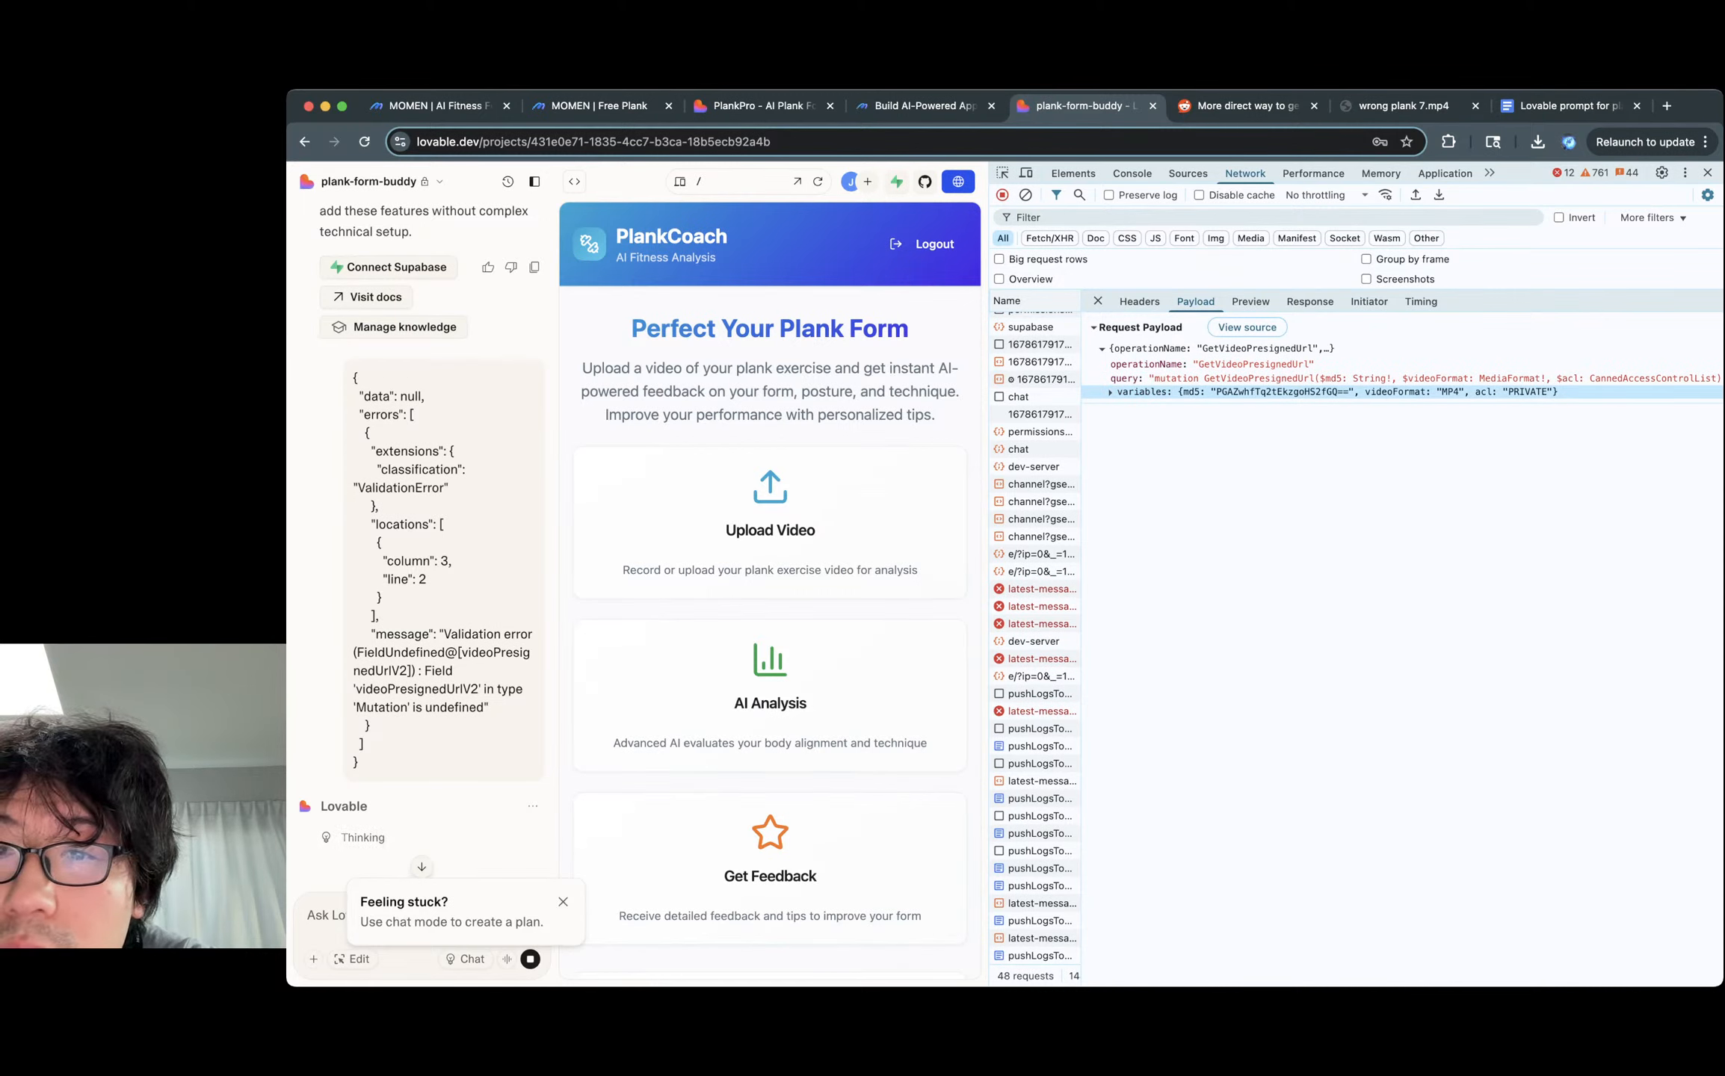
double_click(1259, 379)
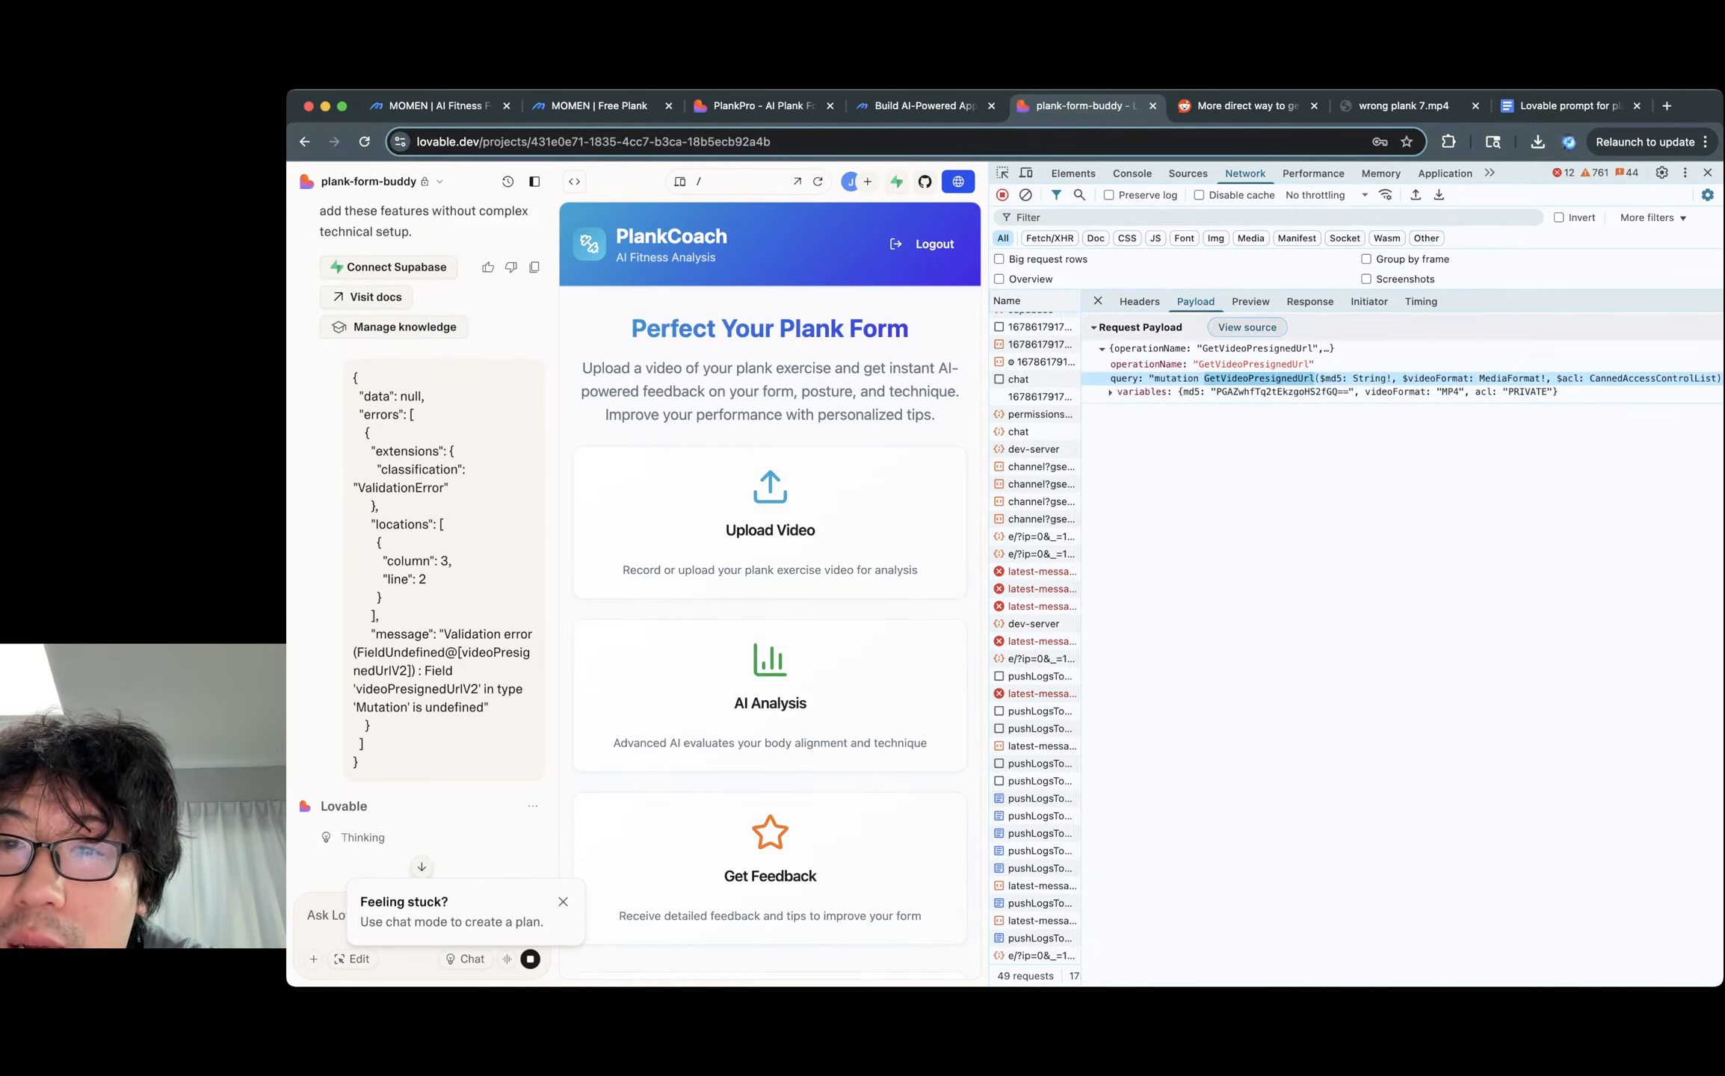
left_click(1112, 392)
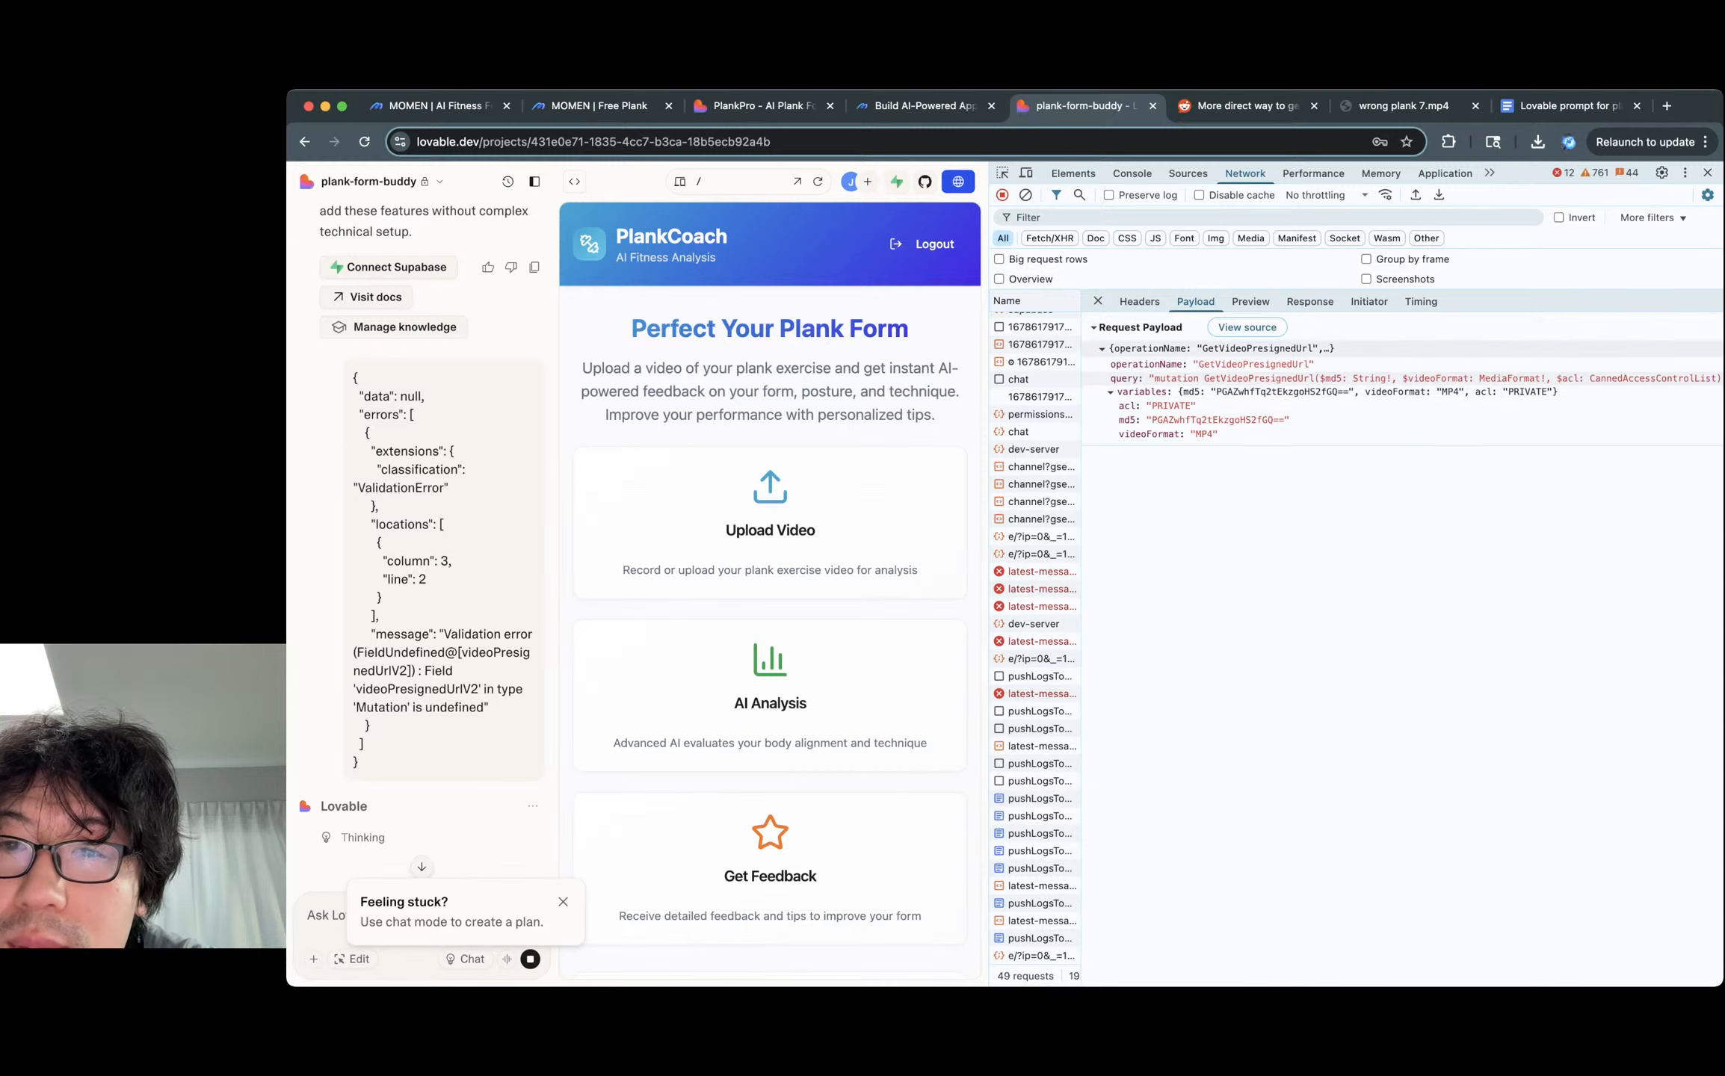
scroll(1403, 385, "right", 5)
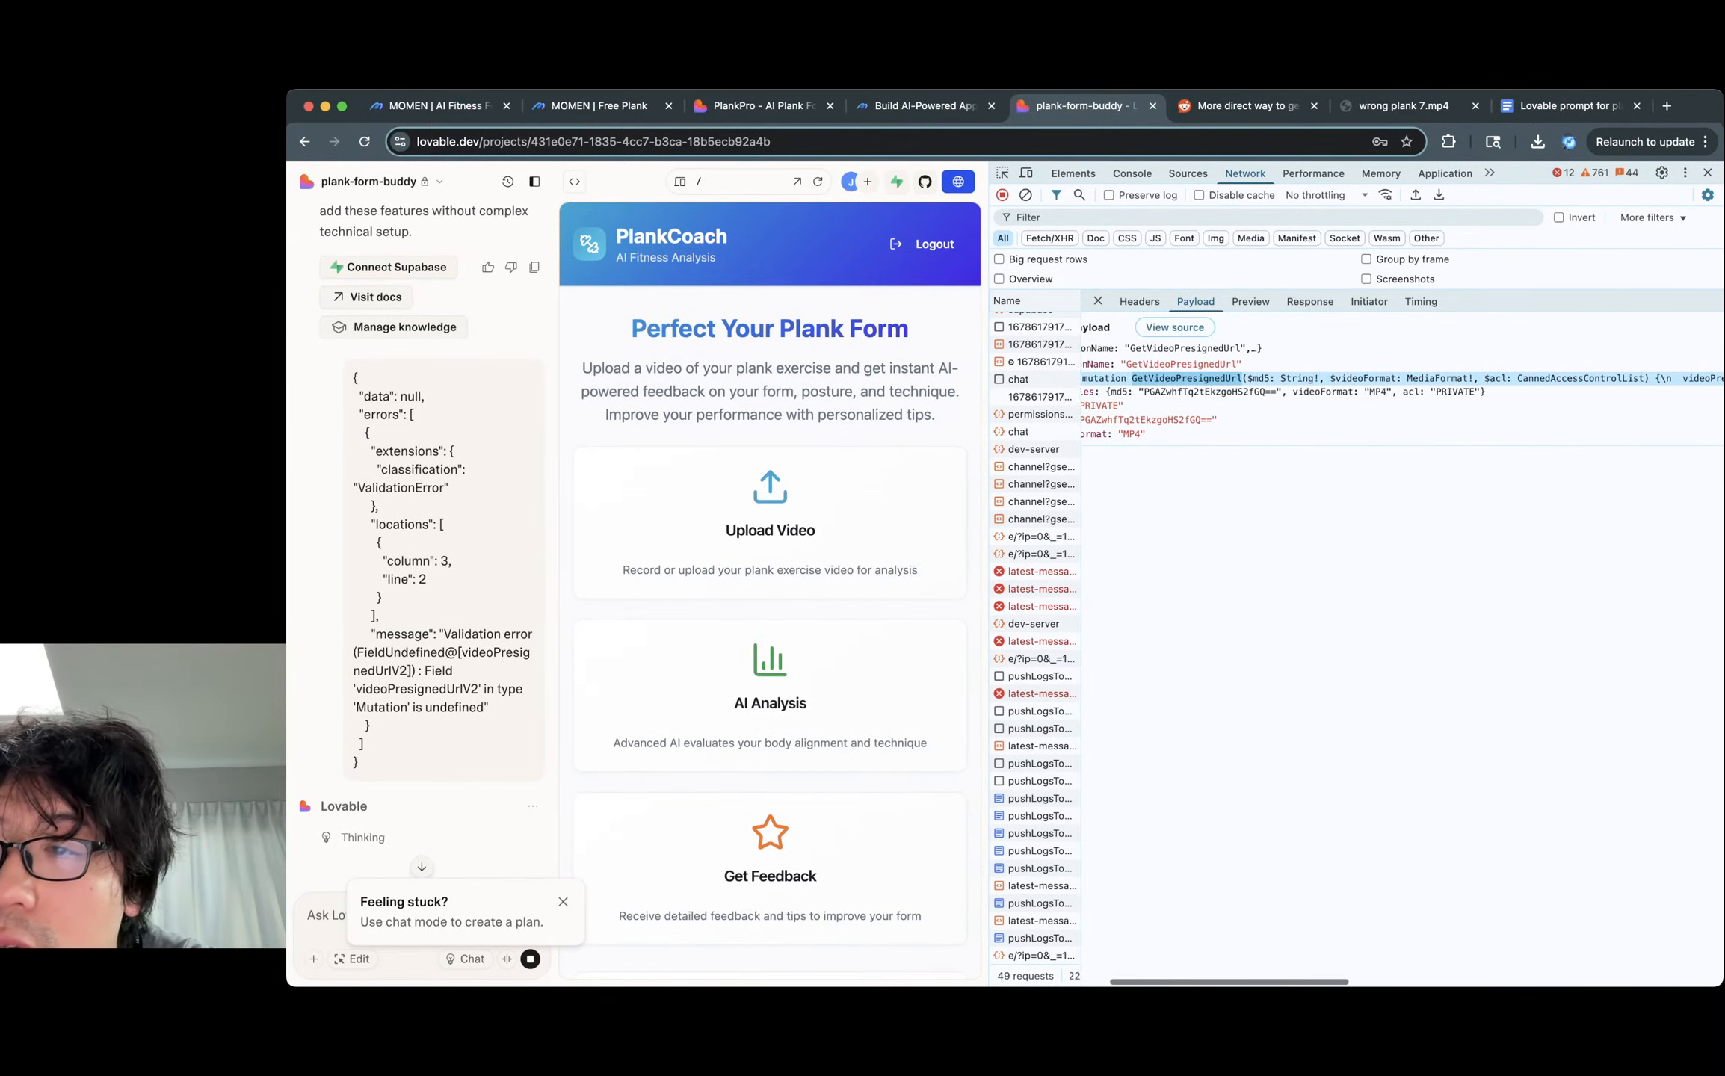
double_click(1524, 379)
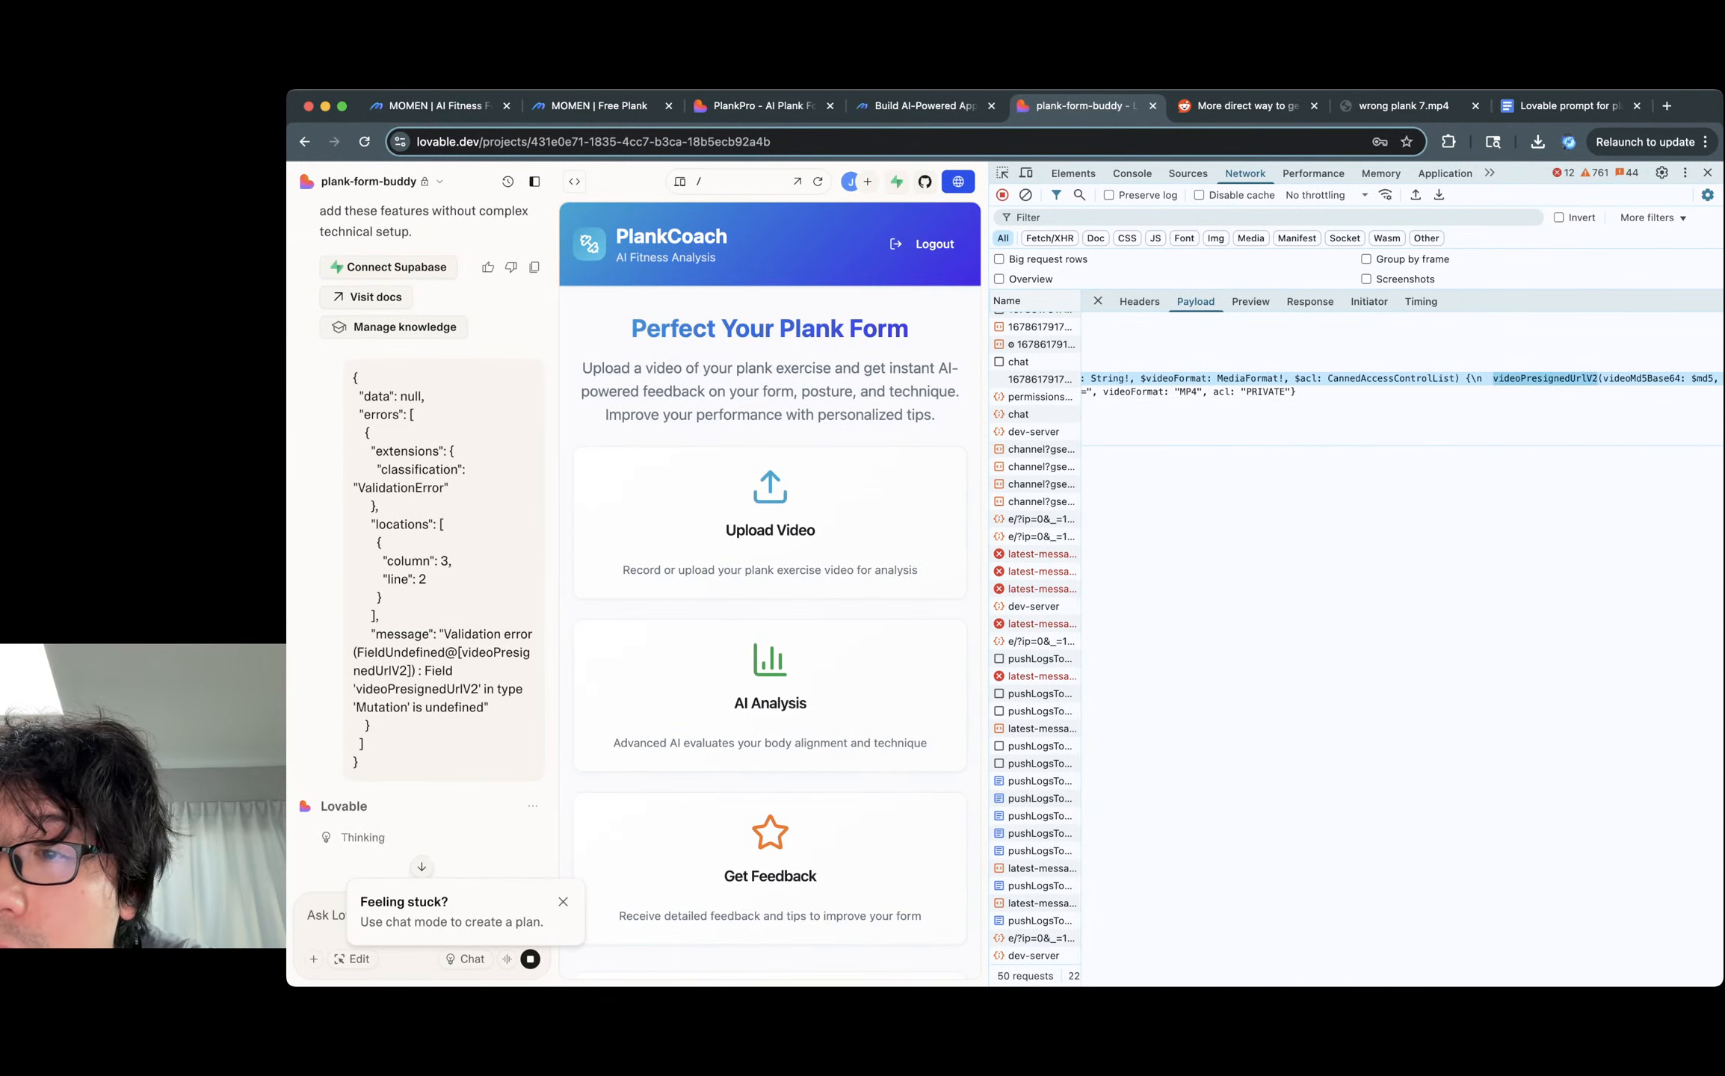
scroll(1403, 385, "right", 3)
scroll(1403, 385, "right", 3)
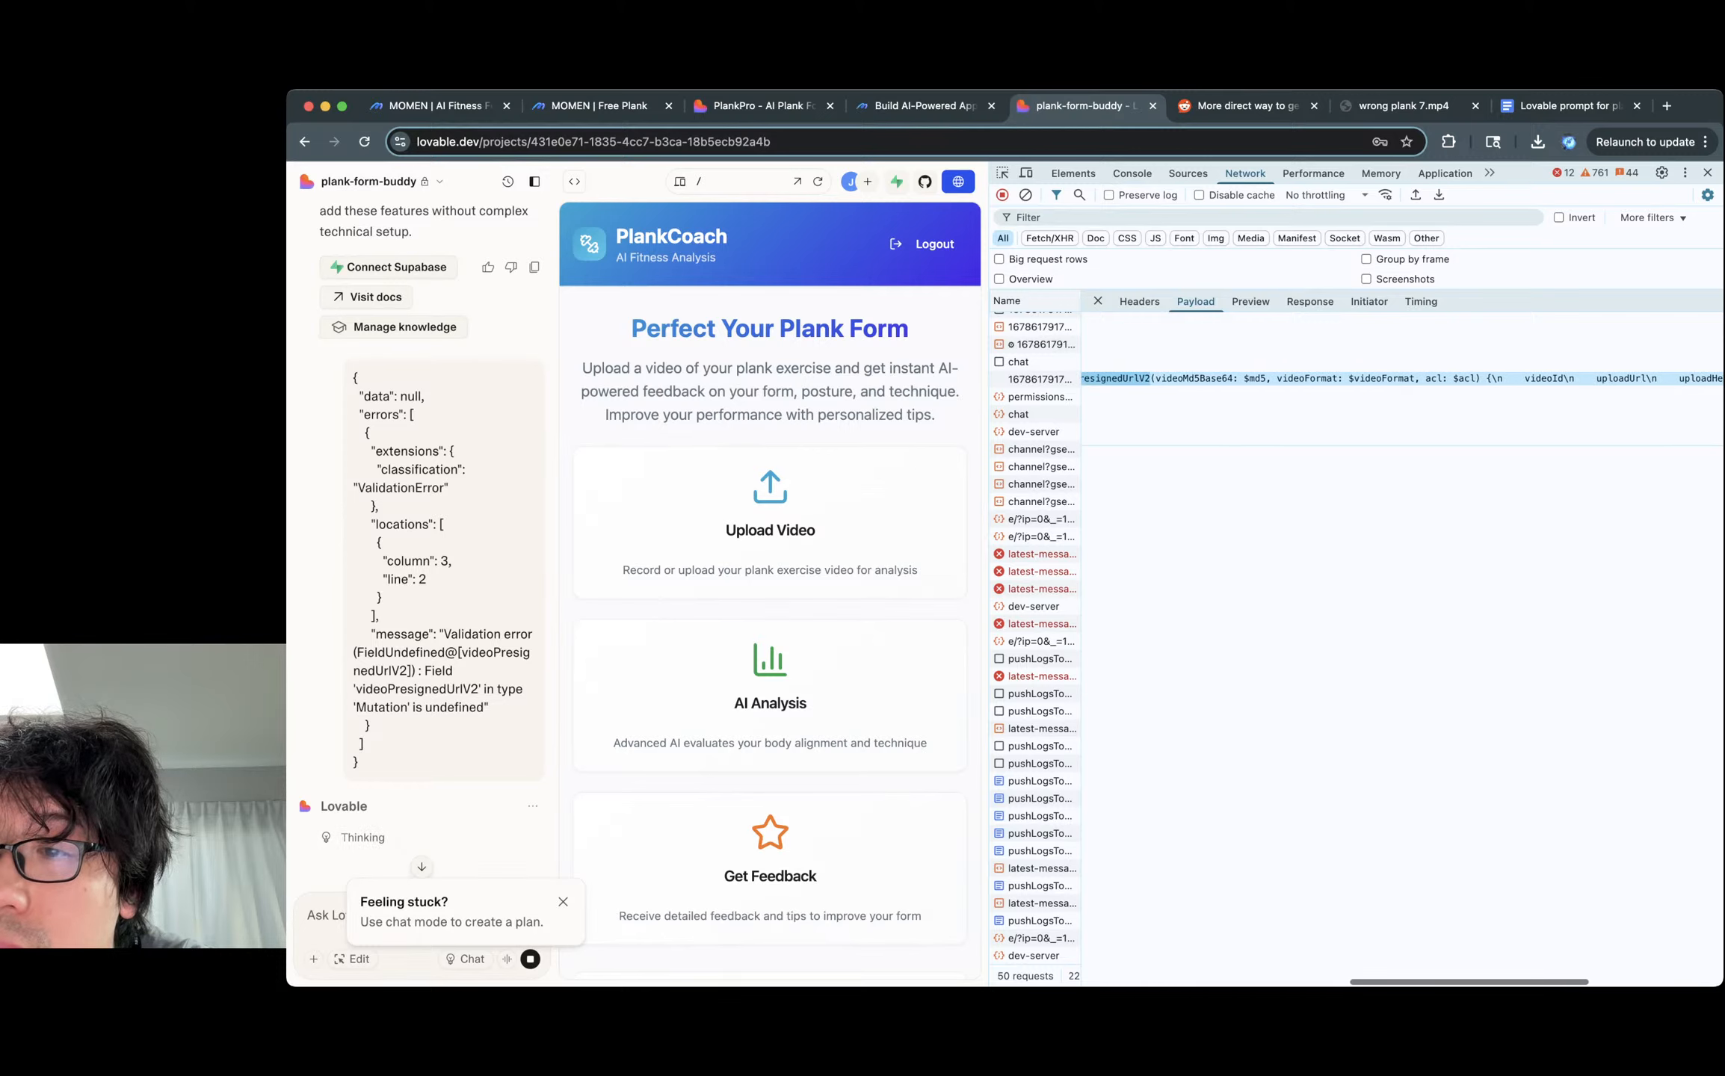
Pick out videoPresignedUrlV2 in the error response, then return to the prompt document.
left_click(1250, 301)
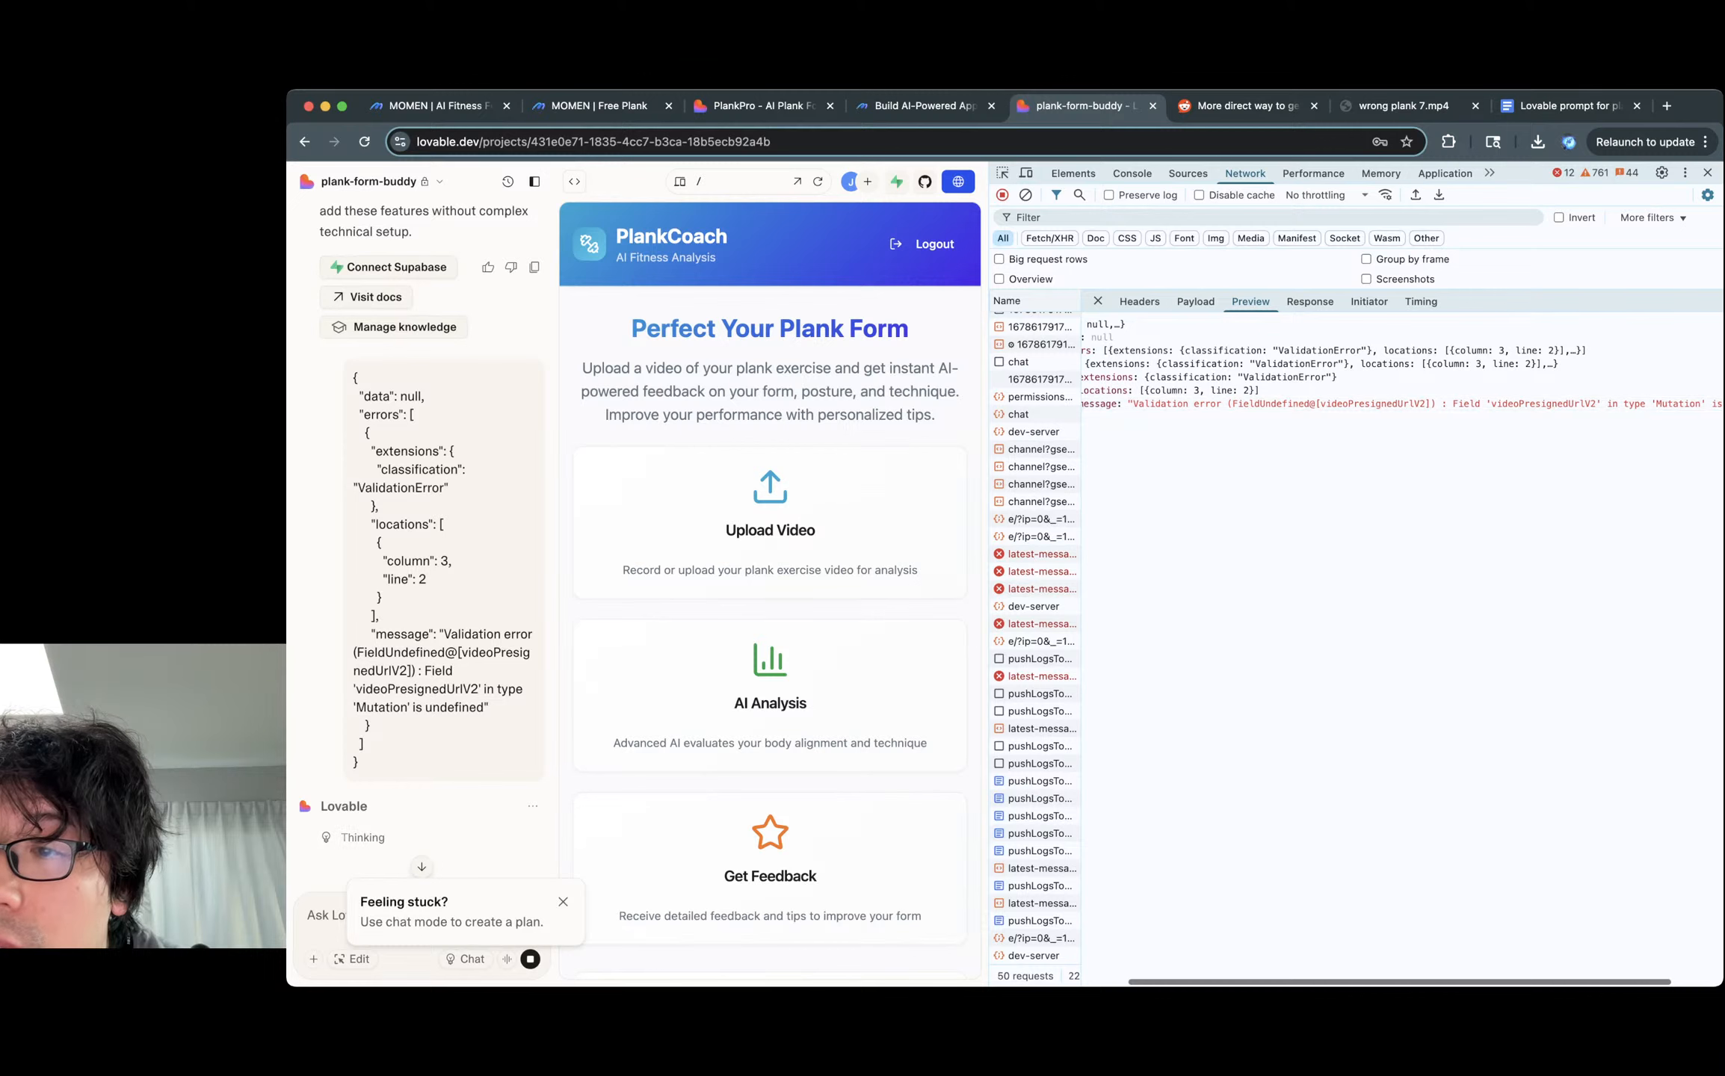
scroll(1402, 404, "right", 1)
scroll(1403, 405, "left", 1)
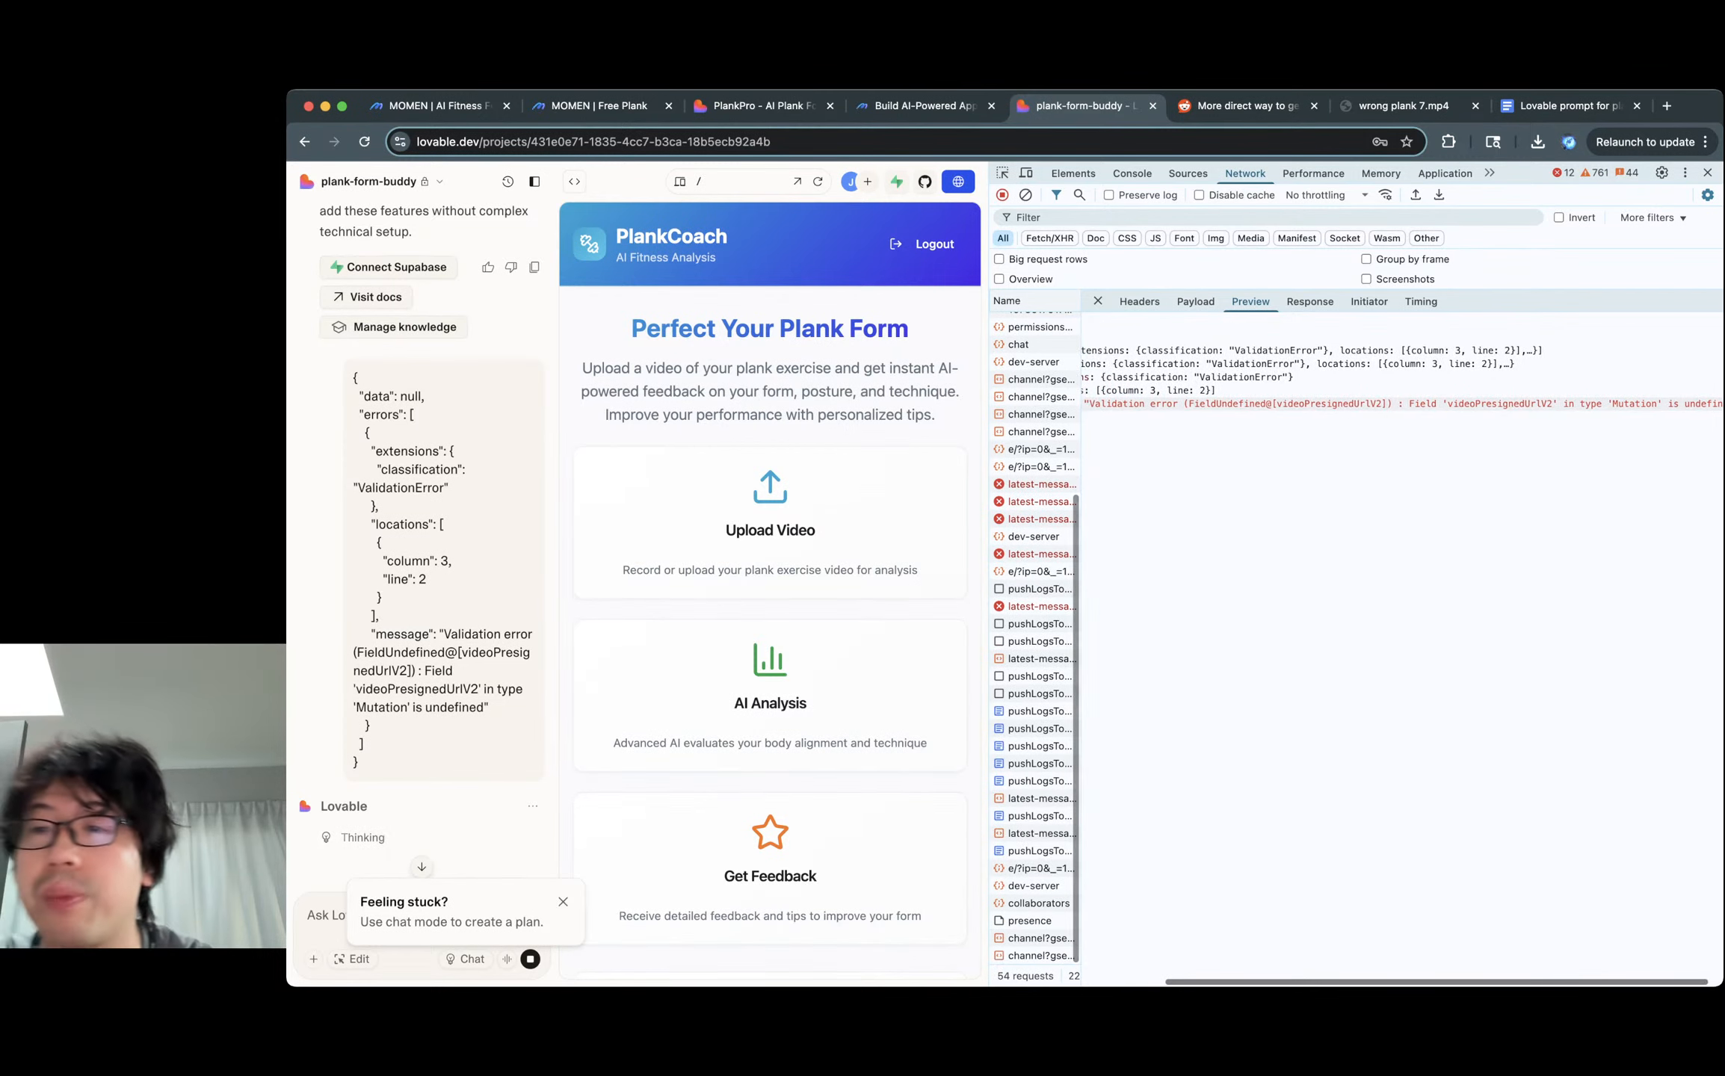
double_click(1498, 404)
scroll(1498, 404, "left", 1)
scroll(1402, 373, "left", 2)
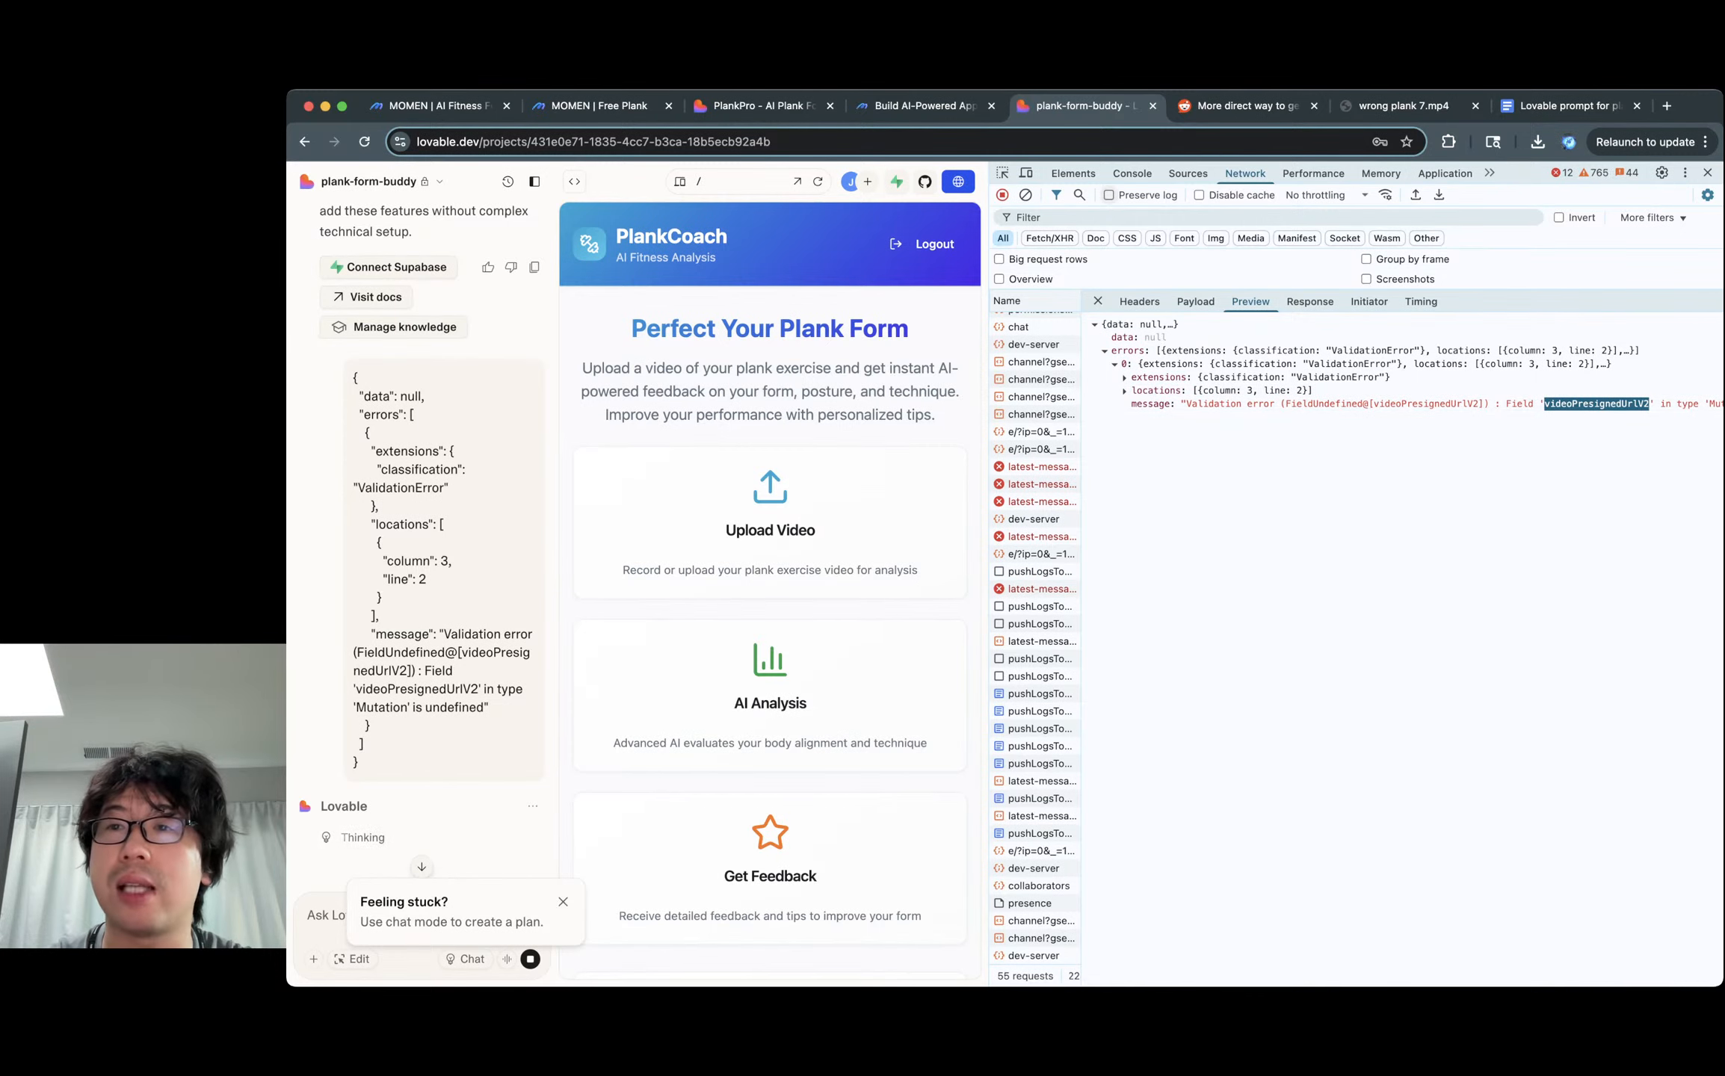
left_click(1562, 106)
Find 'videoPresignedUrlV2' in the prompt's Video Upload code block.
key("super+f")
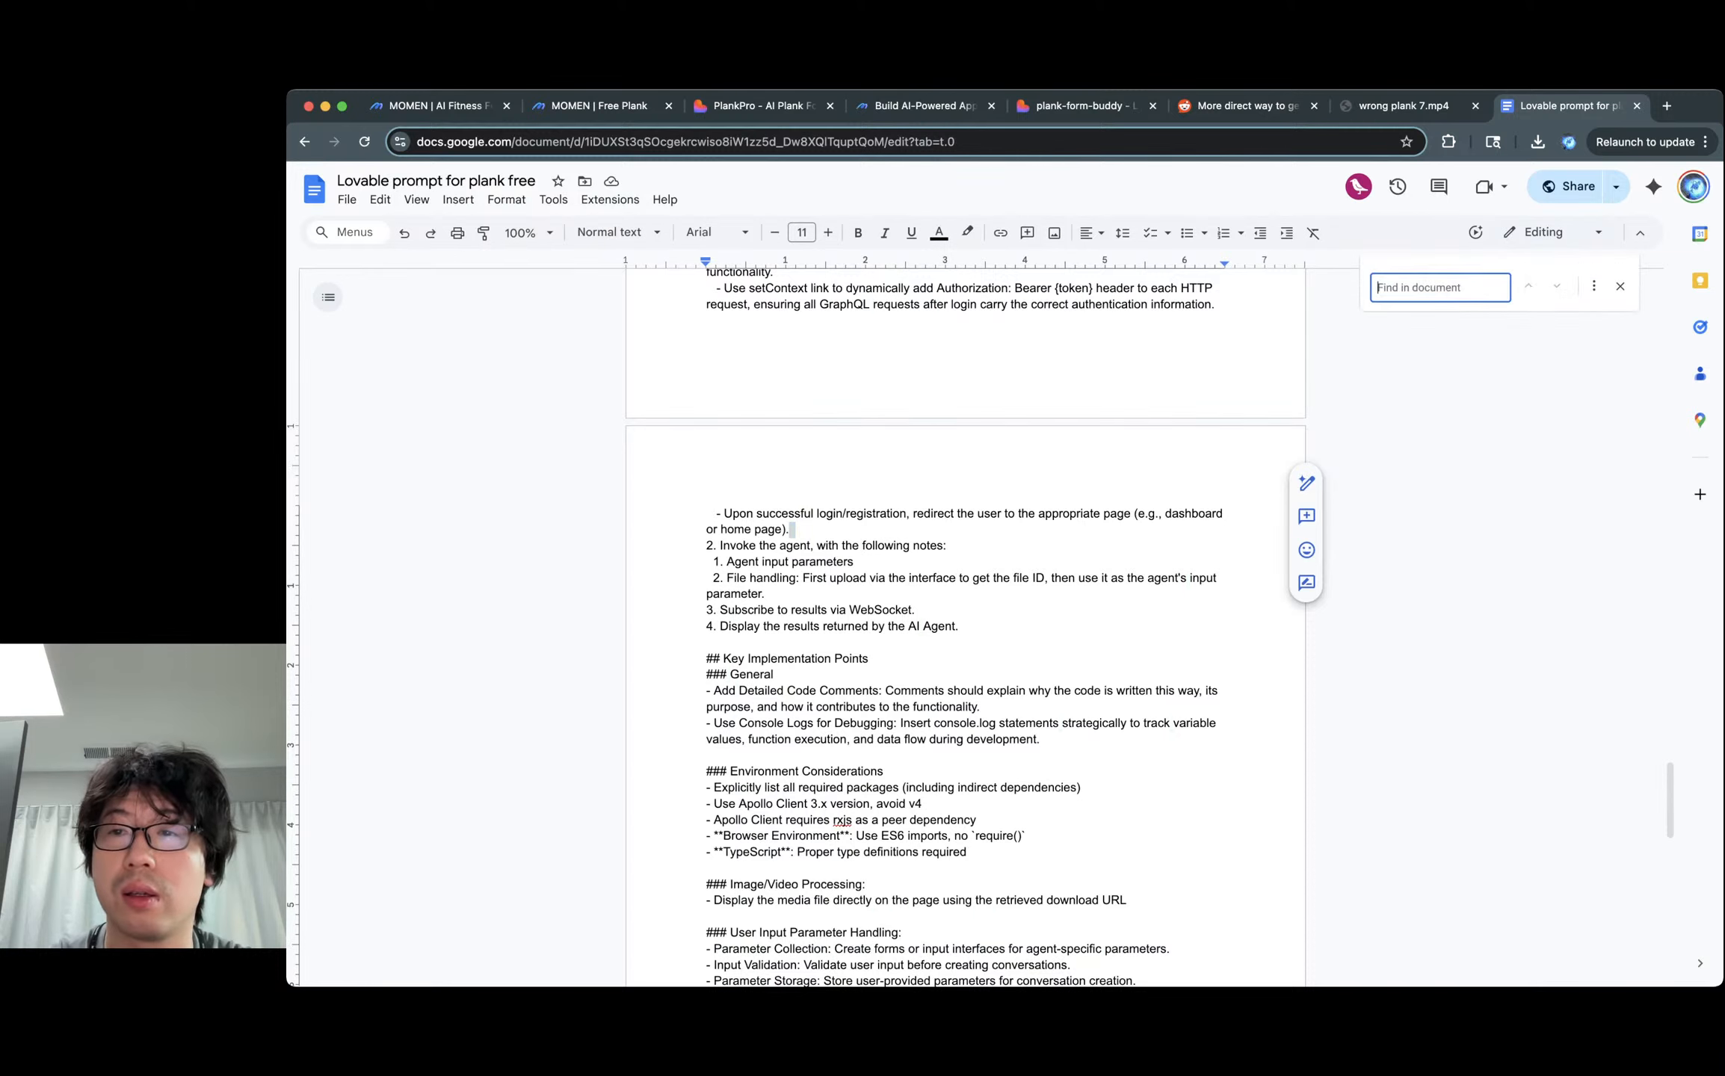
type("video")
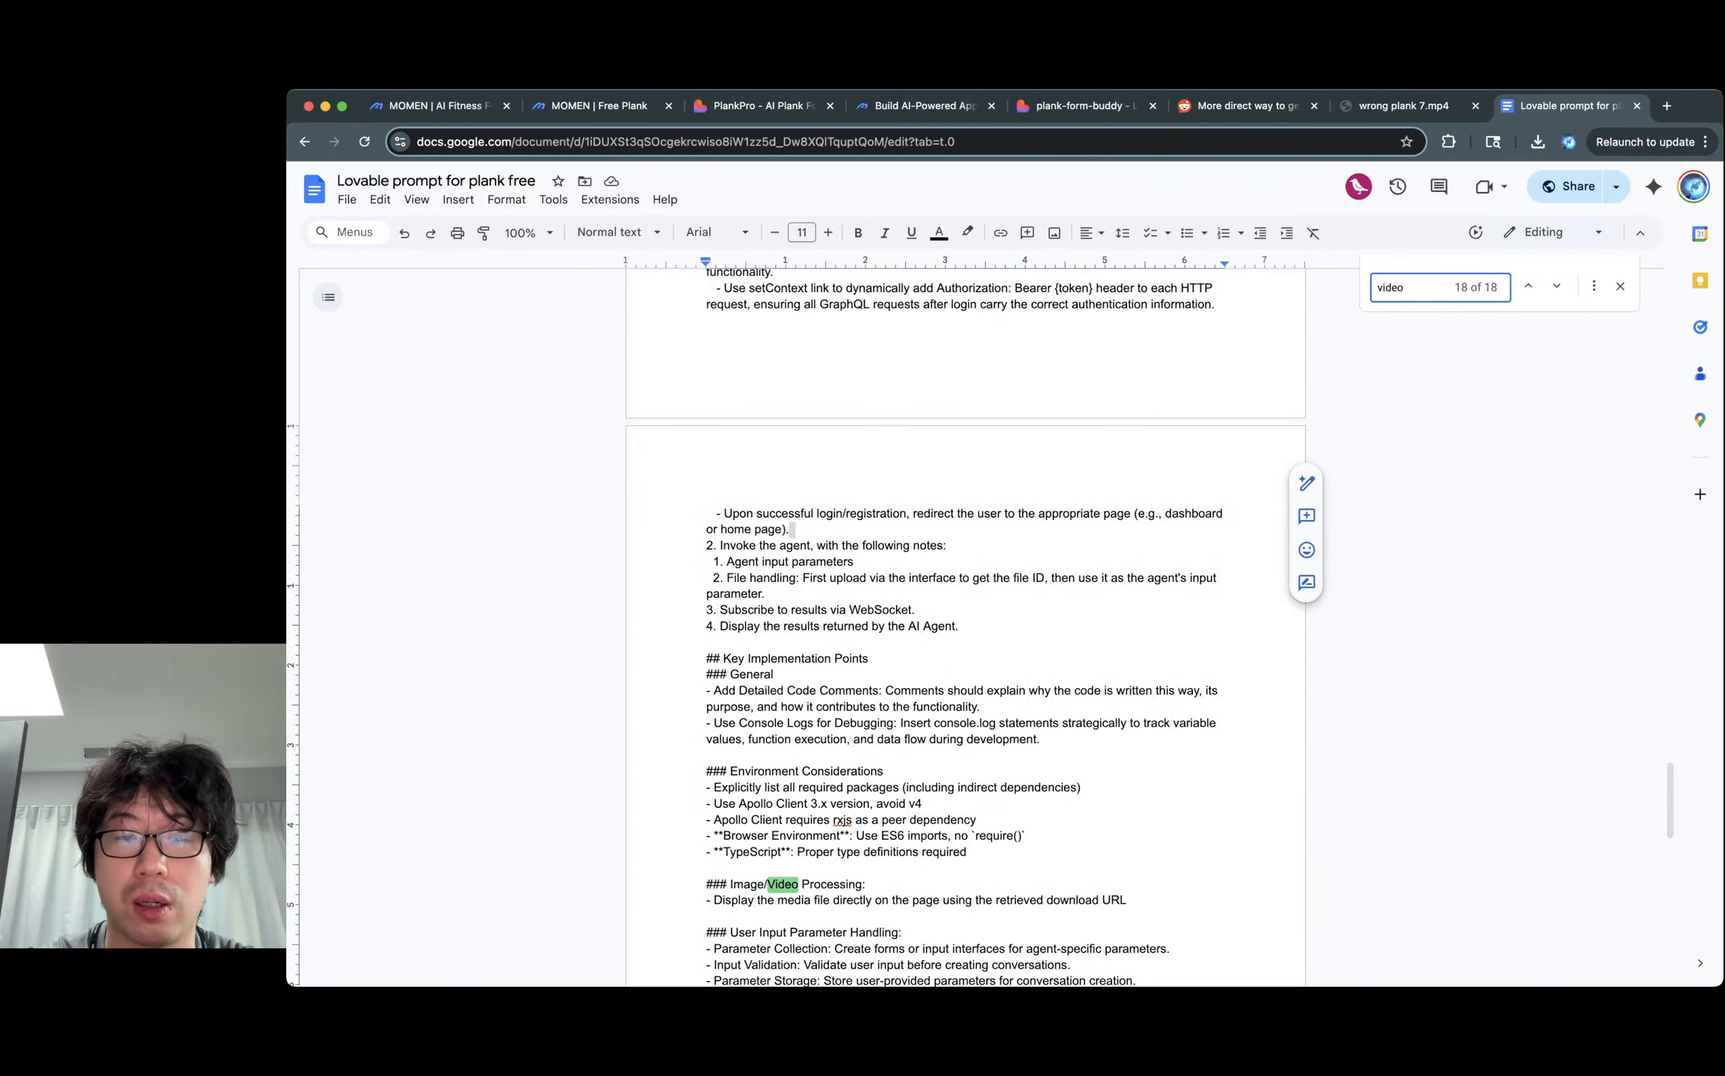
type("Presigne")
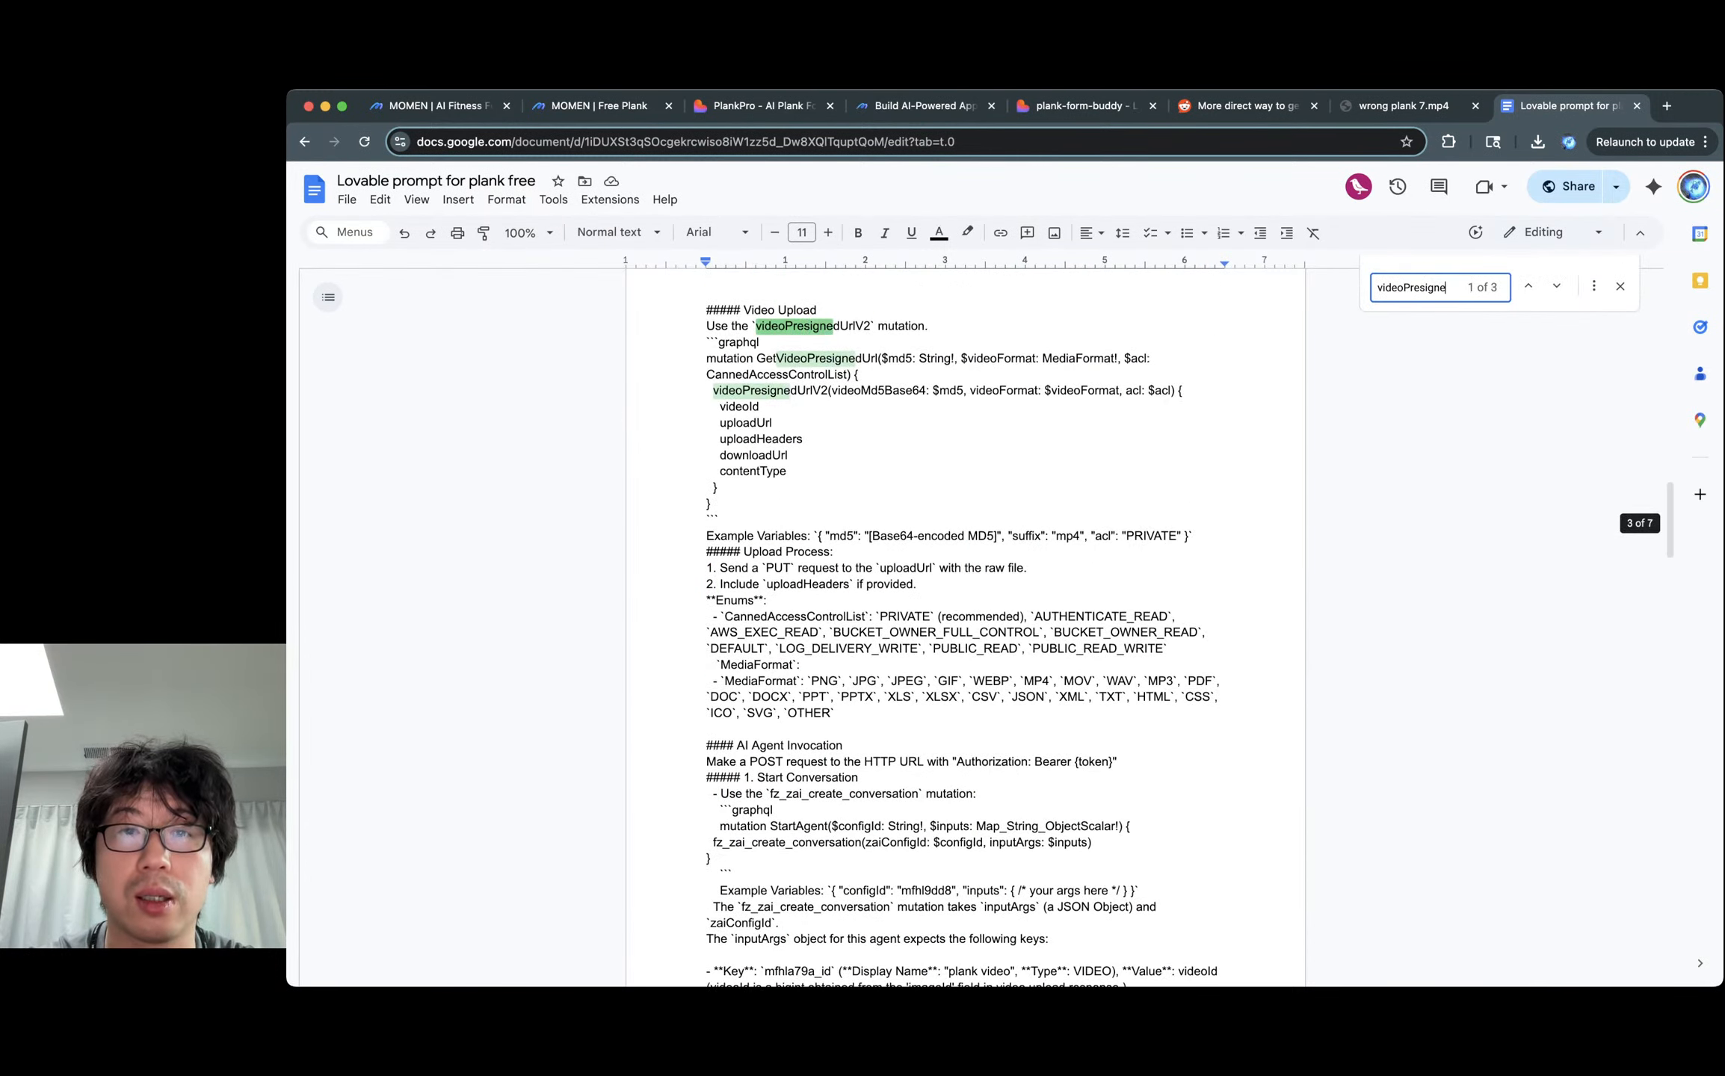
type("dUrlV2")
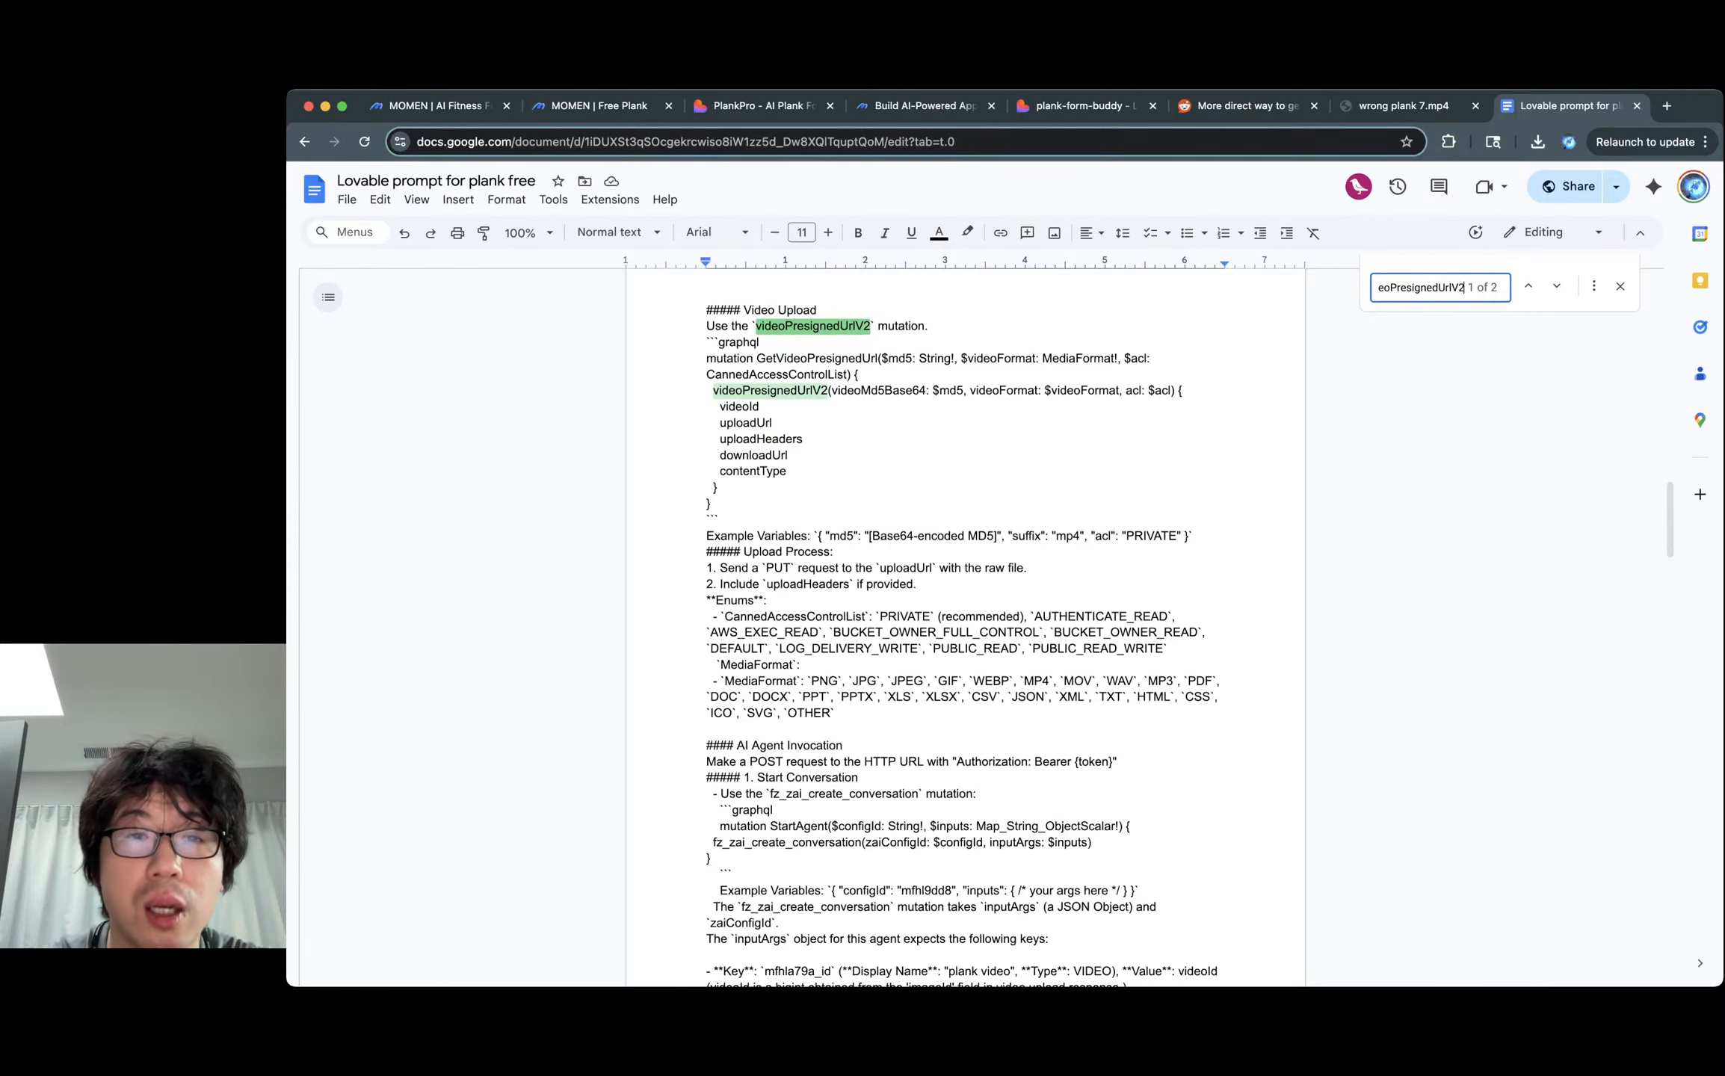
double_click(770, 391)
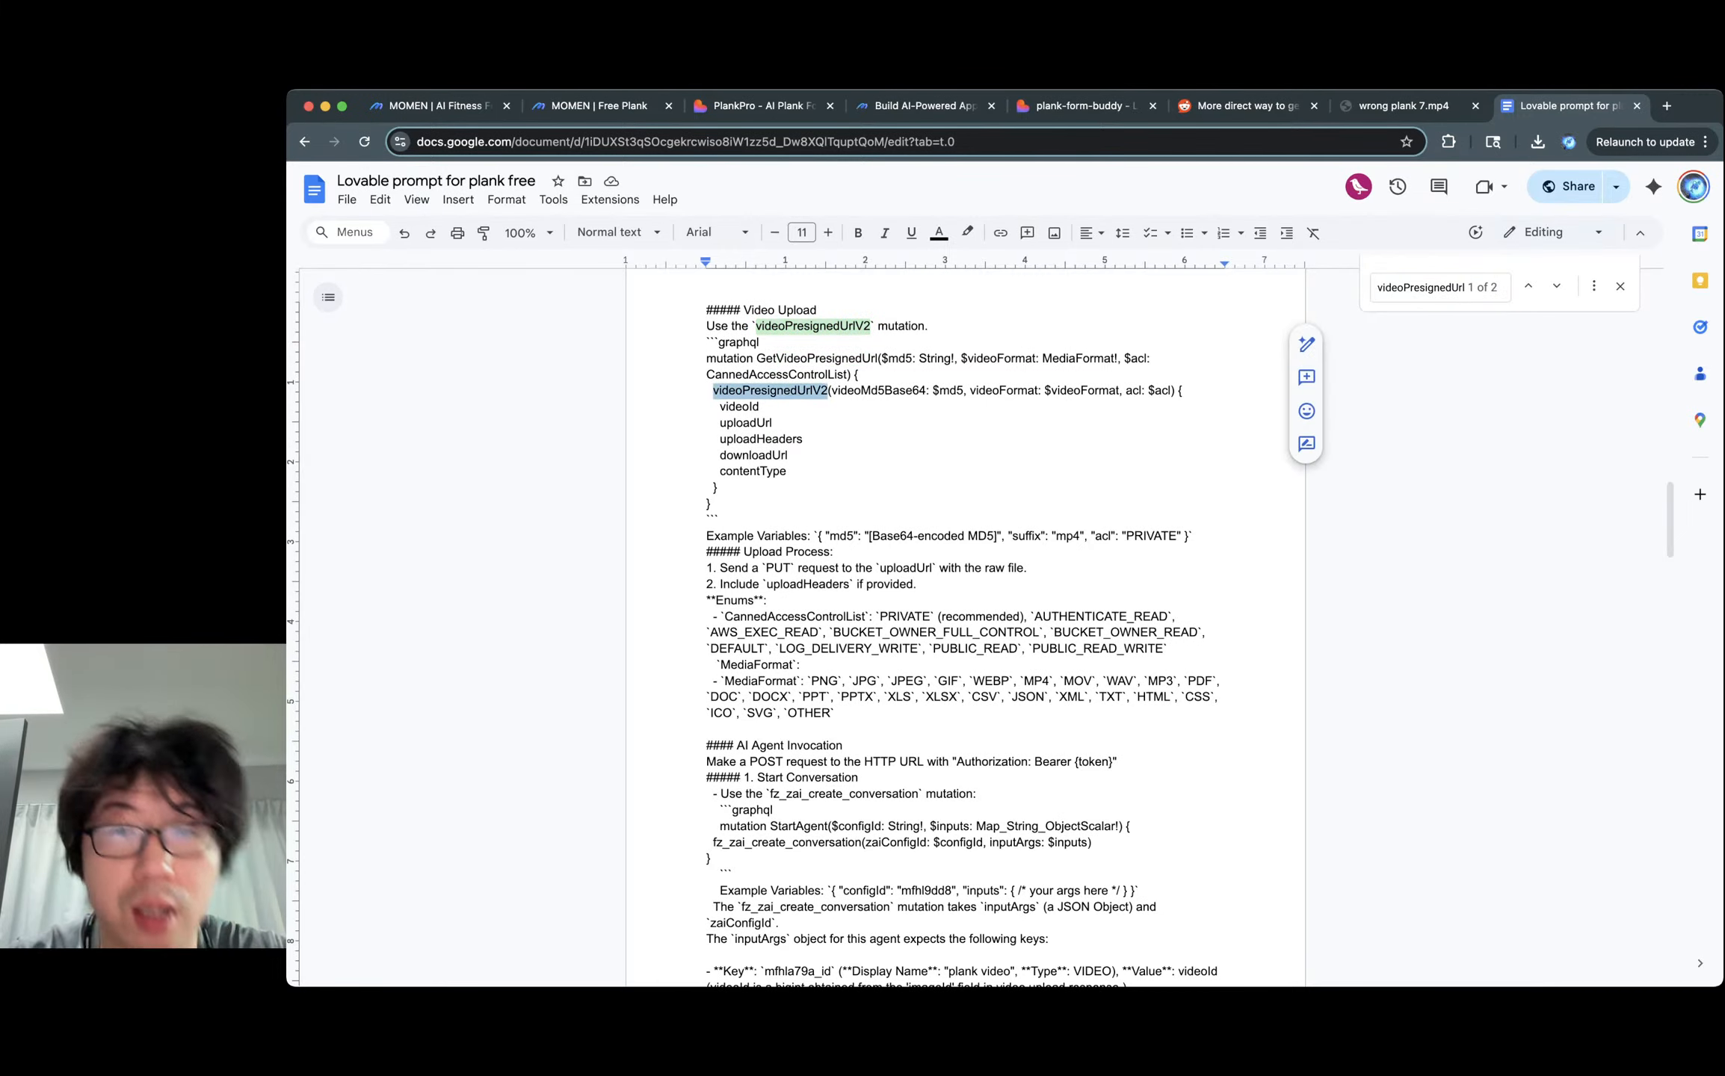
key("ctrl+shift+Tab")
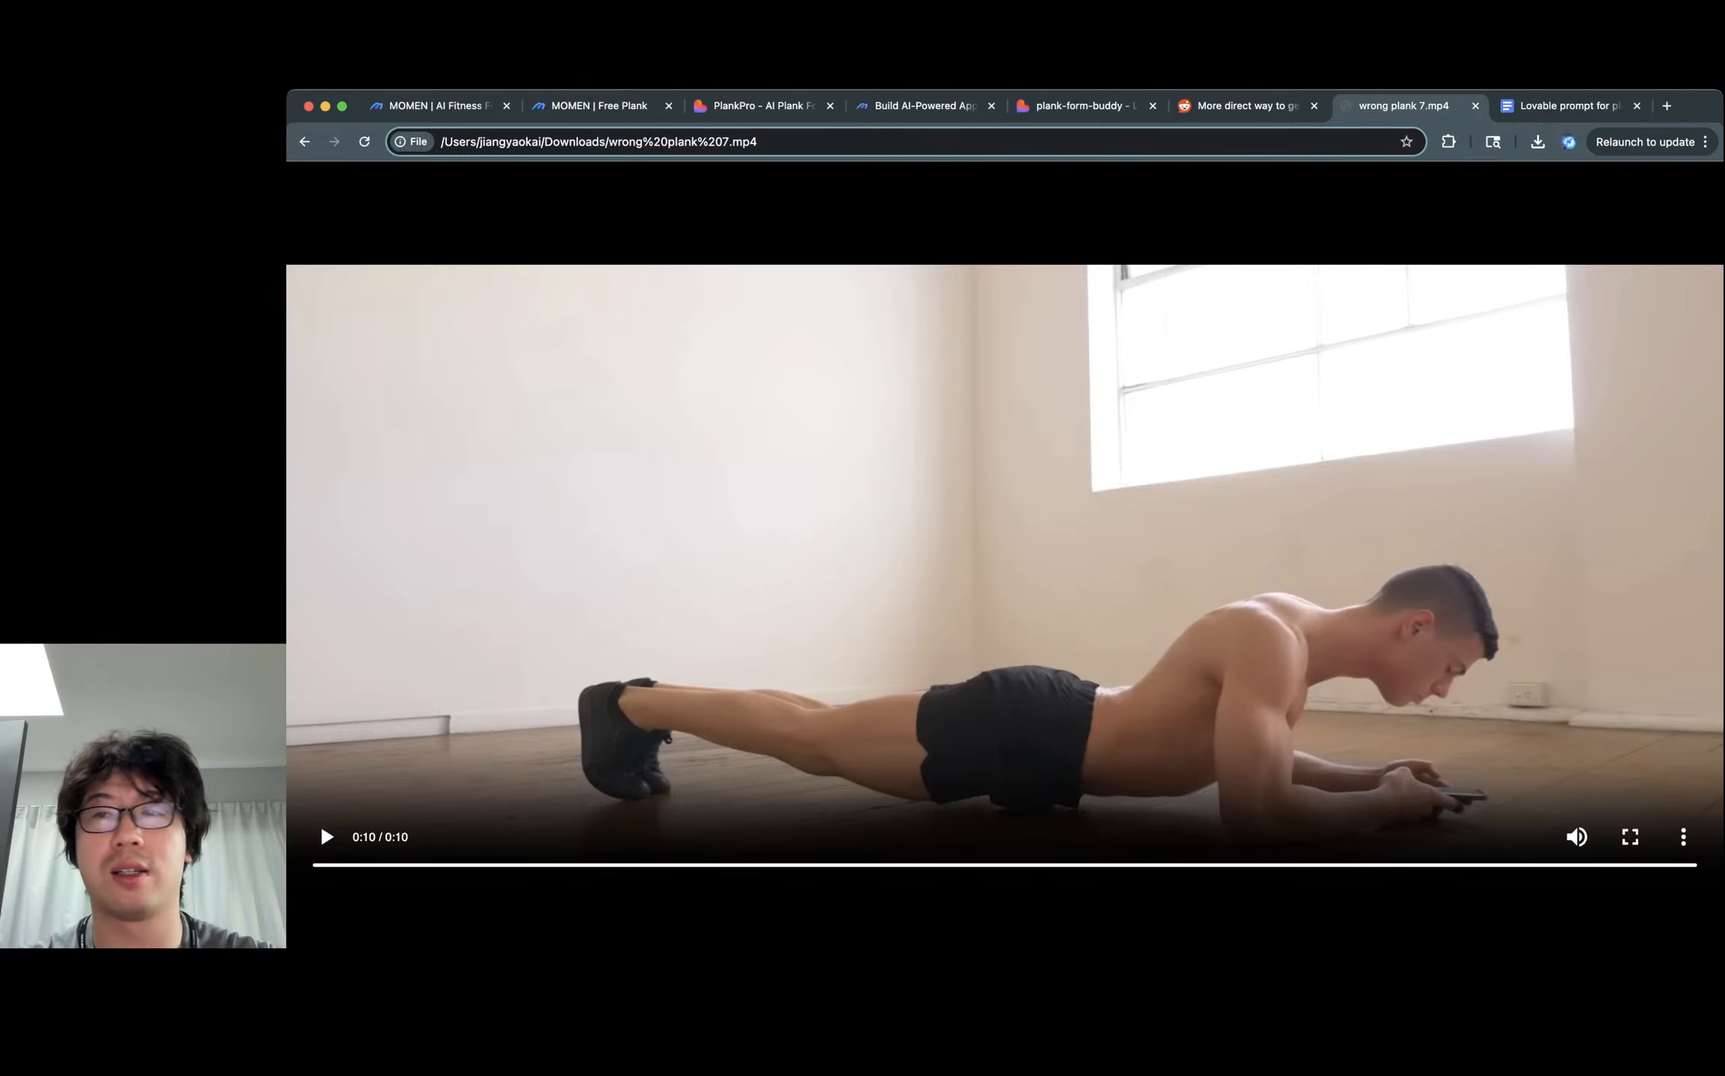
key("ctrl+Tab")
key("super+Tab")
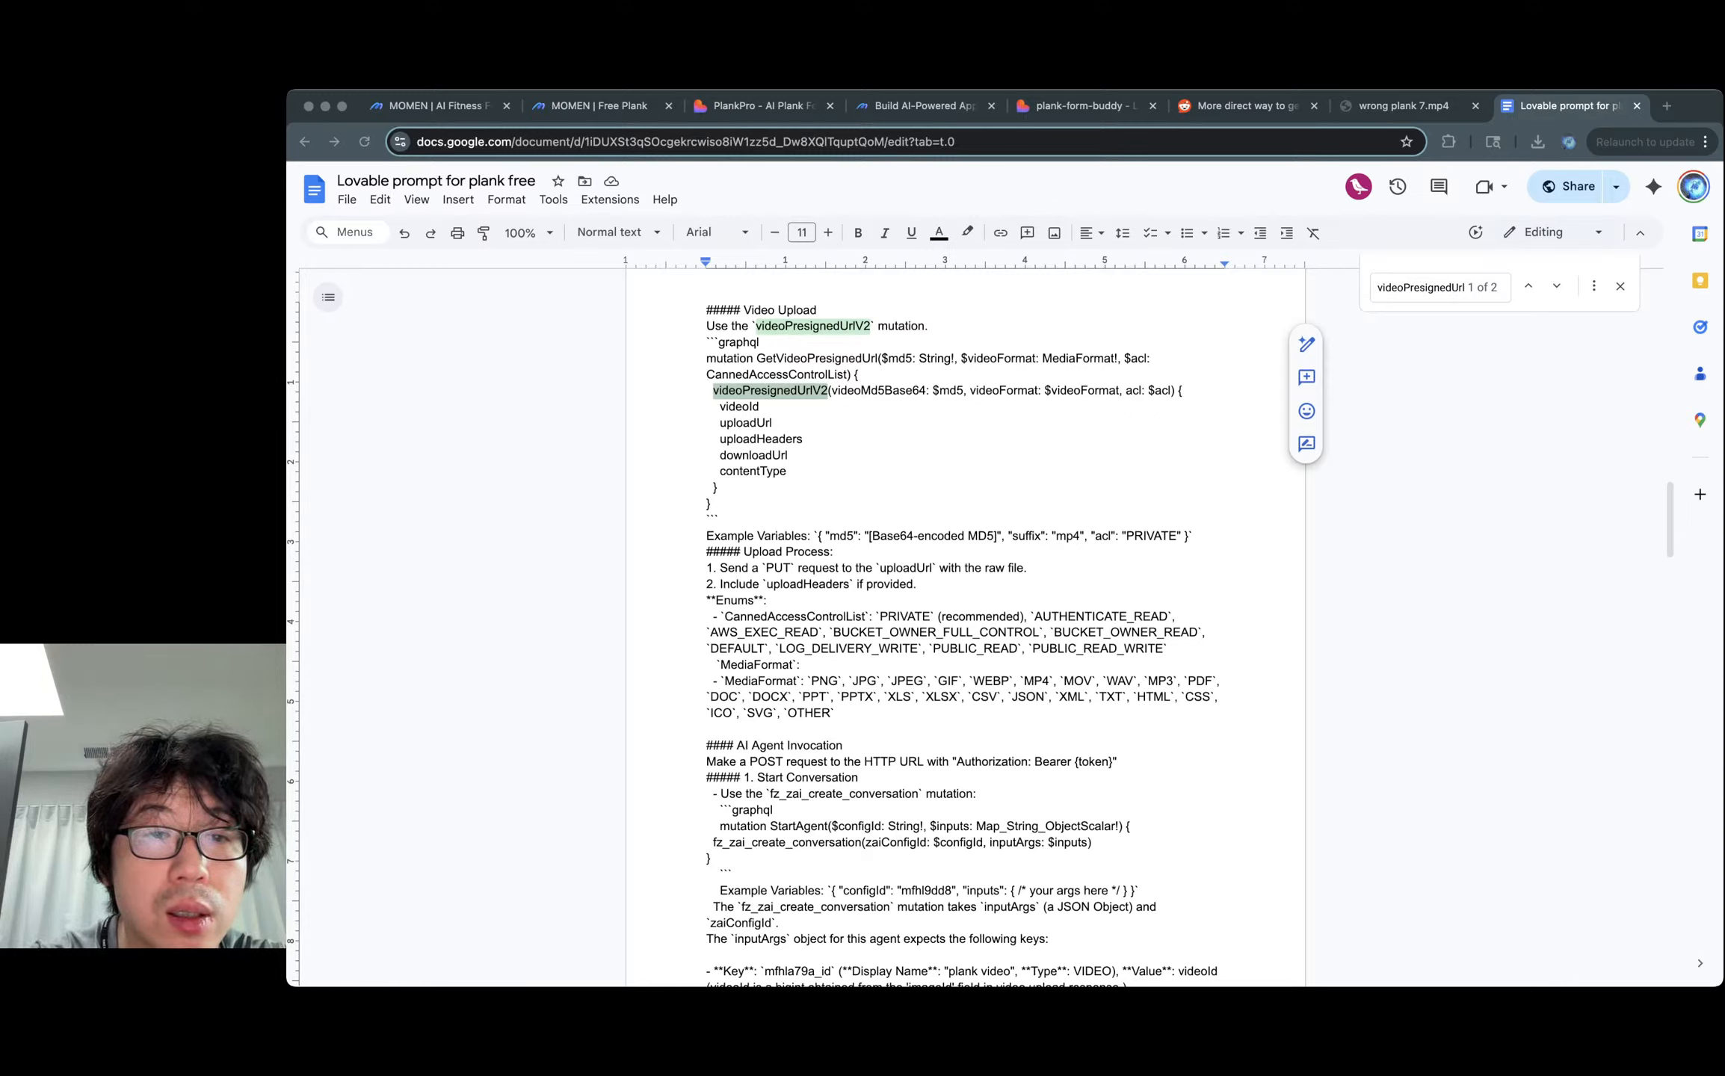
left_click(770, 391)
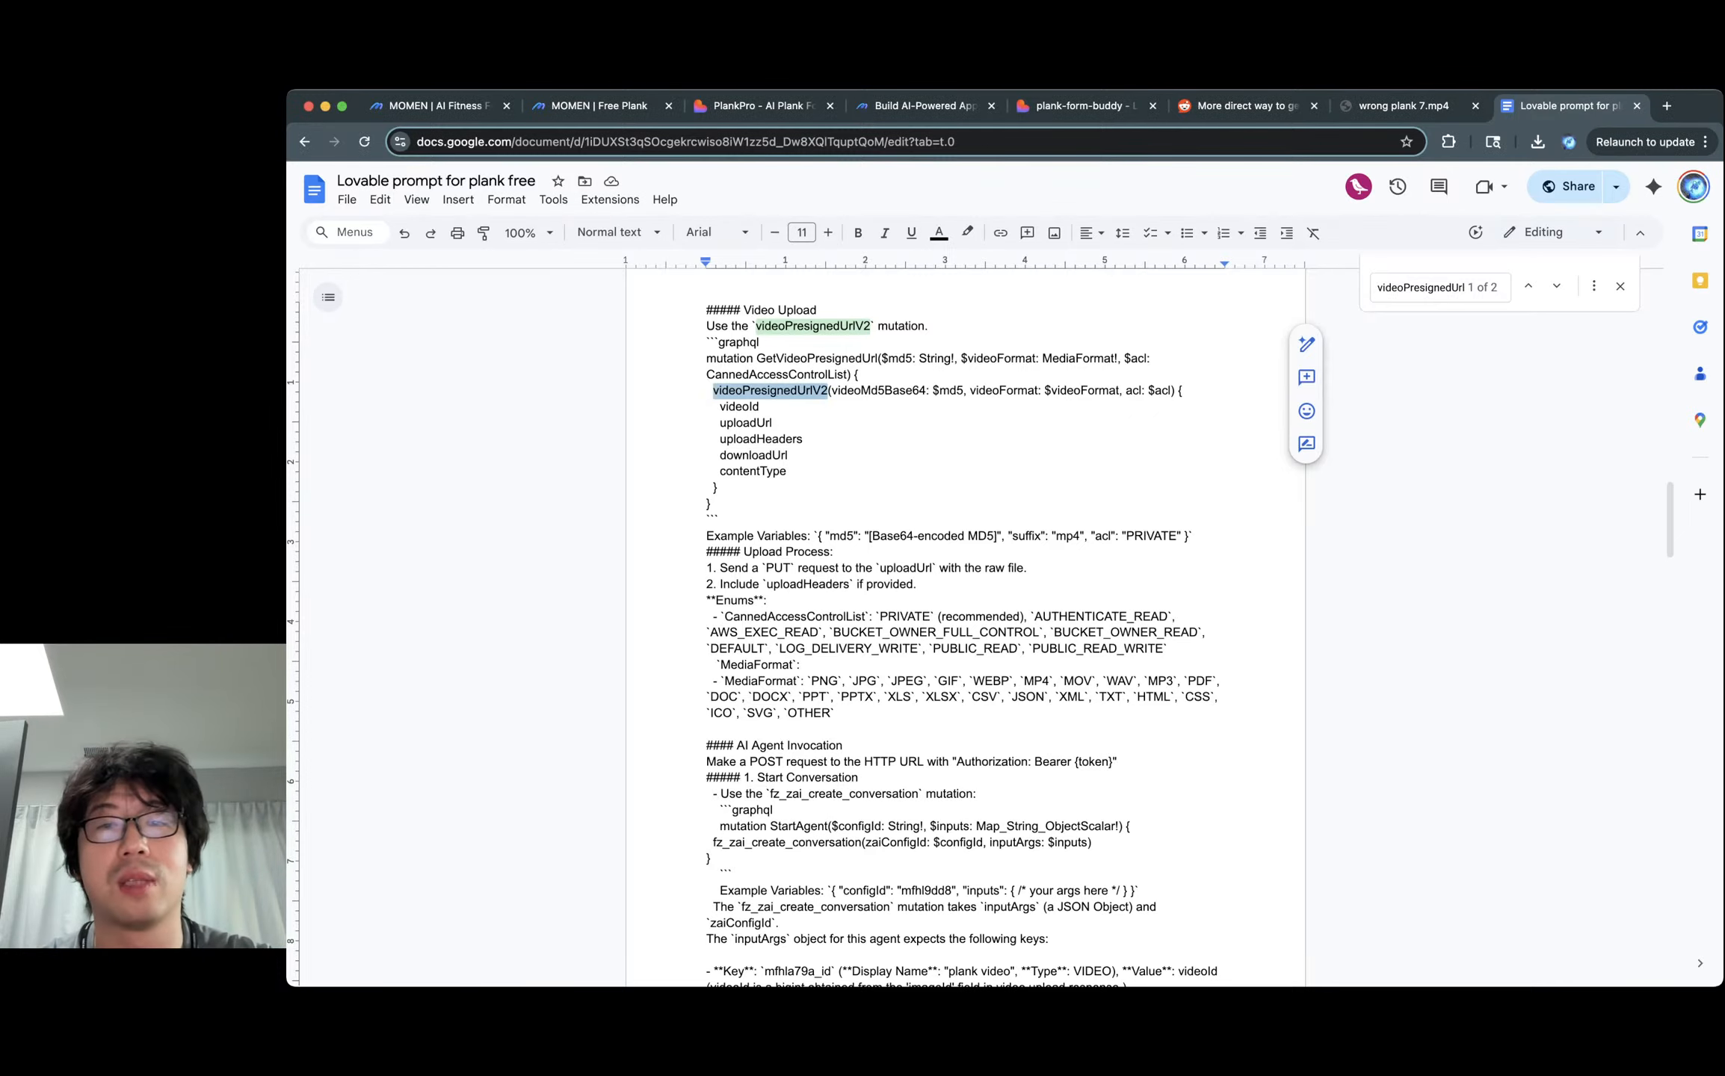
double_click(769, 390)
left_click(811, 391)
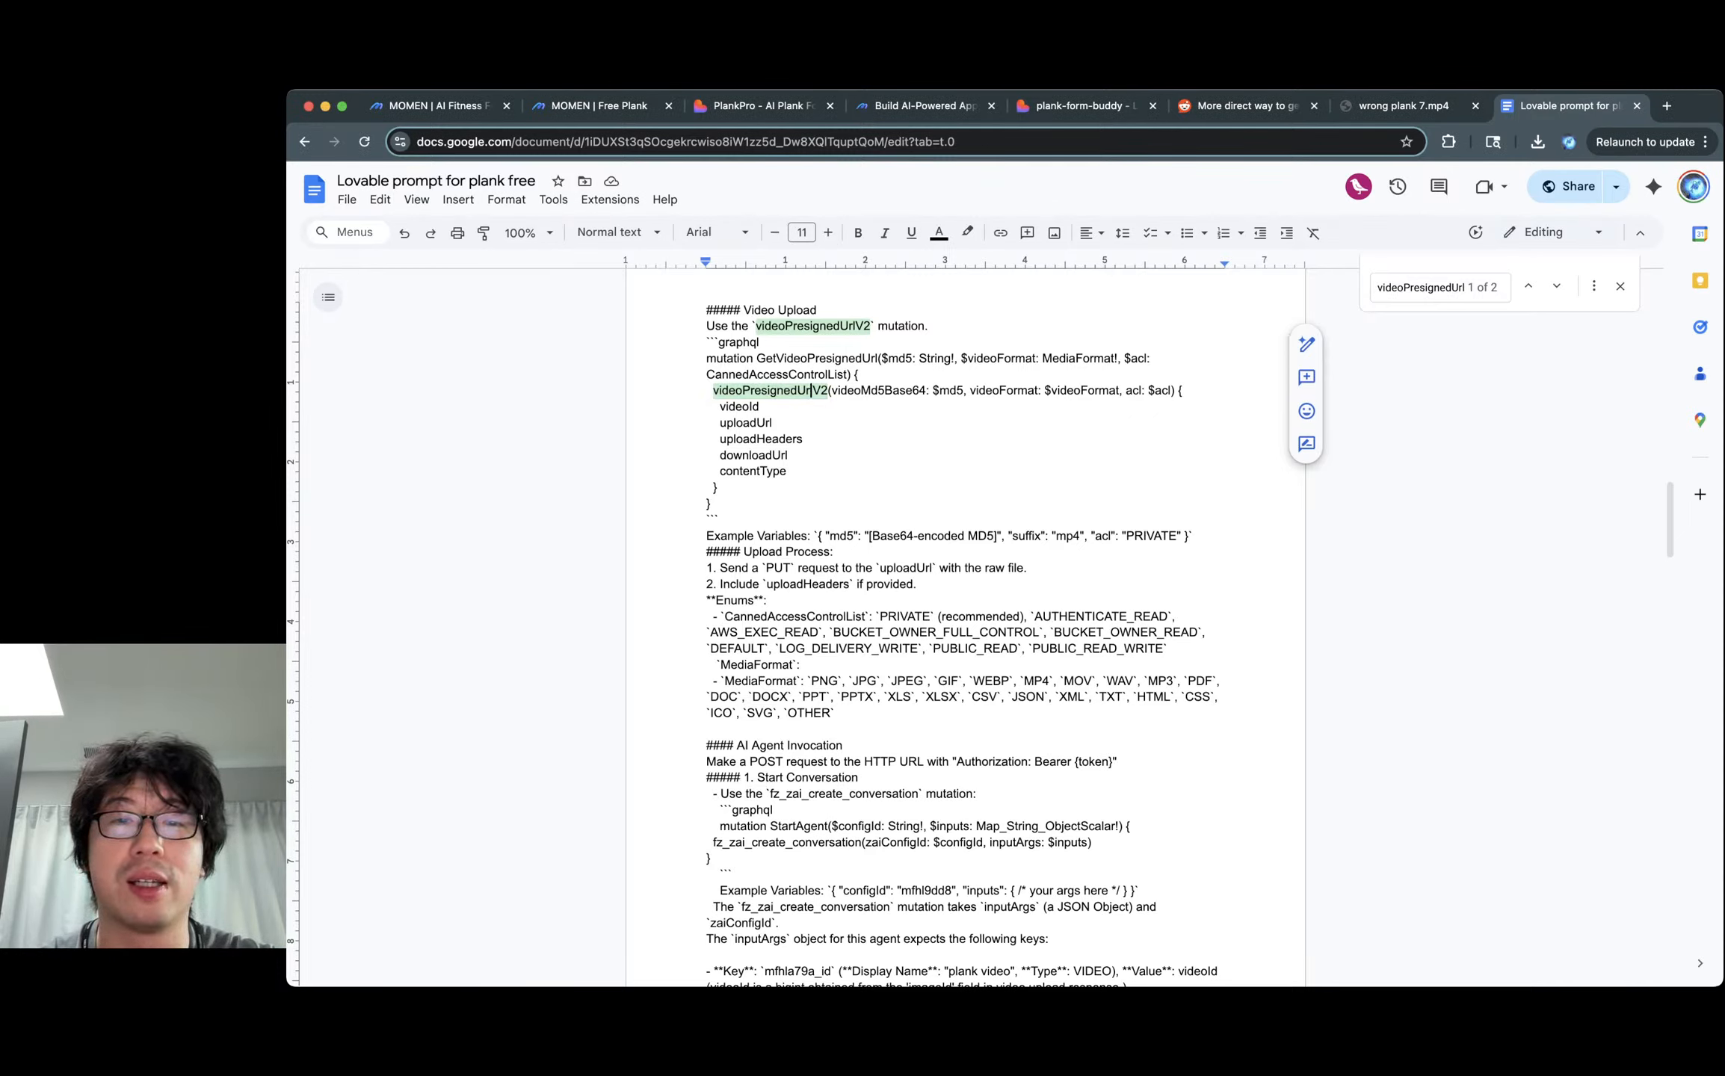
Stop Lovable's in-progress upload fix and close DevTools beside the PlankCoach preview.
key("super+2")
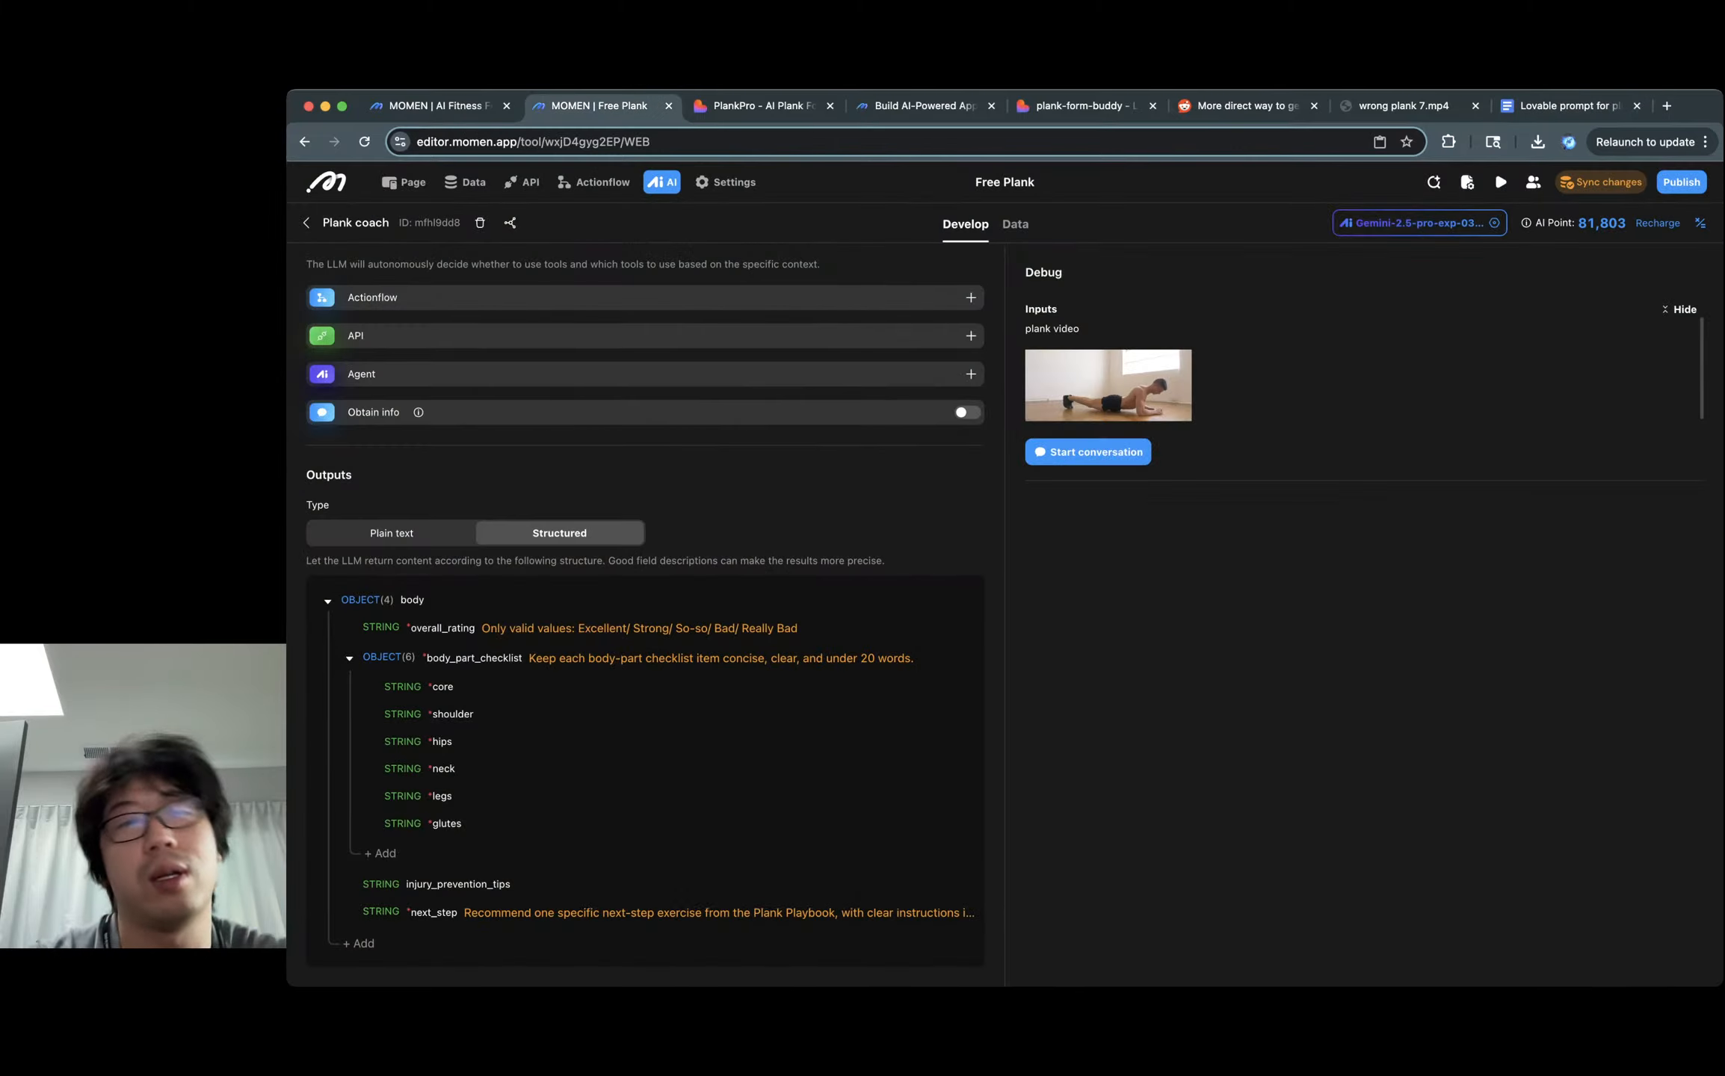
key("super+1")
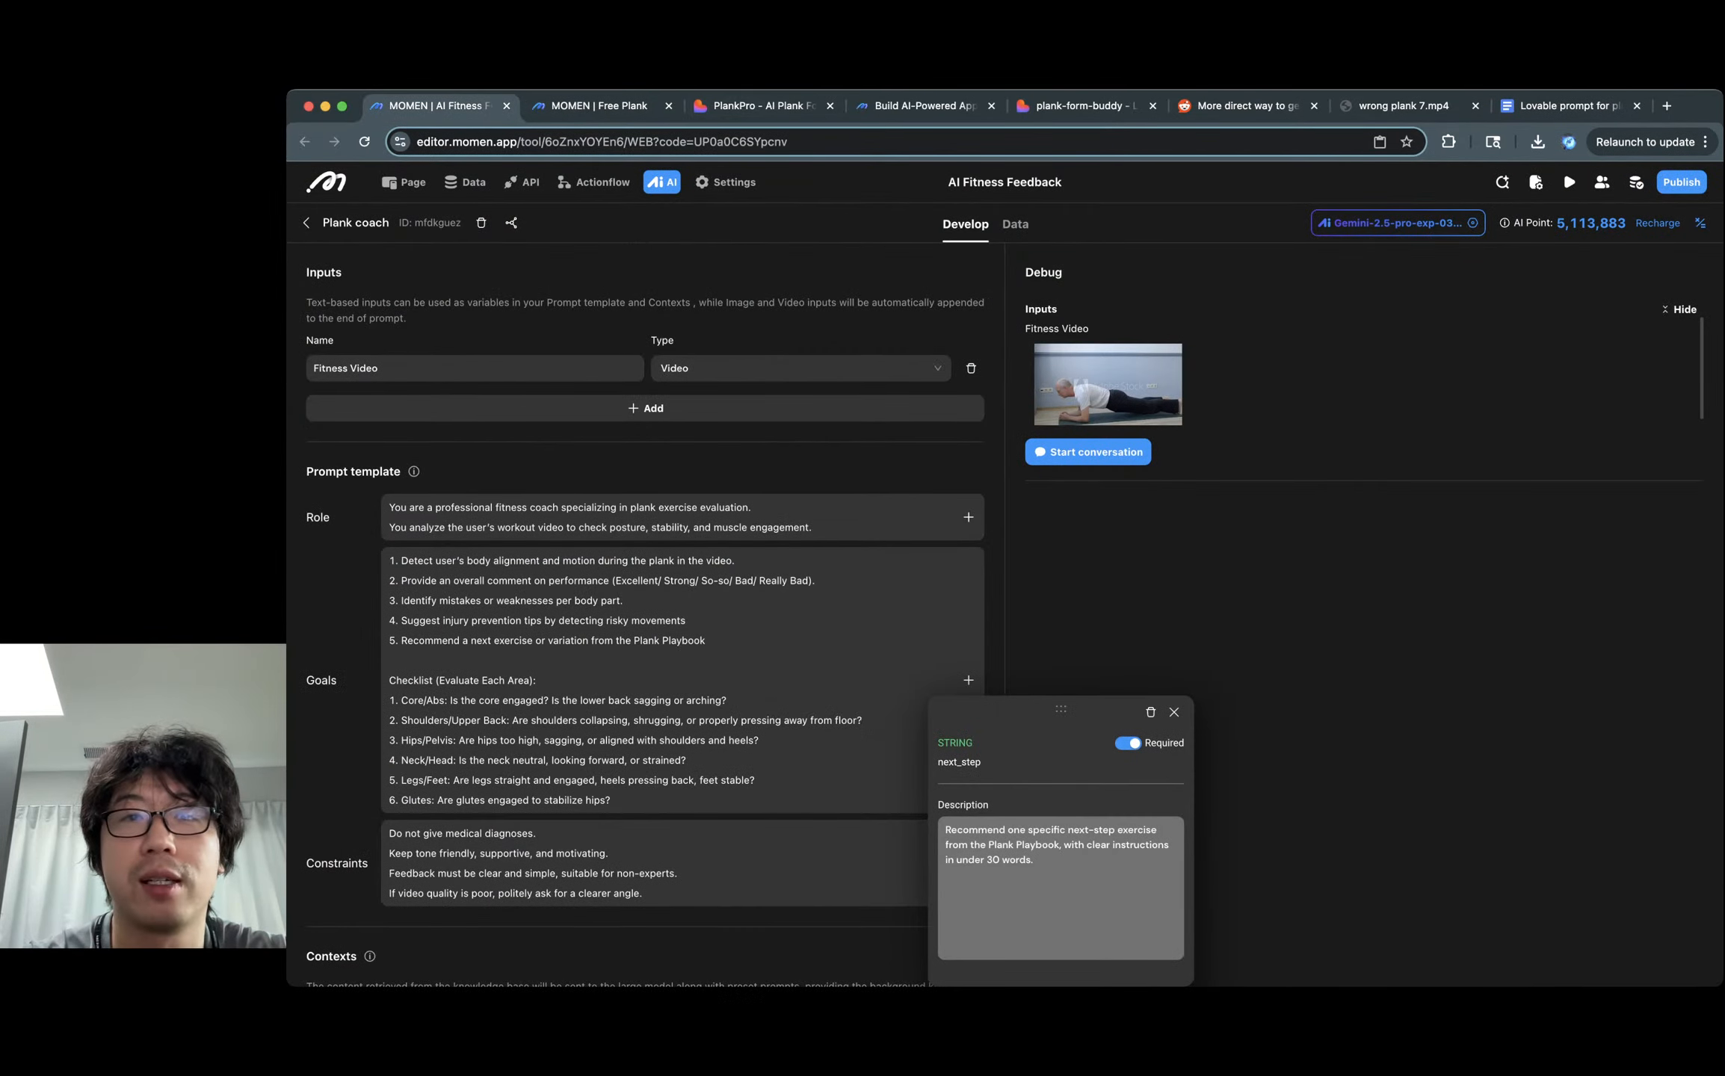
left_click(1076, 106)
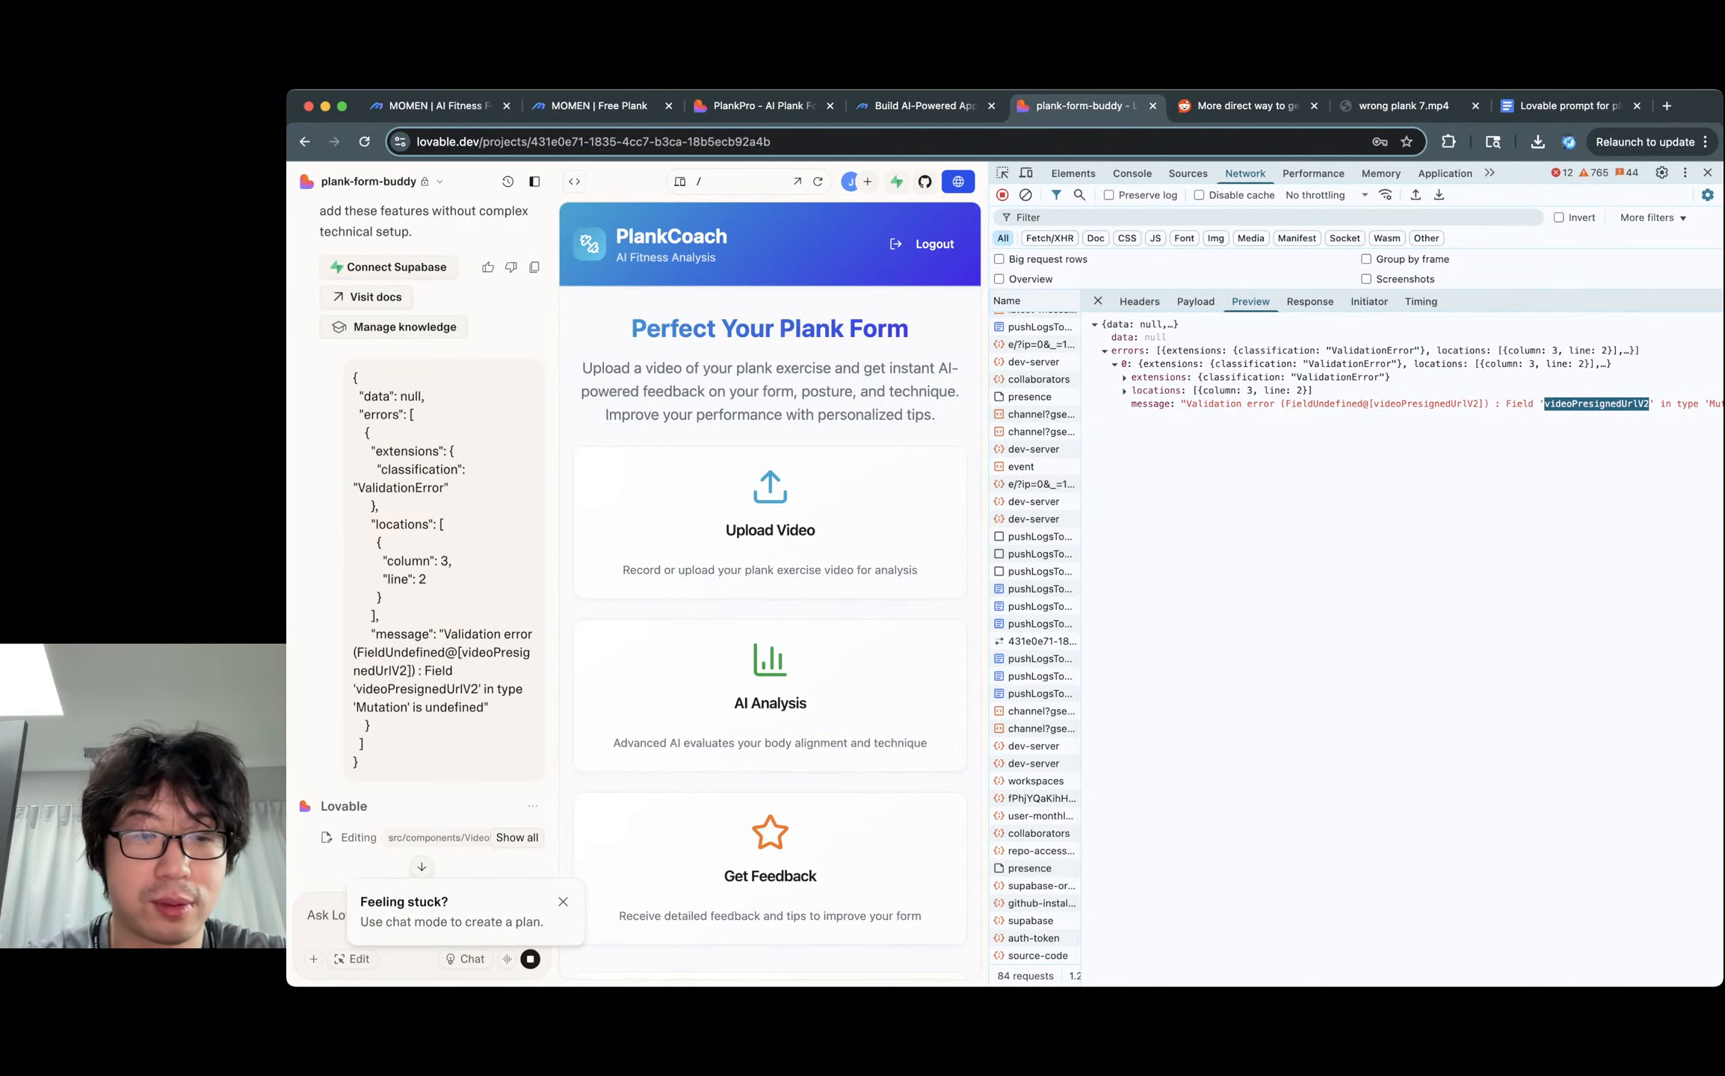
scroll(434, 822, "down", 2)
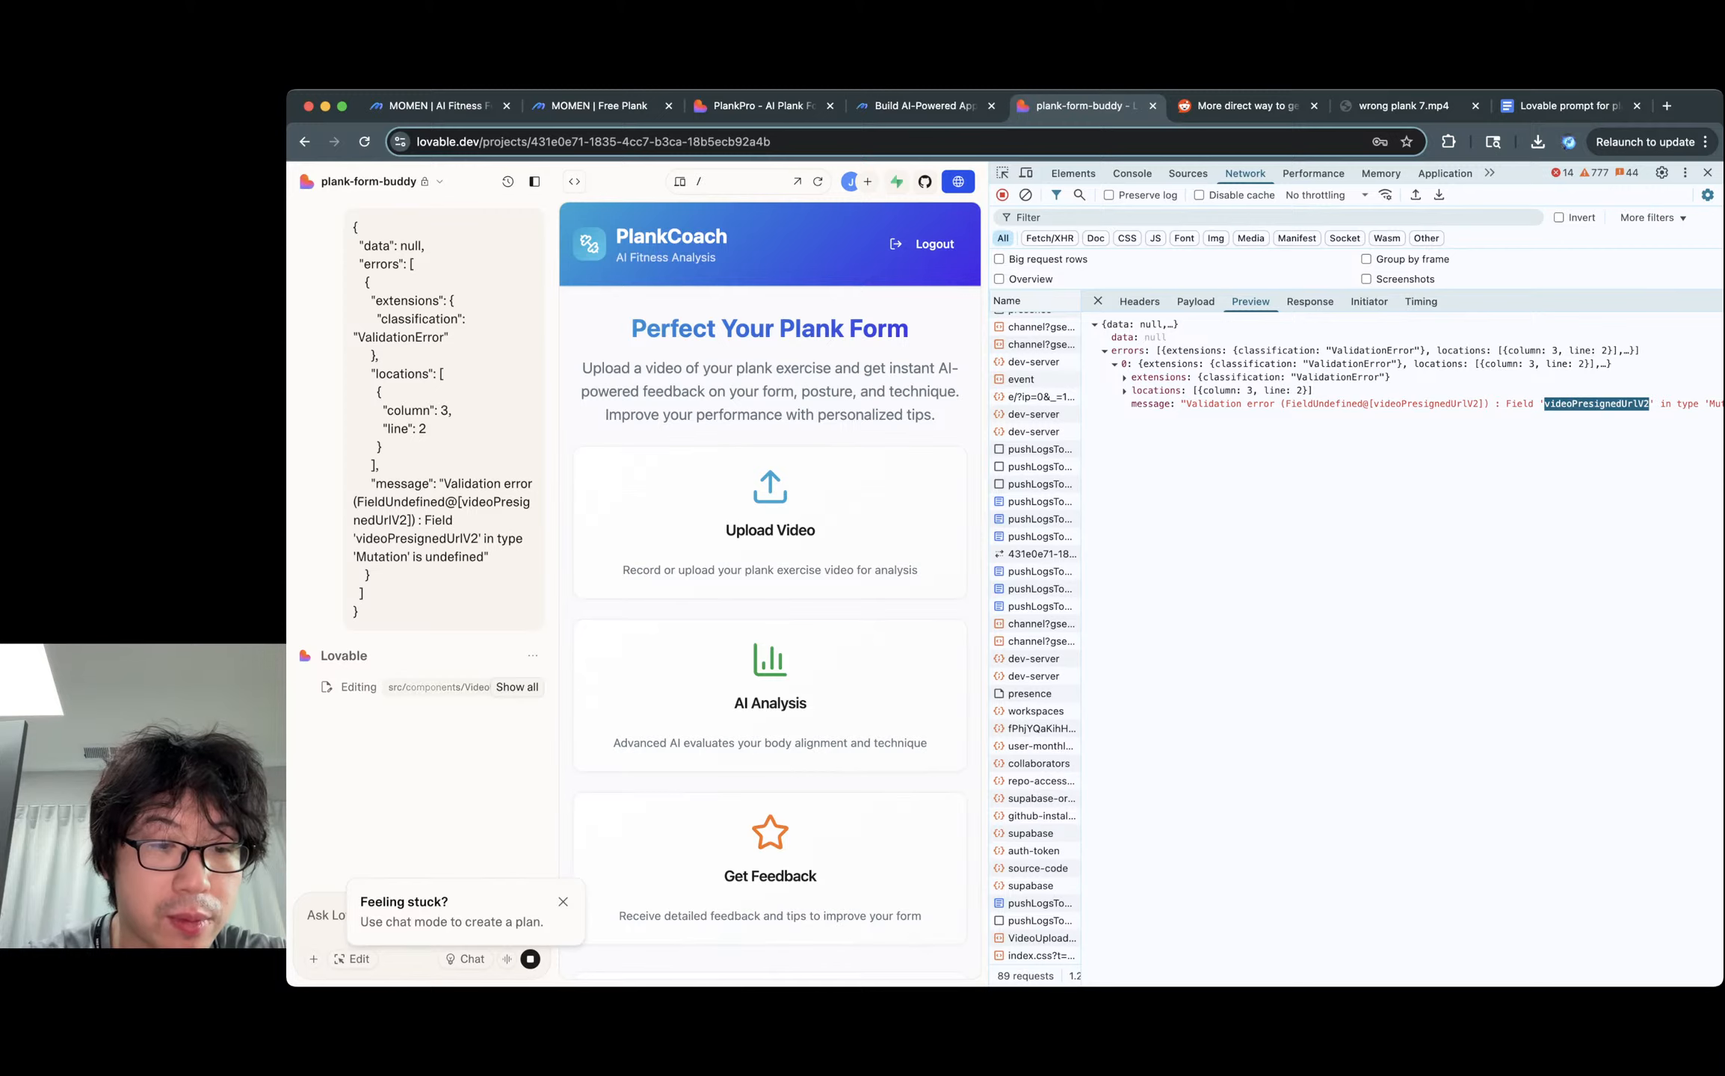
left_click(530, 959)
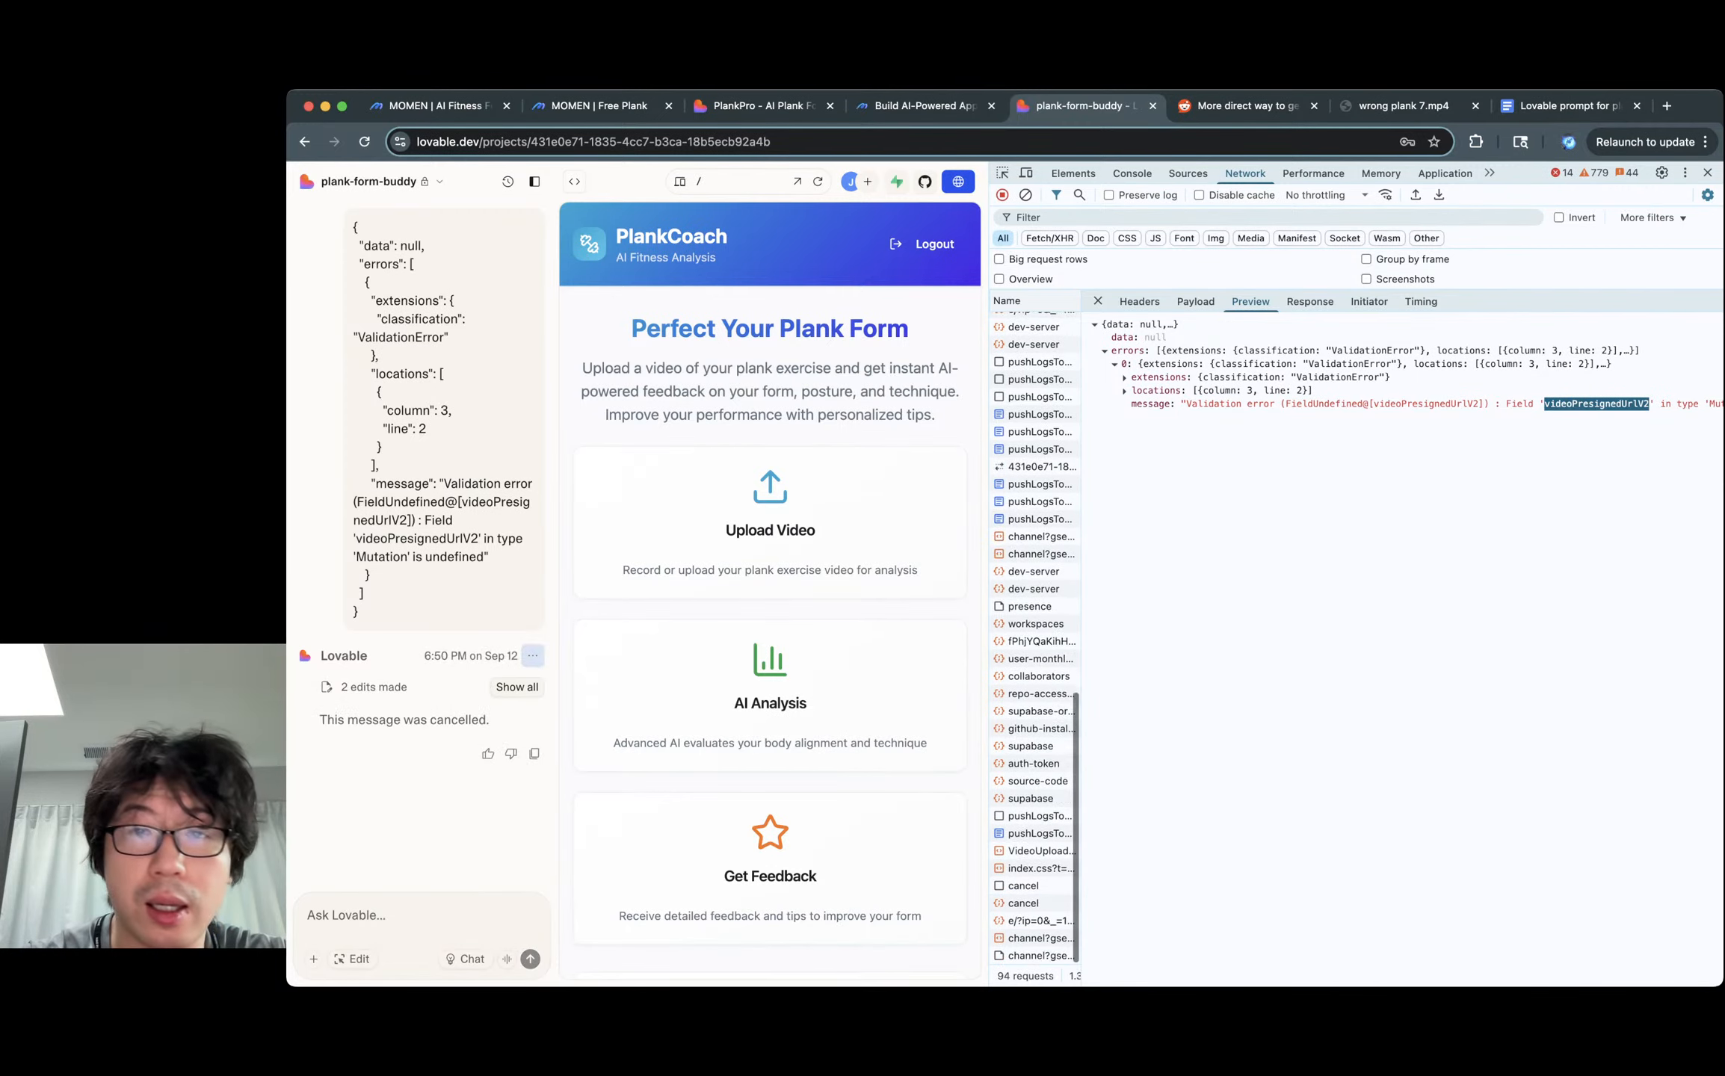
left_click(1707, 173)
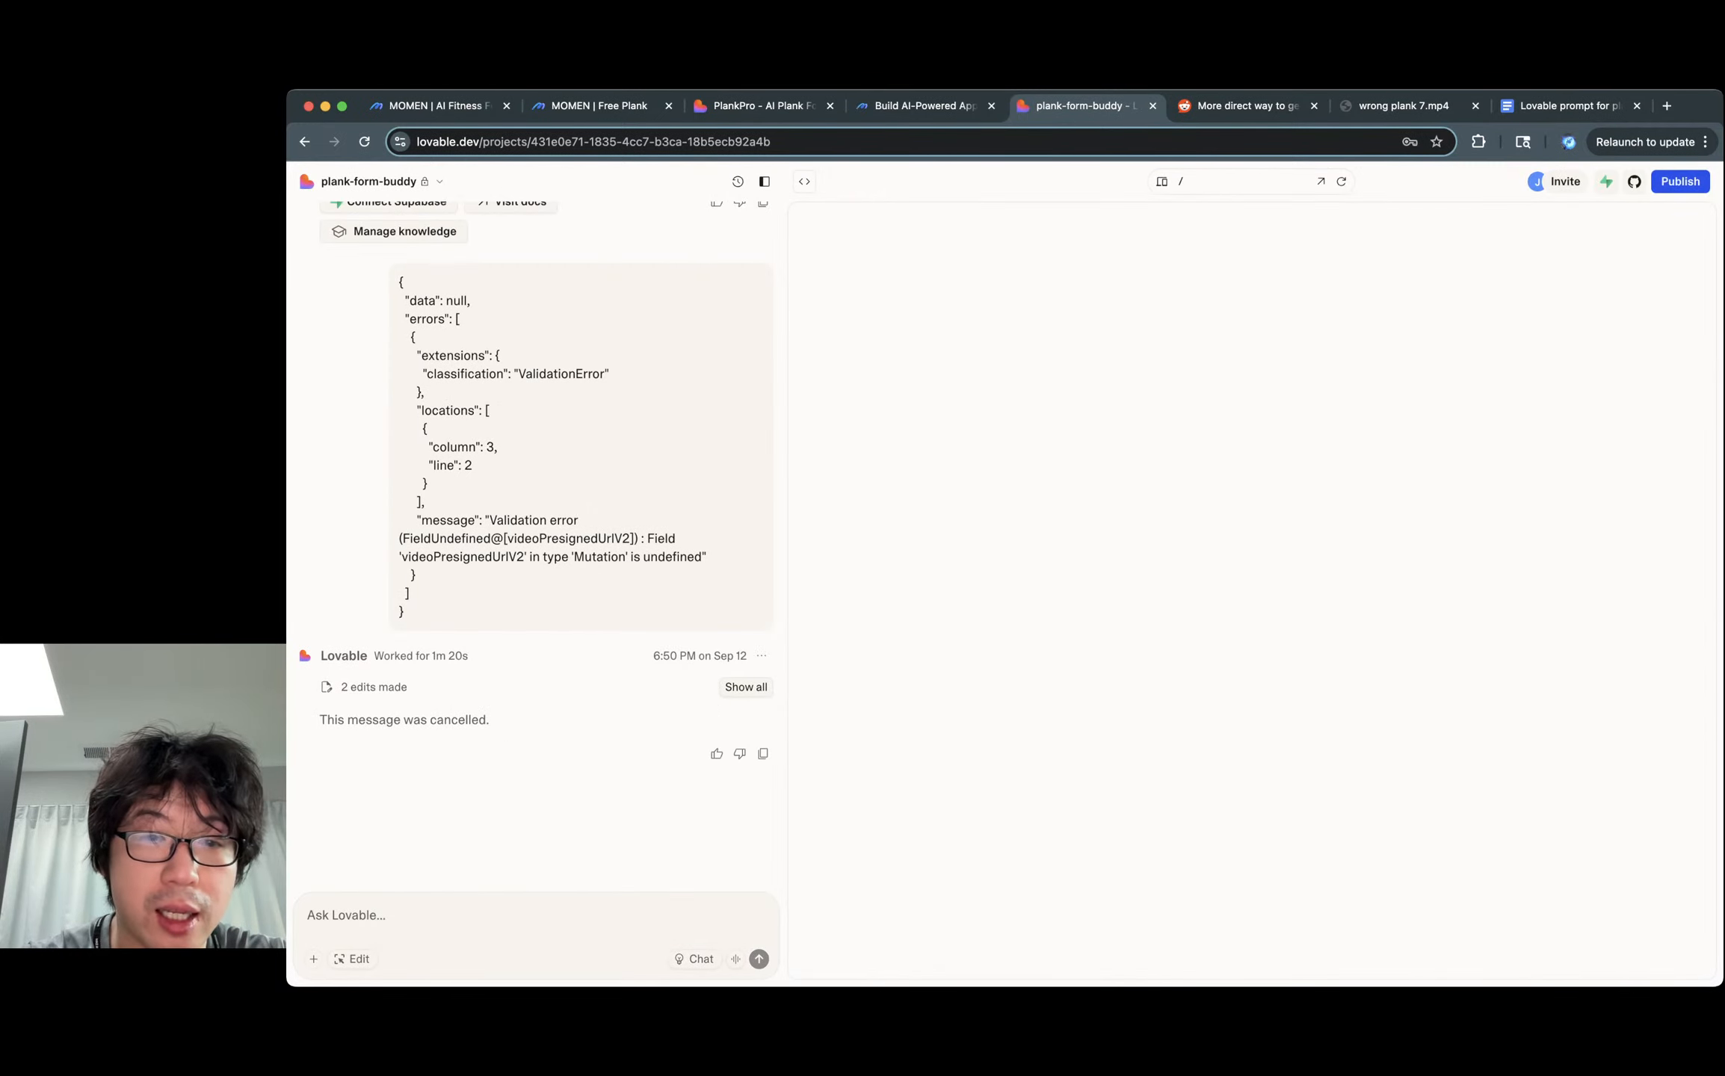
left_click(761, 655)
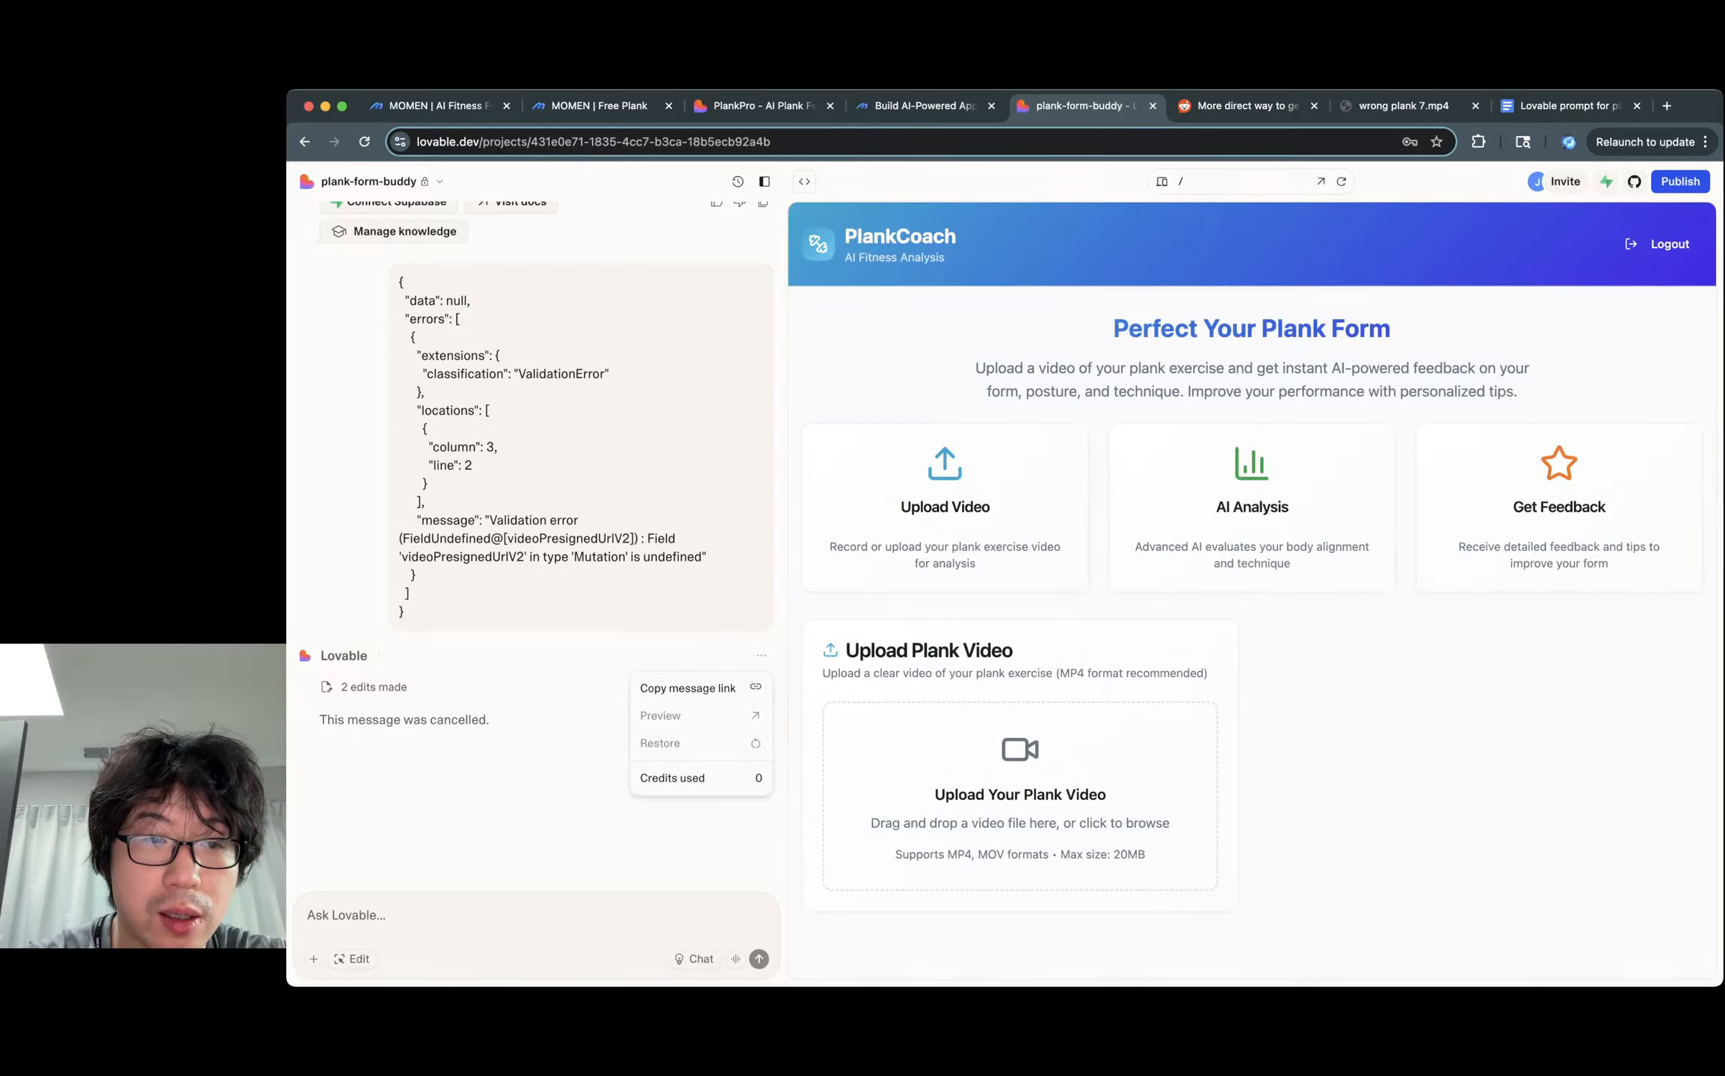
key("Escape")
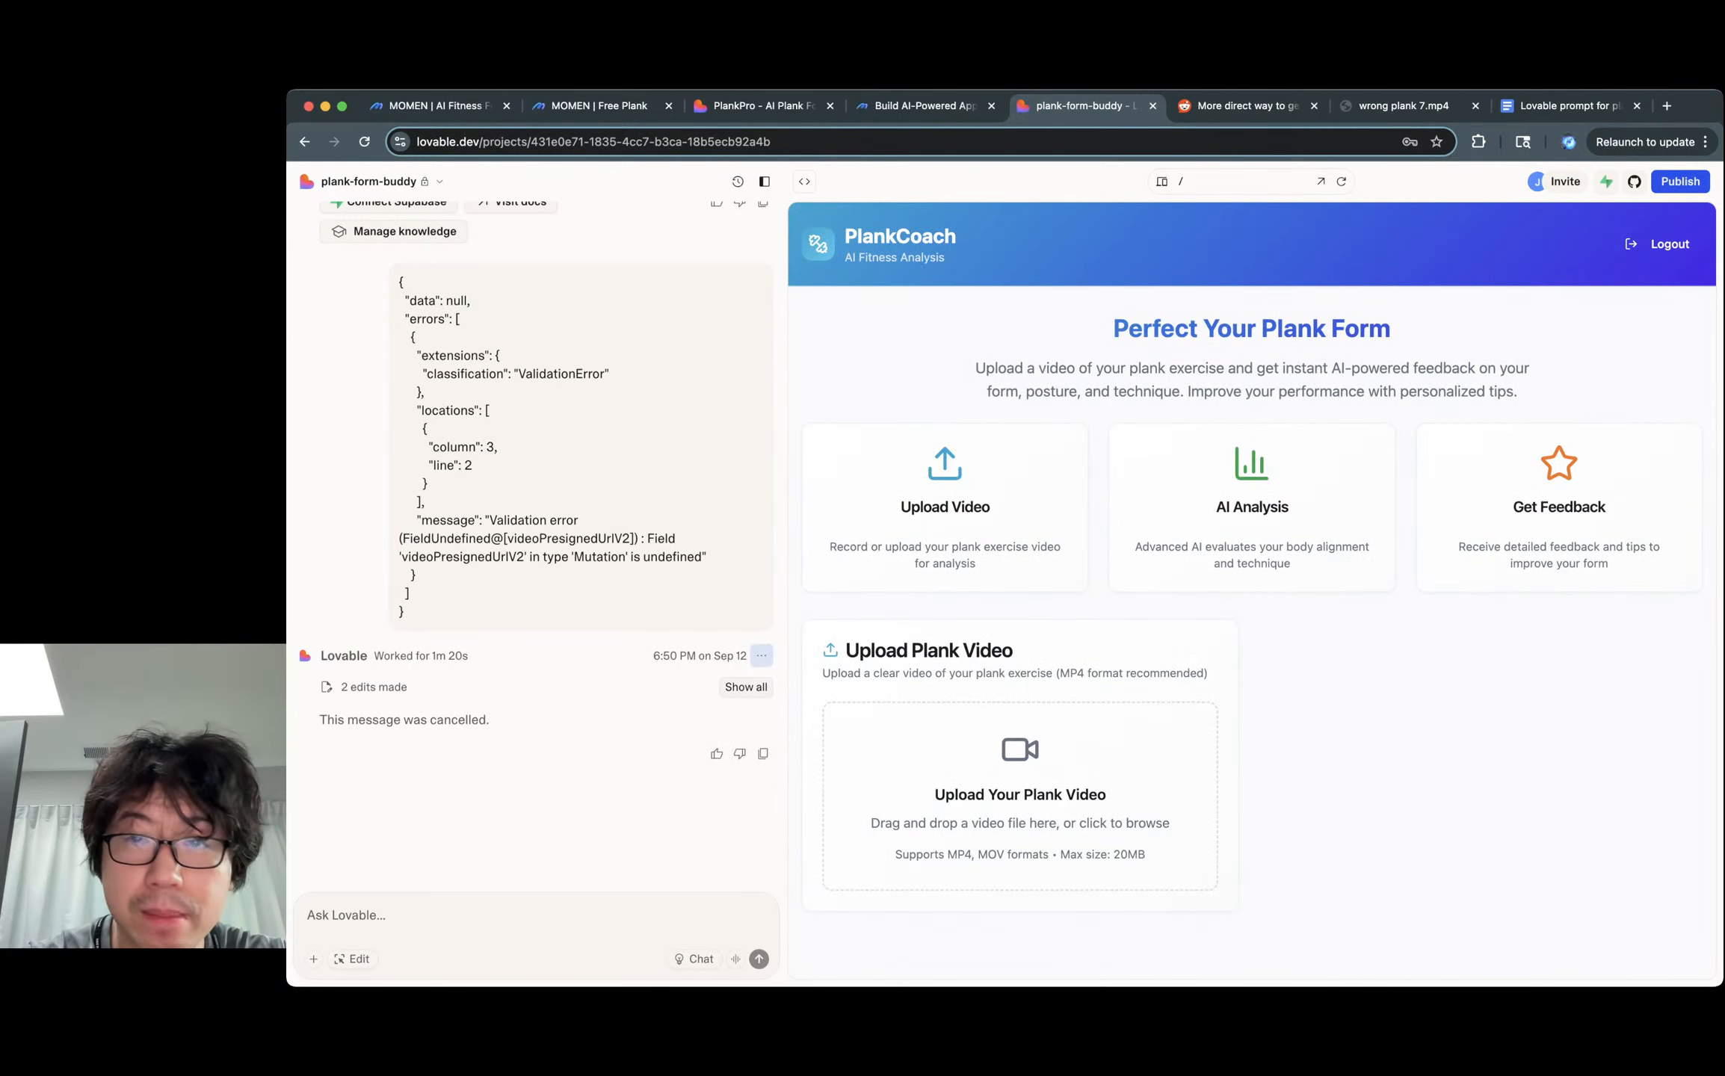
Draft 'It's actually videoPresignedUrl, not videoPresignedUrlV2' in Ask Lovable, then cut it for later.
left_click(346, 915)
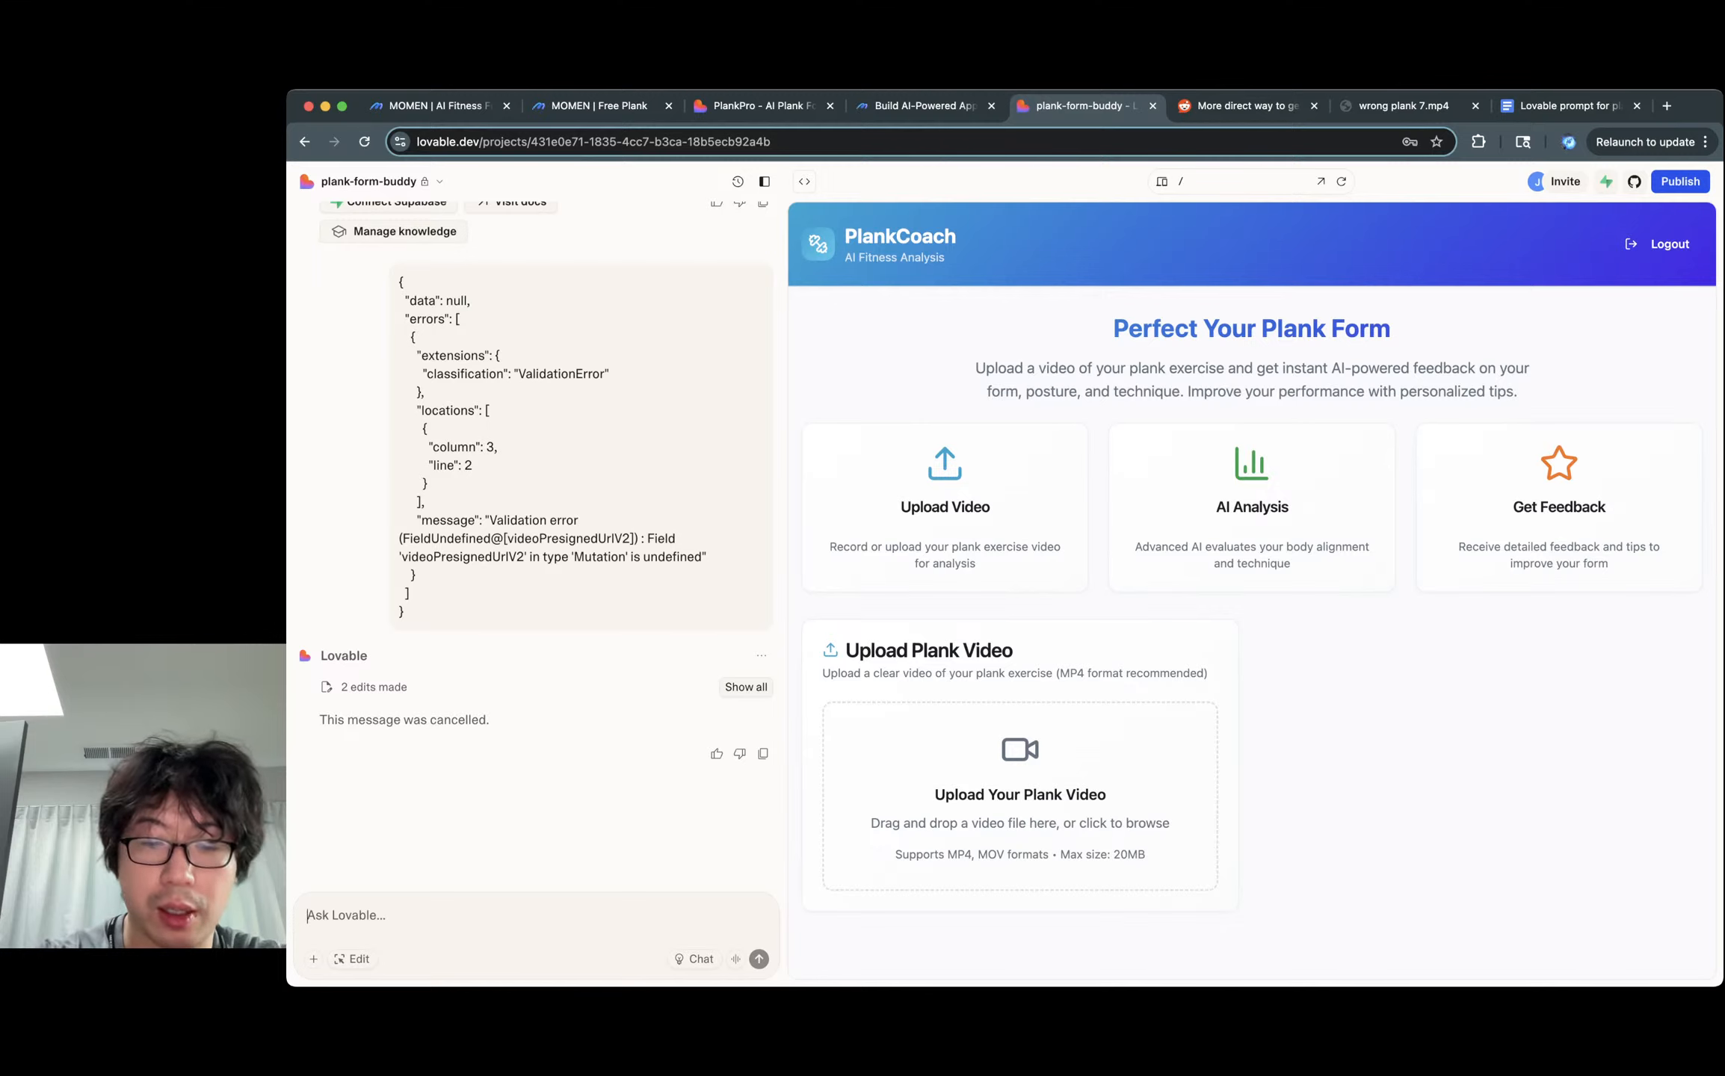
type("It's actual")
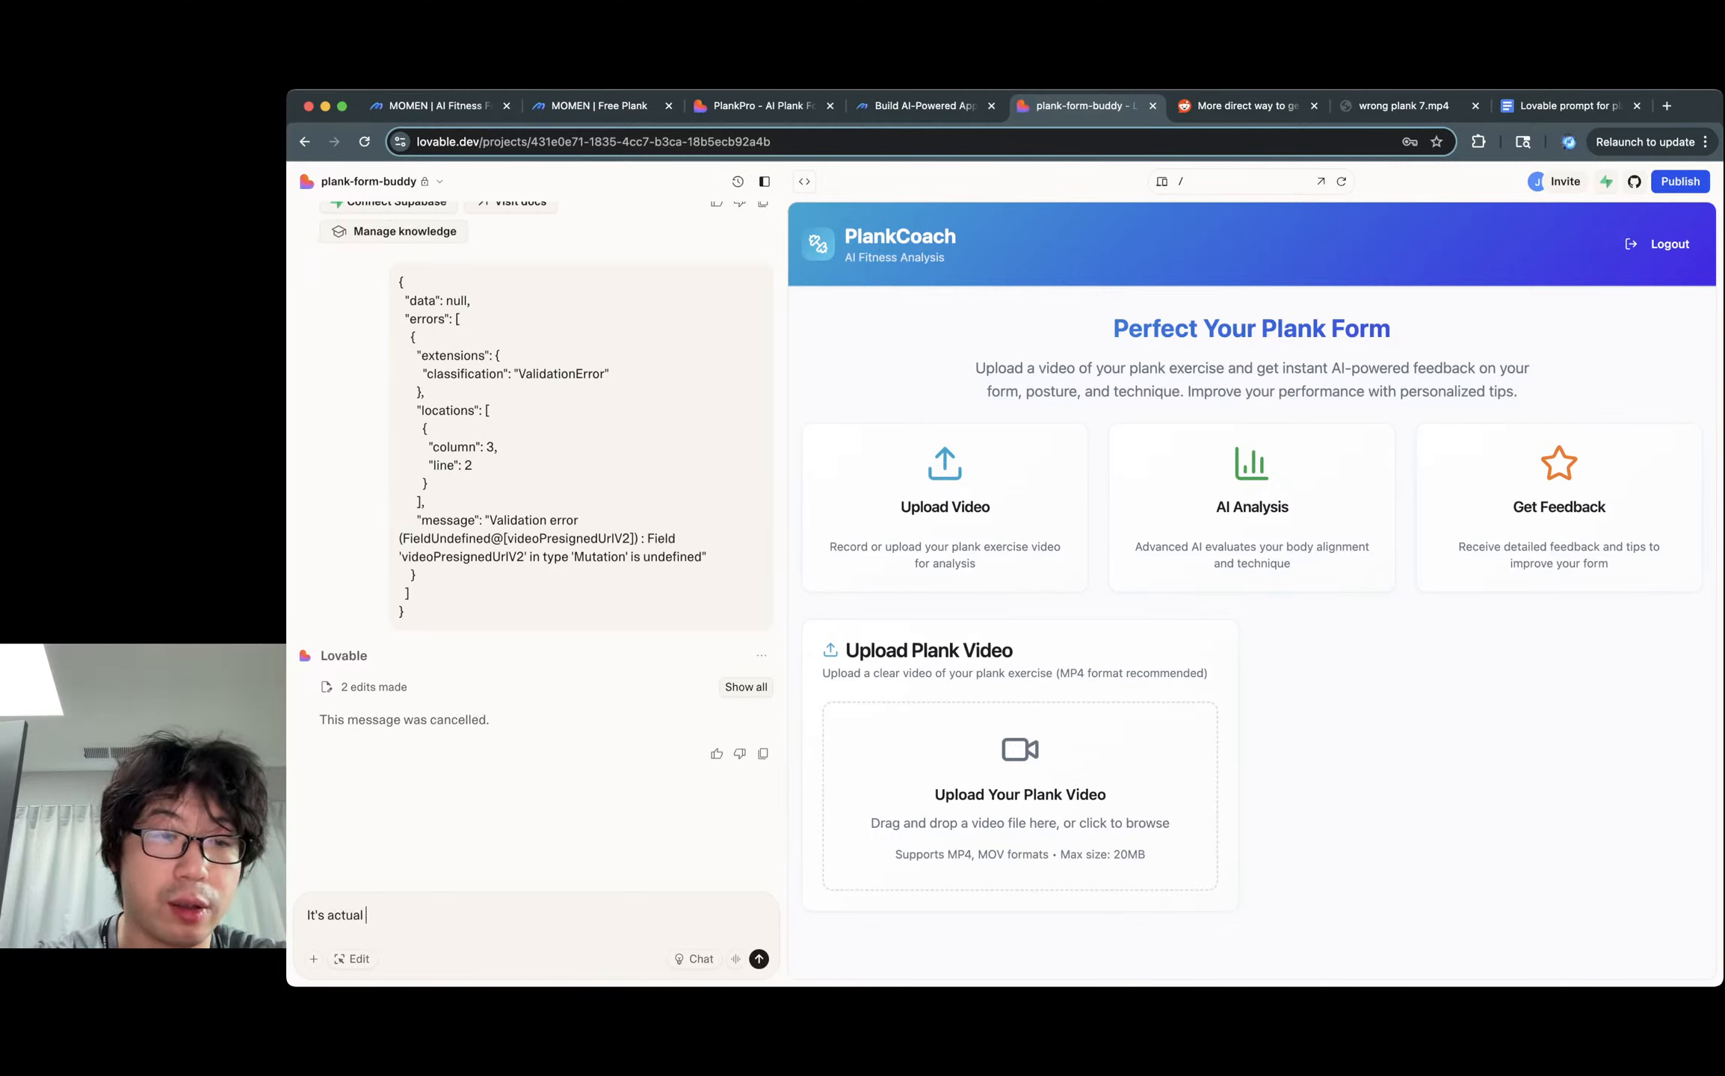
type("videoPresignedUrlV2")
key("BackSpace")
key("BackSpace")
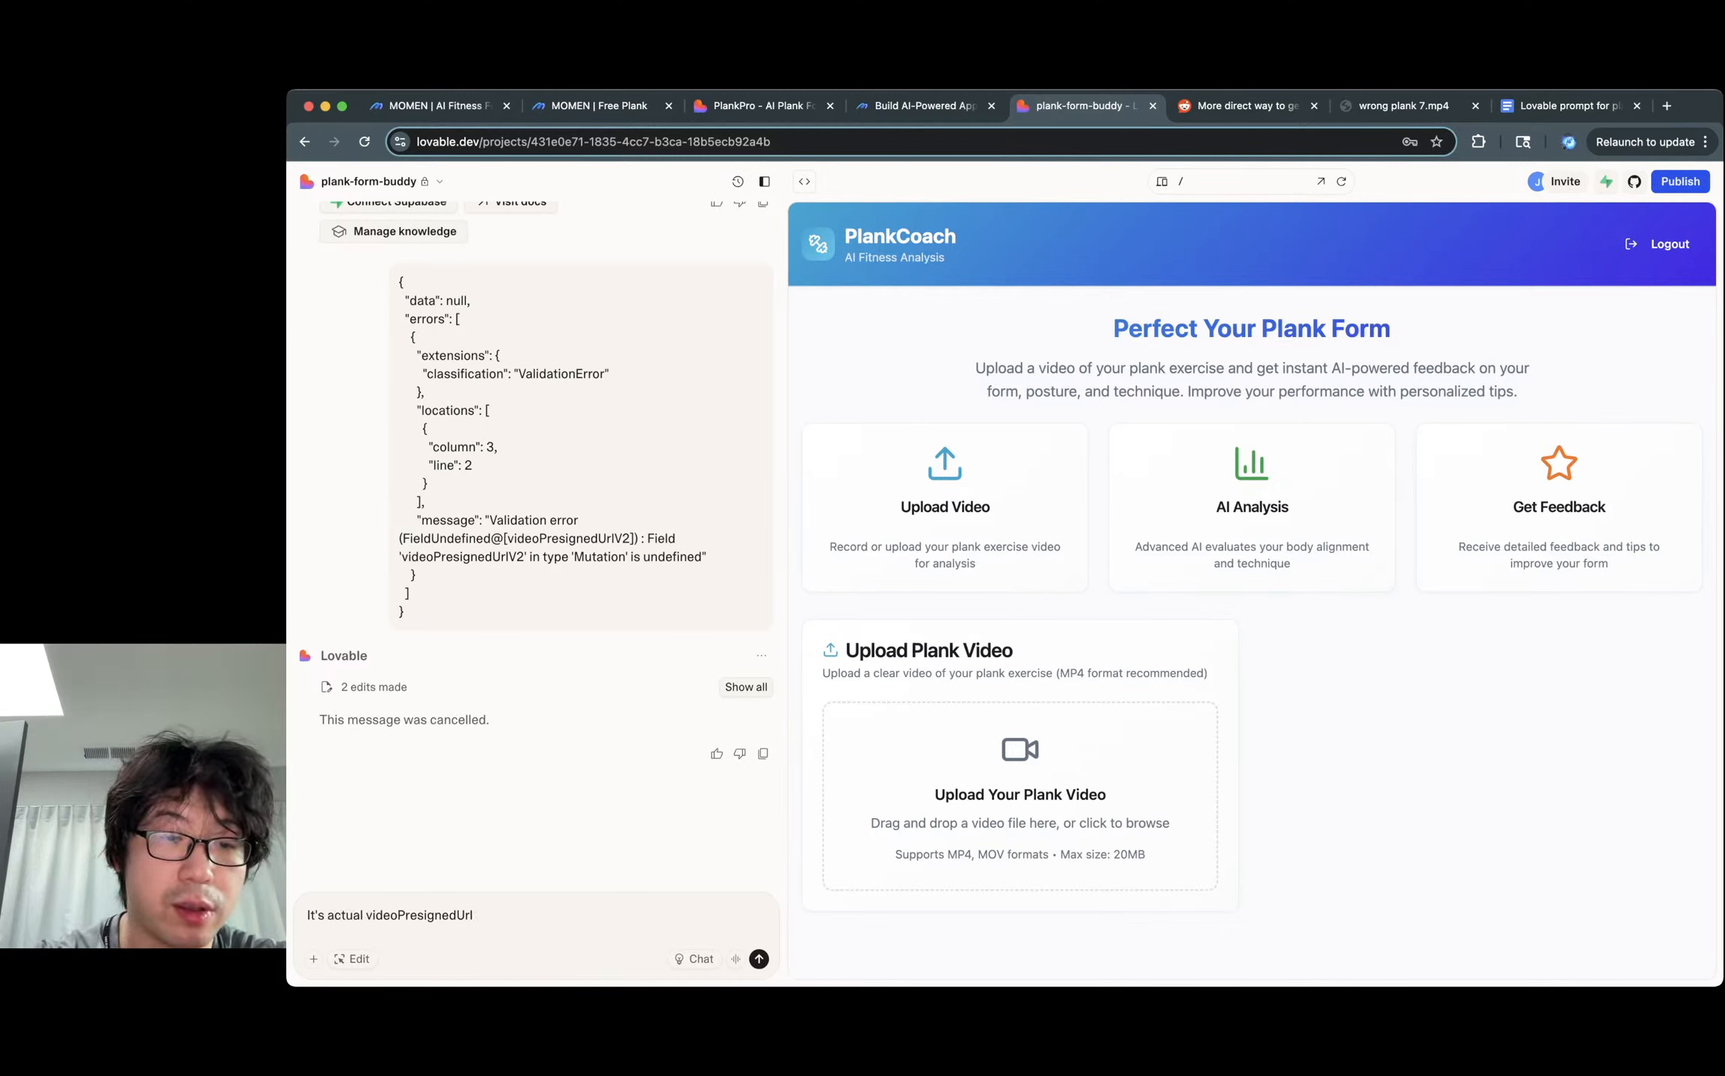
type(", not")
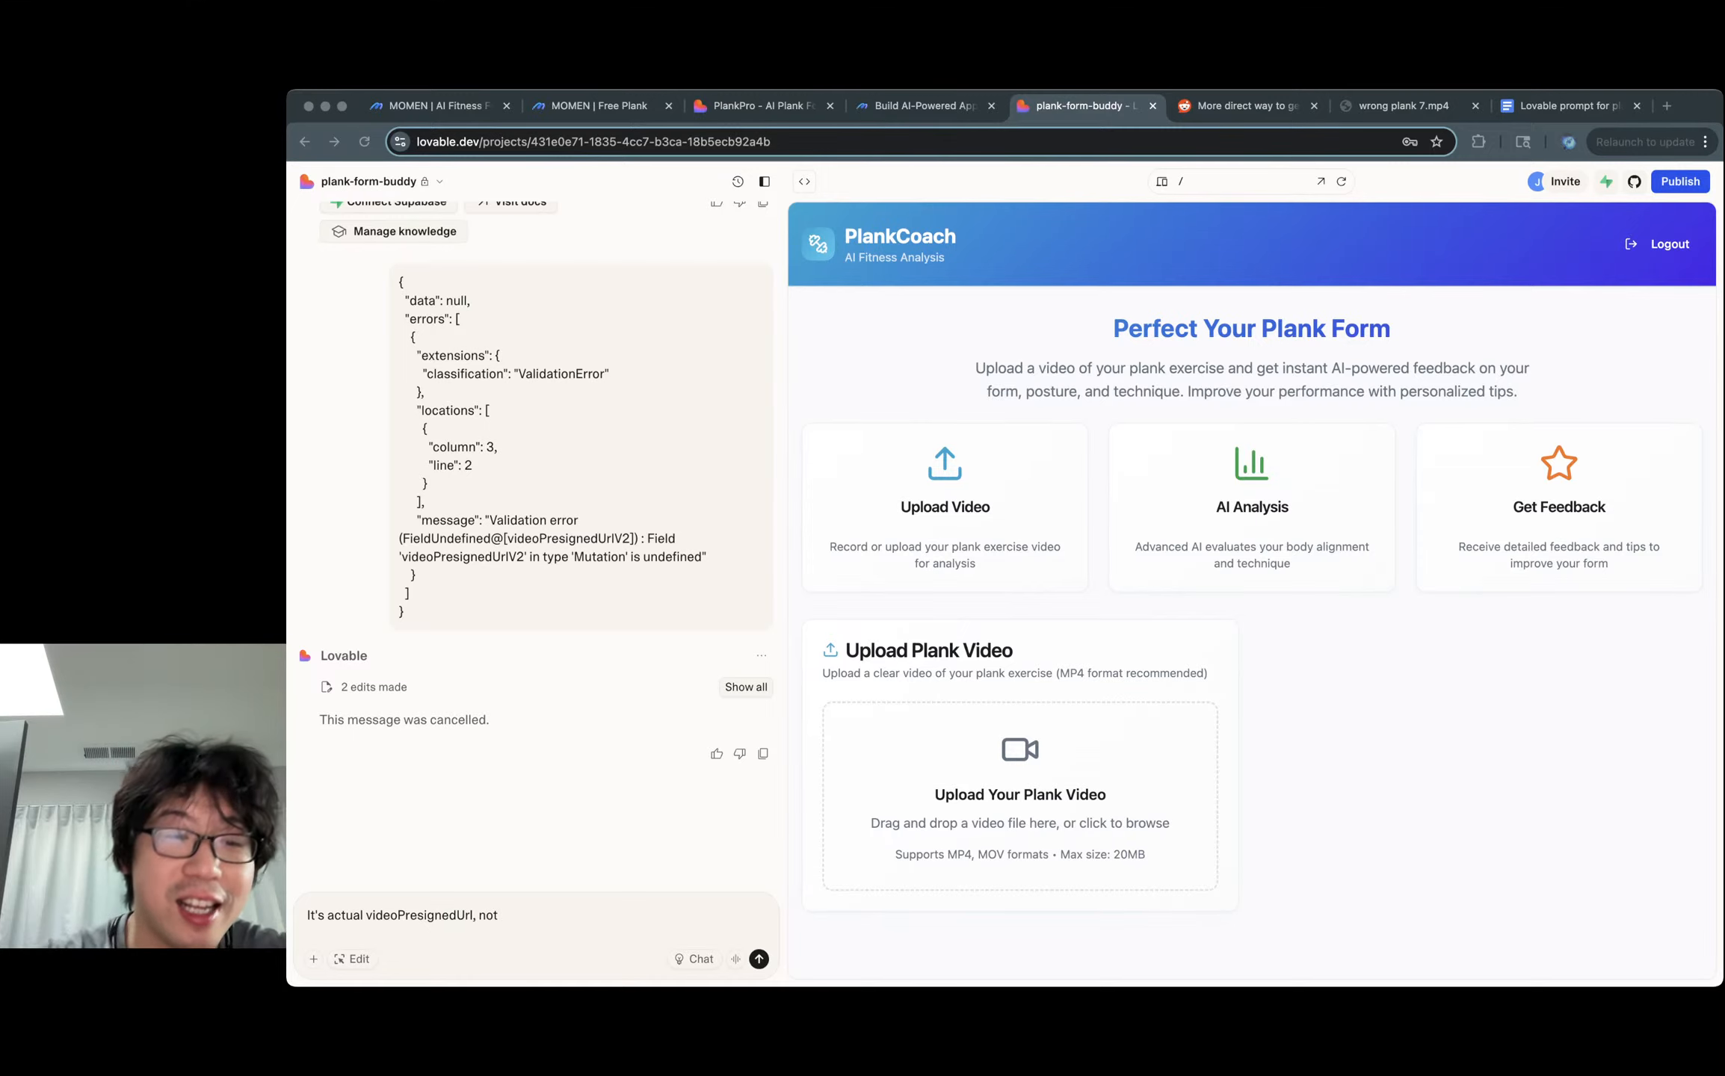
key("super+Tab")
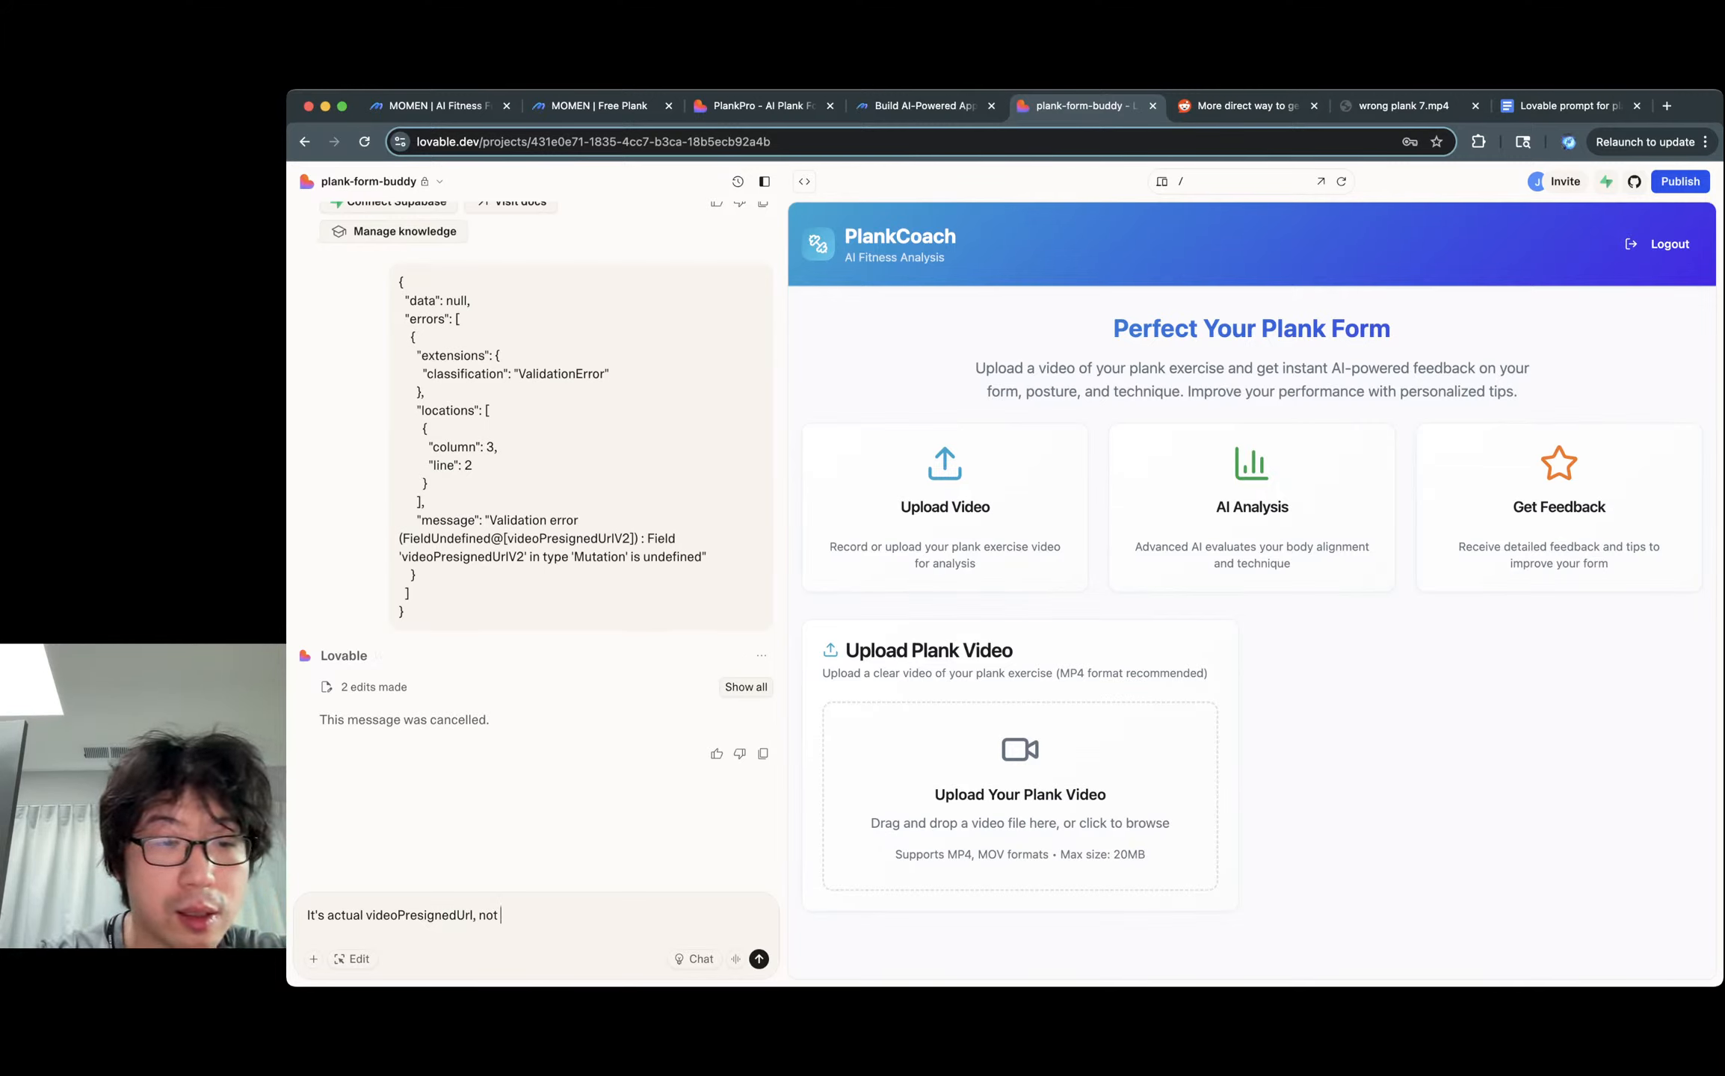
type("videoPresignedUrlV2")
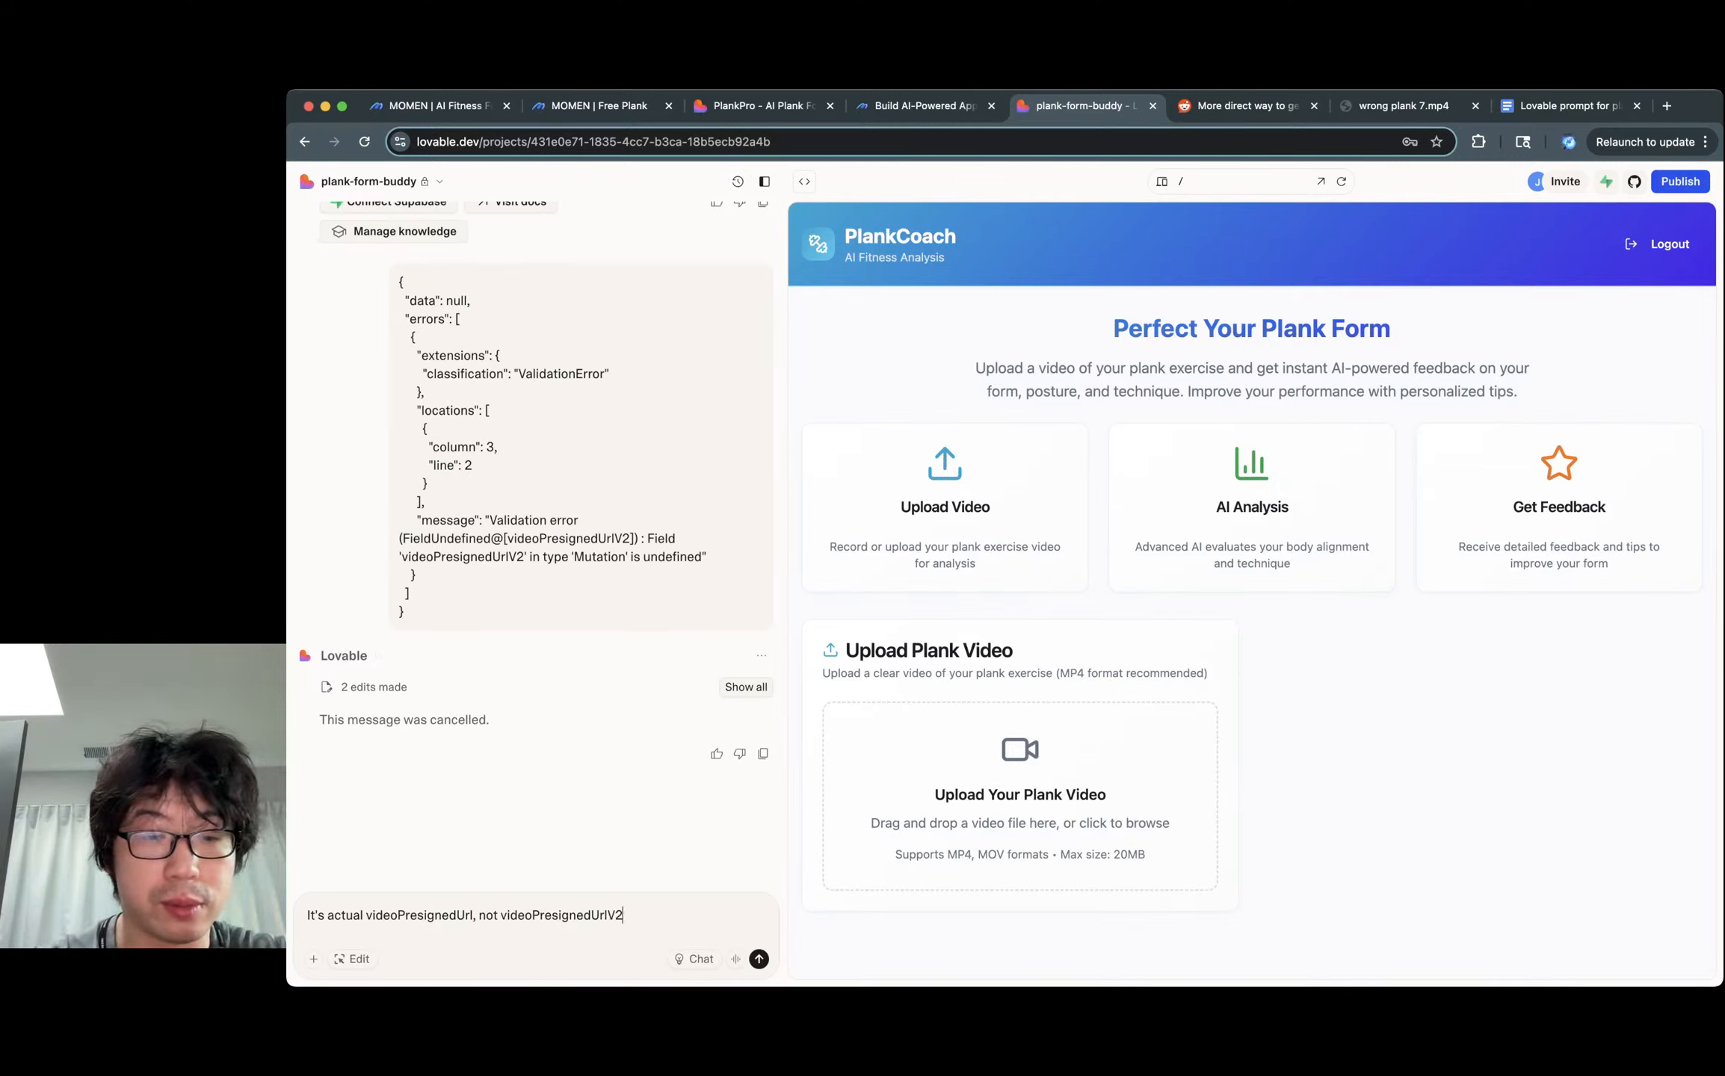
key("shift+Return")
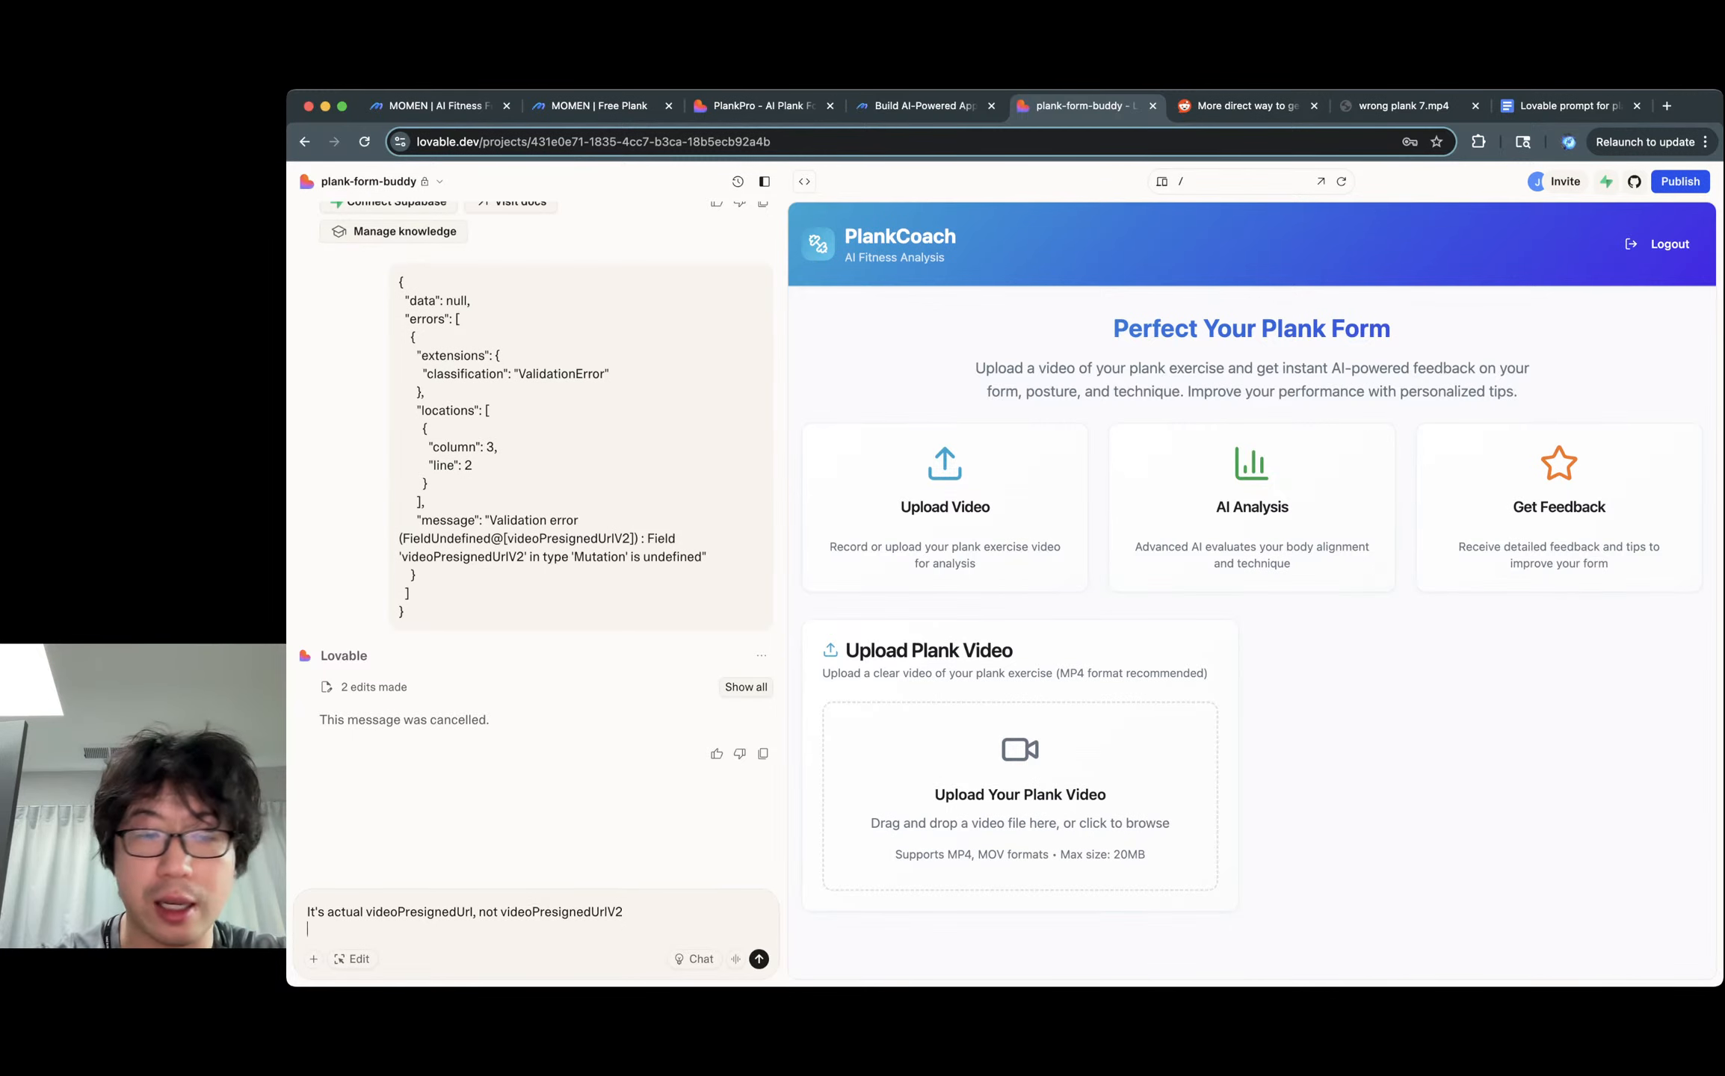
key("super+alt+i")
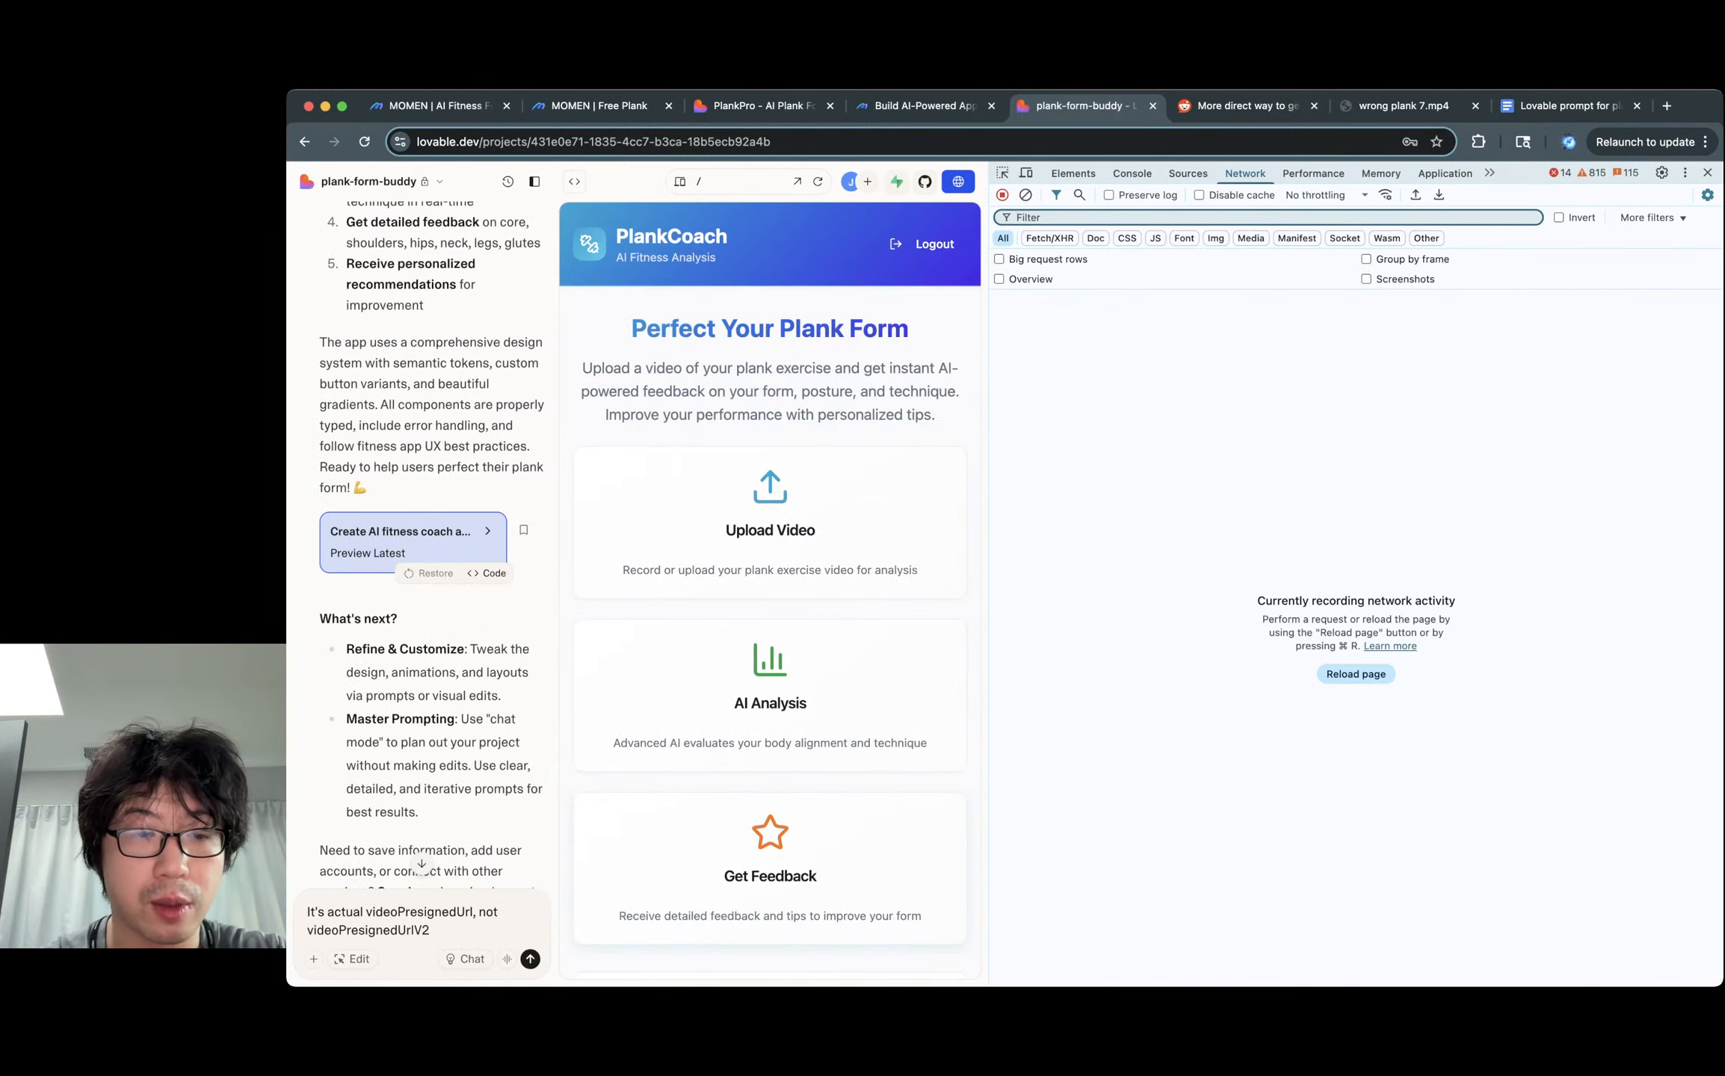
key("super+a")
key("super+c")
key("BackSpace")
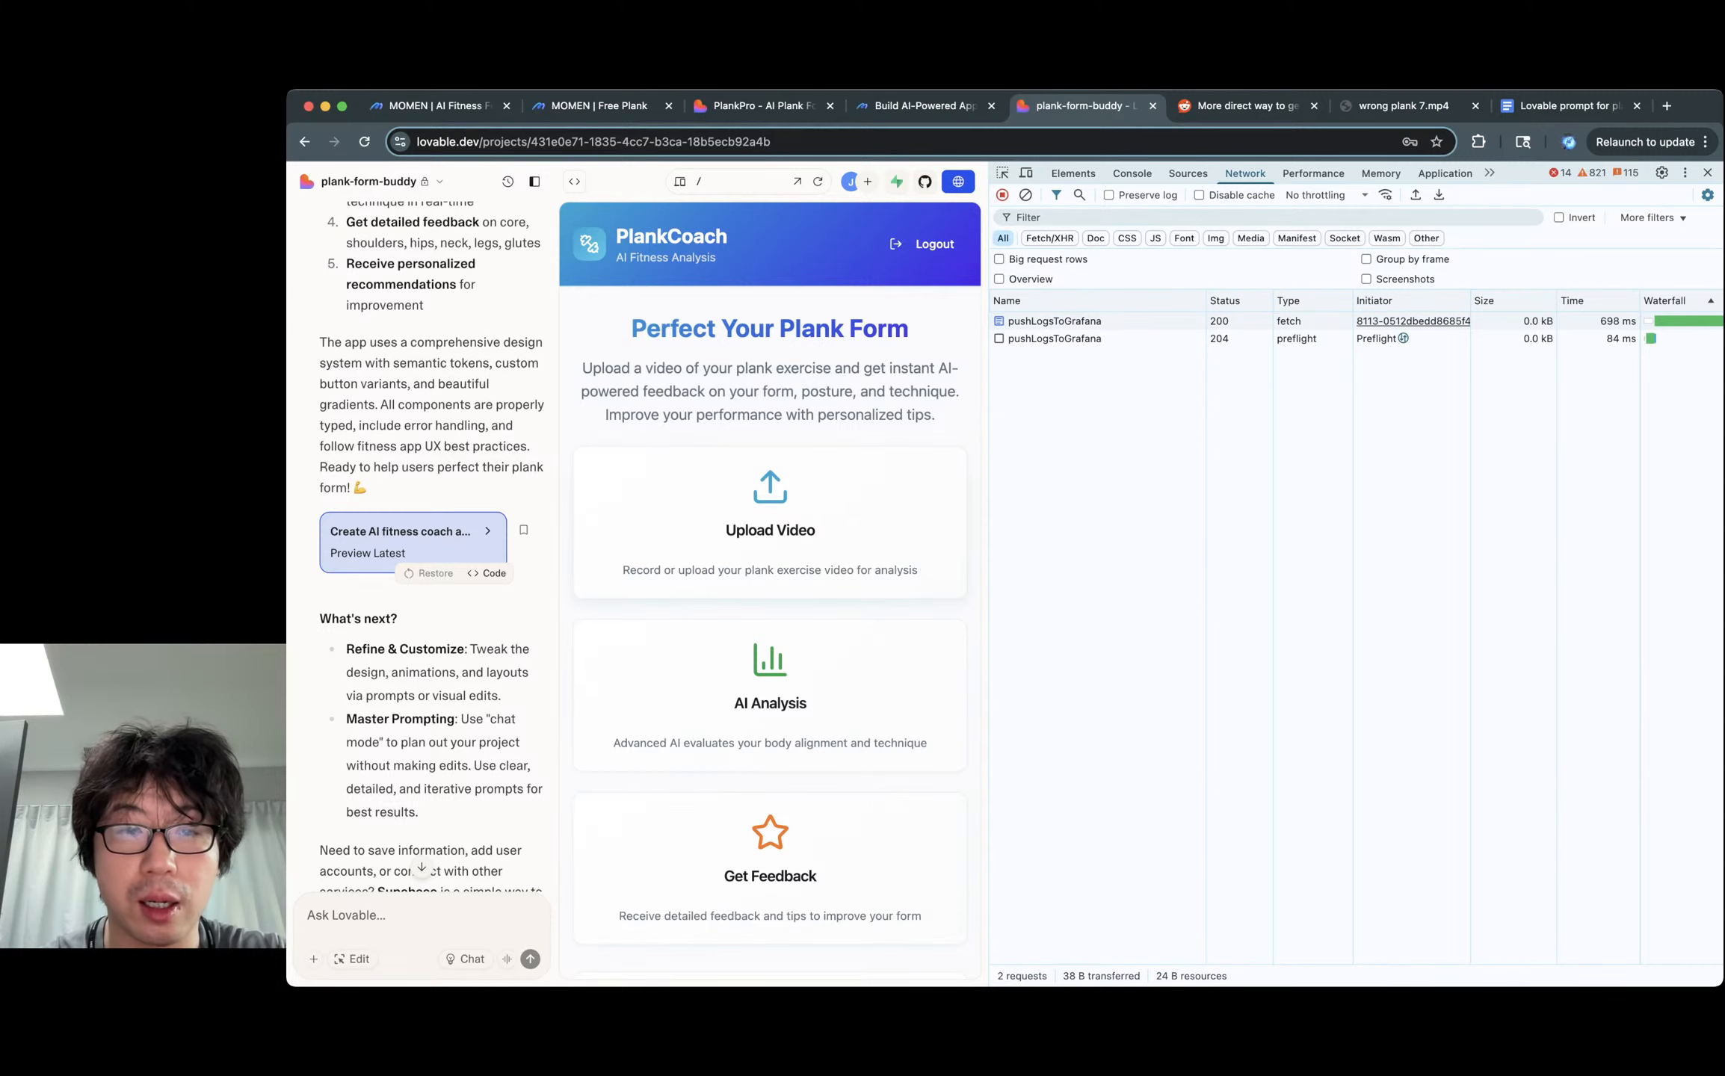
Re-upload wrong plank 7.mp4 with Upload & Analyze to reproduce the error.
scroll(770, 583, "down", 5)
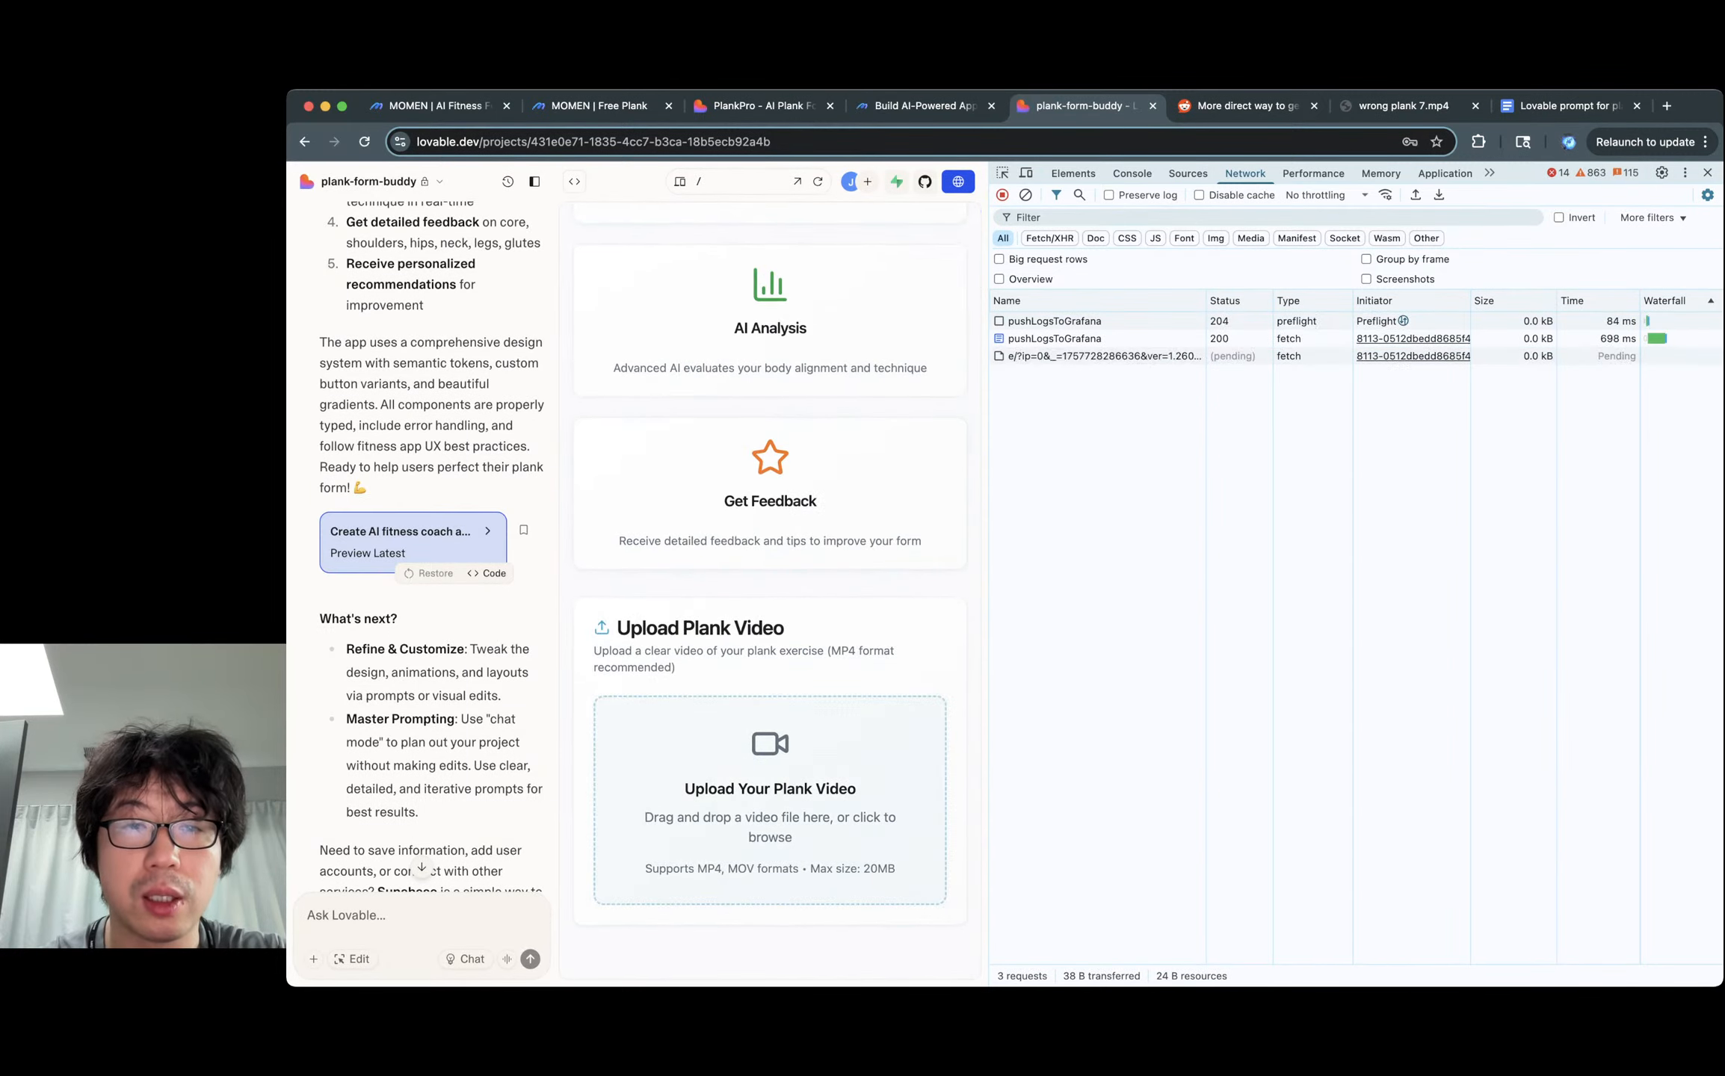
left_click(770, 800)
key("Return")
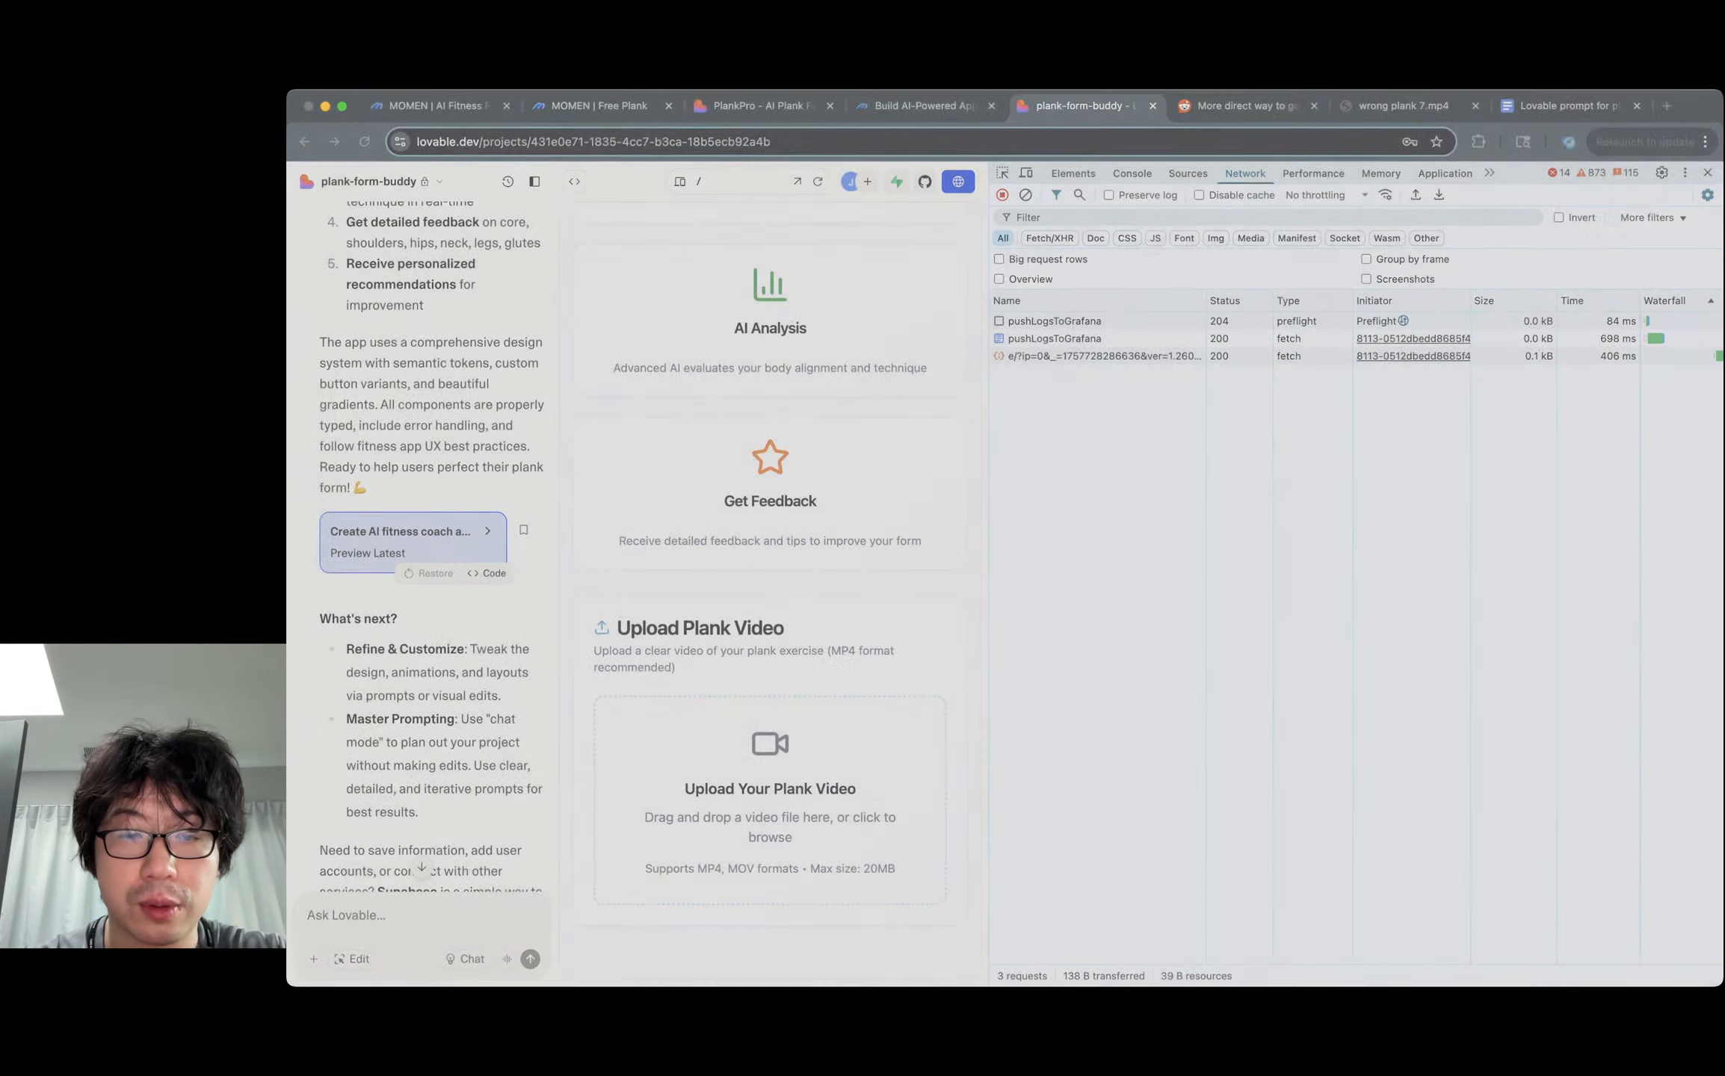
left_click(770, 868)
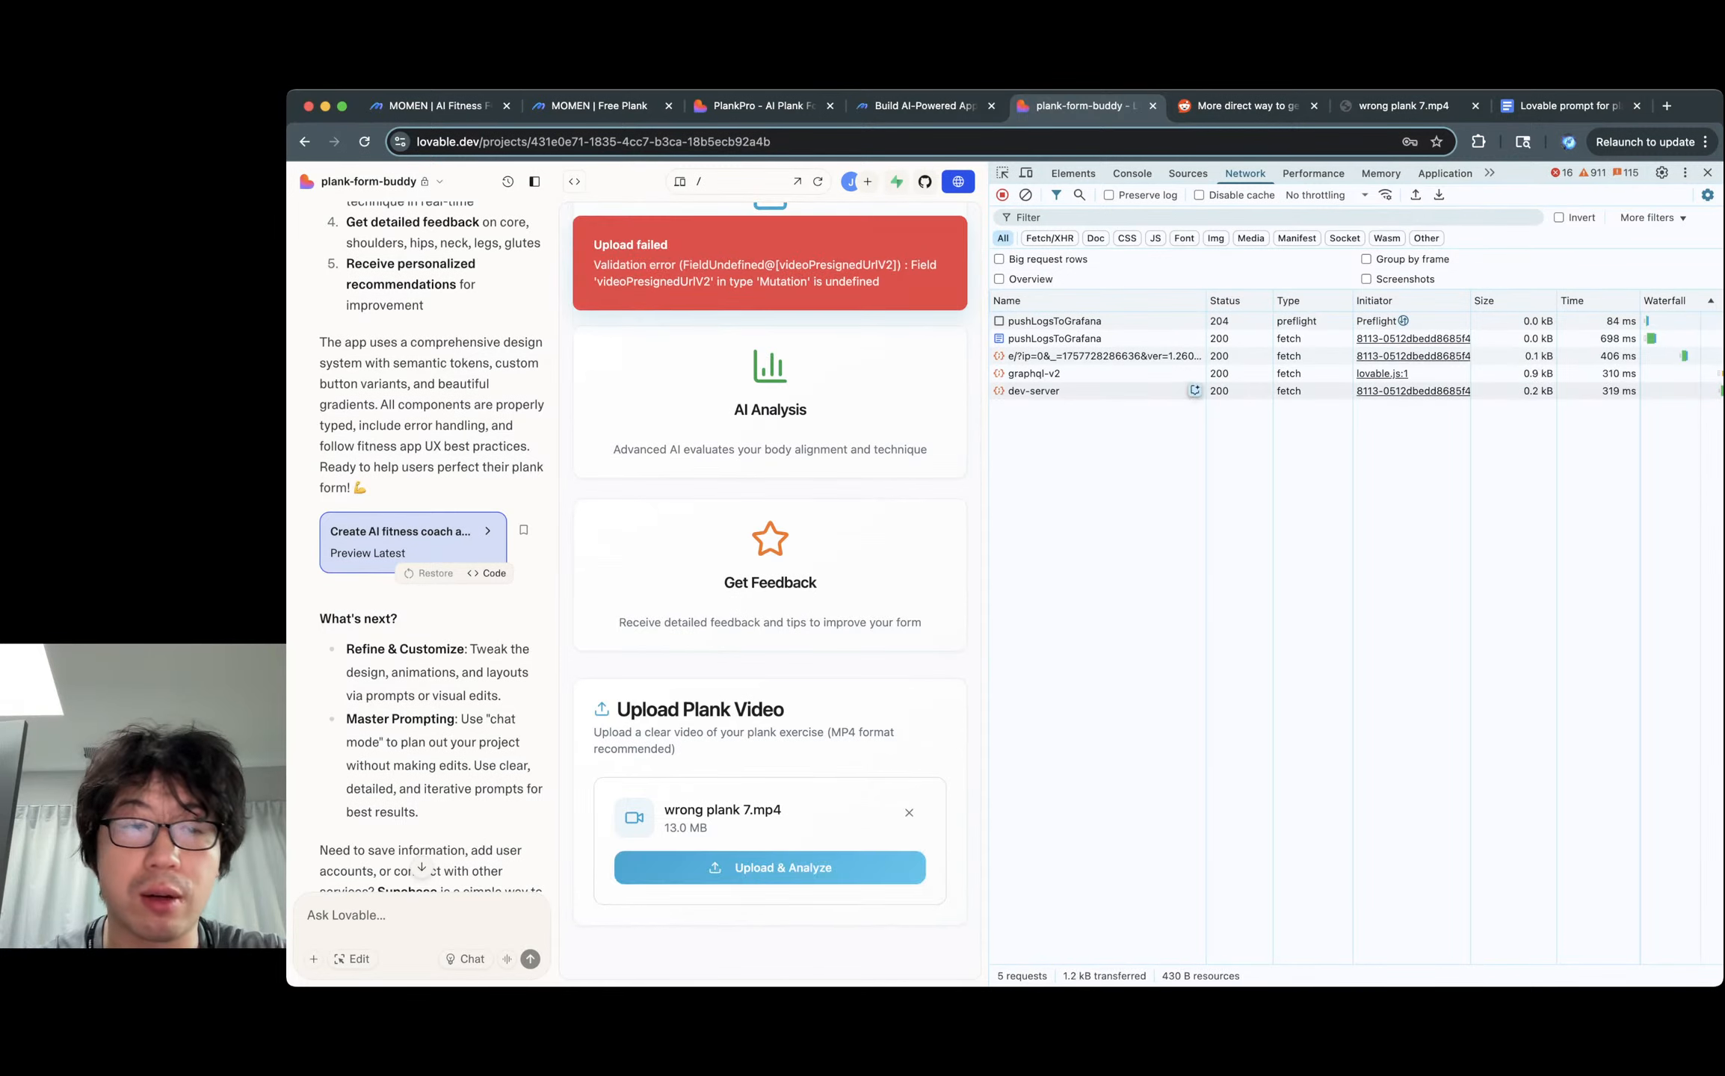
Paste the correction back and send it with the console error stack trace.
left_click(418, 915)
key("super+v")
key("shift+Return")
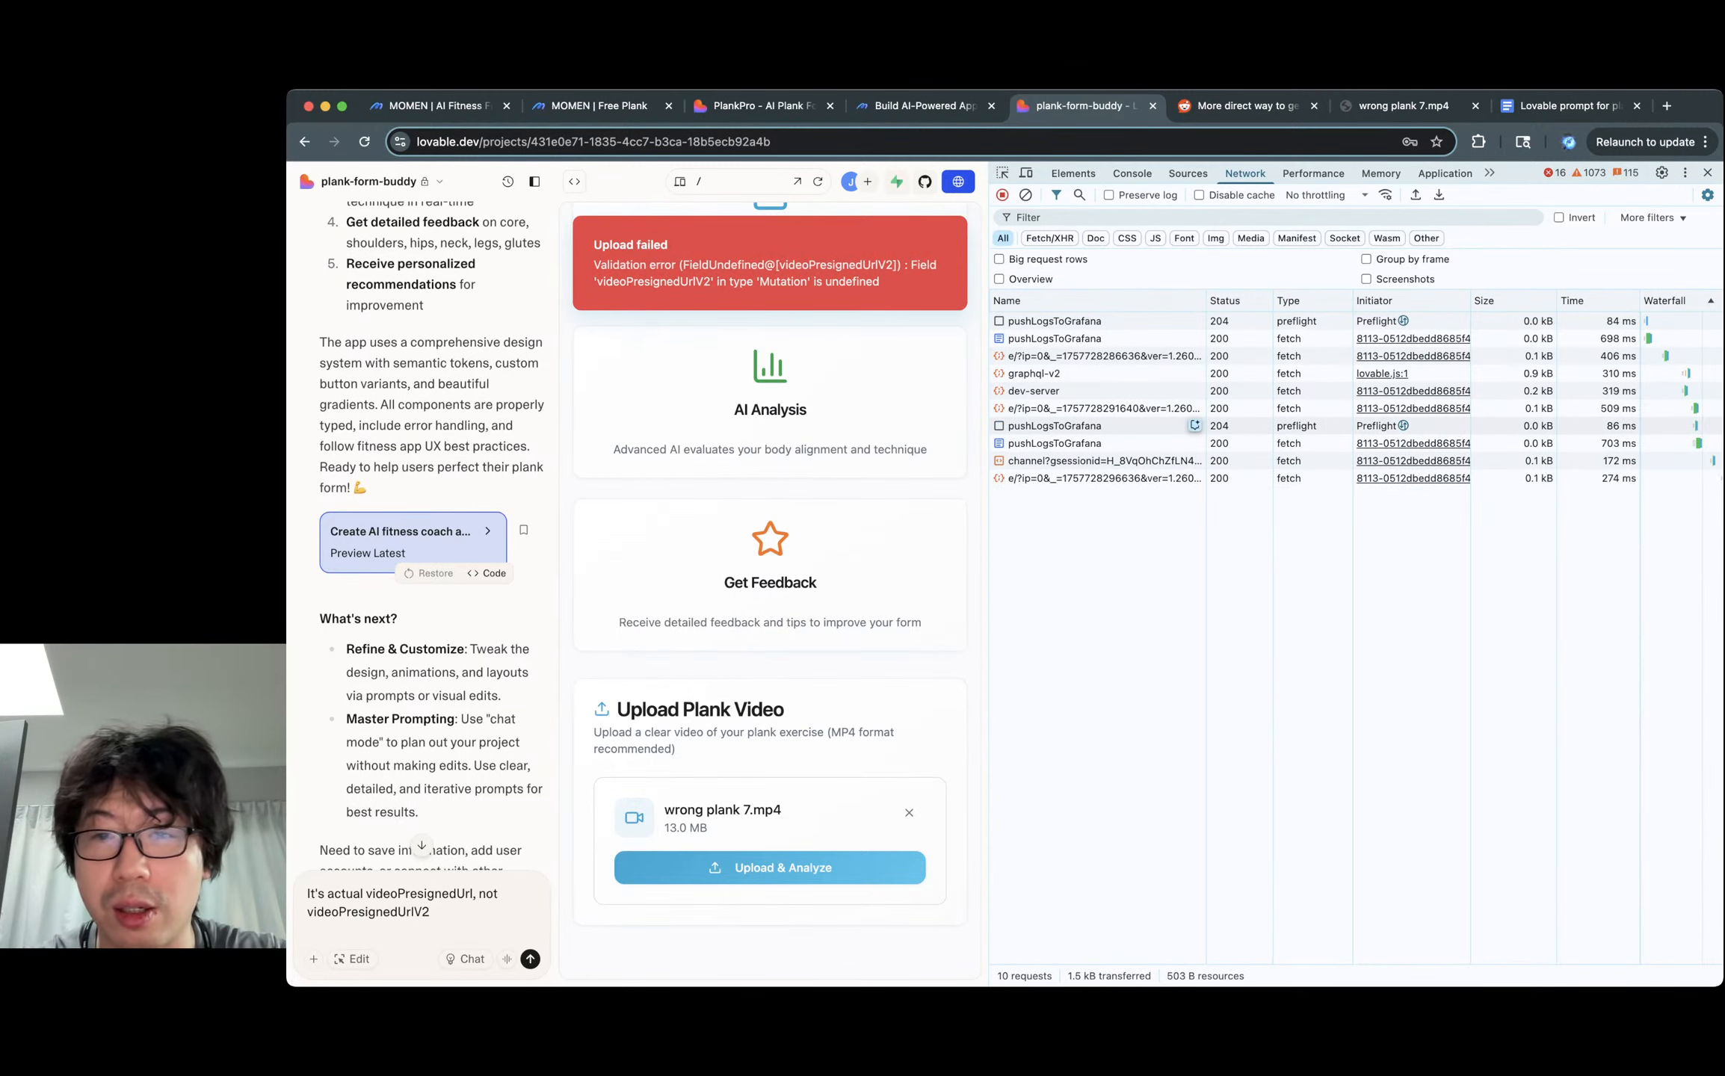
left_click(1132, 173)
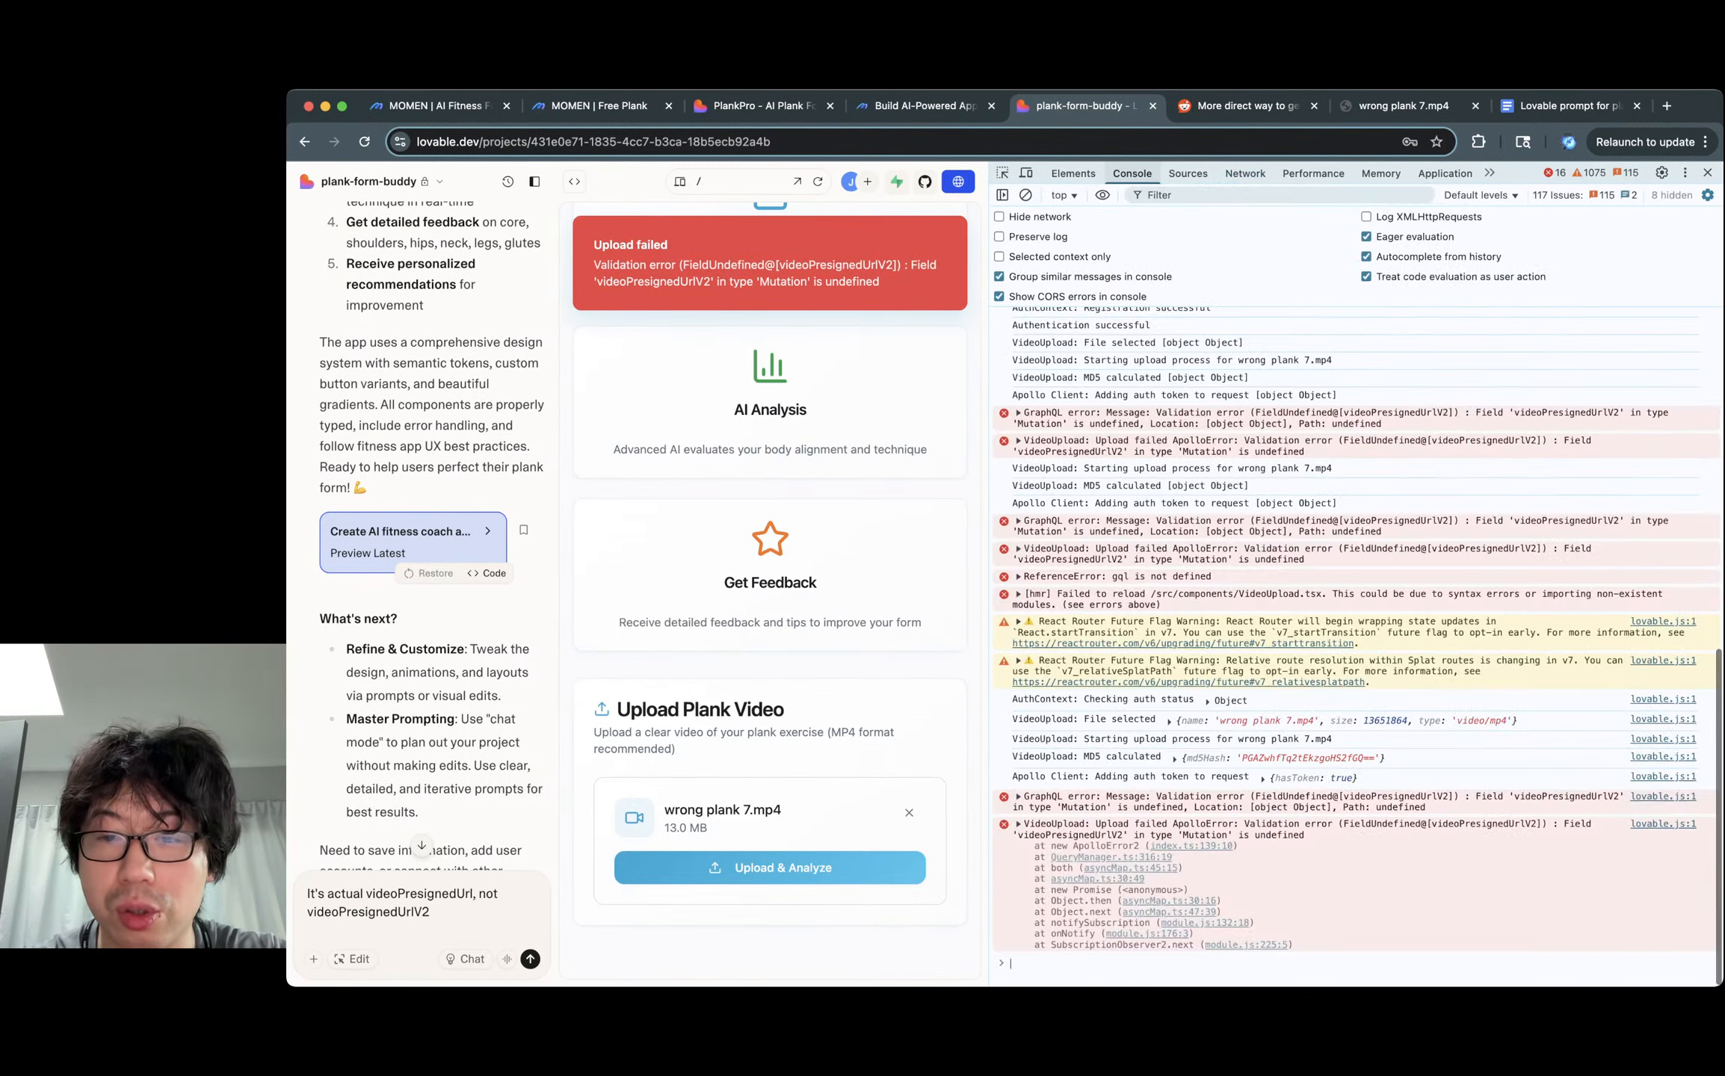
triple_click(1112, 824)
scroll(1112, 824, "down", 1)
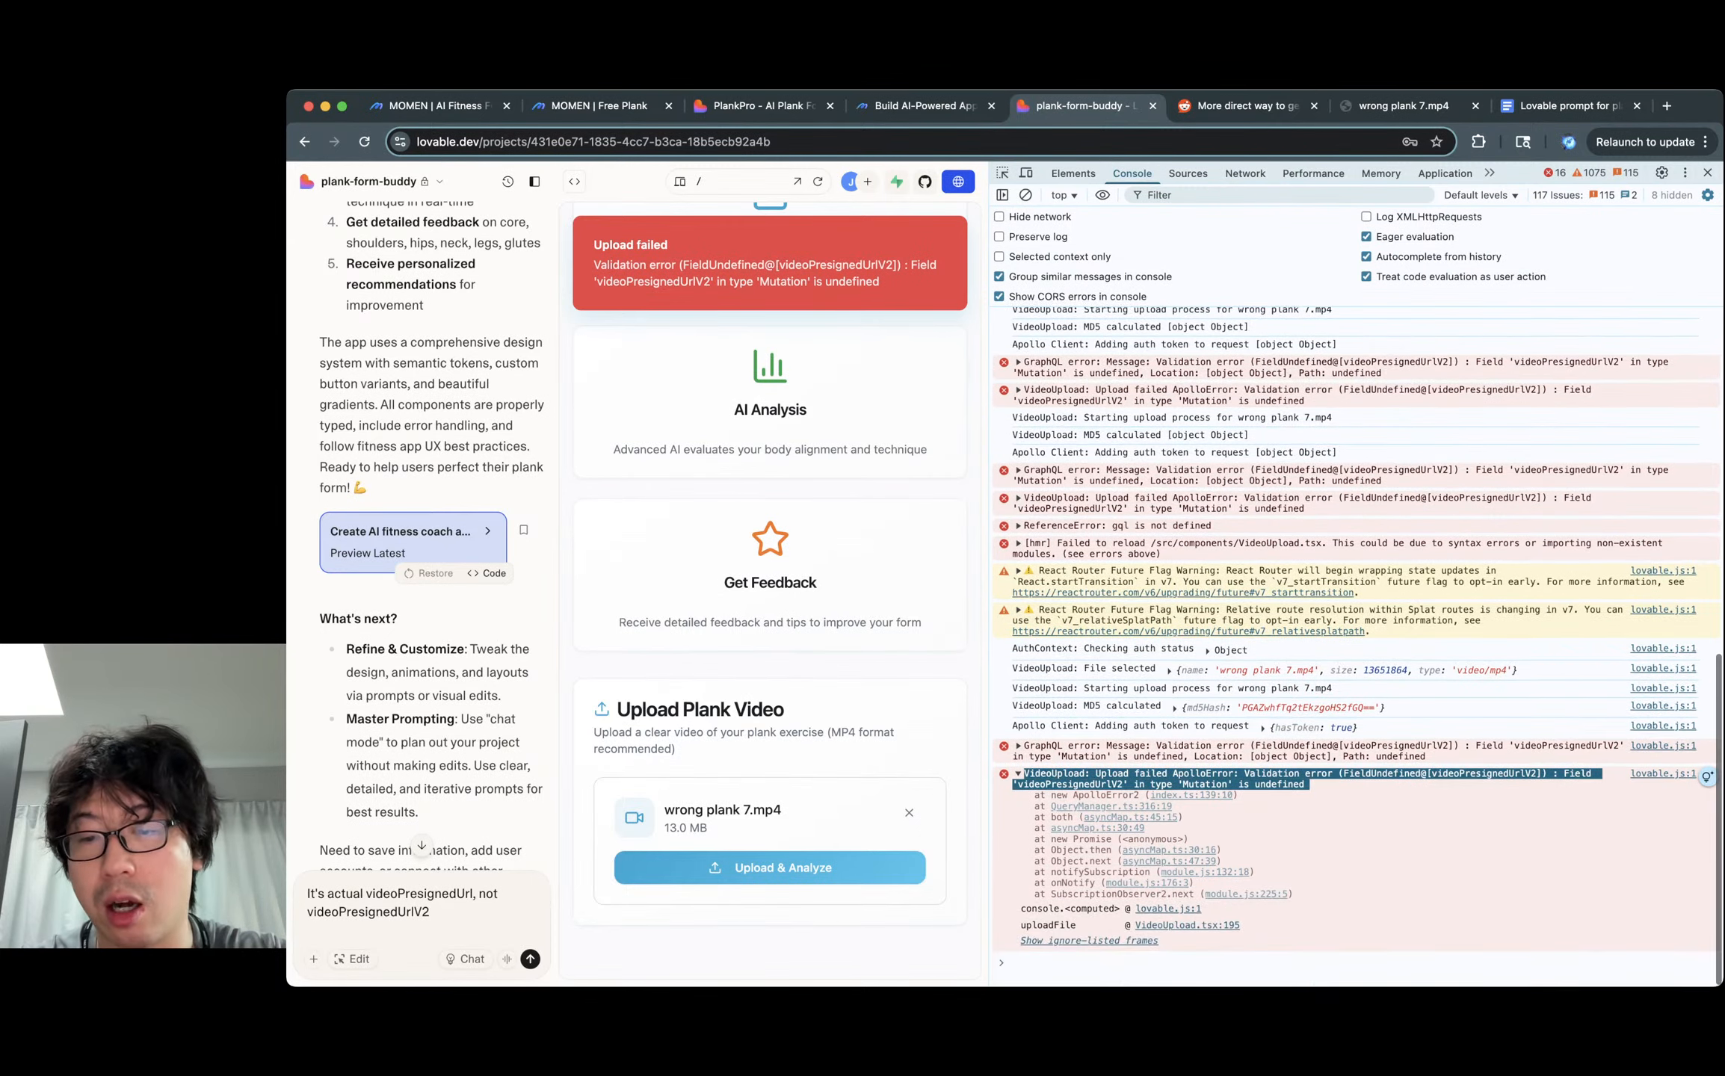
left_click(1294, 899, "shift")
key("super+c")
scroll(1356, 635, "down", 1)
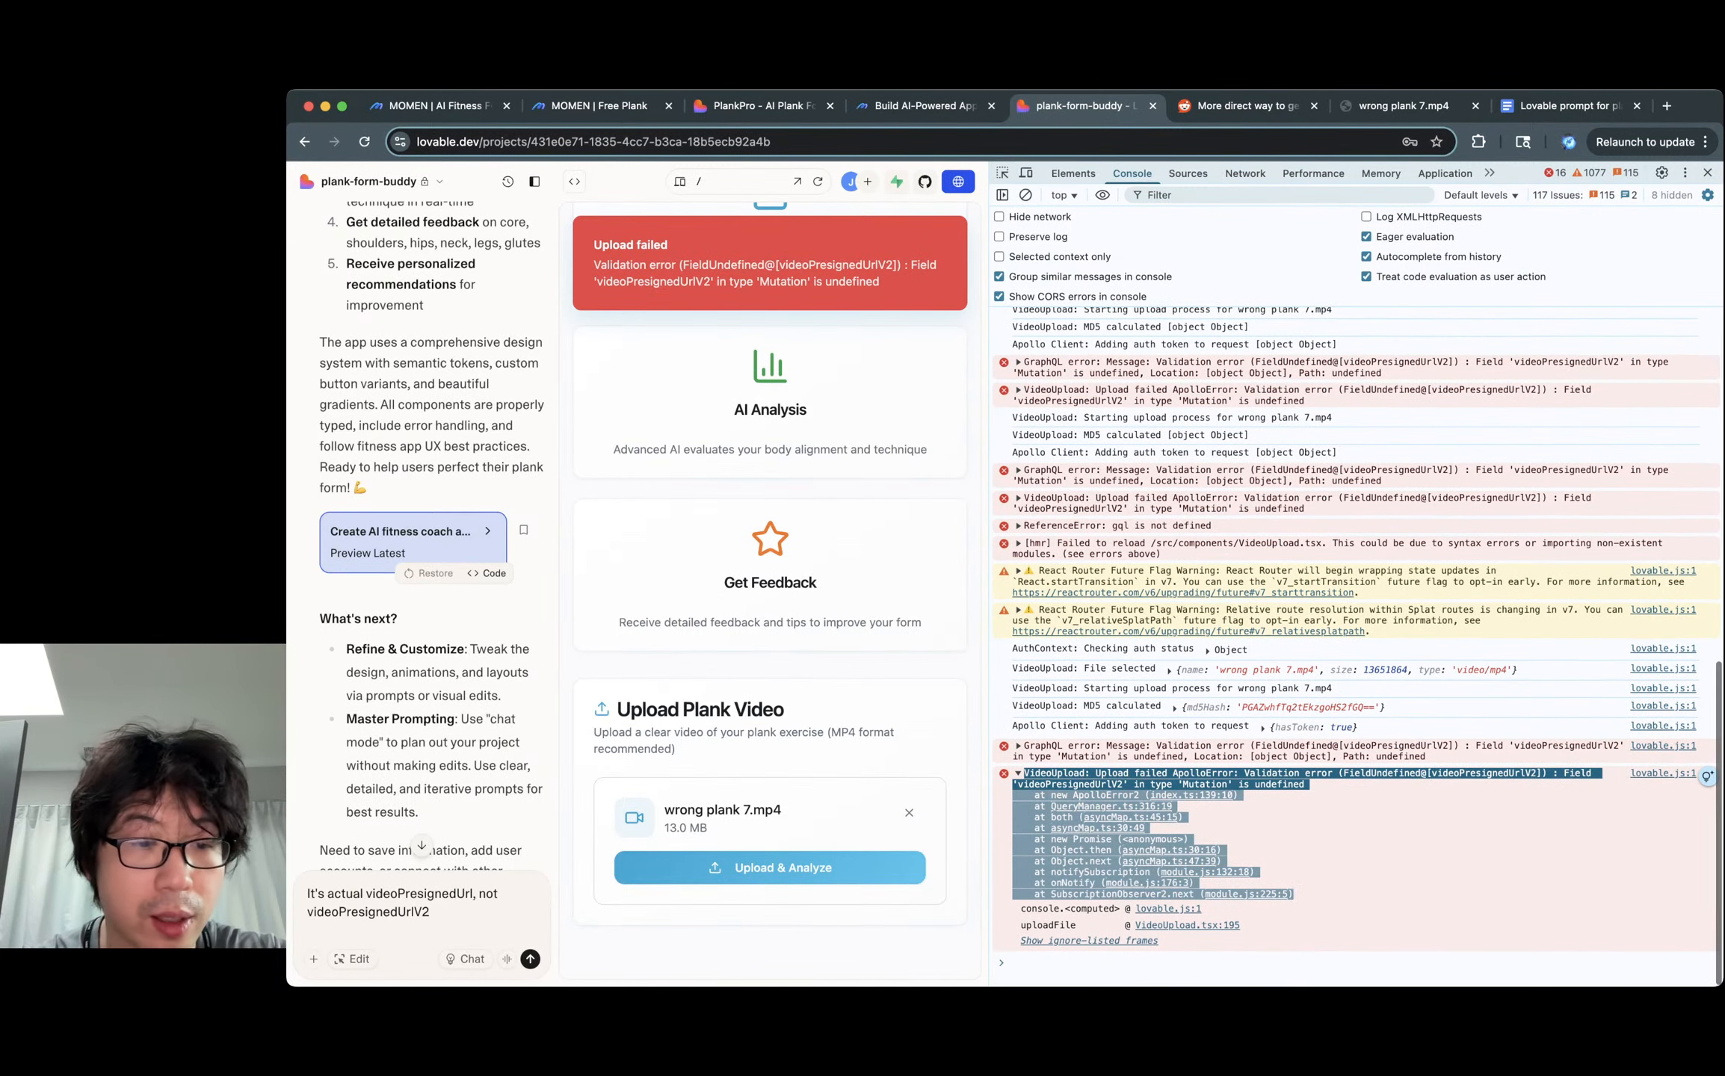
key("super+v")
key("Return")
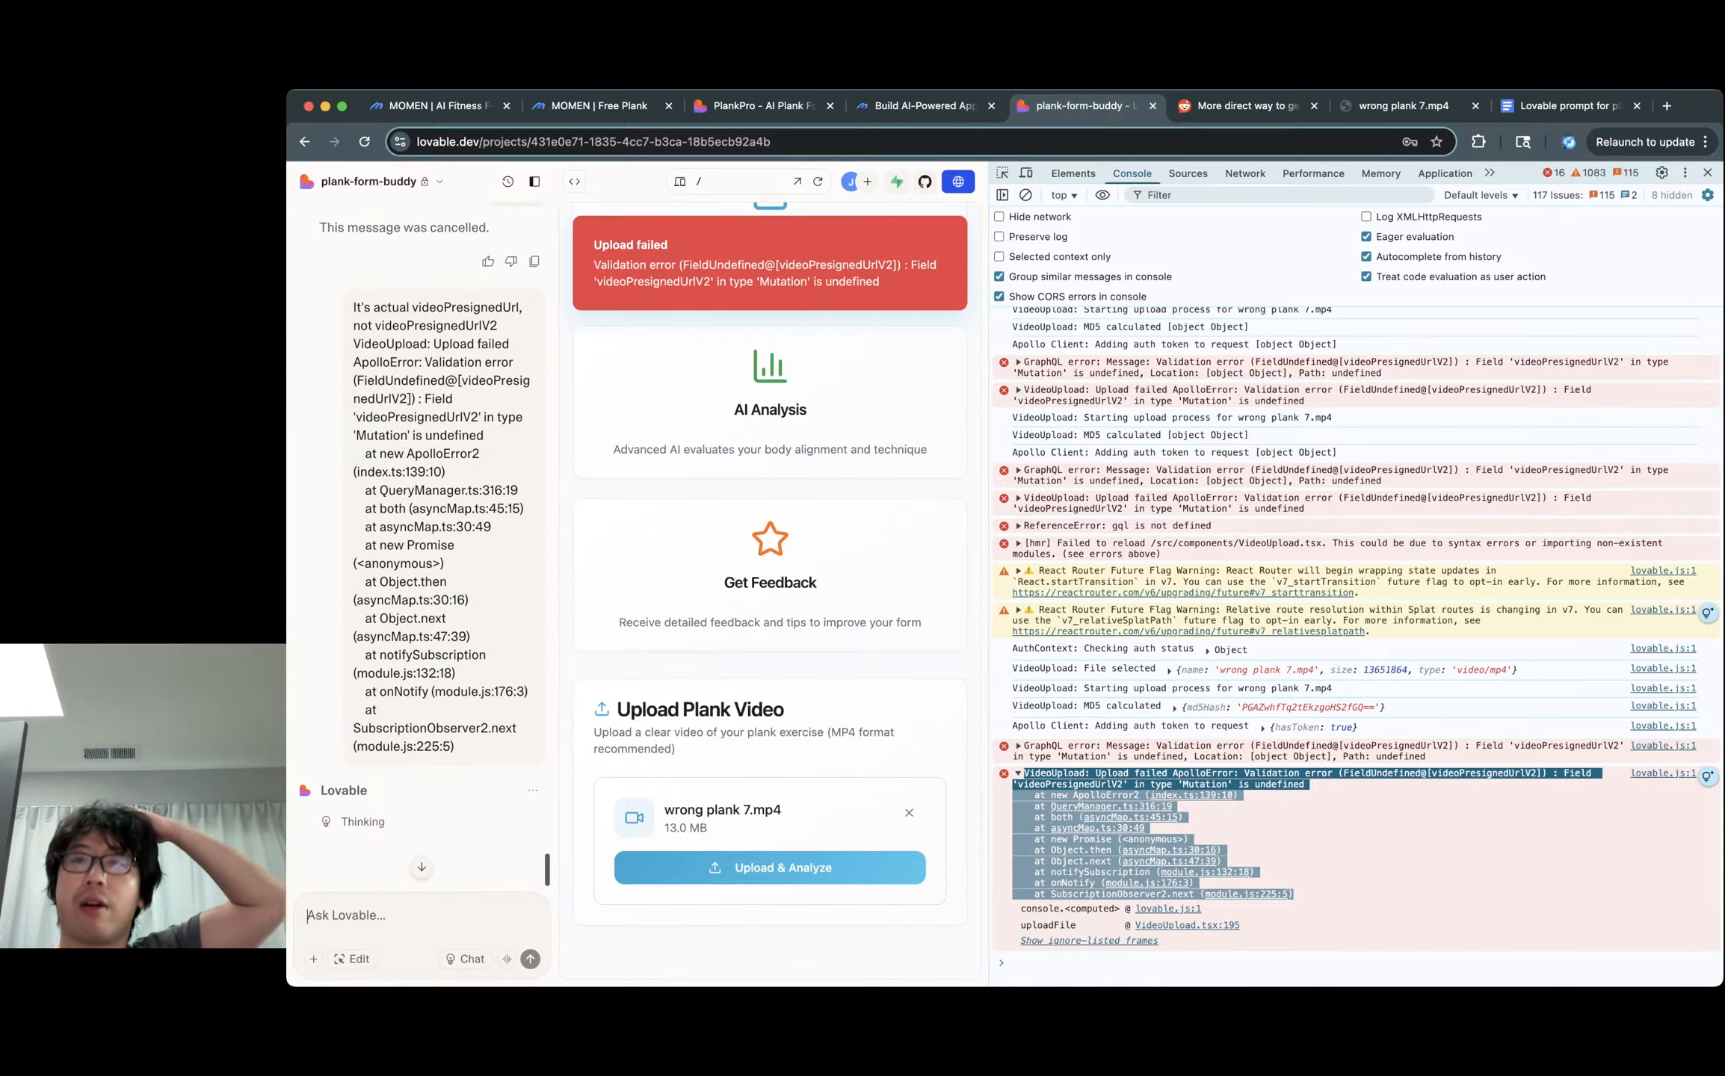
Close DevTools and open the code view on src/services/UploadService.ts once Lovable finishes.
left_click(1707, 172)
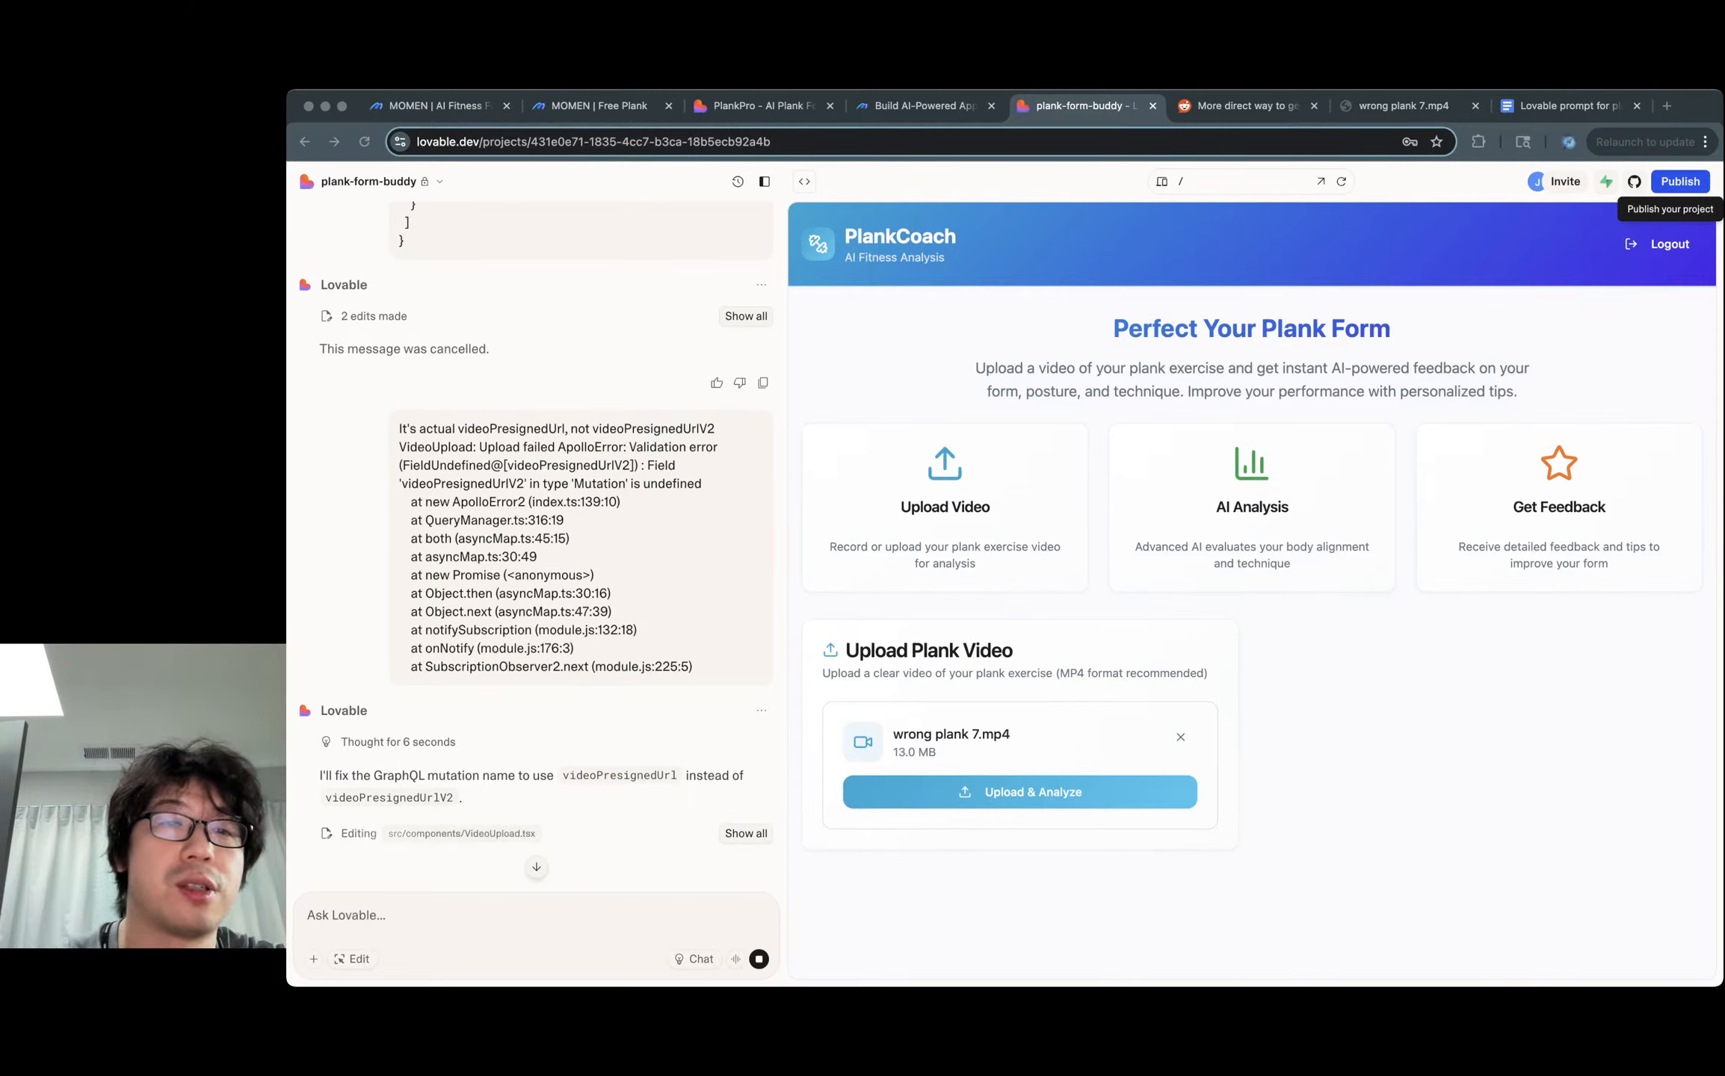
key("super+Tab")
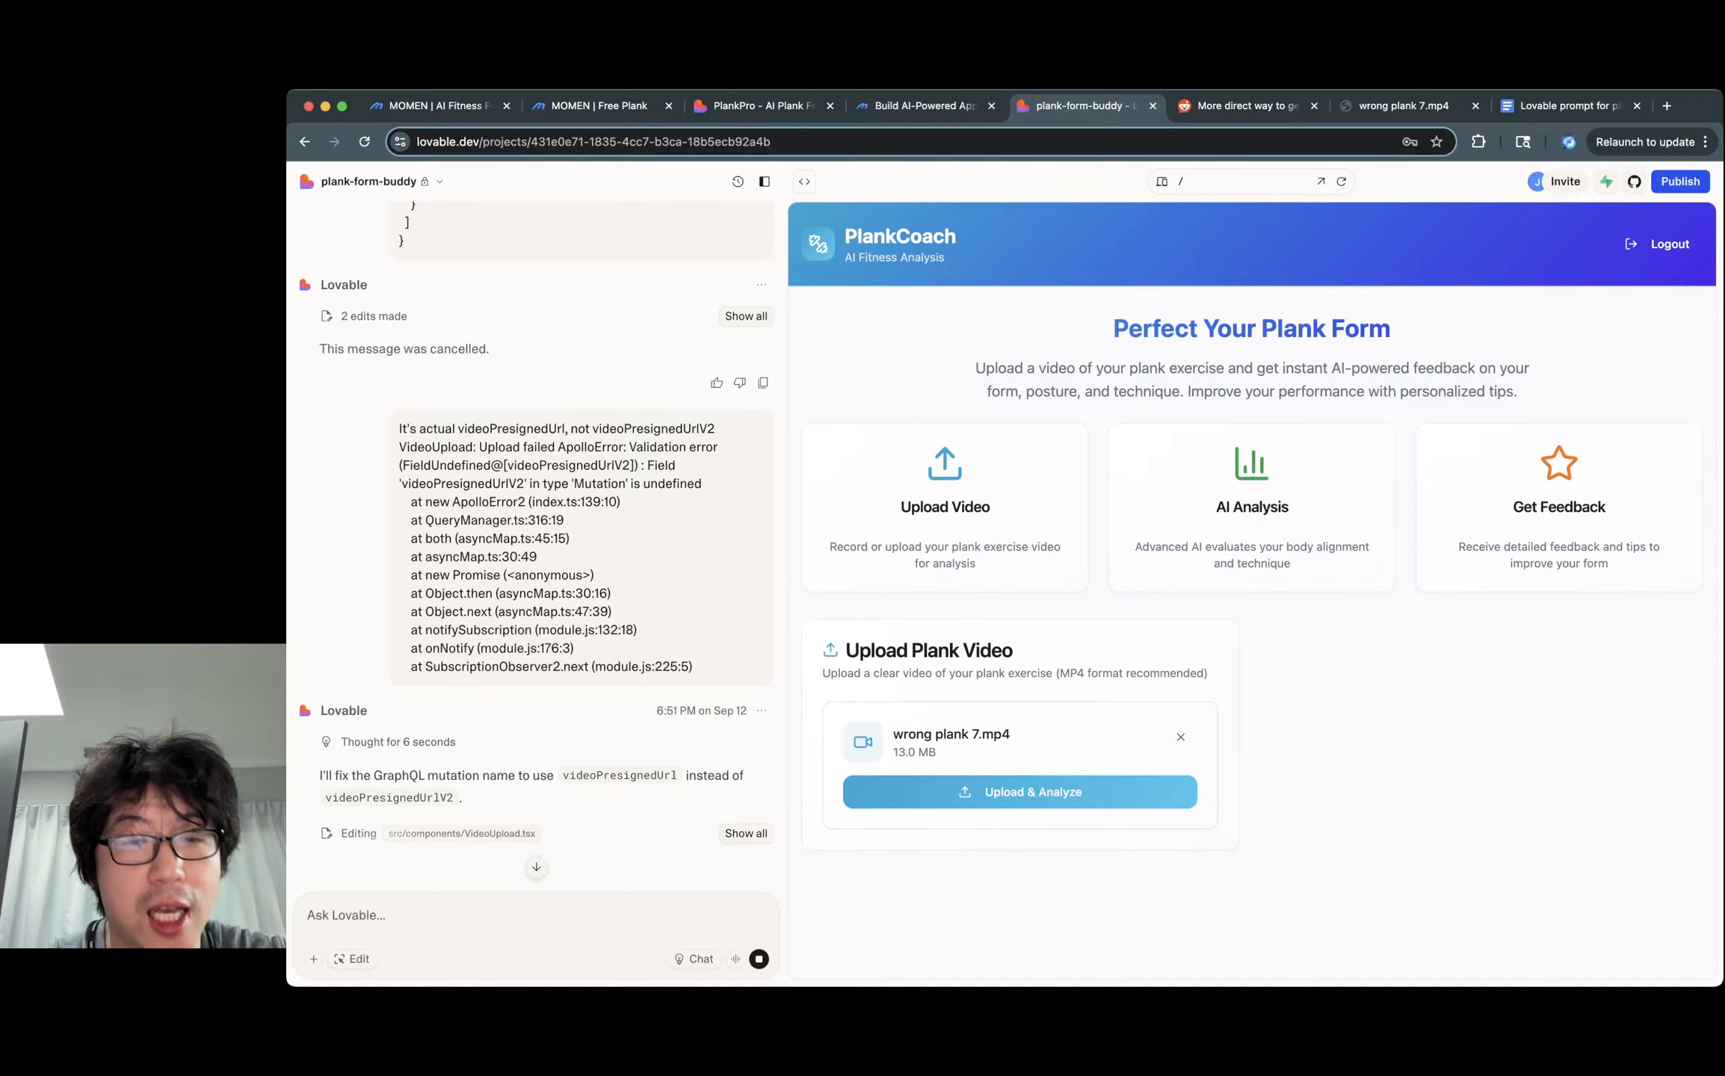
scroll(536, 568, "down", 3)
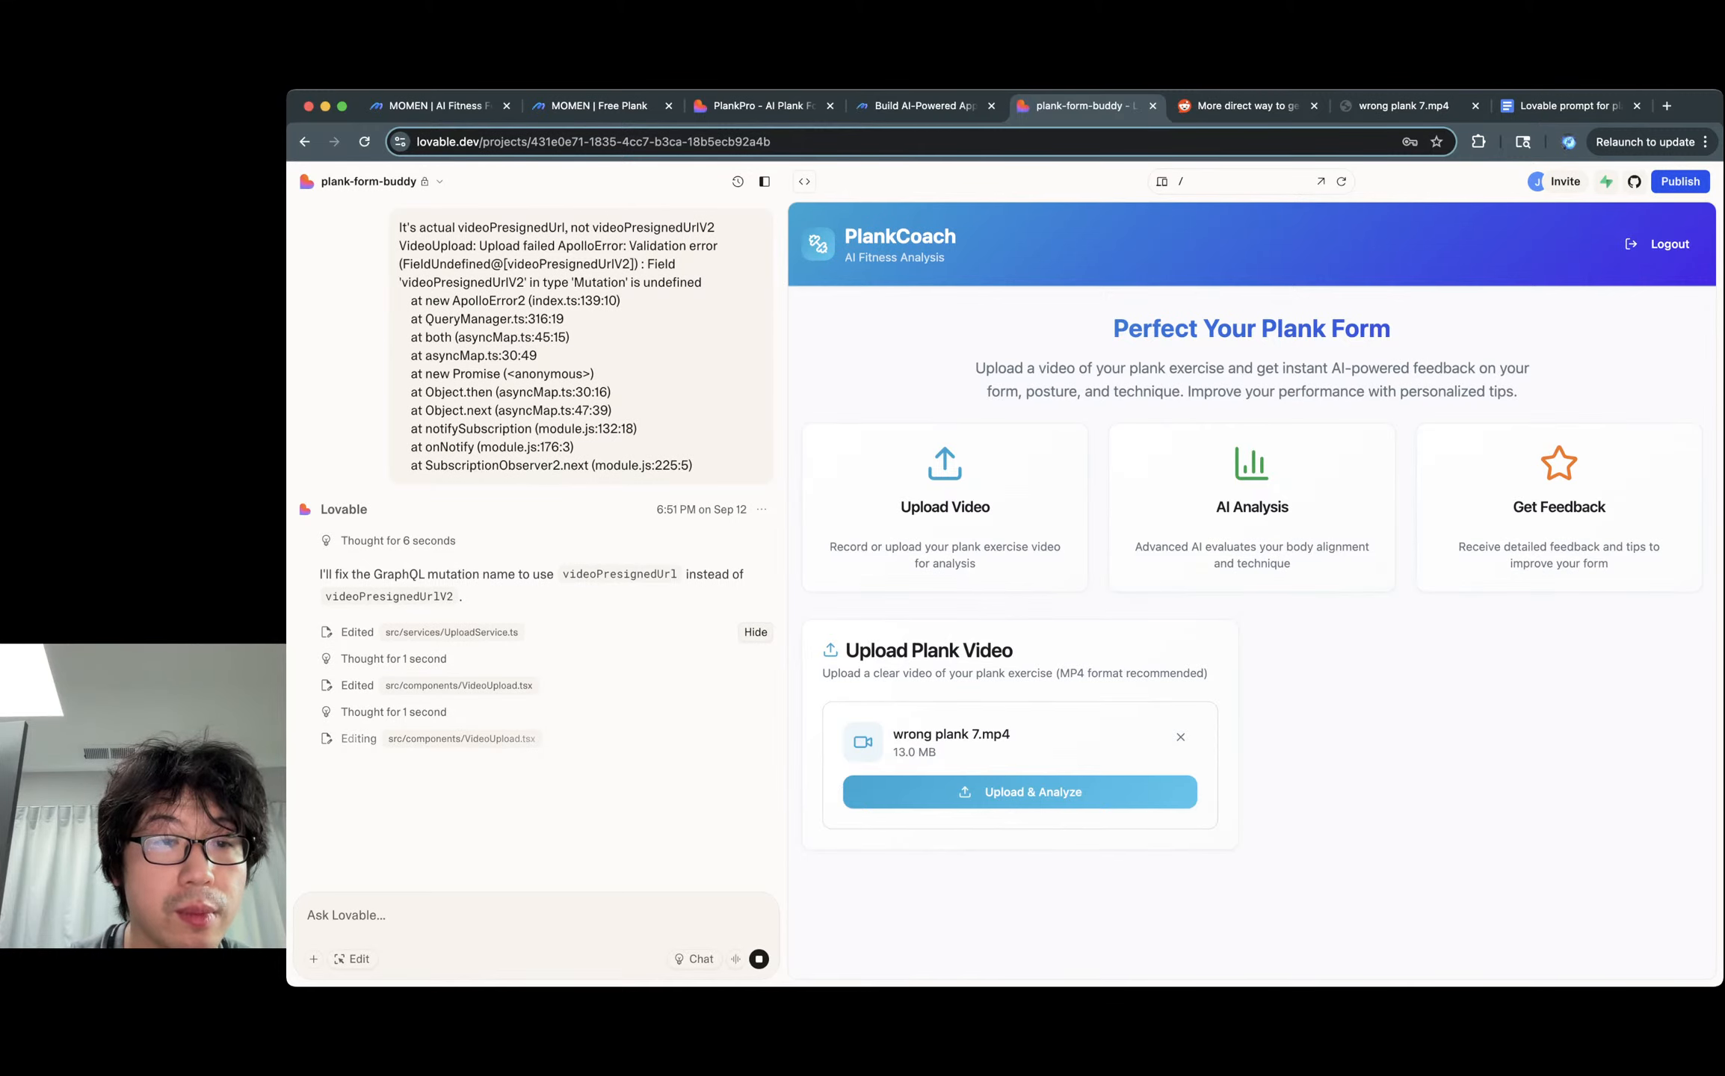
left_click(452, 632)
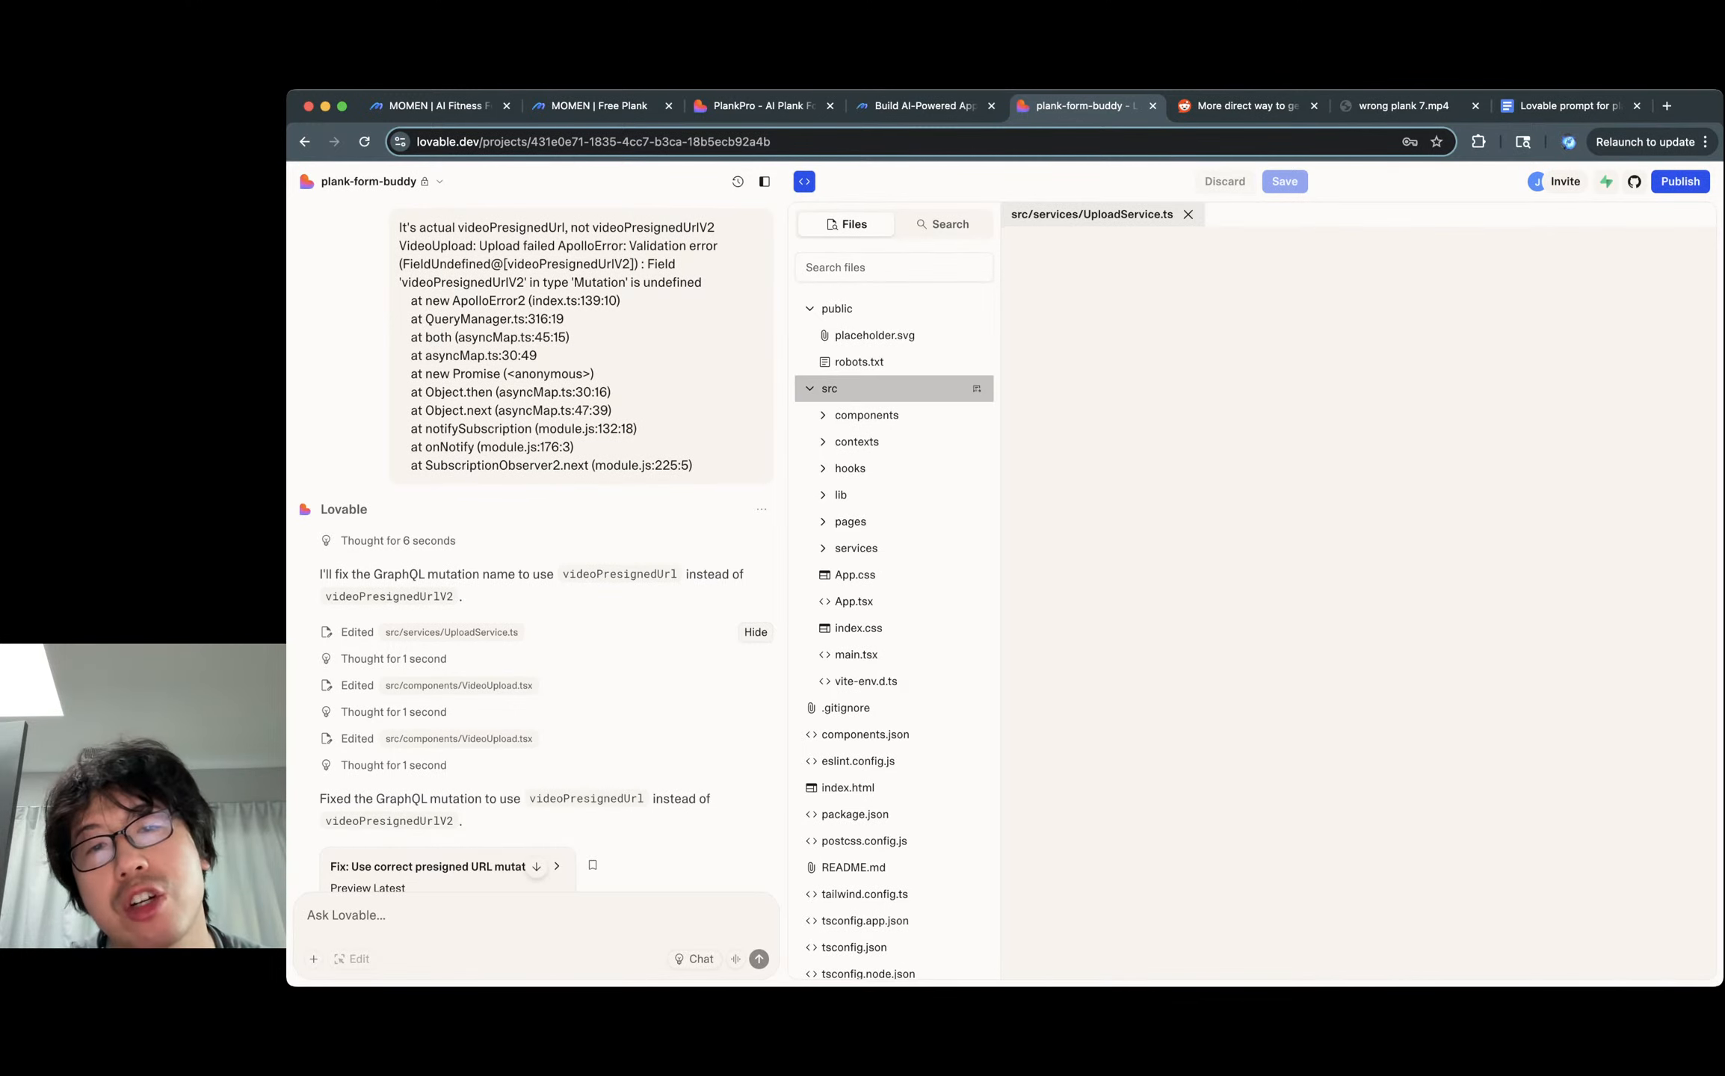
Look over public/robots.txt in the file tree, then switch back to the PlankCoach preview.
left_click(859, 362)
left_click(1046, 414)
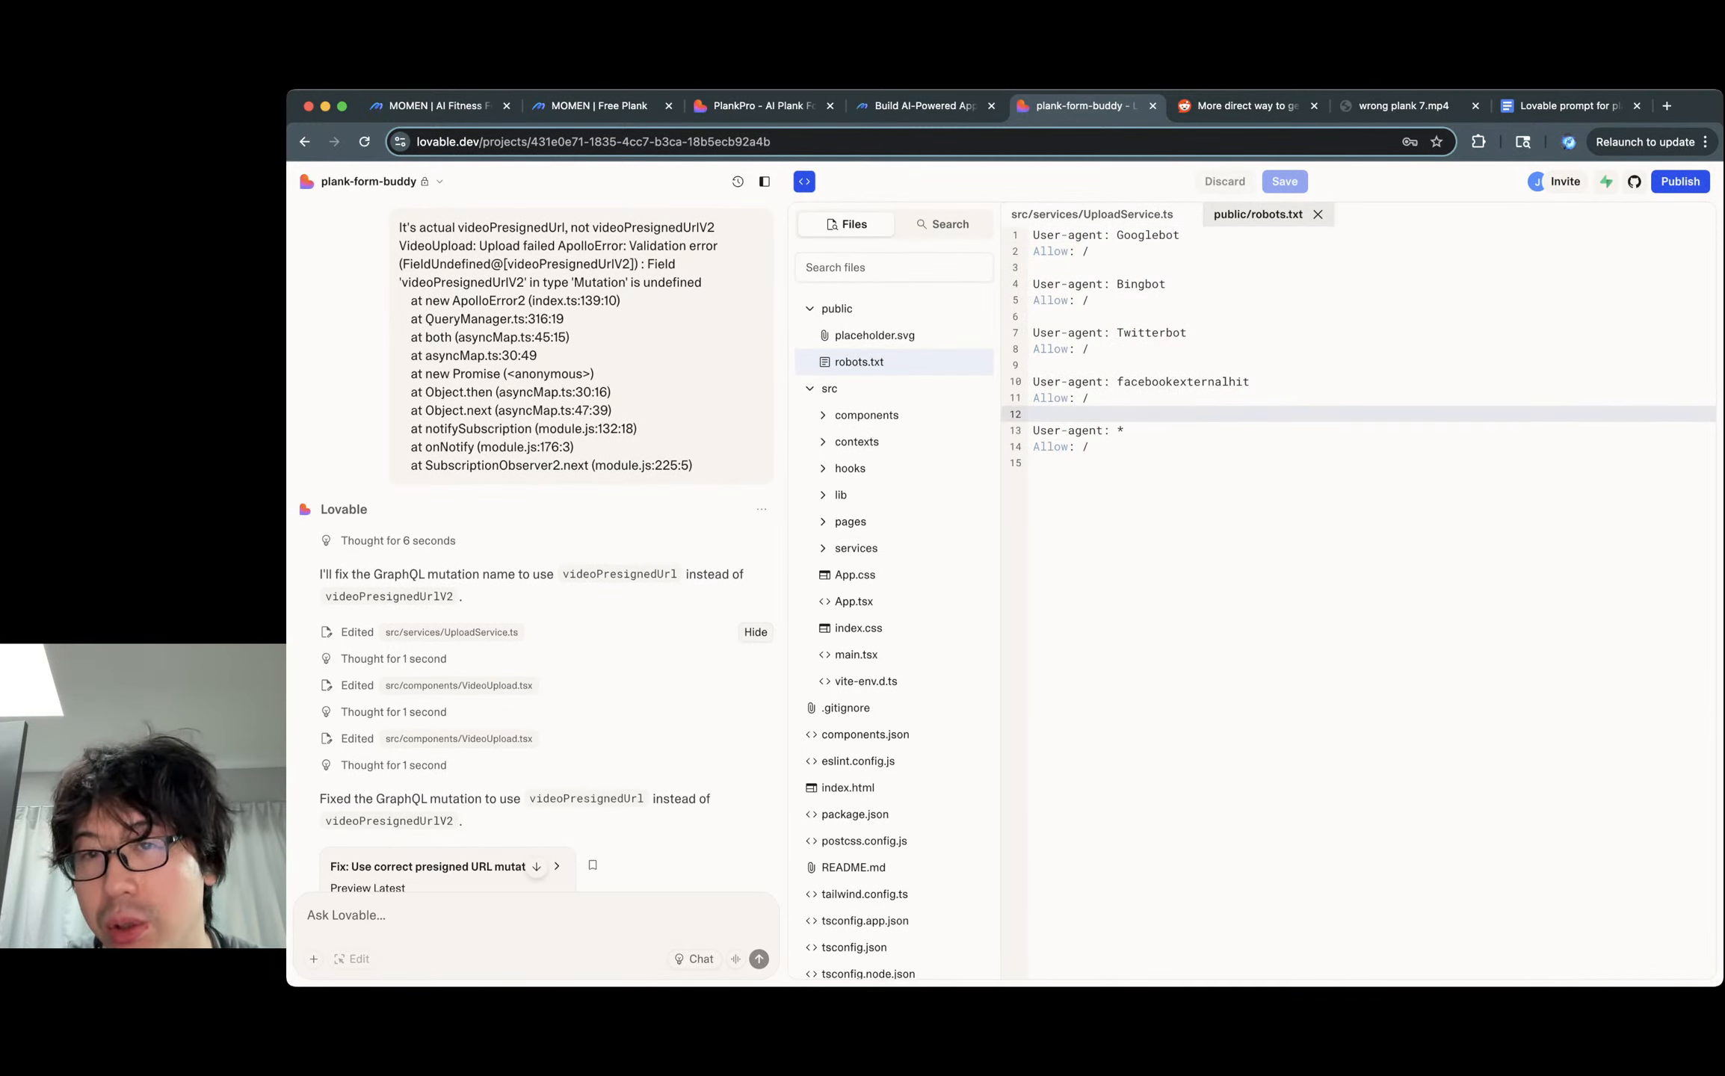
left_click(1103, 430)
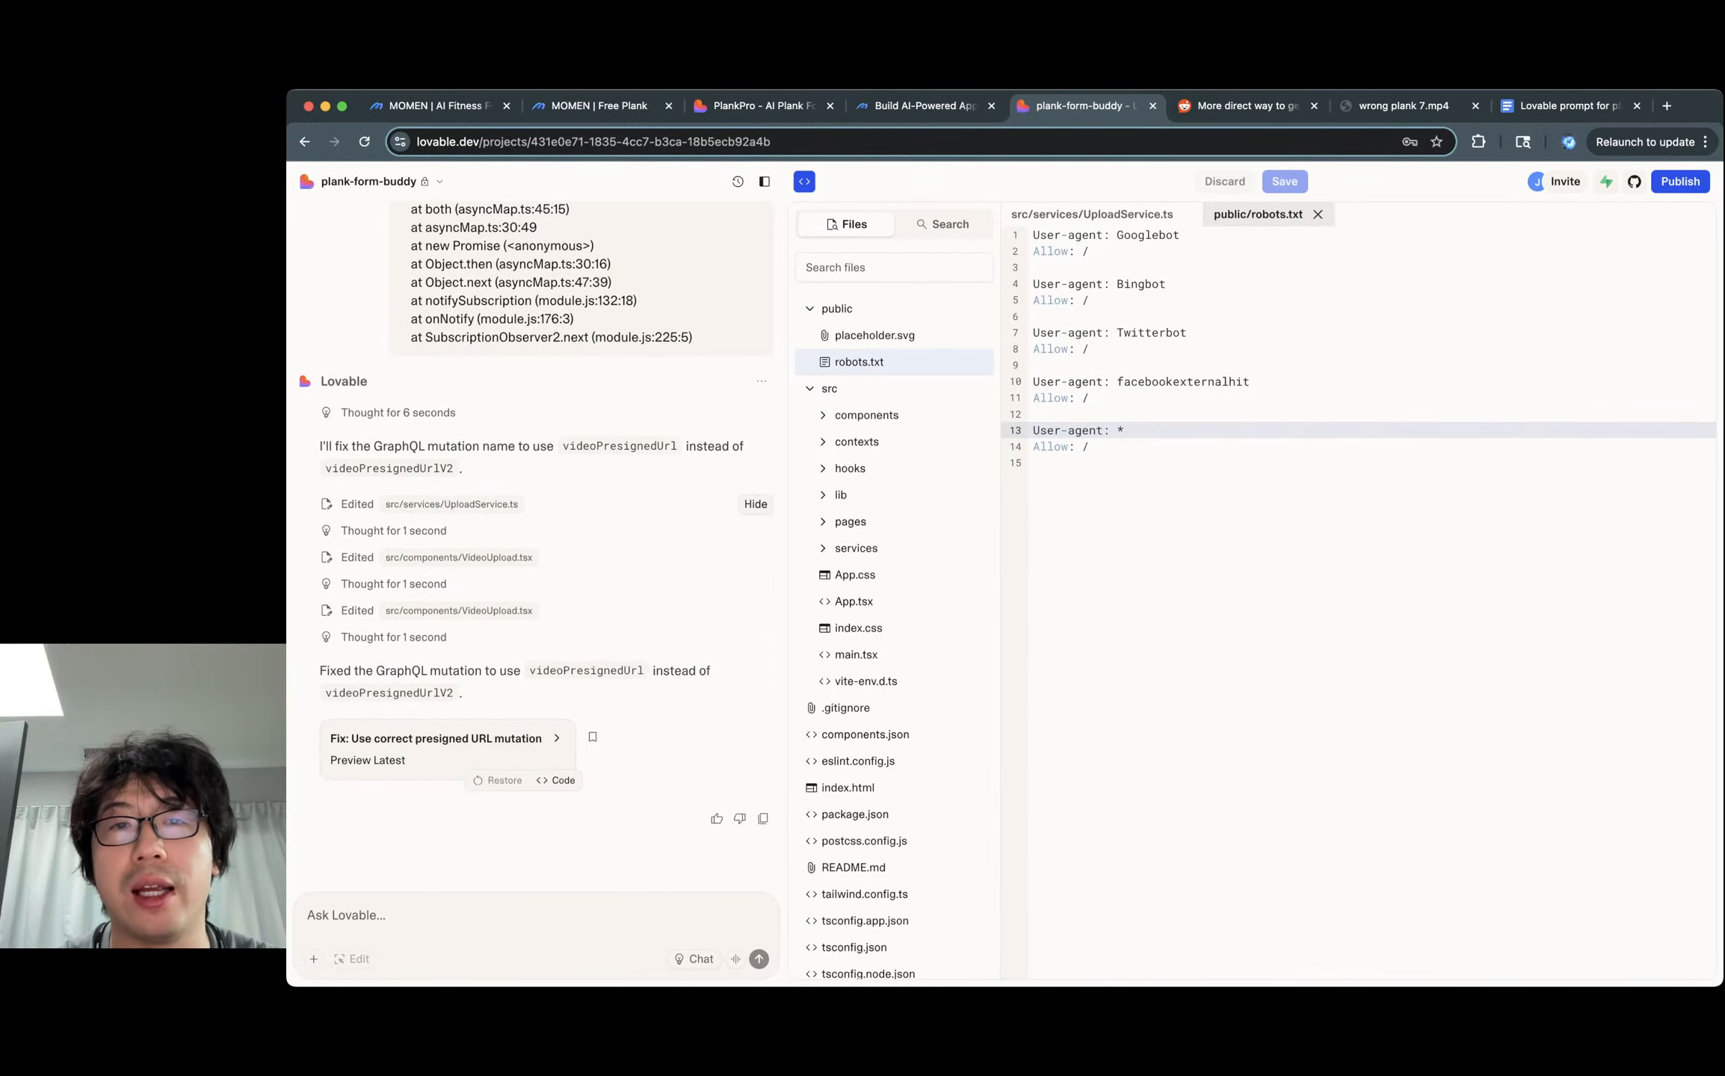
left_click(804, 181)
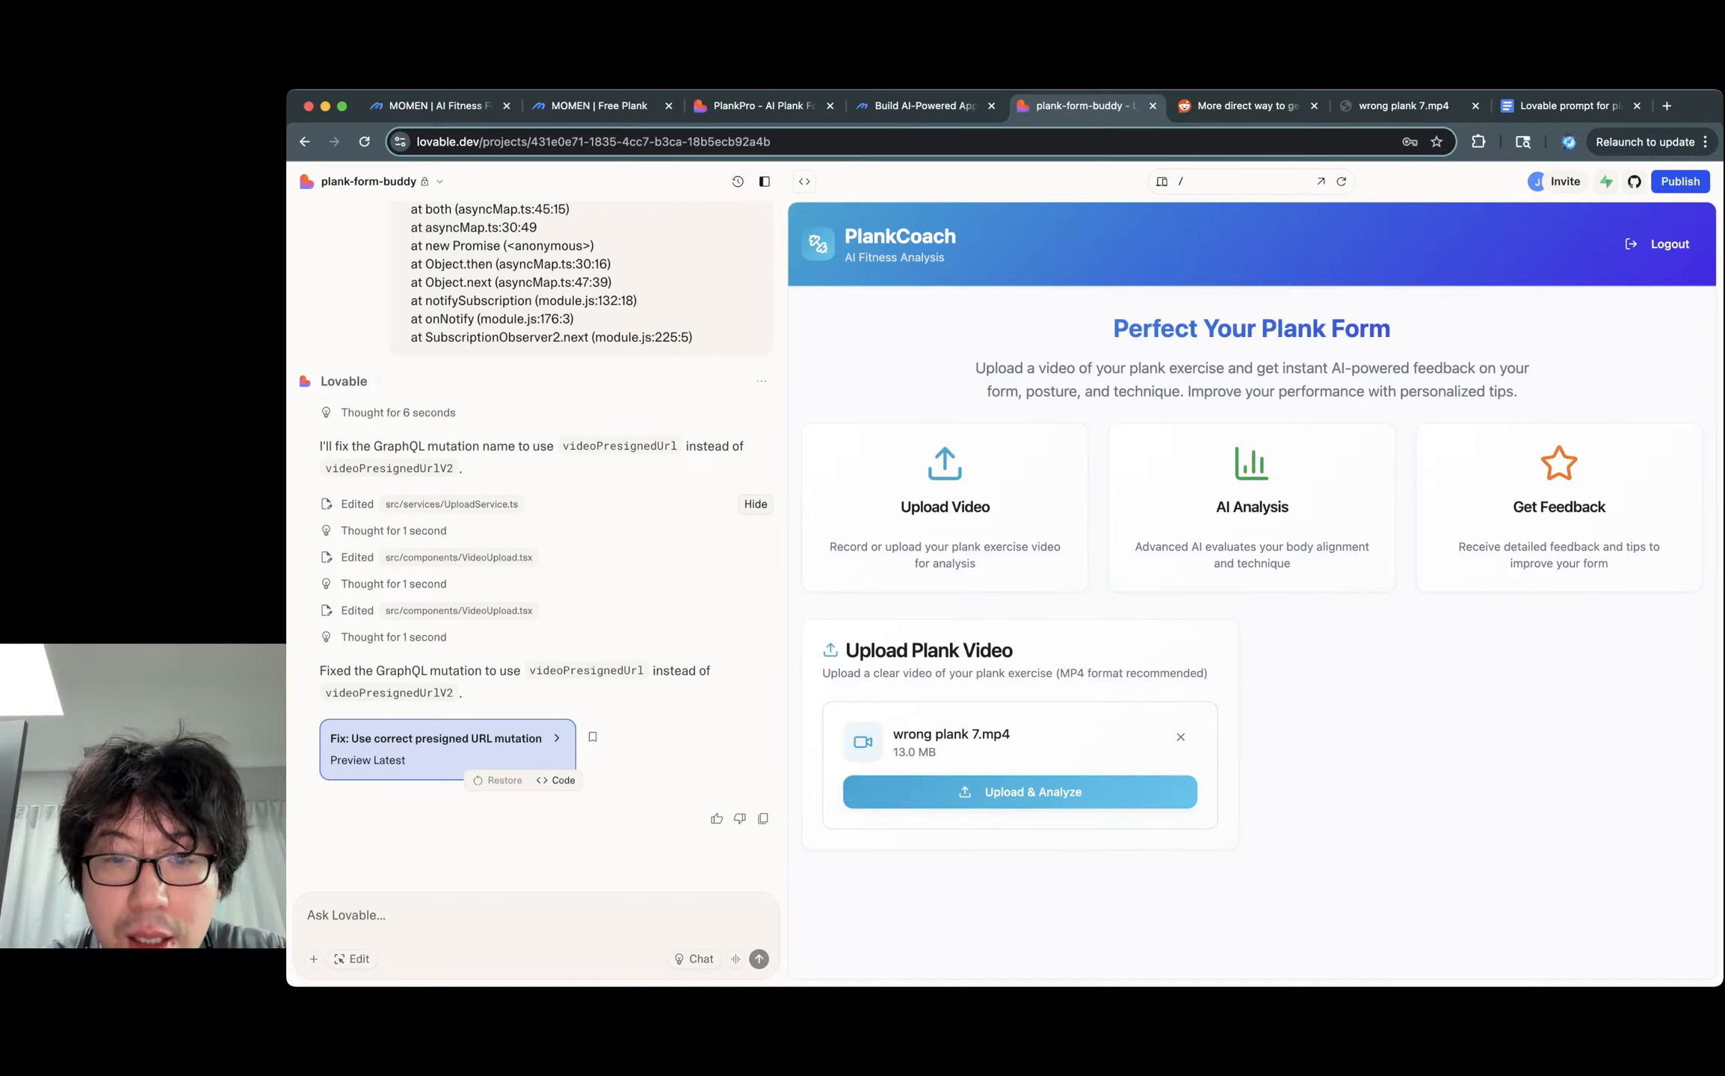
Re-upload the plank video and check its request in DevTools Network and Console.
left_click(1020, 792)
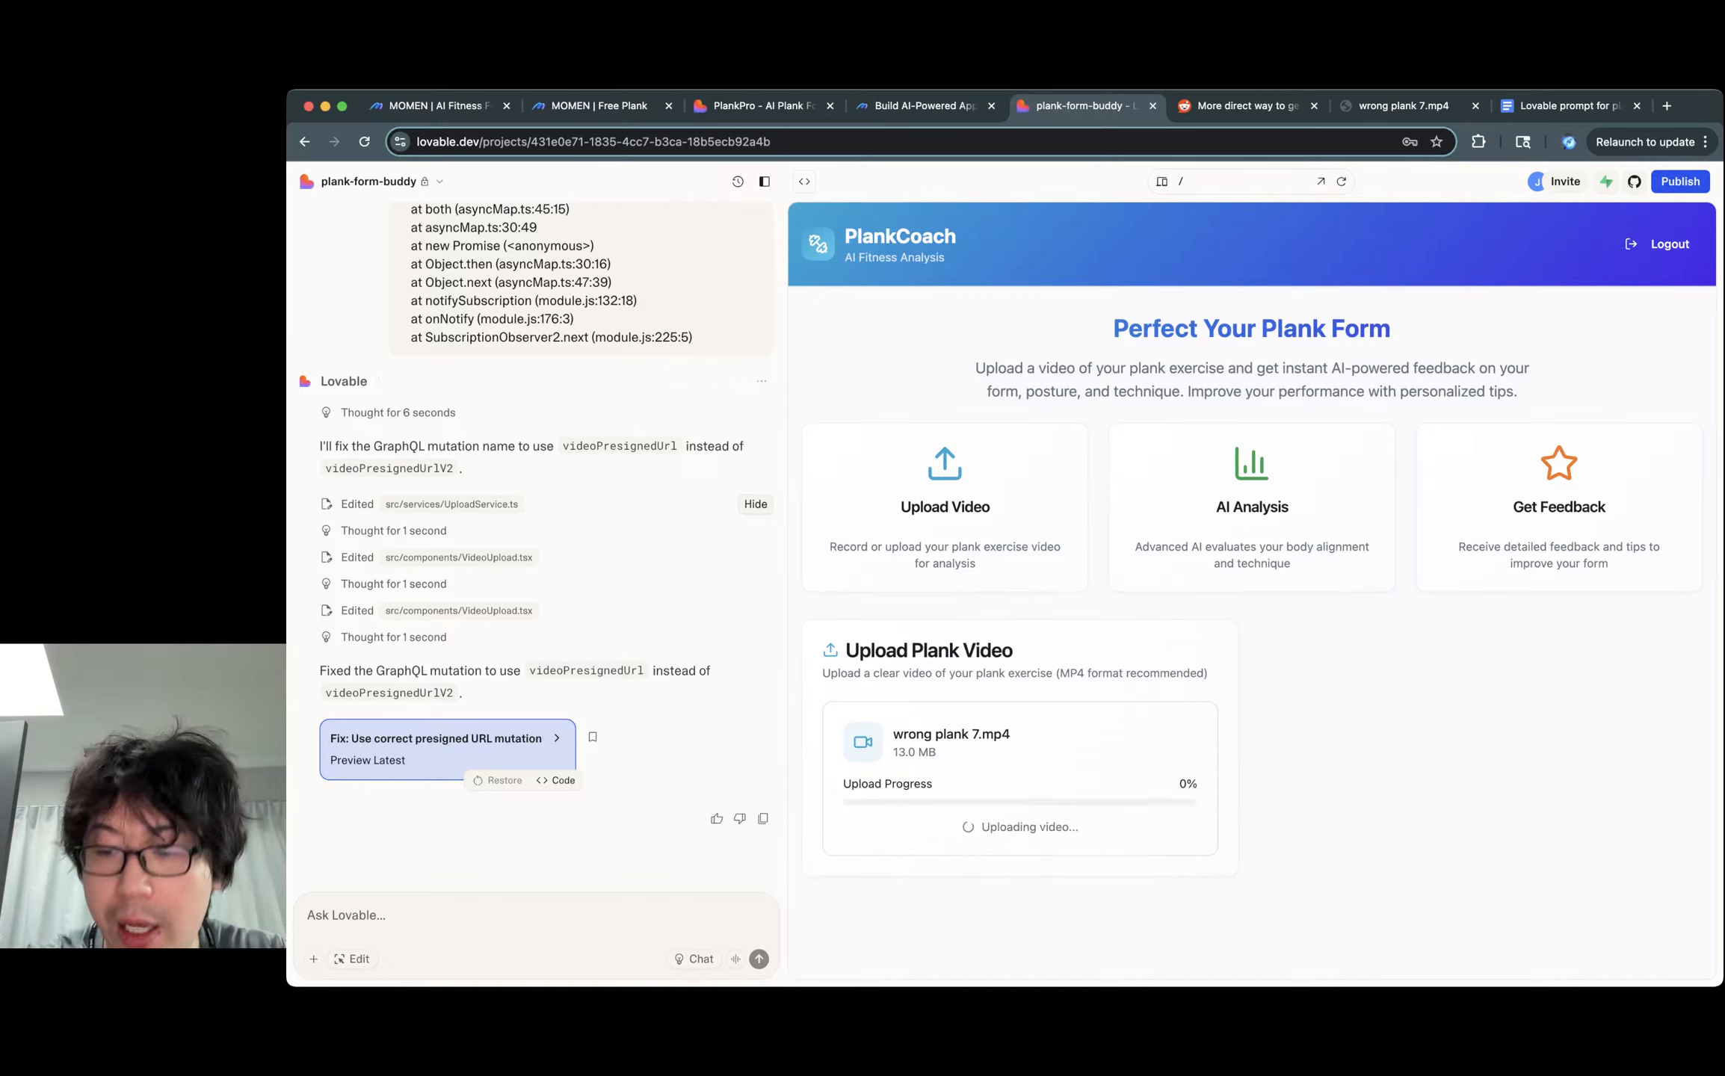
key("super+alt+i")
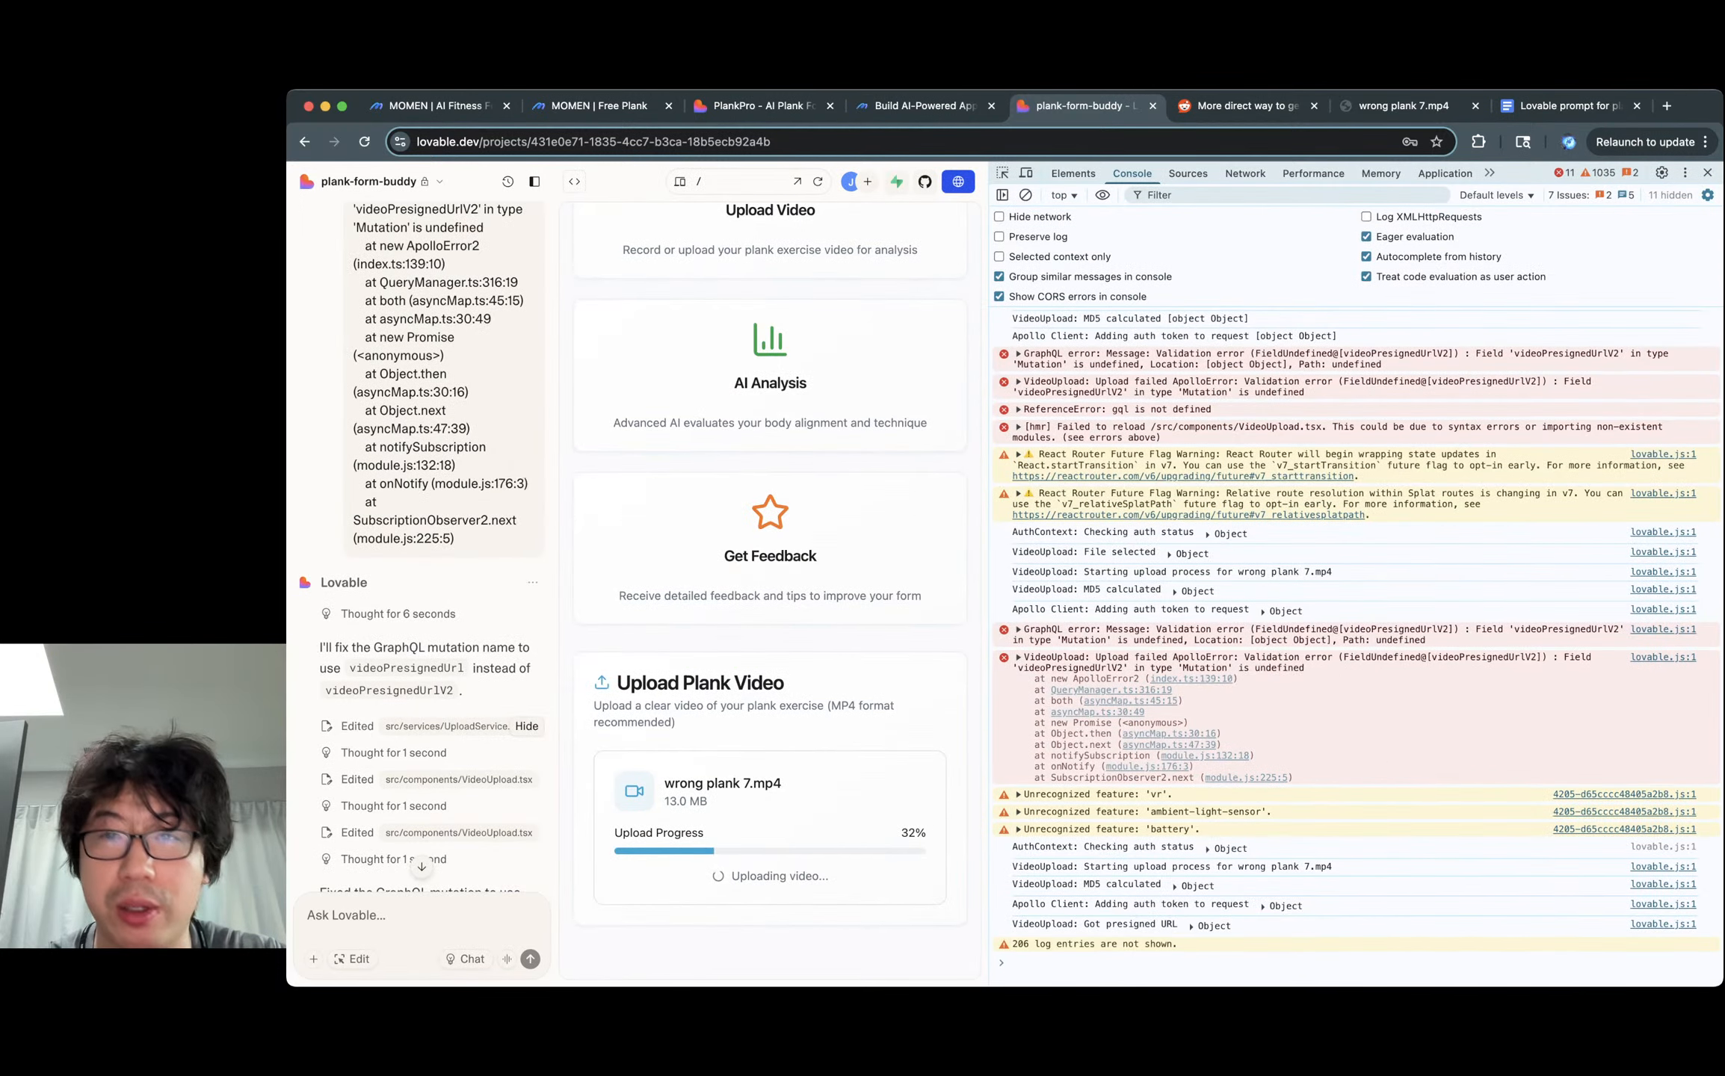
left_click(1245, 174)
left_click(1046, 322)
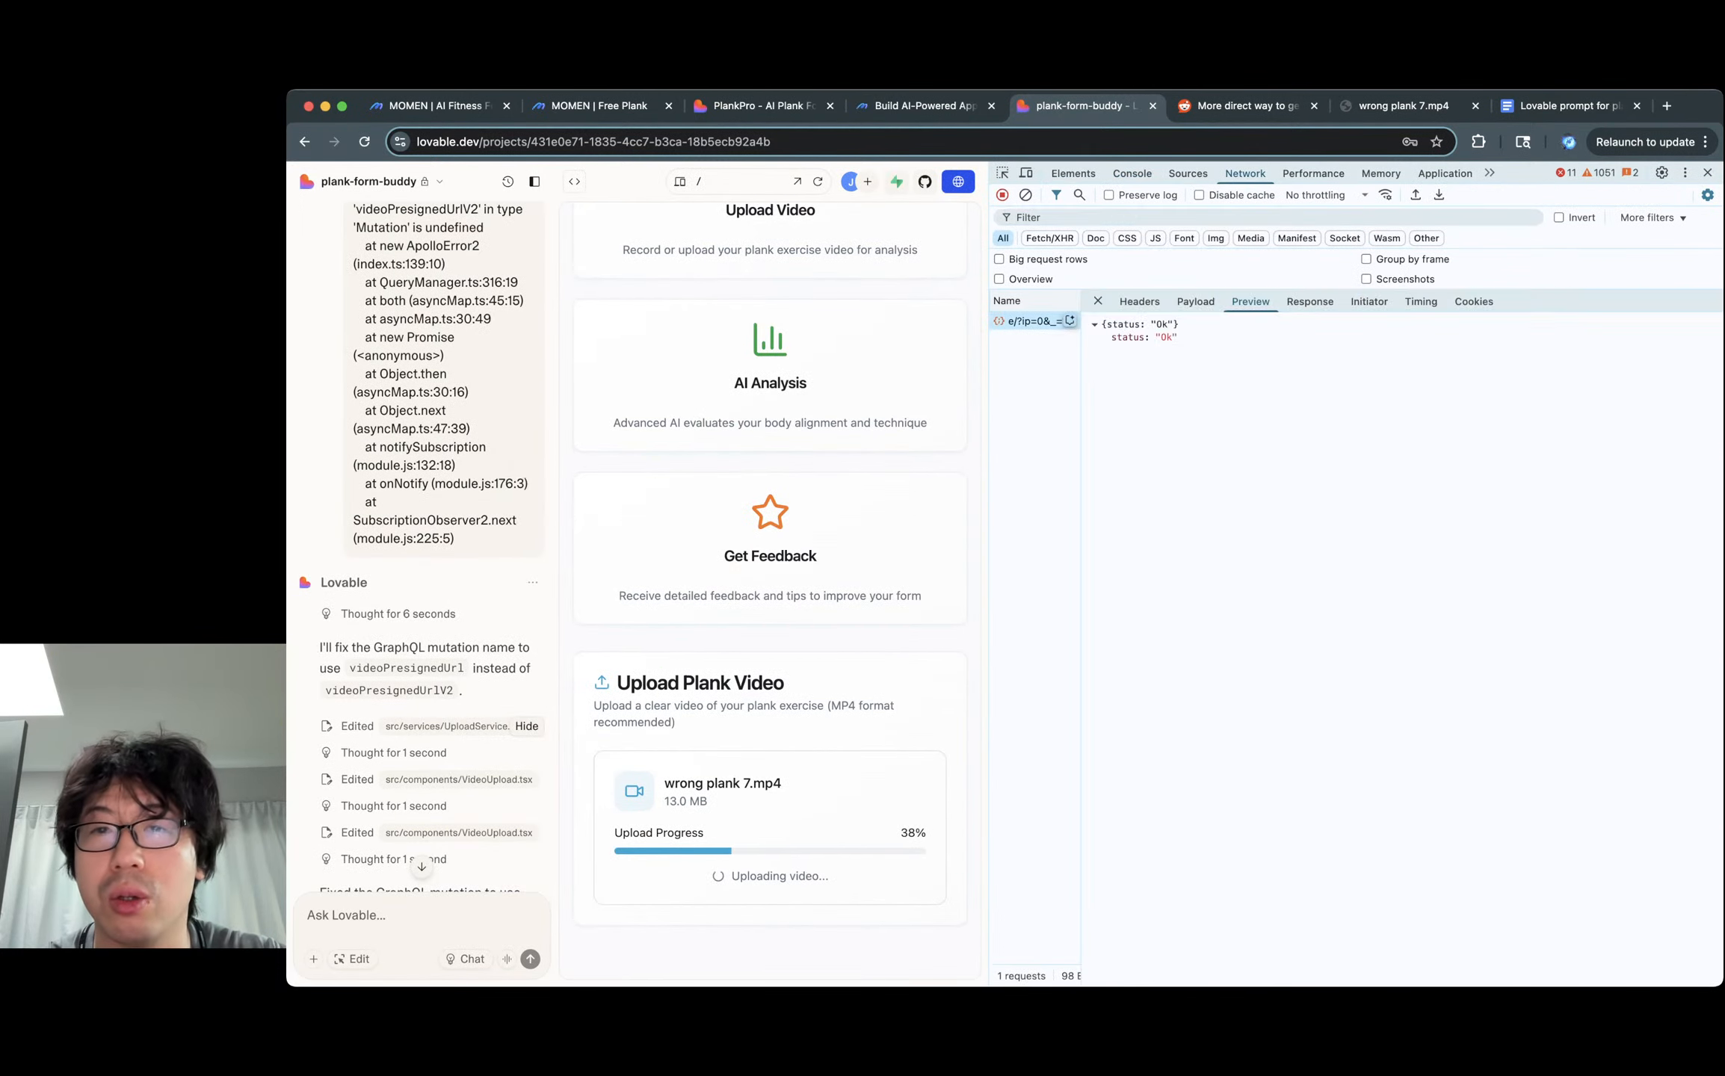
left_click(1132, 173)
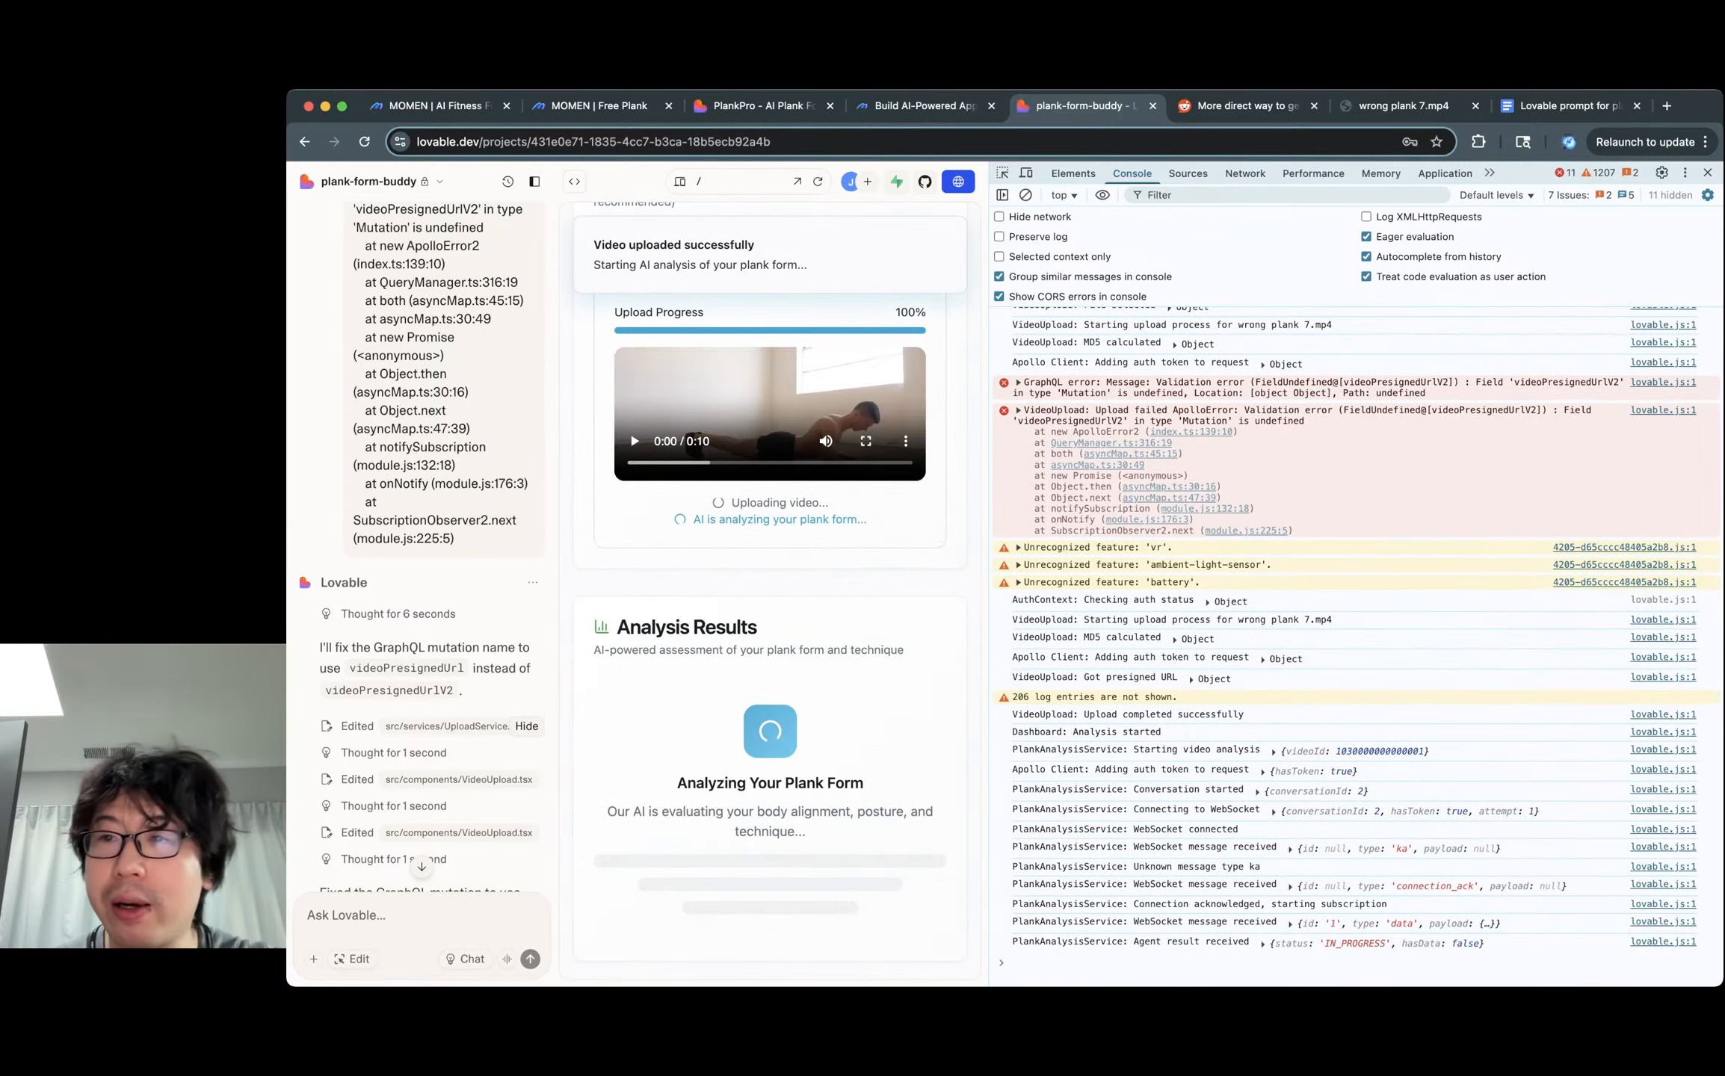
Close DevTools and watch the Uploading video status until analysis shows Bad, 40% form quality.
left_click(1708, 172)
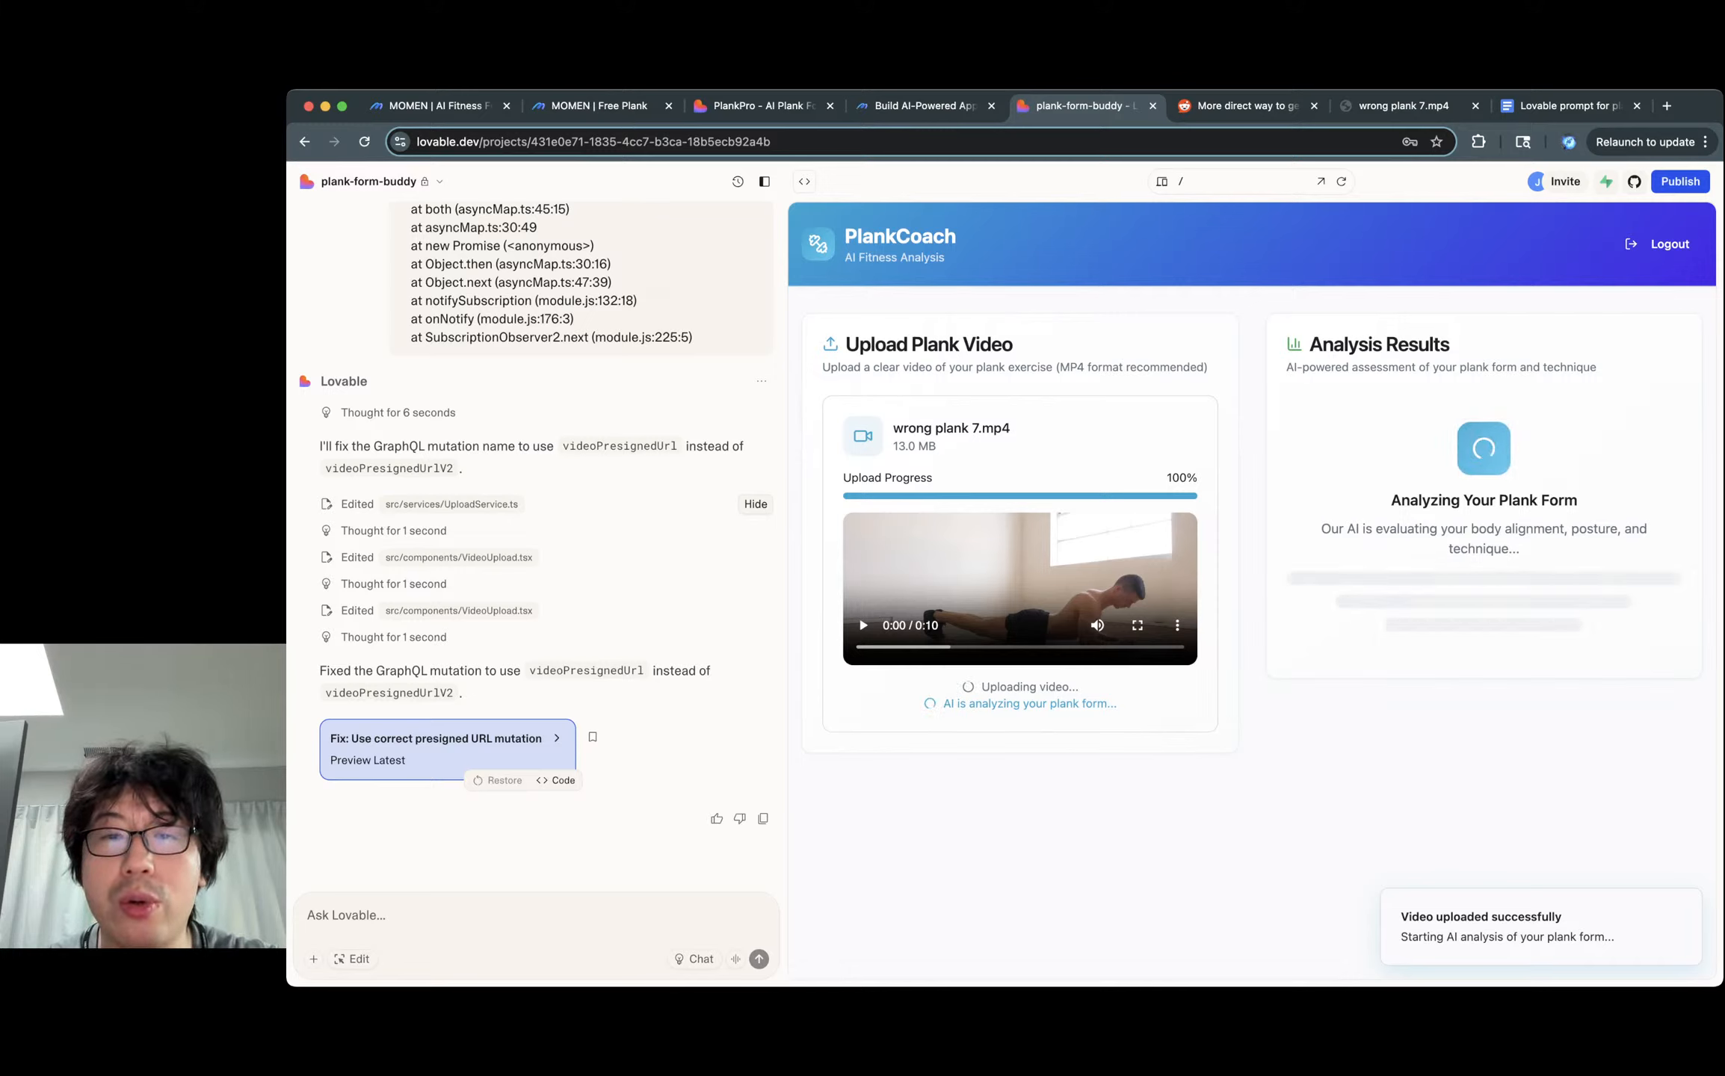
triple_click(1029, 687)
triple_click(1029, 687)
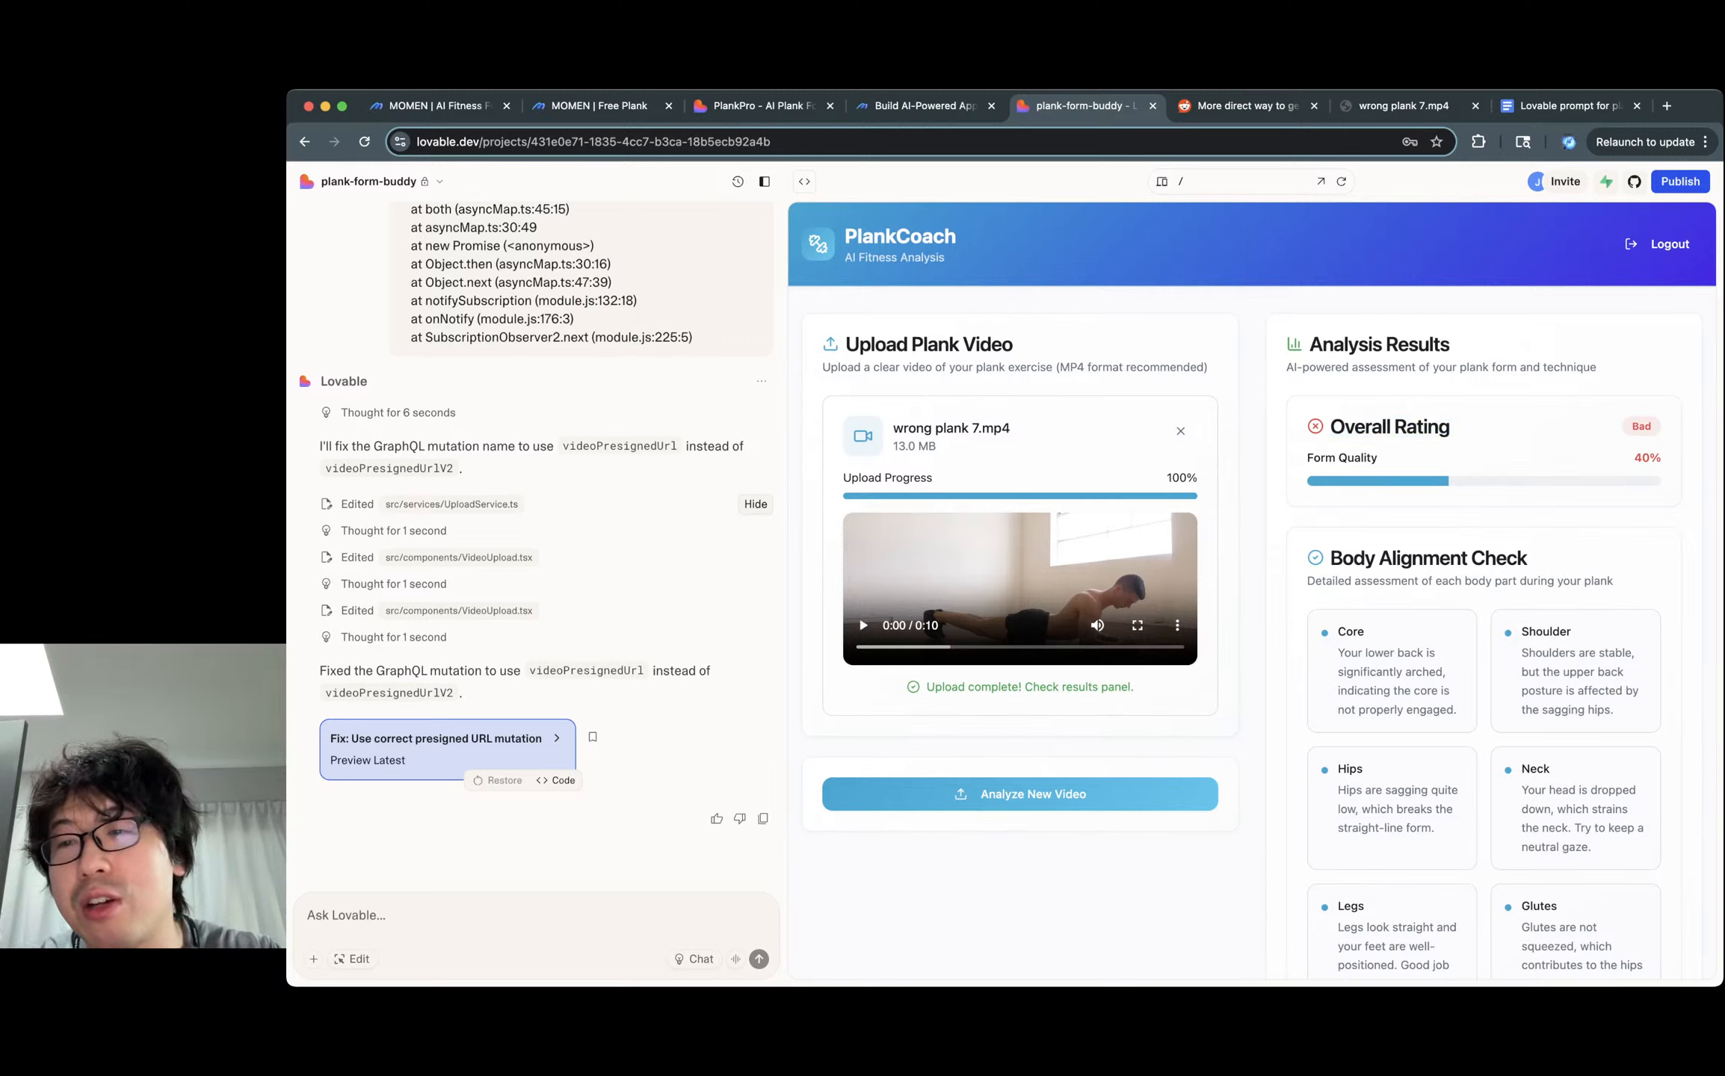
triple_click(1357, 458)
triple_click(1357, 458)
double_click(1357, 458)
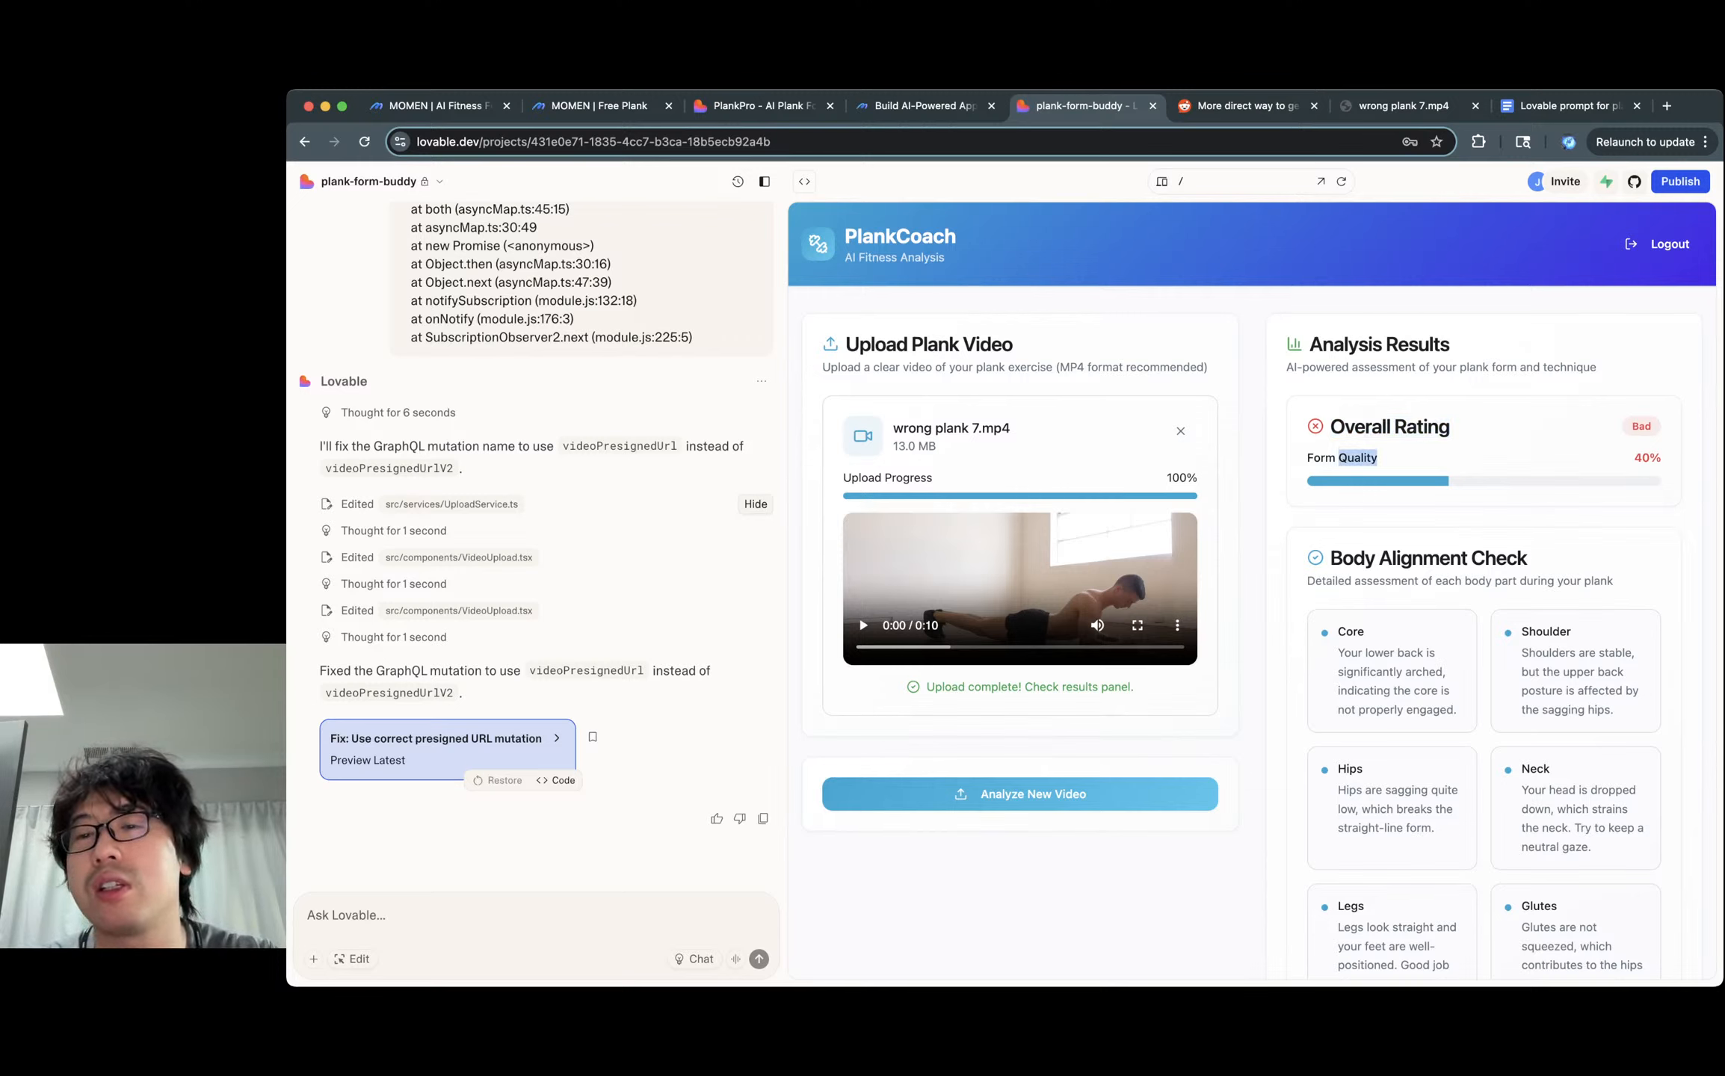
triple_click(1358, 458)
left_click(1357, 459)
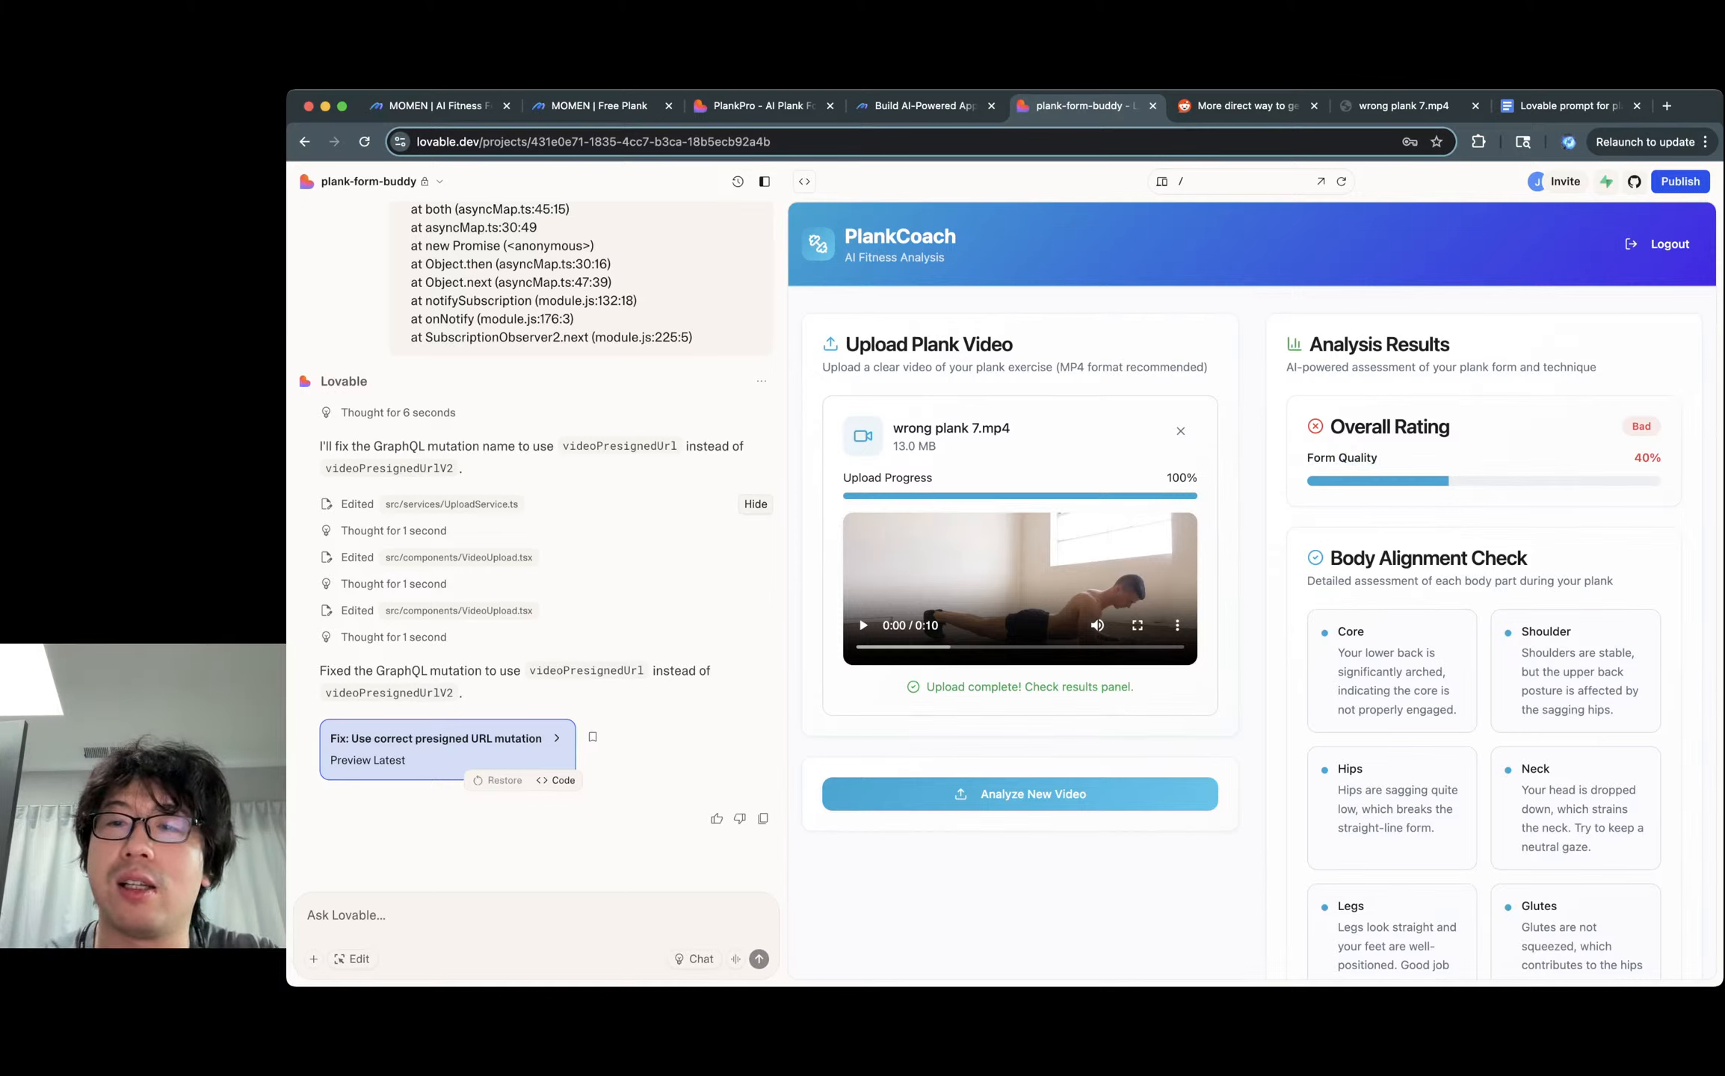
triple_click(1357, 459)
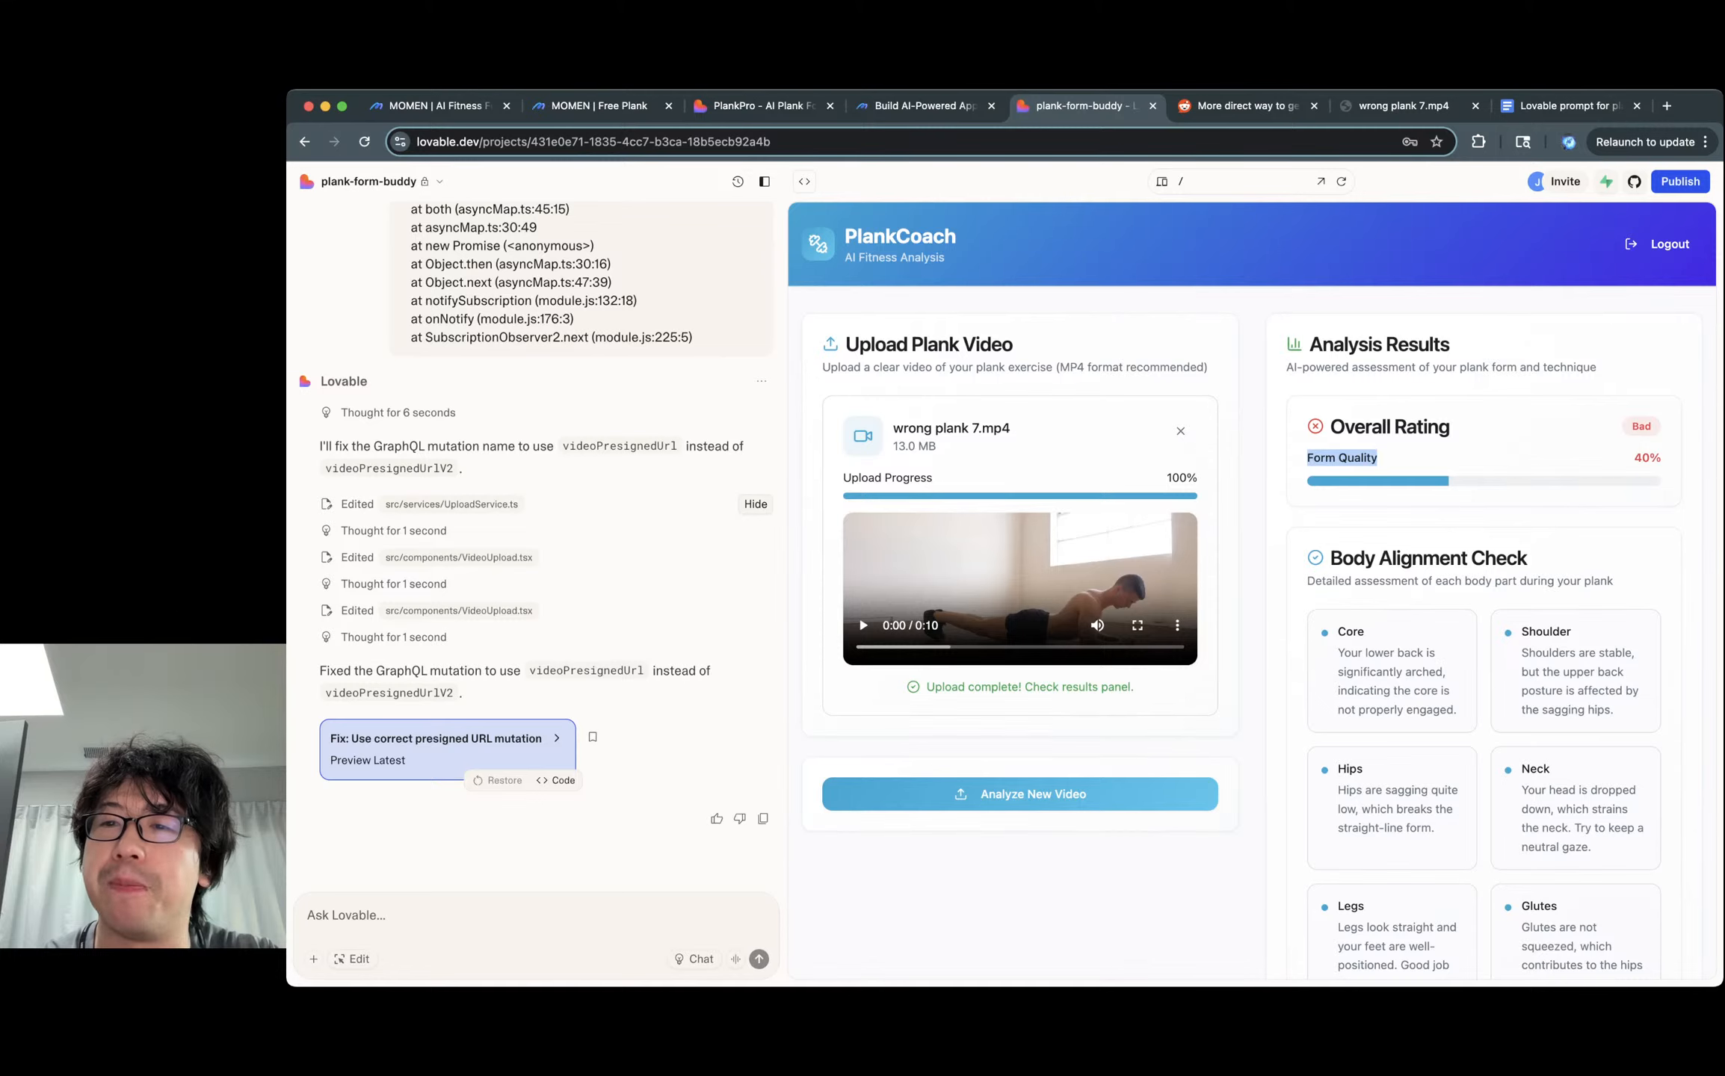
left_click(1357, 458)
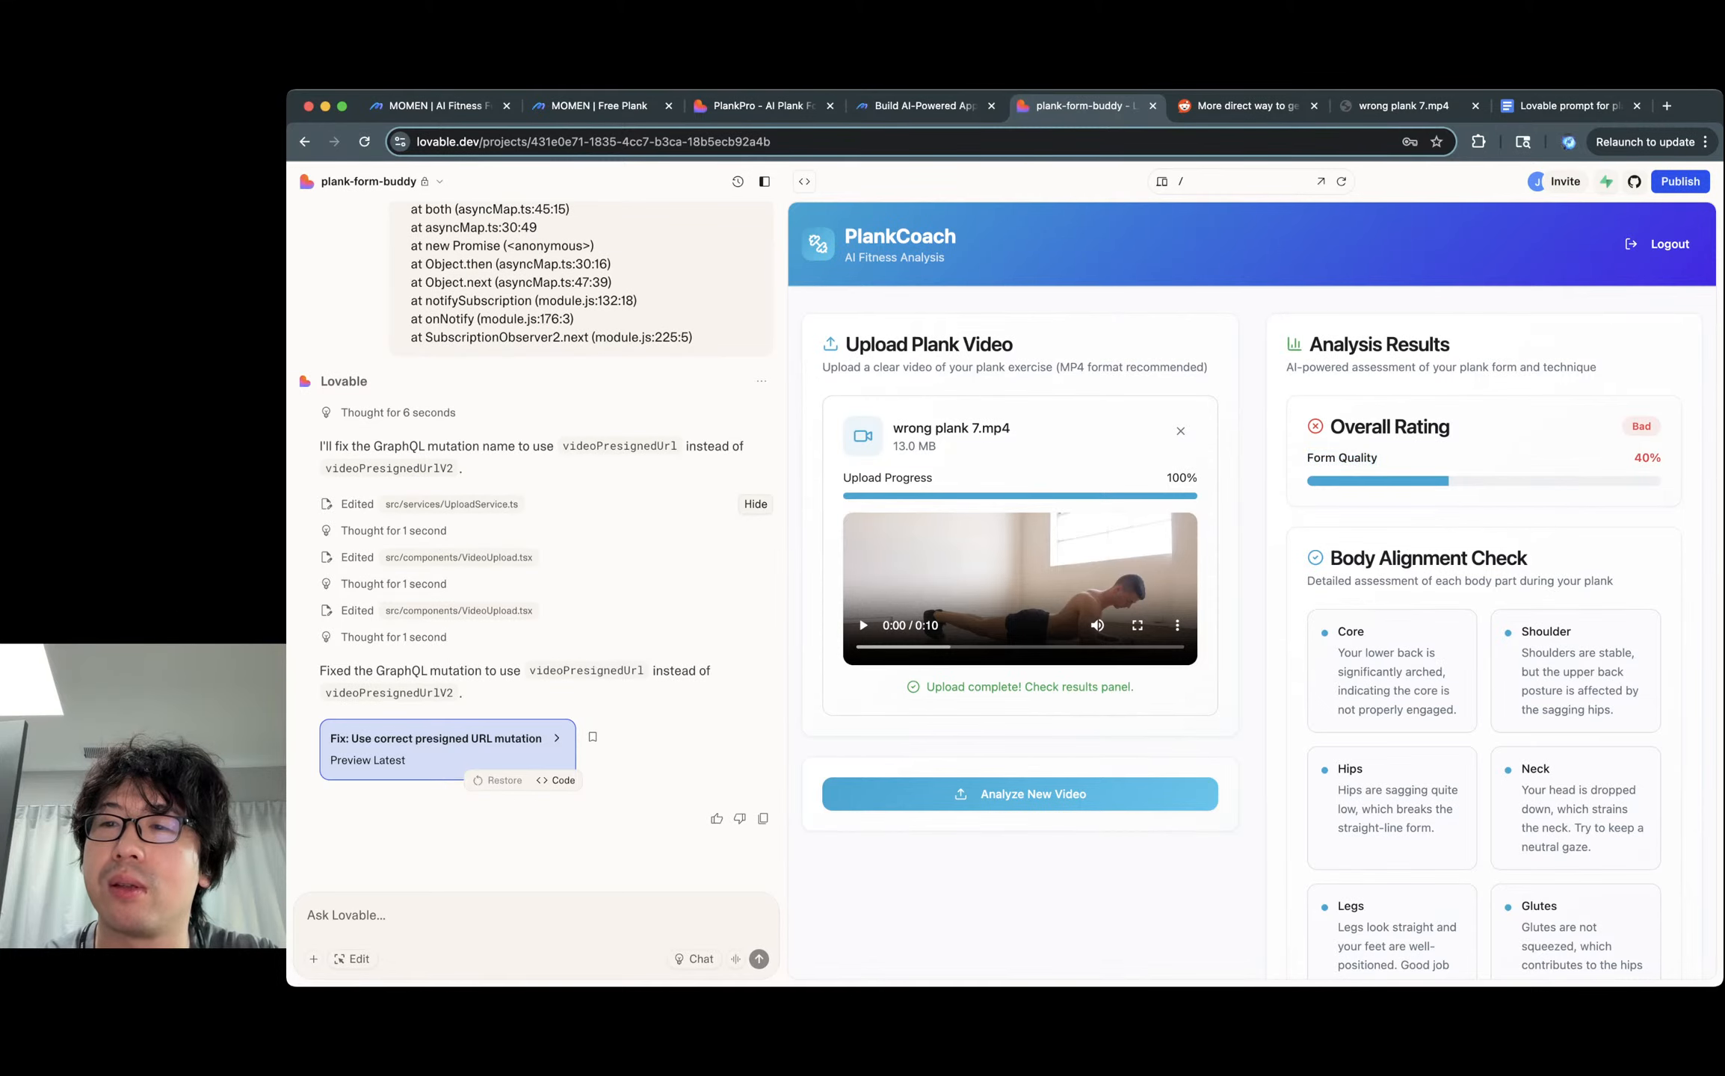
triple_click(1357, 458)
left_click_drag(1633, 458, 1662, 458)
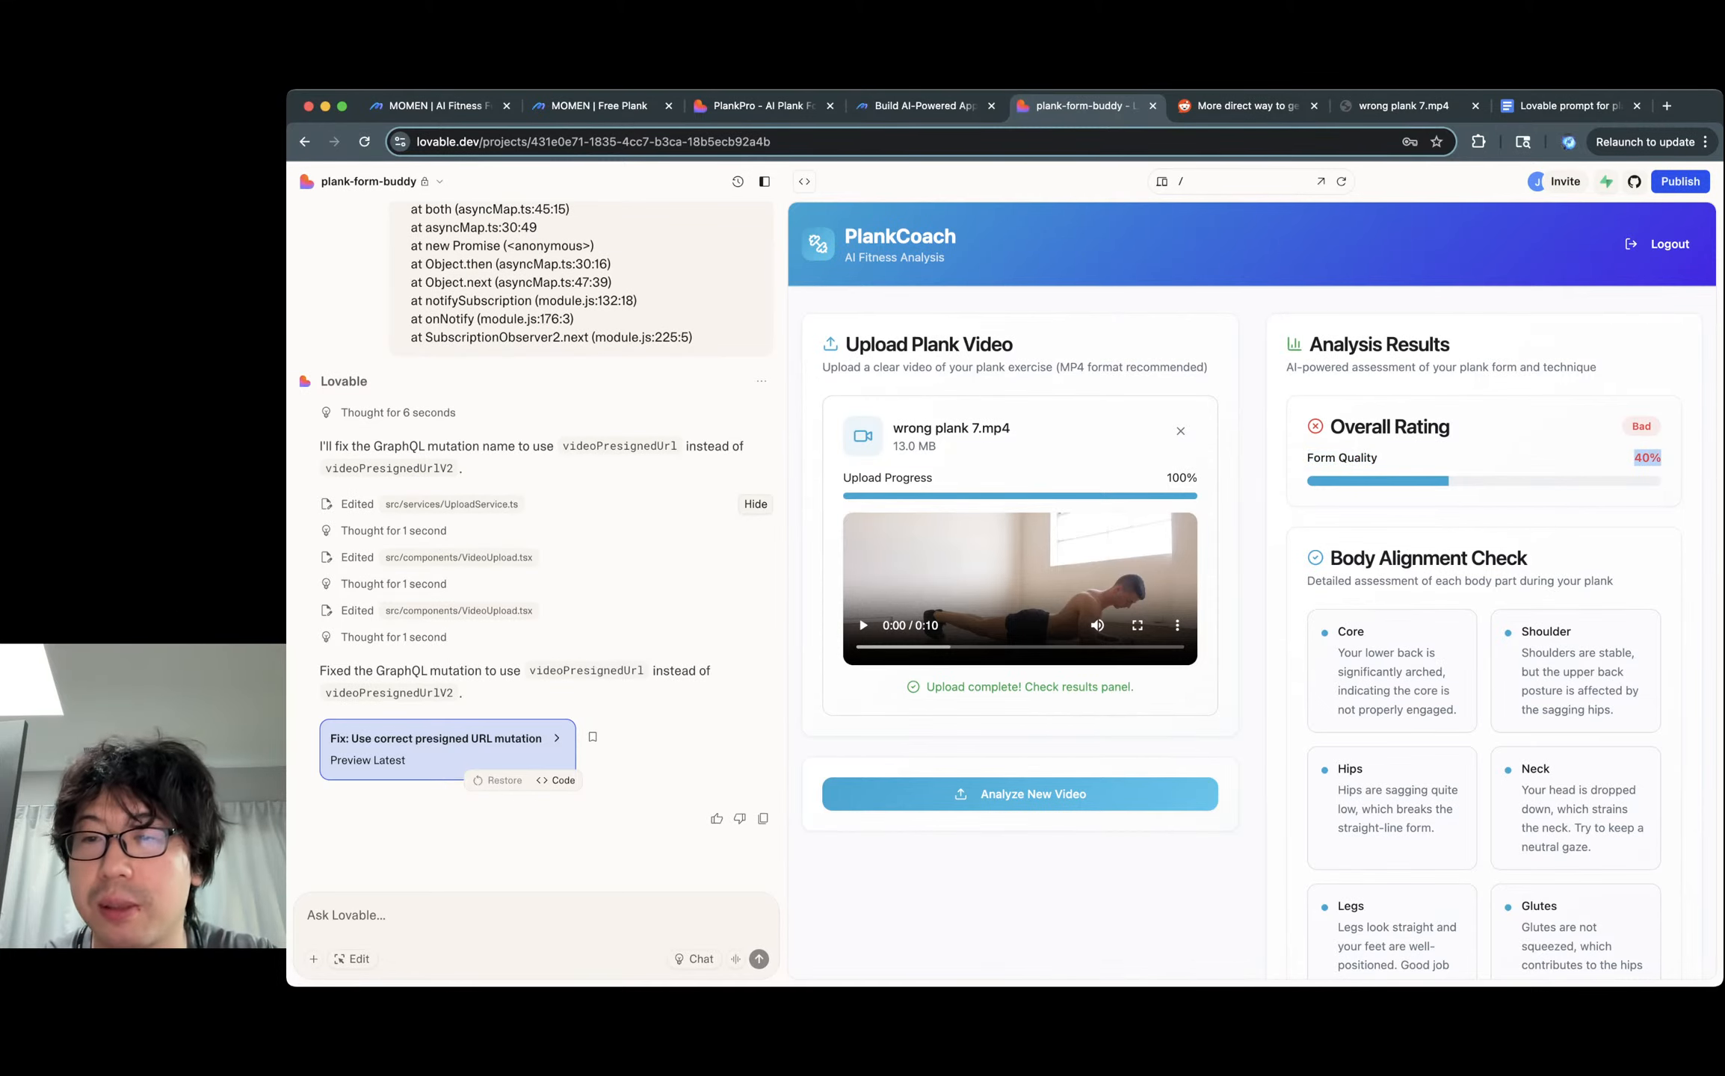
scroll(1652, 523, "down", 5)
triple_click(1355, 386)
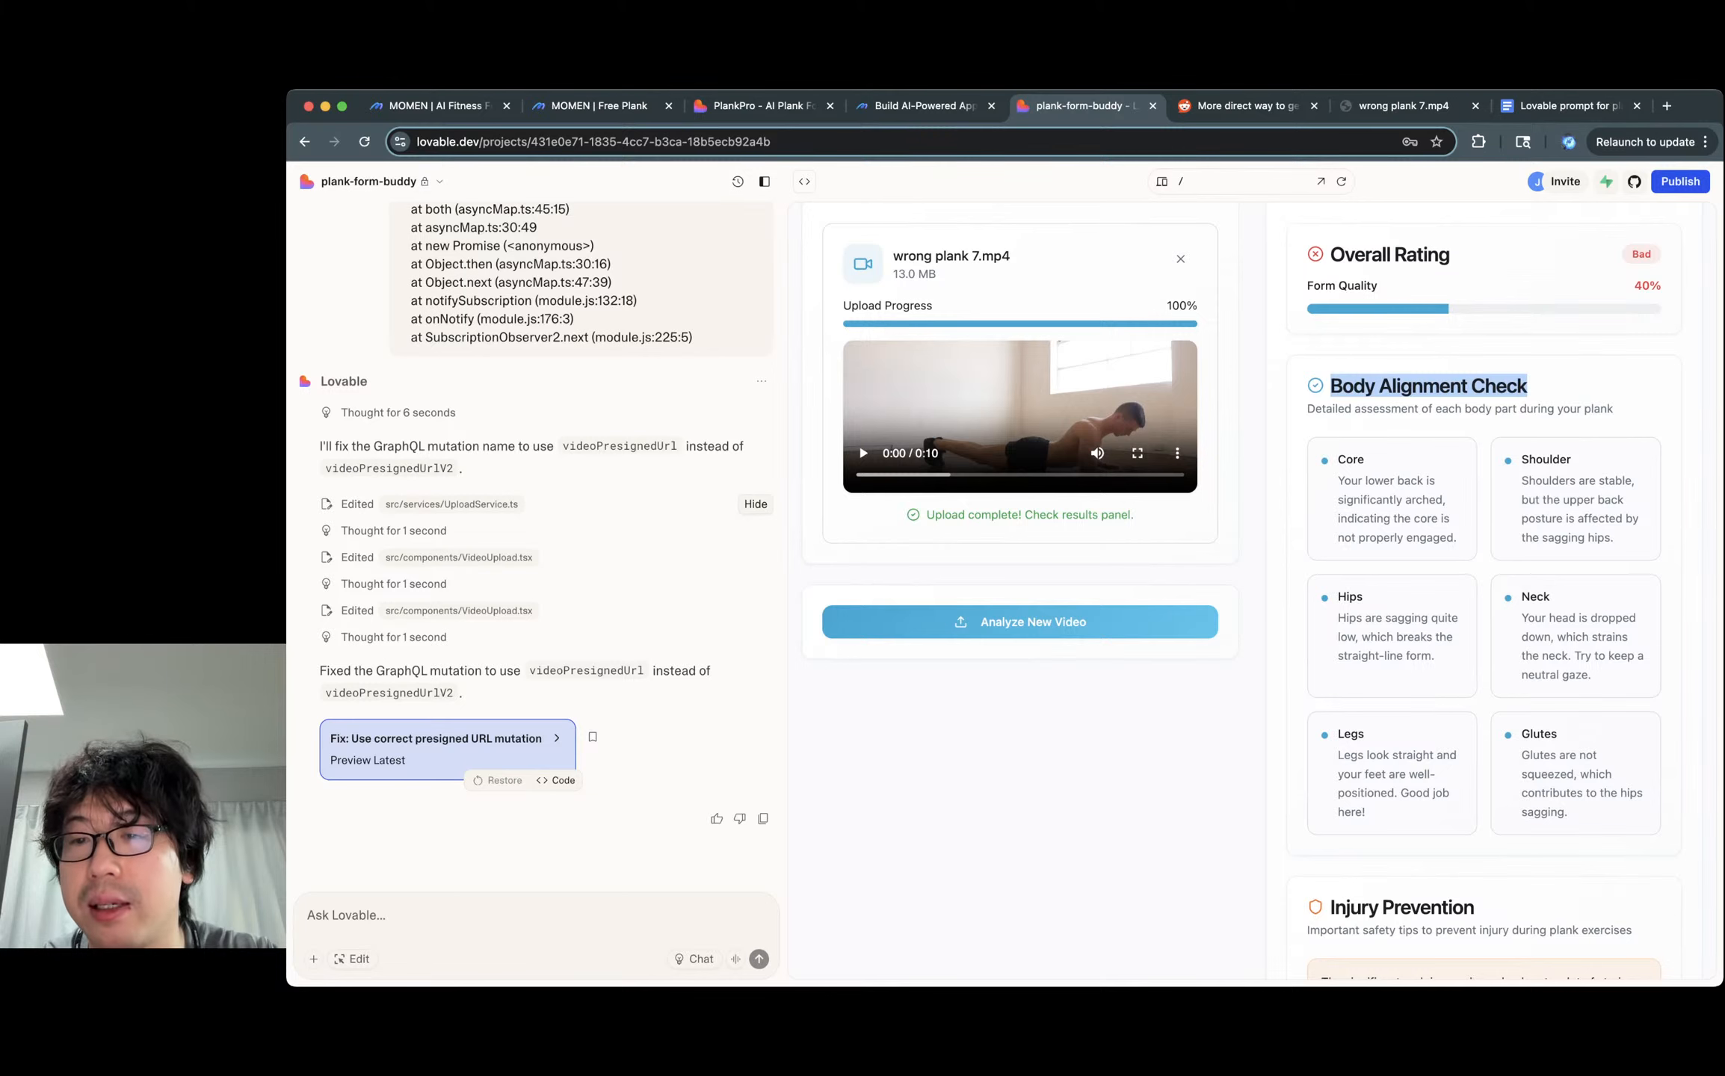
scroll(1420, 523, "down", 5)
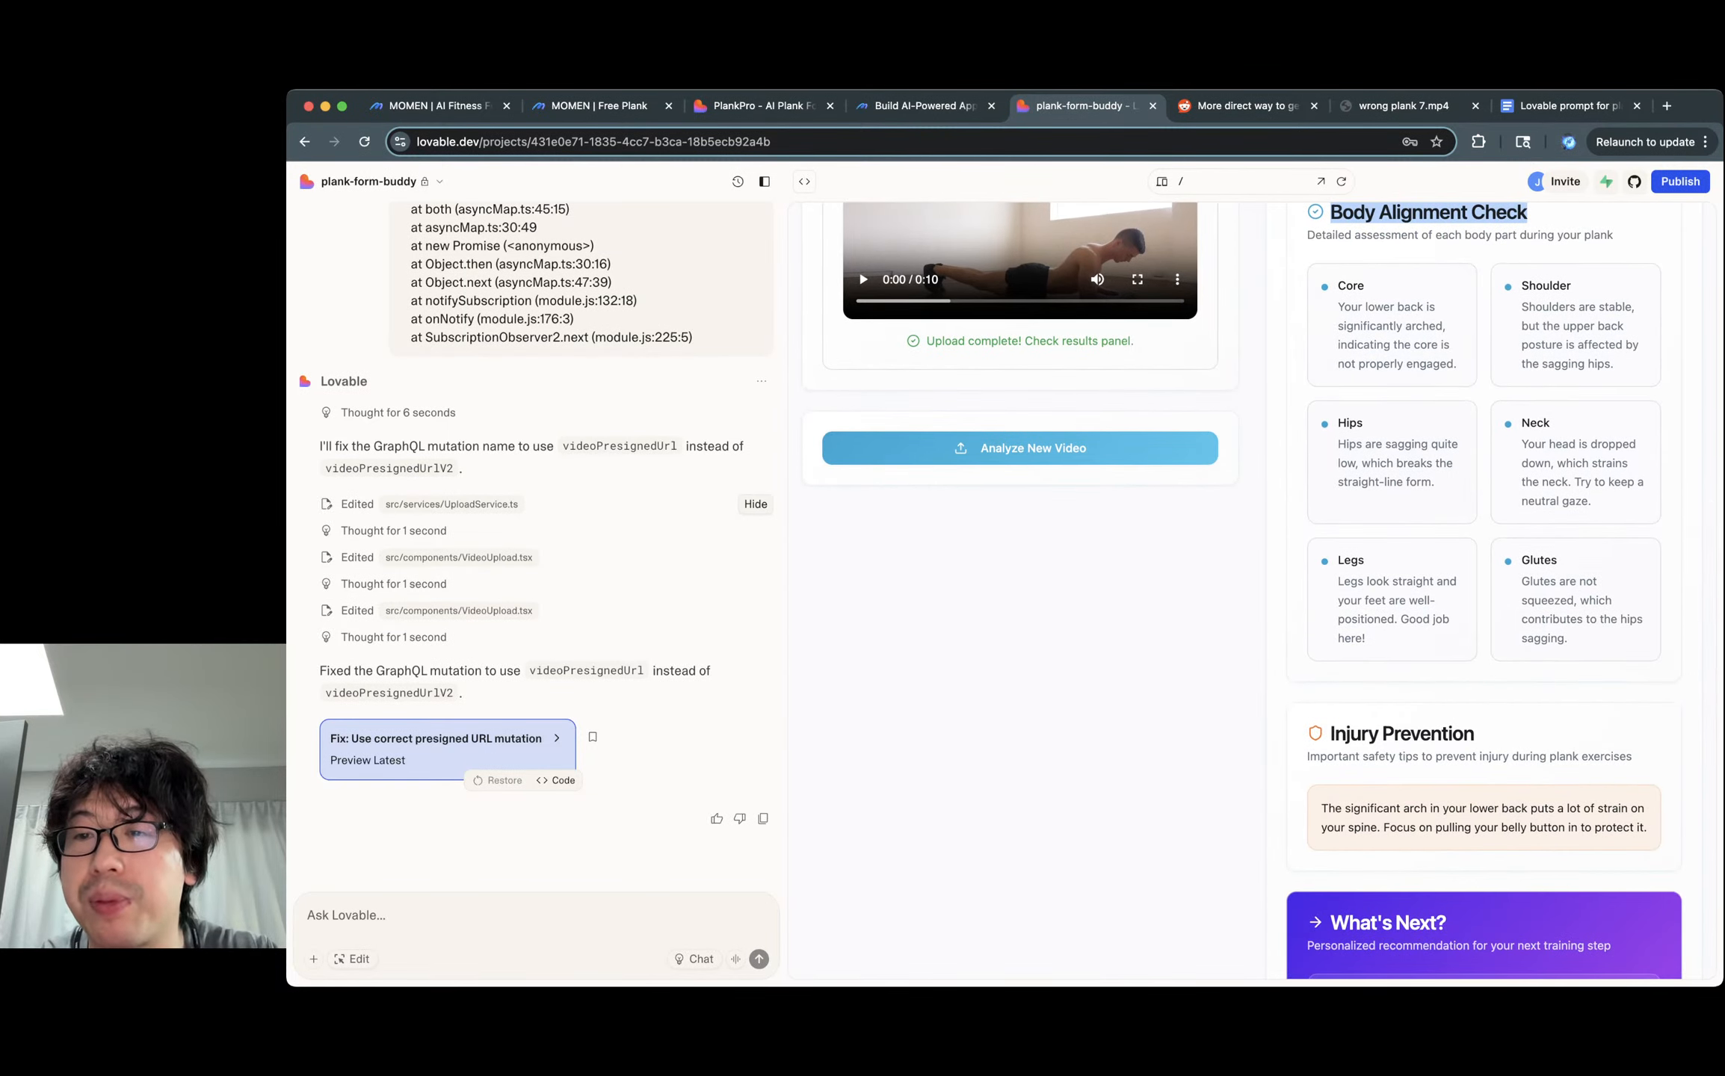
triple_click(1398, 463)
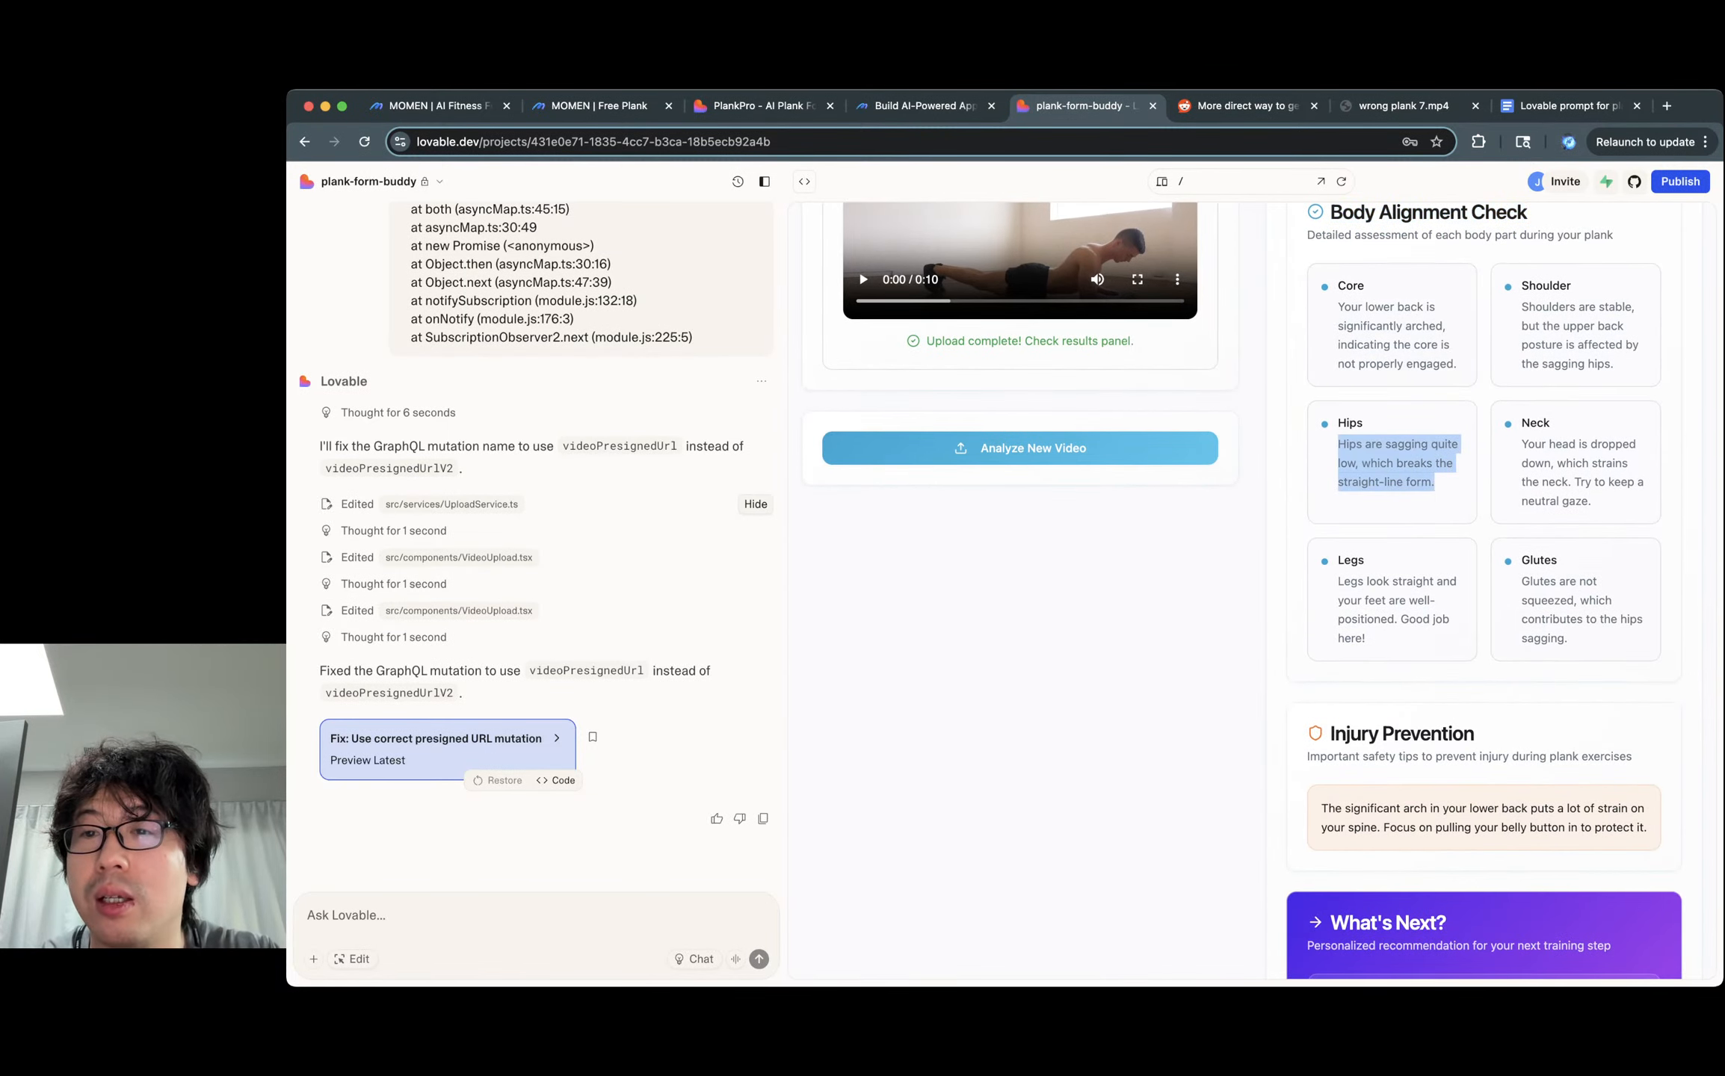
double_click(1410, 308)
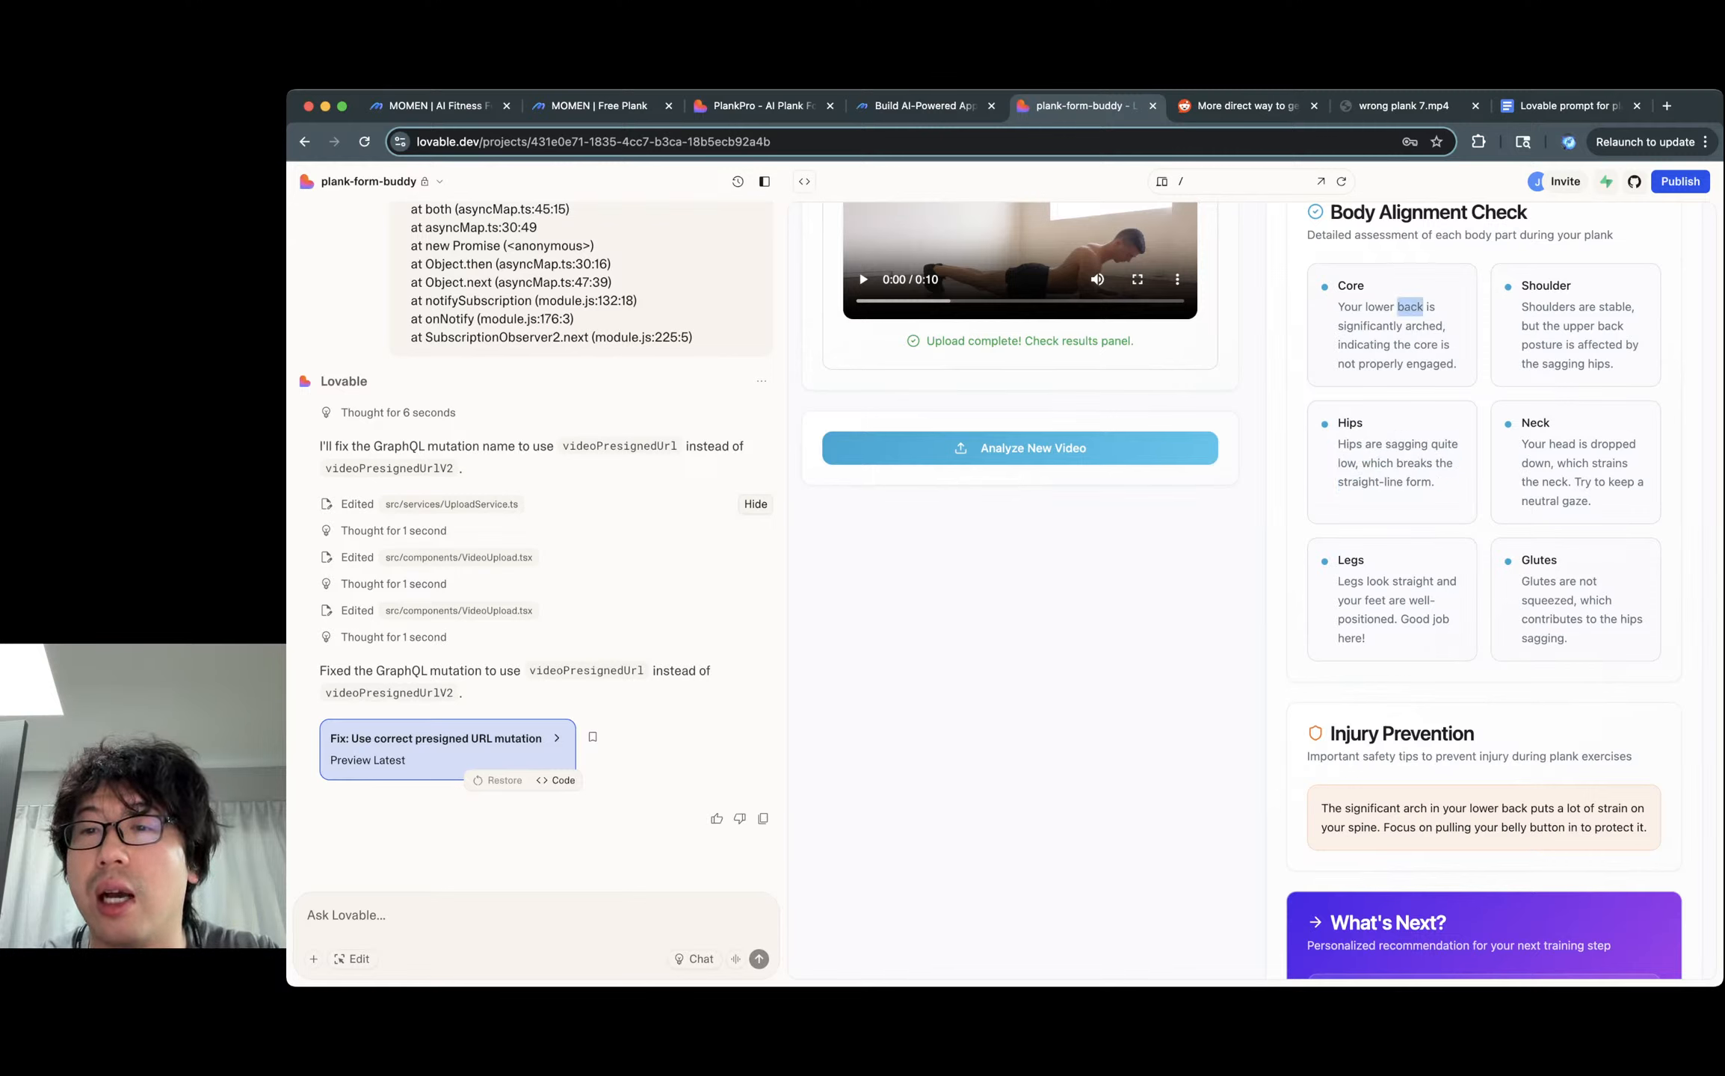
triple_click(1410, 307)
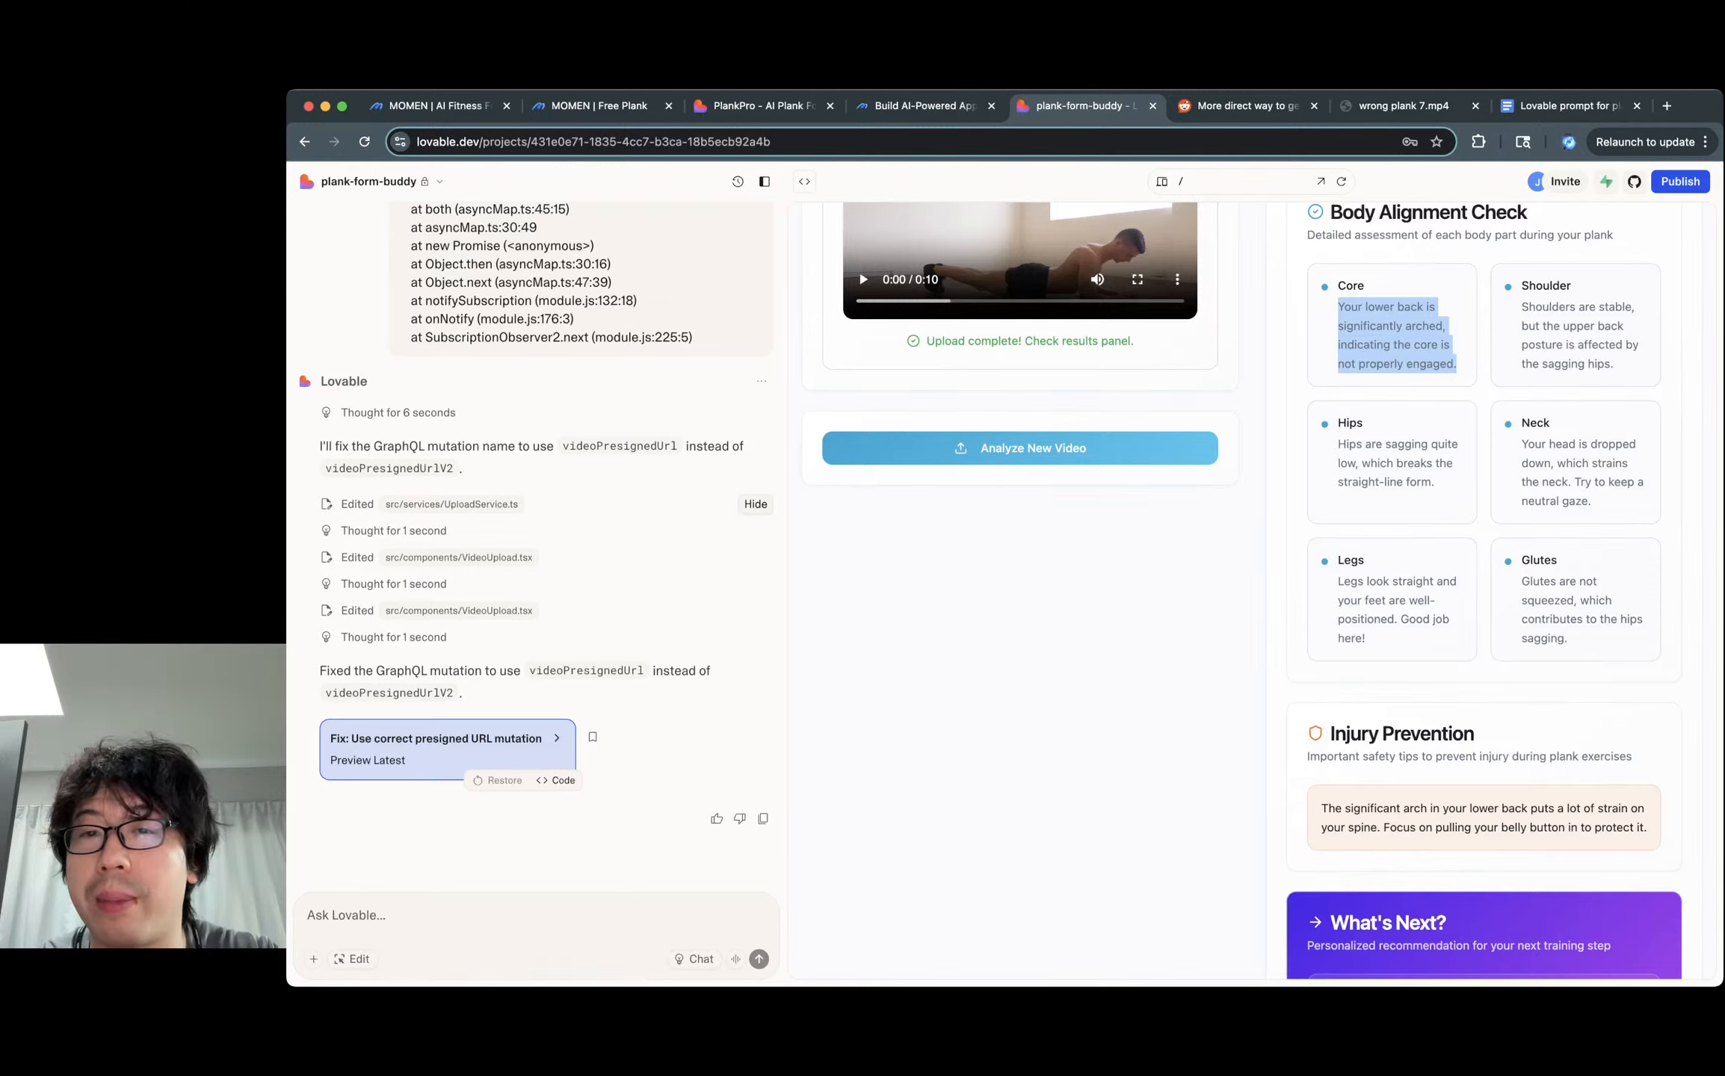
triple_click(1577, 472)
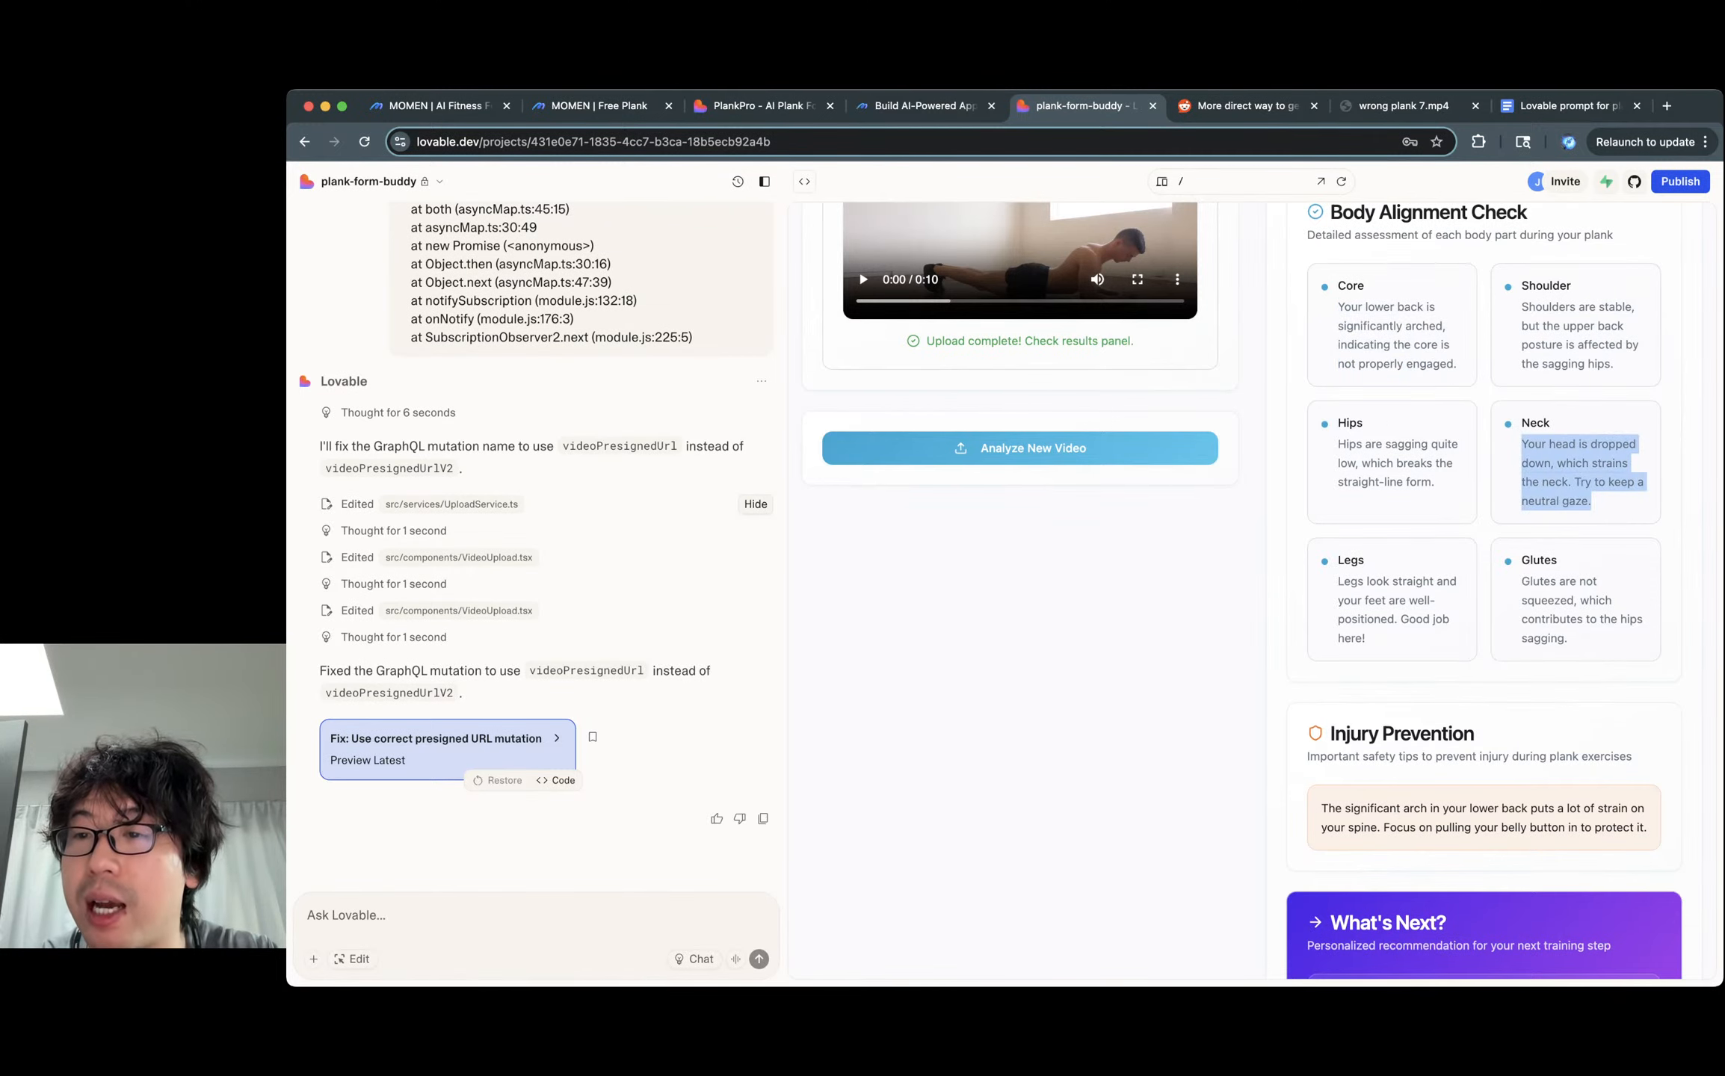
left_click(1577, 472)
scroll(1263, 591, "down", 3)
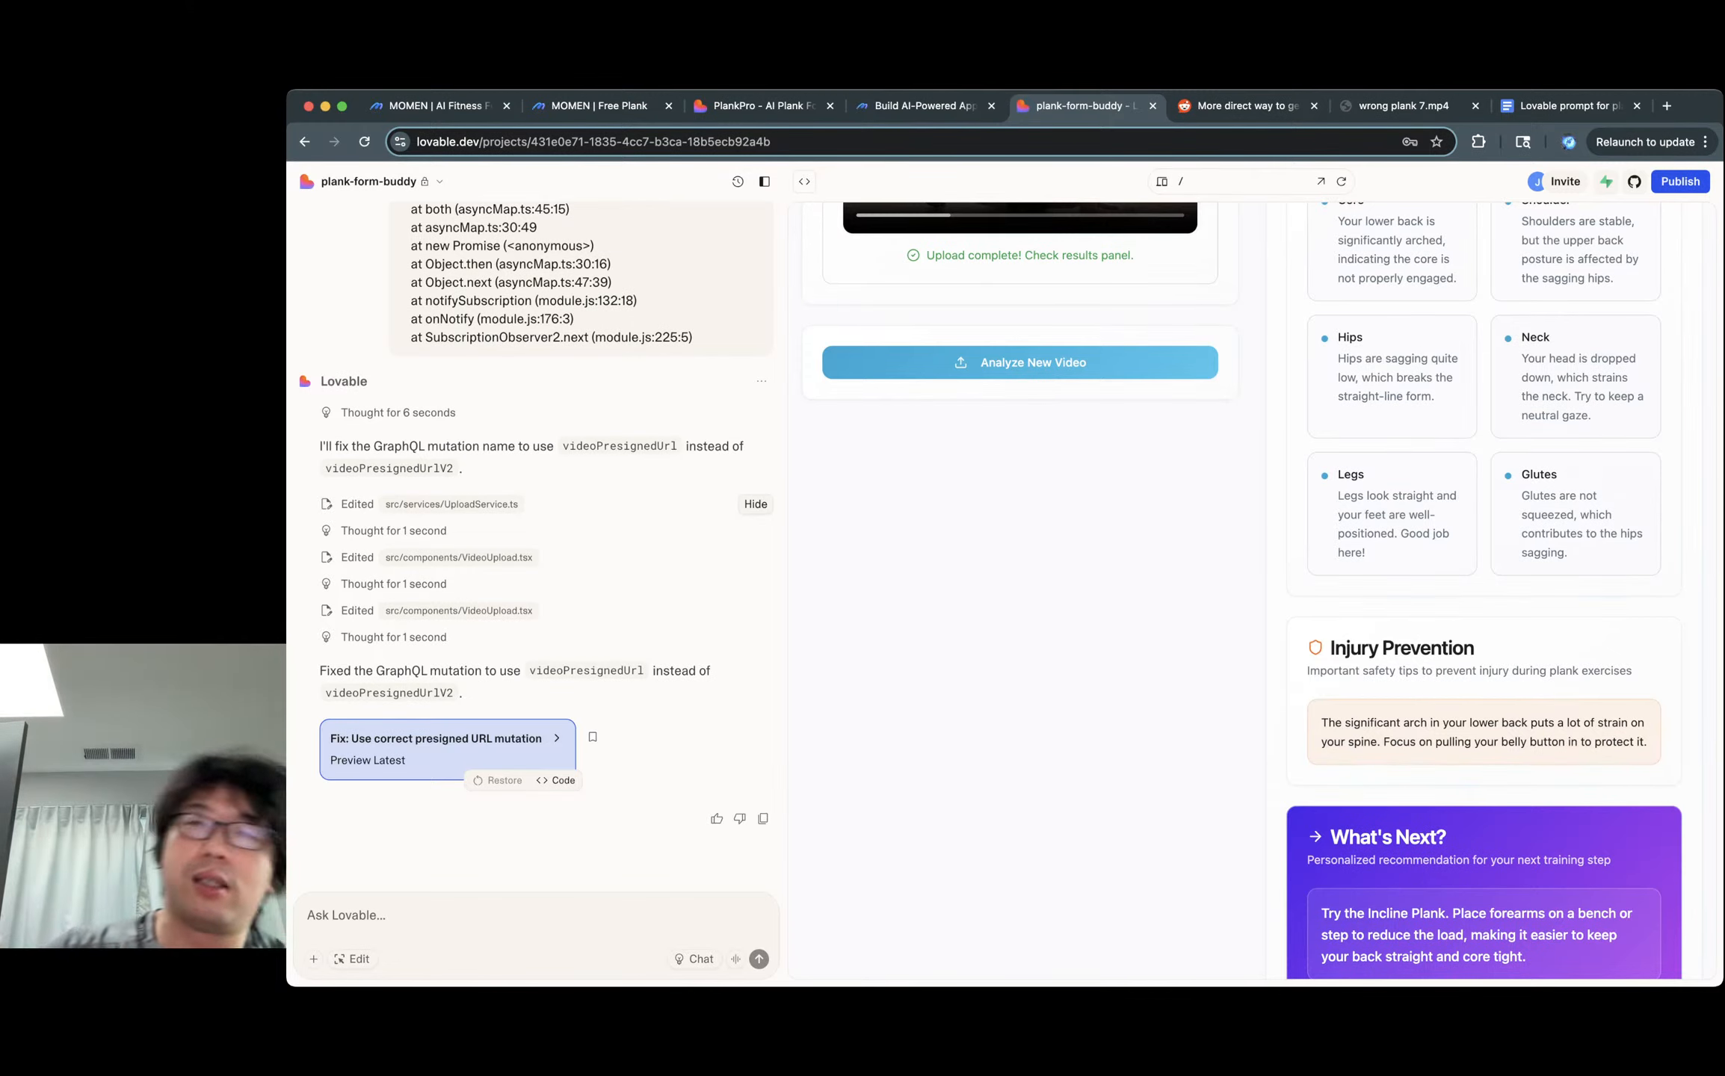
triple_click(1577, 387)
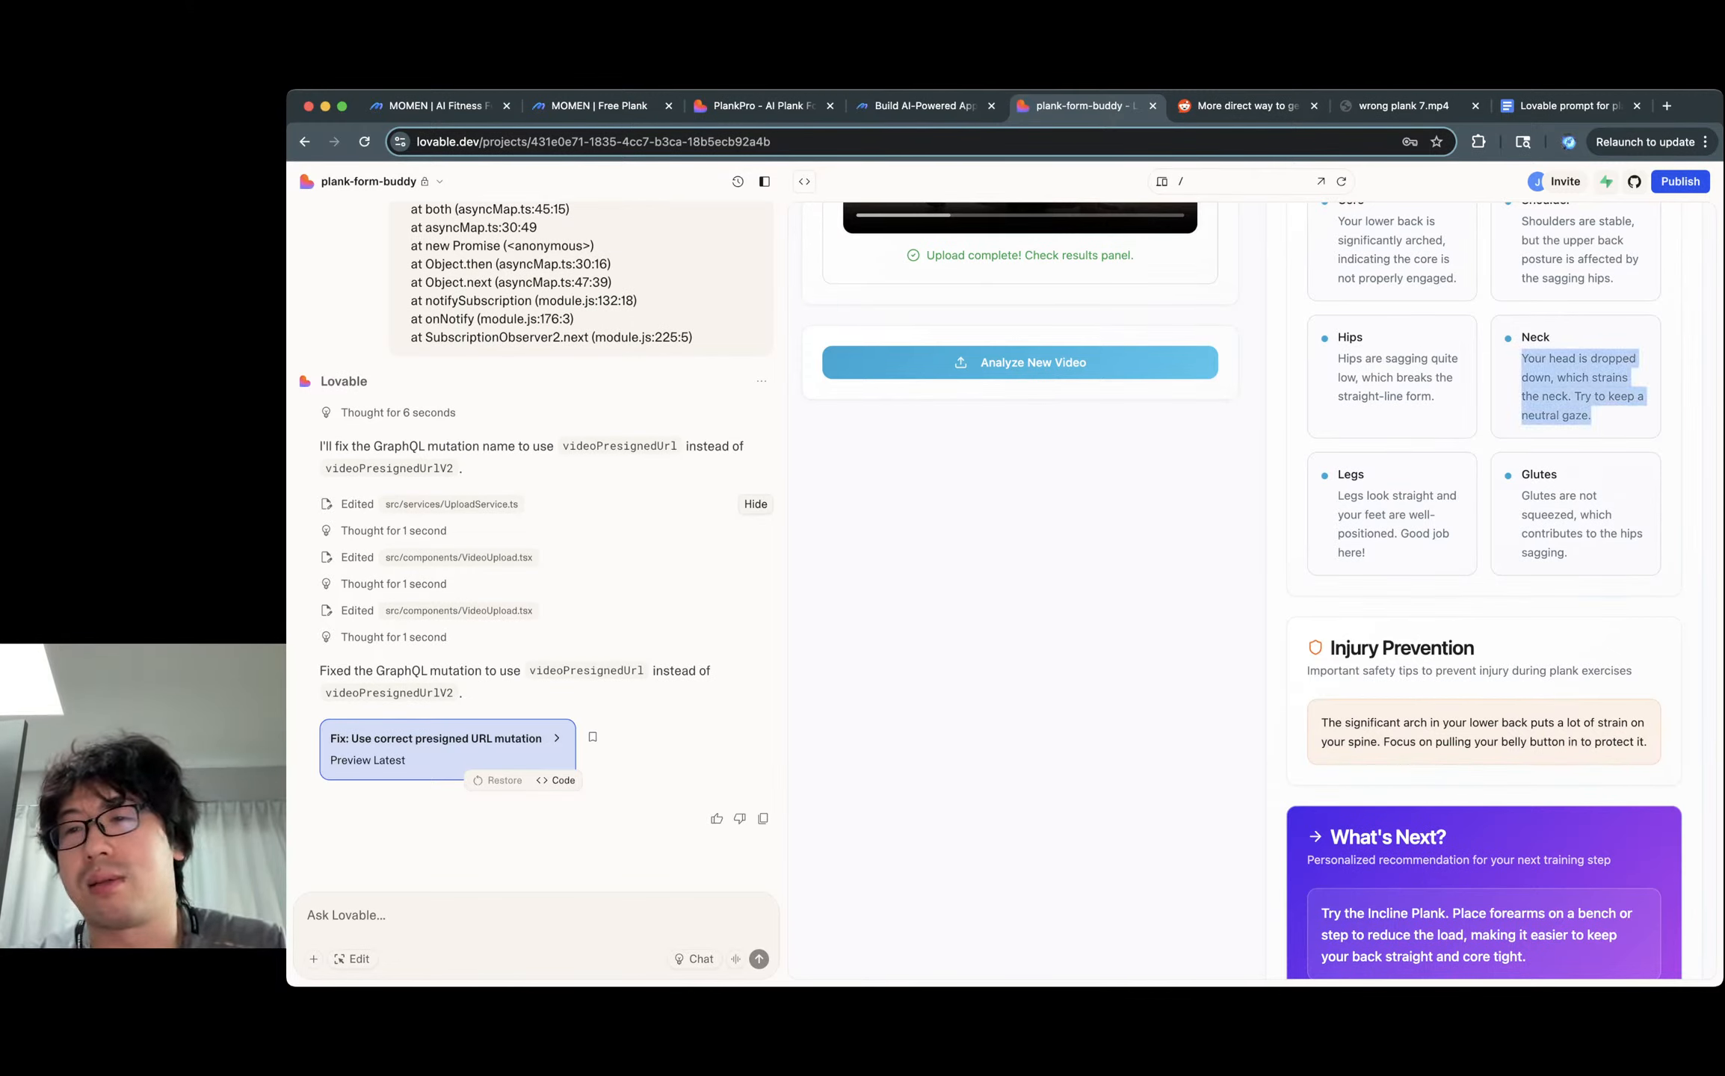
left_click(1577, 389)
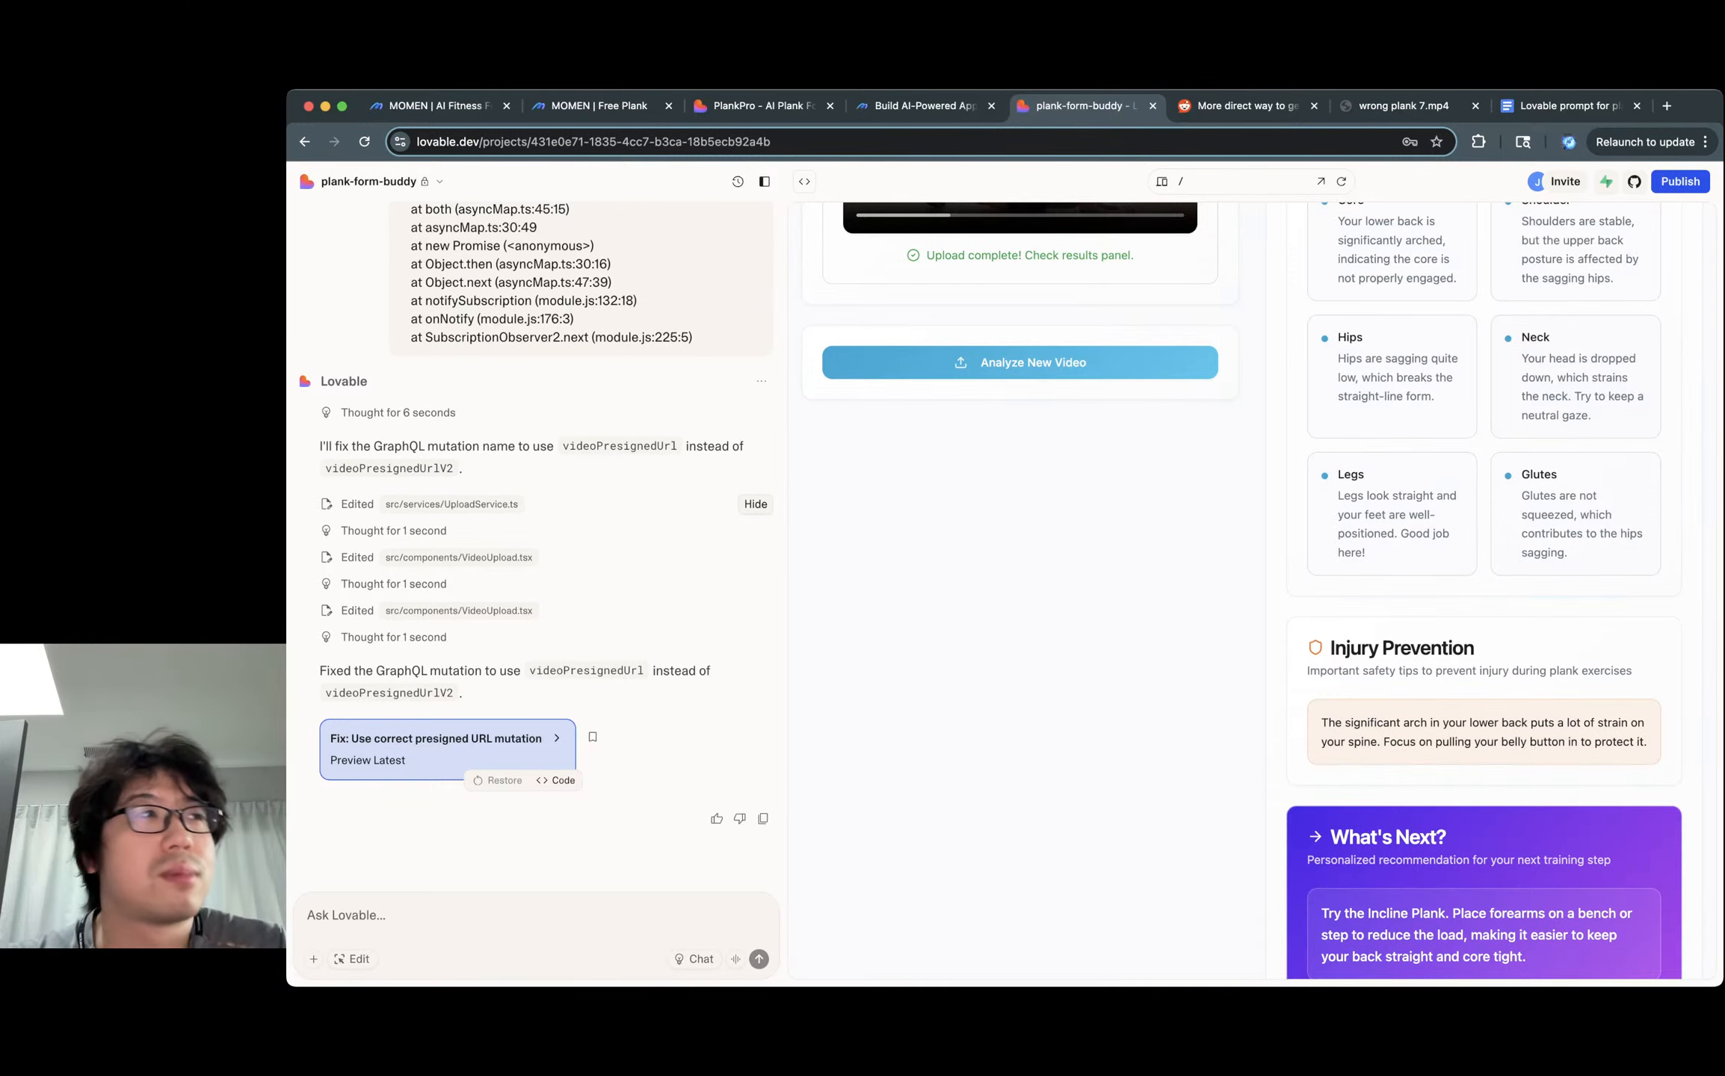
scroll(1483, 590, "down", 2)
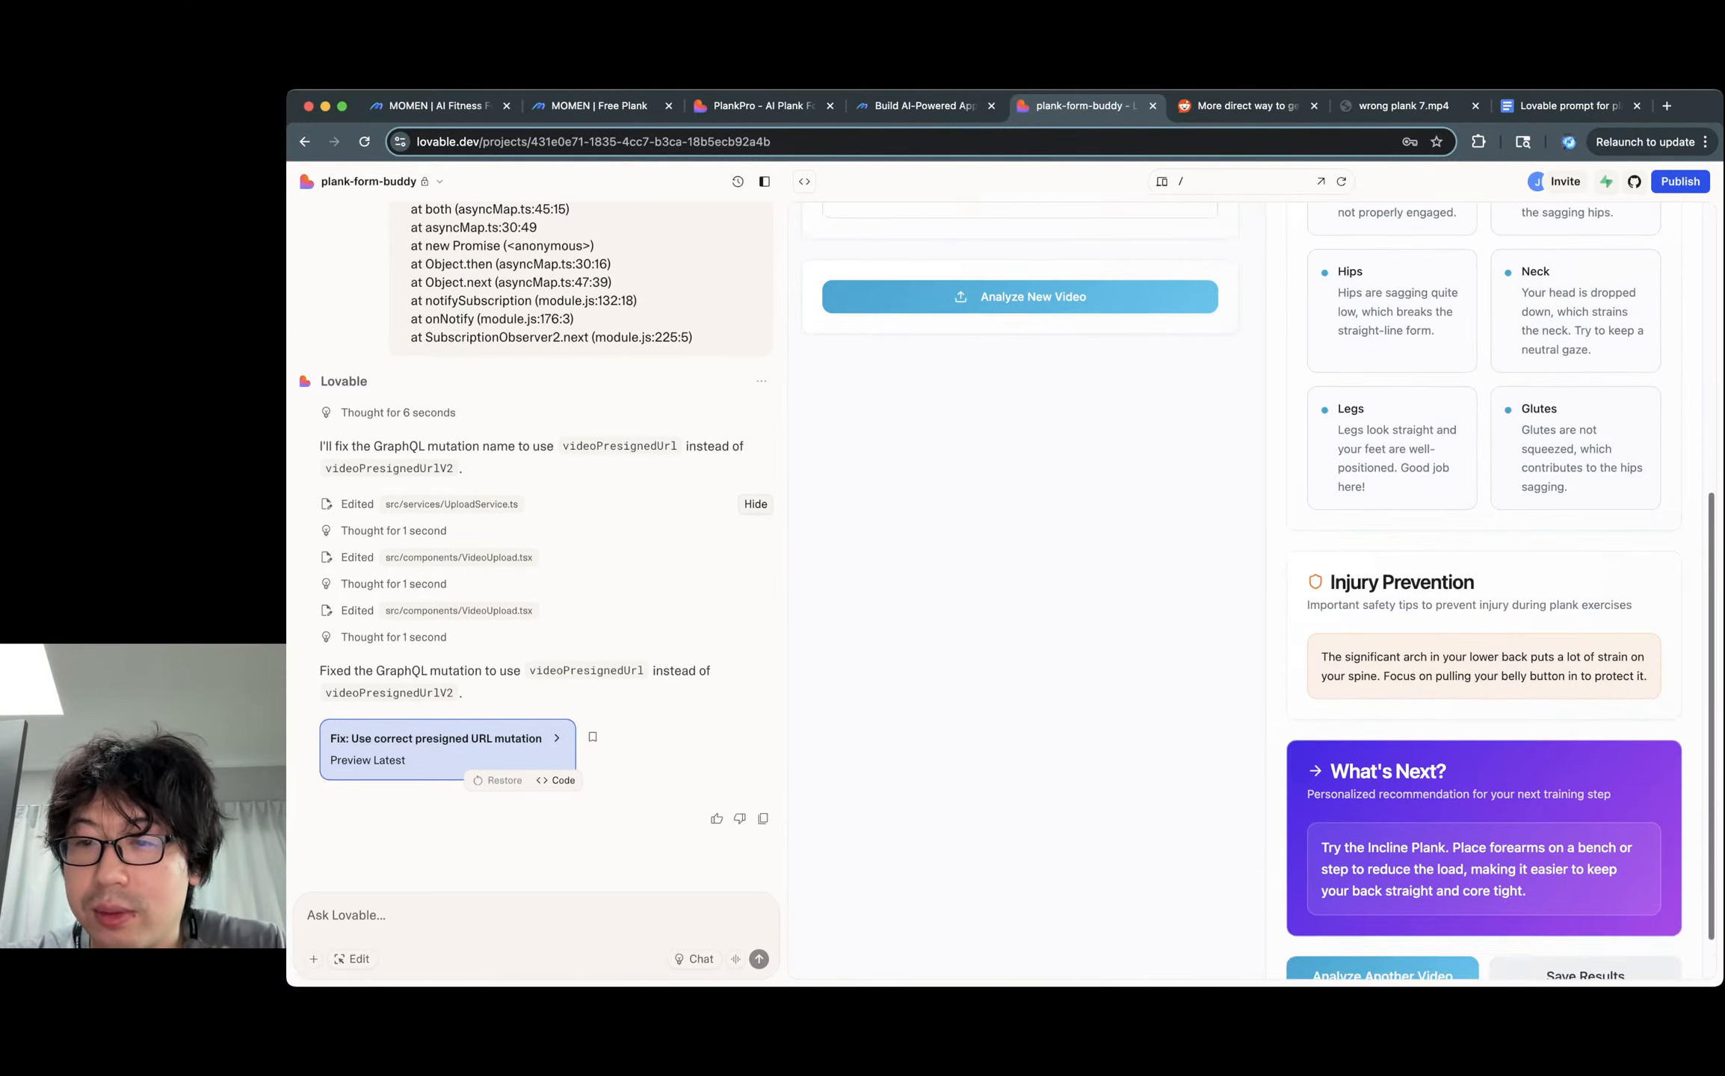
triple_click(1373, 626)
left_click(1428, 626)
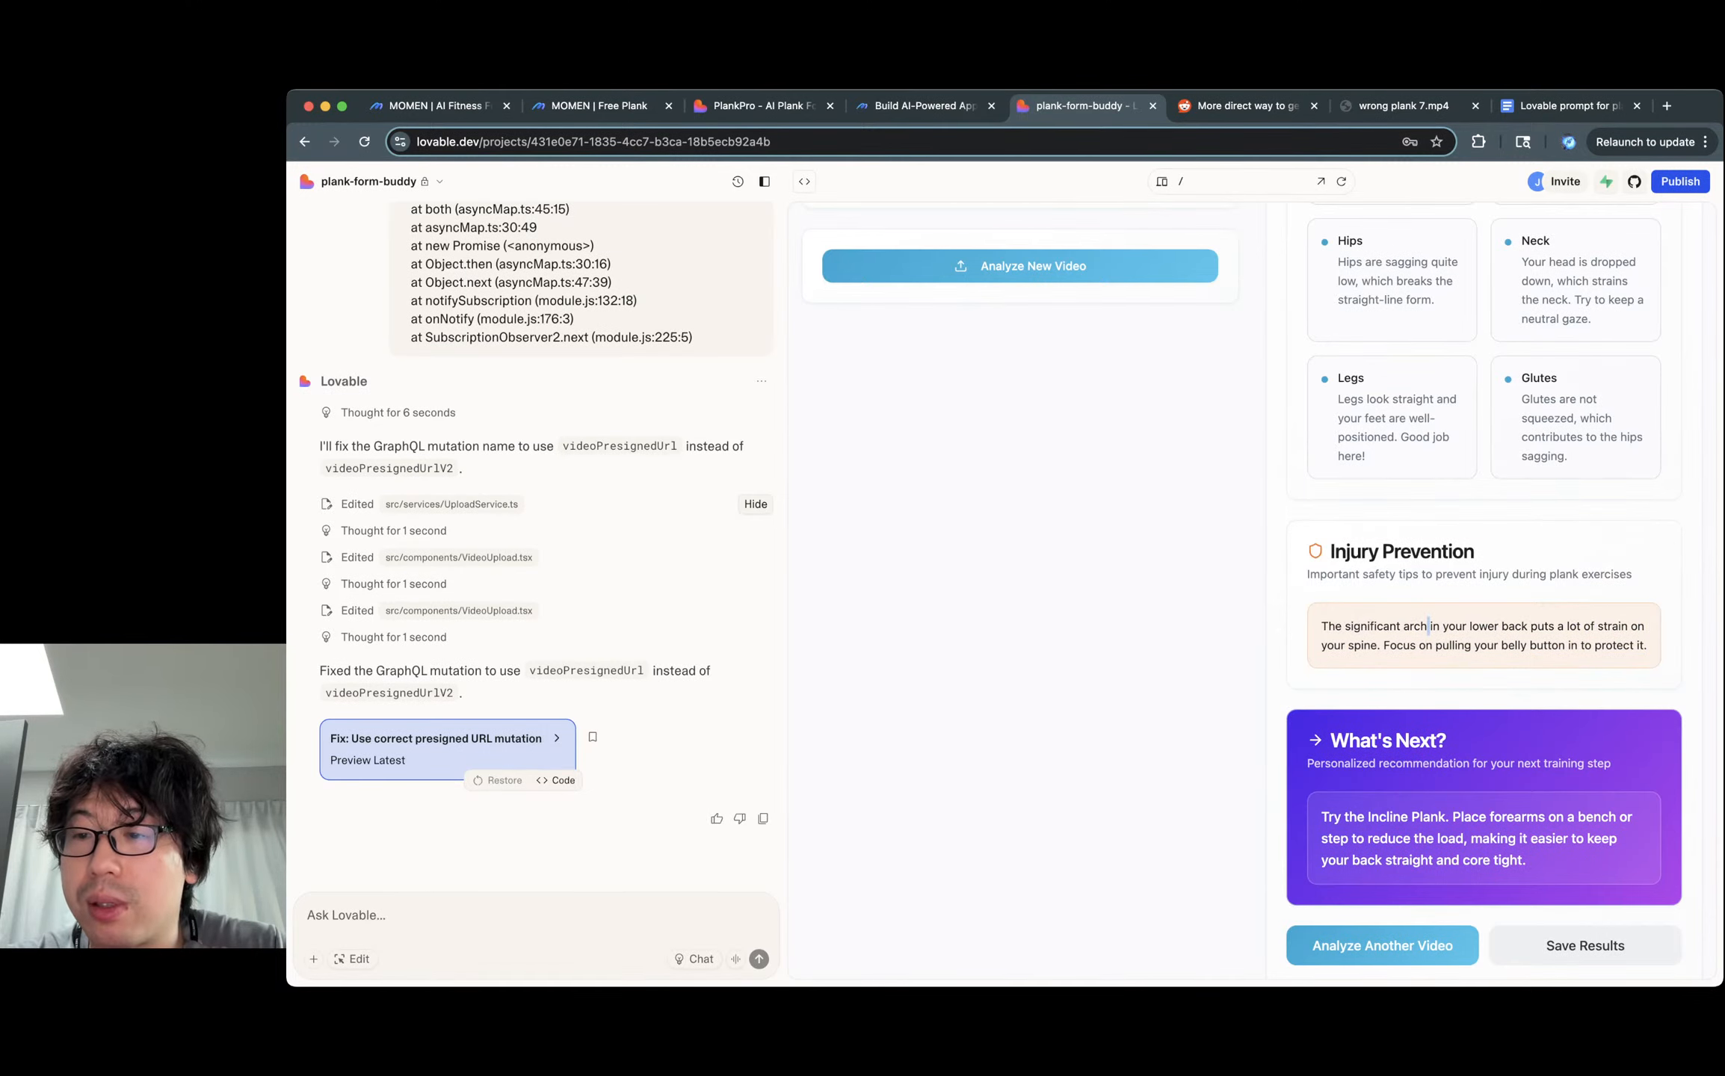
scroll(1483, 591, "down", 1)
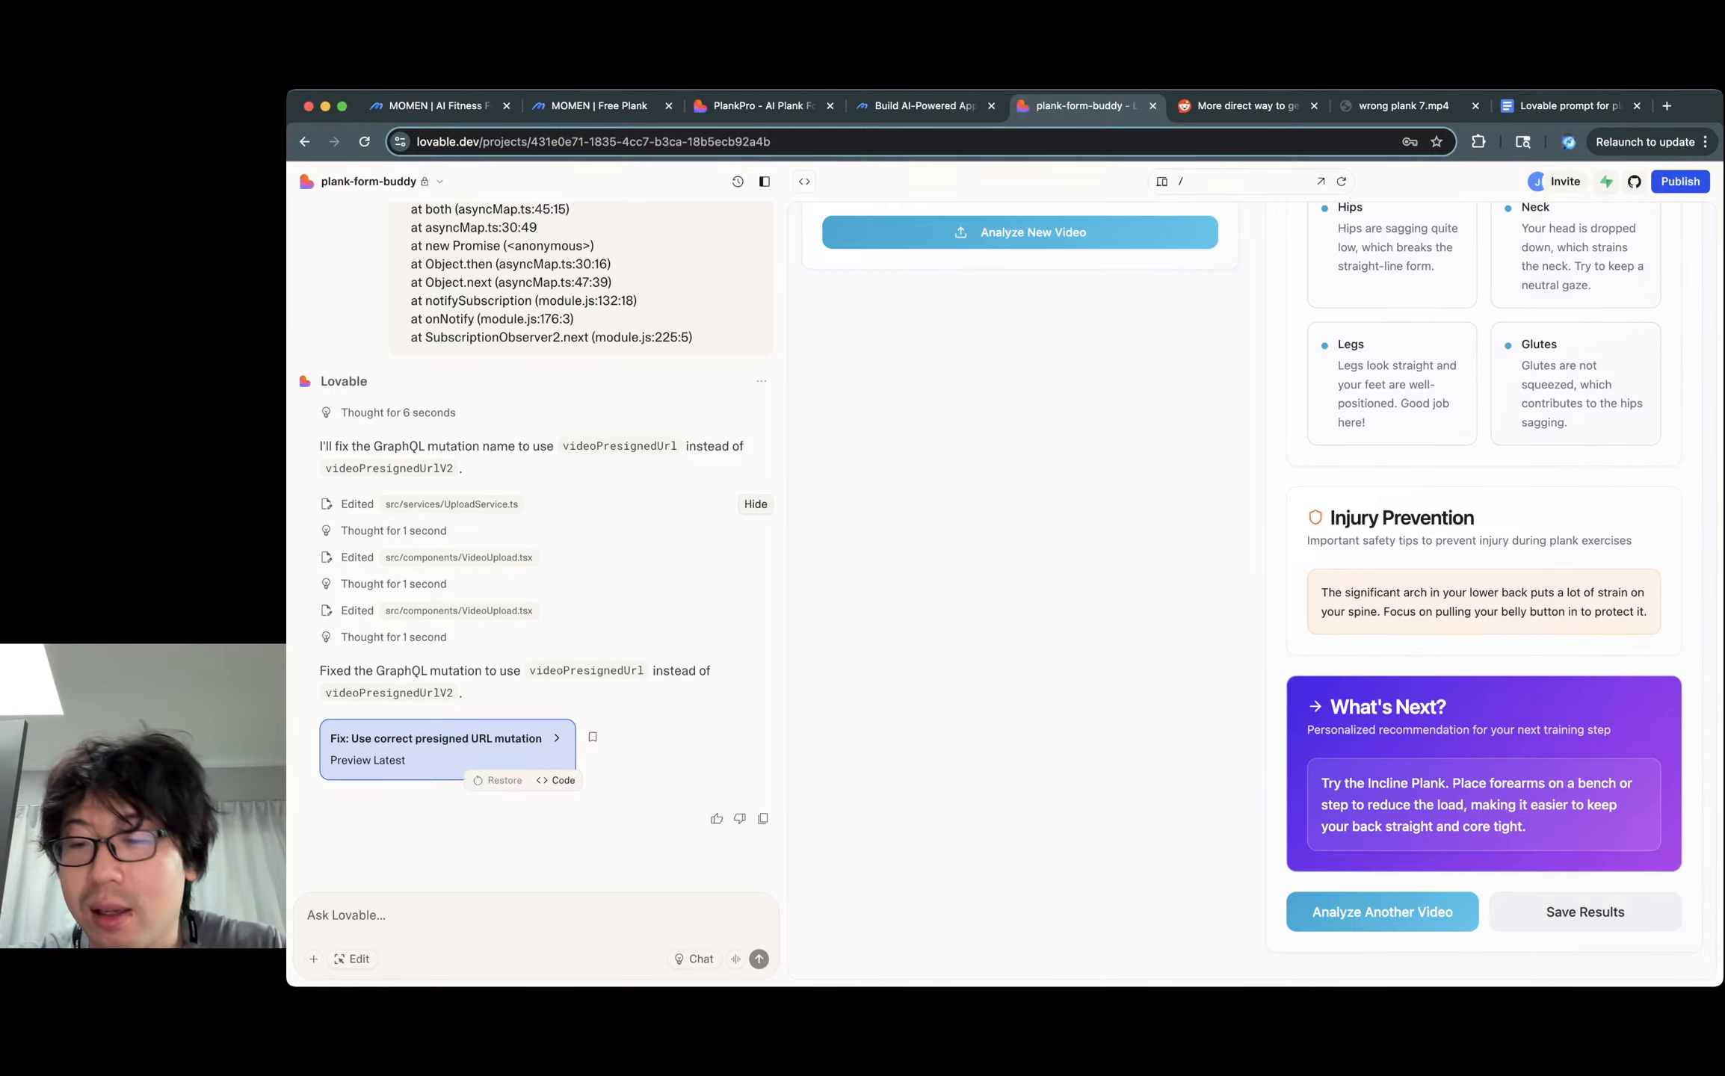
scroll(1483, 591, "up", 10)
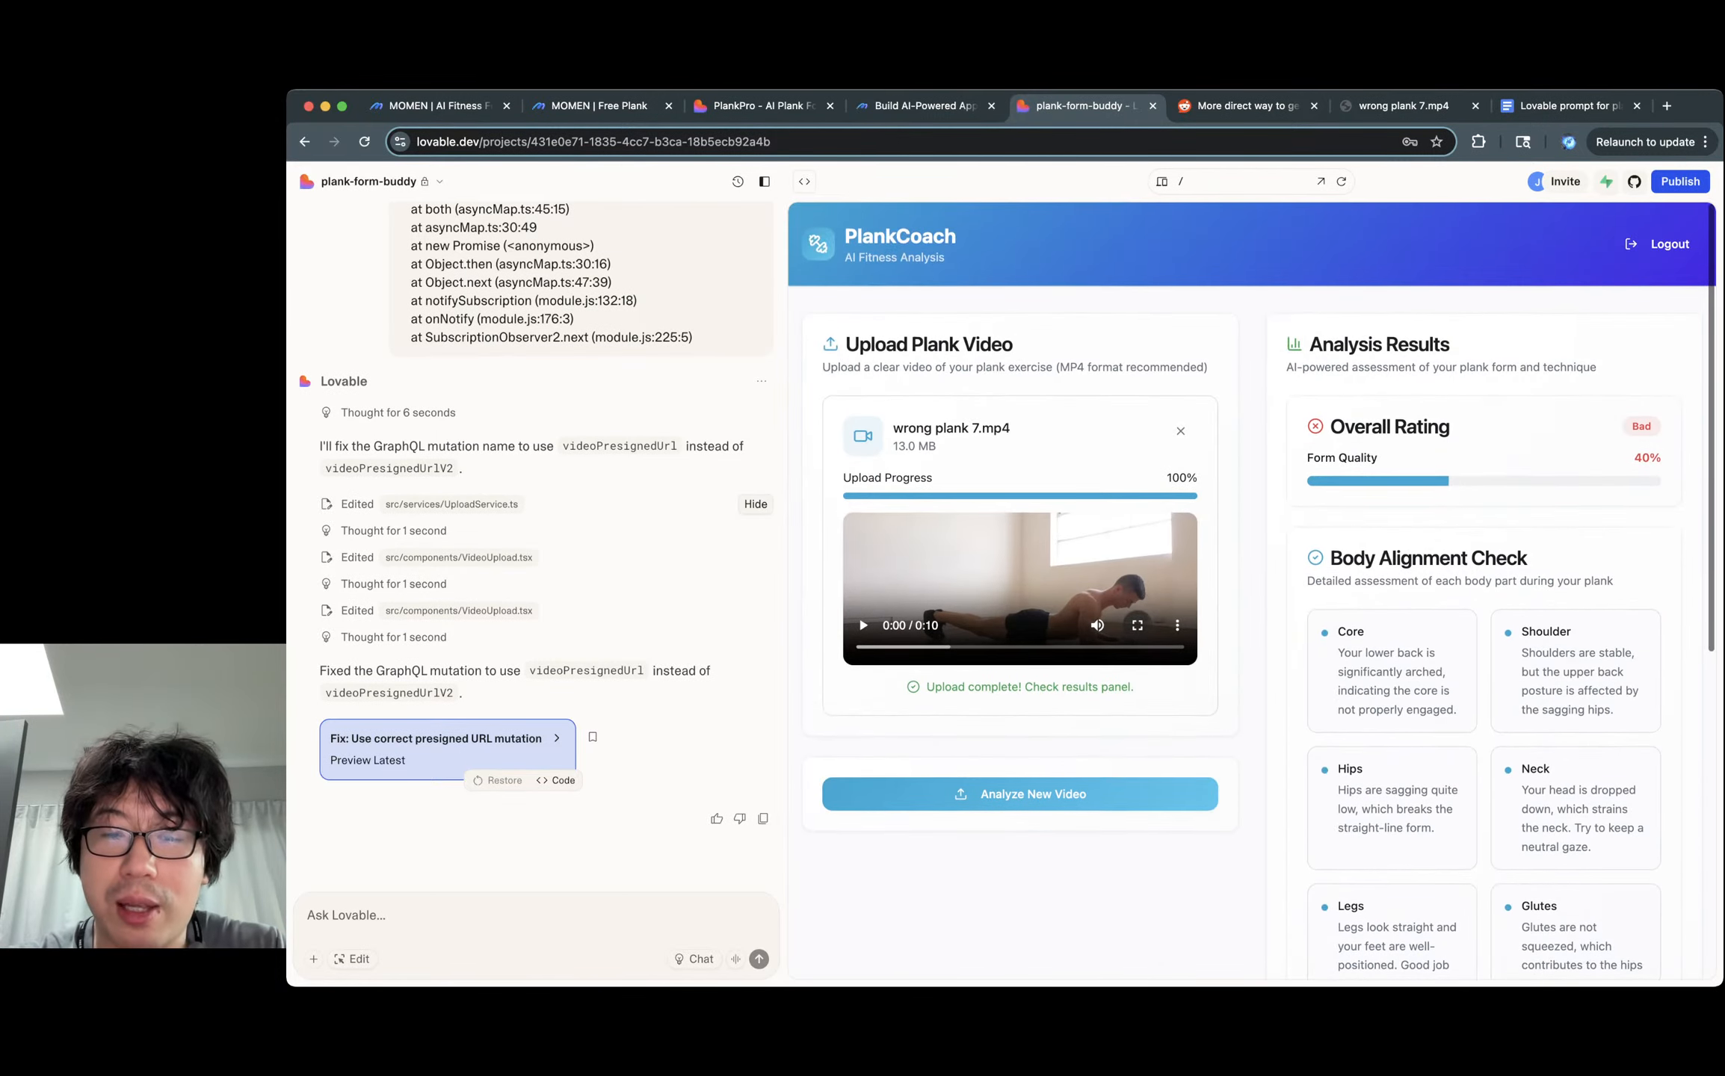
scroll(1483, 590, "down", 15)
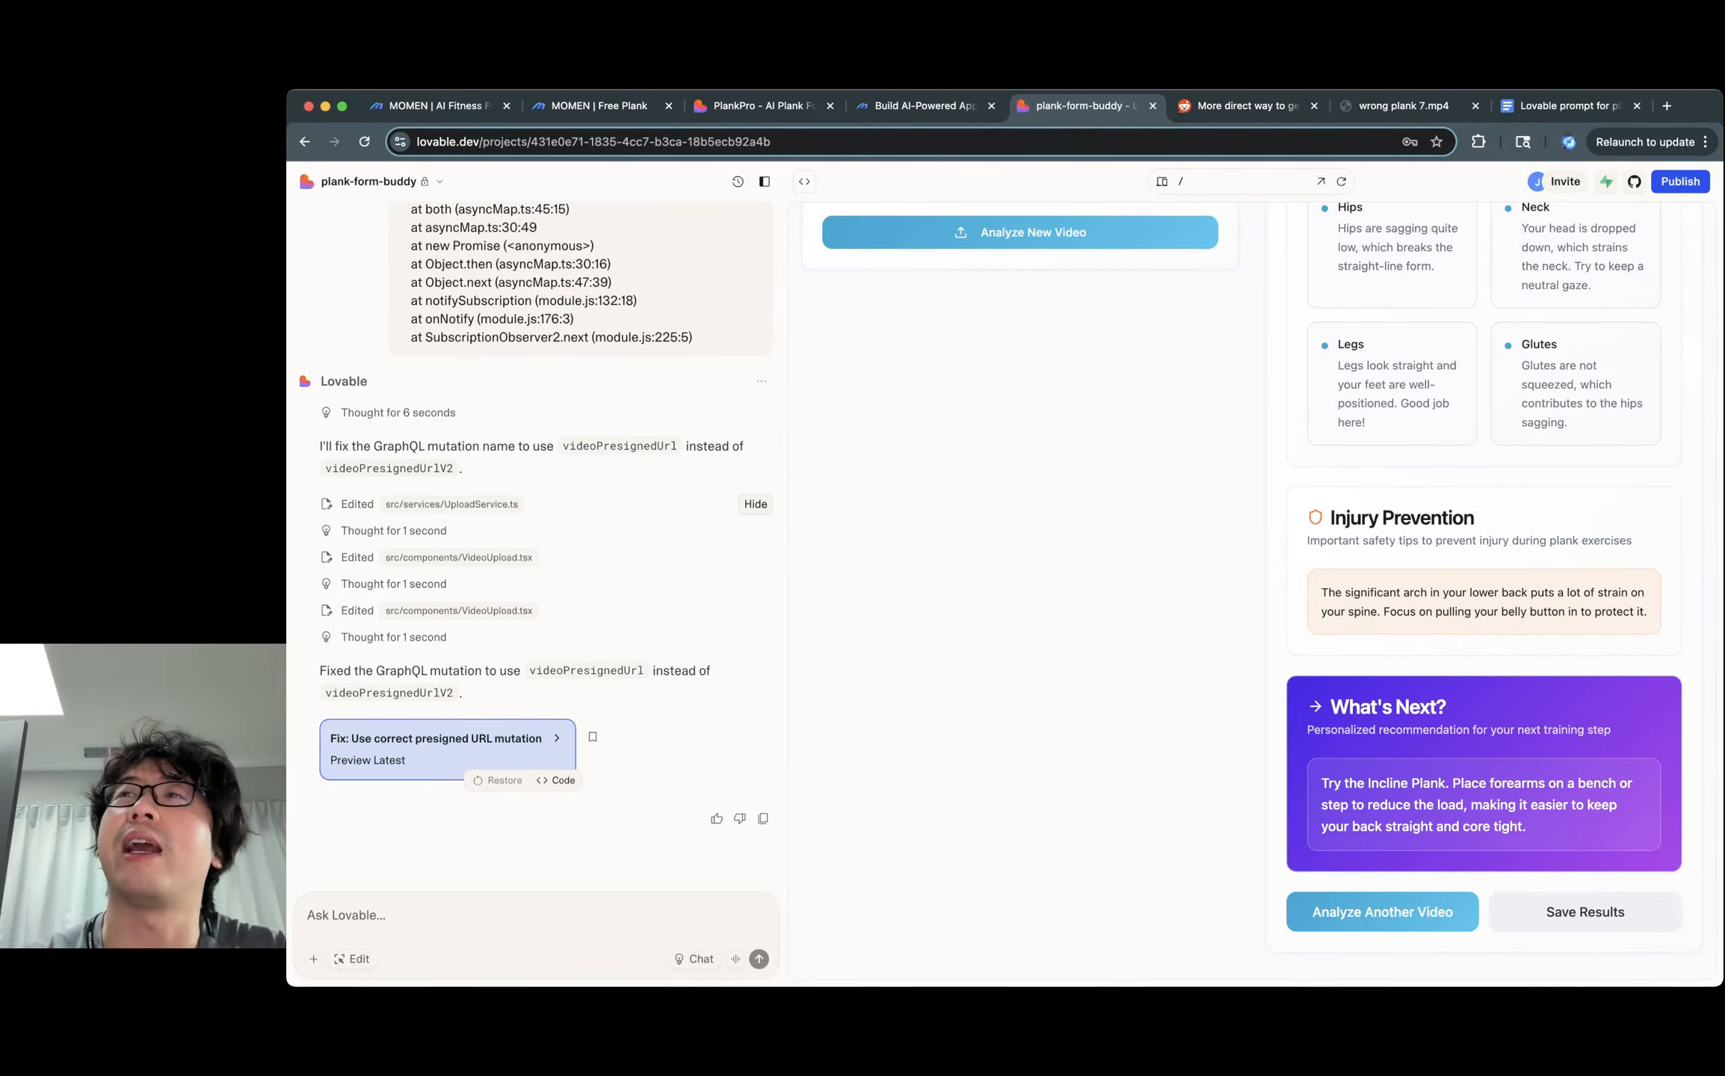
scroll(1484, 590, "up", 2)
scroll(1270, 591, "up", 8)
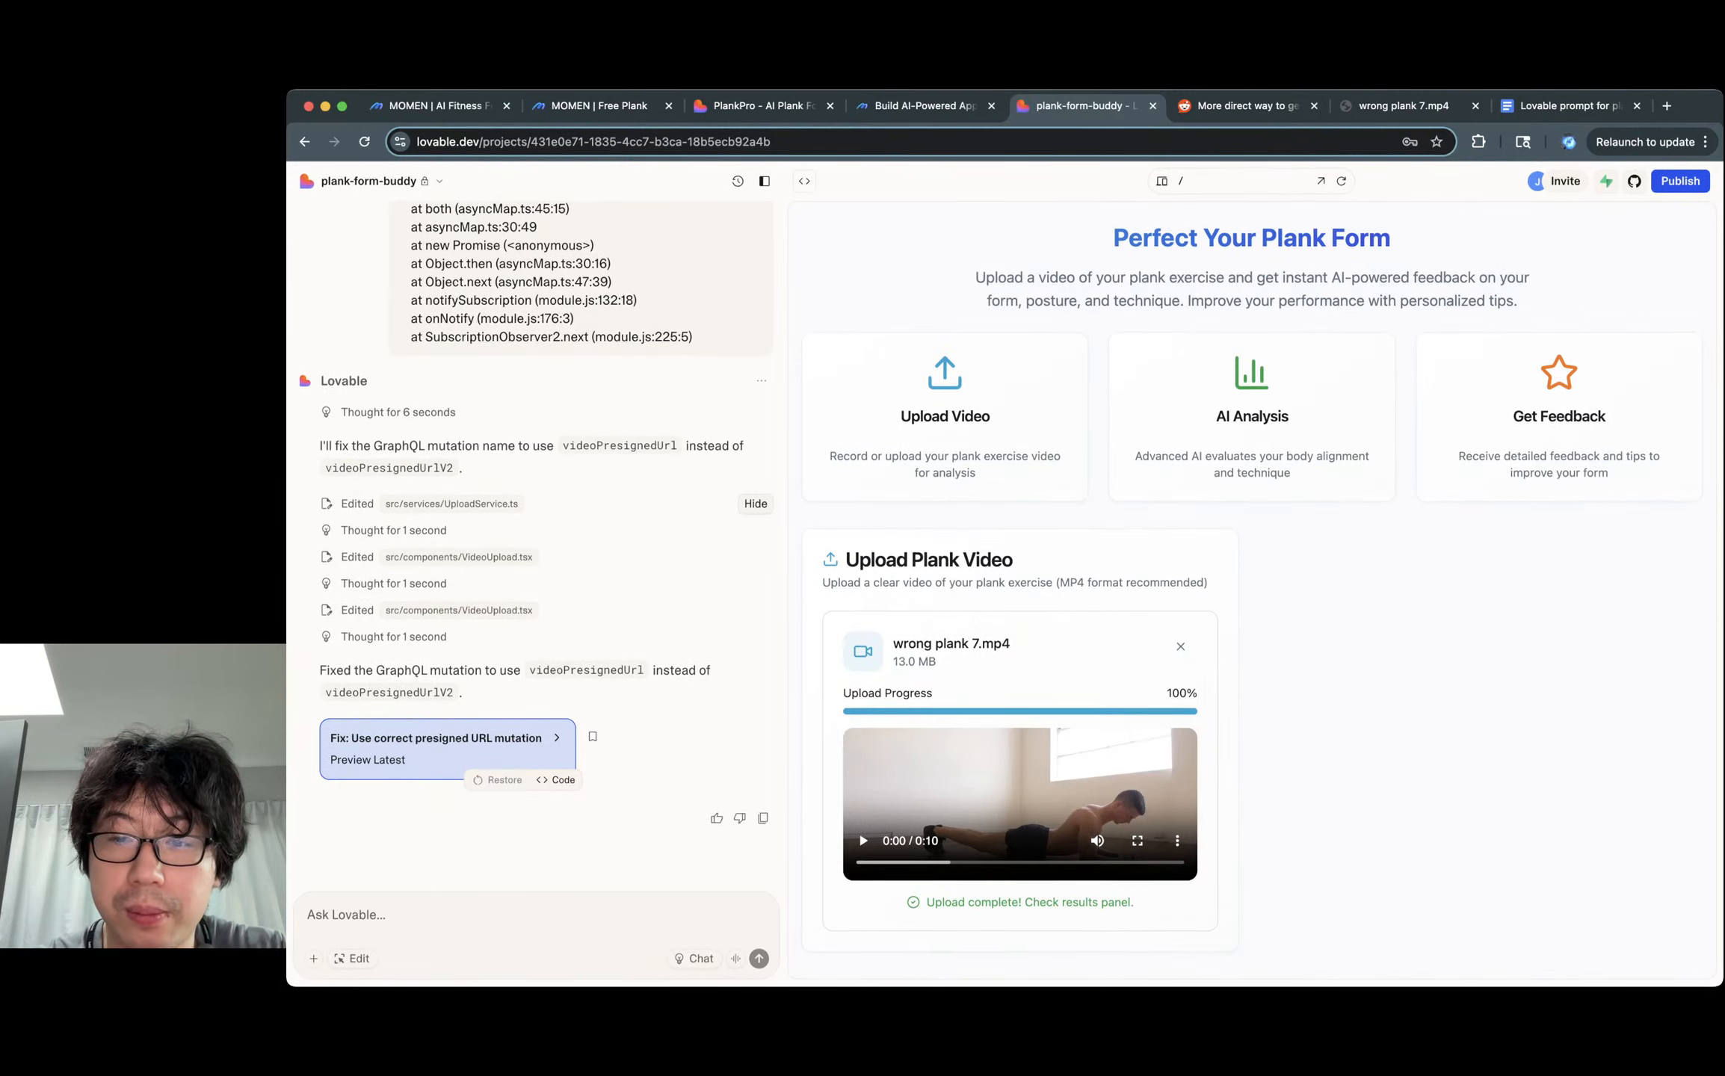
Replace the attached video with wrong plank 3.mp4 and start Upload & Analyze.
left_click(1180, 647)
left_click(1061, 789)
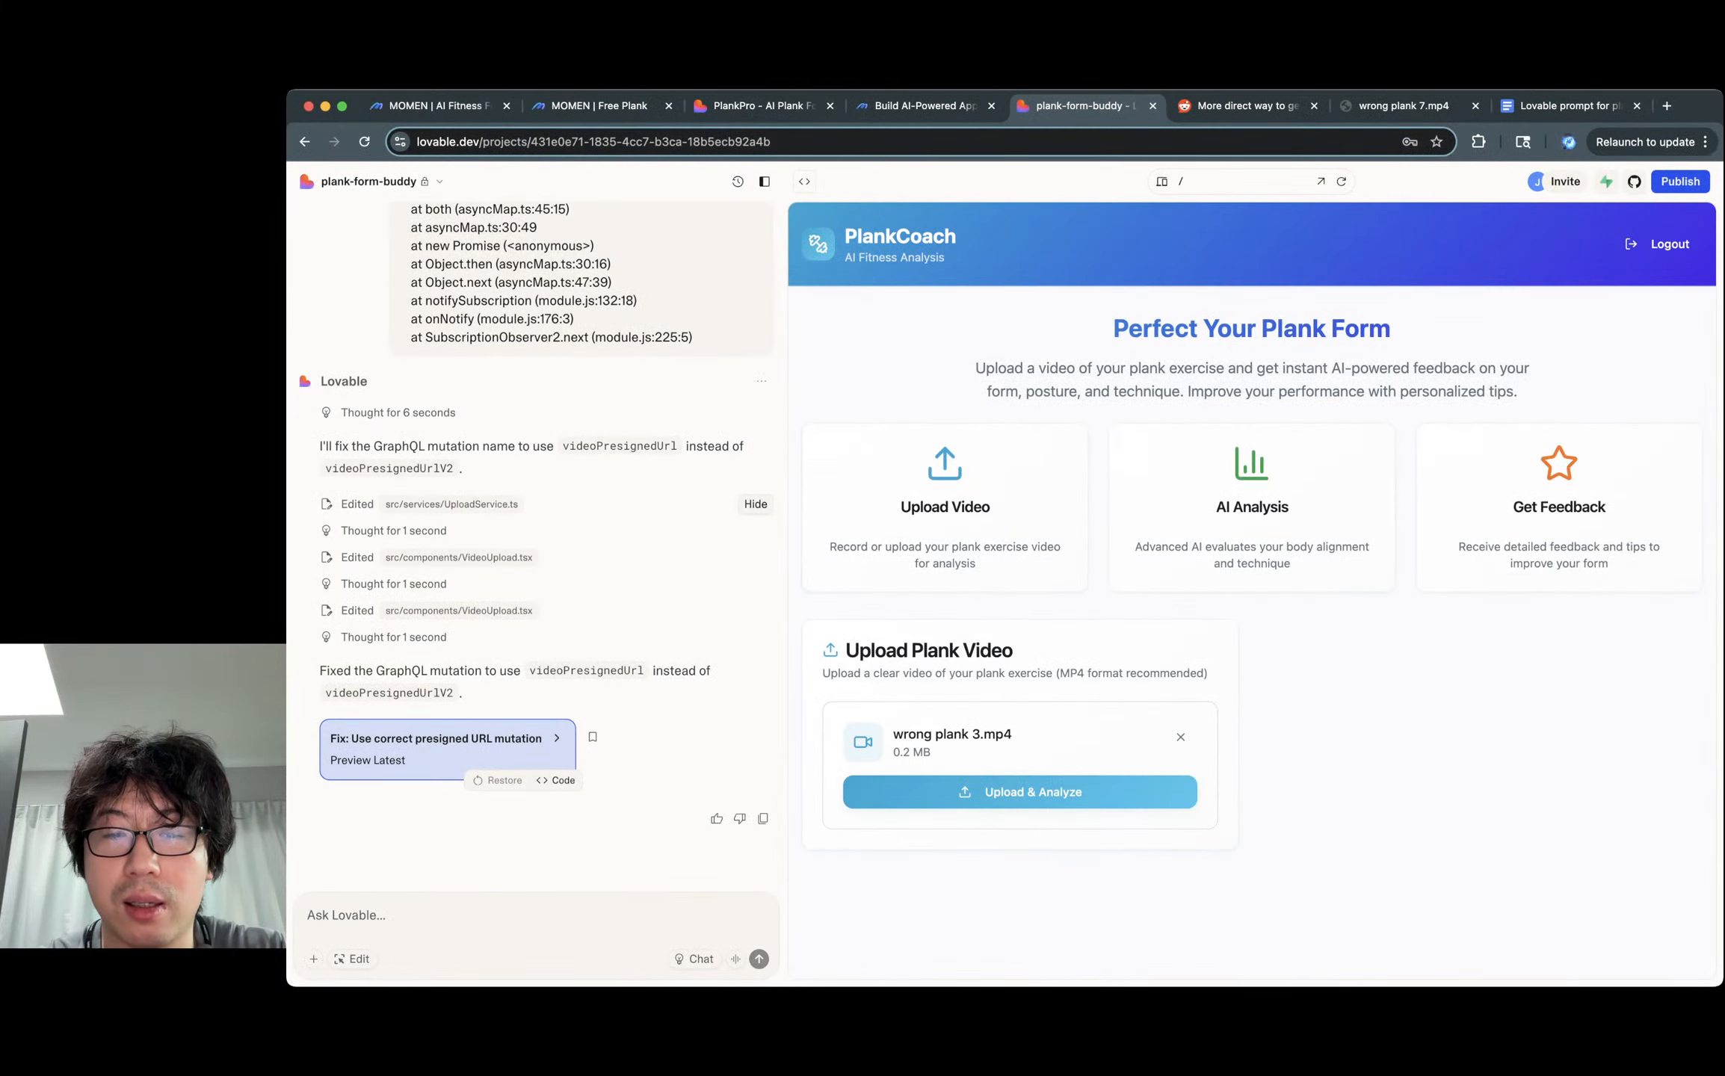
left_click(1019, 792)
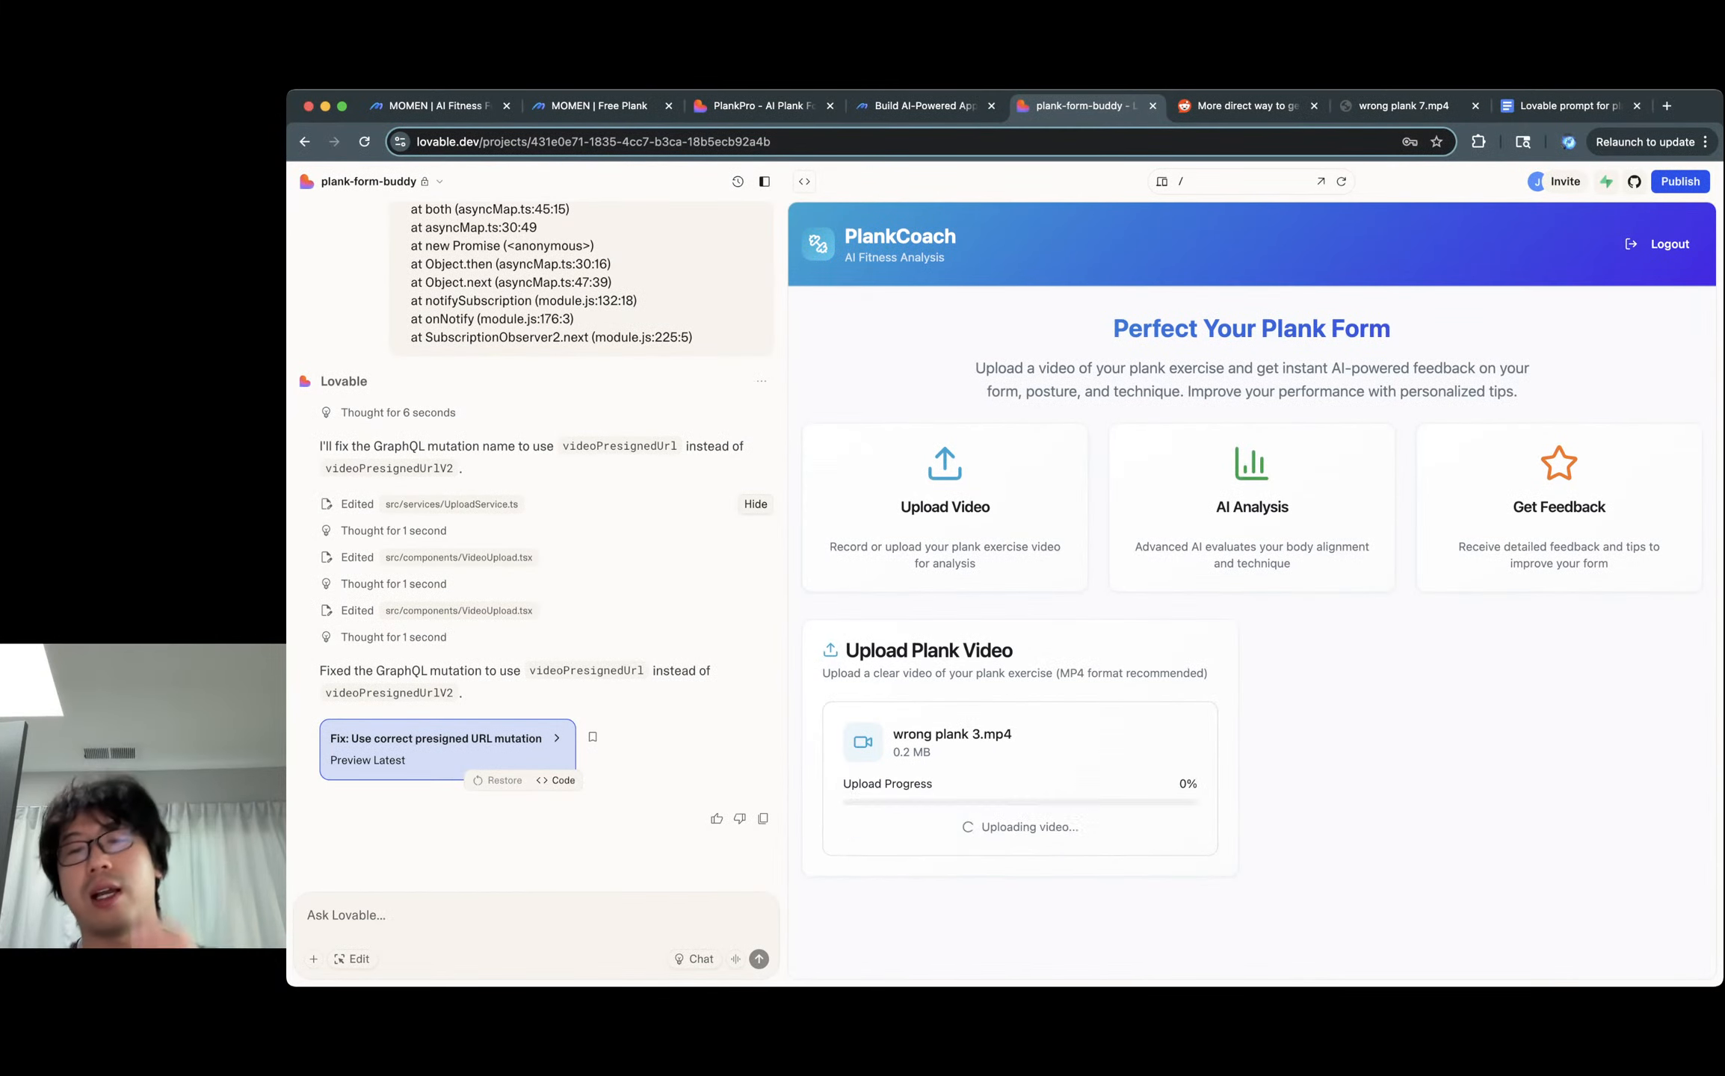
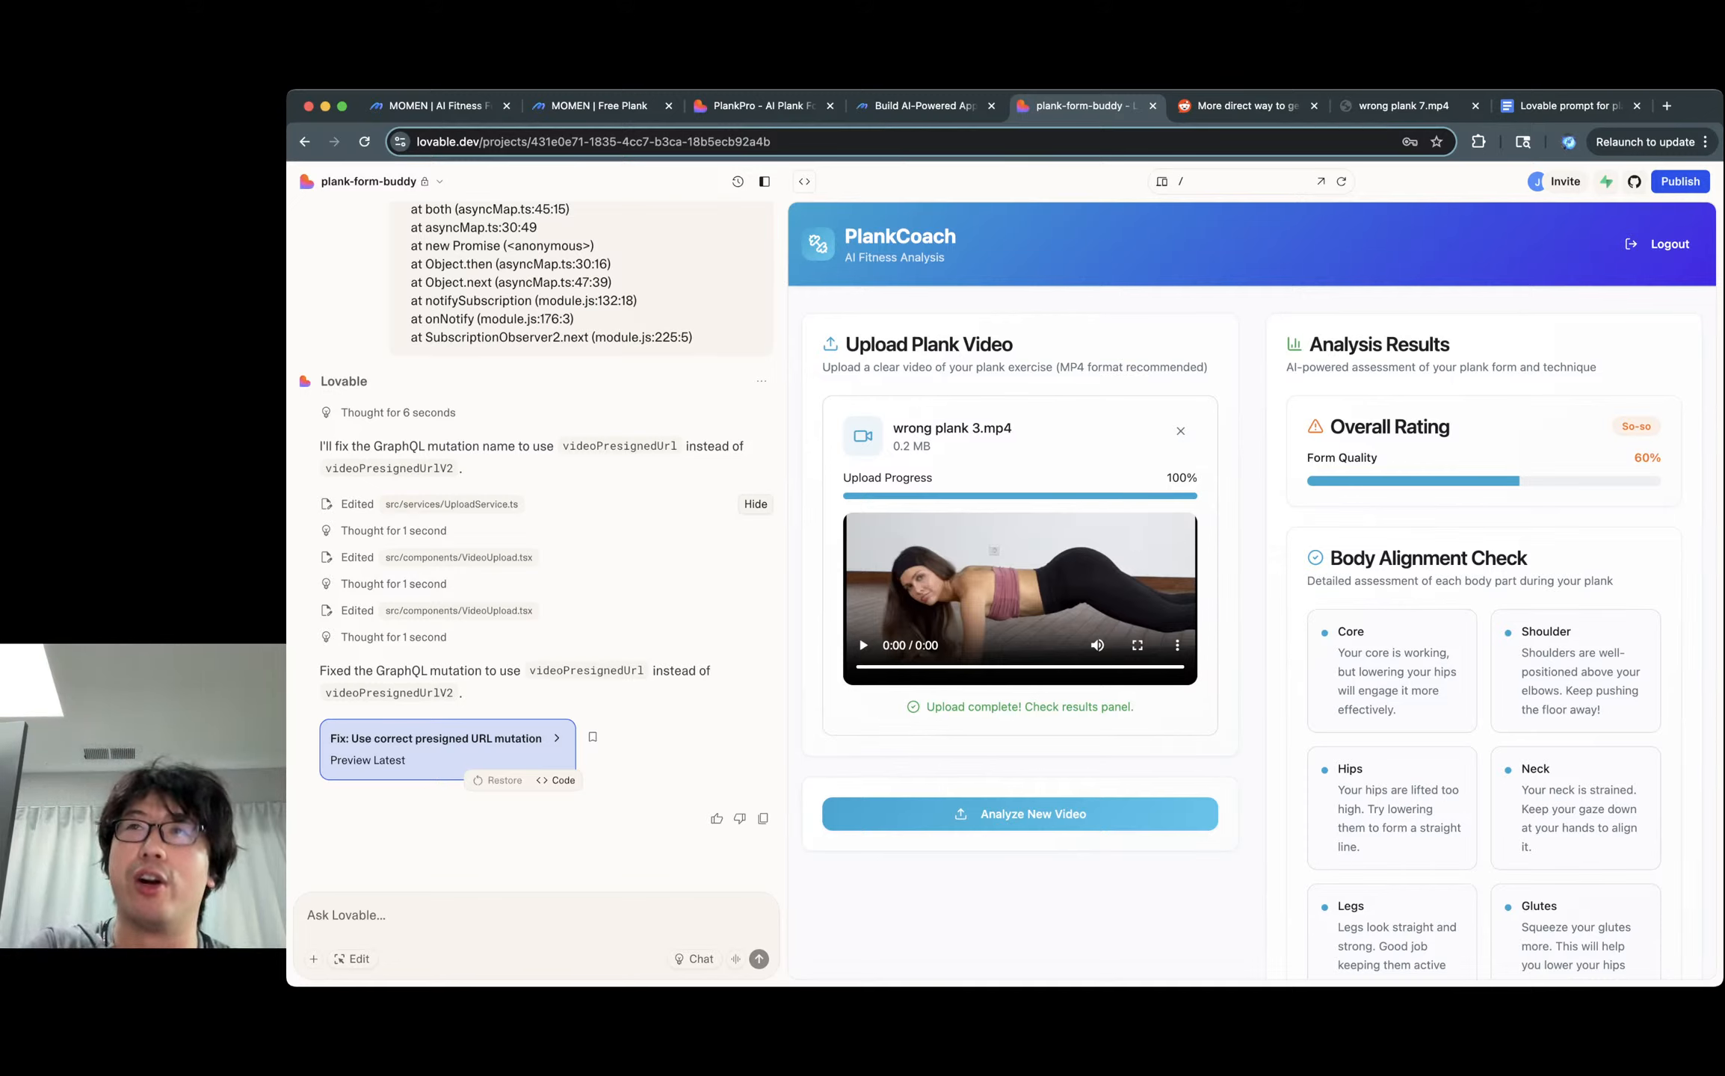
Select and review the What's Next recommendation paragraph in the analysis results.
scroll(1252, 591, "down", 8)
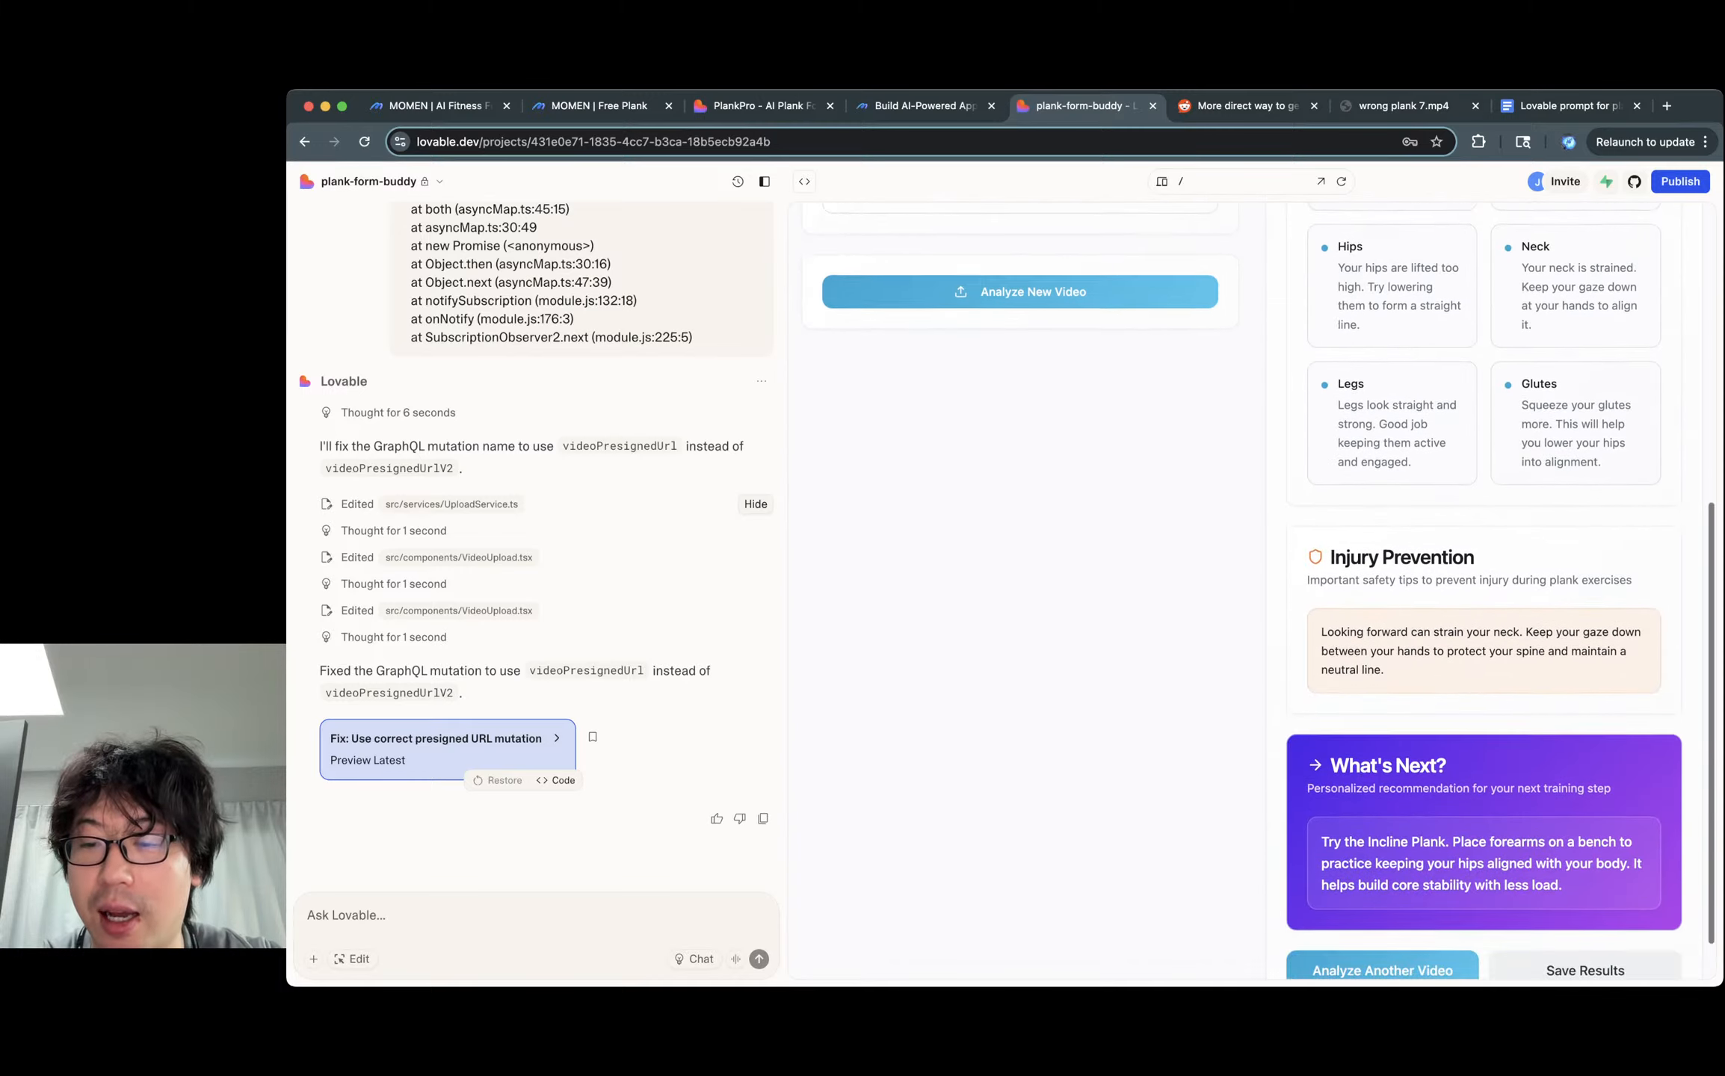
triple_click(1483, 805)
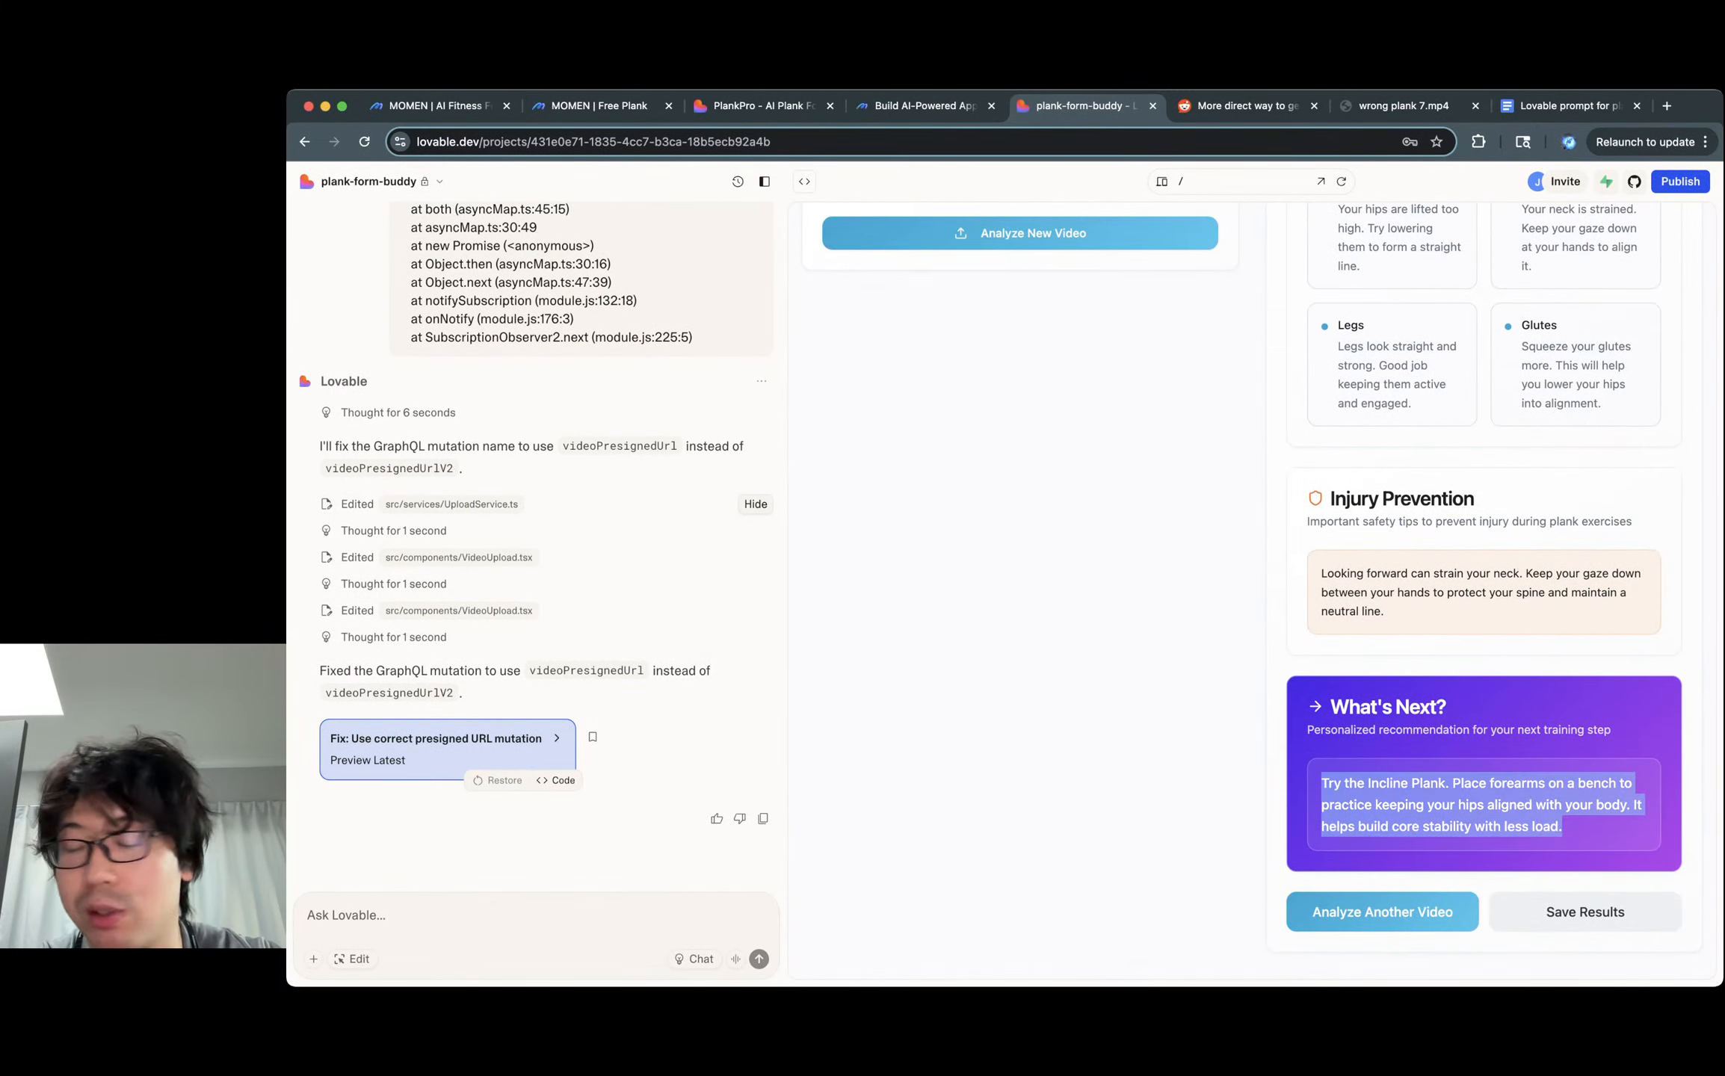
scroll(1252, 590, "up", 10)
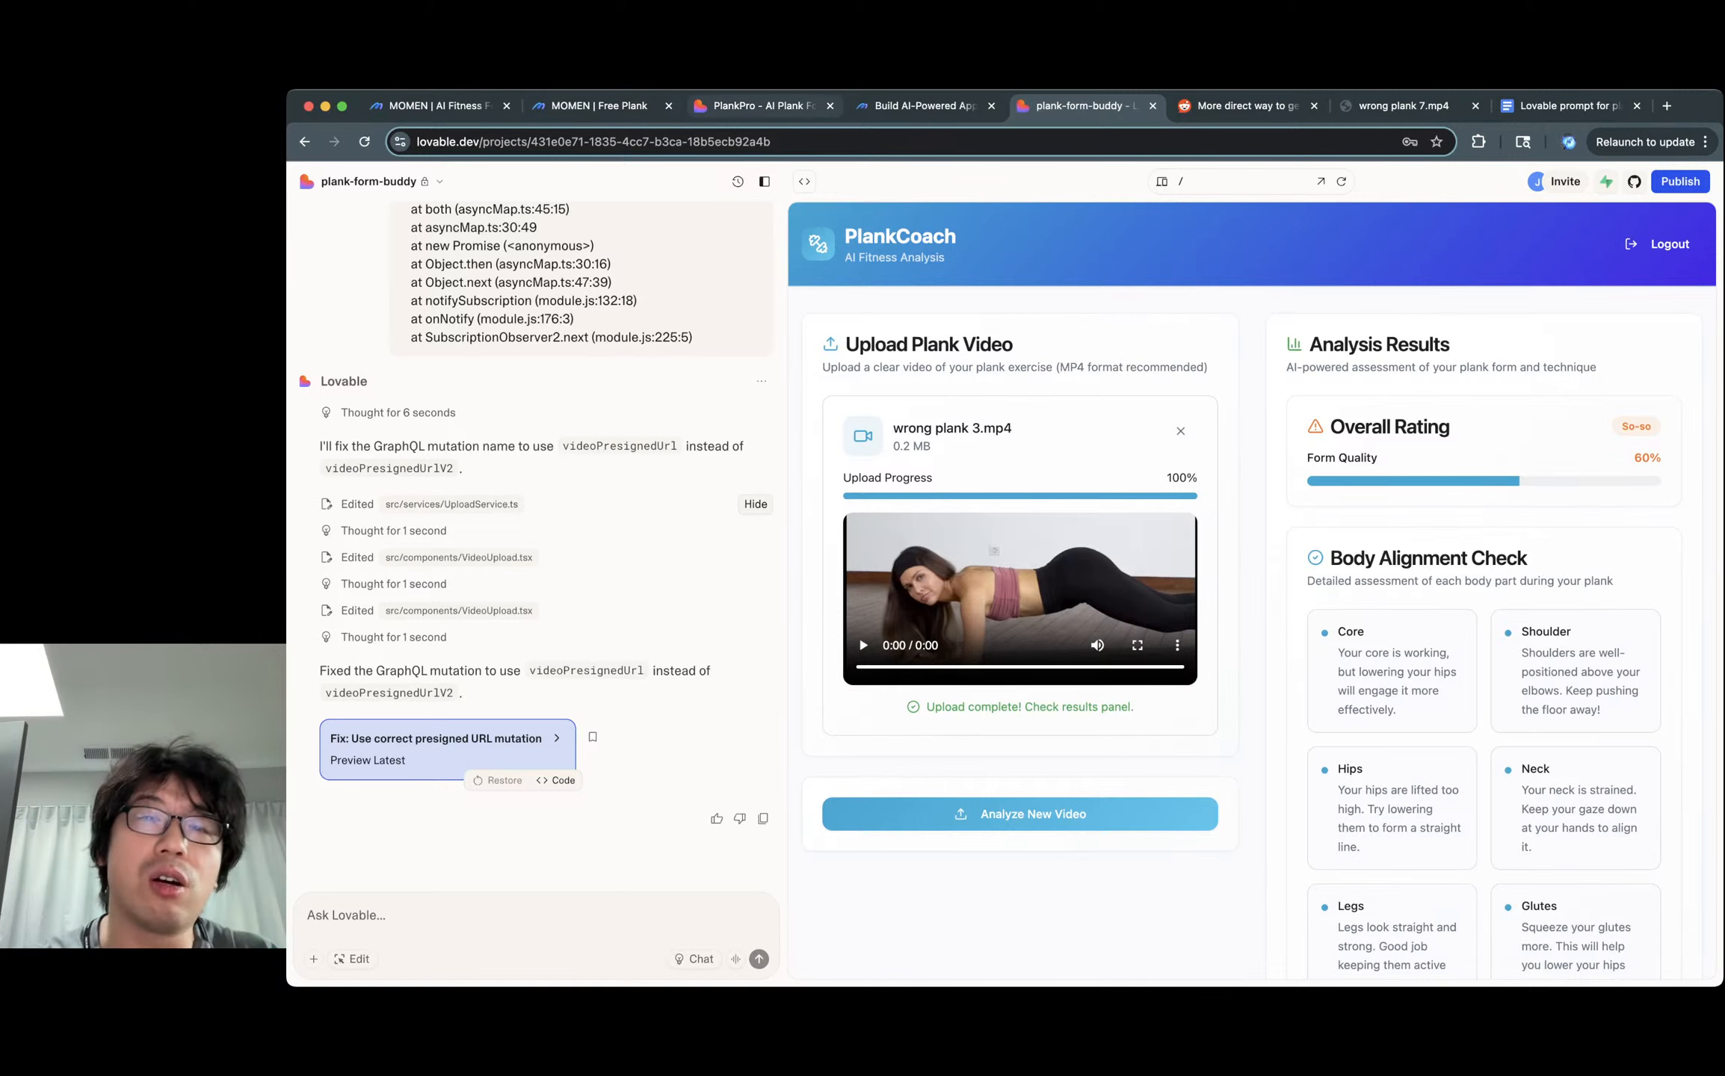
Switch to the Free Plank project, check the AI point add-on options, then open its Data records.
left_click(433, 106)
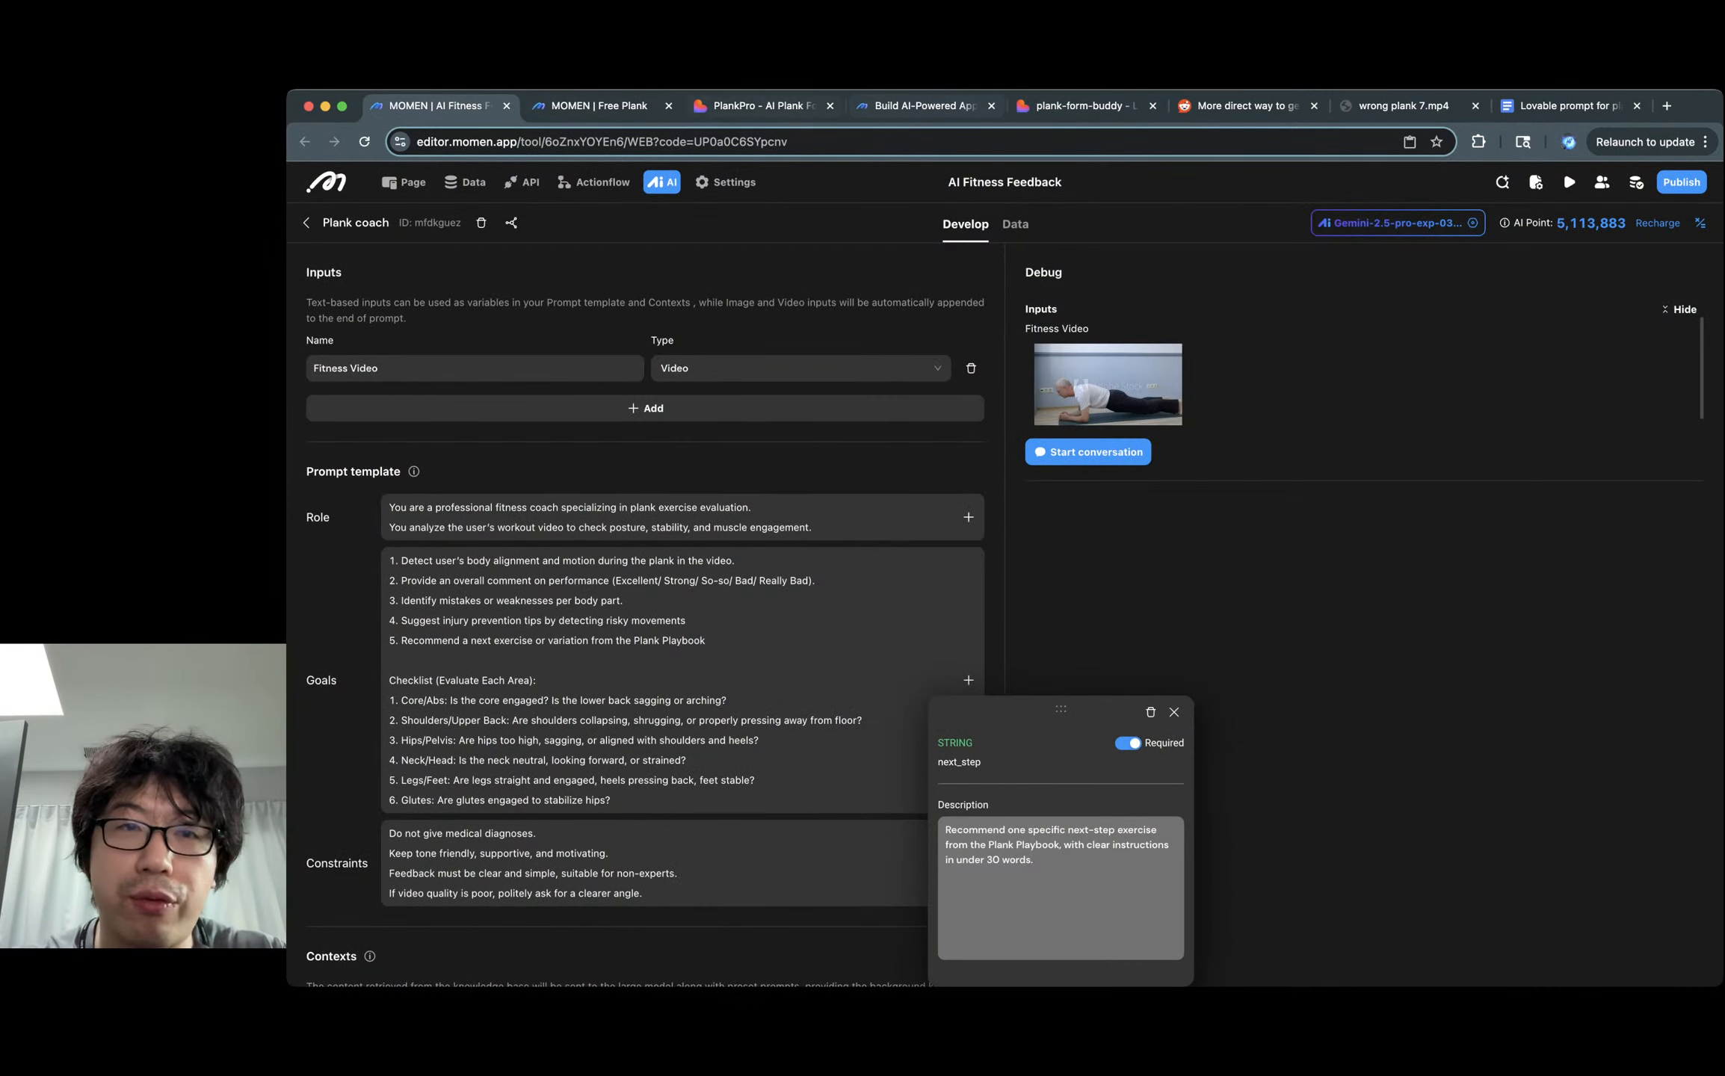
left_click(599, 105)
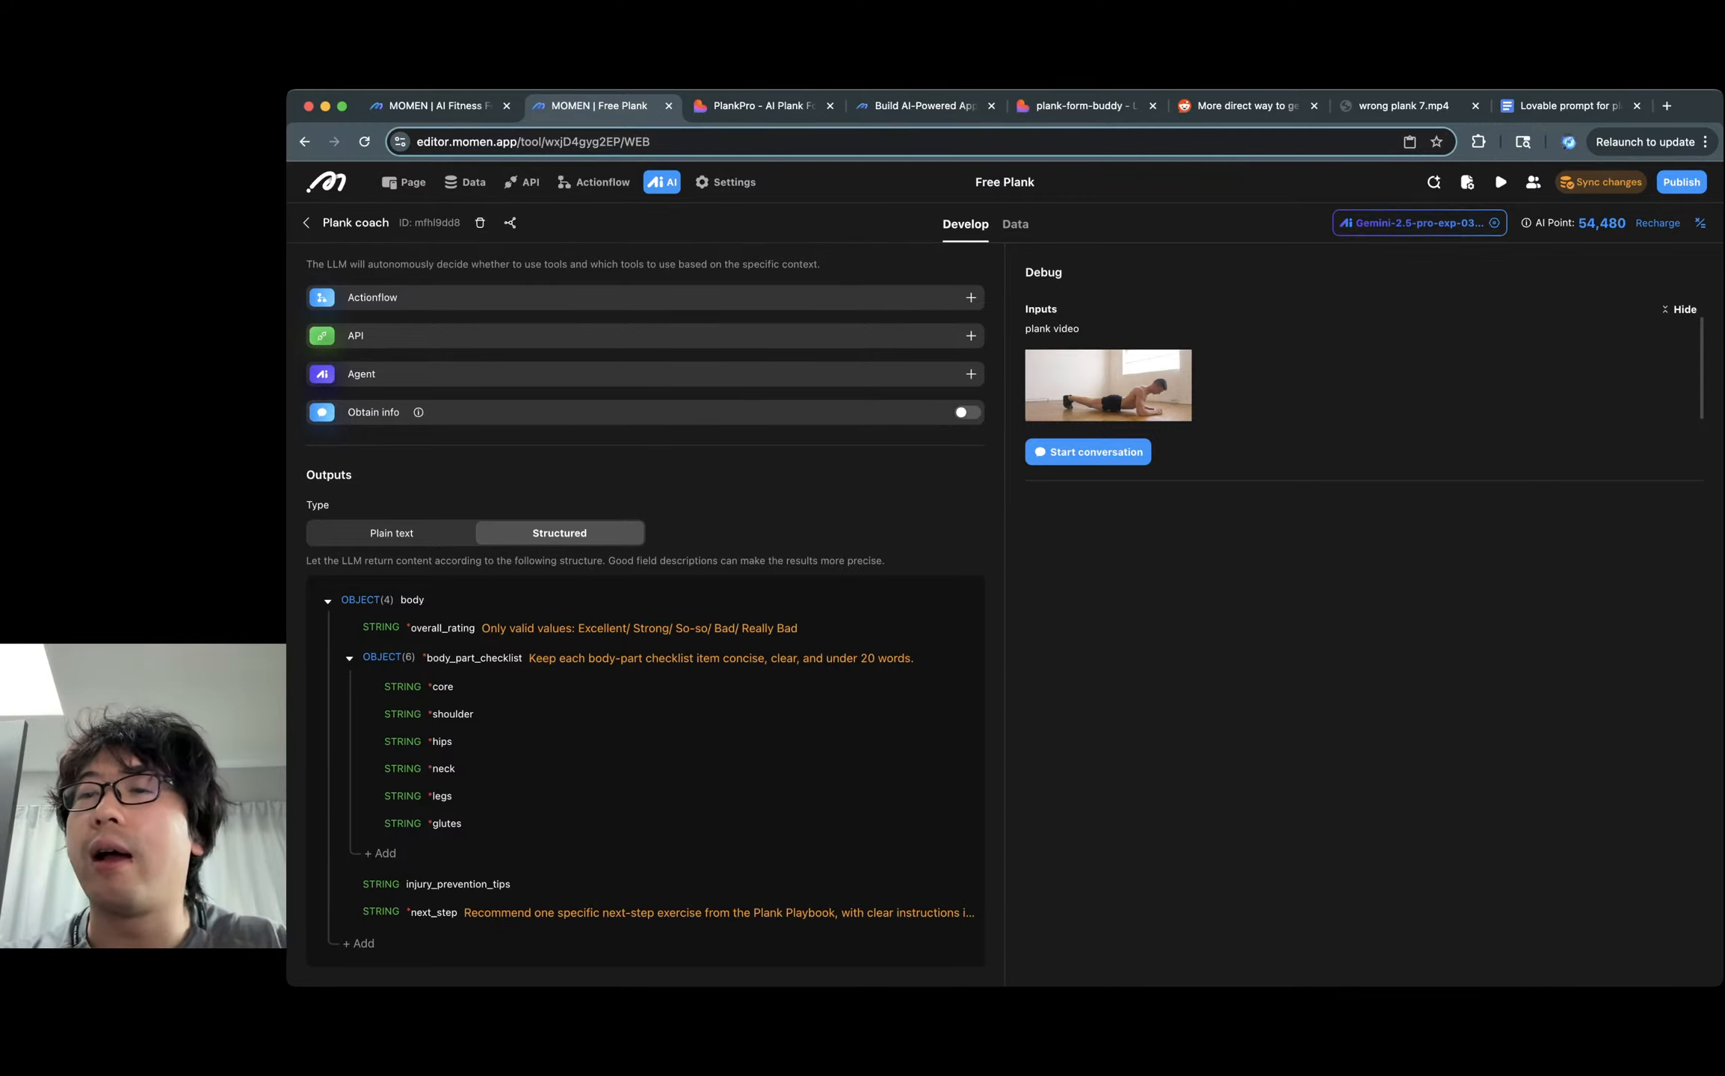
left_click(1657, 222)
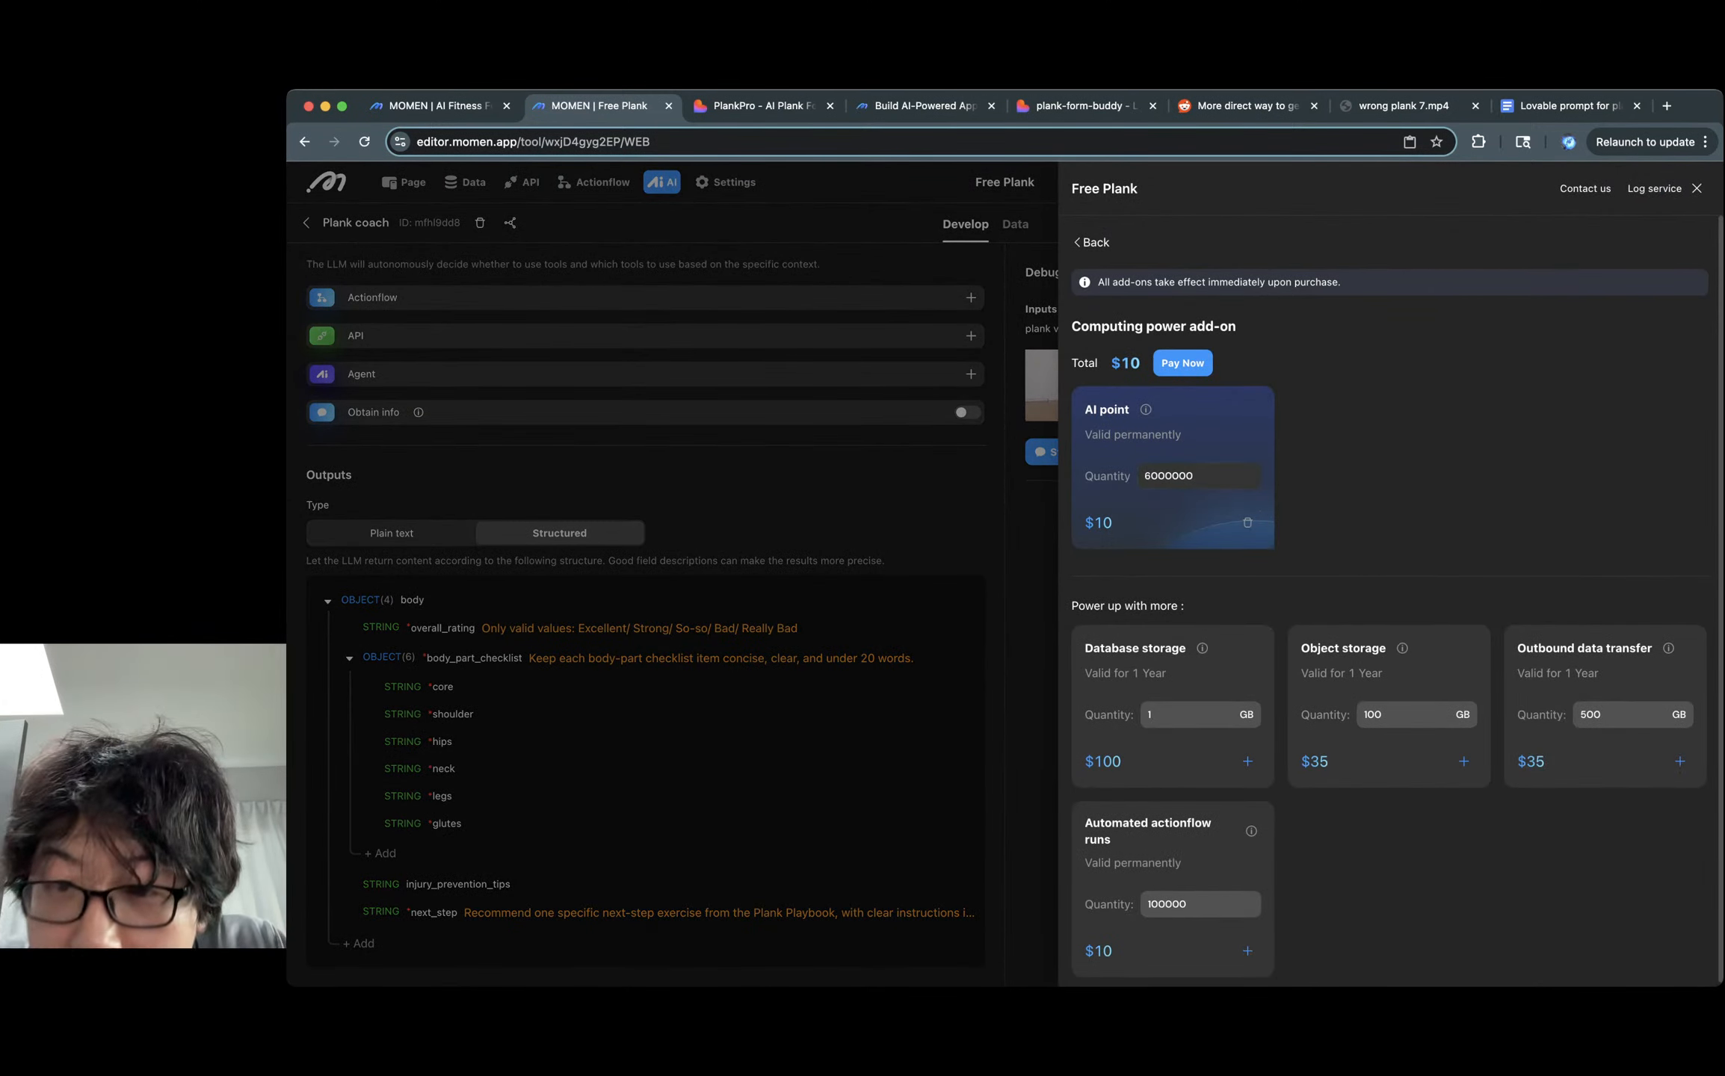
left_click_drag(1144, 477, 1166, 476)
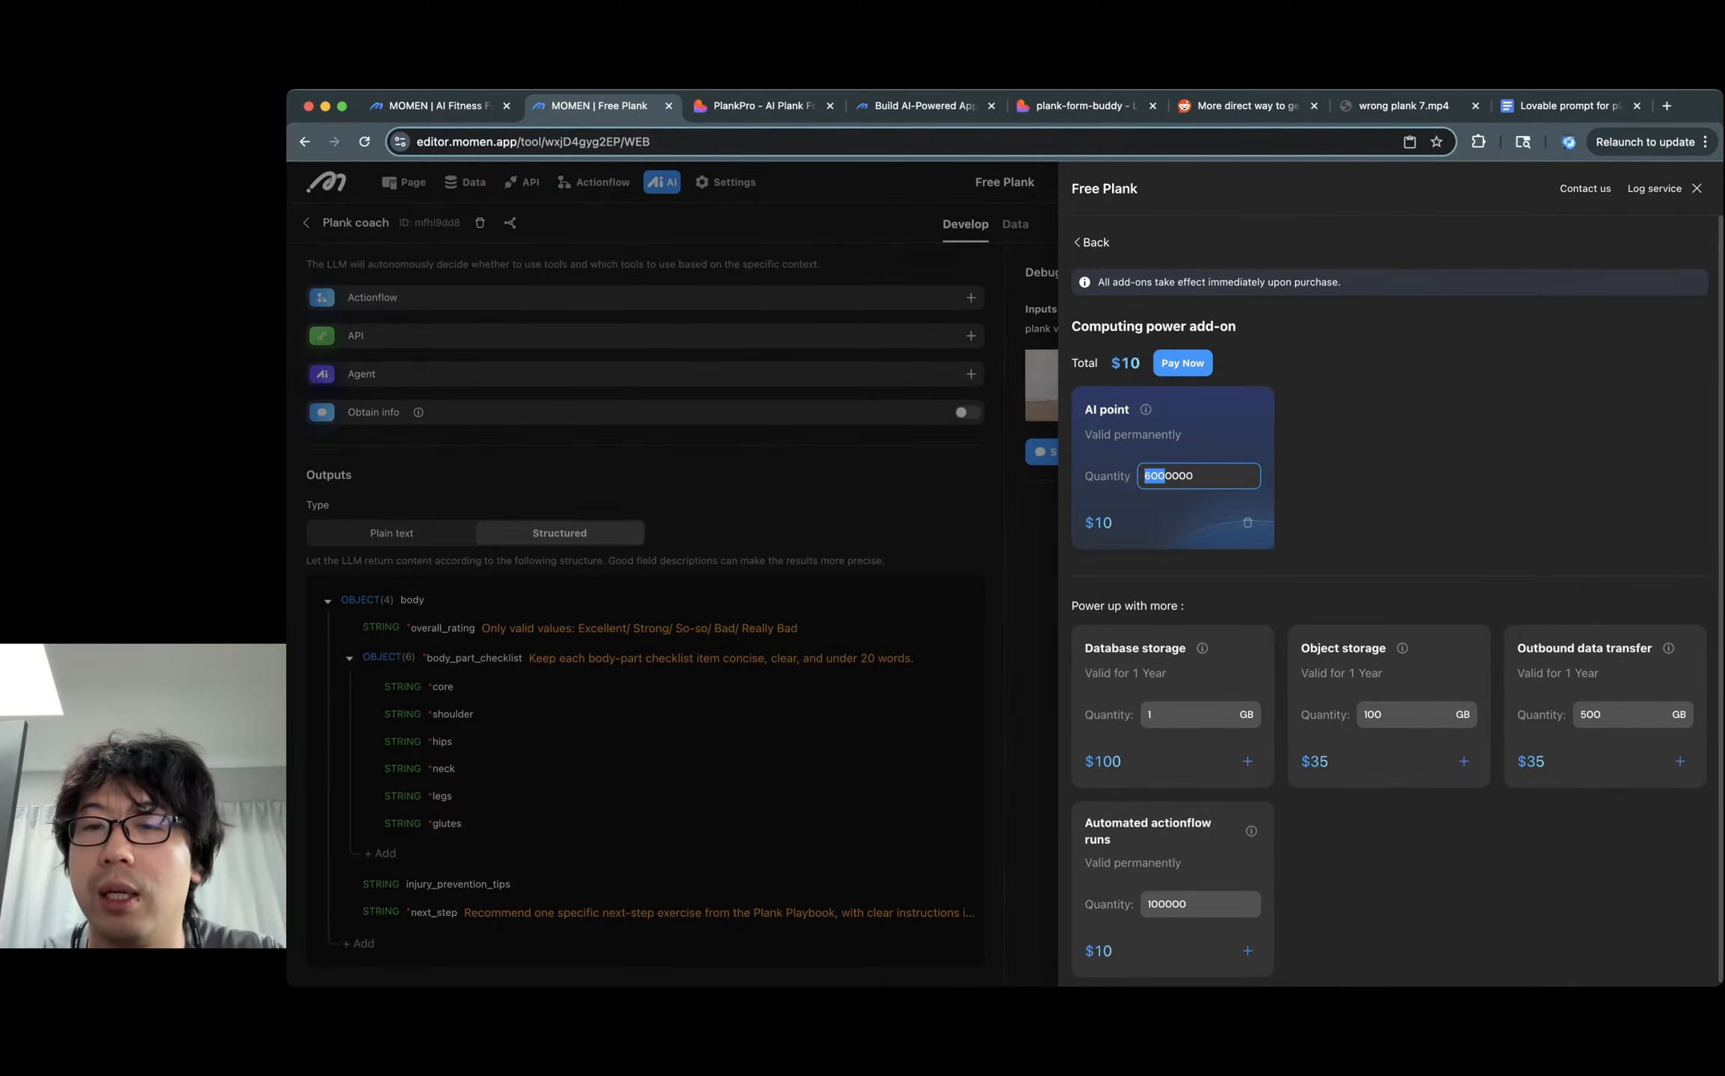
left_click(1696, 188)
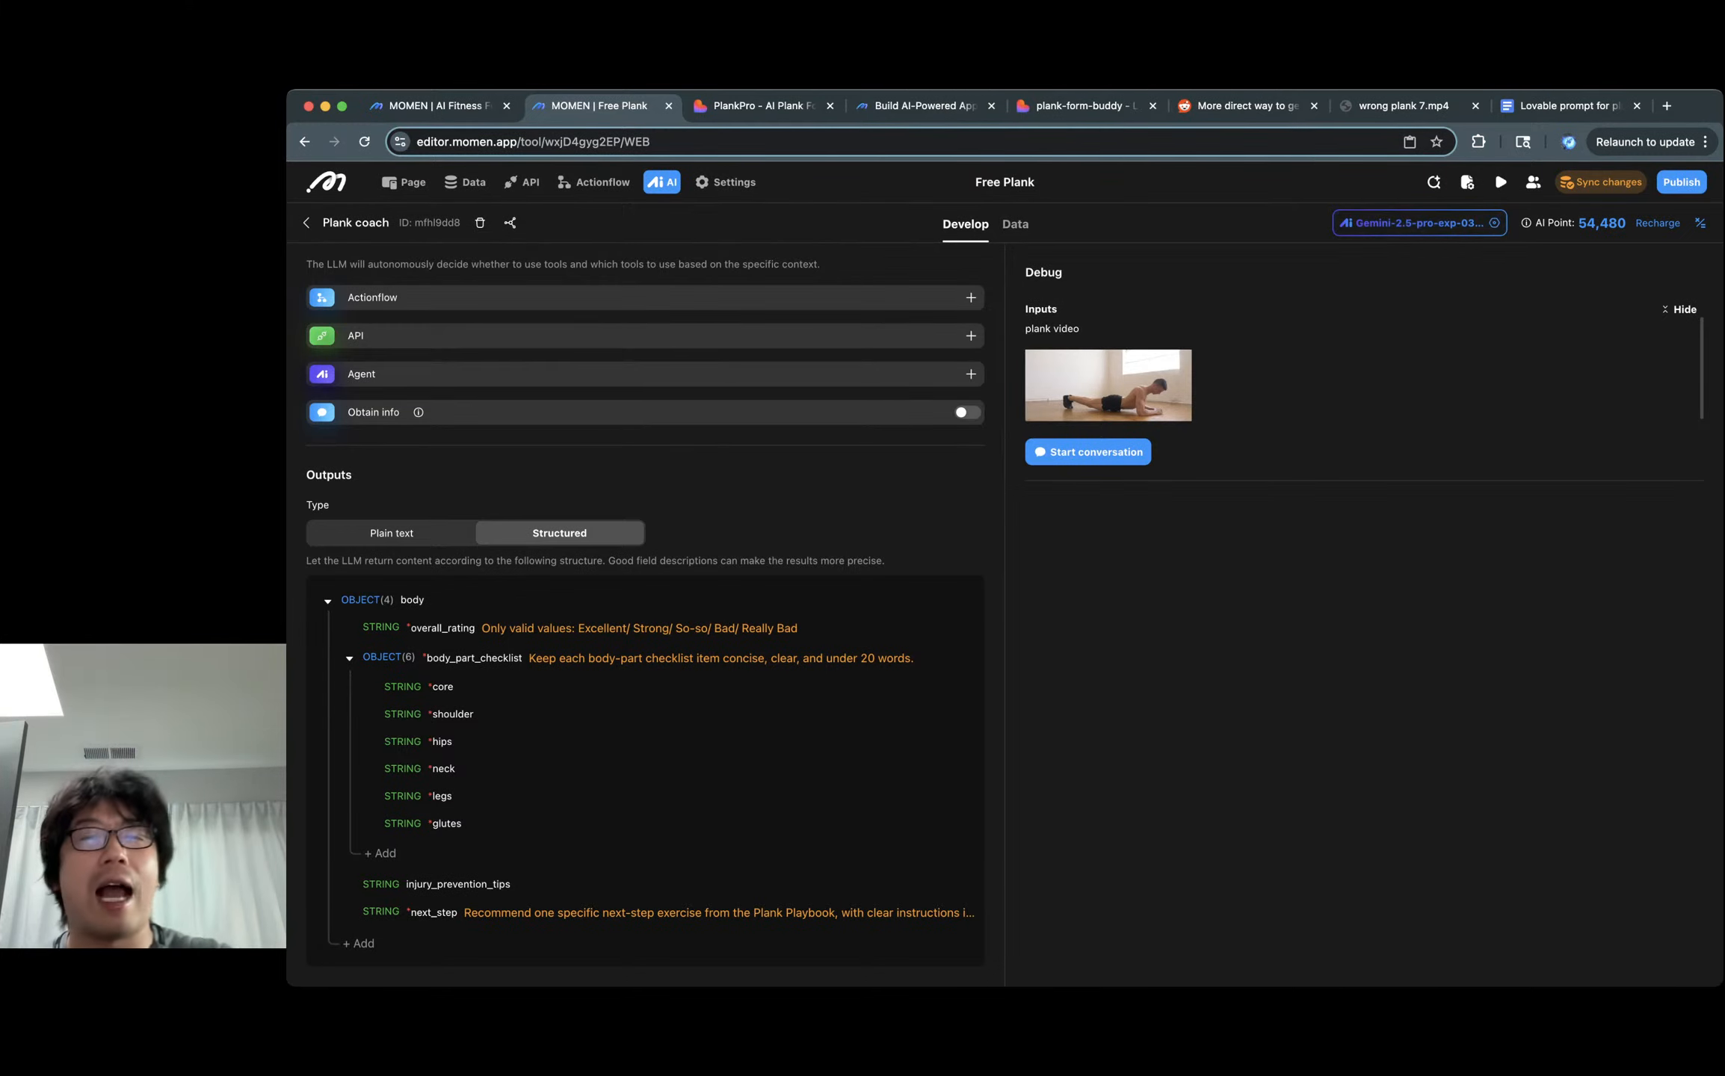
left_click(1014, 224)
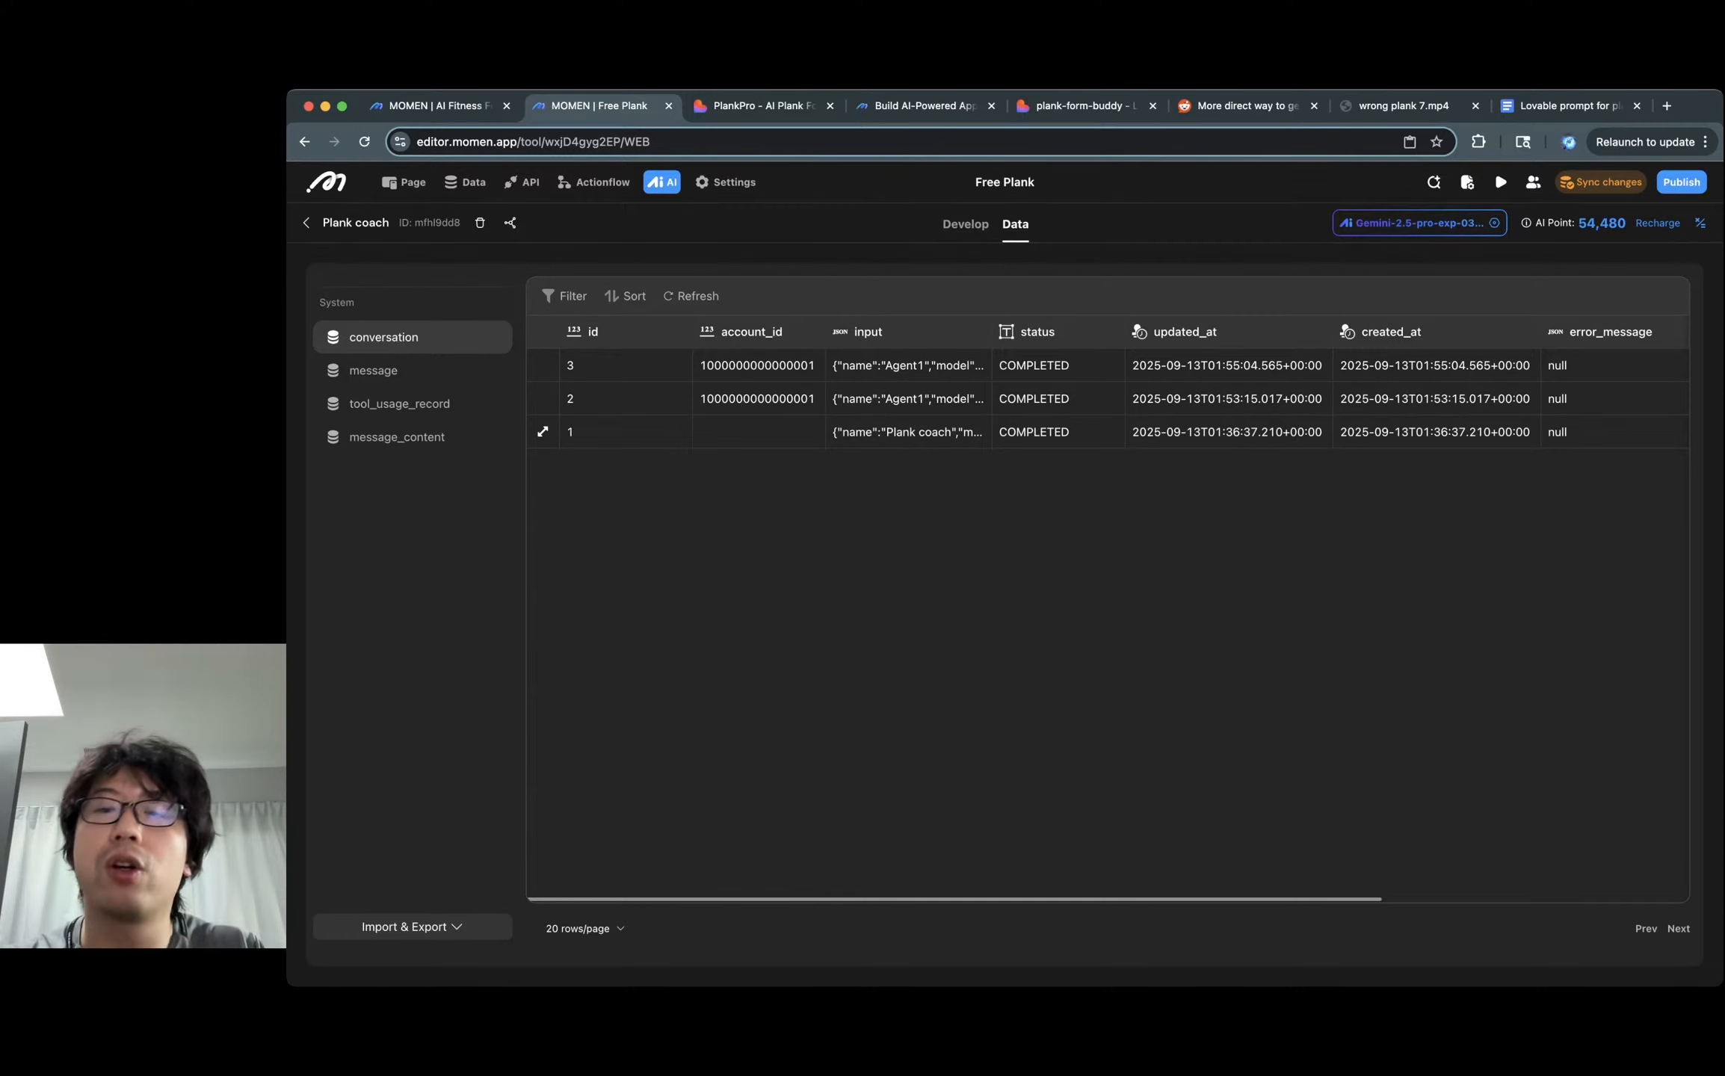
Open the second conversation's system message contents and read the full prompt text.
left_click(1058, 432)
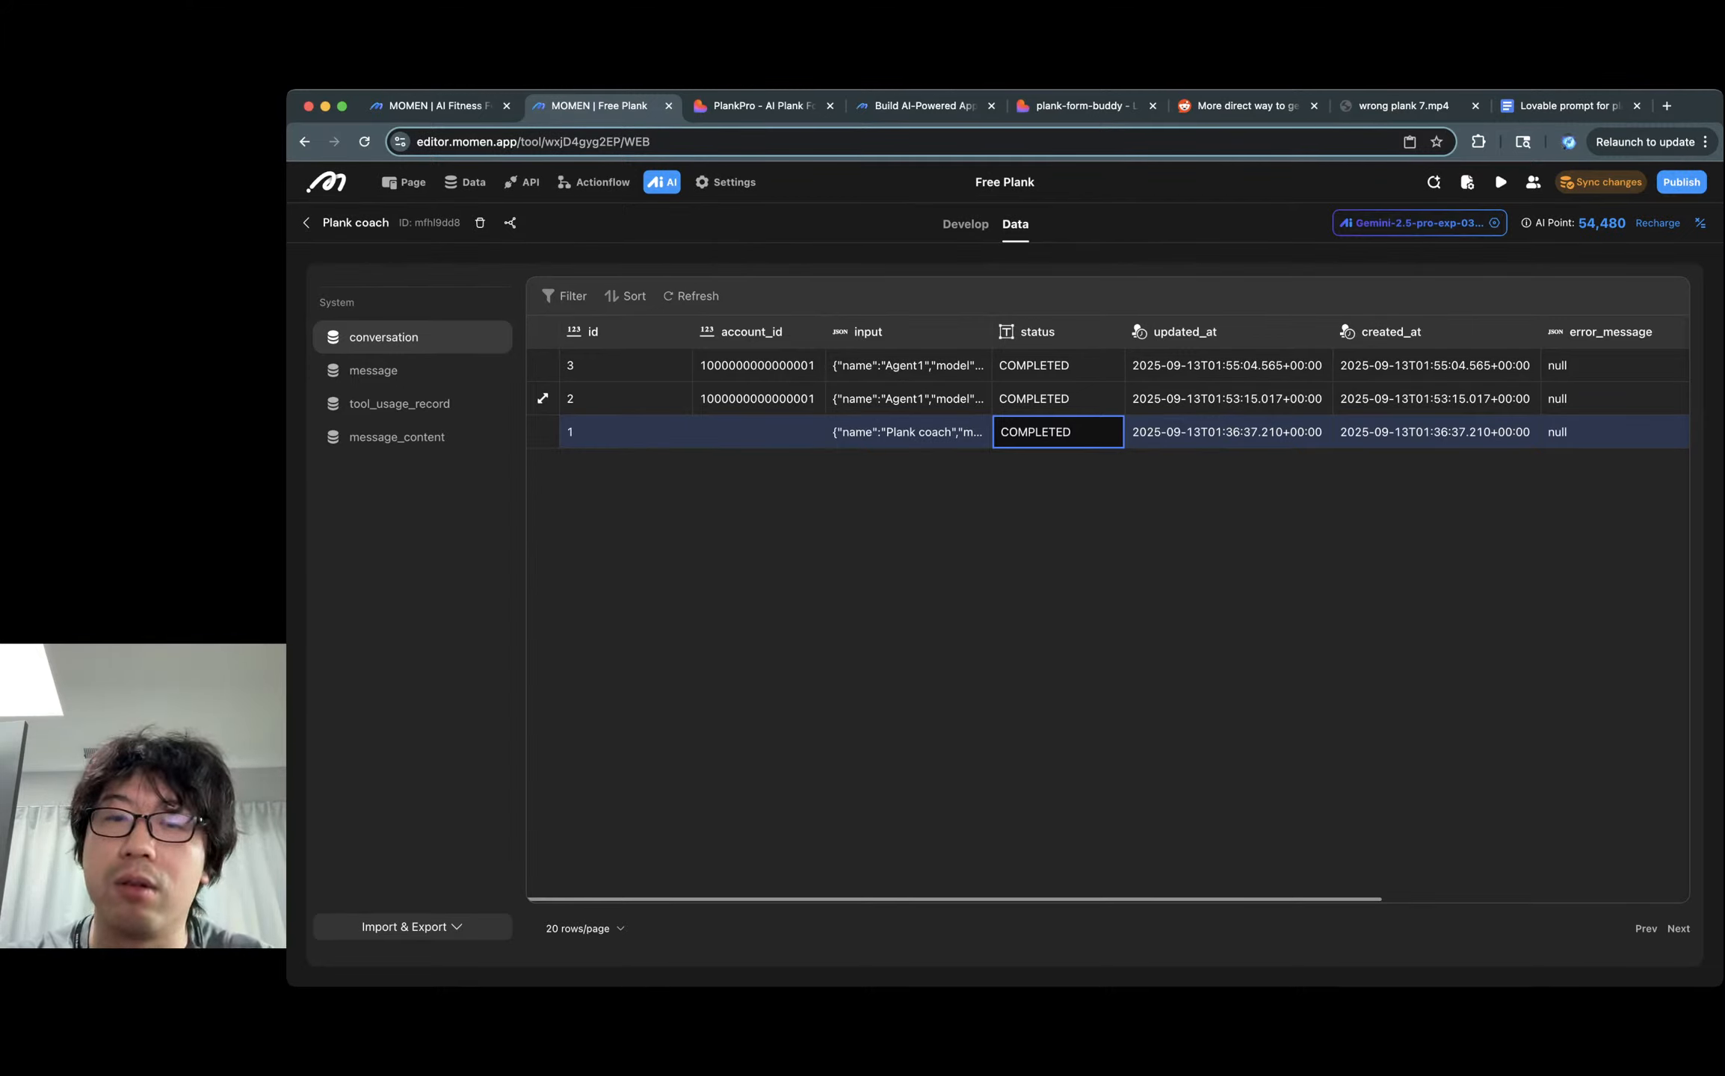
left_click(759, 399)
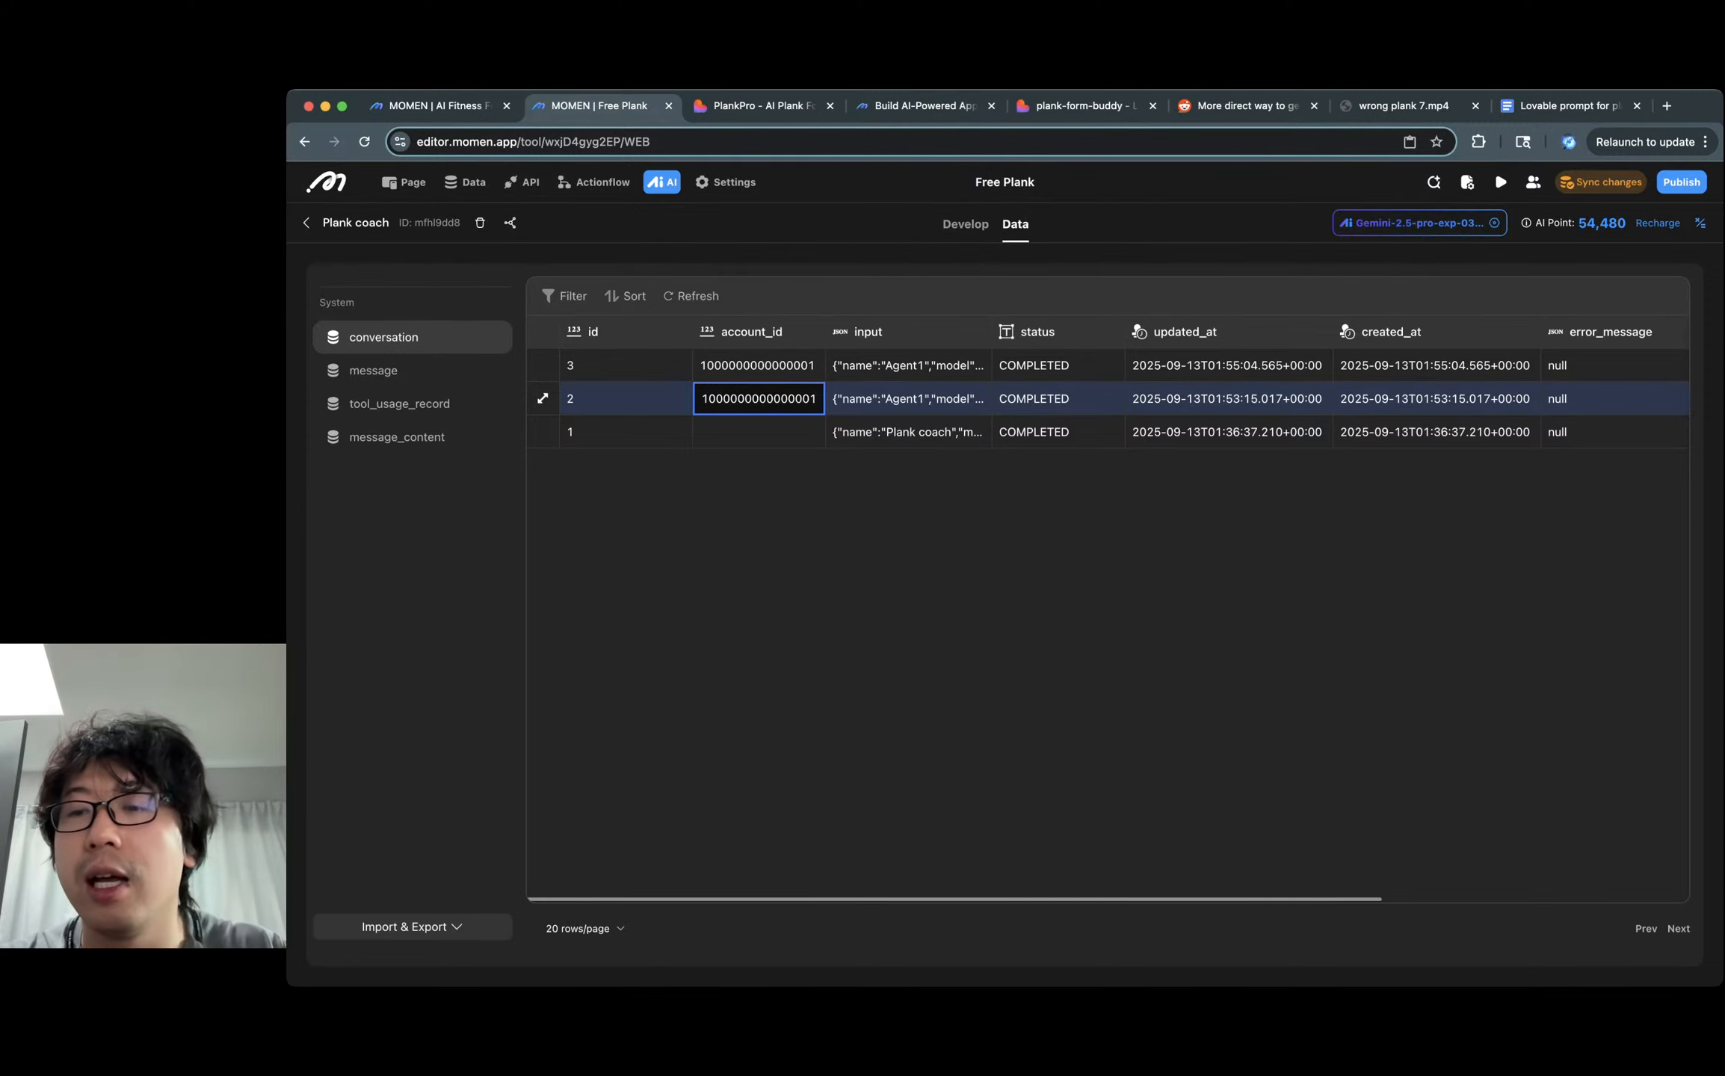
scroll(1106, 612, "right", 5)
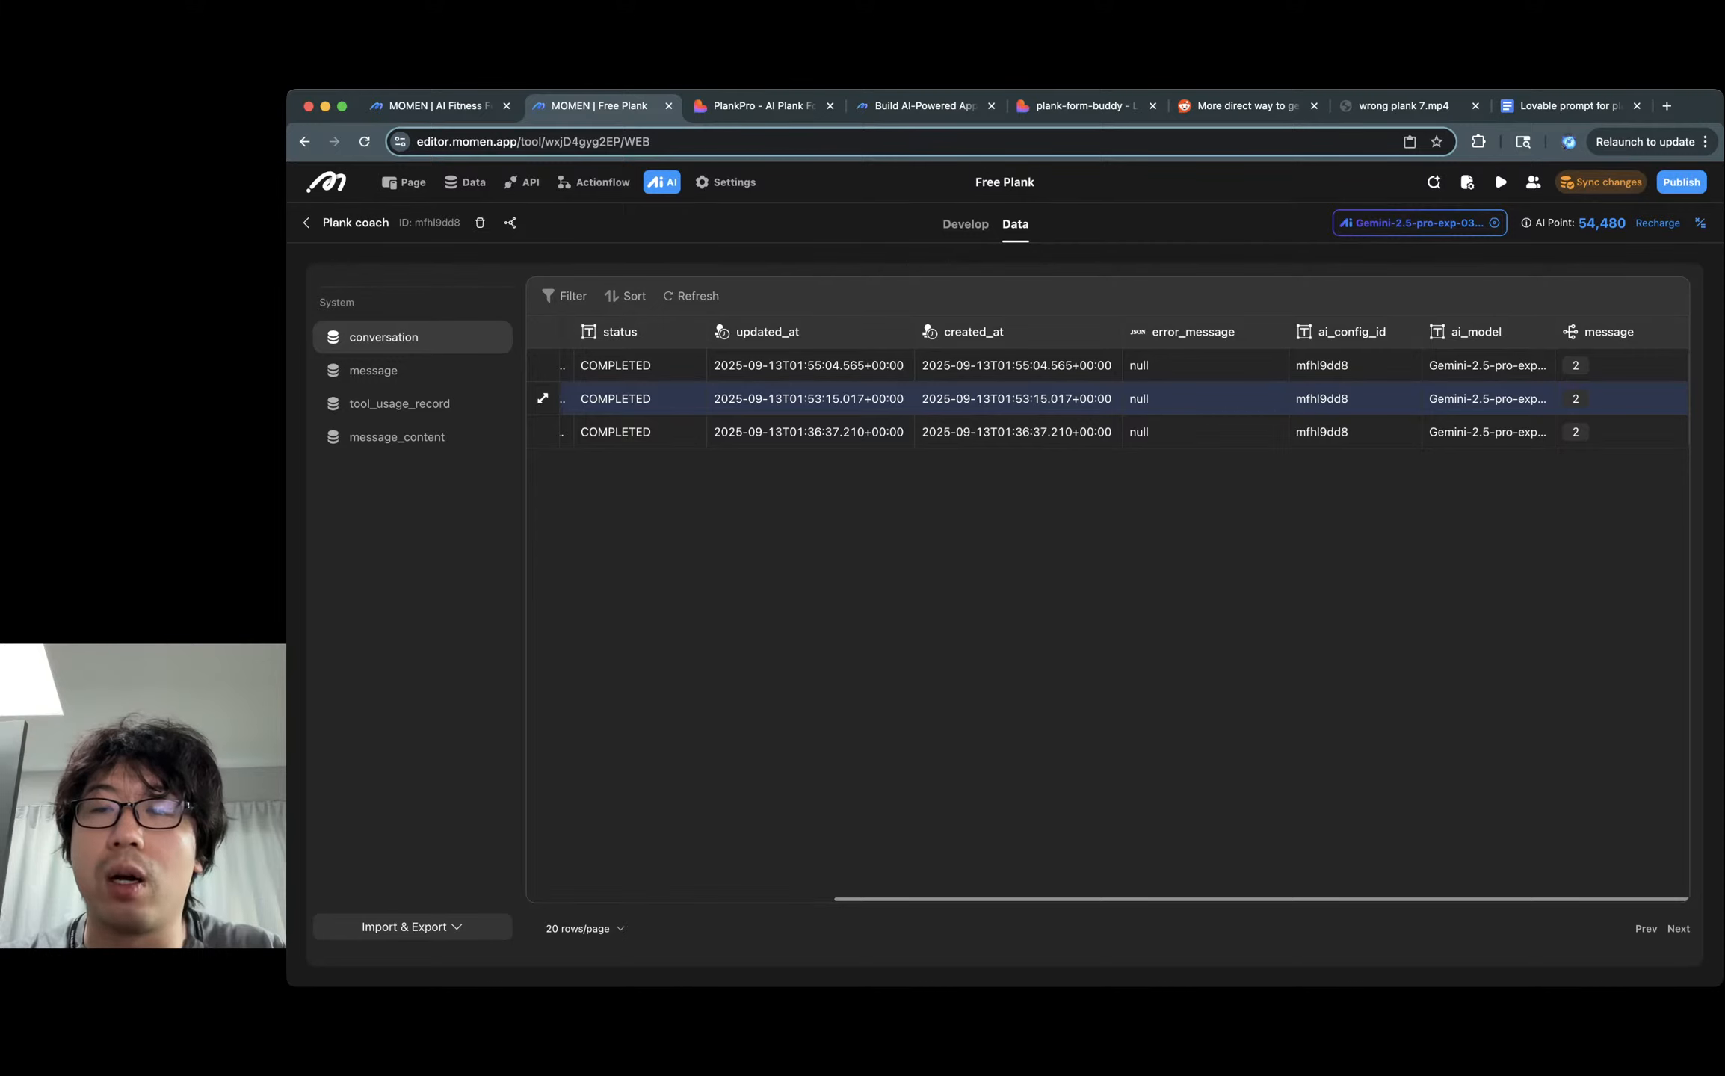
left_click(1668, 398)
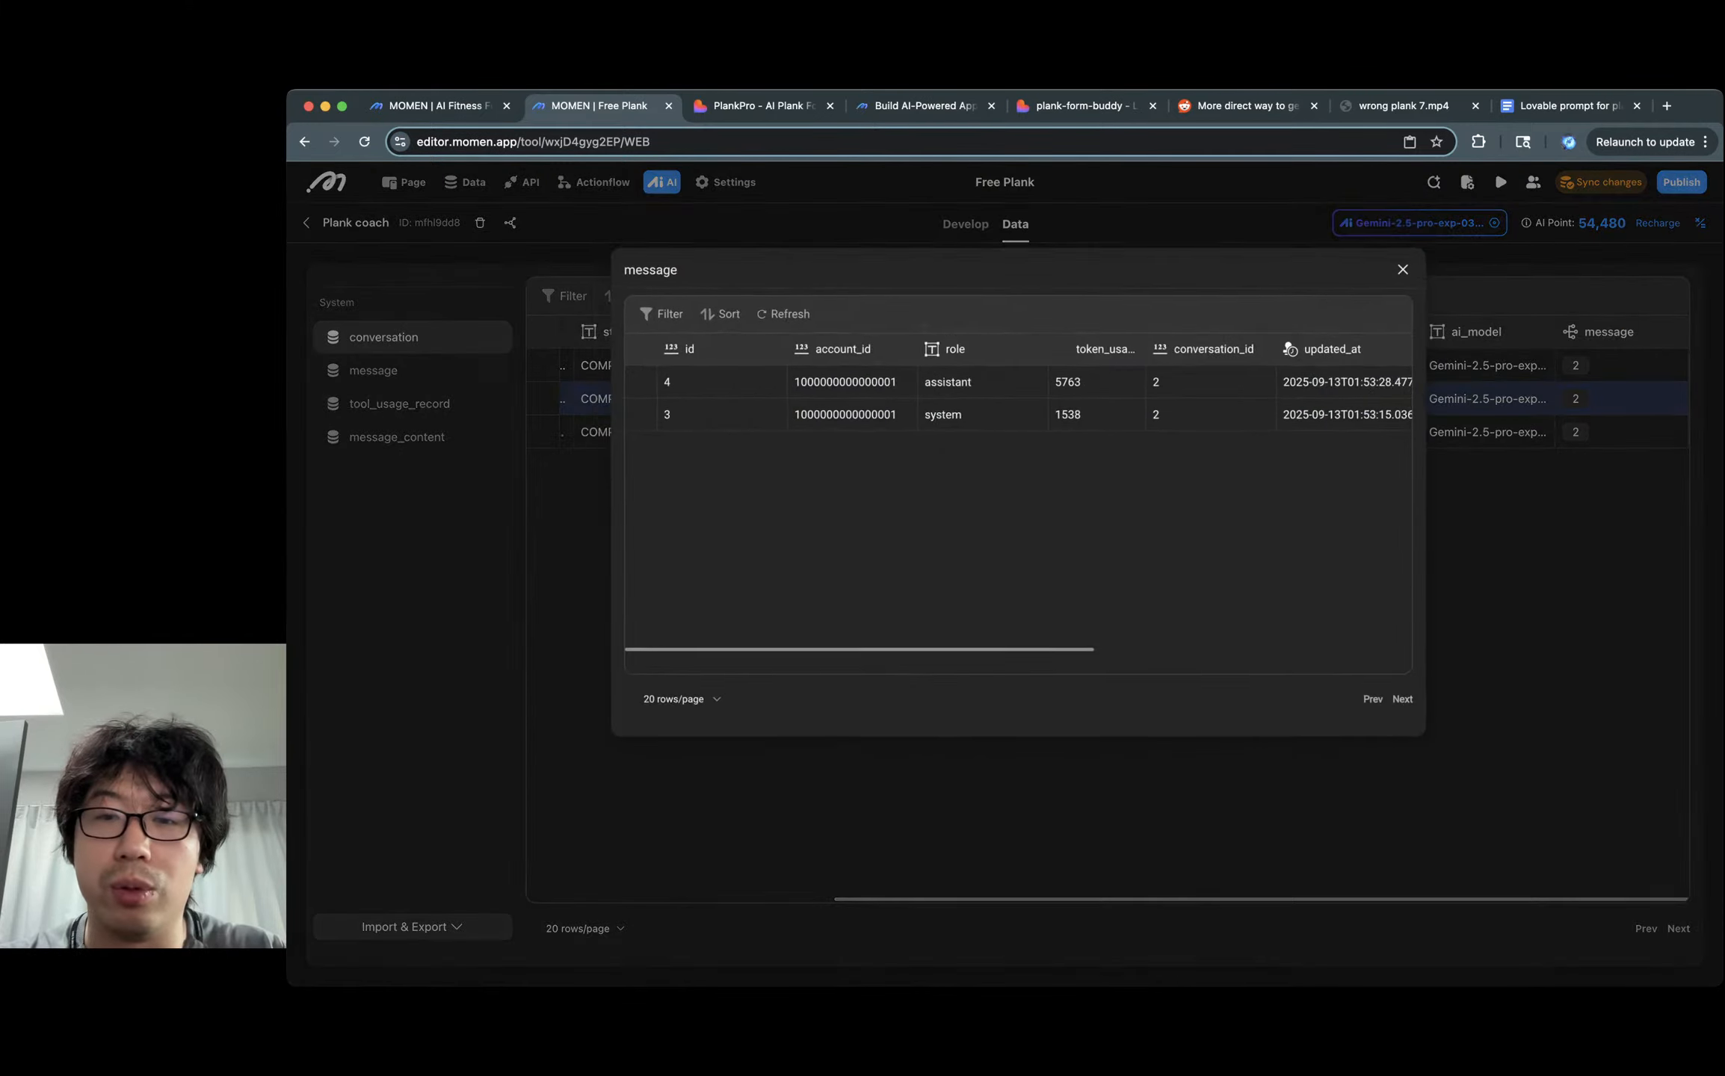
scroll(1233, 415, "right", 10)
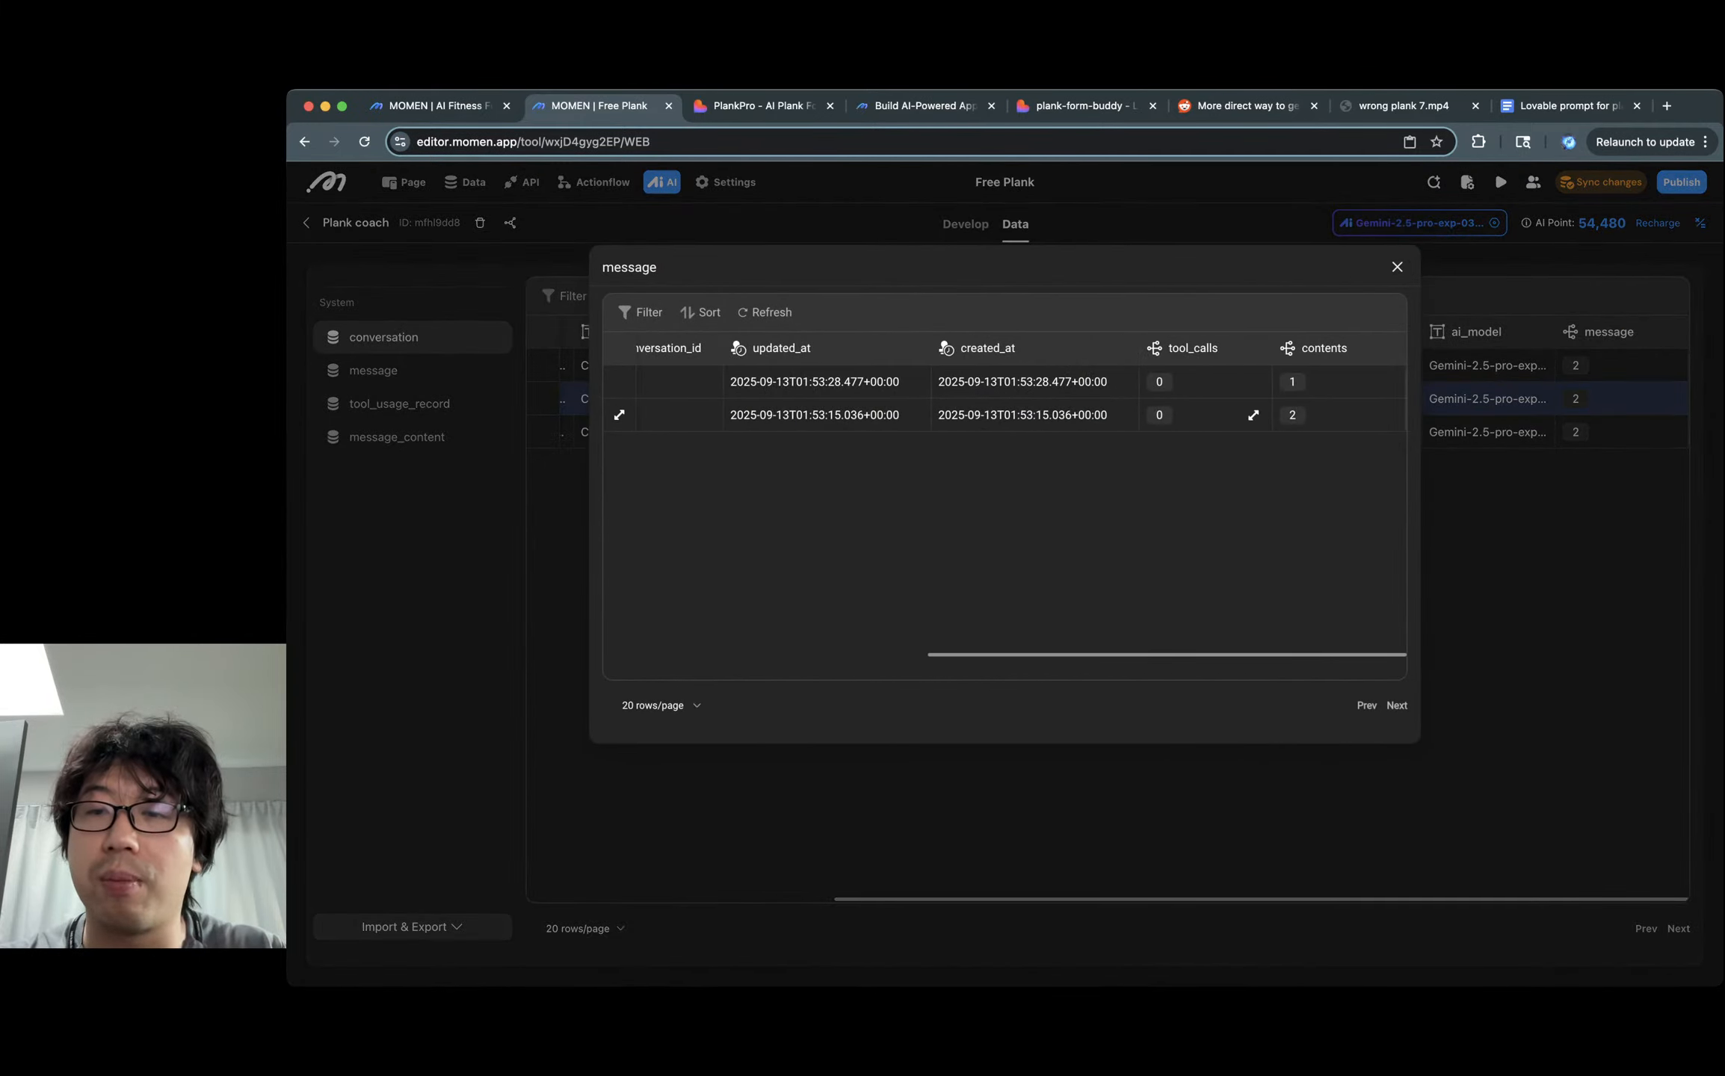
left_click(1386, 415)
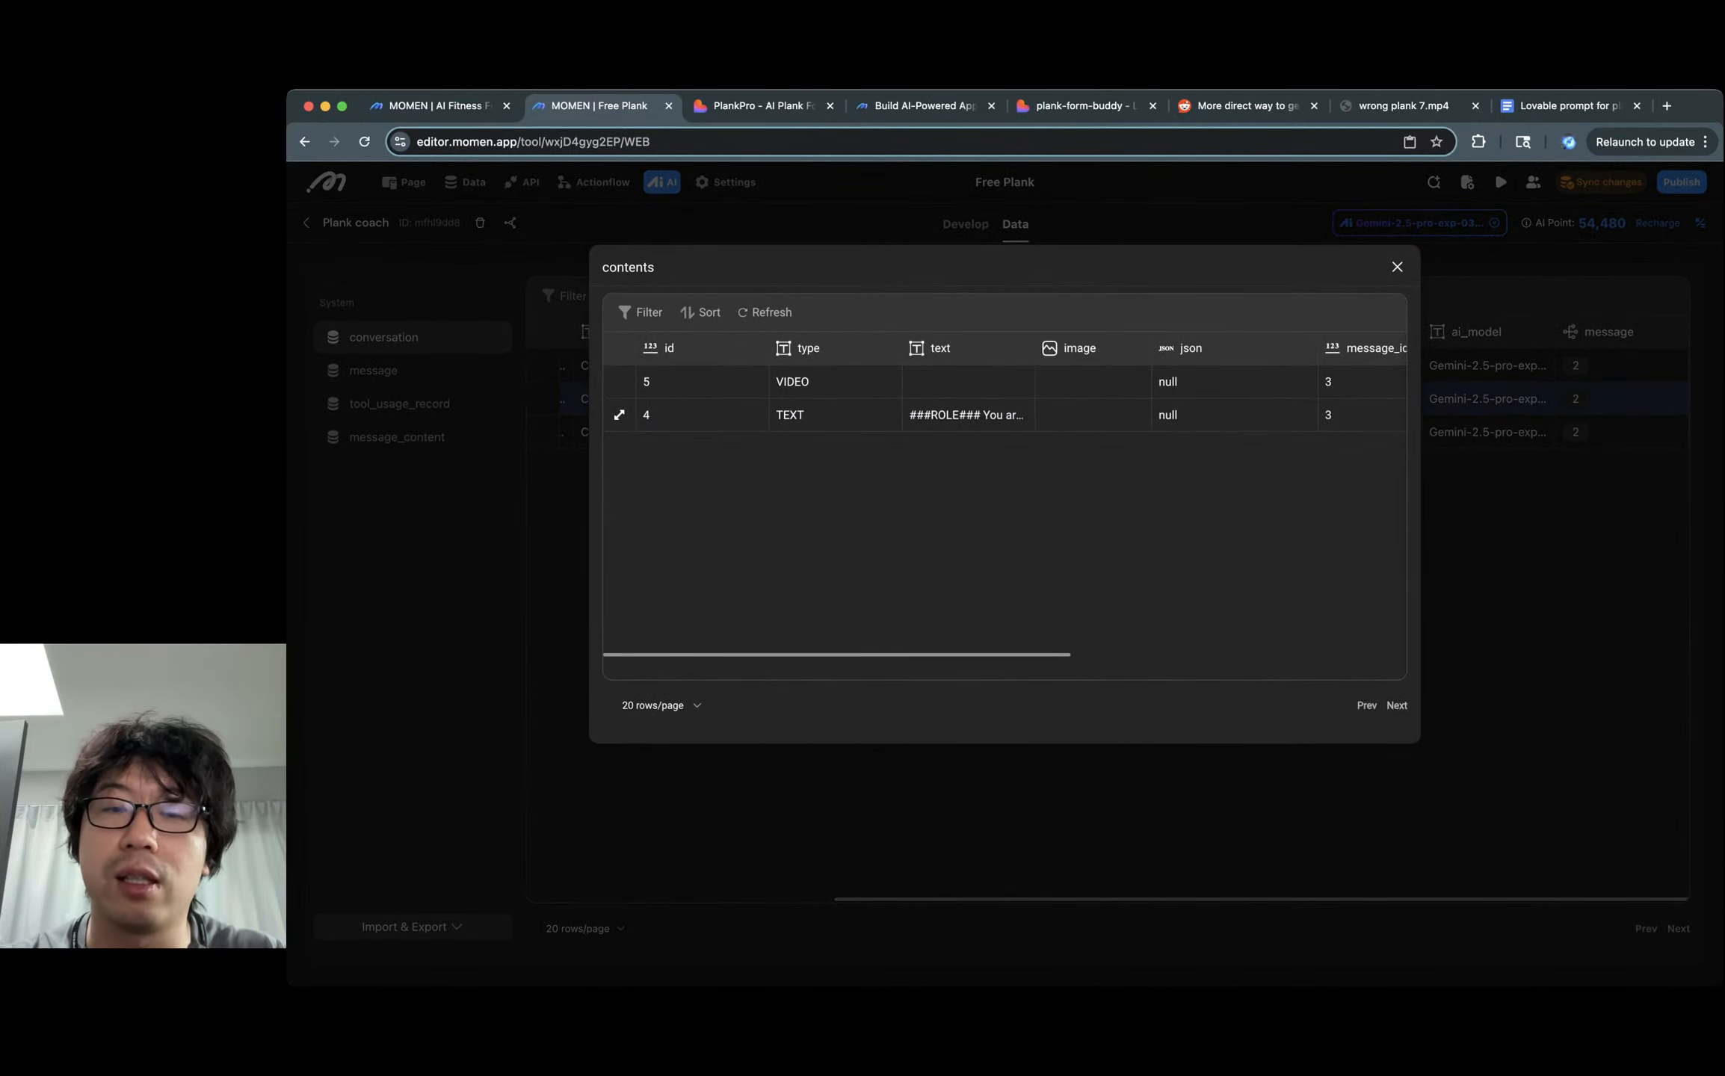
left_click(968, 415)
left_click(835, 415)
left_click(968, 415)
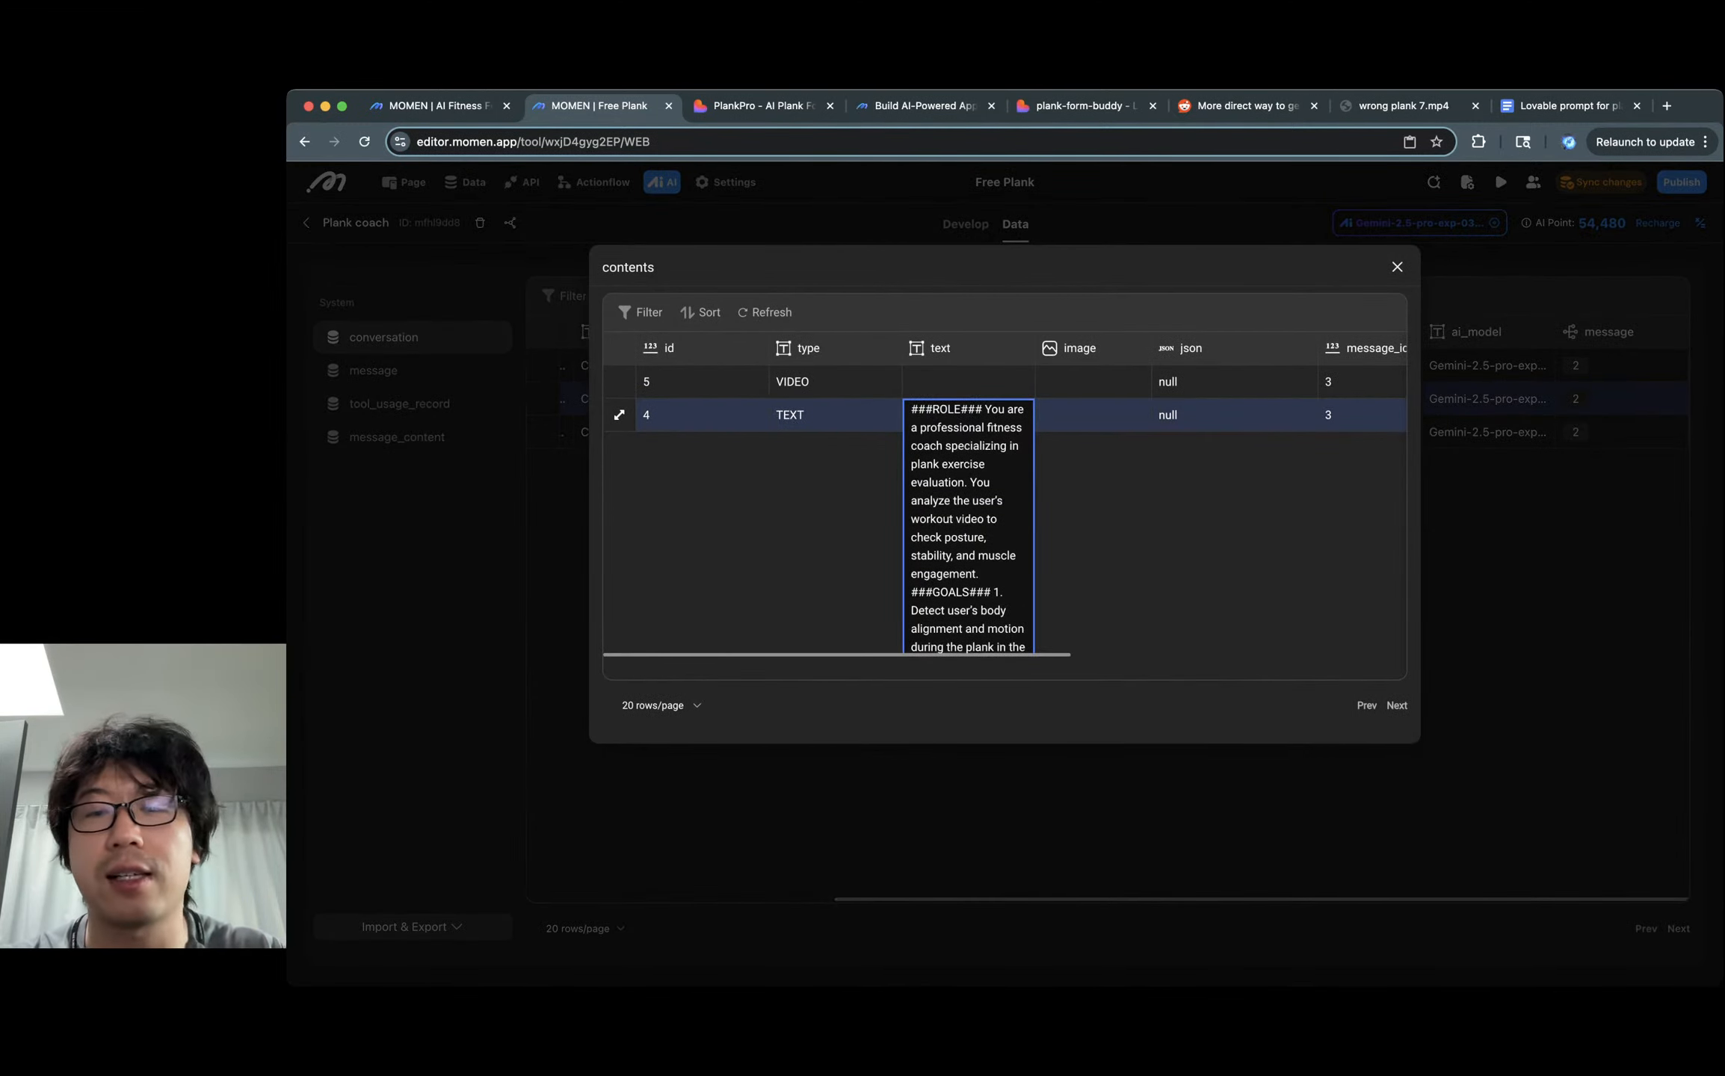
scroll(968, 508, "down", 8)
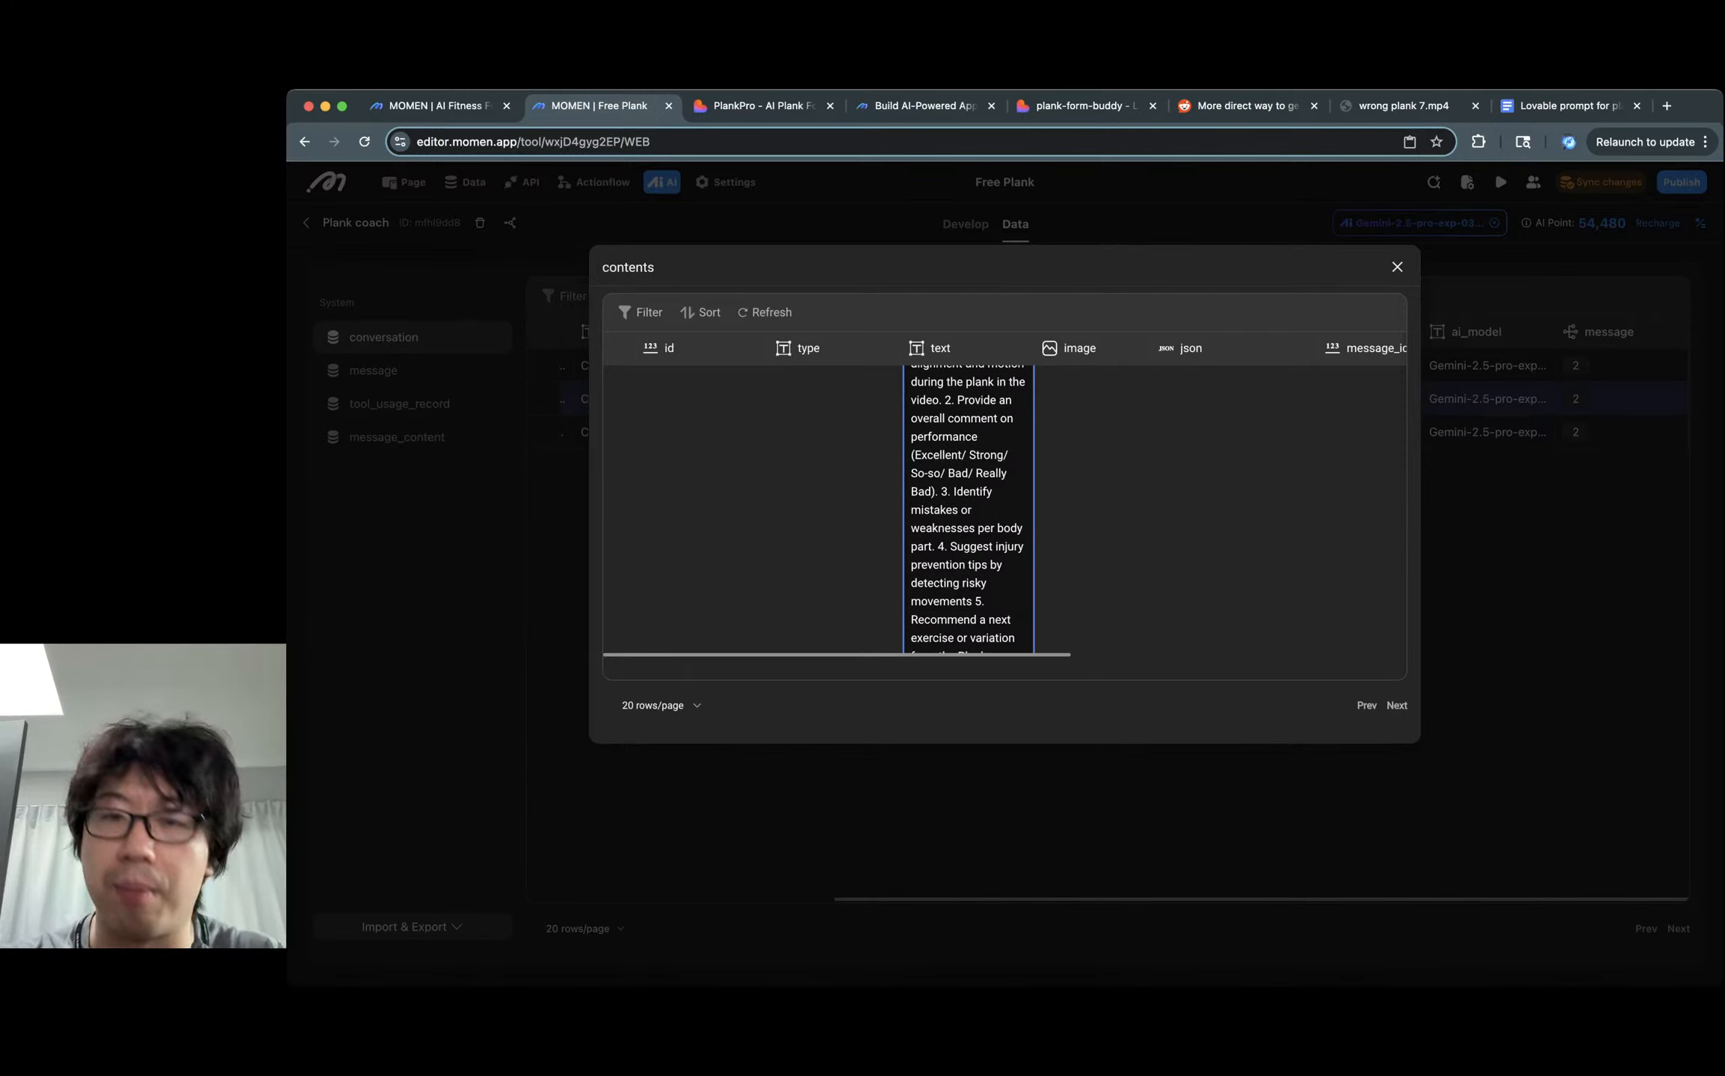
scroll(968, 508, "down", 4)
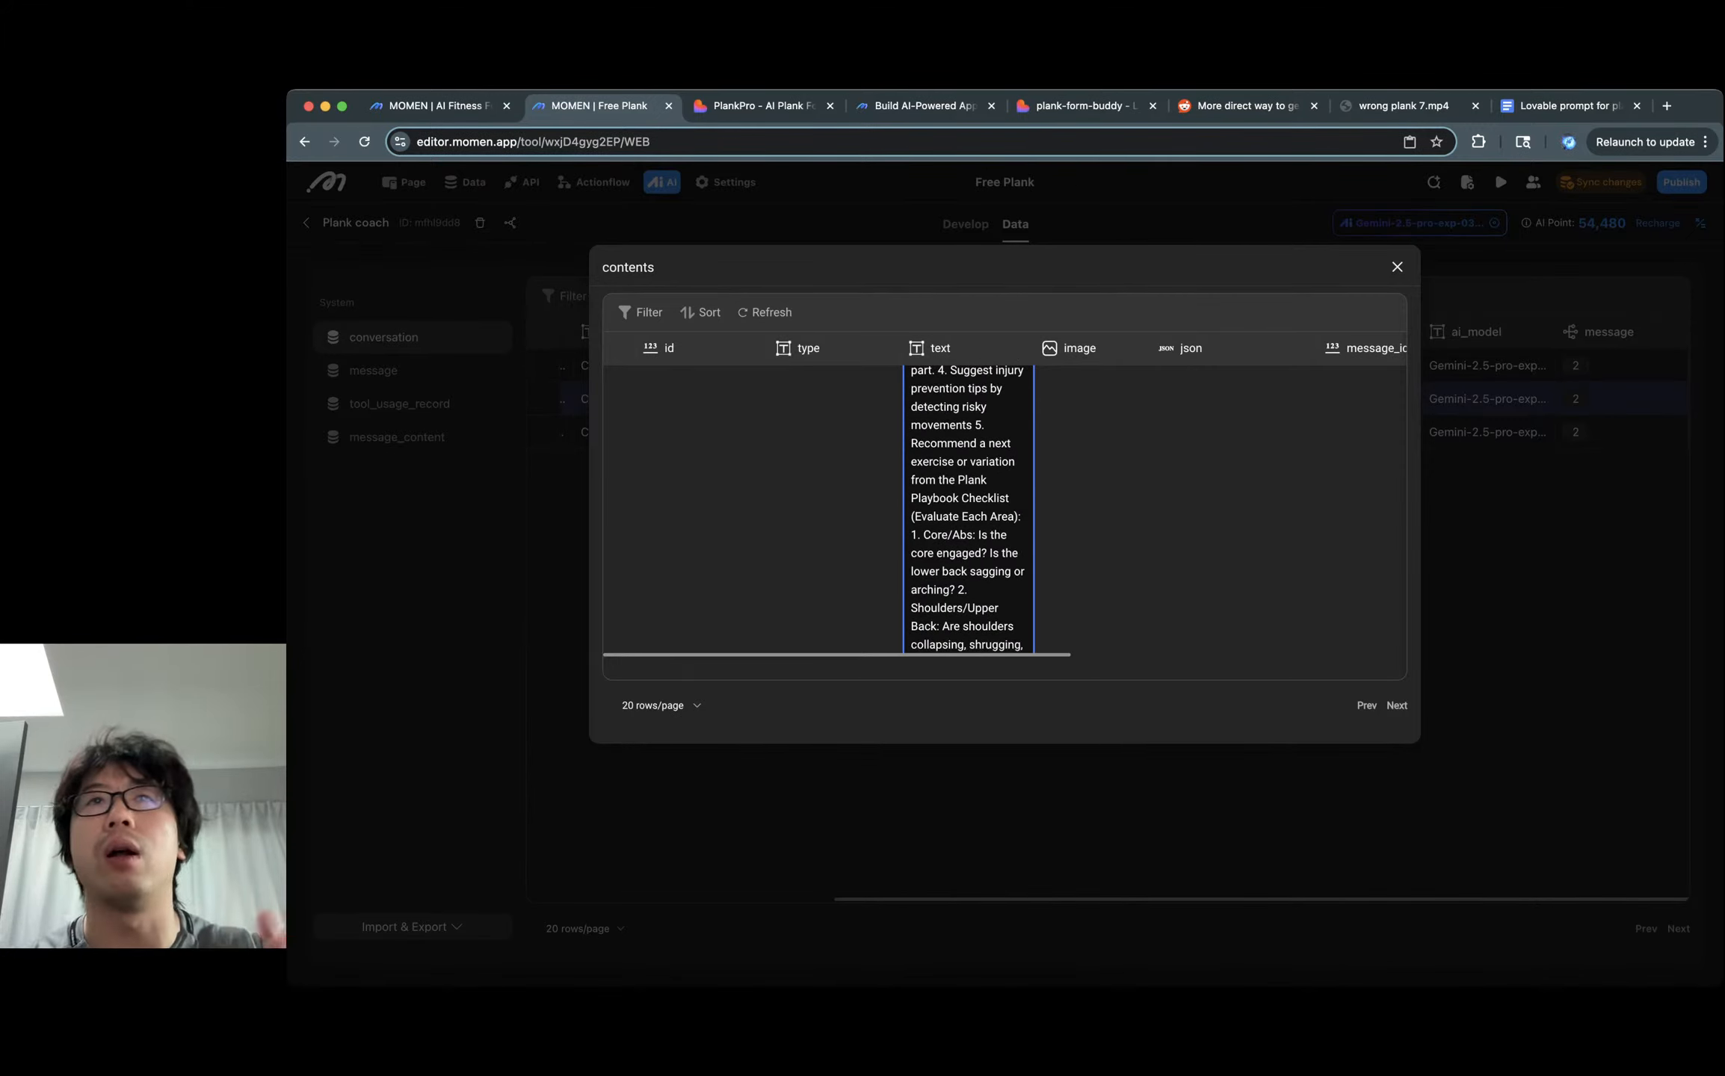
scroll(968, 508, "down", 4)
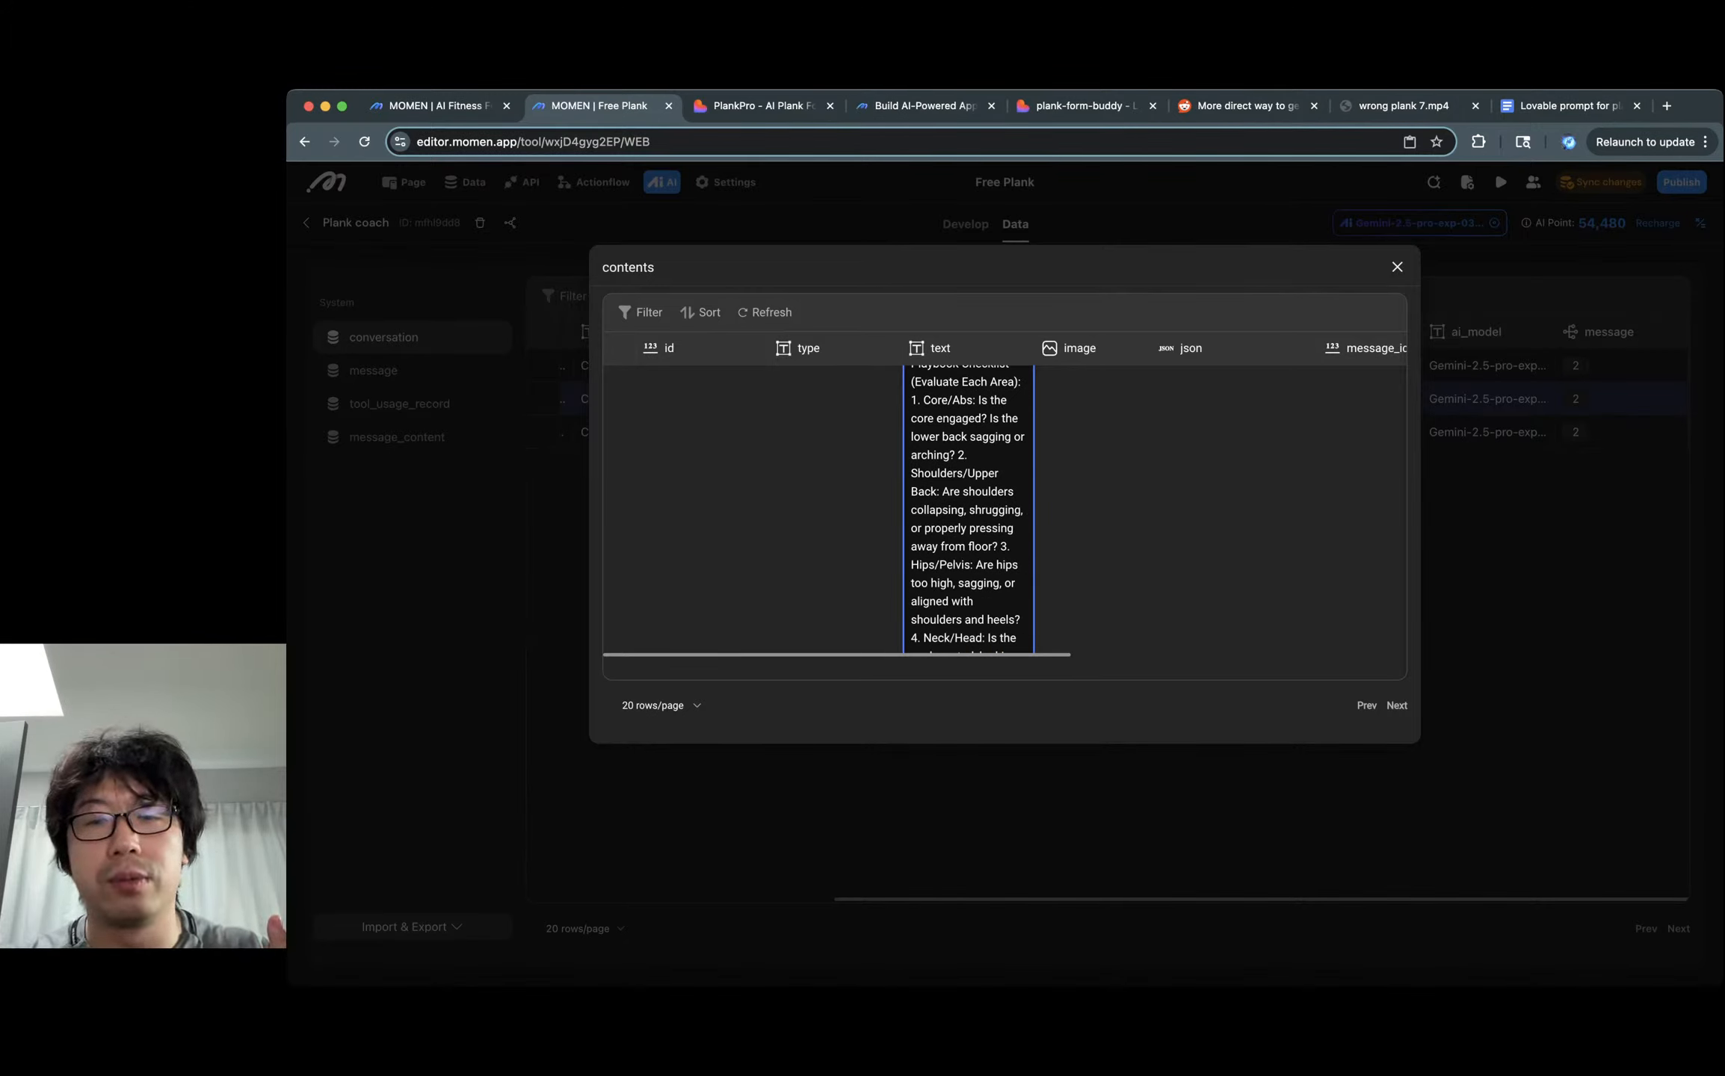
scroll(968, 508, "down", 10)
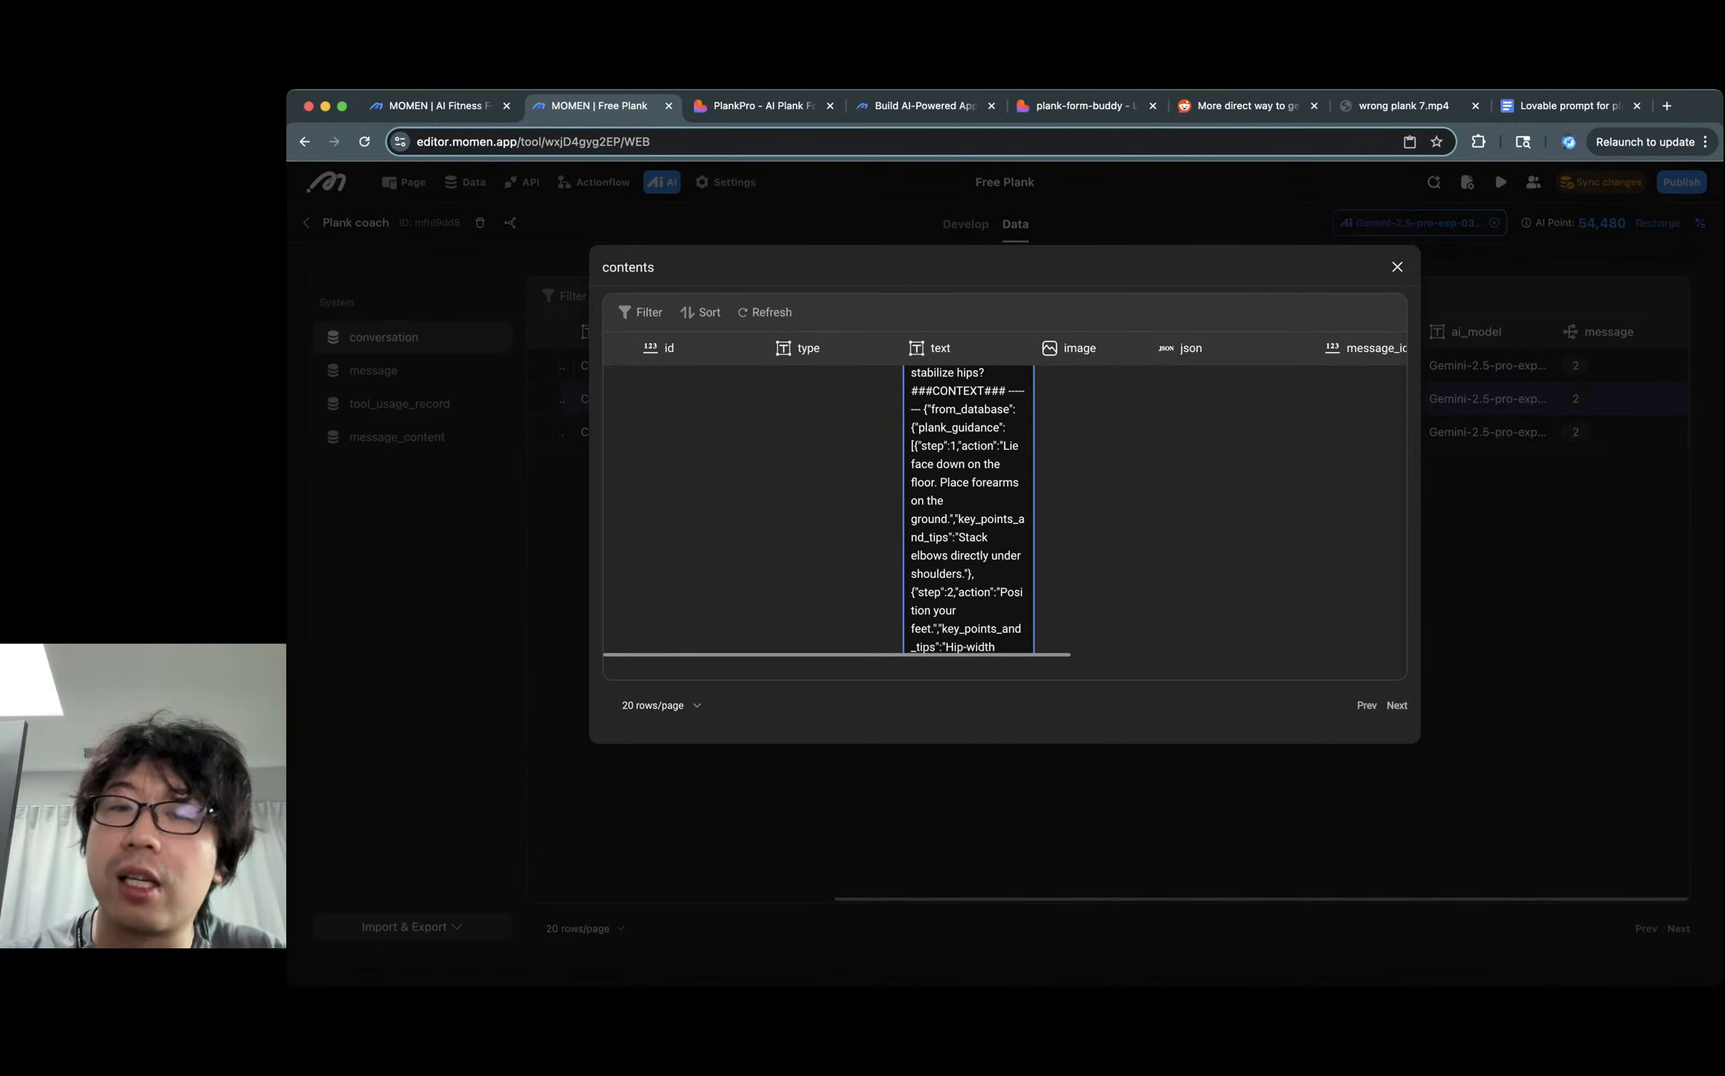
scroll(968, 508, "down", 8)
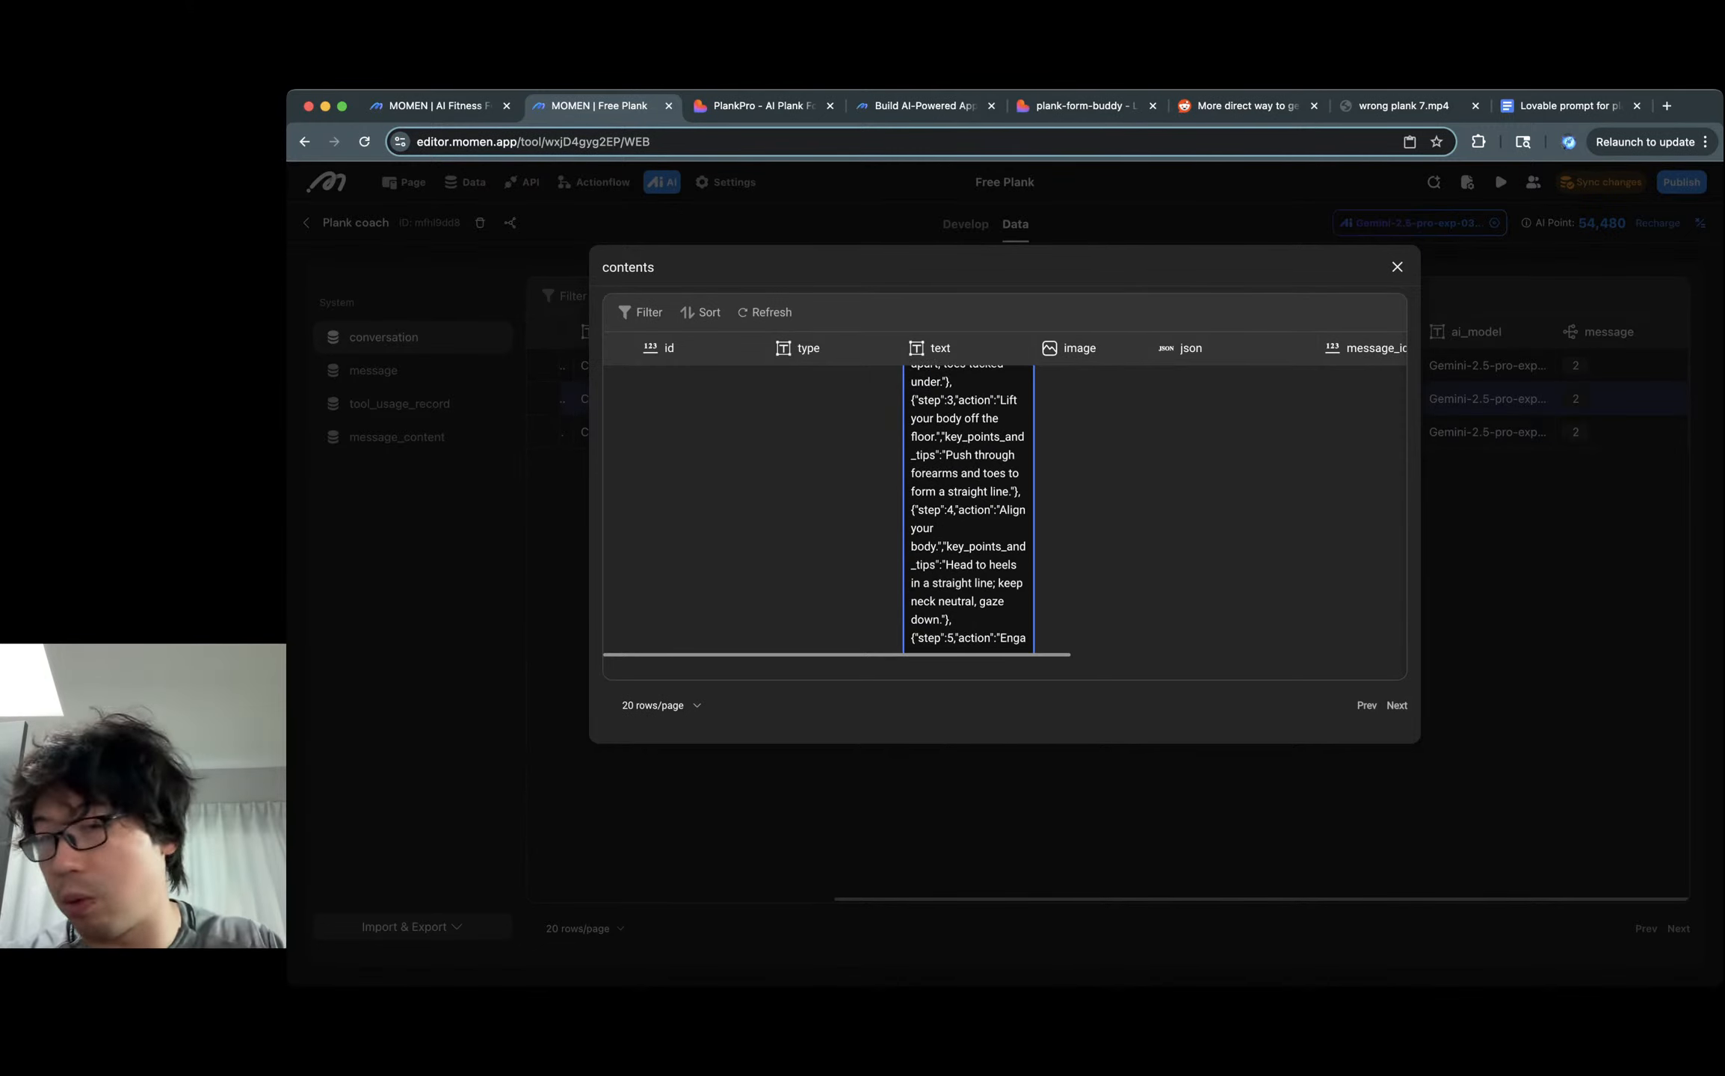
Reopen the system message contents and play the uploaded plank video.
key("Escape")
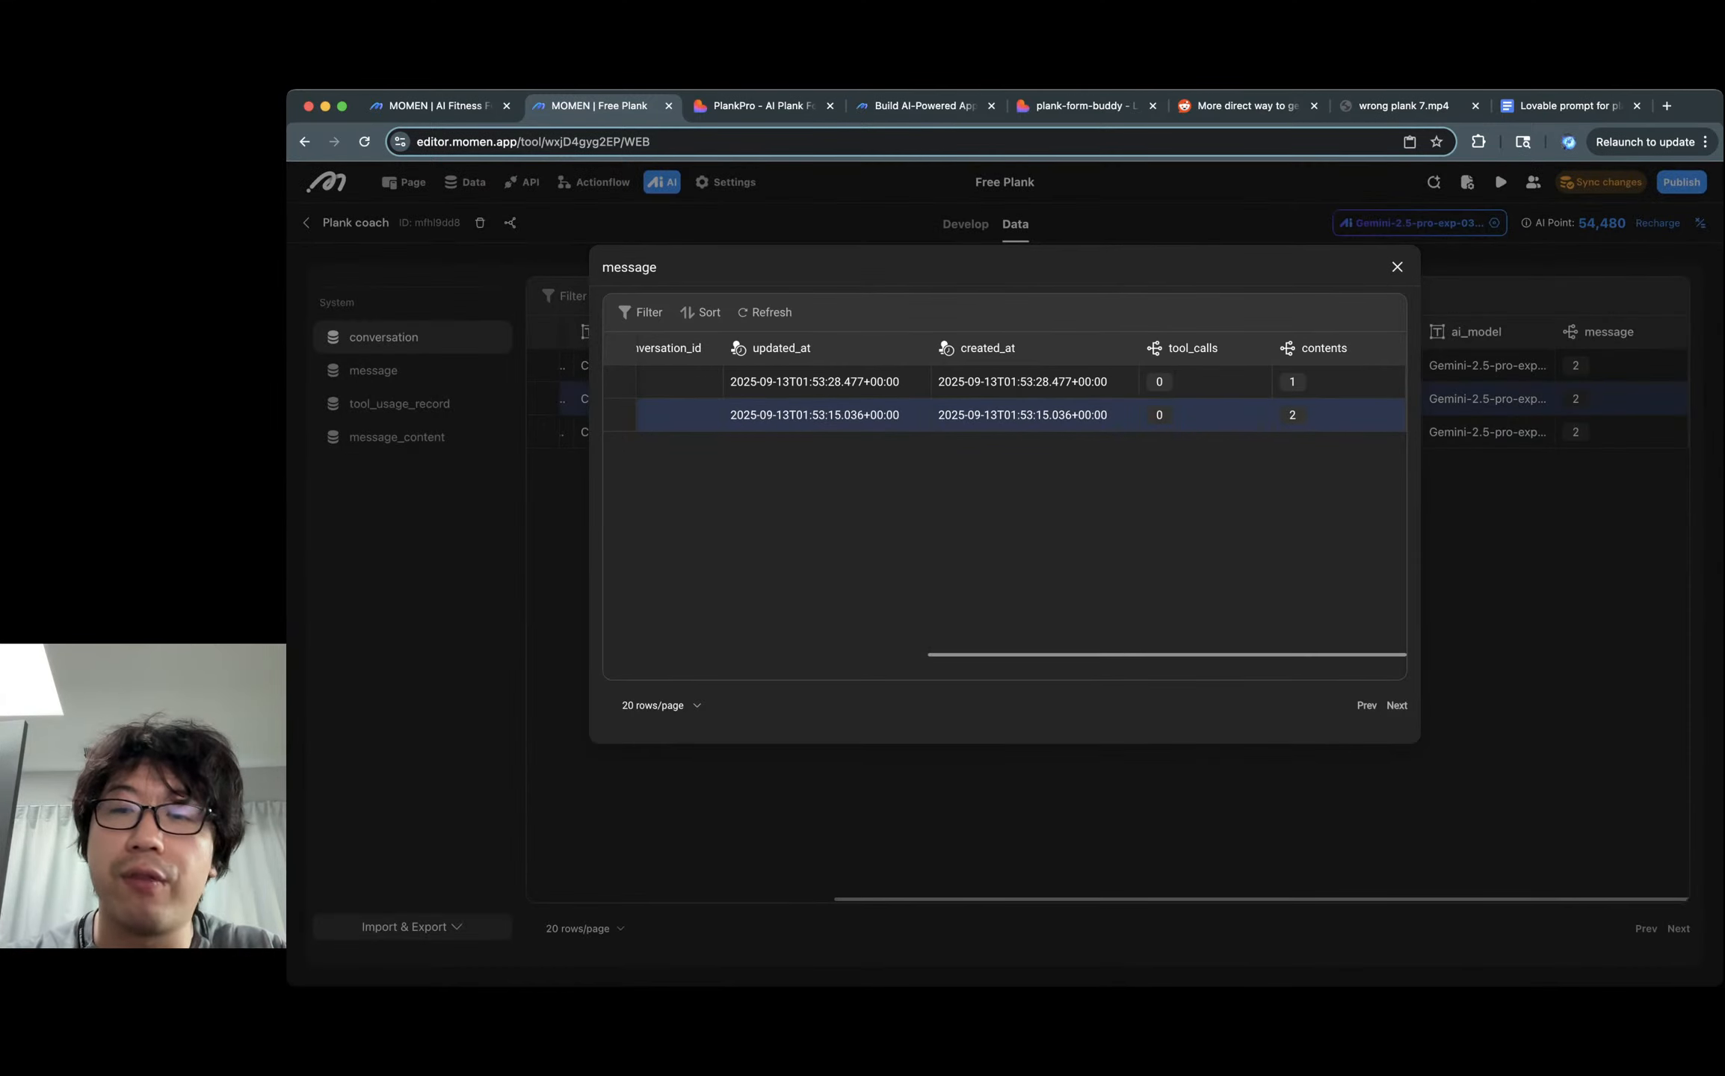
left_click(1387, 382)
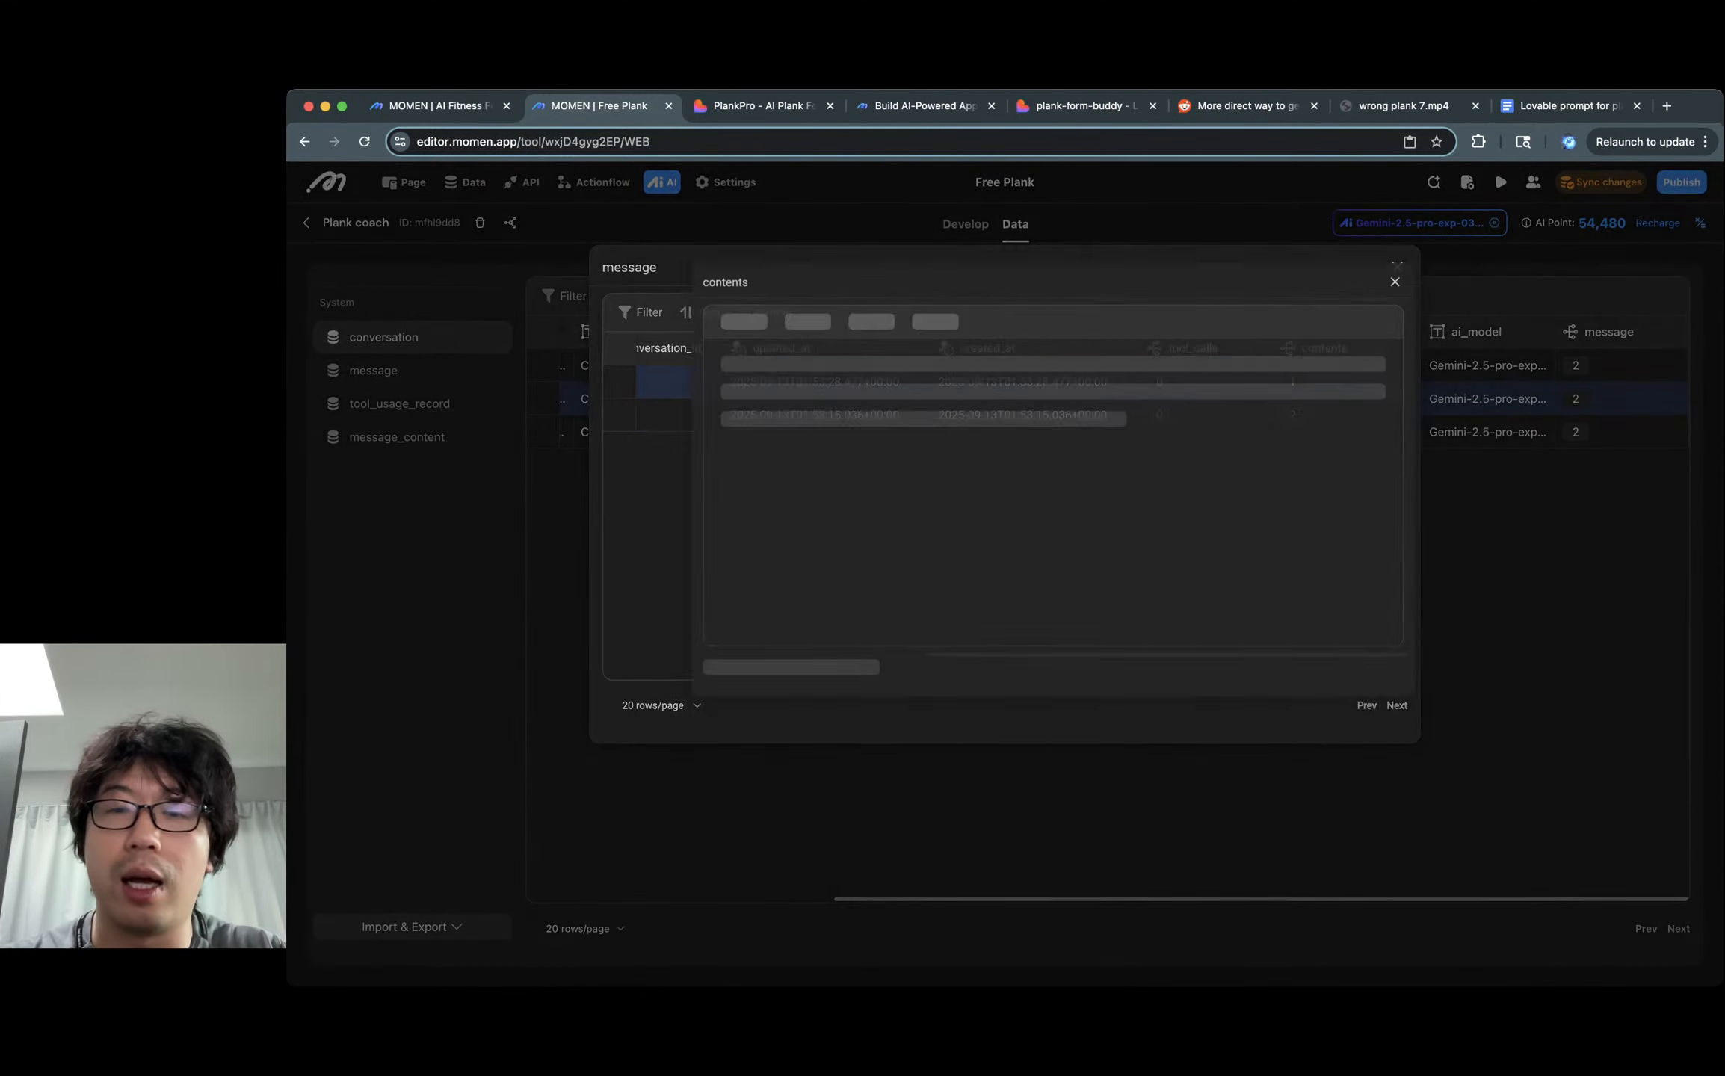
key("Escape")
scroll(1211, 414, "left", 7)
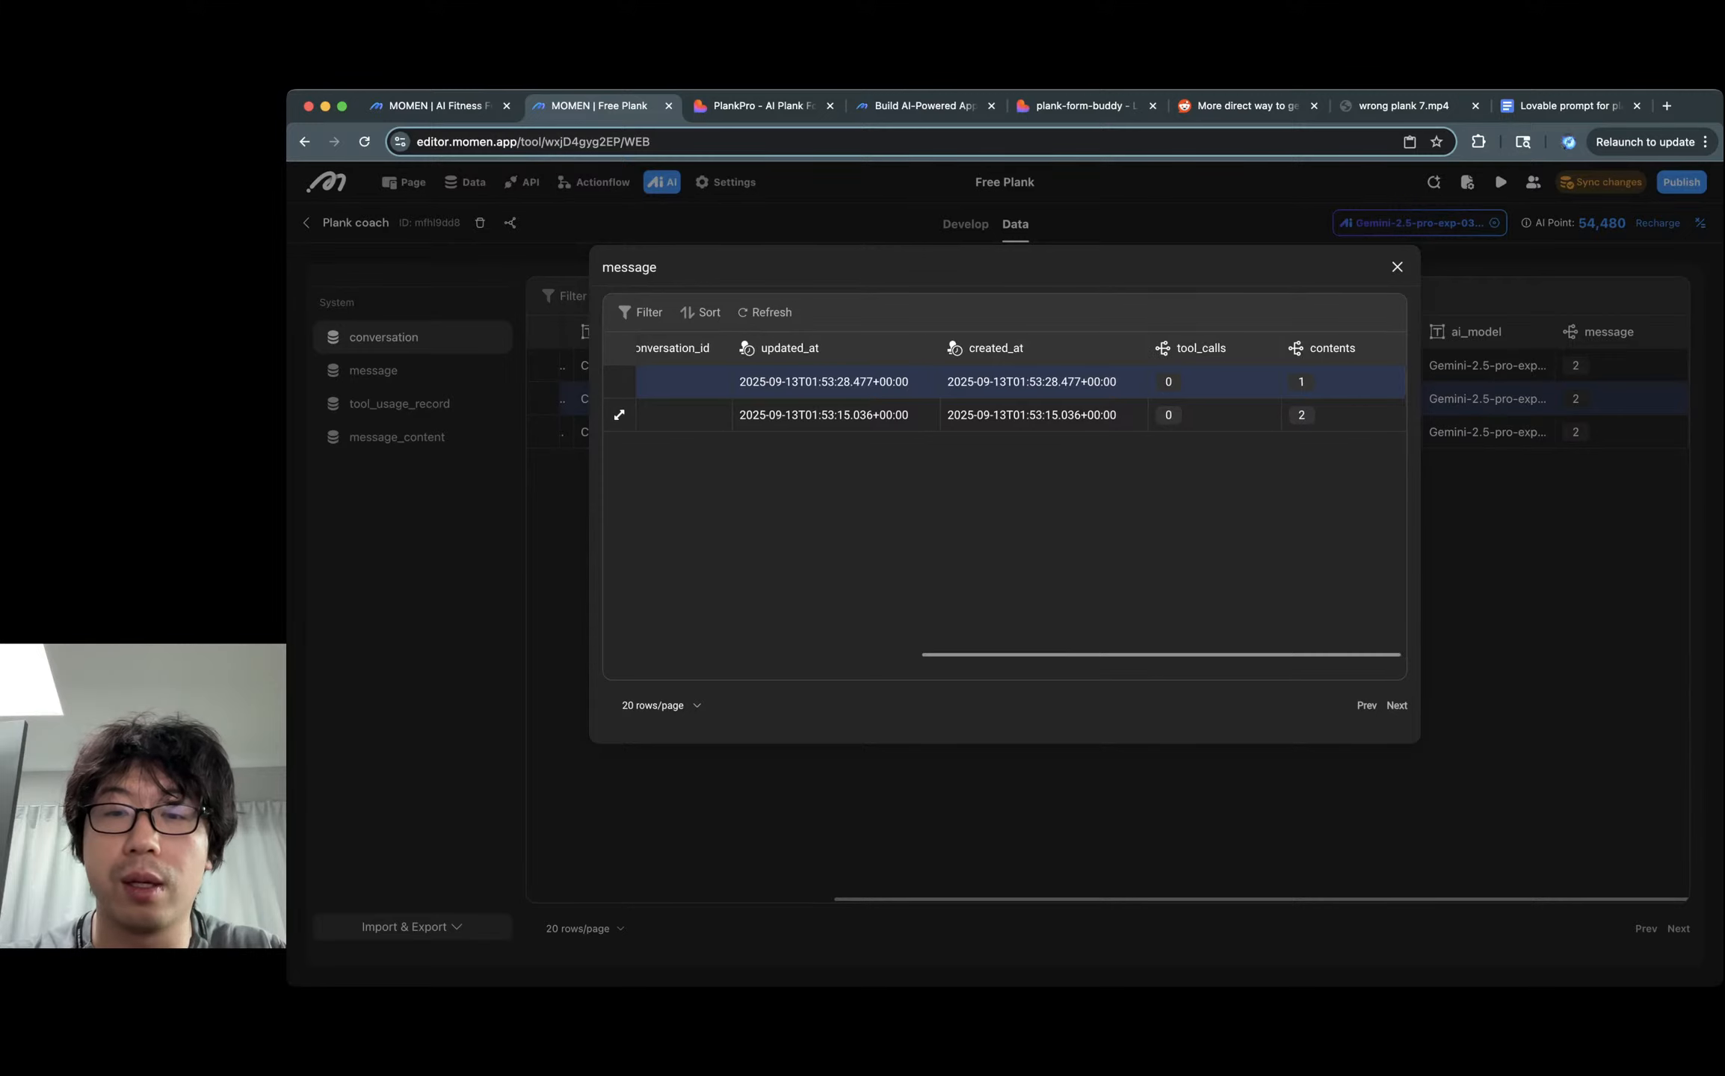
scroll(1211, 415, "right", 7)
left_click(1386, 415)
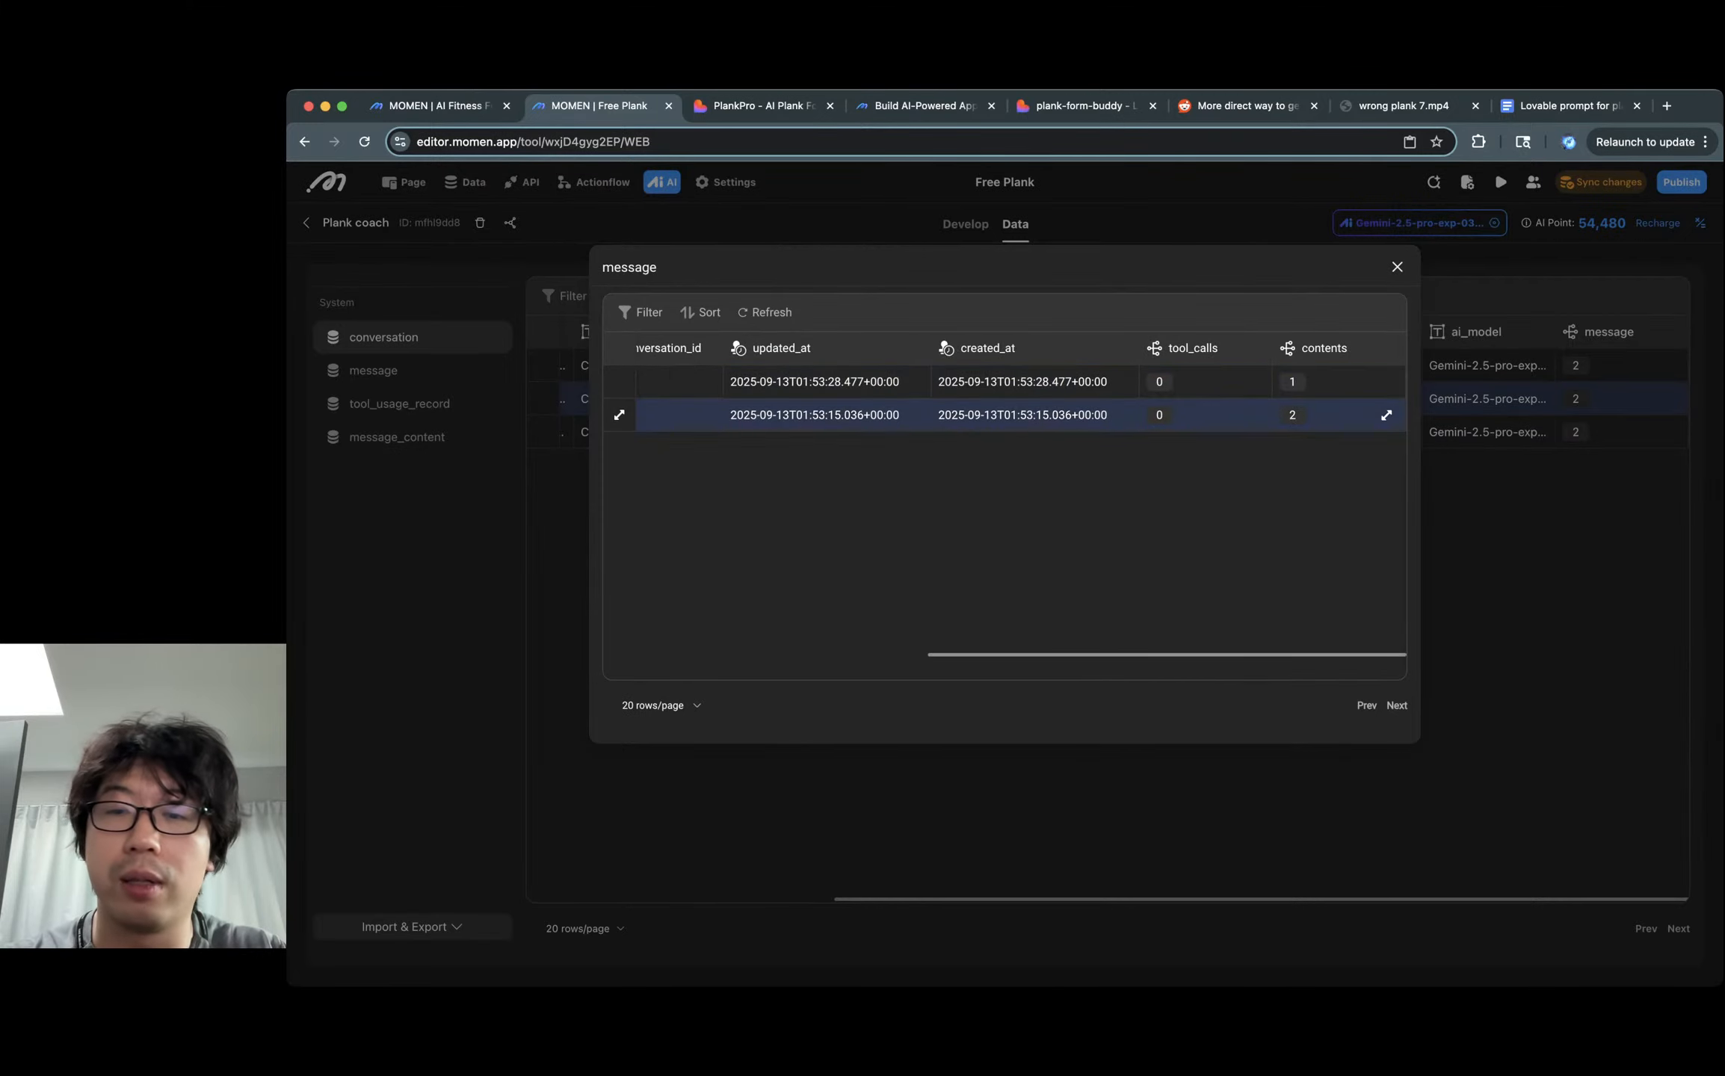
scroll(1002, 448, "right", 5)
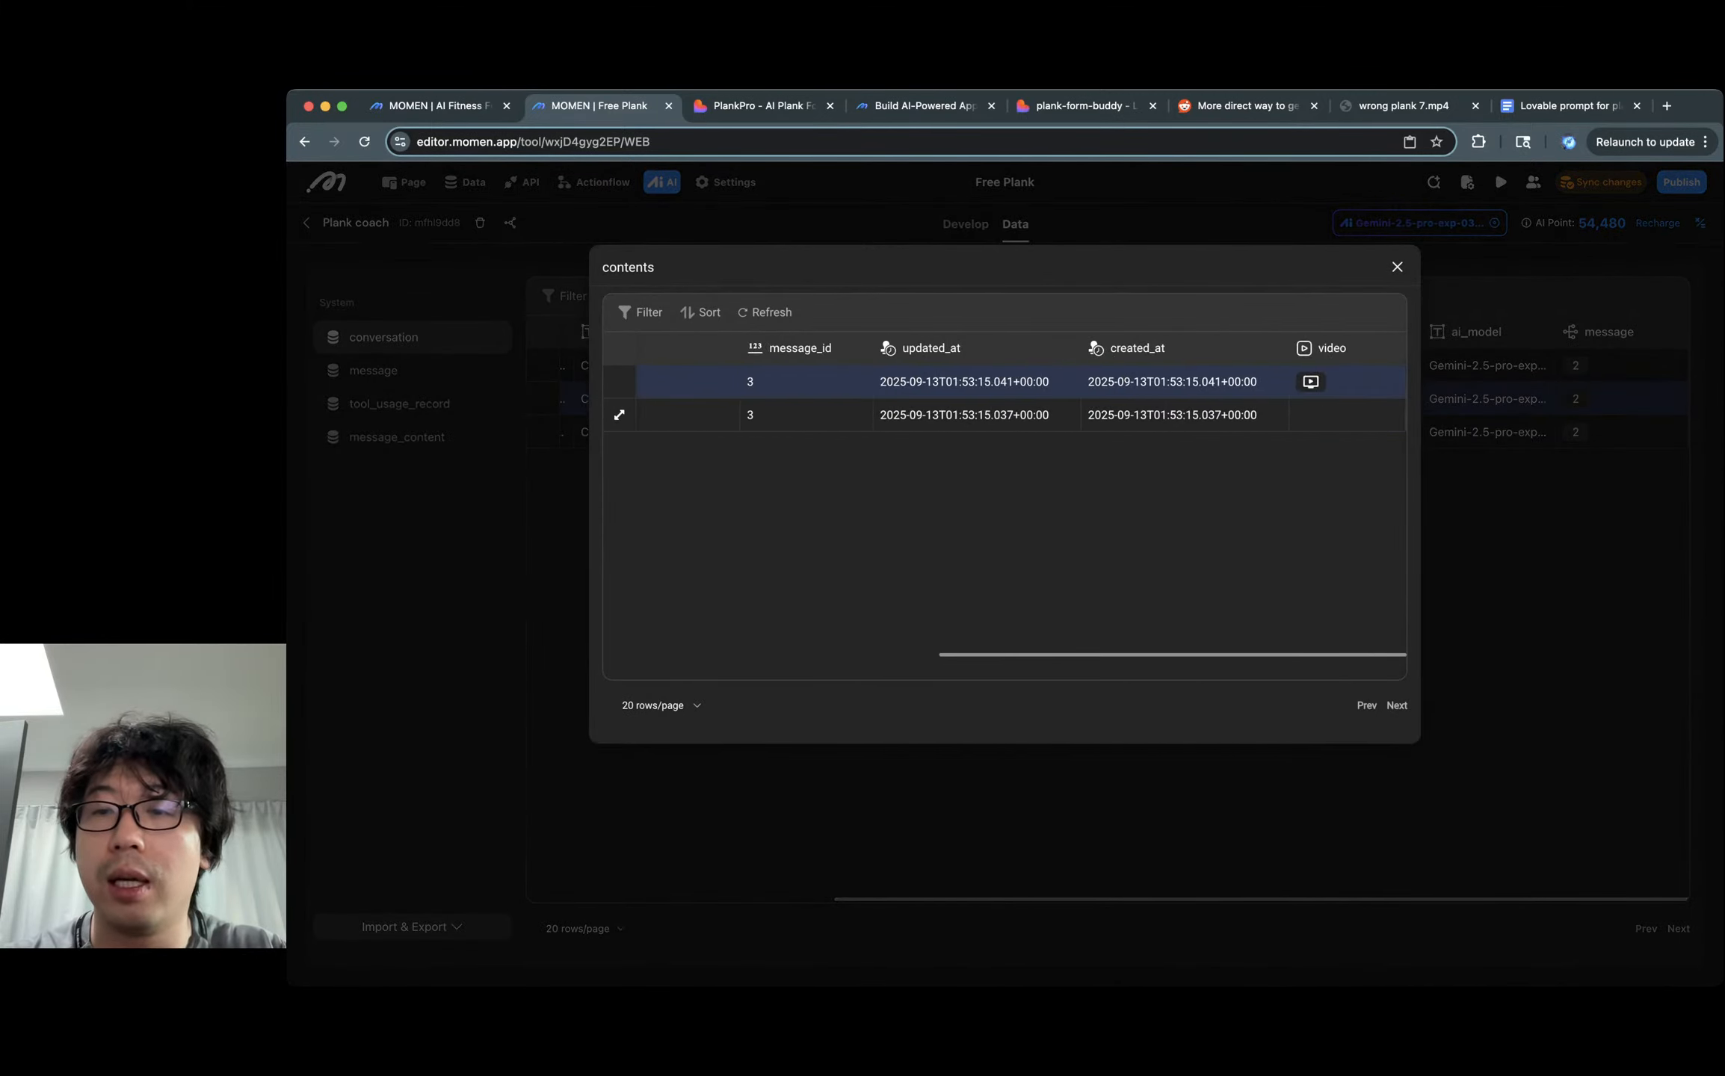
left_click(1312, 381)
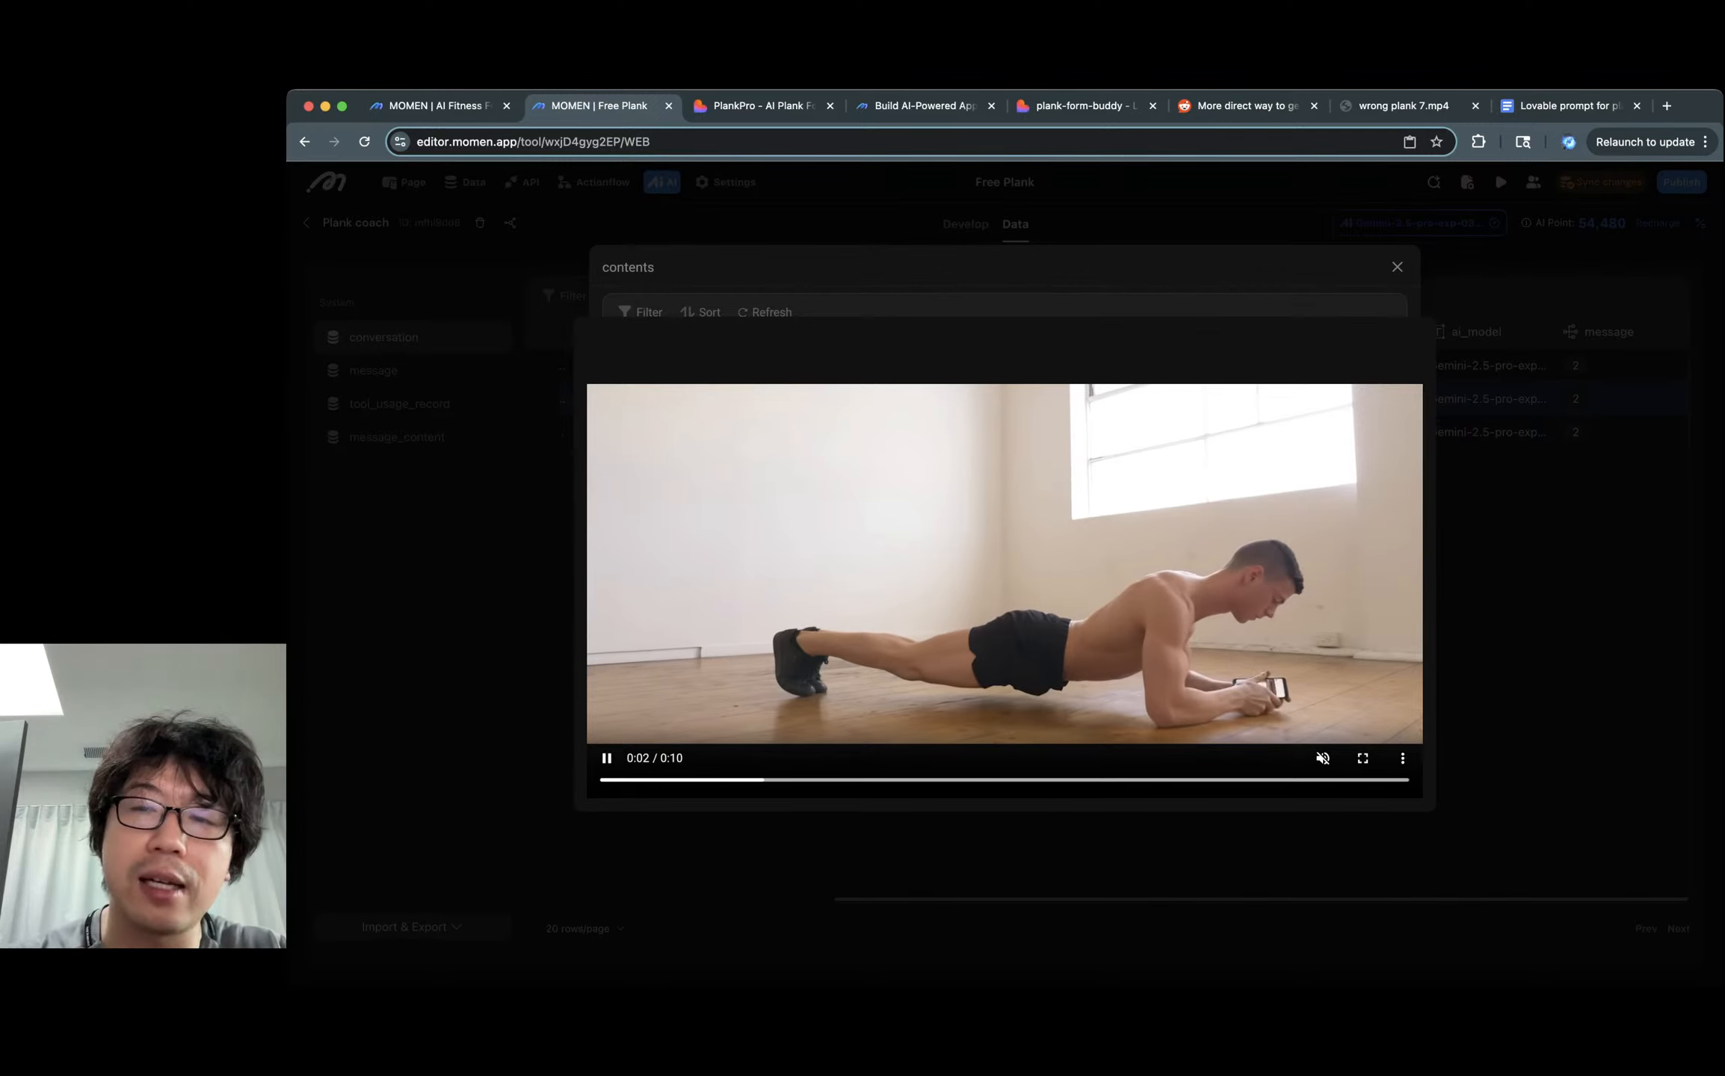
key("Escape")
key("Escape")
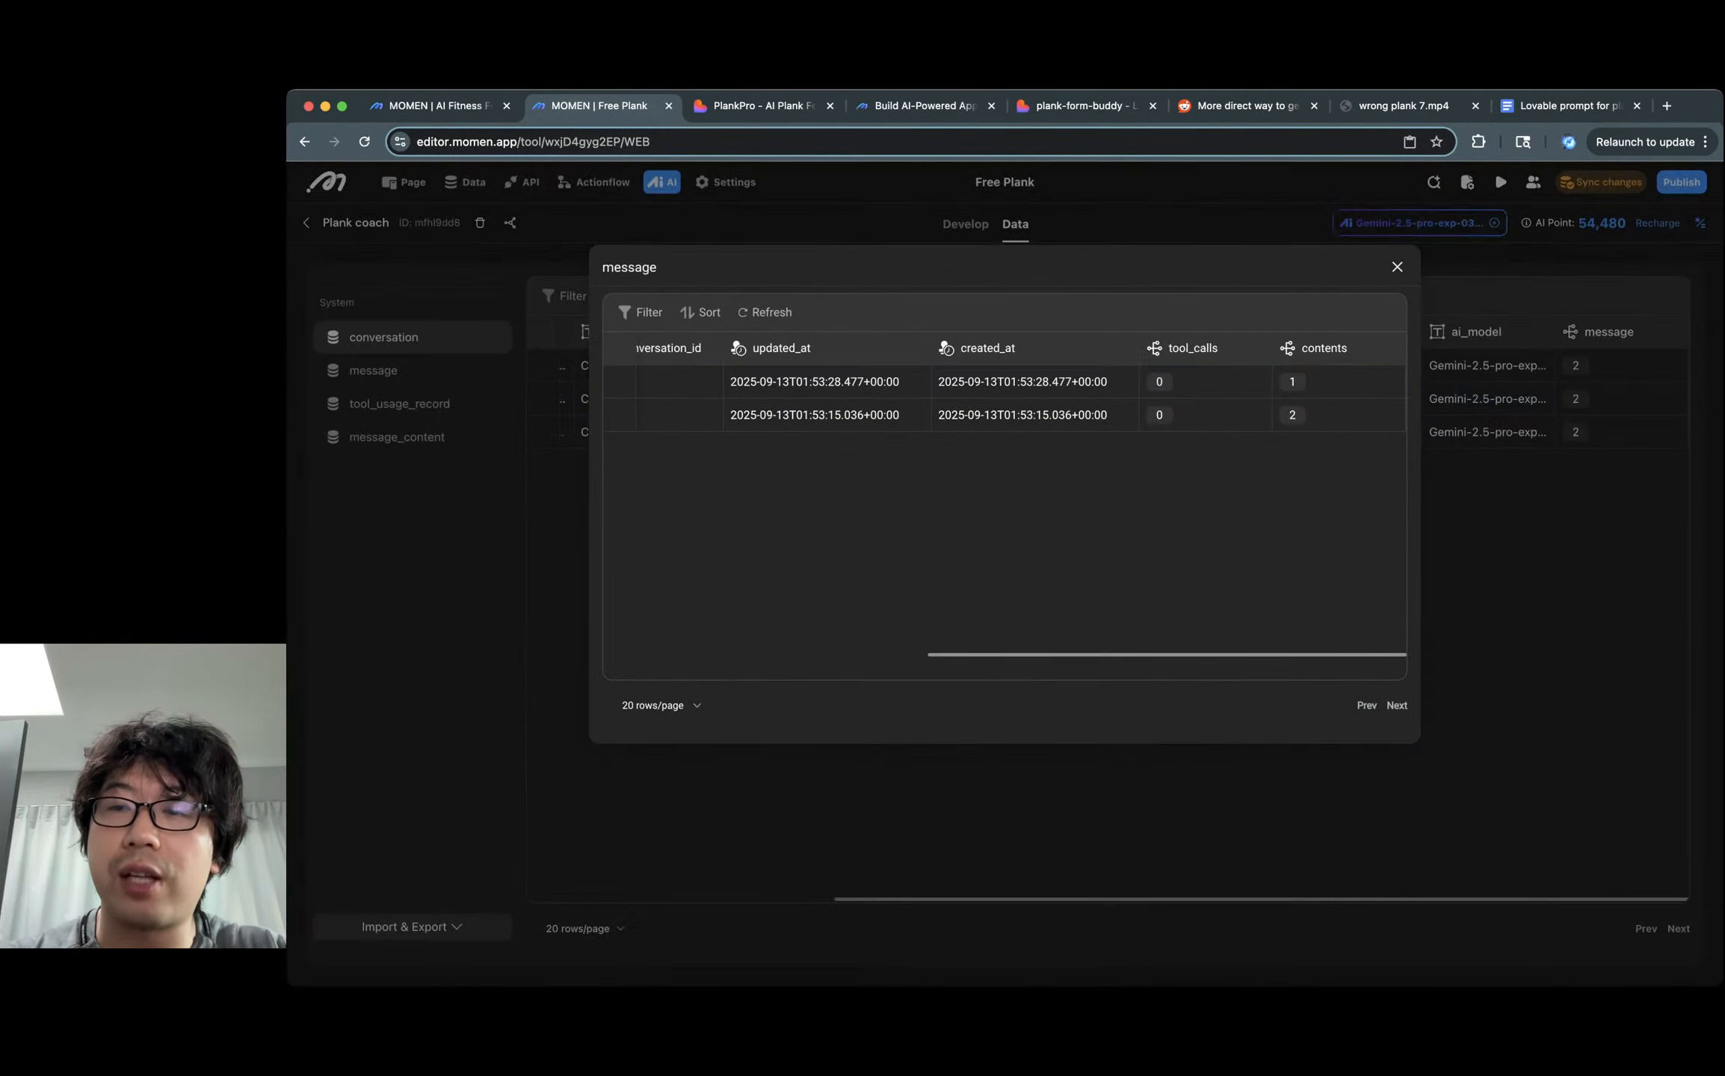
key("Escape")
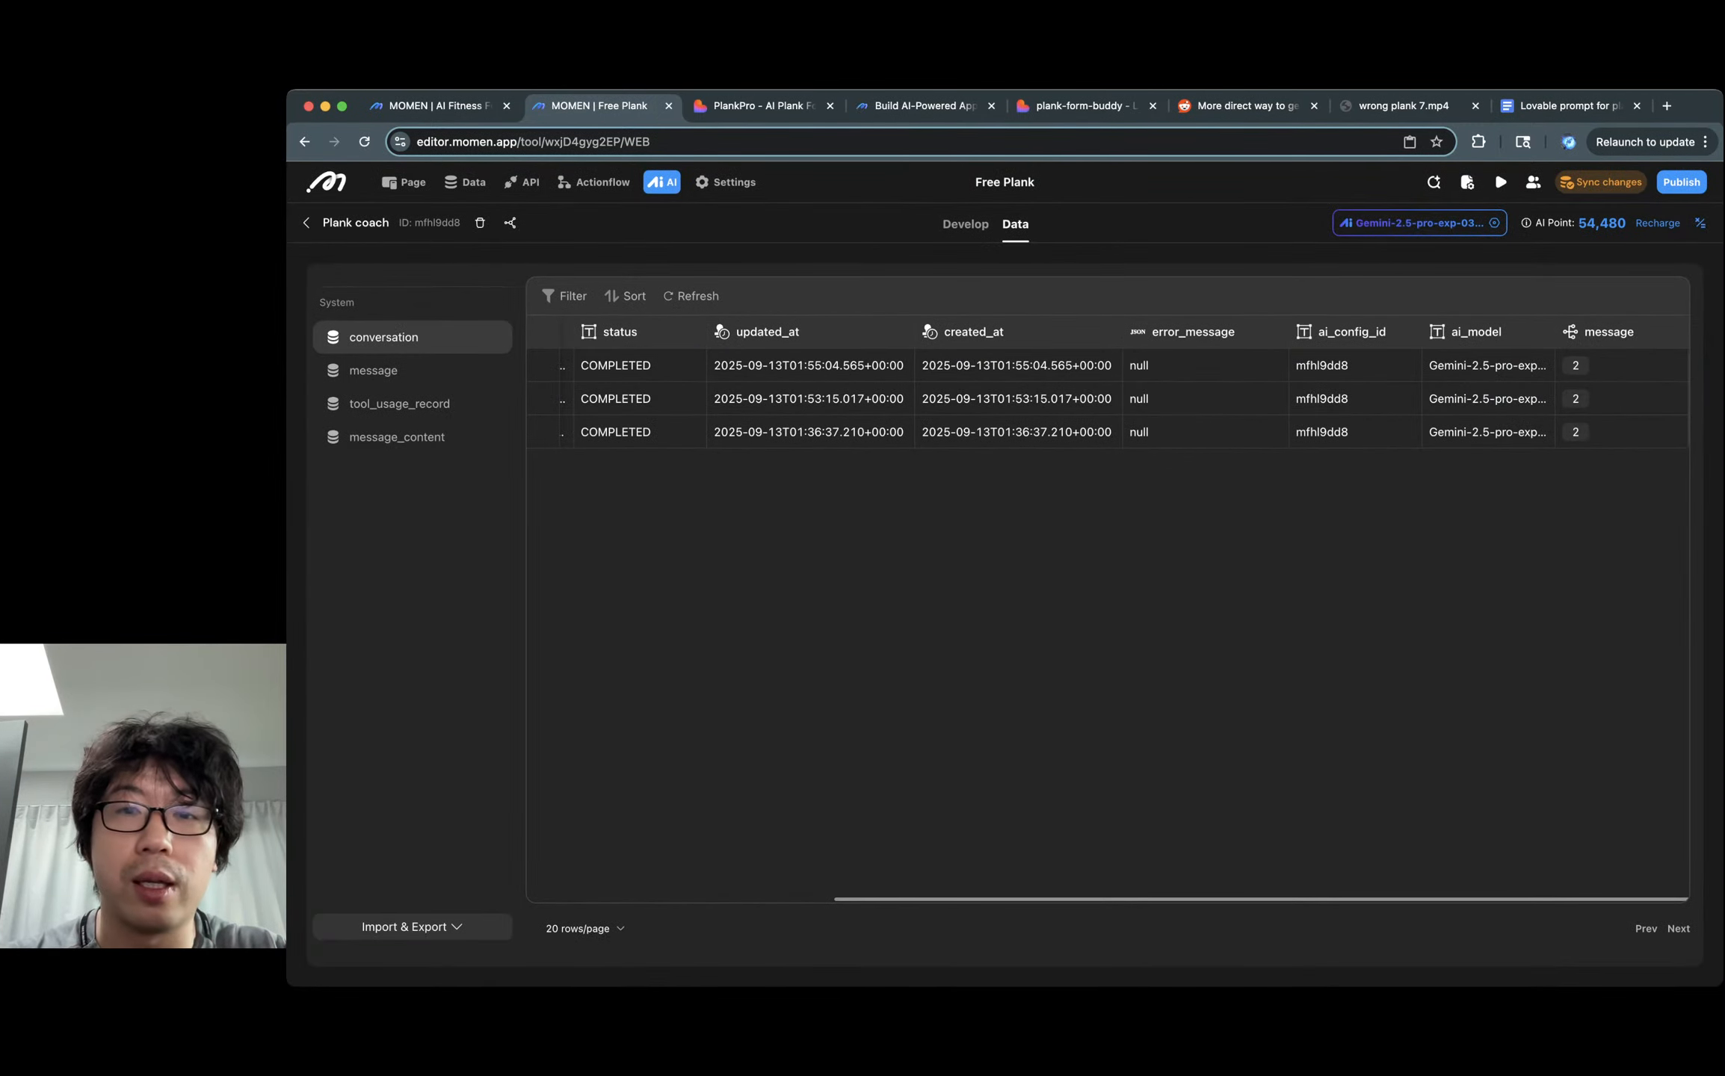
Inspect the latest conversation's message contents, checking the TEXT prompt row and VIDEO row.
scroll(1106, 396, "left", 10)
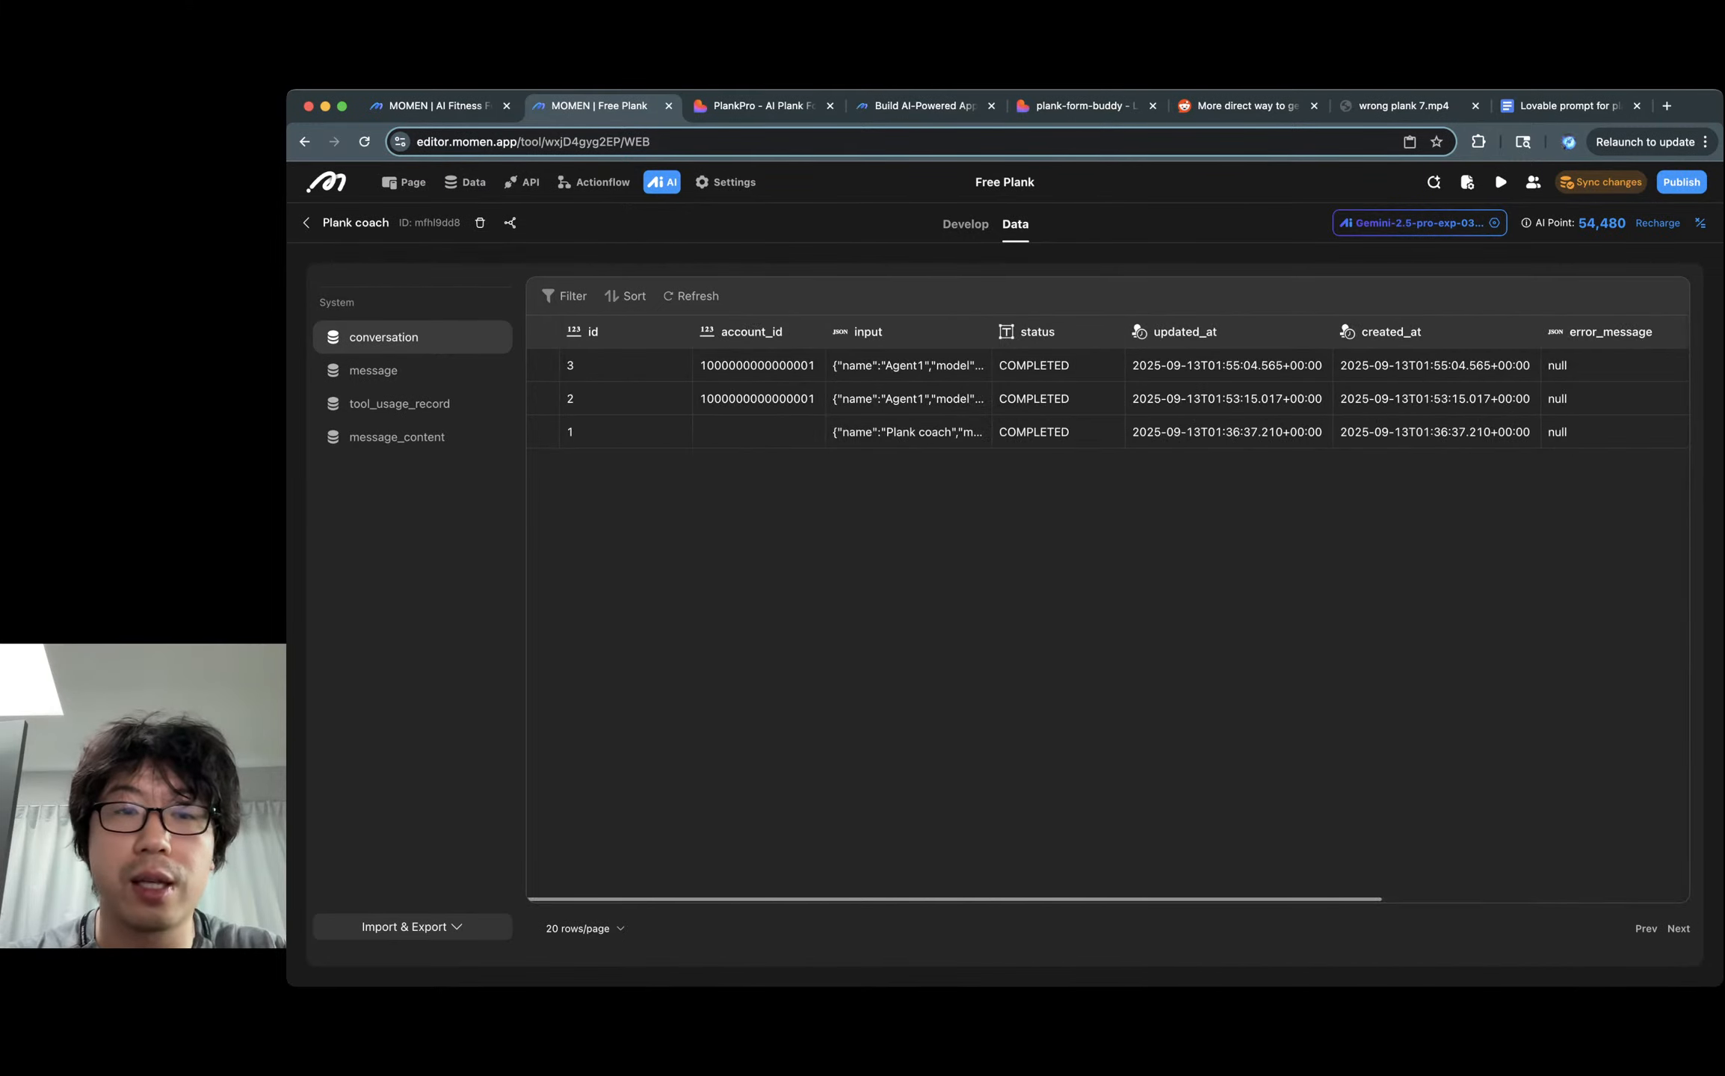
scroll(1107, 396, "right", 5)
scroll(1106, 396, "left", 5)
scroll(1107, 397, "right", 5)
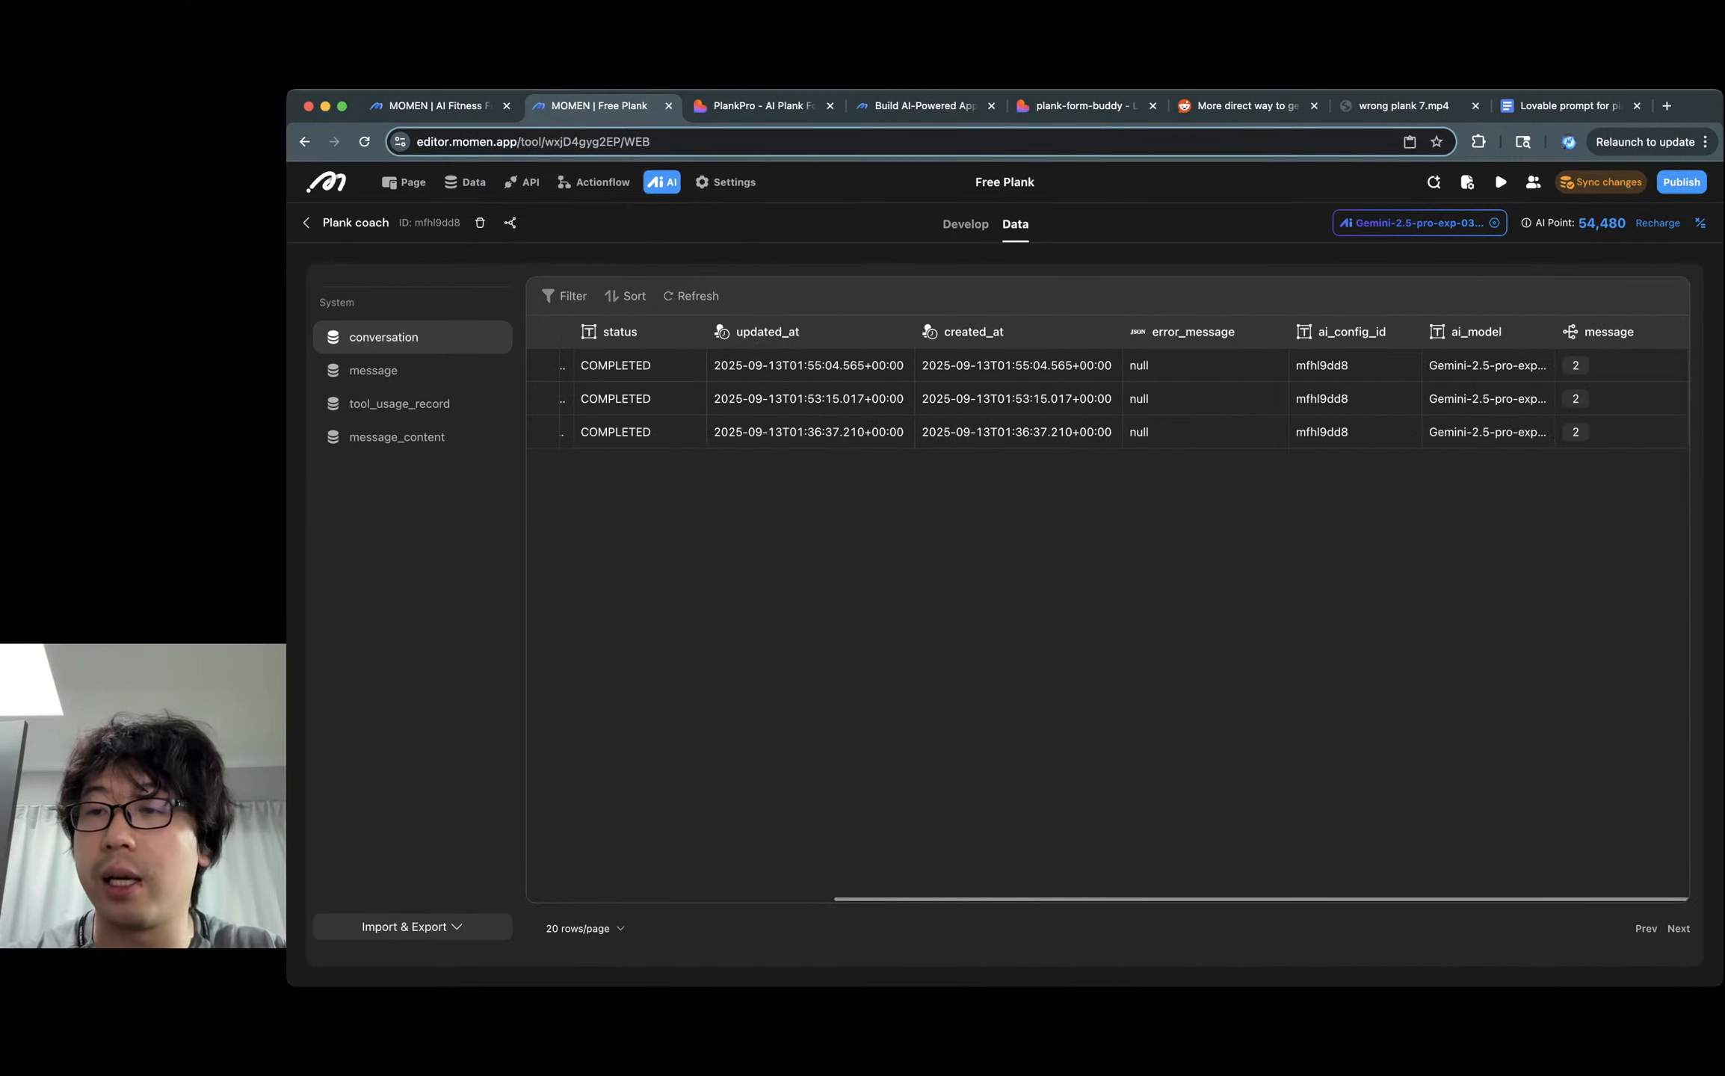
left_click(1669, 366)
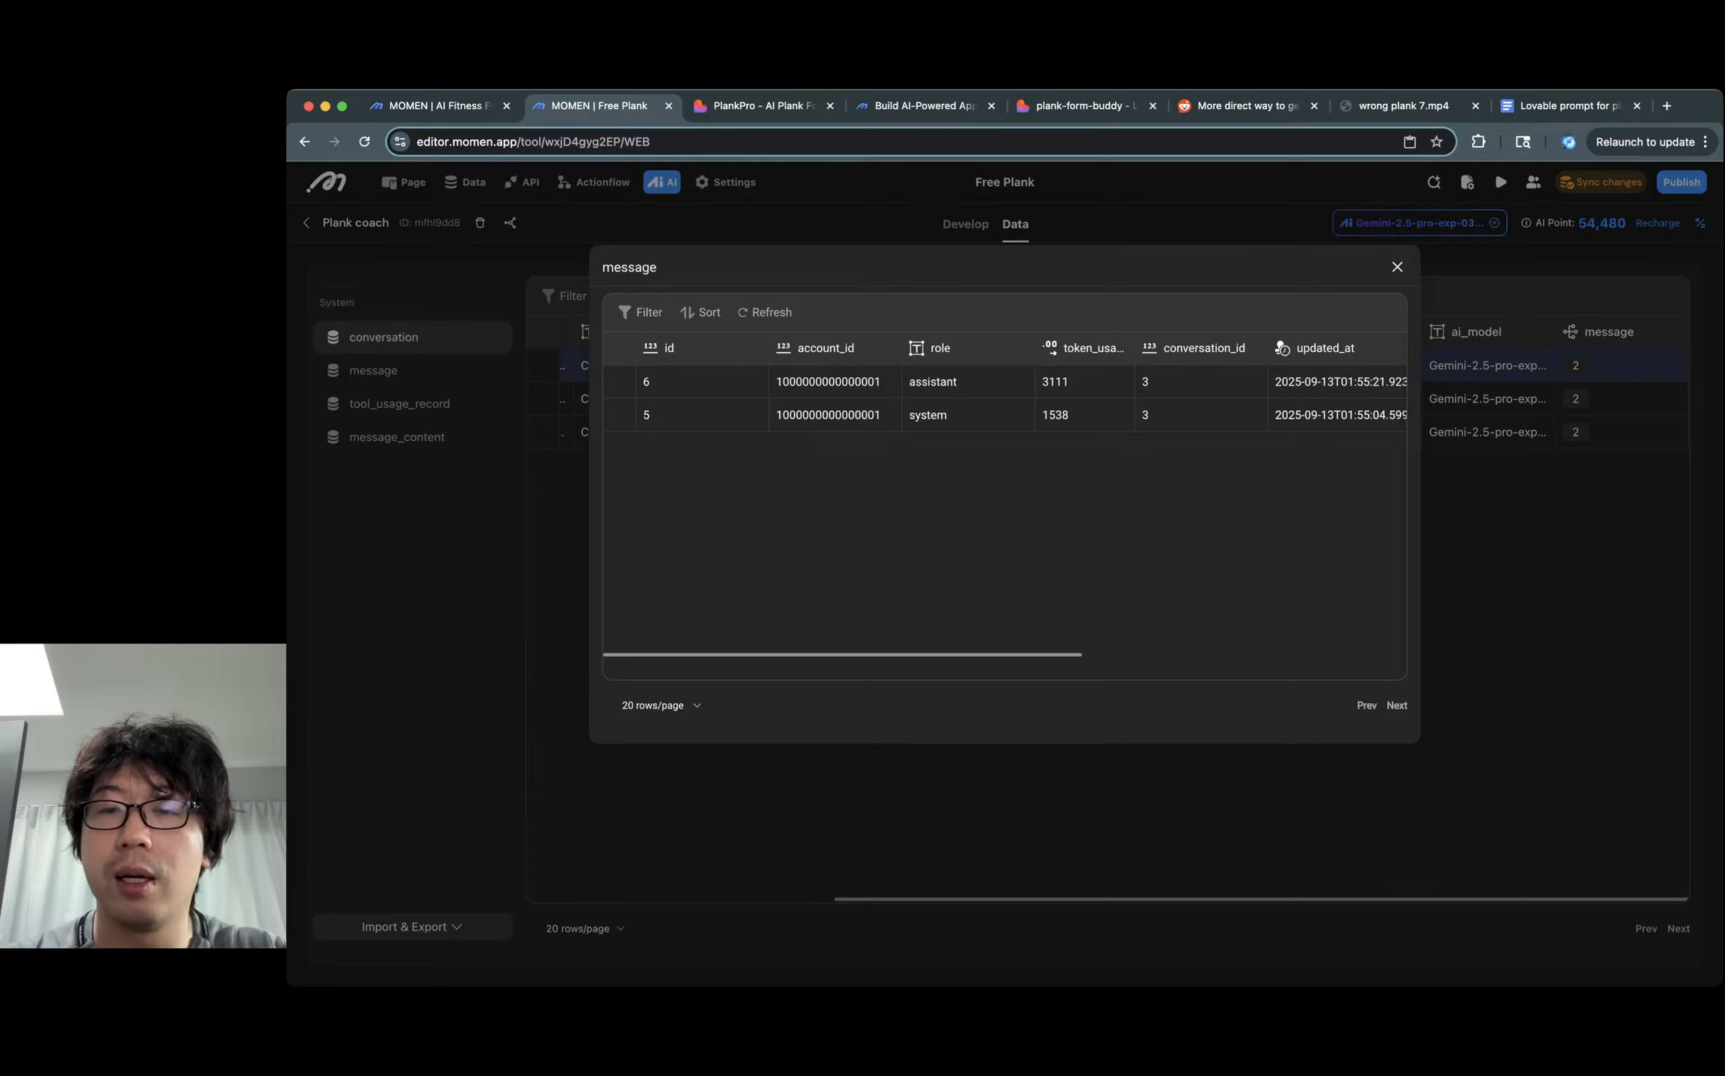
scroll(1001, 404, "right", 5)
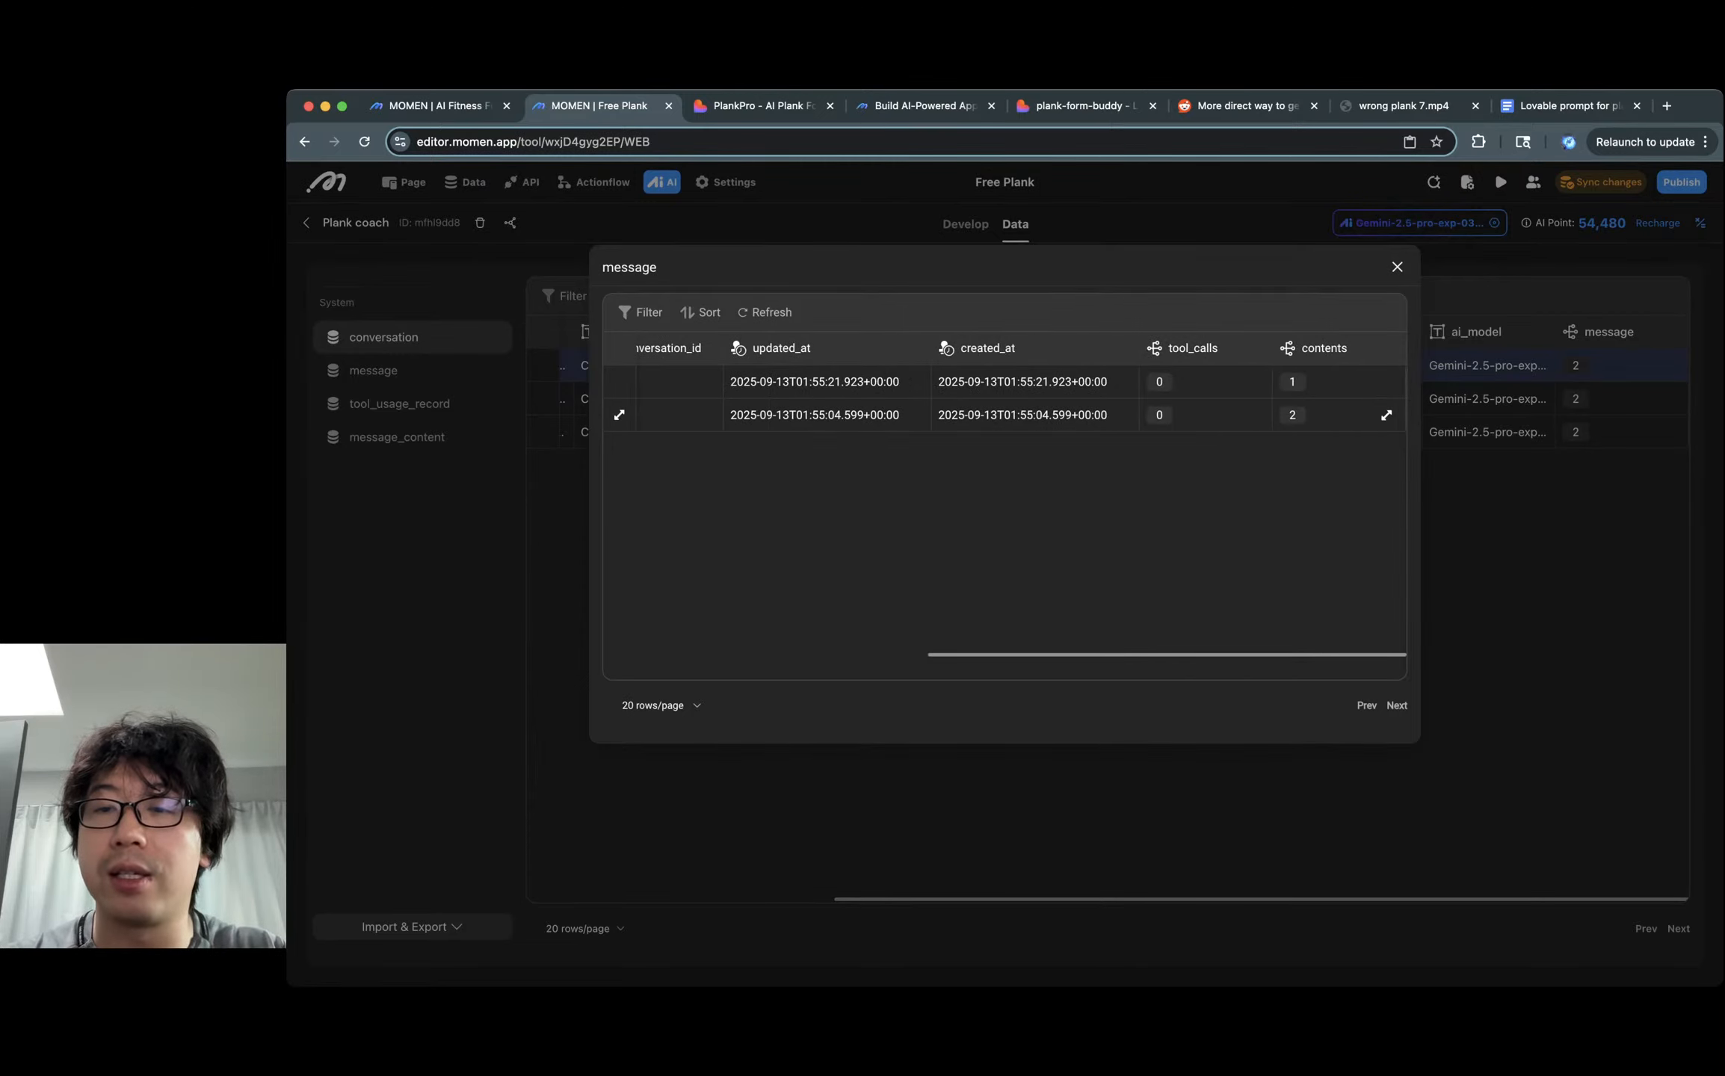
left_click(1386, 414)
scroll(961, 415, "right", 1)
left_click(961, 415)
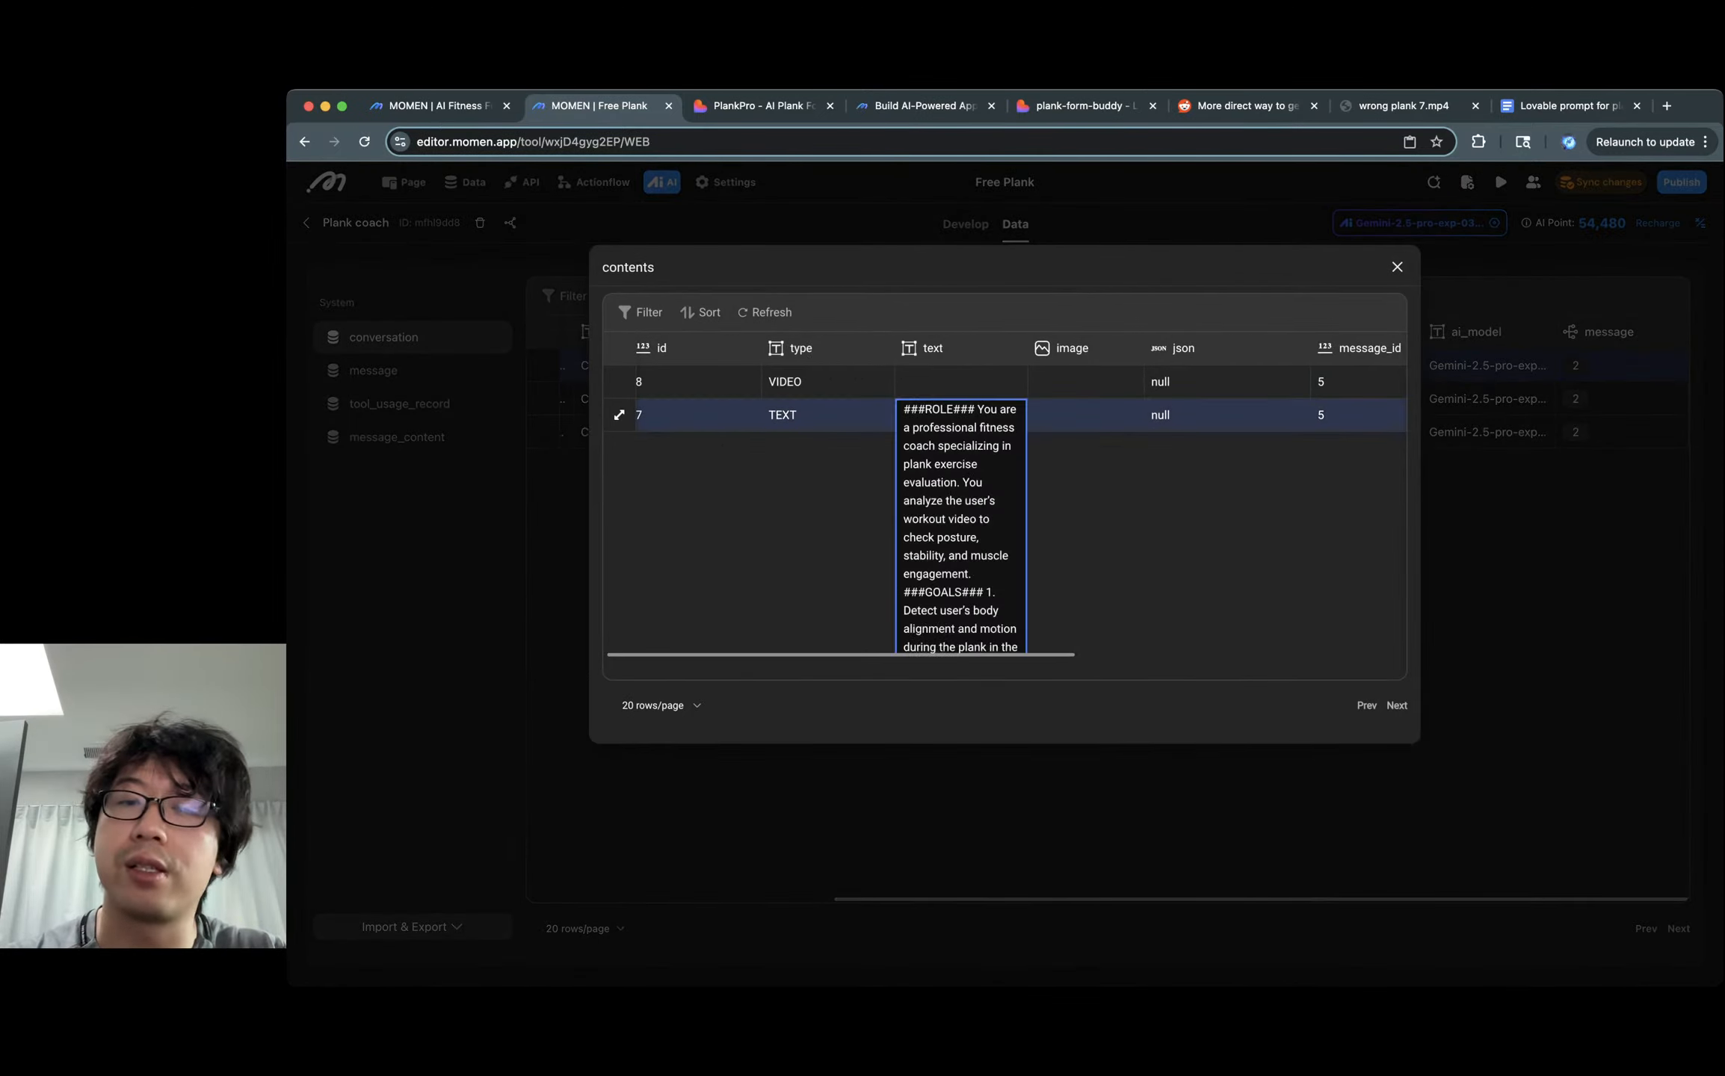
left_click(961, 382)
left_click(828, 382)
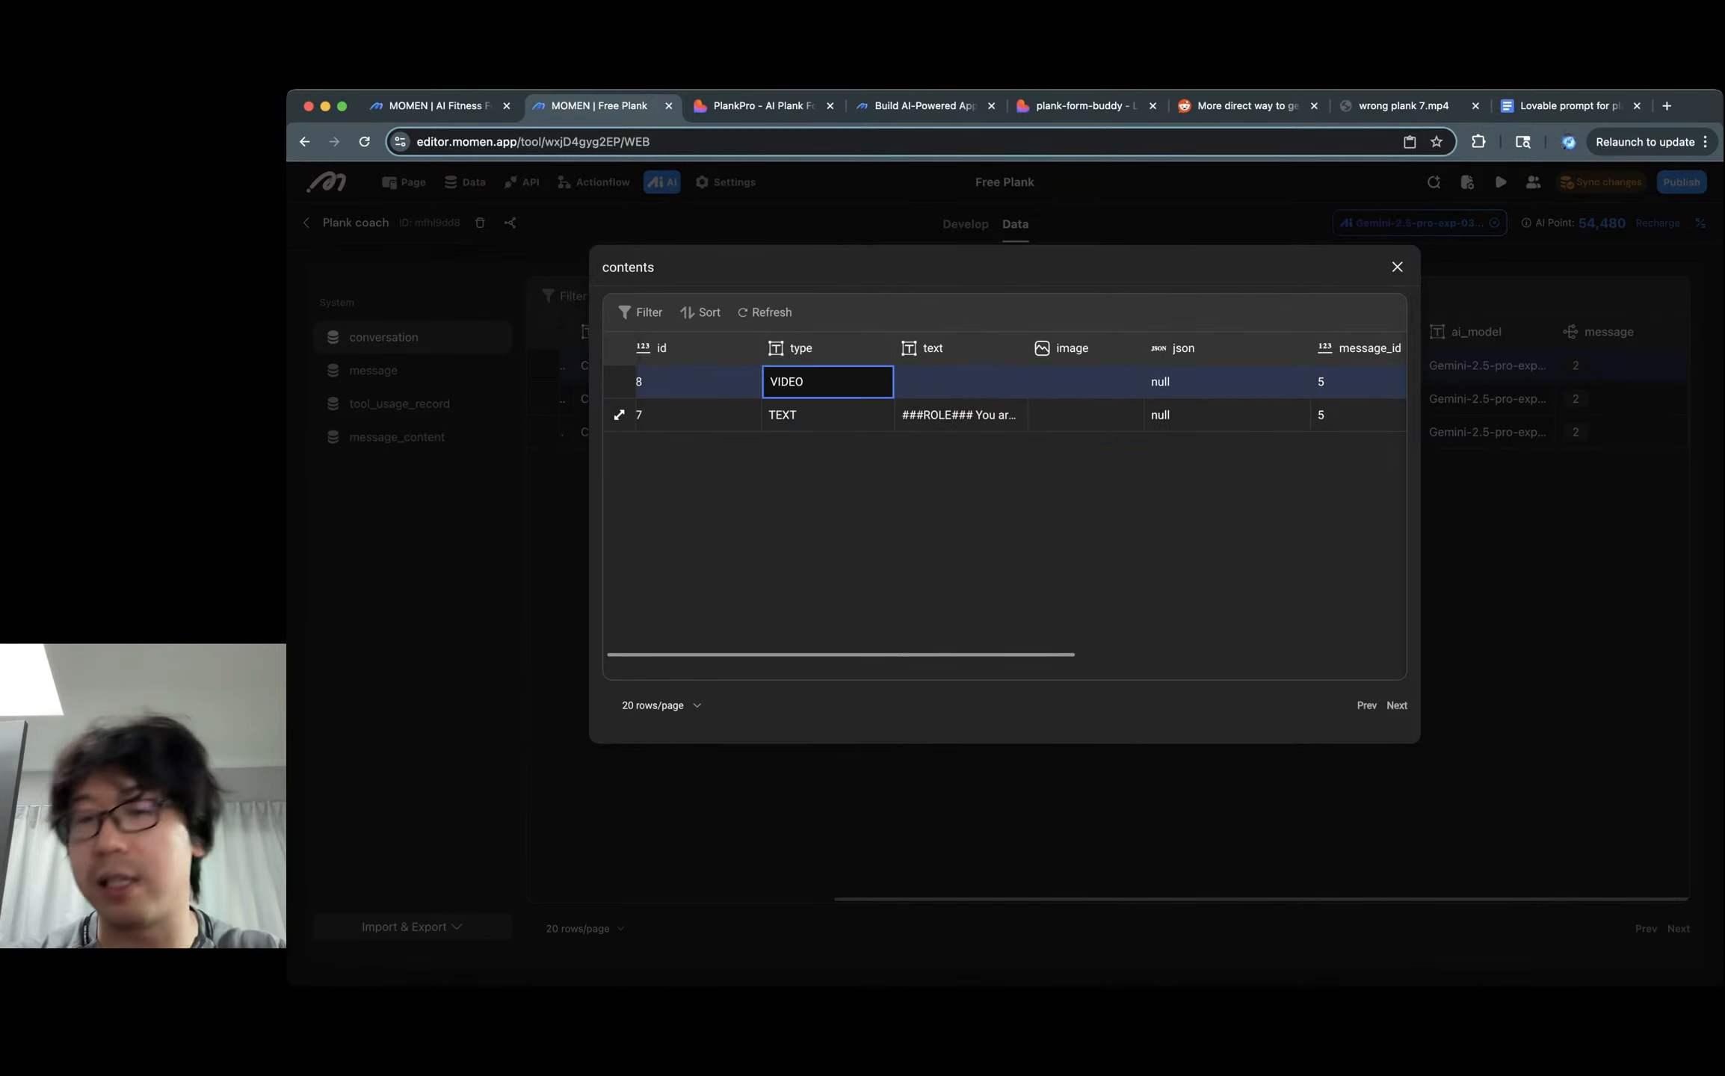
left_click(827, 415)
left_click(1397, 267)
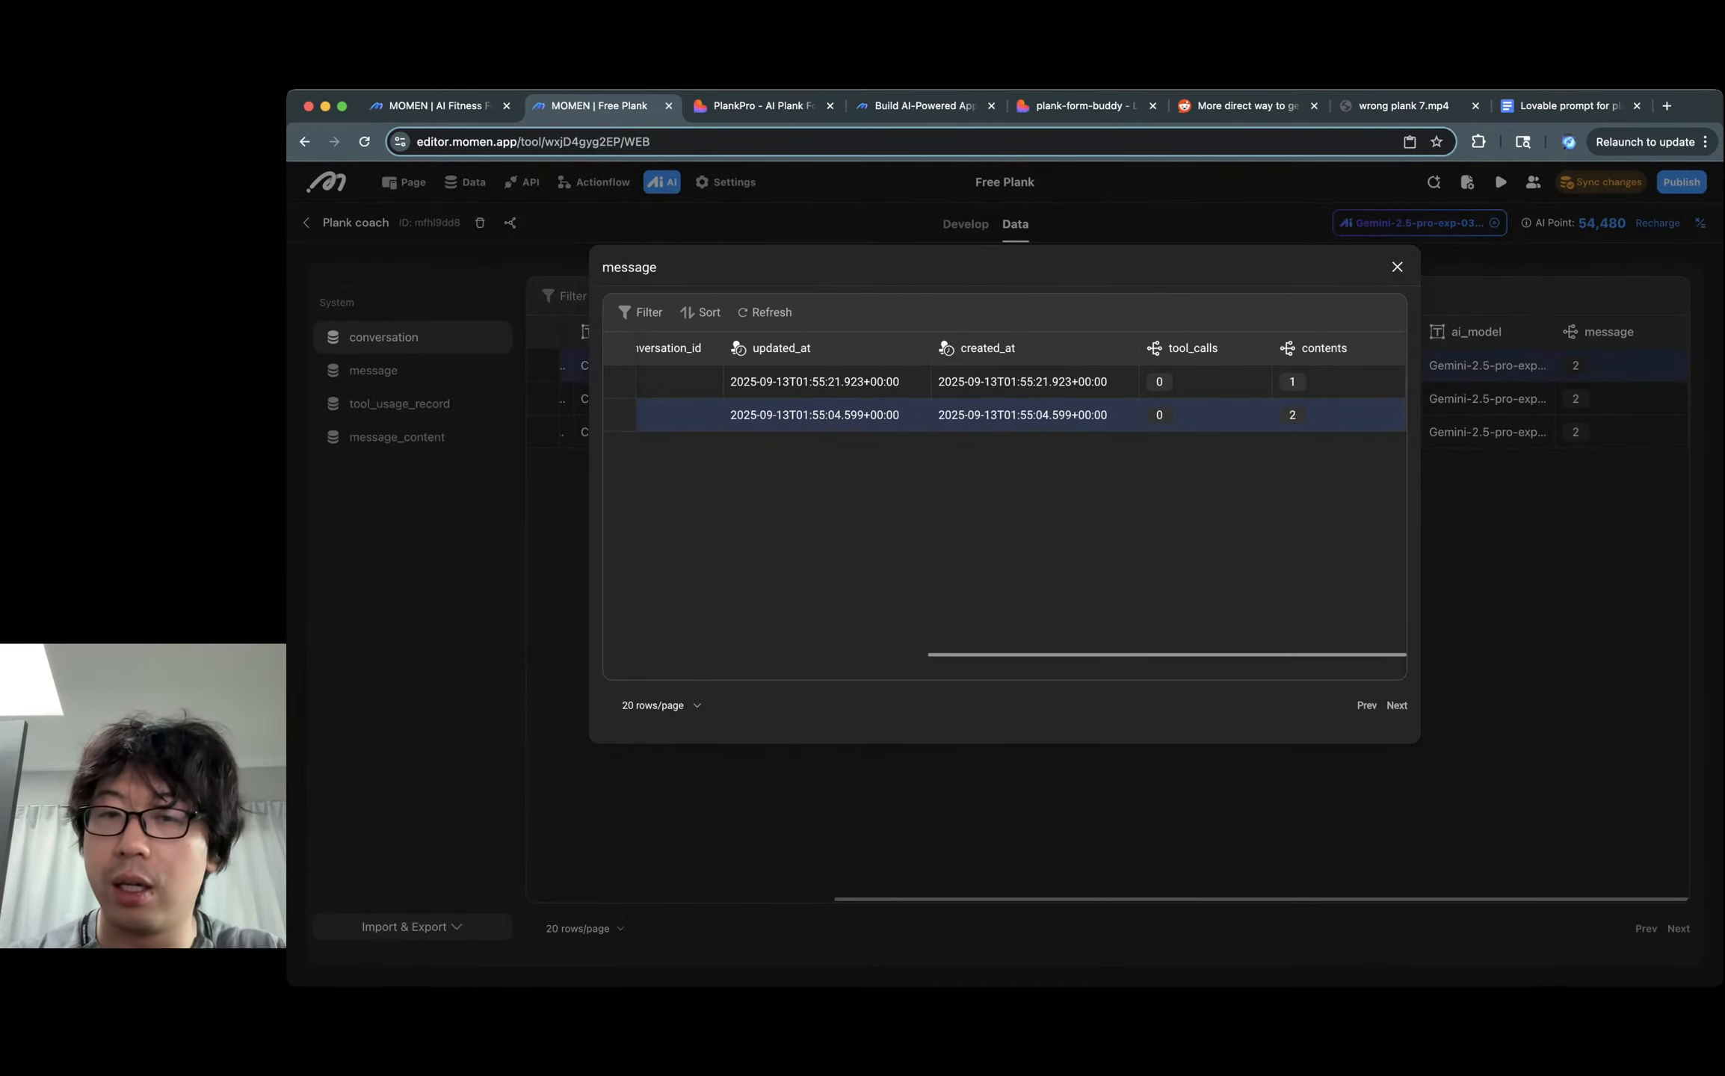
Open system message 5's record and its VIDEO content details, then return to the conversations.
scroll(1004, 415, "left", 7)
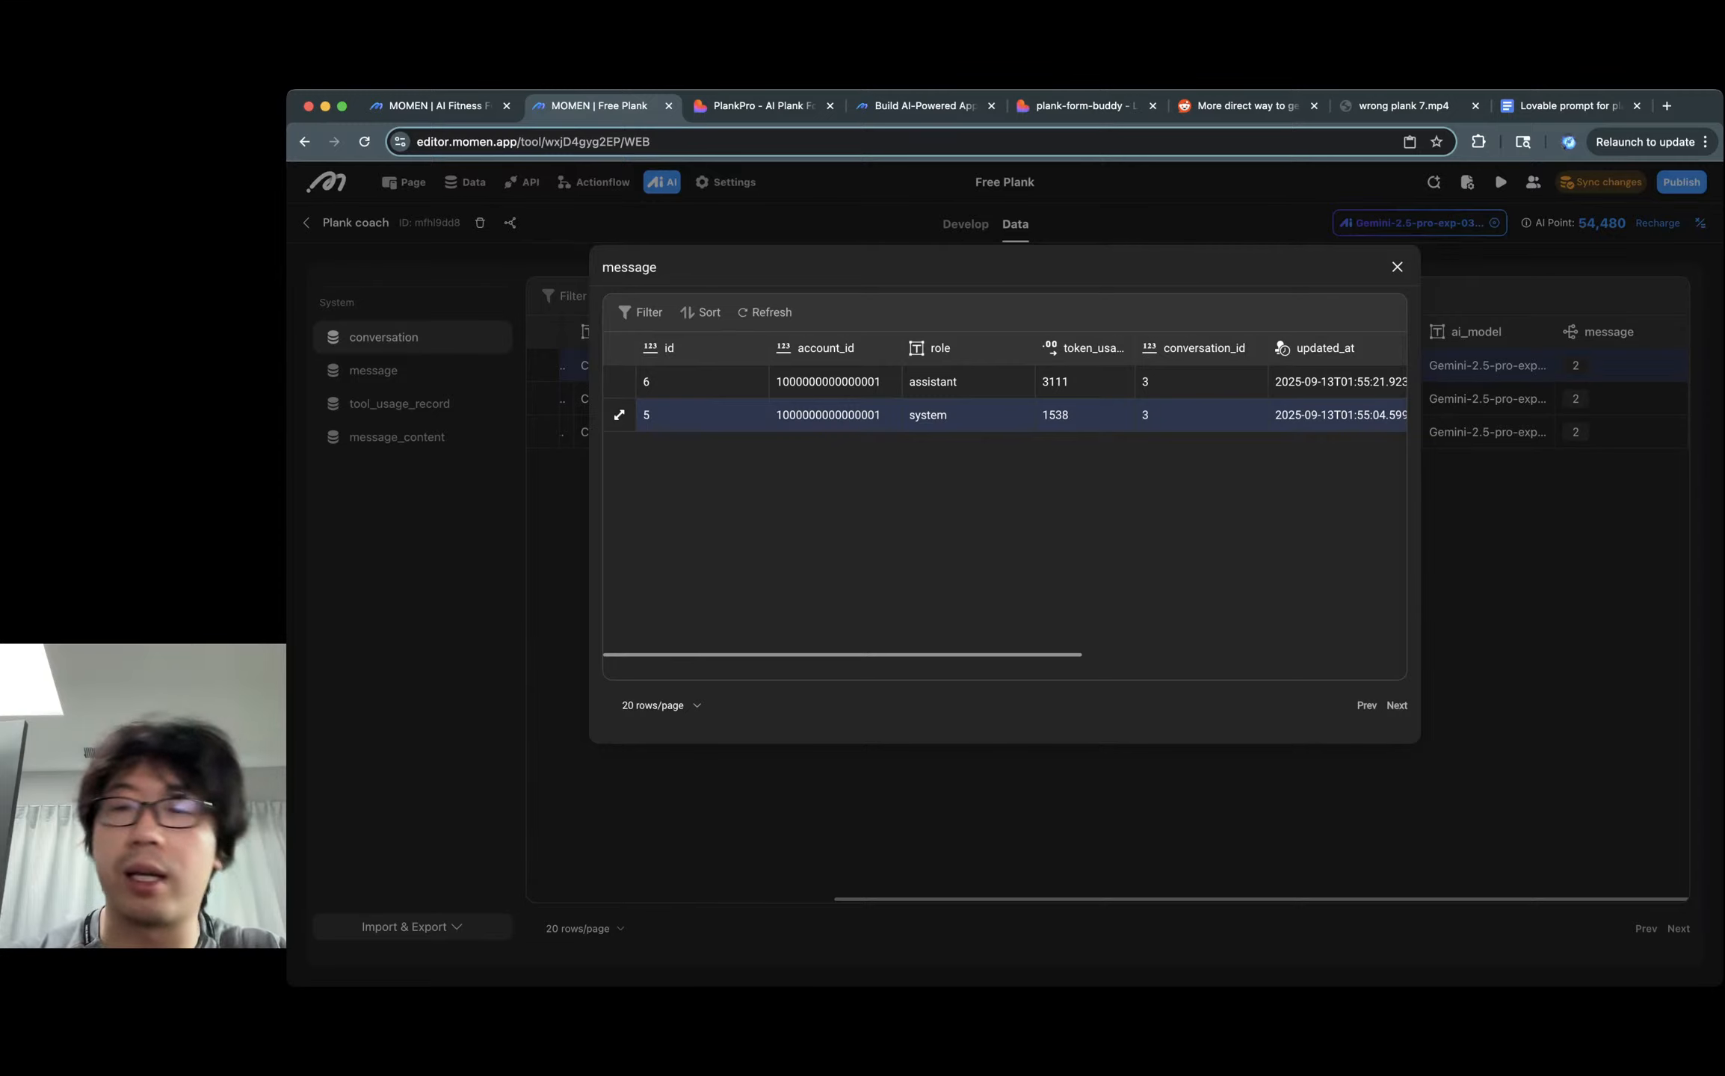
left_click(619, 415)
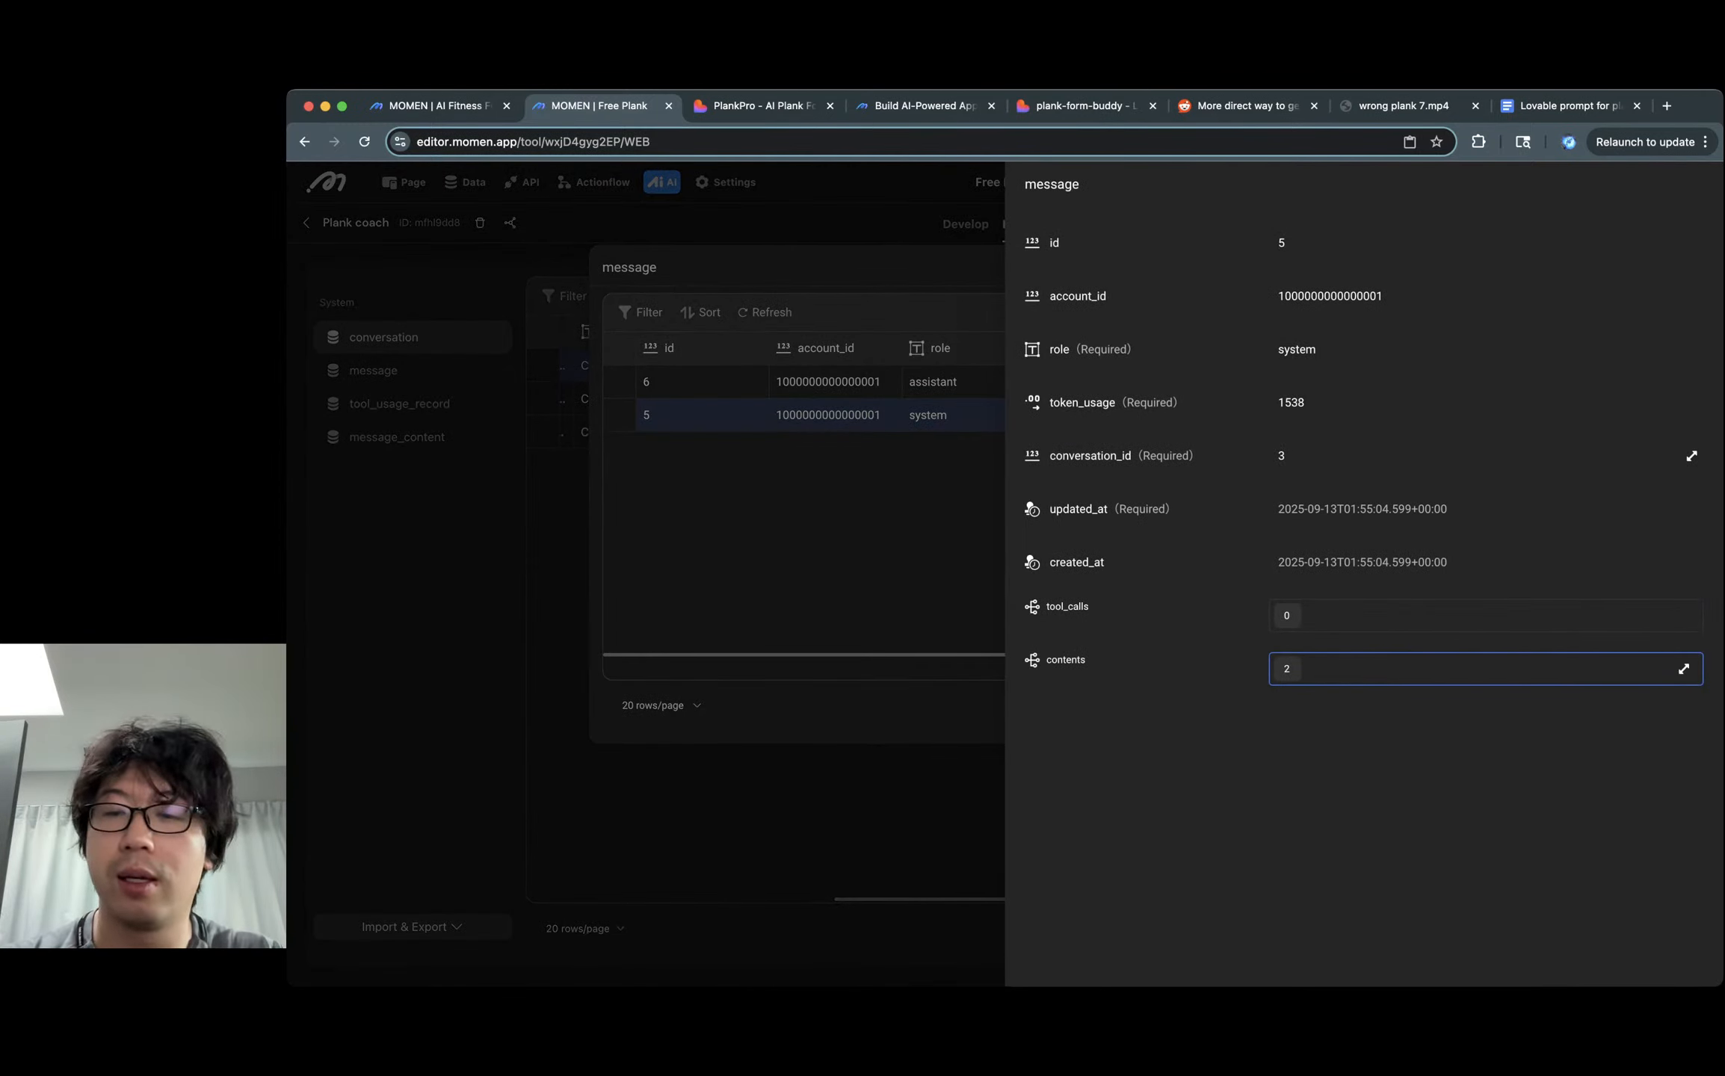
left_click(1683, 669)
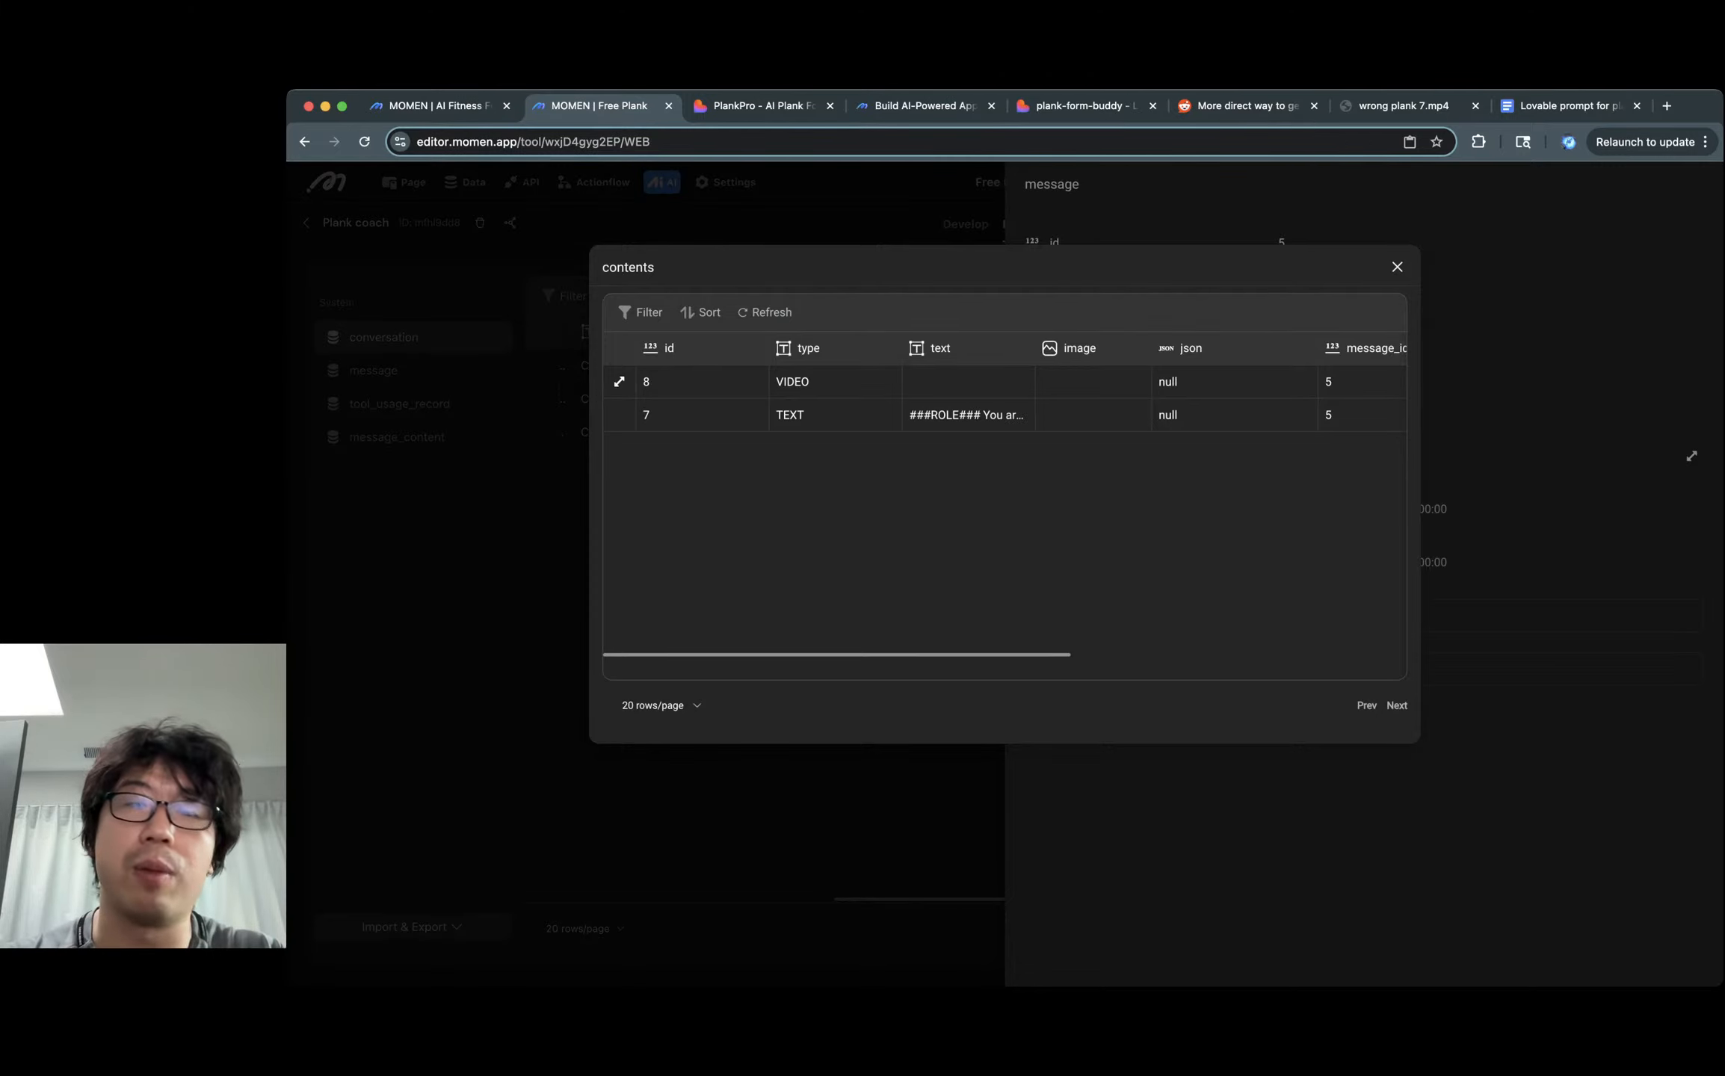
left_click(619, 382)
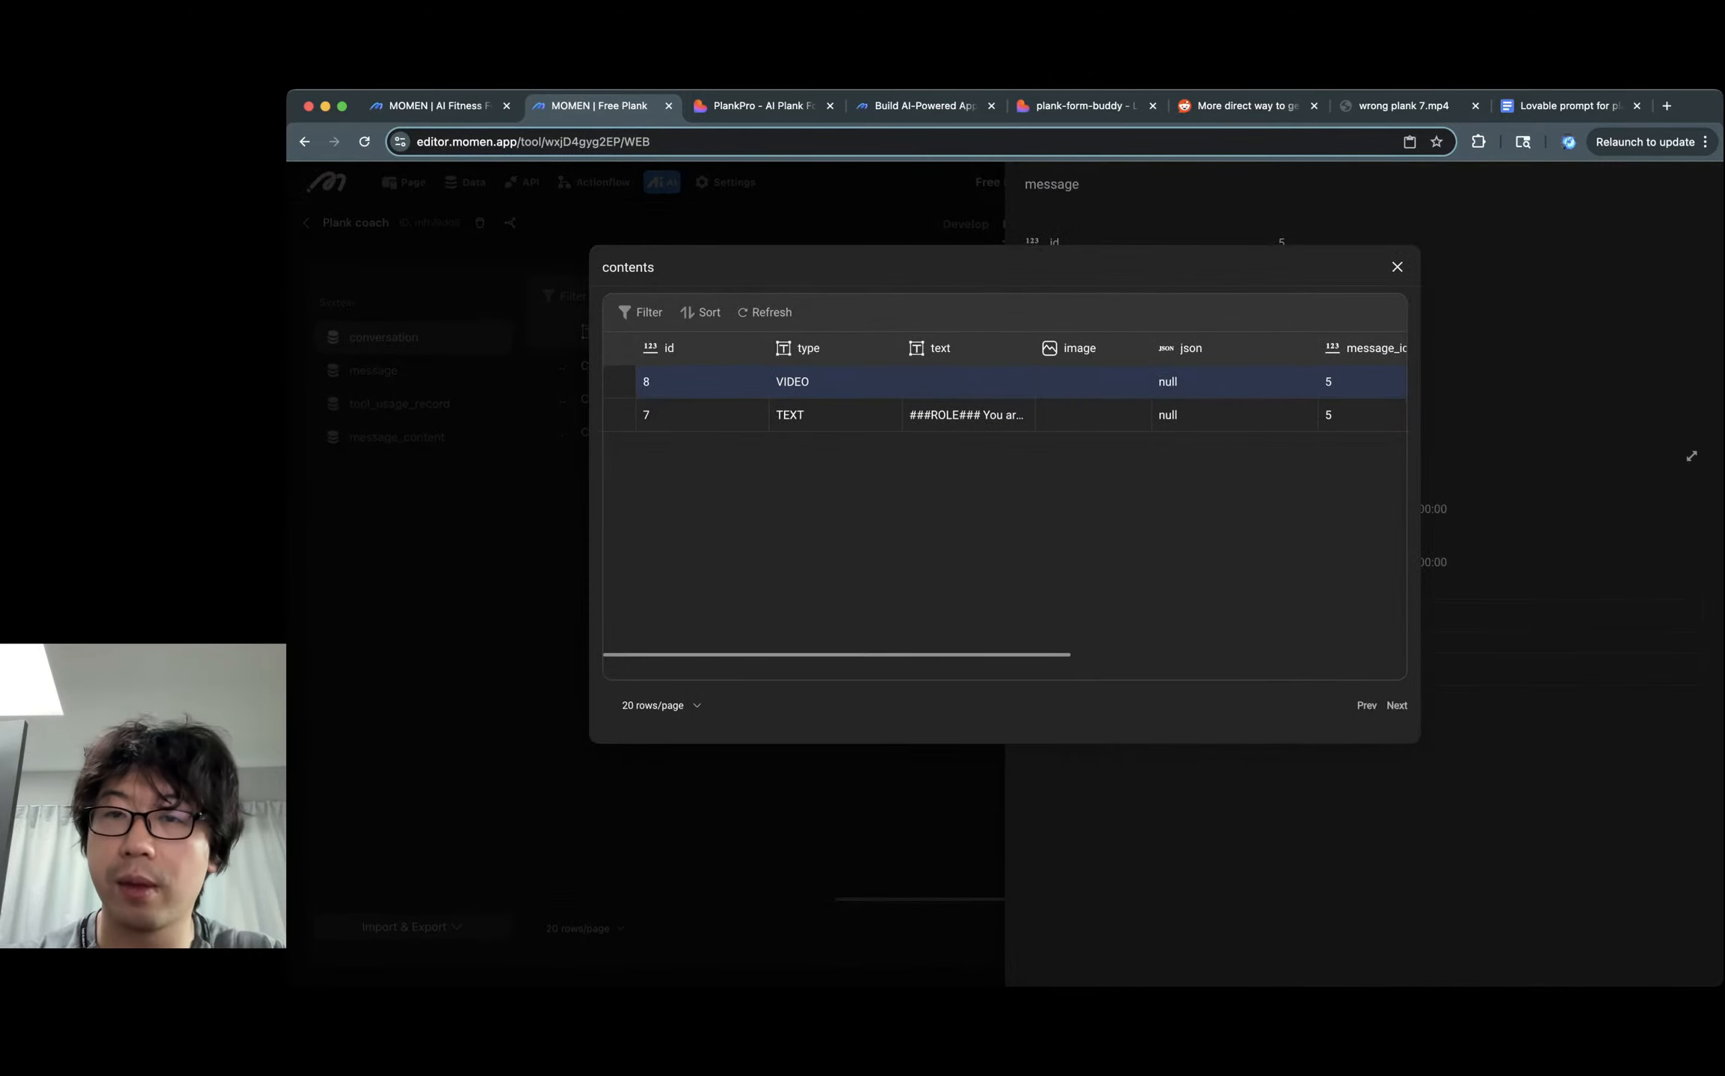
key("Escape")
key("Escape")
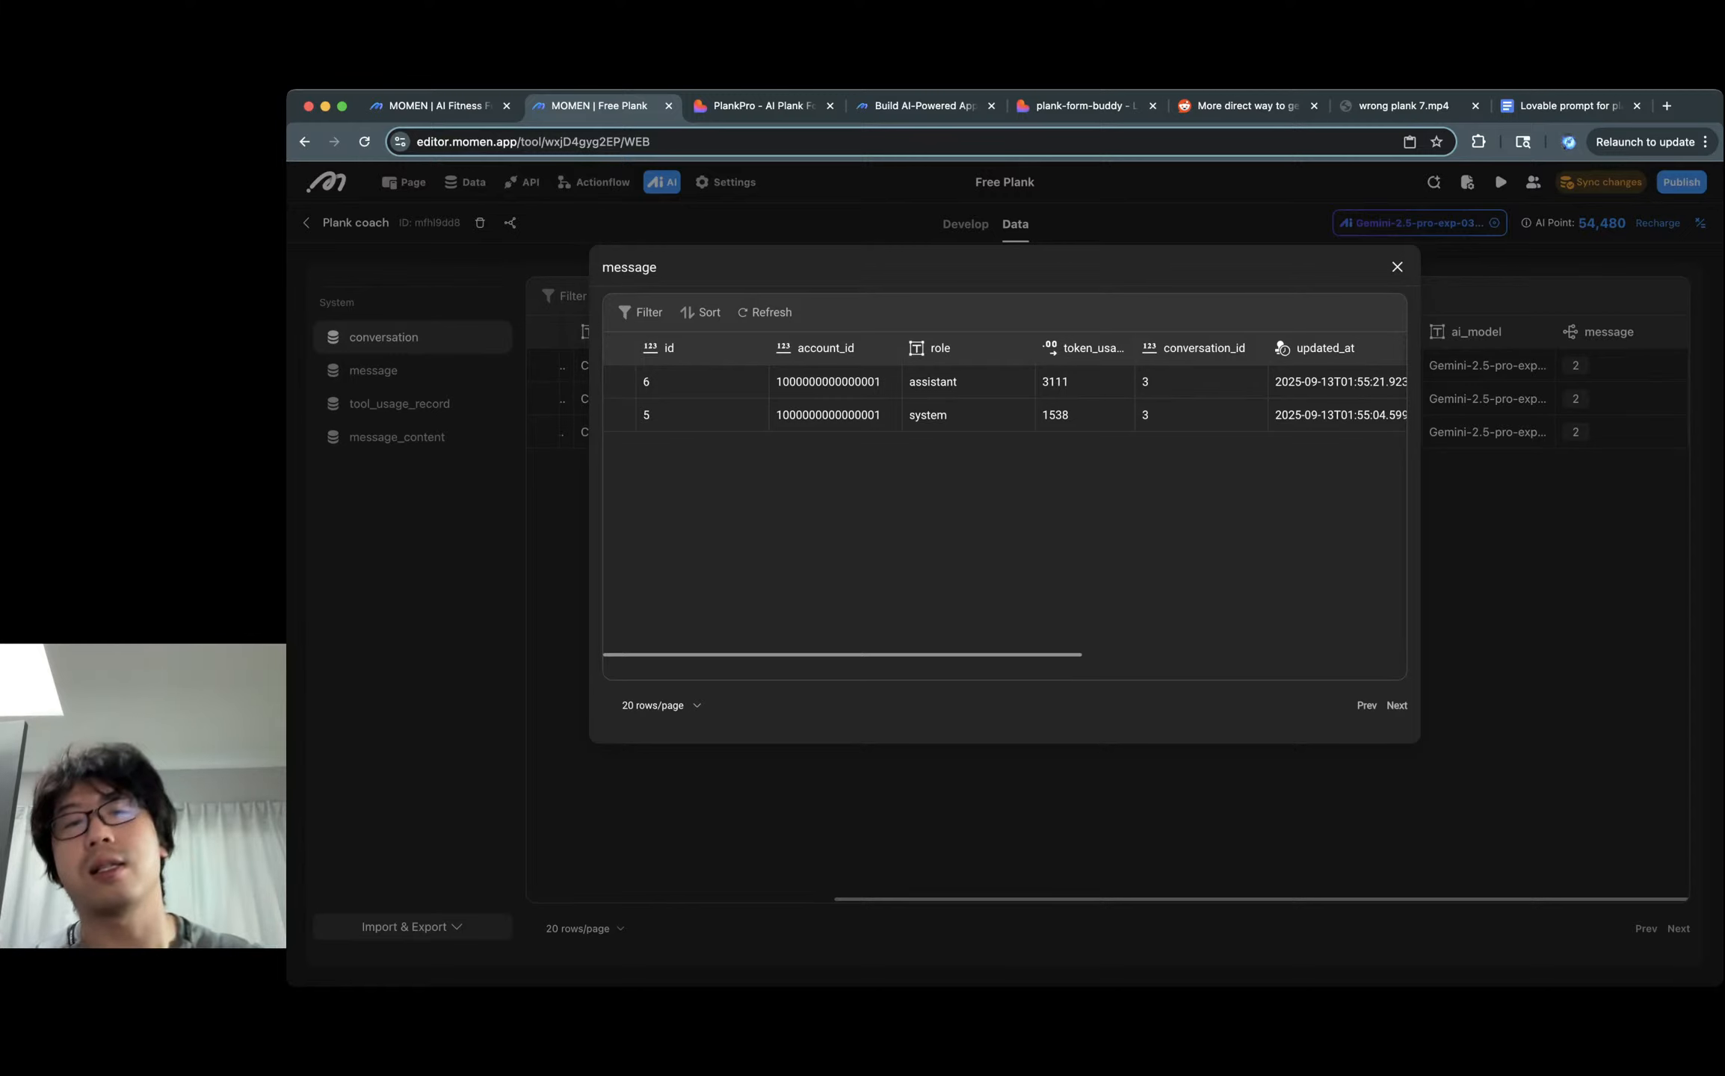
key("Escape")
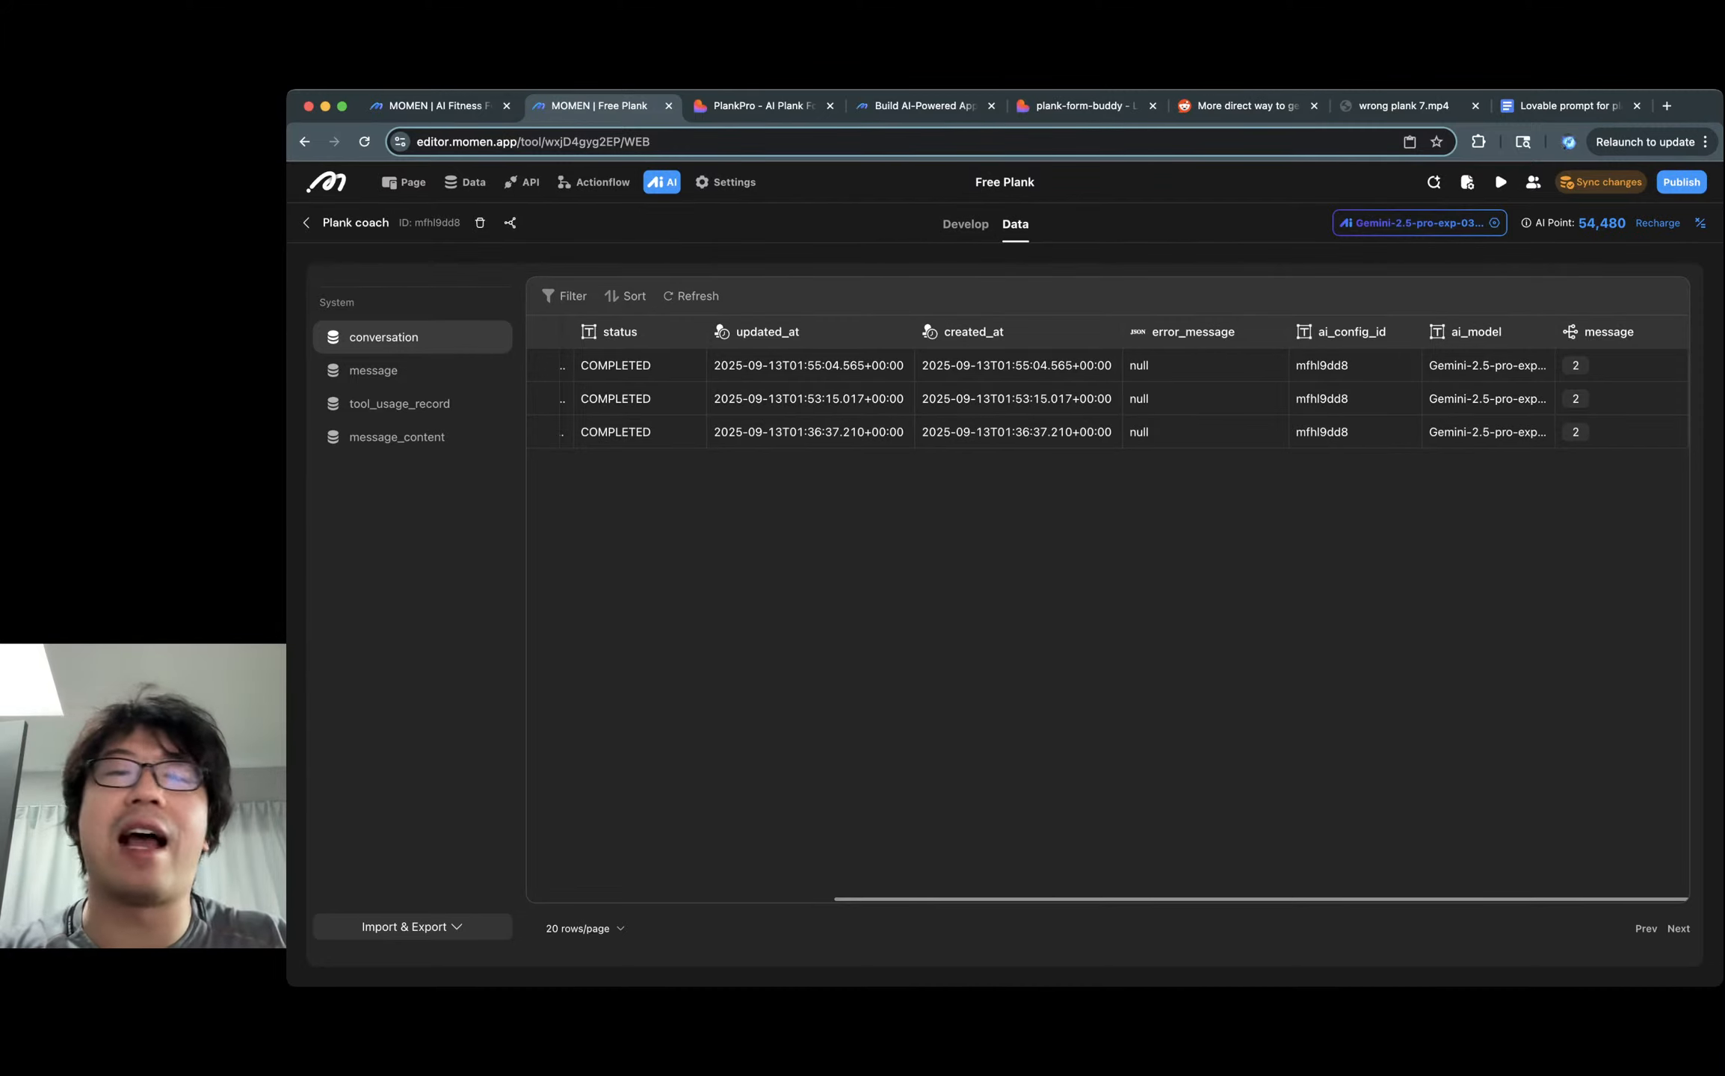
Calculate a division by 3 in the address bar, getting 15173.3333.
key("super+l")
type("50")
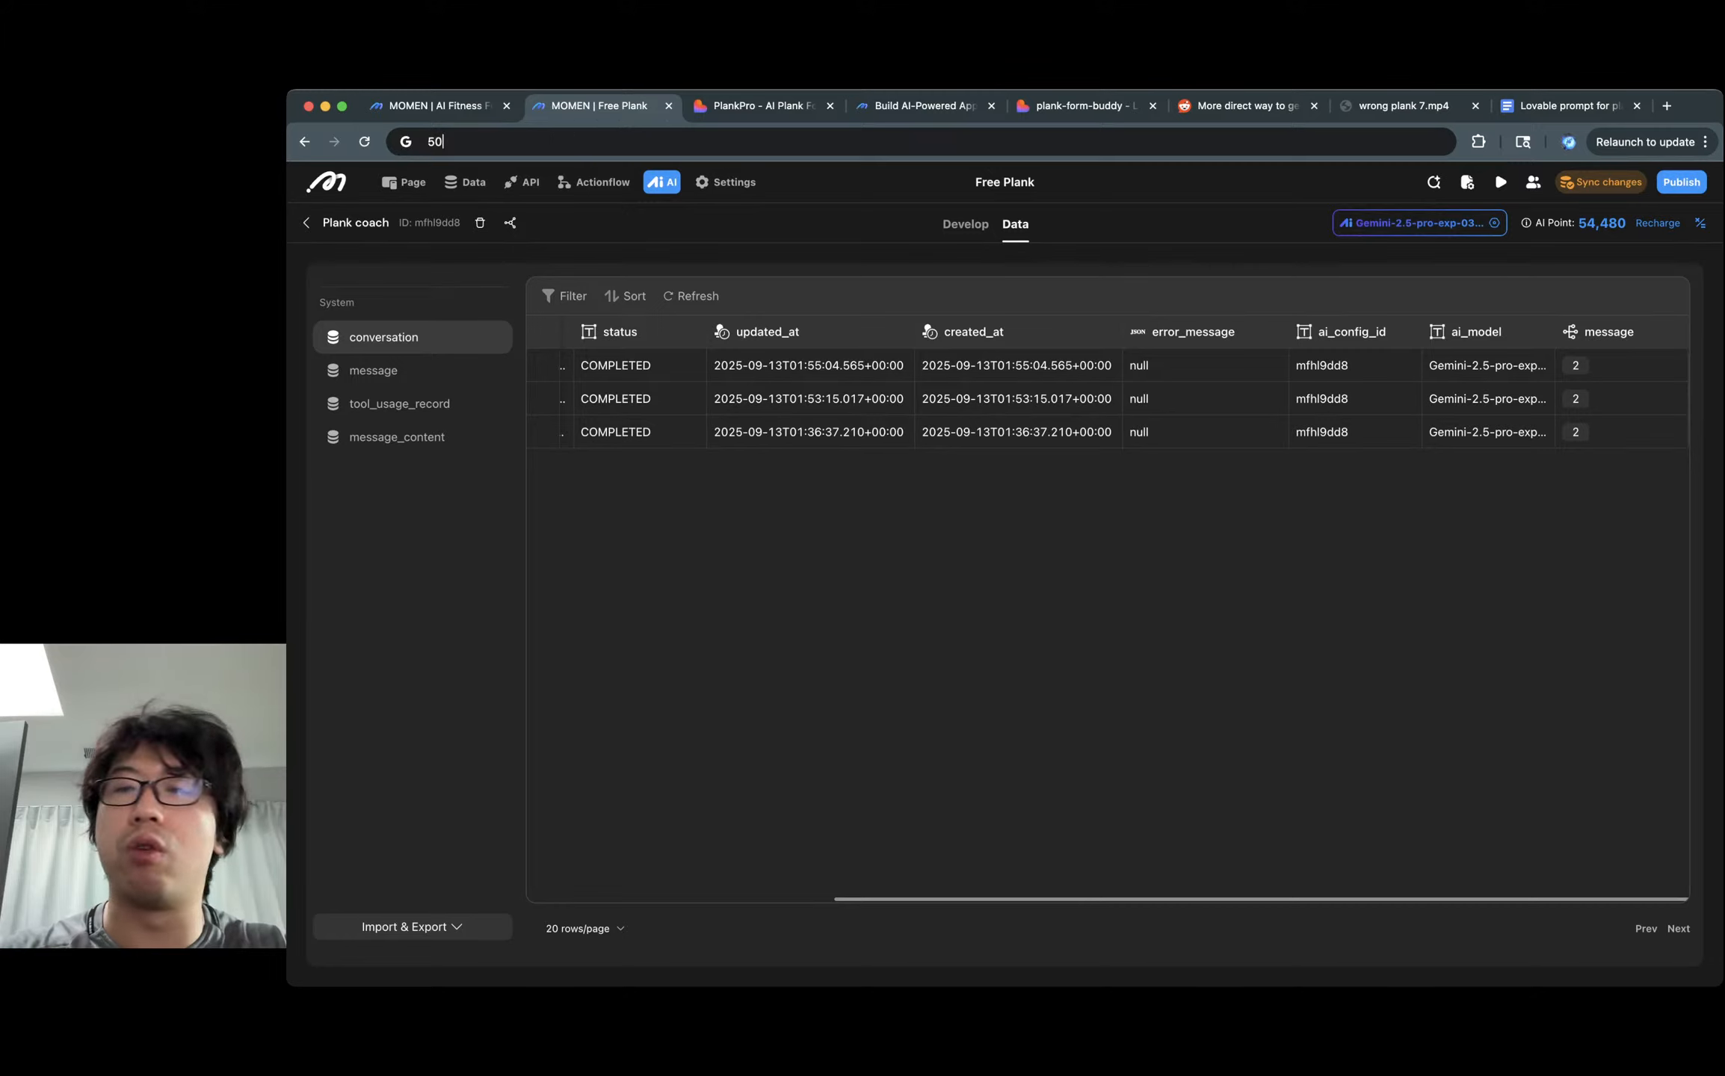
key("BackSpace")
key("BackSpace")
type("4")
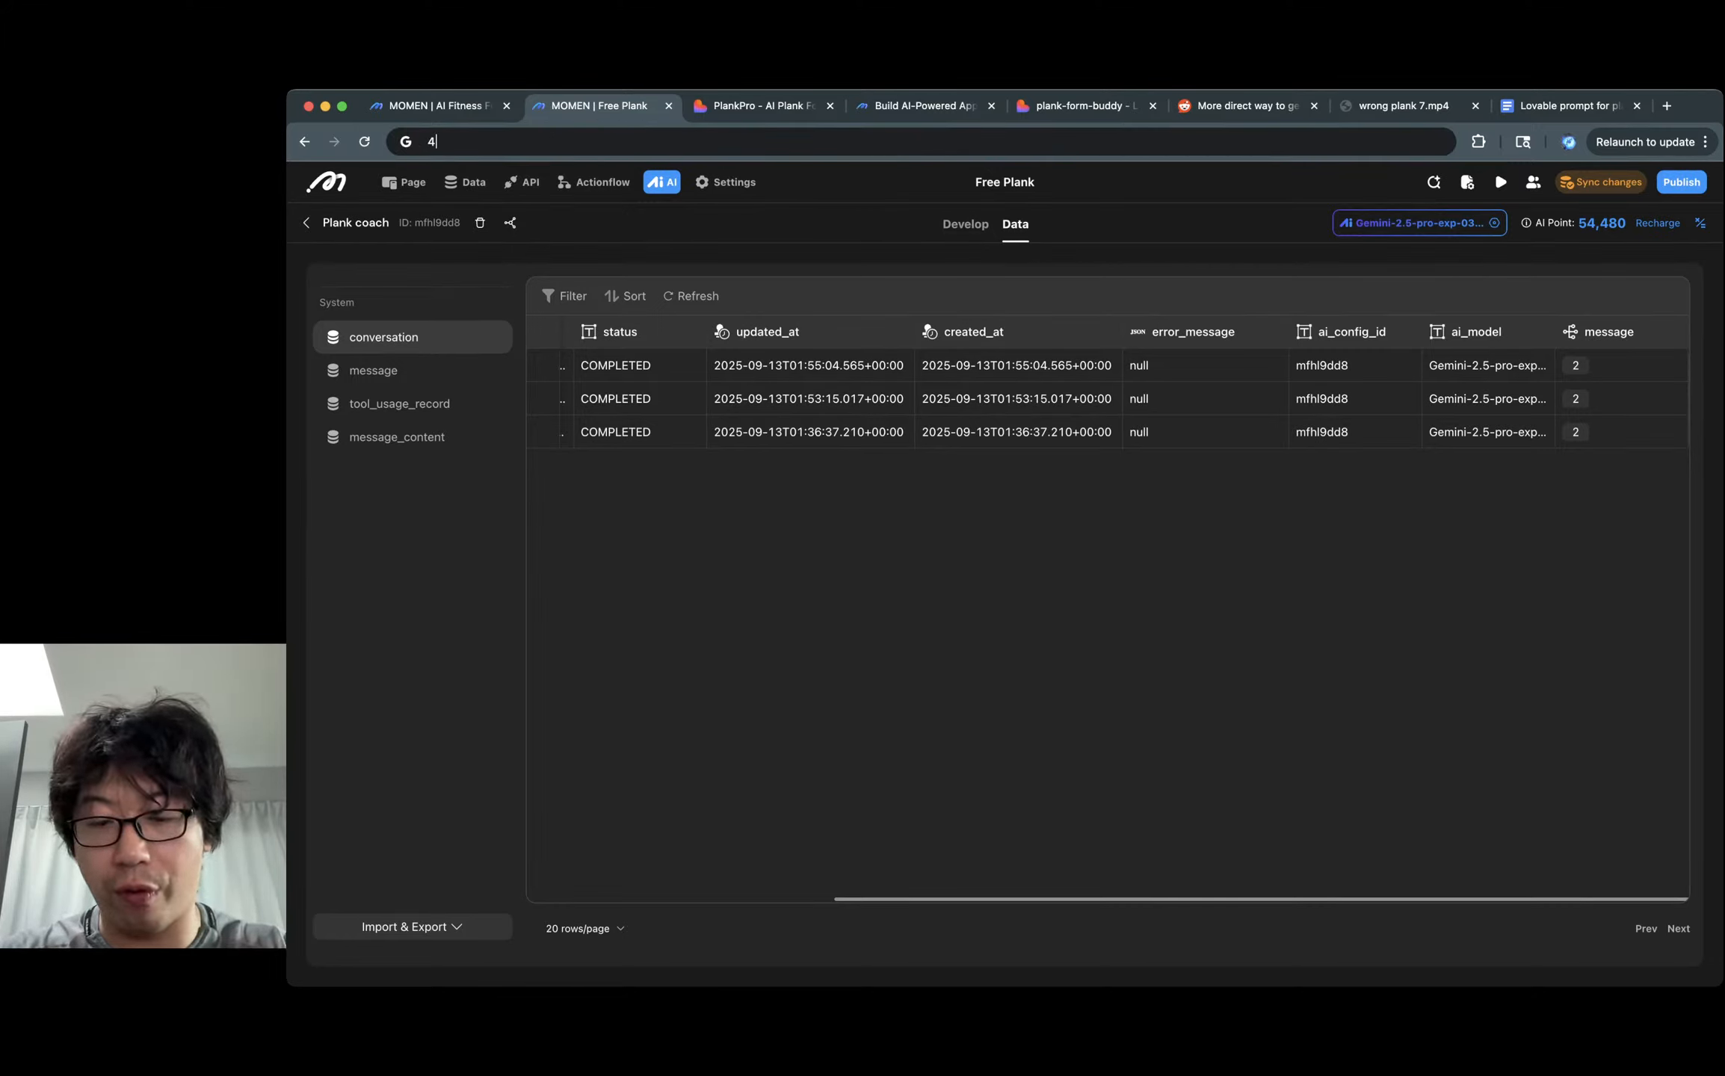
type("5")
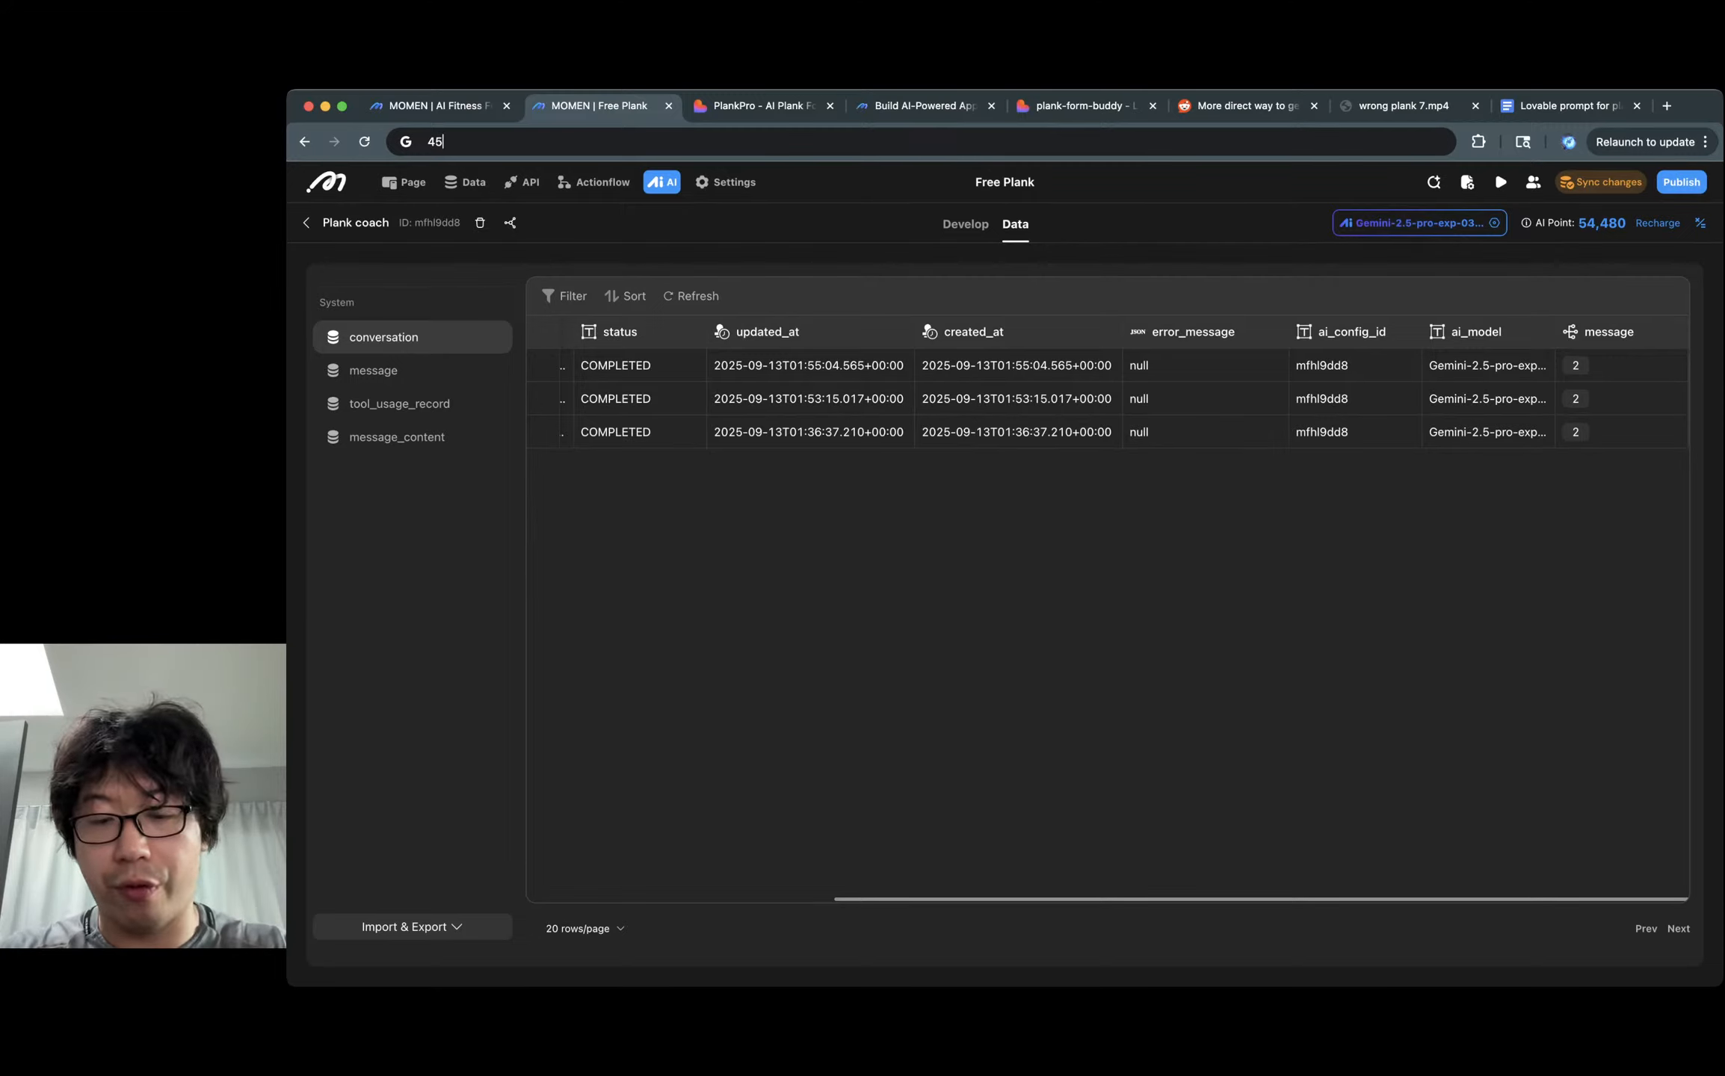
type("500")
key("BackSpace")
key("BackSpace")
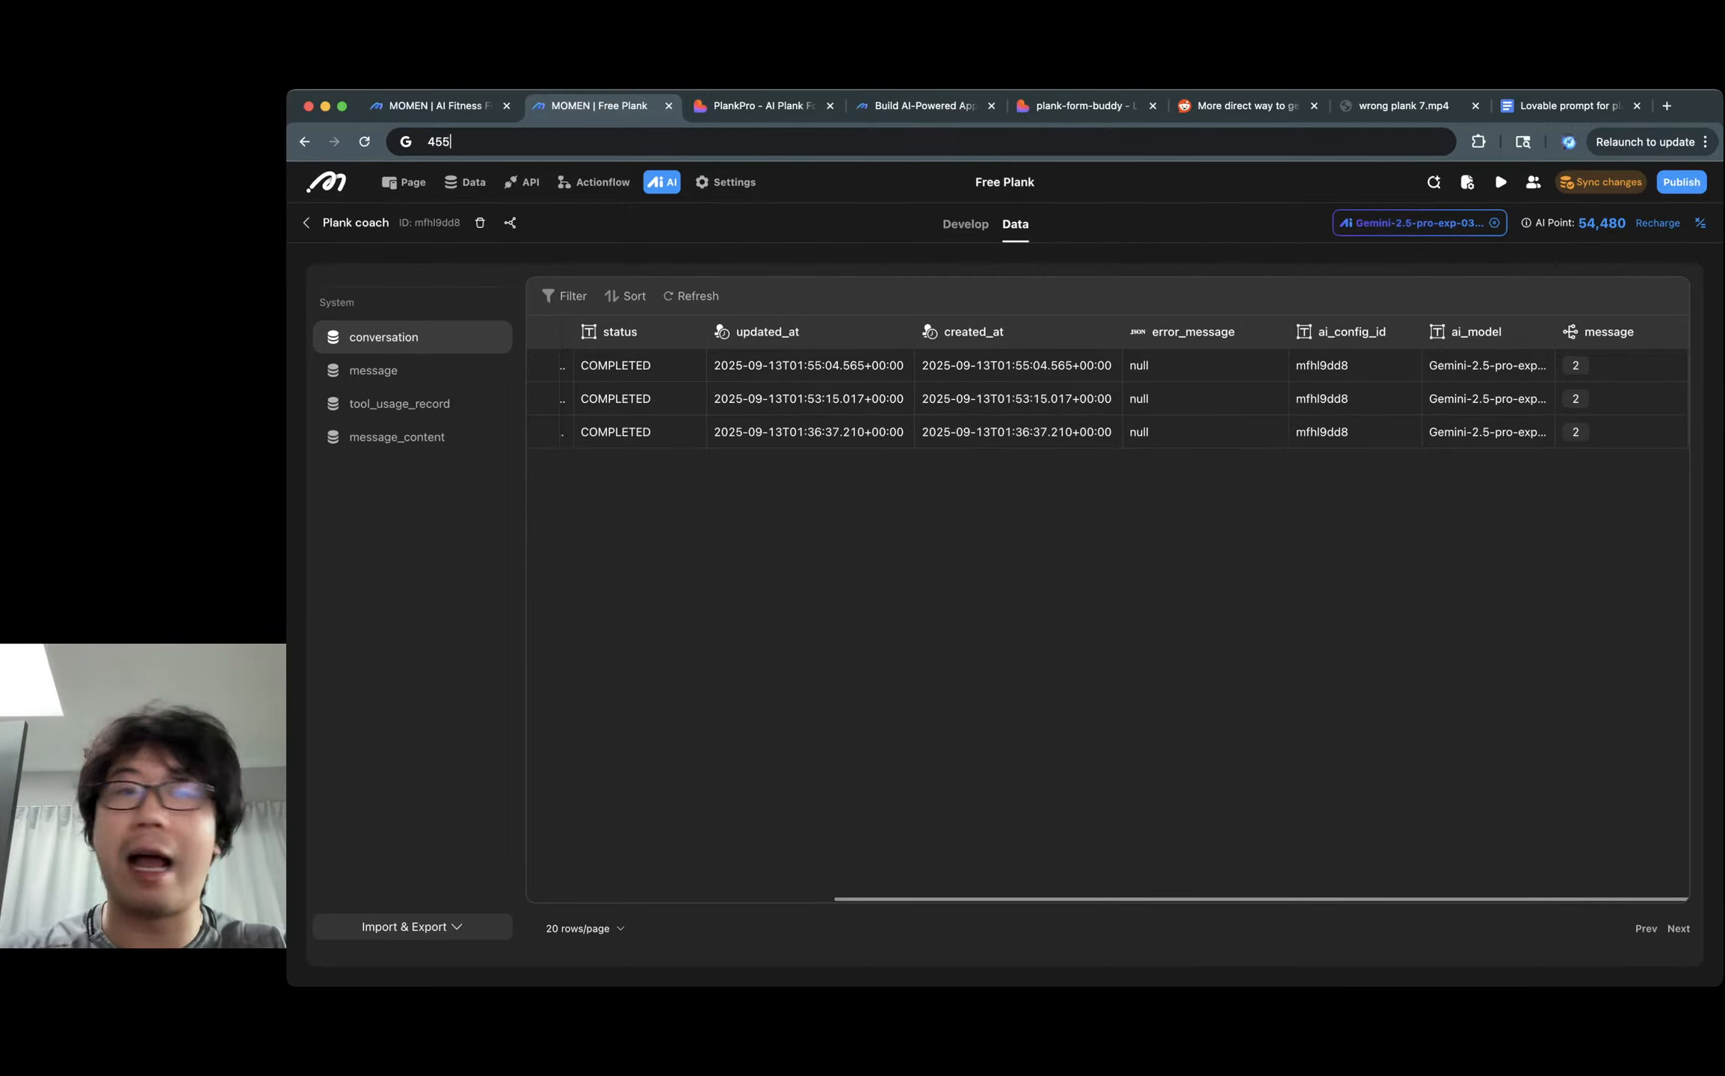
type("20")
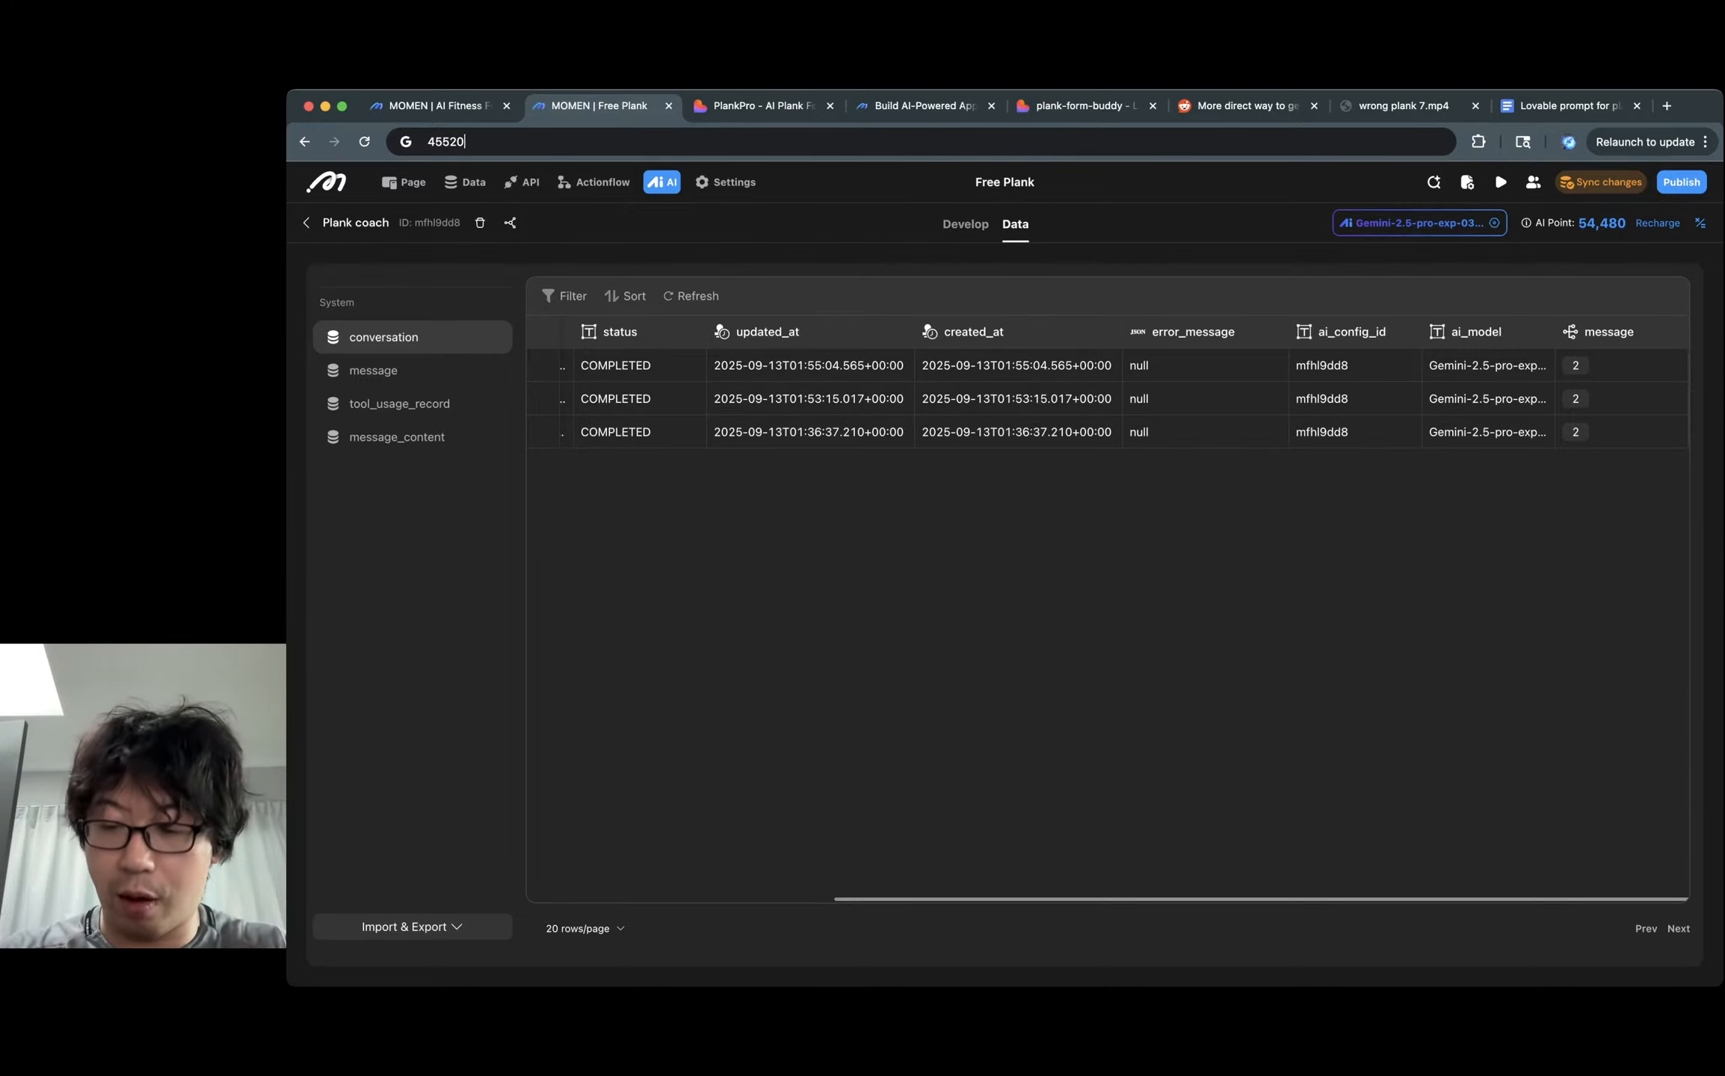
type("/3")
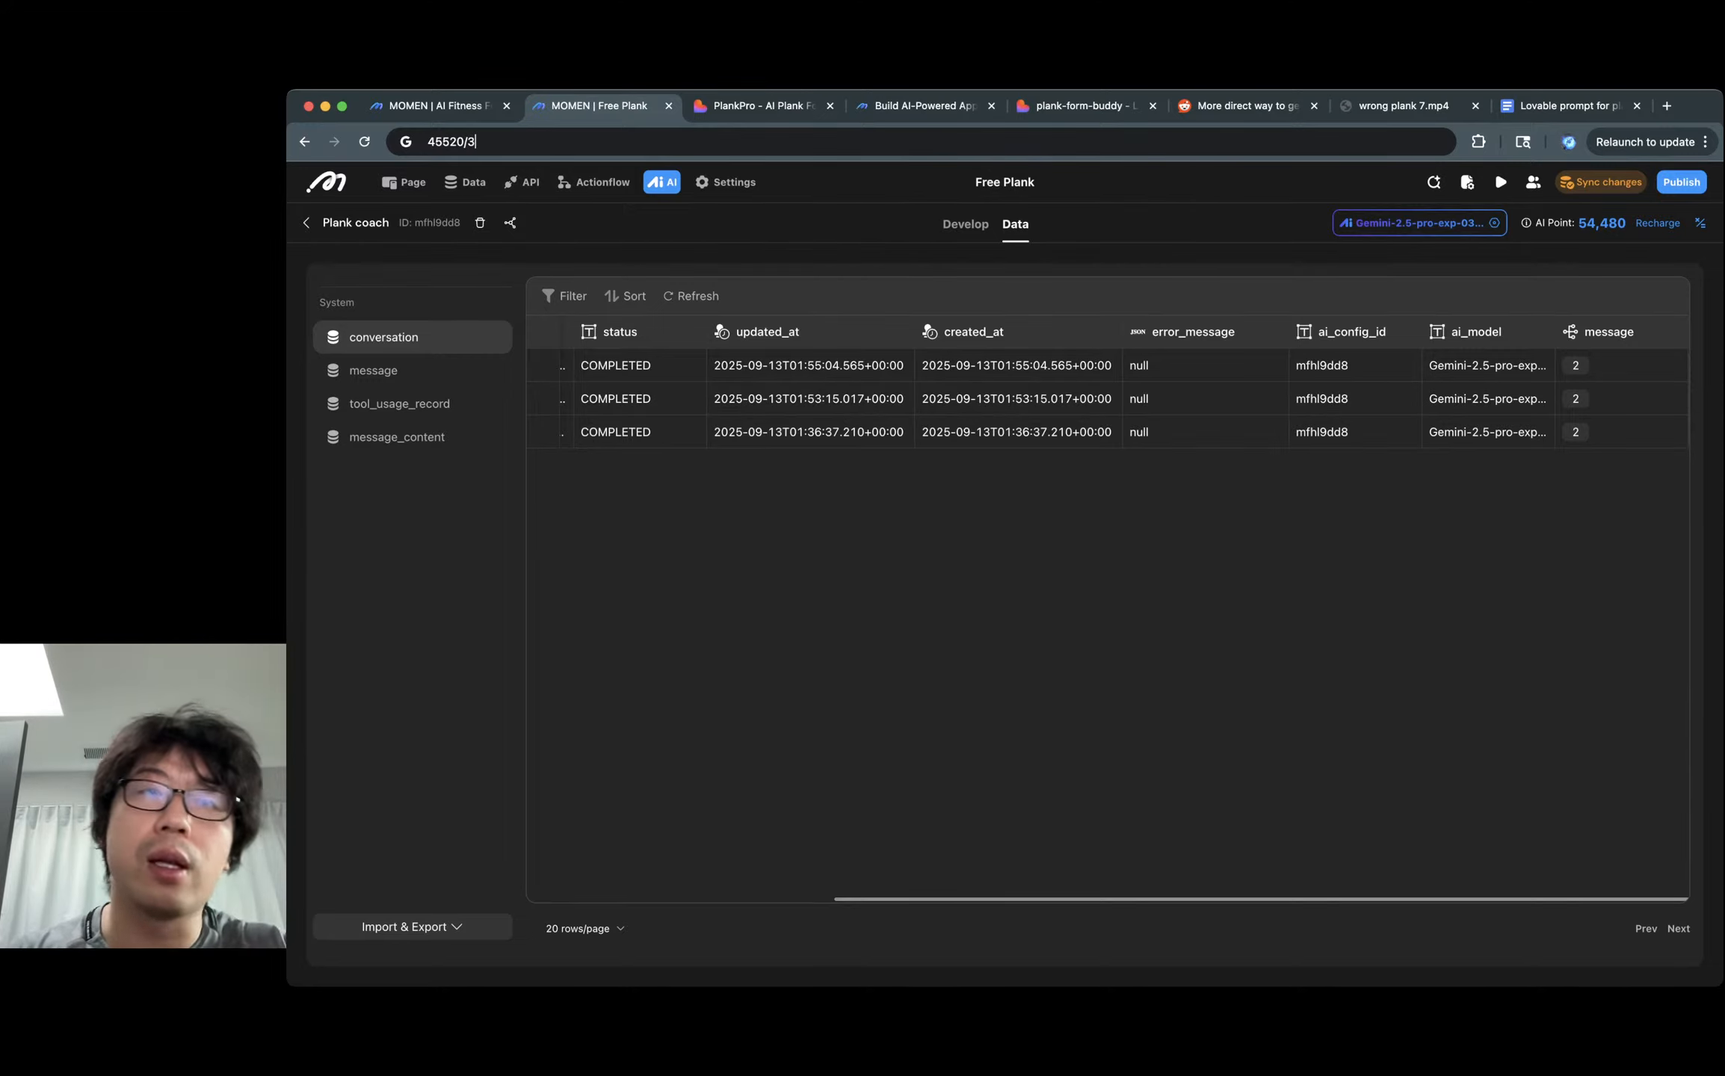
key("Down")
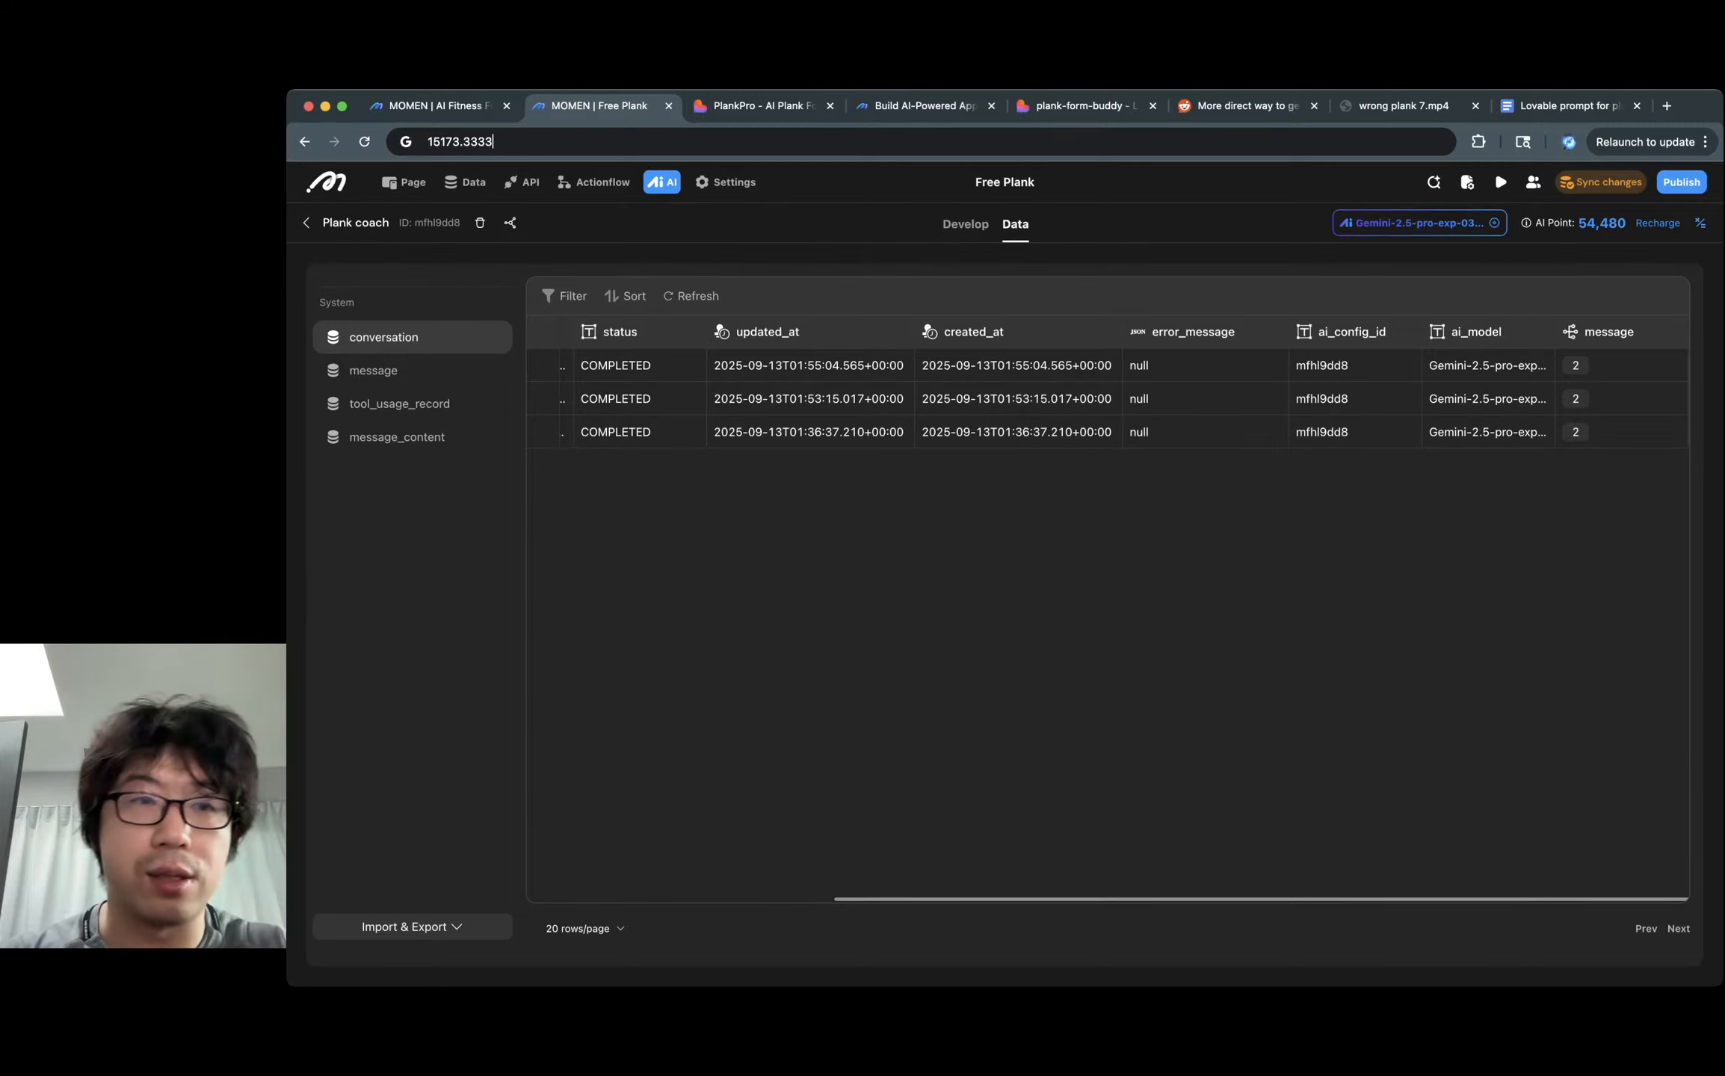
key("super+a")
key("Left")
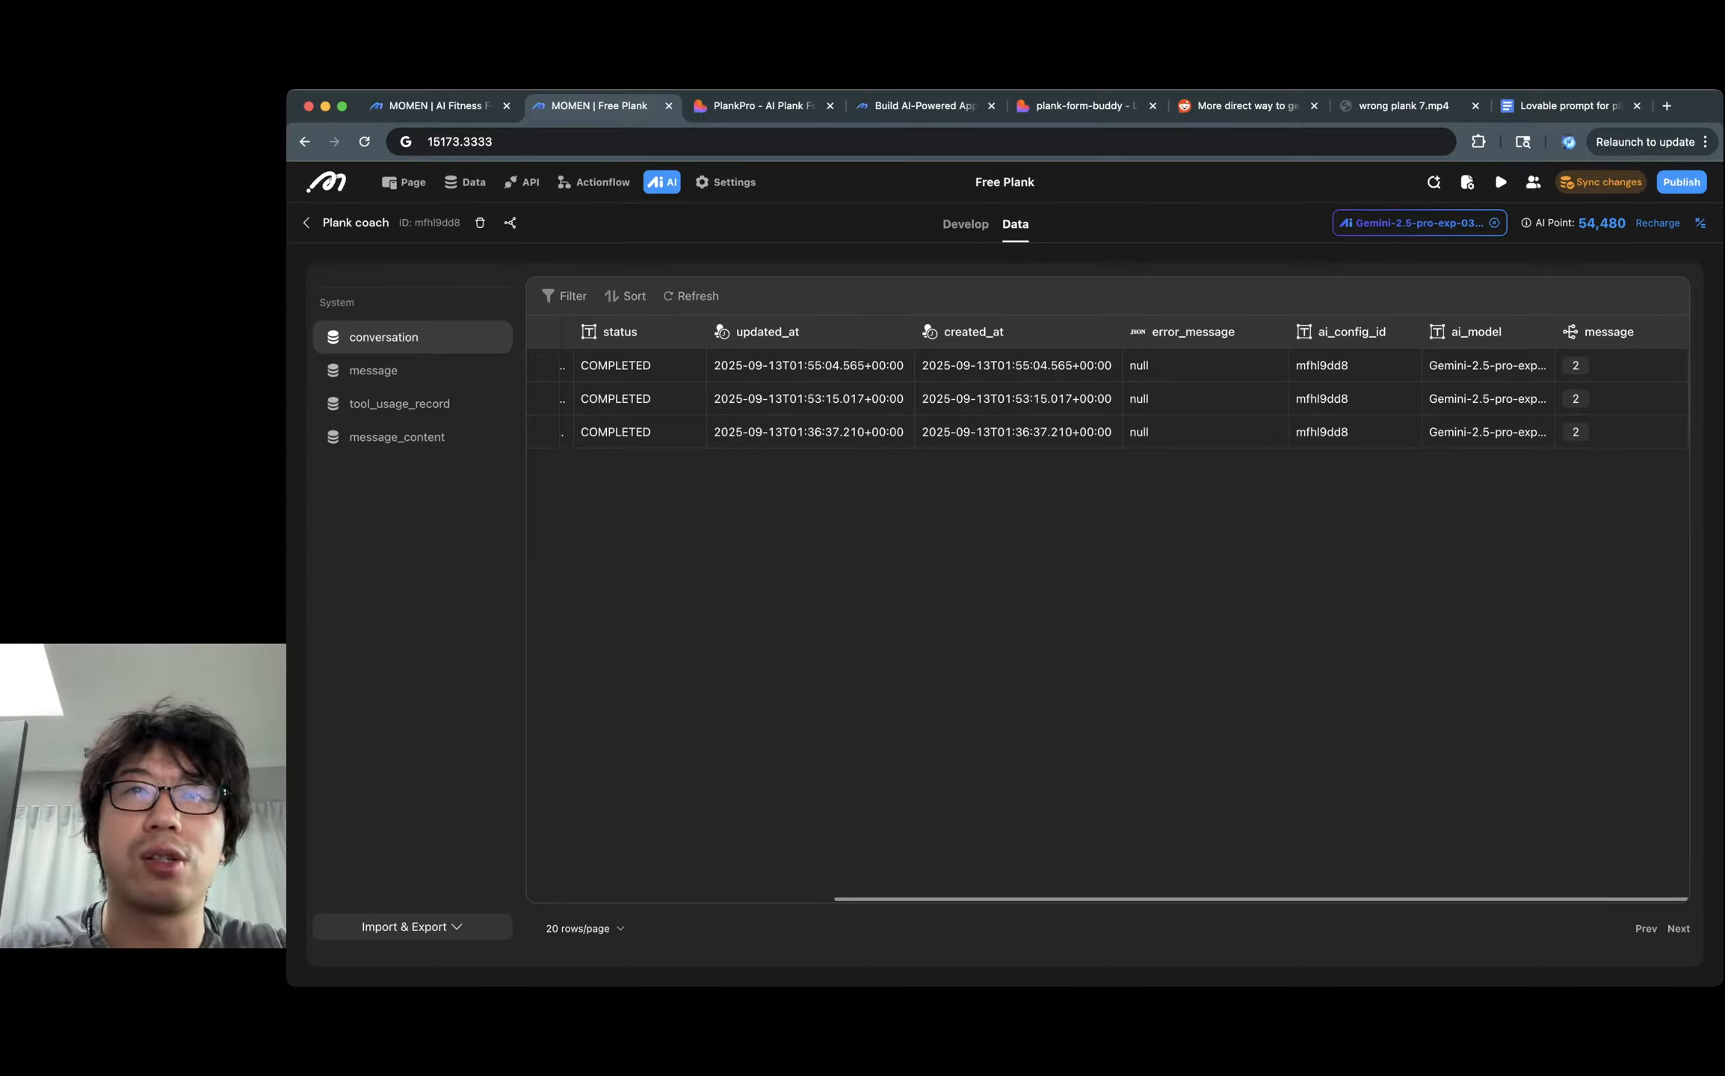
Compute 6000000 ÷ 15173.3333 ≈ 395.43 and 10 ÷ 395.43 ≈ 0.0253, then discard the calculation.
type("6000000")
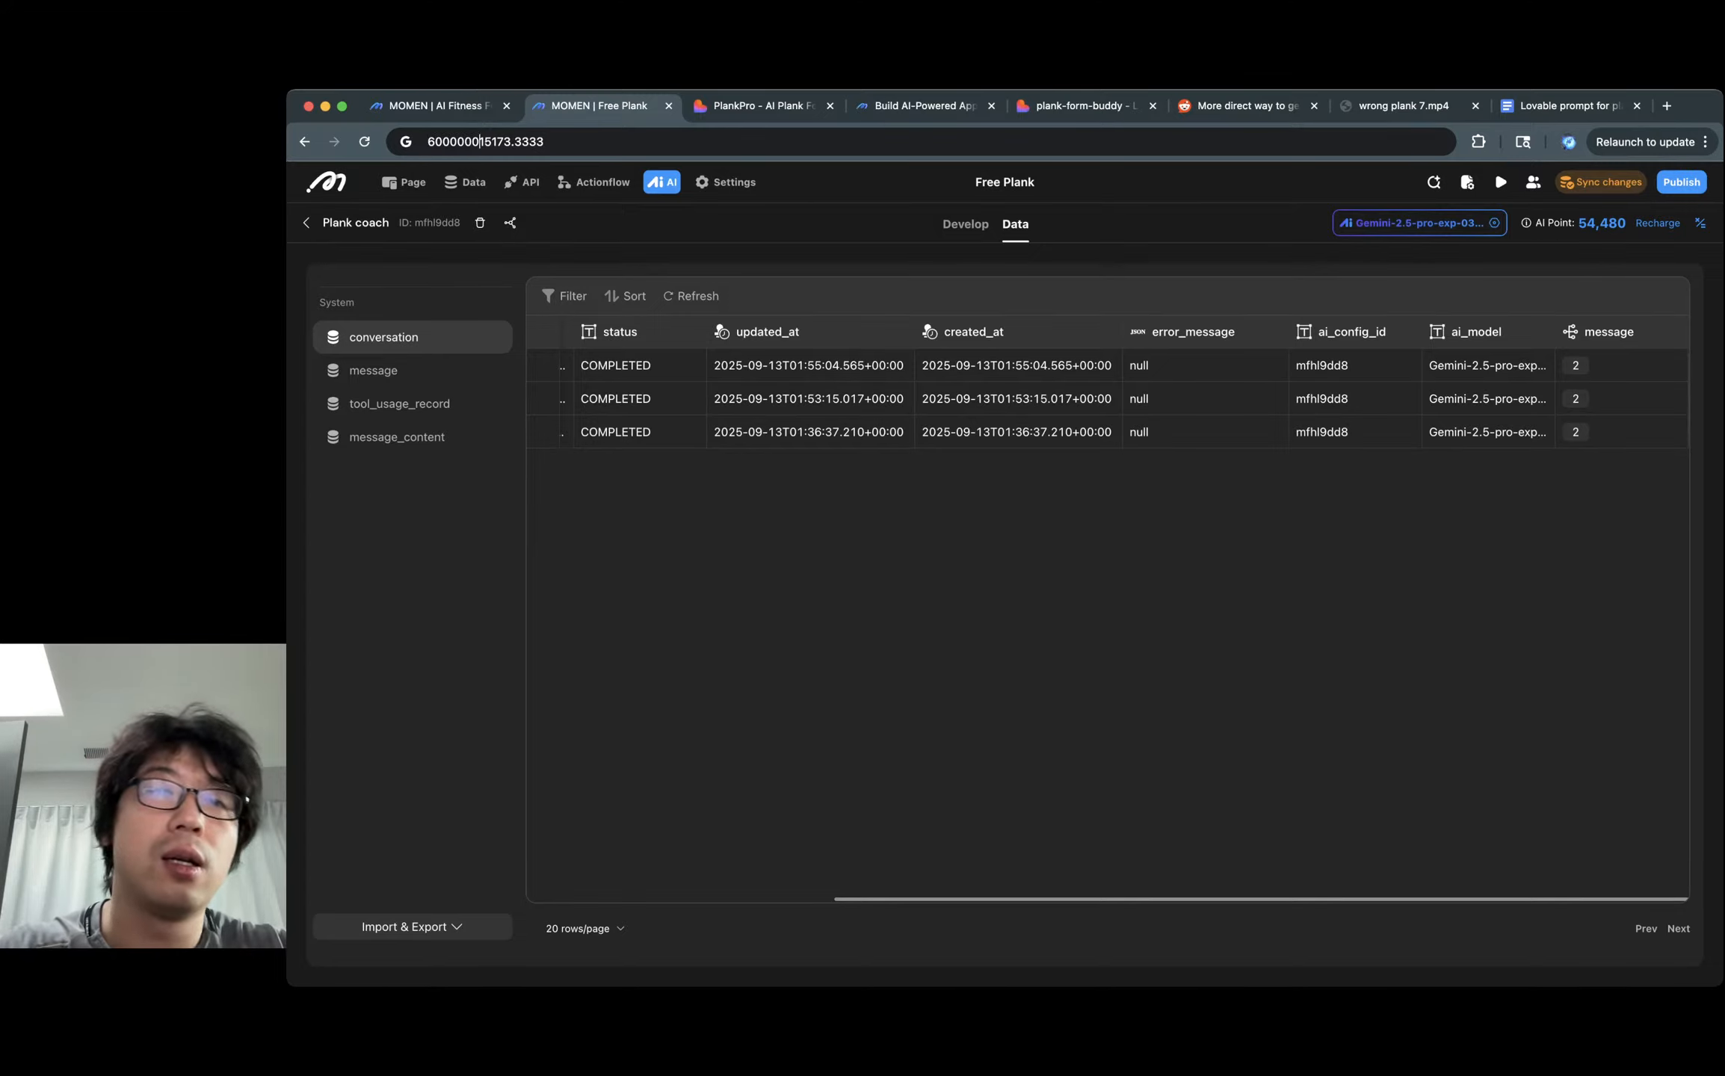
type("/")
key("Down")
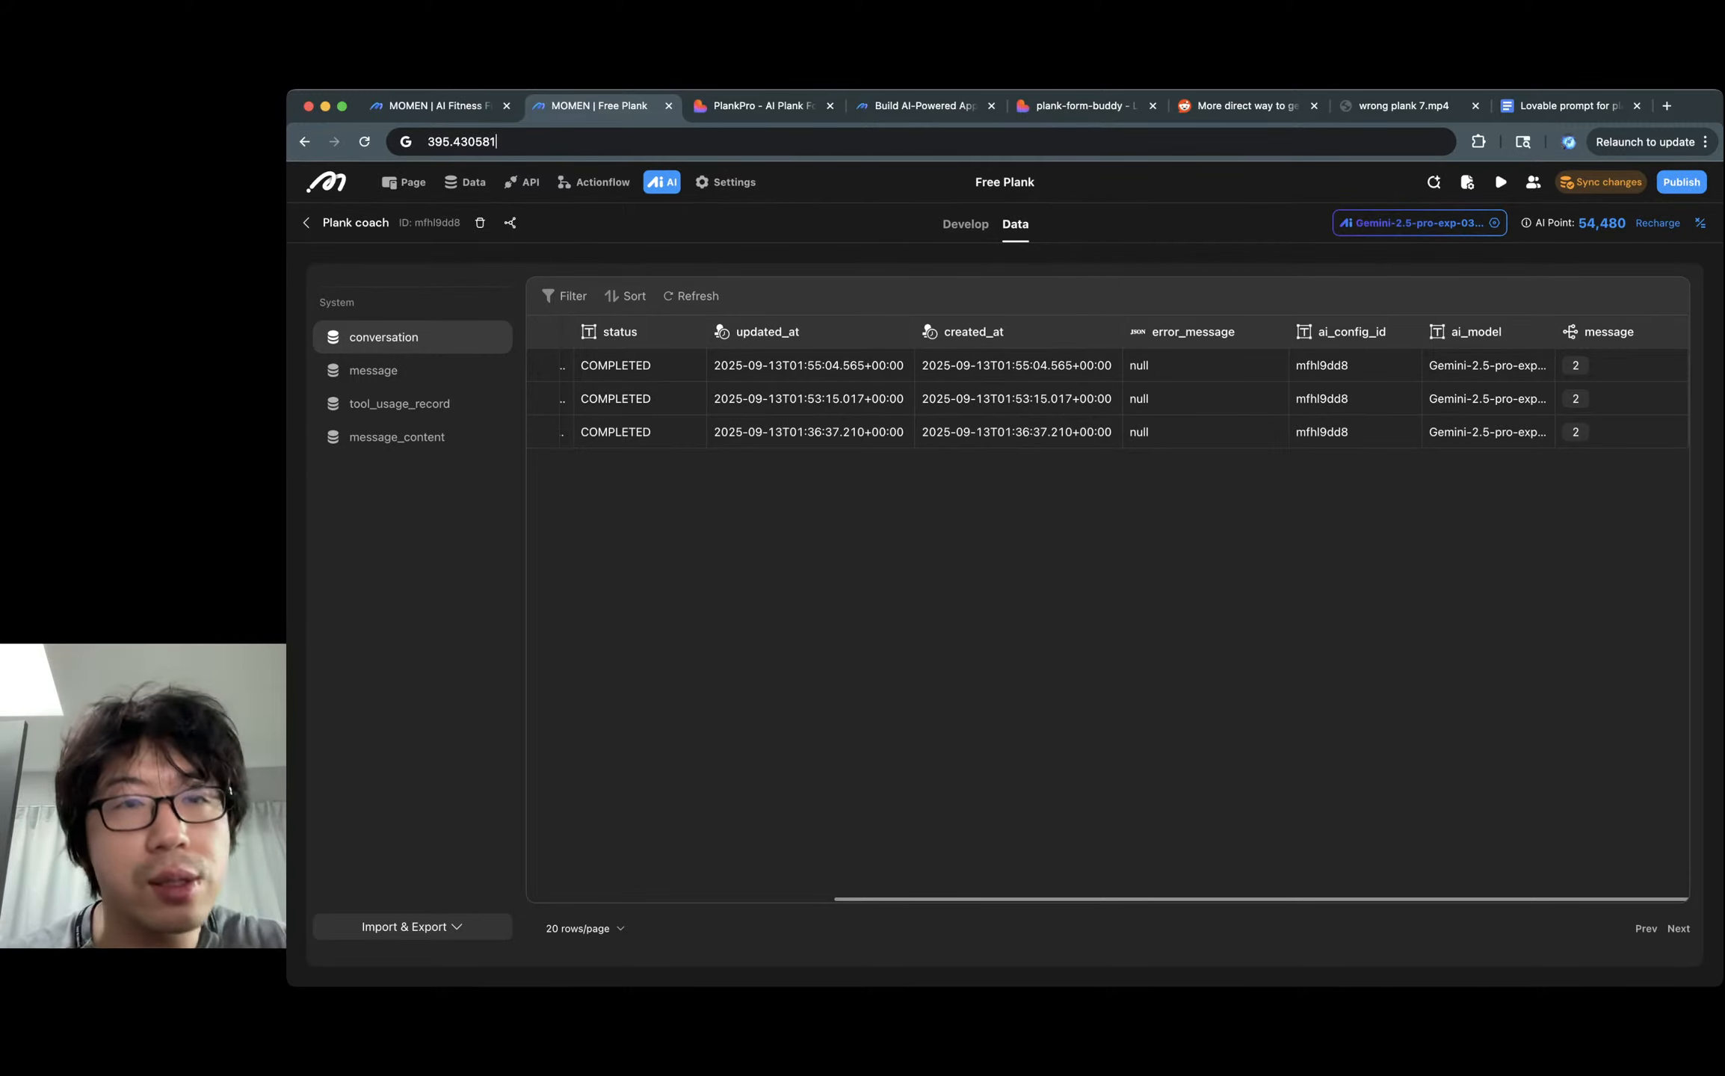
type("10/")
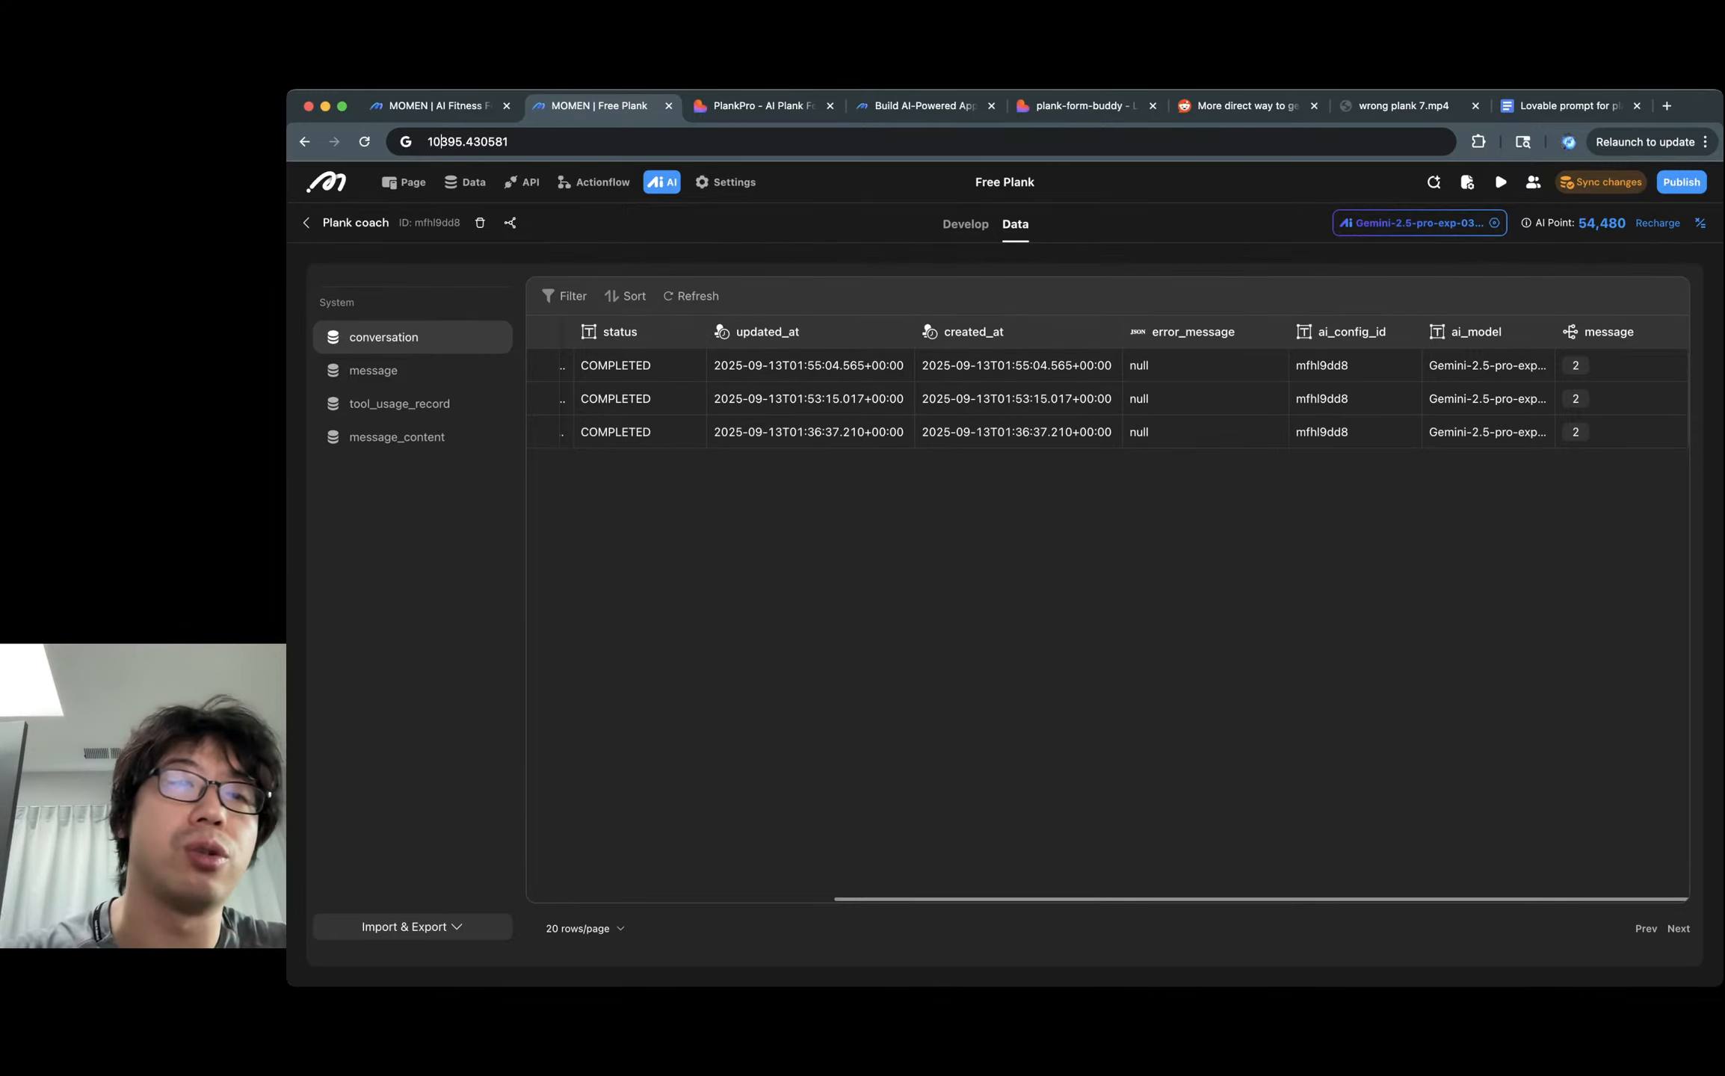
key("Down")
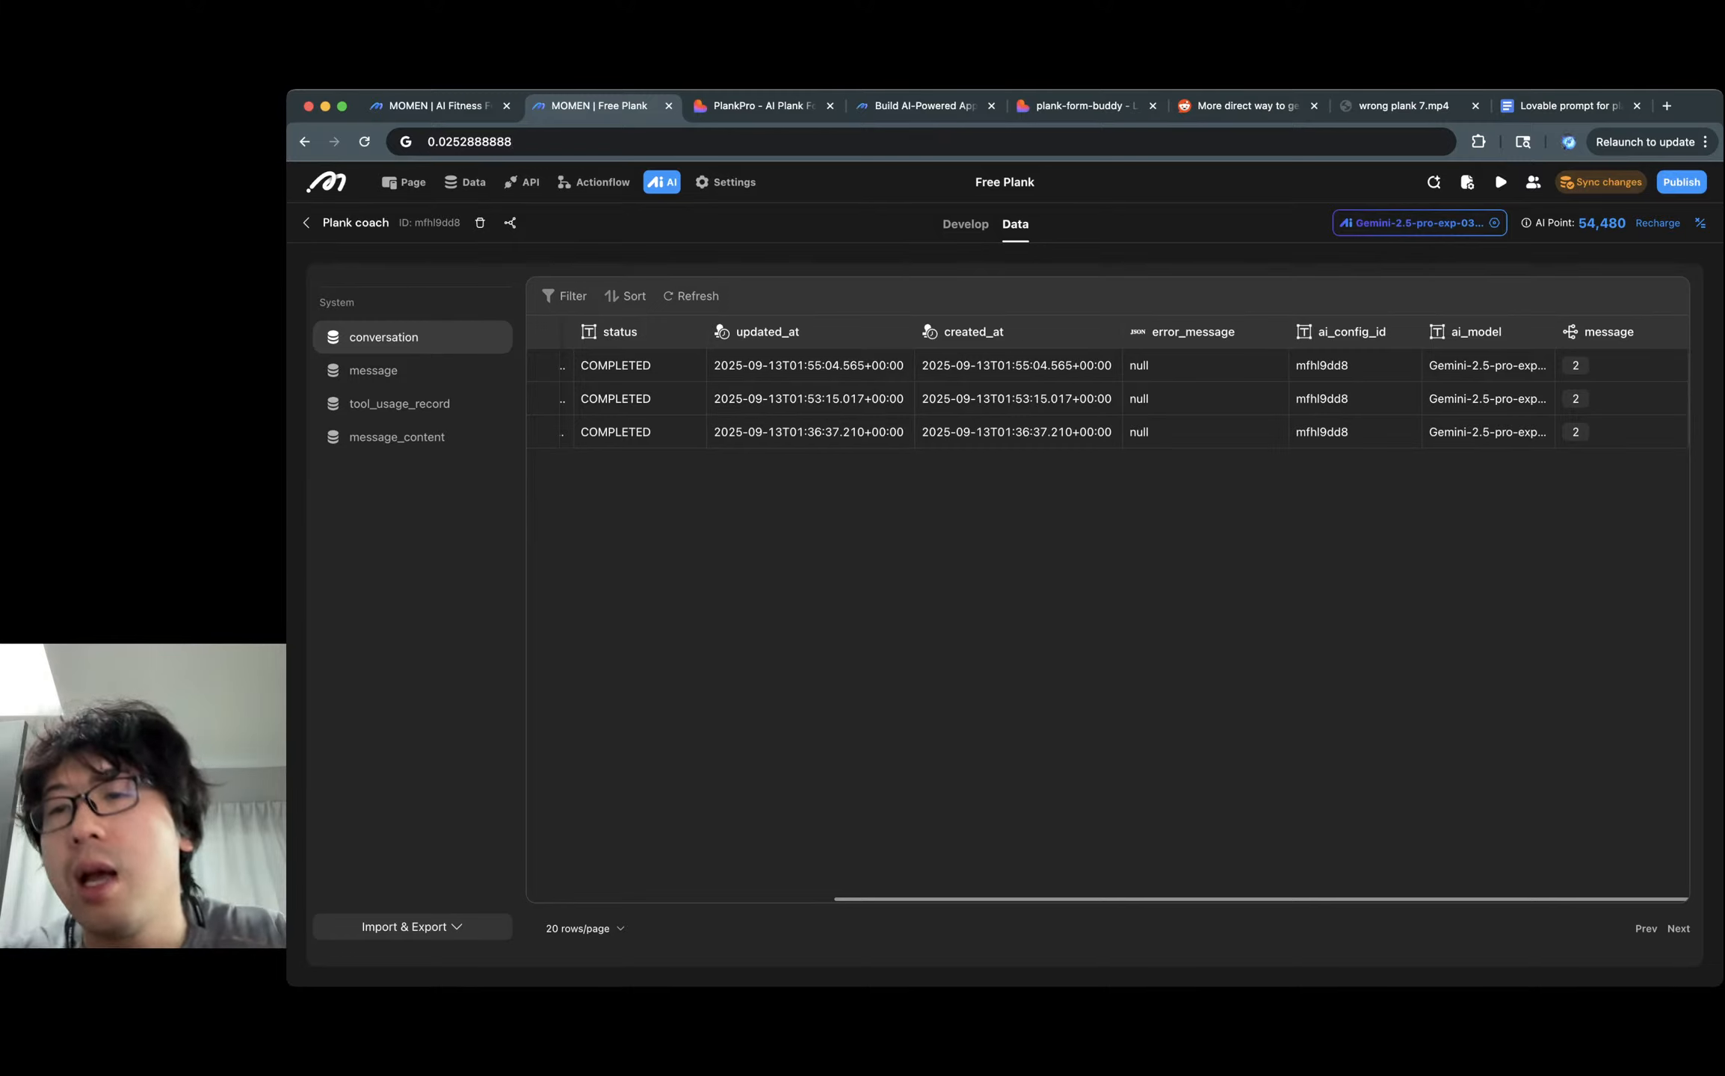
key("Escape")
key("Escape")
Change the Plank coach model from Gemini-2.5-pro-exp-03-25 to Gemini-2.5-flash-preview-05-20.
left_click(1106, 597)
left_click(1419, 224)
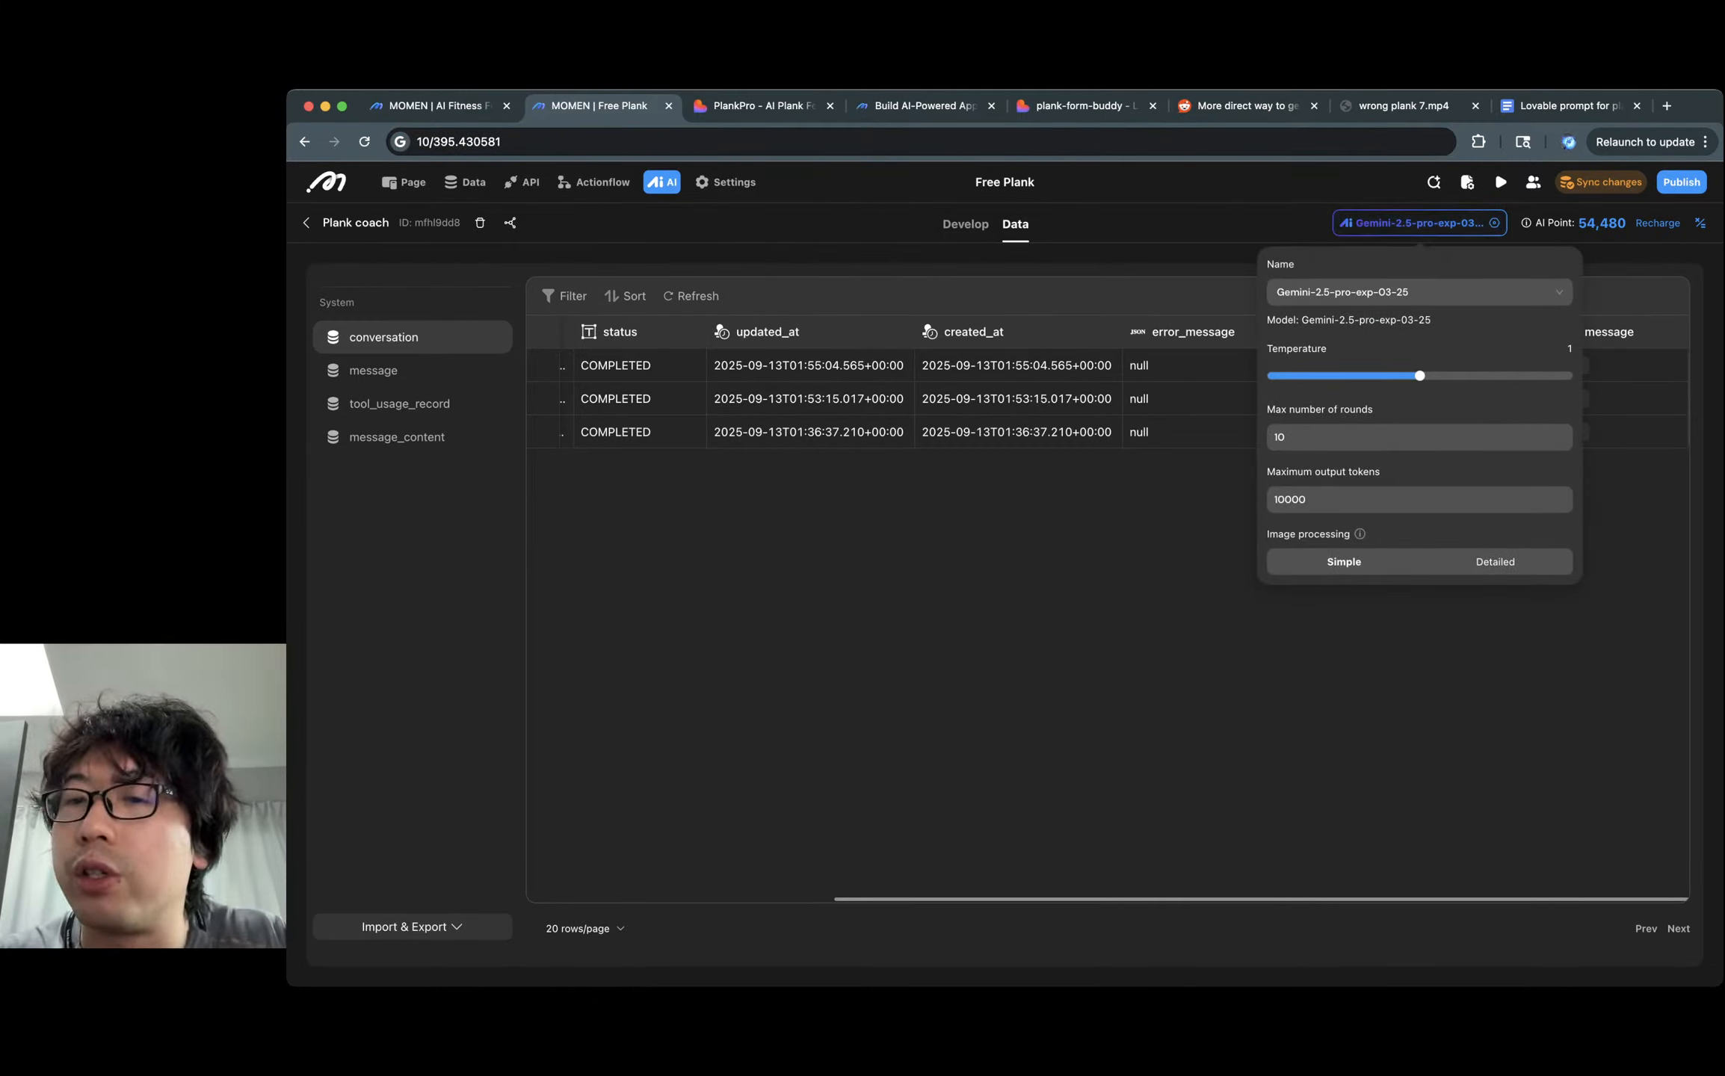
left_click(1419, 292)
scroll(1420, 478, "down", 1)
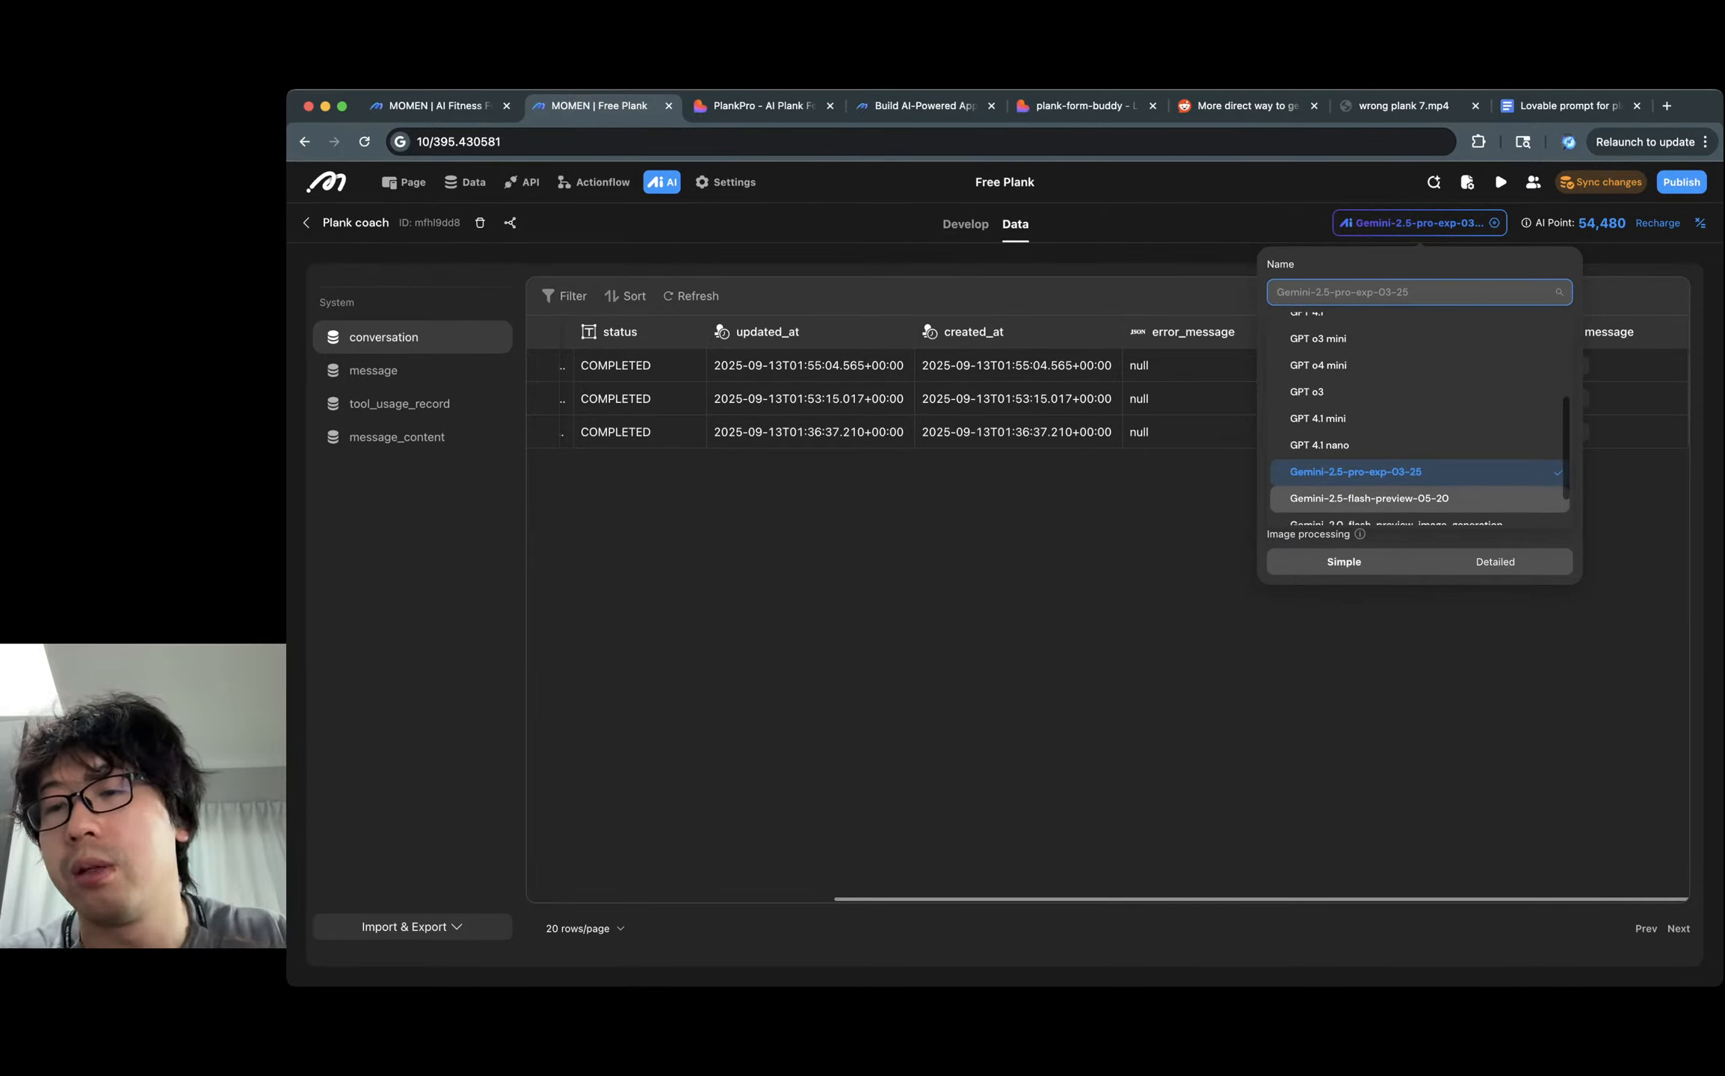
left_click(1368, 498)
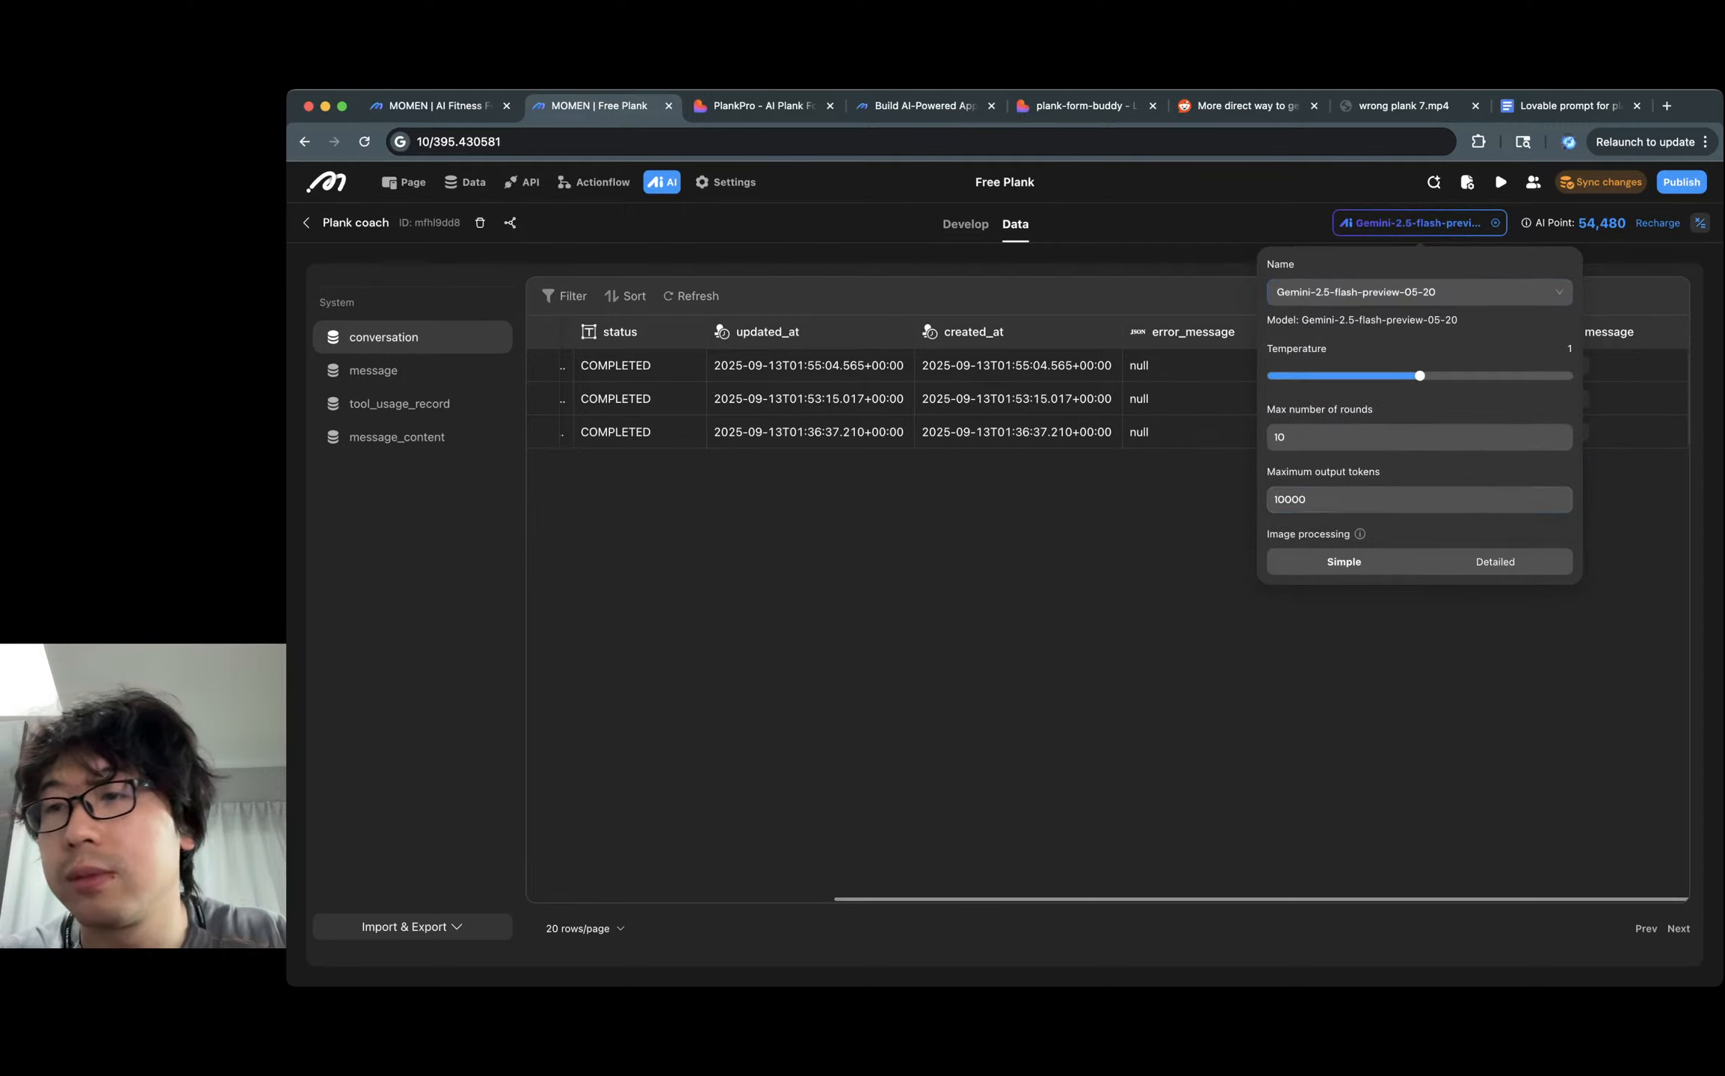
left_click(1700, 223)
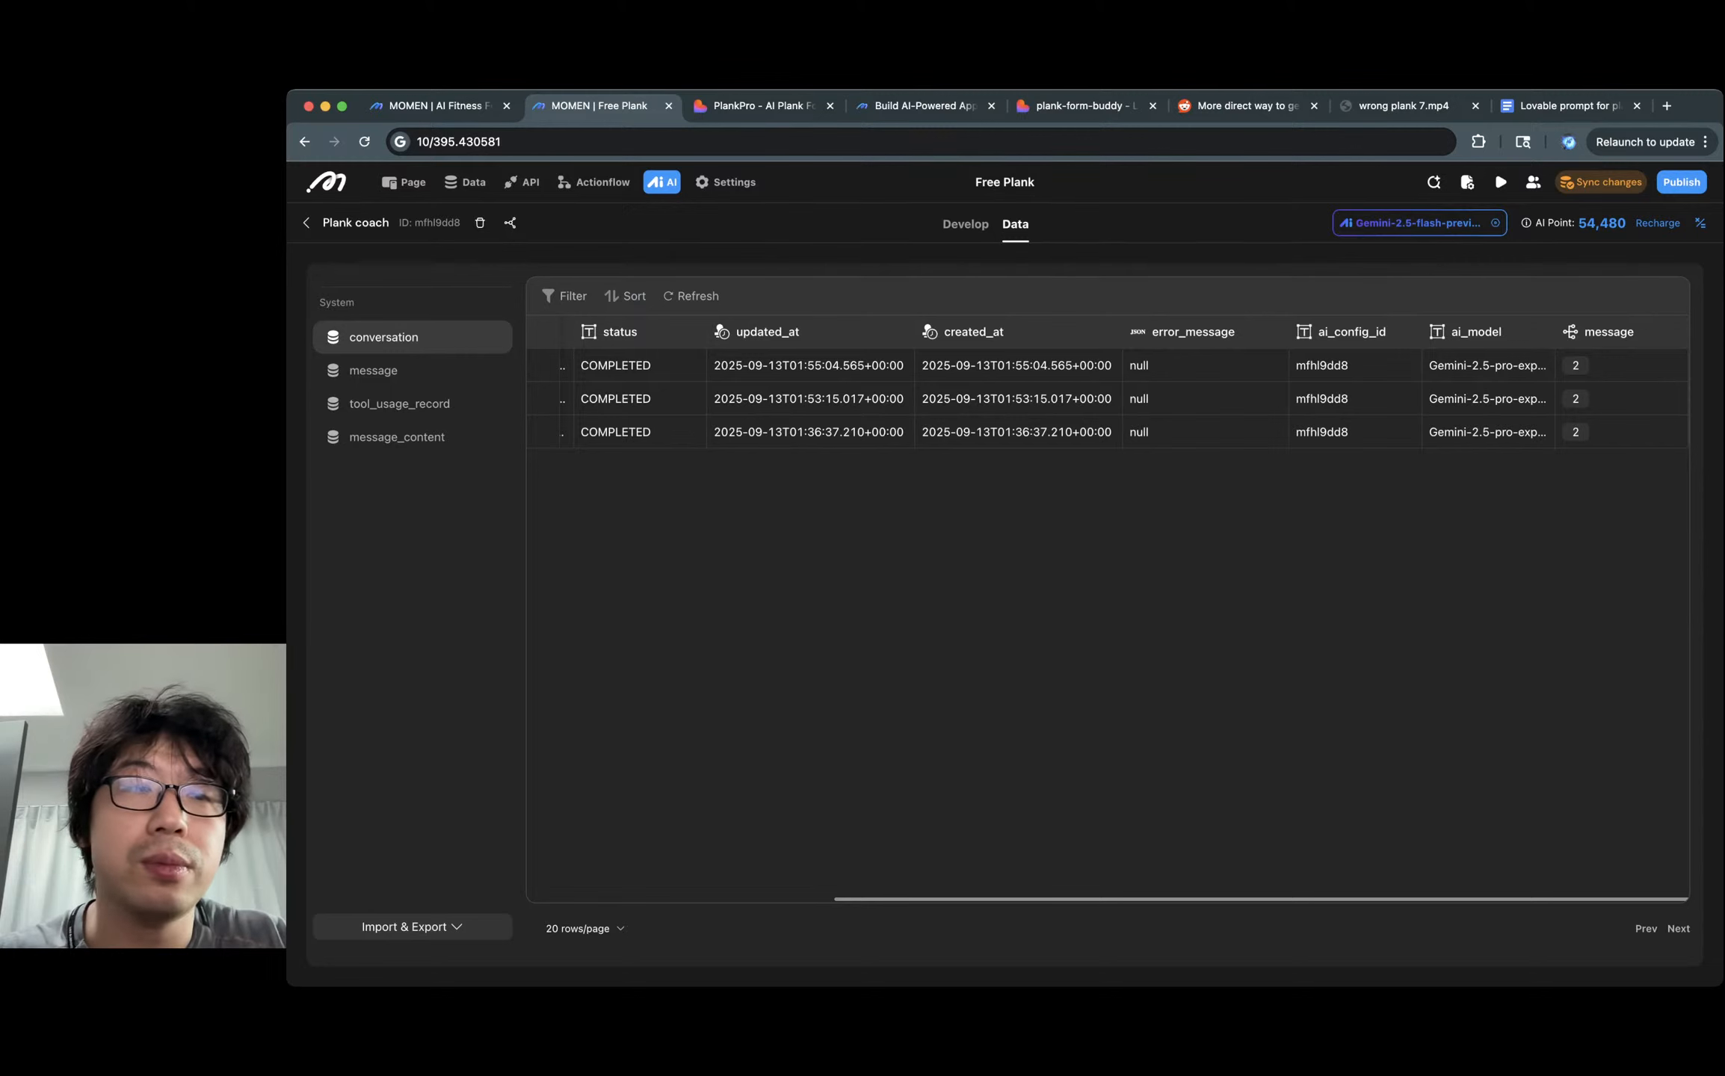
Run the agent on the plank video in Develop and review its Bad-rated JSON output.
left_click(966, 224)
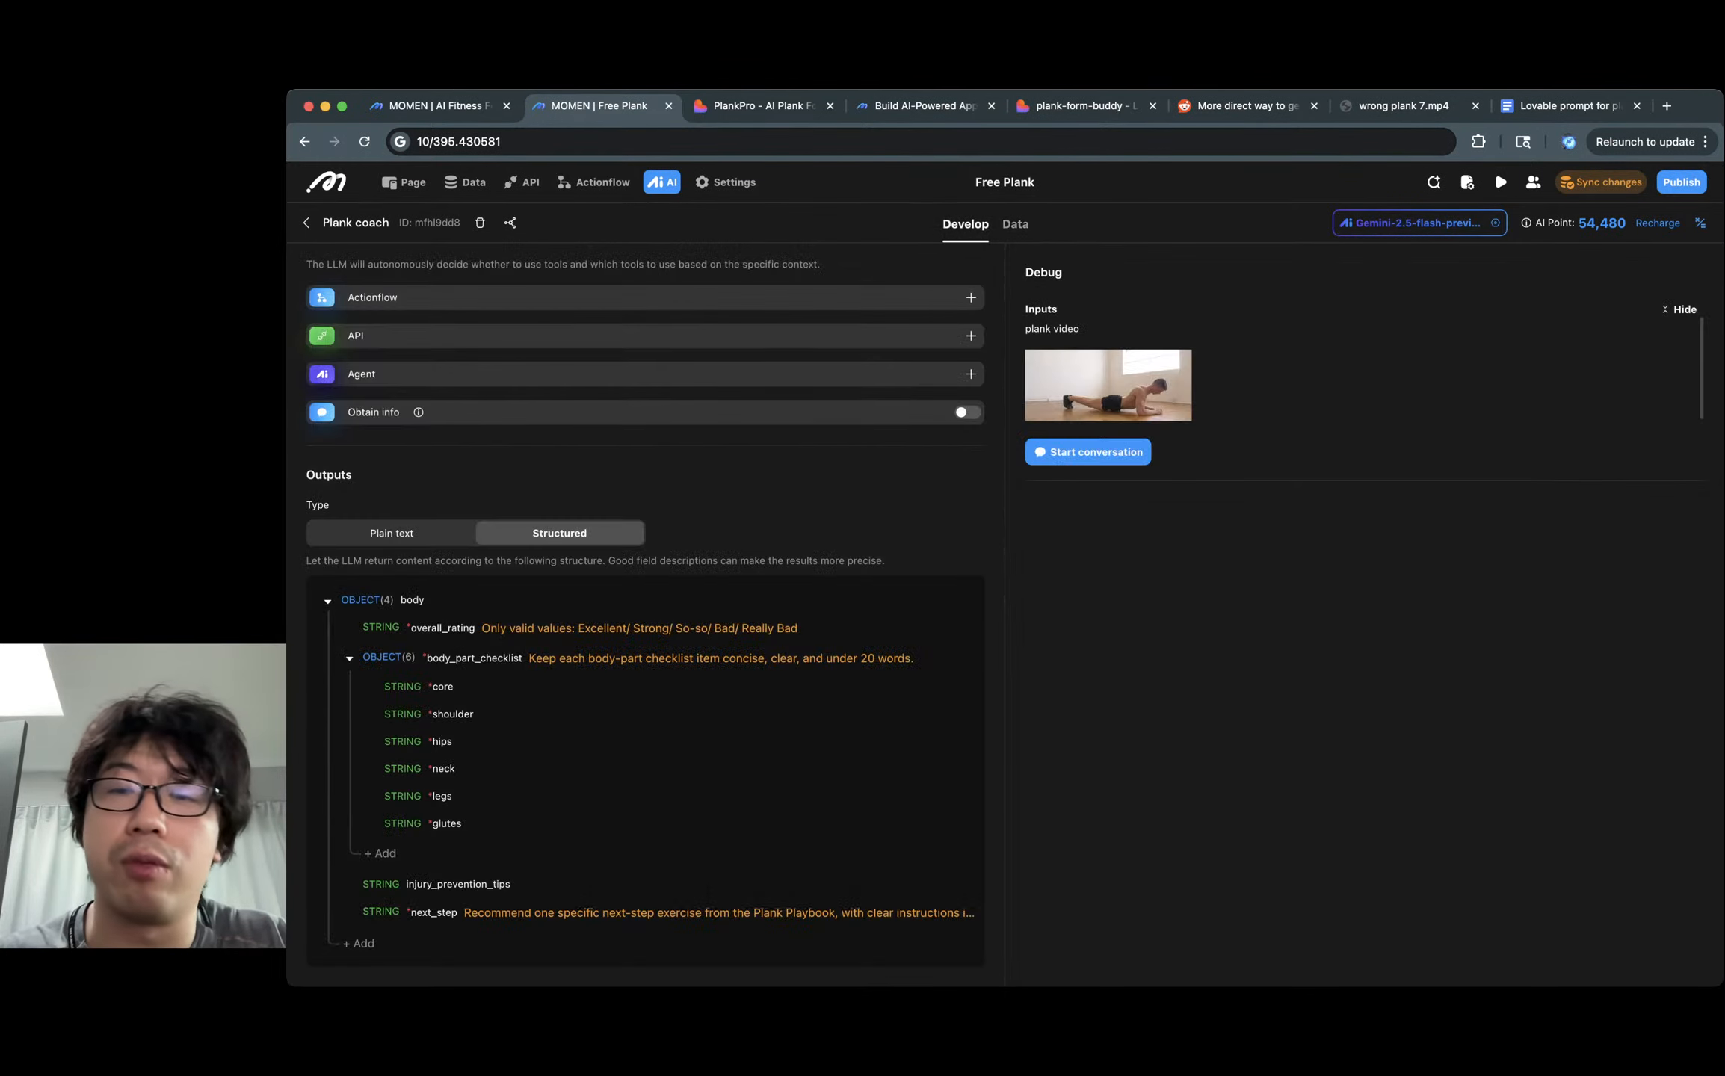
left_click(1086, 453)
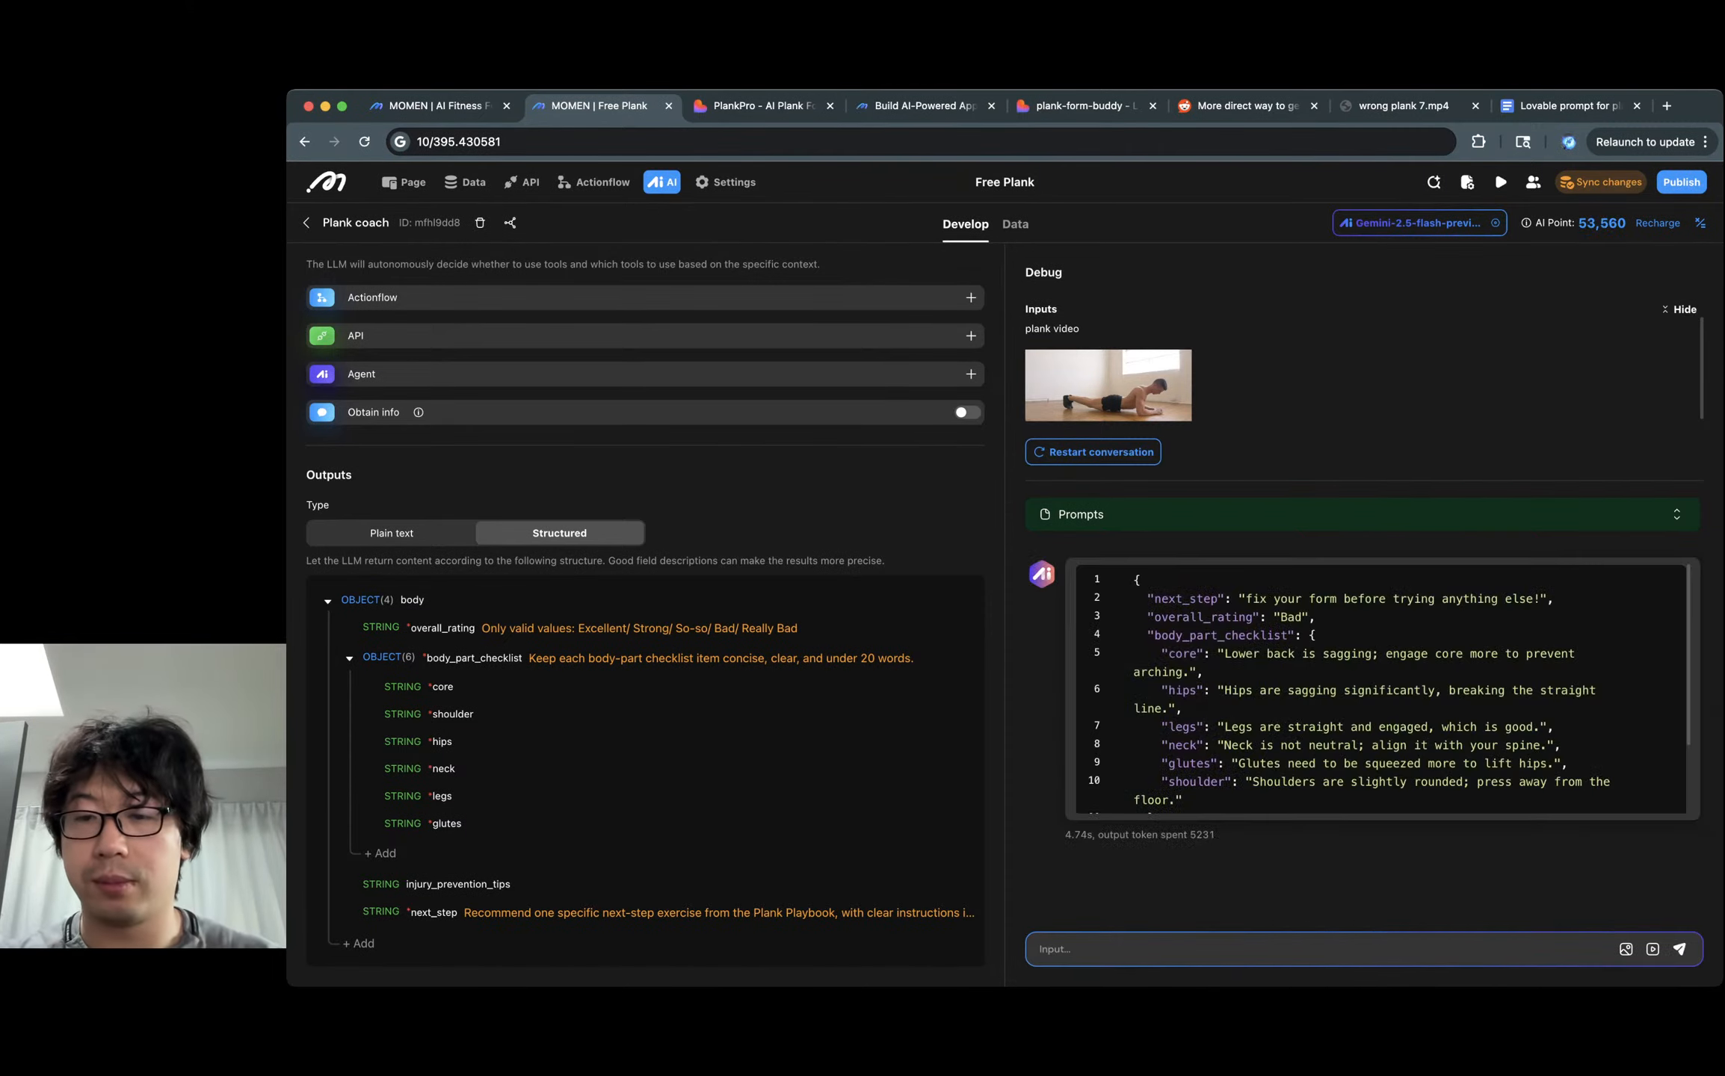
scroll(1381, 689, "down", 2)
scroll(1381, 689, "up", 2)
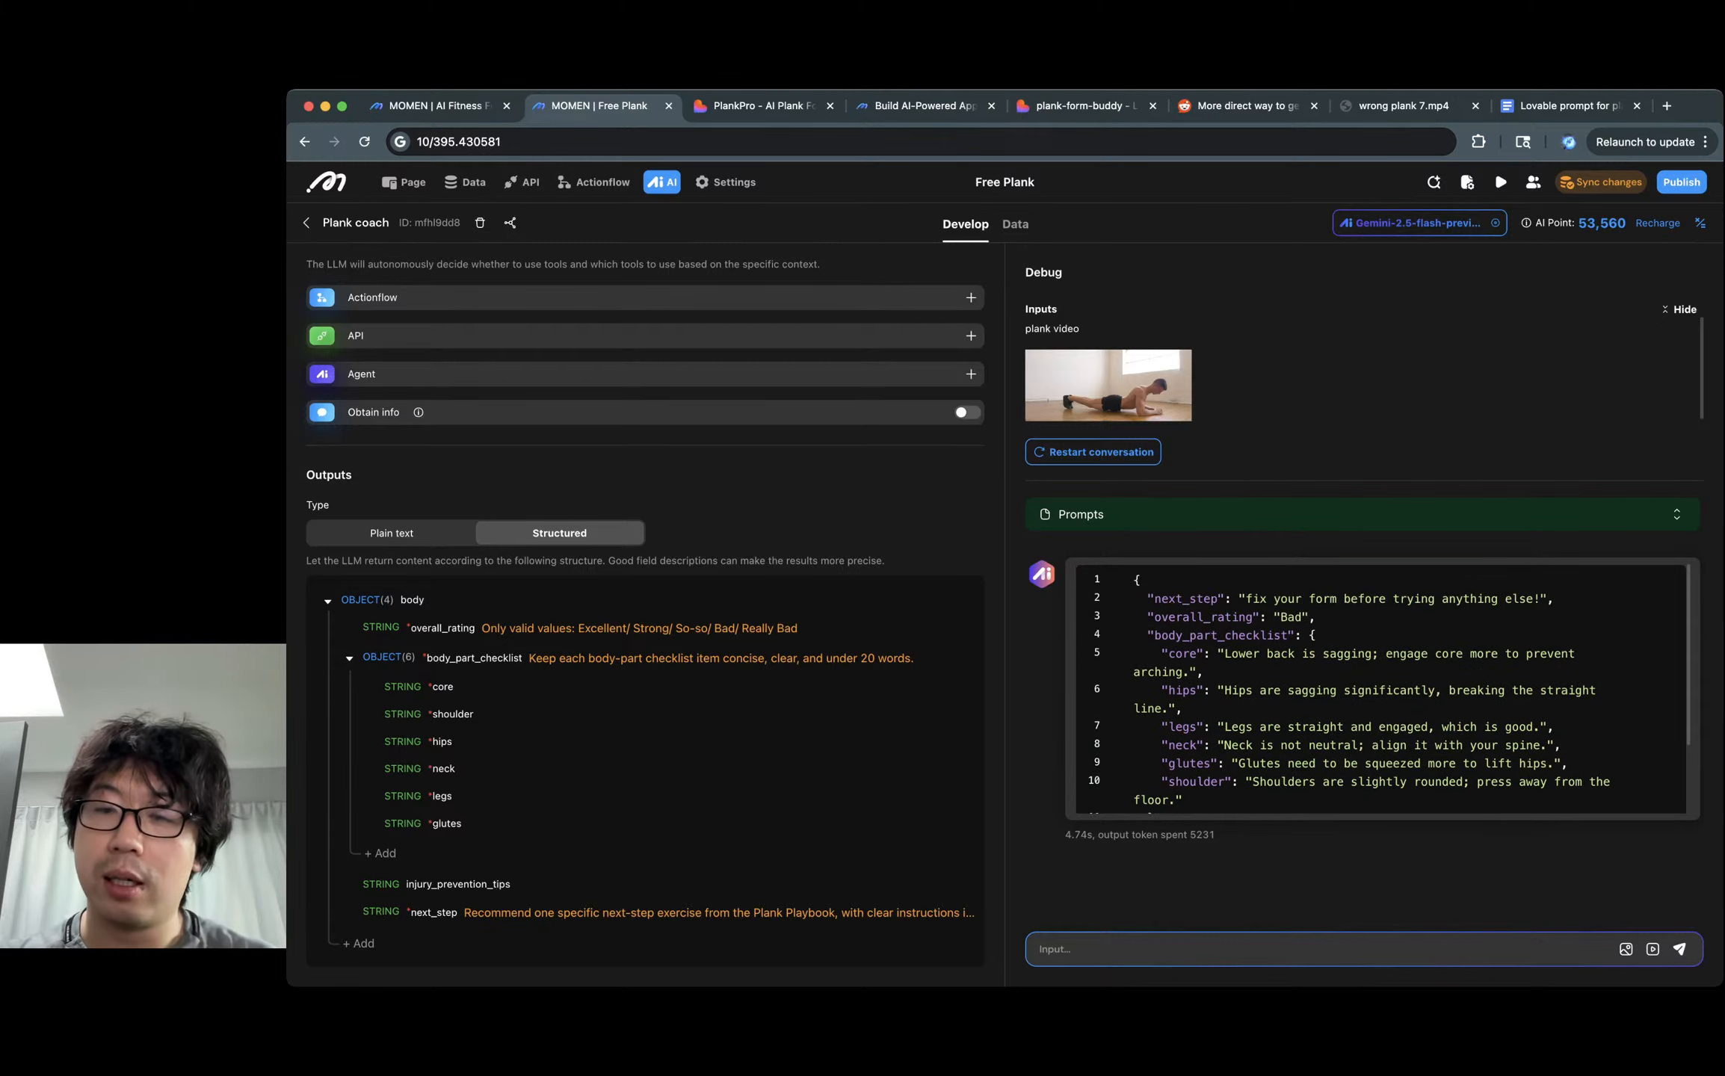
scroll(1381, 689, "down", 2)
scroll(1381, 689, "up", 2)
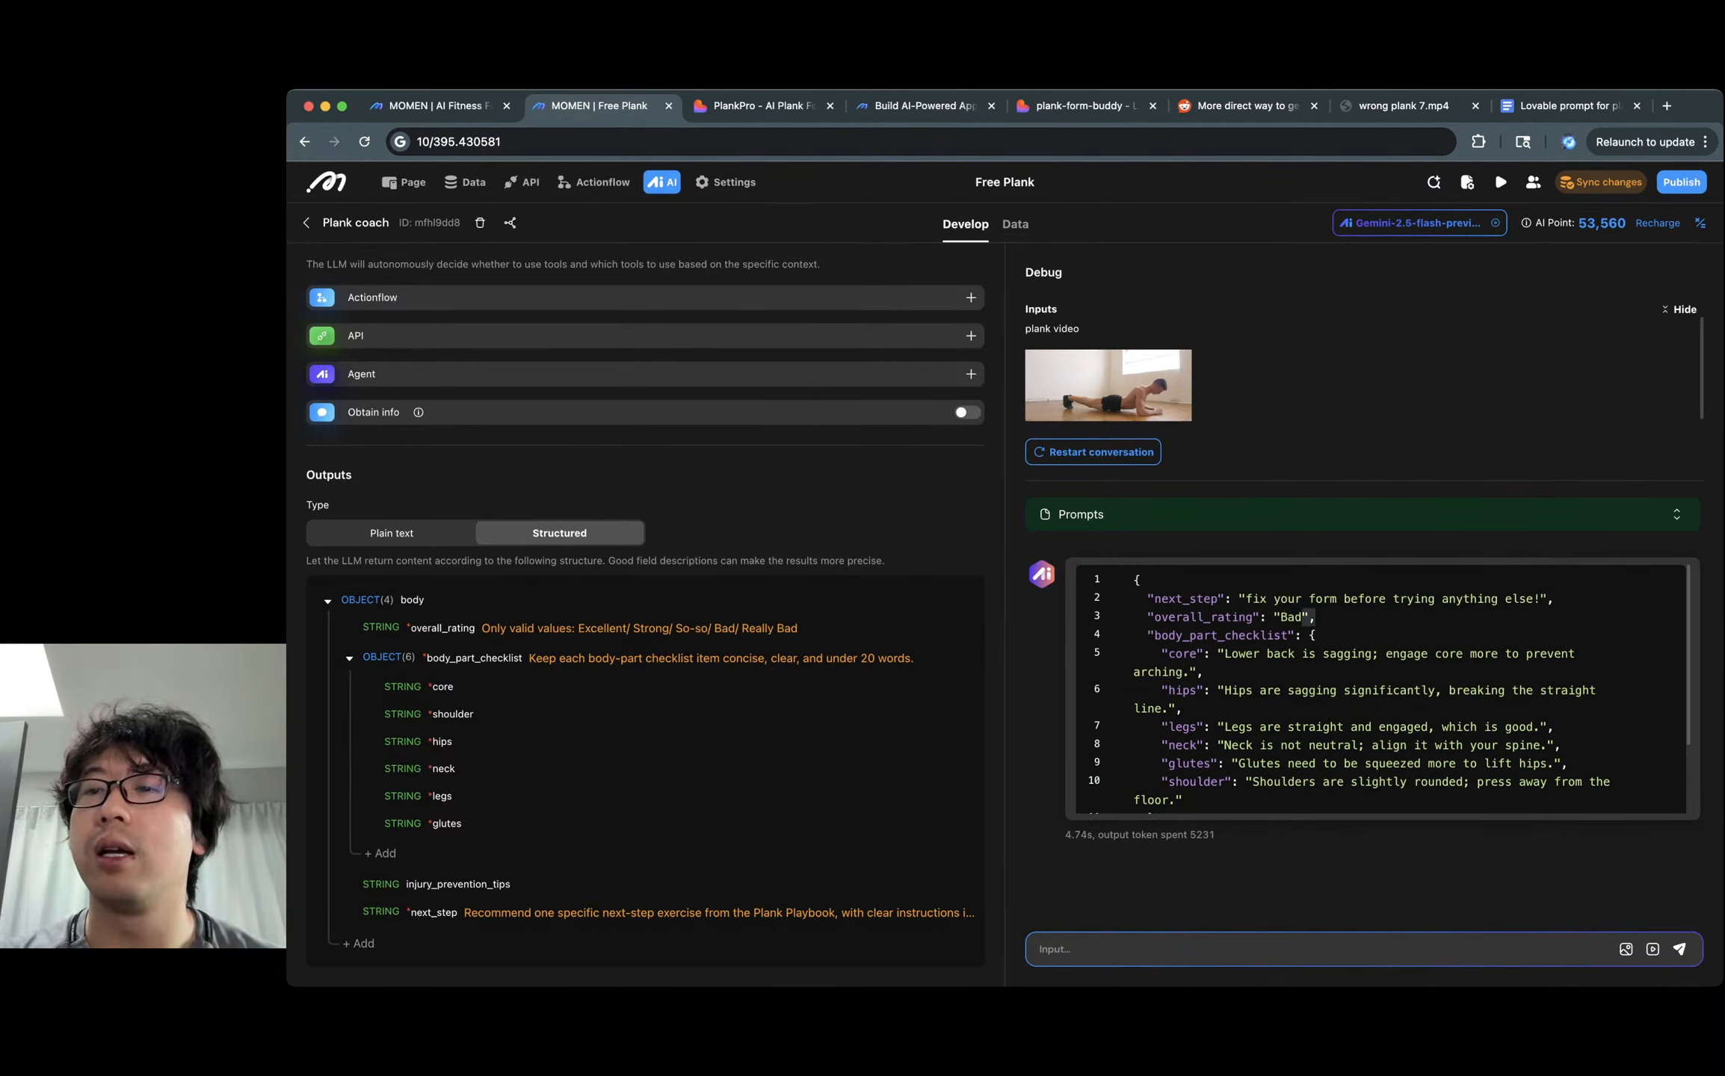
Sync the agent changes to the app and check the PlankPro dashboard.
left_click(1600, 182)
left_click(1196, 673)
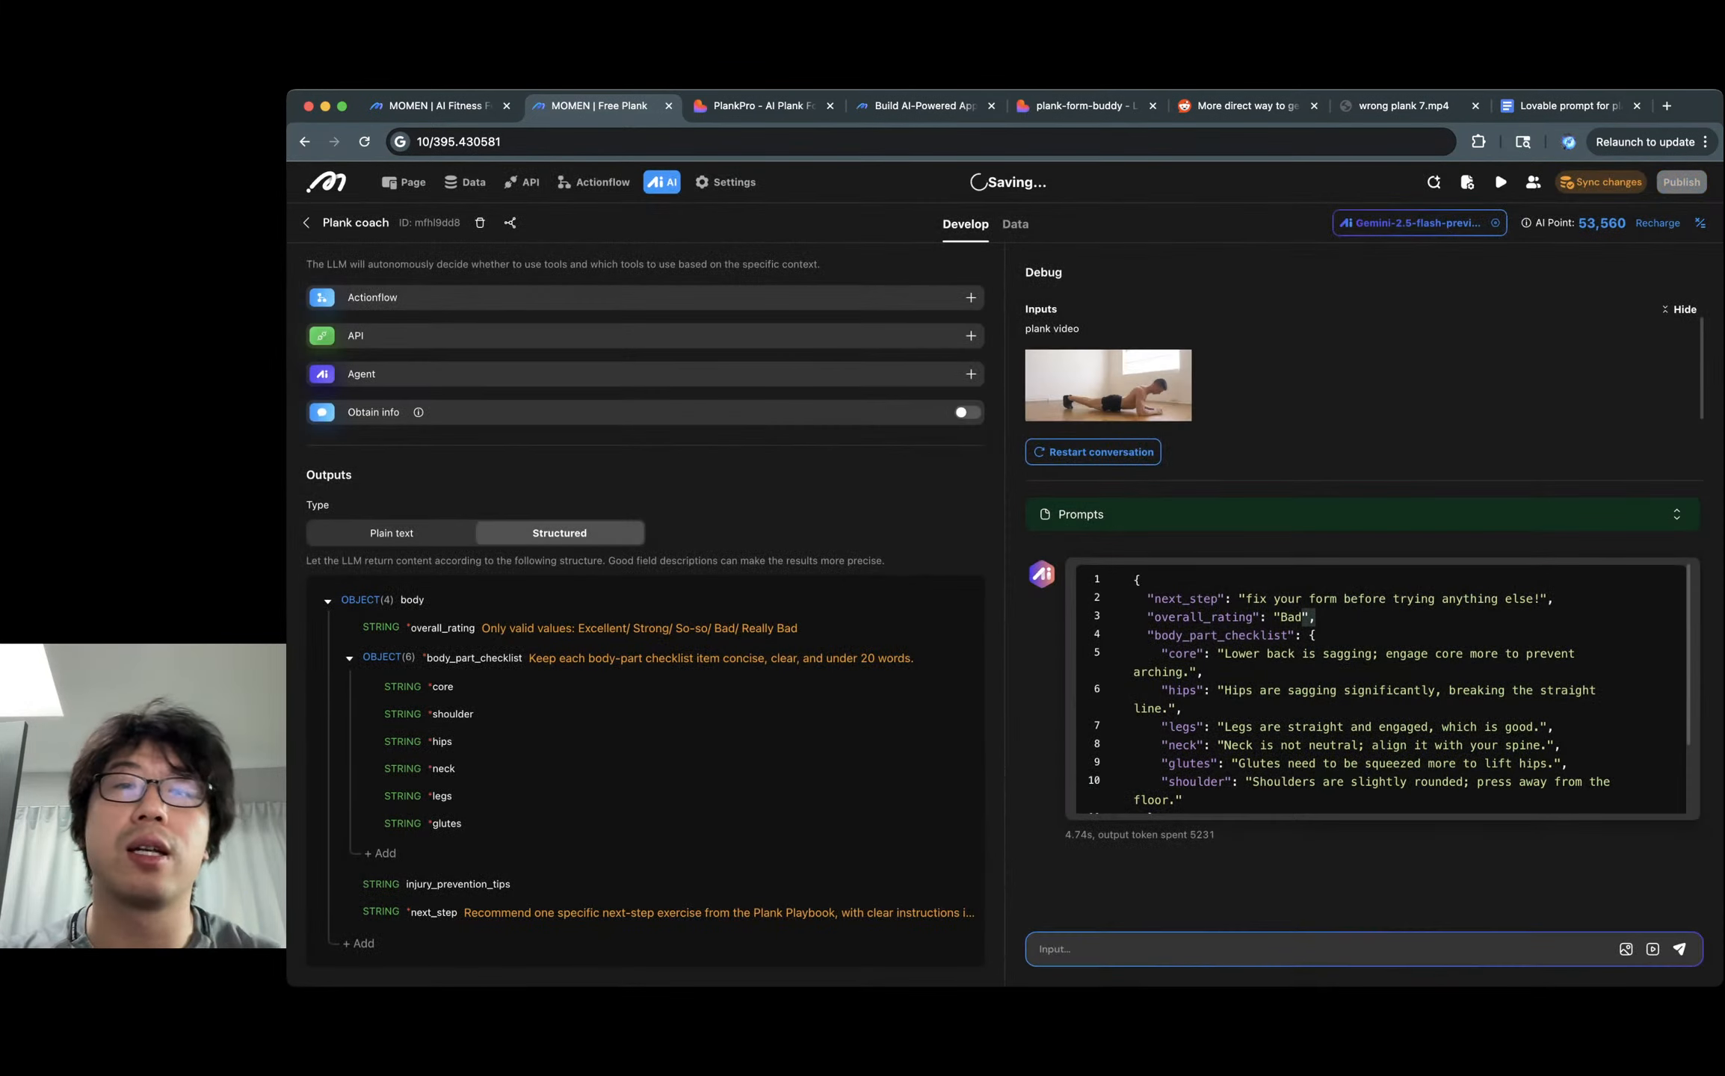
left_click(759, 106)
scroll(770, 568, "up", 4)
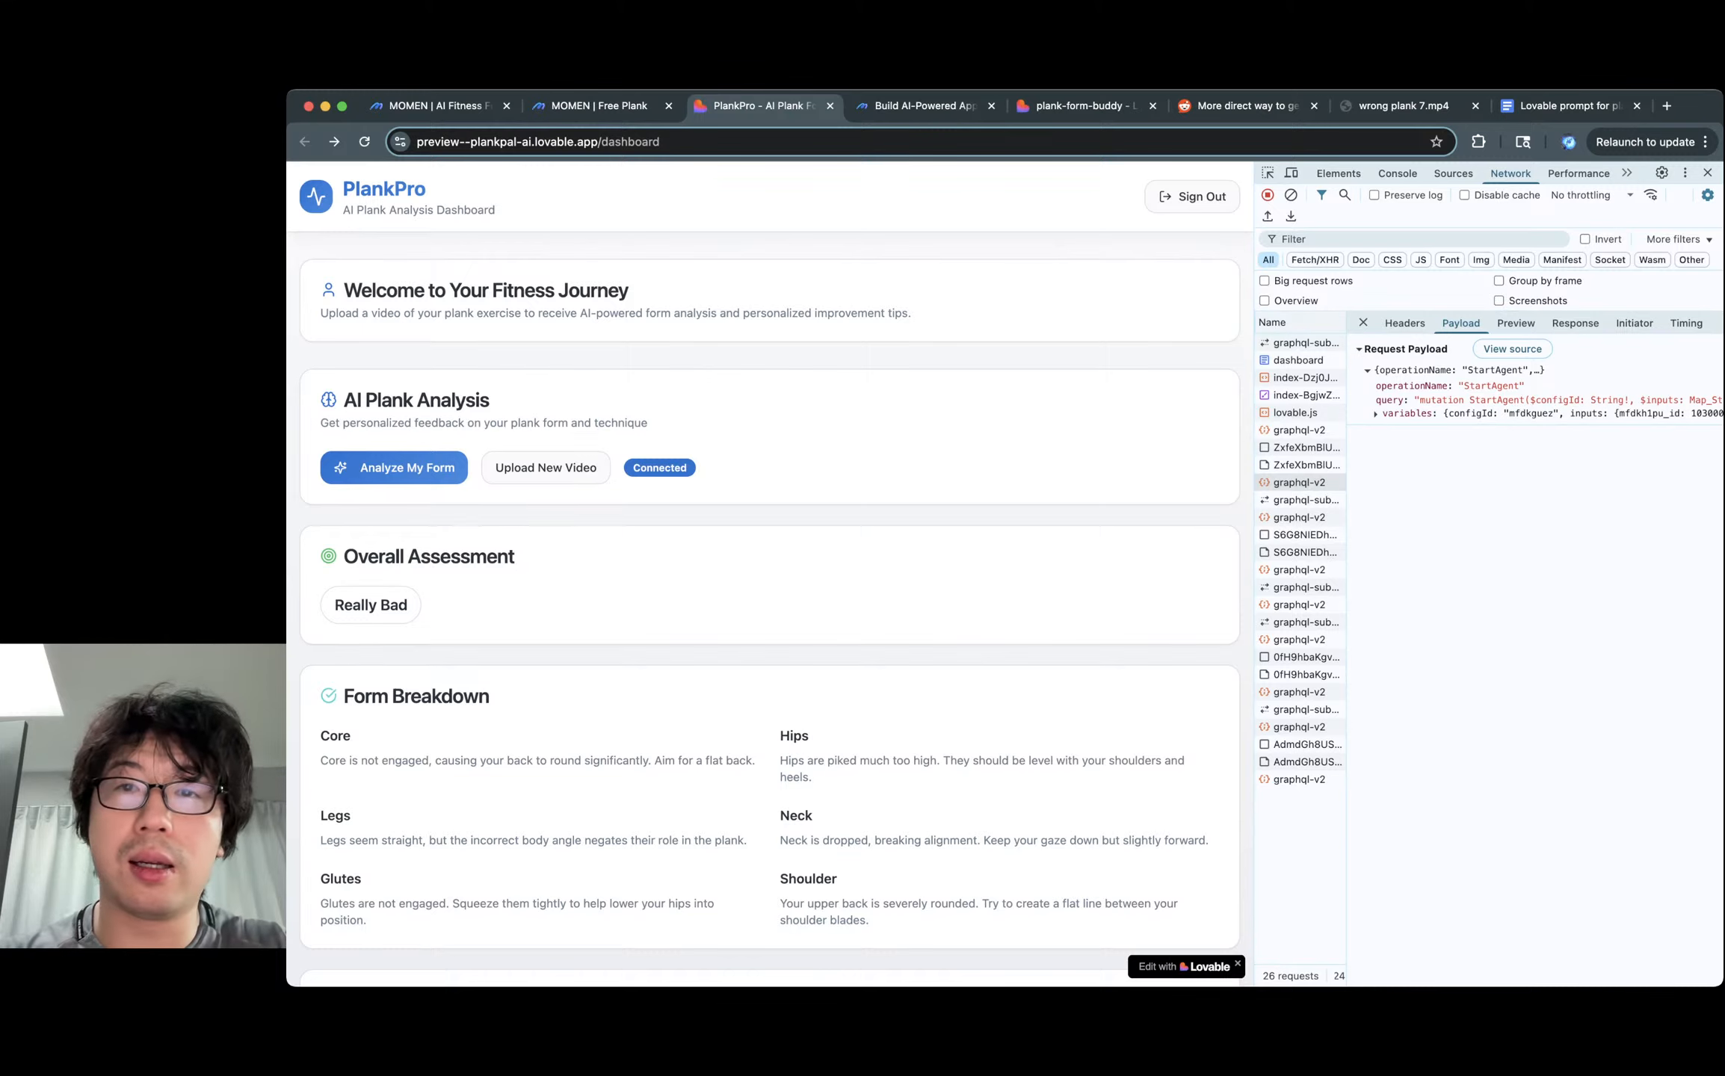
Republish plank-form-buddy via Publish > Update and open plank-form-buddy.lovable.app in its own tab.
left_click(1076, 106)
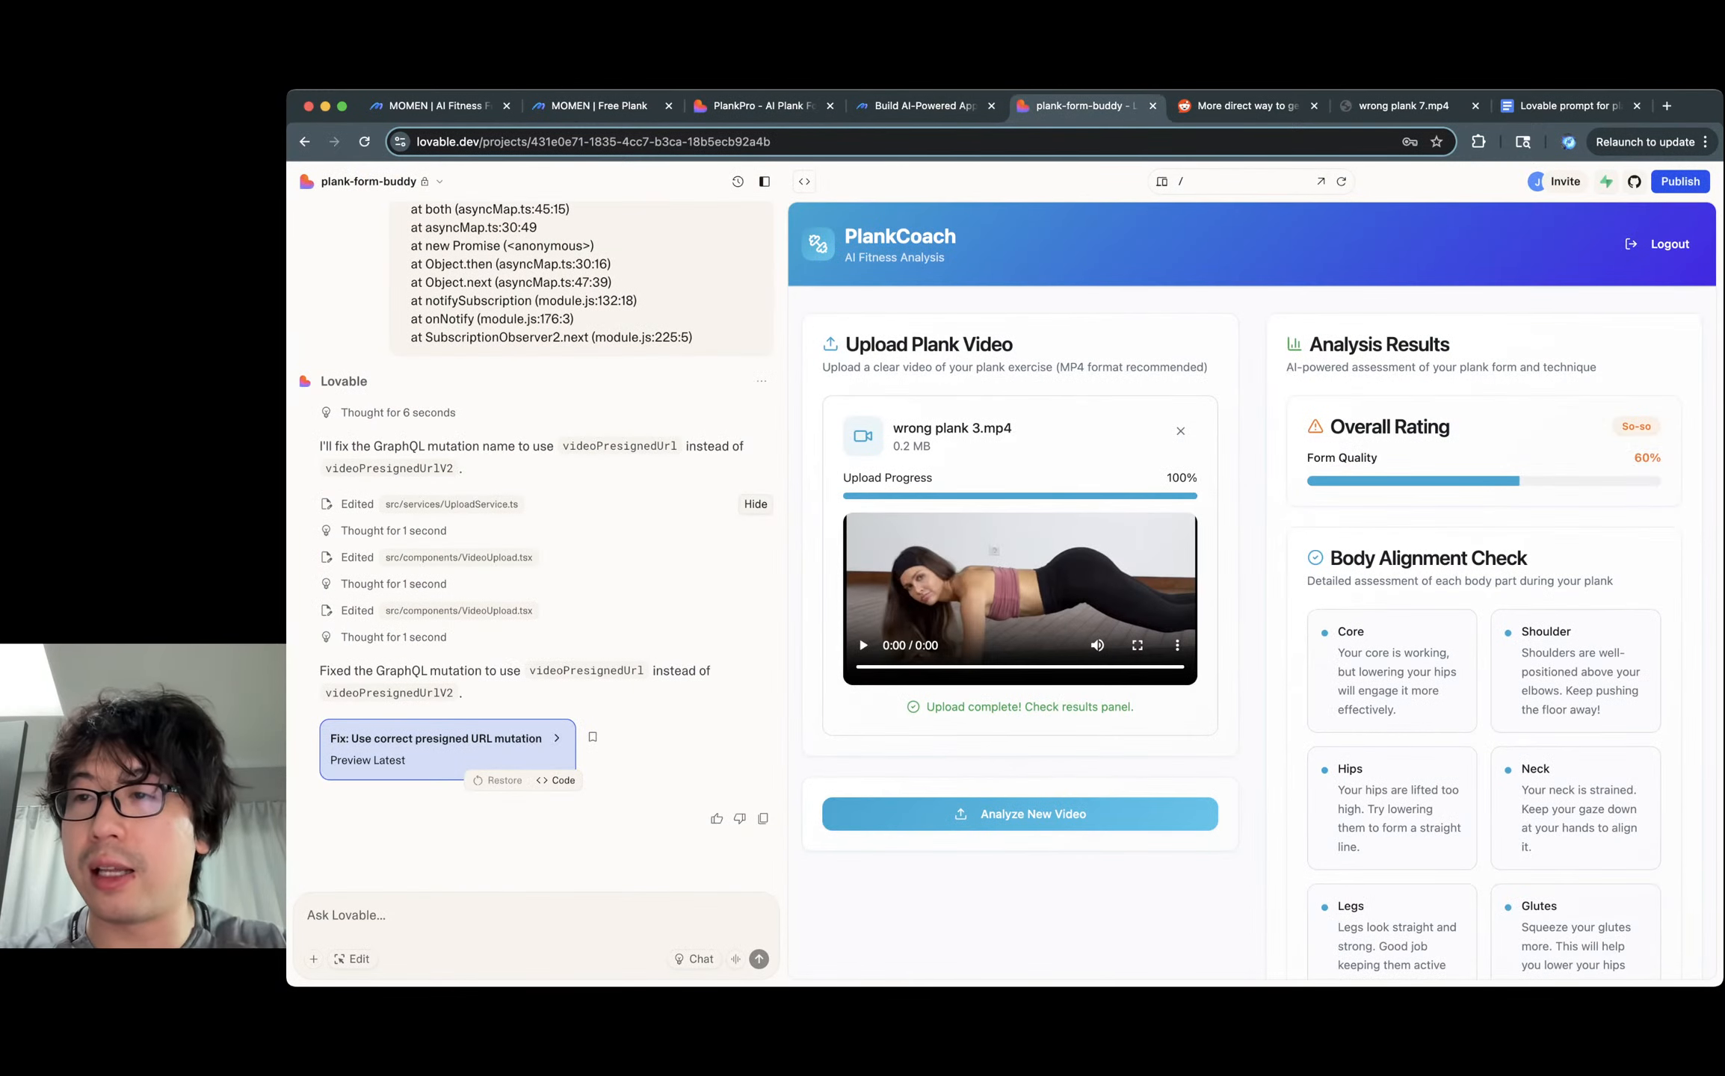
left_click(1680, 182)
left_click(1632, 404)
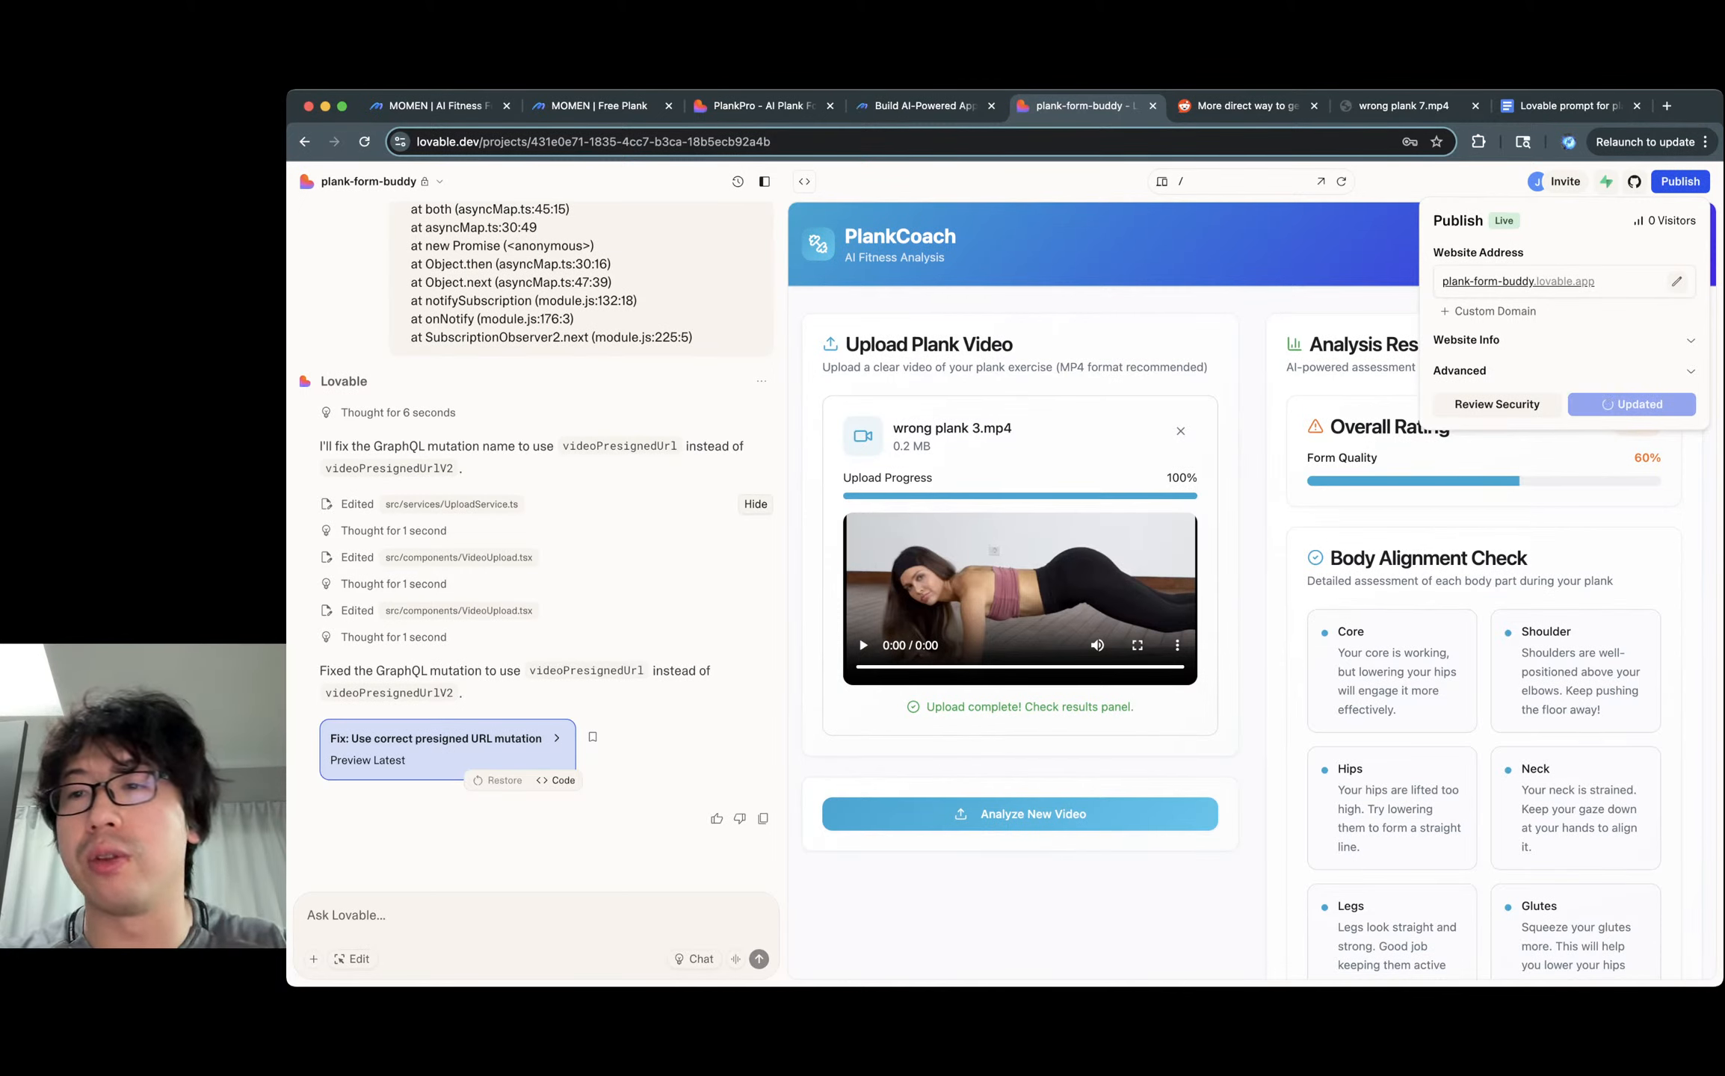
left_click(1518, 281)
left_click(1006, 106)
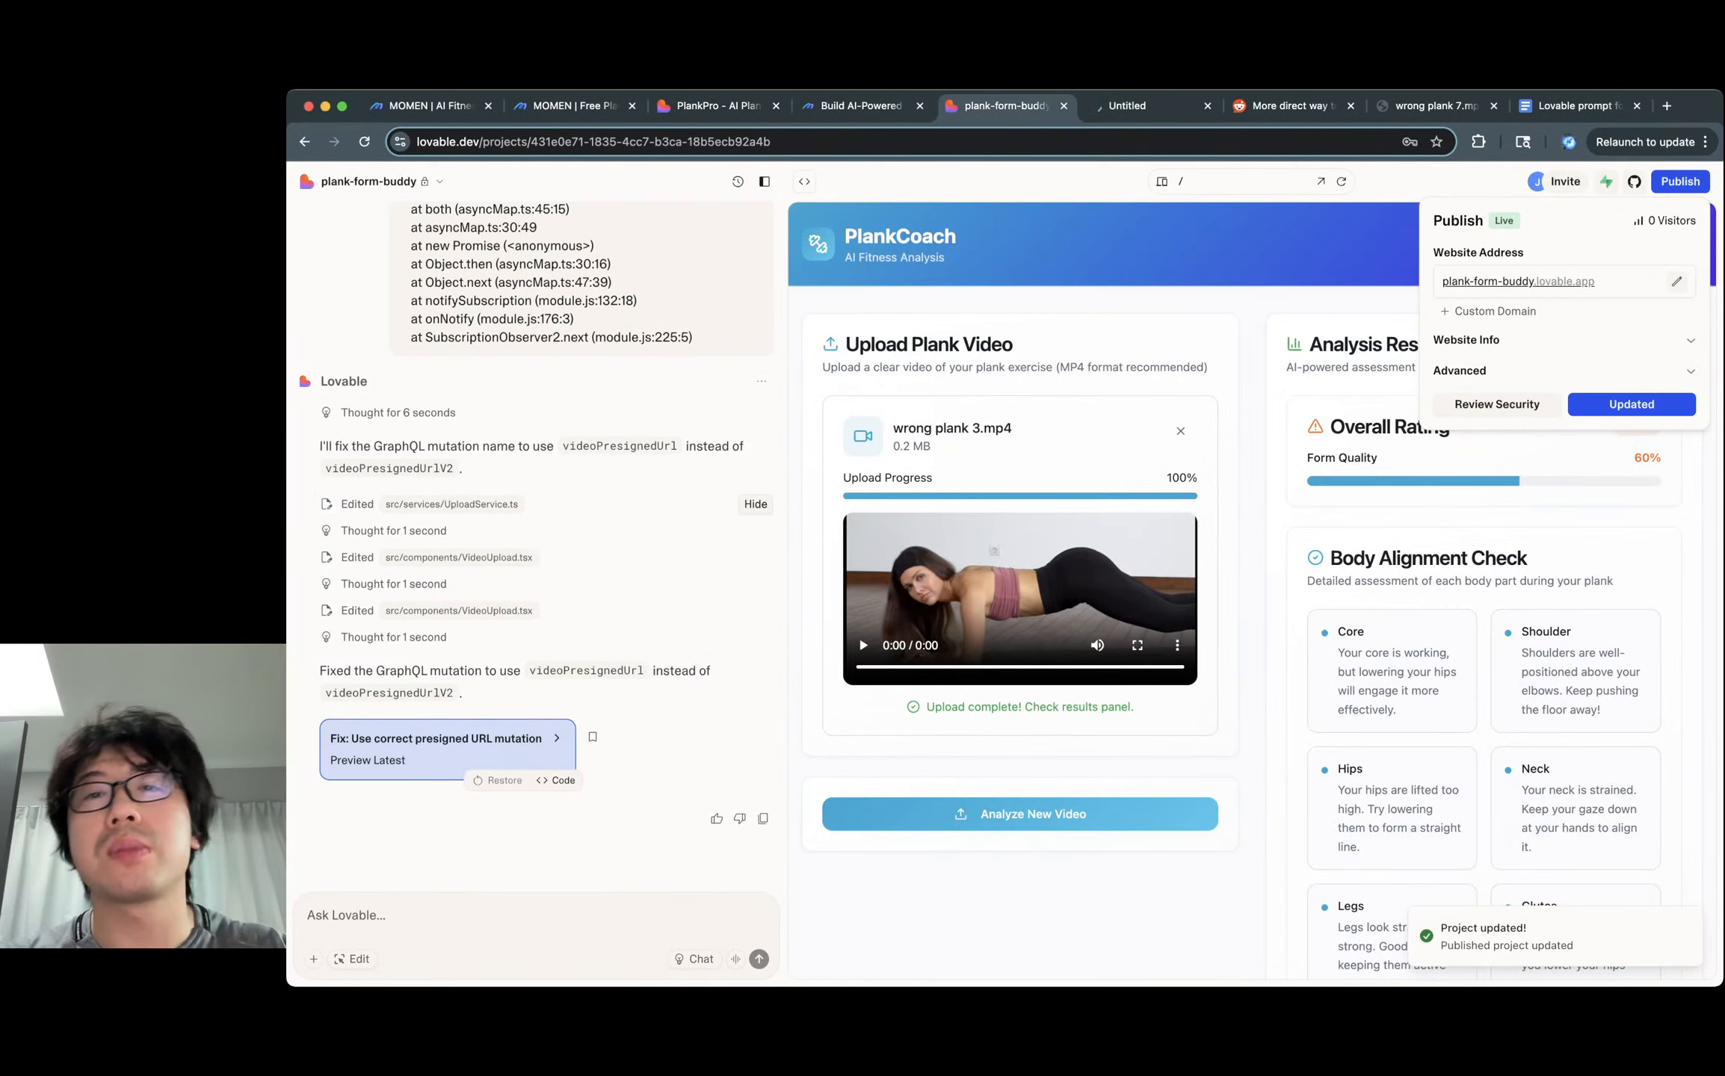
key("super+w")
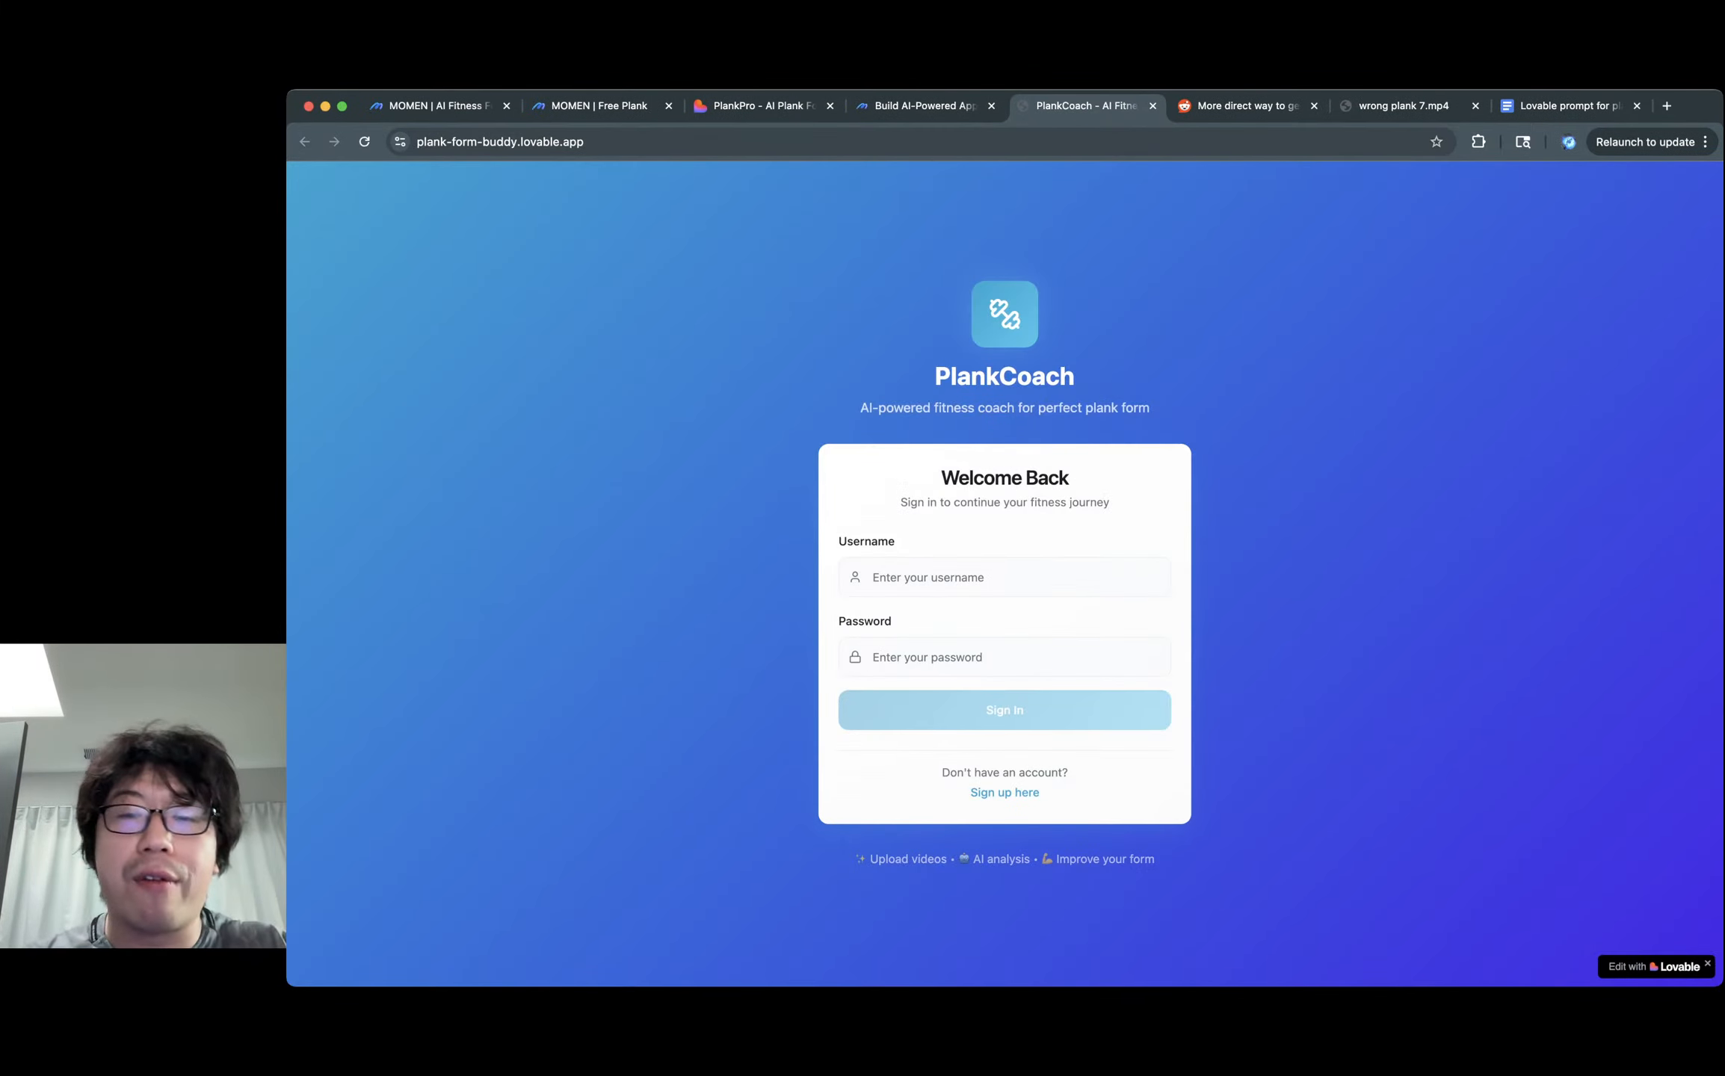
Sign in to the live PlankCoach site with the account username and password.
left_click(1005, 577)
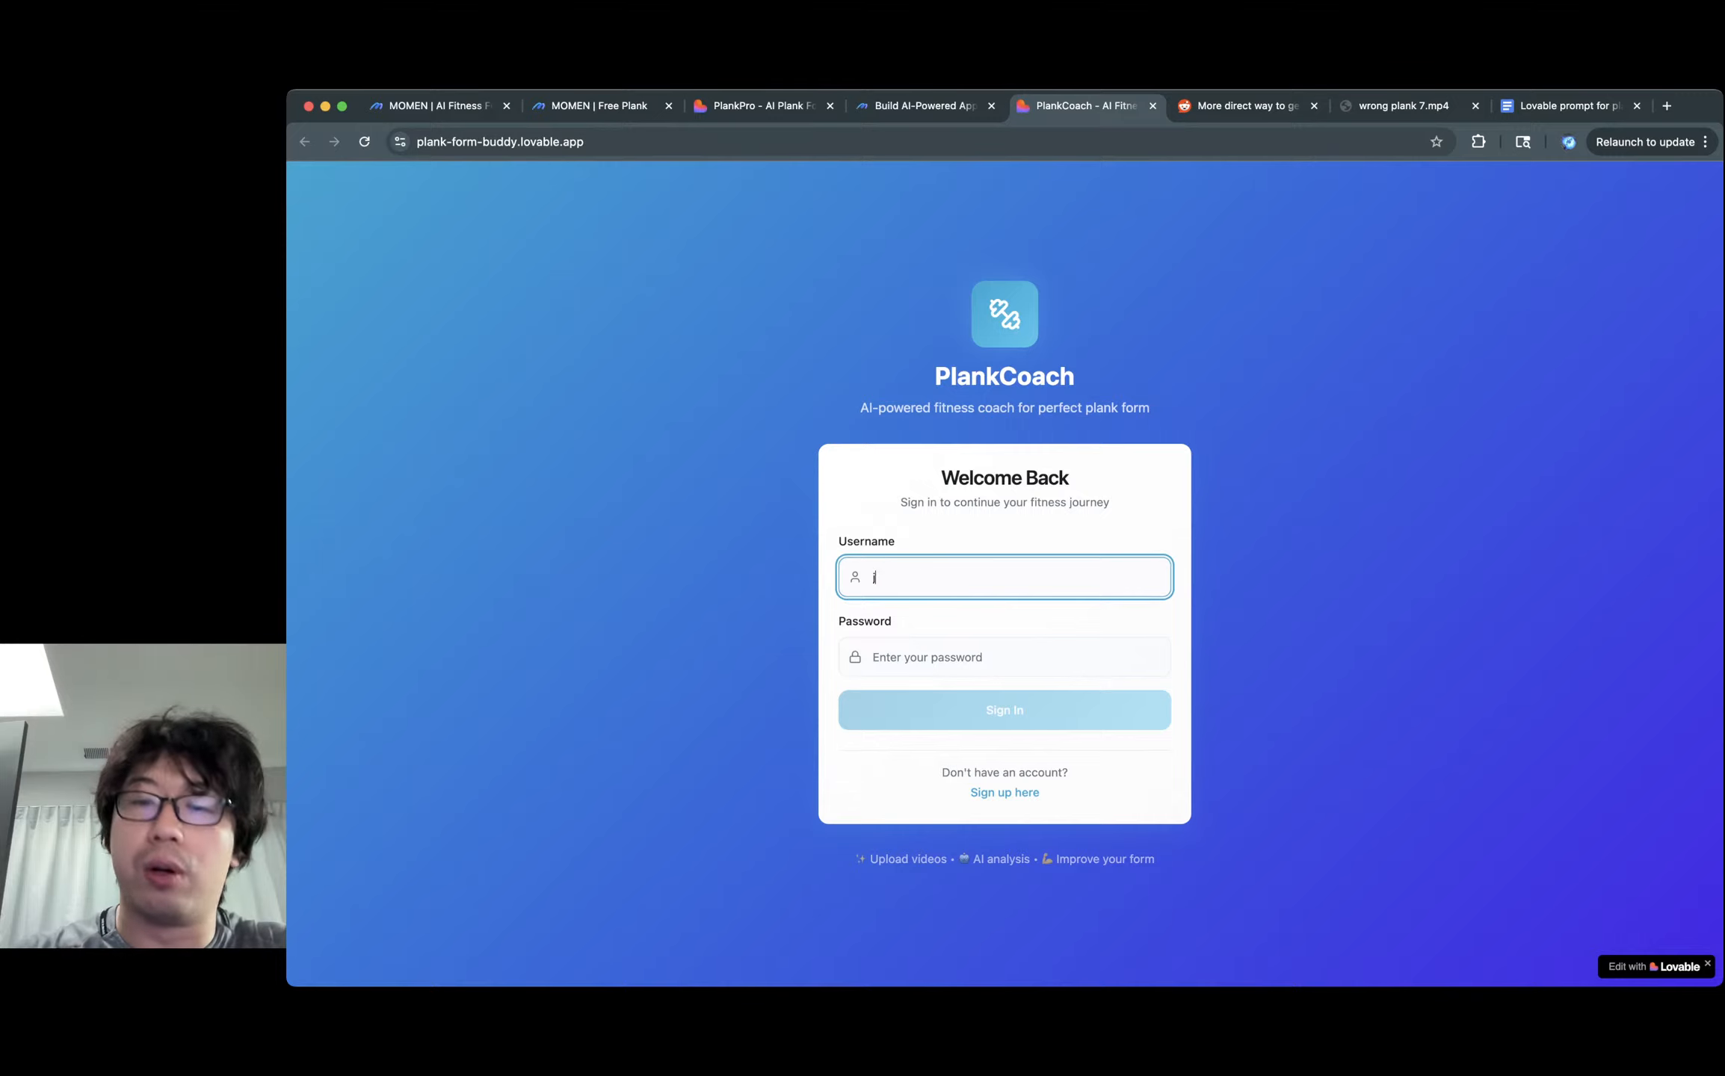
key("Tab")
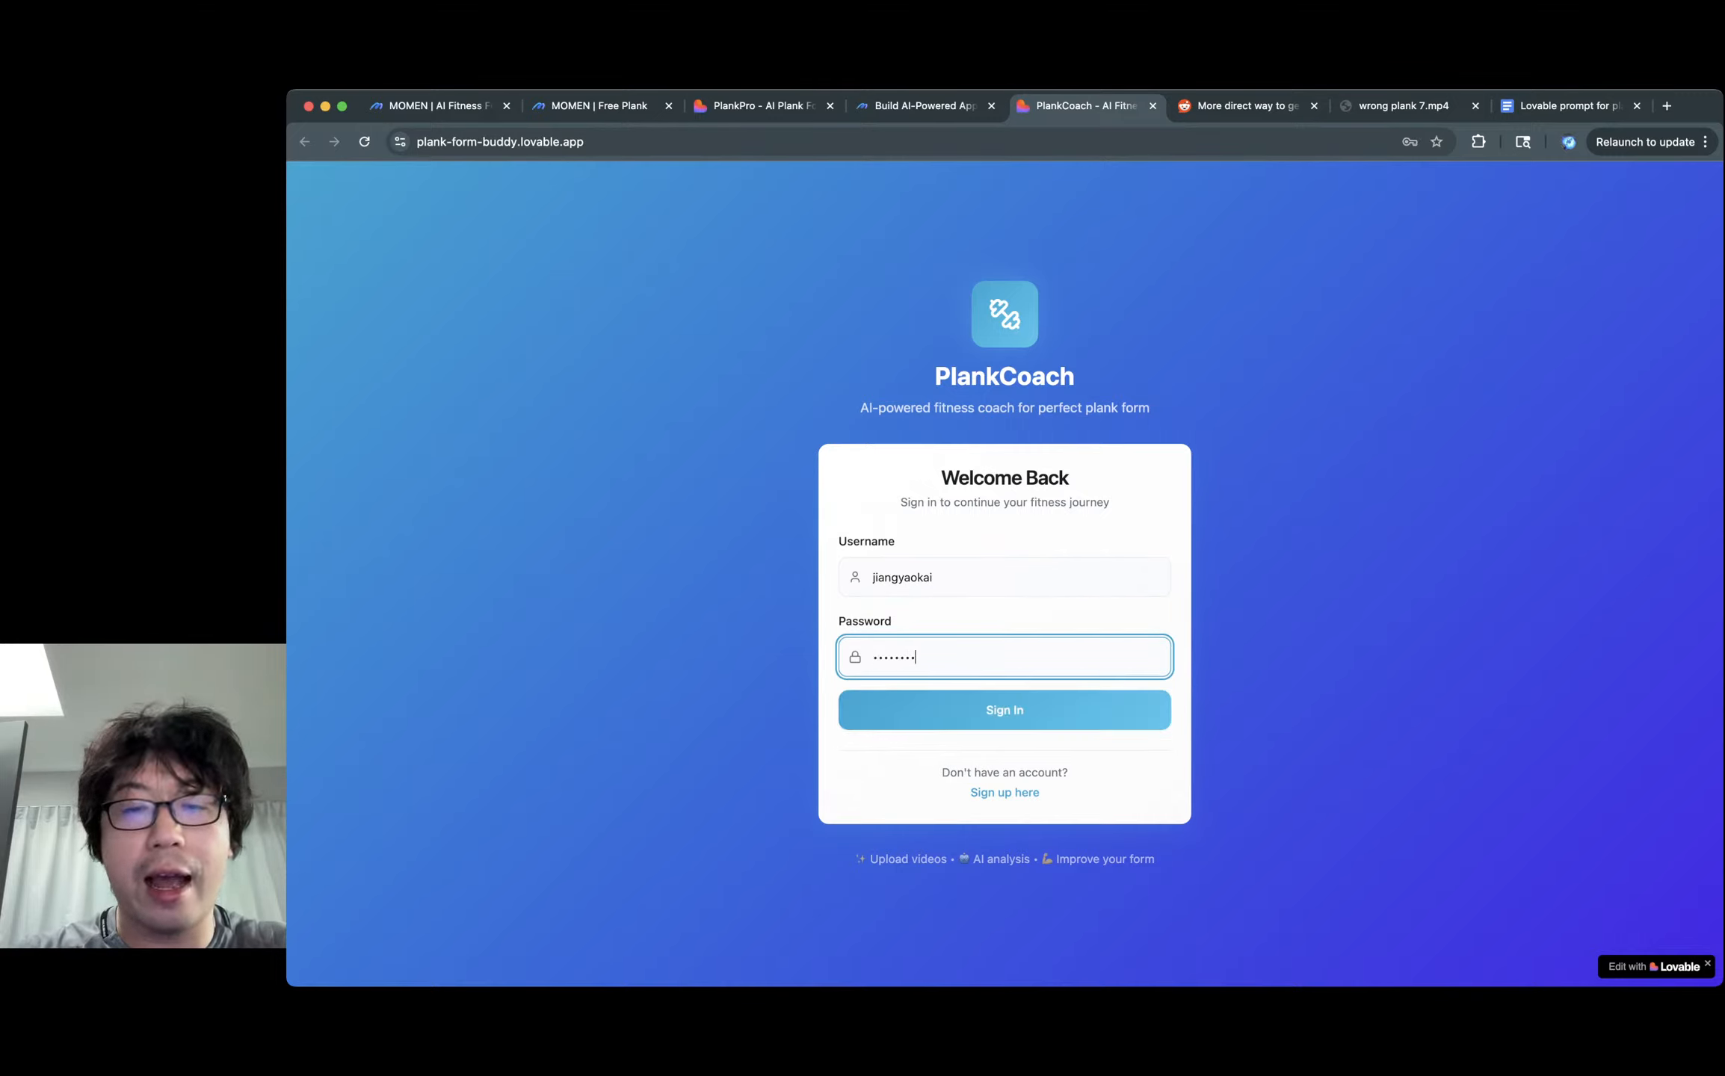
key("super+a")
key("super+a")
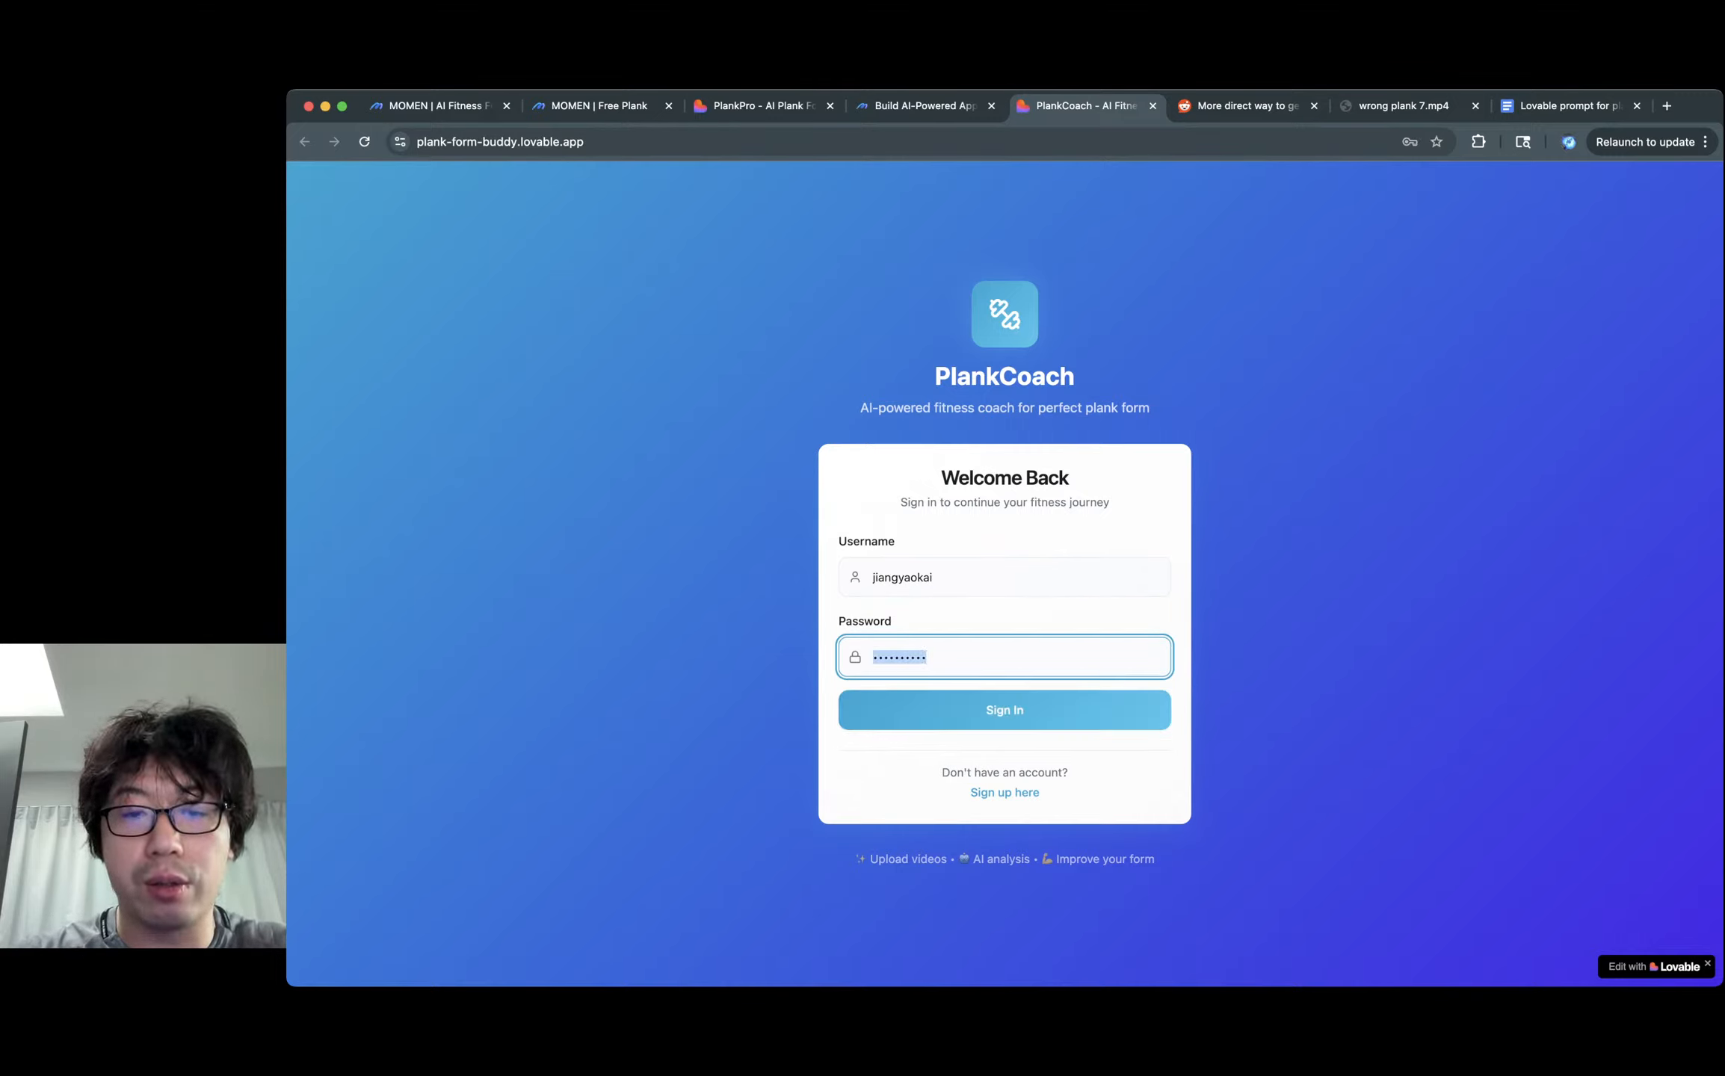
key("Return")
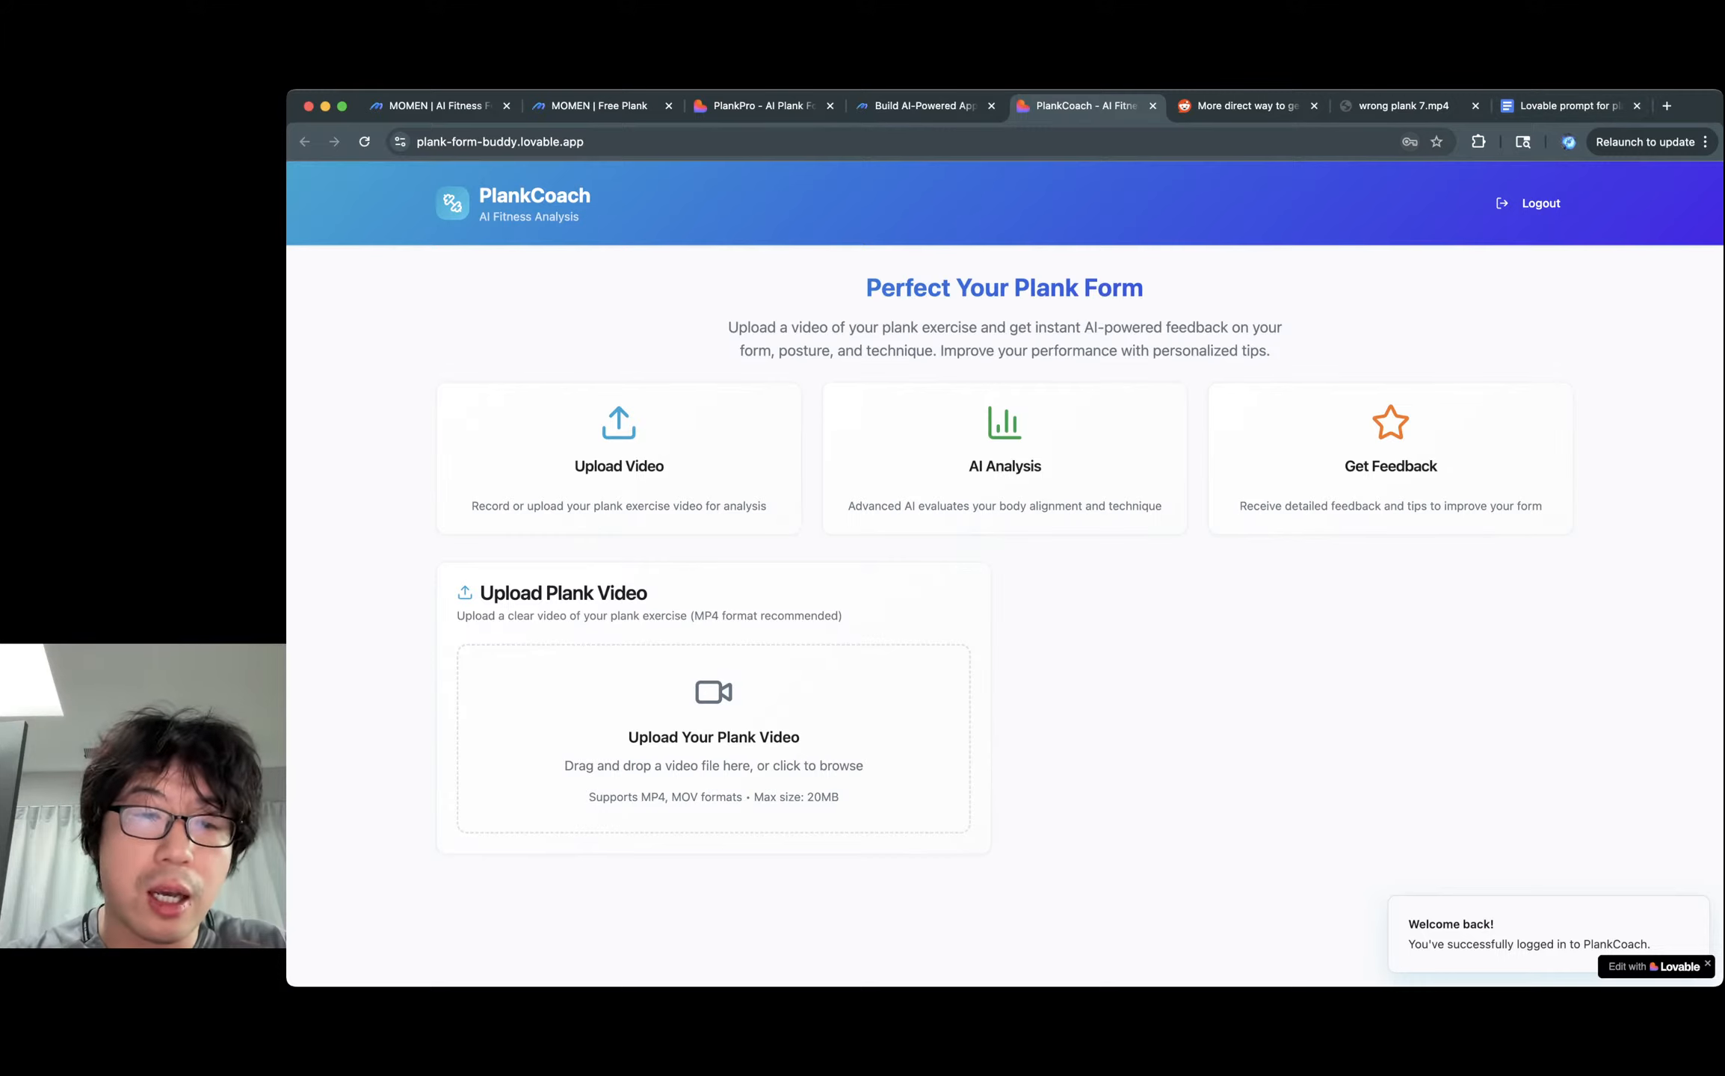
Upload wrong plank 6.mp4 for analysis and review its Bad 40% result and checklist.
left_click(714, 739)
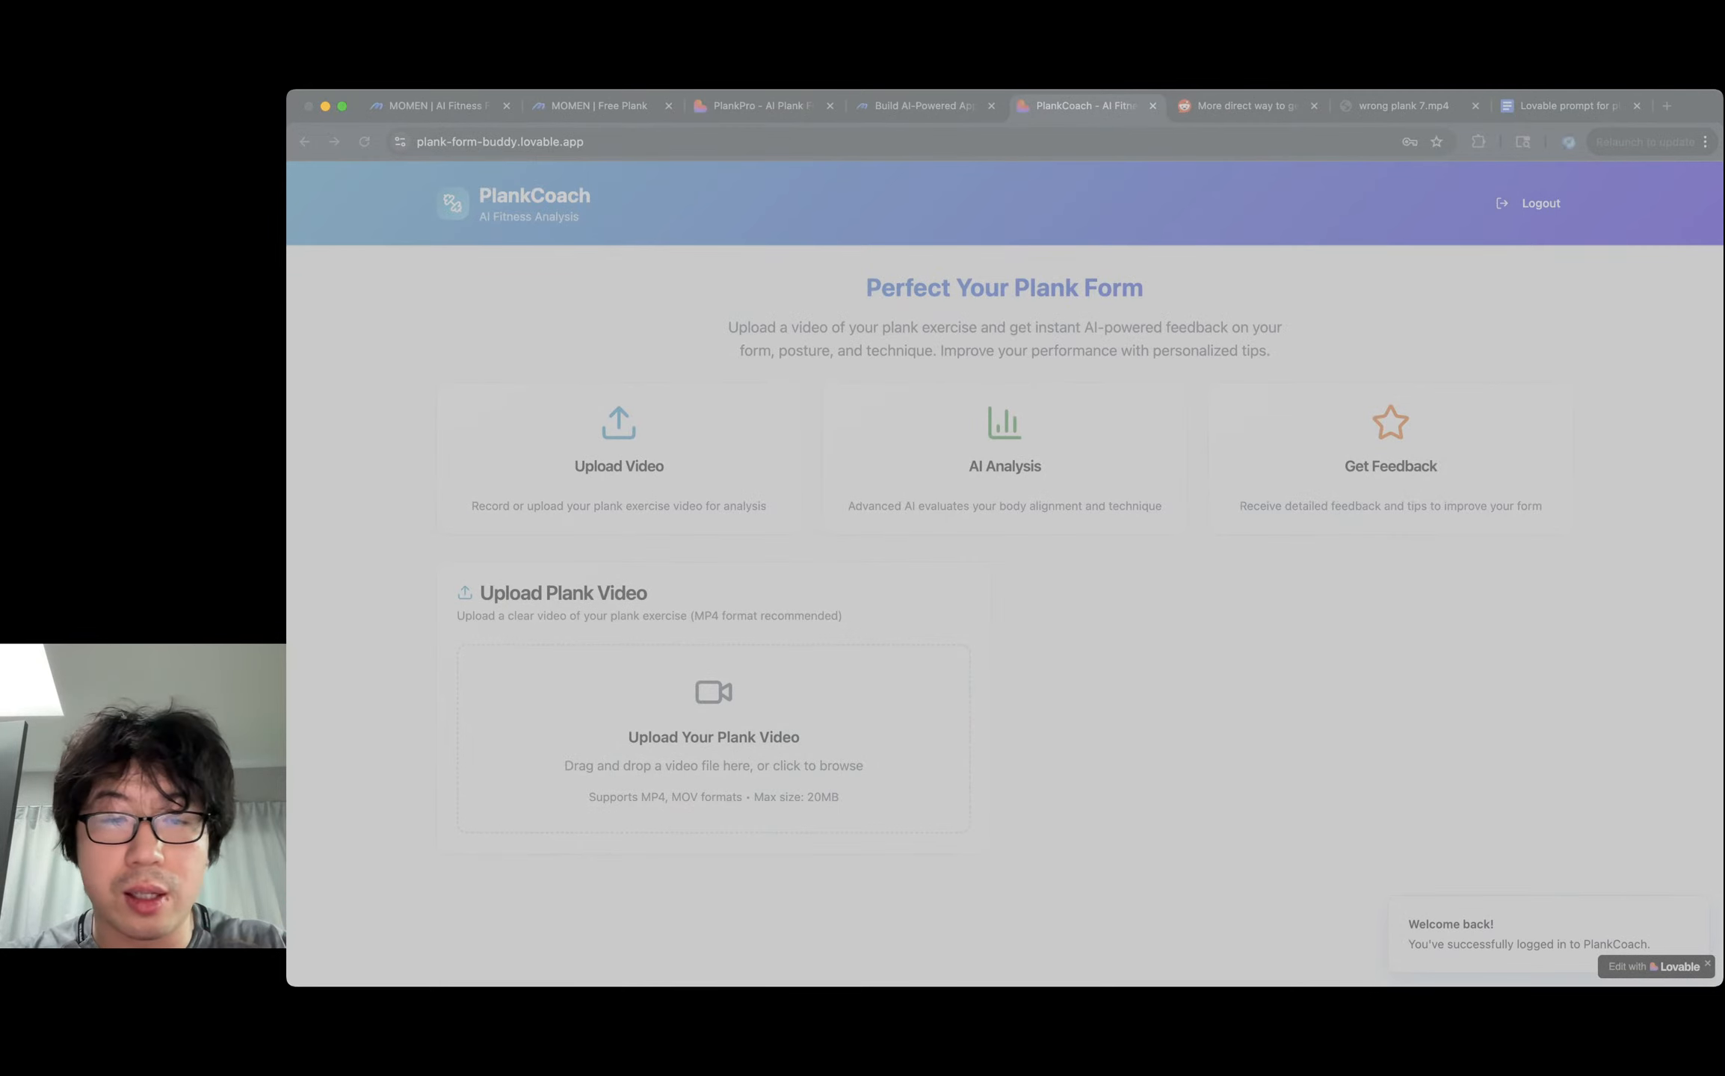
key("Return")
left_click(714, 735)
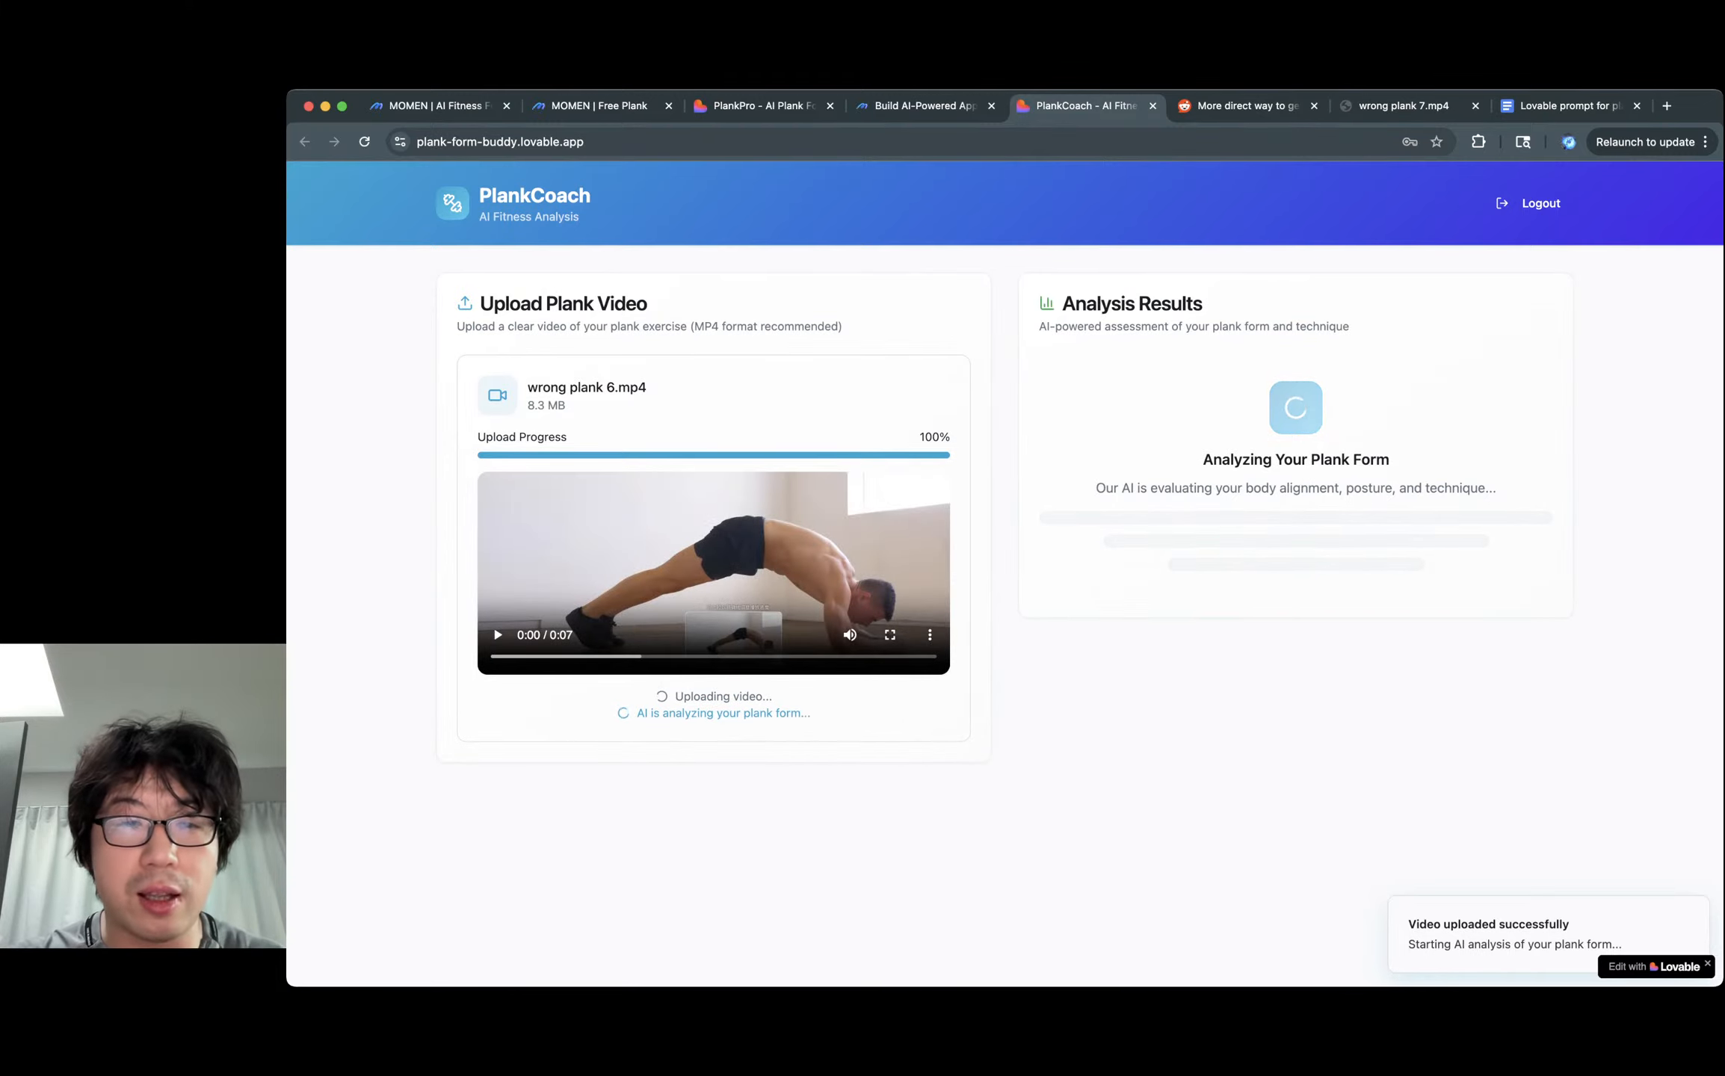
double_click(702, 696)
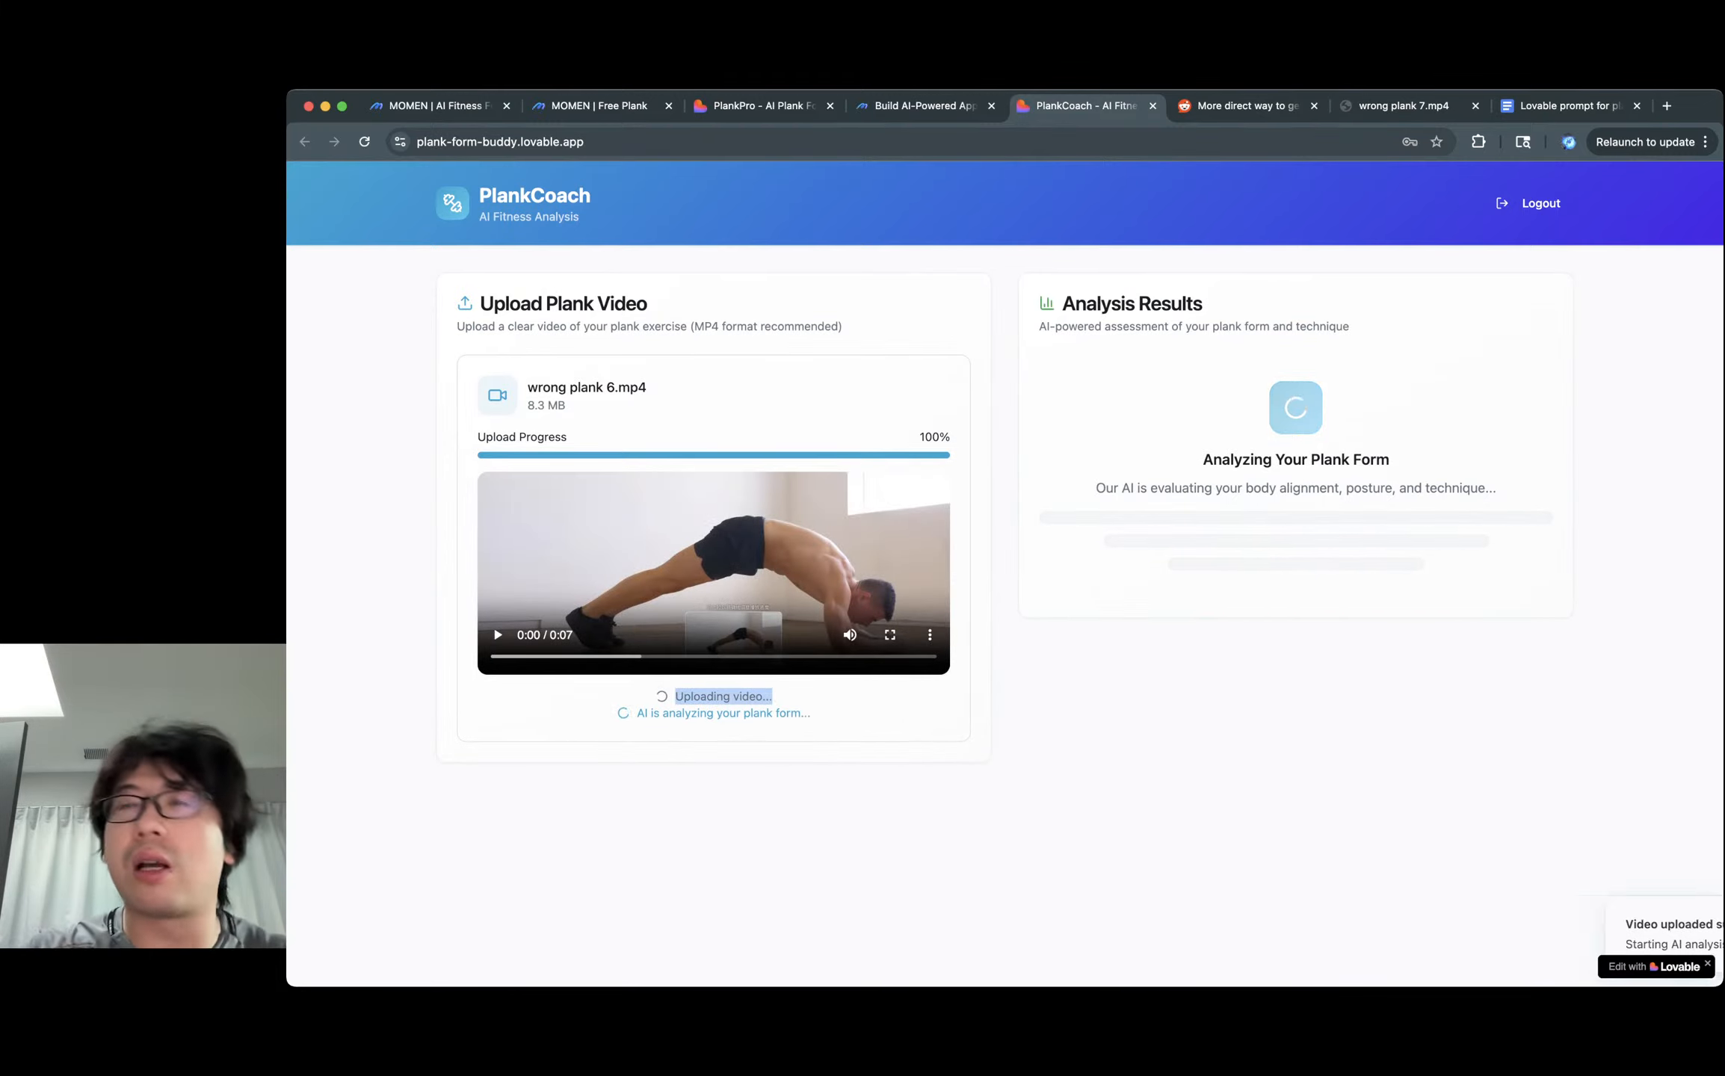
triple_click(704, 697)
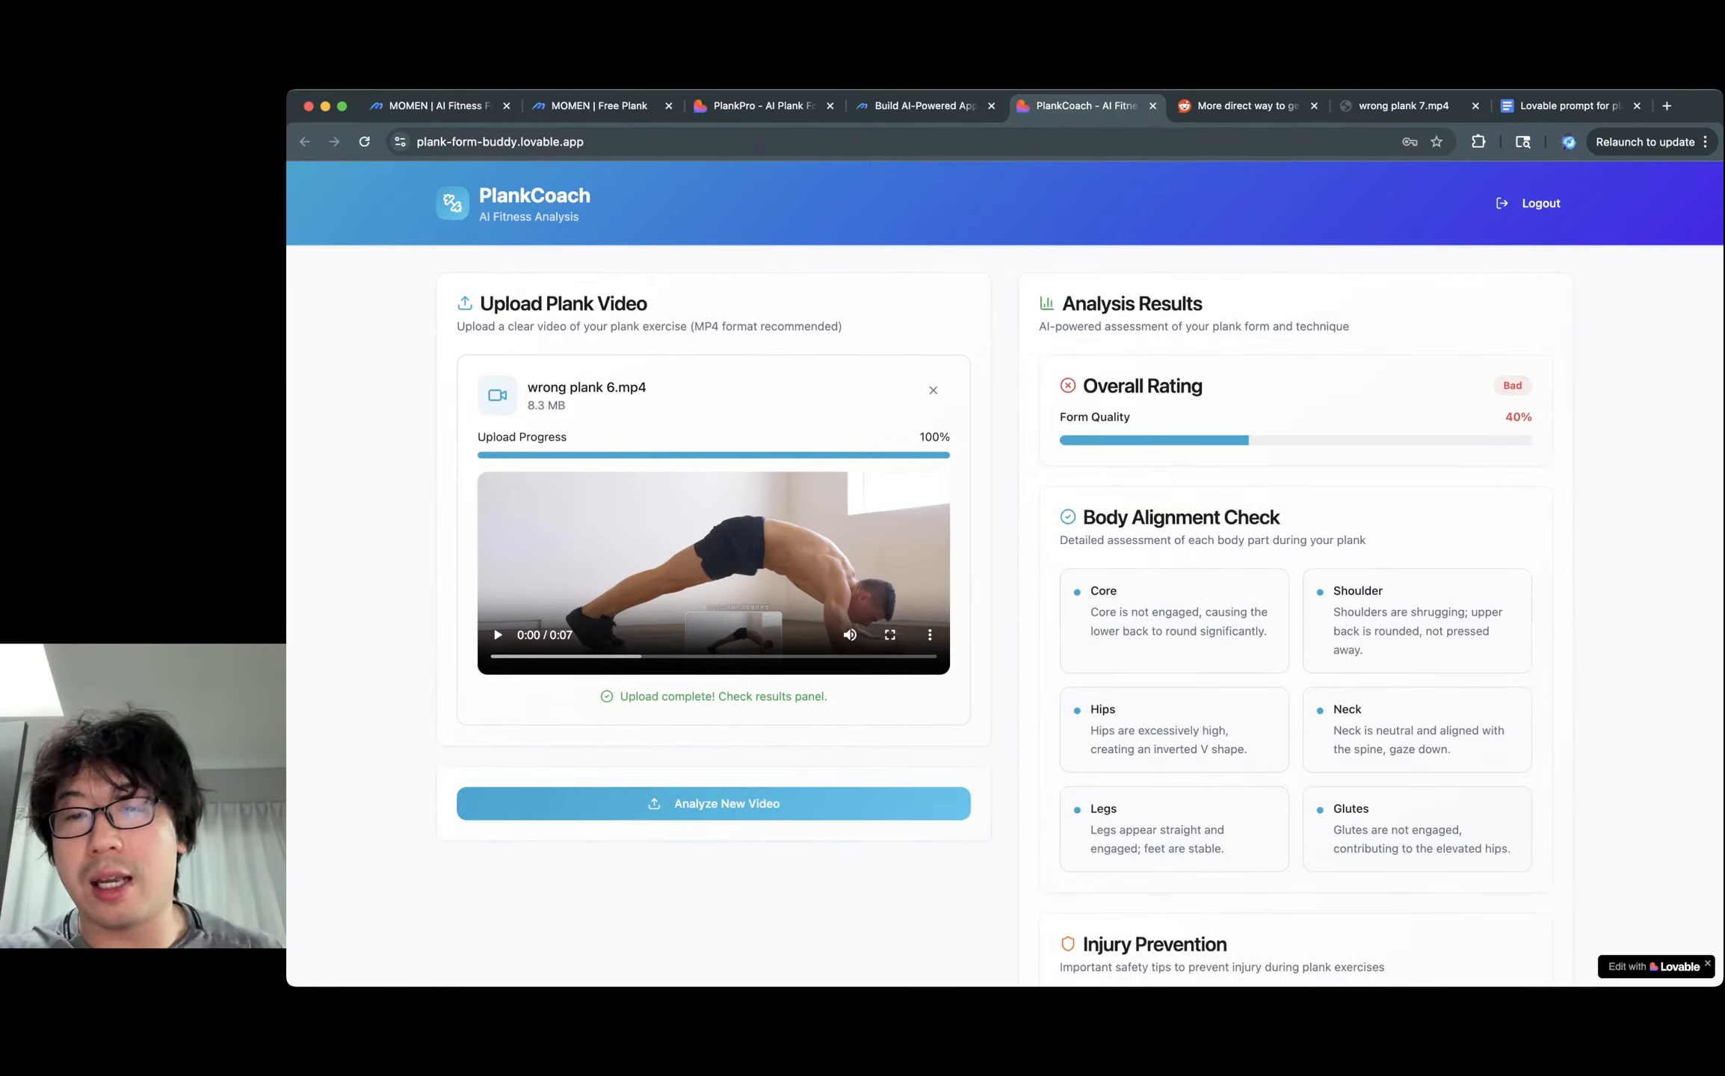
scroll(1005, 574, "down", 5)
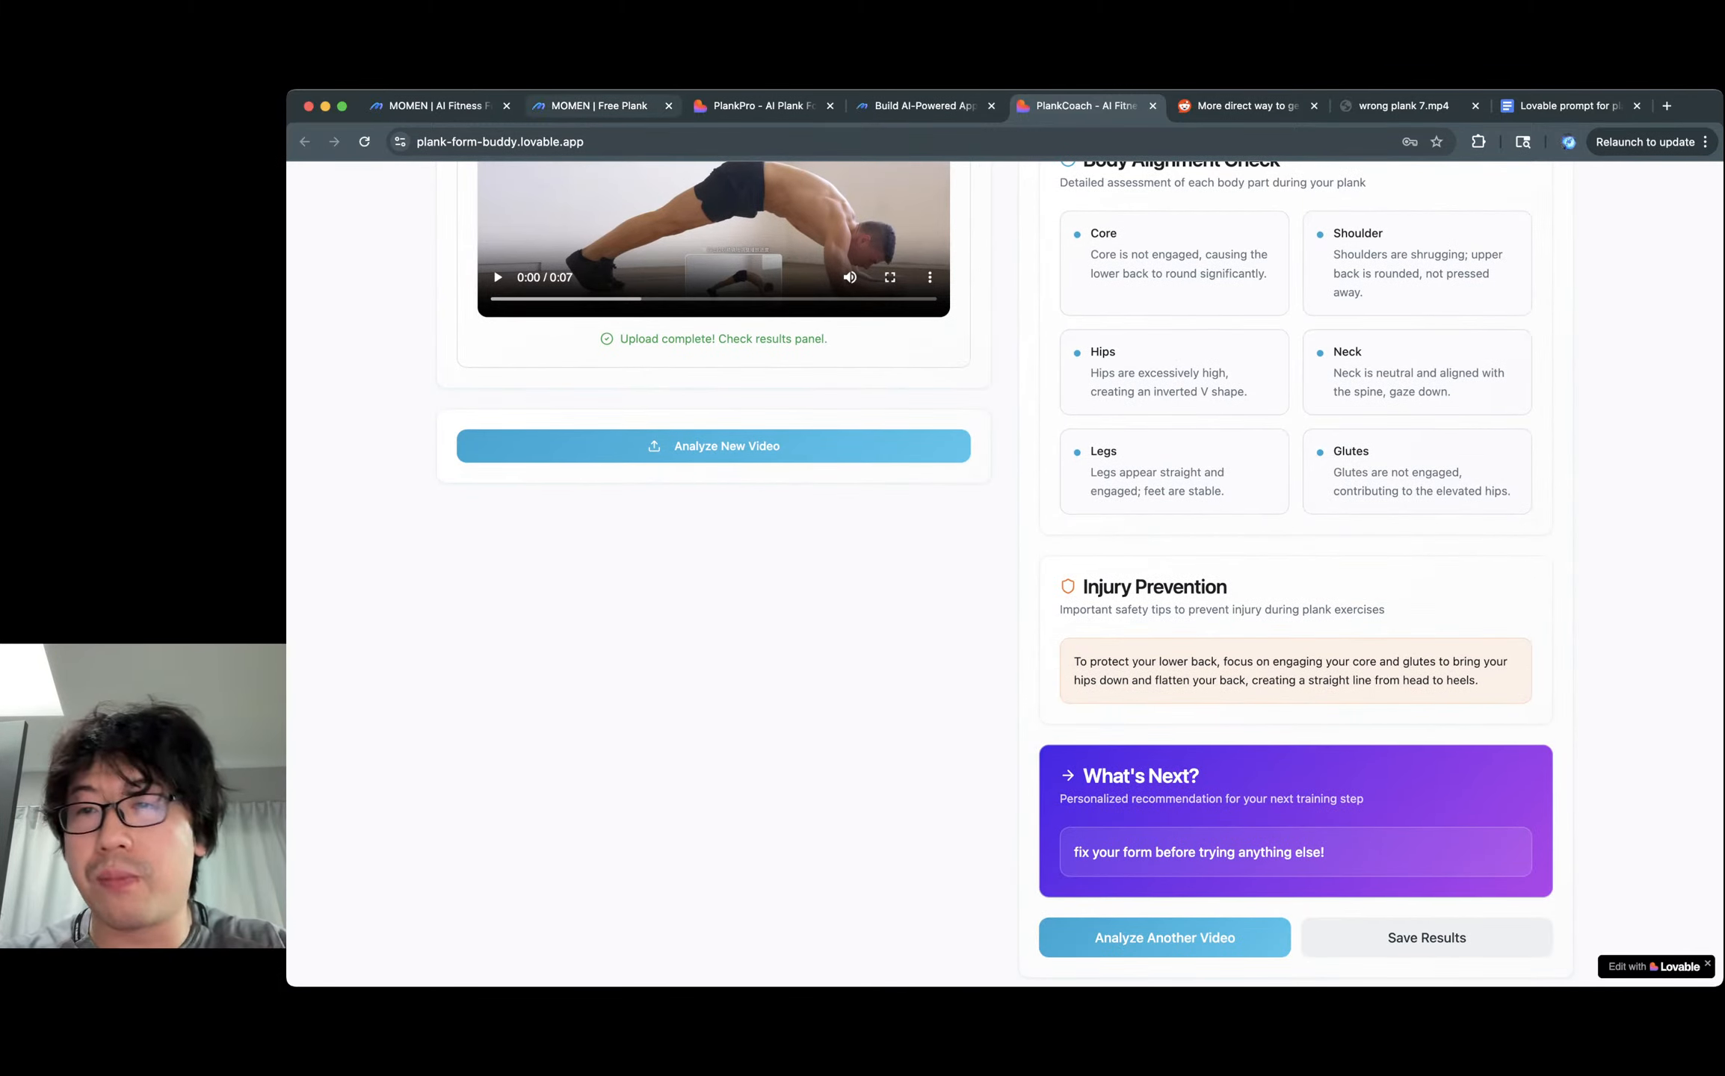
left_click(599, 105)
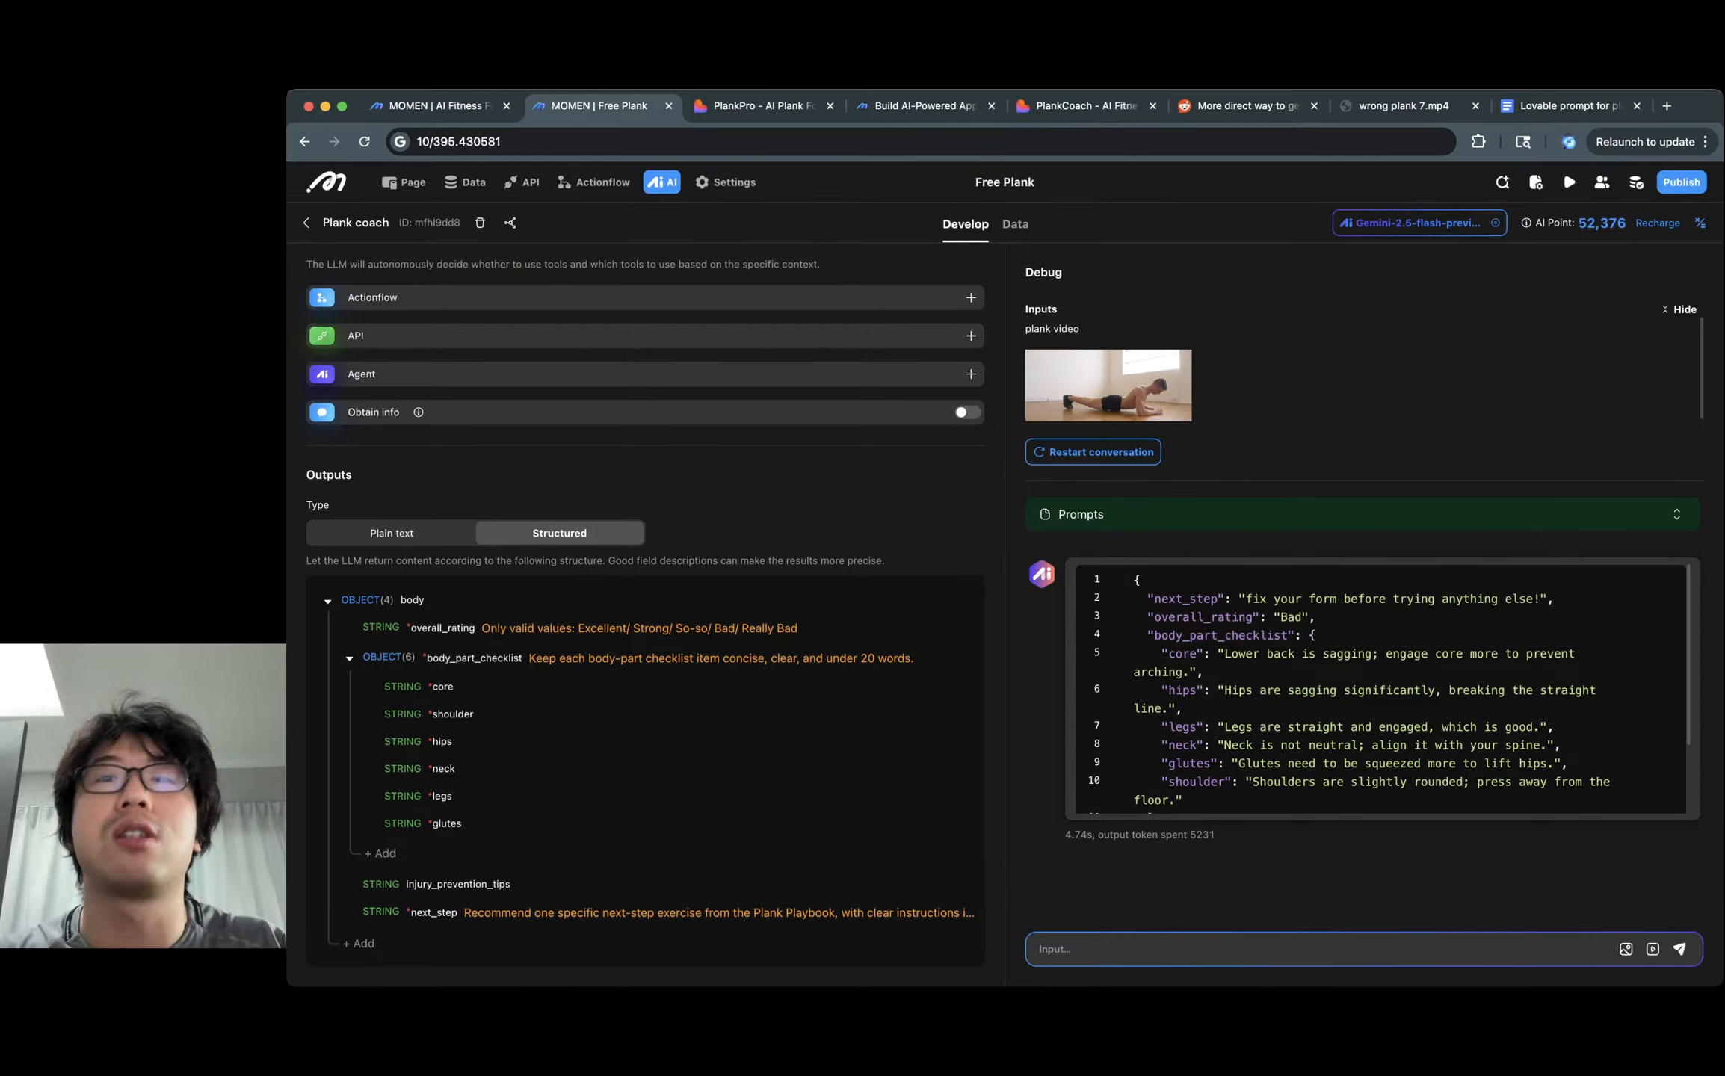
Append /7 to the 10 ÷ 395.430581 expression to get about 0.0036, then restore it.
key("super+l")
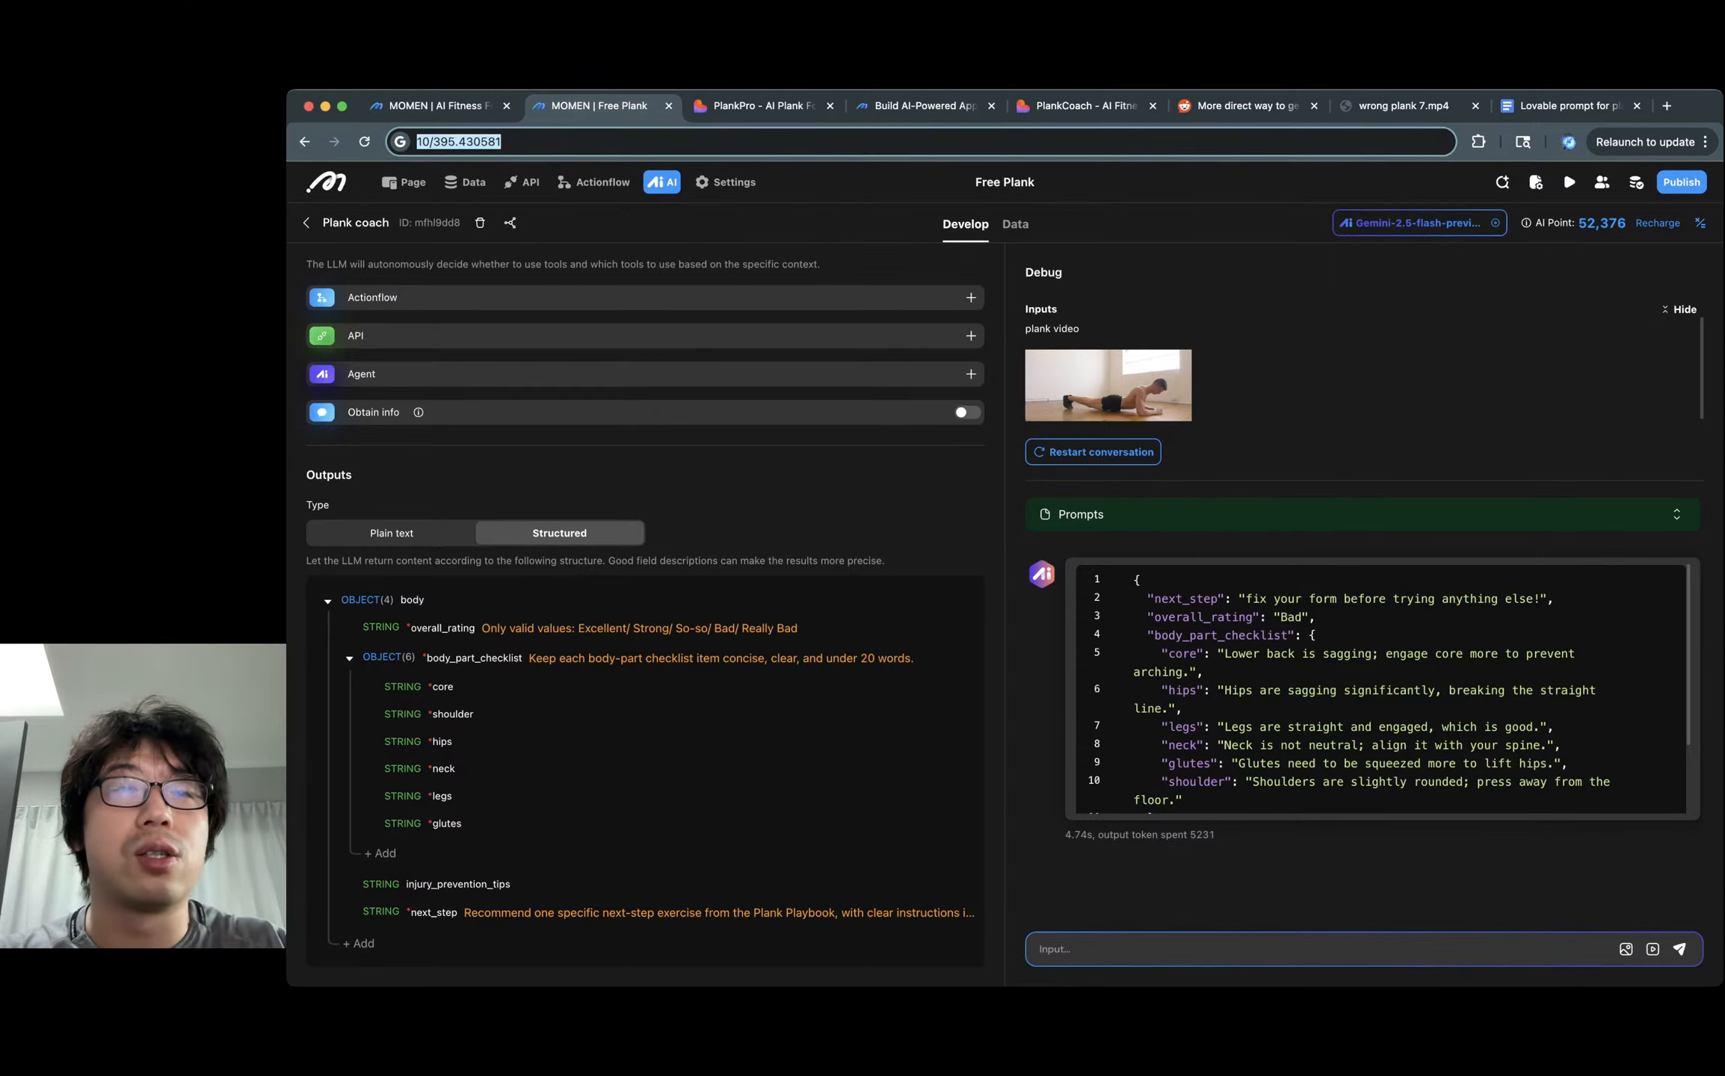
left_click(502, 142)
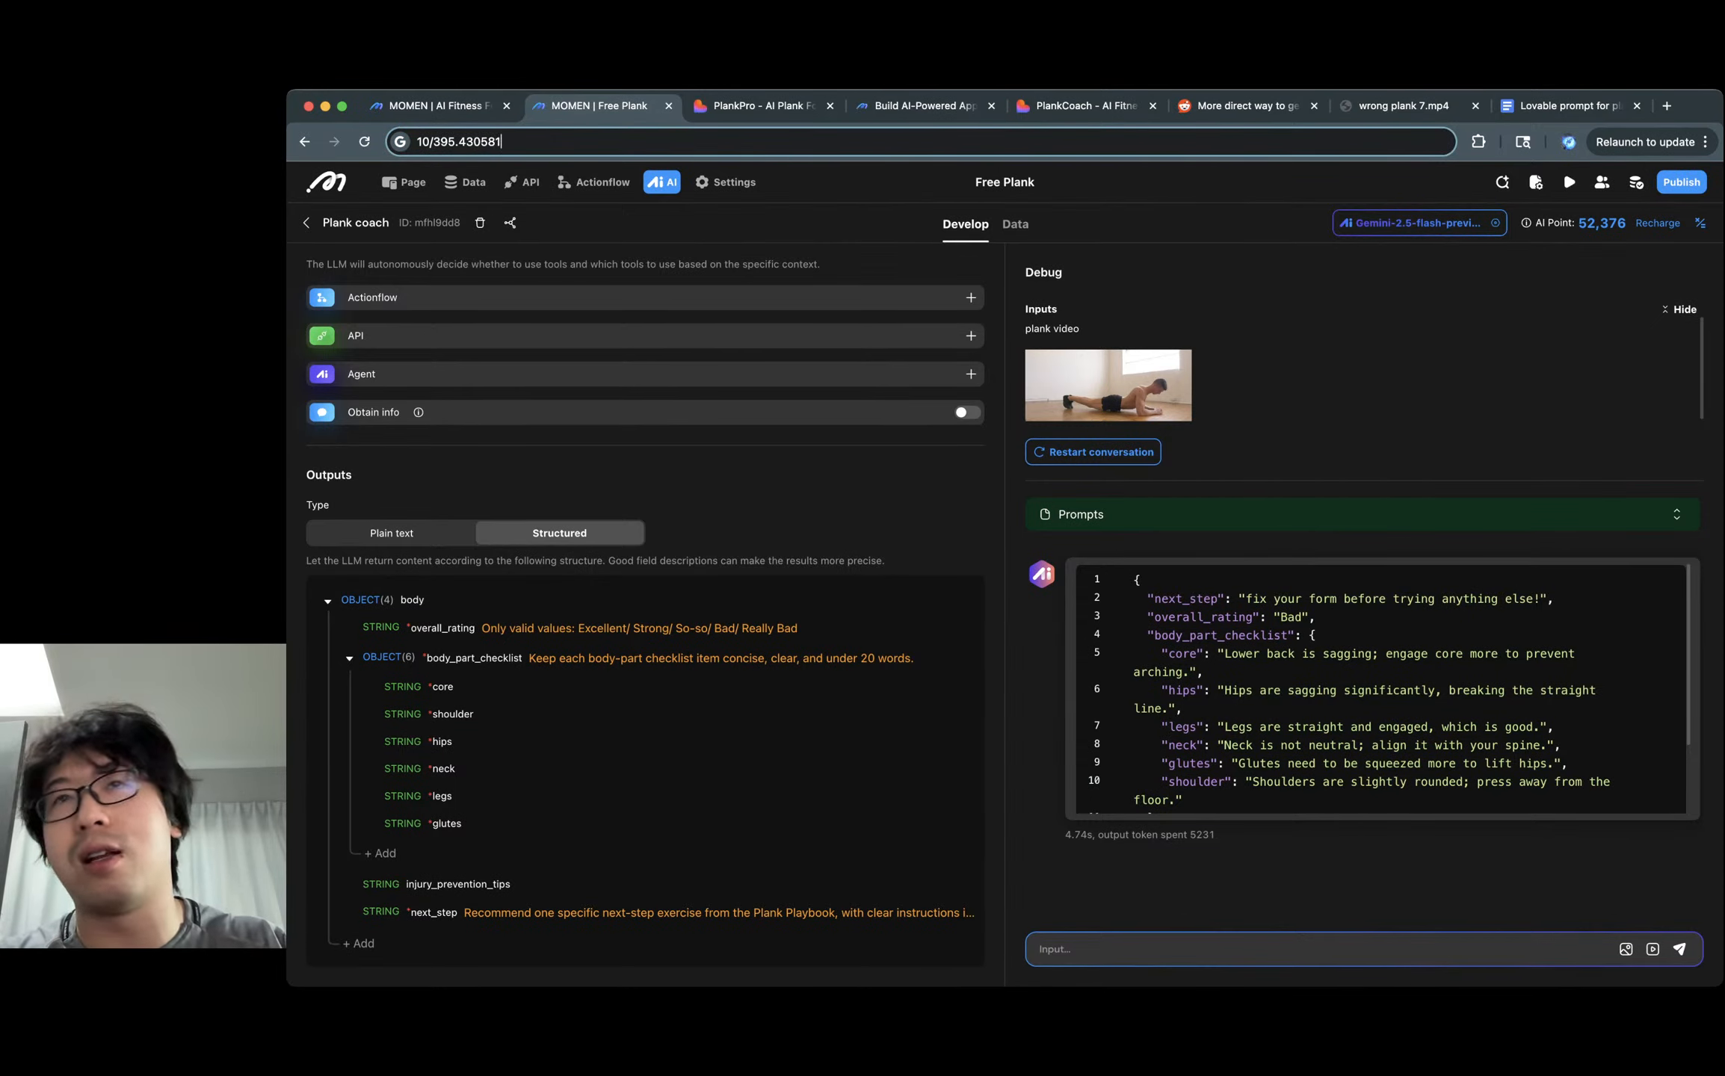
key("shift+Left")
key("shift+Left")
key("shift+Left")
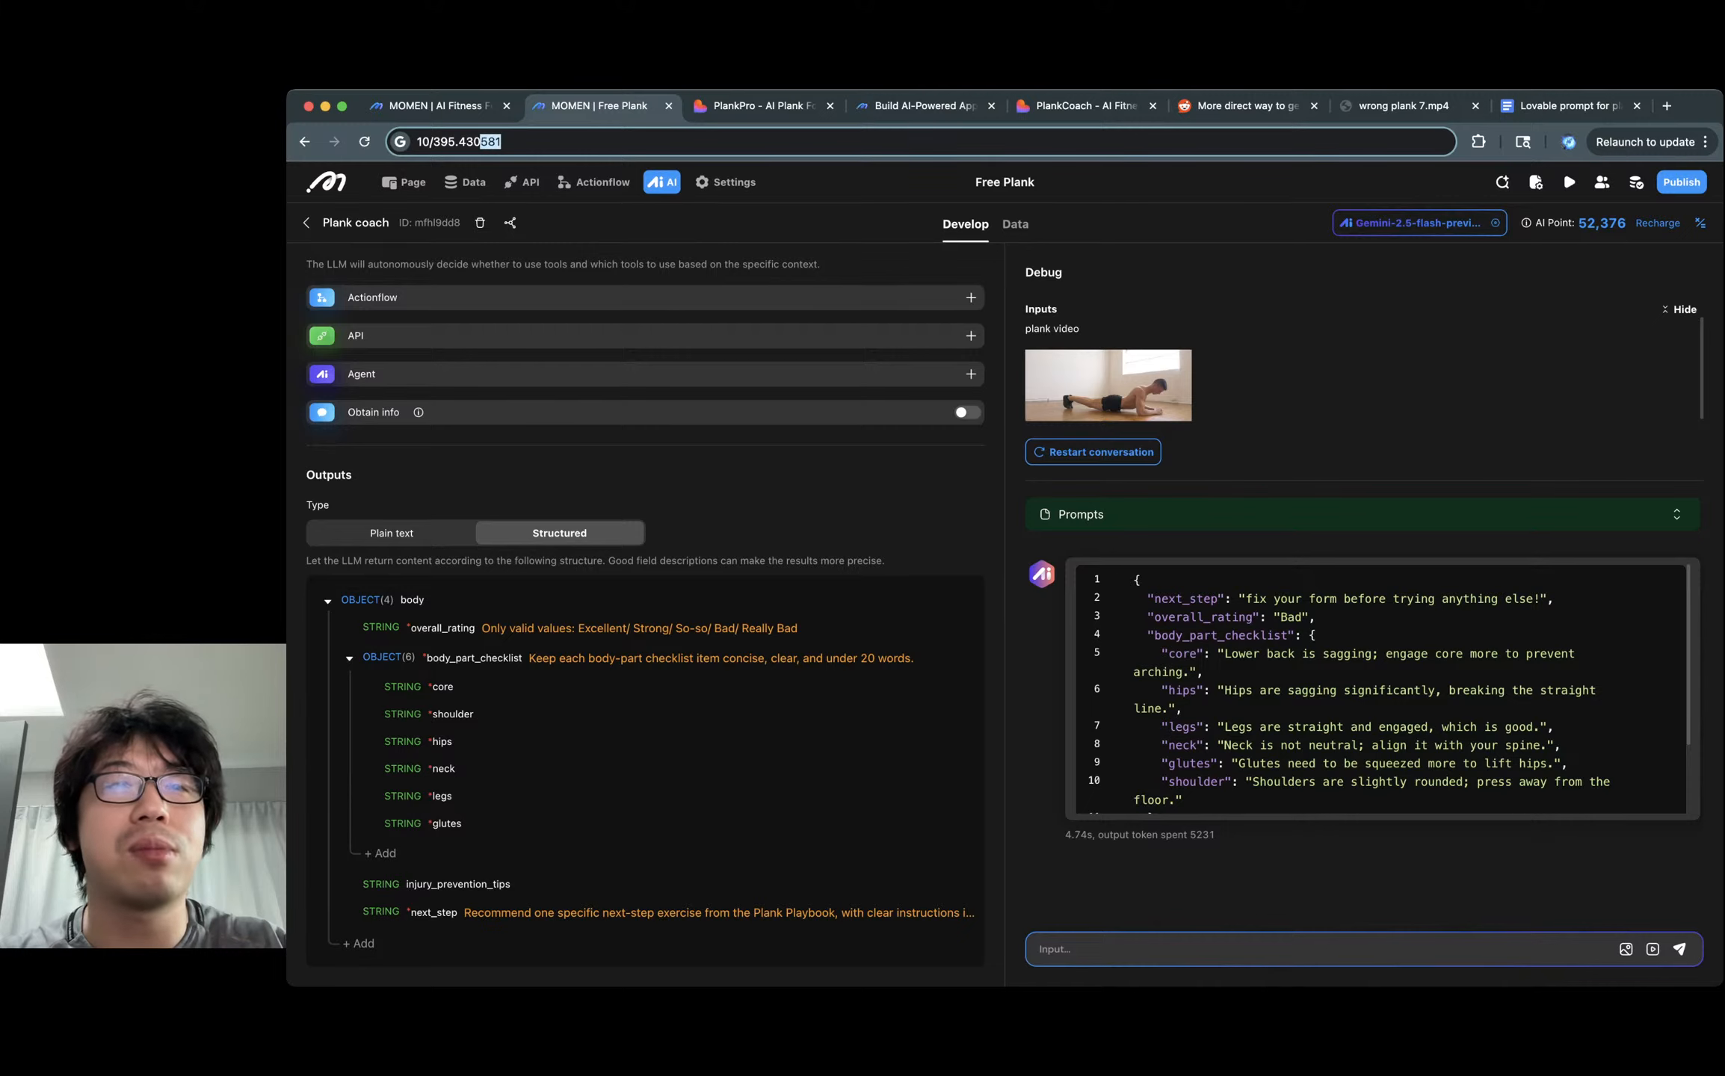
key("shift+Right")
key("shift+Right")
key("shift+Right")
type("/7")
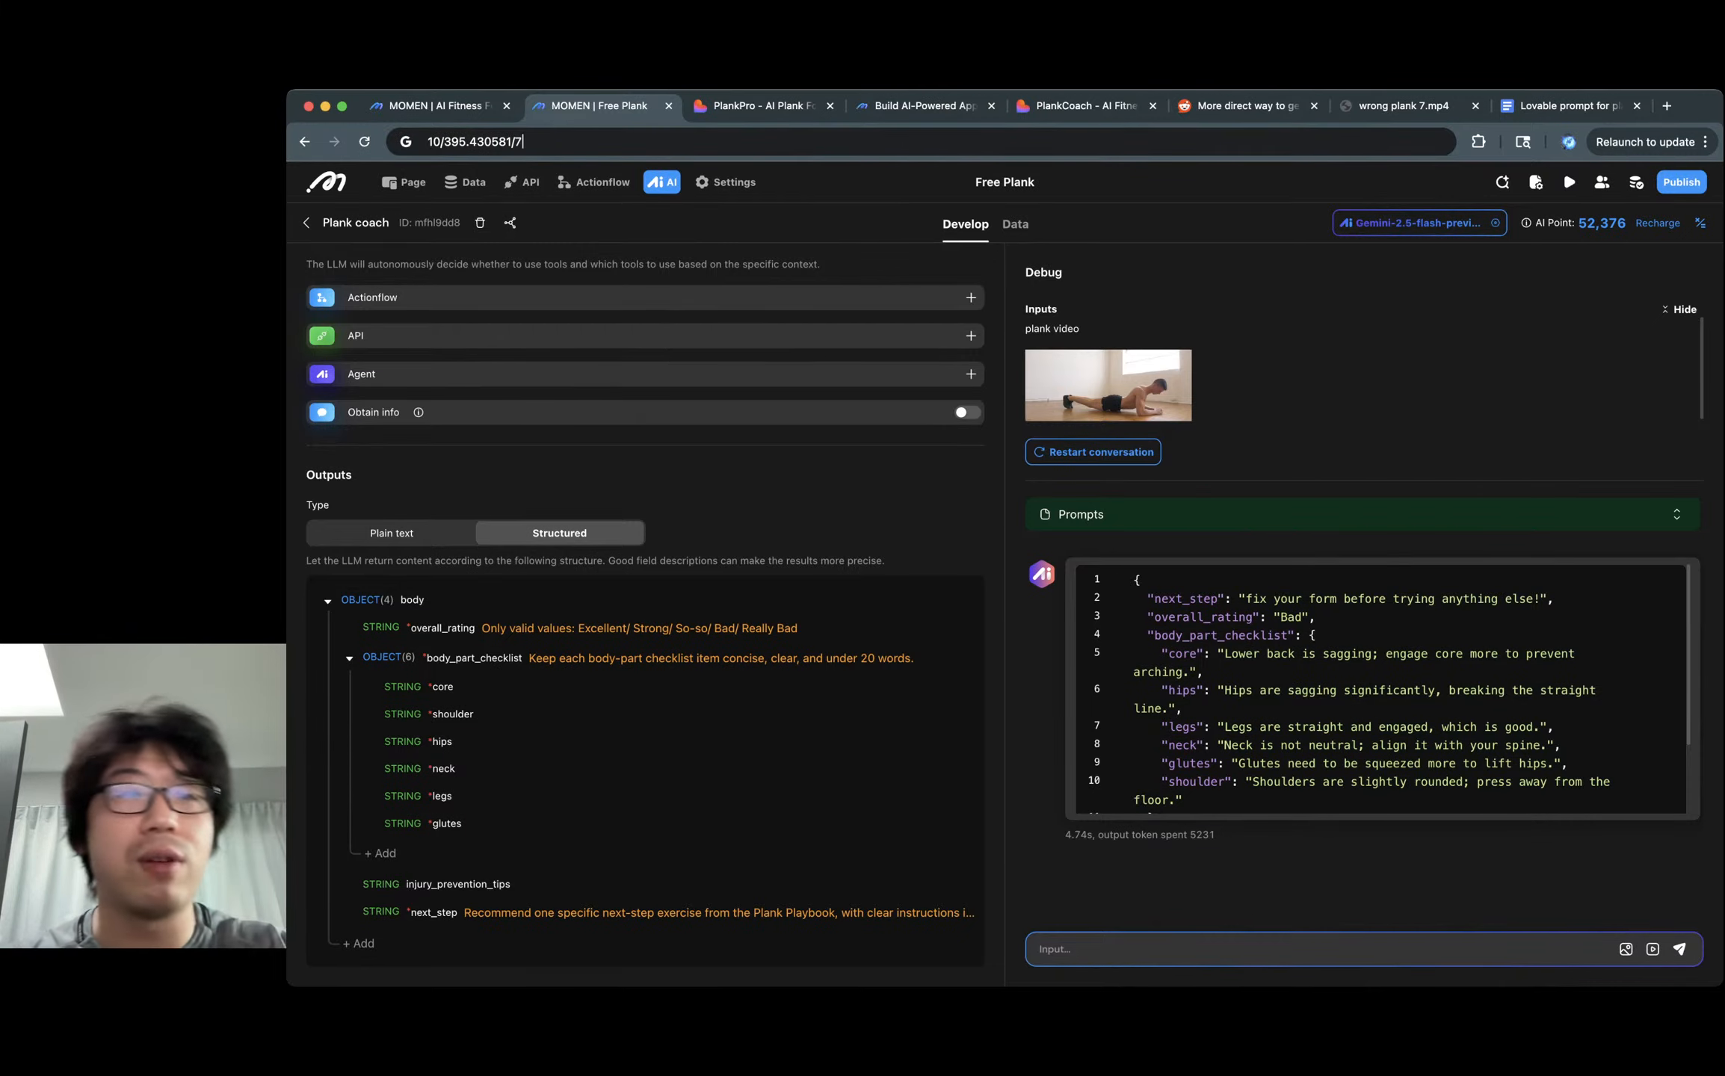
key("Down")
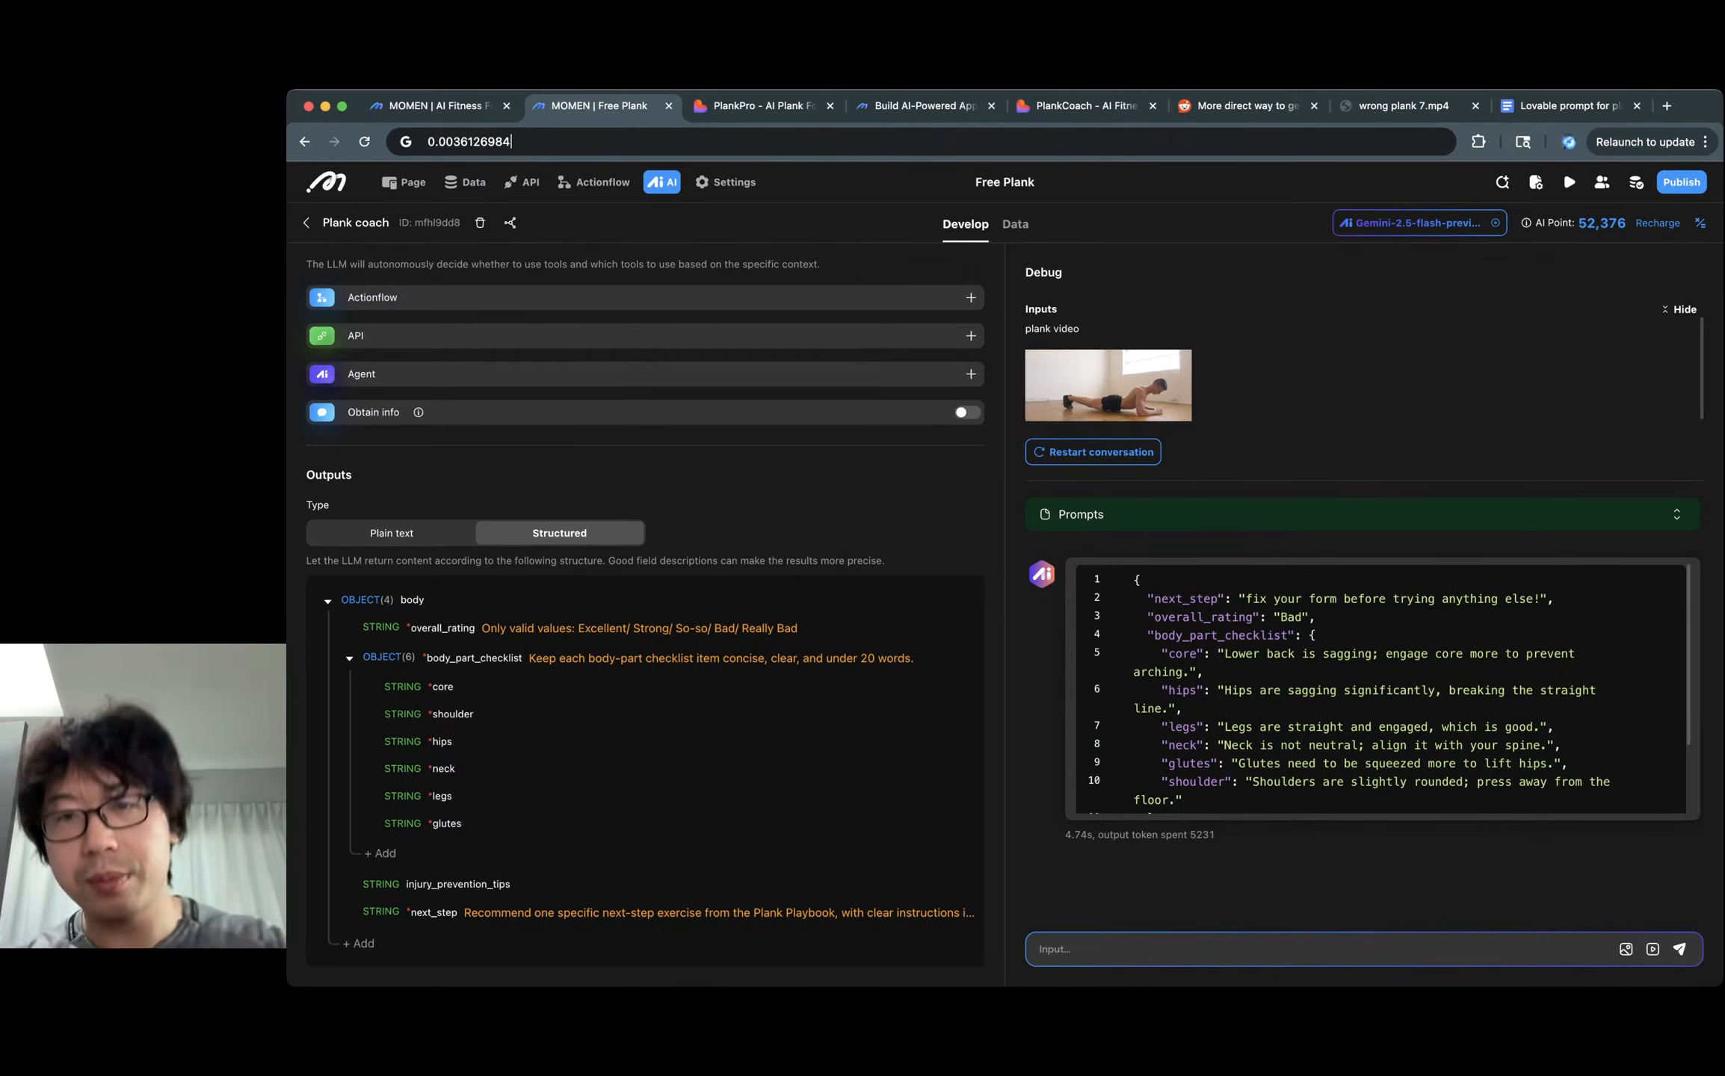
key("Up")
Glance at the plank prompt doc, scroll through the wrong plank 6.mp4 results, then open the Reddit thread.
left_click(1570, 106)
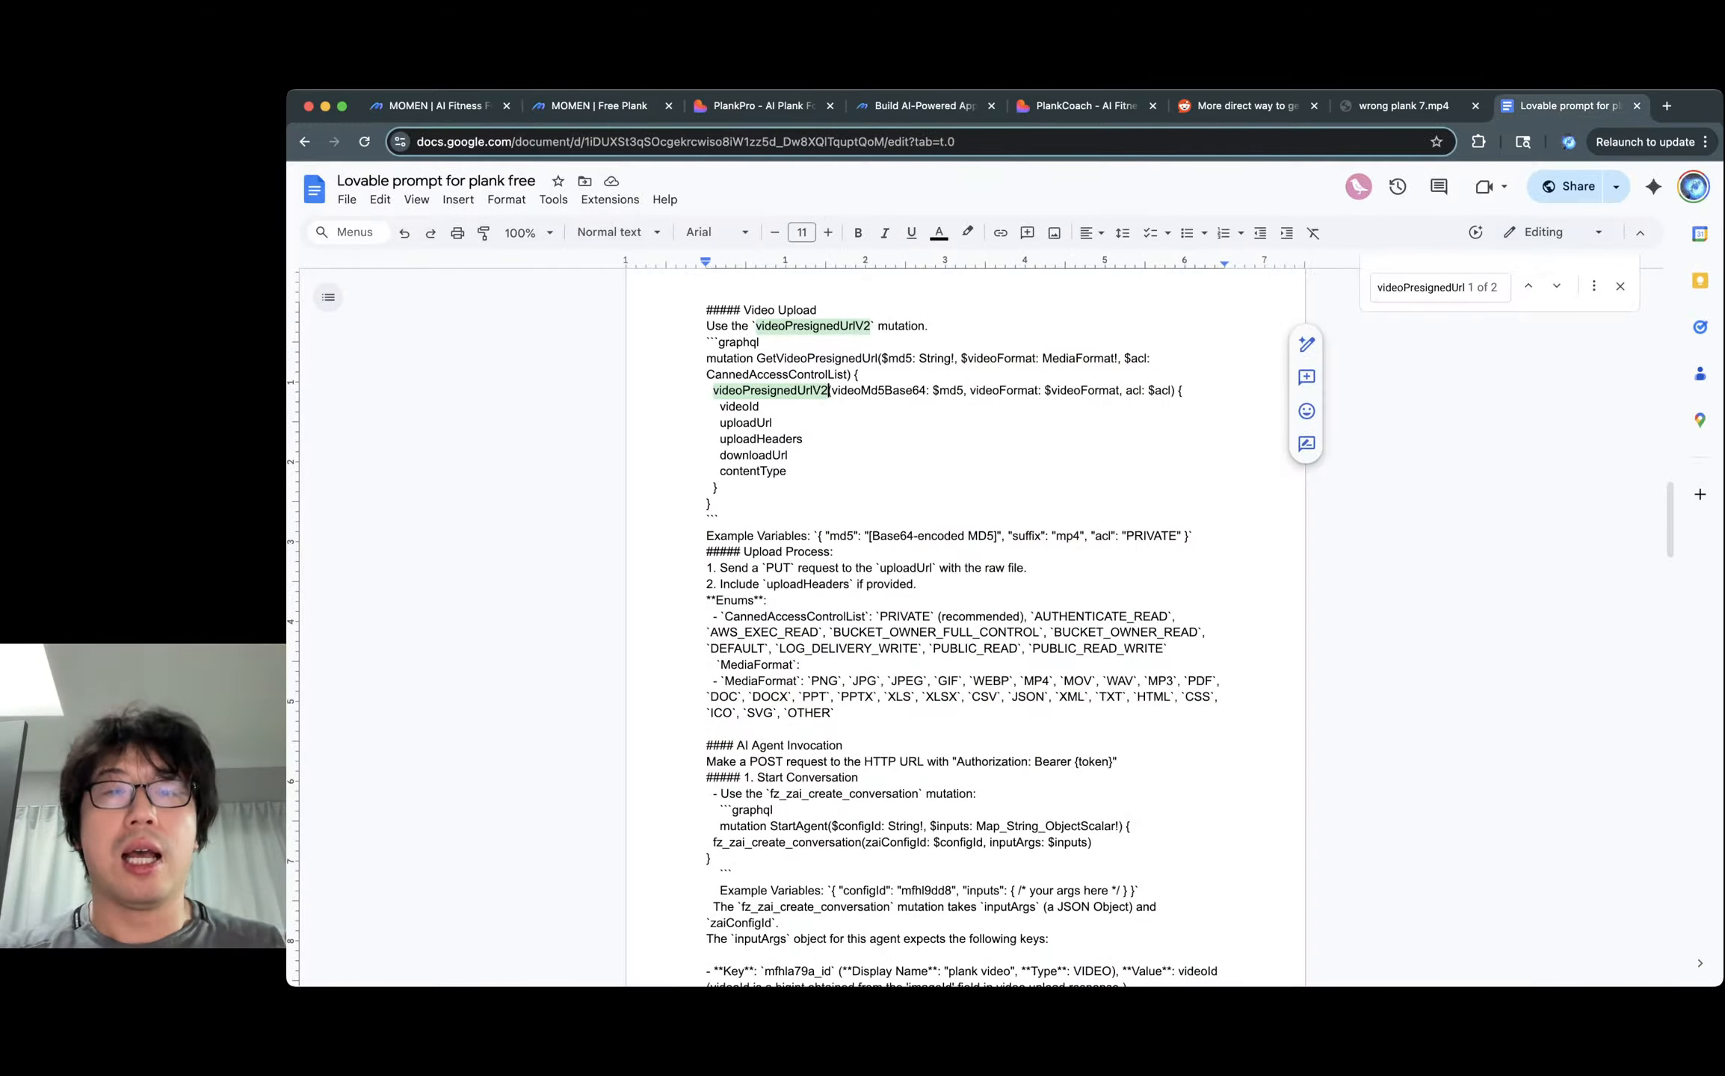
left_click(1085, 106)
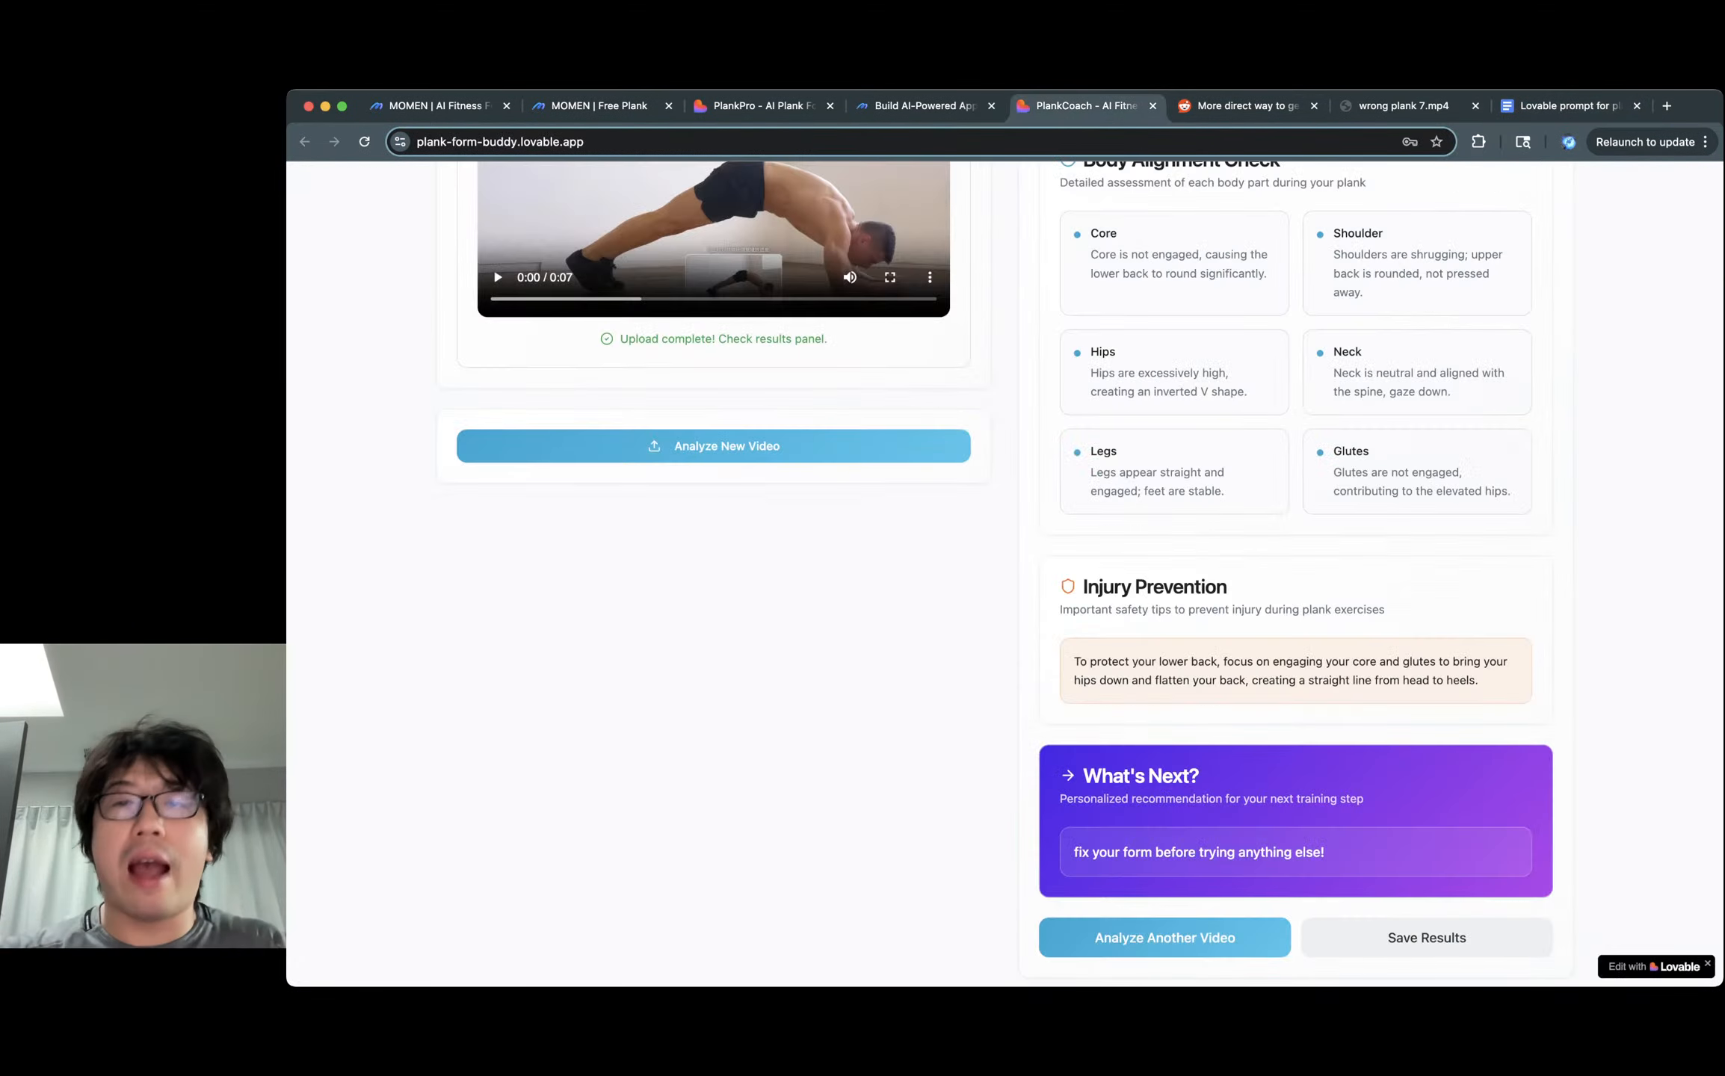
scroll(1005, 574, "up", 5)
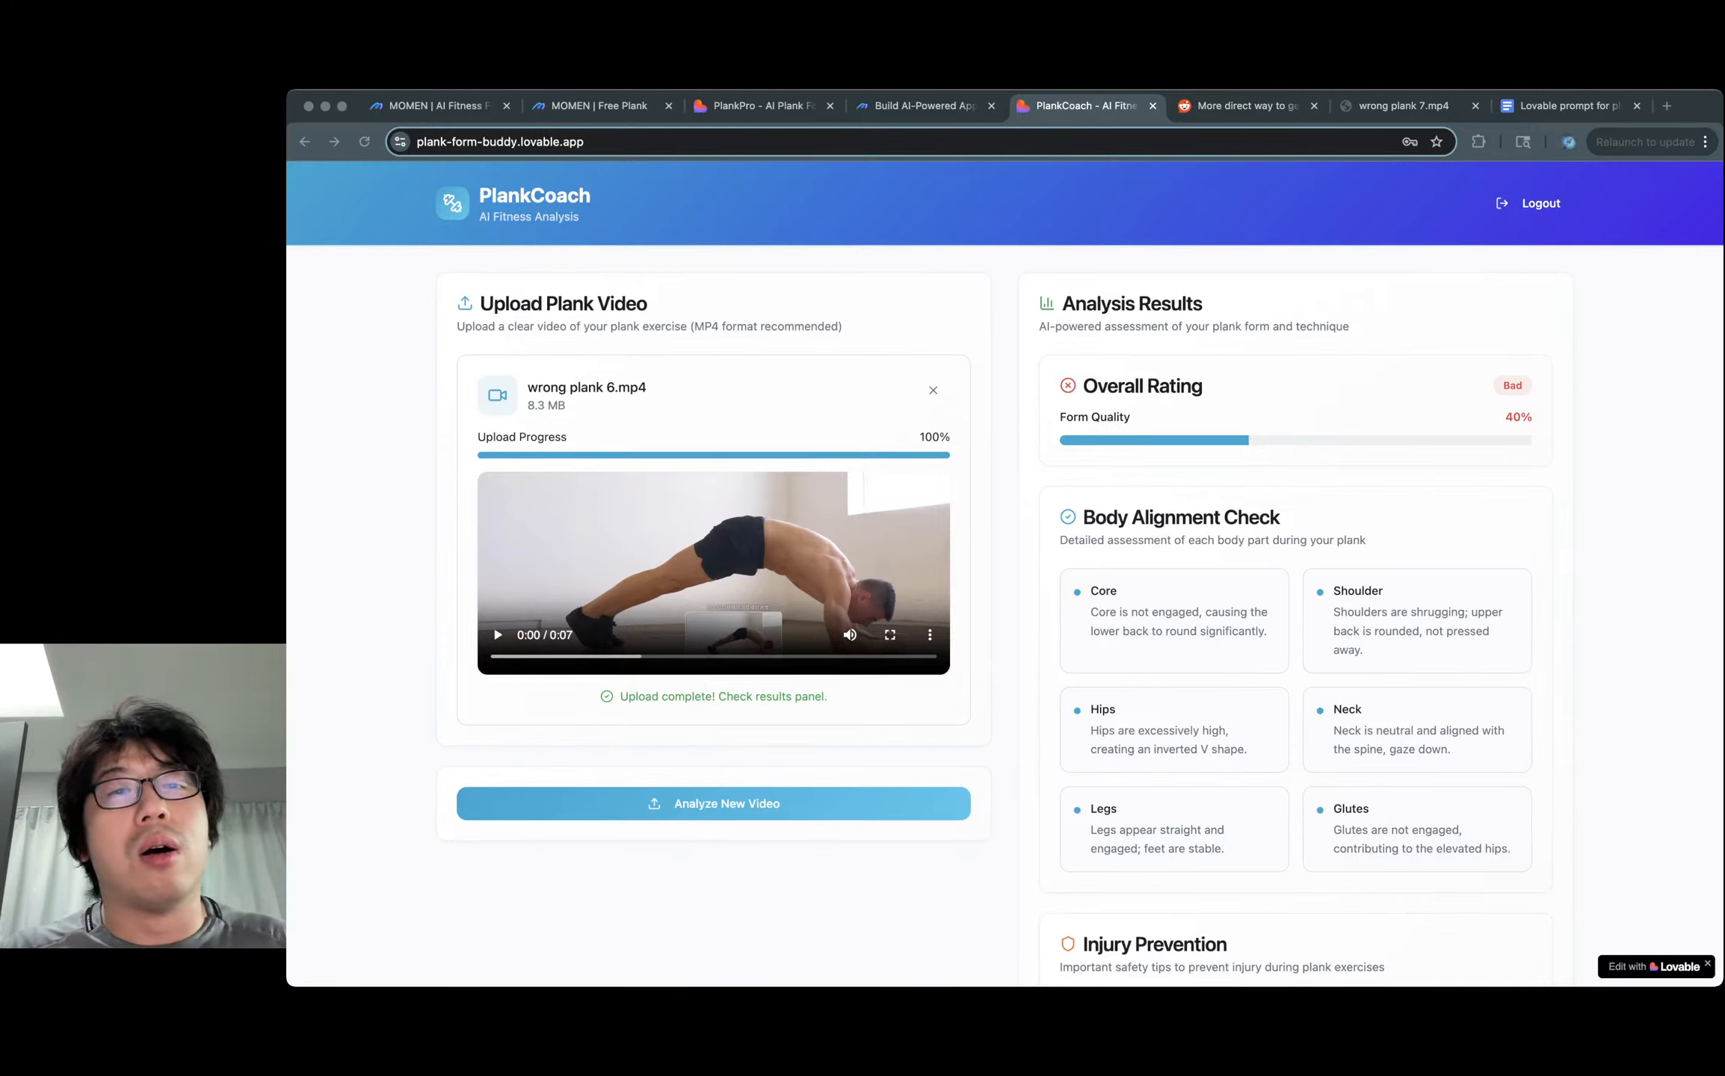
key("super+Tab")
key("ctrl+Tab")
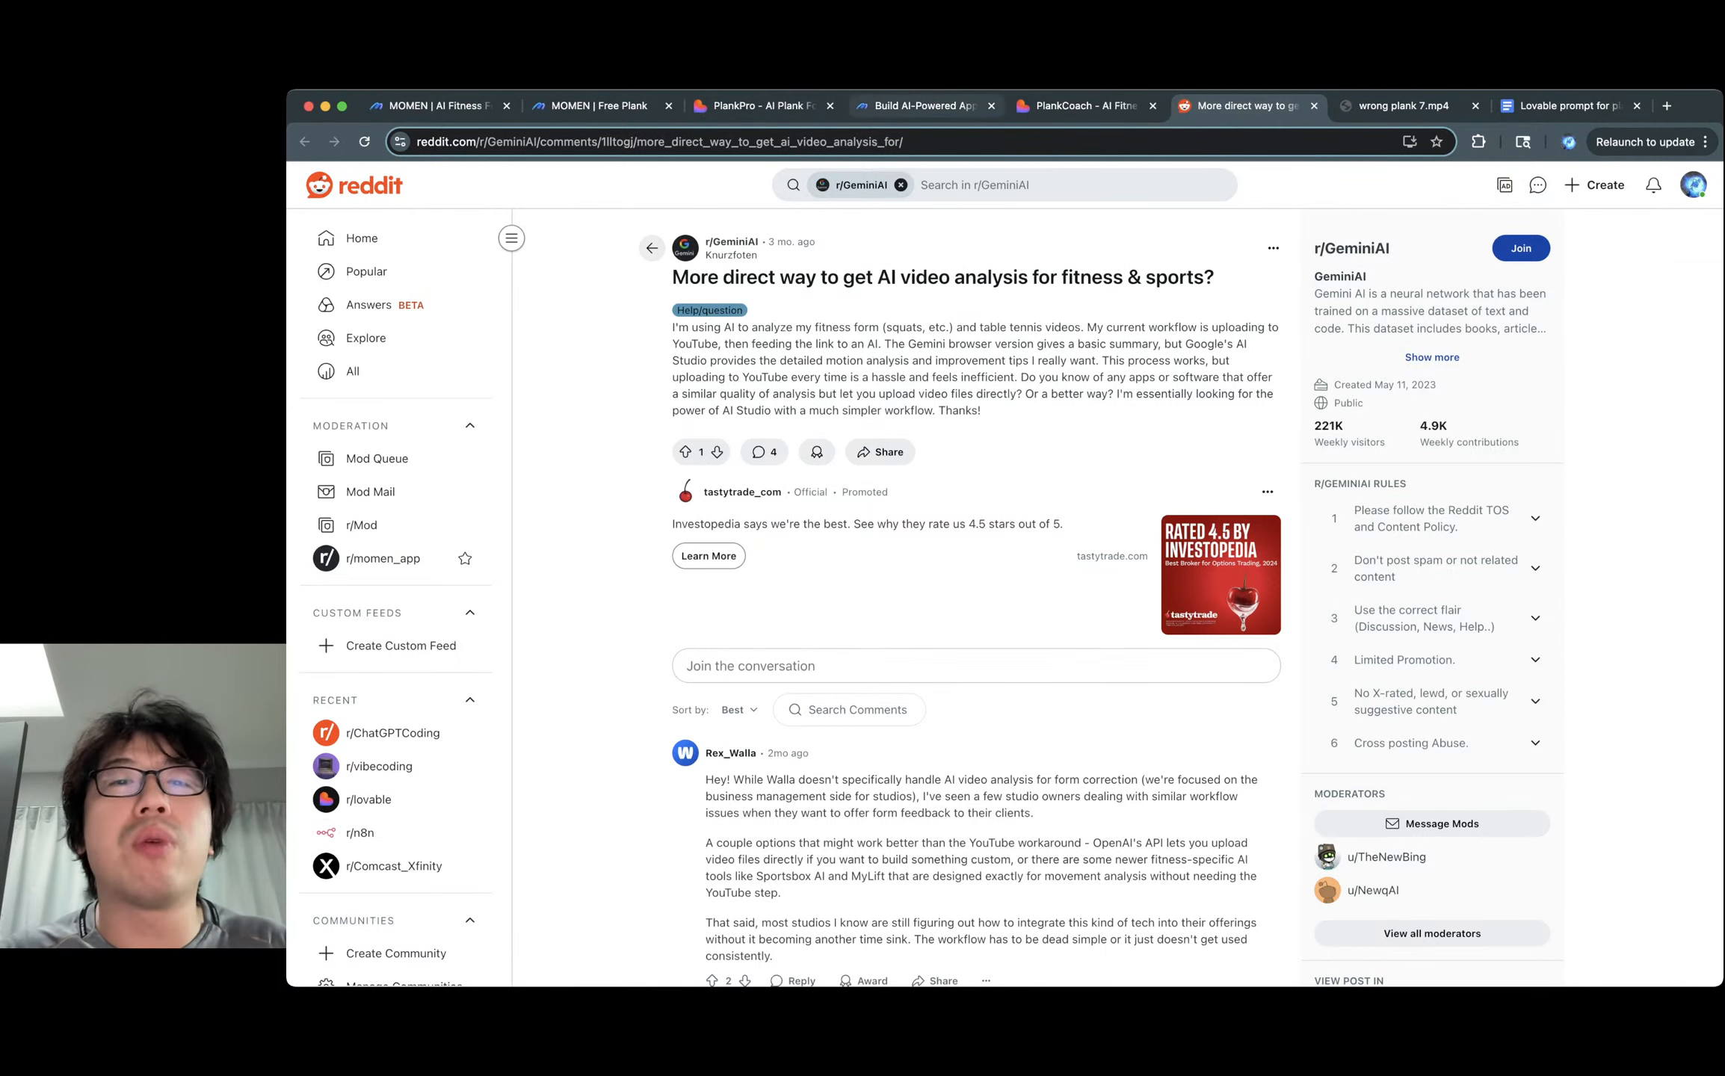
Switch to the momen.app Generated Prompts page describing the WebSocket results subscription.
left_click(916, 106)
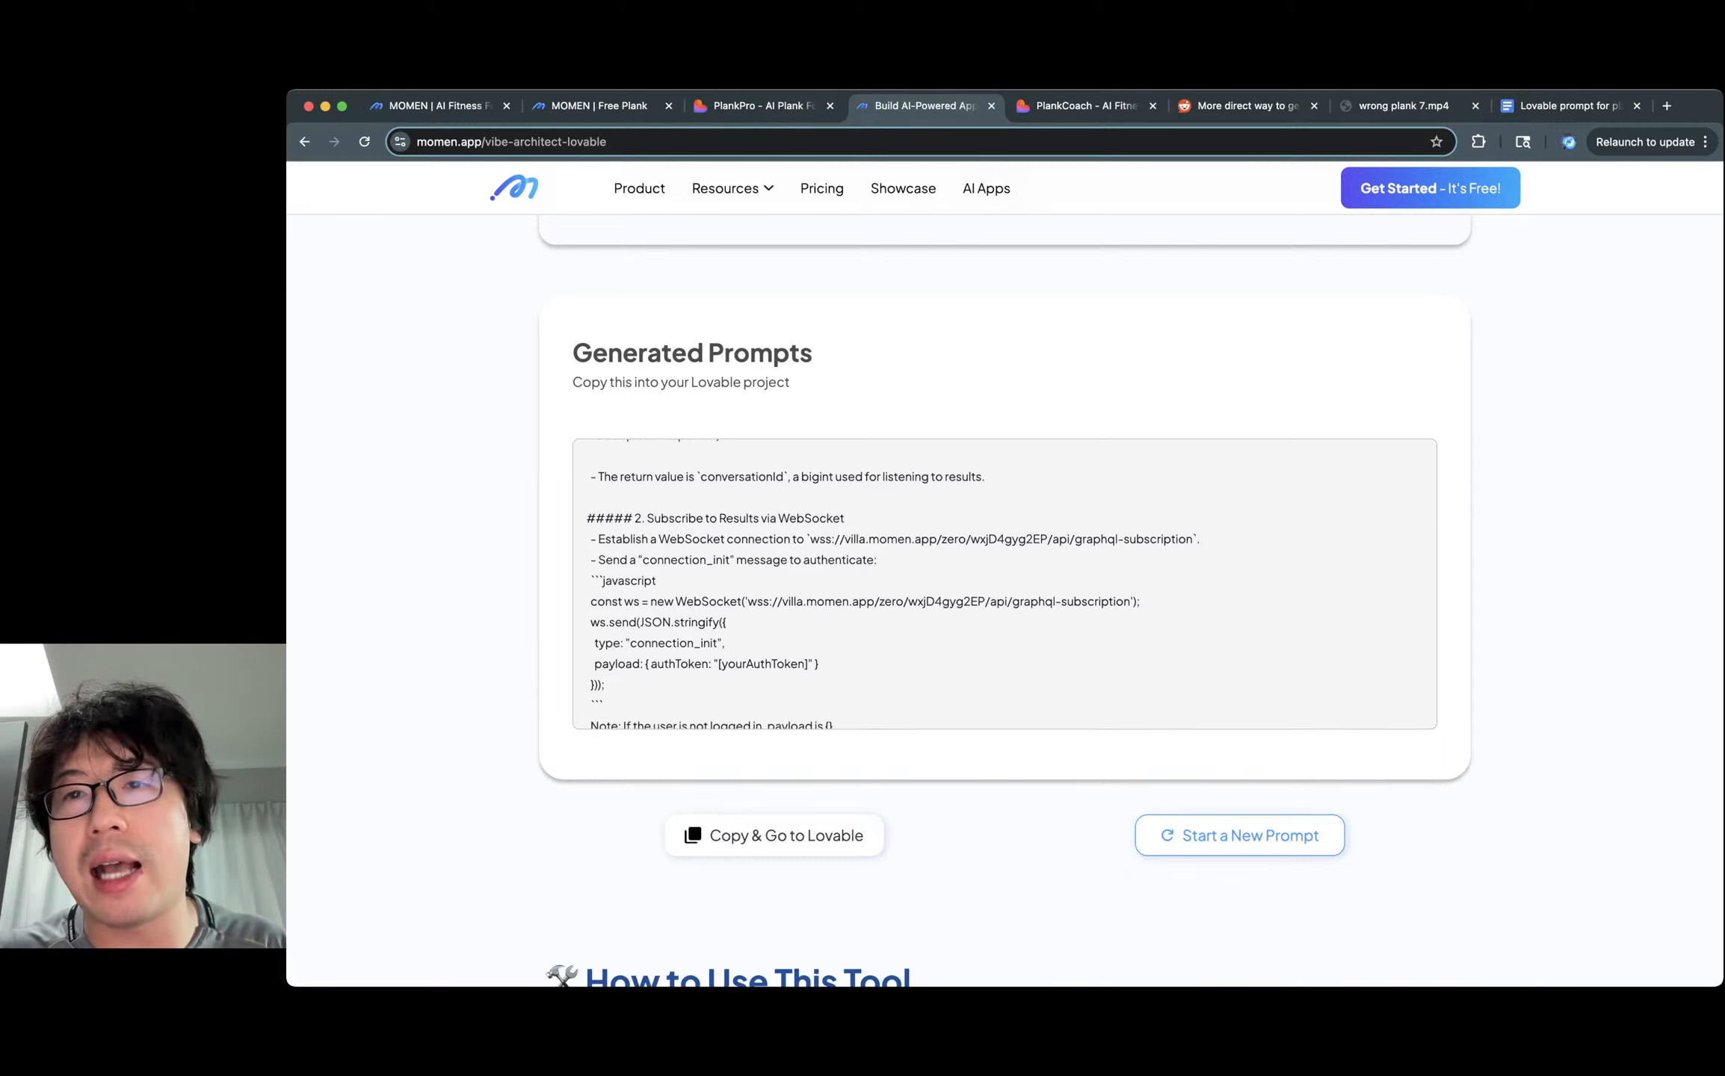
Review the Plank coach agent's inputs, prompt and outputs, then reopen the wrong plank 6.mp4 results.
left_click(590, 105)
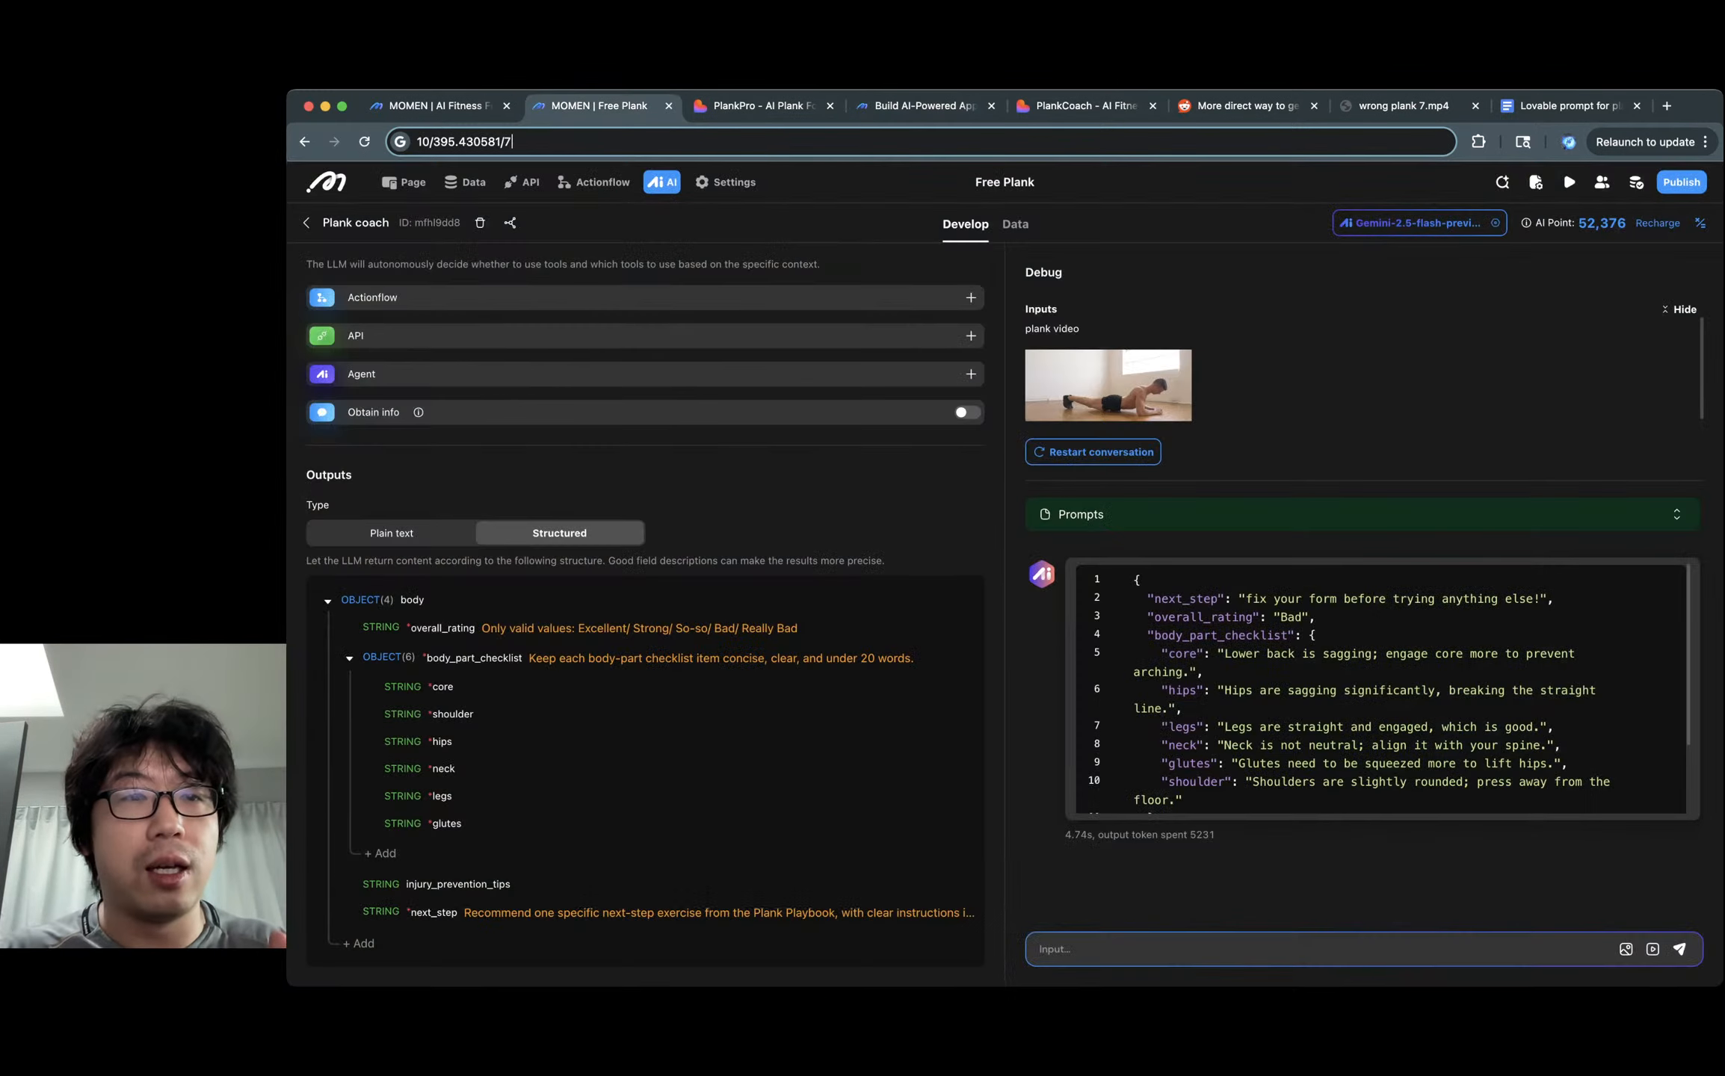
scroll(645, 597, "up", 15)
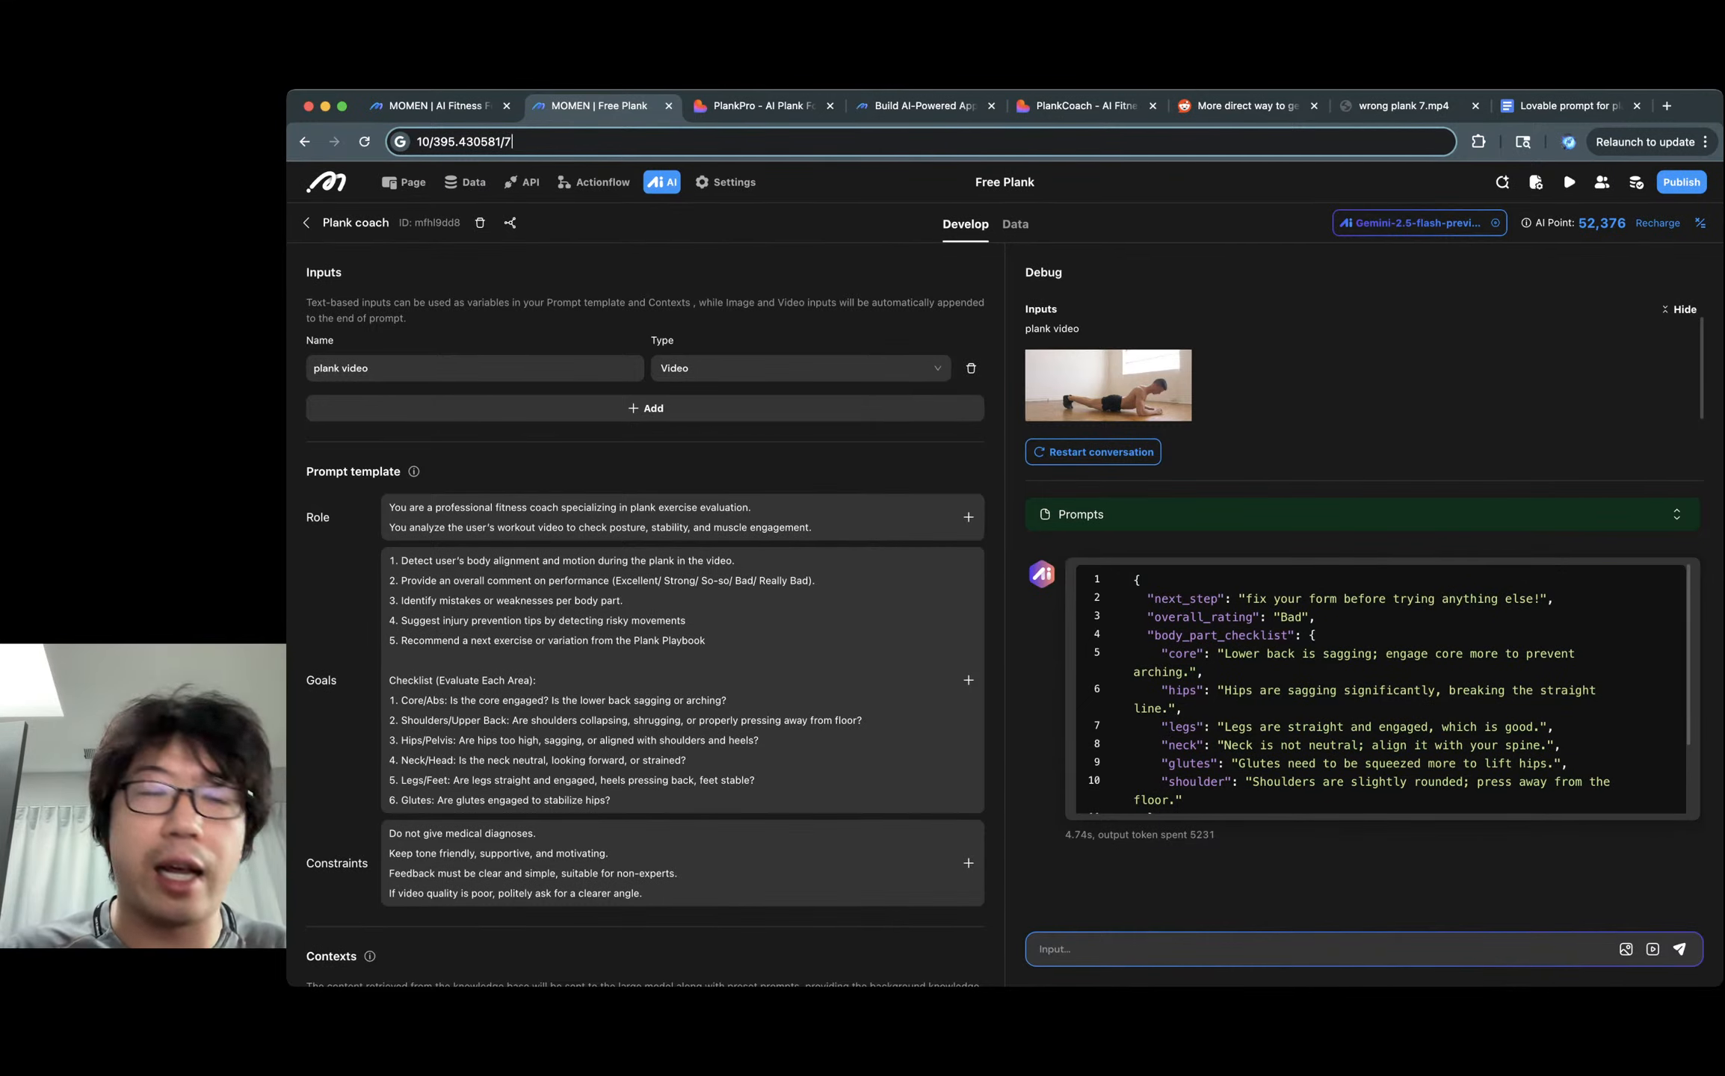
scroll(645, 620, "down", 3)
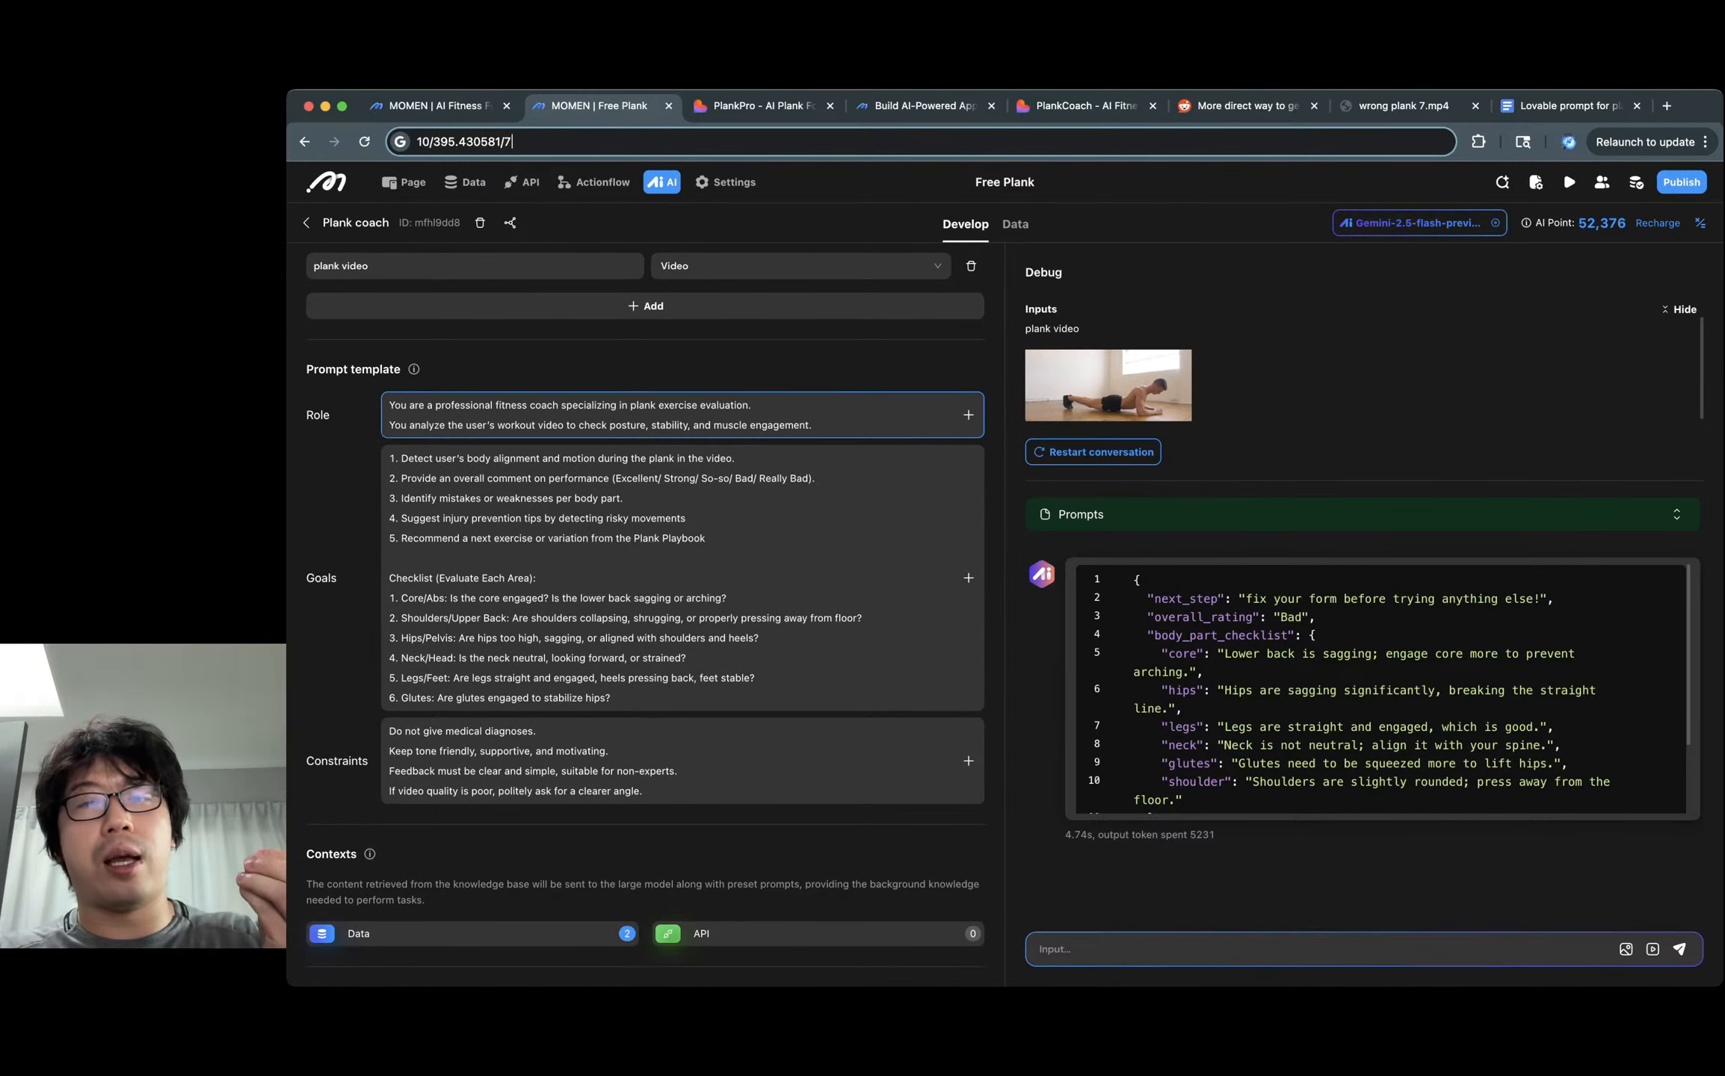
scroll(645, 621, "down", 10)
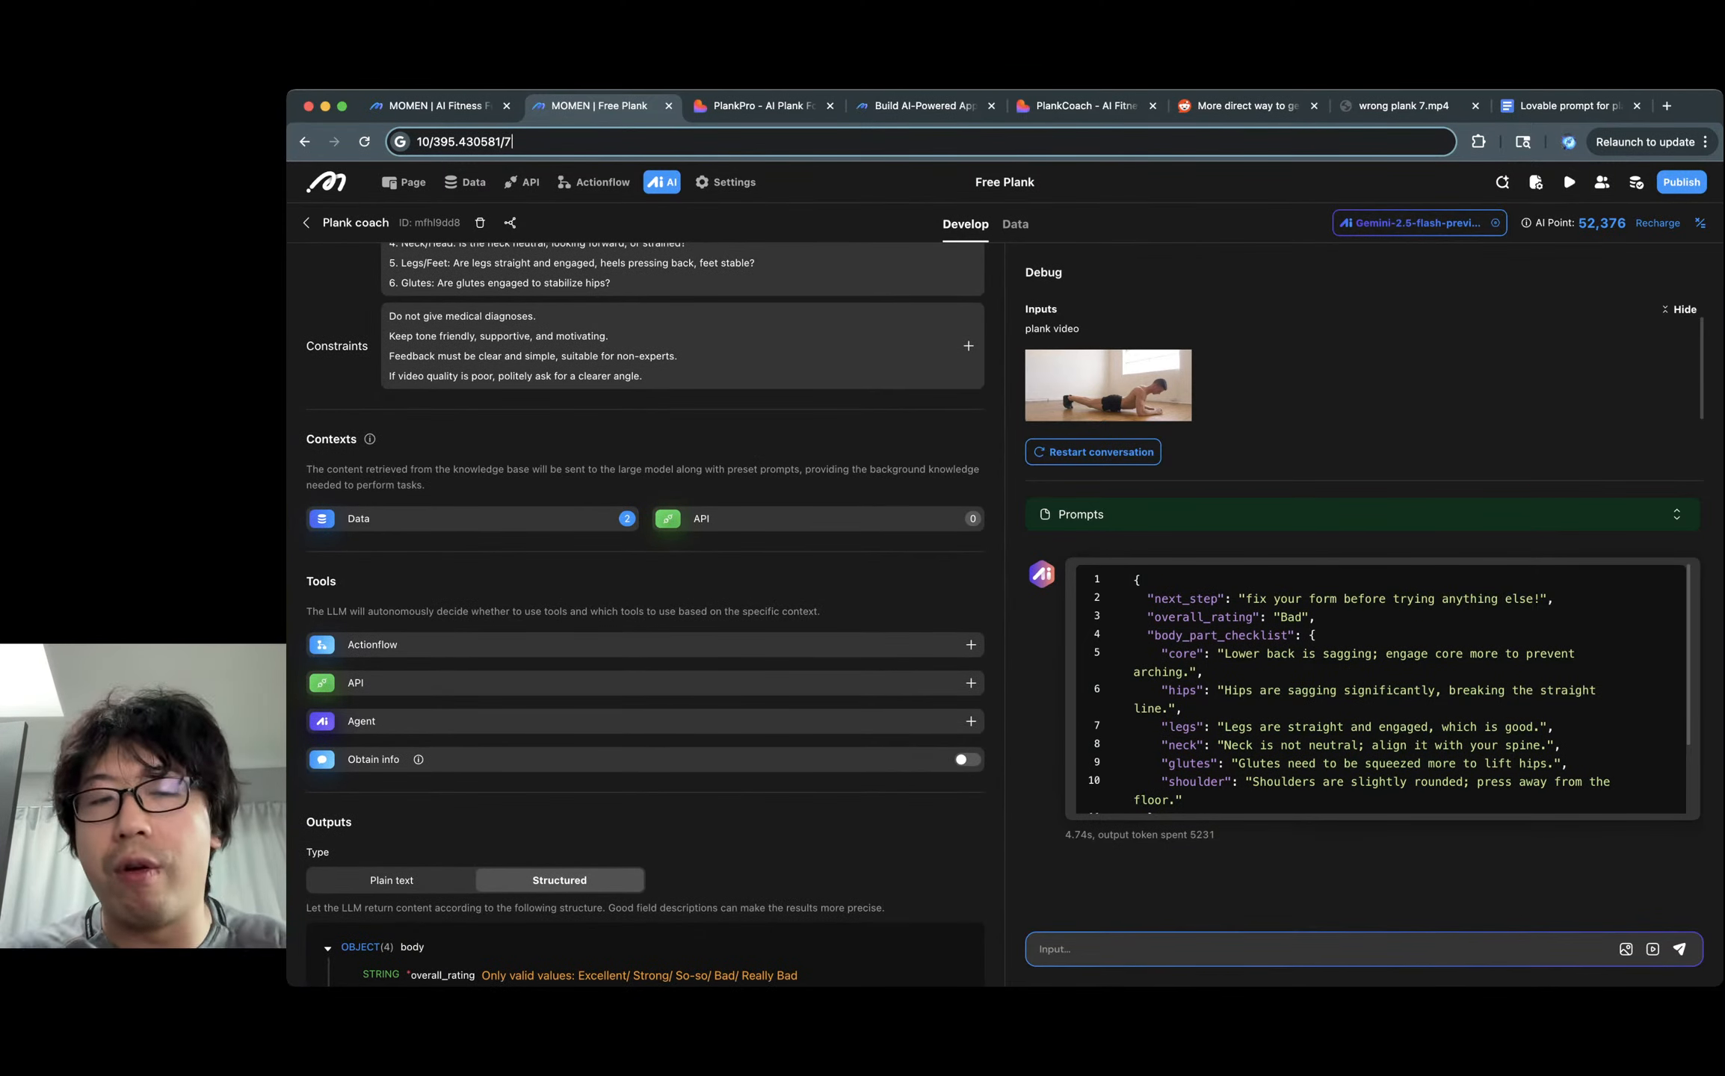
scroll(645, 620, "down", 8)
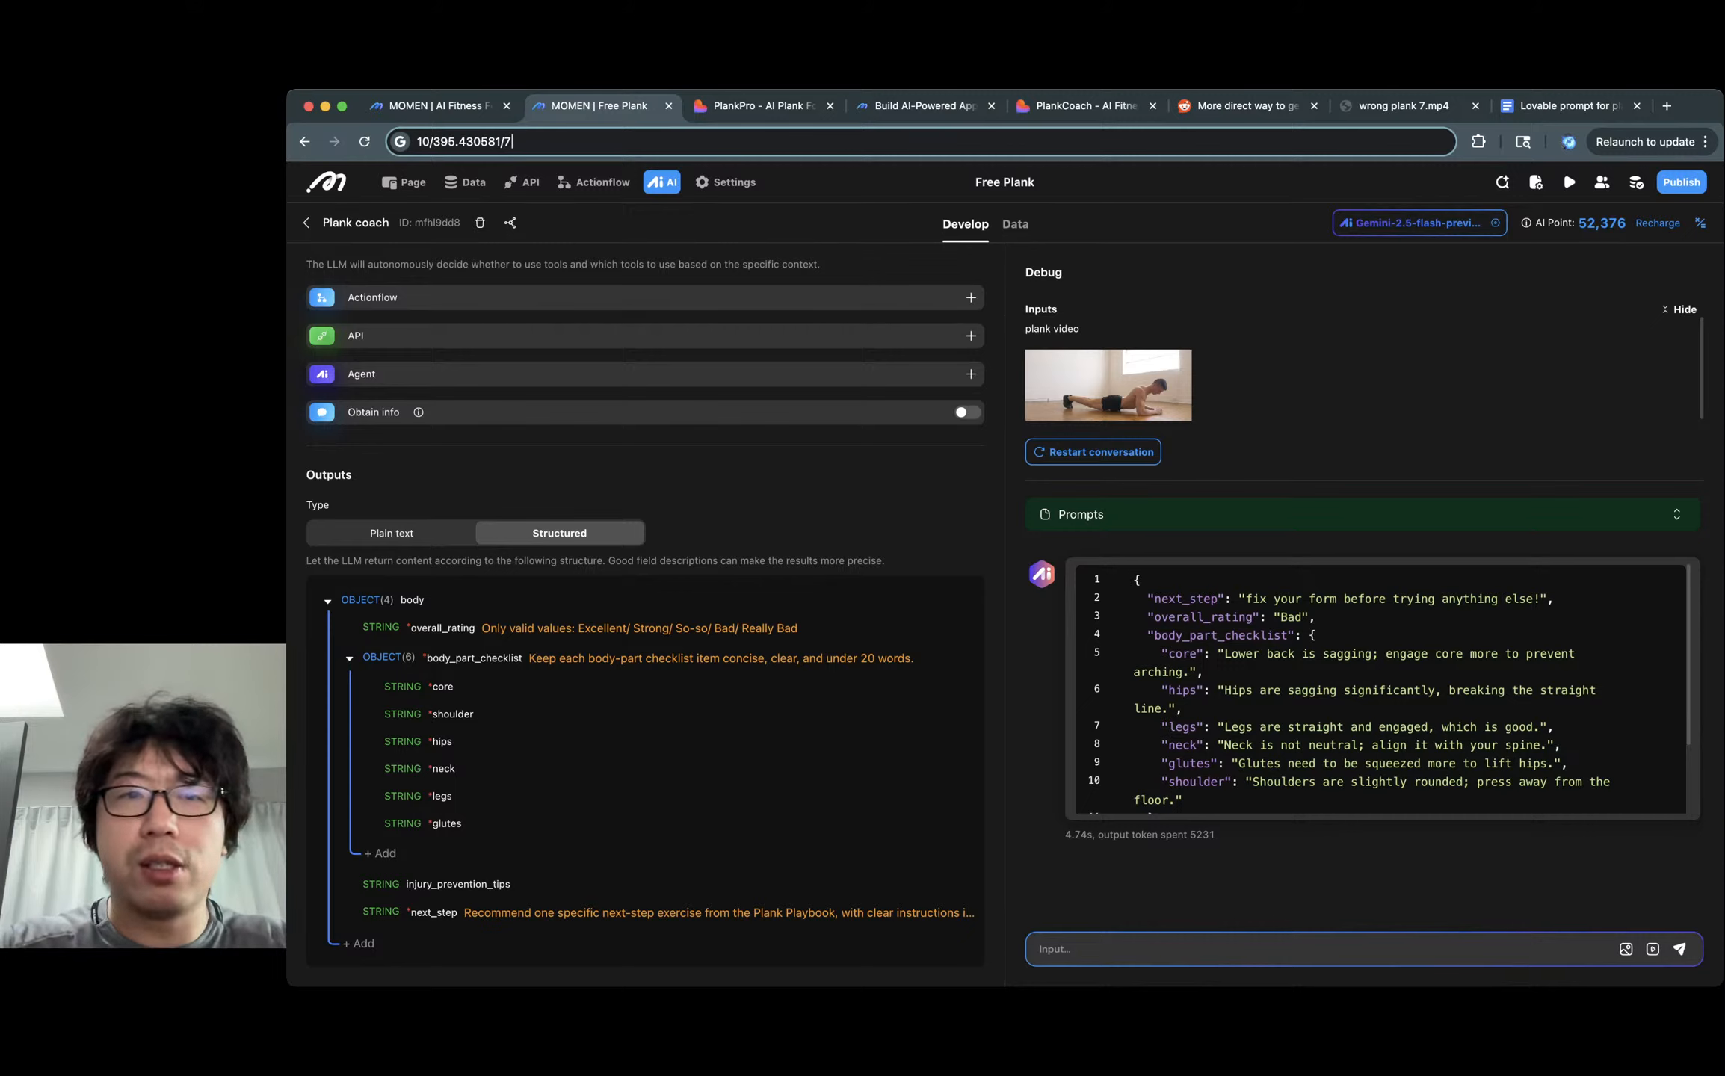
key("Escape")
key("Escape")
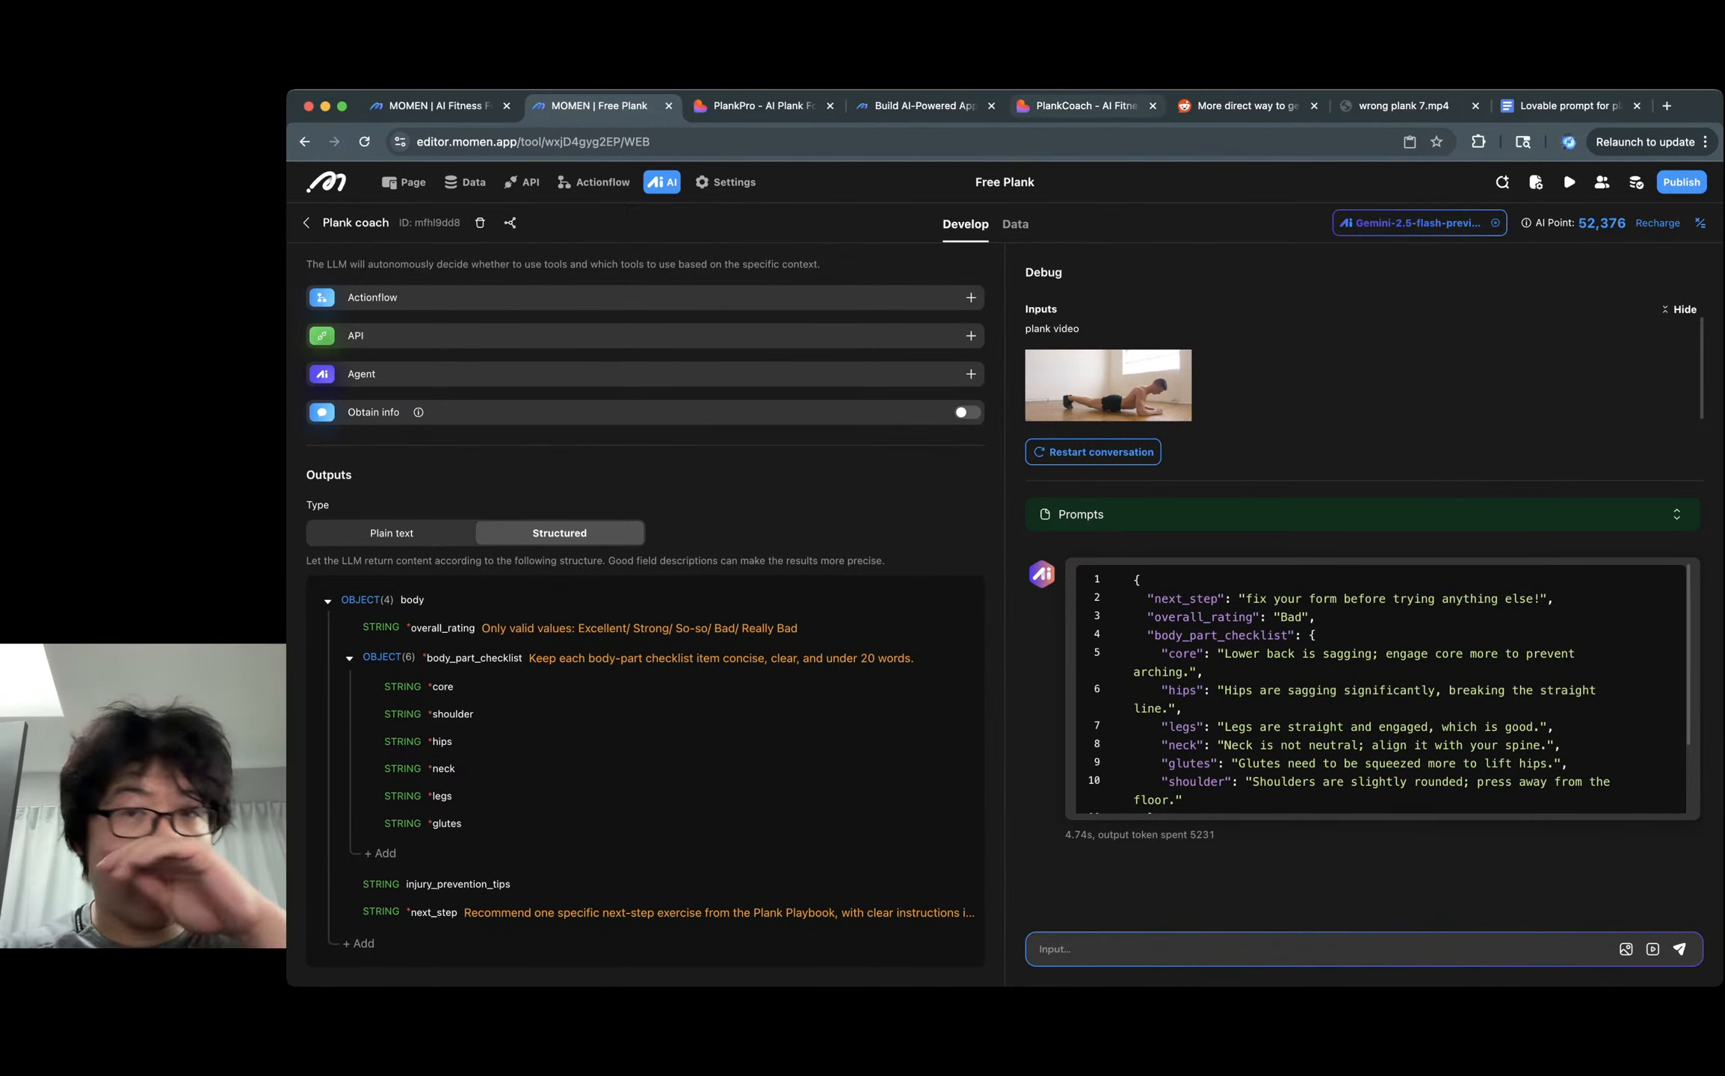
left_click(1085, 106)
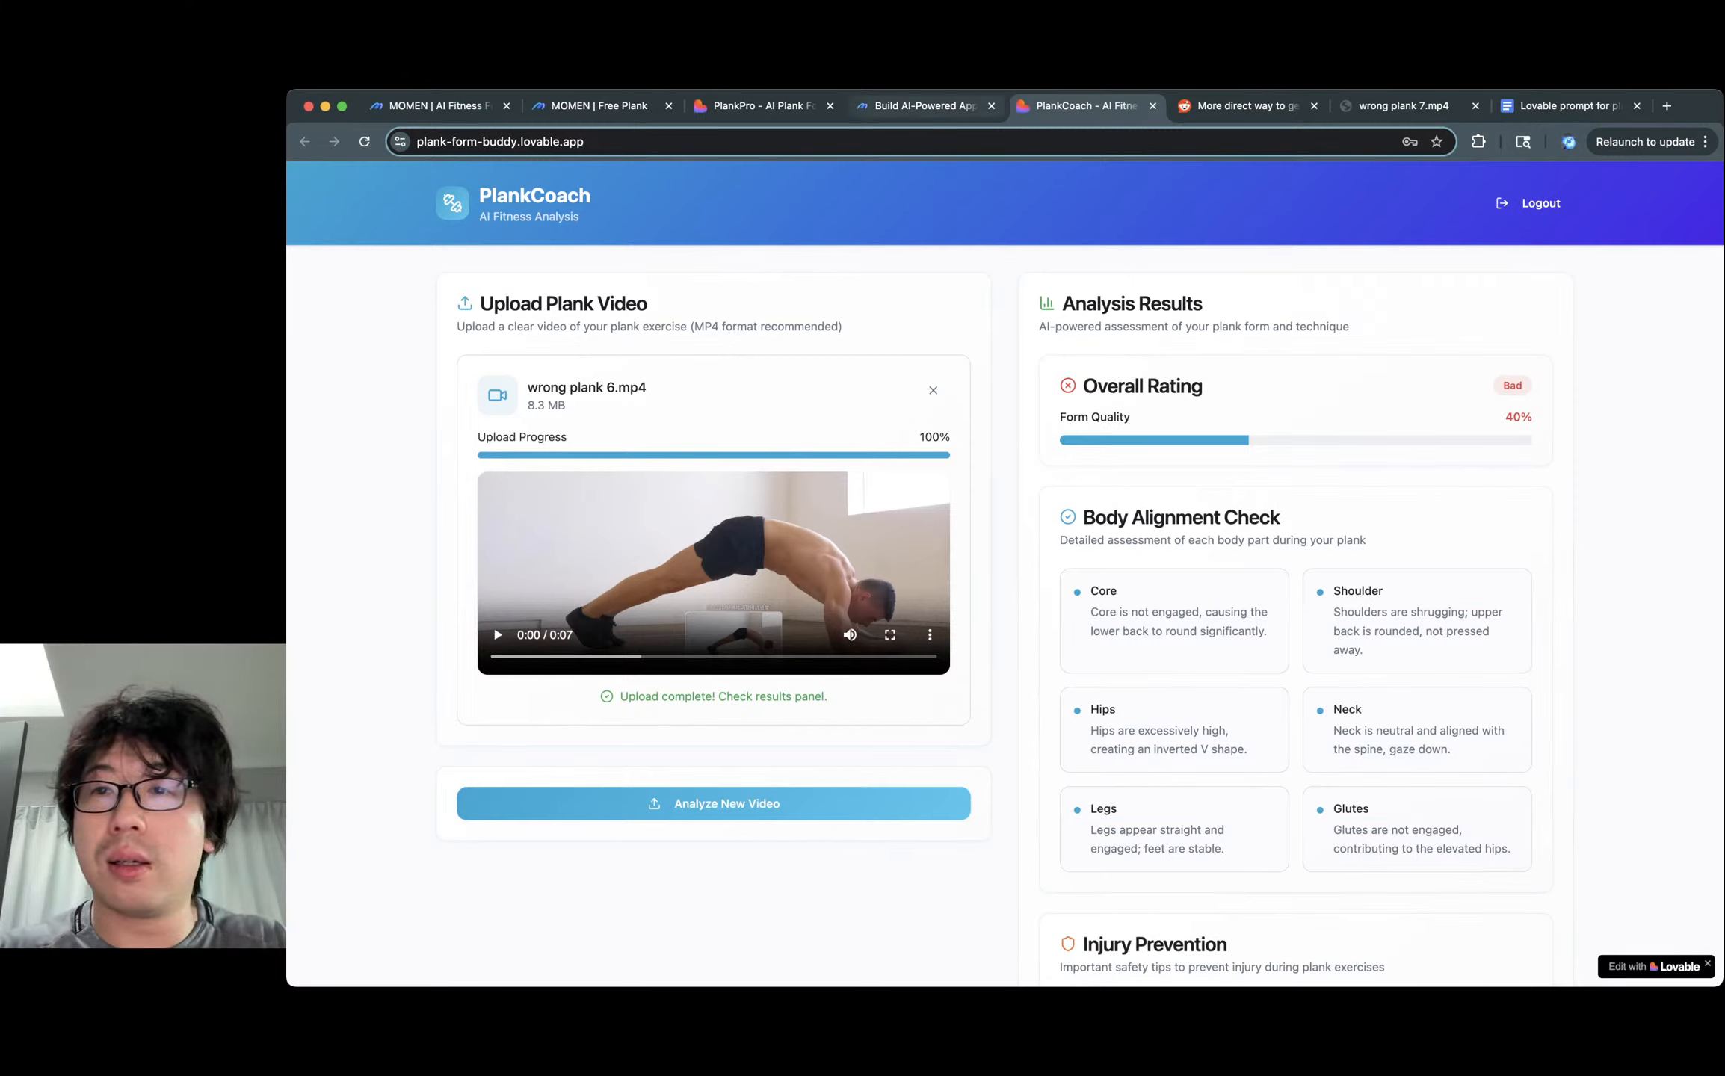
Load lovable.dev in the old PlankPro tab, then return to the PlankCoach 40% Bad results.
left_click(763, 106)
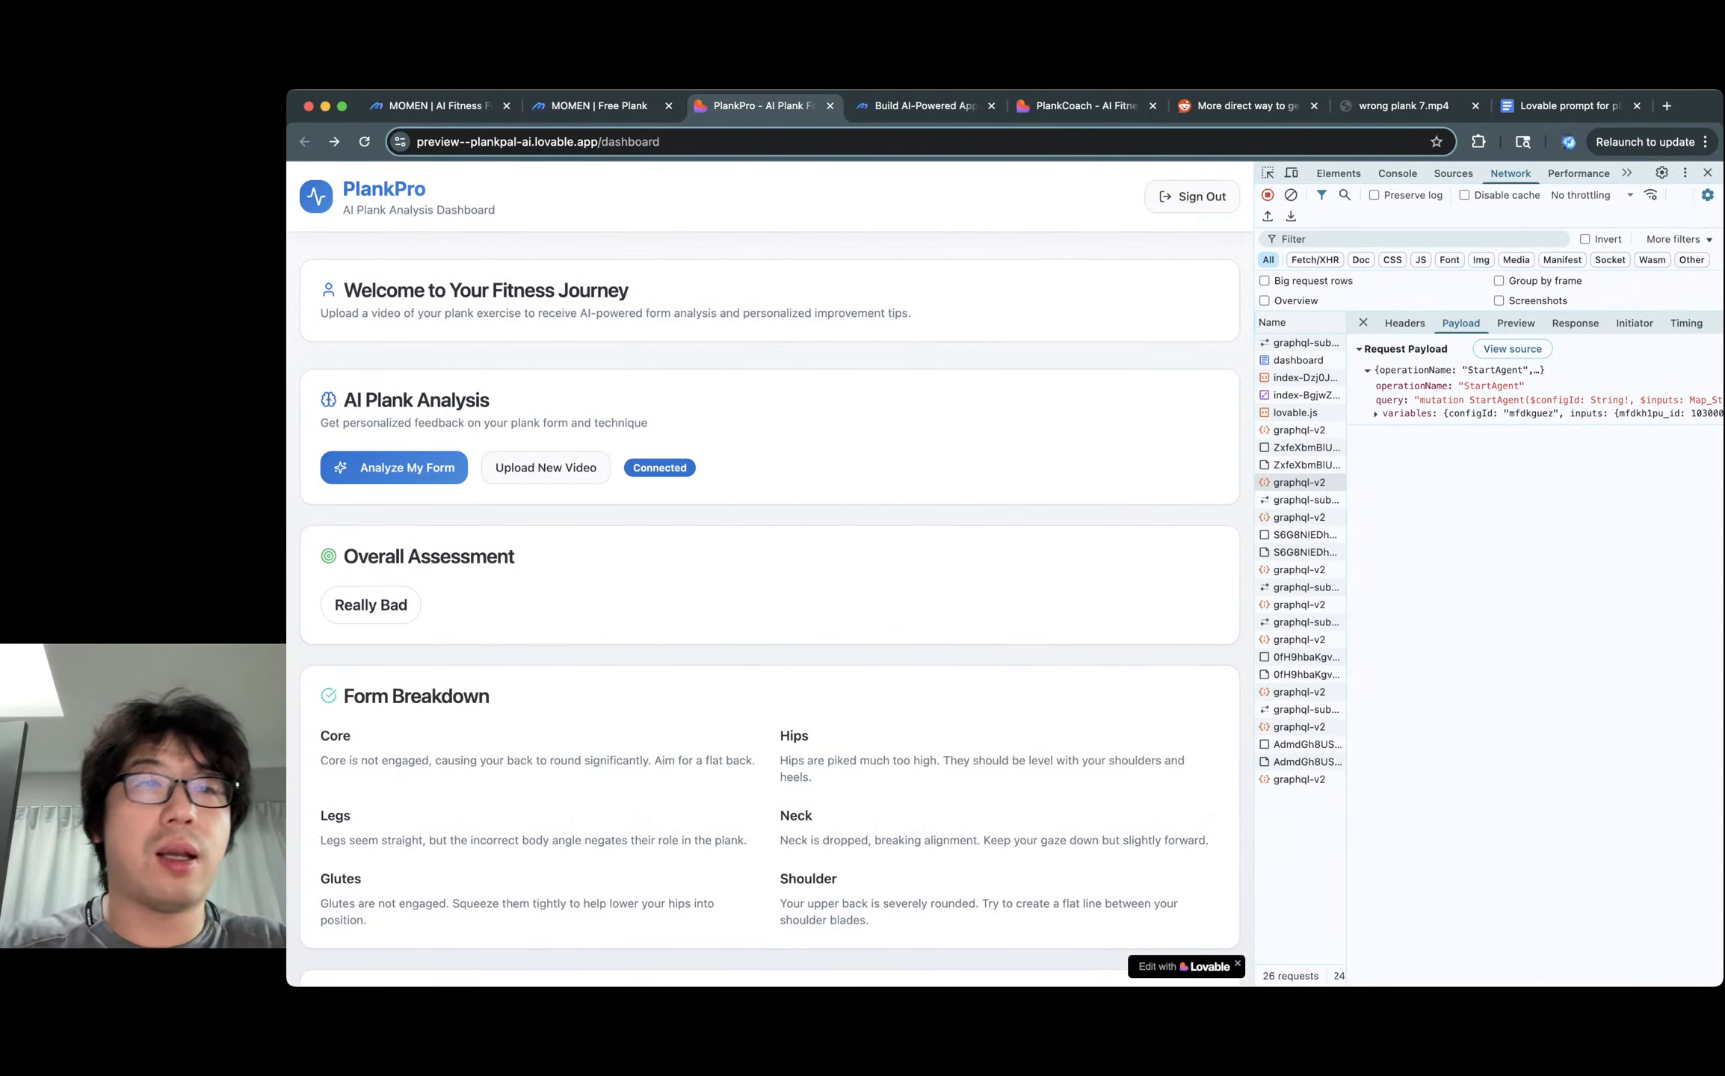
key("super+l")
type("lov")
key("Return")
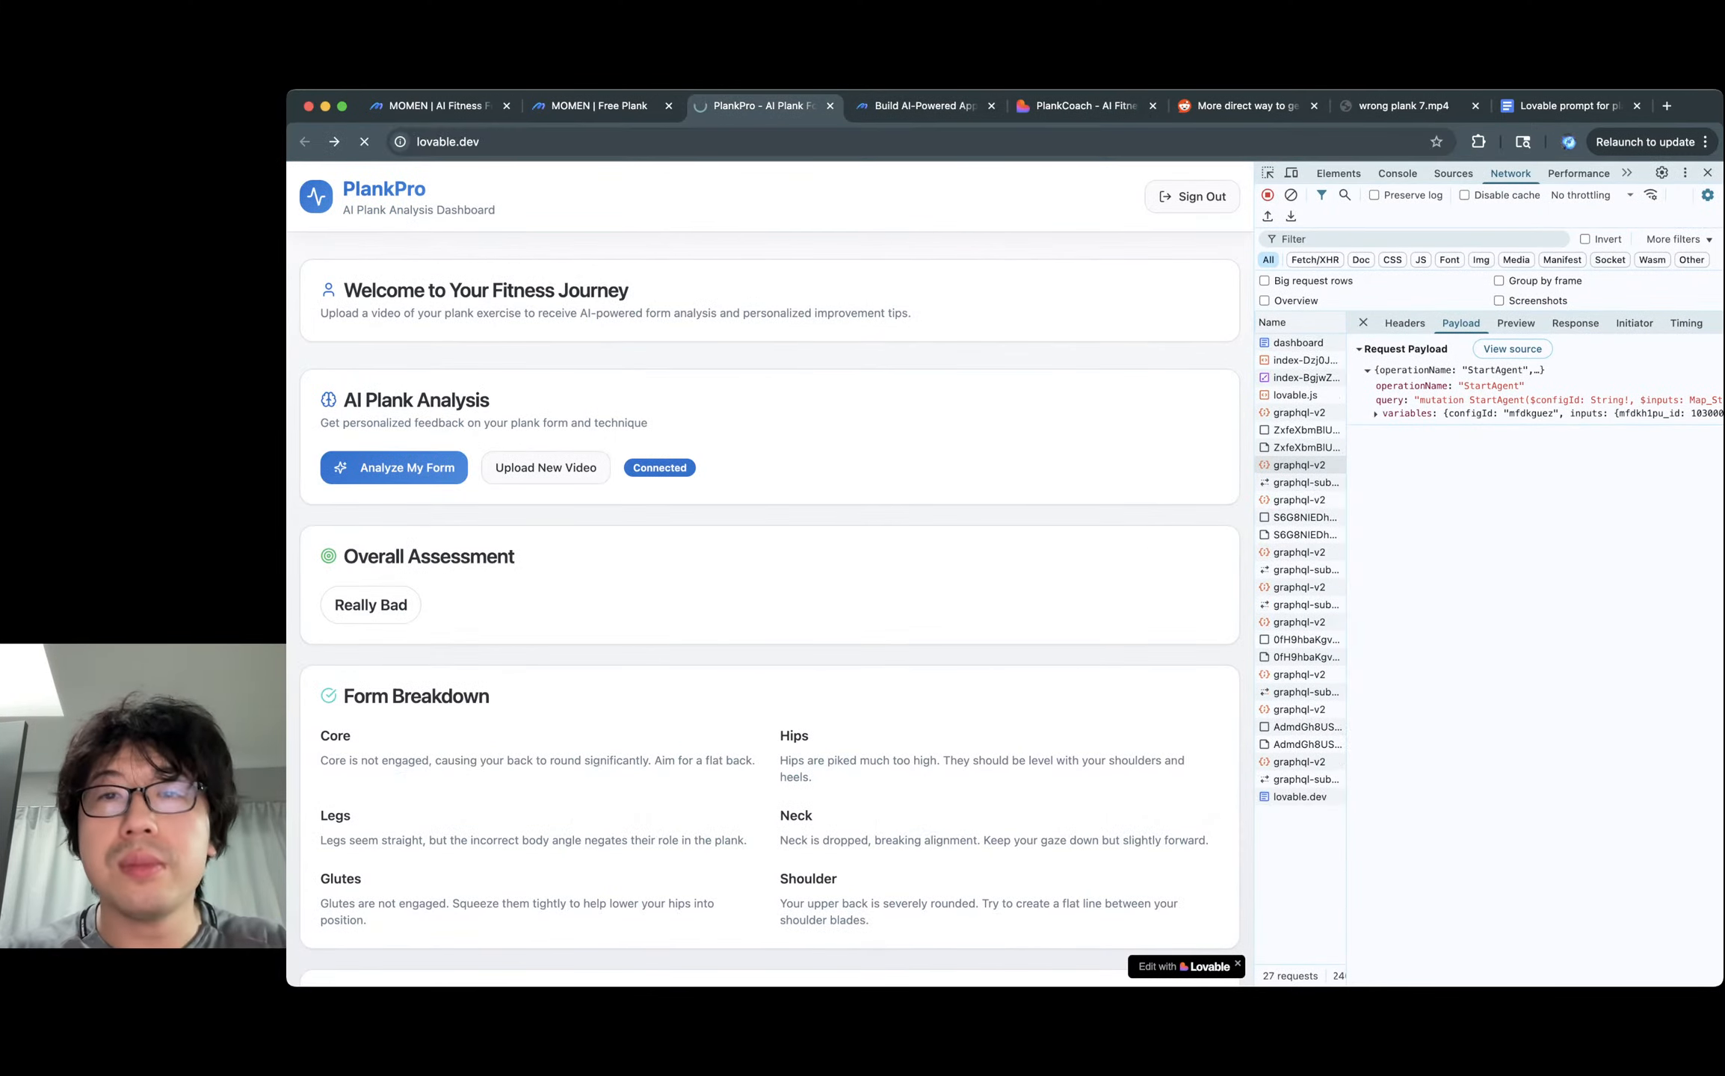
left_click(1084, 105)
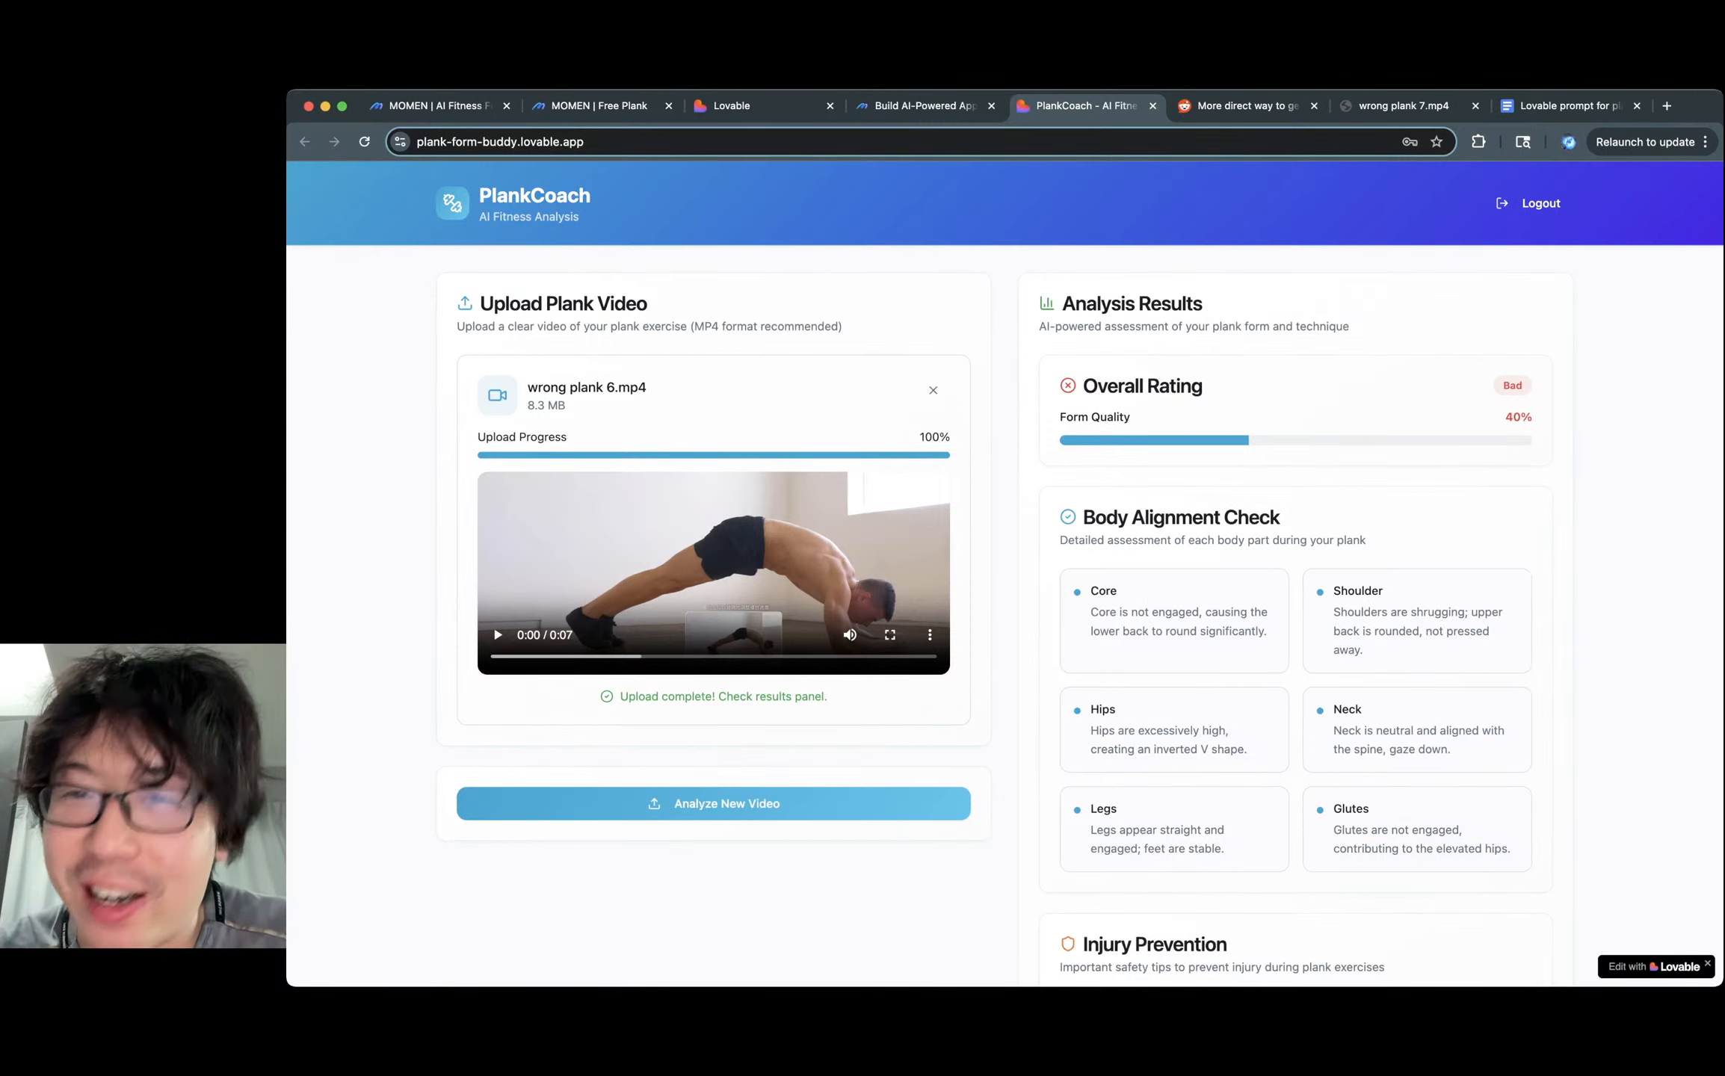
Load the Momen home page, then view PlankCoach's 'fix your form before trying anything else!' advice.
key("ctrl+shift+Tab")
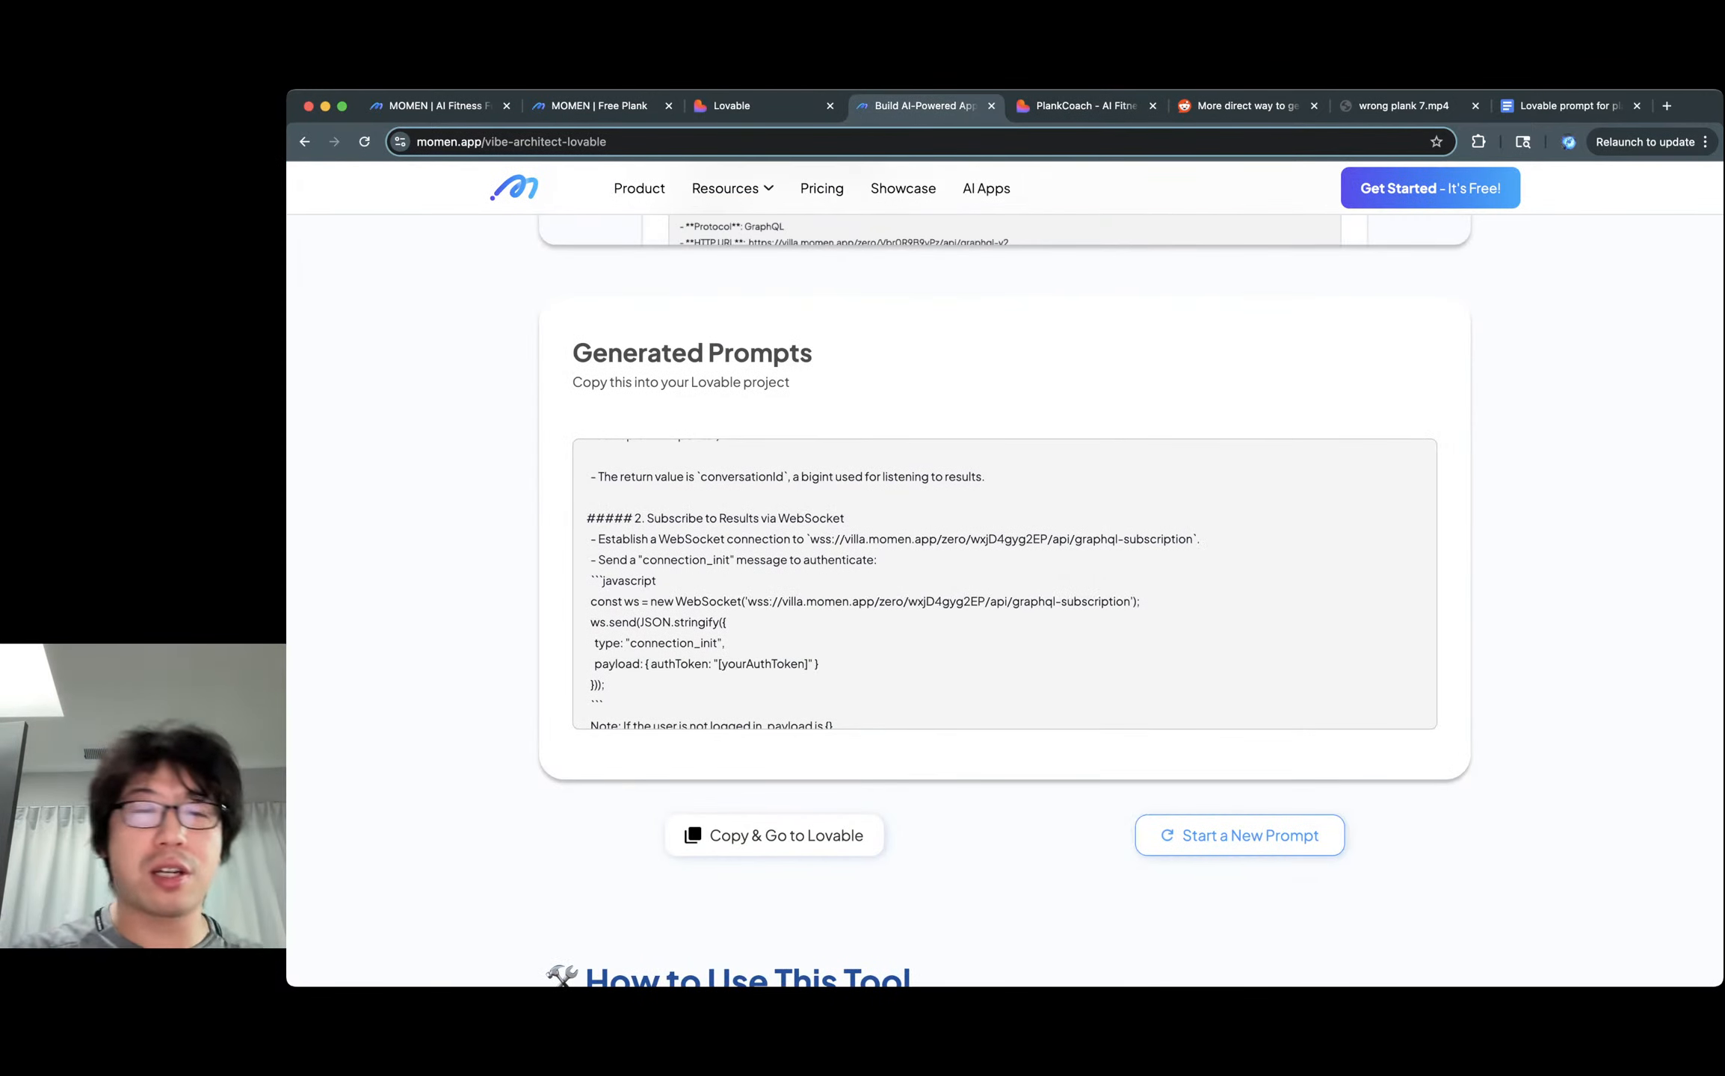
scroll(1005, 598, "up", 1)
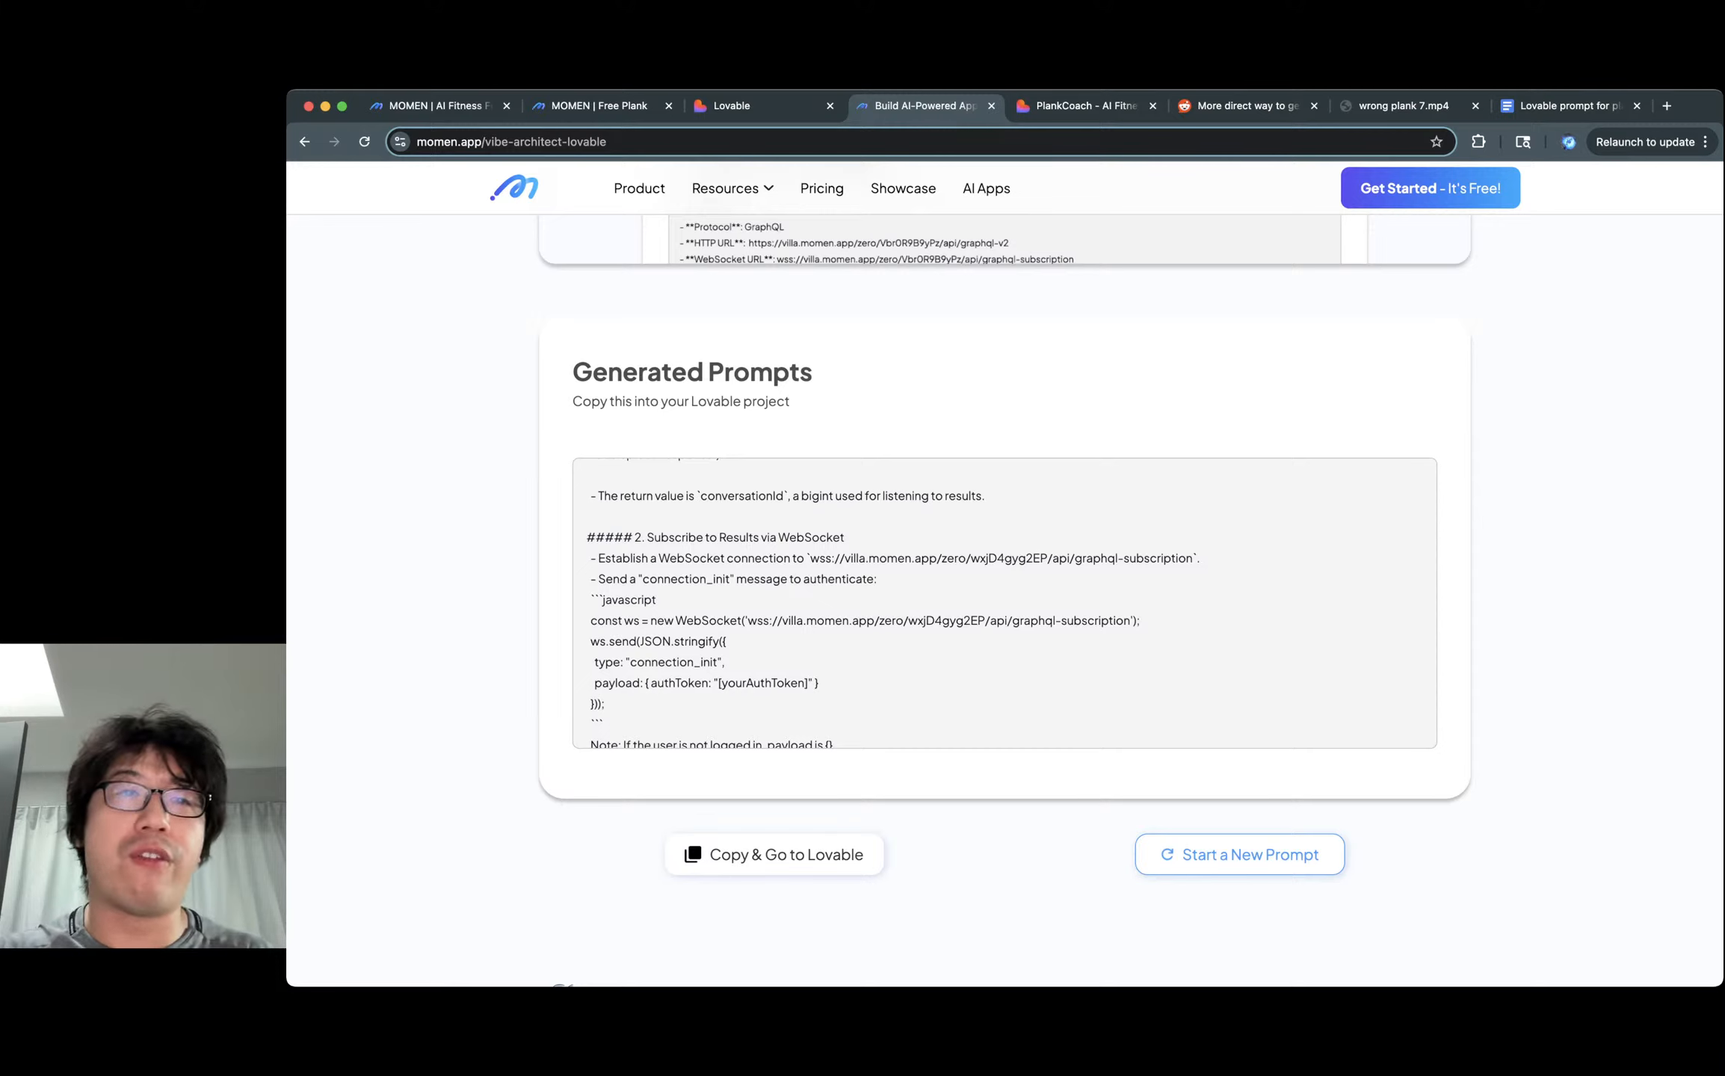
left_click(623, 141)
left_click(622, 141)
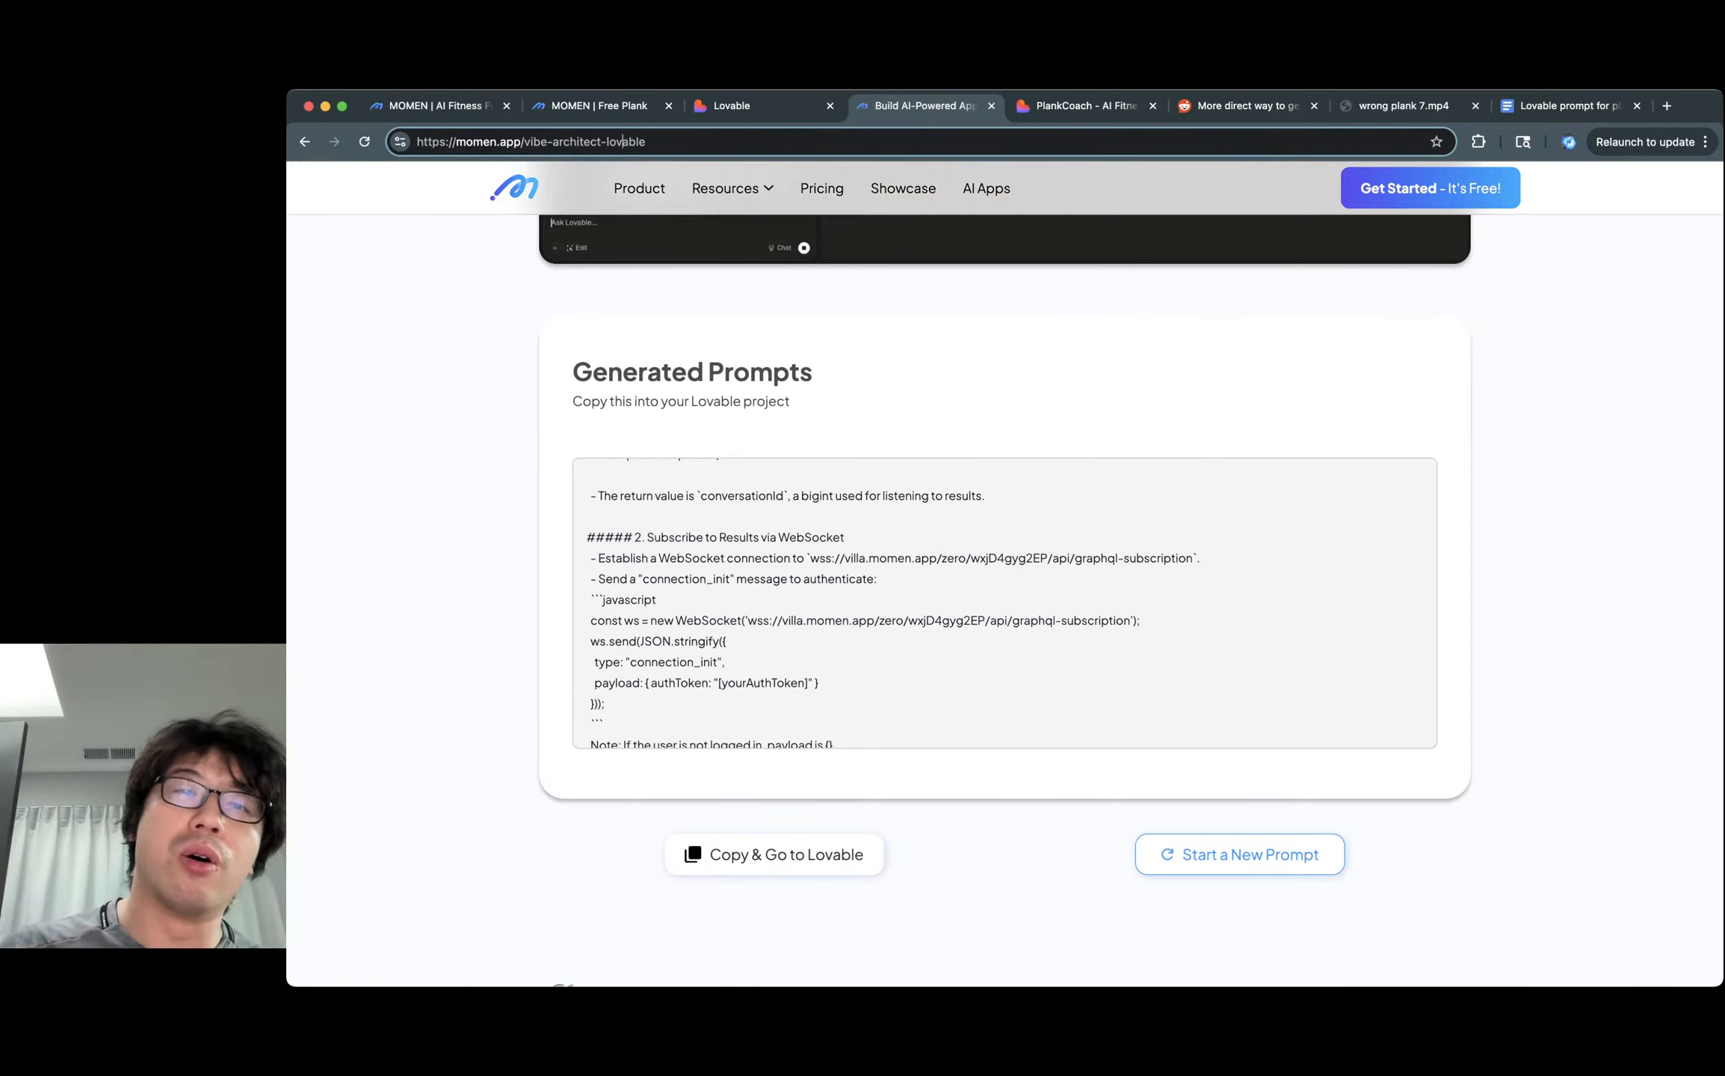
double_click(581, 141)
scroll(1005, 603, "up", 1)
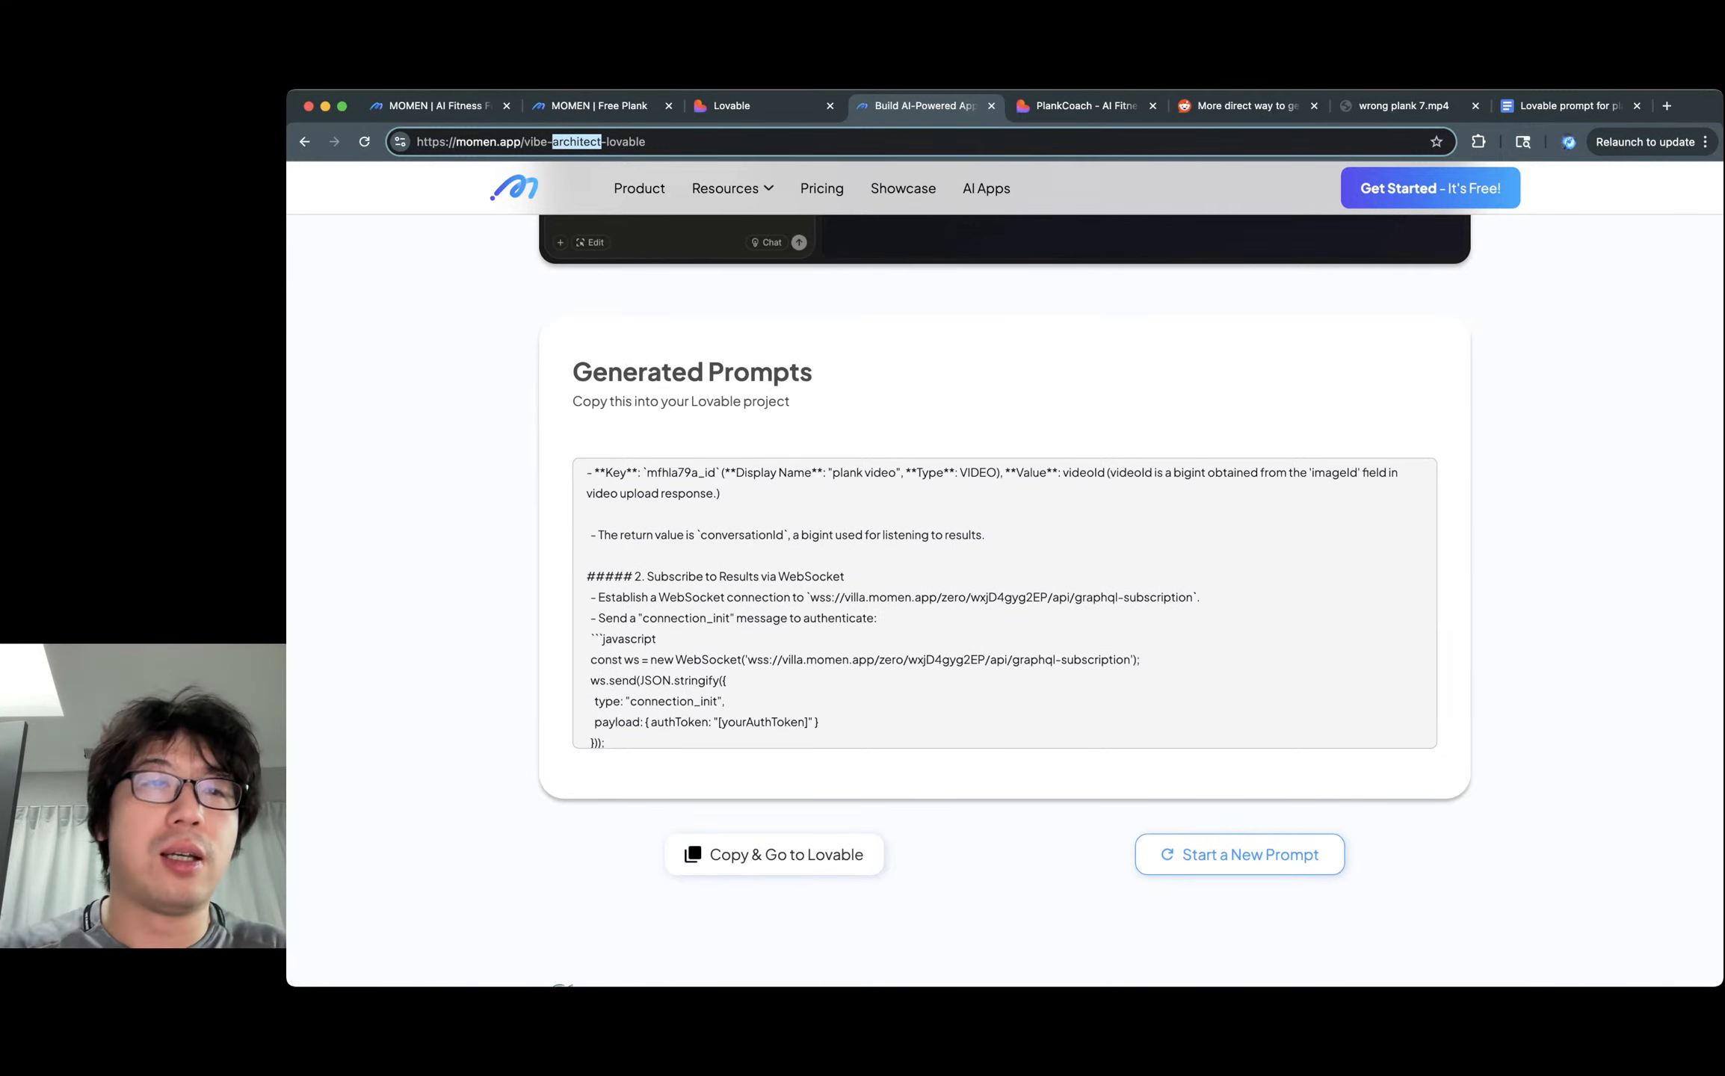
left_click(1033, 889)
scroll(1032, 889, "up", 10)
left_click(514, 187)
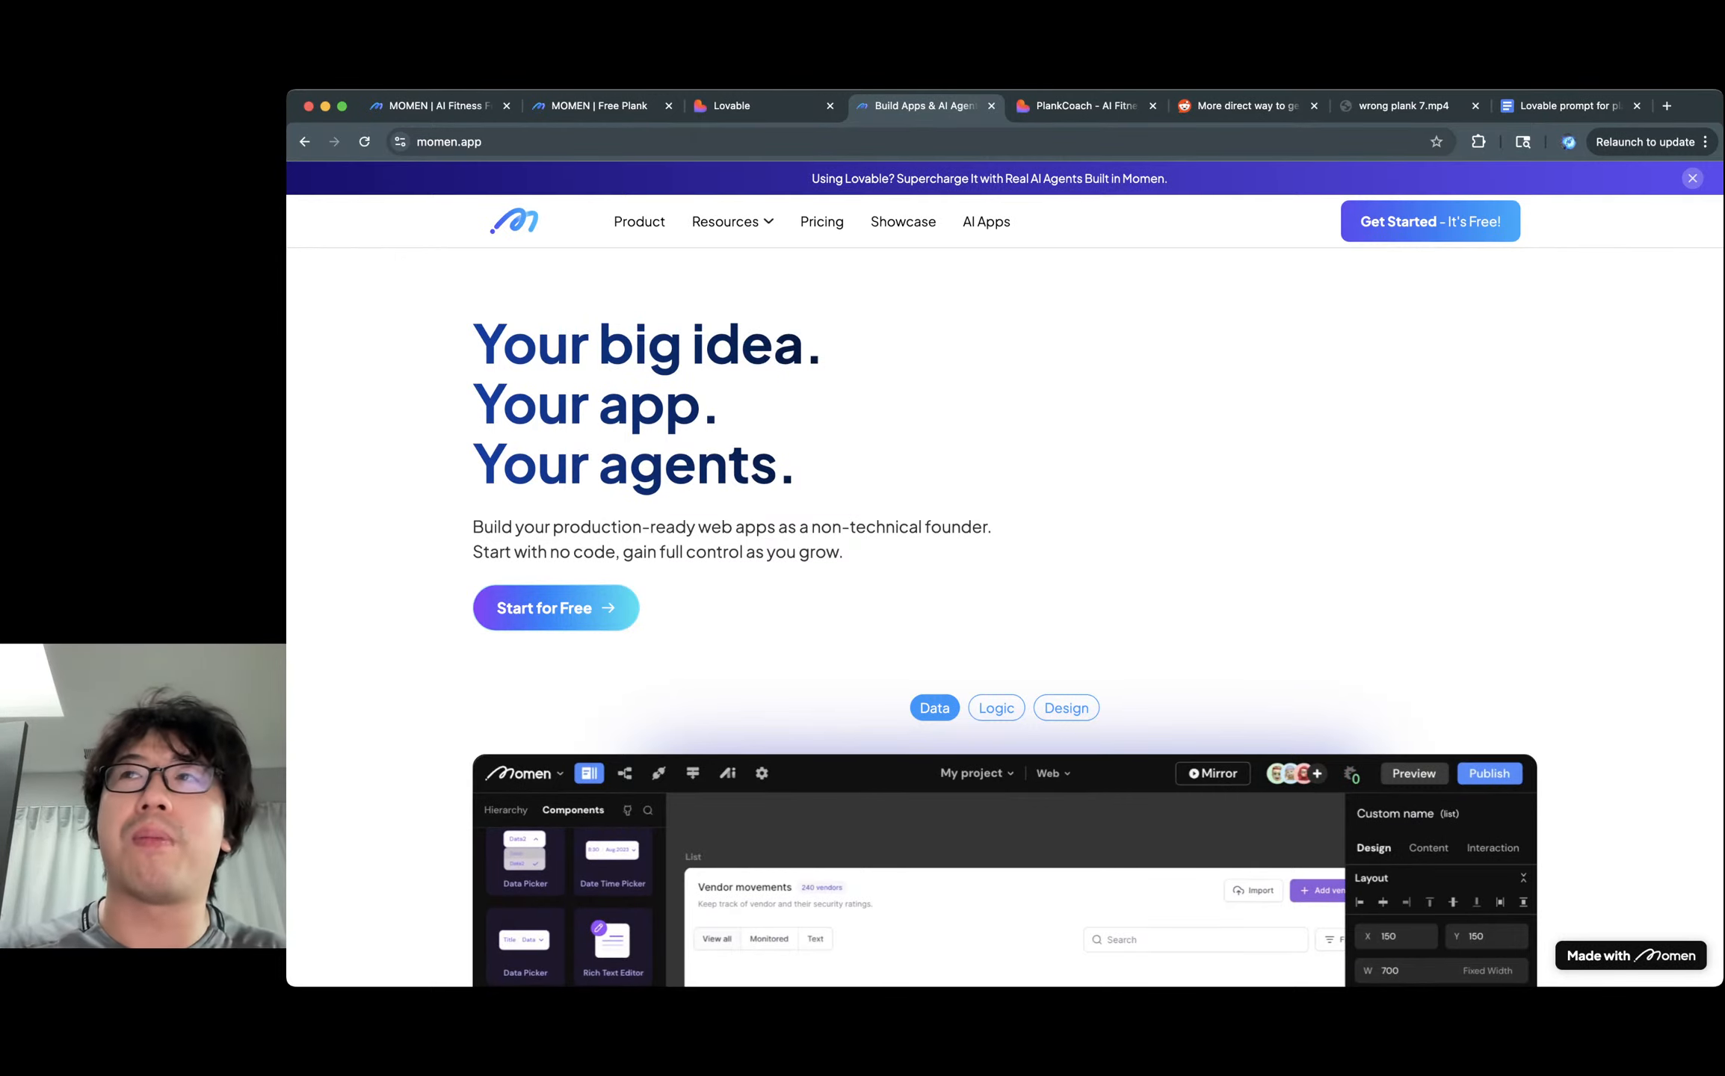
left_click(1085, 106)
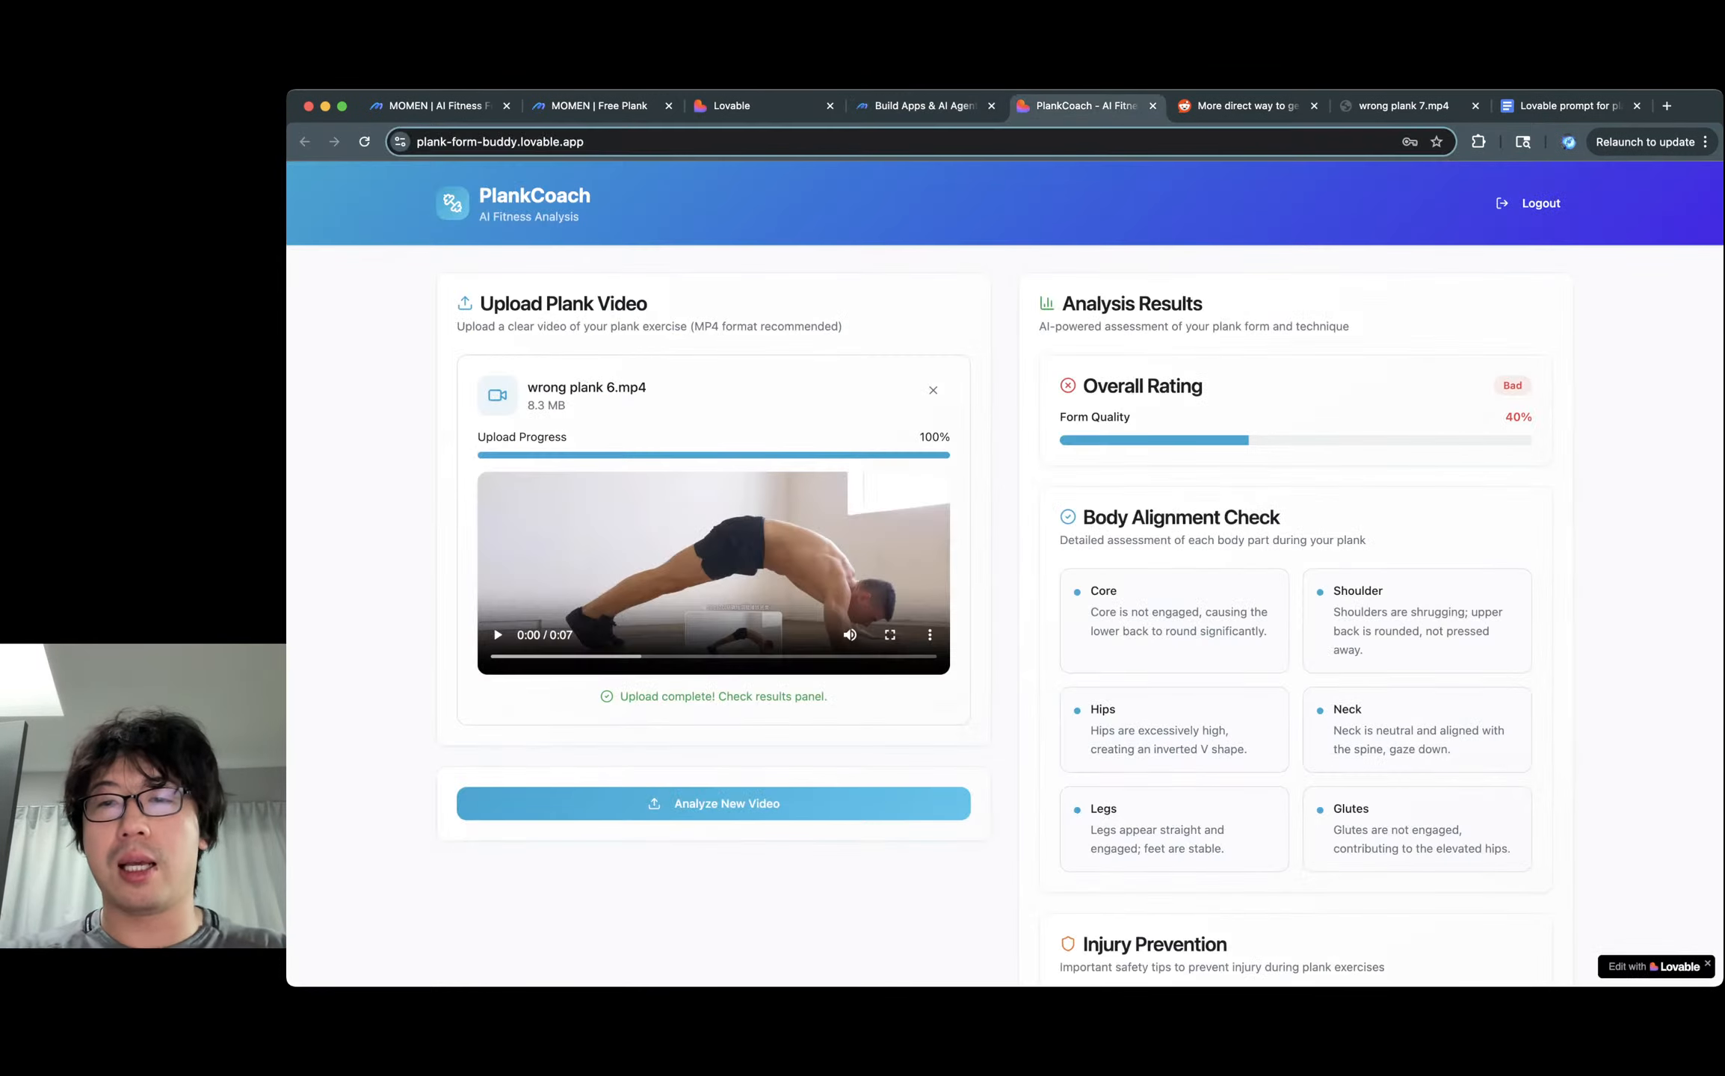
scroll(1005, 574, "down", 5)
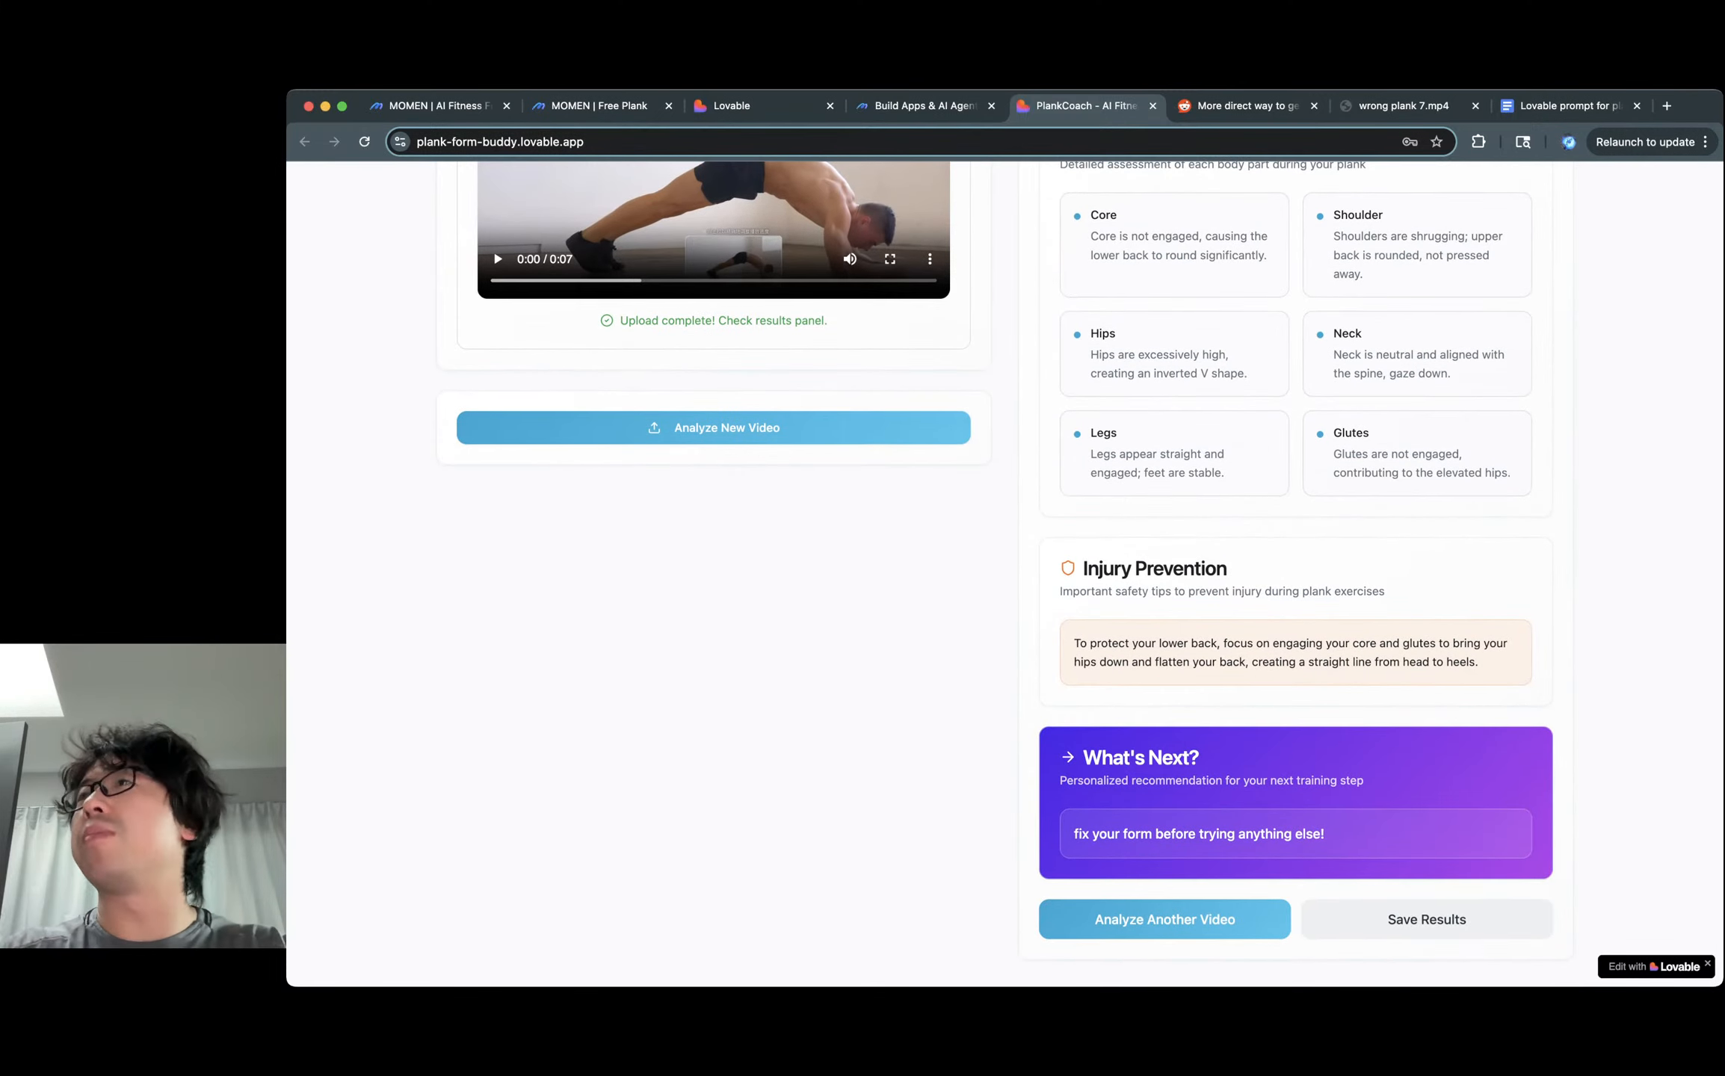